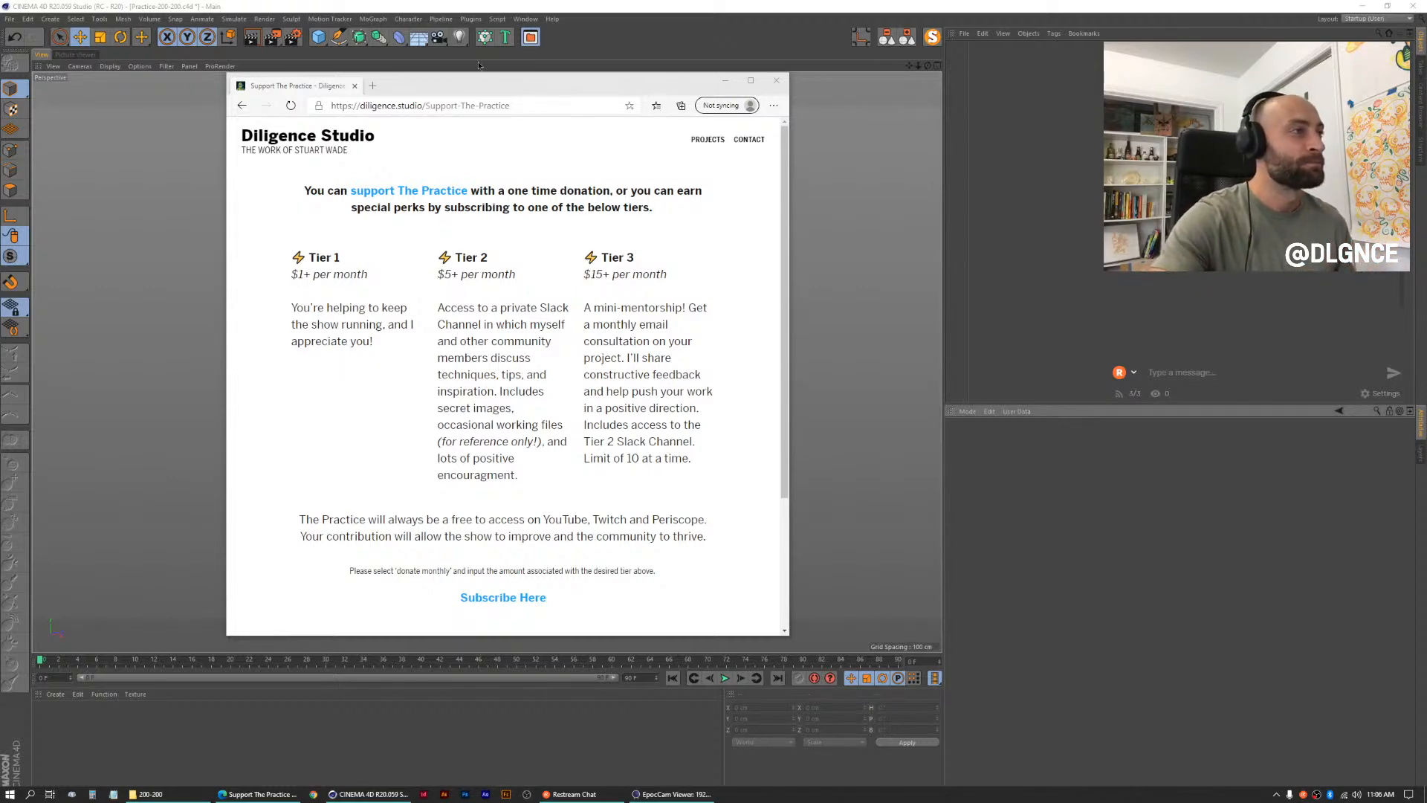
- Examine the three subscription tiers on the Diligence Studio support page
{"action": "left_click_drag", "start_coordinate": [488, 84], "coordinate": [621, 123]}
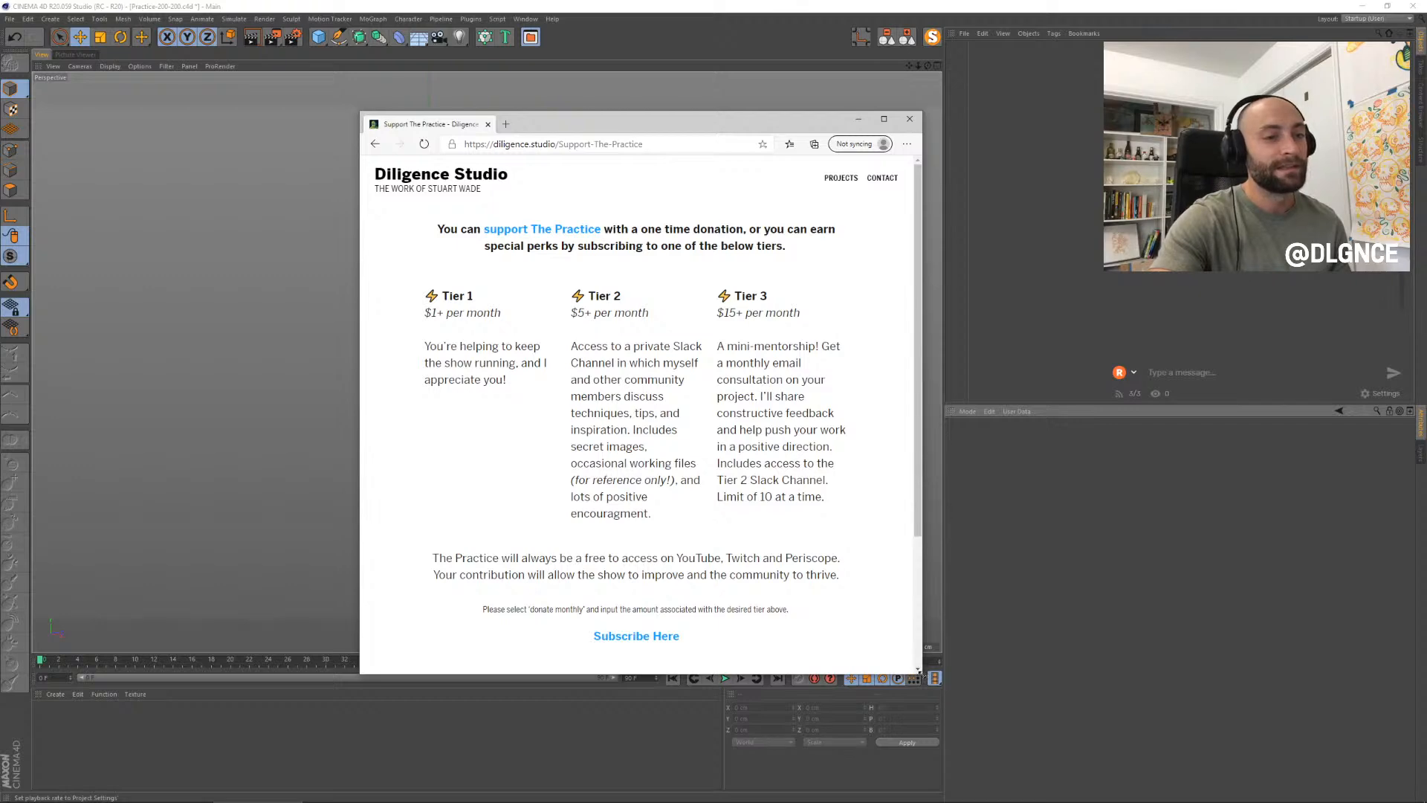
{"action": "left_click_drag", "start_coordinate": [921, 671], "coordinate": [941, 690]}
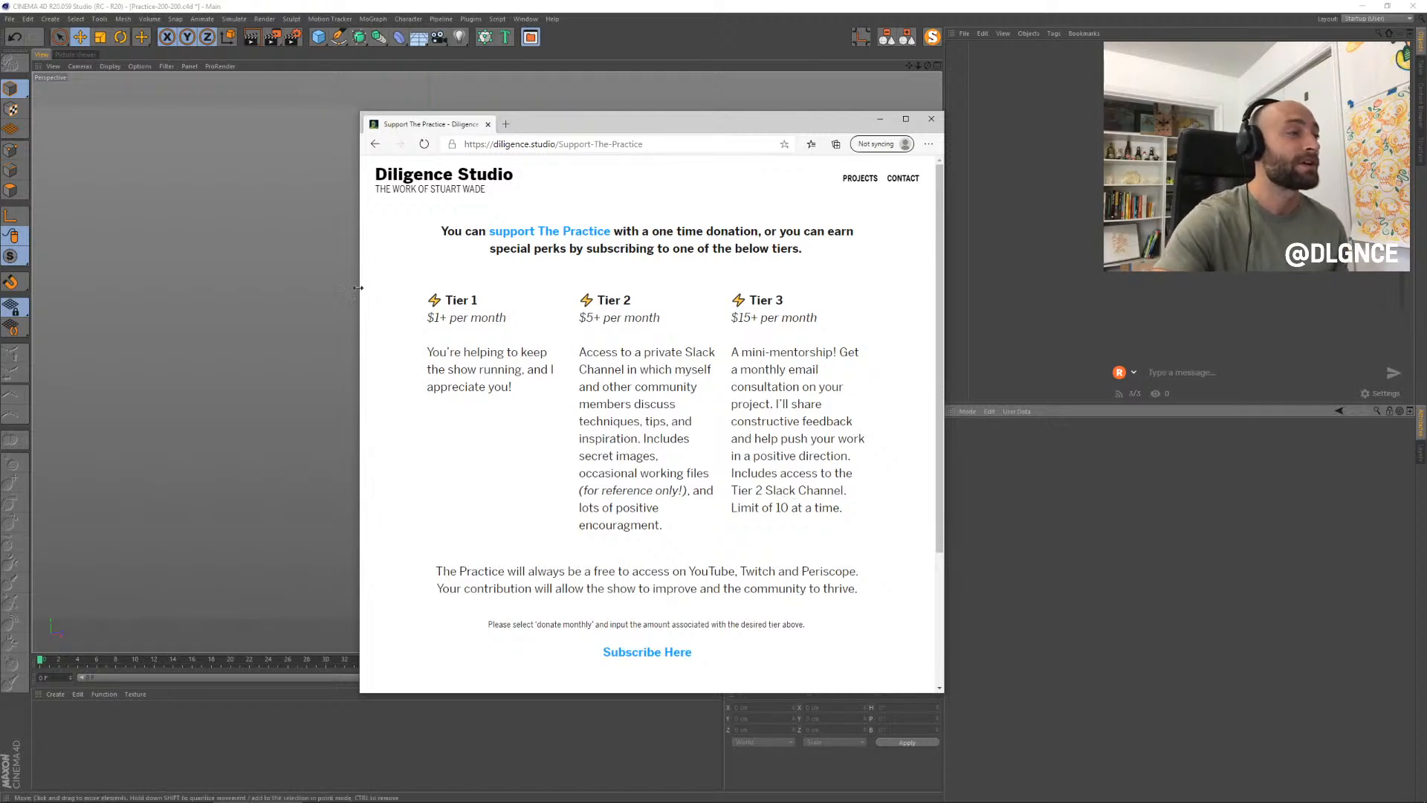
{"action": "left_click_drag", "start_coordinate": [429, 298], "coordinate": [557, 357]}
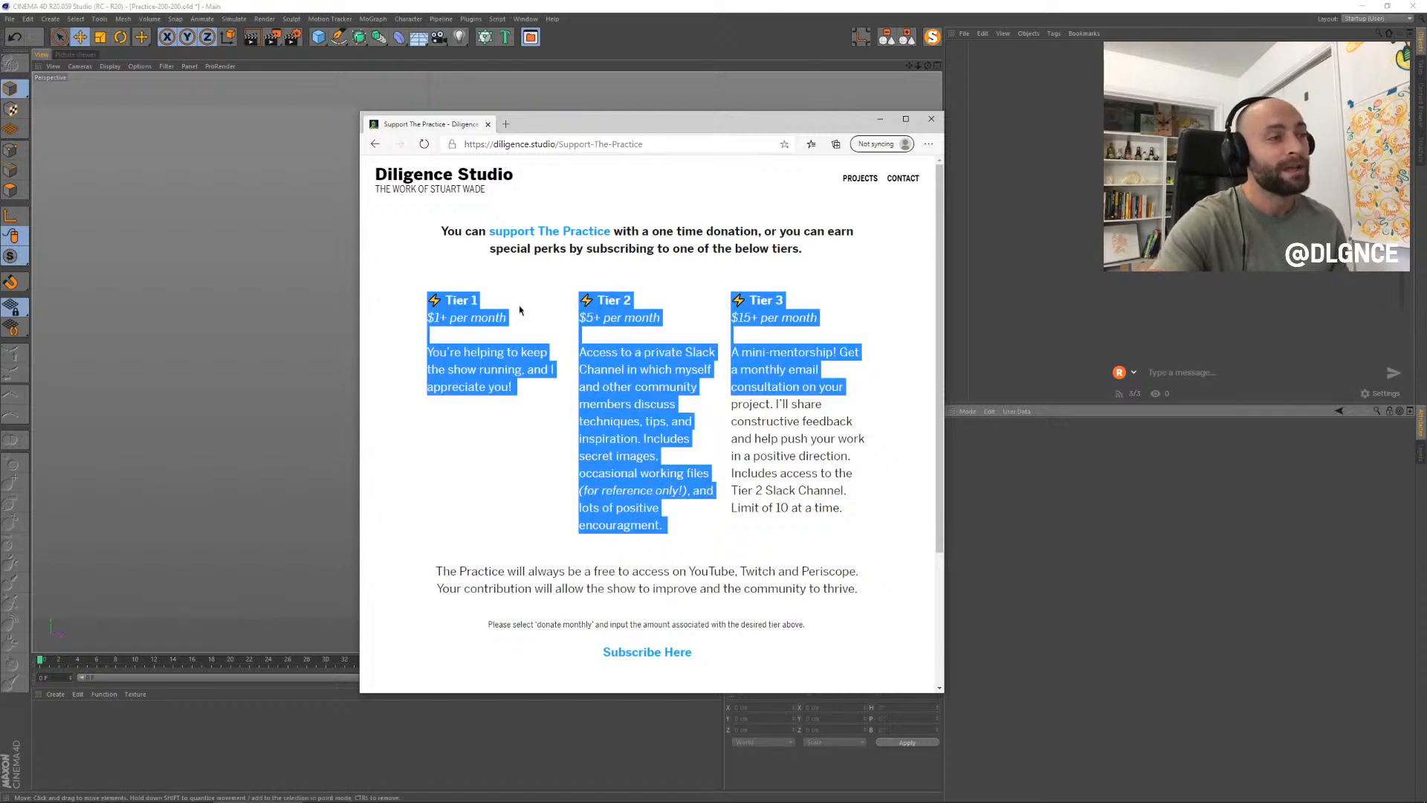
{"action": "left_click", "coordinate": [426, 298]}
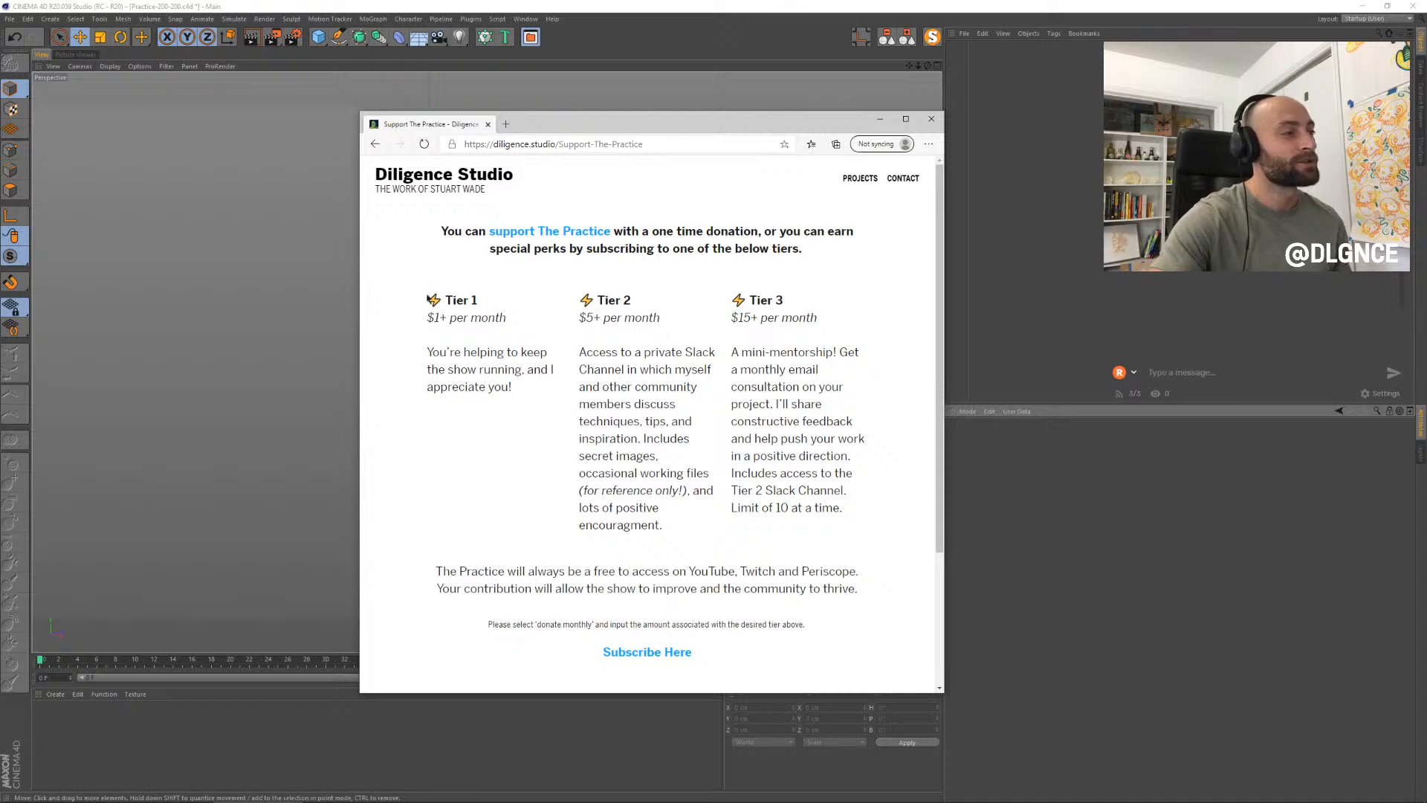
{"action": "left_click_drag", "start_coordinate": [428, 294], "coordinate": [527, 406]}
{"action": "left_click", "coordinate": [518, 398]}
{"action": "left_click", "coordinate": [447, 346]}
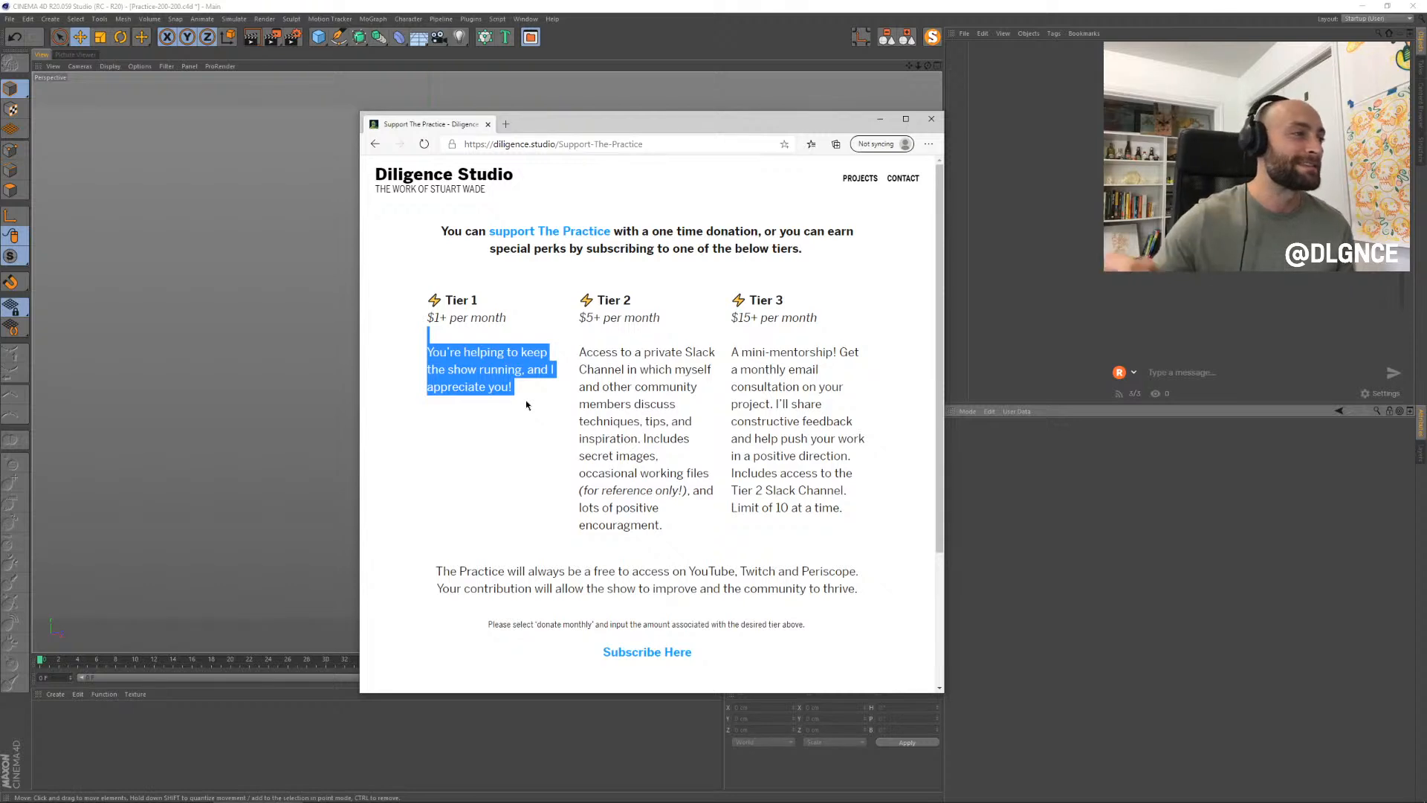
{"action": "left_click", "coordinate": [526, 405]}
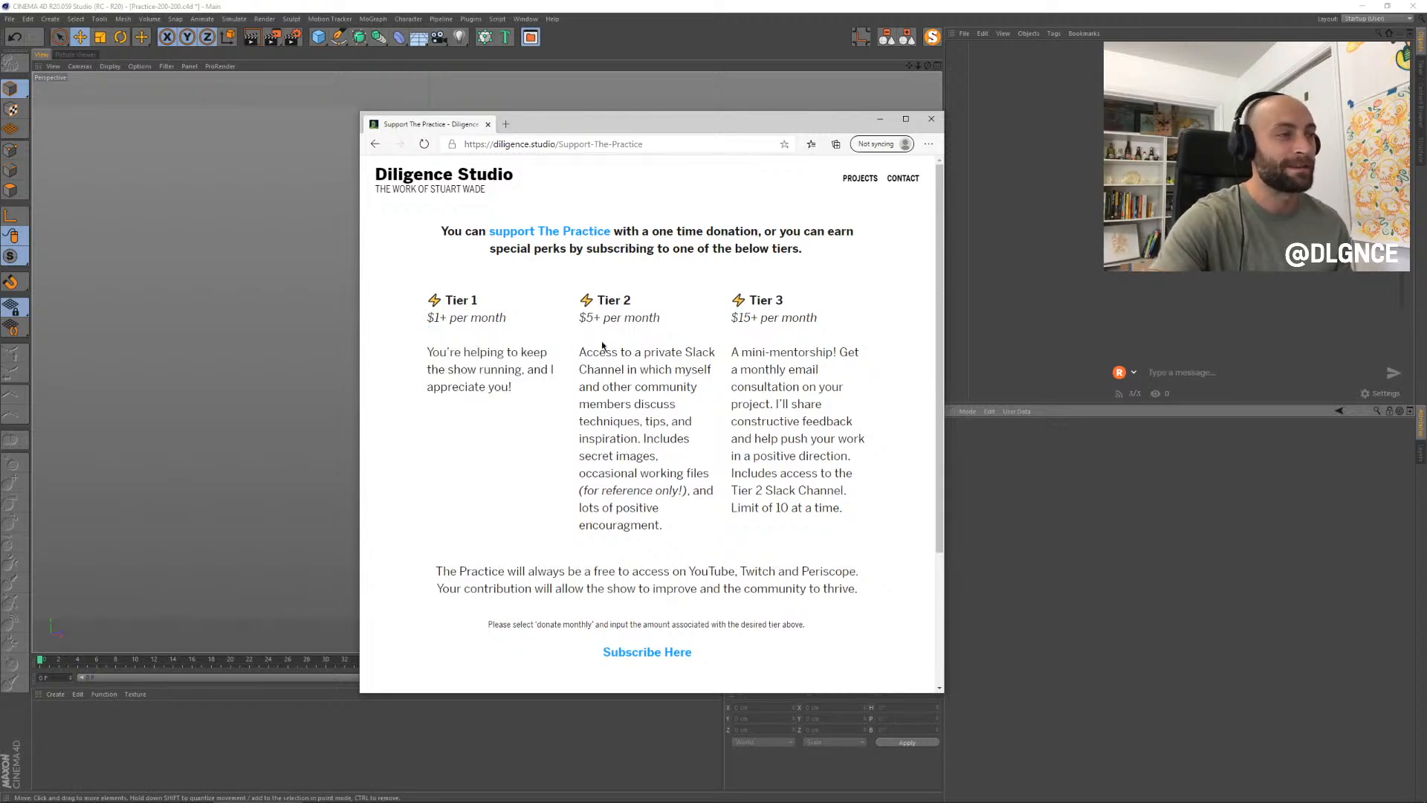
{"action": "left_click_drag", "start_coordinate": [603, 345], "coordinate": [658, 471]}
{"action": "left_click", "coordinate": [703, 519]}
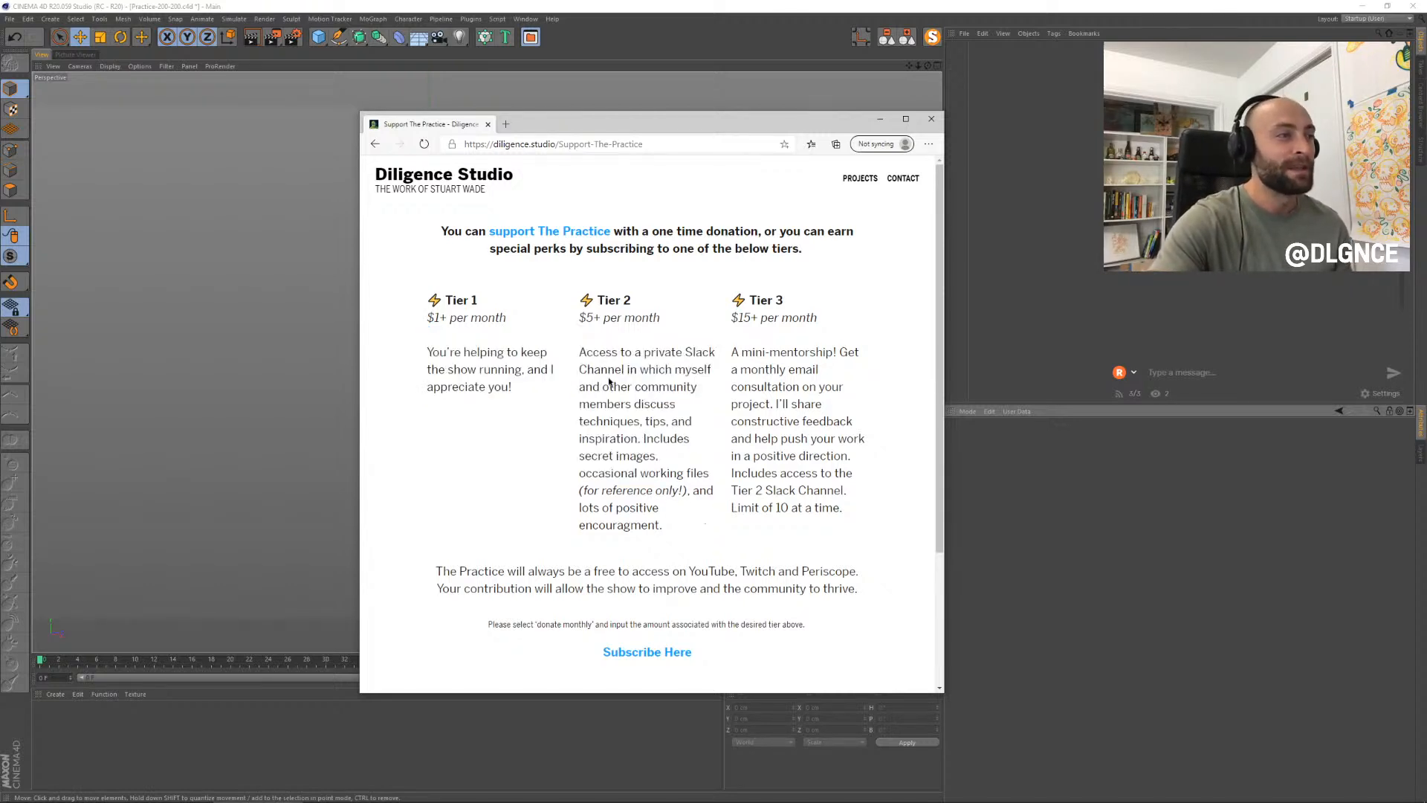
{"action": "left_click_drag", "start_coordinate": [568, 340], "coordinate": [666, 456]}
{"action": "left_click", "coordinate": [672, 468]}
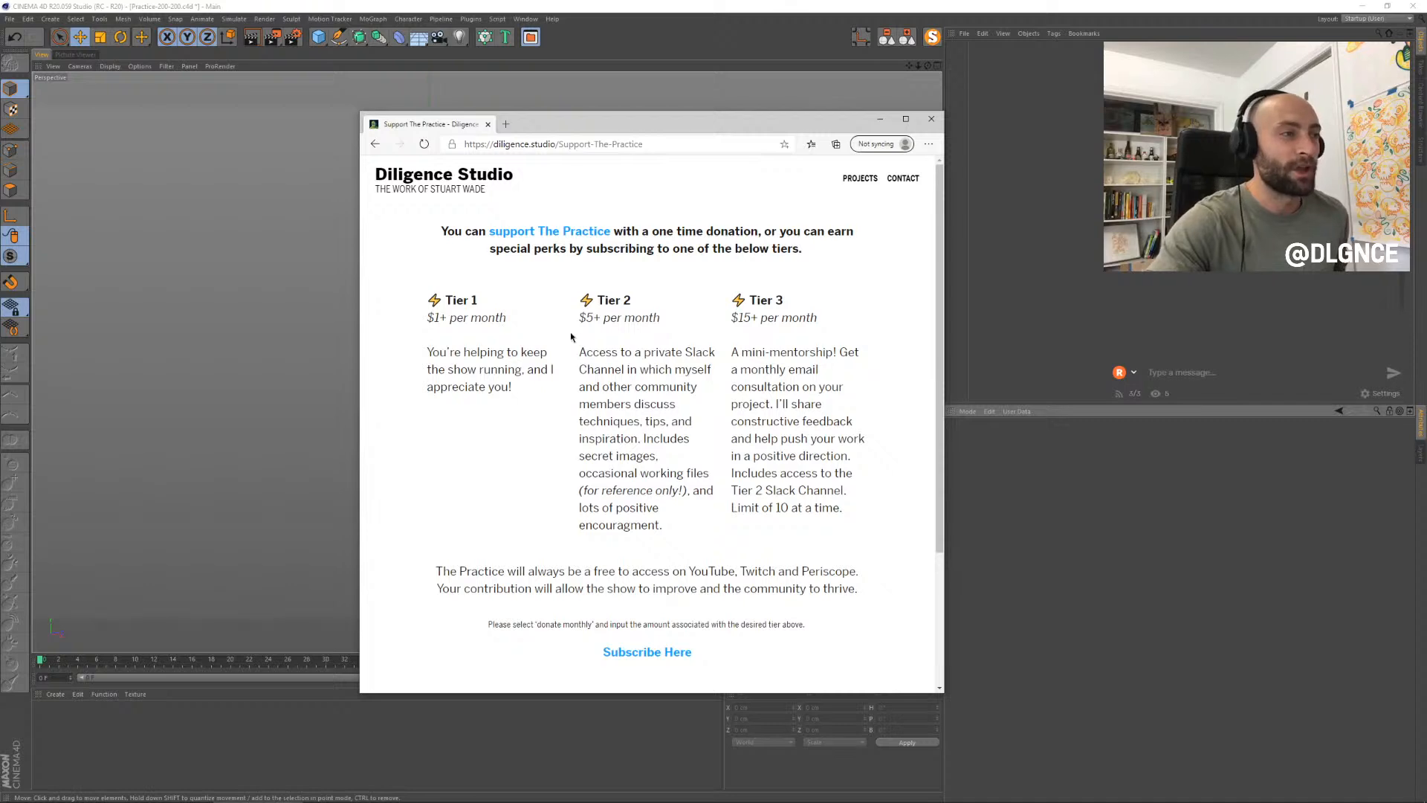
{"action": "left_click_drag", "start_coordinate": [435, 295], "coordinate": [716, 539]}
{"action": "left_click", "coordinate": [764, 537]}
{"action": "left_click_drag", "start_coordinate": [815, 515], "coordinate": [462, 282]}
{"action": "left_click", "coordinate": [452, 281]}
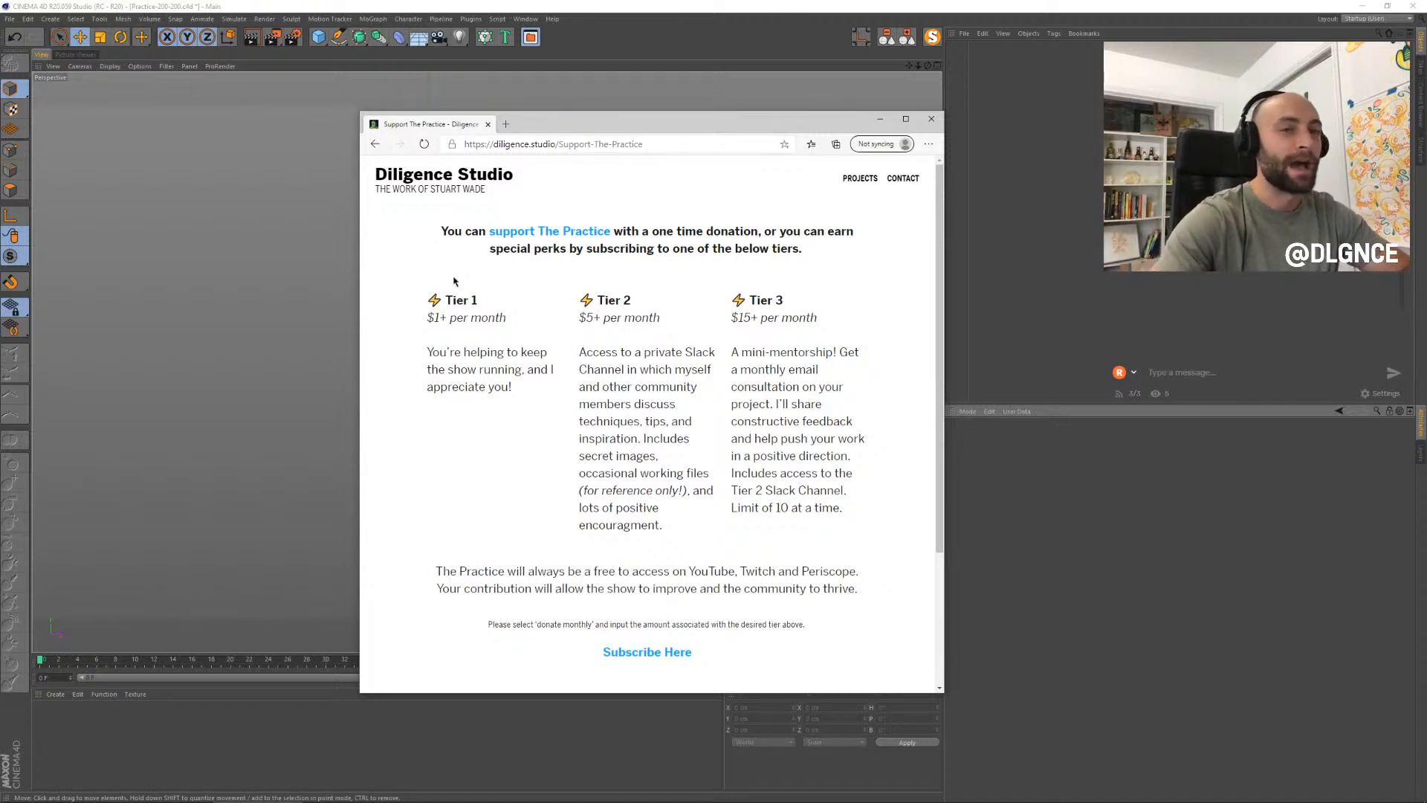
{"action": "left_click_drag", "start_coordinate": [832, 529], "coordinate": [695, 343]}
{"action": "left_click", "coordinate": [695, 349]}
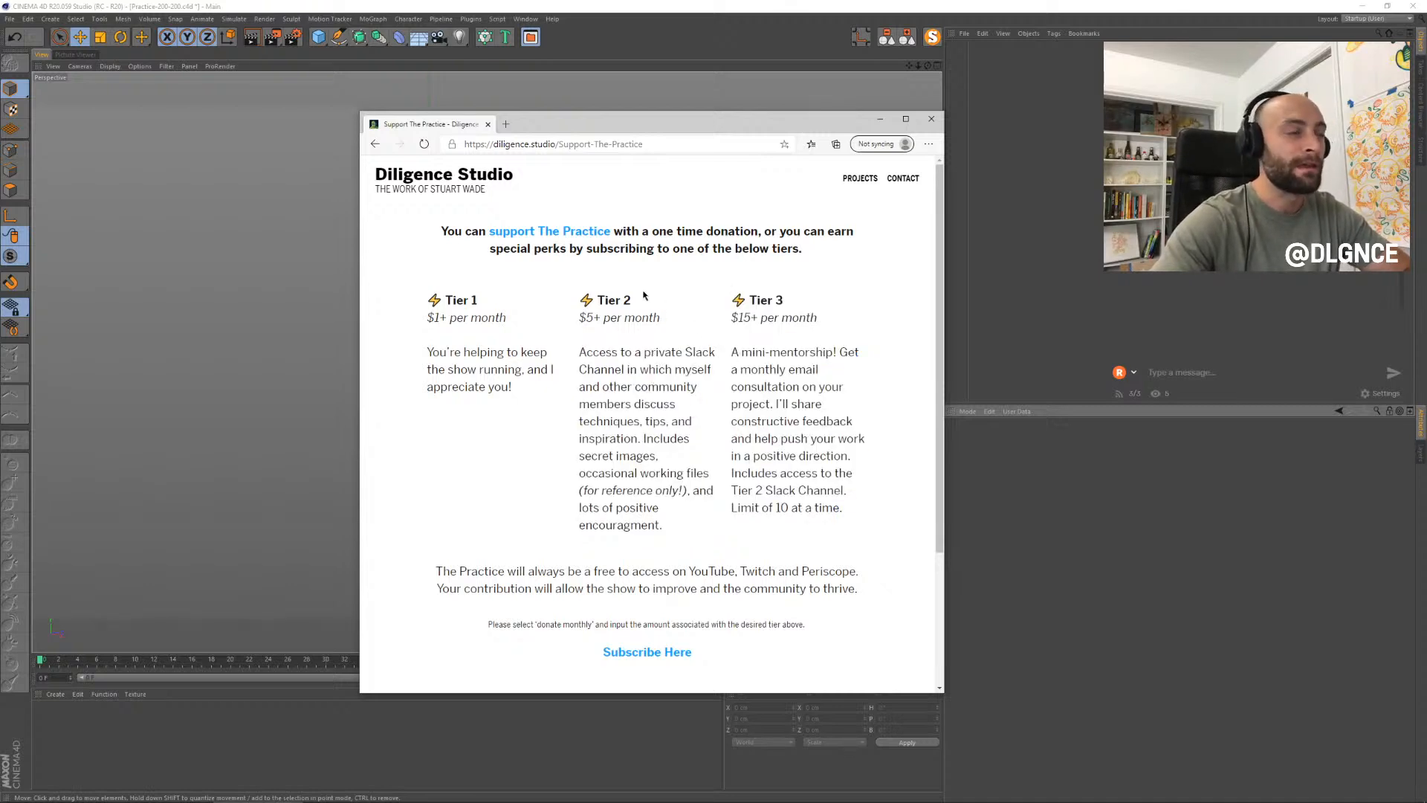
- Switch to Cinema 4D, add a cube and reduce its Z size to make a thin upright slab
{"action": "left_click", "coordinate": [983, 243]}
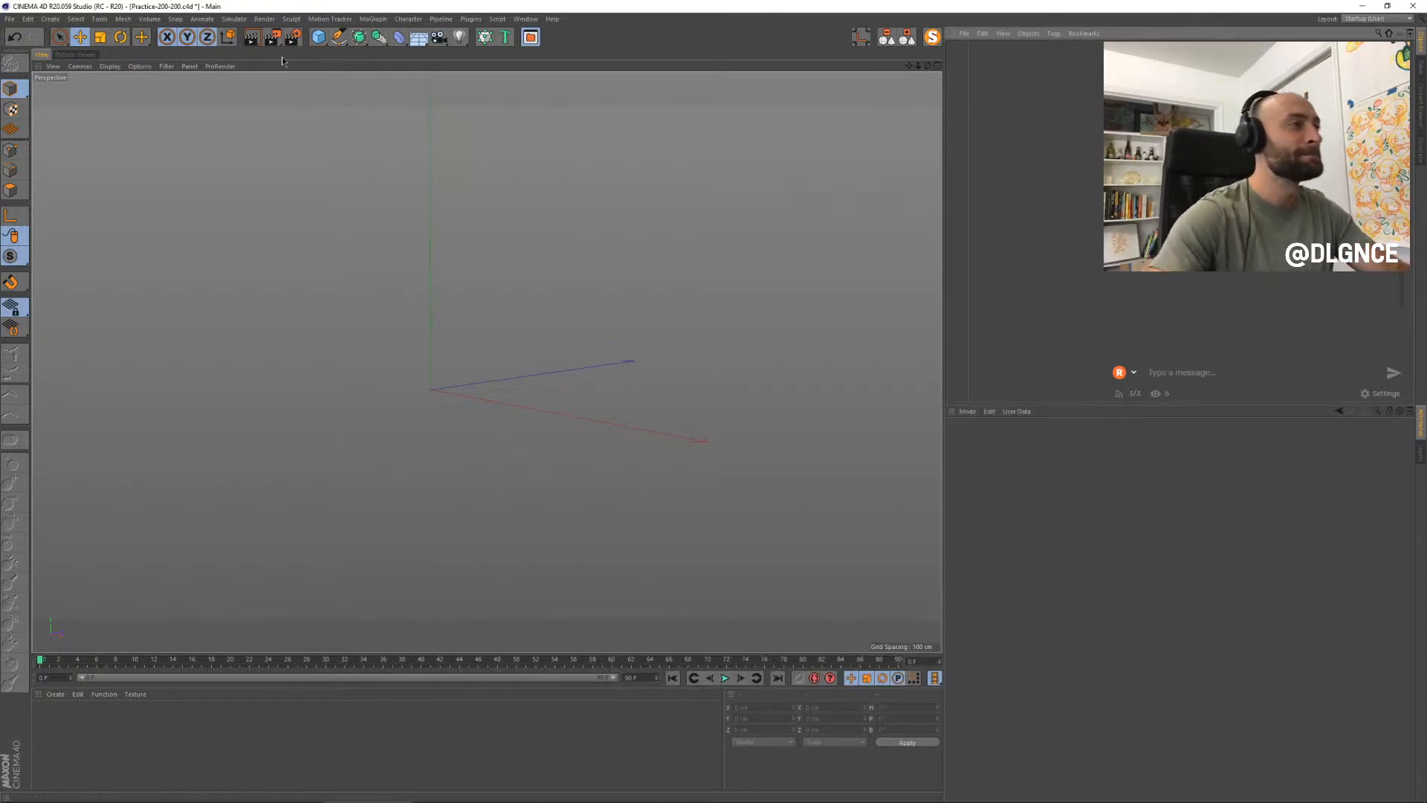
{"action": "left_click", "coordinate": [319, 37]}
{"action": "left_click", "coordinate": [420, 52]}
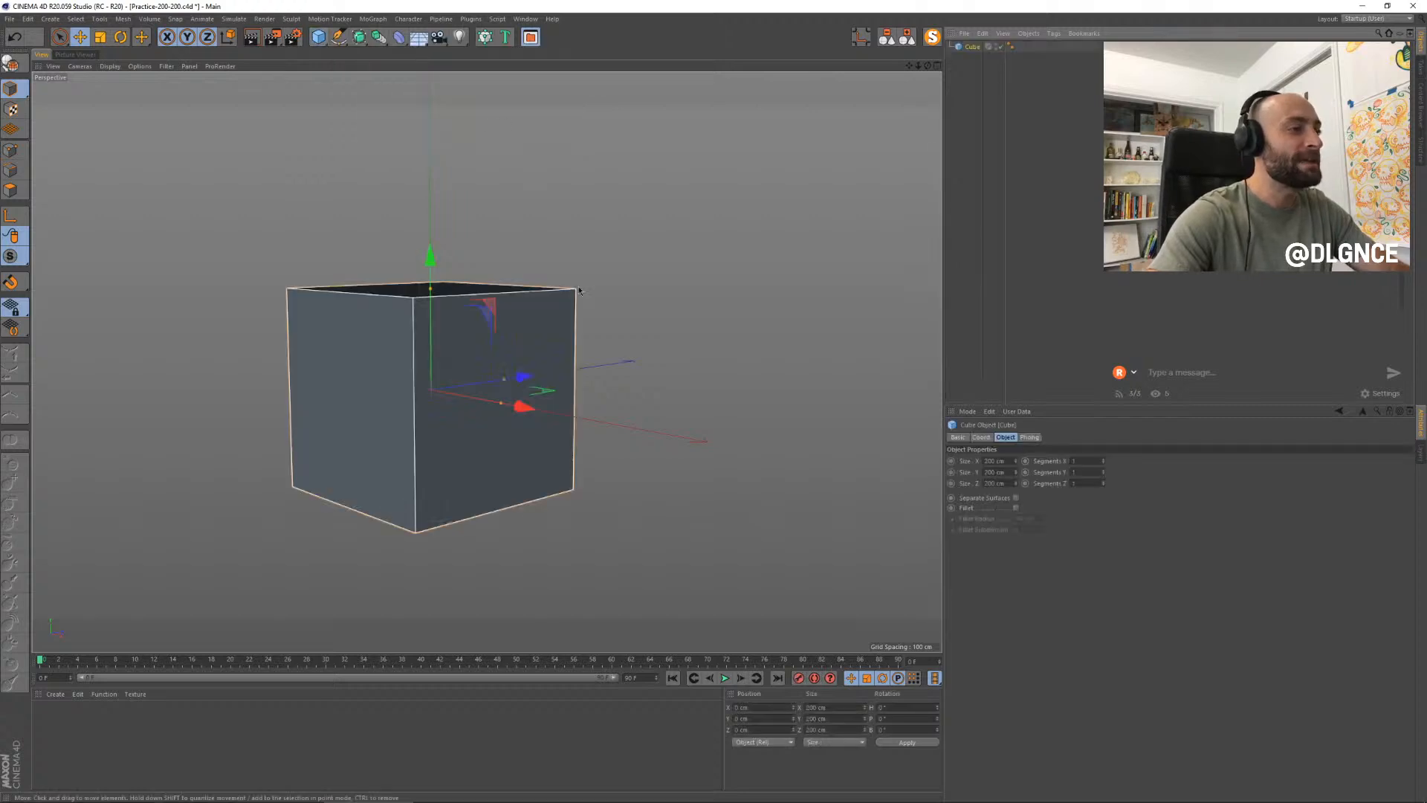
{"action": "left_click_drag", "start_coordinate": [501, 381], "coordinate": [417, 397]}
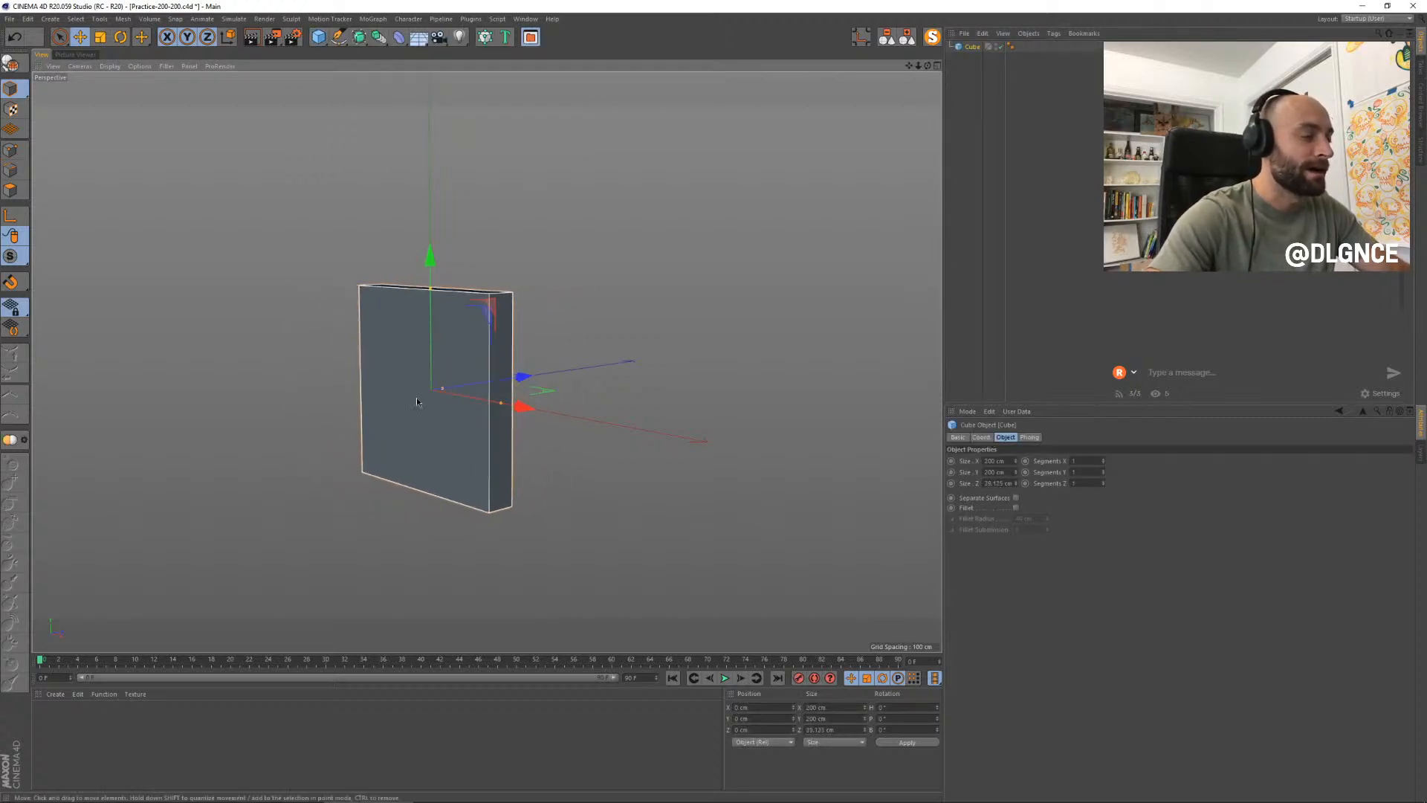
{"action": "middle_click_drag", "start_coordinate": [389, 353], "coordinate": [484, 361], "text": "alt"}
{"action": "left_click_drag", "start_coordinate": [484, 360], "coordinate": [596, 438], "text": "alt"}
- Scale the slab up to about 1141 cm wide and high, and thicken it to about 223 cm
{"action": "key", "text": "t"}
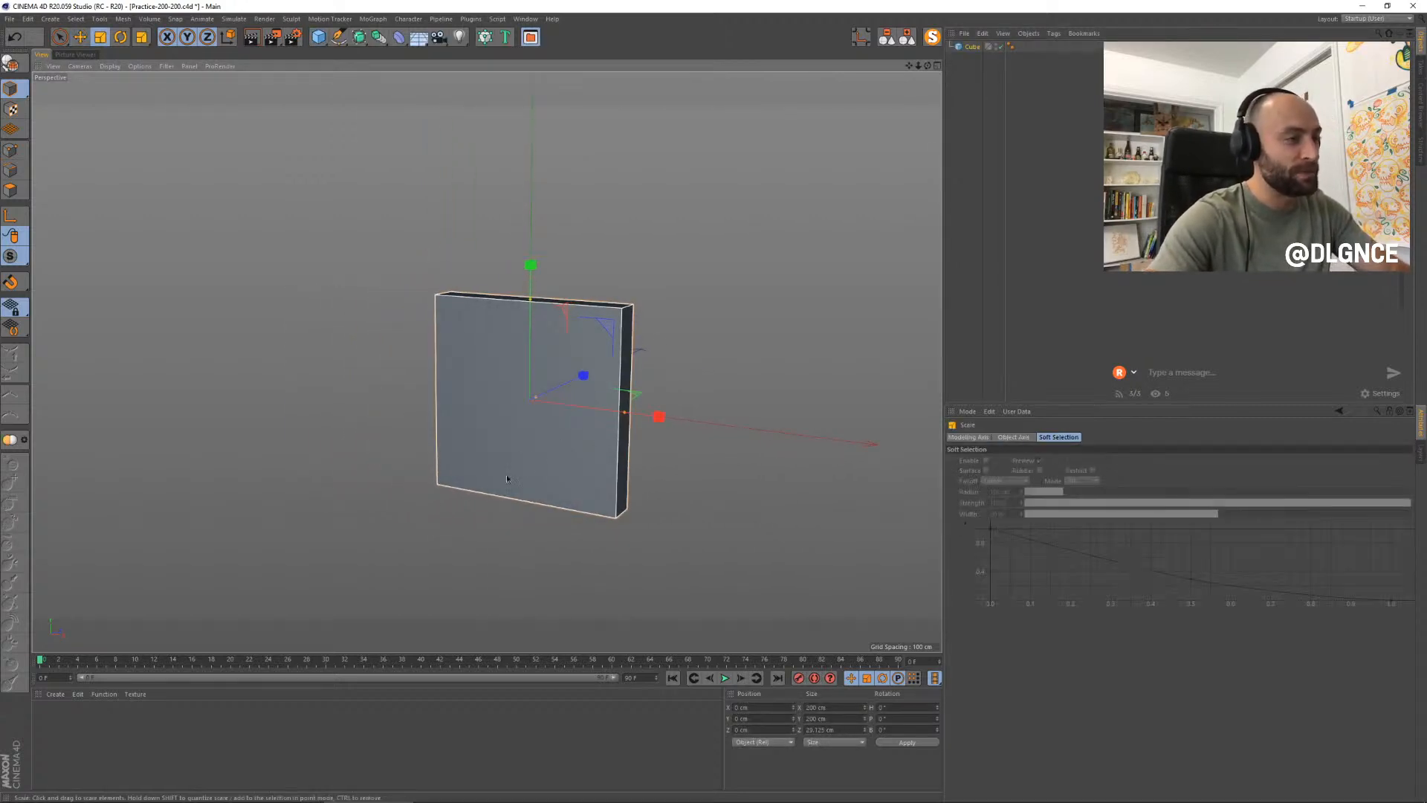
{"action": "left_click_drag", "start_coordinate": [510, 478], "coordinate": [809, 462]}
{"action": "left_click_drag", "start_coordinate": [385, 484], "coordinate": [615, 449], "text": "alt"}
{"action": "middle_click_drag", "start_coordinate": [614, 449], "coordinate": [563, 432], "text": "alt"}
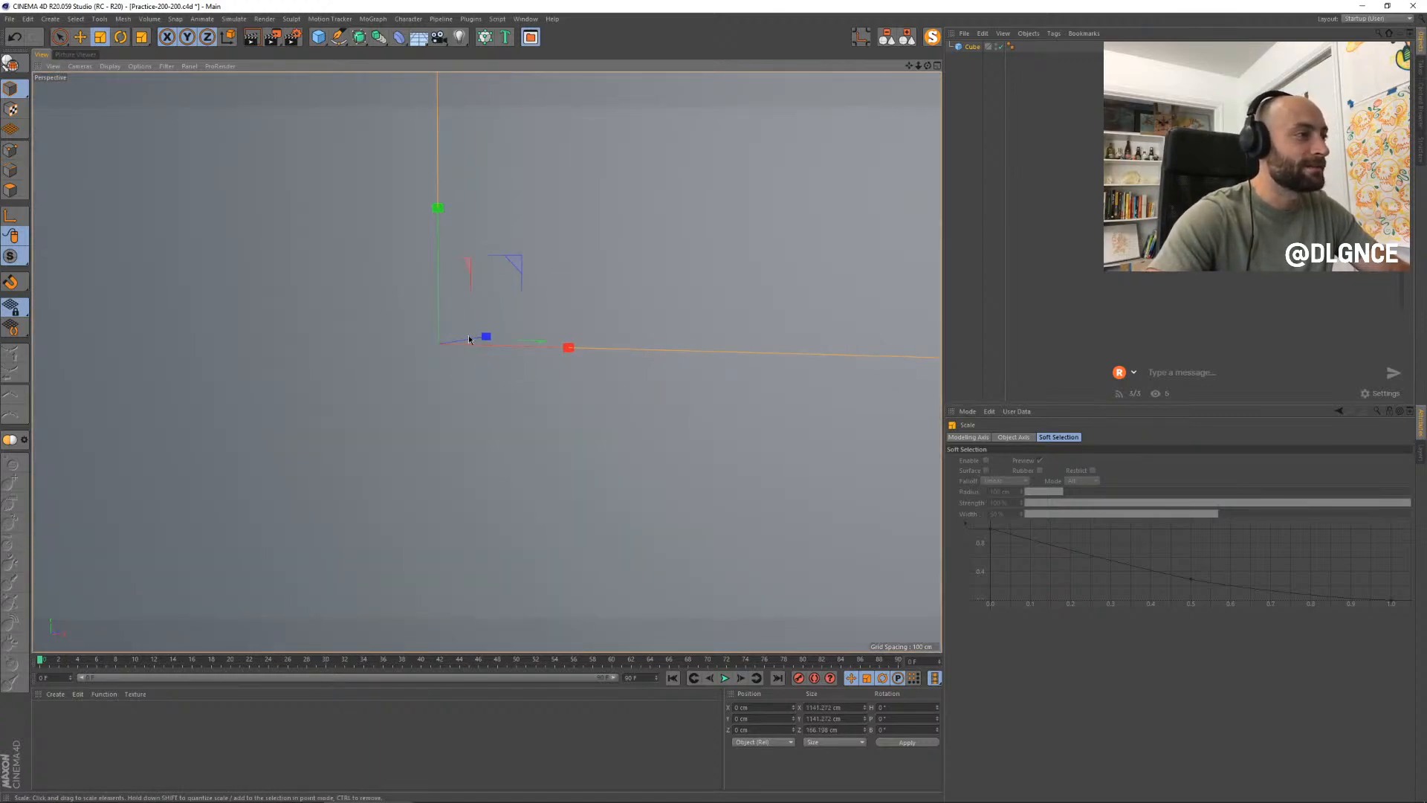
{"action": "left_click_drag", "start_coordinate": [470, 355], "coordinate": [449, 414], "text": "alt"}
{"action": "scroll", "coordinate": [450, 415], "scroll_direction": "down", "scroll_amount": 2}
{"action": "scroll", "coordinate": [450, 416], "scroll_direction": "up", "scroll_amount": 3}
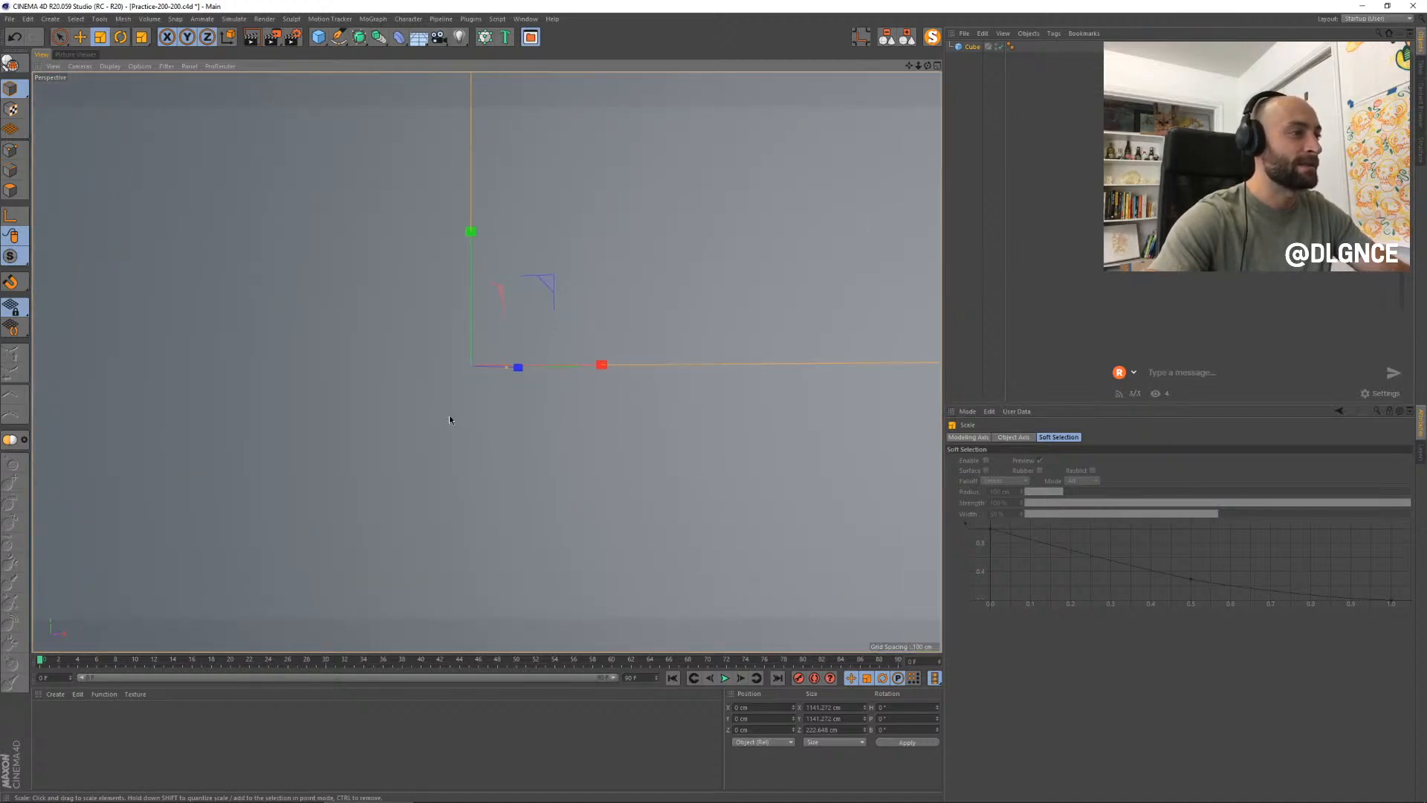
{"action": "scroll", "coordinate": [450, 416], "scroll_direction": "down", "scroll_amount": 3}
{"action": "middle_click_drag", "start_coordinate": [476, 429], "coordinate": [452, 415], "text": "alt"}
{"action": "mouse_move", "coordinate": [389, 271]}
{"action": "left_mouse_down", "text": "alt"}
{"action": "mouse_move", "coordinate": [404, 261]}
{"action": "mouse_move", "coordinate": [401, 289]}
{"action": "left_mouse_up", "text": "alt"}
{"action": "scroll", "coordinate": [328, 232], "scroll_direction": "up", "scroll_amount": 1}
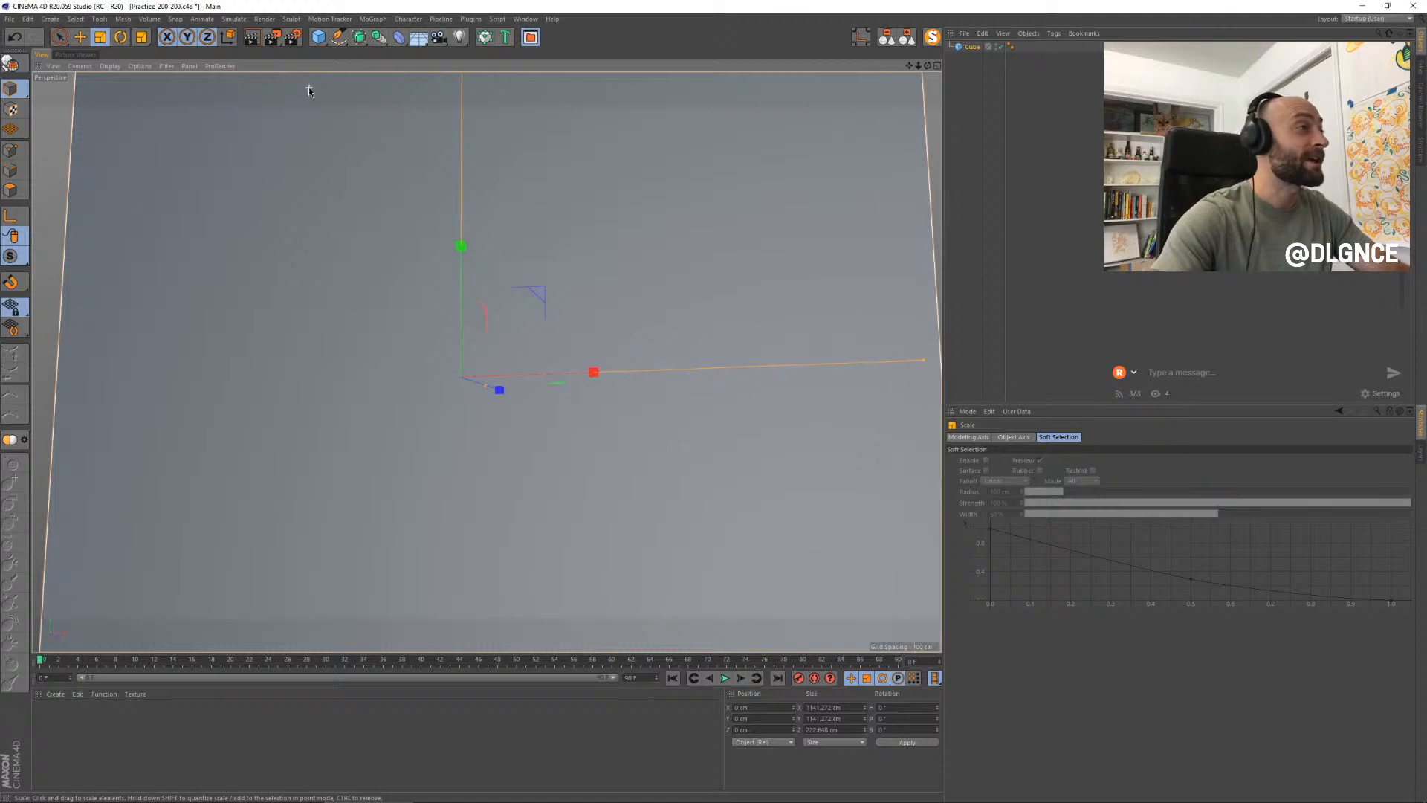
{"action": "middle_click_drag", "start_coordinate": [495, 214], "coordinate": [476, 200], "text": "alt"}
- Add a MoText object reading 200 and move it in front of the slab, to about -125 cm in Z
{"action": "left_click", "coordinate": [372, 19]}
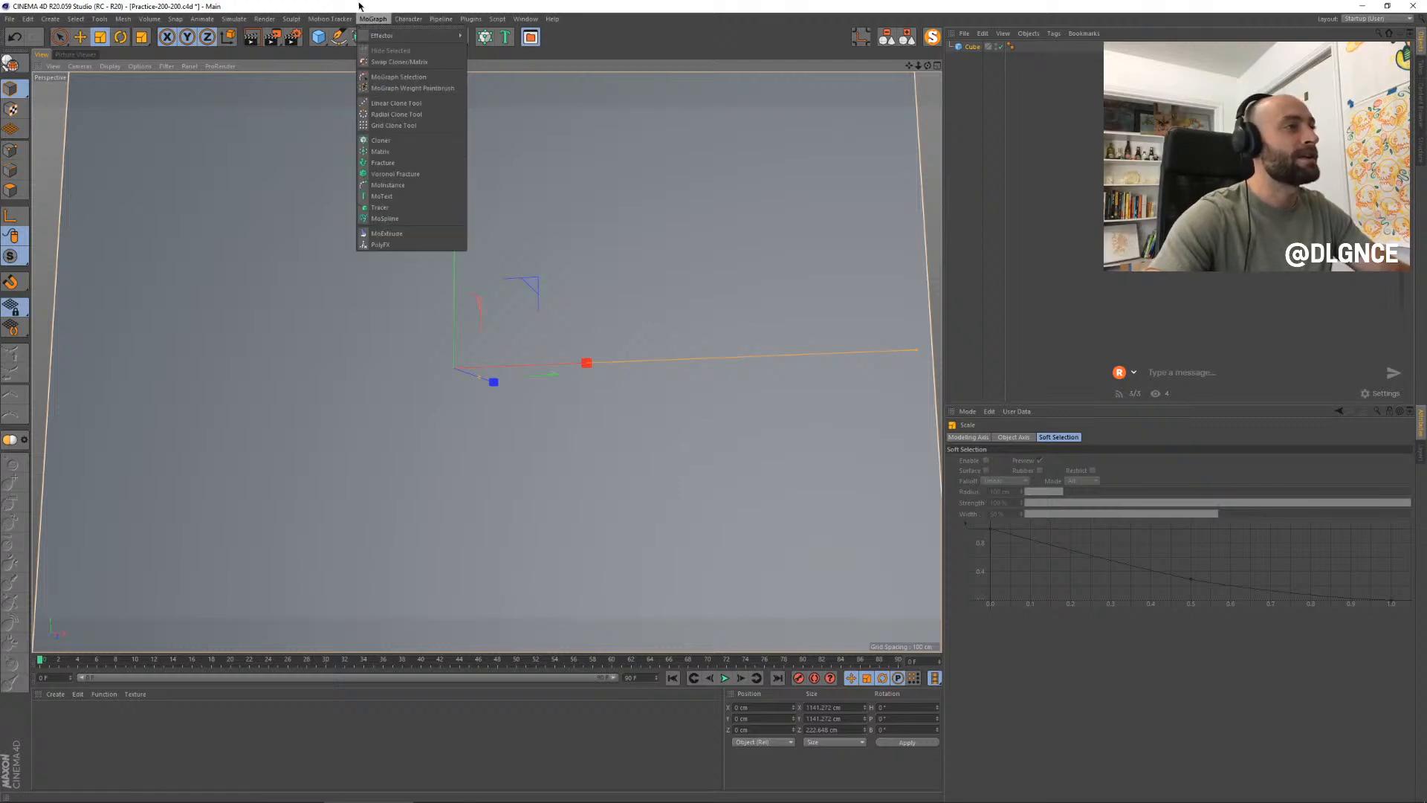
{"action": "mouse_move", "coordinate": [407, 27]}
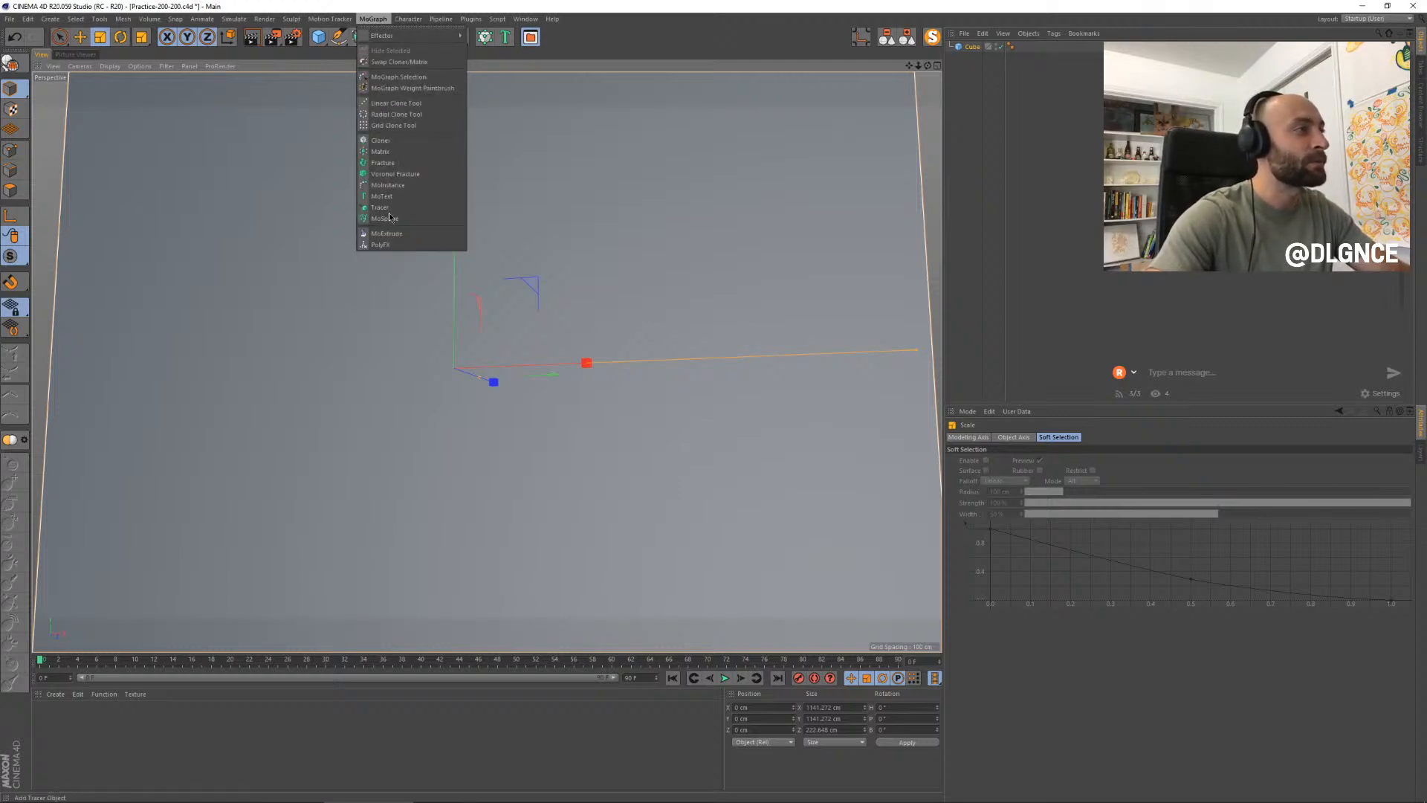
{"action": "left_click", "coordinate": [391, 203]}
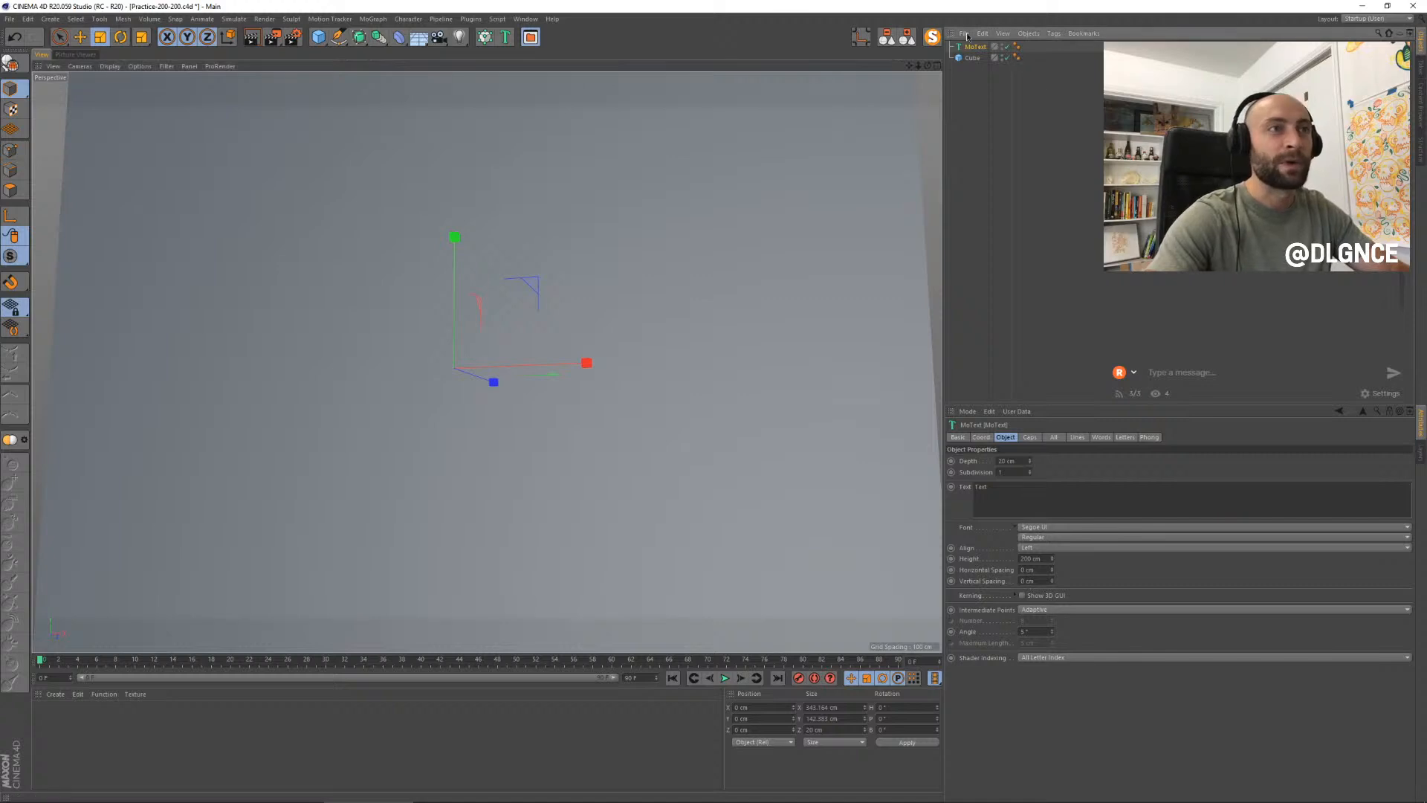
{"action": "double_click", "coordinate": [1008, 504]}
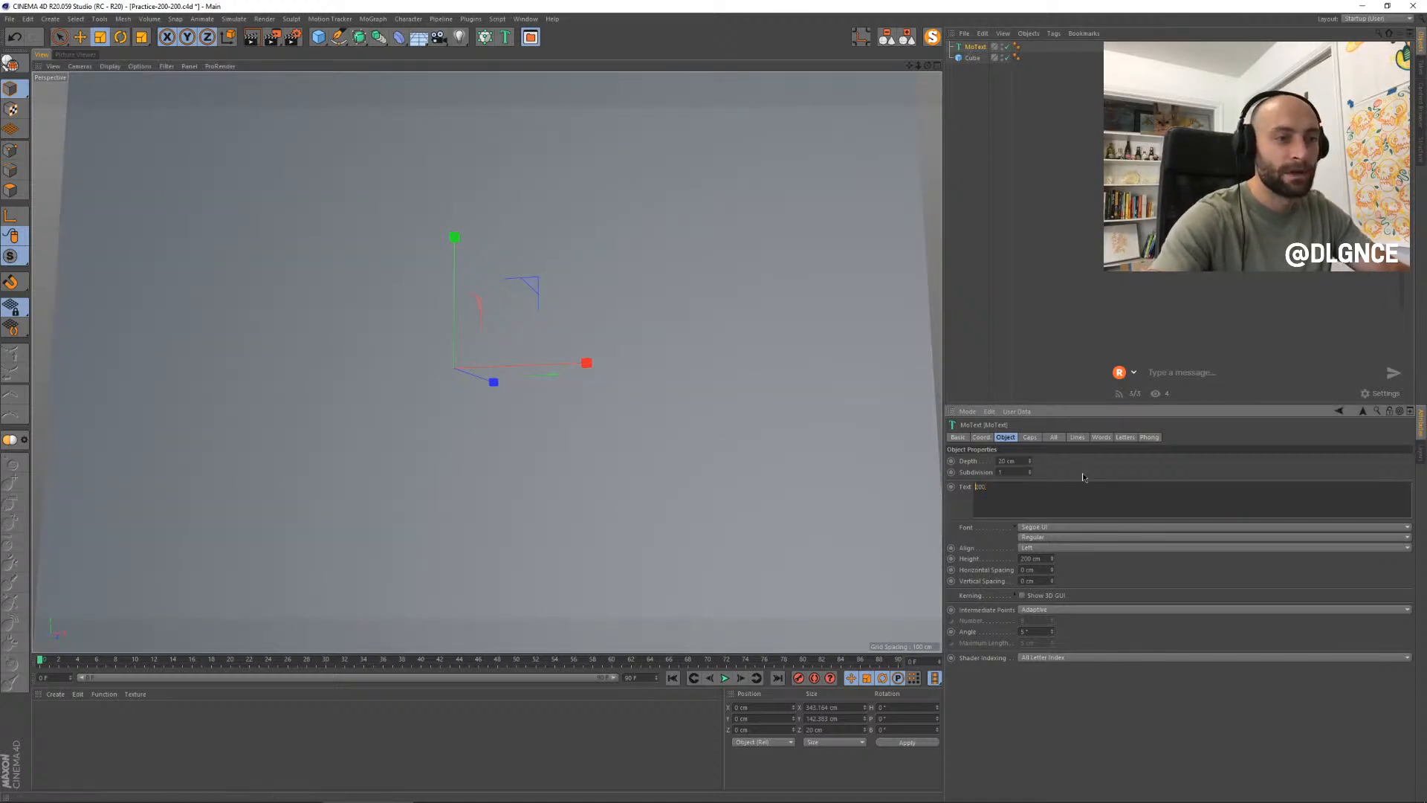
{"action": "left_click", "coordinate": [1047, 462]}
{"action": "key", "text": "e"}
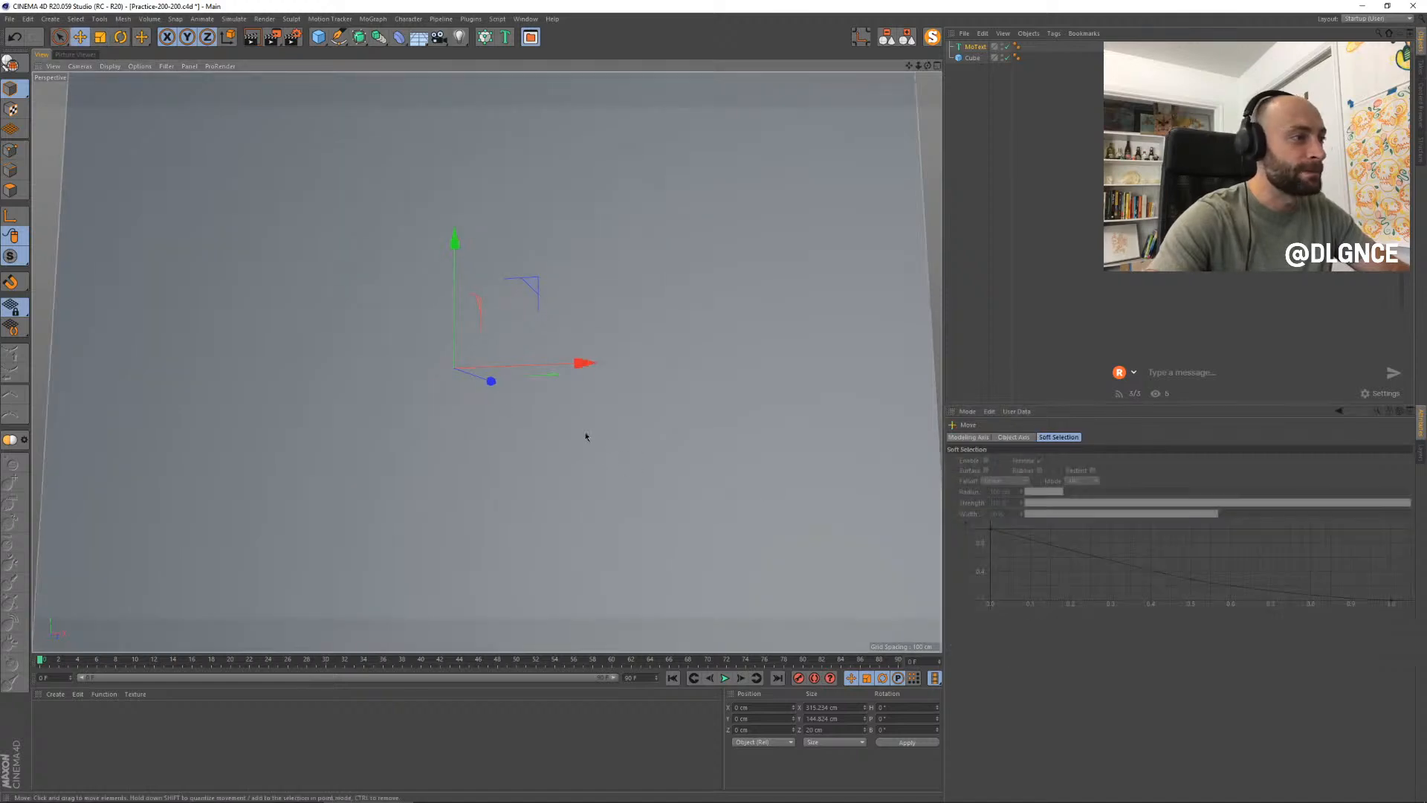
{"action": "left_click_drag", "start_coordinate": [492, 380], "coordinate": [453, 384]}
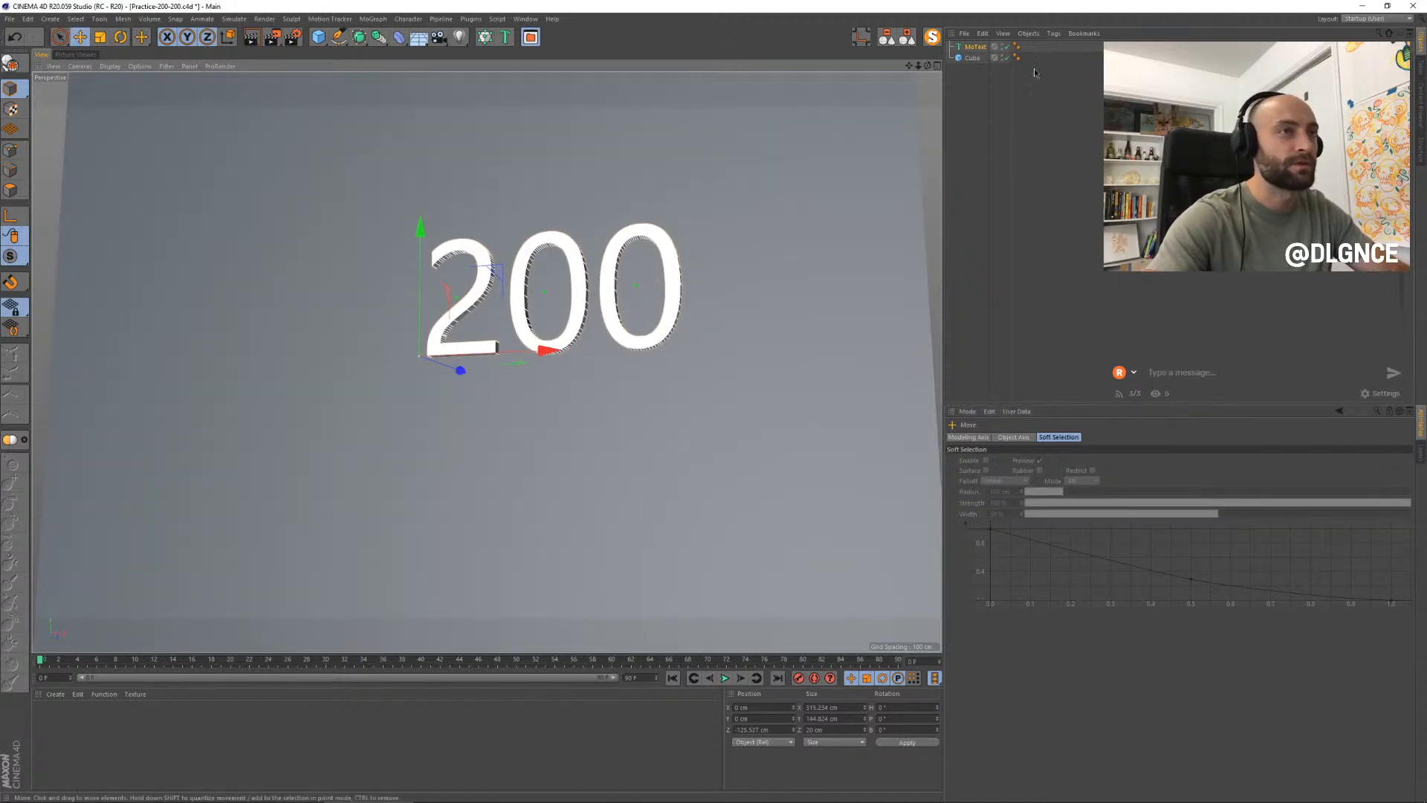
- Set the font of the 200 text to Knockout HTF69-FullLiteweight
{"action": "left_click", "coordinate": [975, 47]}
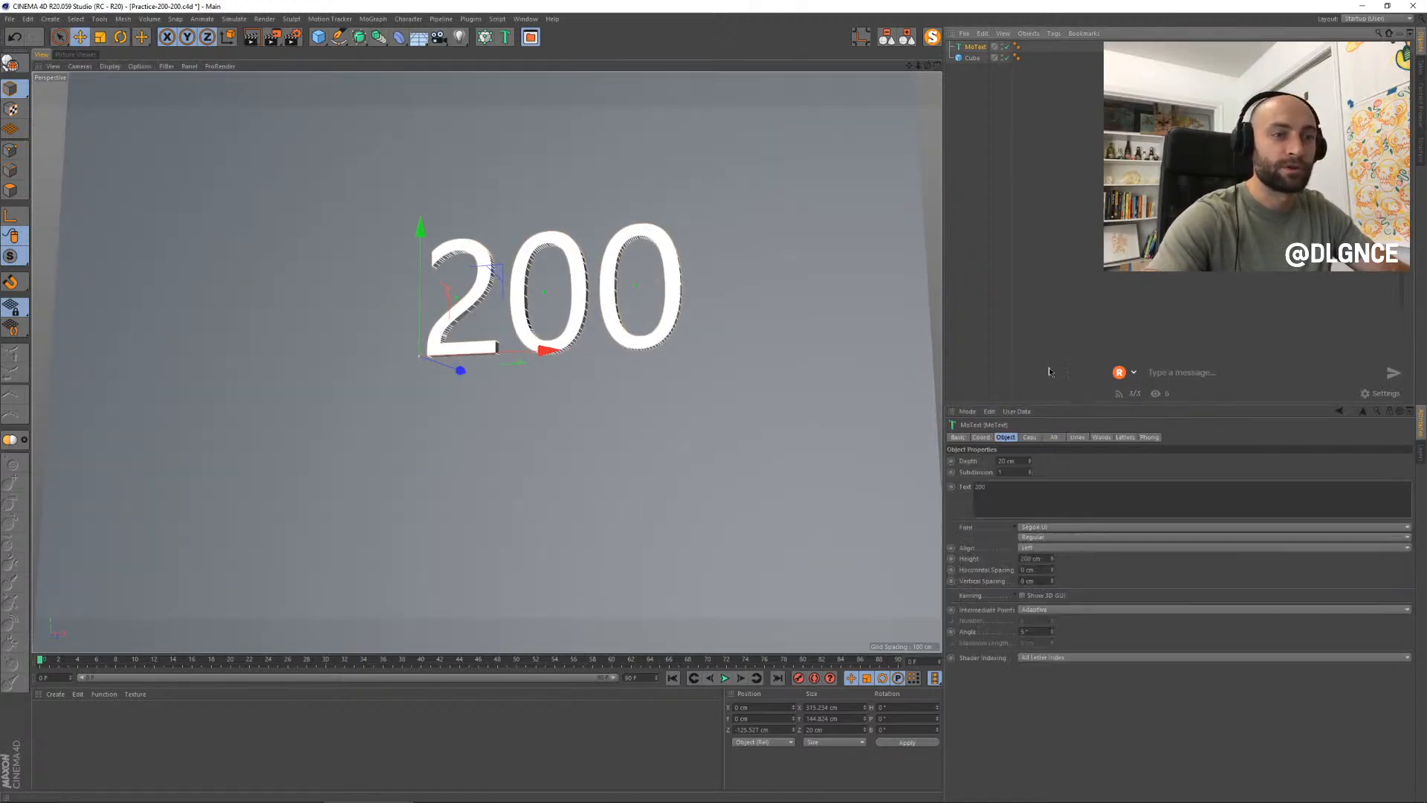
{"action": "left_click", "coordinate": [1033, 537]}
{"action": "left_click", "coordinate": [1030, 529]}
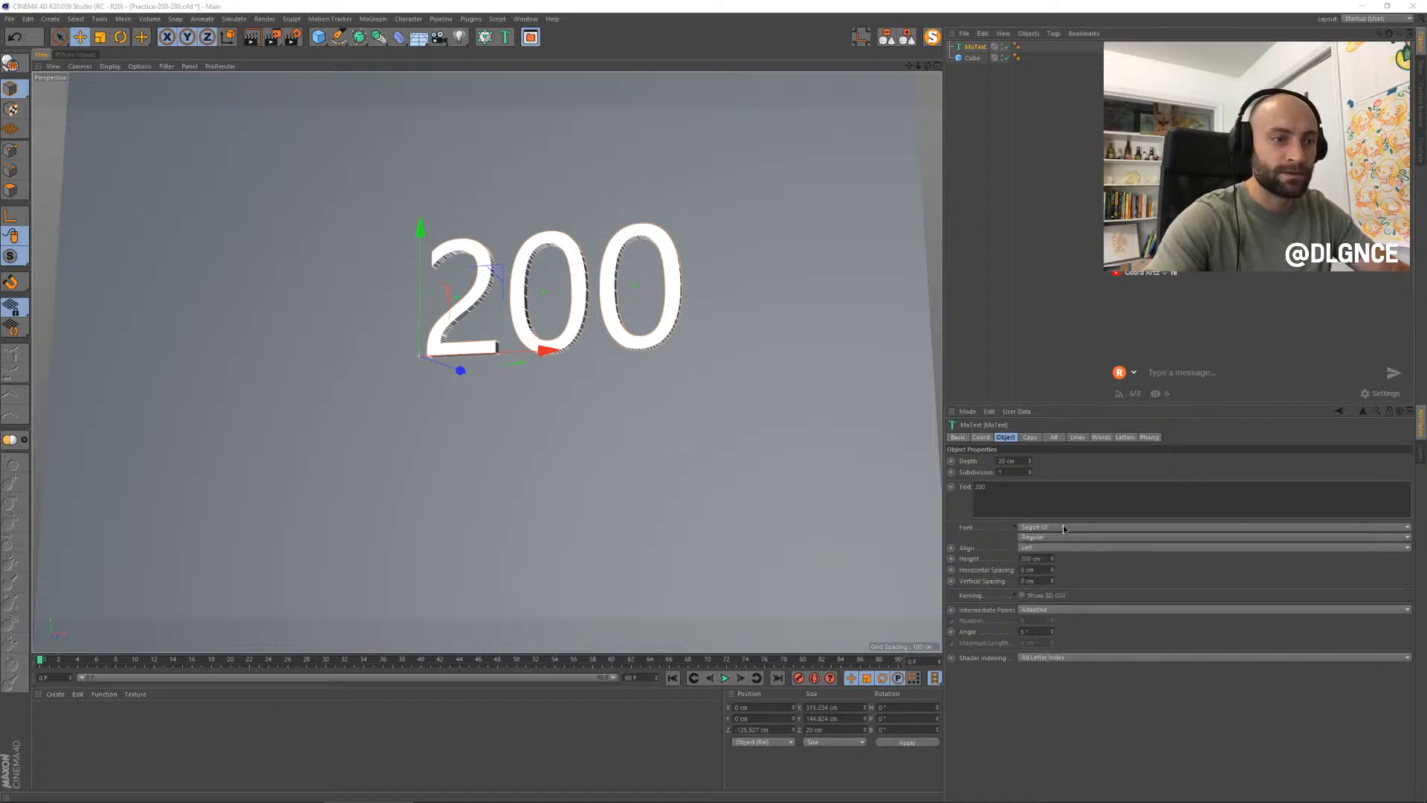
{"action": "left_click", "coordinate": [1030, 528]}
{"action": "scroll", "coordinate": [1059, 212], "scroll_direction": "up", "scroll_amount": 1}
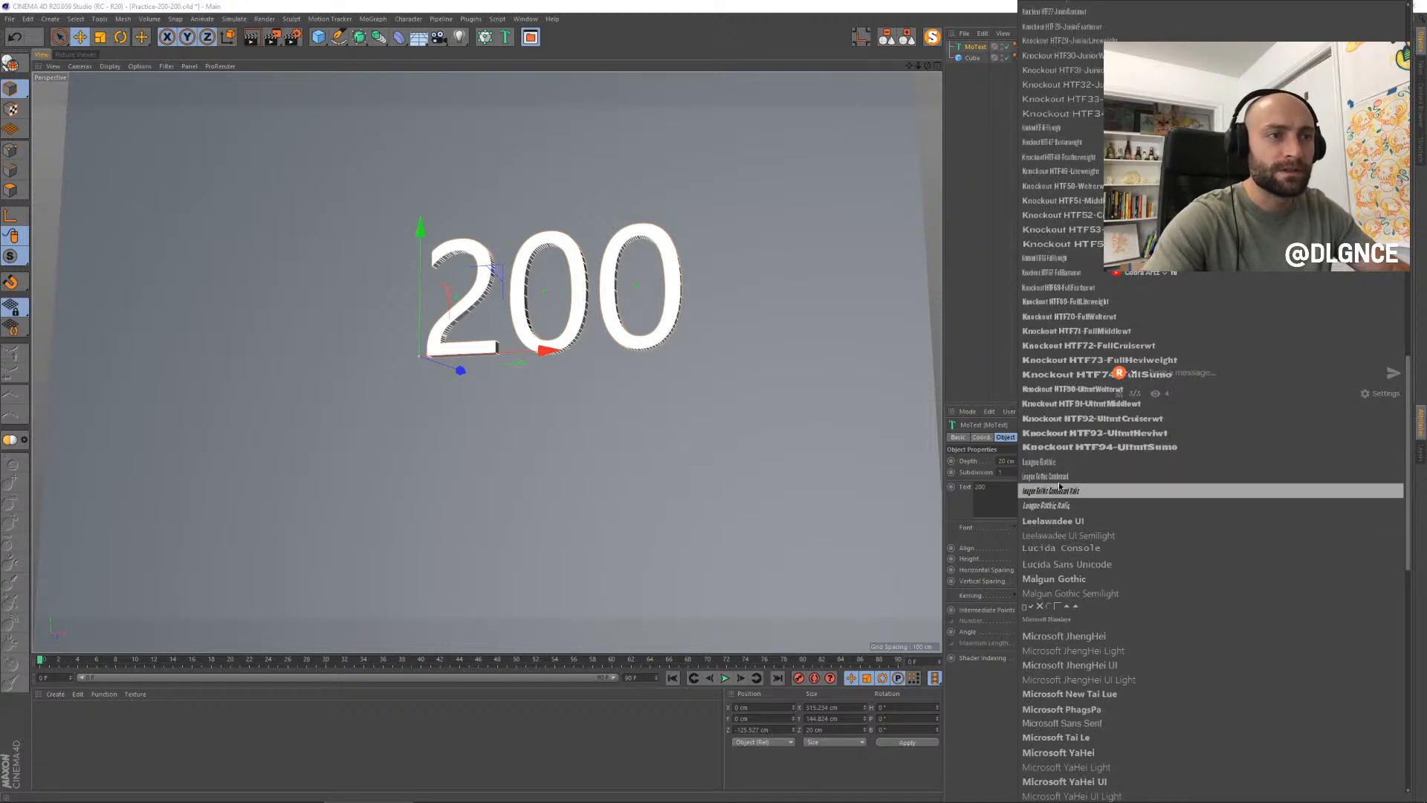
{"action": "left_click", "coordinate": [1068, 319]}
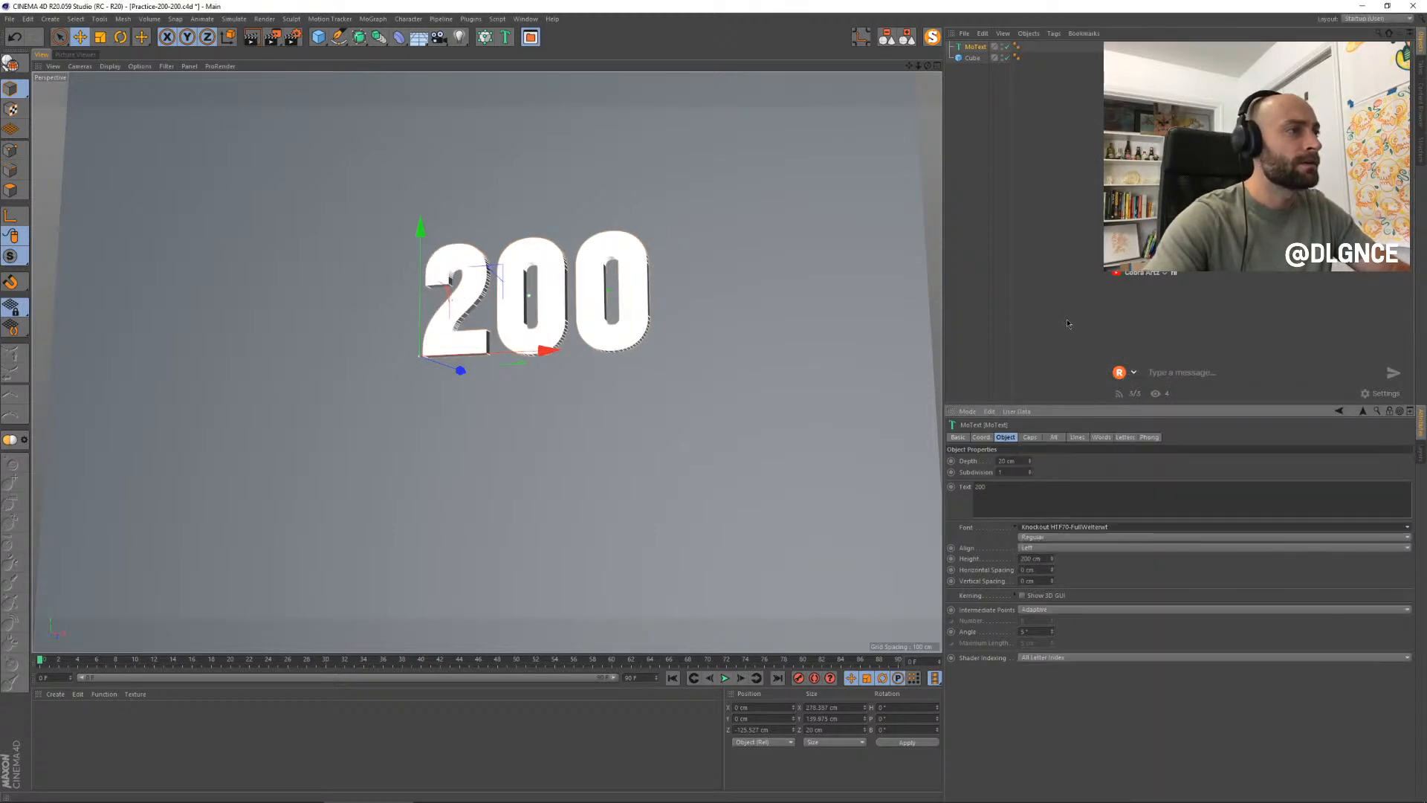
{"action": "left_click", "coordinate": [1074, 527]}
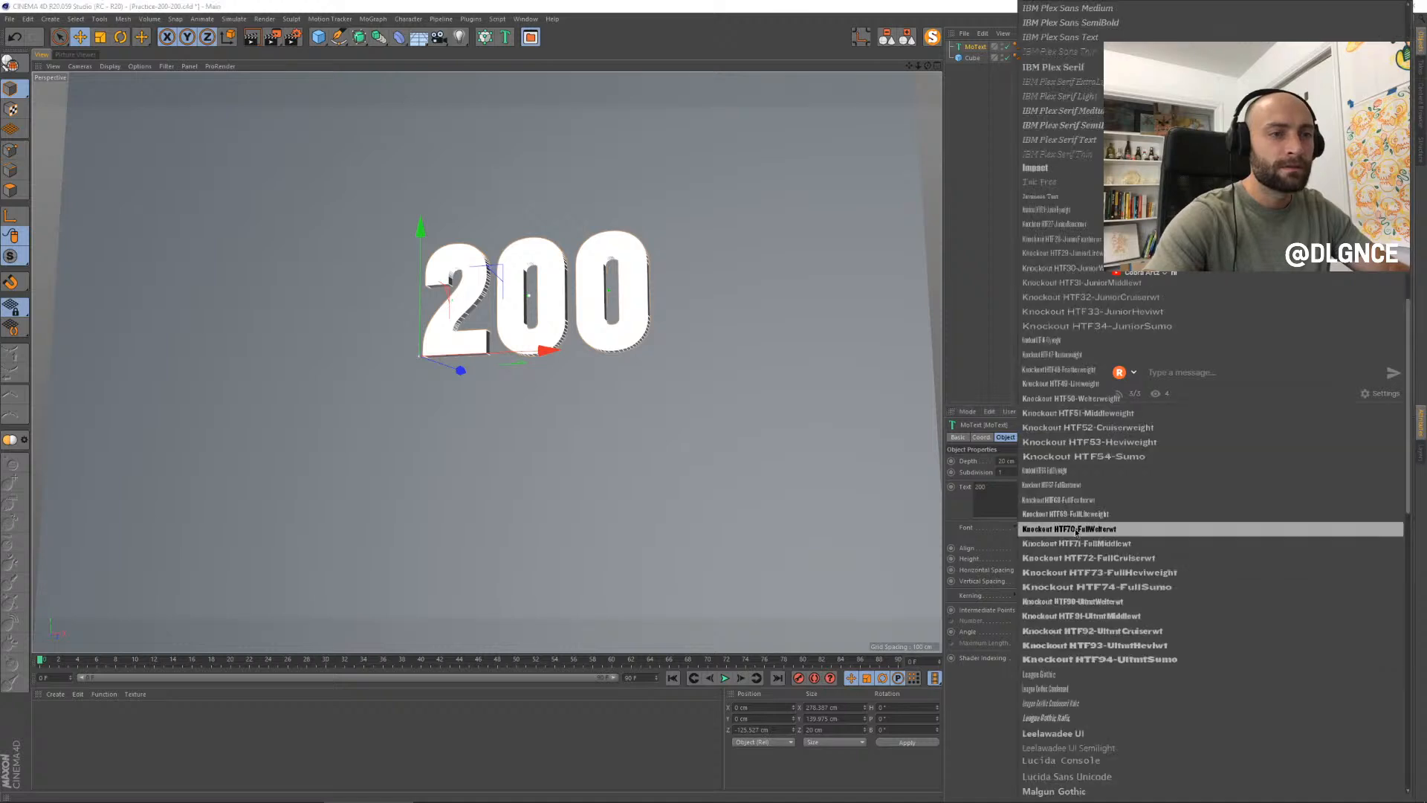
{"action": "left_click", "coordinate": [1084, 513]}
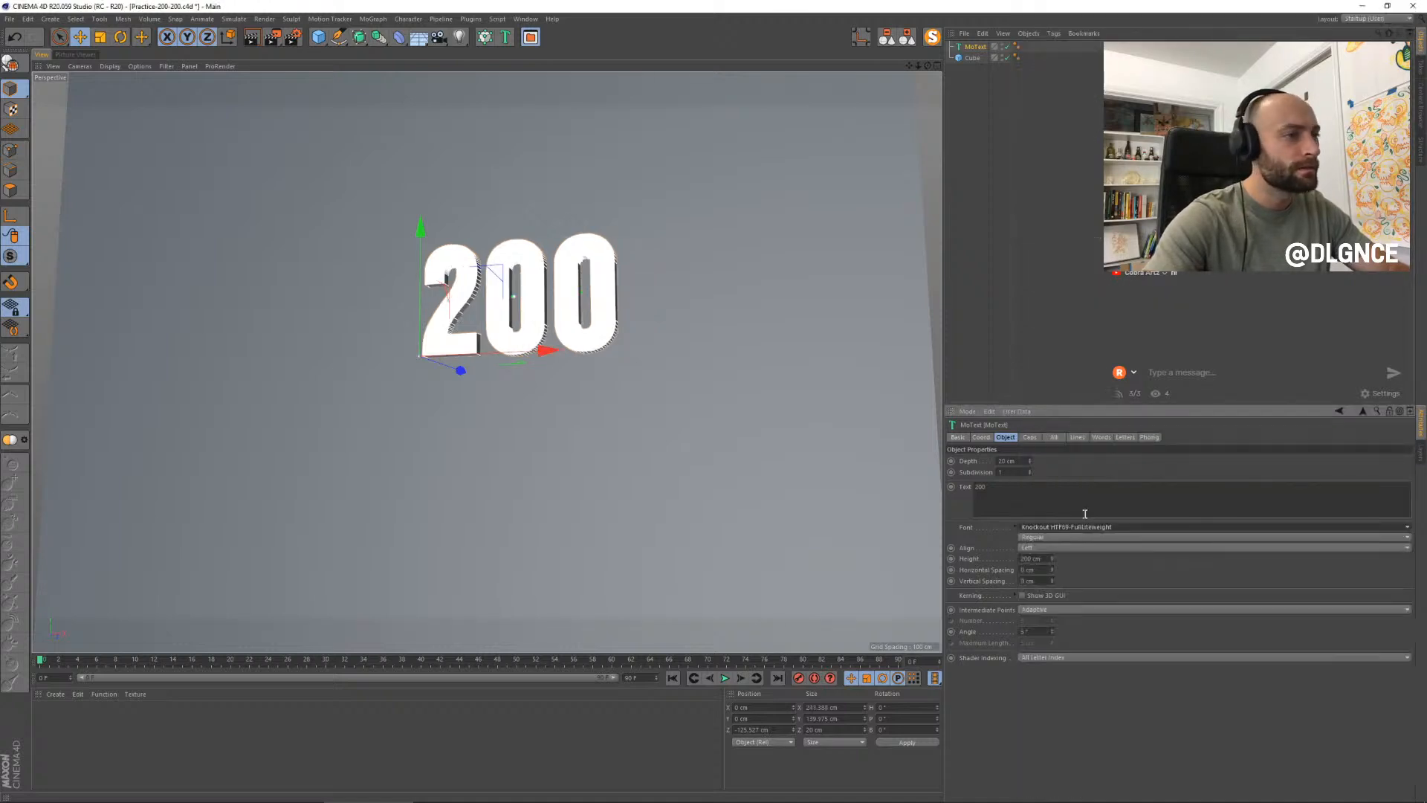
{"action": "left_click", "coordinate": [1083, 528]}
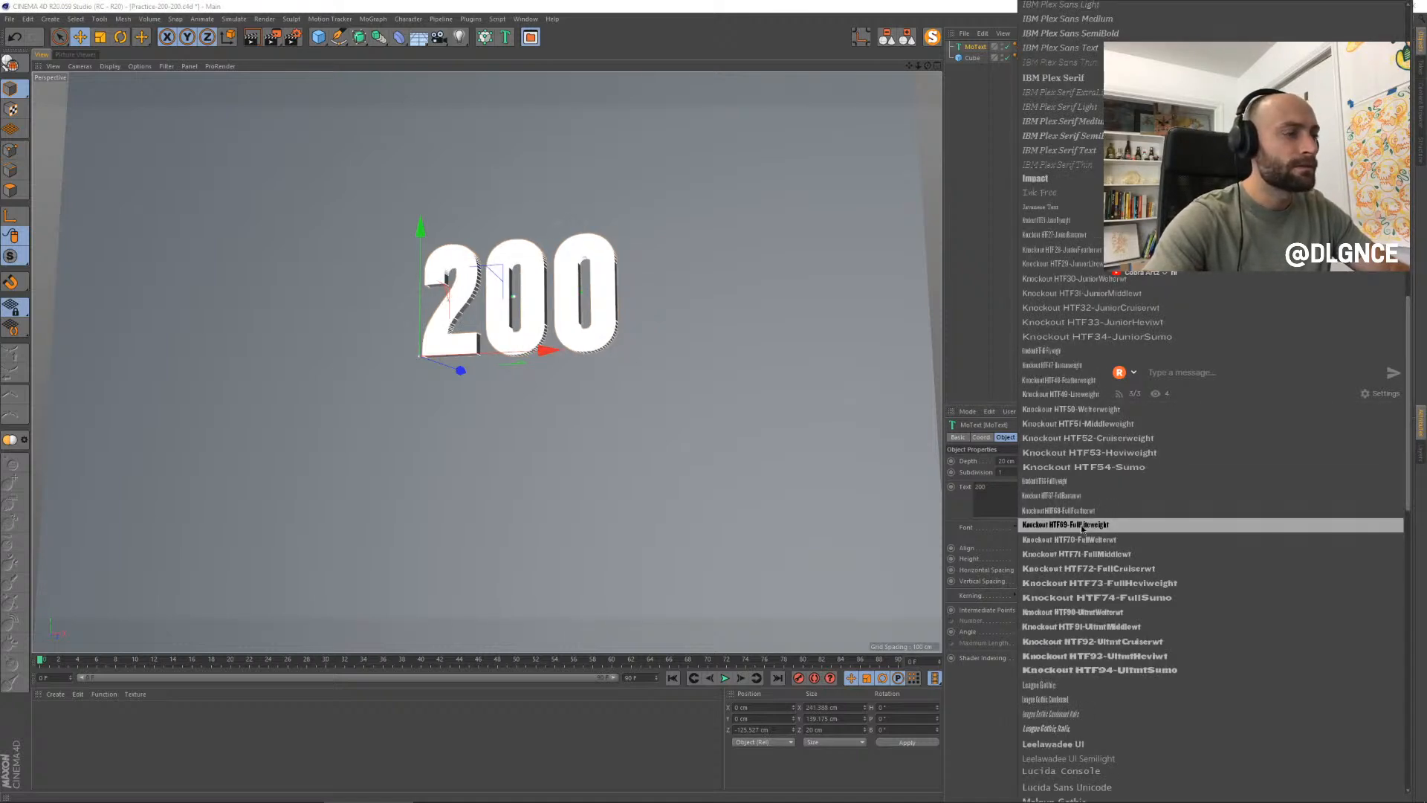
{"action": "left_click", "coordinate": [1011, 481]}
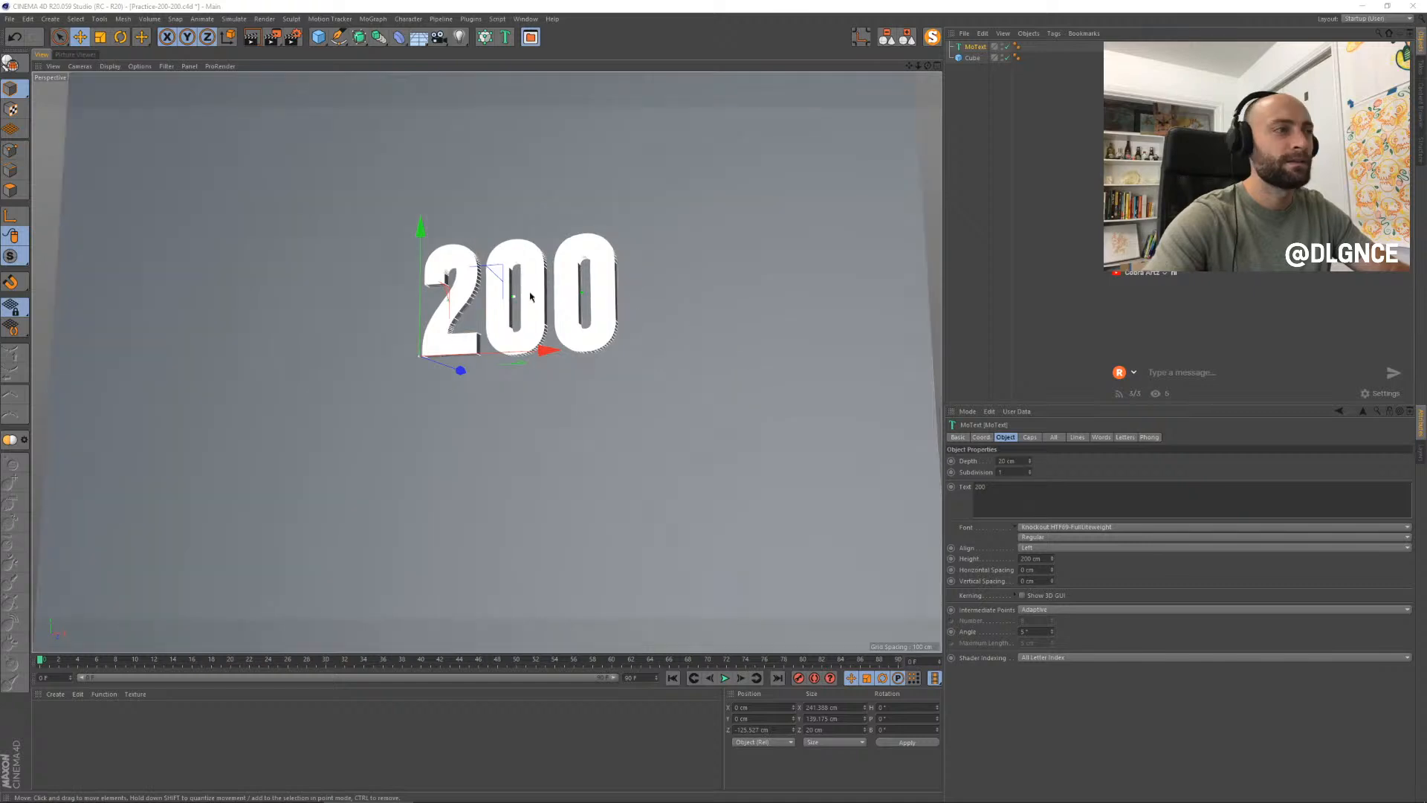
- Set the text's extrusion depth to 40 cm and adjust its position relative to the slab
{"action": "scroll", "coordinate": [520, 367], "scroll_direction": "up", "scroll_amount": 3}
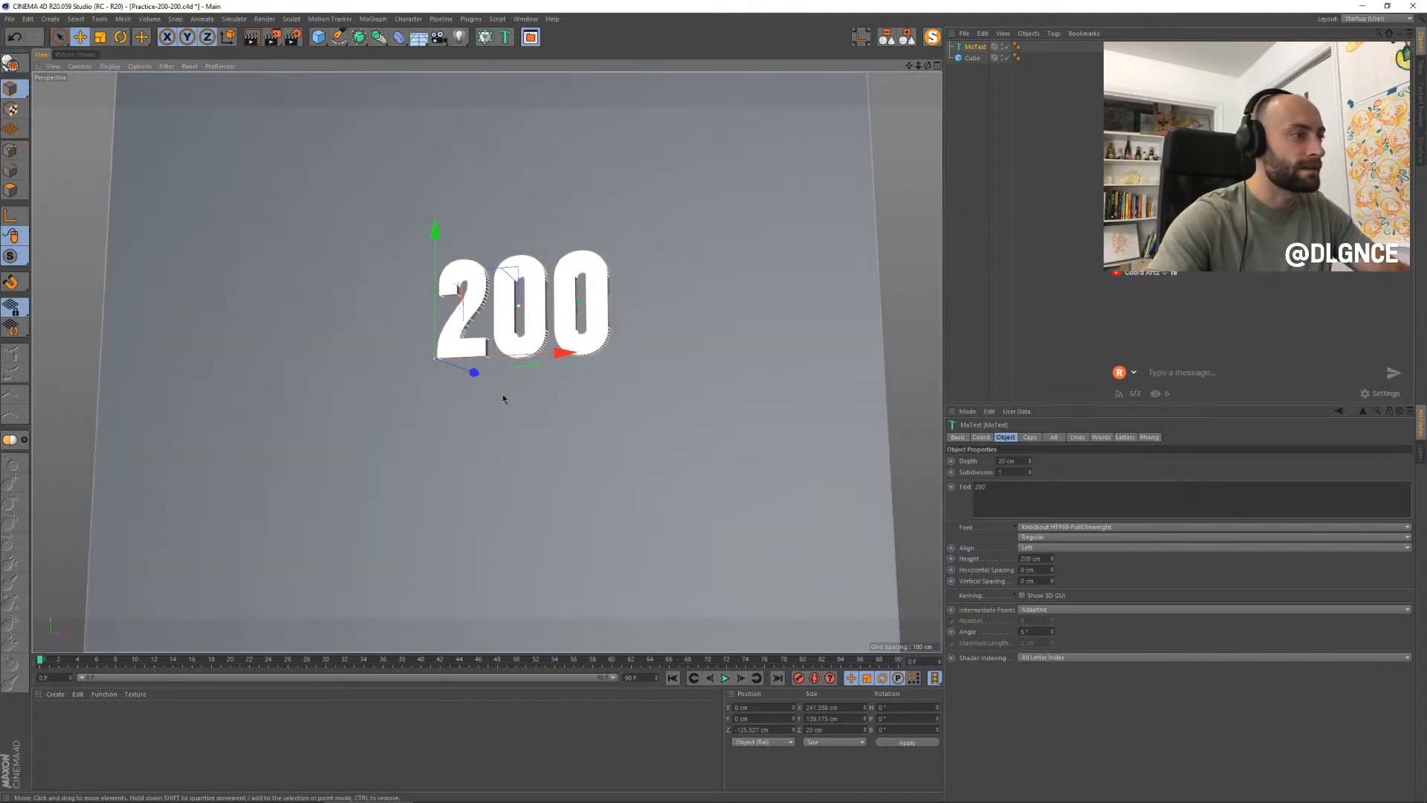
{"action": "left_click_drag", "start_coordinate": [507, 399], "coordinate": [516, 412], "text": "alt"}
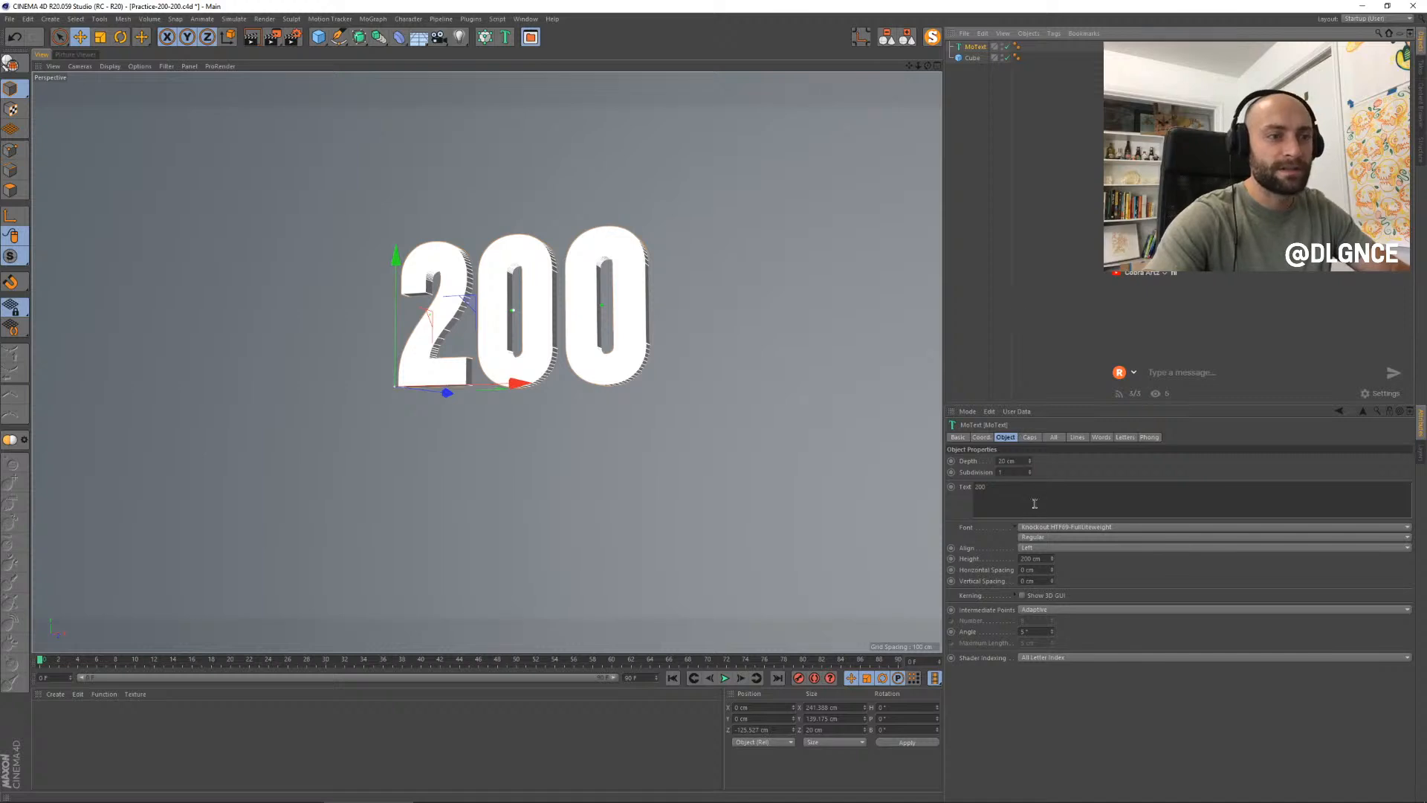
{"action": "left_click_drag", "start_coordinate": [1030, 466], "coordinate": [1031, 453]}
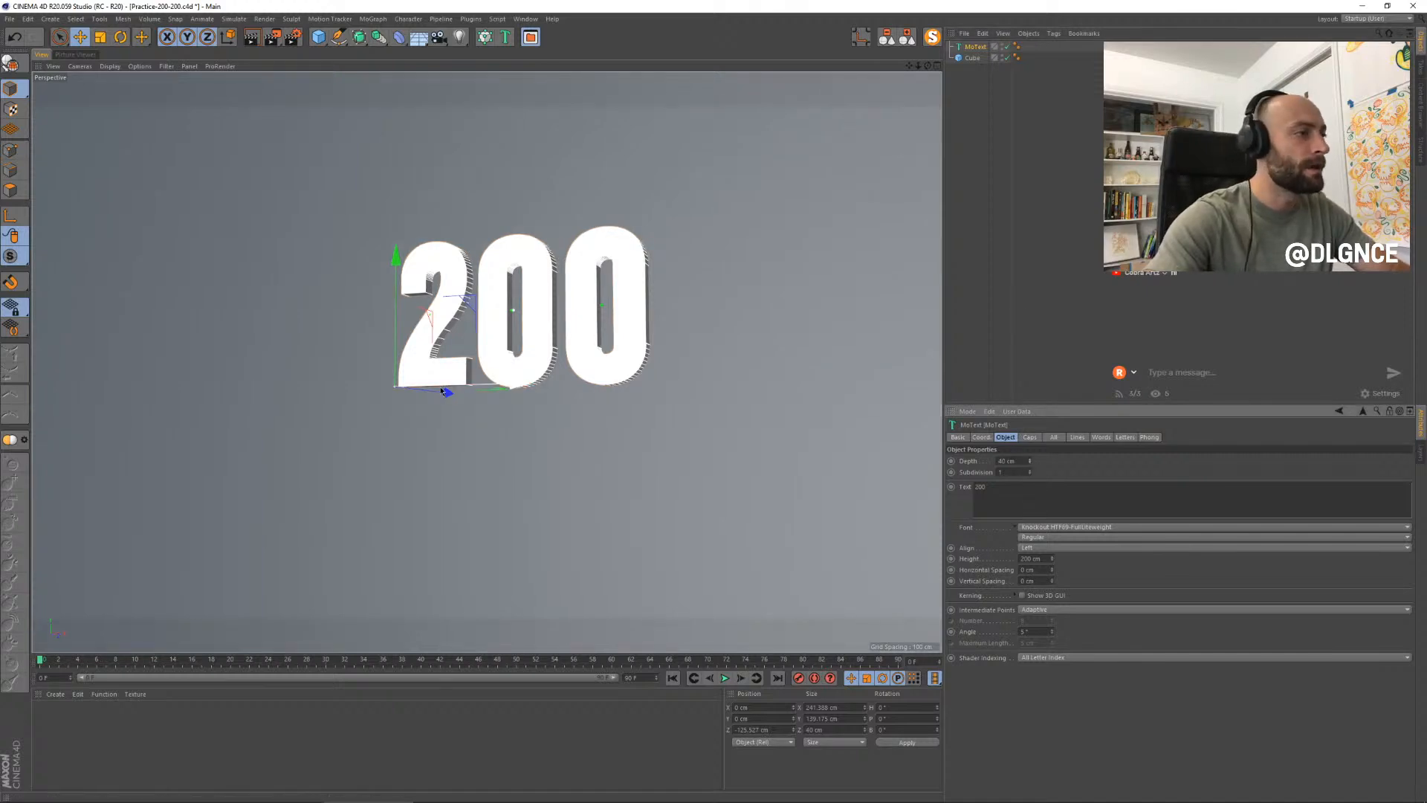
{"action": "left_click_drag", "start_coordinate": [438, 398], "coordinate": [435, 354]}
- Scale up the 200 text and reposition it near the middle of the slab
{"action": "key", "text": "t"}
{"action": "left_click_drag", "start_coordinate": [368, 480], "coordinate": [414, 431]}
{"action": "key", "text": "e"}
{"action": "left_click_drag", "start_coordinate": [442, 319], "coordinate": [388, 355]}
- Add a Boole object and nest the cube and the MoText inside it so the 200 text is subtracted from the slab
{"action": "left_click", "coordinate": [456, 141]}
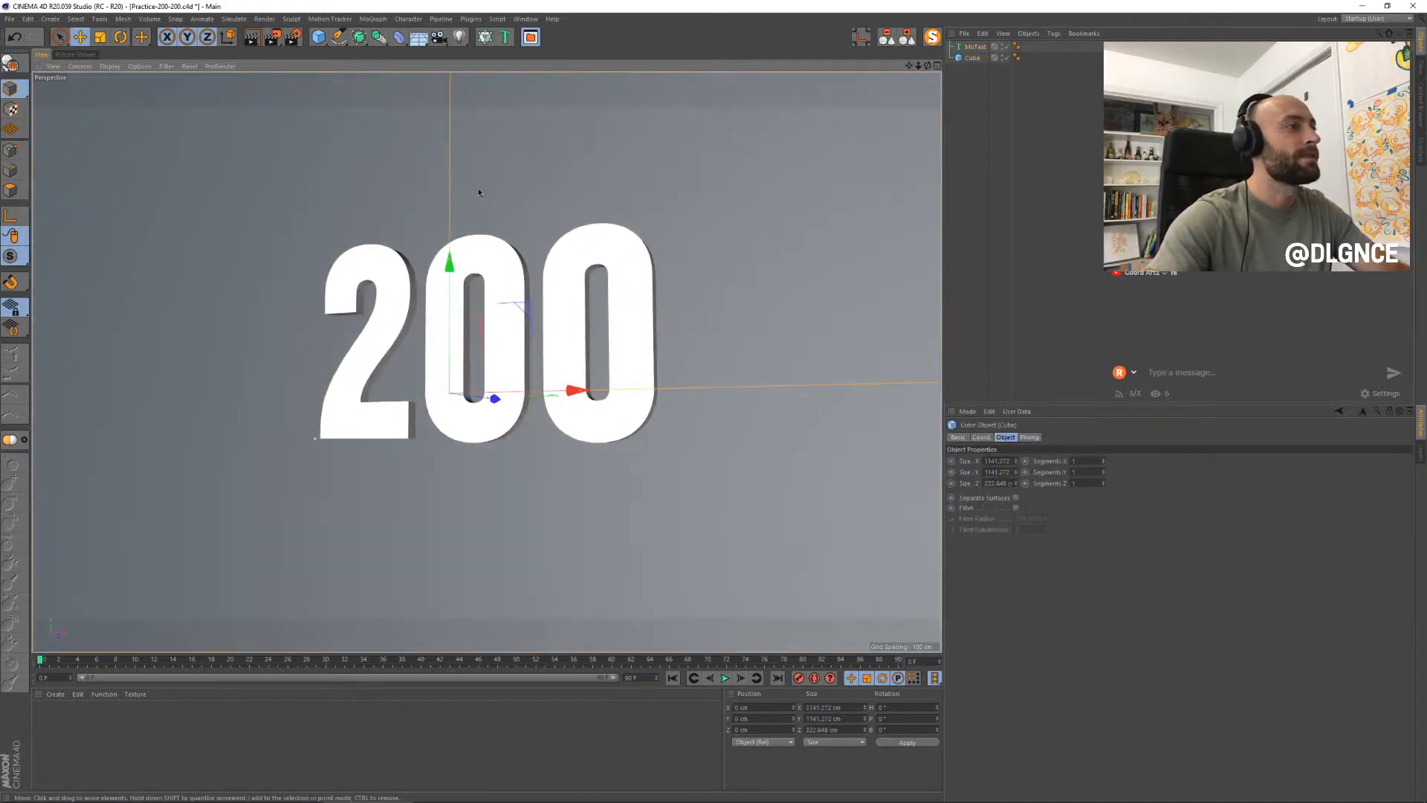
{"action": "left_click", "coordinate": [503, 259], "text": "shift"}
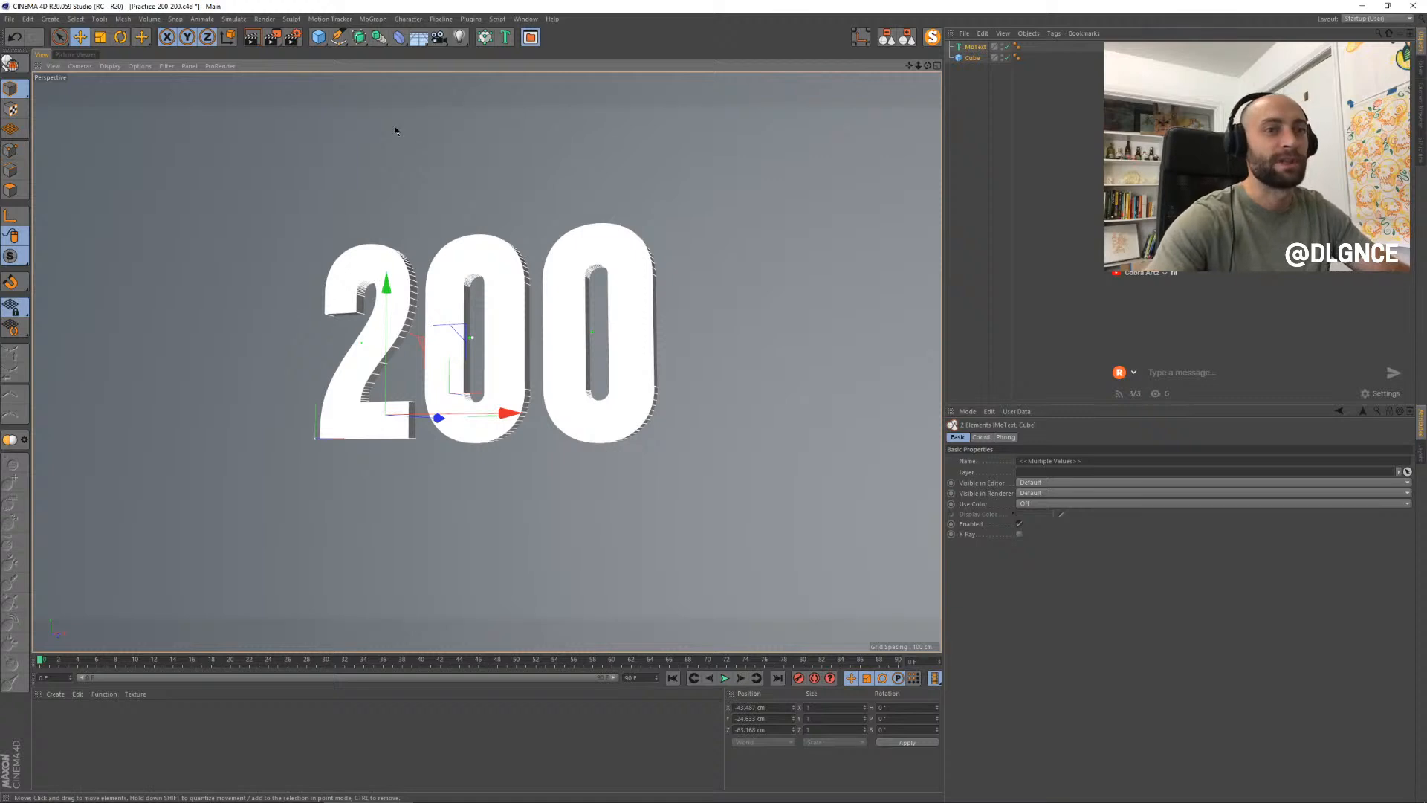
{"action": "scroll", "coordinate": [408, 177], "scroll_direction": "up", "scroll_amount": 1}
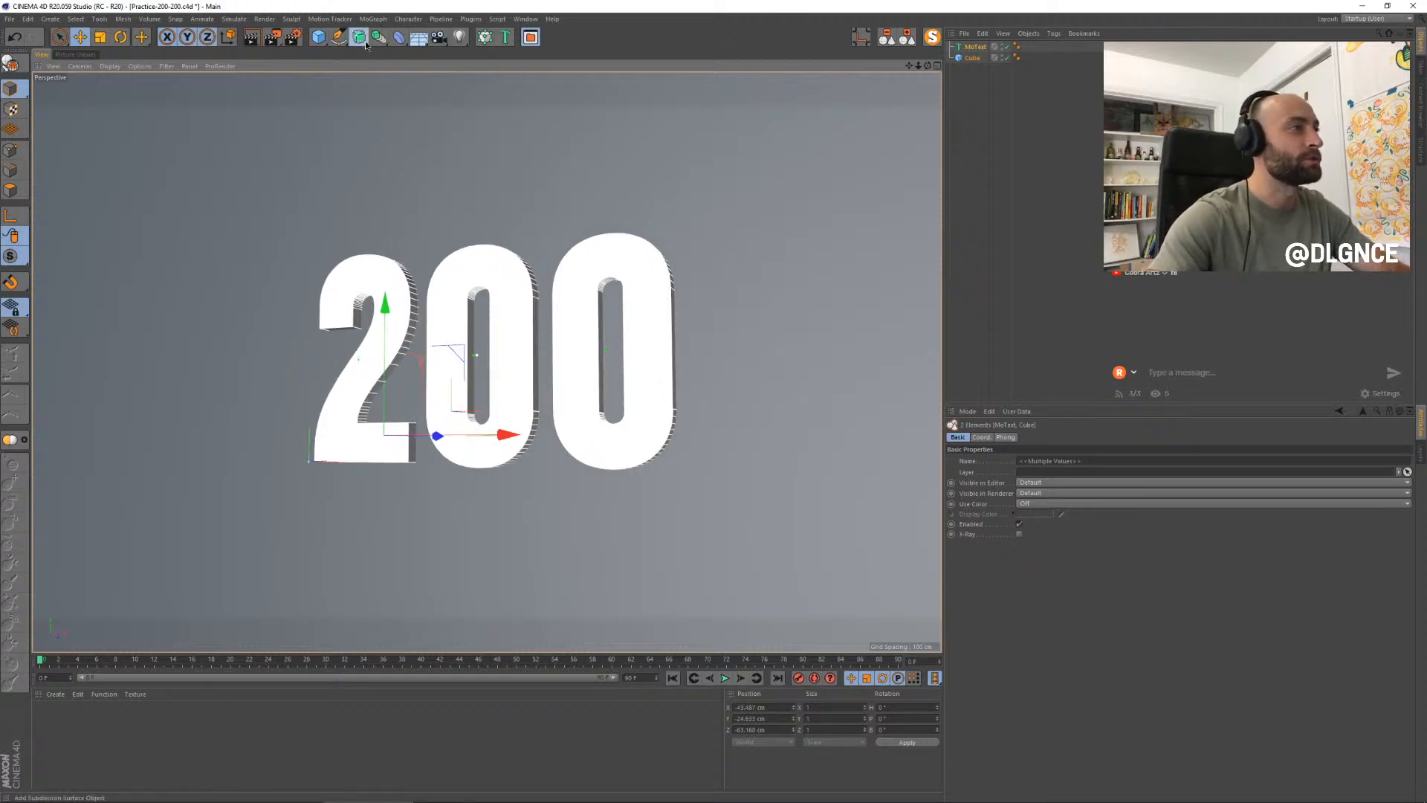
{"action": "left_click", "coordinate": [366, 46]}
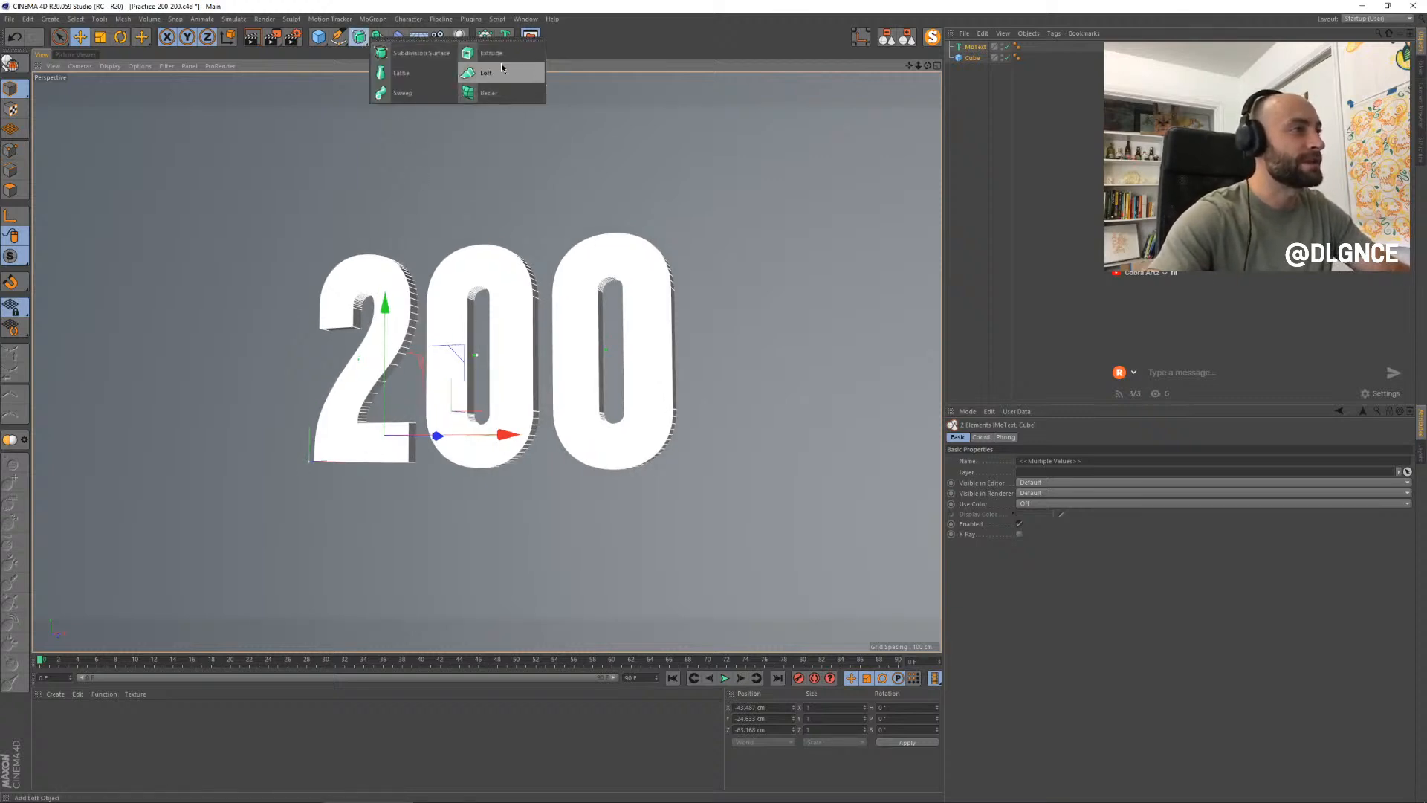
{"action": "left_click", "coordinate": [381, 37]}
{"action": "left_click", "coordinate": [603, 52]}
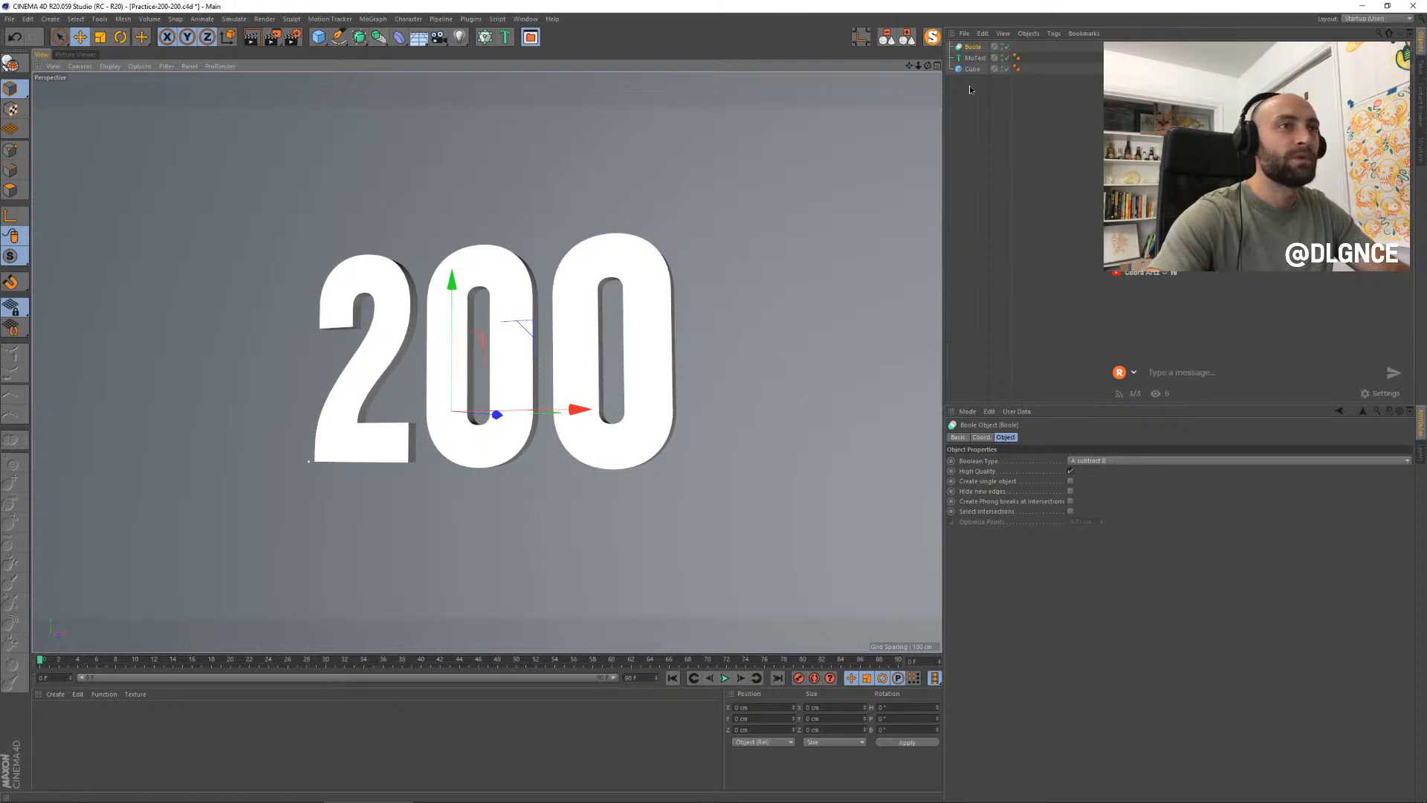
{"action": "mouse_move", "coordinate": [969, 89]}
{"action": "left_mouse_down"}
{"action": "mouse_move", "coordinate": [974, 46]}
{"action": "mouse_move", "coordinate": [978, 73]}
{"action": "left_mouse_up"}
{"action": "left_click", "coordinate": [974, 117]}
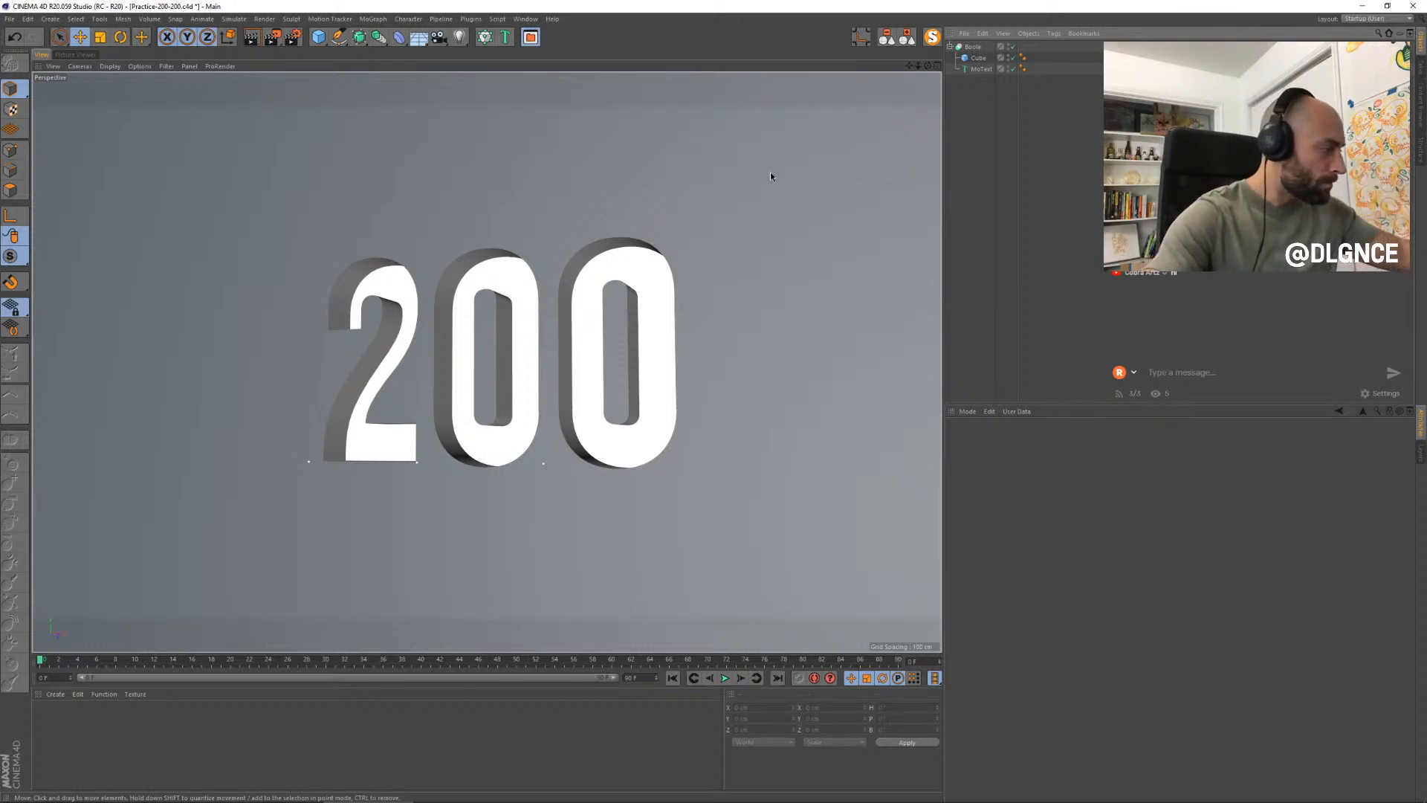
- Extend the slab cube's depth along Z to about 531 cm
{"action": "left_click", "coordinate": [669, 297]}
{"action": "left_click", "coordinate": [755, 293]}
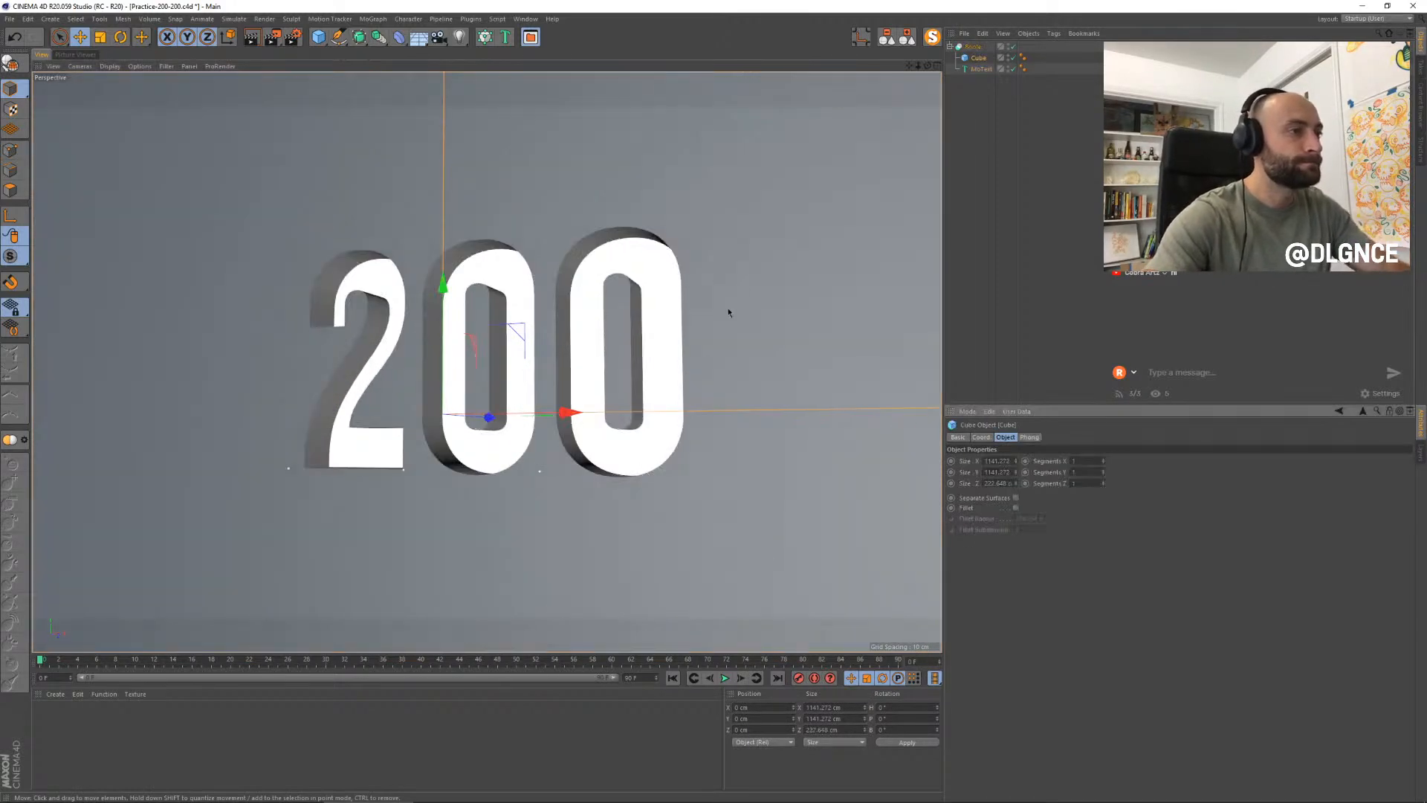
{"action": "left_click_drag", "start_coordinate": [531, 362], "coordinate": [536, 354], "text": "alt"}
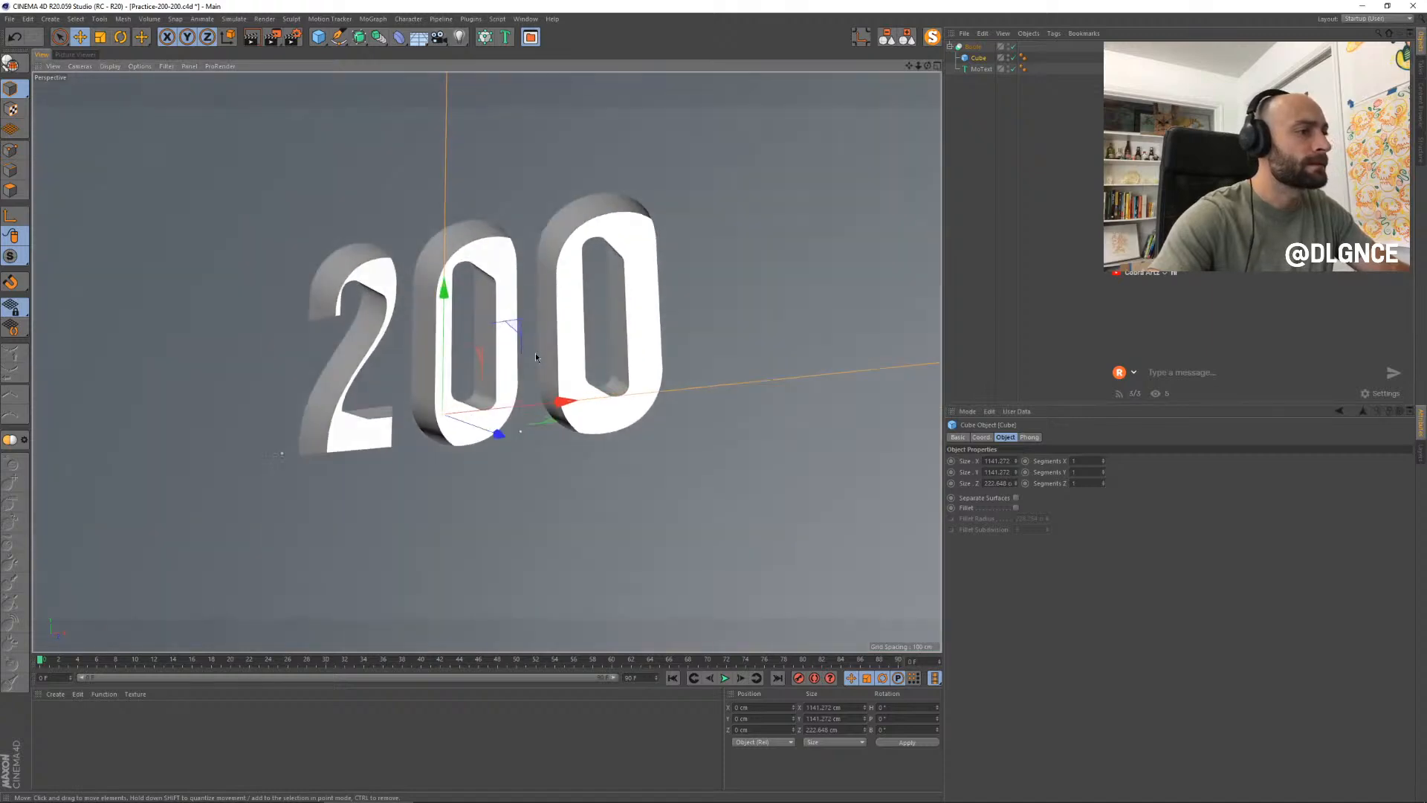
{"action": "scroll", "coordinate": [492, 391], "scroll_direction": "down", "scroll_amount": 5}
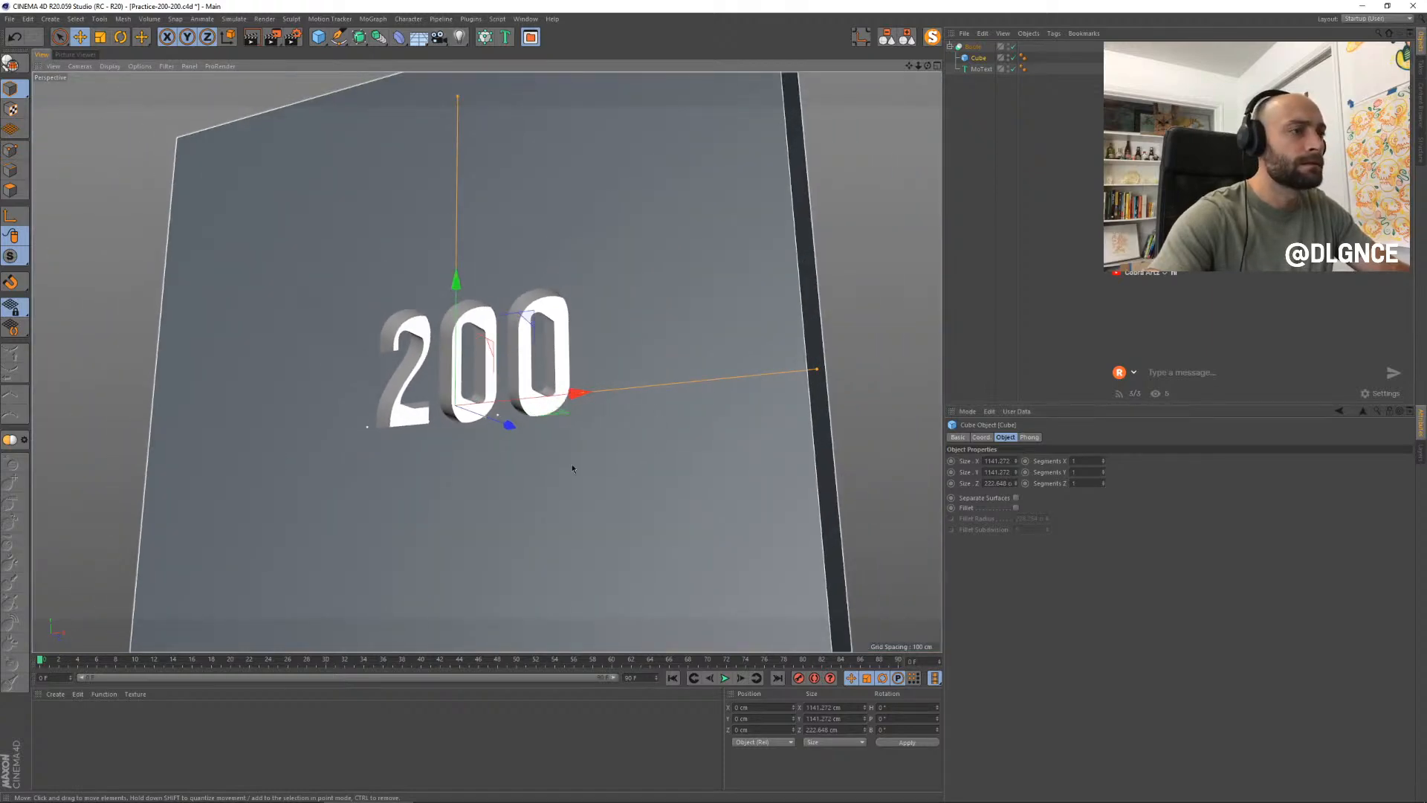
{"action": "left_click_drag", "start_coordinate": [483, 416], "coordinate": [536, 431]}
{"action": "left_click", "coordinate": [467, 431]}
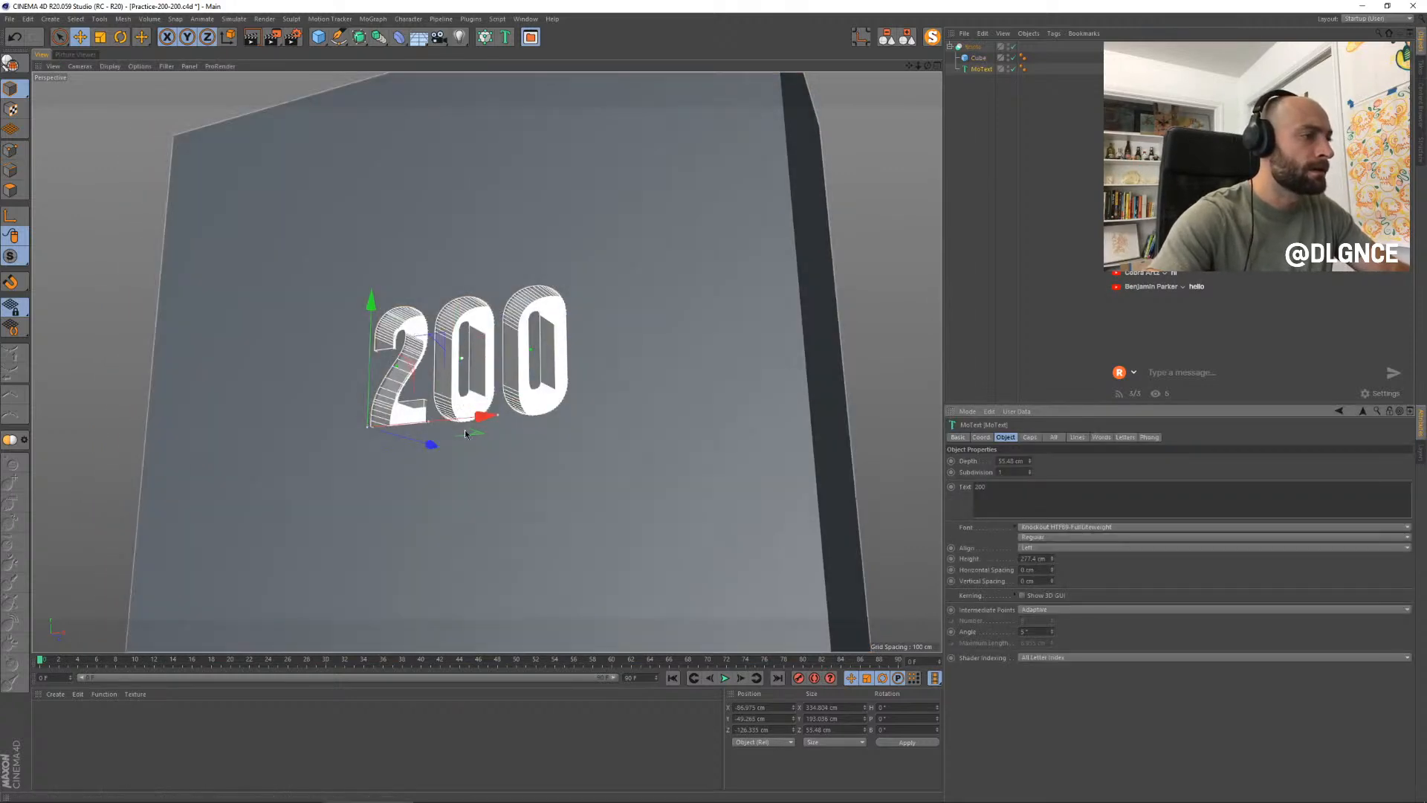
- Increase the MoText extrusion depth so the 200 is cut deeper into the slab
{"action": "scroll", "coordinate": [489, 328], "scroll_direction": "up", "scroll_amount": 3}
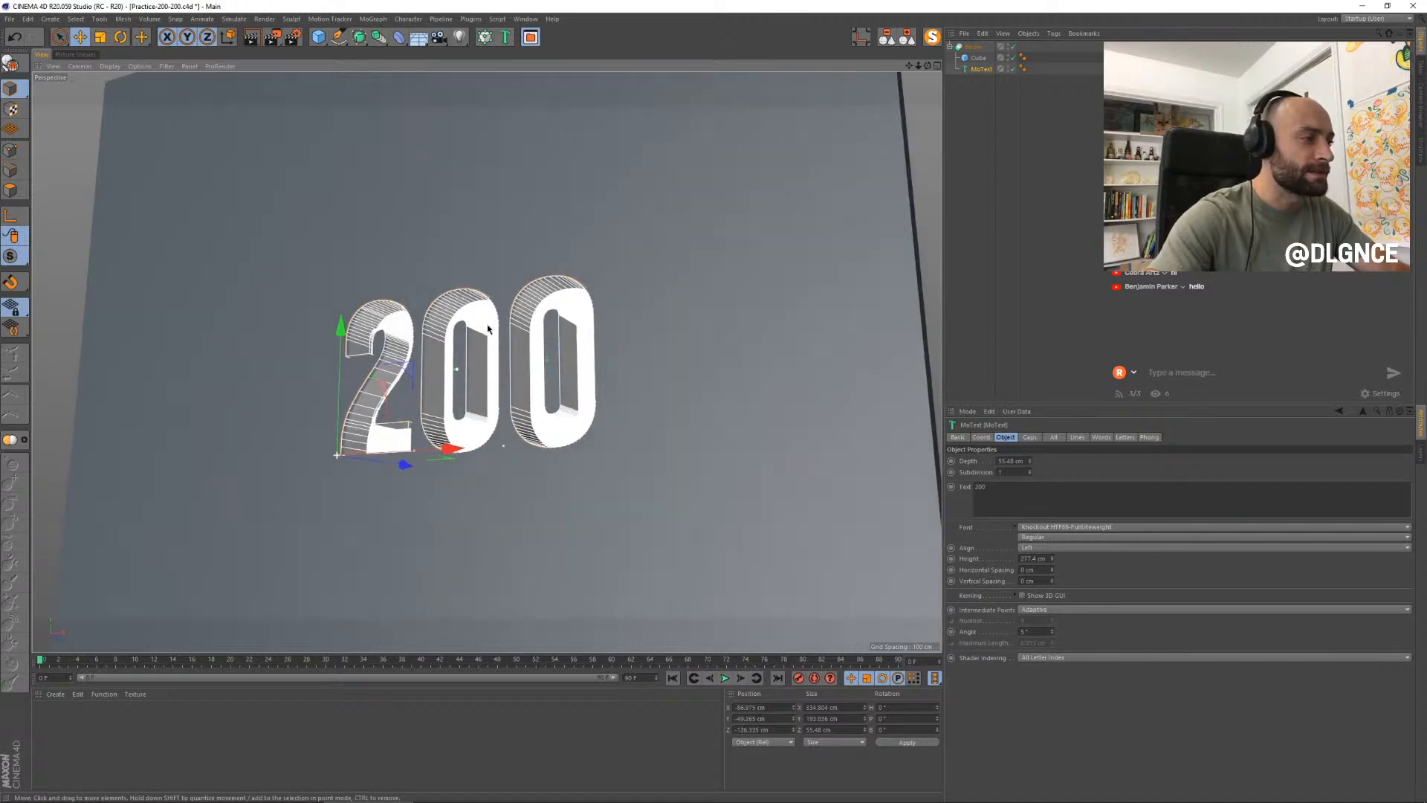
{"action": "left_click_drag", "start_coordinate": [489, 329], "coordinate": [527, 303], "text": "alt"}
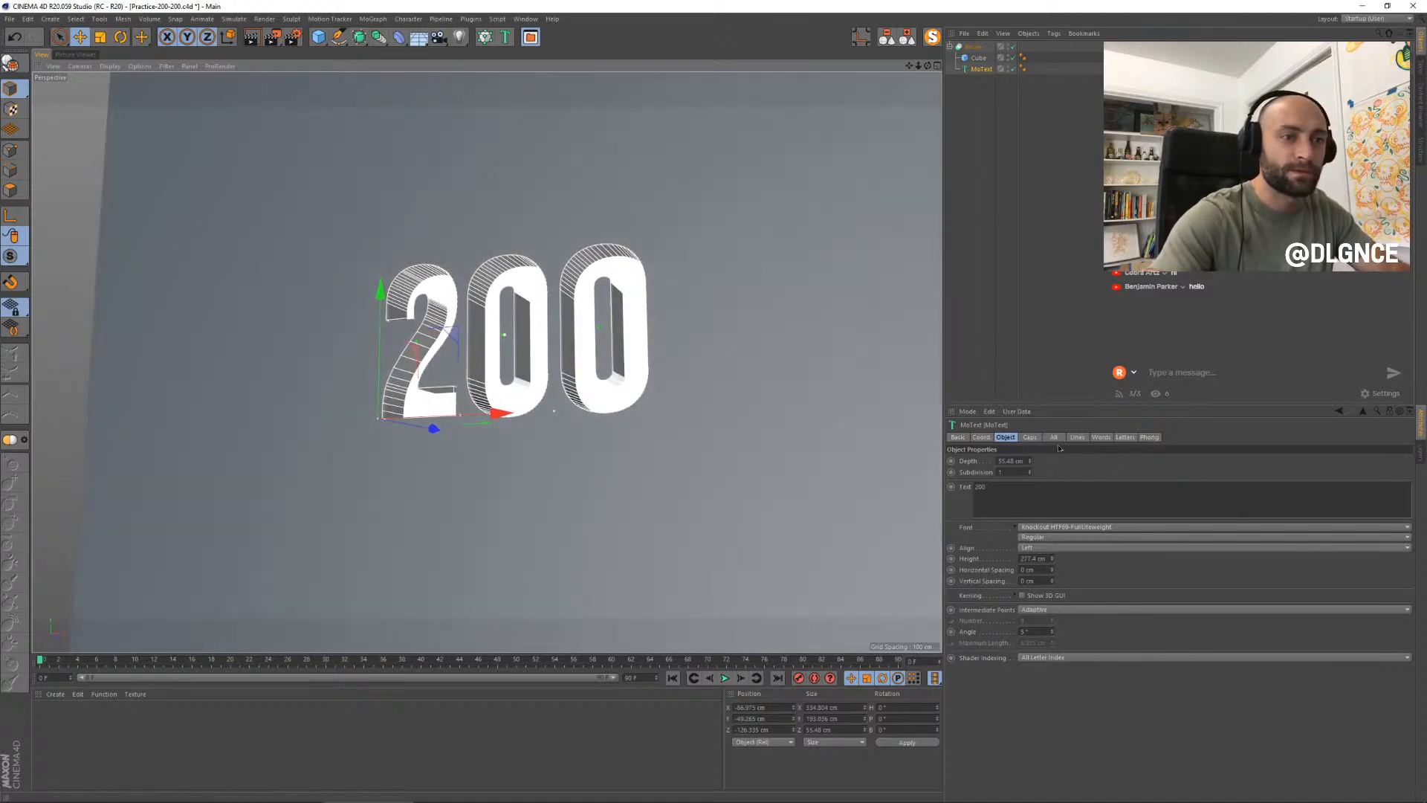
{"action": "left_click_drag", "start_coordinate": [1030, 461], "coordinate": [1031, 432]}
{"action": "scroll", "coordinate": [507, 348], "scroll_direction": "up", "scroll_amount": 1}
{"action": "mouse_move", "coordinate": [507, 345]}
{"action": "left_mouse_down", "text": "alt"}
{"action": "mouse_move", "coordinate": [516, 364]}
{"action": "mouse_move", "coordinate": [510, 342]}
{"action": "left_mouse_up", "text": "alt"}
{"action": "left_click_drag", "start_coordinate": [414, 437], "coordinate": [414, 438]}
{"action": "left_click", "coordinate": [765, 303]}
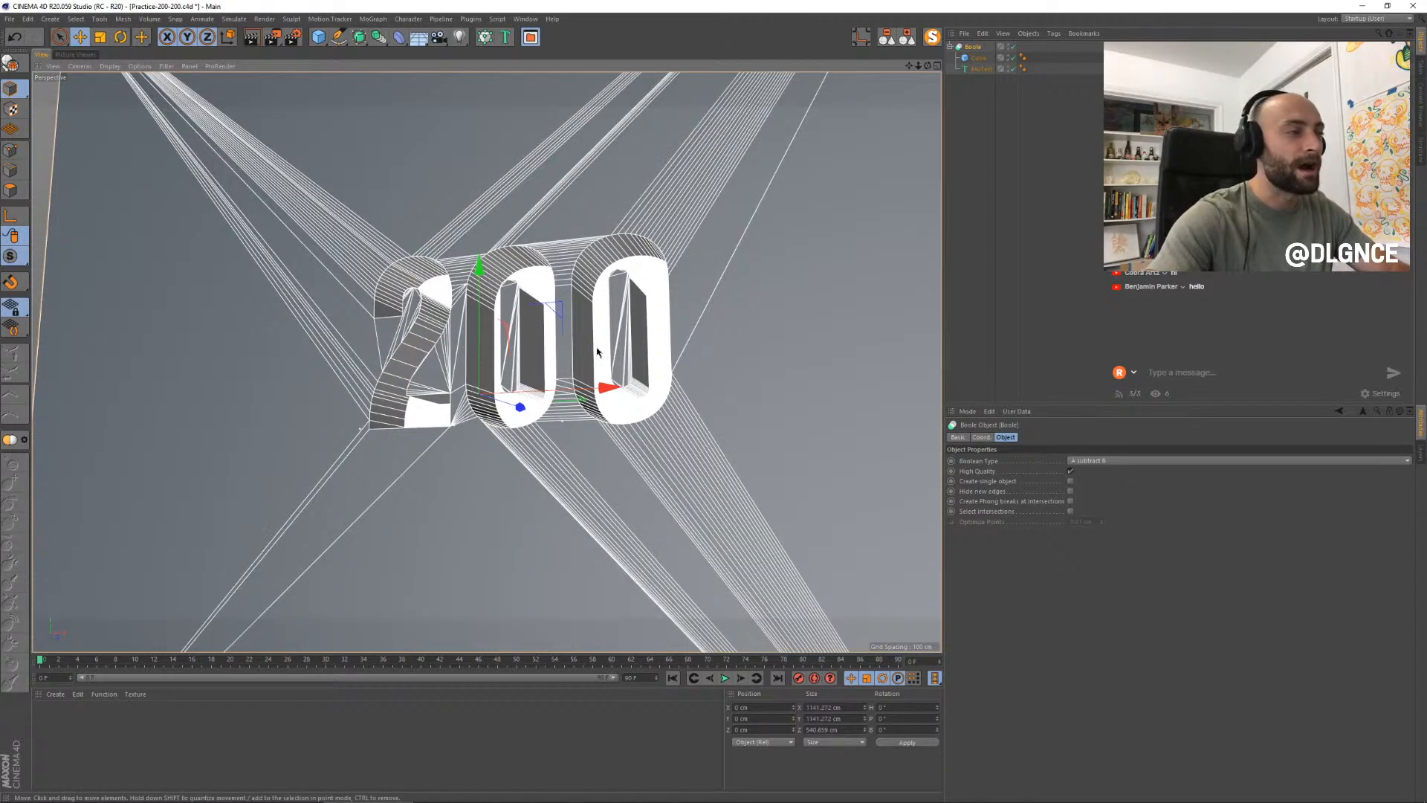
{"action": "left_click", "coordinate": [42, 156]}
- Set the render output size to 960 x 960 pixels and lock the ratio
{"action": "scroll", "coordinate": [426, 305], "scroll_direction": "up", "scroll_amount": 2}
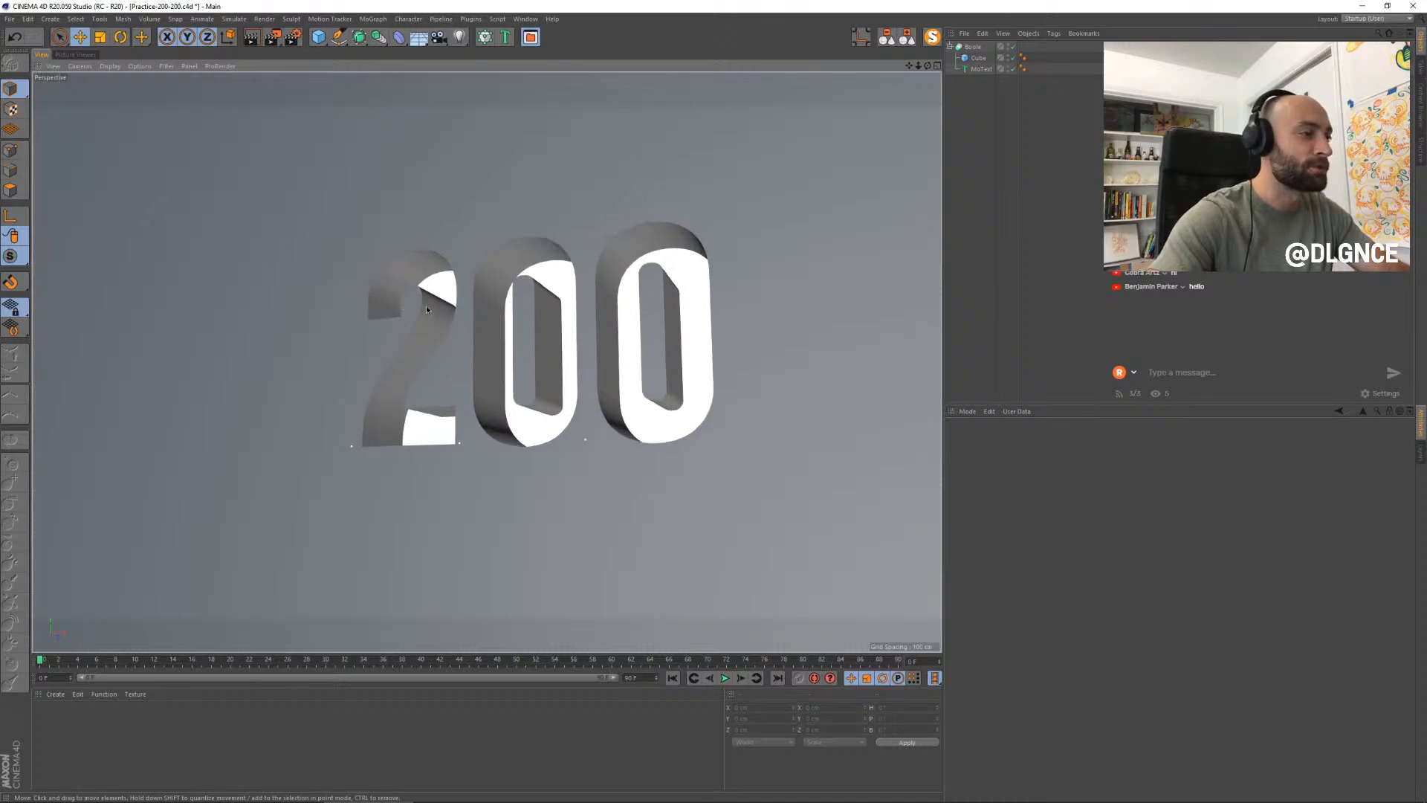
{"action": "middle_click_drag", "start_coordinate": [543, 384], "coordinate": [490, 382], "text": "alt"}
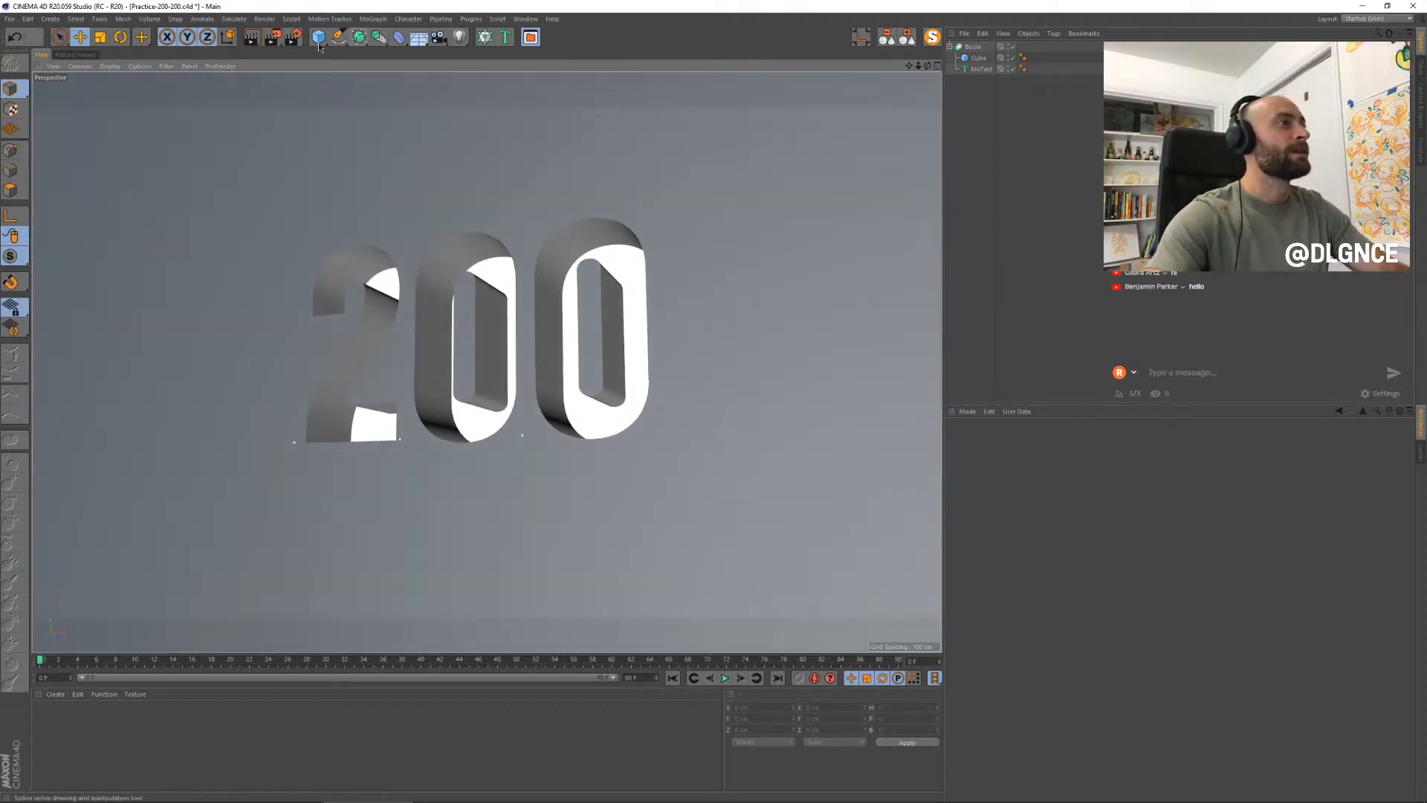
{"action": "left_click", "coordinate": [293, 37]}
{"action": "left_click_drag", "start_coordinate": [598, 32], "coordinate": [770, 247]}
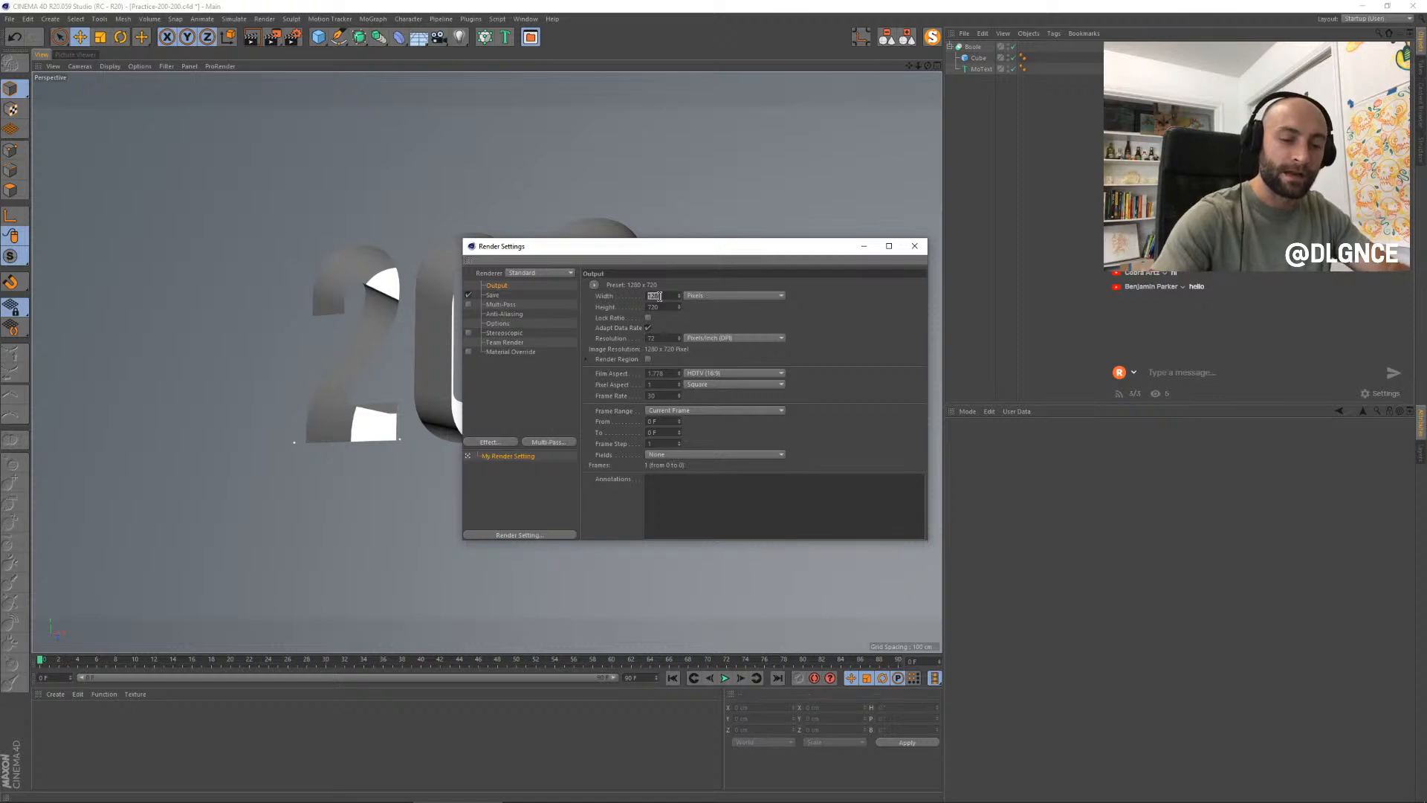
{"action": "key", "text": "Tab"}
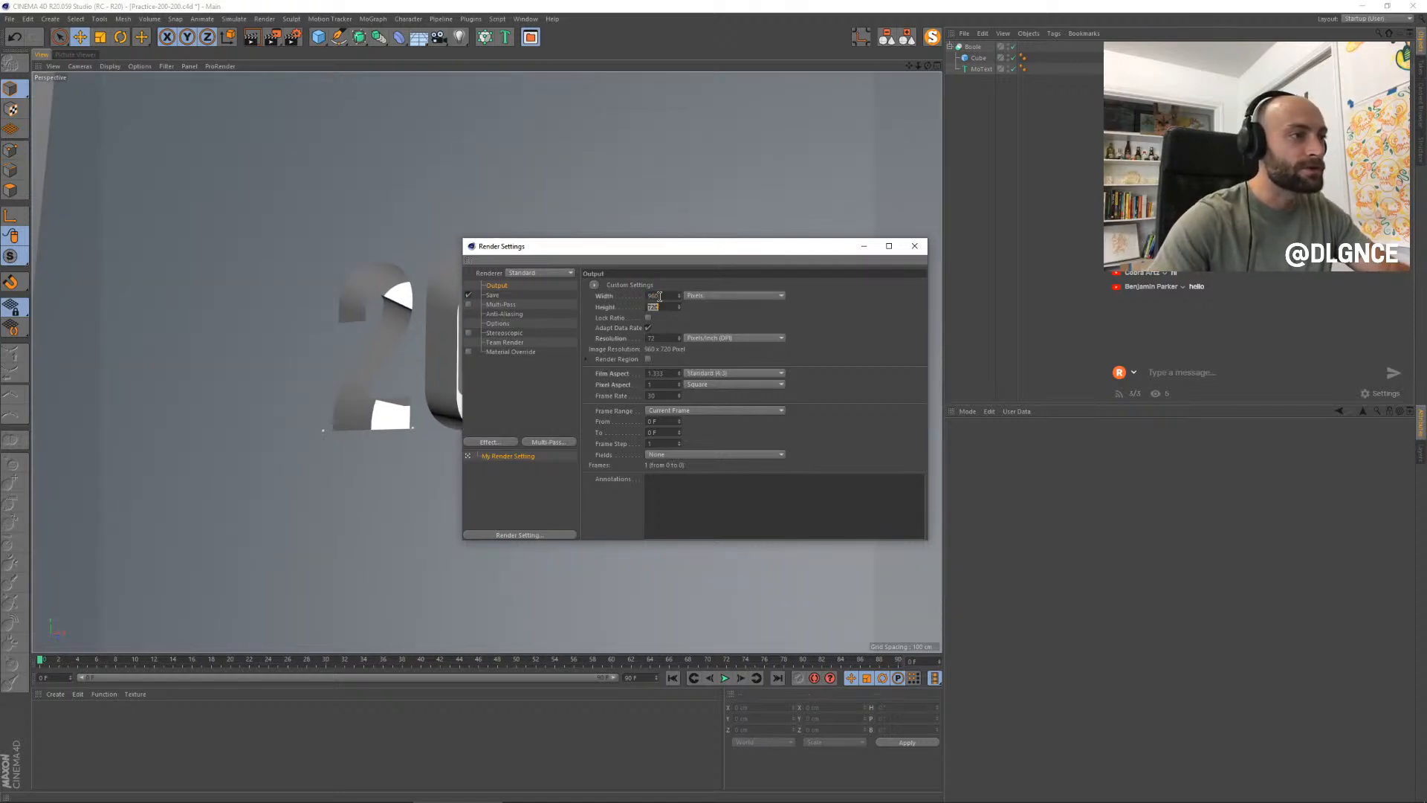
{"action": "key", "text": "Return"}
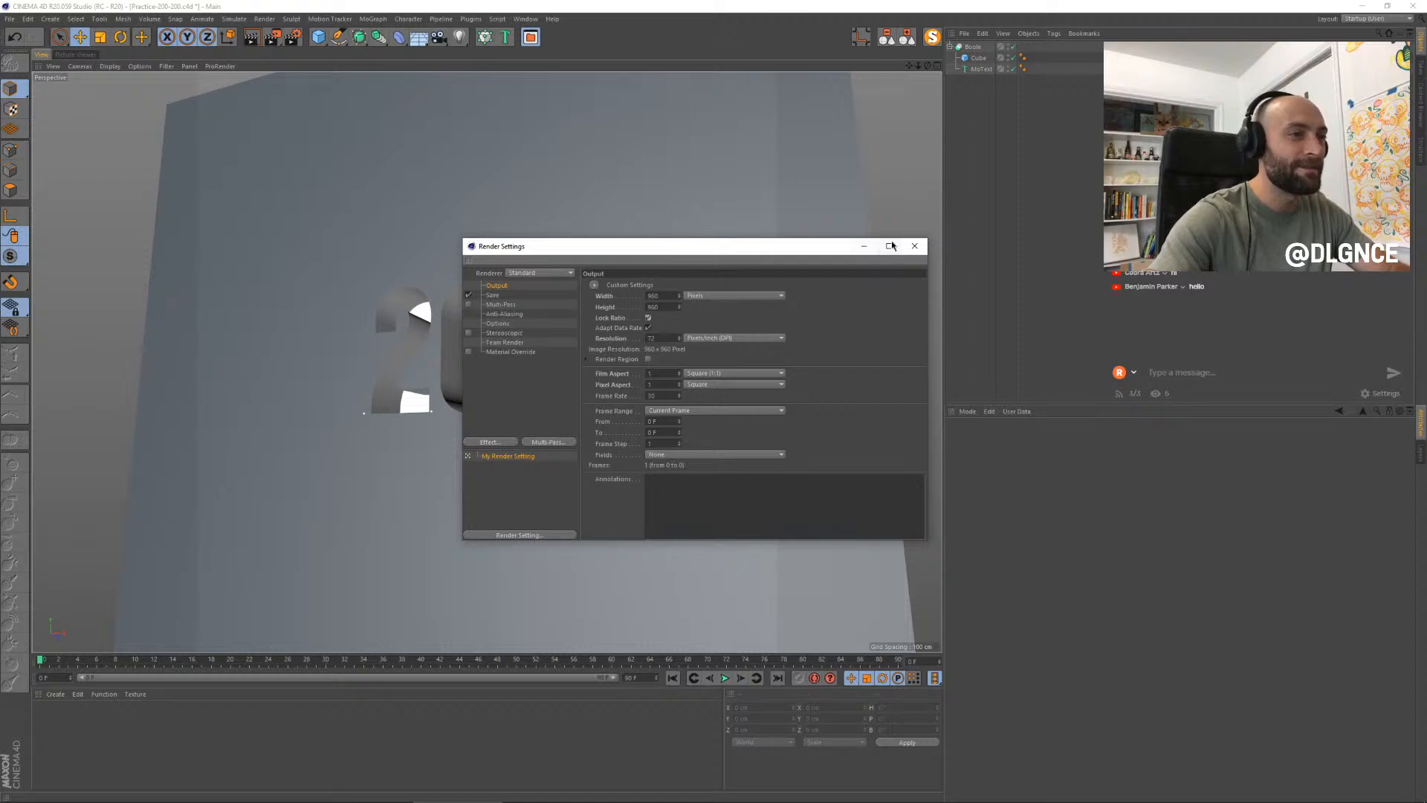
{"action": "left_click", "coordinate": [915, 246]}
- Create a new default material and apply it to the Boole object
{"action": "left_click_drag", "start_coordinate": [919, 65], "coordinate": [929, 65]}
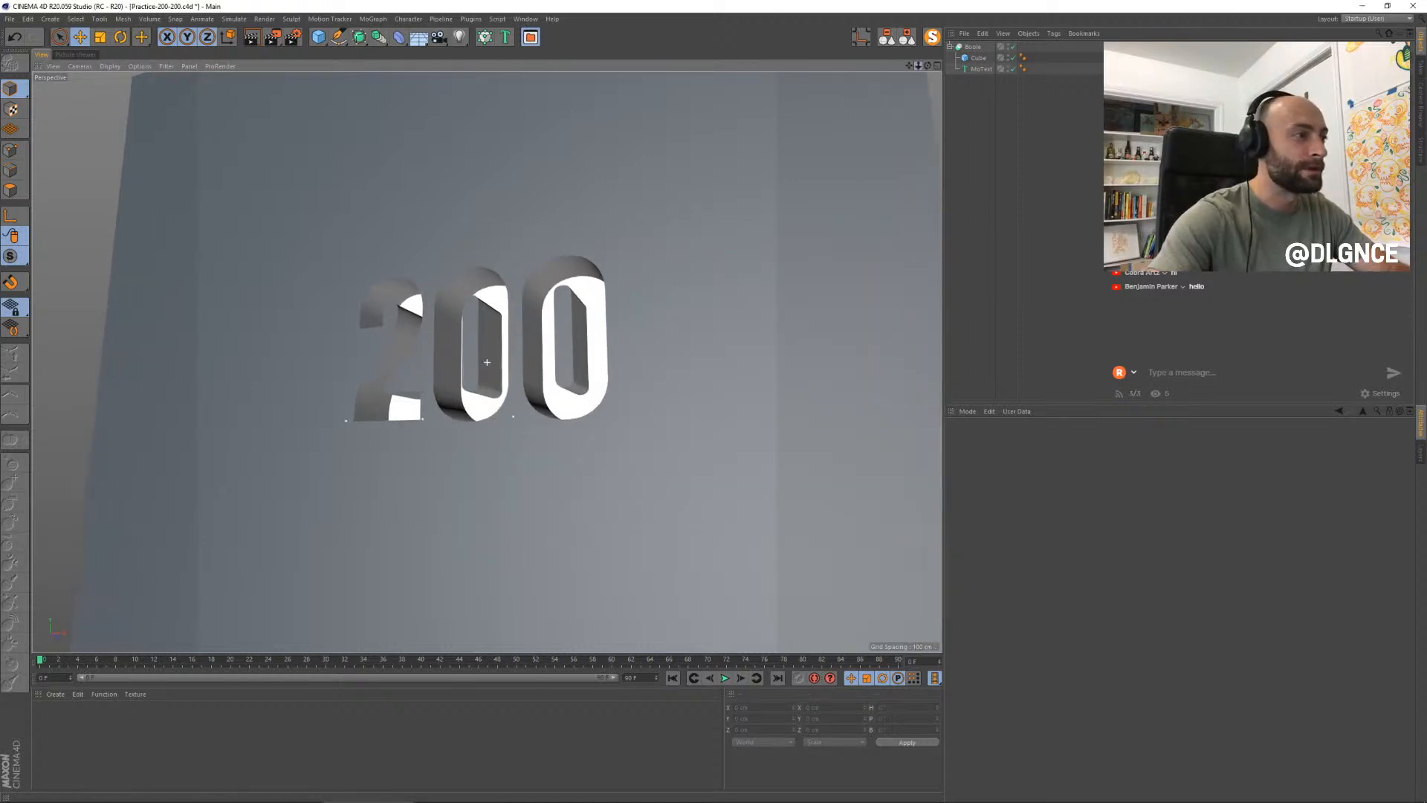
{"action": "scroll", "coordinate": [487, 362], "scroll_direction": "up", "scroll_amount": 4}
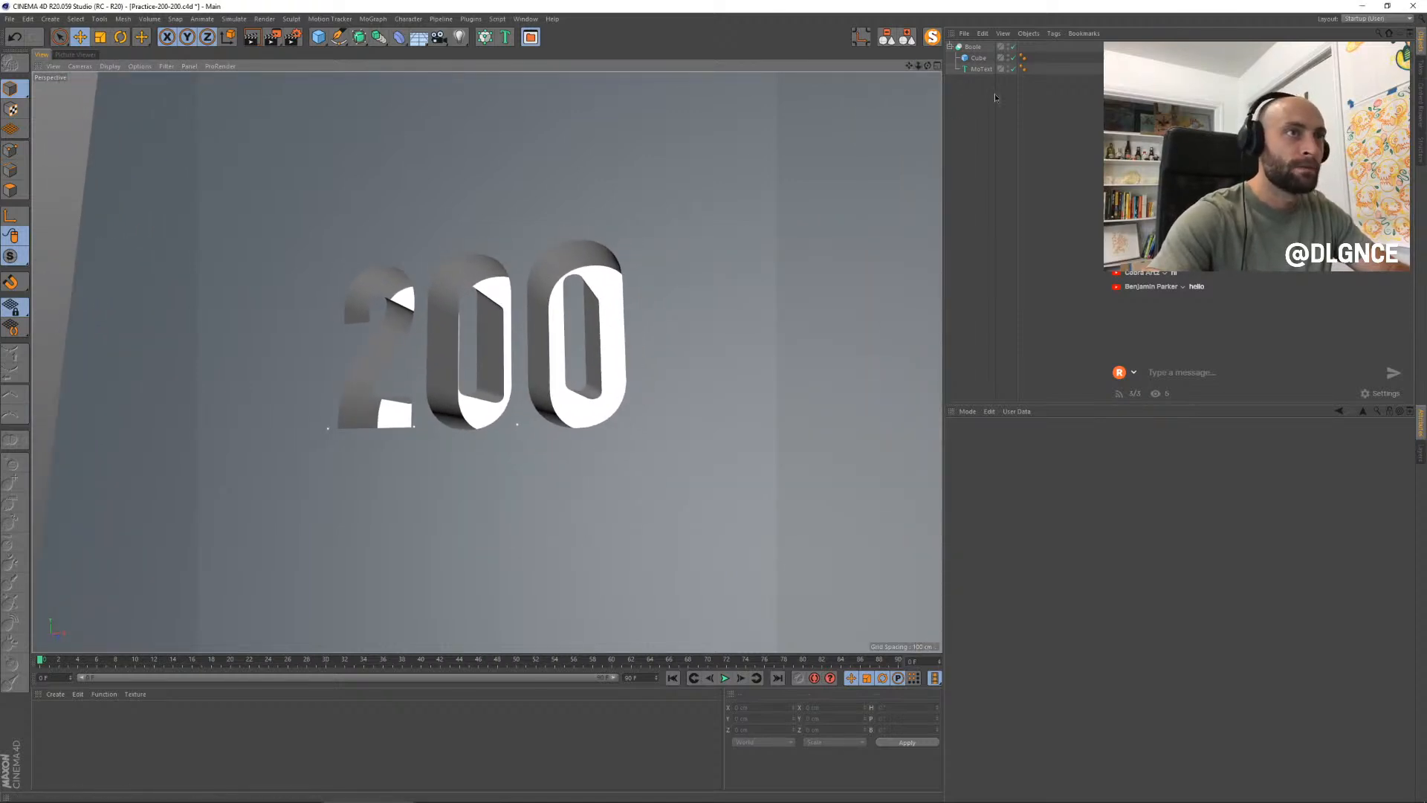
{"action": "left_click", "coordinate": [973, 47]}
{"action": "double_click", "coordinate": [75, 720]}
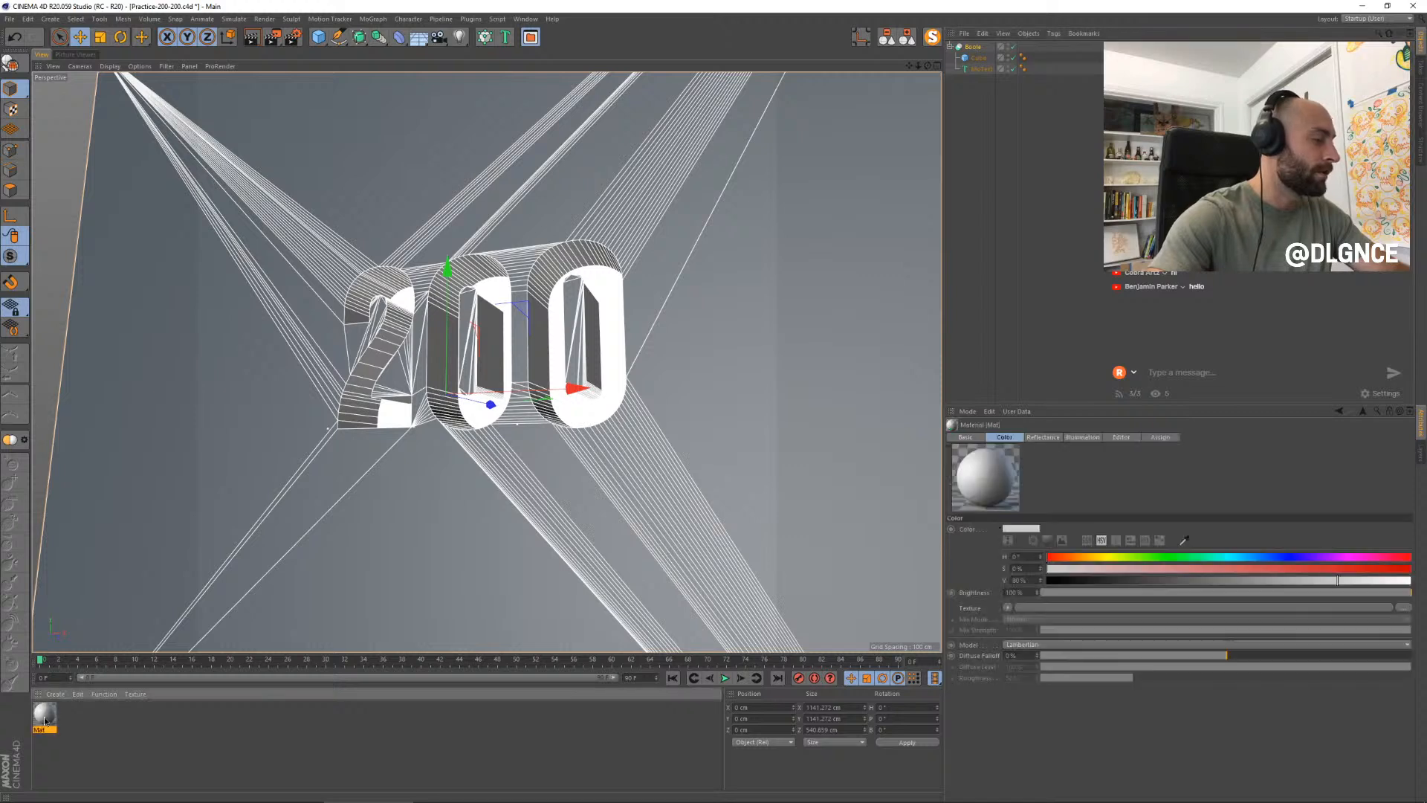
{"action": "double_click", "coordinate": [46, 717]}
{"action": "left_click_drag", "start_coordinate": [350, 77], "coordinate": [733, 248]}
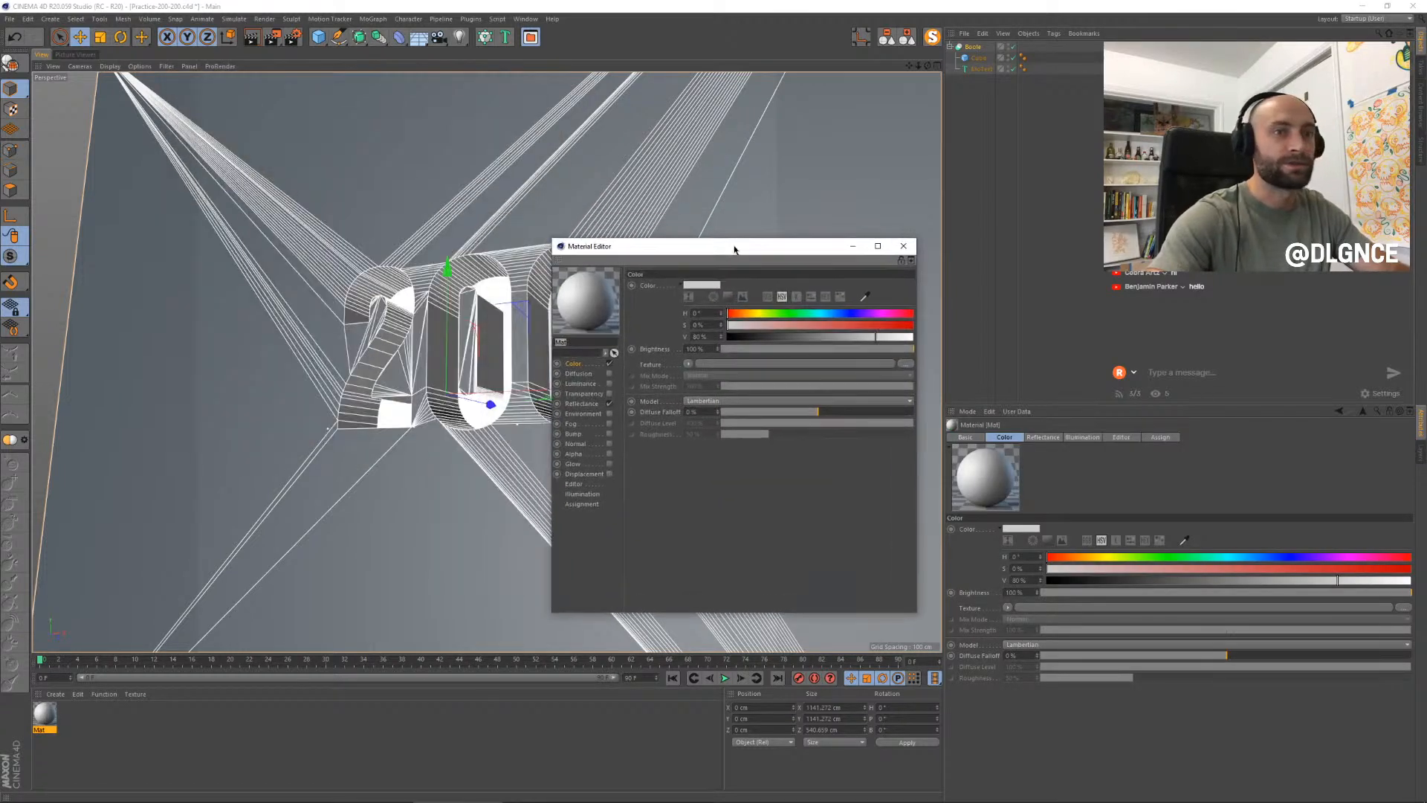
{"action": "left_click_drag", "start_coordinate": [976, 57], "coordinate": [973, 47]}
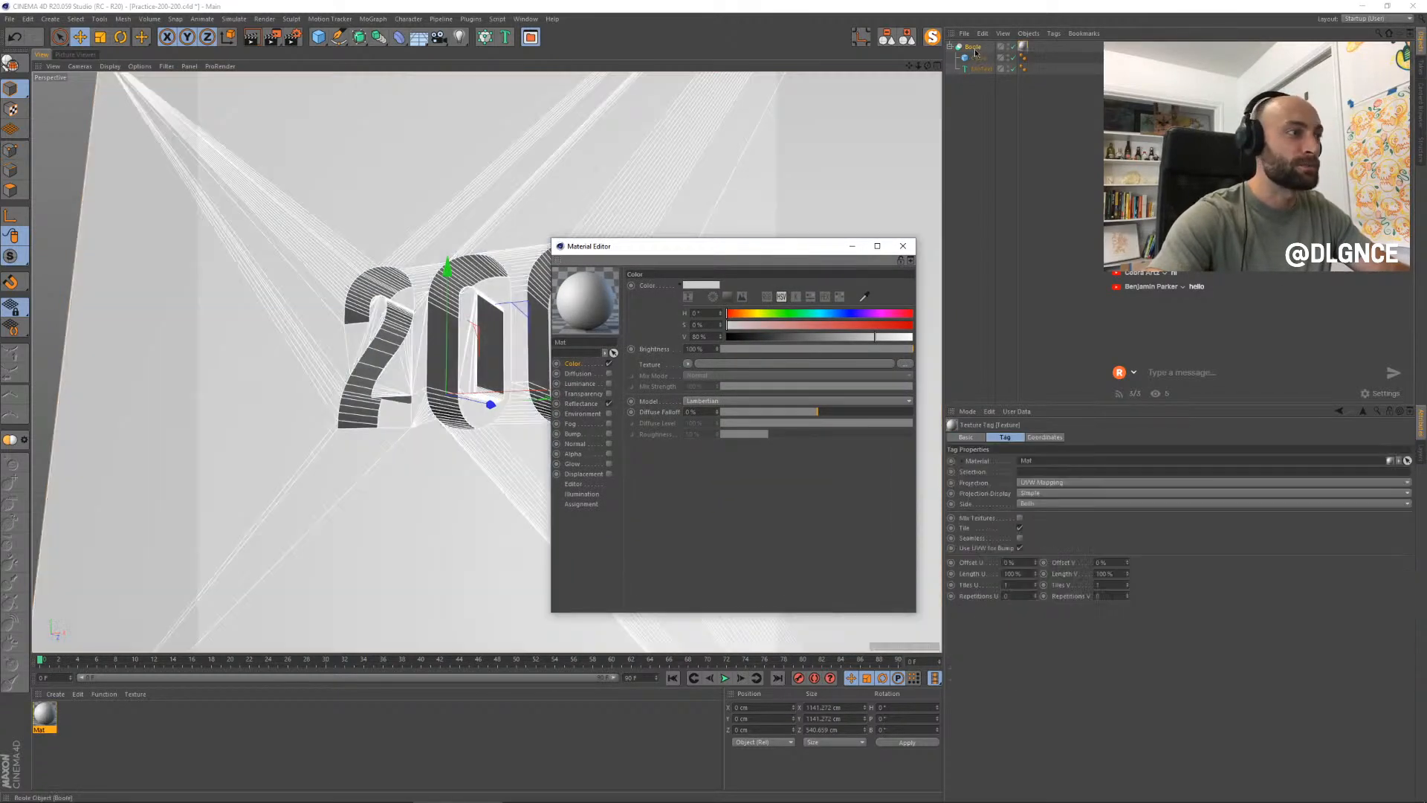
{"action": "left_click", "coordinate": [904, 246]}
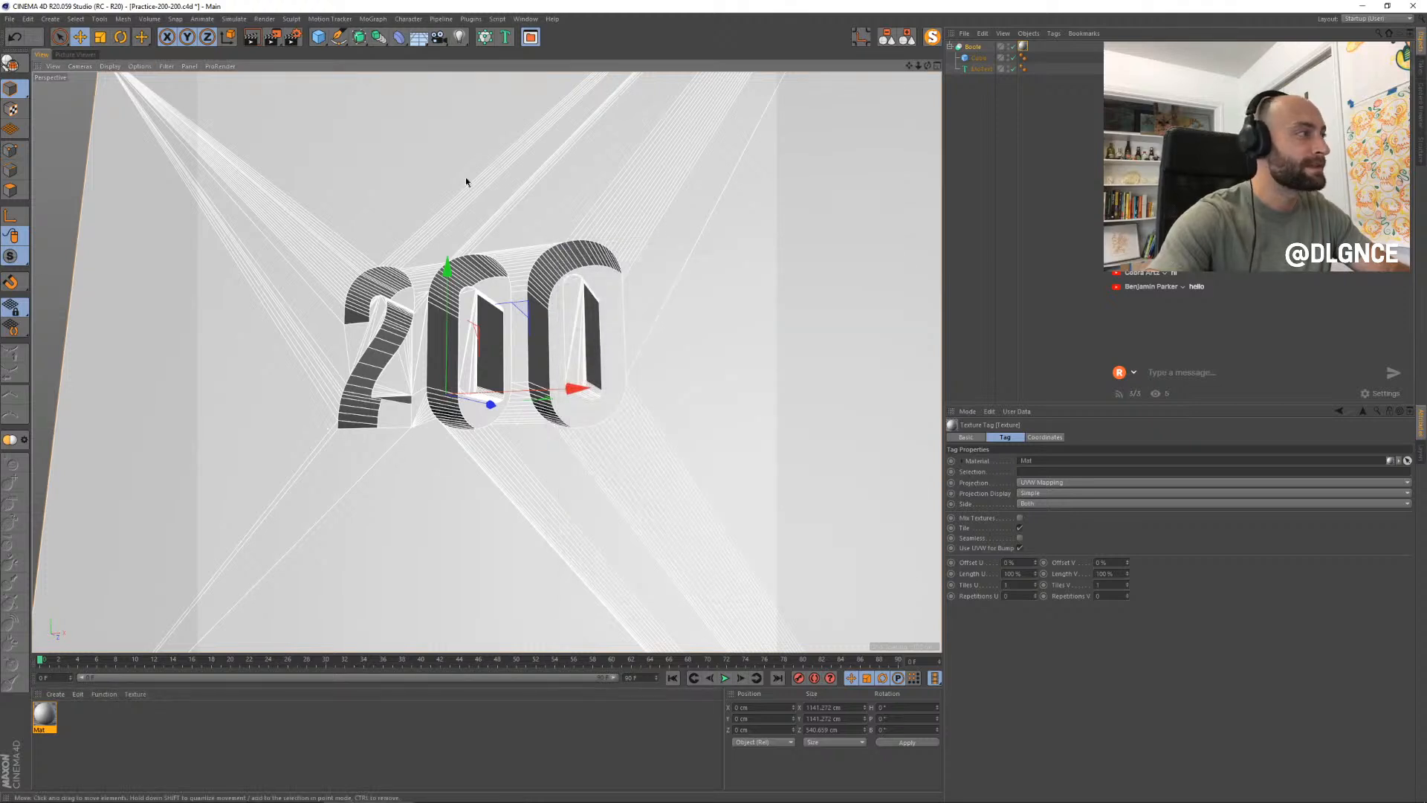
- Enlarge the slab cube to about 1463 cm wide and 1325 cm high, and increase its depth
{"action": "left_click", "coordinate": [465, 179]}
{"action": "scroll", "coordinate": [574, 241], "scroll_direction": "down", "scroll_amount": 3}
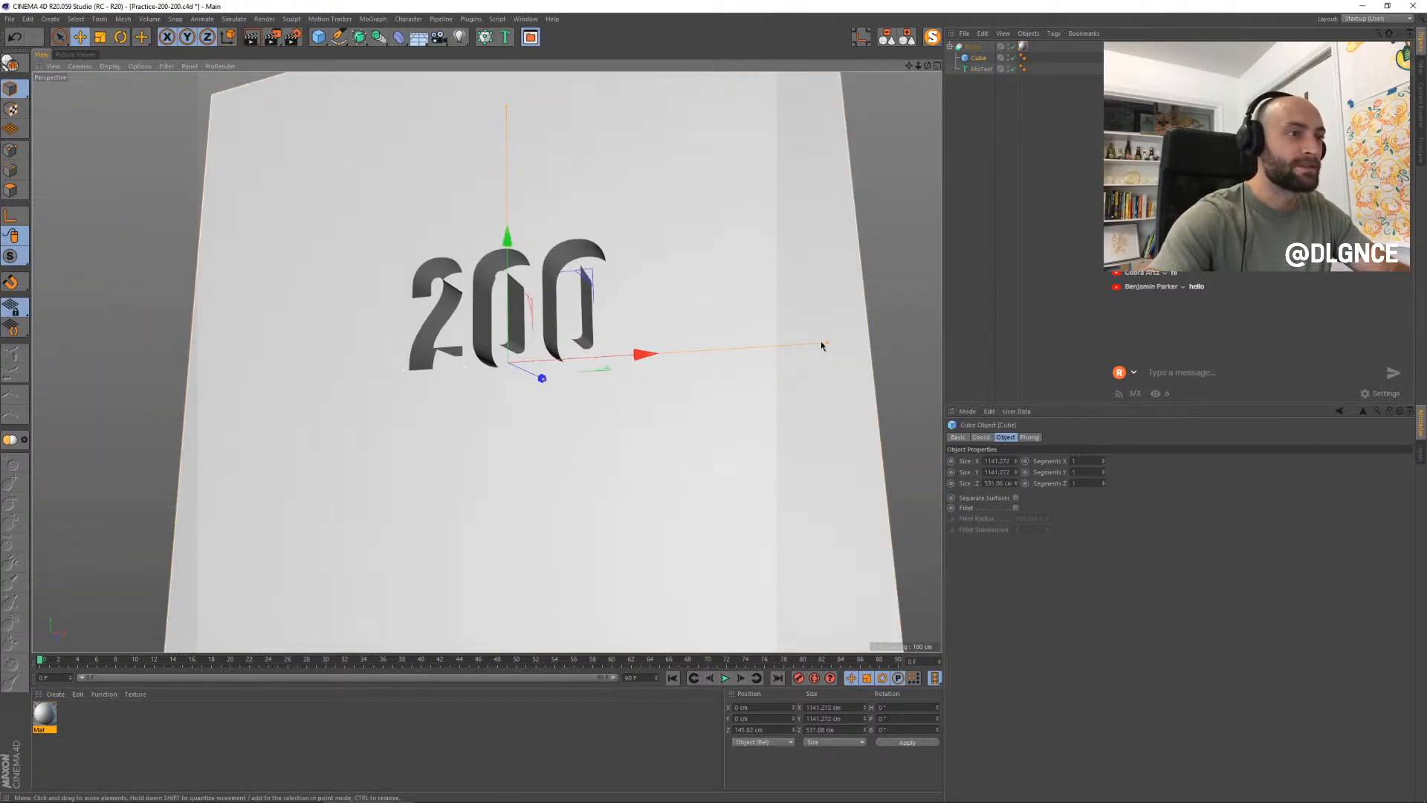
{"action": "left_click_drag", "start_coordinate": [821, 342], "coordinate": [873, 334]}
{"action": "key", "text": "ctrl+z"}
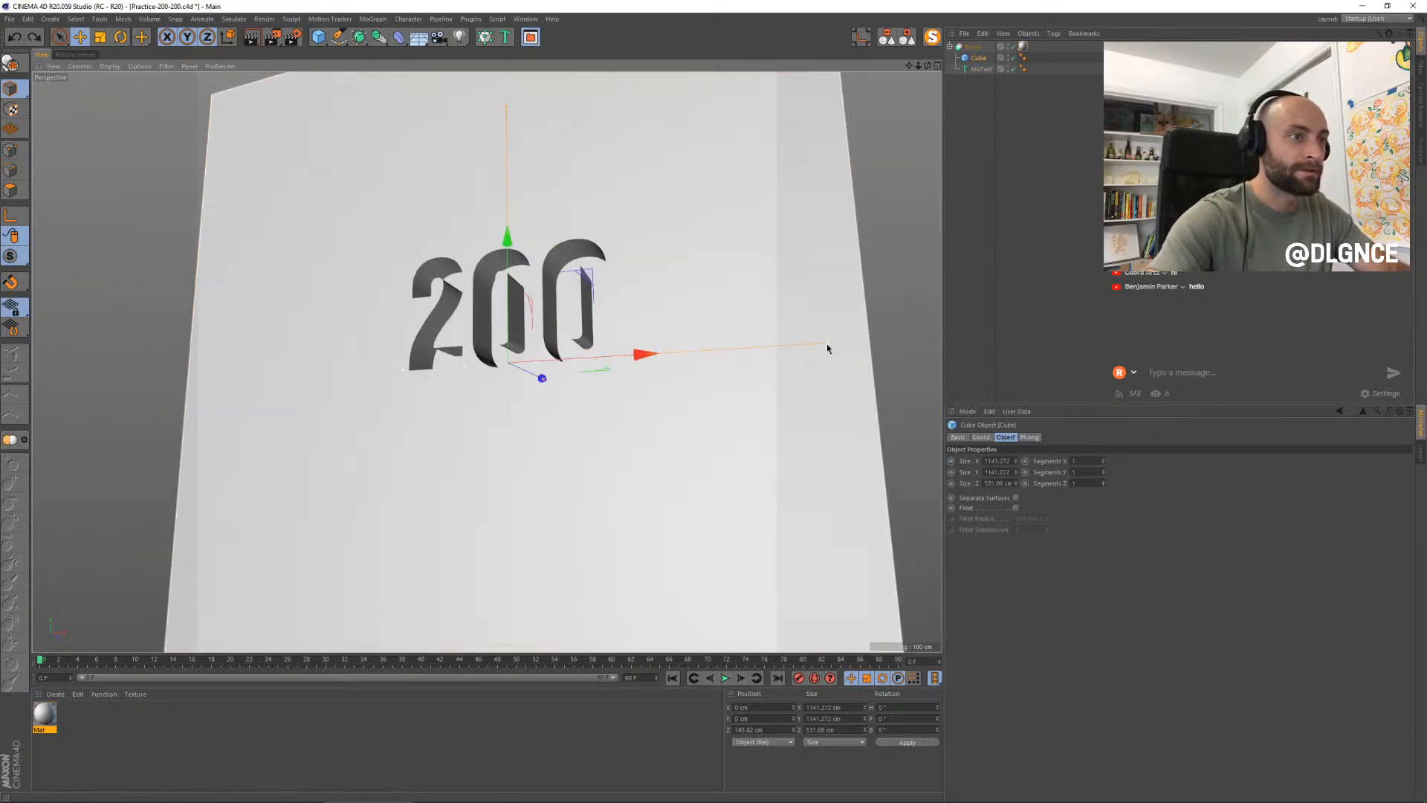
{"action": "key", "text": "ctrl+y"}
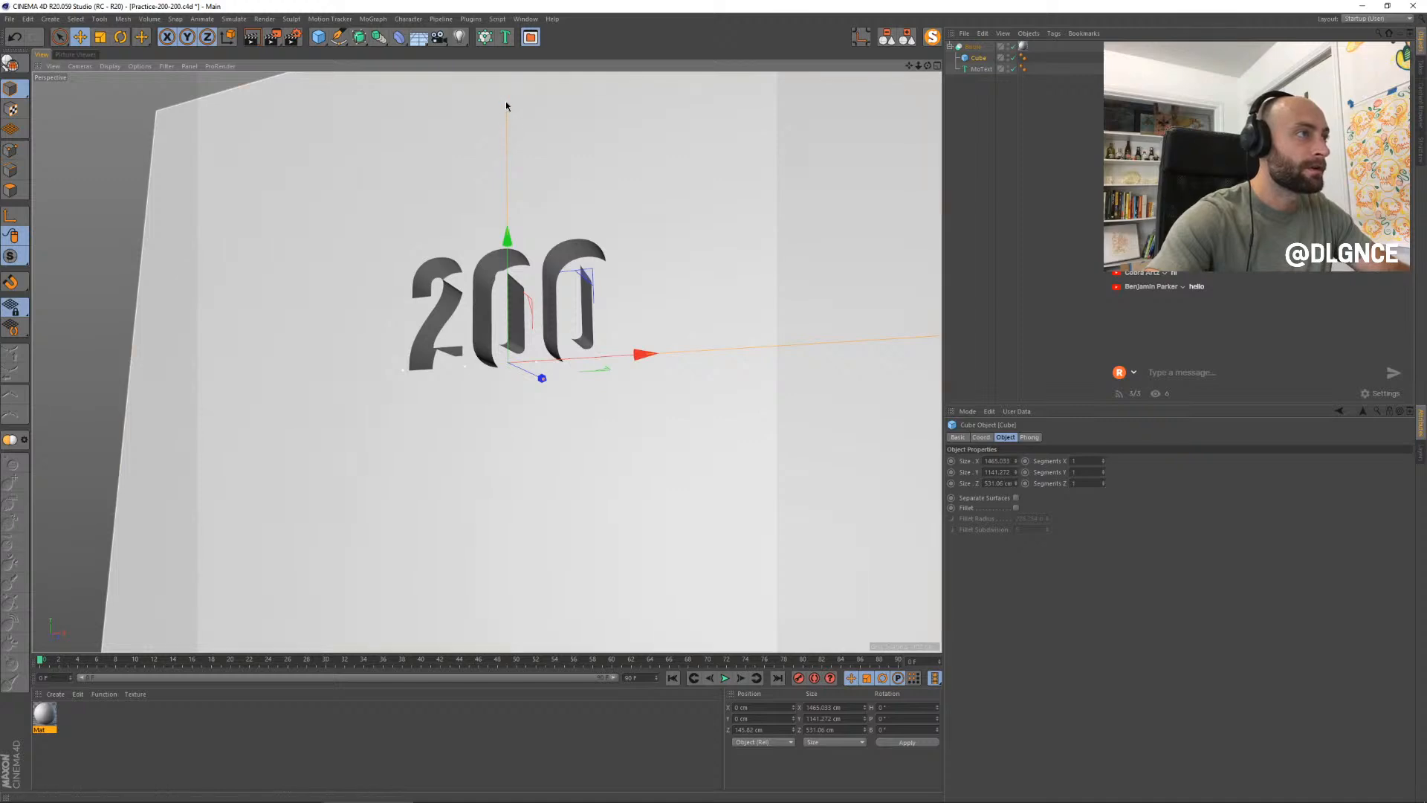
{"action": "left_click_drag", "start_coordinate": [506, 104], "coordinate": [507, 63]}
{"action": "left_click_drag", "start_coordinate": [545, 387], "coordinate": [548, 392]}
- Examine the carved 200 recess in the slab from several angles and distances
{"action": "scroll", "coordinate": [377, 284], "scroll_direction": "up", "scroll_amount": 6}
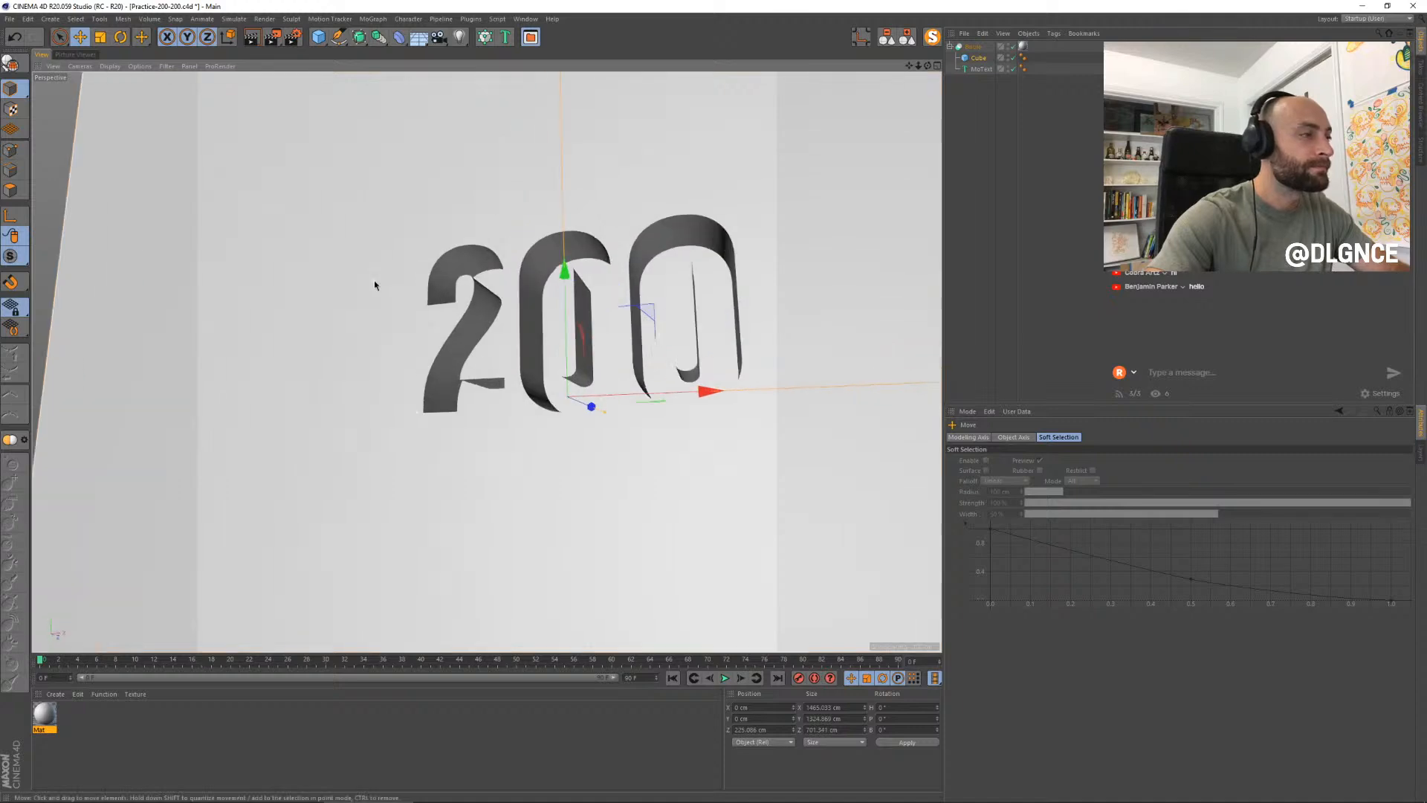
{"action": "left_click_drag", "start_coordinate": [475, 328], "coordinate": [604, 359], "text": "alt"}
{"action": "scroll", "coordinate": [605, 359], "scroll_direction": "down", "scroll_amount": 3}
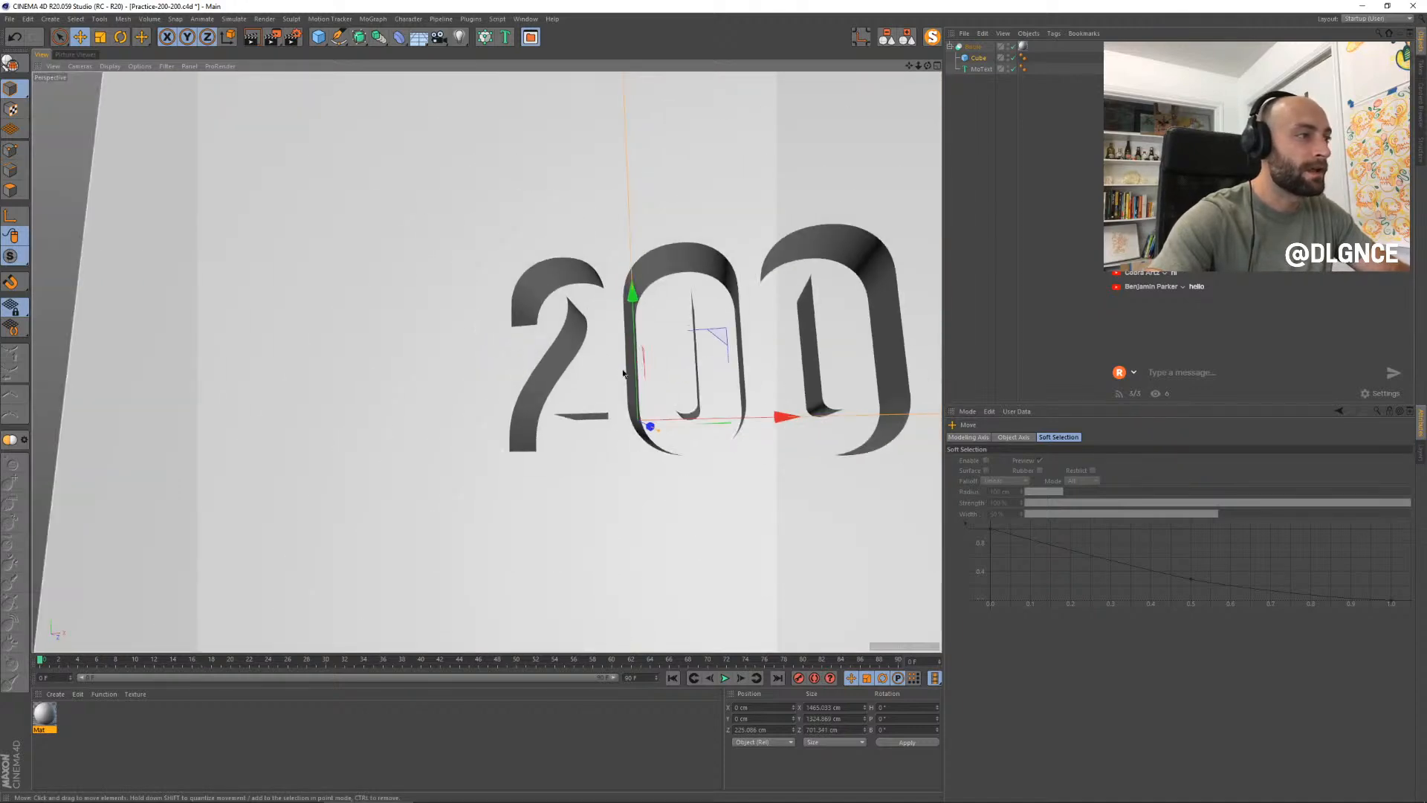
{"action": "middle_click_drag", "start_coordinate": [629, 372], "coordinate": [485, 341], "text": "alt"}
{"action": "left_click_drag", "start_coordinate": [485, 340], "coordinate": [513, 419], "text": "alt"}
{"action": "scroll", "coordinate": [351, 96], "scroll_direction": "up", "scroll_amount": 1}
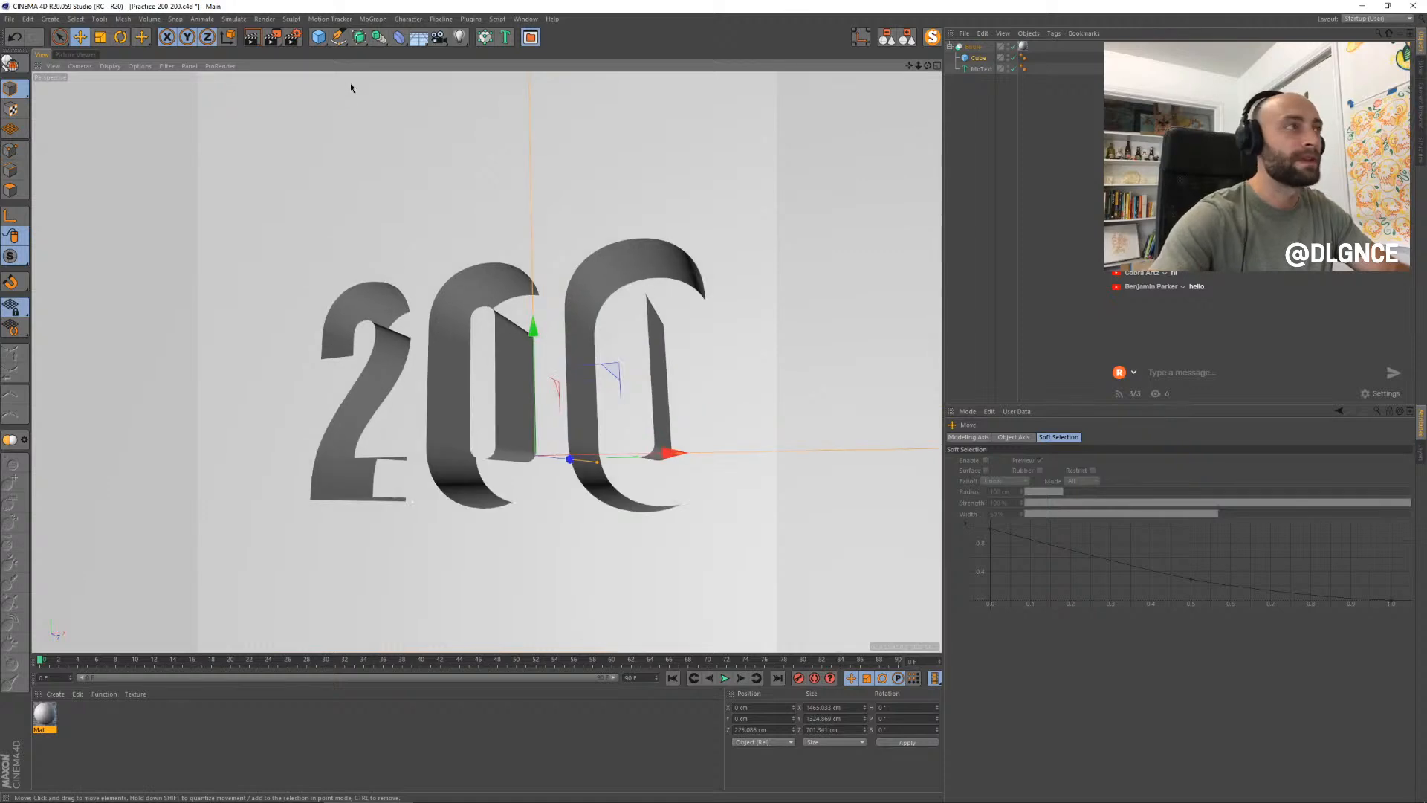
{"action": "scroll", "coordinate": [426, 210], "scroll_direction": "down", "scroll_amount": 3}
{"action": "scroll", "coordinate": [427, 213], "scroll_direction": "up", "scroll_amount": 3}
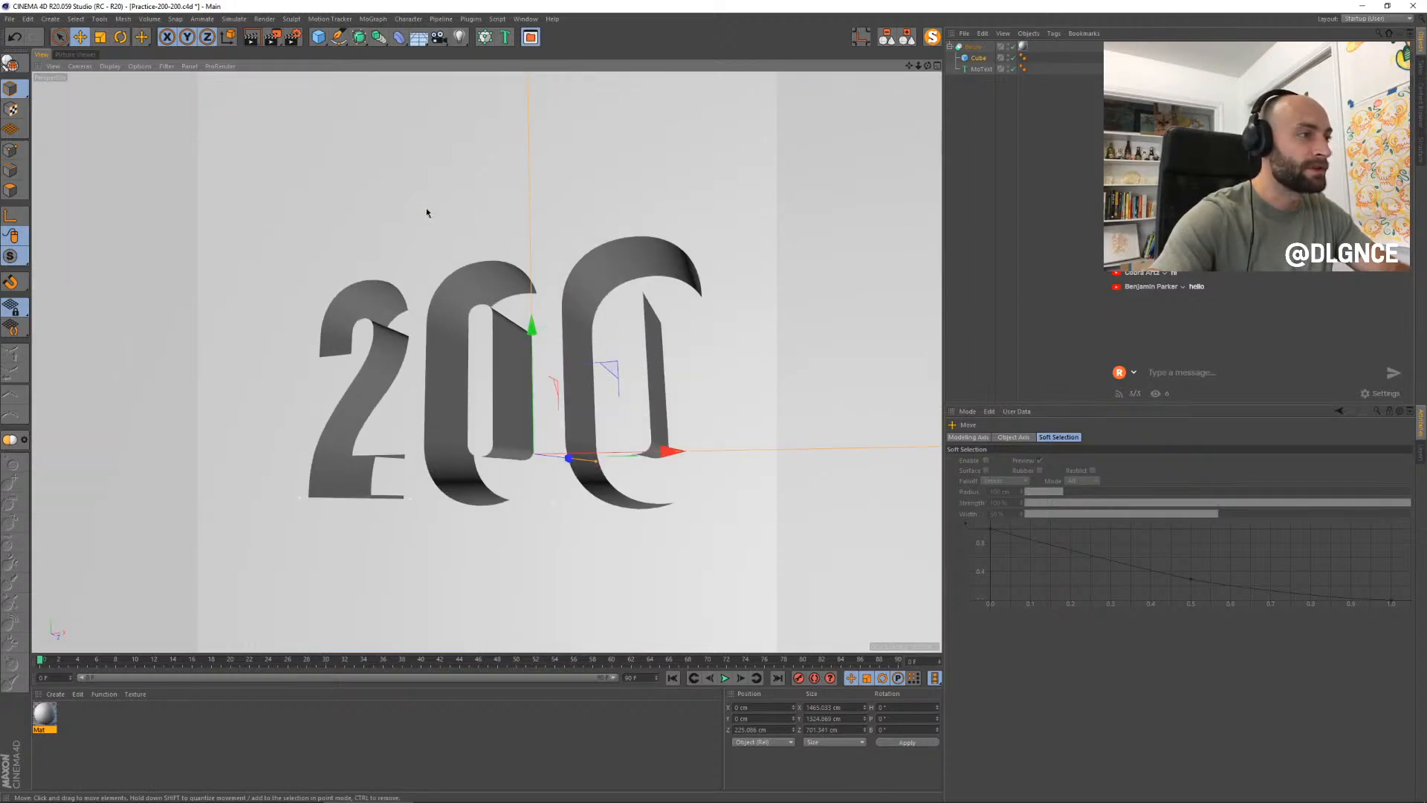
{"action": "scroll", "coordinate": [428, 211], "scroll_direction": "down", "scroll_amount": 2}
{"action": "left_click_drag", "start_coordinate": [430, 207], "coordinate": [440, 195], "text": "alt"}
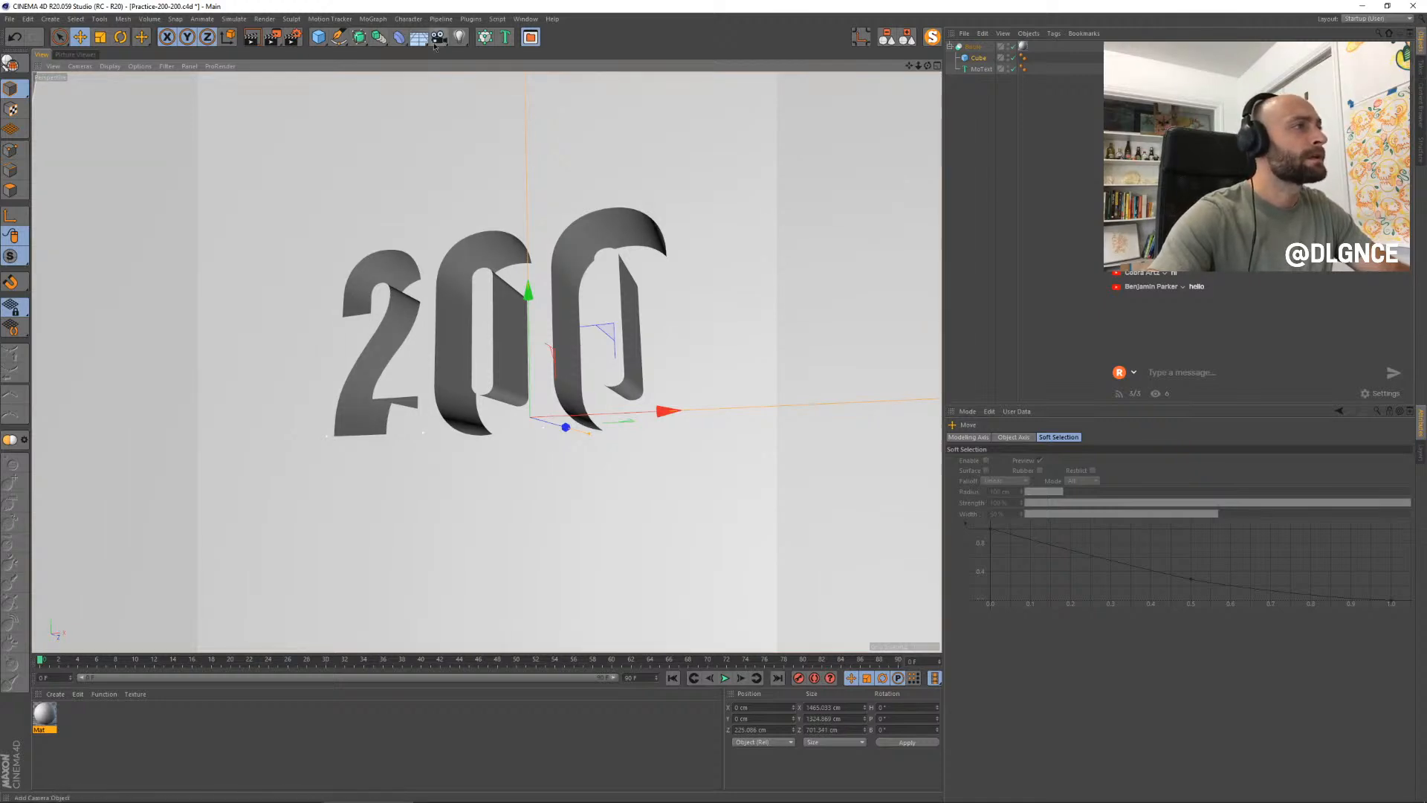
- Enable SSAO and shadows in the perspective viewport's display options
{"action": "mouse_move", "coordinate": [139, 67]}
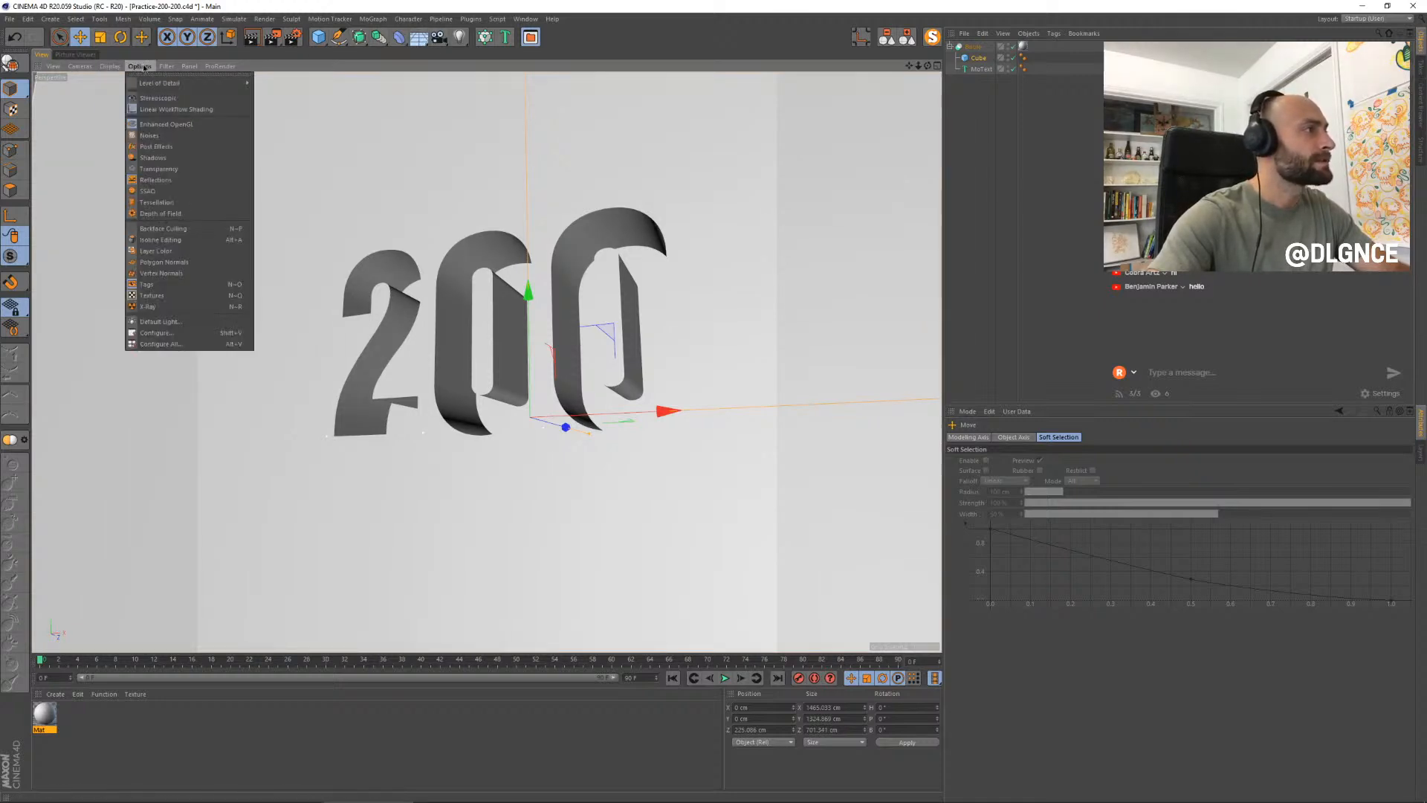
{"action": "left_click", "coordinate": [169, 192]}
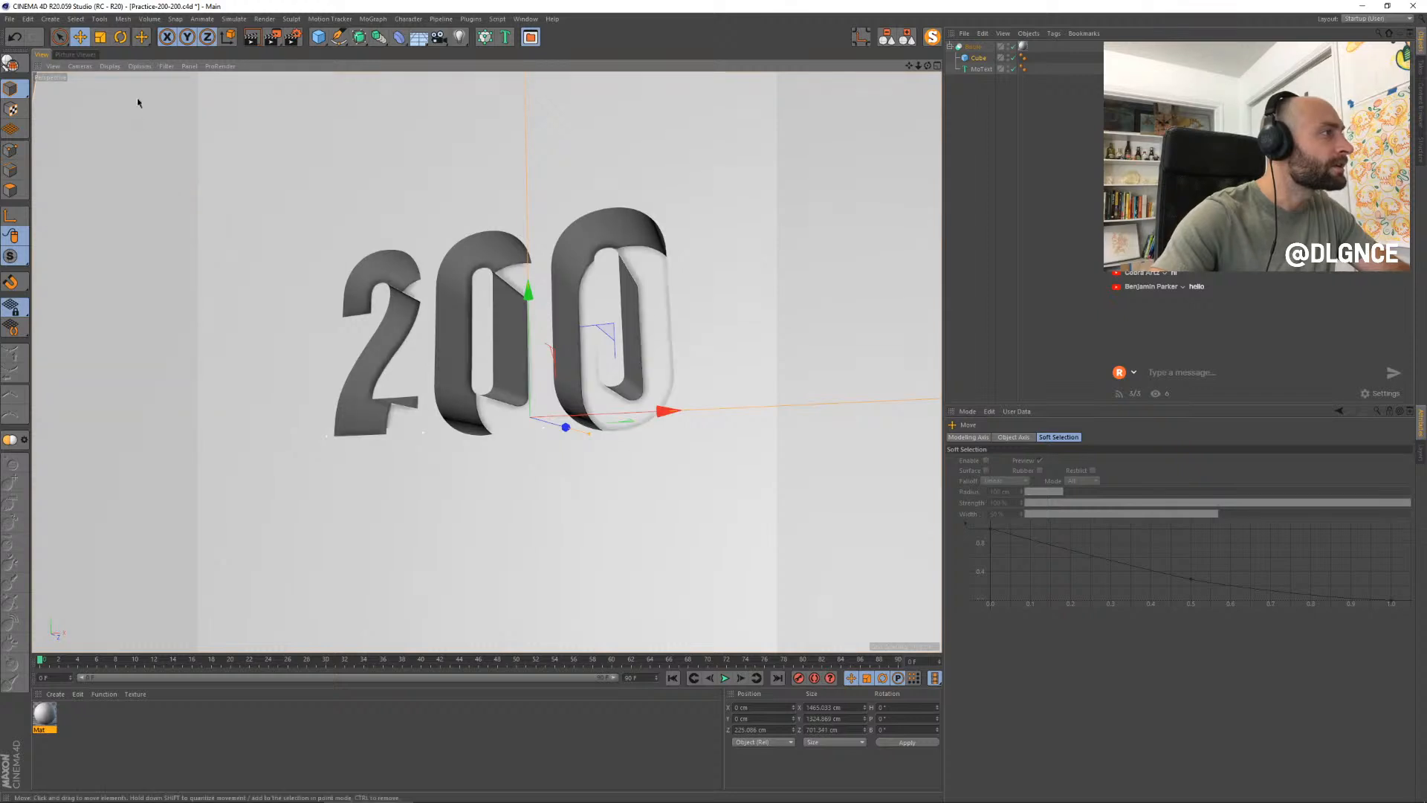
{"action": "left_click", "coordinate": [139, 66]}
{"action": "left_click", "coordinate": [162, 158]}
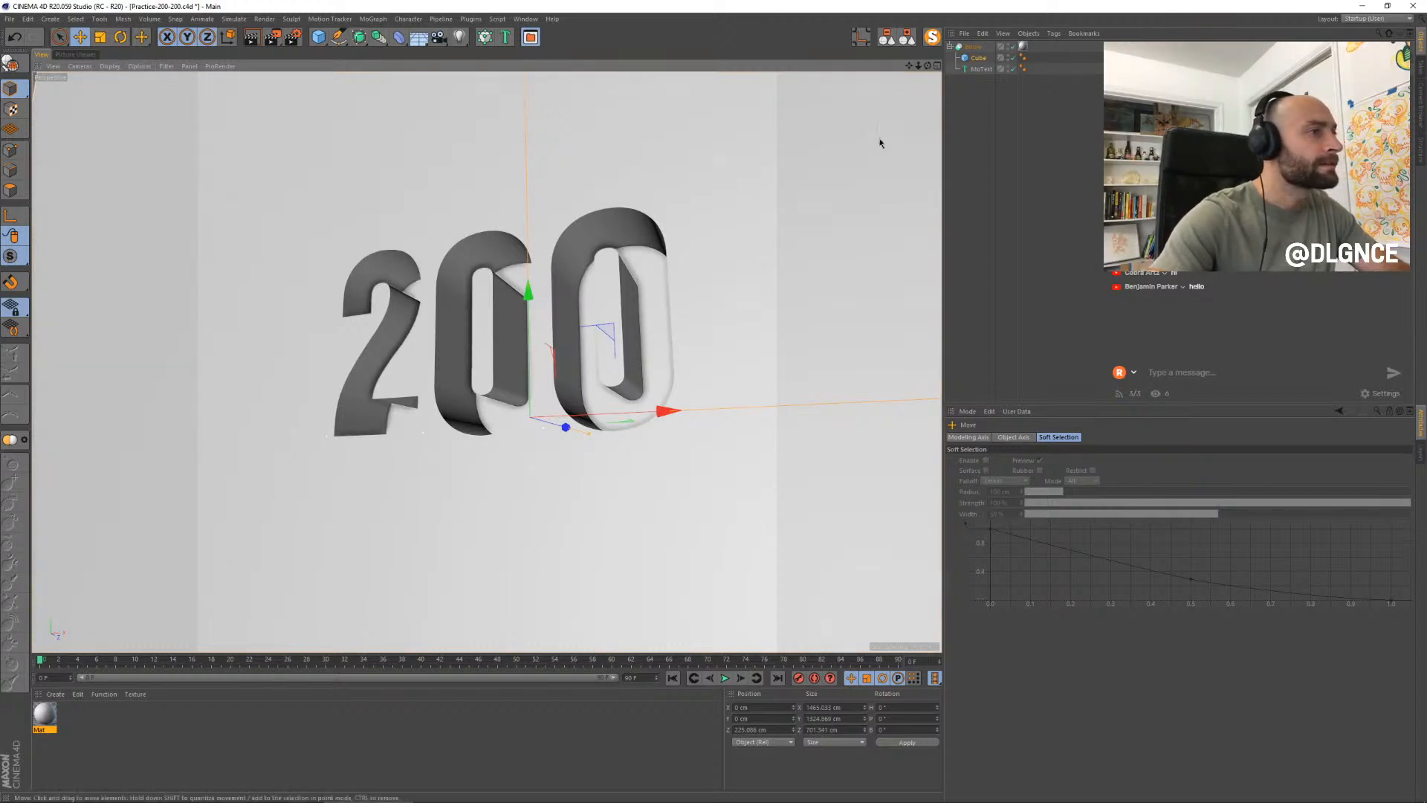
{"action": "left_click", "coordinate": [1011, 174]}
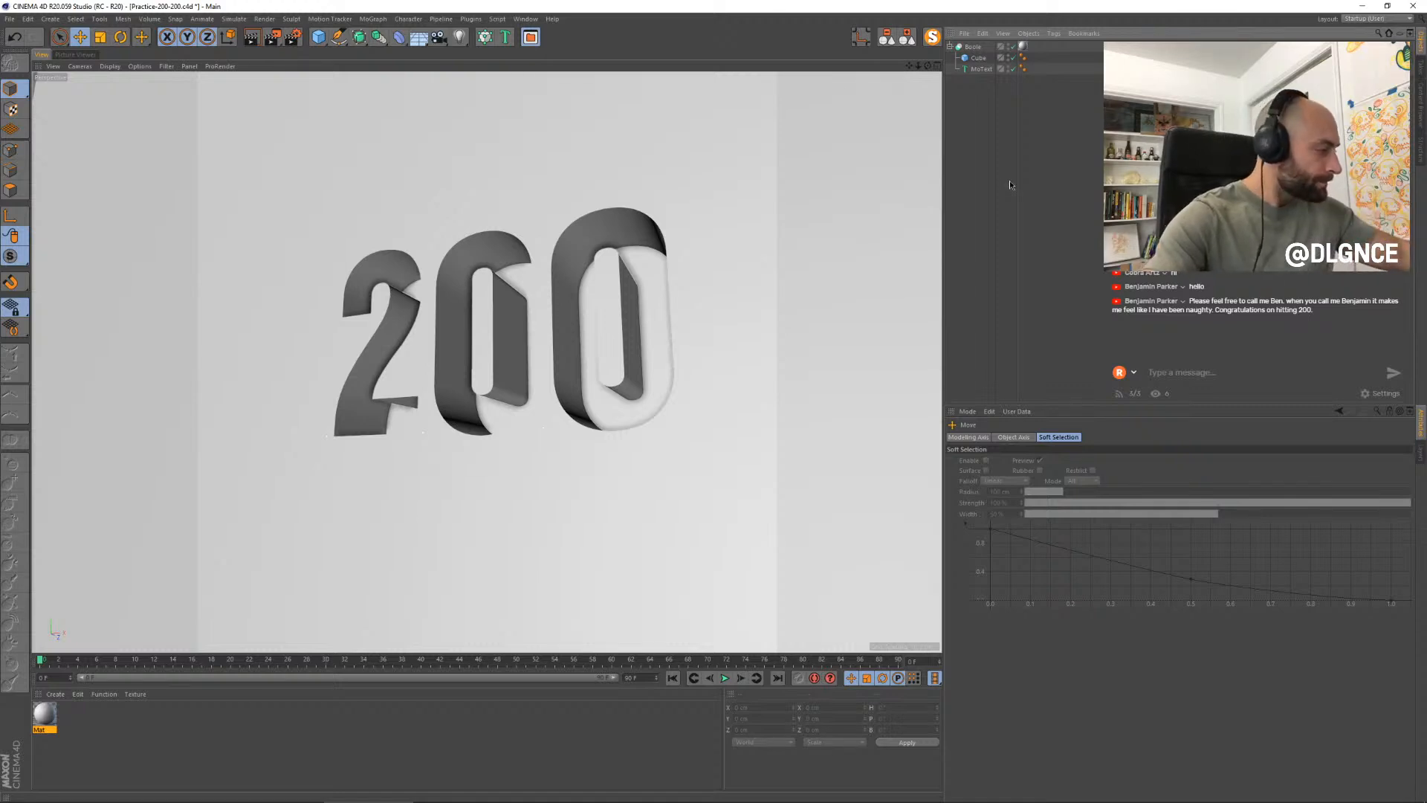
{"action": "left_click", "coordinate": [951, 47]}
{"action": "left_click", "coordinate": [974, 47]}
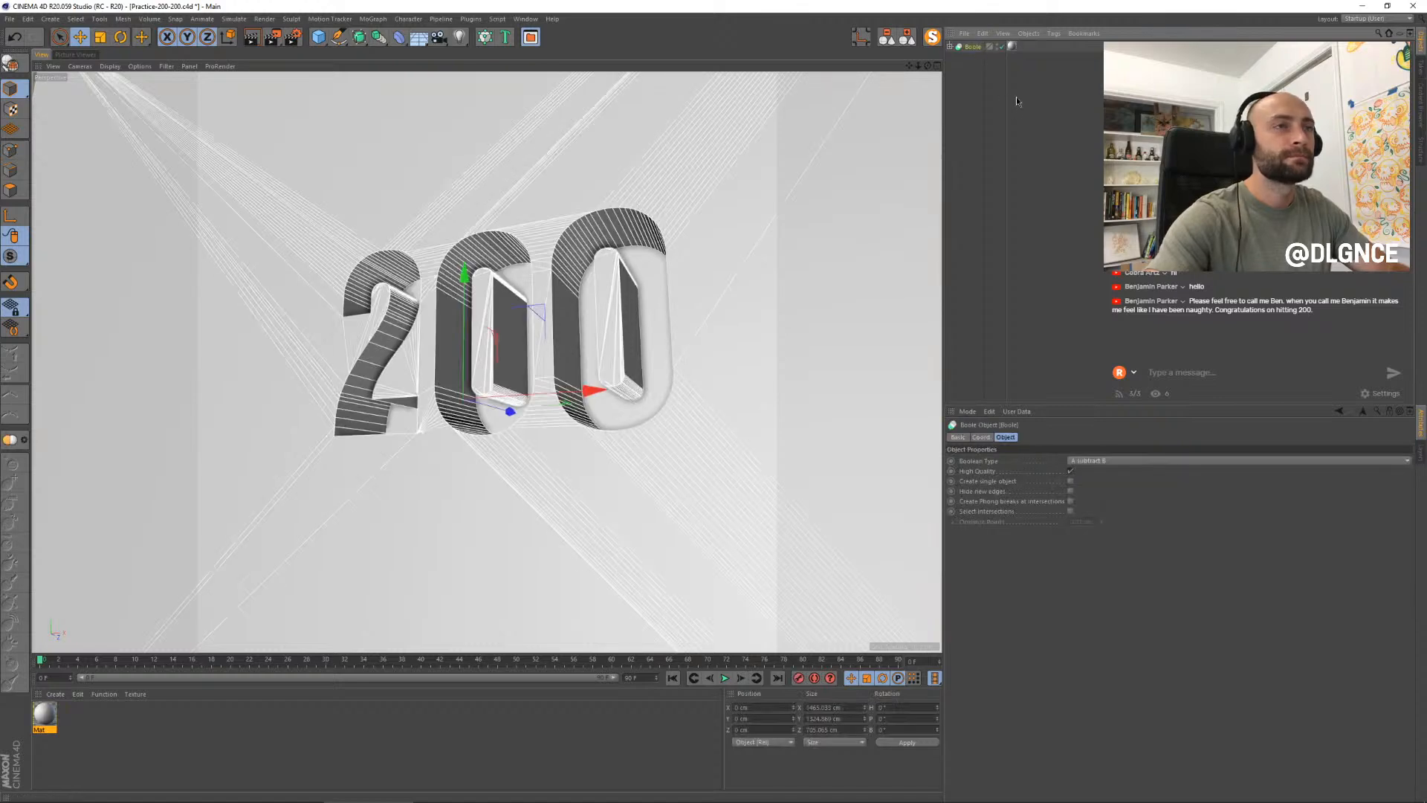
{"action": "left_click", "coordinate": [1007, 100]}
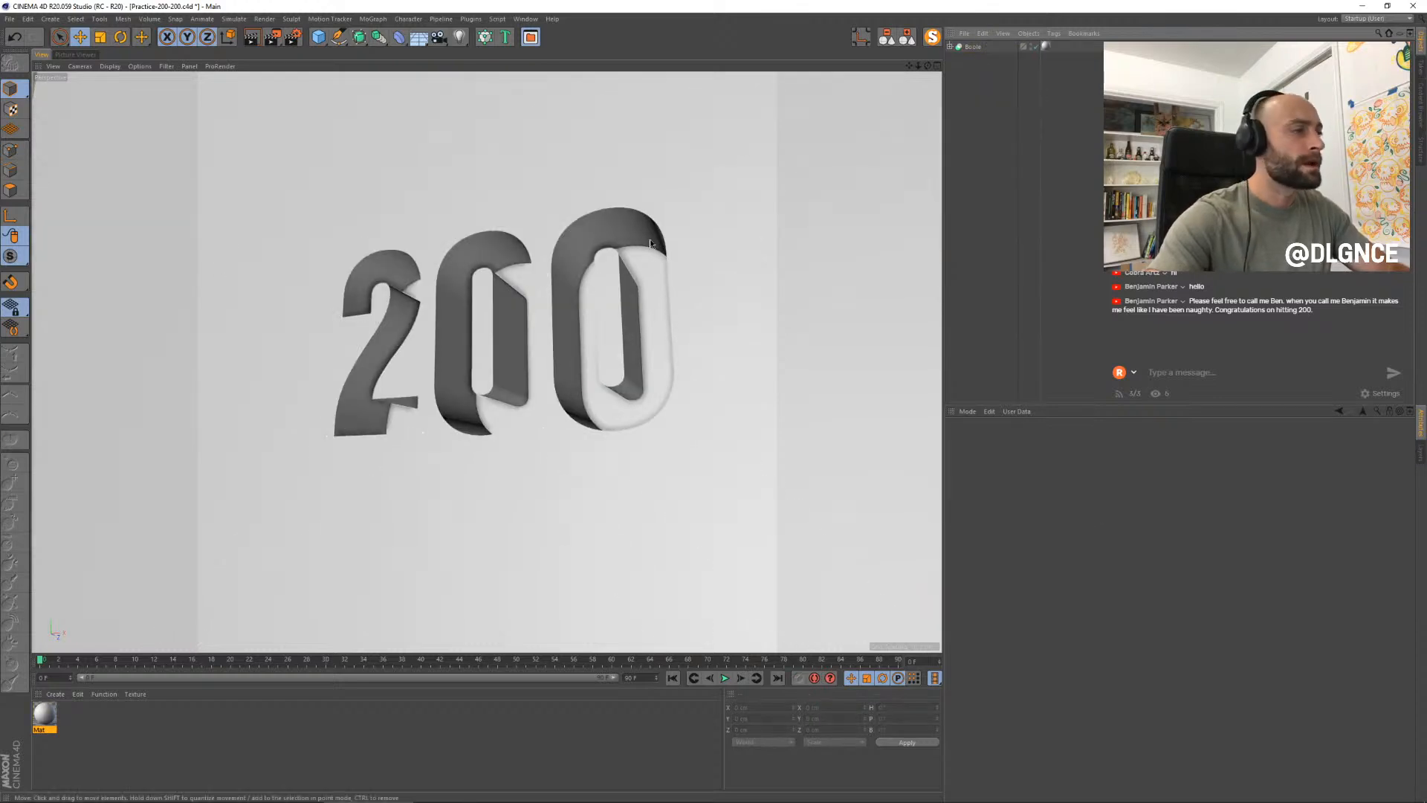
{"action": "left_click_drag", "start_coordinate": [650, 239], "coordinate": [398, 237], "text": "alt"}
{"action": "left_click", "coordinate": [400, 252]}
{"action": "middle_click_drag", "start_coordinate": [494, 312], "coordinate": [478, 296], "text": "alt"}
- Duplicate the MoText outside the Boole, group the copy in a null named OFF, and hide that null
{"action": "left_click", "coordinate": [950, 46]}
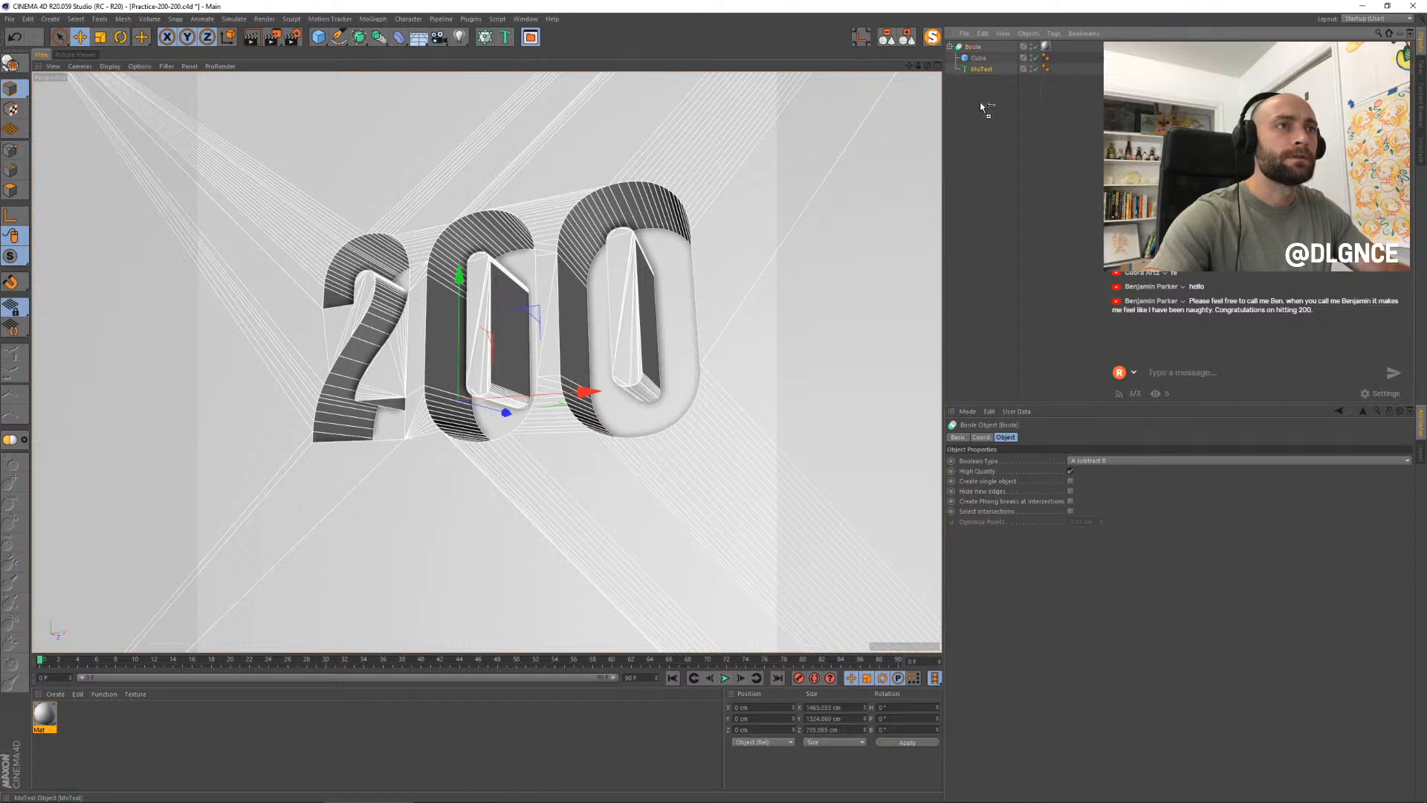
{"action": "left_click_drag", "start_coordinate": [984, 108], "coordinate": [974, 82], "text": "ctrl"}
{"action": "key", "text": "alt+g"}
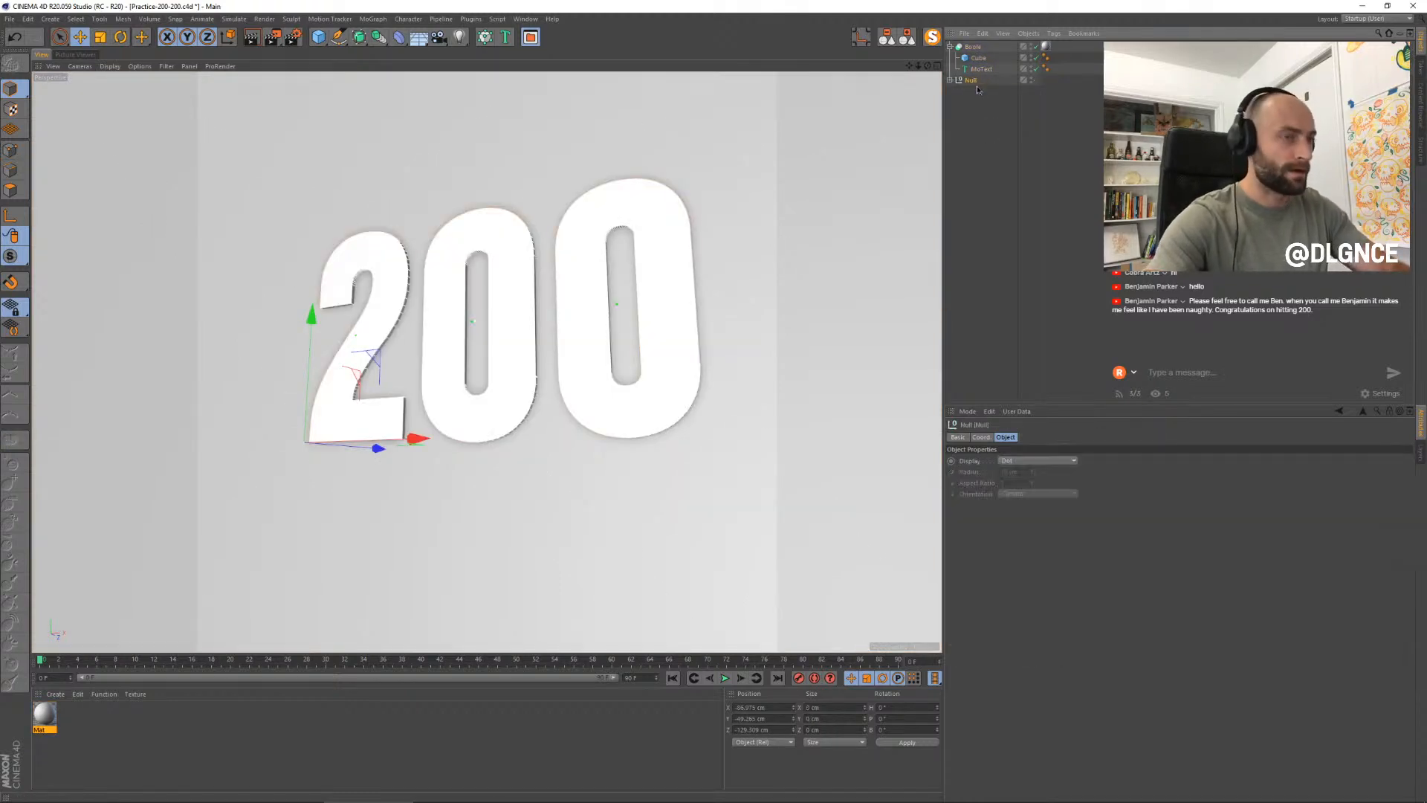
{"action": "double_click", "coordinate": [971, 80]}
{"action": "type", "text": "OFF"}
{"action": "key", "text": "Return"}
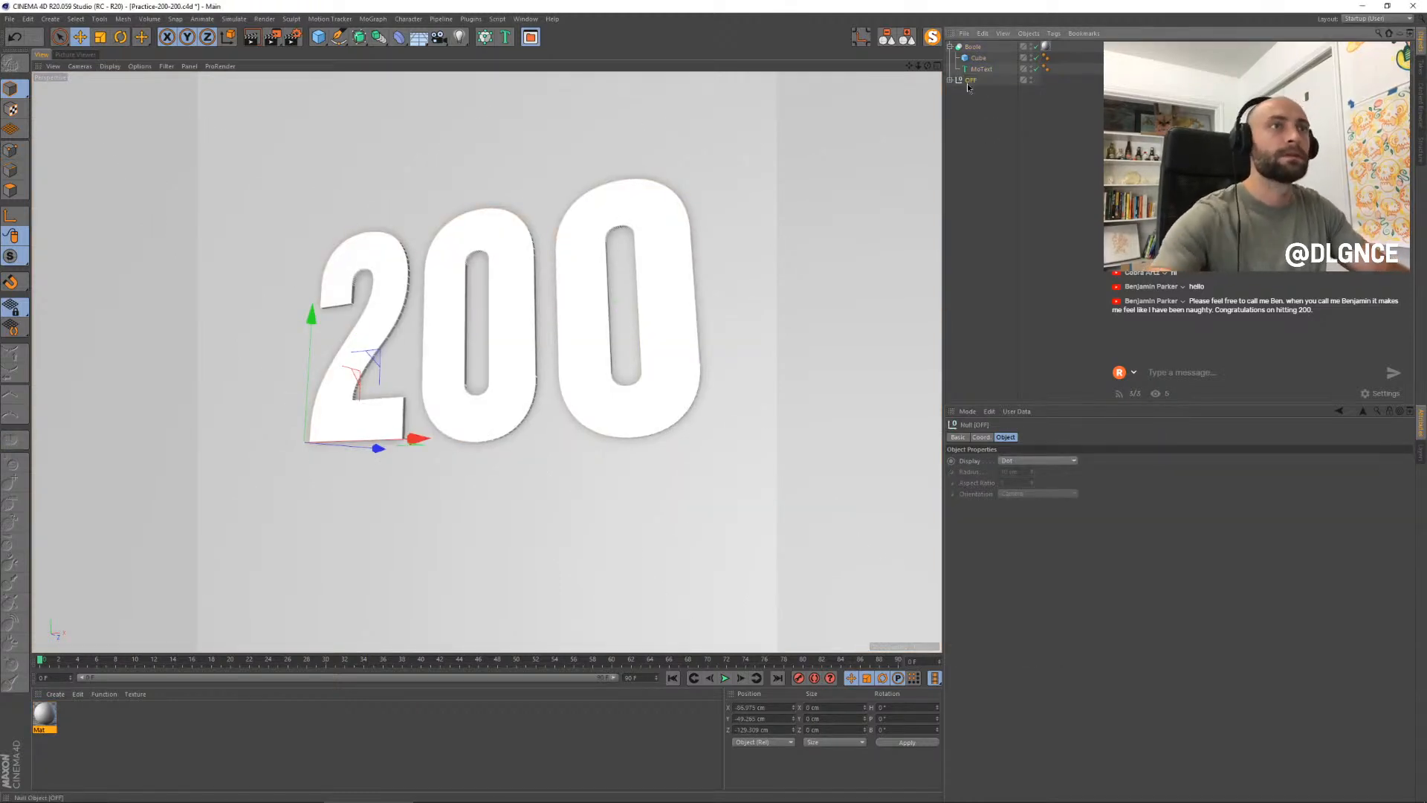
{"action": "left_click", "coordinate": [1032, 80]}
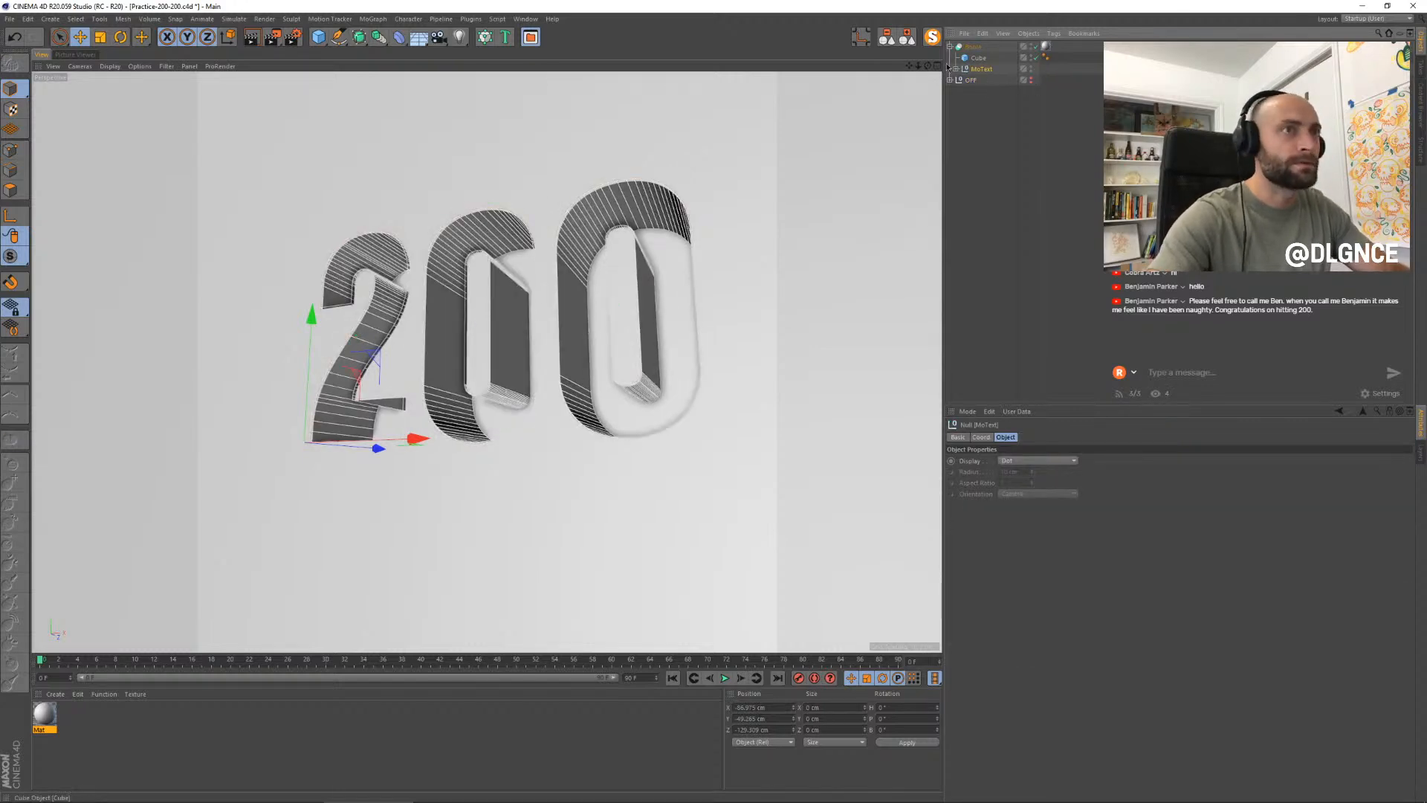
- Make the Boole's MoText editable, move its 200 null directly under the Boole, and delete the leftover MoText null
{"action": "left_click", "coordinate": [957, 69]}
{"action": "left_click", "coordinate": [963, 80]}
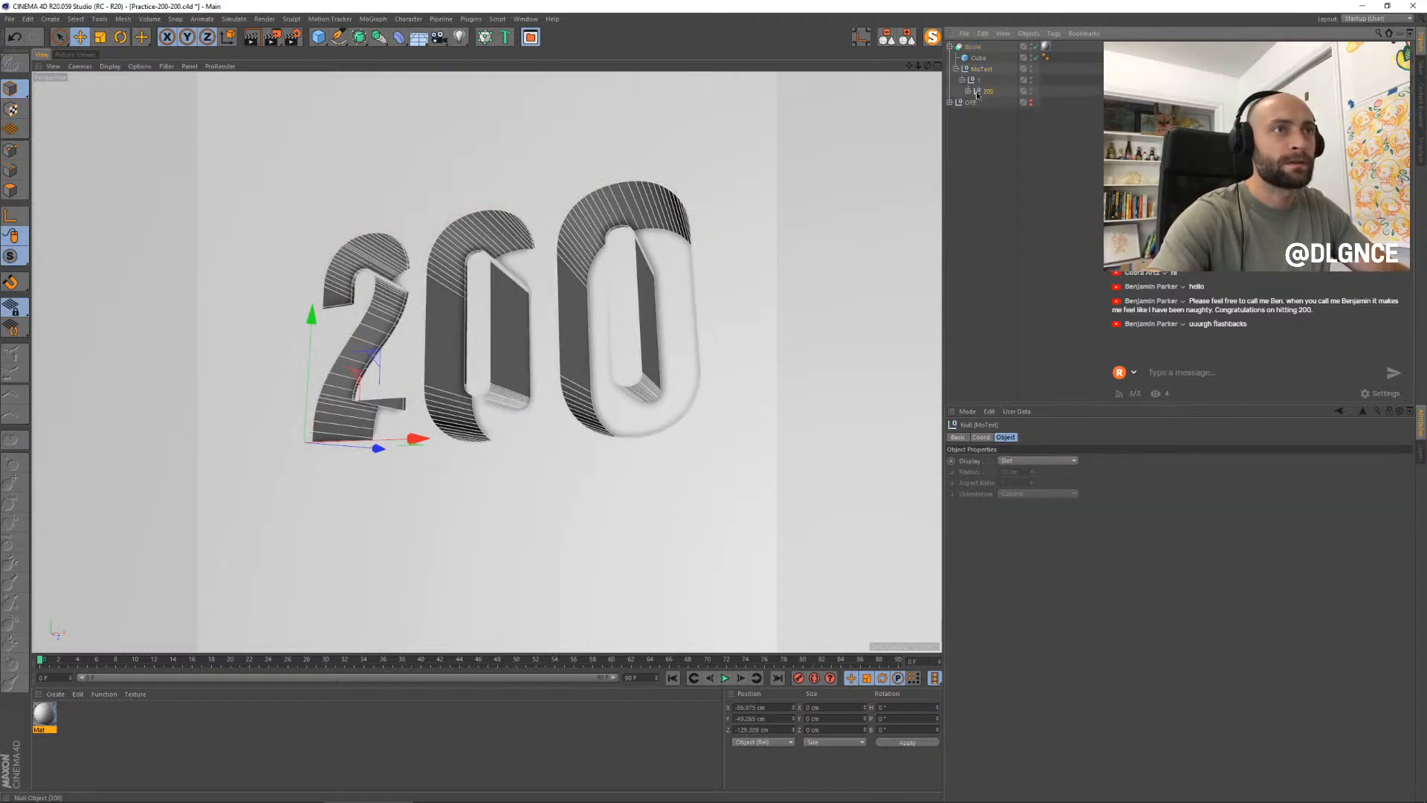
{"action": "left_click", "coordinate": [978, 92]}
{"action": "left_click_drag", "start_coordinate": [989, 92], "coordinate": [983, 65]}
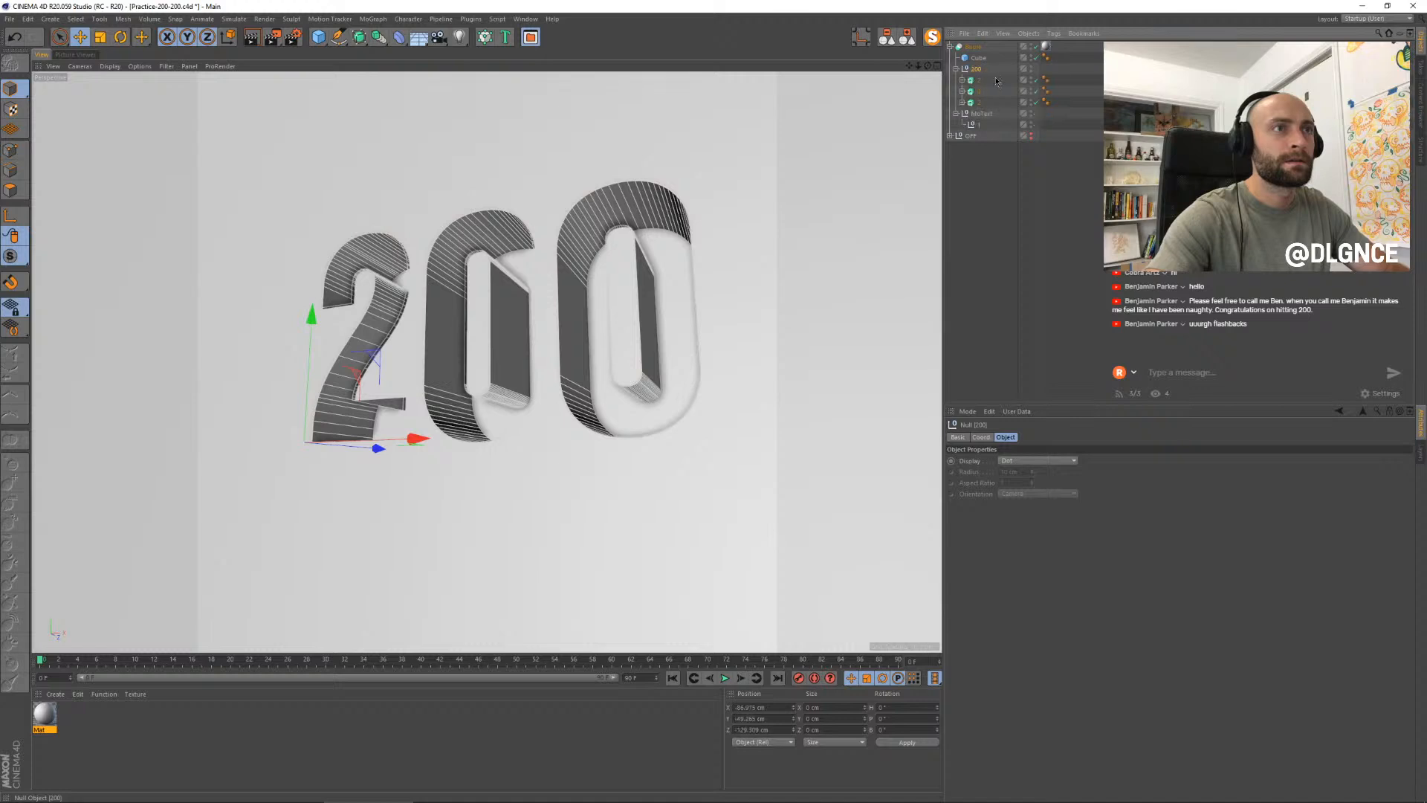
{"action": "left_click", "coordinate": [982, 114]}
{"action": "key", "text": "Delete"}
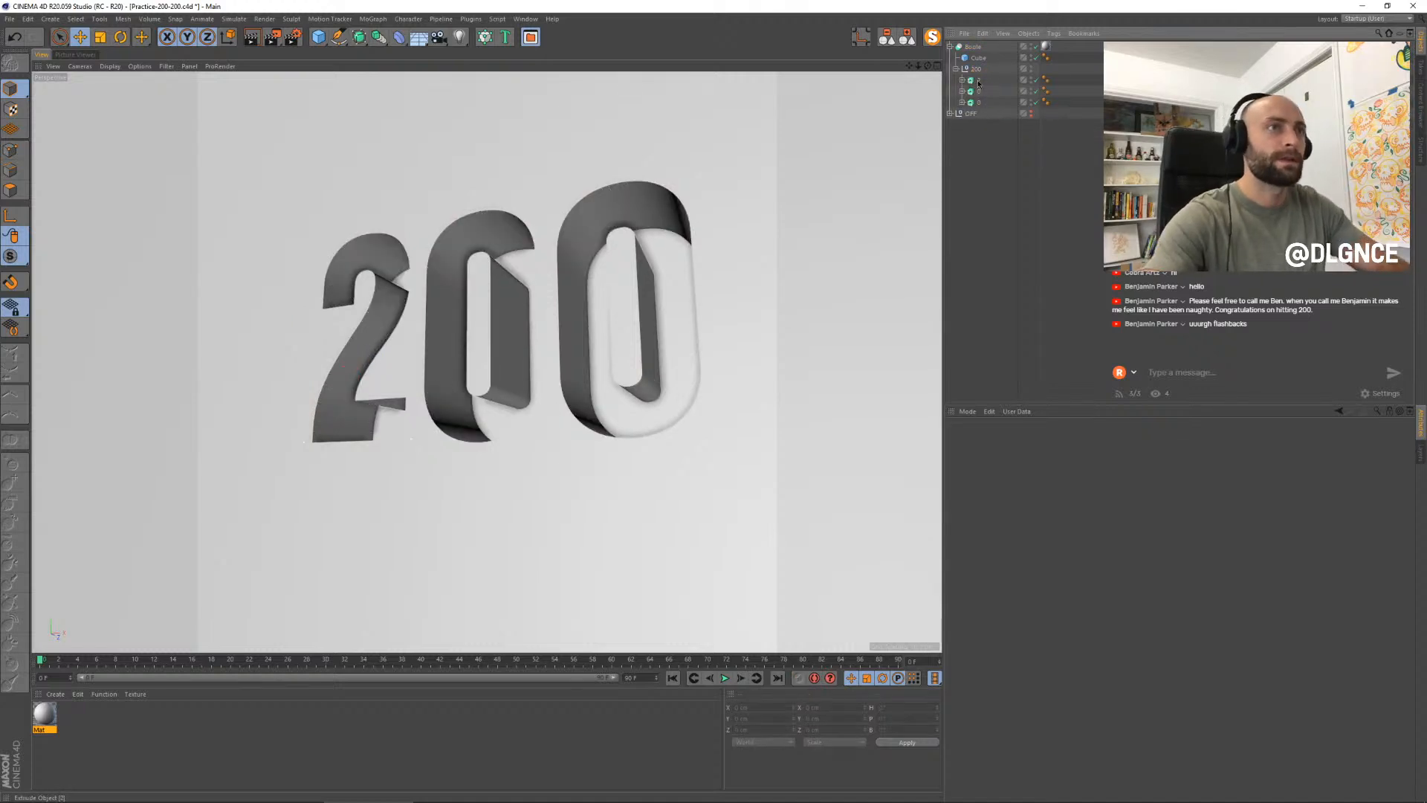
- Raise the 2 by about 22 cm and the last 0 by about 50 cm to stagger the digits
{"action": "left_click", "coordinate": [350, 358]}
{"action": "left_click_drag", "start_coordinate": [311, 351], "coordinate": [298, 318]}
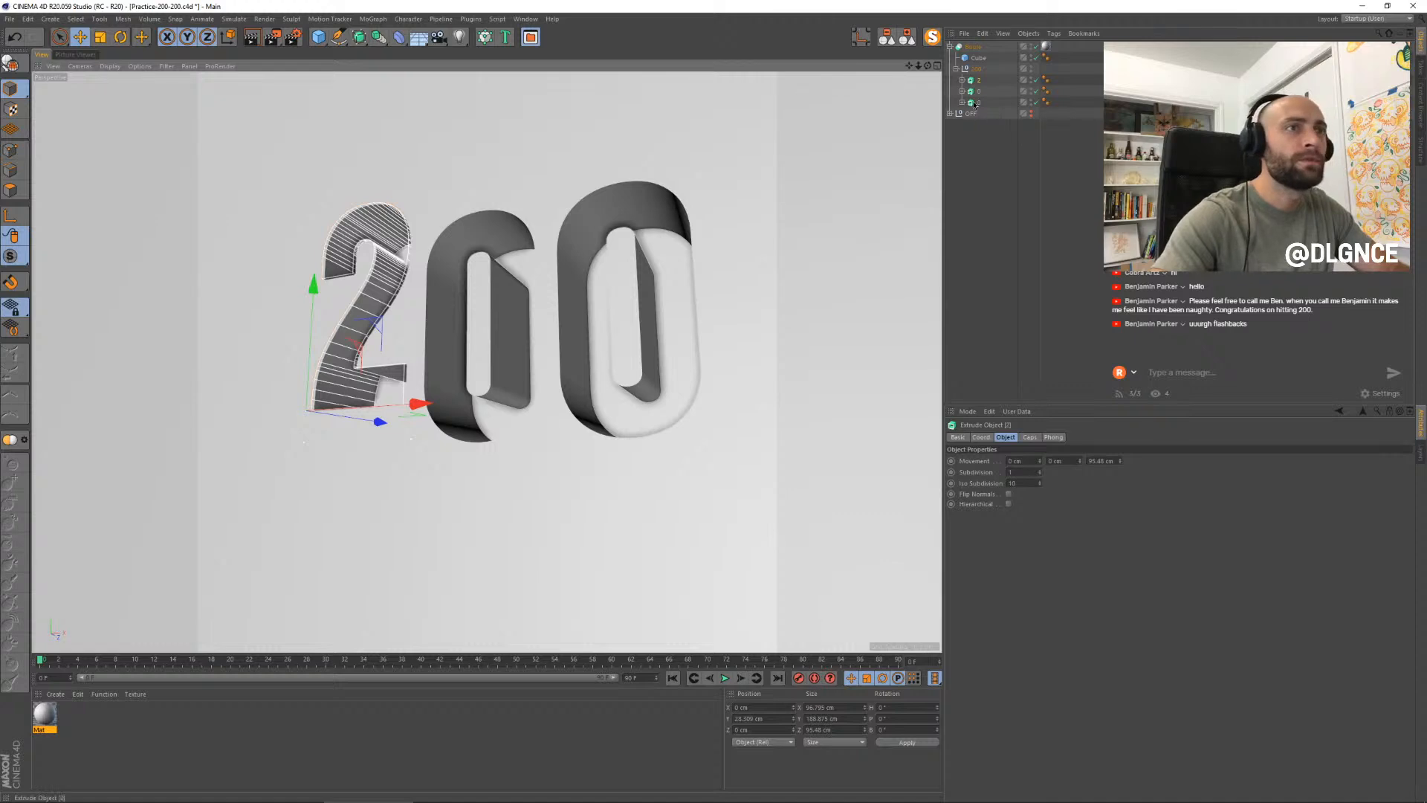
{"action": "left_click", "coordinate": [577, 223]}
{"action": "left_click_drag", "start_coordinate": [560, 318], "coordinate": [555, 254]}
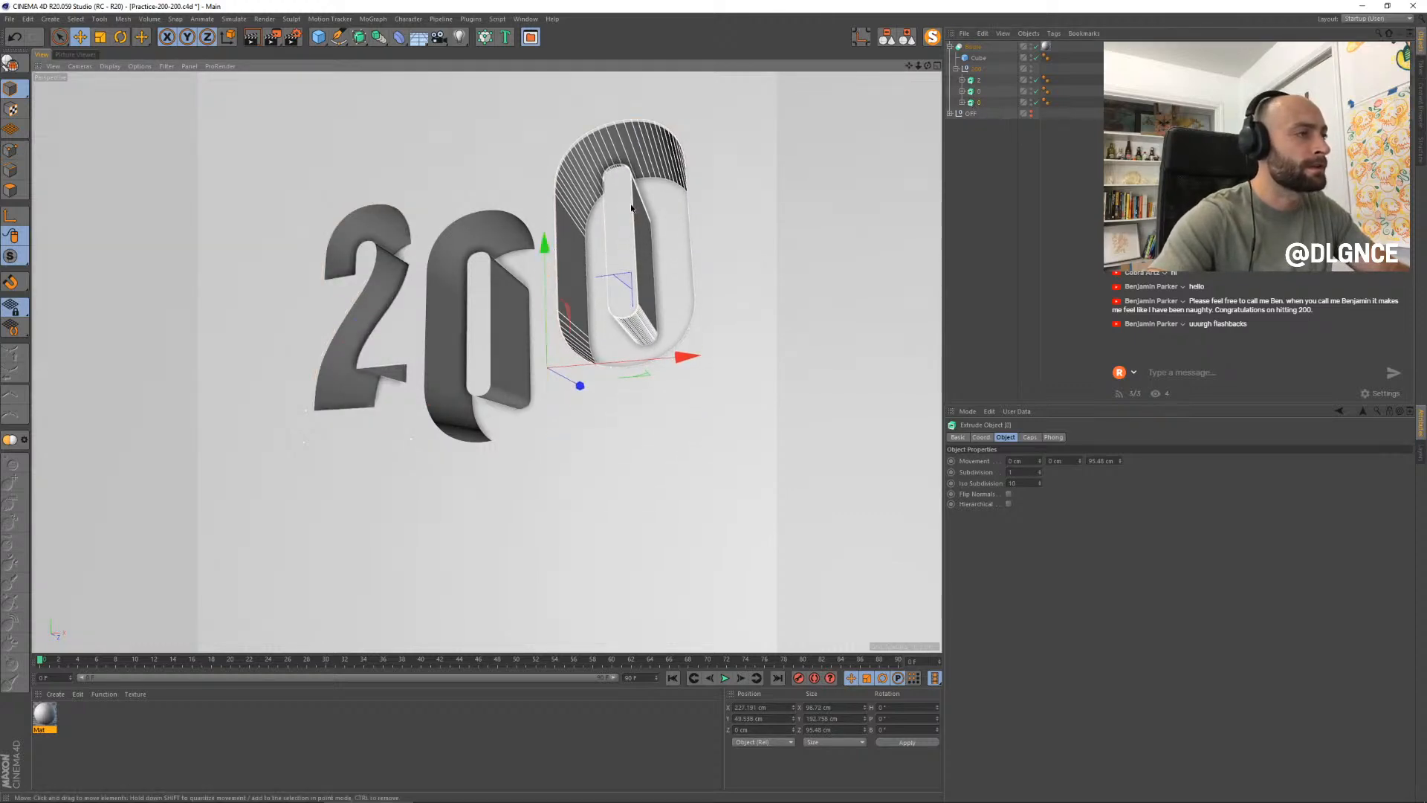
{"action": "left_click_drag", "start_coordinate": [630, 203], "coordinate": [622, 247], "text": "alt"}
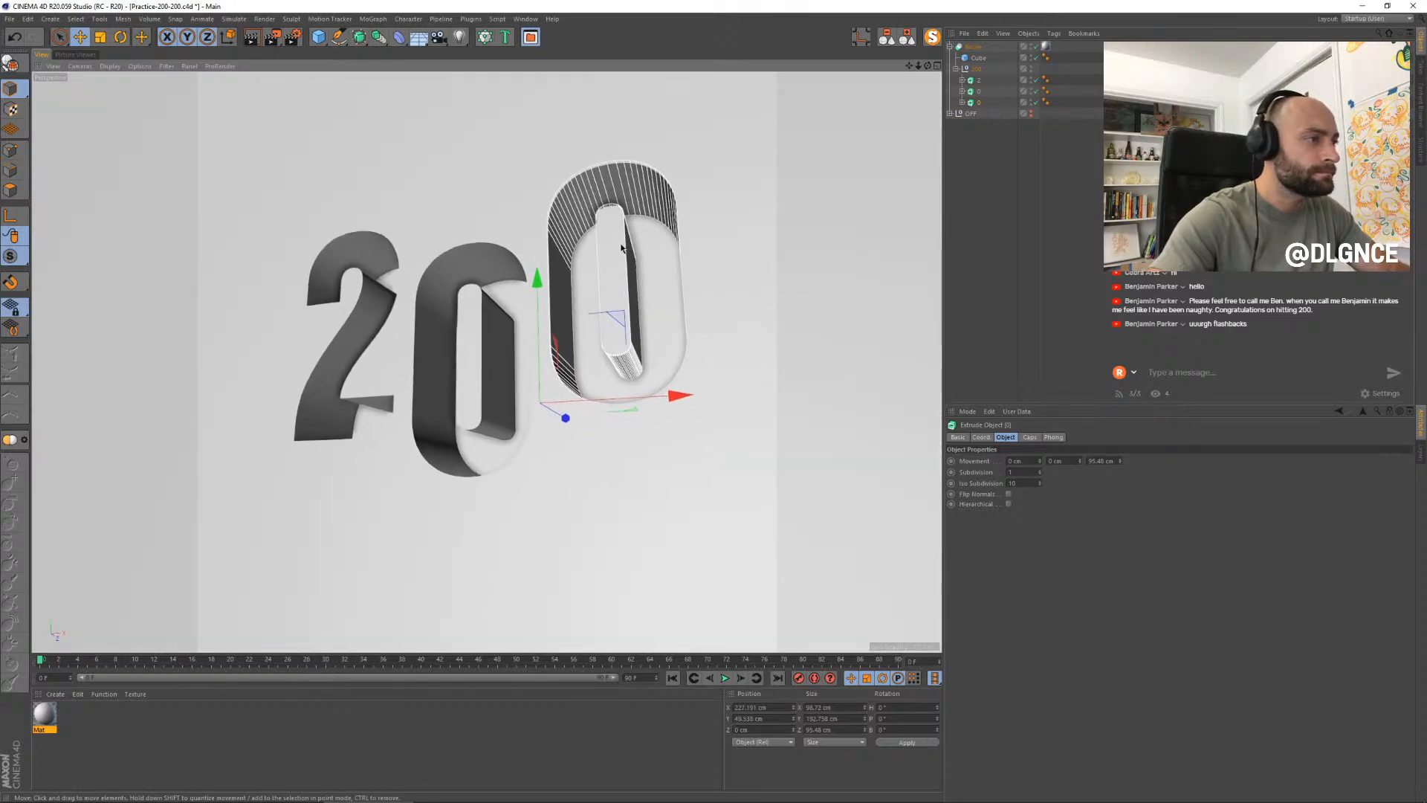
{"action": "left_click", "coordinate": [1000, 206]}
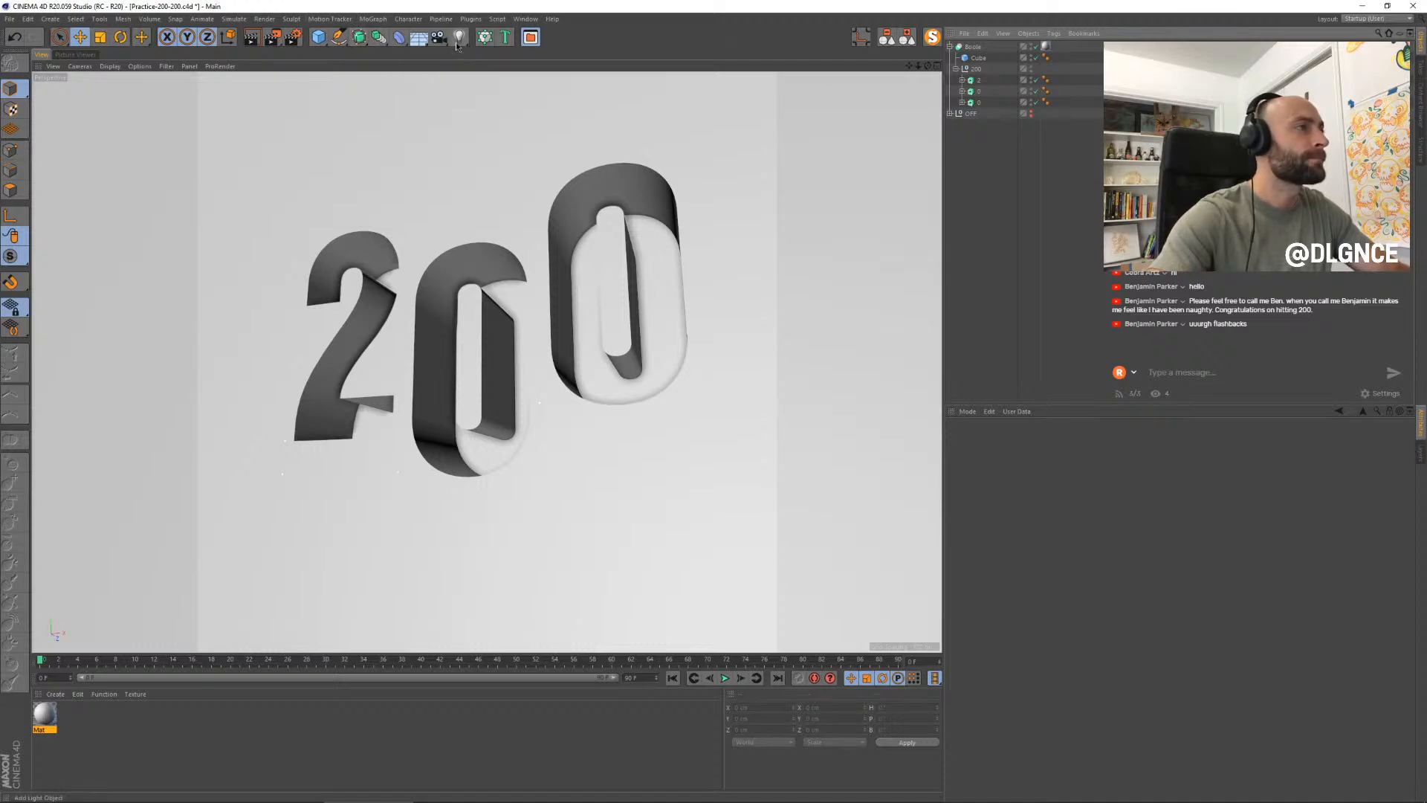
{"action": "left_click_drag", "start_coordinate": [460, 36], "coordinate": [540, 97]}
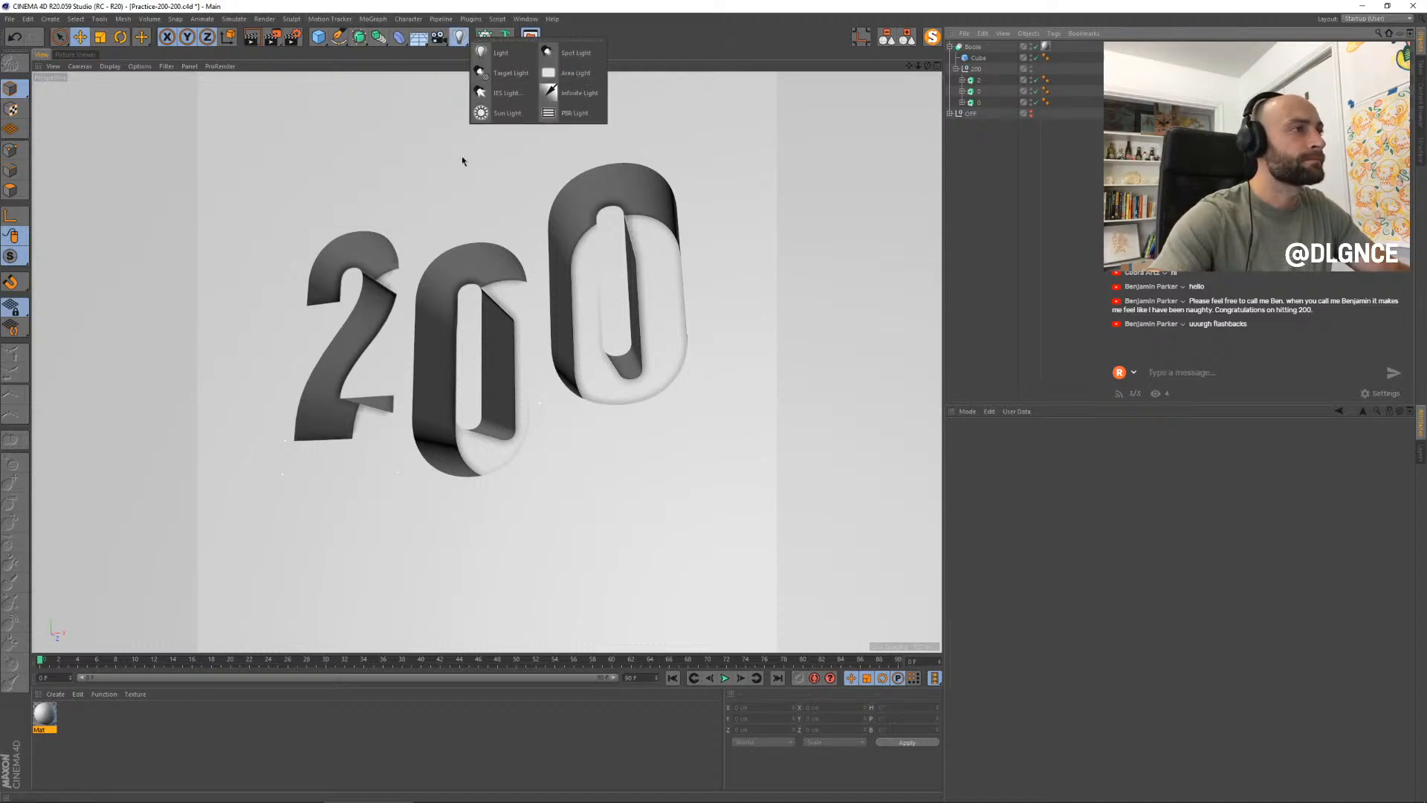
{"action": "left_click", "coordinate": [1003, 191]}
{"action": "middle_click_drag", "start_coordinate": [504, 249], "coordinate": [491, 248], "text": "alt"}
- Inspect the carved slab's mesh edges in Quick Shading (Lines), and return the display to Quick Shading
{"action": "left_click", "coordinate": [110, 66]}
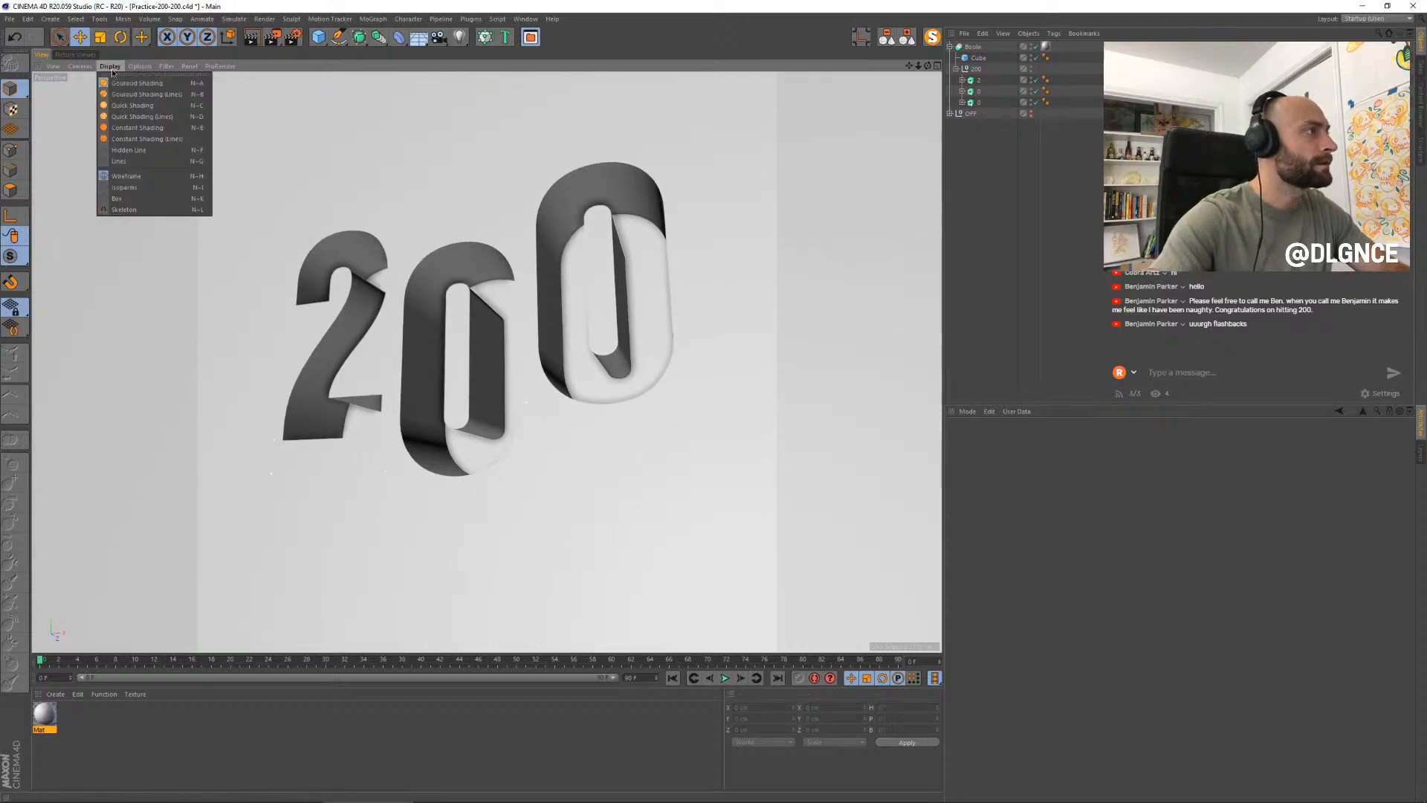
{"action": "left_click", "coordinate": [140, 113]}
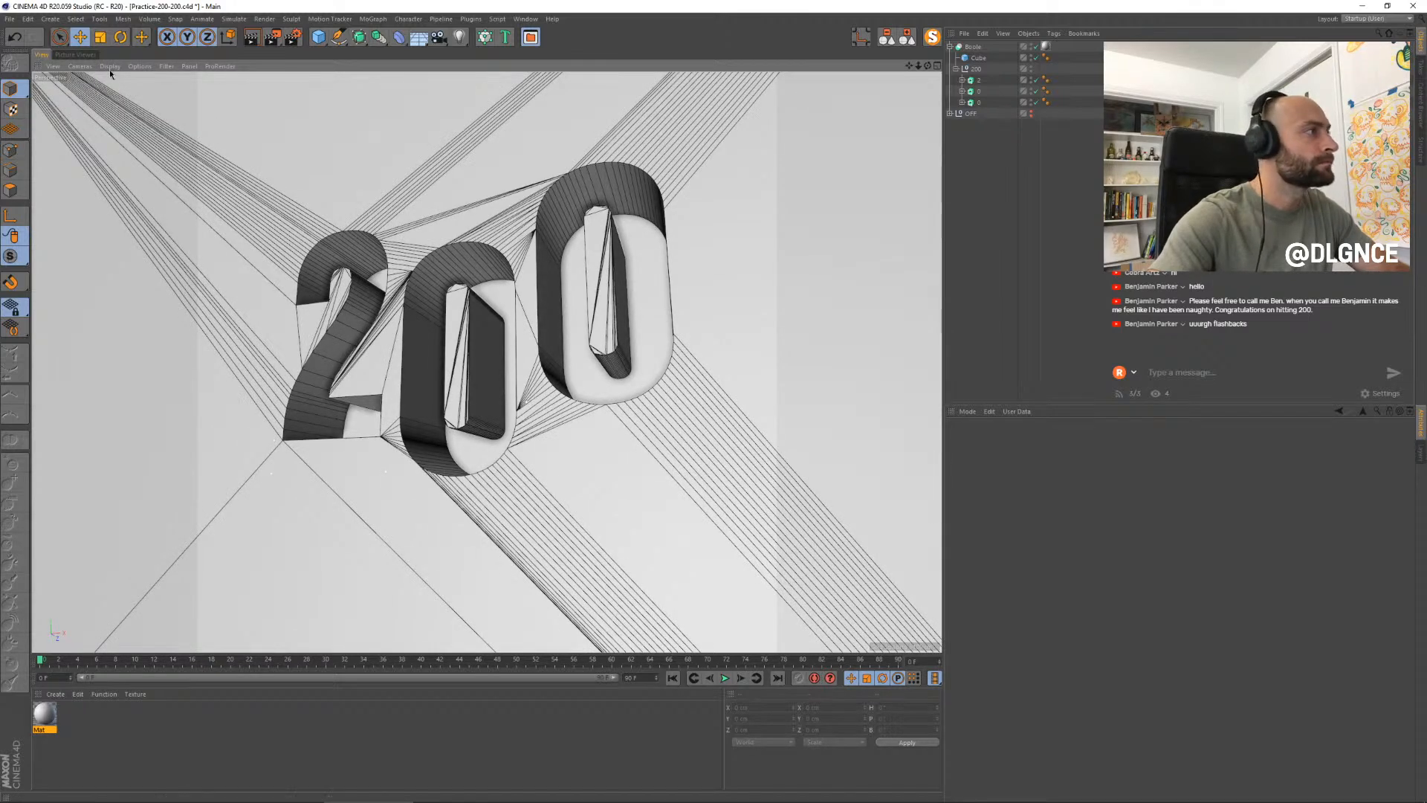
{"action": "left_click", "coordinate": [110, 67]}
{"action": "left_click", "coordinate": [118, 106]}
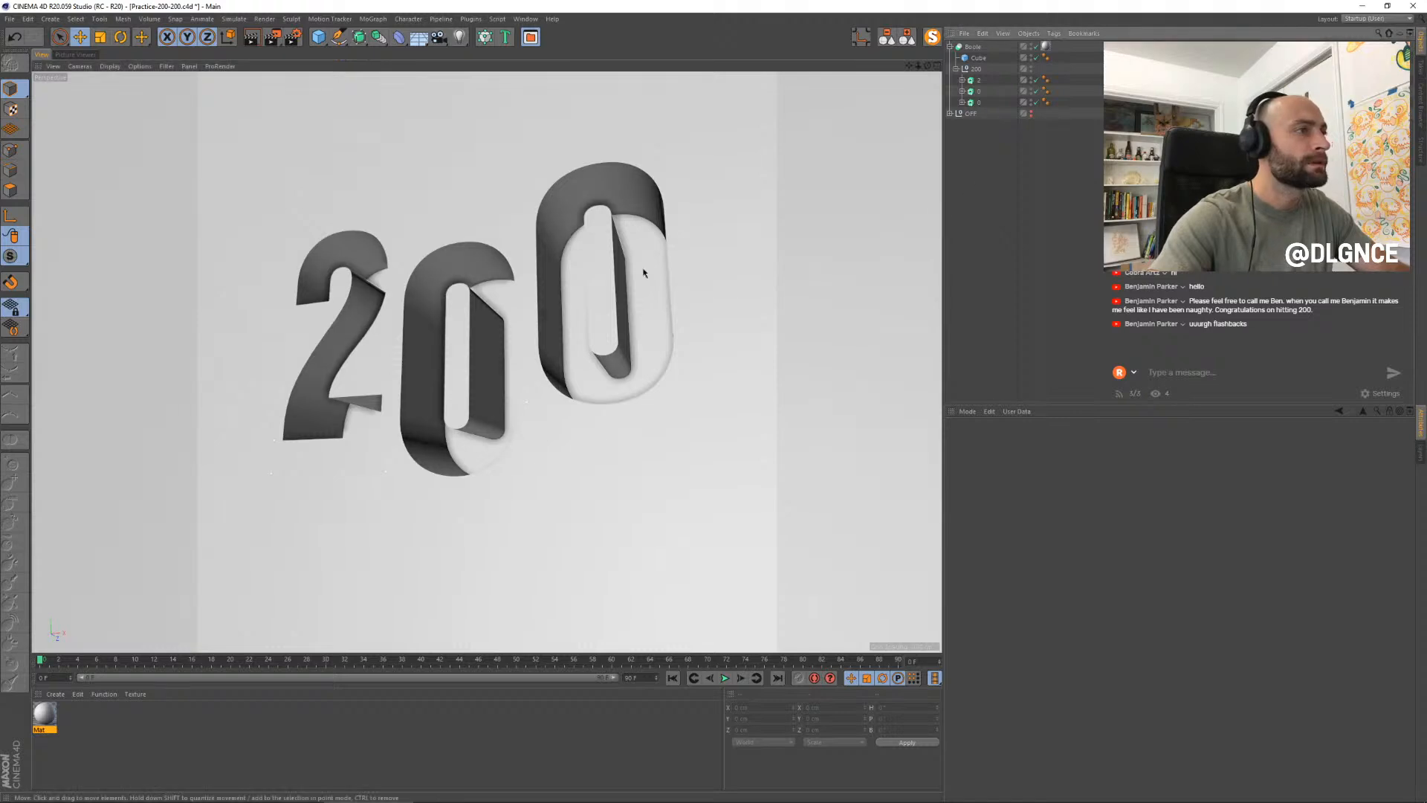
- Frame the staggered 200 from an angle, add a camera from that view, and look through it
{"action": "left_click_drag", "start_coordinate": [550, 245], "coordinate": [492, 229], "text": "alt"}
{"action": "scroll", "coordinate": [505, 298], "scroll_direction": "up", "scroll_amount": 3}
{"action": "scroll", "coordinate": [504, 299], "scroll_direction": "down", "scroll_amount": 3}
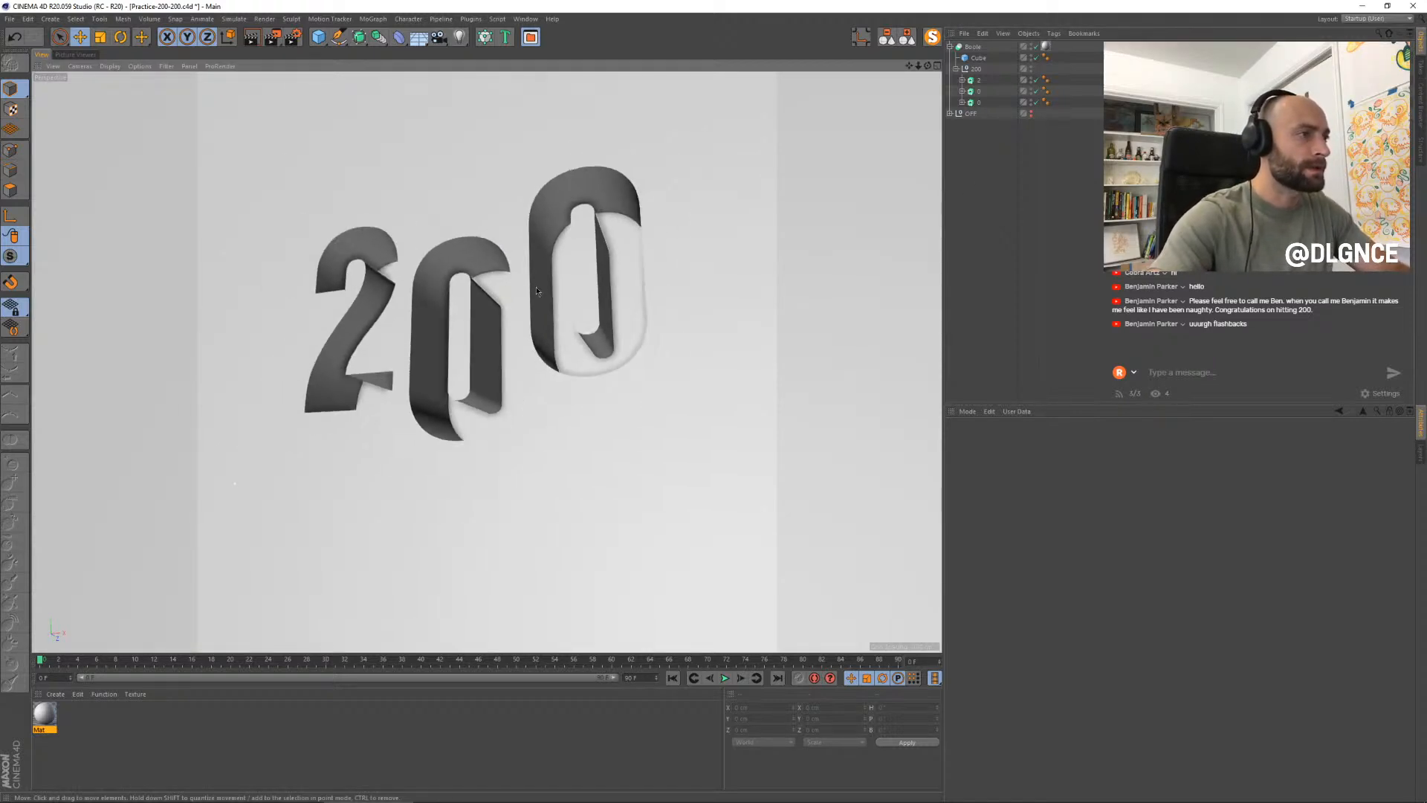
{"action": "middle_click_drag", "start_coordinate": [503, 265], "coordinate": [518, 295], "text": "alt"}
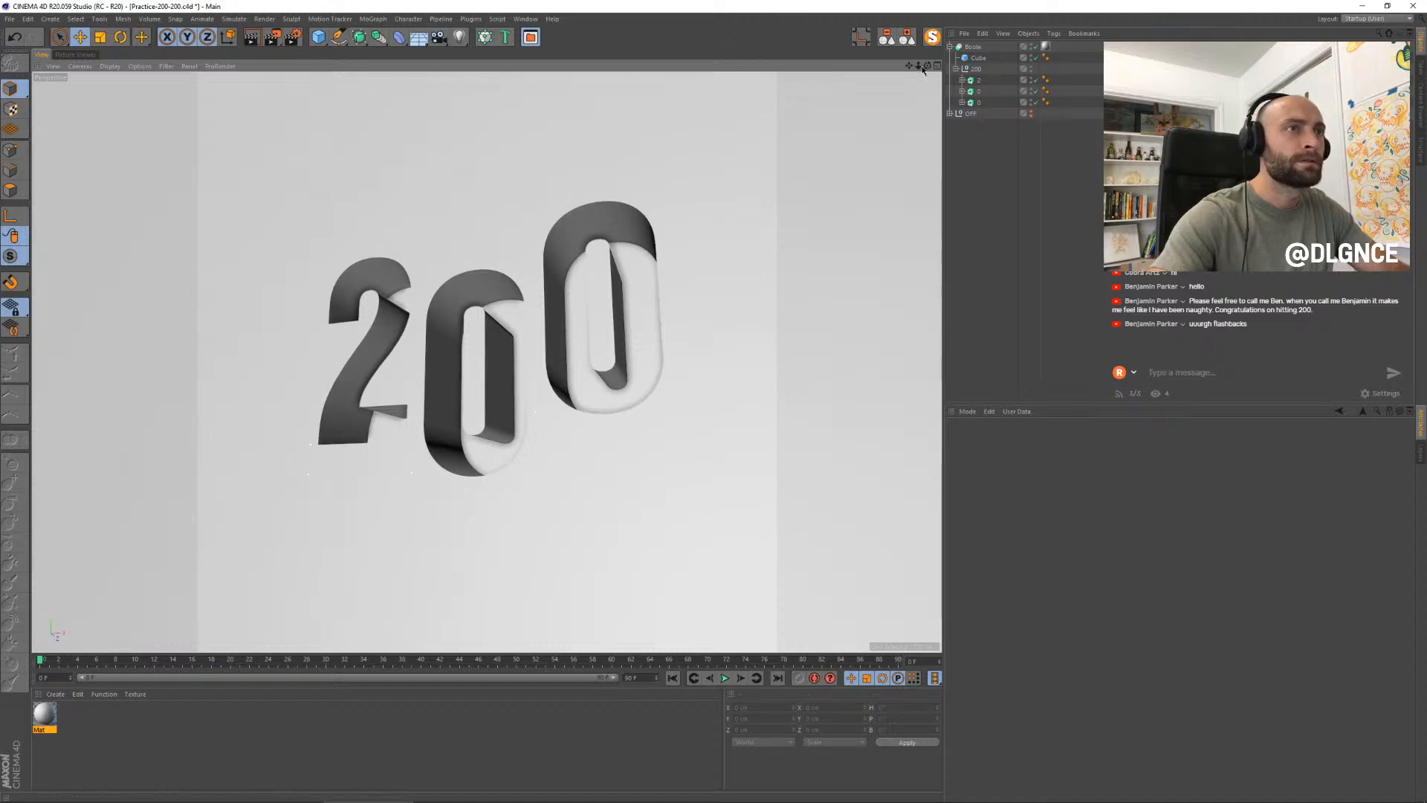
{"action": "left_click_drag", "start_coordinate": [918, 65], "coordinate": [954, 64]}
{"action": "middle_click_drag", "start_coordinate": [844, 198], "coordinate": [847, 178], "text": "alt"}
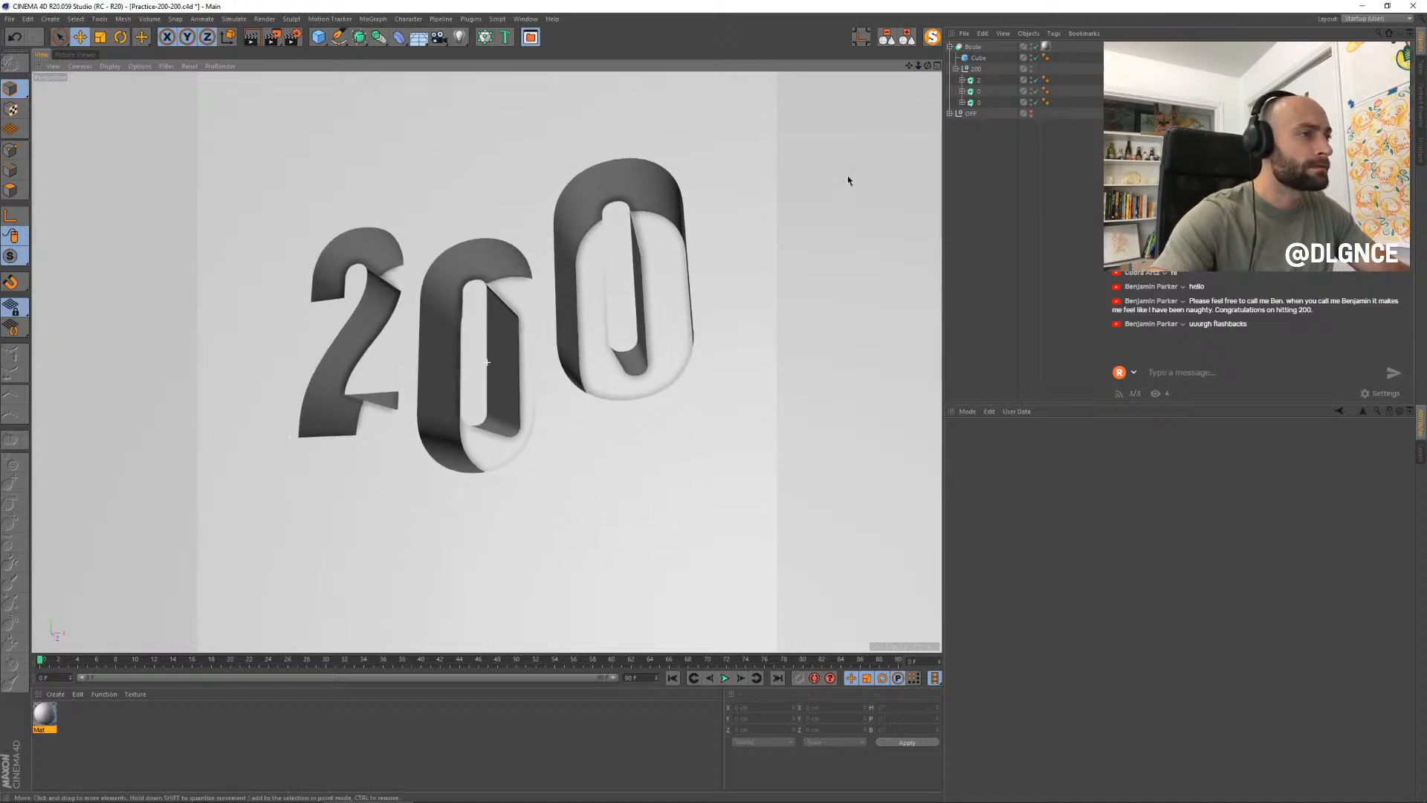
{"action": "left_click_drag", "start_coordinate": [439, 37], "coordinate": [490, 52]}
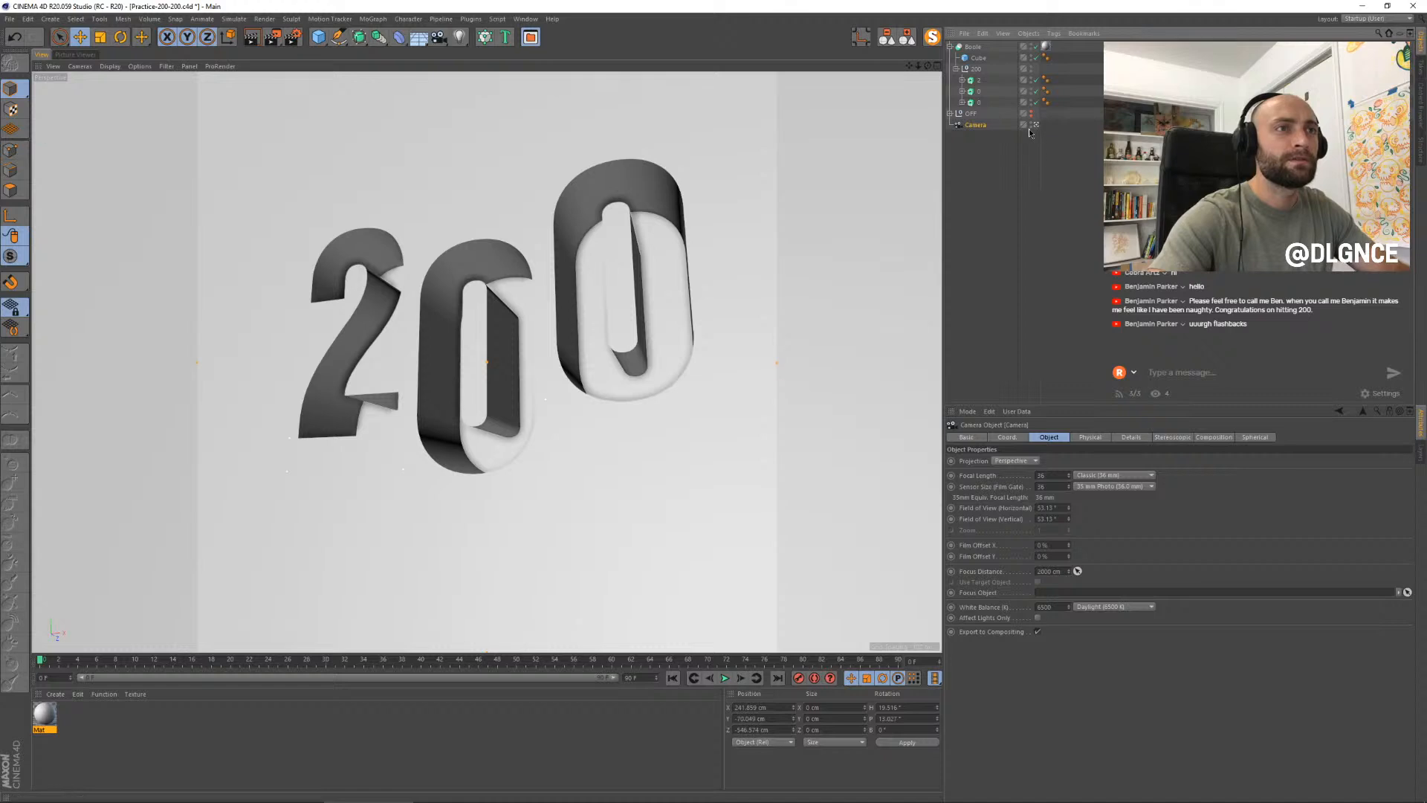
- Lock the camera with a Protection tag and give the object list more width beside the viewport
{"action": "left_click", "coordinate": [1053, 33]}
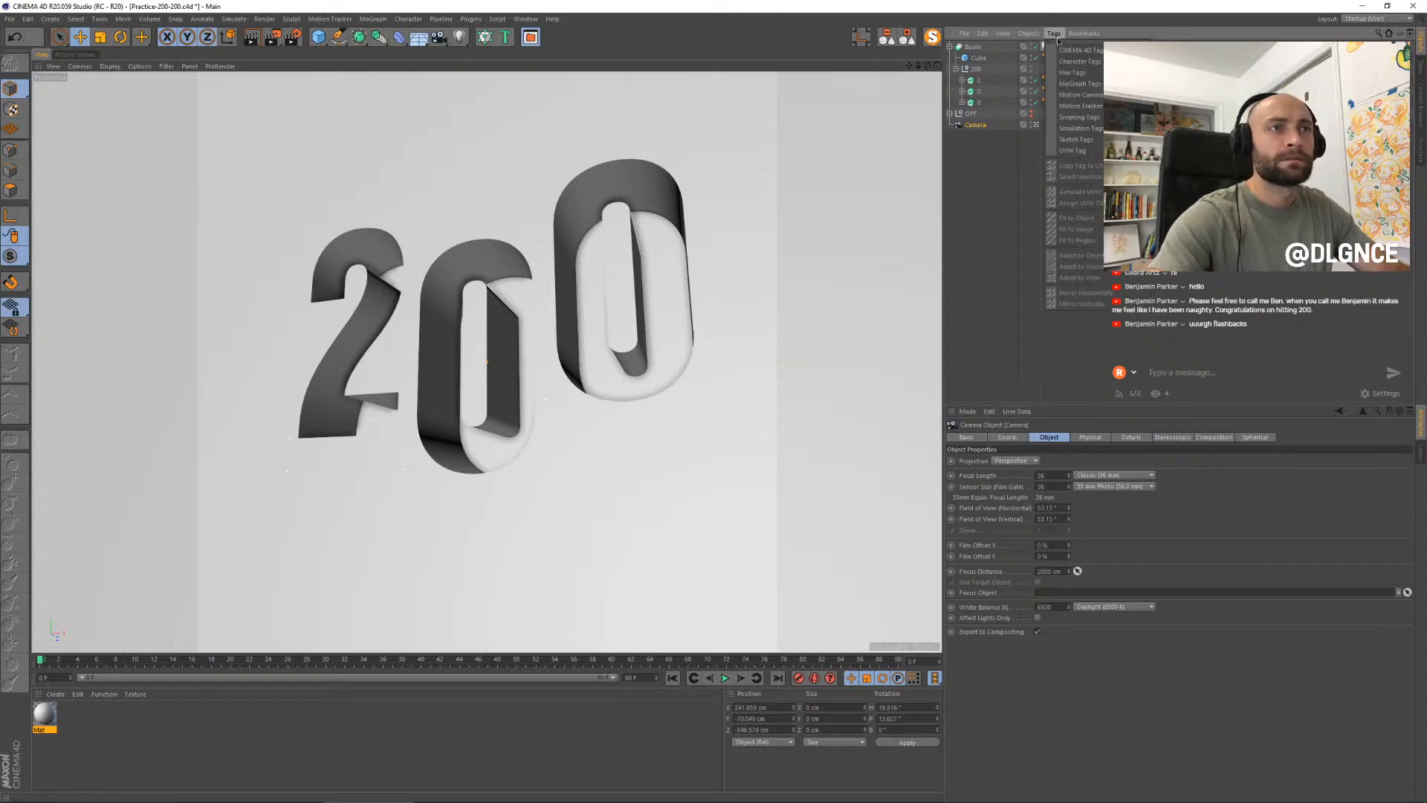
{"action": "mouse_move", "coordinate": [1078, 50]}
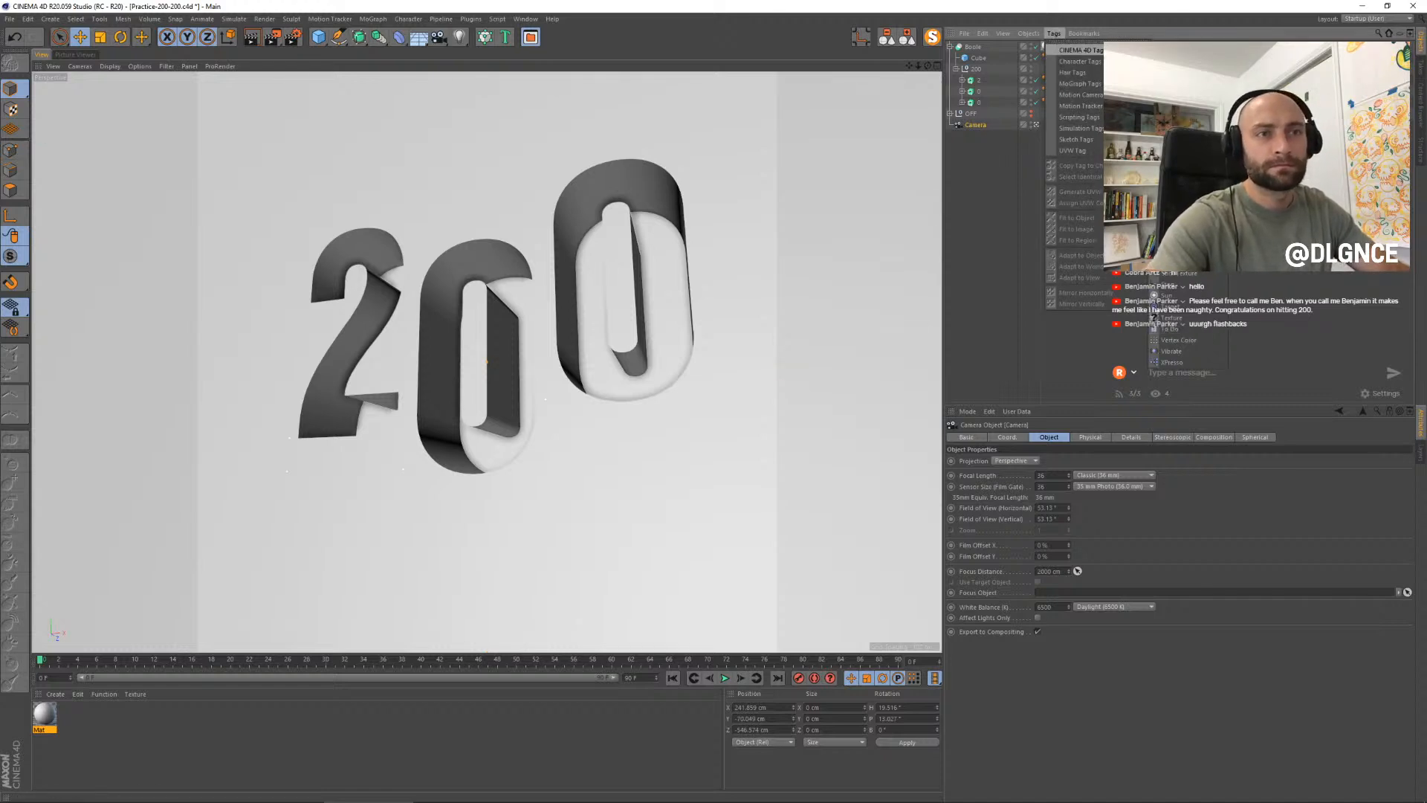
{"action": "left_click", "coordinate": [1175, 250]}
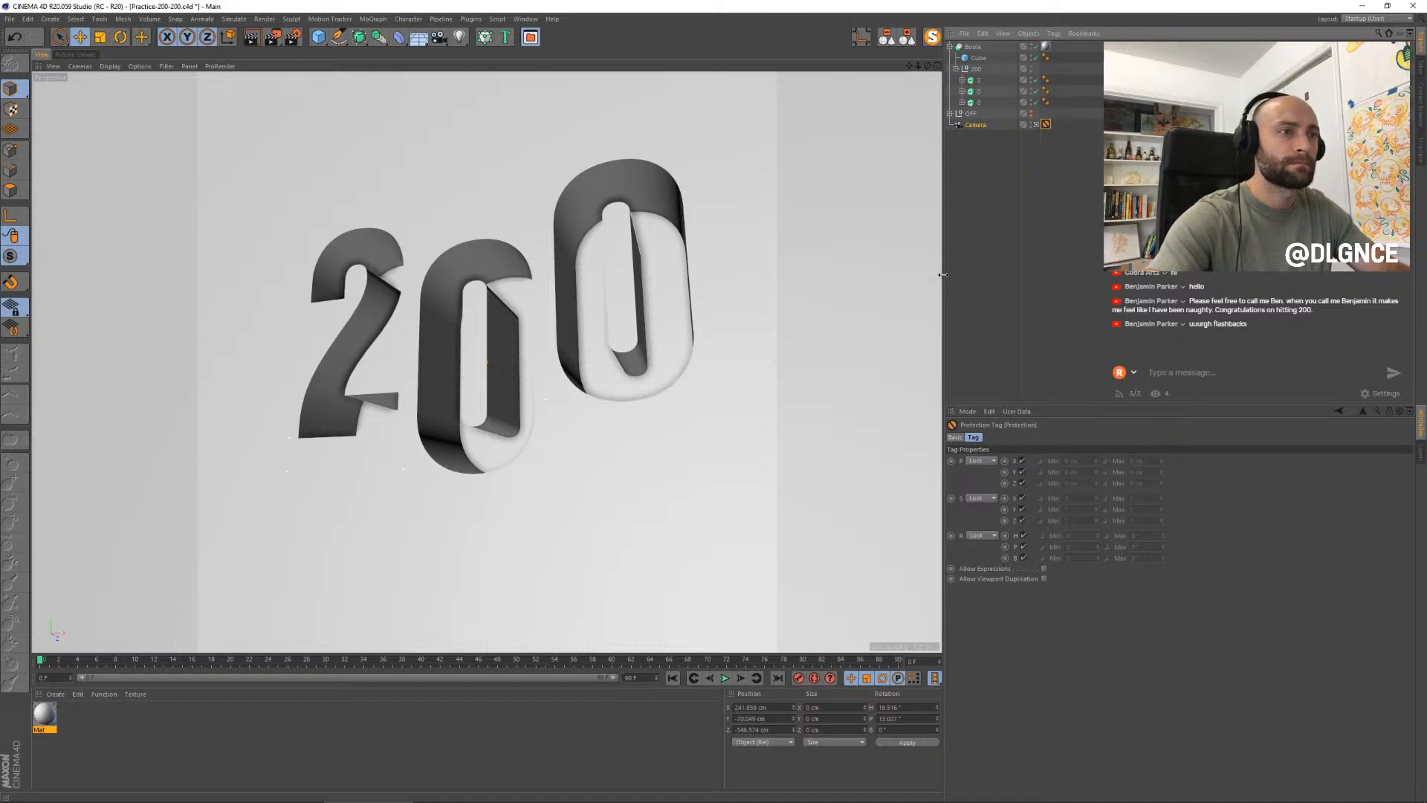
{"action": "left_click_drag", "start_coordinate": [943, 275], "coordinate": [881, 275]}
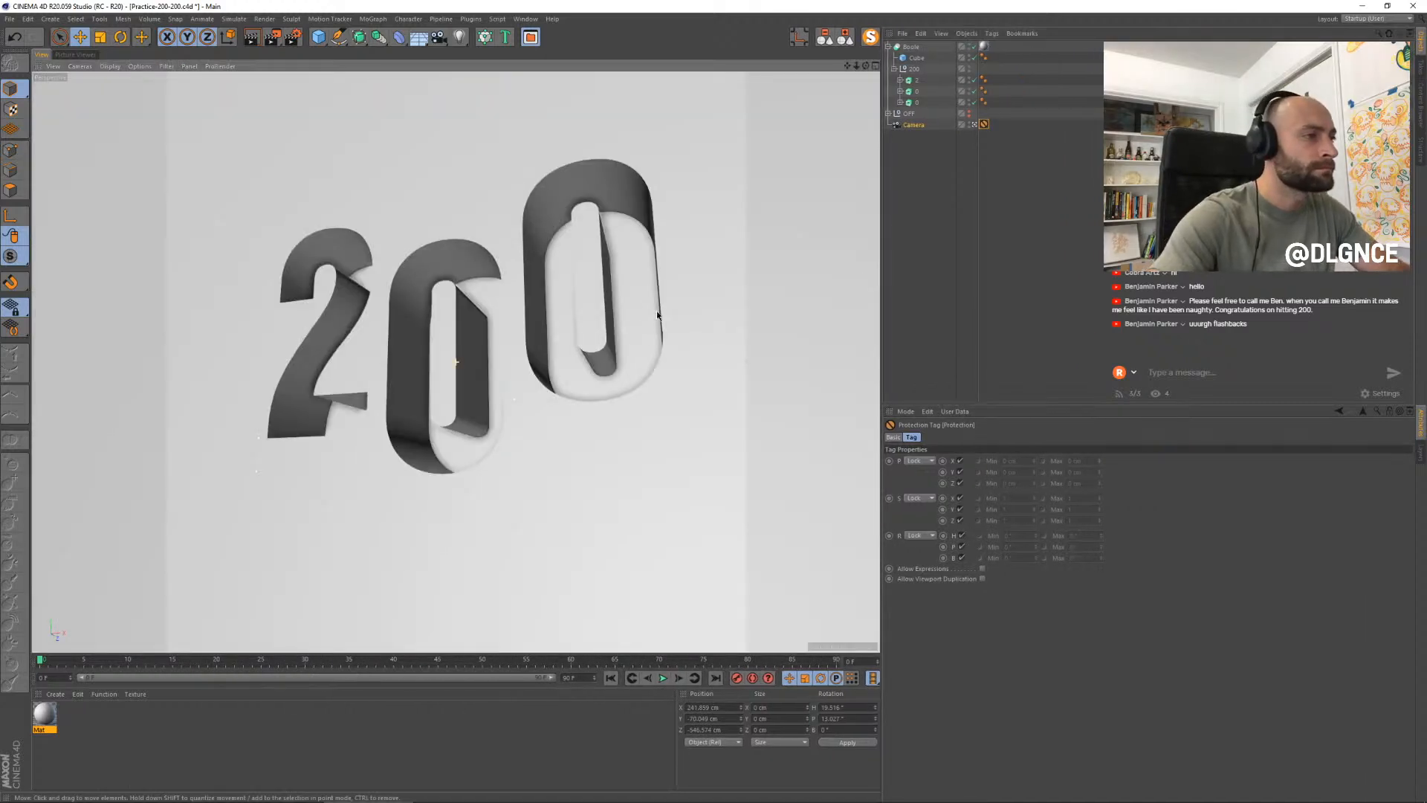
- Lower the last 0 slightly on the slab
{"action": "left_click", "coordinate": [430, 189]}
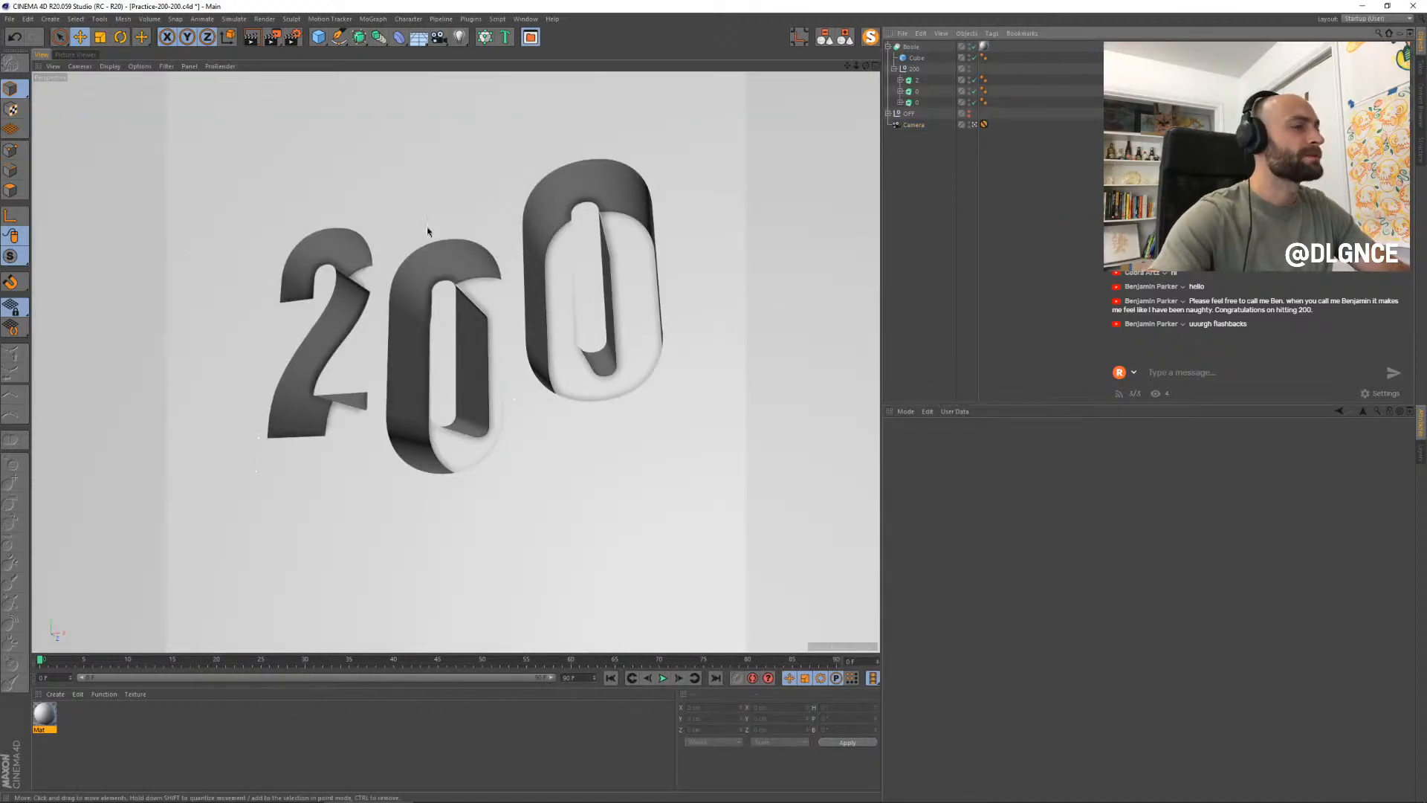
{"action": "left_click", "coordinate": [549, 206]}
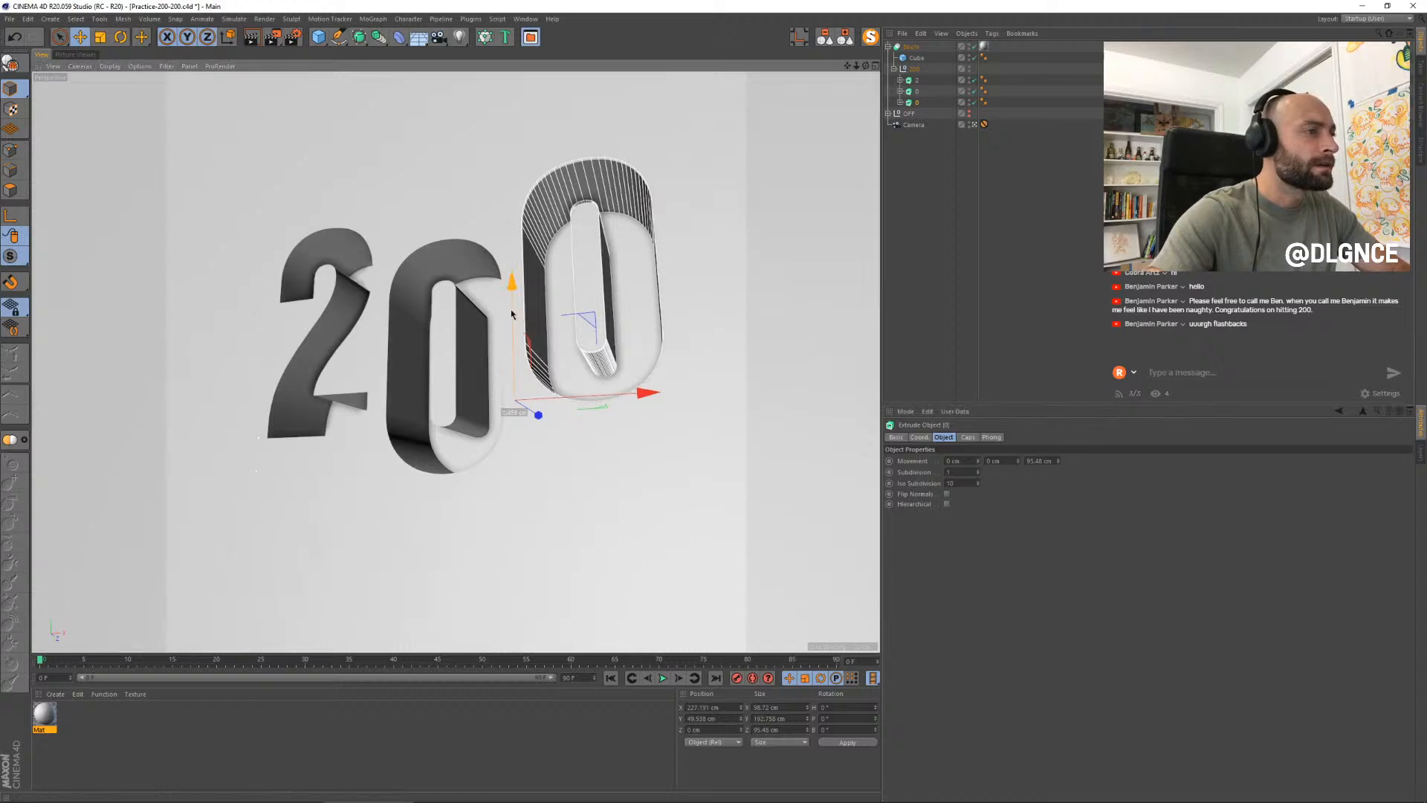
{"action": "left_click", "coordinate": [938, 236]}
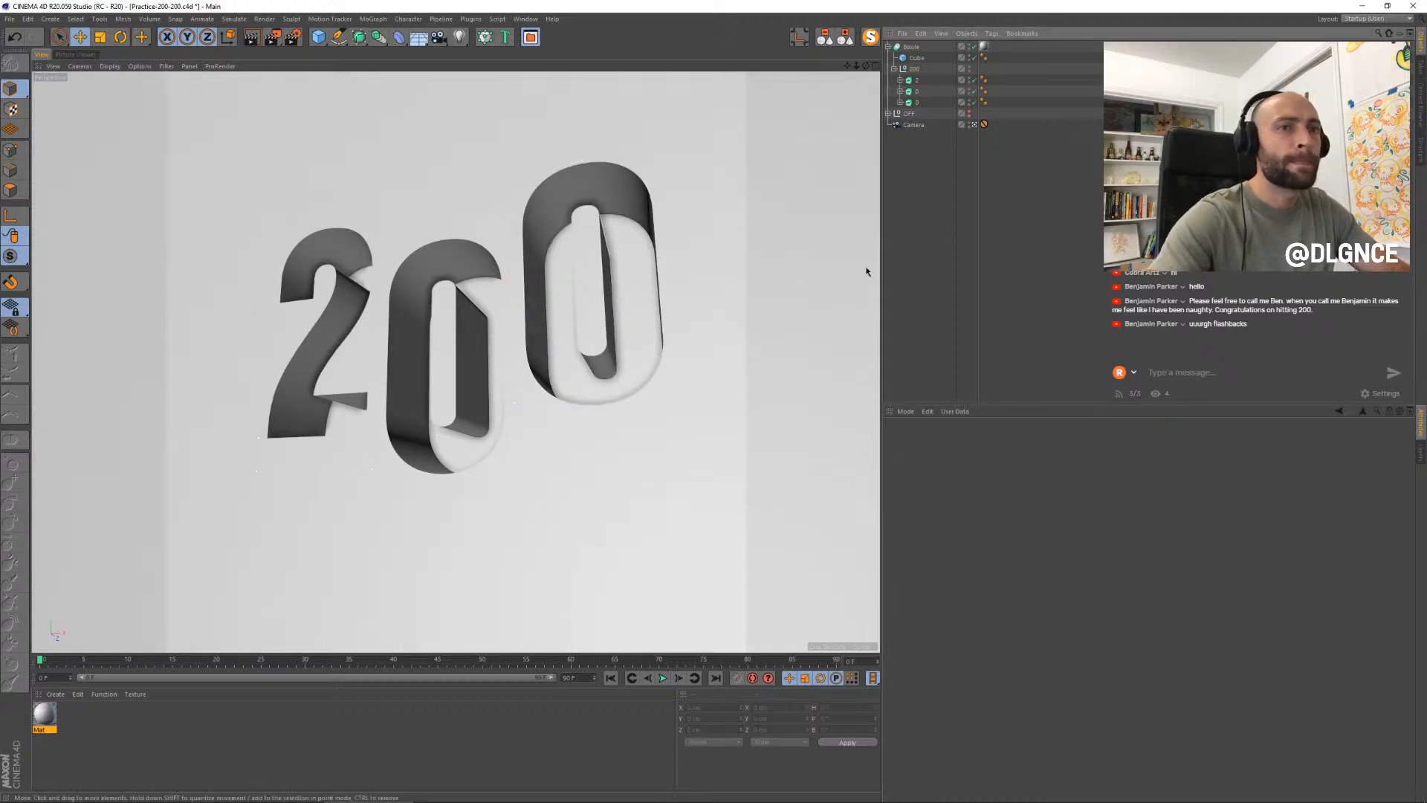
- Make a Volume Builder the parent of the Boole and a Volume Mesher the parent of that builder
{"action": "left_click", "coordinate": [840, 111]}
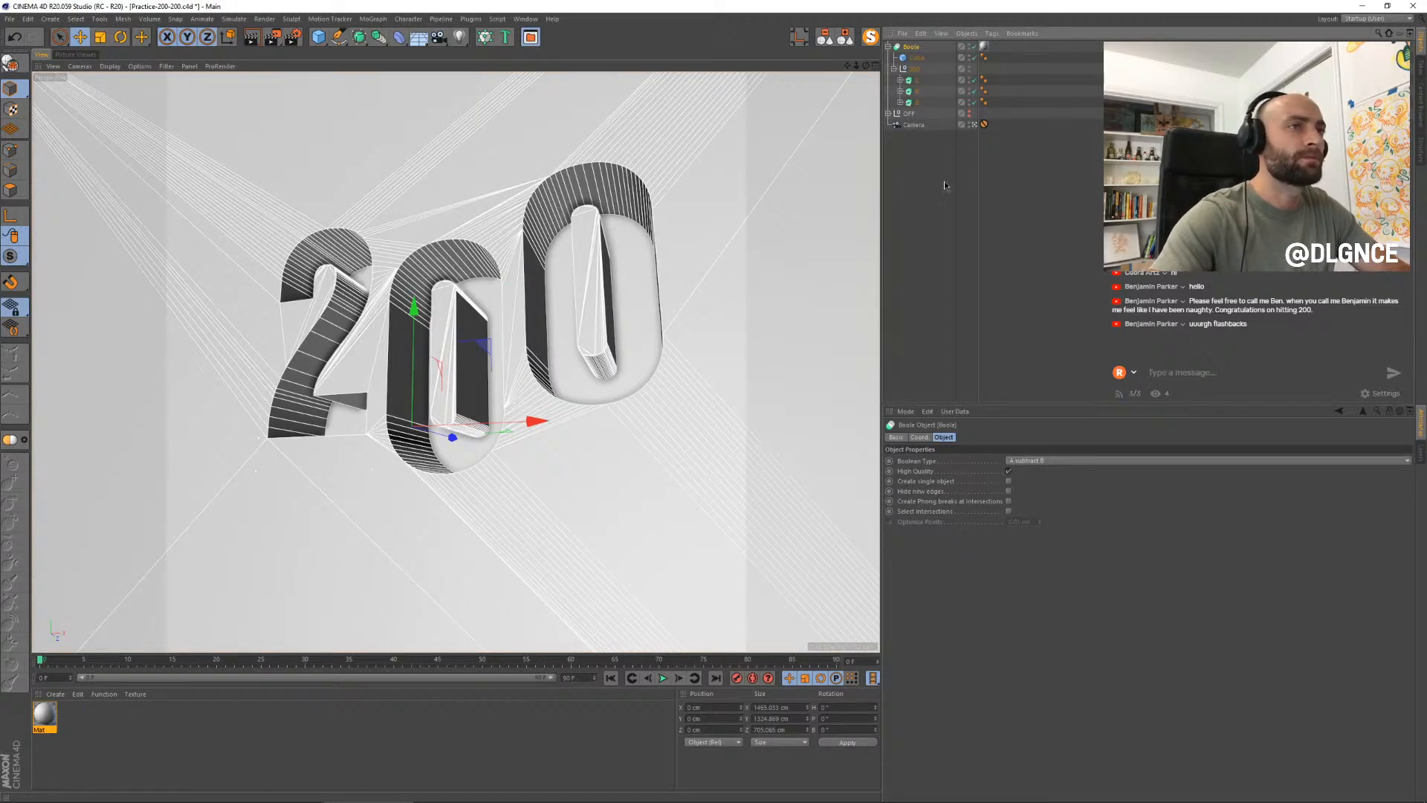
{"action": "left_click", "coordinate": [359, 36]}
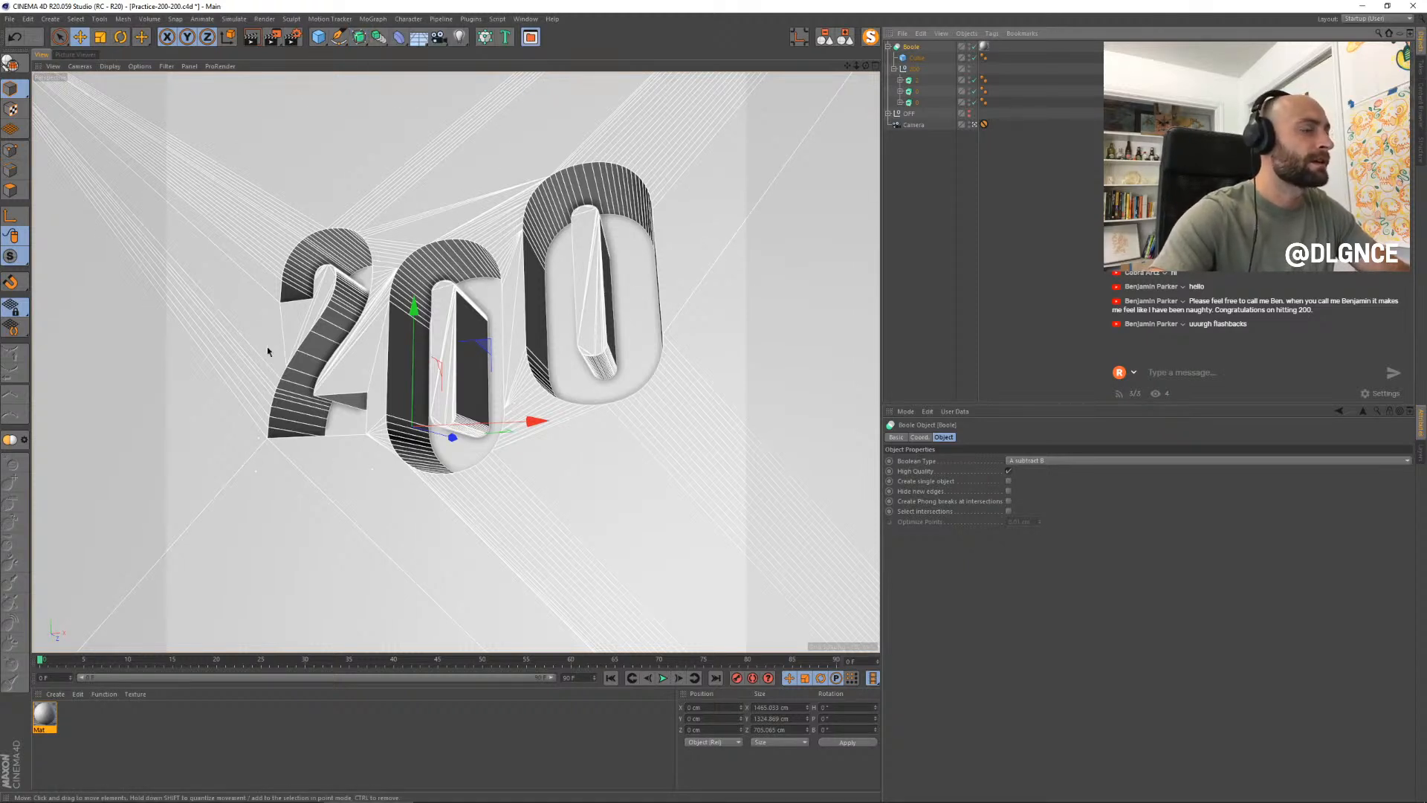
{"action": "left_click", "coordinate": [359, 37]}
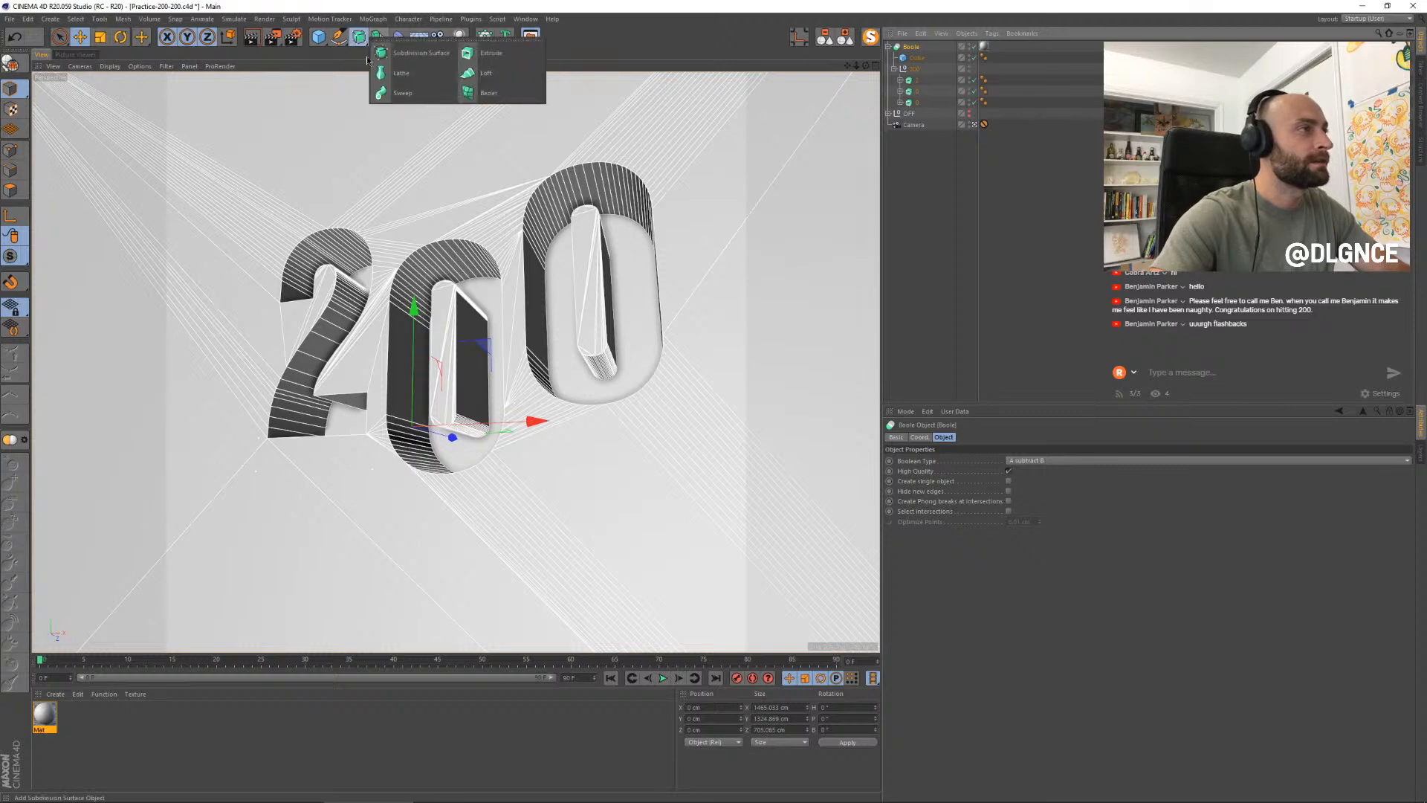
{"action": "left_click", "coordinate": [378, 36]}
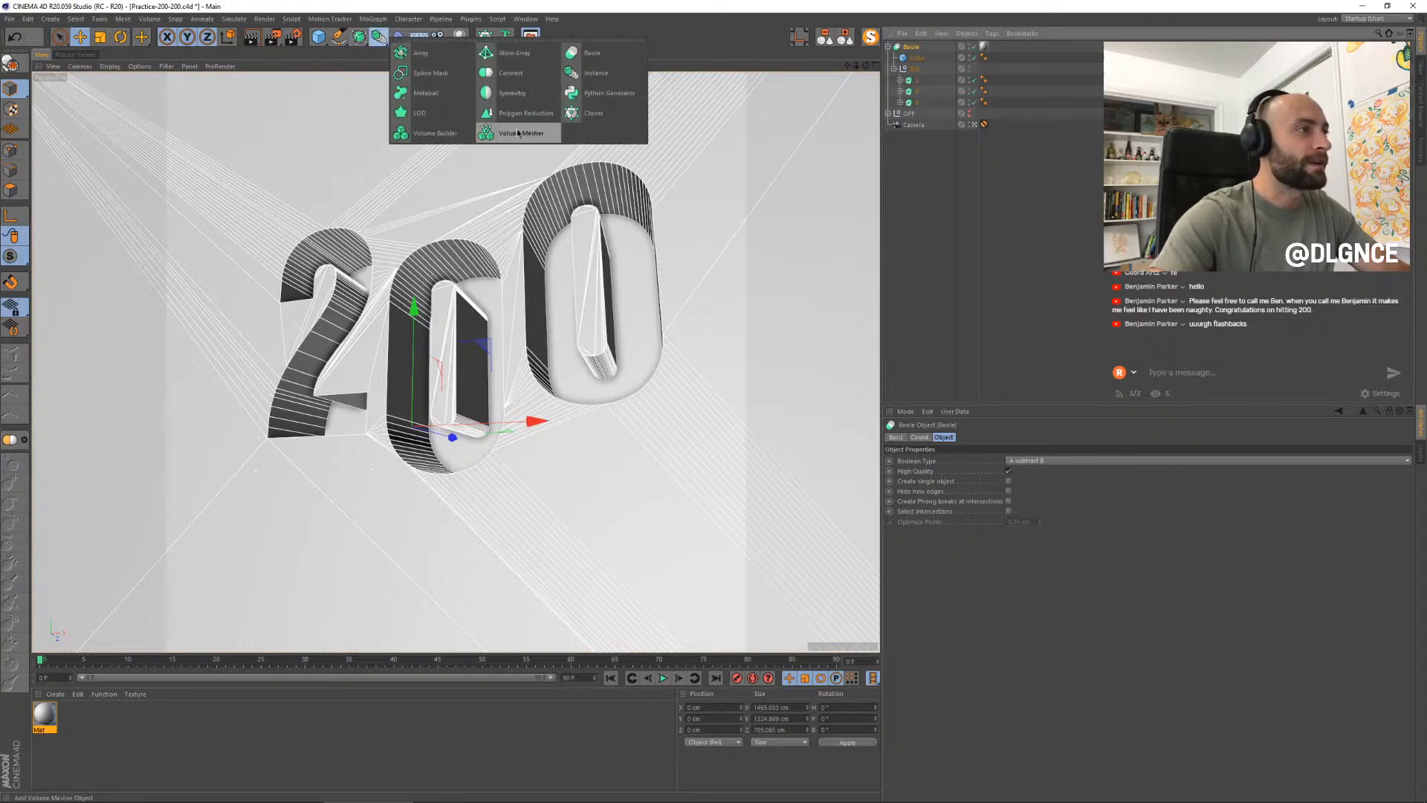
{"action": "left_click", "coordinate": [431, 132]}
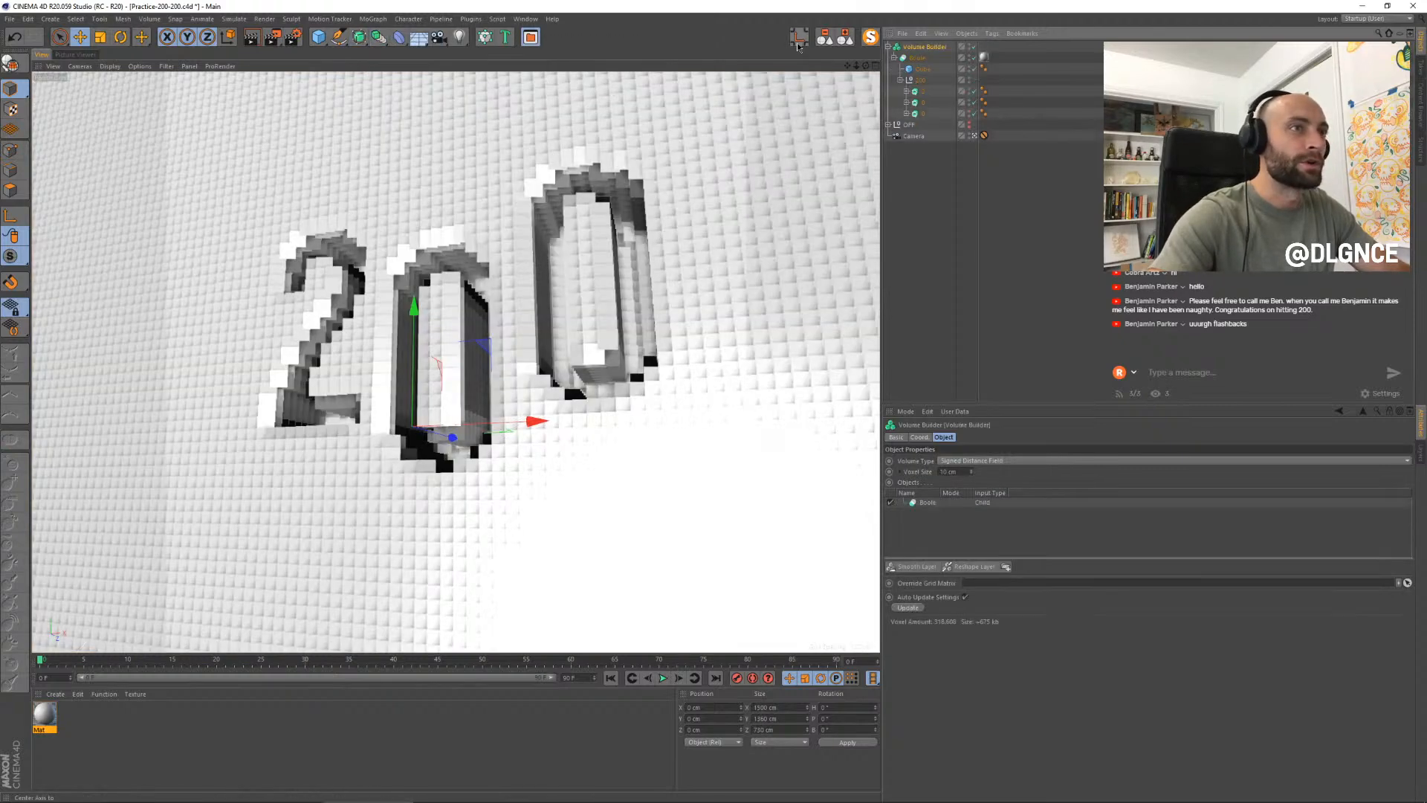
{"action": "left_click", "coordinate": [379, 36]}
{"action": "left_click", "coordinate": [521, 134]}
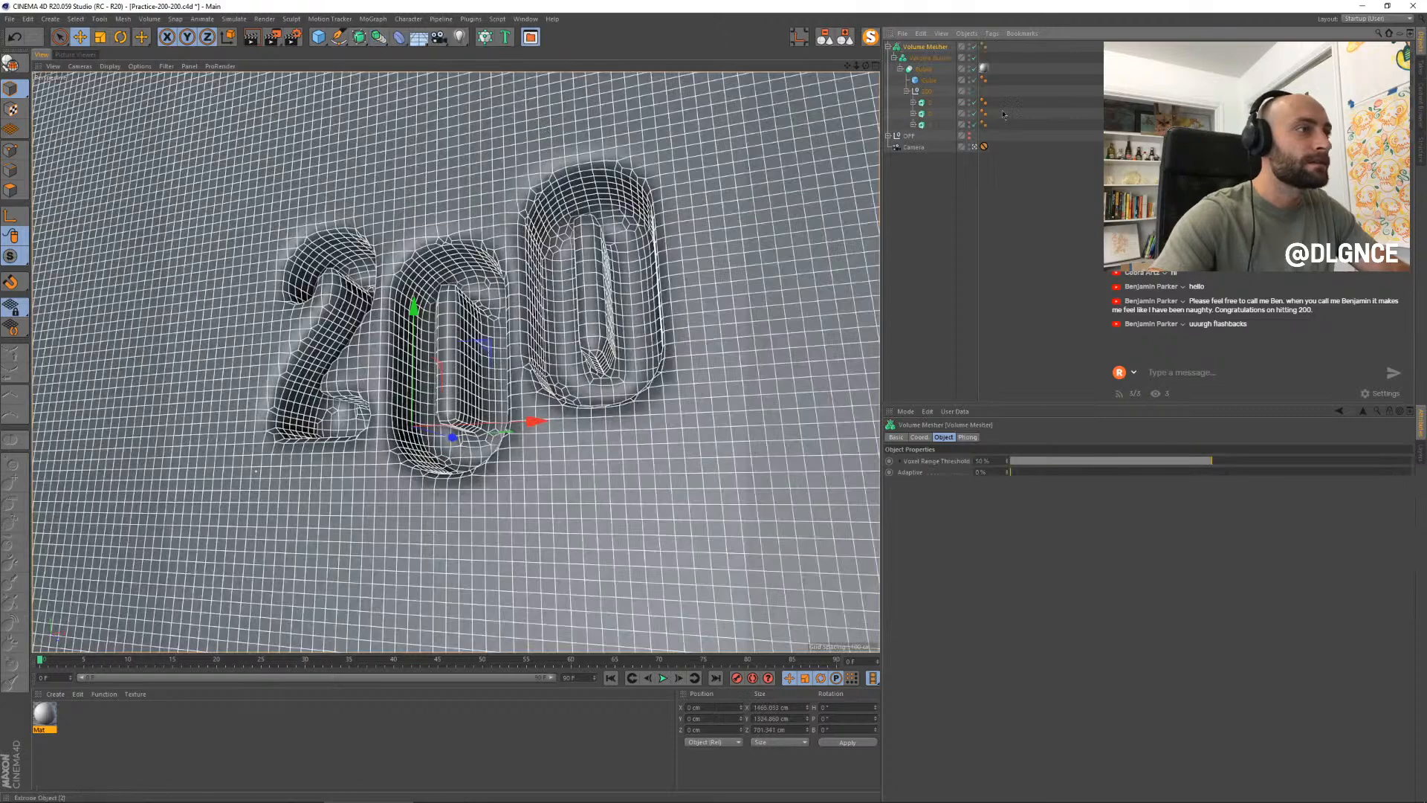
- Set the Volume Builder's voxel size to 3 cm for a finer mesh of the carved lettering
{"action": "left_click", "coordinate": [687, 172]}
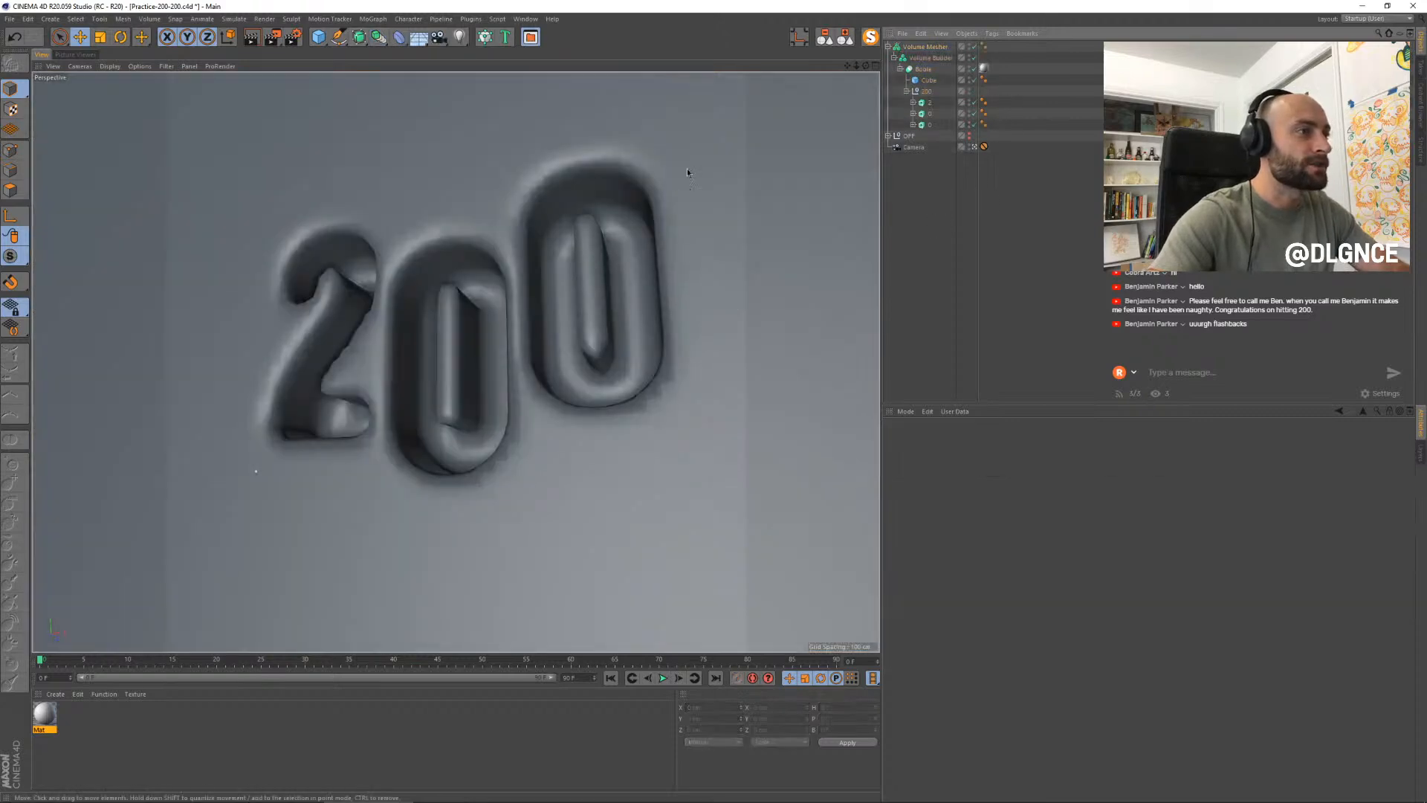
{"action": "left_click", "coordinate": [933, 58]}
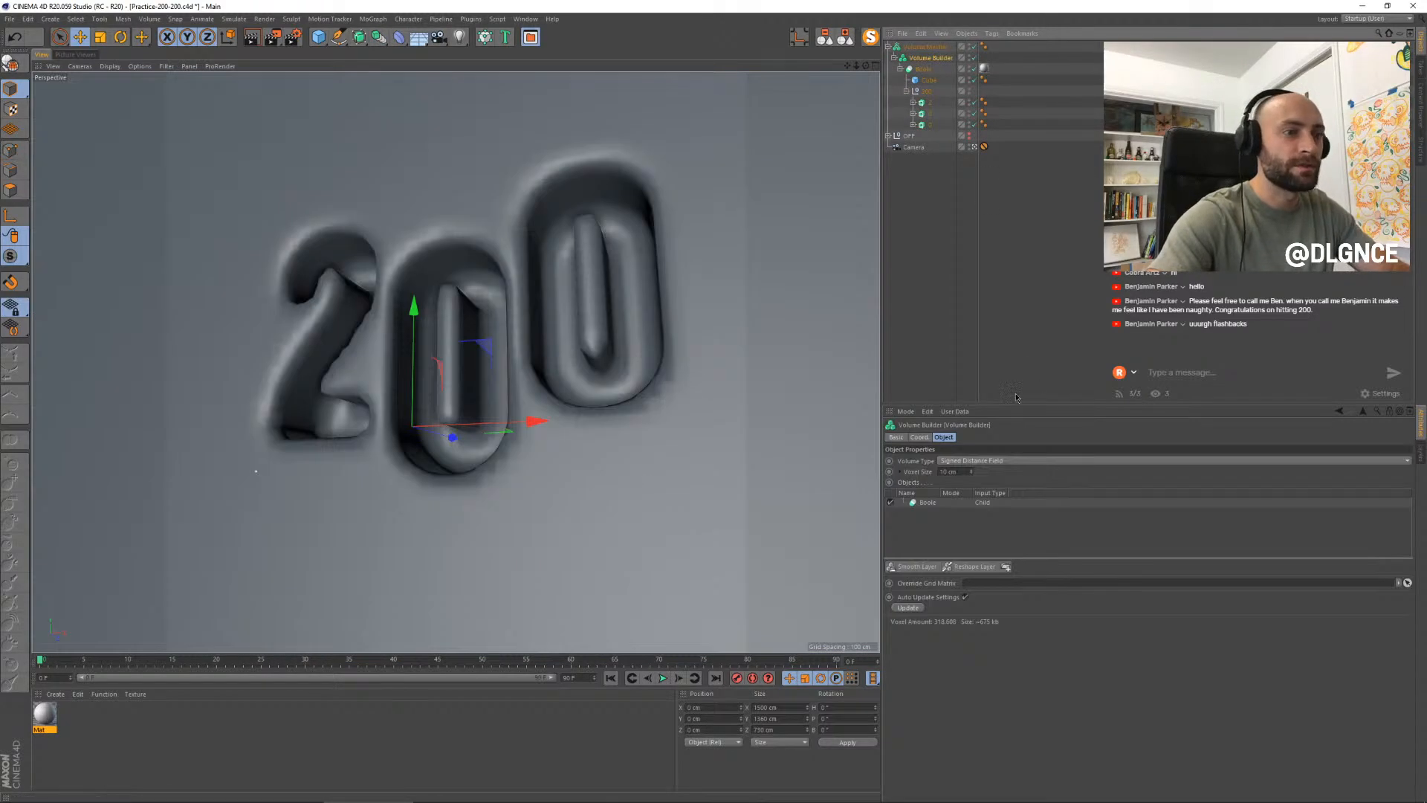
{"action": "double_click", "coordinate": [963, 472]}
{"action": "type", "text": "4"}
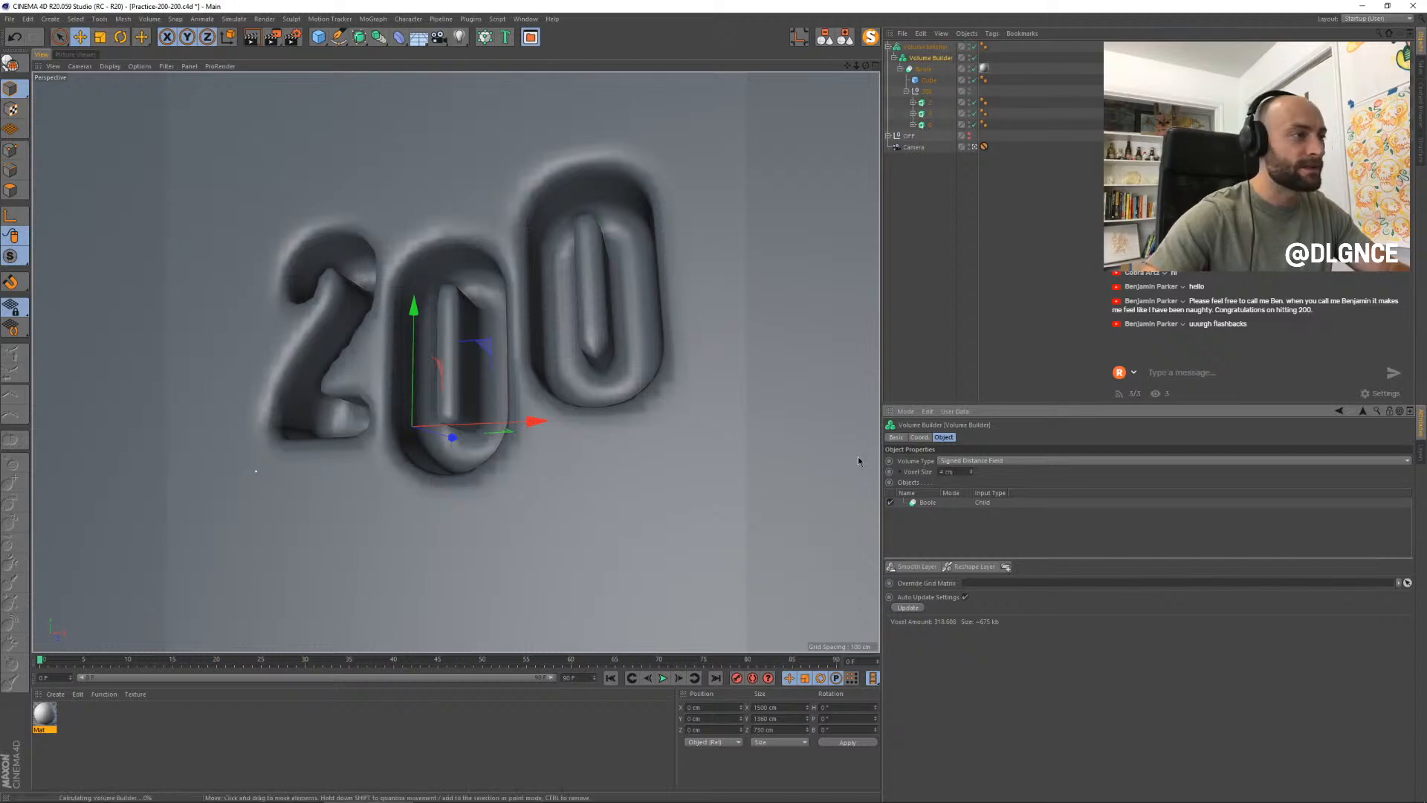
{"action": "key", "text": "Return"}
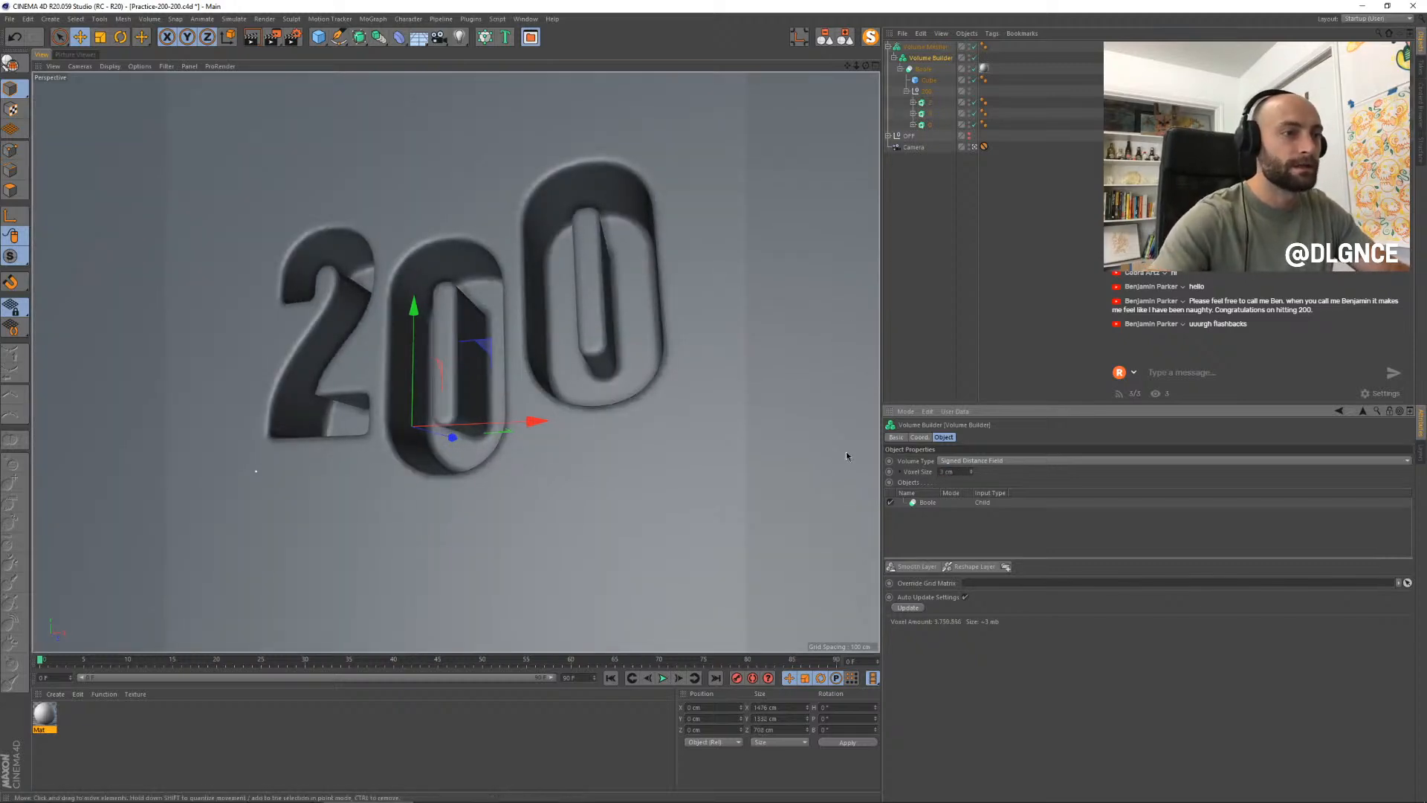
- Raise the Volume Mesher's adaptive value to about 9% to reduce polygons on the slab's flat areas
{"action": "left_click", "coordinate": [807, 316]}
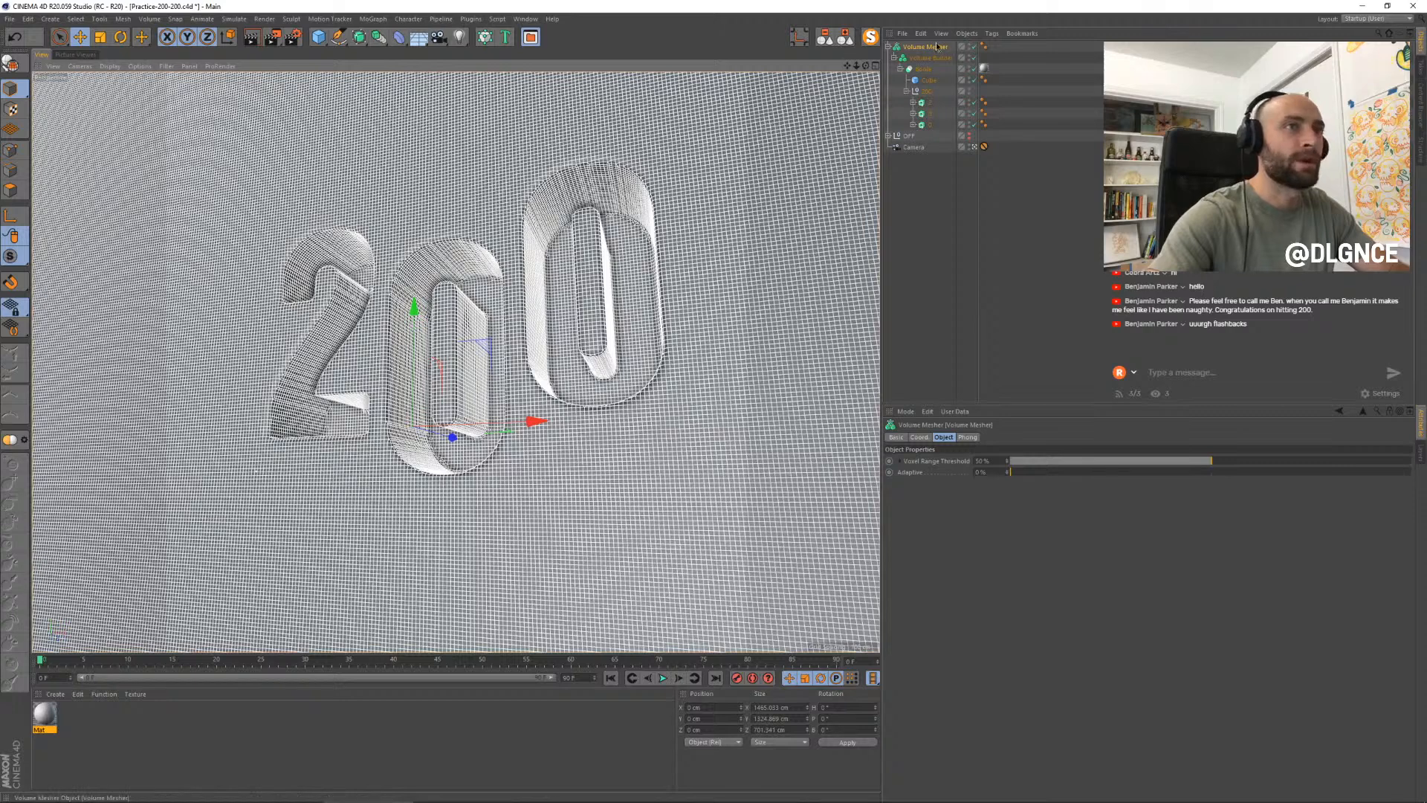
{"action": "left_click_drag", "start_coordinate": [1011, 472], "coordinate": [1047, 484]}
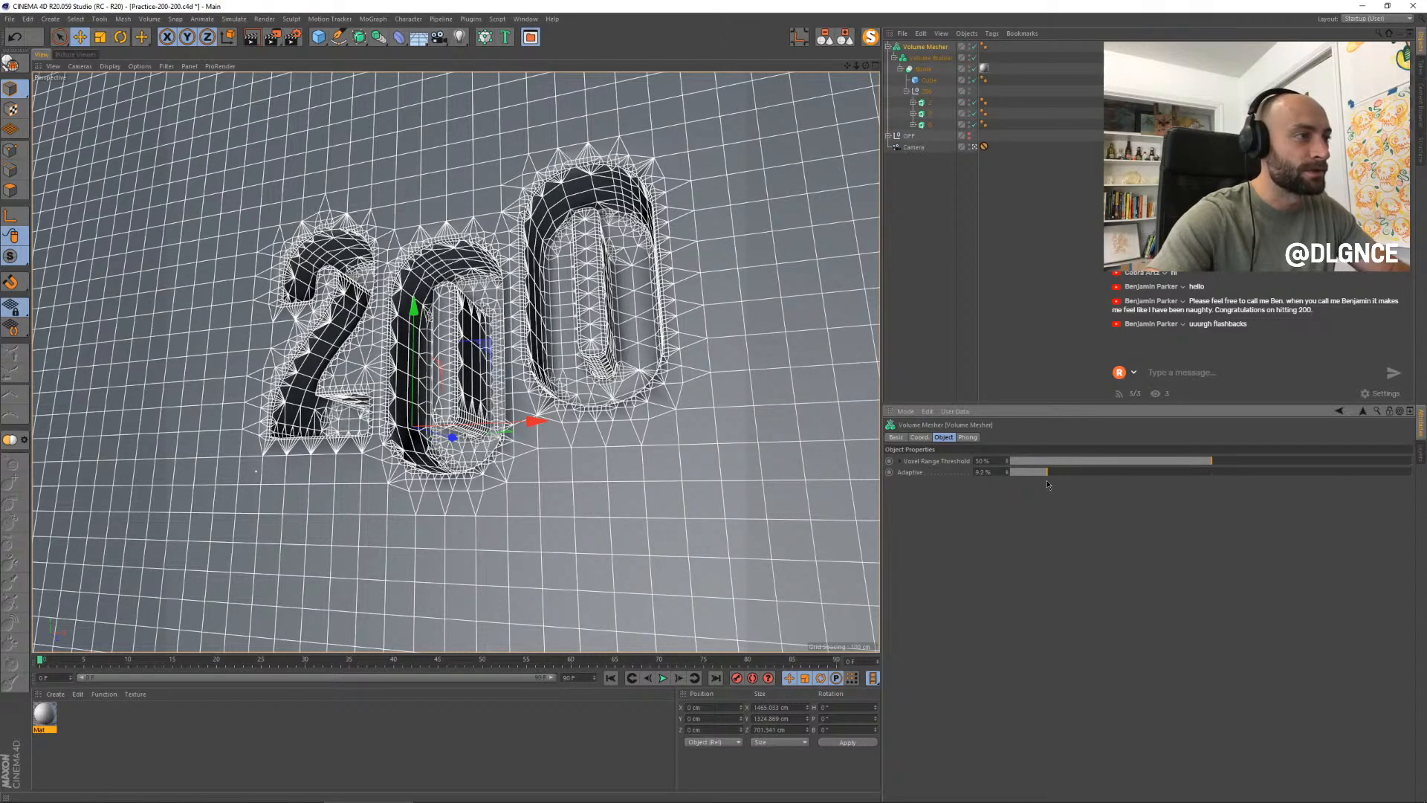
{"action": "left_click", "coordinate": [965, 284]}
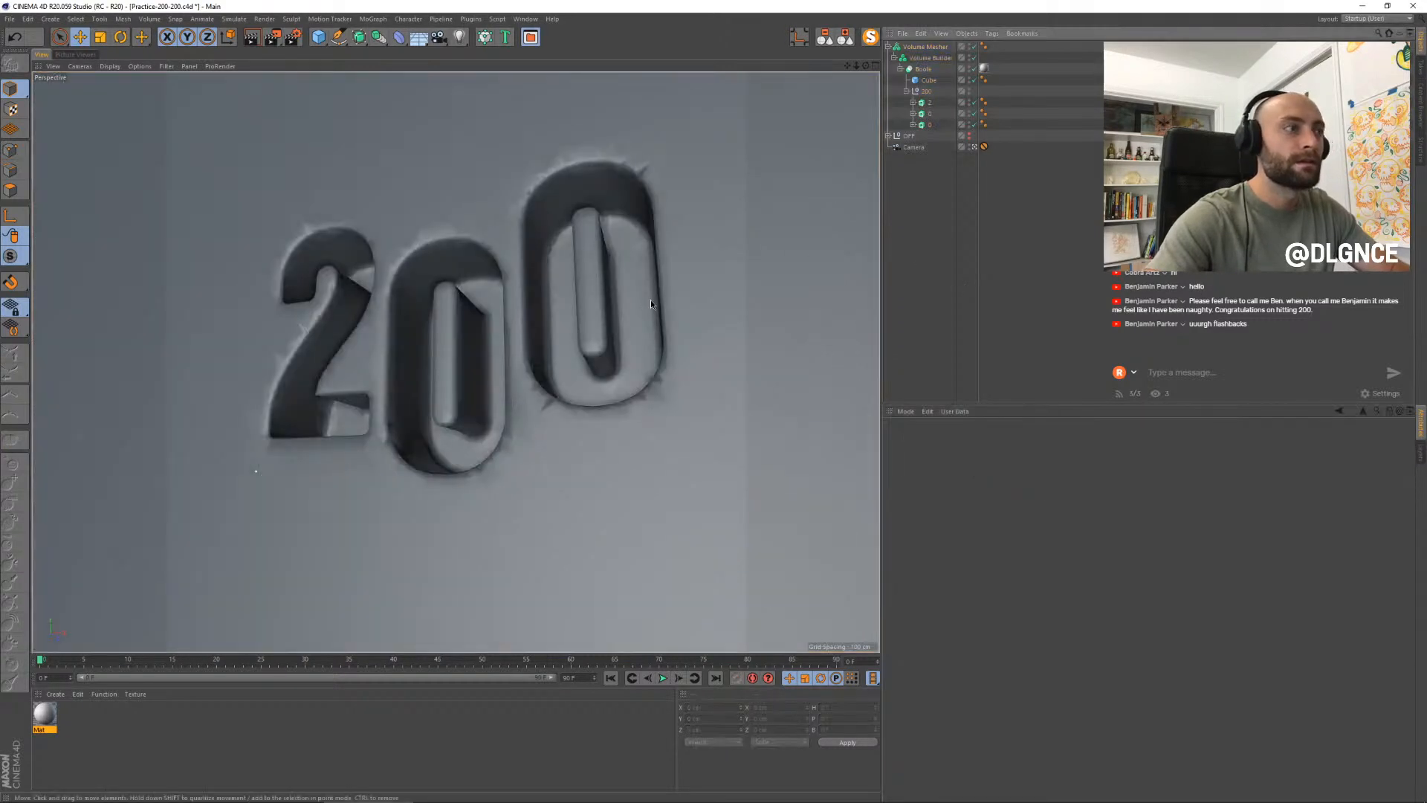
- Add a Smooth Layer above the Boole in the Volume Builder and set its strength to 65%
{"action": "left_click", "coordinate": [930, 58]}
{"action": "left_click", "coordinate": [920, 565]}
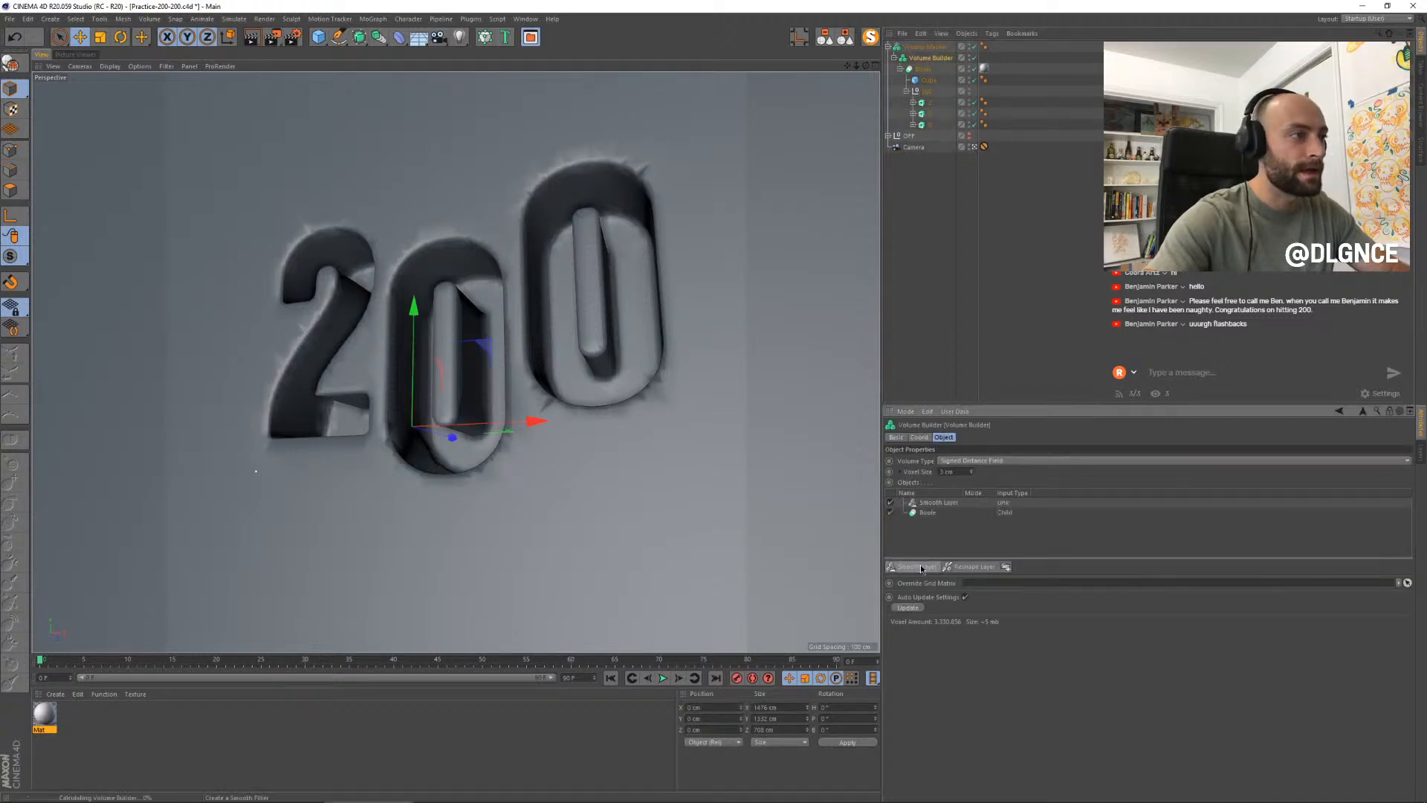
{"action": "left_click", "coordinate": [935, 503]}
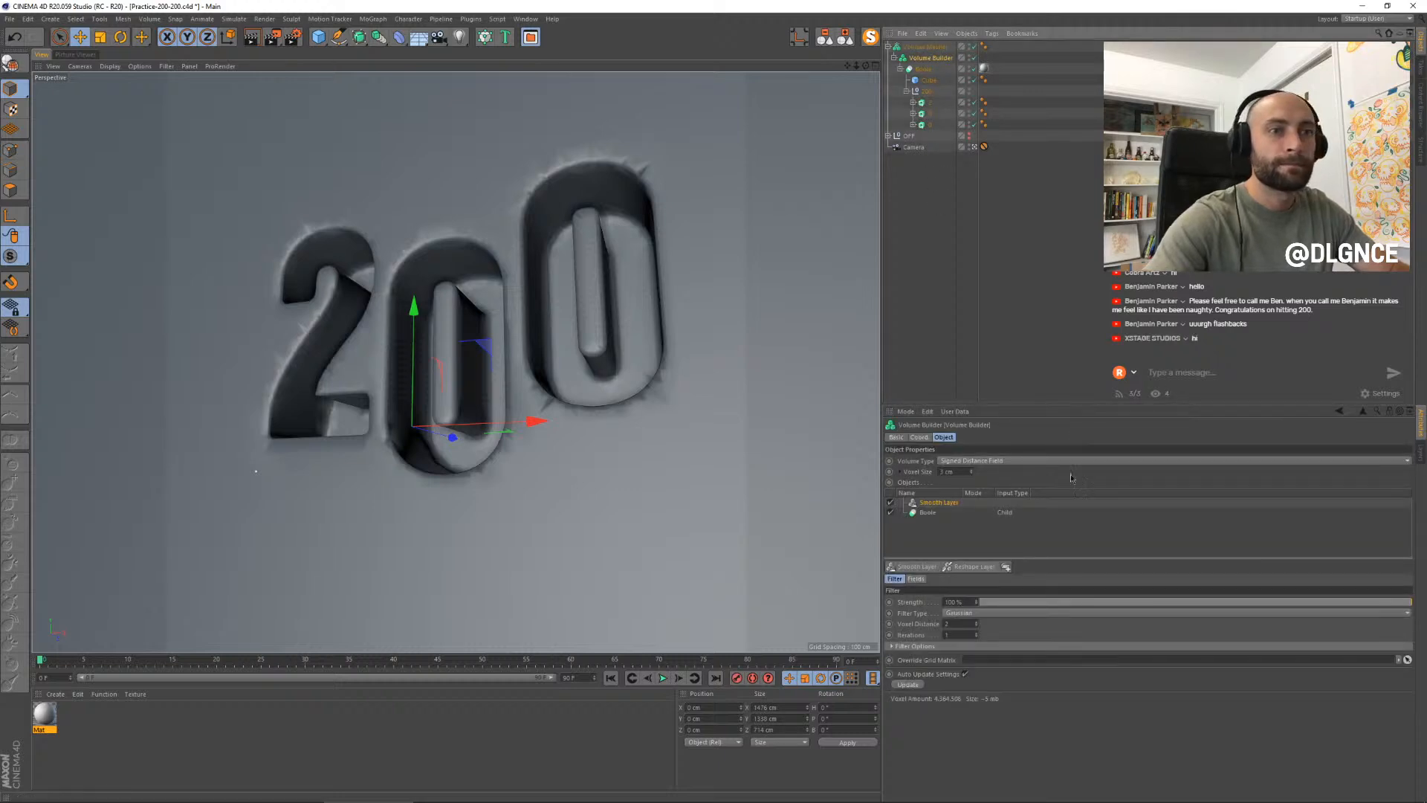
{"action": "left_click", "coordinate": [890, 503]}
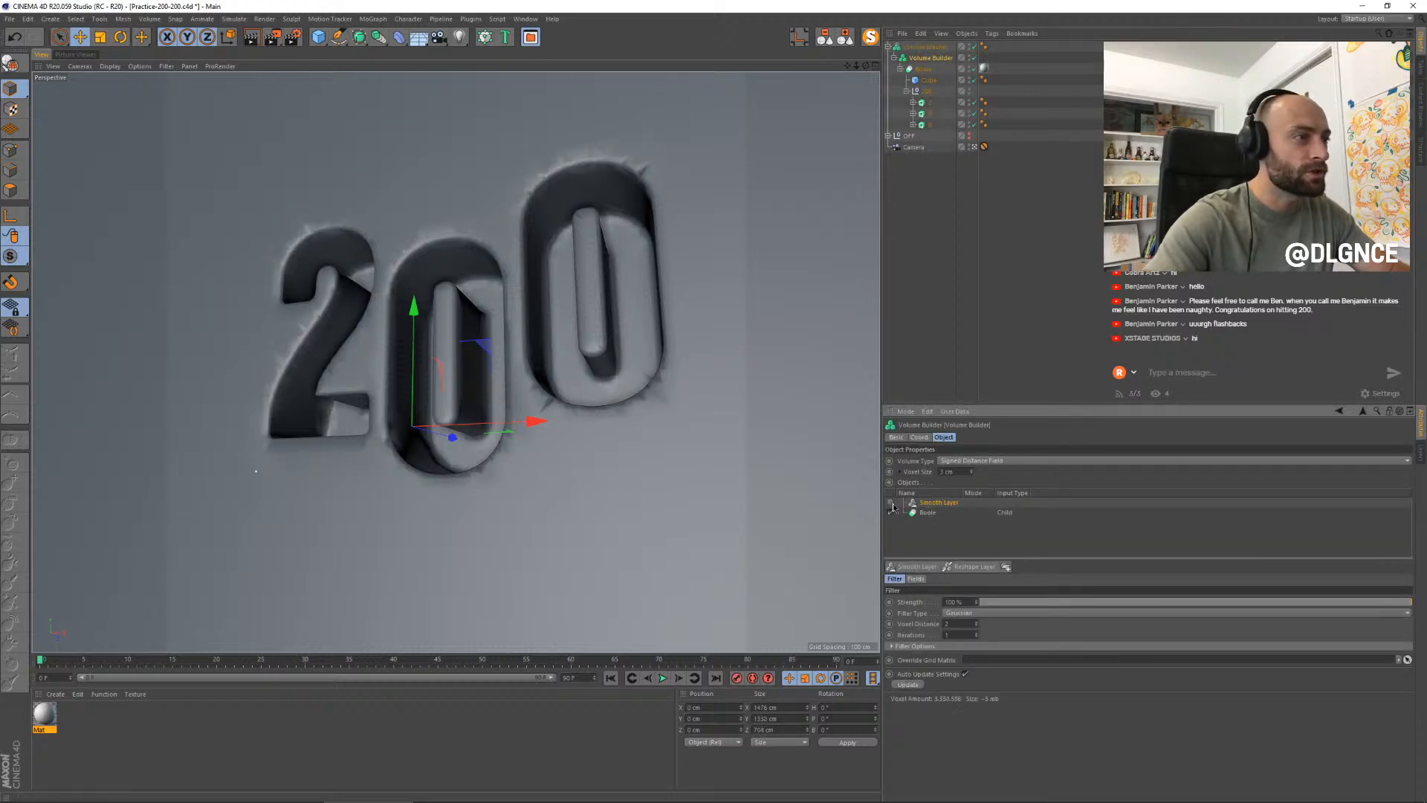
{"action": "left_click", "coordinate": [890, 504]}
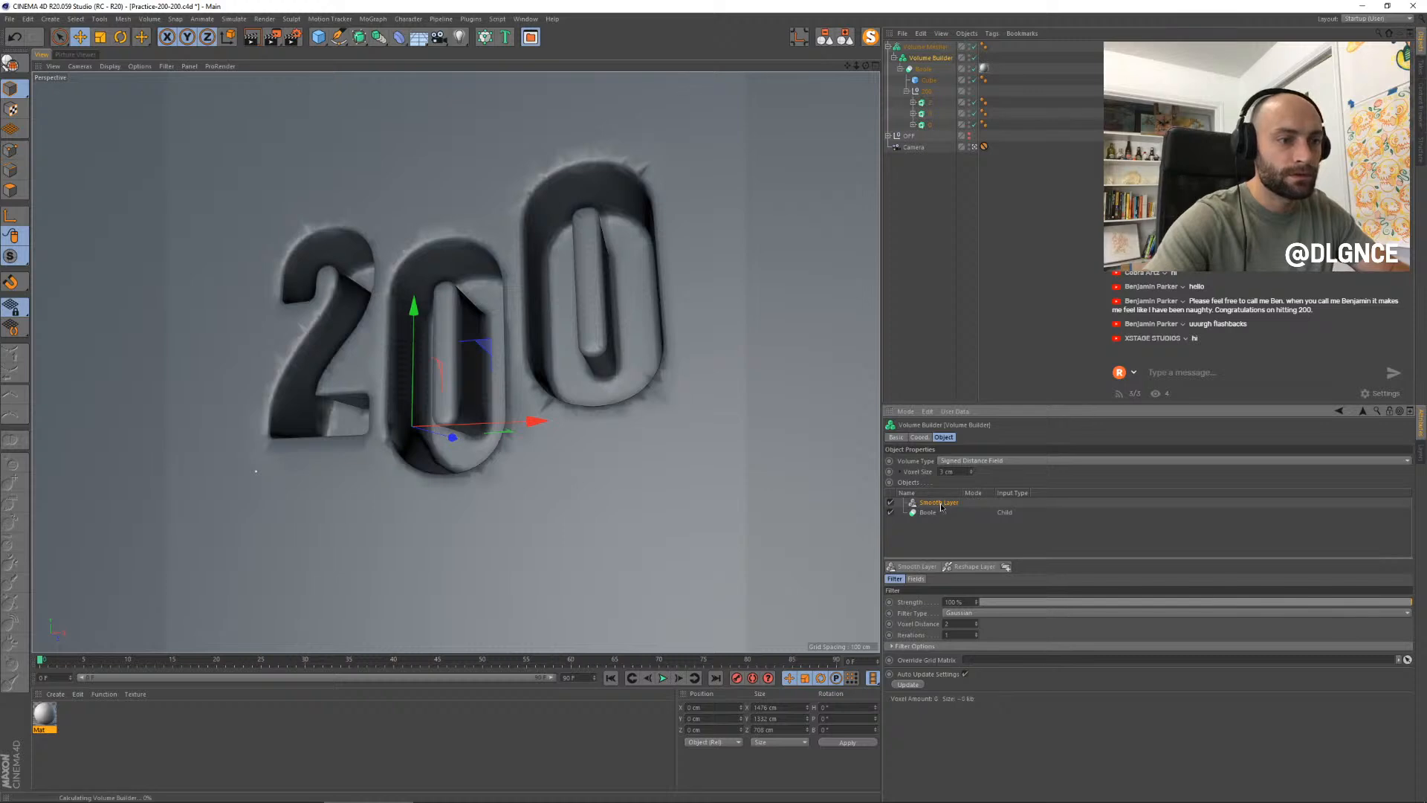
{"action": "left_click", "coordinate": [970, 542]}
{"action": "left_click", "coordinate": [901, 505]}
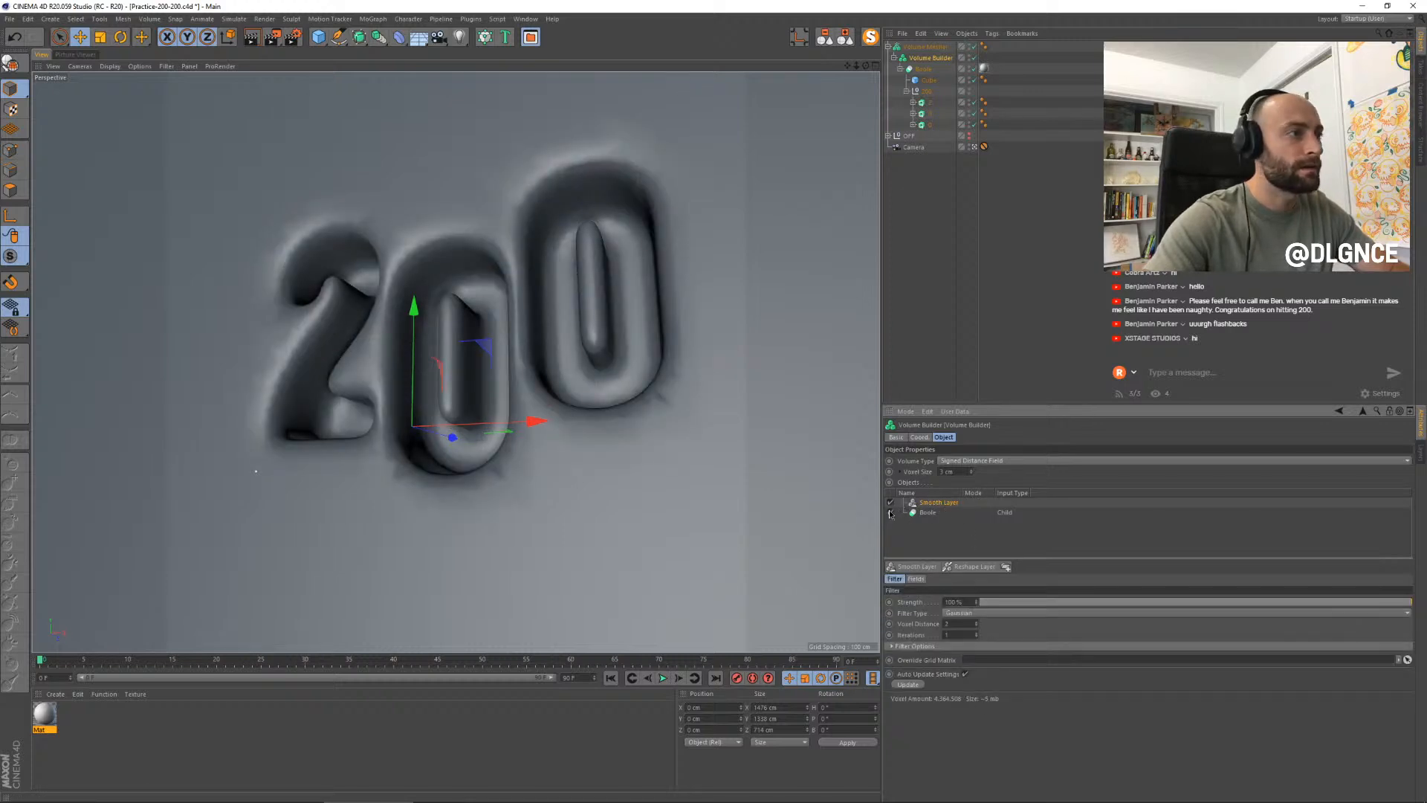
{"action": "left_click", "coordinate": [1259, 602]}
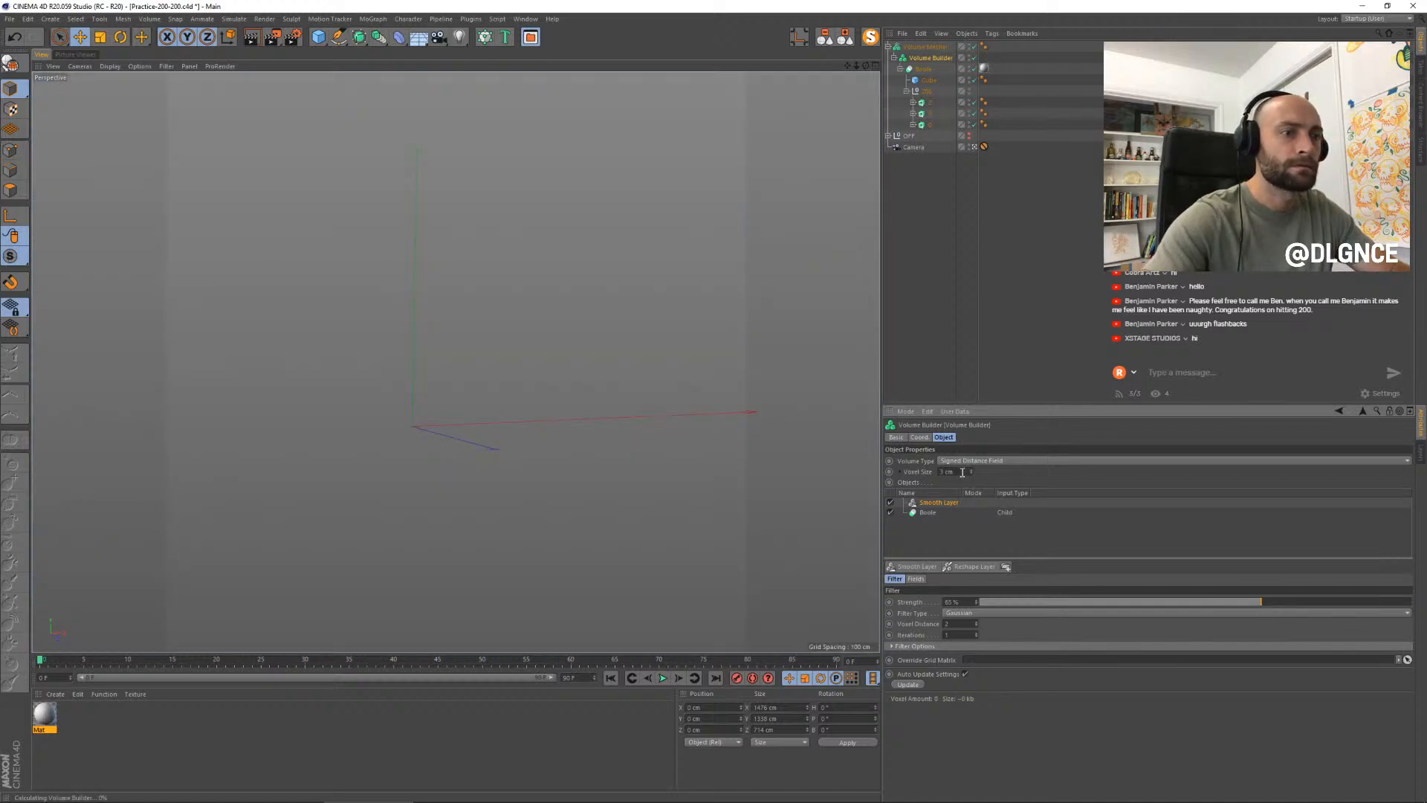
- Compare the raw Boole carving with the smoothed volume mesh by turning the volume generators off and back on
{"action": "left_click_drag", "start_coordinate": [962, 472], "coordinate": [890, 462]}
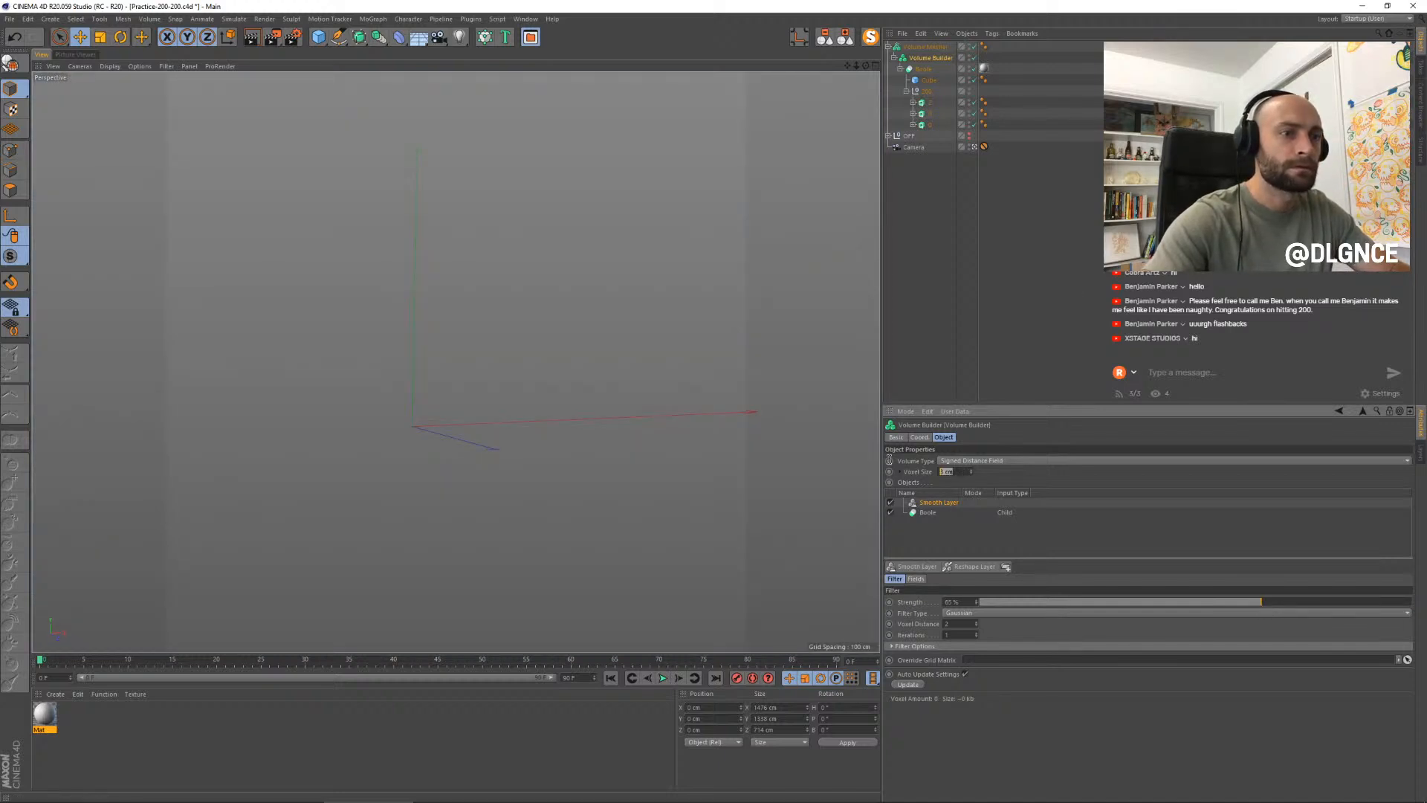
{"action": "left_click", "coordinate": [986, 315]}
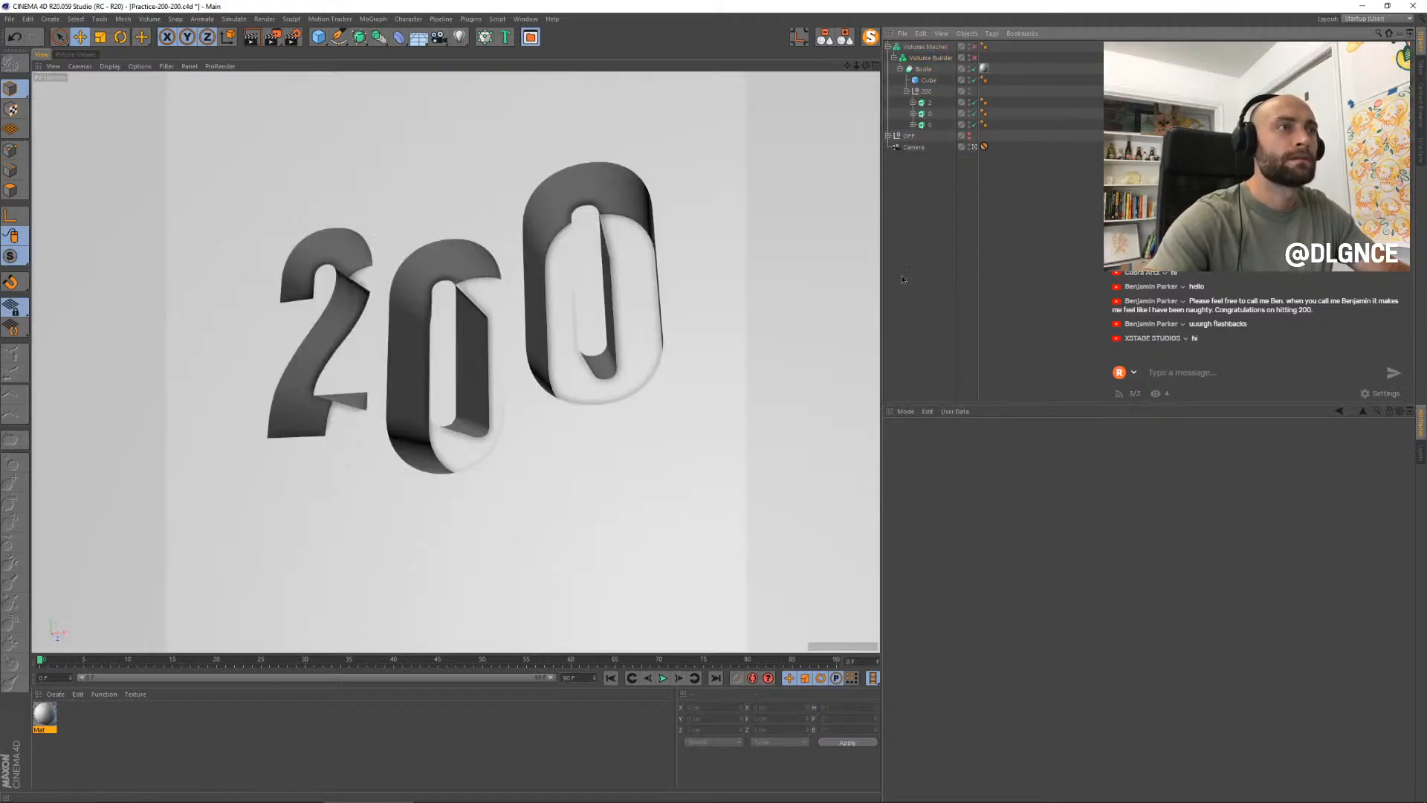
{"action": "left_click", "coordinate": [975, 47]}
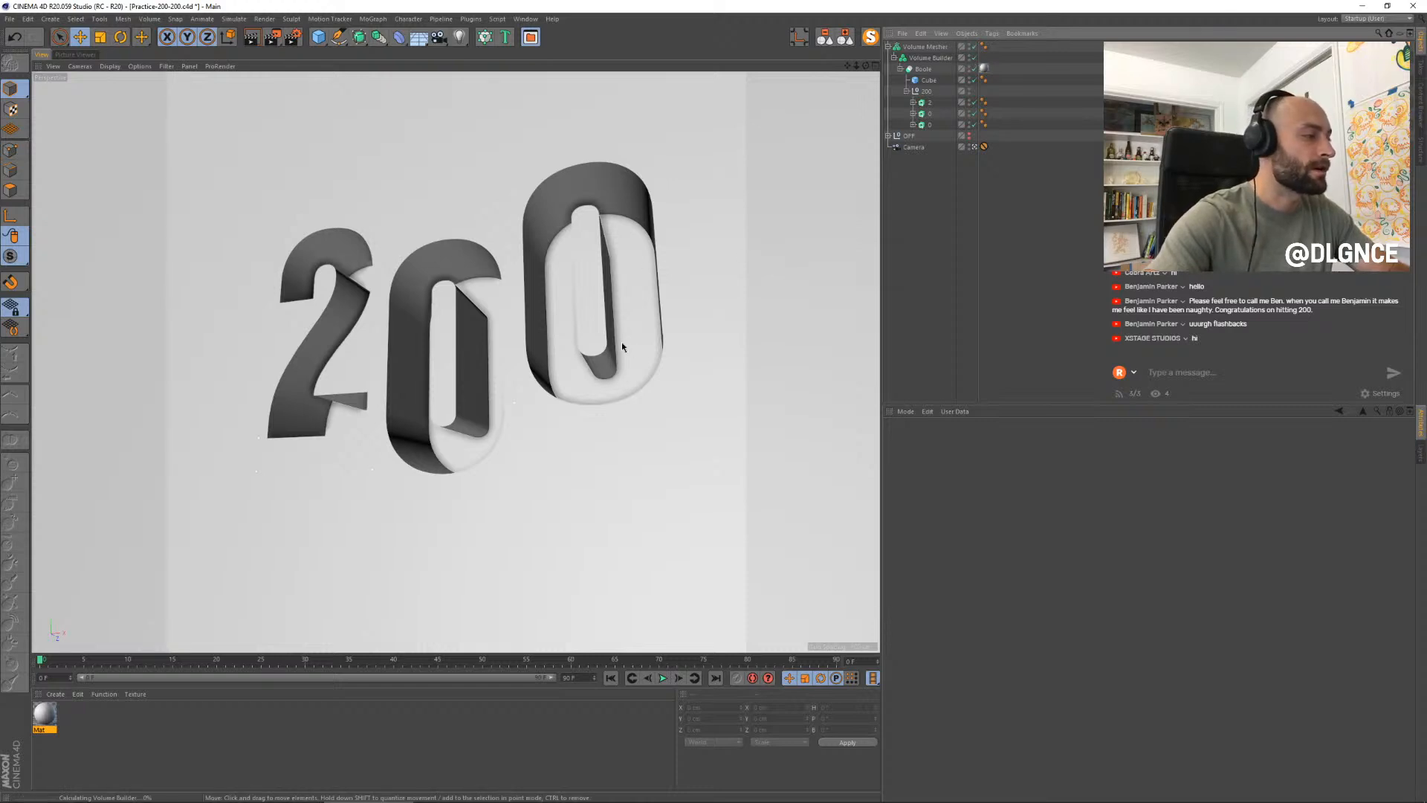
{"action": "key", "text": "alt+Tab"}
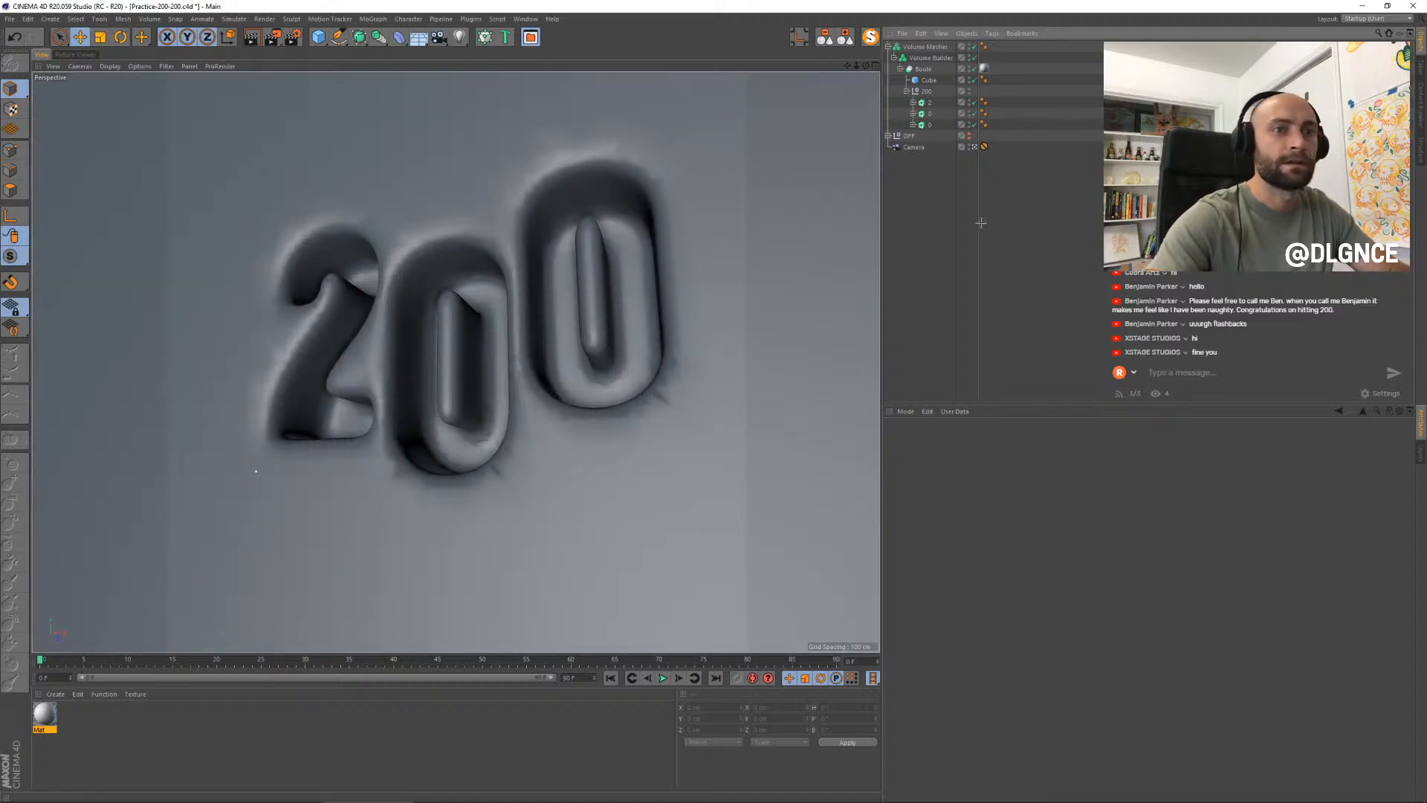
- Disable the Volume Mesher and Volume Builder, and move the material tag from the Boole to the Volume Mesher
{"action": "left_click", "coordinate": [933, 91]}
{"action": "left_click", "coordinate": [979, 47]}
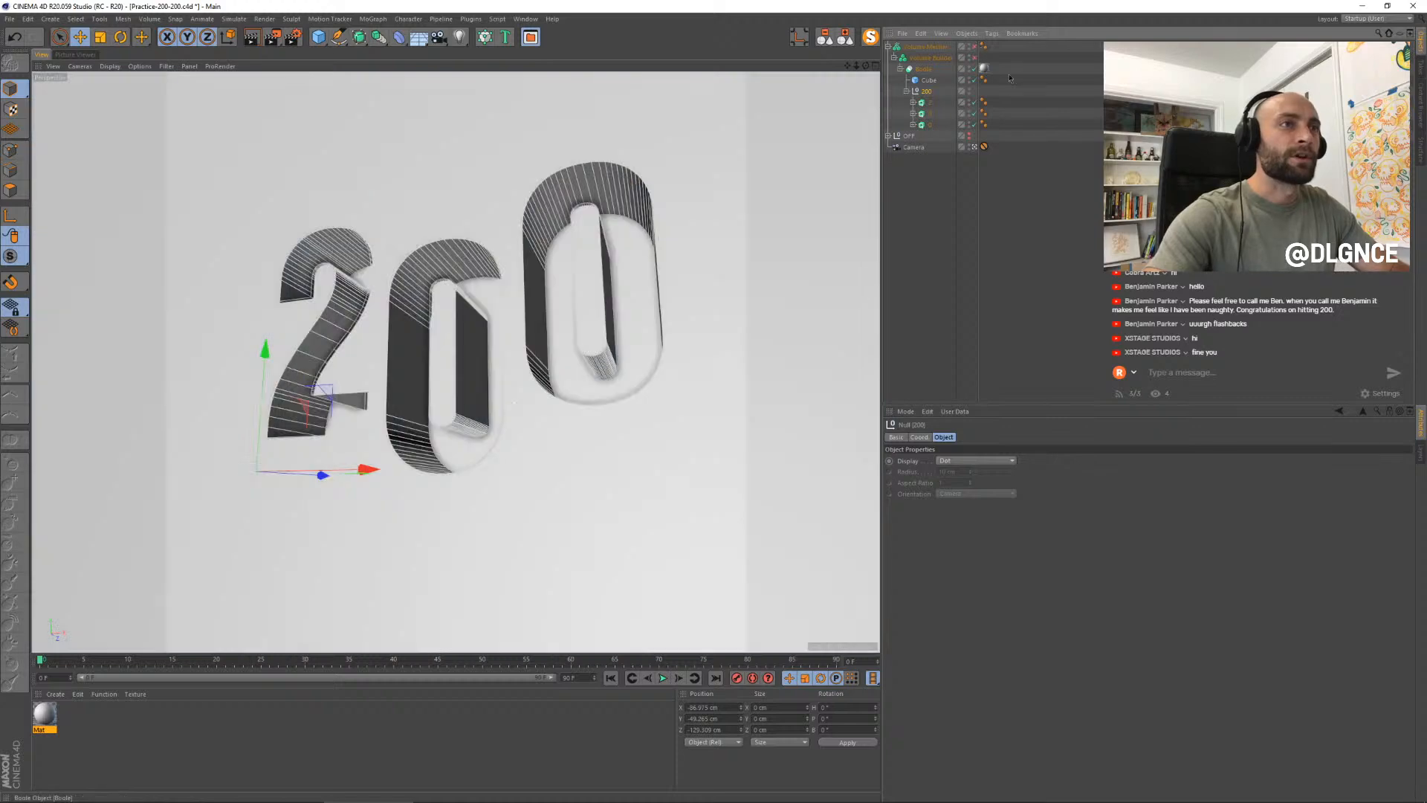
{"action": "left_click", "coordinate": [998, 229]}
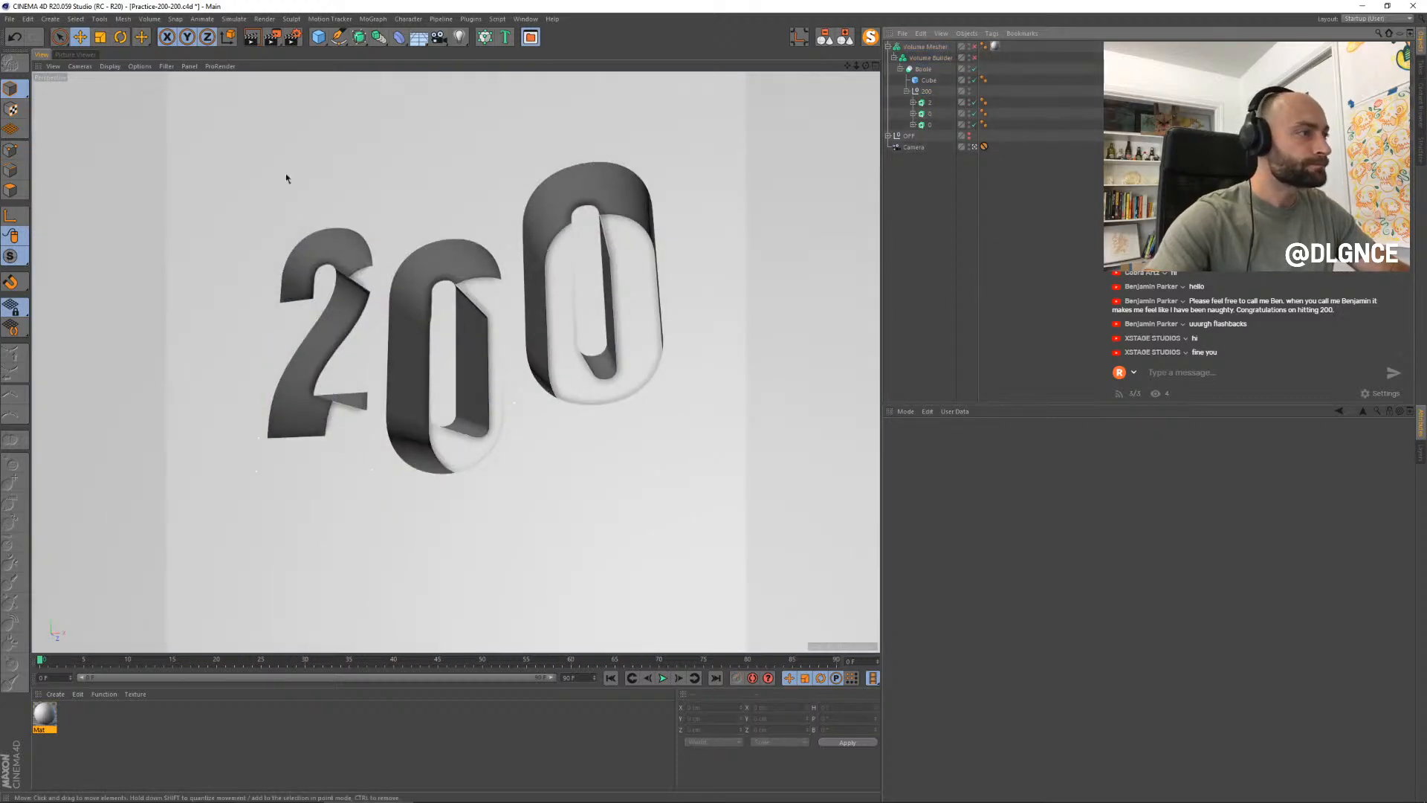
- Add a Capsule primitive and move it out in front of the carved 2
{"action": "left_click", "coordinate": [318, 36]}
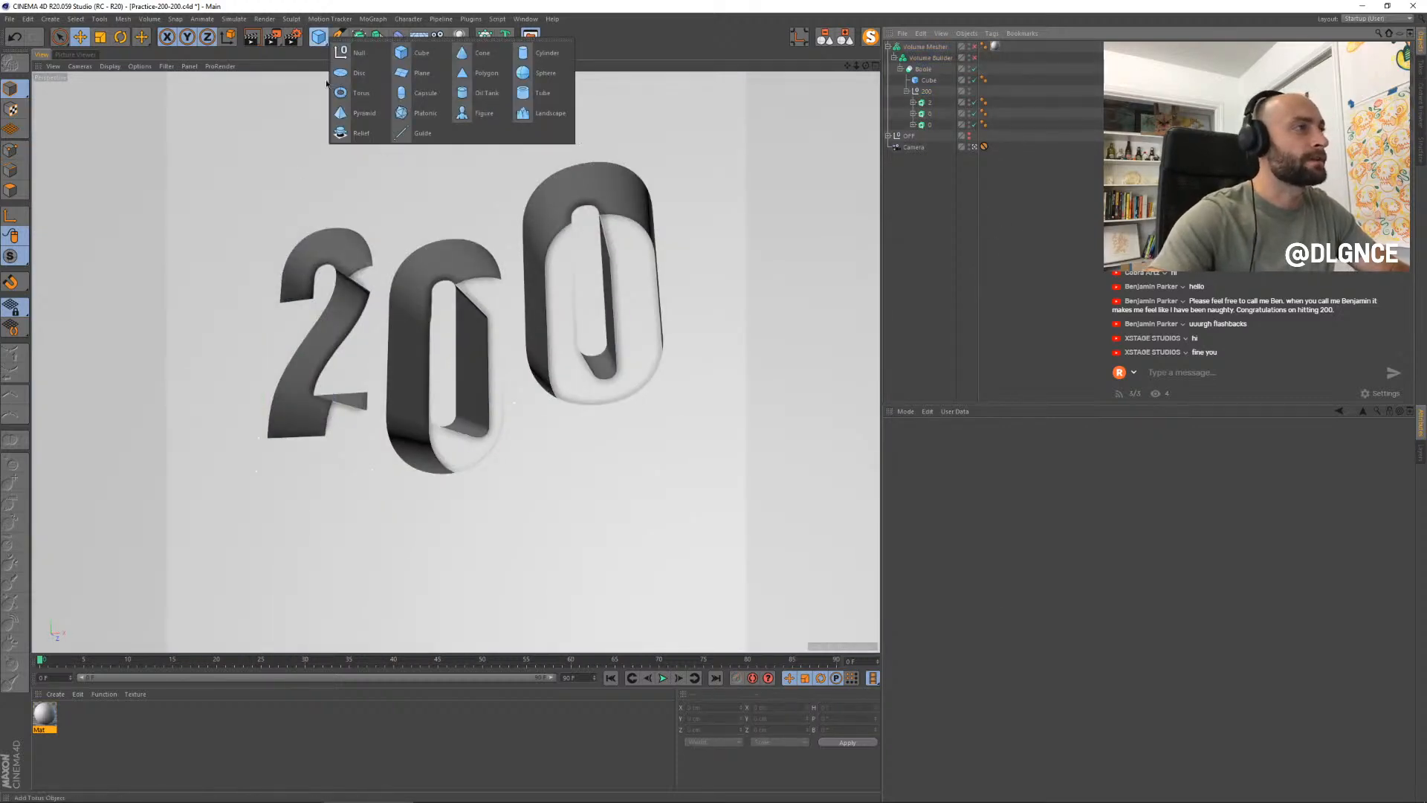
{"action": "left_click", "coordinate": [418, 94]}
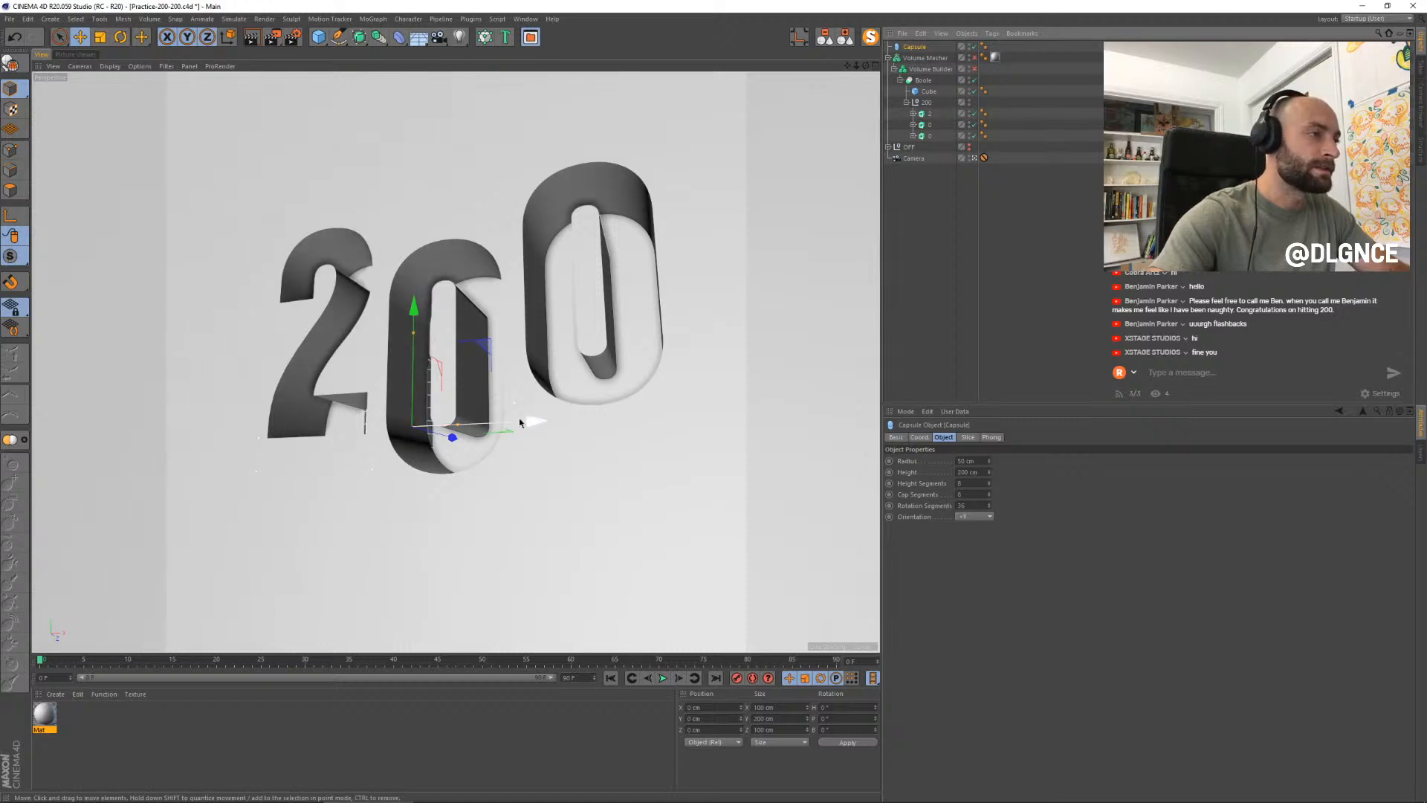
{"action": "left_click_drag", "start_coordinate": [452, 438], "coordinate": [362, 488]}
- Rotate a copy of the capsule perpendicular to the original, group both into a null and name it X
{"action": "key", "text": "r"}
{"action": "left_click", "coordinate": [328, 499], "text": "shift"}
{"action": "key", "text": "alt+g"}
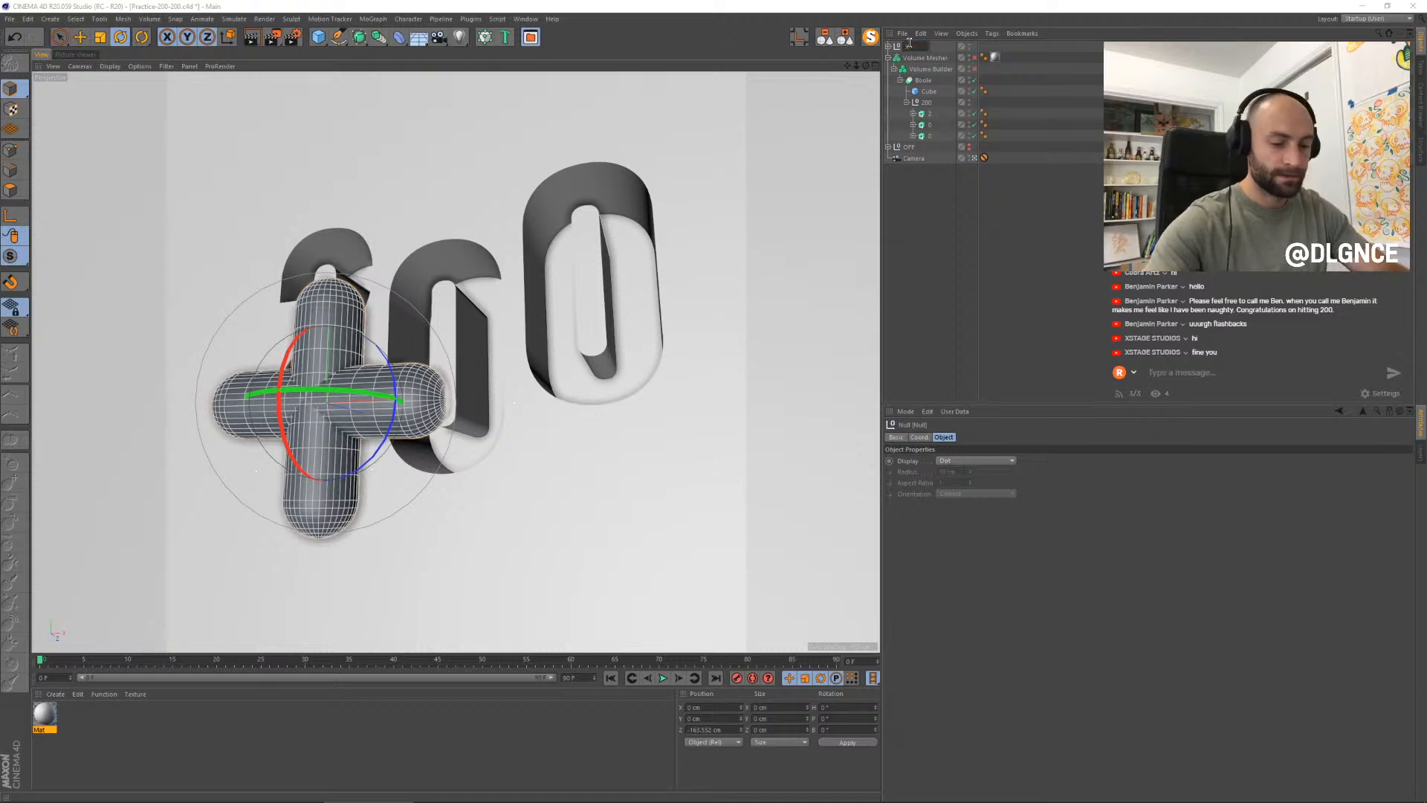
{"action": "type", "text": "X"}
{"action": "key", "text": "Return"}
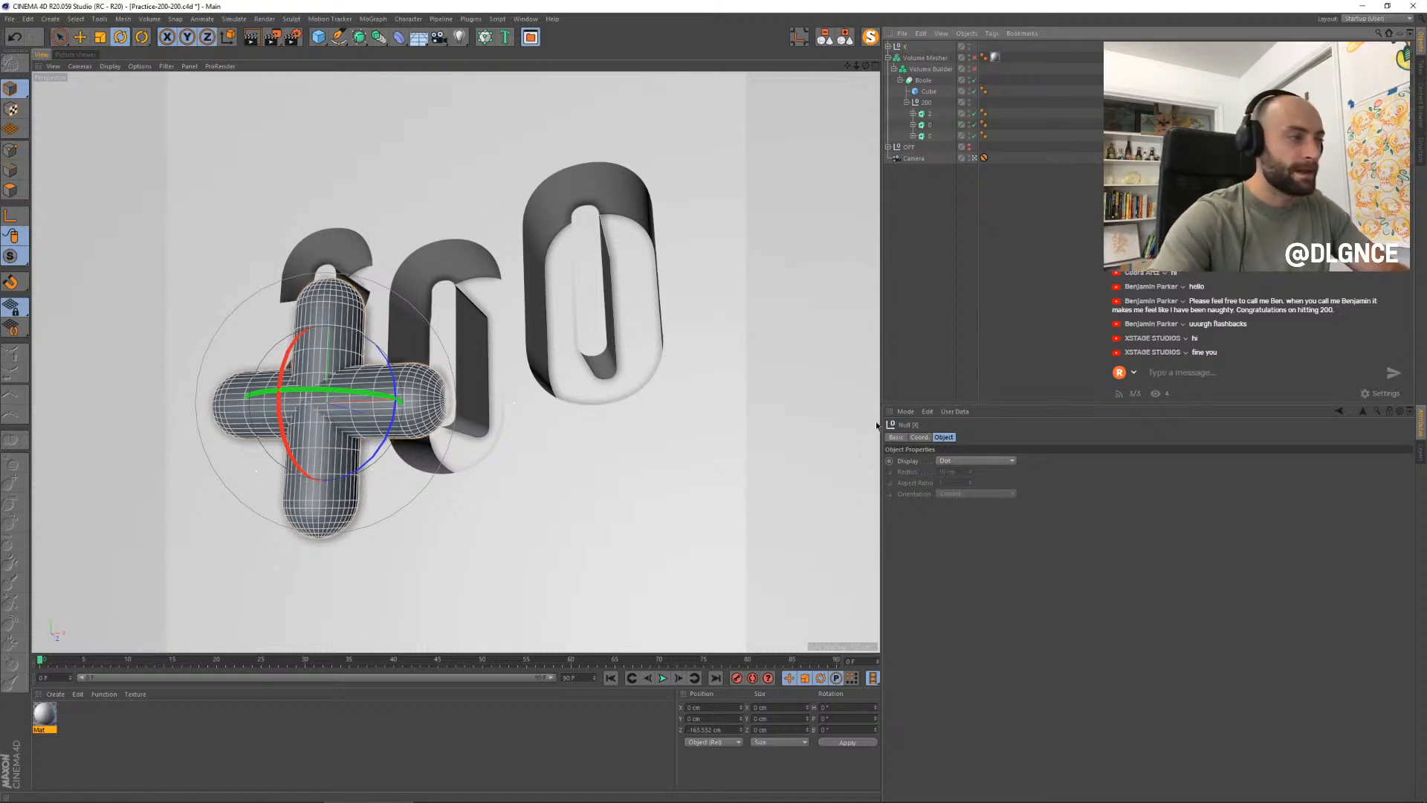
- Set the X null's bank (B) rotation to 45° so the crossed capsules form an X facing the slab
{"action": "left_click", "coordinate": [859, 719]}
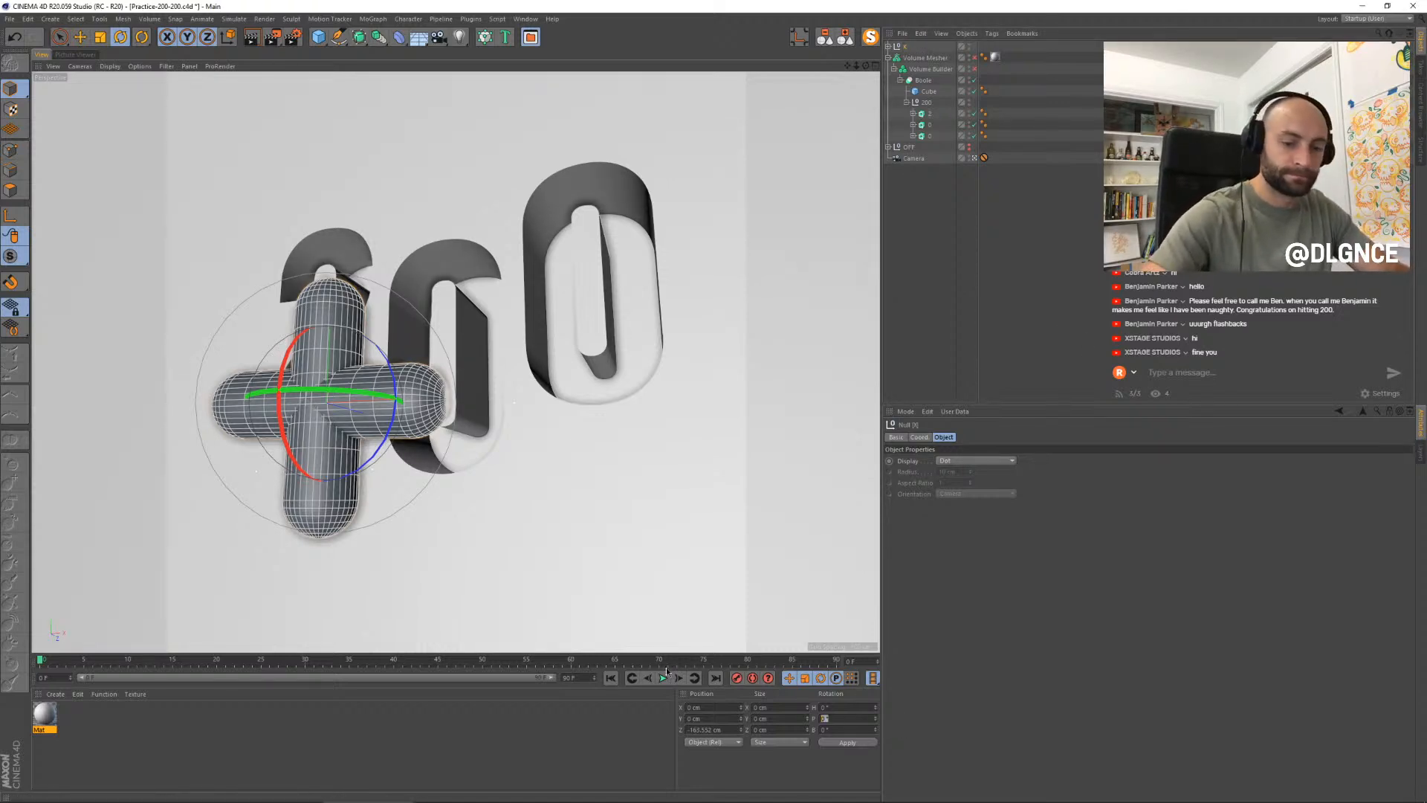
{"action": "type", "text": "45"}
{"action": "key", "text": "Return"}
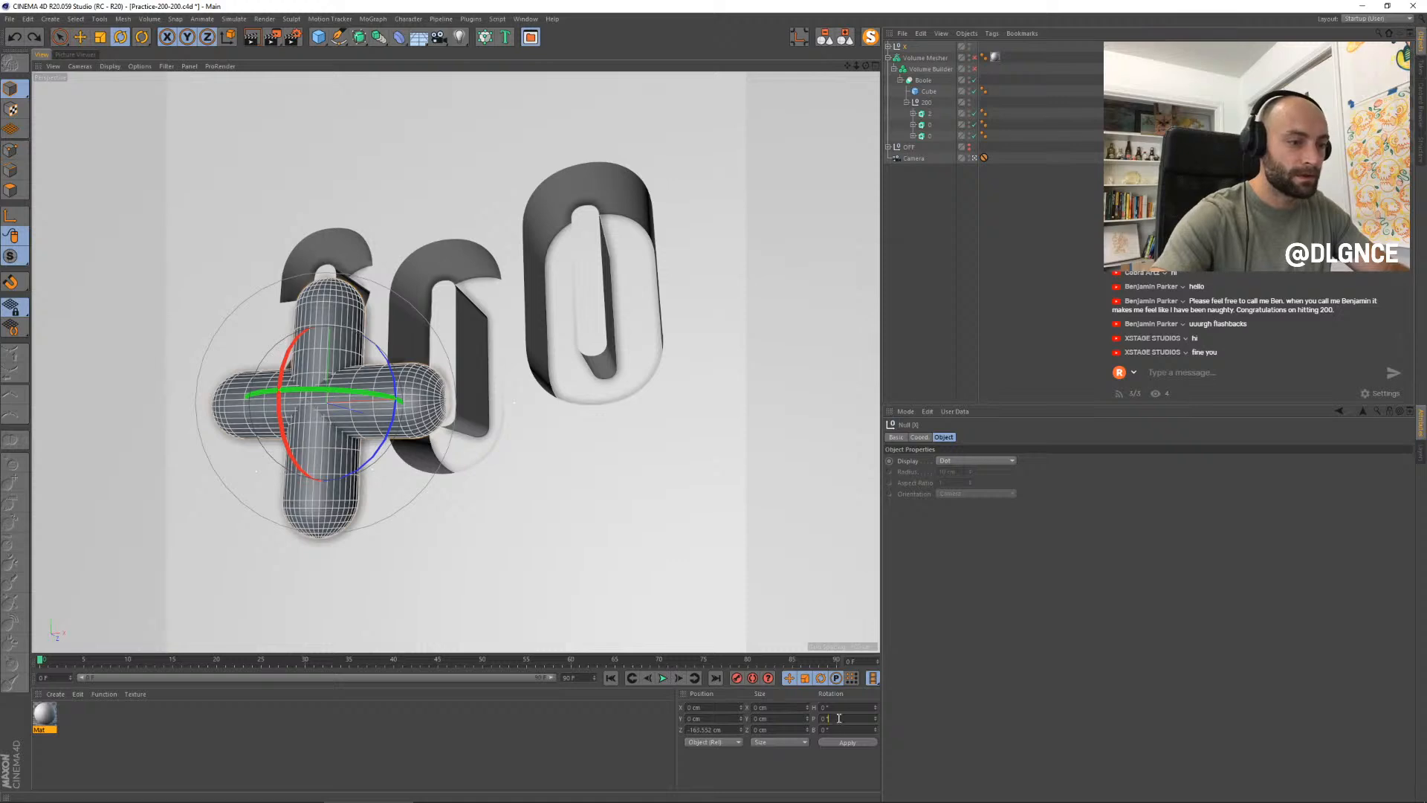
{"action": "key", "text": "Return"}
{"action": "key", "text": "ctrl+z"}
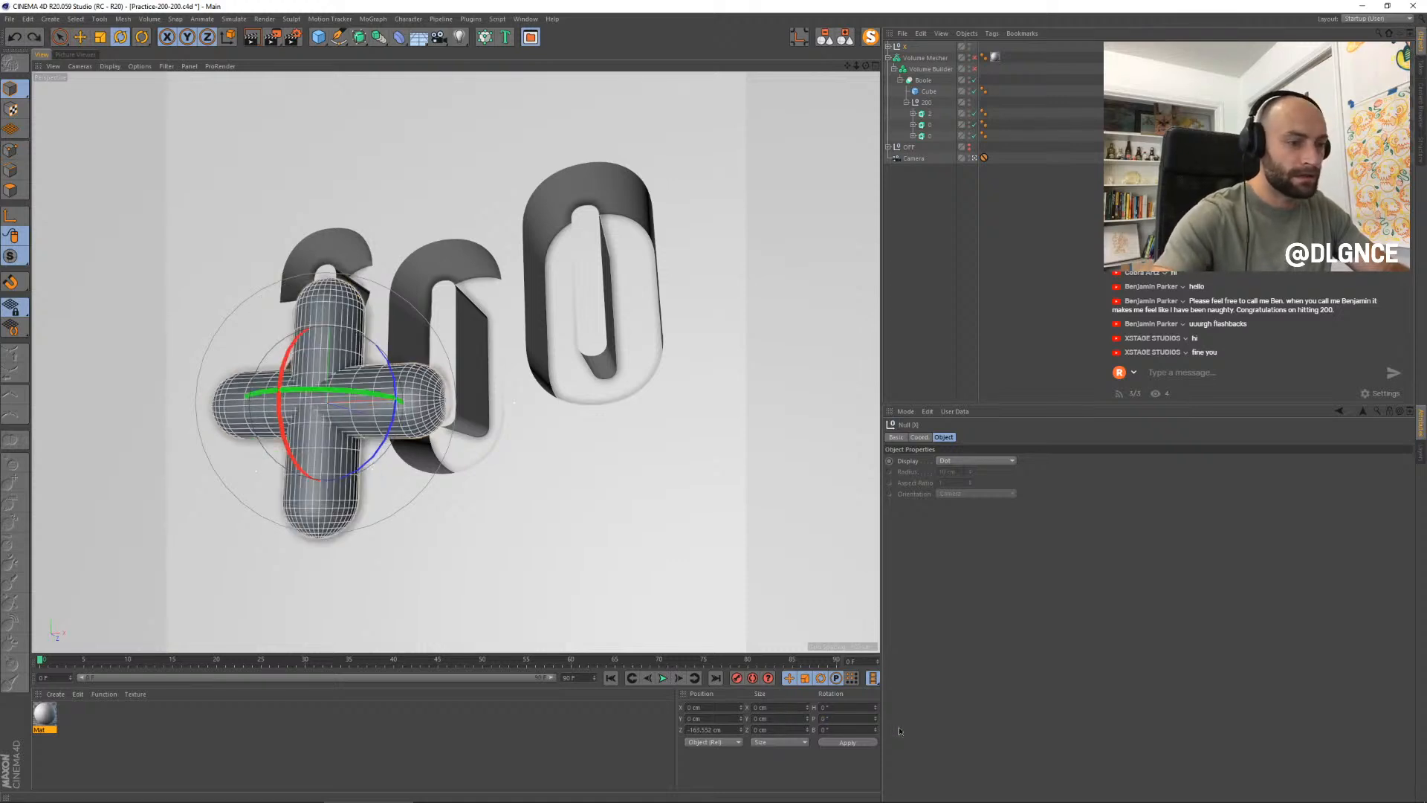
{"action": "key", "text": "Return"}
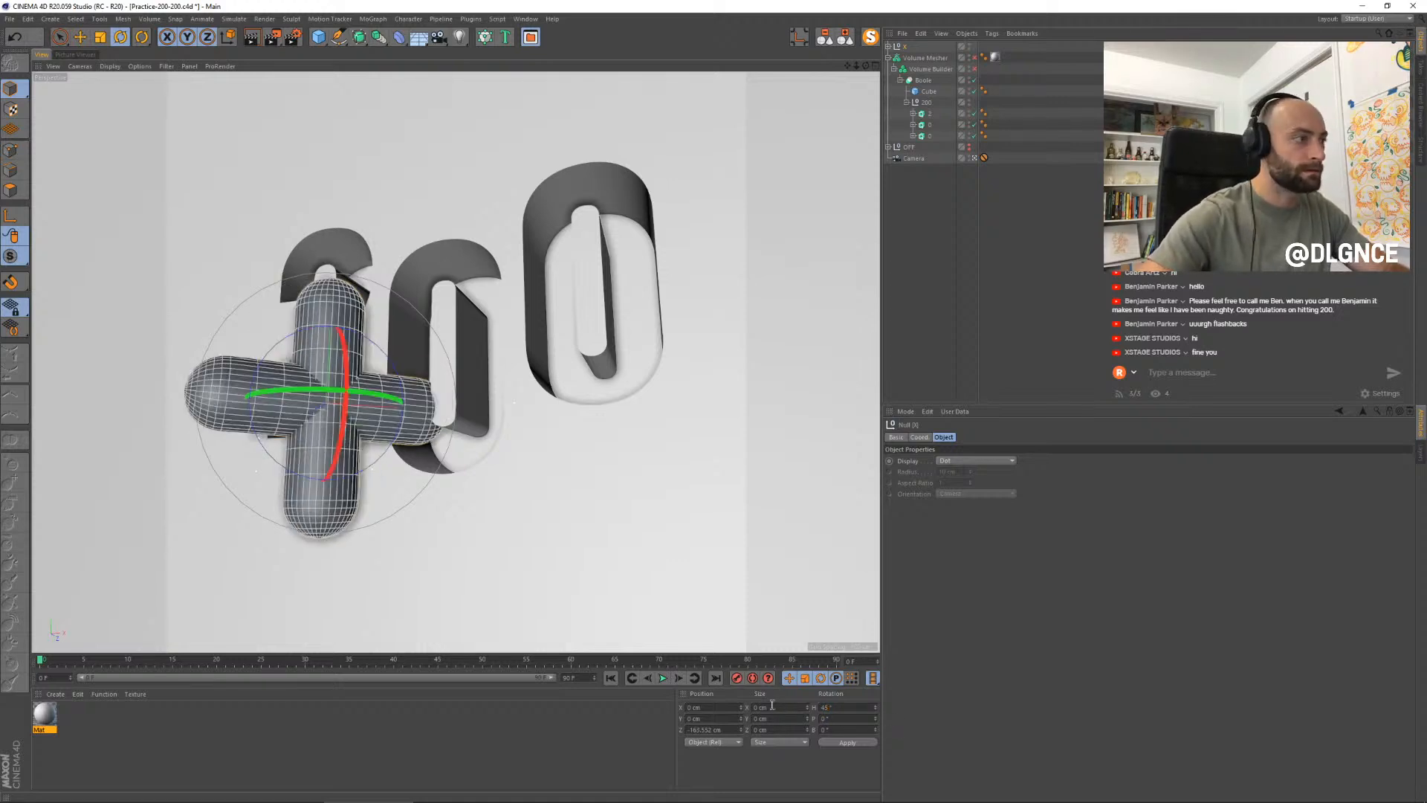
{"action": "key", "text": "ctrl+z"}
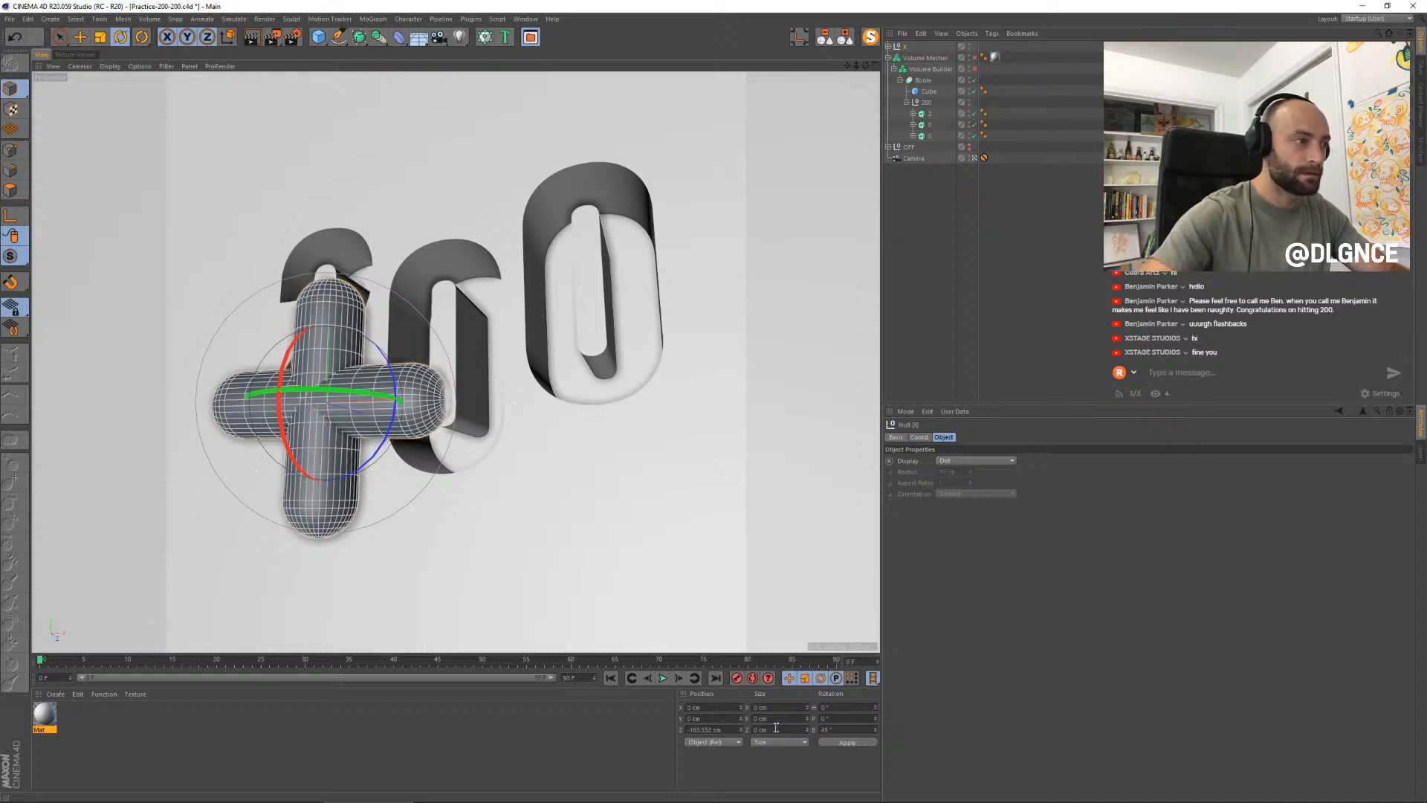
{"action": "key", "text": "Return"}
- Scale the X null down to a small fraction of its size and push it back toward the slab
{"action": "key", "text": "t"}
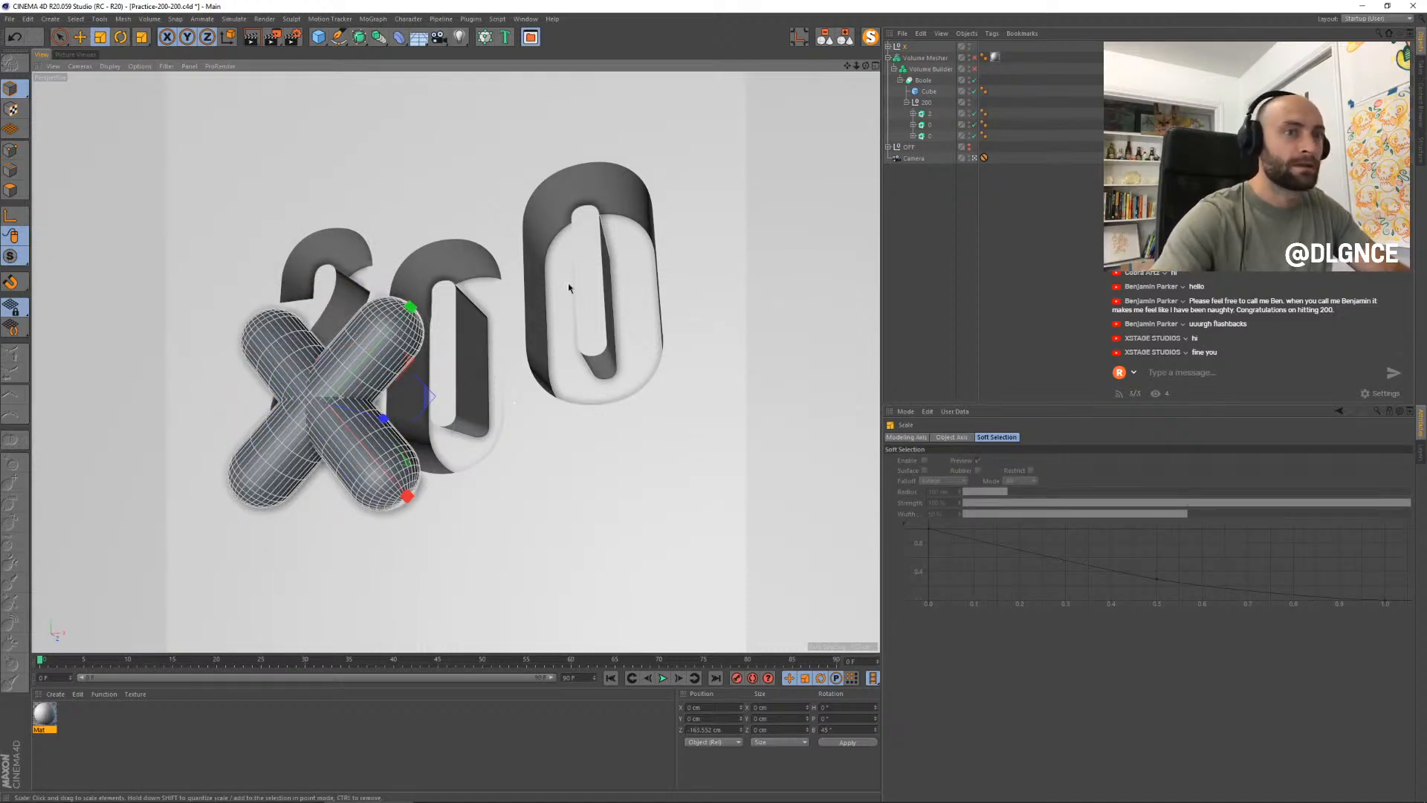
{"action": "left_click_drag", "start_coordinate": [512, 240], "coordinate": [423, 429]}
{"action": "key", "text": "e"}
{"action": "key", "text": "w"}
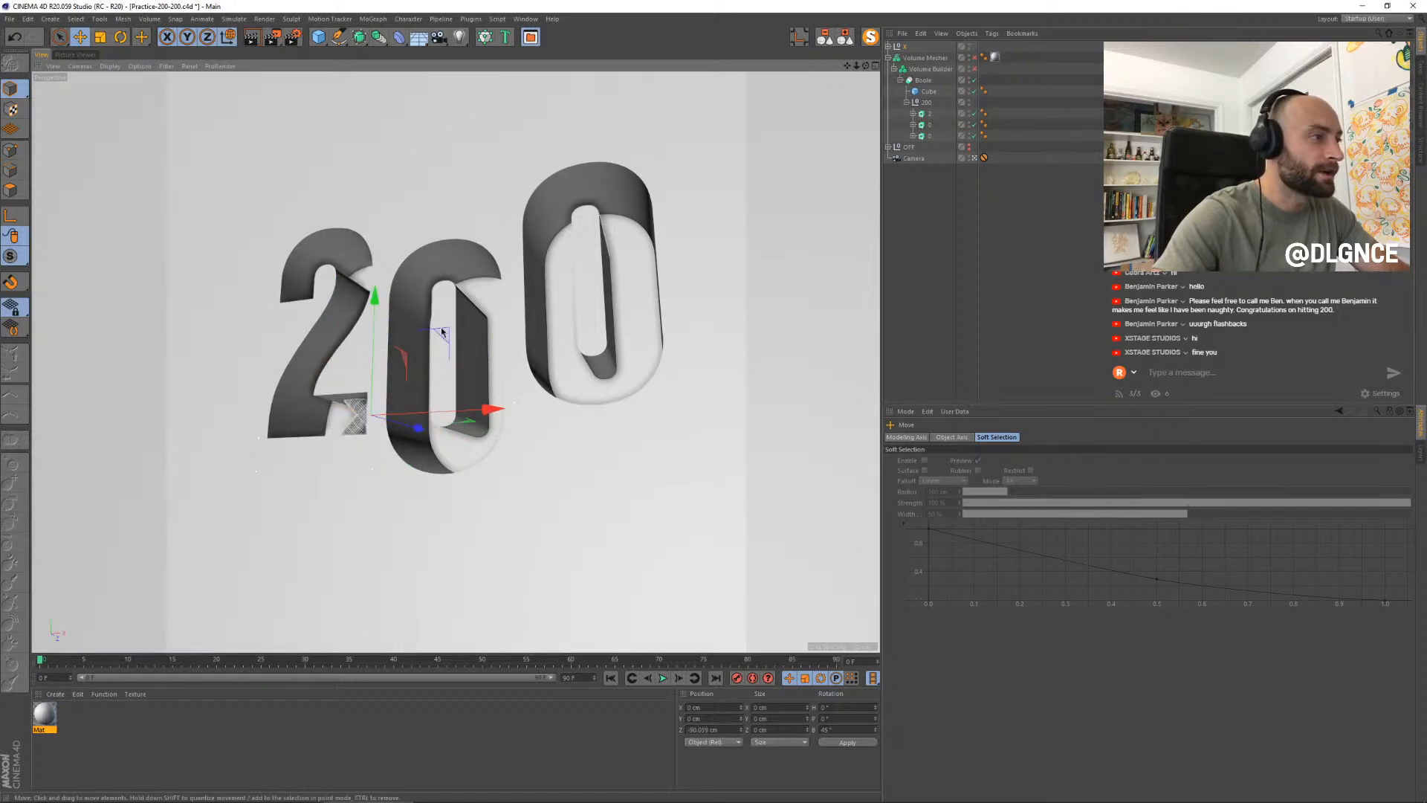
- Place the X at the upper right of the middle 0 and a copy at the lower left of the last 0
{"action": "left_click_drag", "start_coordinate": [454, 323], "coordinate": [638, 299]}
{"action": "key", "text": "t"}
{"action": "key", "text": "e"}
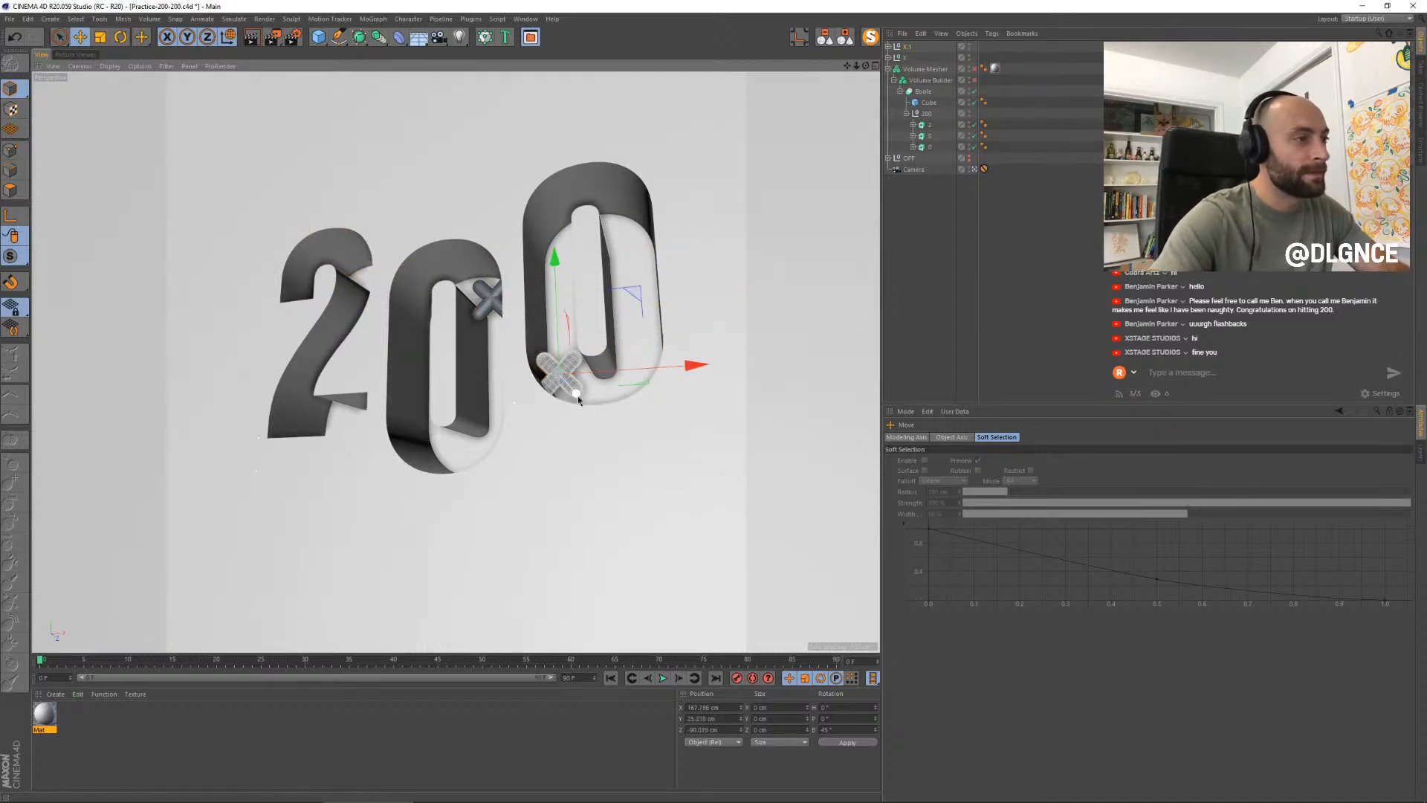
{"action": "left_click_drag", "start_coordinate": [578, 395], "coordinate": [606, 402]}
{"action": "key", "text": "t"}
{"action": "key", "text": "e"}
{"action": "left_click_drag", "start_coordinate": [649, 308], "coordinate": [646, 302]}
- Collapse the Volume Mesher hierarchy and rename the Volume Mesher to Letters
{"action": "left_click", "coordinate": [972, 204]}
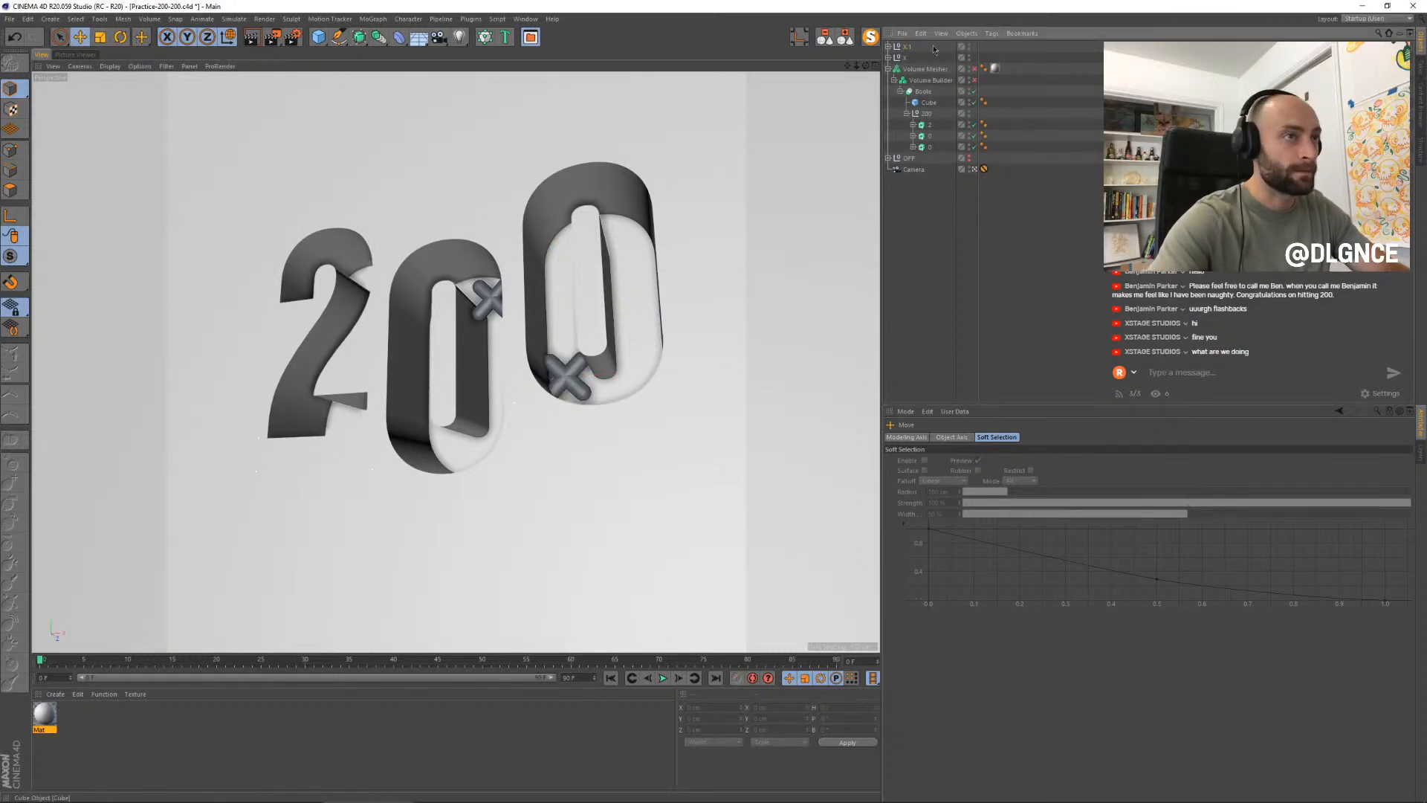
{"action": "left_click", "coordinate": [888, 69]}
{"action": "double_click", "coordinate": [924, 68]}
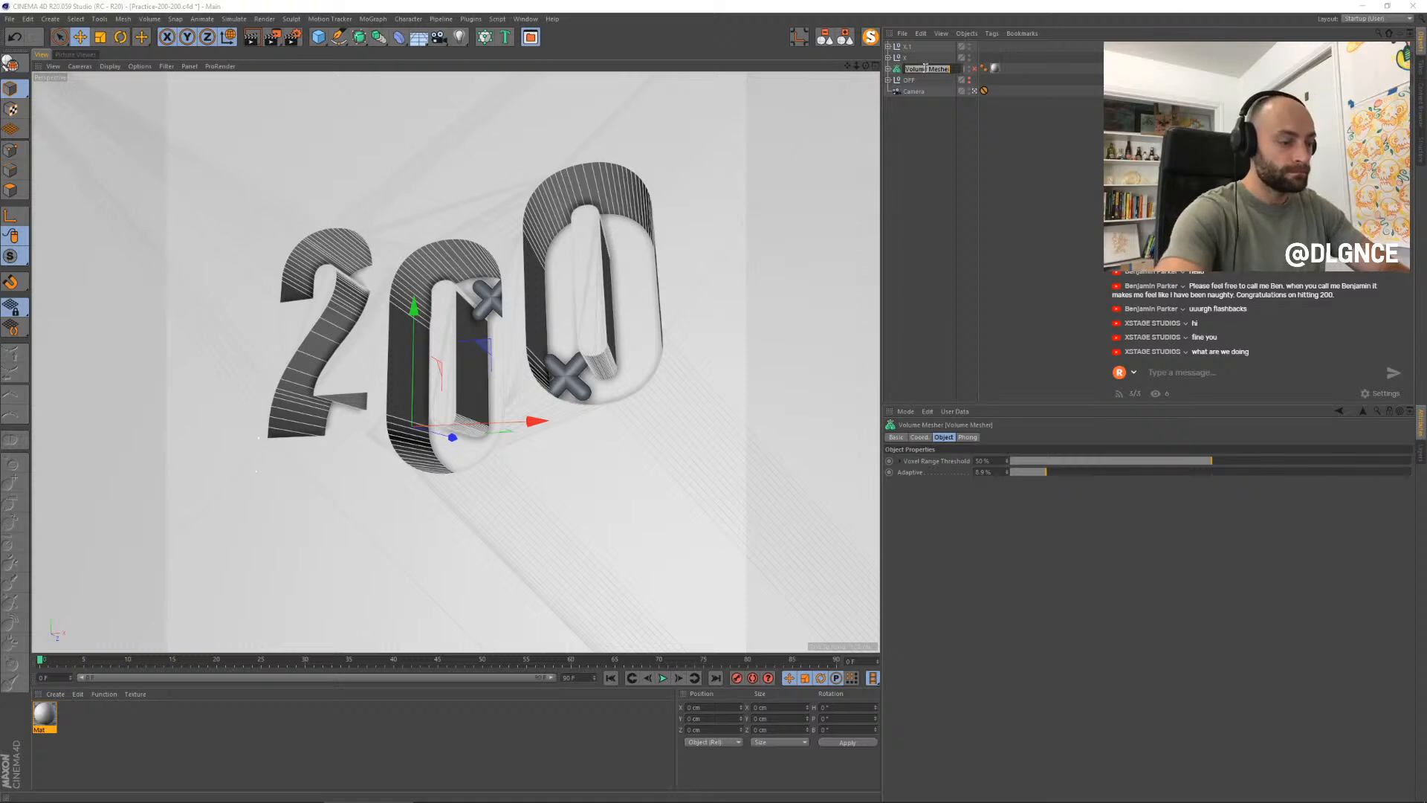
{"action": "type", "text": "Letters"}
{"action": "key", "text": "Return"}
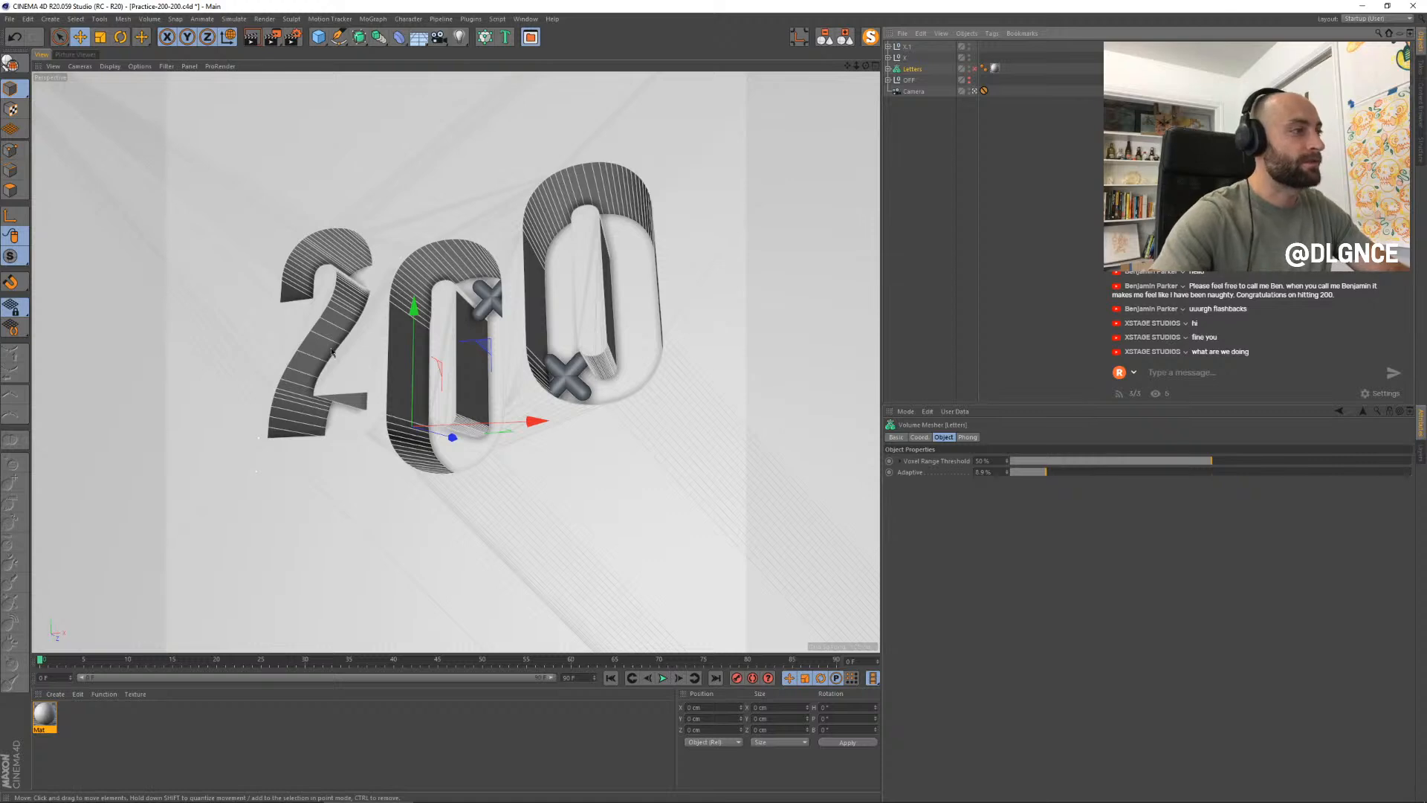
{"action": "left_click", "coordinate": [952, 201]}
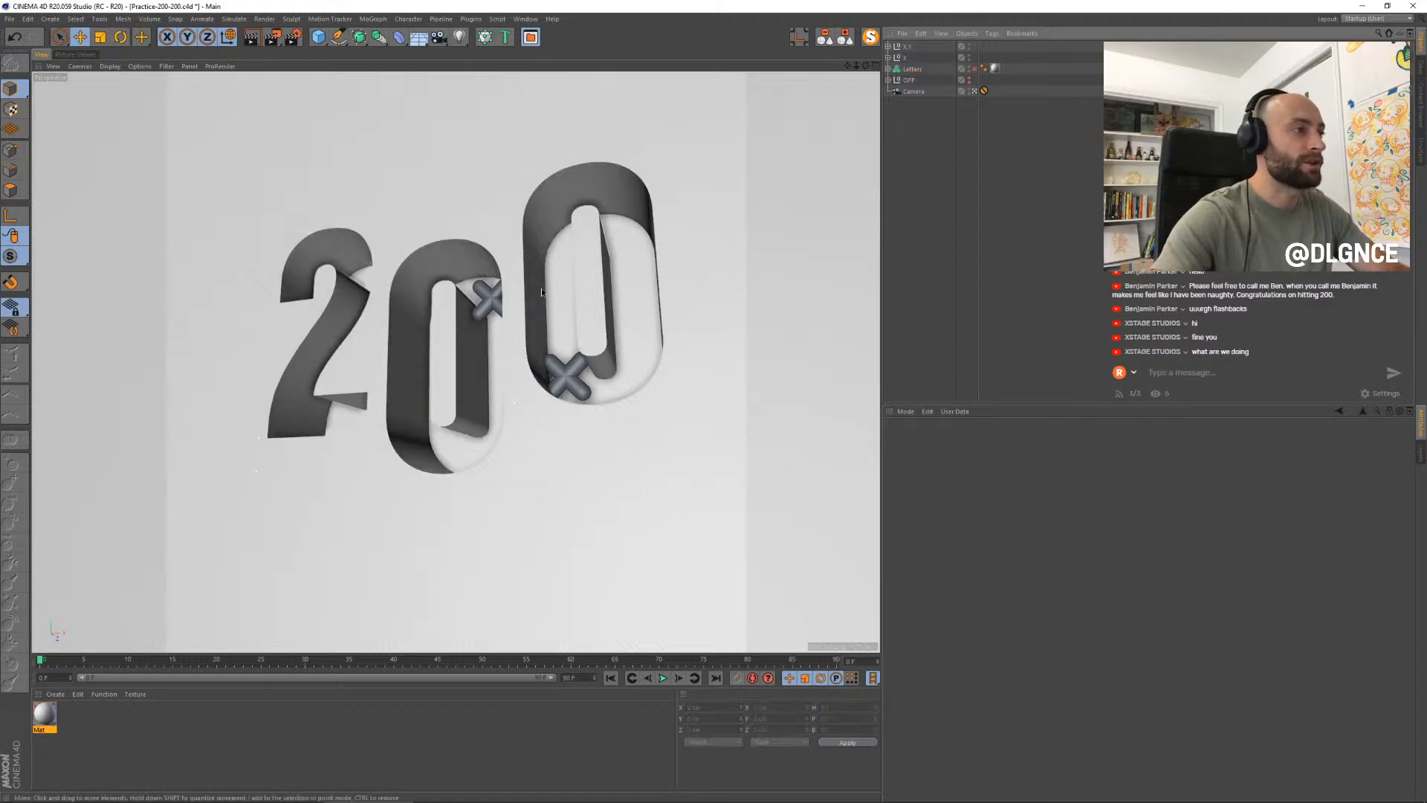
- Add a torus, pitch it 90° to face the camera, and place it in front of the lettering at about 128 cm across
{"action": "left_click", "coordinate": [315, 41]}
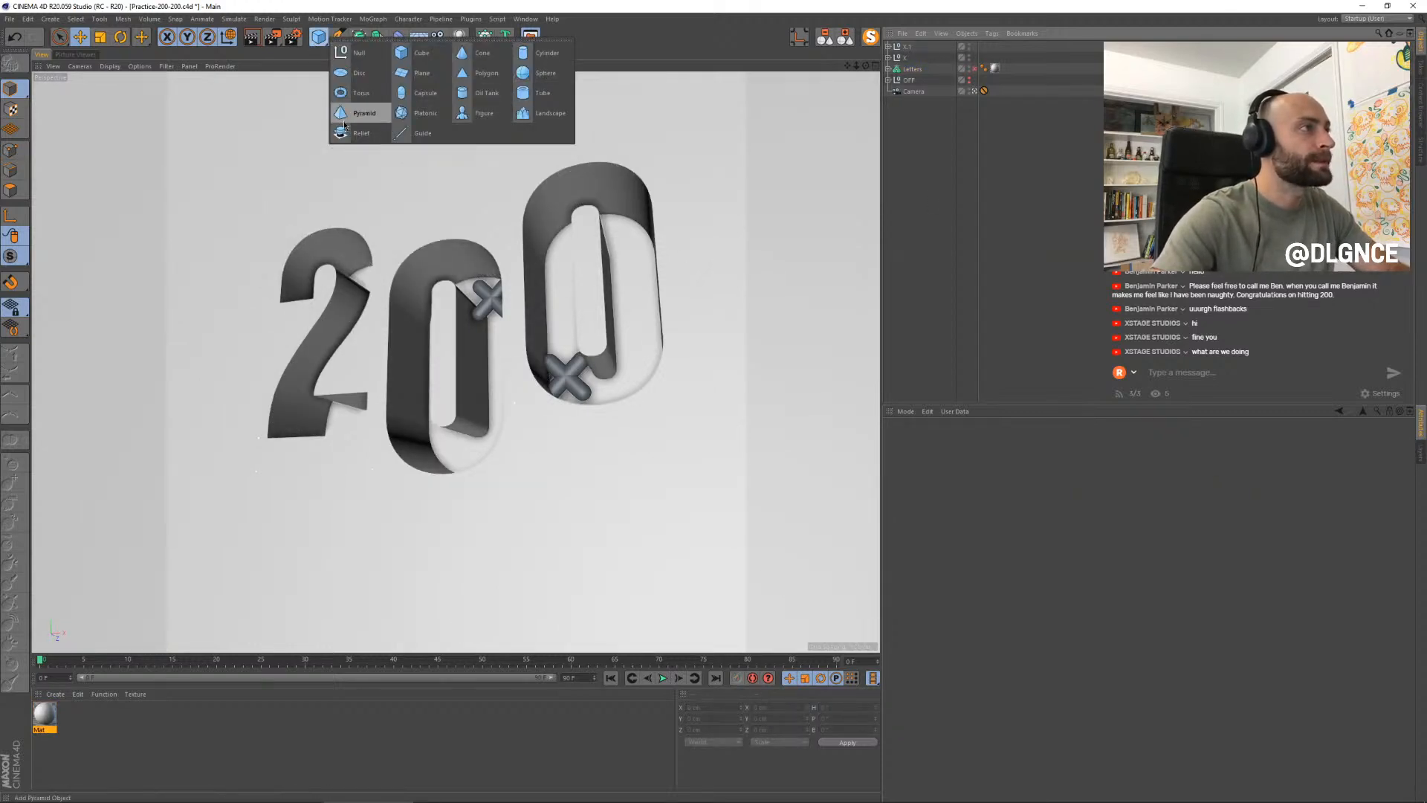
{"action": "left_click", "coordinate": [361, 93]}
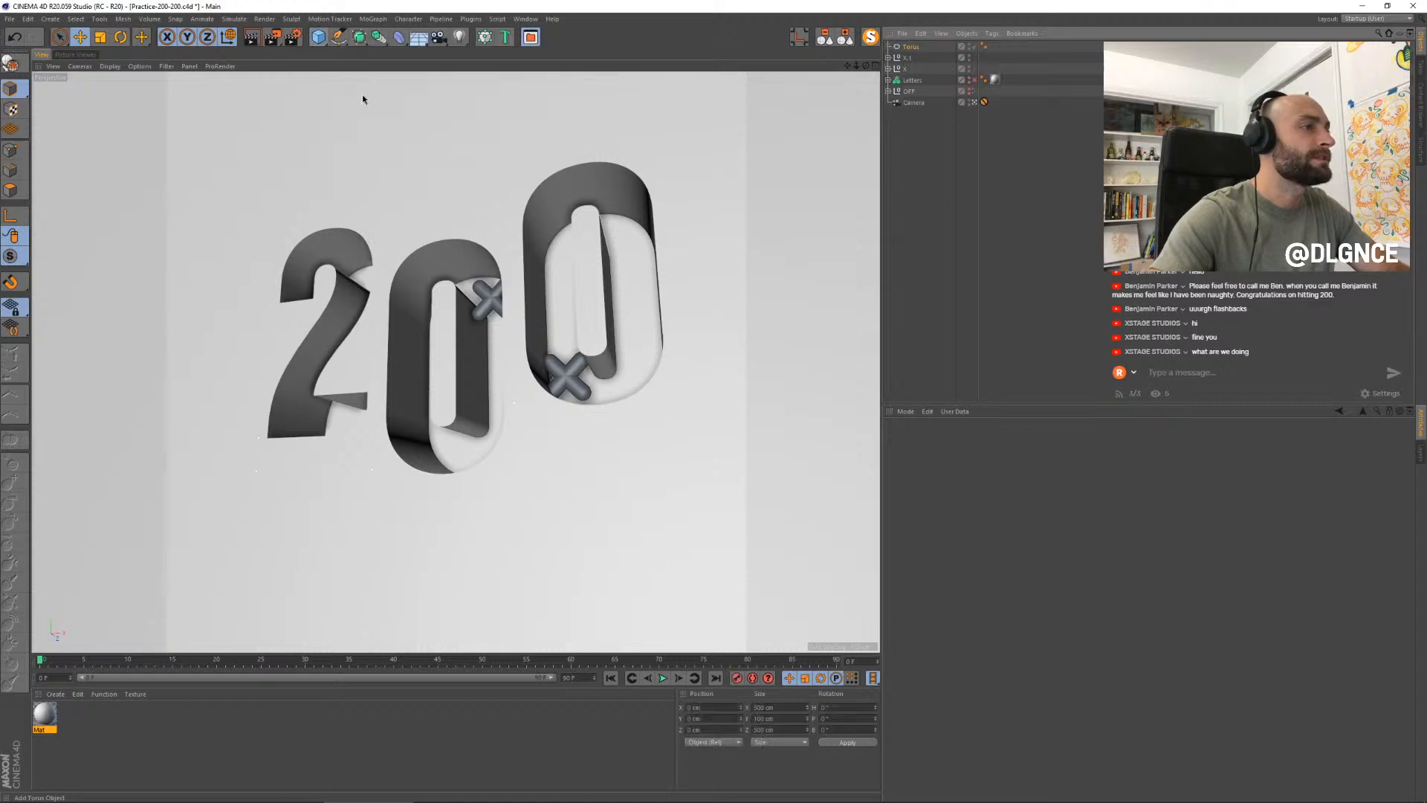
{"action": "key", "text": "r"}
{"action": "left_click_drag", "start_coordinate": [381, 405], "coordinate": [379, 438]}
{"action": "key", "text": "e"}
{"action": "left_click_drag", "start_coordinate": [589, 387], "coordinate": [417, 451]}
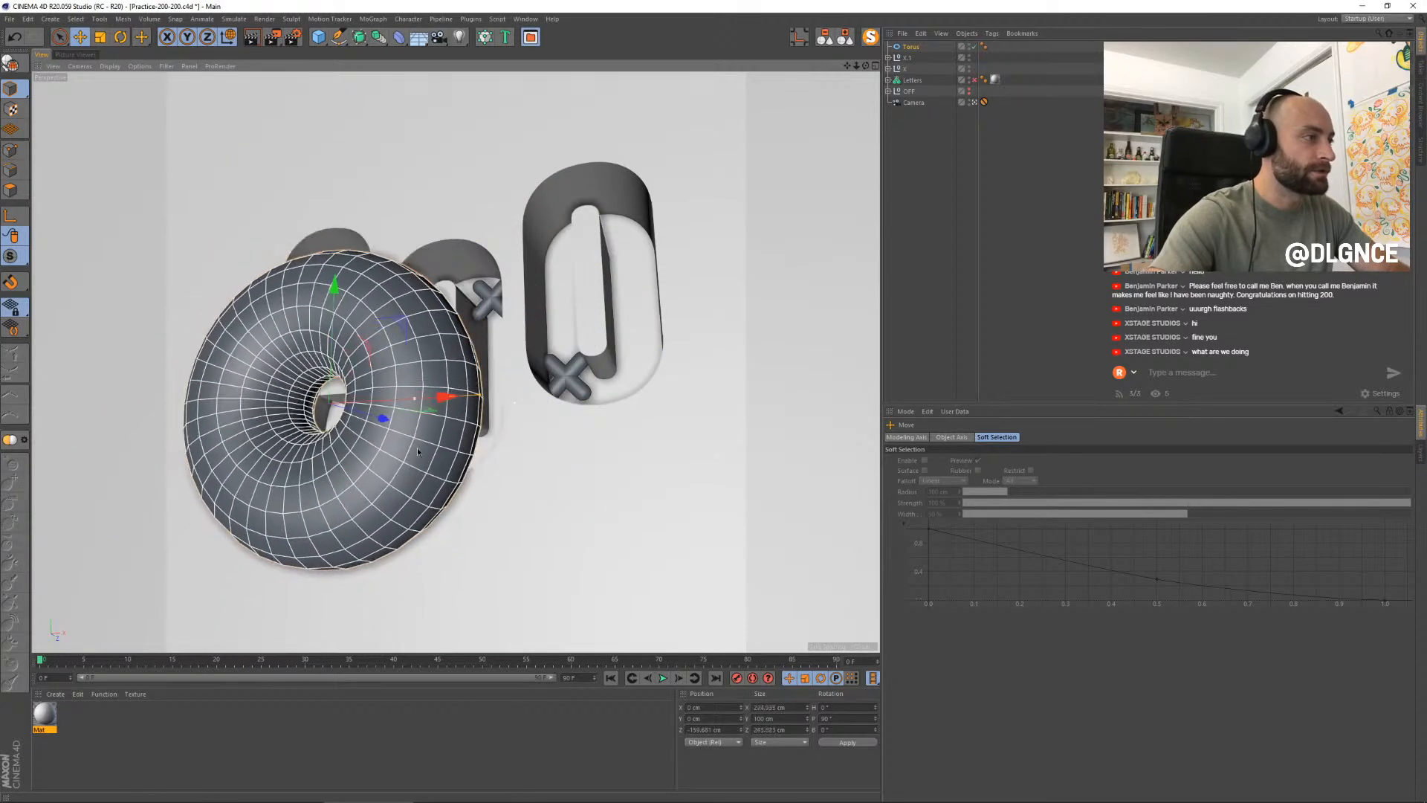
{"action": "left_click_drag", "start_coordinate": [482, 400], "coordinate": [364, 415]}
{"action": "key", "text": "t"}
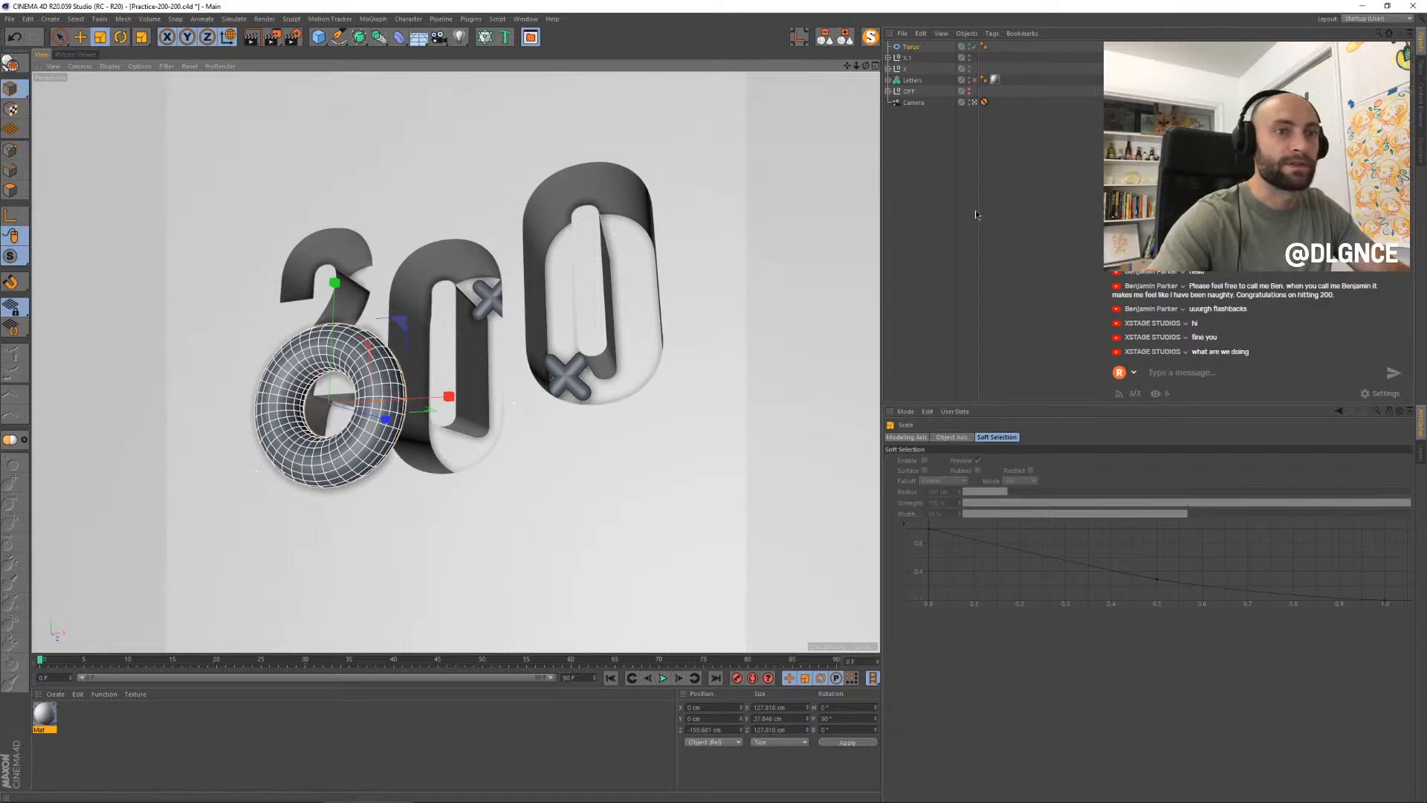
- Enable slicing on the torus and adjust the slice angle to leave a half-ring arch
{"action": "left_click", "coordinate": [914, 47]}
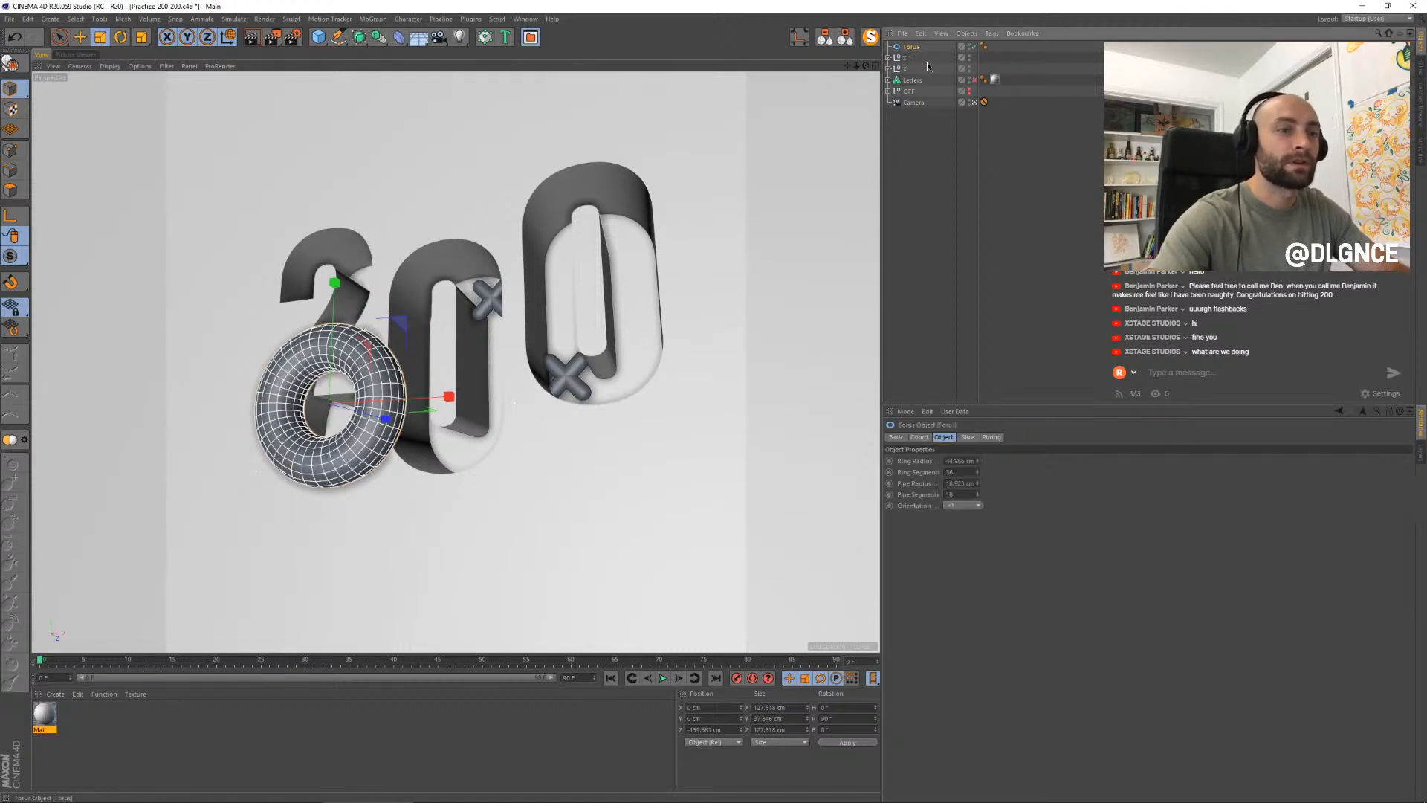
{"action": "left_click", "coordinate": [966, 437]}
{"action": "left_click", "coordinate": [940, 461]}
{"action": "mouse_move", "coordinate": [971, 482]}
{"action": "left_mouse_down"}
{"action": "mouse_move", "coordinate": [970, 428]}
{"action": "mouse_move", "coordinate": [970, 536]}
{"action": "mouse_move", "coordinate": [971, 431]}
{"action": "mouse_move", "coordinate": [971, 483]}
{"action": "left_mouse_up"}
- Rotate the half torus to a 180° pitch so its arch points toward the slab, and scale it down
{"action": "key", "text": "r"}
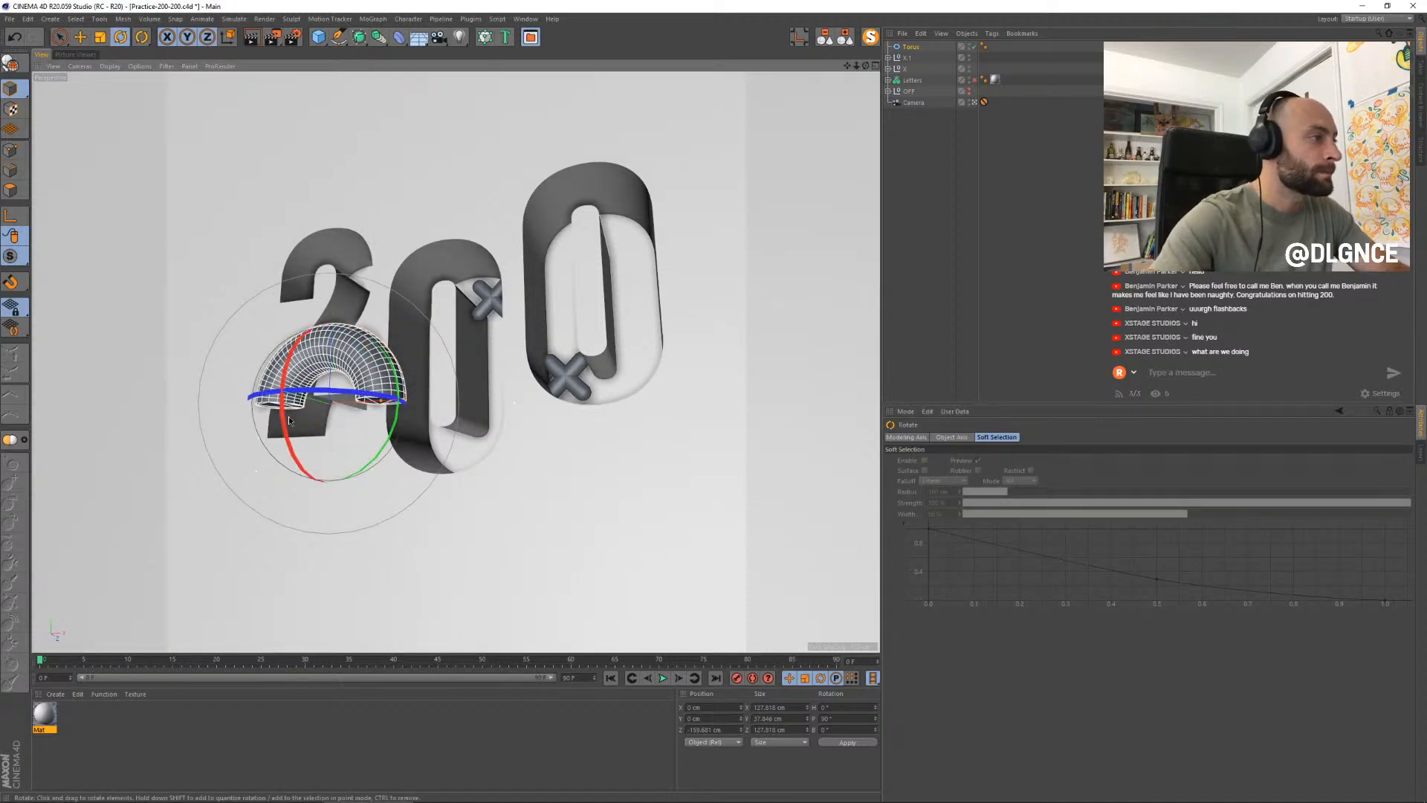
{"action": "left_click_drag", "start_coordinate": [290, 421], "coordinate": [365, 550]}
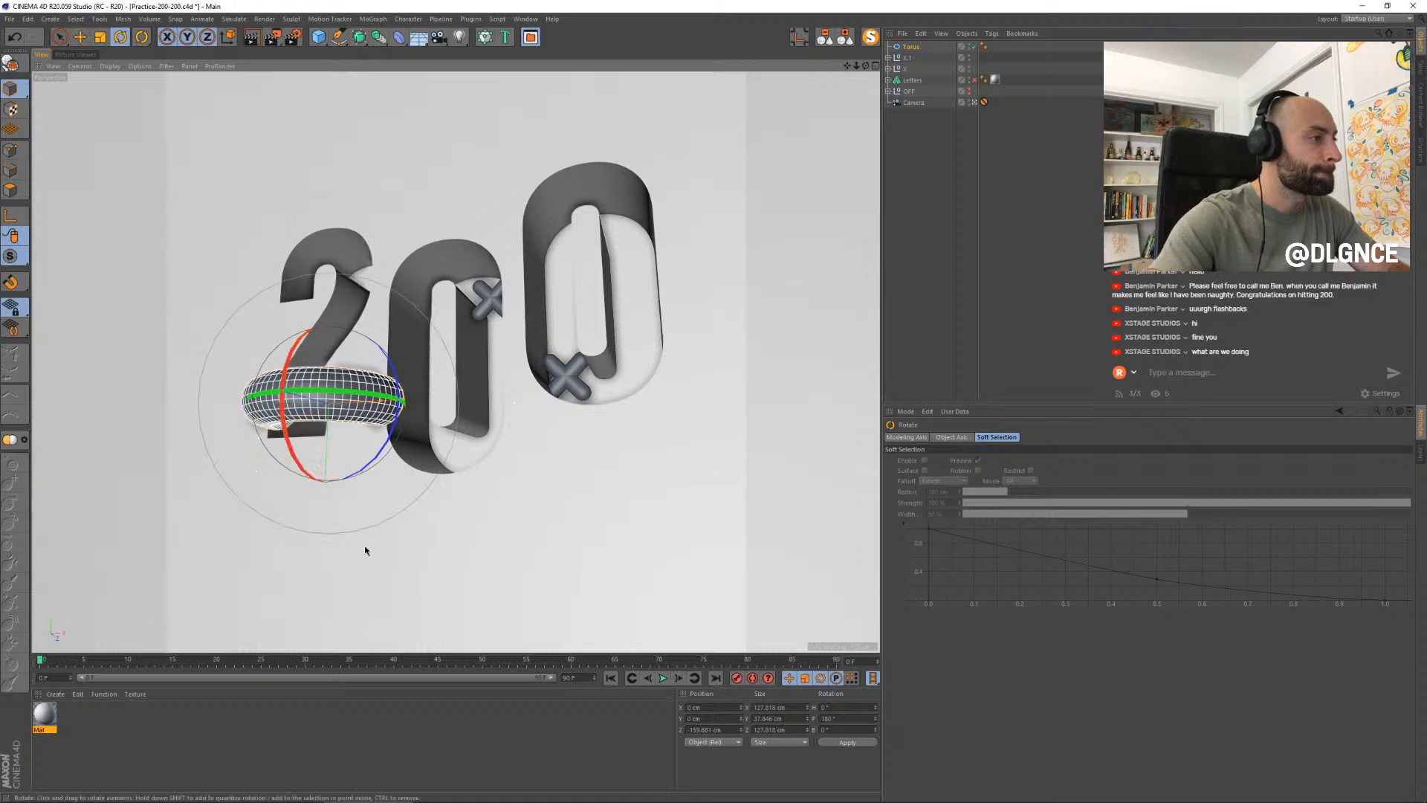
{"action": "left_click_drag", "start_coordinate": [525, 453], "coordinate": [429, 442]}
- Move the half torus into the lower left curve of the middle 0 with a diagonal tilt, and save the project
{"action": "key", "text": "e"}
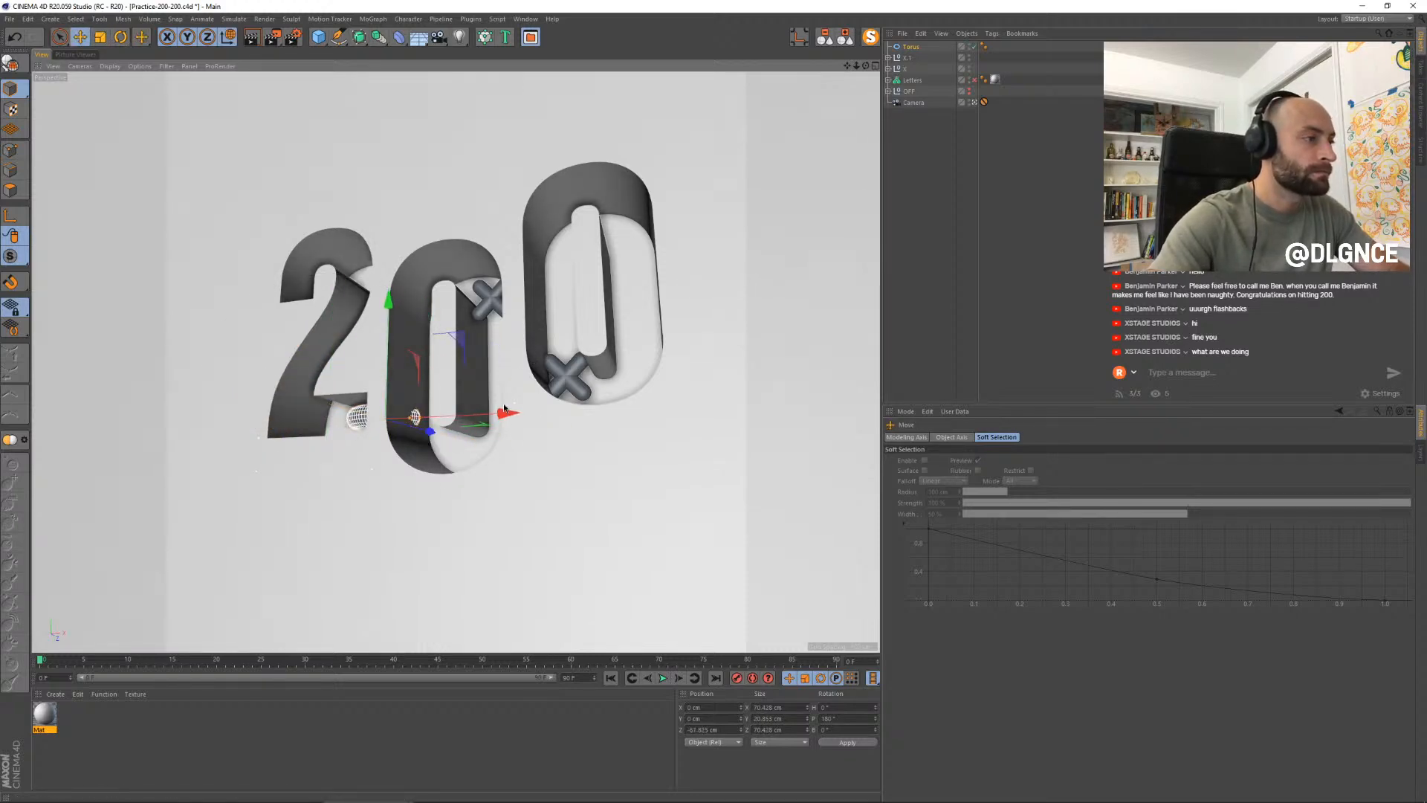
{"action": "left_click_drag", "start_coordinate": [510, 412], "coordinate": [556, 410]}
{"action": "left_click_drag", "start_coordinate": [459, 430], "coordinate": [501, 431]}
{"action": "key", "text": "r"}
{"action": "key", "text": "e"}
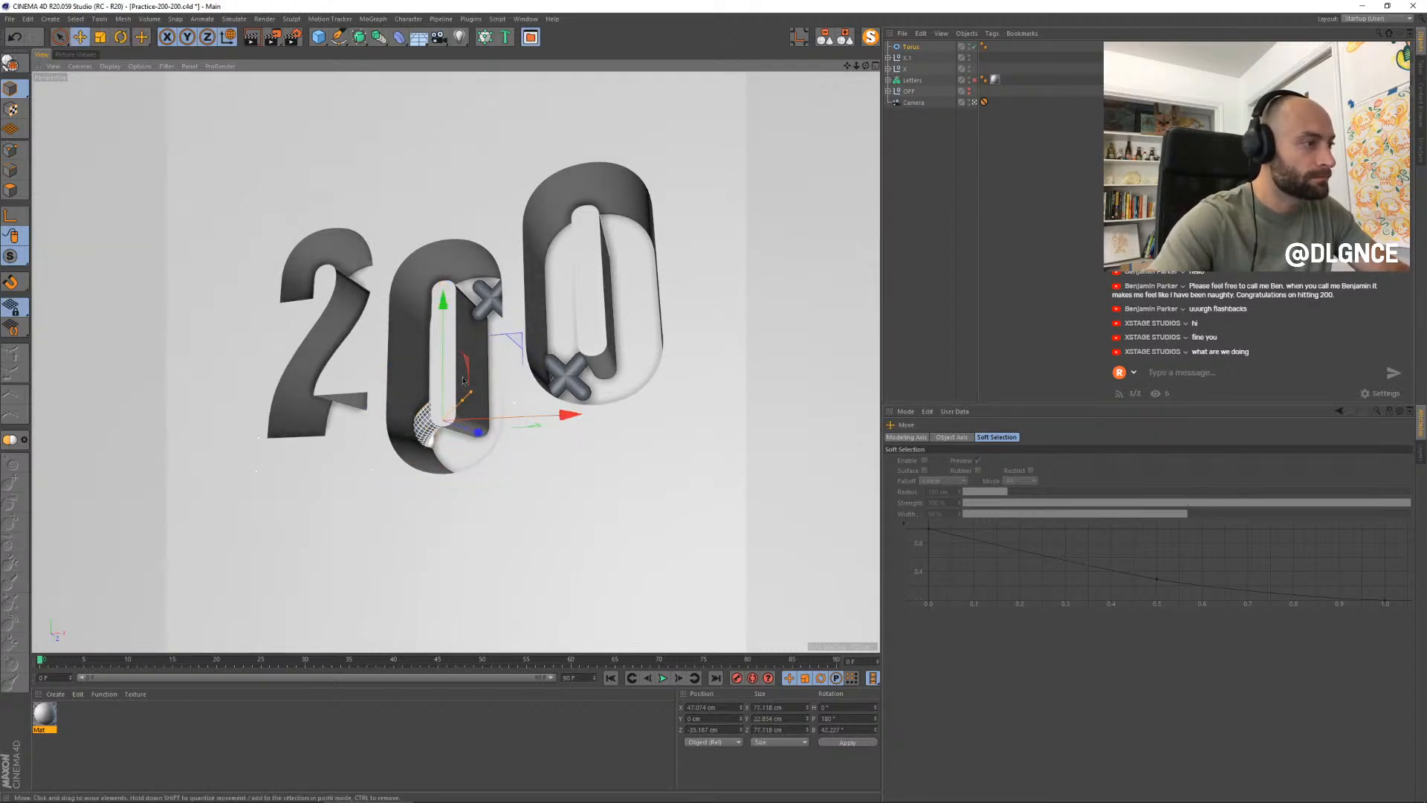
{"action": "left_click_drag", "start_coordinate": [463, 380], "coordinate": [521, 364]}
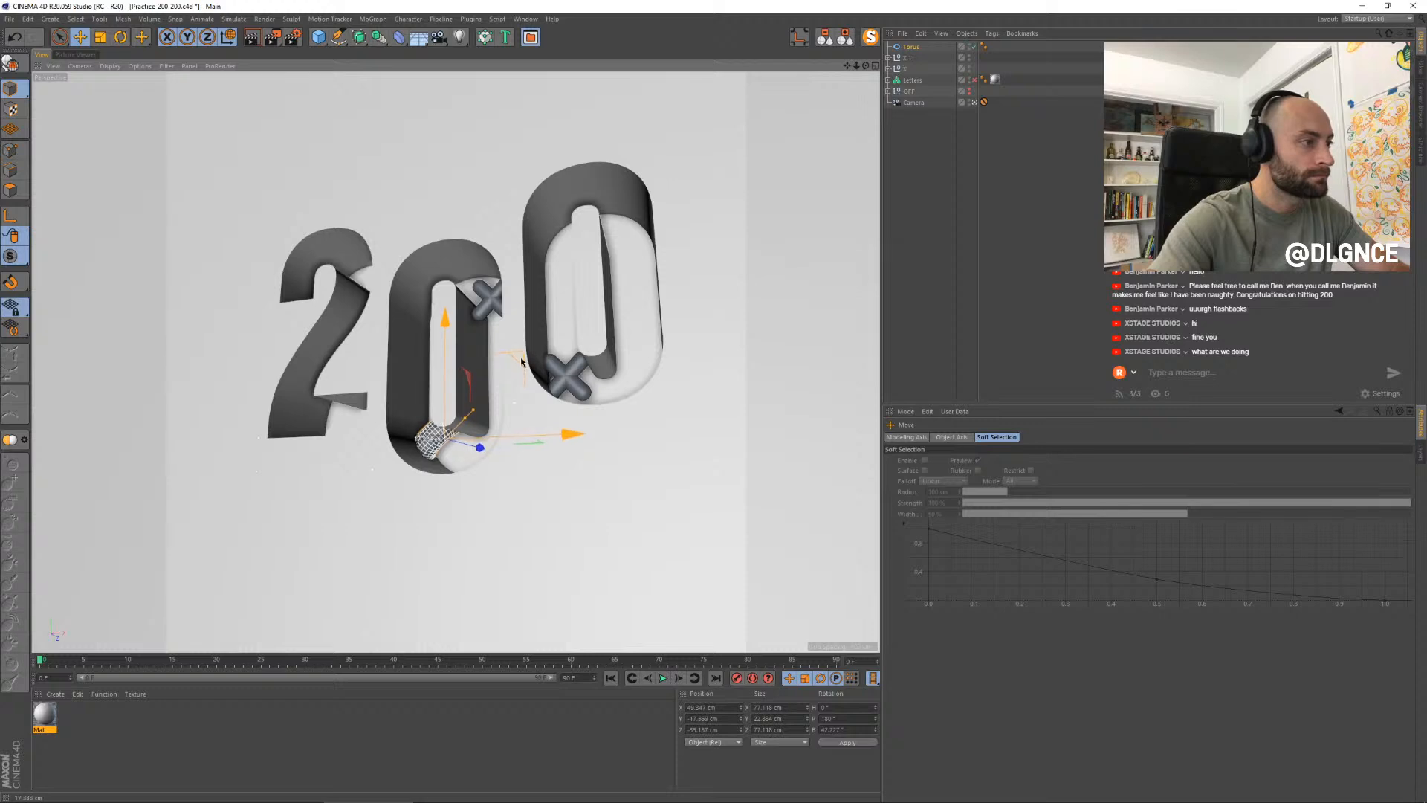
{"action": "left_click", "coordinate": [733, 349]}
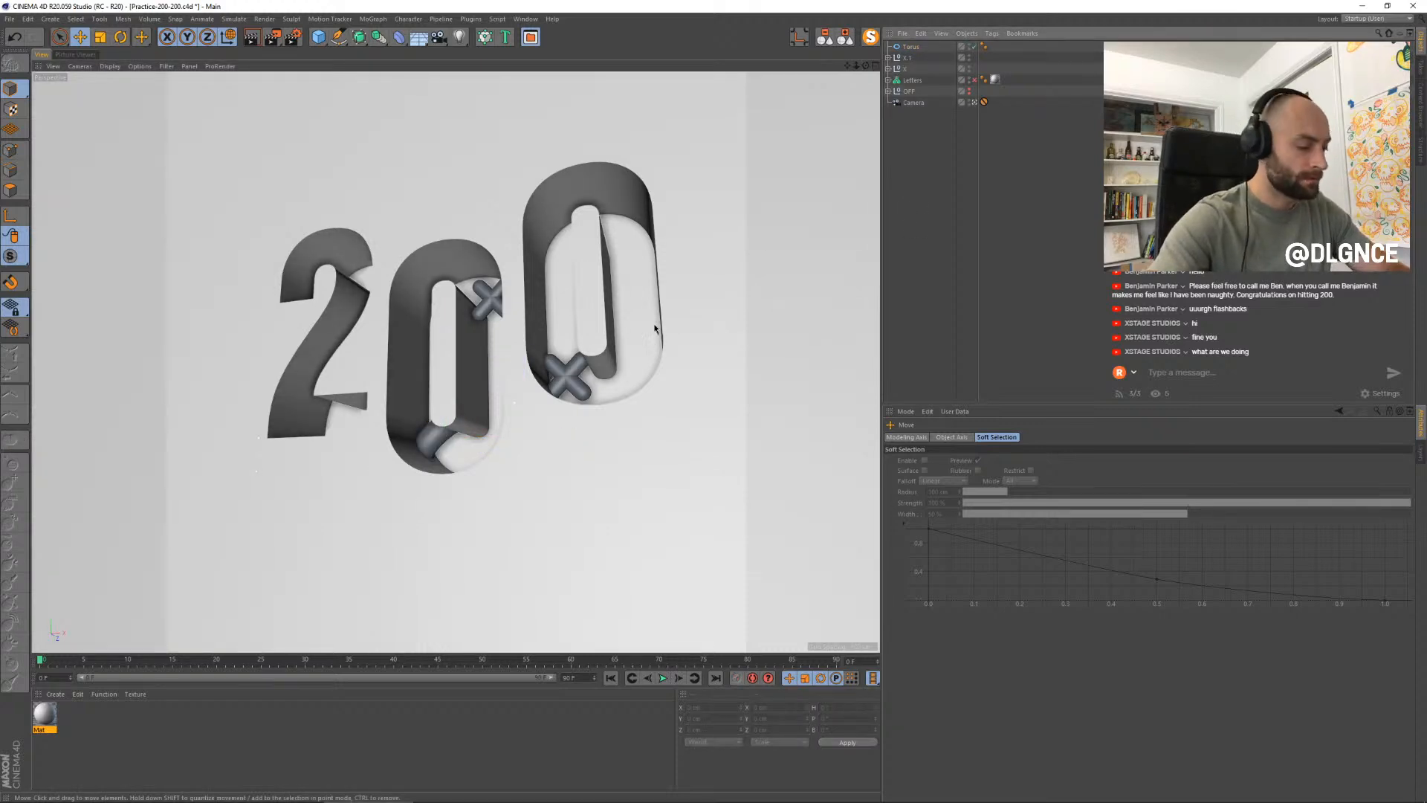
{"action": "key", "text": "ctrl+s"}
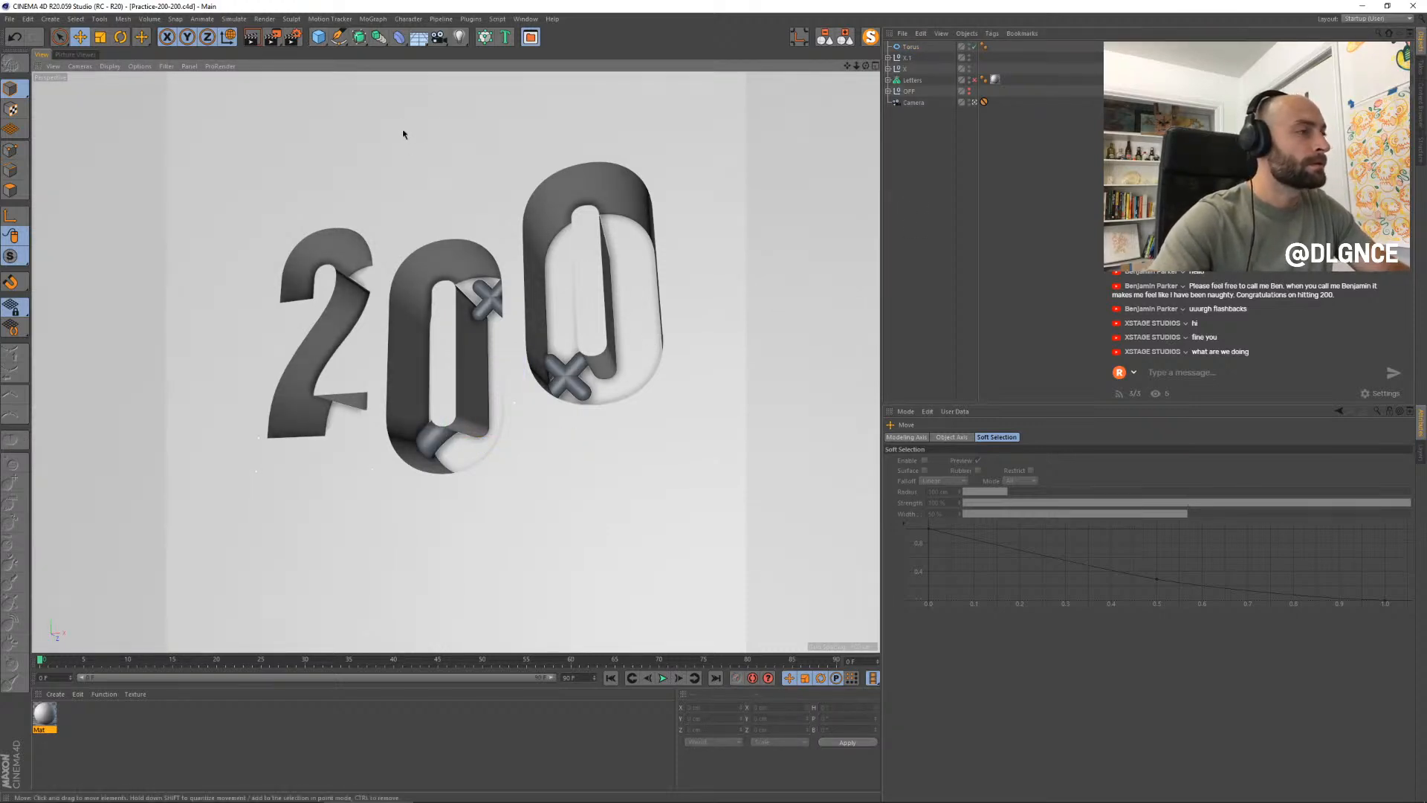
- Add a cone to the scene and shift the Letters object slightly back behind the decorations
{"action": "left_click", "coordinate": [907, 57]}
{"action": "left_click_drag", "start_coordinate": [315, 39], "coordinate": [482, 56]}
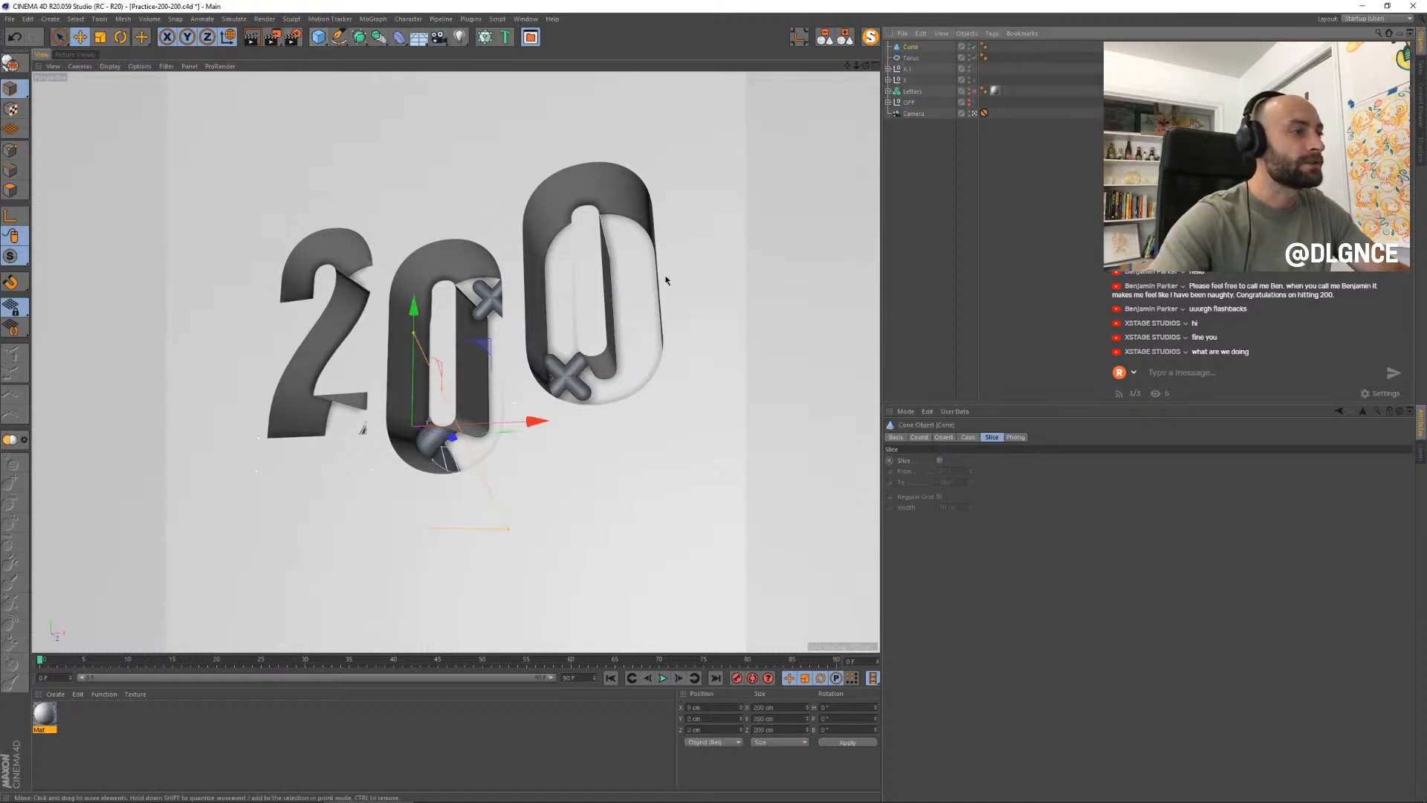
{"action": "left_click", "coordinate": [476, 457]}
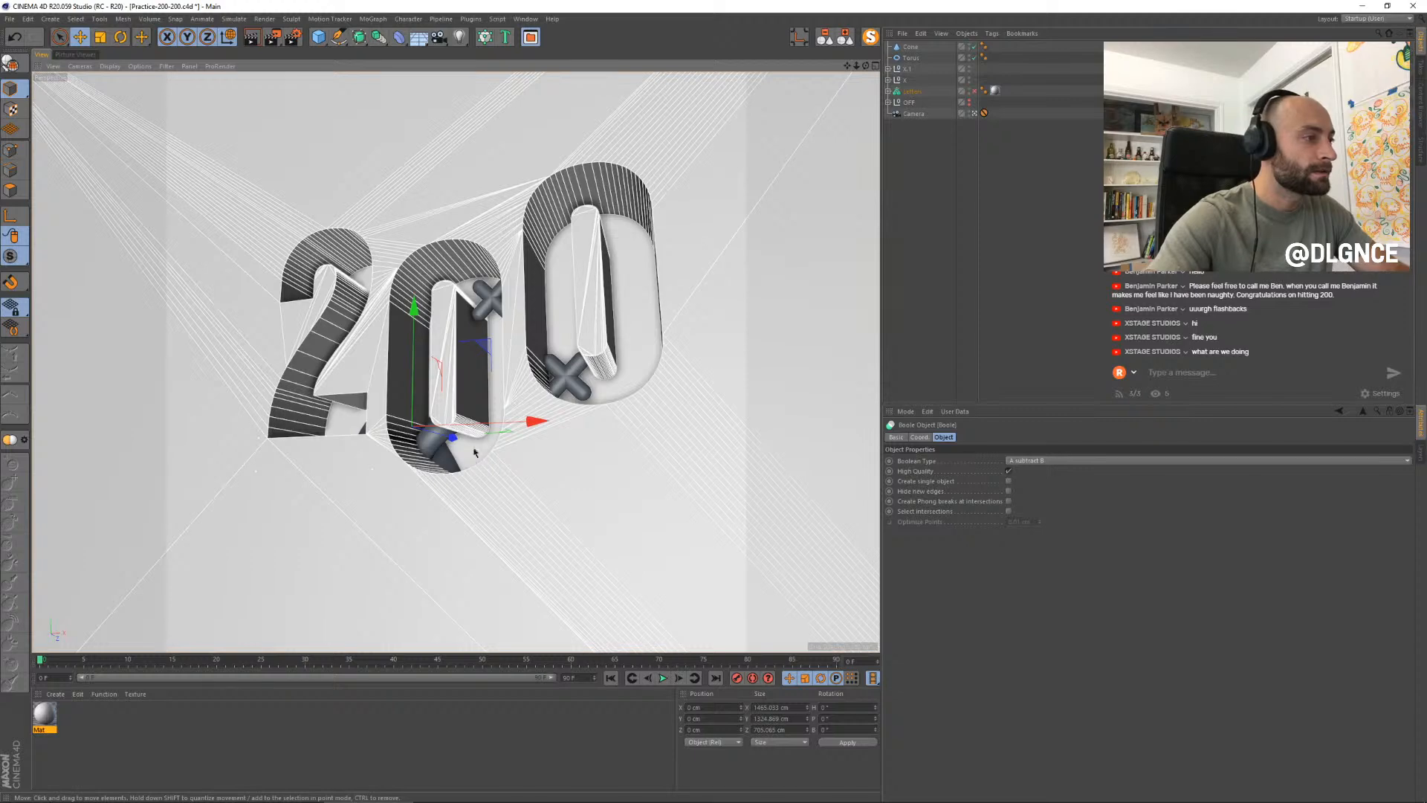
{"action": "left_click_drag", "start_coordinate": [457, 440], "coordinate": [477, 358]}
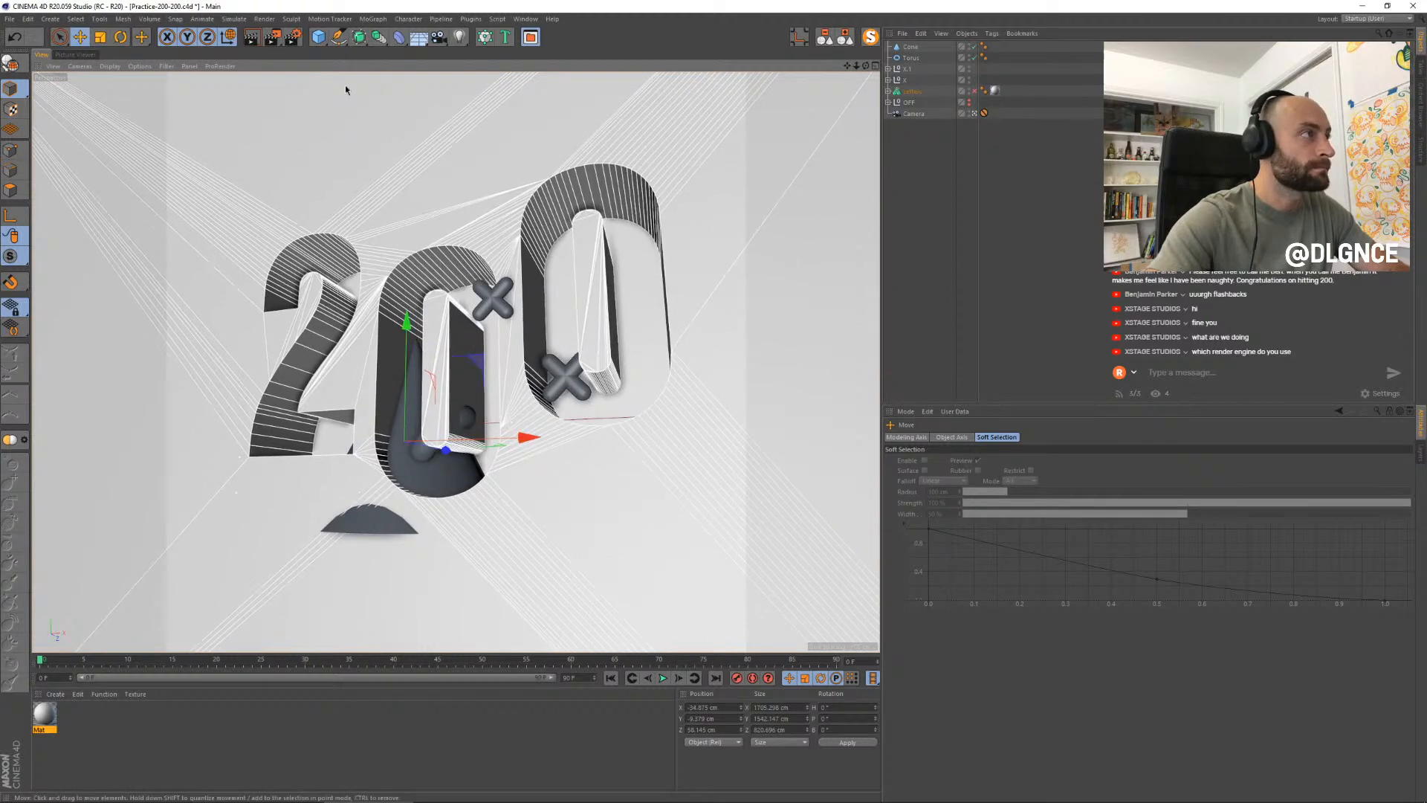
- Add the Ambient Occlusion effect to the Standard render settings, run a test render, and return to the viewport
{"action": "left_click", "coordinate": [291, 38]}
{"action": "left_click_drag", "start_coordinate": [298, 28], "coordinate": [355, 104]}
{"action": "left_click", "coordinate": [401, 130]}
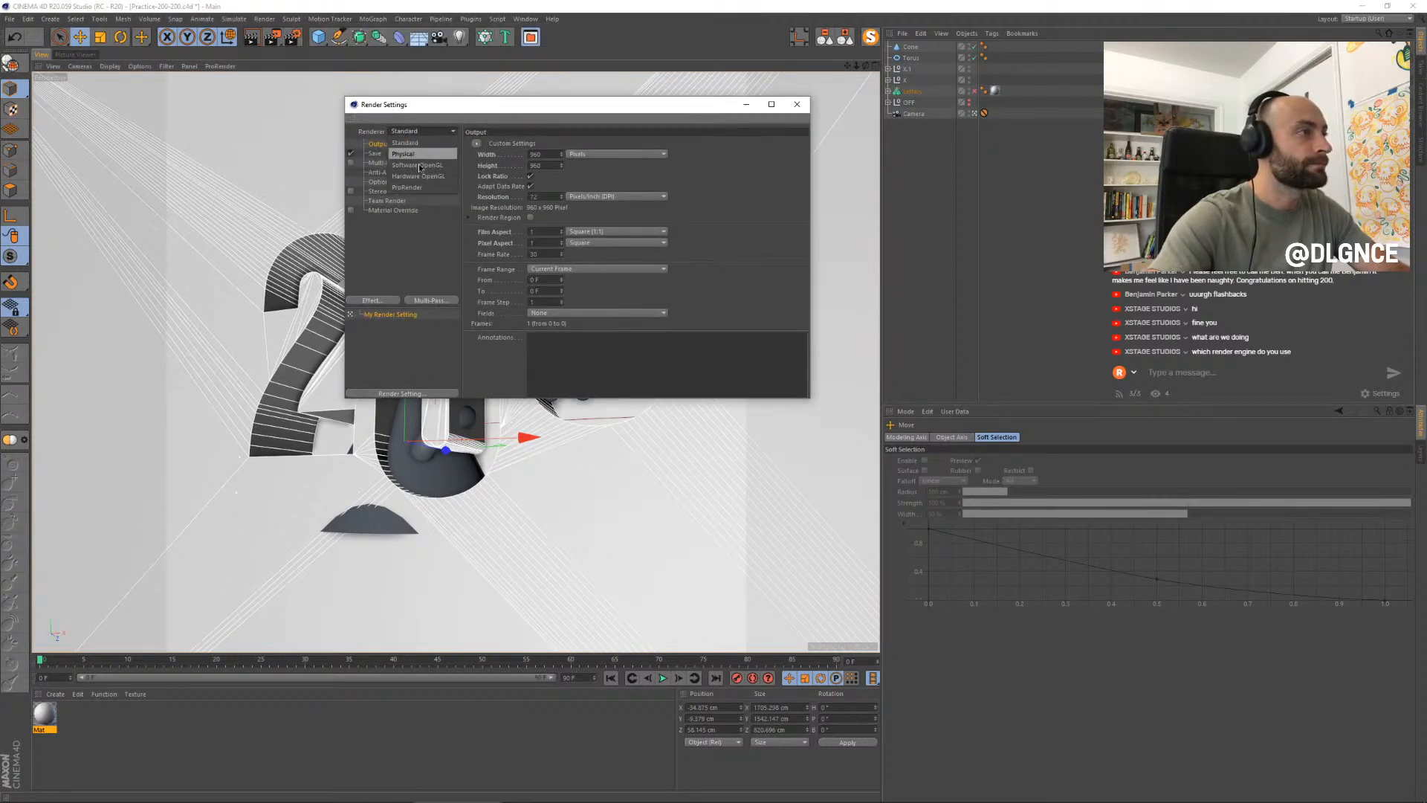
{"action": "left_click", "coordinate": [371, 301]}
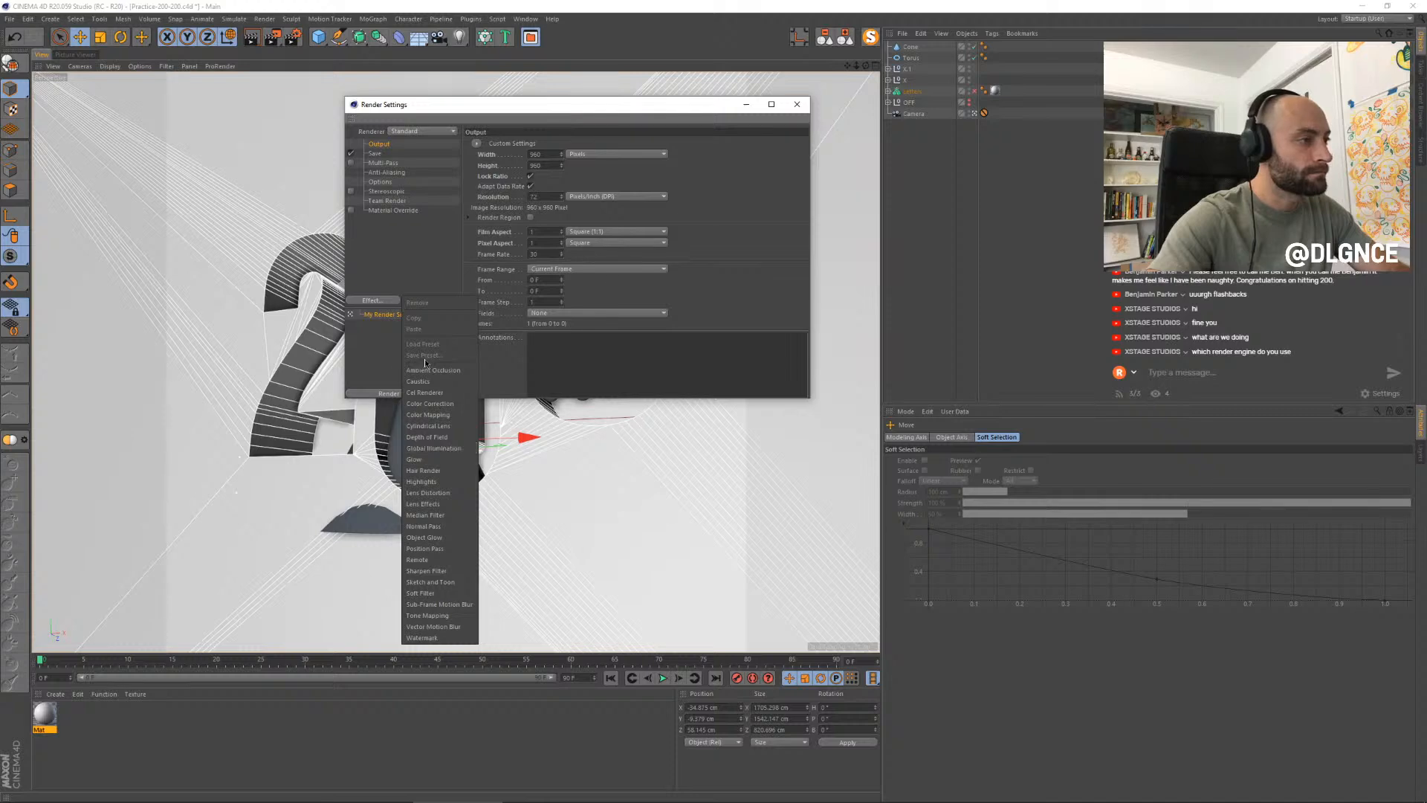
{"action": "left_click", "coordinate": [428, 370]}
{"action": "key", "text": "shift+r"}
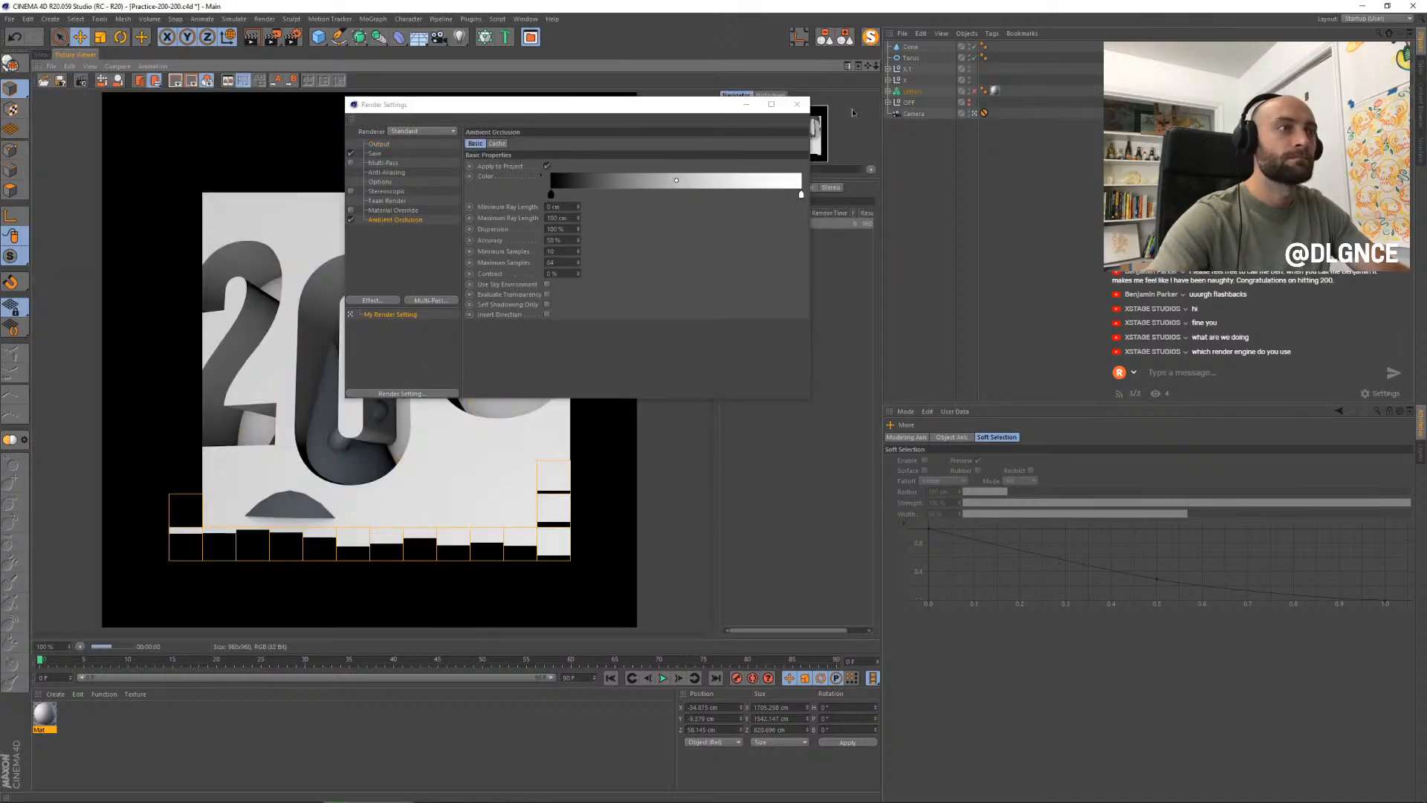
{"action": "left_click", "coordinate": [797, 104]}
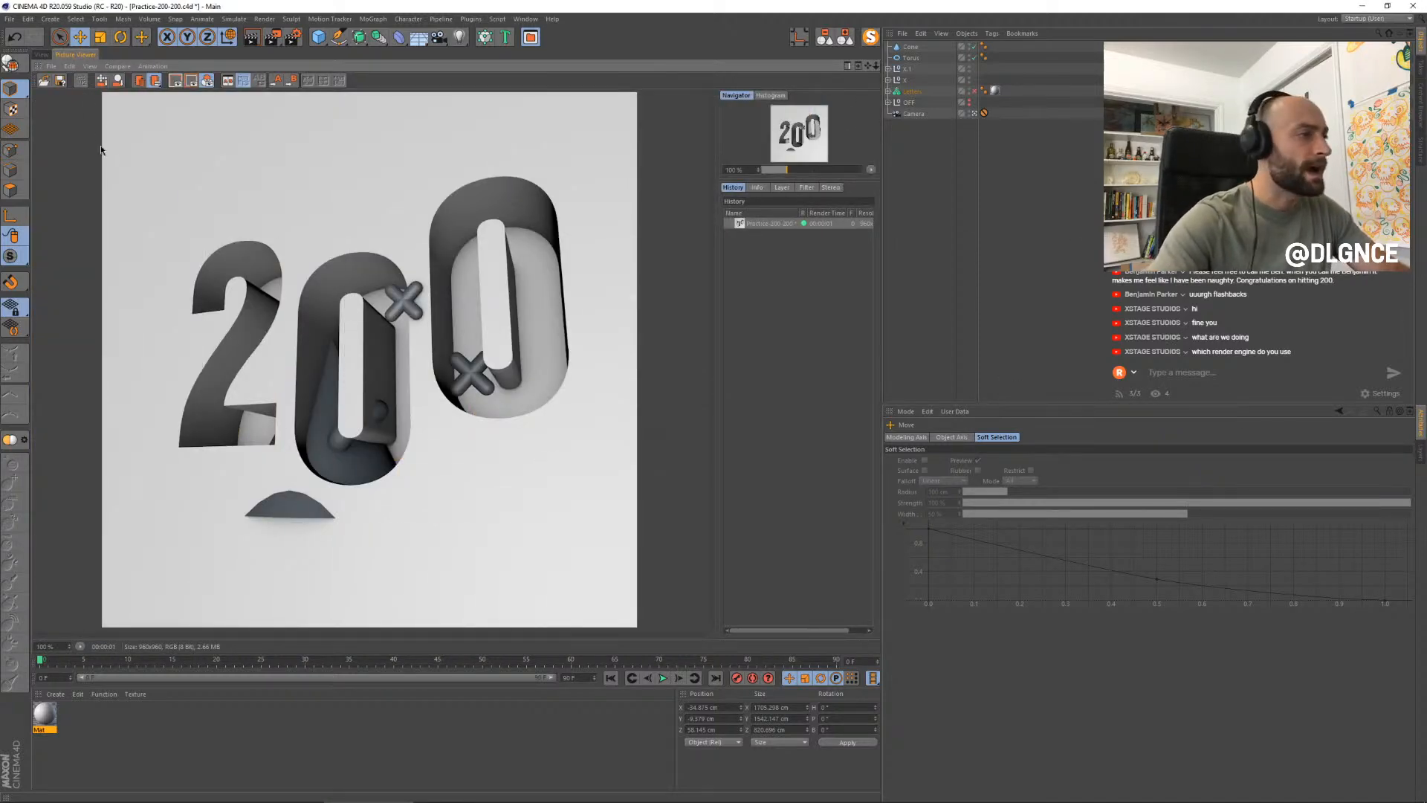
{"action": "left_click", "coordinate": [41, 54]}
- Bring the cone in front of the lettering with a narrower base, and set its top radius to 11 cm
{"action": "left_click", "coordinate": [432, 472]}
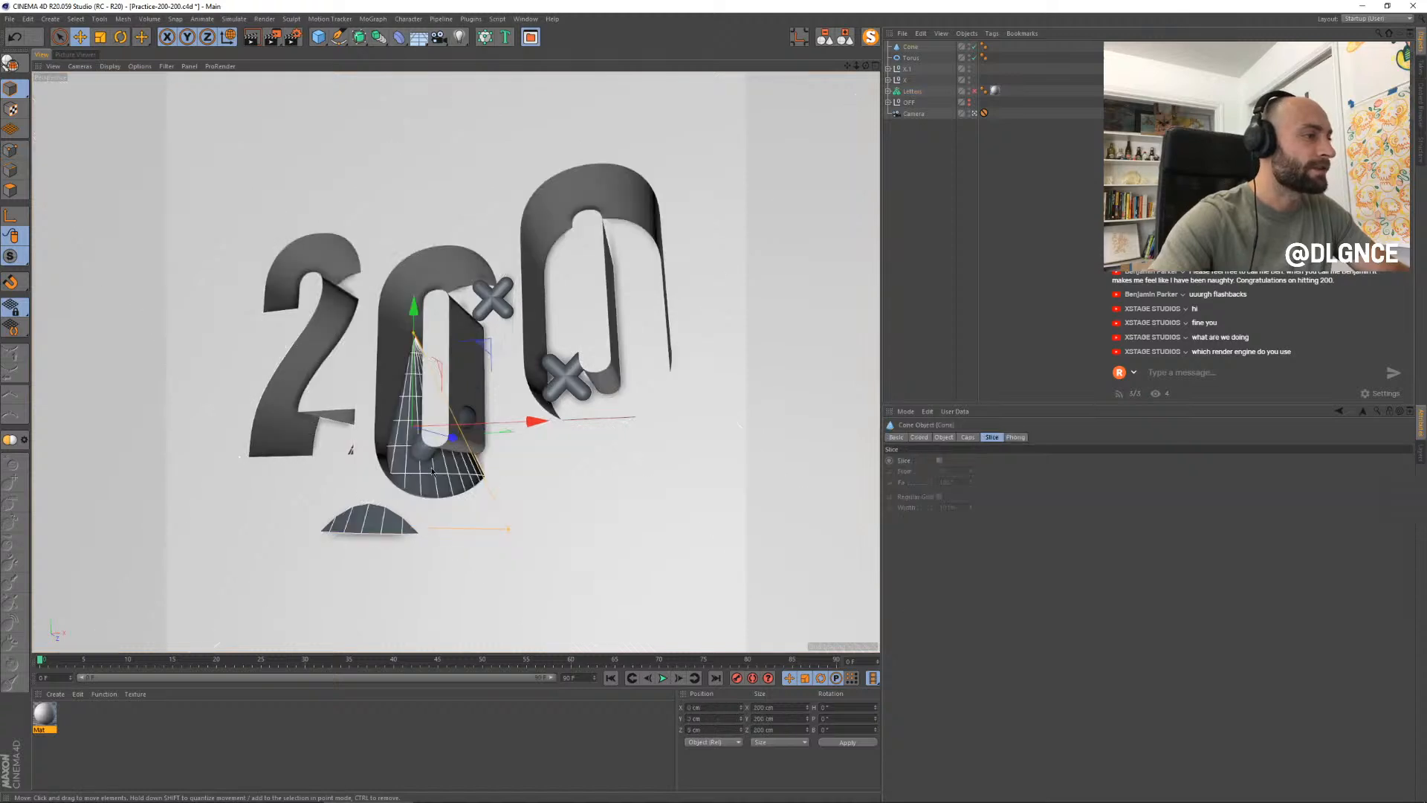
{"action": "left_click_drag", "start_coordinate": [459, 462], "coordinate": [427, 536]}
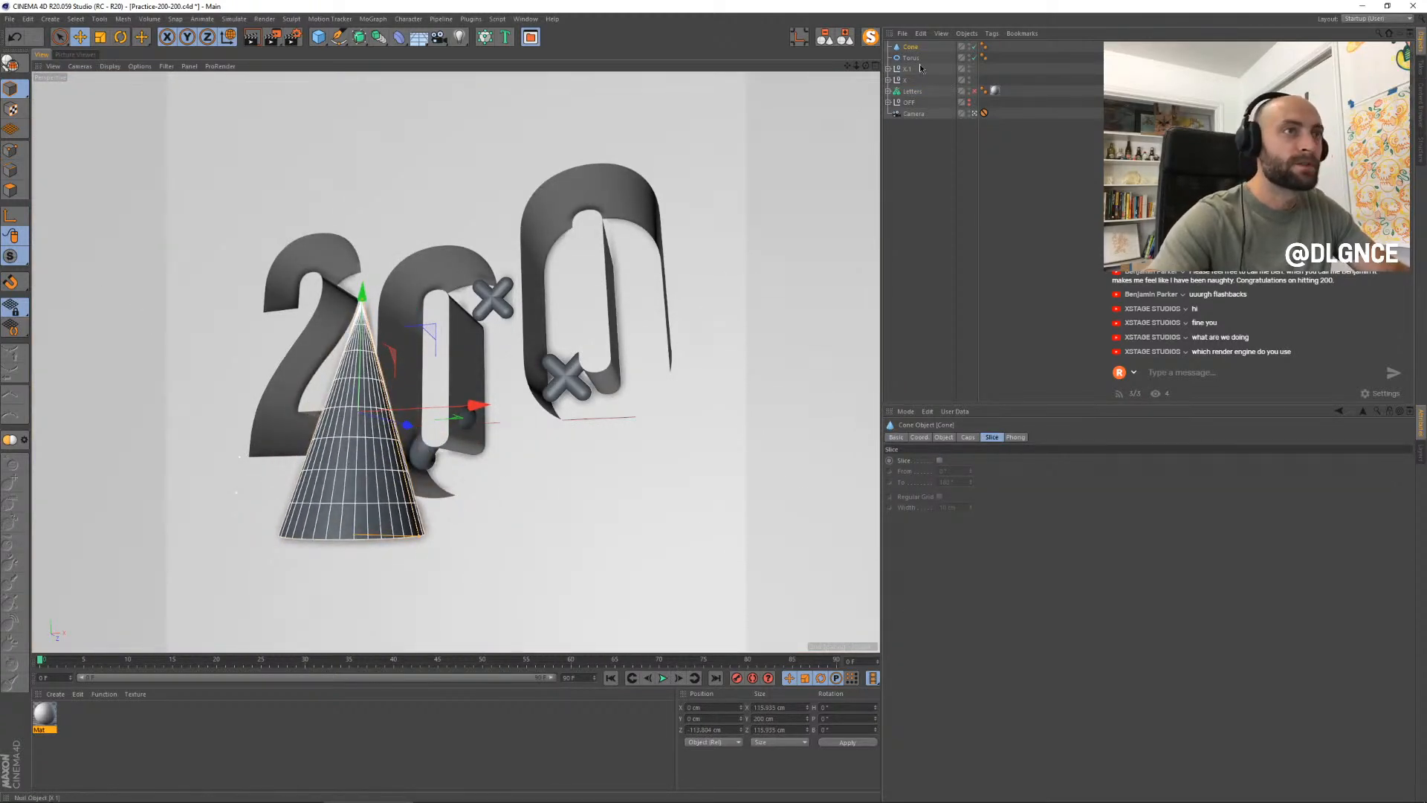
{"action": "left_click", "coordinate": [944, 437]}
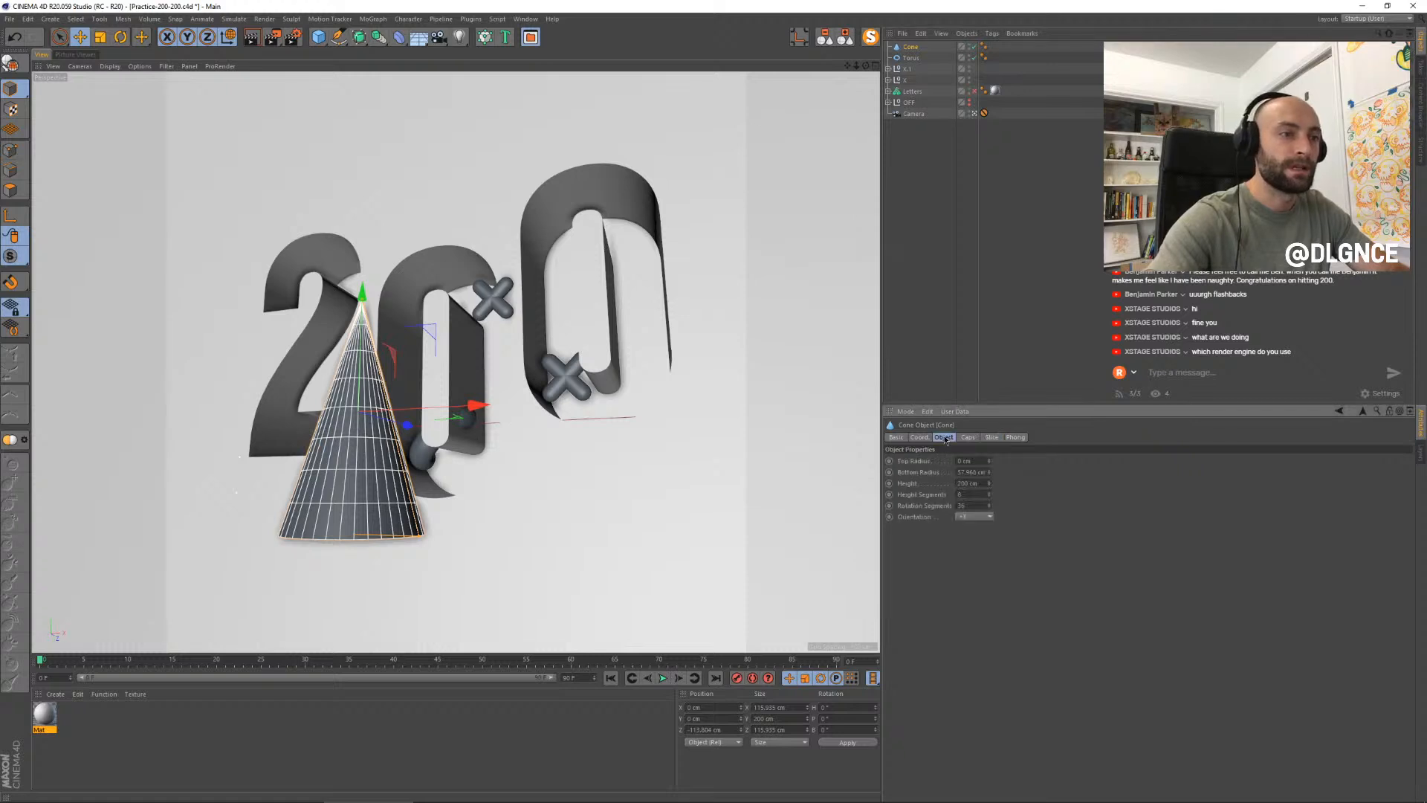
{"action": "left_click", "coordinate": [968, 438]}
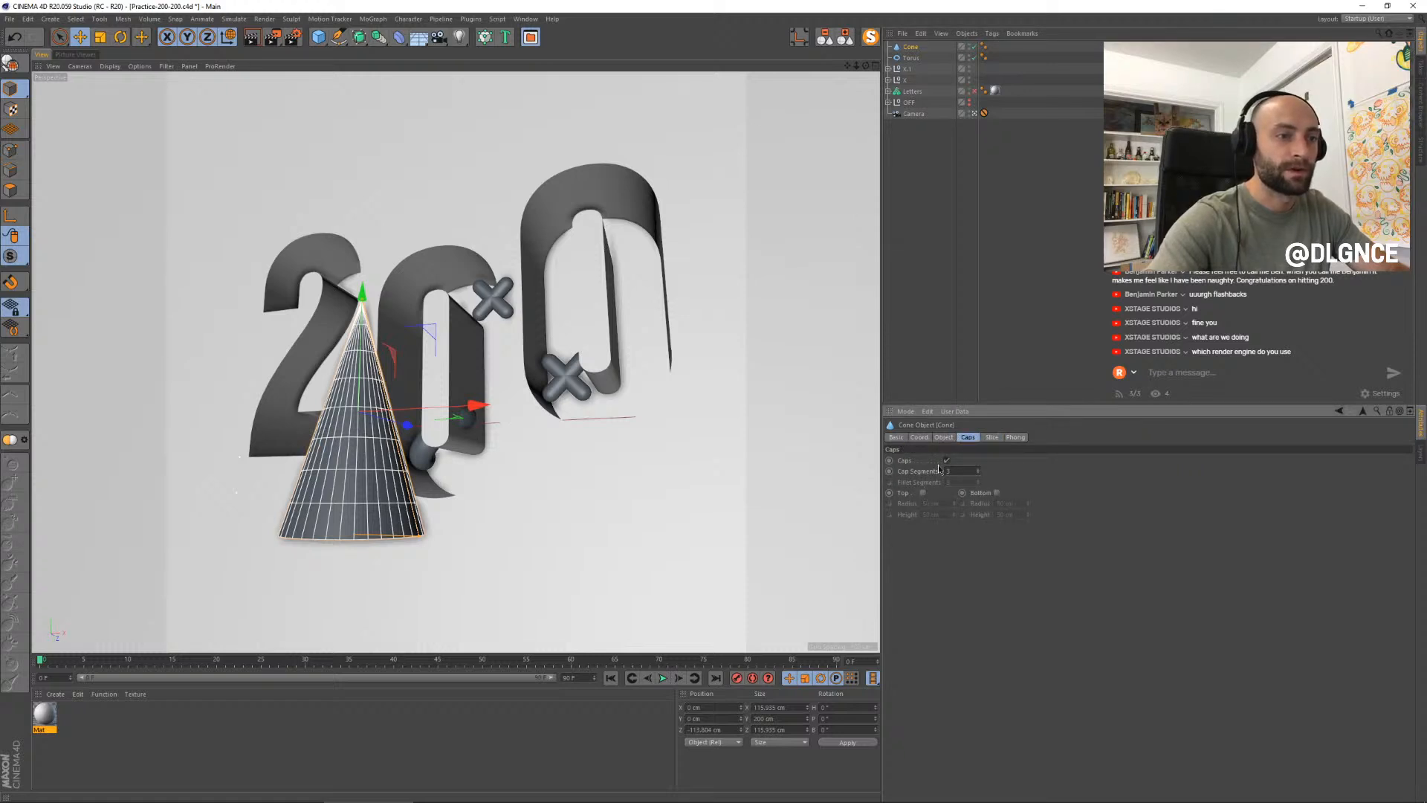
{"action": "left_click", "coordinate": [944, 437]}
{"action": "left_click_drag", "start_coordinate": [989, 462], "coordinate": [997, 461]}
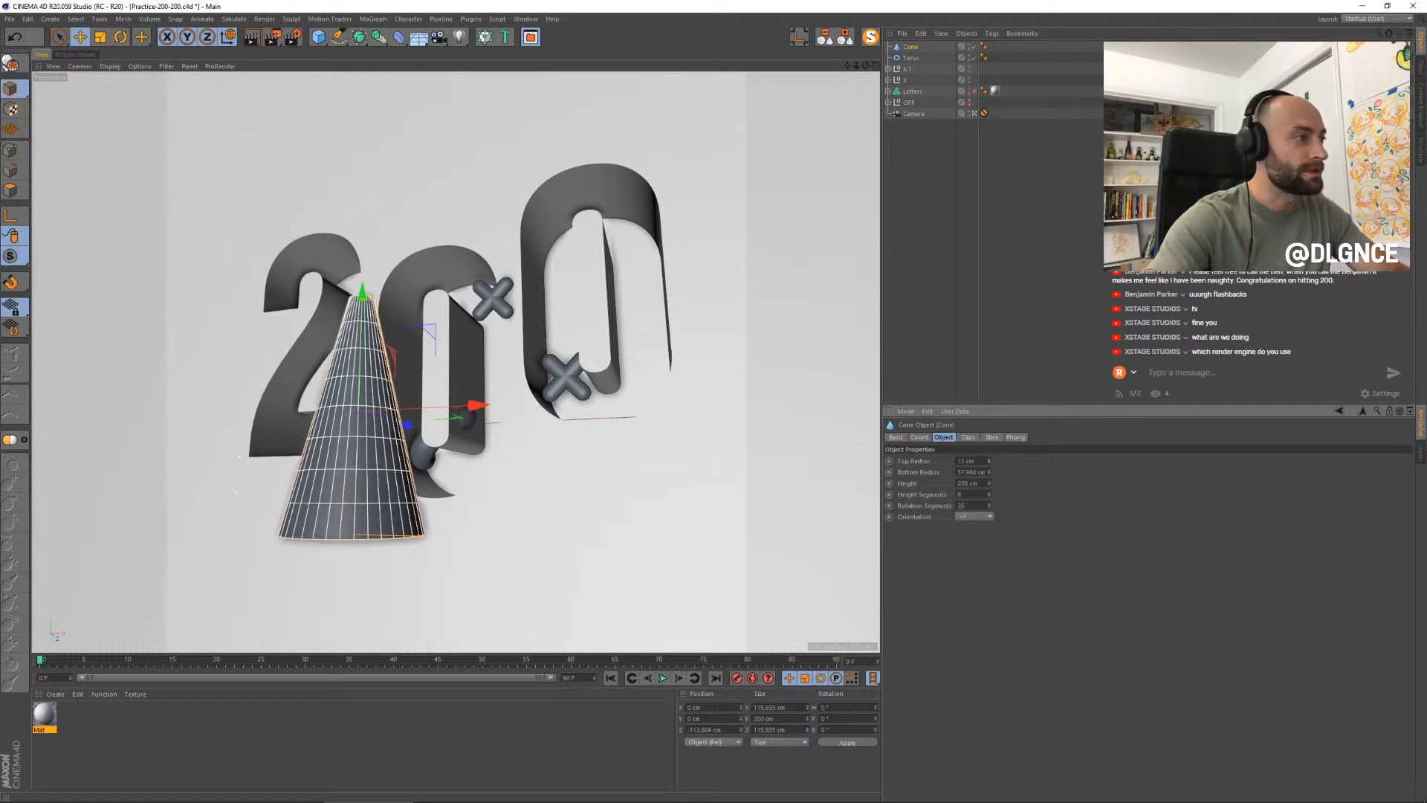
- Enable rounded top and bottom caps on the cone, adjust their fillet sizes, and widen the base slightly
{"action": "left_click", "coordinate": [969, 438]}
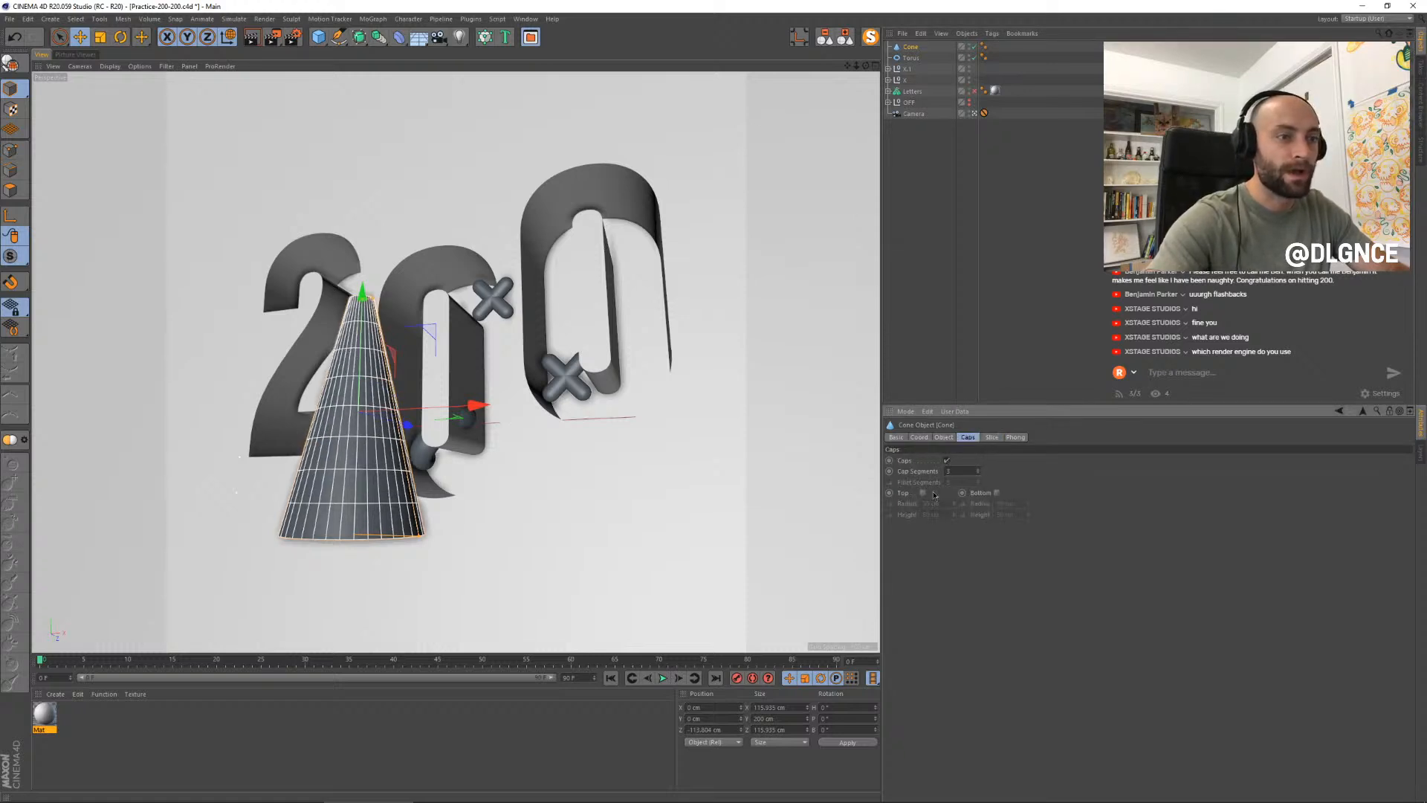
{"action": "left_click", "coordinate": [997, 493]}
{"action": "left_click_drag", "start_coordinate": [374, 300], "coordinate": [387, 299]}
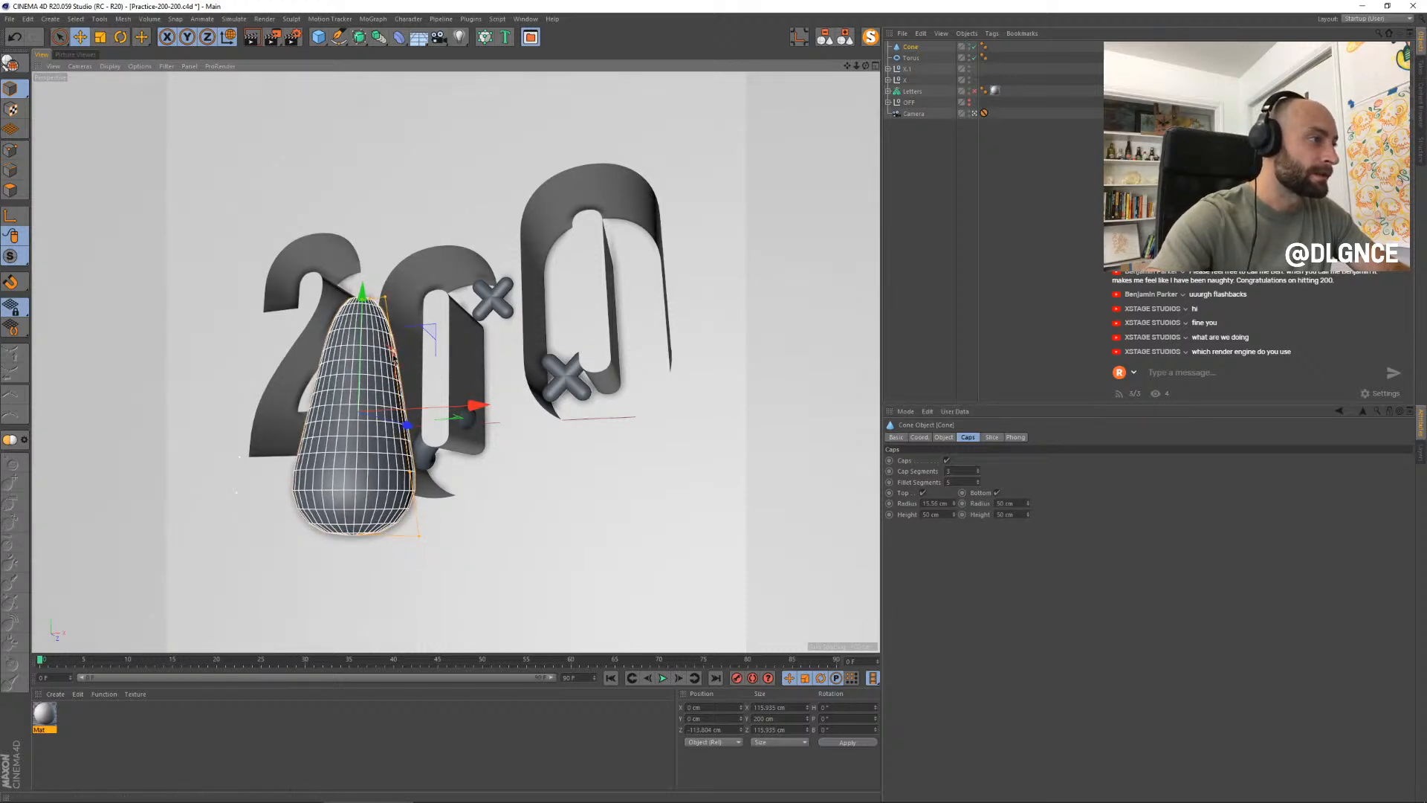
{"action": "left_click_drag", "start_coordinate": [394, 355], "coordinate": [391, 332]}
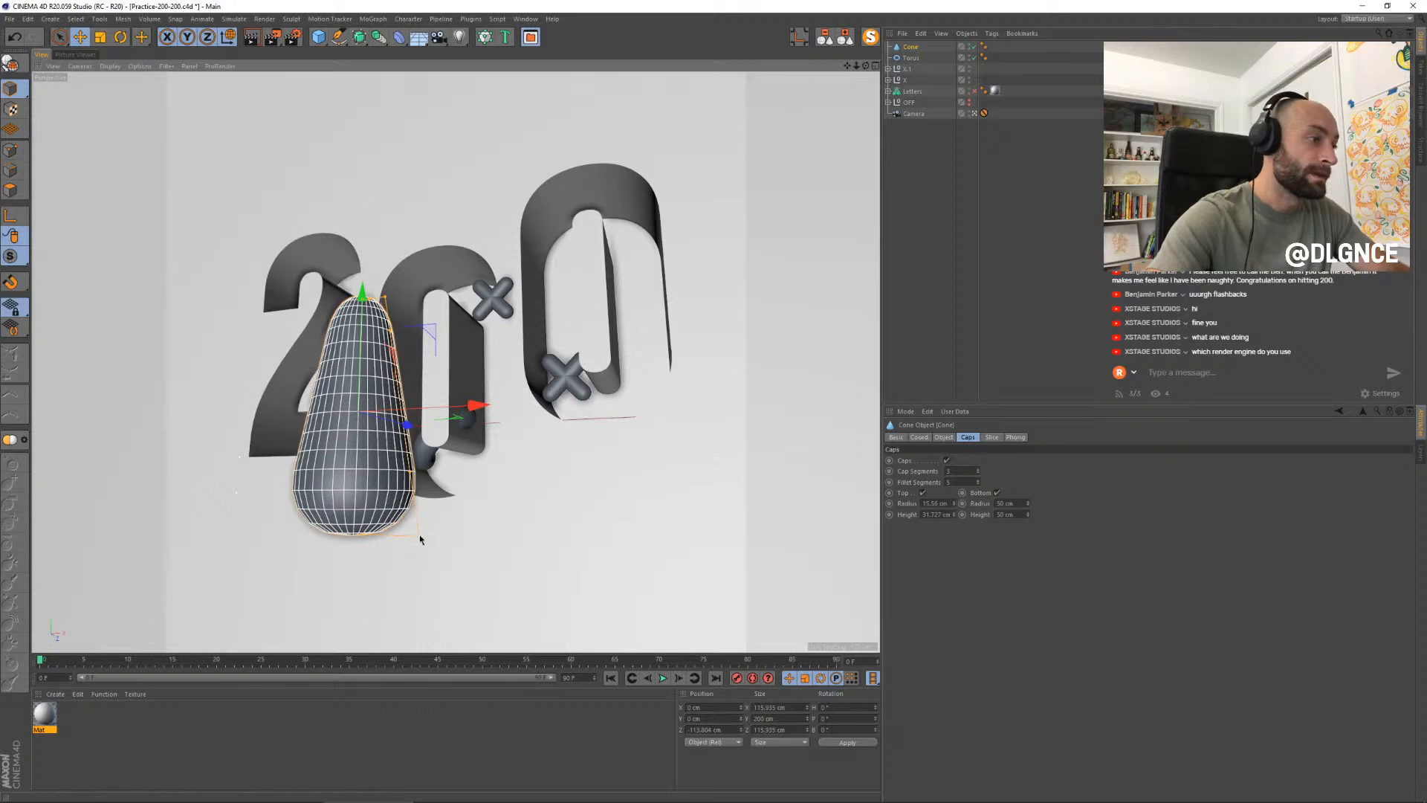
{"action": "left_click_drag", "start_coordinate": [419, 536], "coordinate": [428, 536]}
{"action": "mouse_move", "coordinate": [417, 473]}
{"action": "left_mouse_down"}
{"action": "mouse_move", "coordinate": [418, 502]}
{"action": "mouse_move", "coordinate": [411, 488]}
{"action": "left_mouse_up"}
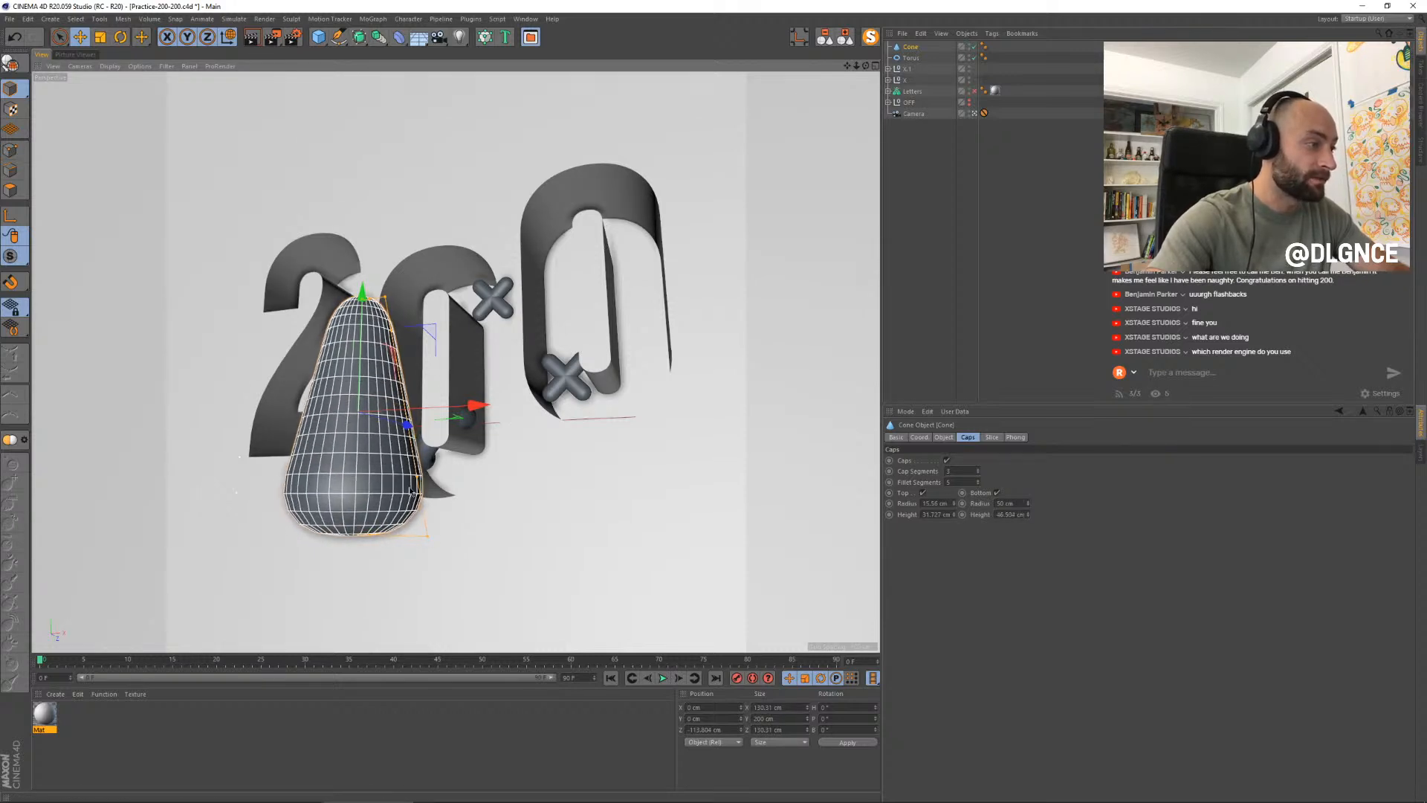
{"action": "left_click_drag", "start_coordinate": [371, 540], "coordinate": [384, 539]}
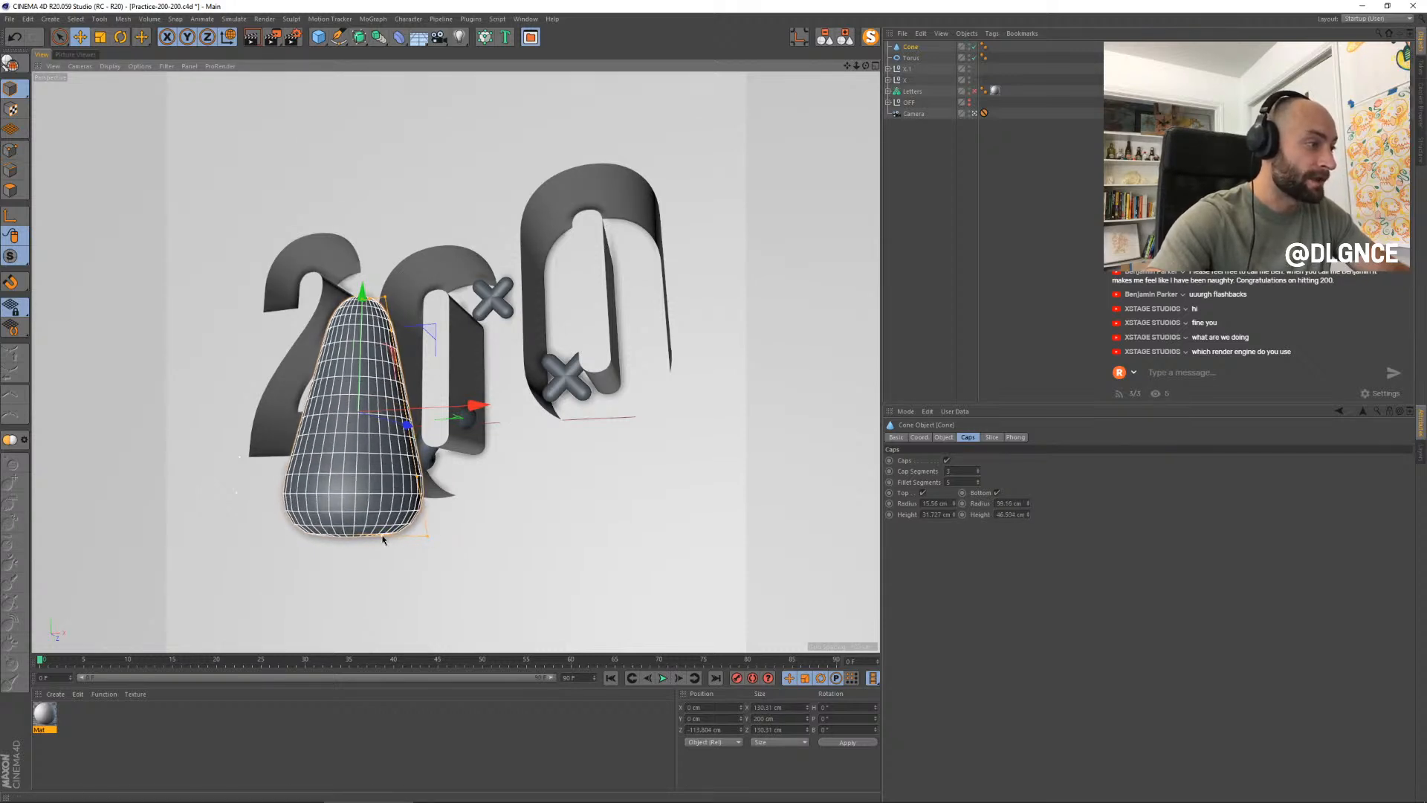
- Set the cone's cap segments to 1 and widen its top slightly
{"action": "double_click", "coordinate": [975, 473]}
{"action": "left_click", "coordinate": [978, 474]}
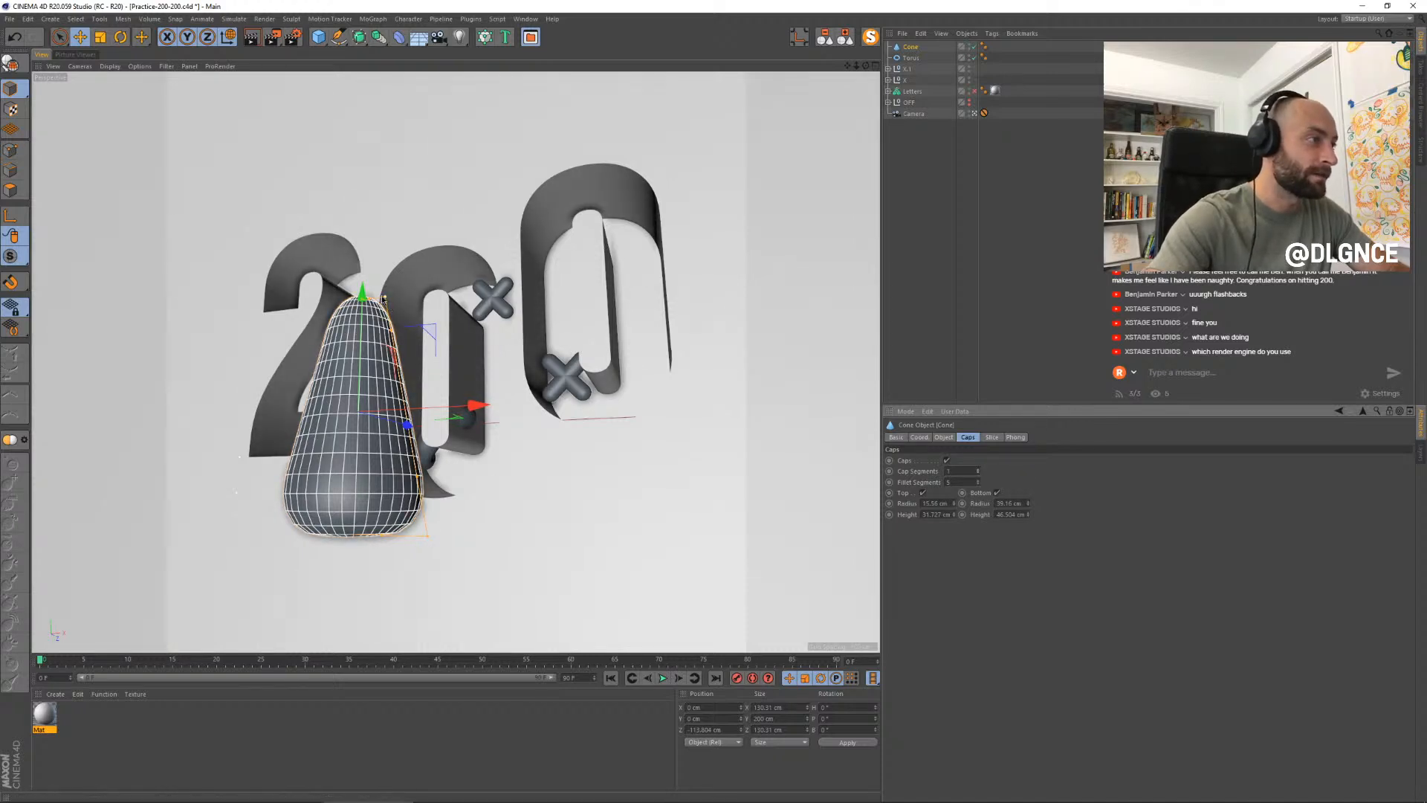
{"action": "mouse_move", "coordinate": [387, 299]}
{"action": "left_mouse_down"}
{"action": "mouse_move", "coordinate": [374, 303]}
{"action": "mouse_move", "coordinate": [394, 298]}
{"action": "left_mouse_up"}
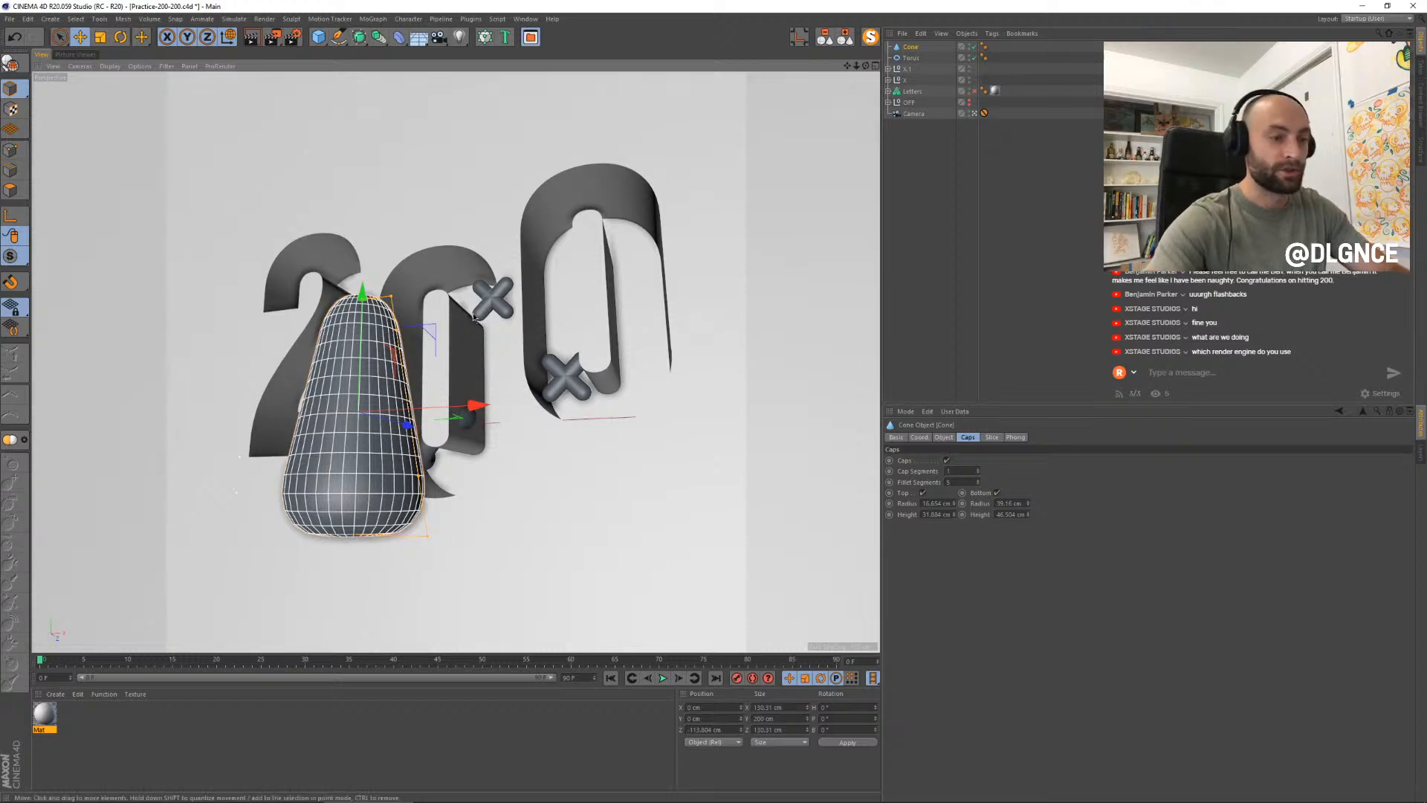
- Flip the cone upside down with a 180° pitch and shrink it to about 62 cm wide and 75 cm tall
{"action": "key", "text": "t"}
{"action": "left_click_drag", "start_coordinate": [475, 317], "coordinate": [501, 540]}
{"action": "key", "text": "r"}
{"action": "mouse_move", "coordinate": [406, 333]}
{"action": "left_mouse_down"}
{"action": "mouse_move", "coordinate": [424, 334]}
{"action": "mouse_move", "coordinate": [402, 341]}
{"action": "left_mouse_up"}
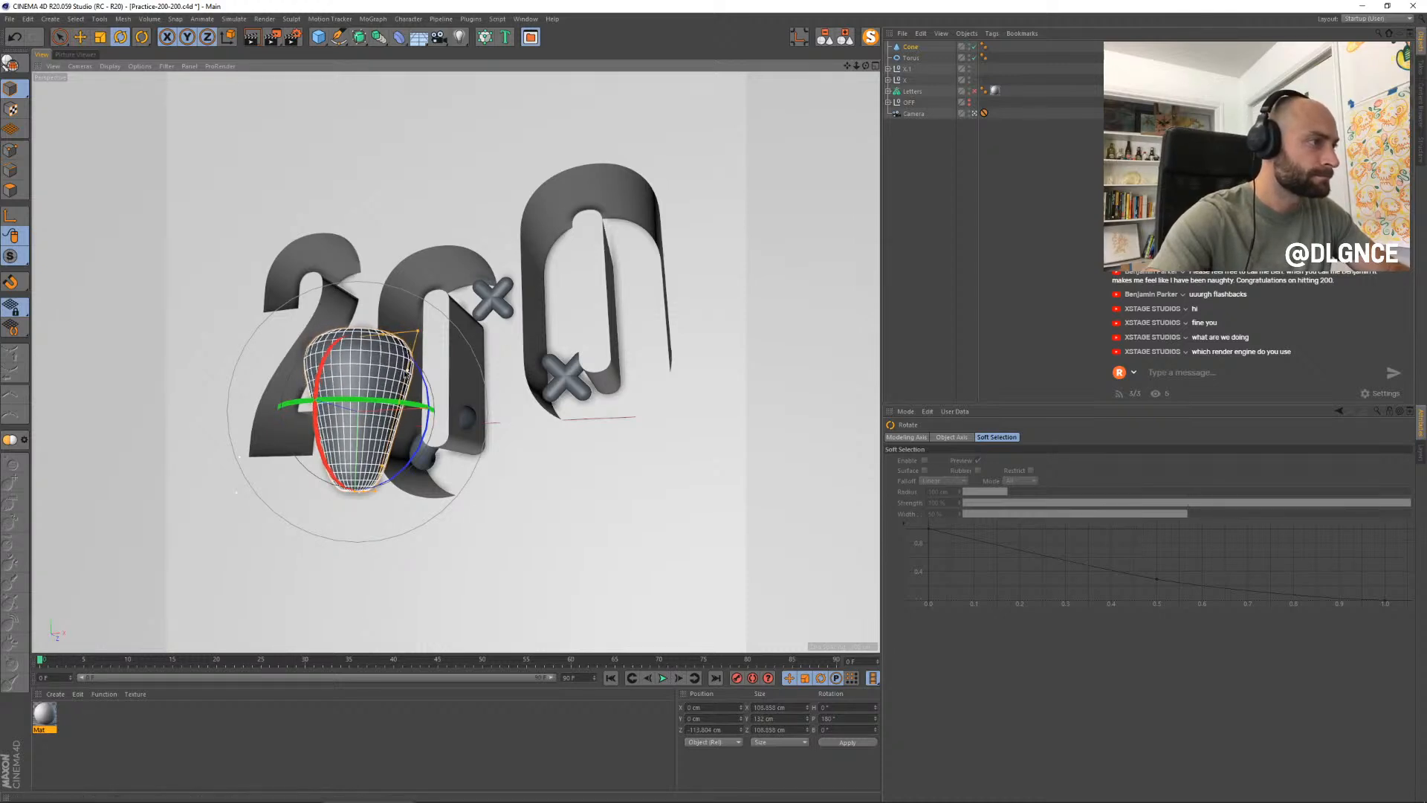
{"action": "key", "text": "t"}
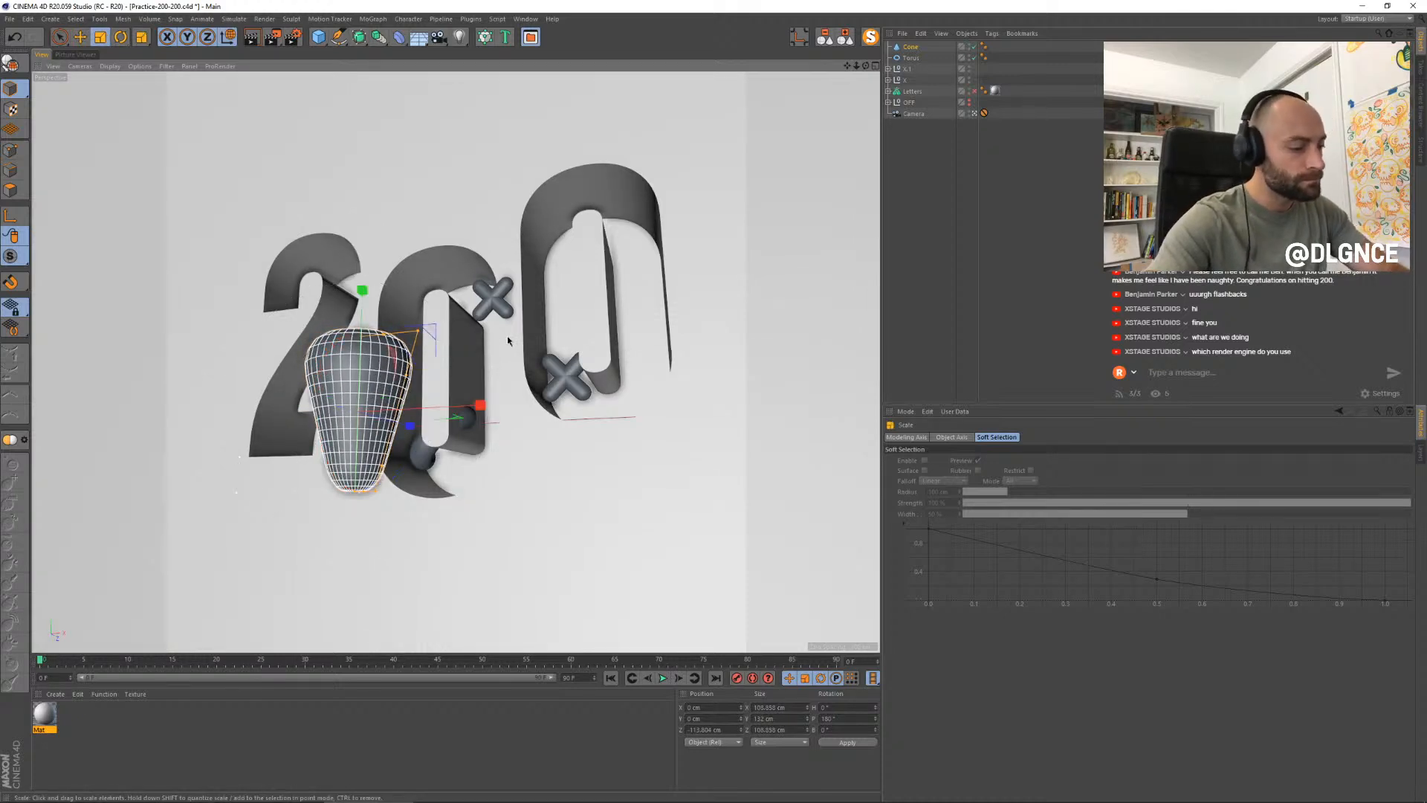
{"action": "left_click_drag", "start_coordinate": [508, 340], "coordinate": [421, 354]}
- Move the cone onto the base of the 2, tilt it, and shrink it to about 45 cm wide
{"action": "key", "text": "e"}
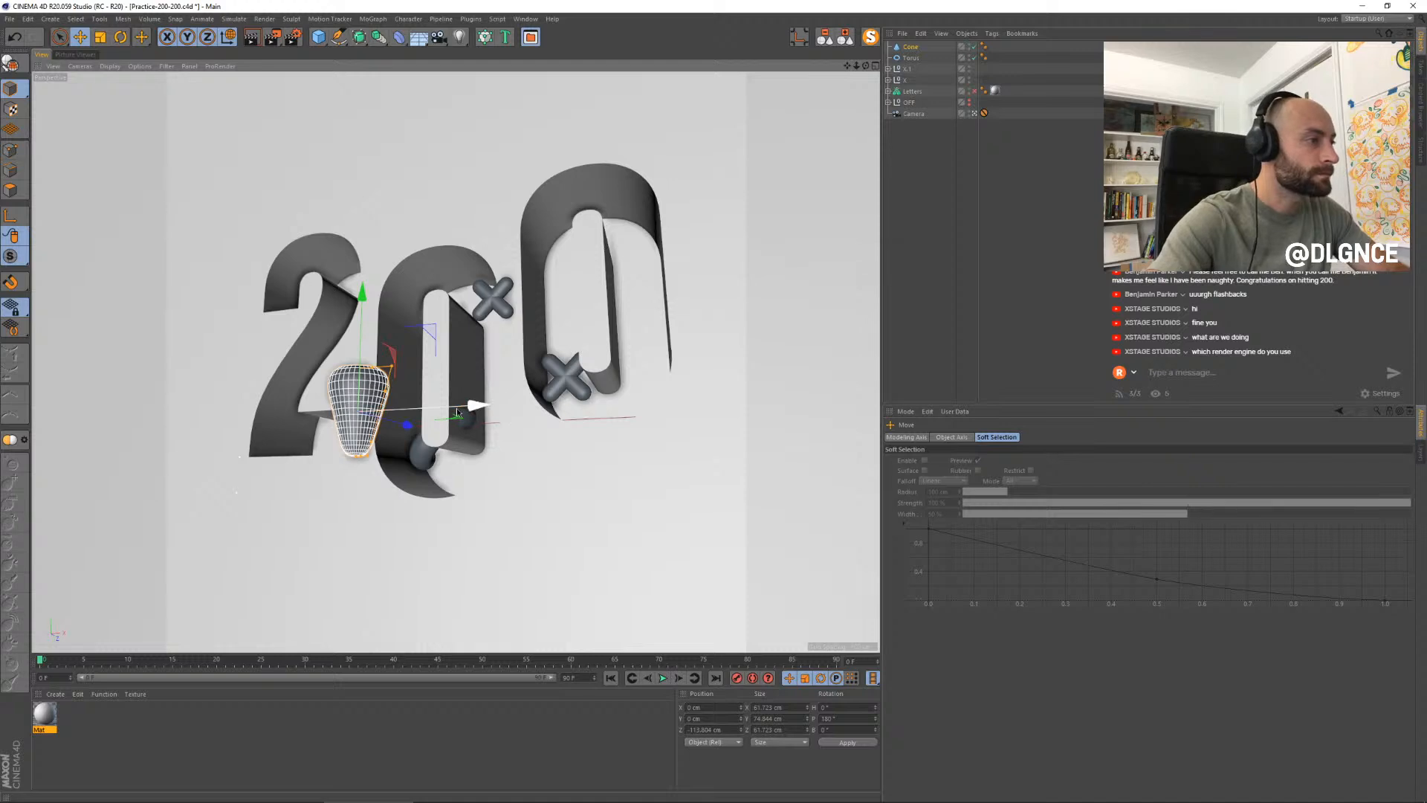
{"action": "left_click_drag", "start_coordinate": [459, 413], "coordinate": [355, 437]}
{"action": "key", "text": "r"}
{"action": "key", "text": "e"}
{"action": "key", "text": "t"}
{"action": "key", "text": "r"}
{"action": "key", "text": "e"}
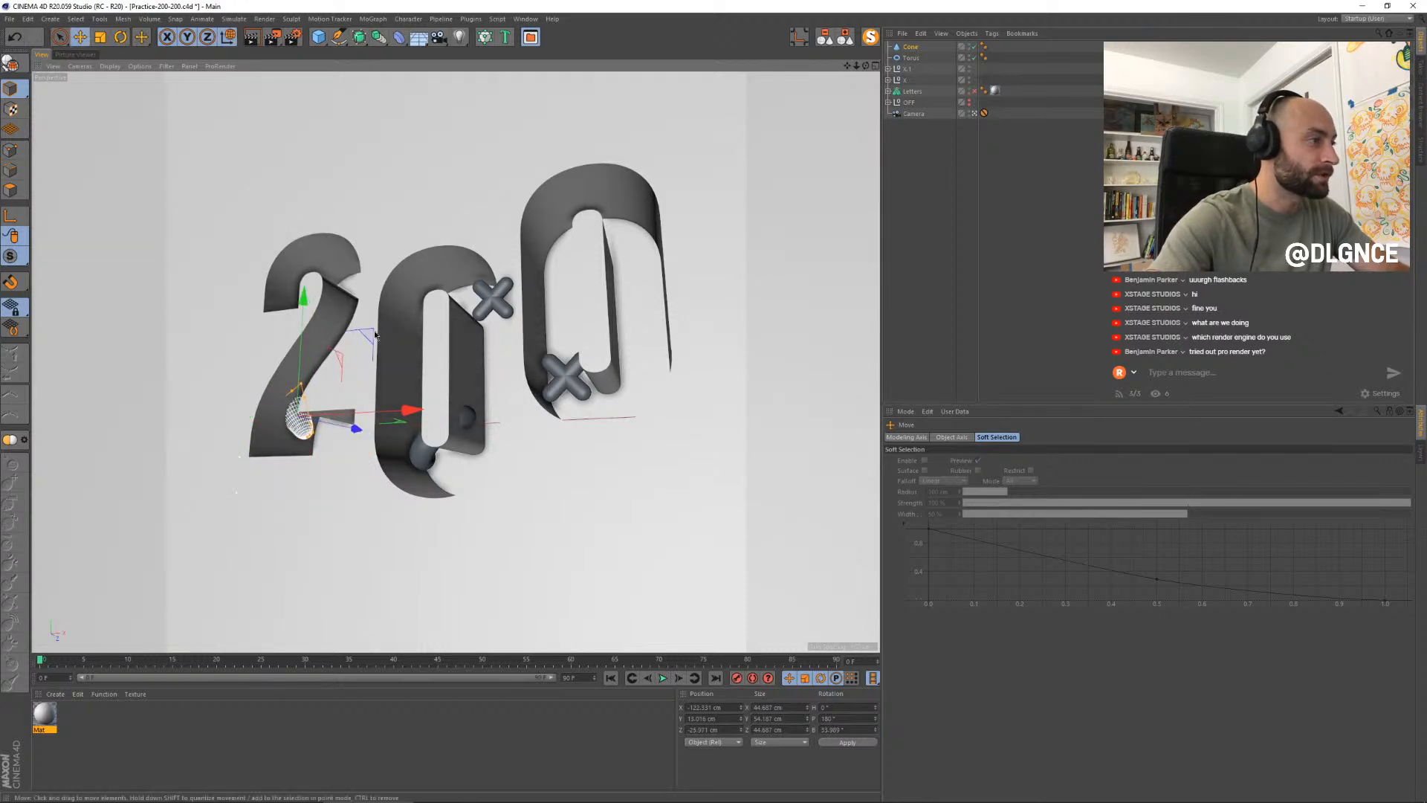
{"action": "left_click_drag", "start_coordinate": [367, 336], "coordinate": [376, 347]}
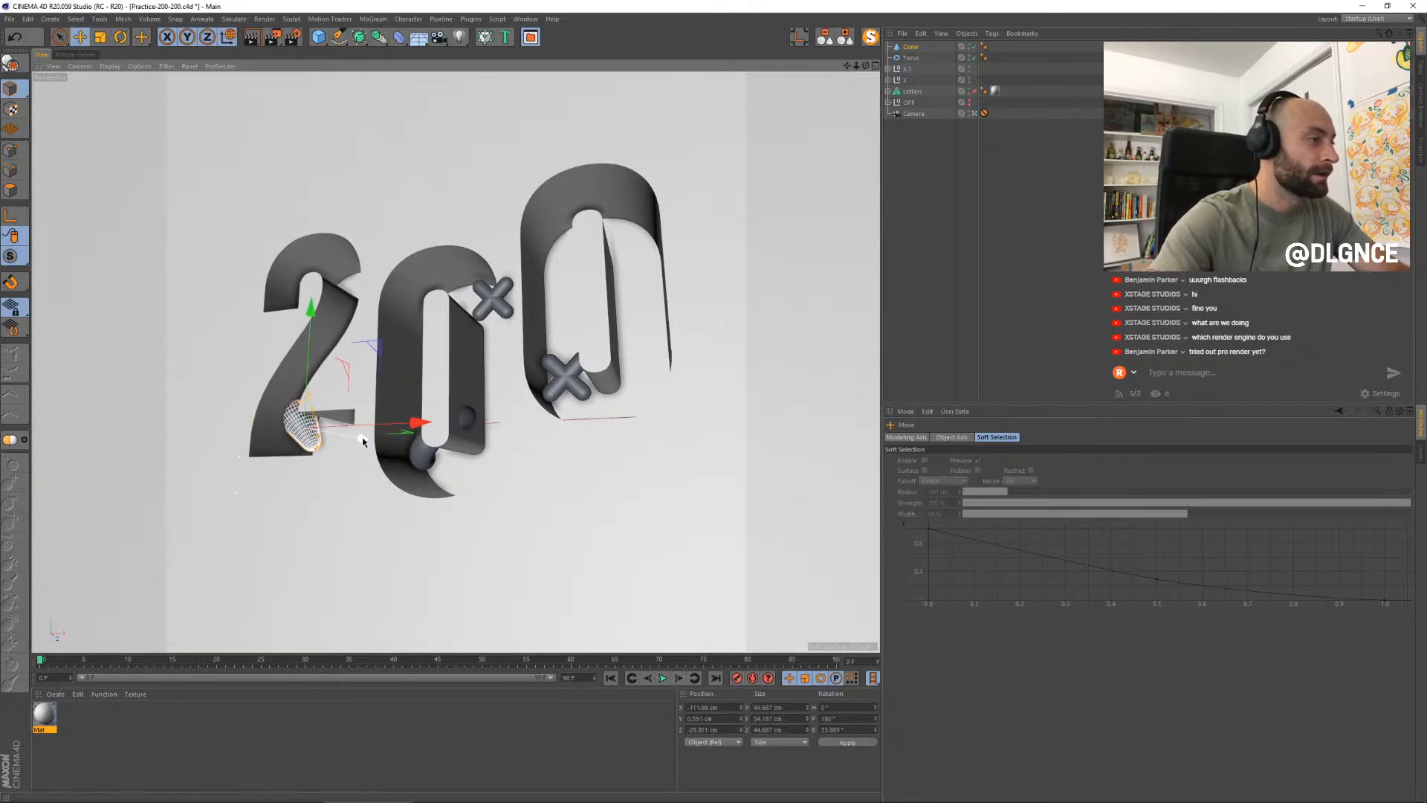
{"action": "left_click_drag", "start_coordinate": [364, 441], "coordinate": [357, 442]}
- Place a copy of the cone on the upper right edge of the last 0, banked to about -46°
{"action": "left_click_drag", "start_coordinate": [370, 352], "coordinate": [638, 330]}
{"action": "key", "text": "r"}
{"action": "key", "text": "e"}
{"action": "left_click_drag", "start_coordinate": [751, 216], "coordinate": [788, 169]}
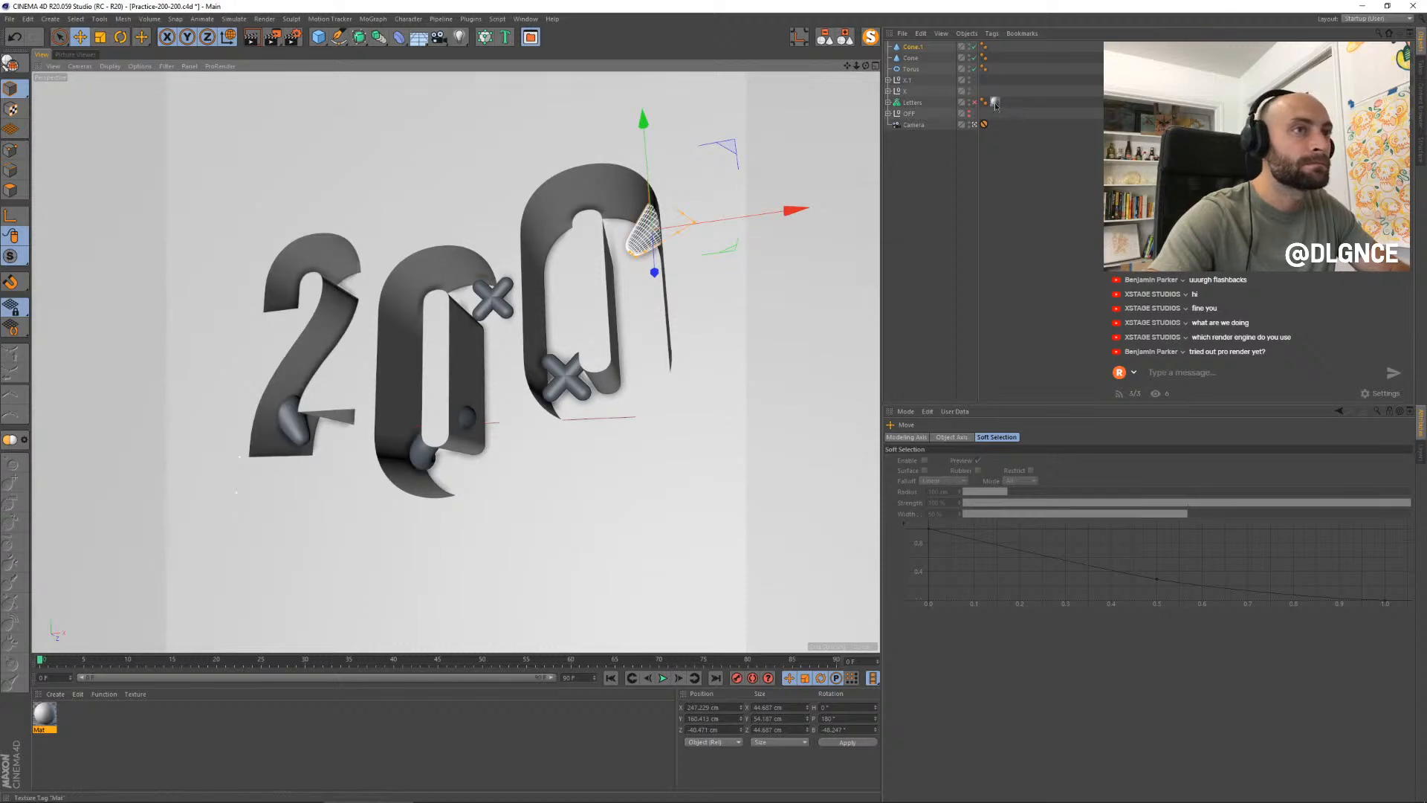
- Move the camera's Protection tag to the OFF group, reframe the lettering, and return the tag to the camera
{"action": "left_click_drag", "start_coordinate": [985, 125], "coordinate": [984, 113]}
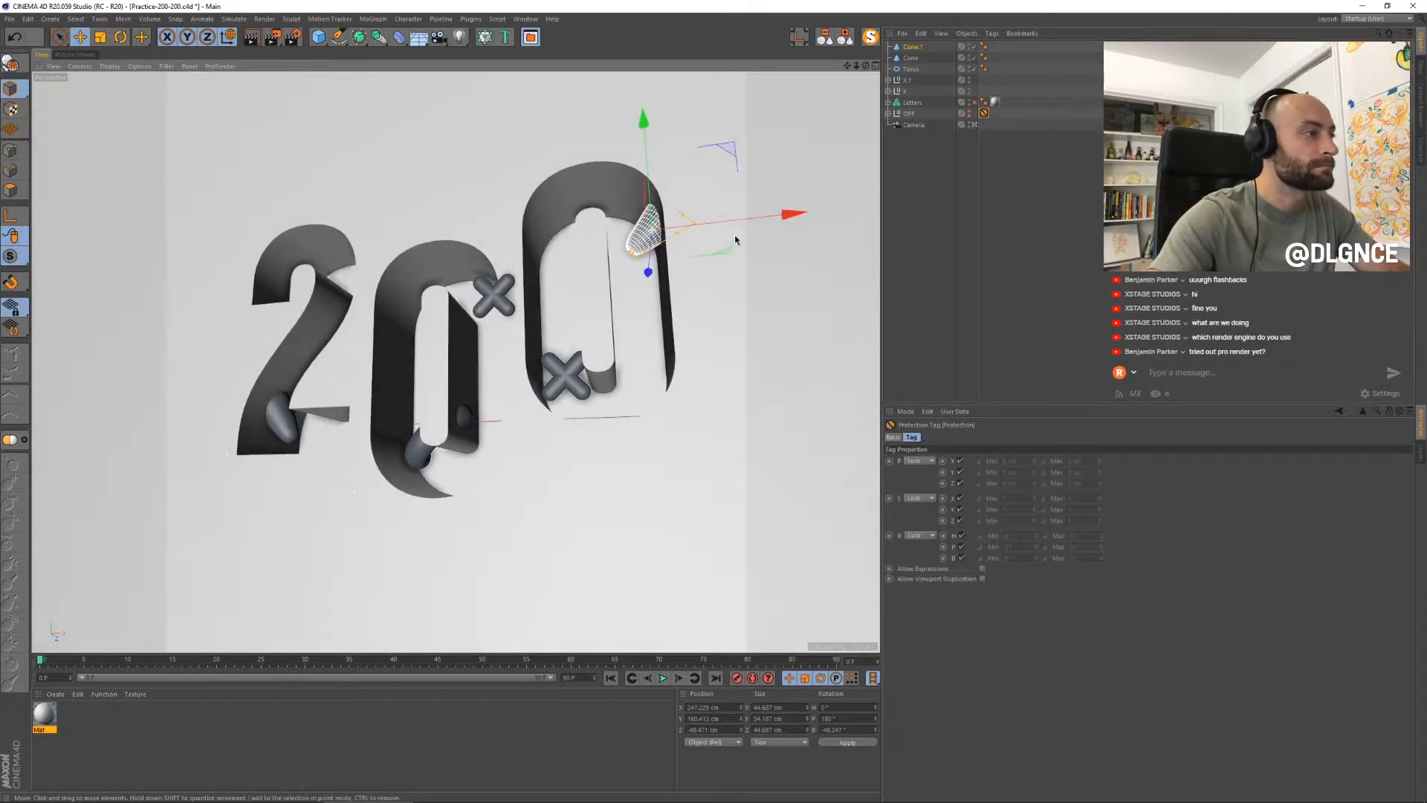
{"action": "middle_click_drag", "start_coordinate": [740, 232], "coordinate": [728, 243], "text": "alt"}
{"action": "left_click_drag", "start_coordinate": [820, 126], "coordinate": [788, 160], "text": "alt"}
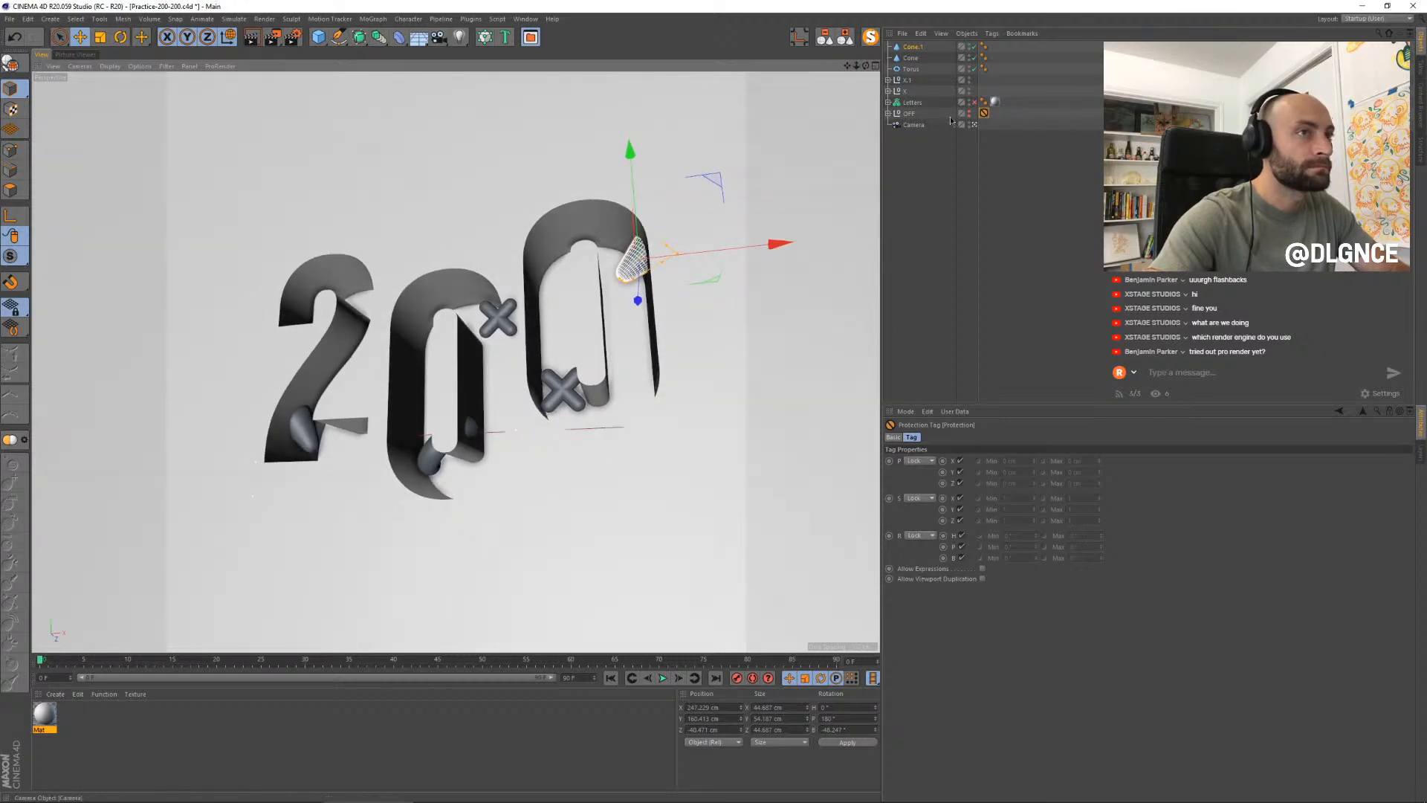
{"action": "left_click_drag", "start_coordinate": [985, 115], "coordinate": [984, 124]}
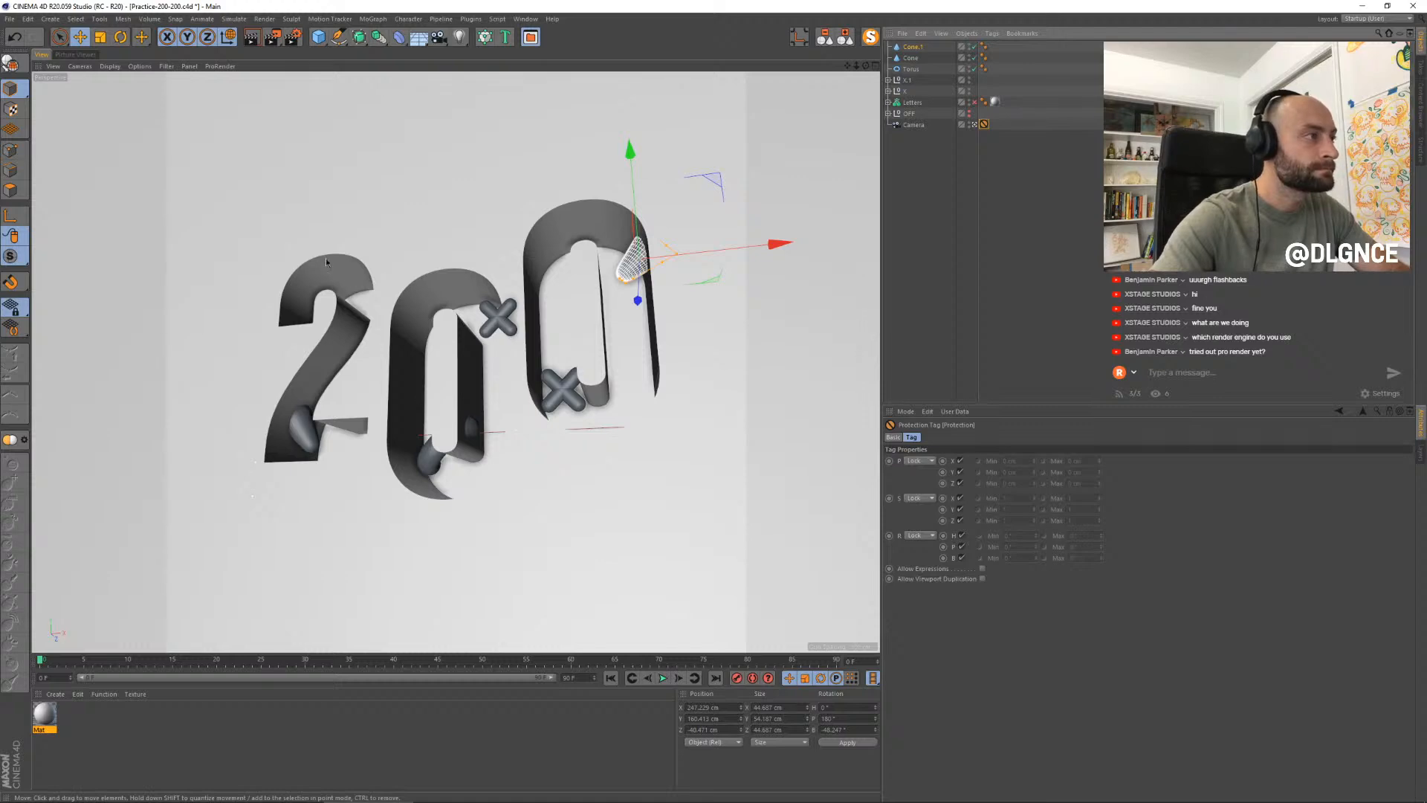
- Add a torus, rotate it to a 90° pitch, and bring it in front of the lettering
{"action": "left_click", "coordinate": [318, 37]}
{"action": "left_click", "coordinate": [376, 98]}
{"action": "key", "text": "r"}
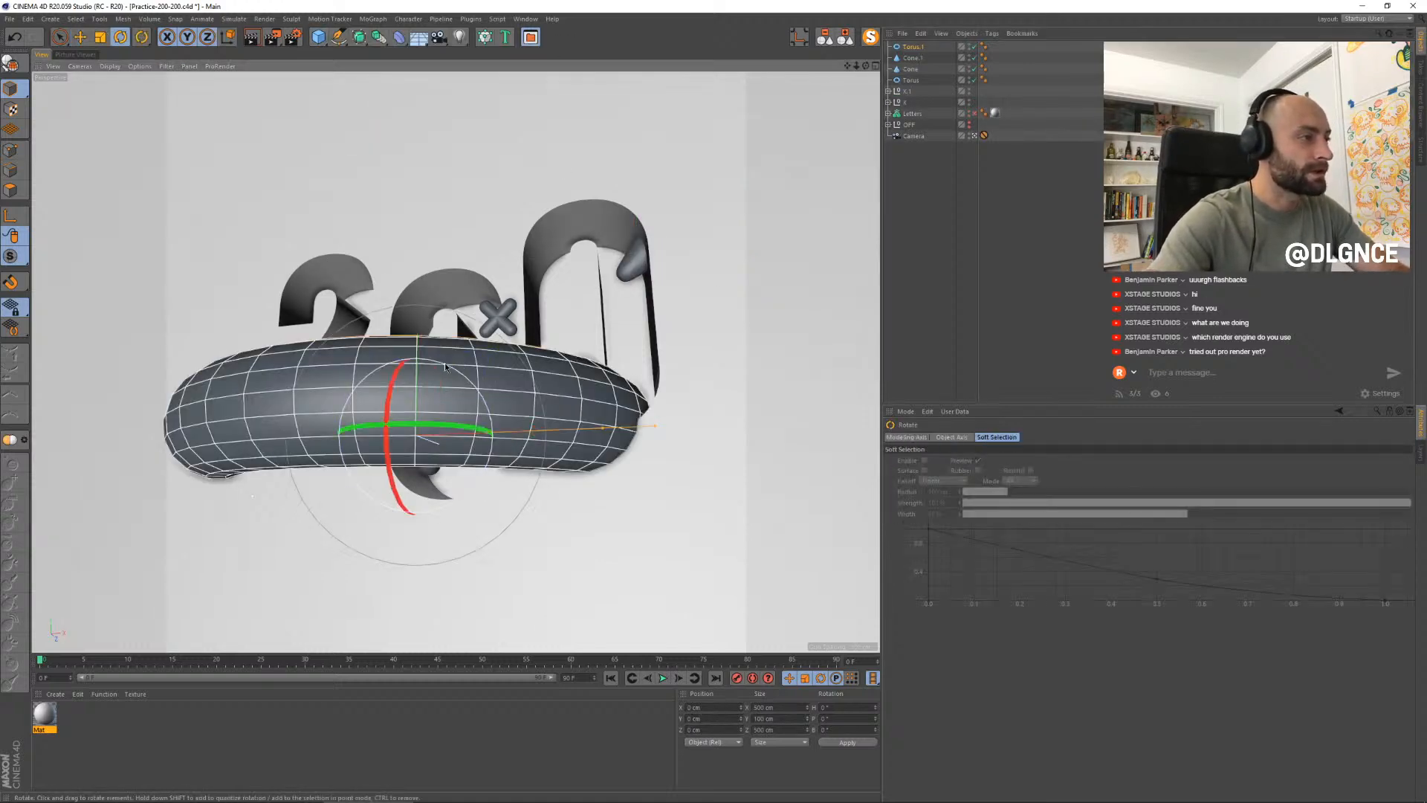
{"action": "left_click_drag", "start_coordinate": [410, 376], "coordinate": [402, 476]}
{"action": "key", "text": "e"}
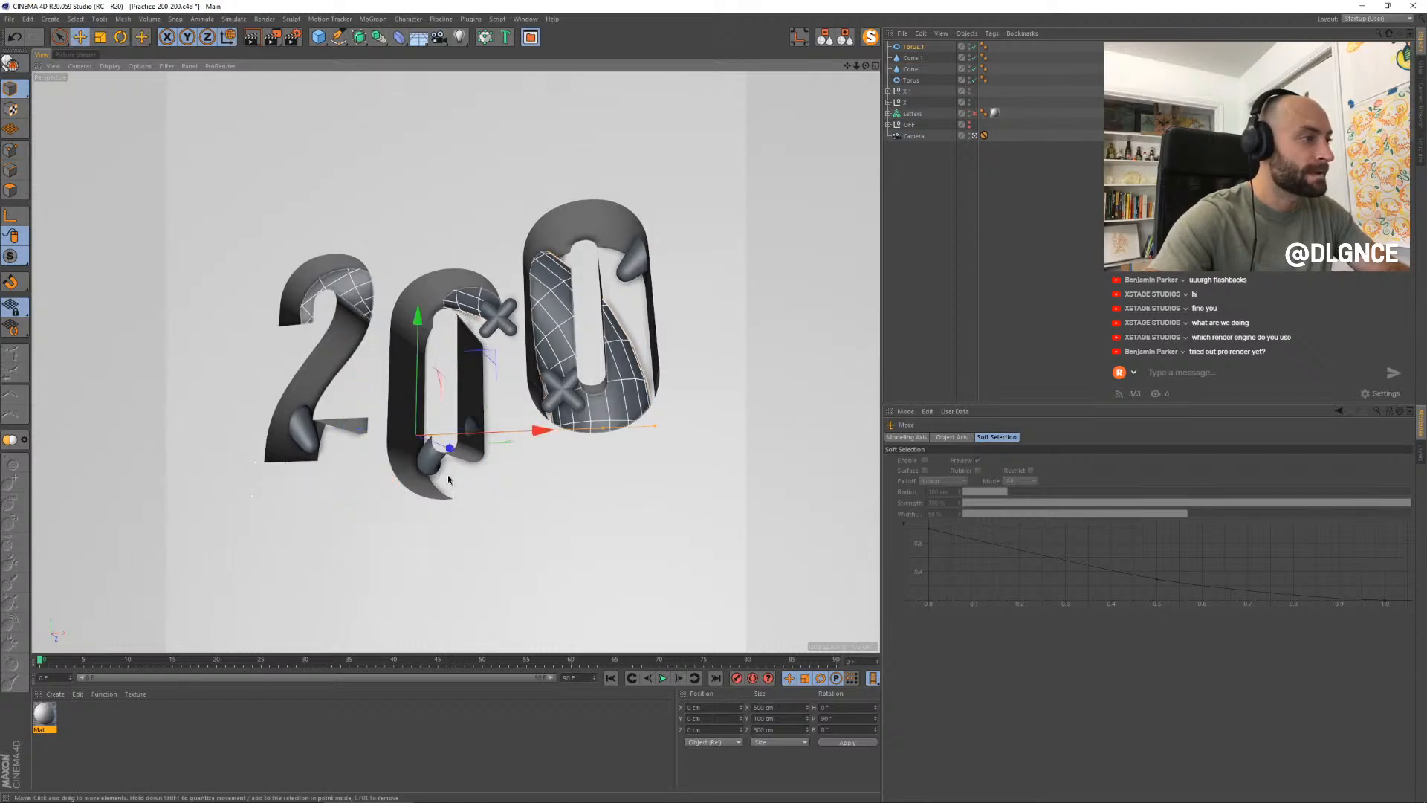
{"action": "left_click_drag", "start_coordinate": [442, 425], "coordinate": [395, 446]}
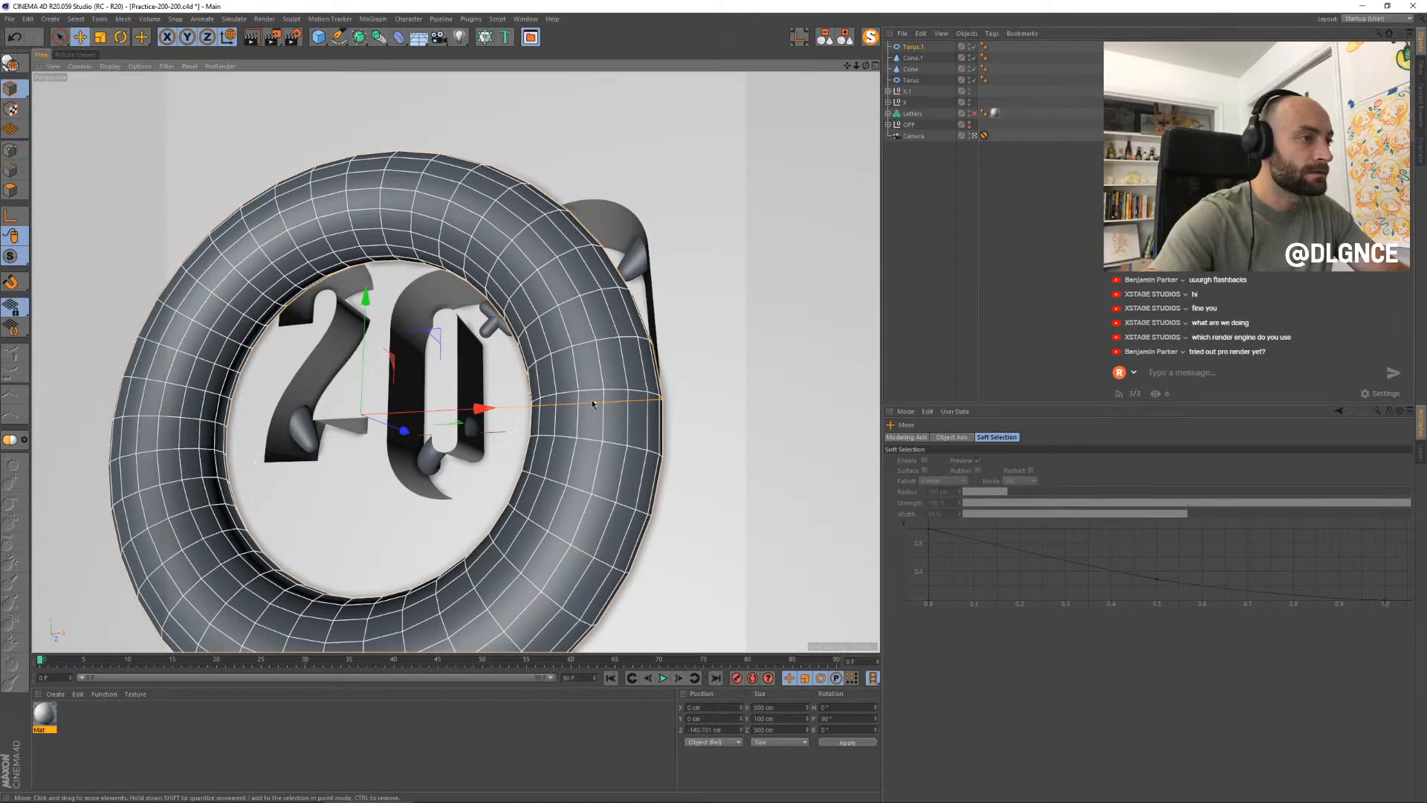
- Reduce the torus's ring radius until its hole closes, and scale it down to about 80 cm across
{"action": "left_click_drag", "start_coordinate": [593, 404], "coordinate": [384, 452]}
{"action": "key", "text": "t"}
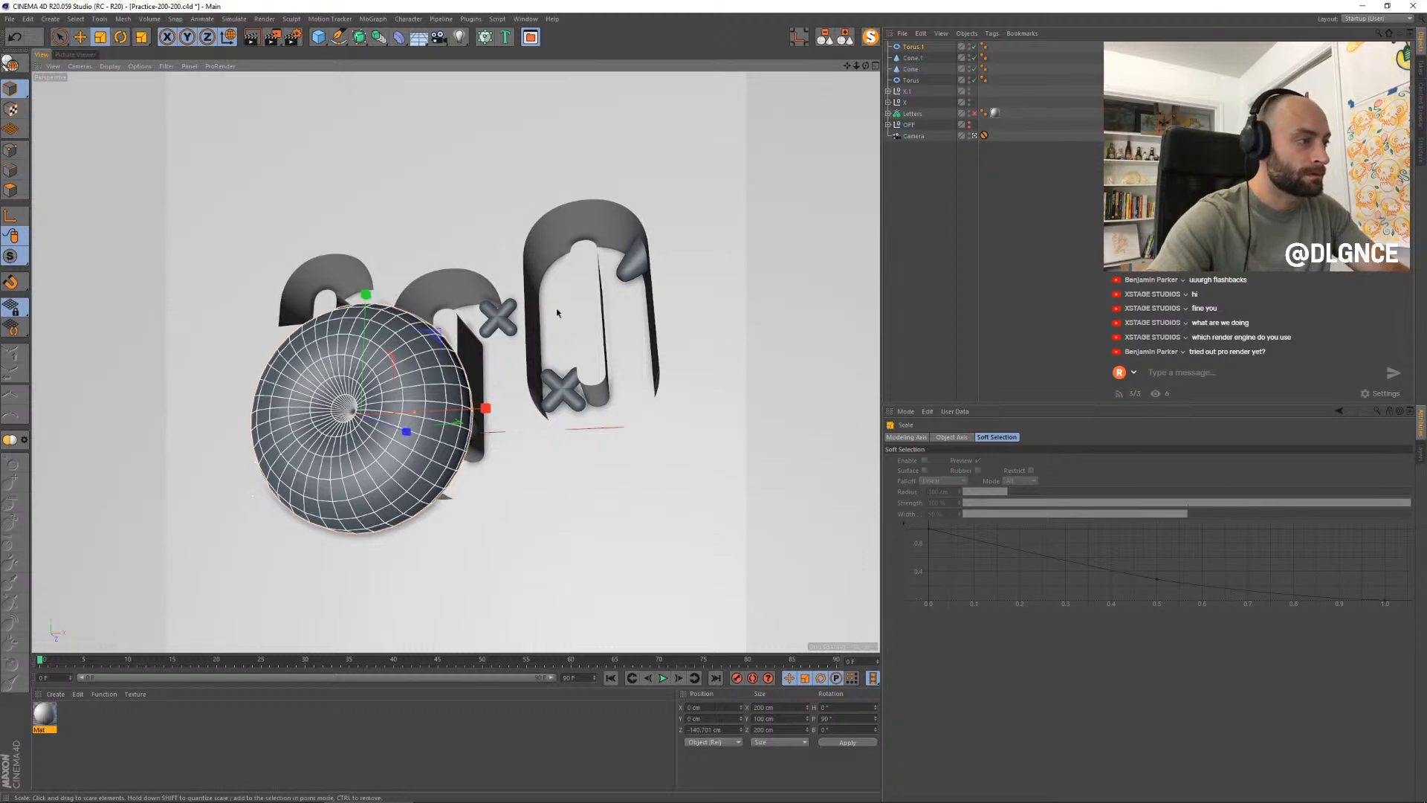
{"action": "left_click_drag", "start_coordinate": [557, 313], "coordinate": [437, 327]}
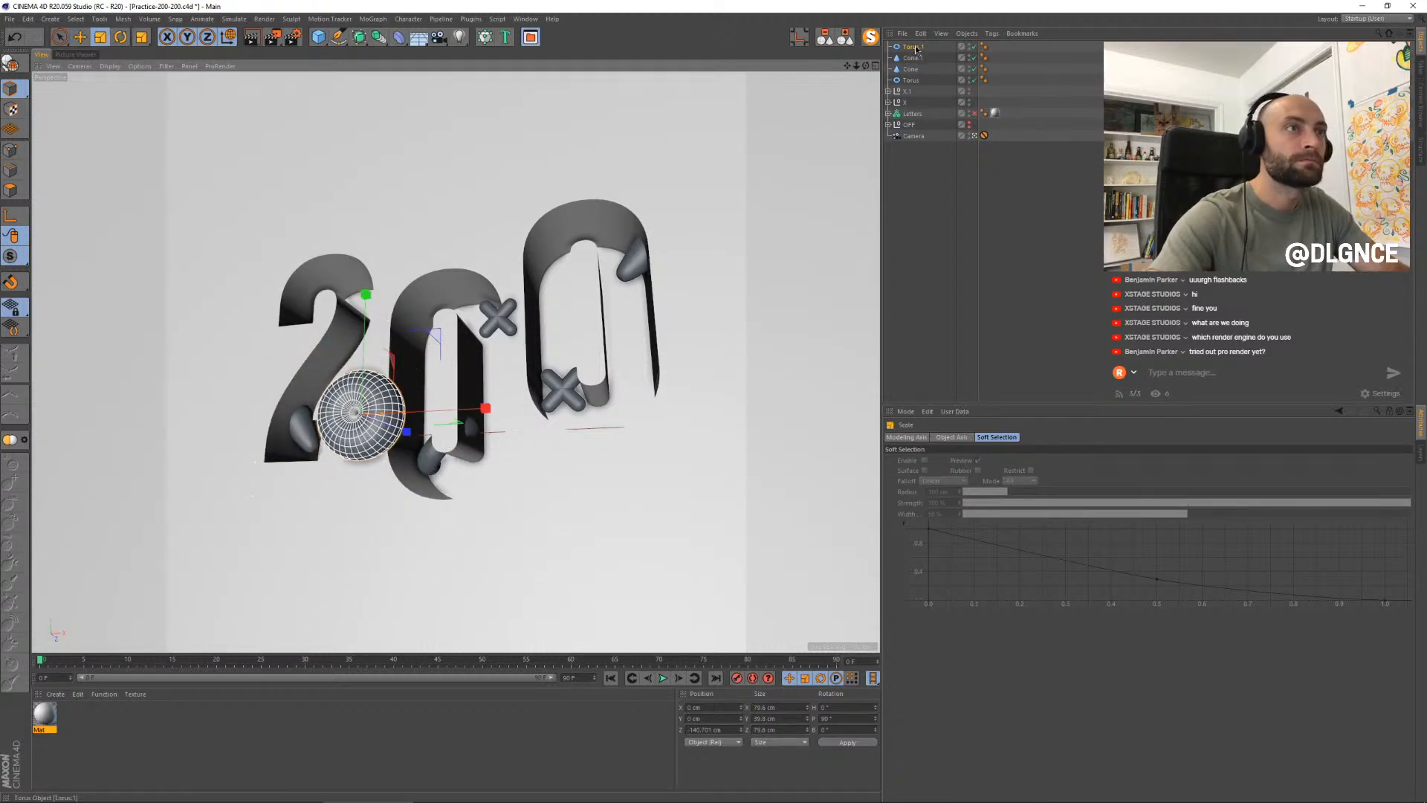
- Duplicate the torus twice and widen the copies' ring radii to about 57 cm and 93 cm to form concentric rings
{"action": "key", "text": "ctrl+c"}
{"action": "key", "text": "ctrl+v"}
{"action": "left_click_drag", "start_coordinate": [384, 414], "coordinate": [423, 416]}
{"action": "key", "text": "ctrl+c"}
{"action": "key", "text": "ctrl+v"}
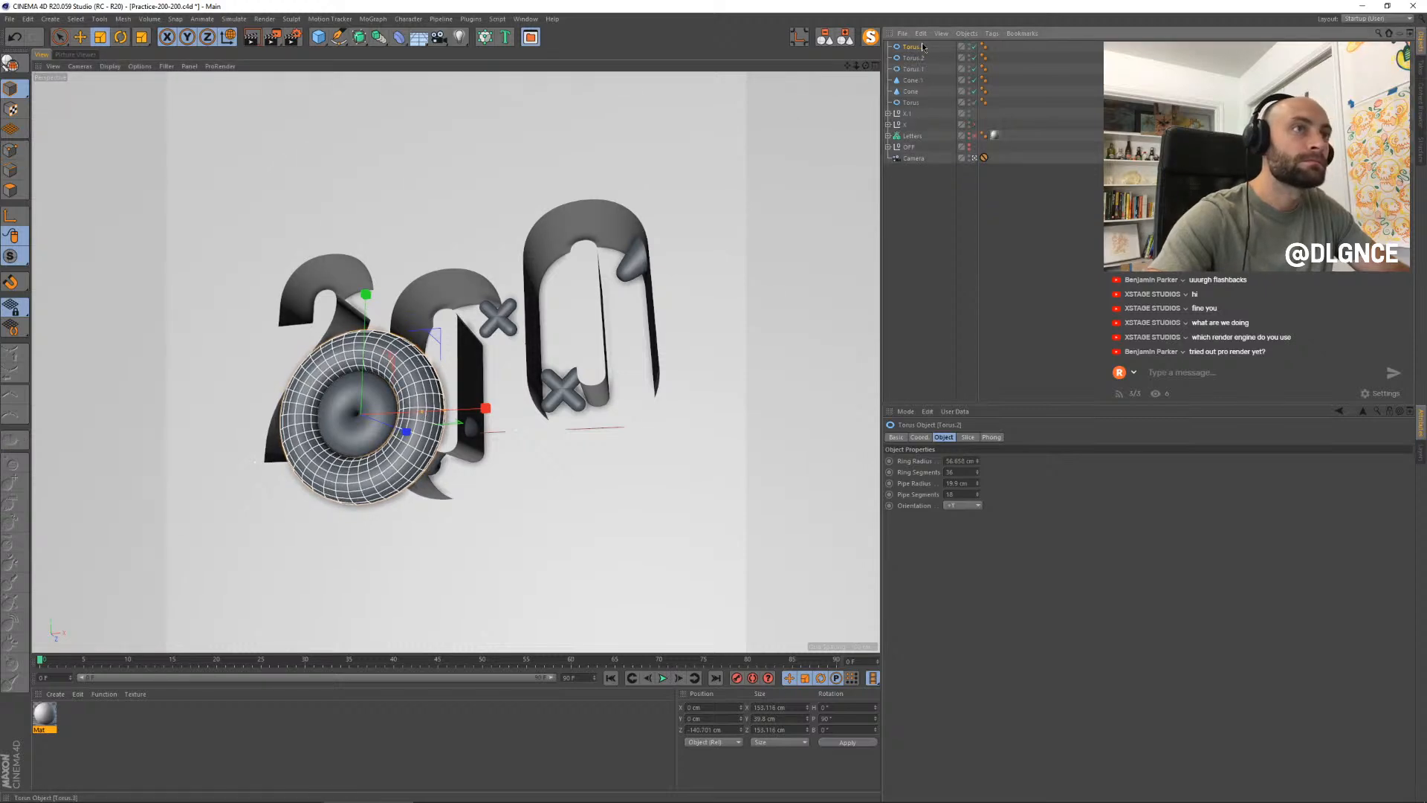
{"action": "left_click_drag", "start_coordinate": [422, 412], "coordinate": [465, 422]}
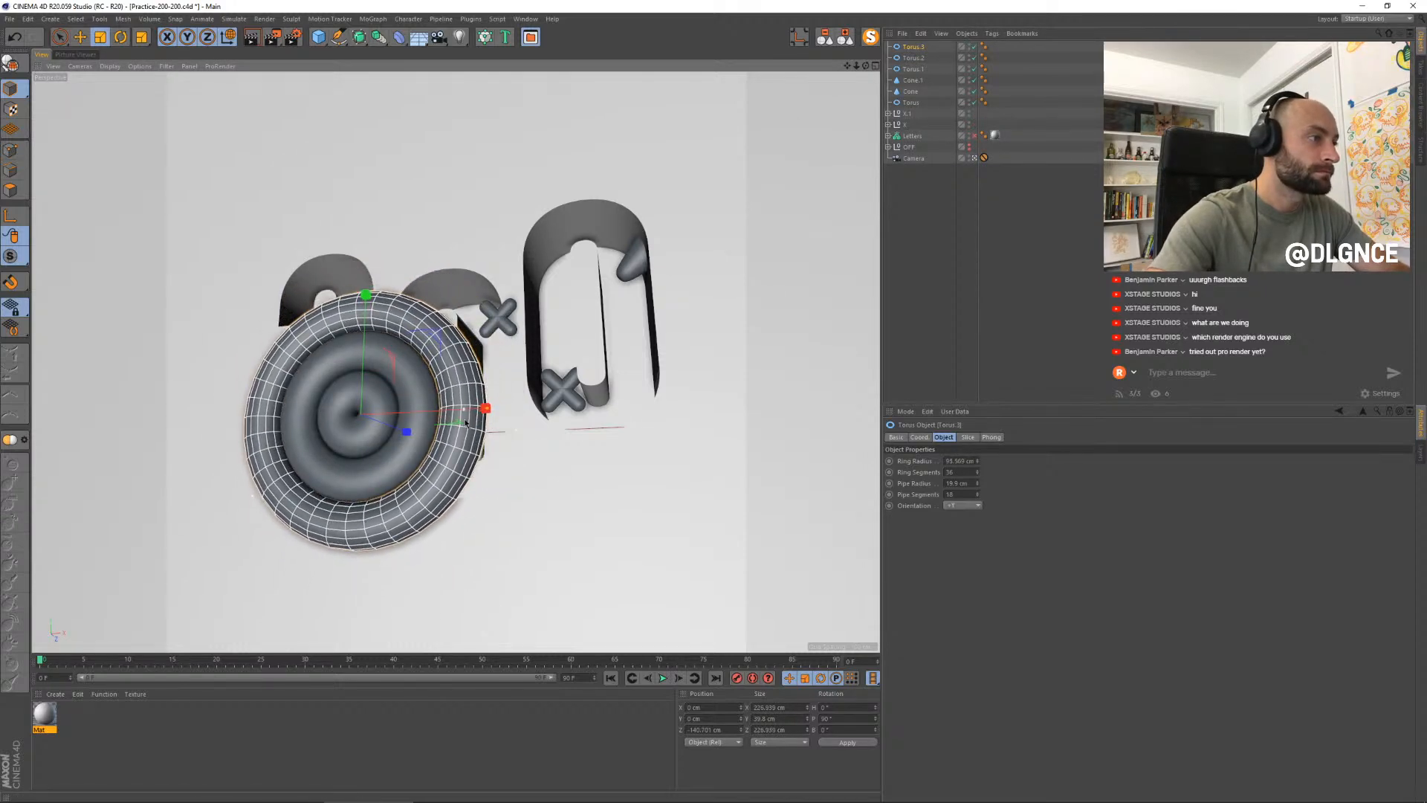
- Group the three concentric toruses and scale the group down to a small ringed disc
{"action": "left_click", "coordinate": [921, 65], "text": "shift"}
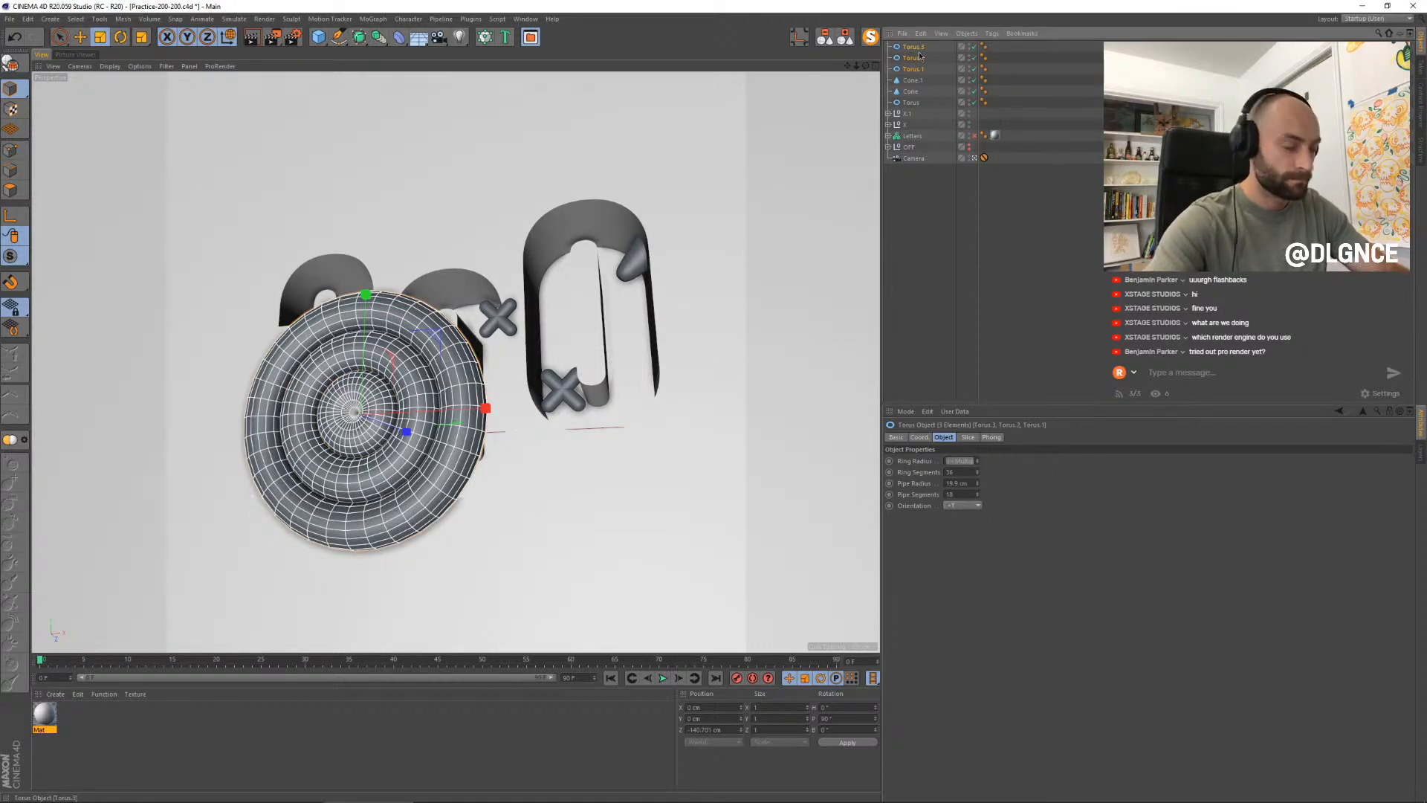
{"action": "key", "text": "alt+g"}
{"action": "left_click_drag", "start_coordinate": [569, 462], "coordinate": [397, 438]}
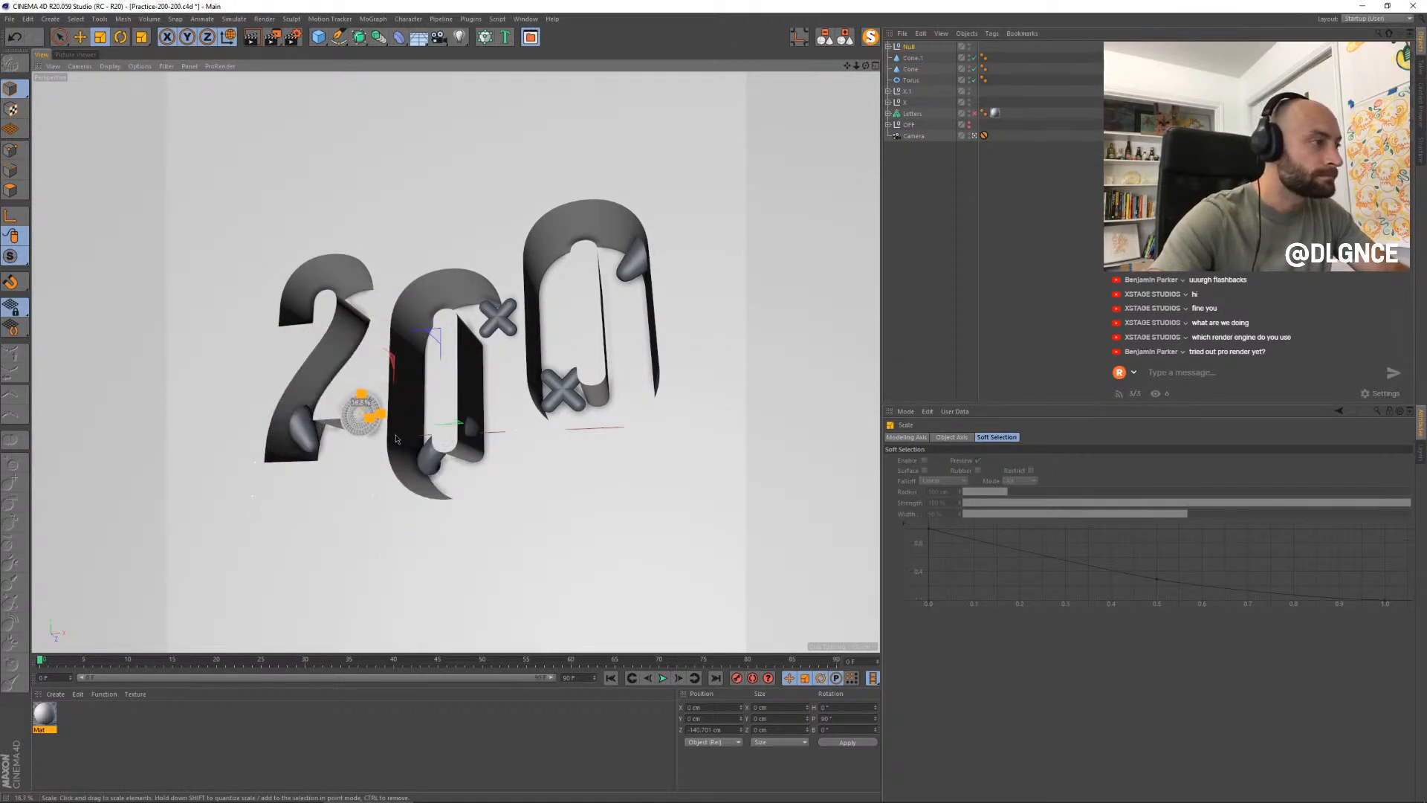
- Move the ringed disc group onto the lower right edge of the last 0, partly sunk into its wall
{"action": "key", "text": "e"}
{"action": "left_click_drag", "start_coordinate": [441, 339], "coordinate": [722, 244]}
{"action": "left_click_drag", "start_coordinate": [641, 351], "coordinate": [652, 382]}
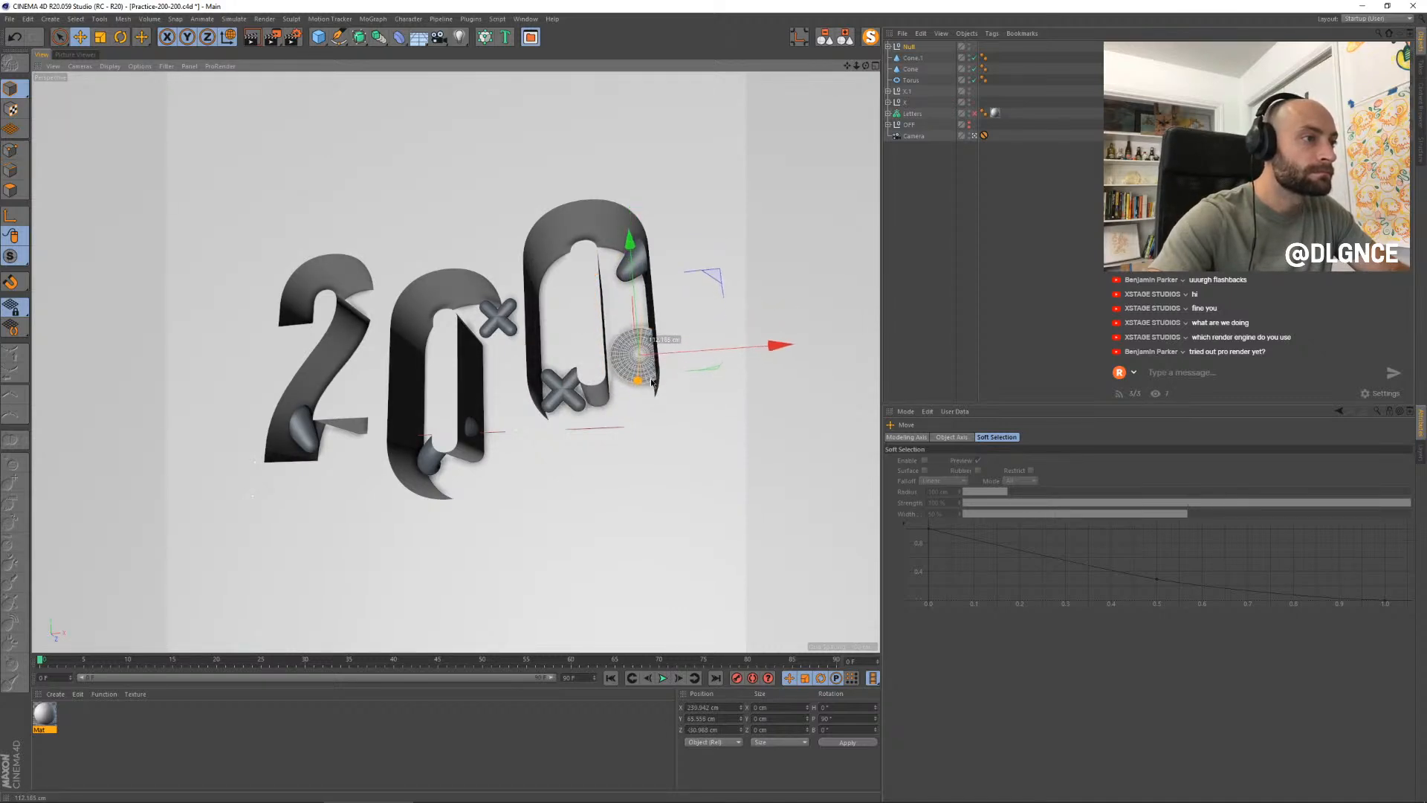
{"action": "left_click_drag", "start_coordinate": [712, 279], "coordinate": [729, 275]}
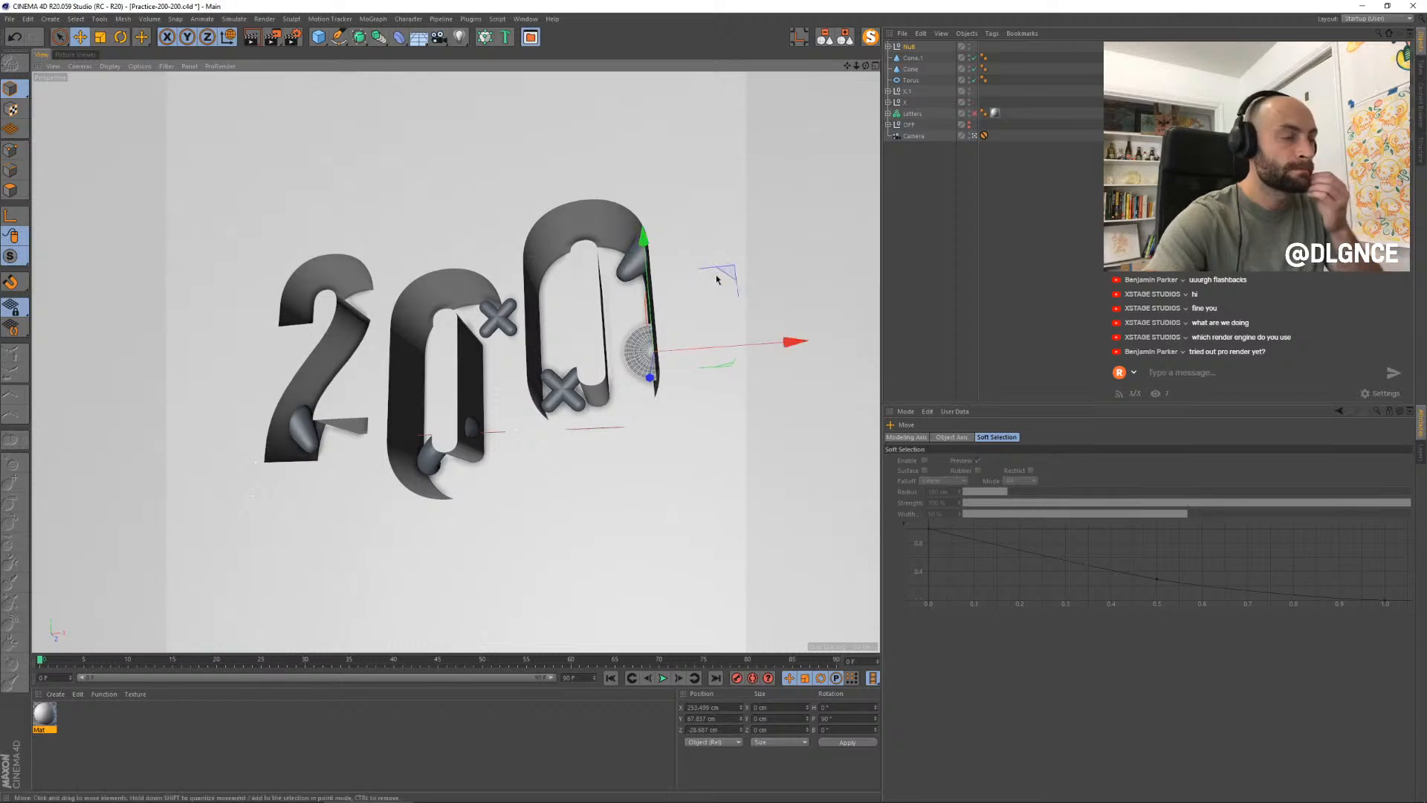
{"action": "key", "text": "t"}
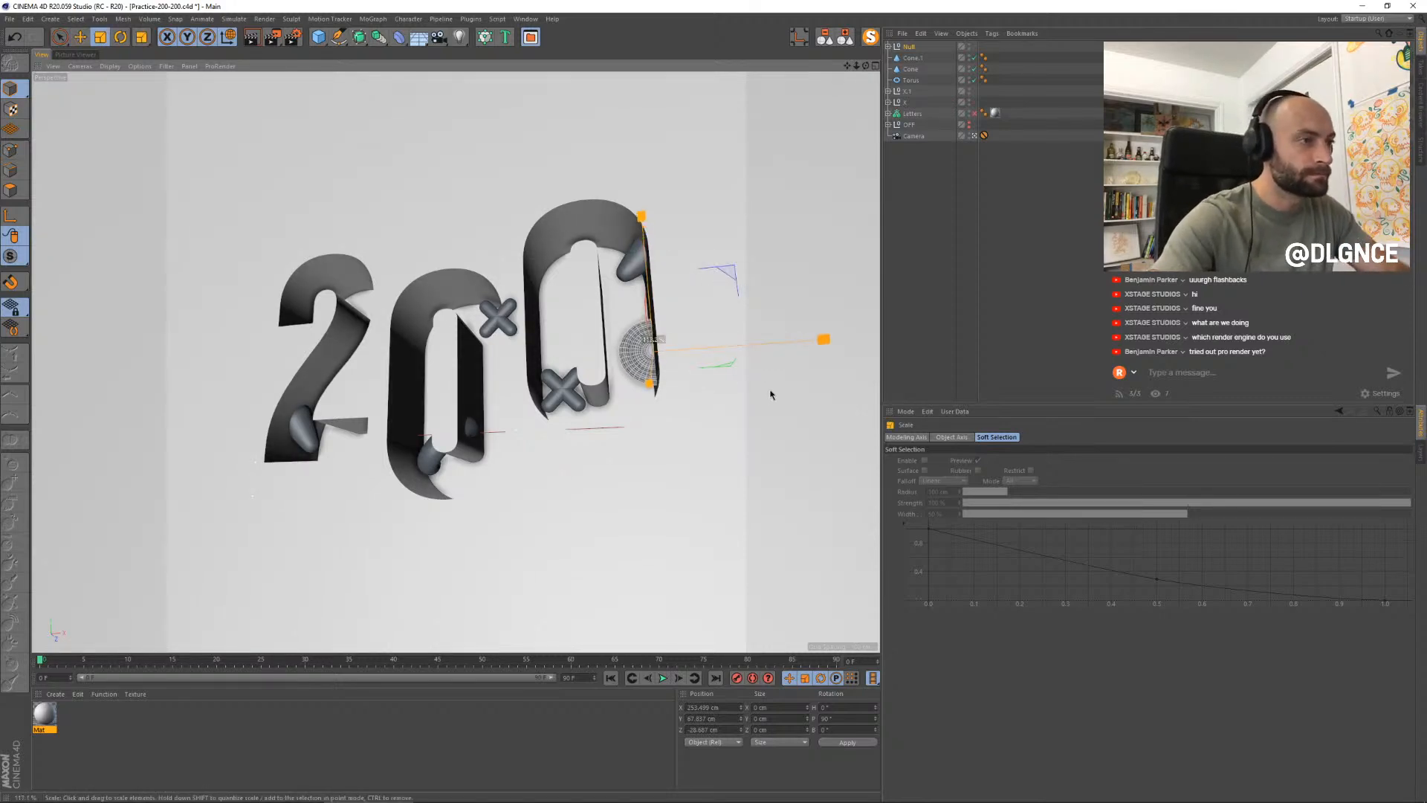
{"action": "key", "text": "e"}
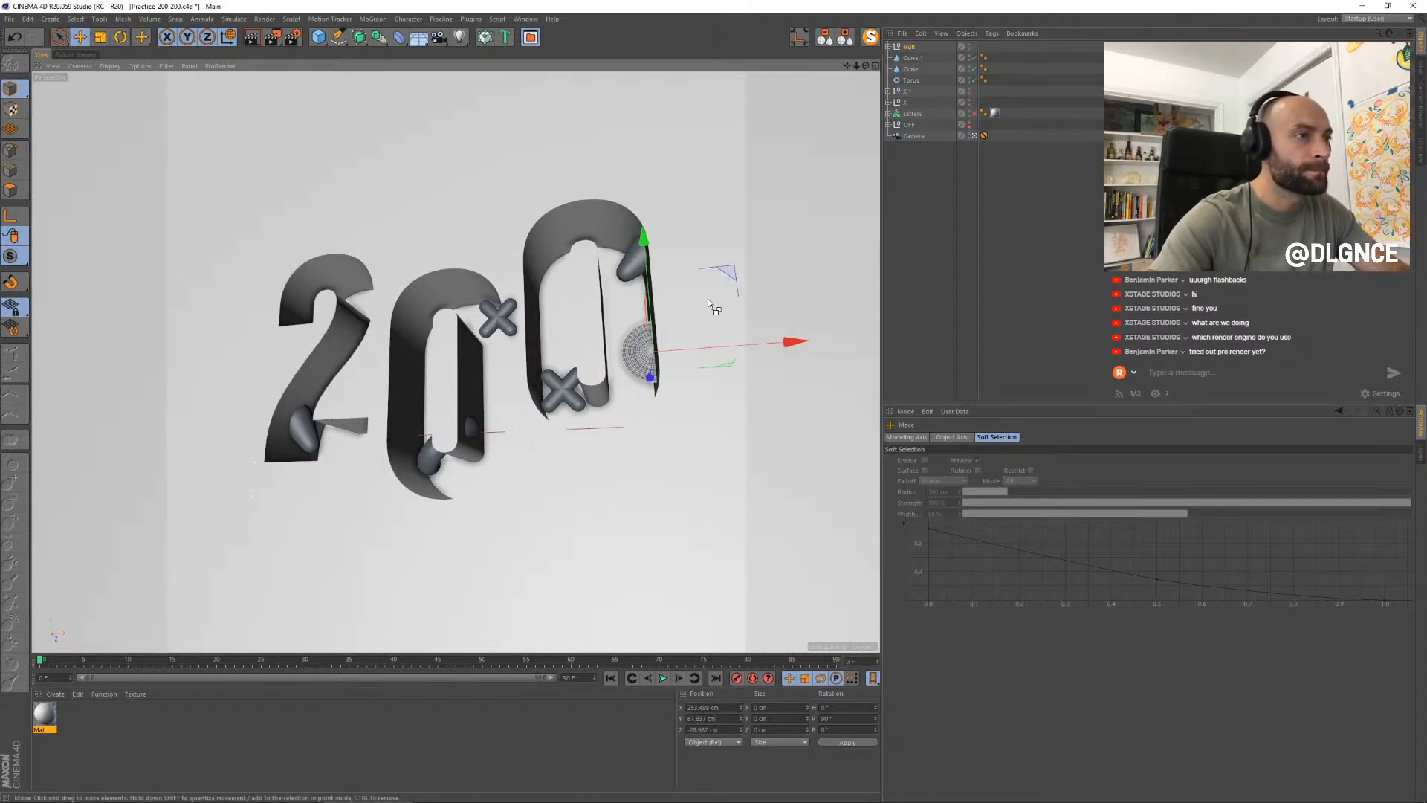
- Copy the ringed disc group onto the upper left end of the 2 and adjust its depth, position and scale
{"action": "left_click_drag", "start_coordinate": [732, 270], "coordinate": [390, 222], "text": "ctrl"}
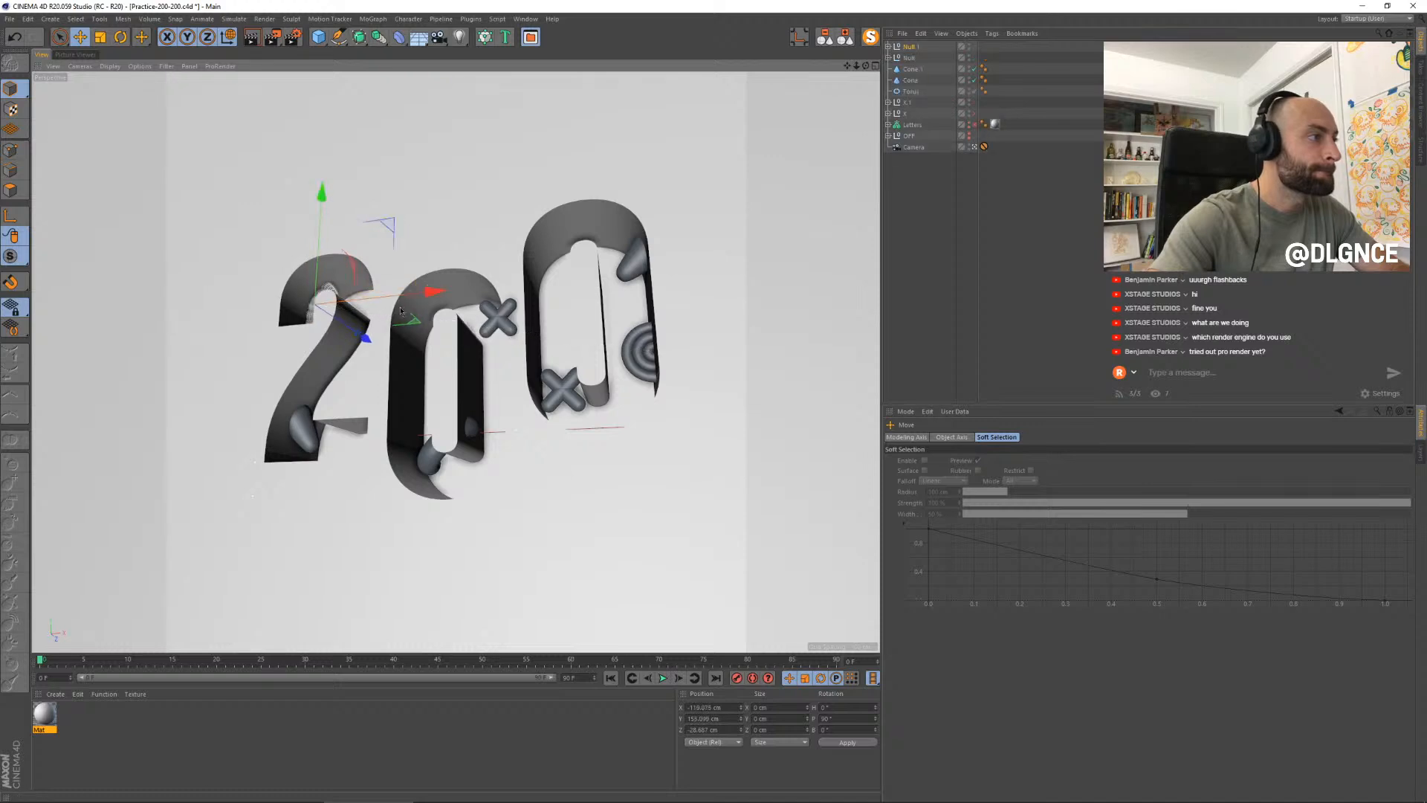
{"action": "left_click_drag", "start_coordinate": [363, 341], "coordinate": [343, 336]}
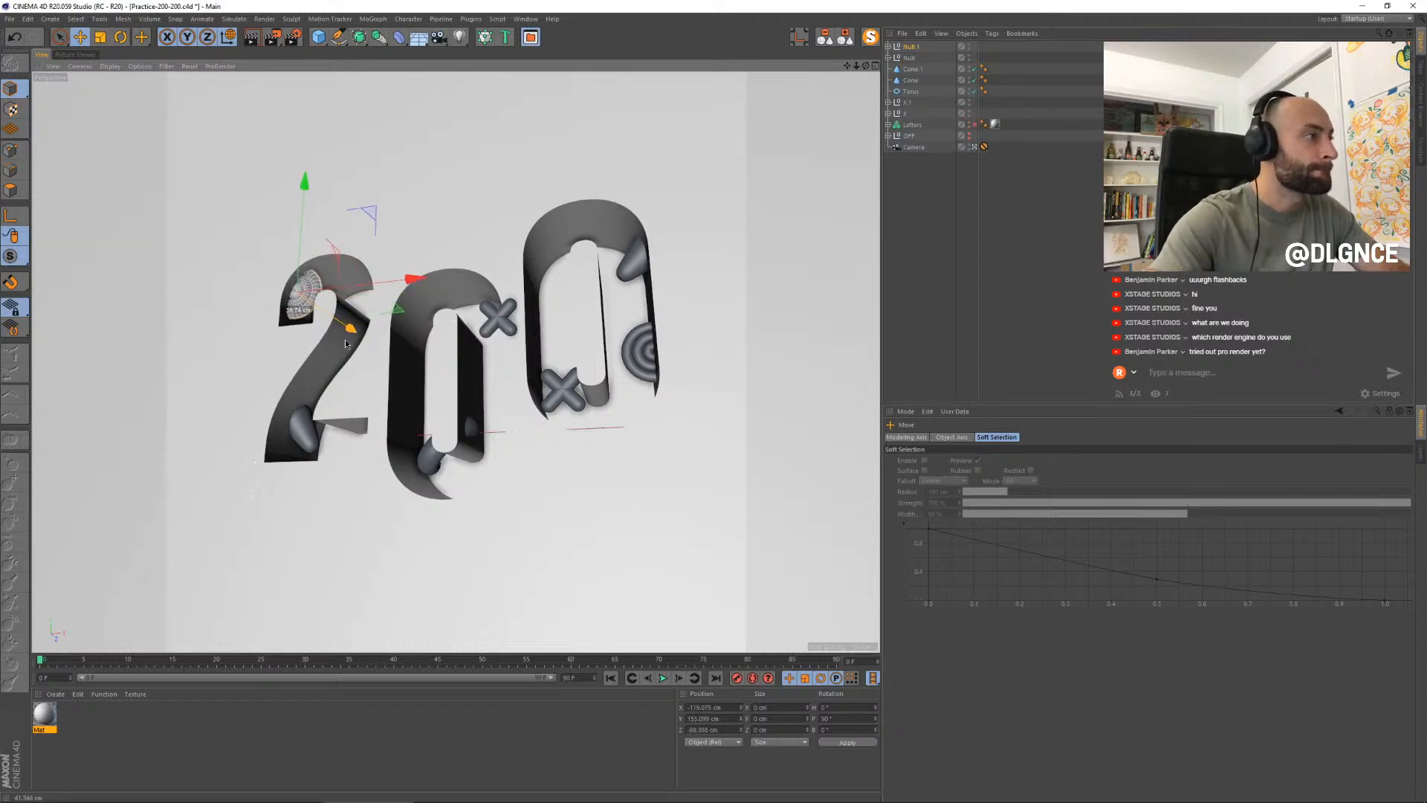
{"action": "left_click_drag", "start_coordinate": [376, 223], "coordinate": [357, 247]}
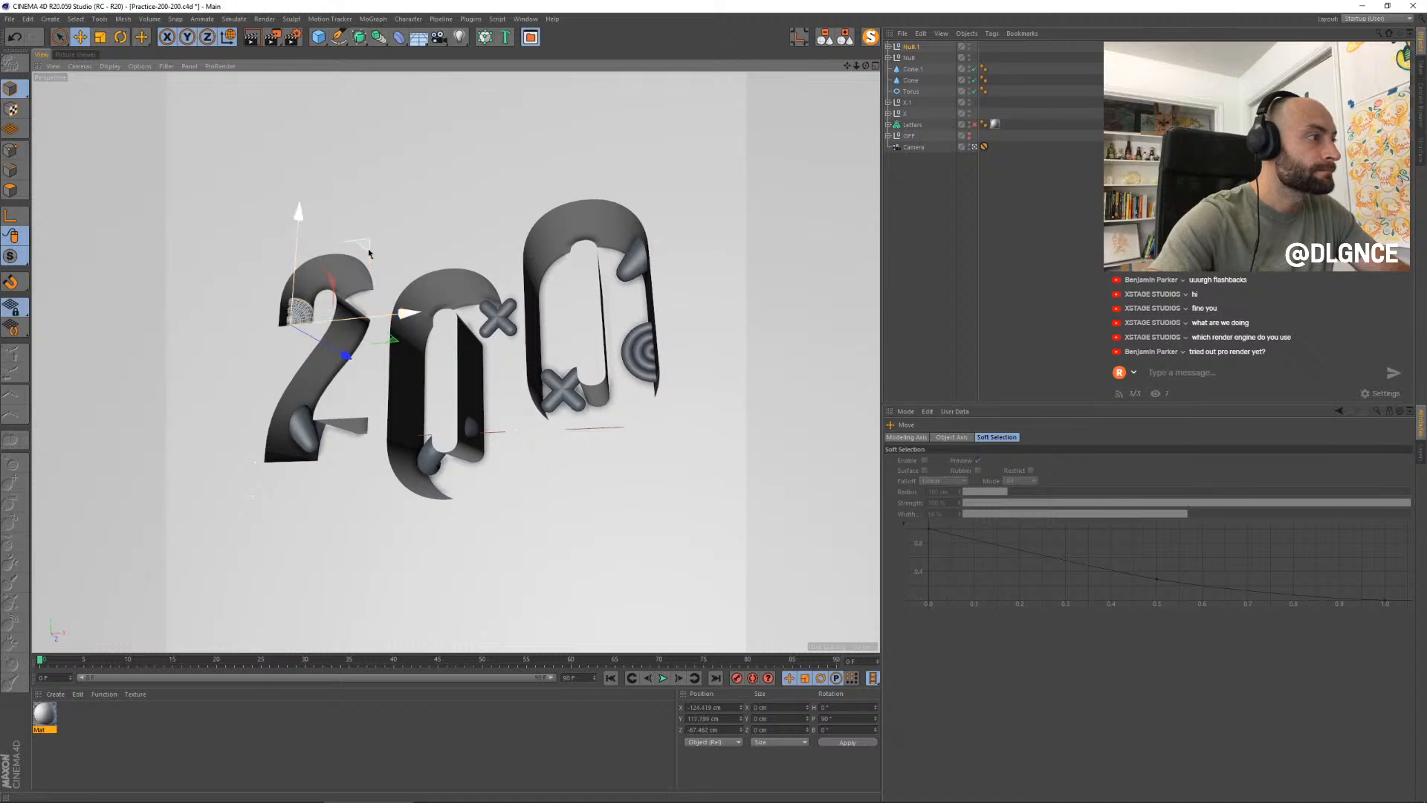
{"action": "key", "text": "t"}
{"action": "left_click_drag", "start_coordinate": [294, 440], "coordinate": [343, 424]}
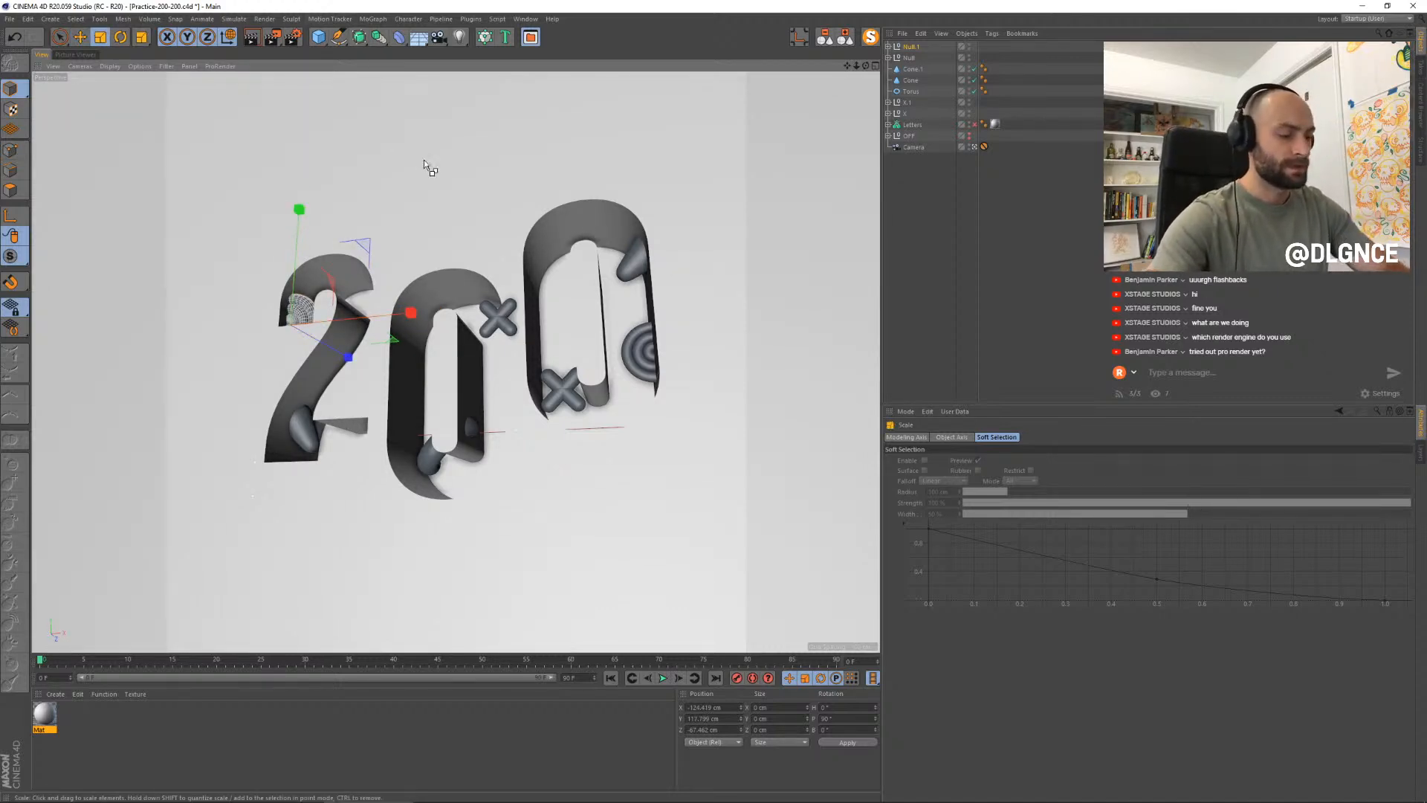
- Create a new empty project
{"action": "key", "text": "ctrl+n"}
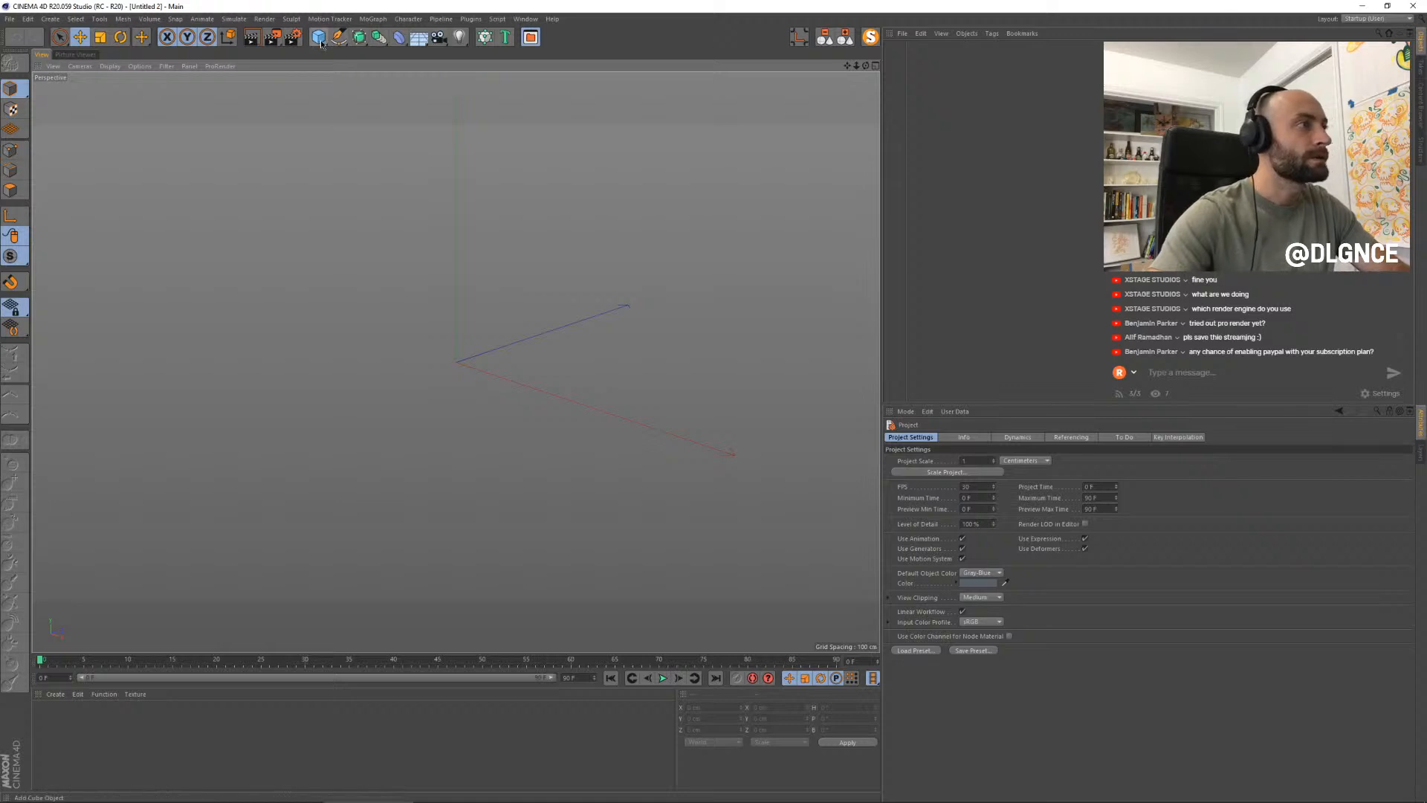
{"action": "left_click", "coordinate": [321, 41]}
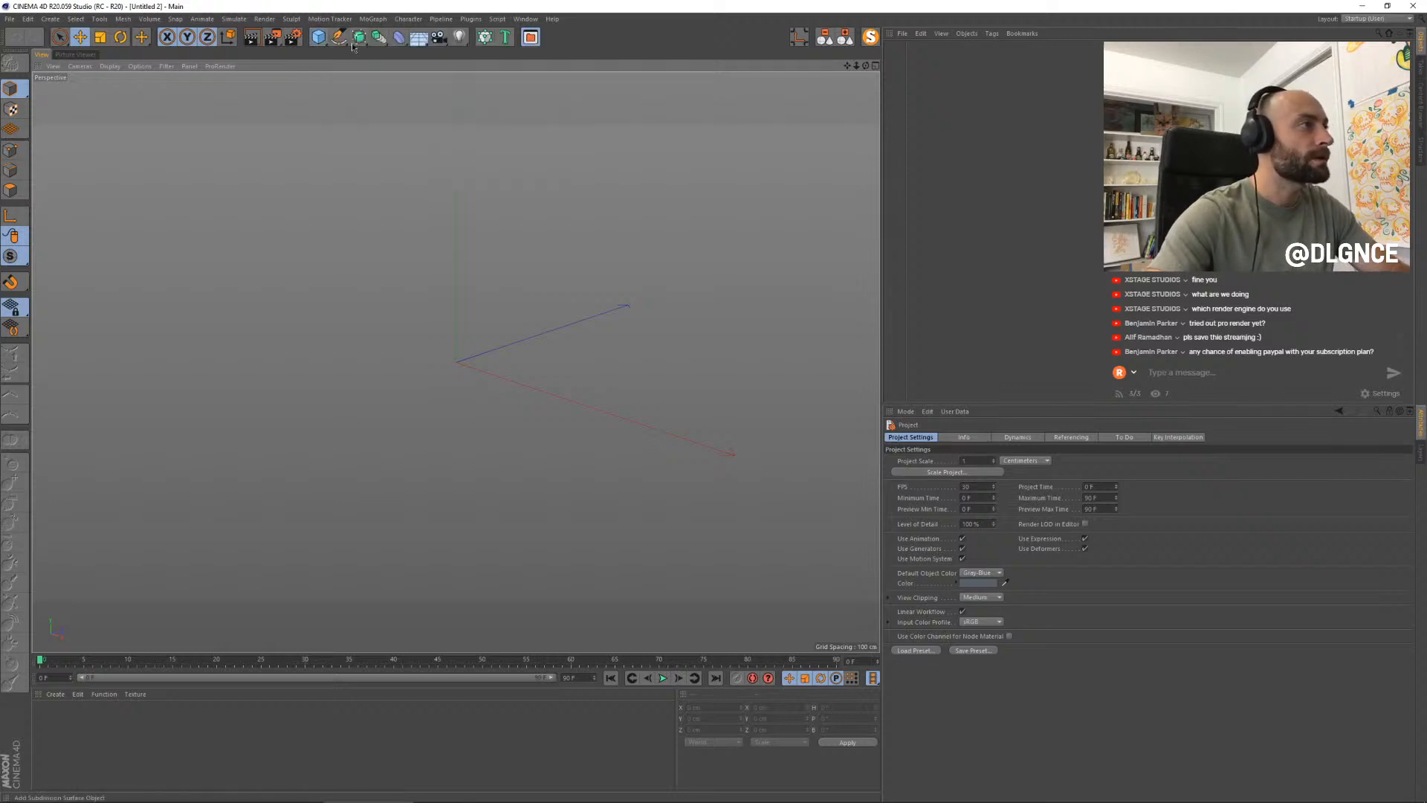
{"action": "left_click", "coordinate": [338, 37]}
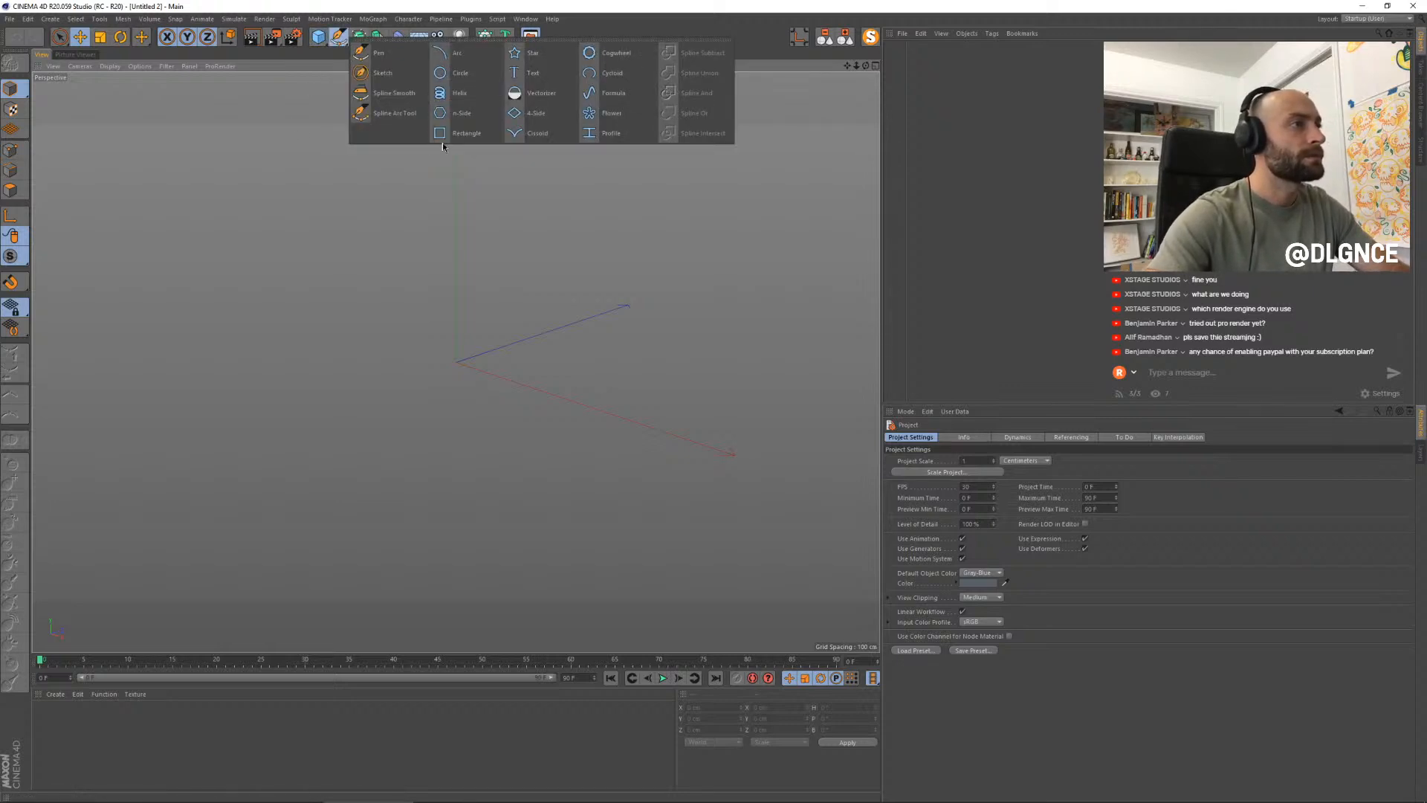
{"action": "left_click", "coordinate": [613, 93]}
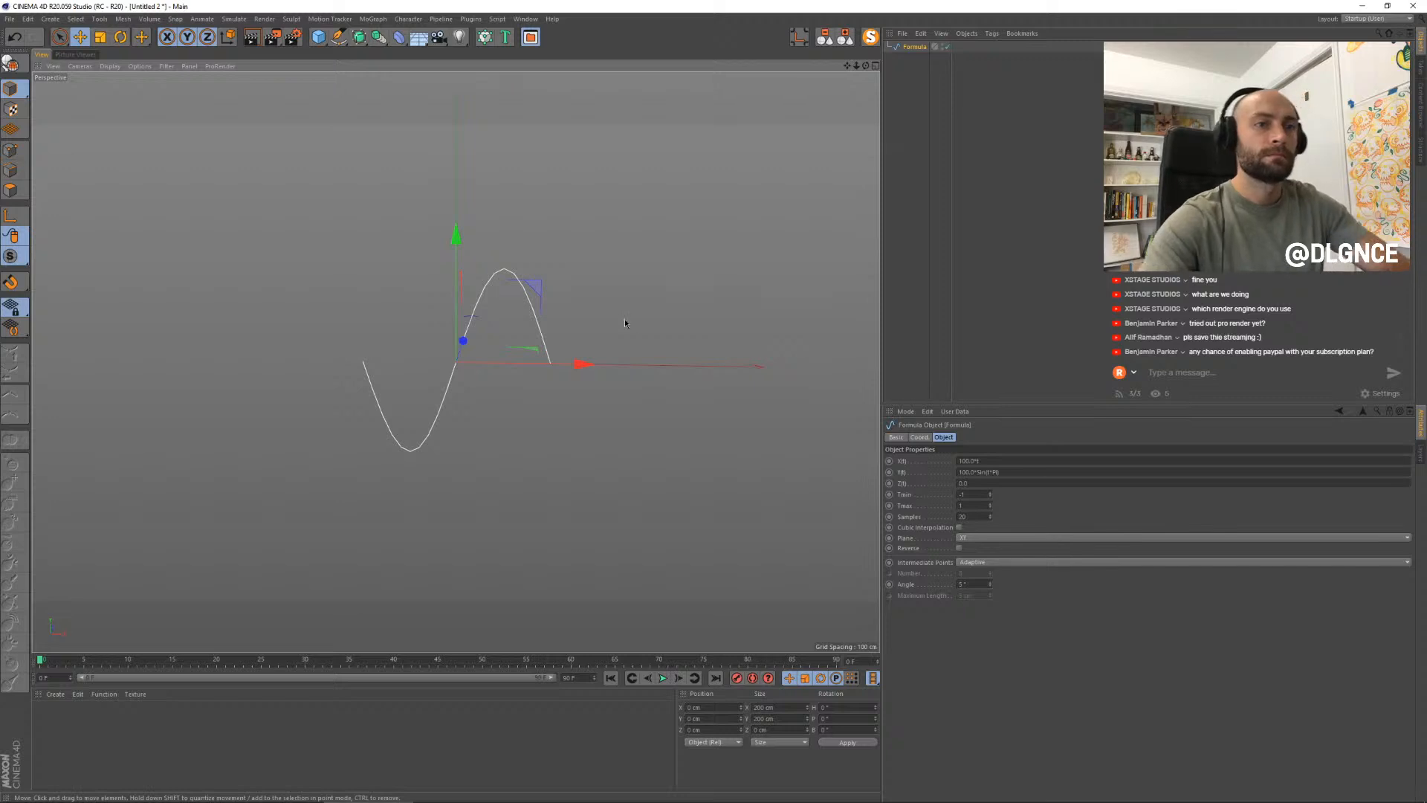
{"action": "key", "text": "Delete"}
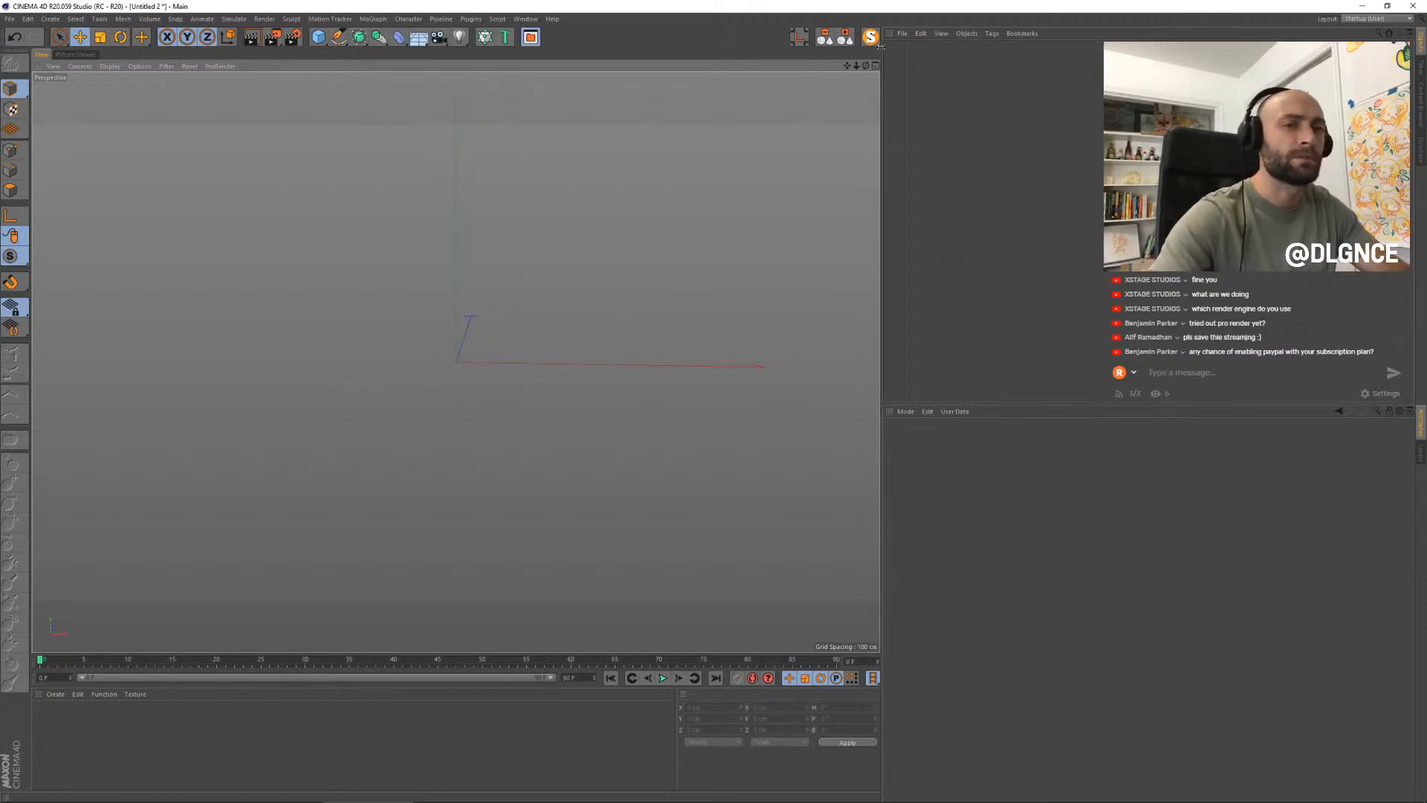
{"action": "left_click", "coordinate": [319, 36]}
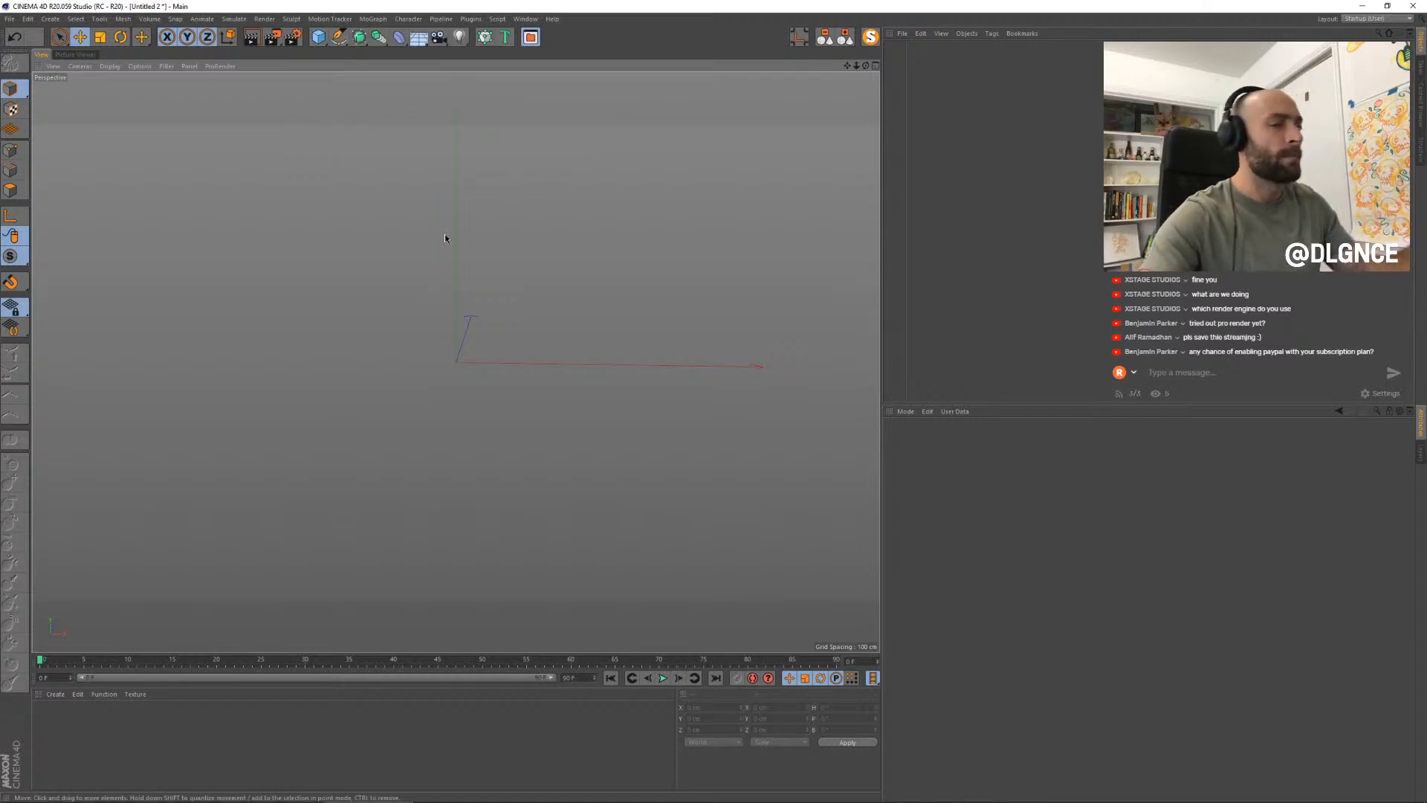
{"action": "left_click", "coordinate": [338, 36]}
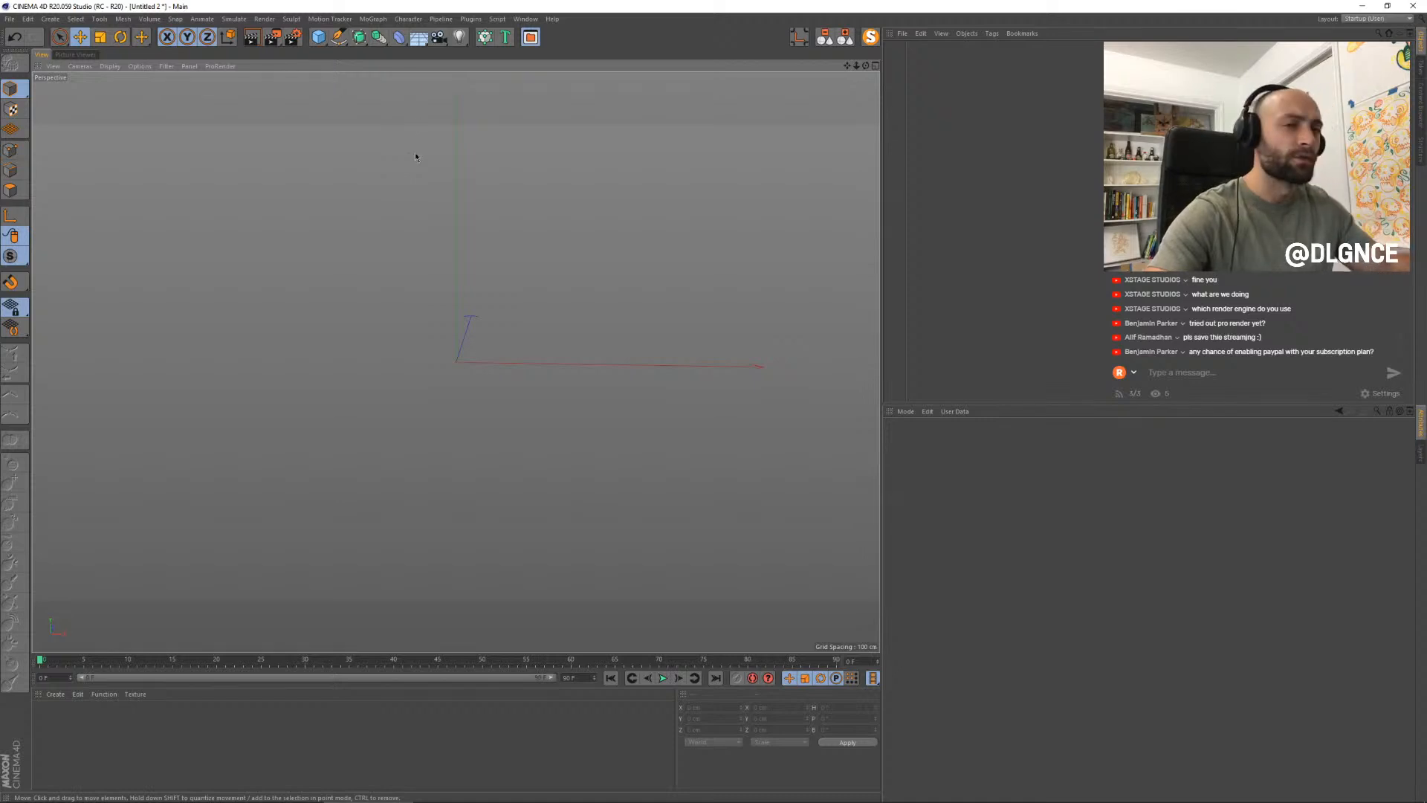
- Add a 400 × 400 cm rectangle spline, make it editable, and switch to point editing
{"action": "left_click", "coordinate": [339, 43]}
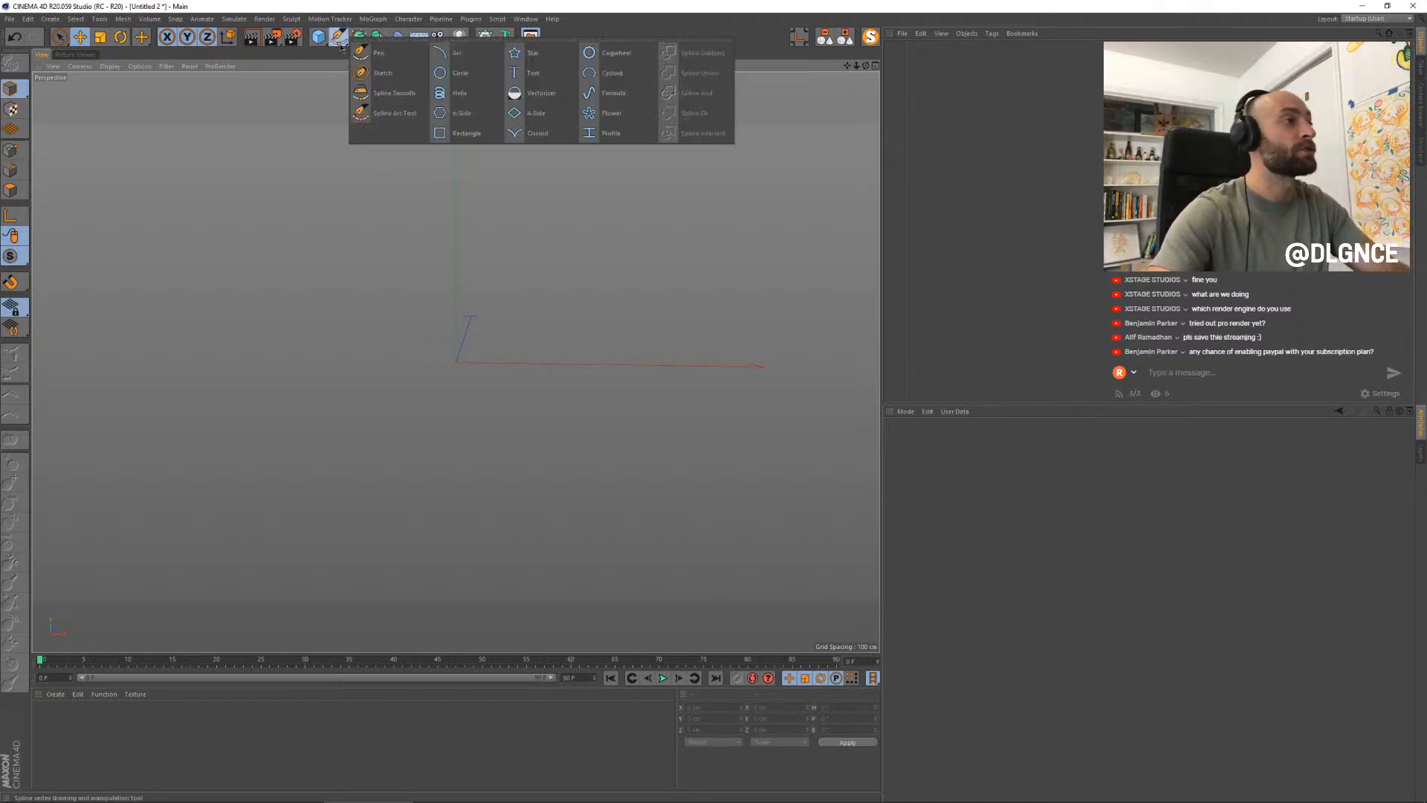
{"action": "left_click", "coordinate": [453, 133]}
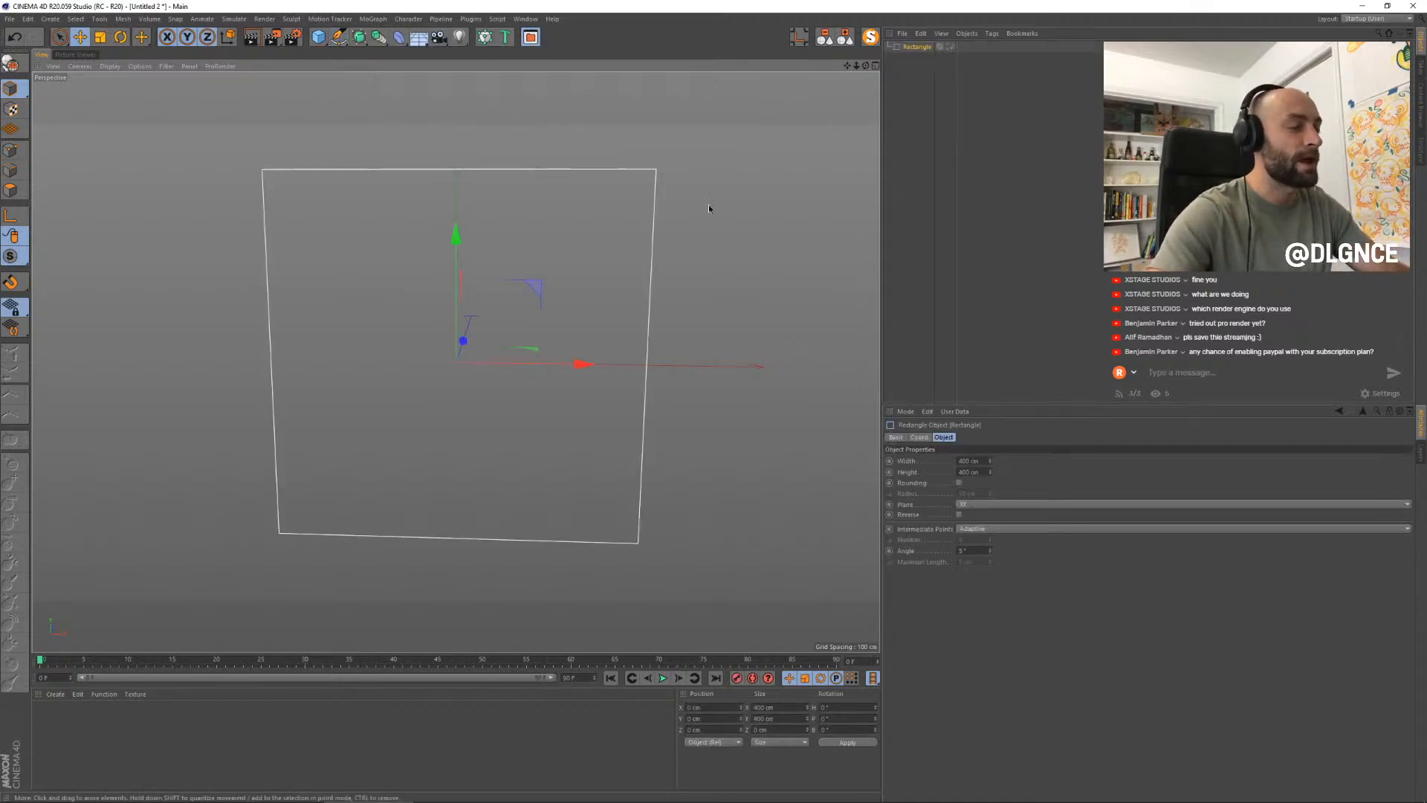
{"action": "key", "text": "c"}
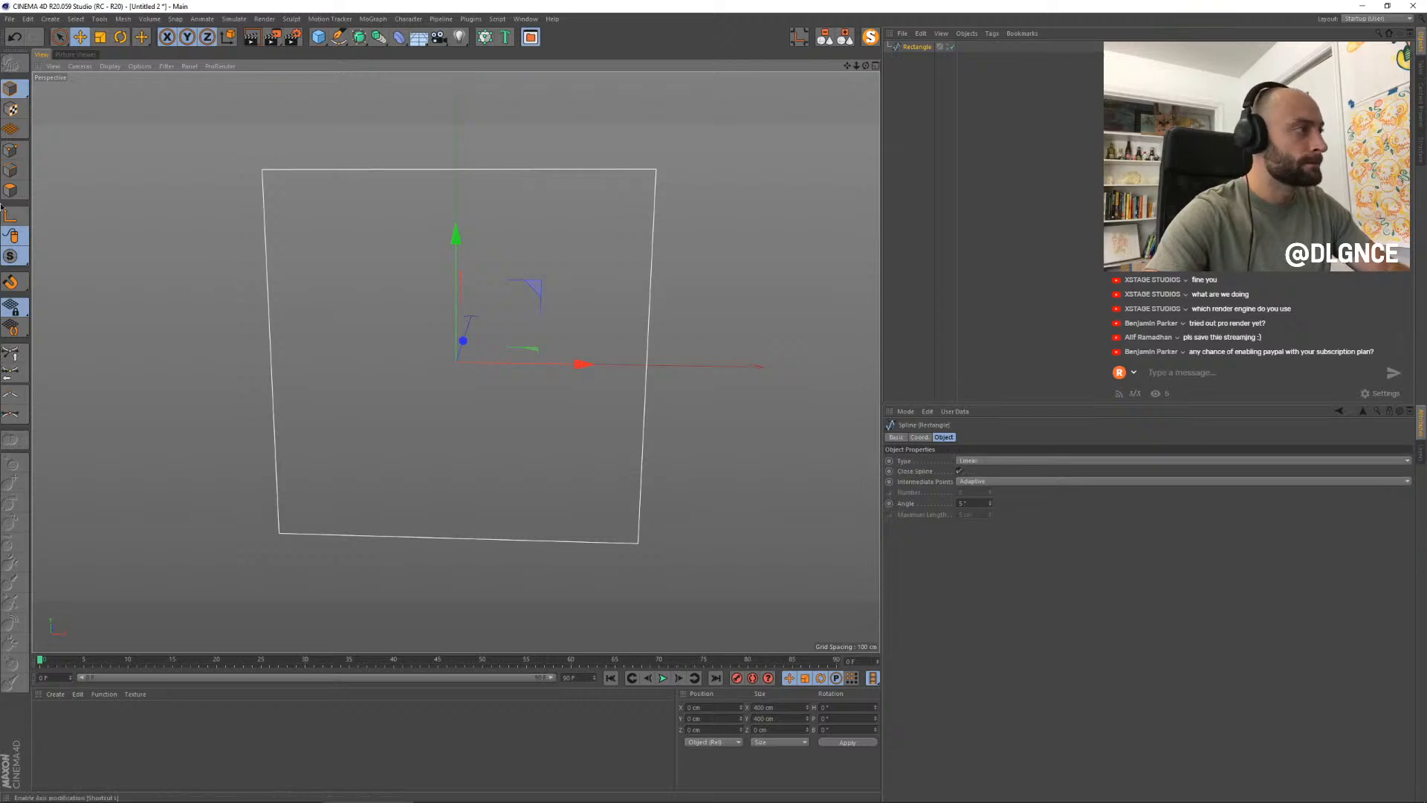
{"action": "left_click", "coordinate": [11, 150]}
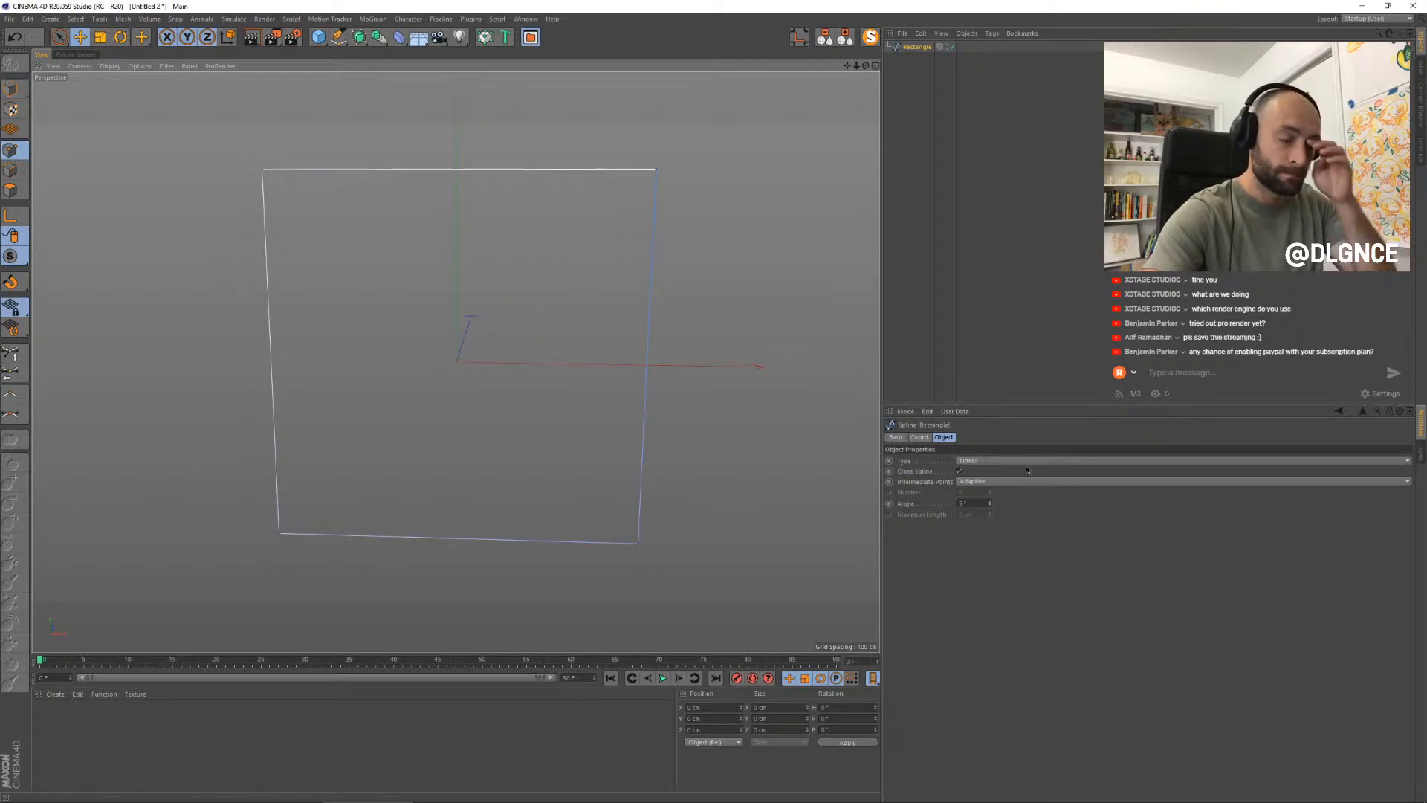
- Open the rectangle spline, delete its two lower points, and set the remaining points' Y position to 0 cm
{"action": "left_click", "coordinate": [959, 472]}
{"action": "left_click_drag", "start_coordinate": [715, 417], "coordinate": [198, 569]}
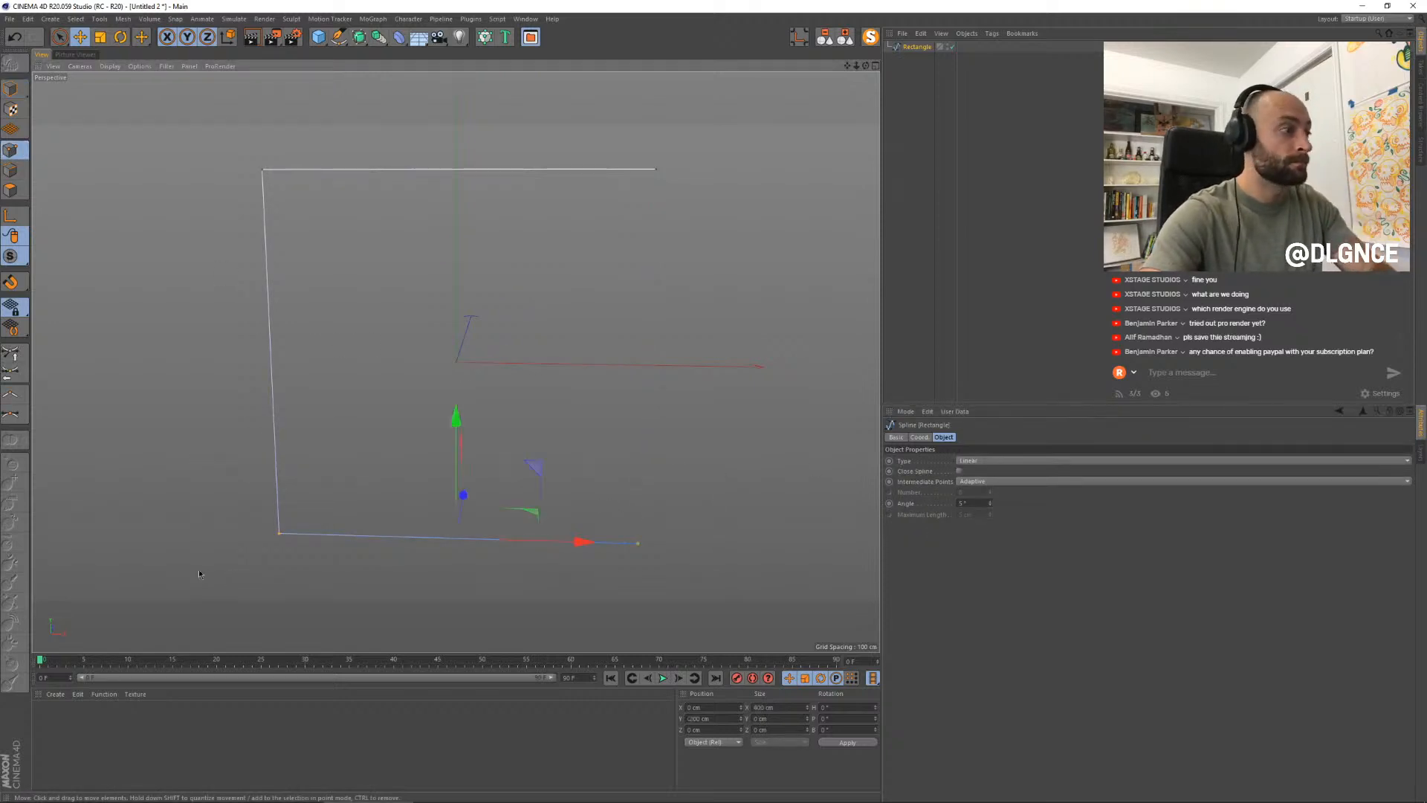
{"action": "key", "text": "Delete"}
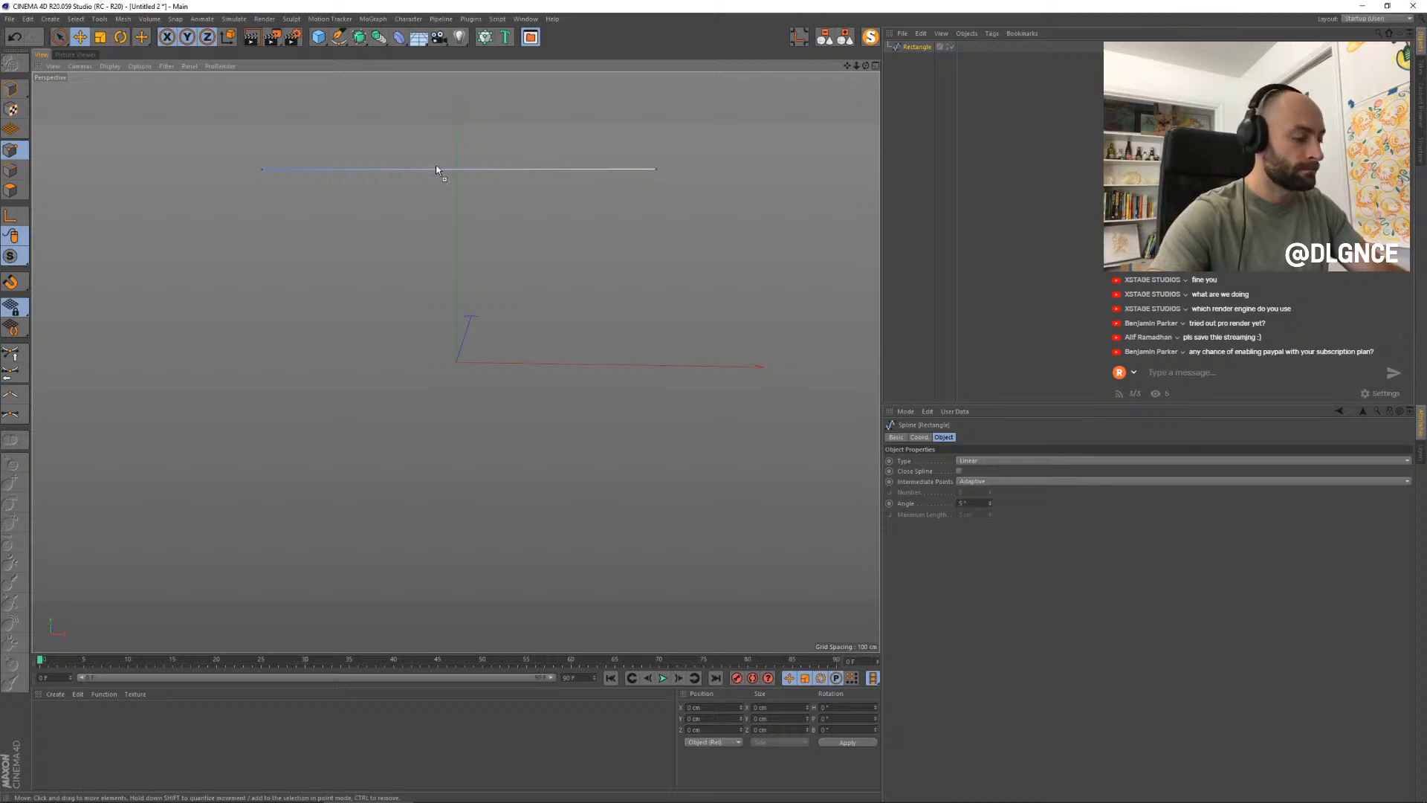
{"action": "key", "text": "ctrl+a"}
{"action": "left_click", "coordinate": [711, 718]}
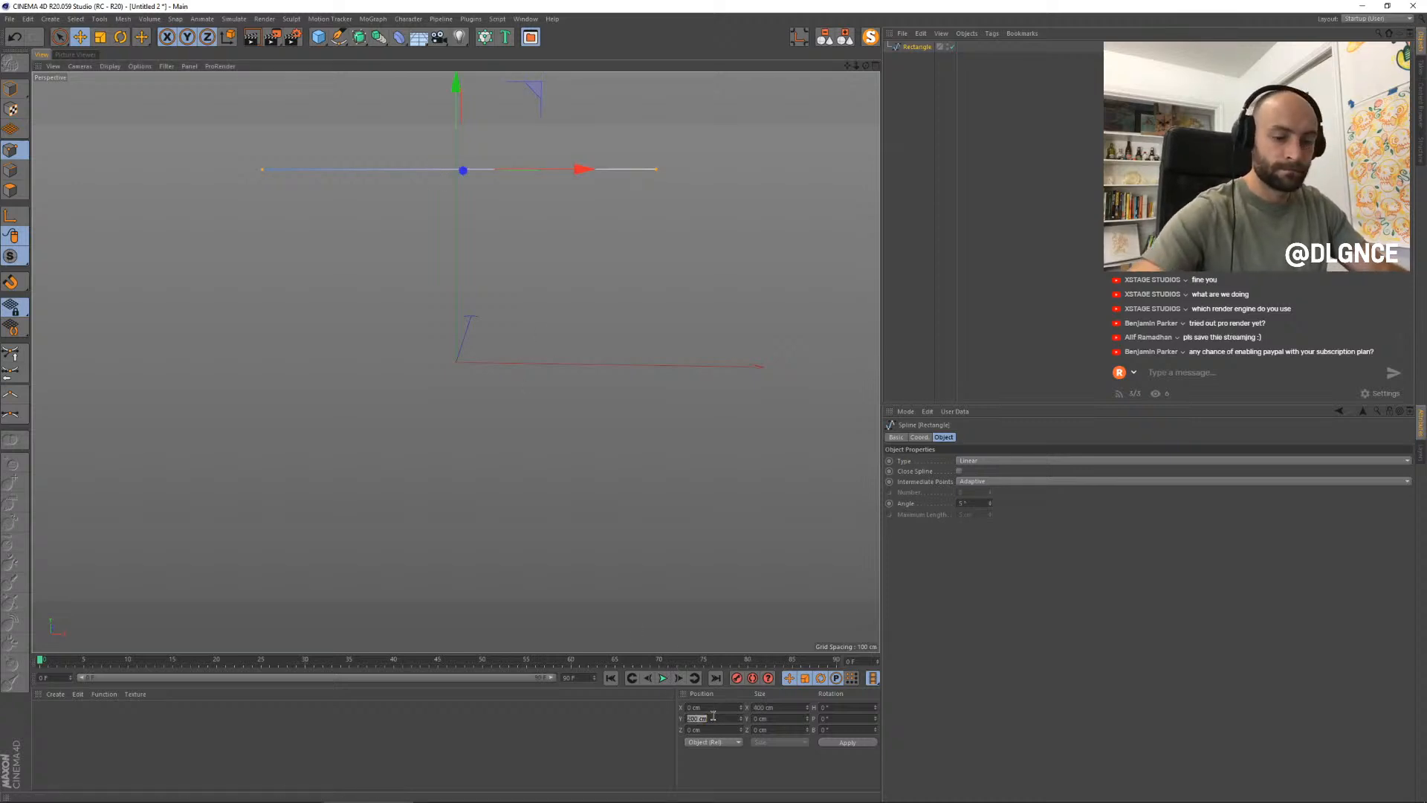
{"action": "type", "text": "0"}
{"action": "key", "text": "Return"}
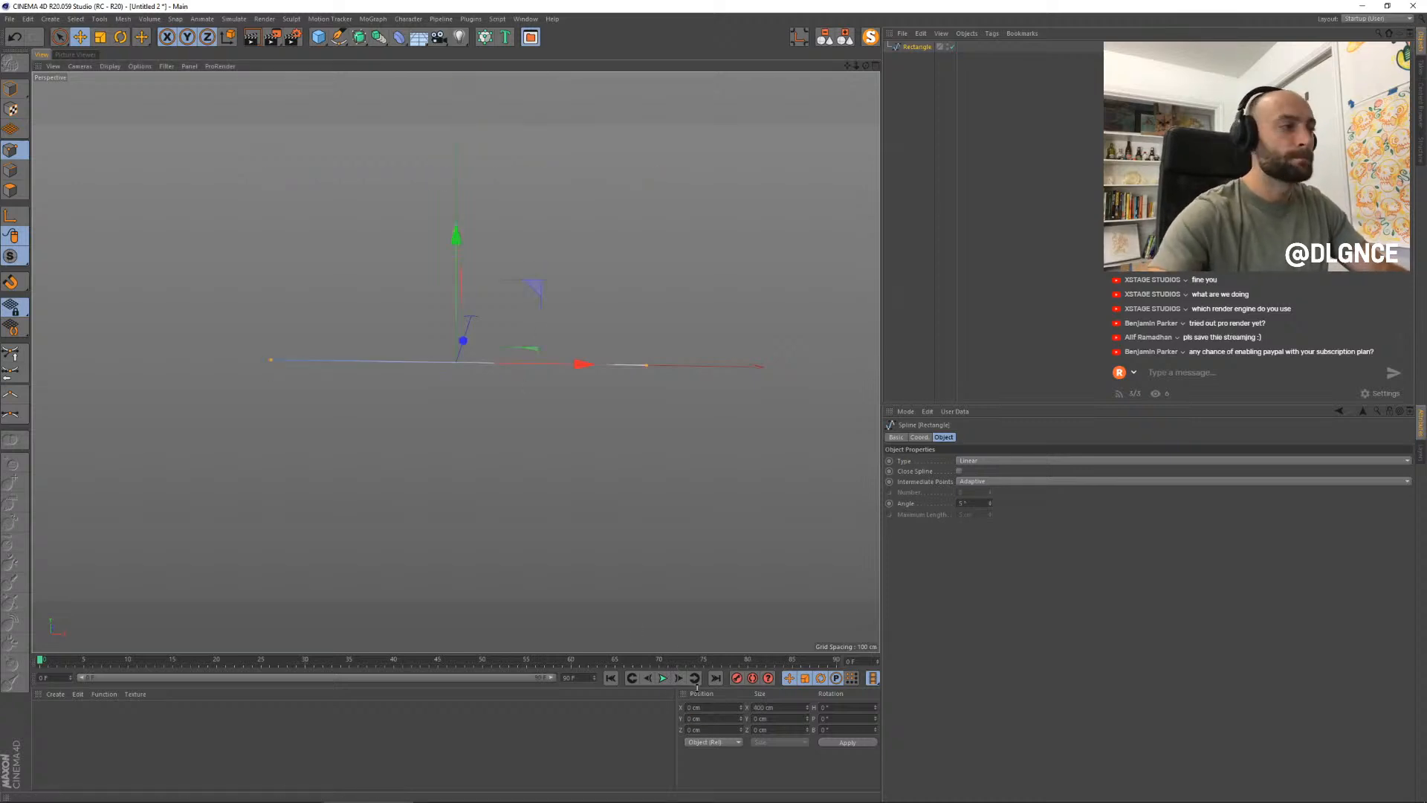
- Subdivide the straight spline segment three times to add evenly spaced points
{"action": "right_click", "coordinate": [434, 381]}
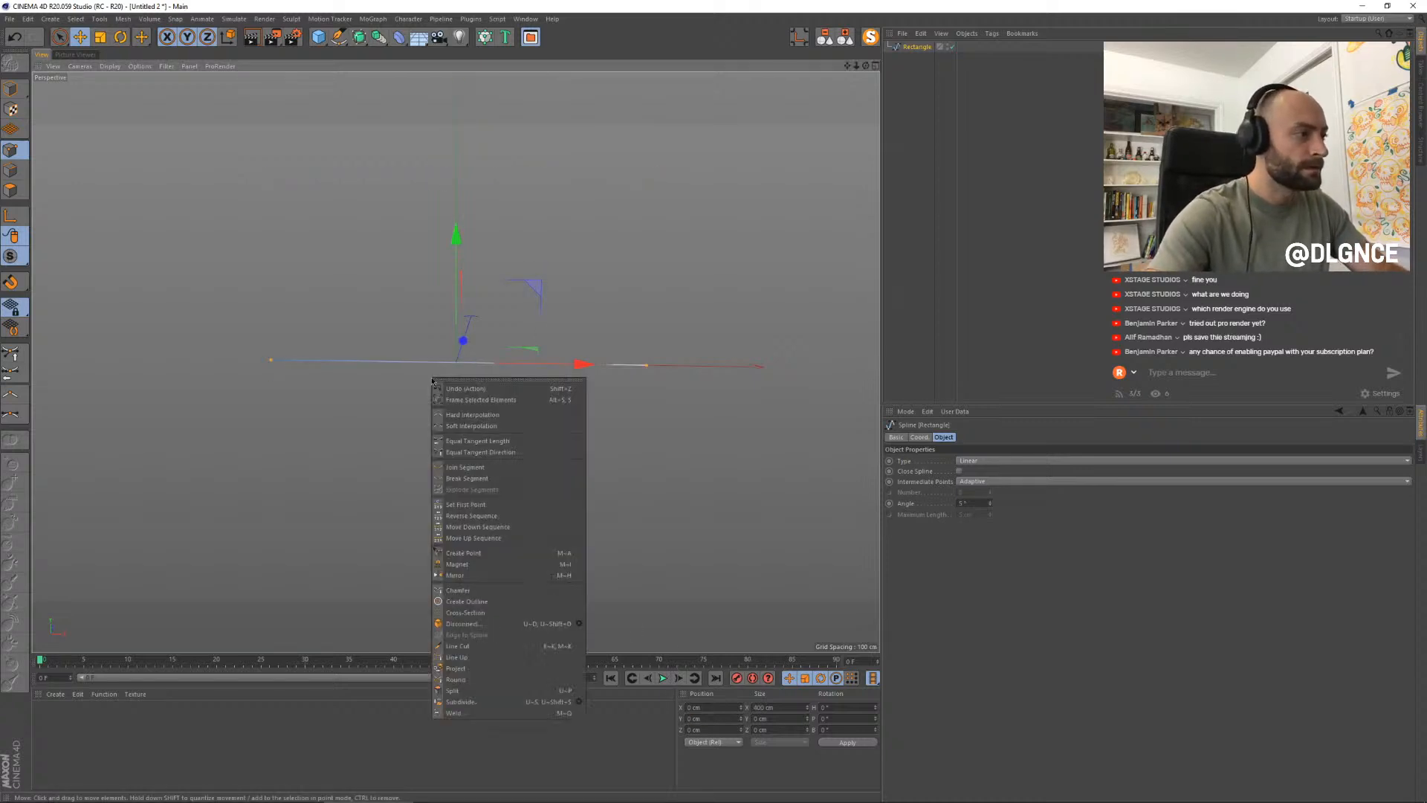
{"action": "left_click", "coordinate": [463, 702]}
{"action": "right_click", "coordinate": [503, 477]}
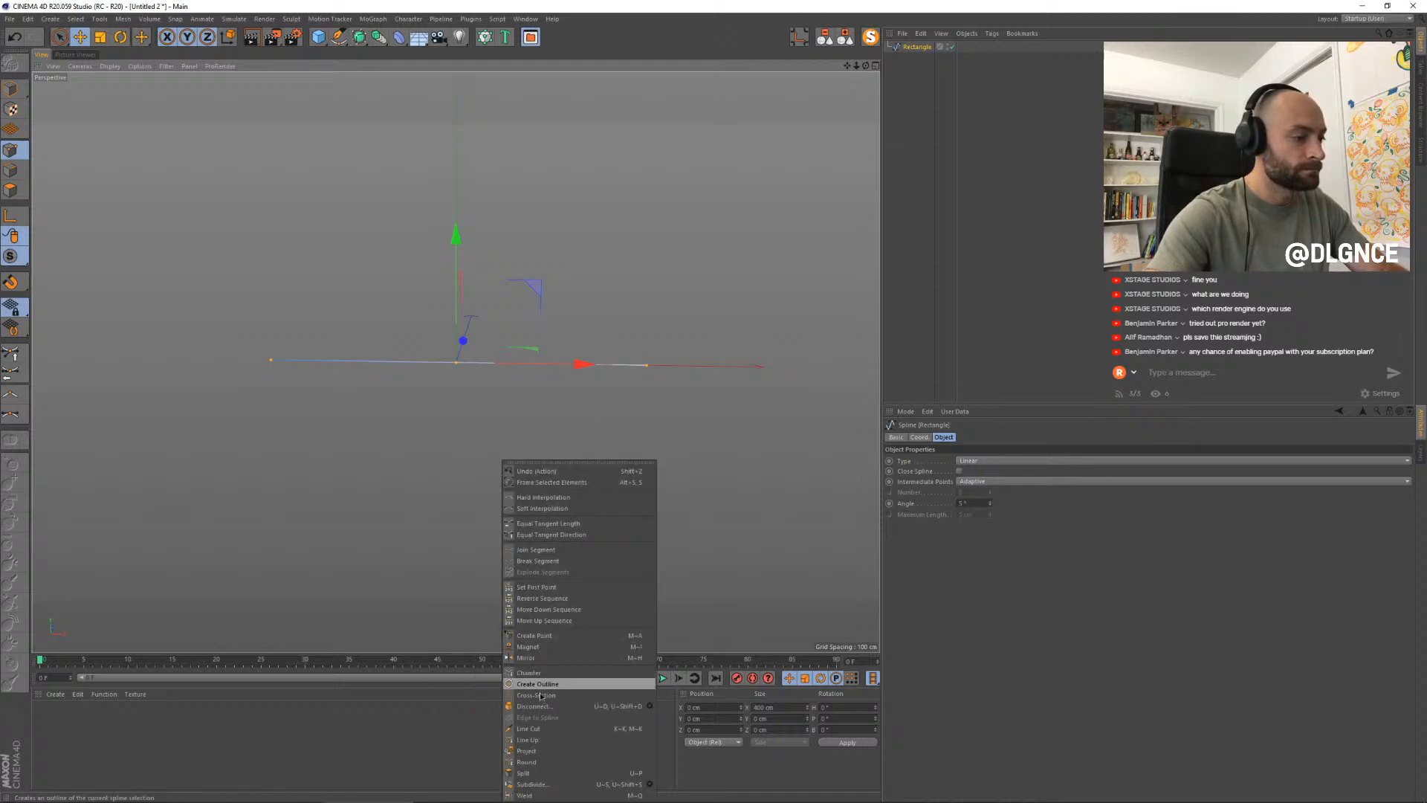
{"action": "left_click", "coordinate": [559, 788]}
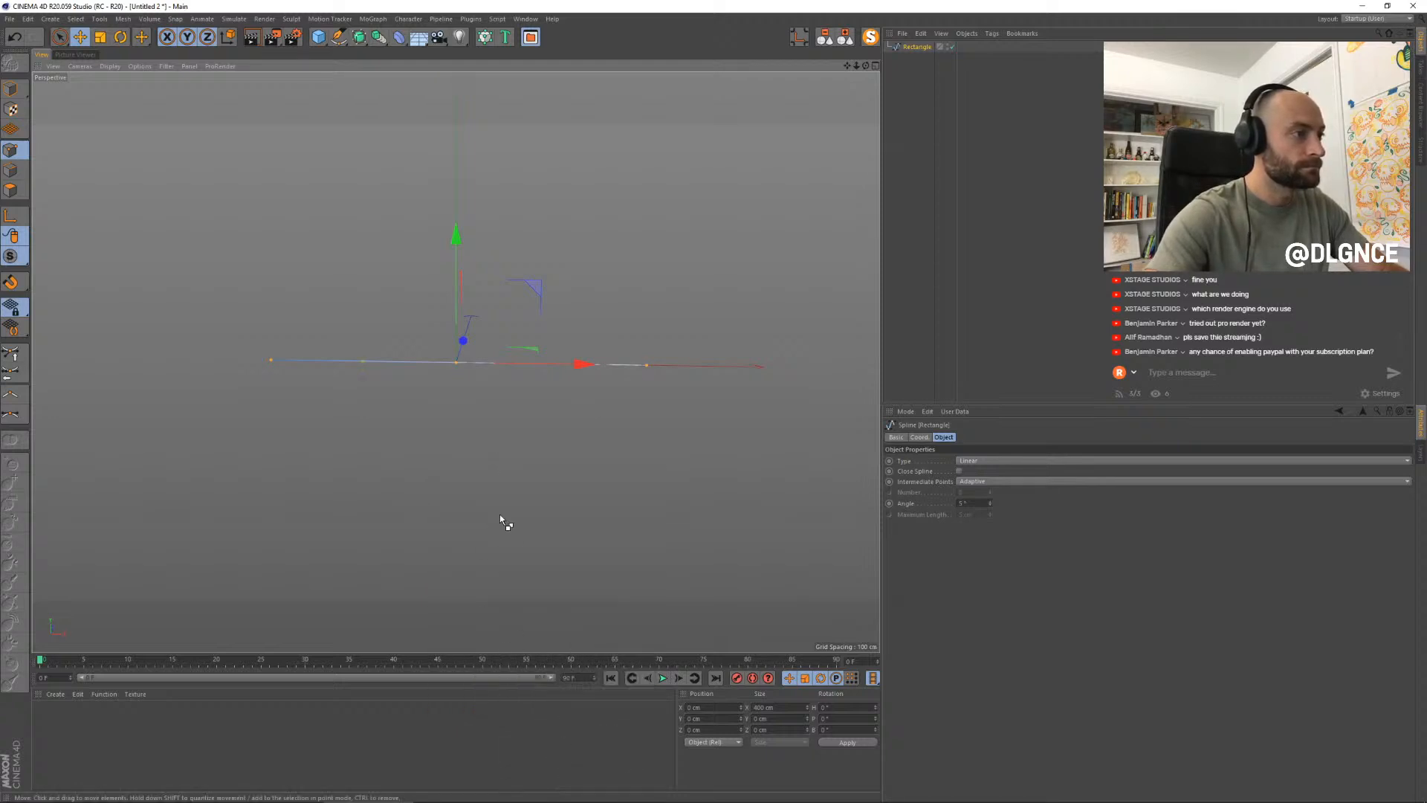
{"action": "right_click", "coordinate": [477, 463]}
{"action": "left_click", "coordinate": [554, 786]}
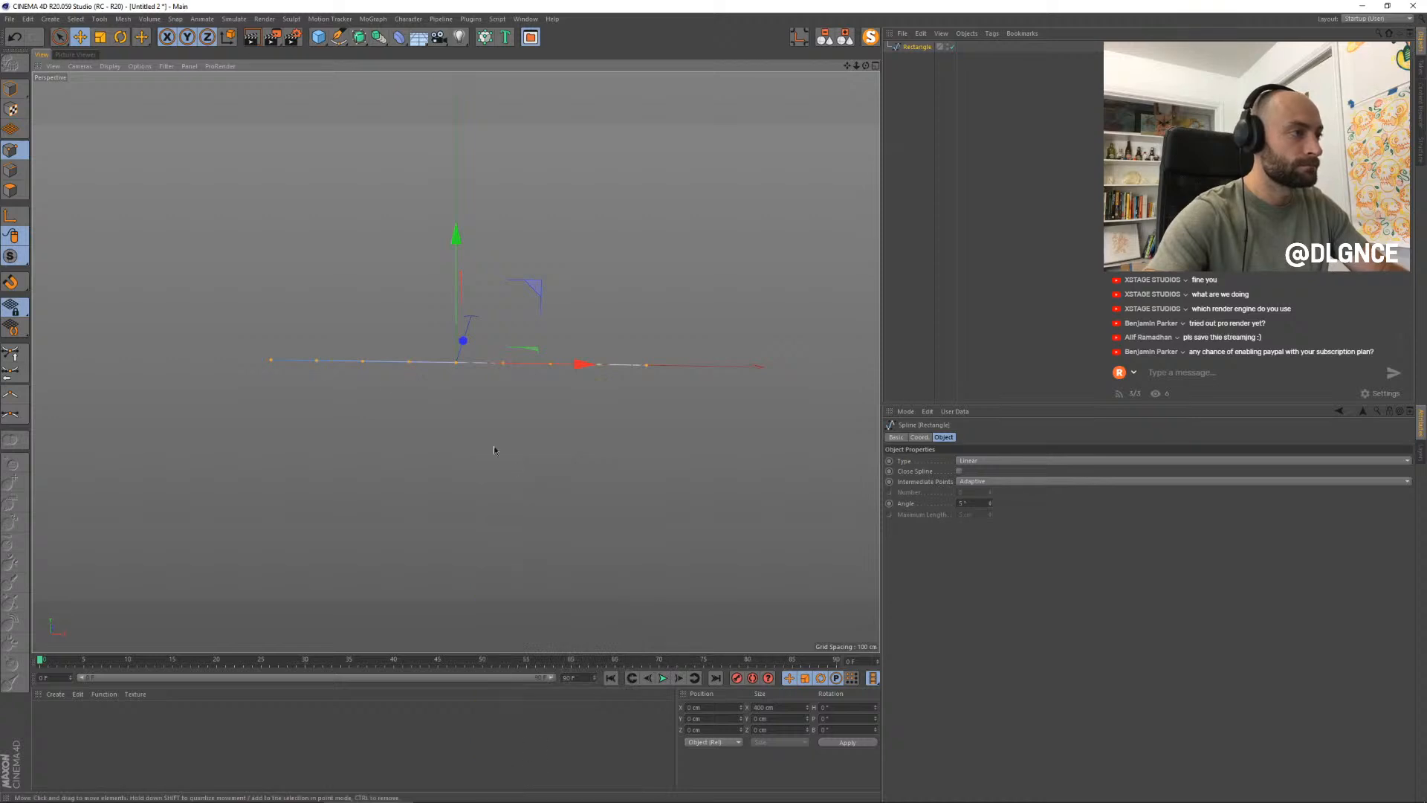
- Select every other spline point and move them down about 75 cm to form a zigzag
{"action": "key", "text": "9"}
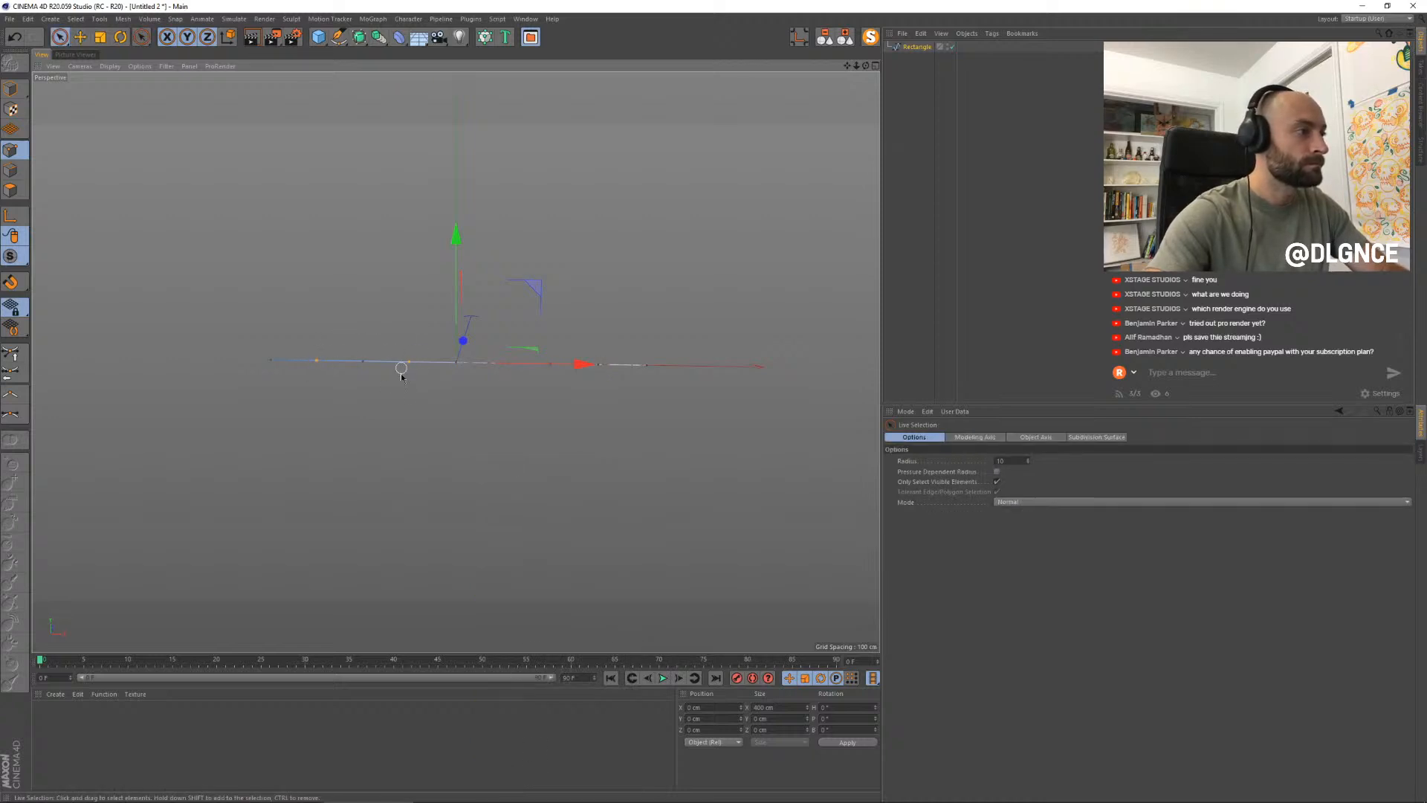
{"action": "left_click", "coordinate": [601, 366], "text": "shift"}
{"action": "left_click_drag", "start_coordinate": [462, 250], "coordinate": [461, 323]}
{"action": "left_click", "coordinate": [646, 365]}
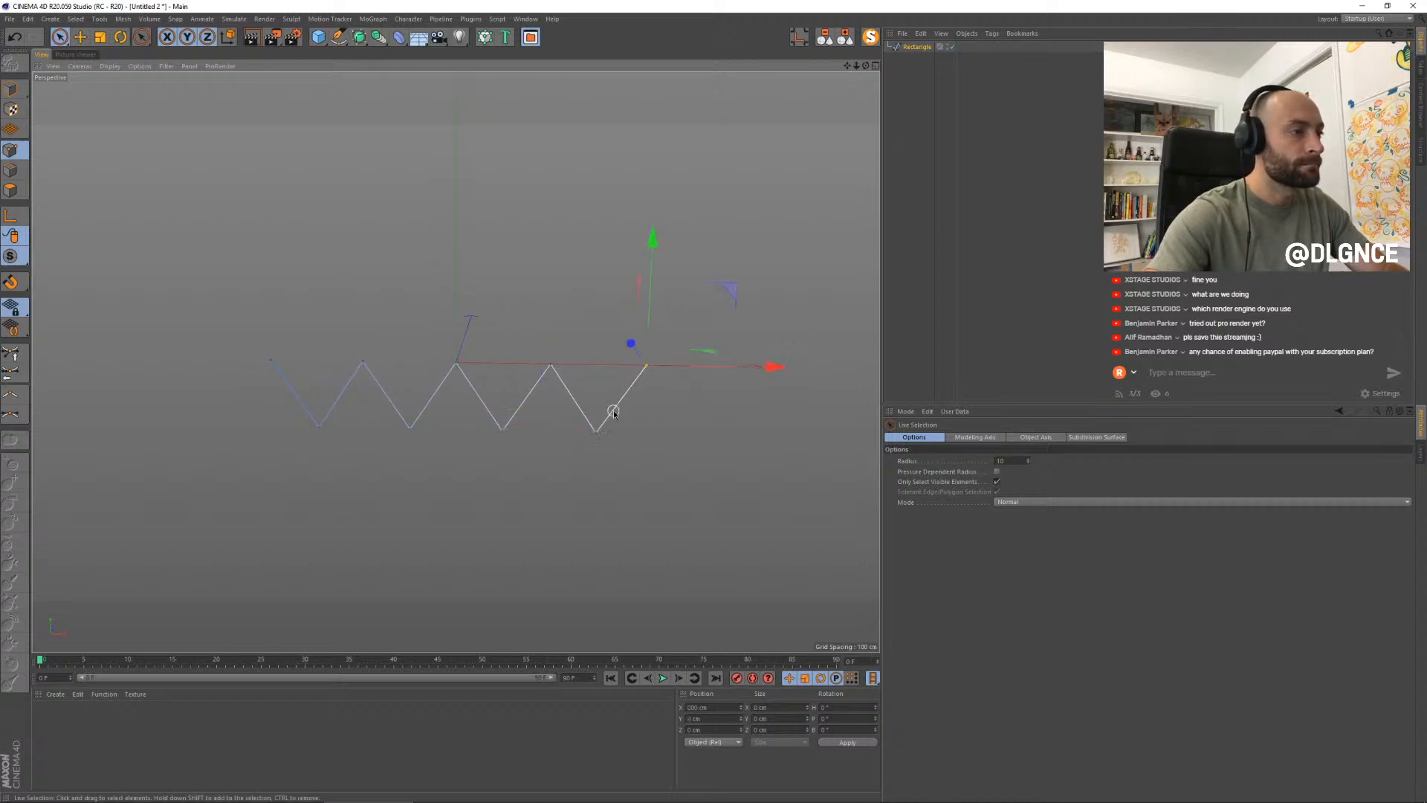
{"action": "key", "text": "Delete"}
{"action": "left_click_drag", "start_coordinate": [607, 413], "coordinate": [483, 458]}
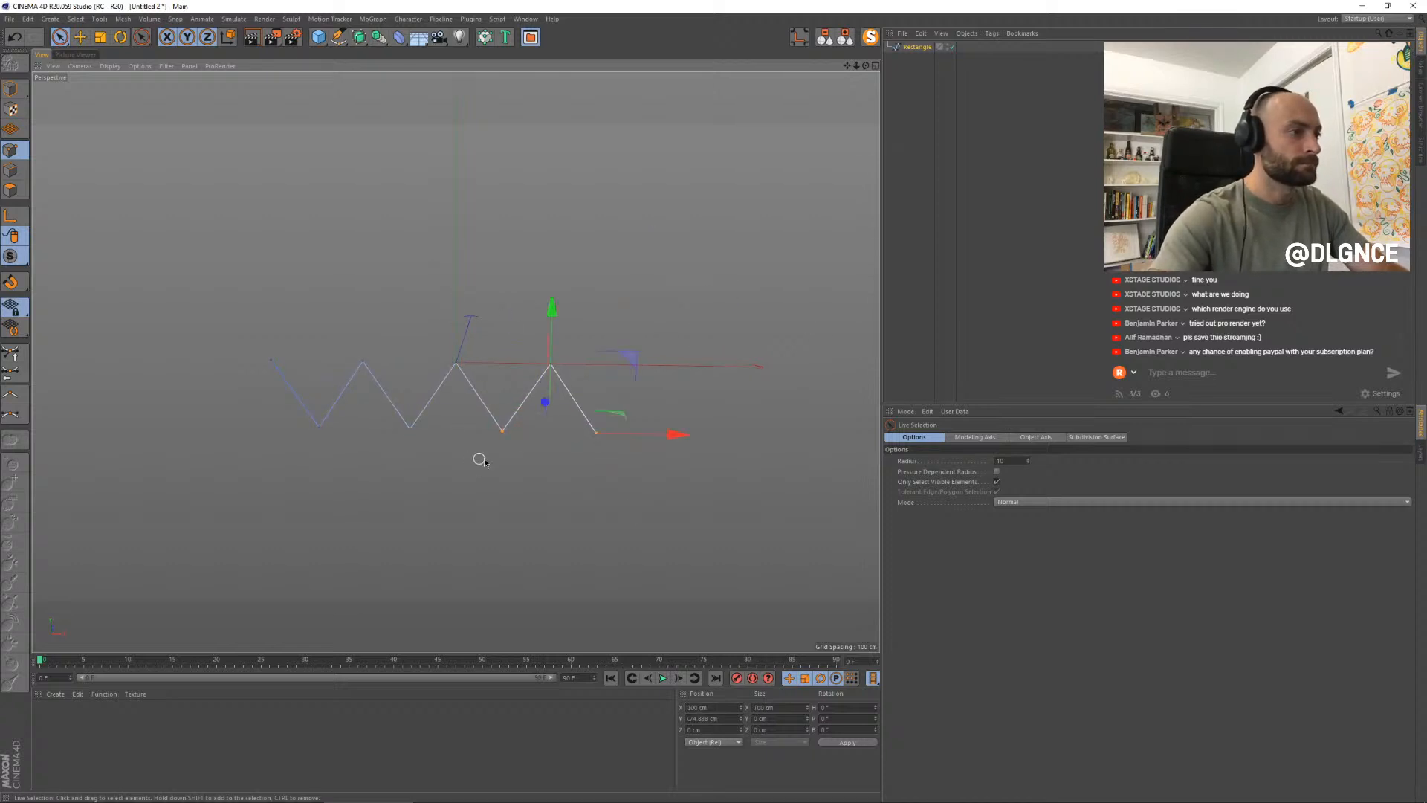
{"action": "left_click_drag", "start_coordinate": [594, 498], "coordinate": [654, 424]}
{"action": "key", "text": "Delete"}
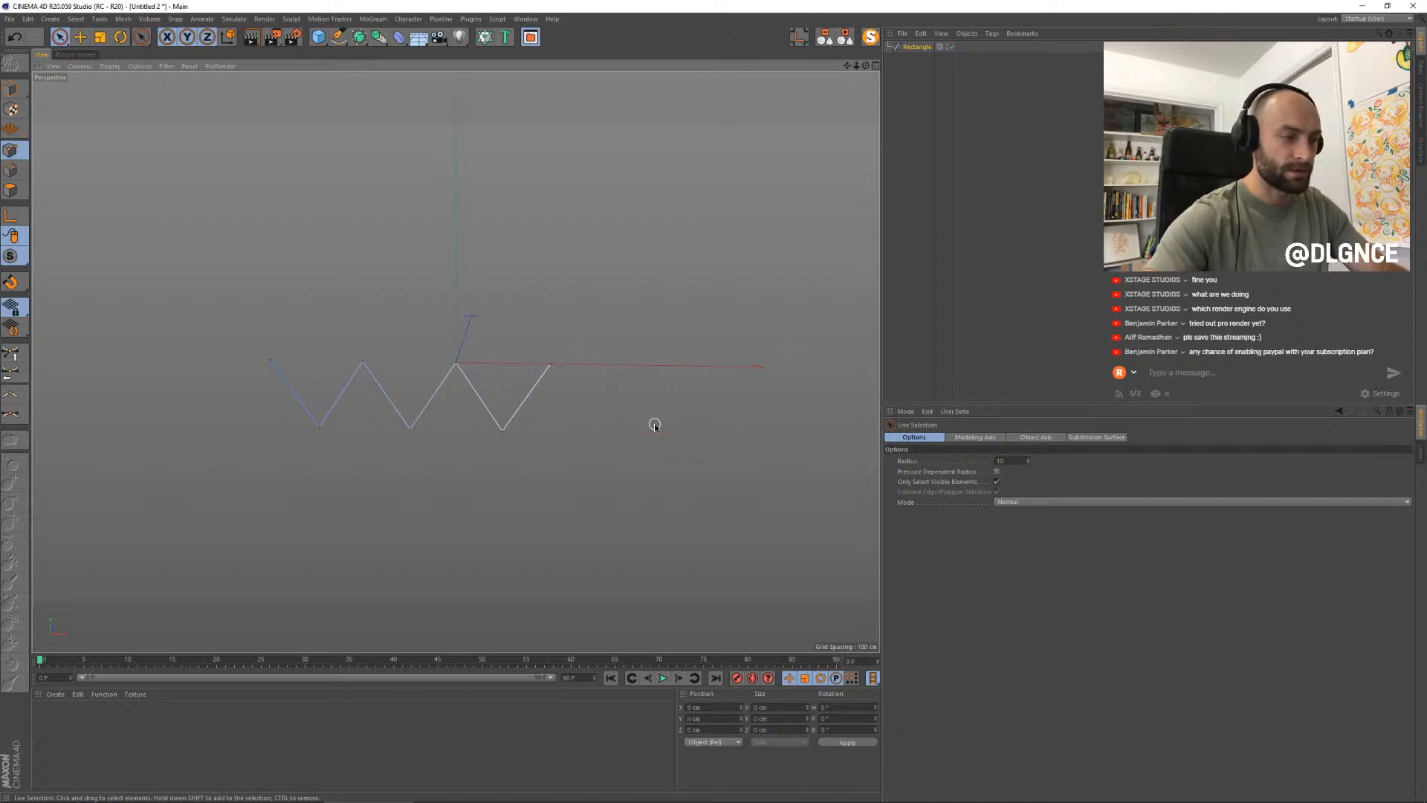
{"action": "key", "text": "ctrl+a"}
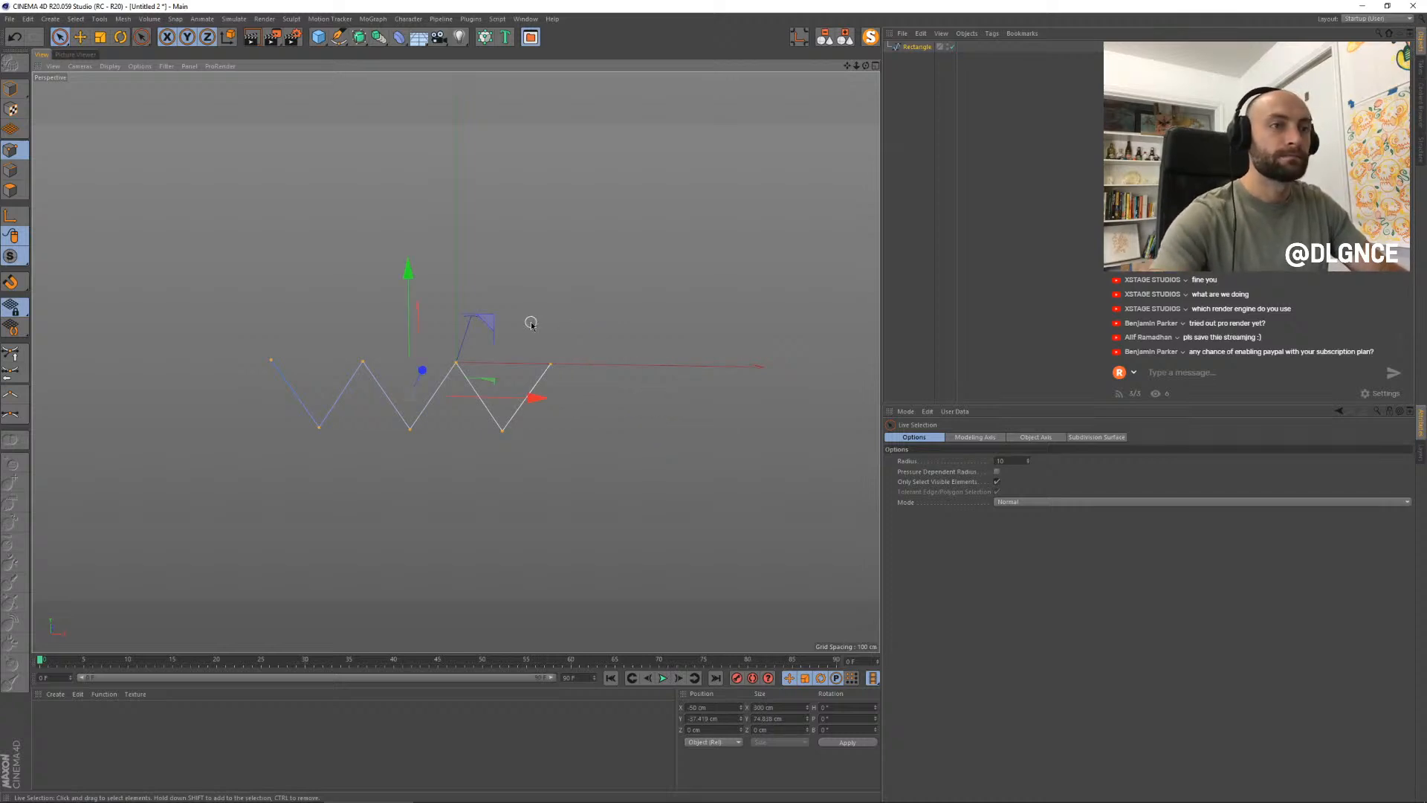
{"action": "right_click", "coordinate": [475, 287]}
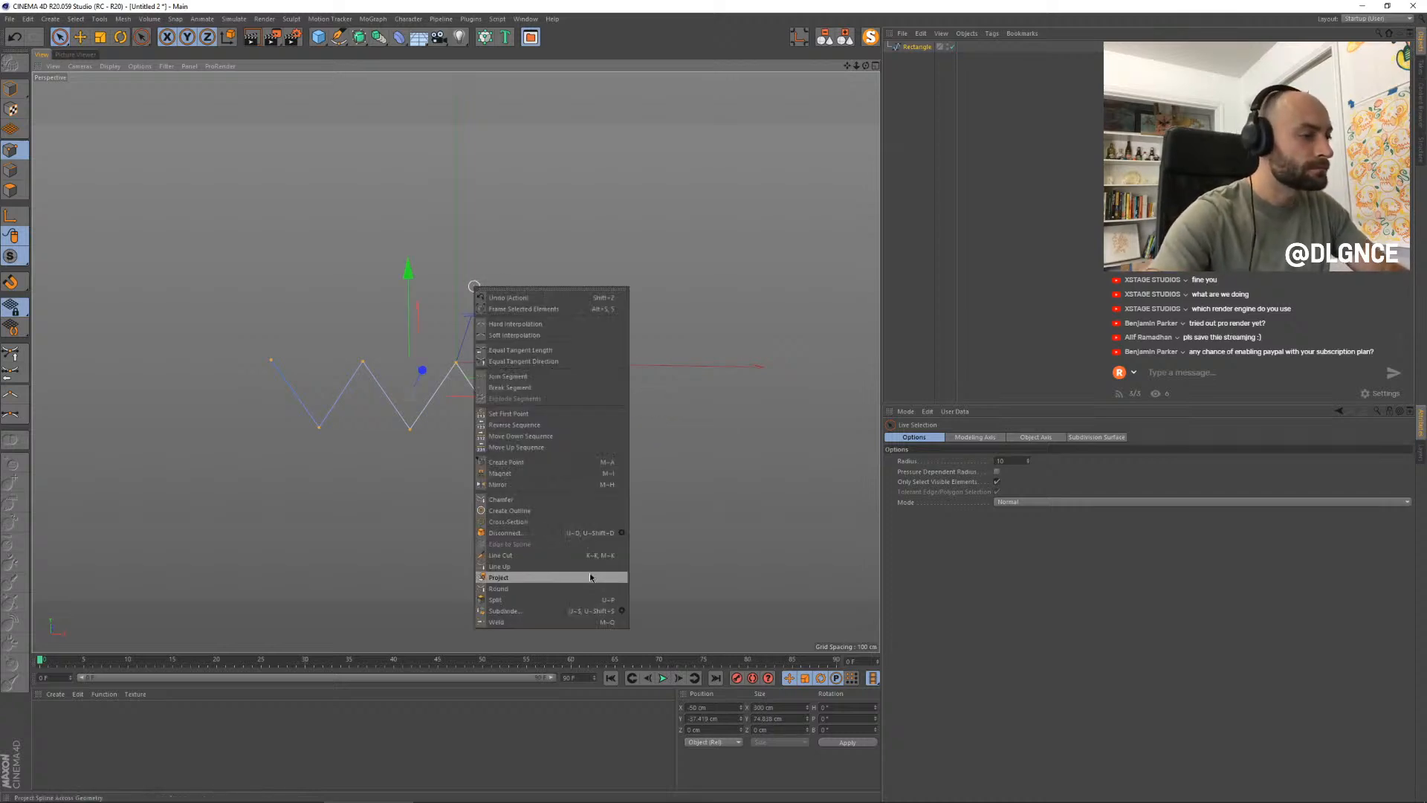
{"action": "left_click", "coordinate": [546, 500]}
{"action": "left_click_drag", "start_coordinate": [301, 504], "coordinate": [398, 504]}
{"action": "key", "text": "ctrl+z"}
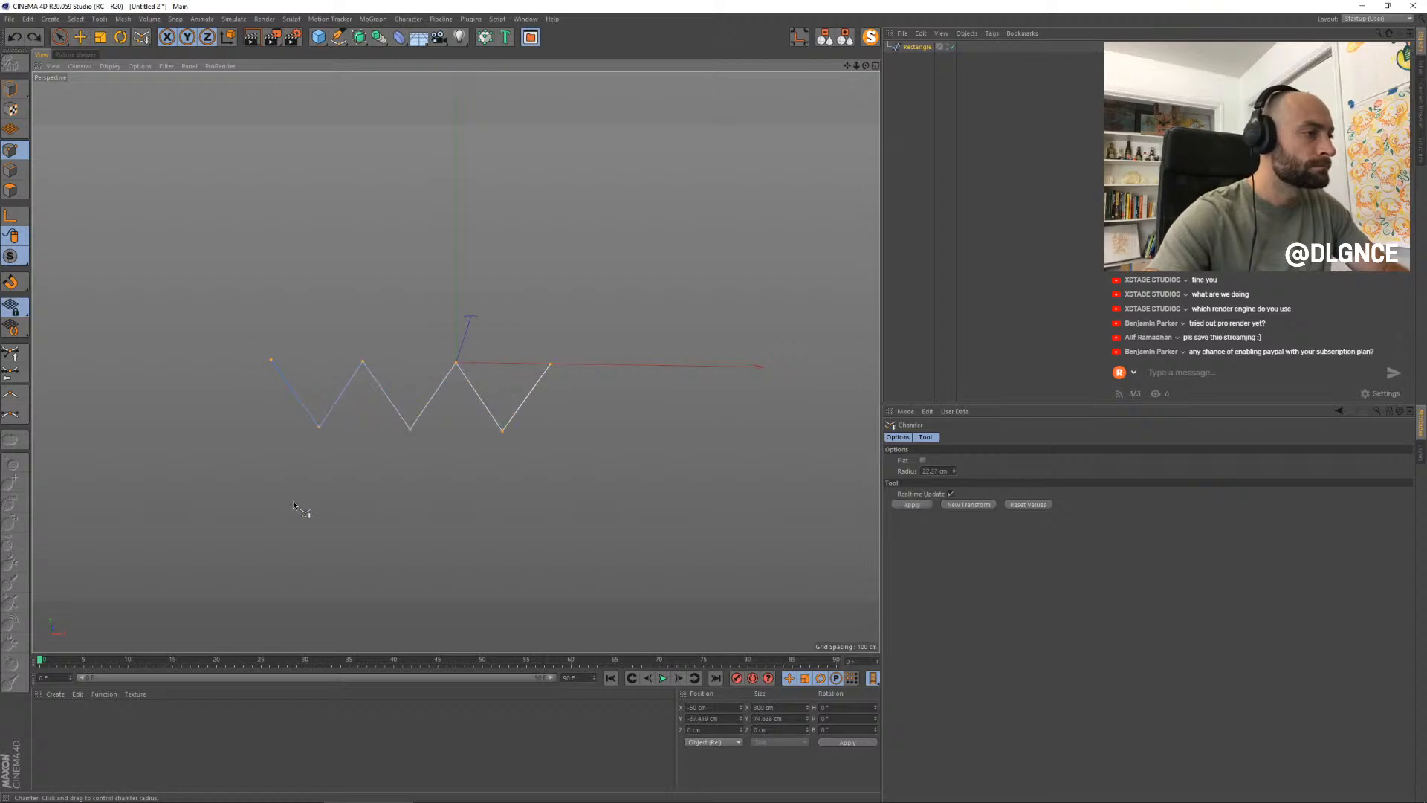
{"action": "key", "text": "ctrl+z"}
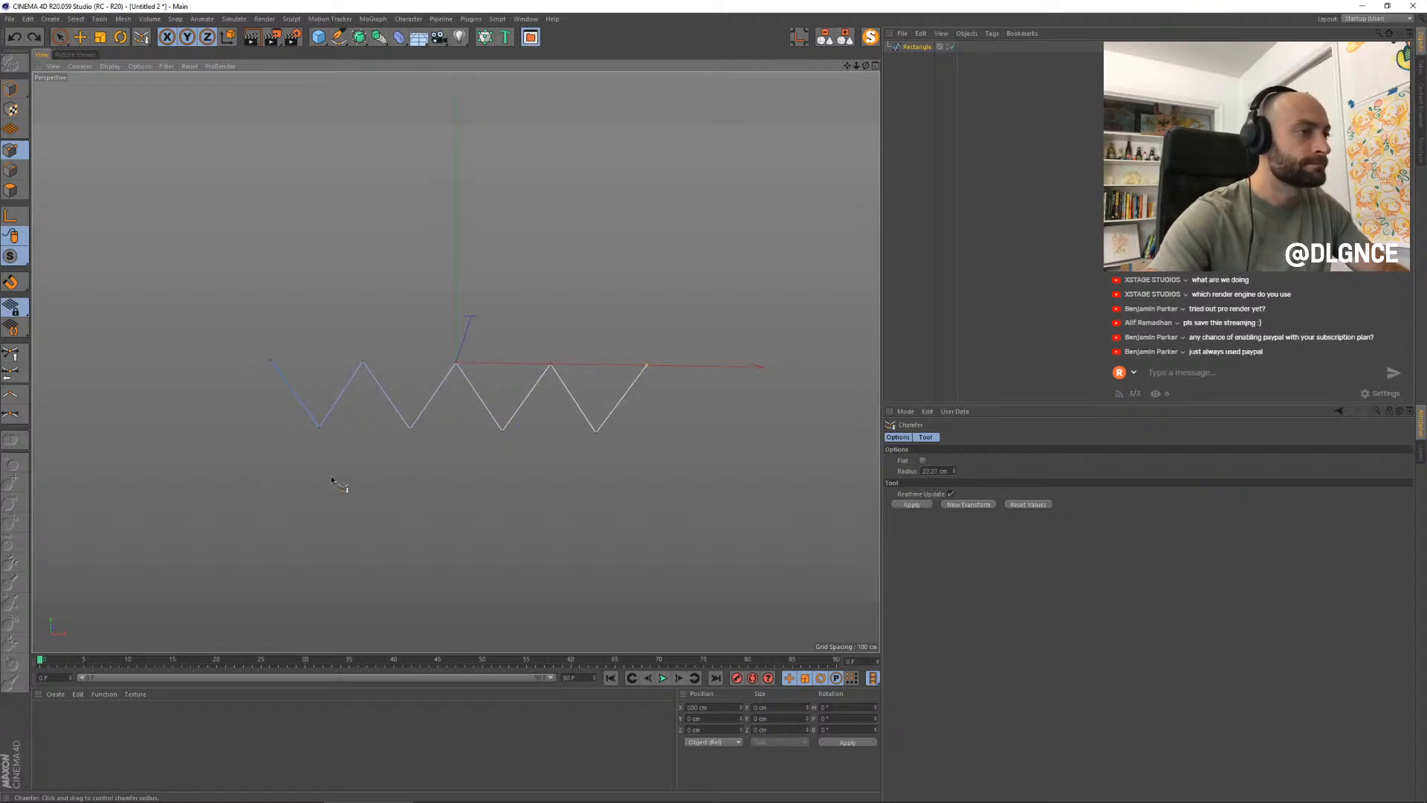
- Chamfer all the zigzag's points into a smooth, rounded wave
{"action": "right_click", "coordinate": [440, 488]}
{"action": "left_click", "coordinate": [468, 504]}
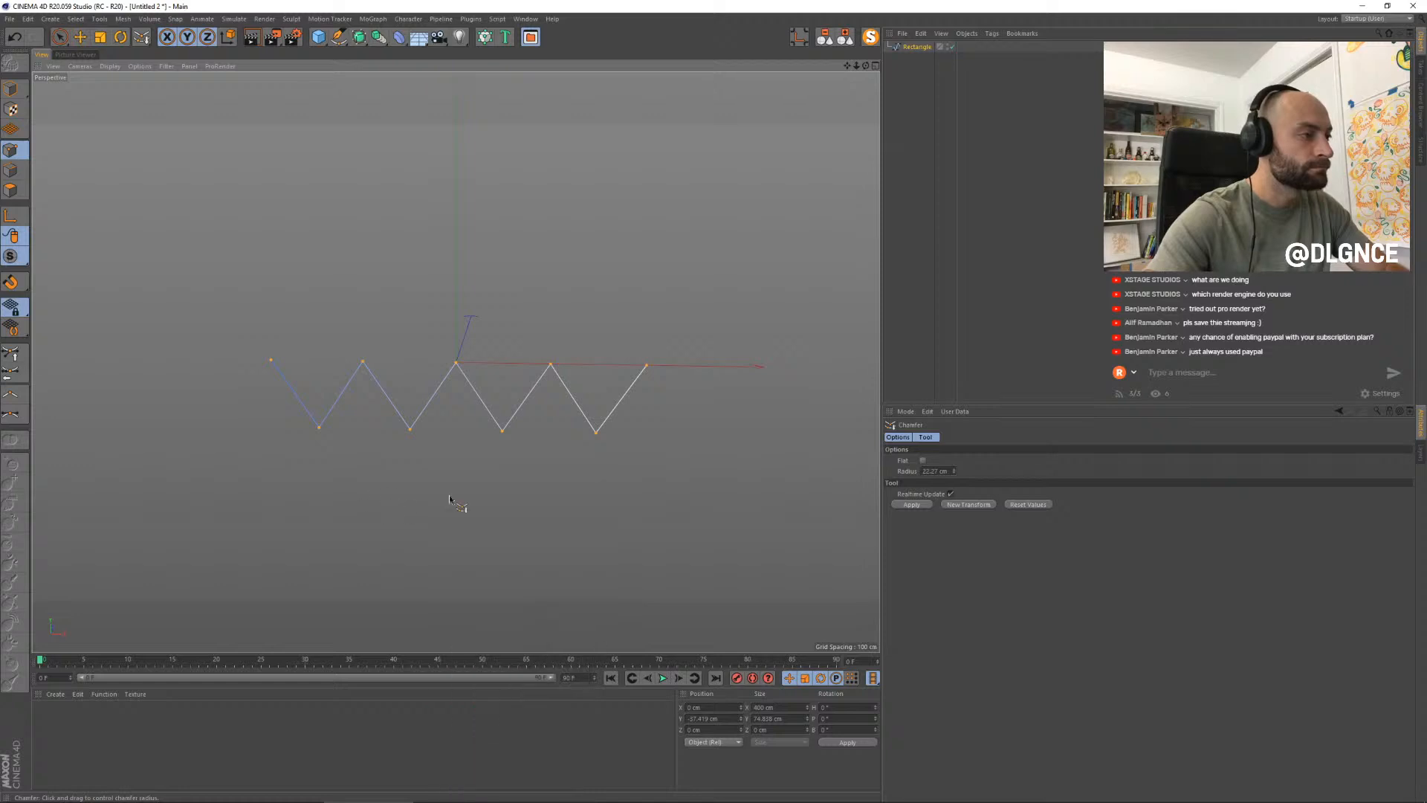
{"action": "left_click_drag", "start_coordinate": [461, 503], "coordinate": [509, 502]}
{"action": "key", "text": "space"}
- Delete the outermost point at each end of the wave spline
{"action": "left_click", "coordinate": [644, 364]}
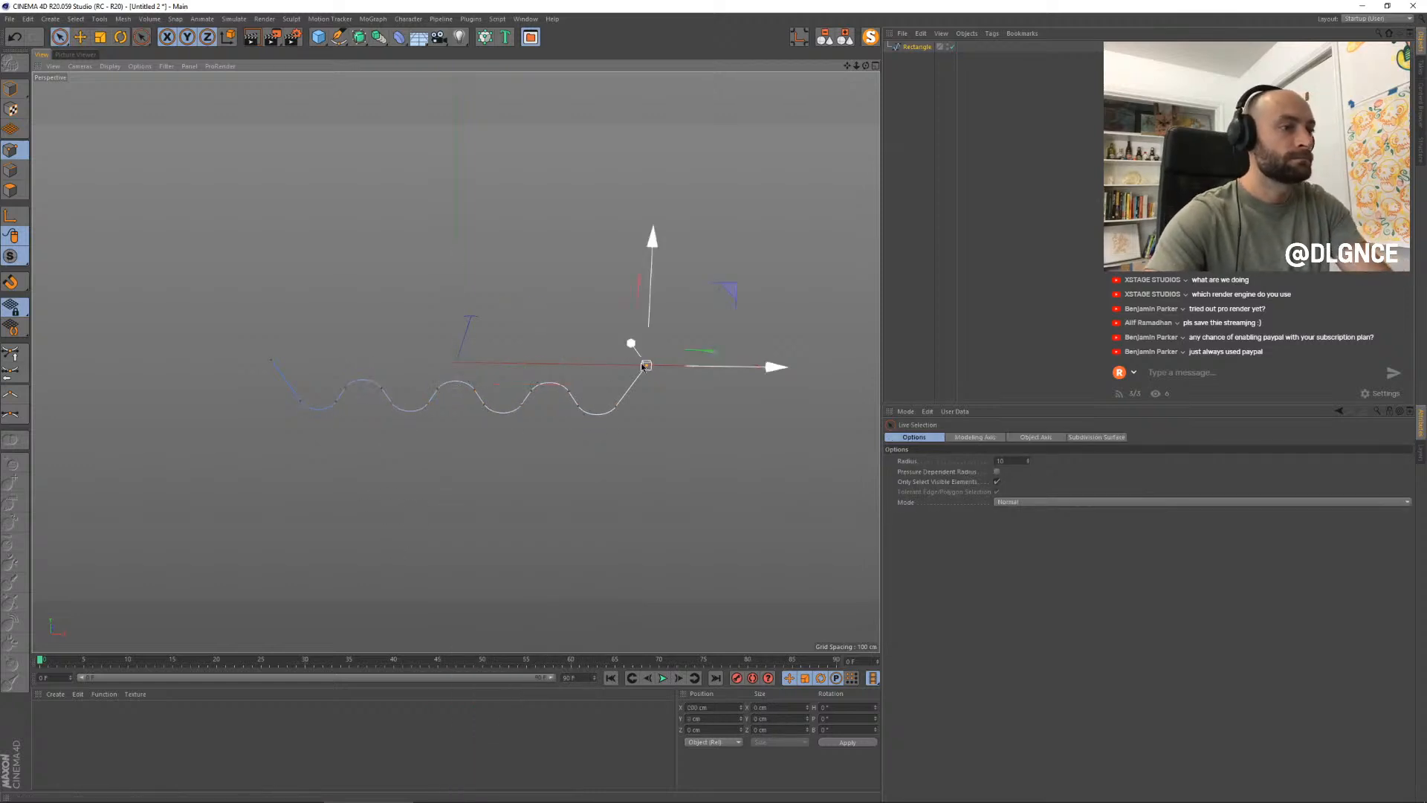
{"action": "key", "text": "Delete"}
{"action": "left_click", "coordinate": [271, 354]}
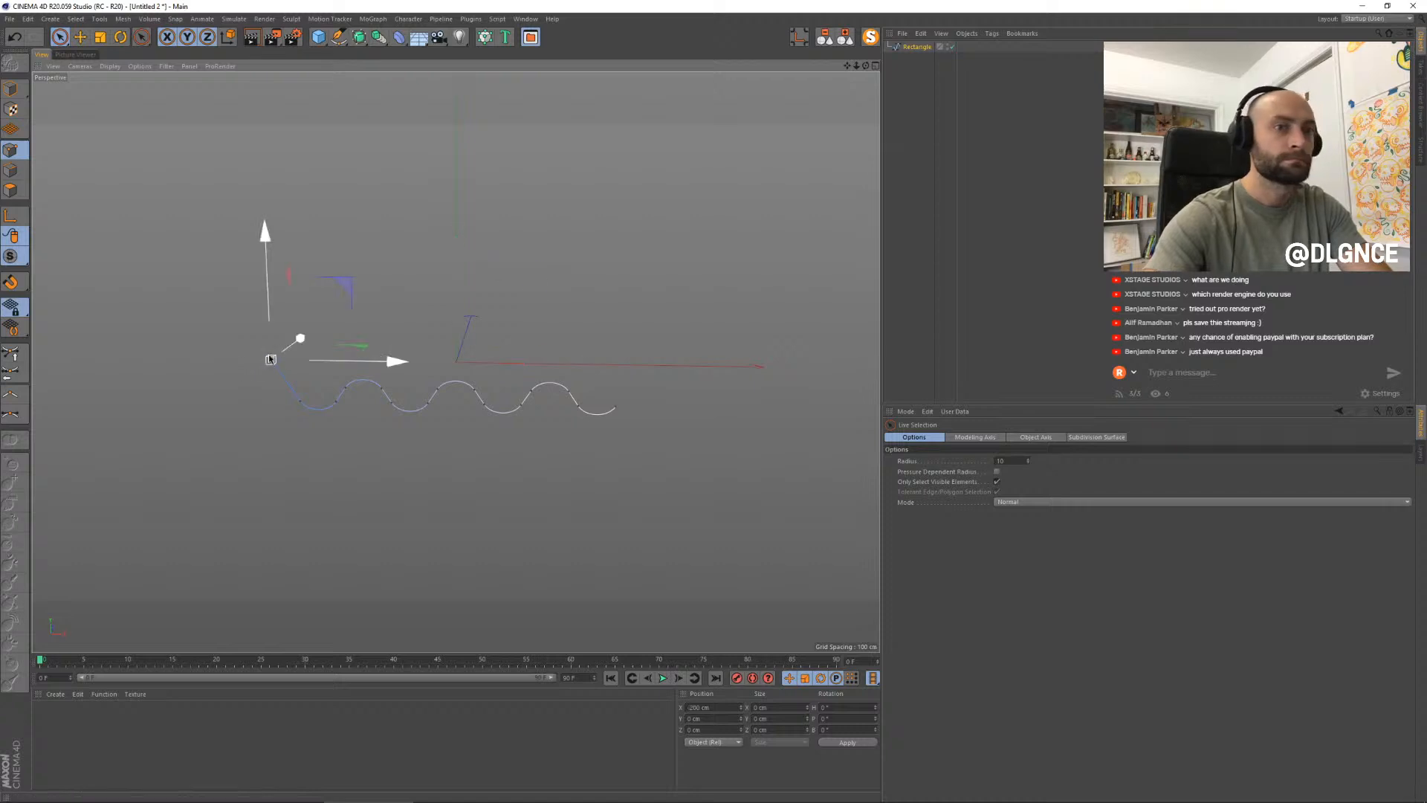
{"action": "key", "text": "Delete"}
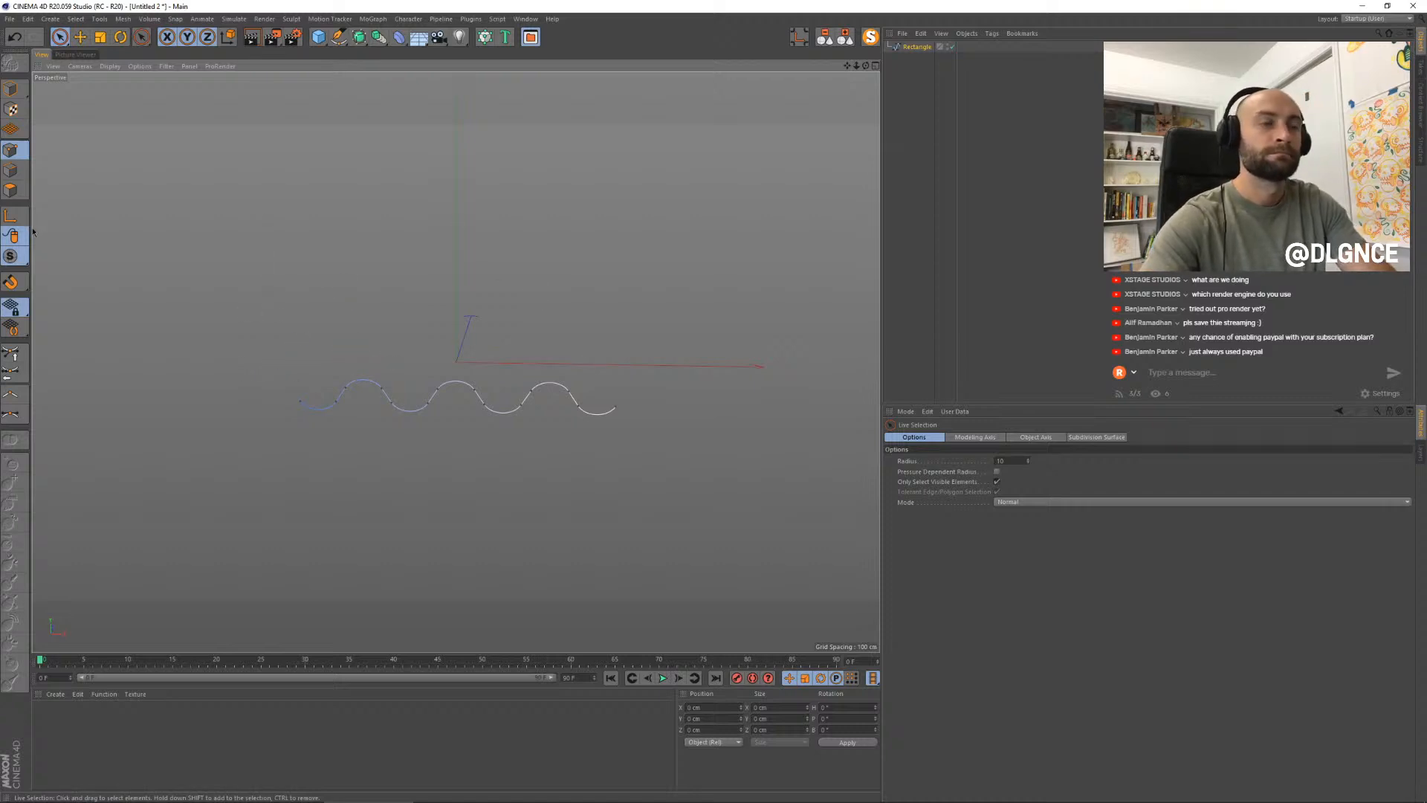
- Centre the wave spline's axis on its points and set the object's Y position to 0 cm
{"action": "left_click", "coordinate": [10, 89]}
{"action": "key", "text": "e"}
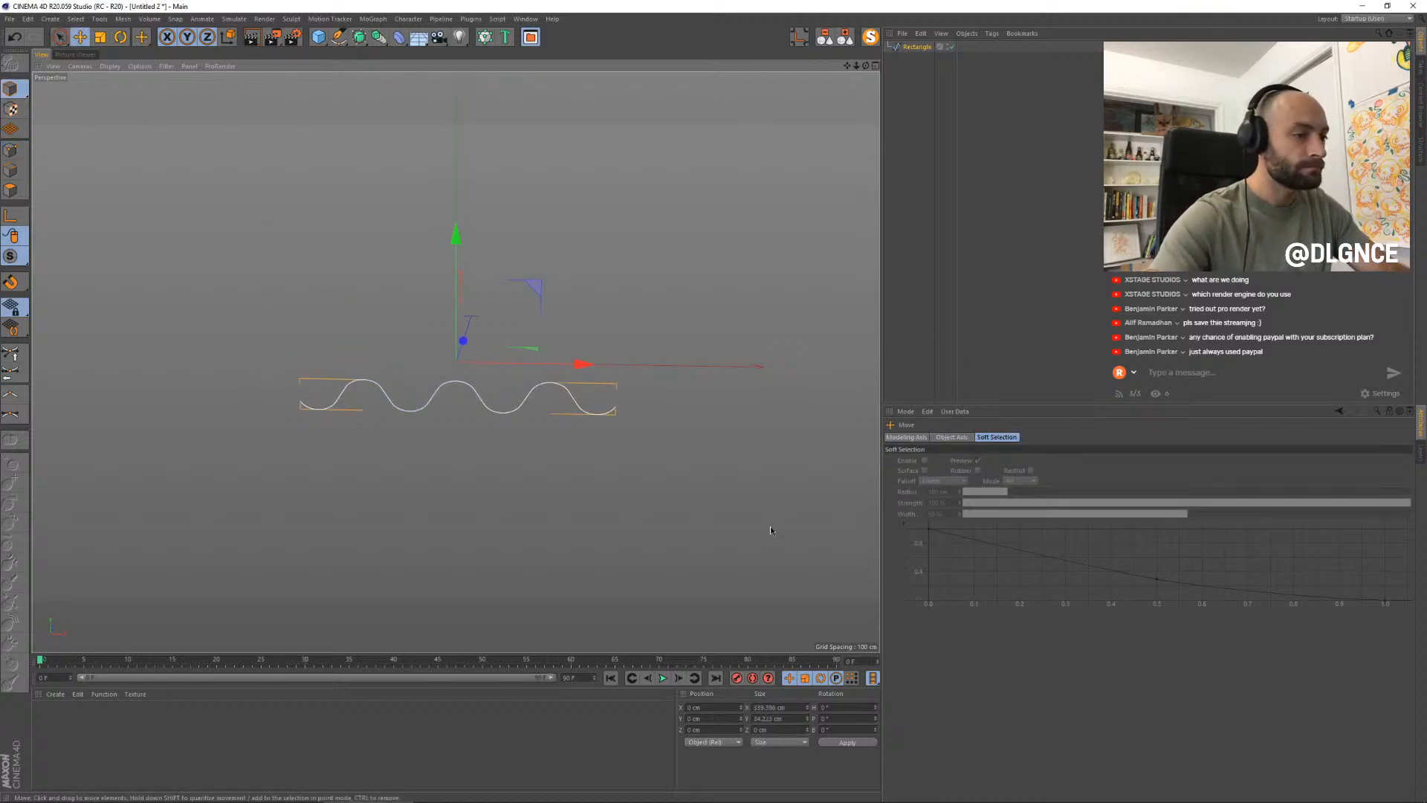
{"action": "left_click", "coordinate": [918, 48]}
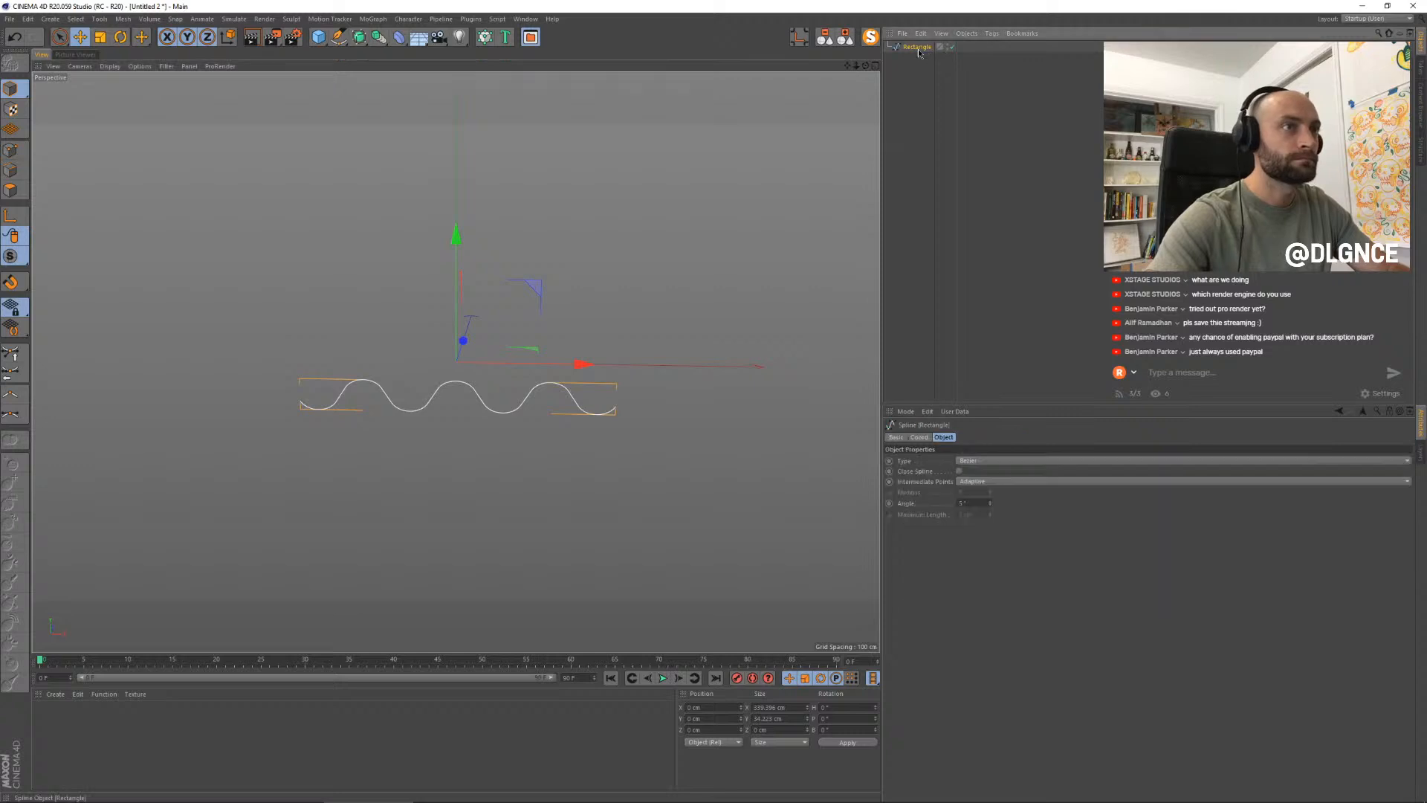
{"action": "left_click", "coordinate": [10, 150]}
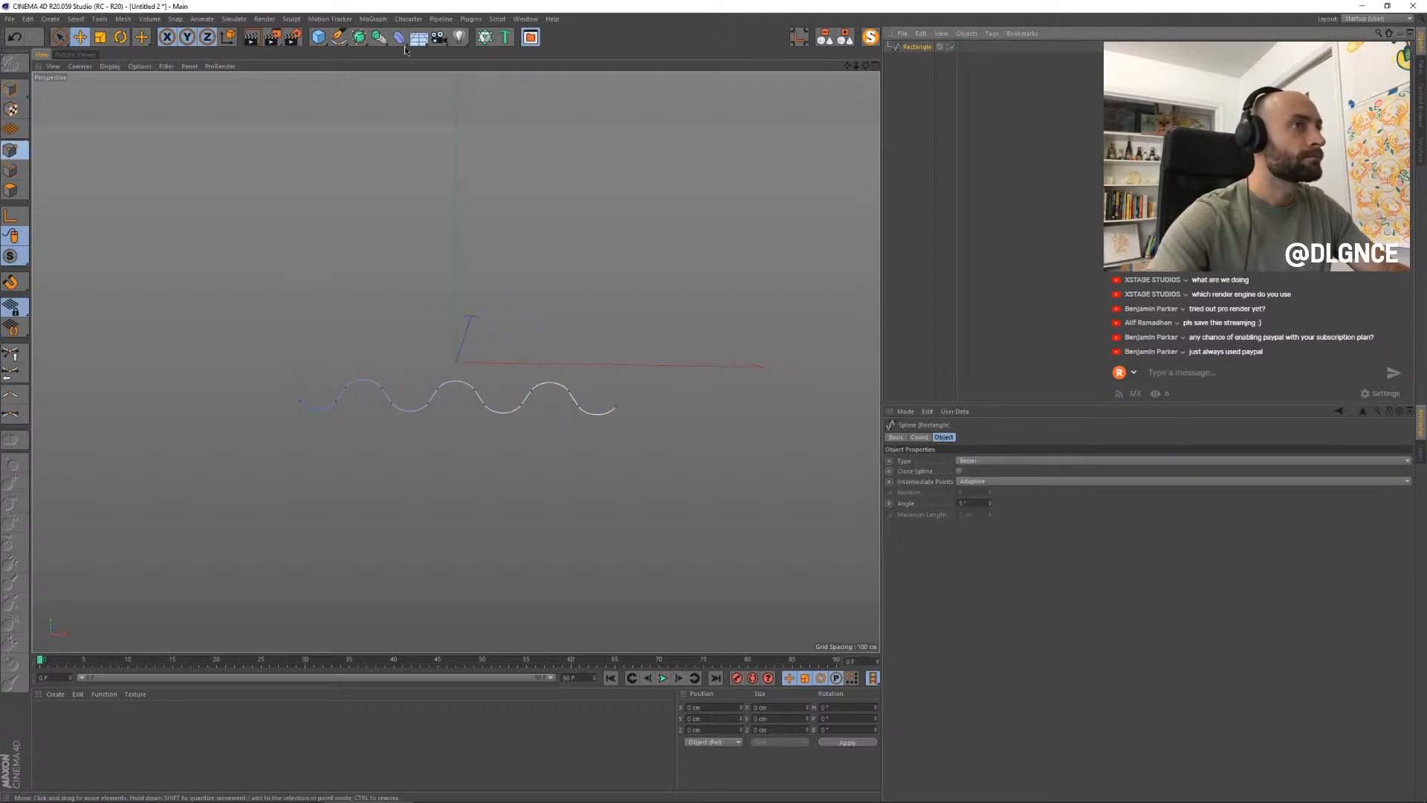
{"action": "left_click", "coordinate": [805, 38]}
{"action": "left_click", "coordinate": [15, 89]}
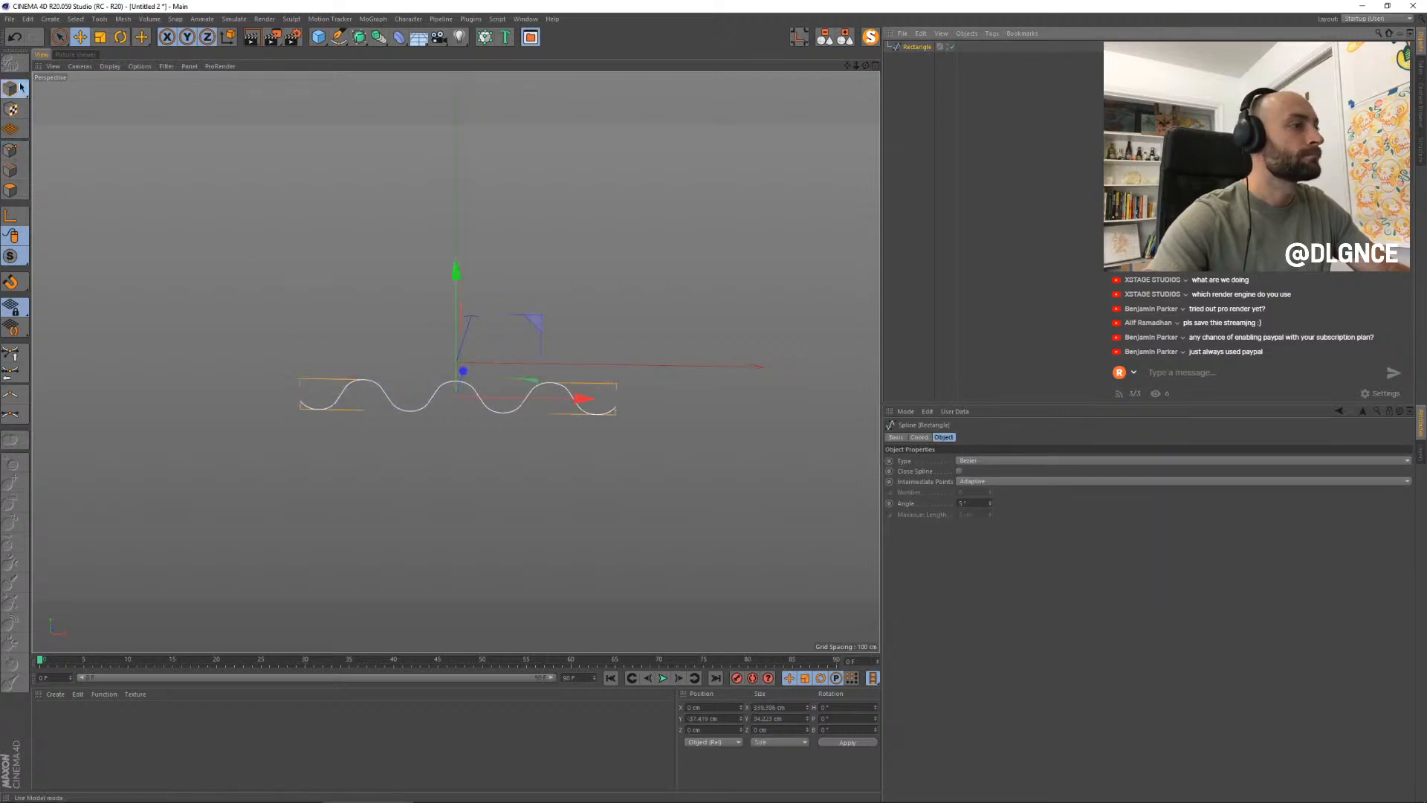
{"action": "left_click", "coordinate": [713, 719]}
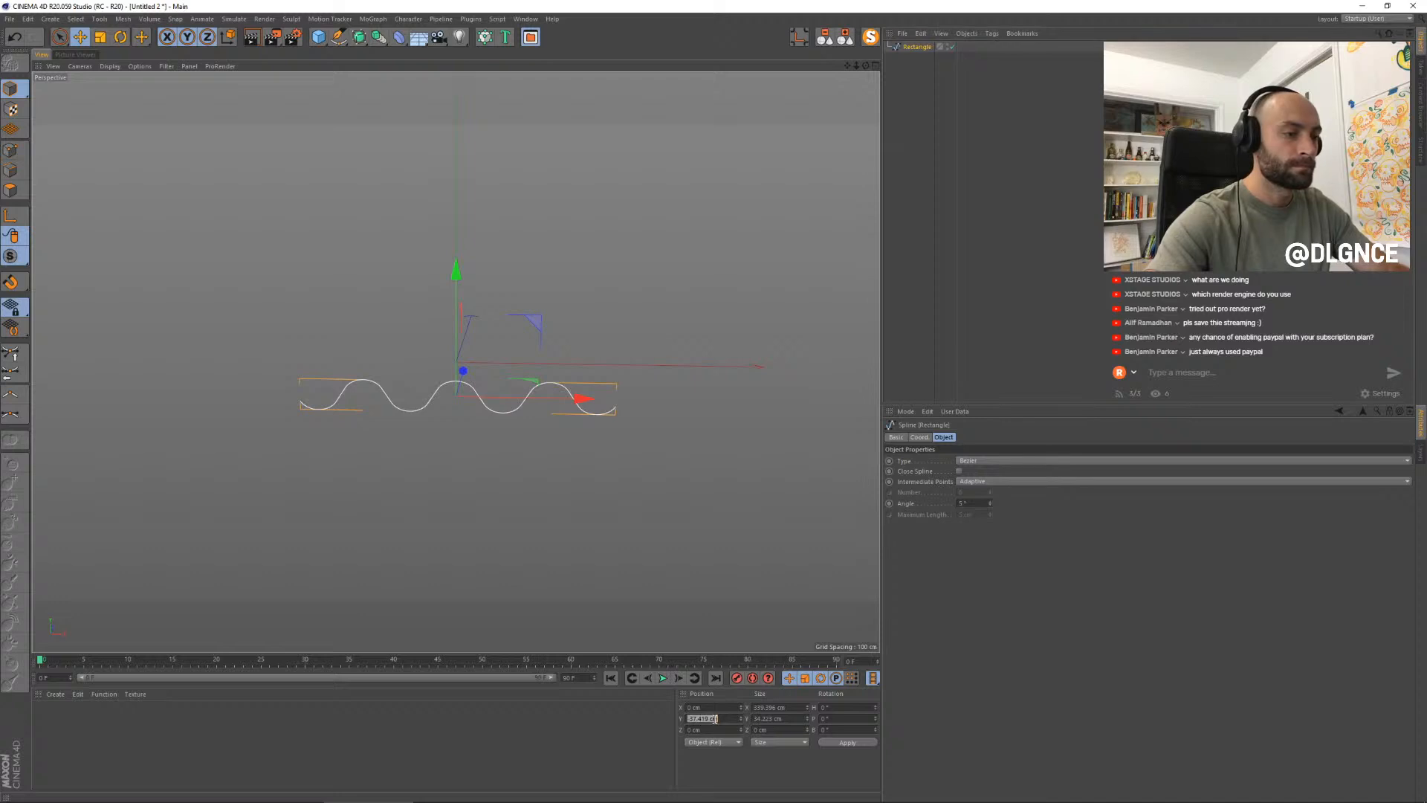
{"action": "key", "text": "Return"}
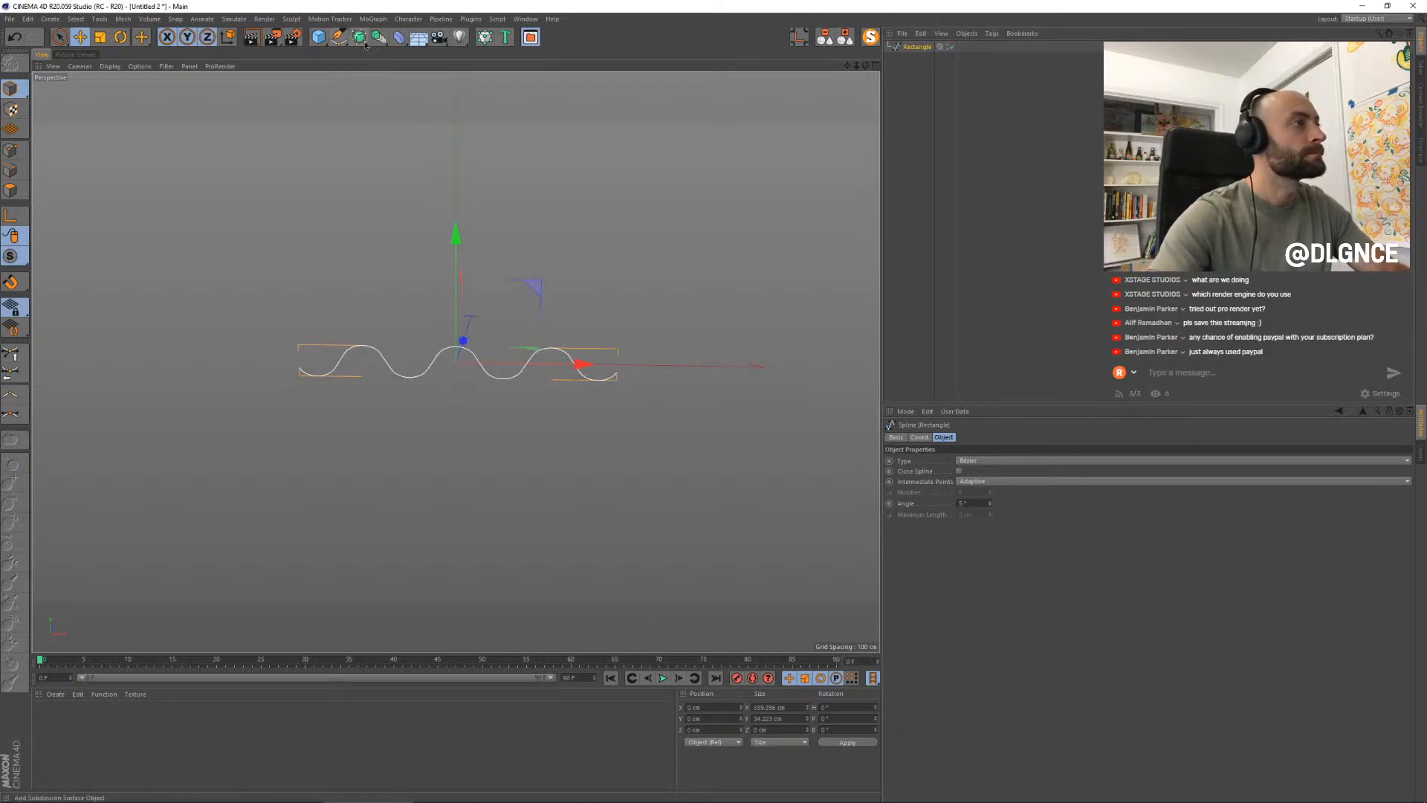
- Sweep a circle profile along the wave spline, scaling the circle down to about 34 cm across
{"action": "left_click_drag", "start_coordinate": [359, 36], "coordinate": [461, 94]}
{"action": "left_click", "coordinate": [459, 93], "text": "alt"}
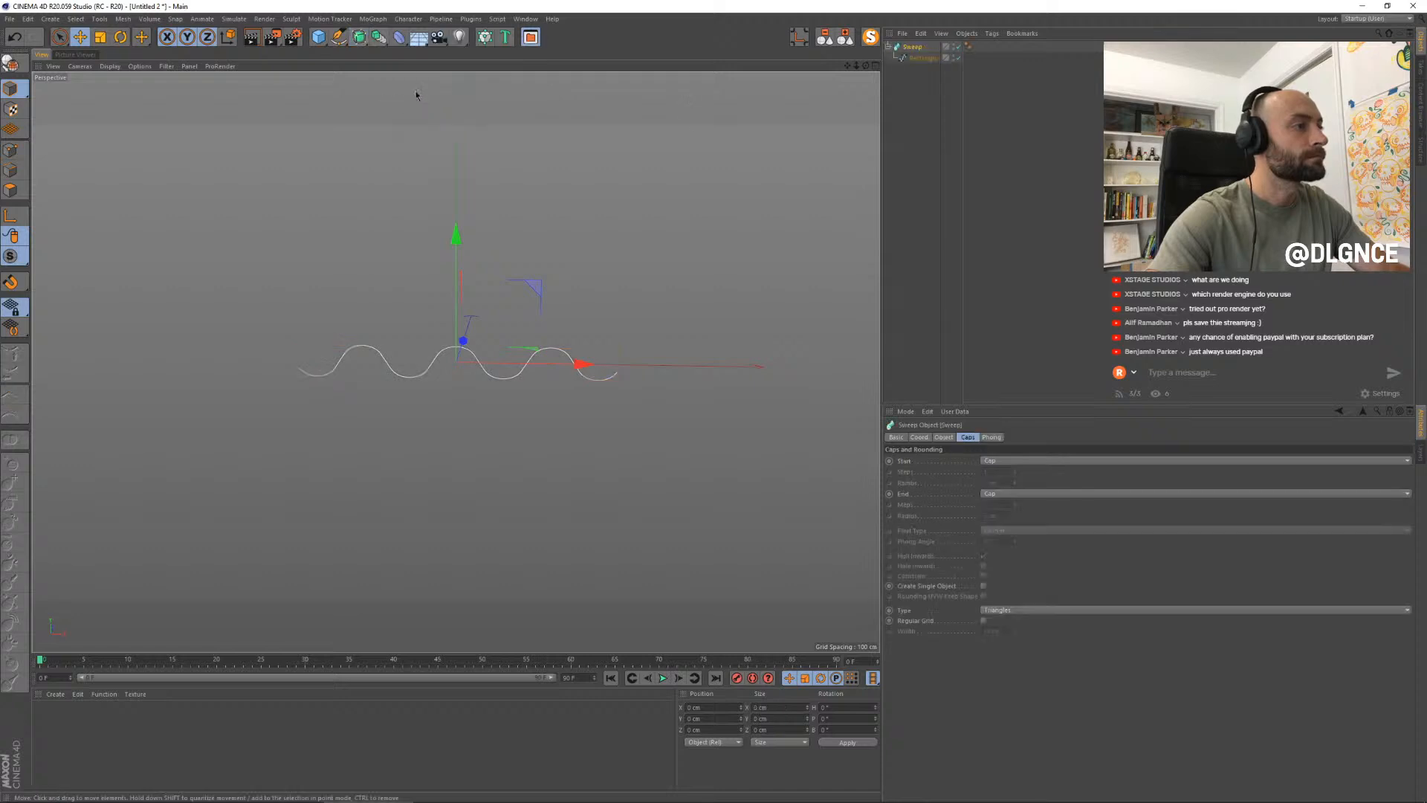
{"action": "left_click_drag", "start_coordinate": [338, 36], "coordinate": [467, 82]}
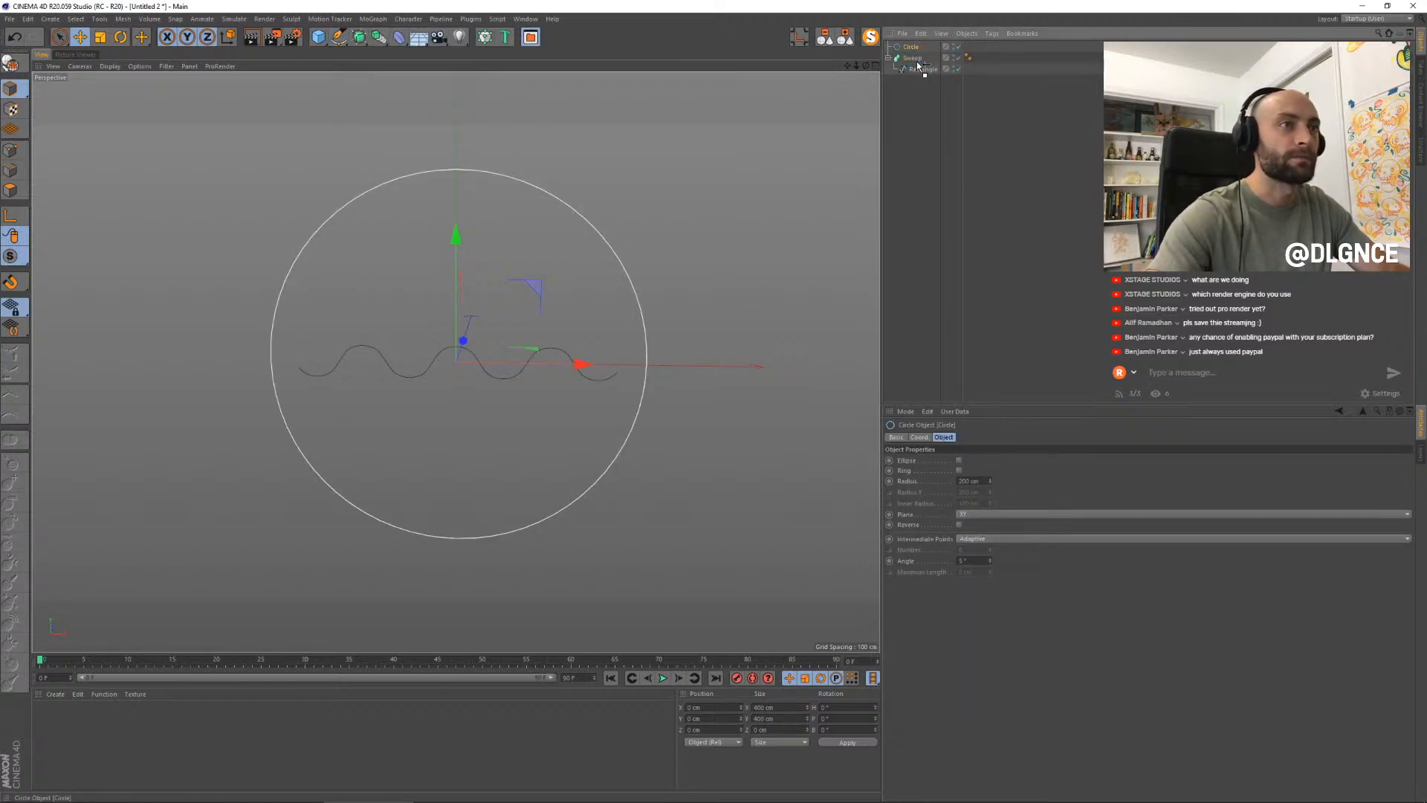
{"action": "left_click_drag", "start_coordinate": [921, 67], "coordinate": [920, 66]}
{"action": "key", "text": "t"}
{"action": "mouse_move", "coordinate": [699, 225]}
{"action": "left_mouse_down"}
{"action": "mouse_move", "coordinate": [431, 455]}
{"action": "mouse_move", "coordinate": [468, 444]}
{"action": "left_mouse_up"}
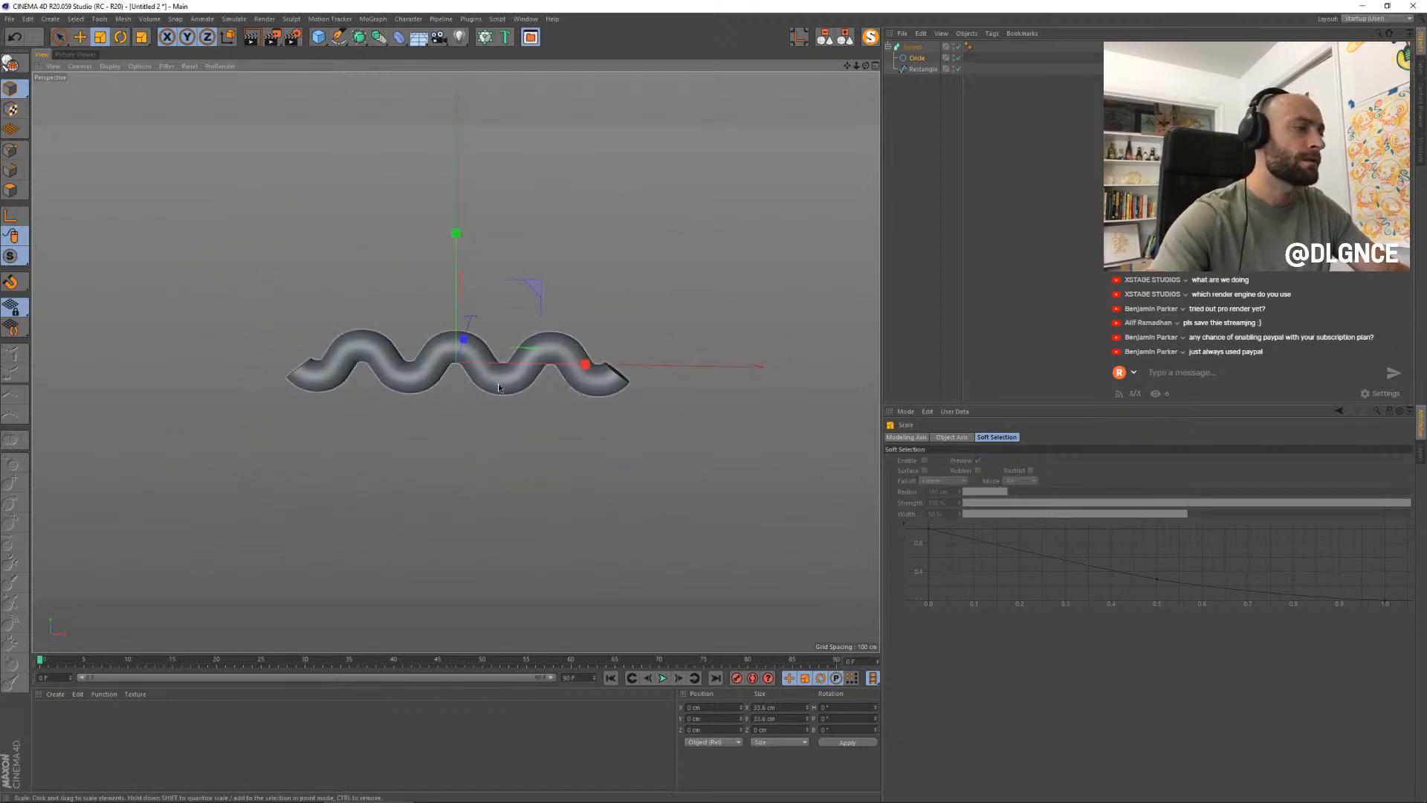
- Give both ends of the sweep constrained fillet caps with a 15 cm radius, created as a single object
{"action": "left_click", "coordinate": [912, 46]}
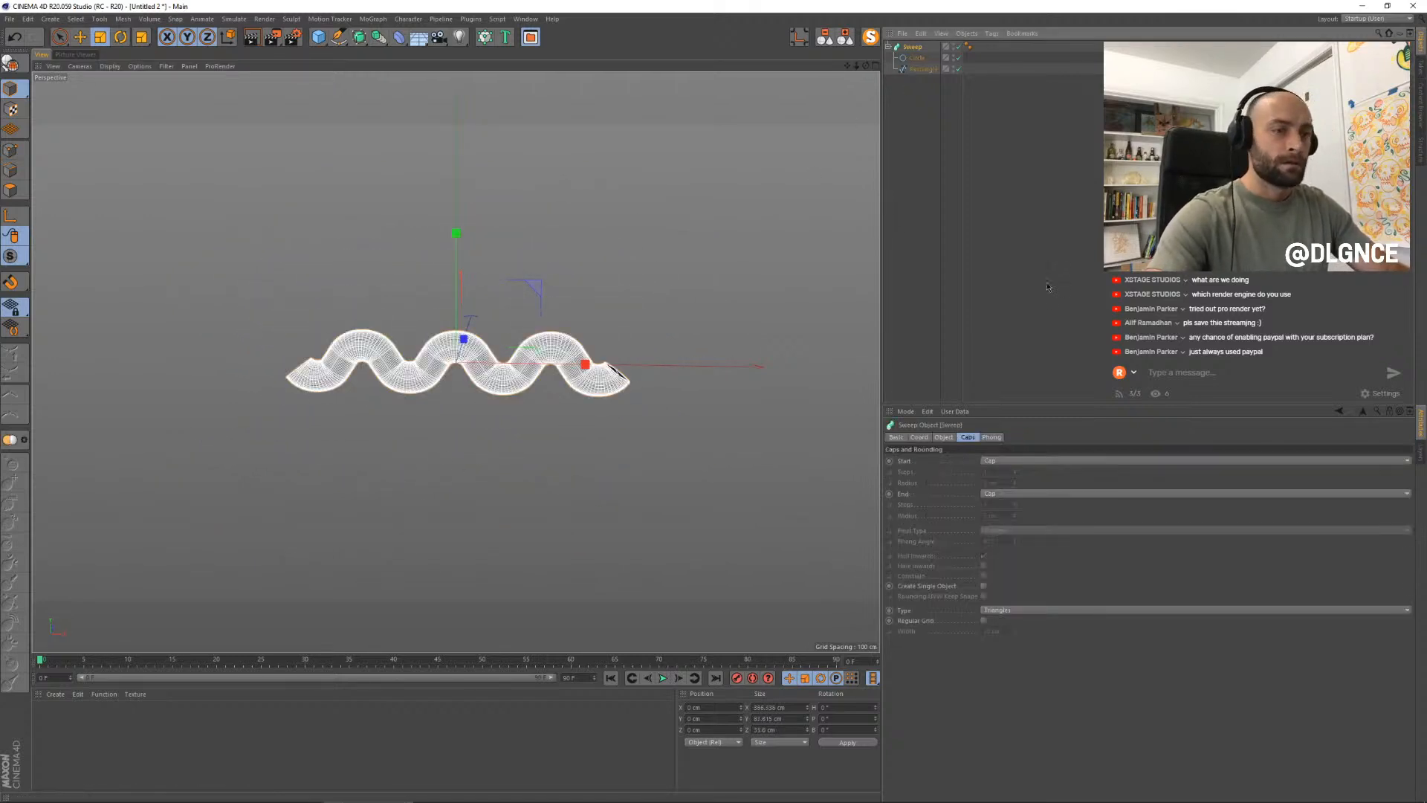
{"action": "left_click", "coordinate": [1006, 461]}
{"action": "left_click", "coordinate": [1011, 506]}
{"action": "left_click", "coordinate": [1015, 494]}
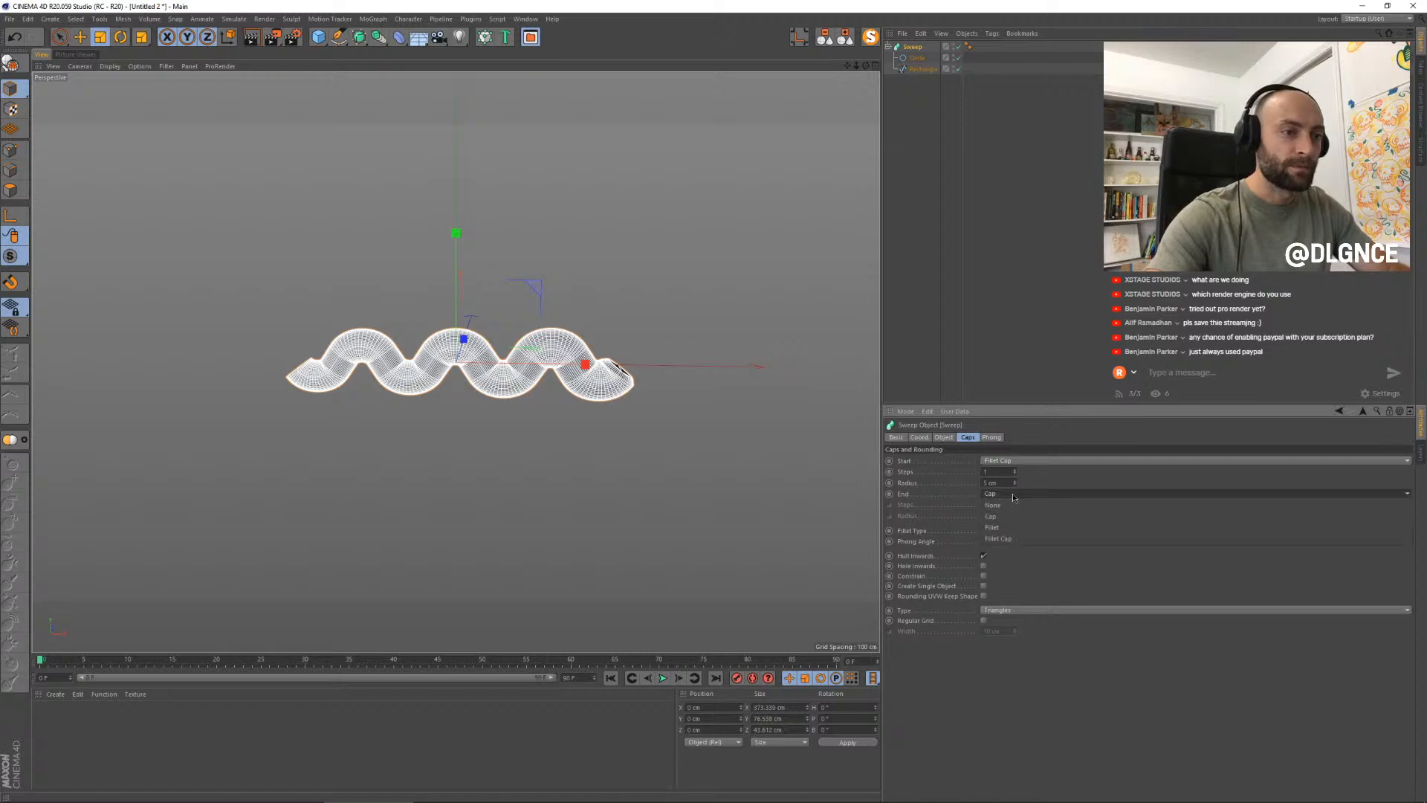
{"action": "left_click", "coordinate": [1022, 540]}
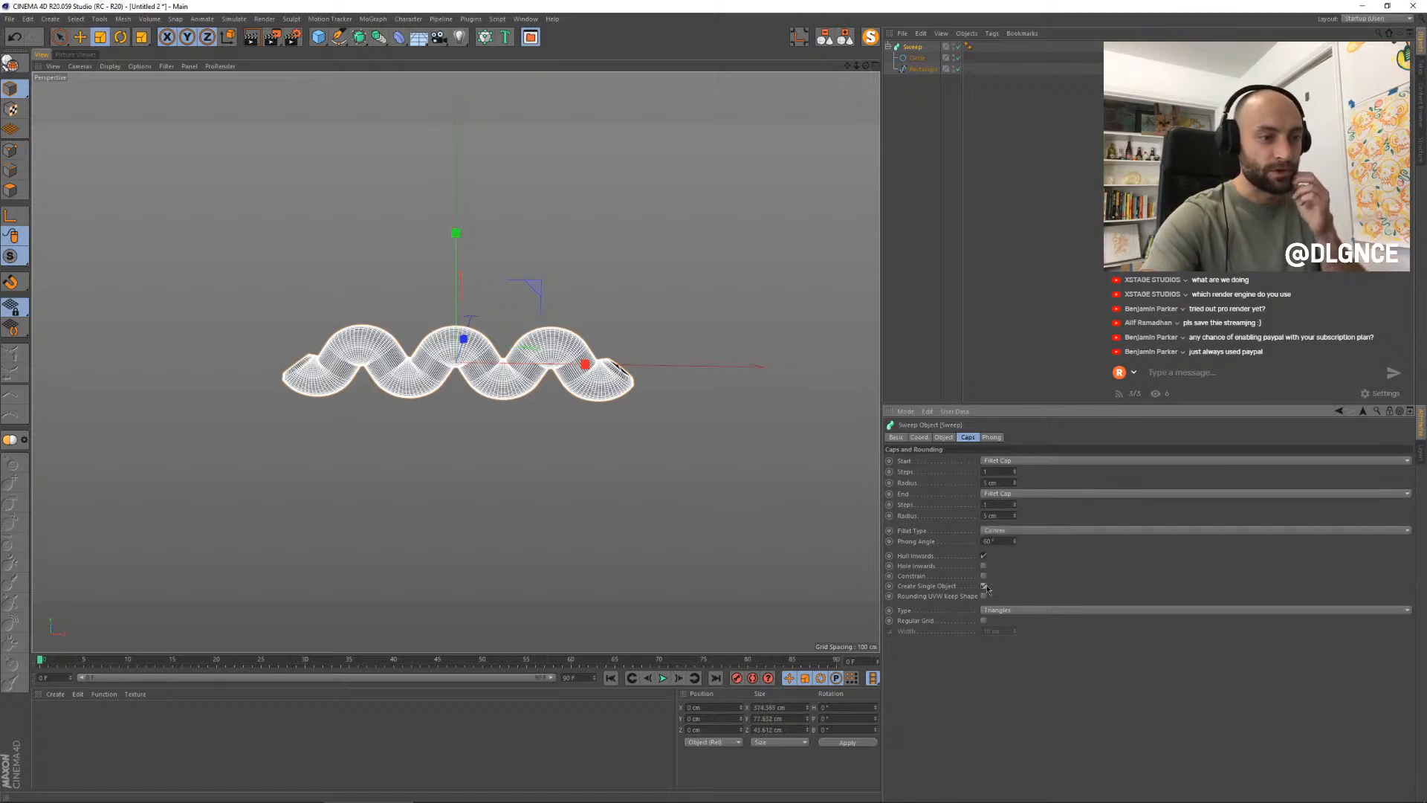
{"action": "left_click", "coordinate": [983, 577]}
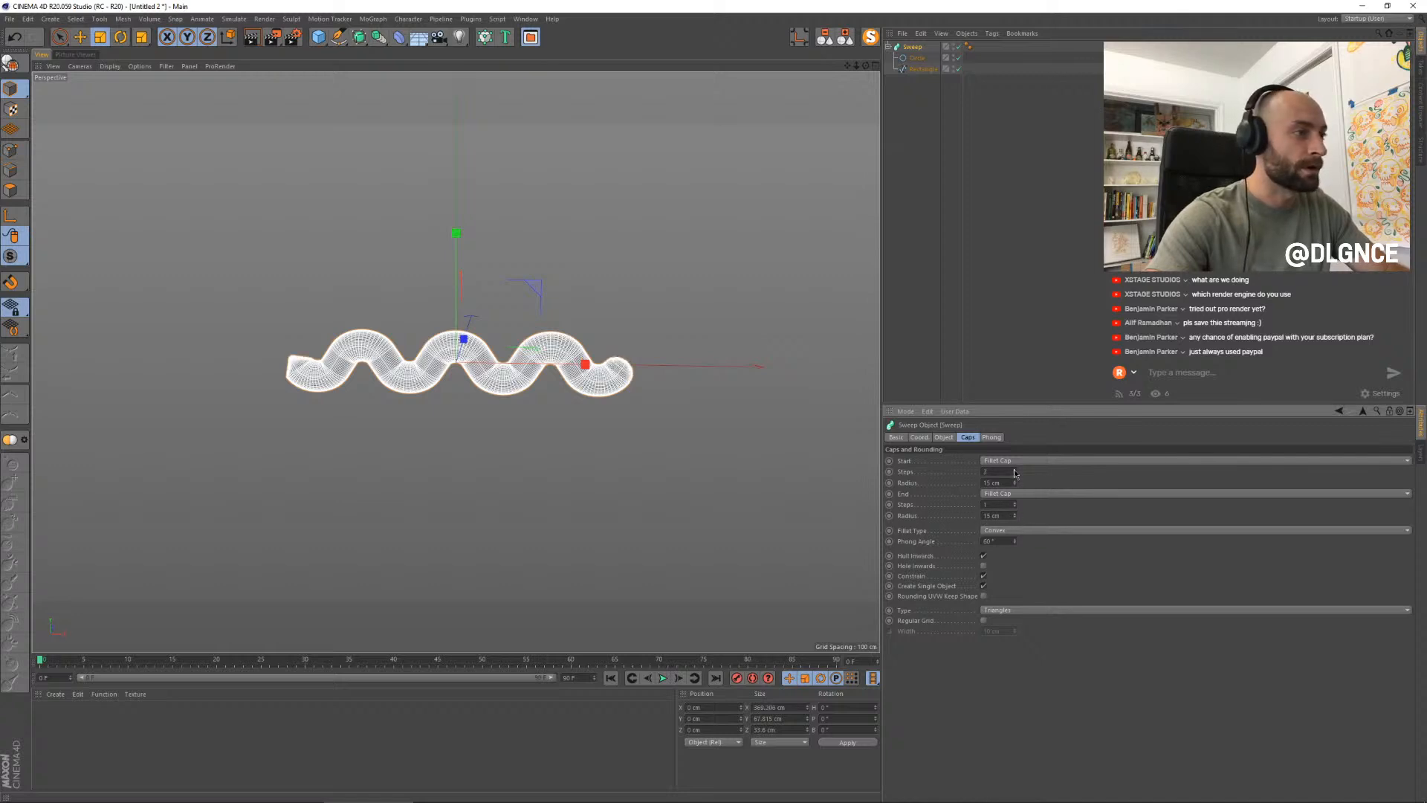
- Increase the fillet steps on the sweep's caps to round off both ends of the tube
{"action": "left_click", "coordinate": [1014, 505]}
{"action": "left_click", "coordinate": [1014, 505]}
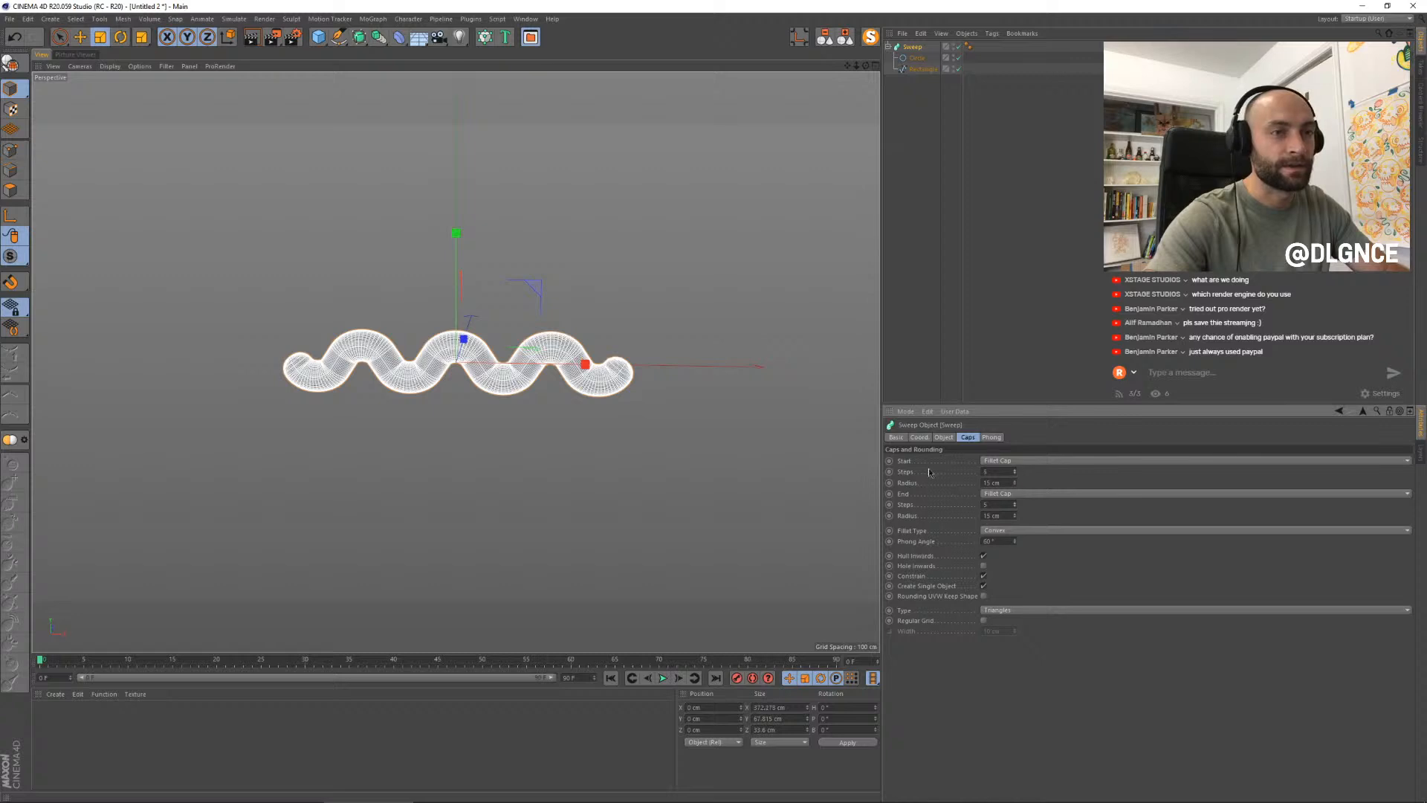
{"action": "left_click", "coordinate": [726, 455]}
{"action": "left_click", "coordinate": [525, 378]}
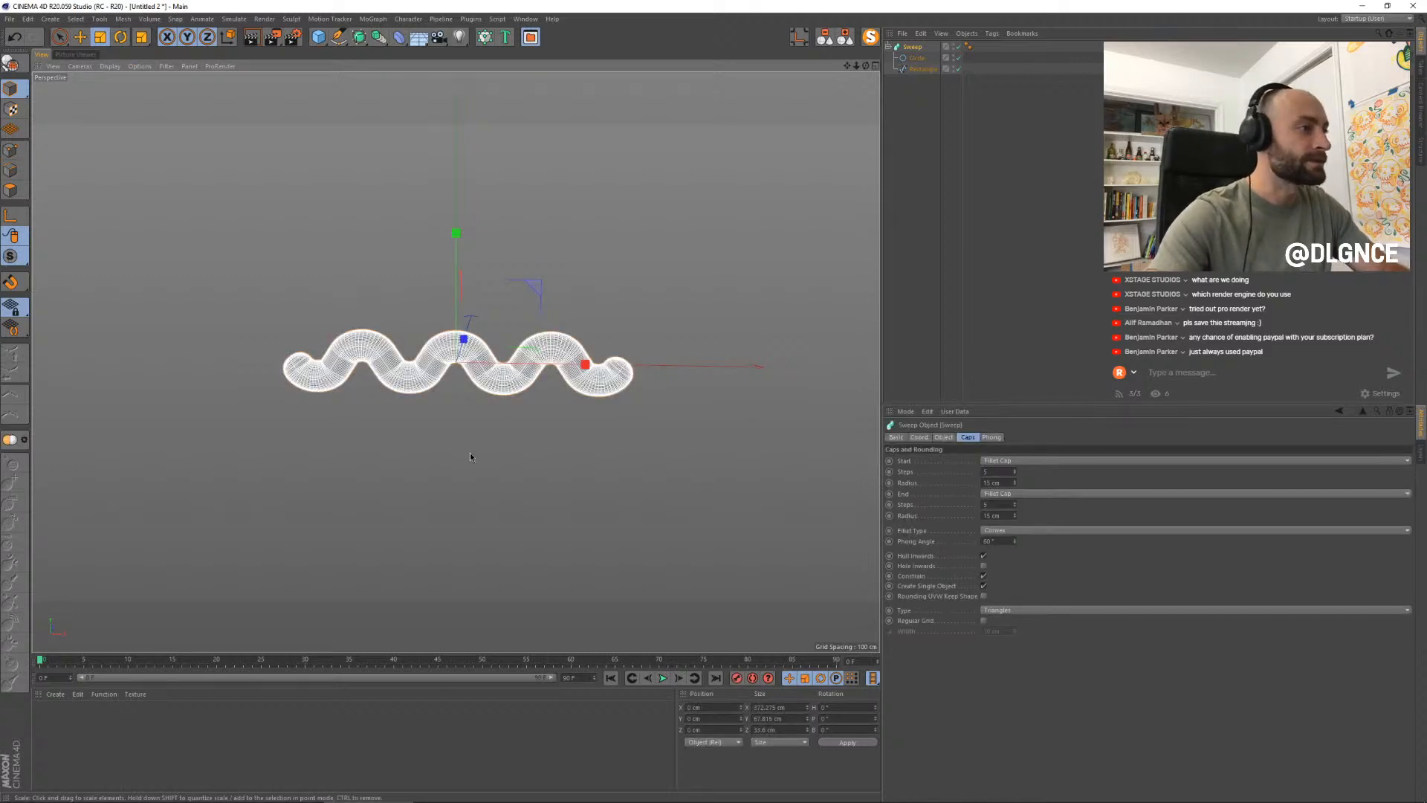
- Scale the wave spline up slightly in length and height to stretch the wavy tube
{"action": "left_click", "coordinate": [345, 349]}
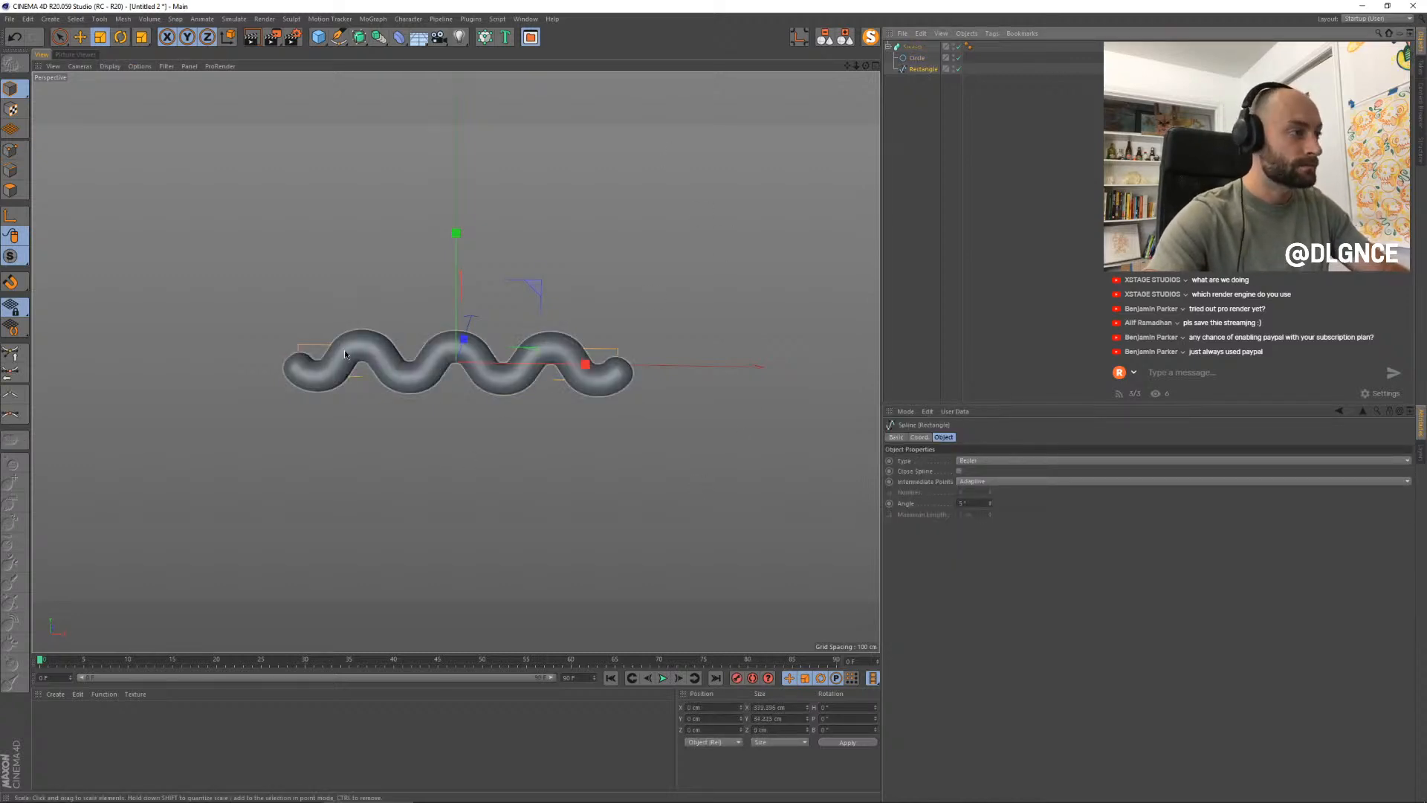
{"action": "mouse_move", "coordinate": [456, 233]}
{"action": "left_mouse_down"}
{"action": "mouse_move", "coordinate": [456, 197]}
{"action": "mouse_move", "coordinate": [460, 227]}
{"action": "left_mouse_up"}
{"action": "left_click_drag", "start_coordinate": [586, 364], "coordinate": [589, 365]}
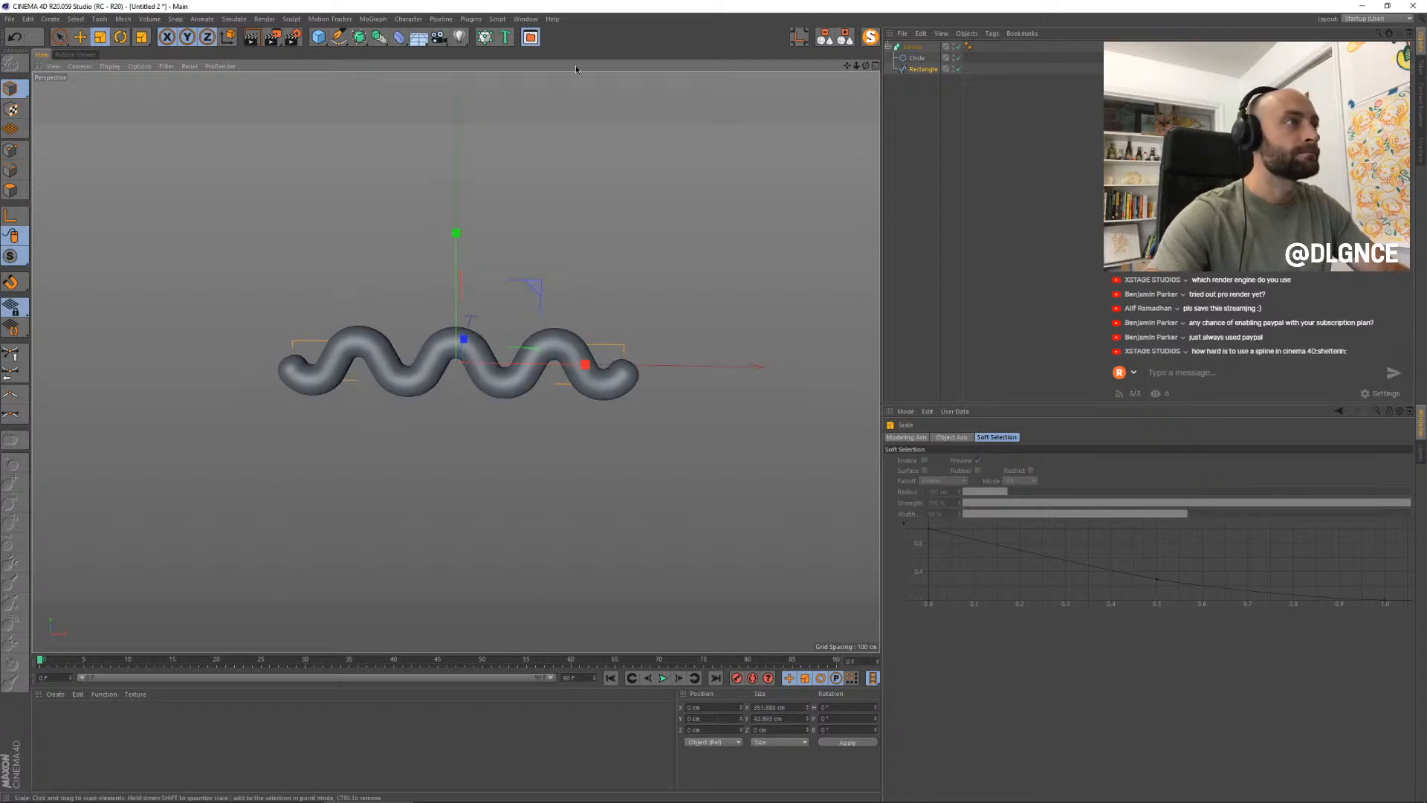
{"action": "key", "text": "space"}
{"action": "left_click", "coordinate": [350, 437]}
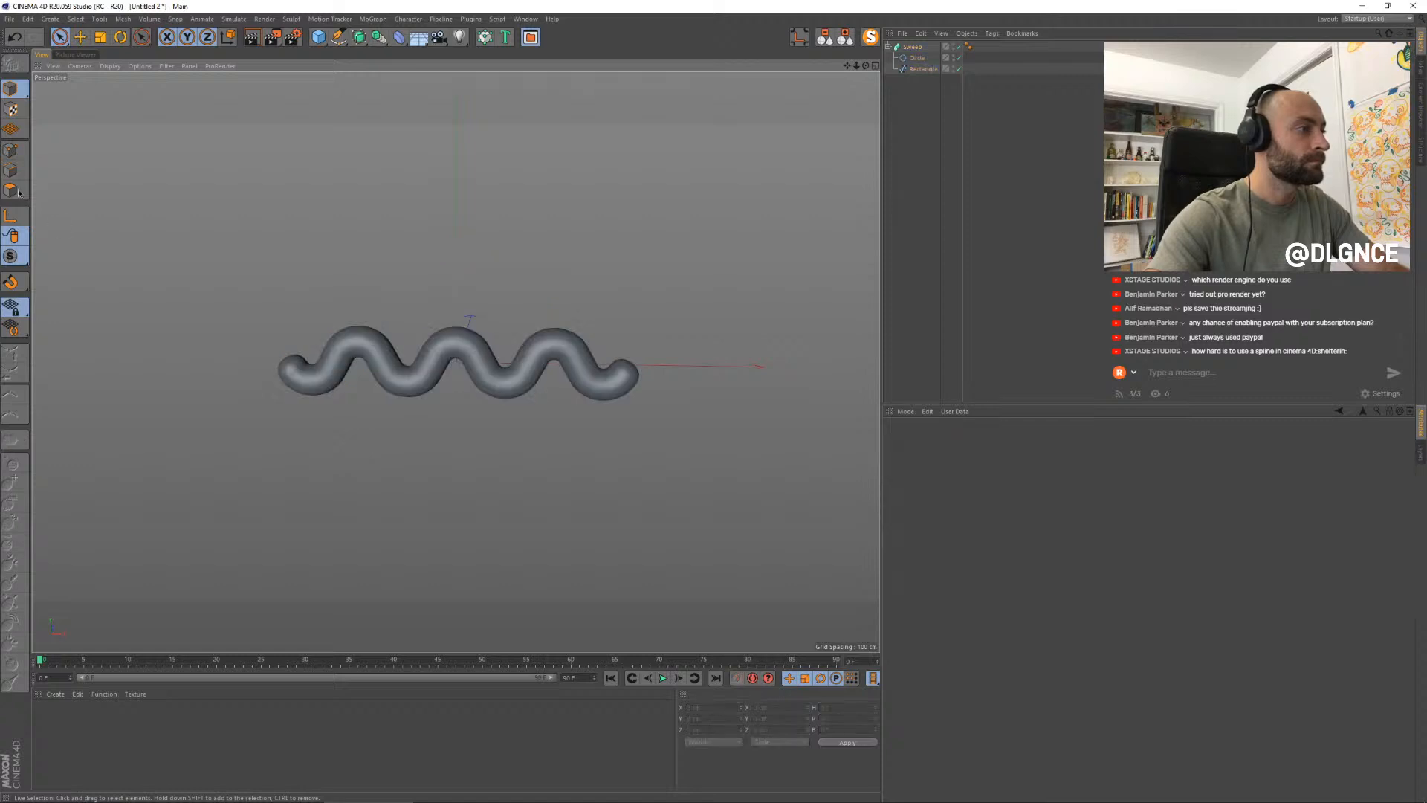
- Copy the finished wavy tube into the Practice-200-200.c4d scene and scale it down to about 123 cm long
{"action": "left_click", "coordinate": [483, 347]}
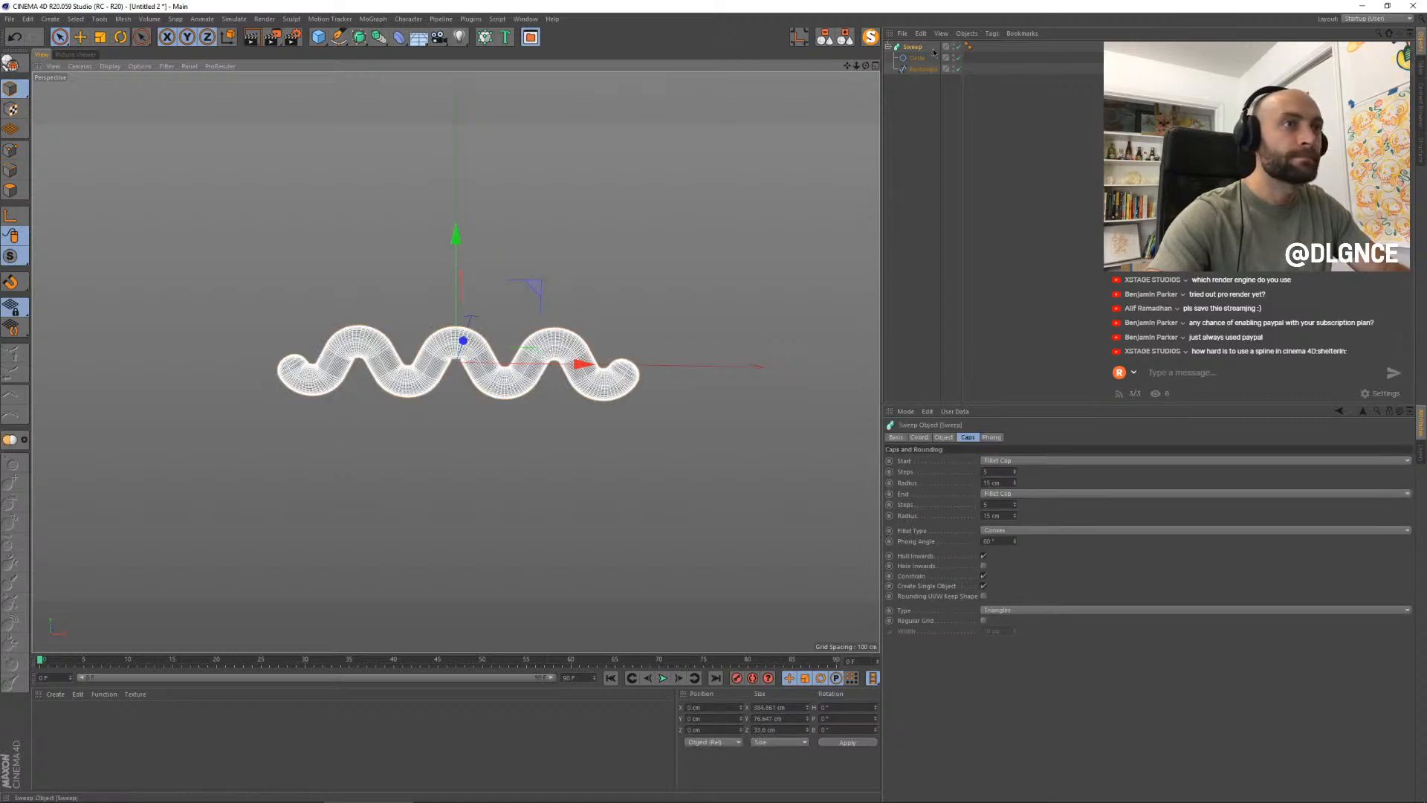
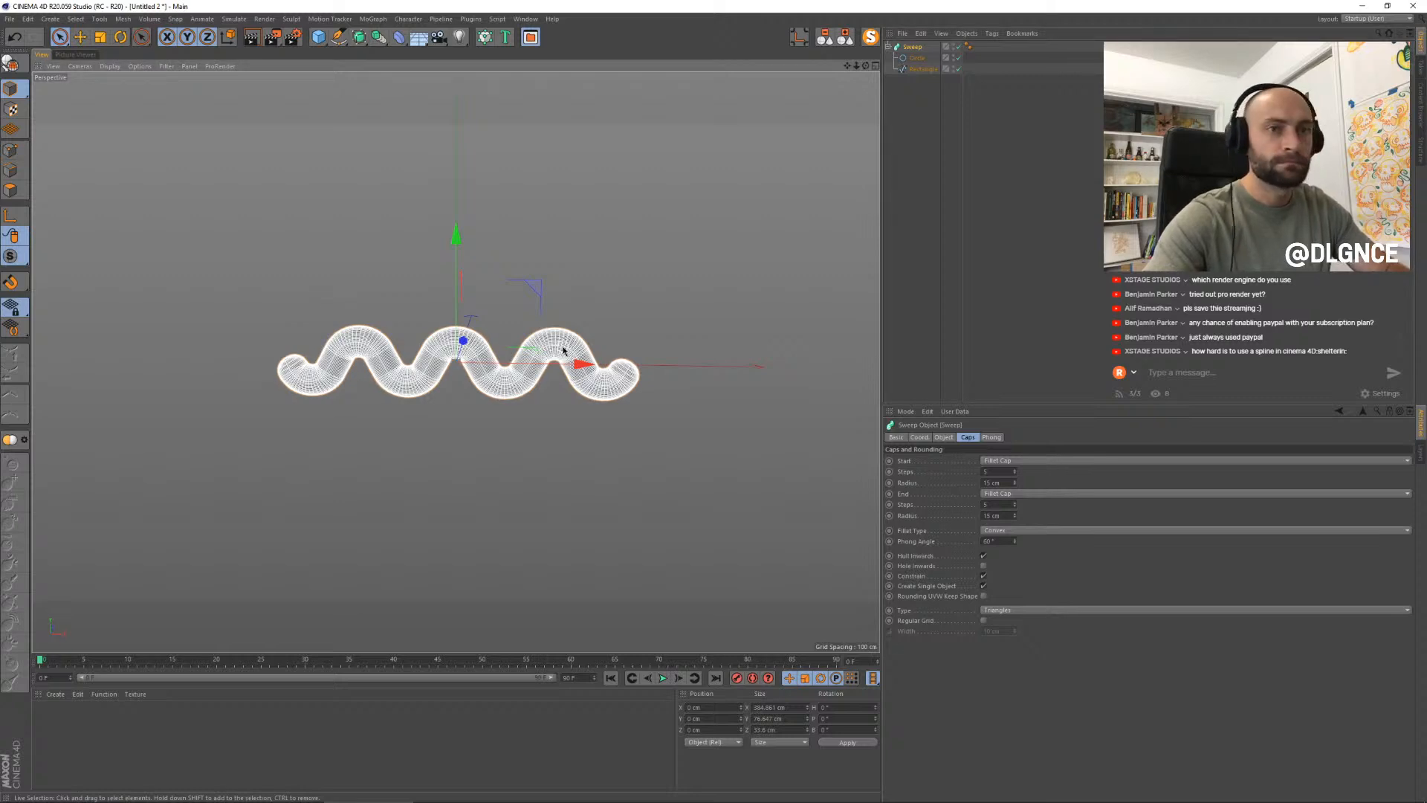
{"action": "key", "text": "v"}
{"action": "mouse_move", "coordinate": [559, 370]}
{"action": "left_click", "coordinate": [583, 395]}
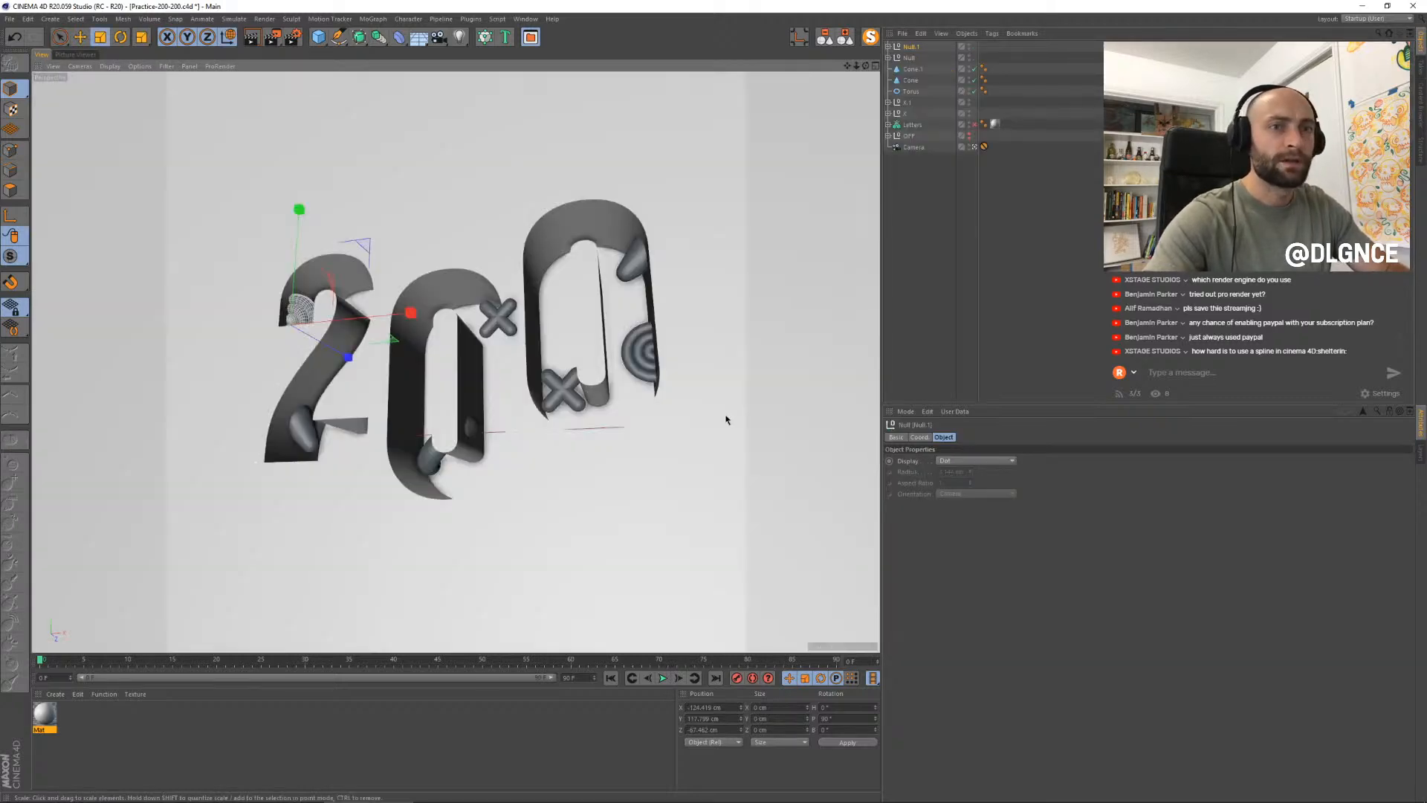
{"action": "key", "text": "ctrl+v"}
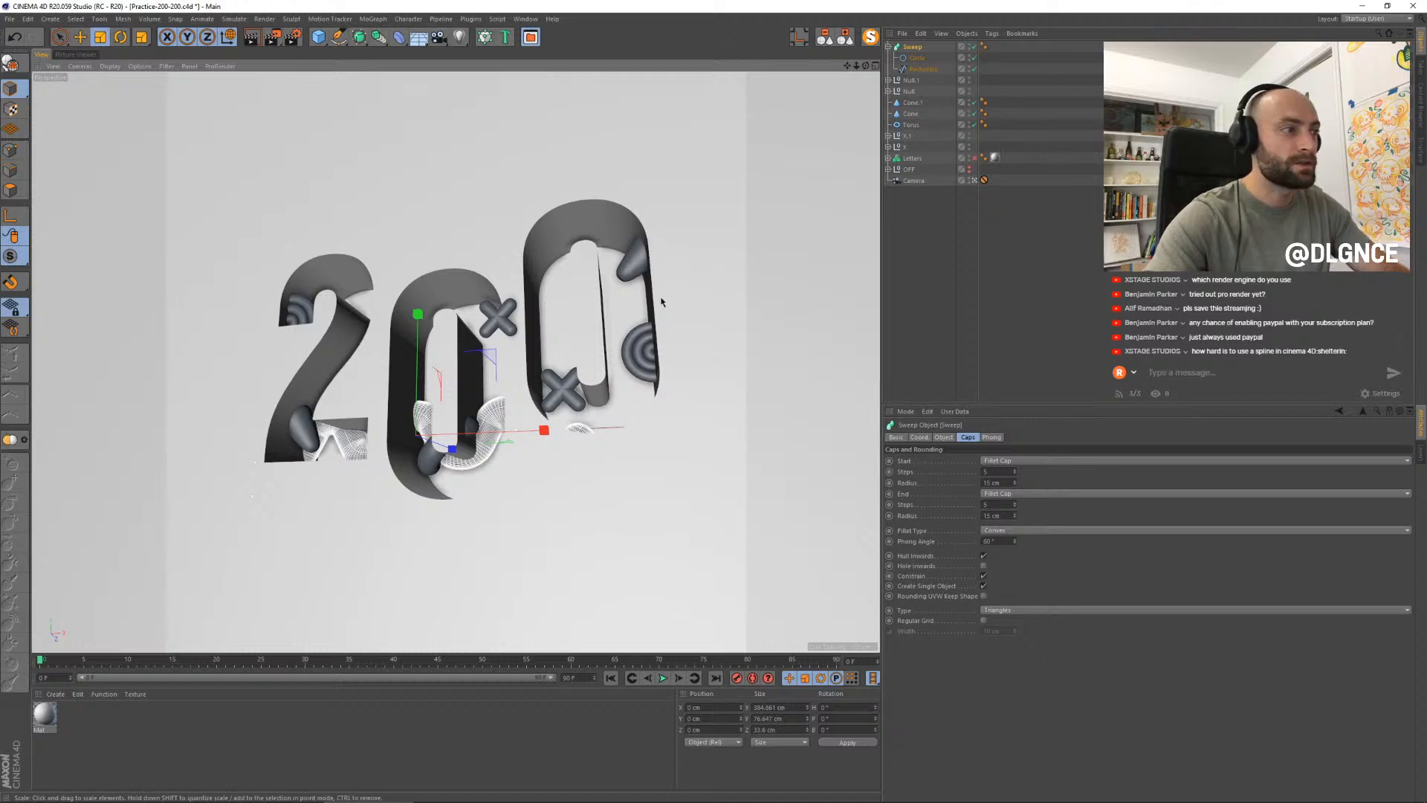
- Move the wavy tube across the last 0 and thicken its circle profile to about 12.7 cm
{"action": "key", "text": "e"}
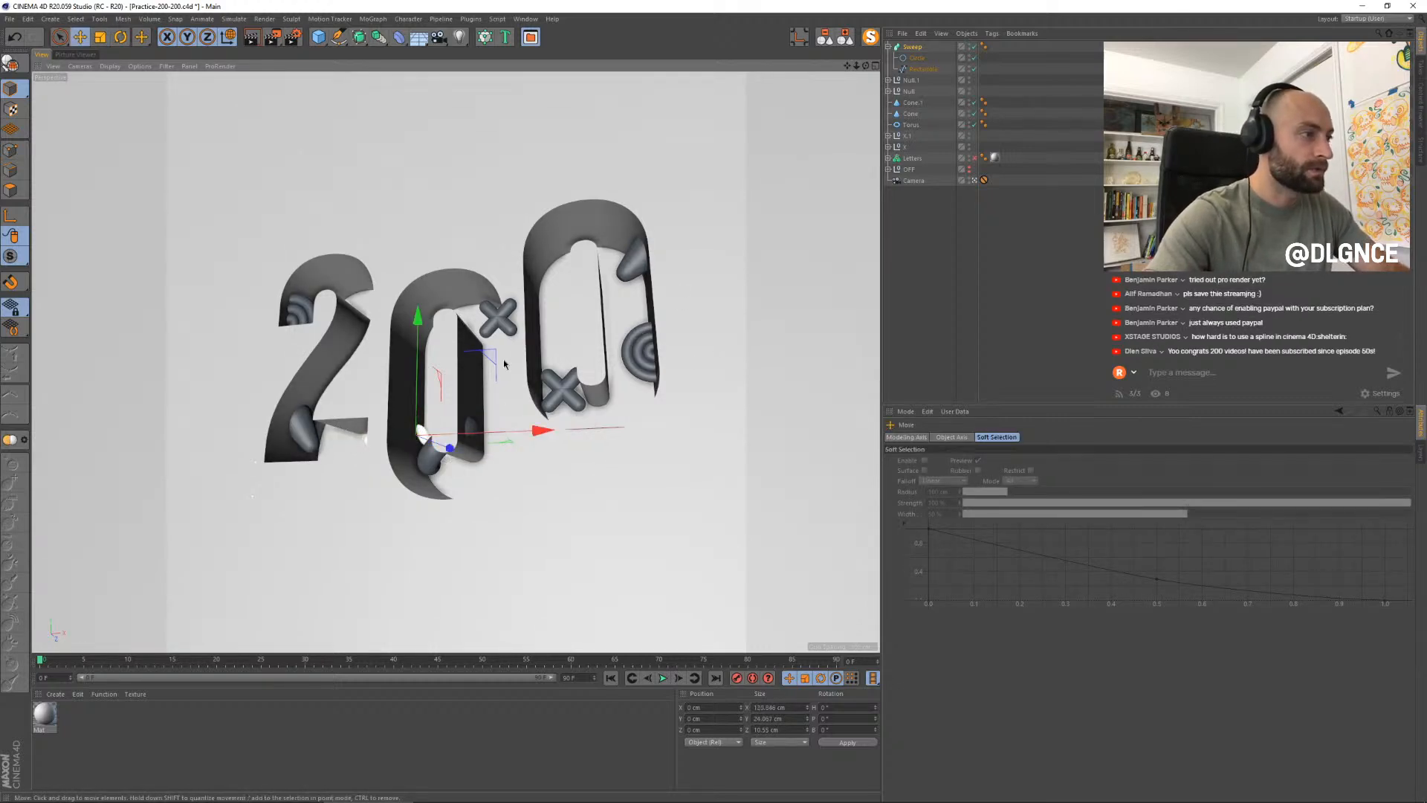
{"action": "left_click_drag", "start_coordinate": [500, 368], "coordinate": [660, 226]}
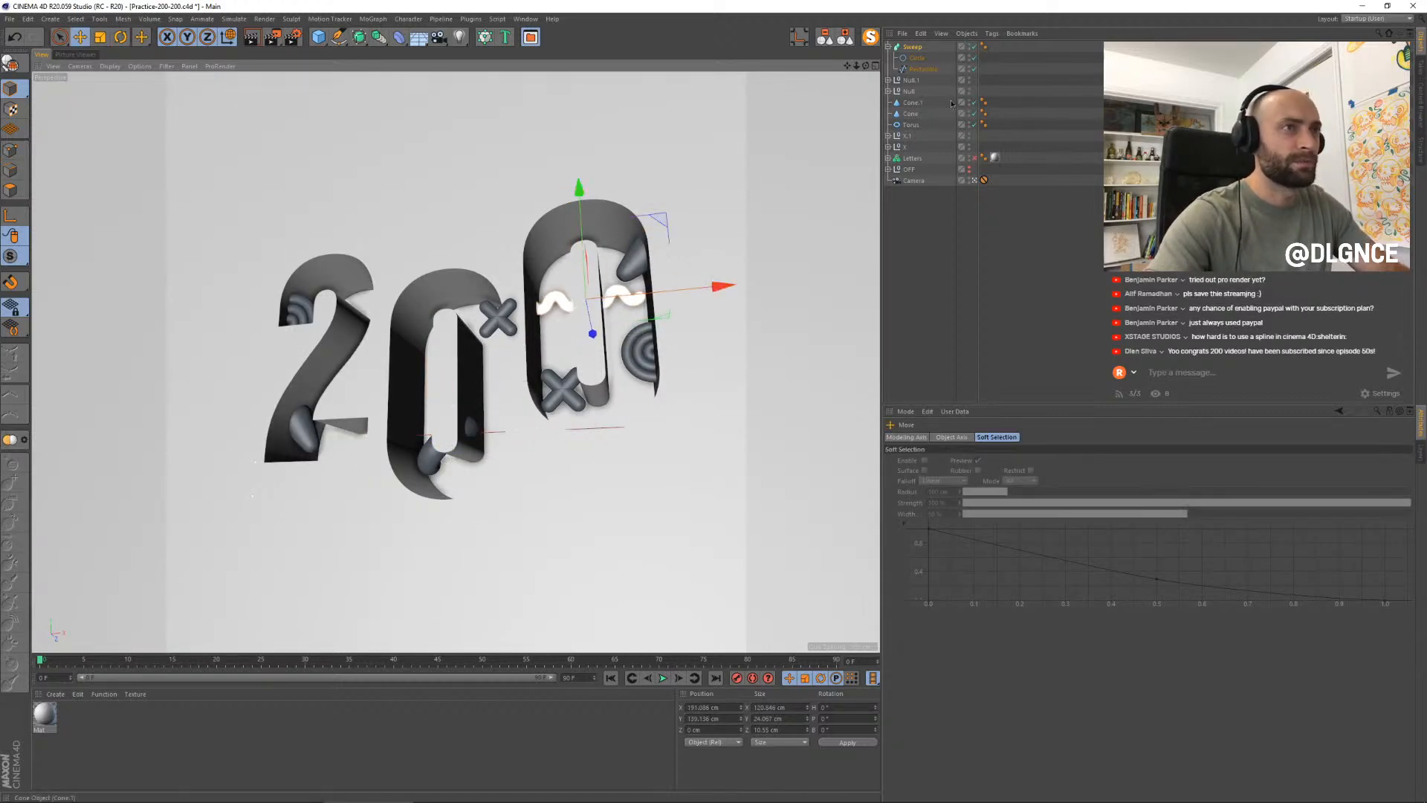
{"action": "left_click", "coordinate": [916, 59]}
{"action": "key", "text": "t"}
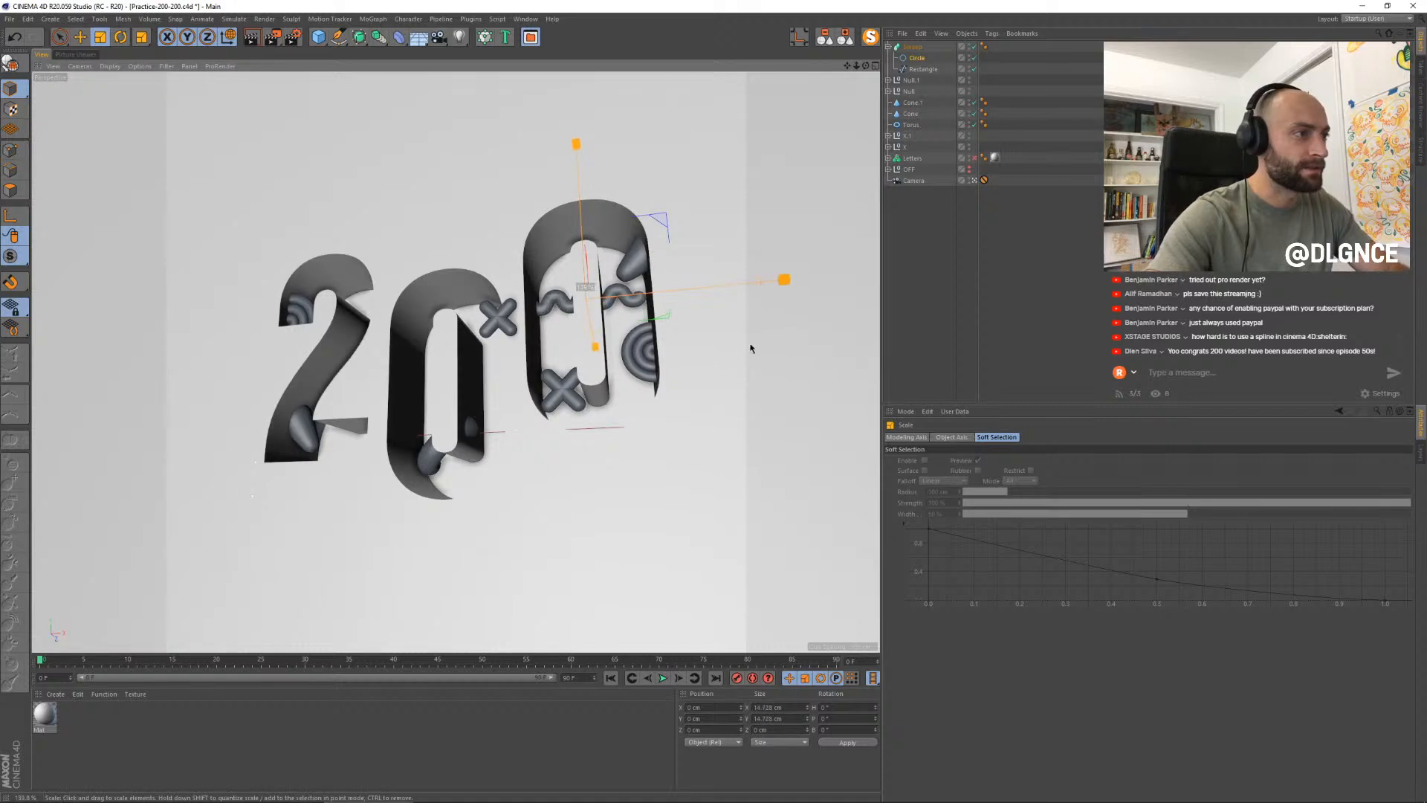
- Tilt the wavy tube about 31°, enlarge it to about 170 cm long, and fit it inside the last 0
{"action": "left_click", "coordinate": [913, 48]}
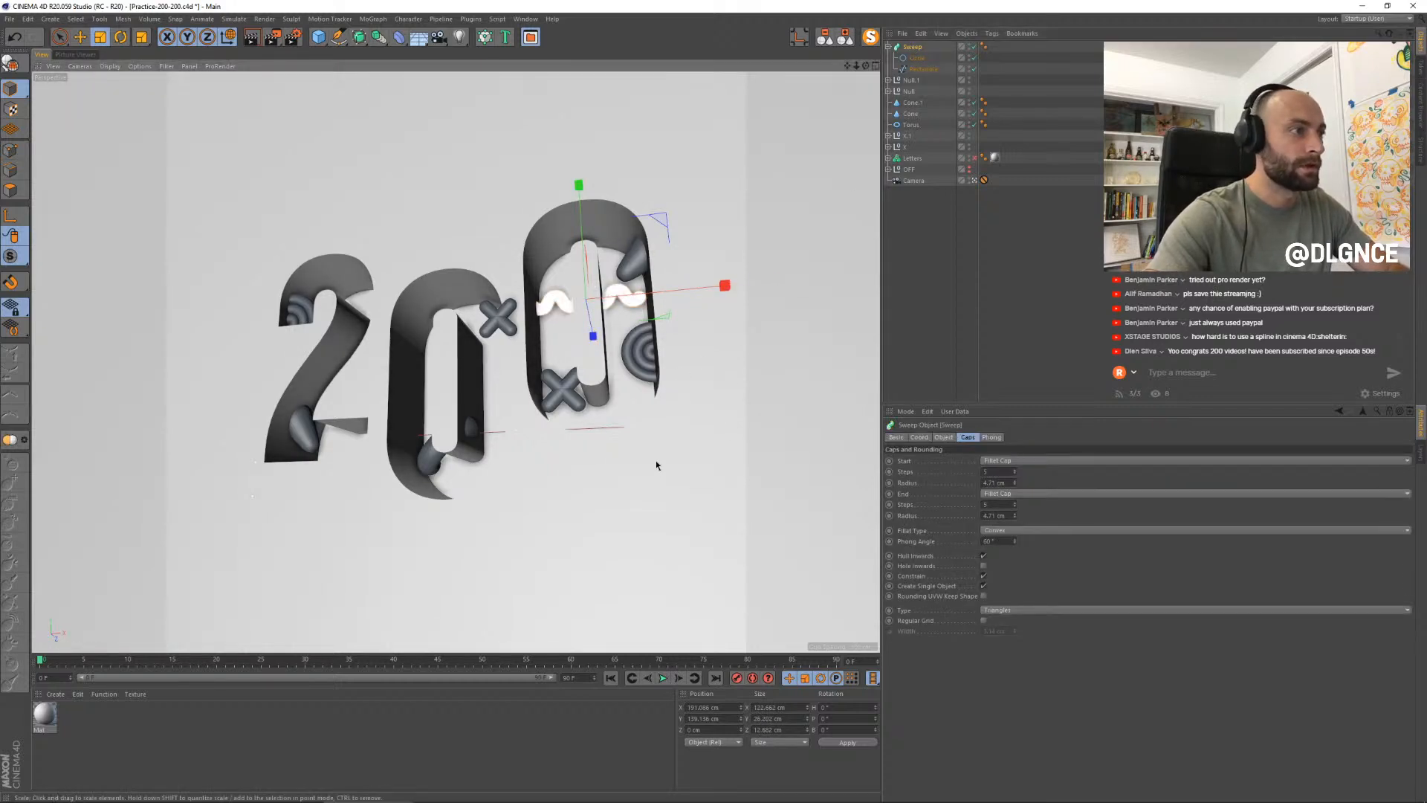
{"action": "key", "text": "r"}
{"action": "left_click_drag", "start_coordinate": [663, 341], "coordinate": [632, 385]}
{"action": "key", "text": "e"}
{"action": "mouse_move", "coordinate": [655, 217]}
{"action": "left_mouse_down"}
{"action": "mouse_move", "coordinate": [653, 177]}
{"action": "mouse_move", "coordinate": [665, 196]}
{"action": "mouse_move", "coordinate": [644, 199]}
{"action": "mouse_move", "coordinate": [659, 209]}
{"action": "left_mouse_up"}
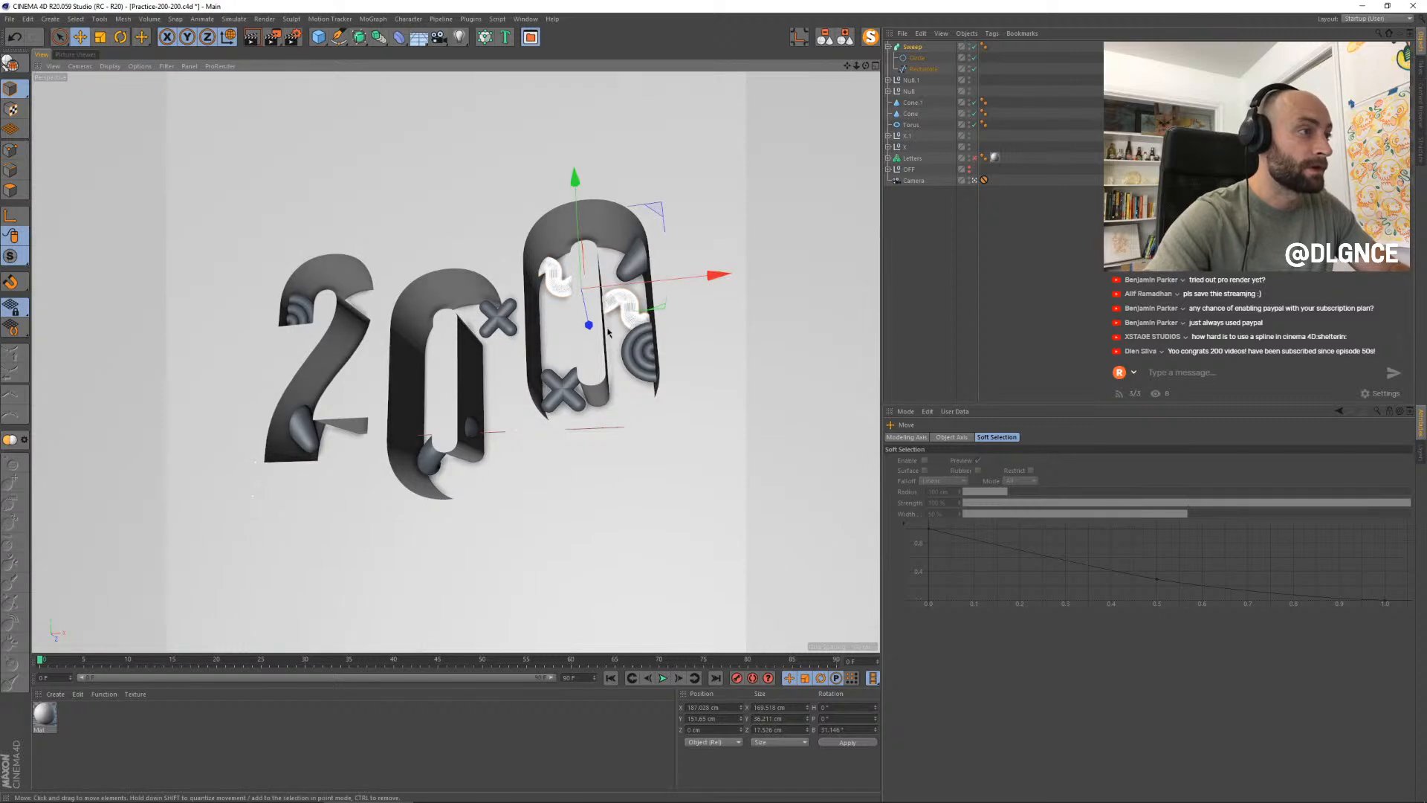
- Duplicate the wavy tube into the middle 0 and rotate it to about -61° so it runs down the left stroke
{"action": "left_click_drag", "start_coordinate": [657, 206], "coordinate": [444, 322]}
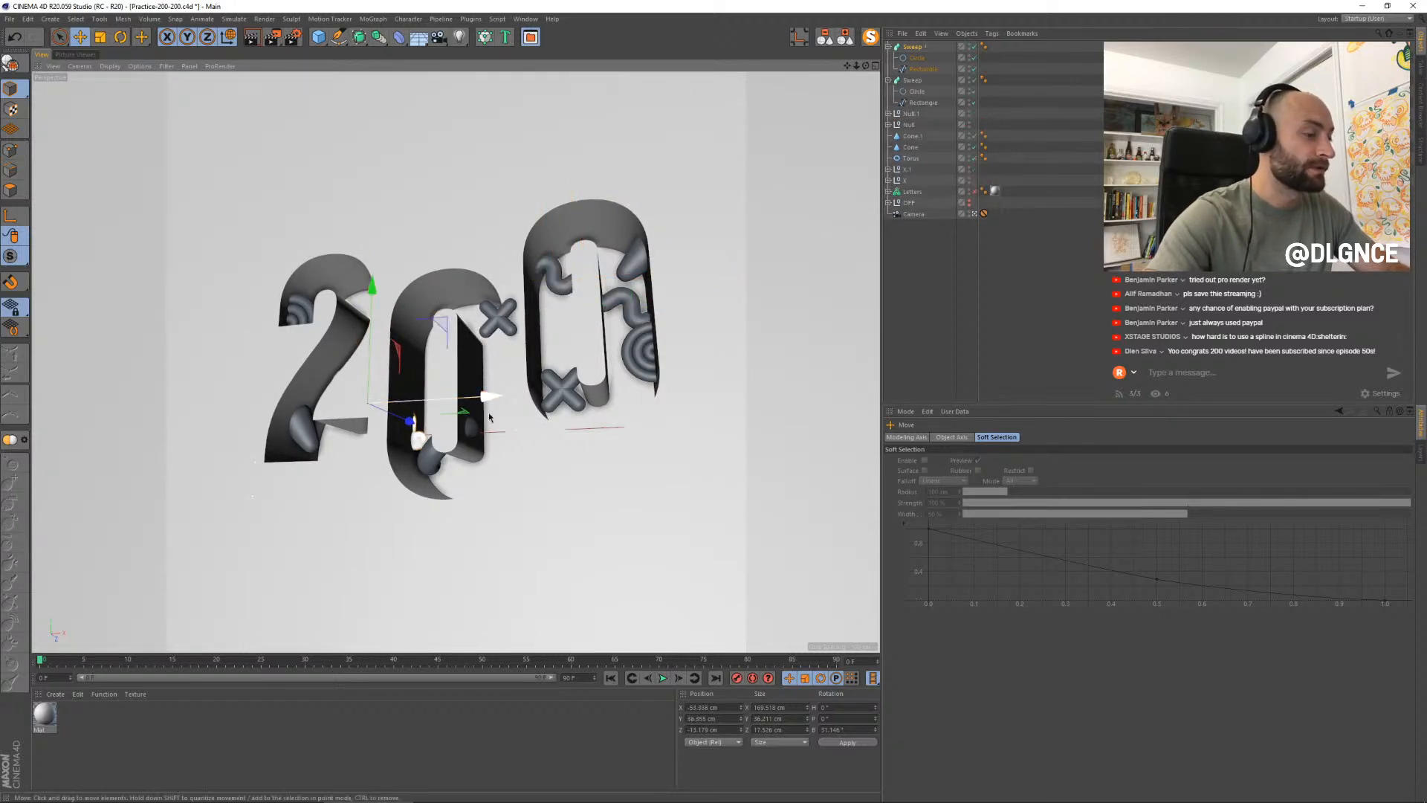
{"action": "key", "text": "r"}
{"action": "left_click_drag", "start_coordinate": [430, 437], "coordinate": [505, 274]}
{"action": "key", "text": "e"}
{"action": "left_click_drag", "start_coordinate": [460, 378], "coordinate": [453, 379]}
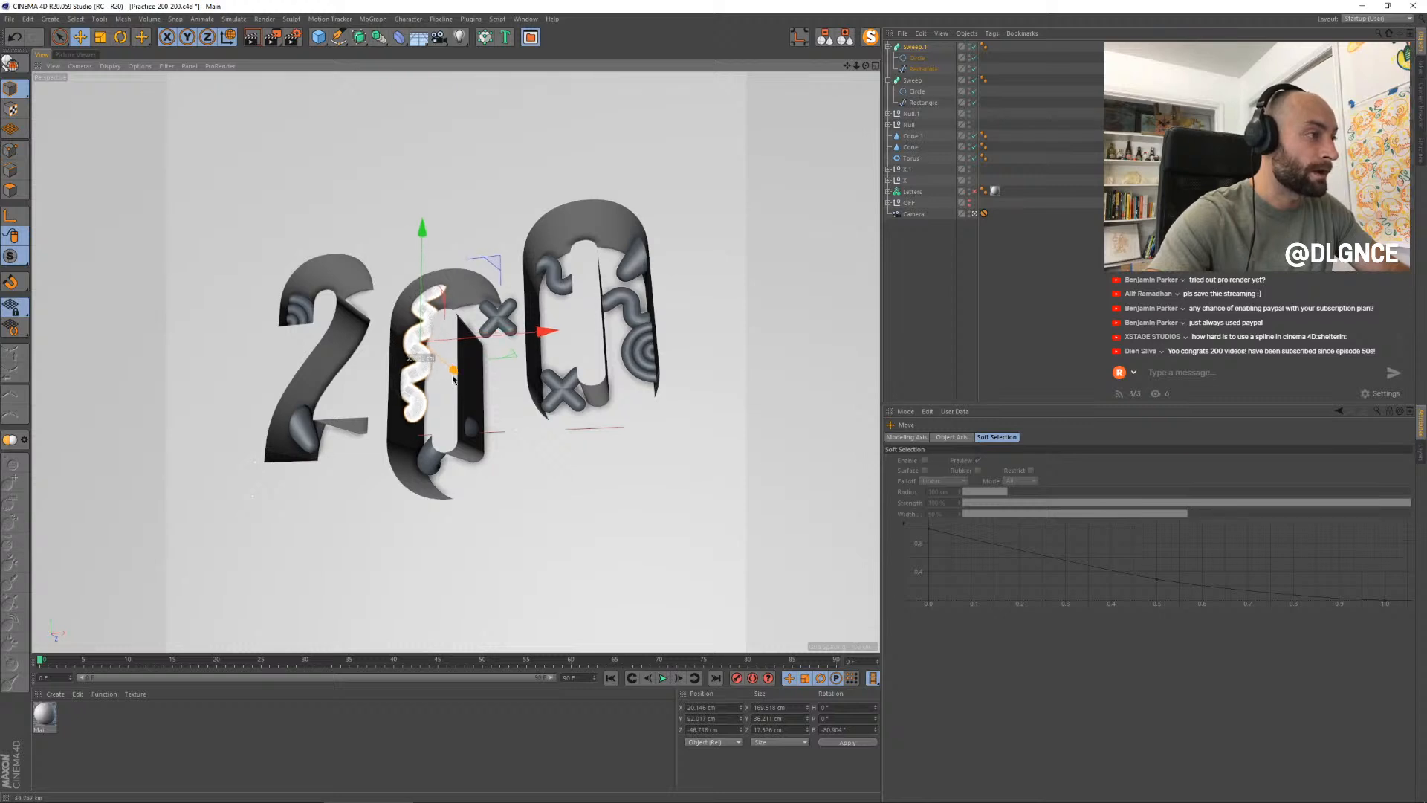
- Render the scene to the Picture Viewer to check the tubes, and return to the viewport
{"action": "left_click", "coordinate": [595, 265]}
{"action": "key", "text": "shift+r"}
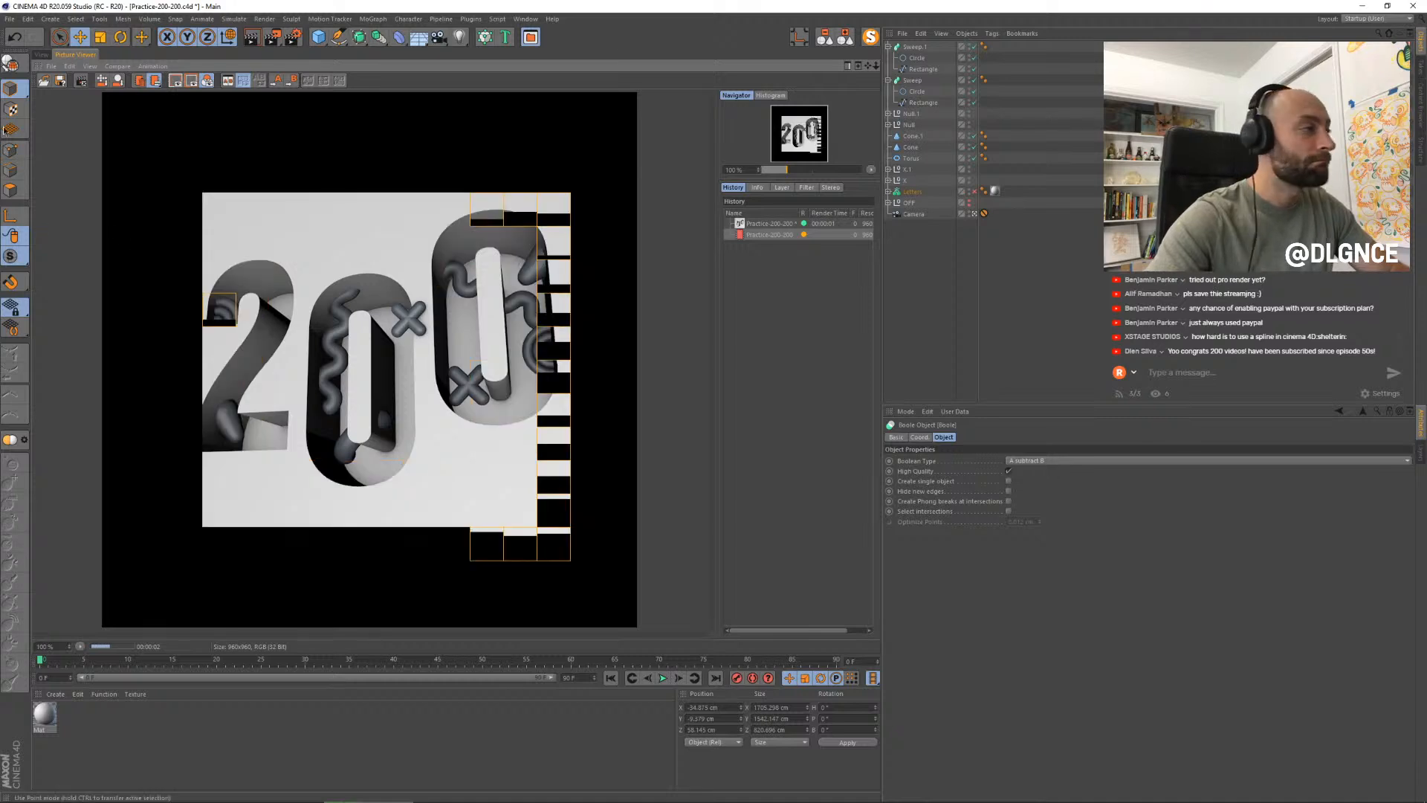
{"action": "left_click", "coordinate": [42, 55]}
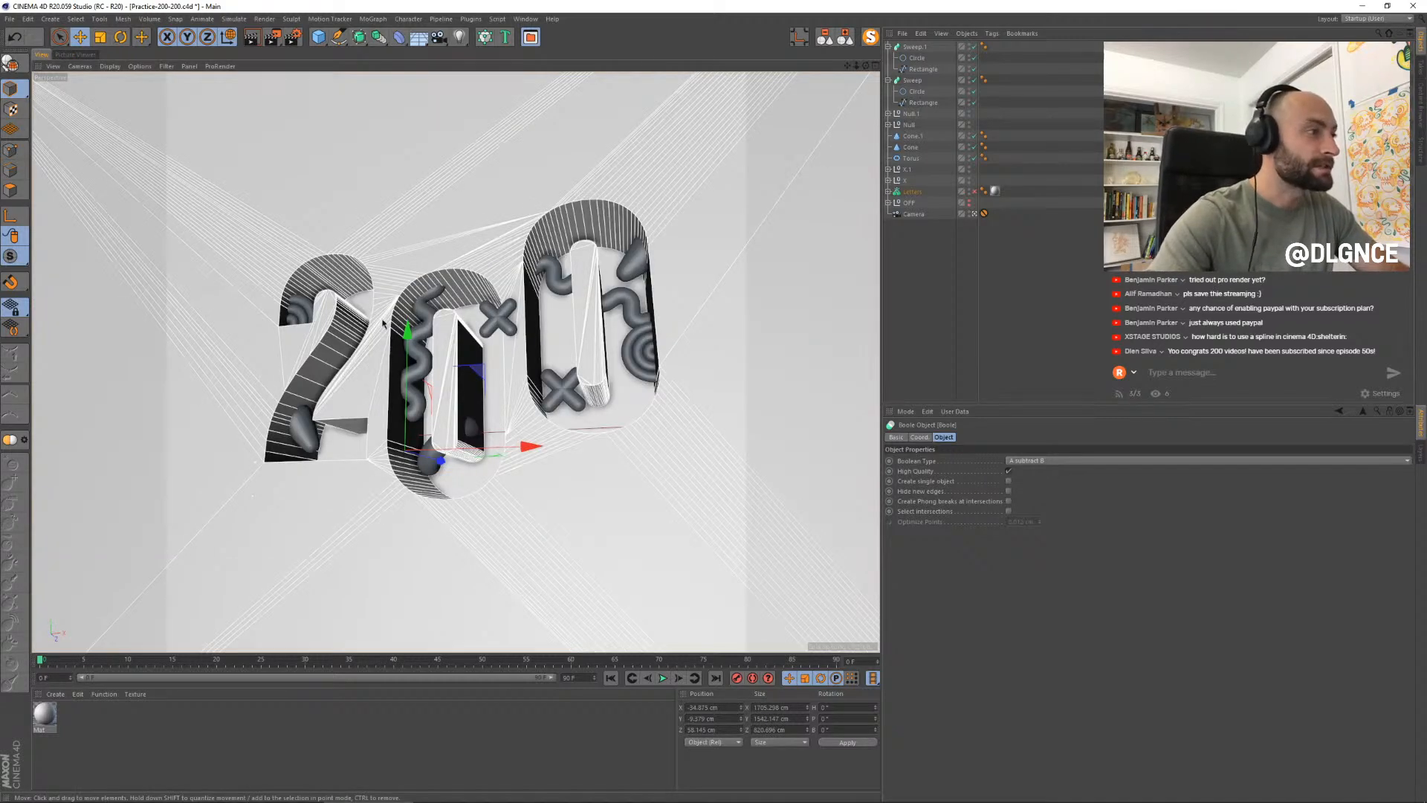
- Duplicate the 2's ringed disc group to the lower right of the middle 0, and delete the plain torus there
{"action": "left_click", "coordinate": [301, 321]}
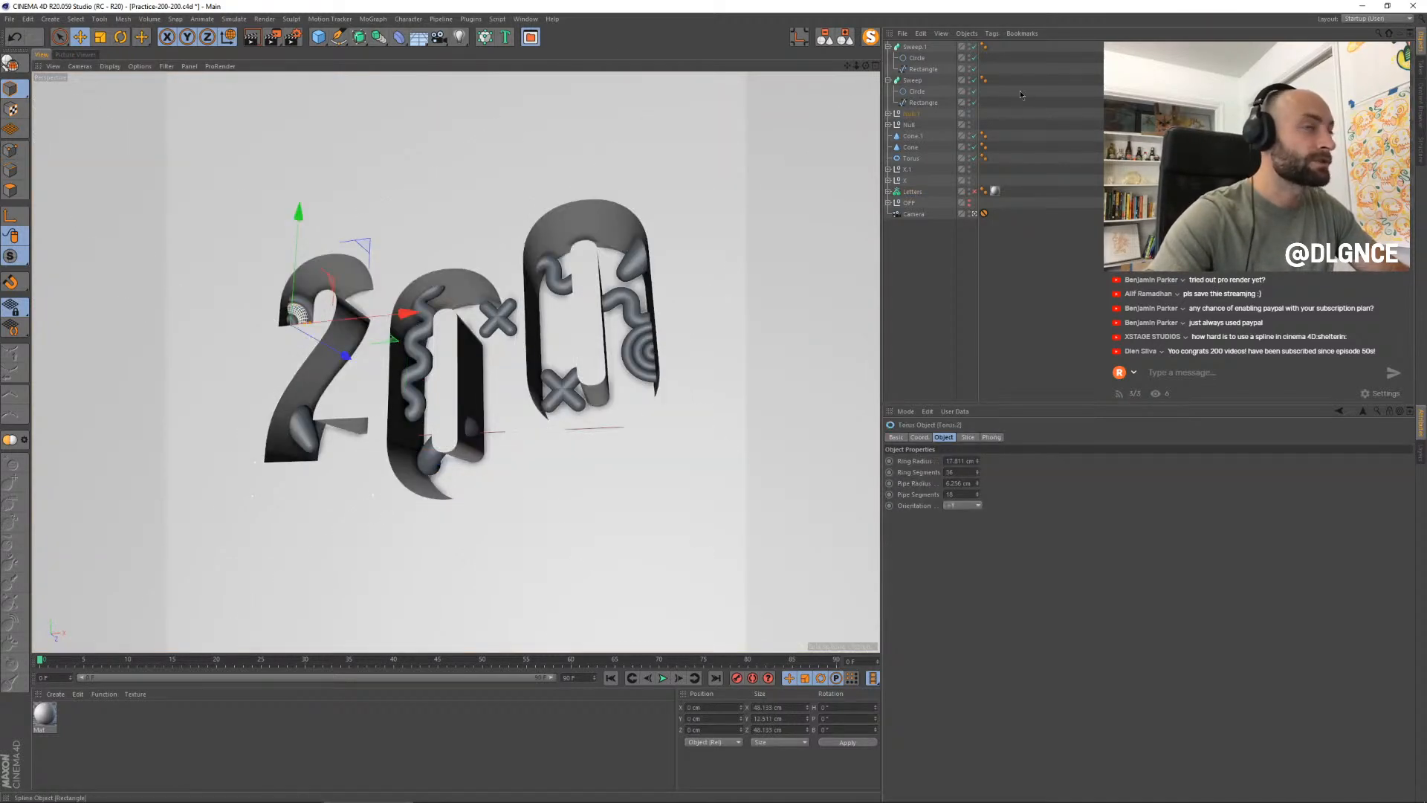
{"action": "left_click", "coordinate": [897, 119]}
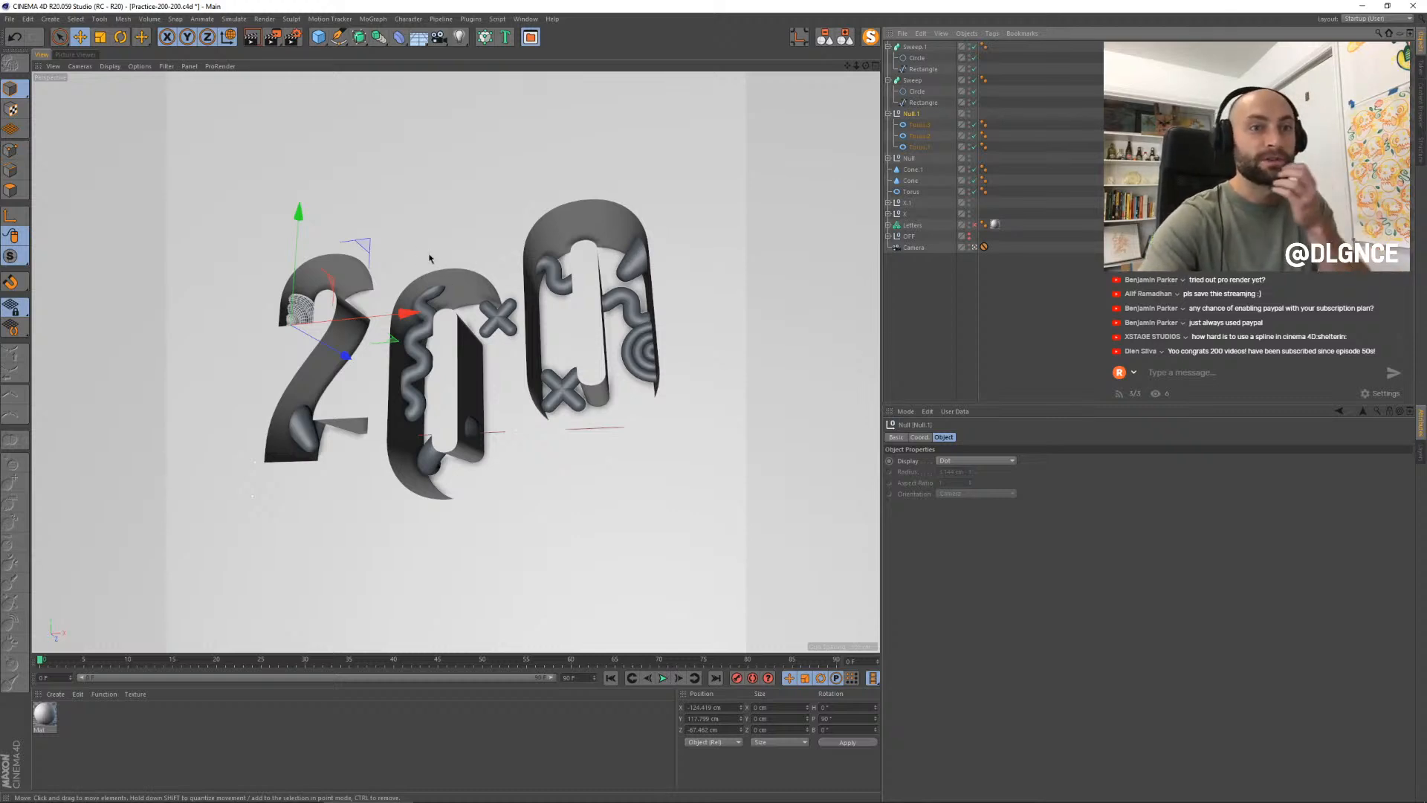
{"action": "left_click_drag", "start_coordinate": [368, 240], "coordinate": [493, 363]}
{"action": "left_click", "coordinate": [484, 423]}
{"action": "key", "text": "Delete"}
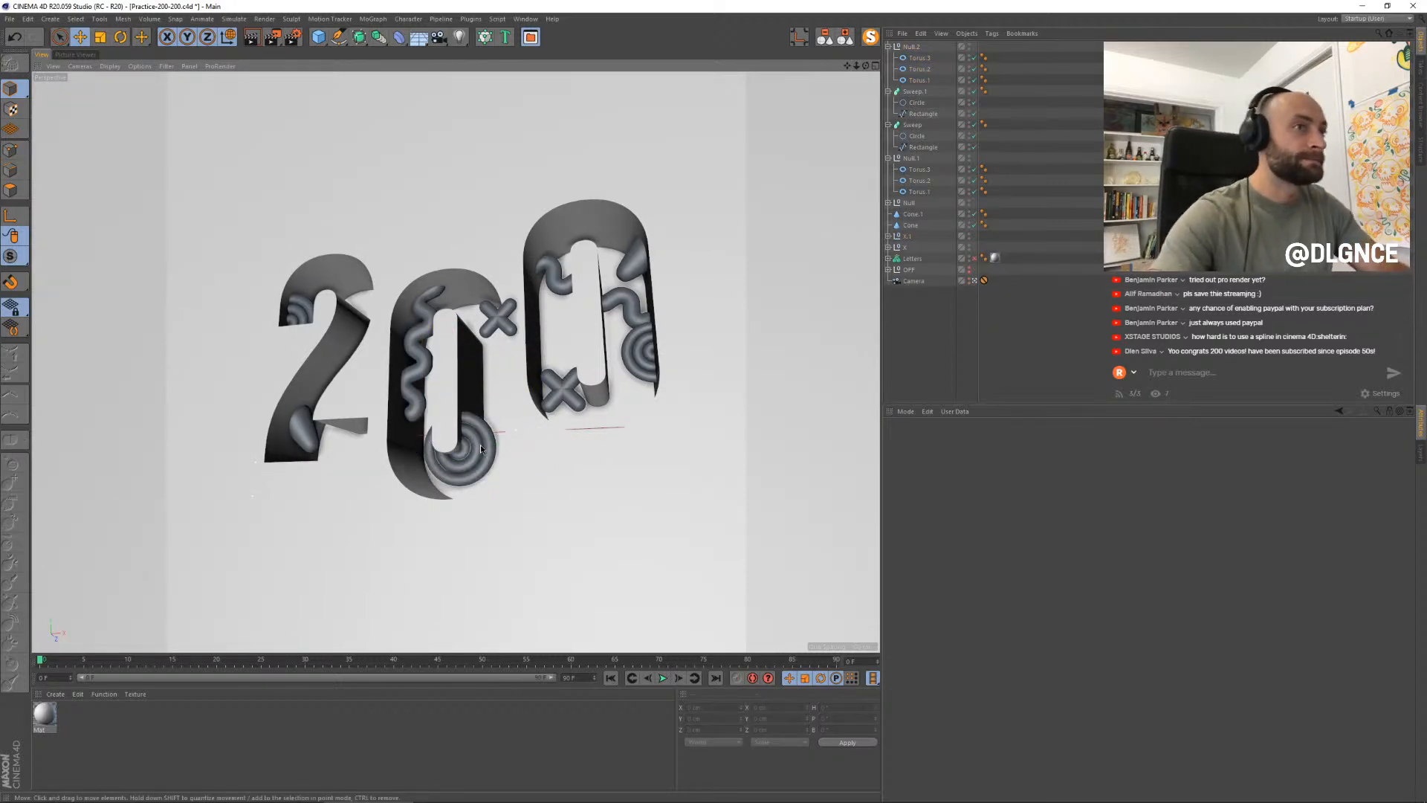
{"action": "left_click", "coordinate": [848, 41]}
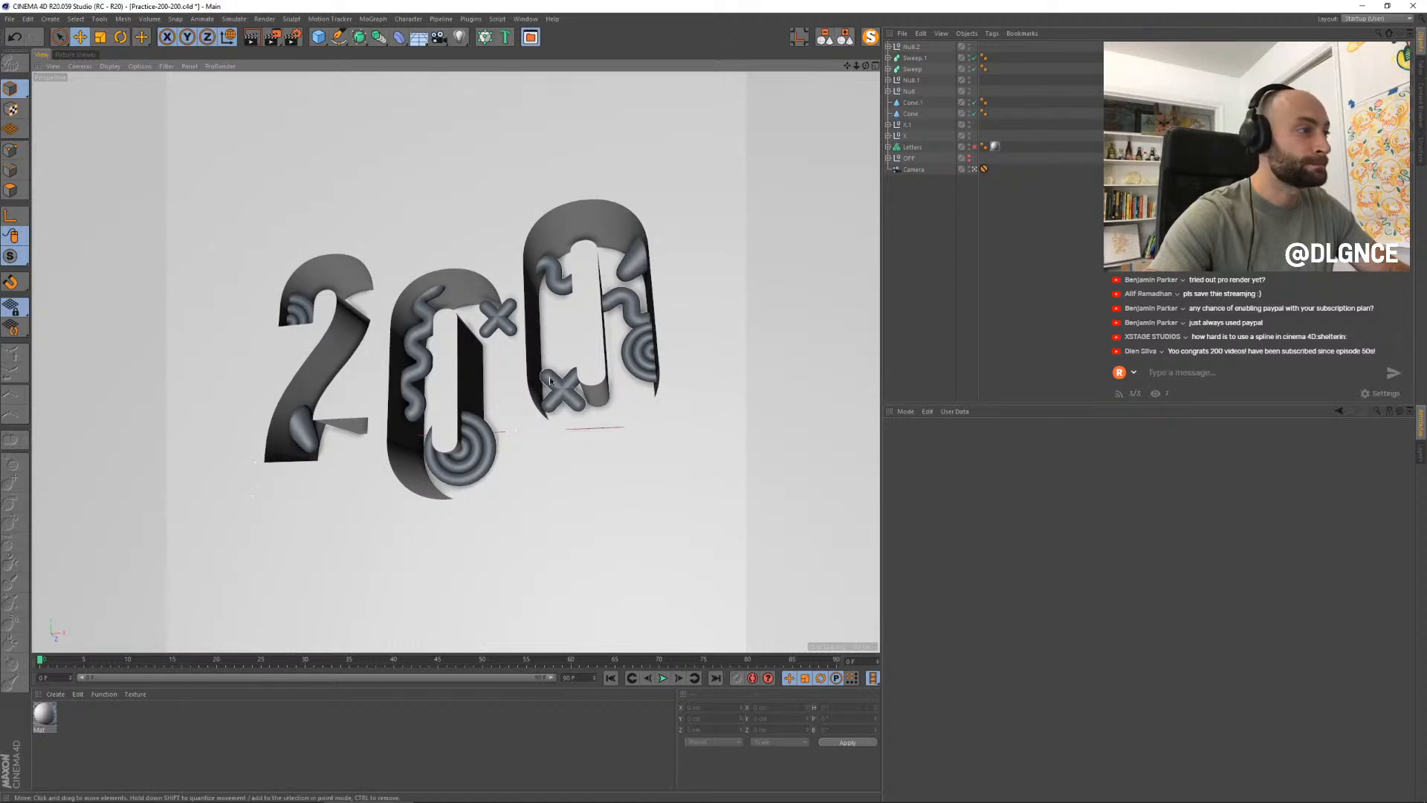
- Select the whole X shape beside the middle 0 and move it into that digit's upper-right curve
{"action": "left_click", "coordinate": [461, 463]}
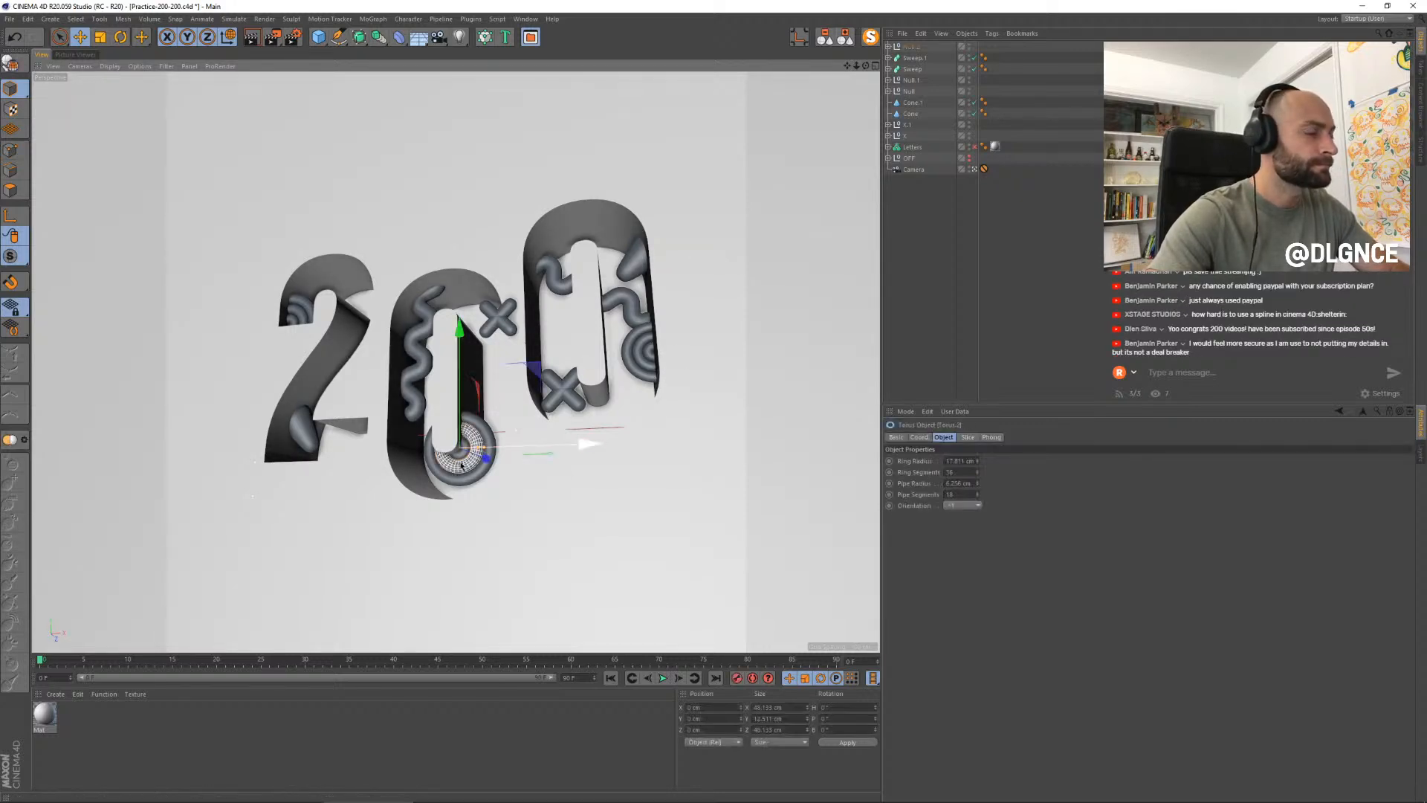
{"action": "left_click", "coordinate": [153, 740]}
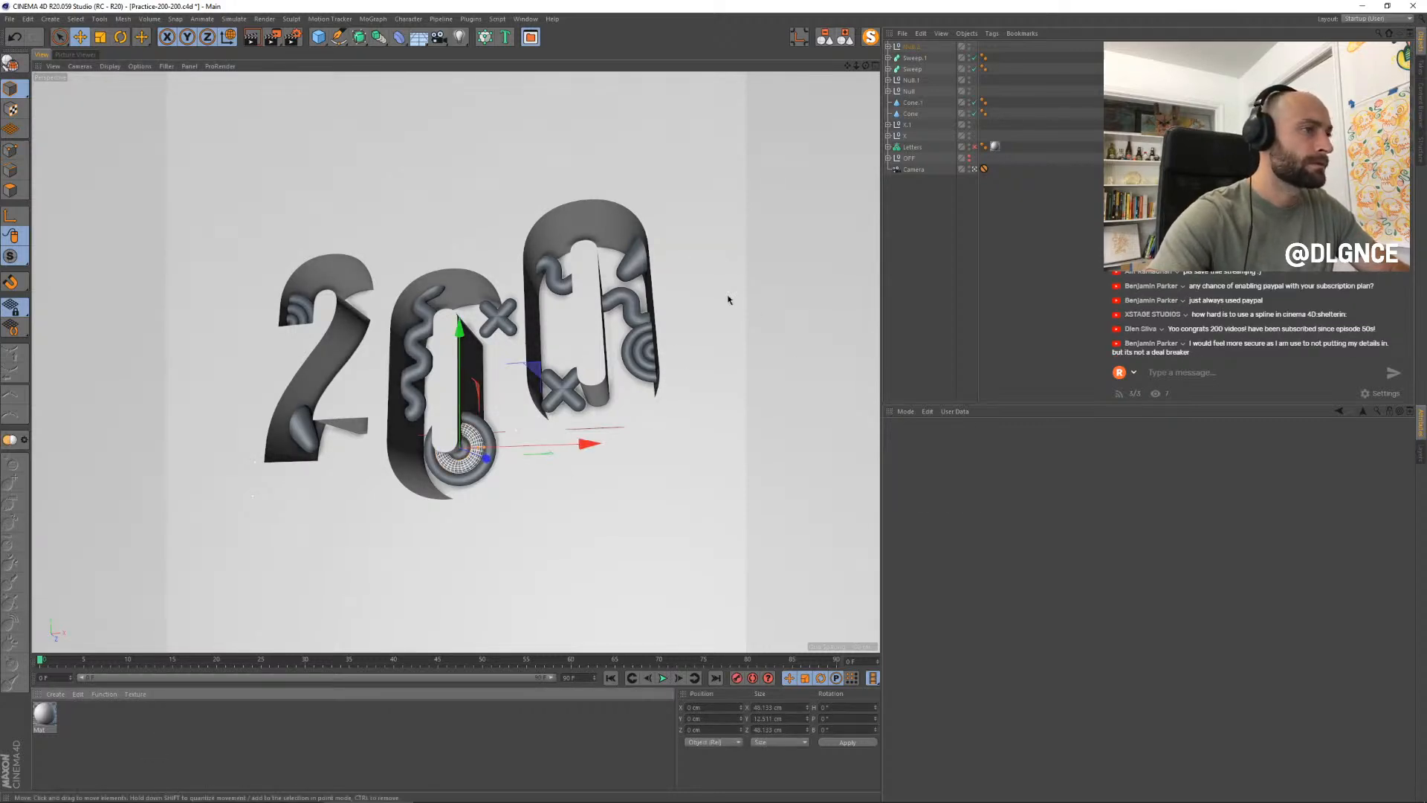
{"action": "left_click", "coordinate": [644, 299]}
{"action": "left_click", "coordinate": [498, 314]}
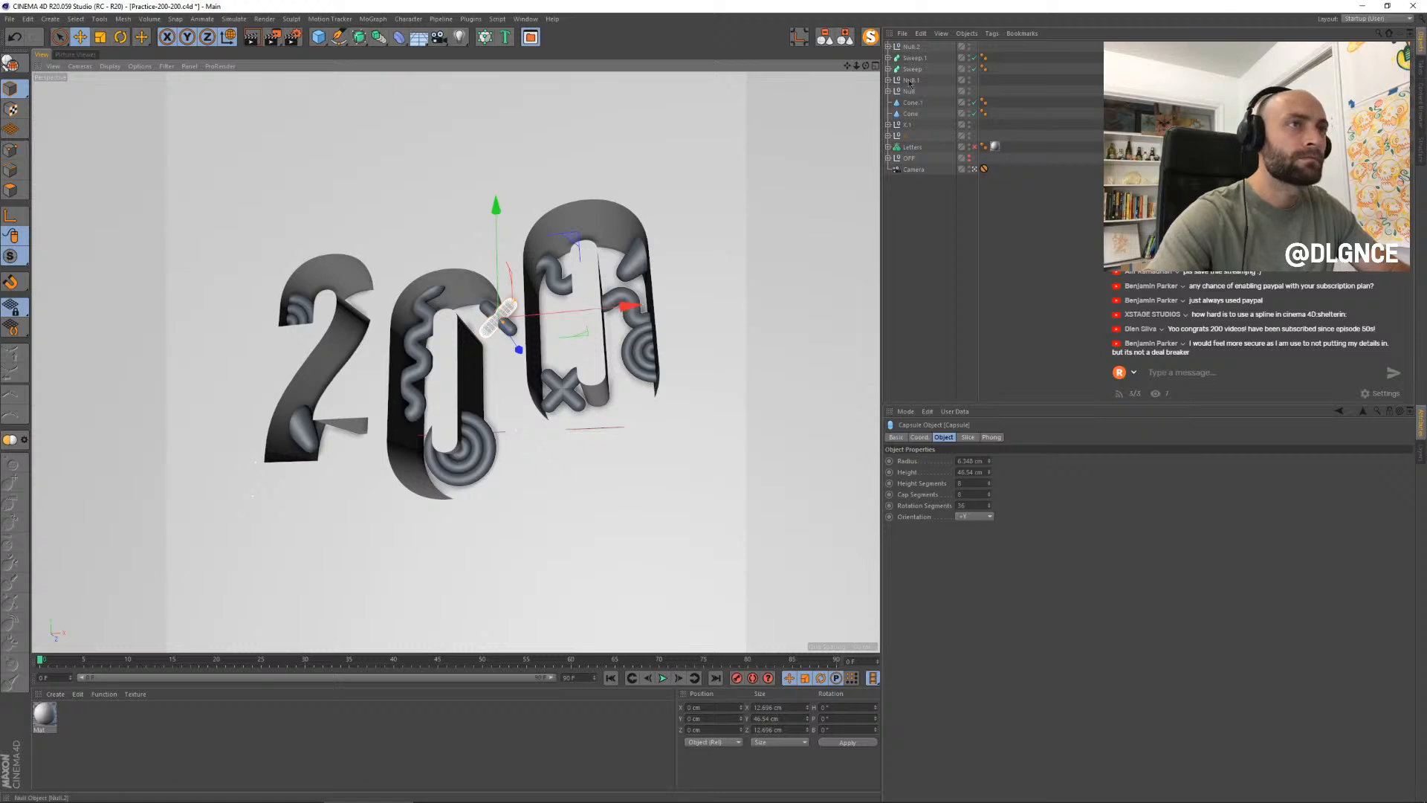
{"action": "left_click", "coordinate": [902, 136]}
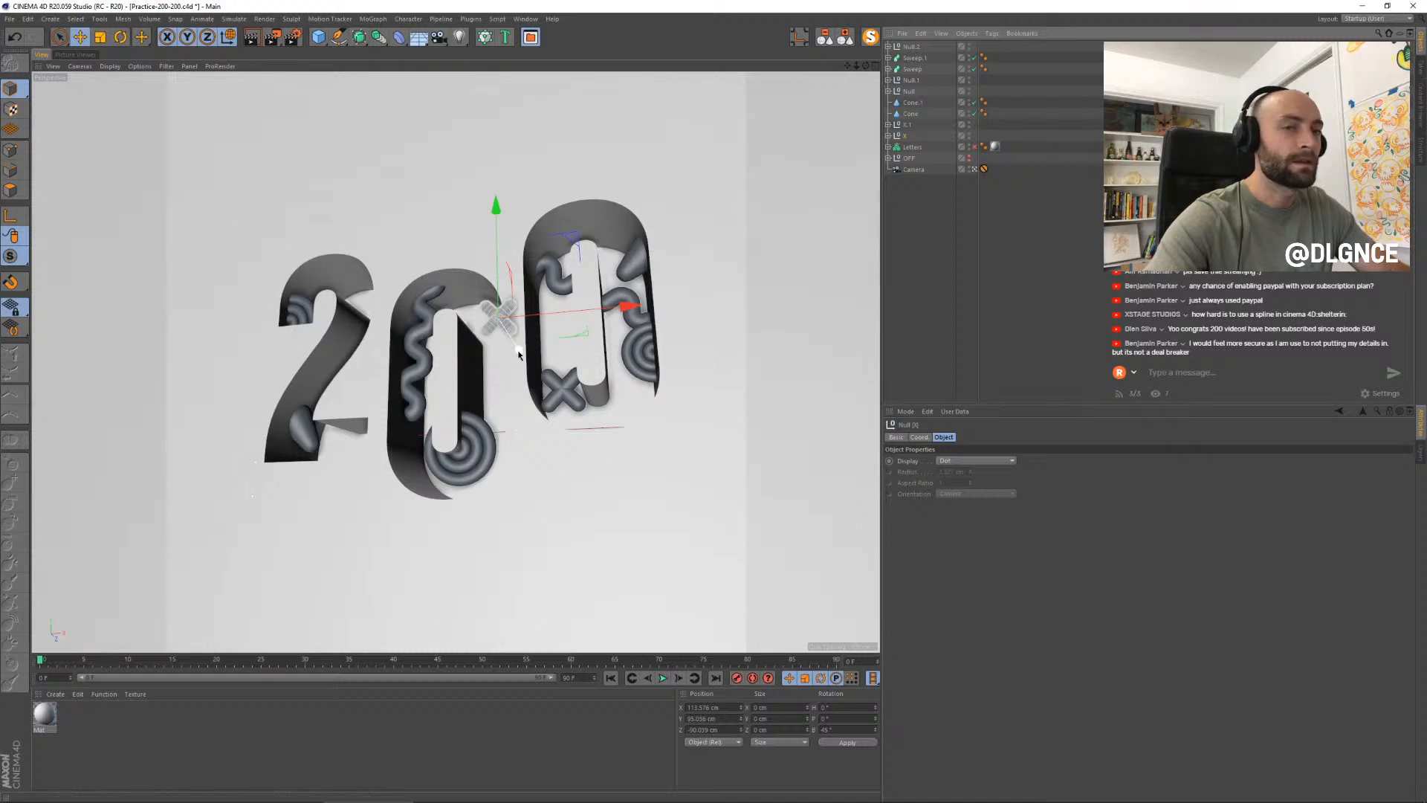
{"action": "left_click_drag", "start_coordinate": [528, 351], "coordinate": [526, 355]}
{"action": "key", "text": "t"}
- Duplicate the X shape onto the diagonal stroke of the 2 and adjust its size and depth to fit the carving
{"action": "left_click_drag", "start_coordinate": [632, 271], "coordinate": [380, 297]}
{"action": "key", "text": "e"}
{"action": "left_click_drag", "start_coordinate": [348, 387], "coordinate": [365, 399], "text": "ctrl"}
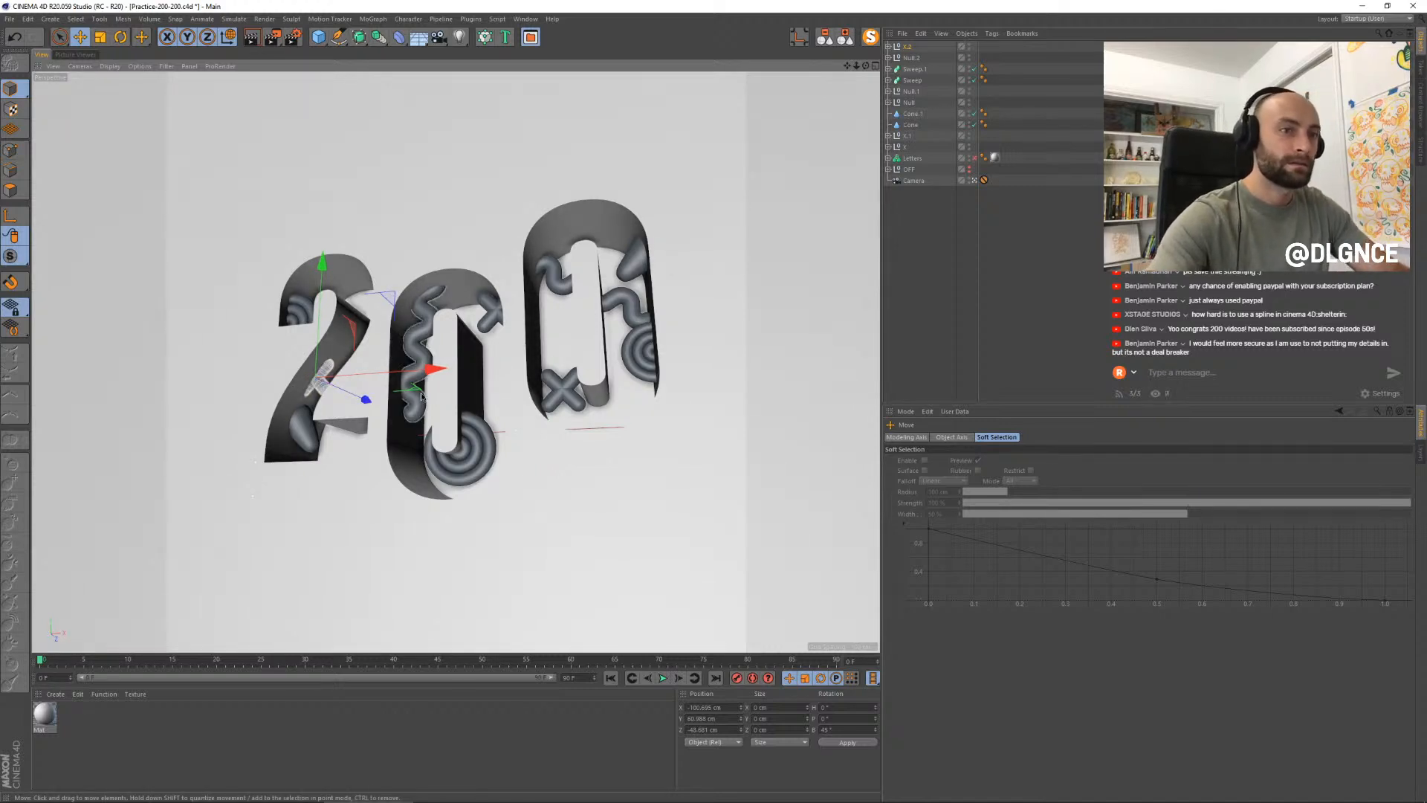
{"action": "key", "text": "t"}
{"action": "left_click_drag", "start_coordinate": [425, 407], "coordinate": [437, 414]}
{"action": "key", "text": "e"}
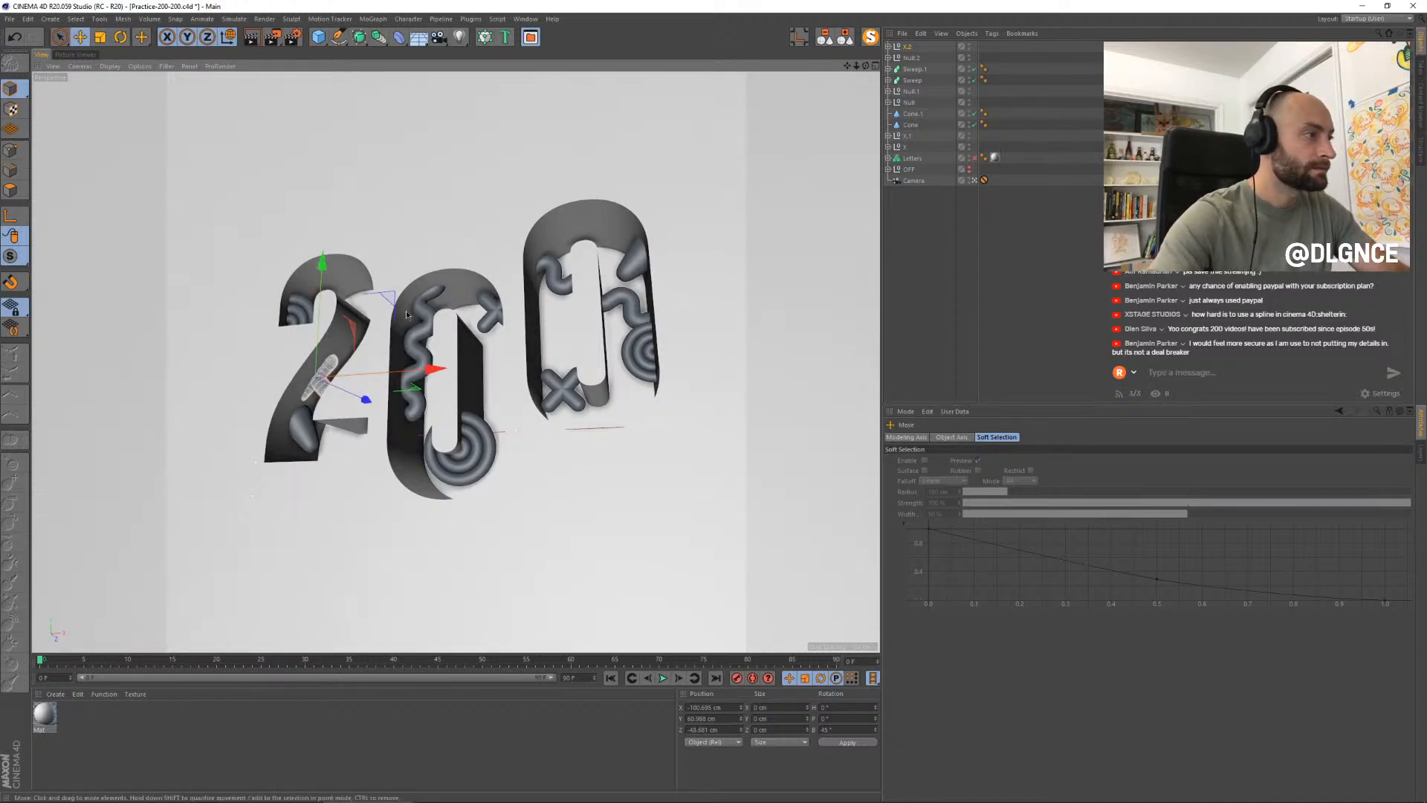
- Place further X copies at the right end of the 2's arc and the middle 0's lower-left curve, and save the scene
{"action": "left_click_drag", "start_coordinate": [390, 297], "coordinate": [471, 515]}
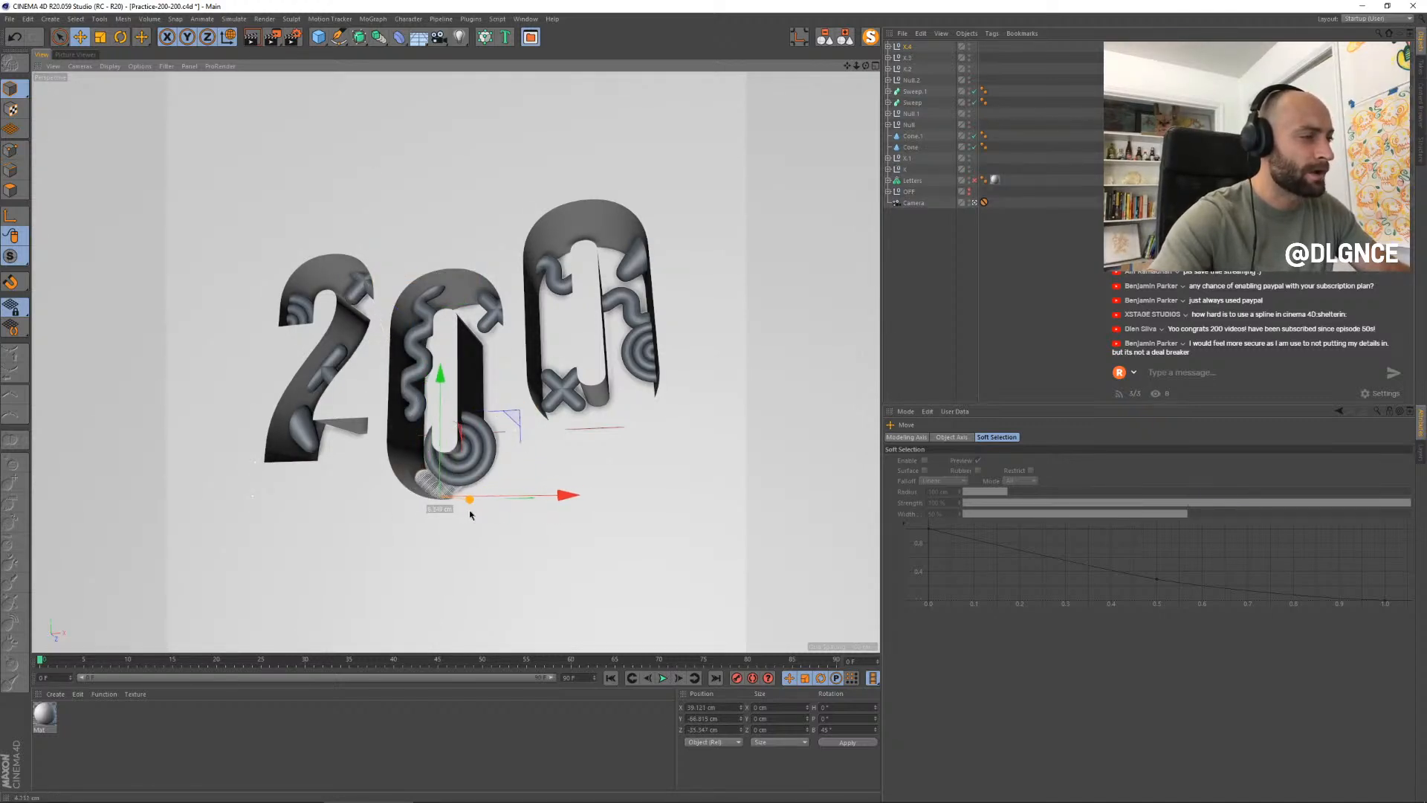
{"action": "left_click_drag", "start_coordinate": [512, 421], "coordinate": [491, 398]}
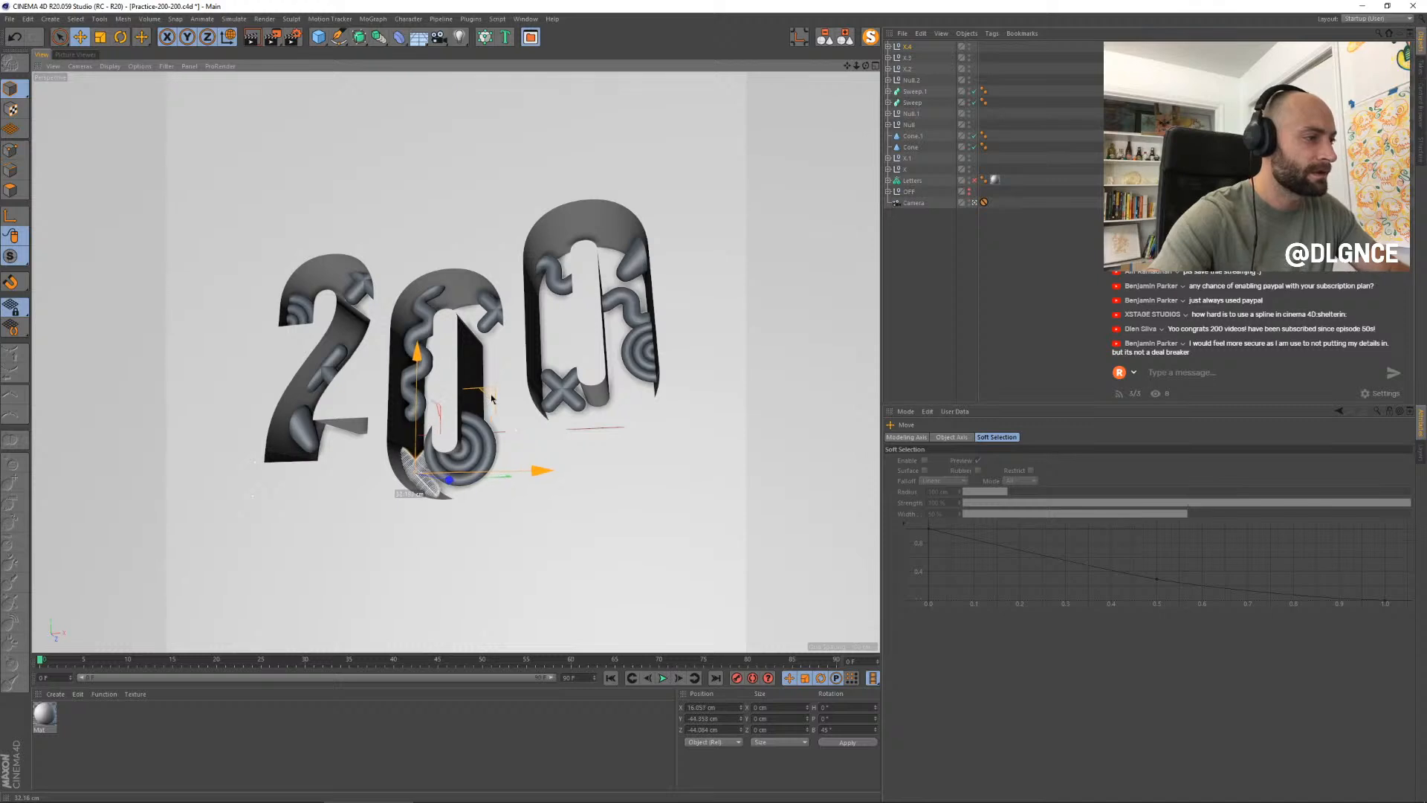
{"action": "key", "text": "ctrl+s"}
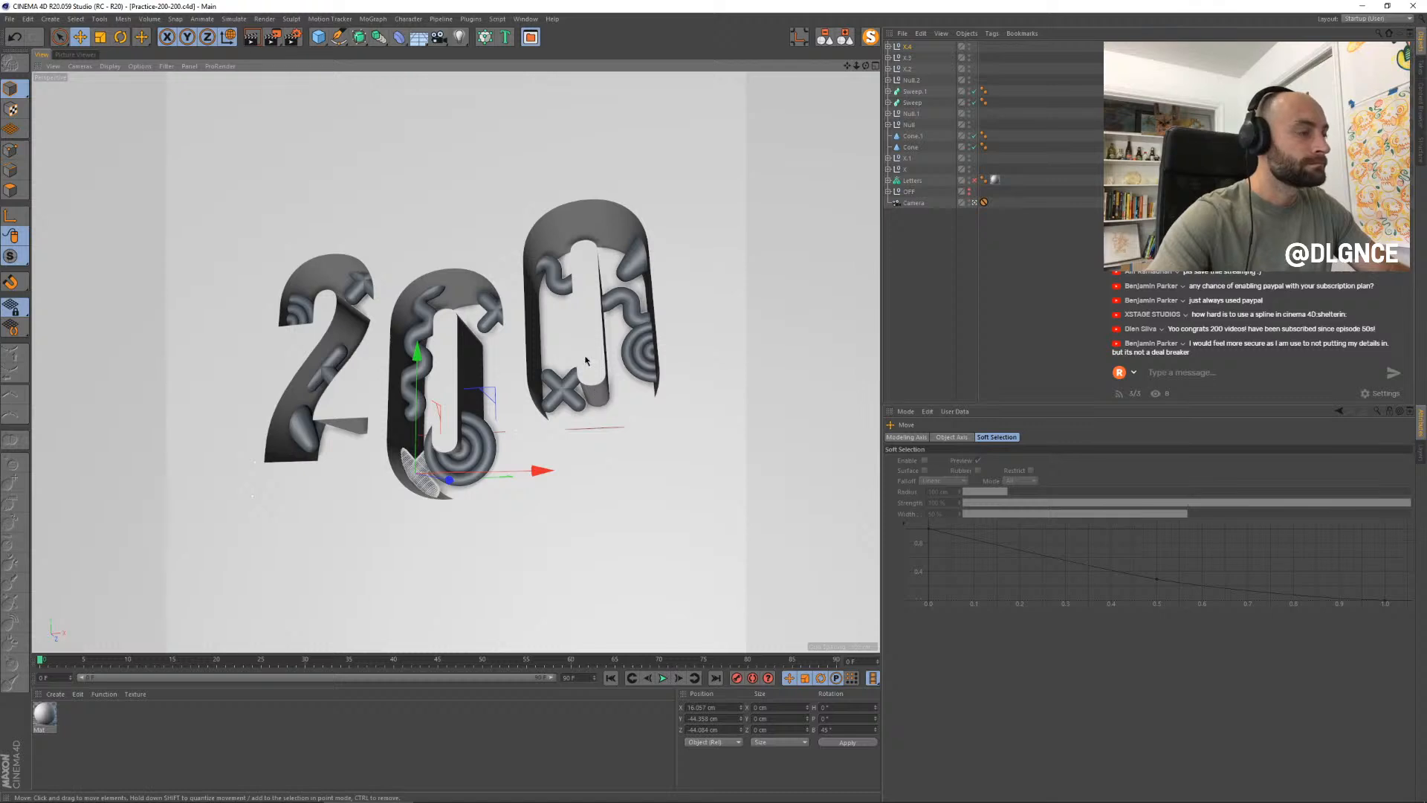
- Duplicate the last 0's cone into the right stroke of the middle 0, rotating it point-up and enlarging it
{"action": "left_click", "coordinate": [633, 263]}
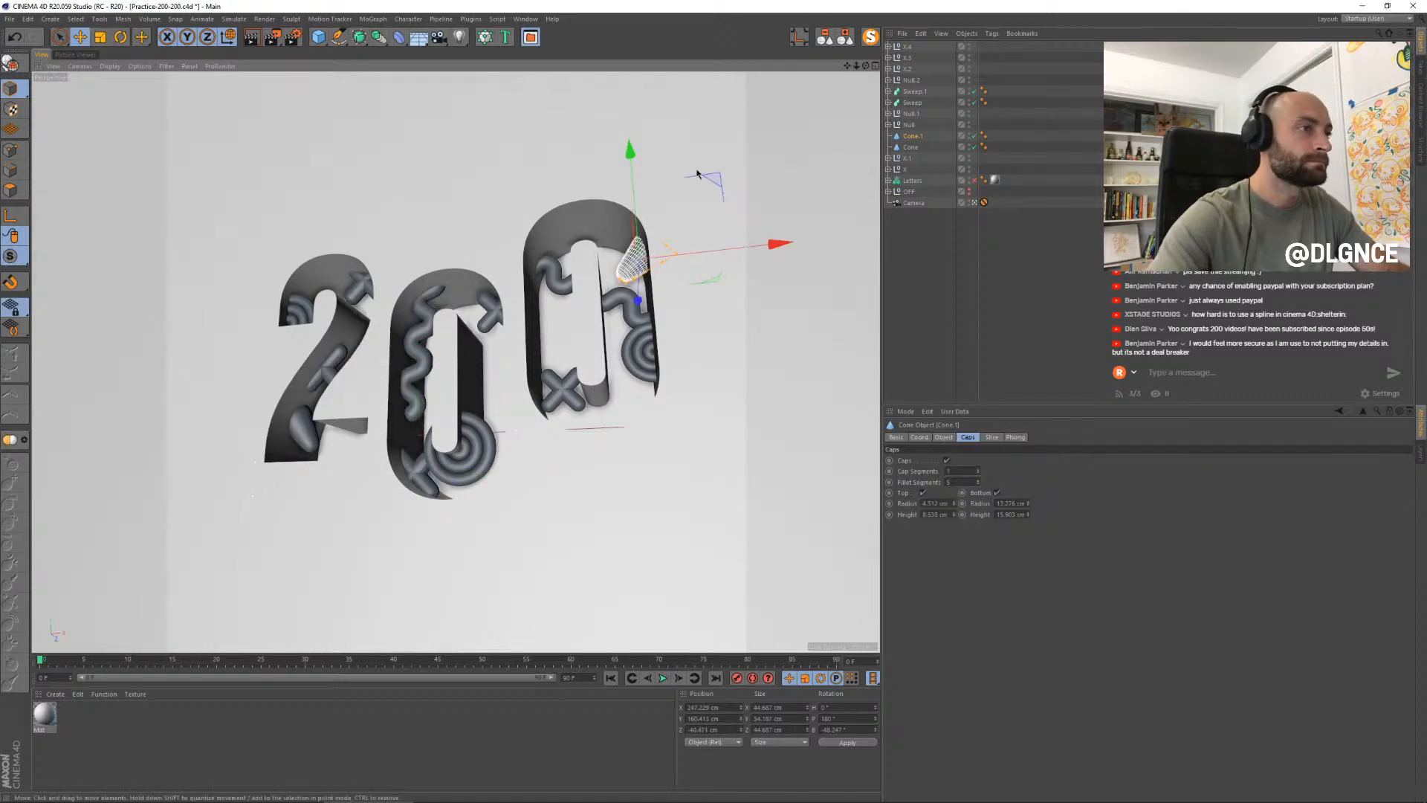
{"action": "left_click_drag", "start_coordinate": [715, 185], "coordinate": [546, 300], "text": "ctrl"}
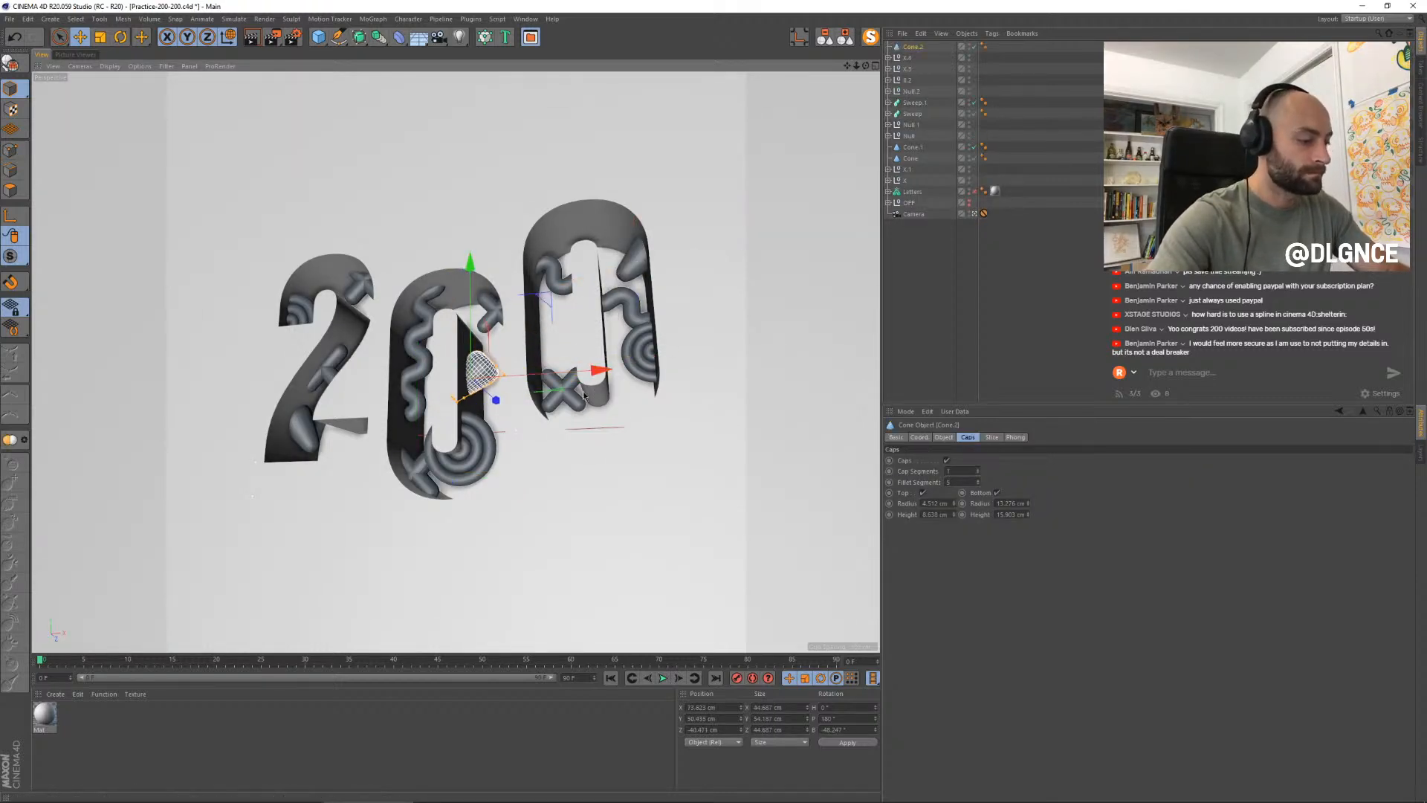
{"action": "key", "text": "r"}
{"action": "left_click_drag", "start_coordinate": [537, 412], "coordinate": [497, 331]}
{"action": "key", "text": "t"}
{"action": "left_click_drag", "start_coordinate": [610, 297], "coordinate": [715, 268]}
{"action": "key", "text": "e"}
{"action": "left_click_drag", "start_coordinate": [543, 301], "coordinate": [548, 293]}
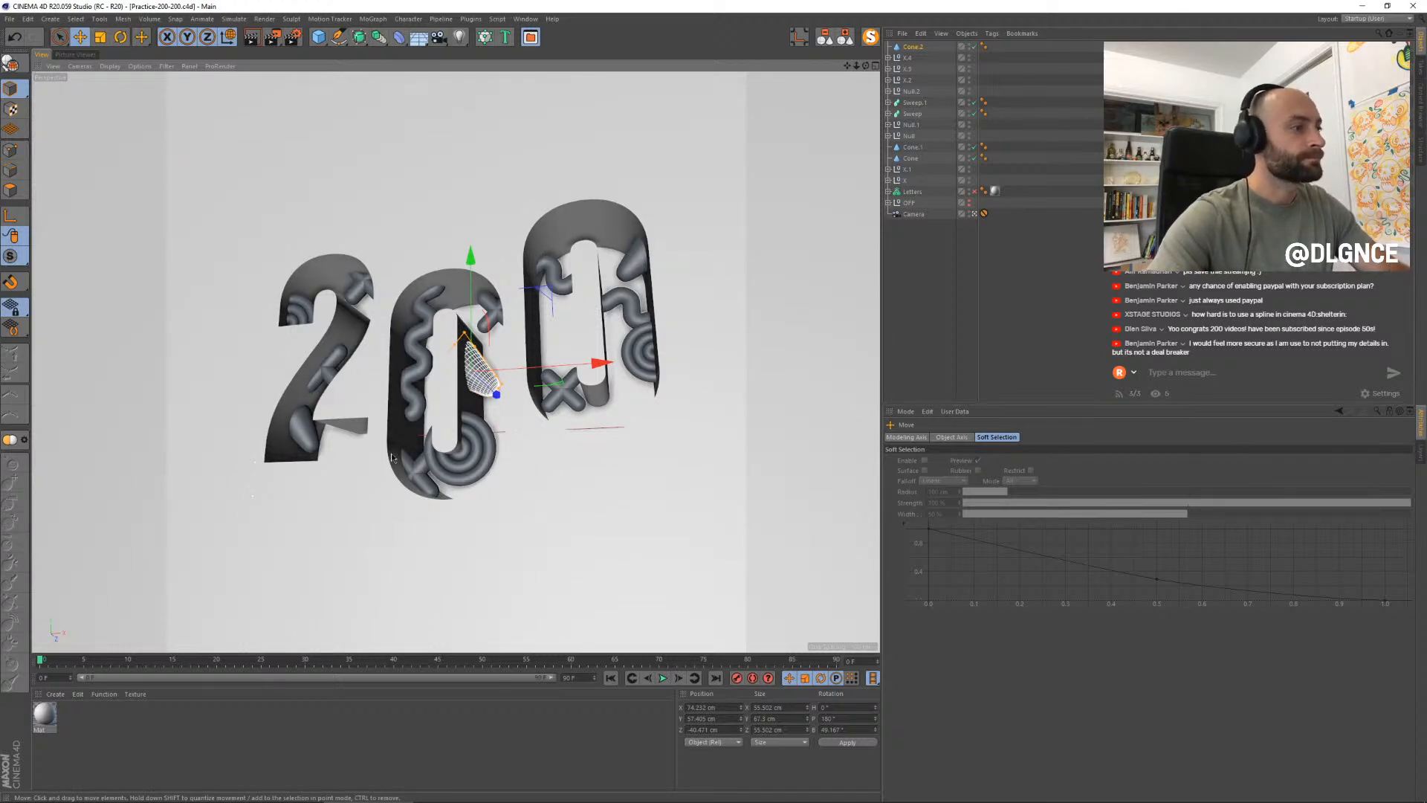
- Duplicate the middle 0's wavy tube to the base of the 2 and rotate it to lie along the foot
{"action": "left_click", "coordinate": [302, 438]}
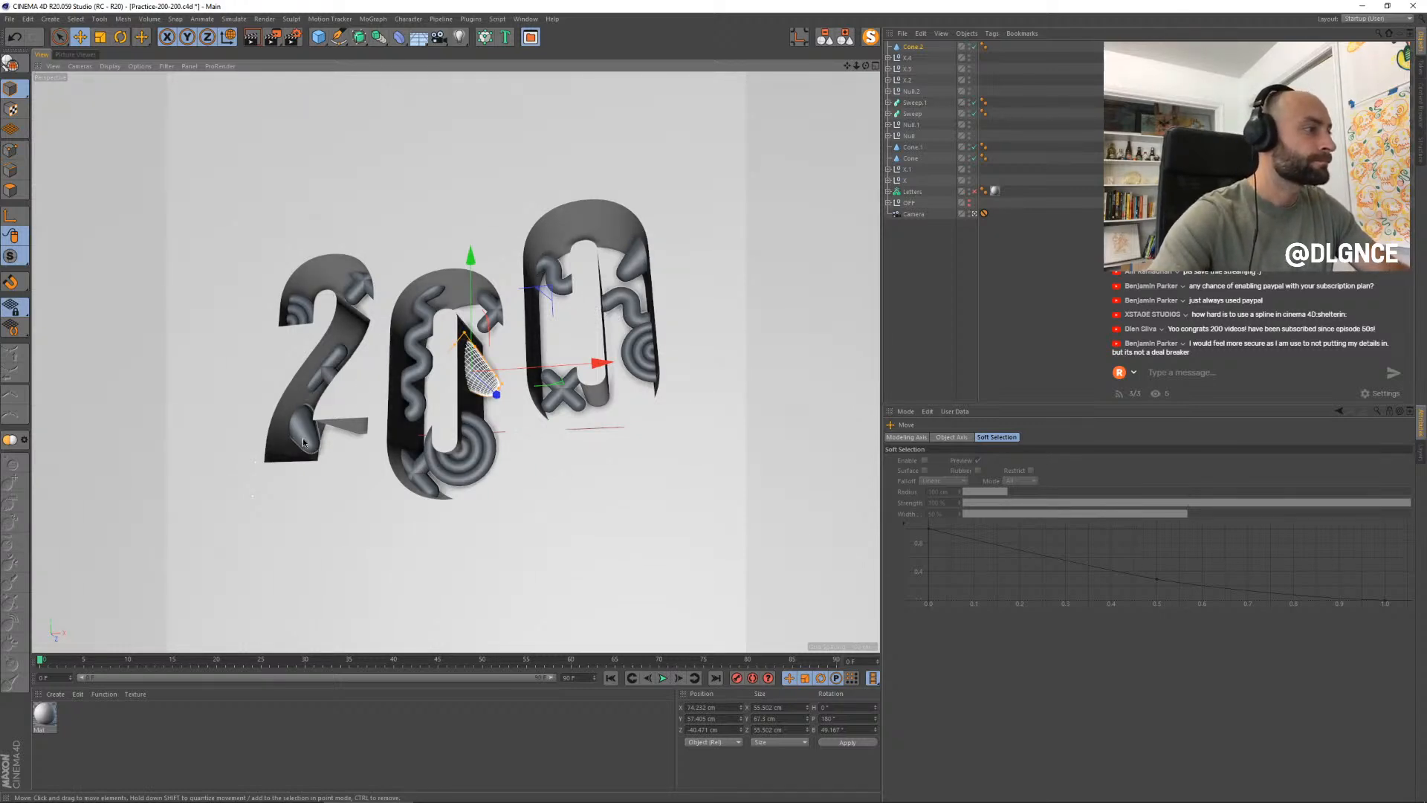
{"action": "left_click", "coordinate": [420, 357]}
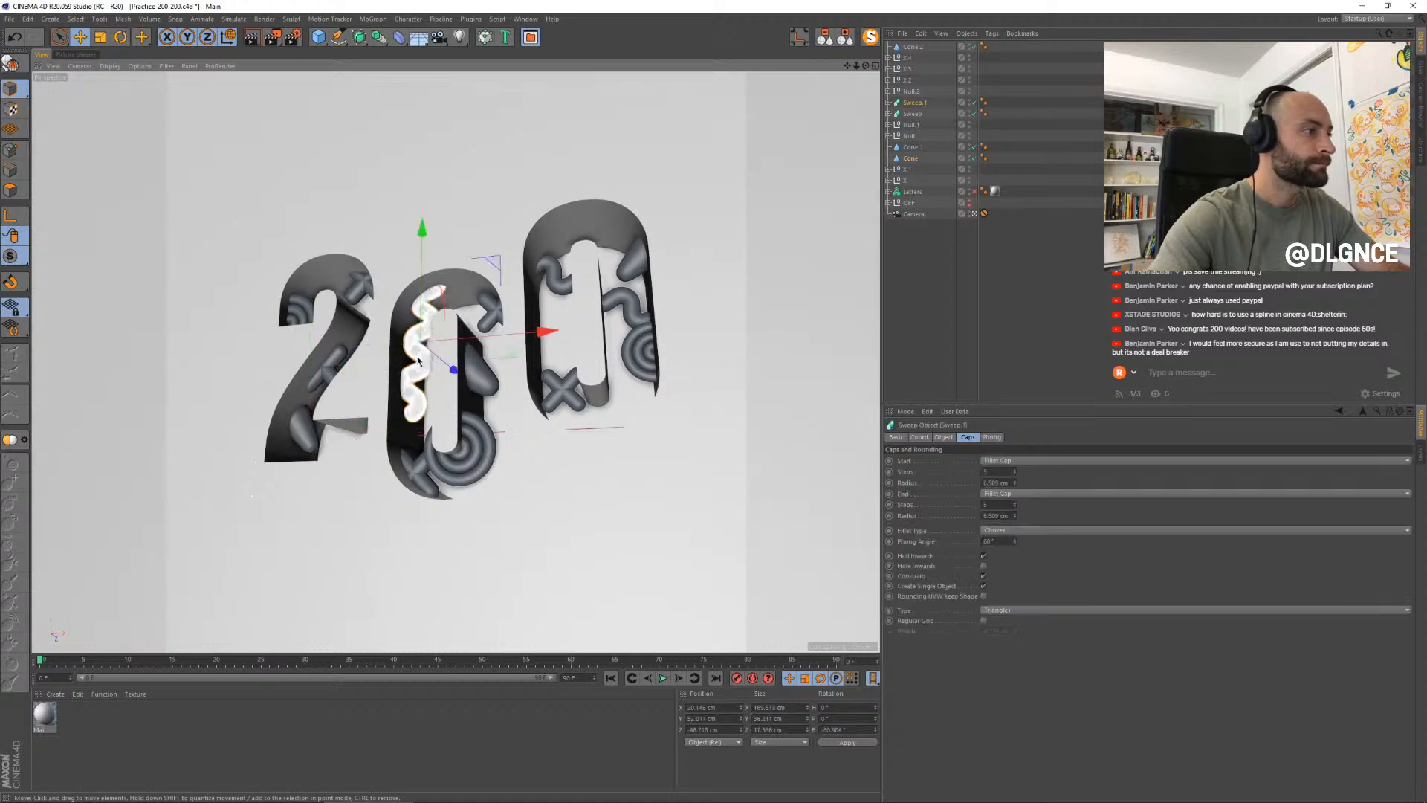
{"action": "mouse_move", "coordinate": [494, 265]}
{"action": "left_mouse_down", "text": "ctrl"}
{"action": "mouse_move", "coordinate": [421, 318]}
{"action": "mouse_move", "coordinate": [411, 361]}
{"action": "mouse_move", "coordinate": [272, 386]}
{"action": "left_mouse_up", "text": "ctrl"}
{"action": "key", "text": "r"}
{"action": "key", "text": "e"}
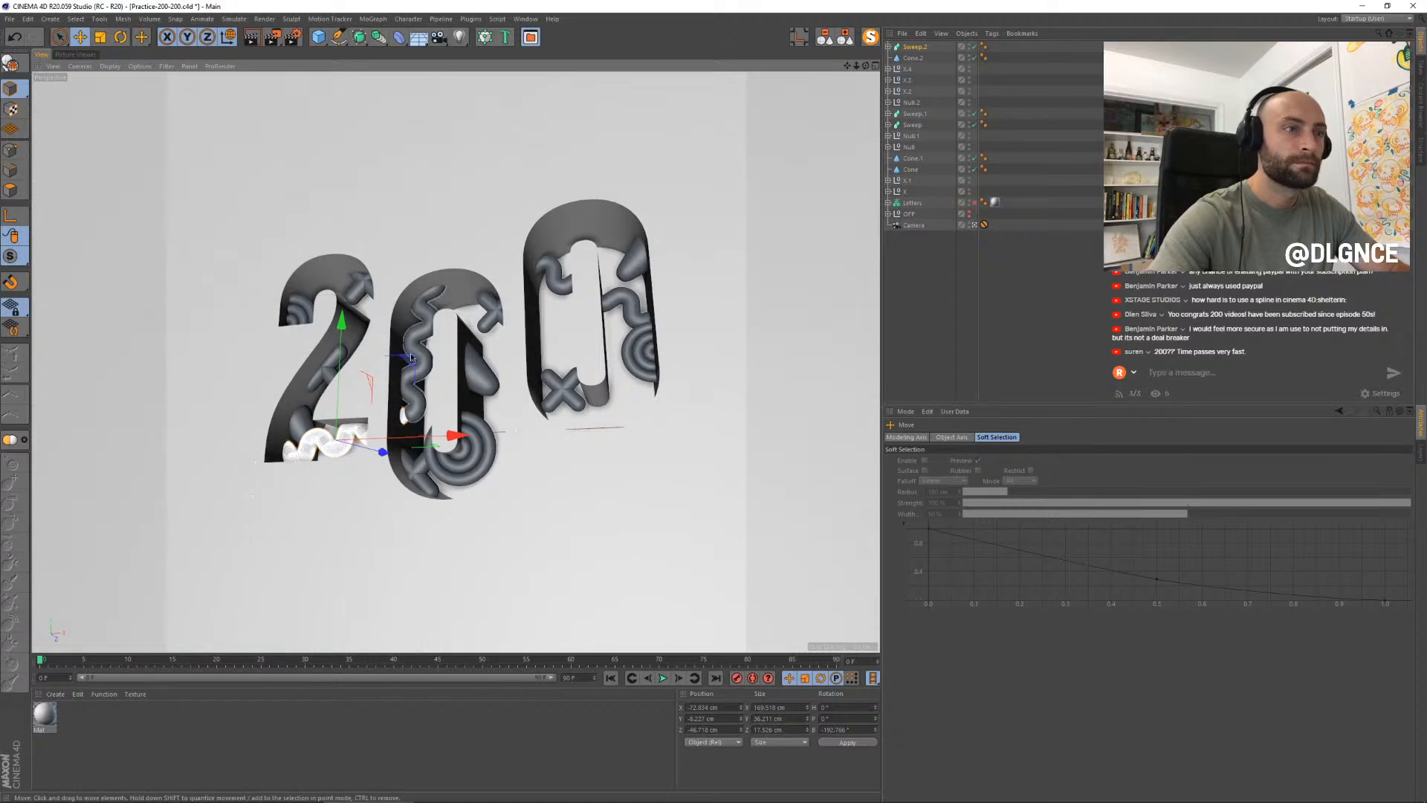
- Nudge the wavy tube along the foot of the 2, and reposition, tilt and enlarge the cone at its diagonal's lower end
{"action": "left_click_drag", "start_coordinate": [411, 368], "coordinate": [400, 374]}
{"action": "left_click", "coordinate": [302, 421]}
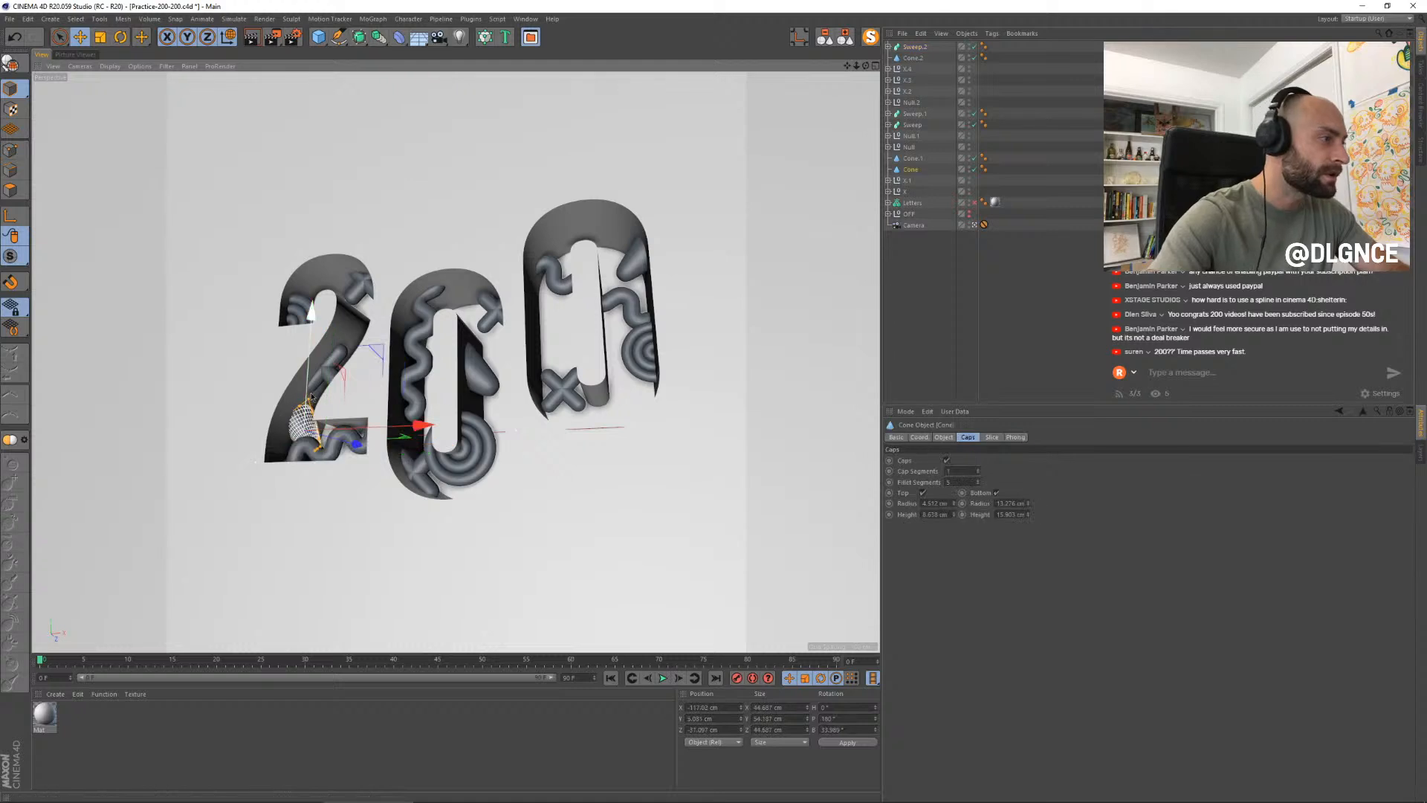
{"action": "left_click_drag", "start_coordinate": [313, 400], "coordinate": [383, 351]}
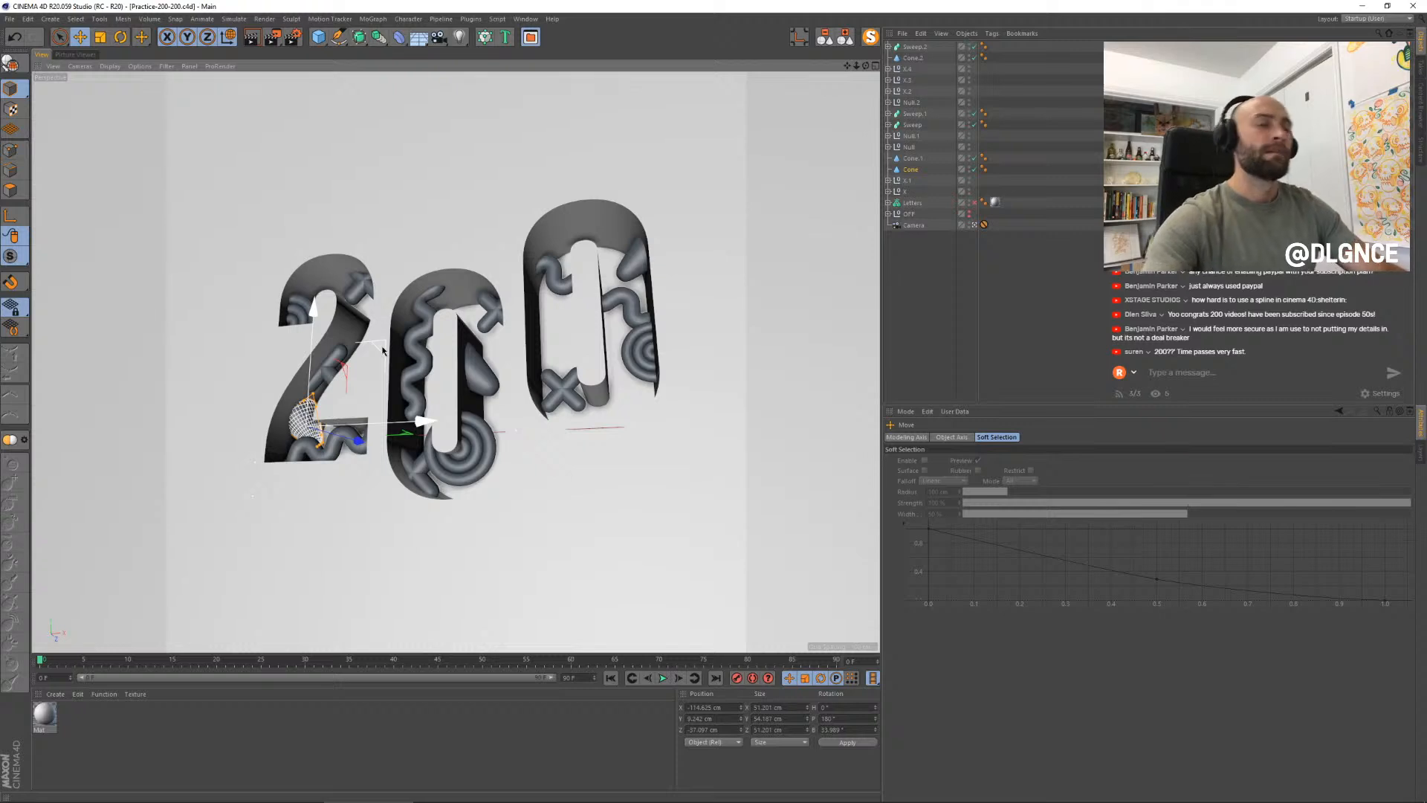
- Duplicate the cone from the 2's lower diagonal and rotate the copy to fit the stroke's upper right edge, below the X
{"action": "left_click_drag", "start_coordinate": [383, 351], "coordinate": [473, 269]}
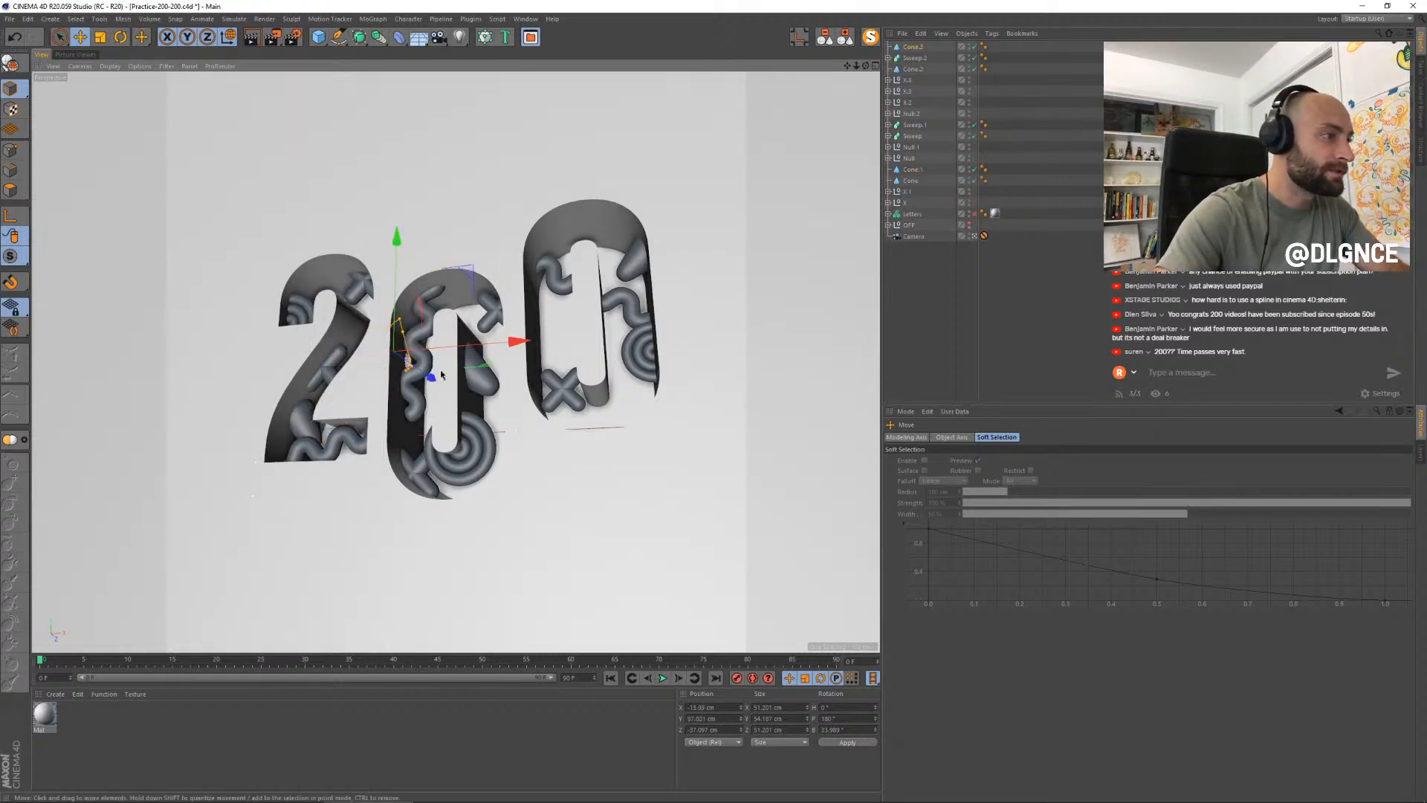
{"action": "left_click_drag", "start_coordinate": [433, 378], "coordinate": [318, 348]}
{"action": "key", "text": "r"}
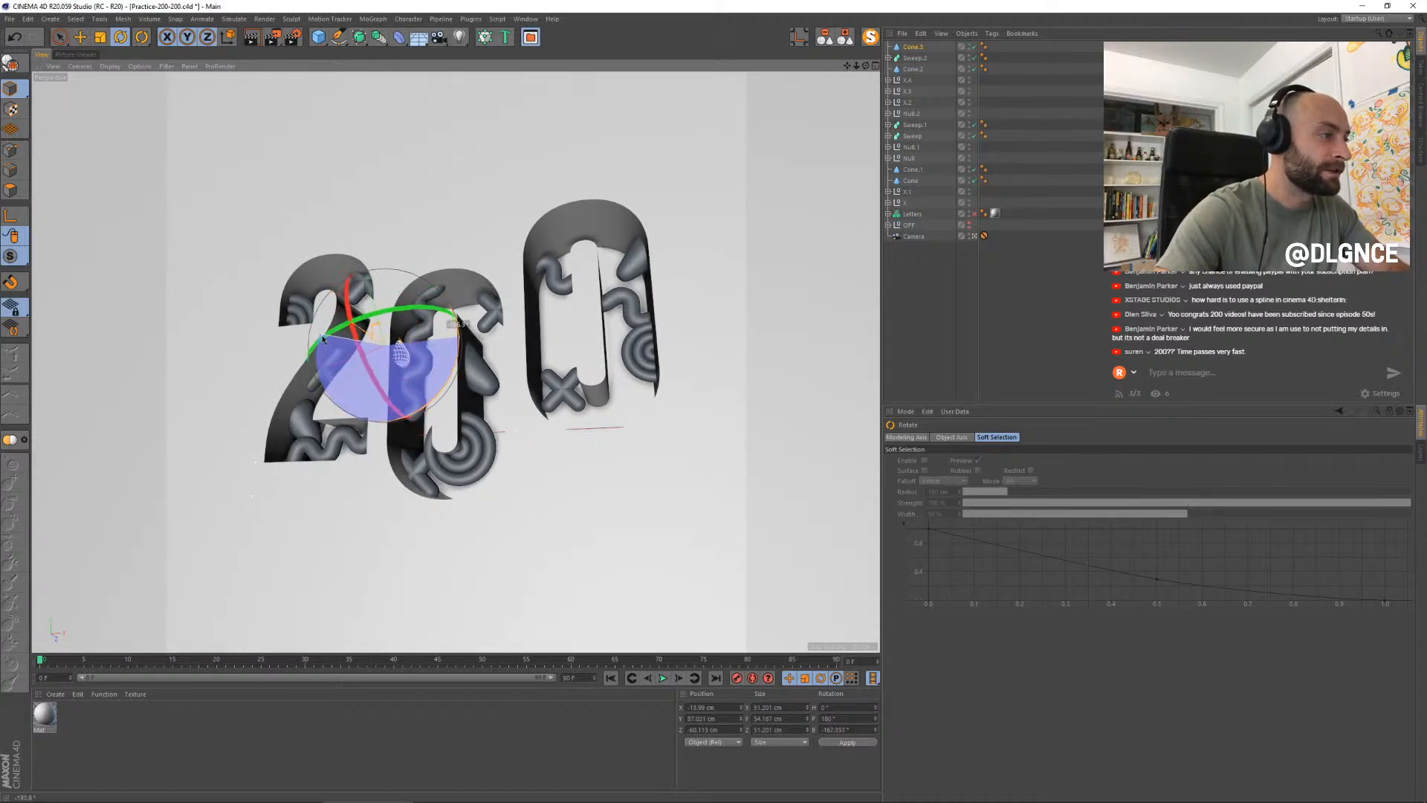
{"action": "key", "text": "e"}
{"action": "left_click_drag", "start_coordinate": [453, 260], "coordinate": [434, 246]}
{"action": "left_click_drag", "start_coordinate": [414, 364], "coordinate": [415, 364]}
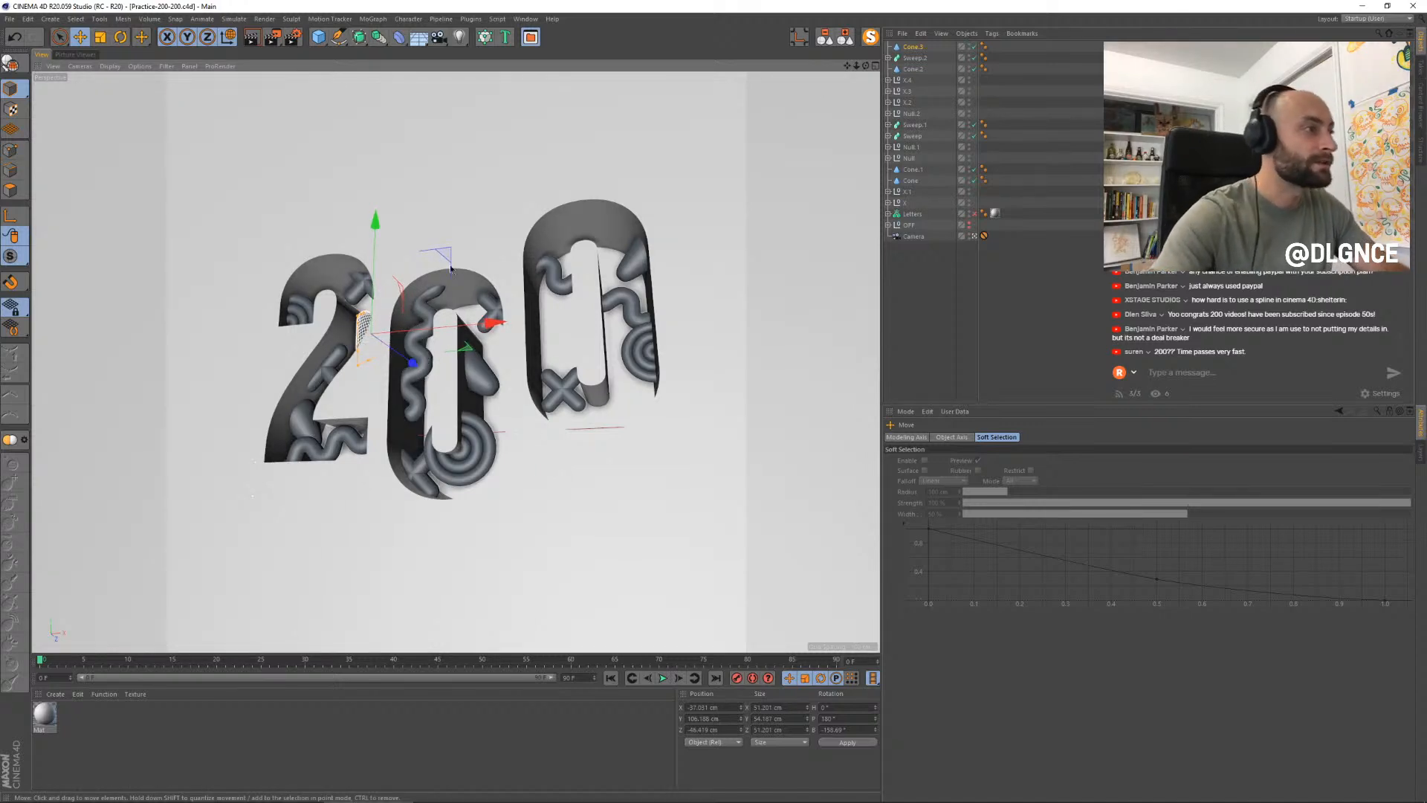
- Duplicate the cone into the last 0's left stroke and again at its lower-right curve, rotating each copy to fit
{"action": "left_click_drag", "start_coordinate": [449, 255], "coordinate": [632, 258]}
{"action": "key", "text": "r"}
{"action": "left_click_drag", "start_coordinate": [623, 340], "coordinate": [506, 409]}
{"action": "key", "text": "ctrl+z"}
{"action": "left_click_drag", "start_coordinate": [631, 328], "coordinate": [570, 367]}
{"action": "key", "text": "e"}
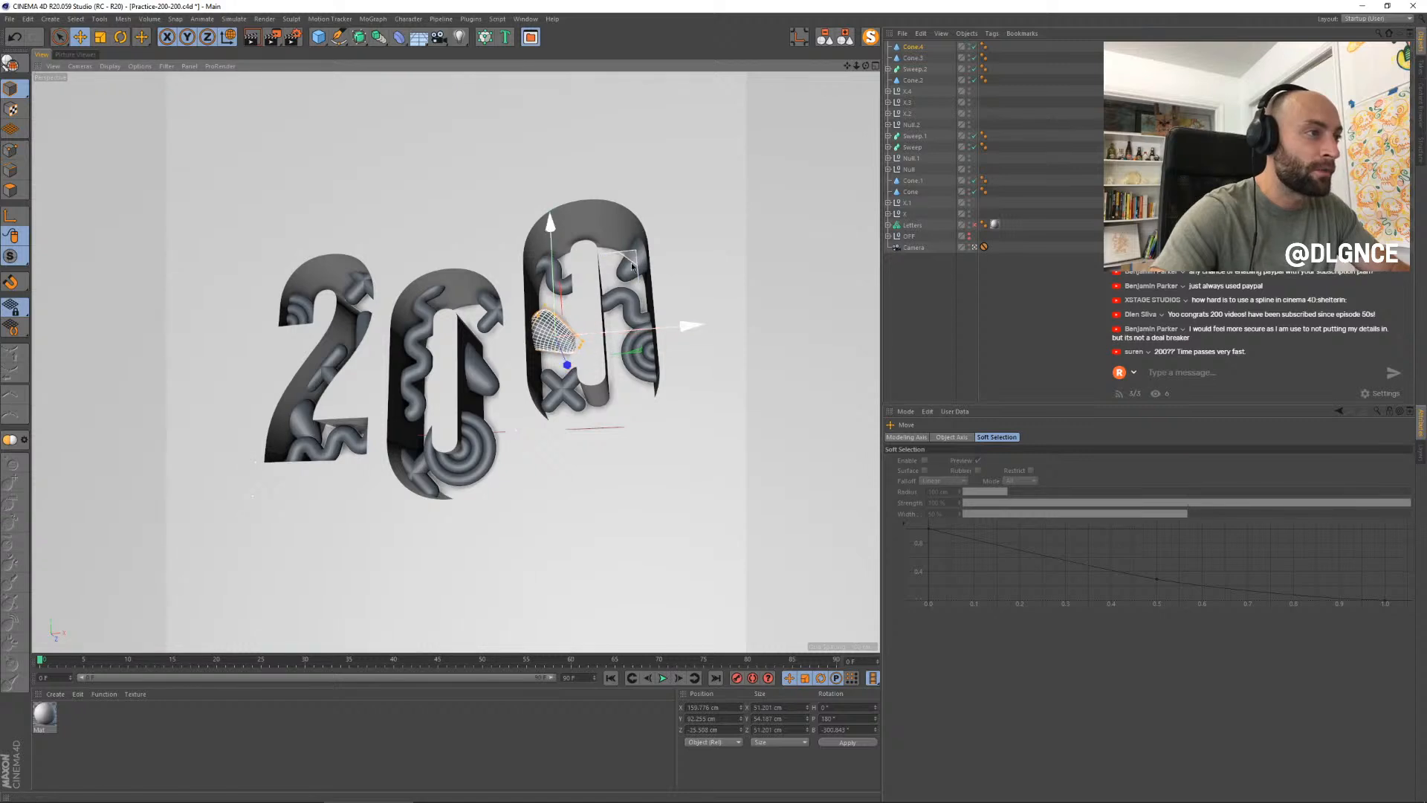
{"action": "left_click_drag", "start_coordinate": [631, 261], "coordinate": [614, 455]}
{"action": "key", "text": "r"}
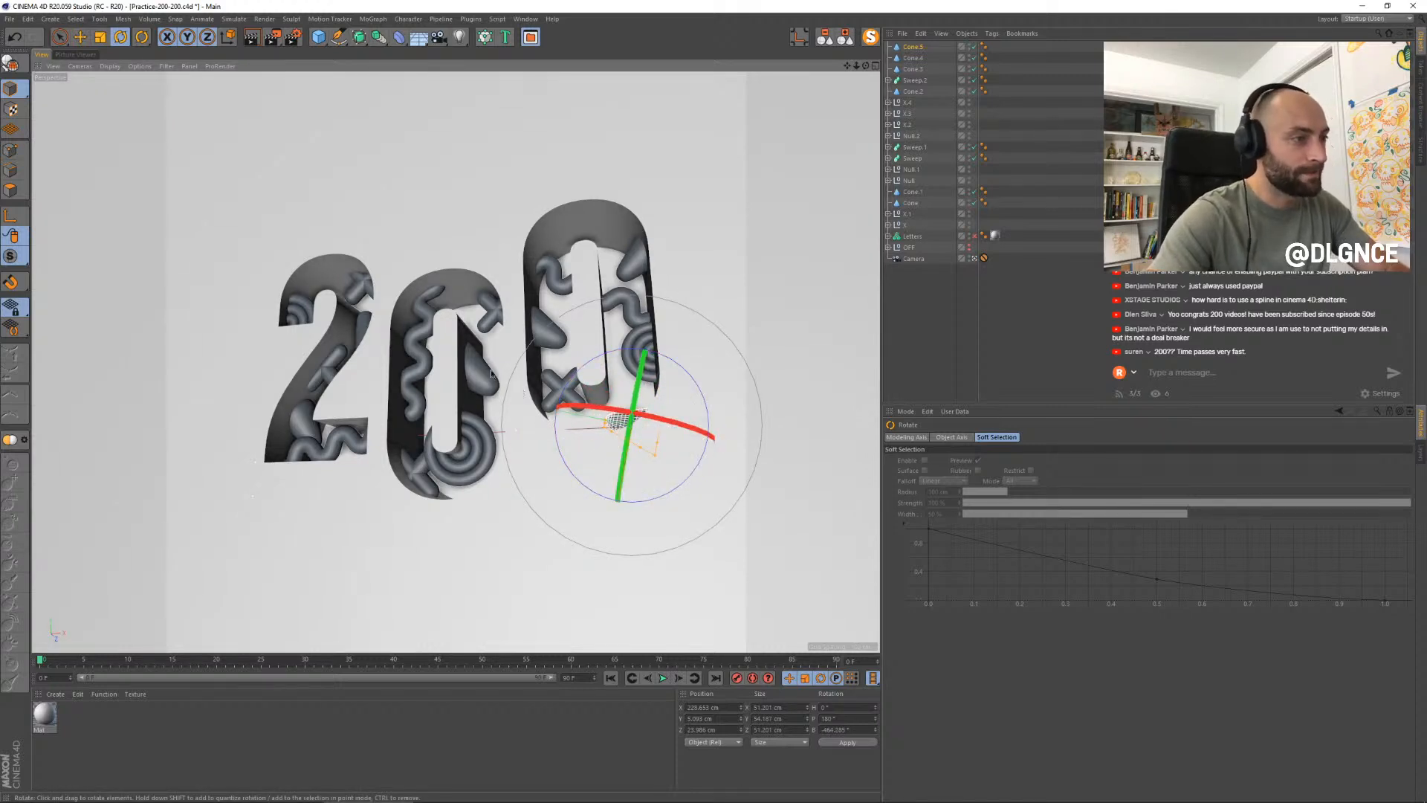
- Duplicate the last 0's whole X shape, place the copy at the 0's bottom curve and scale it down
{"action": "left_click", "coordinate": [543, 379]}
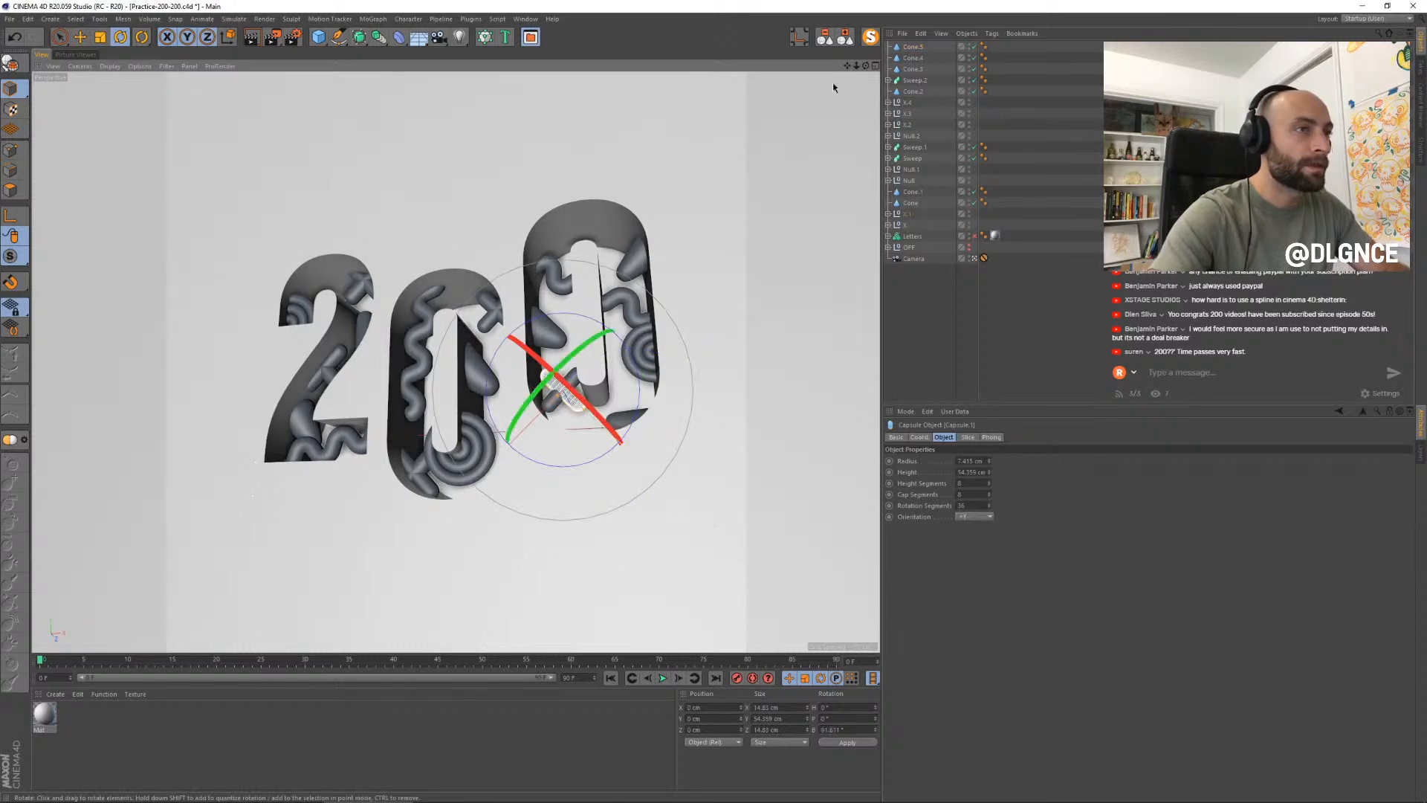
{"action": "left_click", "coordinate": [906, 216]}
{"action": "key", "text": "e"}
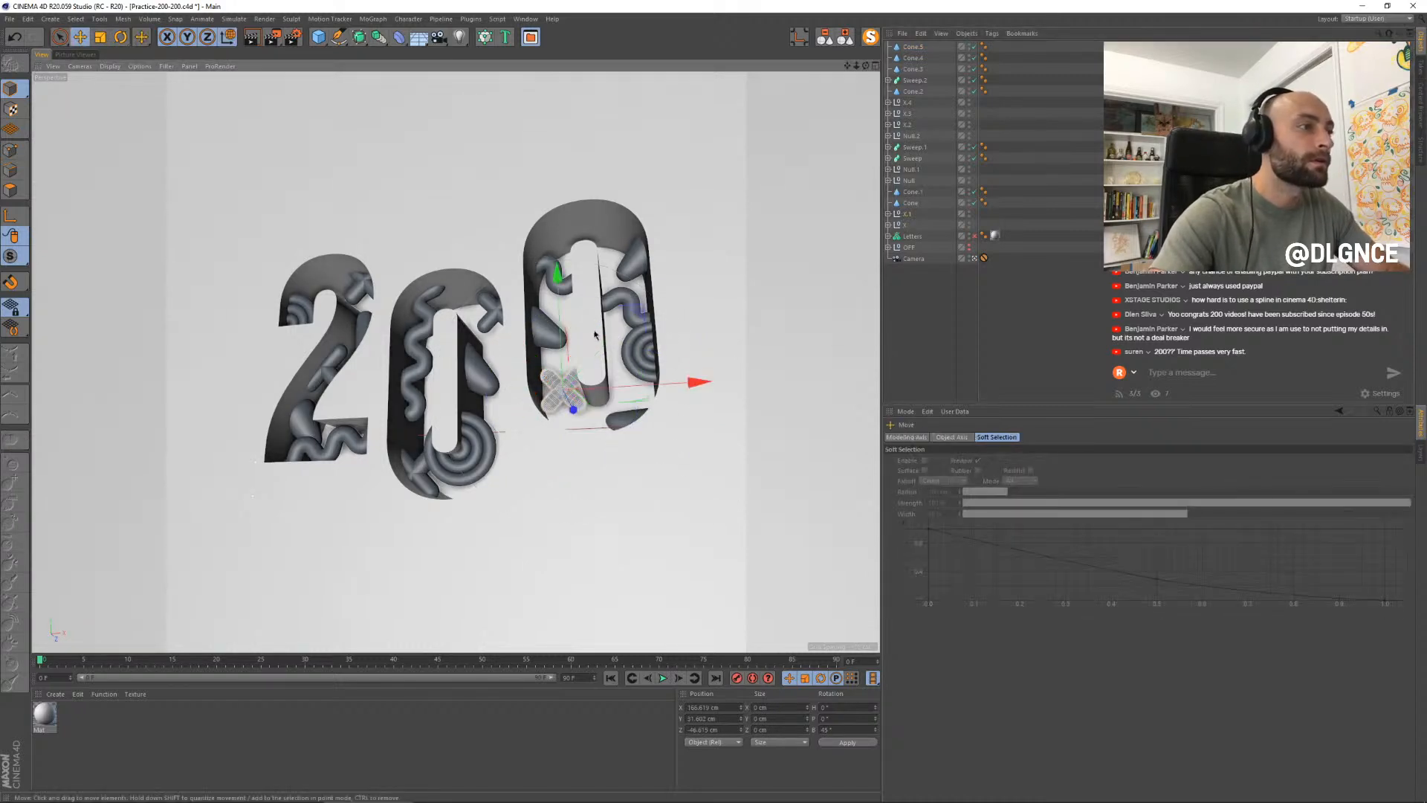
{"action": "left_click_drag", "start_coordinate": [561, 403], "coordinate": [562, 404], "text": "ctrl"}
{"action": "left_click_drag", "start_coordinate": [629, 299], "coordinate": [708, 304]}
{"action": "left_click_drag", "start_coordinate": [643, 412], "coordinate": [660, 351]}
{"action": "key", "text": "t"}
{"action": "key", "text": "e"}
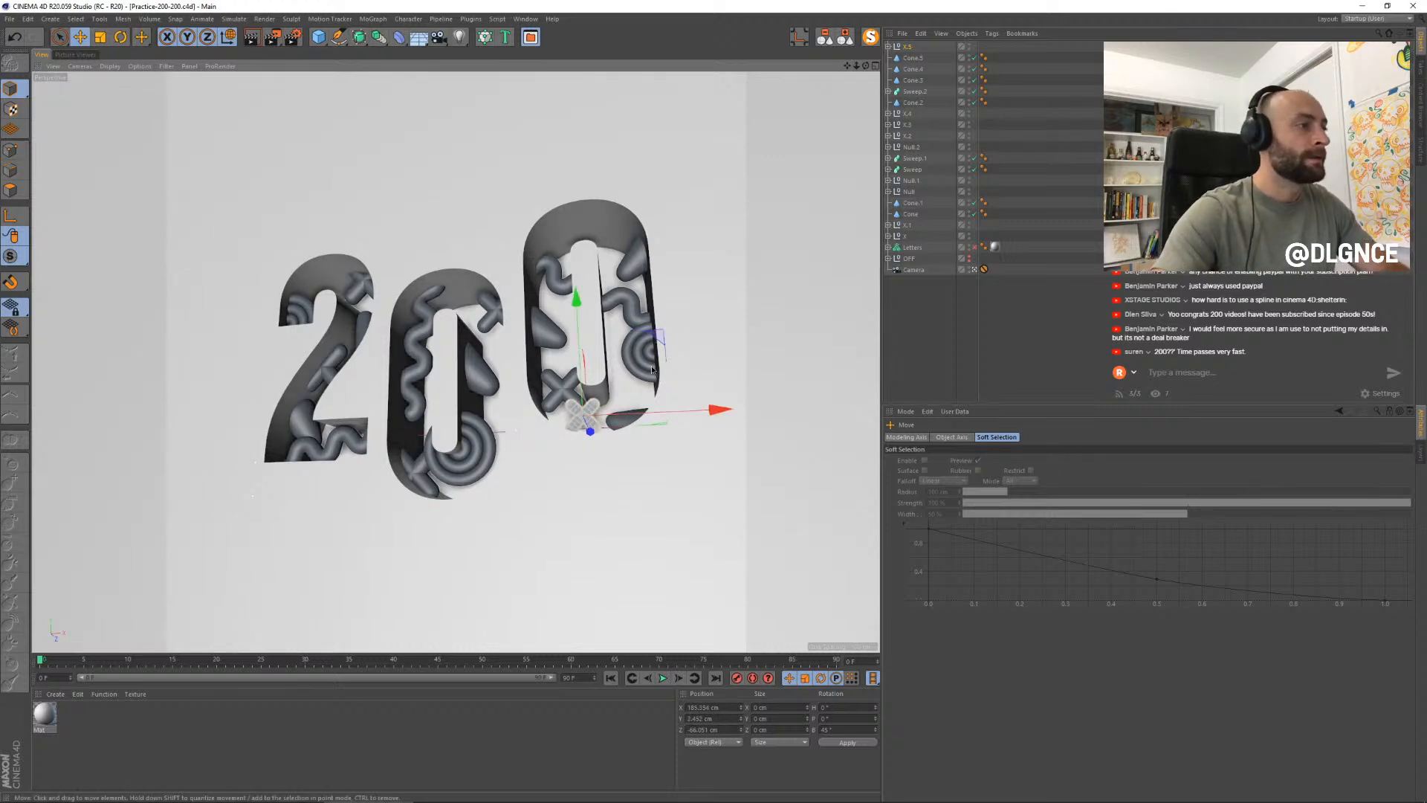
- Create a new scene containing a sphere with a radius of about 6 cm
{"action": "left_click", "coordinate": [321, 39]}
{"action": "left_click", "coordinate": [290, 178]}
{"action": "key", "text": "ctrl+n"}
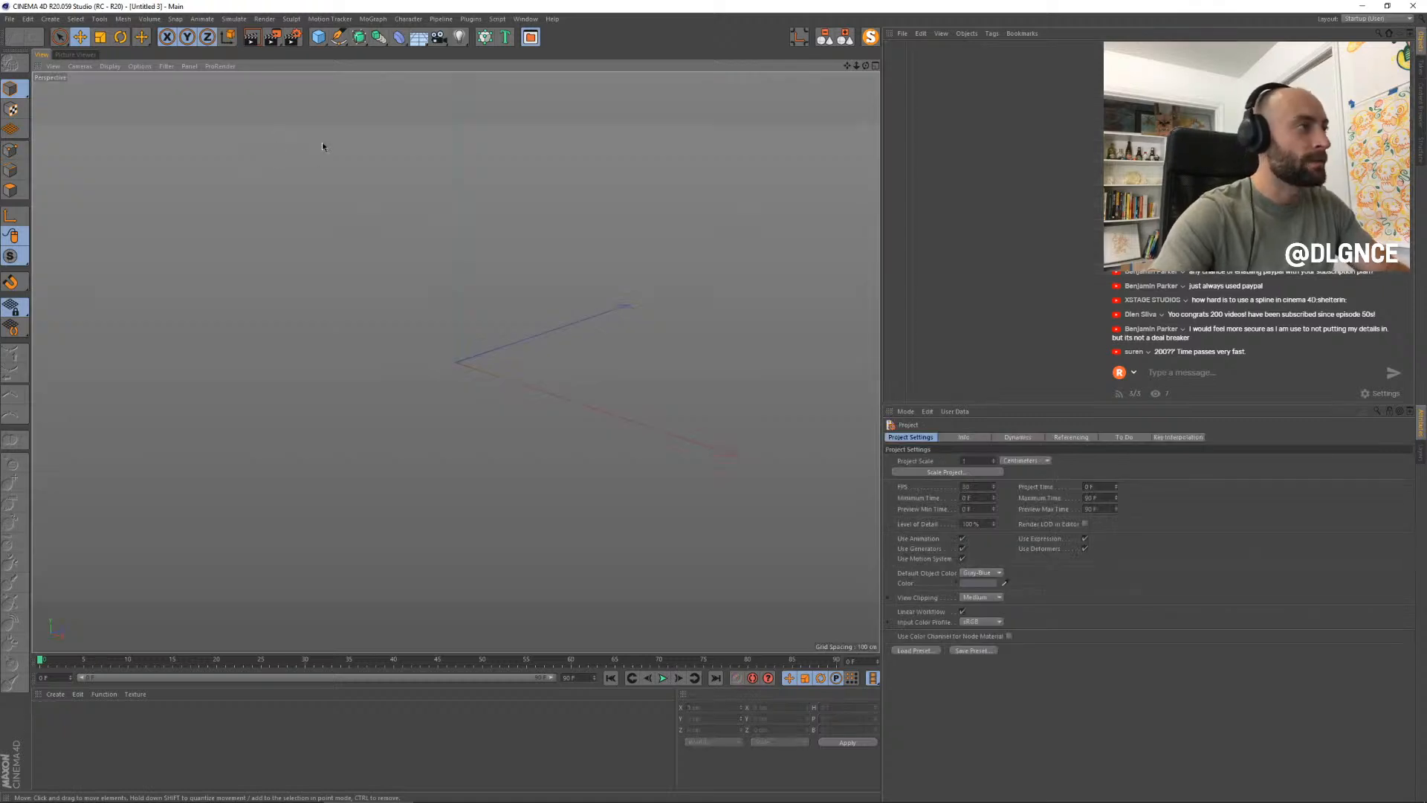
{"action": "left_click", "coordinate": [321, 38]}
{"action": "left_click", "coordinate": [541, 72]}
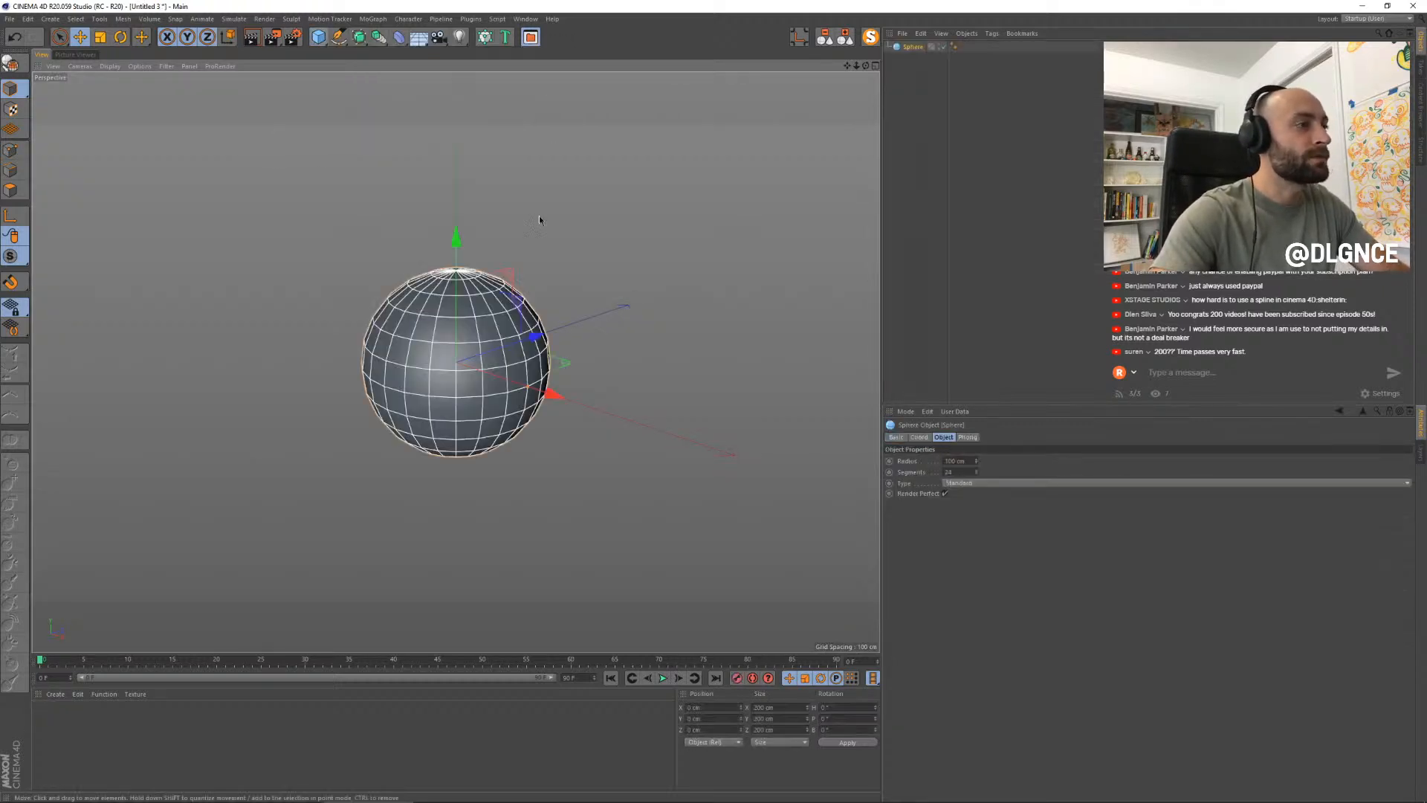
{"action": "left_click_drag", "start_coordinate": [547, 413], "coordinate": [456, 380]}
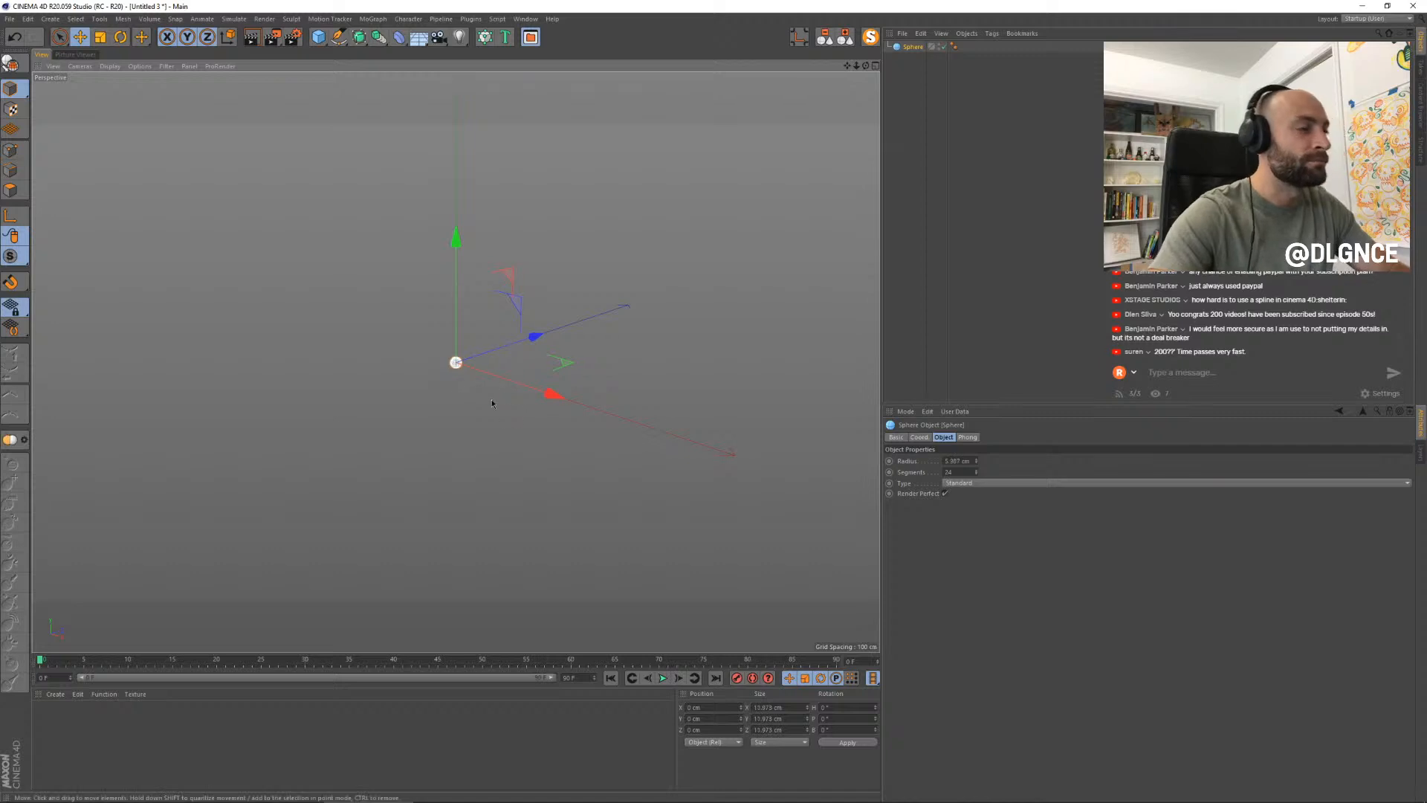
- Place the sphere in a MoGraph Cloner and set the cloner's mode to Grid Array
{"action": "left_click", "coordinate": [380, 19]}
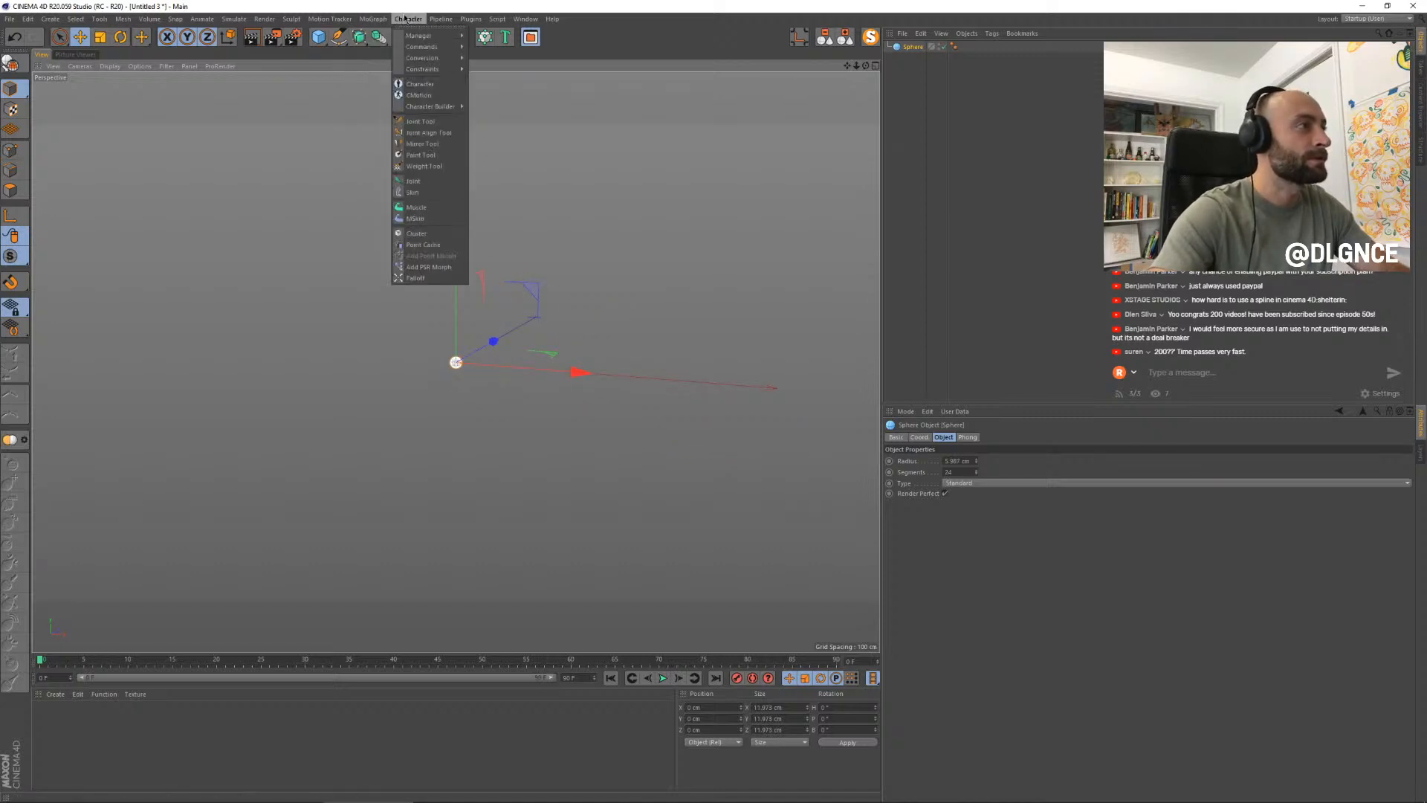
{"action": "mouse_move", "coordinate": [372, 19]}
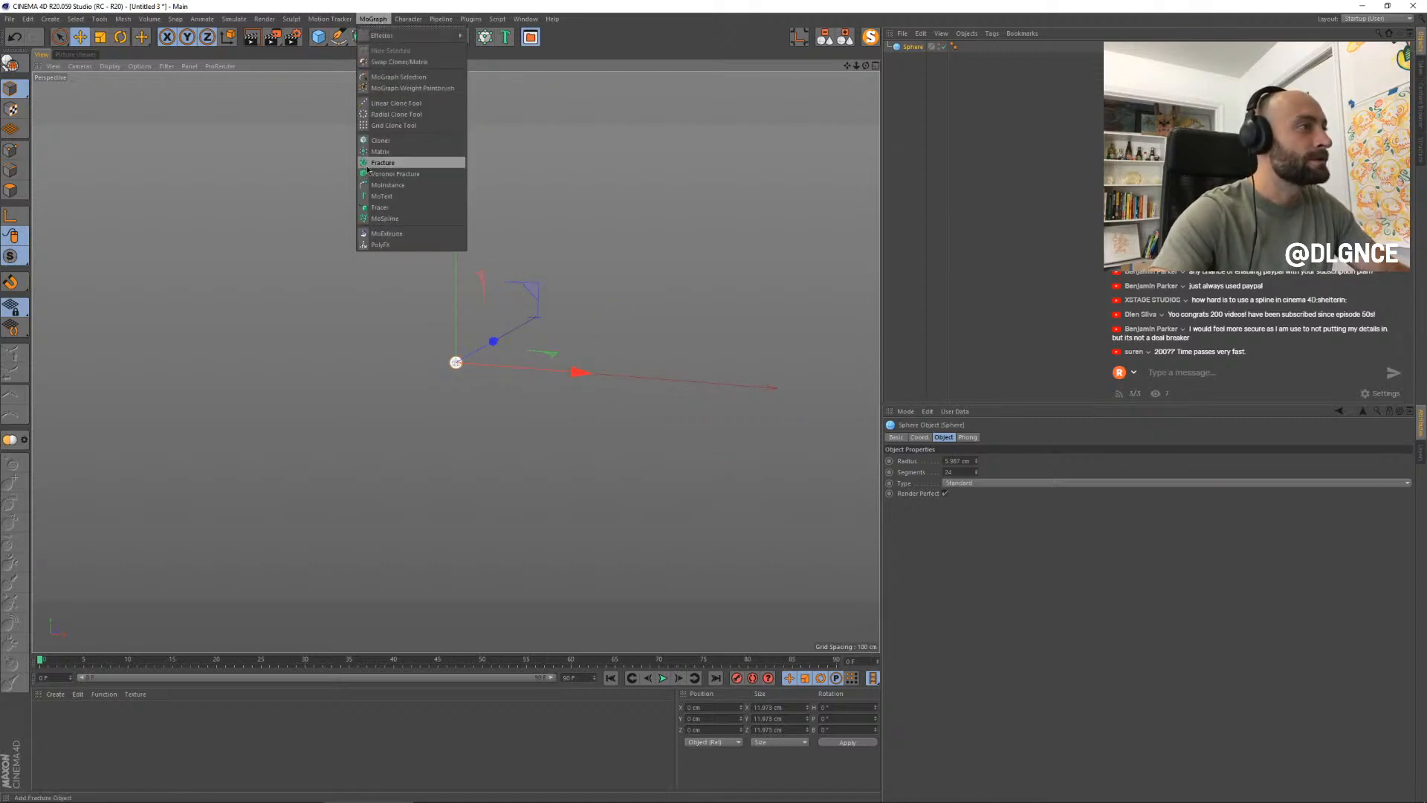
{"action": "left_click", "coordinate": [364, 141]}
{"action": "left_click", "coordinate": [948, 461]}
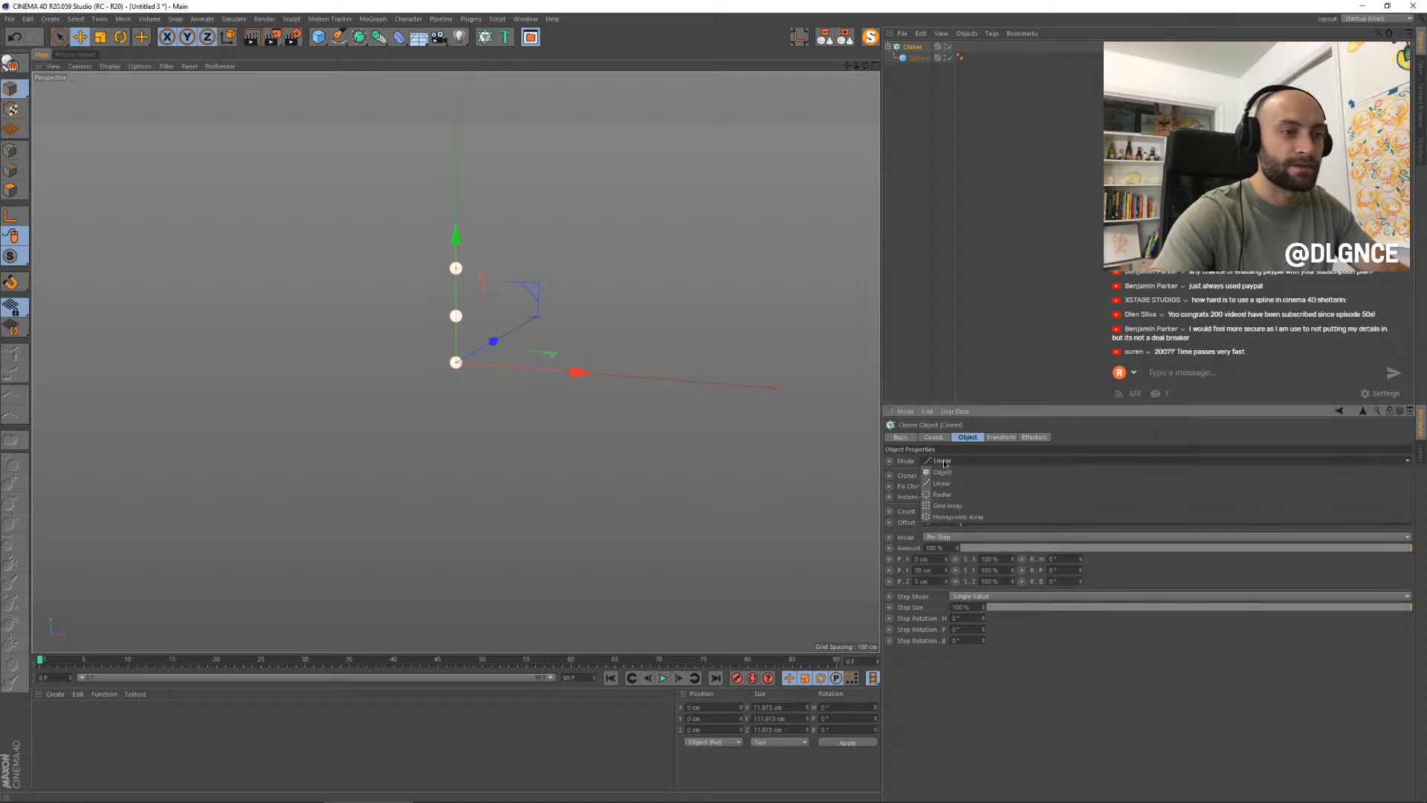
{"action": "left_click", "coordinate": [950, 506]}
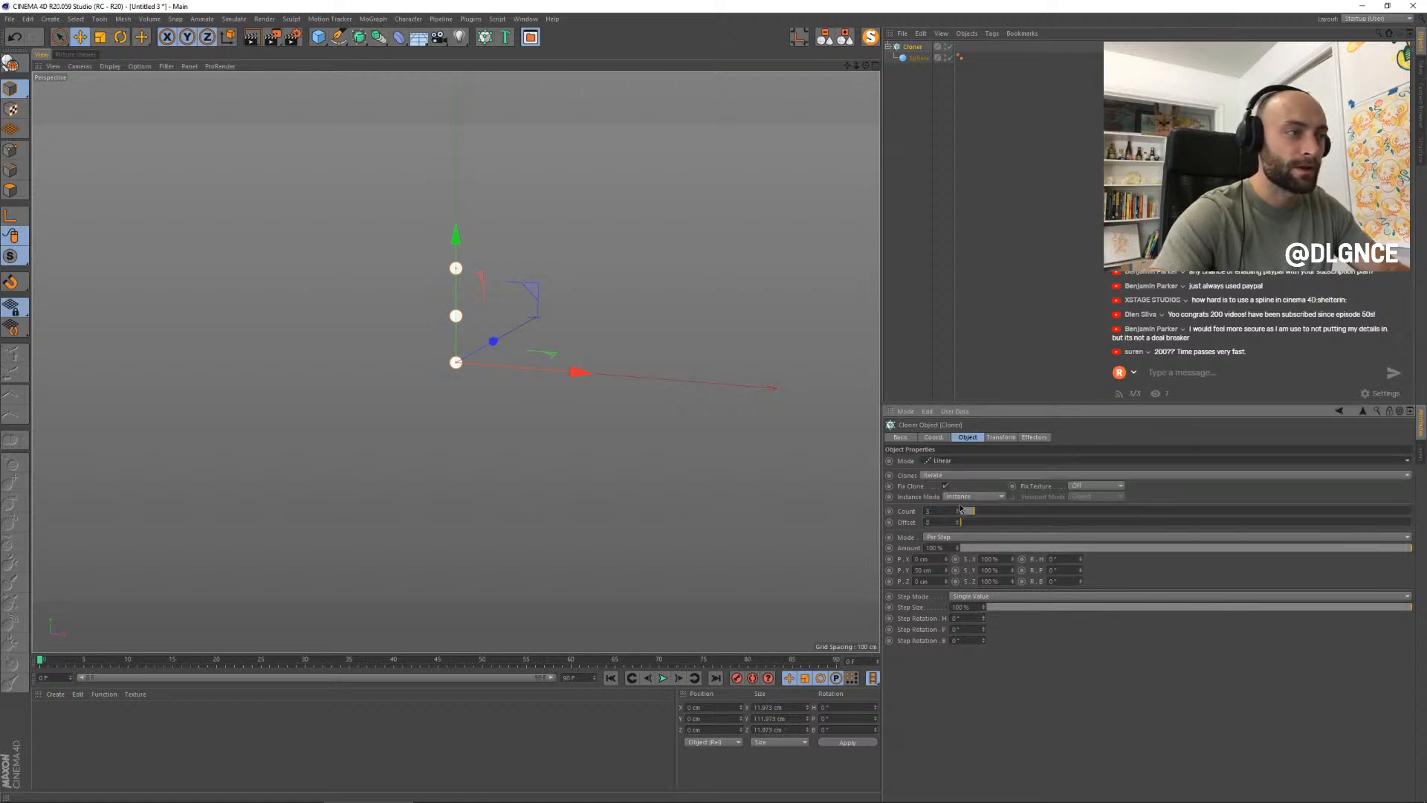
- Set the grid count to 23 by 23 by 1 and enlarge the grid to about 435 cm per side
{"action": "double_click", "coordinate": [992, 514]}
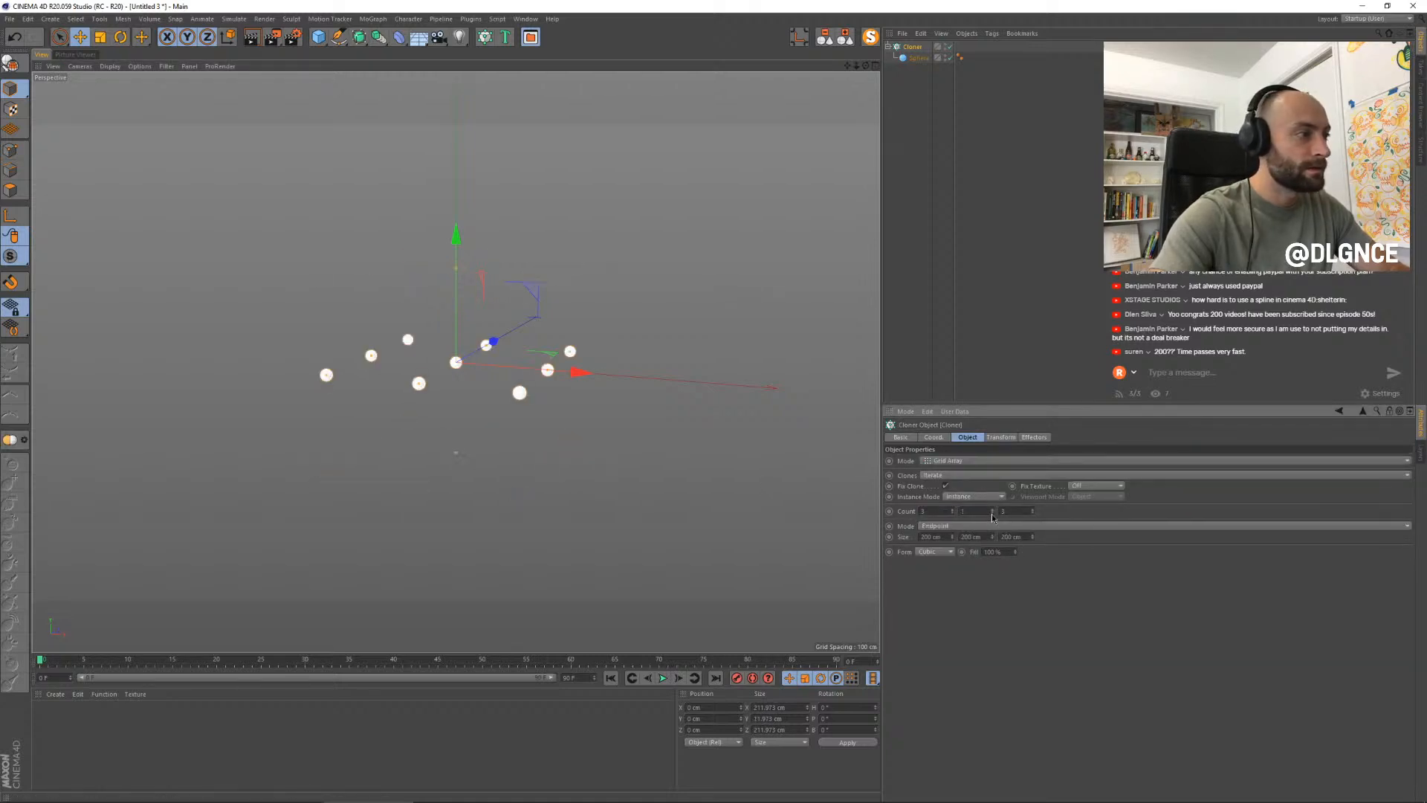
{"action": "key", "text": "ctrl+z"}
{"action": "left_click", "coordinate": [952, 513]}
{"action": "left_click", "coordinate": [952, 514]}
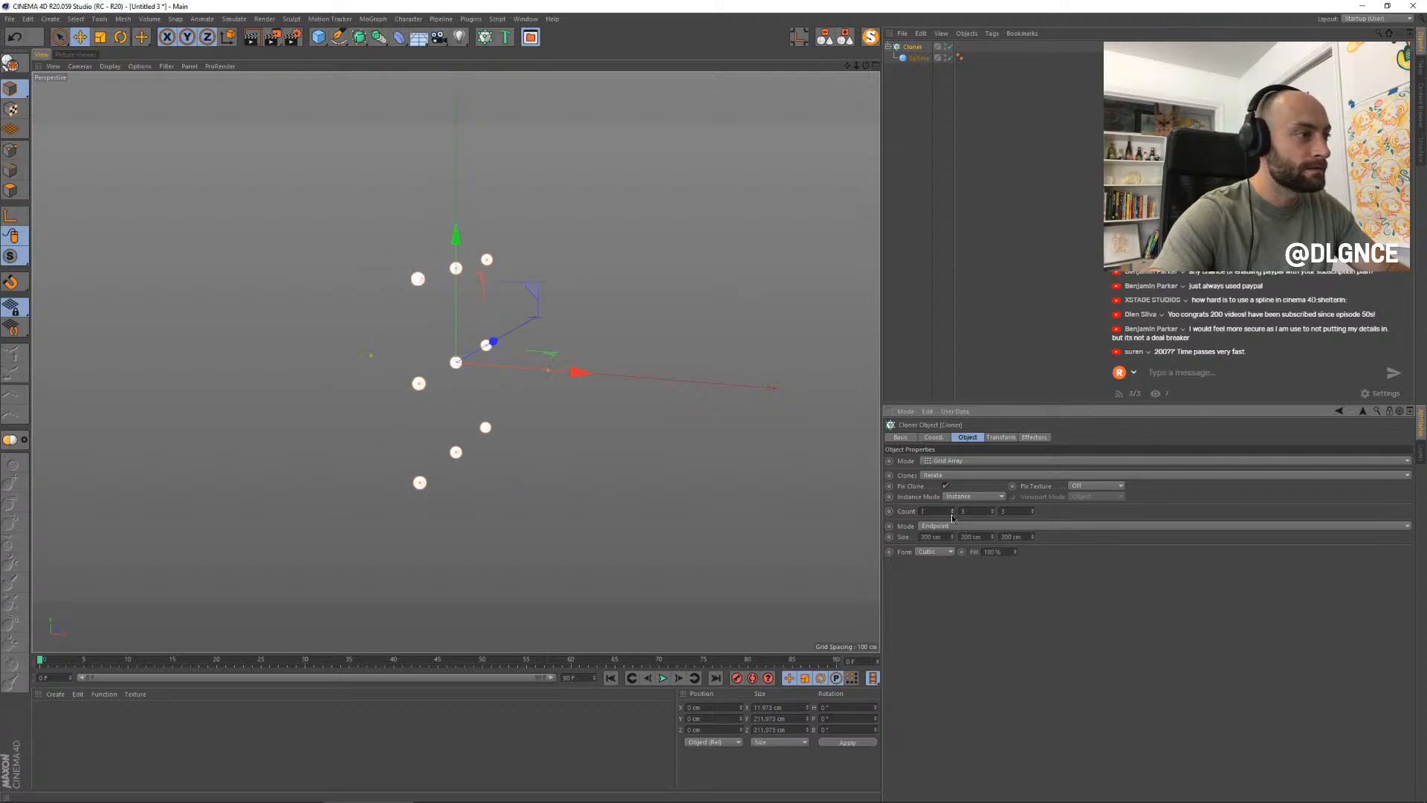
{"action": "key", "text": "ctrl+z"}
{"action": "double_click", "coordinate": [1032, 513]}
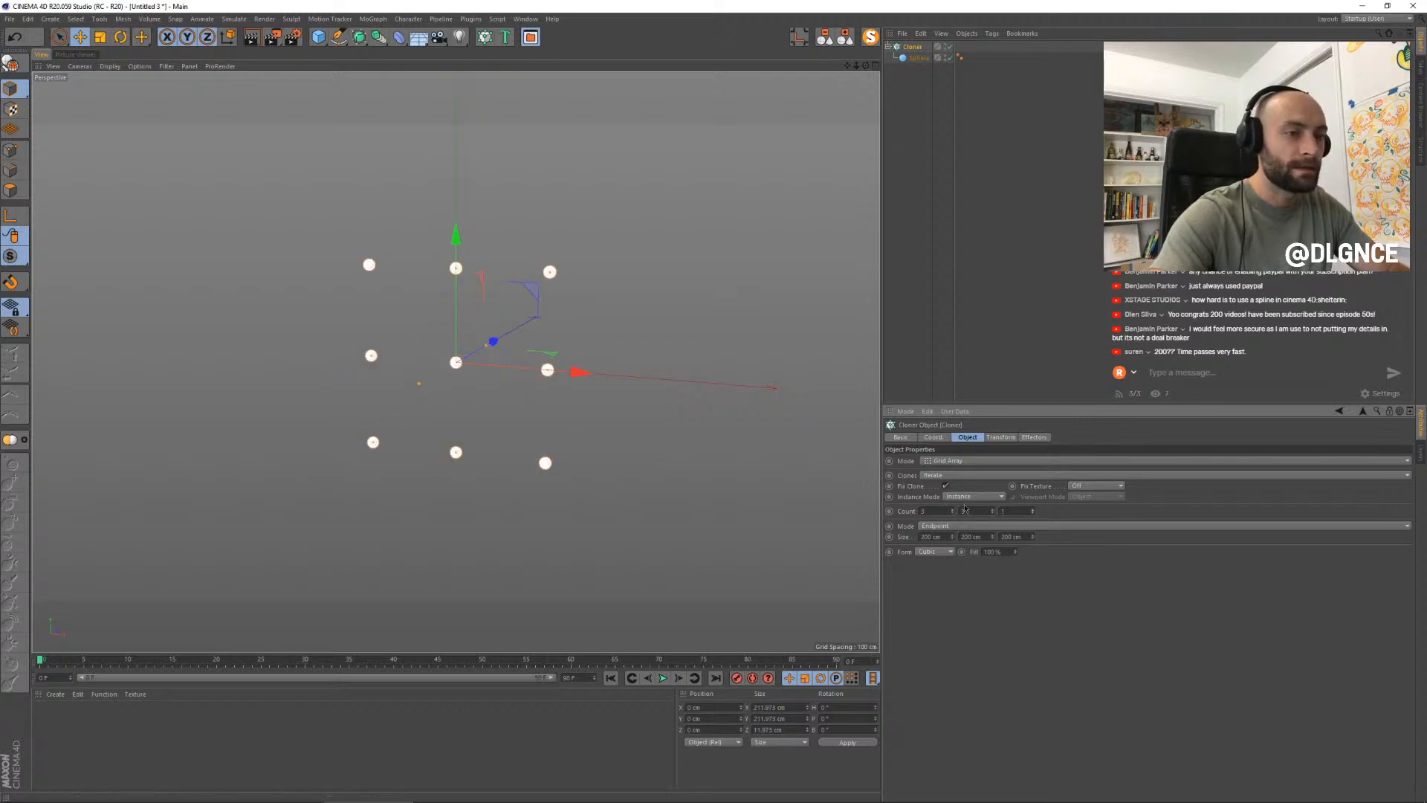
{"action": "left_click_drag", "start_coordinate": [952, 512], "coordinate": [994, 504]}
{"action": "key", "text": "ctrl+z"}
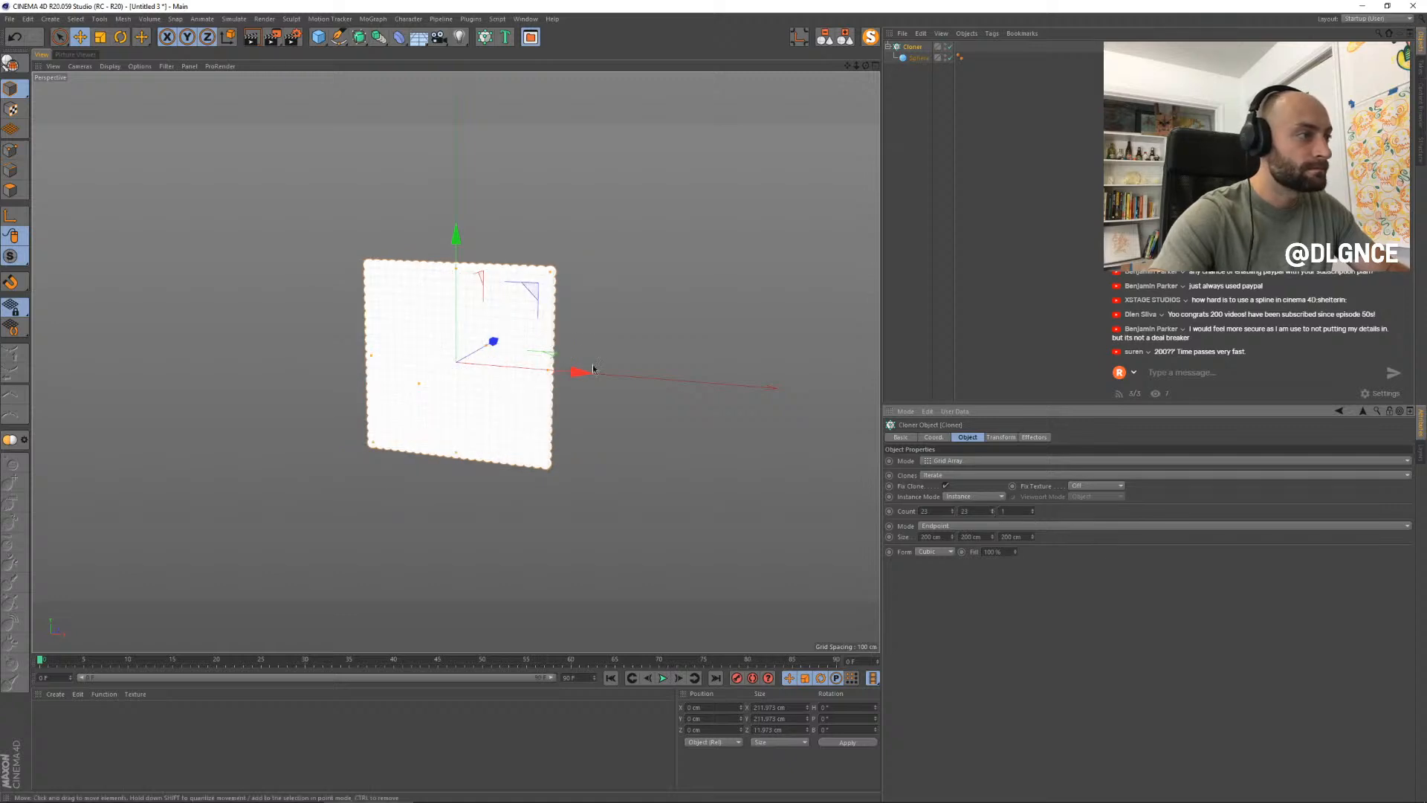
{"action": "left_click_drag", "start_coordinate": [549, 374], "coordinate": [664, 380]}
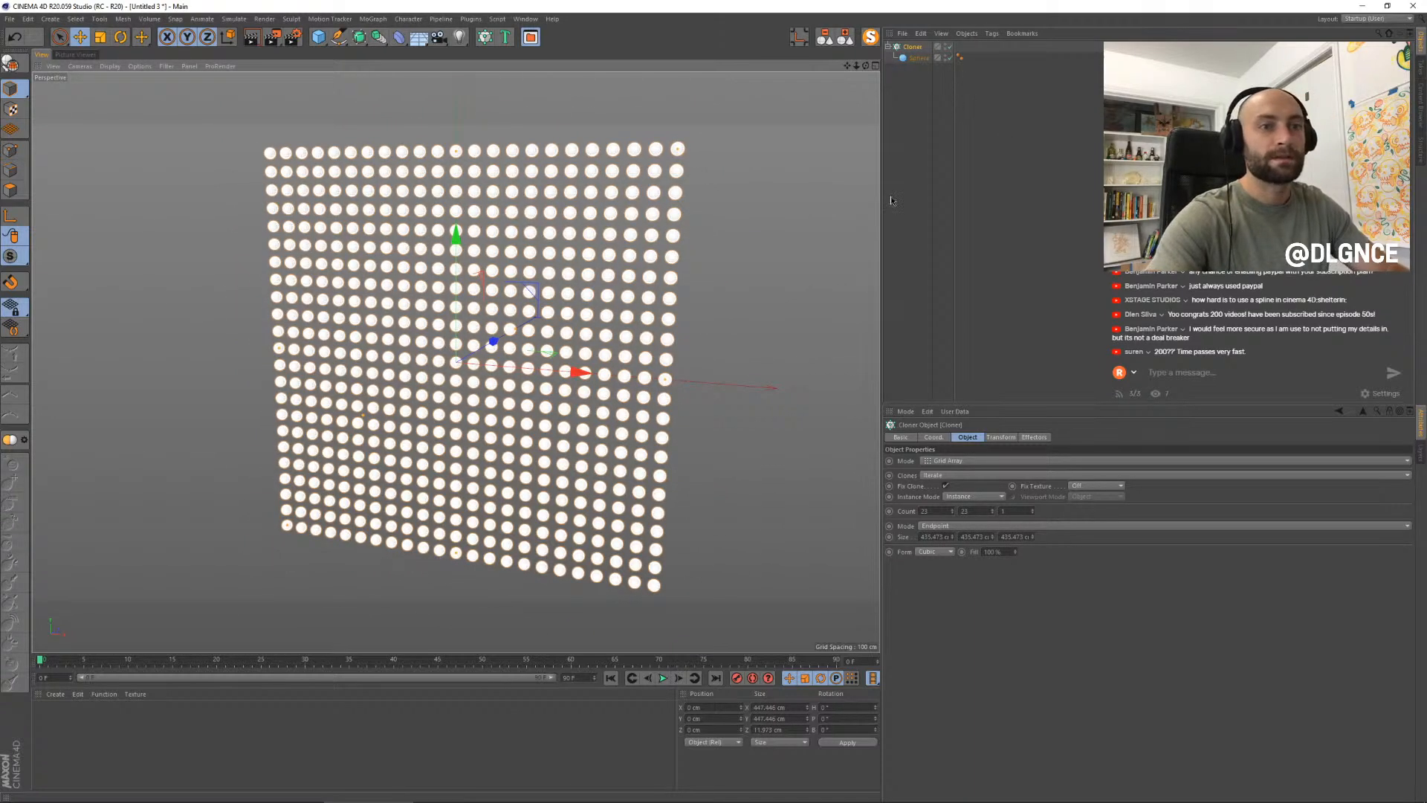
- Add a Plain effector to the cloner, disable its position effect, and enable uniform scale at about -0.99
{"action": "left_click", "coordinate": [373, 19]}
{"action": "mouse_move", "coordinate": [413, 36]}
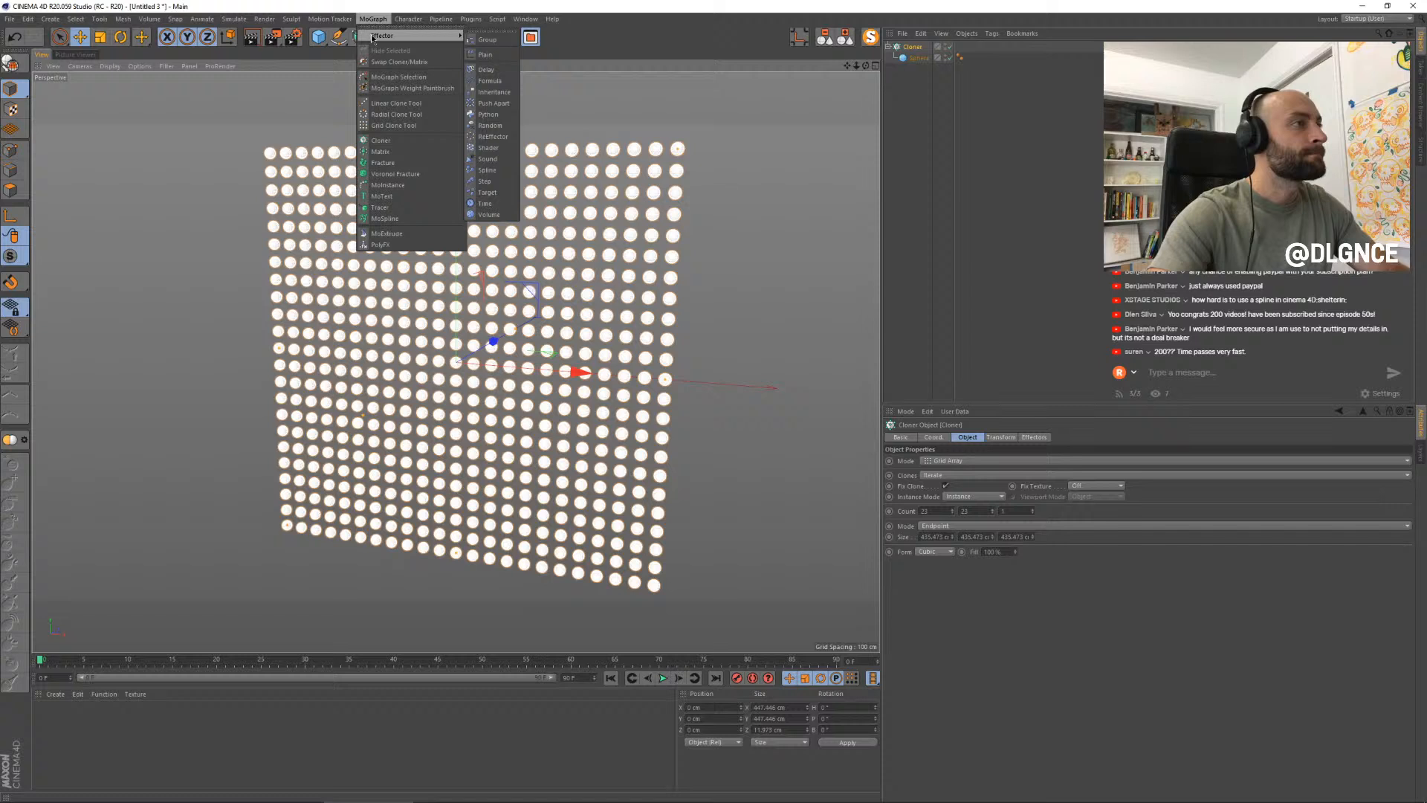
{"action": "left_click", "coordinate": [485, 55]}
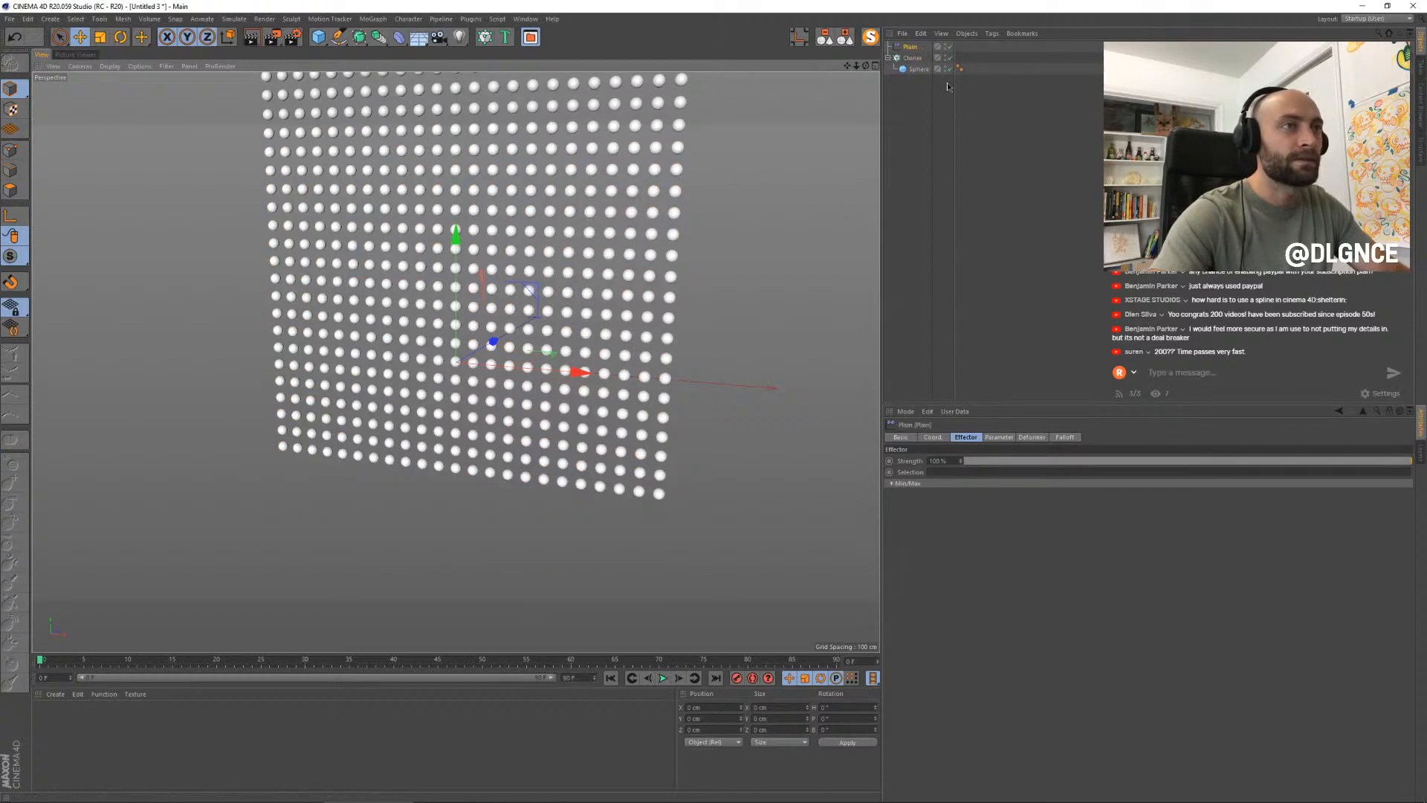
{"action": "left_click", "coordinate": [999, 437]}
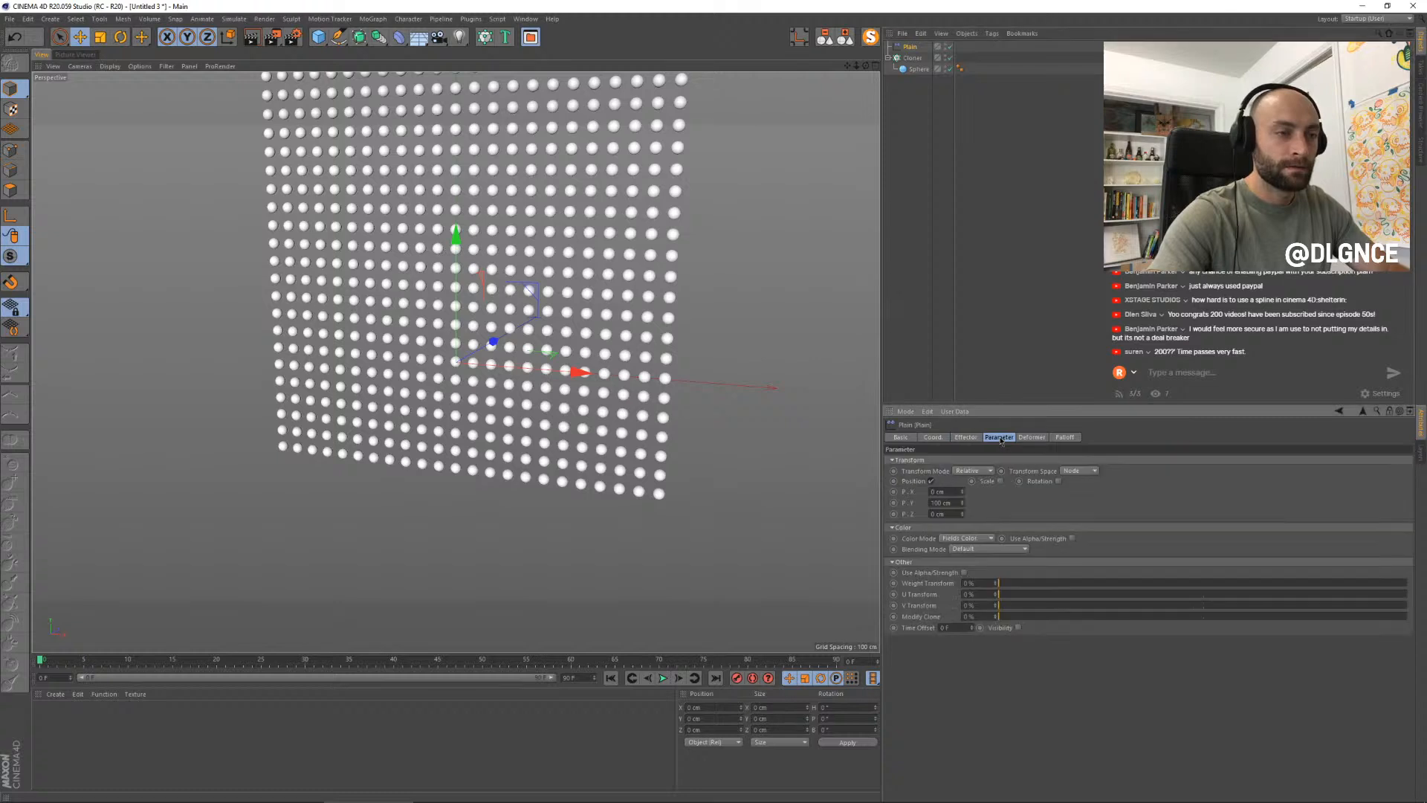
{"action": "left_click", "coordinate": [931, 481]}
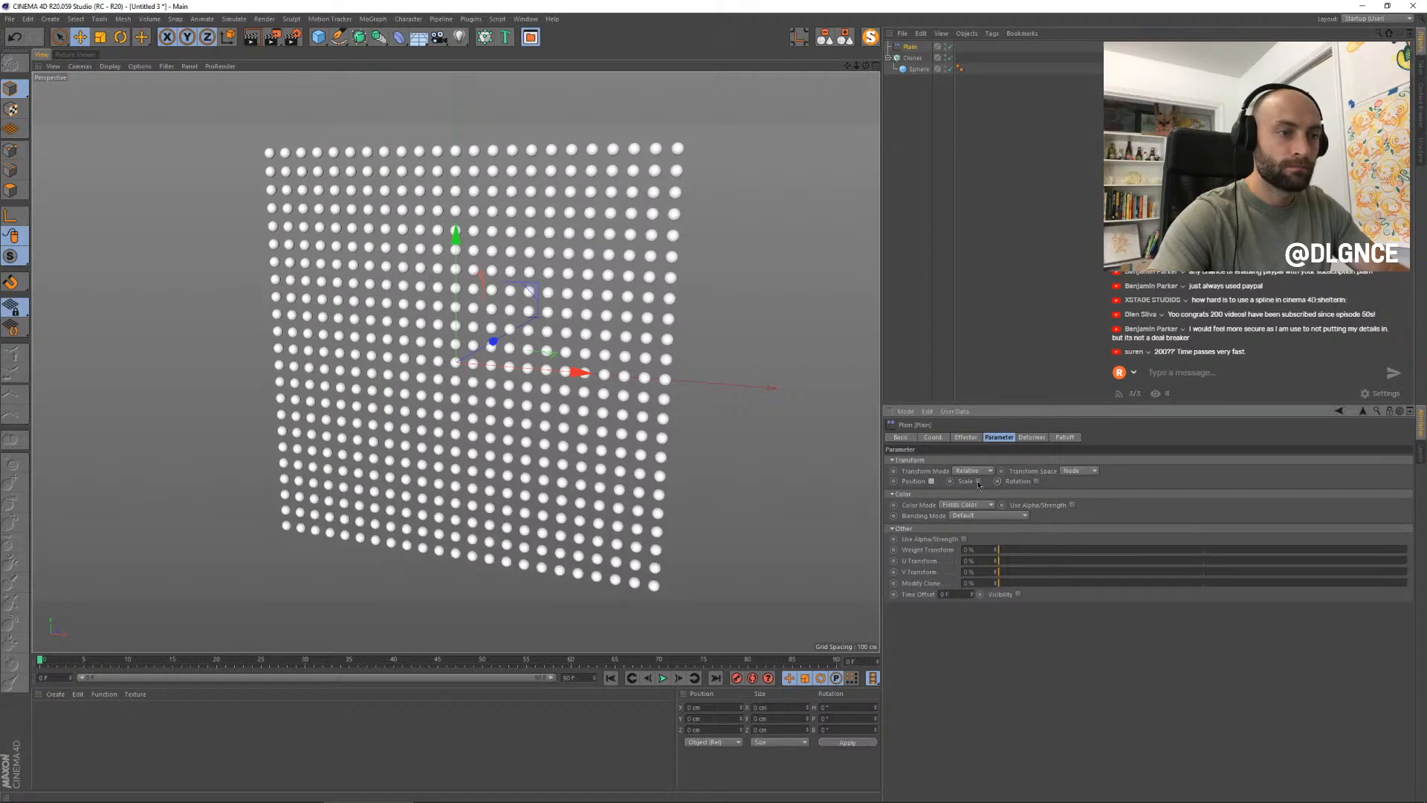
{"action": "left_click", "coordinate": [978, 482]}
{"action": "left_click", "coordinate": [1005, 525]}
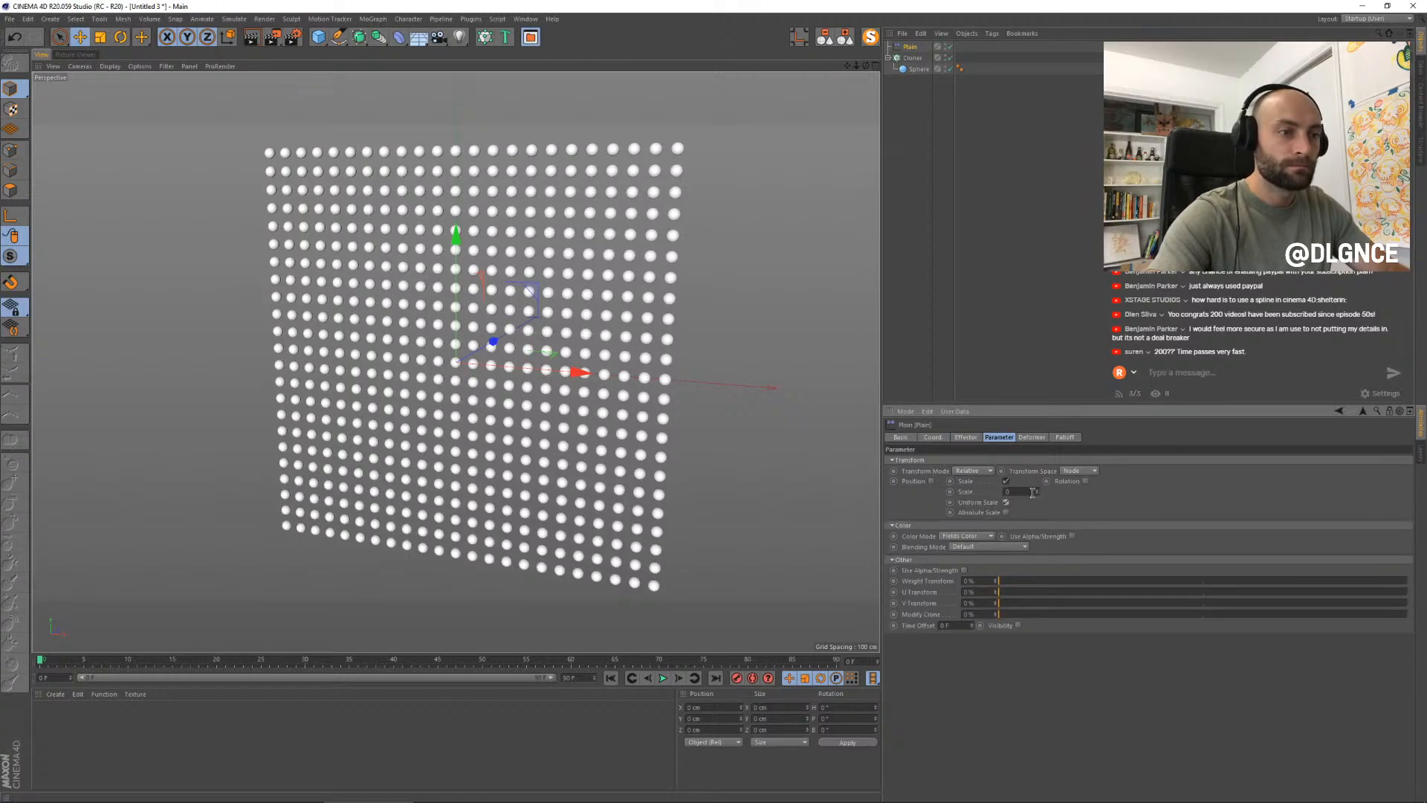
{"action": "left_click_drag", "start_coordinate": [1038, 493], "coordinate": [1037, 494]}
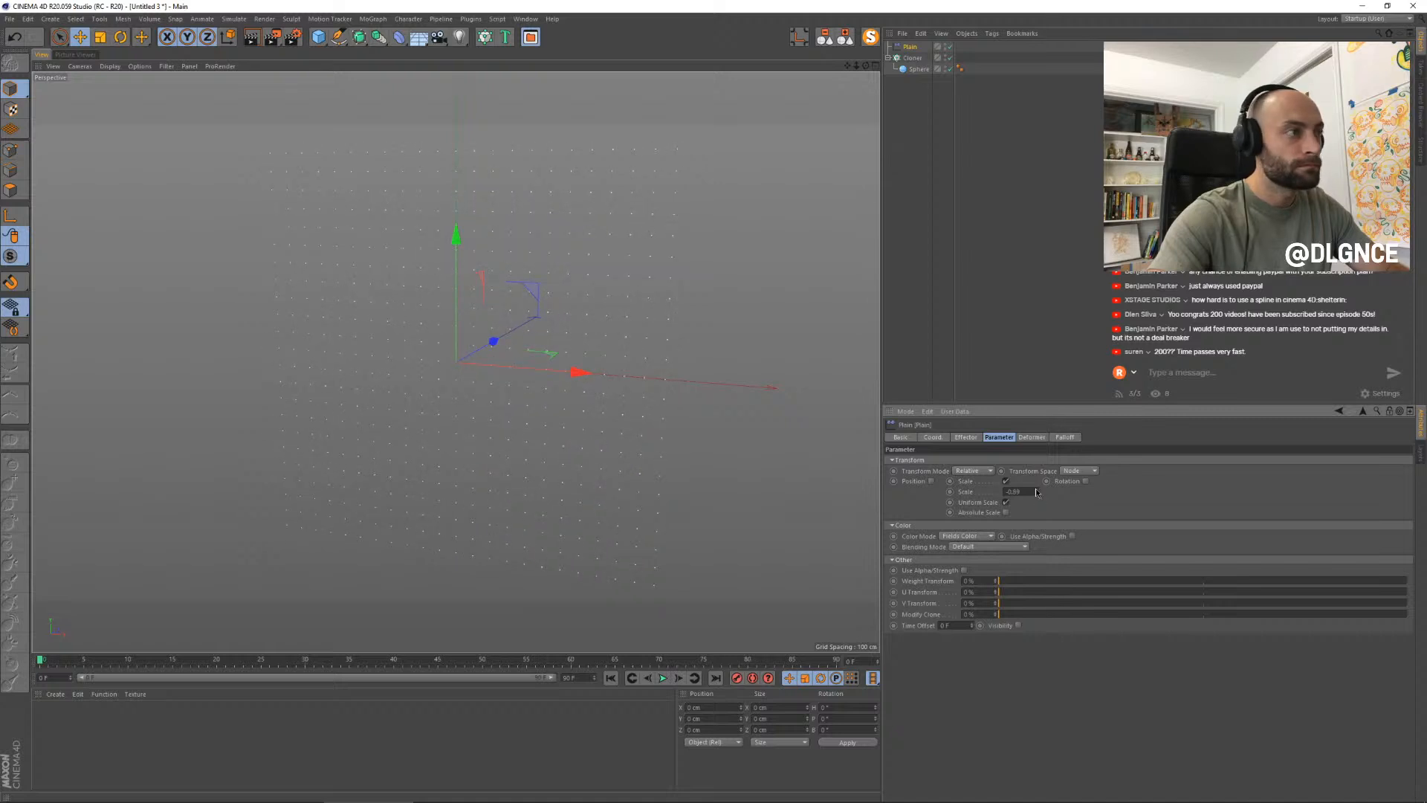
{"action": "left_click_drag", "start_coordinate": [1036, 492], "coordinate": [1036, 491]}
- Limit the Plain effector's falloff with a Spherical Field
{"action": "left_click", "coordinate": [1065, 437]}
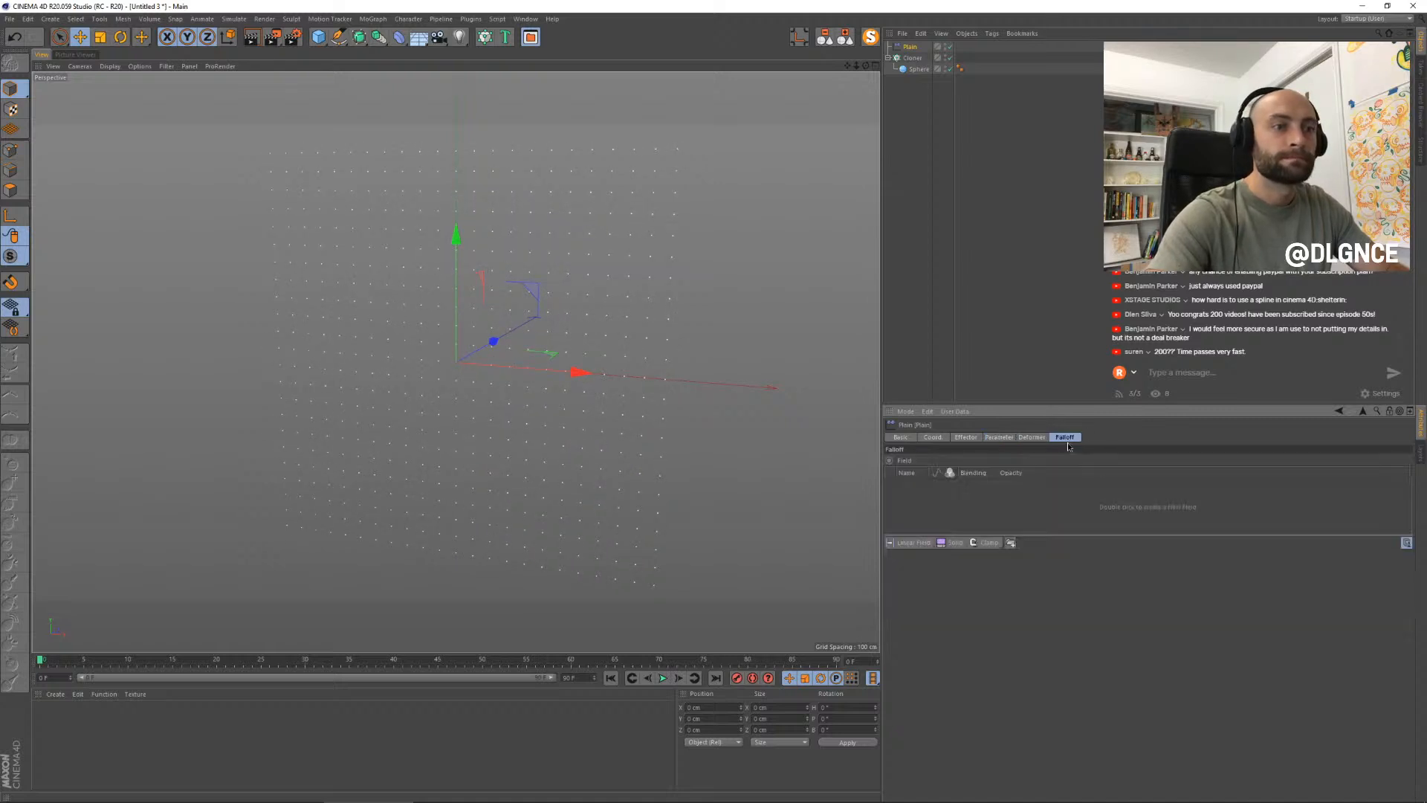
{"action": "left_click", "coordinate": [925, 544]}
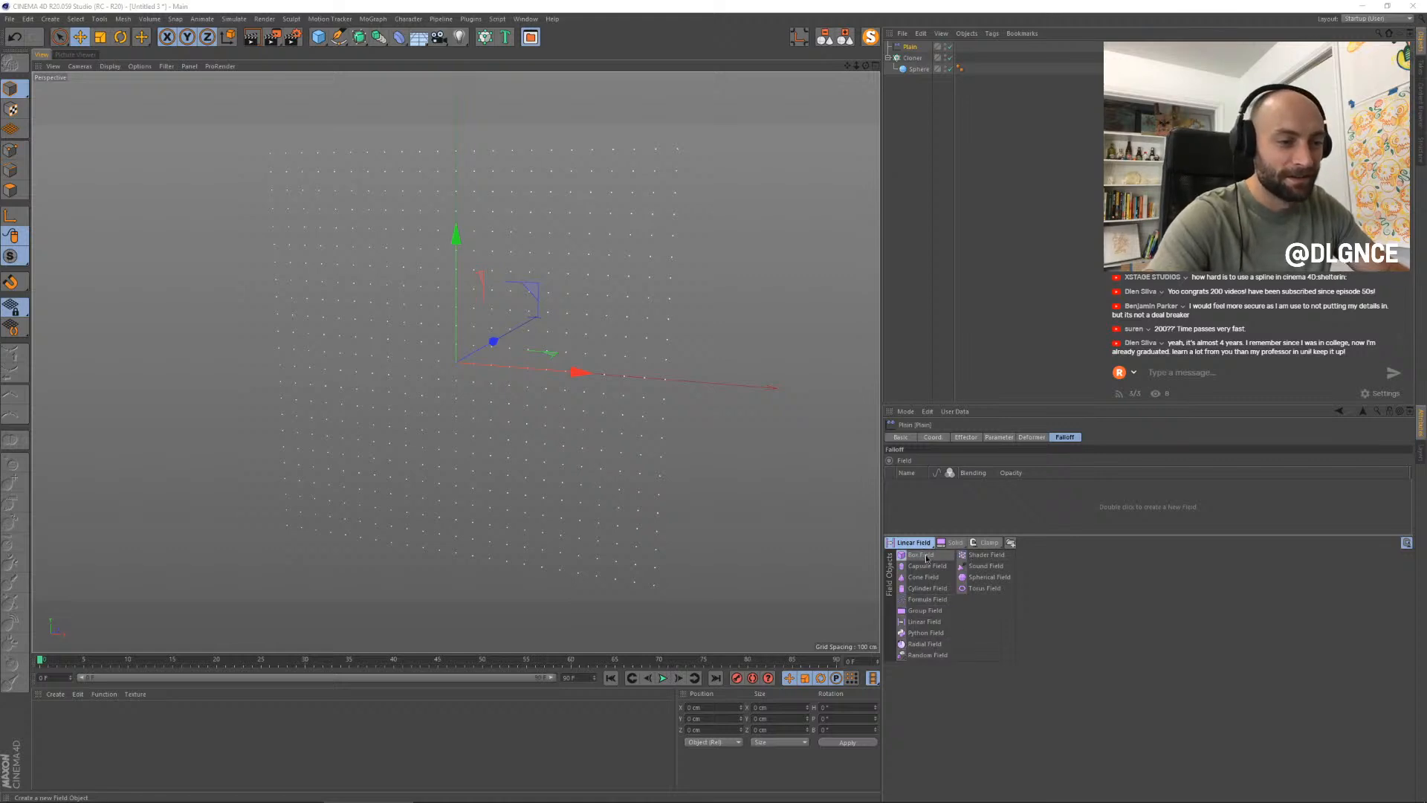
{"action": "left_click", "coordinate": [985, 577]}
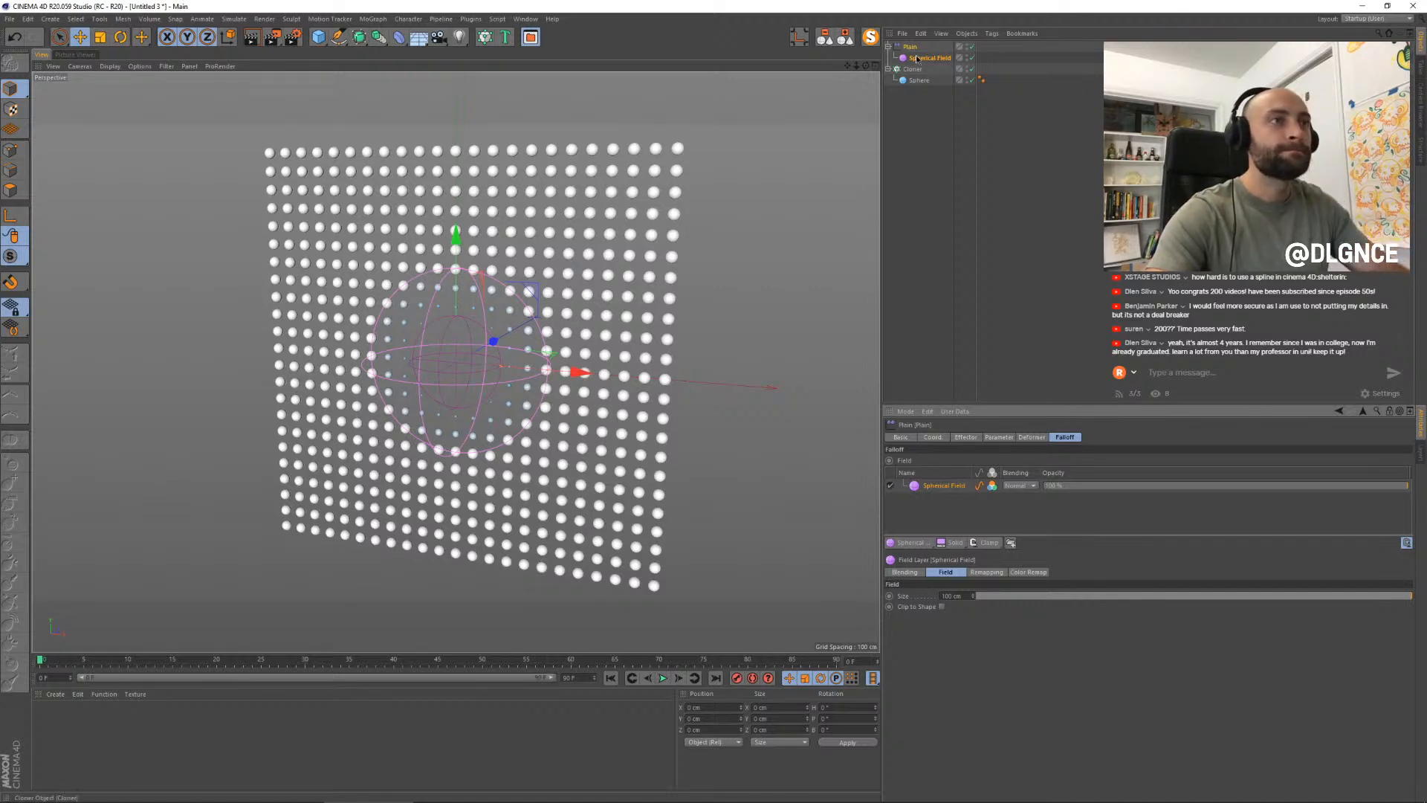
- Change the Plain effector's uniform scale to a positive value that enlarges the spheres inside the field
{"action": "left_click", "coordinate": [966, 437]}
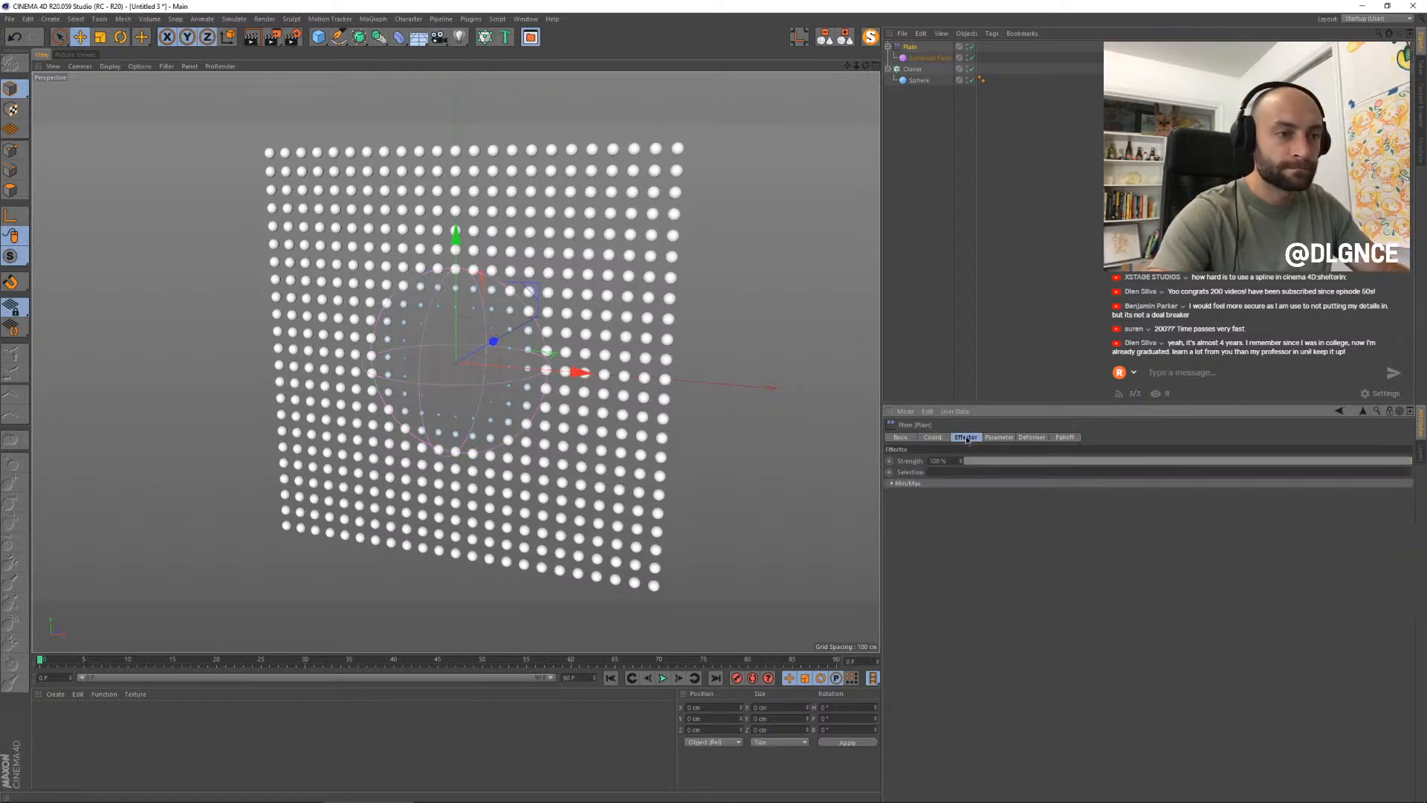
{"action": "left_click", "coordinate": [998, 437]}
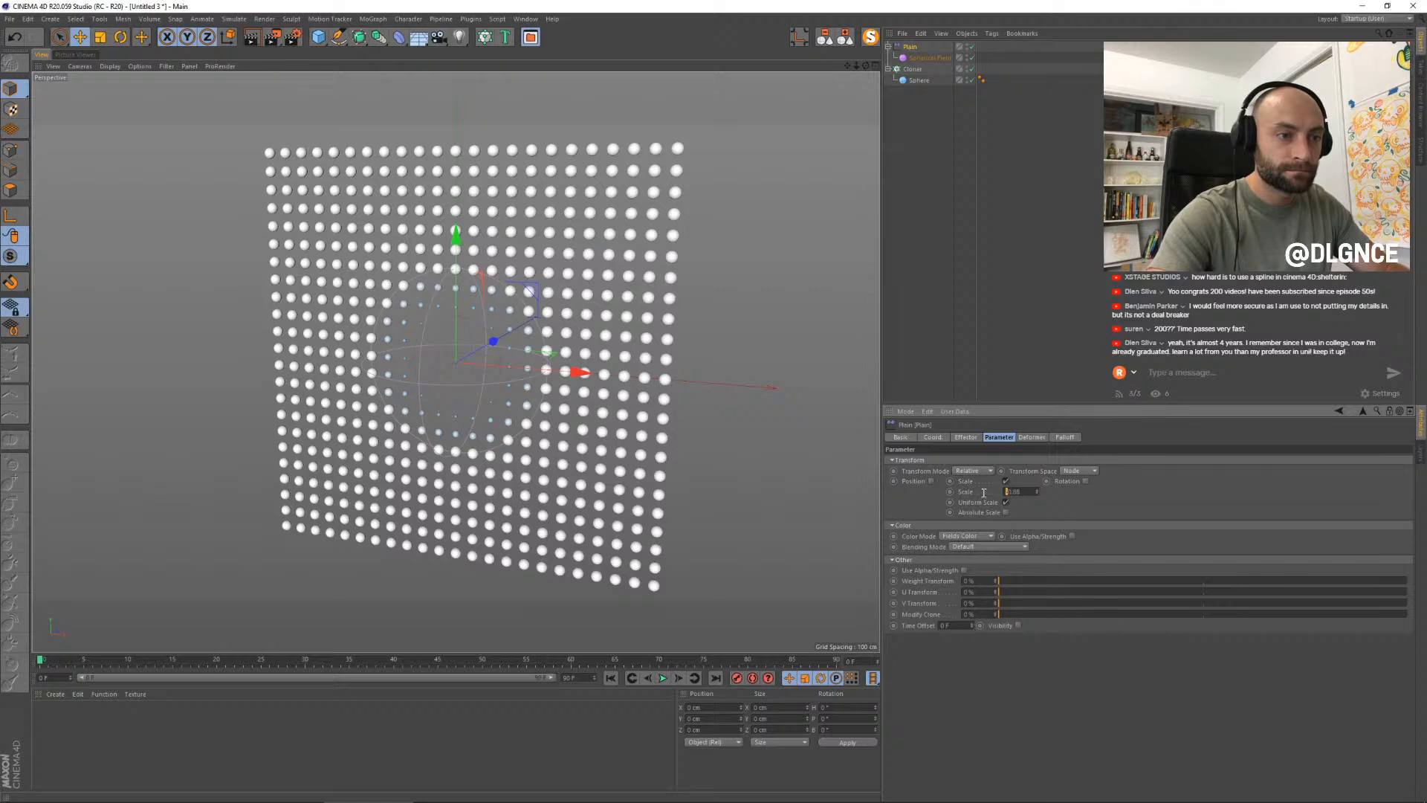
{"action": "key", "text": "Return"}
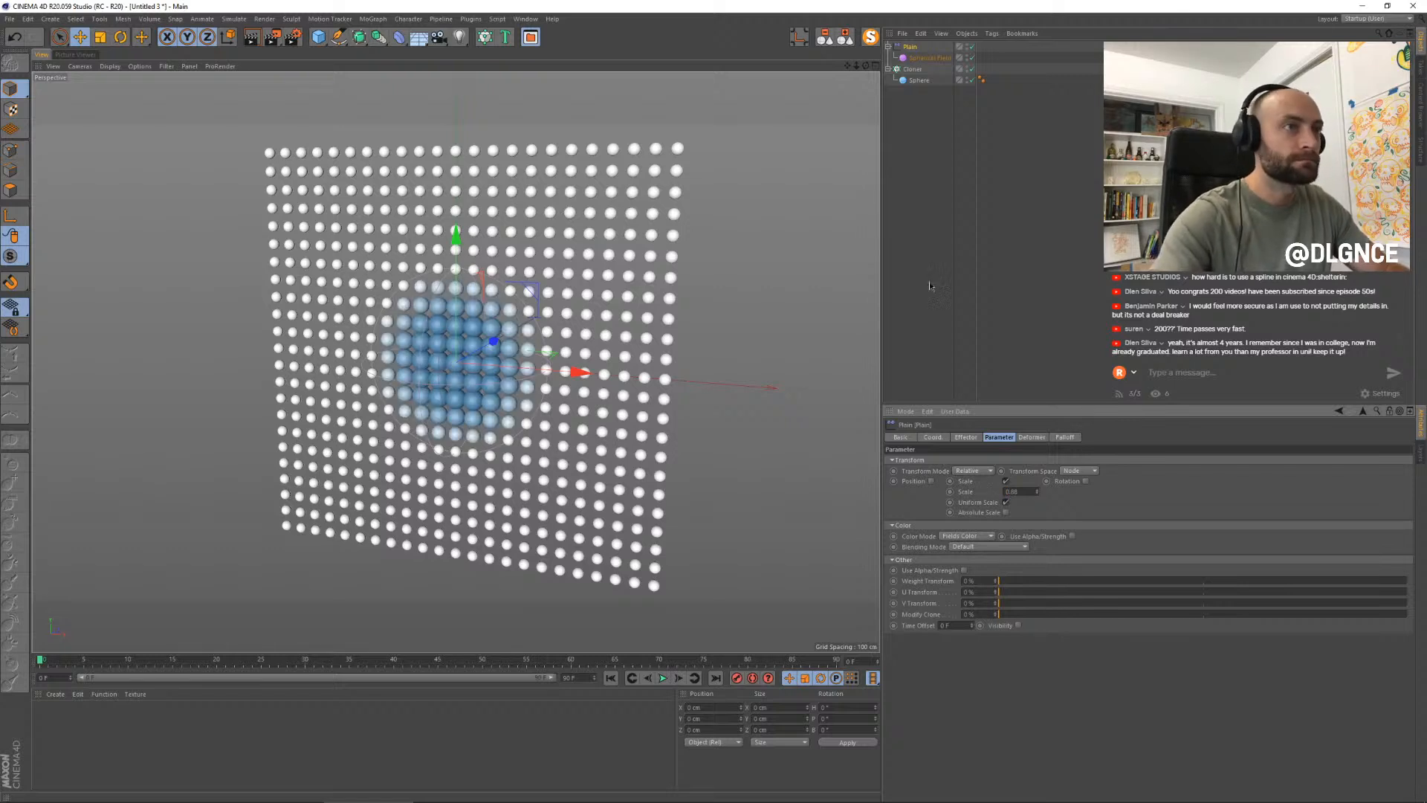
- Scale the cloned sphere down so the grid becomes tiny, widely spaced dots
{"action": "left_click", "coordinate": [913, 69]}
{"action": "key", "text": "t"}
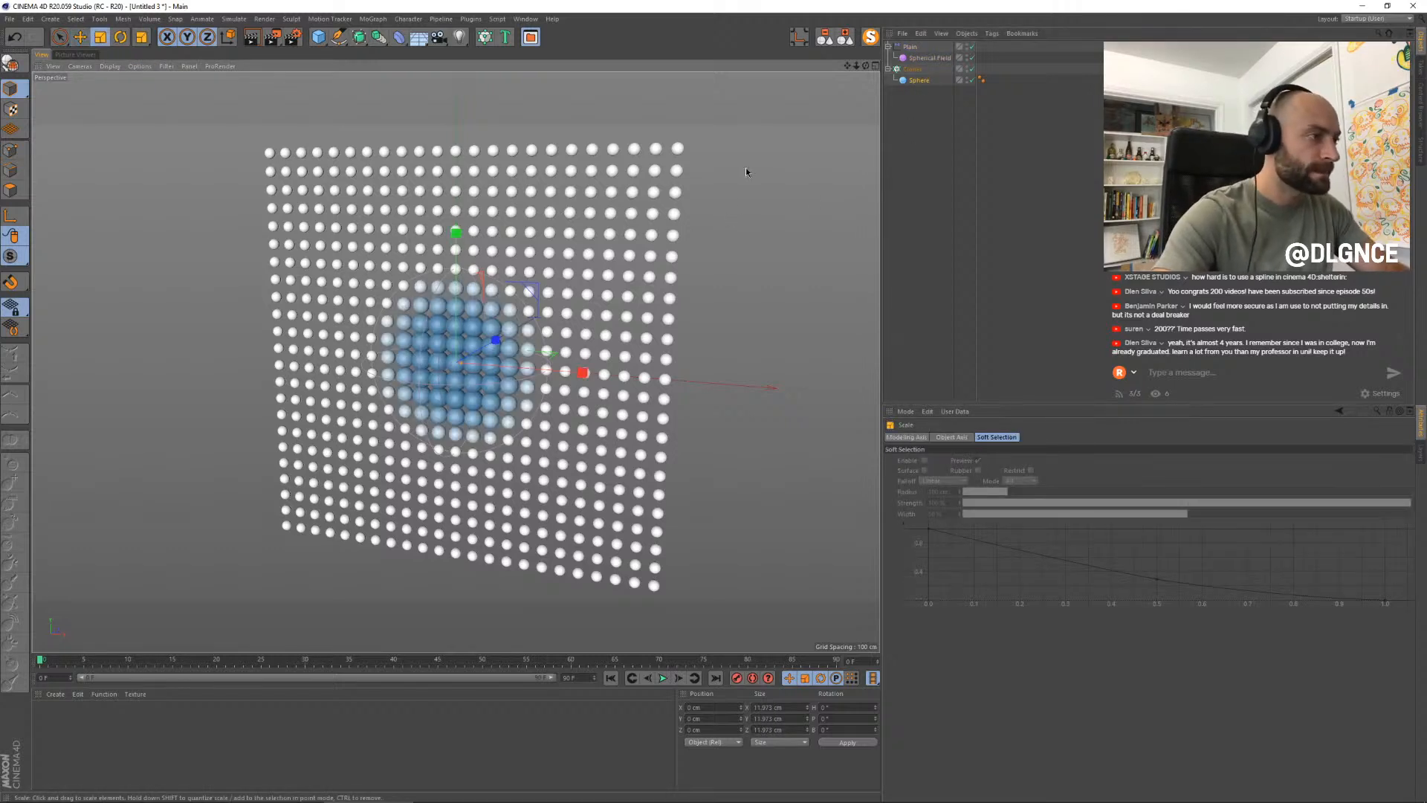
{"action": "left_click_drag", "start_coordinate": [747, 171], "coordinate": [513, 355]}
- Enlarge the Spherical Field to about 219 cm so it covers most of the sphere grid
{"action": "left_click", "coordinate": [513, 354]}
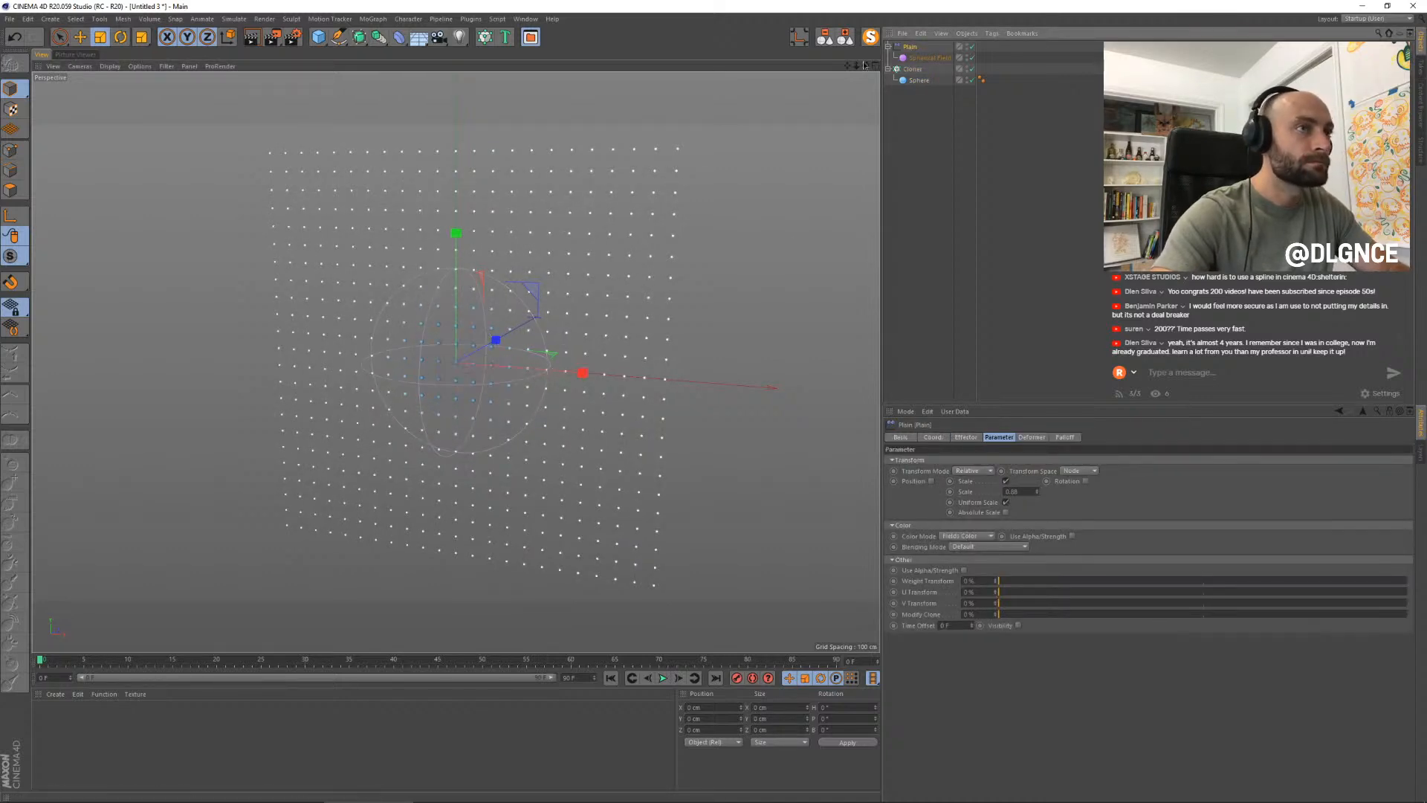
{"action": "left_click", "coordinate": [548, 367]}
{"action": "left_click_drag", "start_coordinate": [576, 371], "coordinate": [667, 380]}
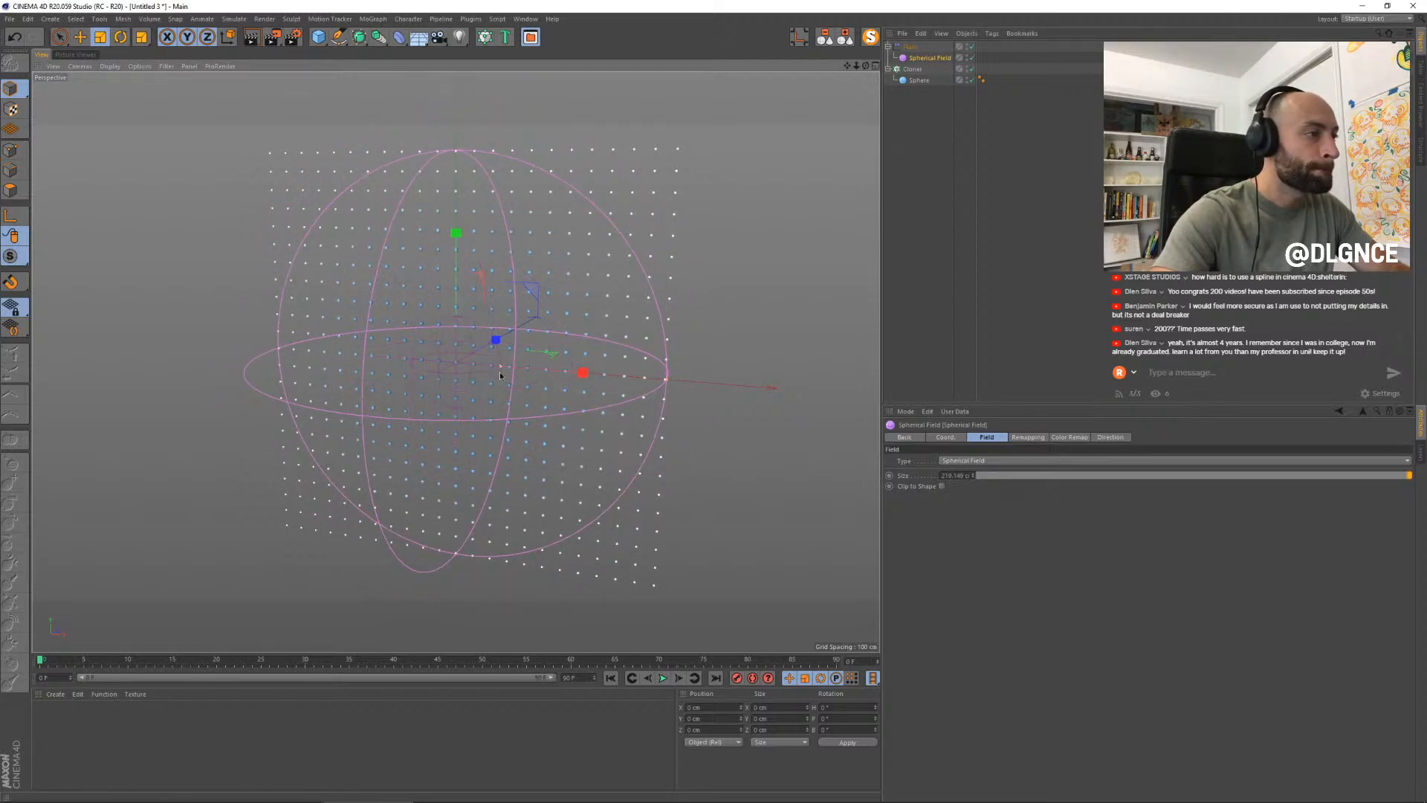
- Raise the Plain effector's uniform scale to about 4 and enlarge the Spherical Field slightly to about 222.6 cm
{"action": "left_click", "coordinate": [910, 46]}
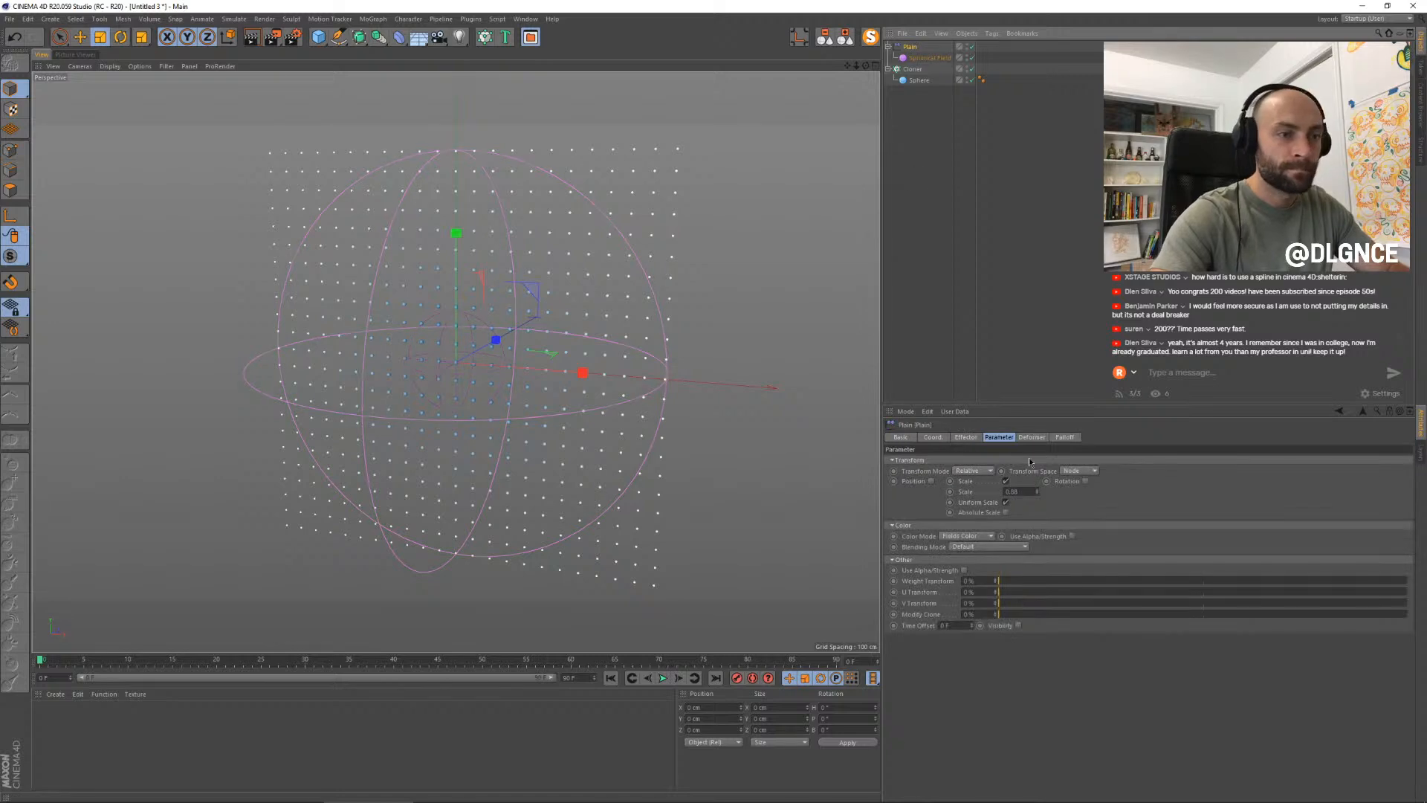
{"action": "left_click_drag", "start_coordinate": [1032, 504], "coordinate": [1037, 489]}
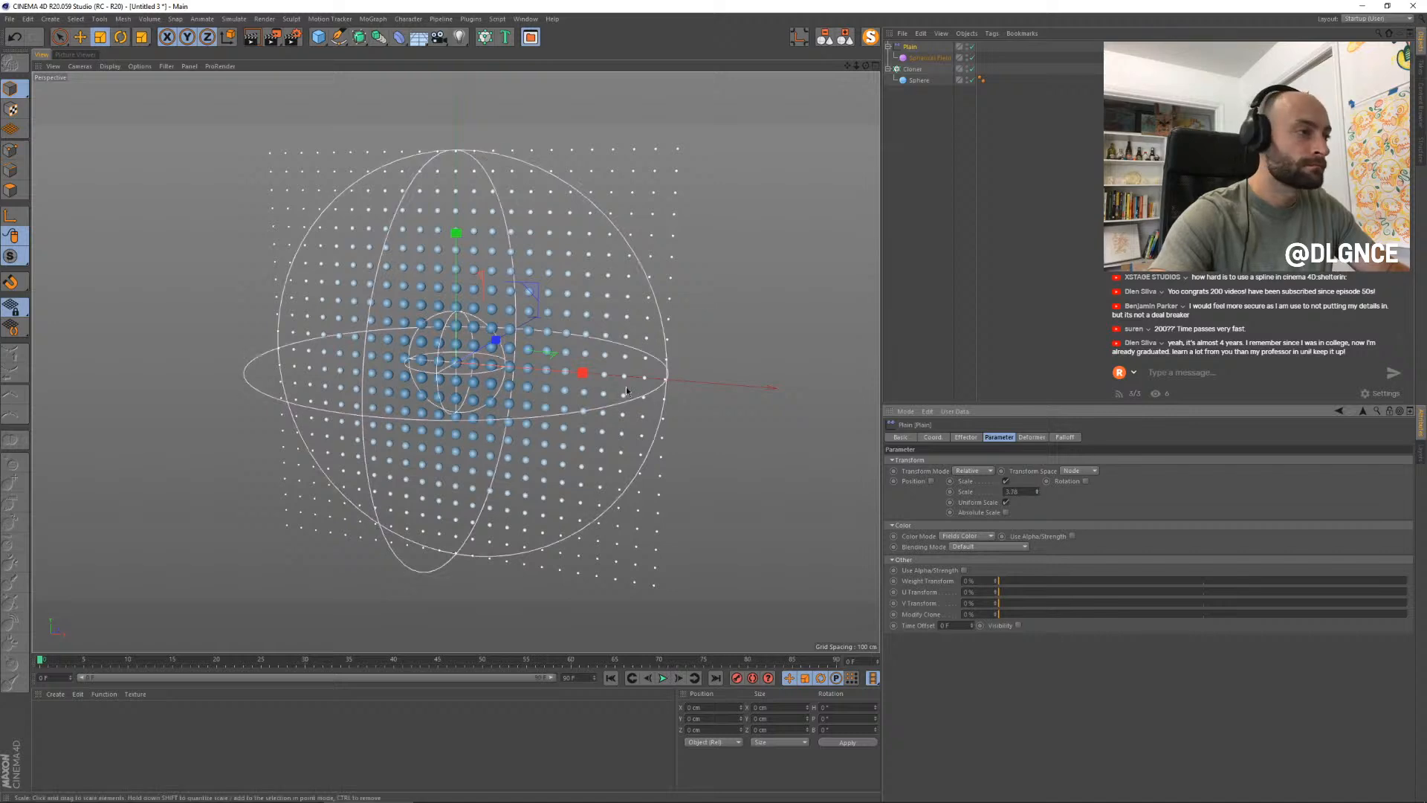
{"action": "left_click", "coordinate": [929, 57]}
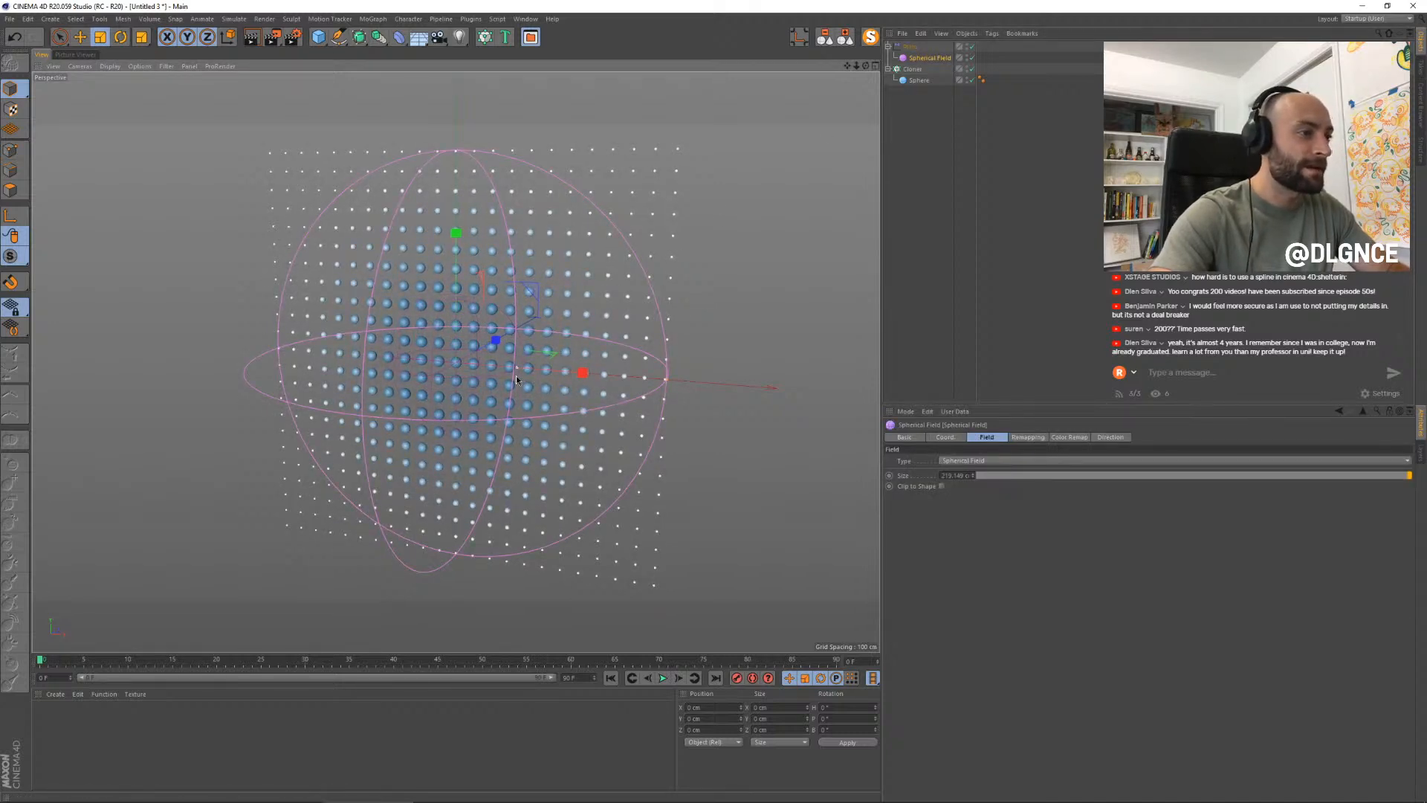
{"action": "mouse_move", "coordinate": [668, 381]}
{"action": "left_mouse_down"}
{"action": "mouse_move", "coordinate": [622, 391]}
{"action": "mouse_move", "coordinate": [746, 381]}
{"action": "mouse_move", "coordinate": [675, 384]}
{"action": "mouse_move", "coordinate": [669, 397]}
{"action": "left_mouse_up"}
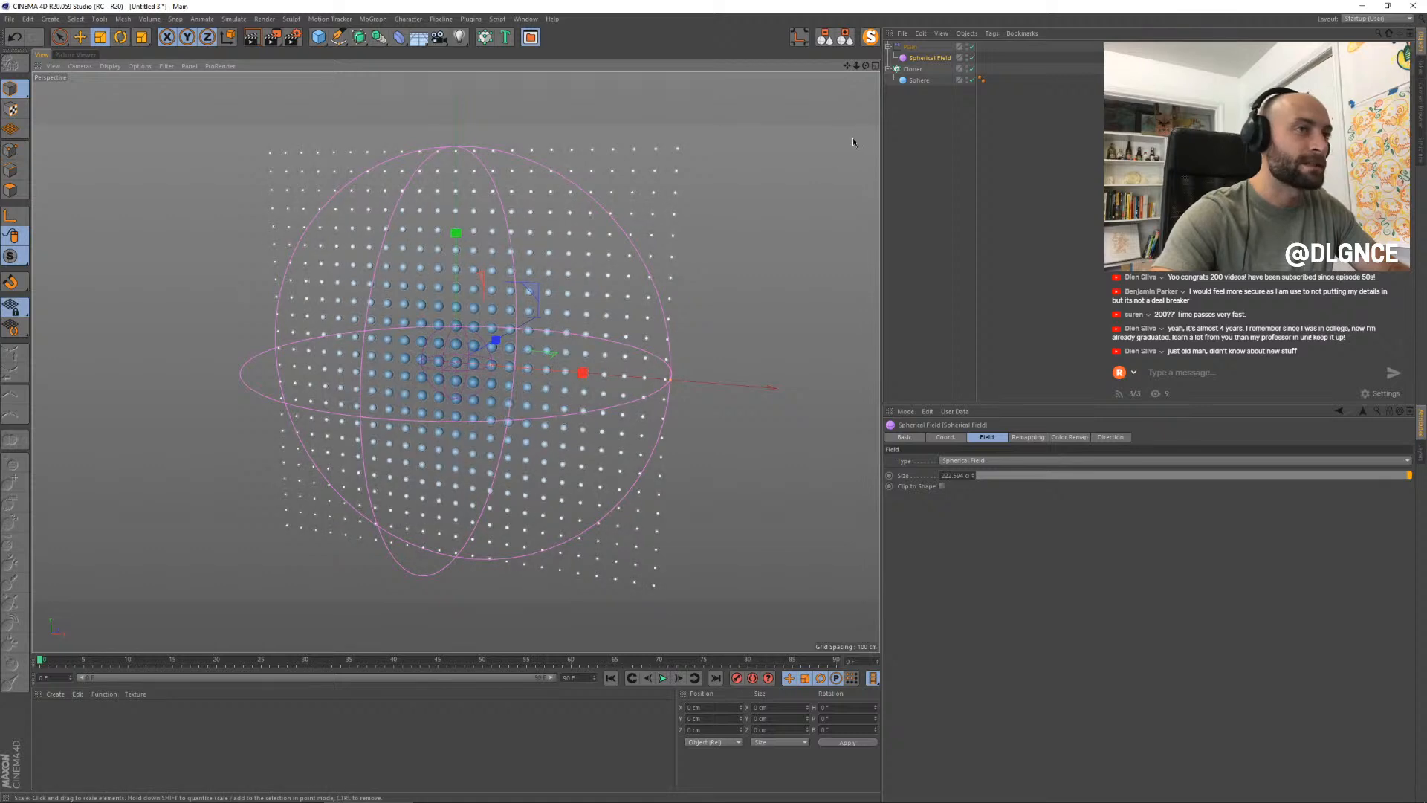
{"action": "left_click", "coordinate": [910, 47]}
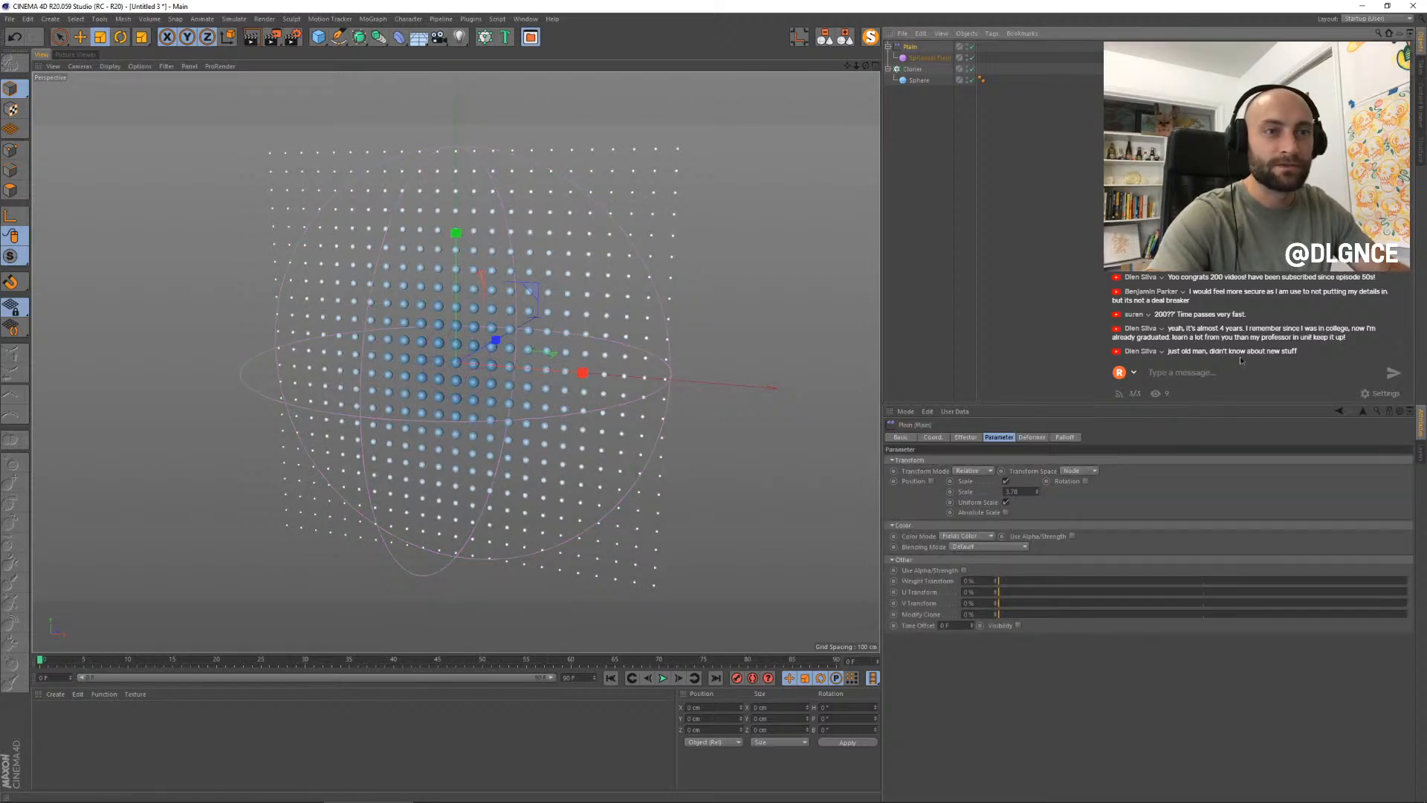
{"action": "left_click_drag", "start_coordinate": [1039, 494], "coordinate": [1037, 488]}
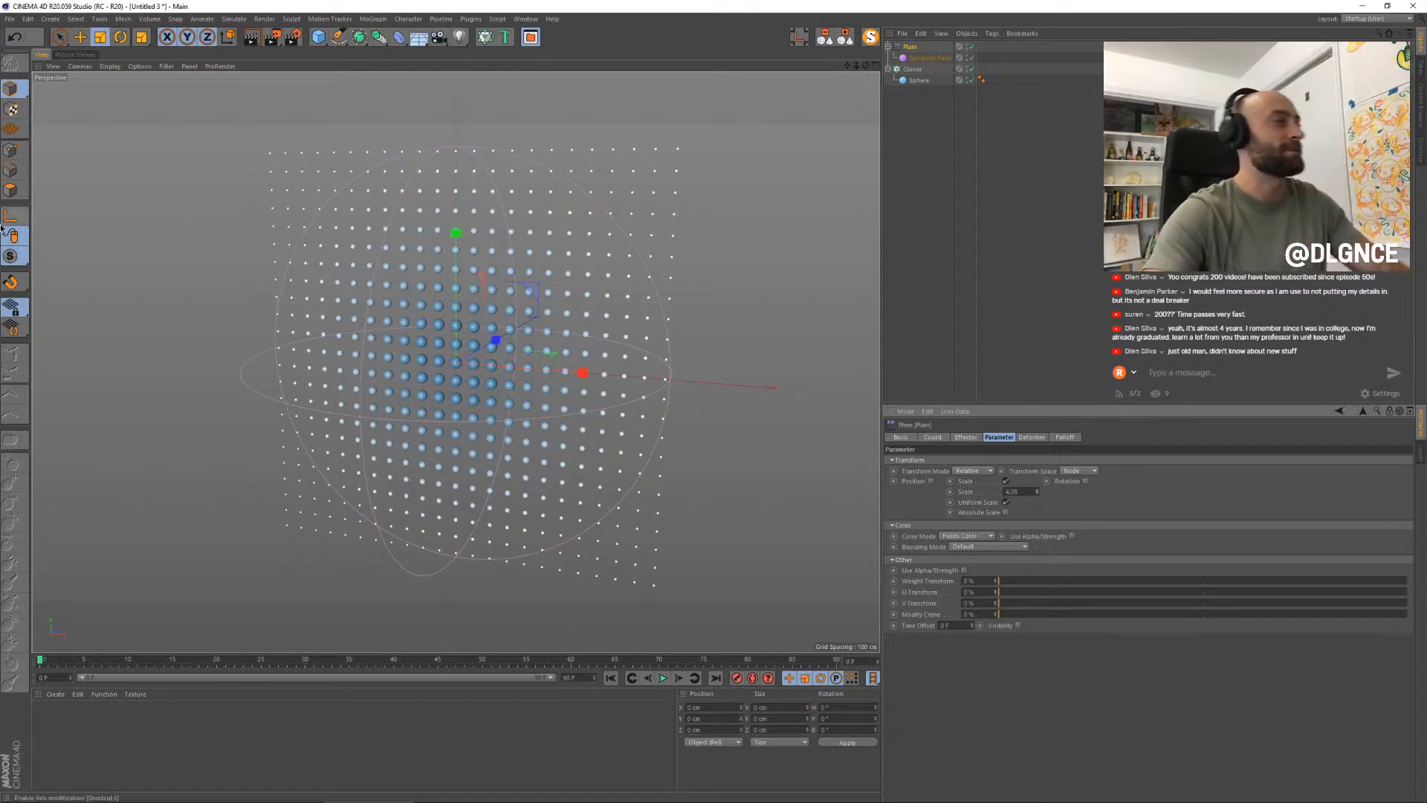
- Group the Plain effector and the cloner under a null named GRID
{"action": "mouse_move", "coordinate": [888, 47]}
{"action": "left_mouse_down"}
{"action": "mouse_move", "coordinate": [889, 68]}
{"action": "mouse_move", "coordinate": [922, 67]}
{"action": "mouse_move", "coordinate": [906, 46]}
{"action": "left_mouse_up"}
{"action": "key", "text": "alt+g"}
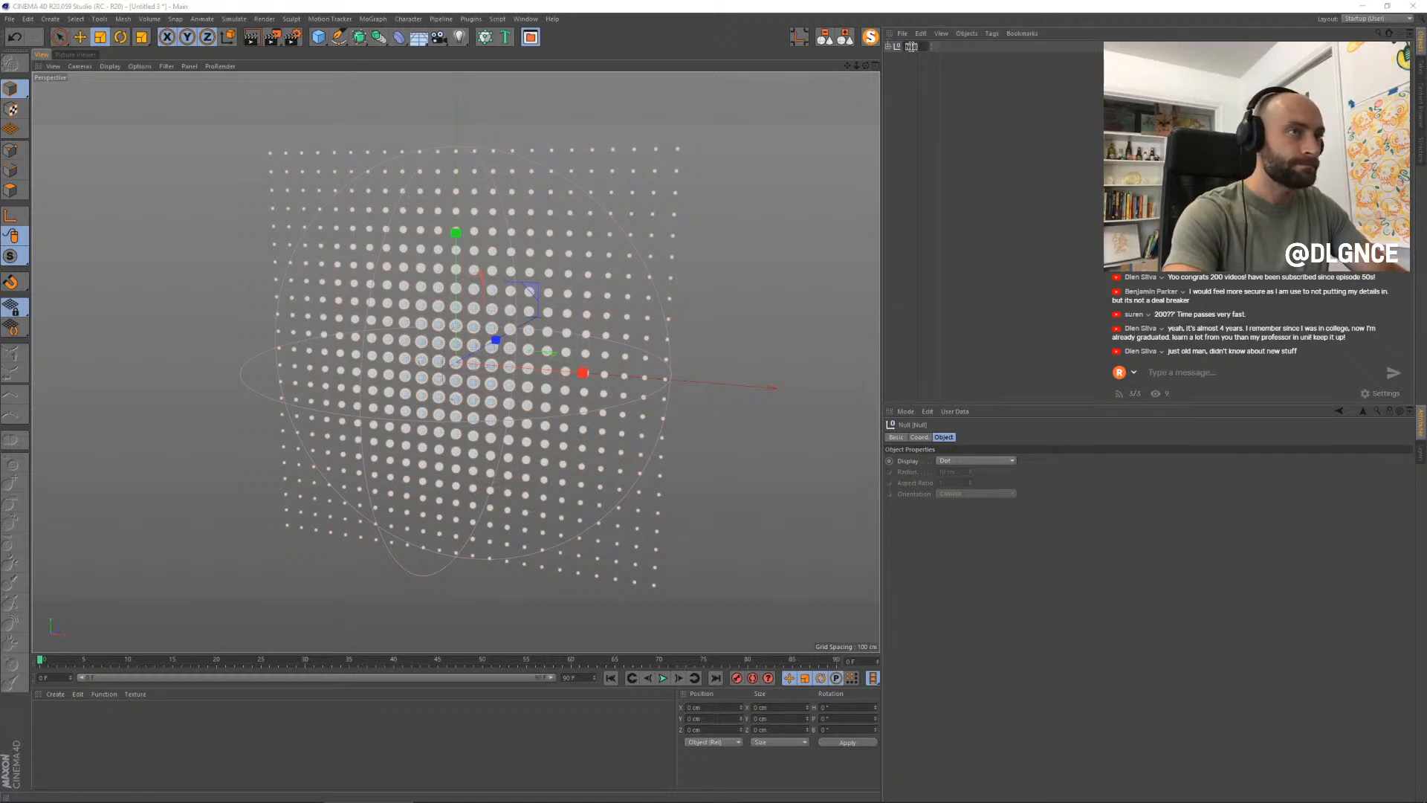
{"action": "type", "text": "GRID"}
{"action": "key", "text": "Return"}
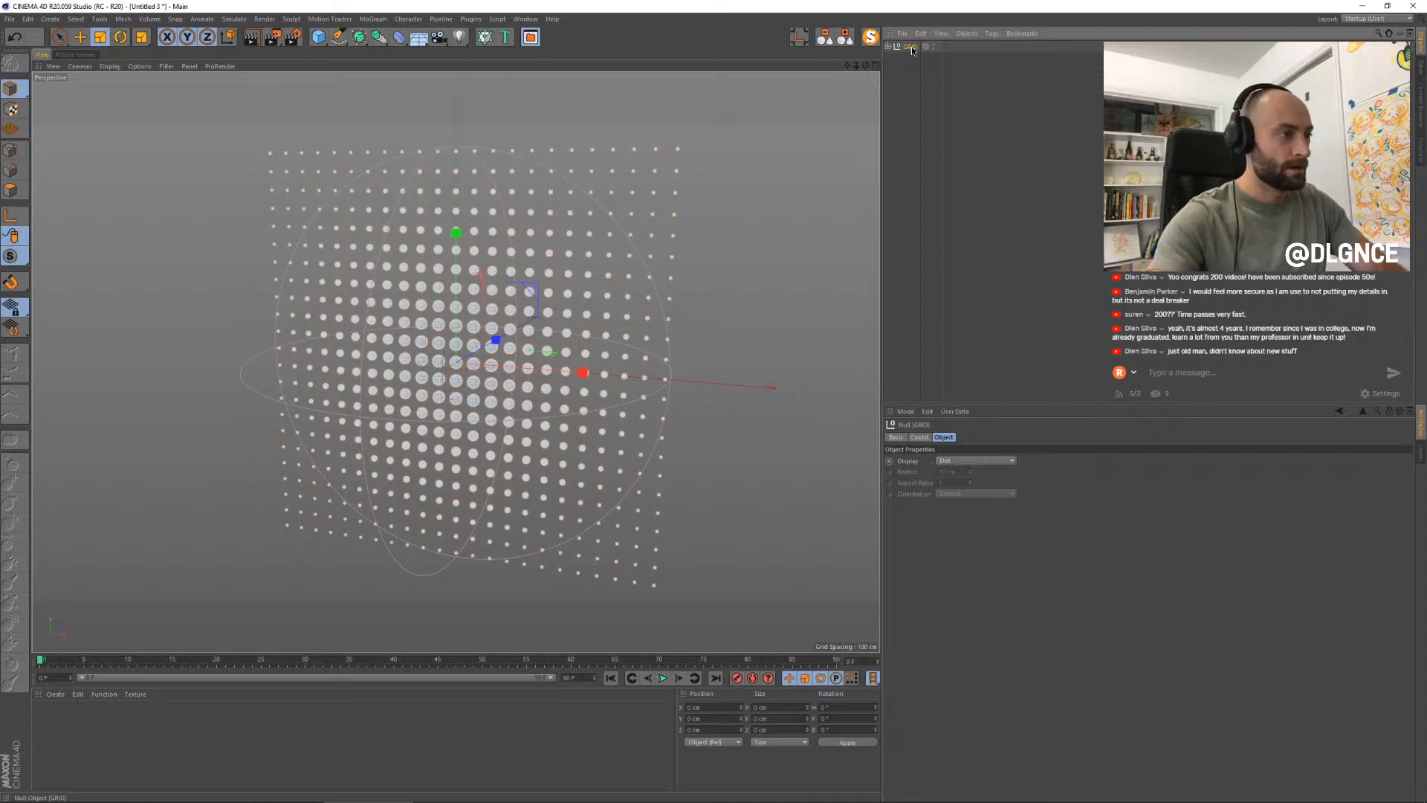
{"action": "key", "text": "v"}
{"action": "mouse_move", "coordinate": [536, 326]}
{"action": "left_click", "coordinate": [541, 361]}
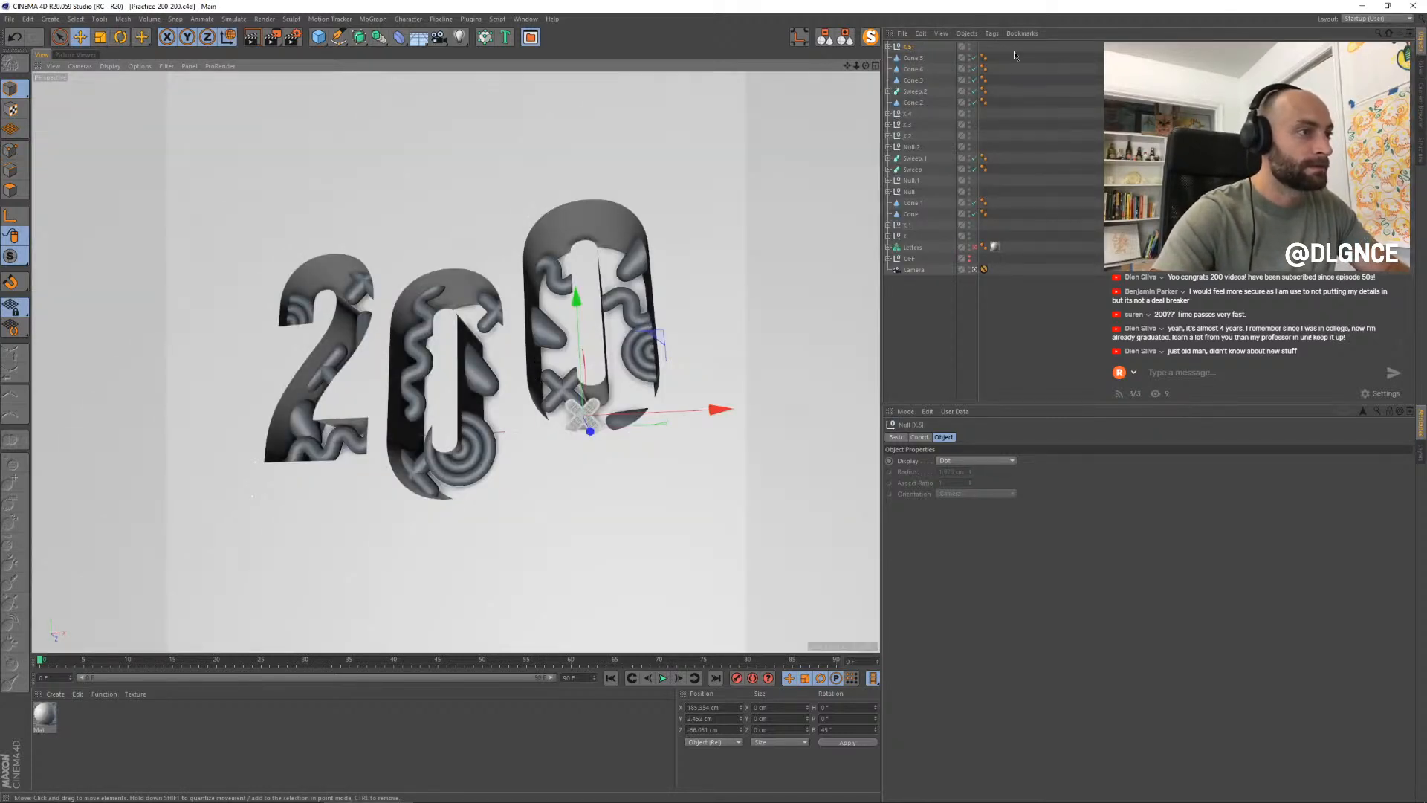
{"action": "key", "text": "ctrl+v"}
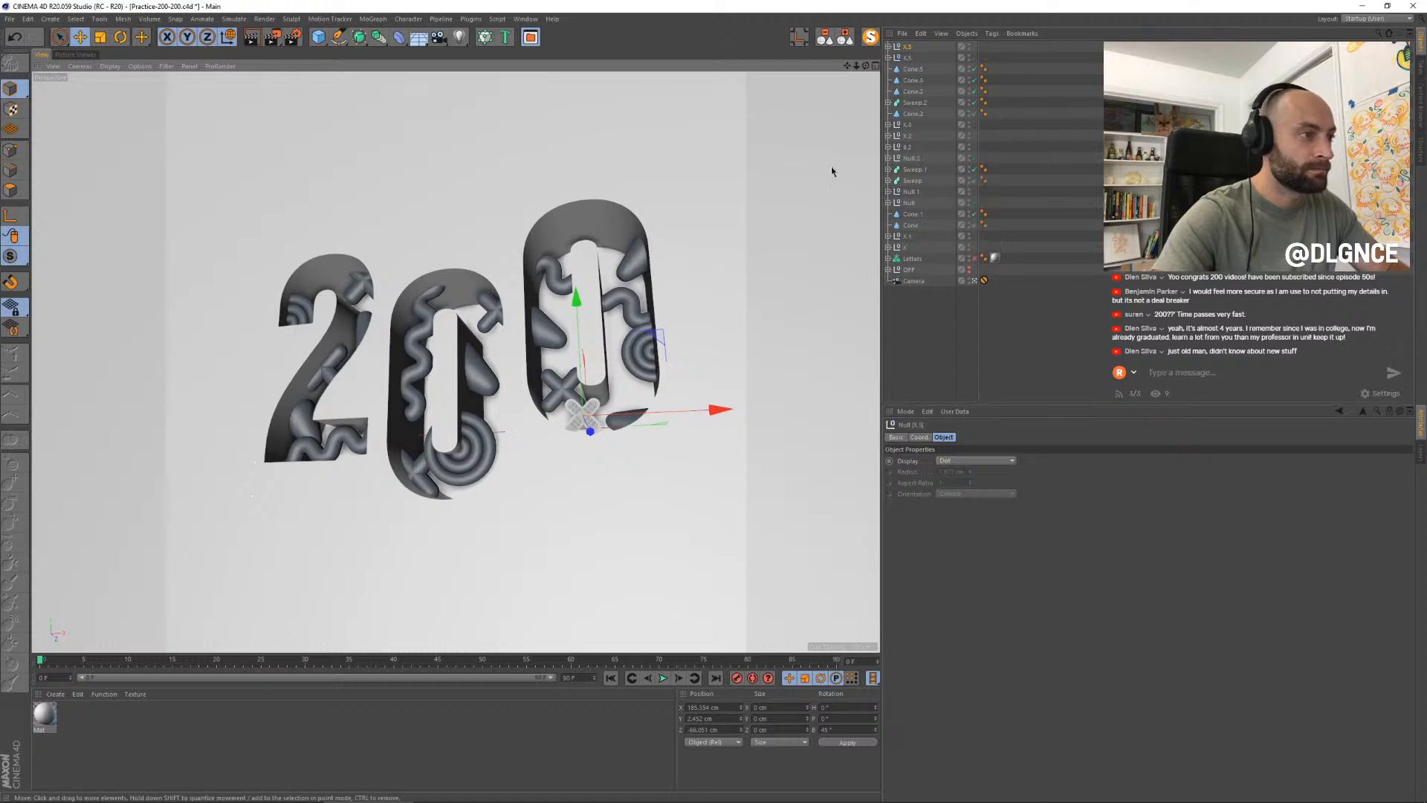
{"action": "key", "text": "Delete"}
{"action": "key", "text": "v"}
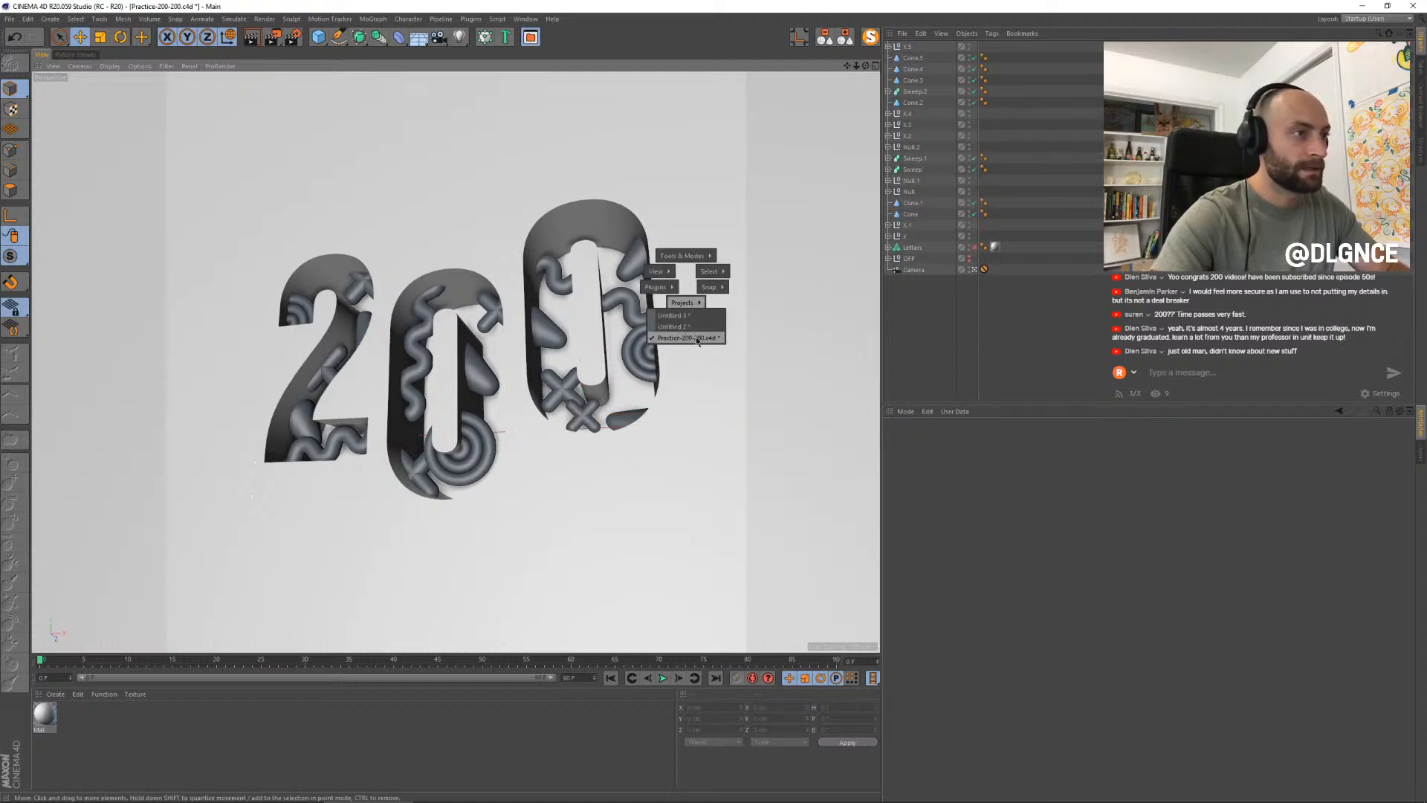
{"action": "left_click", "coordinate": [673, 315]}
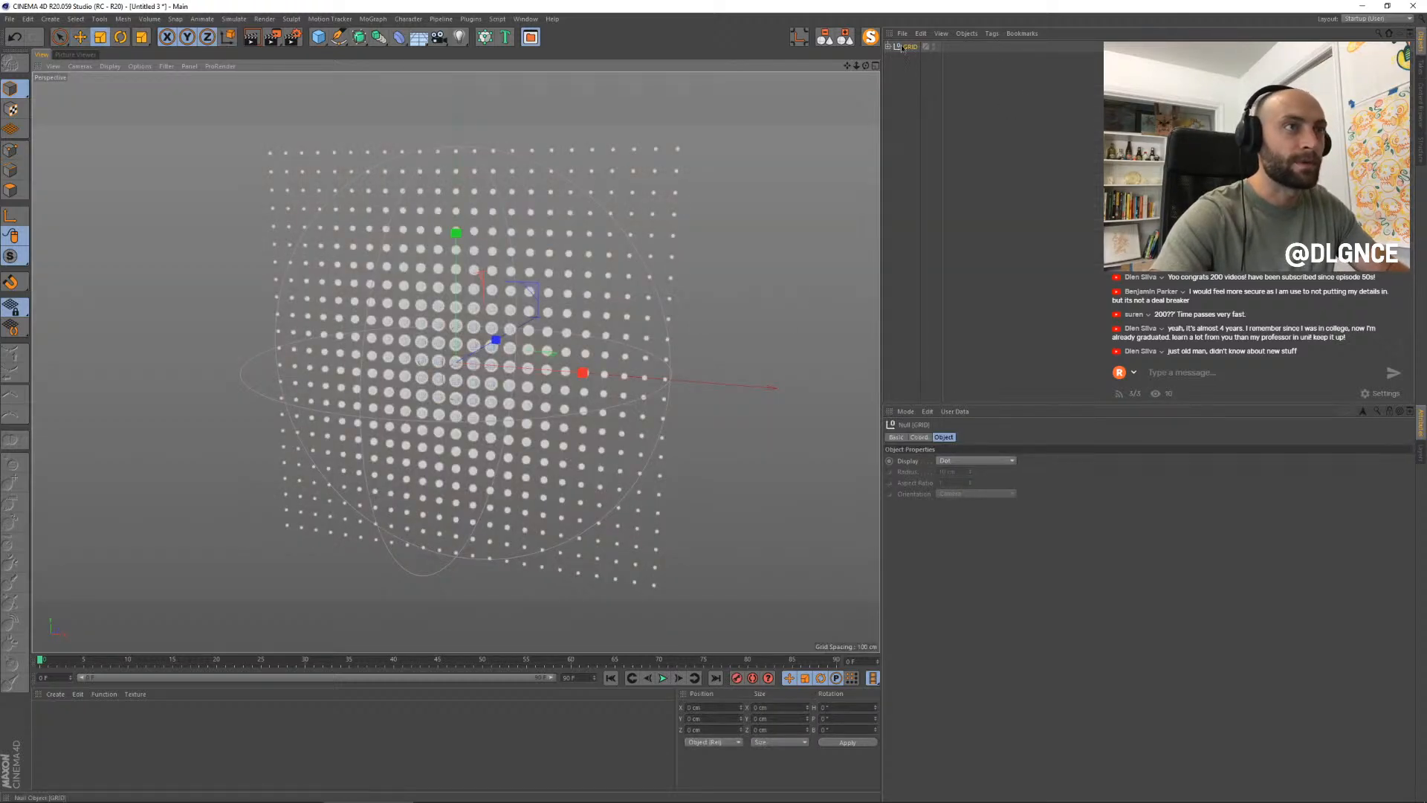
- Copy the GRID null and paste it into the Practice-200-200.c4d project
{"action": "key", "text": "v"}
{"action": "mouse_move", "coordinate": [616, 300]}
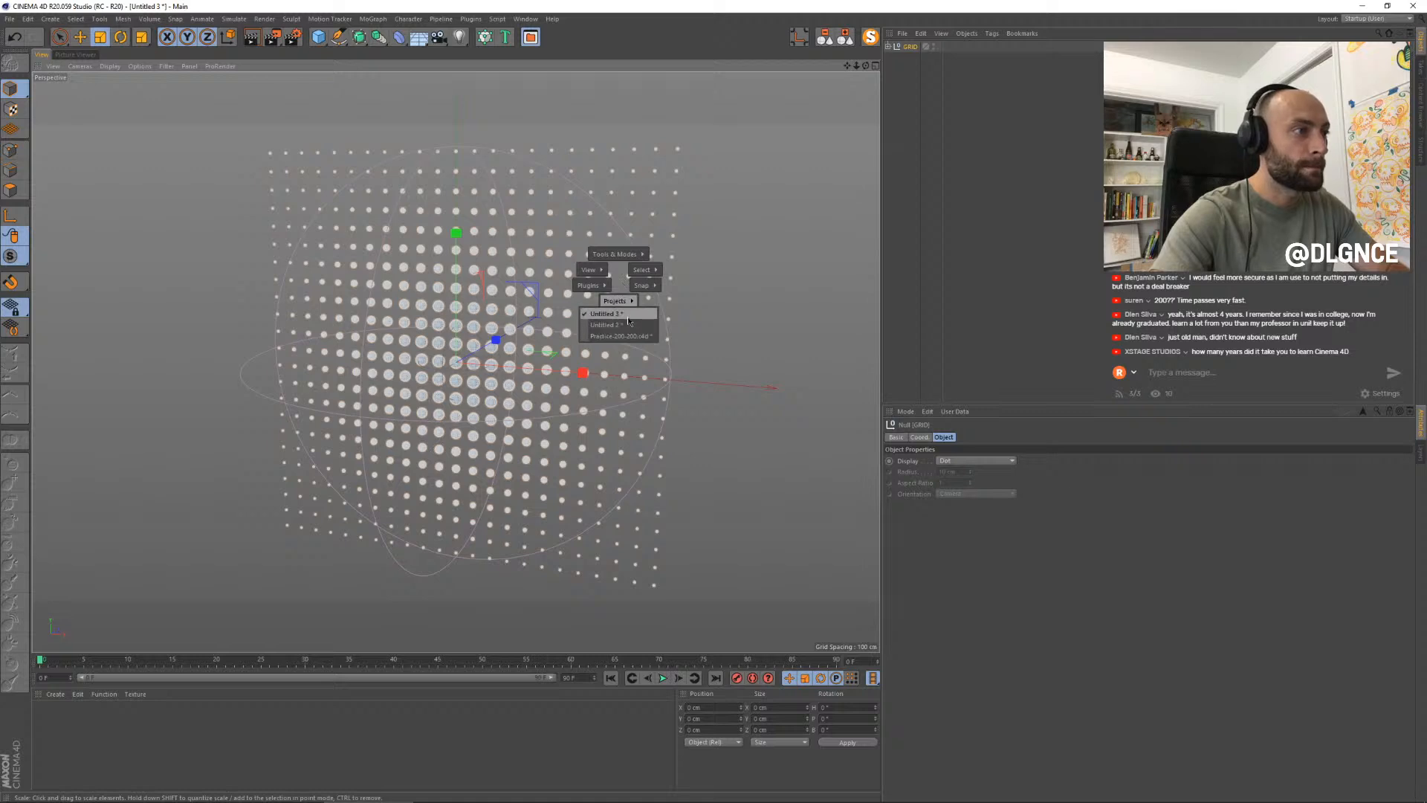
{"action": "left_click", "coordinate": [629, 335]}
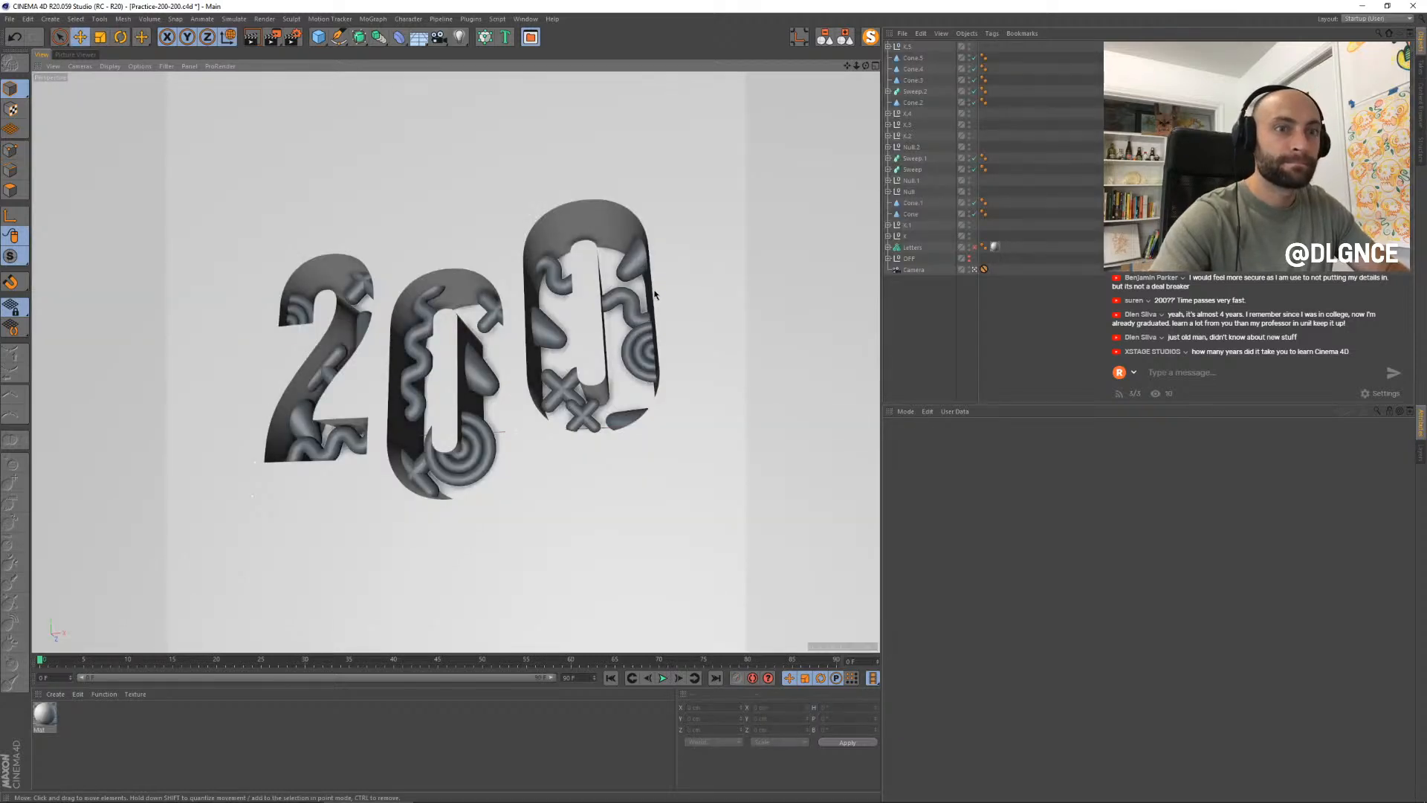
{"action": "key", "text": "ctrl+v"}
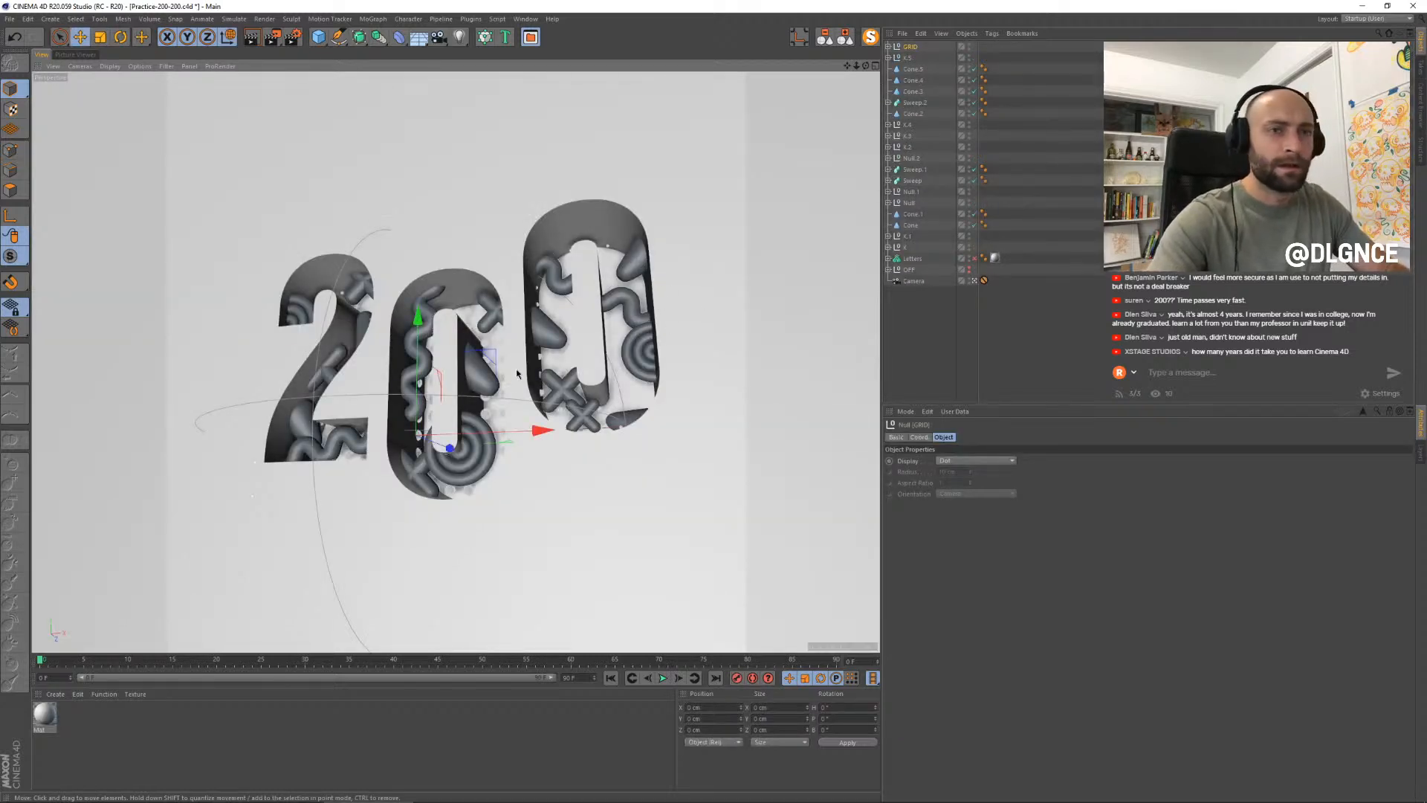
- Scale the pasted grid down and place it inside the upper part of the last zero
{"action": "key", "text": "e"}
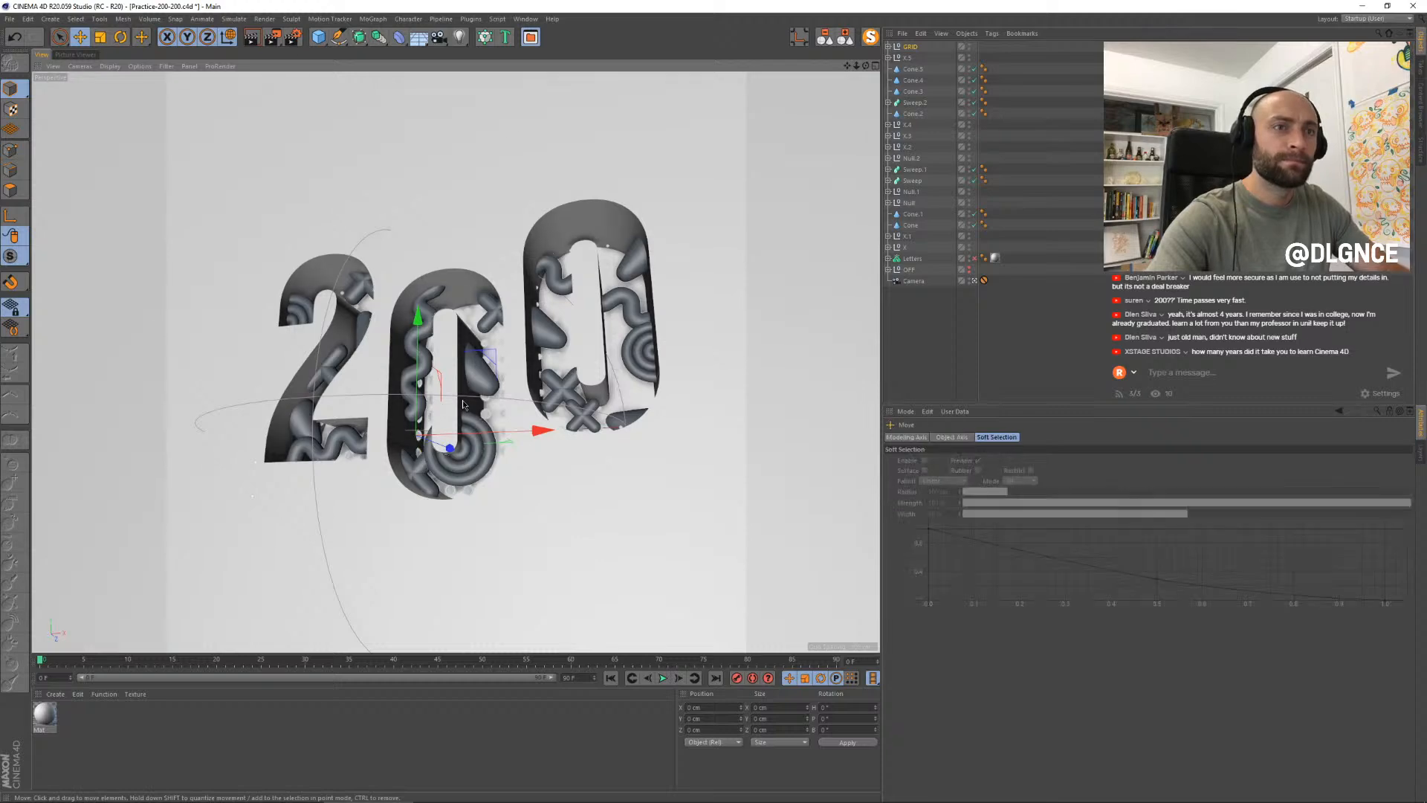
{"action": "left_click_drag", "start_coordinate": [449, 448], "coordinate": [410, 439]}
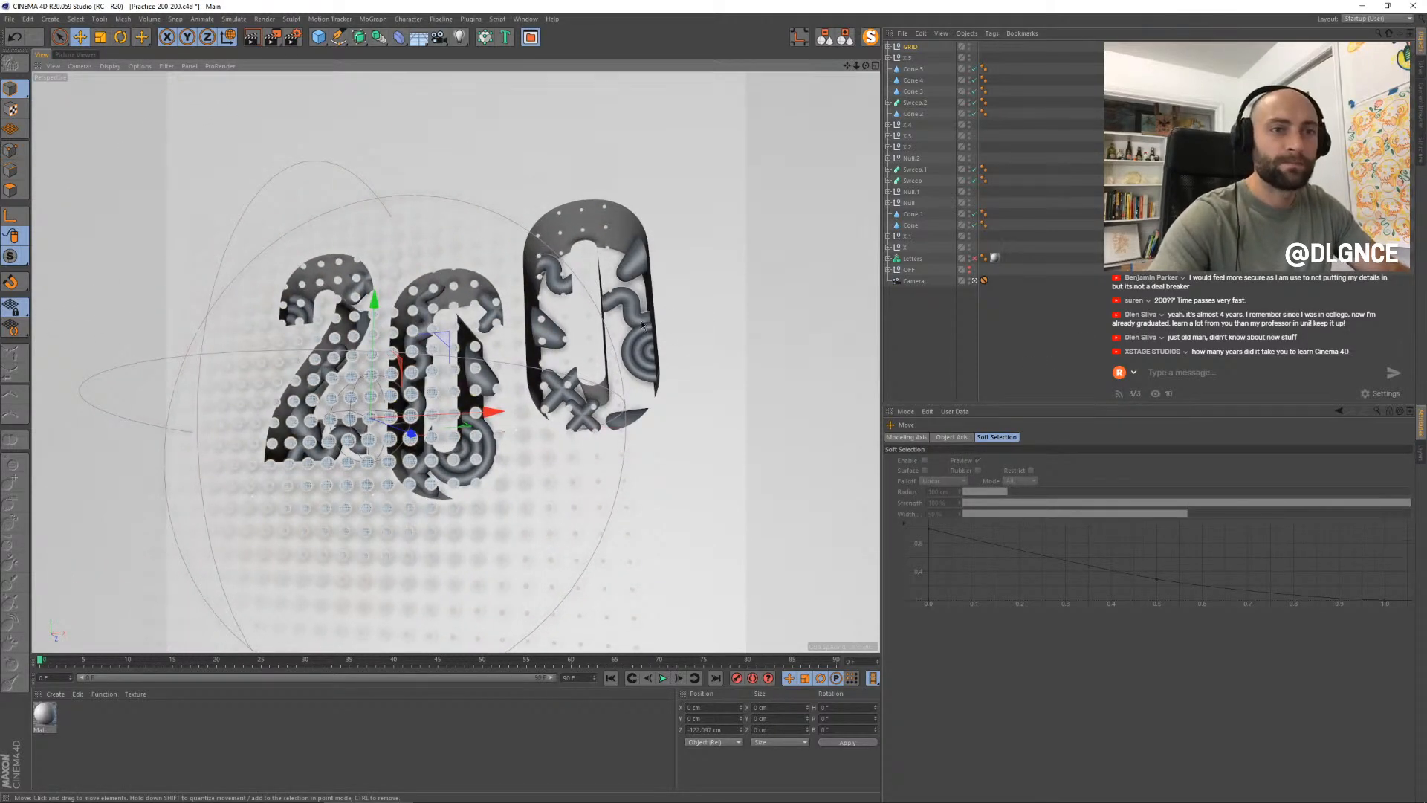
{"action": "key", "text": "t"}
{"action": "left_click_drag", "start_coordinate": [650, 175], "coordinate": [599, 321]}
{"action": "key", "text": "e"}
{"action": "left_click_drag", "start_coordinate": [640, 213], "coordinate": [645, 193]}
- Reselect the whole GRID null and fine-tune its position and depth inside the last zero
{"action": "left_click", "coordinate": [888, 46]}
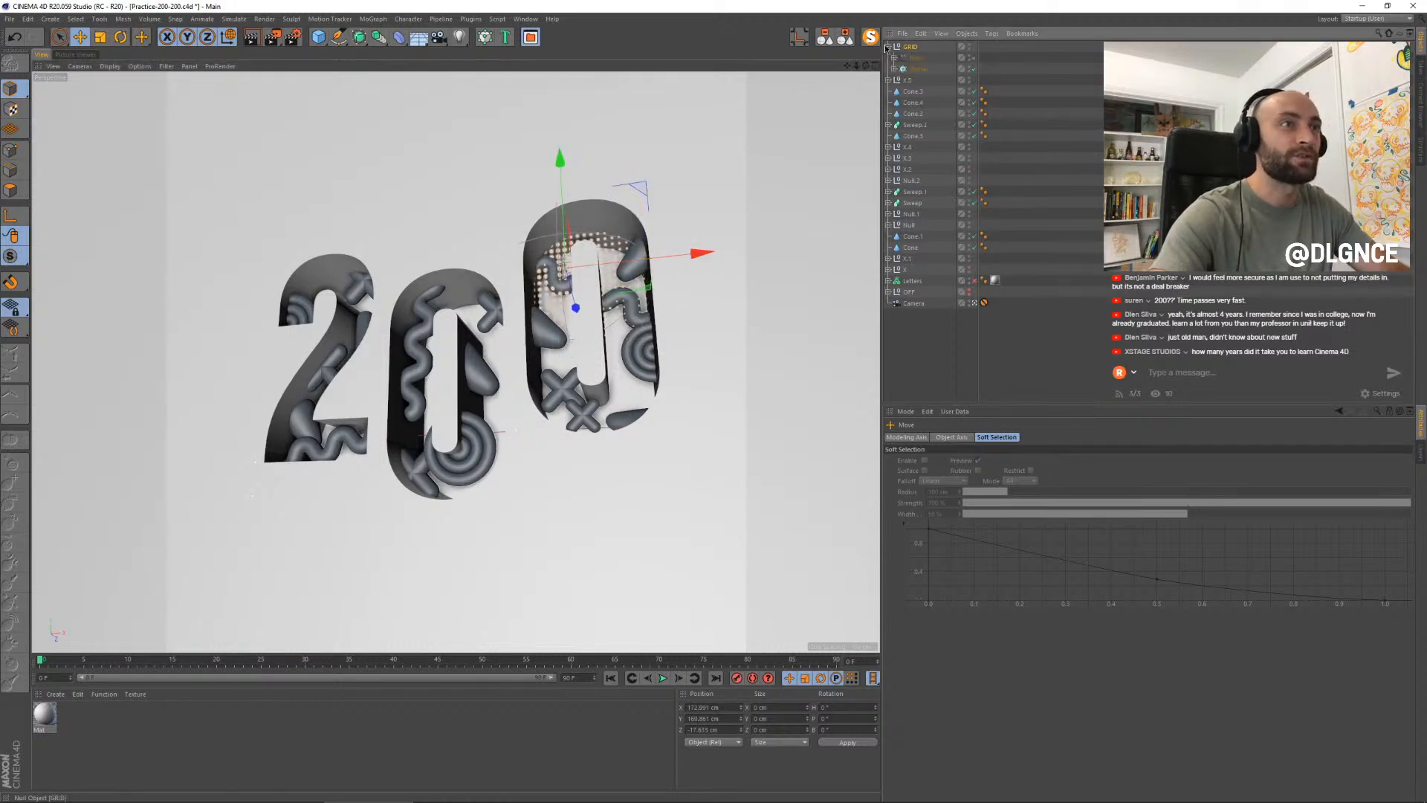
{"action": "left_click", "coordinate": [912, 69]}
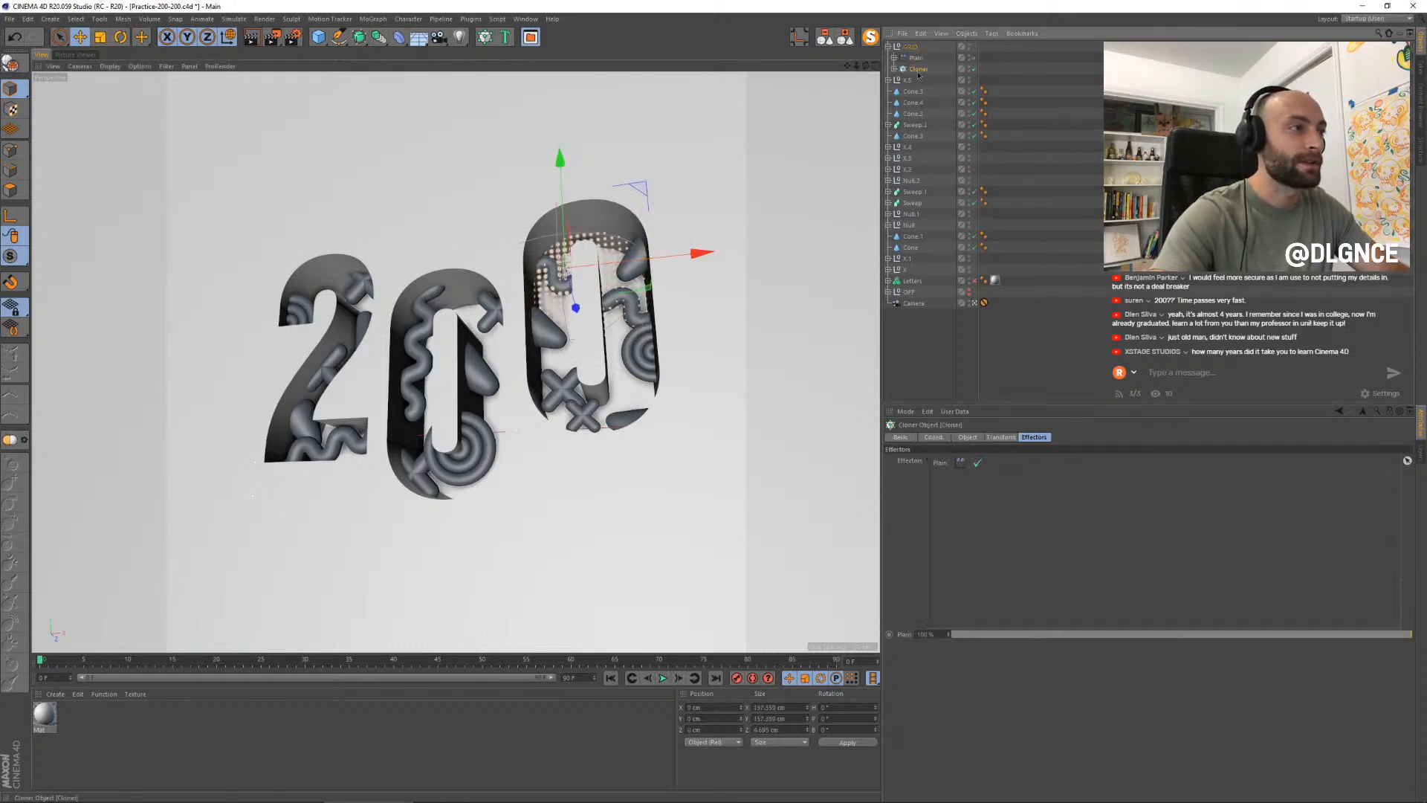
{"action": "left_click", "coordinate": [887, 46]}
{"action": "left_click", "coordinate": [911, 46]}
{"action": "mouse_move", "coordinate": [638, 185]}
{"action": "left_mouse_down"}
{"action": "mouse_move", "coordinate": [665, 180]}
{"action": "mouse_move", "coordinate": [631, 192]}
{"action": "left_mouse_up"}
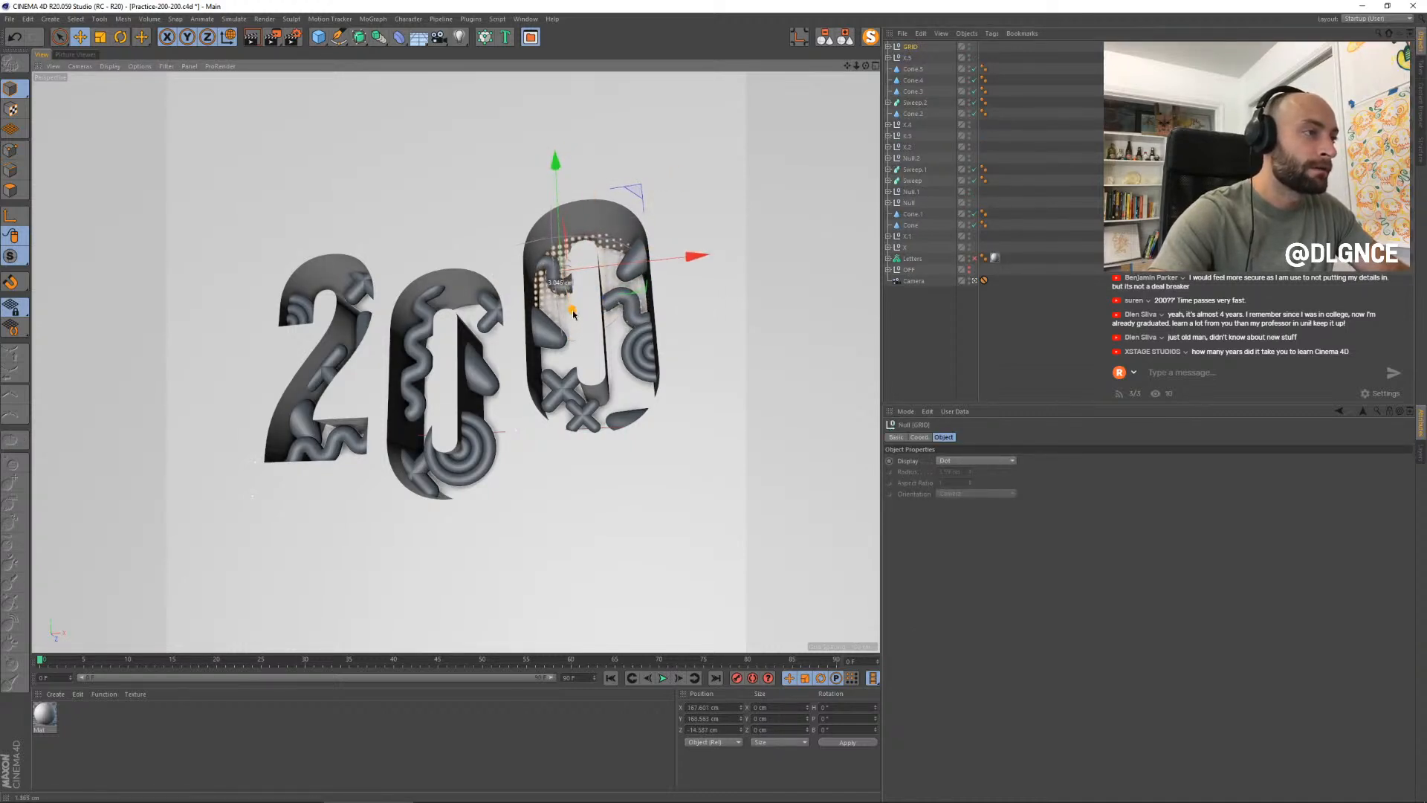
{"action": "left_click_drag", "start_coordinate": [573, 315], "coordinate": [579, 313]}
- Duplicate the grid into the lower part of the 2 and pull the cone there forward to about -44 cm in Z
{"action": "left_click_drag", "start_coordinate": [637, 193], "coordinate": [368, 438], "text": "ctrl"}
{"action": "mouse_move", "coordinate": [391, 335]}
{"action": "left_mouse_down"}
{"action": "mouse_move", "coordinate": [370, 357]}
{"action": "mouse_move", "coordinate": [380, 344]}
{"action": "left_mouse_up"}
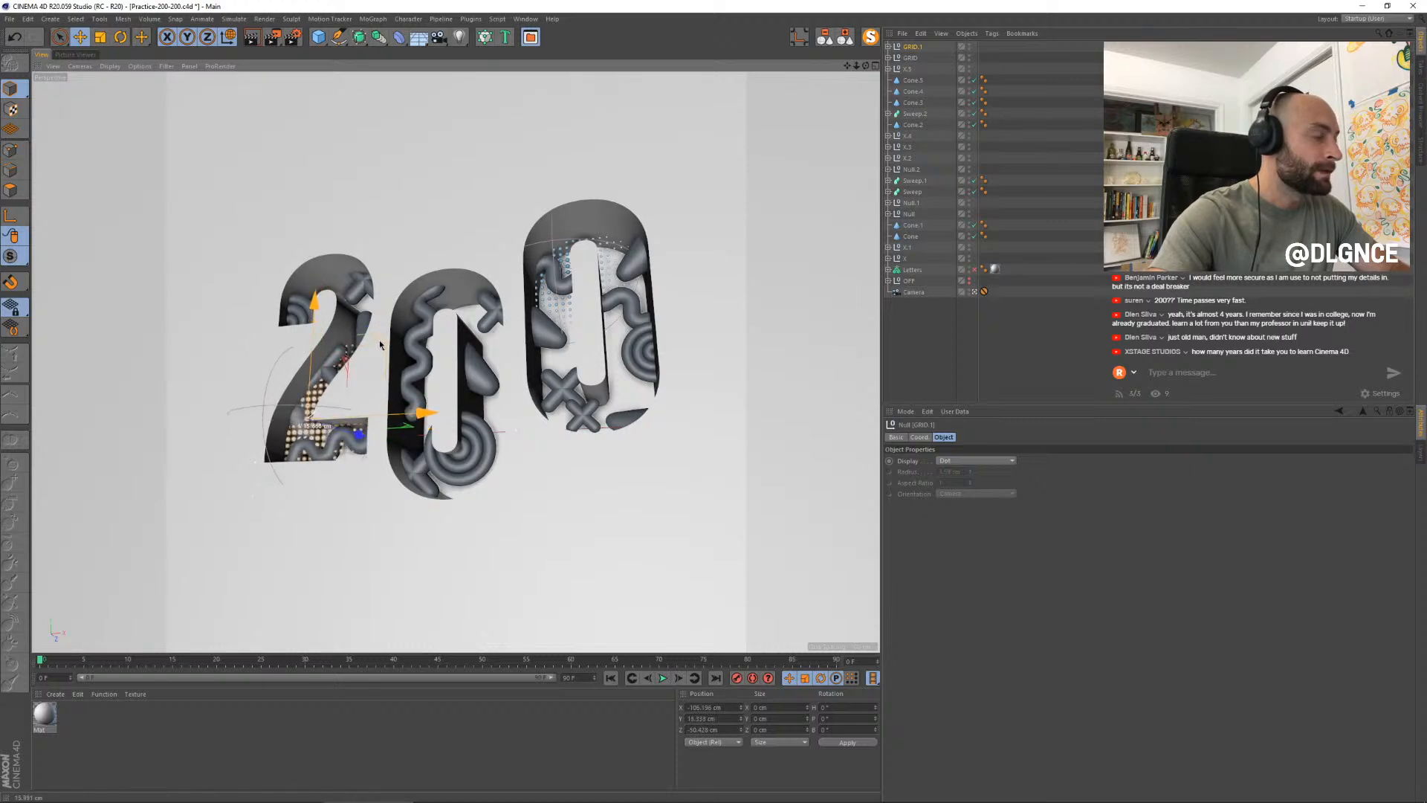
{"action": "left_click", "coordinate": [301, 420]}
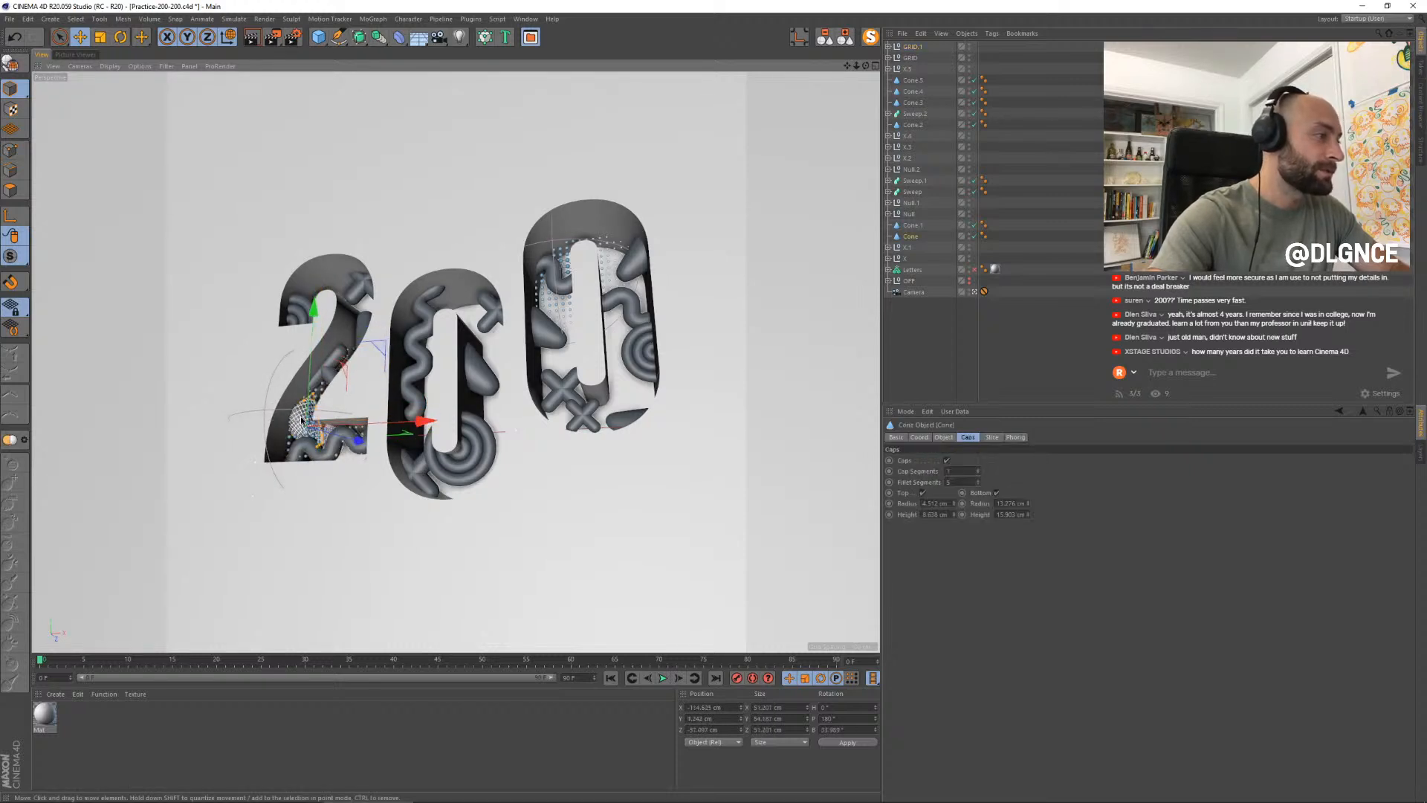
{"action": "left_click_drag", "start_coordinate": [359, 441], "coordinate": [355, 440]}
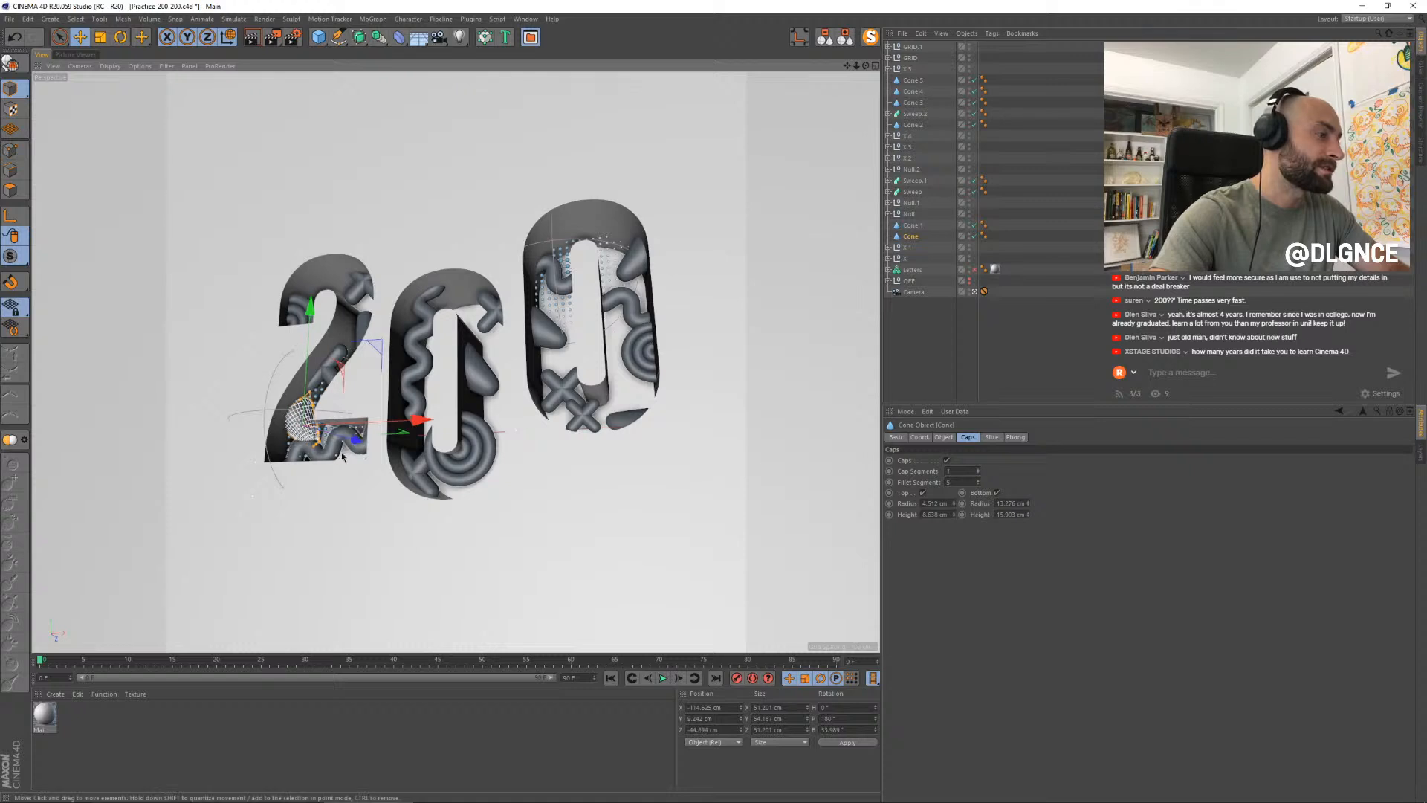
- Reposition the wavy tube at the base of the 2, rotate it to about -206° bank and scale it down
{"action": "left_click", "coordinate": [333, 454]}
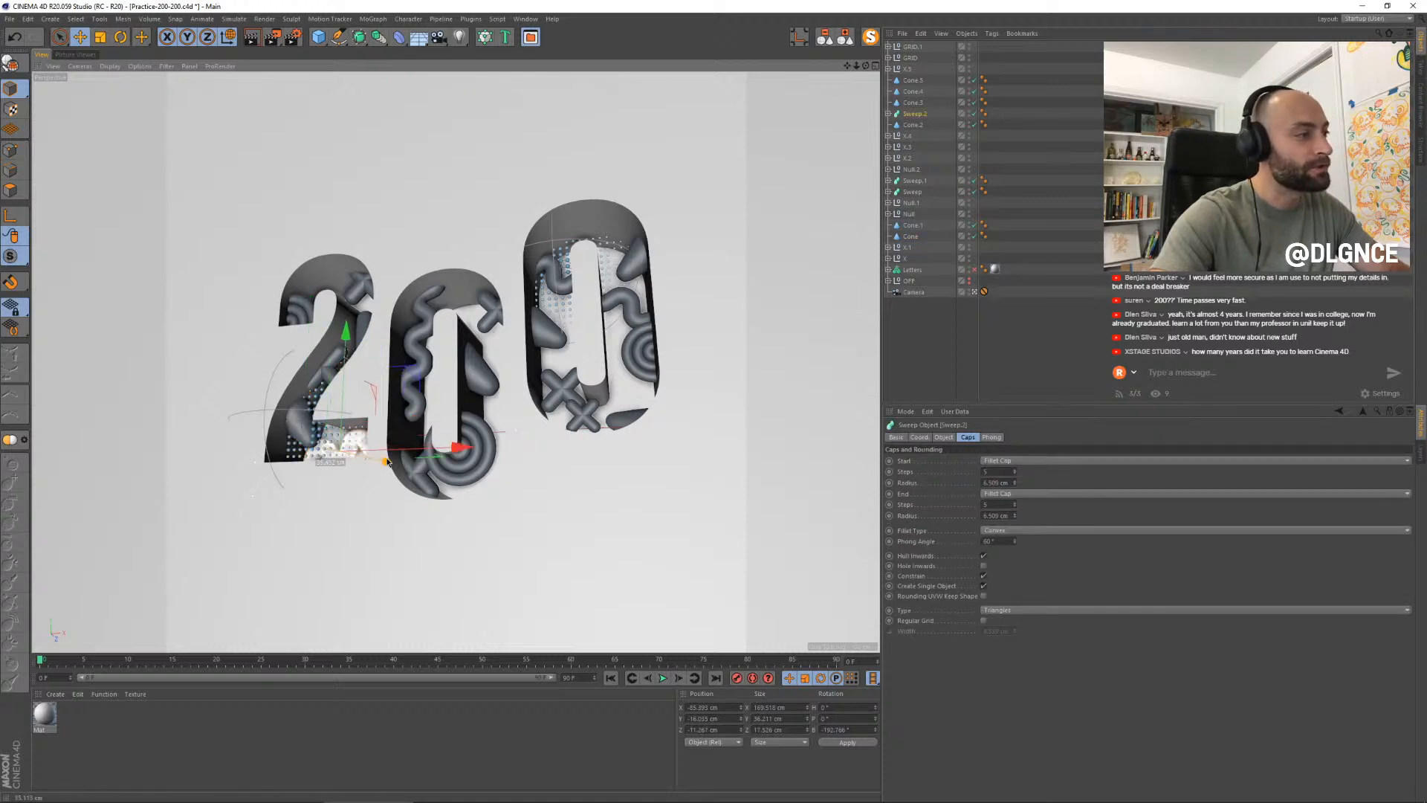
{"action": "left_click_drag", "start_coordinate": [408, 375], "coordinate": [408, 372]}
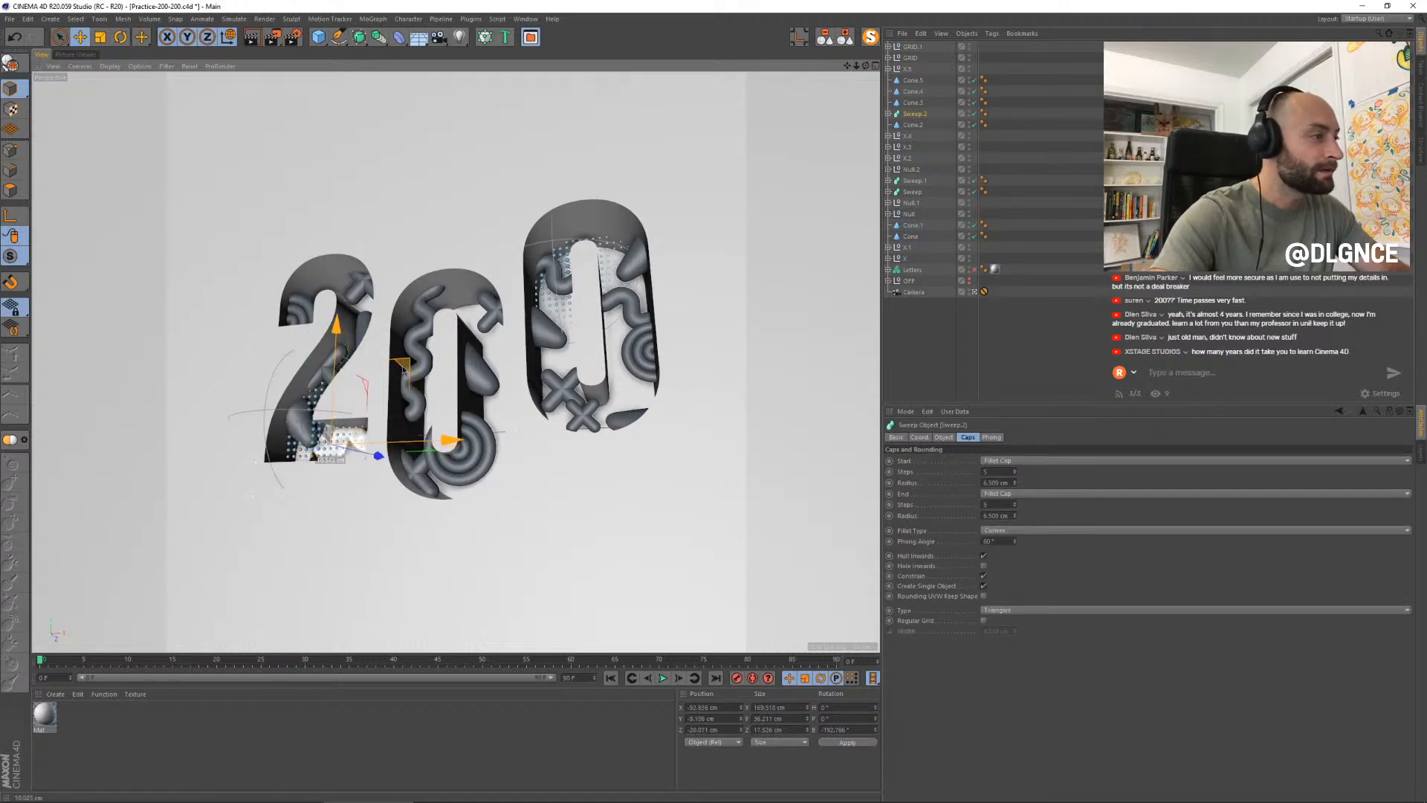
{"action": "key", "text": "r"}
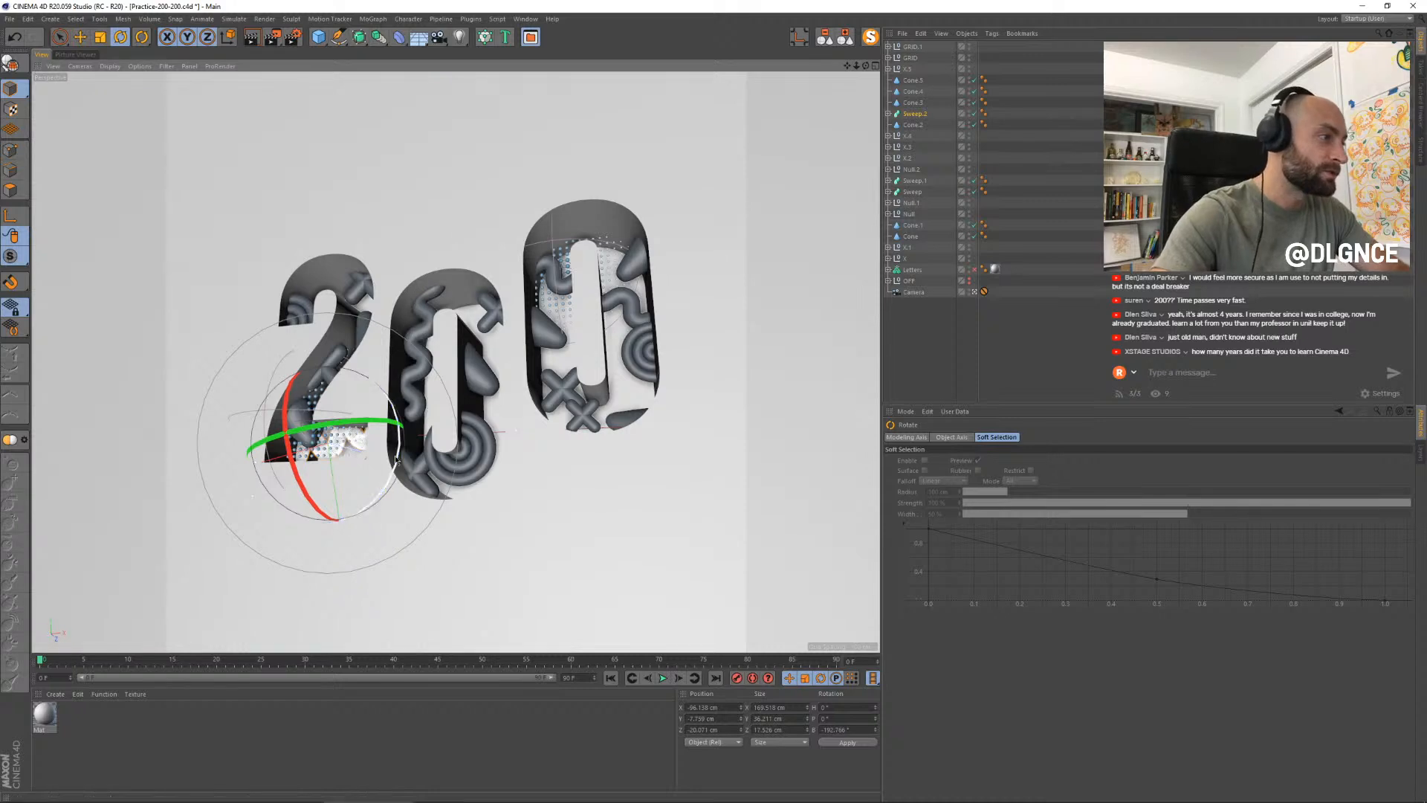
{"action": "left_click_drag", "start_coordinate": [400, 455], "coordinate": [397, 438]}
{"action": "key", "text": "ctrl+z"}
{"action": "key", "text": "e"}
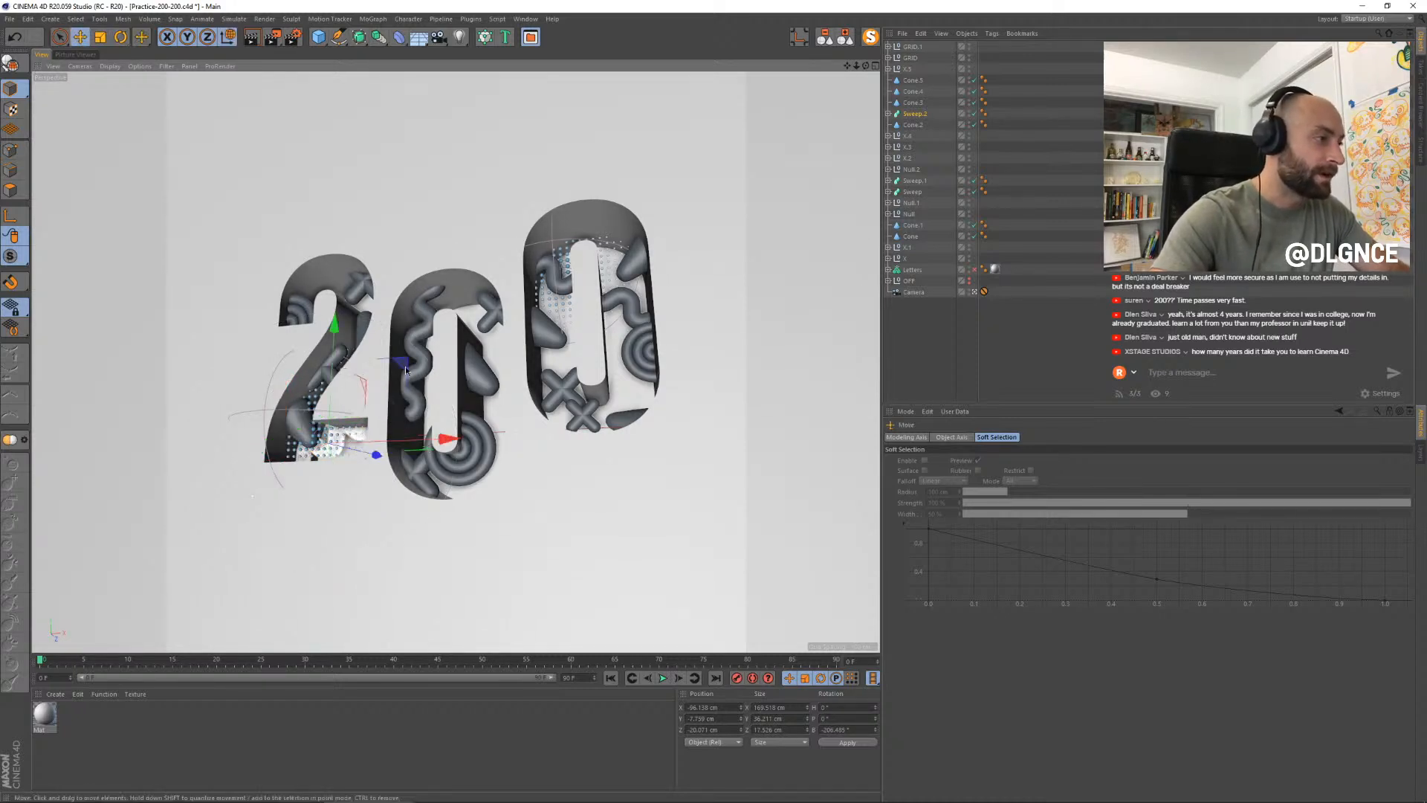
{"action": "key", "text": "t"}
{"action": "mouse_move", "coordinate": [407, 368]}
{"action": "left_mouse_down"}
{"action": "mouse_move", "coordinate": [384, 371]}
{"action": "mouse_move", "coordinate": [403, 368]}
{"action": "left_mouse_up"}
{"action": "key", "text": "e"}
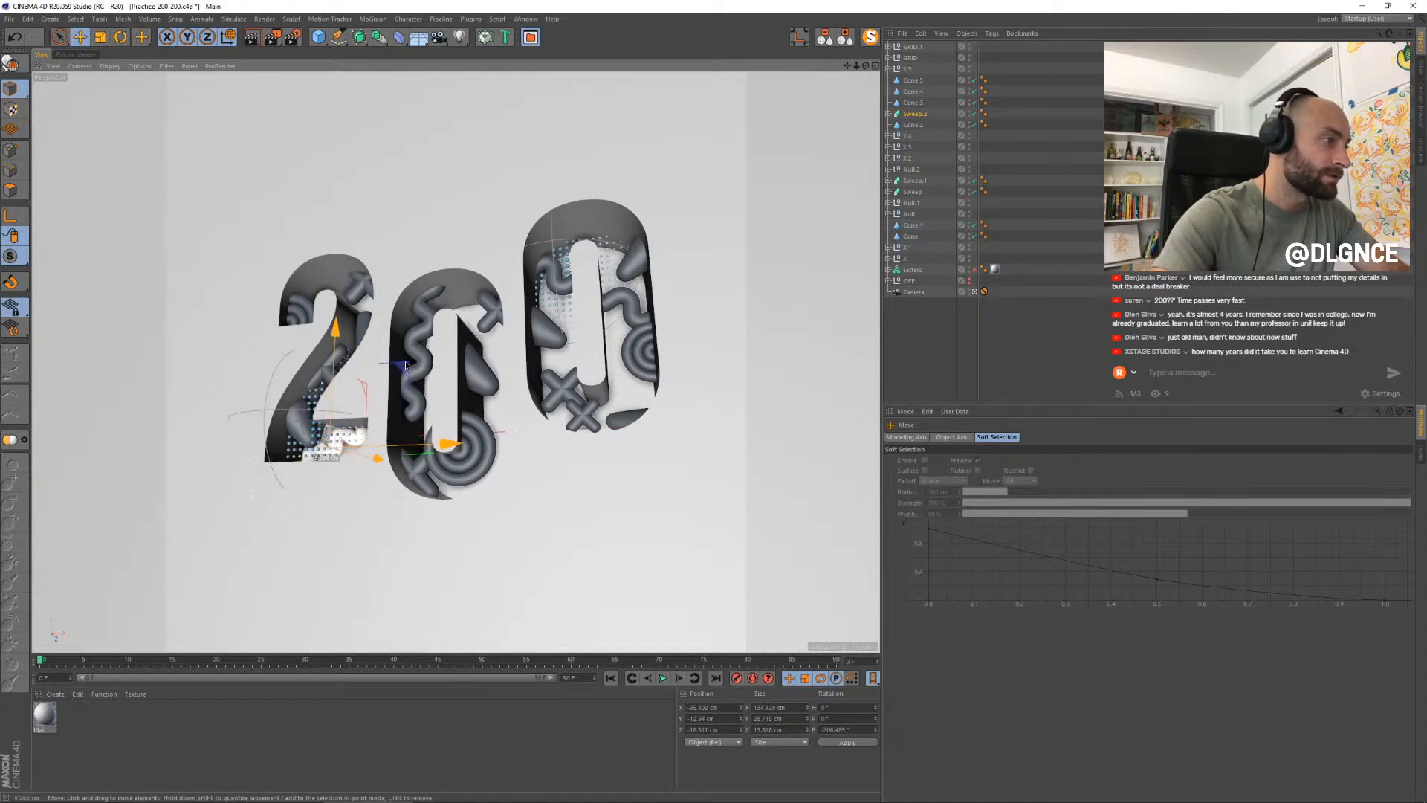
- Pull the cone in the lower part of the 2 forward in Z and reposition the GRID.1 copy around it
{"action": "left_click", "coordinate": [308, 430]}
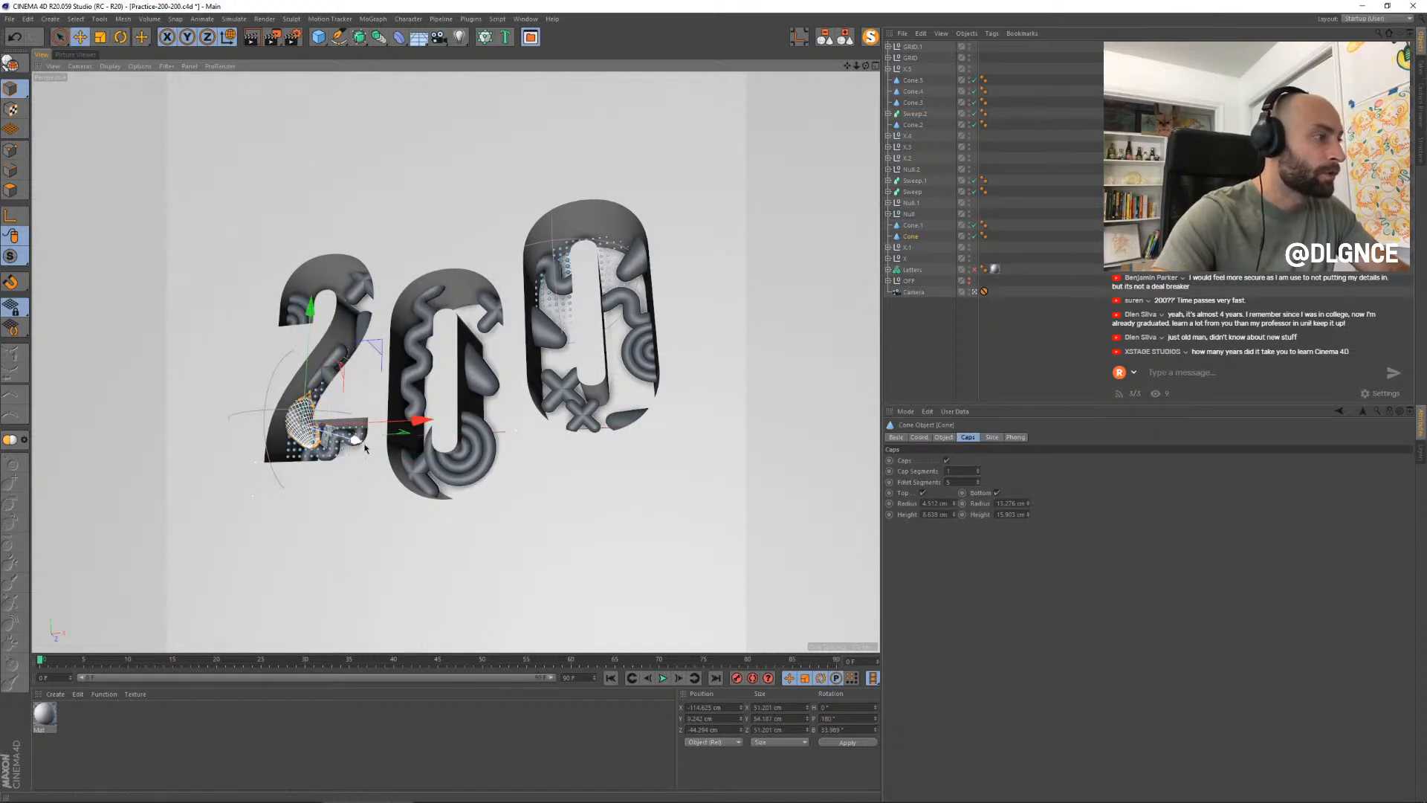
{"action": "left_click_drag", "start_coordinate": [309, 429], "coordinate": [300, 455]}
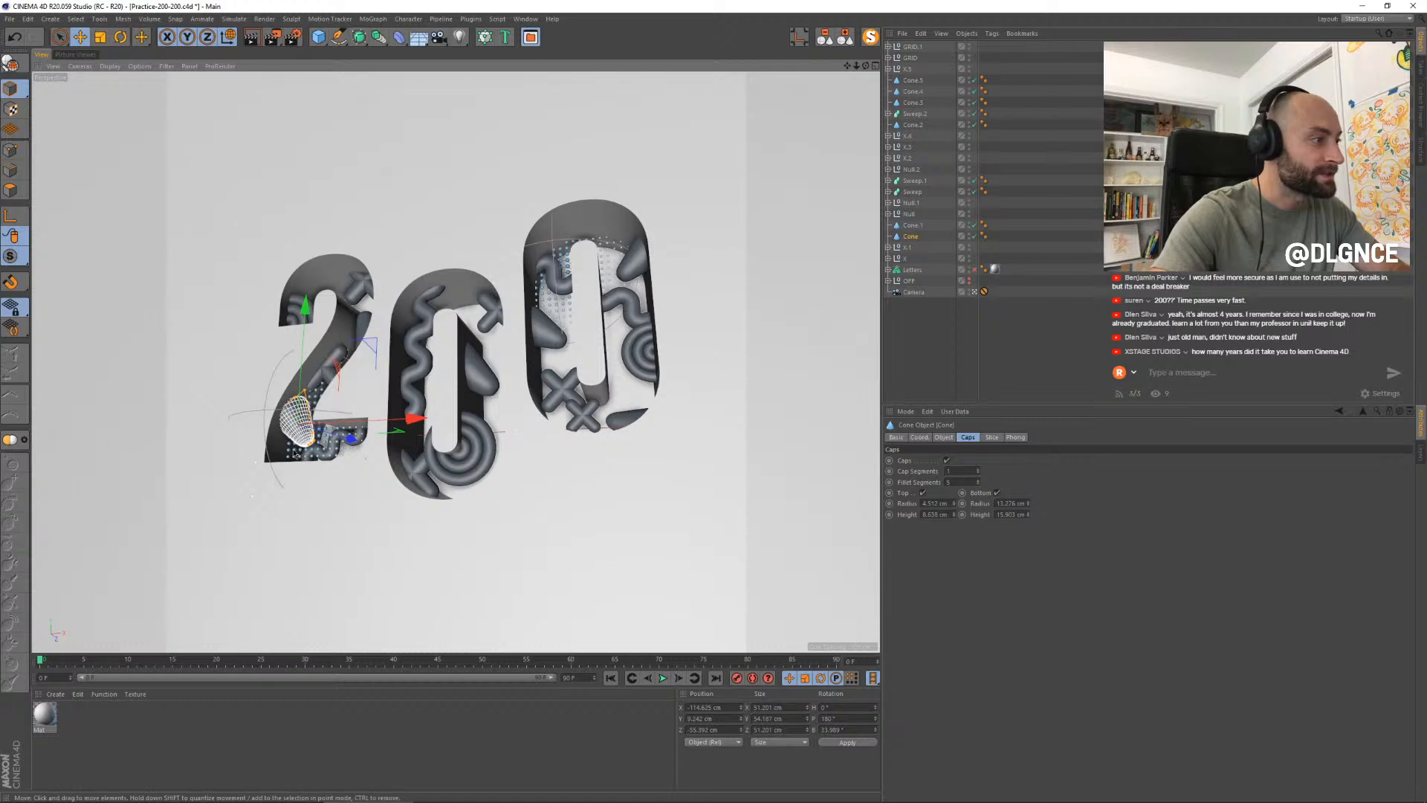
{"action": "left_click", "coordinate": [912, 47]}
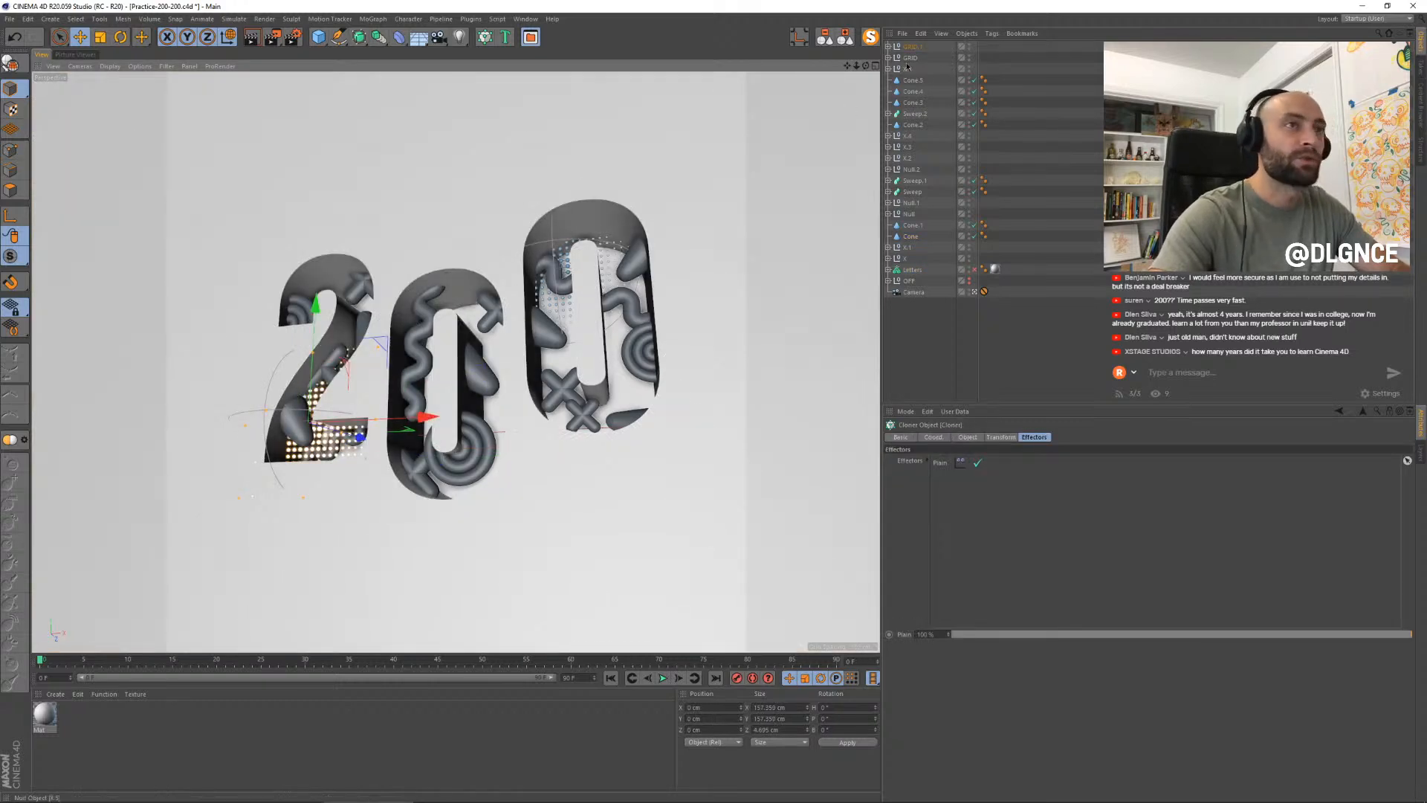
{"action": "left_click", "coordinate": [354, 443]}
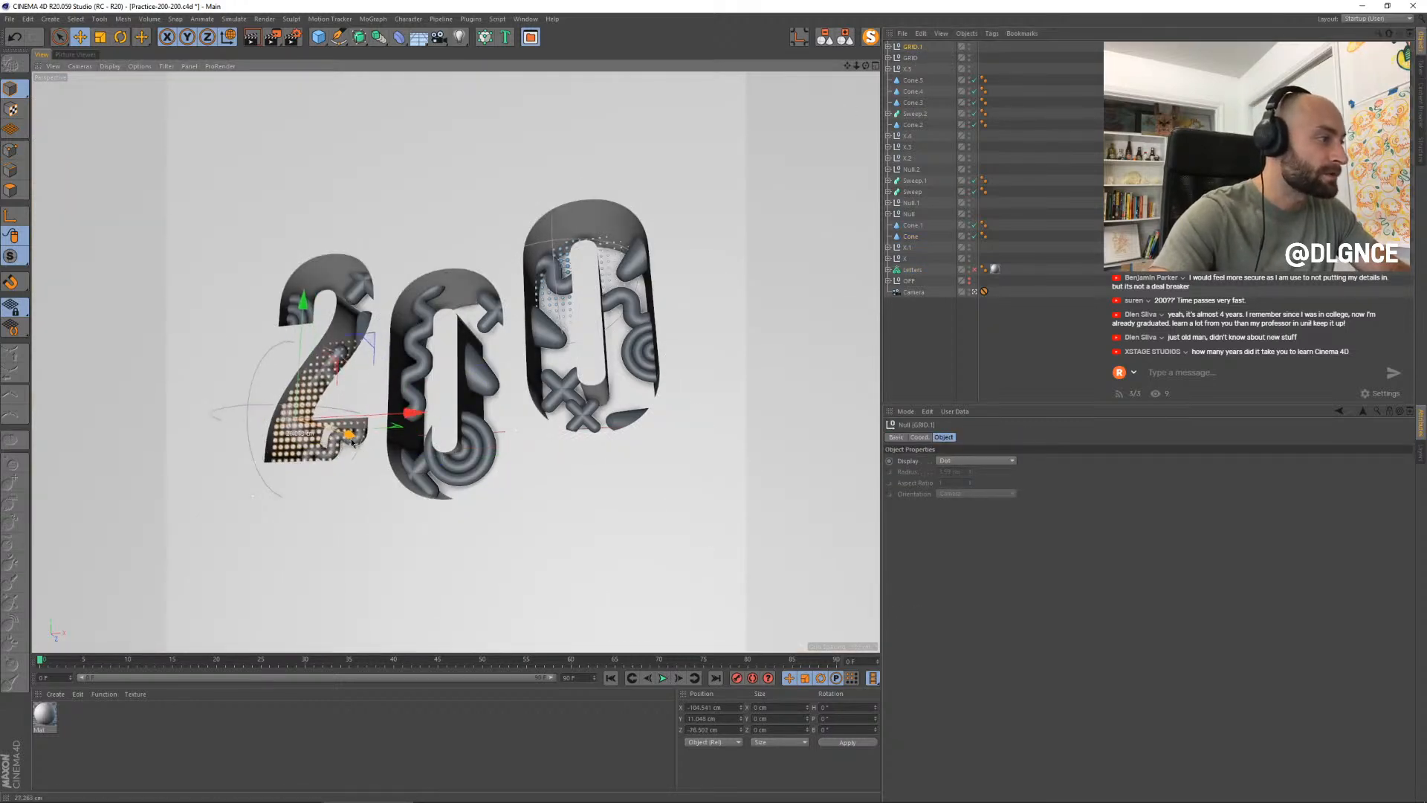
{"action": "left_click_drag", "start_coordinate": [353, 443], "coordinate": [345, 355]}
{"action": "left_click", "coordinate": [295, 418], "text": "shift"}
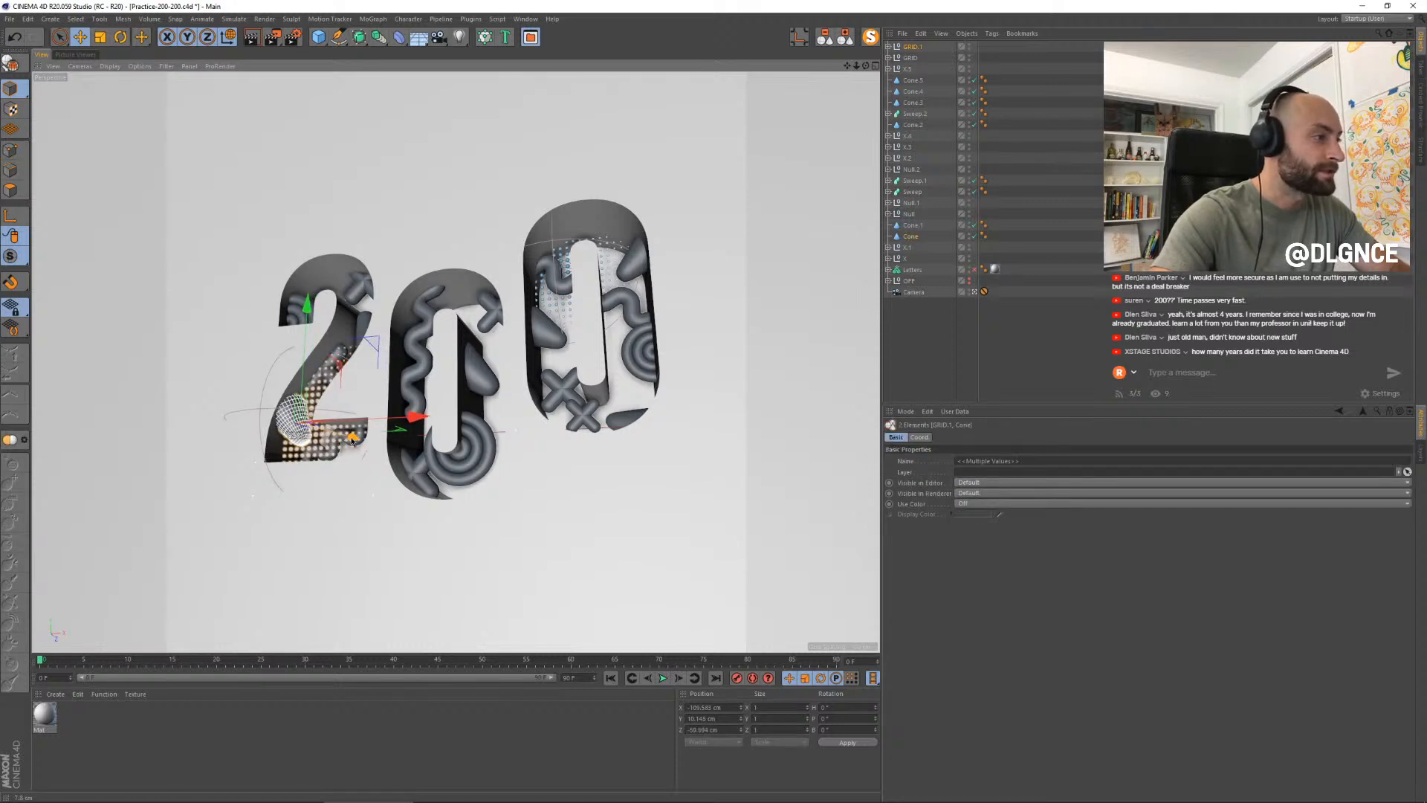
- Select the whole X shape on the diagonal stroke of the 2 and scale it down
{"action": "left_click", "coordinate": [340, 352]}
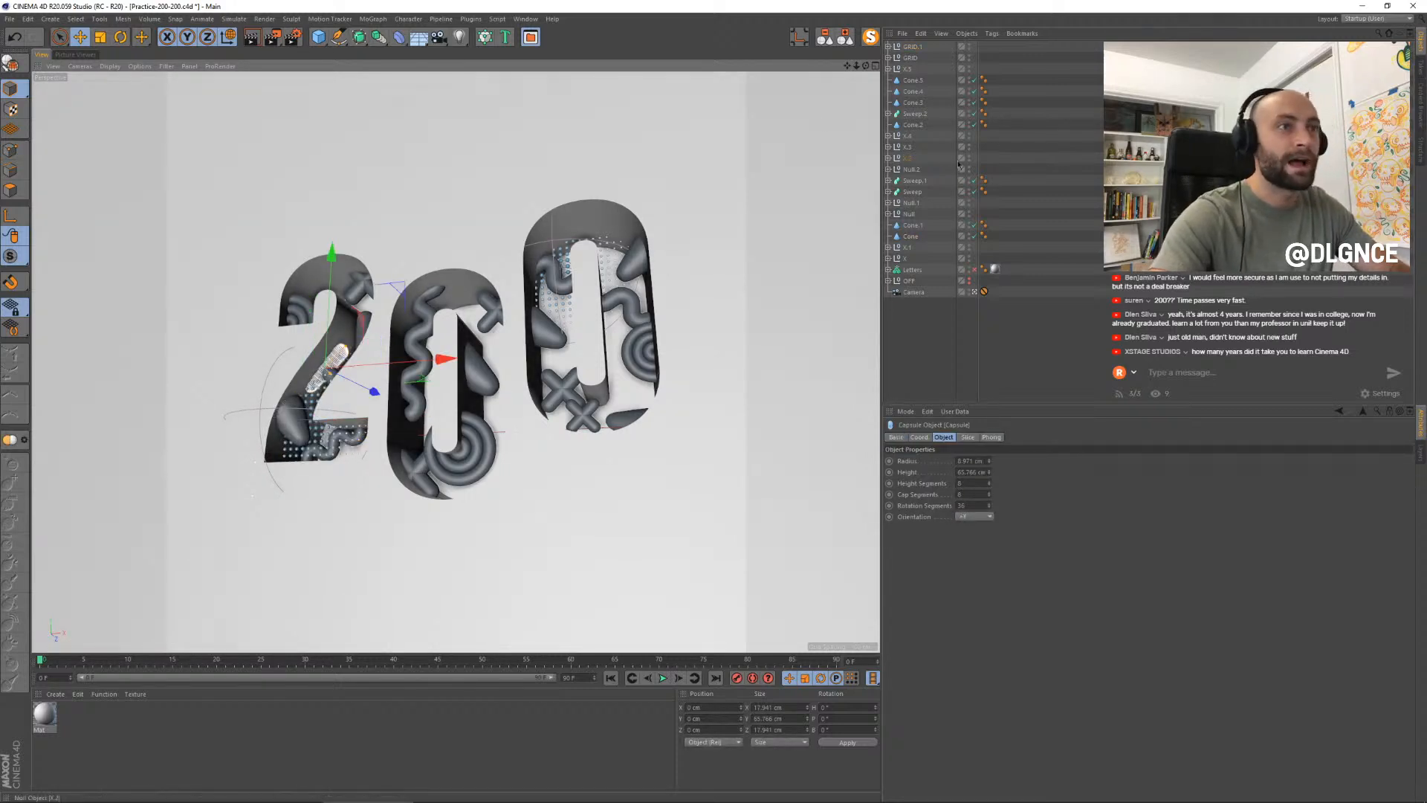
{"action": "left_click", "coordinate": [905, 158]}
{"action": "key", "text": "t"}
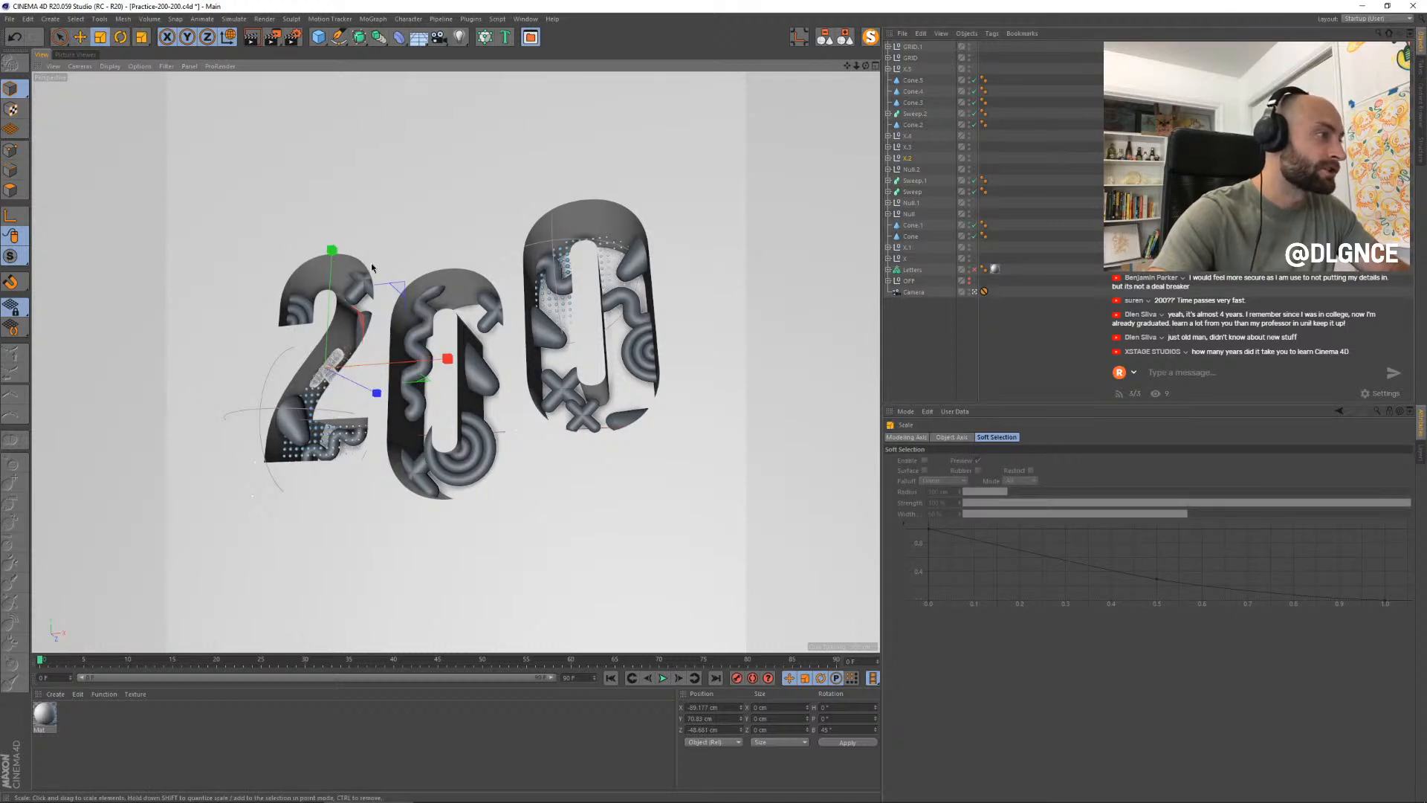
{"action": "key", "text": "e"}
- Duplicate a cone into the top curve of the 2, rotate the copy to about -375° bank and adjust its position
{"action": "left_click", "coordinate": [357, 339]}
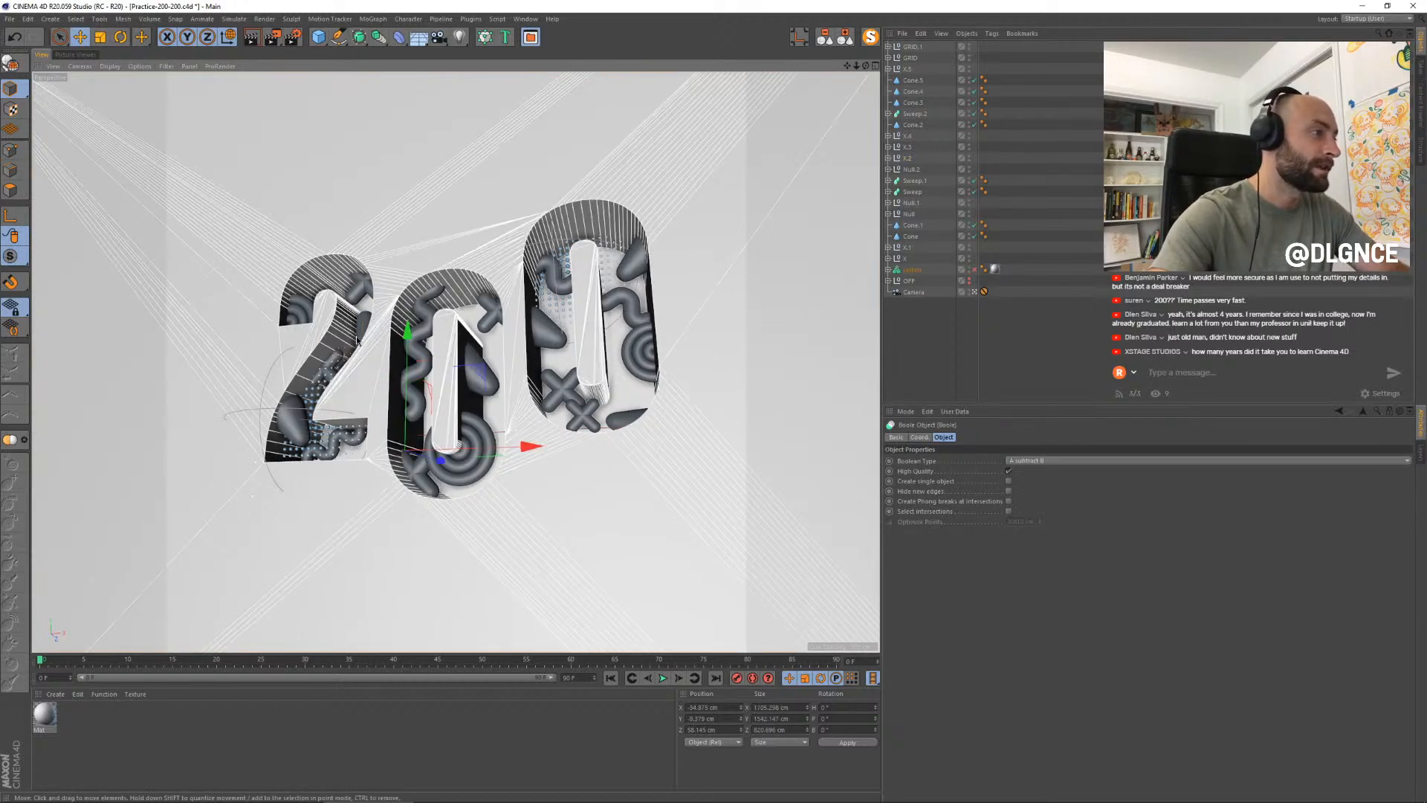
{"action": "left_click", "coordinate": [359, 321]}
{"action": "left_click_drag", "start_coordinate": [410, 368], "coordinate": [385, 198]}
{"action": "key", "text": "r"}
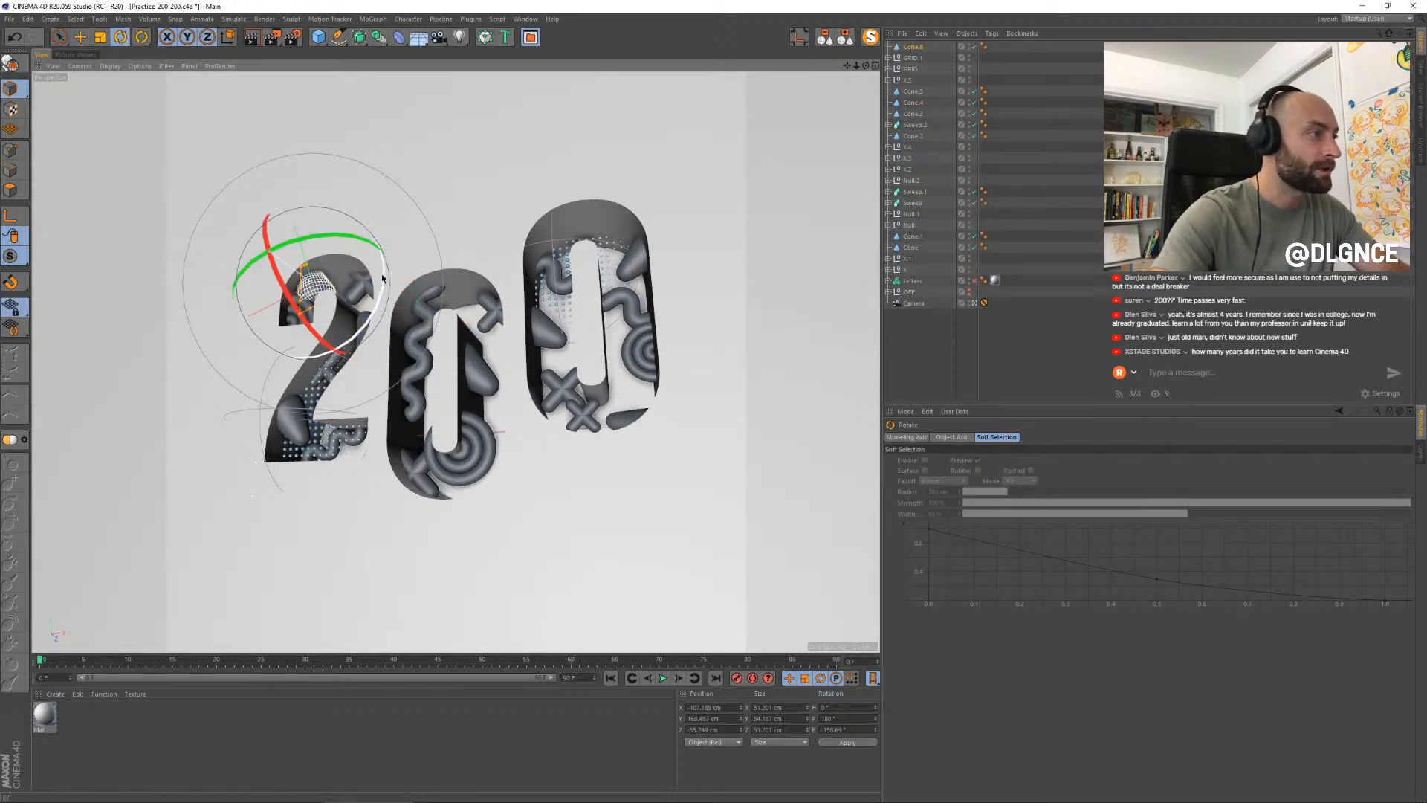
{"action": "left_click_drag", "start_coordinate": [383, 278], "coordinate": [217, 221]}
{"action": "key", "text": "e"}
{"action": "mouse_move", "coordinate": [389, 207]}
{"action": "left_mouse_down"}
{"action": "mouse_move", "coordinate": [409, 182]}
{"action": "mouse_move", "coordinate": [399, 208]}
{"action": "left_mouse_up"}
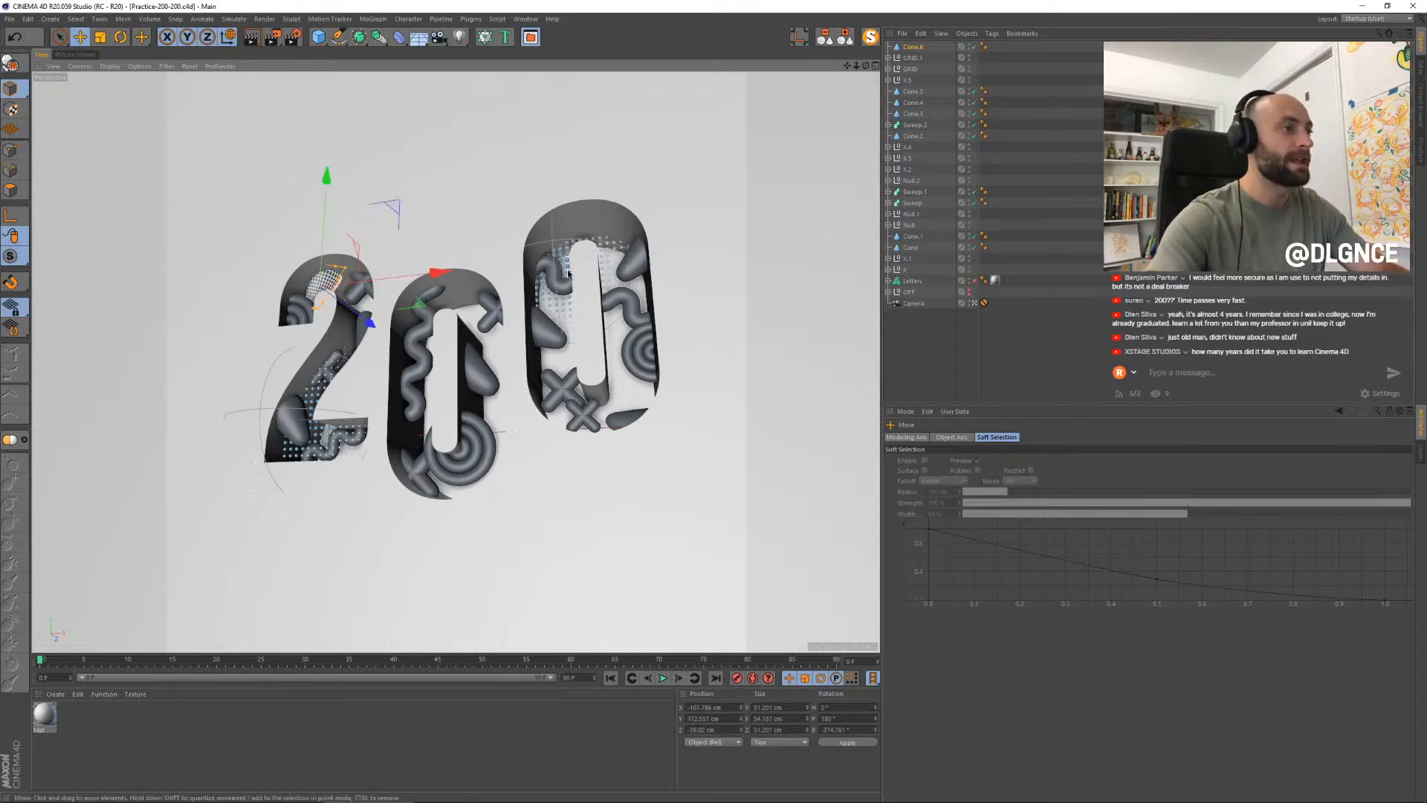
- Move the small X null from the base of the last zero up to its right side, above the disc
{"action": "left_click", "coordinate": [586, 421]}
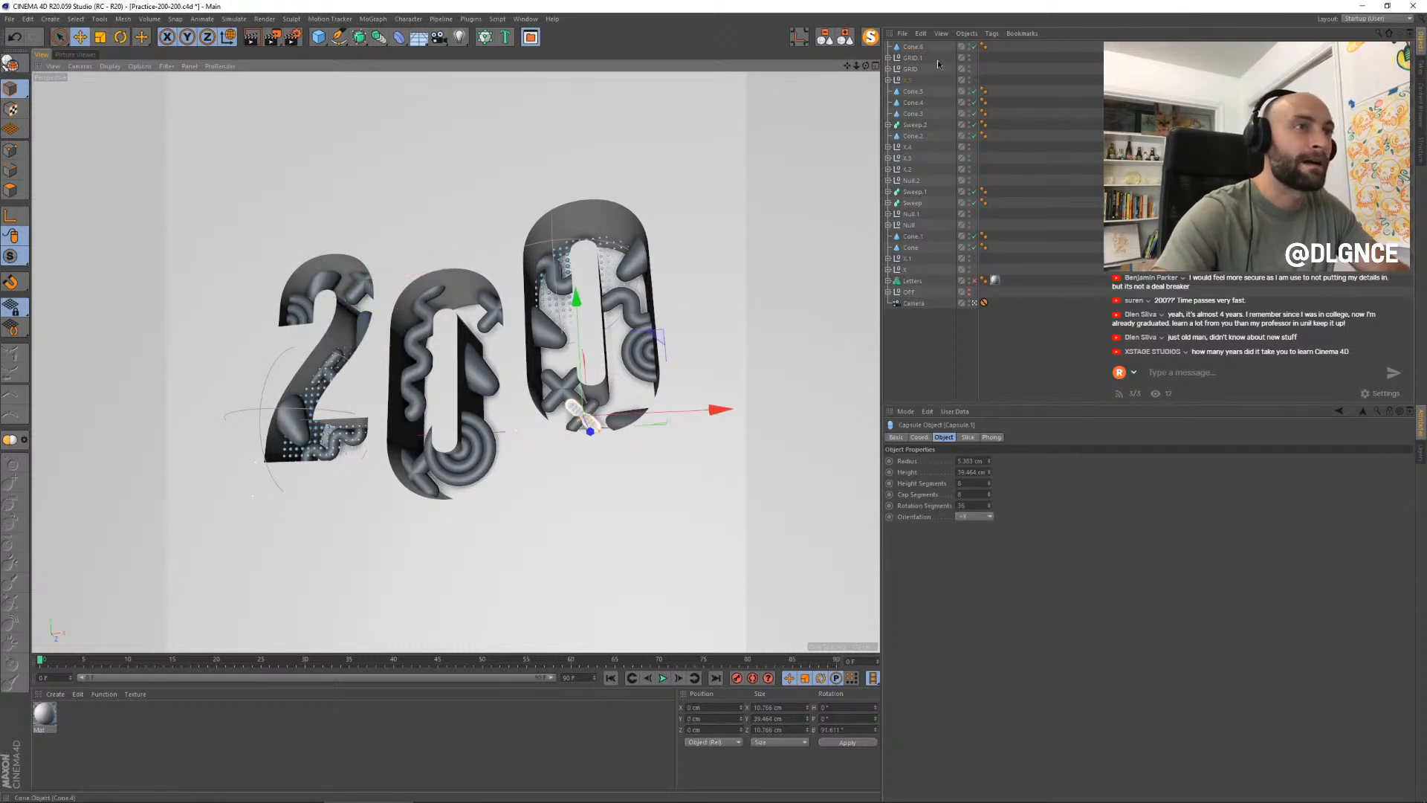
{"action": "left_click", "coordinate": [908, 80]}
{"action": "left_click_drag", "start_coordinate": [663, 339], "coordinate": [706, 243]}
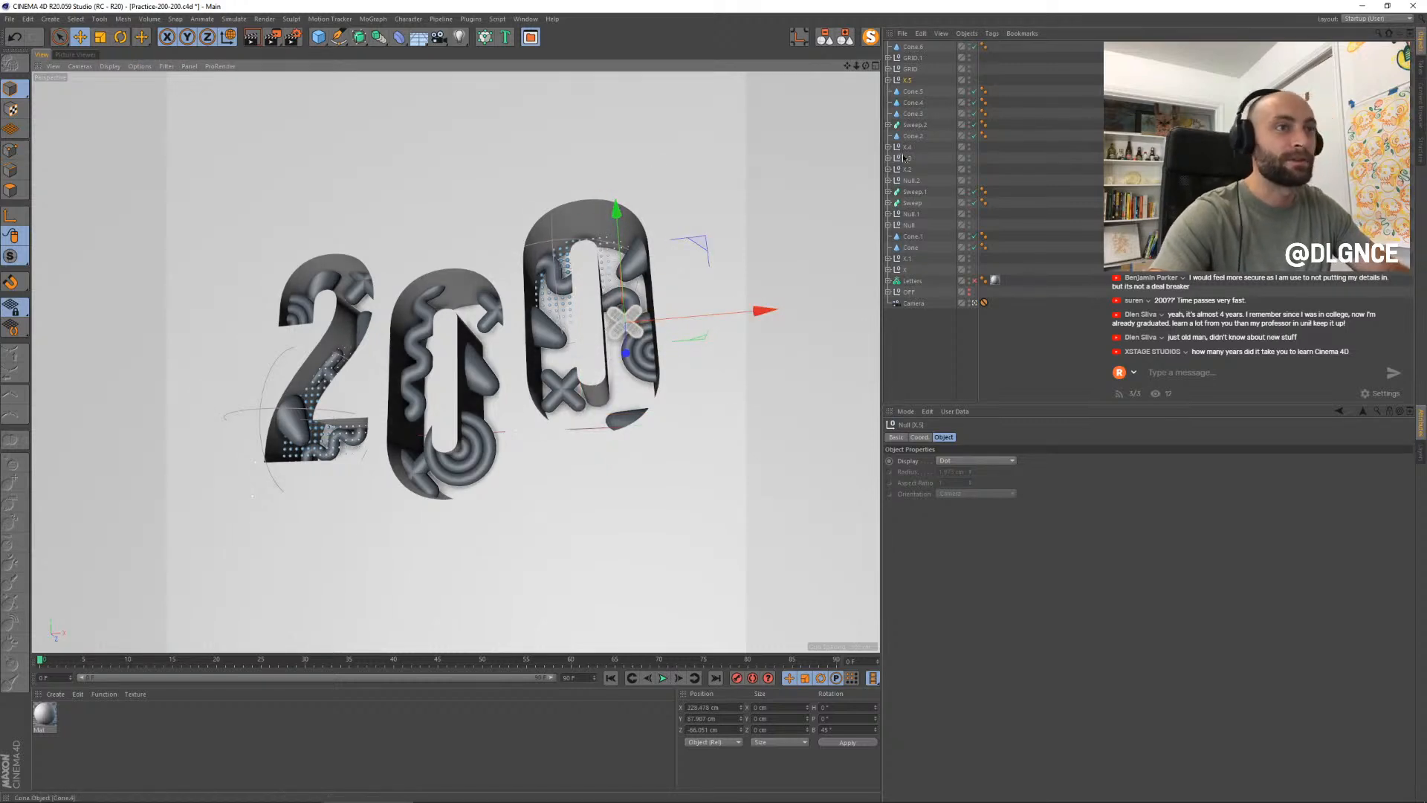
- Duplicate the GRID.1 null into the upper part of the middle zero at about X 56, Y 102, Z -34 cm
{"action": "left_click", "coordinate": [912, 58]}
{"action": "left_click_drag", "start_coordinate": [382, 341], "coordinate": [559, 409], "text": "ctrl"}
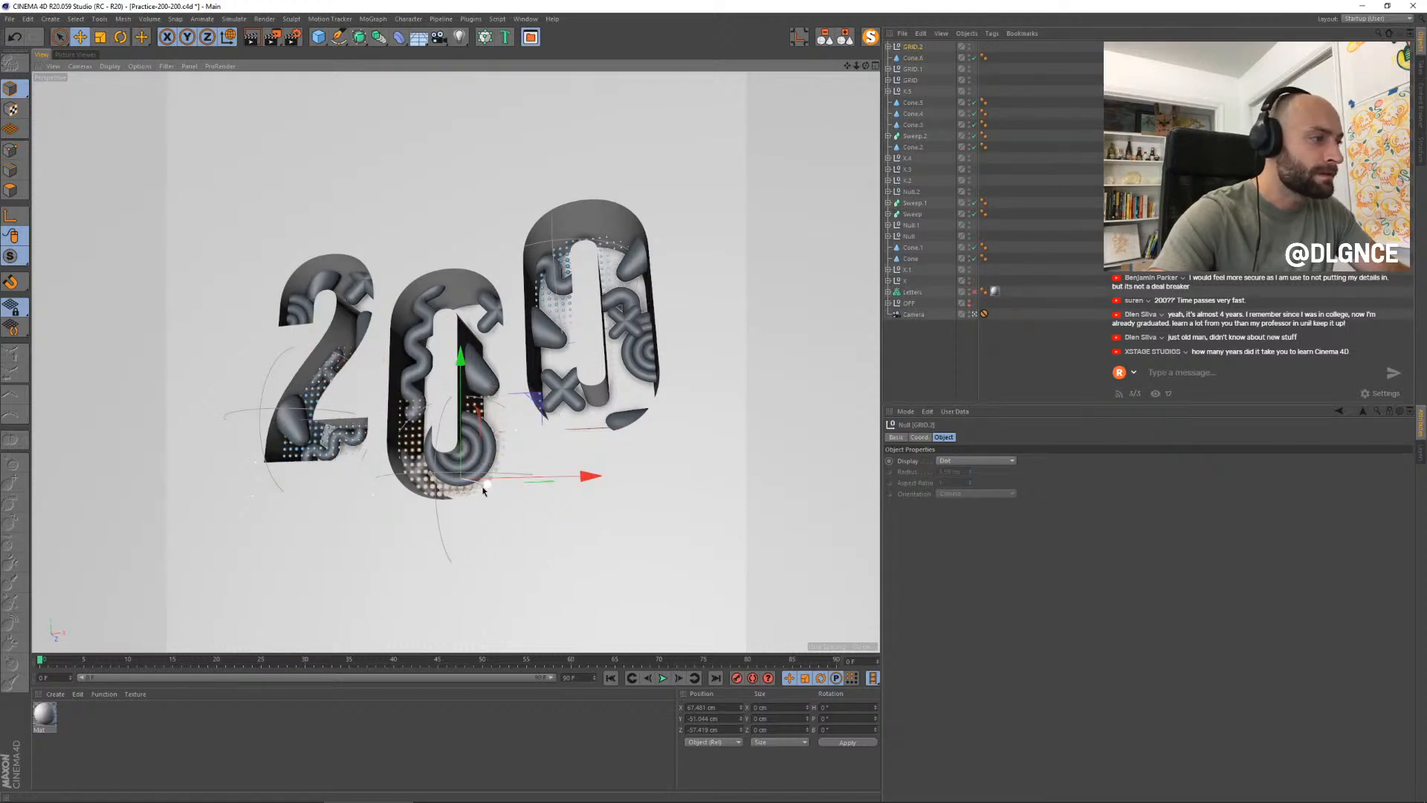
{"action": "left_click_drag", "start_coordinate": [483, 491], "coordinate": [491, 497]}
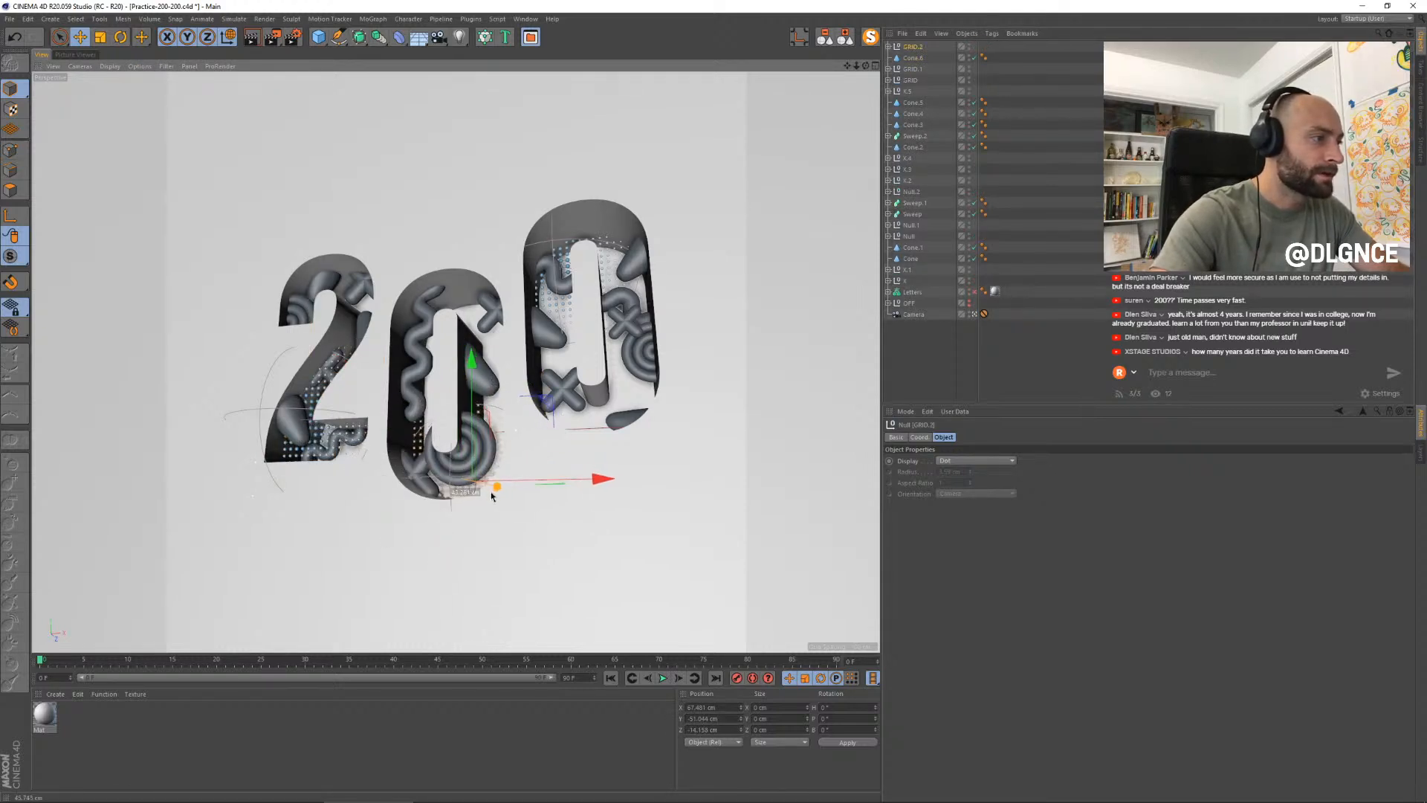
{"action": "left_click_drag", "start_coordinate": [545, 403], "coordinate": [539, 234]}
{"action": "left_click_drag", "start_coordinate": [492, 351], "coordinate": [485, 348]}
{"action": "left_click_drag", "start_coordinate": [543, 238], "coordinate": [529, 232]}
{"action": "left_click_drag", "start_coordinate": [468, 296], "coordinate": [466, 295]}
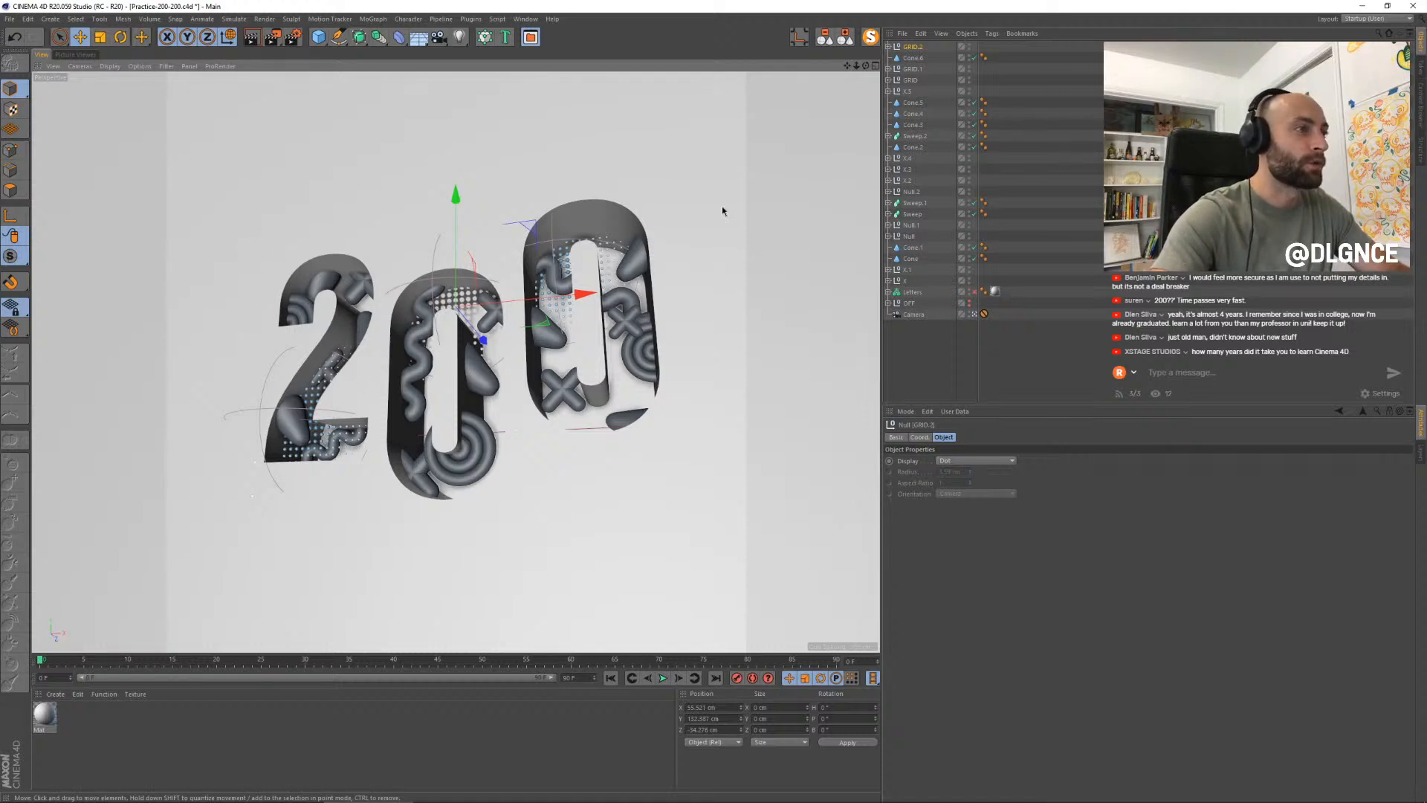
- Move the protection tag off the camera, nudge the framing slightly and put the tag back on the camera
{"action": "left_click_drag", "start_coordinate": [985, 315], "coordinate": [984, 303]}
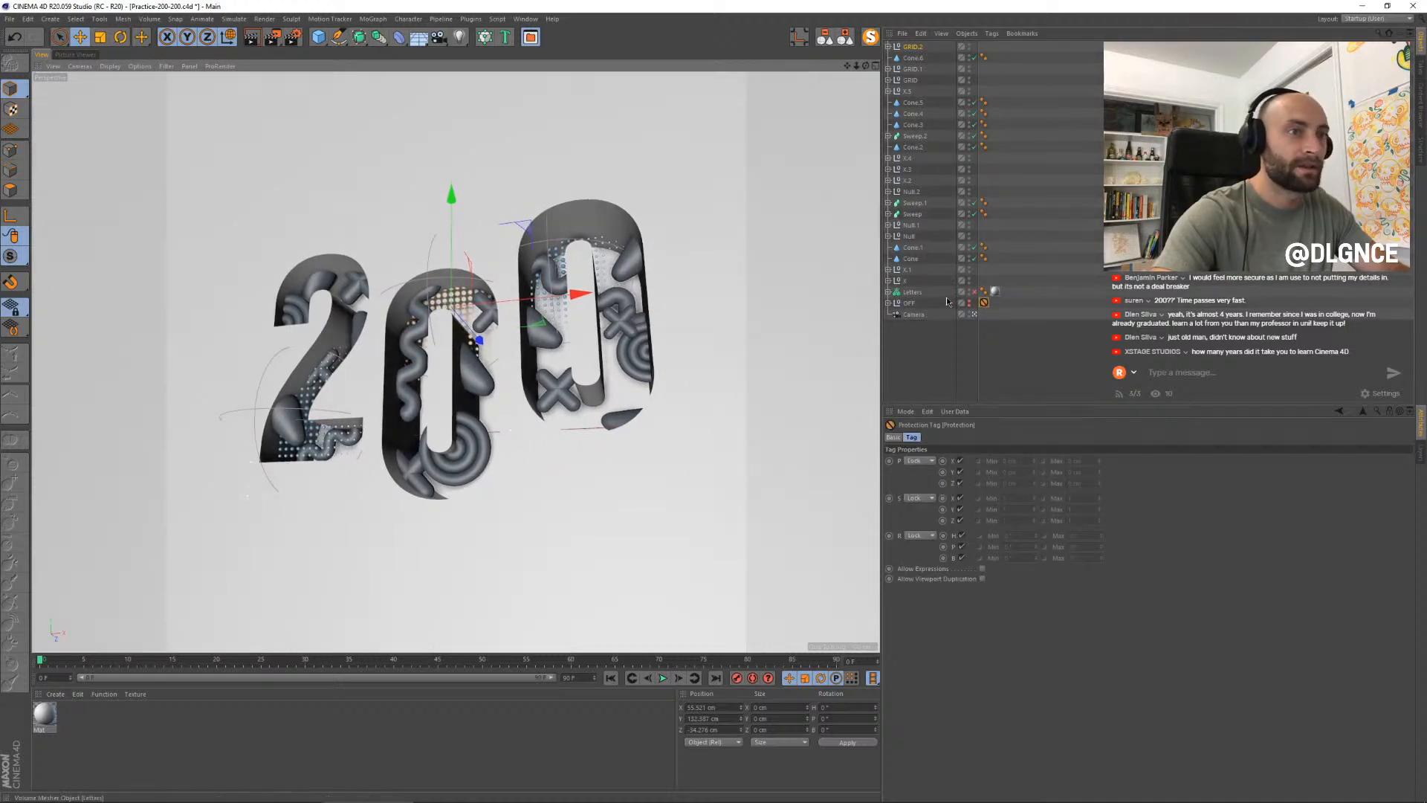
{"action": "left_click_drag", "start_coordinate": [984, 304], "coordinate": [989, 315]}
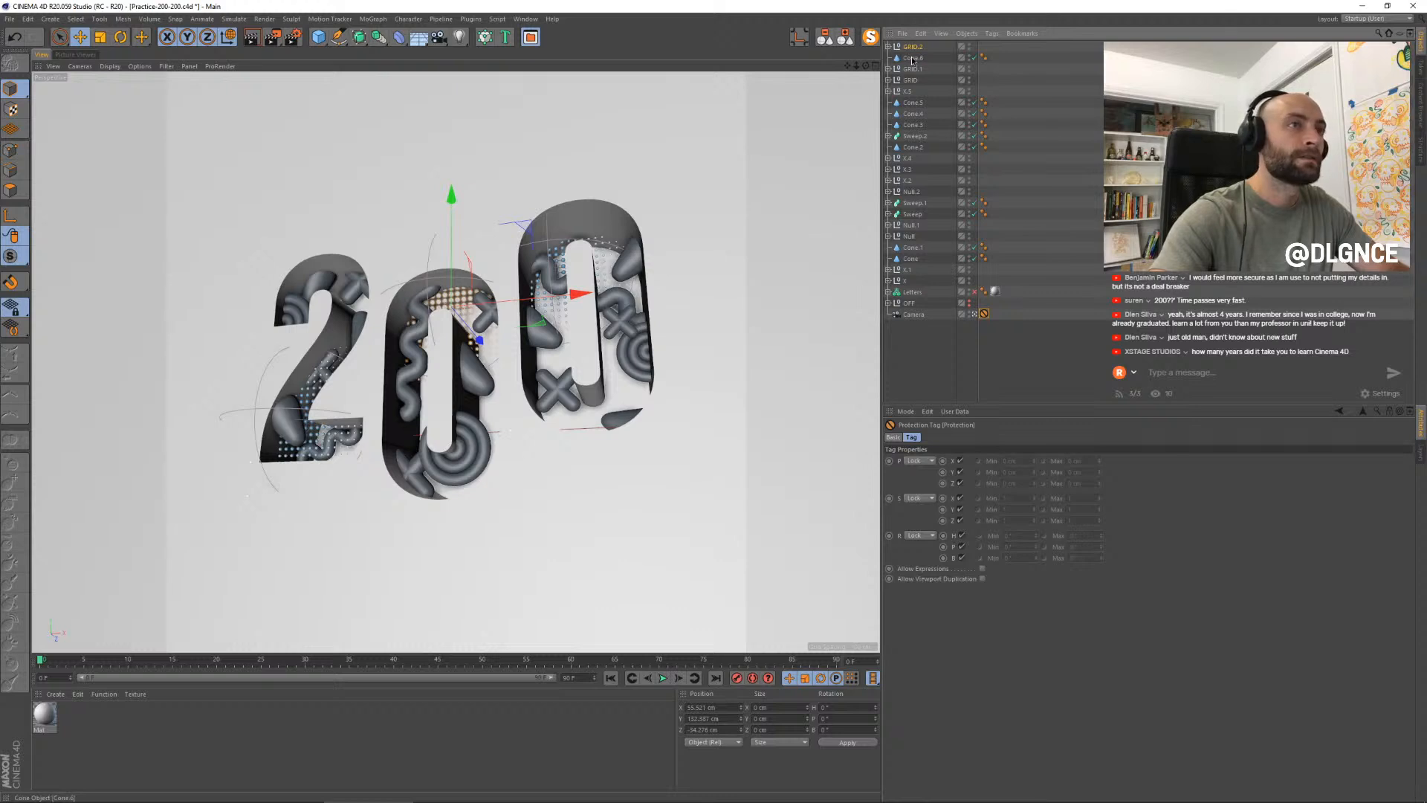
- Move the original GRID null down into the lower right of the last zero, at about X 221, Y 17 cm
{"action": "left_click", "coordinate": [911, 79]}
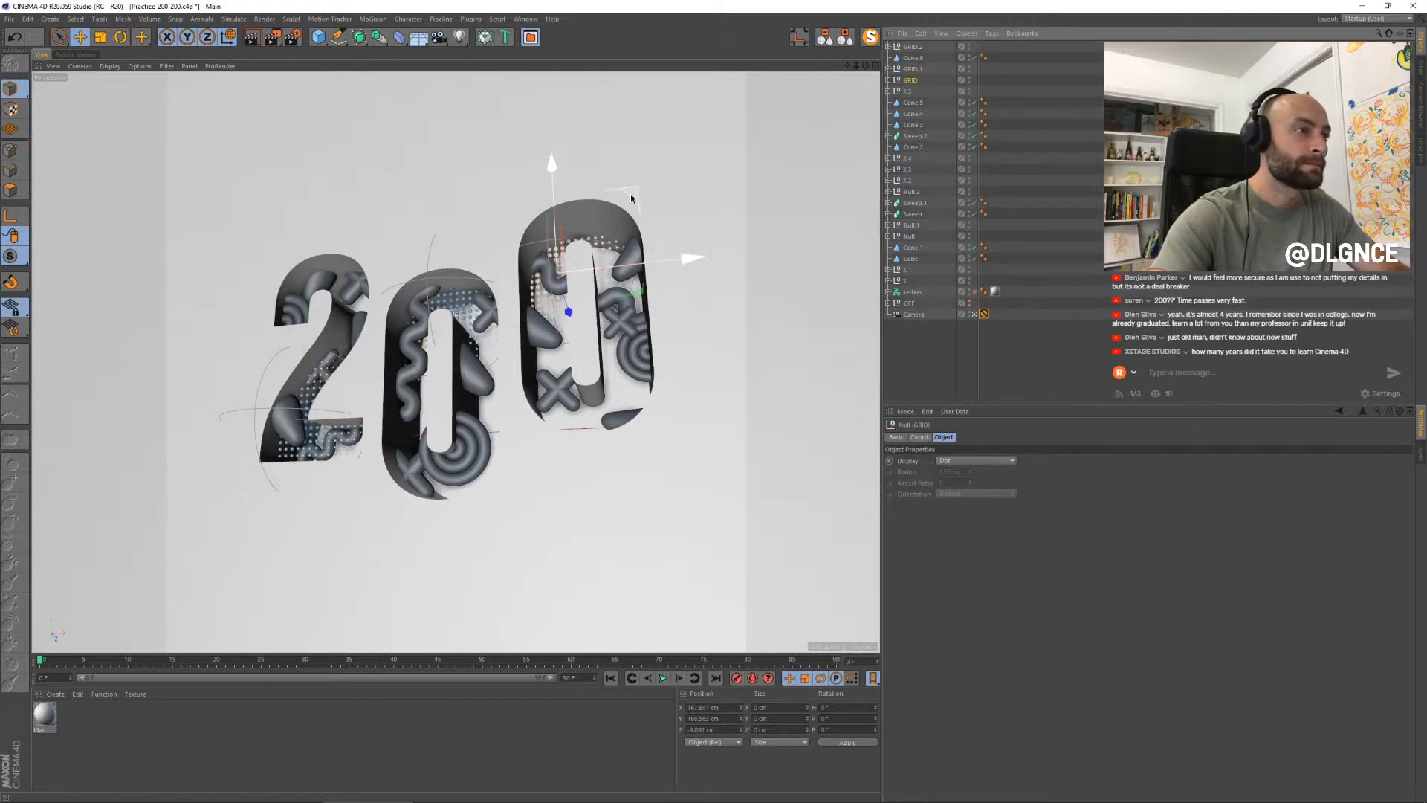
{"action": "left_click_drag", "start_coordinate": [632, 198], "coordinate": [615, 420]}
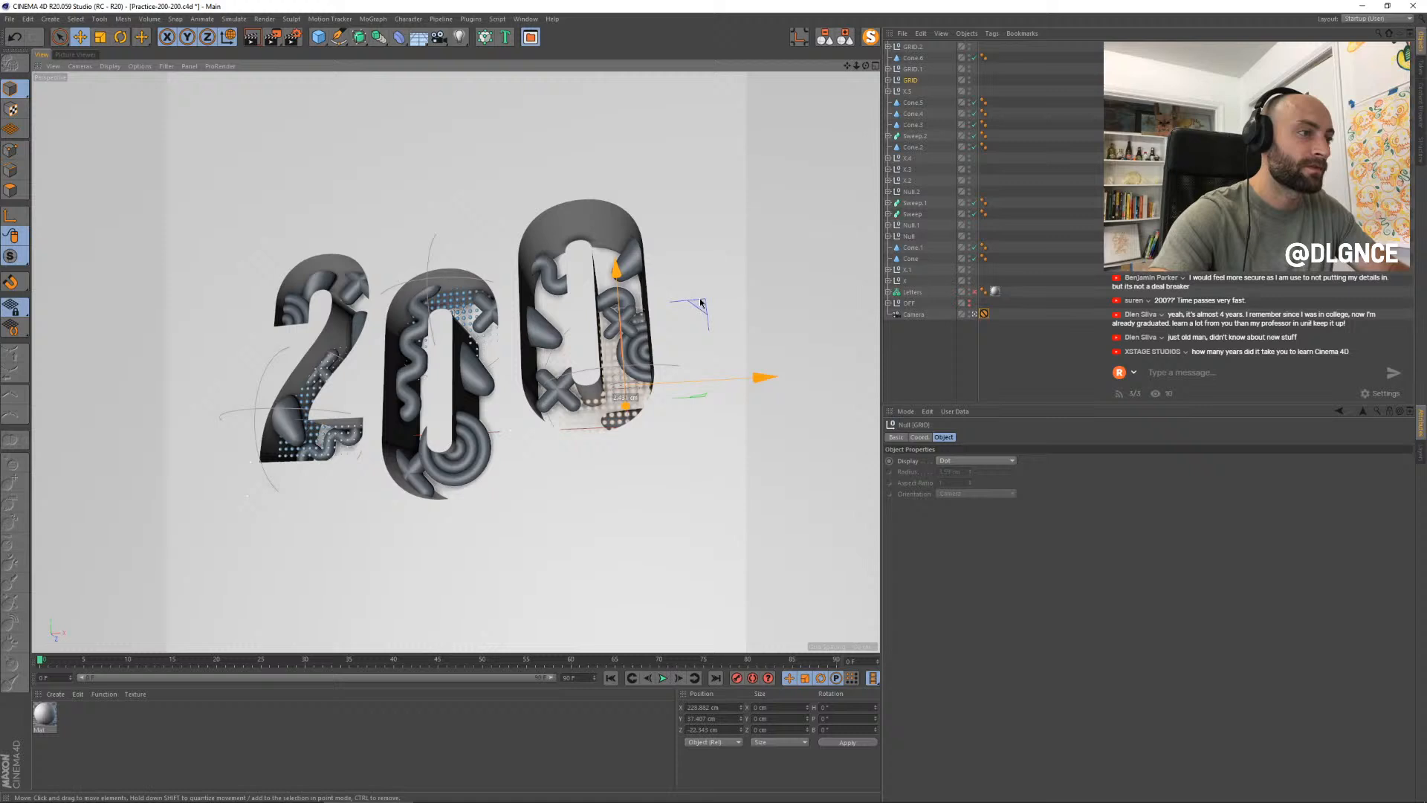
- Enlarge the cone at the base of the last zero, rotate it to about -492° bank and reposition it over the grid
{"action": "left_click", "coordinate": [619, 425]}
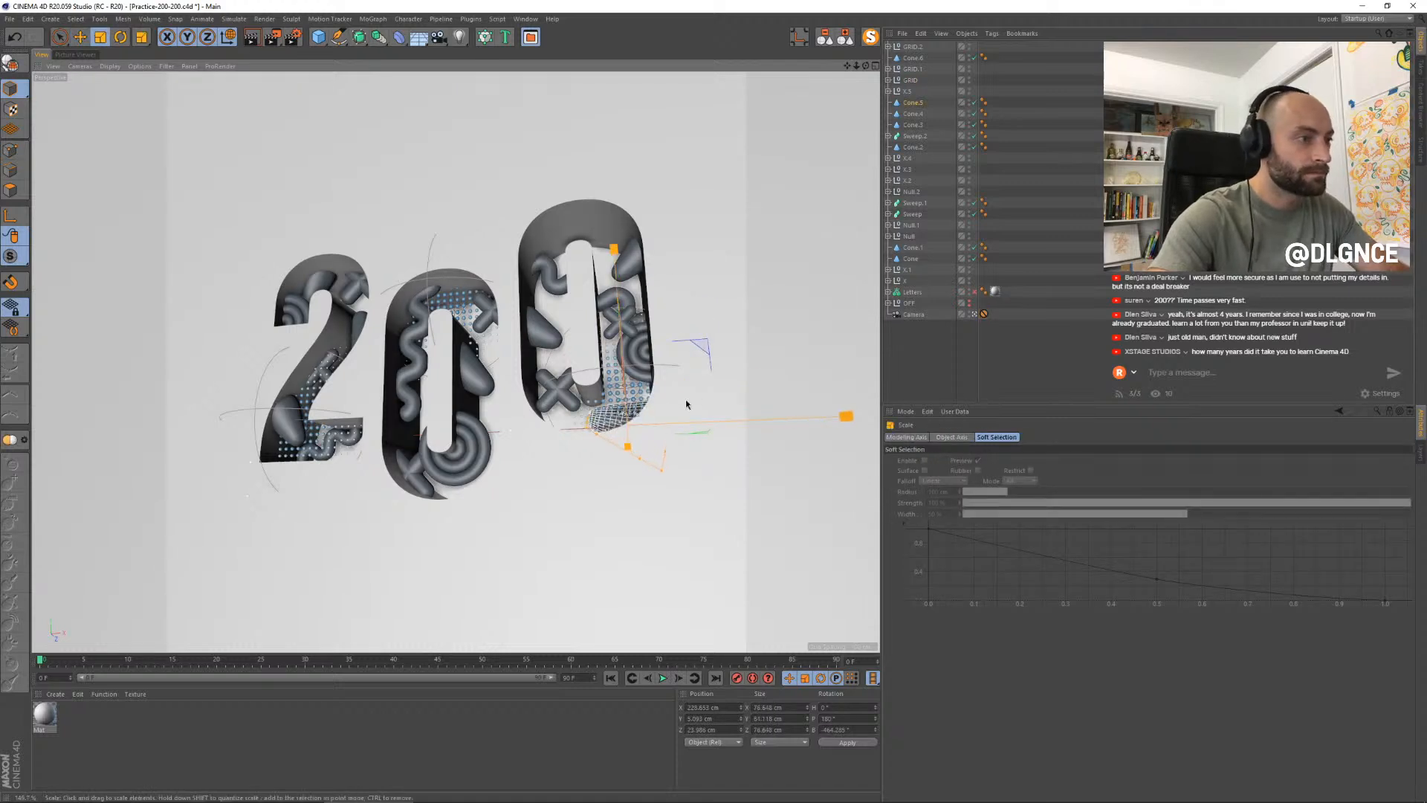
{"action": "key", "text": "r"}
{"action": "left_click_drag", "start_coordinate": [710, 429], "coordinate": [686, 409]}
{"action": "key", "text": "ctrl+z"}
{"action": "left_click_drag", "start_coordinate": [663, 500], "coordinate": [626, 502]}
{"action": "key", "text": "e"}
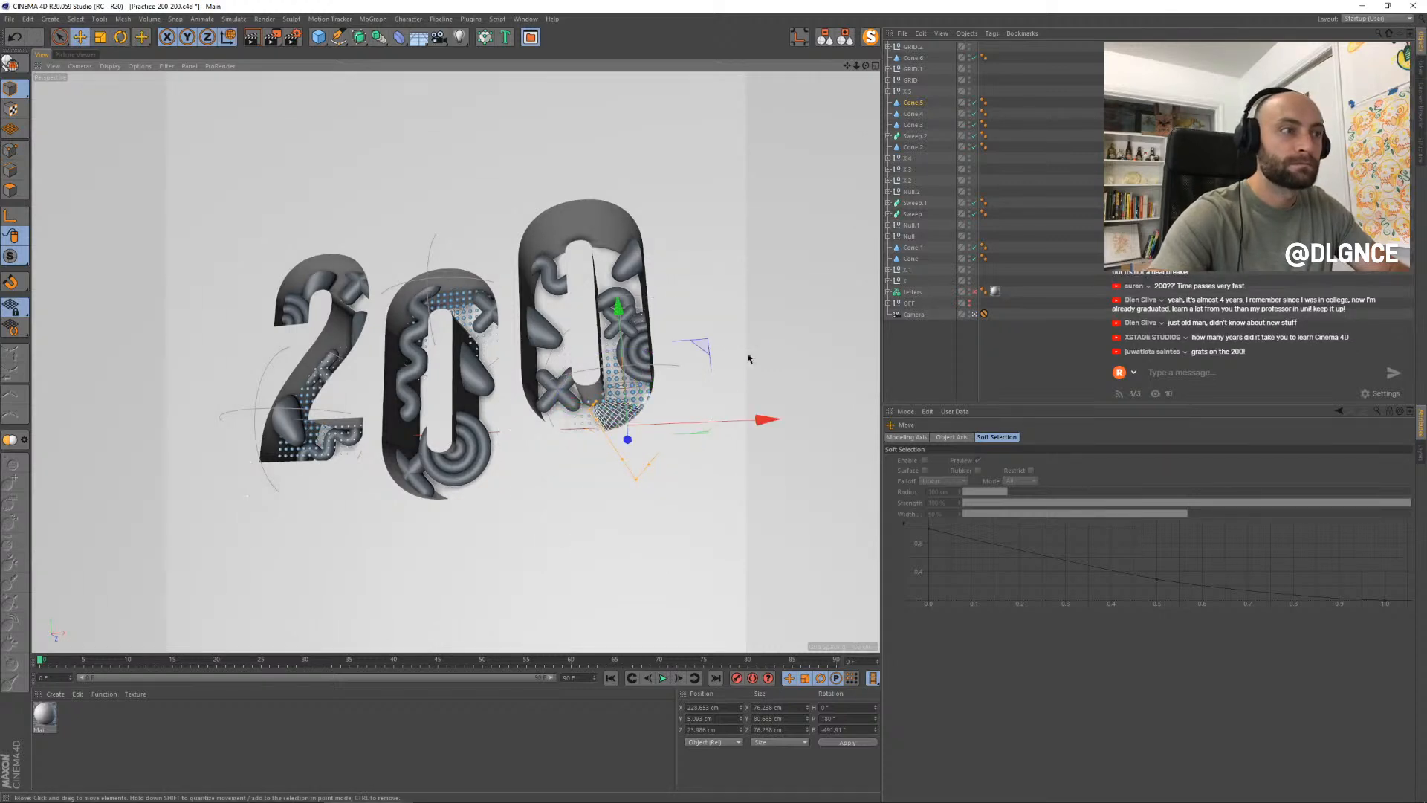
{"action": "left_click_drag", "start_coordinate": [749, 359], "coordinate": [696, 347]}
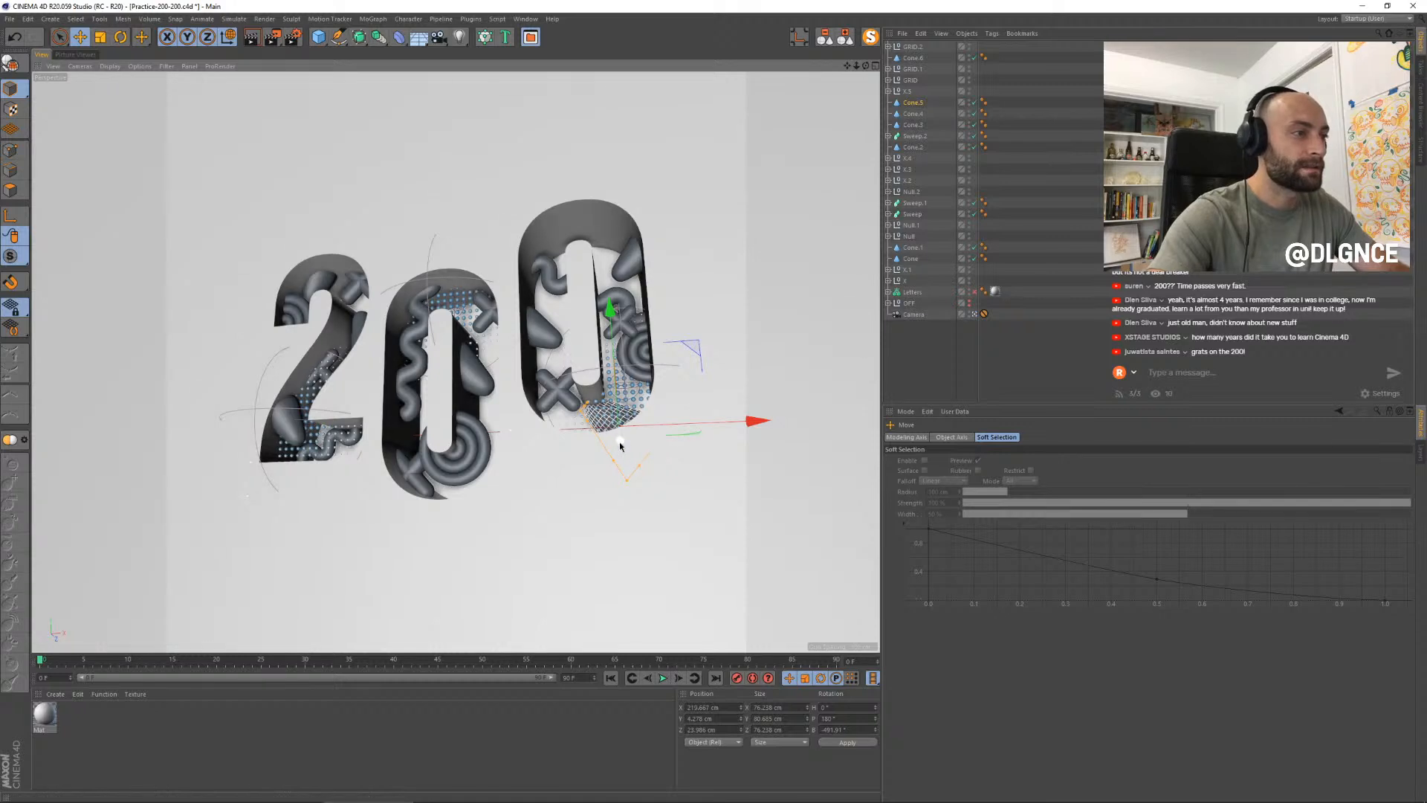
{"action": "left_click_drag", "start_coordinate": [615, 437], "coordinate": [620, 441]}
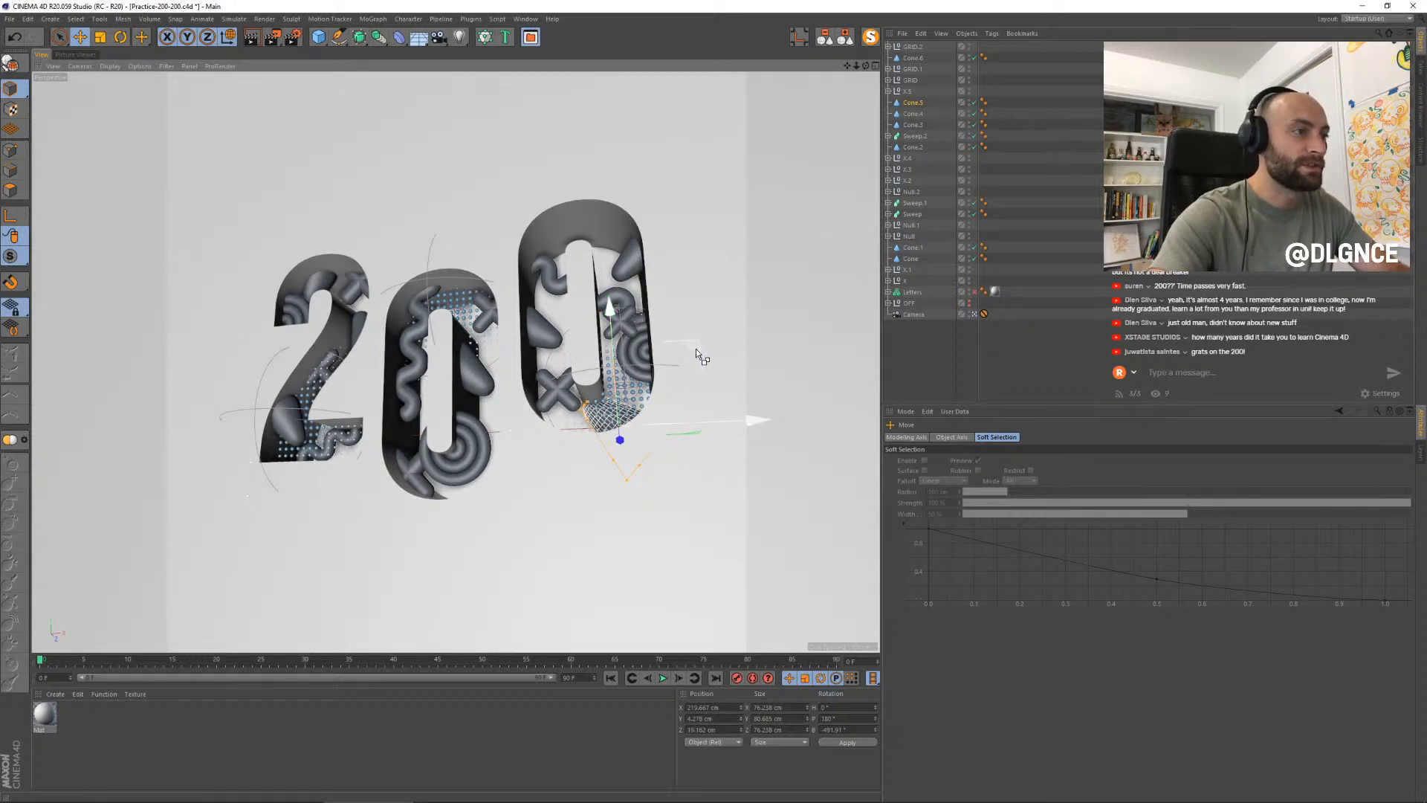
{"action": "left_click_drag", "start_coordinate": [696, 349], "coordinate": [645, 178], "text": "ctrl"}
{"action": "key", "text": "r"}
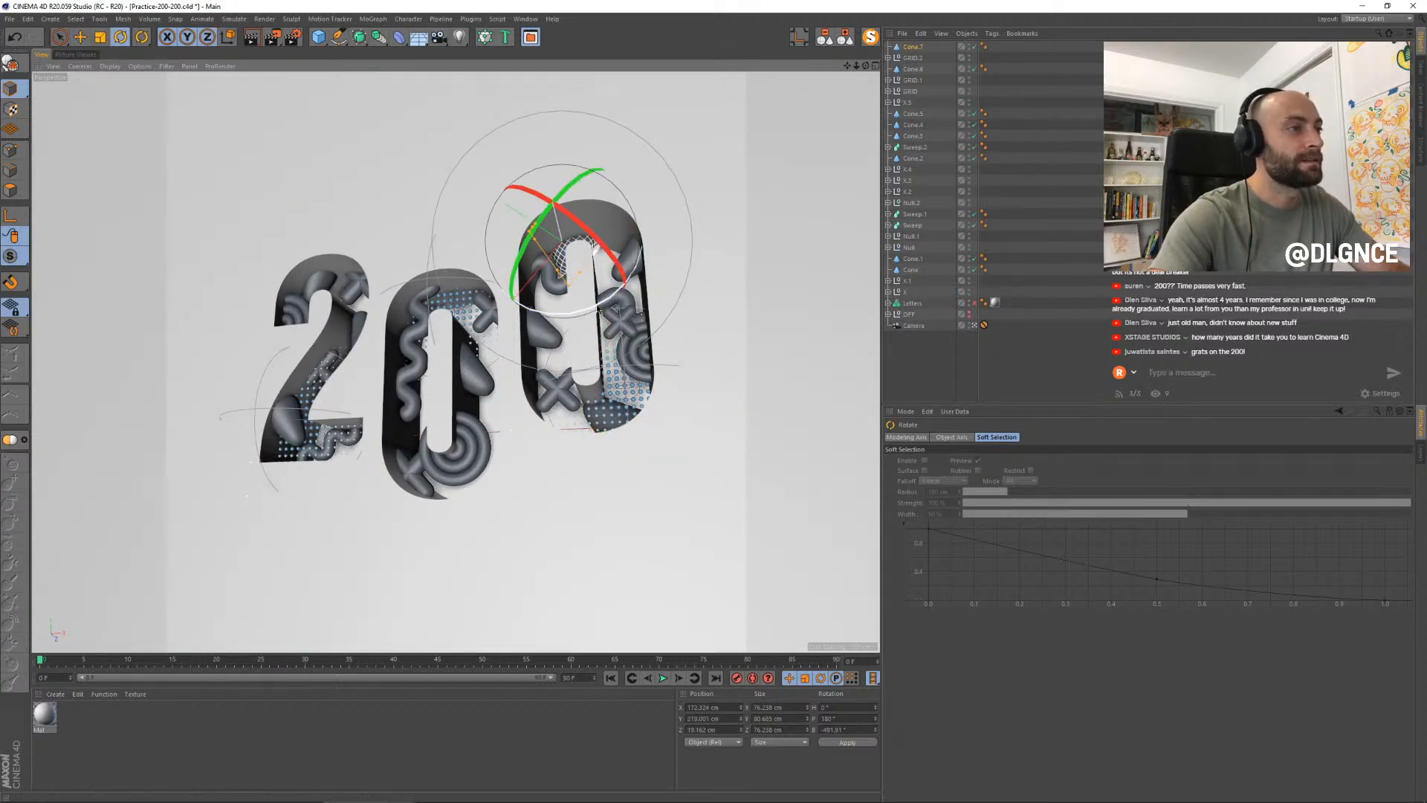
{"action": "left_click_drag", "start_coordinate": [626, 289], "coordinate": [525, 149]}
{"action": "key", "text": "e"}
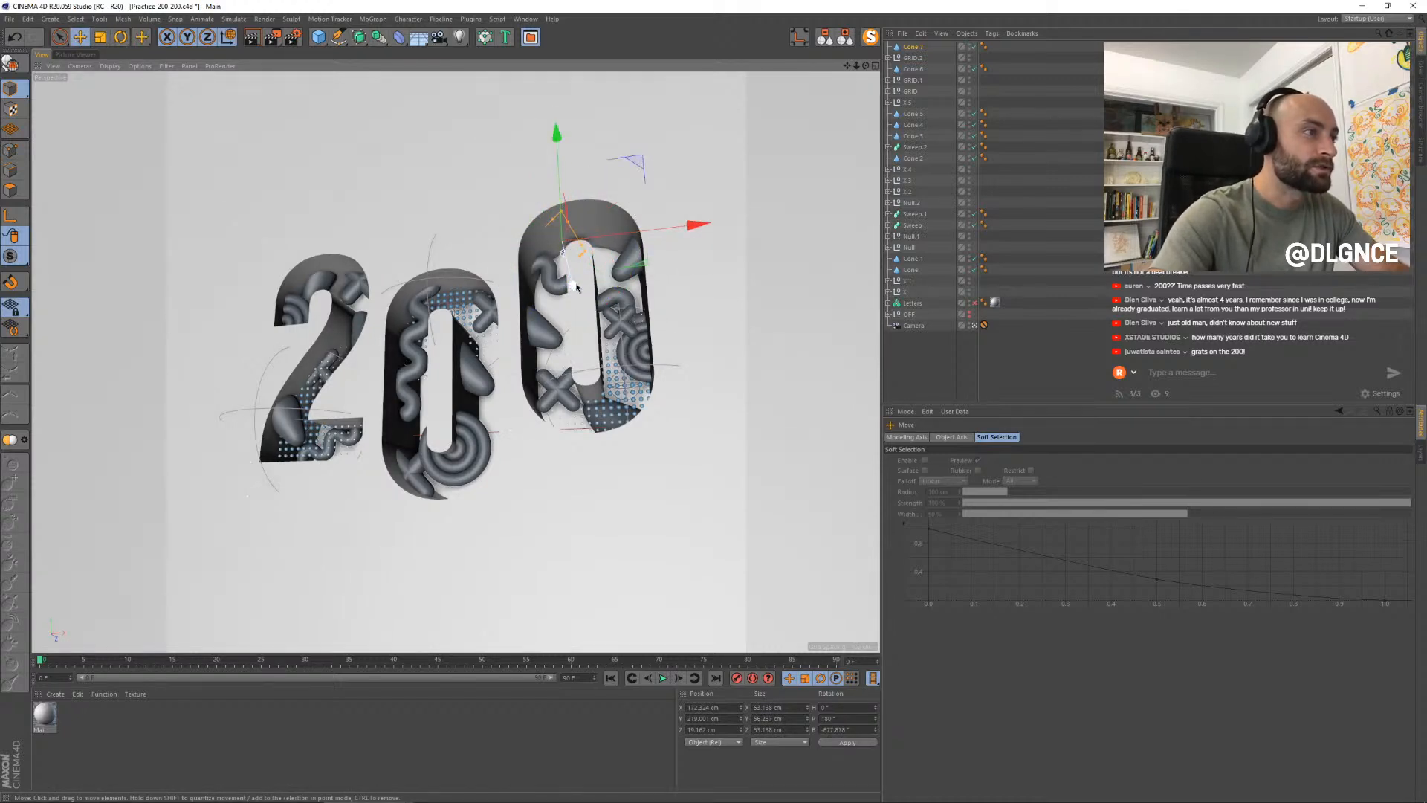
{"action": "left_click_drag", "start_coordinate": [572, 285], "coordinate": [571, 243]}
{"action": "left_click_drag", "start_coordinate": [636, 143], "coordinate": [678, 147]}
{"action": "key", "text": "Delete"}
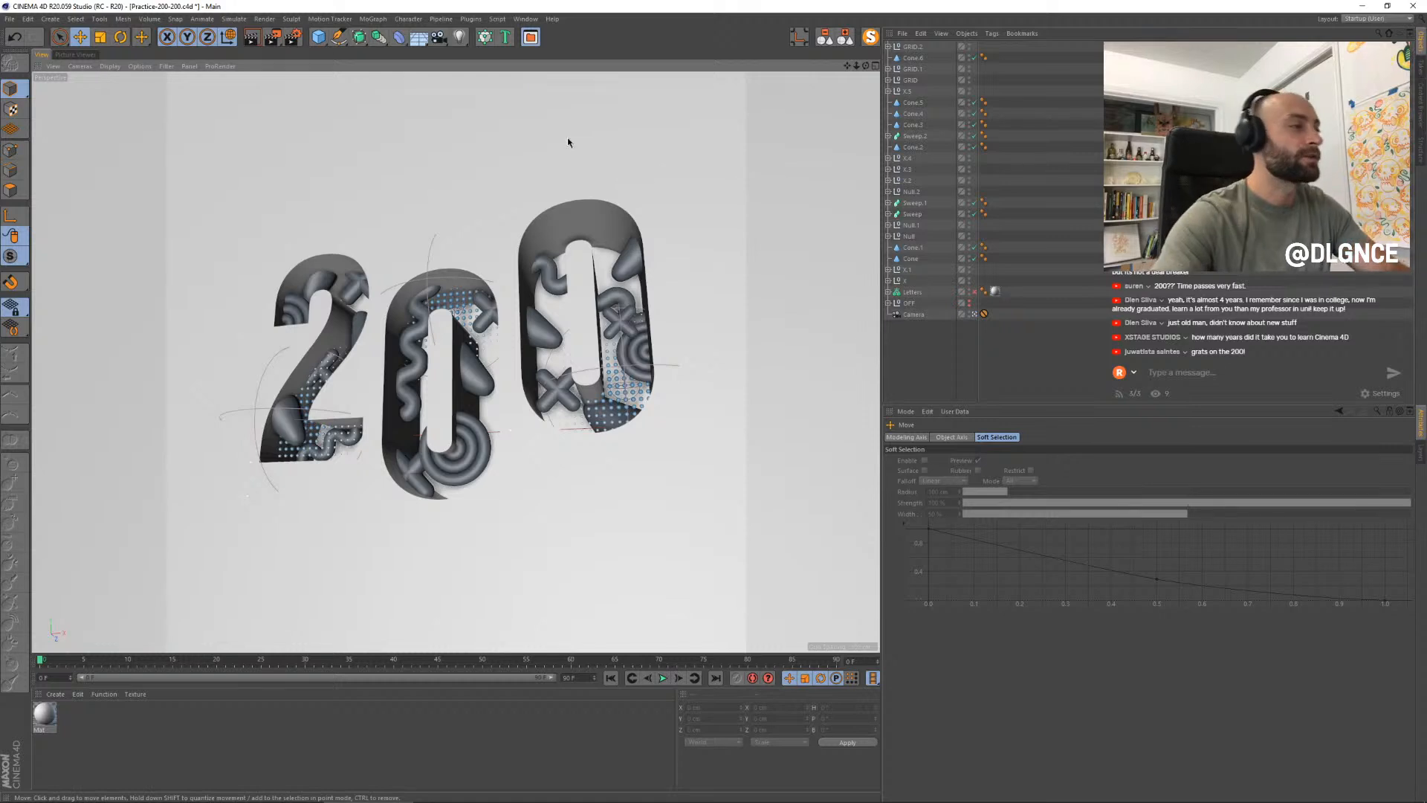
- Reposition the ringed disc on the right side of the last zero to about X 255, Y 66 cm and adjust its depth
{"action": "left_click", "coordinate": [639, 347]}
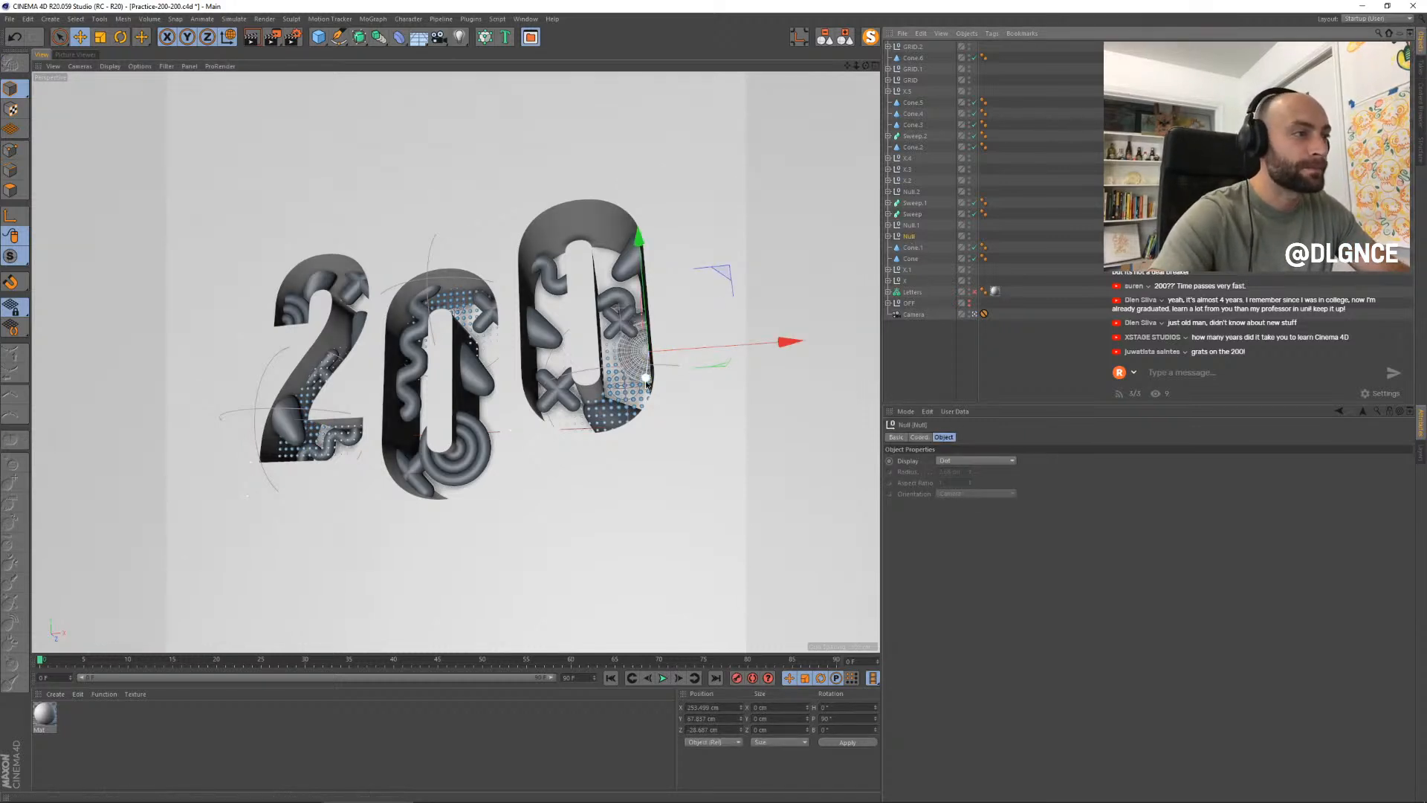
{"action": "left_click_drag", "start_coordinate": [646, 378], "coordinate": [652, 388]}
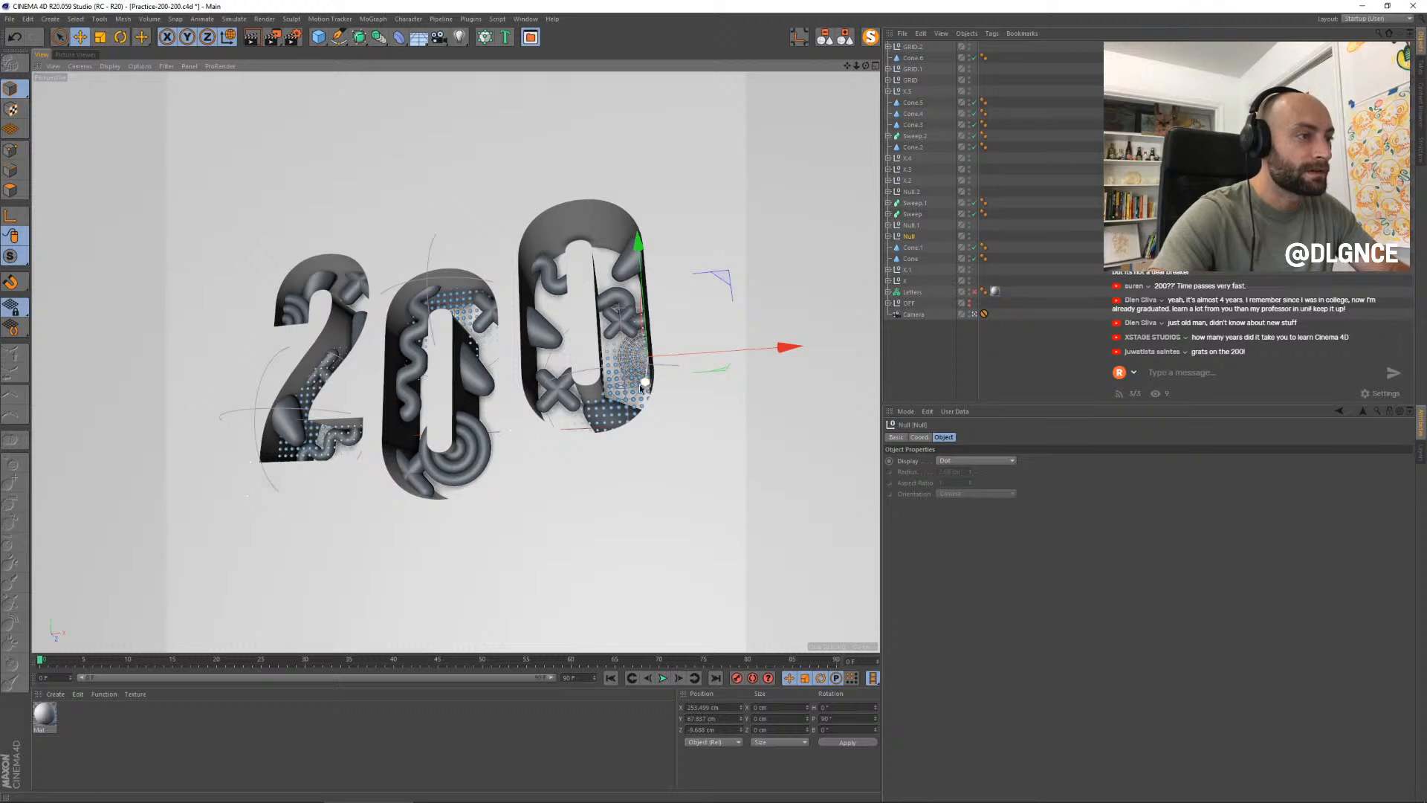
{"action": "key", "text": "t"}
{"action": "key", "text": "e"}
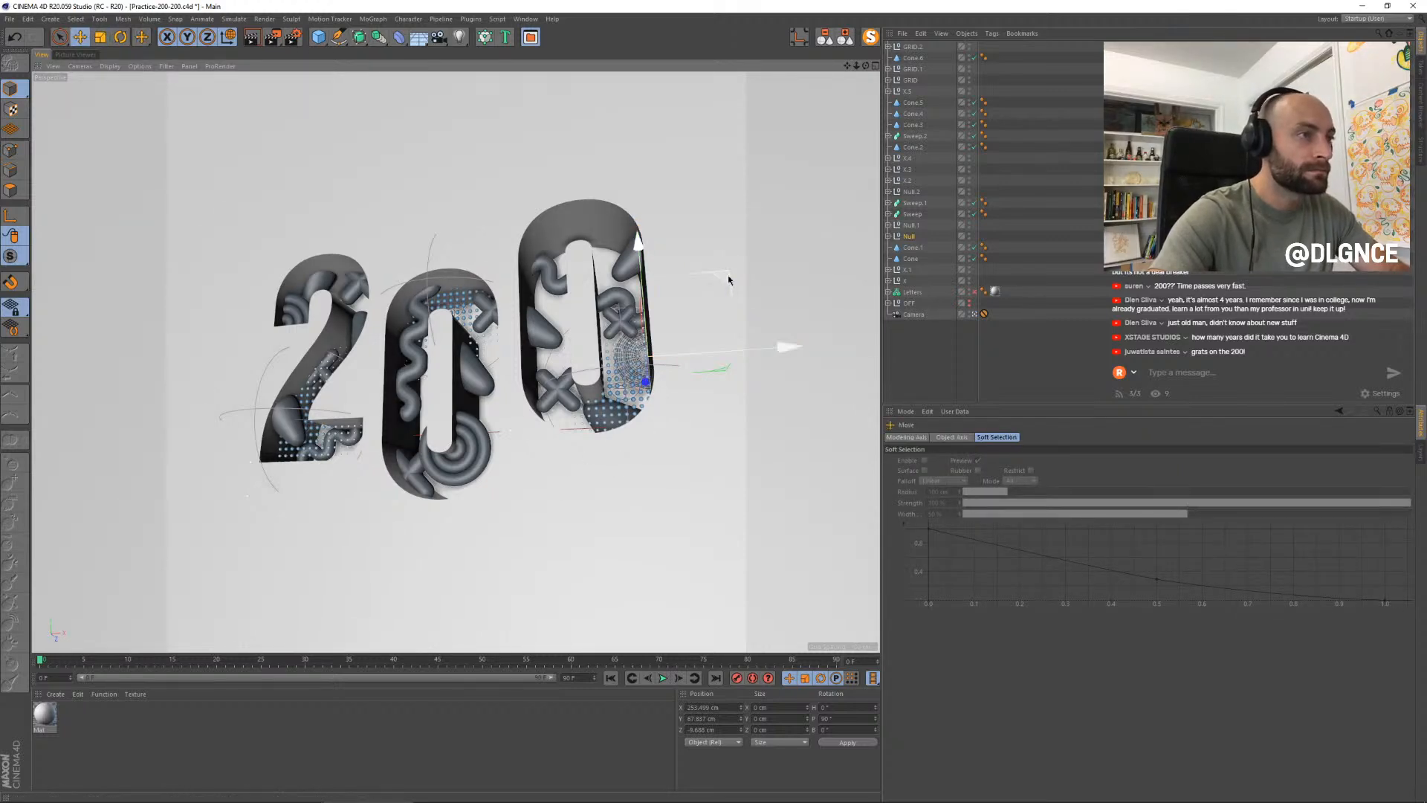
{"action": "left_click_drag", "start_coordinate": [727, 278], "coordinate": [729, 270]}
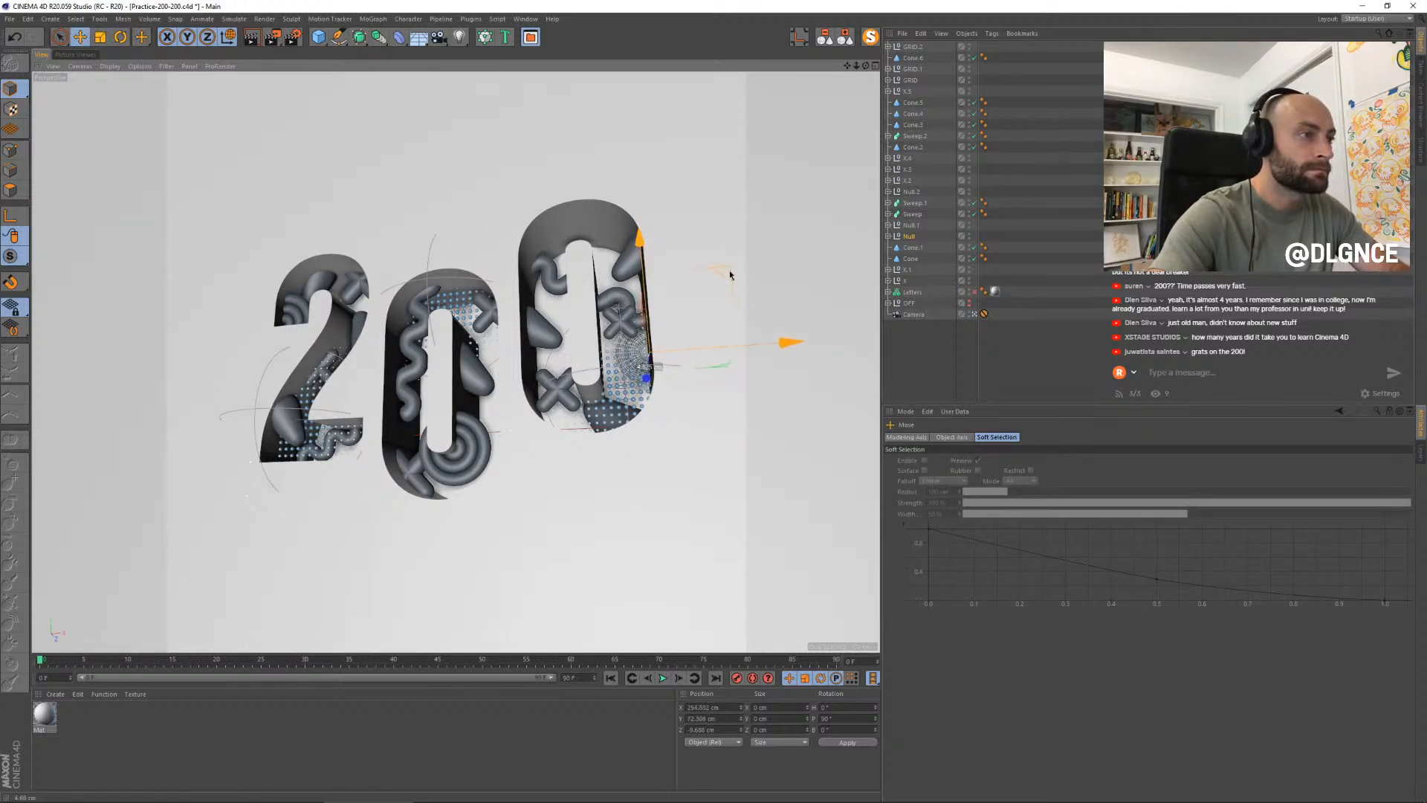
{"action": "left_click_drag", "start_coordinate": [648, 371], "coordinate": [648, 376]}
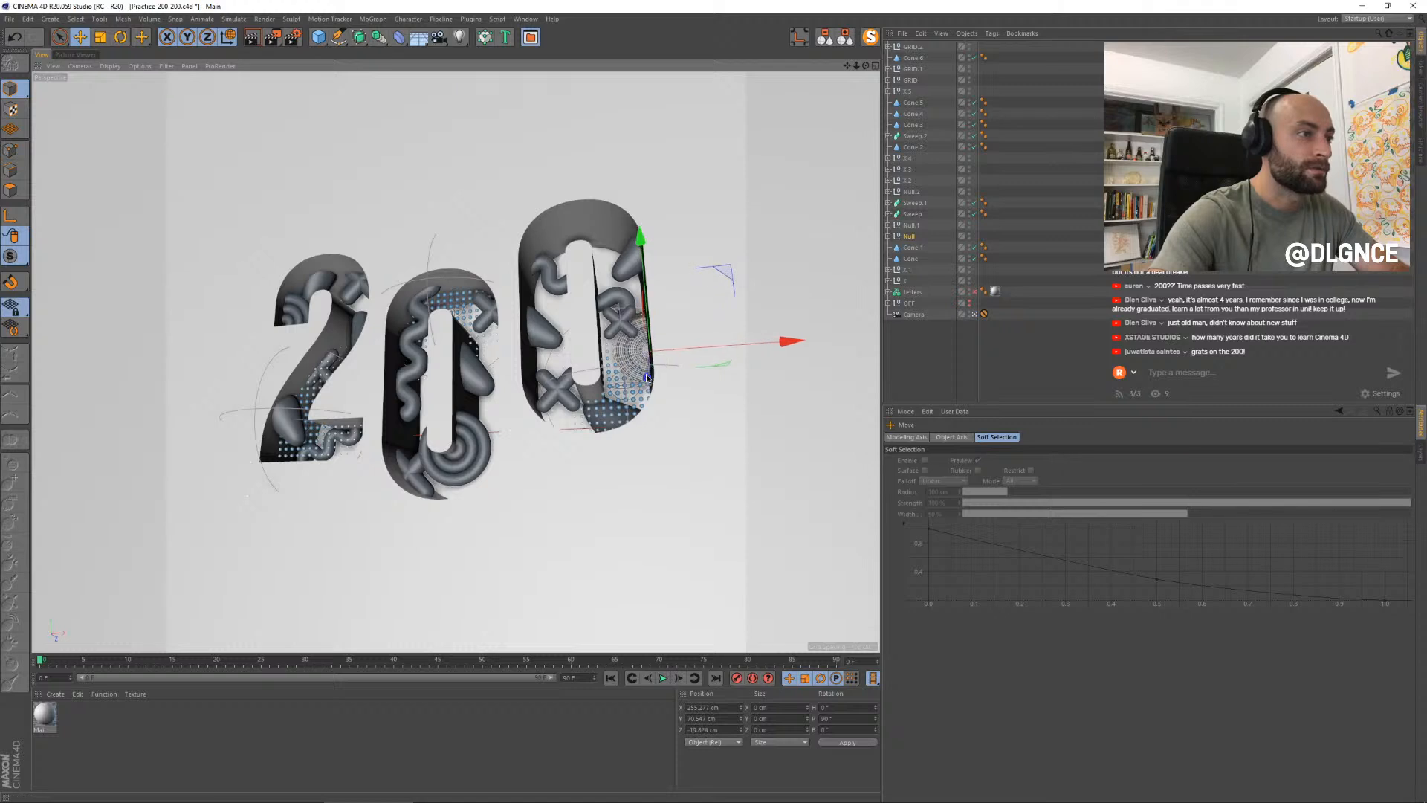
{"action": "left_click_drag", "start_coordinate": [721, 273], "coordinate": [720, 281]}
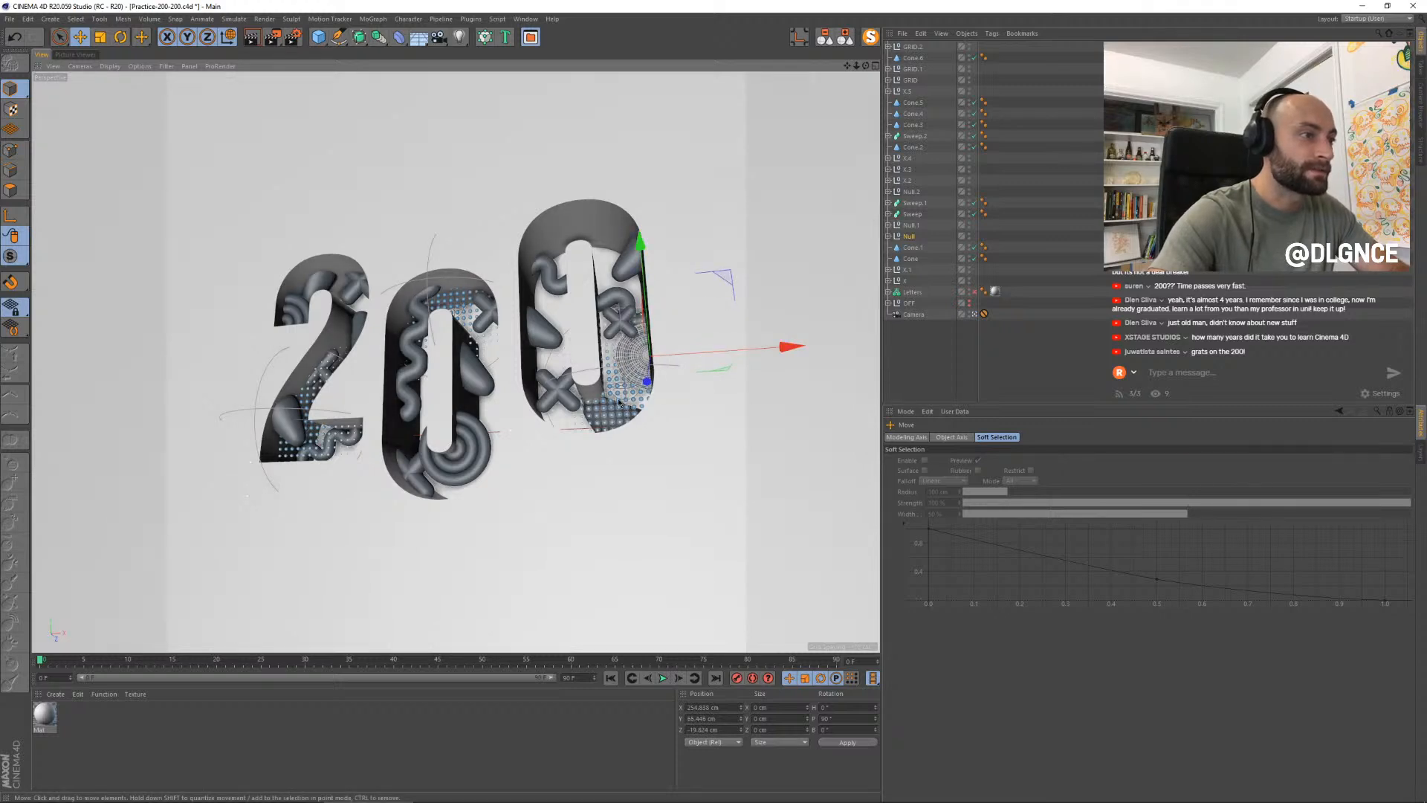
- Shift the sphere cloner inside the last zero's grid to fill the lower part of the digit
{"action": "left_click", "coordinate": [621, 402]}
{"action": "left_click_drag", "start_coordinate": [628, 411], "coordinate": [633, 404]}
{"action": "left_click_drag", "start_coordinate": [704, 310], "coordinate": [690, 337]}
- Render the scene to the picture viewer to check the filled lettering, and return to the viewport
{"action": "key", "text": "shift+r"}
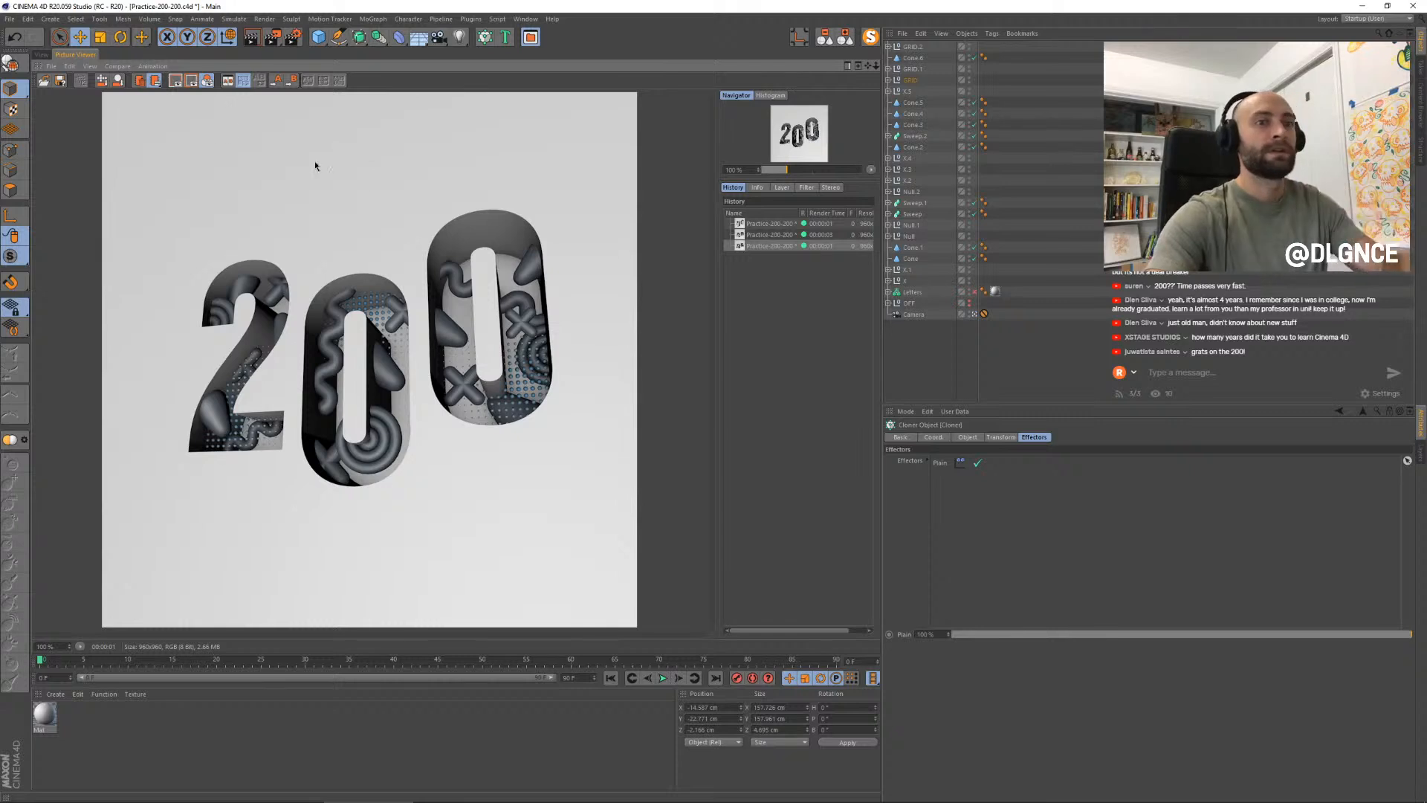
{"action": "left_click", "coordinate": [42, 54]}
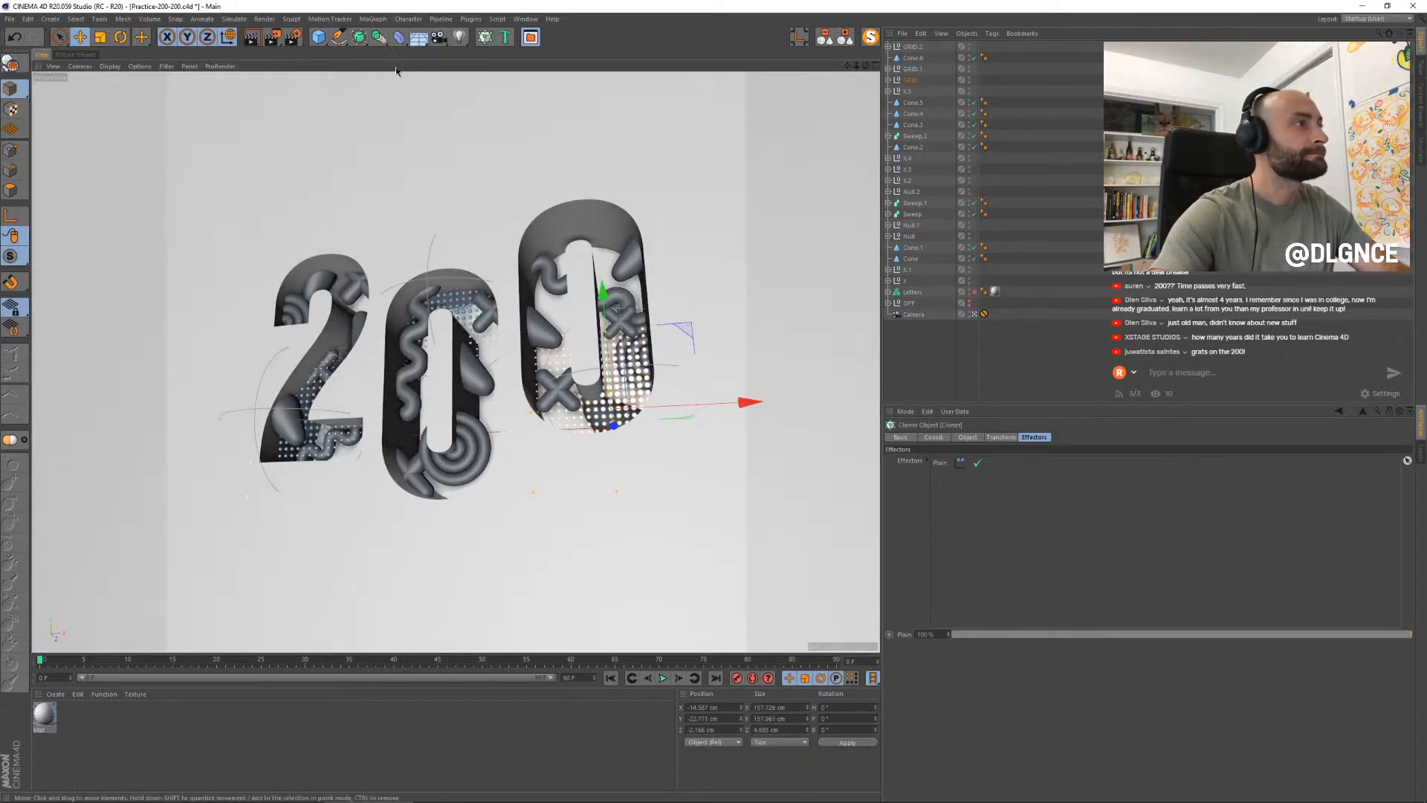
- Add an area light to the scene
{"action": "left_click", "coordinate": [460, 37]}
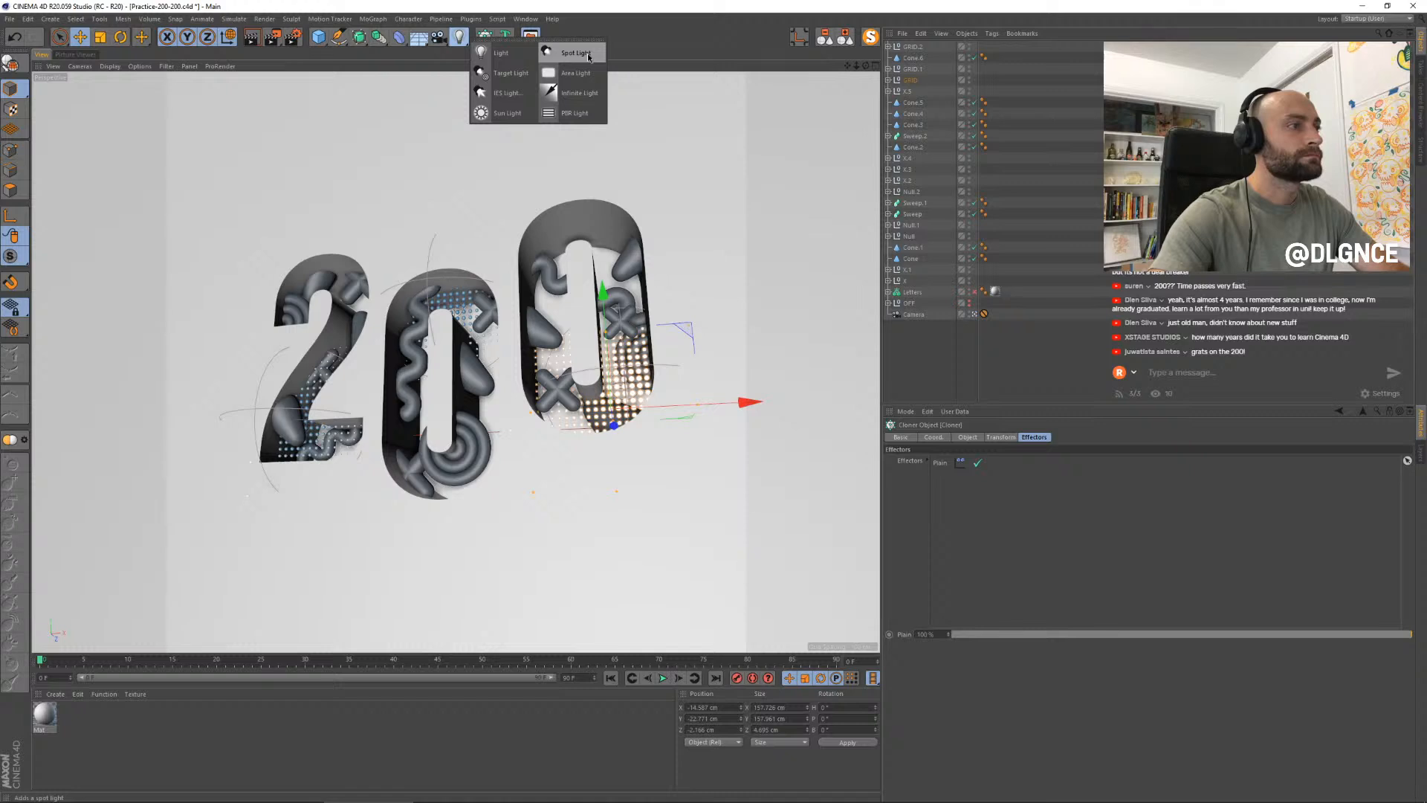
{"action": "left_click", "coordinate": [317, 166]}
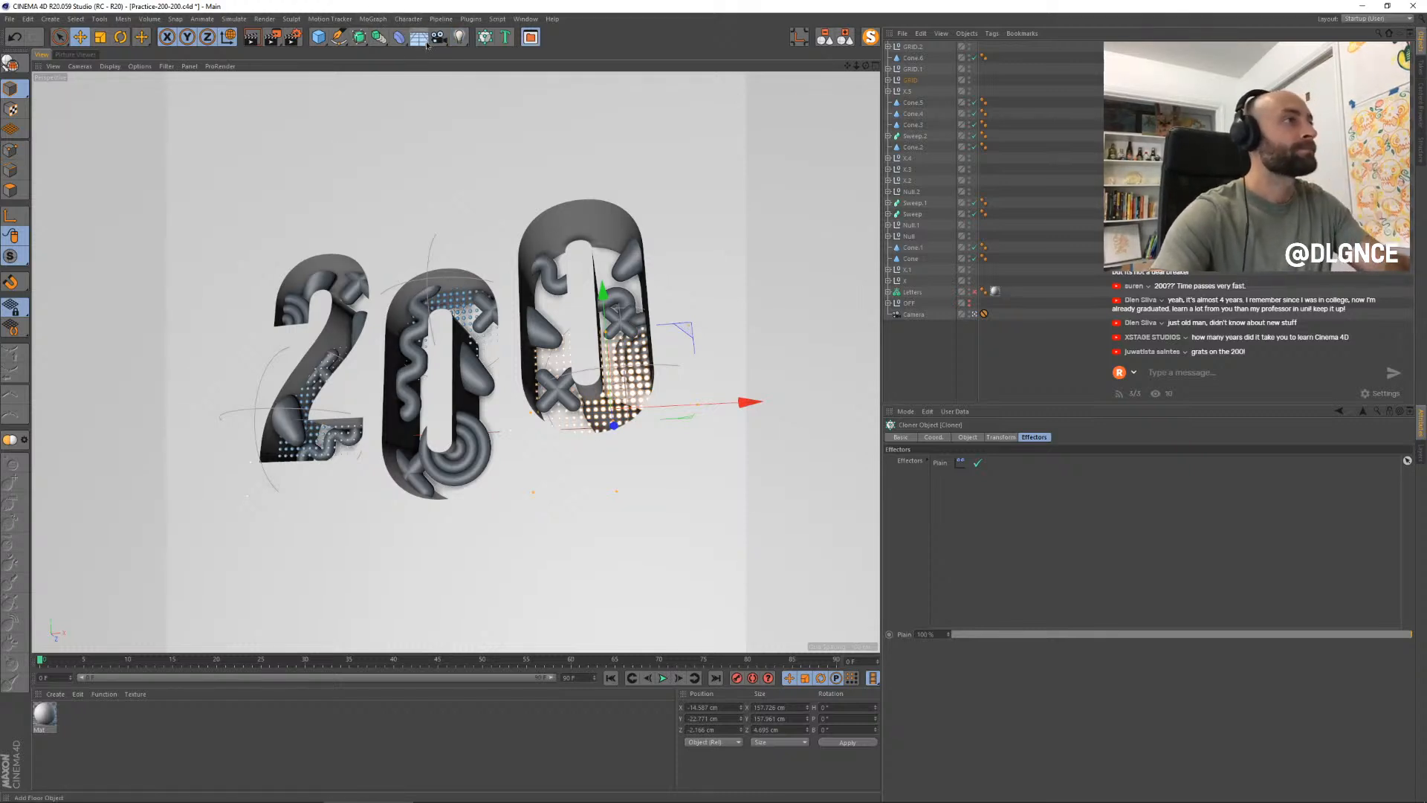
{"action": "left_click", "coordinate": [419, 36]}
{"action": "left_click", "coordinate": [418, 37]}
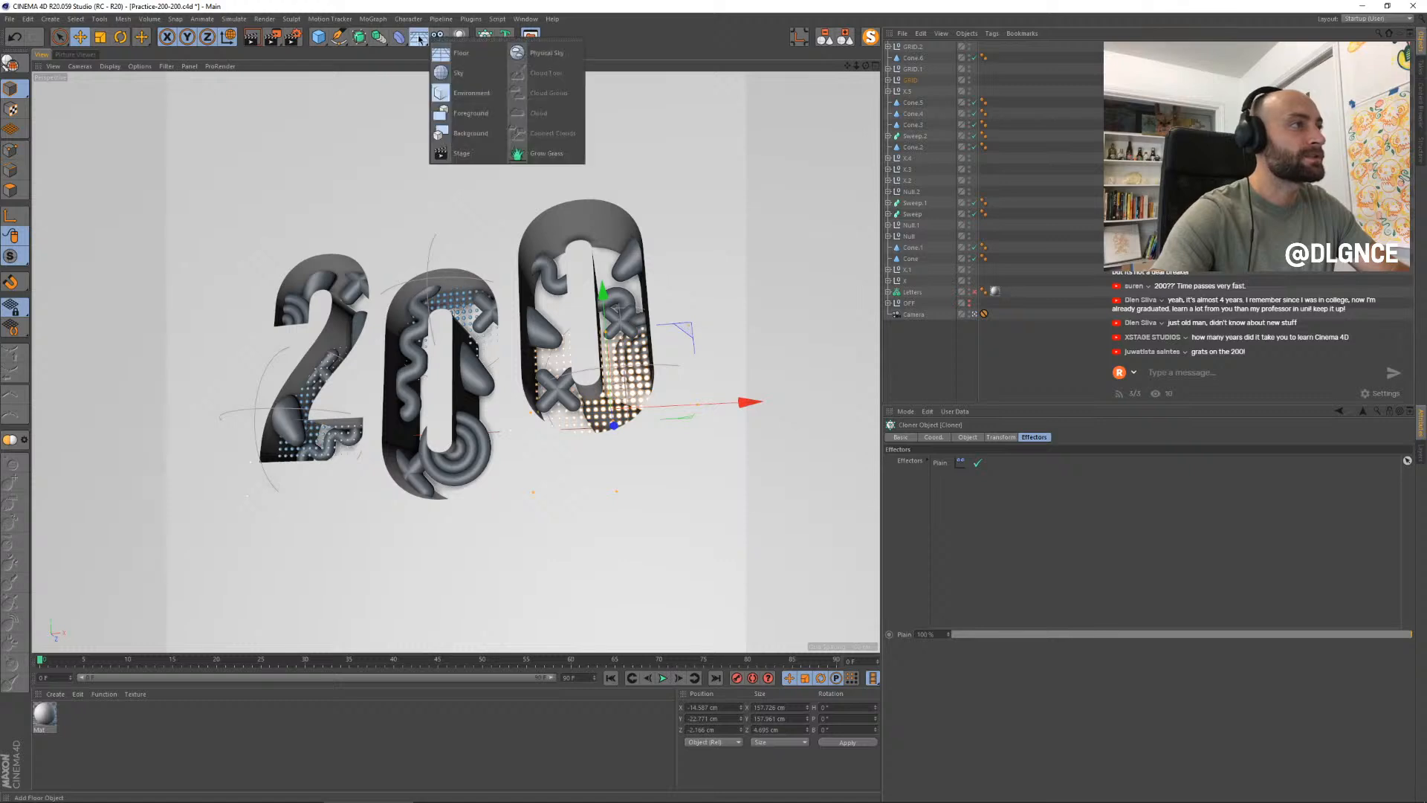
{"action": "left_click", "coordinate": [460, 37]}
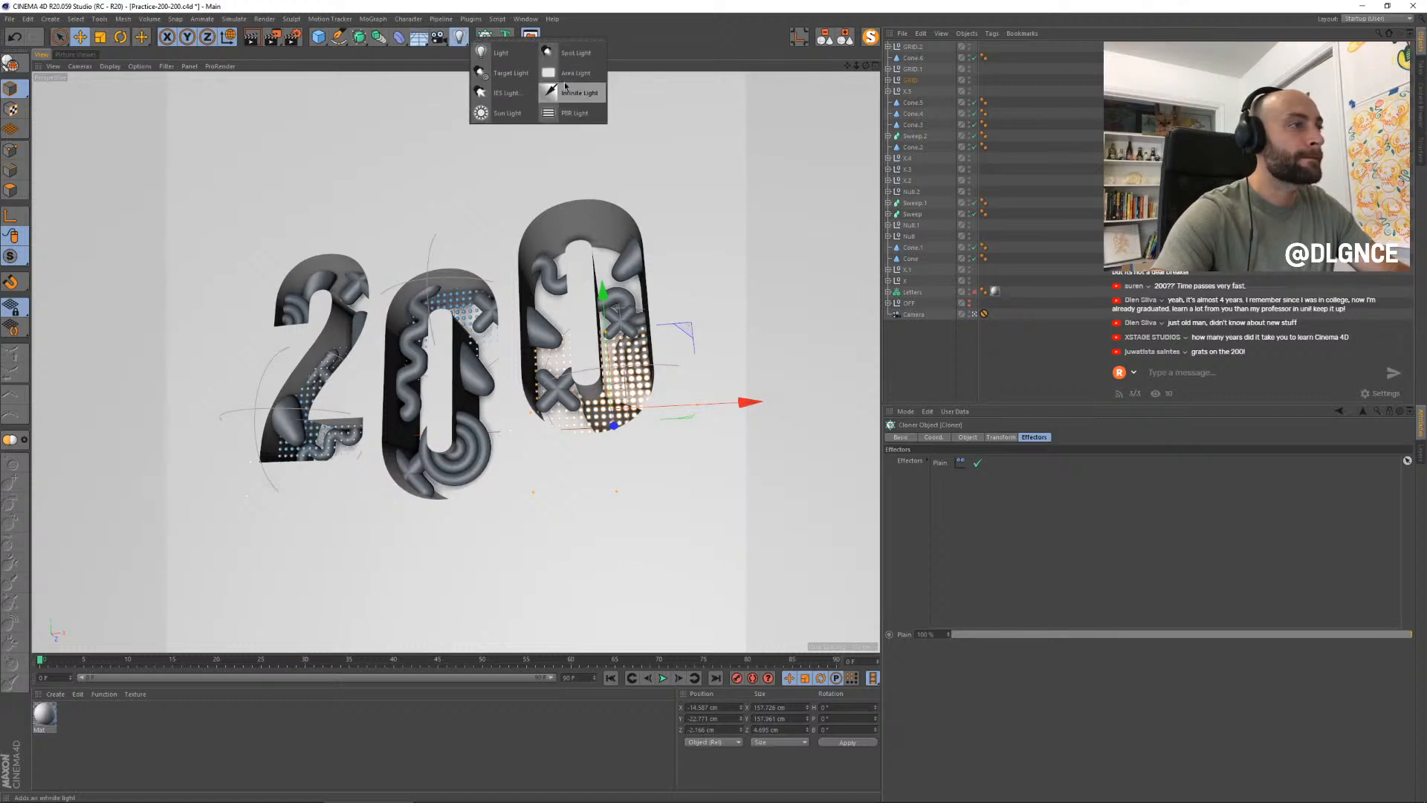
{"action": "left_click", "coordinate": [565, 73]}
- Move the area light up to the left in front of the lettering and rotate it toward the digits, keeping it selected
{"action": "left_click_drag", "start_coordinate": [461, 460], "coordinate": [370, 367]}
{"action": "left_click_drag", "start_coordinate": [197, 251], "coordinate": [95, 103]}
{"action": "key", "text": "r"}
{"action": "left_click_drag", "start_coordinate": [124, 283], "coordinate": [43, 180]}
{"action": "left_click", "coordinate": [912, 47]}
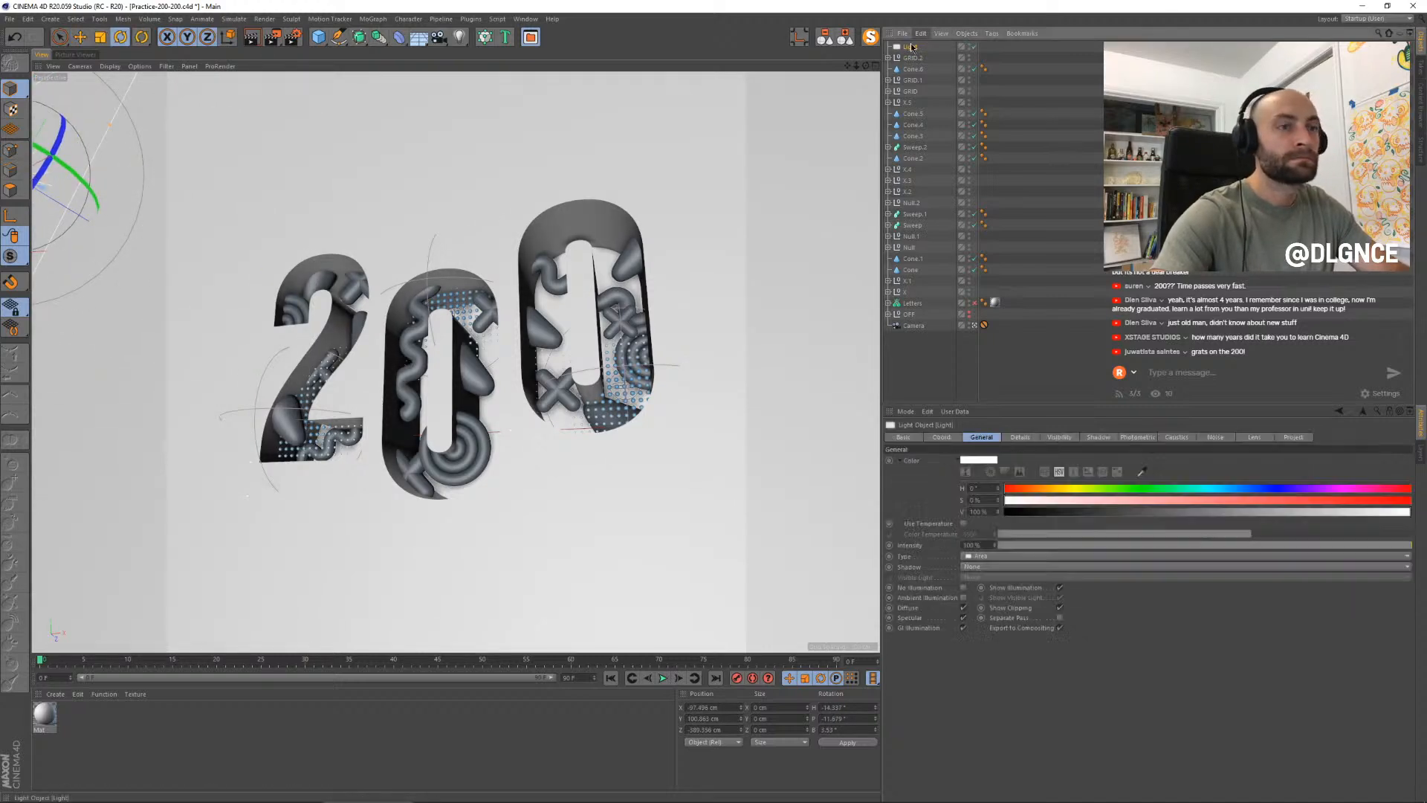
- Set the light's shadow type to Area, render to the Picture Viewer and compare the result with the previous render
{"action": "left_click", "coordinate": [980, 567]}
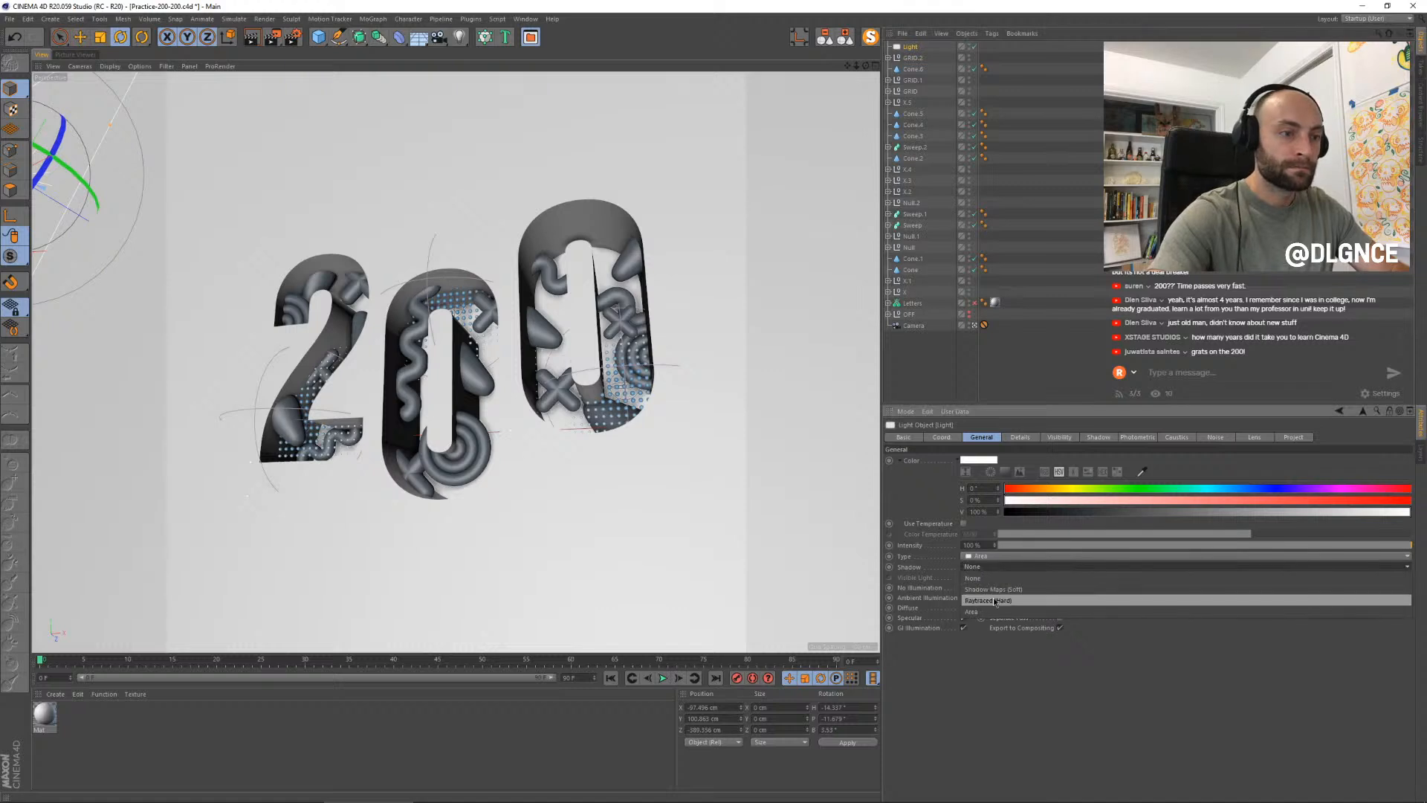
{"action": "left_click", "coordinate": [988, 611]}
{"action": "key", "text": "shift+r"}
{"action": "key", "text": "shift+r"}
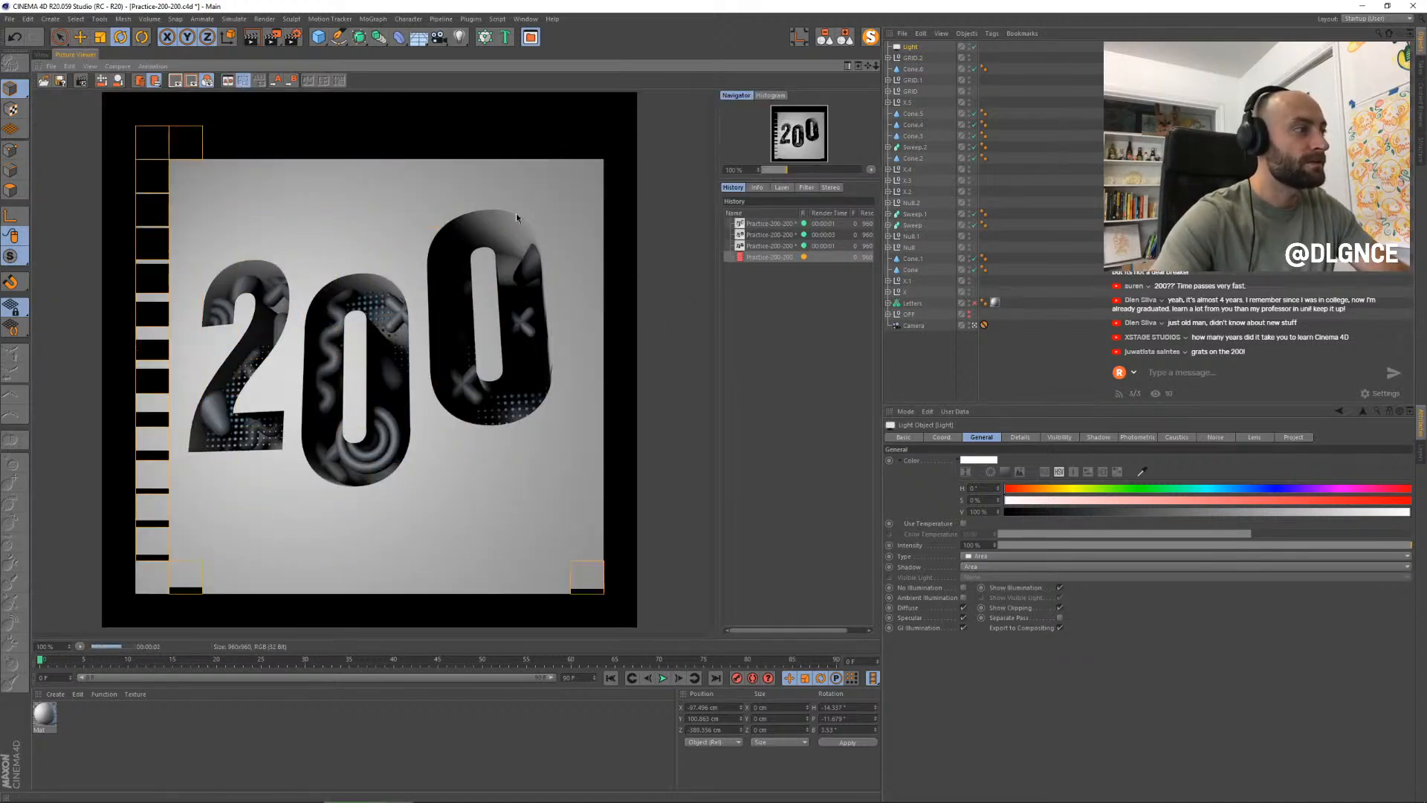
{"action": "left_click", "coordinate": [784, 246]}
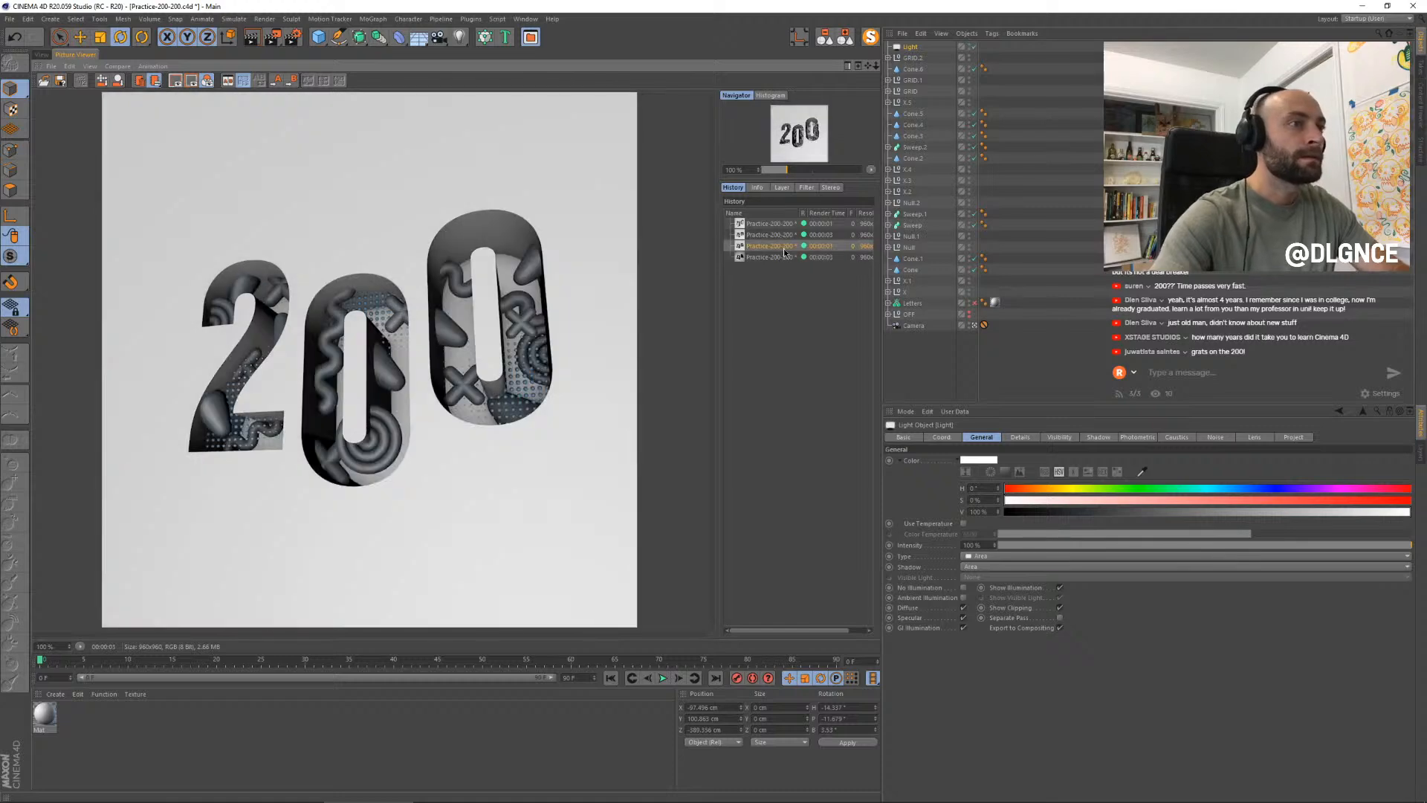
{"action": "left_click", "coordinate": [784, 258]}
- Add Global Illumination to the render settings with Quasi-Monte Carlo (QMC) as the secondary method
{"action": "left_click", "coordinate": [296, 39]}
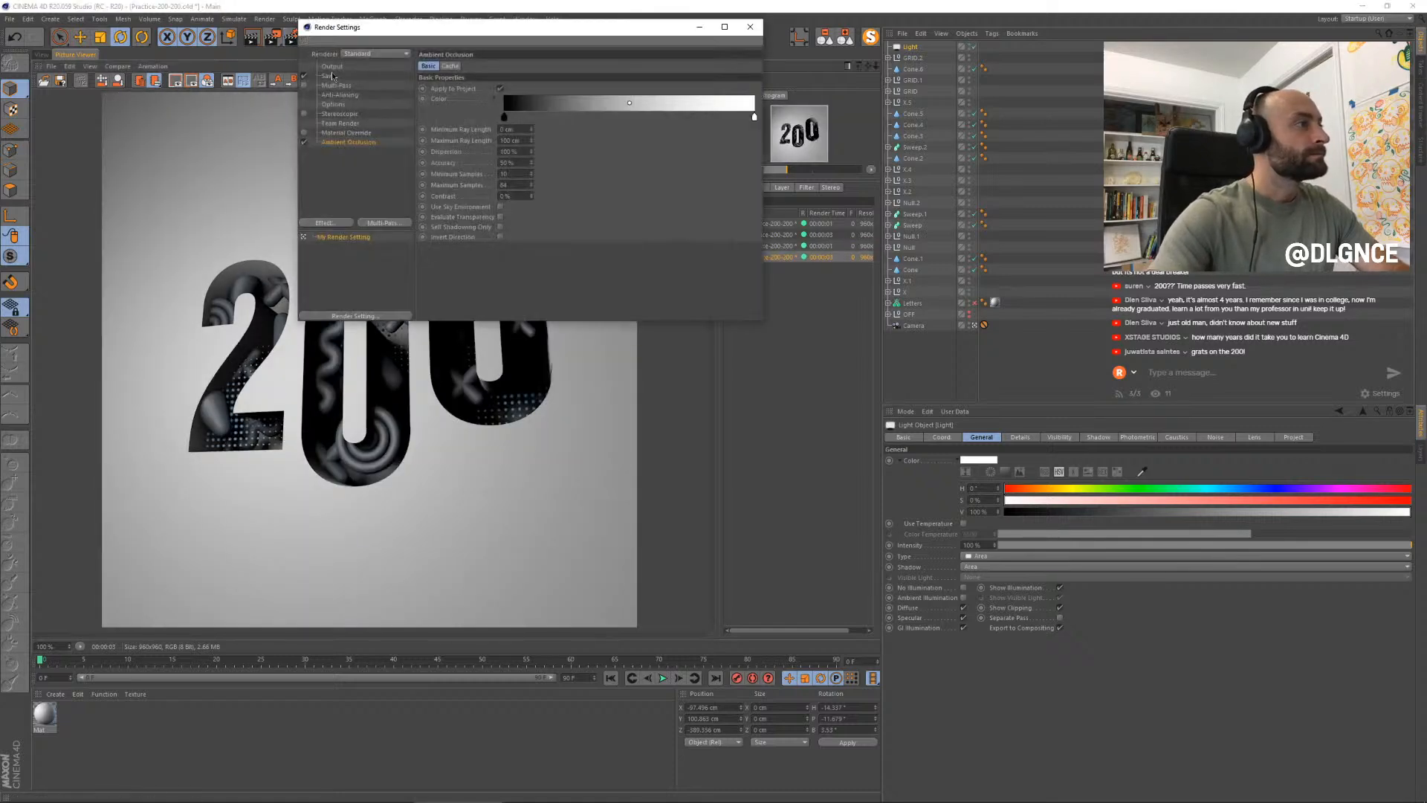
{"action": "left_click", "coordinate": [335, 221]}
{"action": "left_click", "coordinate": [392, 358]}
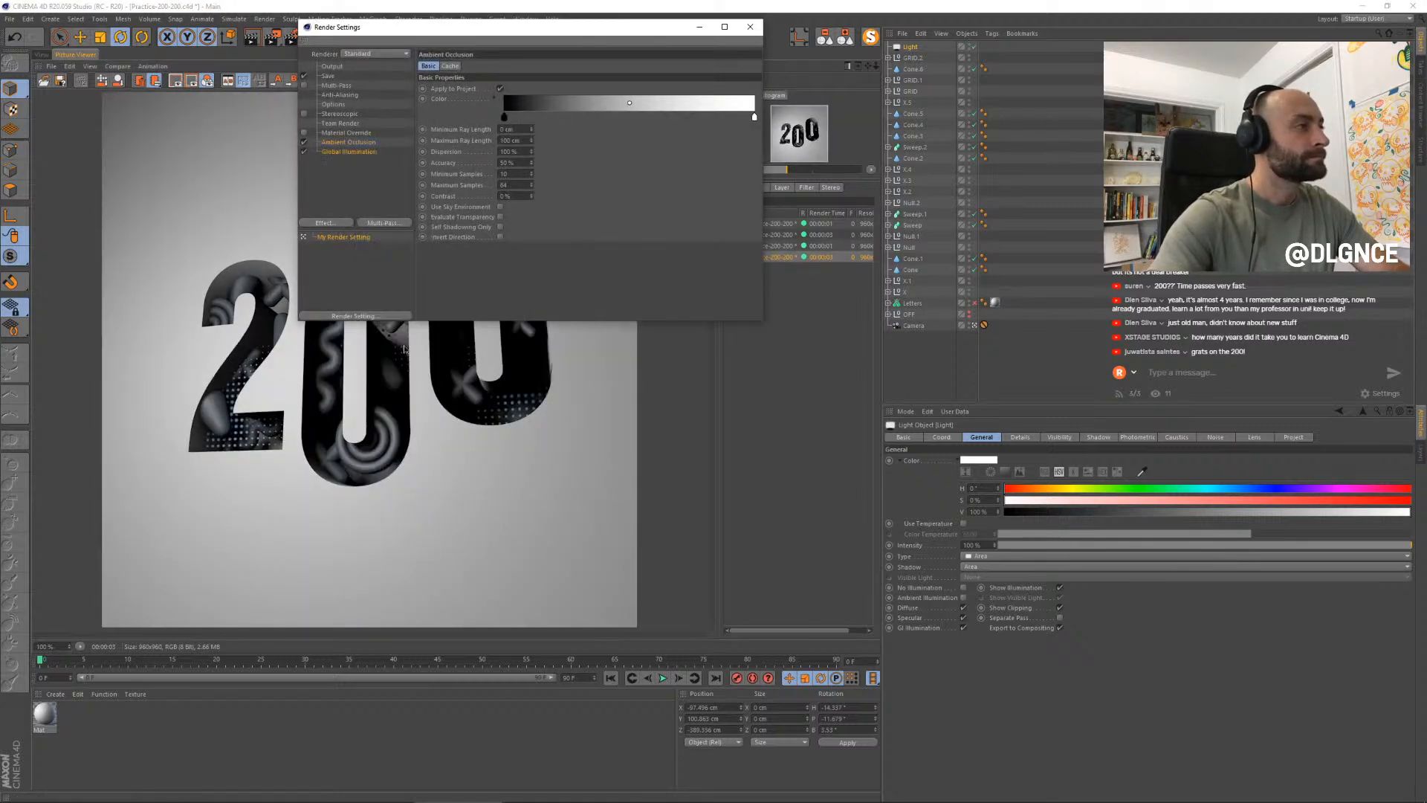
{"action": "left_click", "coordinate": [537, 114]}
{"action": "left_click", "coordinate": [545, 129]}
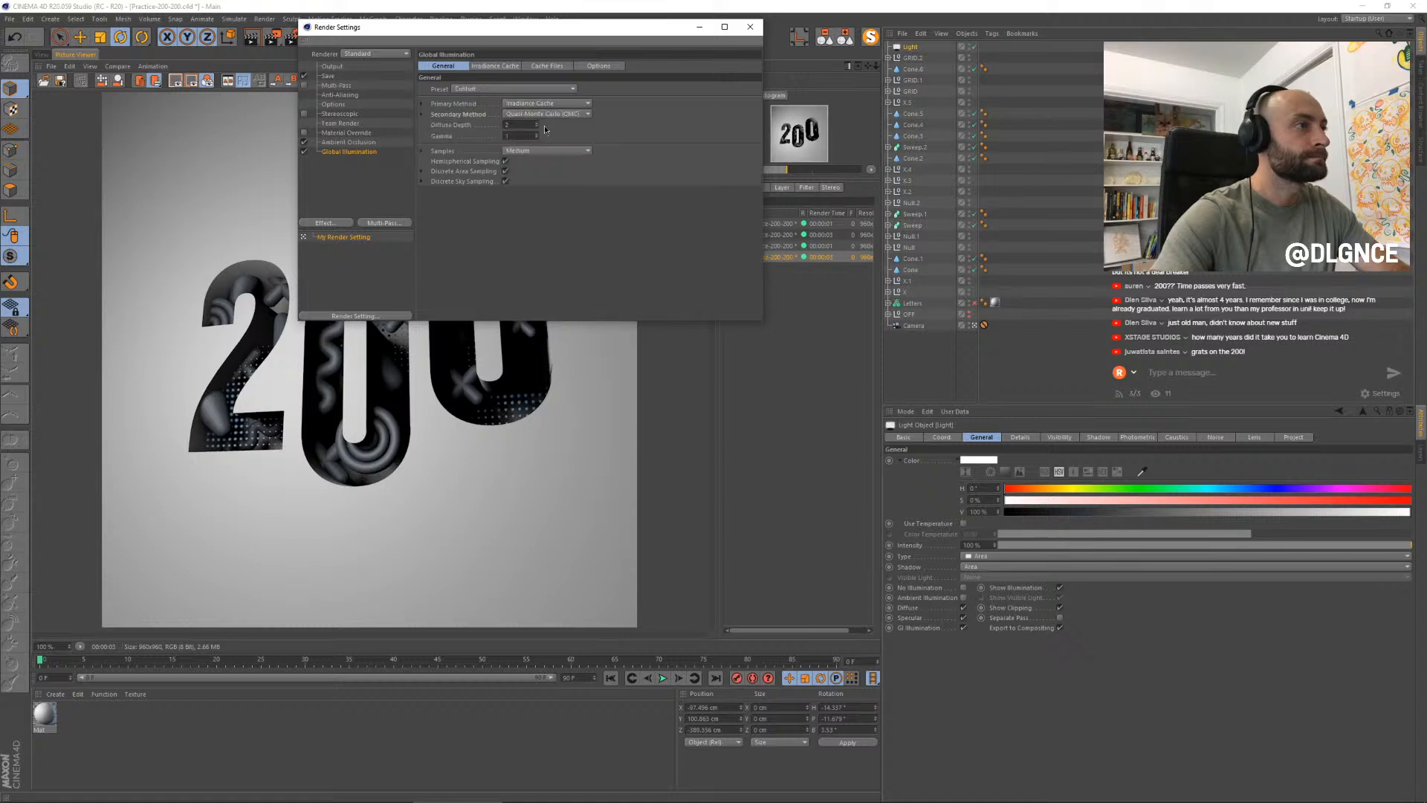
{"action": "left_click", "coordinate": [550, 174]}
- Set the Irradiance Cache record density to Preview, render again and compare with the earlier renders
{"action": "left_click", "coordinate": [495, 66]}
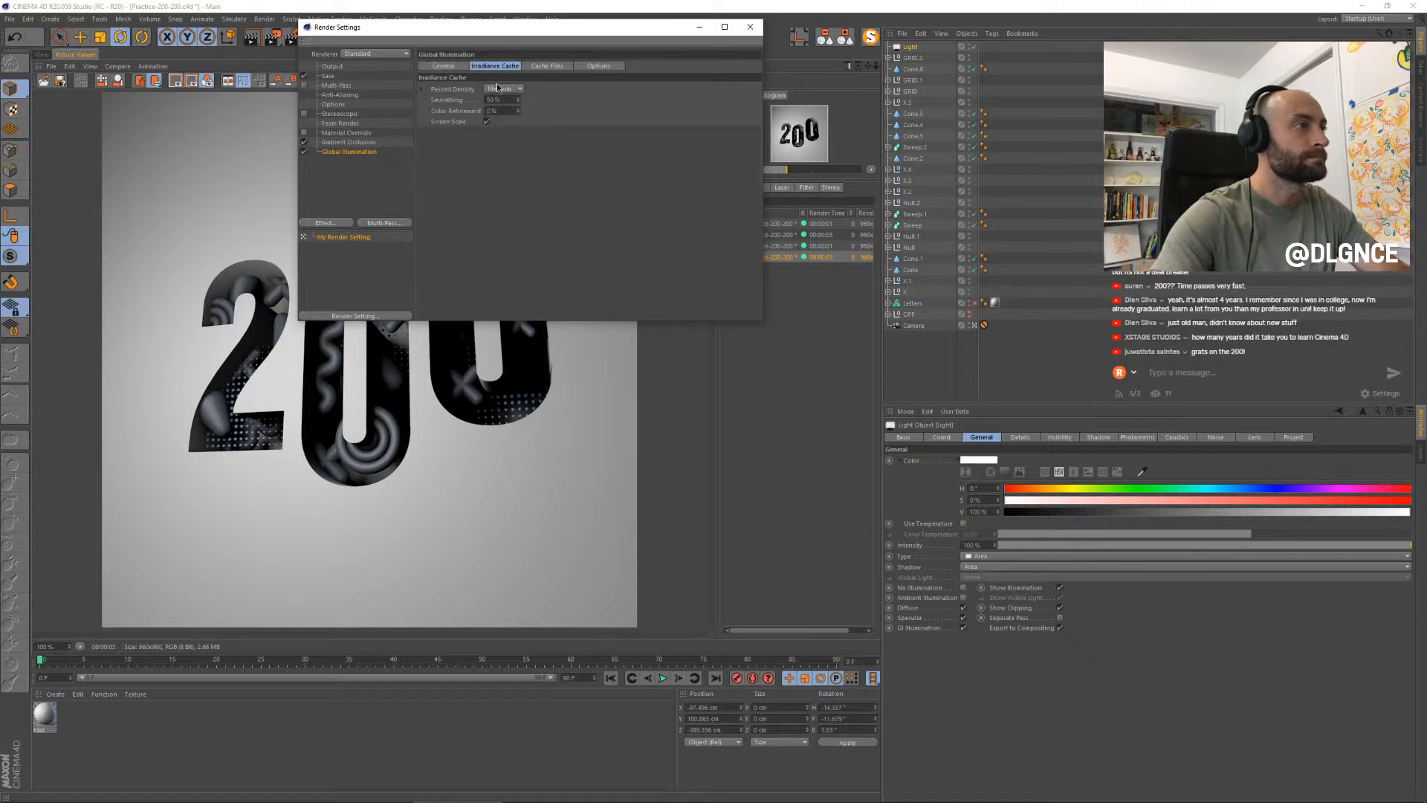
{"action": "key", "text": "shift+r"}
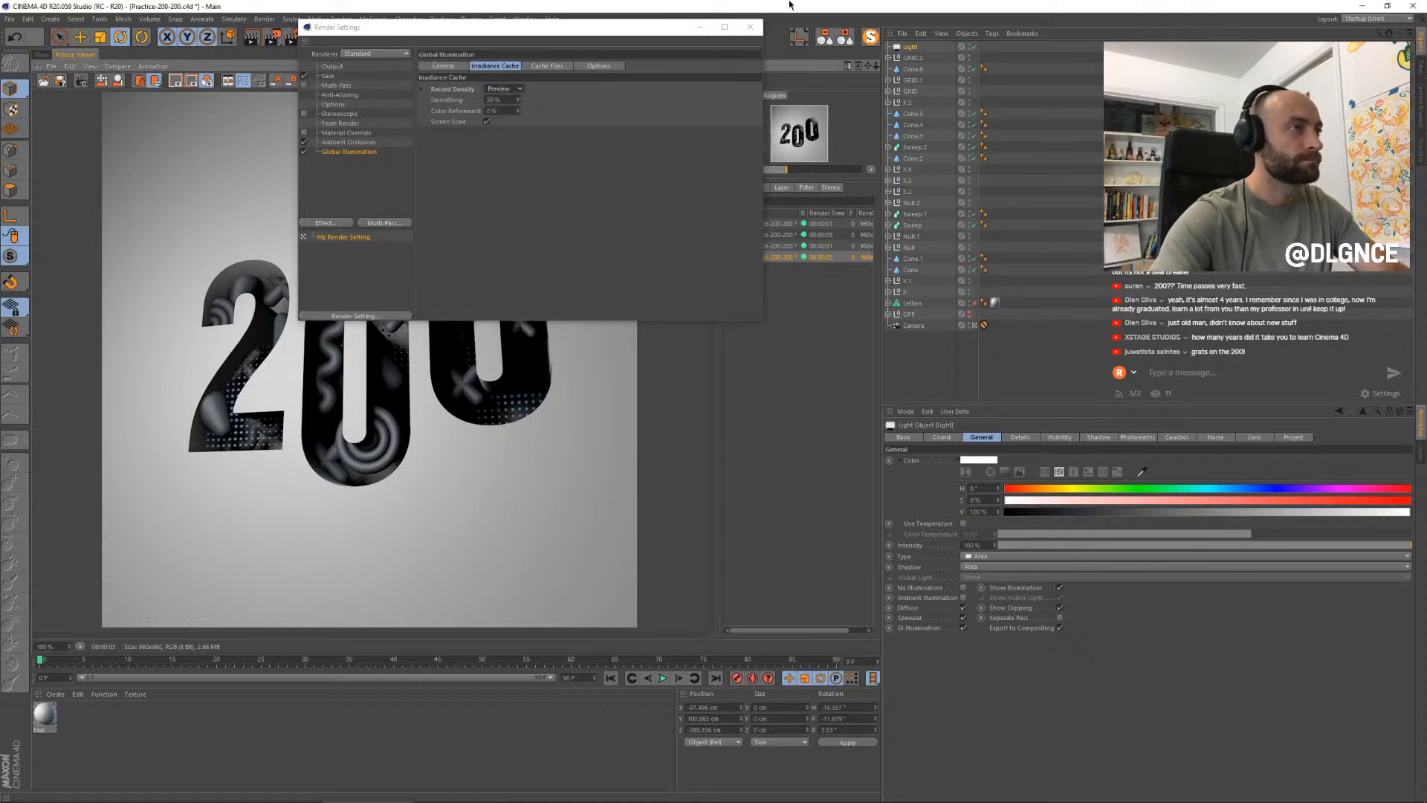
{"action": "left_click", "coordinate": [750, 26]}
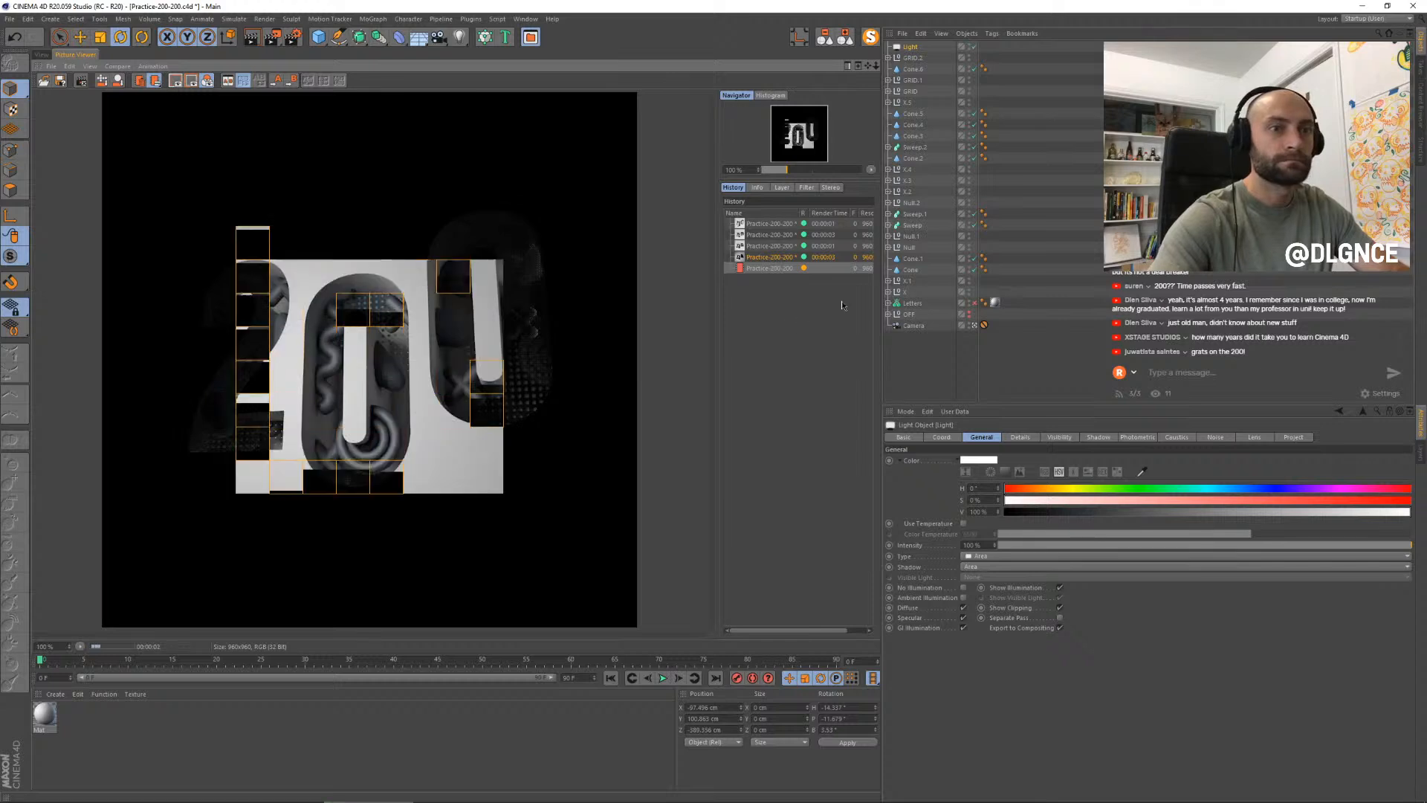
{"action": "left_click", "coordinate": [759, 259]}
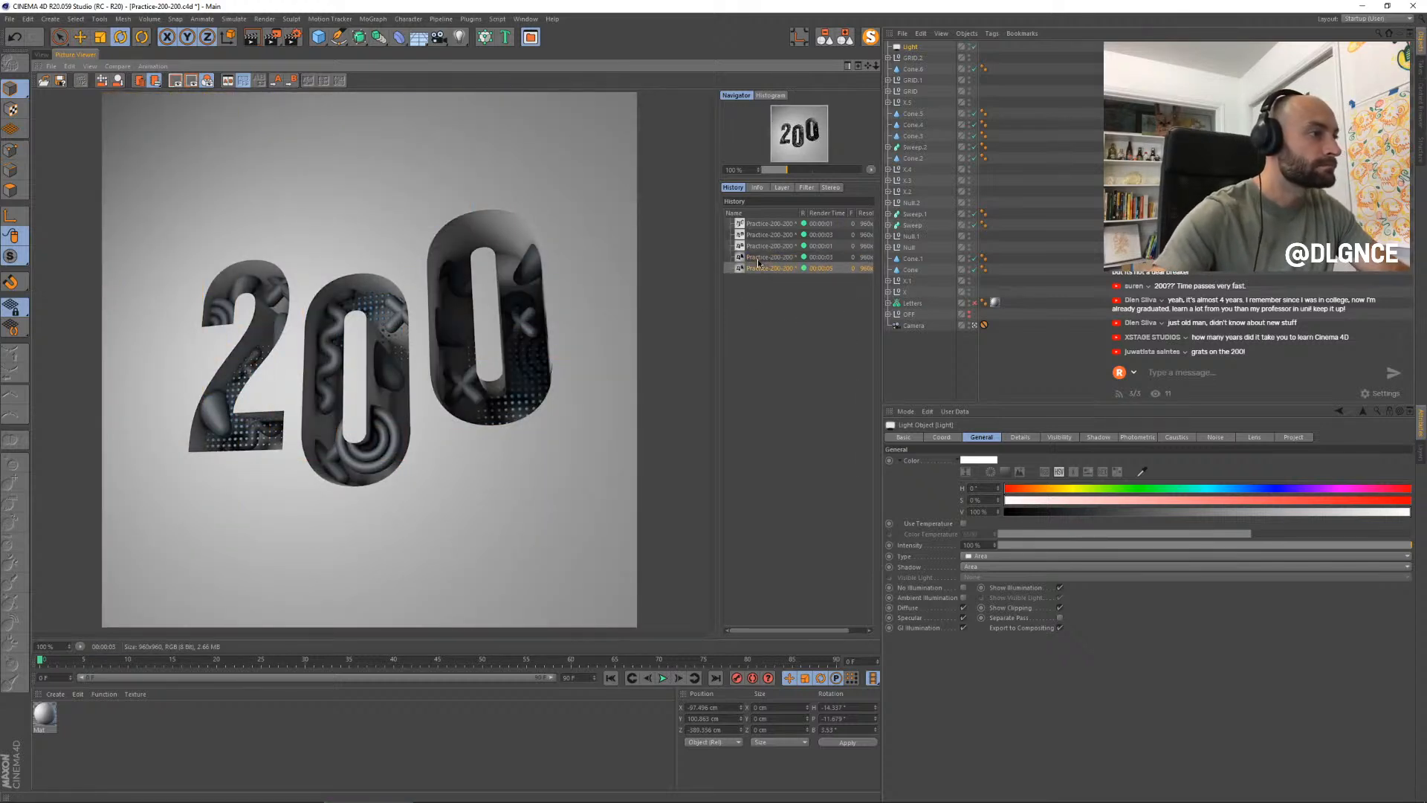
- Move the light in the top view to about X 51 cm and farther from the numbers, and render the scene
{"action": "left_click", "coordinate": [41, 55]}
{"action": "key", "text": "e"}
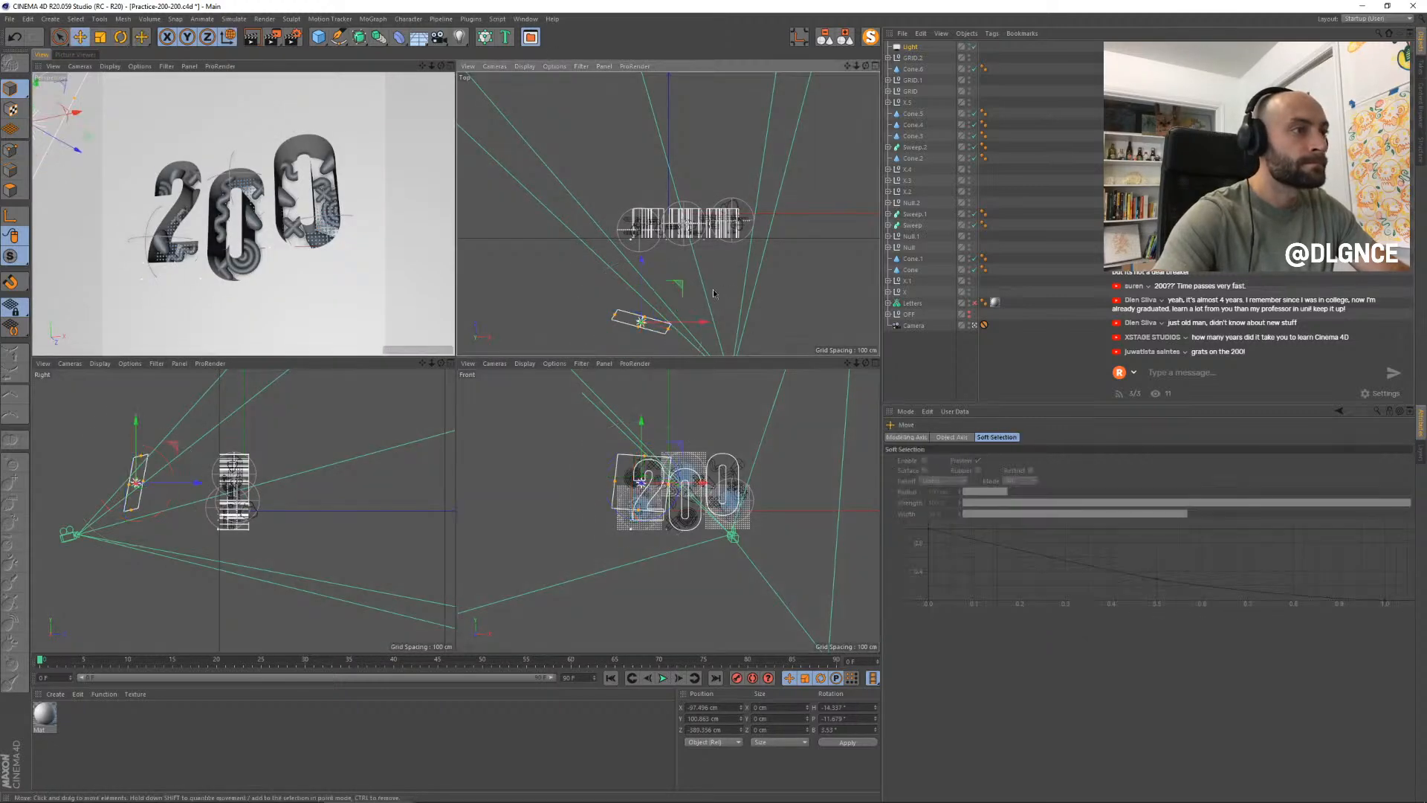
{"action": "left_click_drag", "start_coordinate": [684, 292], "coordinate": [698, 296]}
{"action": "left_click_drag", "start_coordinate": [718, 306], "coordinate": [719, 317]}
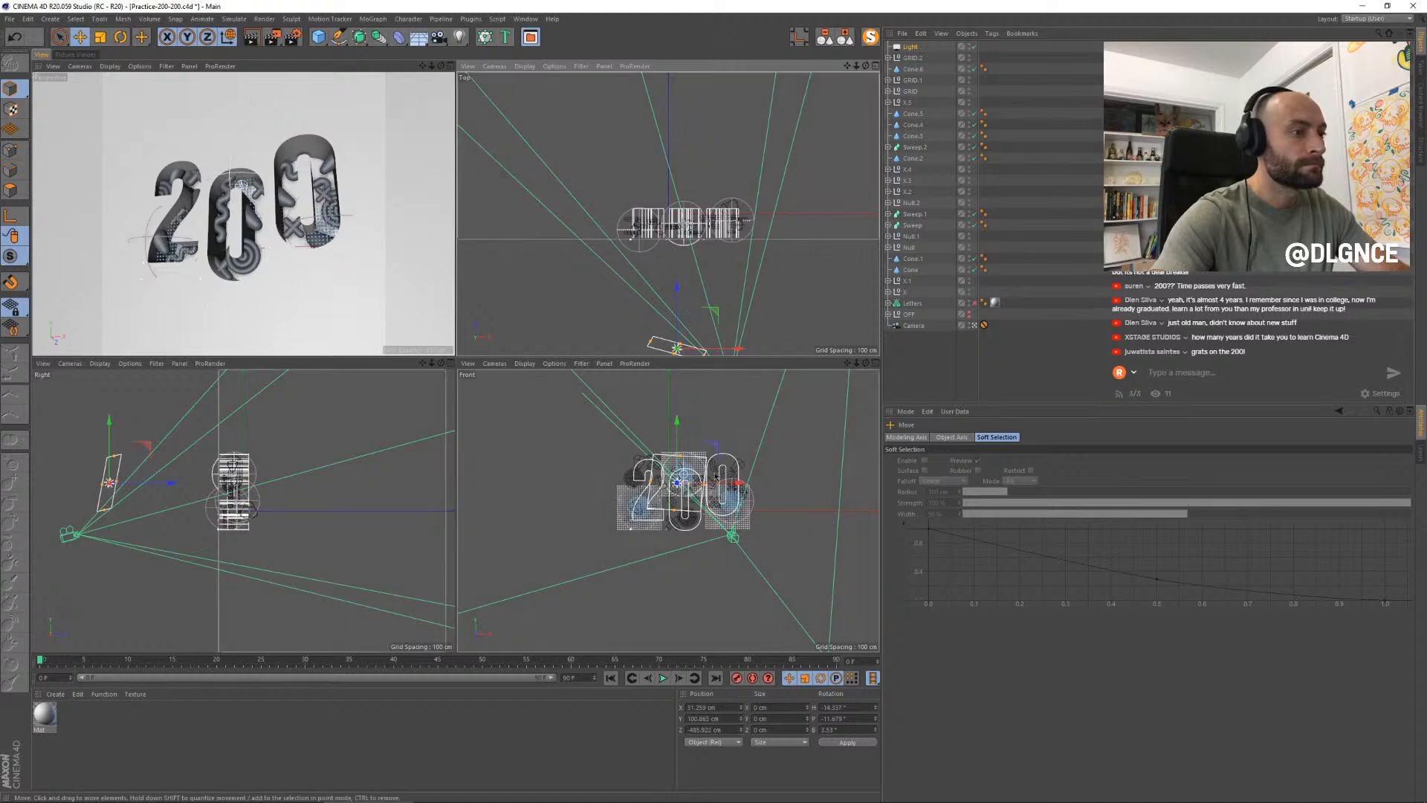
{"action": "middle_click", "coordinate": [325, 172]}
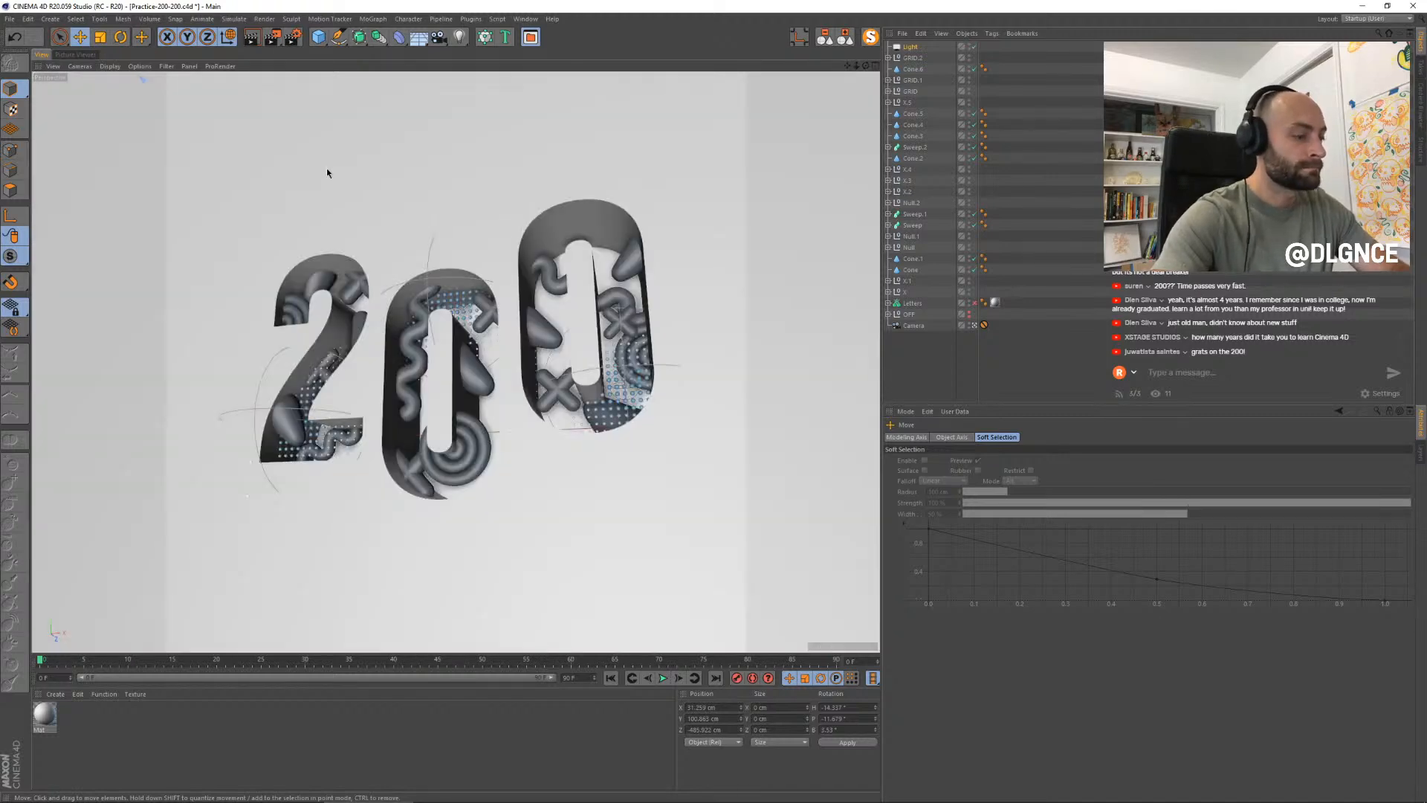
{"action": "key", "text": "shift+r"}
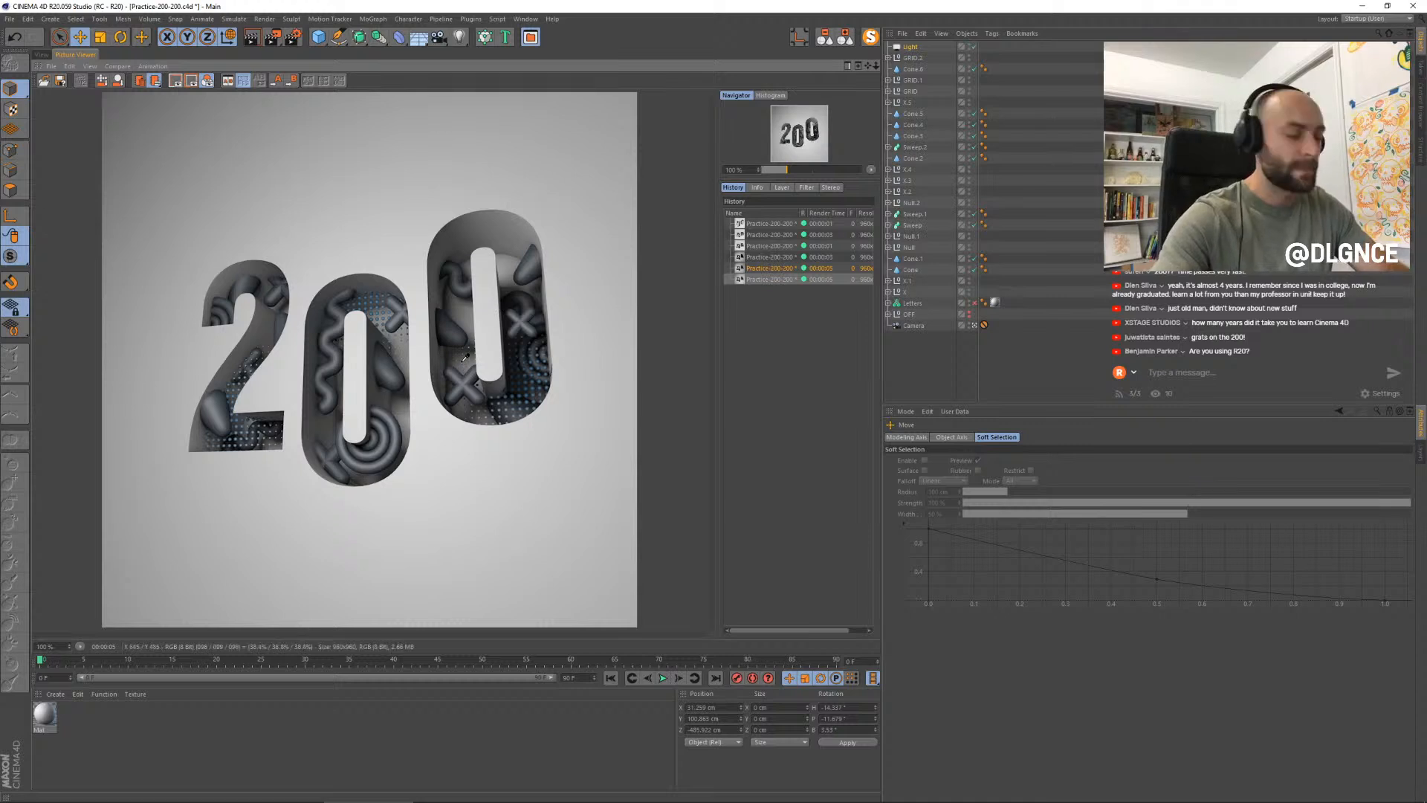
- Open the project settings, and create a new material beside the existing one
{"action": "key", "text": "ctrl+d"}
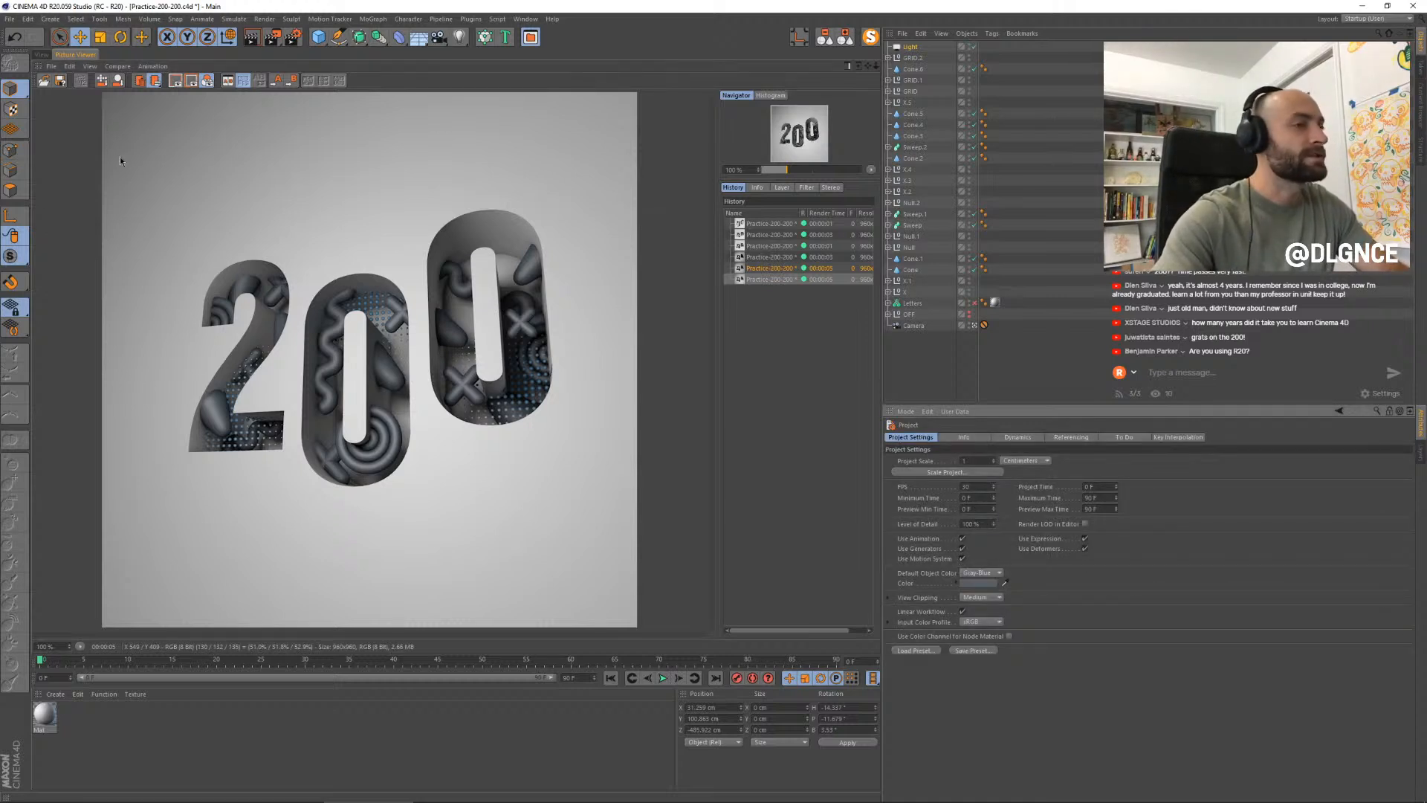
{"action": "left_click", "coordinate": [43, 55]}
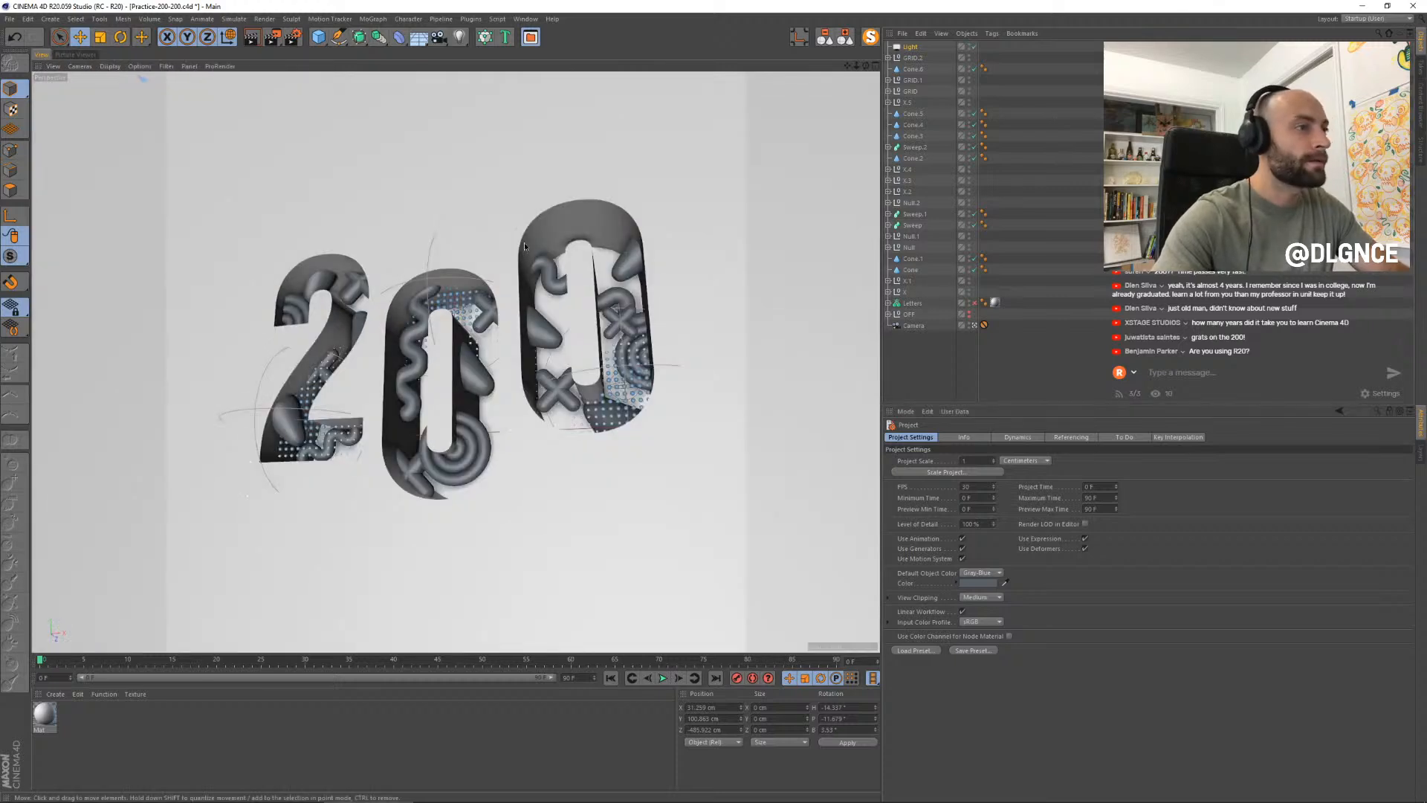
{"action": "double_click", "coordinate": [137, 721]}
{"action": "left_click", "coordinate": [74, 716]}
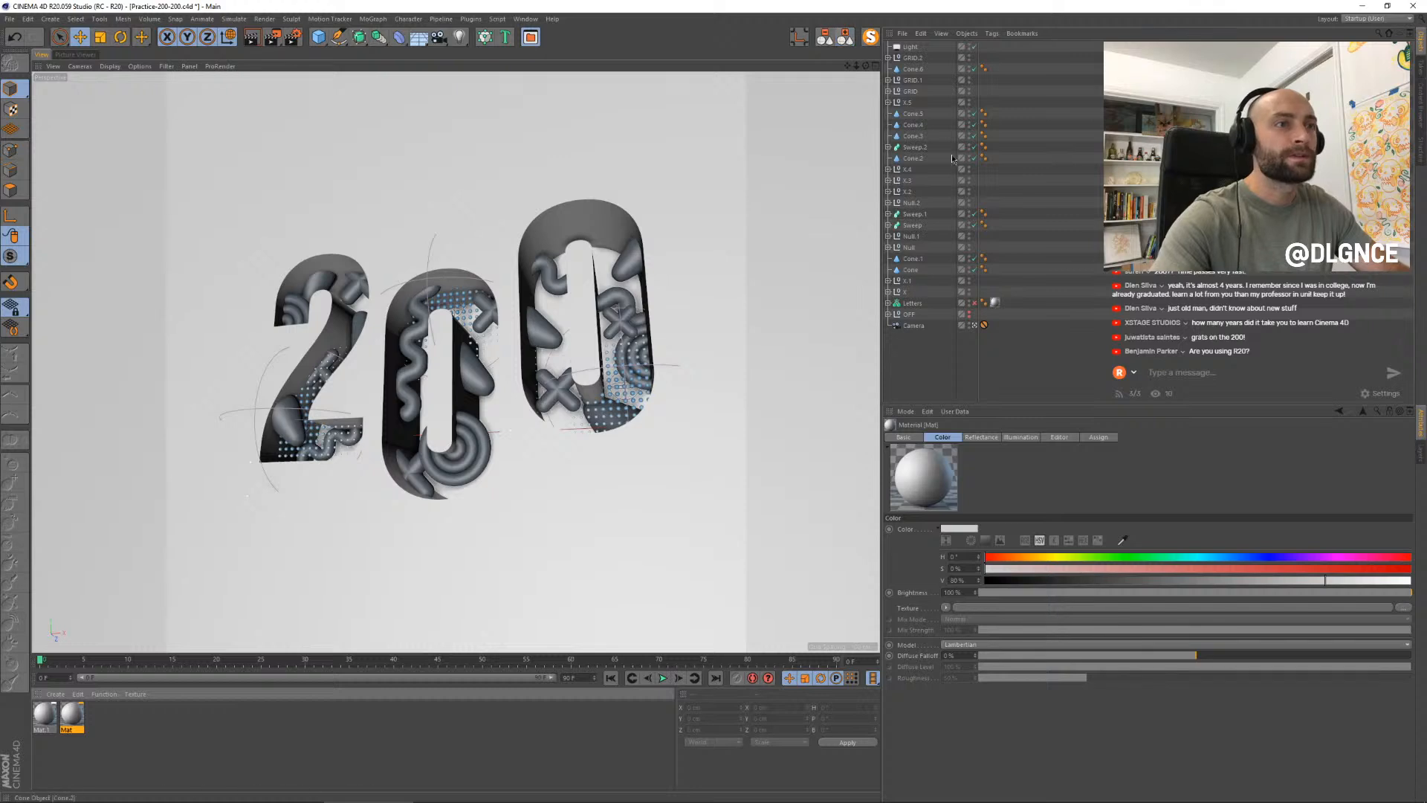
- Expand the Letters object and enable both its volume mesher and the Volume Builder beneath it
{"action": "left_click", "coordinate": [889, 304]}
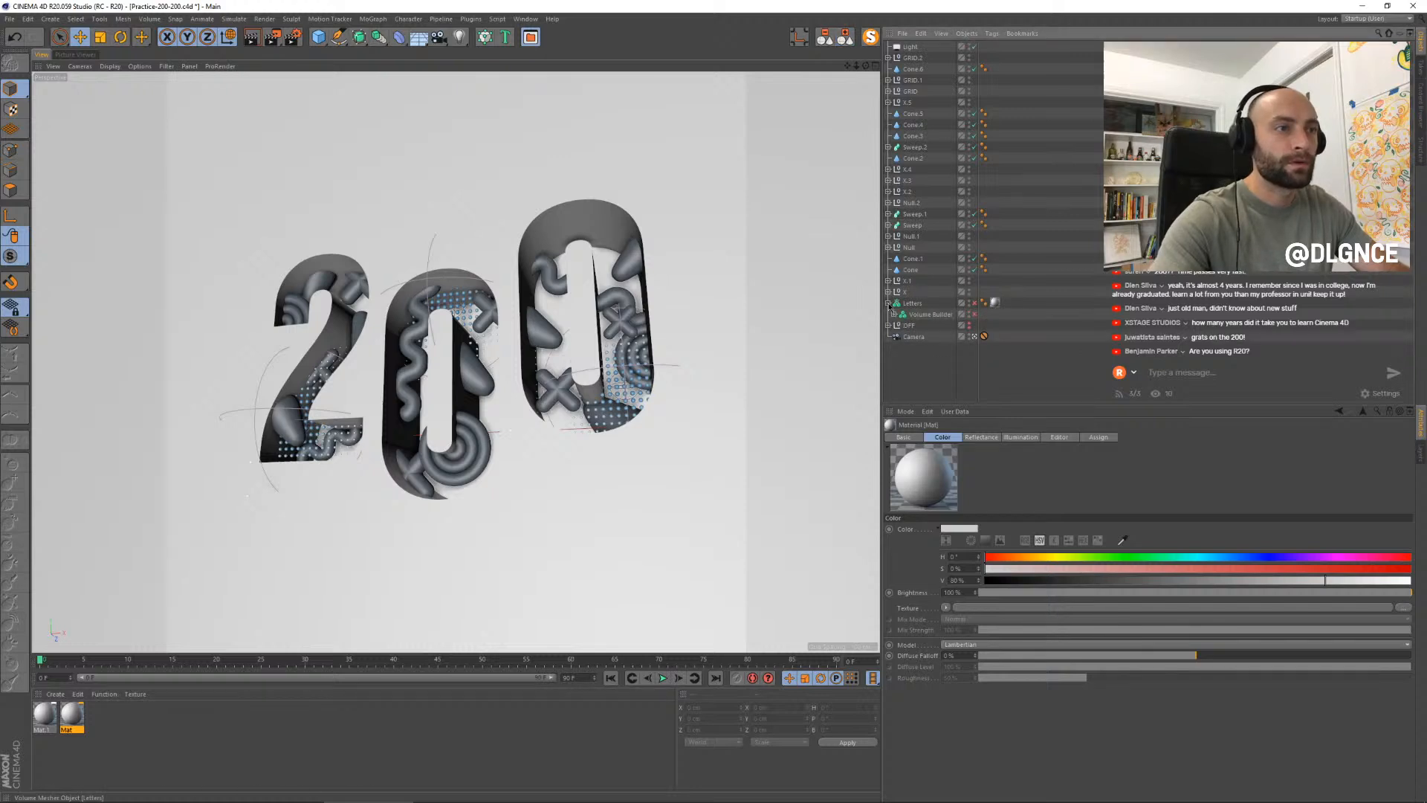
{"action": "left_click", "coordinate": [974, 303]}
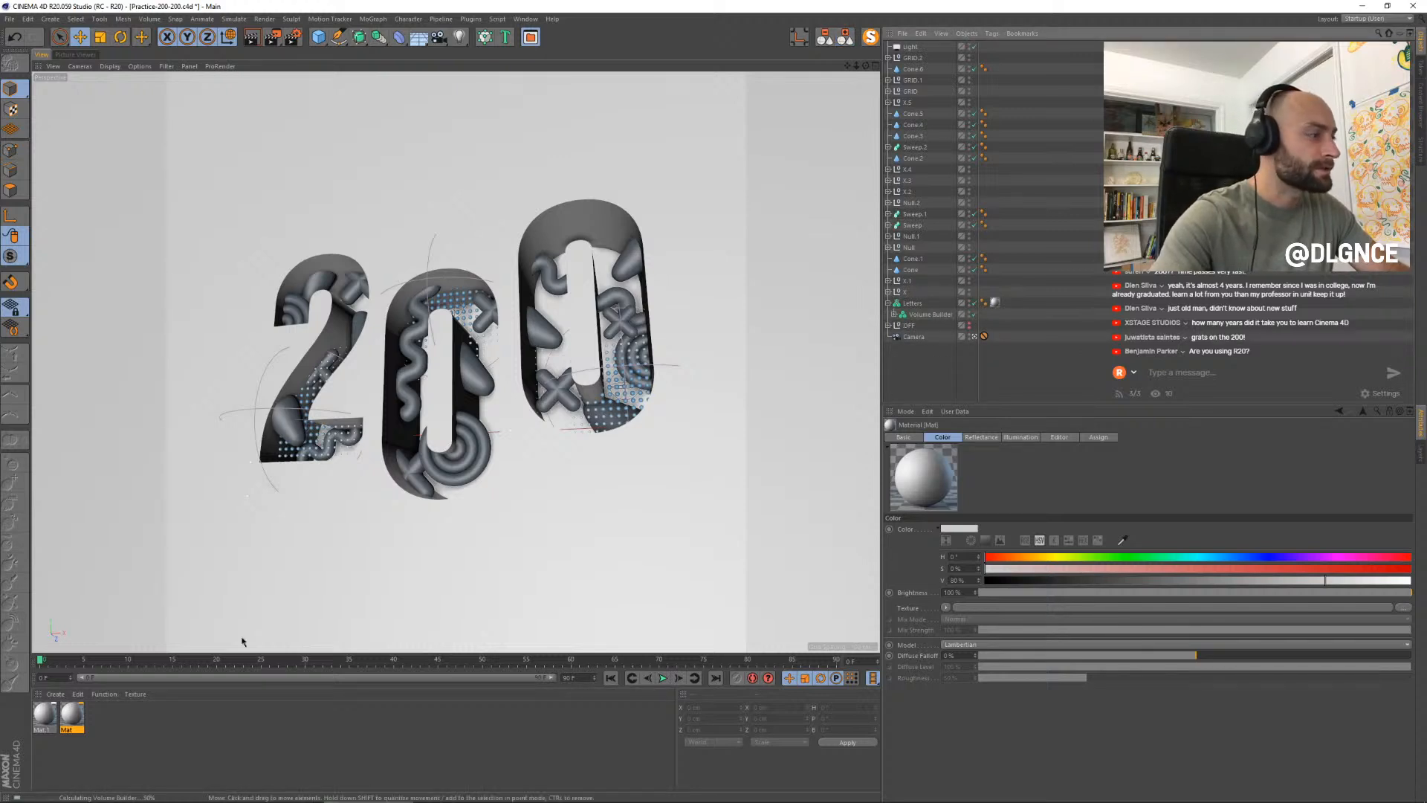
- Open the Mat.1 material for editing and set its color hue to 37°
{"action": "double_click", "coordinate": [46, 715]}
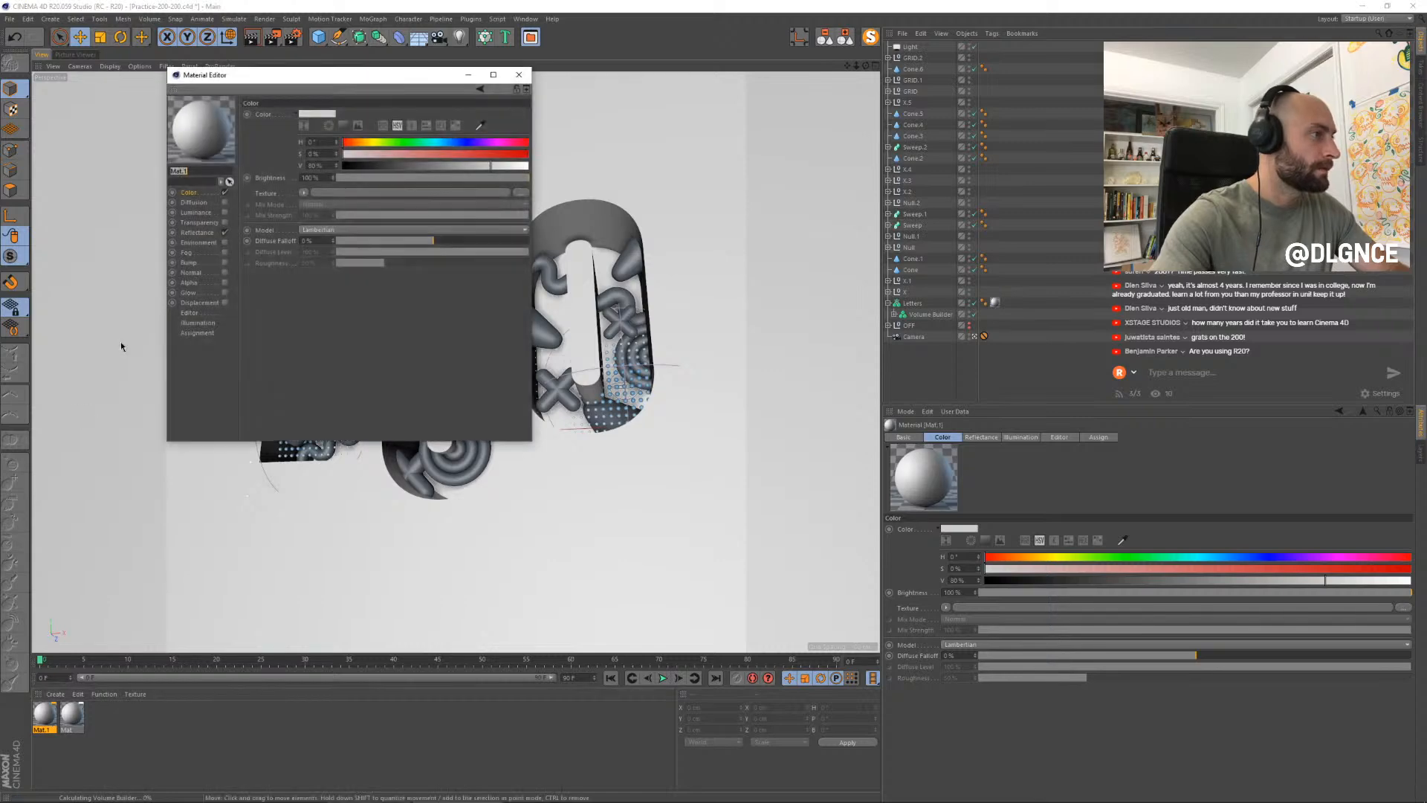
{"action": "left_click_drag", "start_coordinate": [267, 82], "coordinate": [683, 387]}
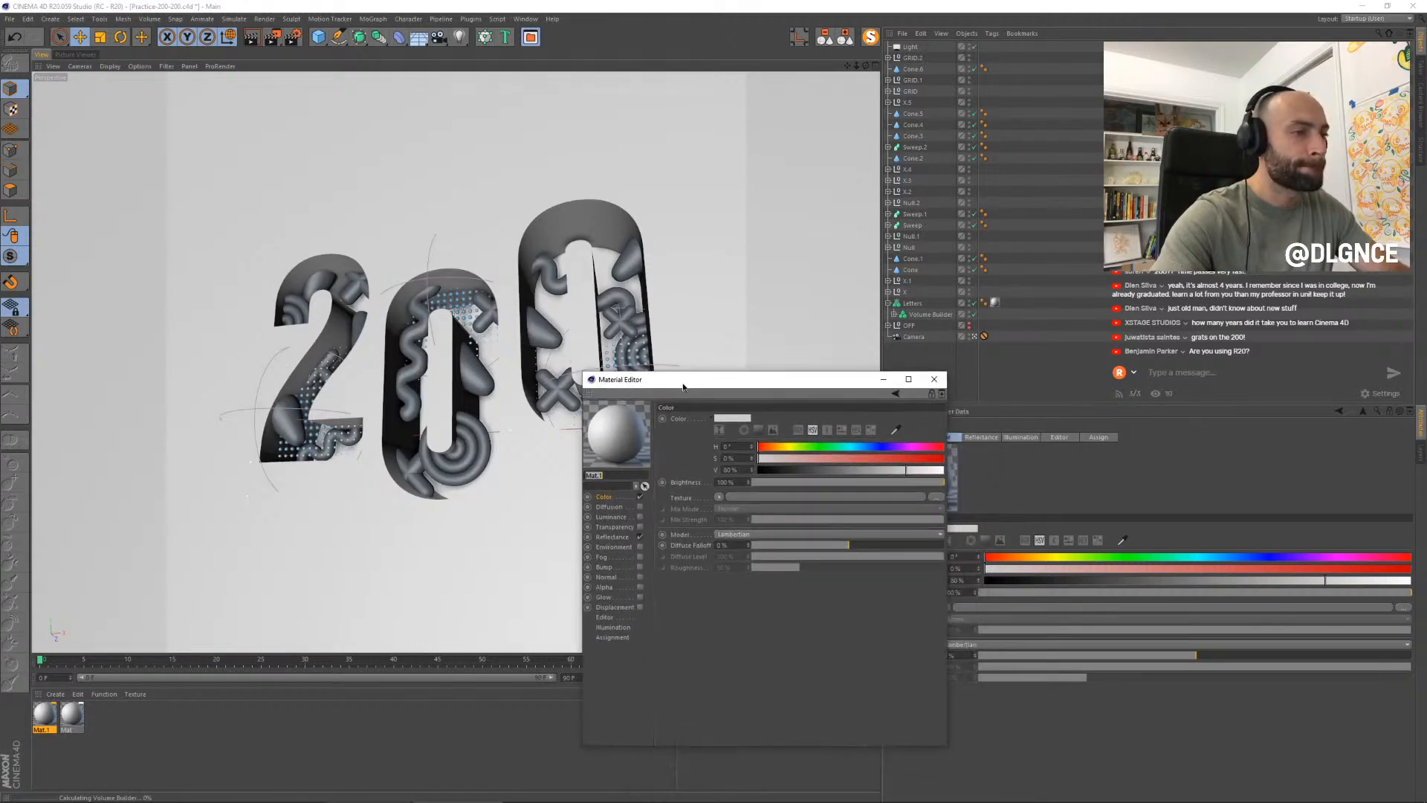
{"action": "left_click", "coordinate": [778, 448]}
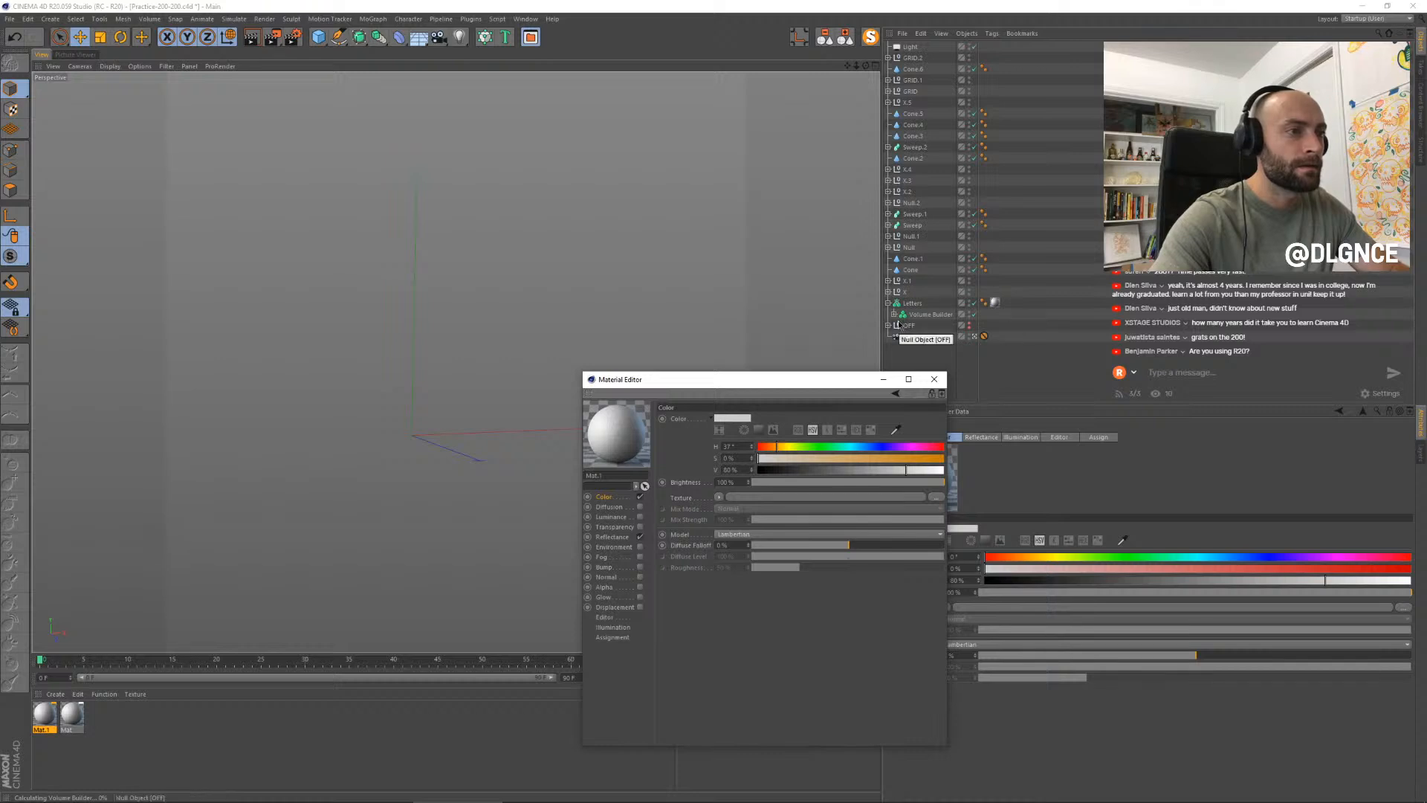
- Expand the Volume Builder down to the Boole's children, and disable the Boole and the Letters mesher
{"action": "left_click", "coordinate": [894, 315]}
{"action": "left_click", "coordinate": [899, 325]}
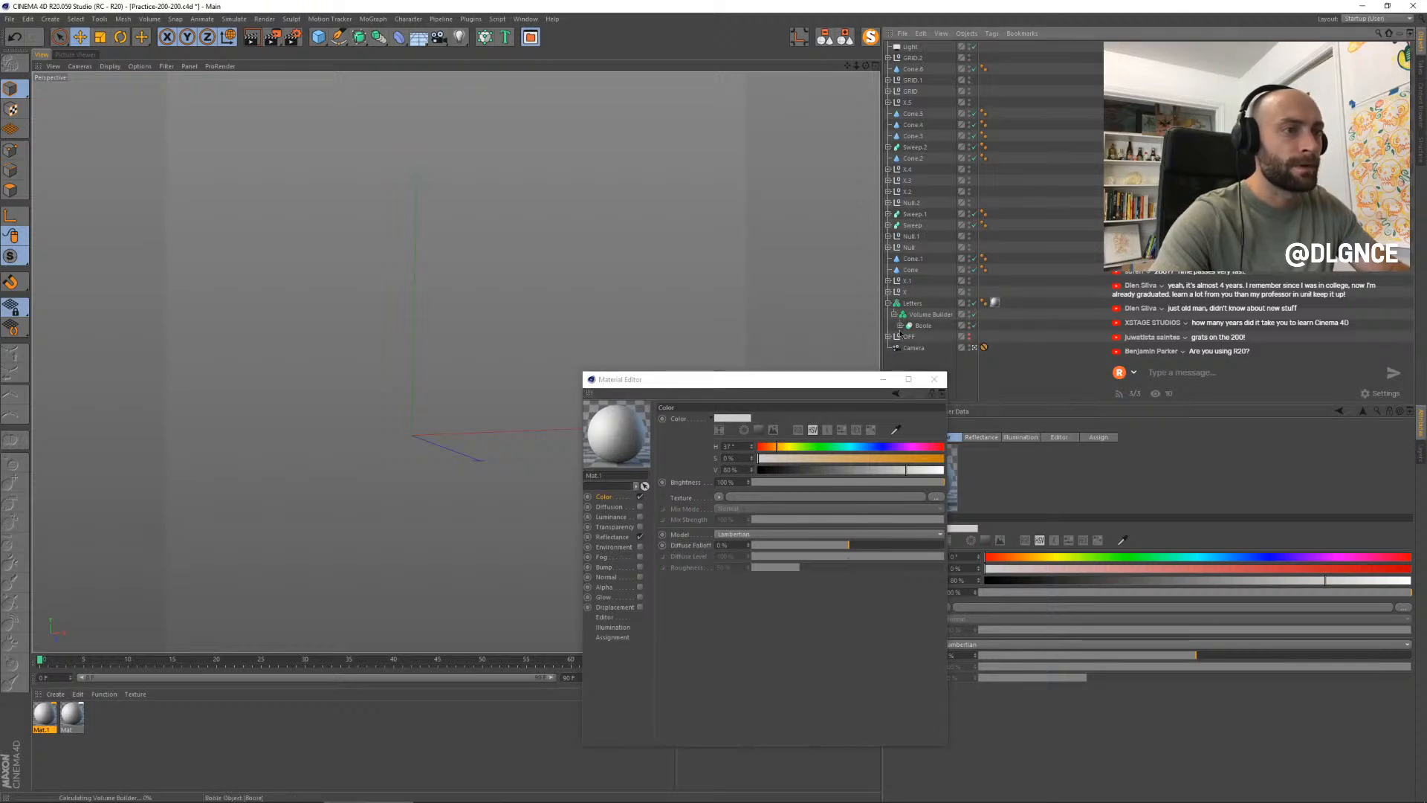
{"action": "left_click_drag", "start_coordinate": [802, 383], "coordinate": [667, 498]}
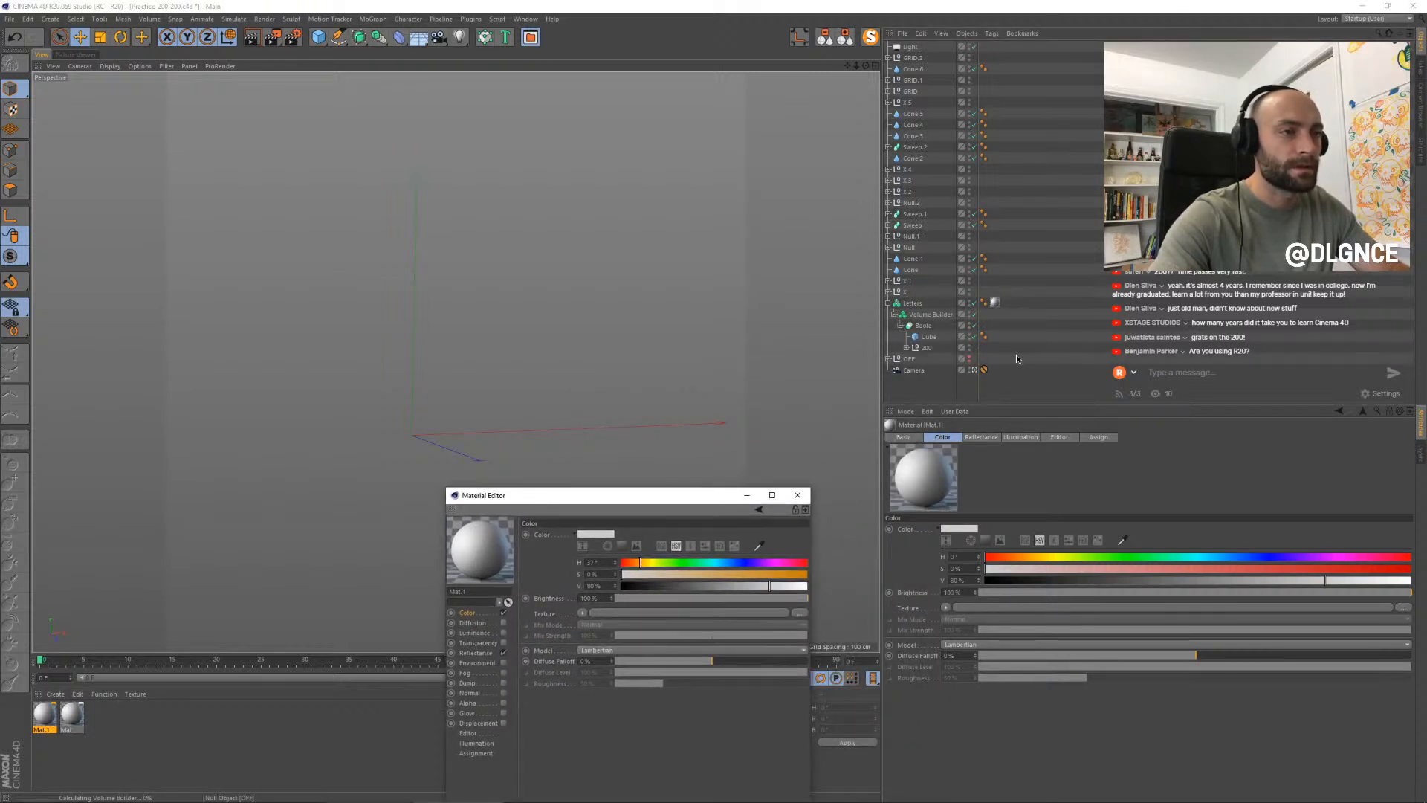
{"action": "left_click", "coordinate": [974, 326]}
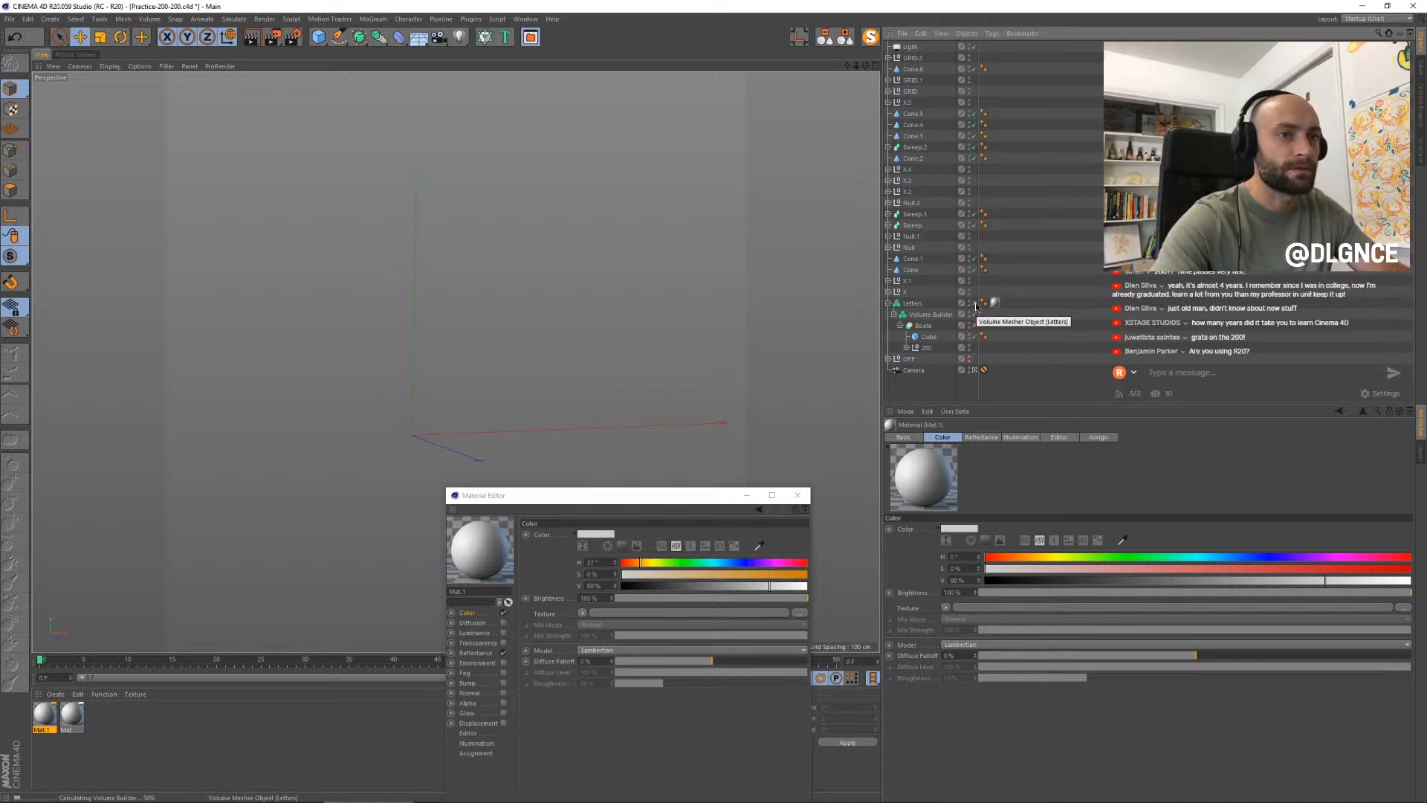
{"action": "key", "text": "alt+Tab"}
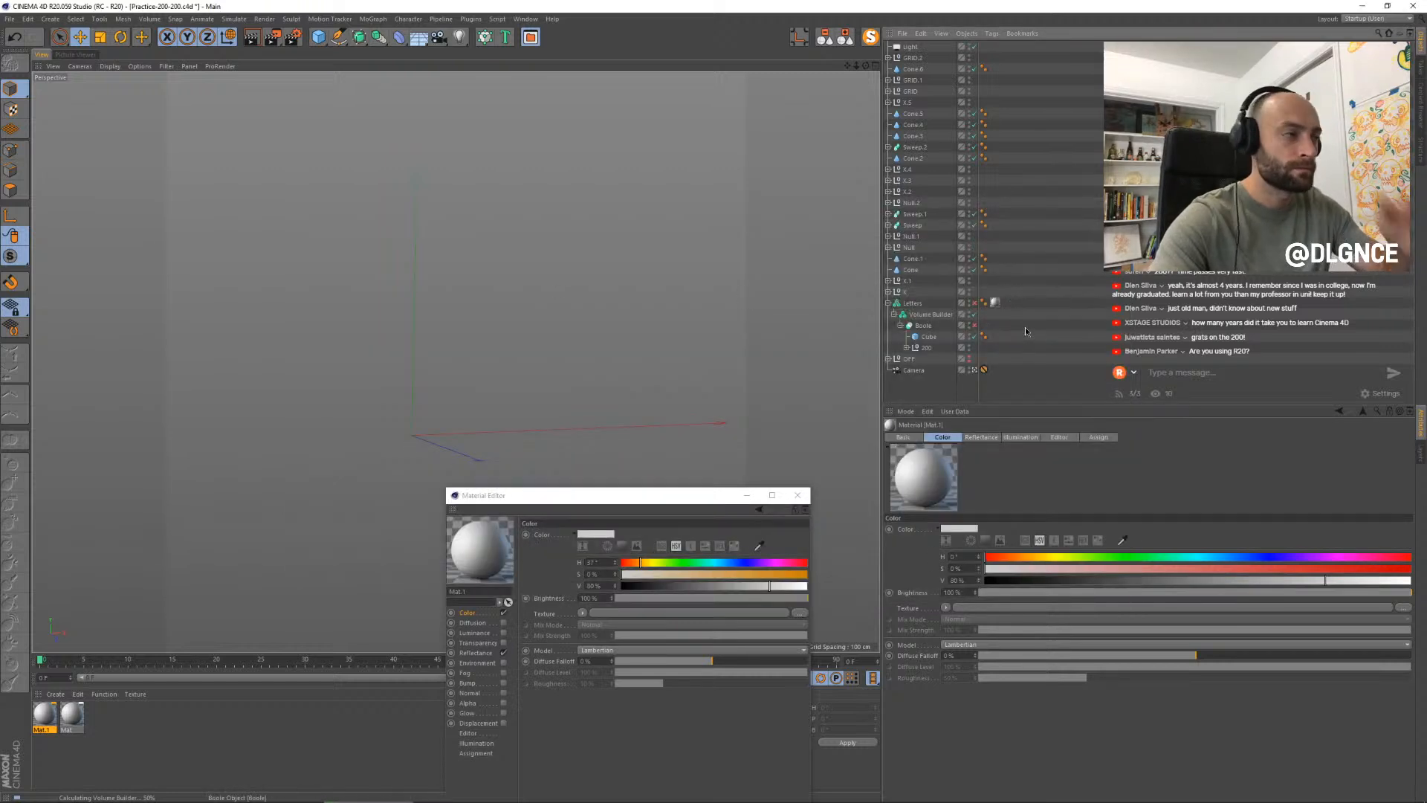
{"action": "left_click", "coordinate": [984, 368]}
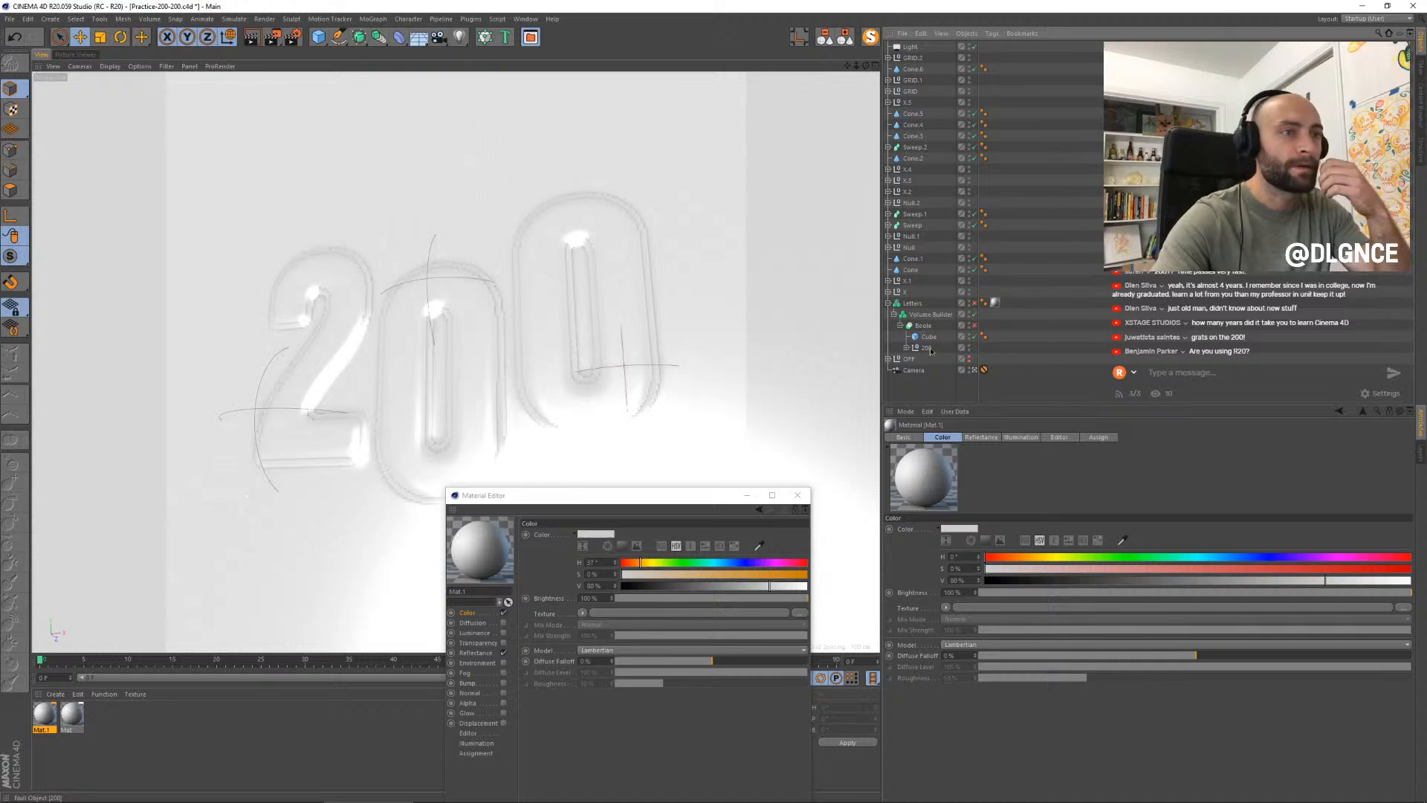
- Set the Volume Builder's voxel size to 5 cm
{"action": "left_click", "coordinate": [930, 314]}
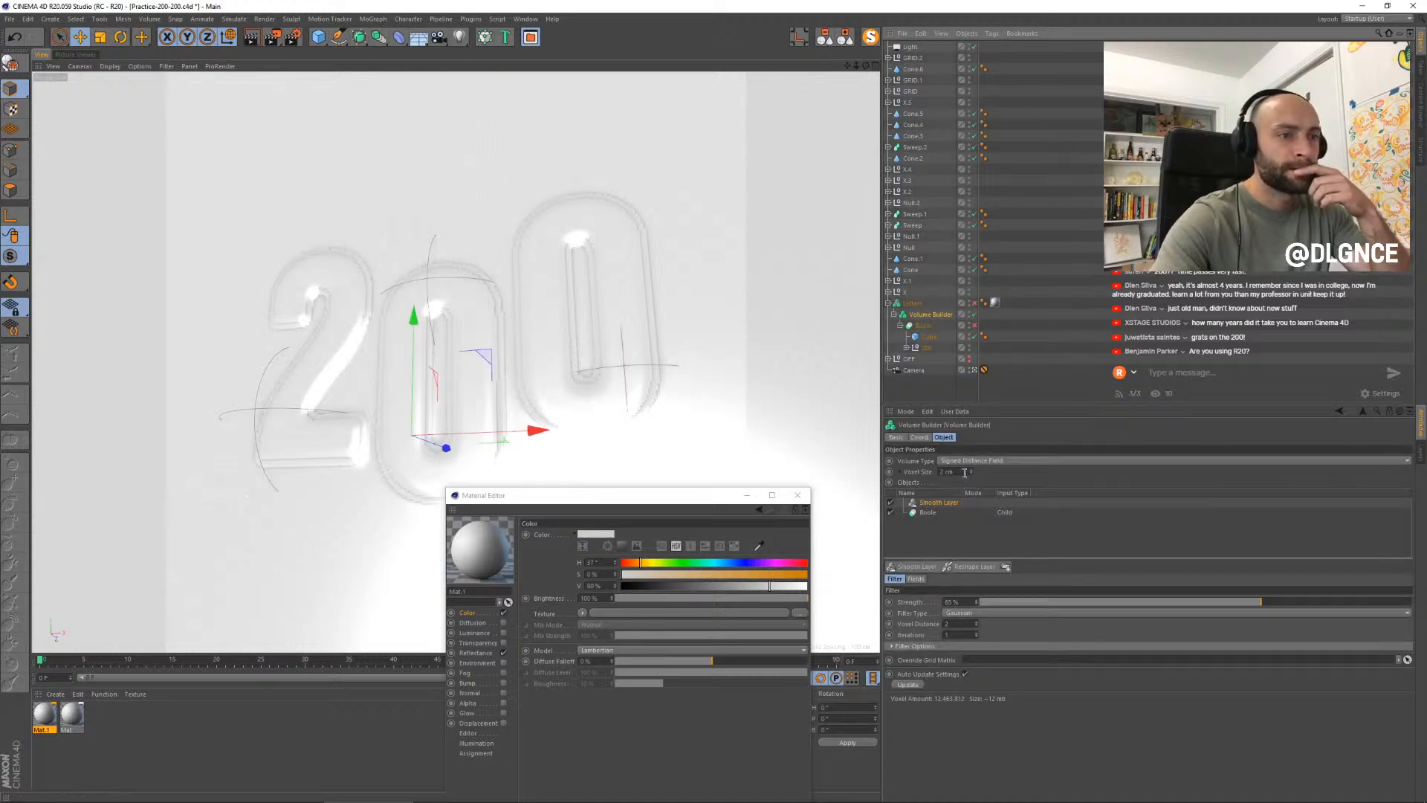
{"action": "type", "text": "5"}
{"action": "key", "text": "Return"}
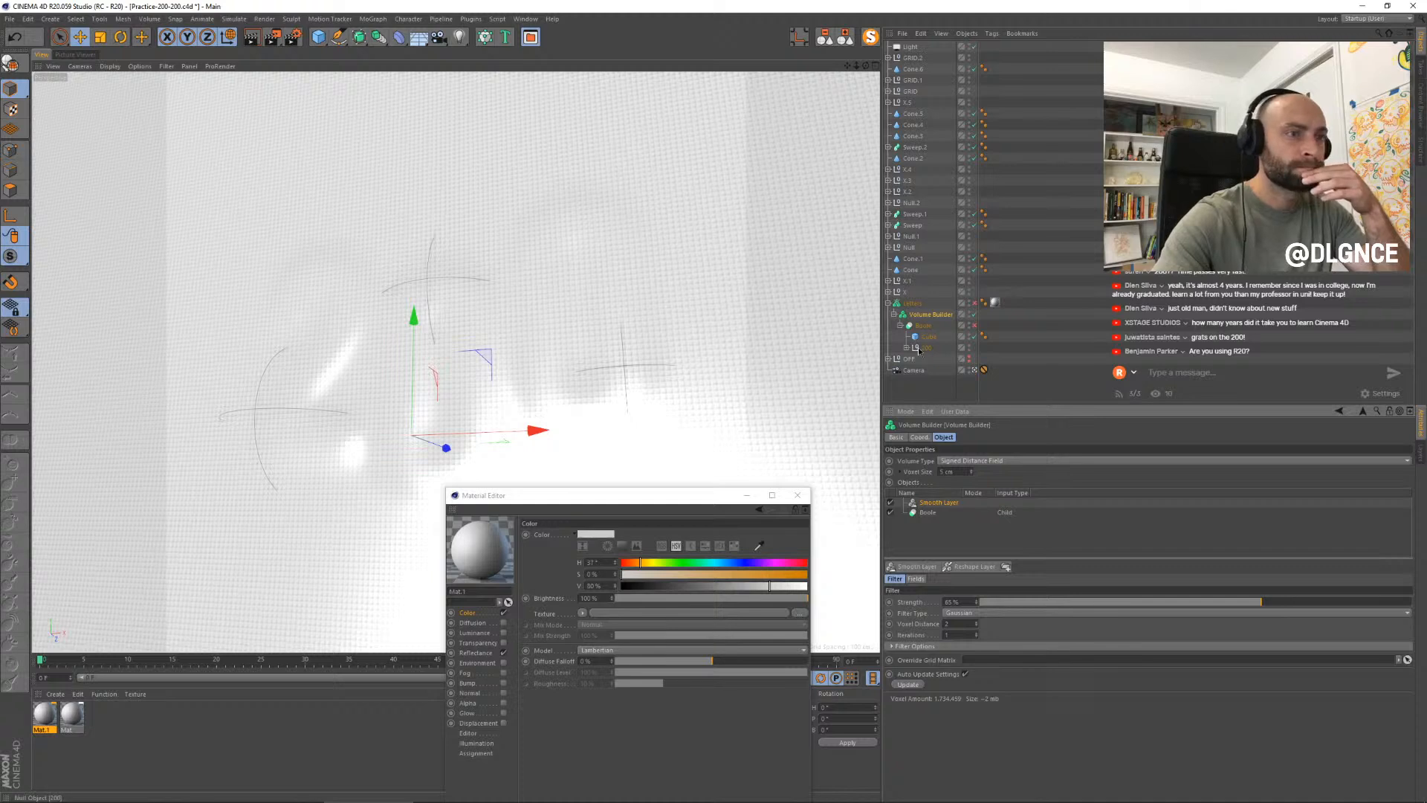
{"action": "left_click", "coordinate": [924, 326]}
{"action": "left_click", "coordinate": [929, 315]}
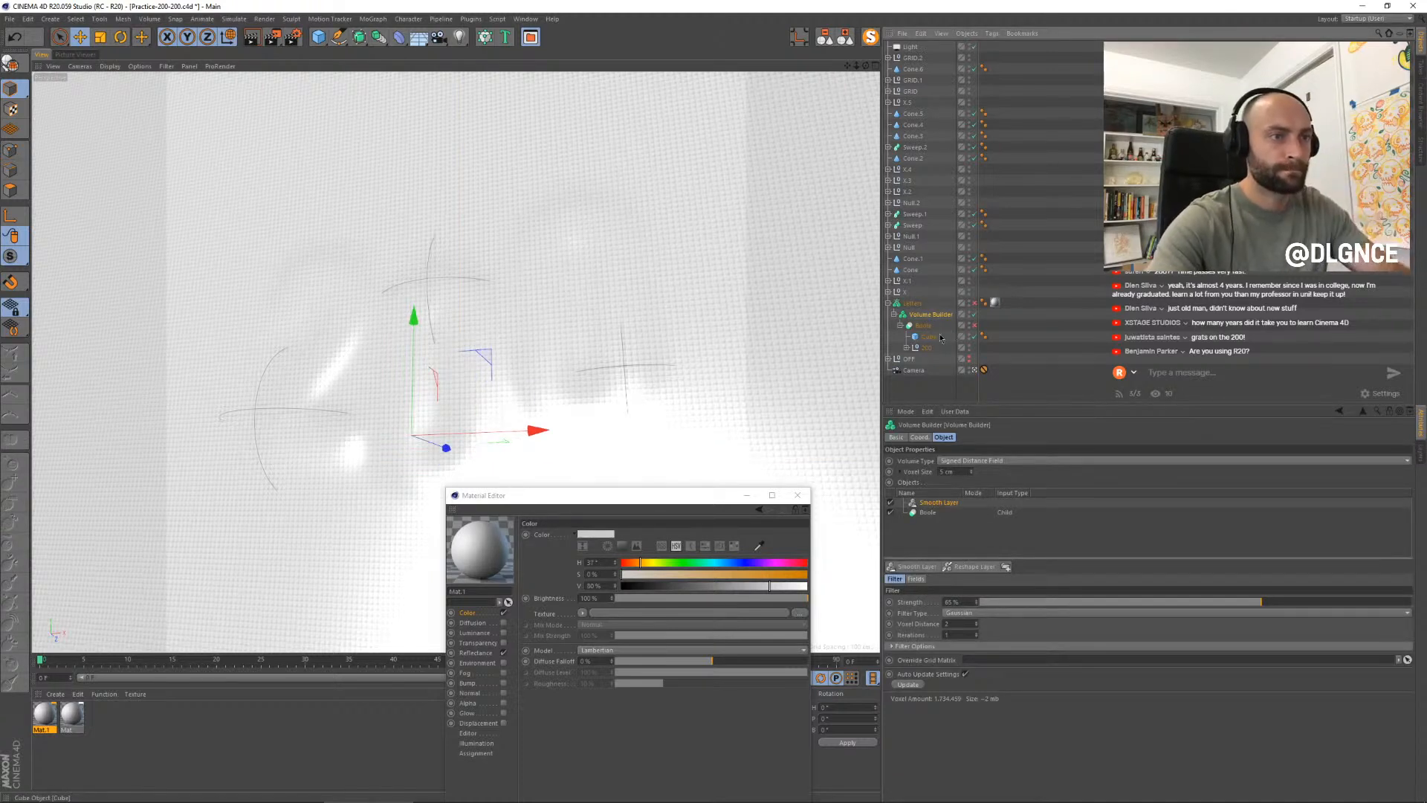
- Try to move the Cube and the 200 null out of the Boole into the Volume Builder and delete the Boole
{"action": "left_click", "coordinate": [934, 338]}
{"action": "left_click", "coordinate": [930, 348], "text": "shift"}
{"action": "left_click_drag", "start_coordinate": [929, 340], "coordinate": [924, 321]}
{"action": "left_click", "coordinate": [921, 347]}
{"action": "key", "text": "Delete"}
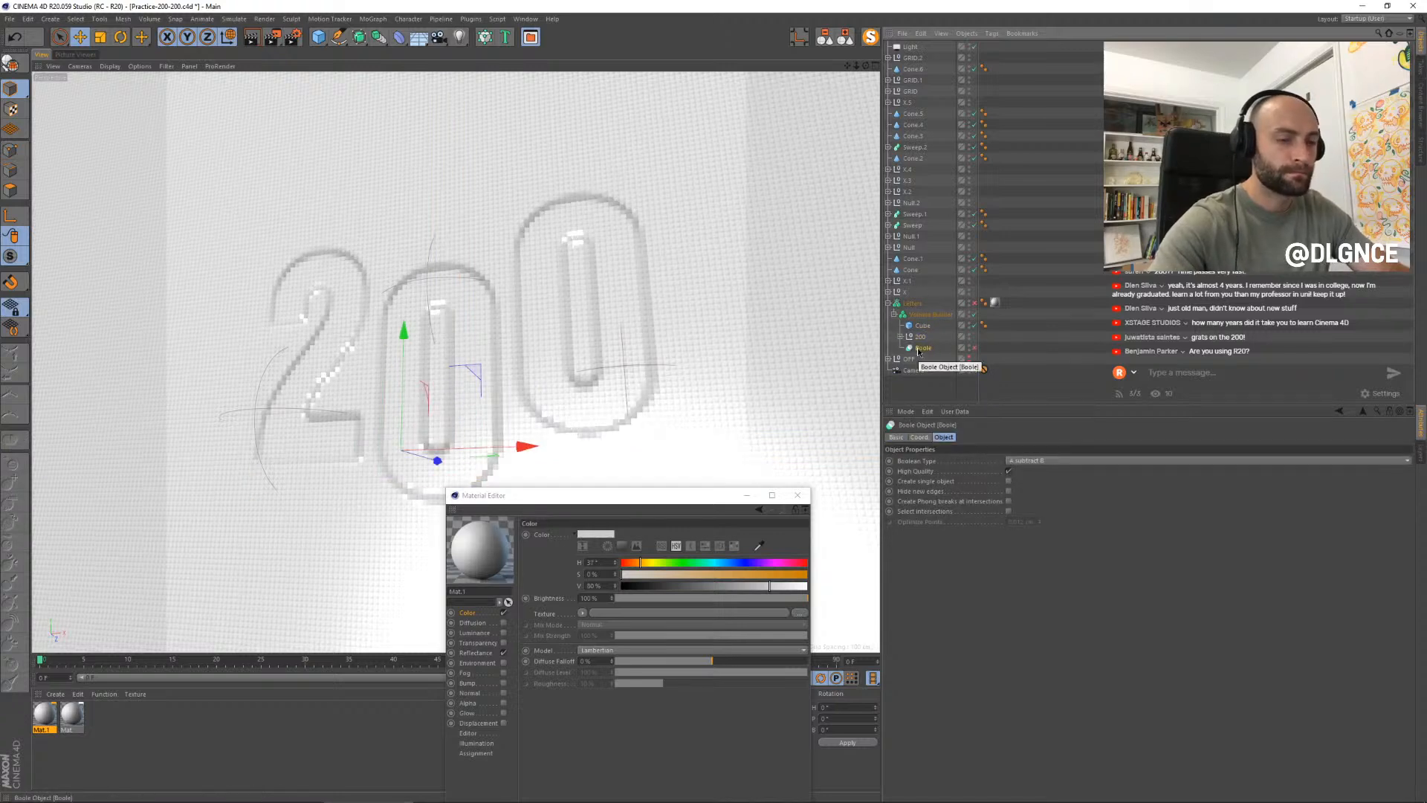
- Undo the move of the Cube and the 200 null out of the Boole
{"action": "key", "text": "ctrl+z"}
{"action": "key", "text": "ctrl+z"}
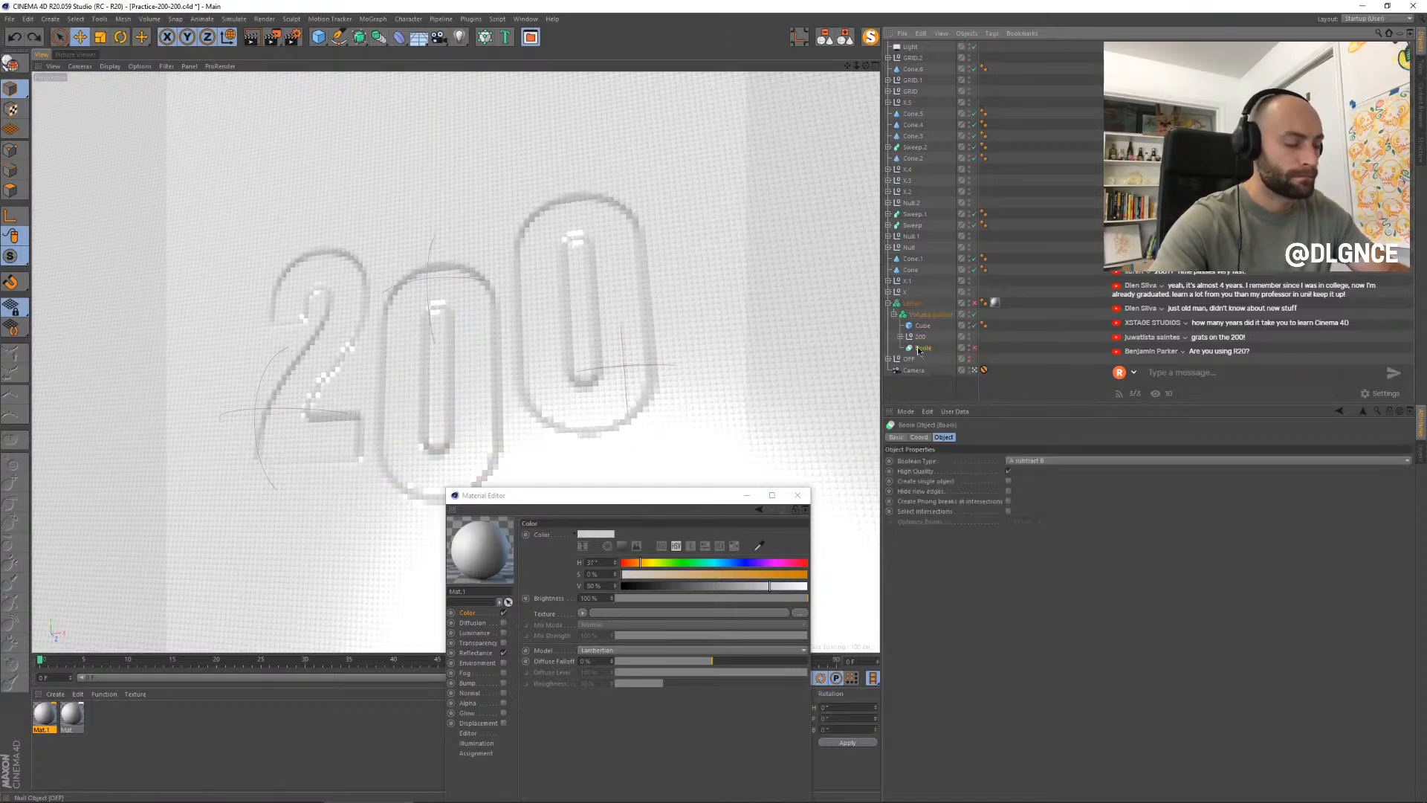
{"action": "key", "text": "ctrl+z"}
{"action": "key", "text": "ctrl+z"}
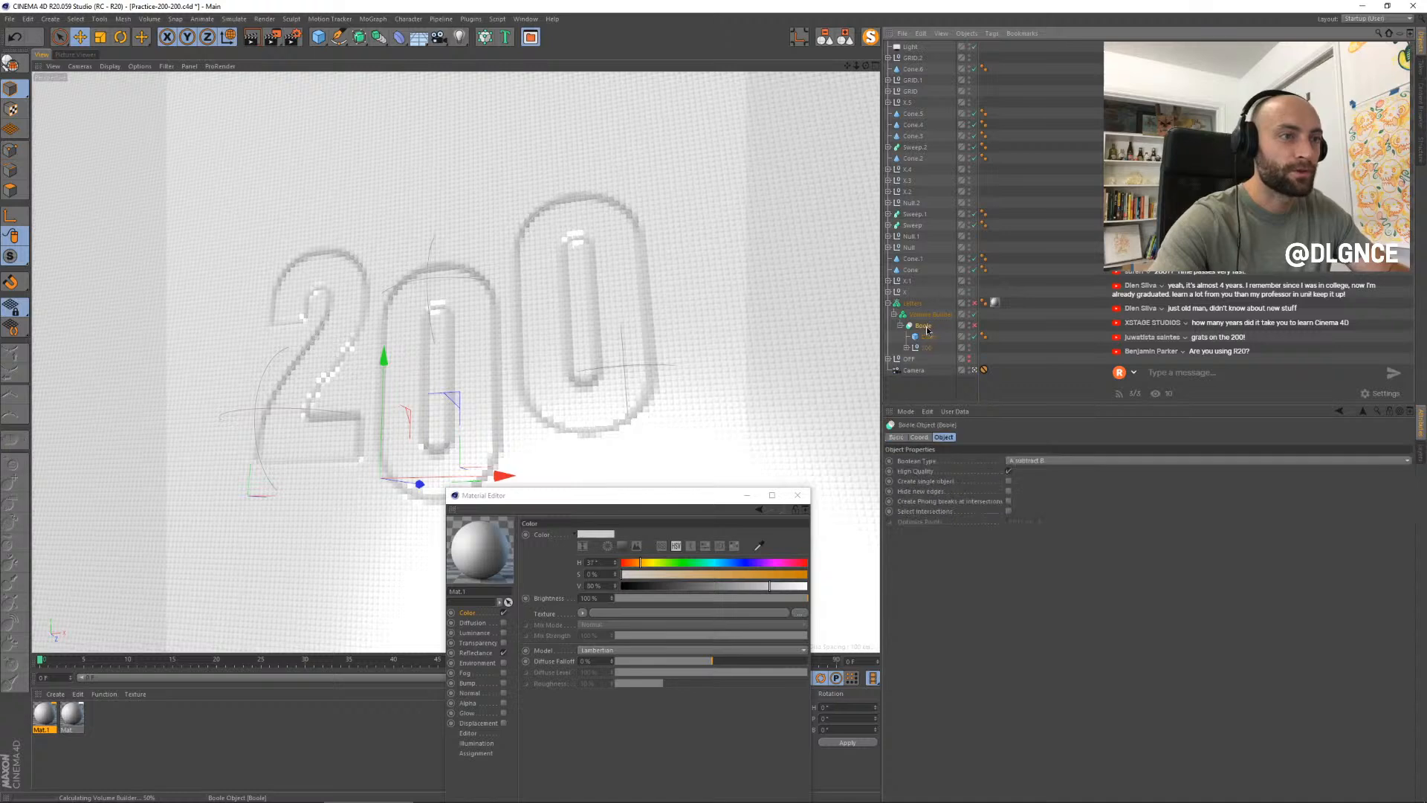
- Copy the Boole with its children into the OFF null as a backup
{"action": "left_click_drag", "start_coordinate": [913, 363], "coordinate": [913, 362], "text": "ctrl"}
{"action": "left_click", "coordinate": [888, 359]}
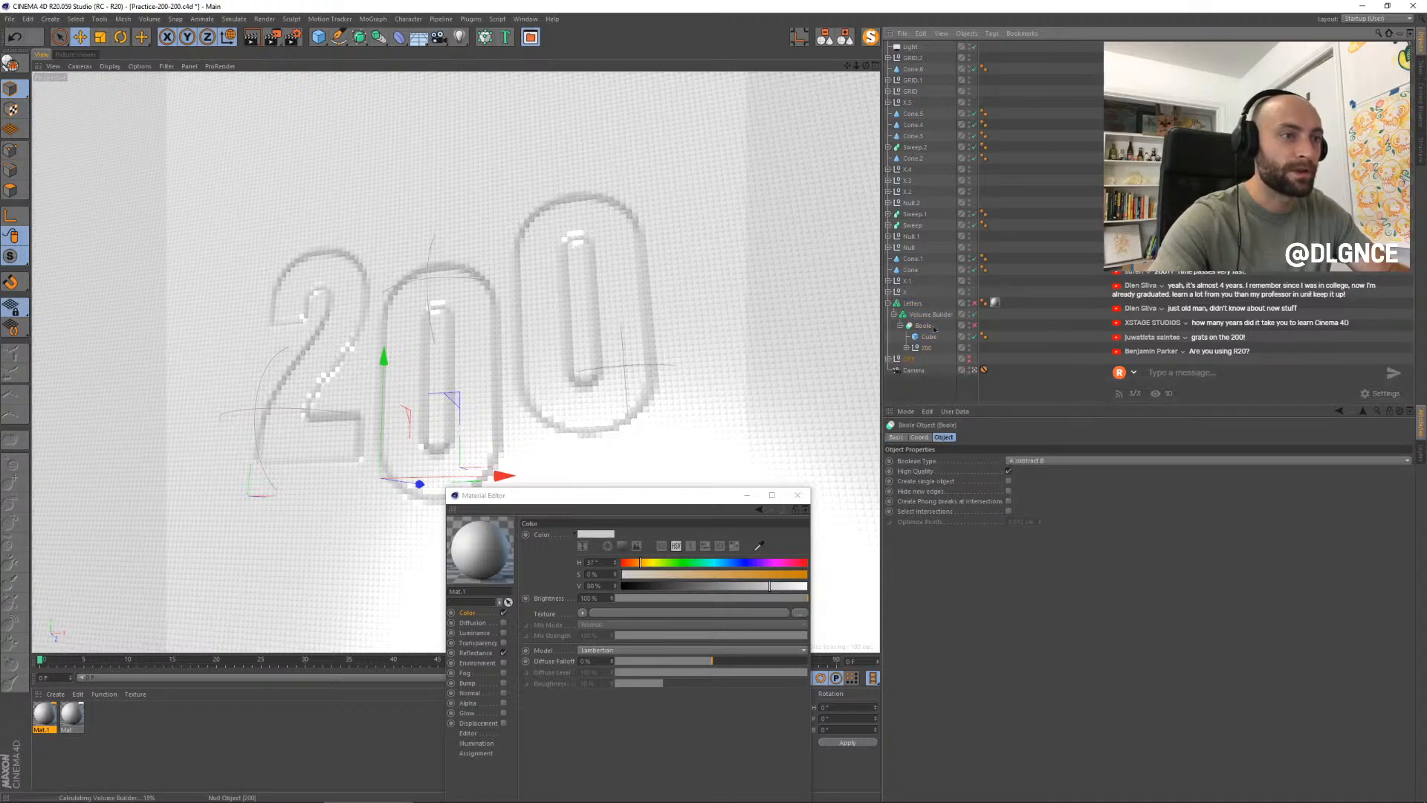
- Move the Cube and the 200 null out of the Boole directly into the Volume Builder and delete the Boole
{"action": "left_click", "coordinate": [927, 347], "text": "shift"}
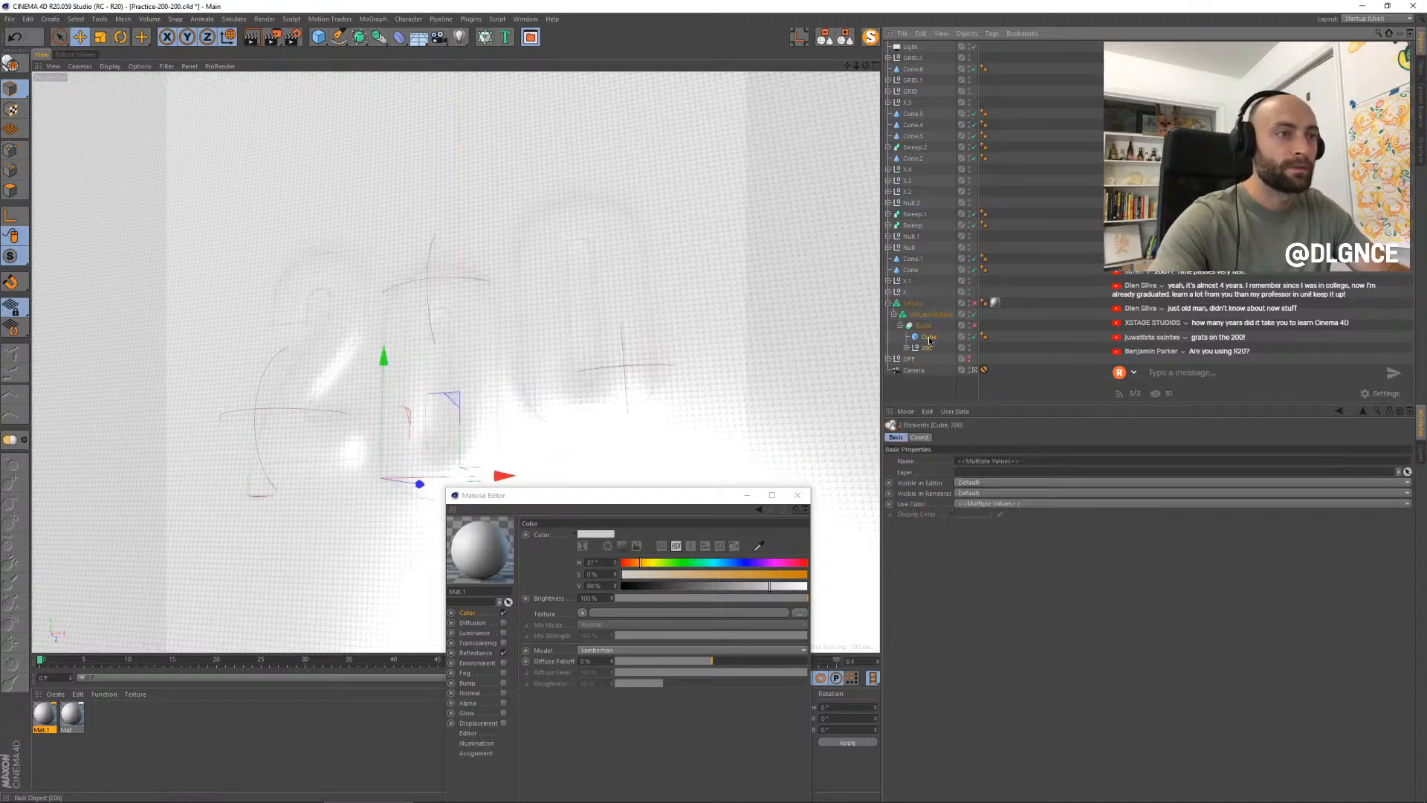
{"action": "left_click_drag", "start_coordinate": [928, 339], "coordinate": [925, 320]}
{"action": "left_click", "coordinate": [918, 349]}
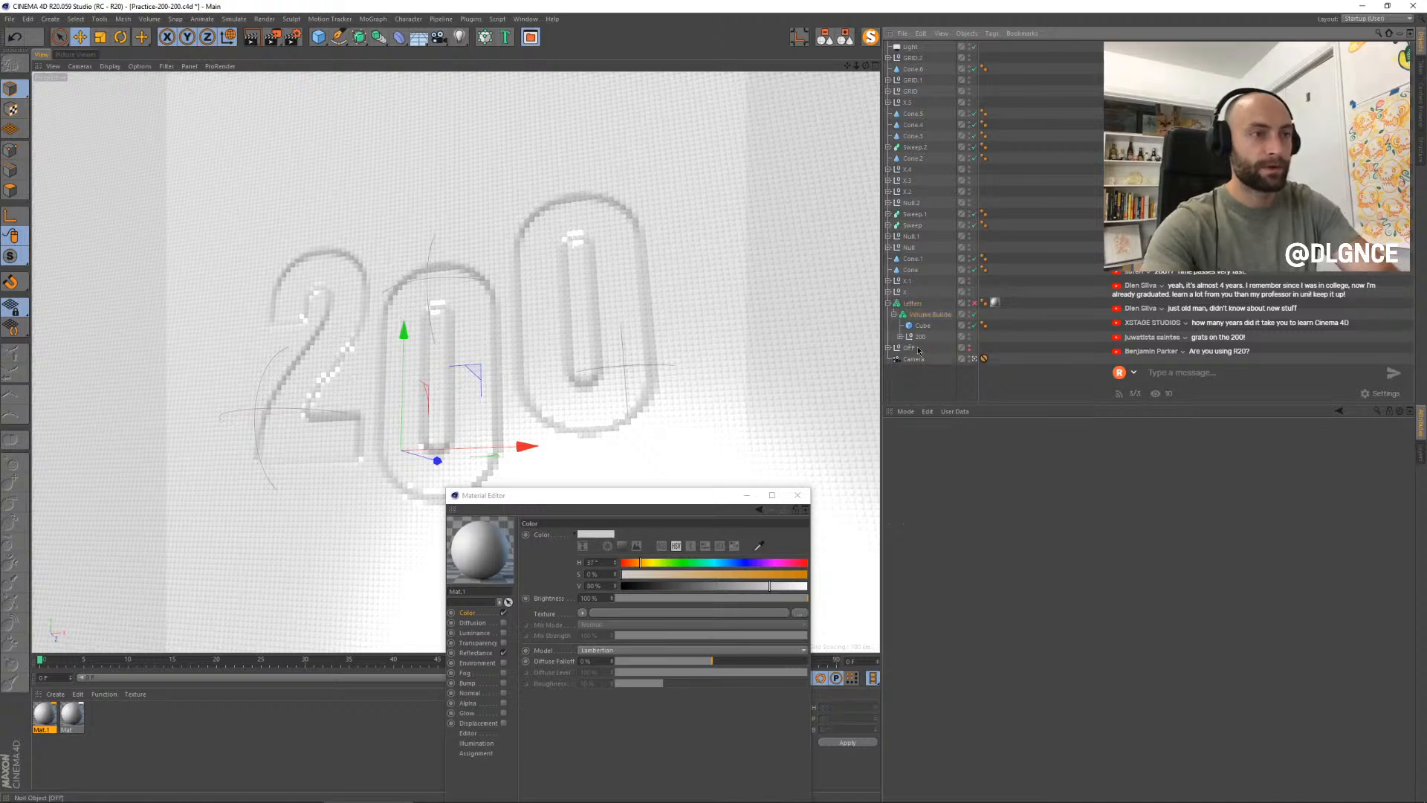
{"action": "key", "text": "Delete"}
- Reorder the Volume Builder list to Smooth Layer, 200, Cube, and set the 200 null's mode to Subtract
{"action": "left_click", "coordinate": [937, 520]}
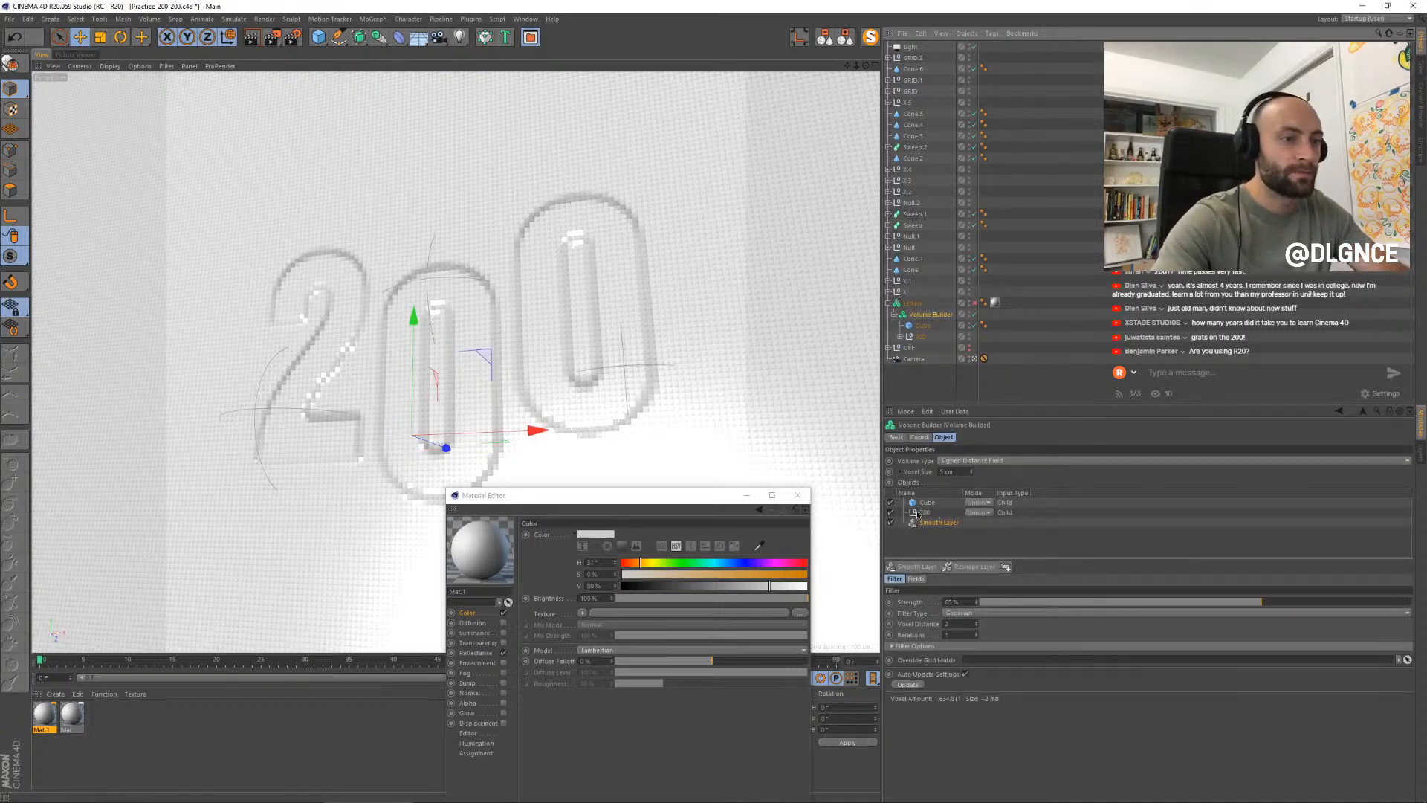
{"action": "left_click_drag", "start_coordinate": [934, 523], "coordinate": [925, 498]}
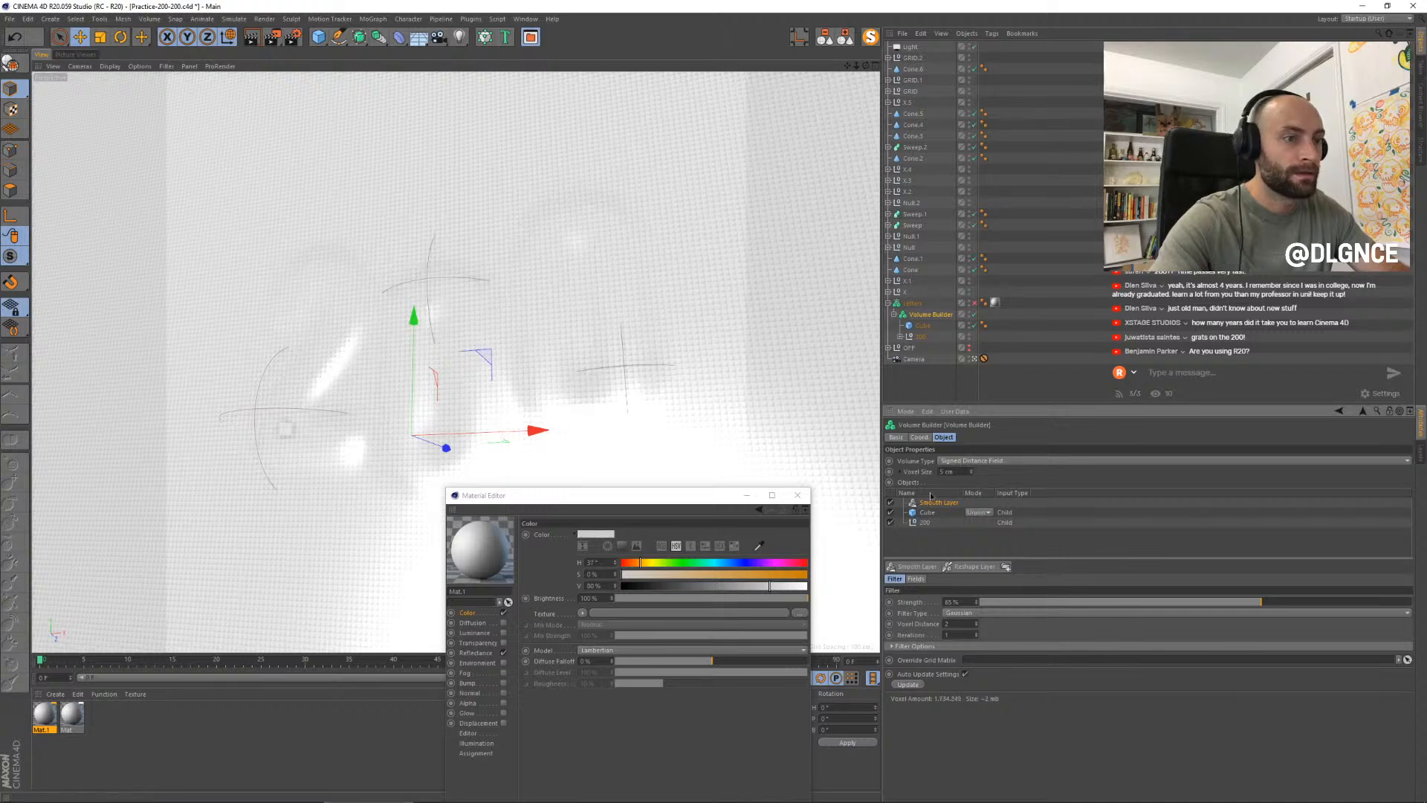
{"action": "left_click", "coordinate": [980, 512]}
{"action": "left_click", "coordinate": [979, 524]}
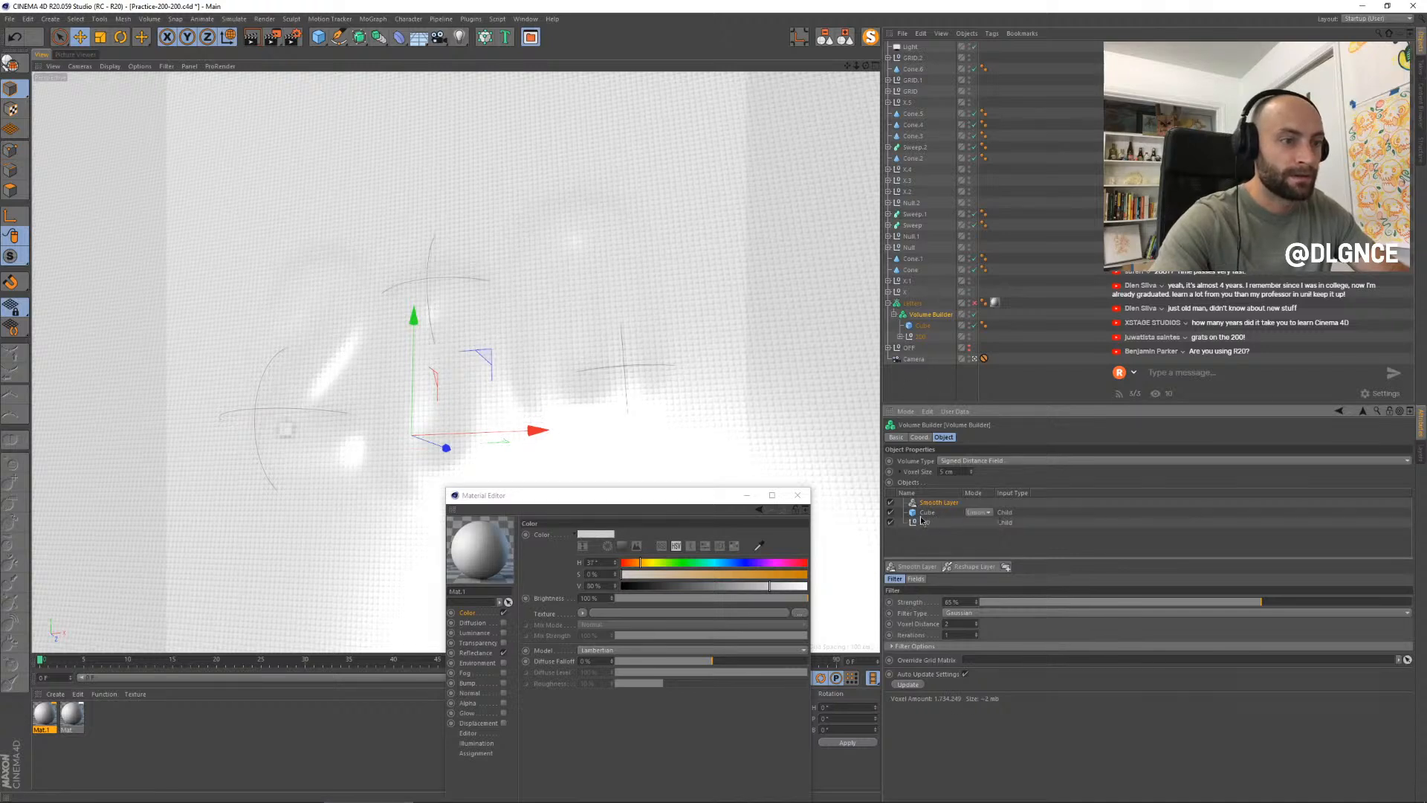
{"action": "left_click_drag", "start_coordinate": [924, 522], "coordinate": [926, 508]}
{"action": "left_click", "coordinate": [980, 514]}
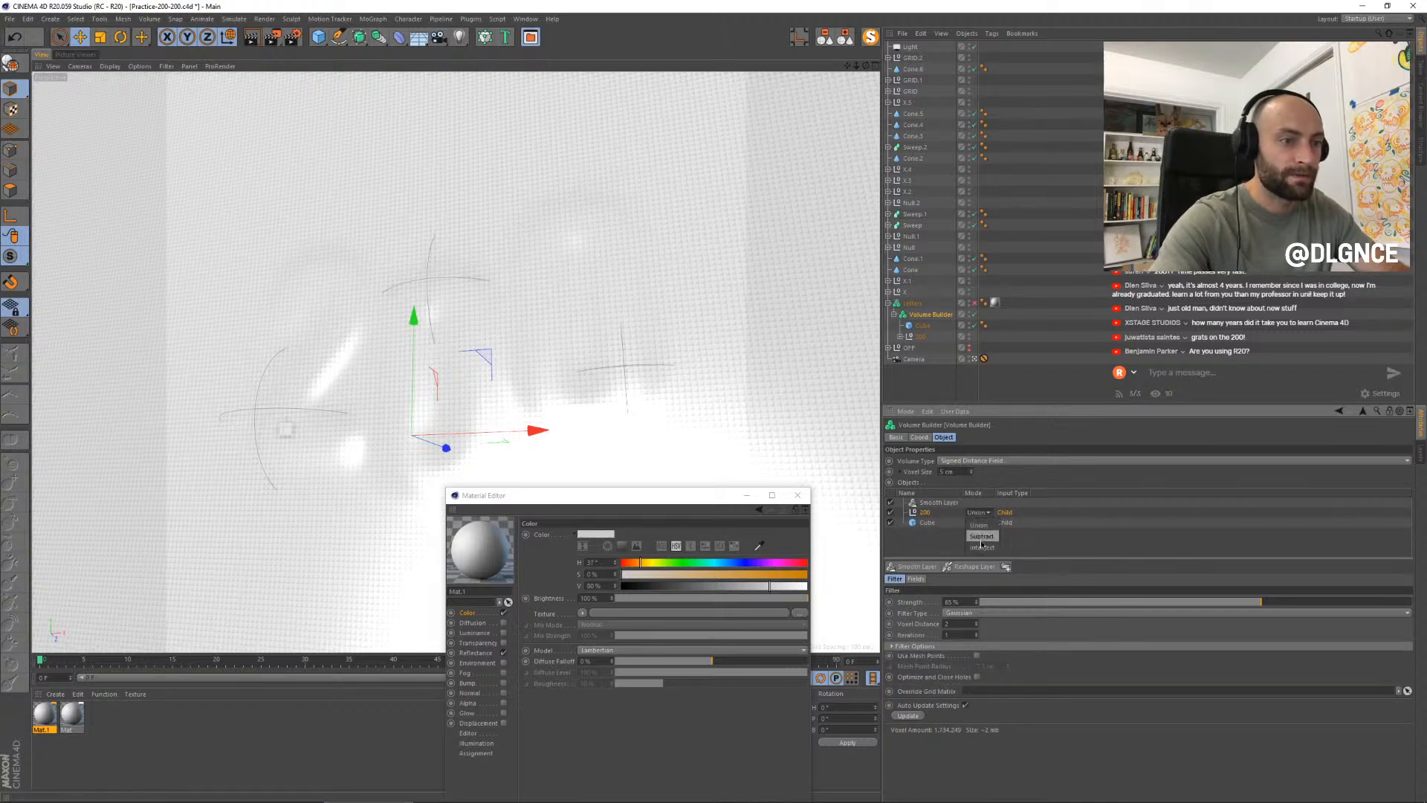
{"action": "left_click", "coordinate": [981, 538]}
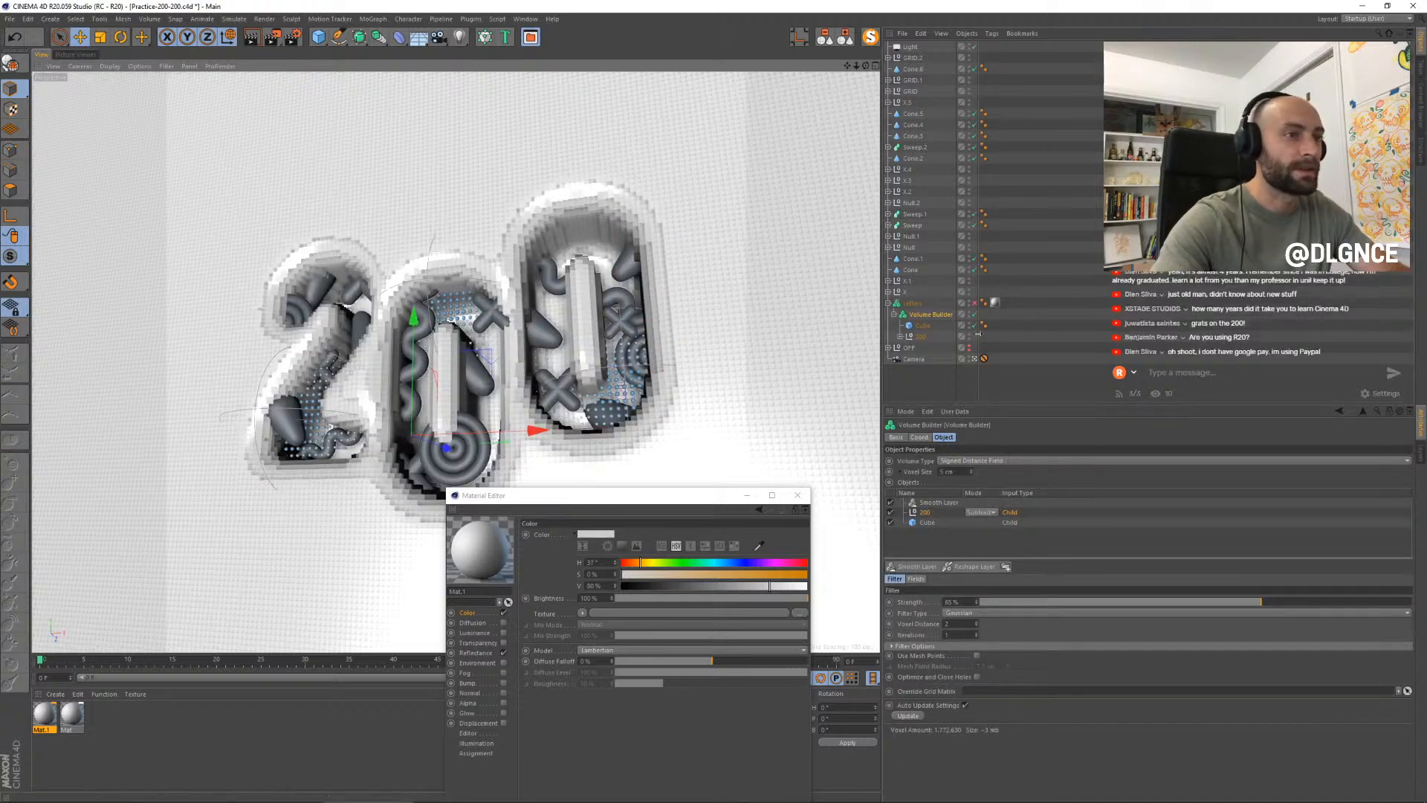
- Enable the Letters Volume Mesher and set the Smooth Layer's strength to 100%
{"action": "left_click", "coordinate": [975, 303]}
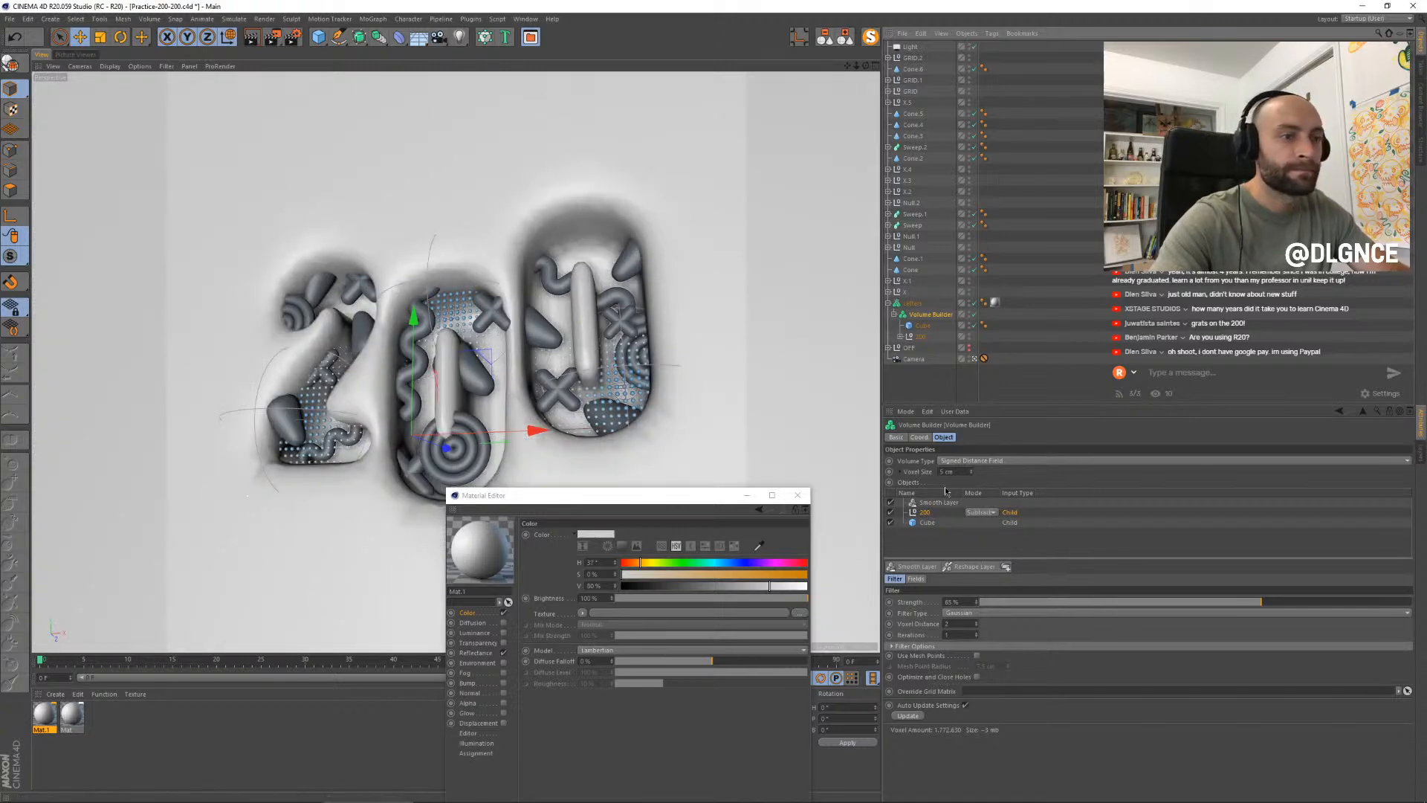
{"action": "left_click", "coordinate": [981, 529]}
{"action": "left_click_drag", "start_coordinate": [1285, 603], "coordinate": [1425, 587]}
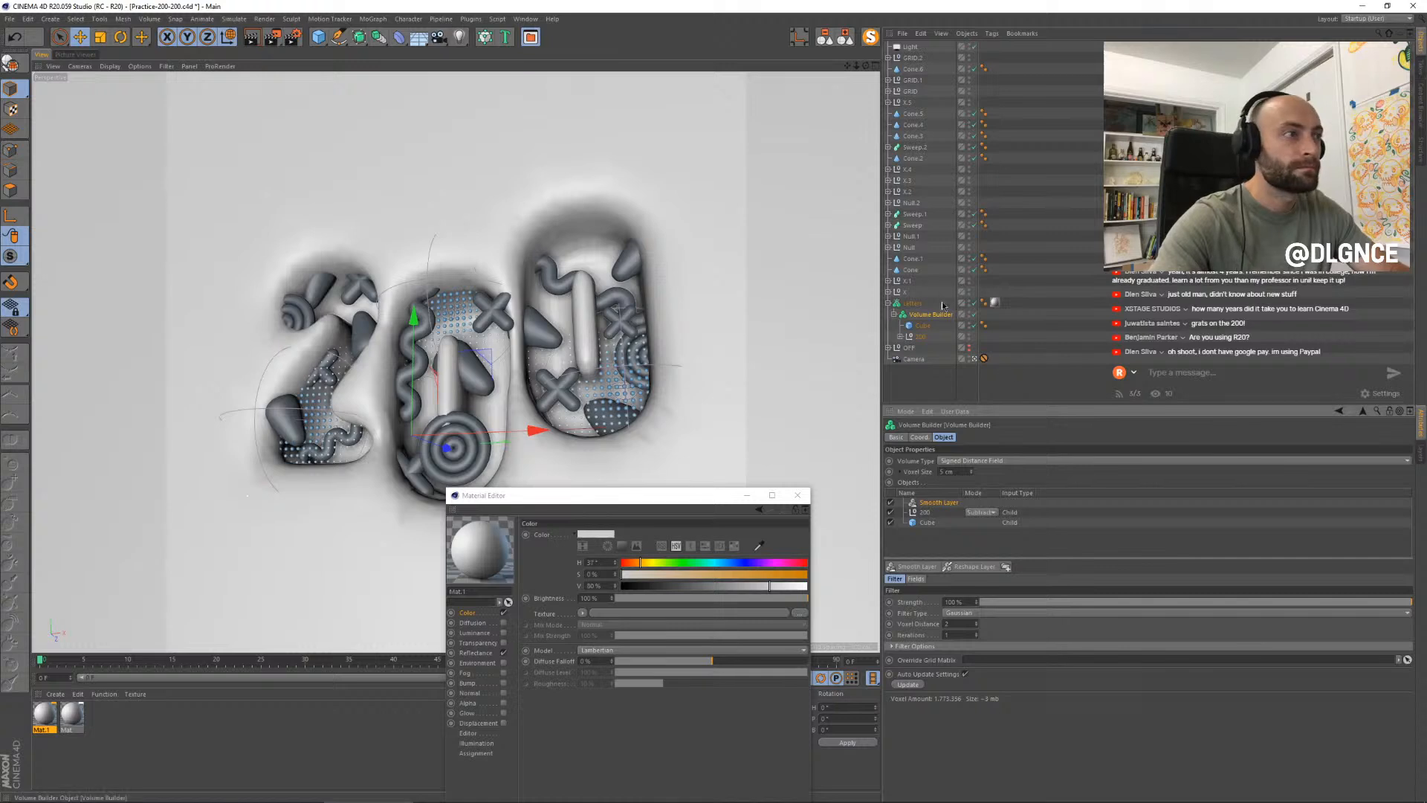
- Render the smoothed cutouts to the Picture Viewer and compare them with the earlier render of the sharp-edged letters
{"action": "key", "text": "shift+r"}
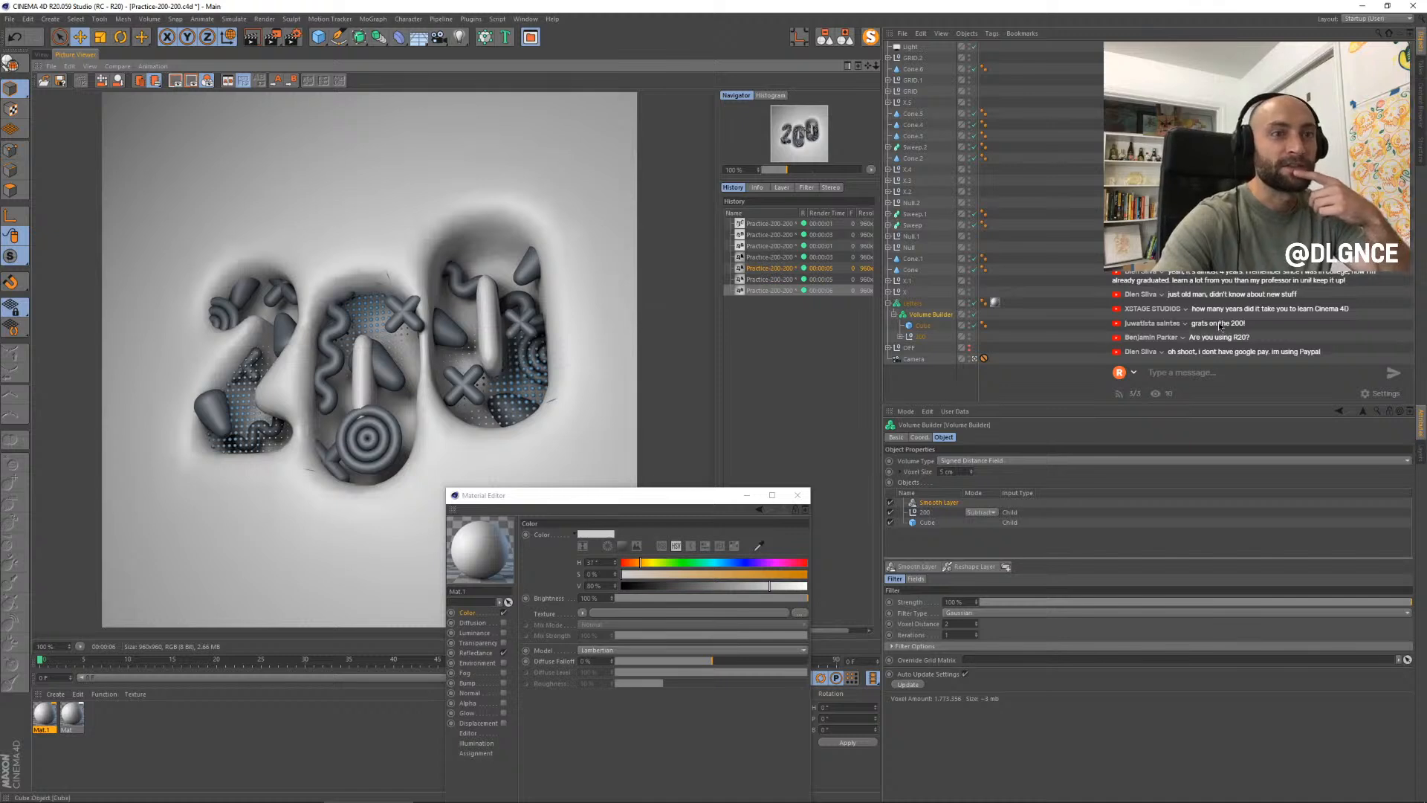
{"action": "left_click", "coordinate": [775, 270]}
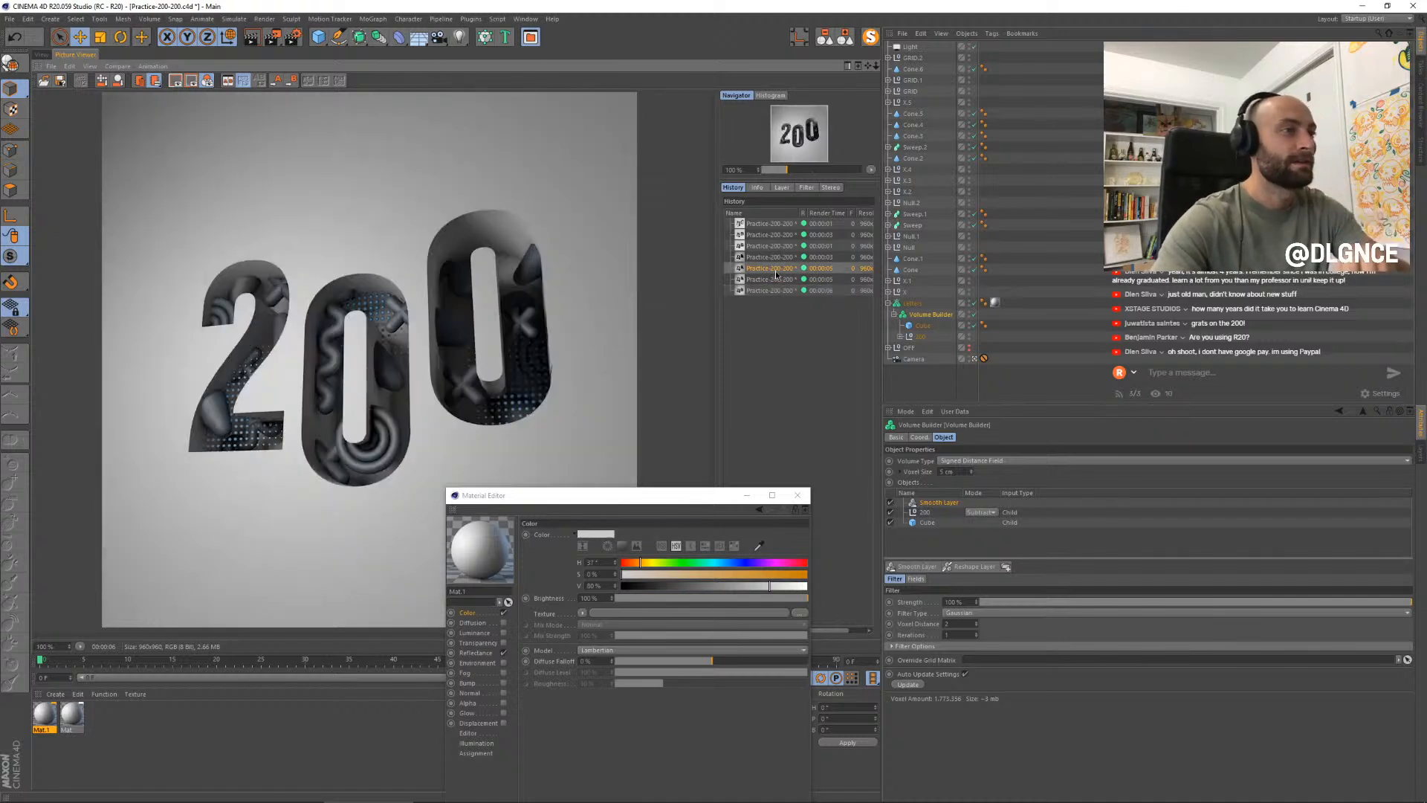
{"action": "key", "text": "Down"}
{"action": "key", "text": "Down"}
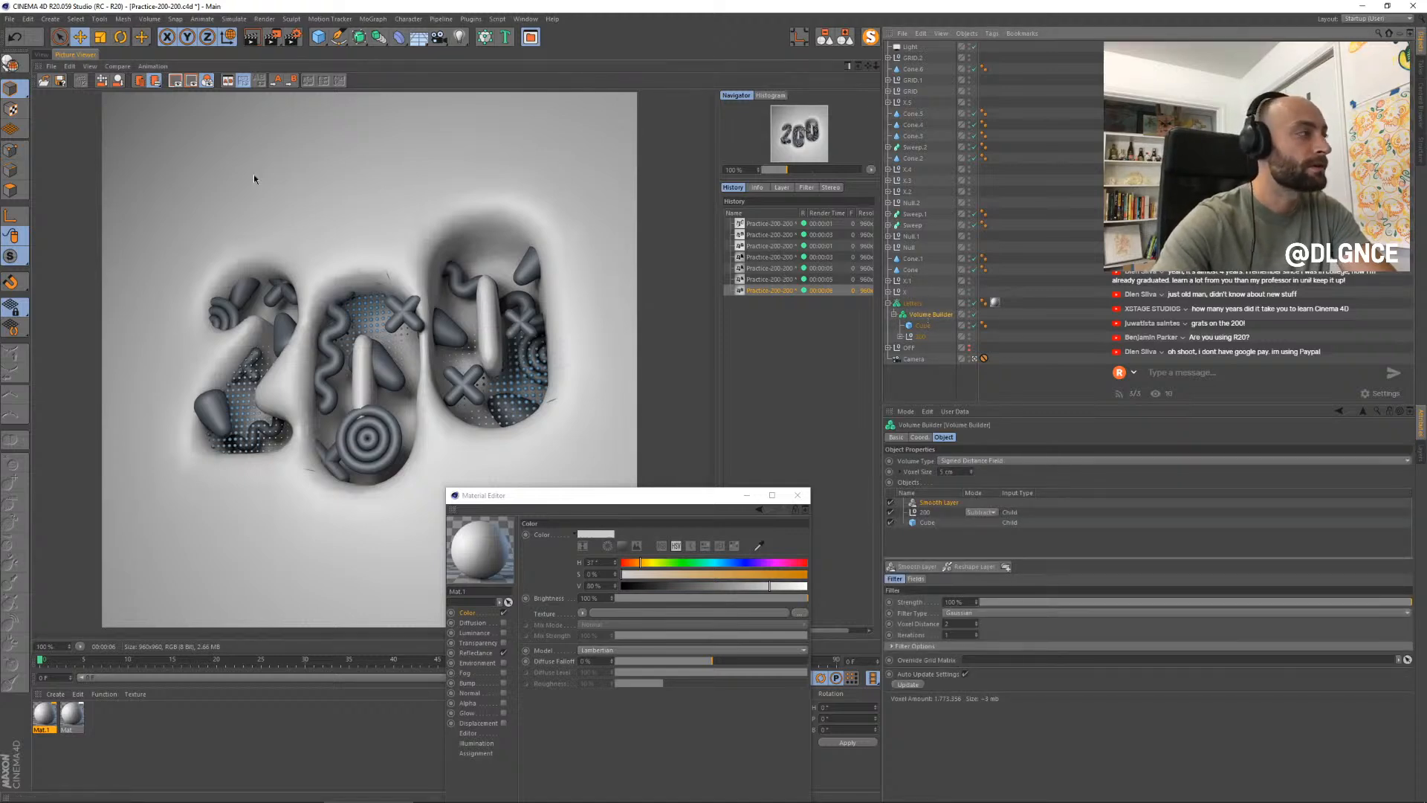
{"action": "left_click", "coordinate": [43, 55]}
{"action": "left_click", "coordinate": [72, 55]}
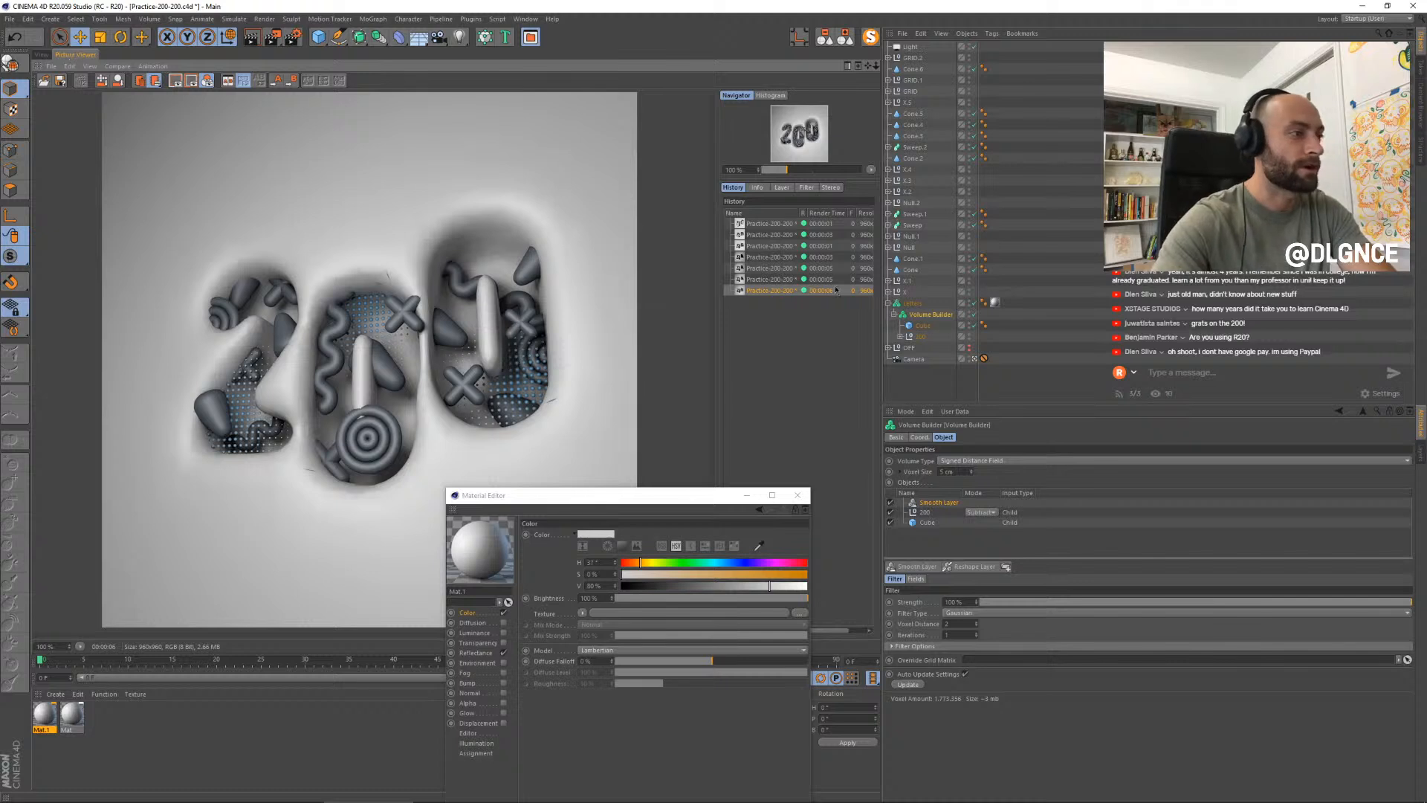
- Disable the Smooth Layer in the Volume Builder's object list
{"action": "left_click", "coordinate": [920, 326]}
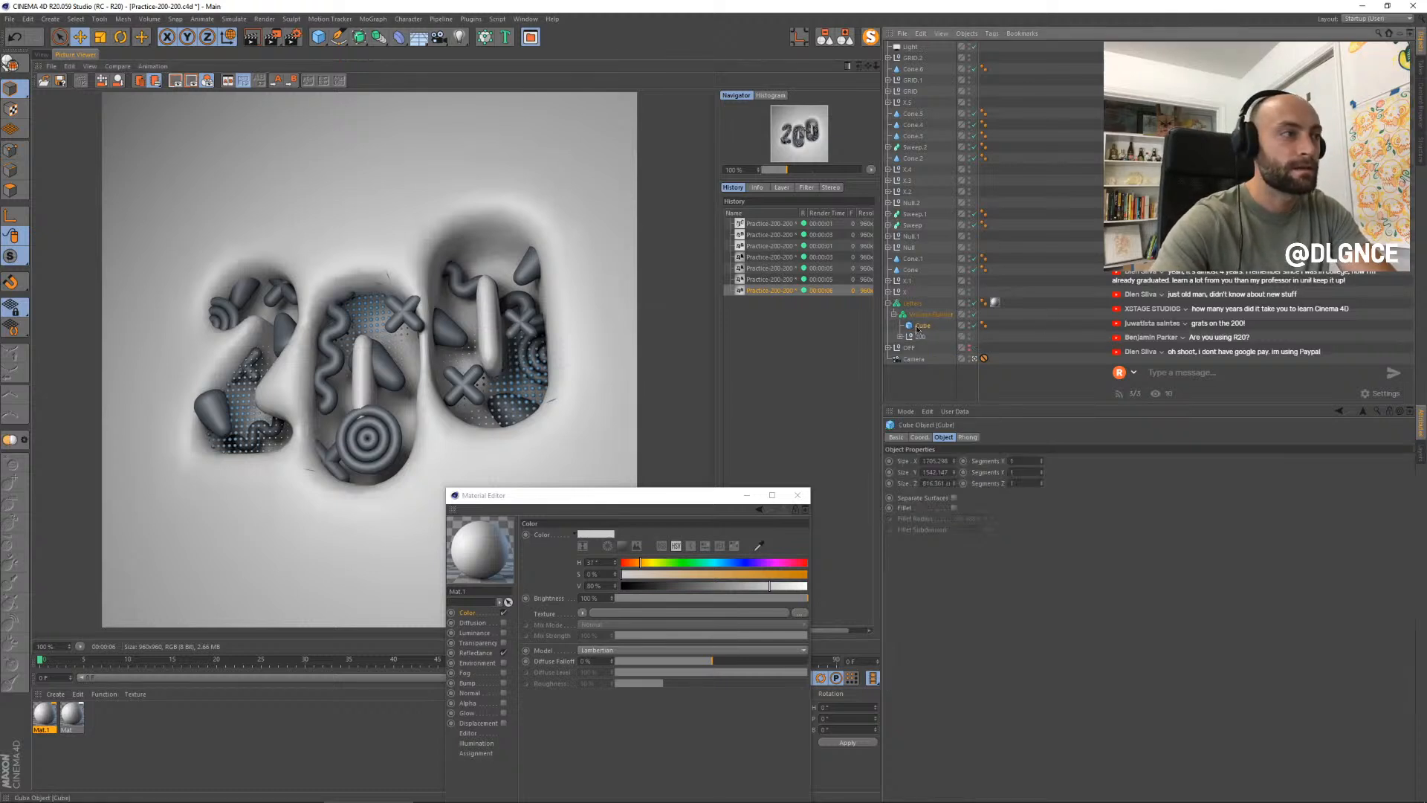
{"action": "left_click", "coordinate": [921, 337]}
{"action": "left_click", "coordinate": [929, 315]}
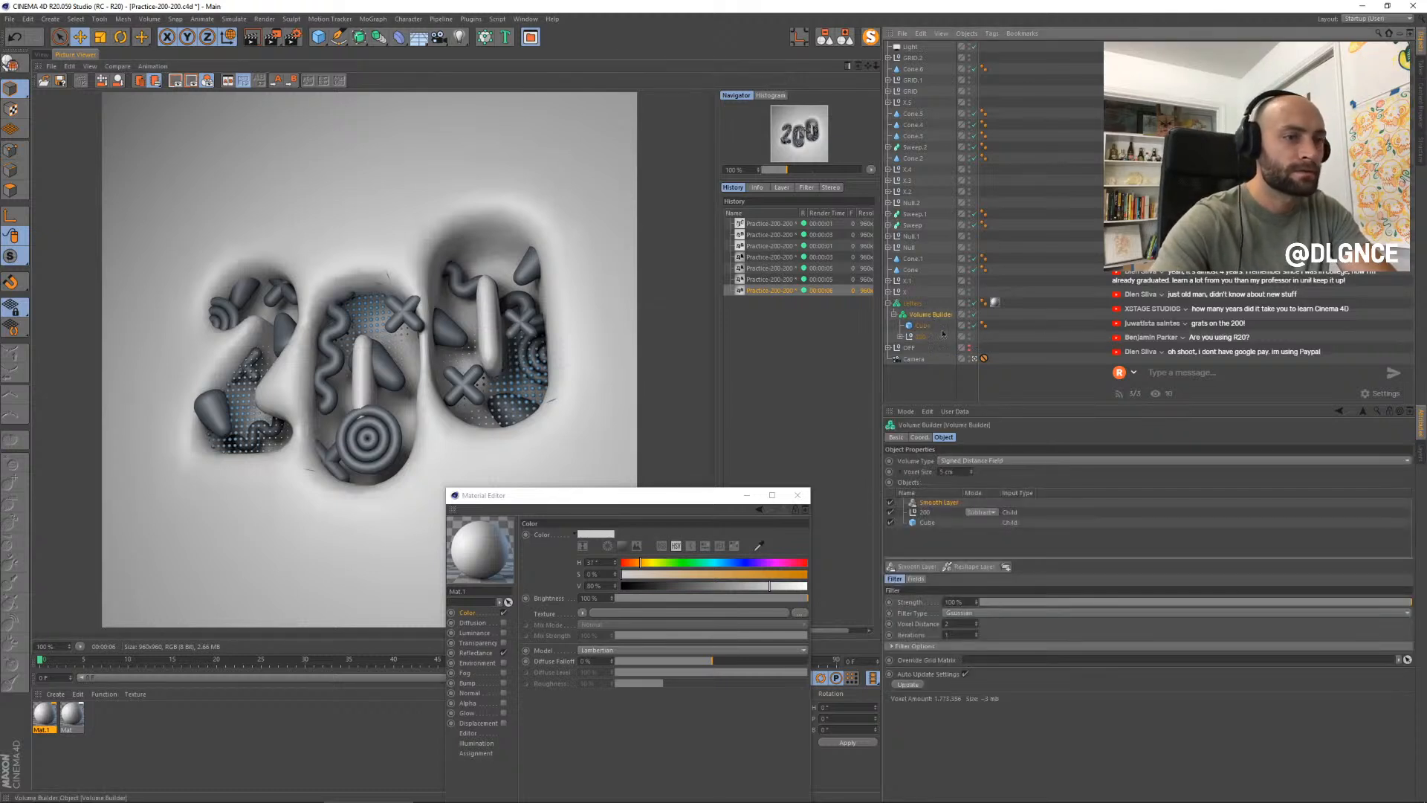
{"action": "left_click", "coordinate": [46, 55]}
{"action": "left_click", "coordinate": [891, 503]}
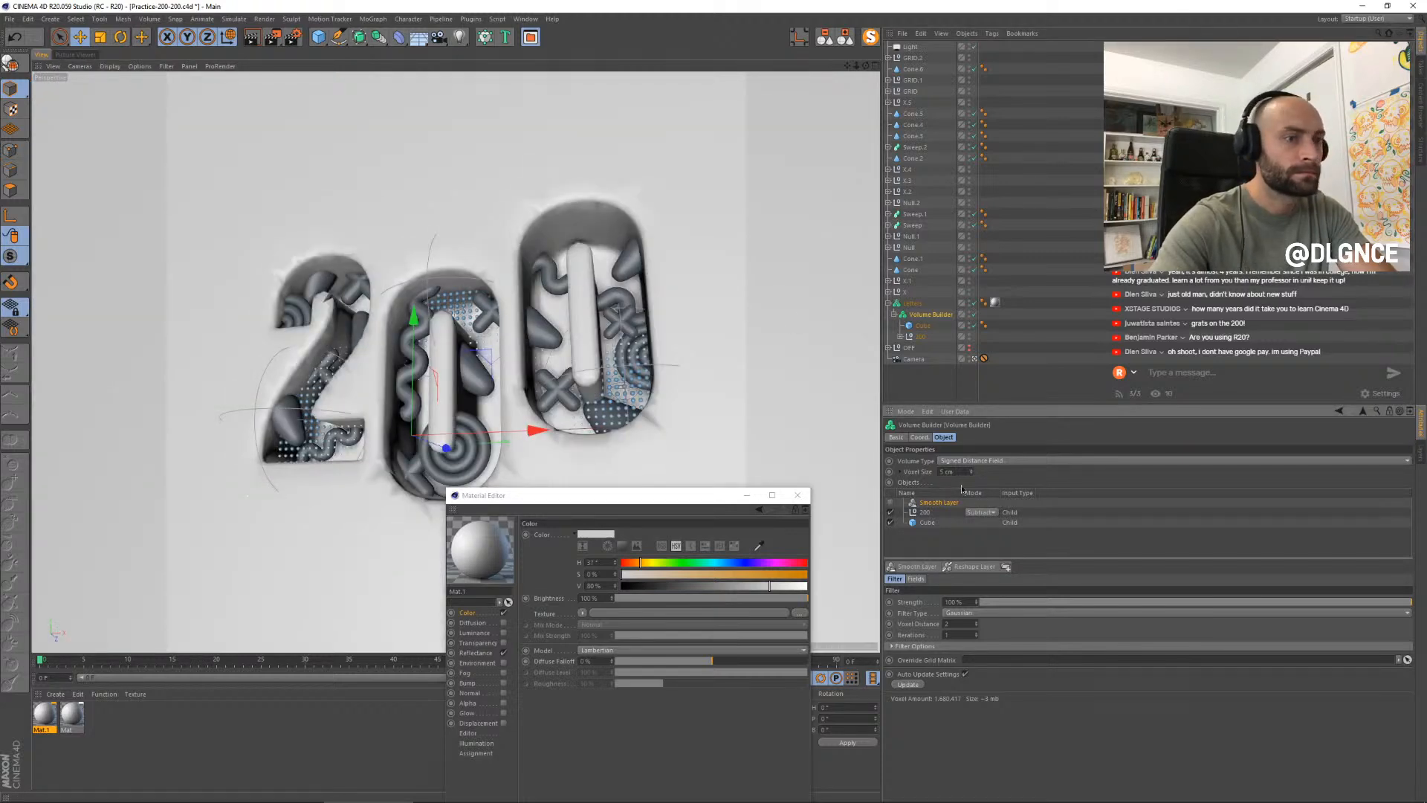
- Set the Letters Volume Mesher's Adaptive value to about 0.5%, render to the Picture Viewer and close the Material Editor
{"action": "left_click", "coordinate": [913, 303]}
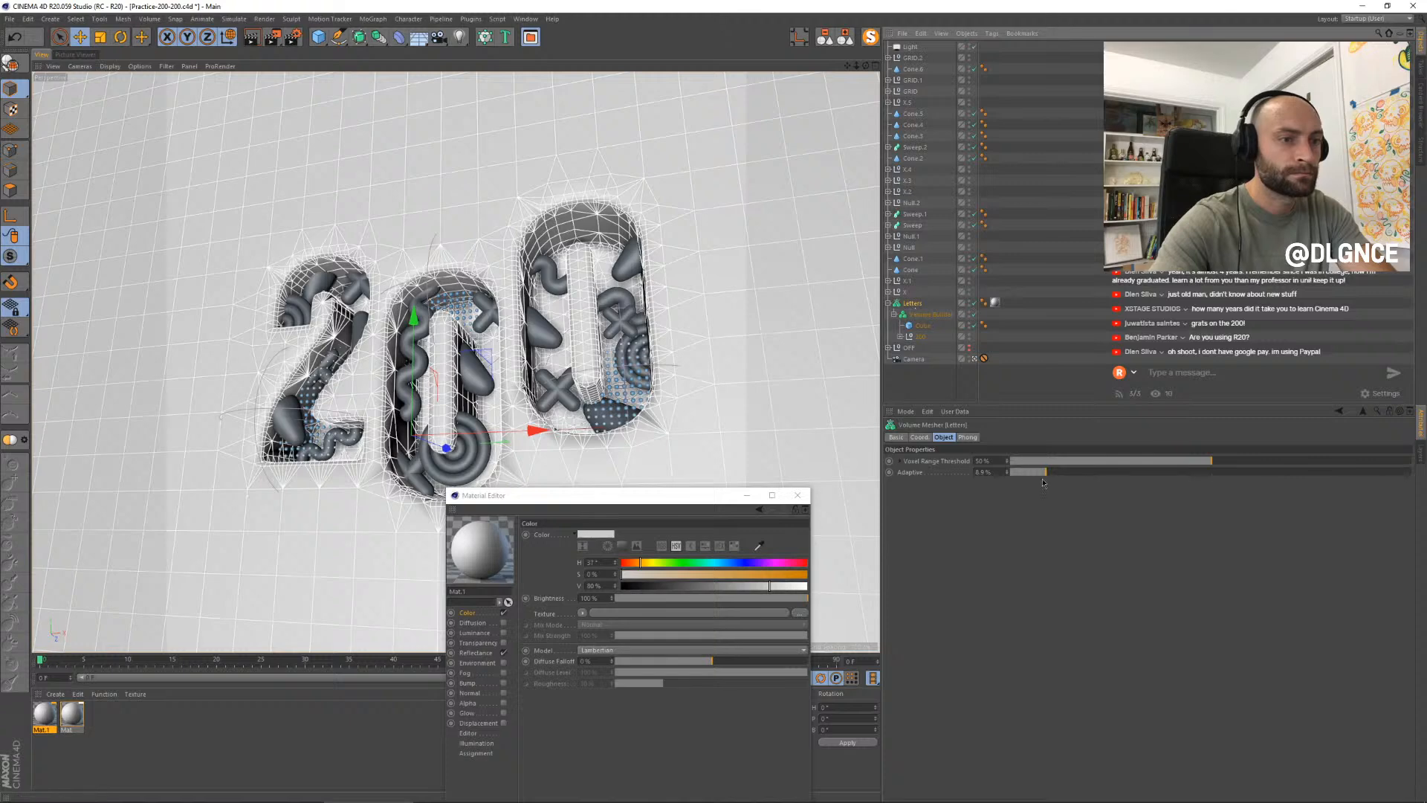
{"action": "mouse_move", "coordinate": [1024, 477]}
{"action": "left_mouse_down"}
{"action": "mouse_move", "coordinate": [978, 482]}
{"action": "mouse_move", "coordinate": [1009, 472]}
{"action": "left_mouse_up"}
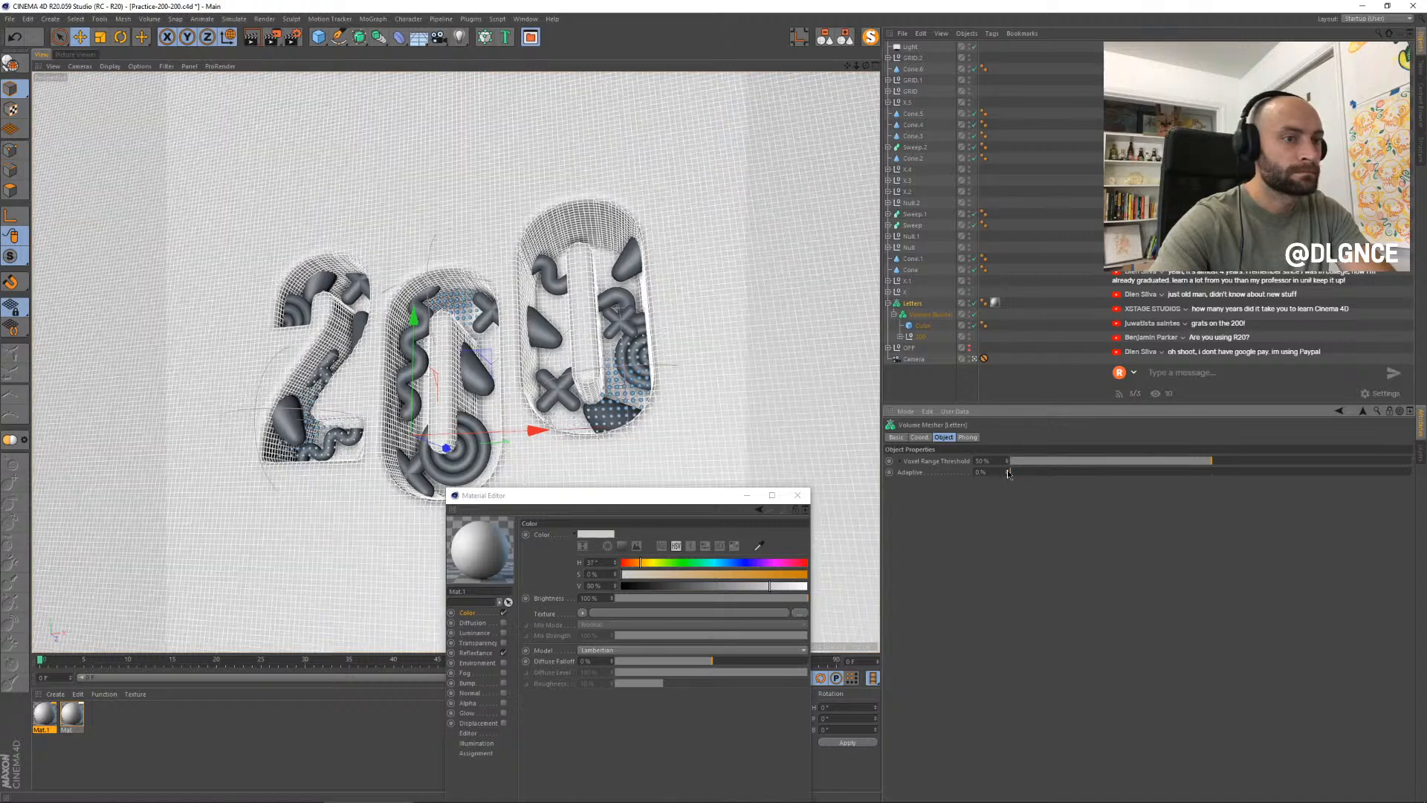
{"action": "left_click_drag", "start_coordinate": [1008, 473], "coordinate": [1011, 473]}
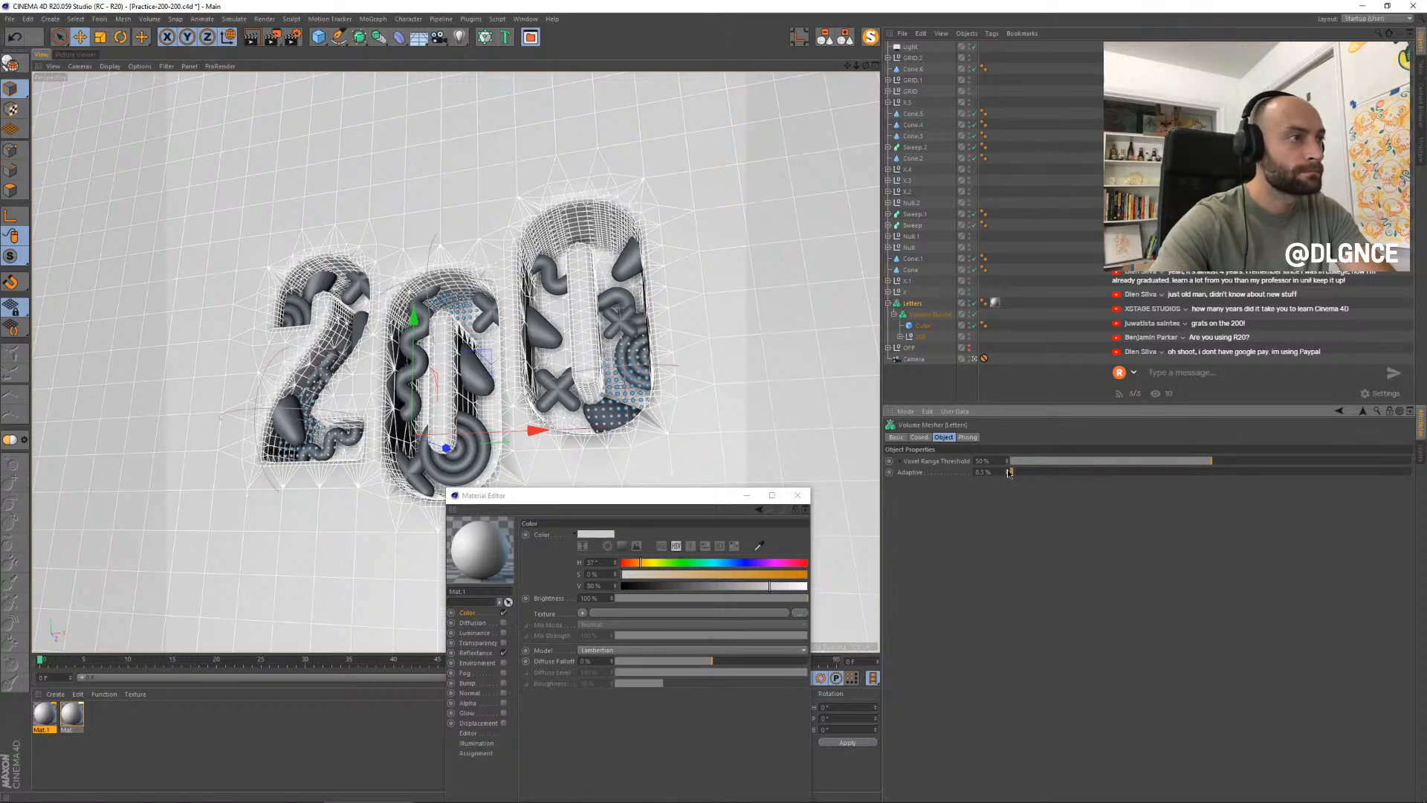
{"action": "key", "text": "shift+r"}
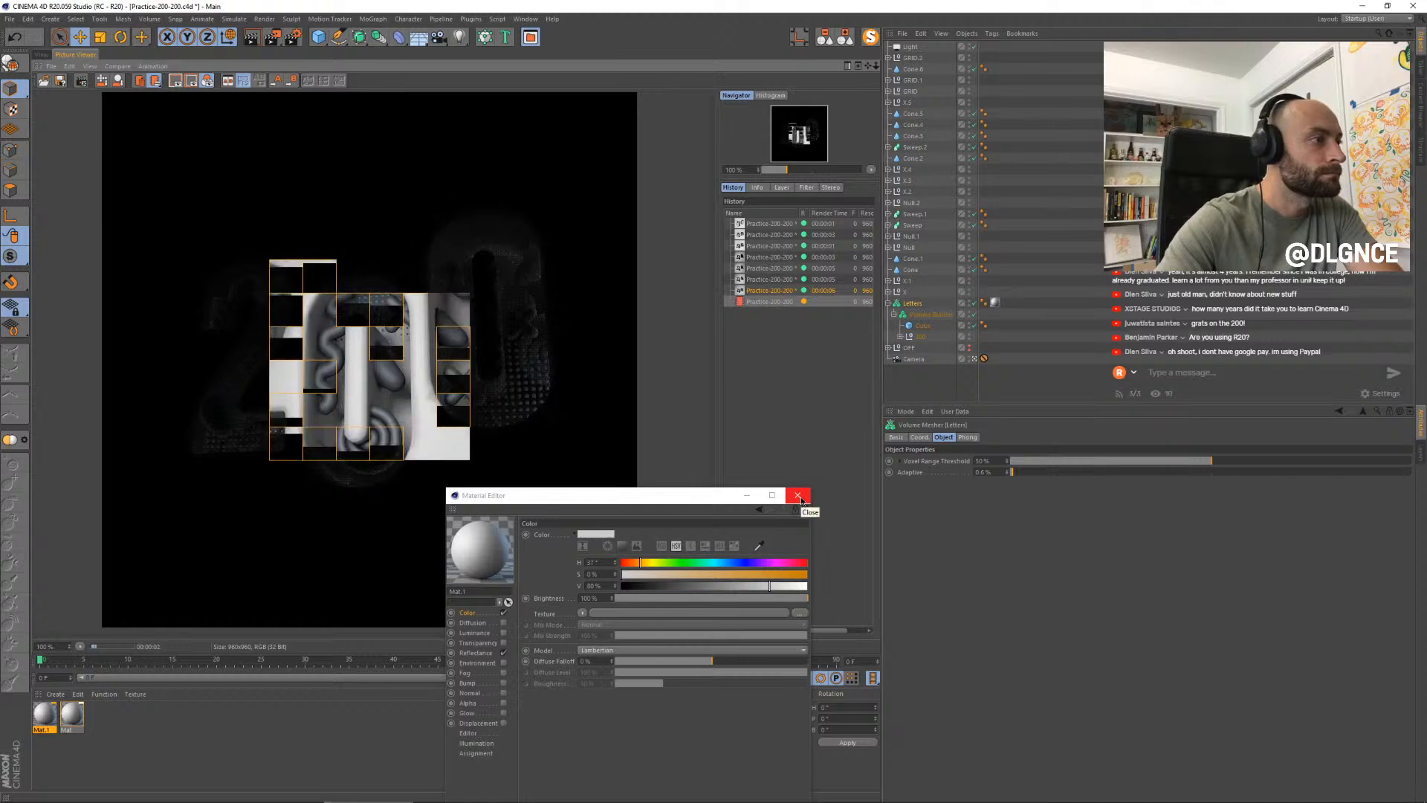
{"action": "left_click", "coordinate": [799, 495]}
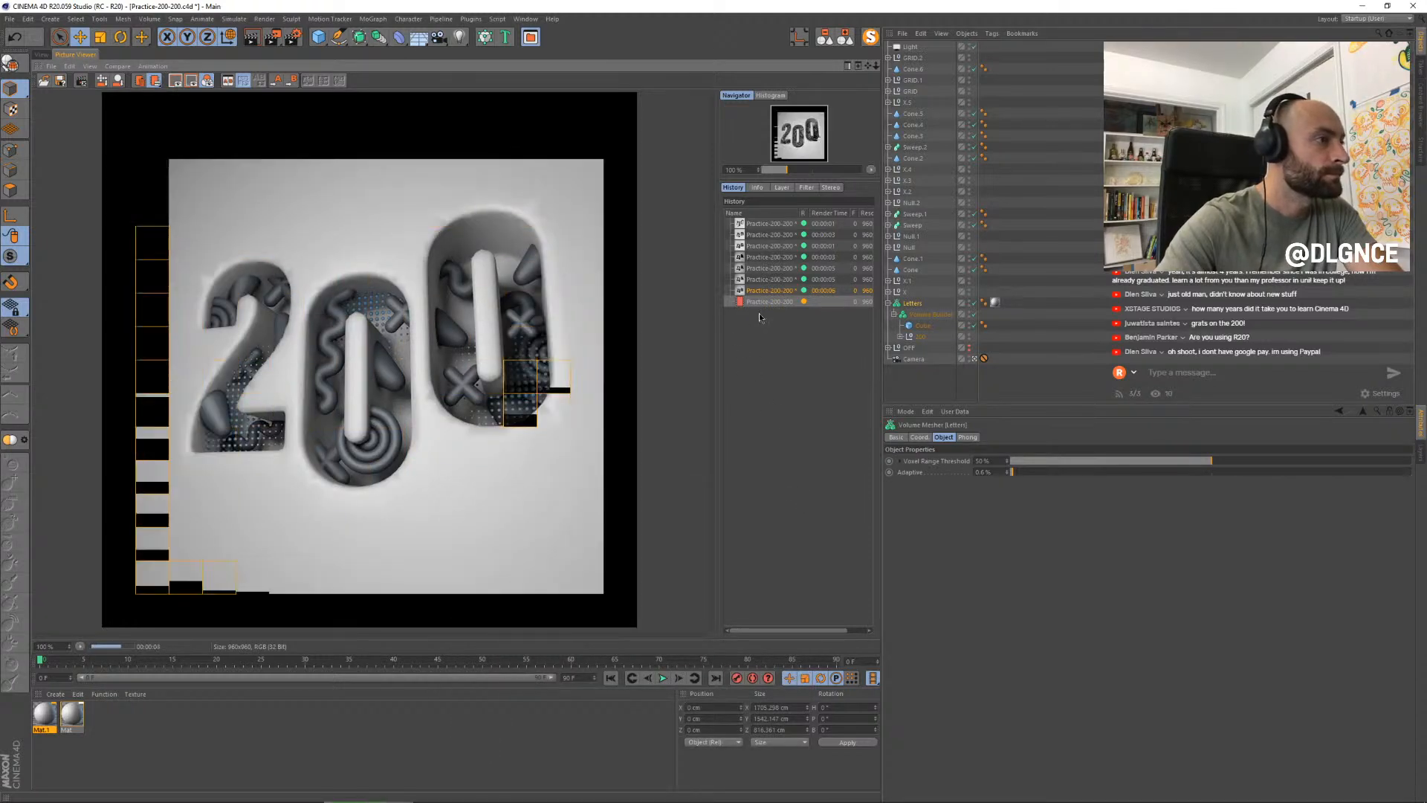
- Re-enable the Volume Builder's Smooth Layer at 50% strength and render the scene to the Picture Viewer
{"action": "left_click", "coordinate": [935, 313]}
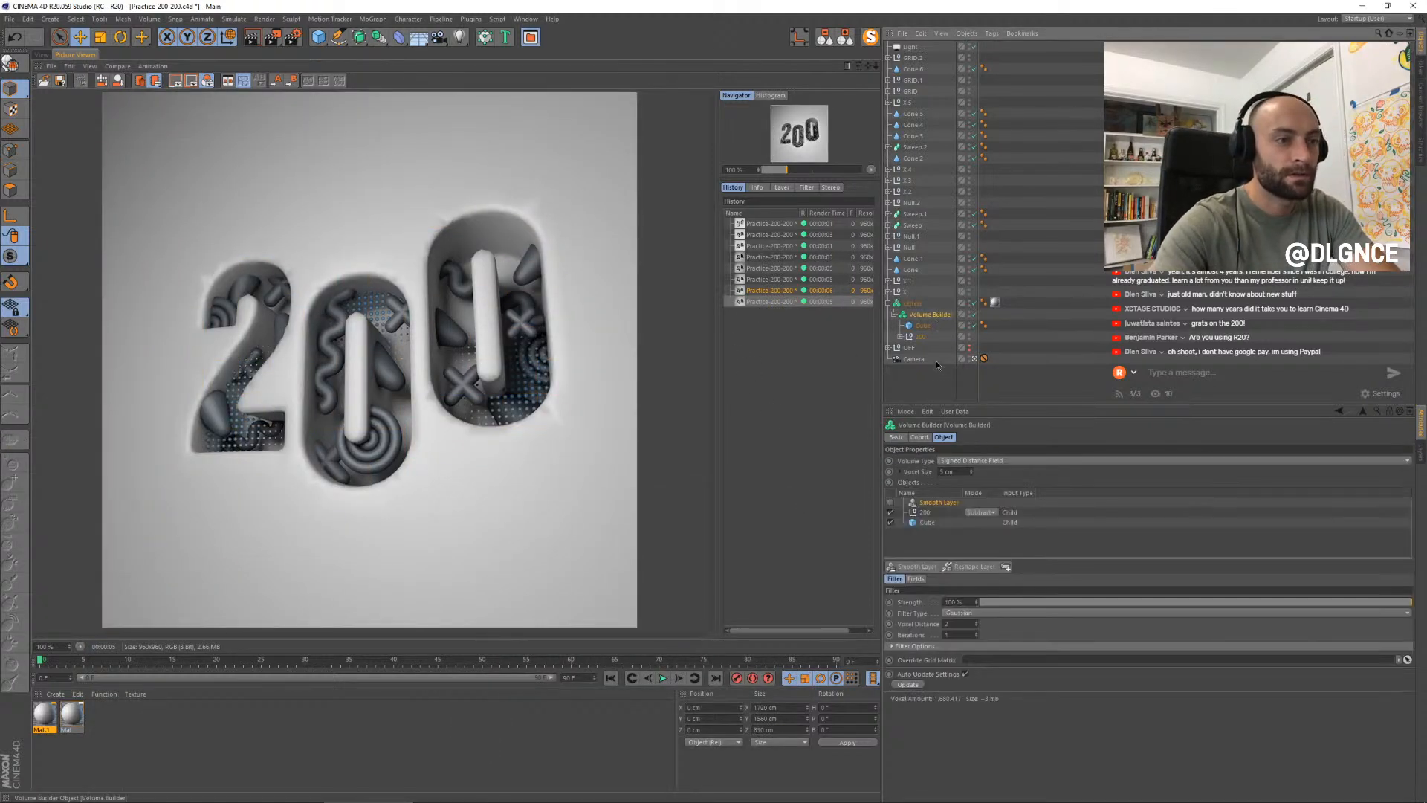
{"action": "left_click", "coordinate": [892, 506]}
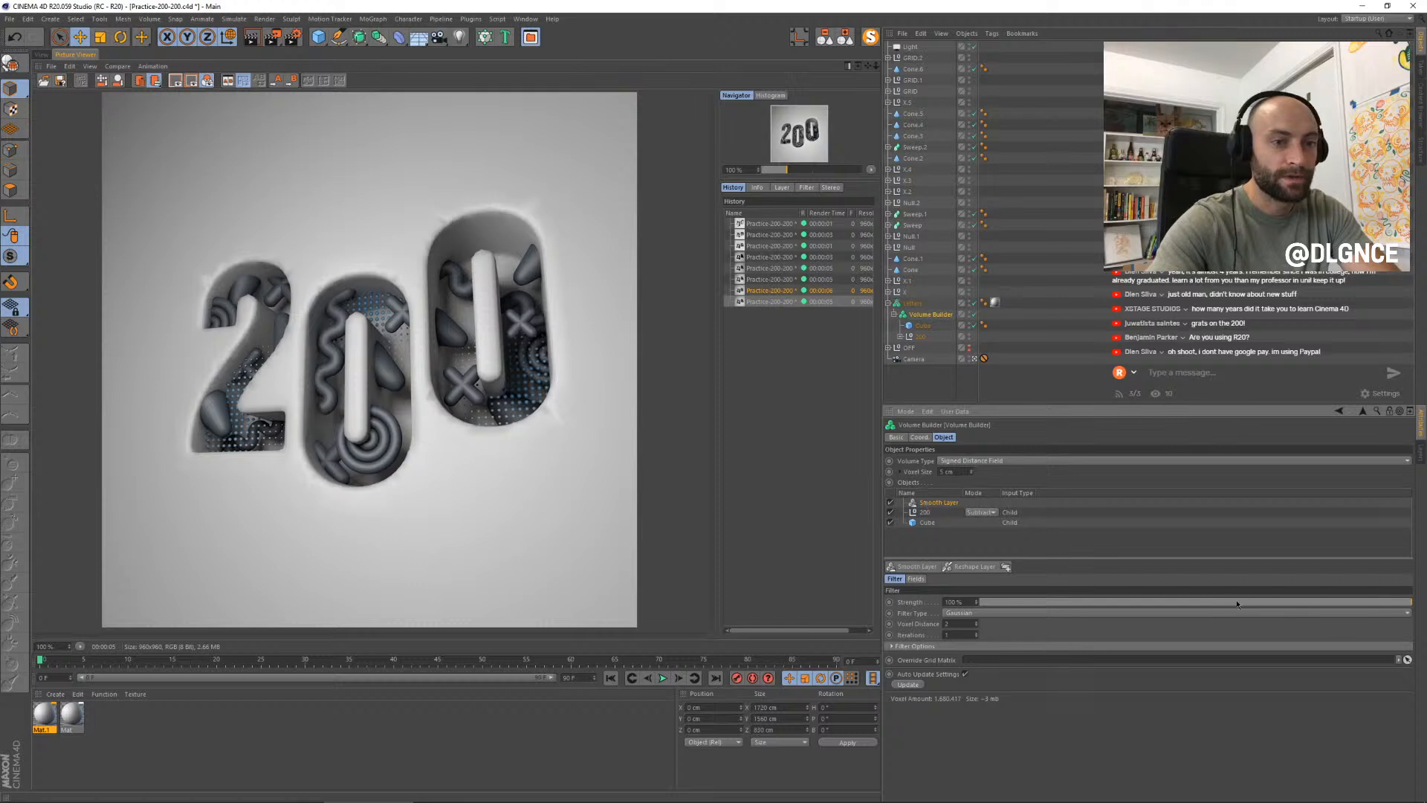
{"action": "left_click", "coordinate": [1197, 604]}
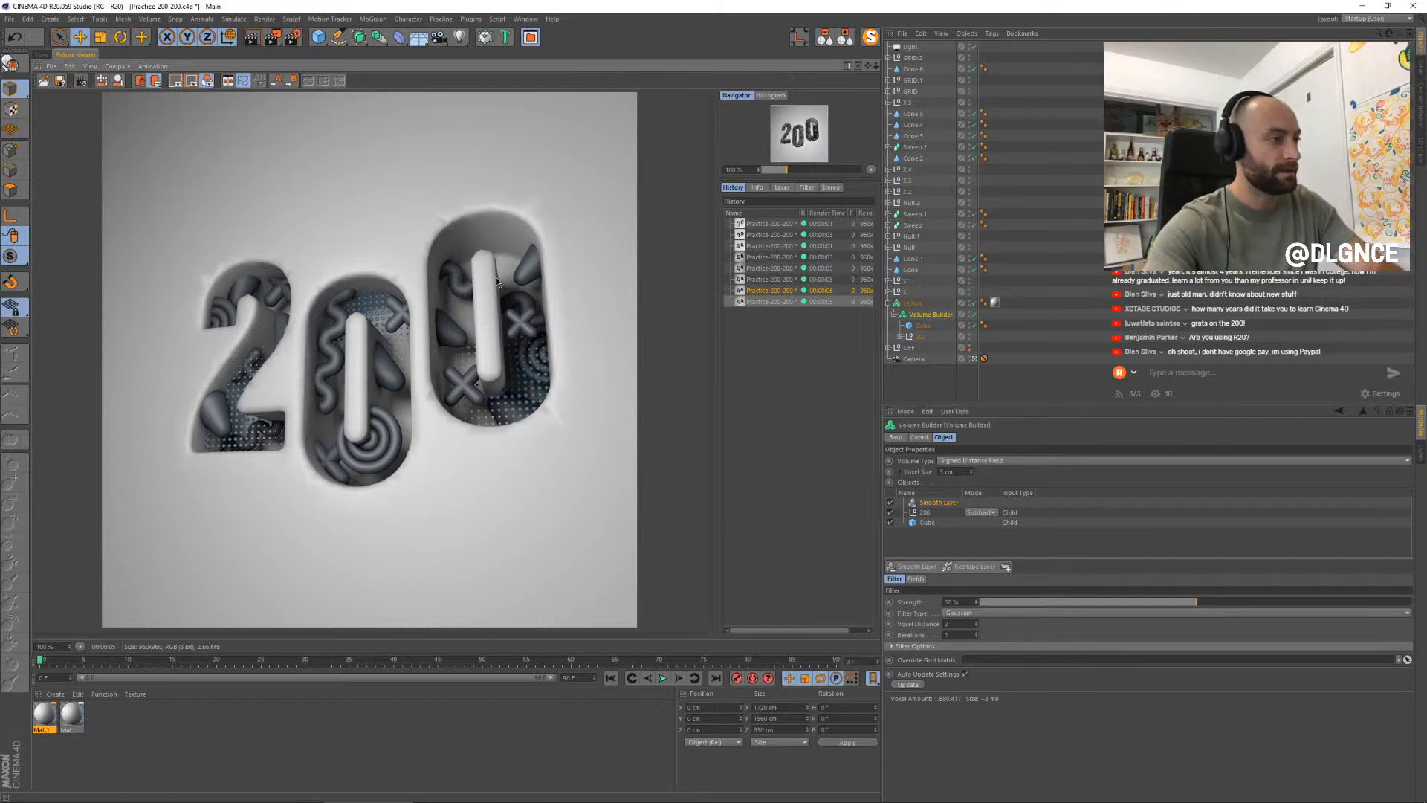
{"action": "key", "text": "shift+r"}
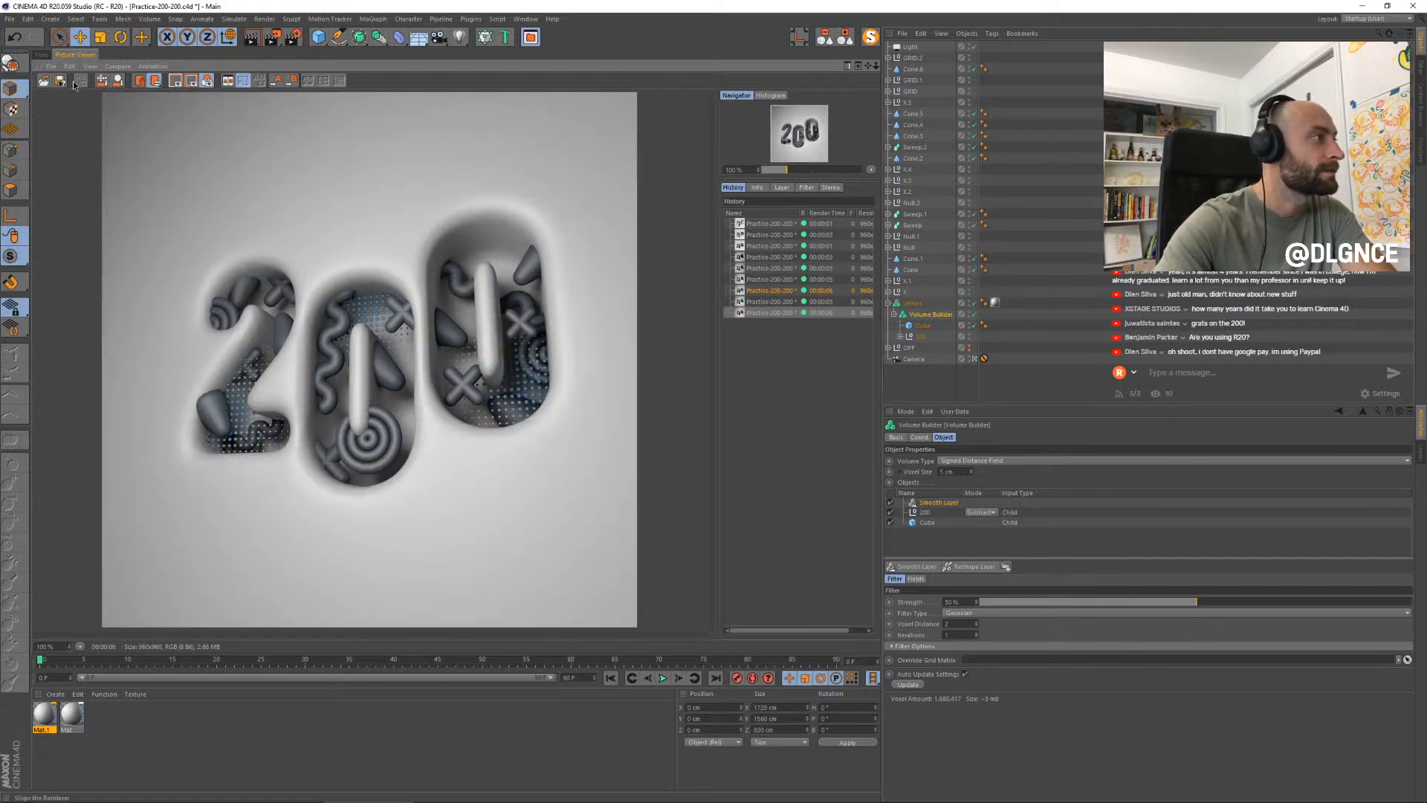
- Add a Reshape Layer above the Smooth Layer in the Volume Builder
{"action": "left_click", "coordinate": [41, 55]}
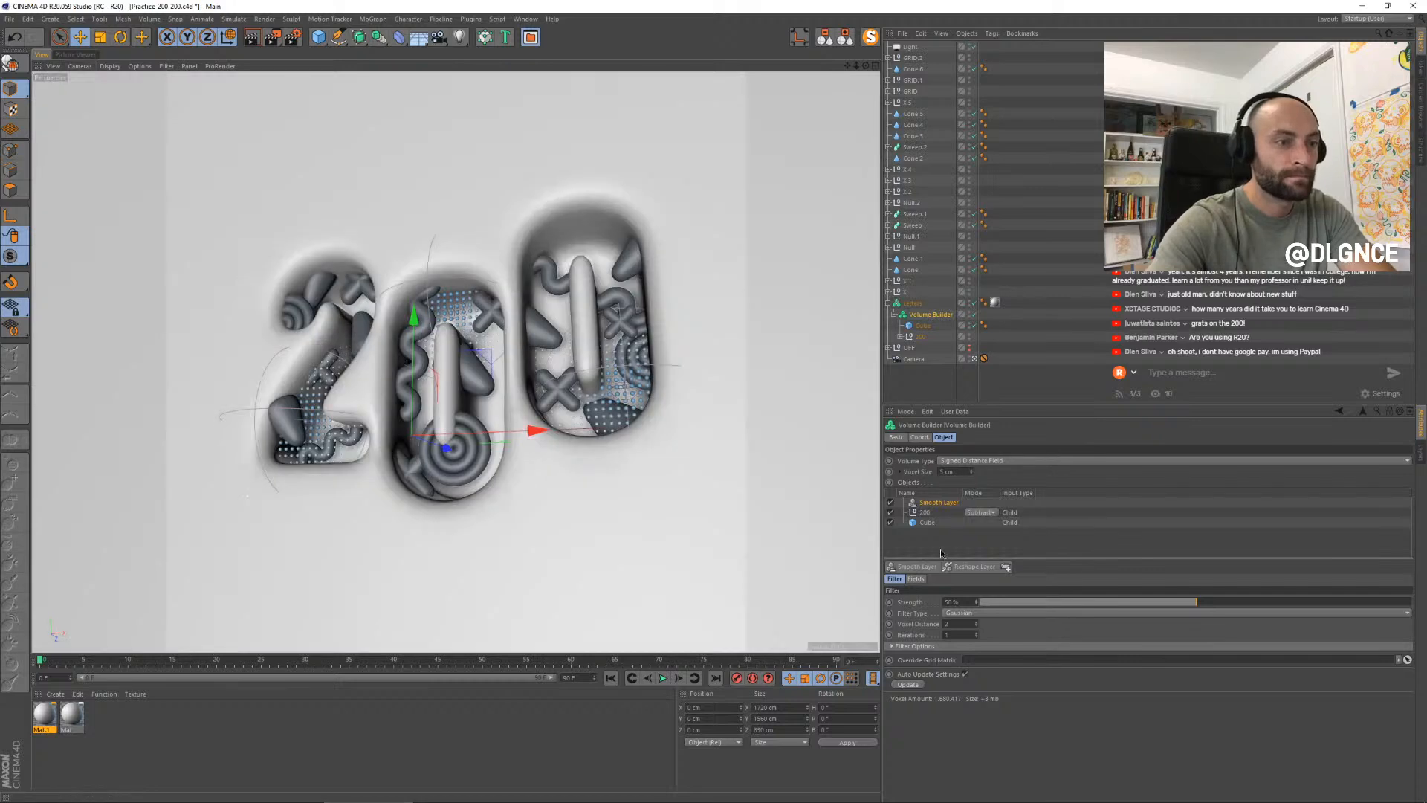
{"action": "left_click", "coordinate": [968, 566]}
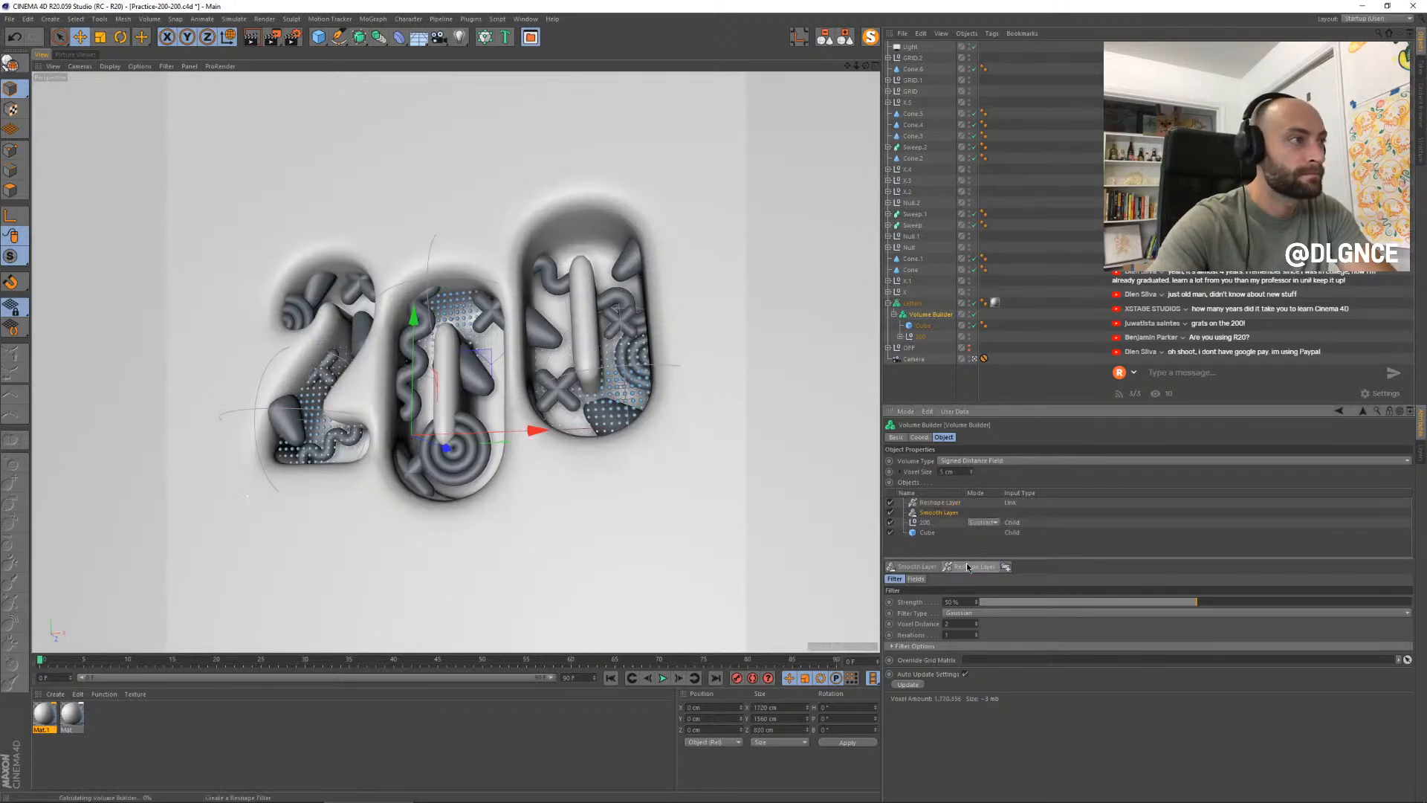
{"action": "left_click", "coordinate": [940, 503]}
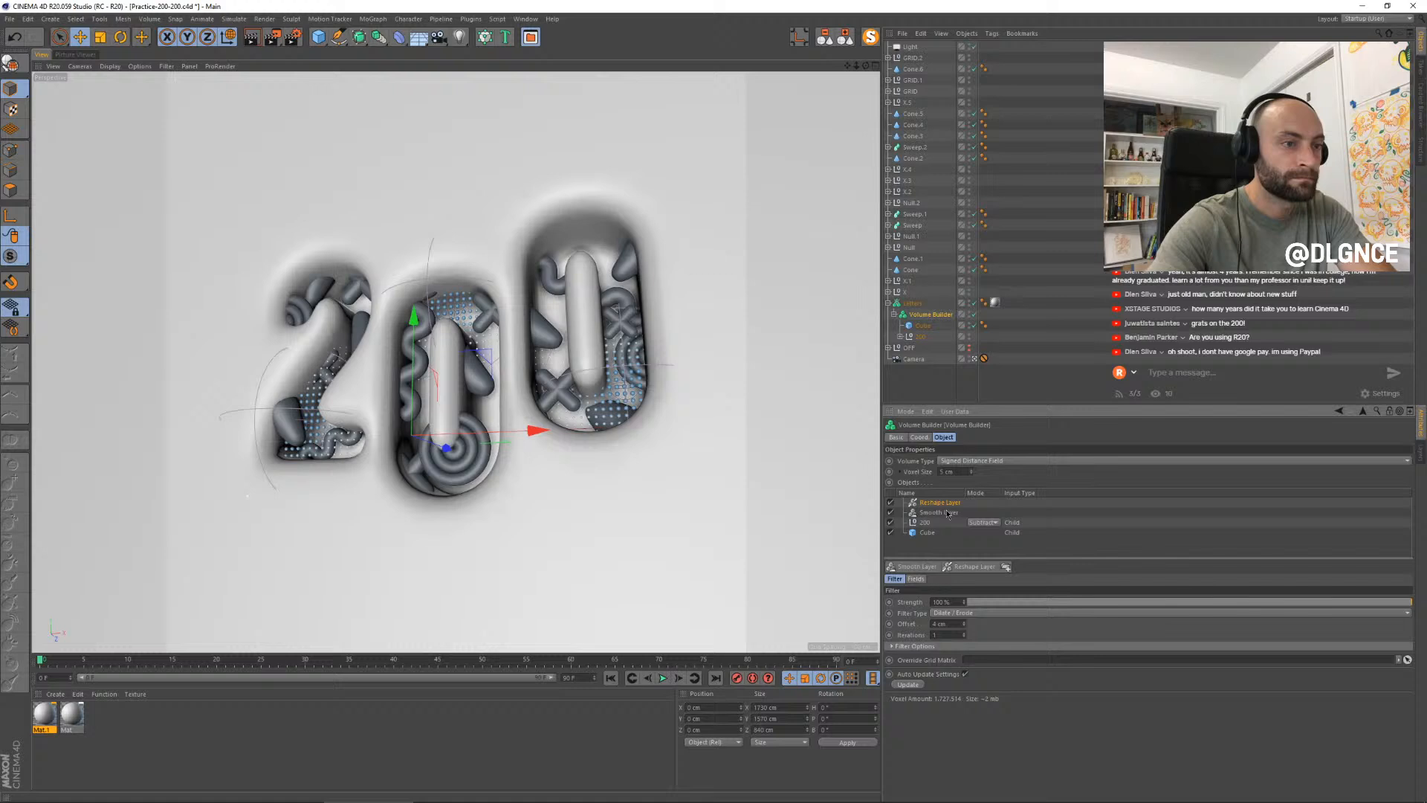
- Lower the Smooth Layer's strength to 18%
{"action": "left_click", "coordinate": [947, 512]}
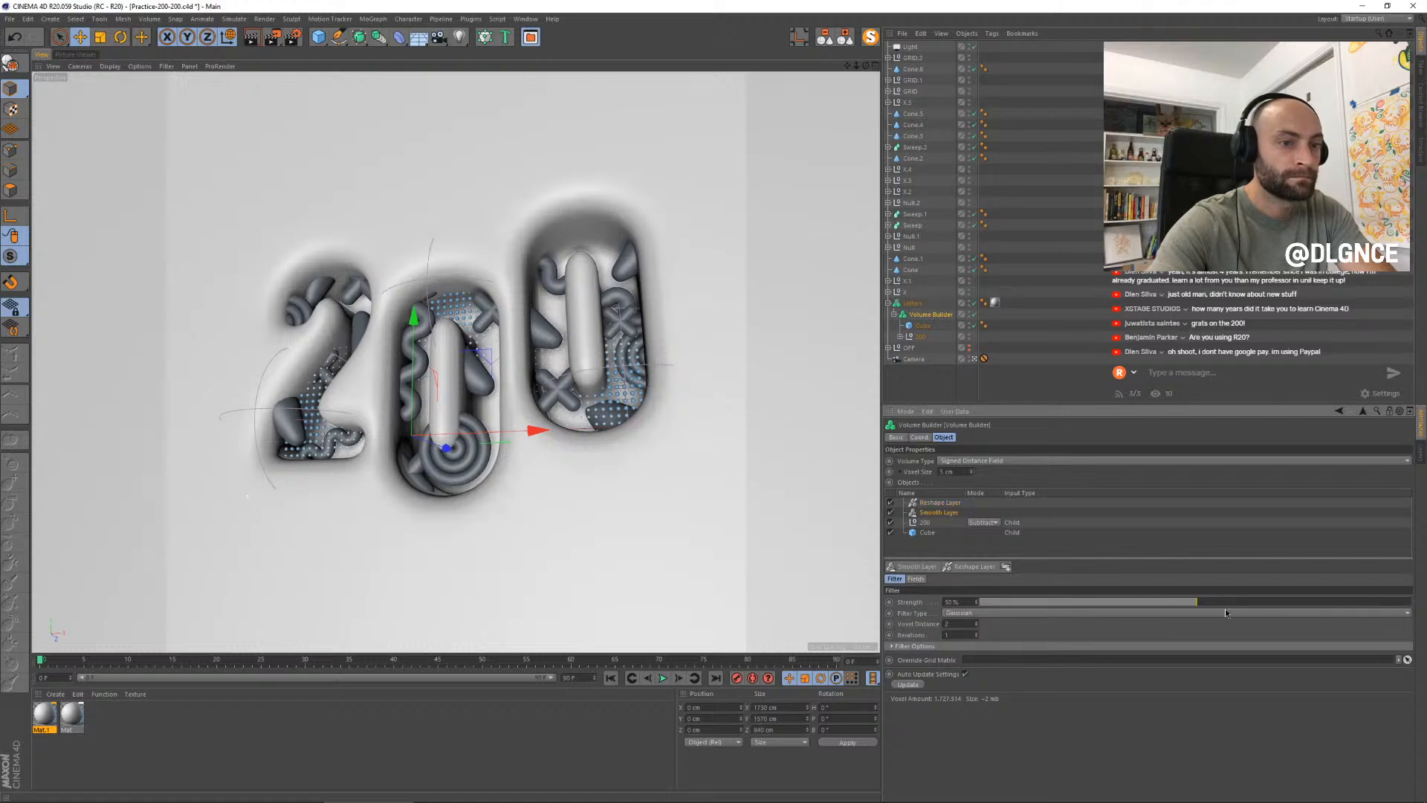
{"action": "left_click_drag", "start_coordinate": [1173, 603], "coordinate": [1141, 607]}
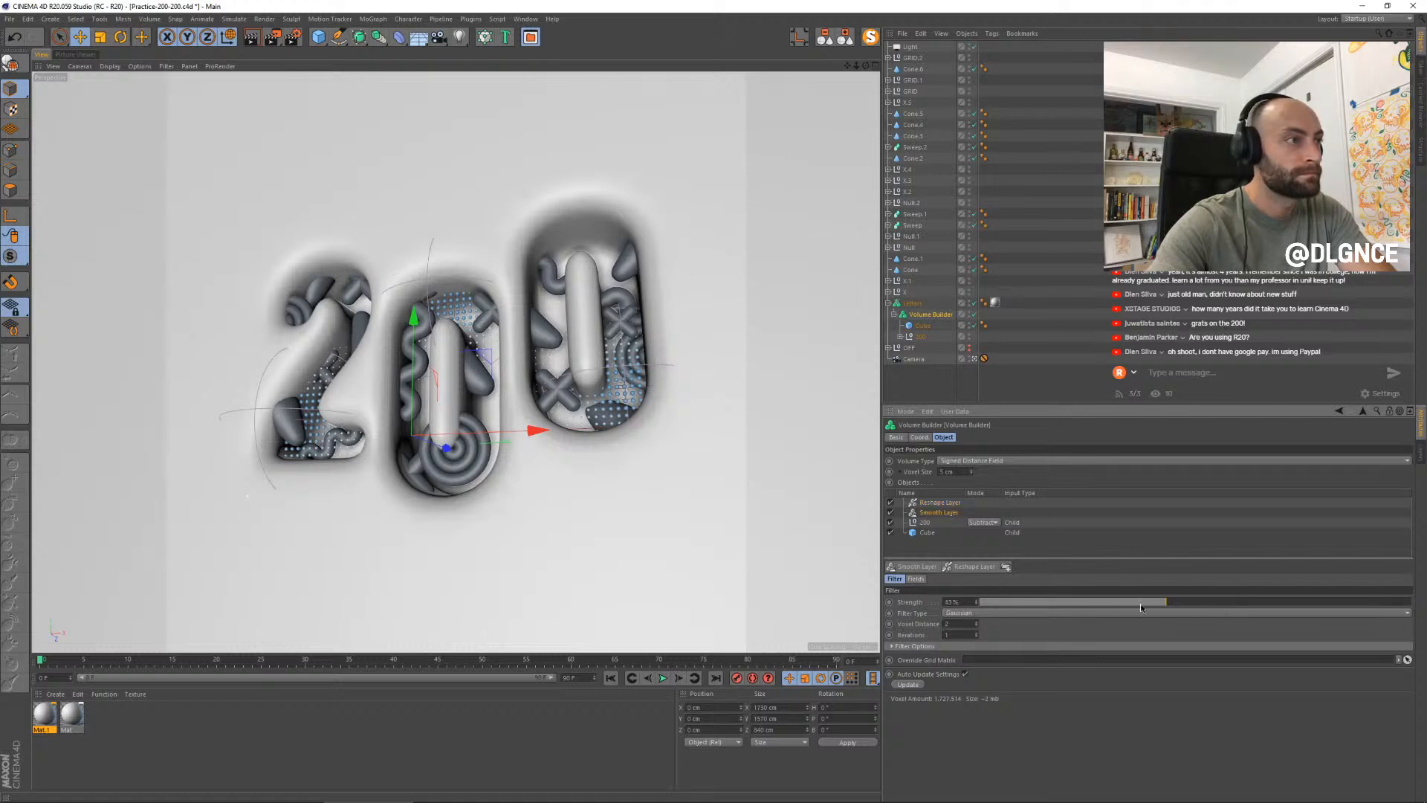
{"action": "left_click", "coordinate": [1059, 603]}
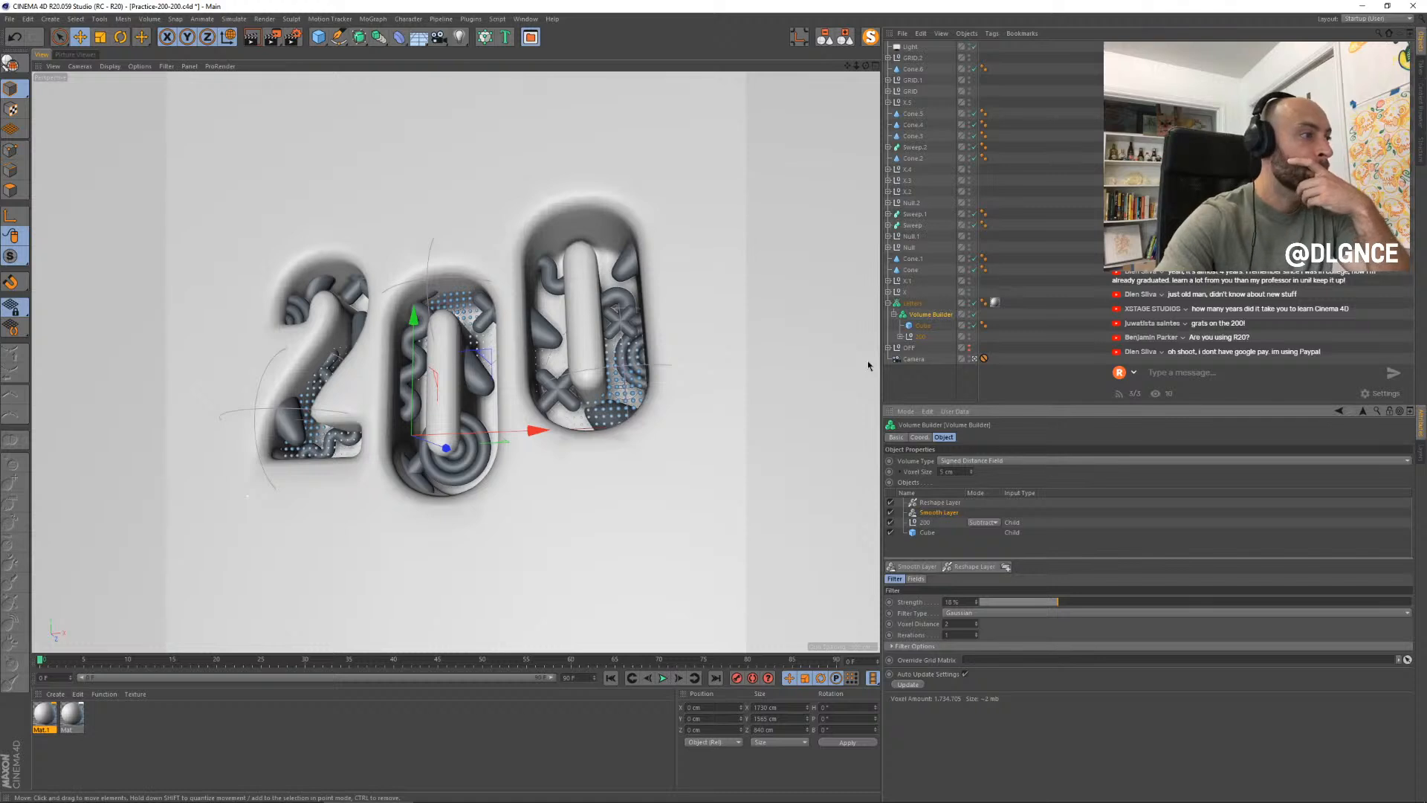
- Select the wavy sweep in the middle zero and render the reshaped cutouts to the Picture Viewer
{"action": "left_click", "coordinate": [413, 349]}
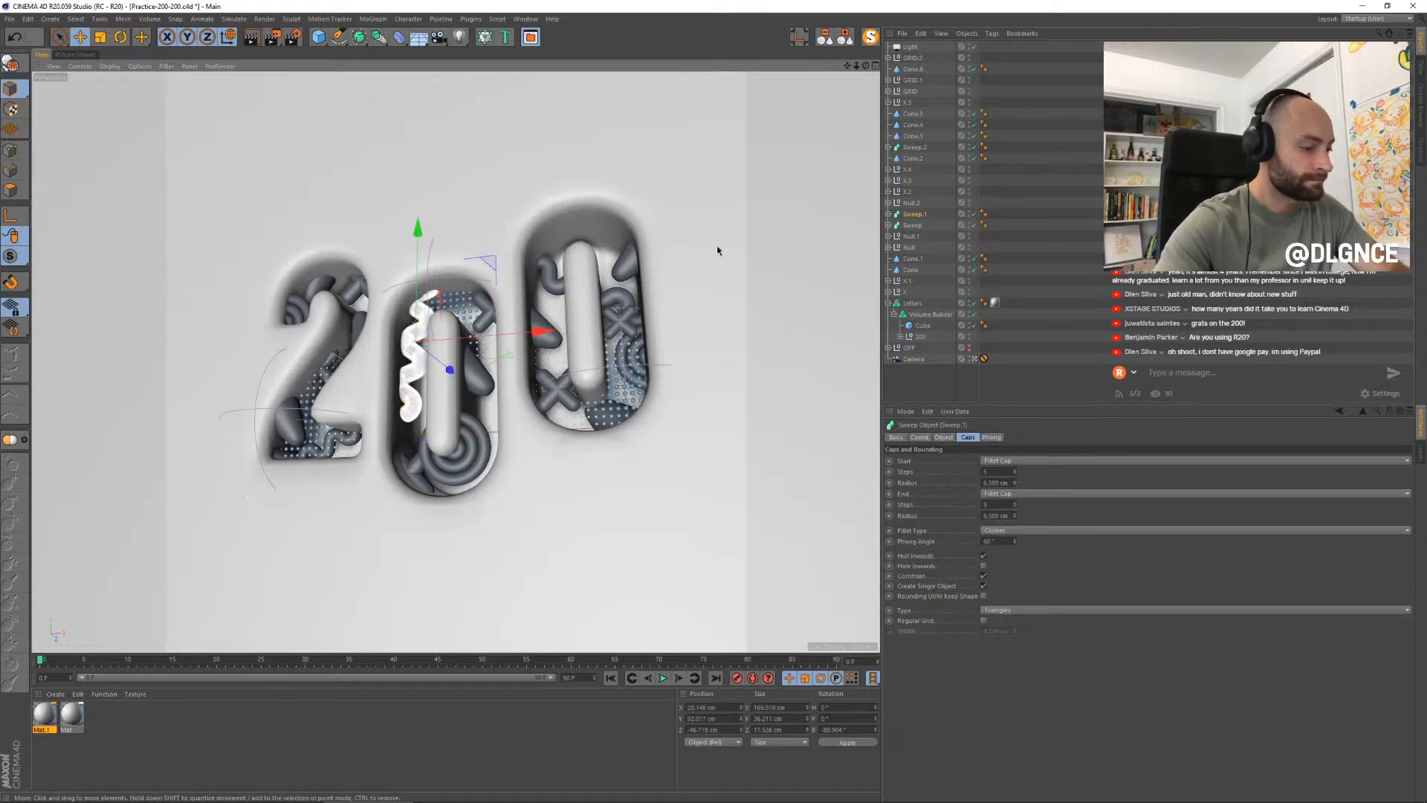
{"action": "key", "text": "shift+r"}
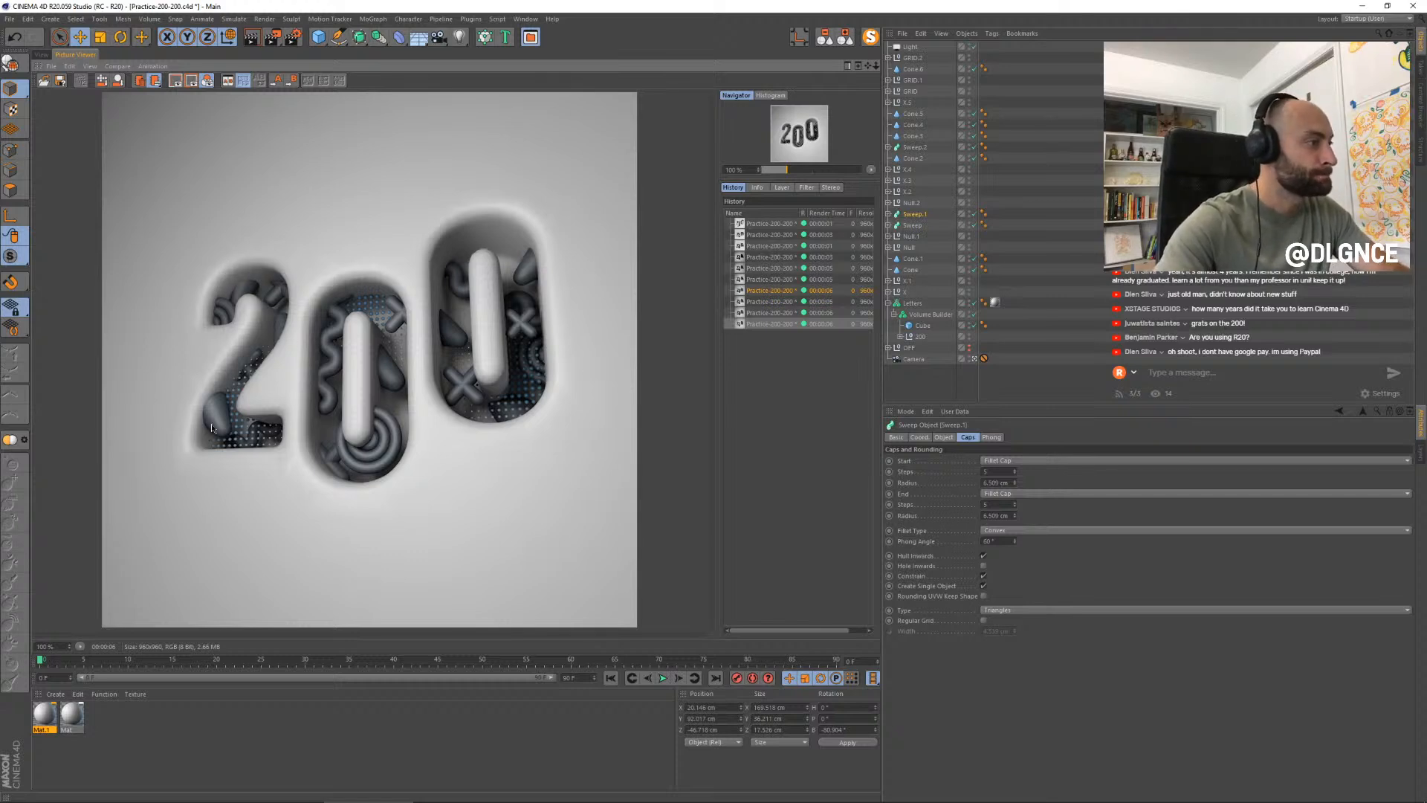
- Return to the viewport and give the first material, Mat.1, a yellow-orange colour with 70% saturation
{"action": "left_click", "coordinate": [41, 56]}
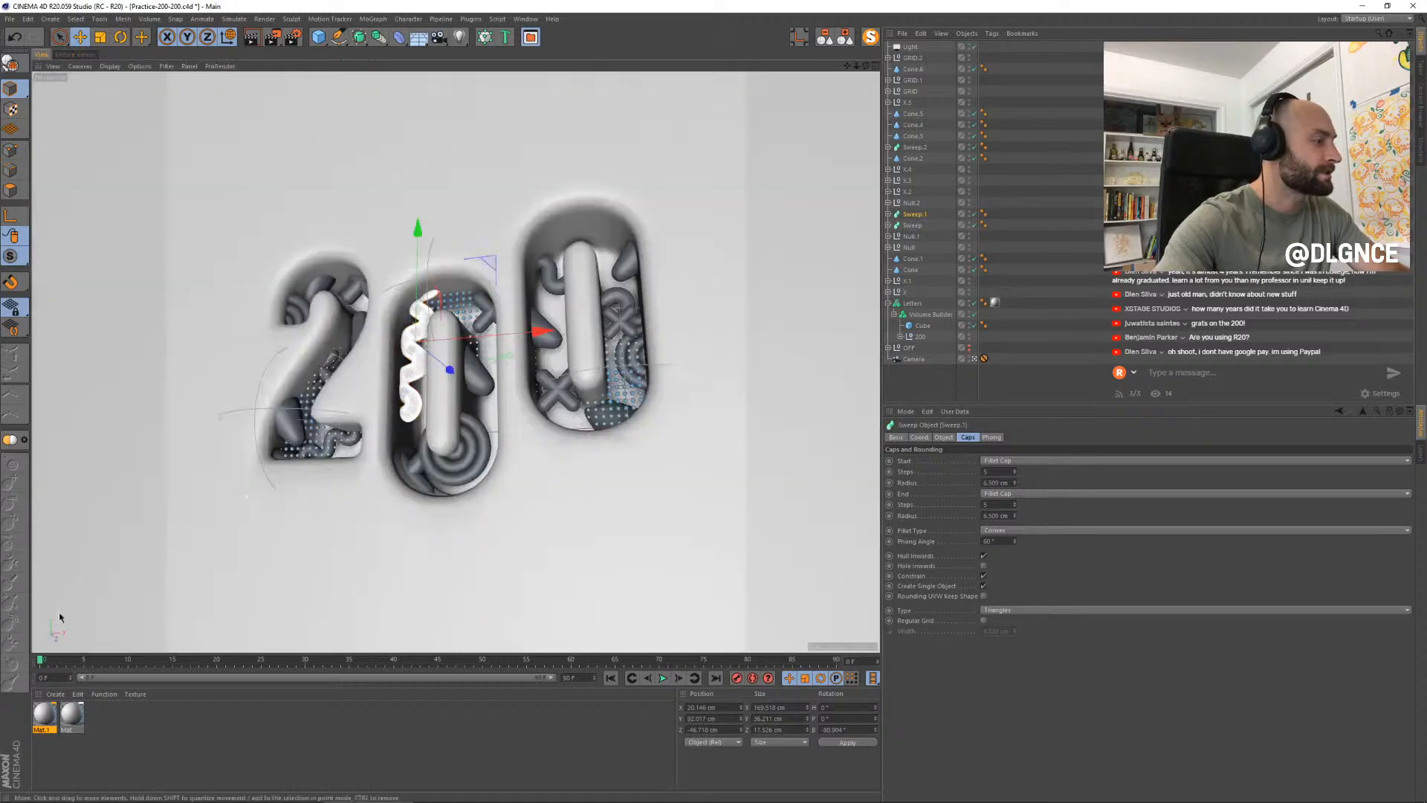
{"action": "double_click", "coordinate": [44, 714]}
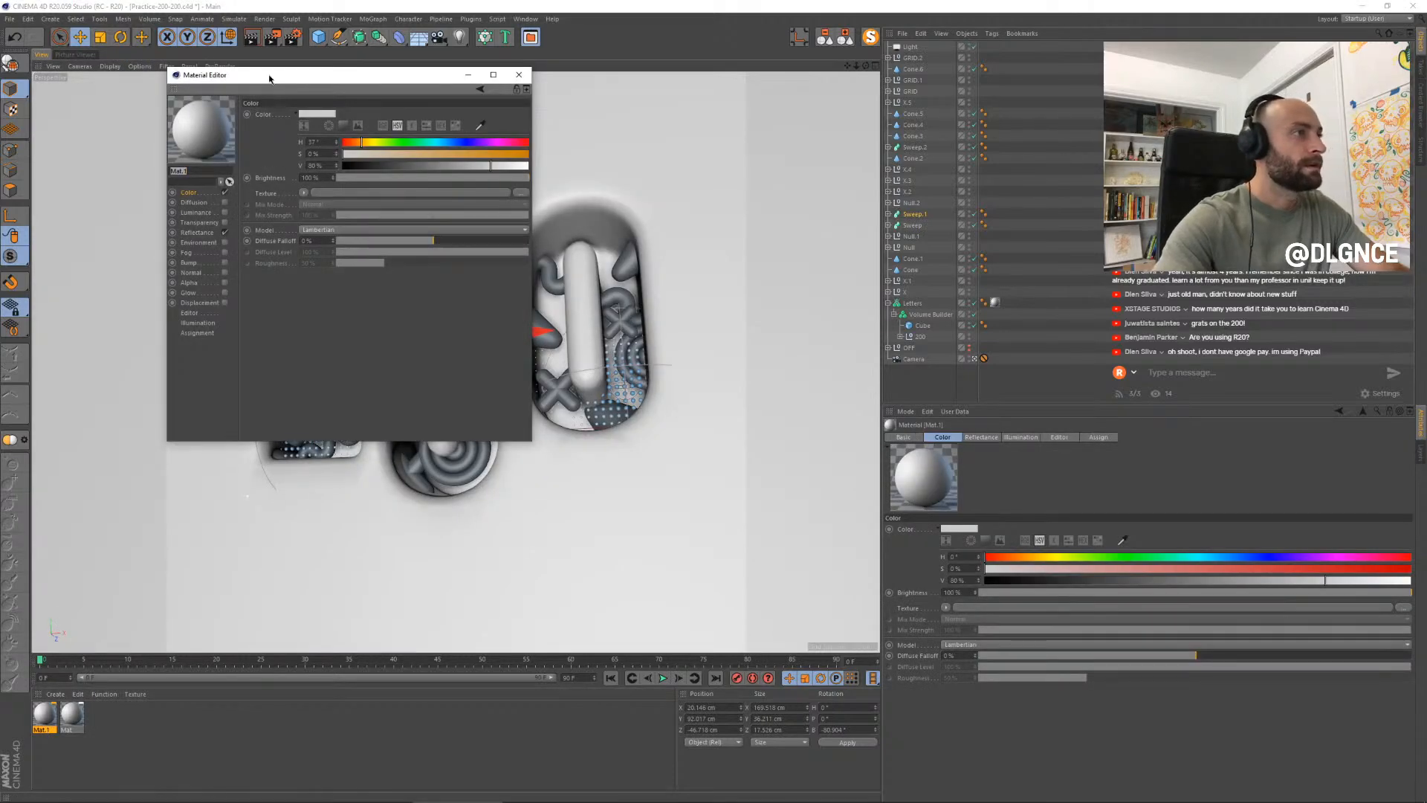
{"action": "left_click_drag", "start_coordinate": [270, 78], "coordinate": [724, 364]}
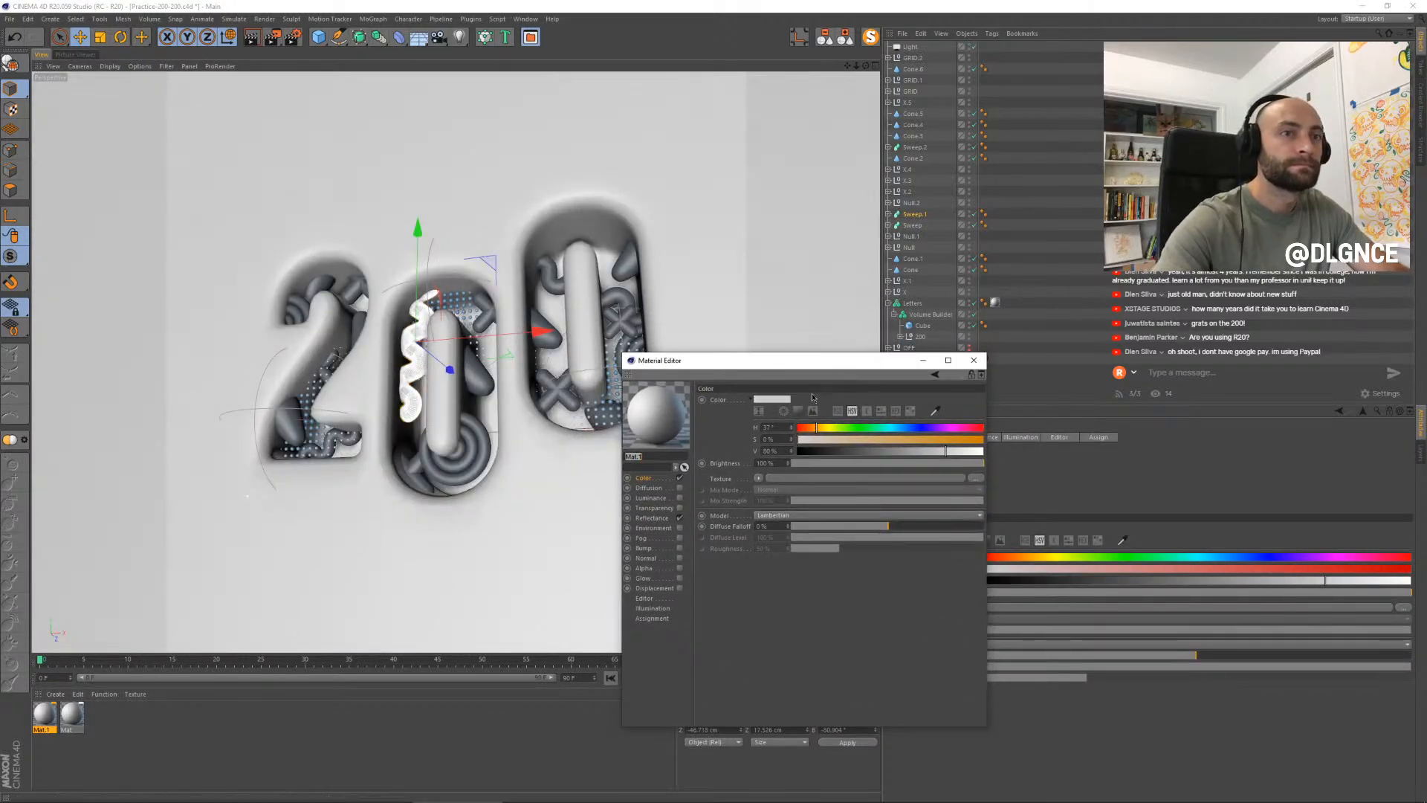
{"action": "left_click_drag", "start_coordinate": [873, 440], "coordinate": [927, 439]}
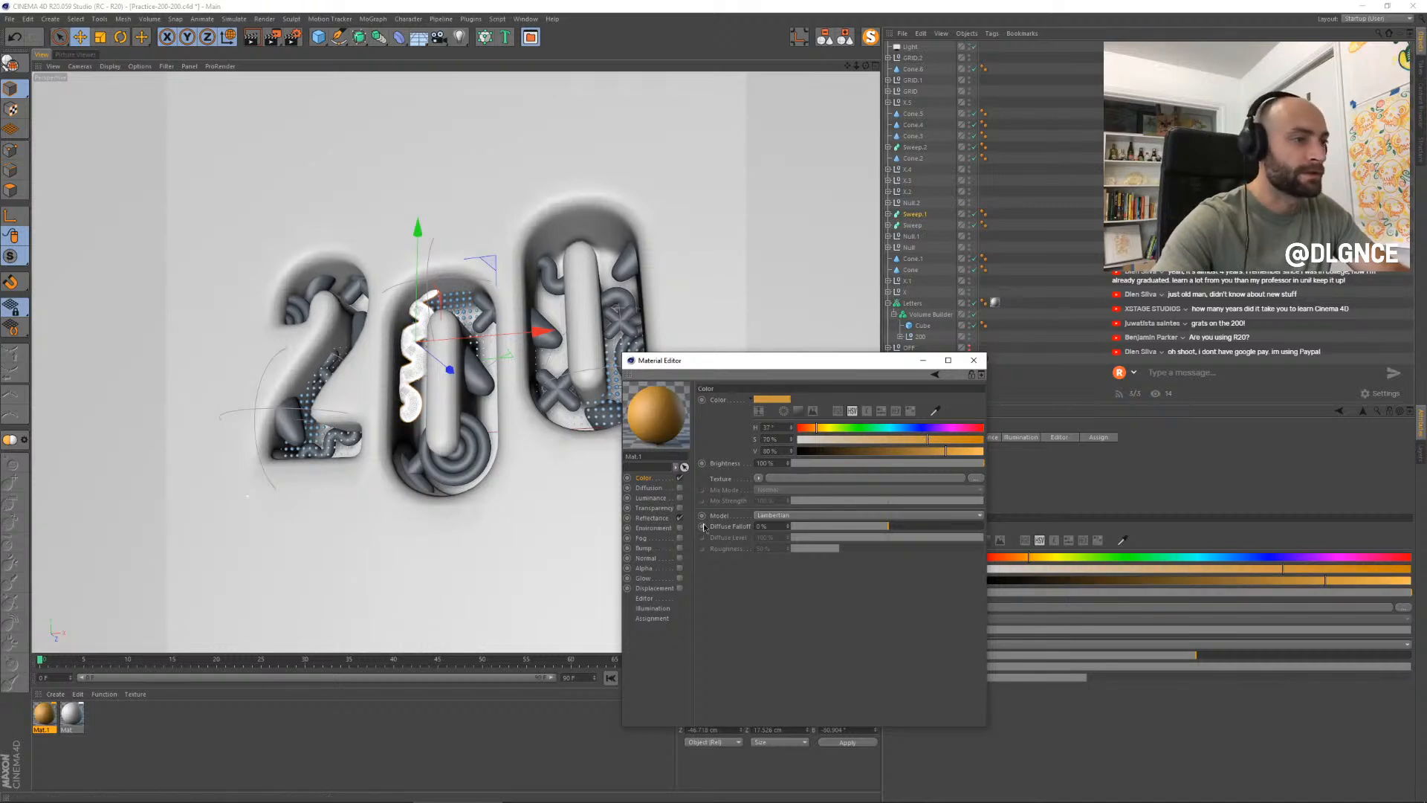
- Enable luminance on the yellow-orange material, copy its base colour there and set the luminance brightness to 50%
{"action": "left_click", "coordinate": [679, 498]}
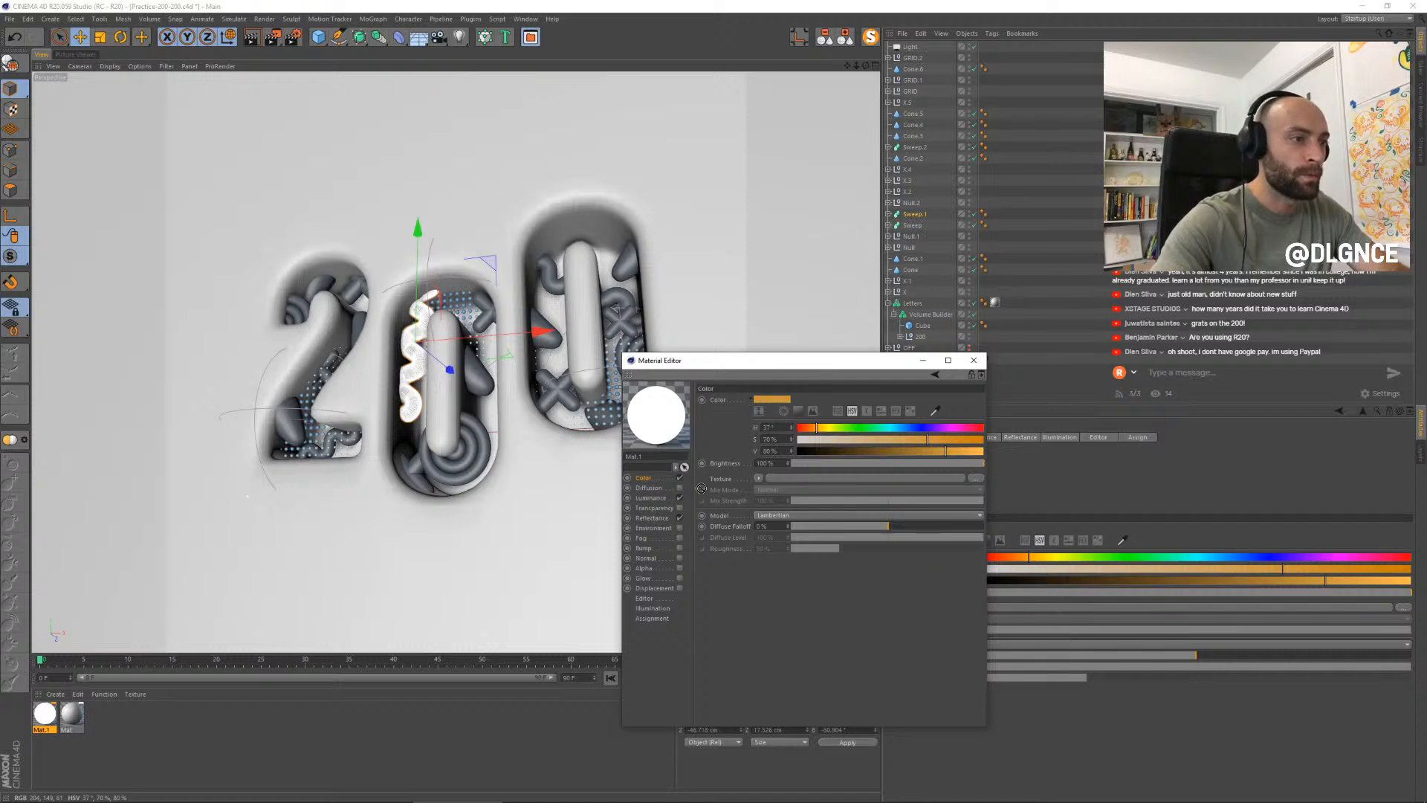
{"action": "left_click", "coordinate": [660, 498]}
{"action": "left_click_drag", "start_coordinate": [762, 404], "coordinate": [763, 402]}
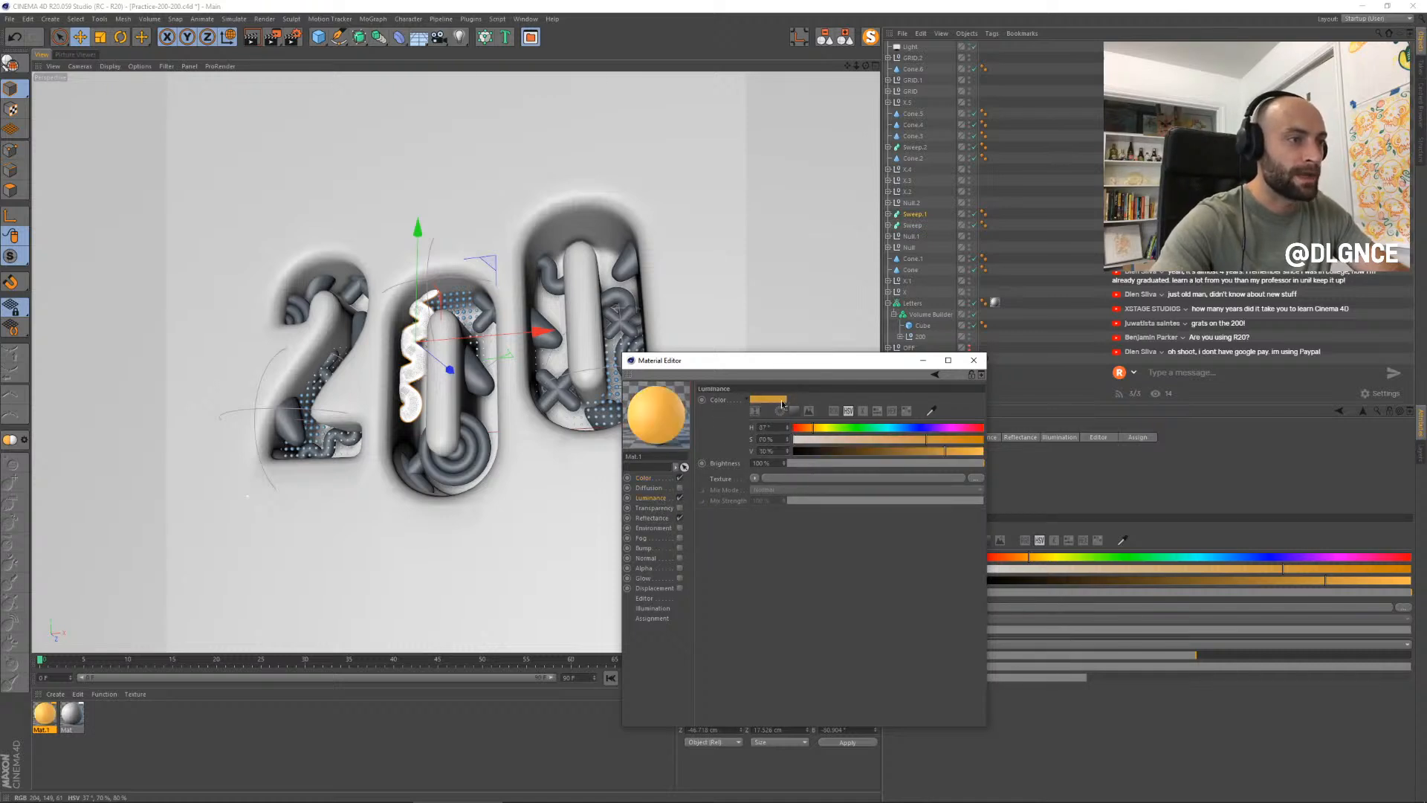
{"action": "left_click_drag", "start_coordinate": [881, 467], "coordinate": [887, 463]}
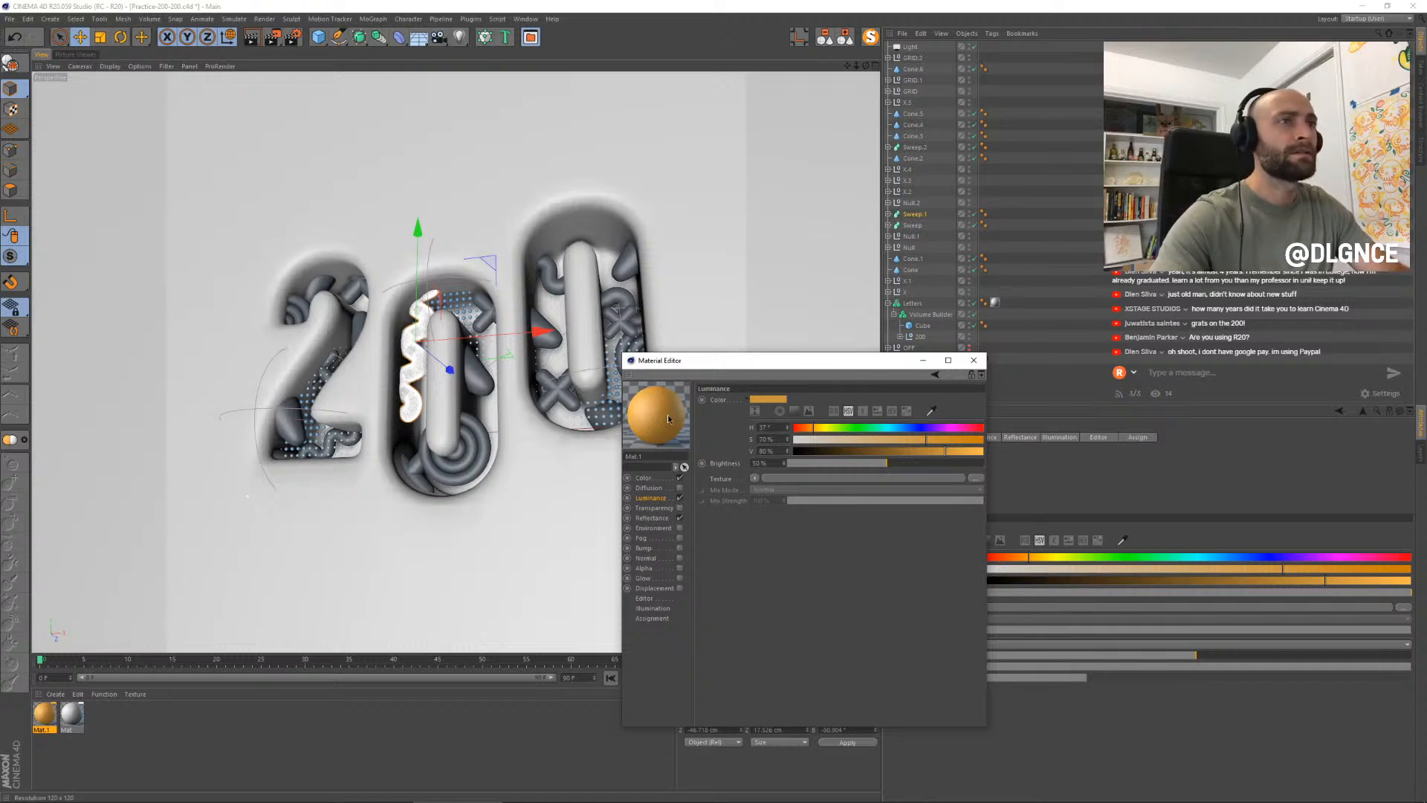
- Collapse the Letters hierarchy and move the Light to the end of the object list
{"action": "left_click", "coordinate": [887, 303]}
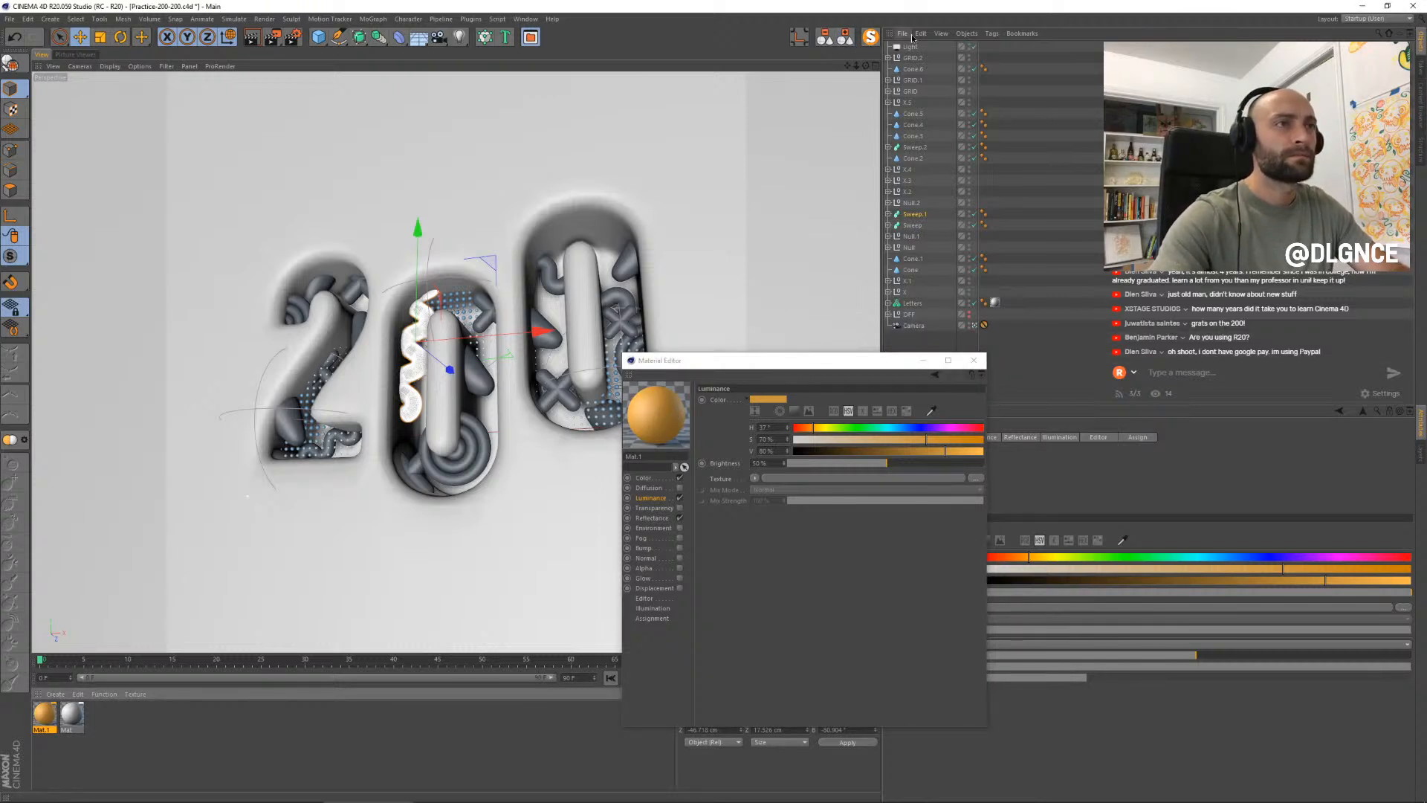
{"action": "left_click_drag", "start_coordinate": [910, 46], "coordinate": [916, 325]}
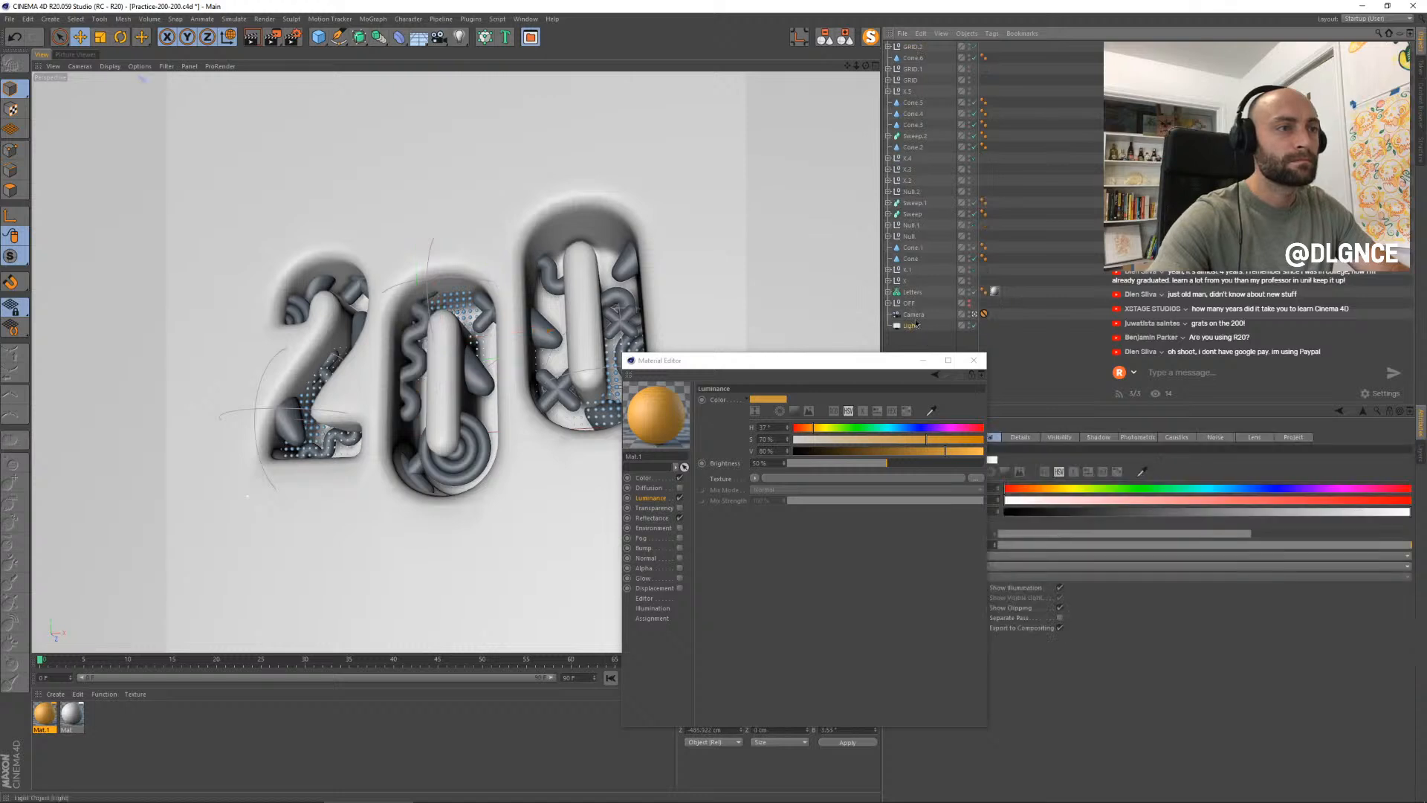
- Apply the yellow-orange material to the plain cones in the middle zero, the upper last zero and the base of the 2
{"action": "left_click_drag", "start_coordinate": [662, 417], "coordinate": [480, 387]}
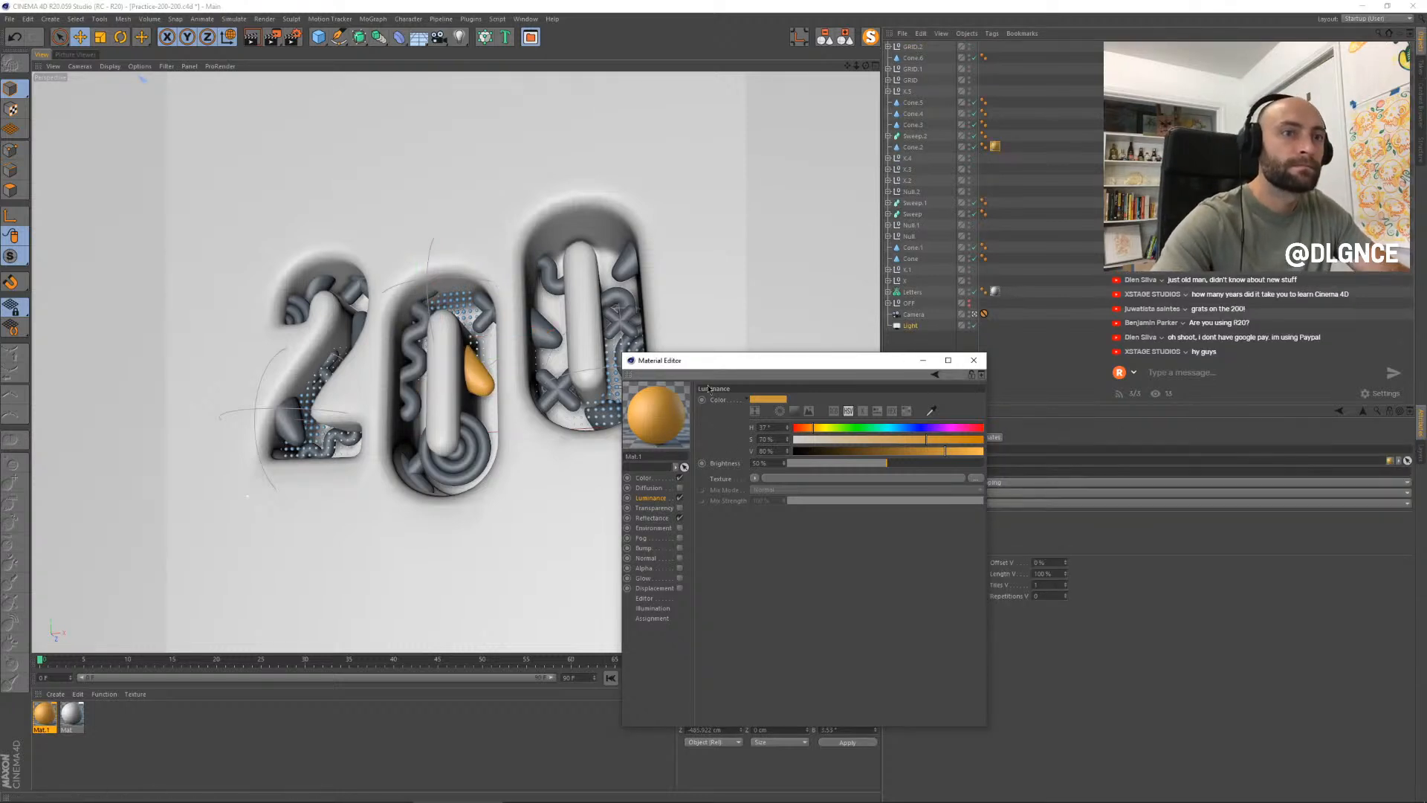
{"action": "left_click_drag", "start_coordinate": [654, 425], "coordinate": [628, 268]}
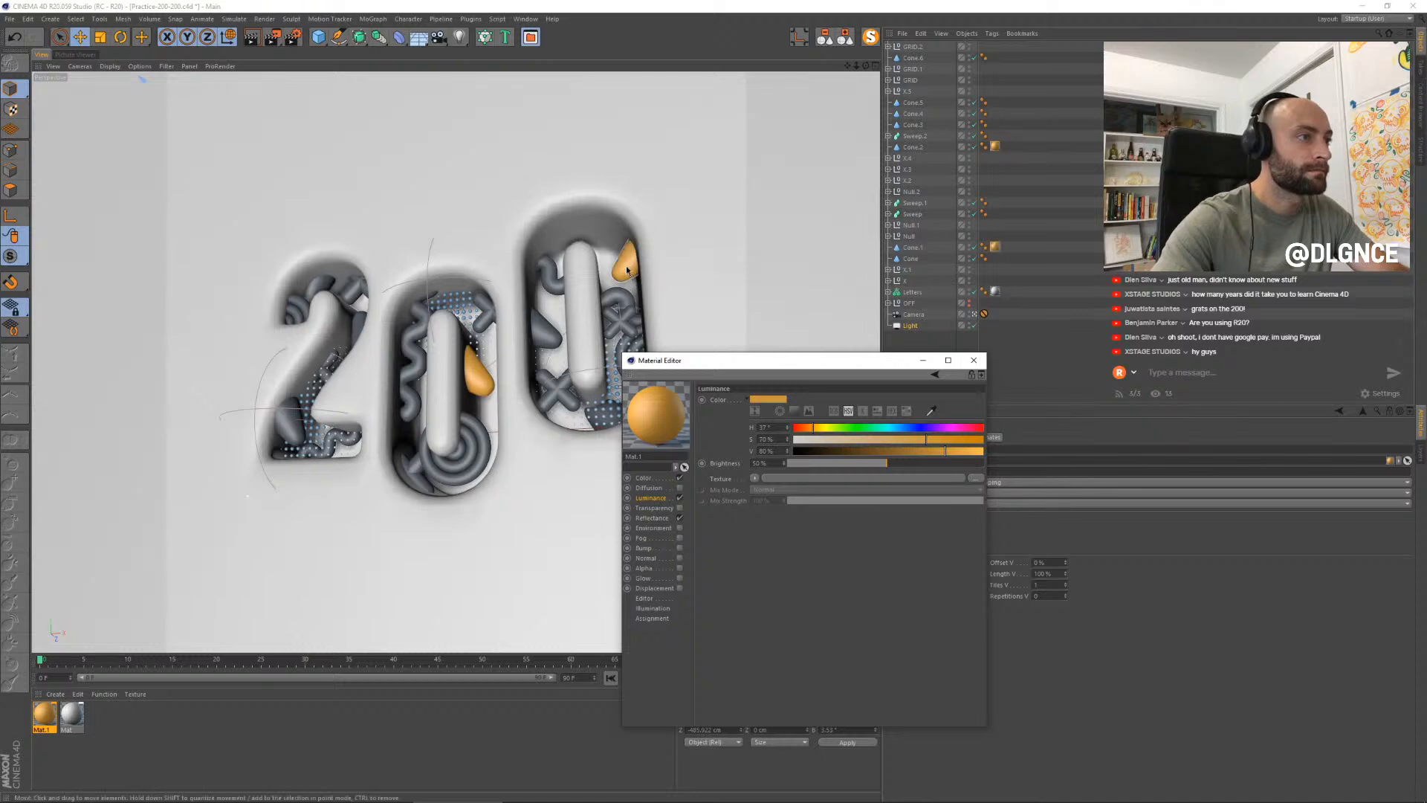
{"action": "left_click_drag", "start_coordinate": [348, 425], "coordinate": [294, 422]}
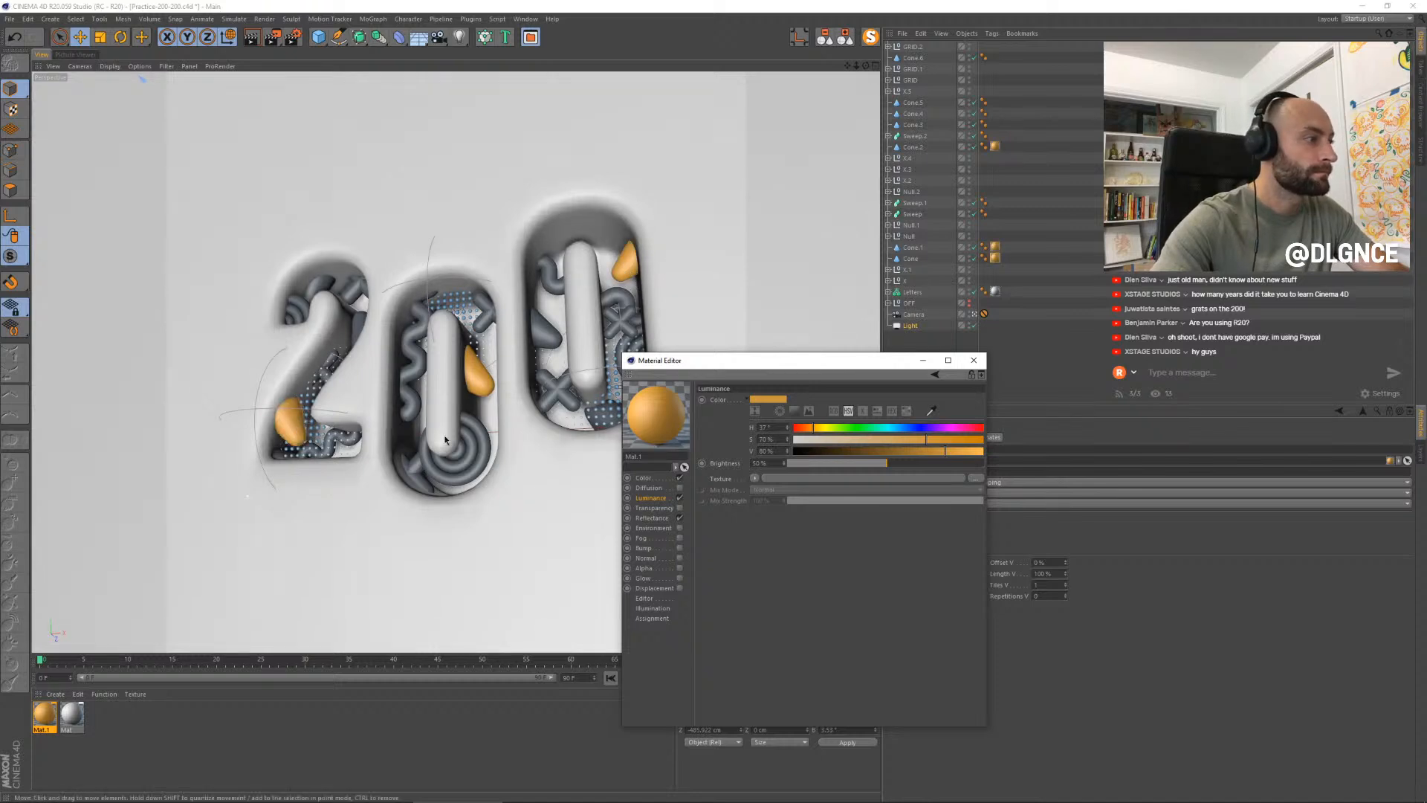
- Duplicate the yellow-orange material and shift the copy's luminance and base colours to a deeper orange, hue about 25°
{"action": "left_click_drag", "start_coordinate": [47, 715], "coordinate": [37, 716], "text": "ctrl"}
{"action": "double_click", "coordinate": [43, 717]}
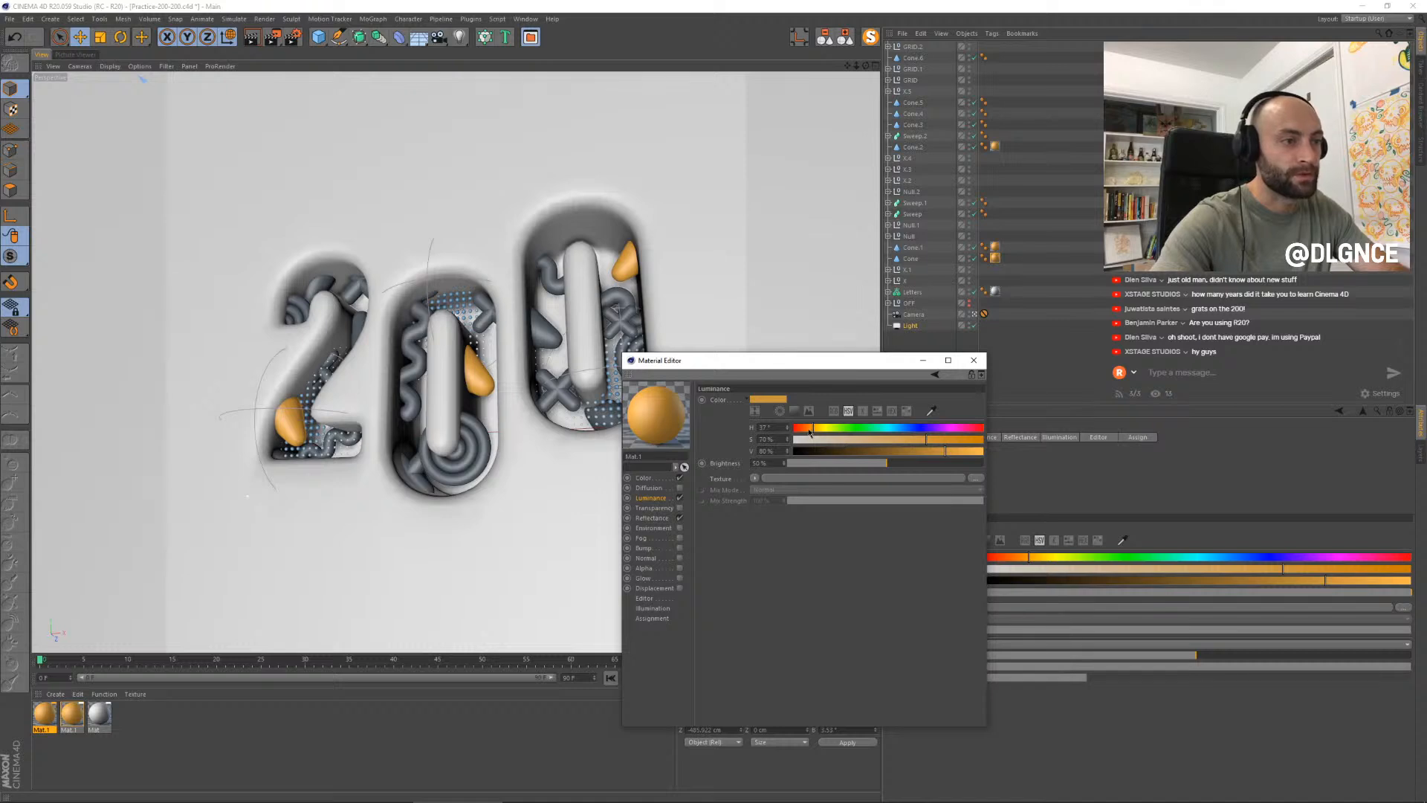
{"action": "left_click_drag", "start_coordinate": [810, 430], "coordinate": [807, 430]}
{"action": "left_click", "coordinate": [650, 479]}
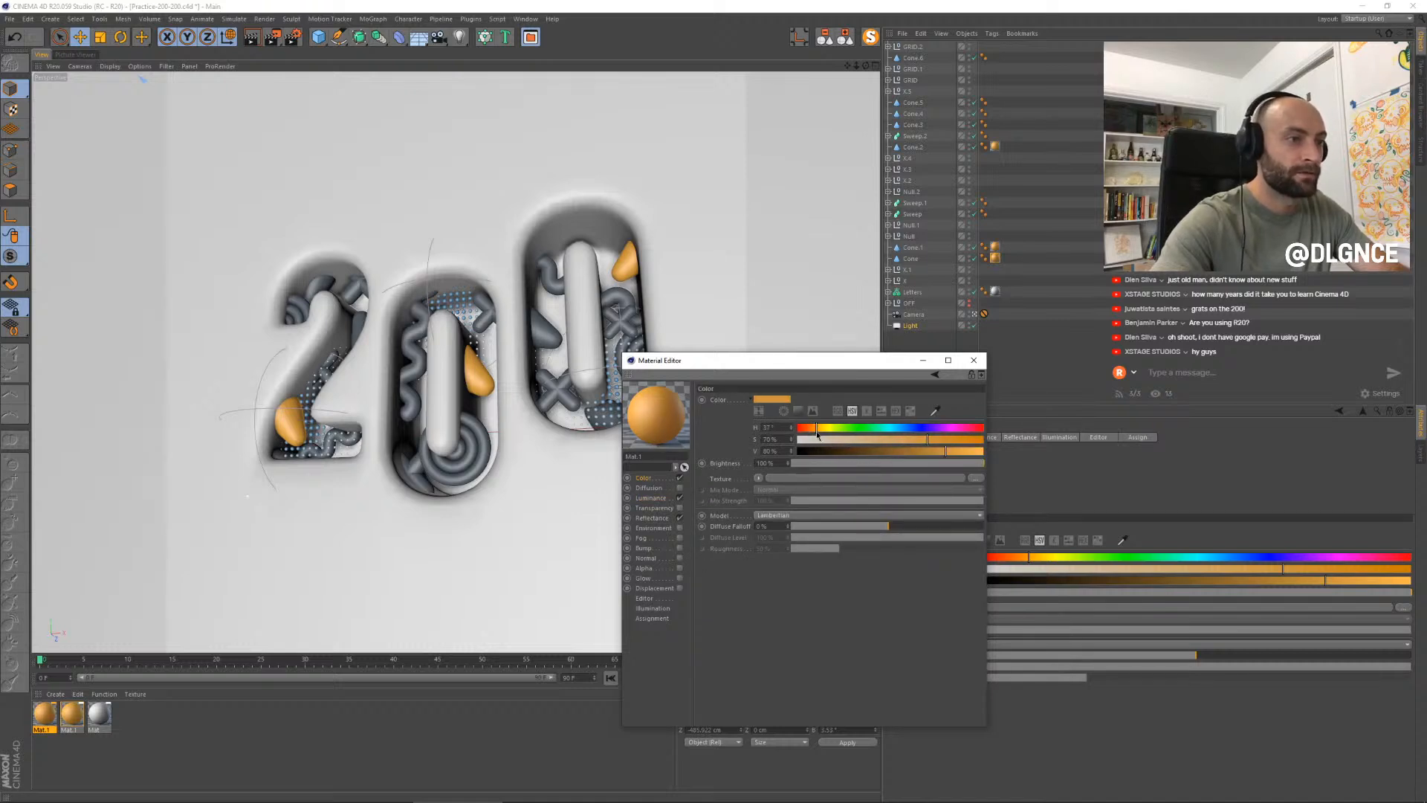
{"action": "left_click_drag", "start_coordinate": [814, 429], "coordinate": [813, 430]}
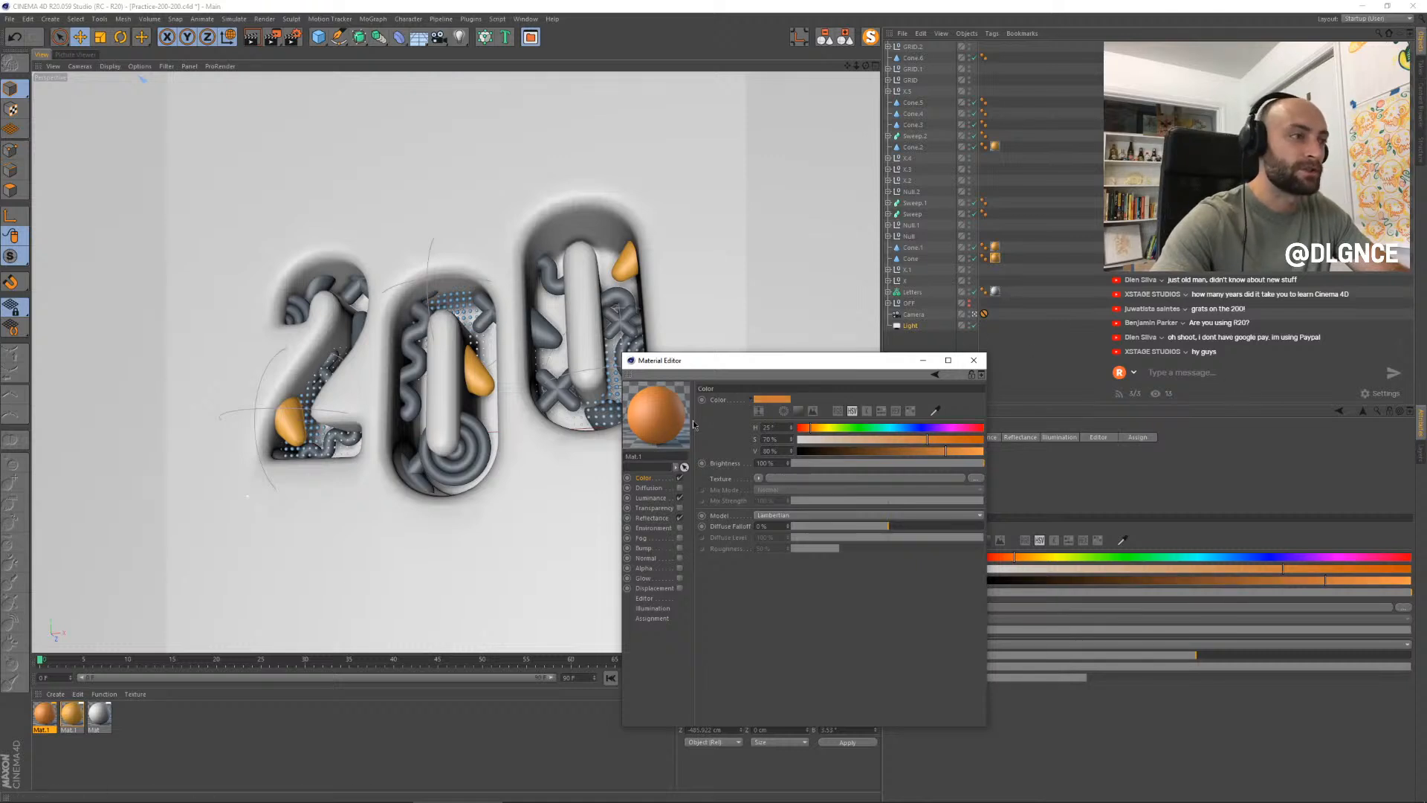
- Apply the deeper orange material to the cone at the top of the 2, then slightly rotate and nudge that cone
{"action": "left_click_drag", "start_coordinate": [658, 408], "coordinate": [316, 290]}
{"action": "left_click", "coordinate": [316, 290]}
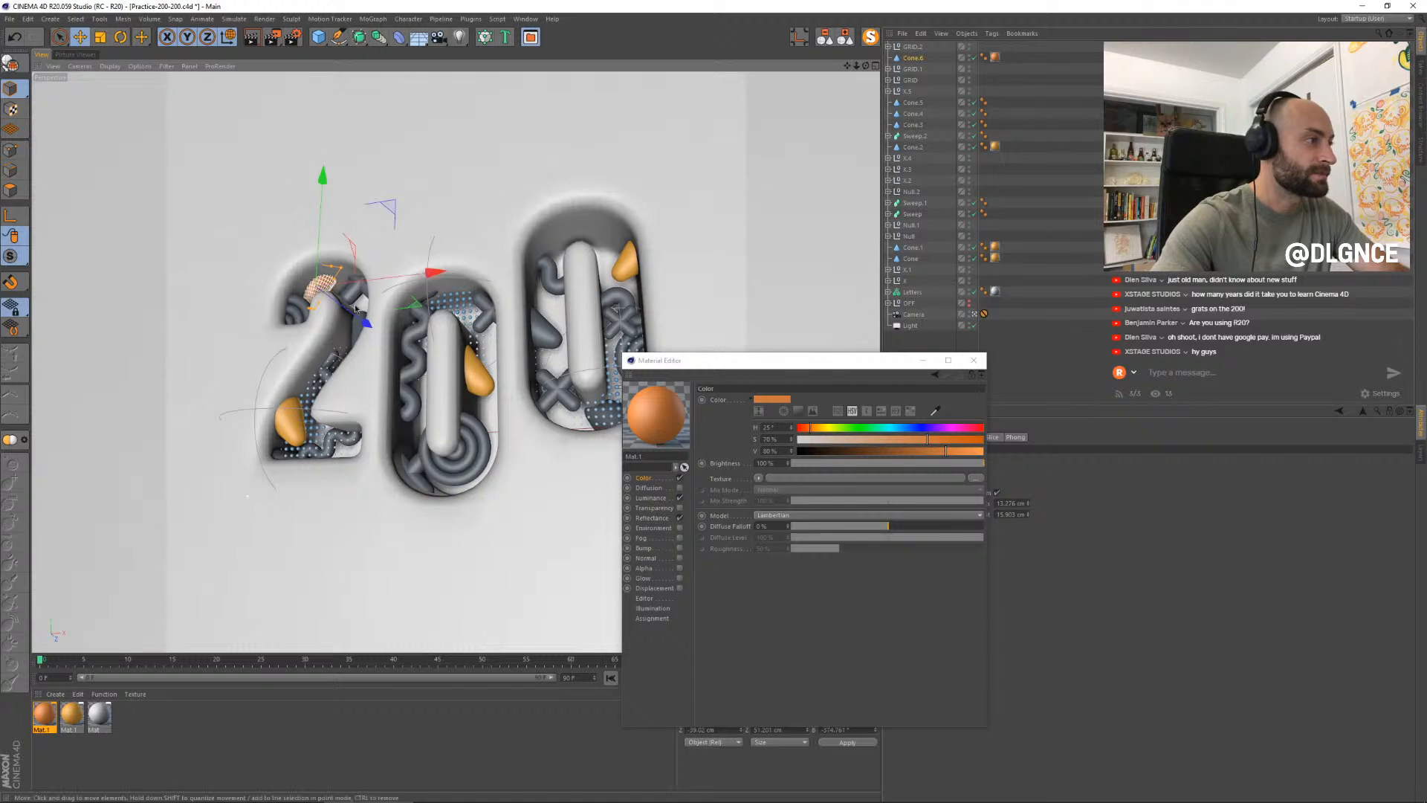
{"action": "key", "text": "r"}
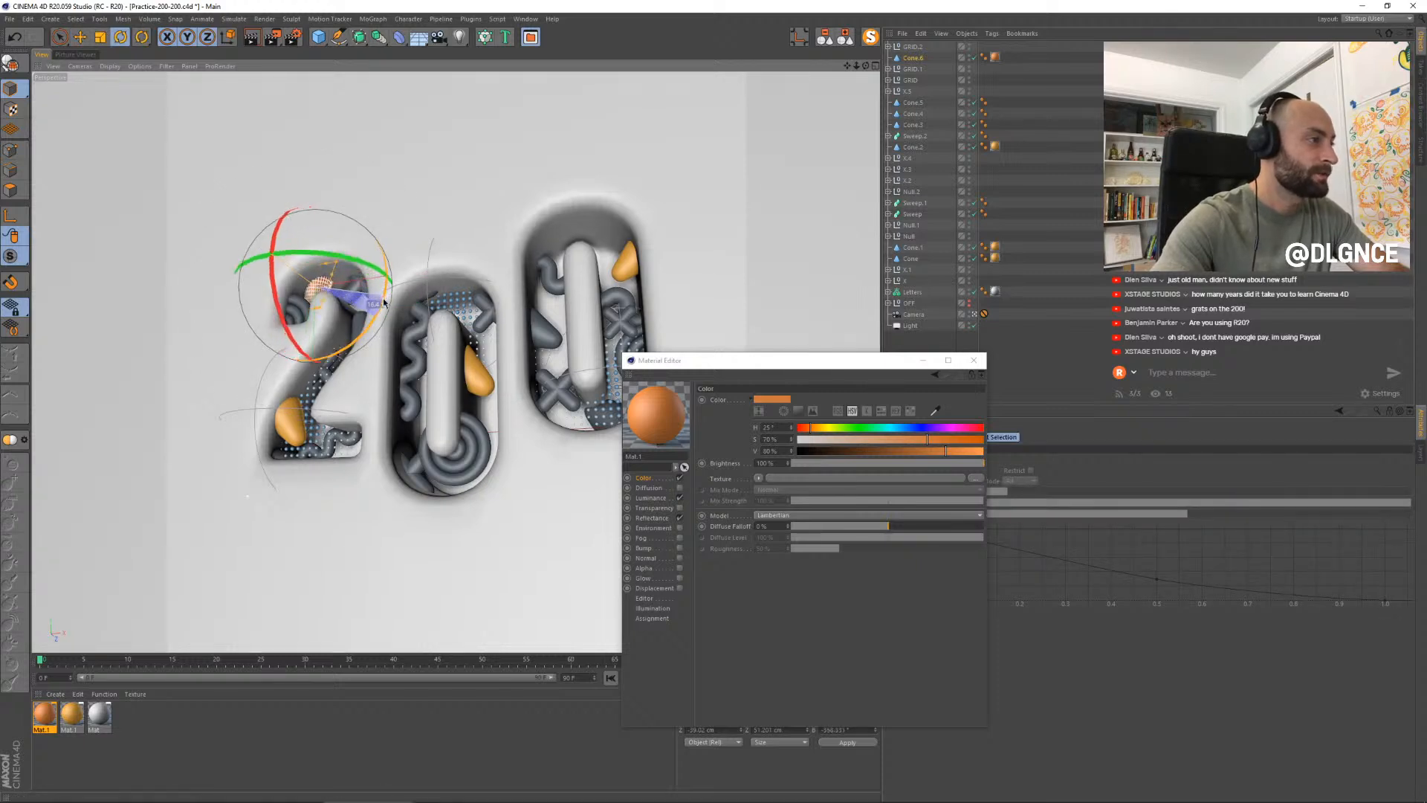
{"action": "key", "text": "e"}
{"action": "left_click_drag", "start_coordinate": [387, 213], "coordinate": [396, 208]}
- Nudge the X.3 cross in the 2 and apply the orange material to the cone at the bottom of the last zero
{"action": "left_click", "coordinate": [907, 170]}
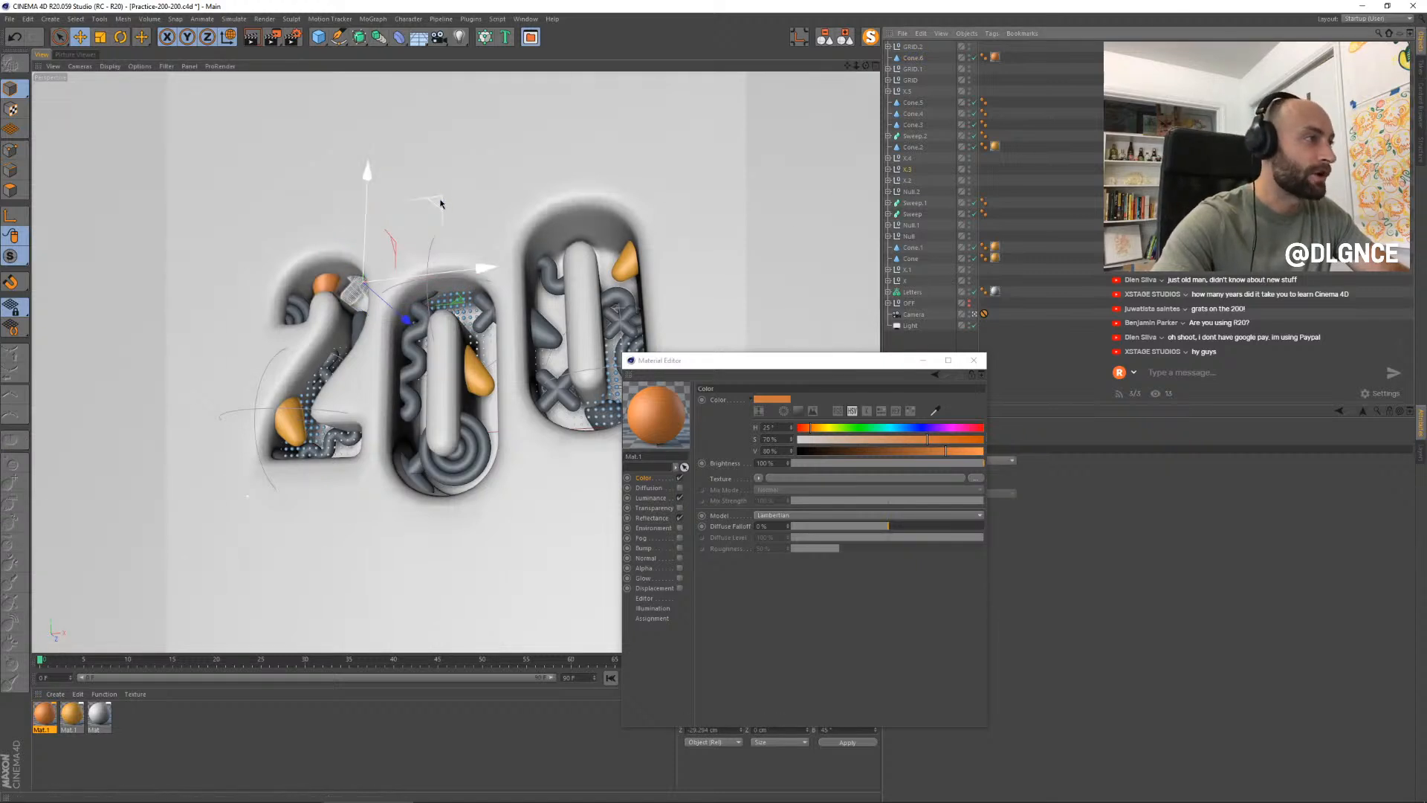
{"action": "left_click", "coordinate": [651, 409]}
{"action": "left_click_drag", "start_coordinate": [609, 423], "coordinate": [608, 421]}
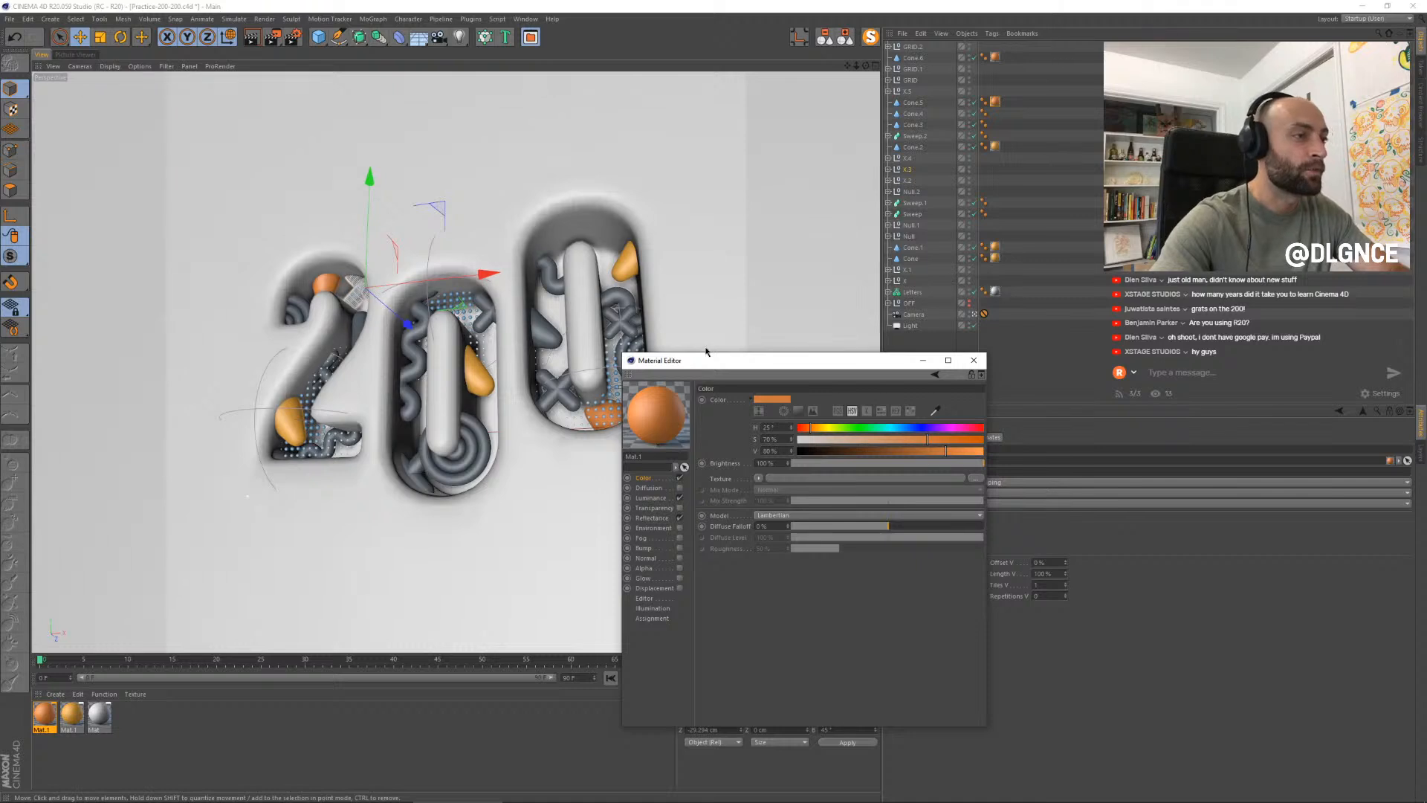
{"action": "left_click_drag", "start_coordinate": [702, 366], "coordinate": [759, 366]}
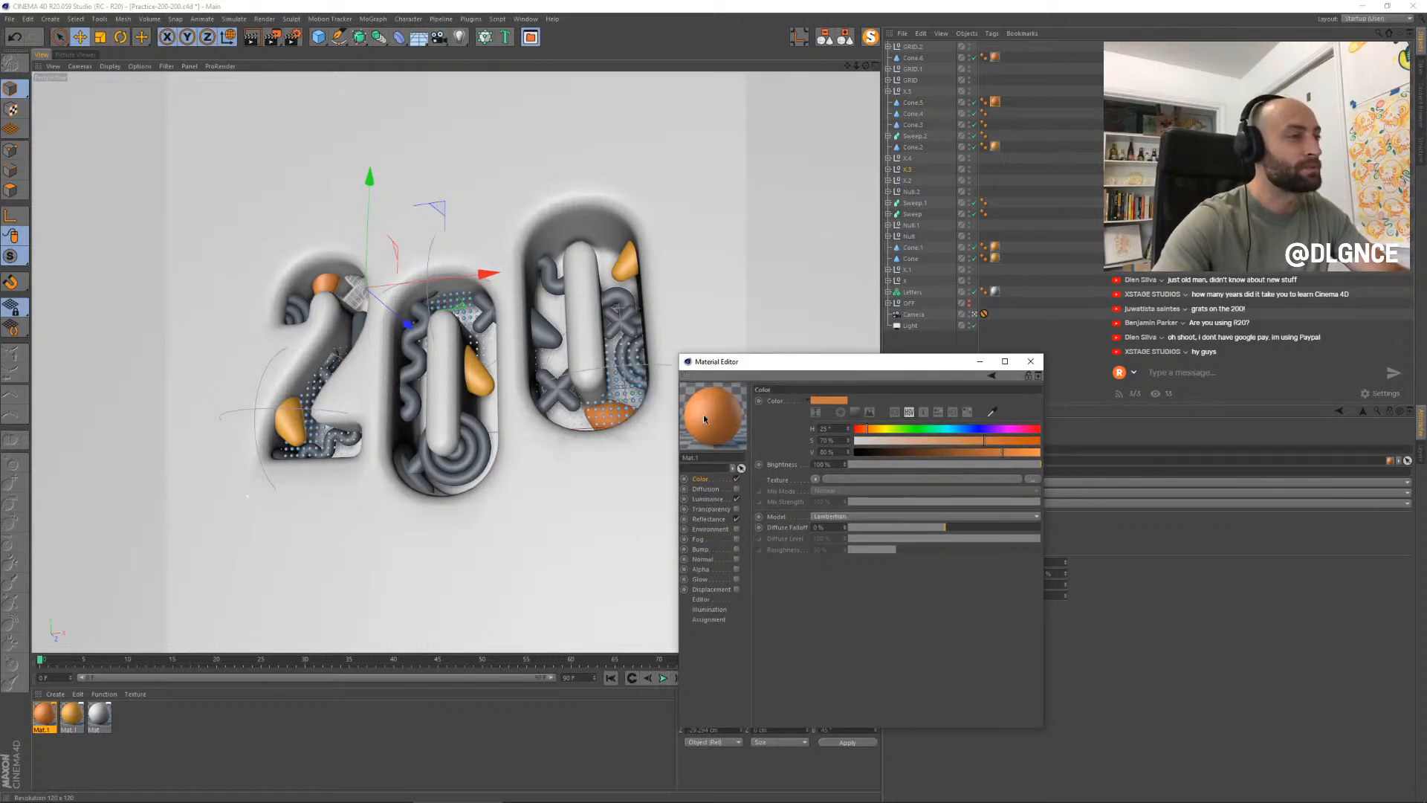
- Duplicate the orange material, set the copy's colour to pink with hue 303° and copy that pink to its luminance
{"action": "left_click_drag", "start_coordinate": [53, 717], "coordinate": [39, 717], "text": "ctrl"}
{"action": "double_click", "coordinate": [44, 715]}
{"action": "left_click", "coordinate": [1010, 429]}
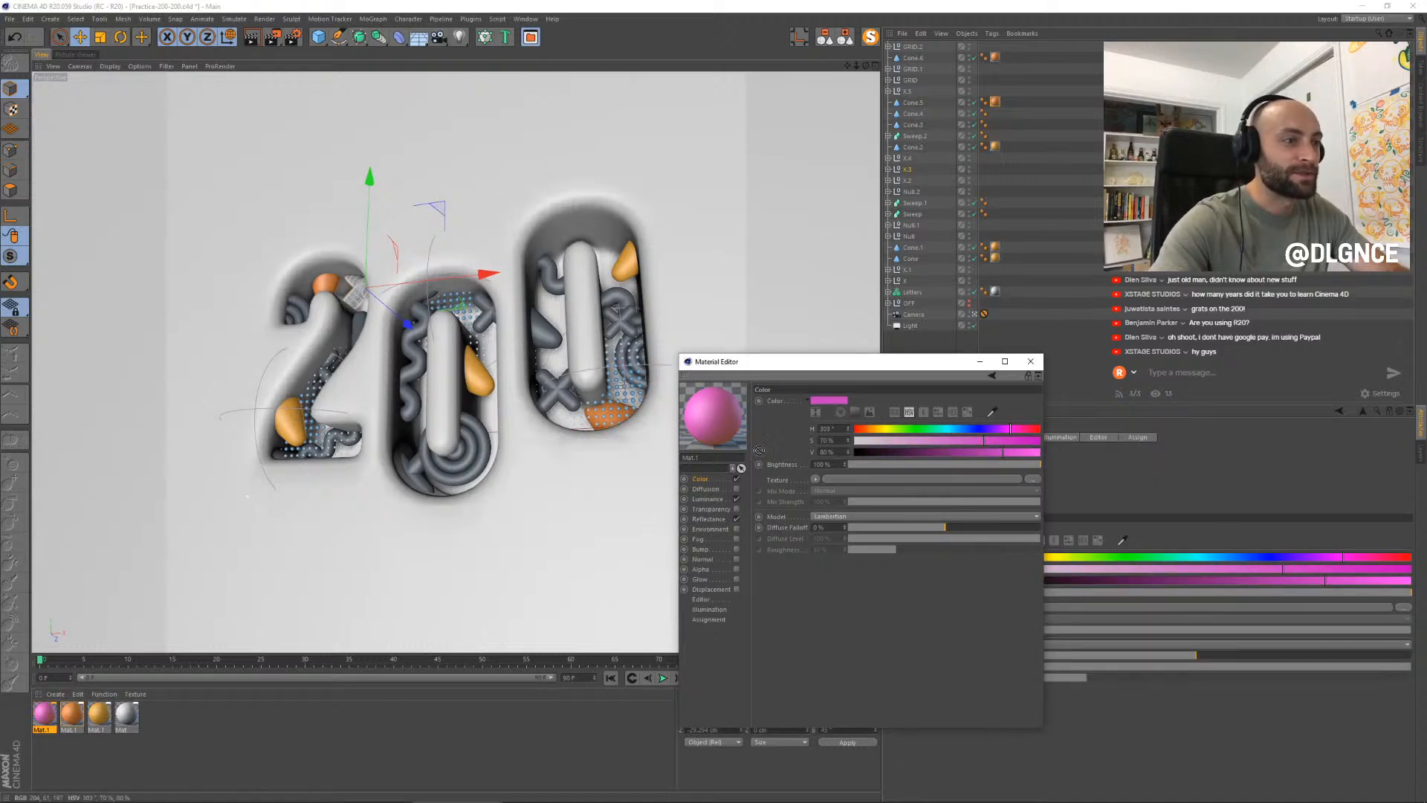
{"action": "left_click", "coordinate": [709, 498]}
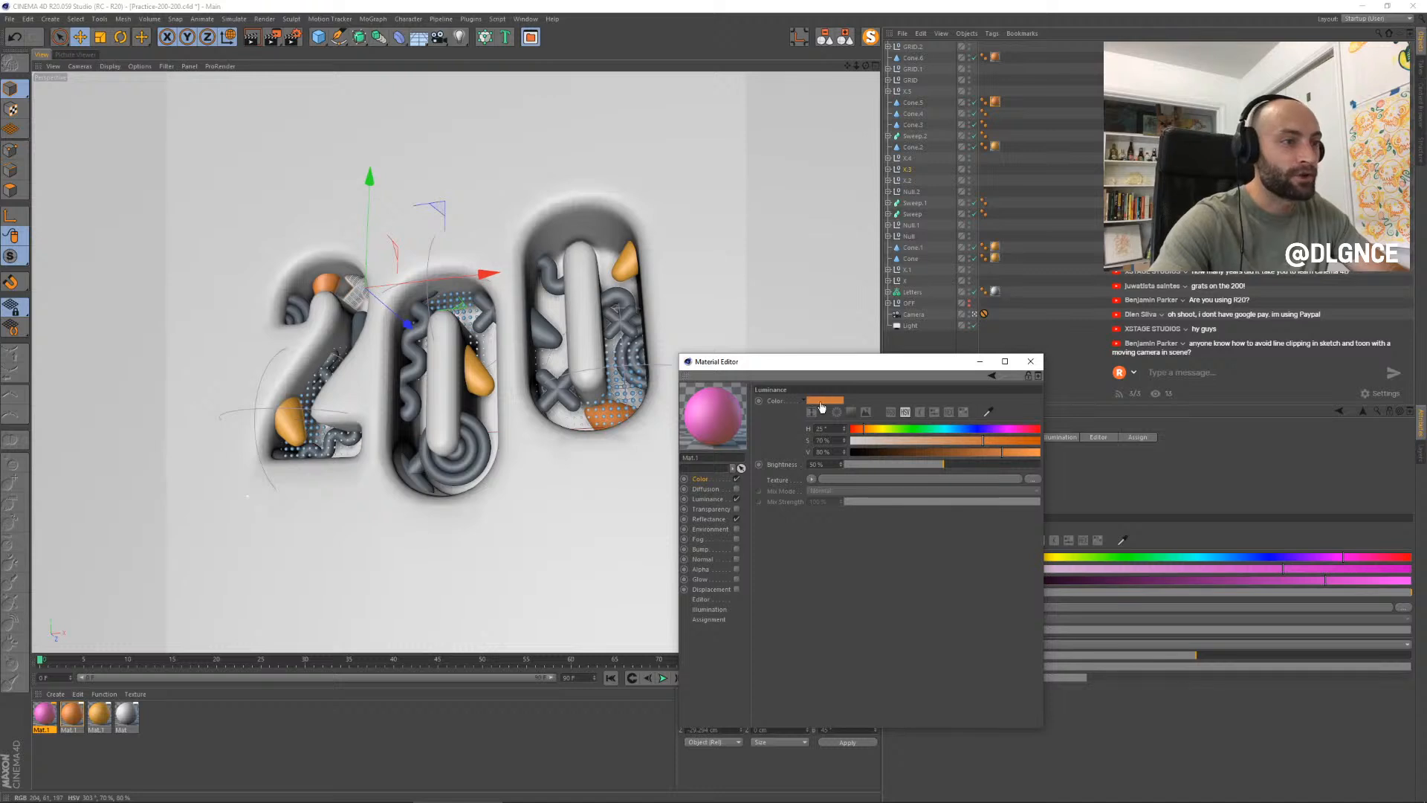
{"action": "left_click_drag", "start_coordinate": [821, 408], "coordinate": [823, 402]}
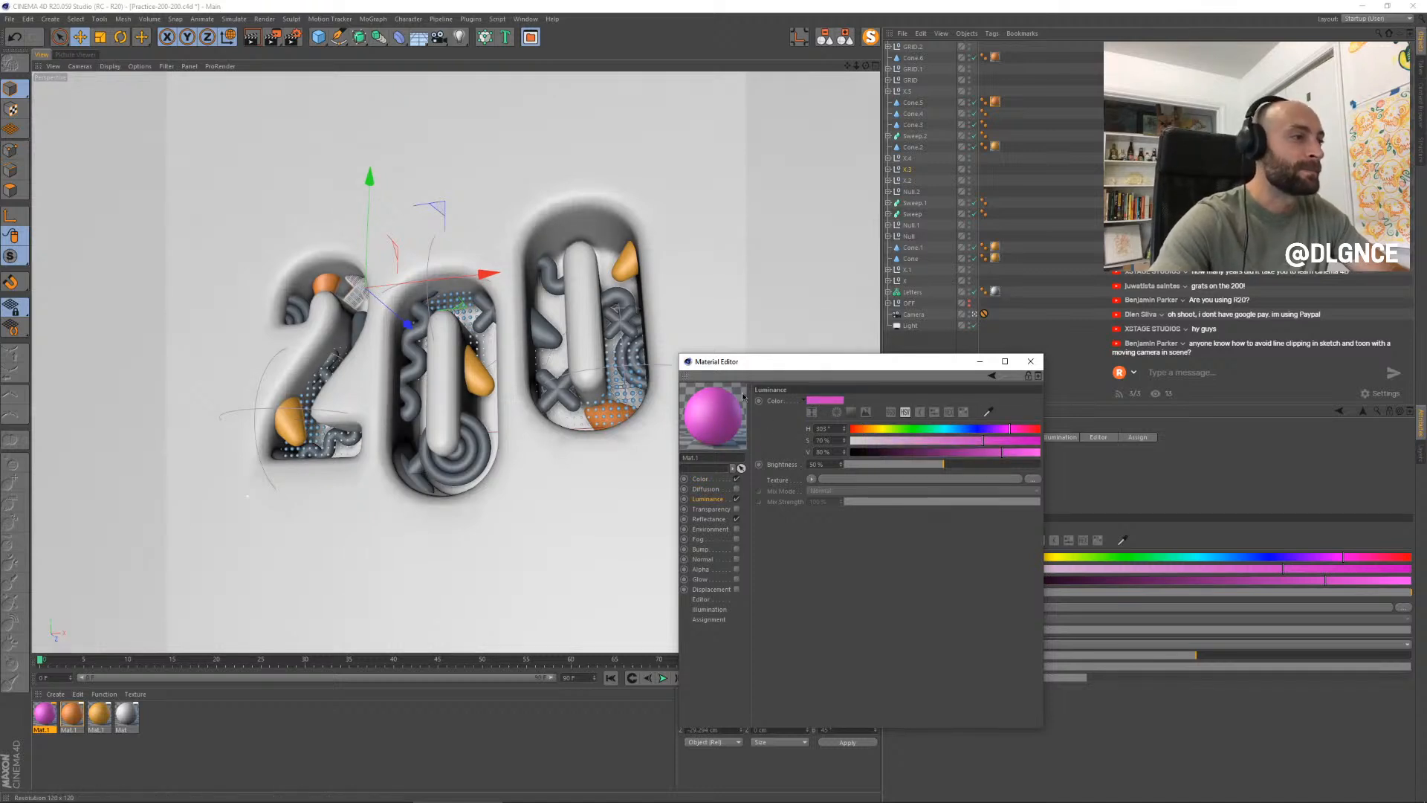
- Apply the pink material to the curved sweep in the last zero and a capsule of the middle zero's lower cross
{"action": "left_click_drag", "start_coordinate": [722, 412], "coordinate": [556, 281]}
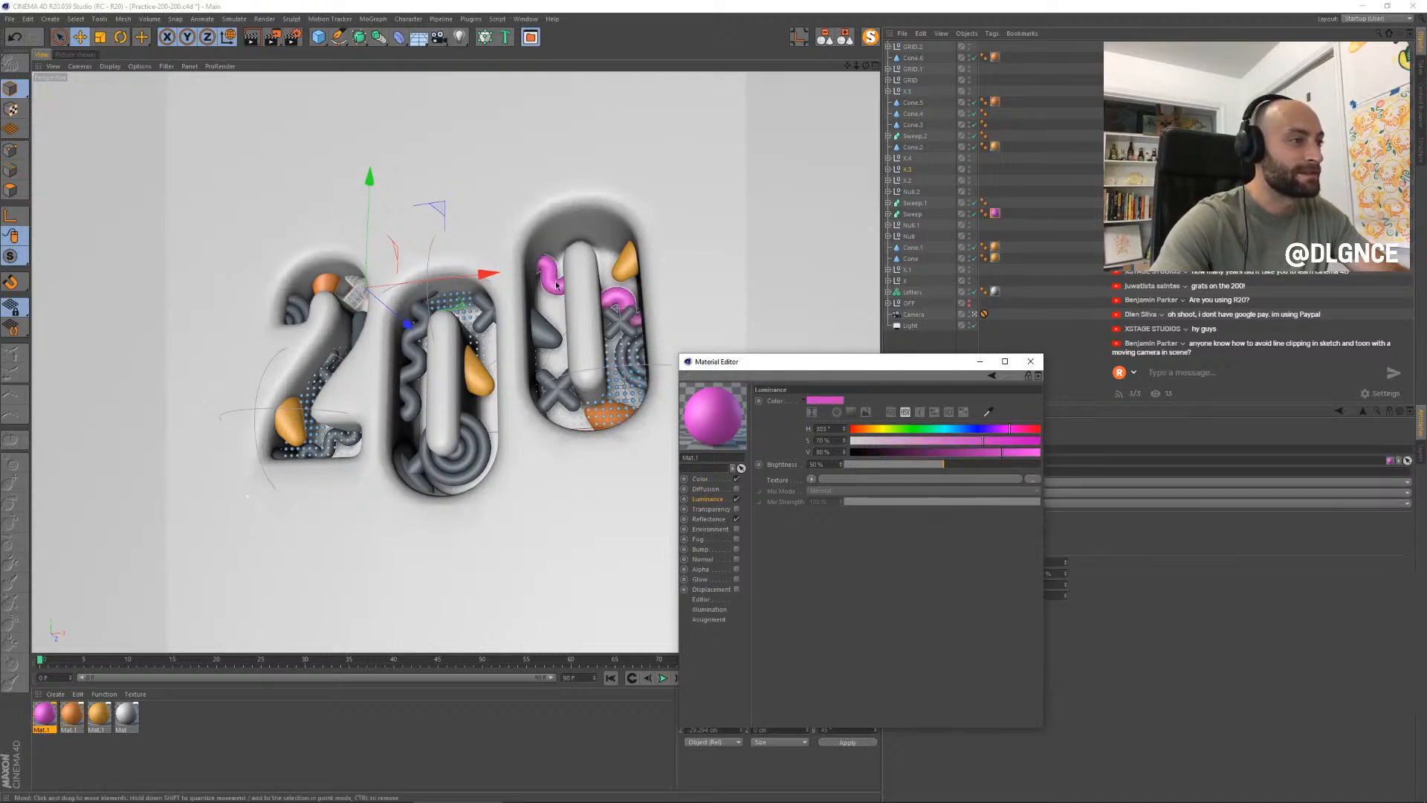
{"action": "left_click_drag", "start_coordinate": [716, 416], "coordinate": [415, 470]}
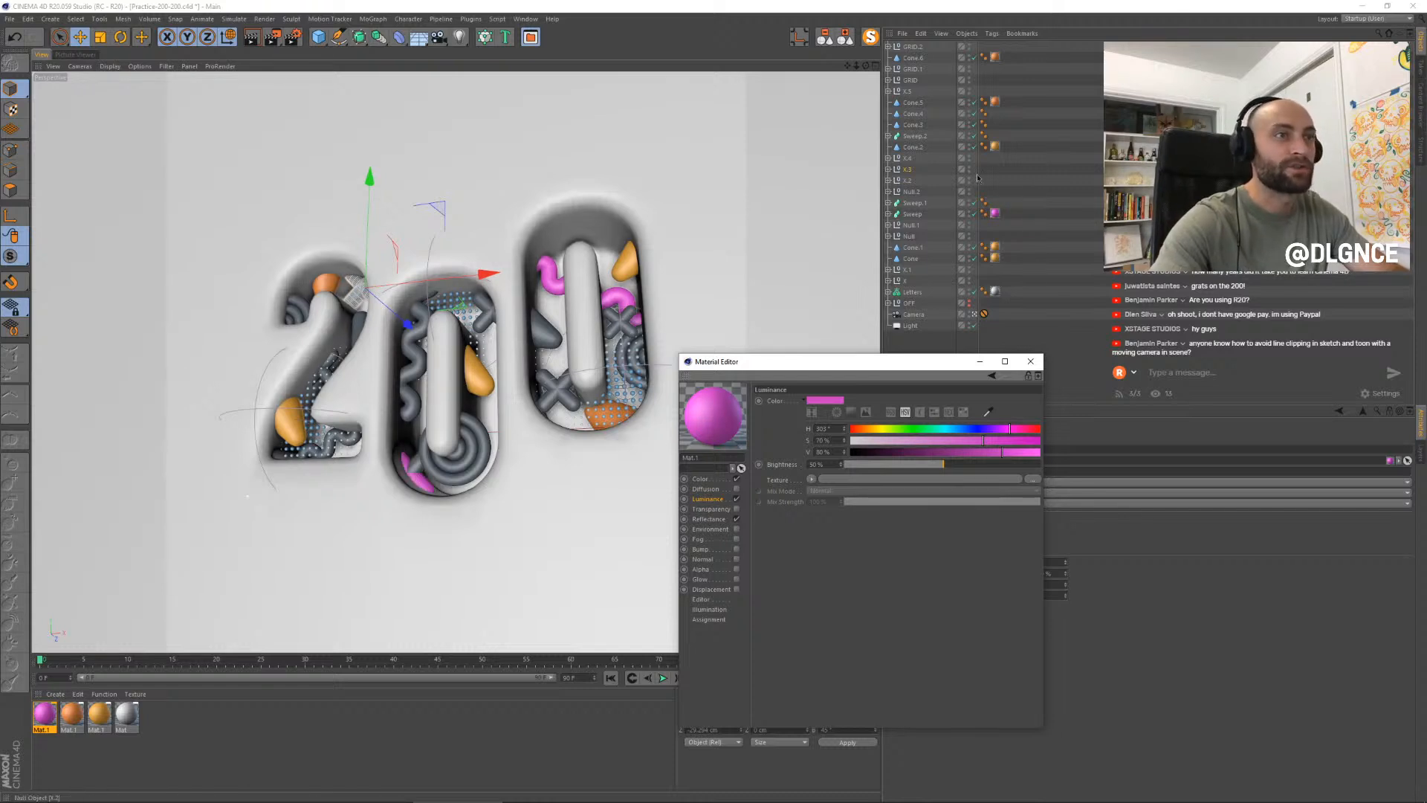
{"action": "mouse_move", "coordinate": [996, 168]}
{"action": "left_mouse_down"}
{"action": "mouse_move", "coordinate": [1002, 196]}
{"action": "mouse_move", "coordinate": [985, 191]}
{"action": "left_mouse_up"}
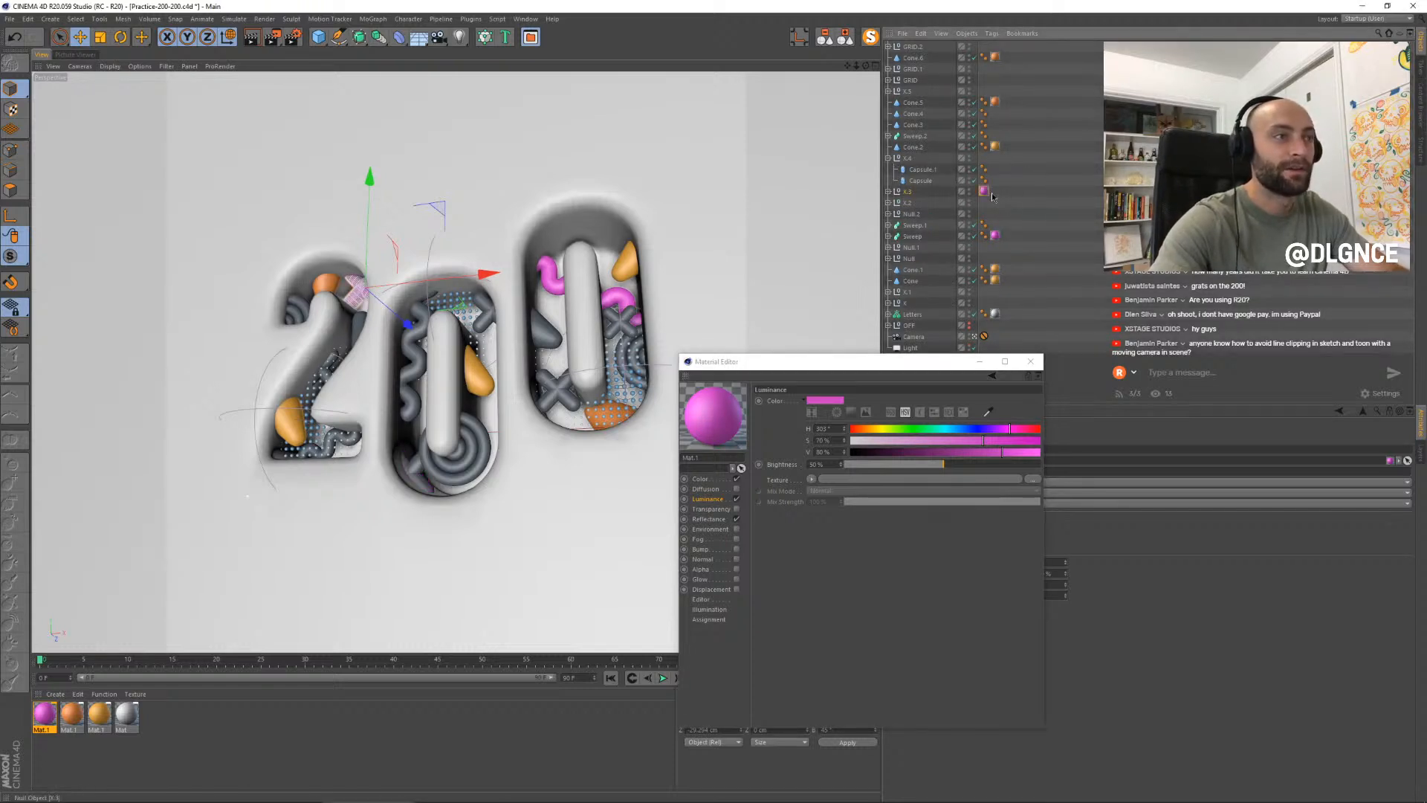
{"action": "left_click", "coordinate": [907, 195]}
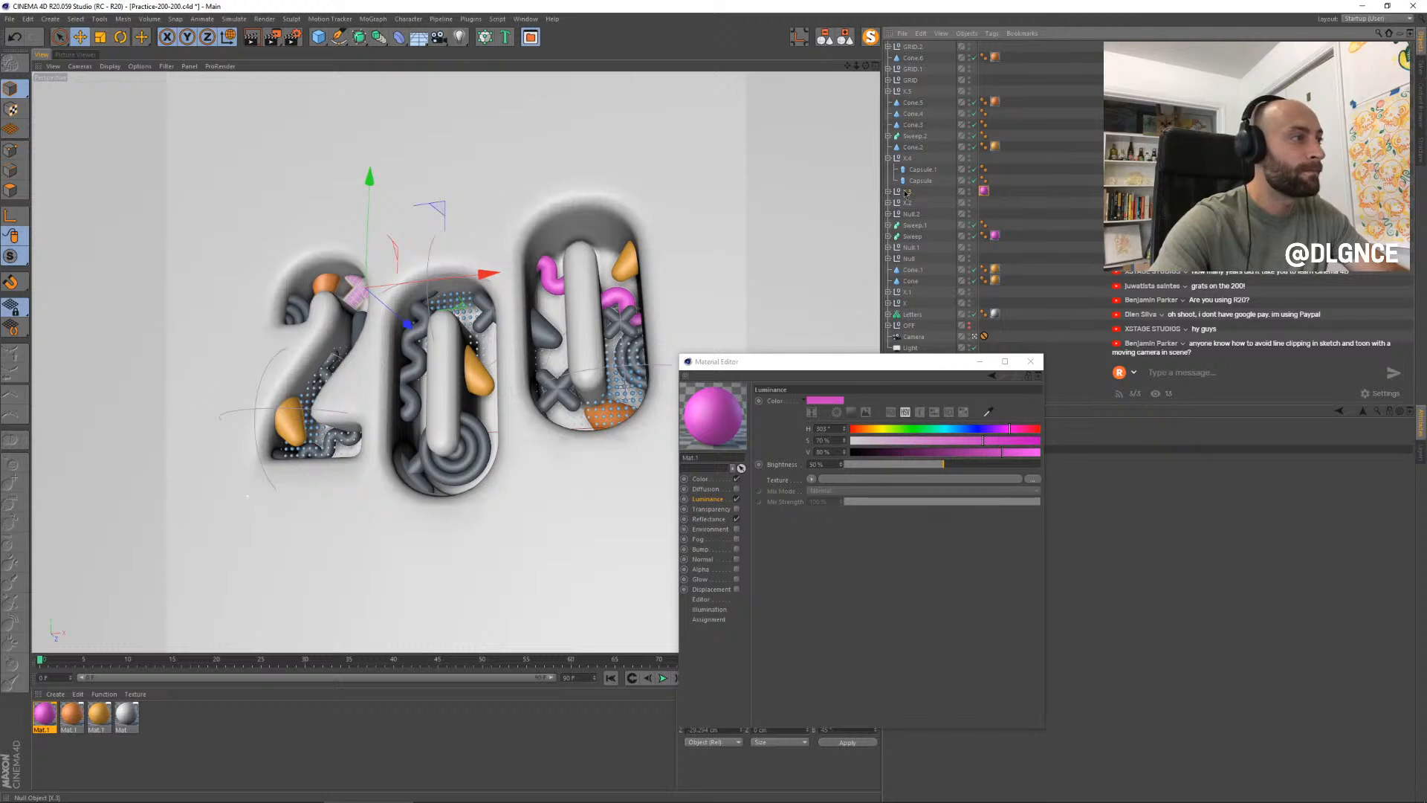
{"action": "key", "text": "ctrl+z"}
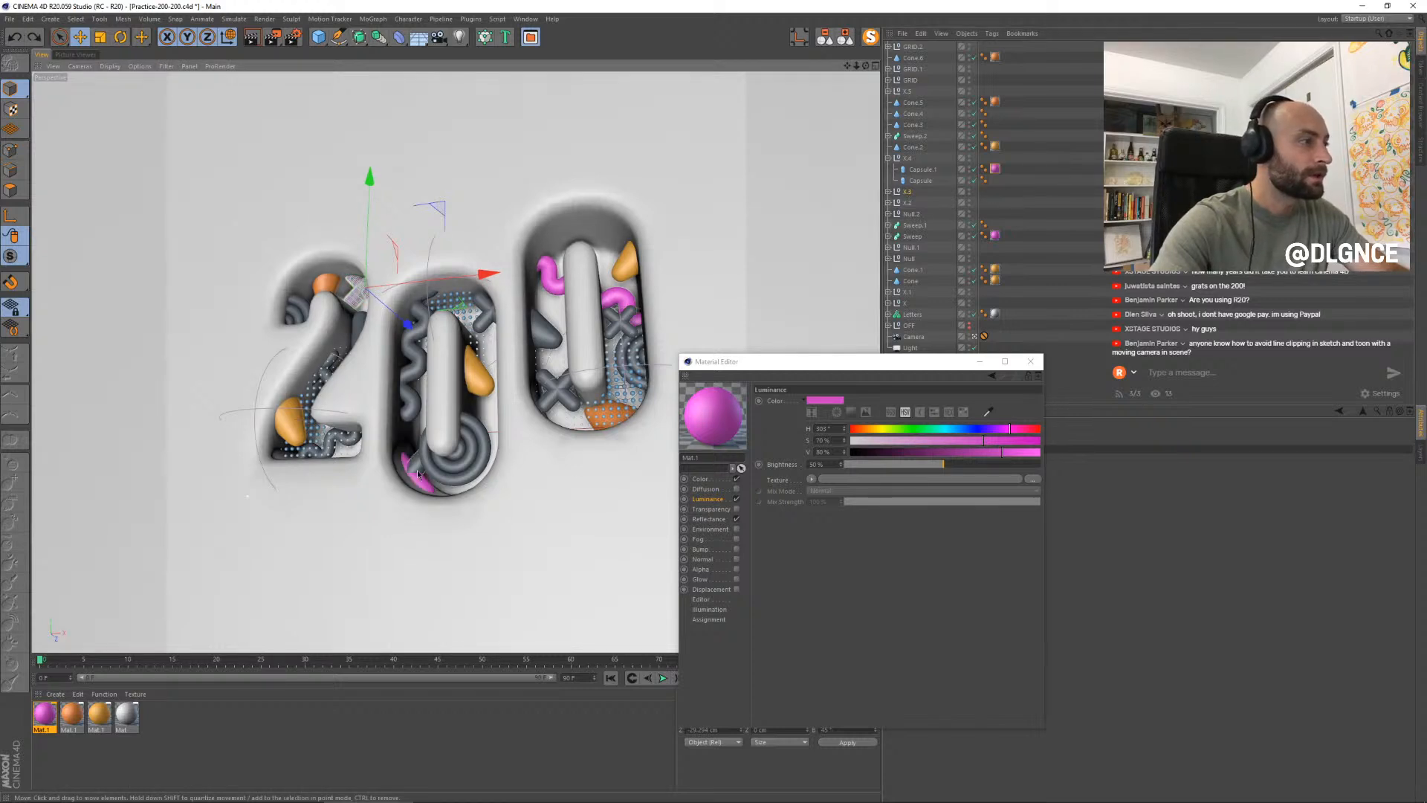
- Move the pink material tag from the capsule to its parent null X.4 and collapse both cross groups
{"action": "left_click", "coordinate": [888, 191]}
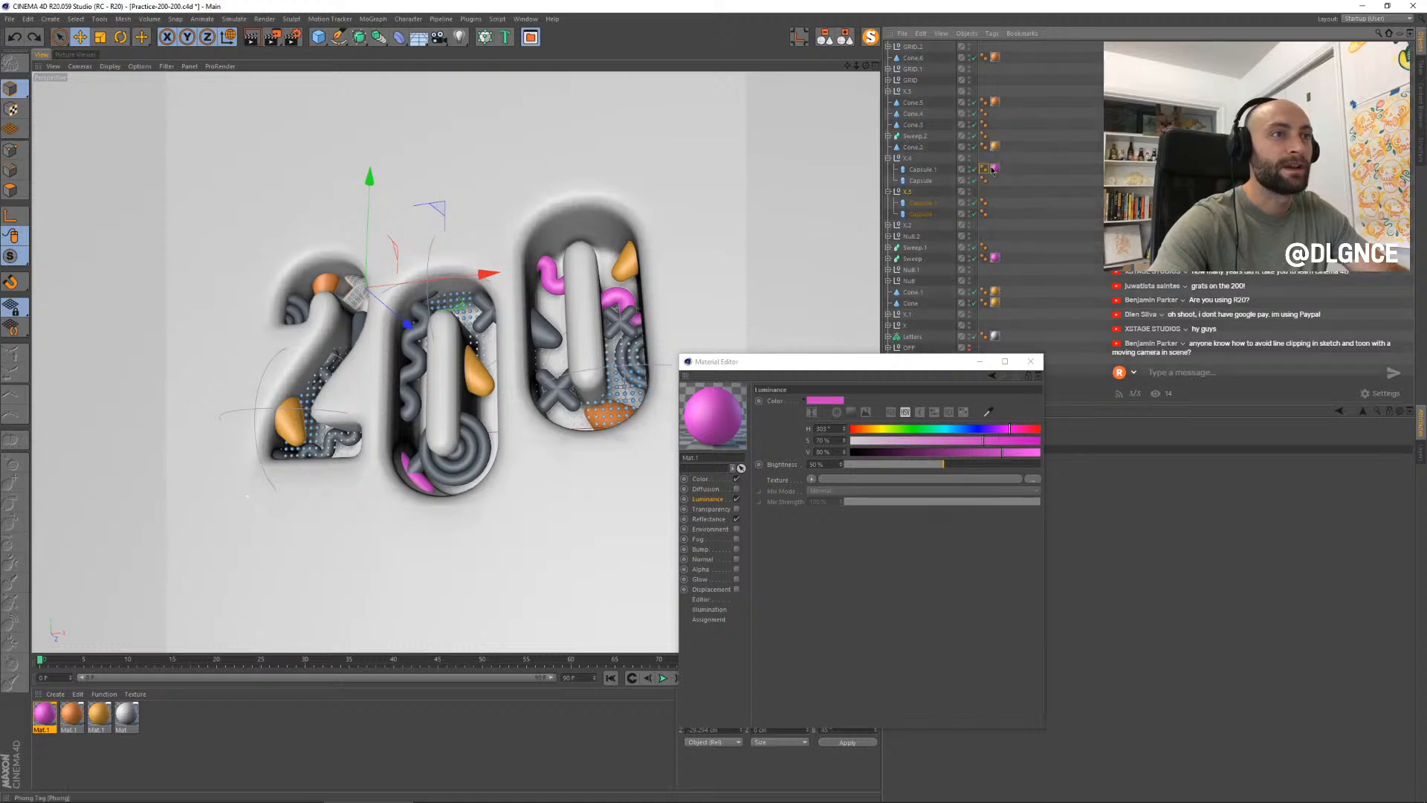
{"action": "left_click_drag", "start_coordinate": [994, 170], "coordinate": [997, 161]}
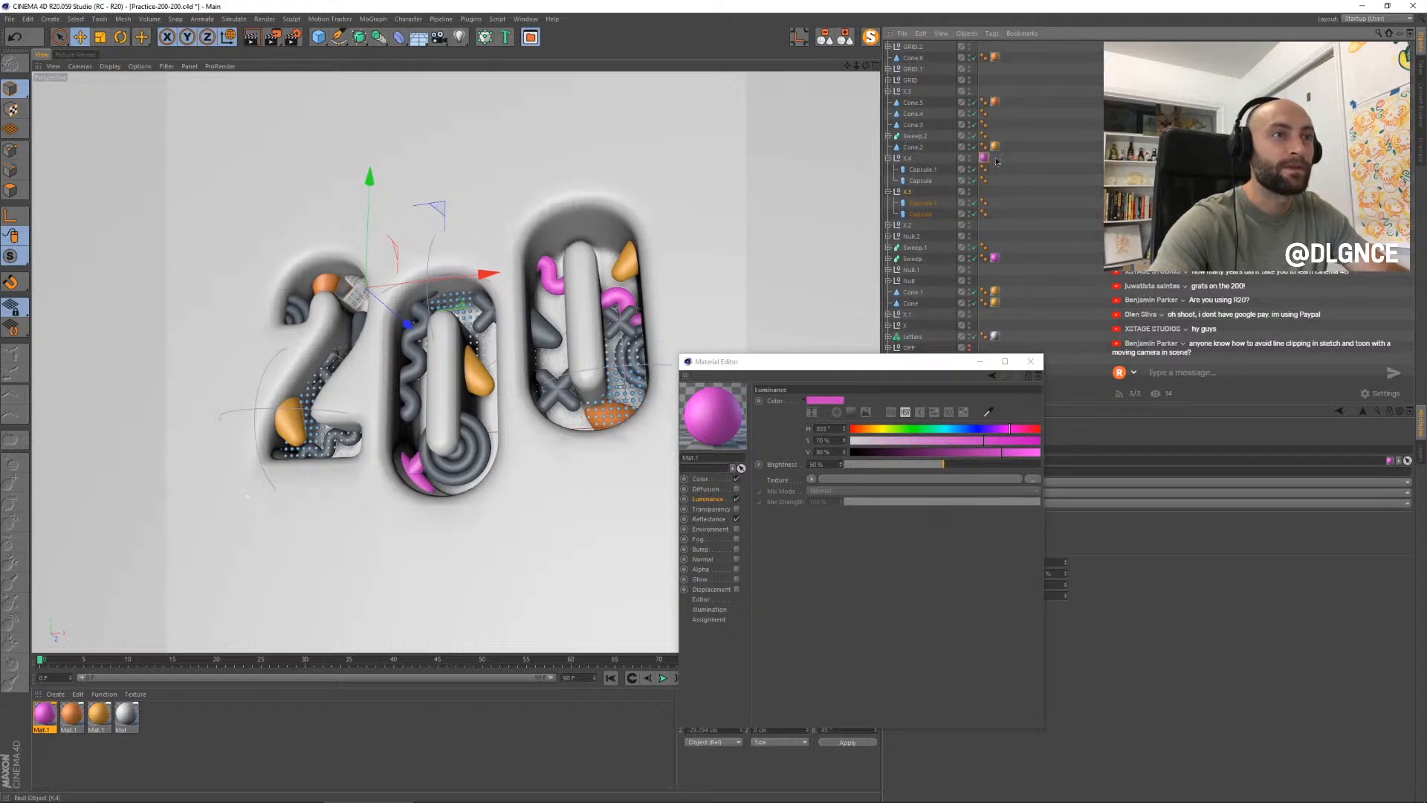
{"action": "left_click", "coordinate": [887, 191]}
{"action": "left_click", "coordinate": [888, 157]}
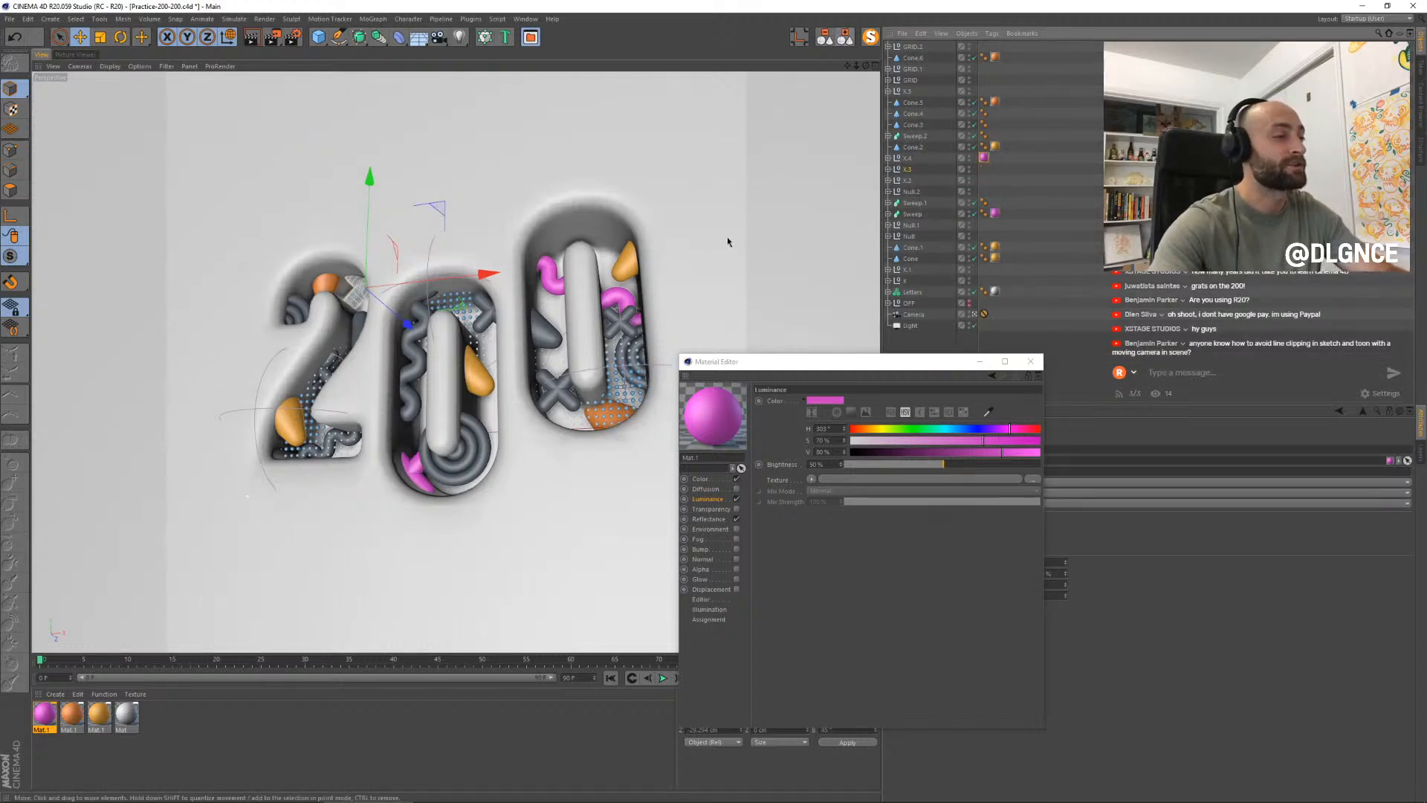
- Nudge the pink X.4 cross within the bottom of the middle zero and save the project
{"action": "left_click", "coordinate": [908, 157]}
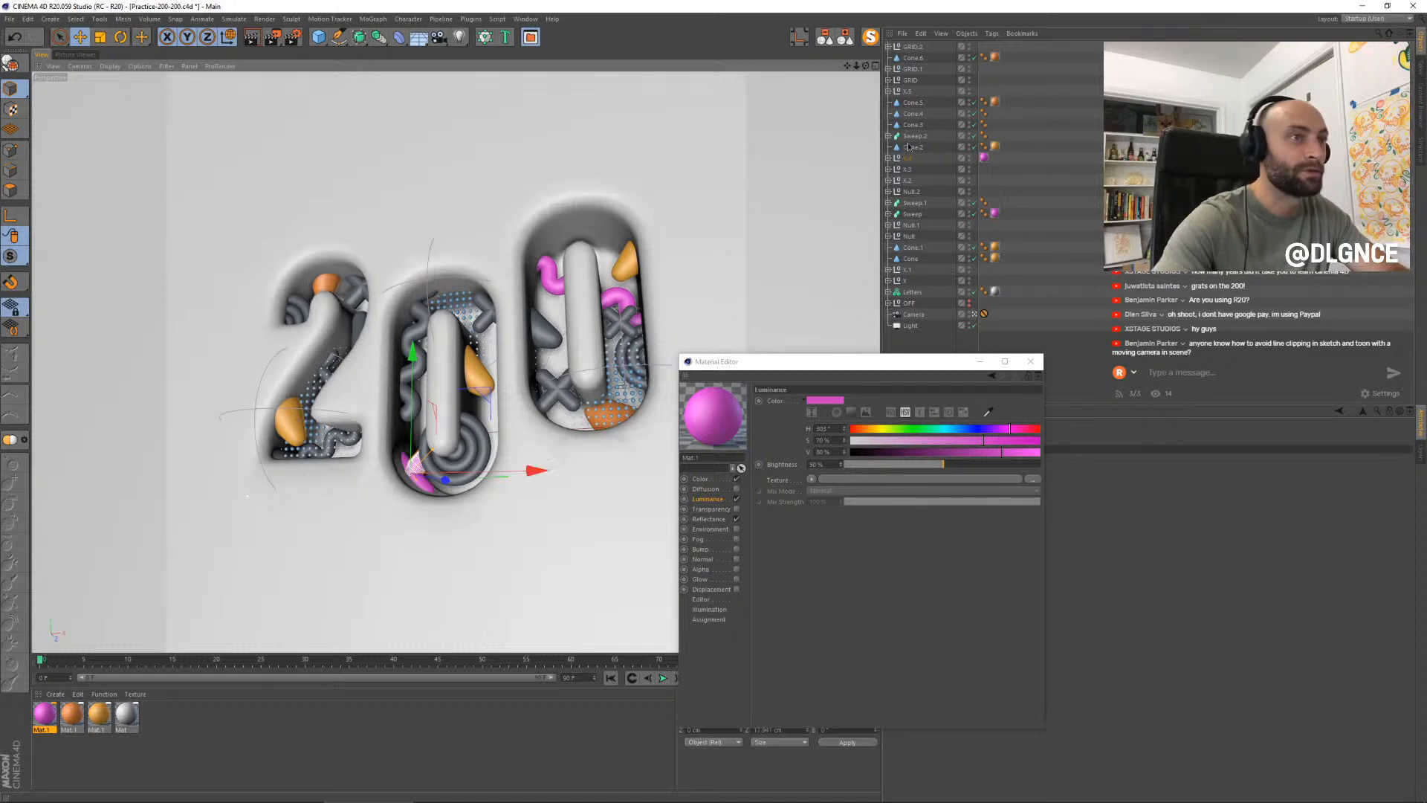
{"action": "left_click_drag", "start_coordinate": [482, 388], "coordinate": [502, 393]}
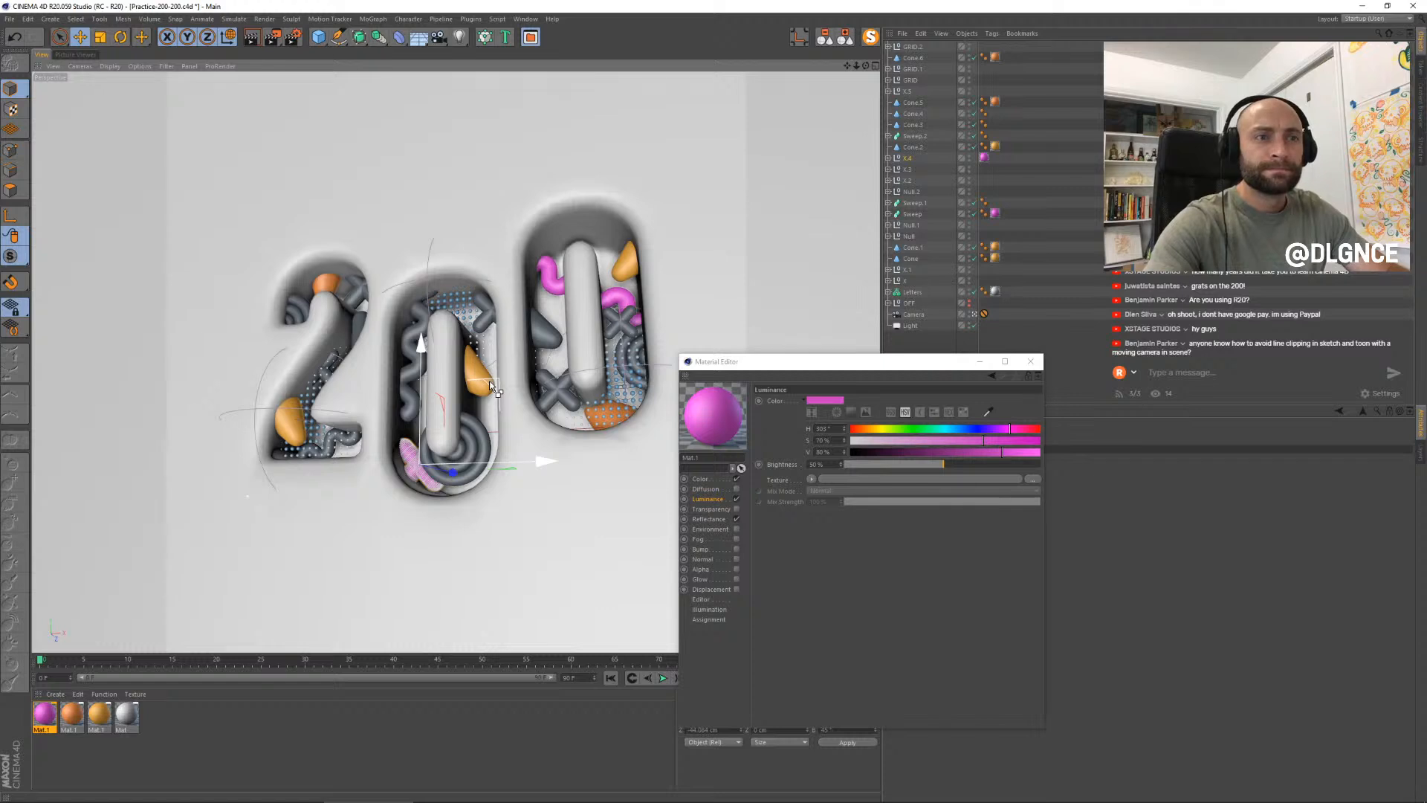
{"action": "key", "text": "ctrl+s"}
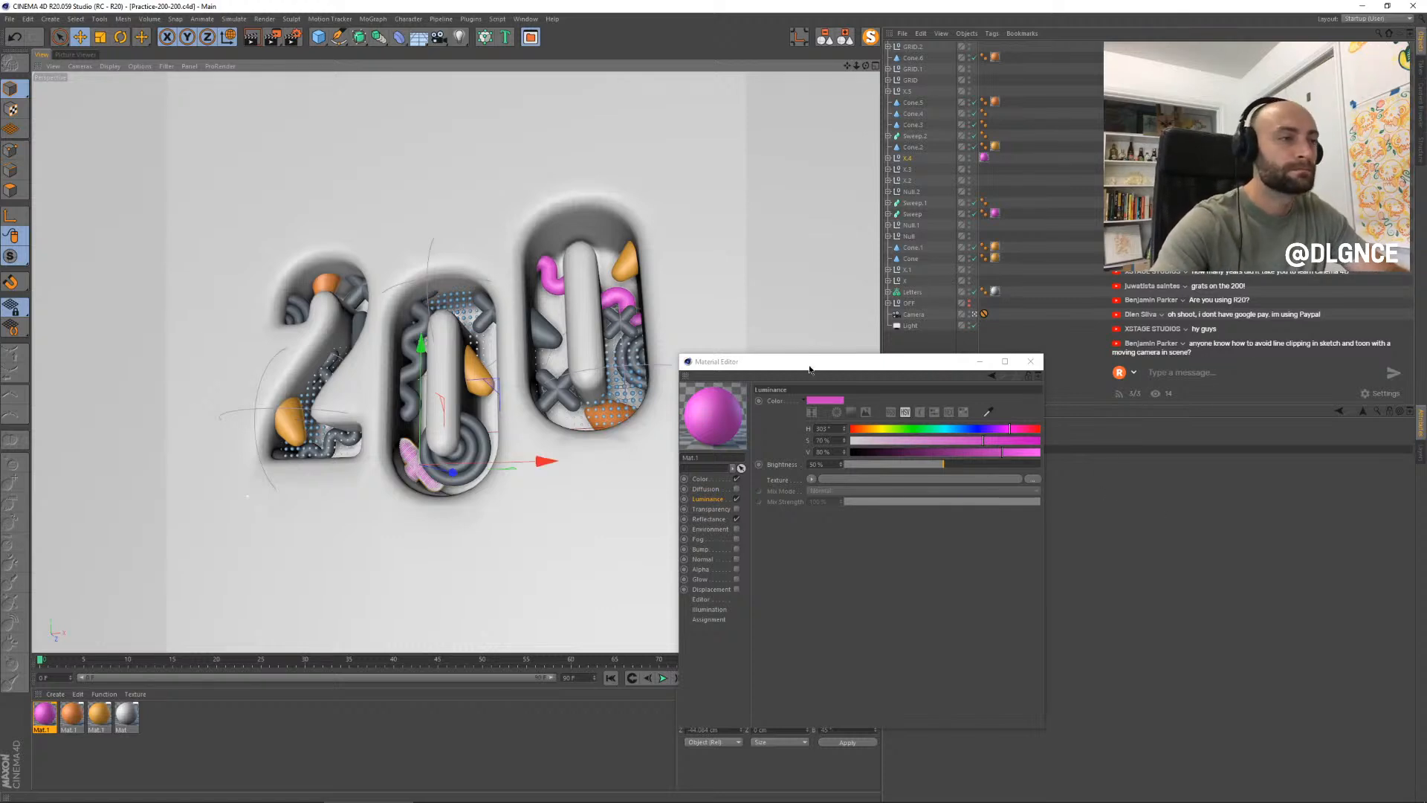
{"action": "left_click_drag", "start_coordinate": [810, 369], "coordinate": [825, 375]}
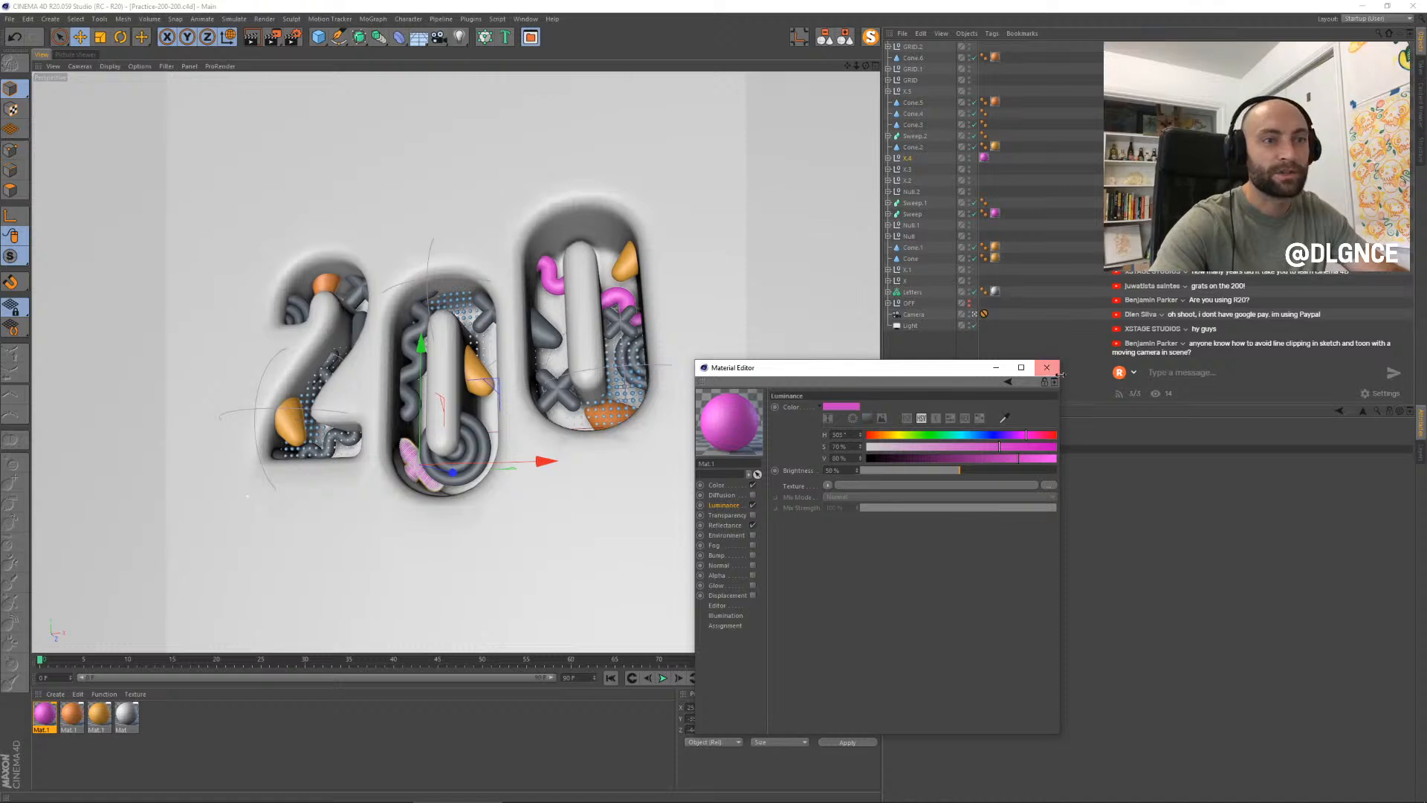
- Render the scene with the pink cross and sweep to check the colours, and return to the perspective view
{"action": "left_click", "coordinate": [1047, 368]}
{"action": "key", "text": "shift+r"}
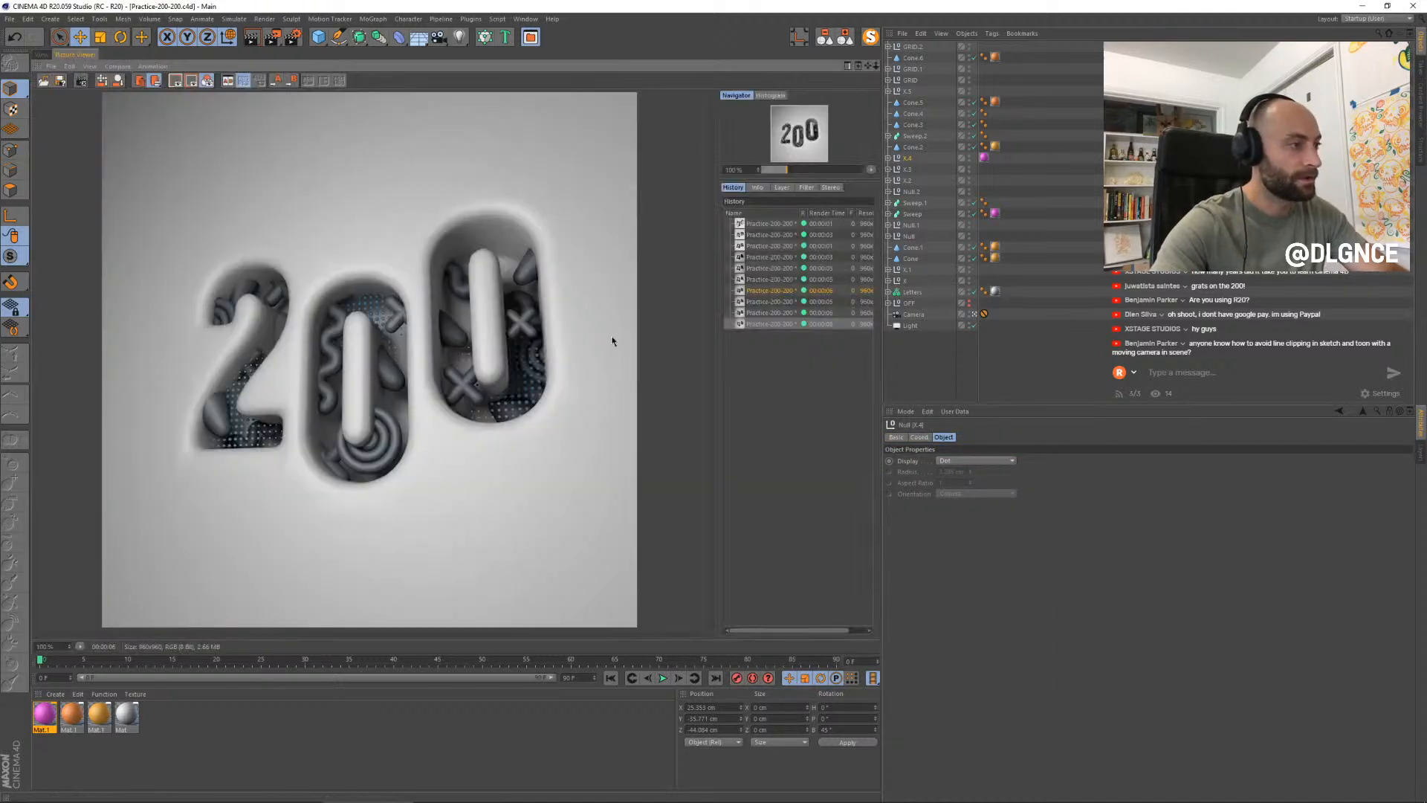
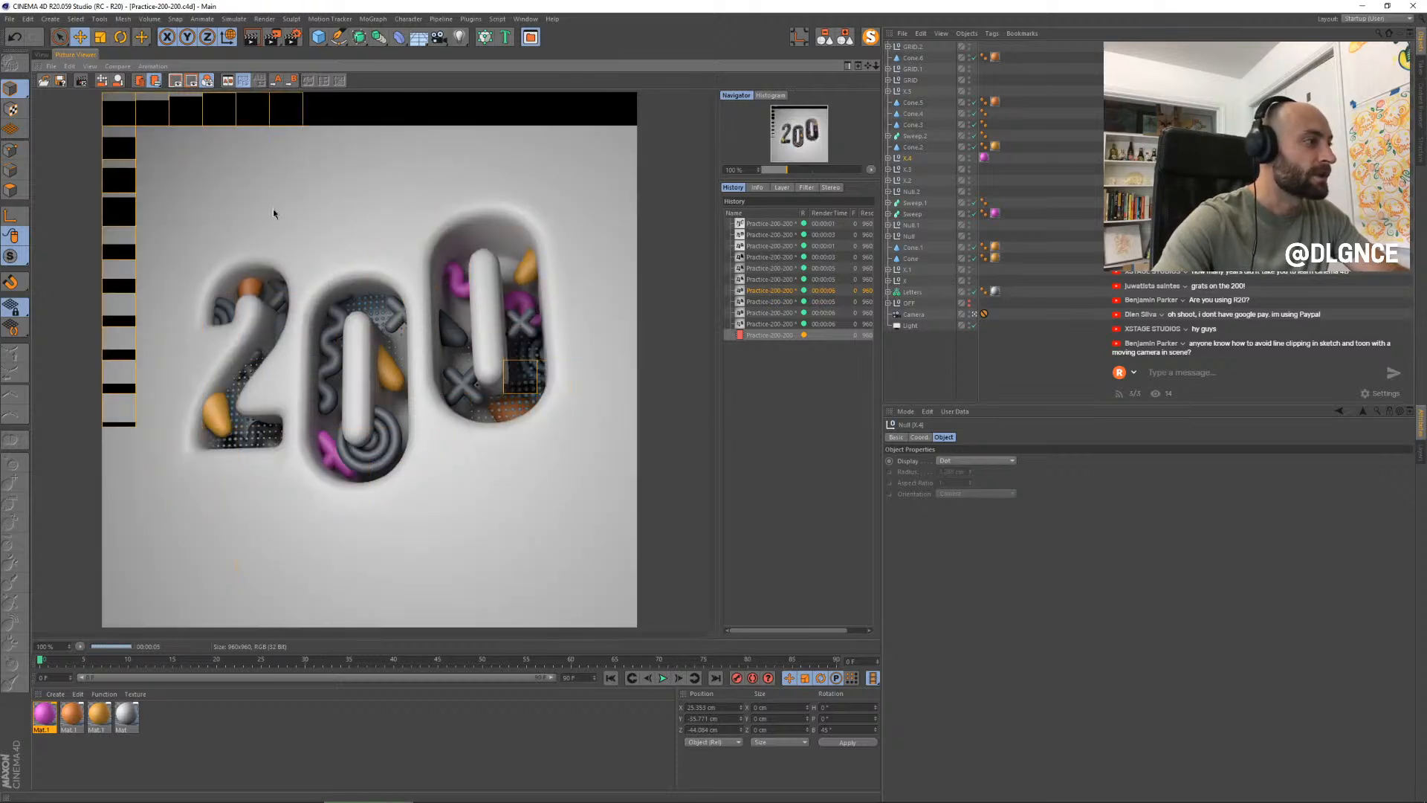
{"action": "left_click", "coordinate": [42, 54]}
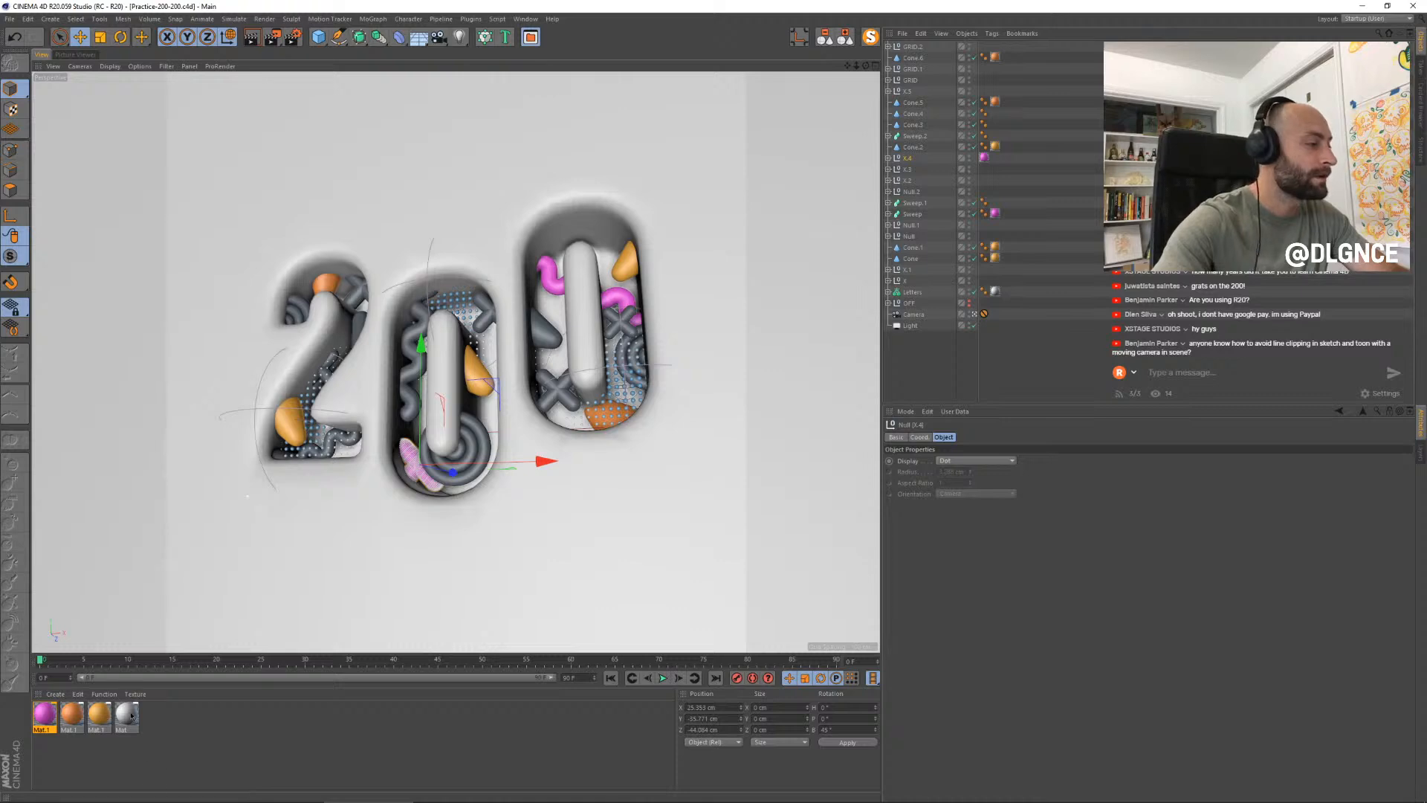
- Enable luminance on the white letters material and lower its brightness to about 20%
{"action": "double_click", "coordinate": [128, 715]}
{"action": "left_click_drag", "start_coordinate": [346, 78], "coordinate": [714, 345]}
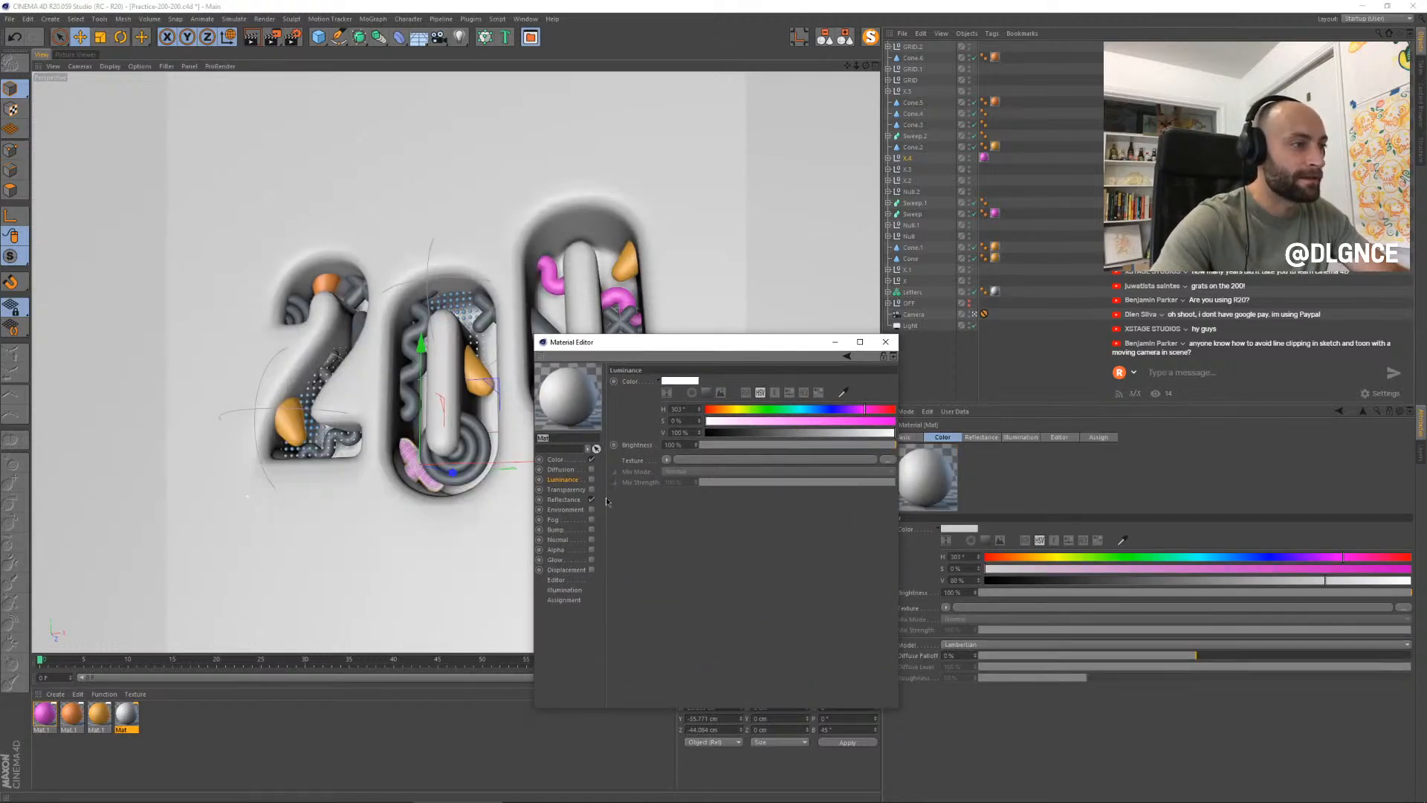
{"action": "left_click", "coordinate": [591, 479]}
{"action": "left_click", "coordinate": [757, 444]}
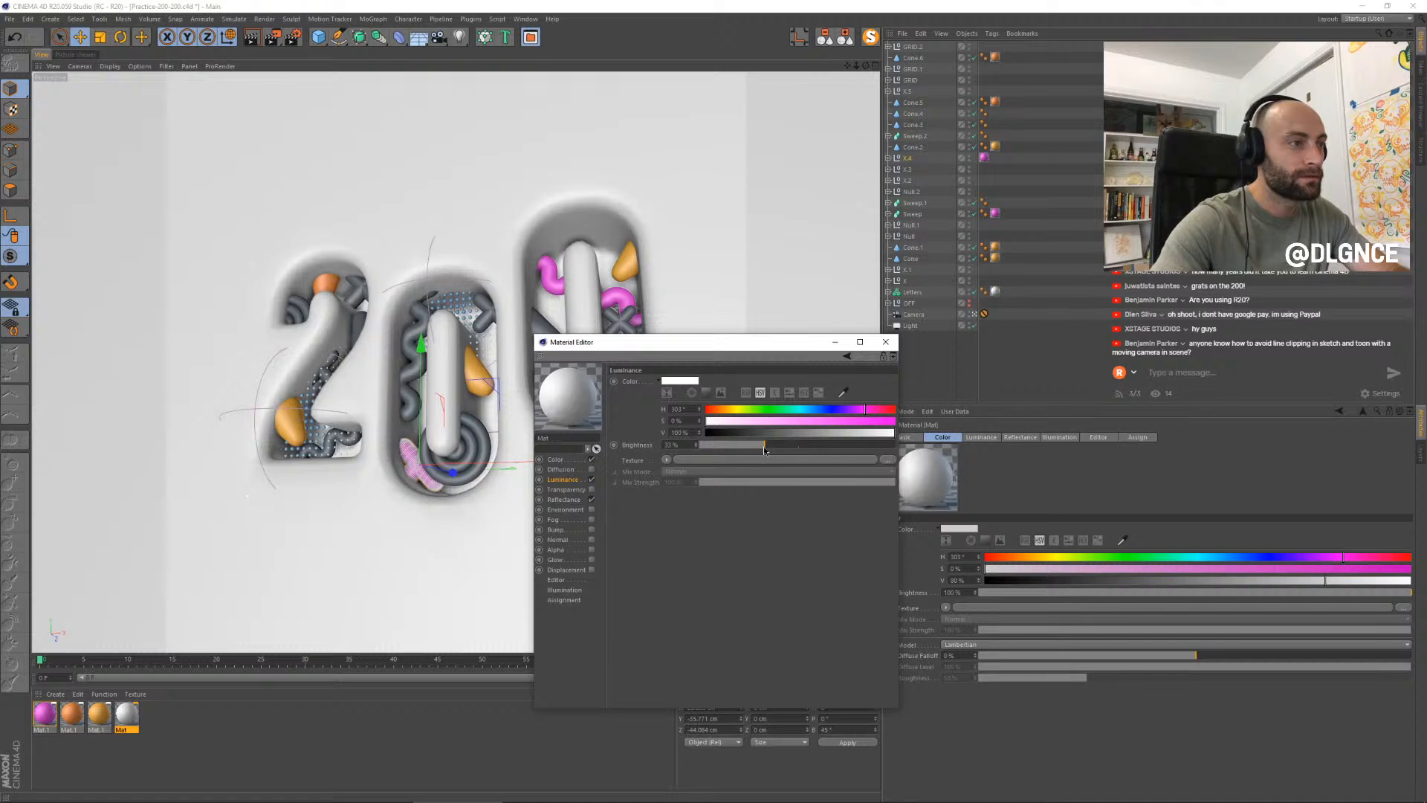
{"action": "left_click_drag", "start_coordinate": [757, 445], "coordinate": [738, 445]}
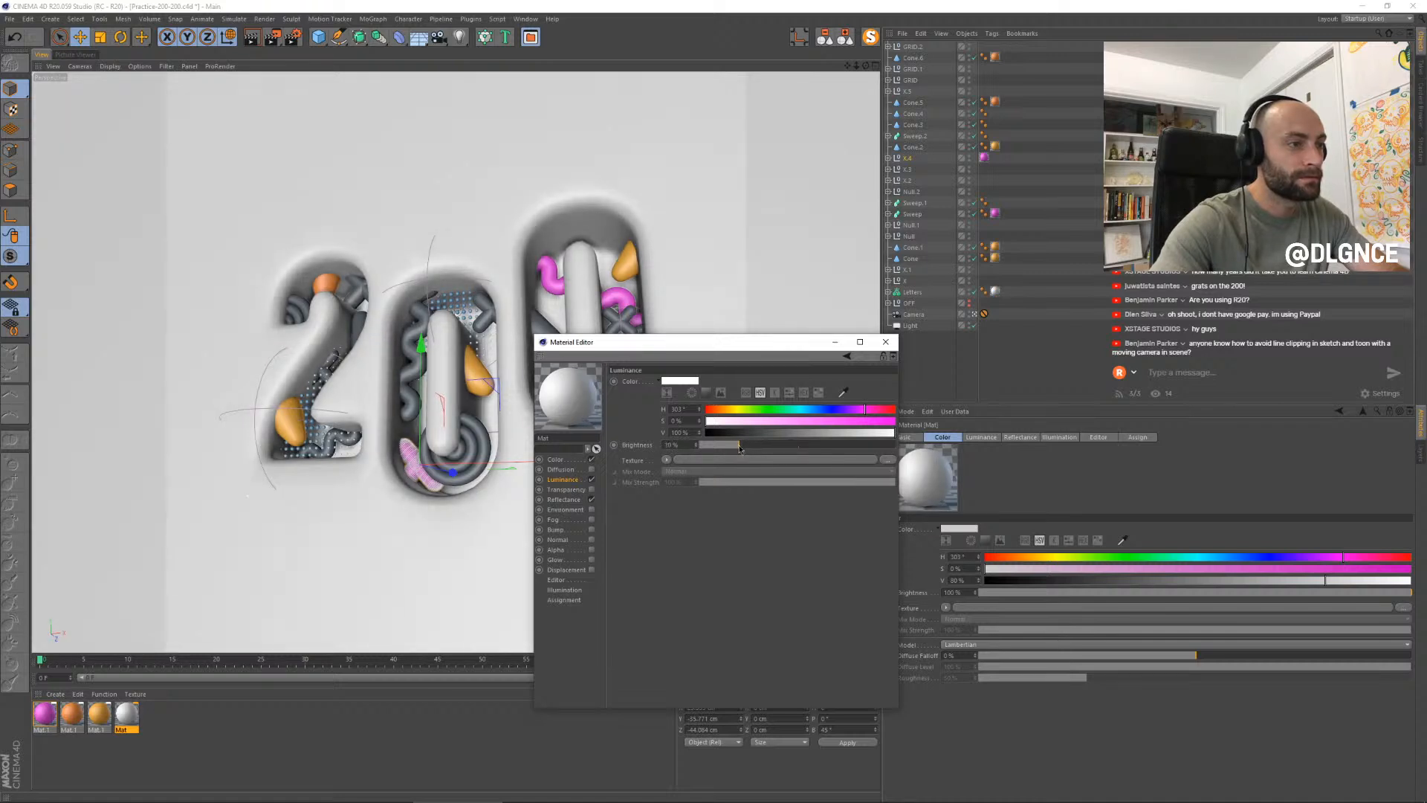
{"action": "left_click", "coordinate": [885, 342]}
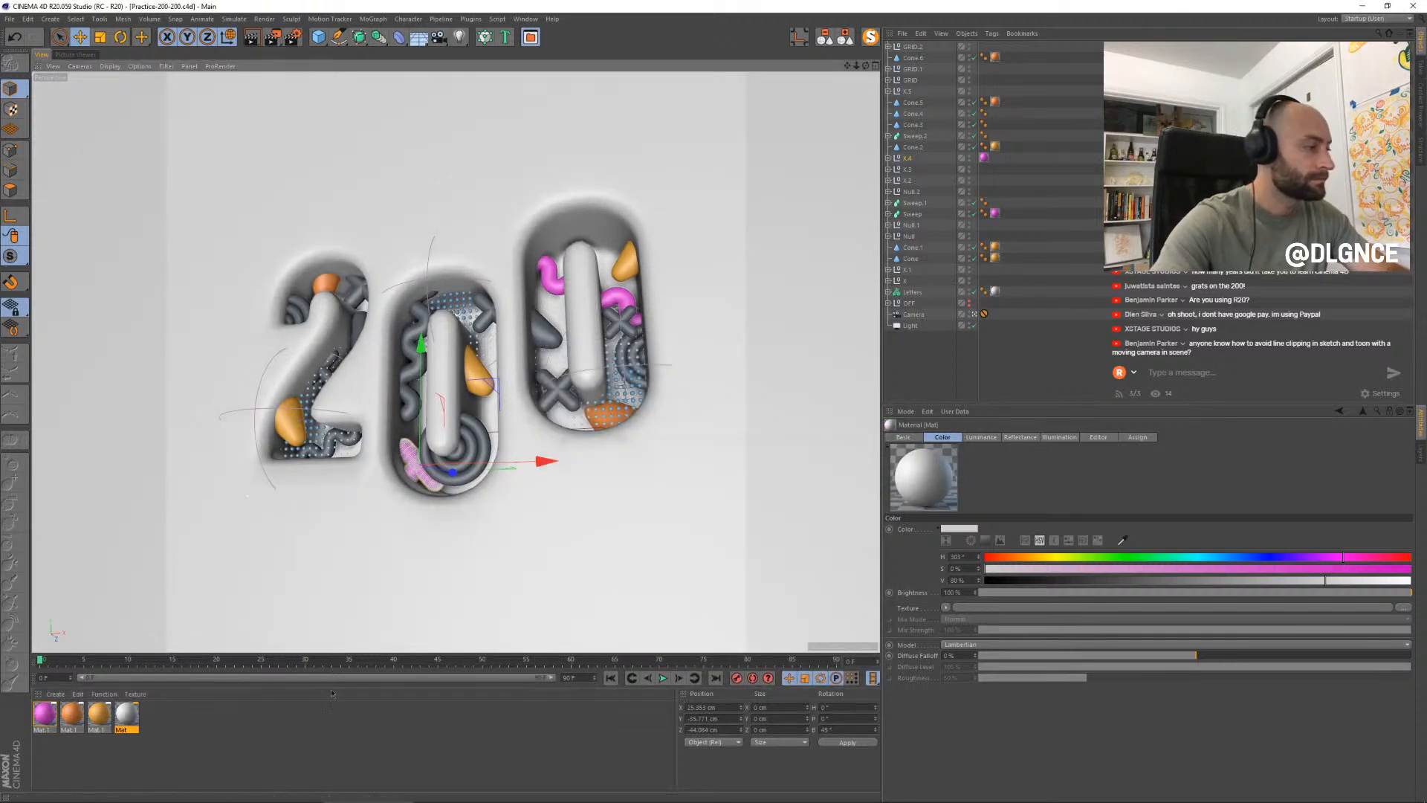
- Duplicate the yellow-orange material, shift the copy to yellow with hue 49° and saturation 93%, and match its base colour to its luminance
{"action": "left_click", "coordinate": [100, 715]}
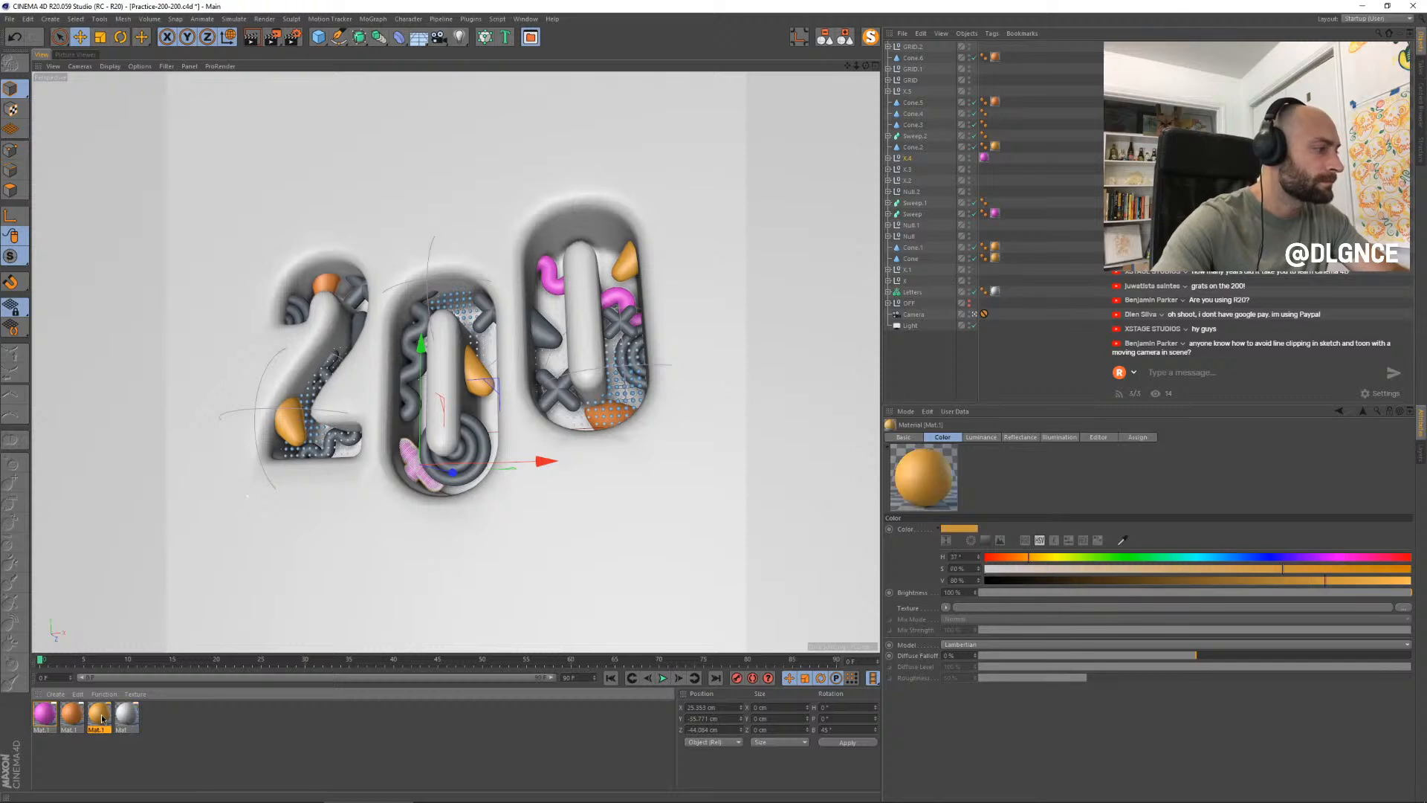
{"action": "left_click_drag", "start_coordinate": [104, 719], "coordinate": [117, 717], "text": "ctrl"}
{"action": "double_click", "coordinate": [125, 716]}
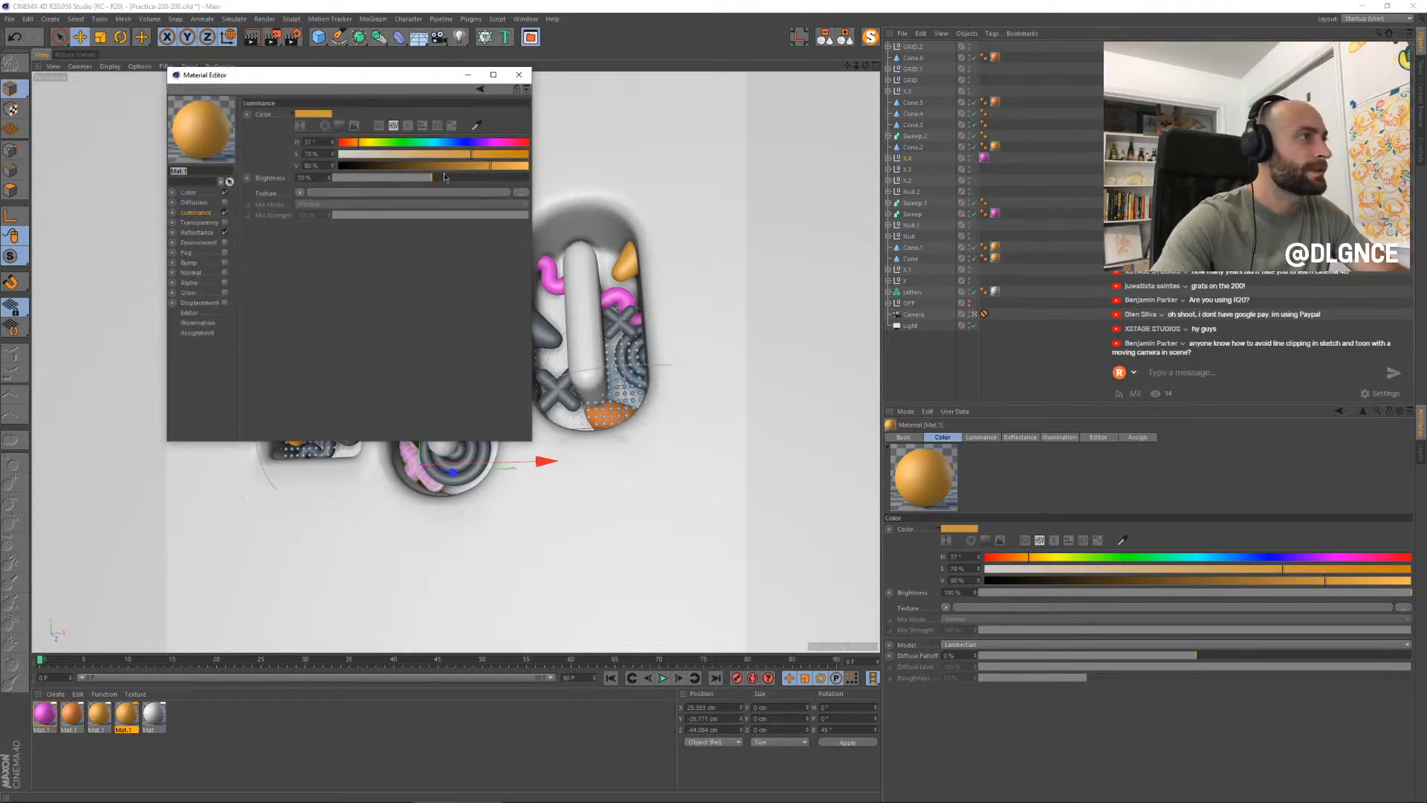
{"action": "left_click", "coordinate": [365, 143]}
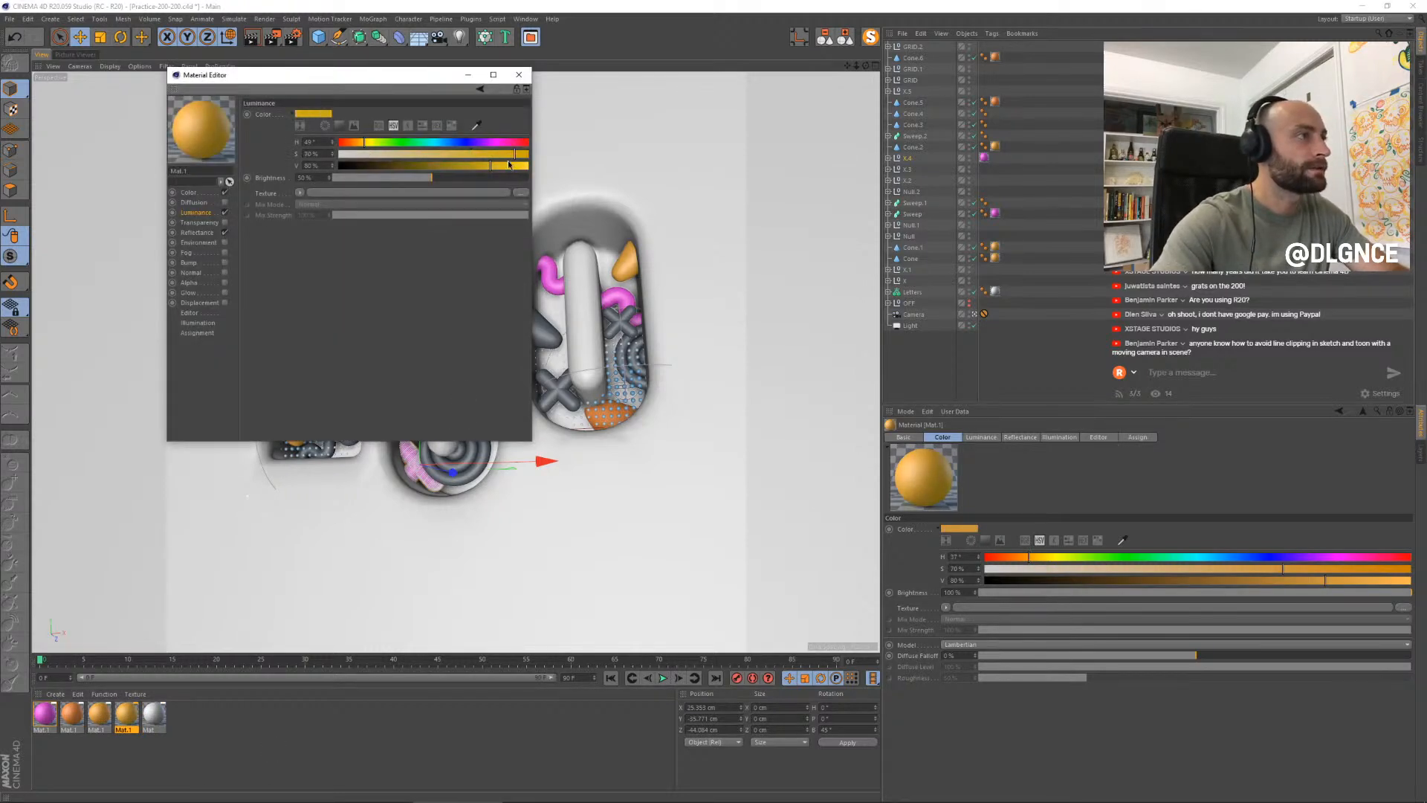
{"action": "left_click_drag", "start_coordinate": [417, 78], "coordinate": [787, 250]}
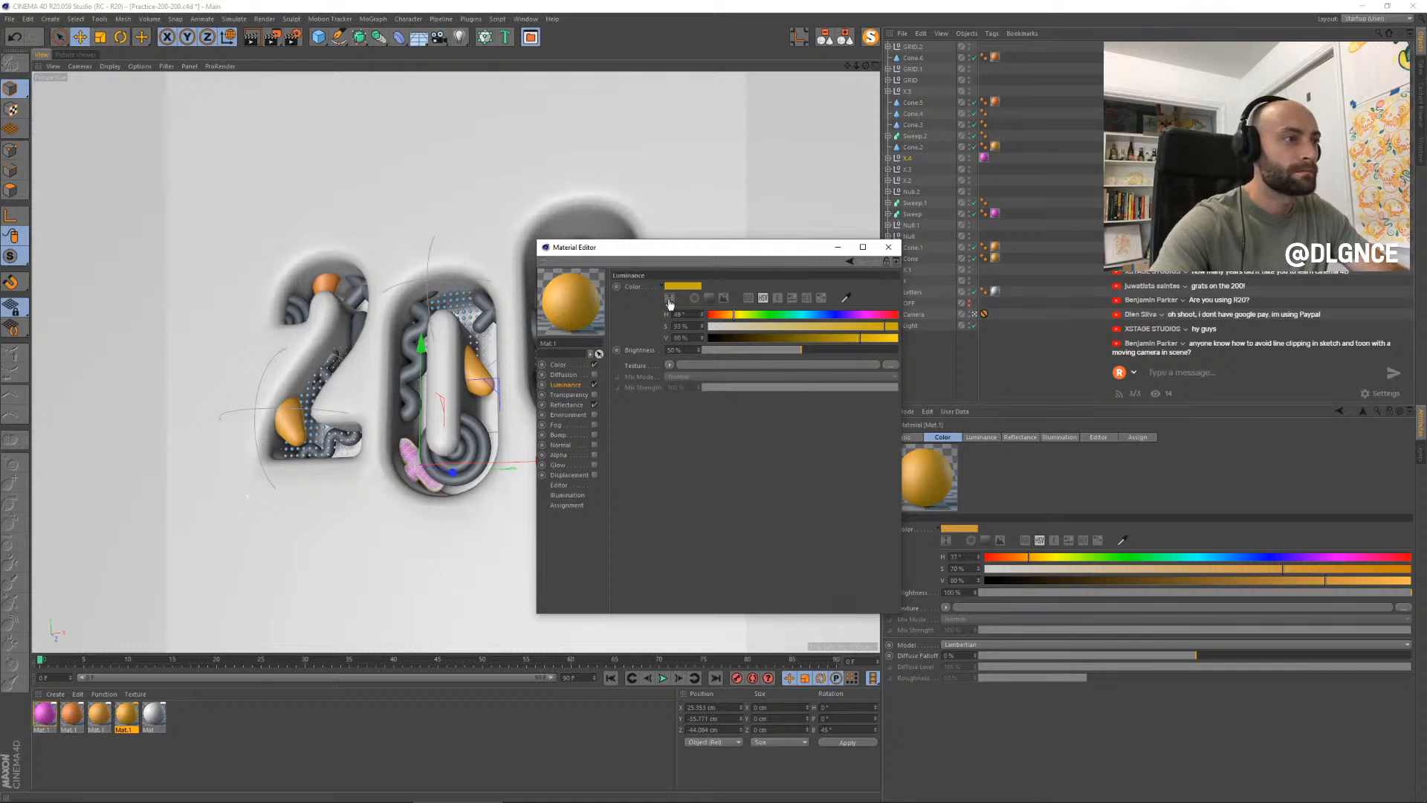
{"action": "left_click", "coordinate": [563, 365]}
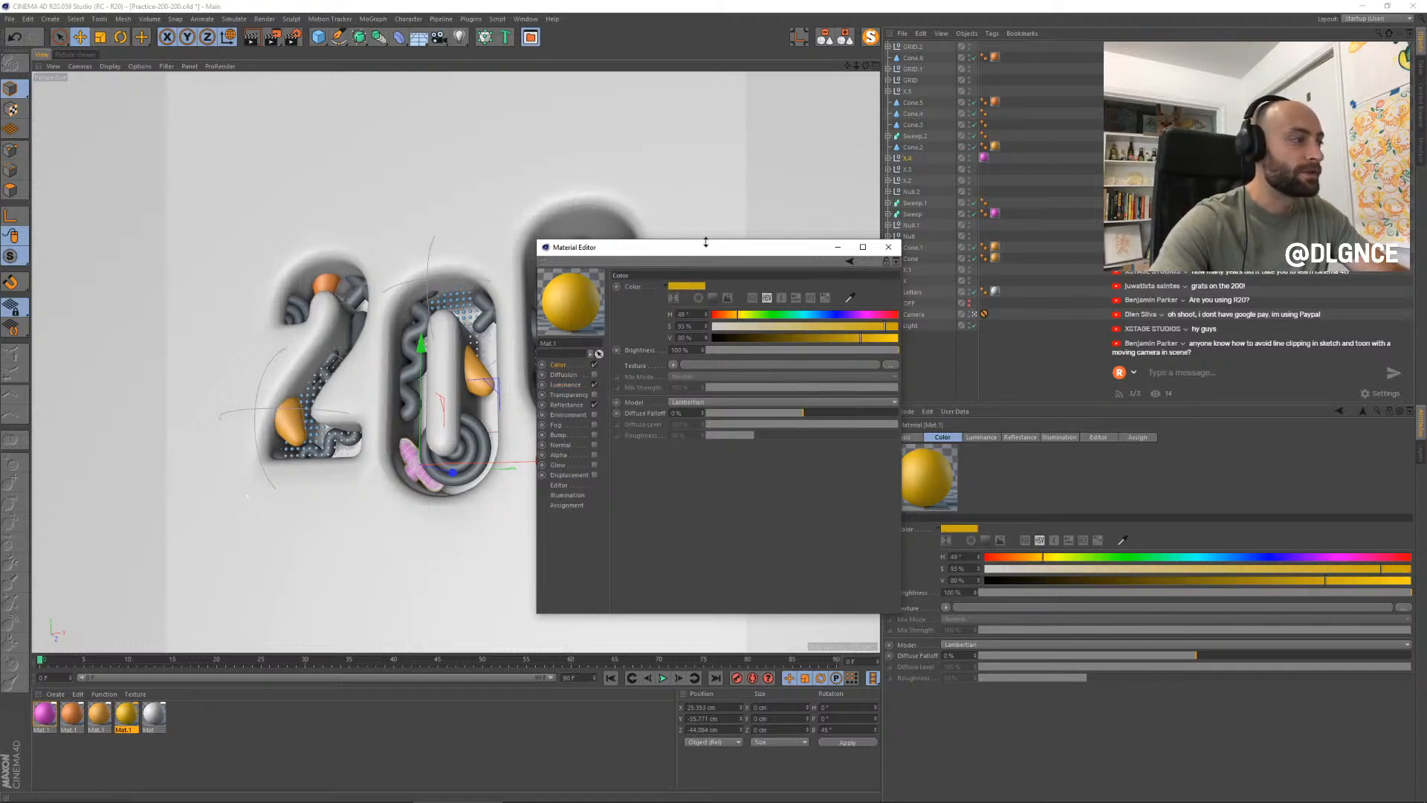
{"action": "left_click_drag", "start_coordinate": [666, 251], "coordinate": [878, 326]}
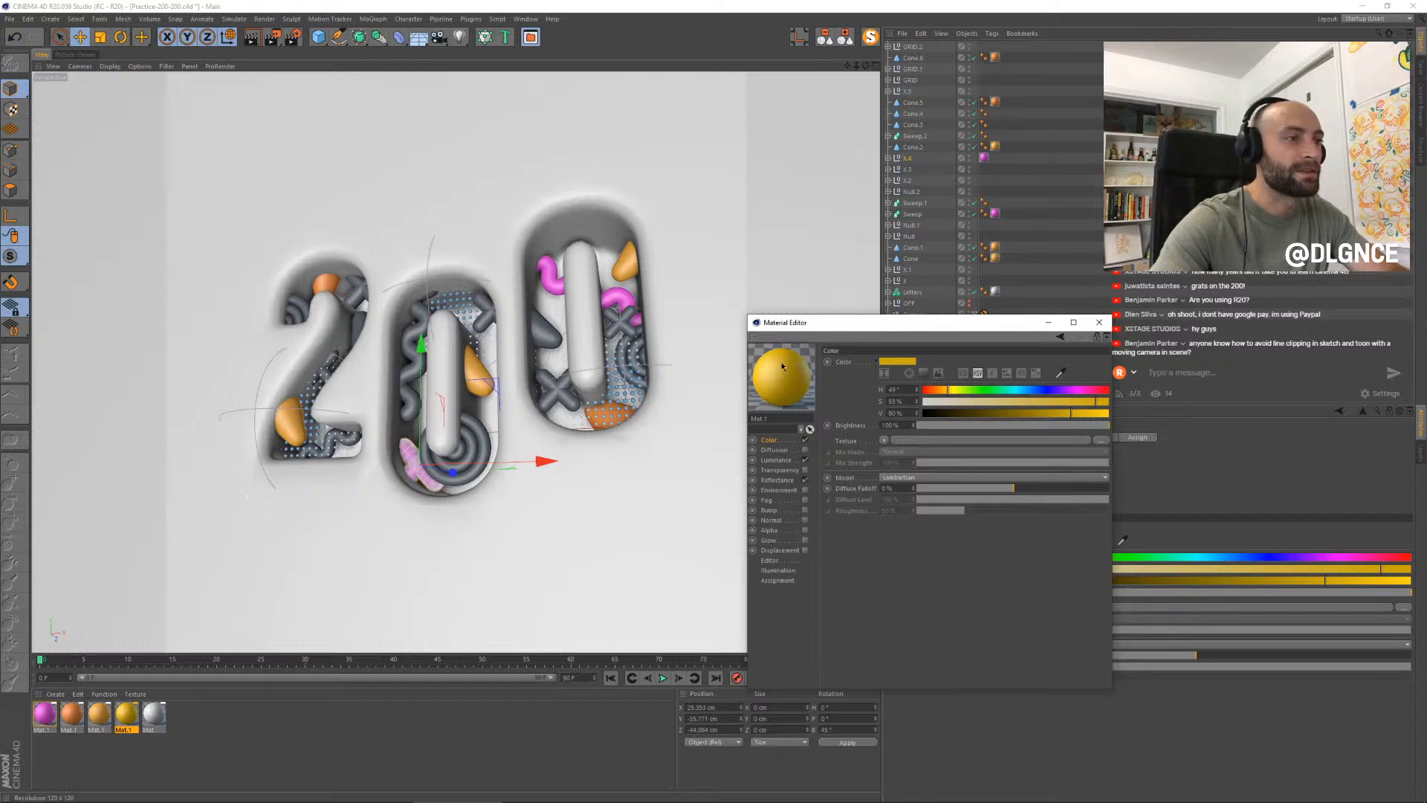
- Apply the yellow material to the upper cross null in the last zero and try it on the grey Cone.4 beside it
{"action": "left_click", "coordinate": [626, 318]}
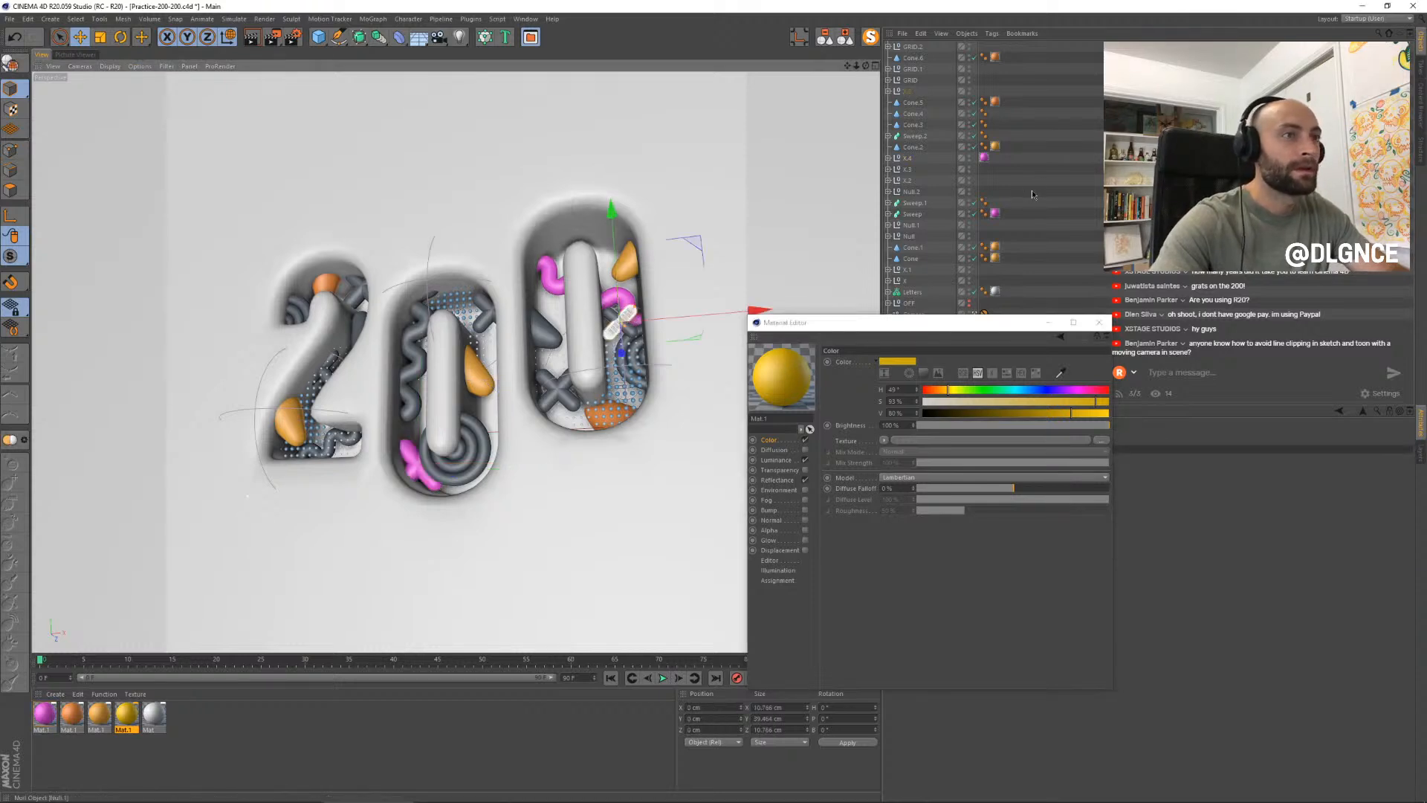
{"action": "left_click_drag", "start_coordinate": [788, 364], "coordinate": [908, 92]}
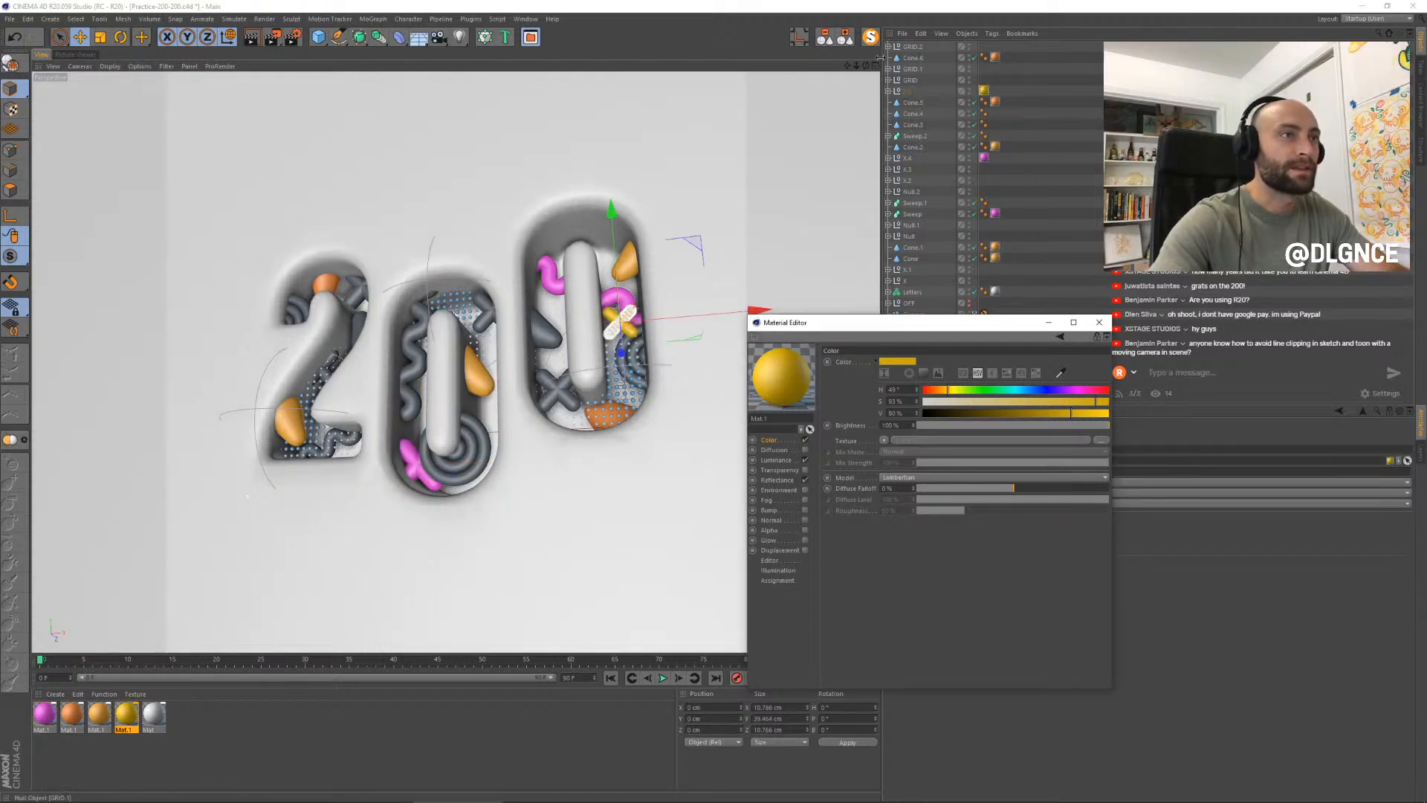
{"action": "left_click", "coordinate": [769, 283]}
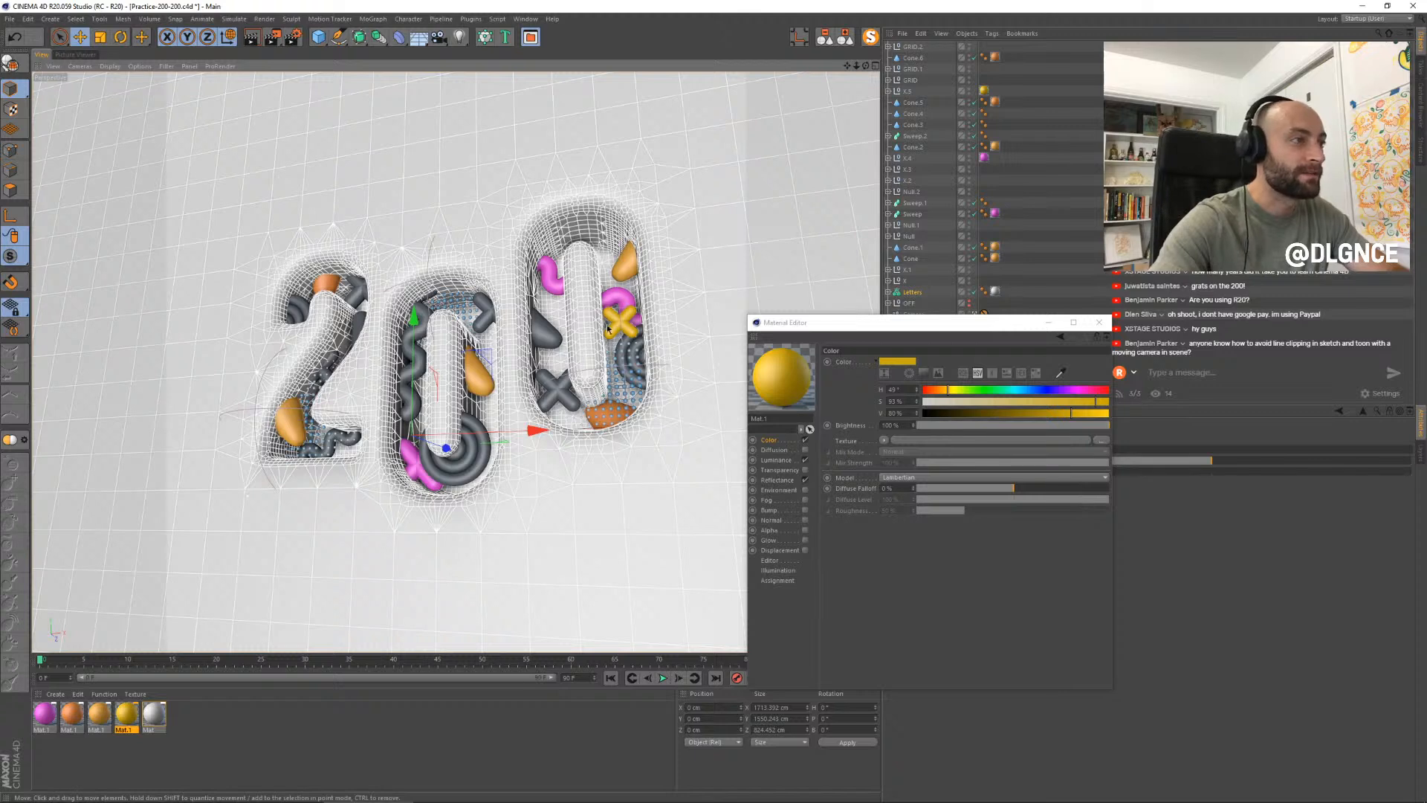
{"action": "left_click", "coordinate": [550, 327]}
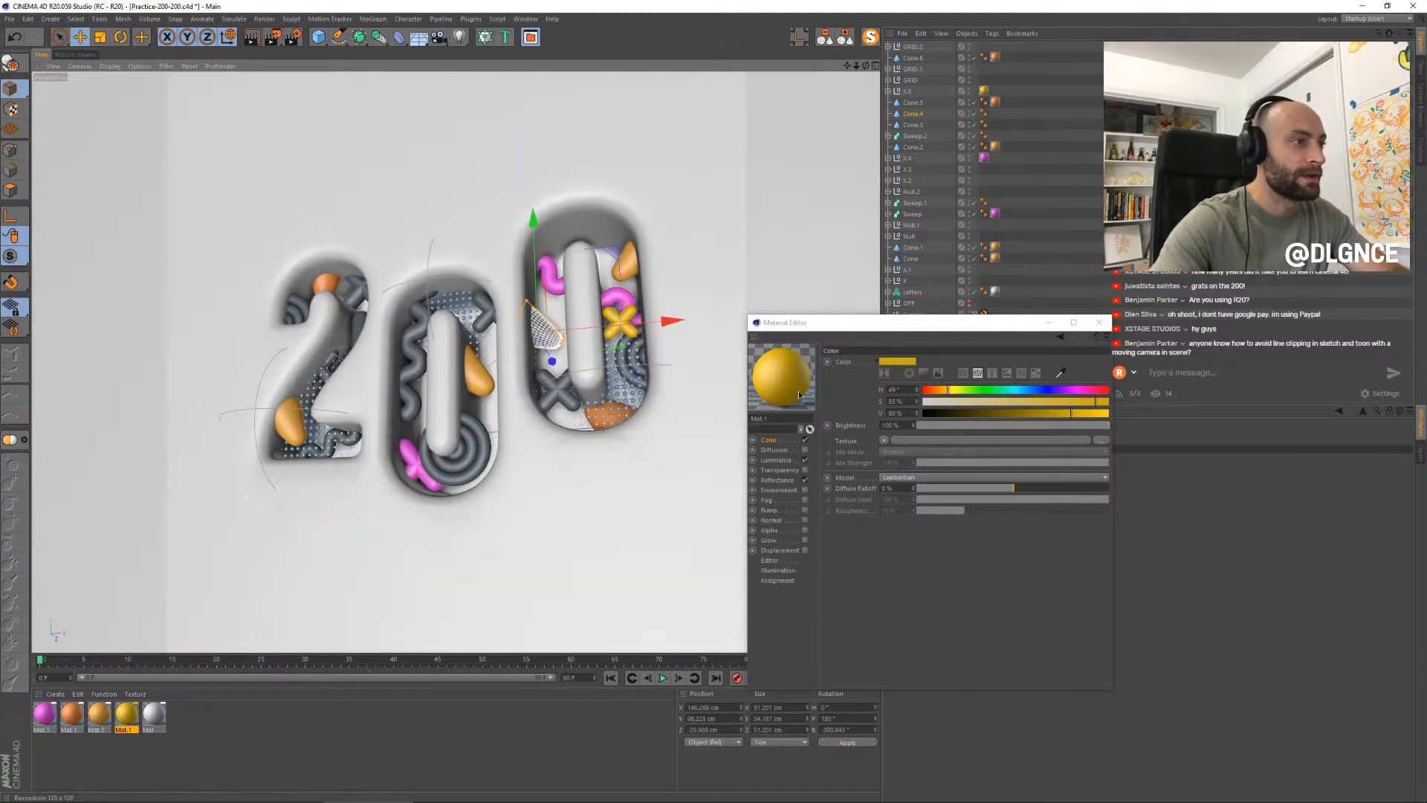
{"action": "left_click_drag", "start_coordinate": [775, 374], "coordinate": [566, 395]}
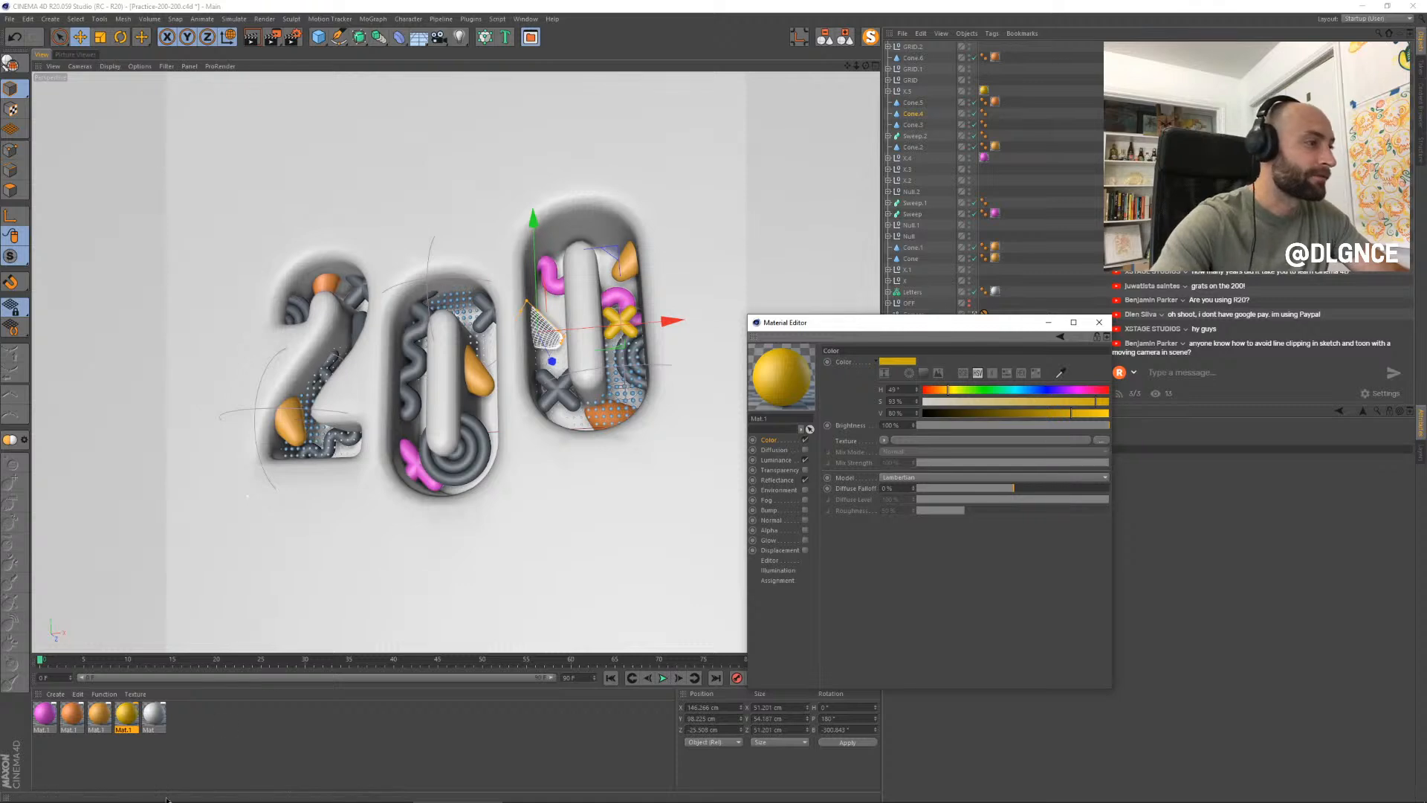
- Apply the orange and yellow materials to the concentric rings at the bottom of the middle zero
{"action": "left_click", "coordinate": [138, 737]}
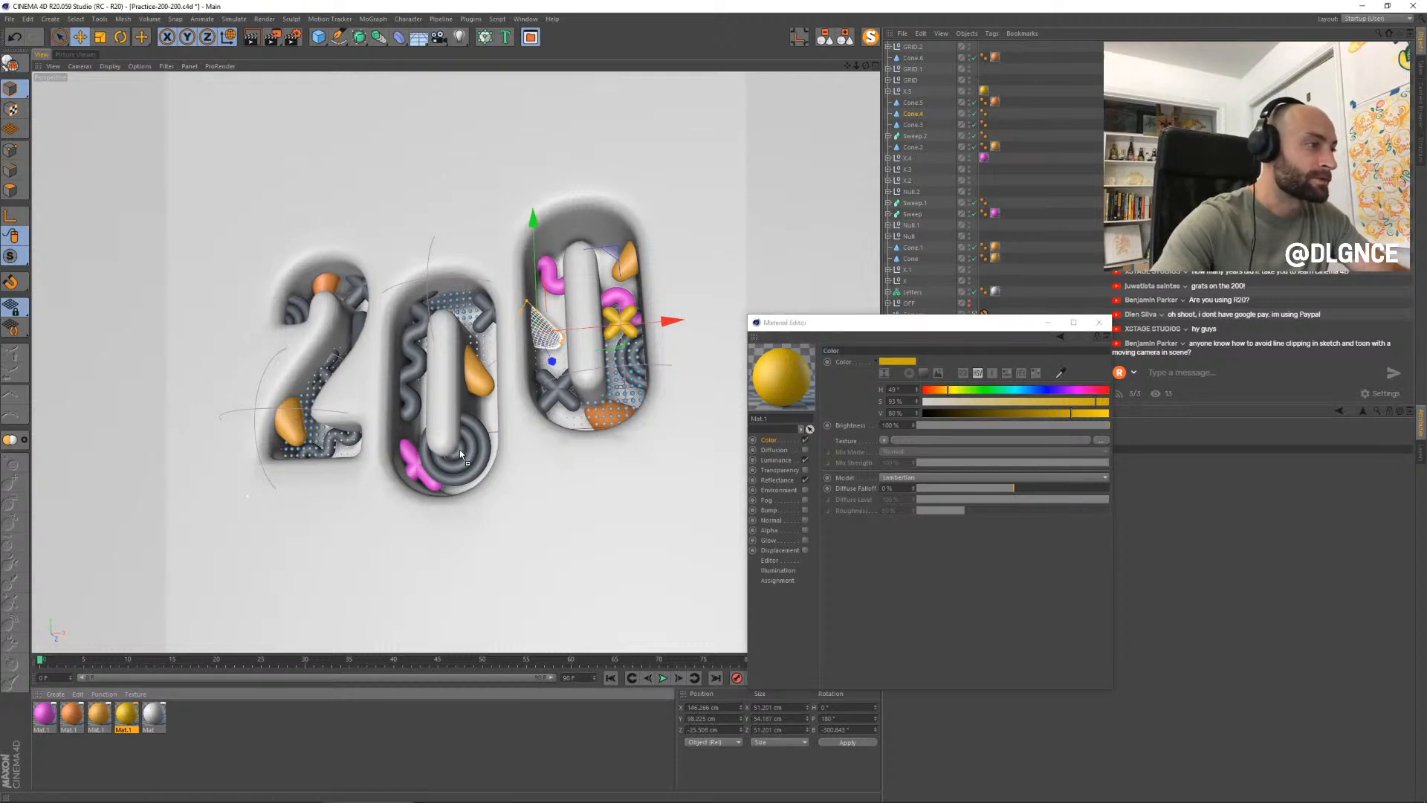
{"action": "left_click_drag", "start_coordinate": [459, 449], "coordinate": [471, 460]}
{"action": "left_click_drag", "start_coordinate": [79, 711], "coordinate": [472, 482]}
{"action": "left_click", "coordinate": [523, 487]}
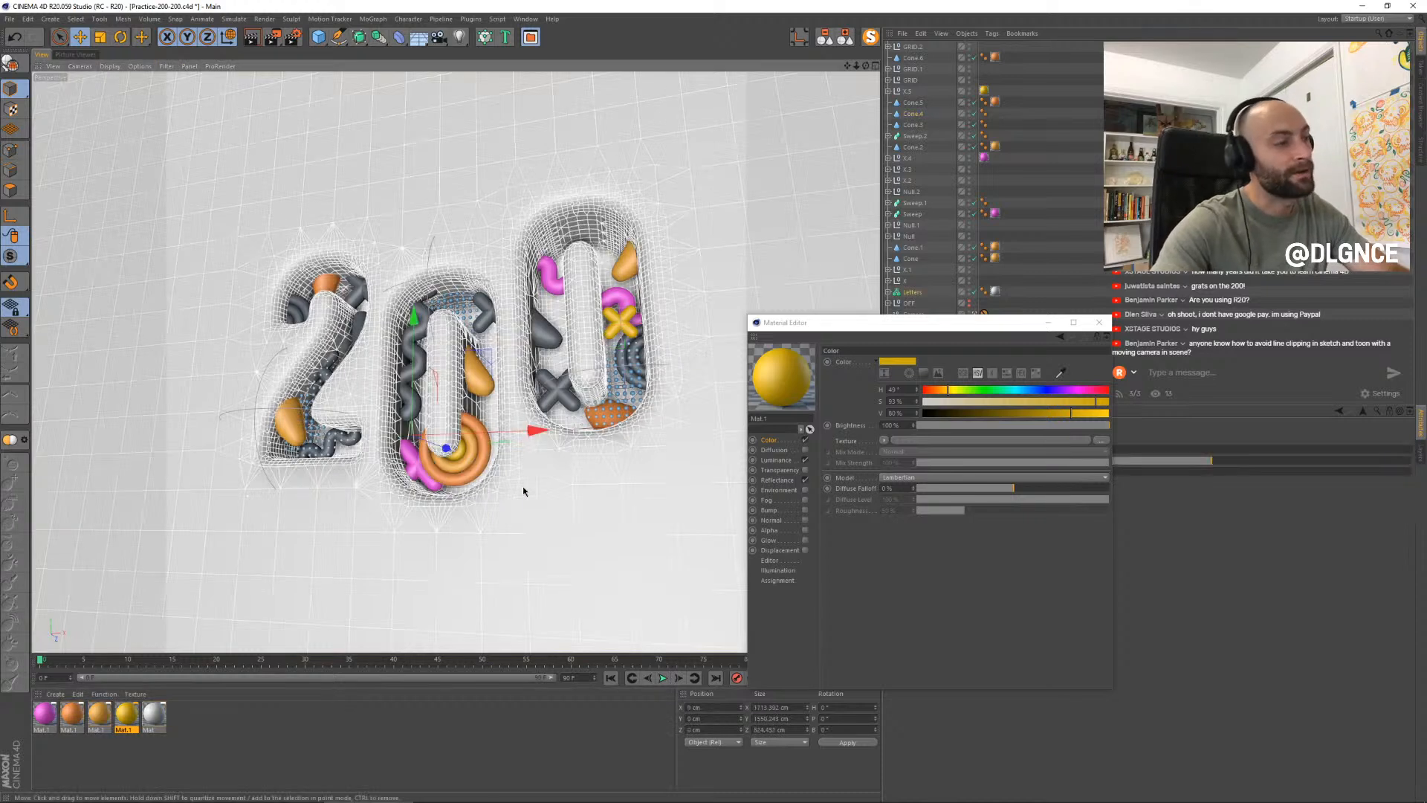
- Duplicate the orange material, make the copy red-orange with hue 11°, saturation 83% and value 85%, and copy that colour to its luminance
{"action": "left_click", "coordinate": [292, 321]}
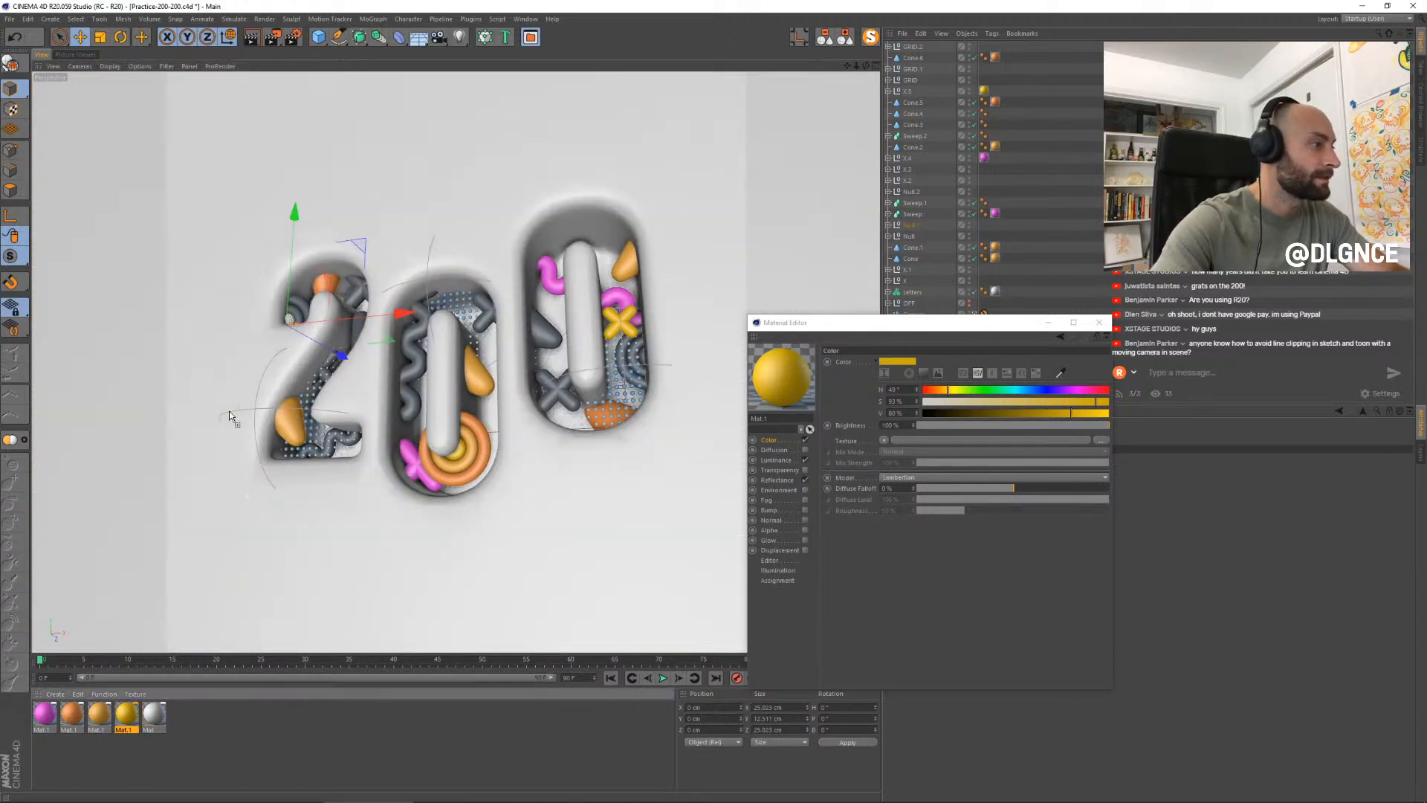
{"action": "left_click_drag", "start_coordinate": [73, 715], "coordinate": [68, 716], "text": "ctrl"}
{"action": "double_click", "coordinate": [70, 715]}
{"action": "left_click_drag", "start_coordinate": [936, 389], "coordinate": [928, 390]}
{"action": "left_click_drag", "start_coordinate": [1053, 401], "coordinate": [1080, 414]}
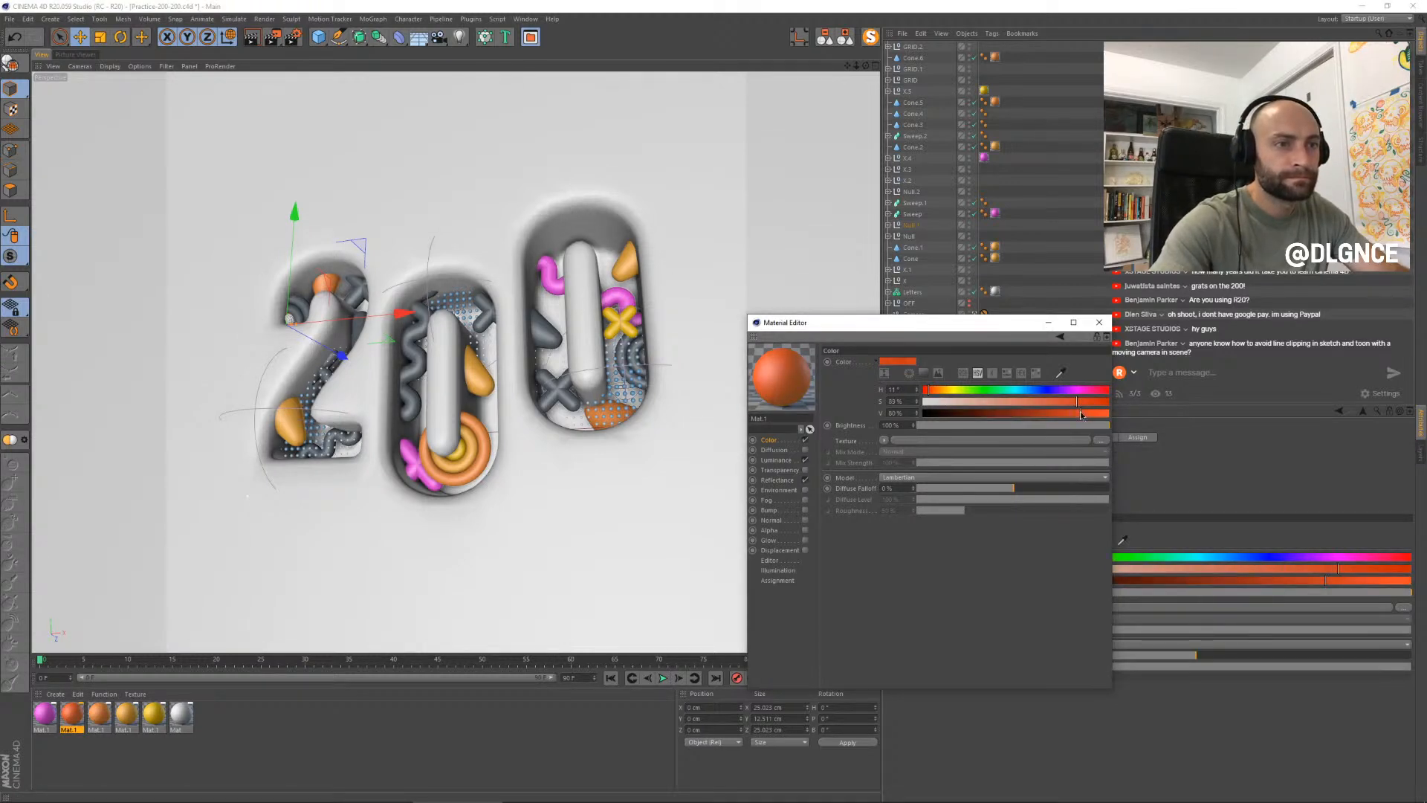
{"action": "left_click", "coordinate": [779, 461]}
{"action": "left_click_drag", "start_coordinate": [874, 368], "coordinate": [889, 362]}
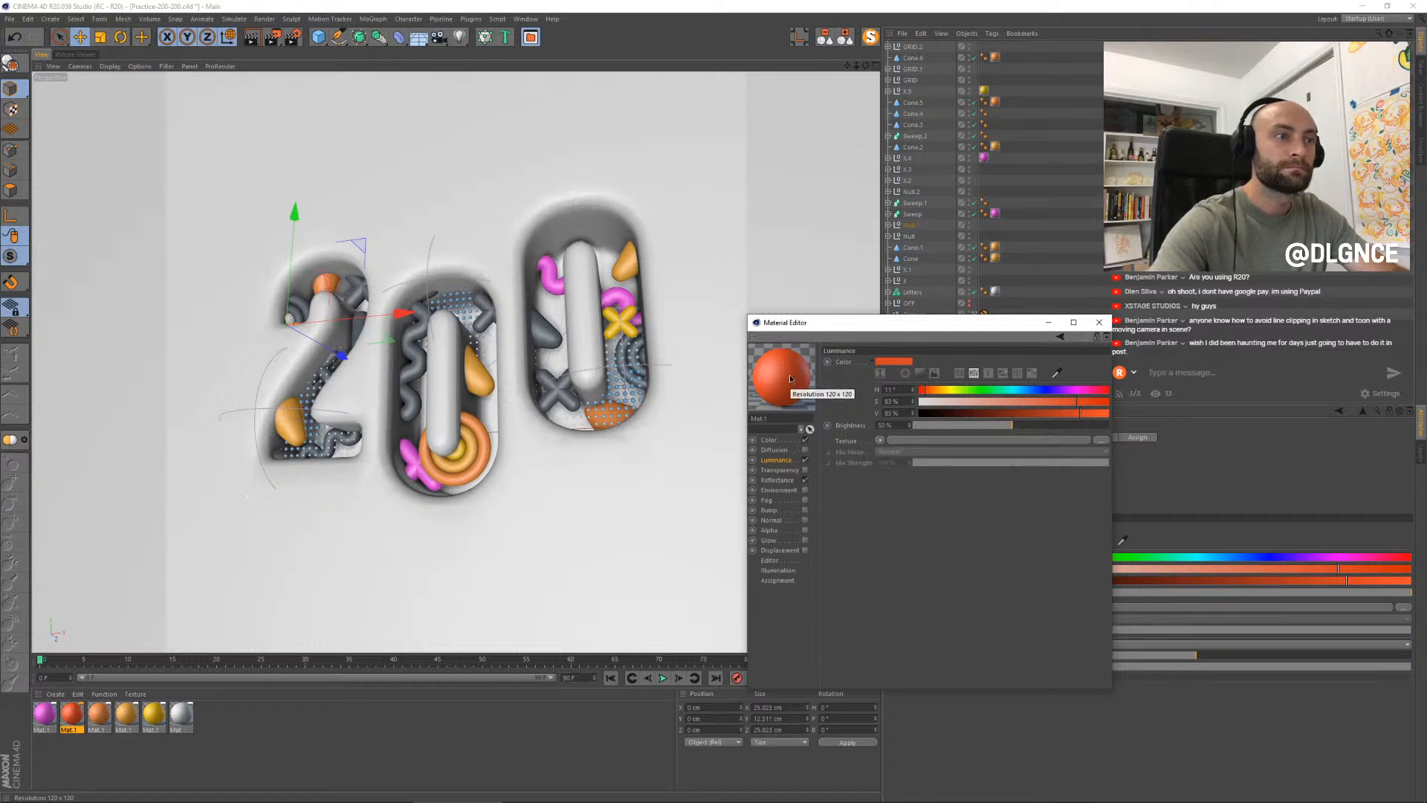
- Apply the red-orange and orange-toned materials to the concentric rings in the upper end of the 2
{"action": "left_click_drag", "start_coordinate": [290, 317], "coordinate": [291, 317]}
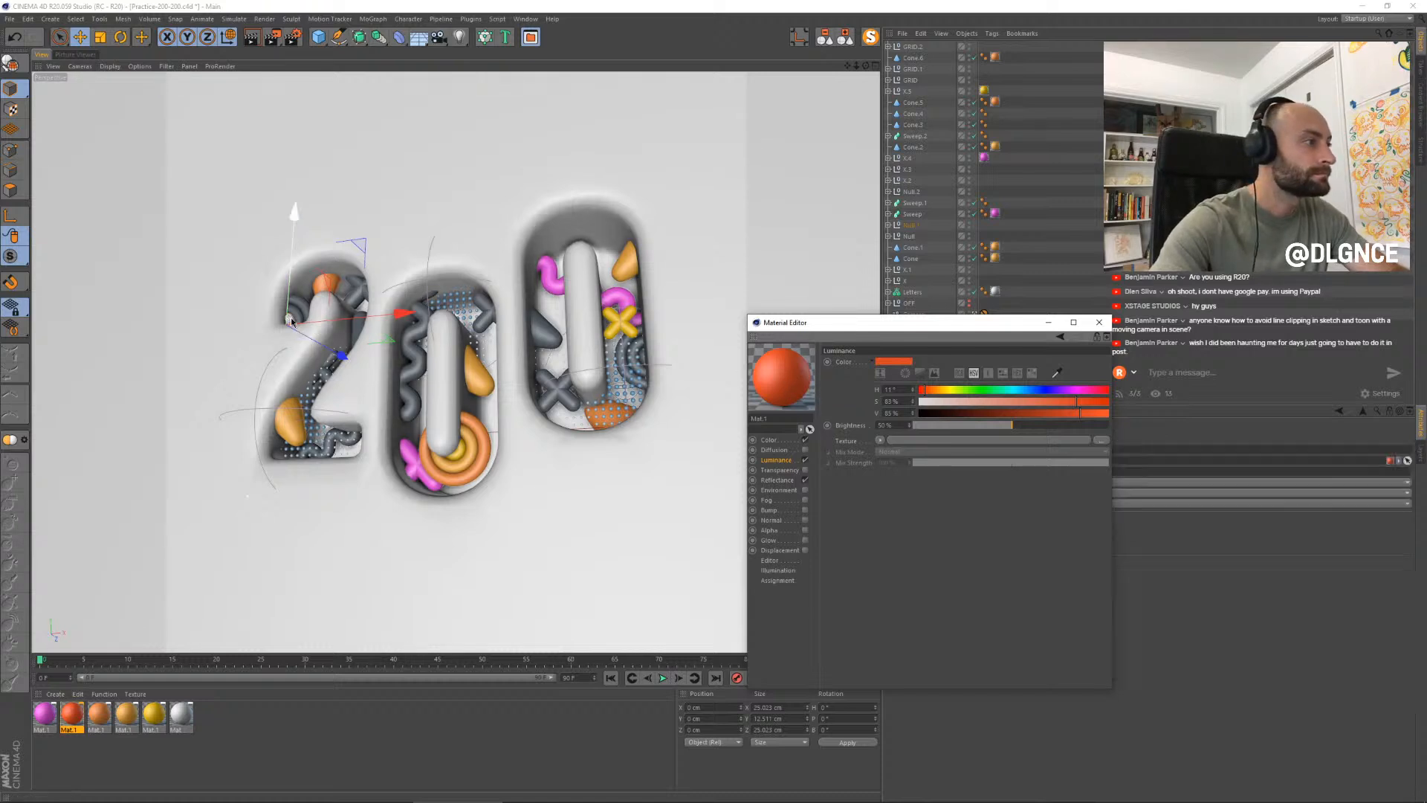
{"action": "left_click_drag", "start_coordinate": [102, 717], "coordinate": [296, 315]}
{"action": "left_click_drag", "start_coordinate": [190, 530], "coordinate": [299, 307]}
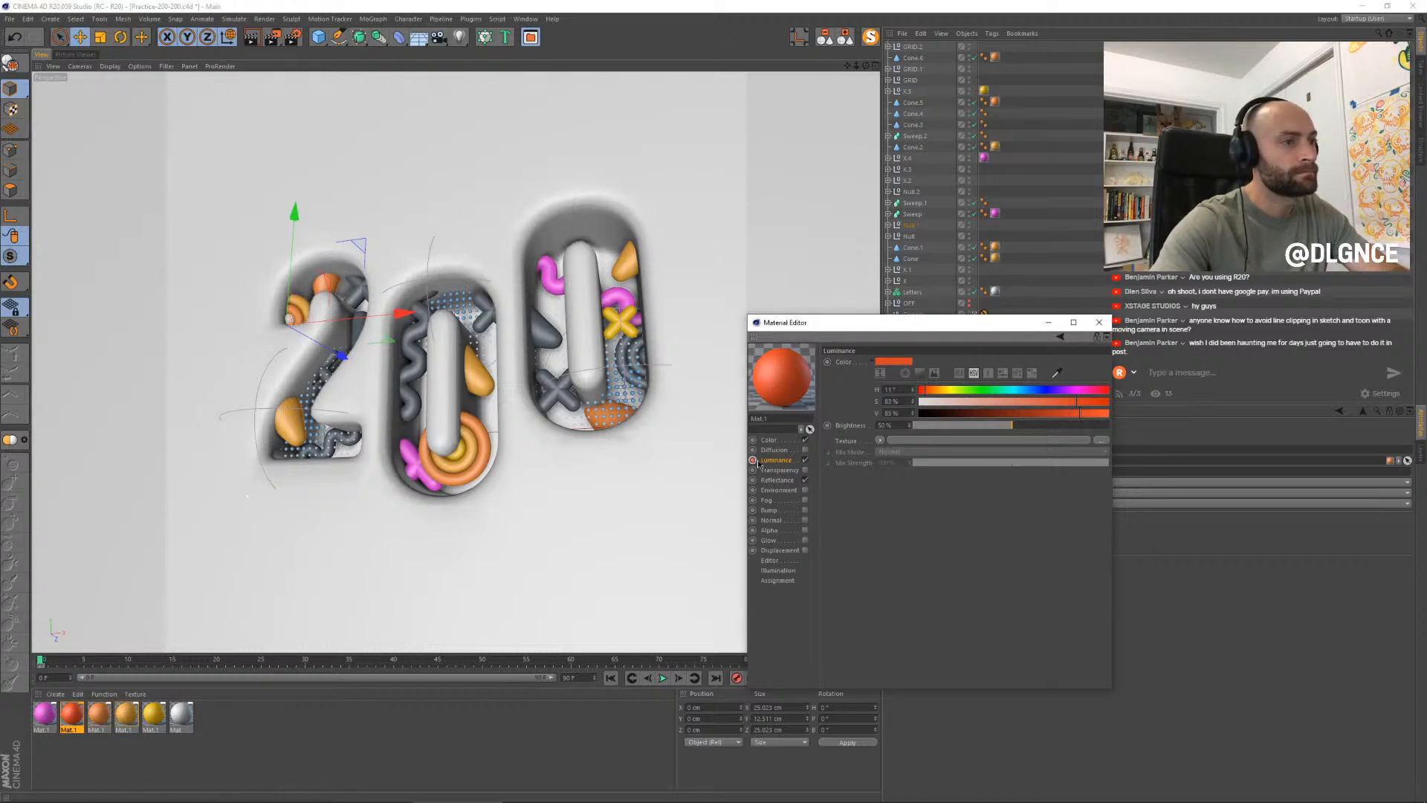
{"action": "left_click", "coordinate": [599, 539]}
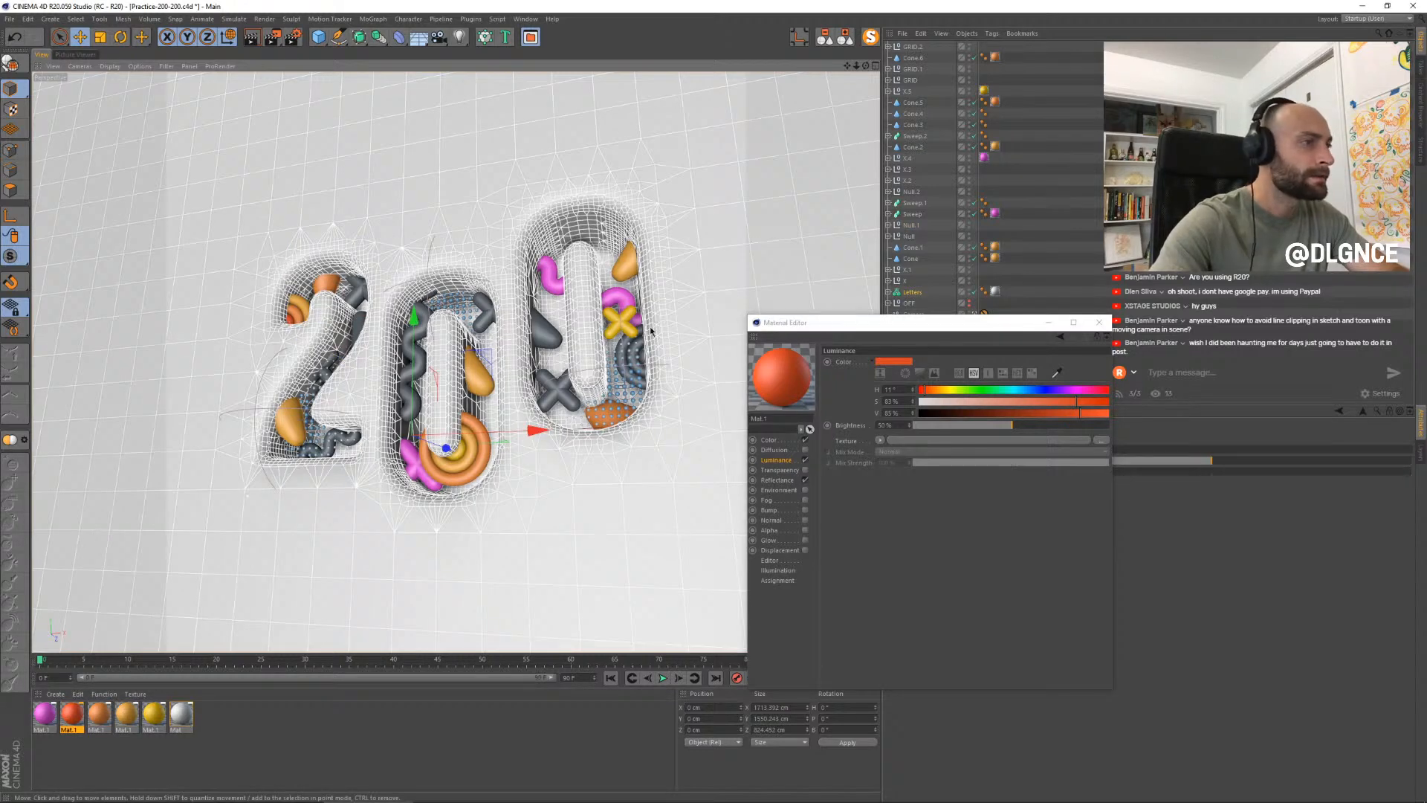
- Raise the orange material's luminance saturation to 81% and copy that colour to its base colour
{"action": "left_click", "coordinate": [99, 715]}
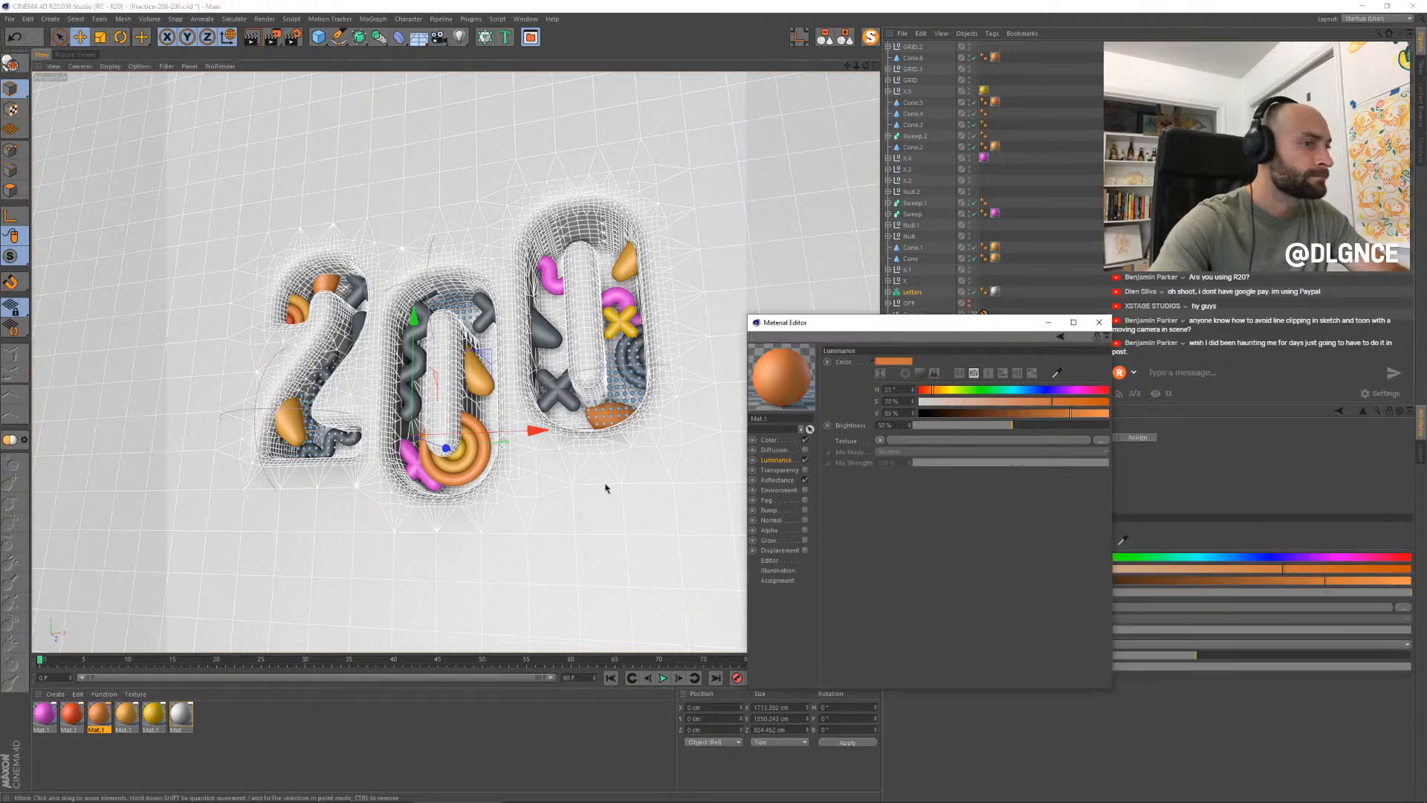
{"action": "left_click_drag", "start_coordinate": [1050, 410], "coordinate": [1072, 409]}
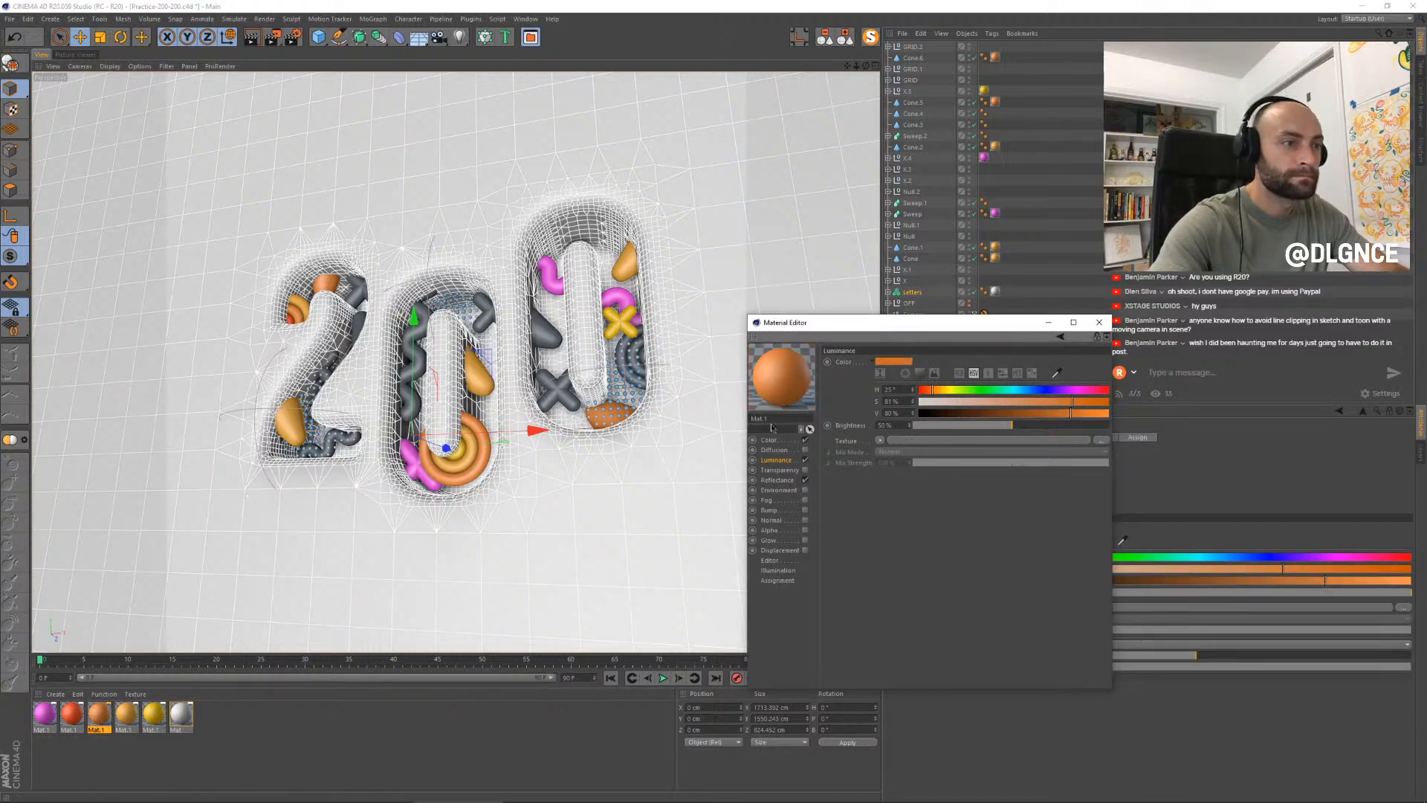
{"action": "left_click", "coordinate": [787, 440]}
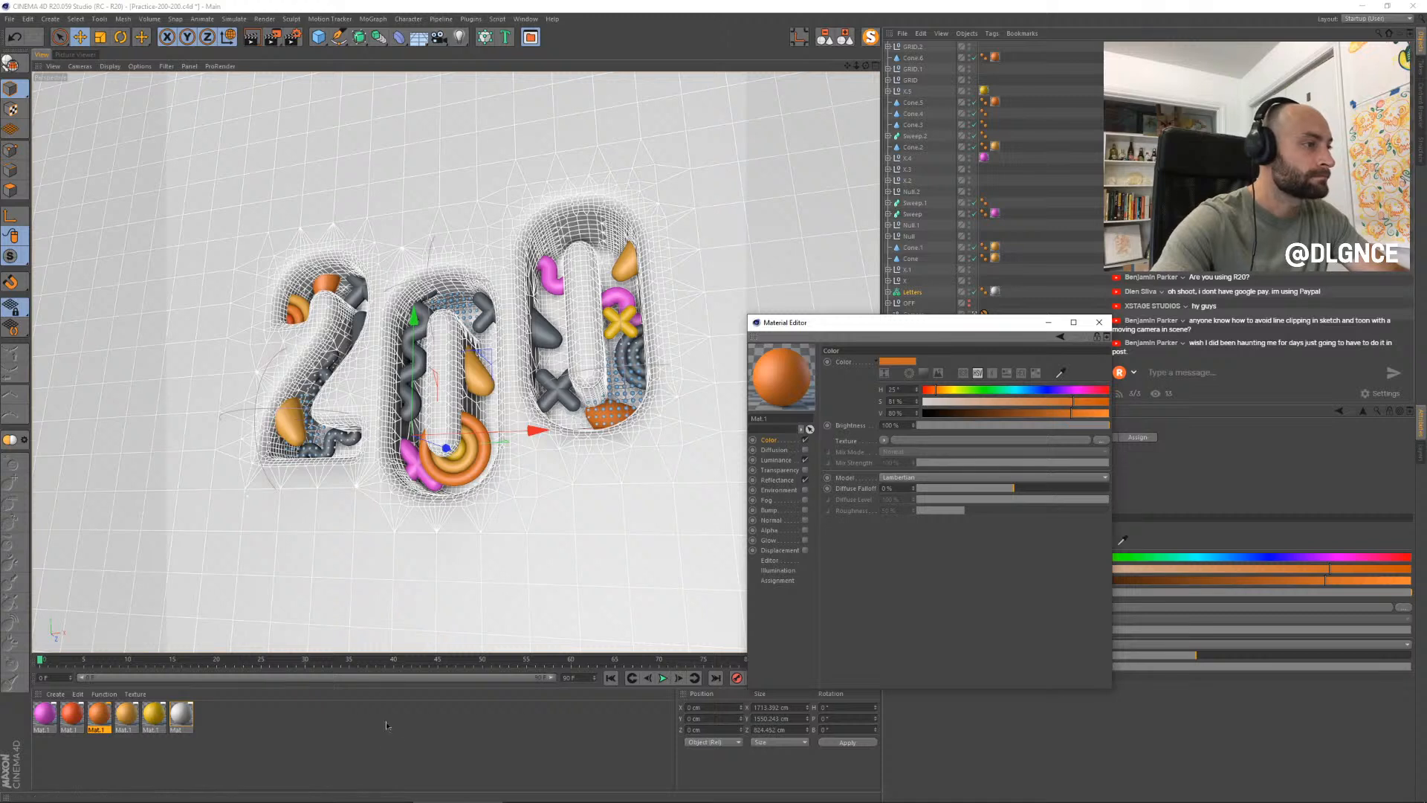
{"action": "left_click", "coordinate": [210, 633]}
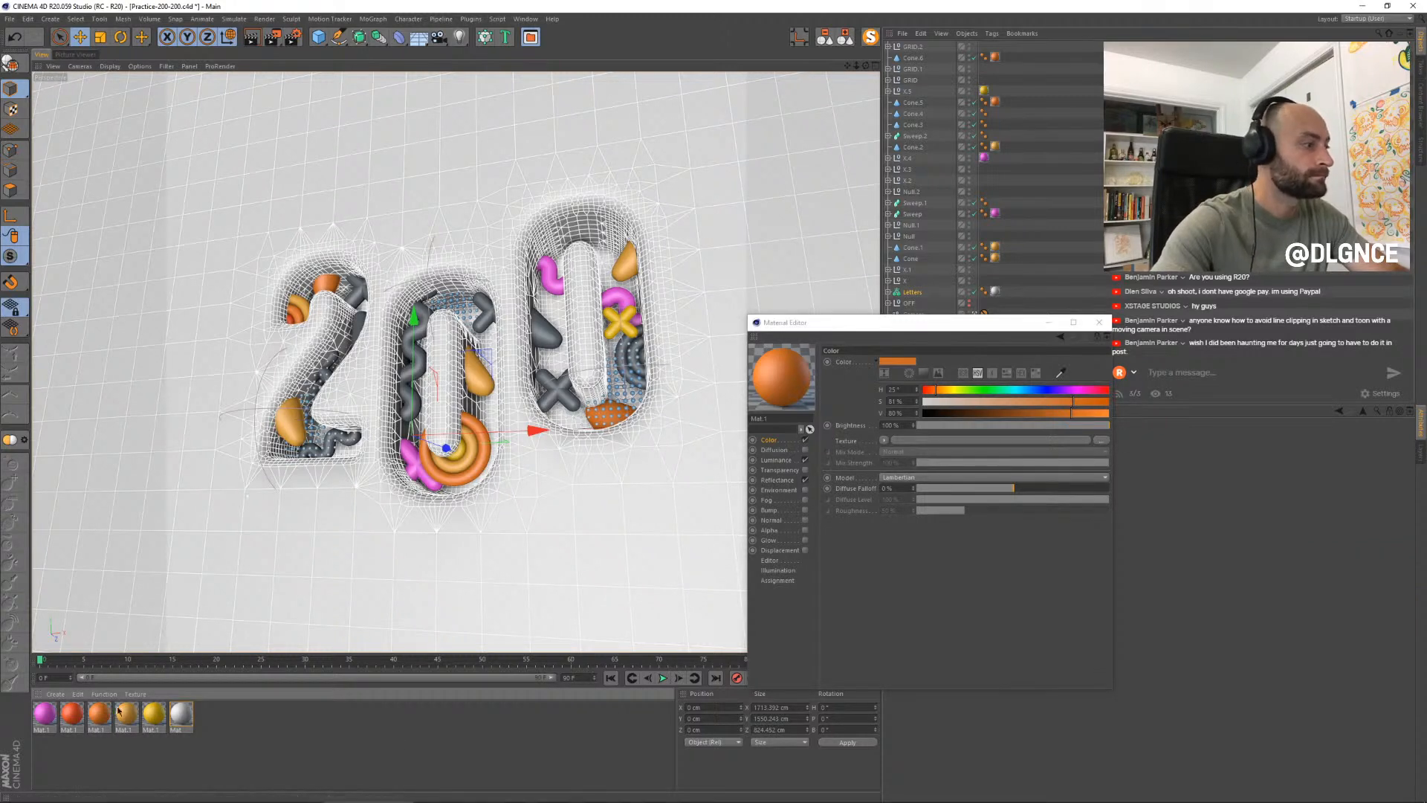
- Shift the pink material's hue to about 321°, copy that colour to its luminance and render the scene
{"action": "left_click", "coordinate": [46, 717]}
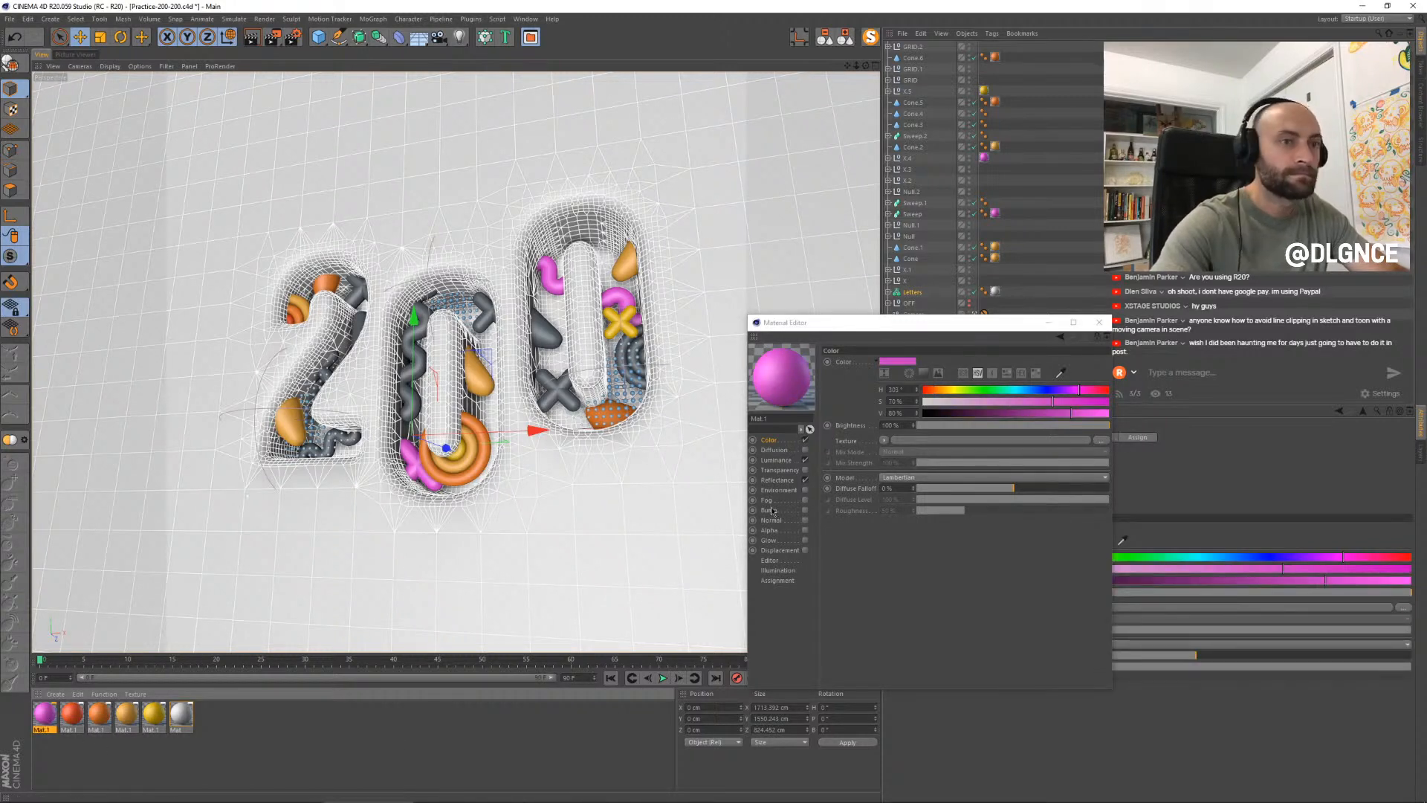
{"action": "left_click", "coordinate": [1087, 391]}
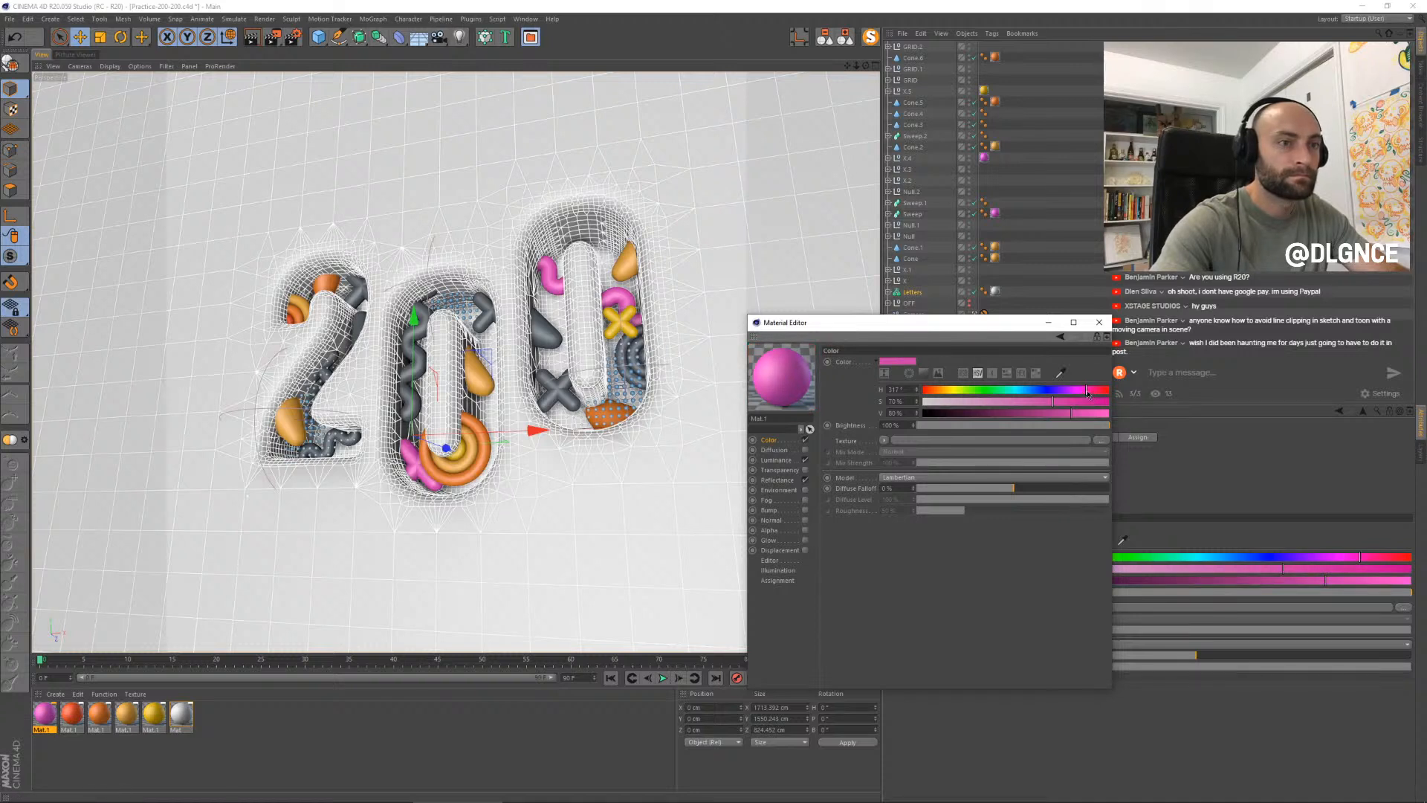
{"action": "left_click", "coordinate": [1091, 391]}
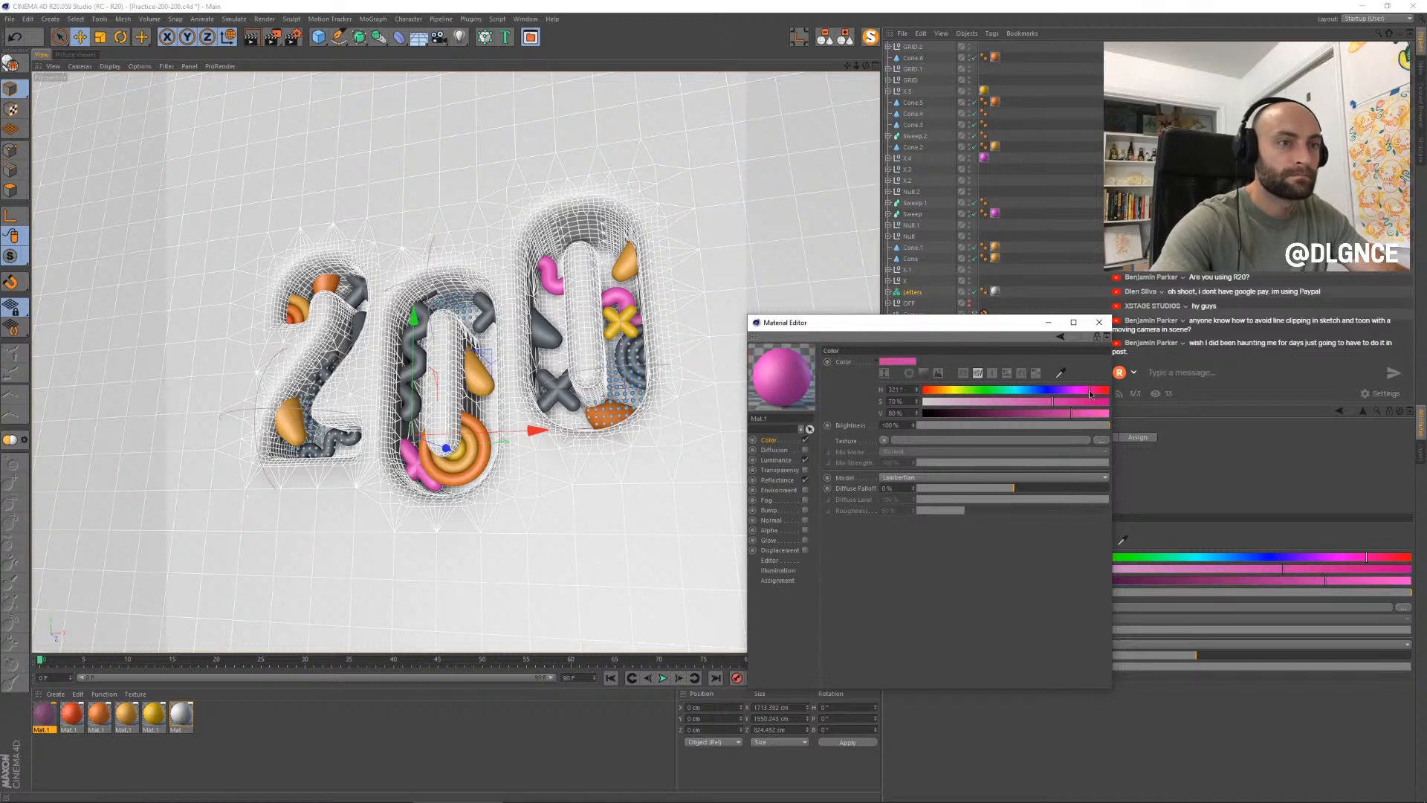
{"action": "left_click", "coordinate": [778, 460]}
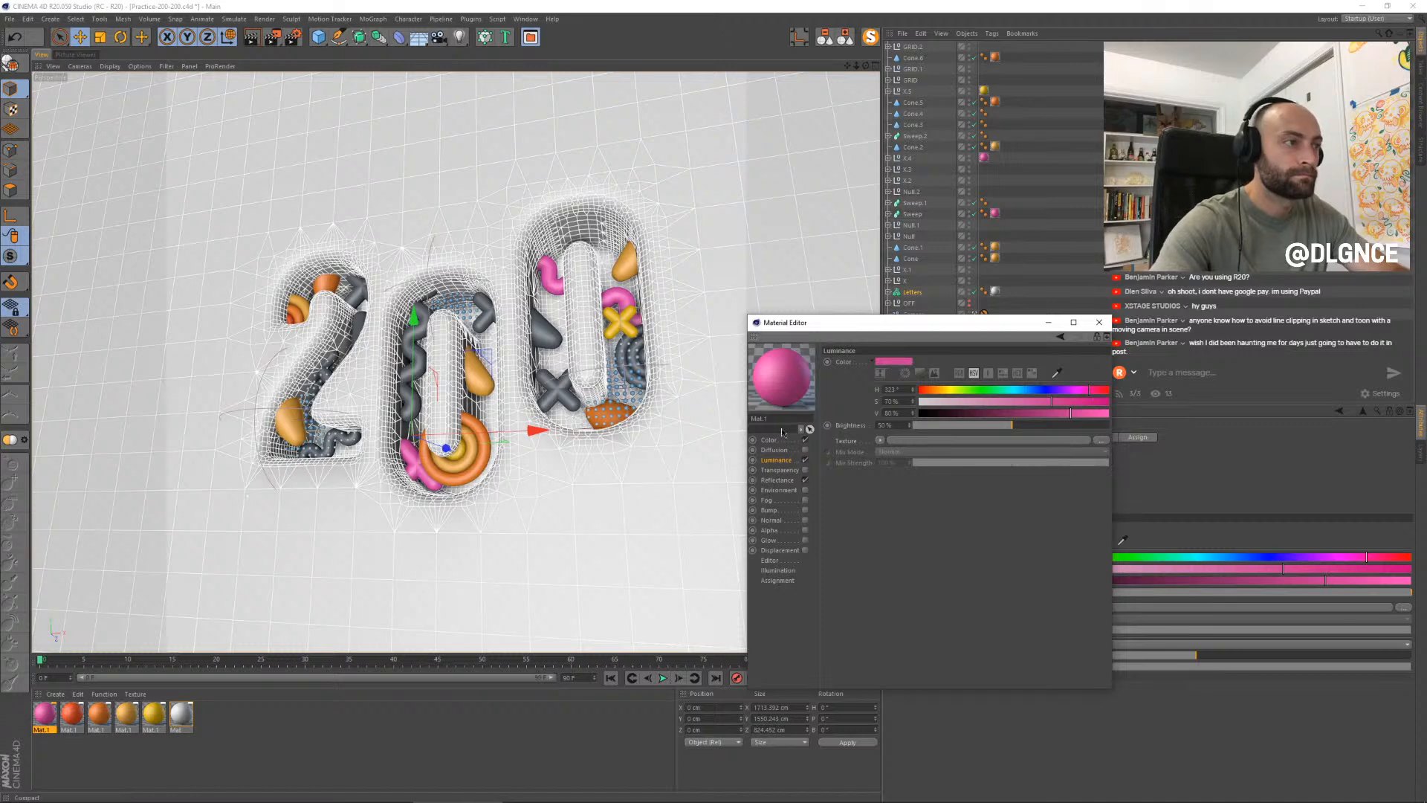
{"action": "key", "text": "shift+r"}
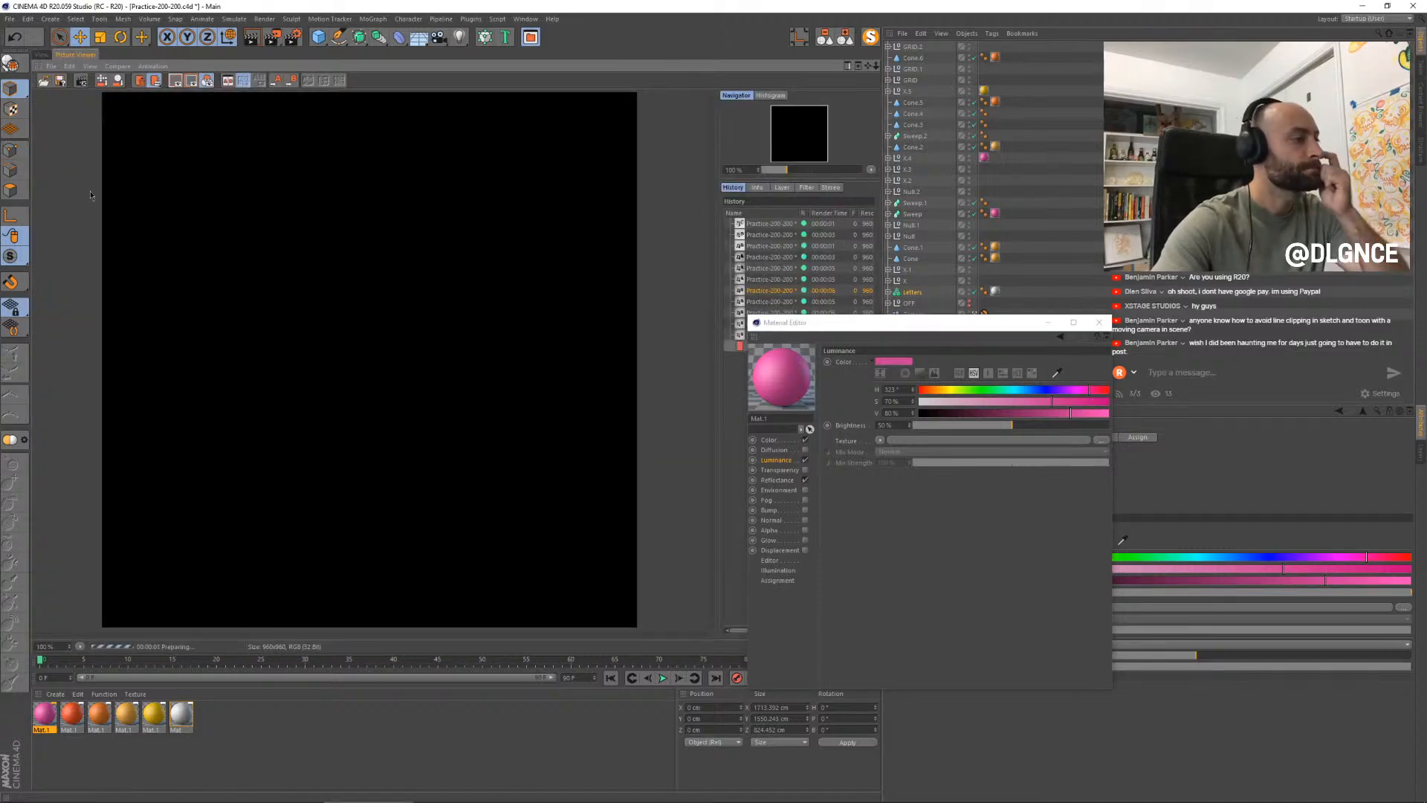
- Apply the red-orange material to the vertical squiggle inside the middle zero
{"action": "left_click", "coordinate": [42, 55]}
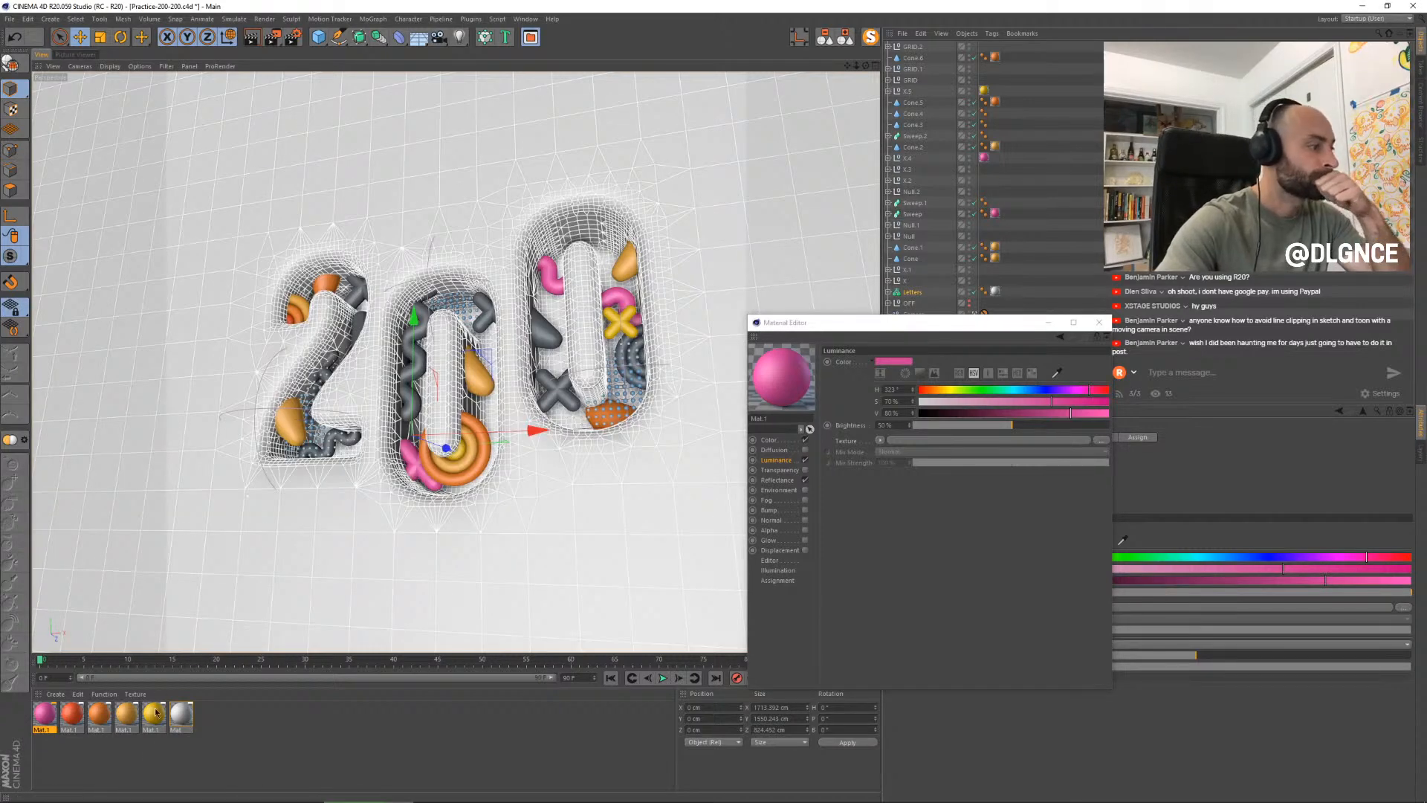
{"action": "left_click", "coordinate": [55, 712]}
{"action": "mouse_move", "coordinate": [75, 705]}
{"action": "left_mouse_down"}
{"action": "mouse_move", "coordinate": [462, 328]}
{"action": "mouse_move", "coordinate": [425, 328]}
{"action": "left_mouse_up"}
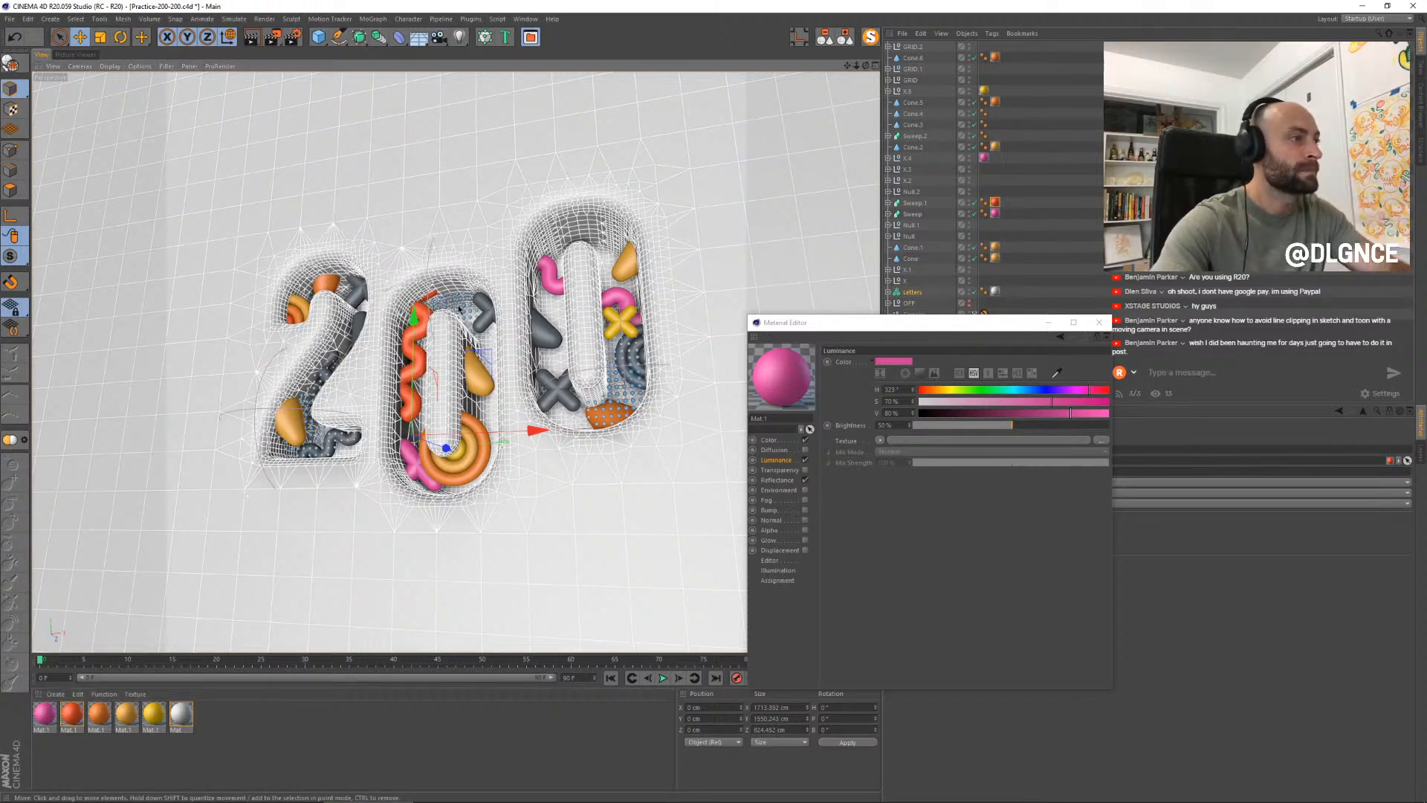
- Duplicate the orange cone in the middle zero, then rotate, scale and position the copy above the original
{"action": "left_click", "coordinate": [444, 352]}
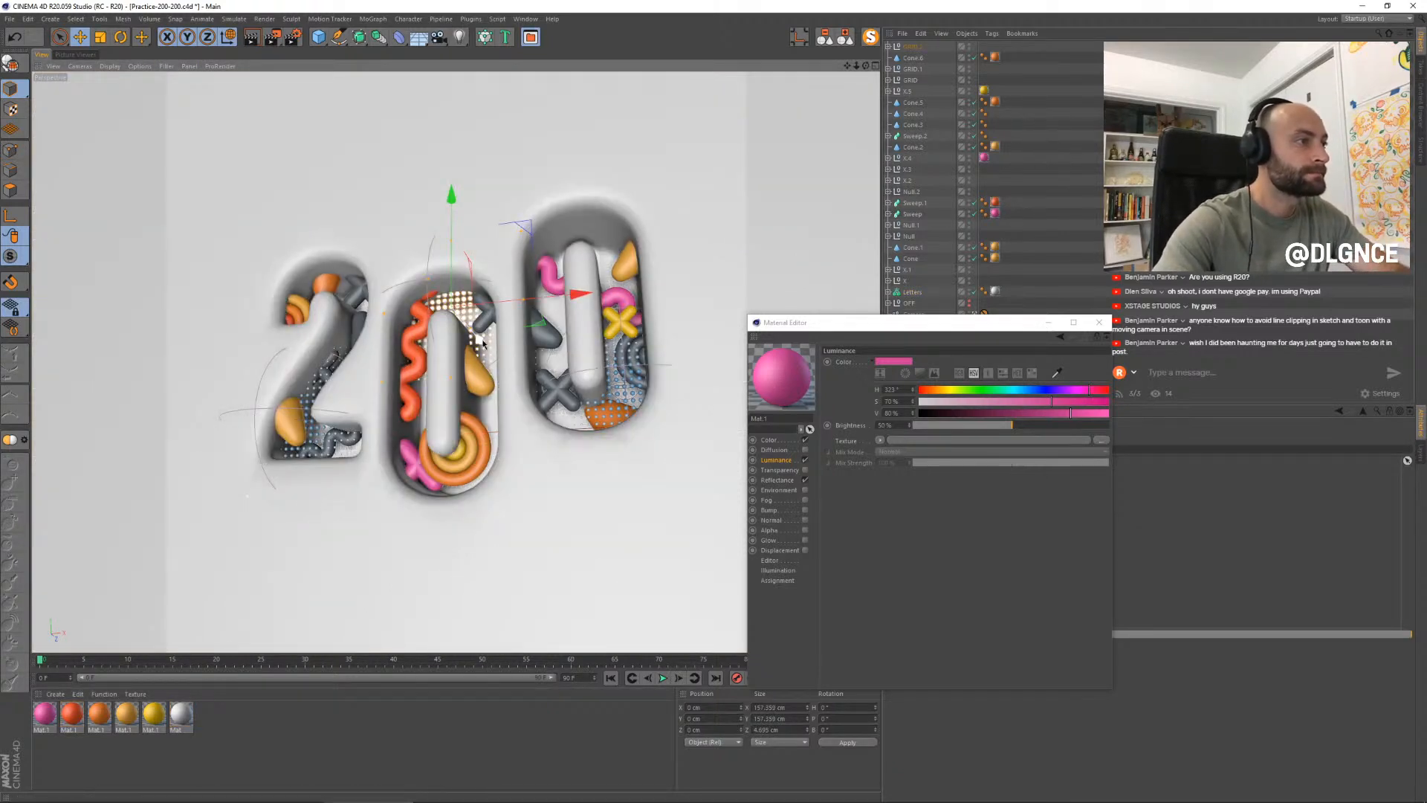
{"action": "left_click_drag", "start_coordinate": [483, 342], "coordinate": [435, 472]}
{"action": "left_click", "coordinate": [482, 395]}
{"action": "key", "text": "r"}
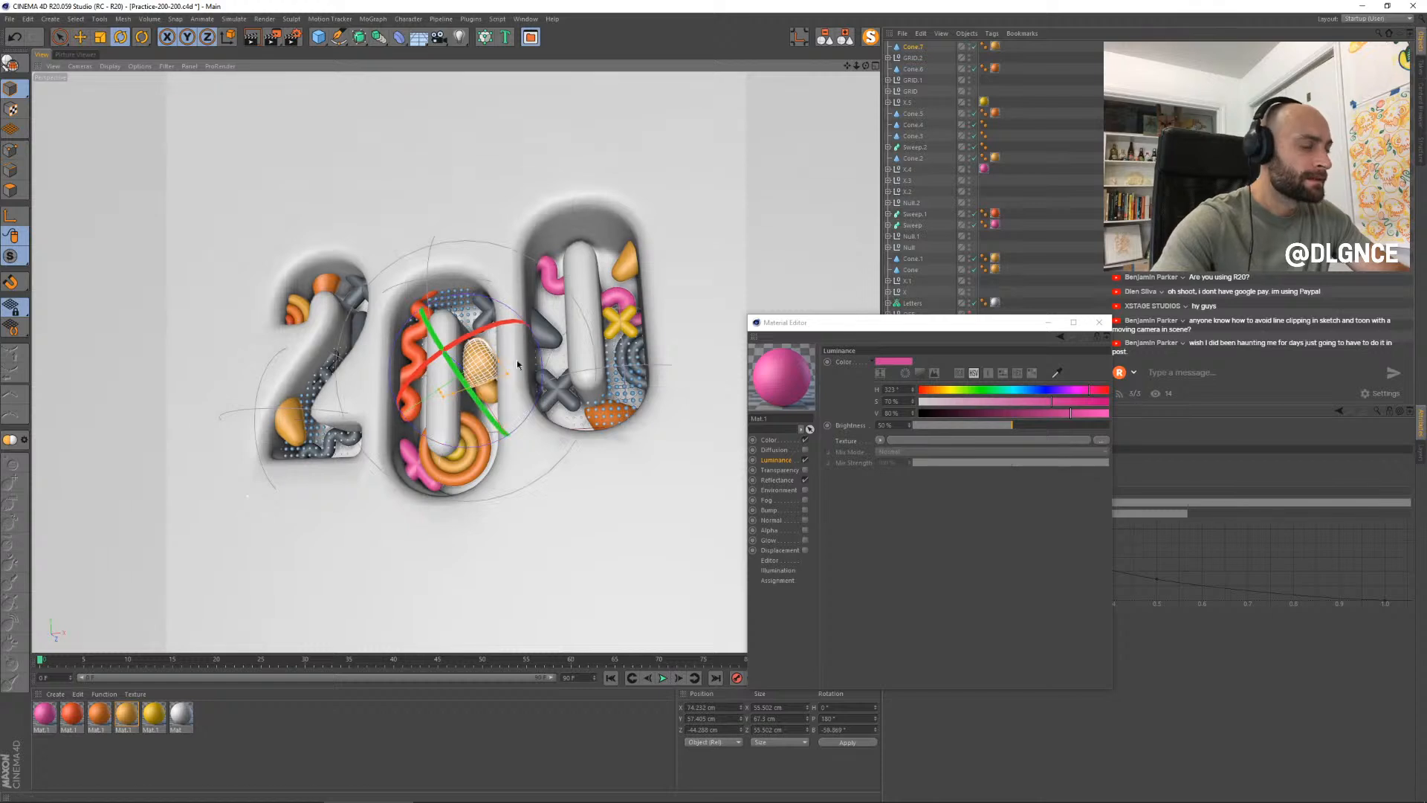
{"action": "key", "text": "t"}
{"action": "left_click_drag", "start_coordinate": [584, 357], "coordinate": [548, 357]}
{"action": "key", "text": "e"}
{"action": "left_click_drag", "start_coordinate": [533, 290], "coordinate": [580, 260]}
{"action": "key", "text": "t"}
{"action": "key", "text": "e"}
- Scale and reposition the whole grey cross in the upper end of the middle zero
{"action": "left_click", "coordinate": [487, 315]}
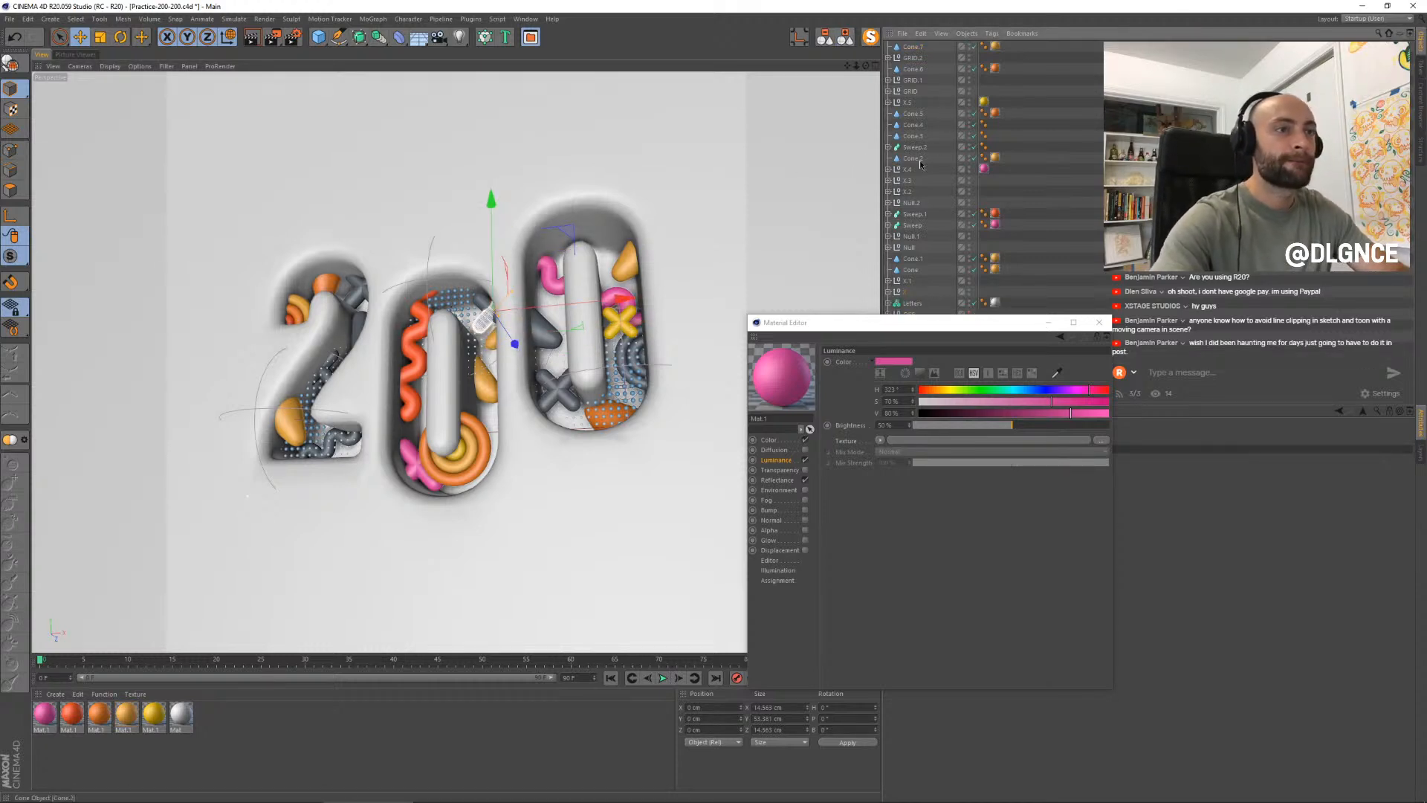
{"action": "left_click", "coordinate": [900, 291]}
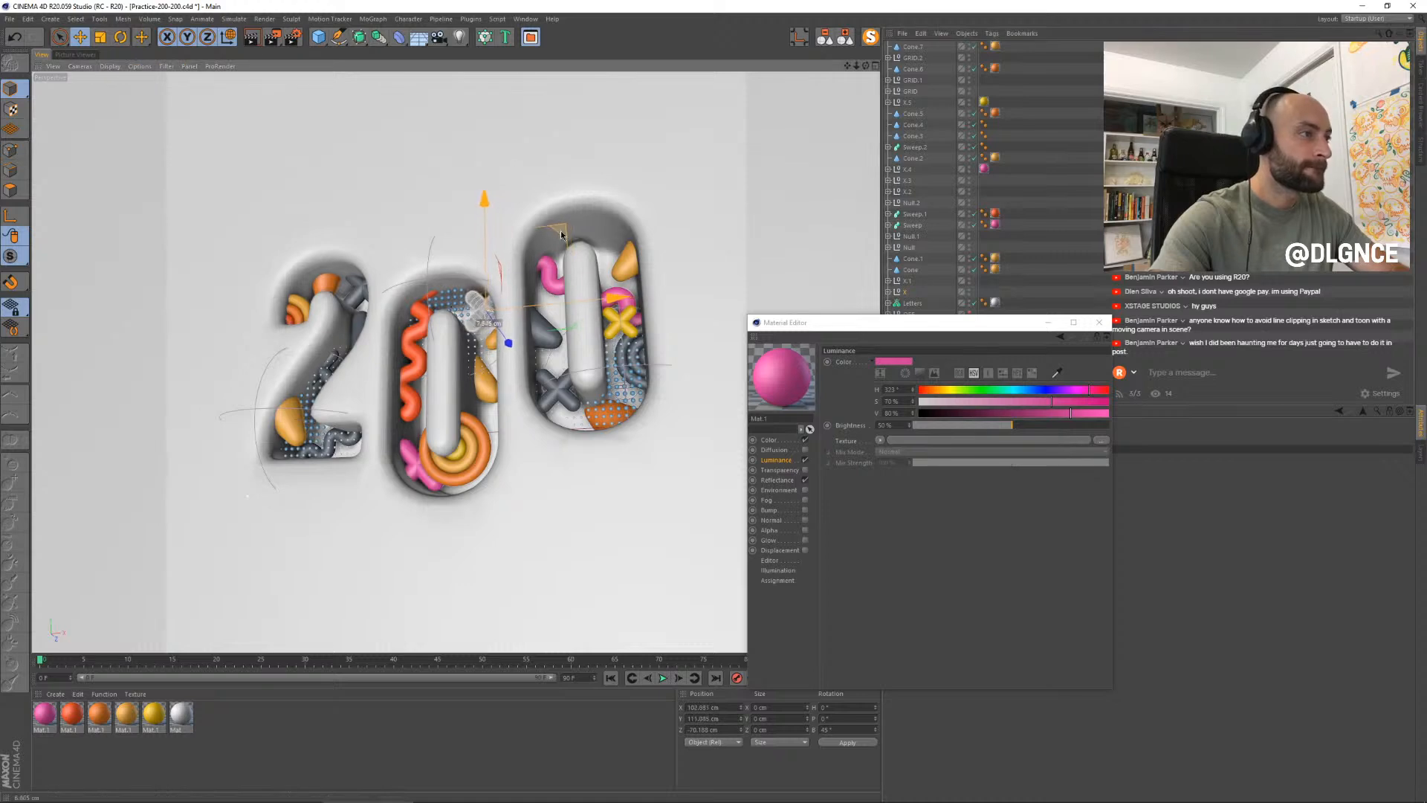
{"action": "key", "text": "t"}
{"action": "left_click_drag", "start_coordinate": [632, 182], "coordinate": [556, 226]}
{"action": "key", "text": "e"}
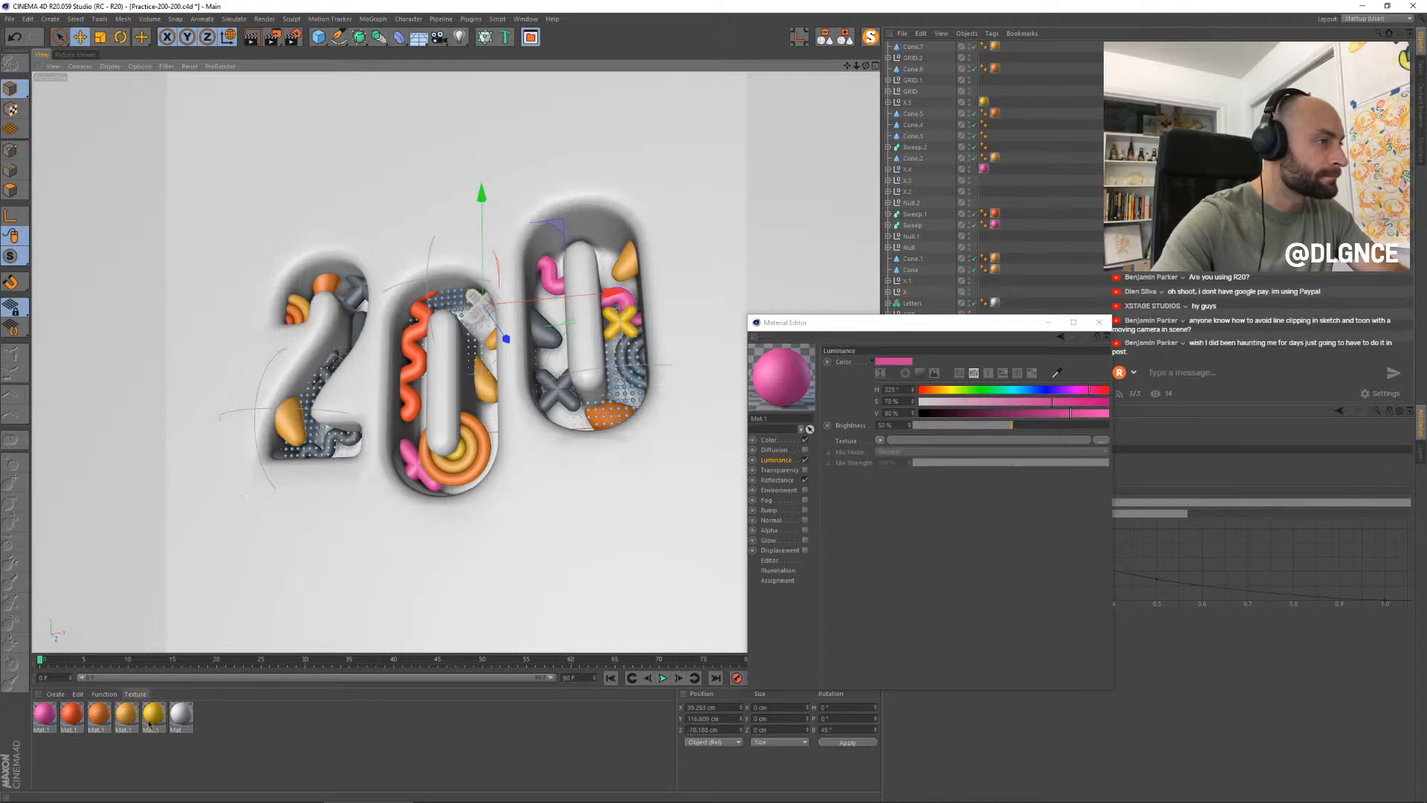
- Apply the yellow material to the duplicated cone and the pink material to the cross's parent null in the middle zero
{"action": "left_click_drag", "start_coordinate": [152, 717], "coordinate": [493, 342]}
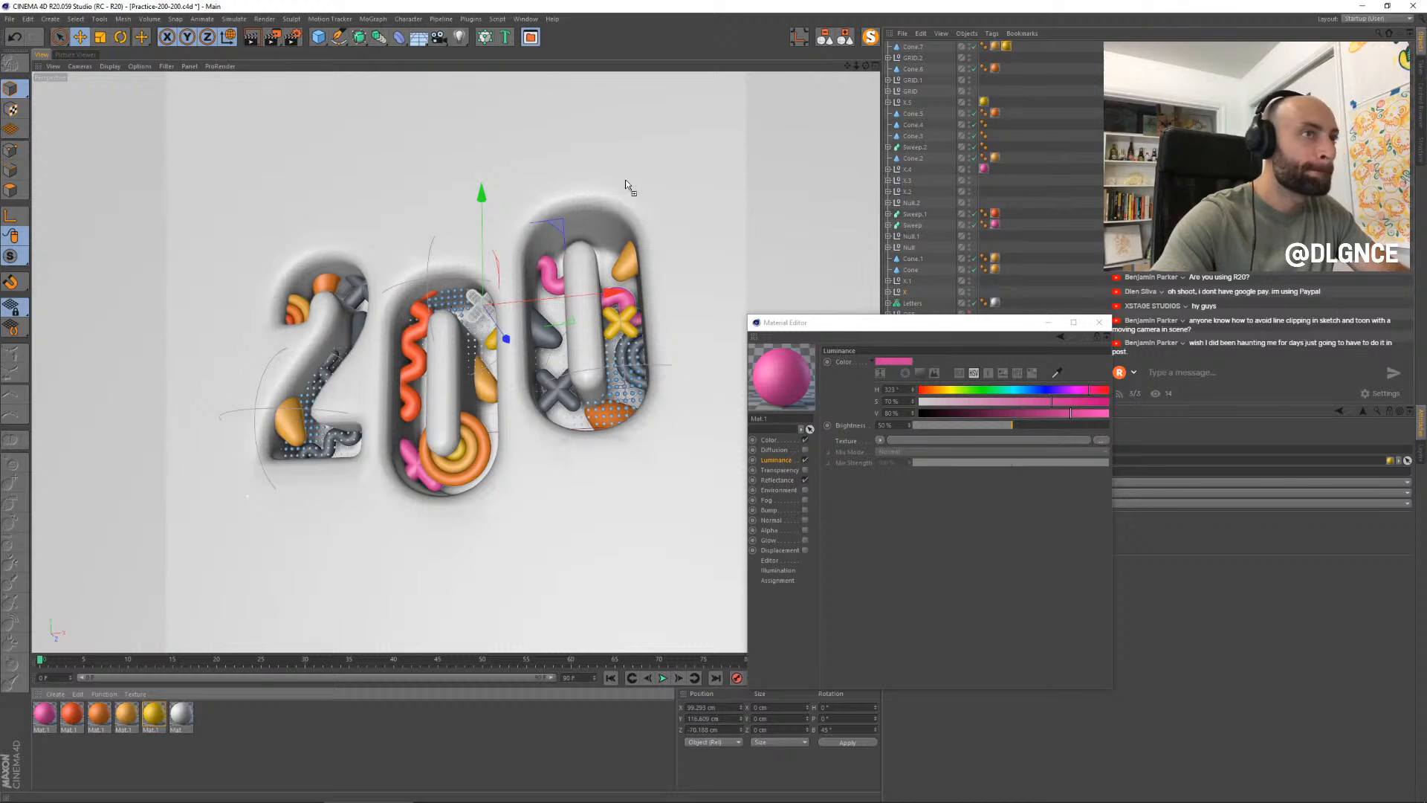
{"action": "left_click_drag", "start_coordinate": [479, 311], "coordinate": [478, 310]}
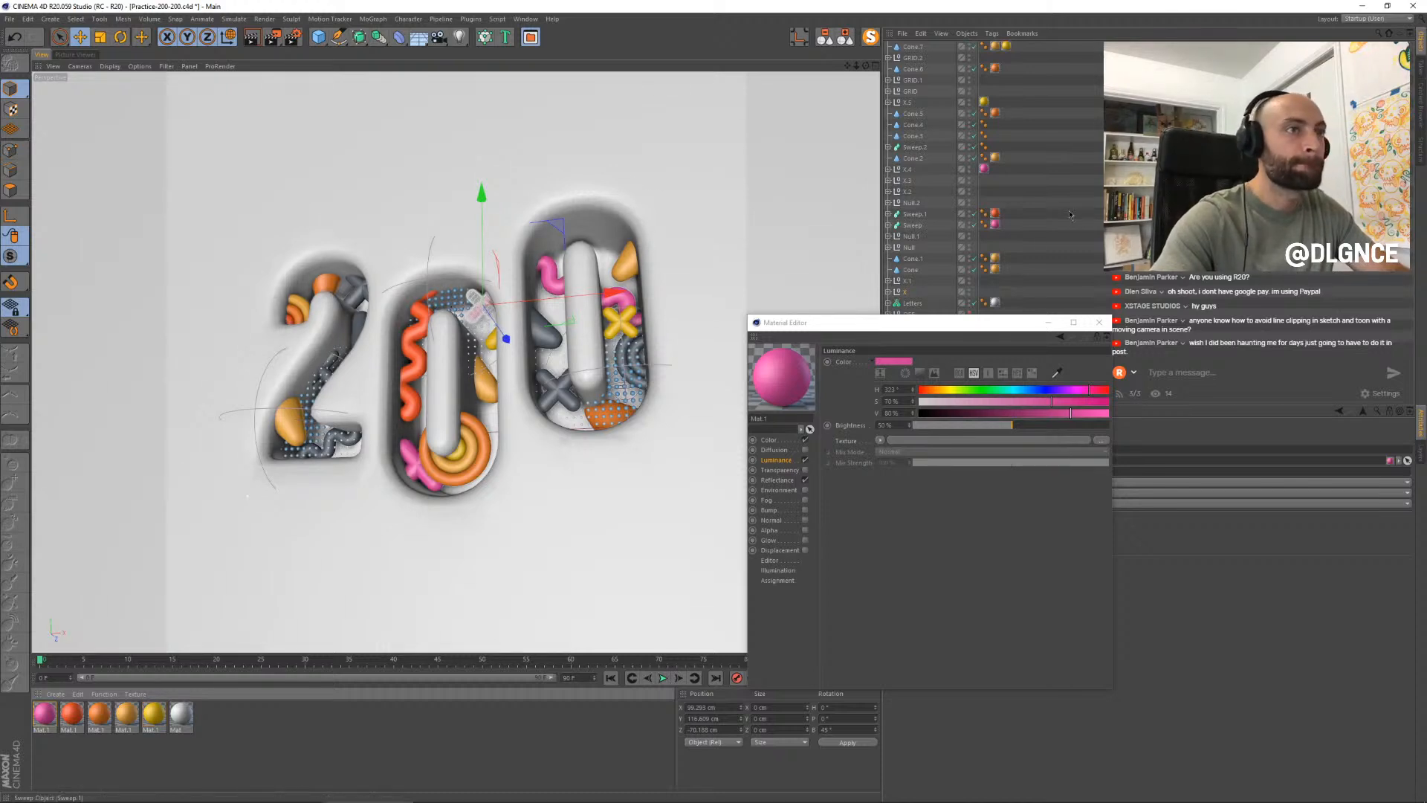
{"action": "left_click", "coordinate": [888, 292]}
{"action": "left_click_drag", "start_coordinate": [994, 313], "coordinate": [910, 295]}
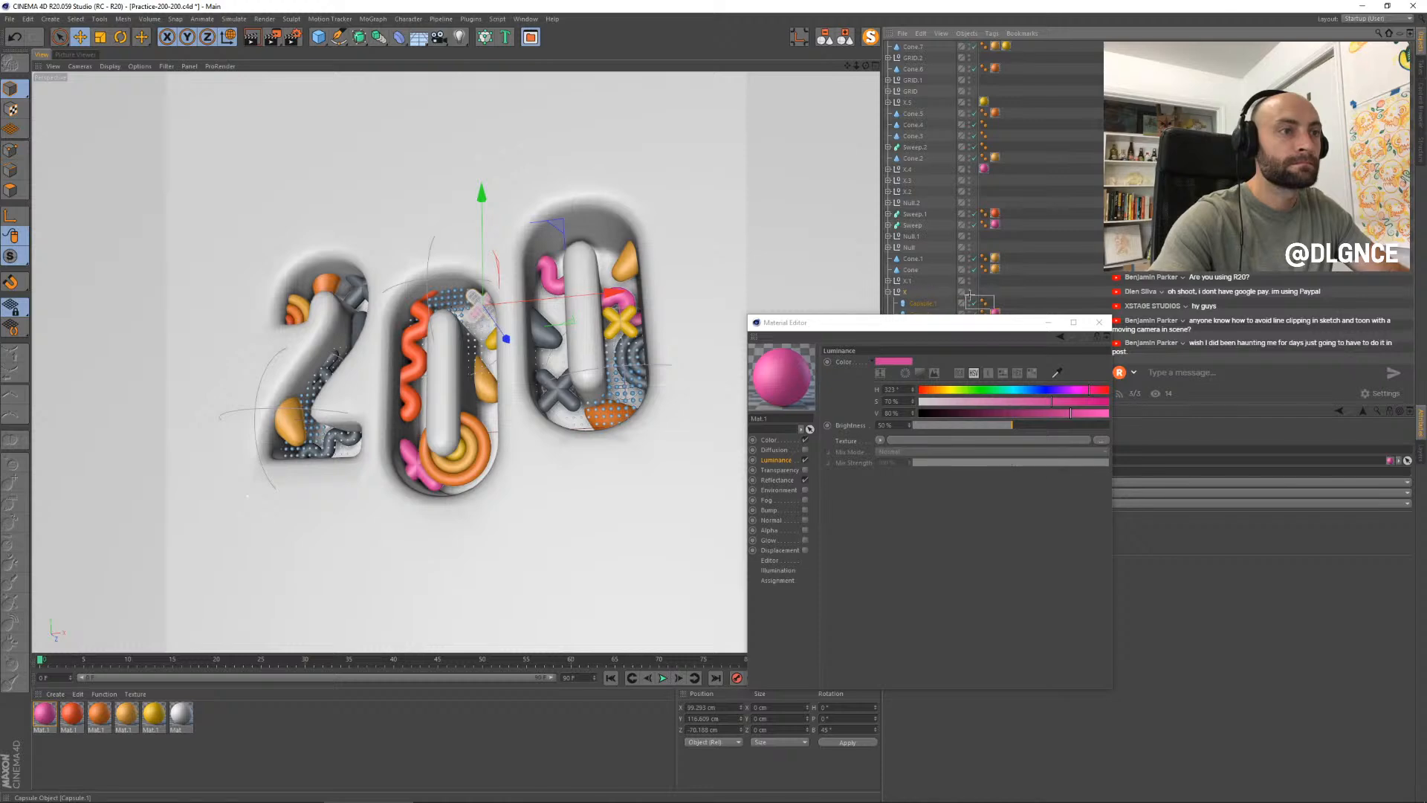
{"action": "left_click", "coordinate": [1016, 299]}
{"action": "left_click_drag", "start_coordinate": [996, 313], "coordinate": [907, 294]}
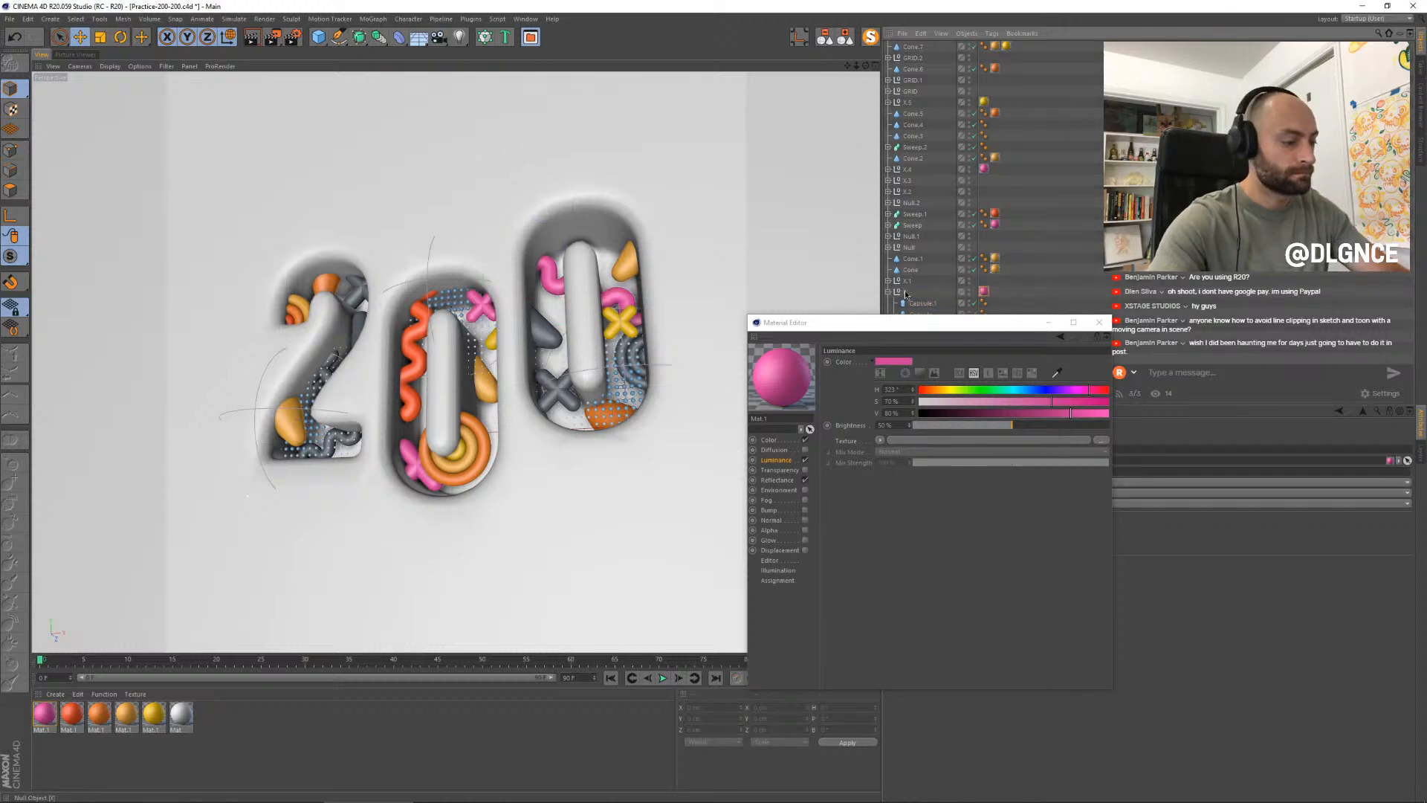
- Render the scene to the picture viewer and close the material editor
{"action": "key", "text": "shift+r"}
{"action": "left_click", "coordinate": [1100, 321]}
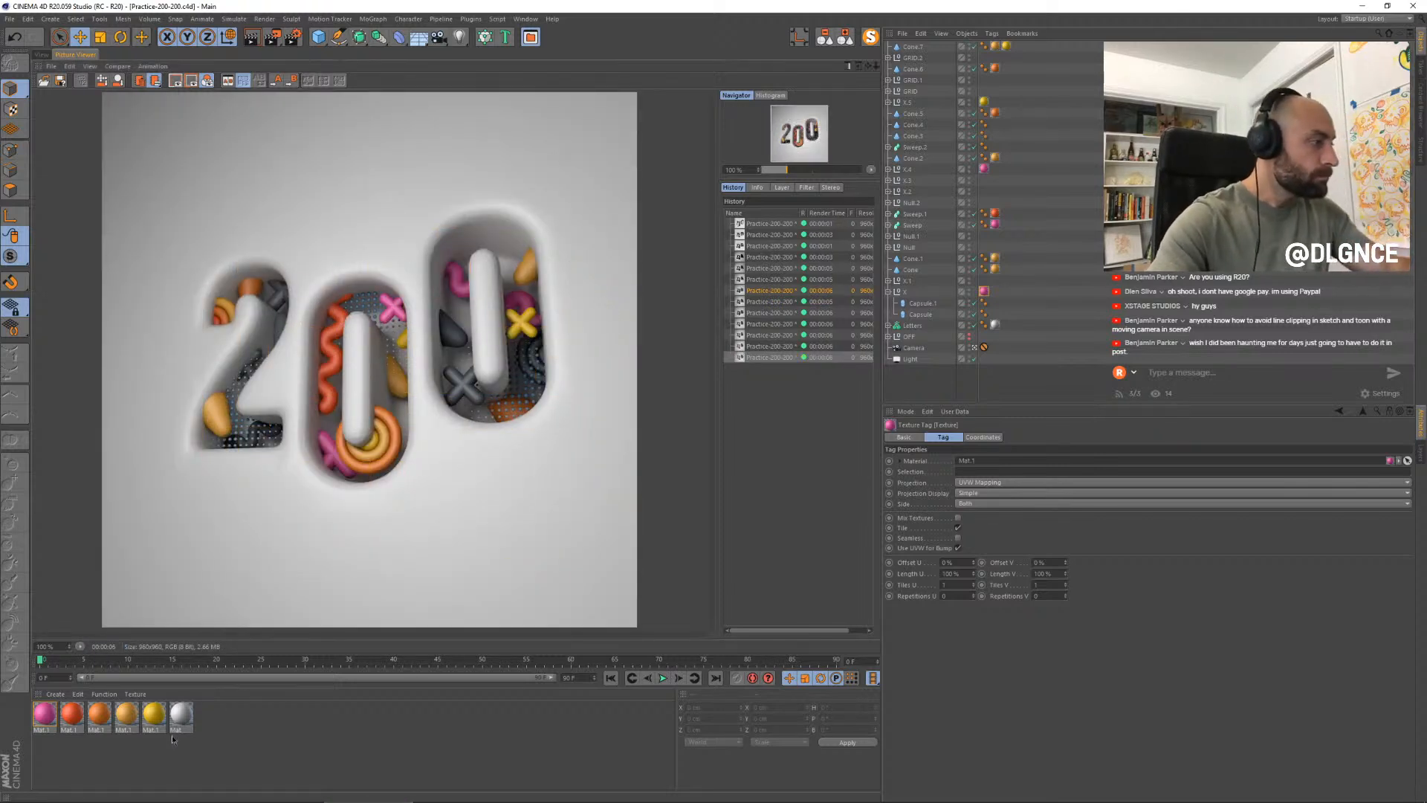
- Duplicate the pink material, make the copy's luminance dark red with hue 0°, saturation 100% and value 35%, and copy it to the base colour
{"action": "left_click", "coordinate": [52, 719]}
{"action": "key", "text": "ctrl+c"}
{"action": "key", "text": "ctrl+v"}
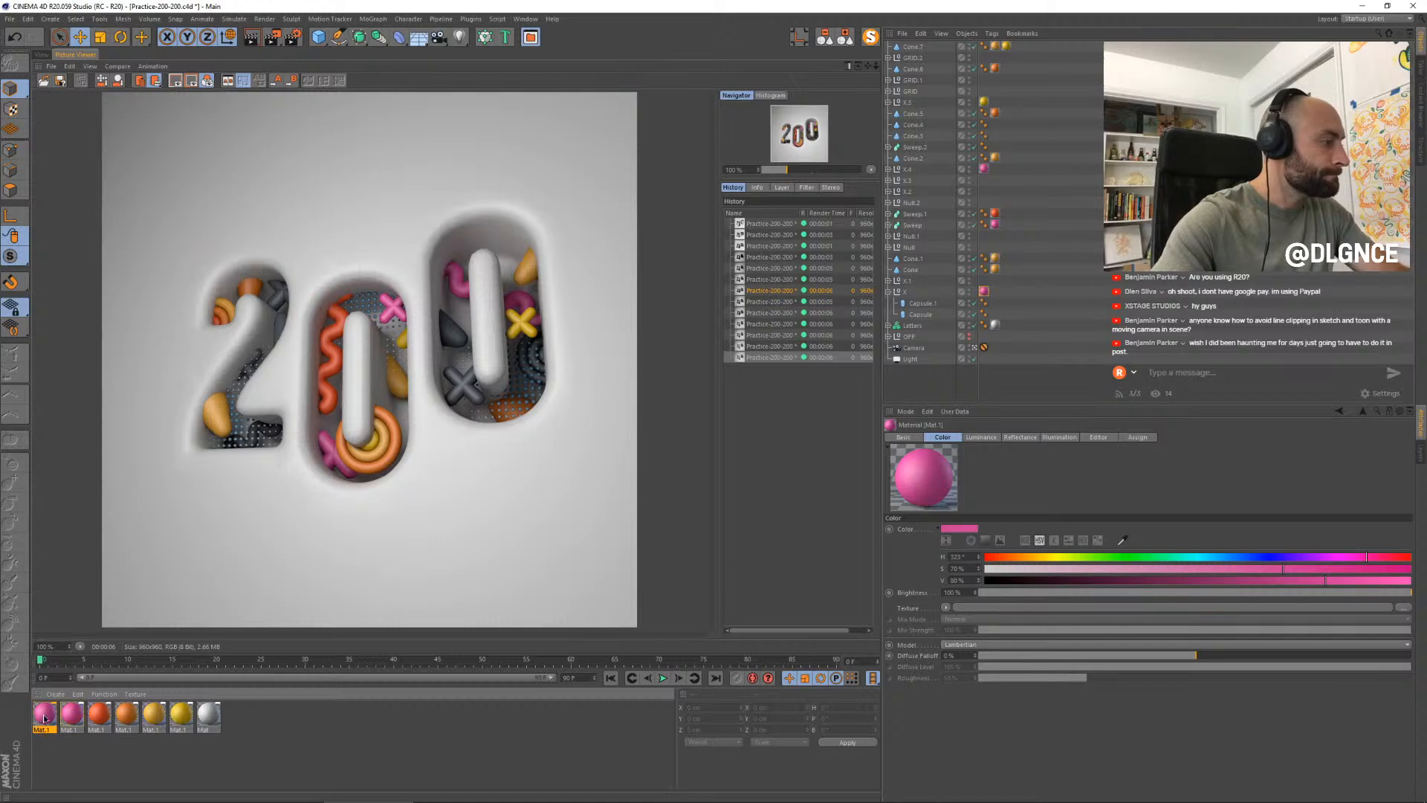
{"action": "double_click", "coordinate": [43, 715]}
{"action": "left_click_drag", "start_coordinate": [301, 80], "coordinate": [661, 323]}
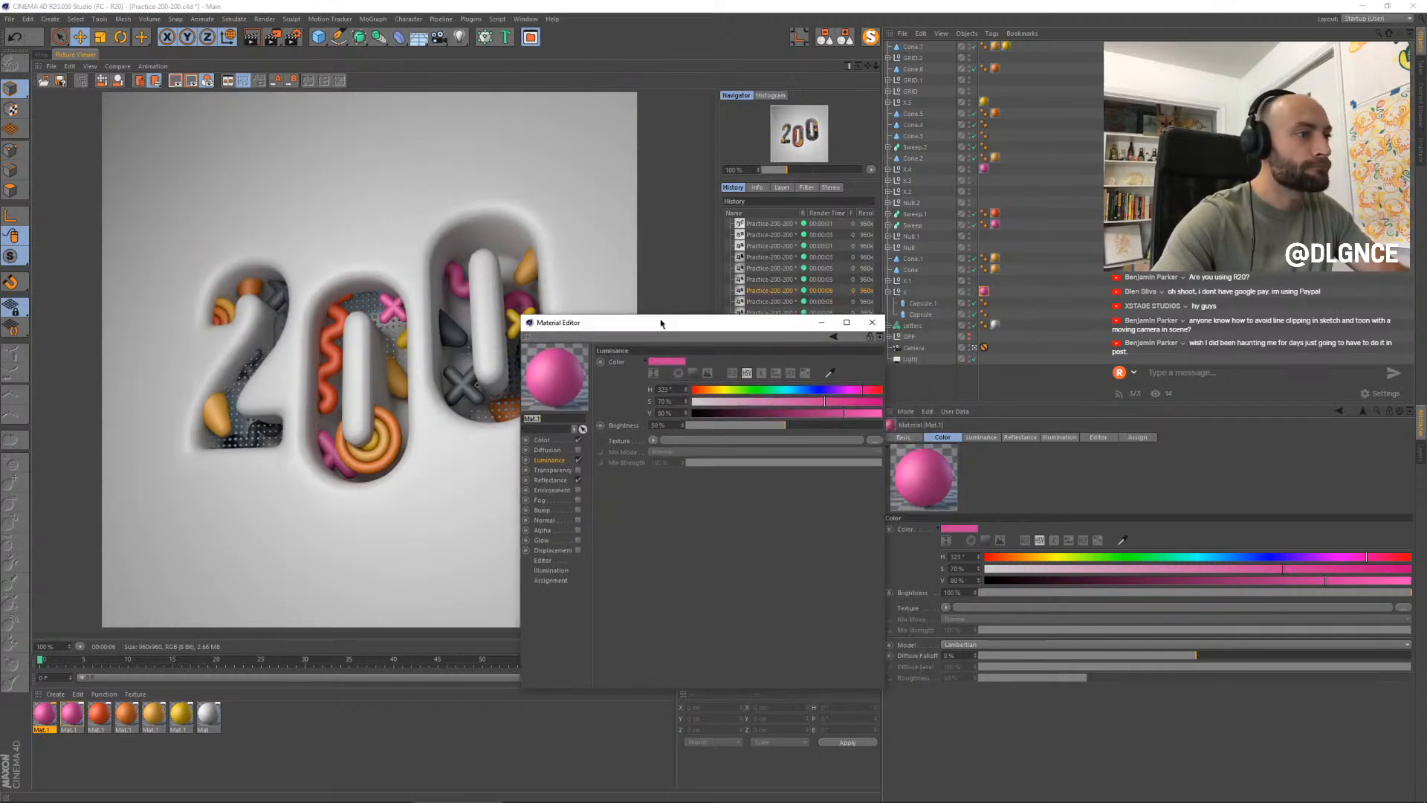
{"action": "left_click_drag", "start_coordinate": [705, 391], "coordinate": [691, 391]}
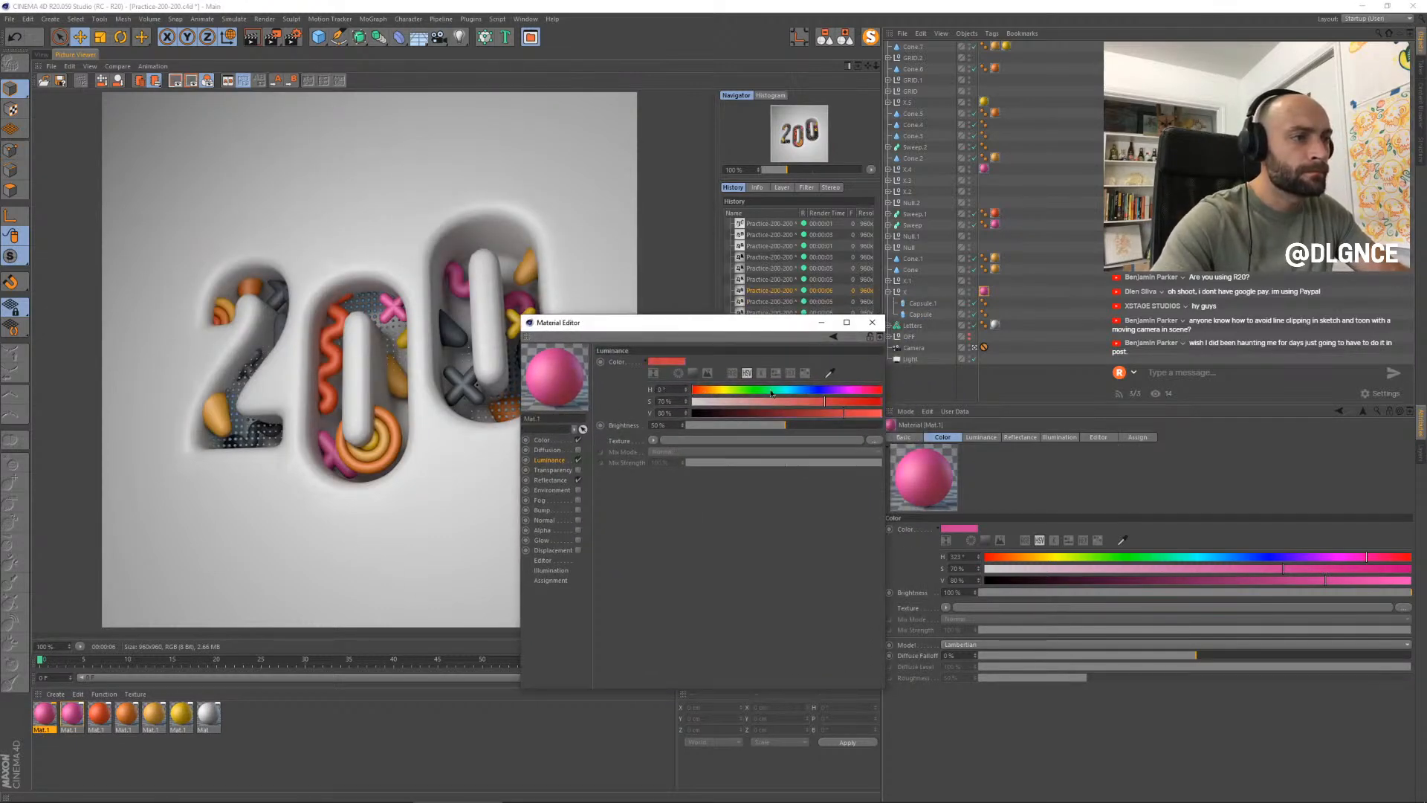
{"action": "left_click", "coordinate": [758, 415]}
{"action": "left_click_drag", "start_coordinate": [836, 403], "coordinate": [881, 404]}
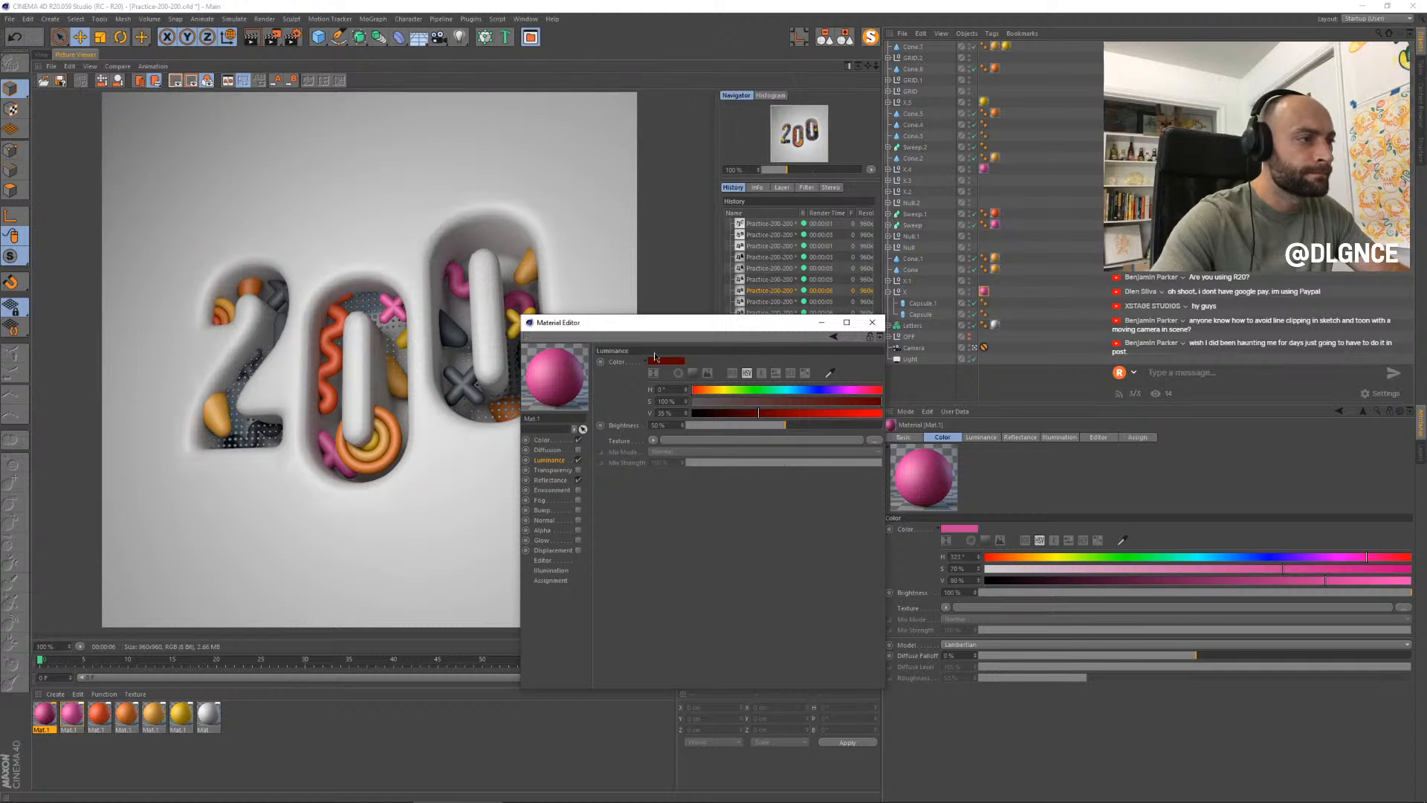
{"action": "left_click", "coordinate": [550, 440]}
{"action": "key", "text": "ctrl+v"}
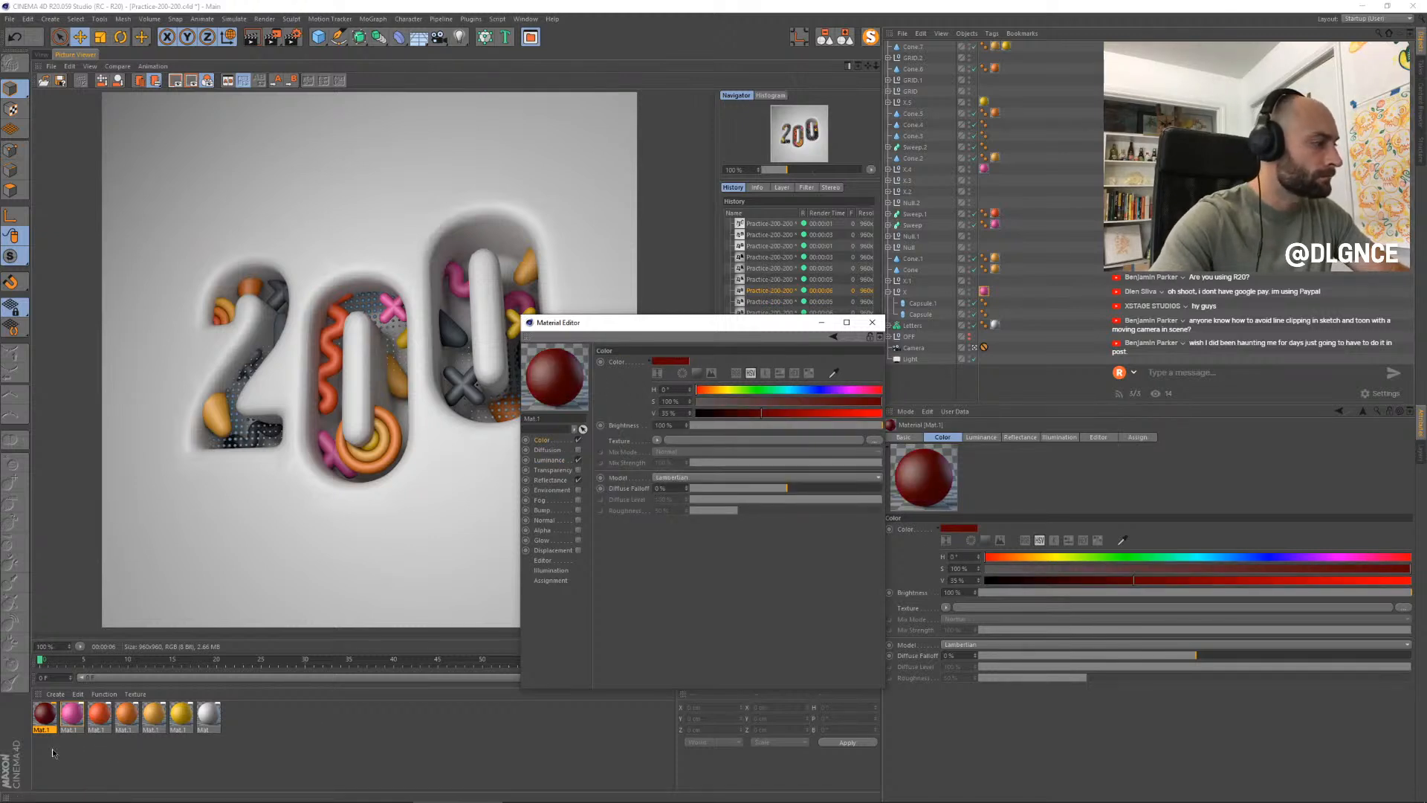
- For all six coloured materials, set the default specular width to 70% and reduce the specular layer's opacity and strength
{"action": "left_click_drag", "start_coordinate": [52, 753], "coordinate": [192, 707]}
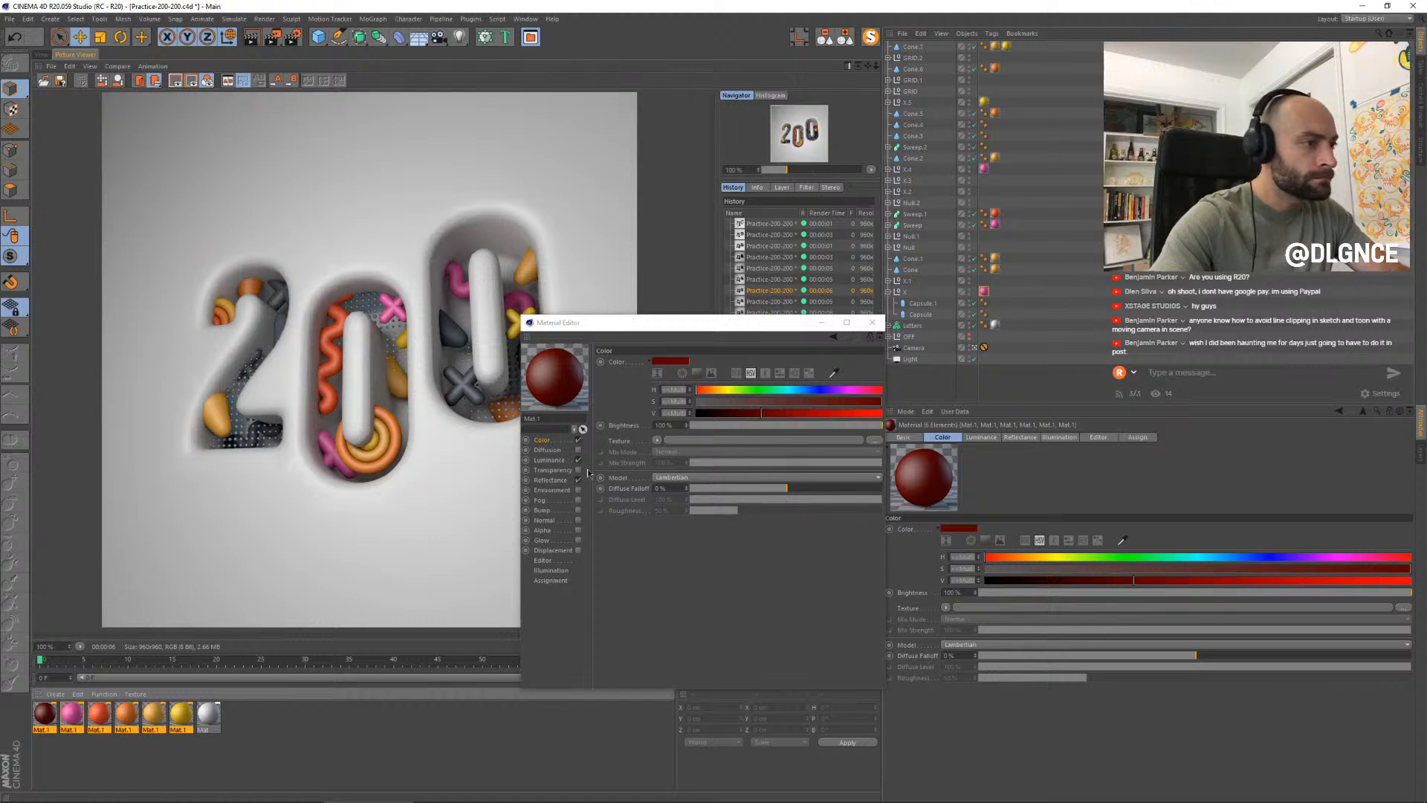
{"action": "left_click", "coordinate": [551, 480]}
{"action": "left_click", "coordinate": [830, 399]}
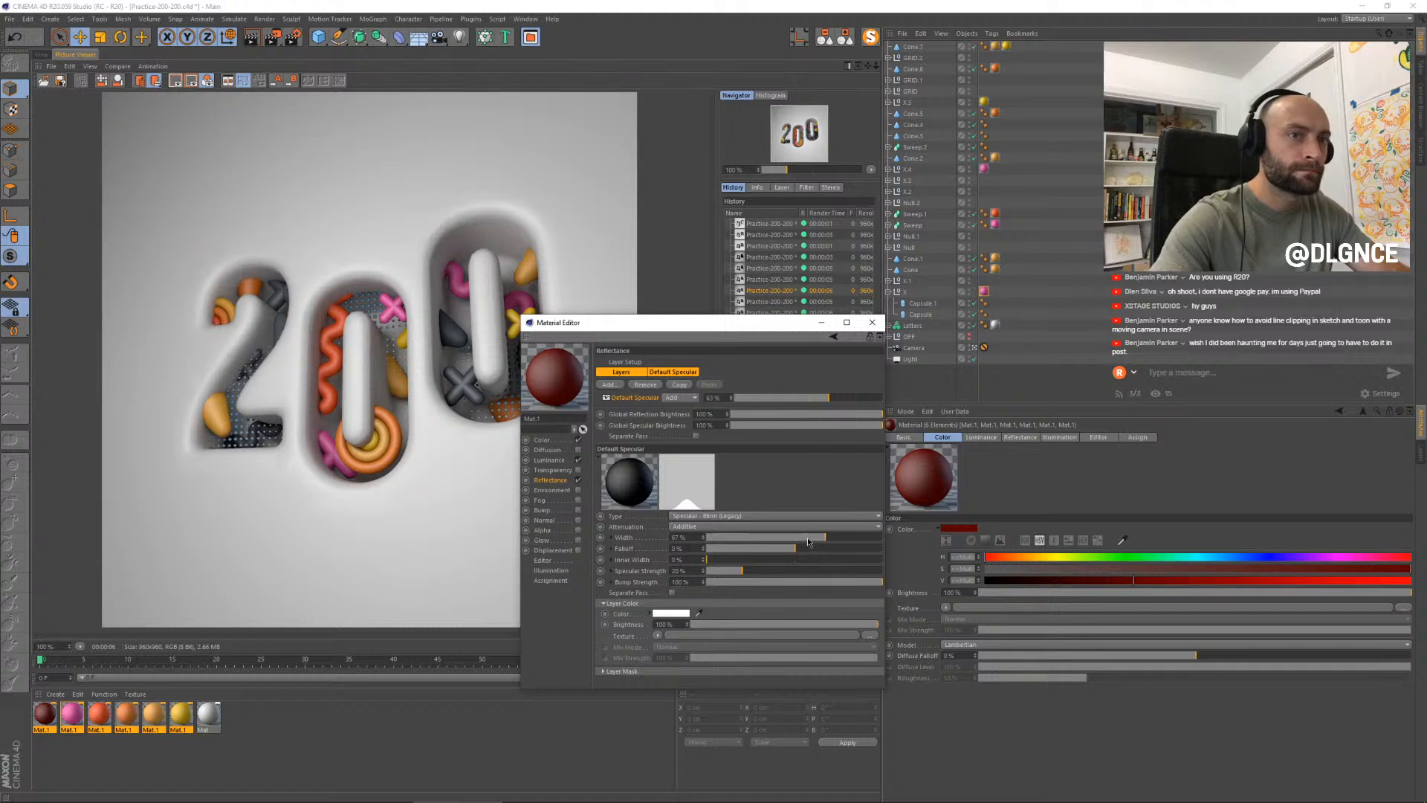
{"action": "left_click", "coordinate": [831, 537]}
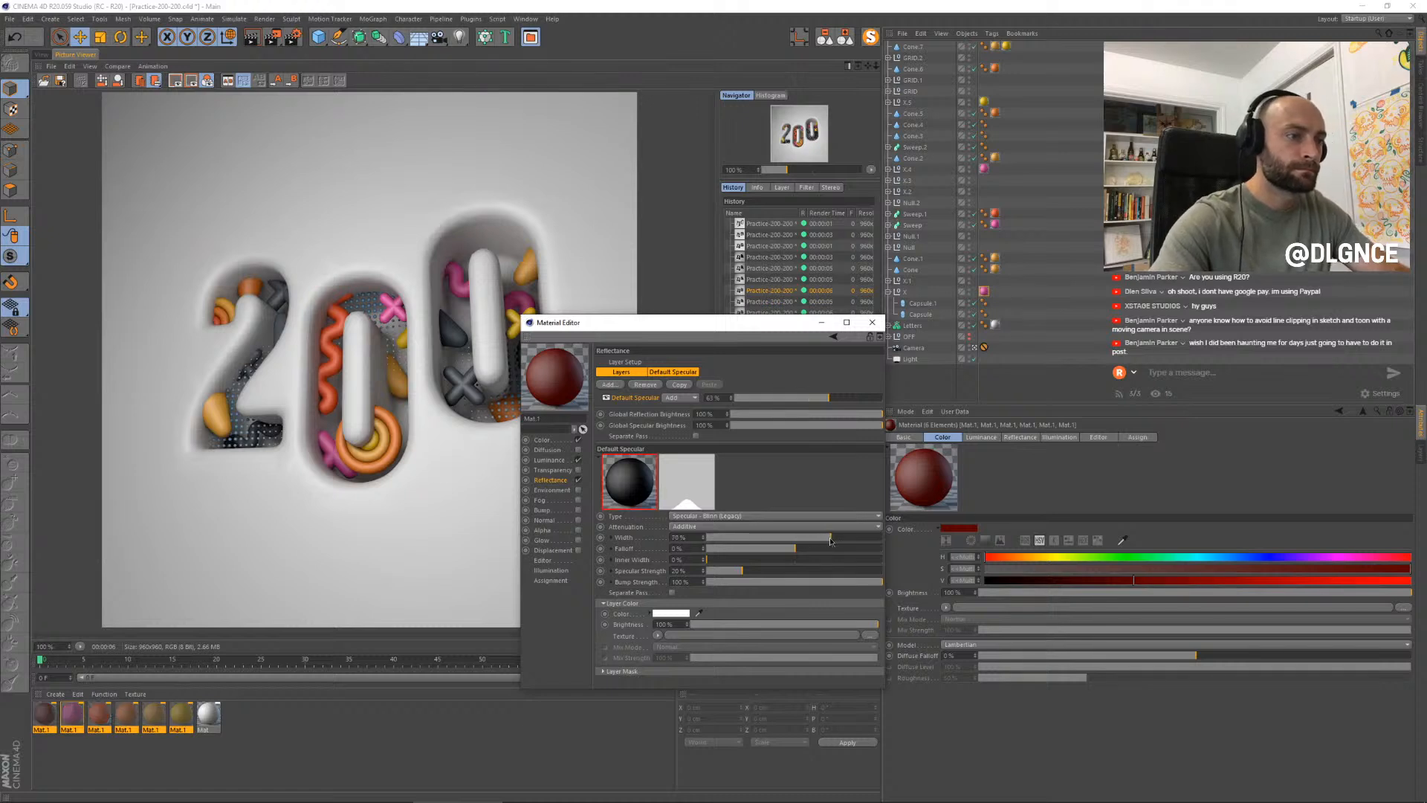
{"action": "left_click", "coordinate": [807, 398]}
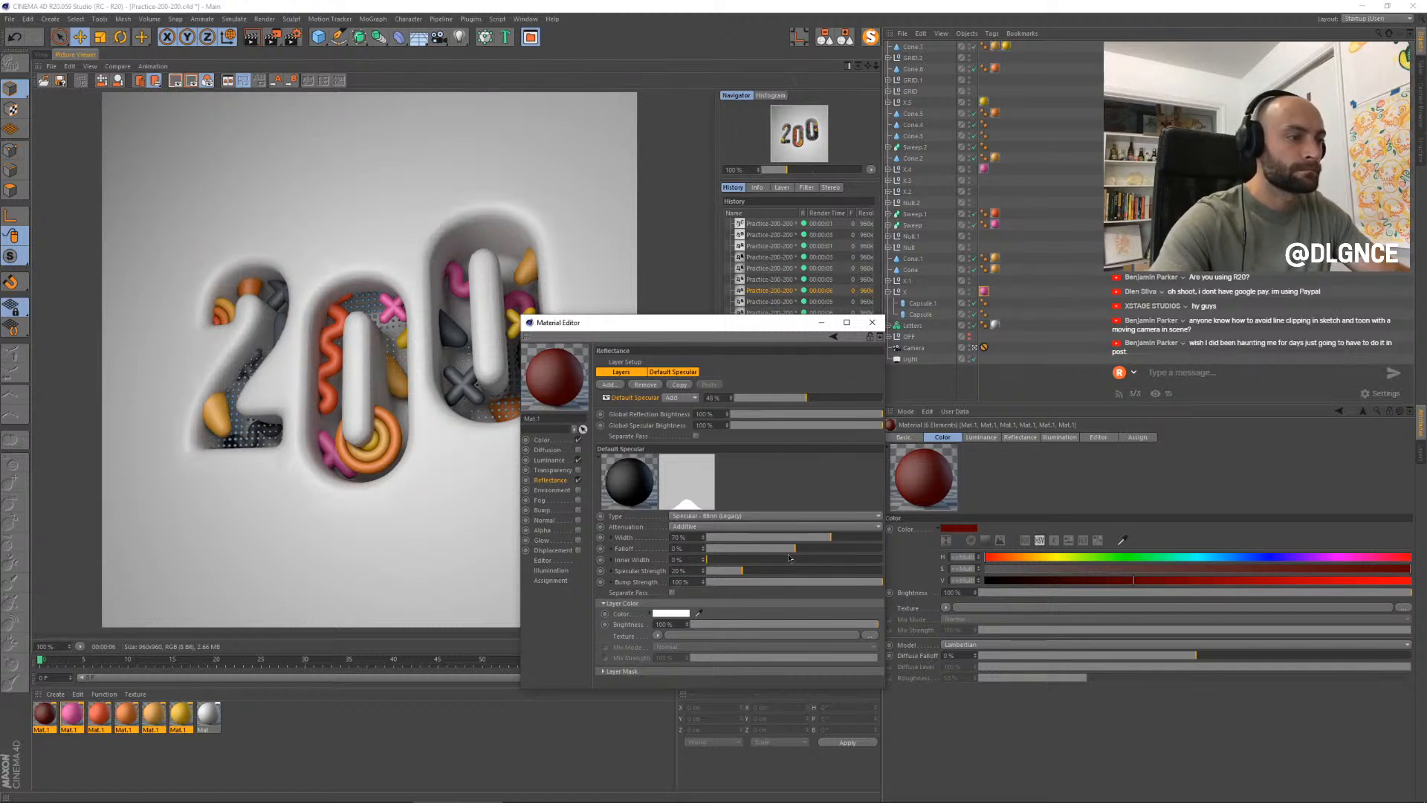
{"action": "left_click", "coordinate": [733, 570]}
{"action": "left_click", "coordinate": [728, 571]}
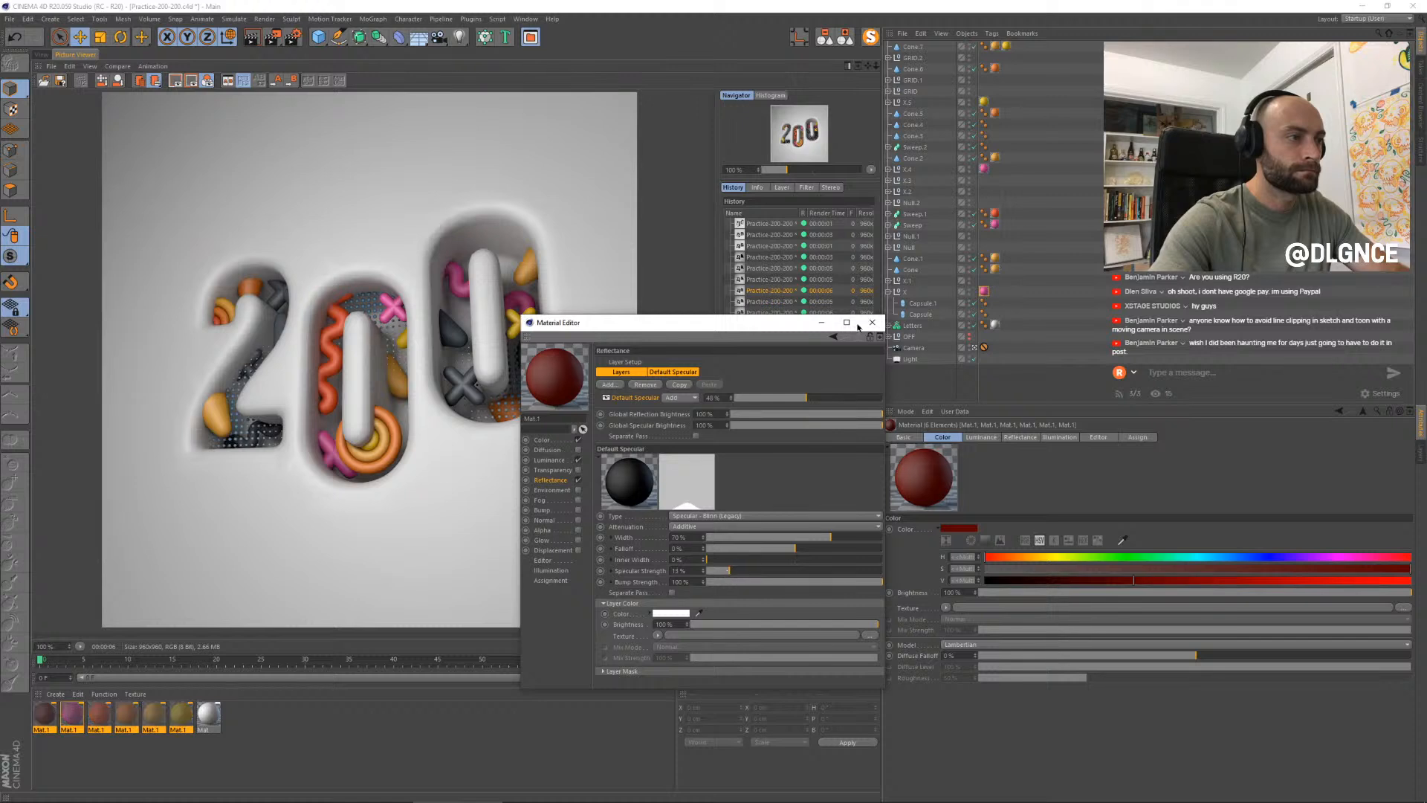
{"action": "left_click", "coordinate": [874, 323]}
{"action": "left_click", "coordinate": [327, 739]}
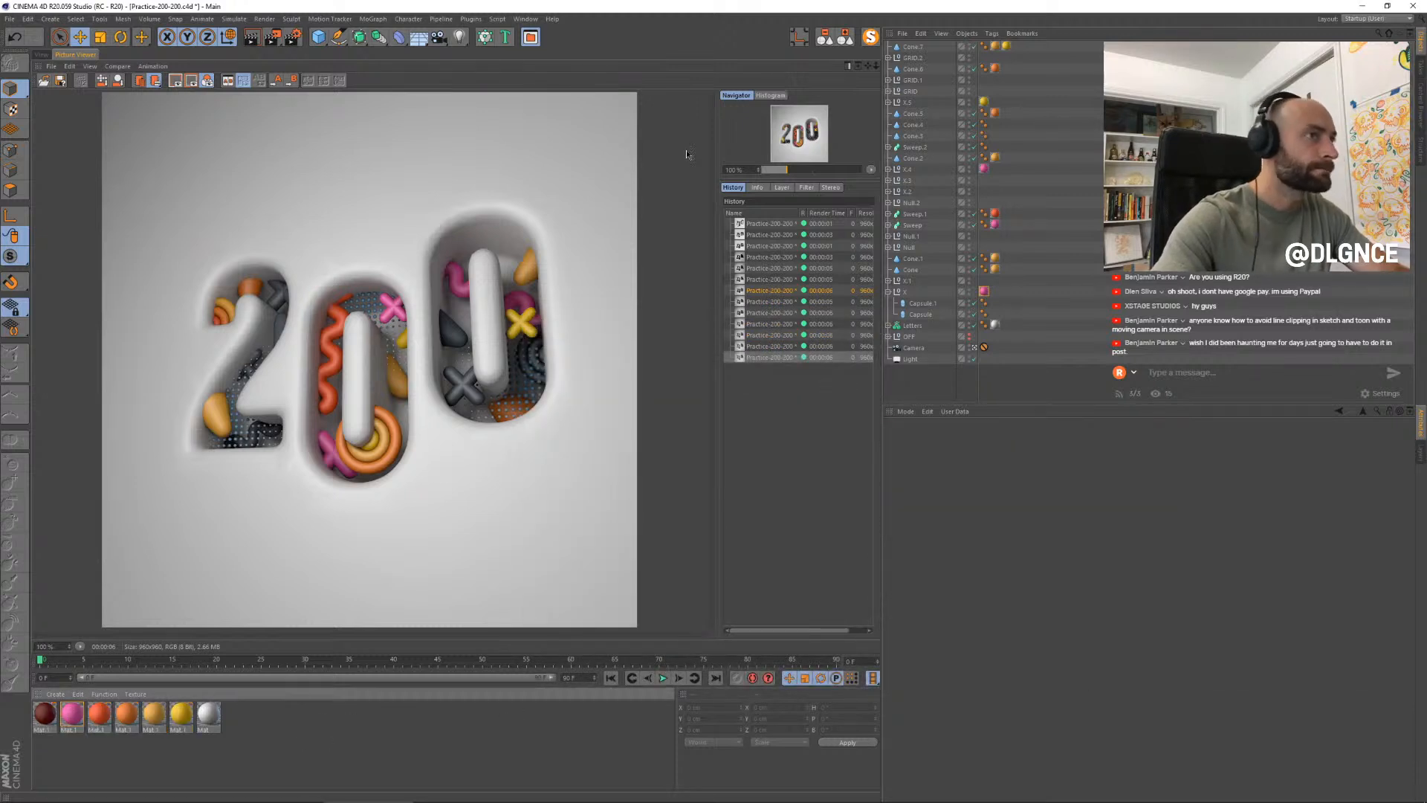
- Group the three dot-grid nulls under one new null
{"action": "left_click", "coordinate": [849, 40]}
{"action": "left_click", "coordinate": [913, 57]}
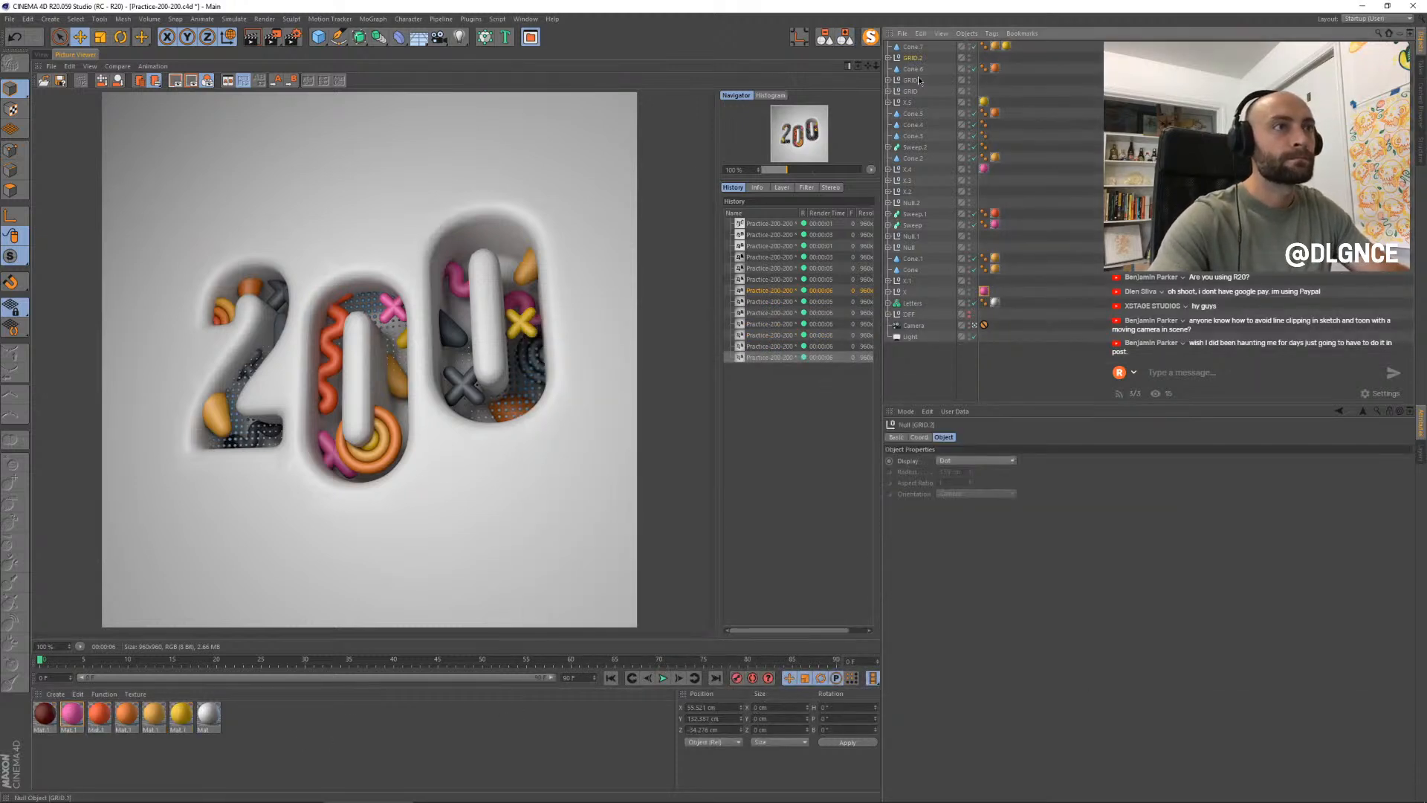
{"action": "left_click", "coordinate": [913, 80], "text": "ctrl"}
{"action": "key", "text": "alt+g"}
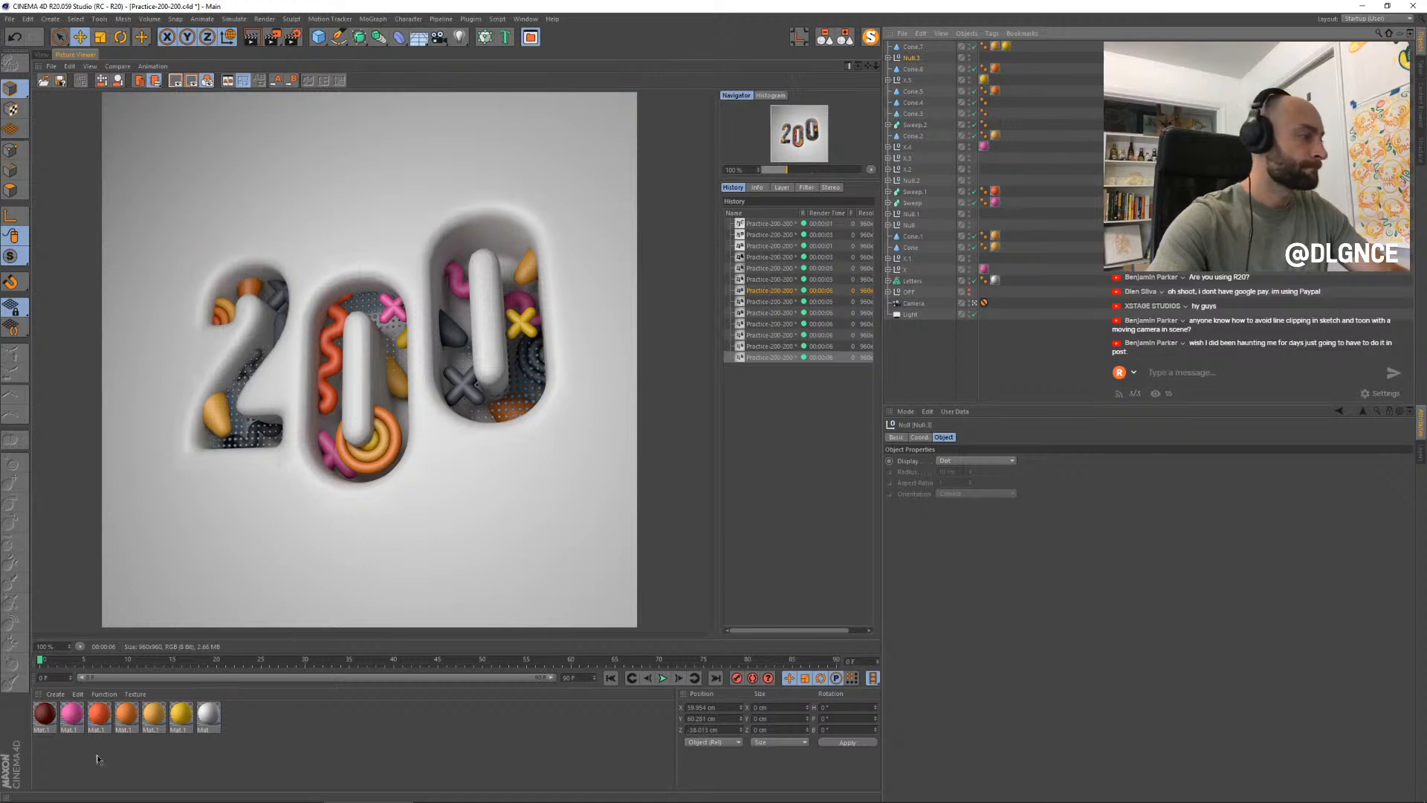
- Apply the dark red material to the new grid group and rename the group Grids
{"action": "left_click", "coordinate": [43, 716]}
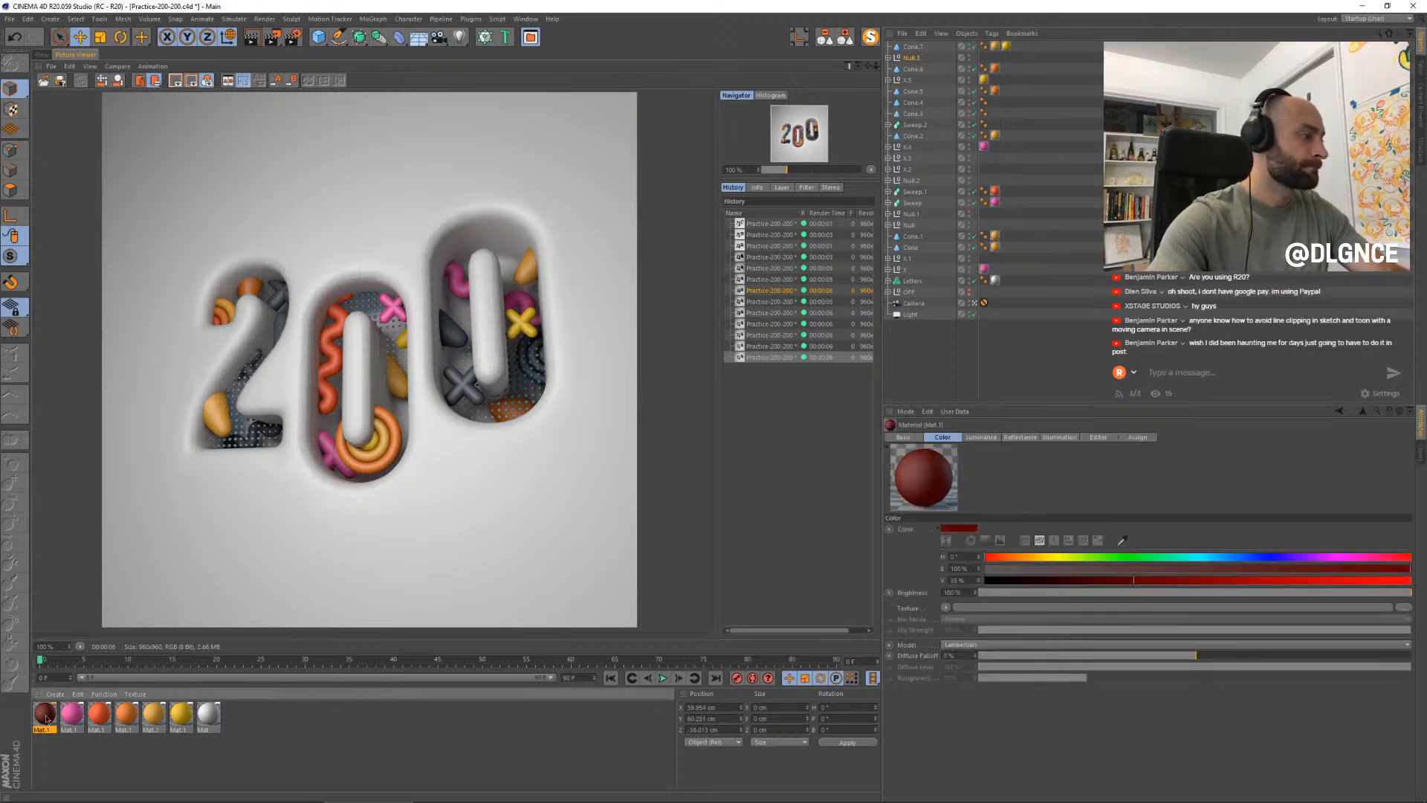
{"action": "left_click_drag", "start_coordinate": [917, 66], "coordinate": [914, 60]}
{"action": "double_click", "coordinate": [913, 59]}
{"action": "type", "text": "Grids"}
{"action": "key", "text": "Return"}
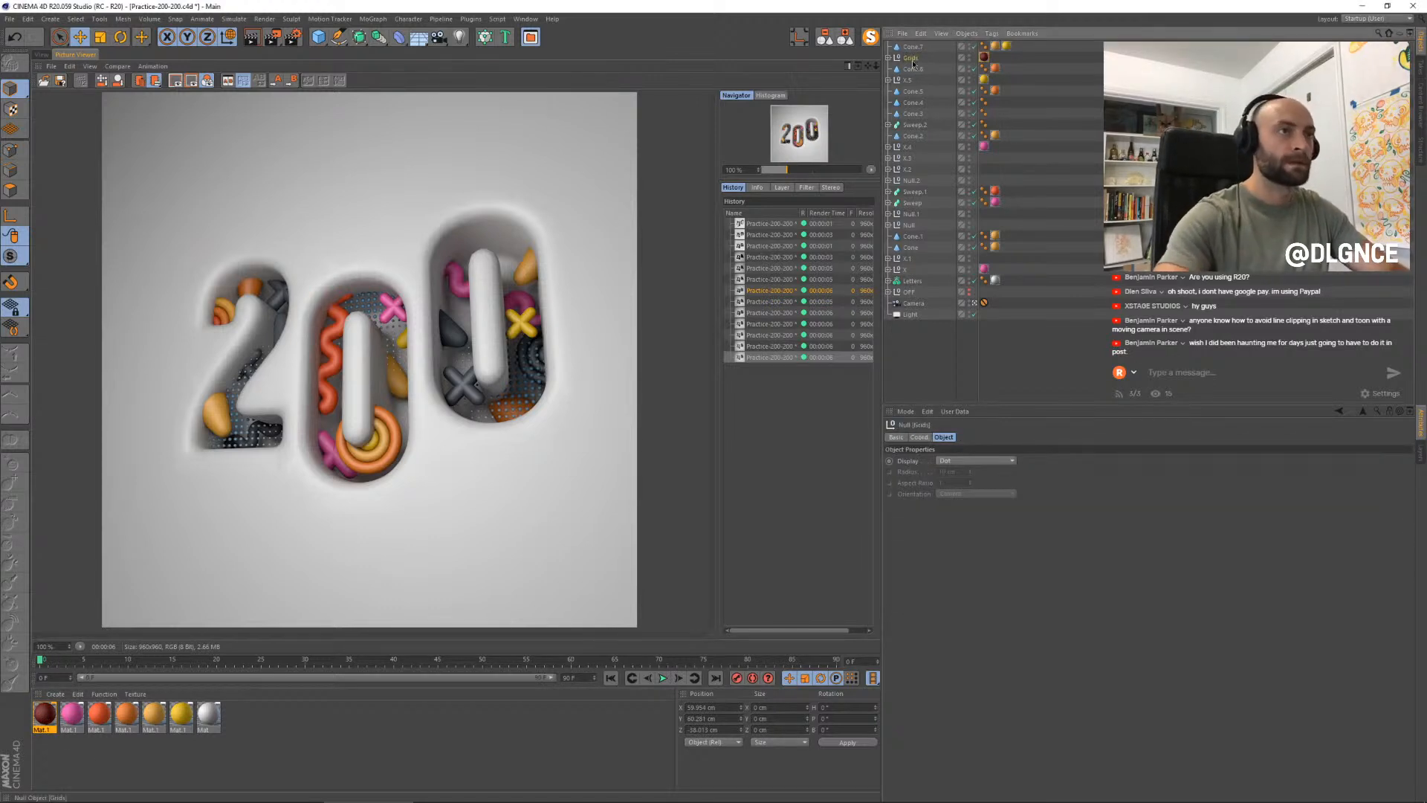
- Return to the viewport and expand the Grids group down to the spheres inside its three cloners
{"action": "left_click", "coordinate": [43, 56]}
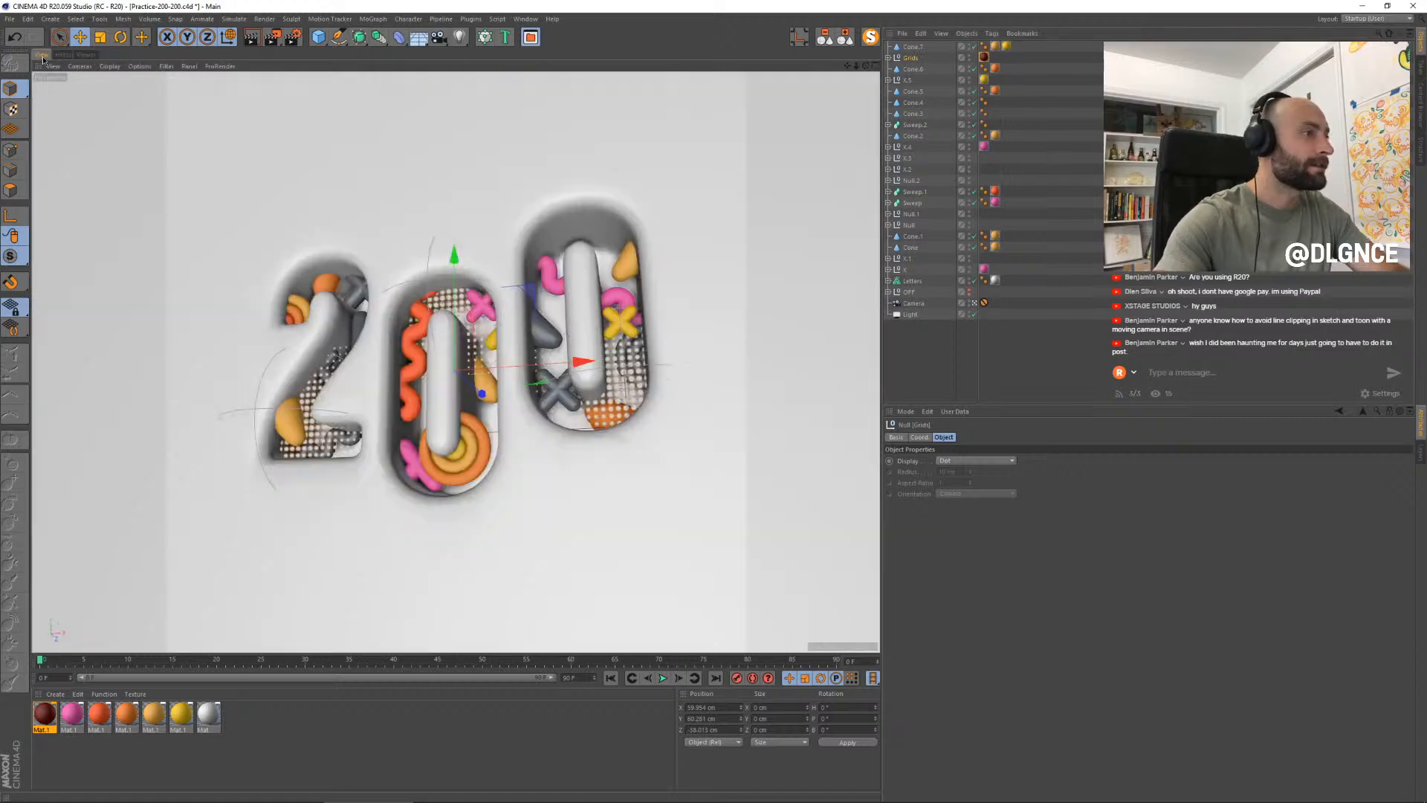
{"action": "left_click", "coordinate": [682, 439]}
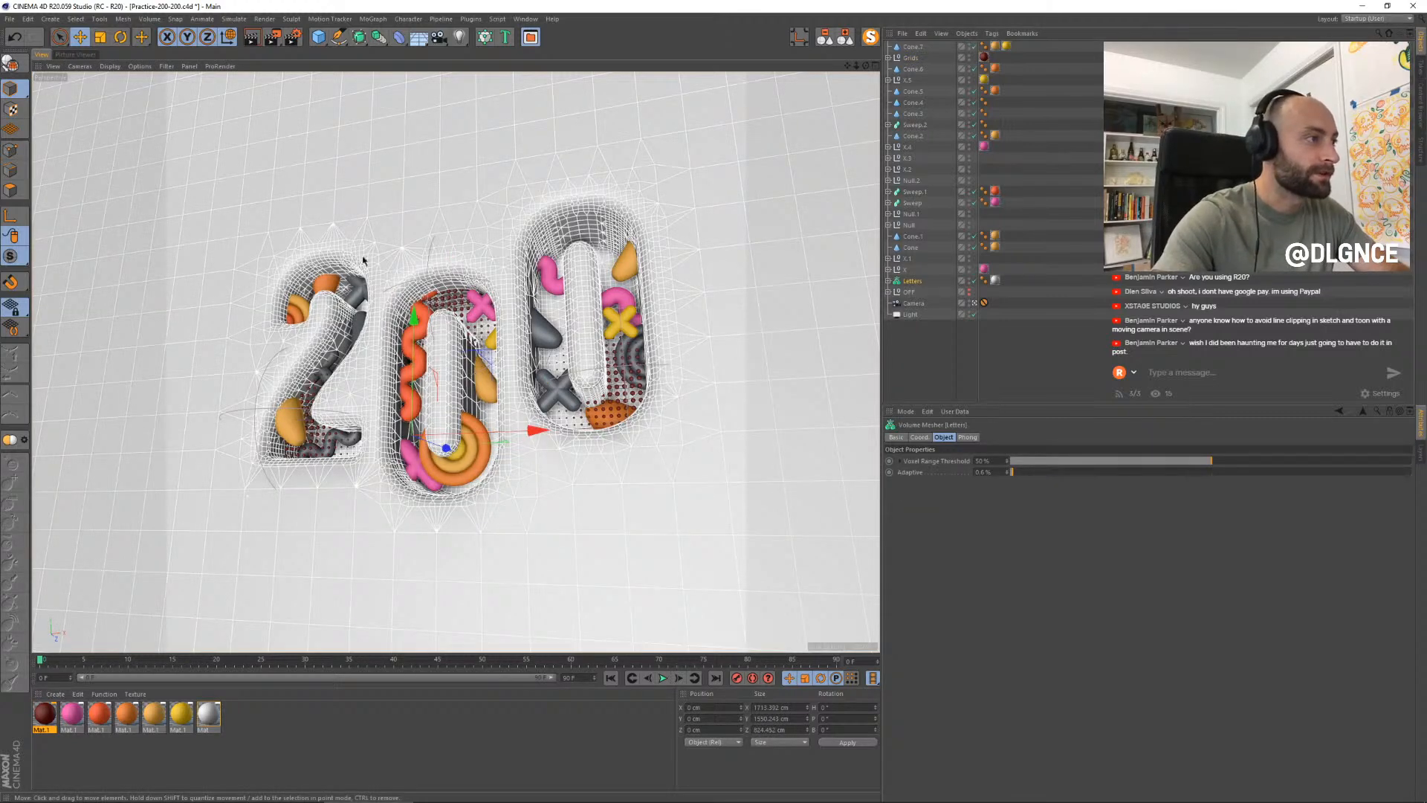
{"action": "left_click", "coordinate": [897, 58]}
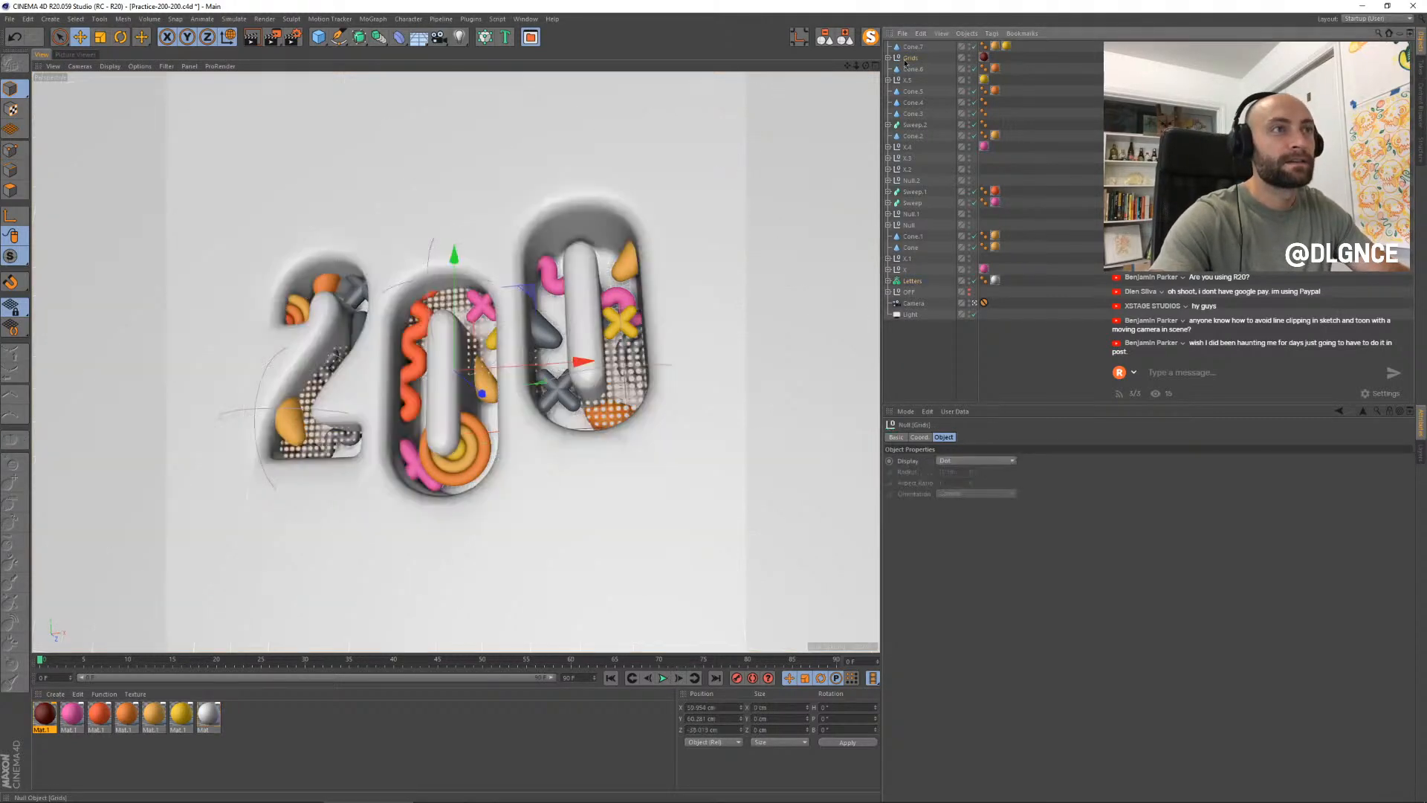
{"action": "left_click", "coordinate": [888, 57]}
{"action": "left_click", "coordinate": [893, 68]}
{"action": "left_click", "coordinate": [894, 102]}
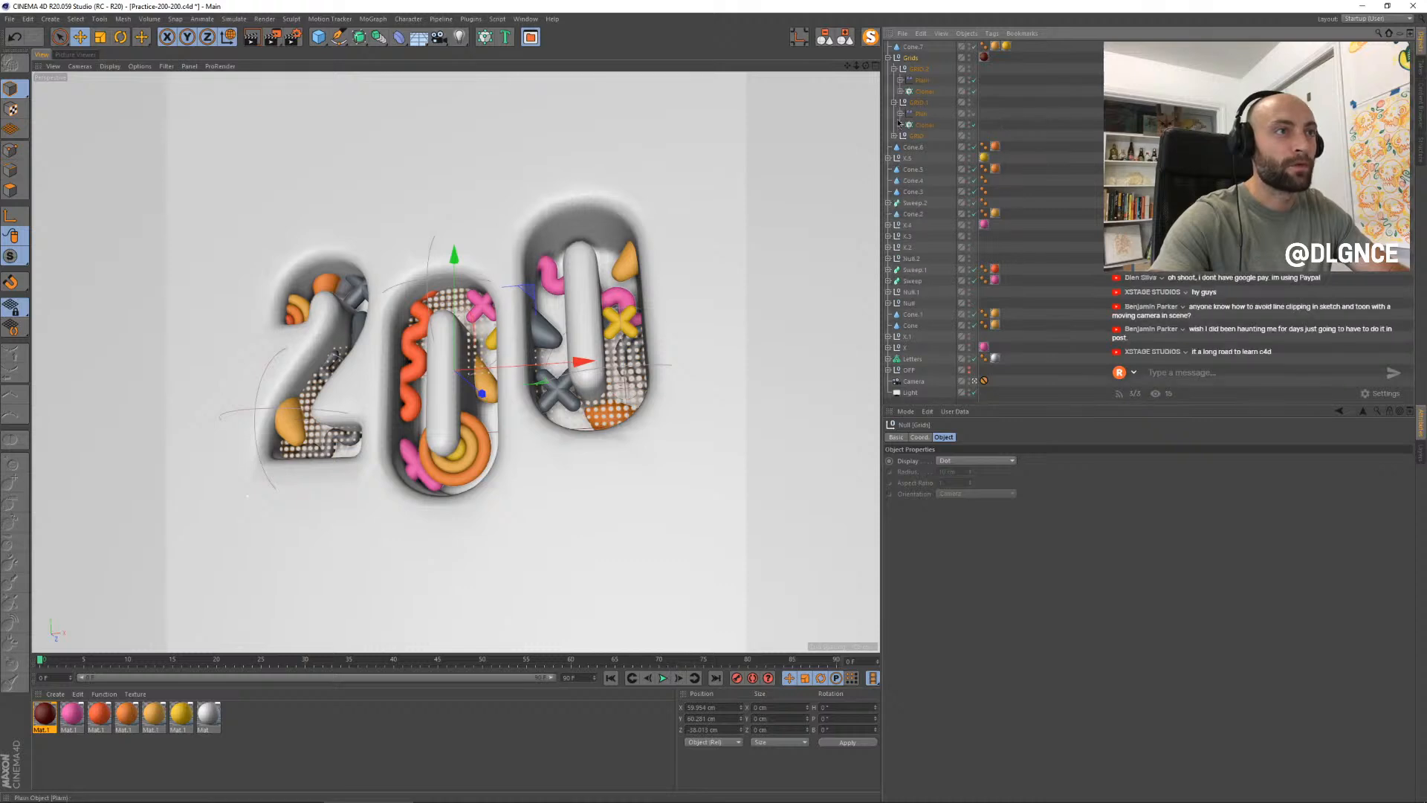
{"action": "left_click", "coordinate": [895, 136]}
{"action": "left_click", "coordinate": [900, 159]}
{"action": "left_click", "coordinate": [900, 125]}
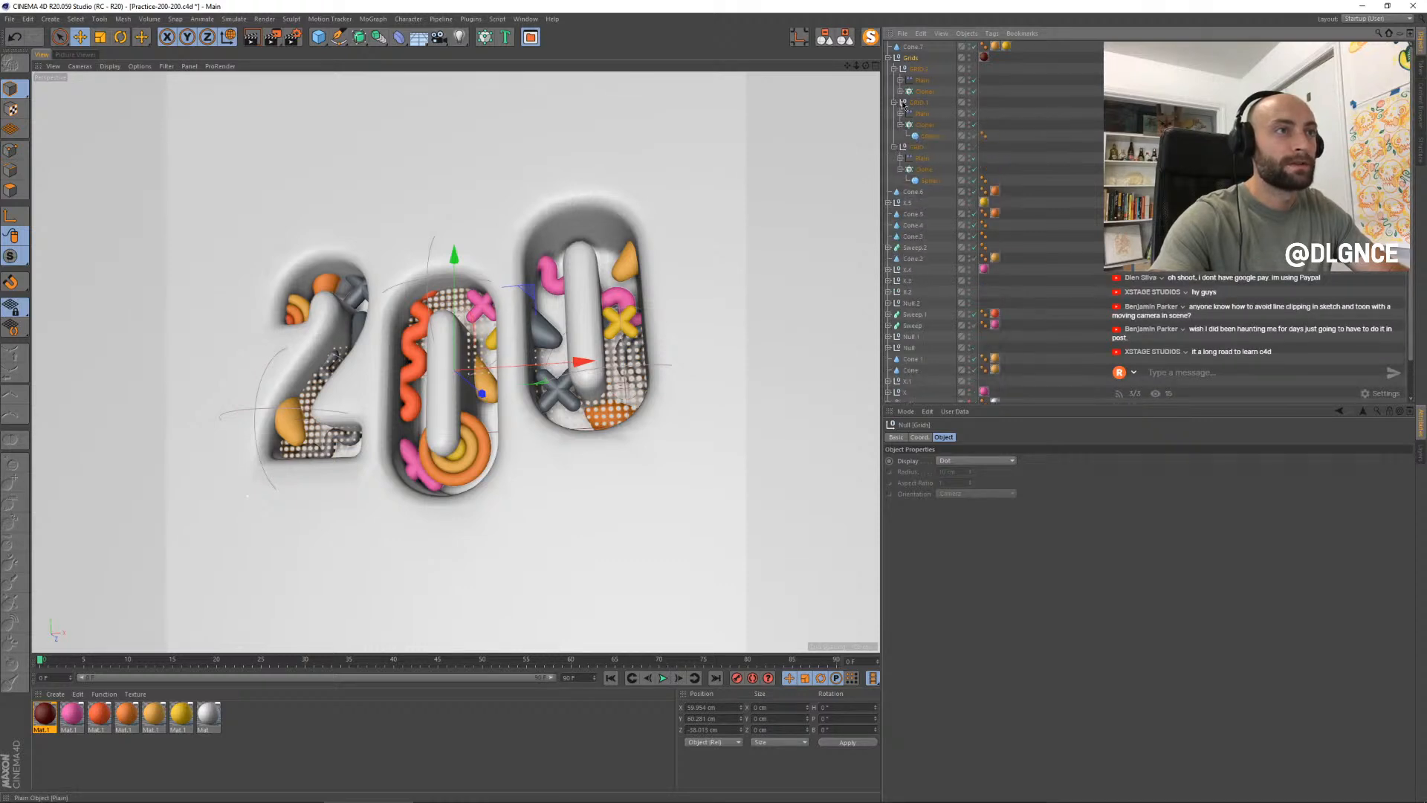
{"action": "left_click", "coordinate": [901, 91]}
- Select the spheres inside all three grid cloners and lower their segment count together
{"action": "left_click", "coordinate": [930, 103]}
{"action": "left_click", "coordinate": [930, 148], "text": "ctrl"}
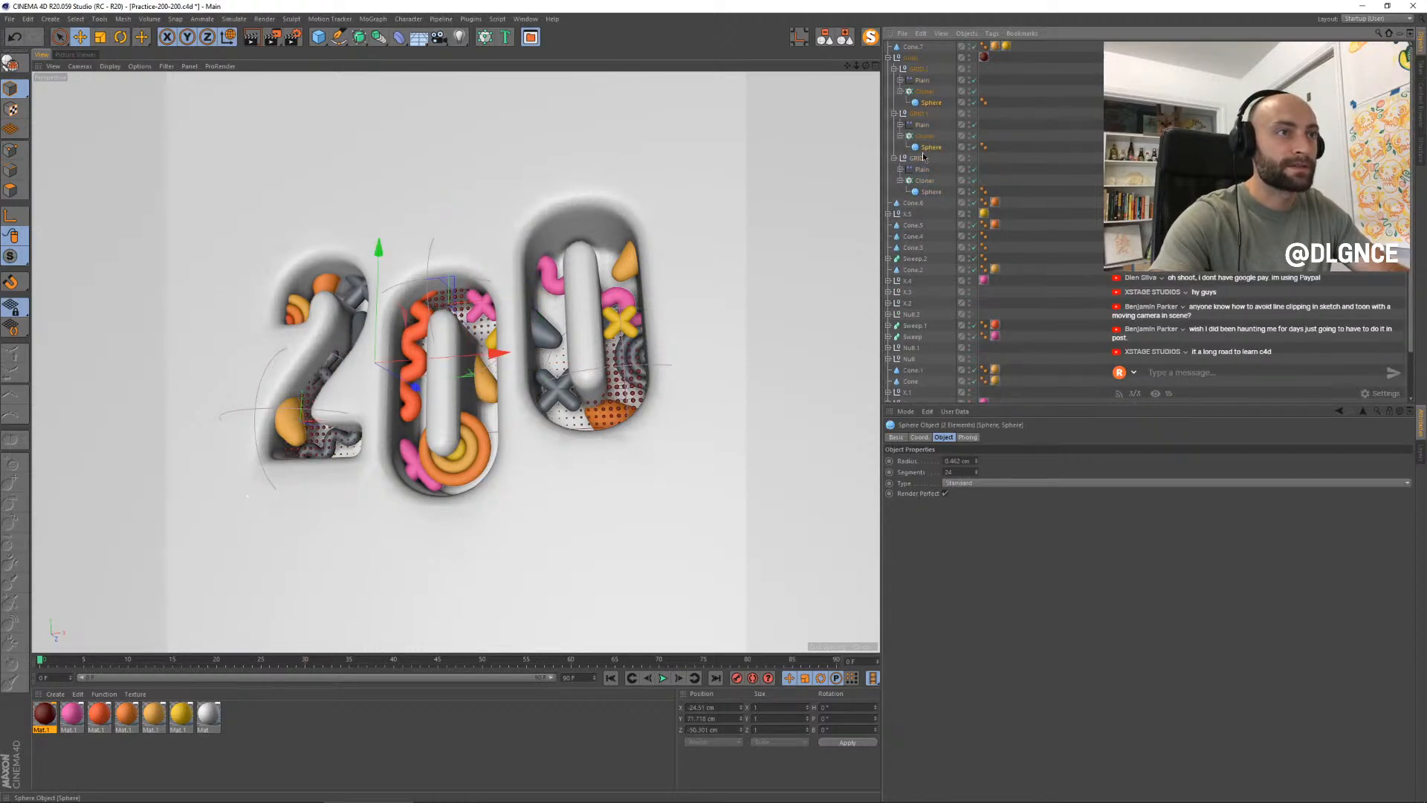
{"action": "left_click", "coordinate": [928, 191], "text": "ctrl"}
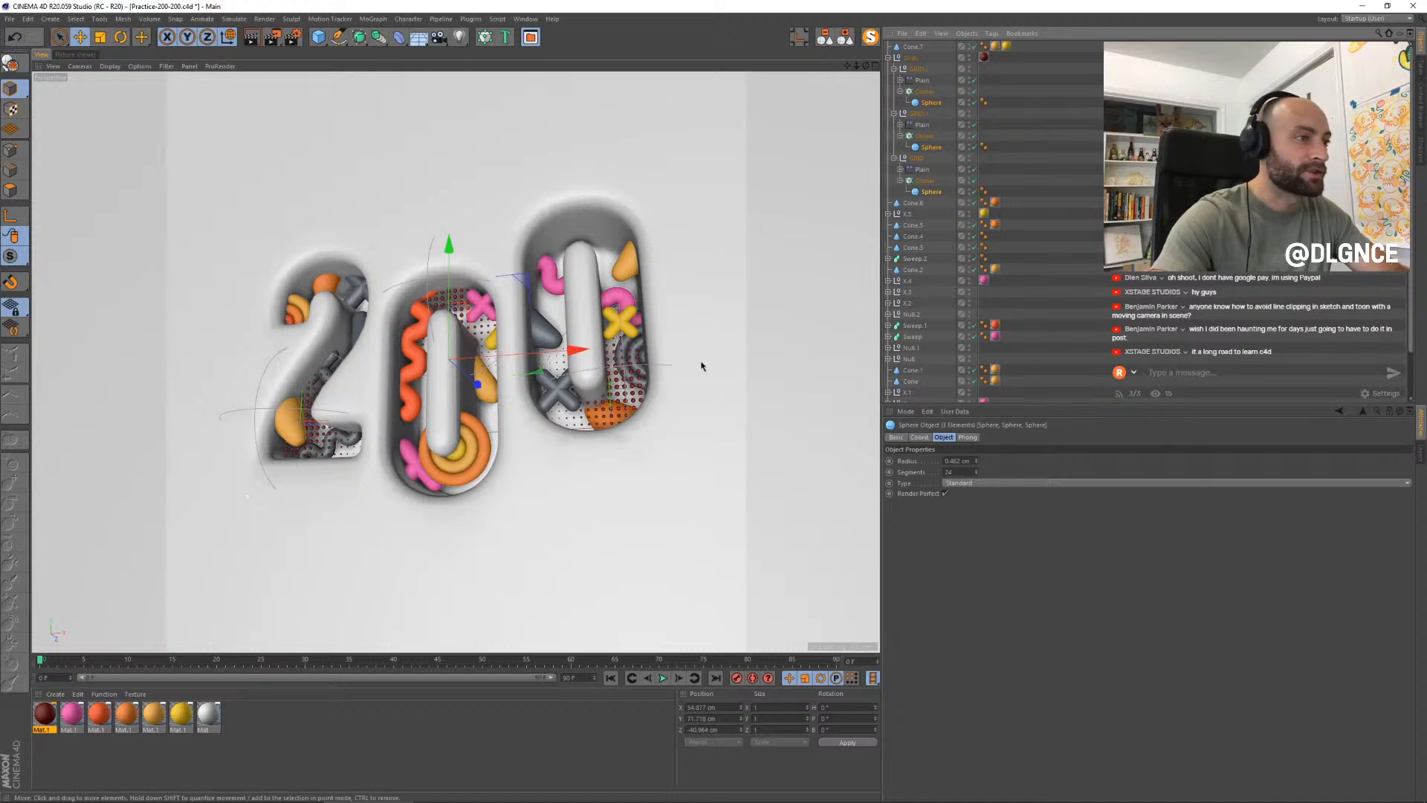
{"action": "scroll", "coordinate": [937, 335], "scroll_direction": "down", "scroll_amount": 3}
{"action": "left_click", "coordinate": [920, 437]}
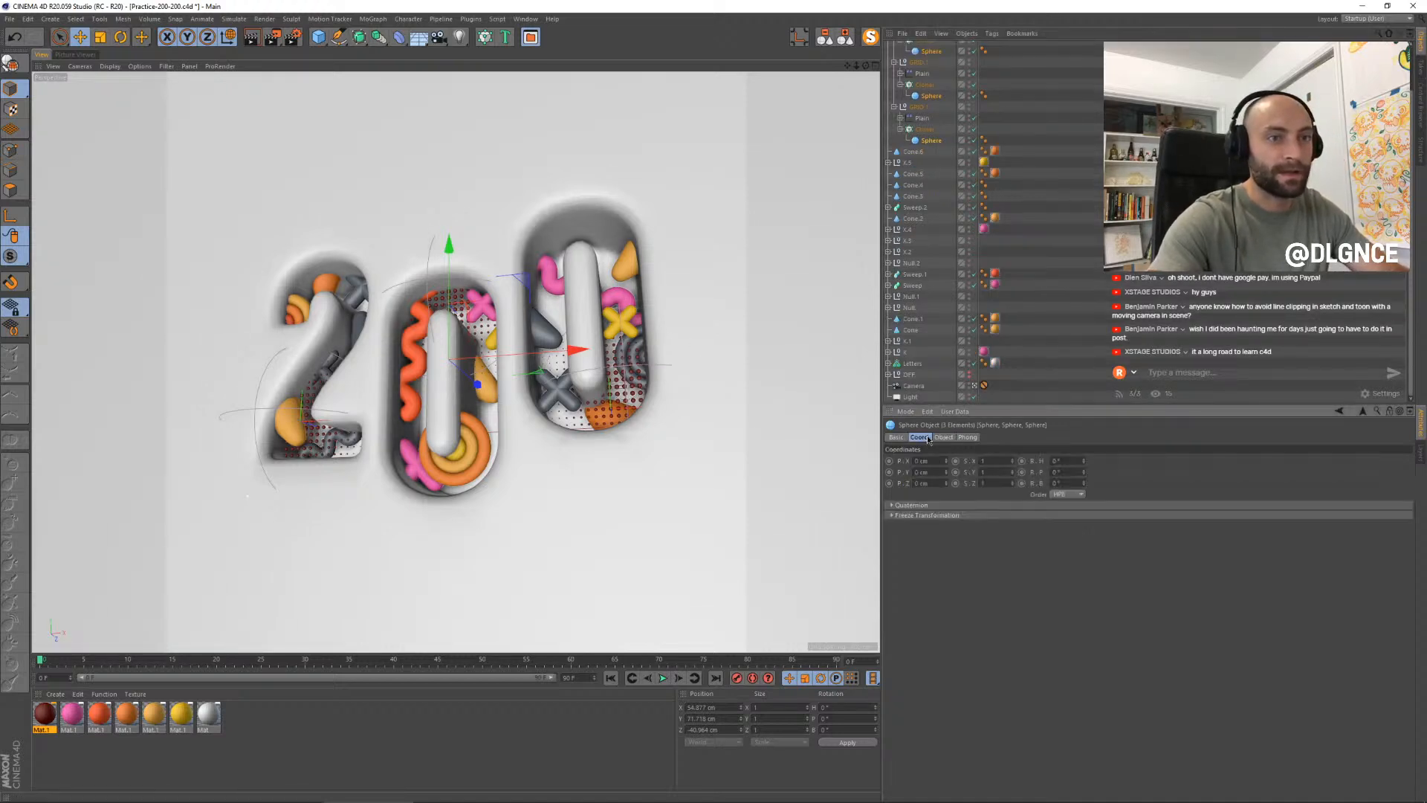
{"action": "left_click", "coordinate": [944, 438]}
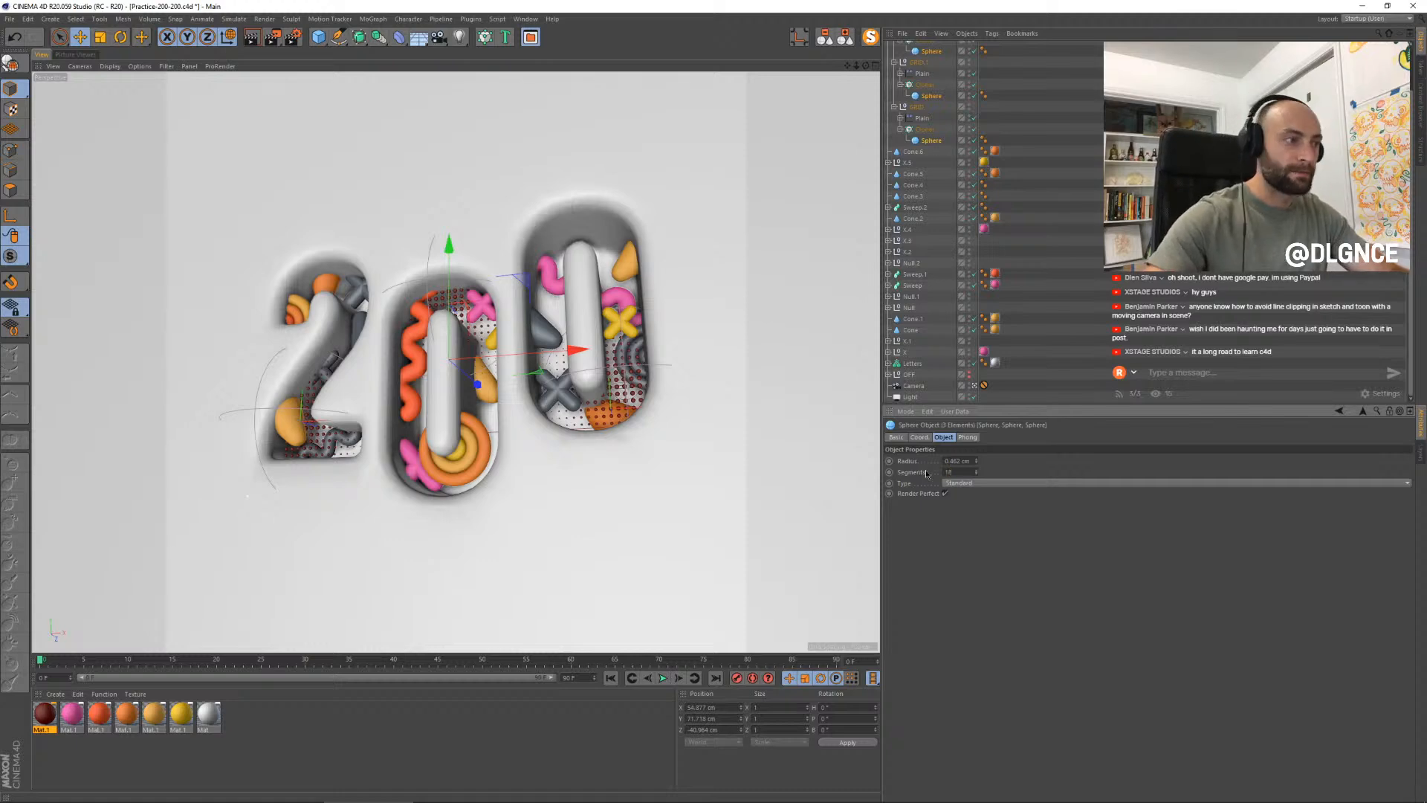
- Render the scene, compare the new render with the previous one, and return to the viewport
{"action": "key", "text": "shift+r"}
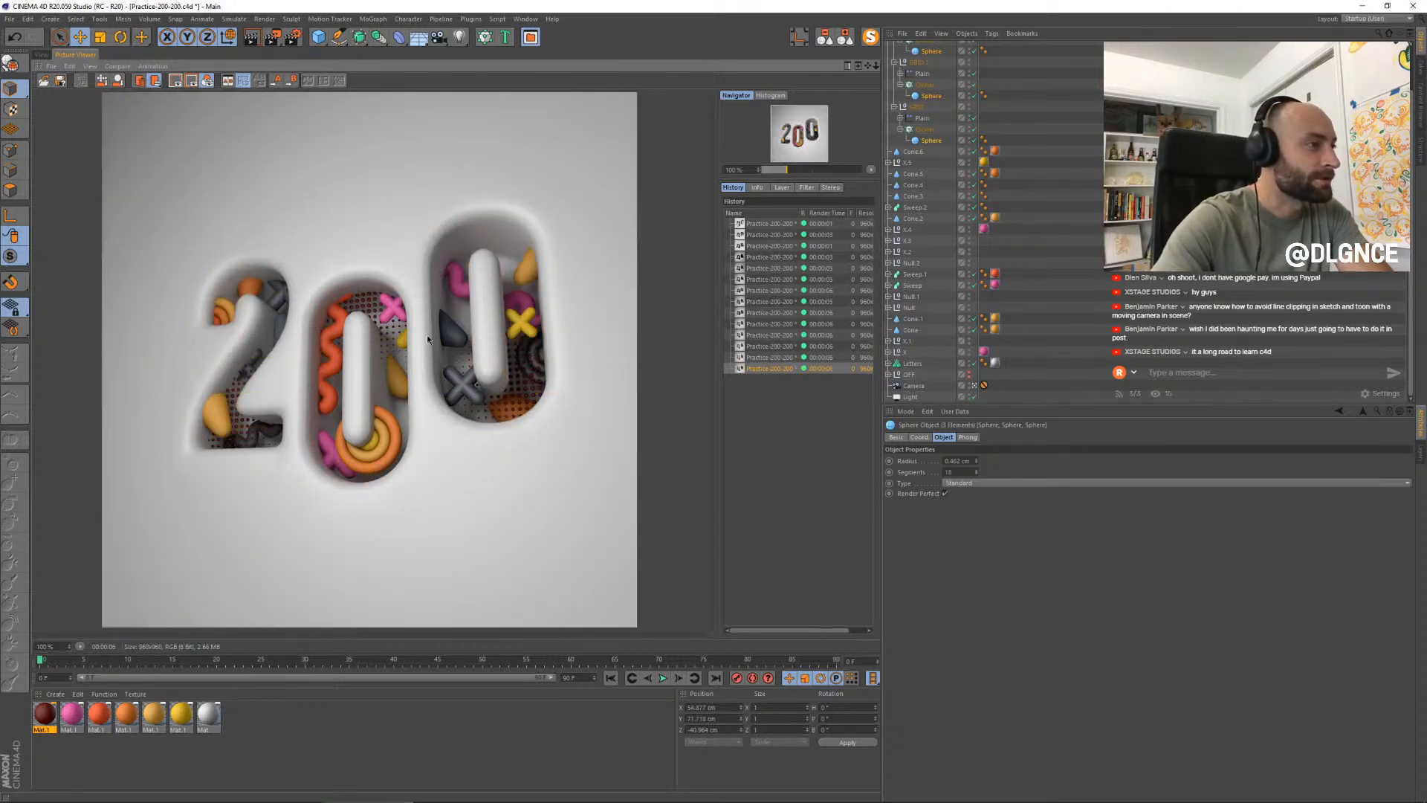
{"action": "key", "text": "Up"}
{"action": "key", "text": "Down"}
{"action": "key", "text": "Up"}
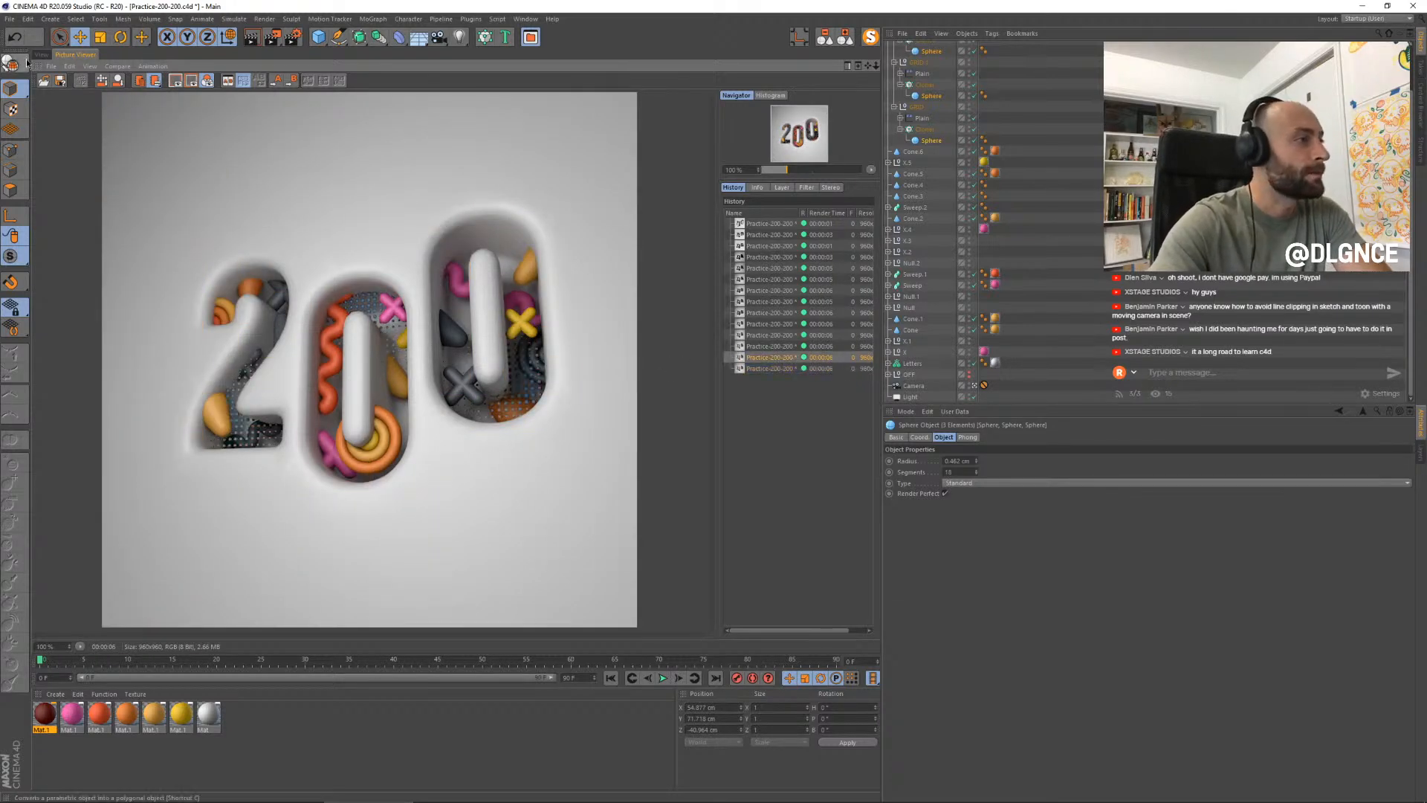
{"action": "key", "text": "Down"}
{"action": "left_click", "coordinate": [41, 55]}
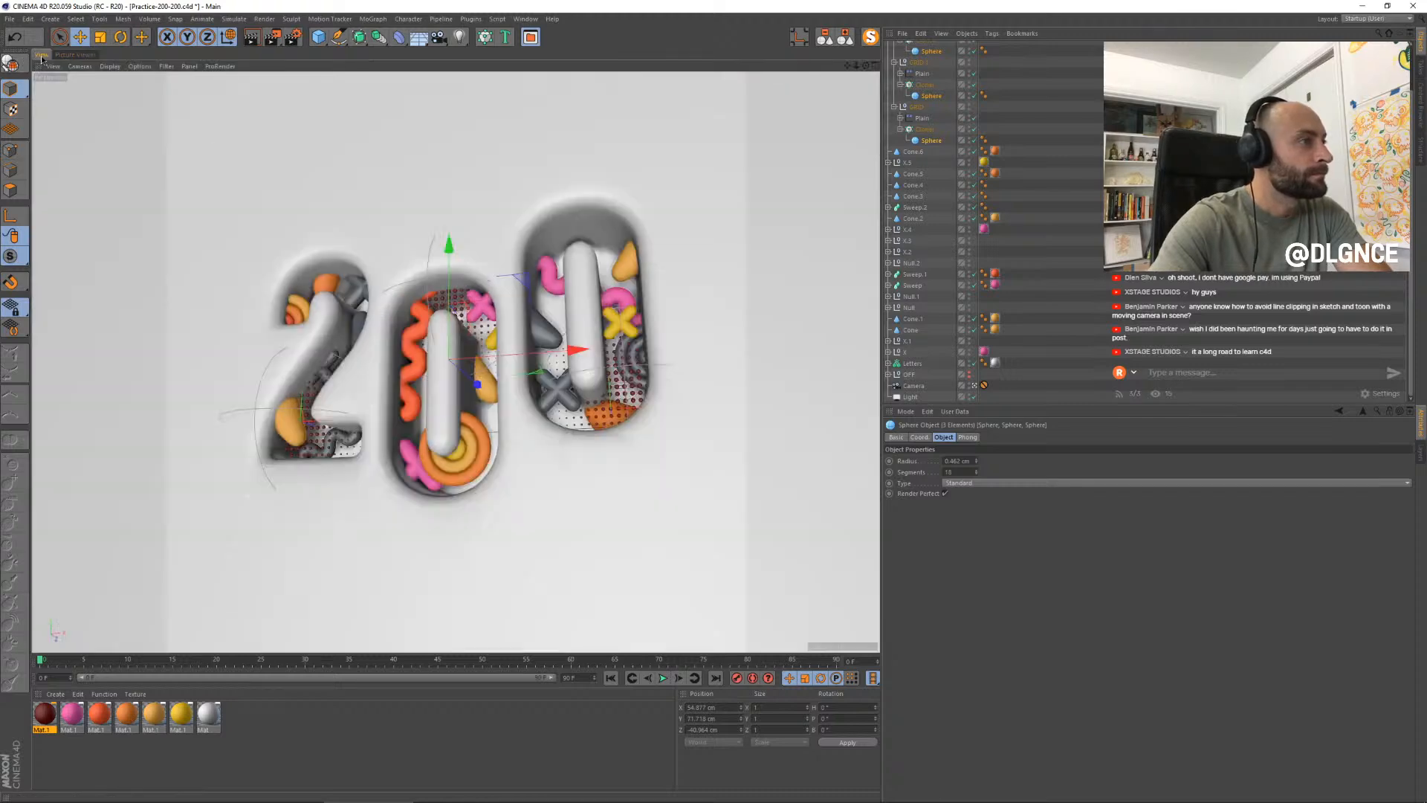
{"action": "left_click", "coordinate": [313, 159]}
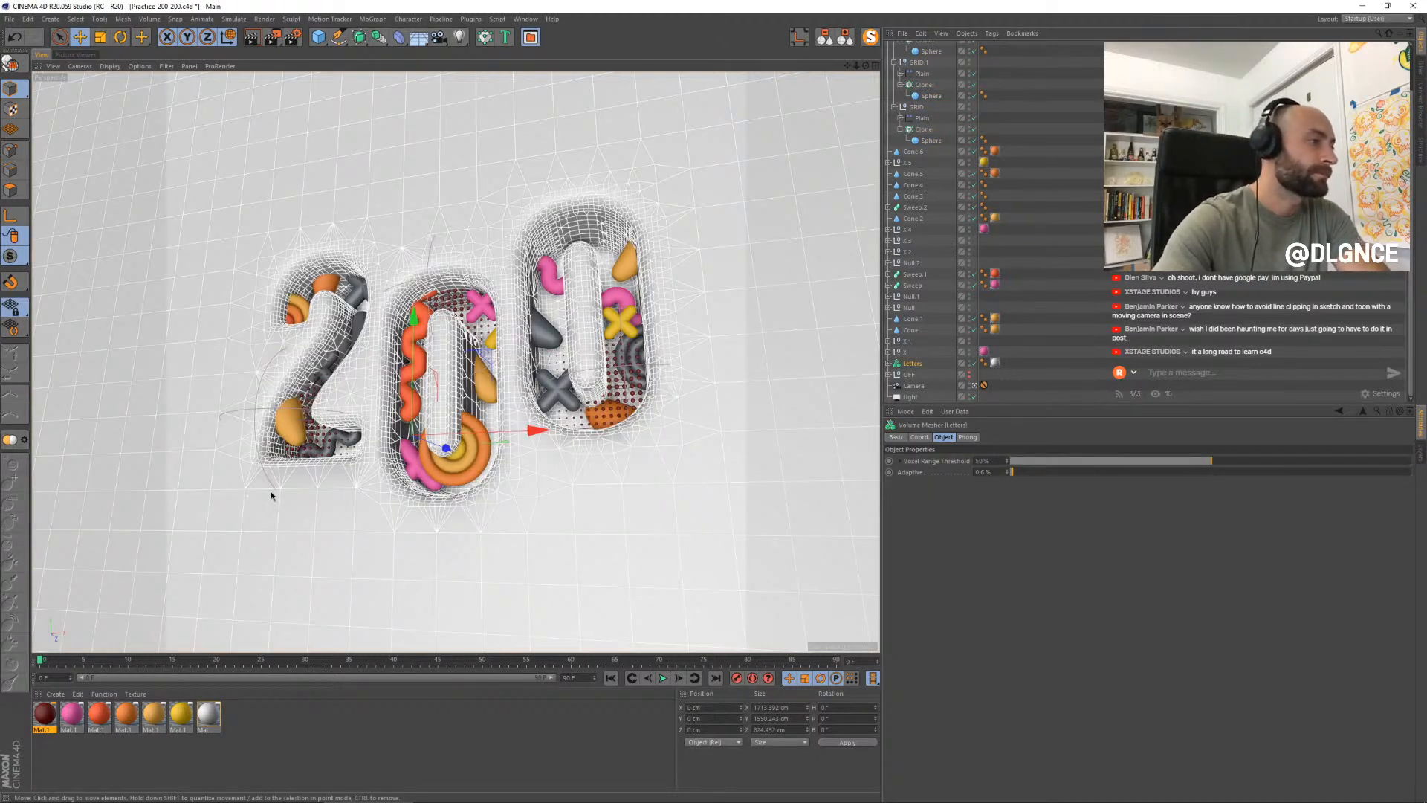
{"action": "left_click", "coordinate": [360, 481]}
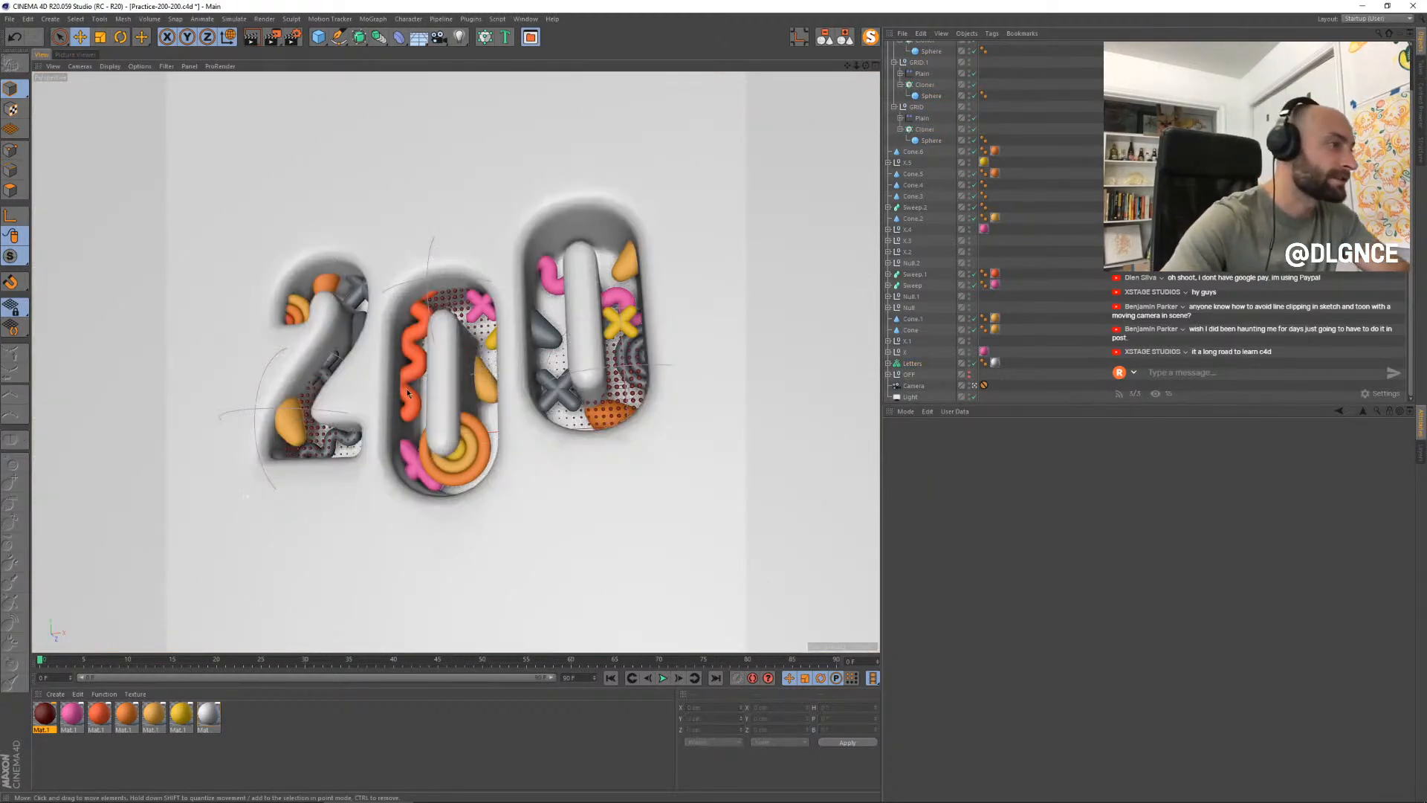
{"action": "left_click", "coordinate": [435, 480]}
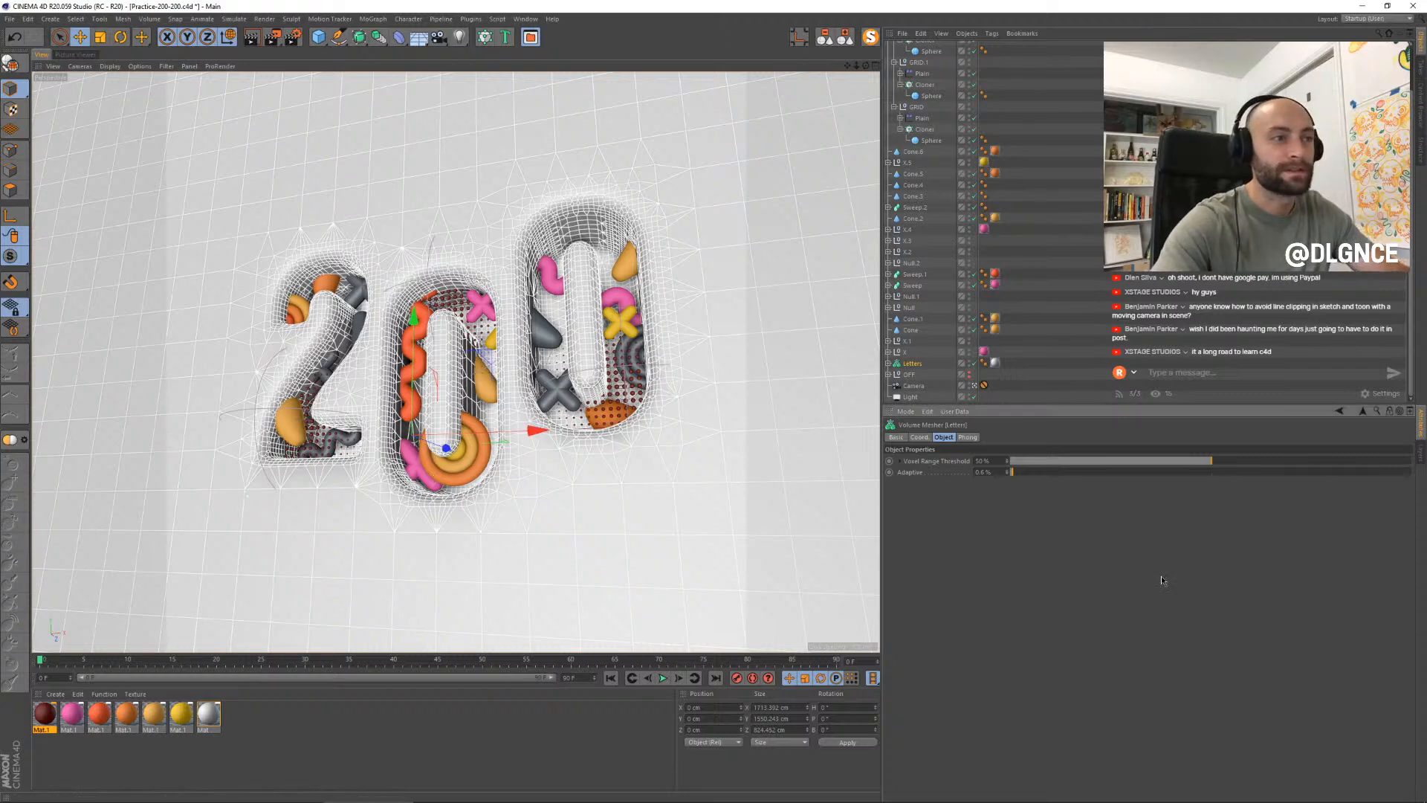
{"action": "left_click", "coordinate": [646, 470]}
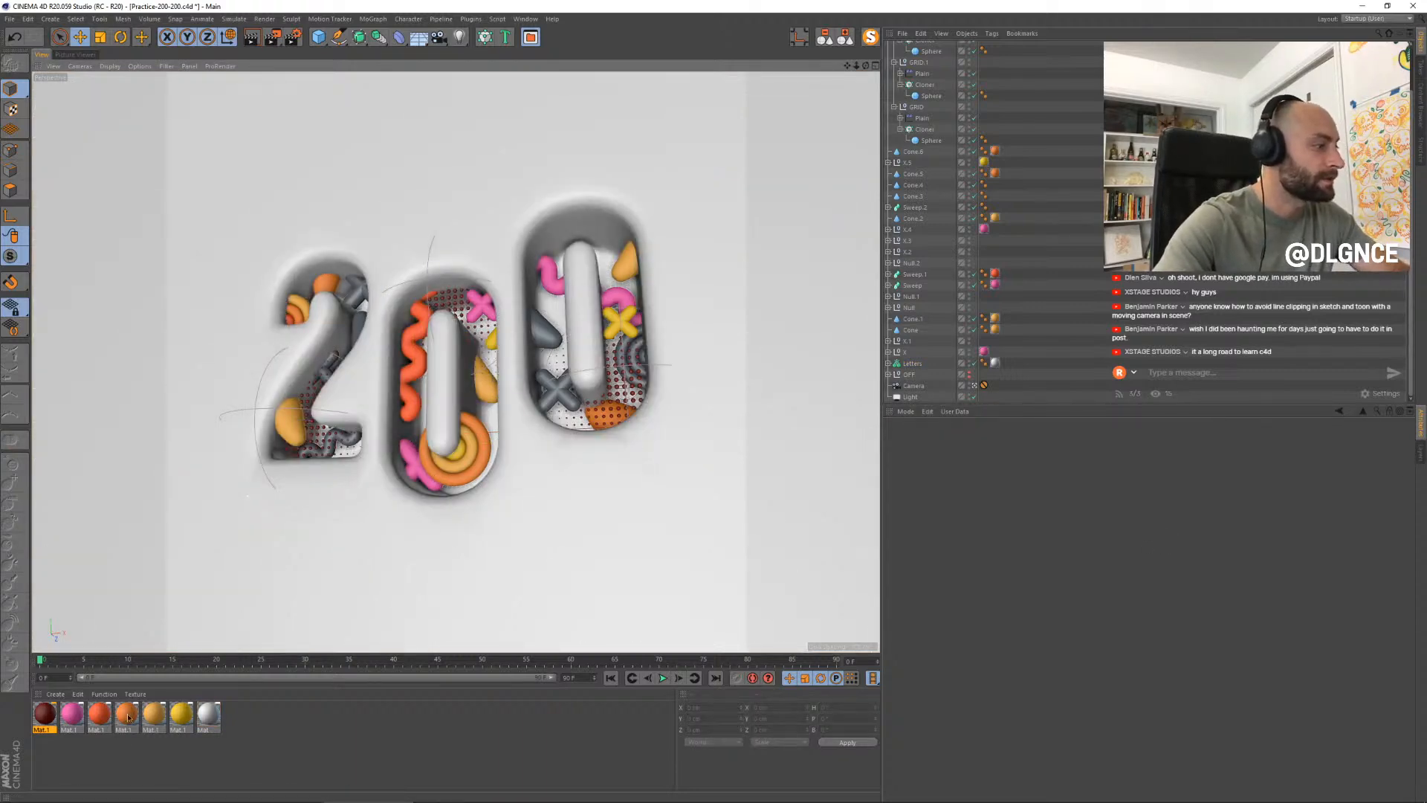
- Apply the red-orange material to the null holding the grey X in the last 0, collapse the object tree and save
{"action": "left_click", "coordinate": [155, 716]}
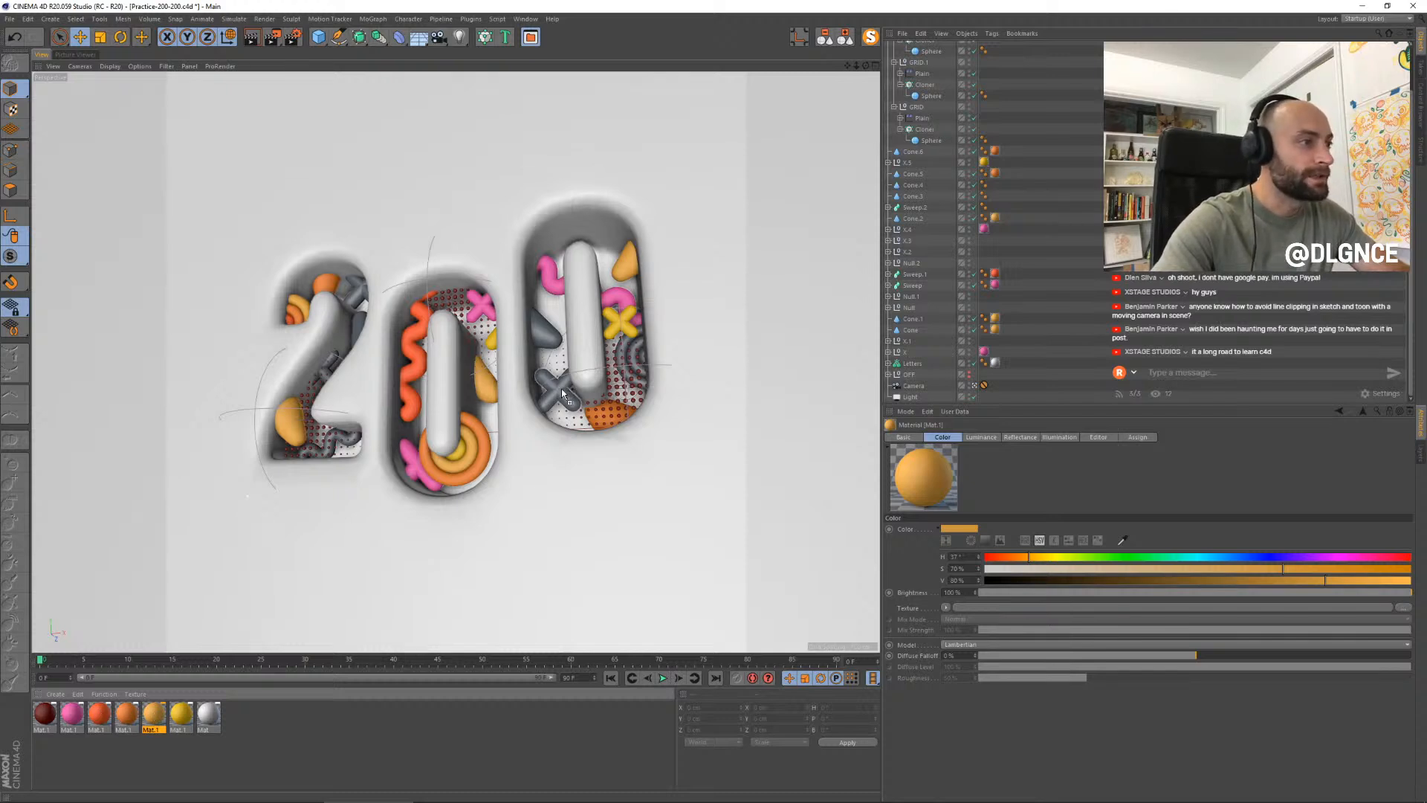
{"action": "left_click_drag", "start_coordinate": [560, 390], "coordinate": [559, 394]}
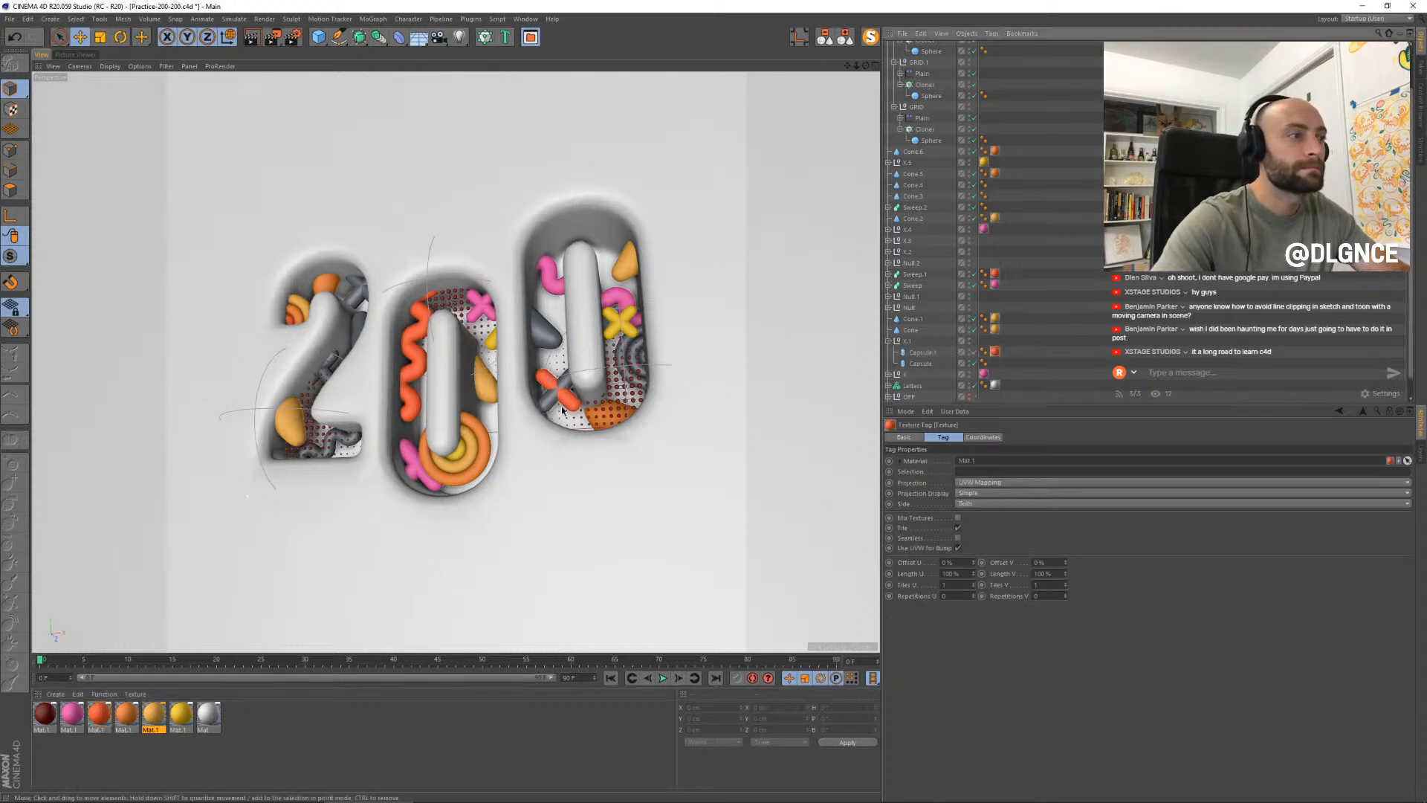
{"action": "left_click_drag", "start_coordinate": [997, 351], "coordinate": [993, 342]}
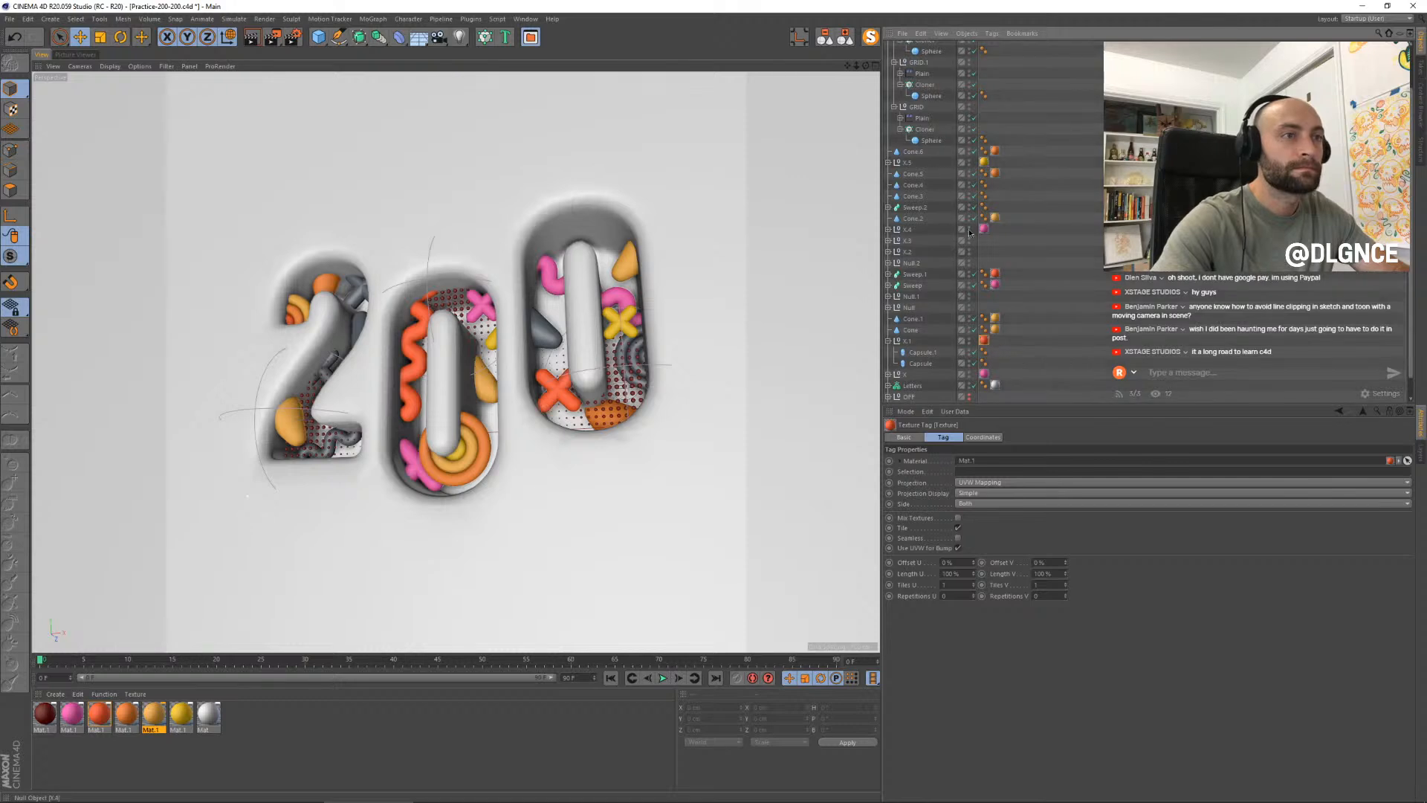
{"action": "left_click", "coordinate": [846, 38]}
{"action": "key", "text": "ctrl+s"}
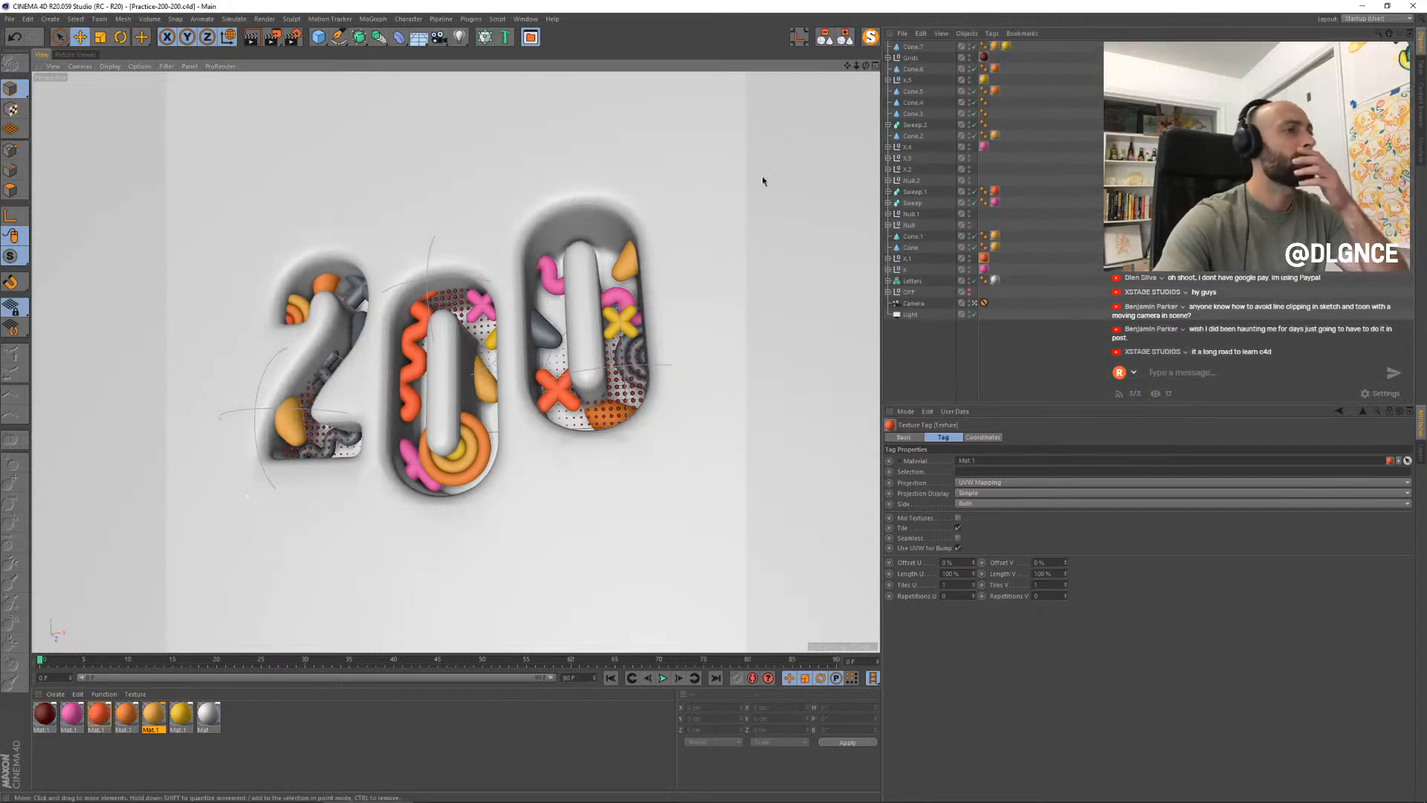
- Nudge the yellow X's parent null slightly within the last 0 and save the project
{"action": "left_click", "coordinate": [615, 314]}
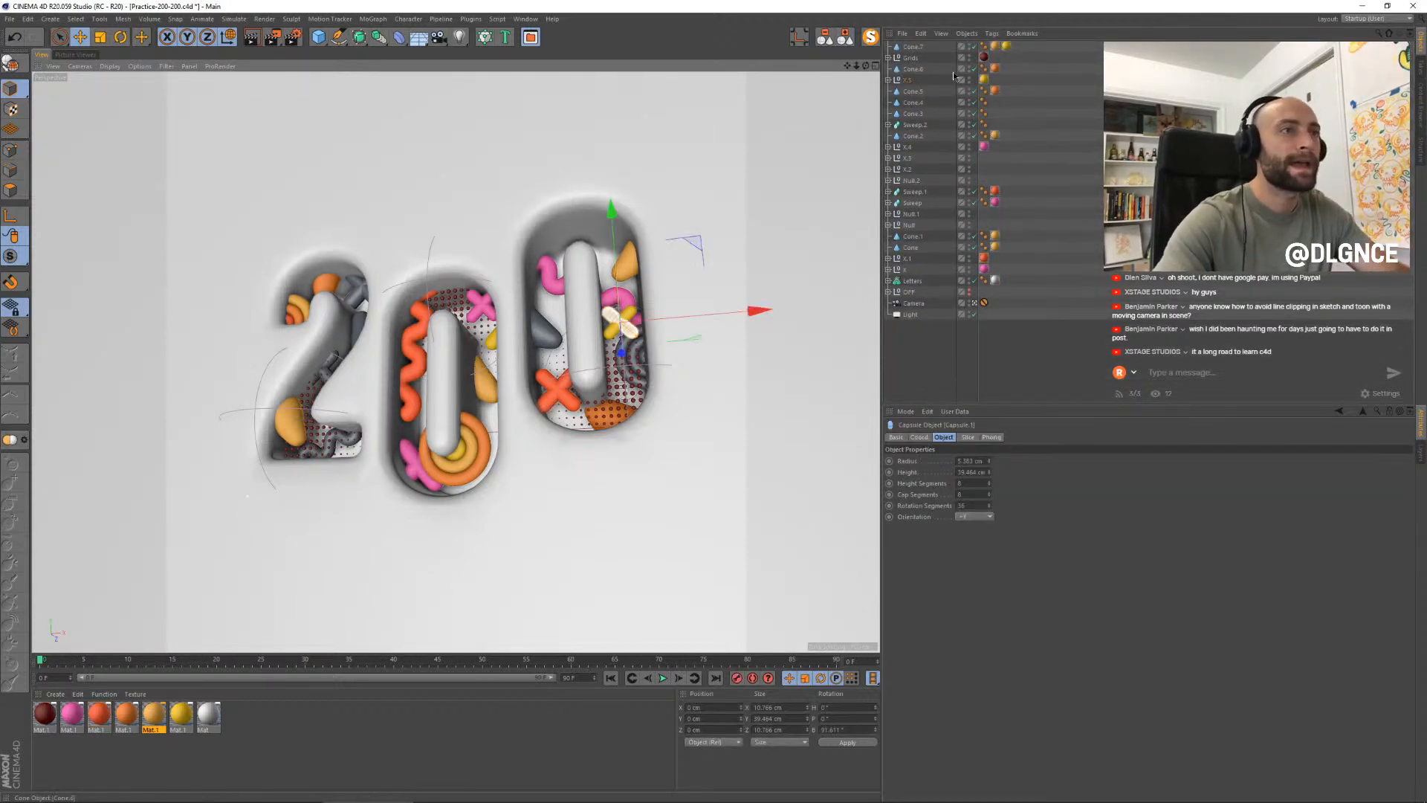
{"action": "left_click", "coordinate": [912, 81]}
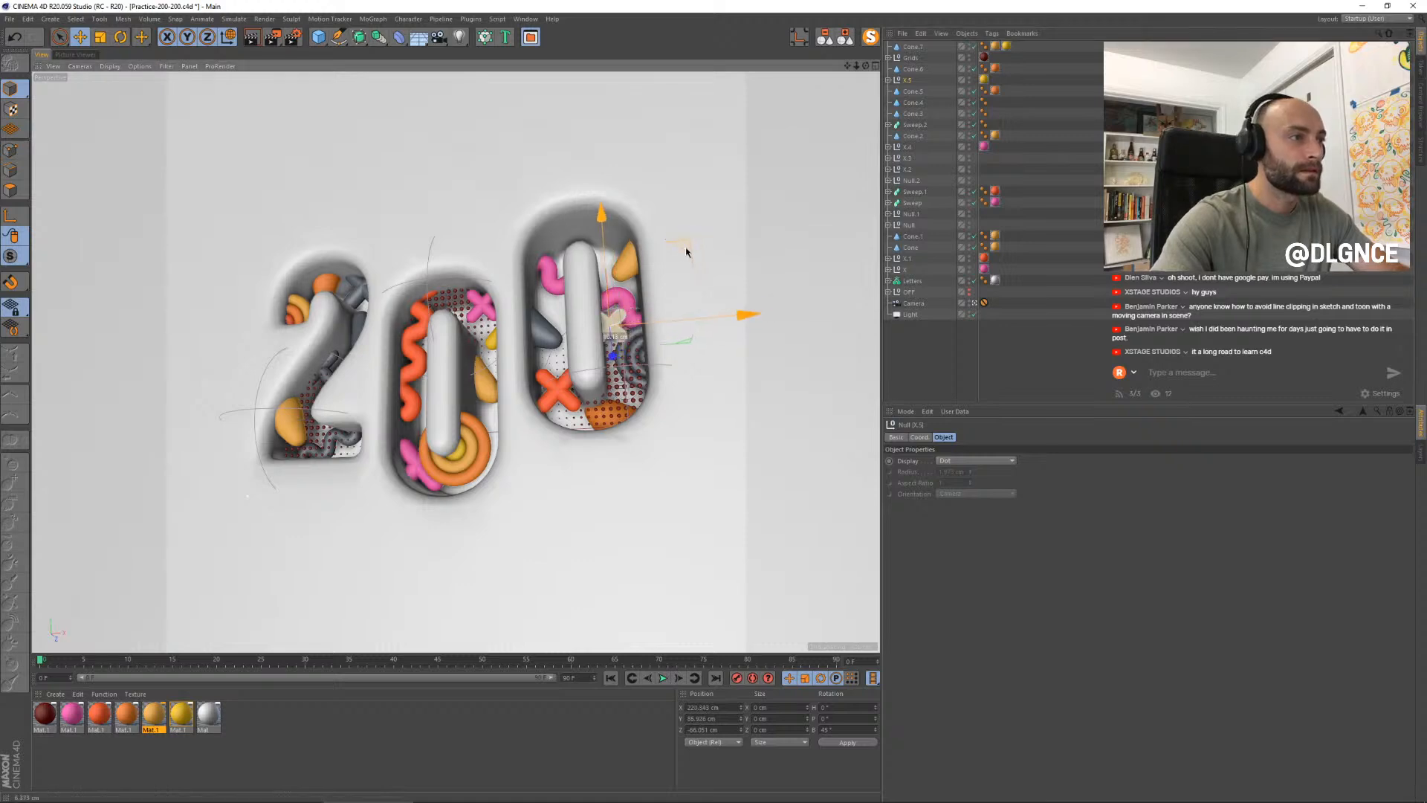
{"action": "left_click_drag", "start_coordinate": [690, 243], "coordinate": [691, 244]}
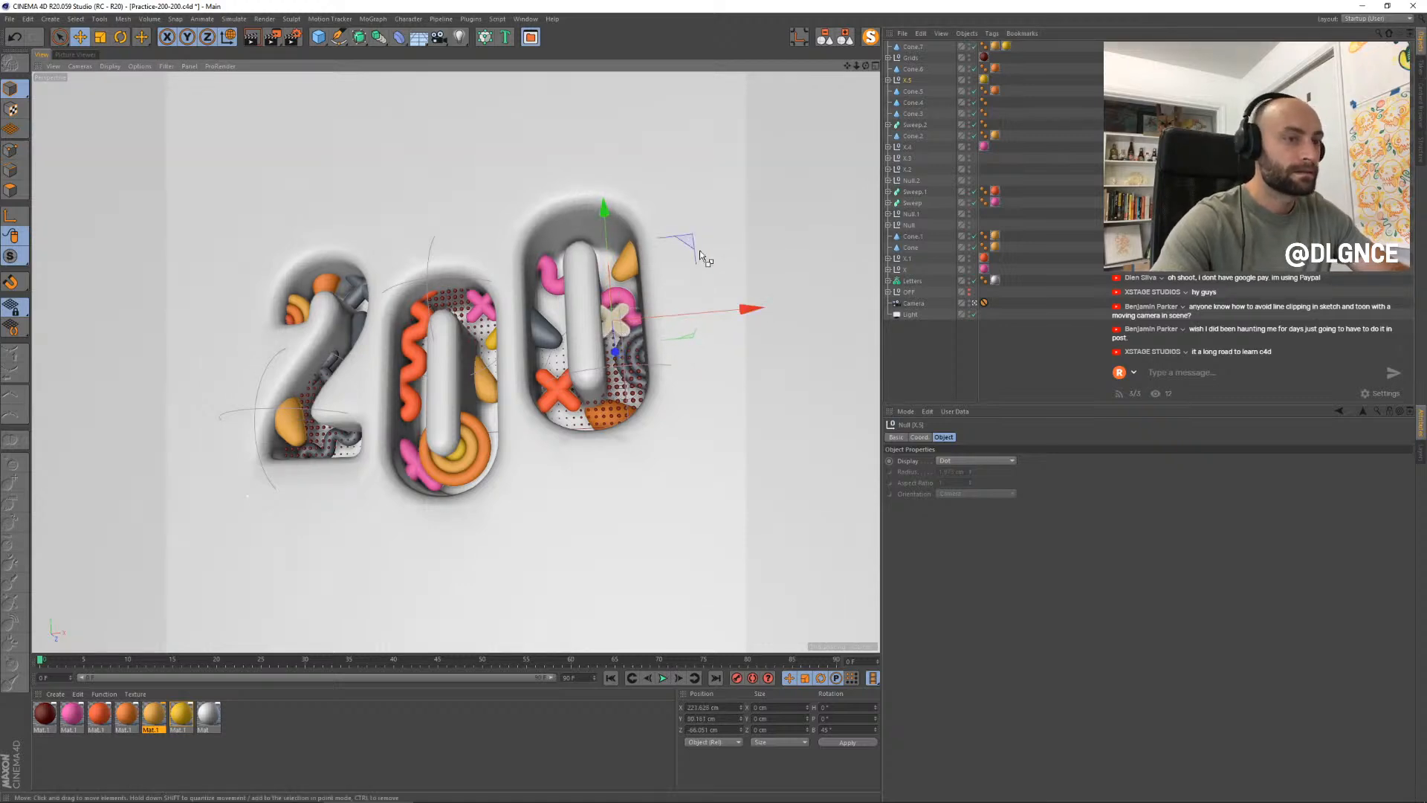
{"action": "key", "text": "ctrl+s"}
- Add an Oil Tank primitive and shrink it to about 21.7 cm radius and 28 cm height
{"action": "left_click", "coordinate": [318, 36]}
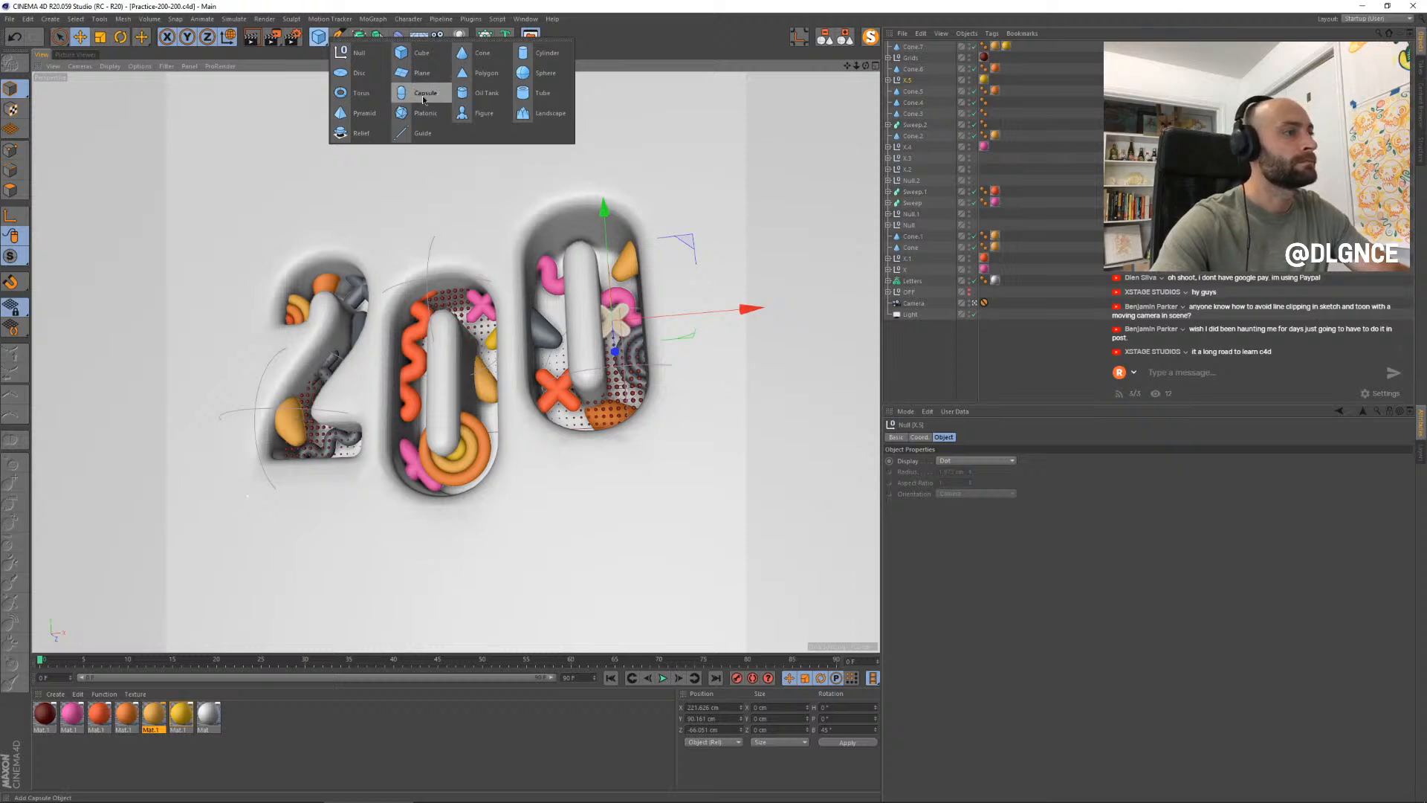
{"action": "left_click", "coordinate": [485, 92]}
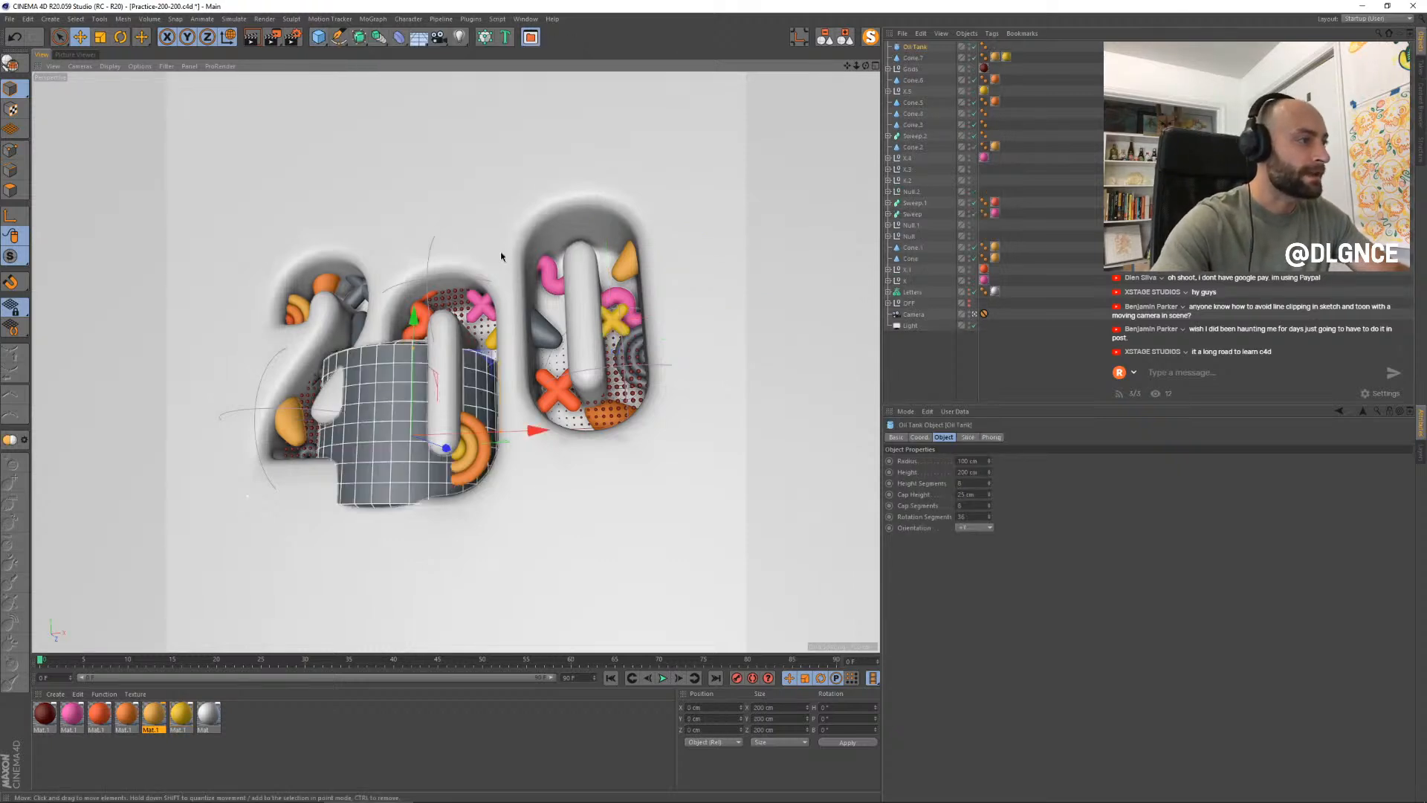
{"action": "left_click_drag", "start_coordinate": [503, 377], "coordinate": [491, 371]}
{"action": "left_click_drag", "start_coordinate": [500, 435], "coordinate": [461, 435]}
{"action": "left_click_drag", "start_coordinate": [460, 368], "coordinate": [460, 360]}
{"action": "key", "text": "t"}
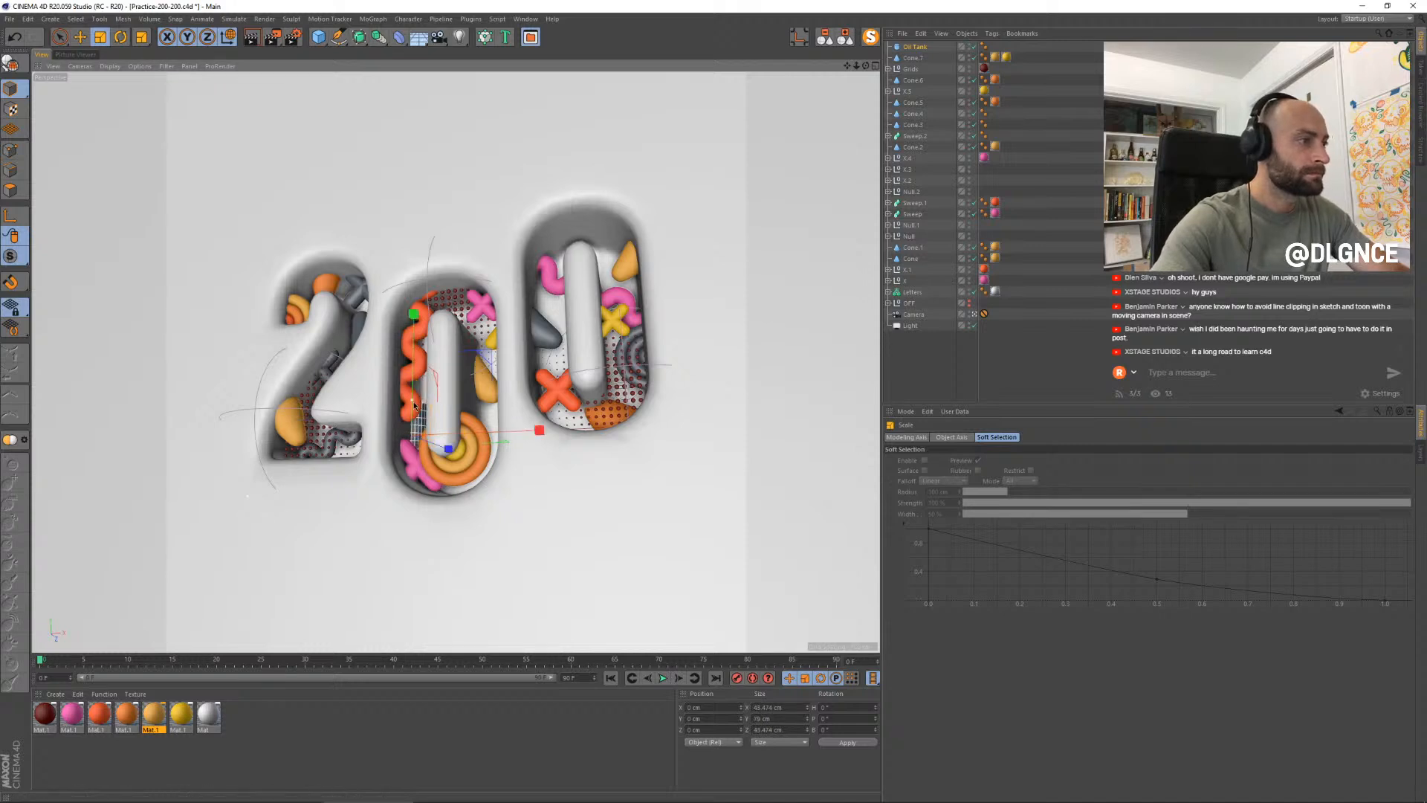
{"action": "left_click_drag", "start_coordinate": [409, 425], "coordinate": [410, 424]}
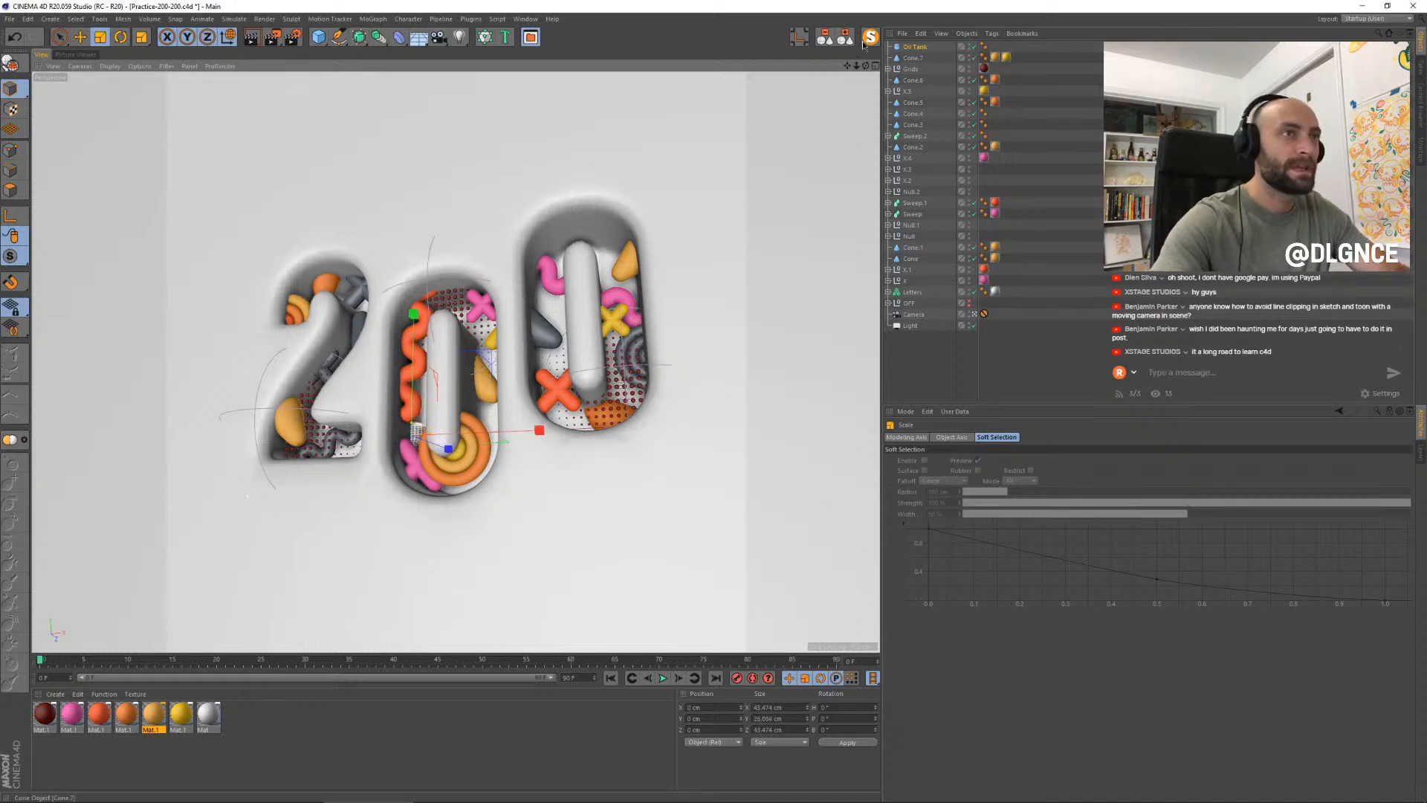
{"action": "left_click", "coordinate": [914, 47]}
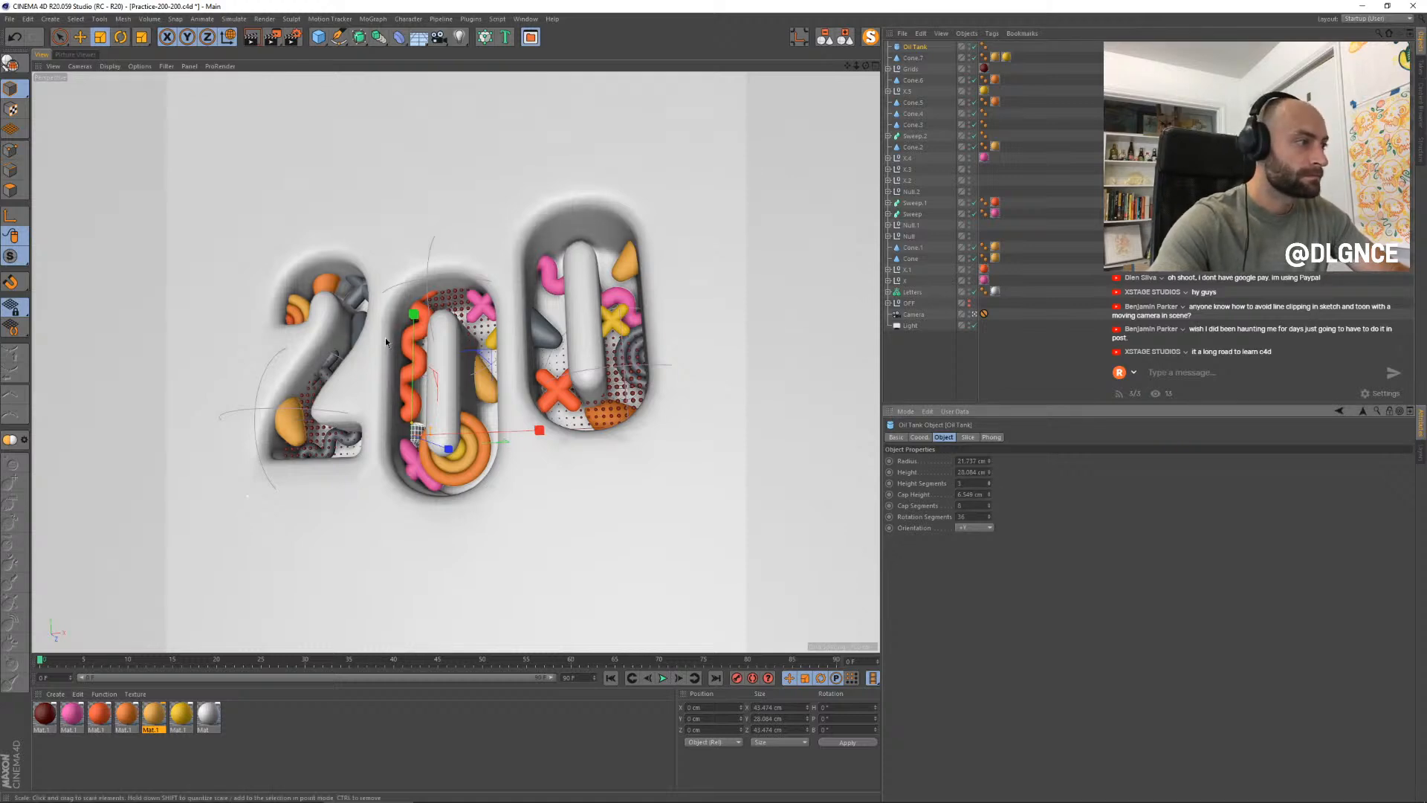
- Move the oil tank into the left side of the last 0 and rotate it to a tilted angle
{"action": "key", "text": "e"}
{"action": "left_click_drag", "start_coordinate": [439, 372], "coordinate": [636, 208]}
{"action": "key", "text": "r"}
{"action": "left_click_drag", "start_coordinate": [530, 279], "coordinate": [643, 216]}
{"action": "key", "text": "e"}
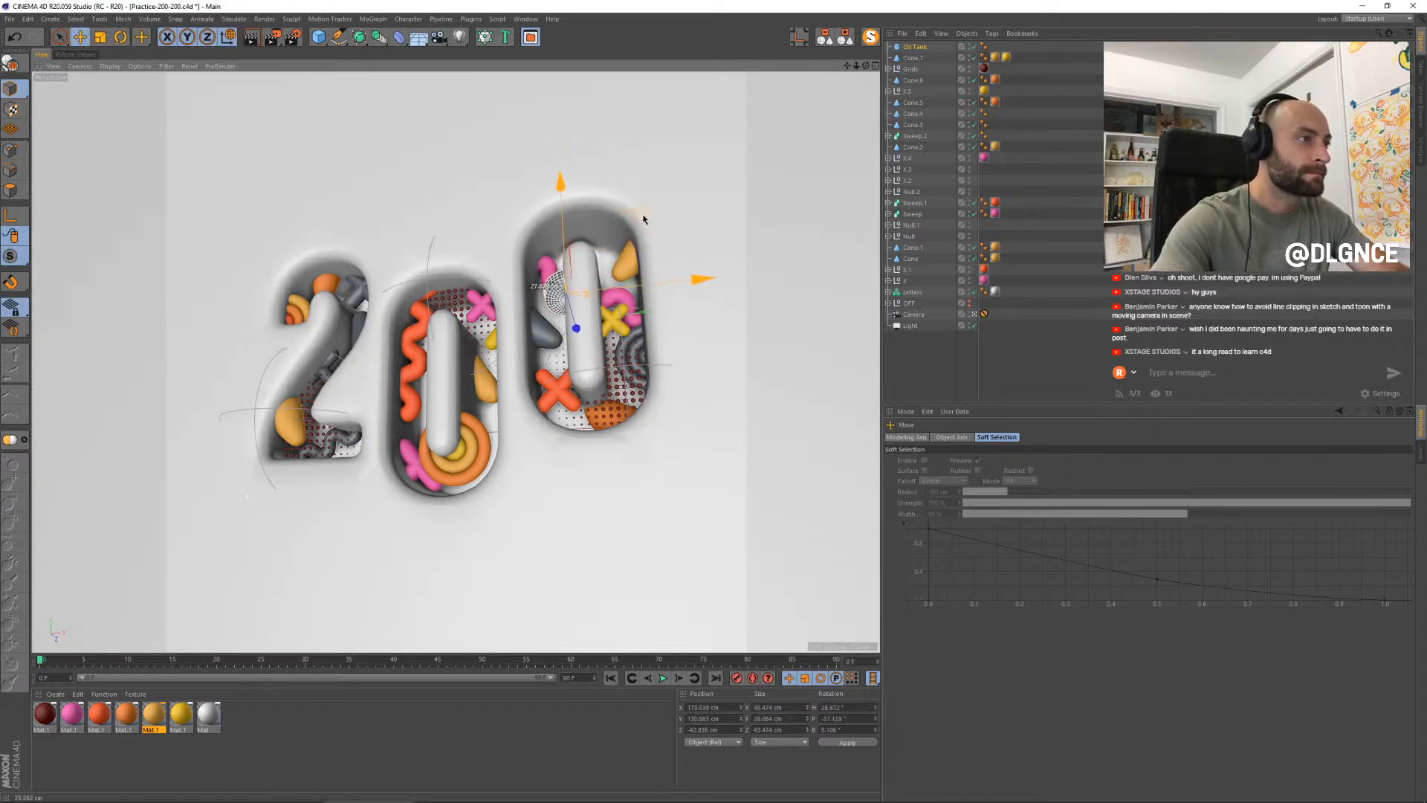
- Scale the oil tank down to about 31 cm wide and place a rotated copy at the top of the last 0
{"action": "key", "text": "t"}
{"action": "left_click_drag", "start_coordinate": [732, 171], "coordinate": [677, 152]}
{"action": "key", "text": "e"}
{"action": "key", "text": "r"}
{"action": "left_click_drag", "start_coordinate": [641, 244], "coordinate": [626, 104]}
{"action": "key", "text": "e"}
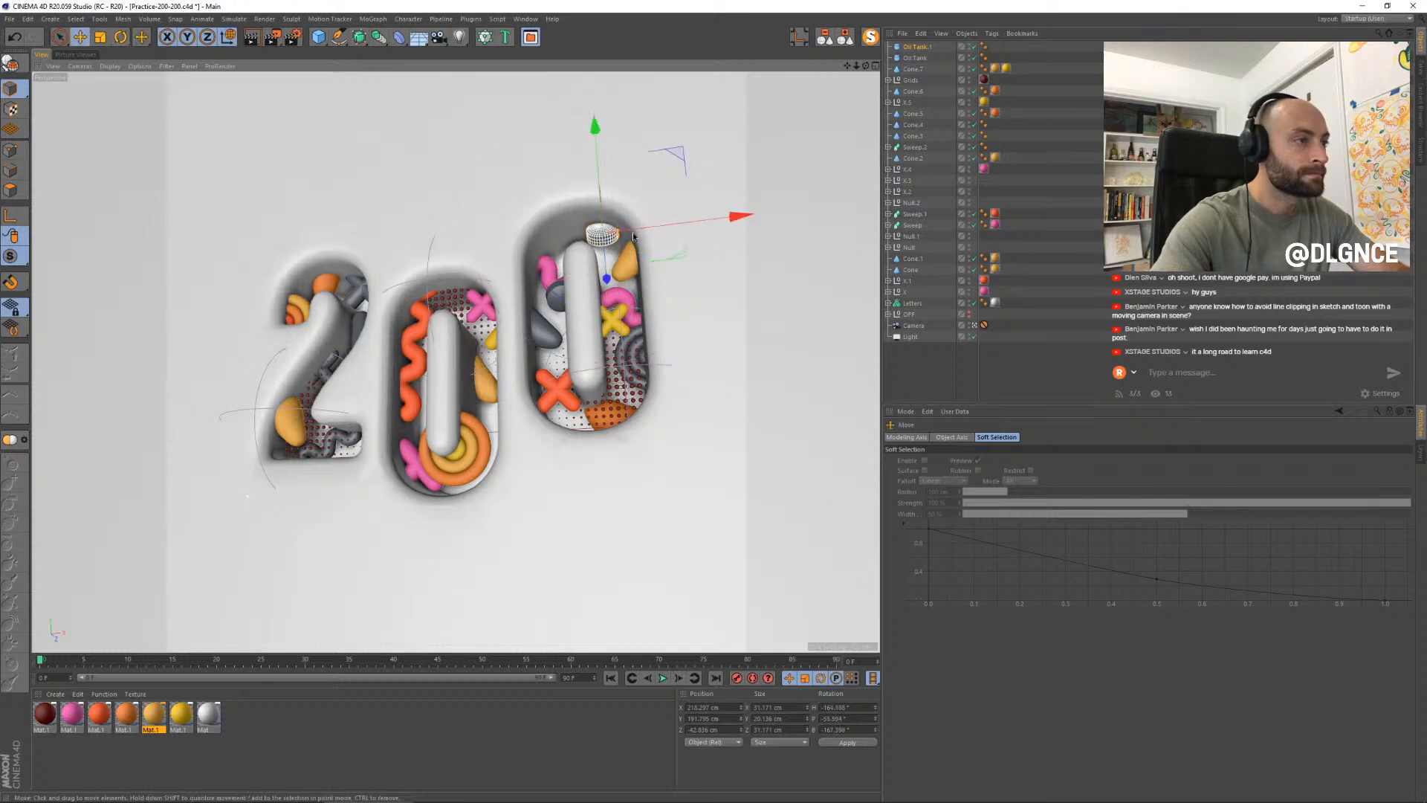
- Place another oil tank copy in the diagonal of the 2, enlarged to about 47 cm wide and rotated to fit
{"action": "left_click_drag", "start_coordinate": [679, 162], "coordinate": [412, 275]}
{"action": "key", "text": "r"}
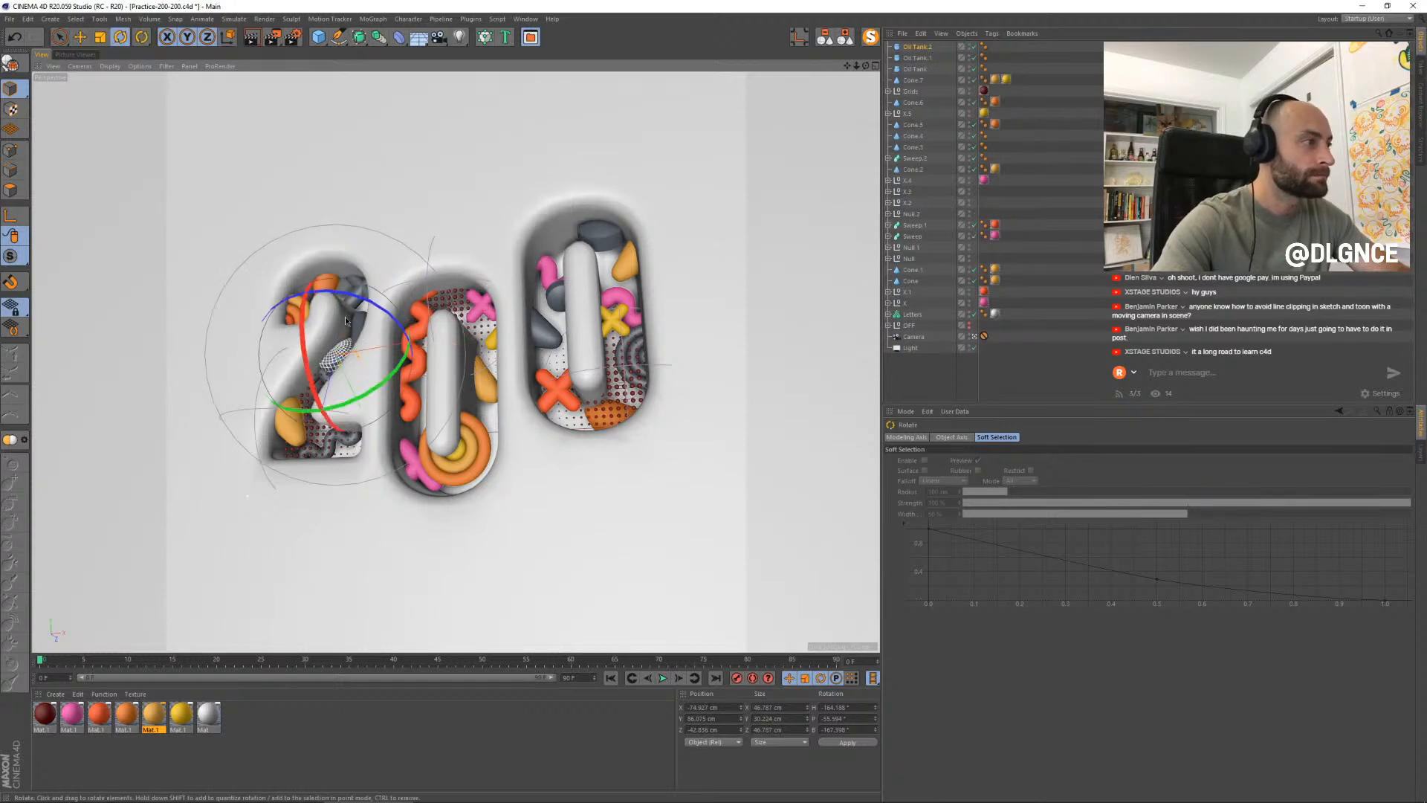
{"action": "left_click_drag", "start_coordinate": [379, 335], "coordinate": [440, 367]}
{"action": "key", "text": "e"}
{"action": "left_click_drag", "start_coordinate": [429, 295], "coordinate": [395, 386]}
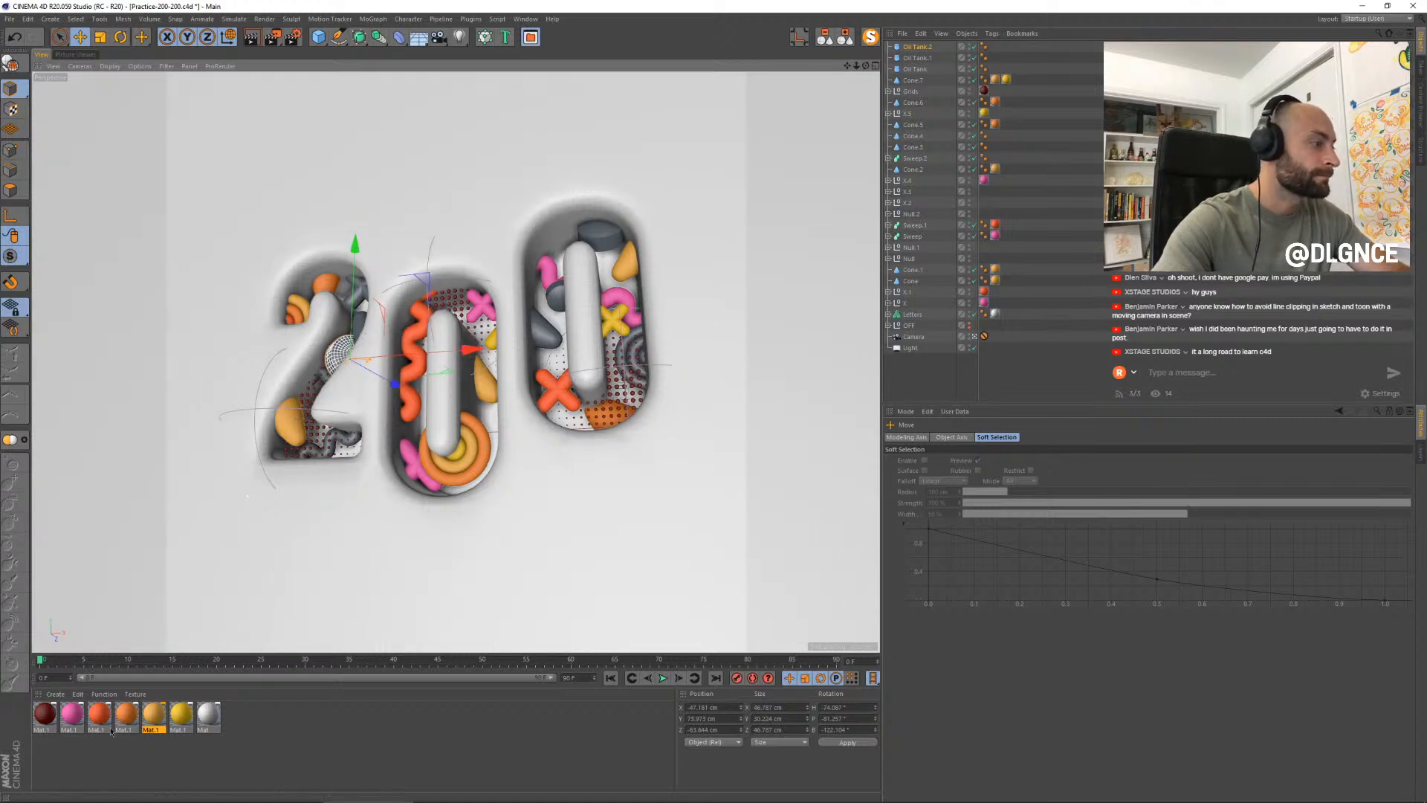
- Apply the red-orange material to the oil tank in the 2 and fine-tune its position and depth
{"action": "left_click_drag", "start_coordinate": [342, 354], "coordinate": [342, 354]}
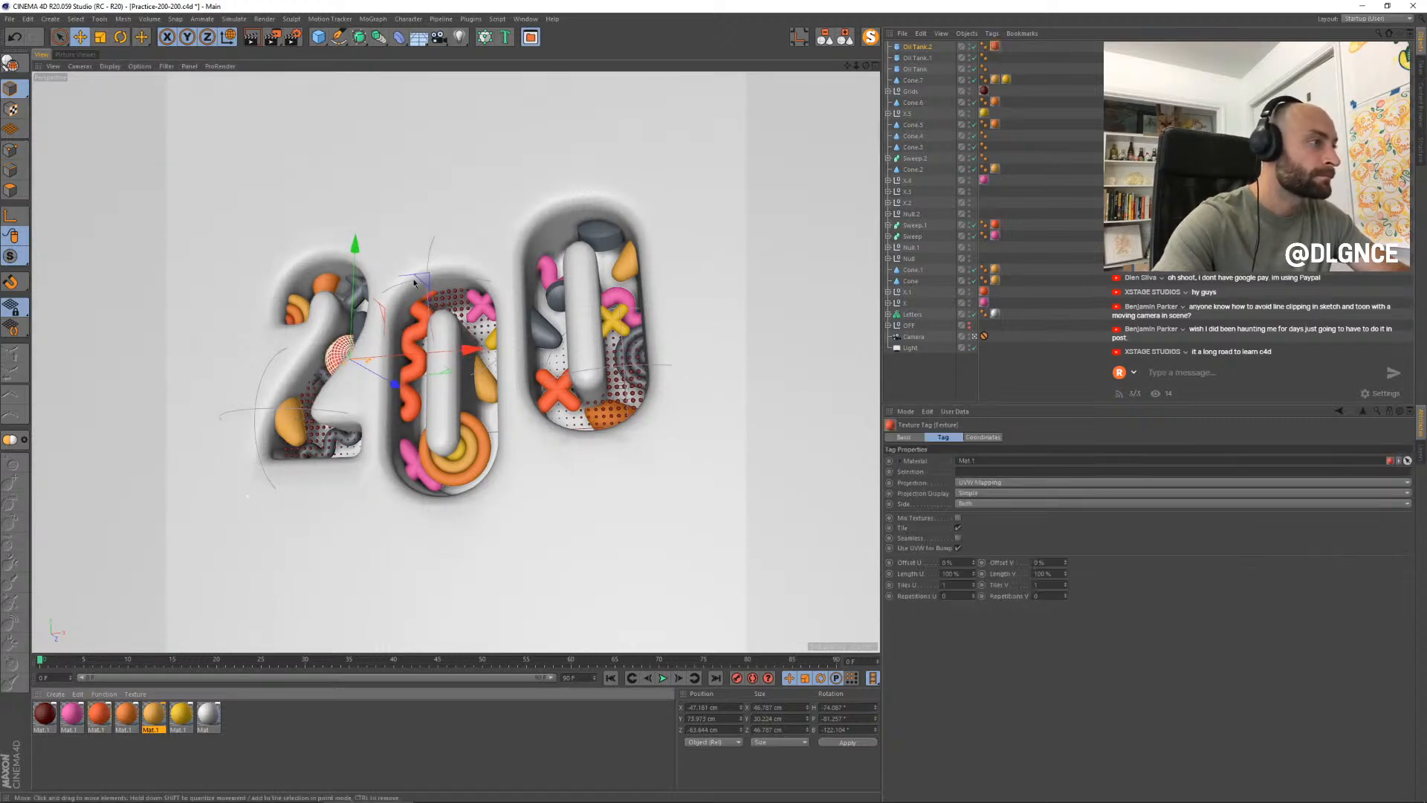
{"action": "left_click_drag", "start_coordinate": [429, 280], "coordinate": [434, 274]}
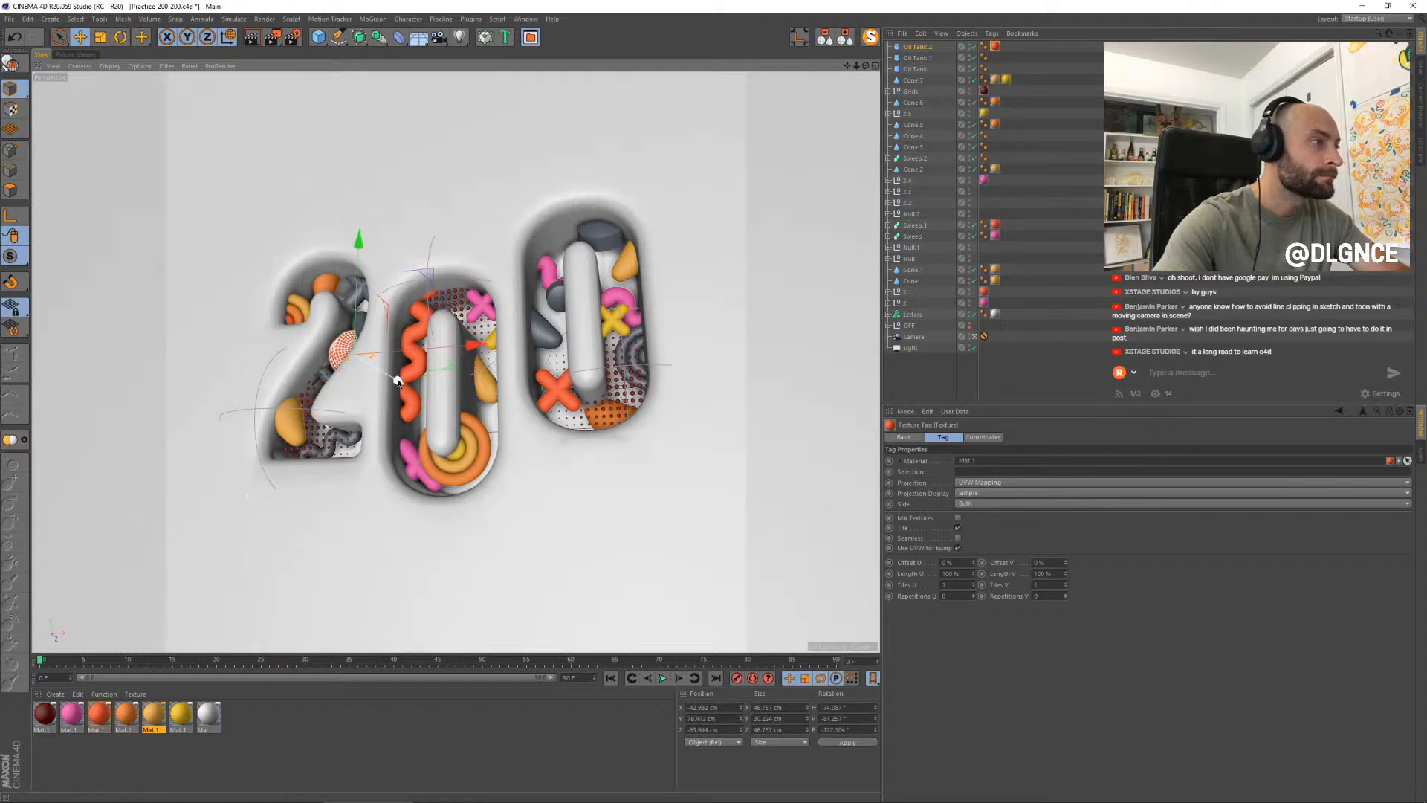
{"action": "left_click_drag", "start_coordinate": [398, 379], "coordinate": [403, 384]}
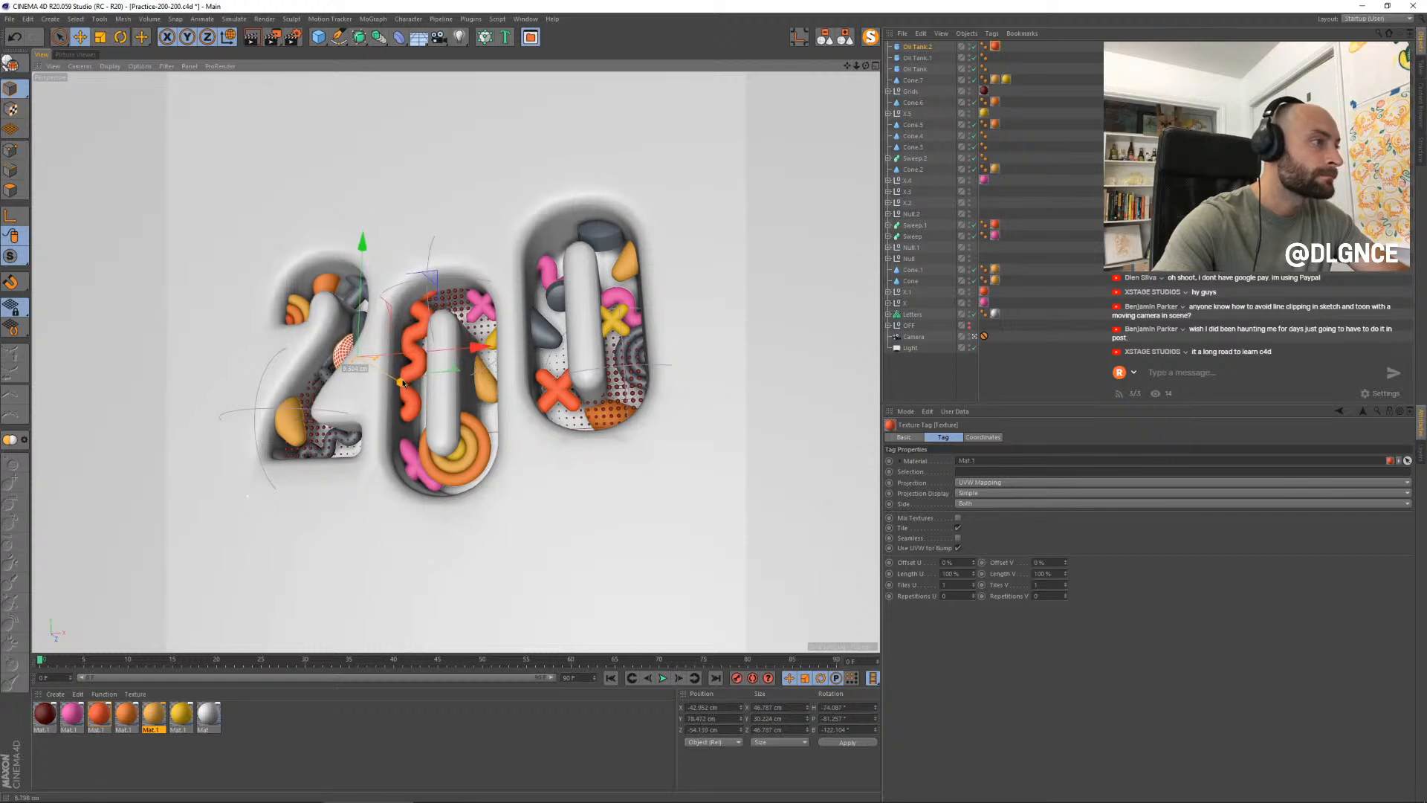
- Apply the yellow-orange material to the grey cone in the 2 and the yellow material to the zigzag sweep at its base
{"action": "left_click", "coordinate": [365, 318]}
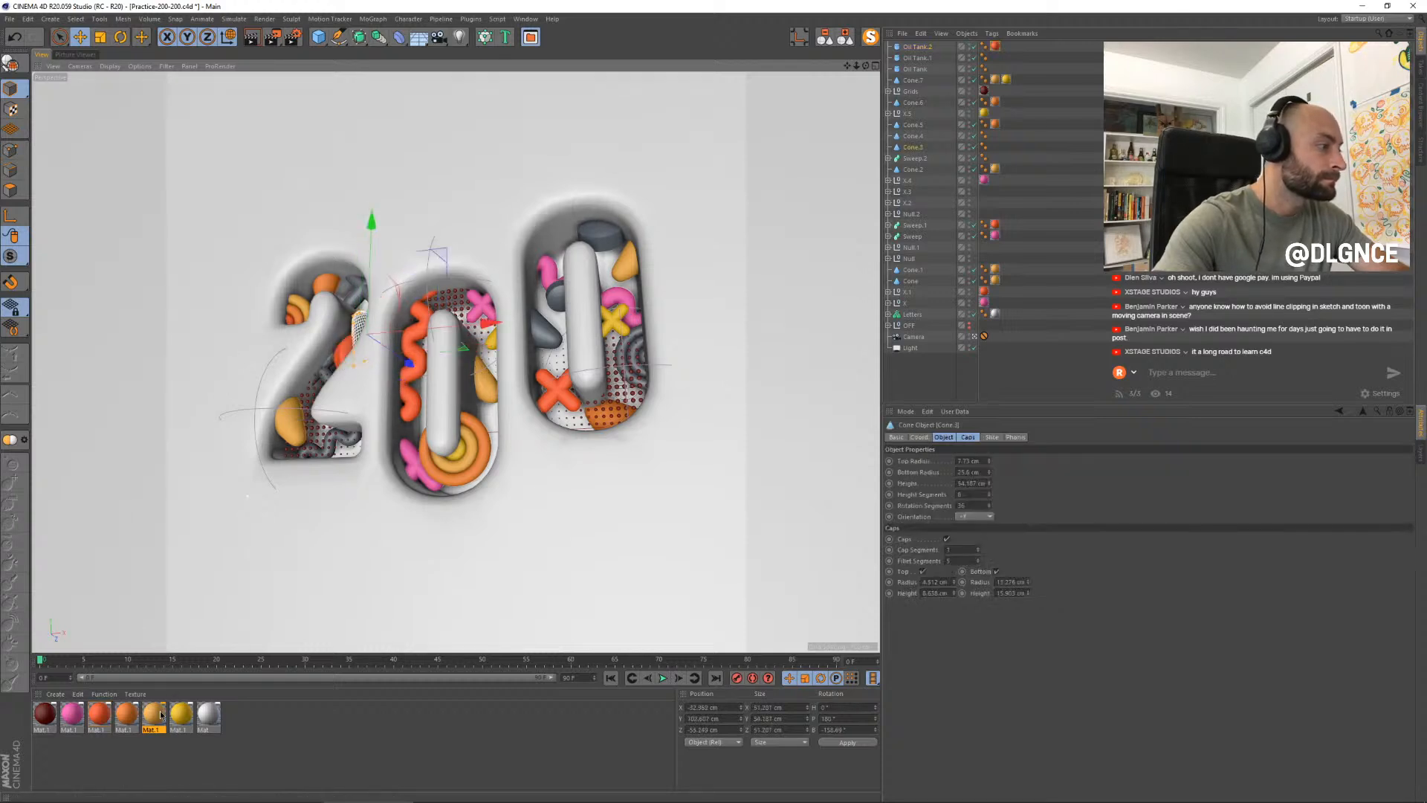
{"action": "left_click_drag", "start_coordinate": [359, 327], "coordinate": [359, 328]}
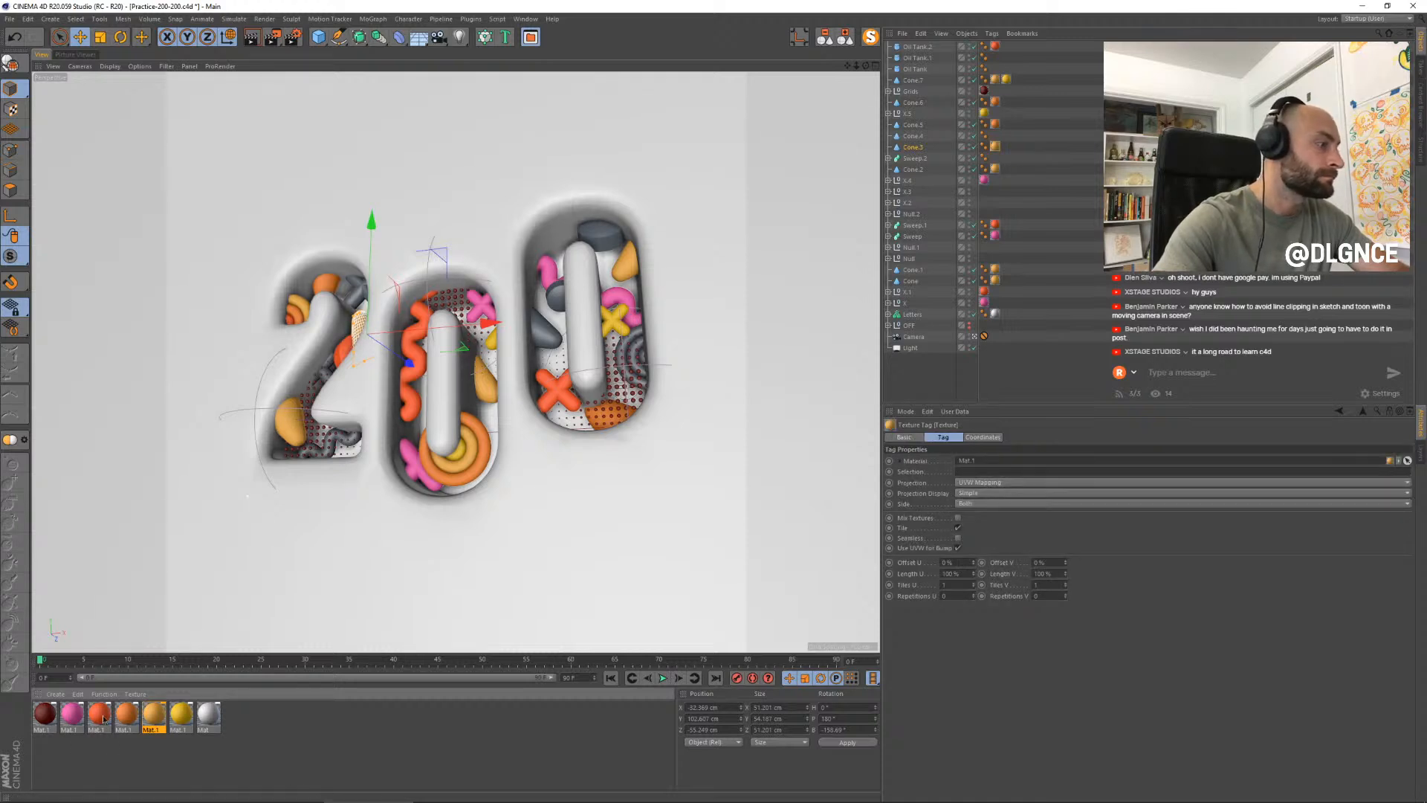
{"action": "left_click_drag", "start_coordinate": [186, 675], "coordinate": [351, 444]}
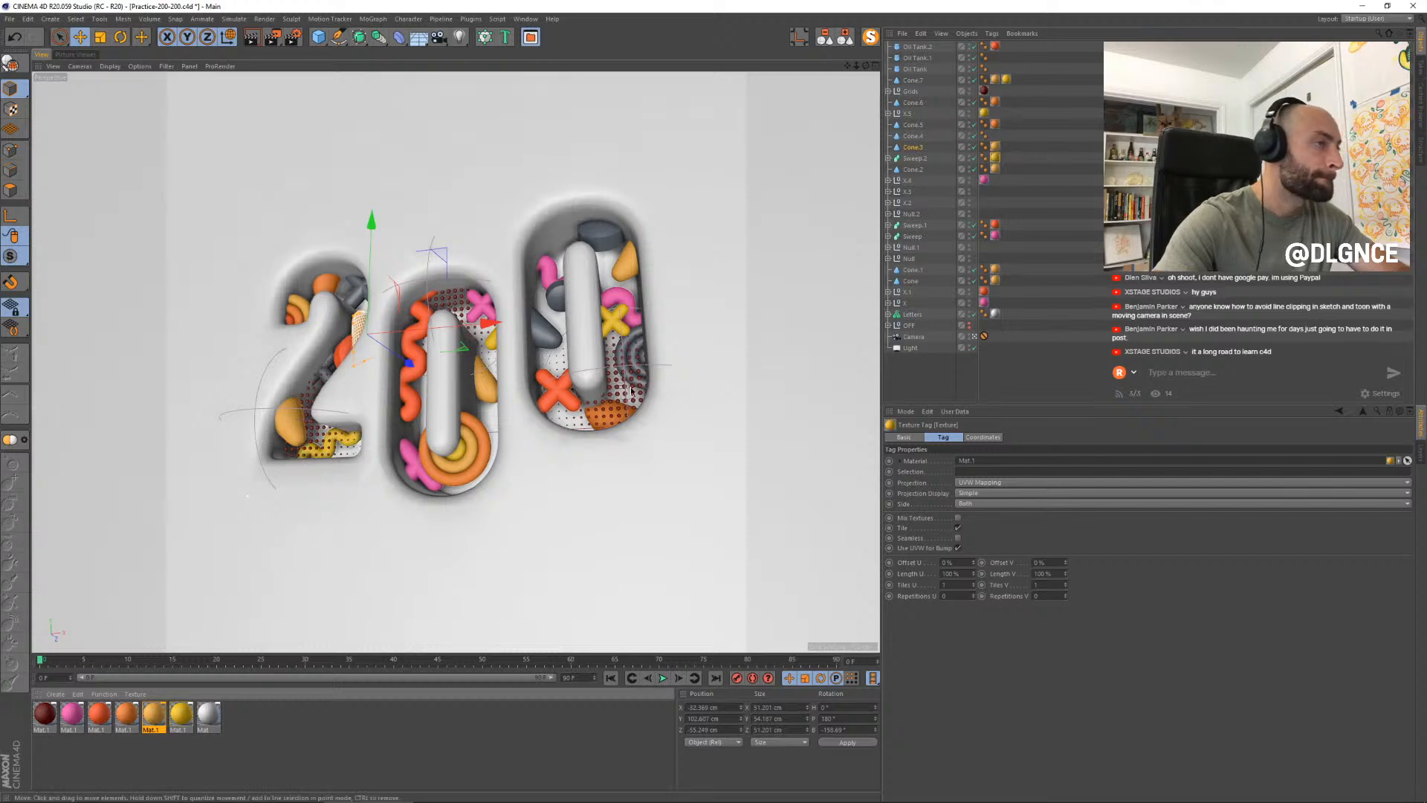
{"action": "left_click", "coordinate": [386, 369]}
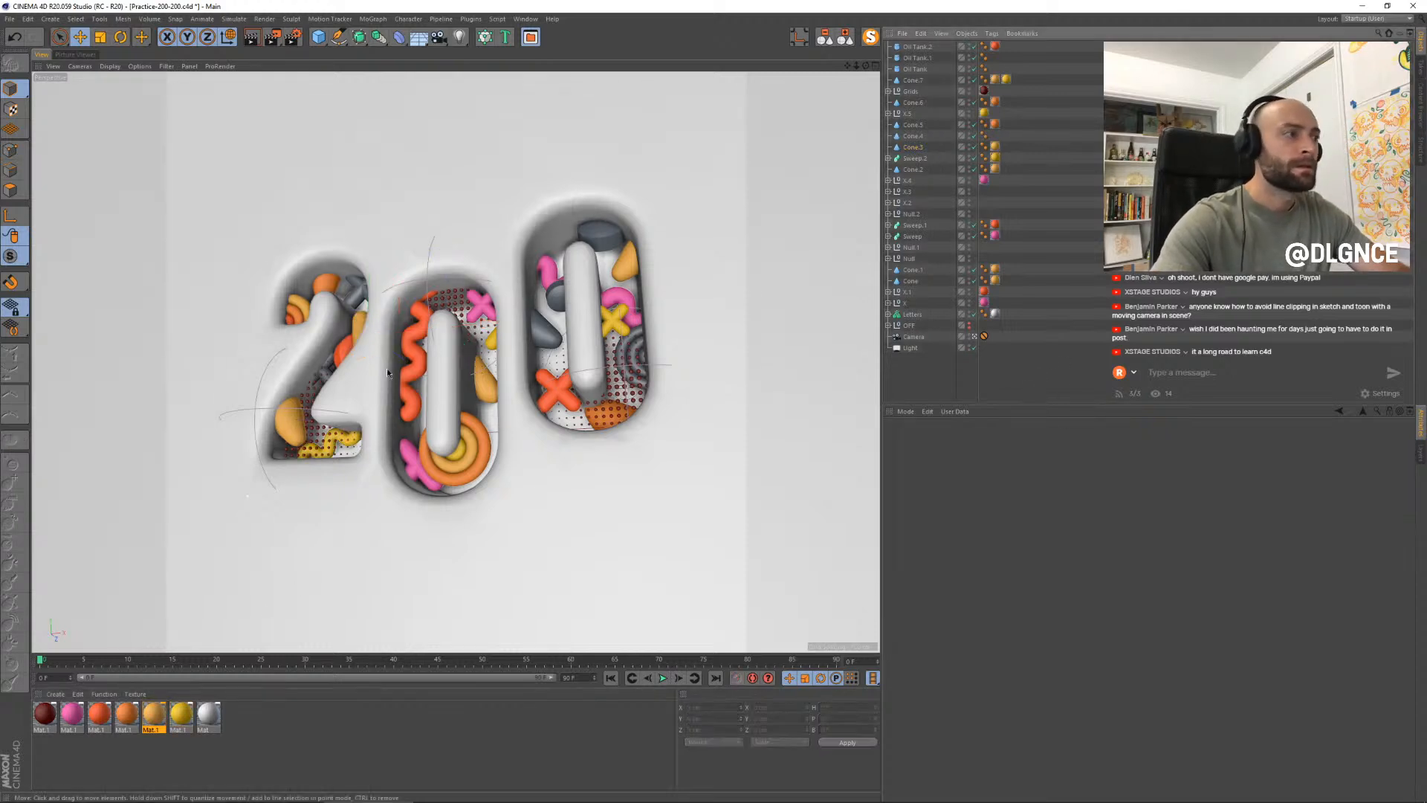
- Apply the pink material to the grey X at the upper end of the 2
{"action": "left_click", "coordinate": [340, 287]}
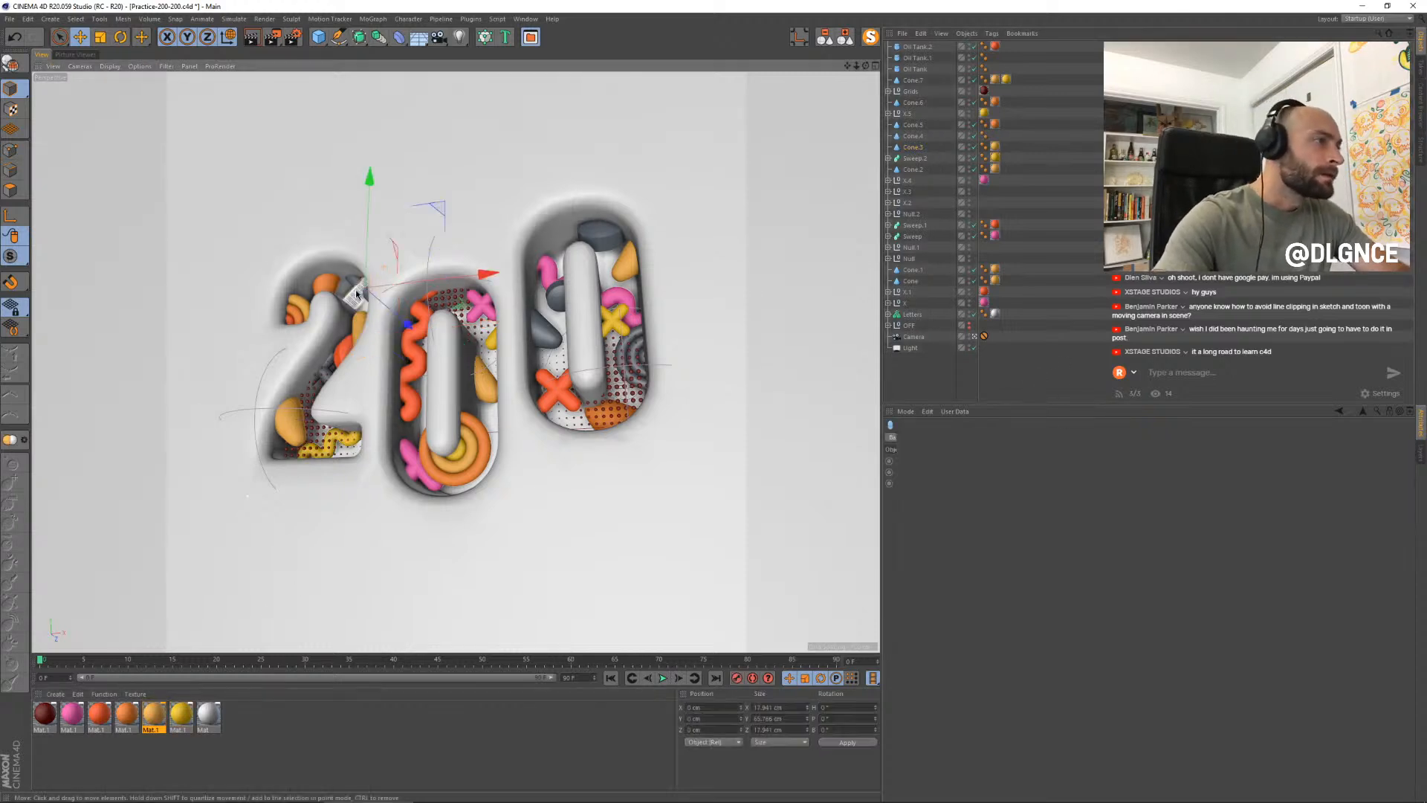
{"action": "left_click", "coordinate": [72, 717]}
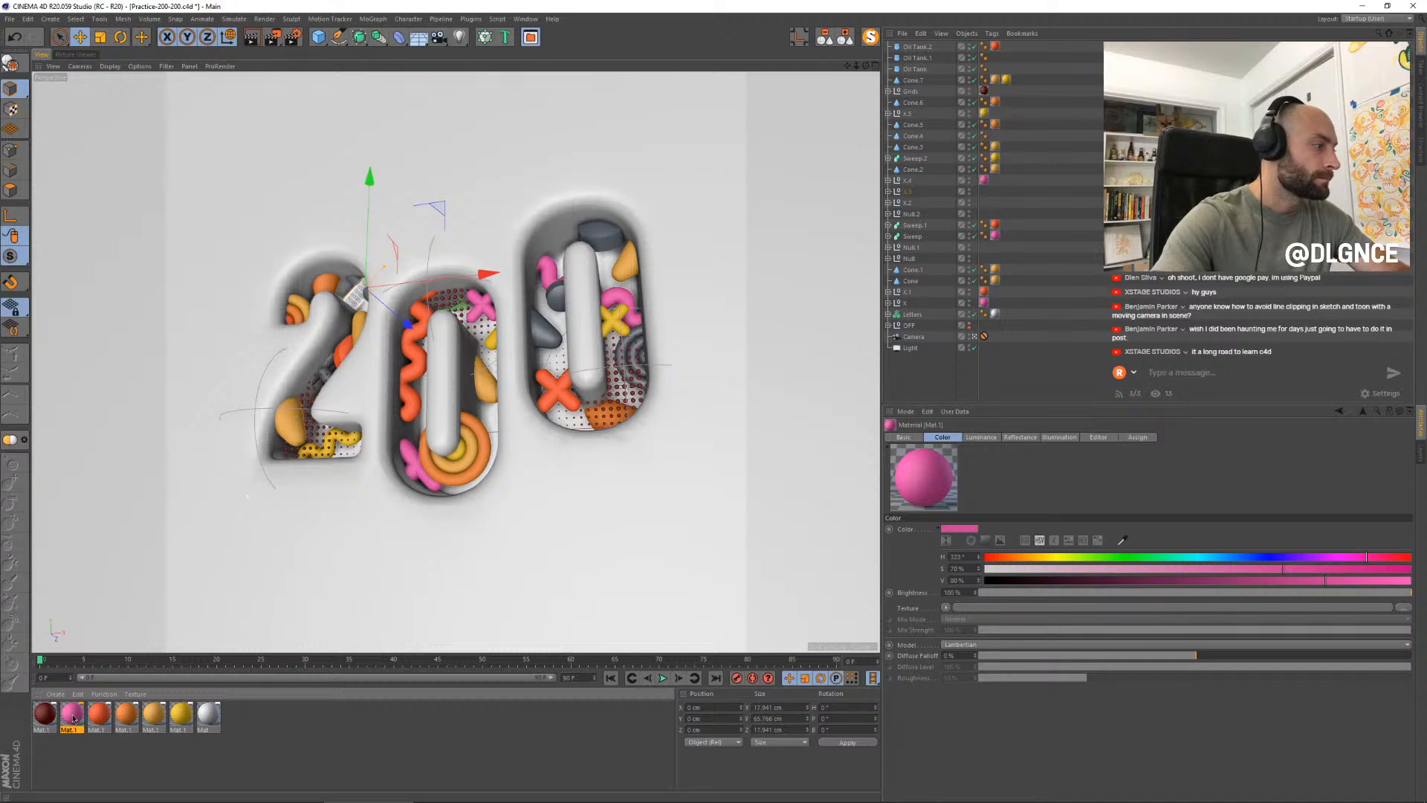
{"action": "left_click_drag", "start_coordinate": [904, 192], "coordinate": [906, 192]}
- Group the separate X nulls into one null named Xs and move the yellow X into that group
{"action": "left_click", "coordinate": [907, 181]}
{"action": "left_click", "coordinate": [905, 204], "text": "ctrl"}
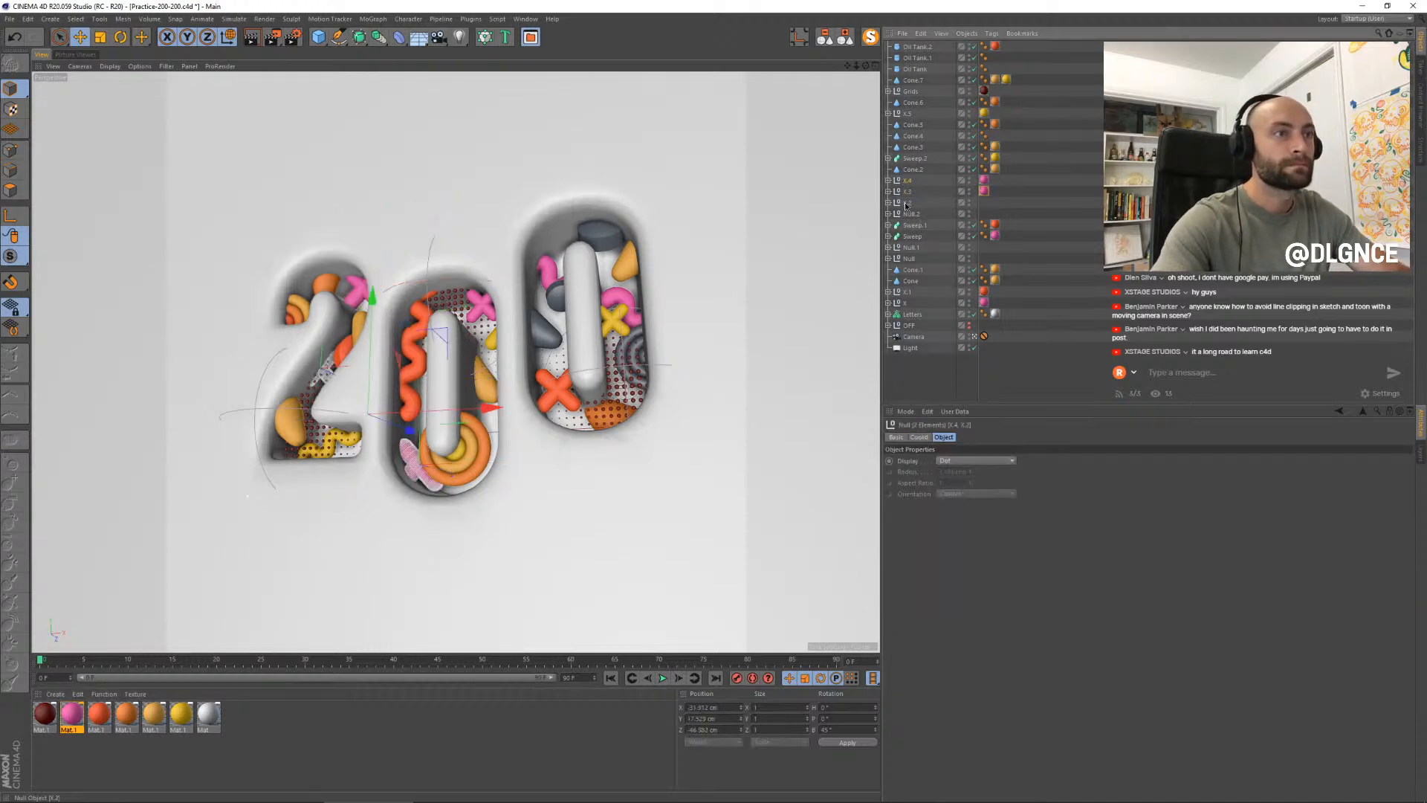
{"action": "left_click", "coordinate": [907, 192], "text": "ctrl"}
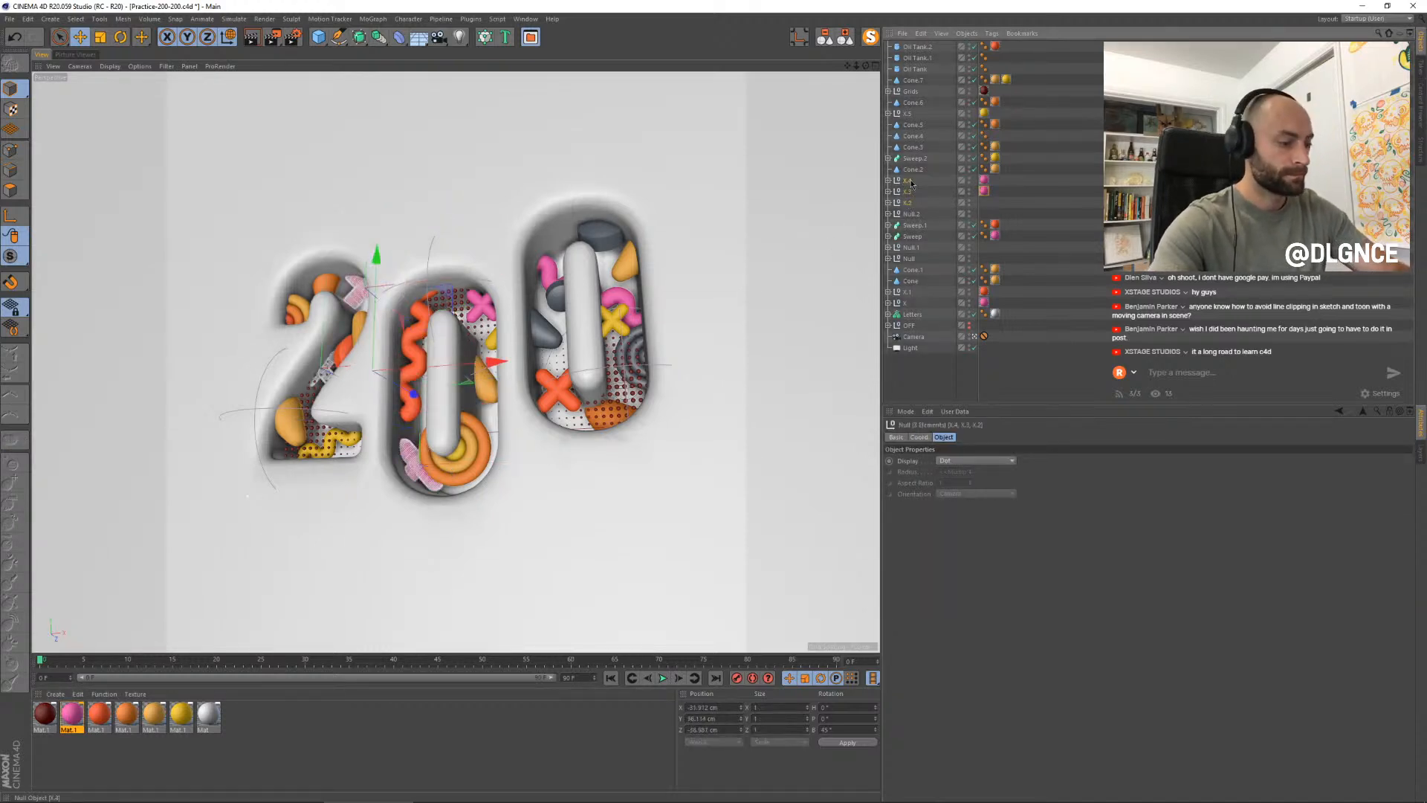
{"action": "key", "text": "alt+g"}
{"action": "double_click", "coordinate": [913, 181]}
{"action": "type", "text": "Xs"}
{"action": "key", "text": "Return"}
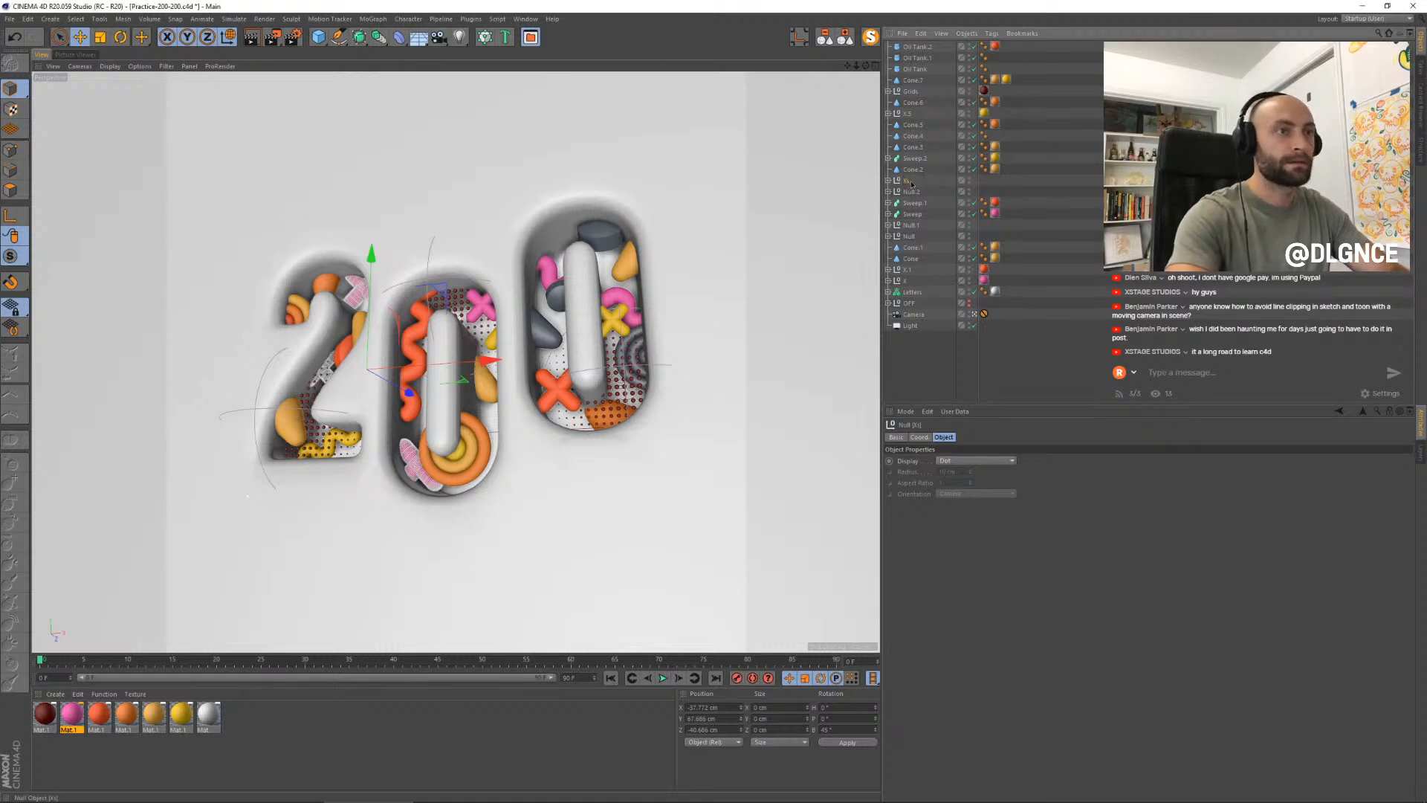
{"action": "left_click_drag", "start_coordinate": [906, 113], "coordinate": [906, 184]}
- Identify which ring groups the unnamed nulls hold, and render the scene to check the current colours
{"action": "left_click", "coordinate": [913, 260]}
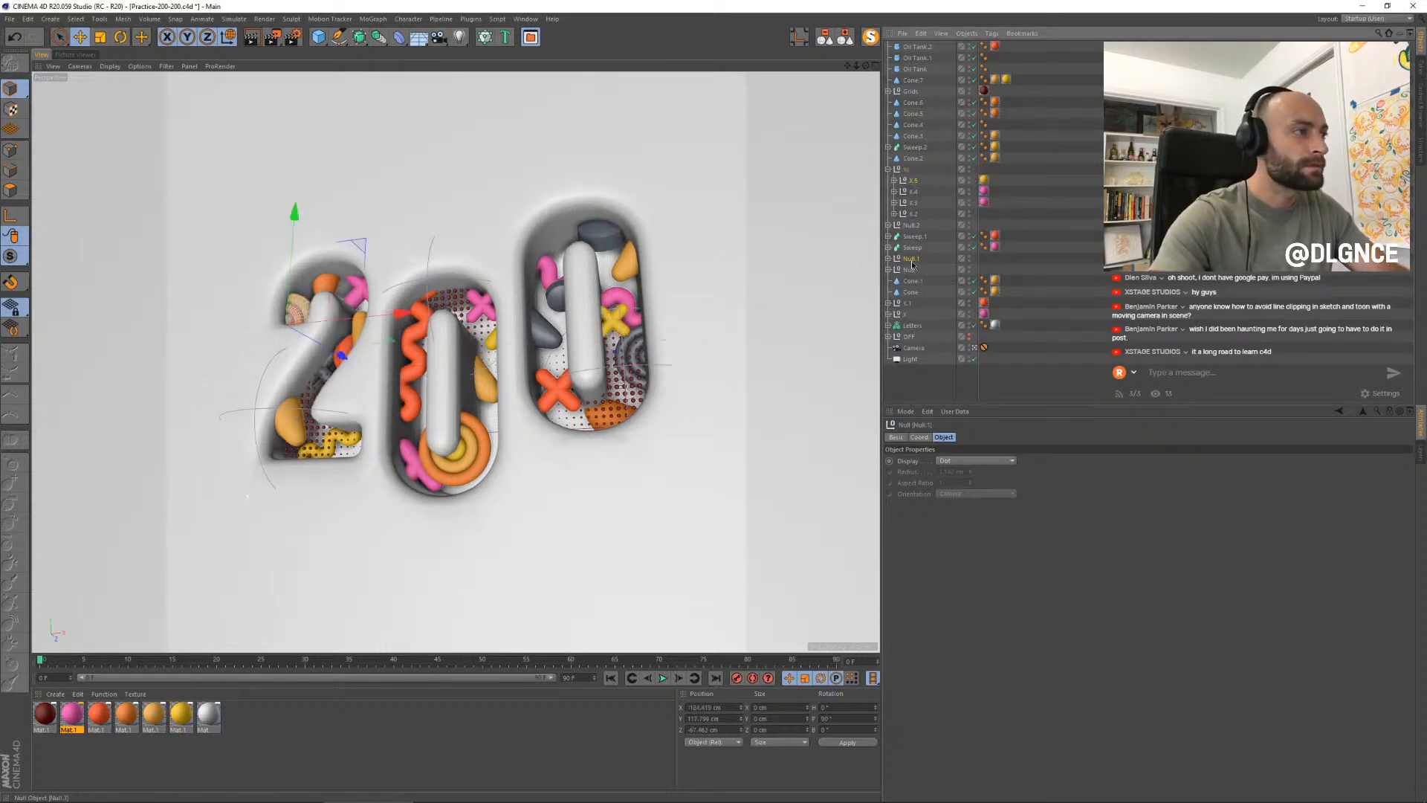
{"action": "left_click", "coordinate": [910, 270]}
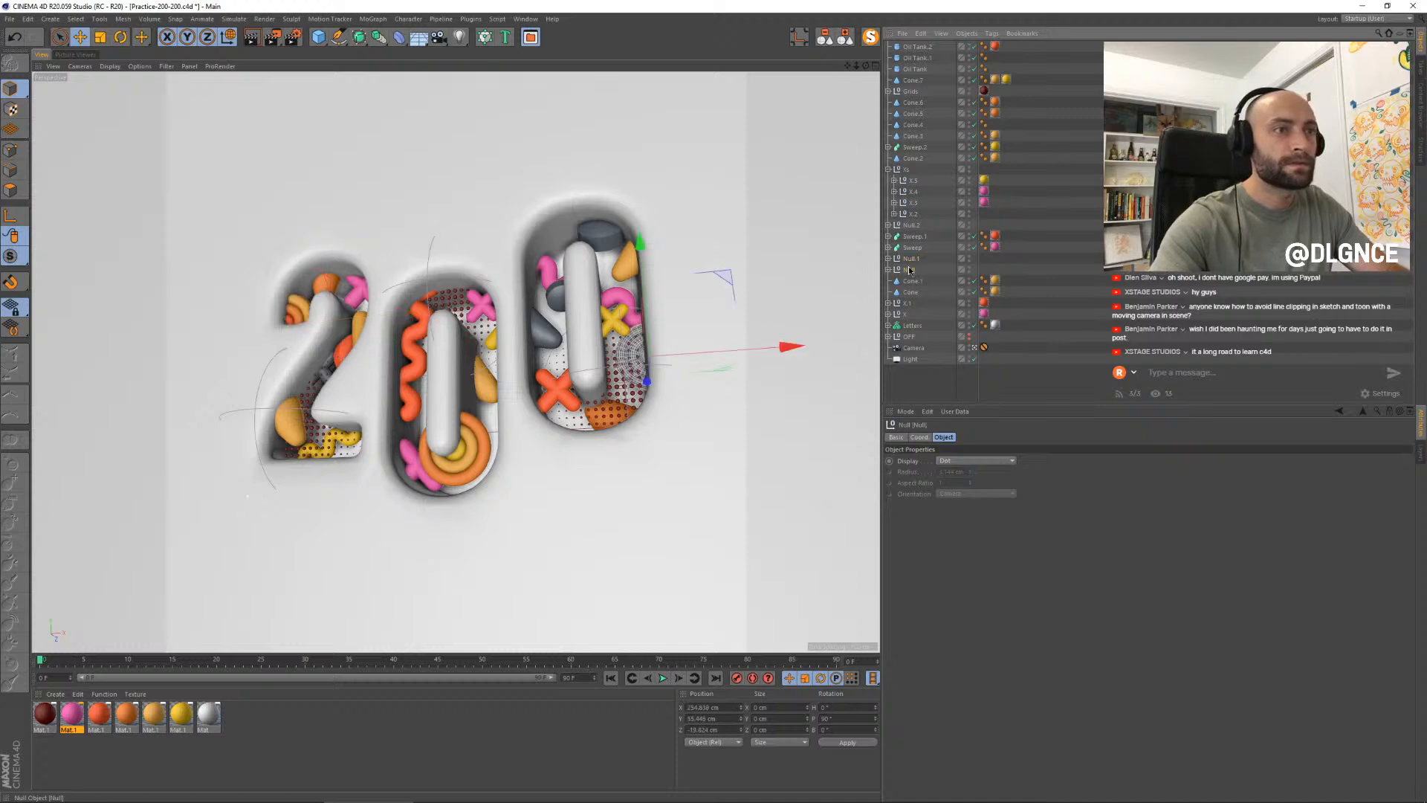
{"action": "left_click", "coordinate": [998, 380]}
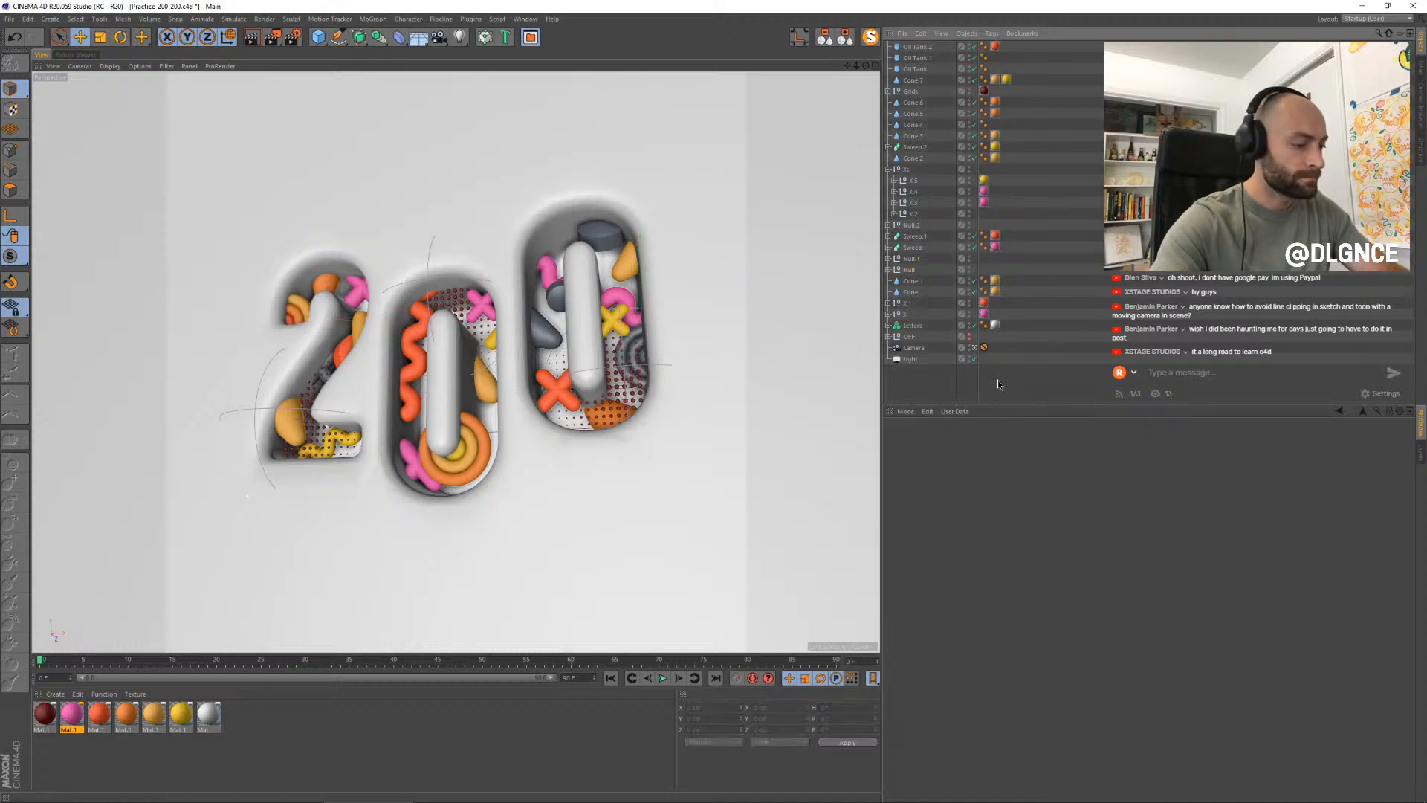
{"action": "key", "text": "shift+r"}
{"action": "left_click", "coordinate": [45, 54]}
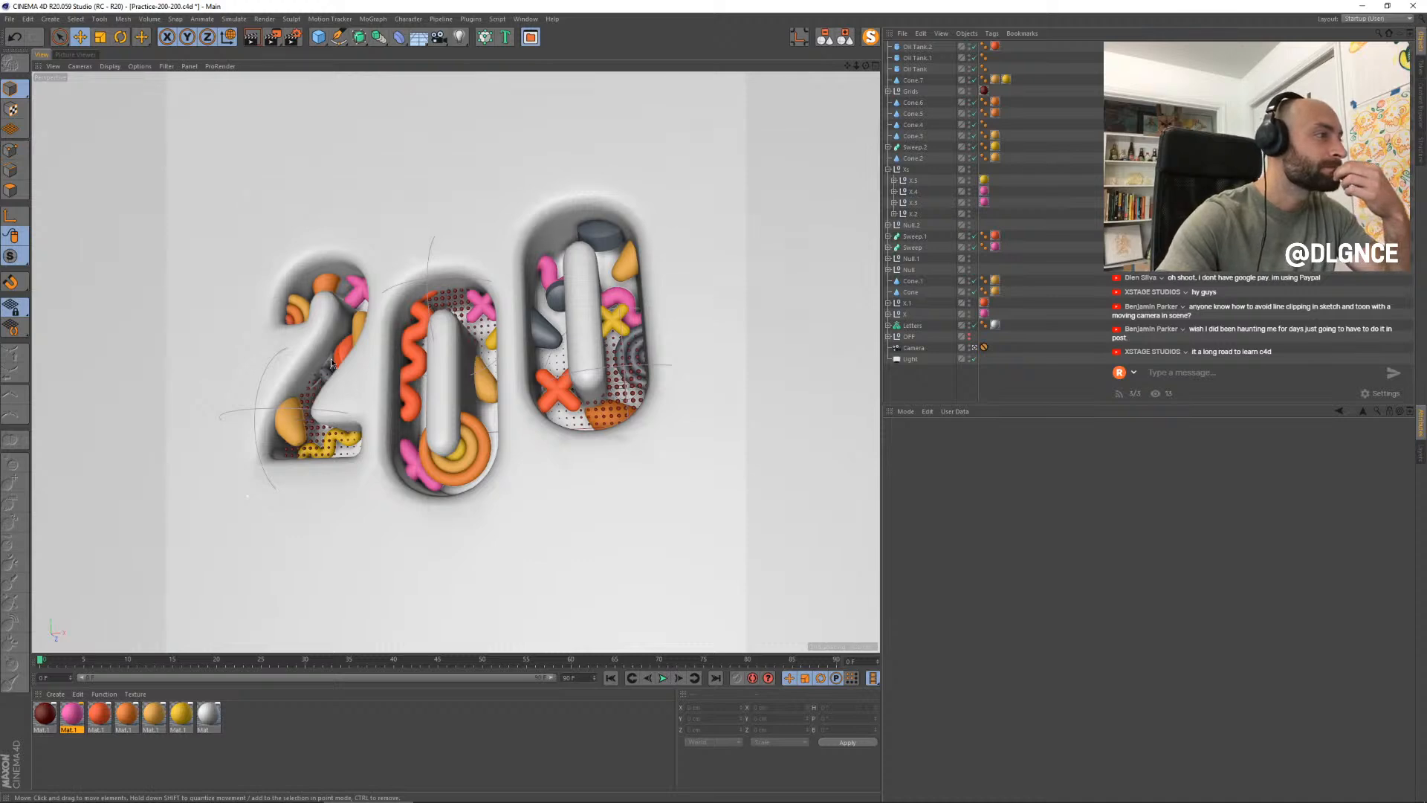
- Apply the yellow-orange material to the small grey X in the diagonal of the 2
{"action": "left_click", "coordinate": [333, 363]}
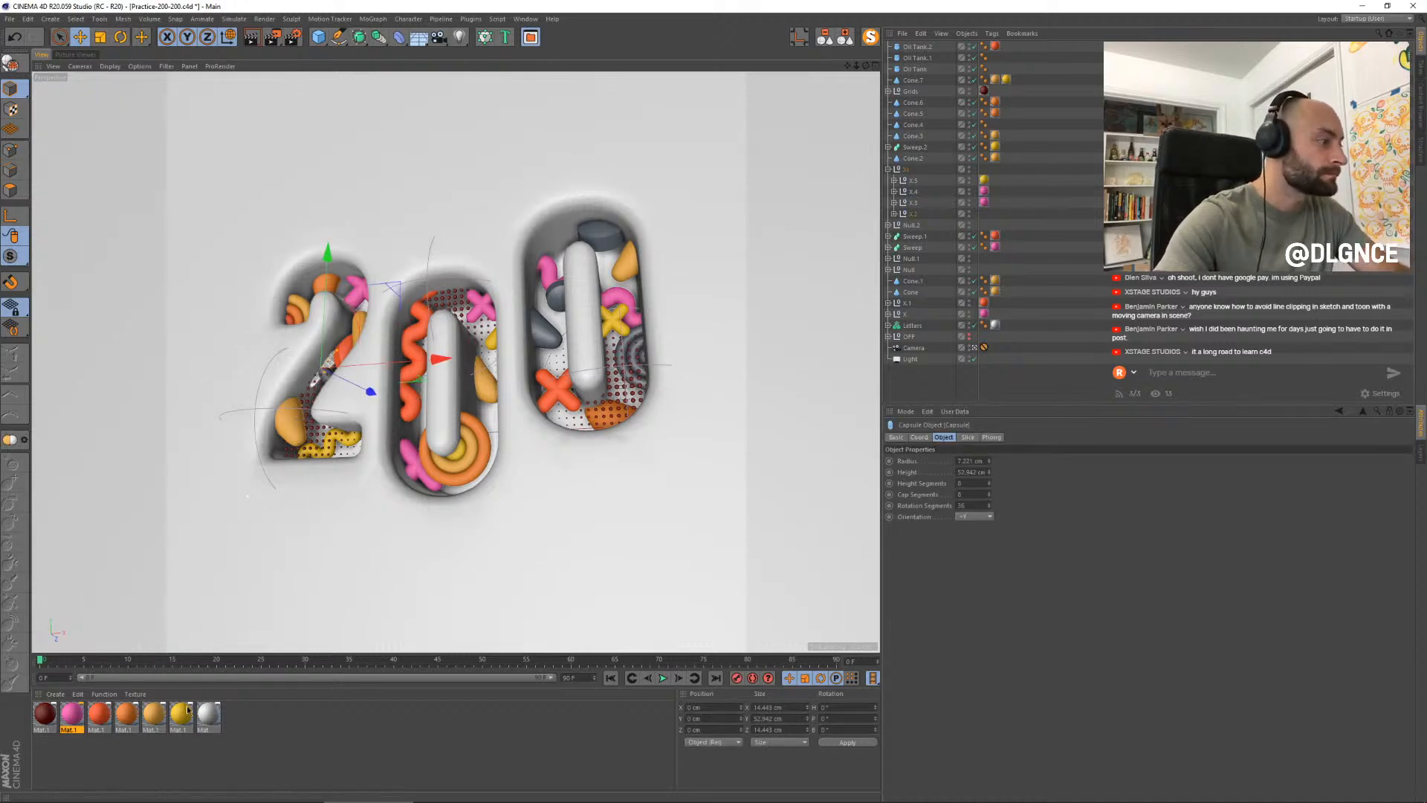
{"action": "left_click_drag", "start_coordinate": [154, 713], "coordinate": [913, 216]}
{"action": "left_click", "coordinate": [377, 436]}
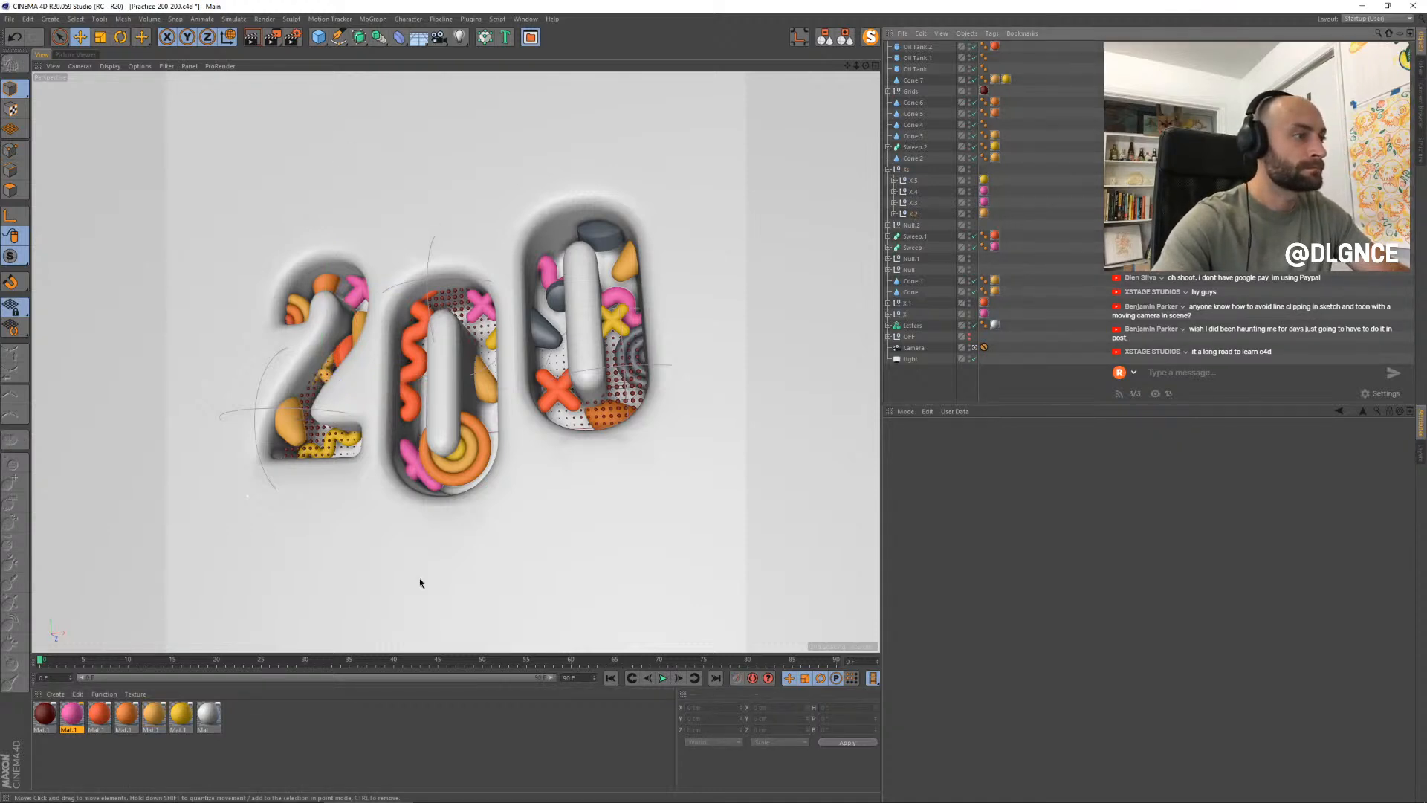
- Place a copy of the middle 0's concentric rings in the base of the 2 and save the project
{"action": "left_click", "coordinate": [463, 481]}
{"action": "left_click", "coordinate": [913, 226]}
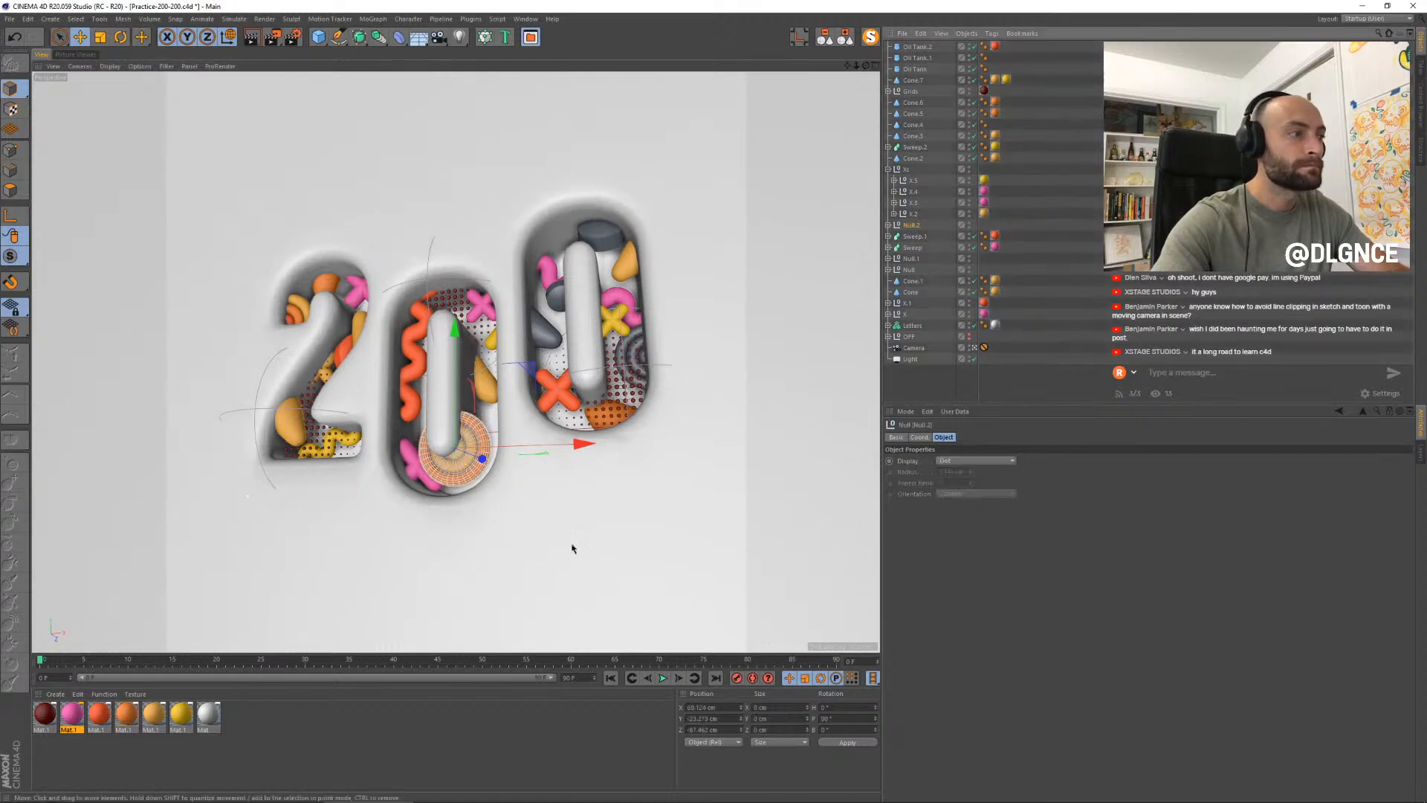
{"action": "left_click_drag", "start_coordinate": [517, 377], "coordinate": [331, 364]}
{"action": "left_click_drag", "start_coordinate": [332, 458], "coordinate": [353, 462]}
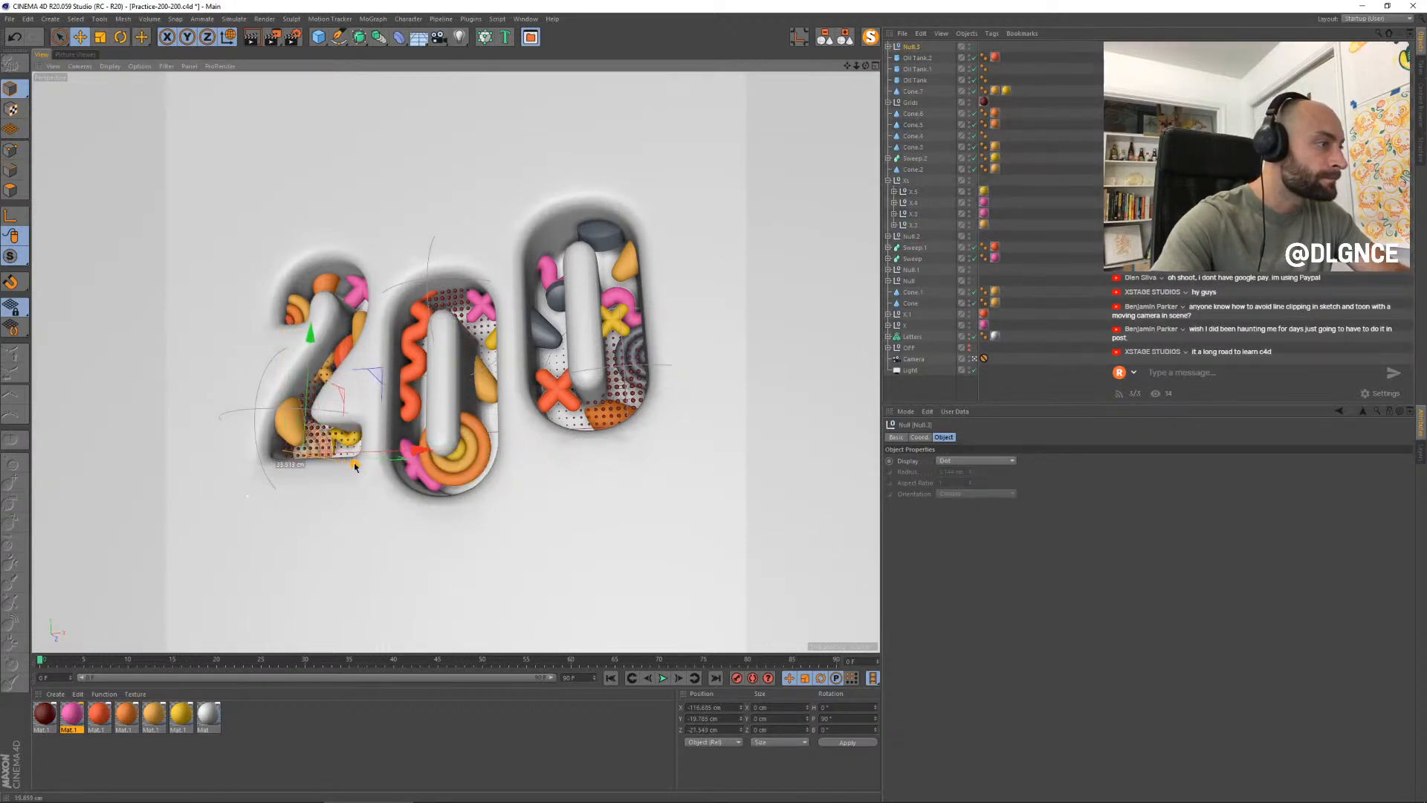
{"action": "left_click_drag", "start_coordinate": [375, 380], "coordinate": [370, 382]}
{"action": "key", "text": "ctrl+s"}
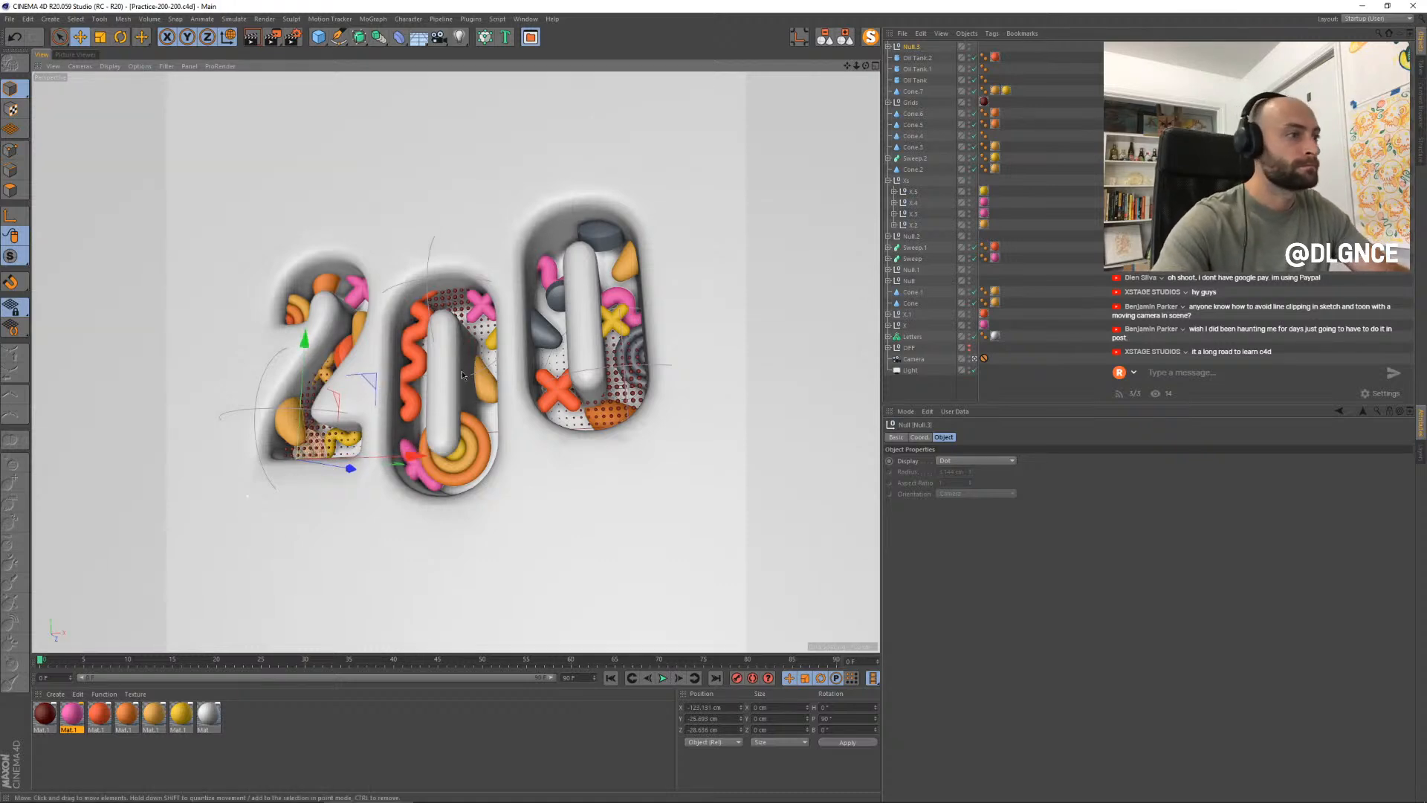
- Apply orange and yellow-orange materials to the grey concentric rings in the last 0
{"action": "left_click", "coordinate": [644, 360]}
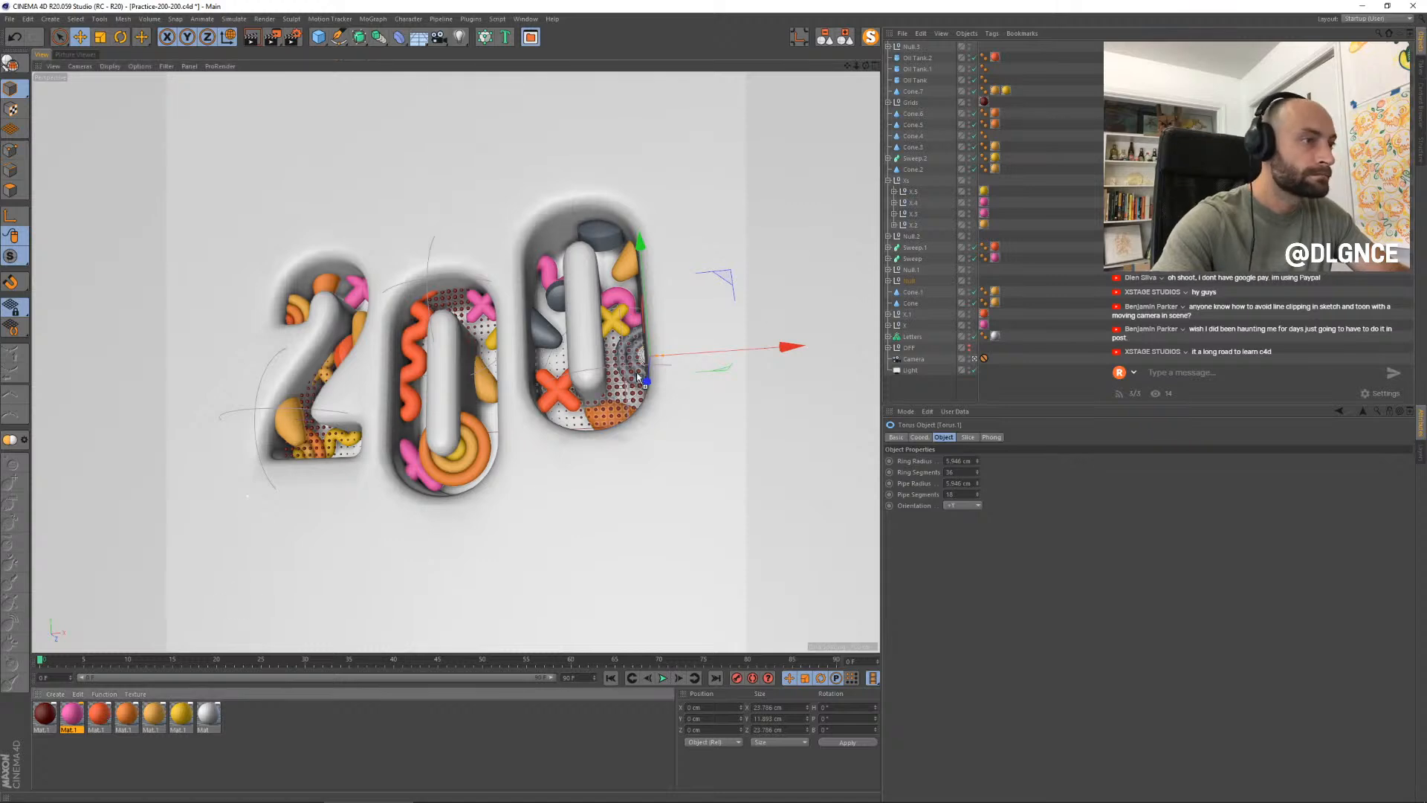
{"action": "left_click_drag", "start_coordinate": [629, 378], "coordinate": [636, 364]}
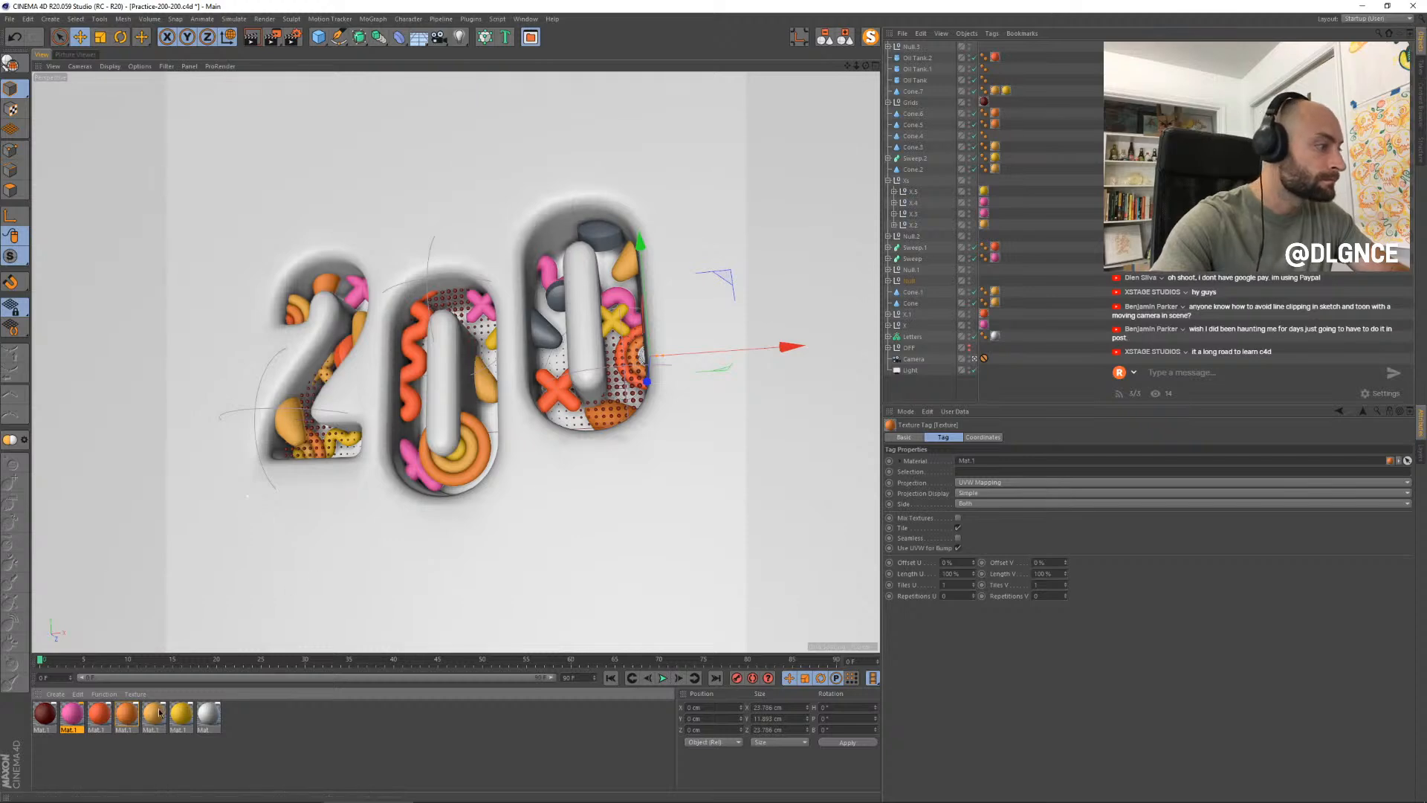
{"action": "left_click_drag", "start_coordinate": [154, 714], "coordinate": [643, 356]}
{"action": "left_click", "coordinate": [682, 438]}
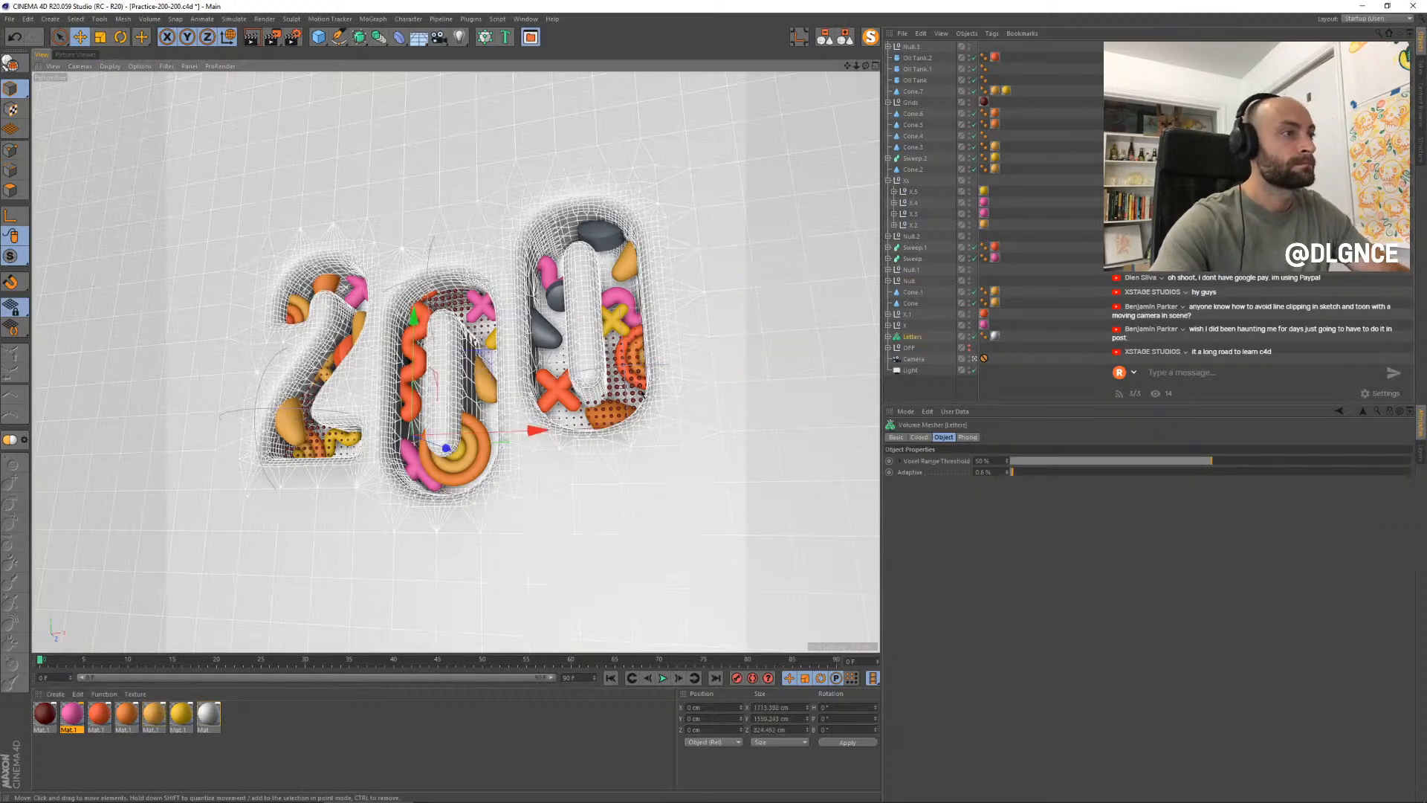
- Apply the orange material to the last 0's upper oil tank and grey cone, and yellow to its small oil tank
{"action": "left_click", "coordinate": [595, 235]}
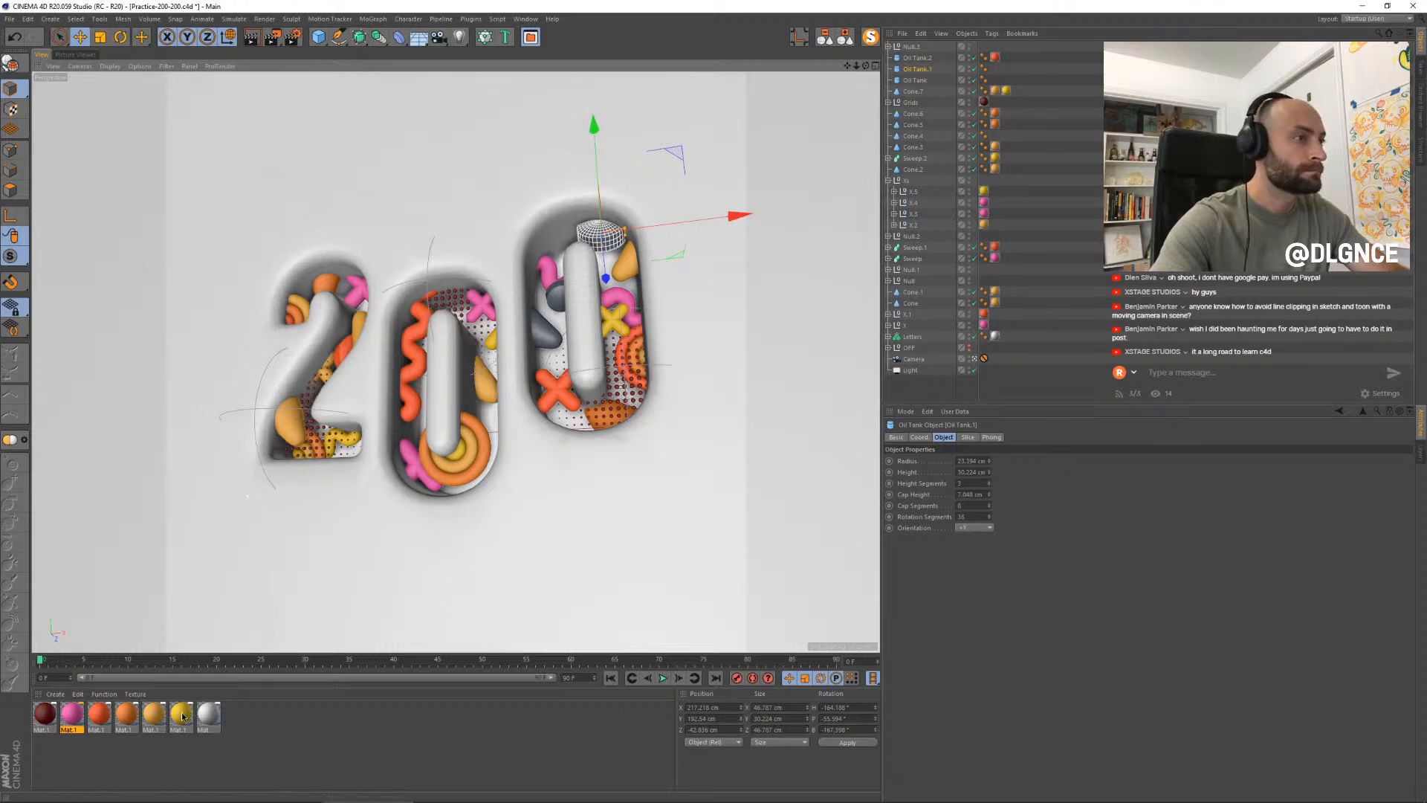
{"action": "left_click_drag", "start_coordinate": [124, 717], "coordinate": [567, 312]}
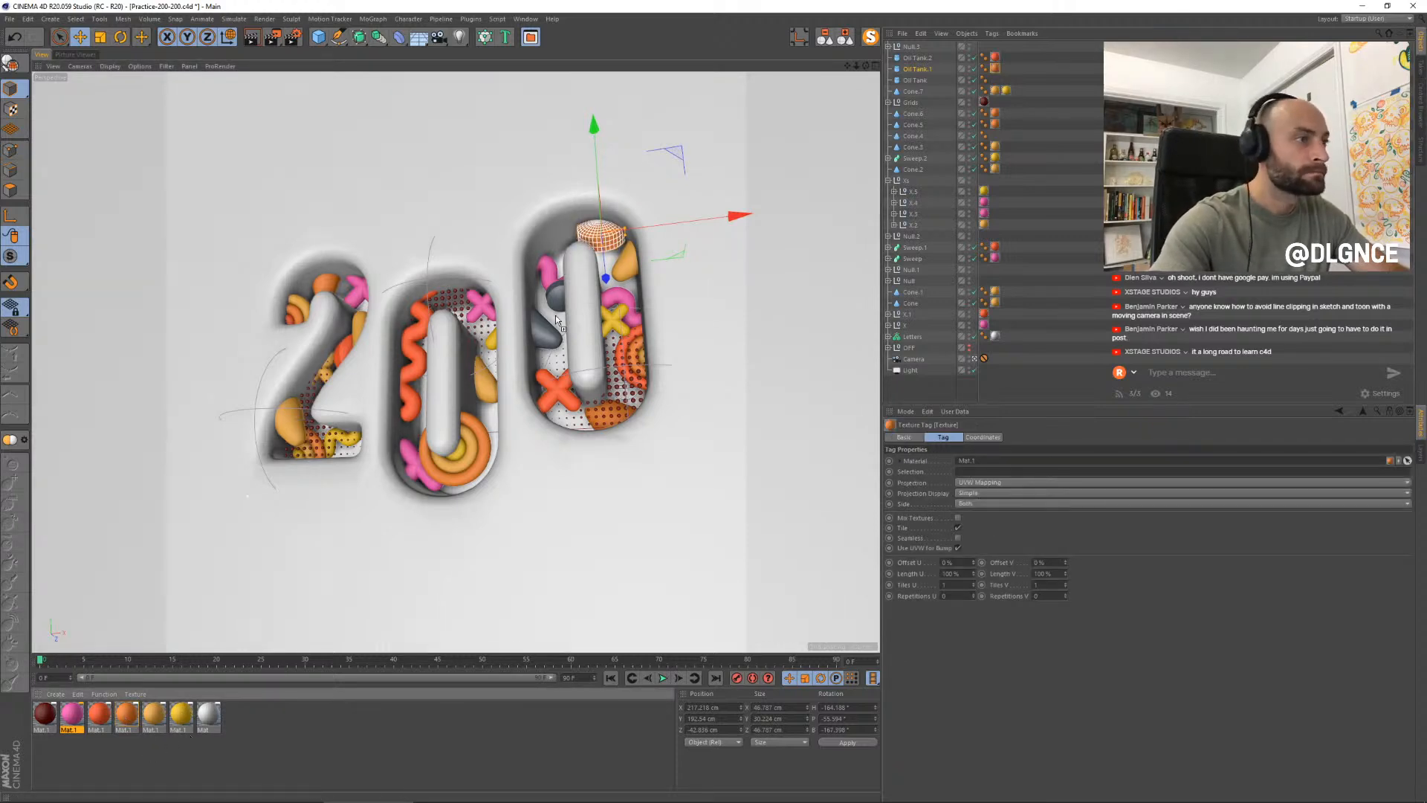
{"action": "left_click_drag", "start_coordinate": [542, 327], "coordinate": [544, 329]}
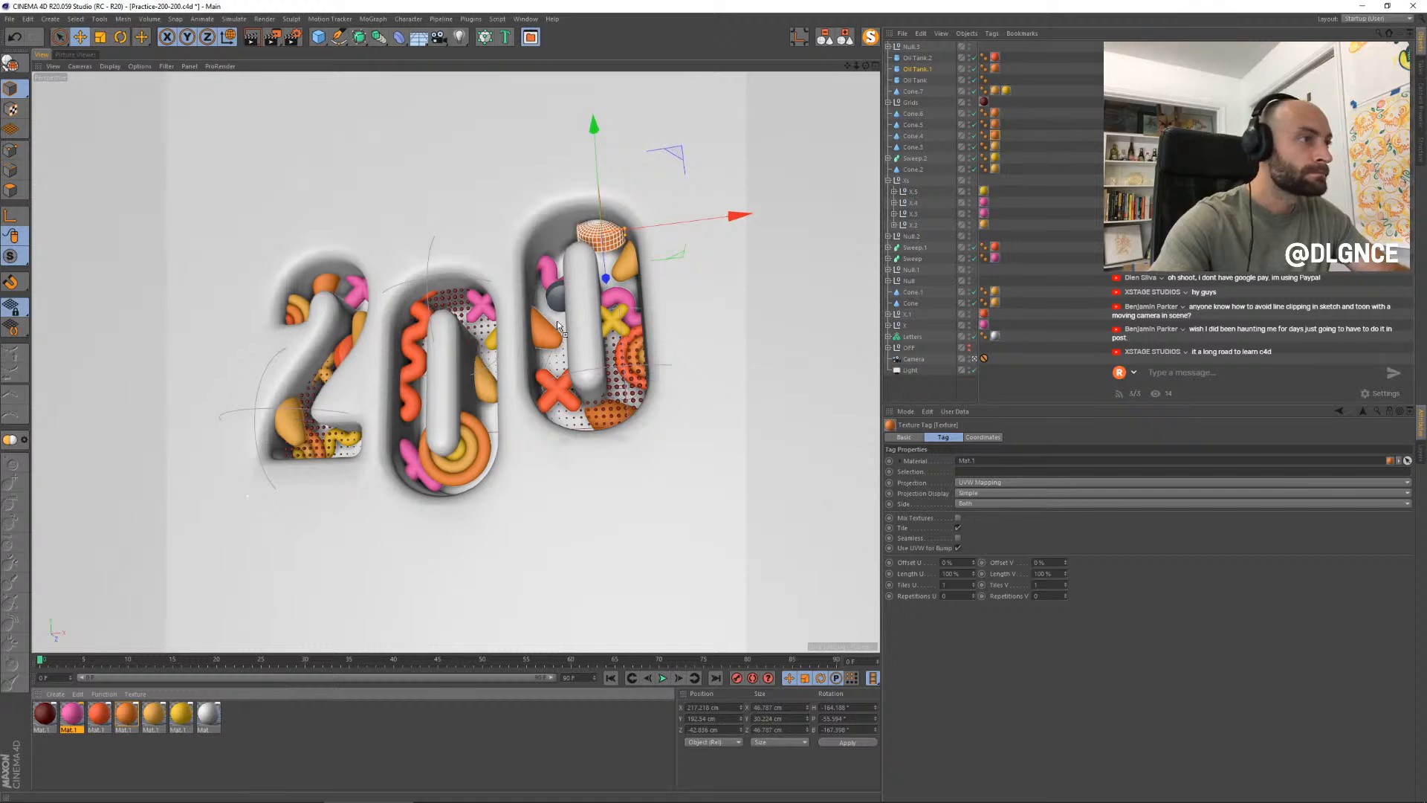
{"action": "left_click_drag", "start_coordinate": [559, 301], "coordinate": [562, 300]}
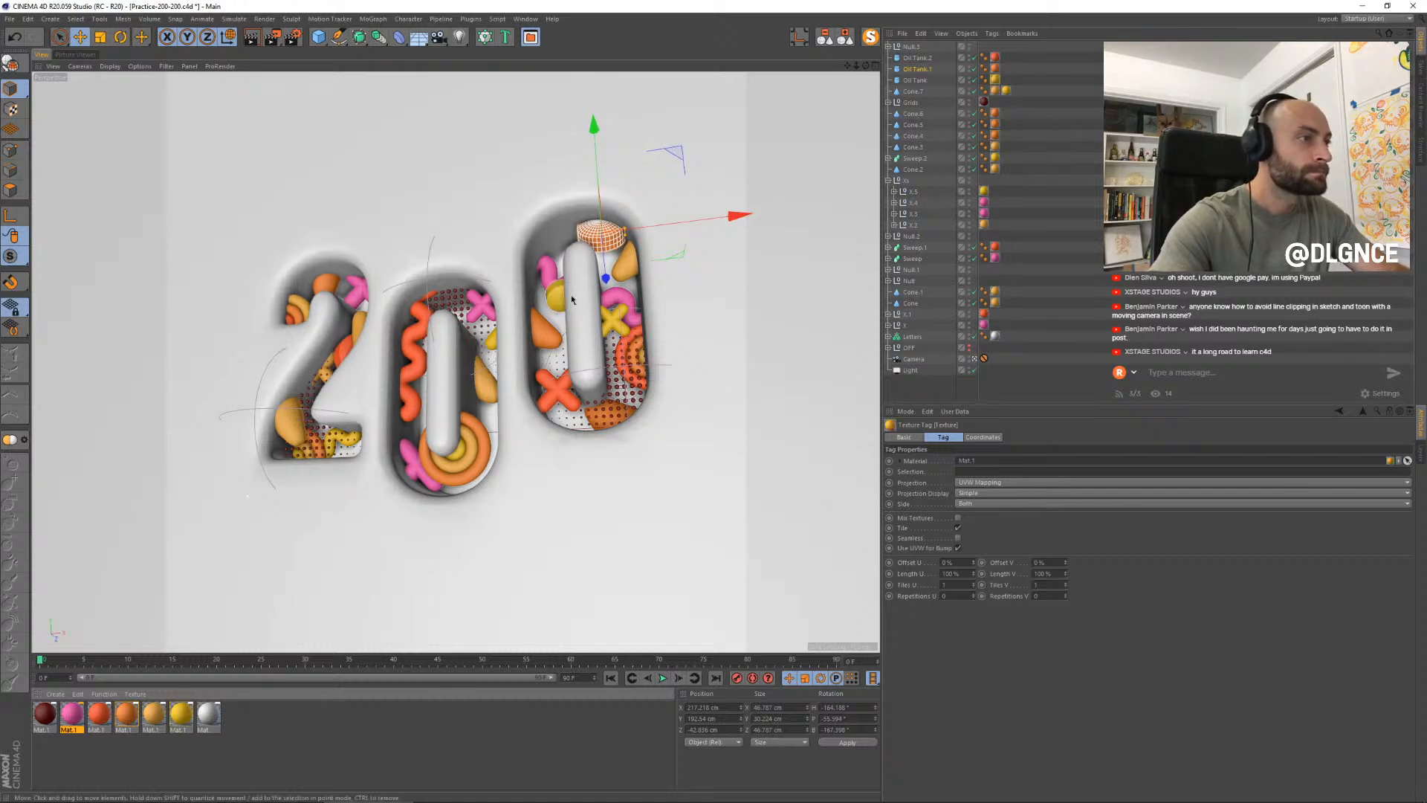
- Scale the small yellow oil tank in the last 0 to about 26 cm wide and render the scene
{"action": "left_click", "coordinate": [559, 299]}
{"action": "key", "text": "t"}
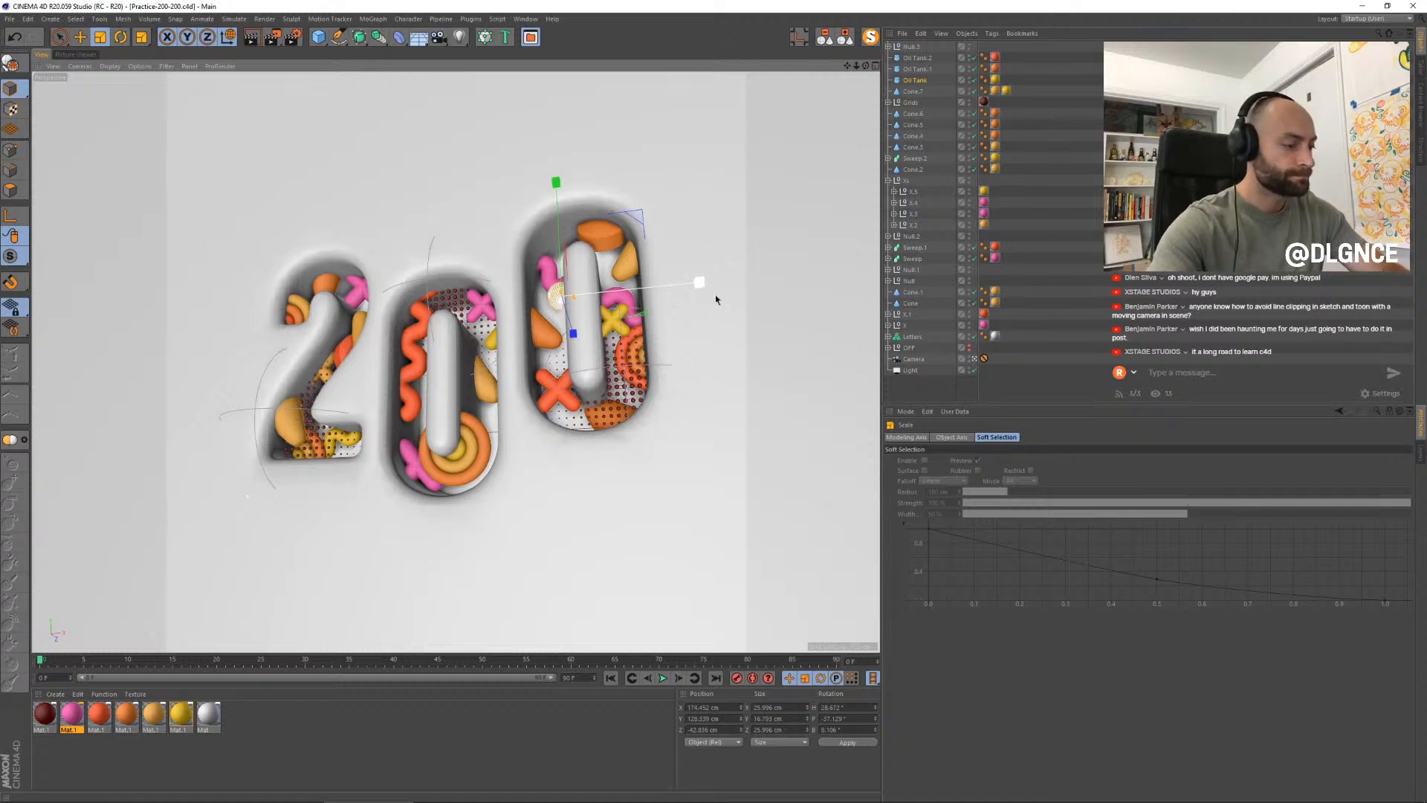
{"action": "key", "text": "shift+r"}
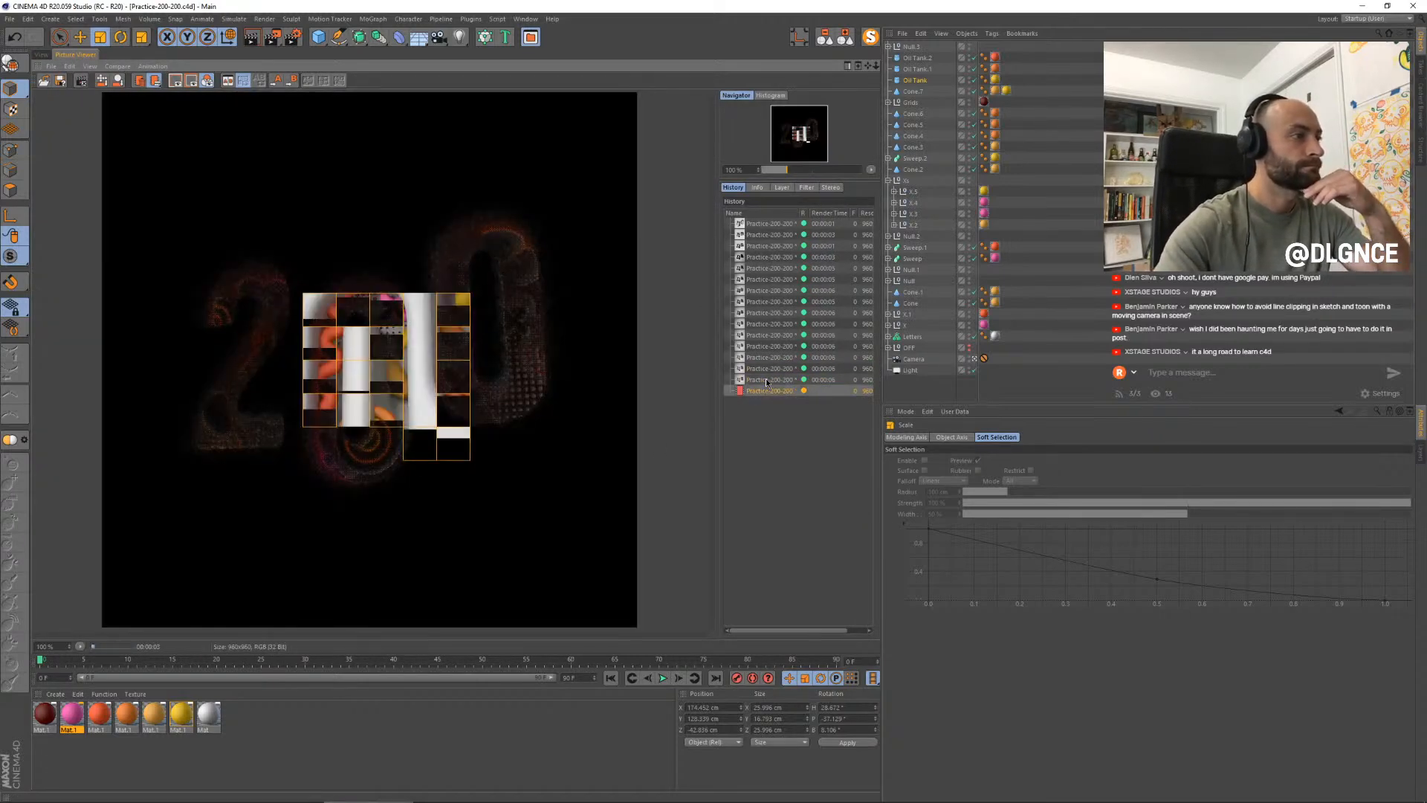
- Review the white material's luminance and the Global Illumination render settings, and render the scene again
{"action": "double_click", "coordinate": [209, 714]}
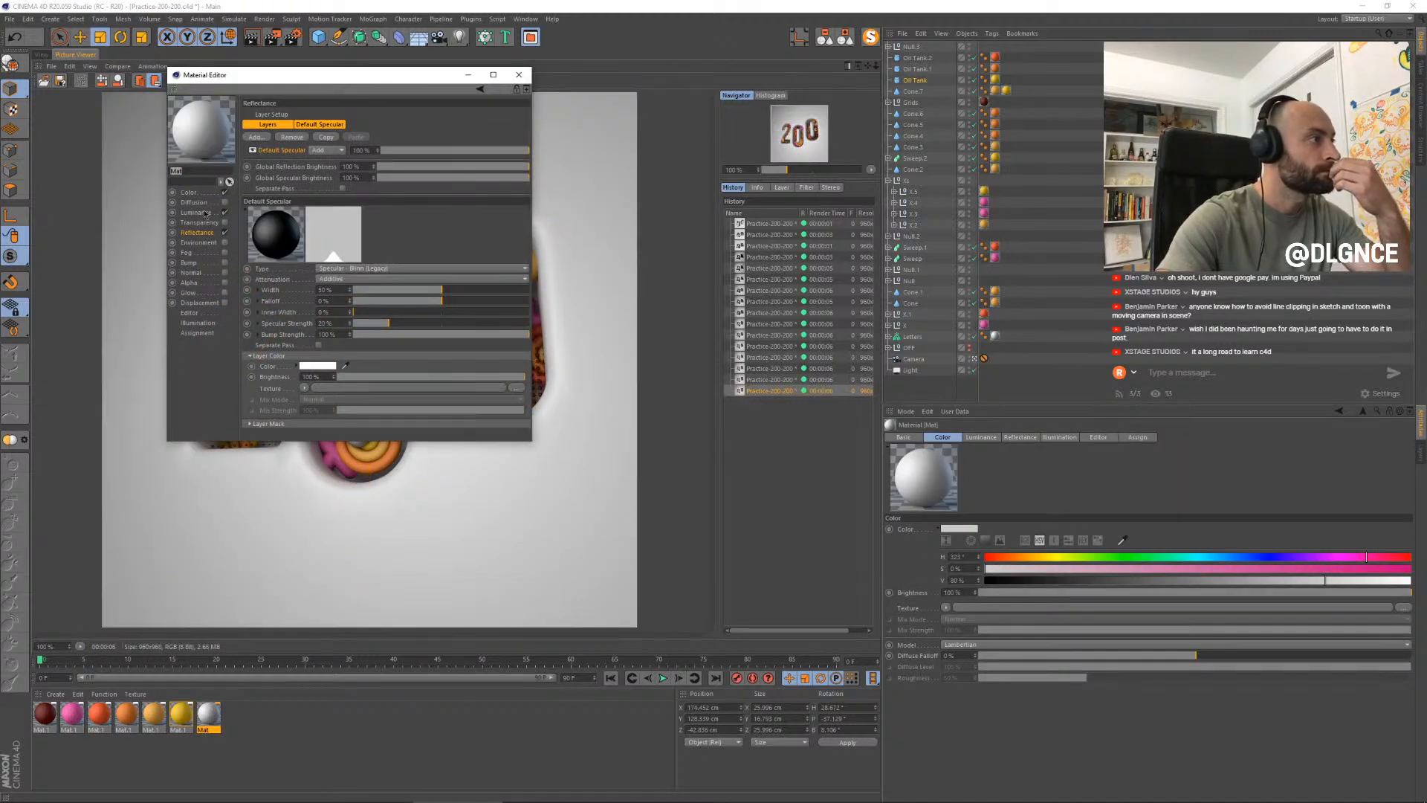
{"action": "left_click", "coordinate": [196, 212]}
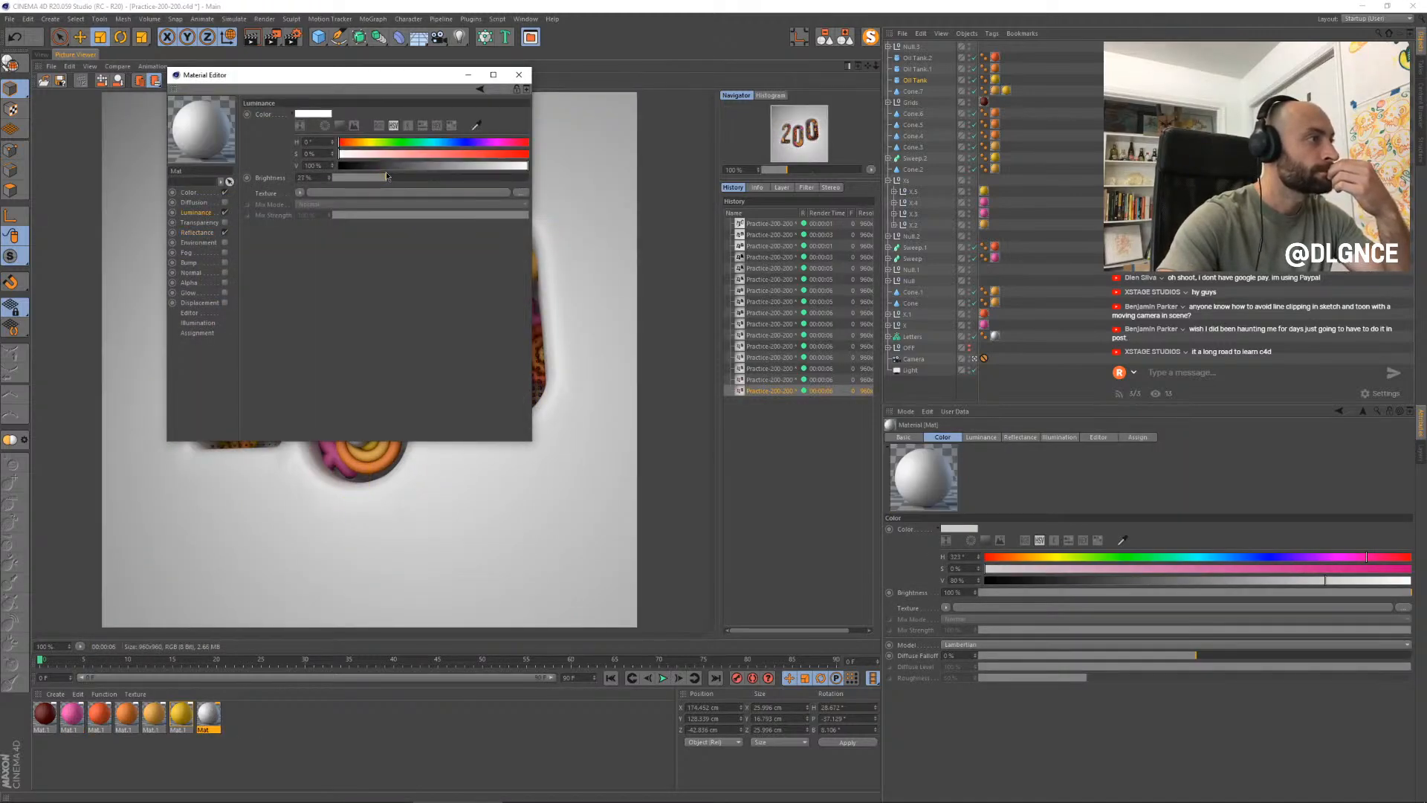
{"action": "left_click", "coordinate": [519, 75]}
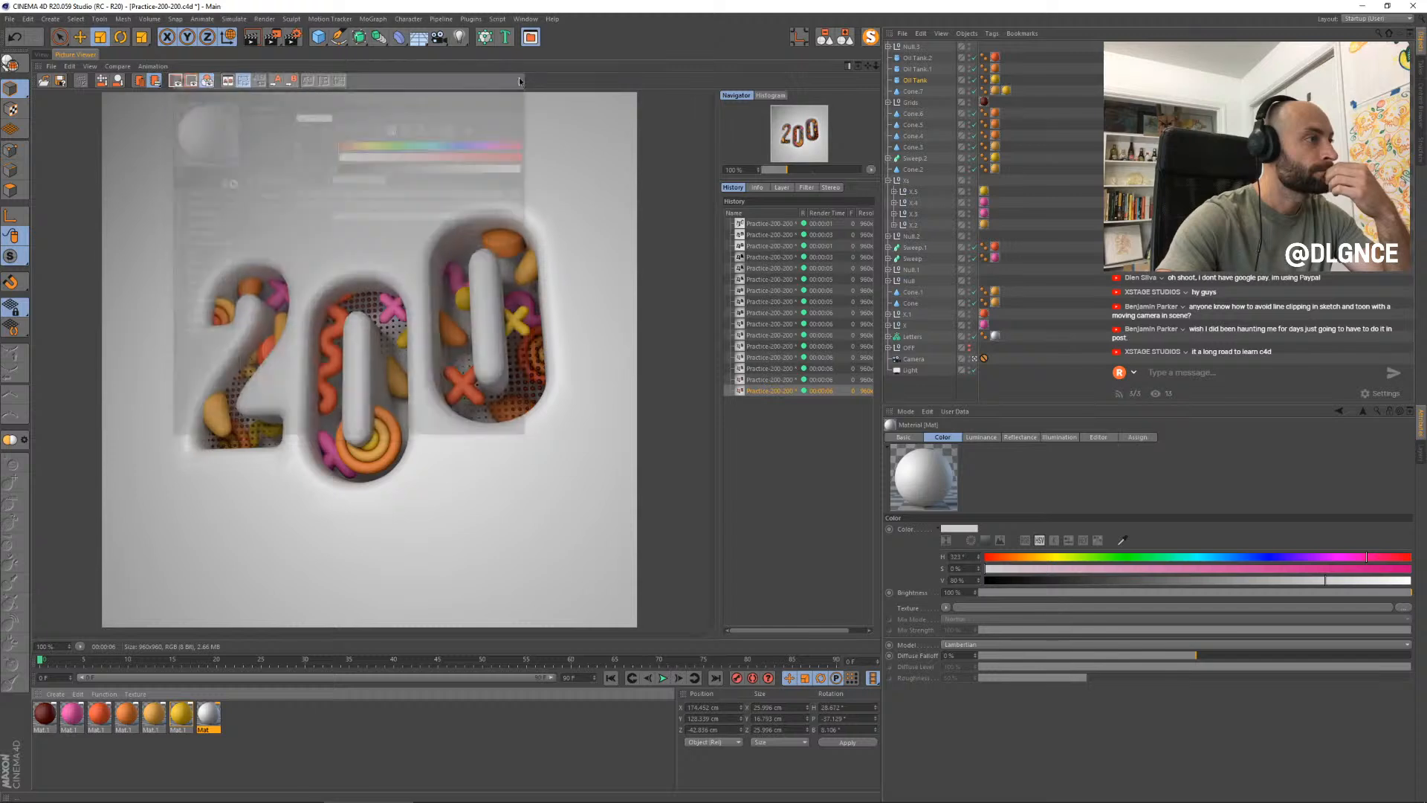
{"action": "left_click", "coordinate": [295, 38]}
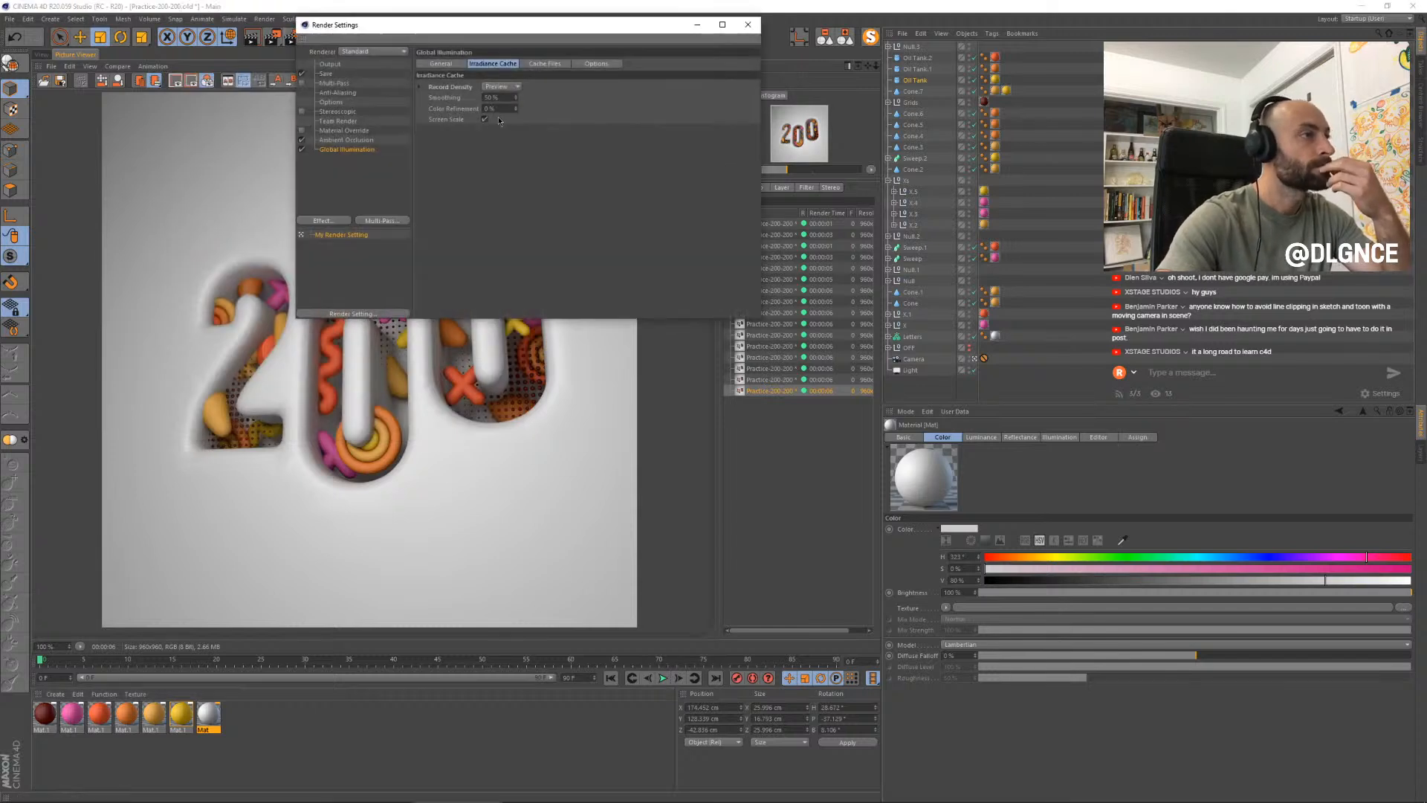
{"action": "left_click", "coordinate": [430, 64]}
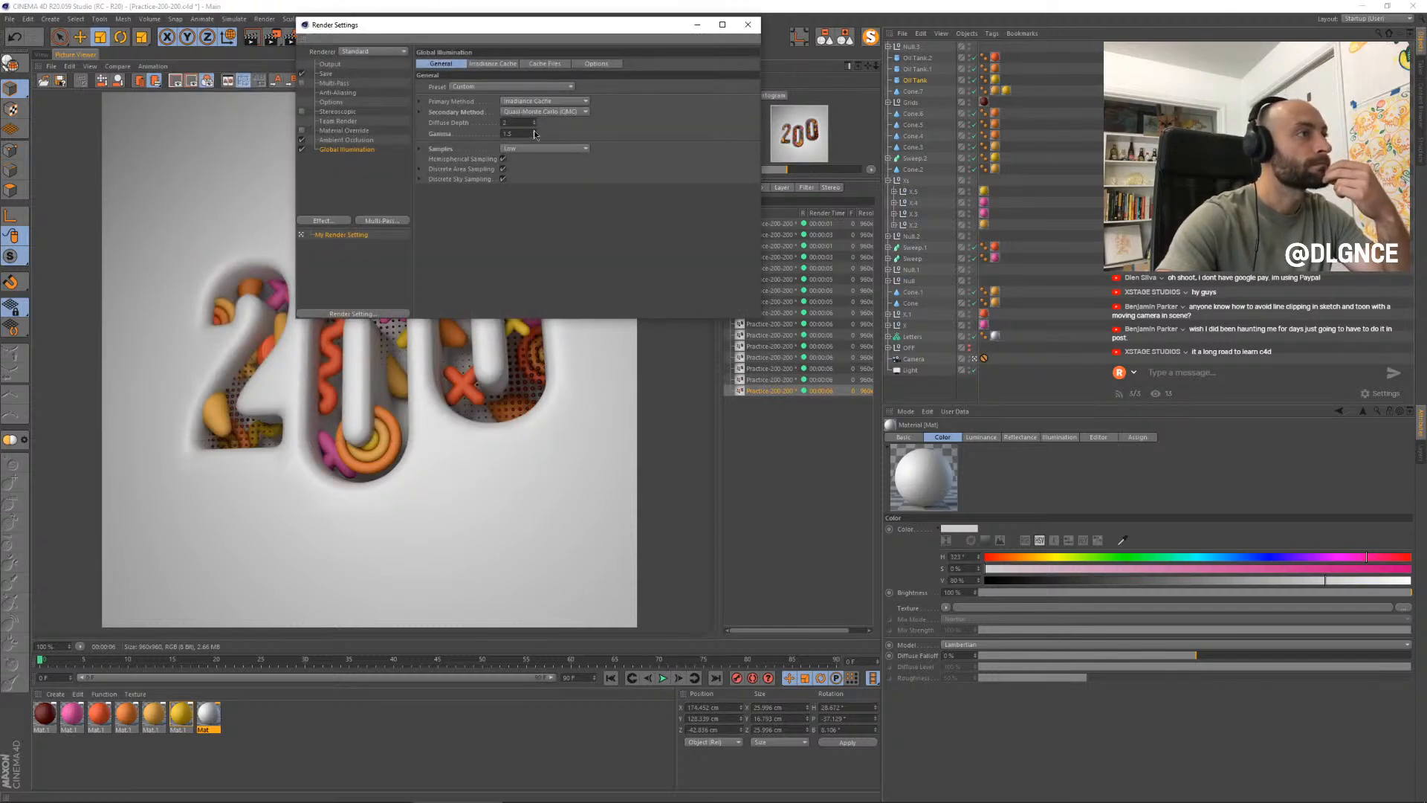
{"action": "left_click", "coordinate": [748, 24]}
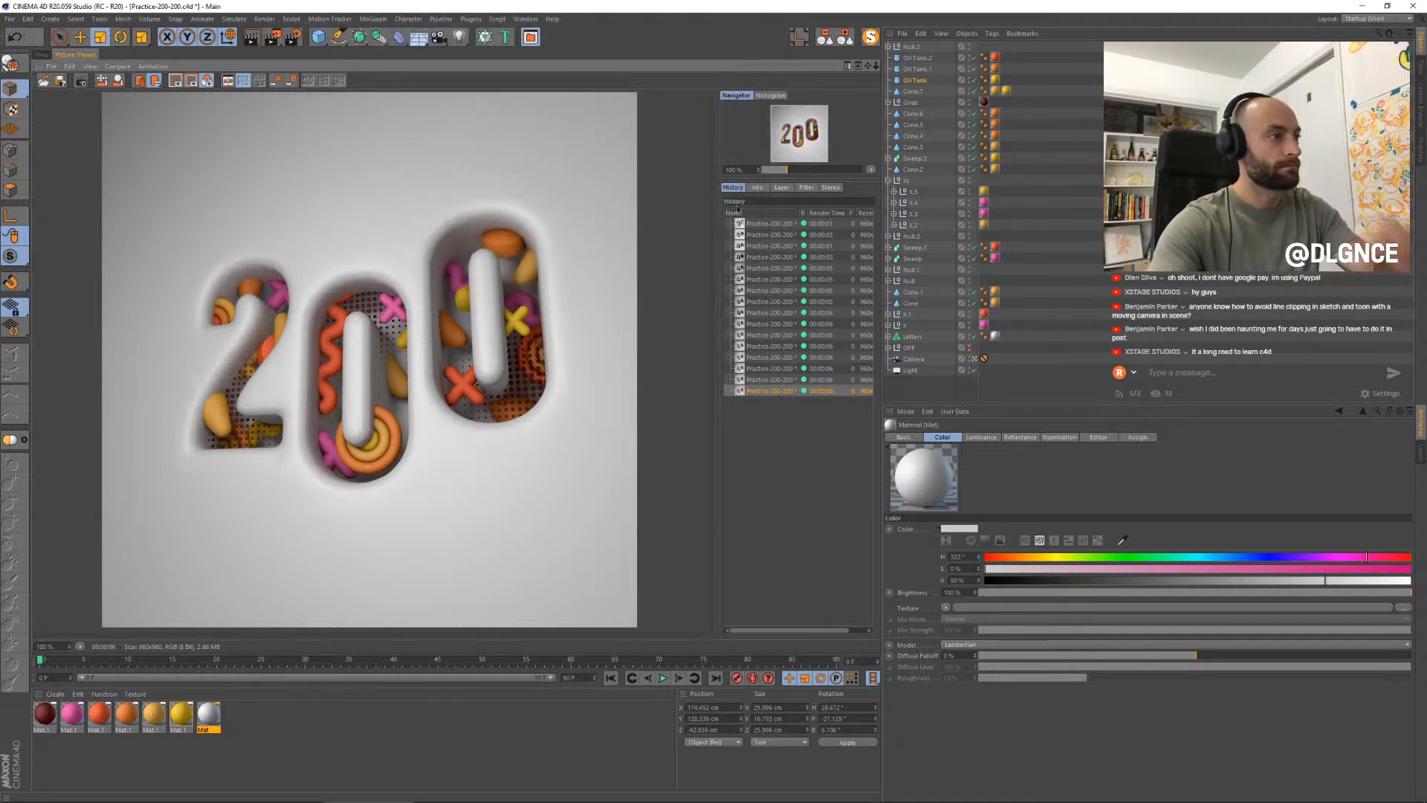
{"action": "key", "text": "shift+r"}
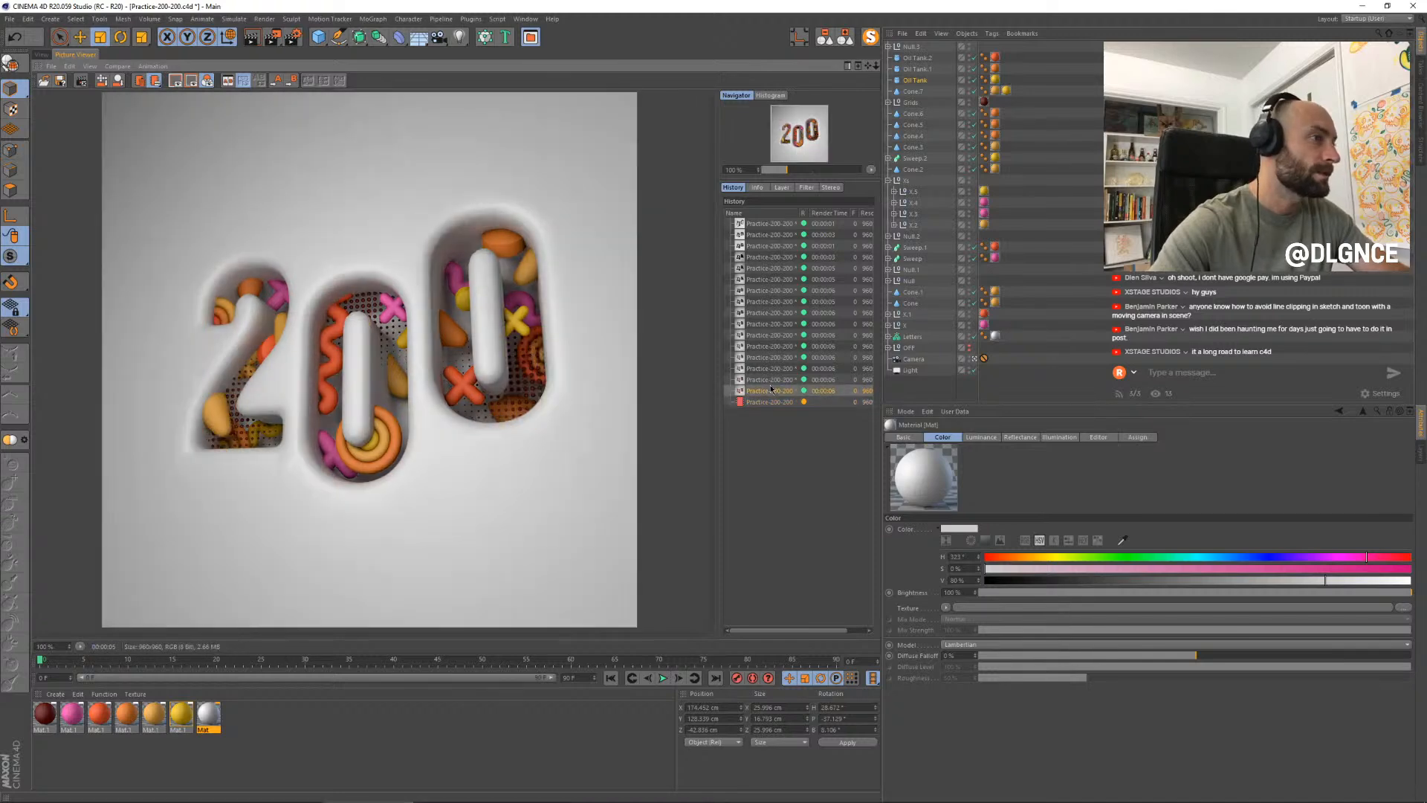
{"action": "left_click", "coordinate": [42, 54]}
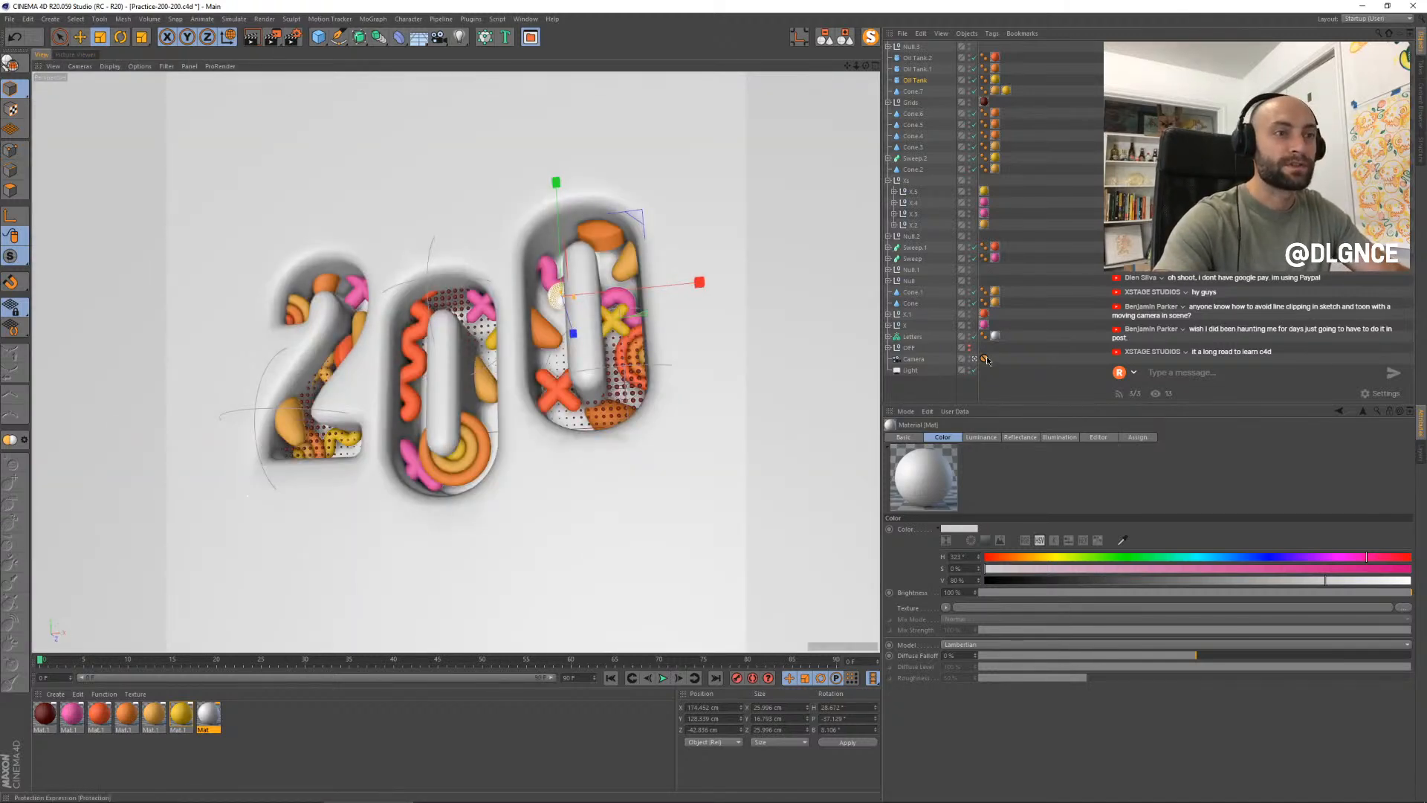
- Reframe the 200 artwork with the Protection tag taken off the camera, move the tag onto the OFF null, and save the project
{"action": "left_click_drag", "start_coordinate": [984, 360], "coordinate": [996, 337]}
{"action": "left_click_drag", "start_coordinate": [664, 343], "coordinate": [666, 335], "text": "alt"}
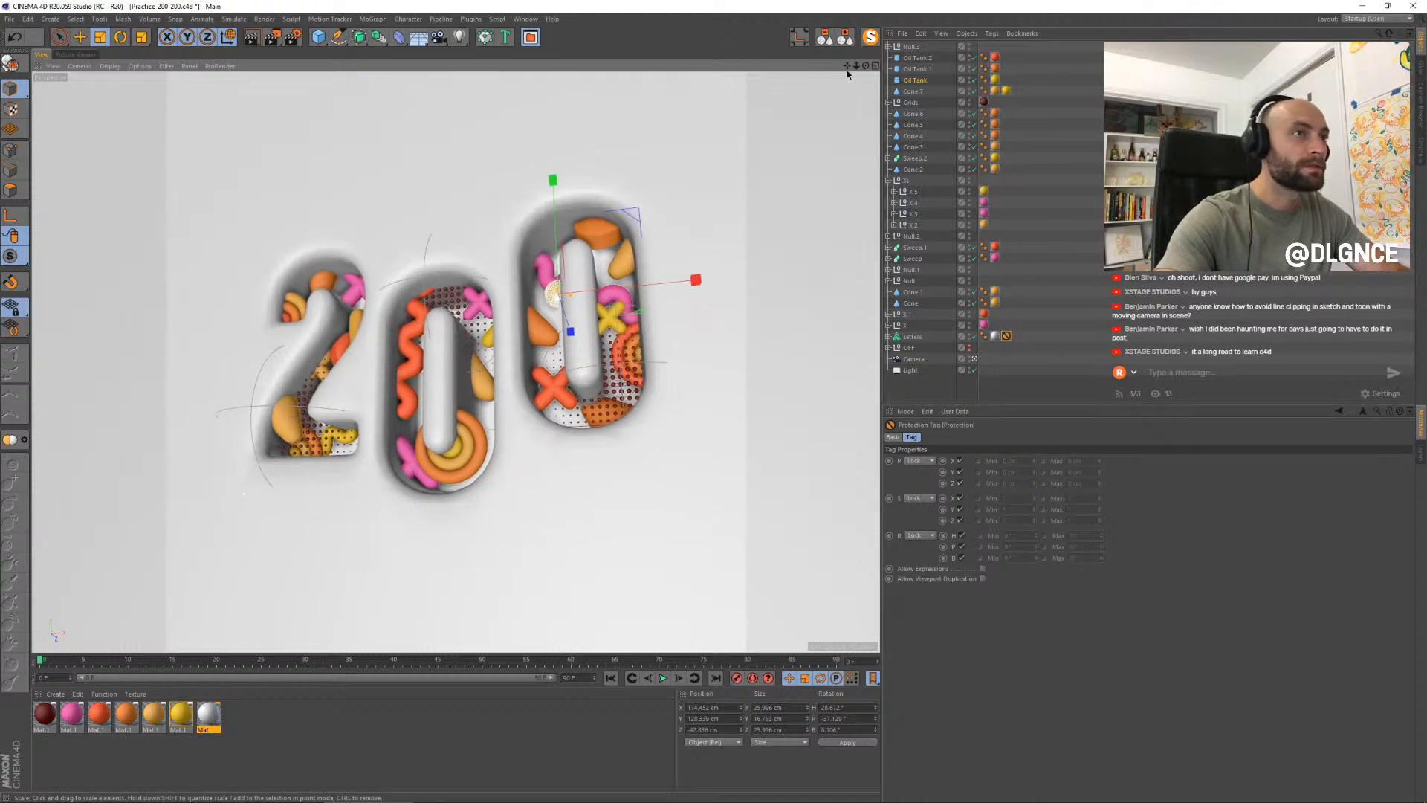
{"action": "left_click_drag", "start_coordinate": [856, 67], "coordinate": [845, 82]}
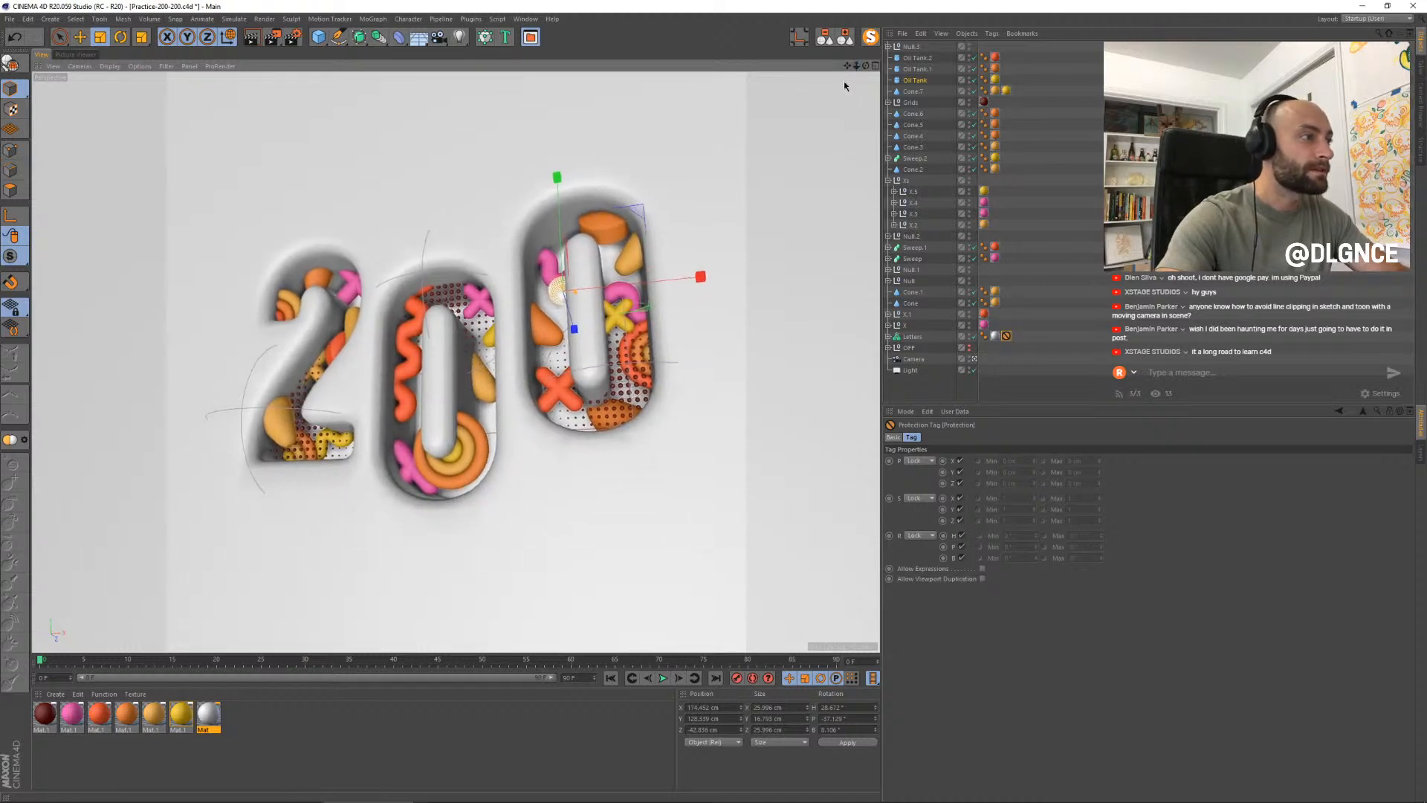
{"action": "left_click_drag", "start_coordinate": [716, 294], "coordinate": [713, 297], "text": "alt"}
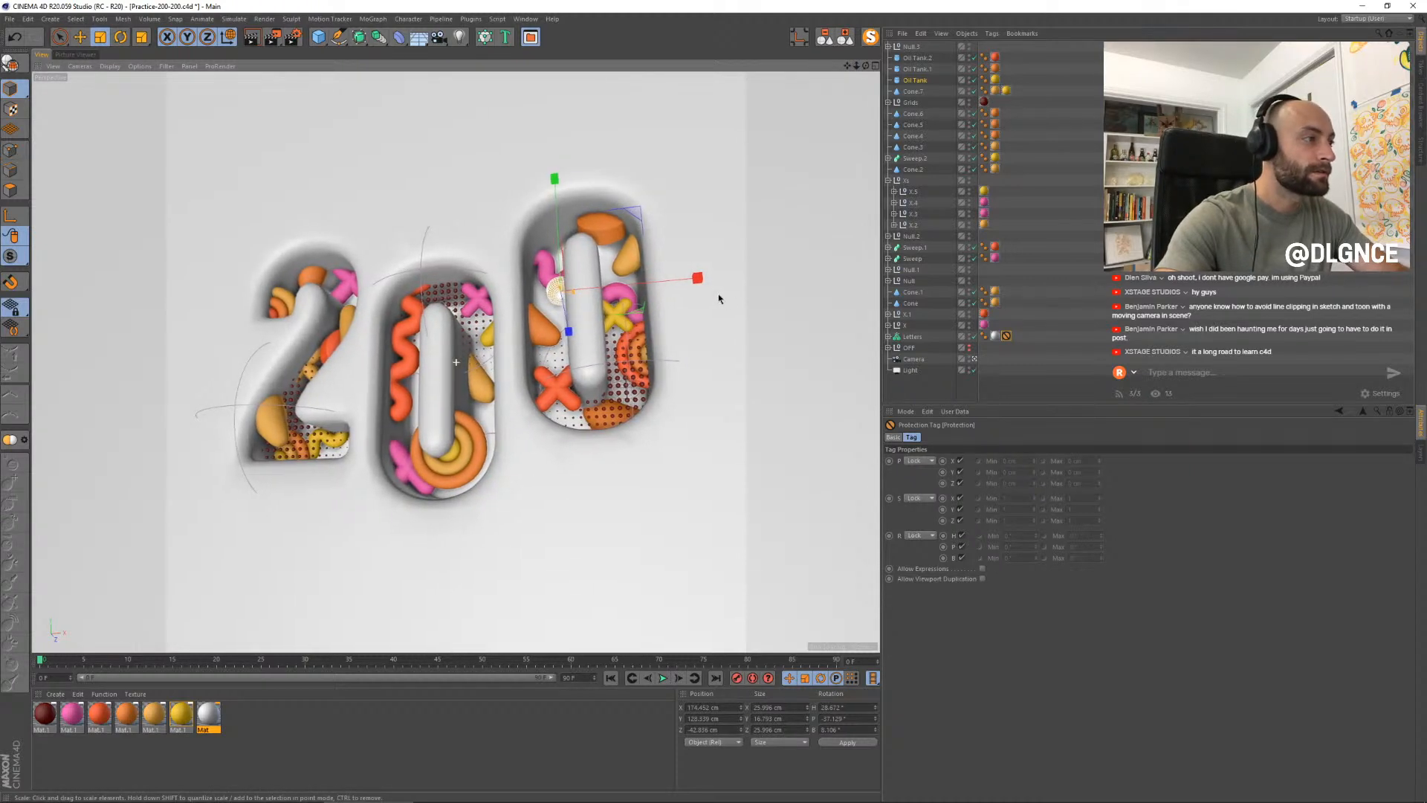
{"action": "middle_click_drag", "start_coordinate": [701, 343], "coordinate": [703, 340], "text": "alt"}
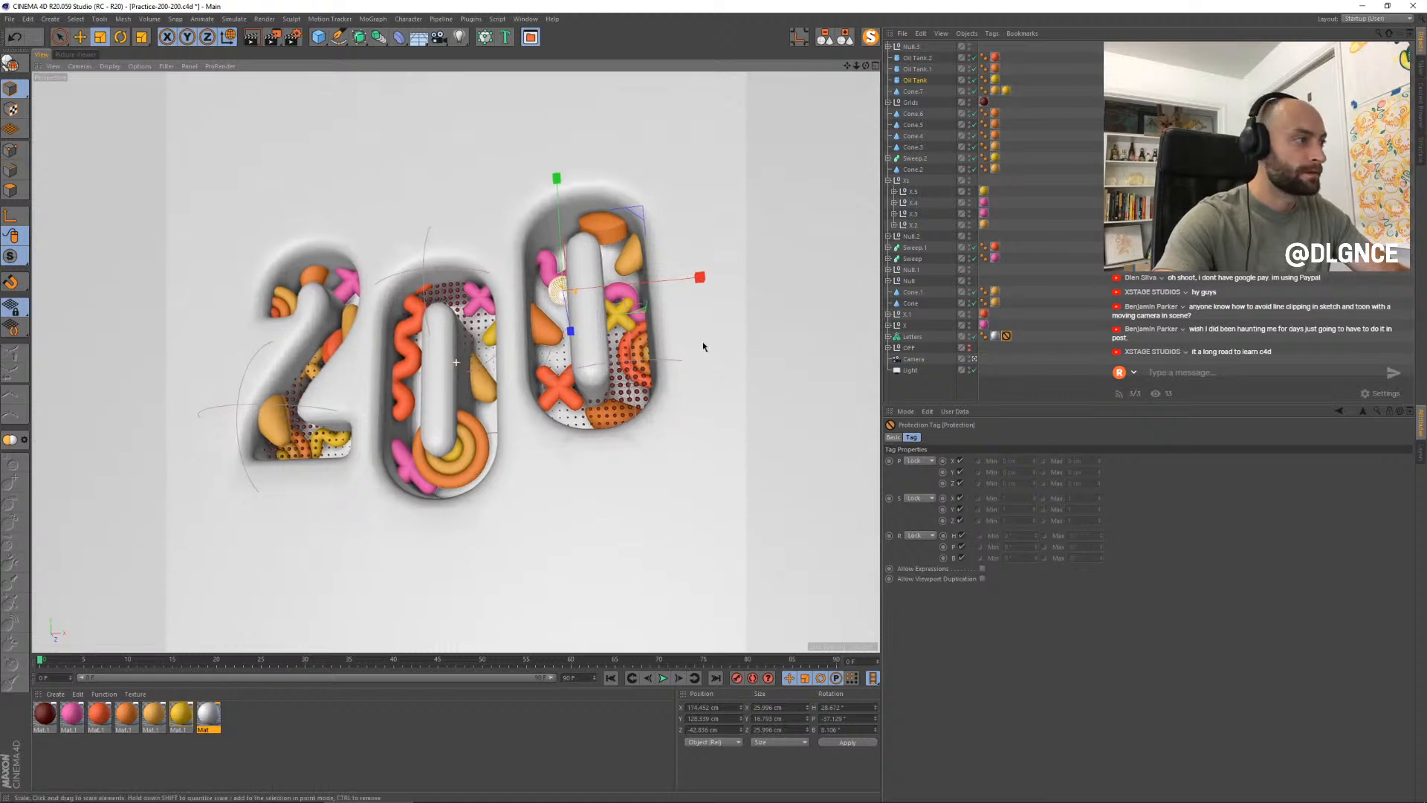
{"action": "left_click_drag", "start_coordinate": [1007, 336], "coordinate": [984, 348]}
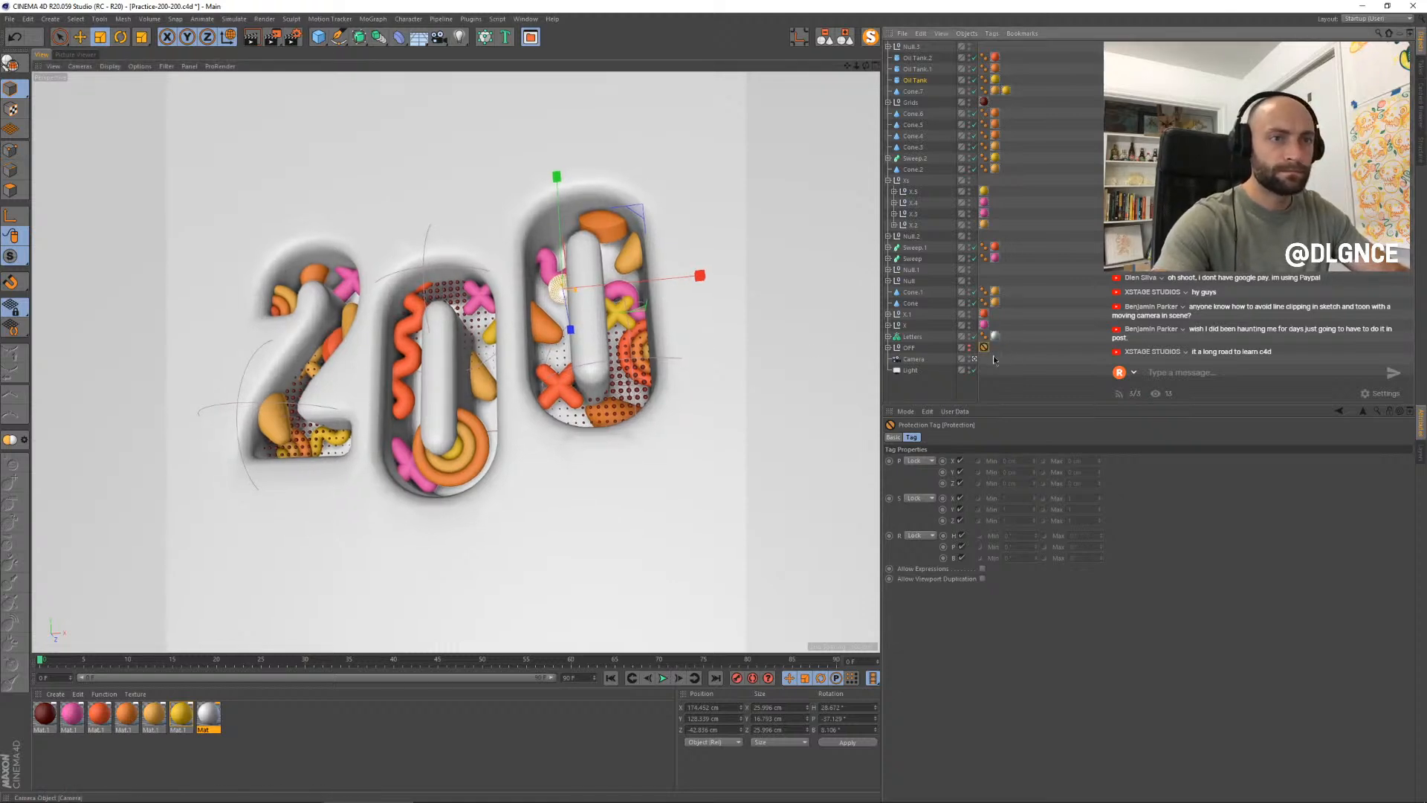
{"action": "key", "text": "ctrl+s"}
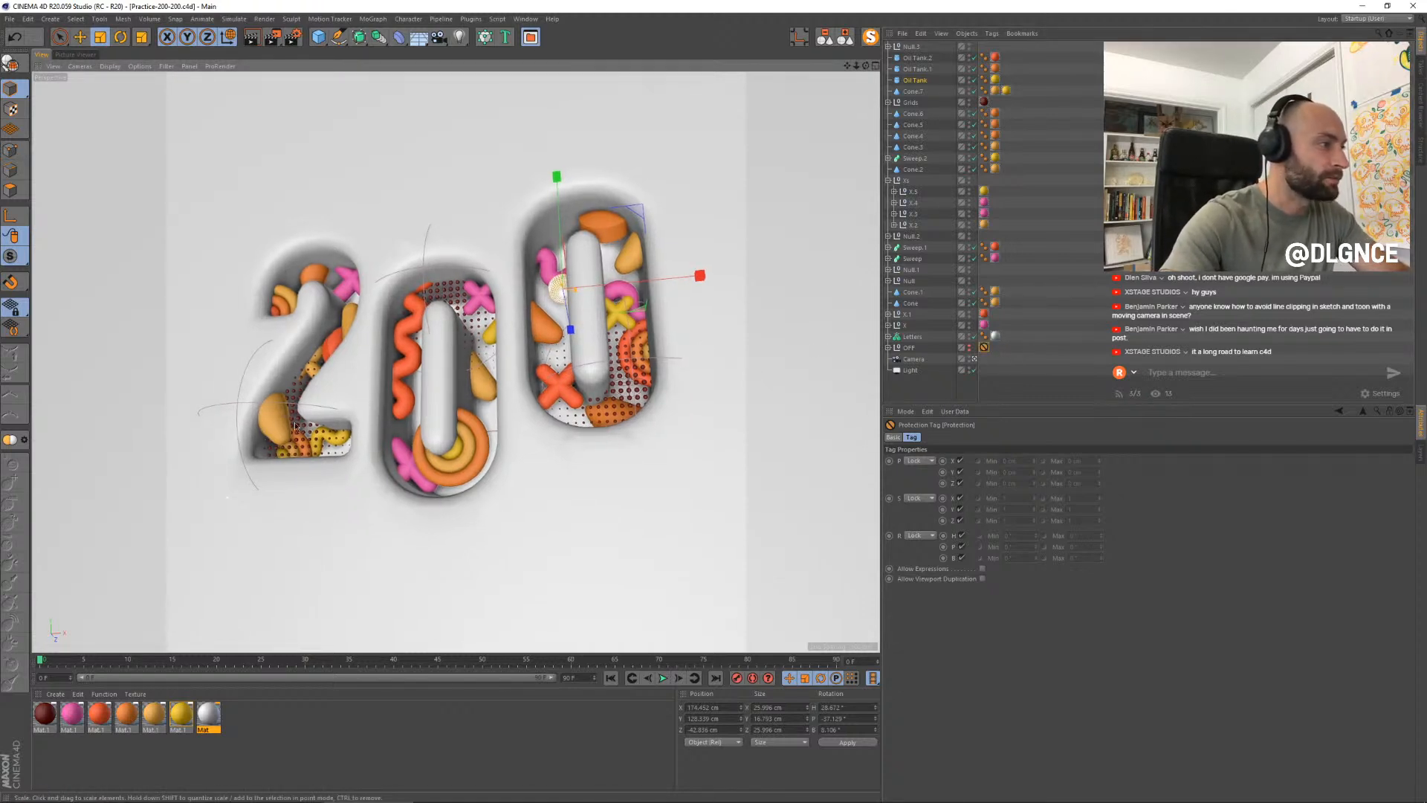
- Scale down the yellow-orange cone at the lower part of the 2 and shift it slightly upward
{"action": "left_click", "coordinate": [296, 426]}
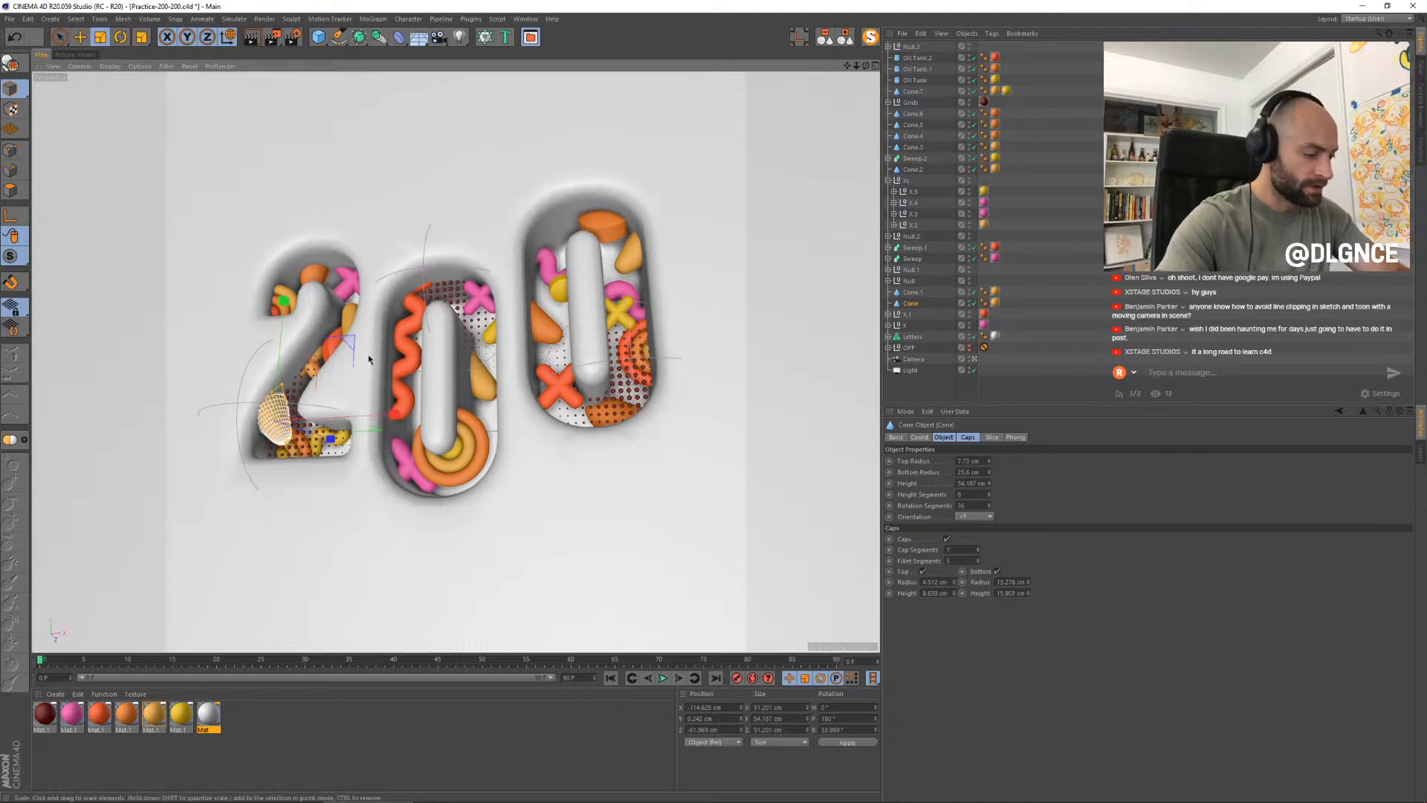
{"action": "left_click_drag", "start_coordinate": [379, 358], "coordinate": [345, 341]}
{"action": "key", "text": "e"}
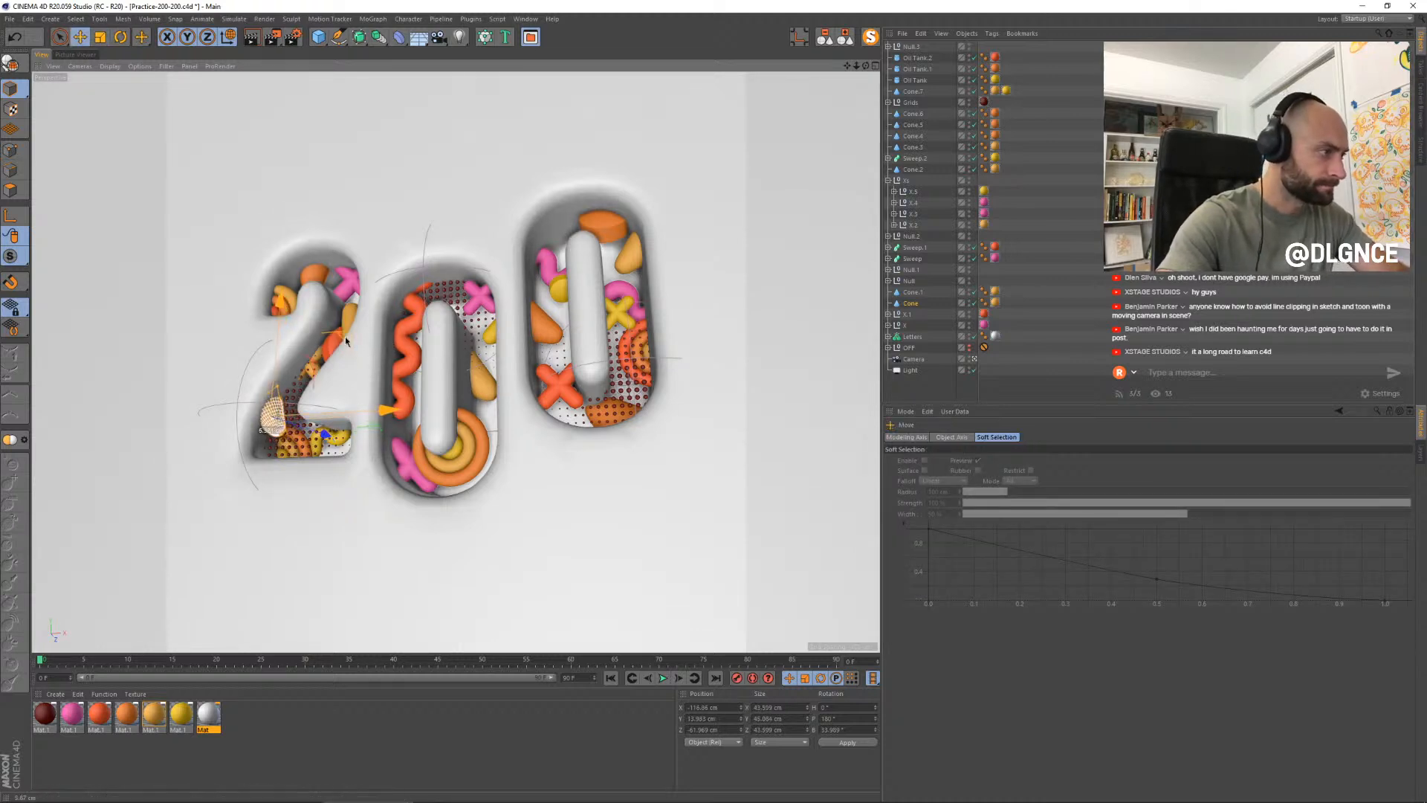
- Duplicate the small yellow squiggle in the base of the 2, rotate and place the copy beside it, and apply the red-orange material
{"action": "left_click", "coordinate": [341, 444]}
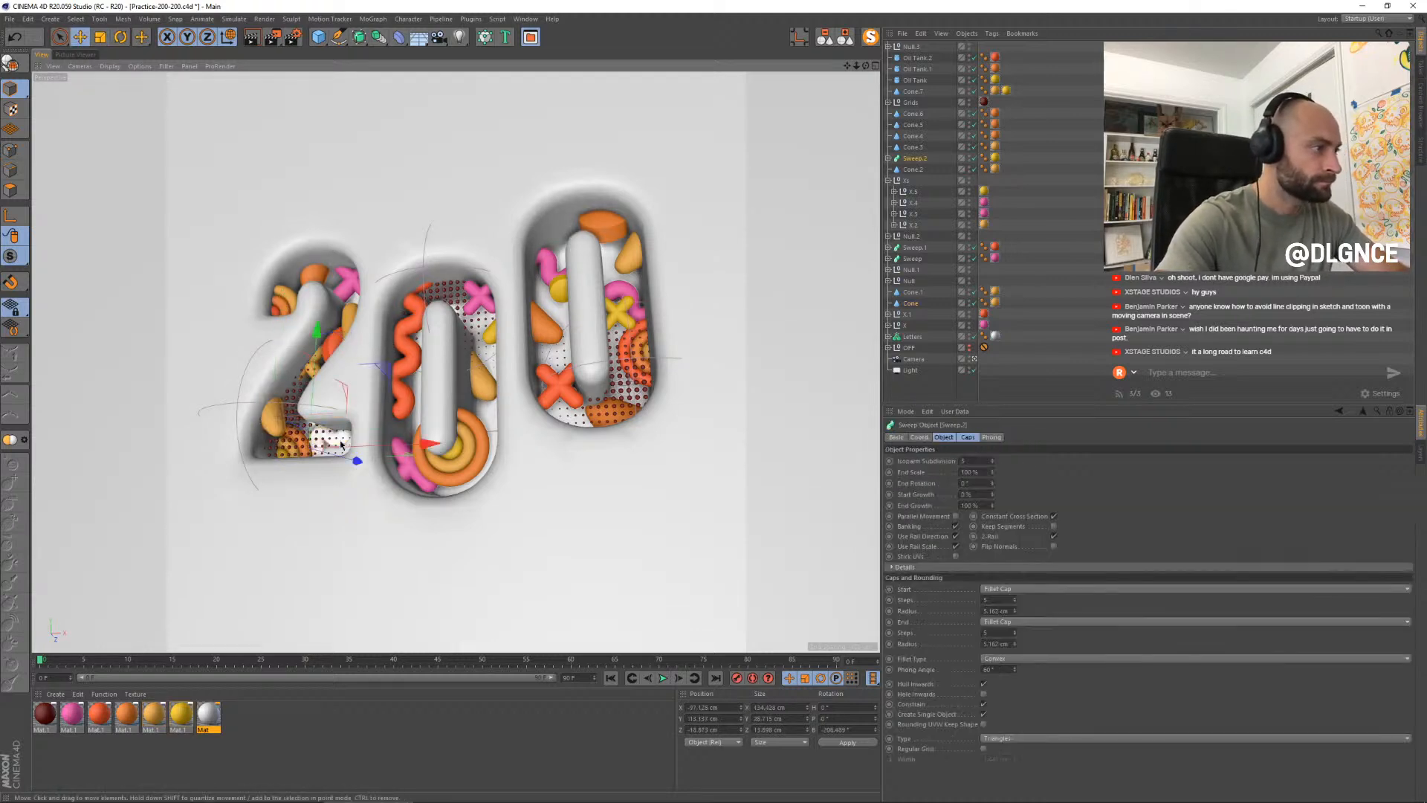
{"action": "left_click_drag", "start_coordinate": [357, 461], "coordinate": [301, 451], "text": "ctrl"}
{"action": "key", "text": "r"}
{"action": "key", "text": "e"}
{"action": "key", "text": "t"}
{"action": "key", "text": "e"}
{"action": "left_click_drag", "start_coordinate": [395, 371], "coordinate": [387, 371]}
{"action": "left_click_drag", "start_coordinate": [102, 716], "coordinate": [326, 435]}
{"action": "left_click", "coordinate": [390, 549]}
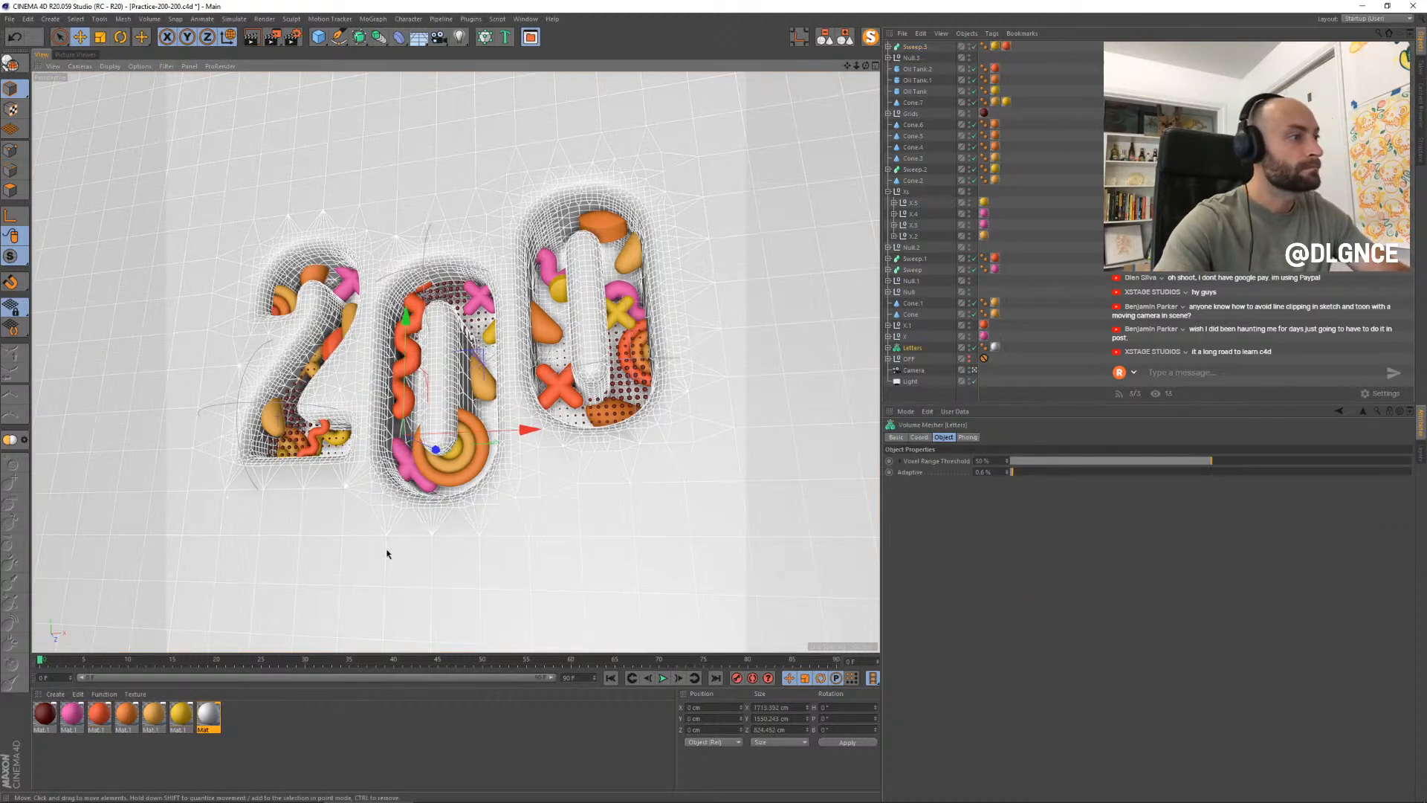
{"action": "left_click", "coordinate": [922, 393]}
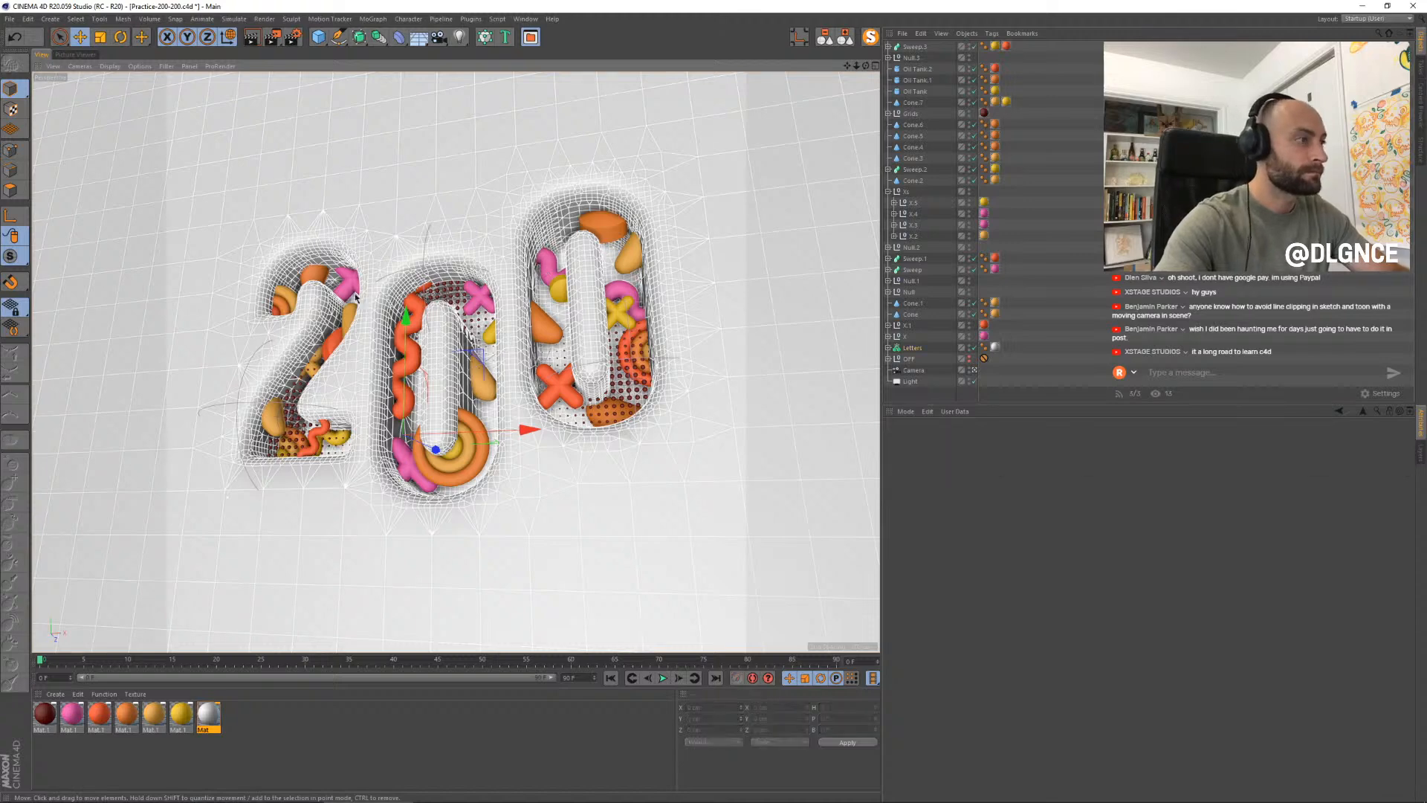
{"action": "left_click", "coordinate": [405, 355]}
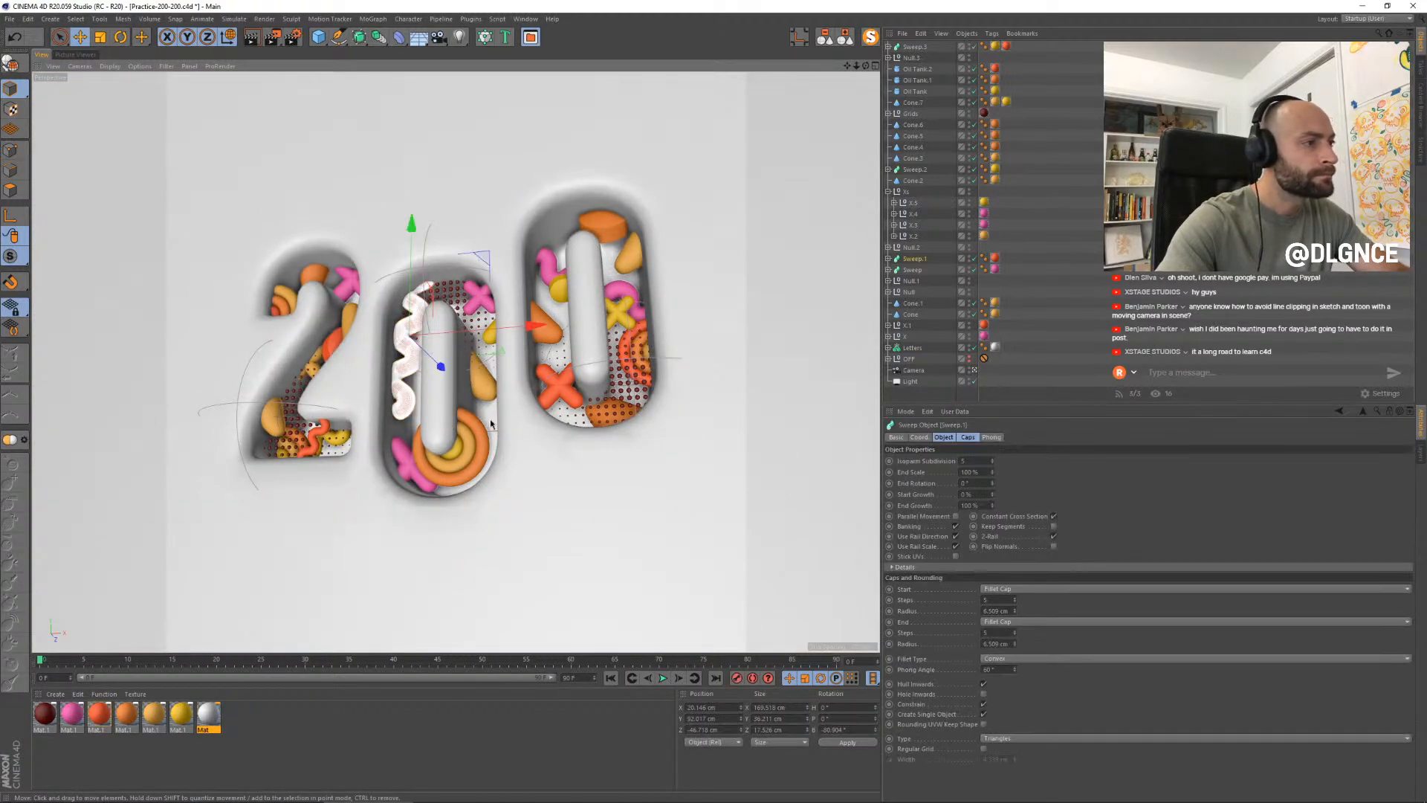
{"action": "left_click", "coordinate": [486, 393]}
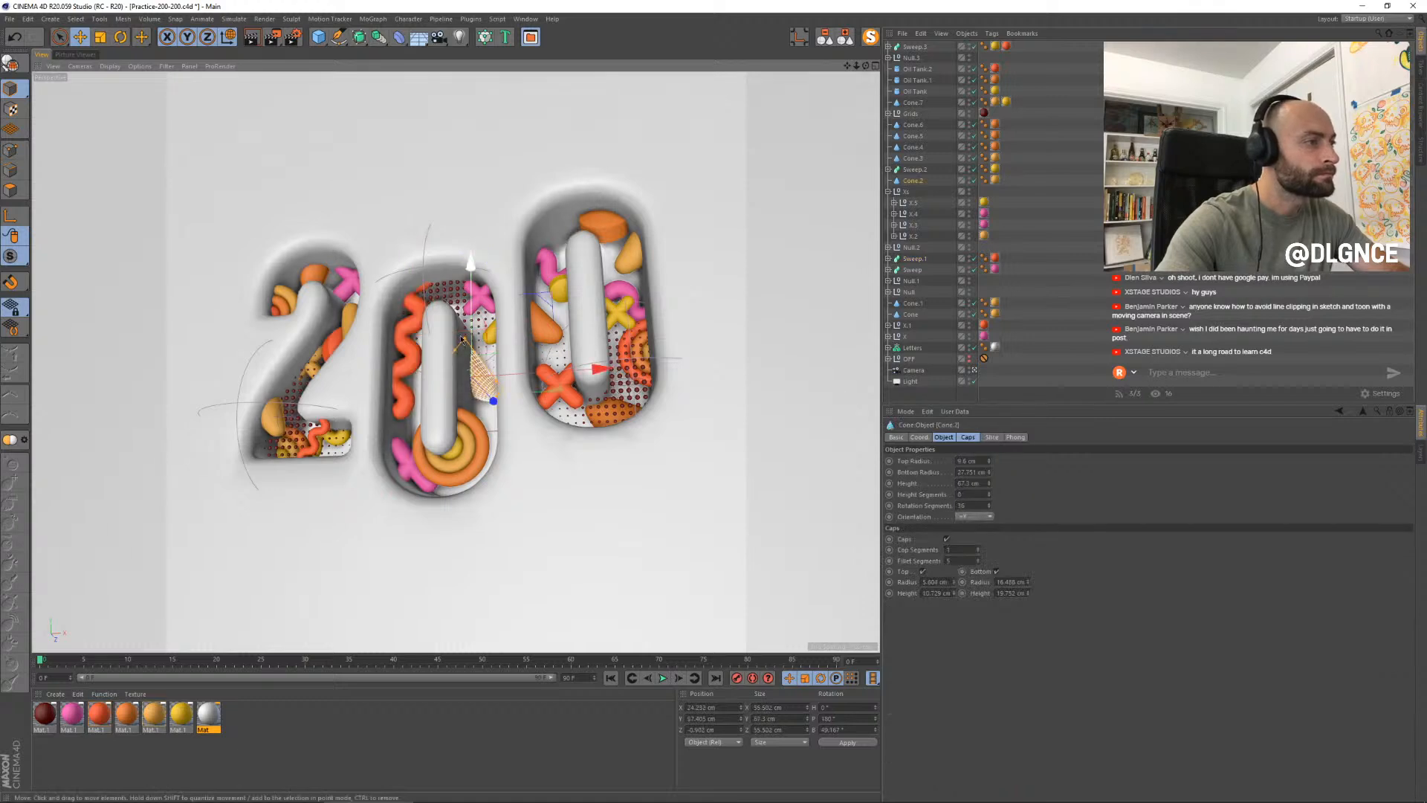
{"action": "left_click", "coordinate": [416, 467]}
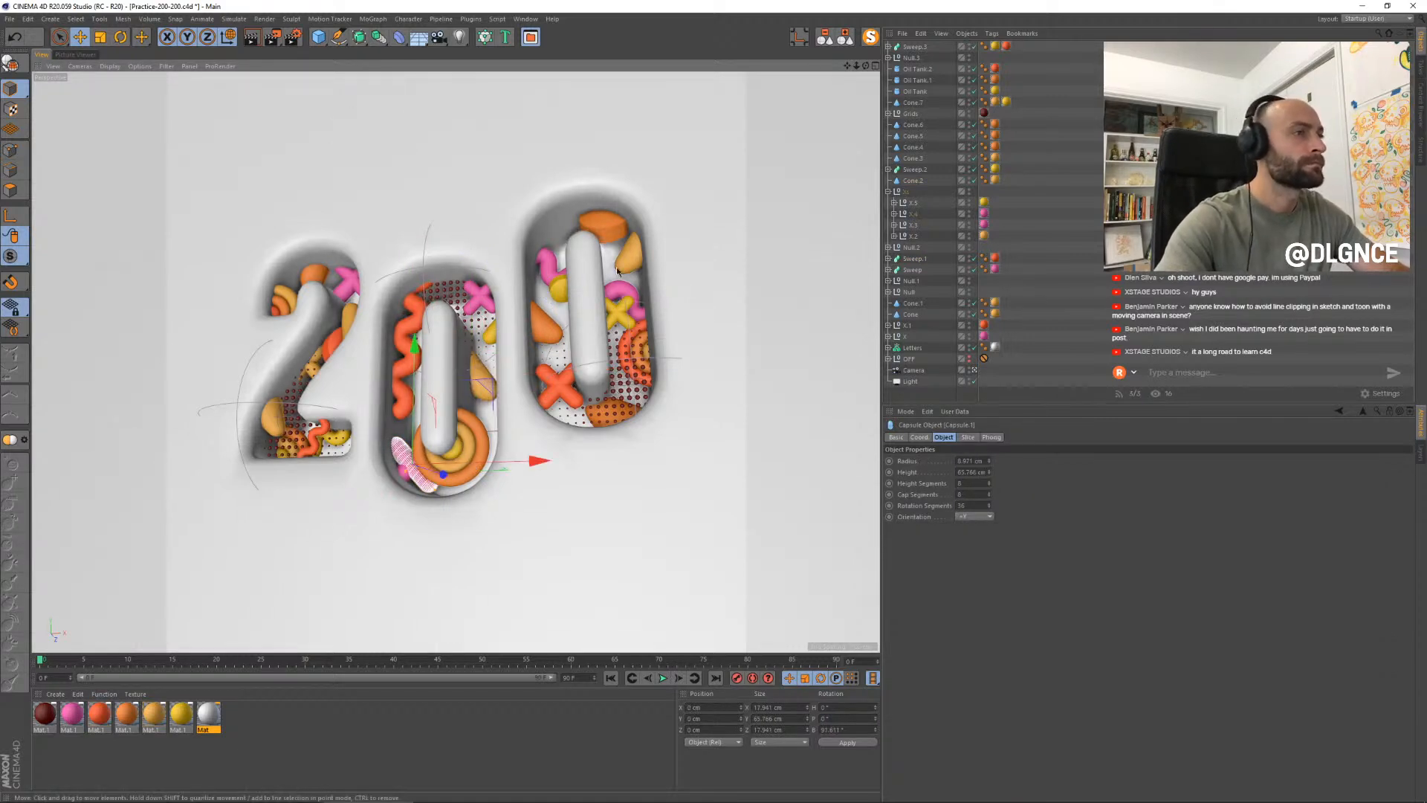
- Copy the small yellow oil tank from the last 0 onto the wavy squiggle of the middle 0 and rotate it into place
{"action": "left_click", "coordinate": [556, 289]}
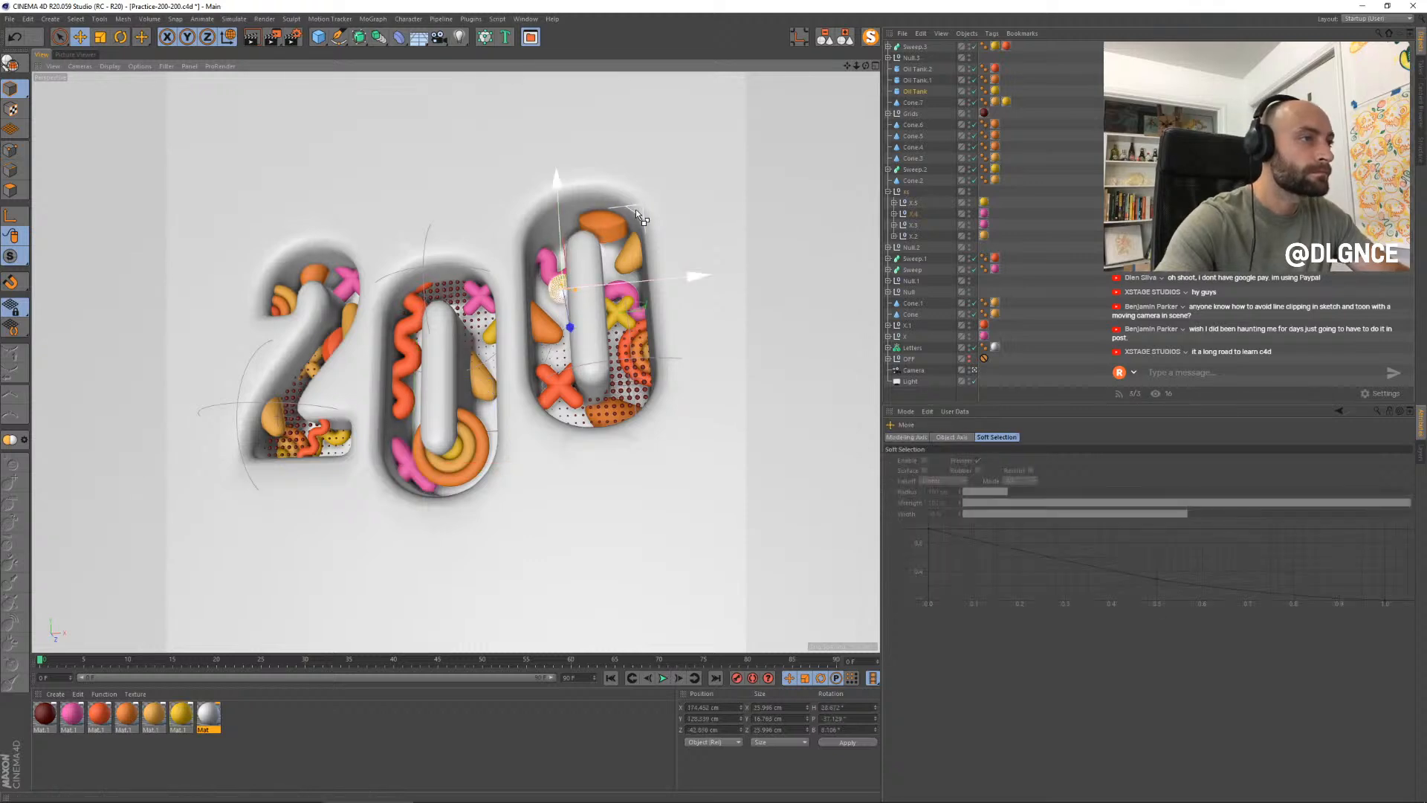
{"action": "left_click_drag", "start_coordinate": [635, 211], "coordinate": [485, 294], "text": "ctrl"}
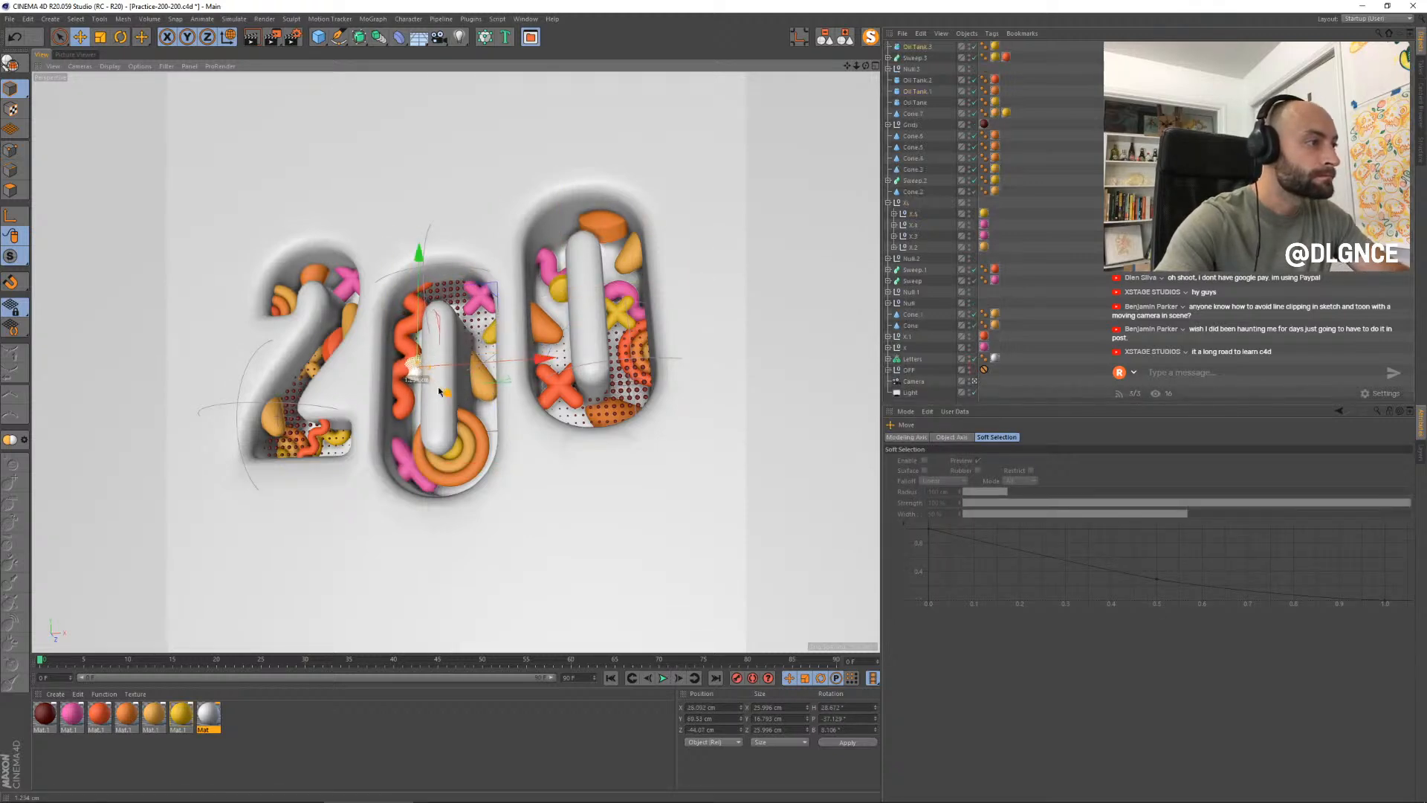
{"action": "key", "text": "r"}
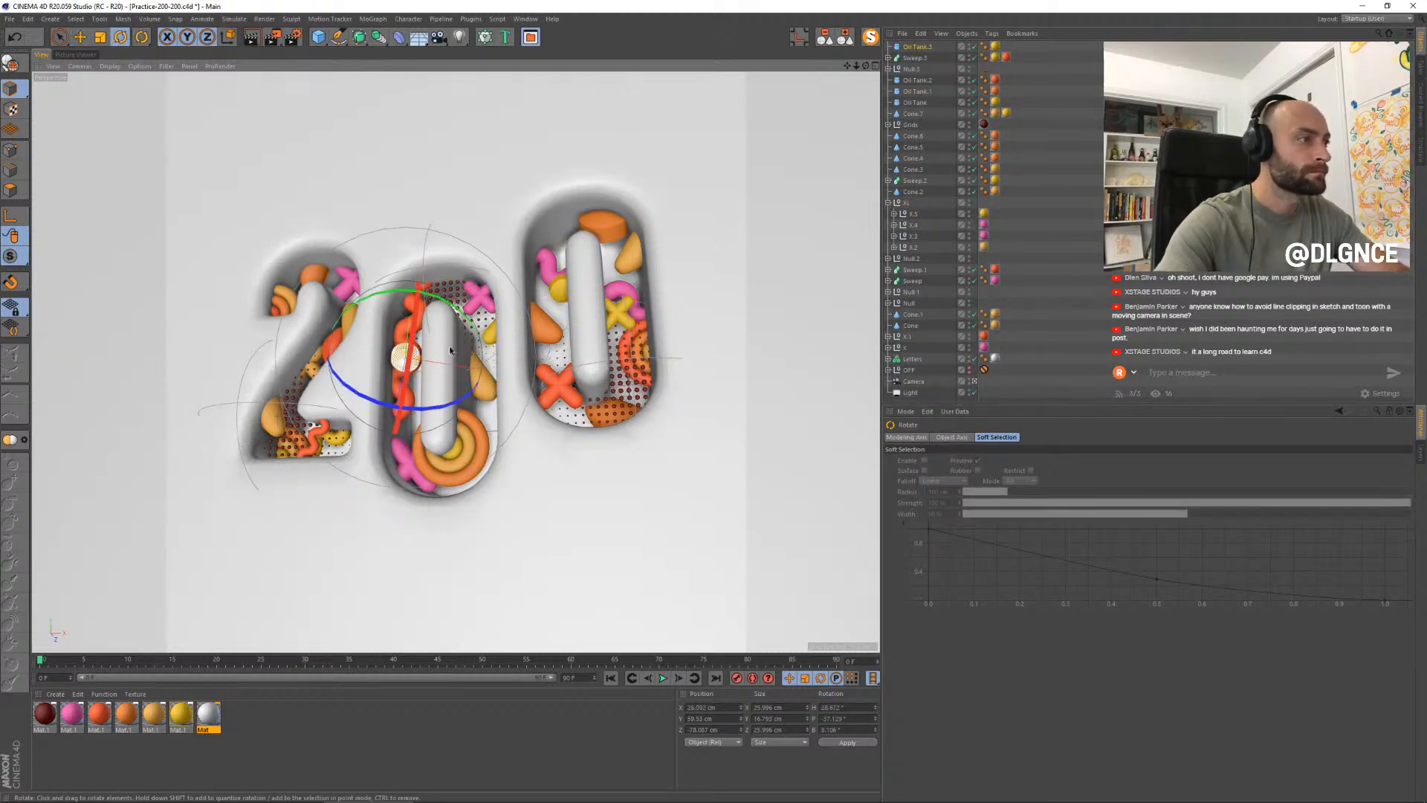
{"action": "left_click_drag", "start_coordinate": [450, 350], "coordinate": [435, 497]}
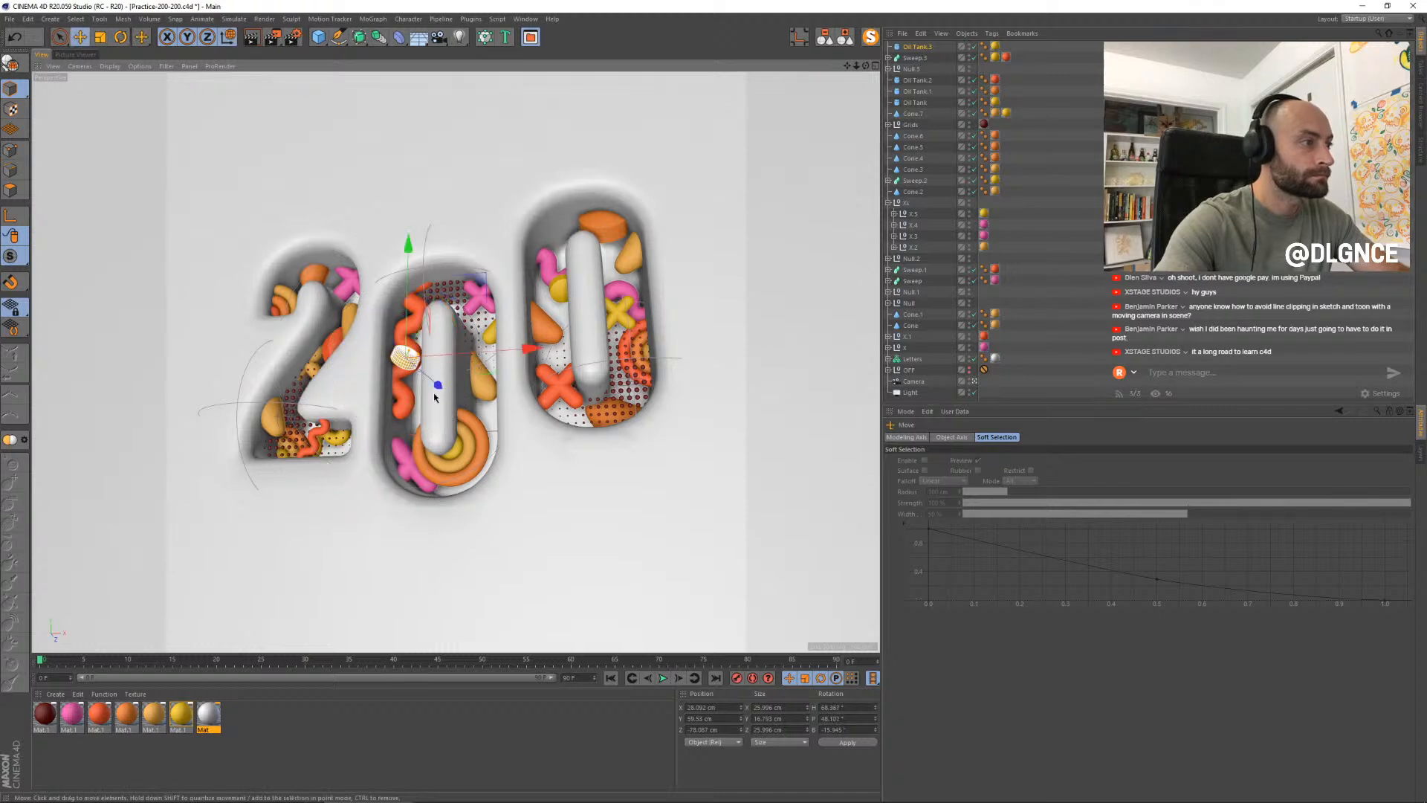
{"action": "left_click_drag", "start_coordinate": [529, 349], "coordinate": [540, 362]}
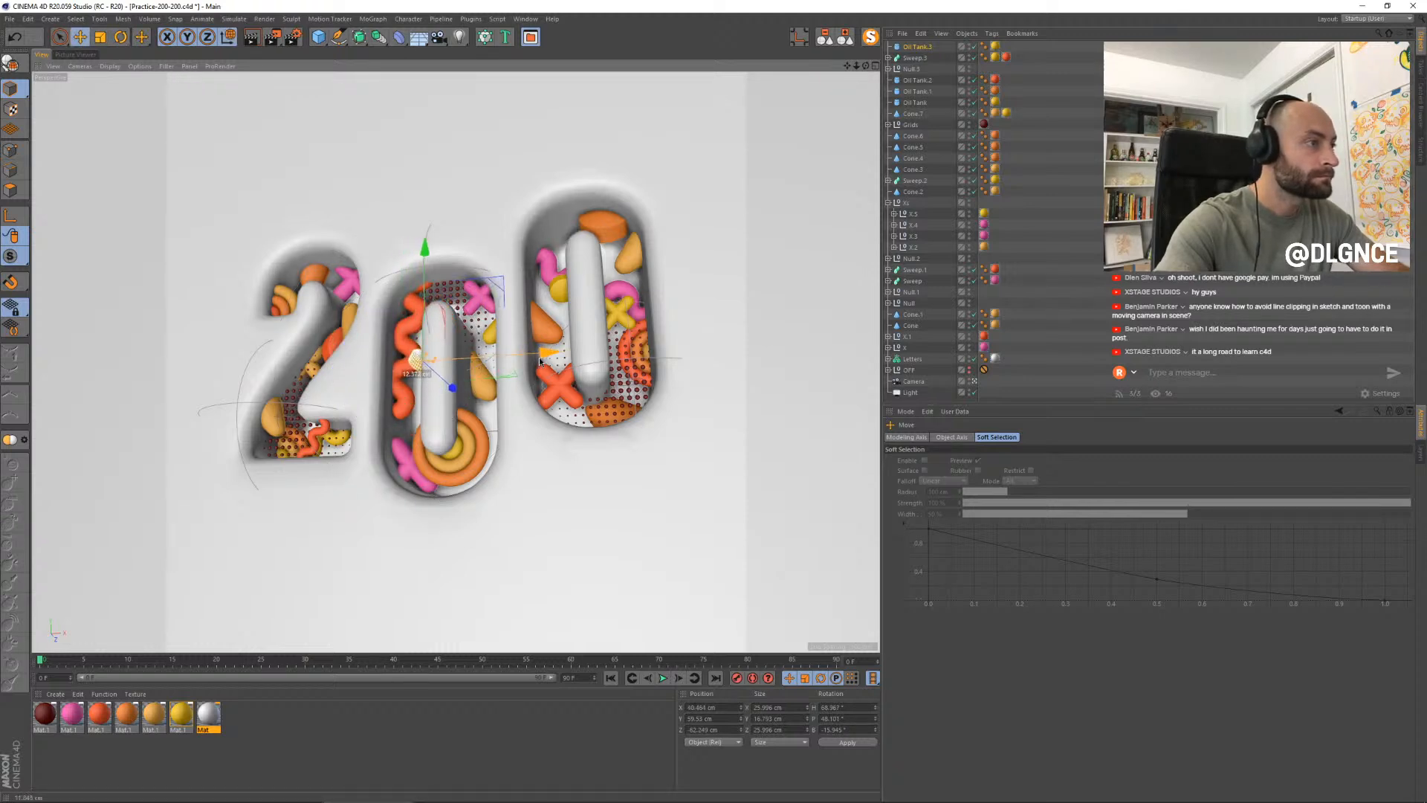
- Place two more rotated copies of the yellow oil tank lower along the middle 0's squiggle, scaling the lowest to about 32 cm wide
{"action": "left_click_drag", "start_coordinate": [495, 291], "coordinate": [484, 312], "text": "ctrl"}
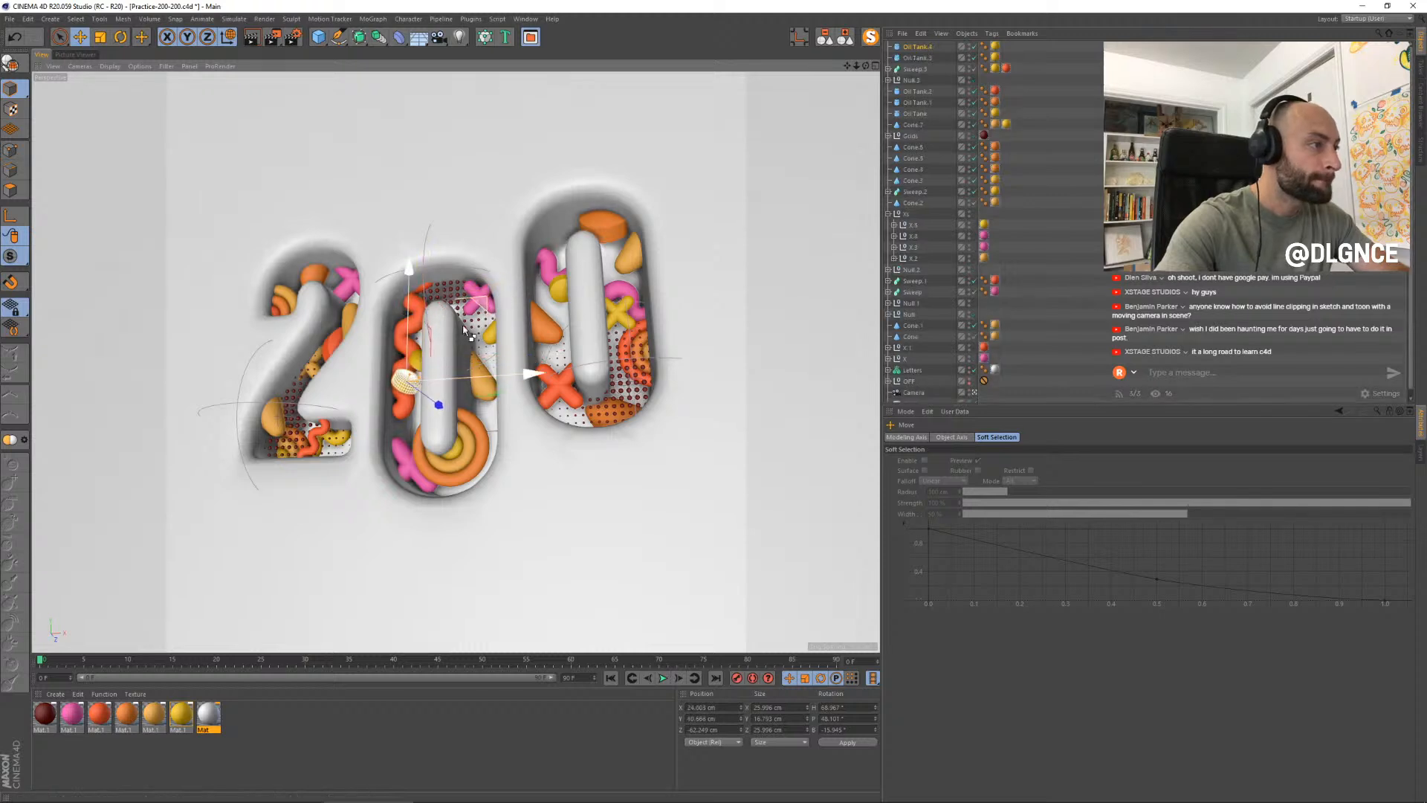
{"action": "key", "text": "r"}
{"action": "left_click_drag", "start_coordinate": [462, 407], "coordinate": [446, 327]}
{"action": "key", "text": "e"}
{"action": "key", "text": "r"}
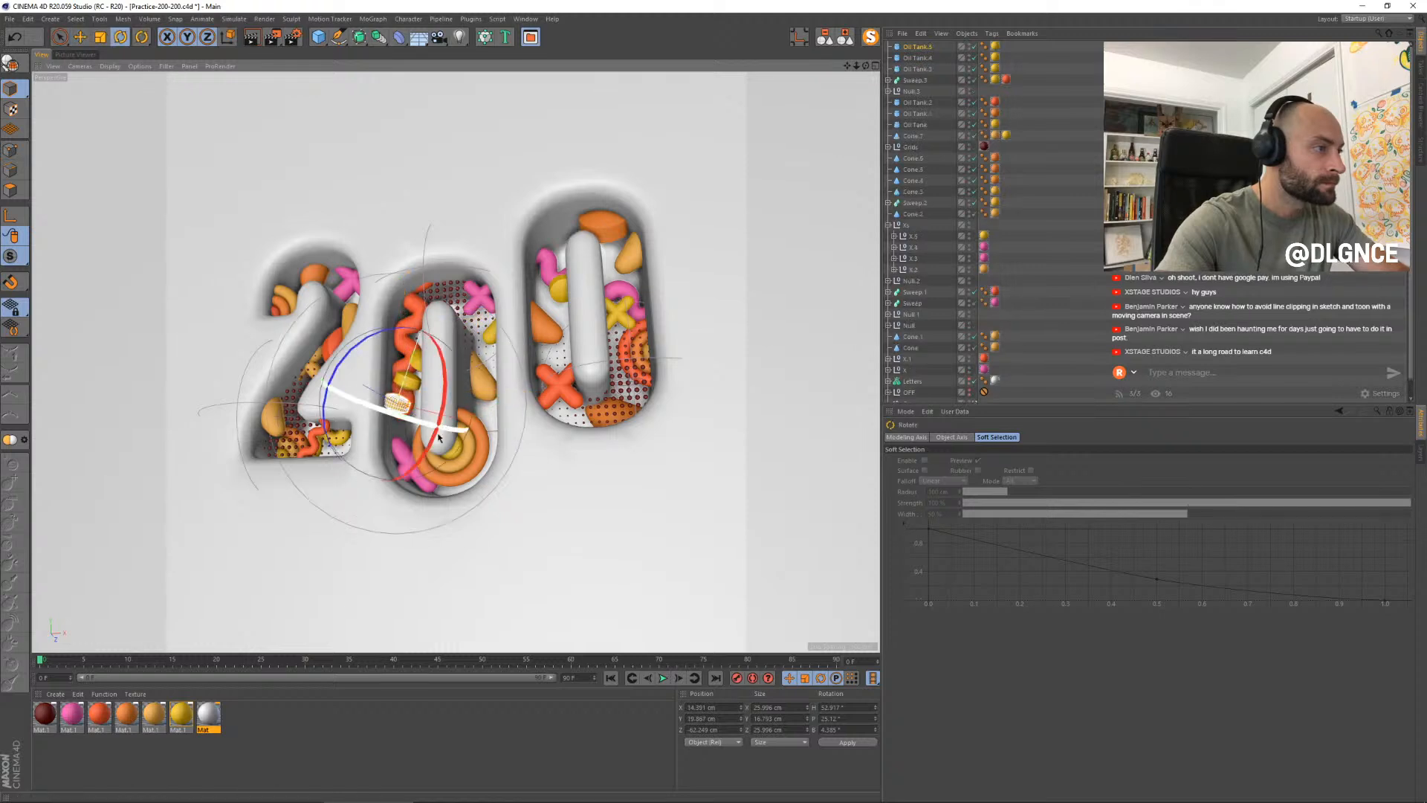
{"action": "left_click_drag", "start_coordinate": [420, 416], "coordinate": [464, 336]}
{"action": "key", "text": "t"}
{"action": "key", "text": "e"}
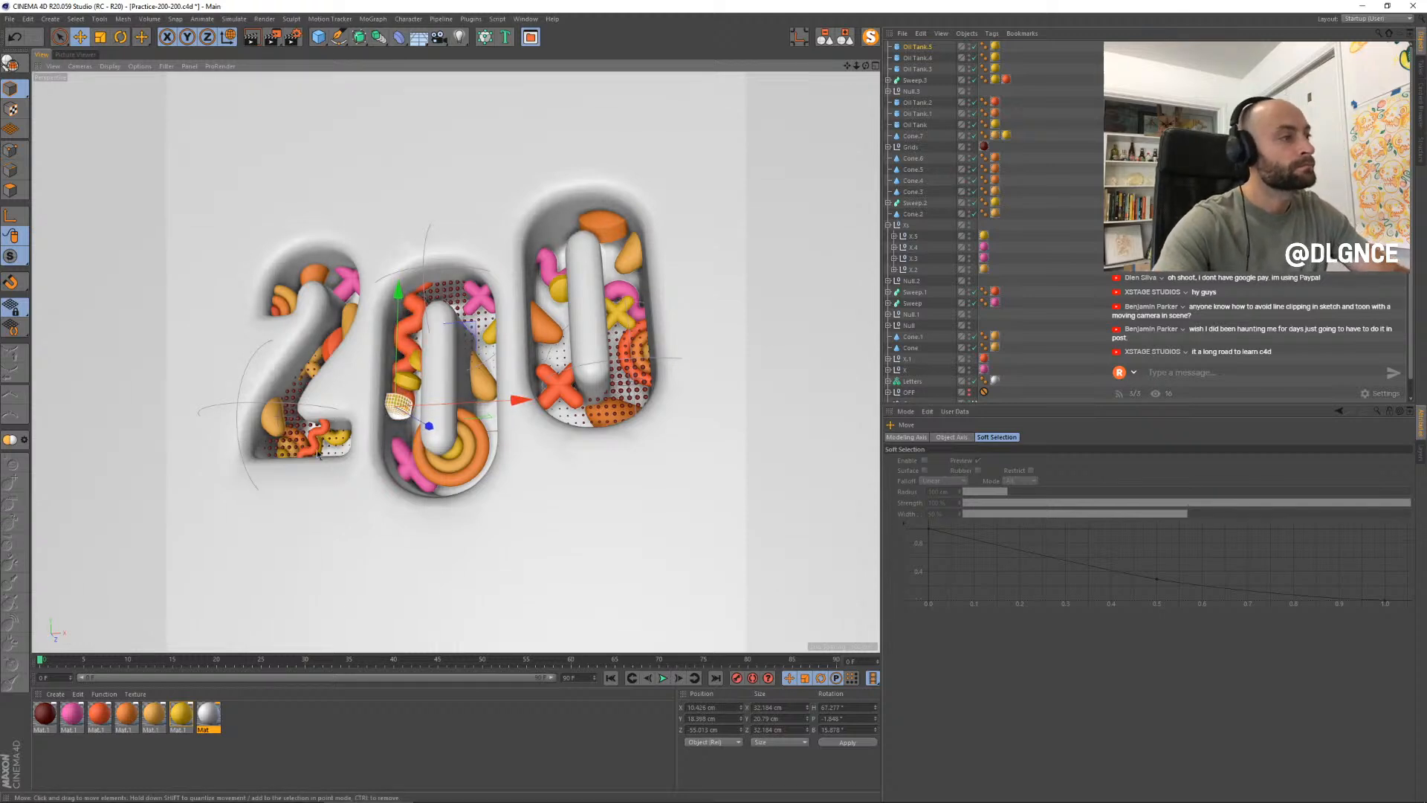
- Duplicate the red-orange wavy squiggle in the middle 0, position the copy against the original, and apply the pink material to it
{"action": "left_click", "coordinate": [424, 289]}
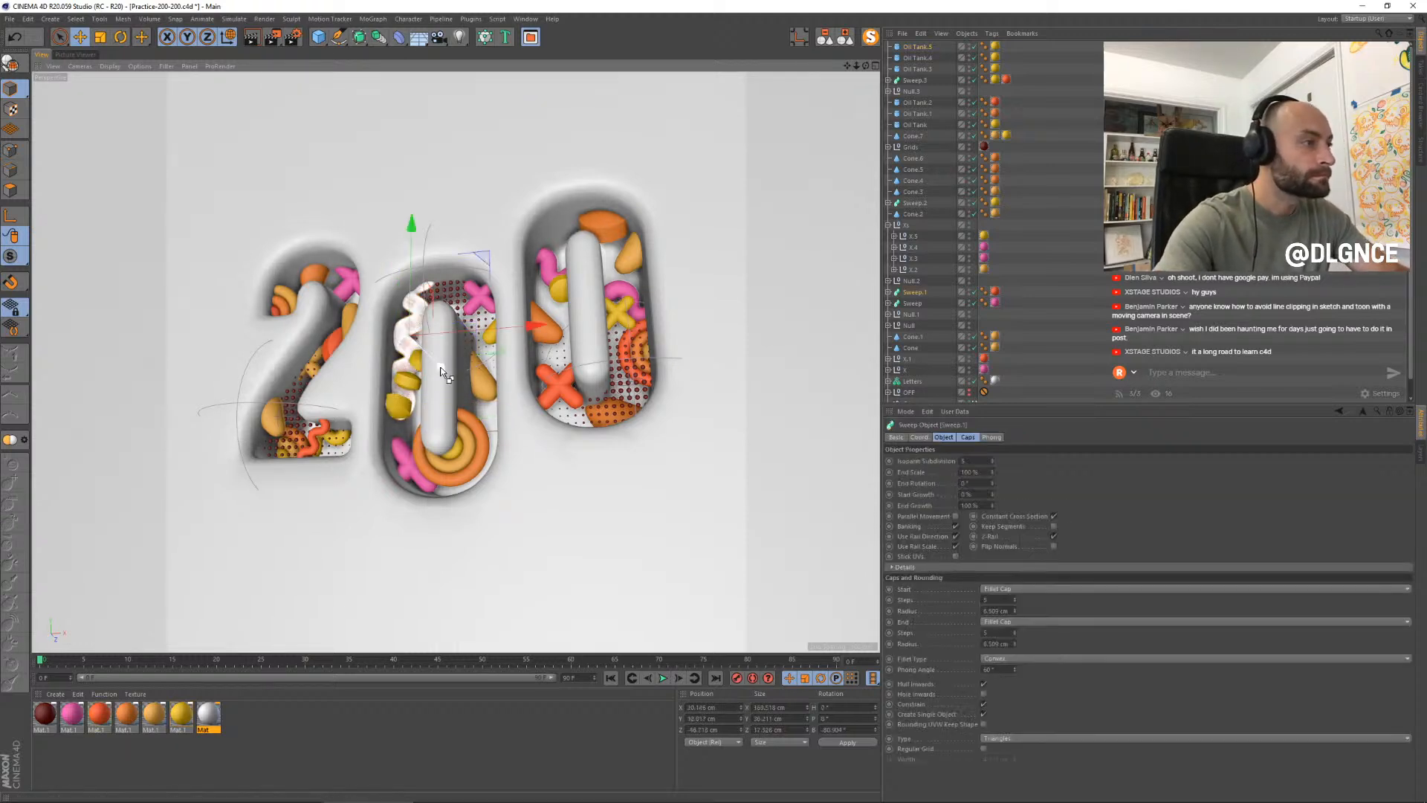
{"action": "key", "text": "r"}
{"action": "mouse_move", "coordinate": [434, 364]}
{"action": "left_mouse_down"}
{"action": "mouse_move", "coordinate": [462, 327]}
{"action": "mouse_move", "coordinate": [460, 378]}
{"action": "mouse_move", "coordinate": [444, 391]}
{"action": "mouse_move", "coordinate": [524, 313]}
{"action": "mouse_move", "coordinate": [515, 267]}
{"action": "mouse_move", "coordinate": [487, 243]}
{"action": "left_mouse_up"}
{"action": "key", "text": "ctrl+z"}
{"action": "key", "text": "e"}
{"action": "left_click", "coordinate": [594, 566]}
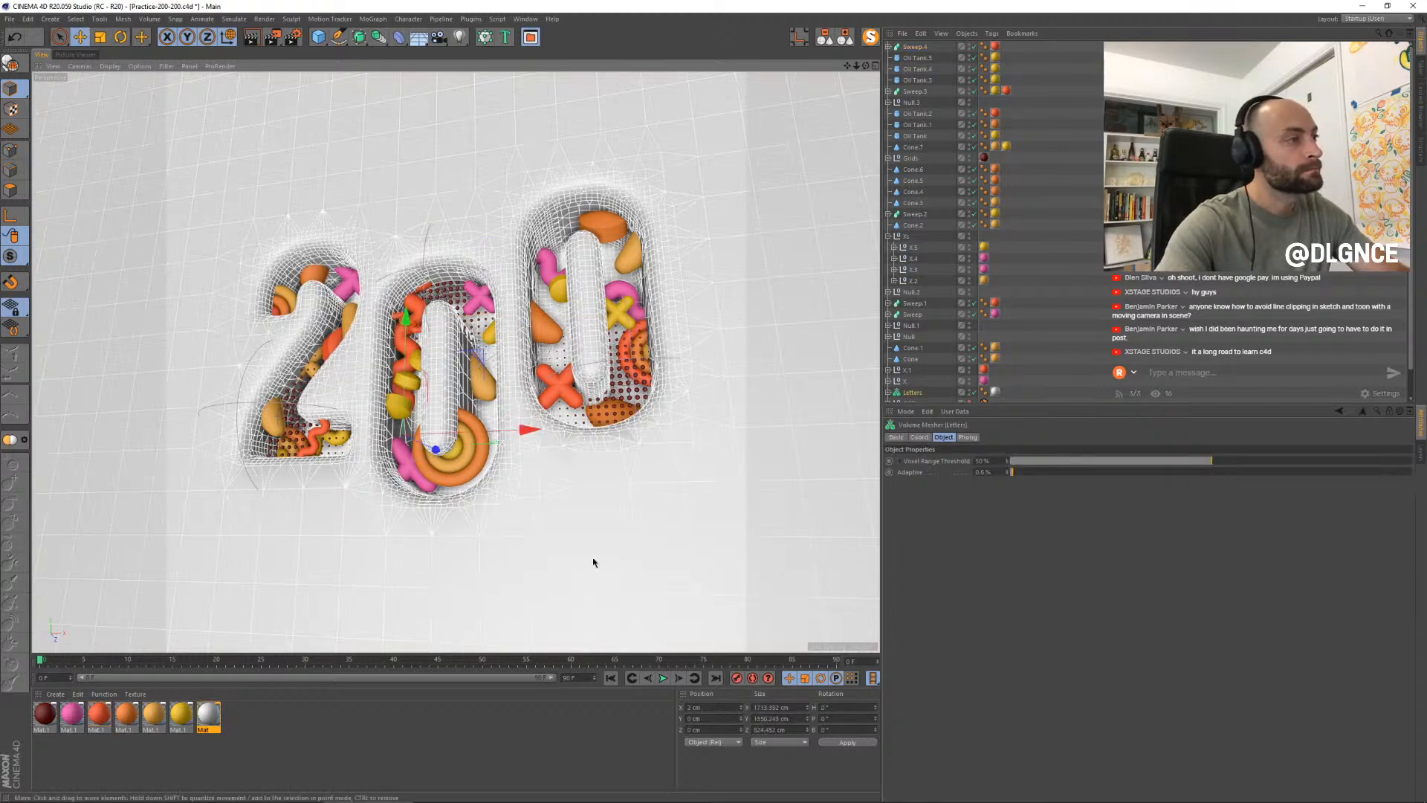
{"action": "left_click", "coordinate": [109, 740]}
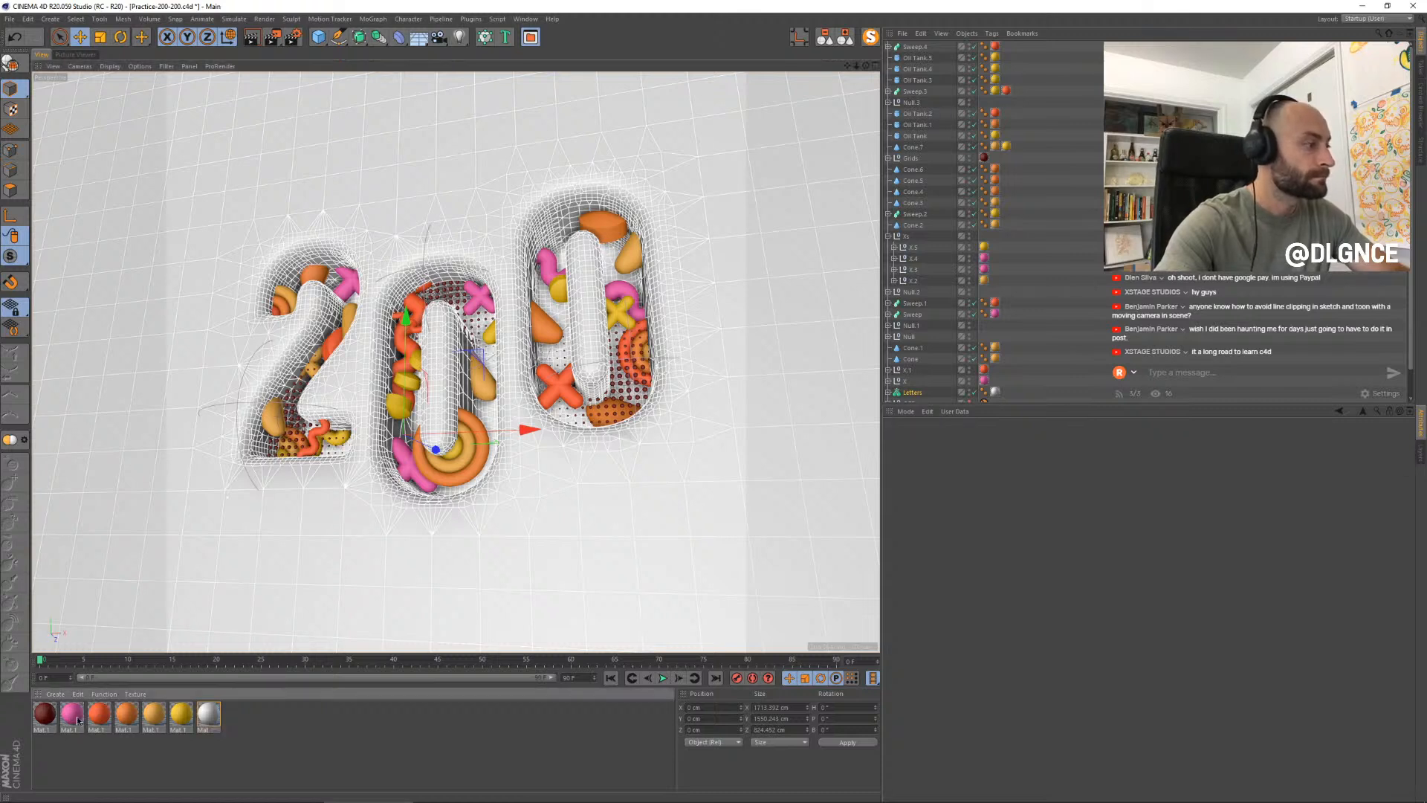
{"action": "left_click", "coordinate": [416, 336]}
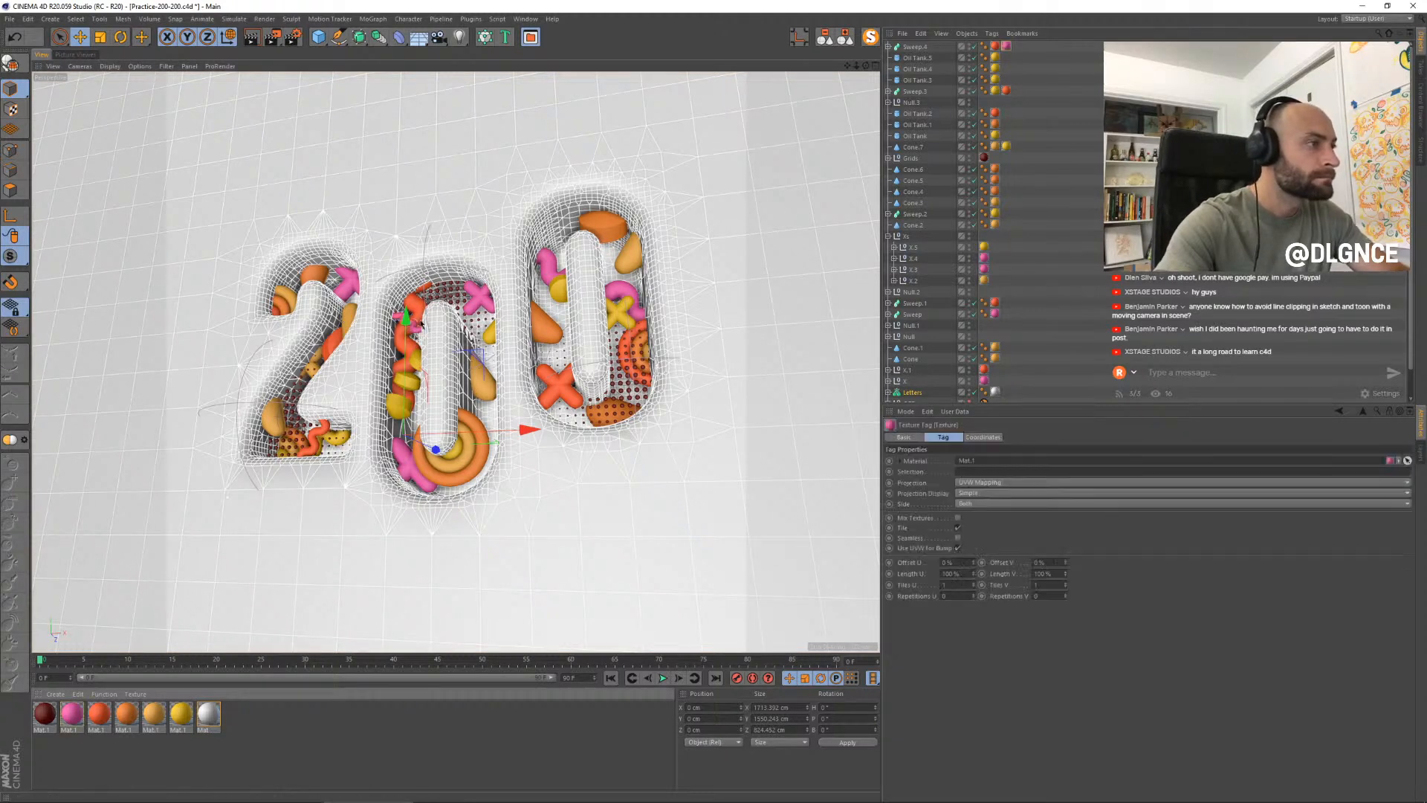
- Duplicate the red-orange material, shift the copy's luminance and colour to a redder hue, and apply it to the copied squiggle in the middle 0
{"action": "left_click", "coordinate": [125, 715]}
{"action": "double_click", "coordinate": [97, 715]}
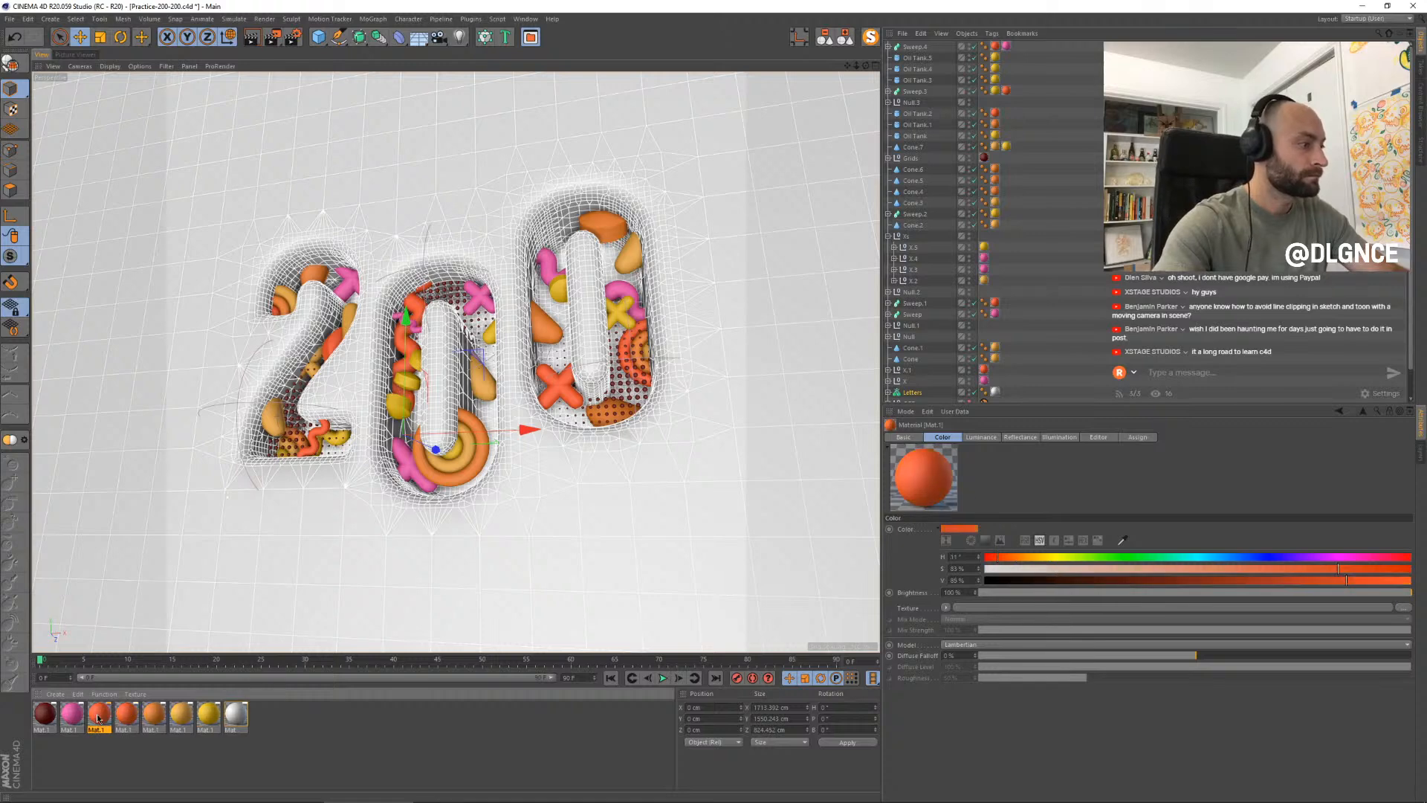
{"action": "left_click_drag", "start_coordinate": [347, 77], "coordinate": [721, 265]}
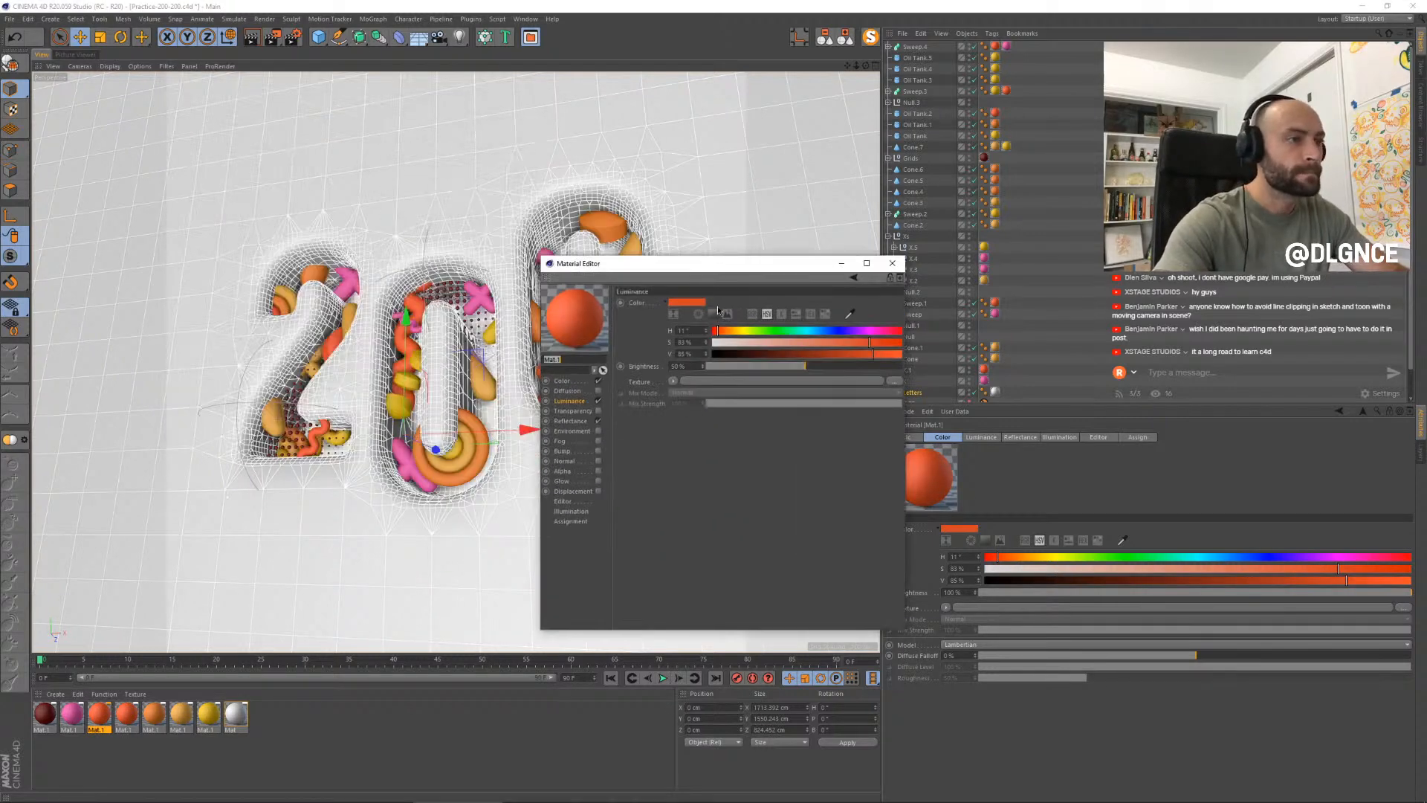
{"action": "left_click_drag", "start_coordinate": [716, 331], "coordinate": [712, 334]}
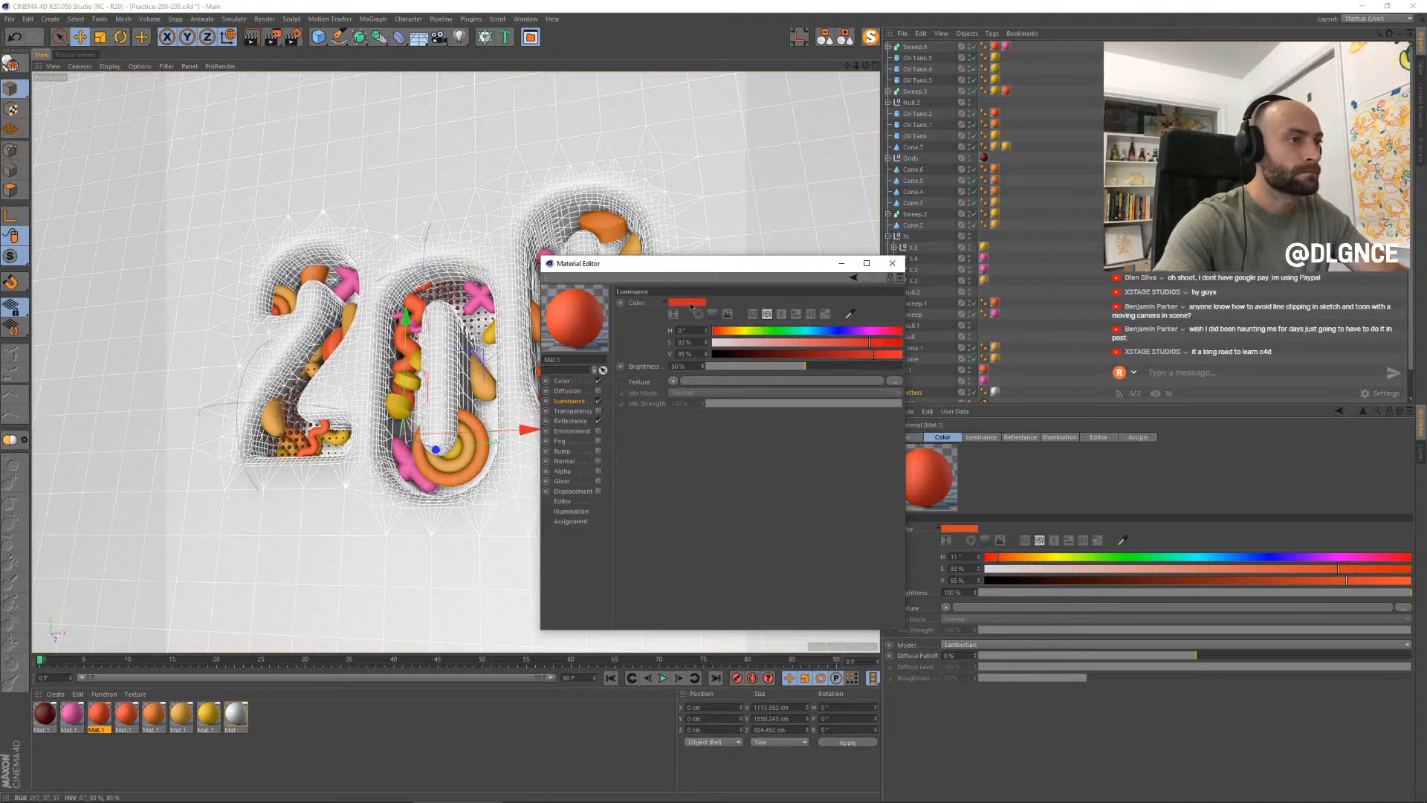
{"action": "left_click", "coordinate": [573, 382]}
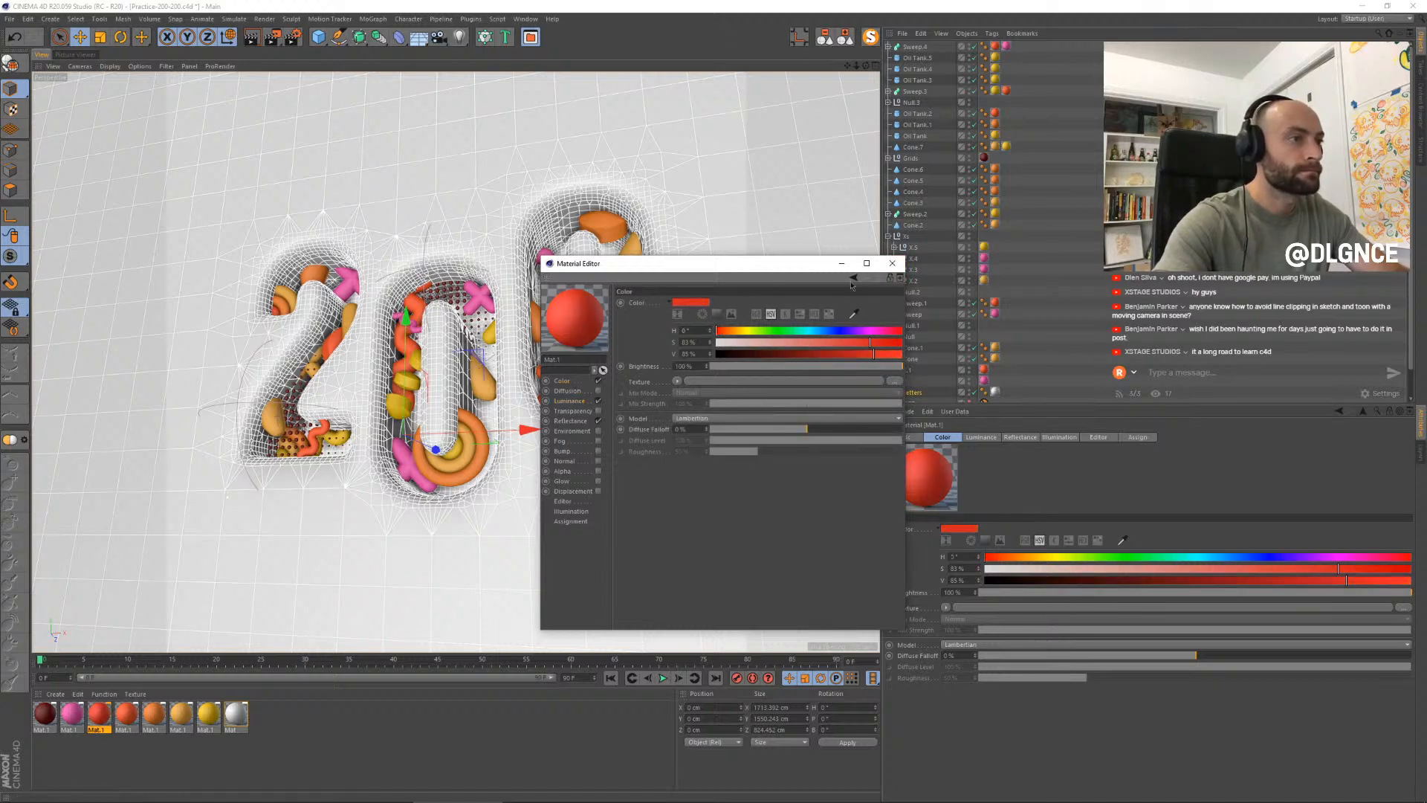
{"action": "left_click", "coordinate": [892, 263]}
{"action": "left_click", "coordinate": [447, 703]}
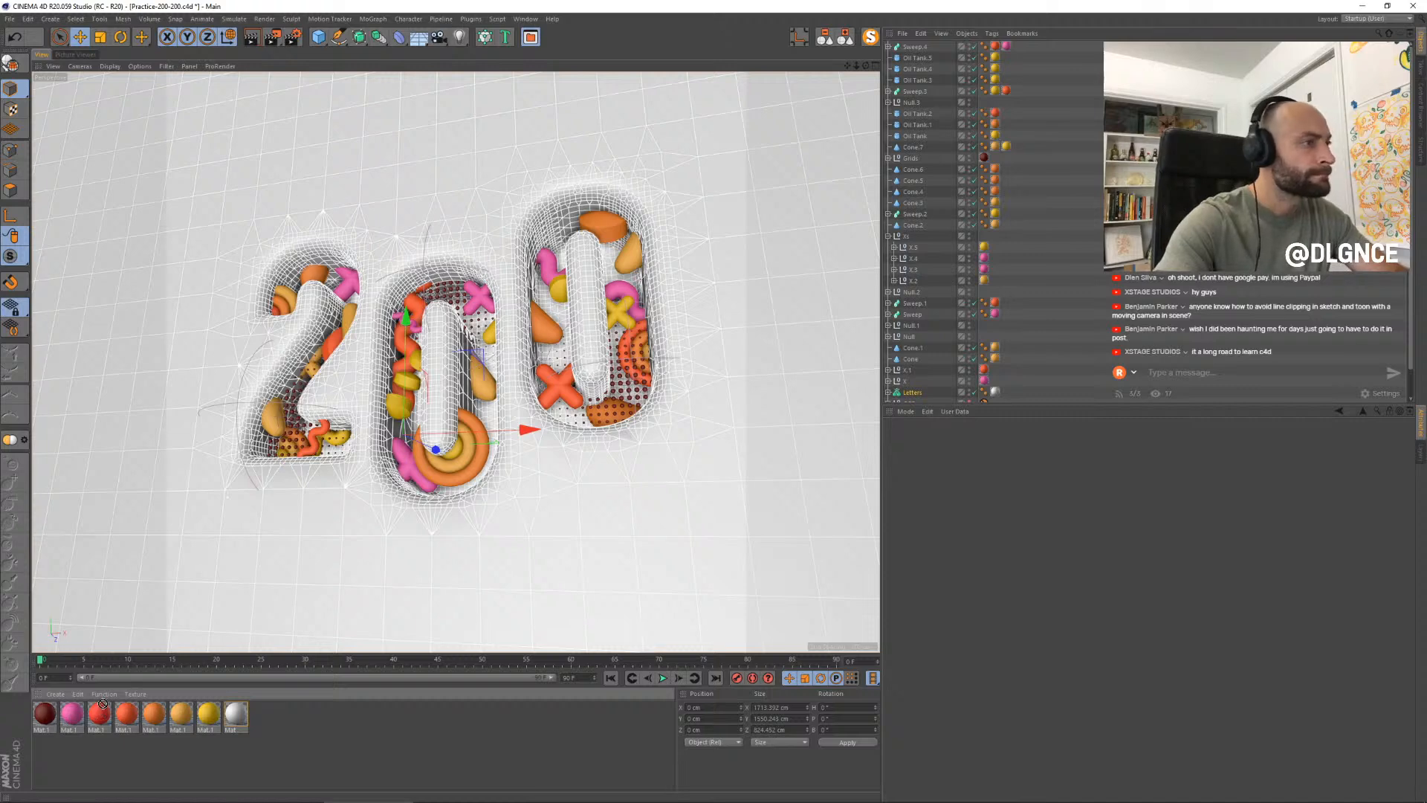
{"action": "left_click_drag", "start_coordinate": [414, 334], "coordinate": [416, 332]}
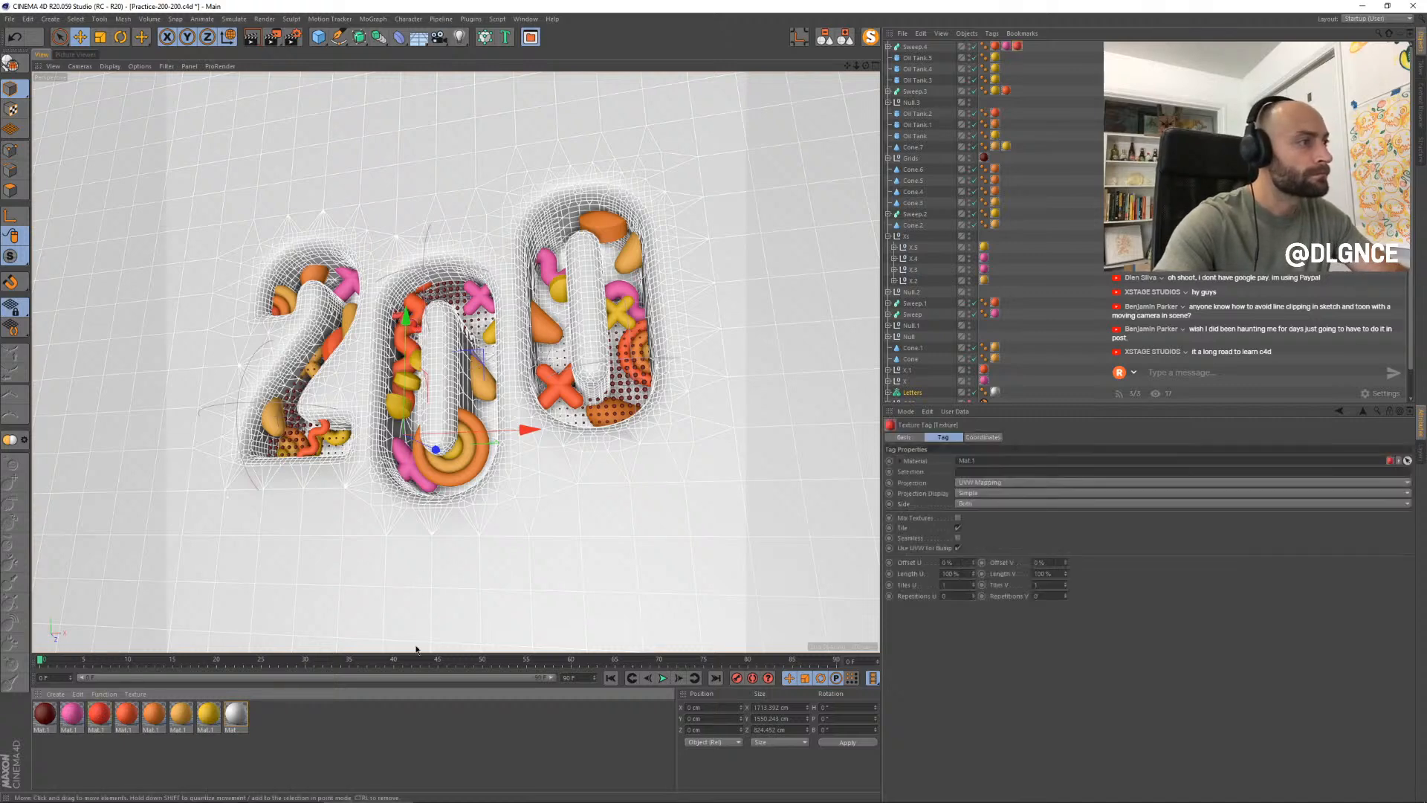
- Set the original red-orange material's hue to 14° in its colour and luminance channels
{"action": "double_click", "coordinate": [124, 714]}
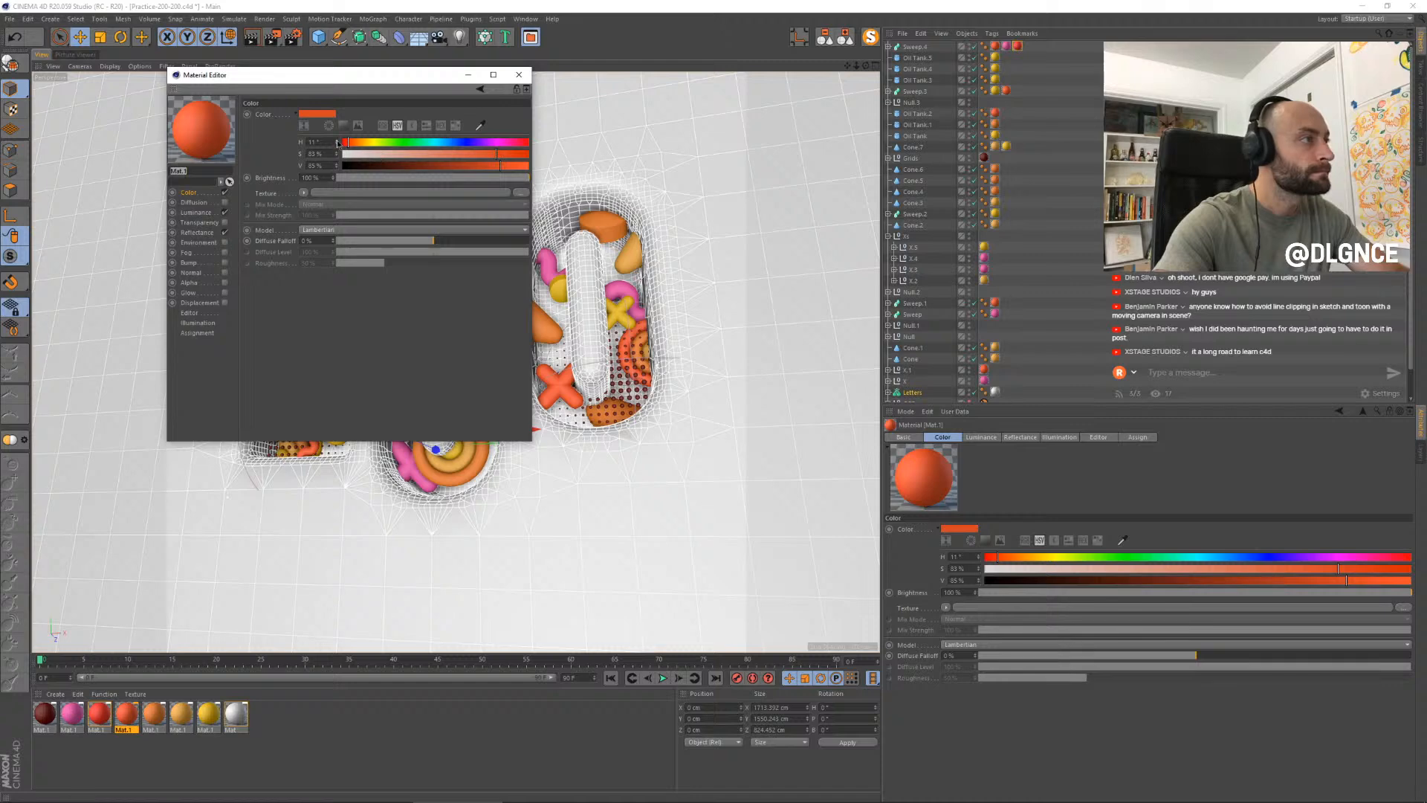
{"action": "left_click_drag", "start_coordinate": [336, 142], "coordinate": [337, 139]}
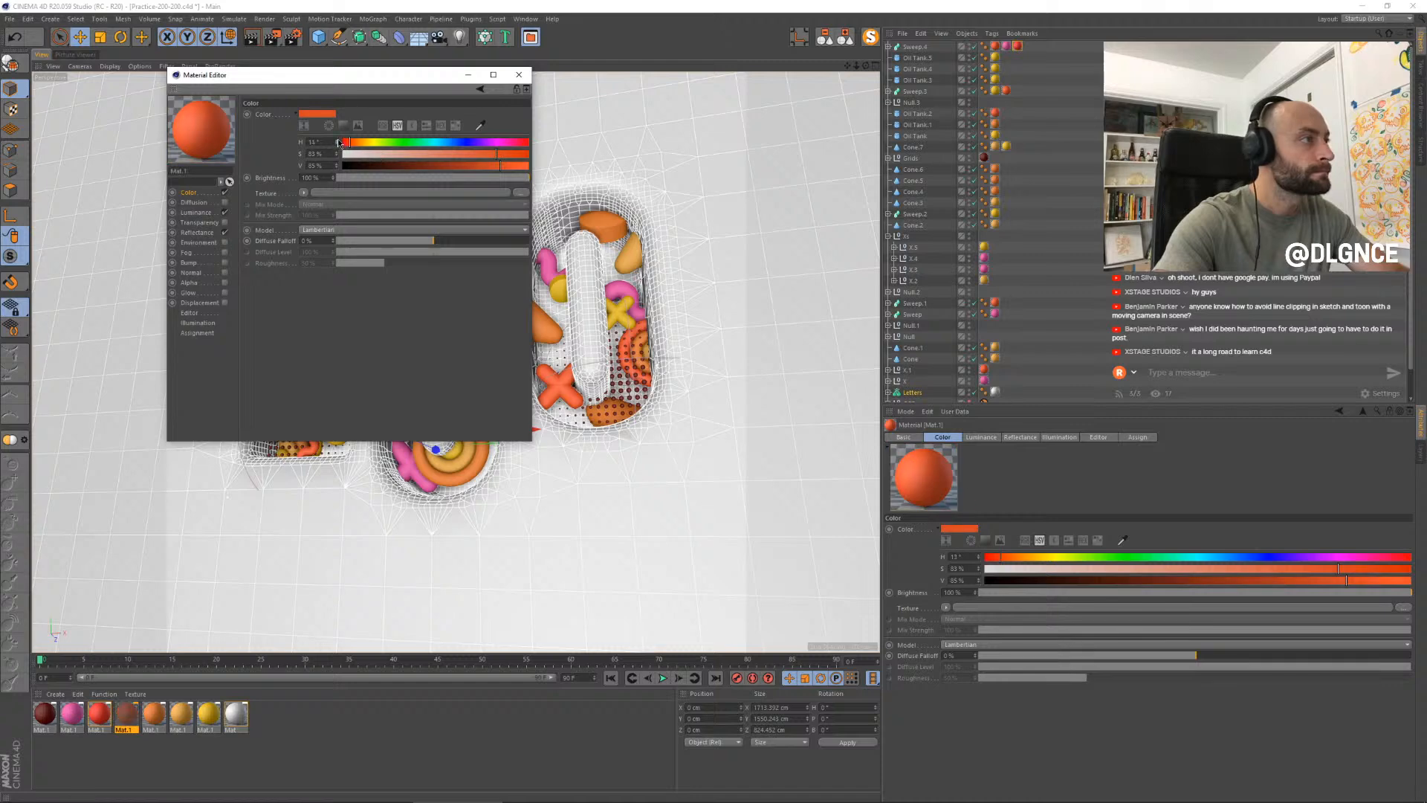
{"action": "left_click", "coordinate": [197, 213]}
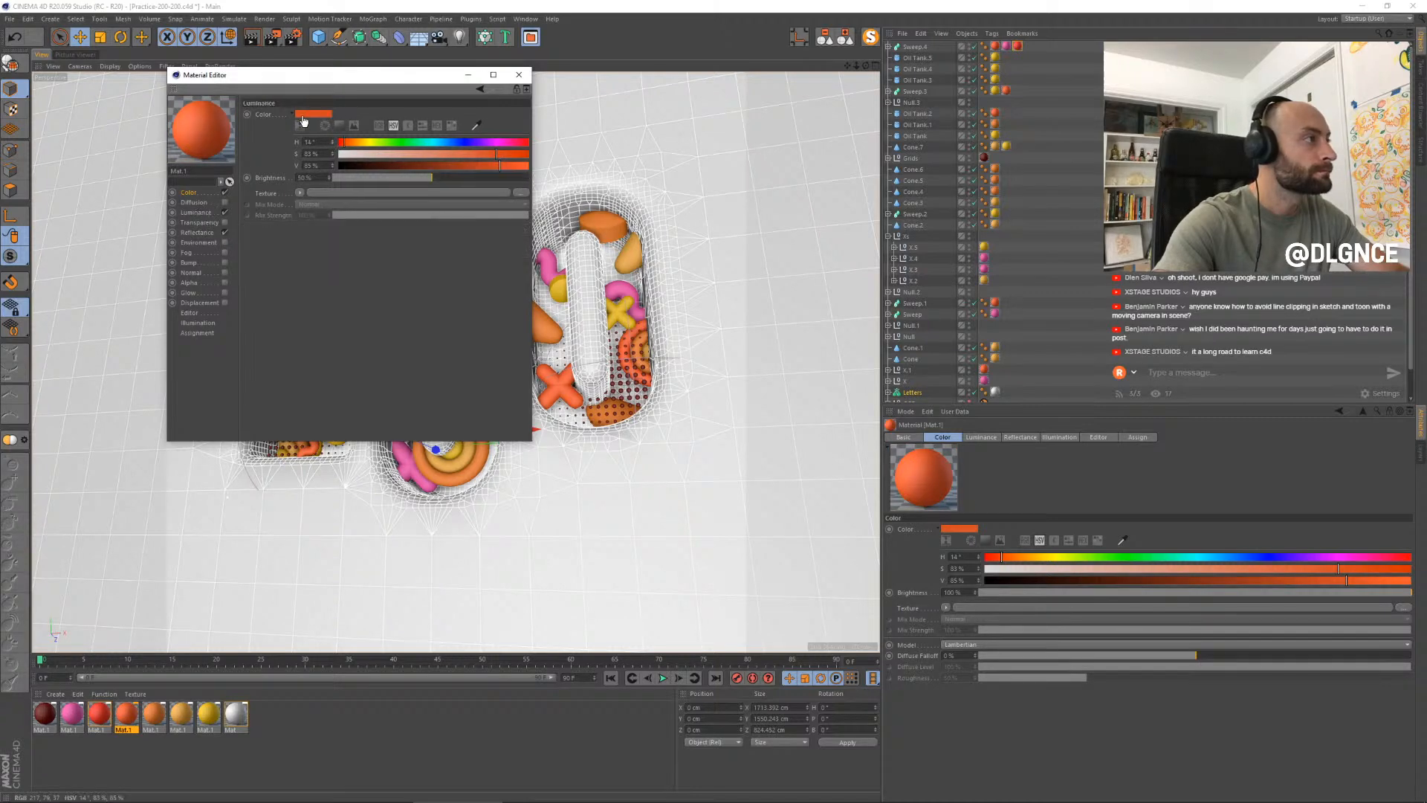
- Duplicate the yellow material and load a Noise shader as the texture in the copy's colour channel
{"action": "left_click", "coordinate": [519, 74]}
{"action": "left_click", "coordinate": [151, 717]}
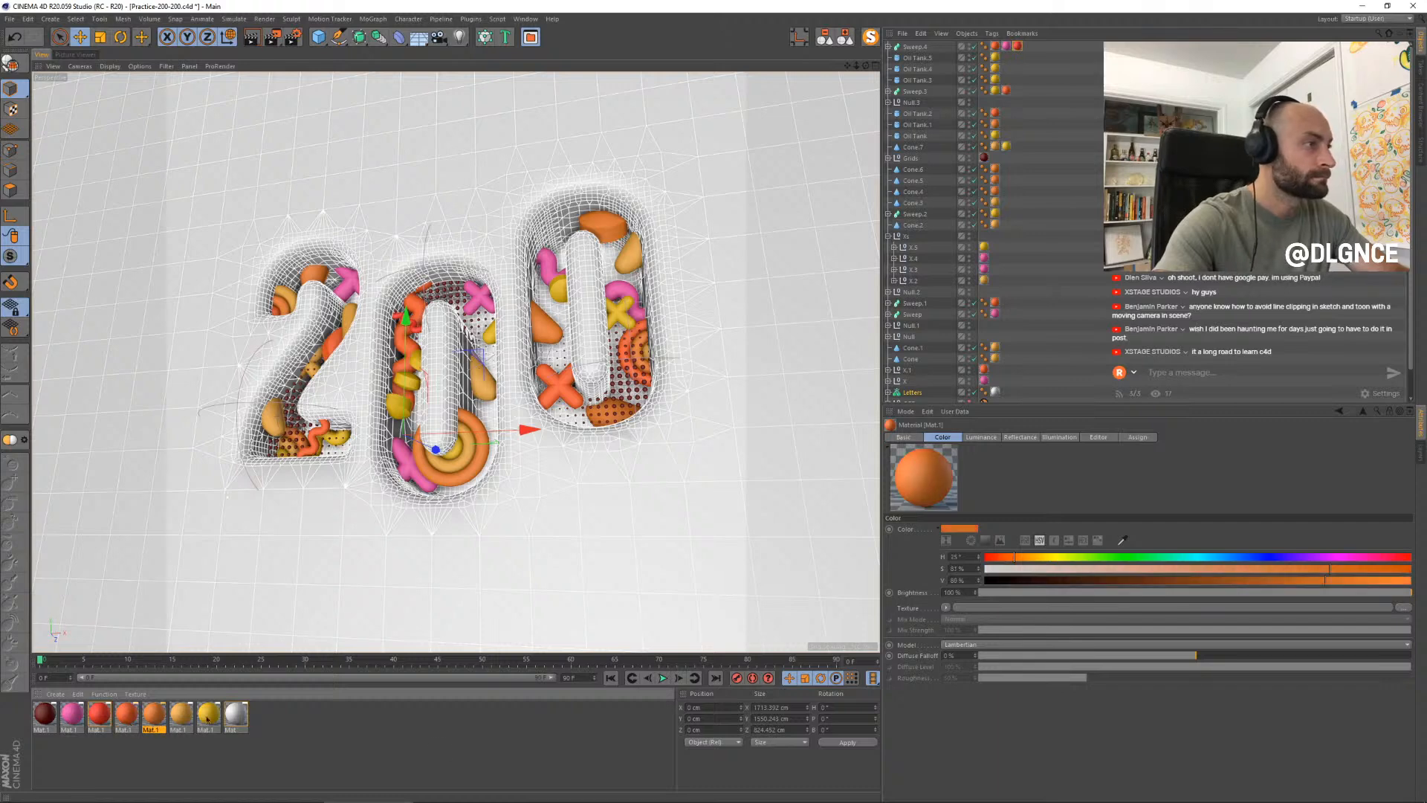
{"action": "left_click", "coordinate": [648, 415]}
{"action": "left_click", "coordinate": [653, 491]}
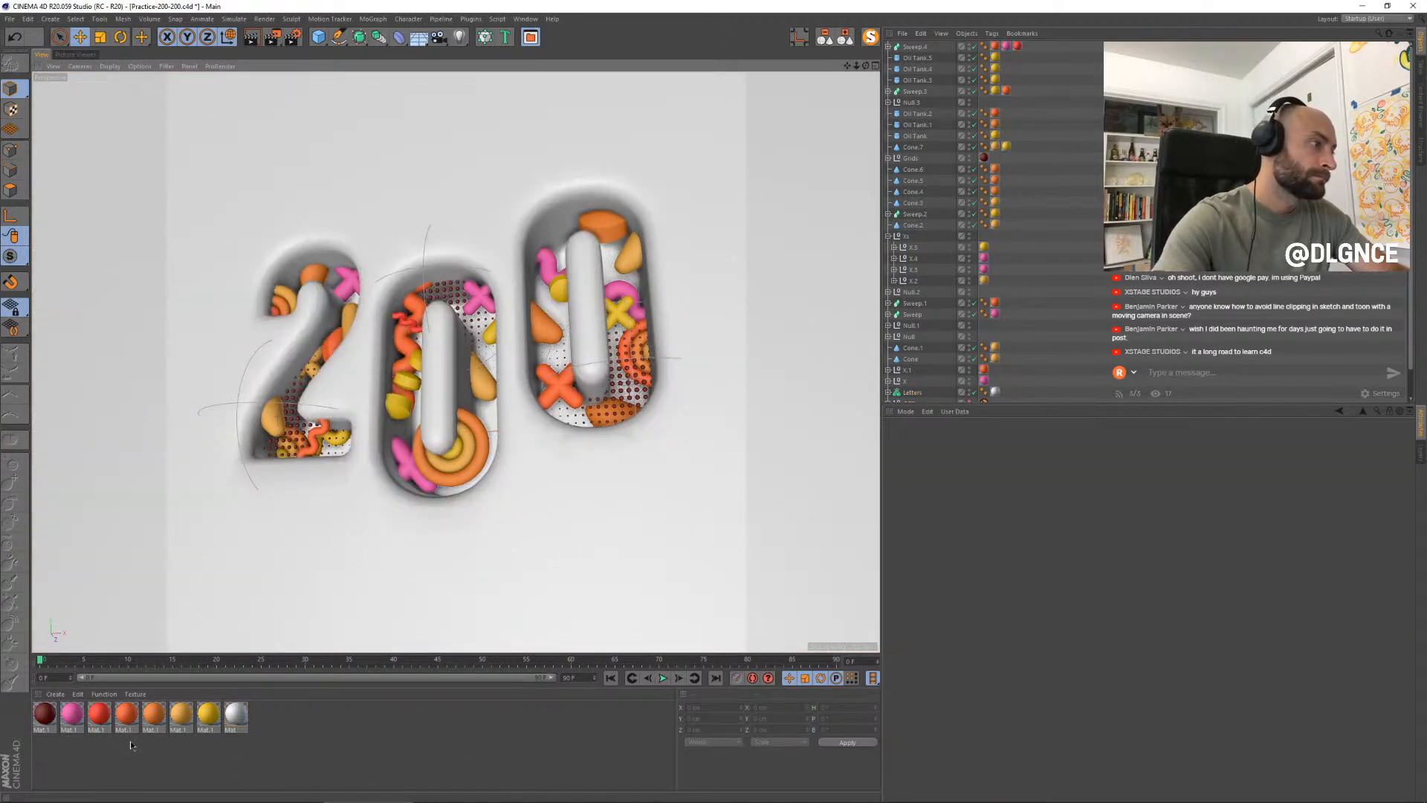
{"action": "left_click", "coordinate": [208, 719]}
{"action": "left_click_drag", "start_coordinate": [208, 719], "coordinate": [227, 719], "text": "ctrl"}
{"action": "double_click", "coordinate": [234, 718]}
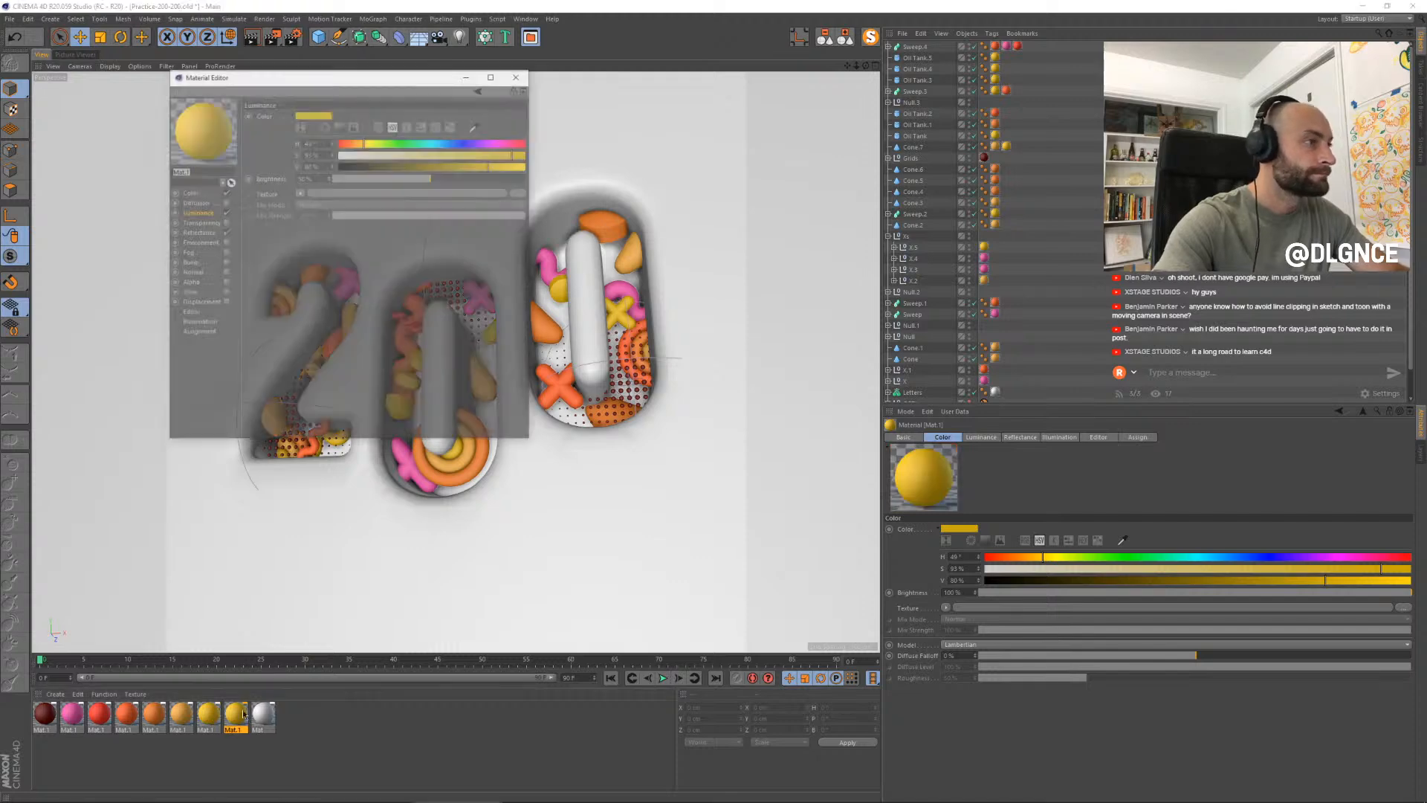
{"action": "left_click_drag", "start_coordinate": [390, 82], "coordinate": [779, 283]}
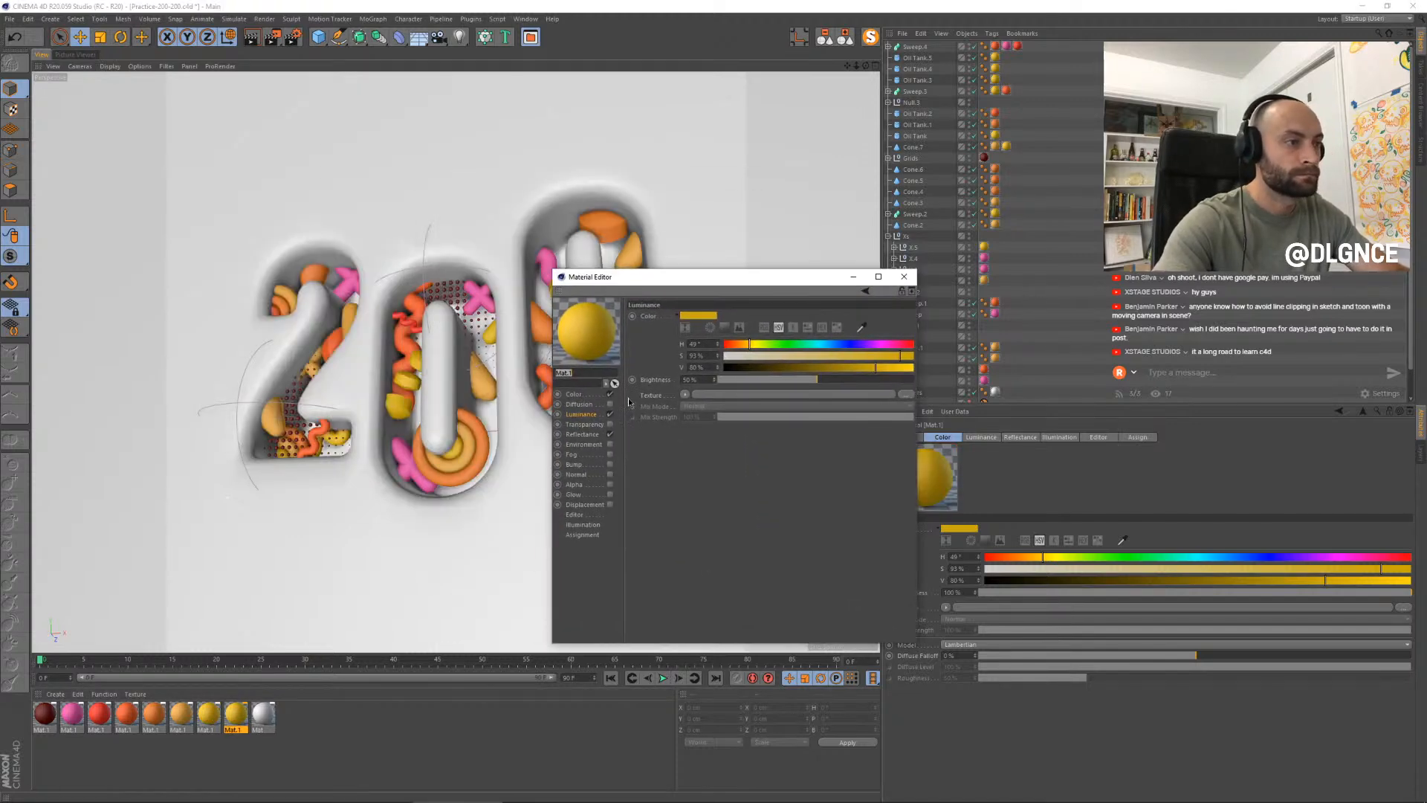
{"action": "left_click", "coordinate": [576, 394]}
{"action": "left_click", "coordinate": [690, 394]}
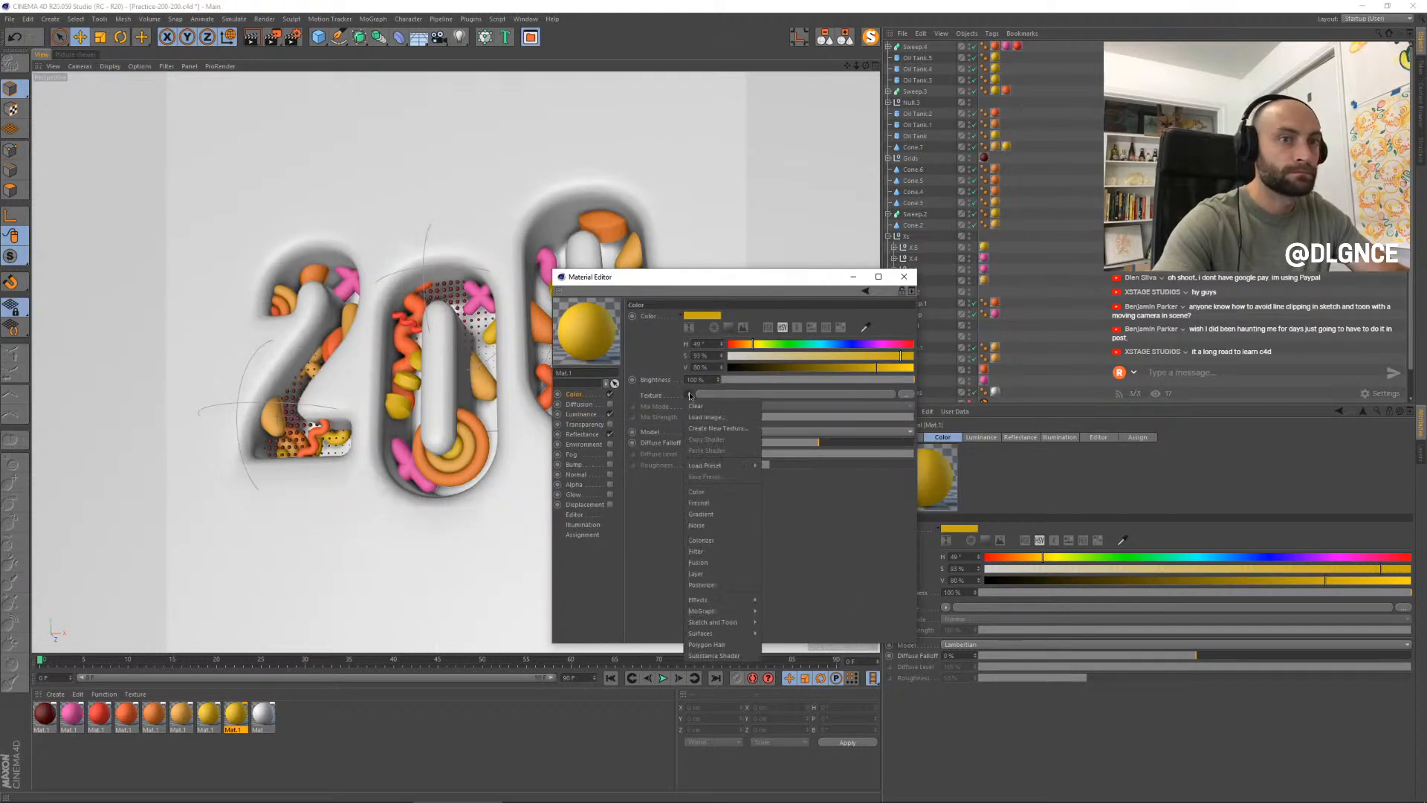
{"action": "left_click", "coordinate": [724, 524]}
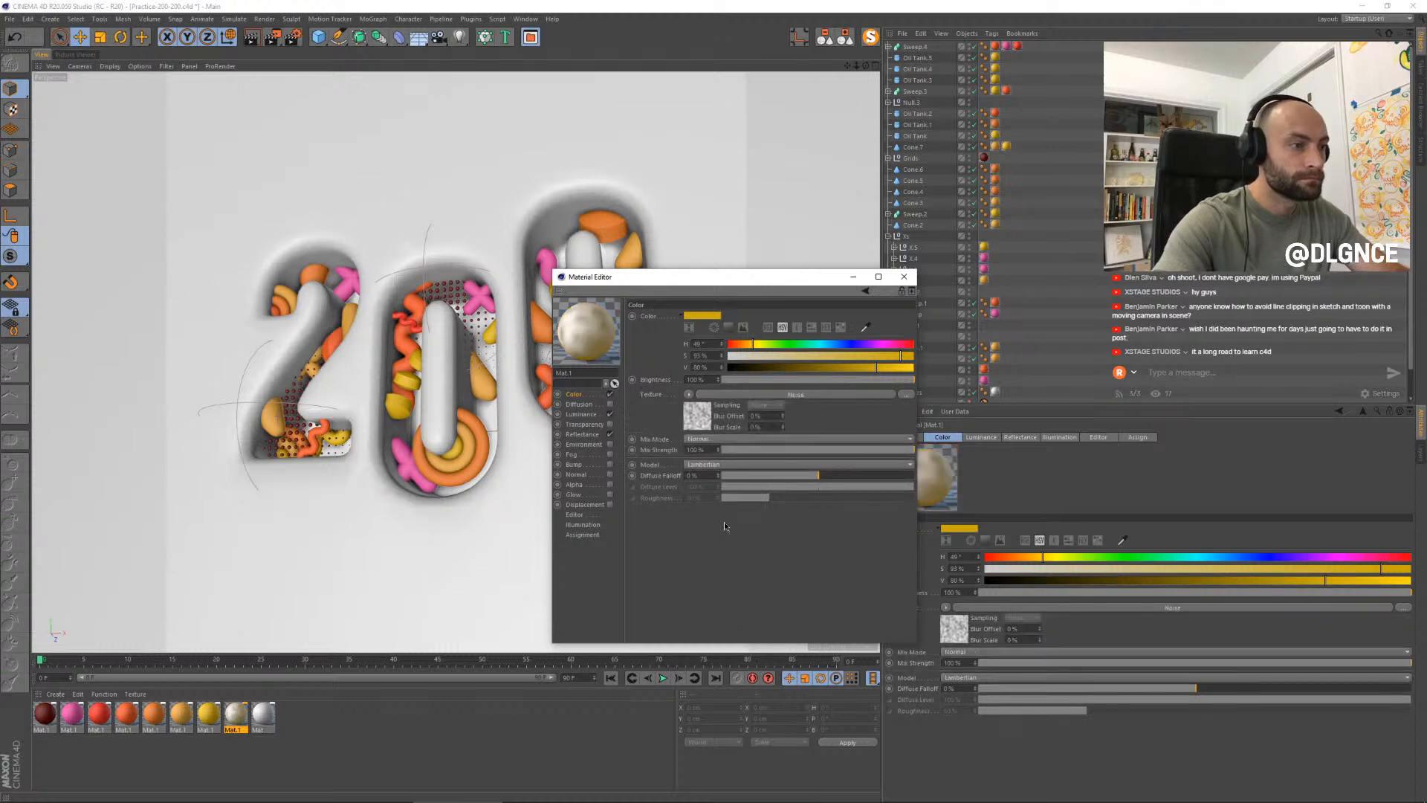
- Shrink the noise into fine specks with low clip about 73%, high clip about 82% and a global scale of 25%
{"action": "left_click", "coordinate": [707, 420]}
{"action": "left_click", "coordinate": [847, 576]}
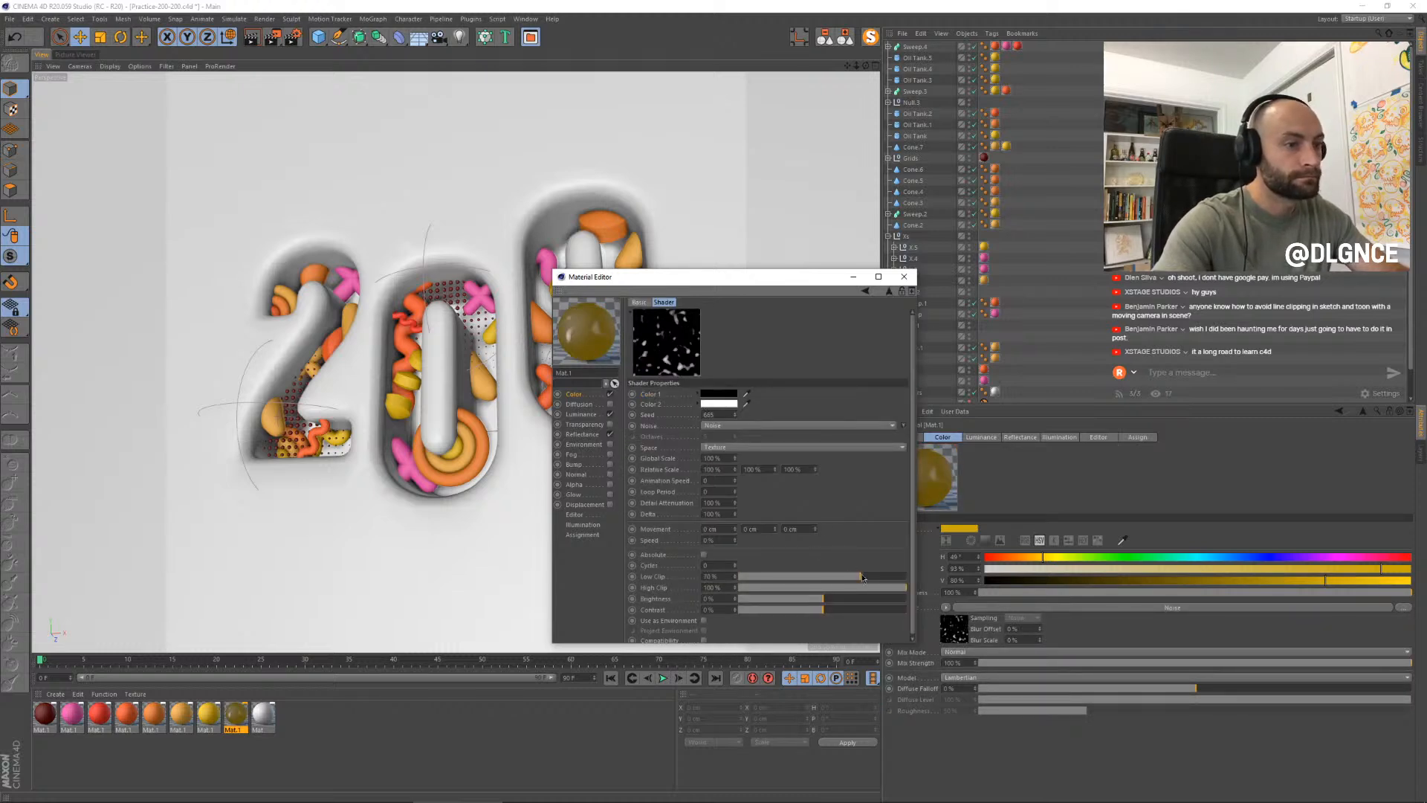
{"action": "left_click", "coordinate": [863, 577]}
{"action": "left_click", "coordinate": [878, 587]}
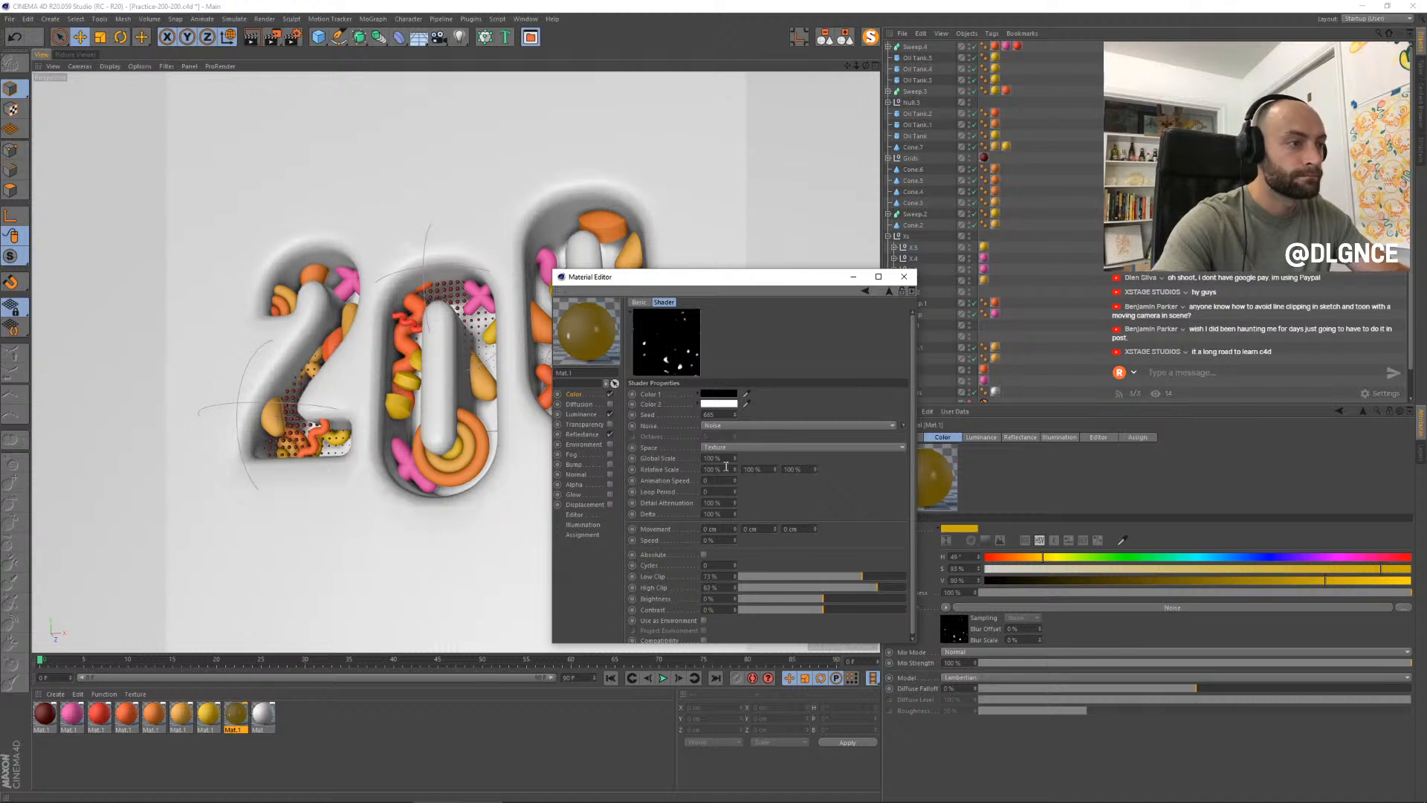
{"action": "type", "text": "25"}
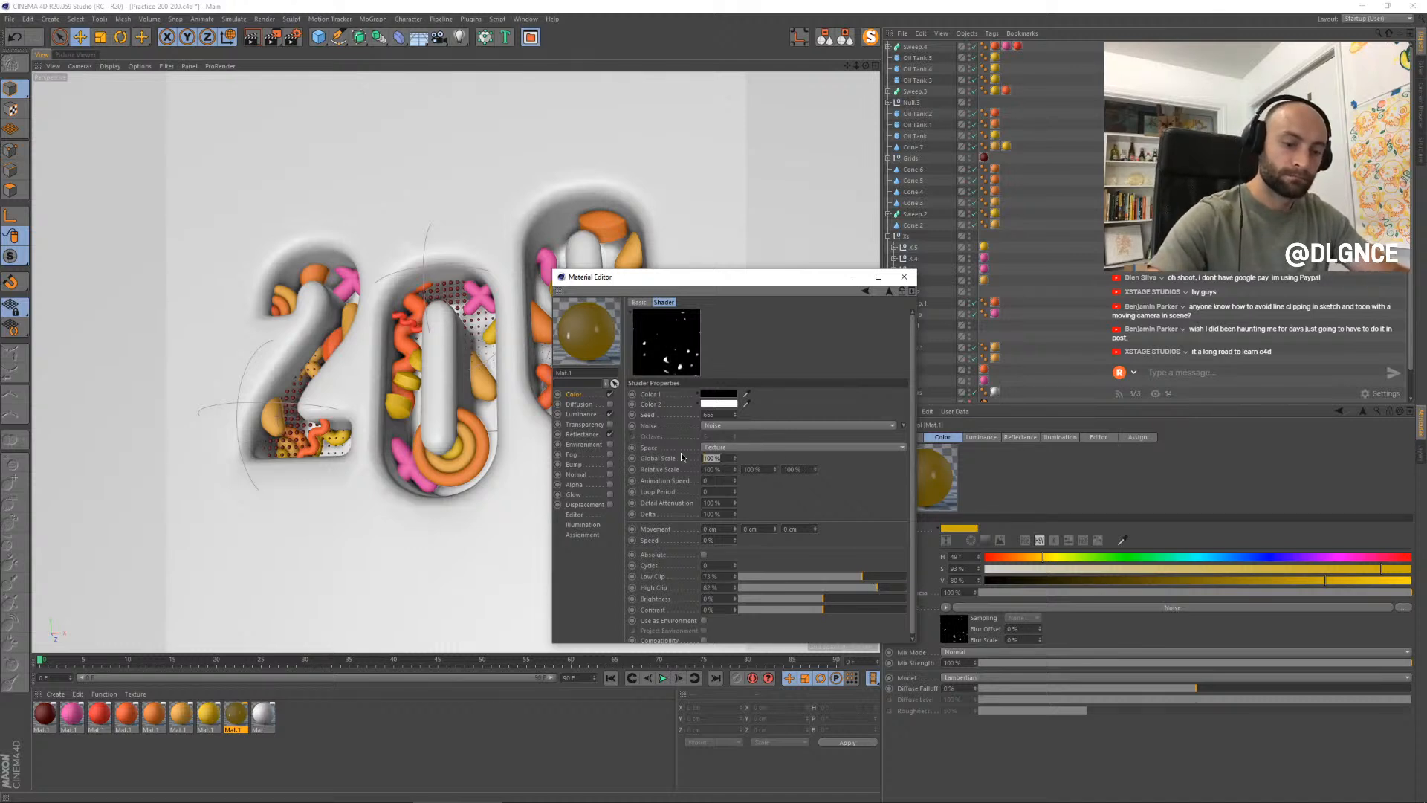
{"action": "key", "text": "Return"}
- Try the Subtract mix mode for the noise texture in the colour channel, settle on Add and close the material
{"action": "left_click", "coordinate": [591, 396]}
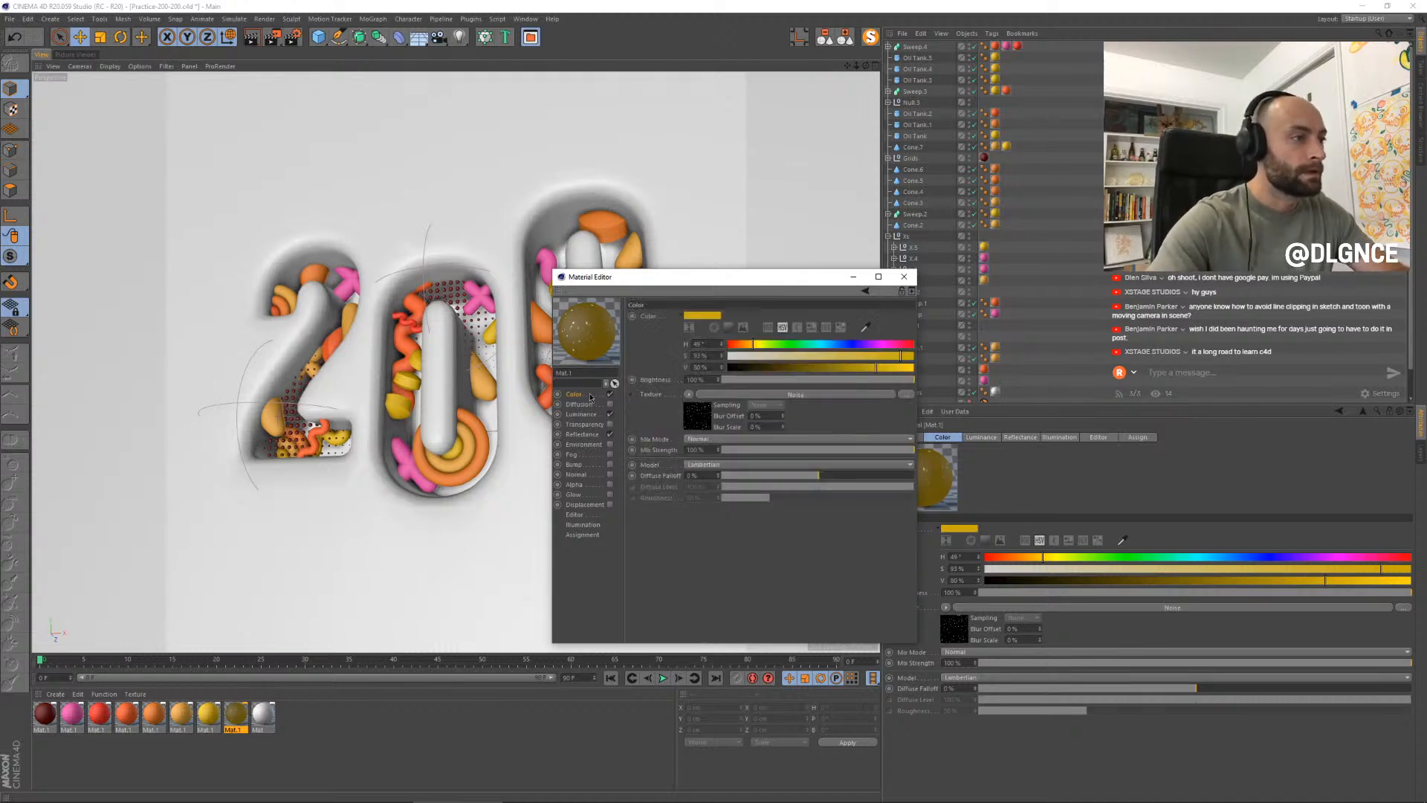
{"action": "left_click", "coordinate": [706, 442]}
{"action": "left_click", "coordinate": [719, 472]}
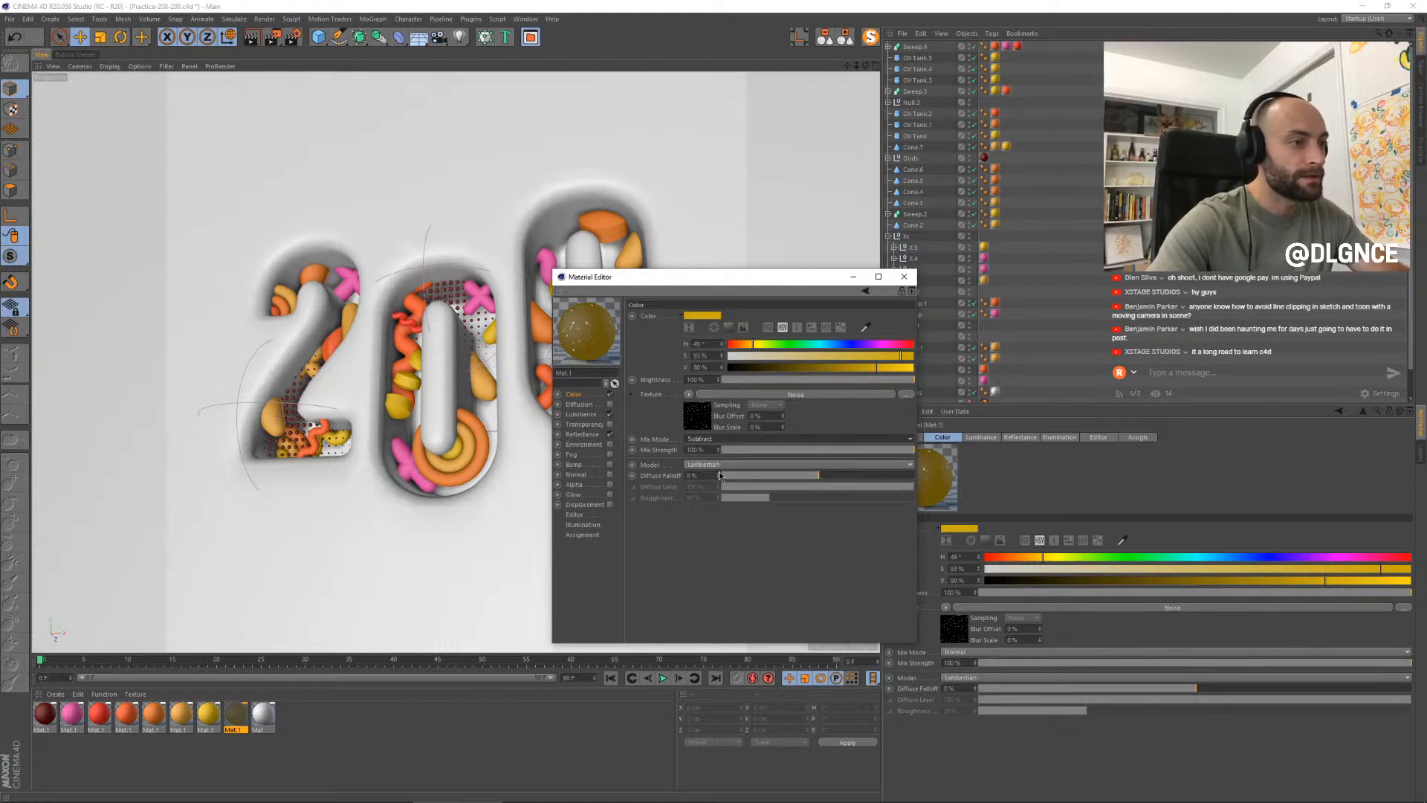
{"action": "left_click", "coordinate": [718, 438]}
{"action": "left_click", "coordinate": [724, 460]}
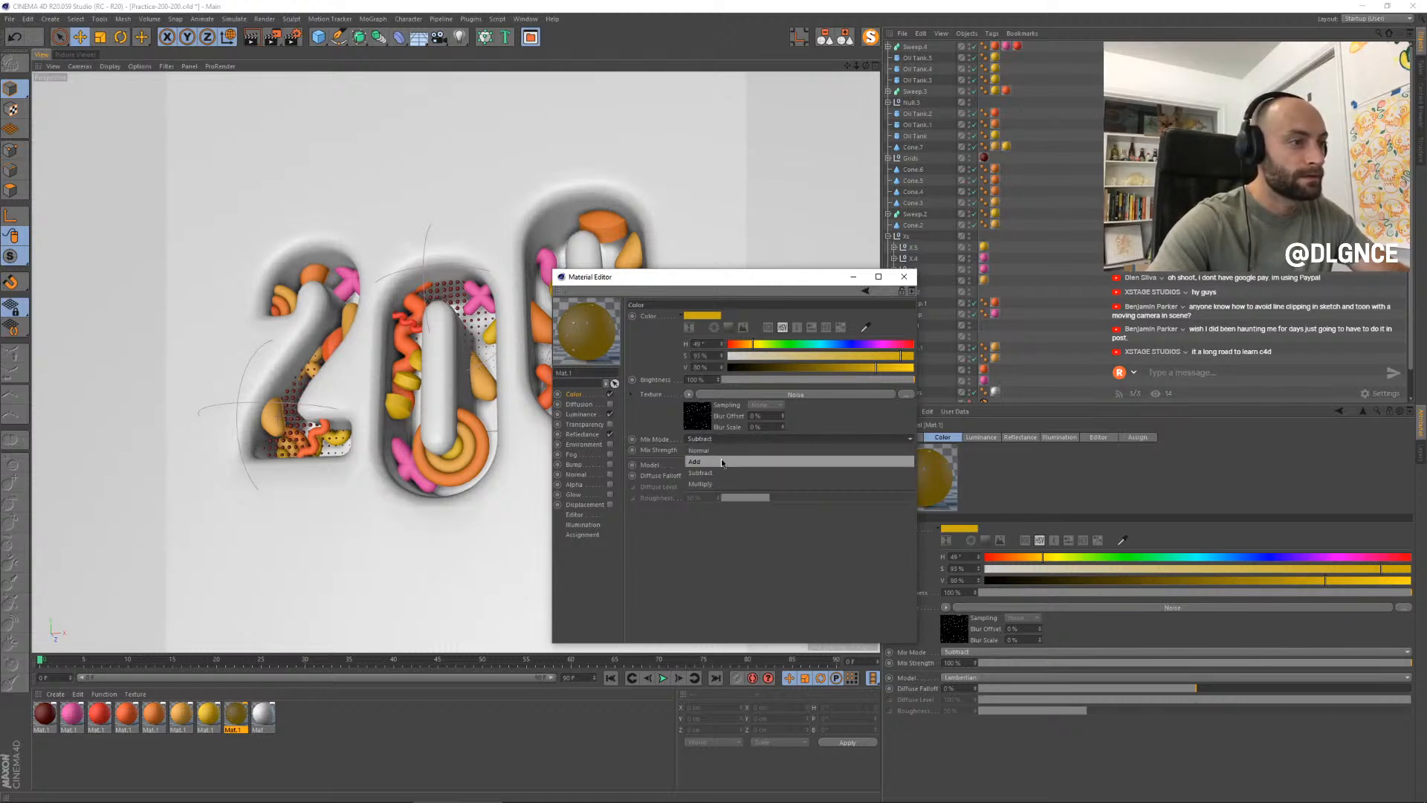
{"action": "left_click", "coordinate": [904, 276]}
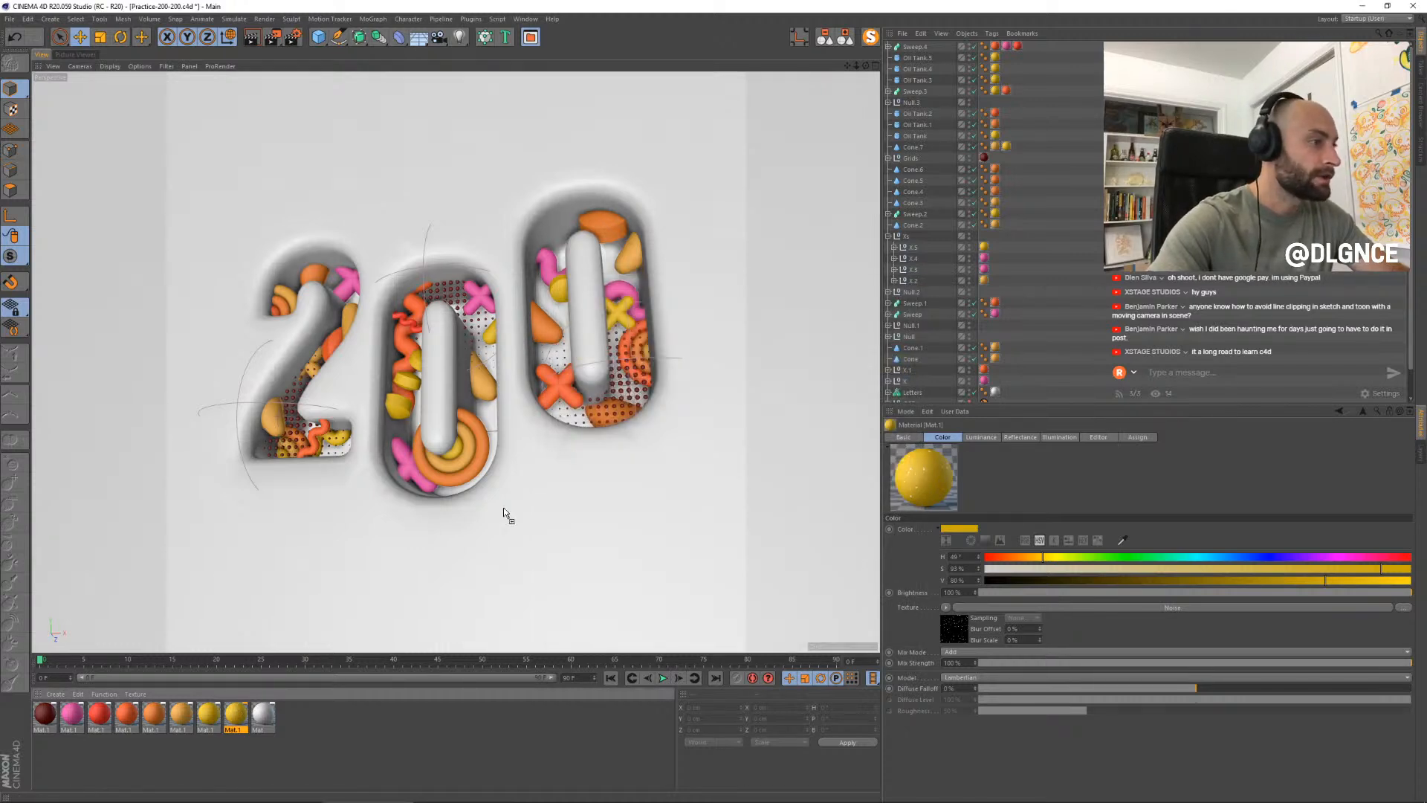
- Apply the speckled yellow material to the middle 0's lowest oil tank, nudge that tank slightly, and apply it to the last 0's upper cone
{"action": "left_click", "coordinate": [400, 404]}
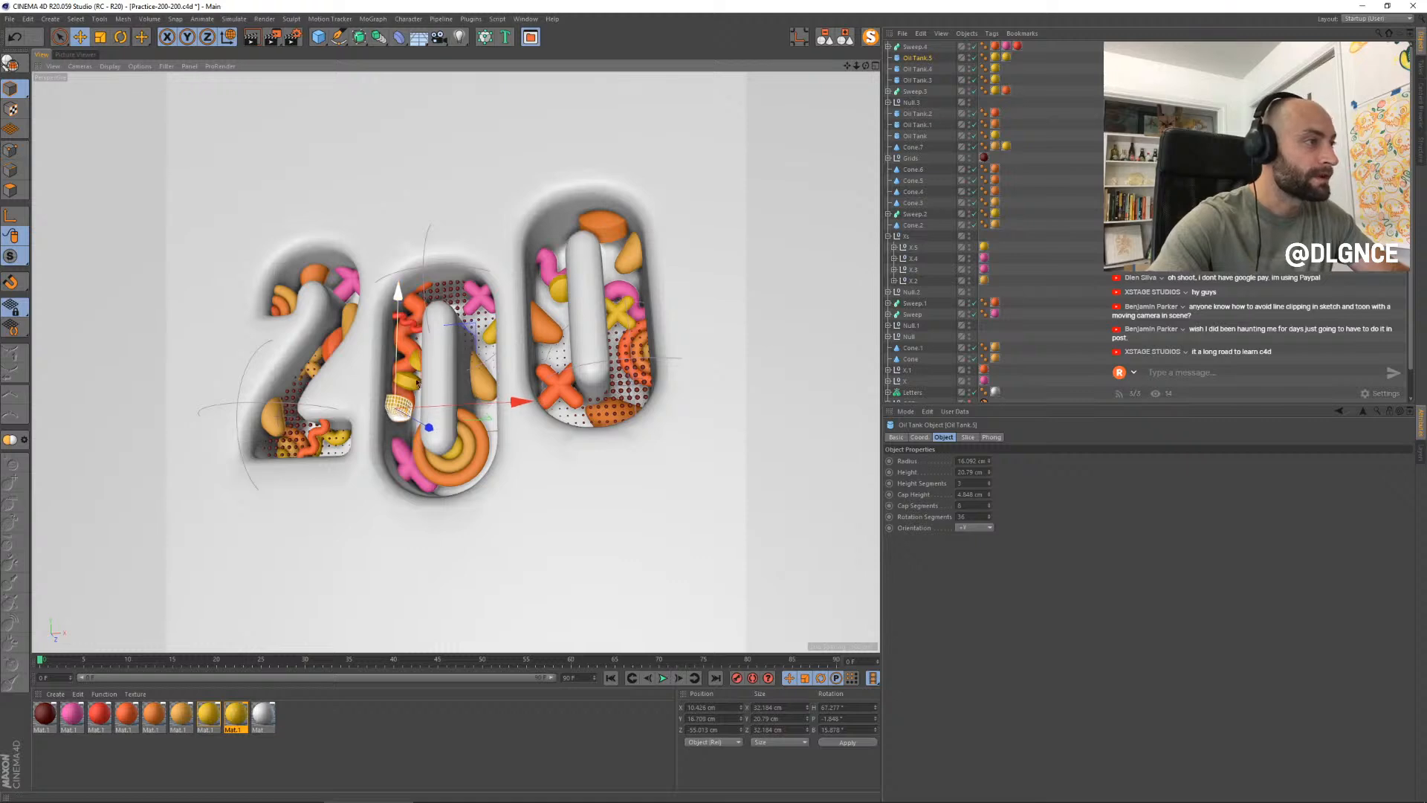
{"action": "left_click", "coordinate": [407, 340]}
{"action": "left_click_drag", "start_coordinate": [465, 380], "coordinate": [478, 380]}
{"action": "left_click", "coordinate": [400, 405]}
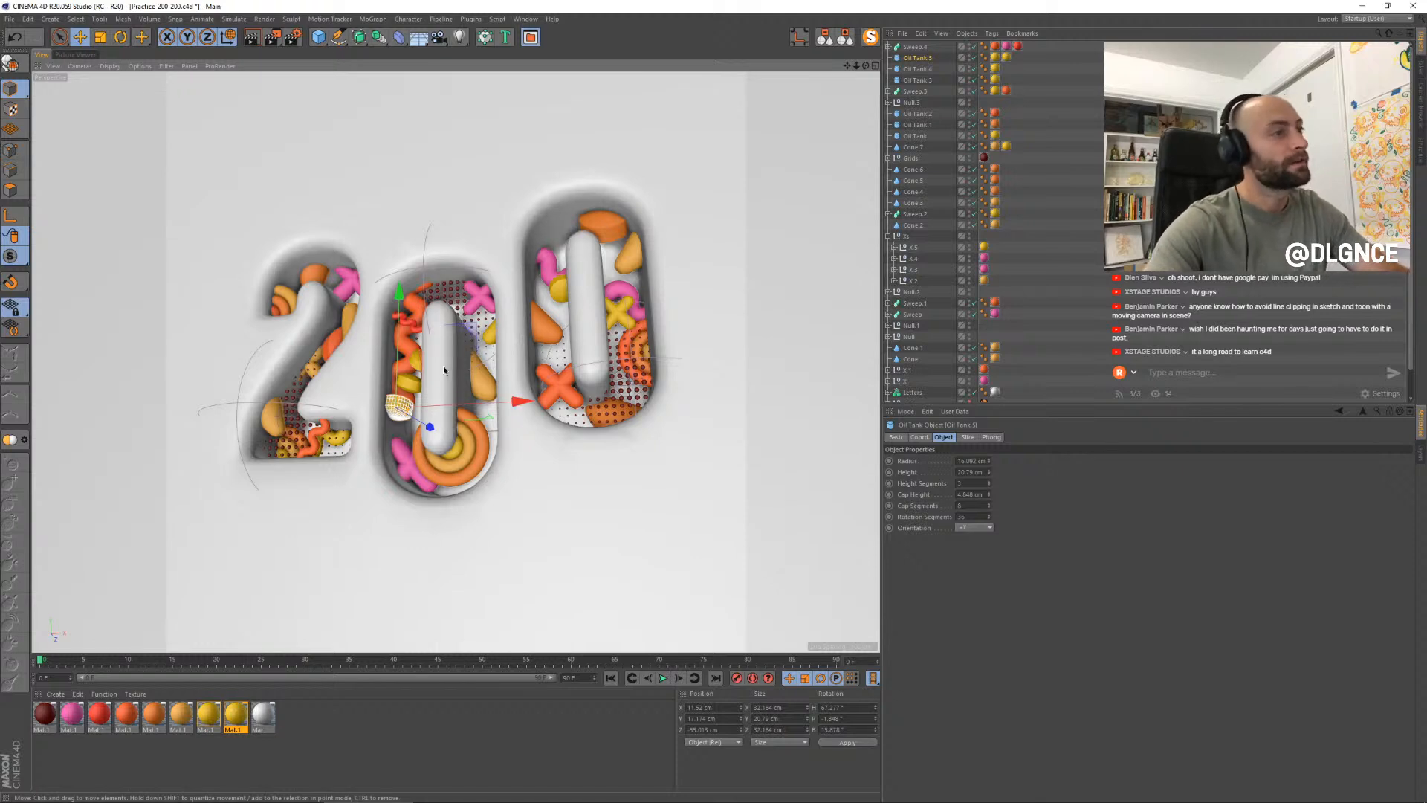
{"action": "left_click", "coordinate": [309, 748]}
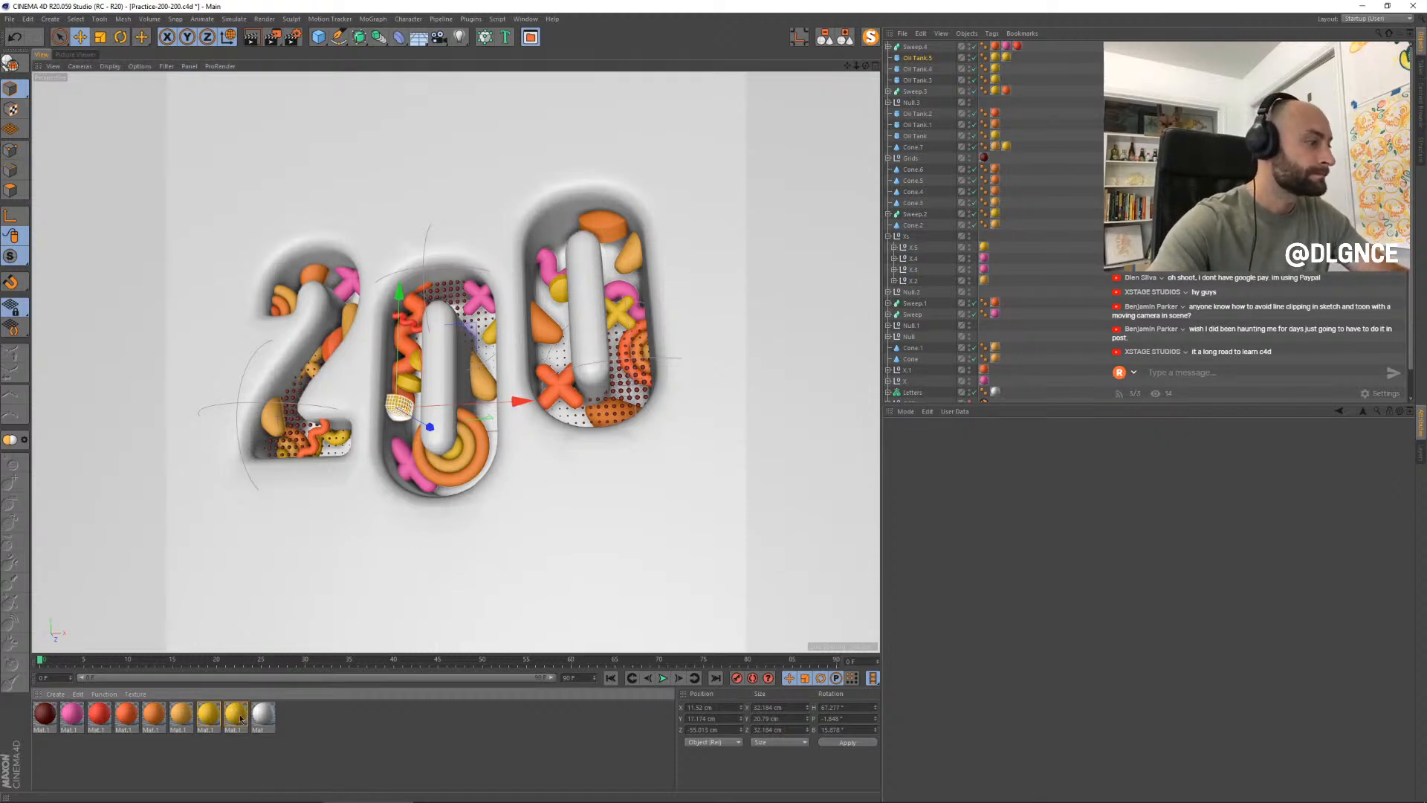
{"action": "left_click_drag", "start_coordinate": [632, 254], "coordinate": [631, 252]}
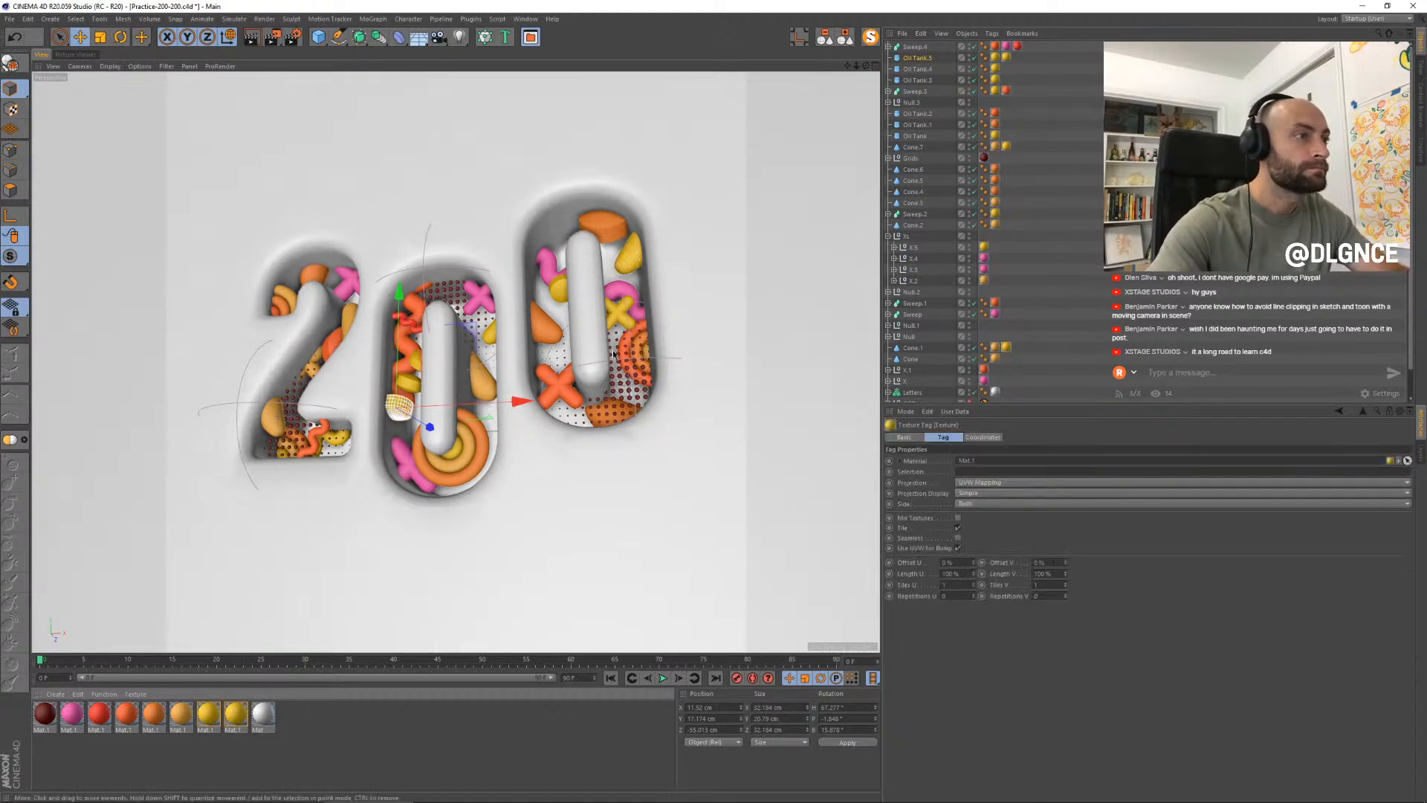
- Replace the yellow material on the small X in the last 0 with the orange material and collapse its group
{"action": "left_click", "coordinate": [615, 310]}
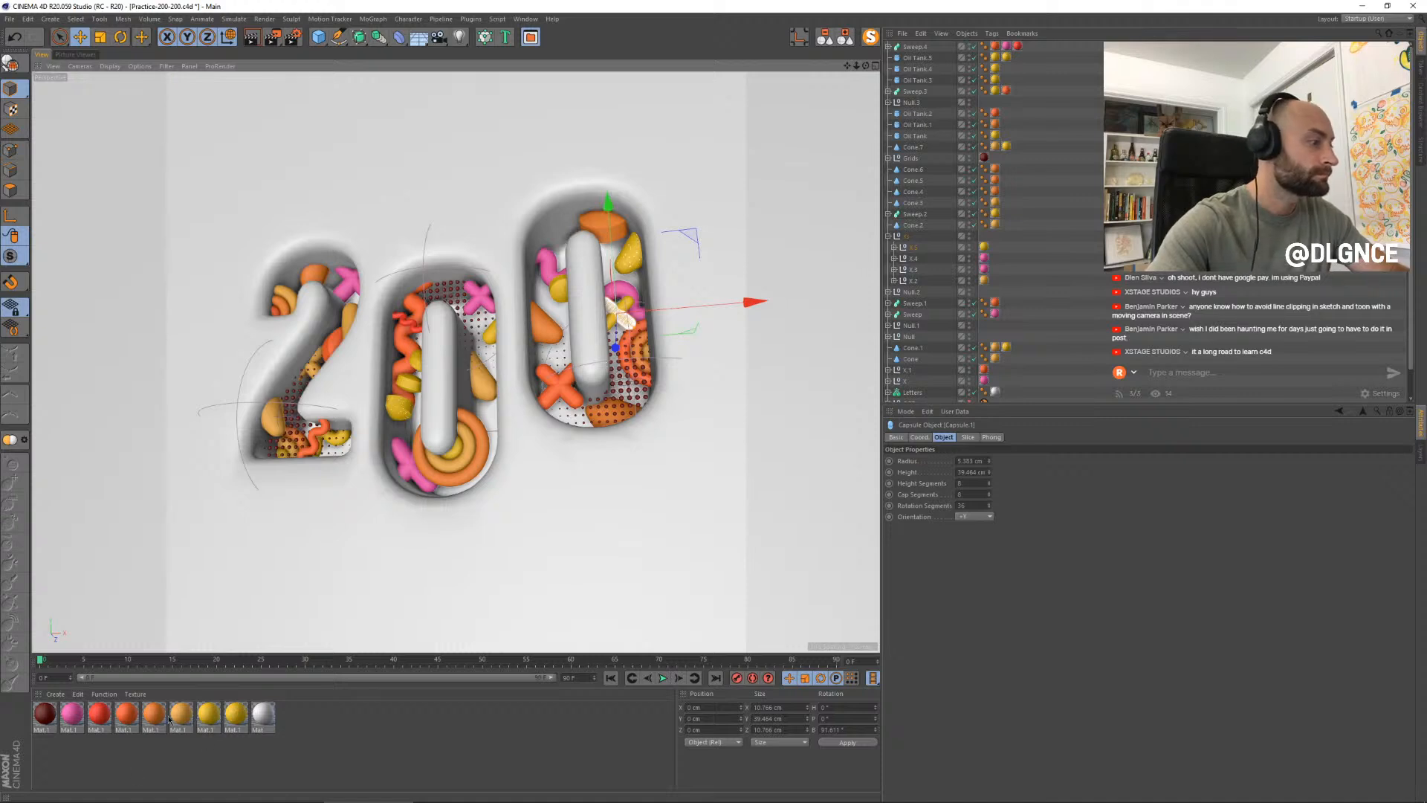
{"action": "left_click_drag", "start_coordinate": [159, 717], "coordinate": [625, 323]}
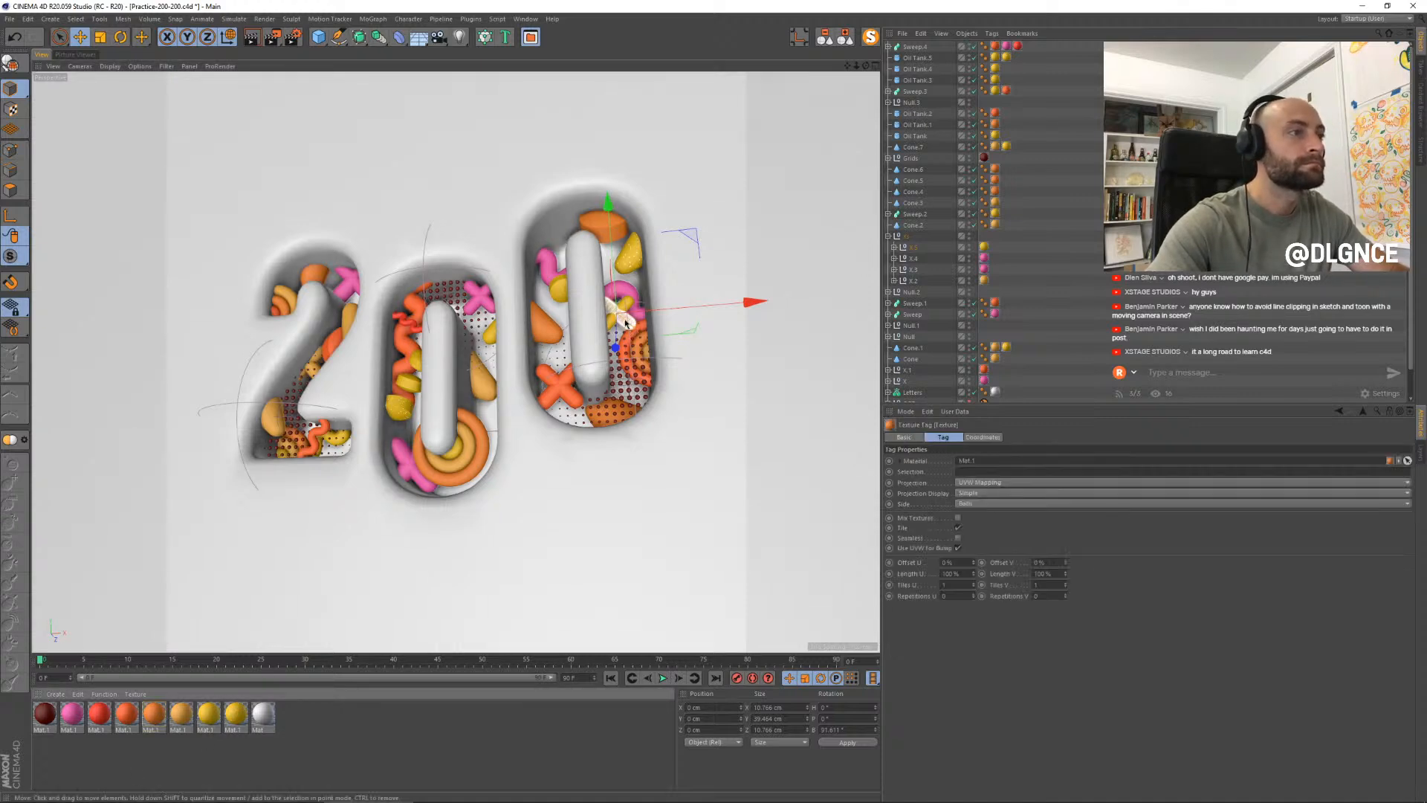
{"action": "left_click_drag", "start_coordinate": [998, 256], "coordinate": [984, 250]}
{"action": "key", "text": "Delete"}
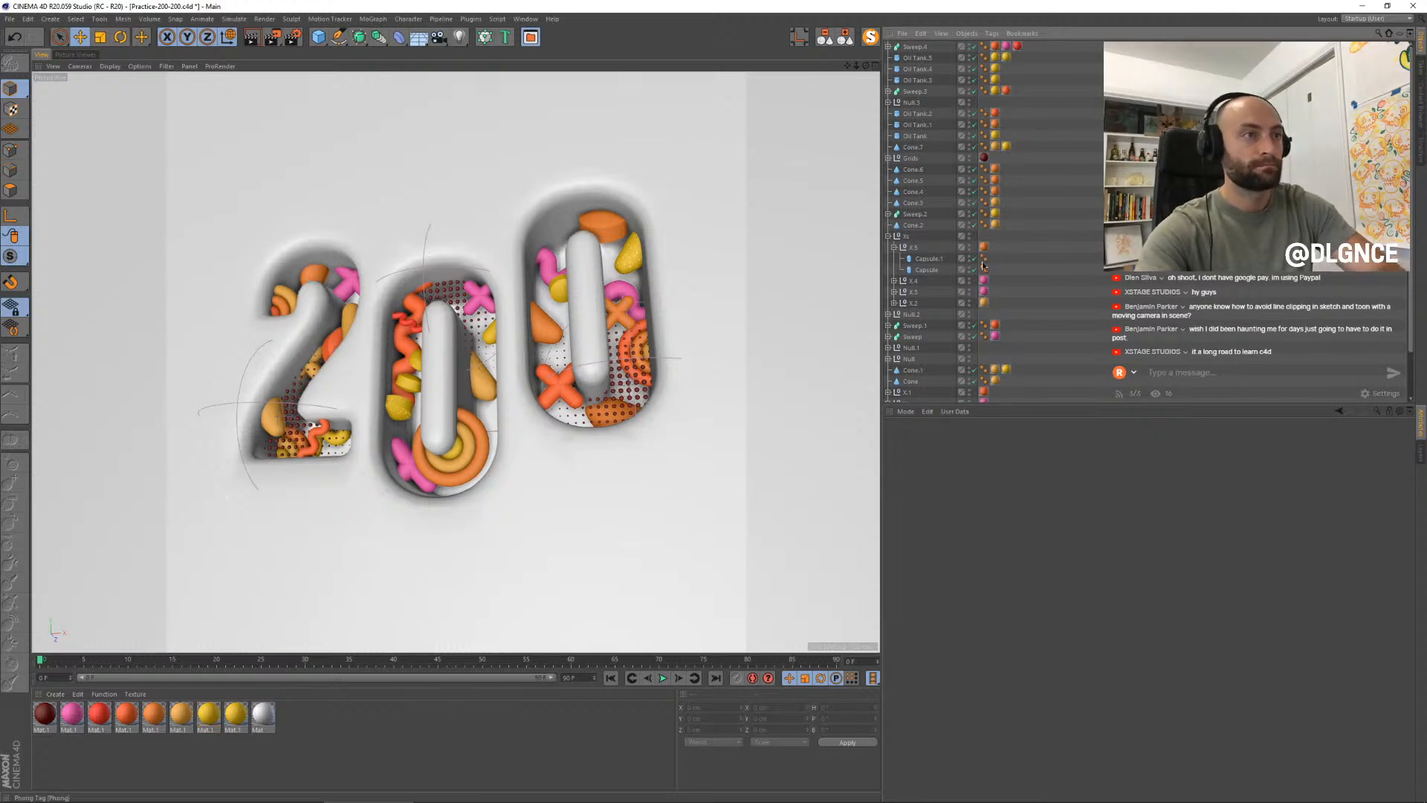
{"action": "left_click", "coordinate": [888, 236]}
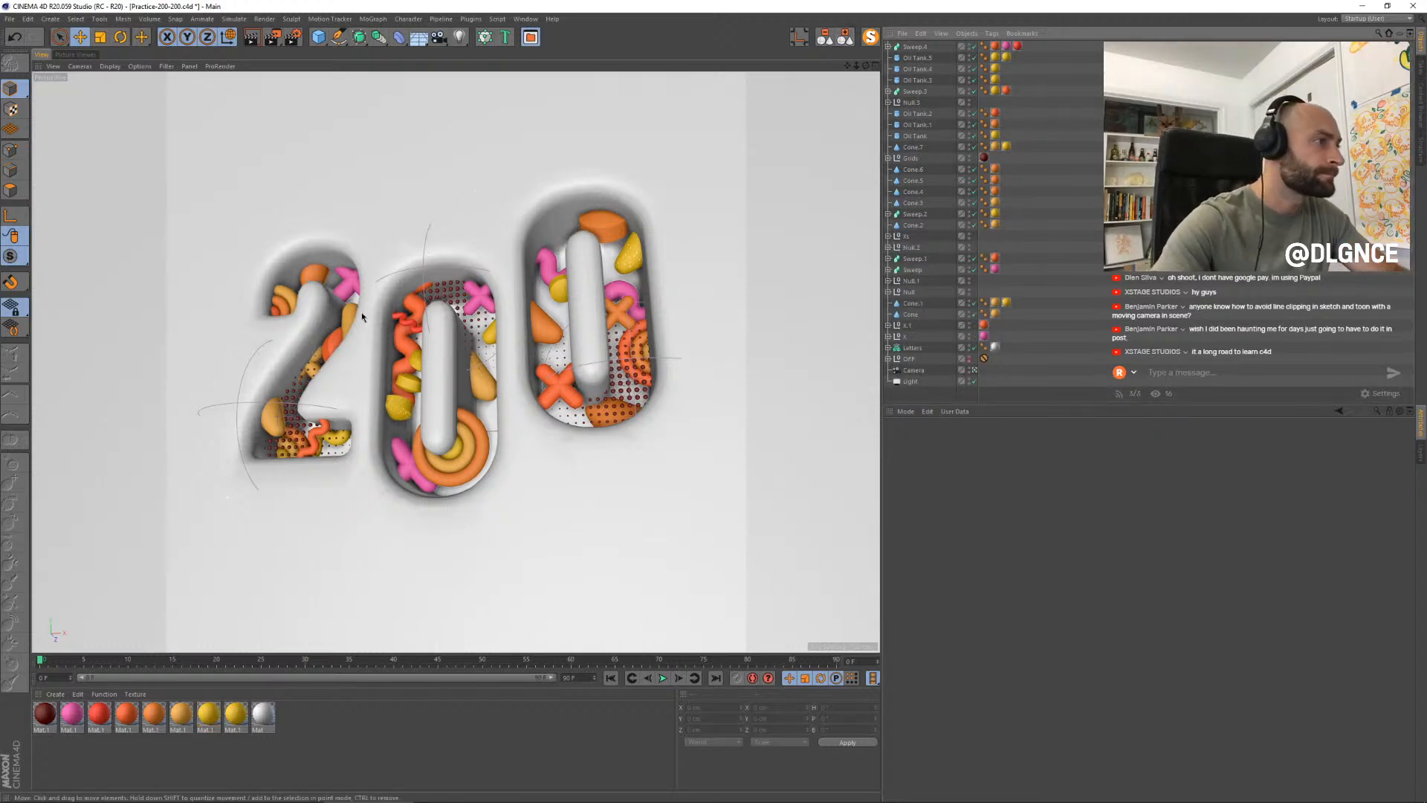
- Rotate the upper red squiggle copy inside the middle 0
{"action": "left_click", "coordinate": [411, 325]}
{"action": "key", "text": "r"}
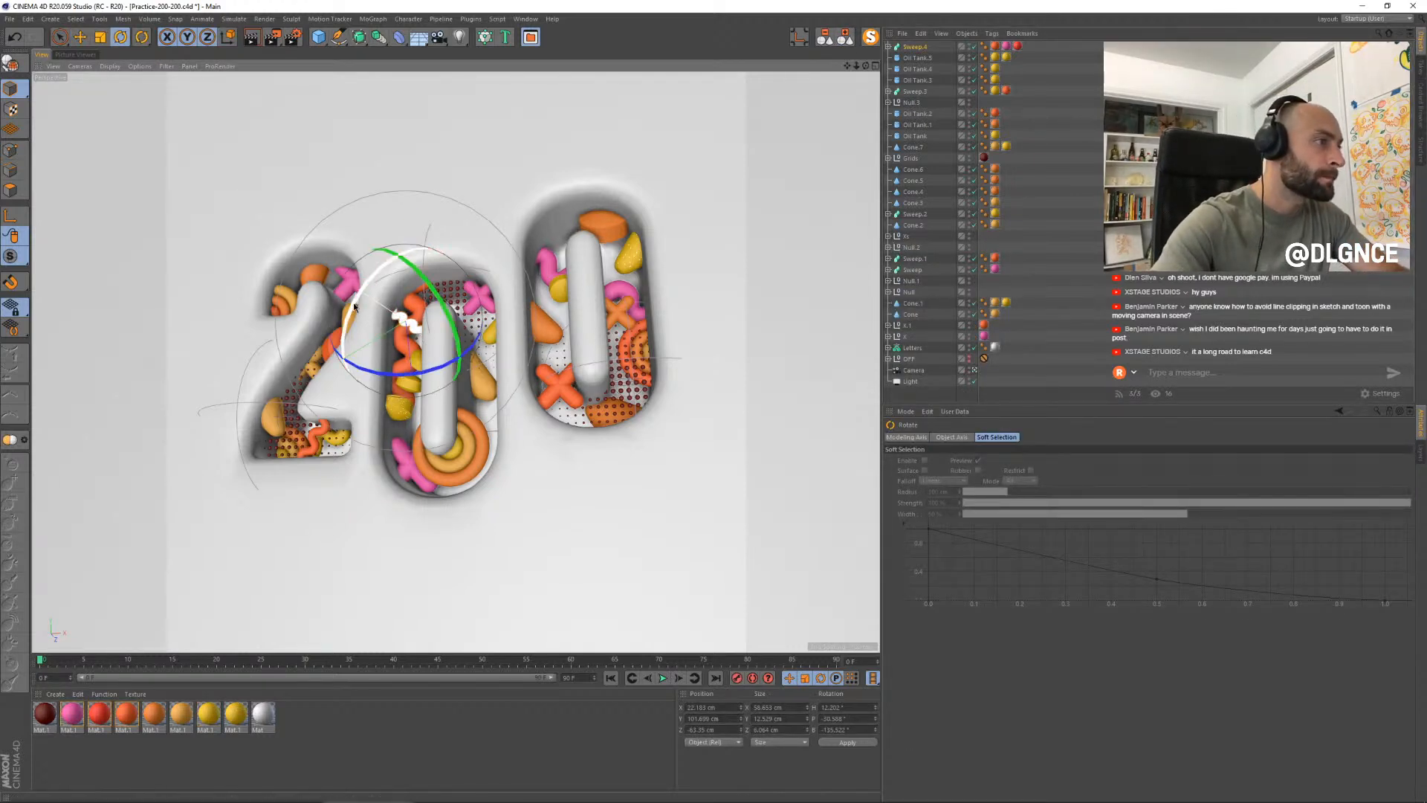
{"action": "left_click_drag", "start_coordinate": [347, 295], "coordinate": [342, 328]}
{"action": "left_click", "coordinate": [570, 520]}
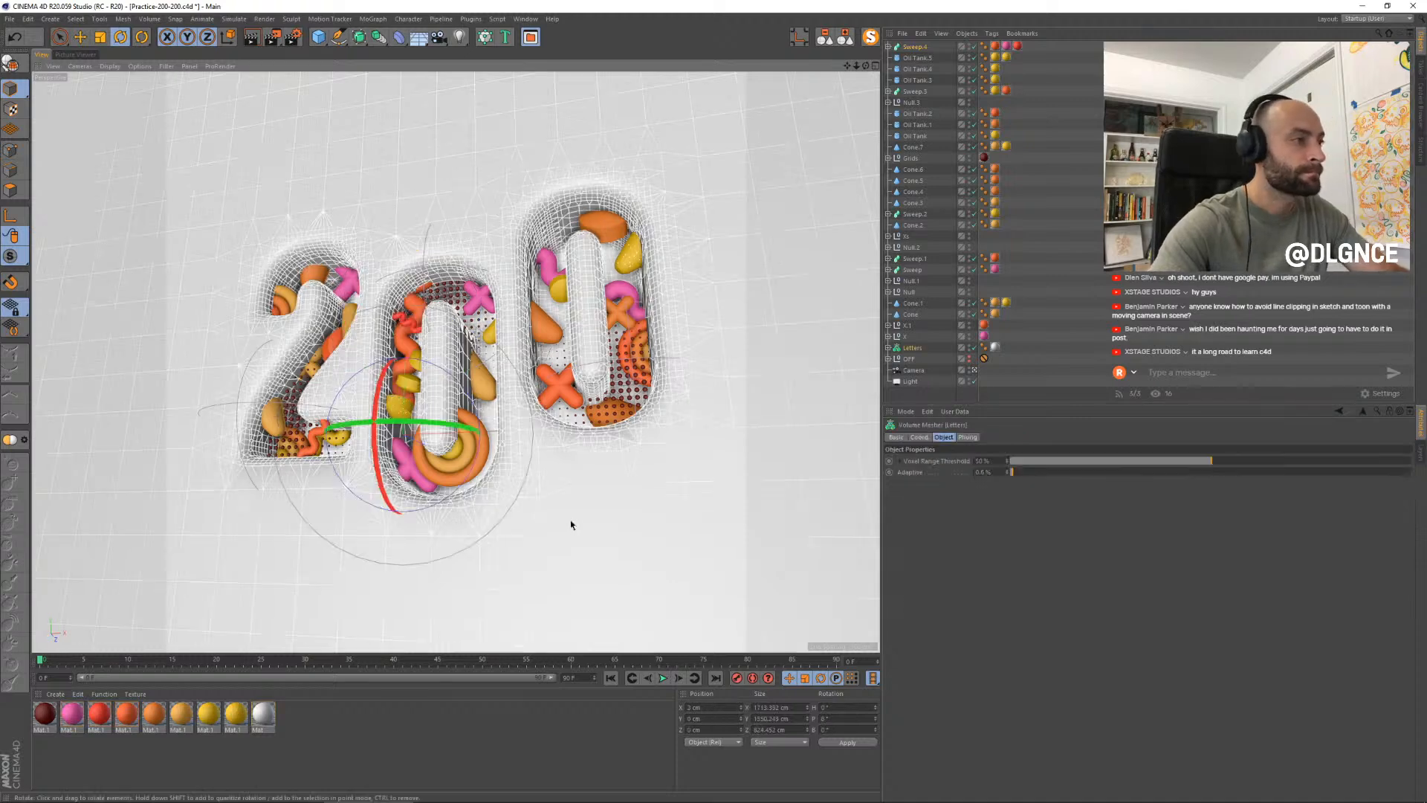
- Duplicate the light orange cone in the middle 0, placing the copy just below it and rotating it to about 90°
{"action": "left_click", "coordinate": [486, 377]}
{"action": "key", "text": "e"}
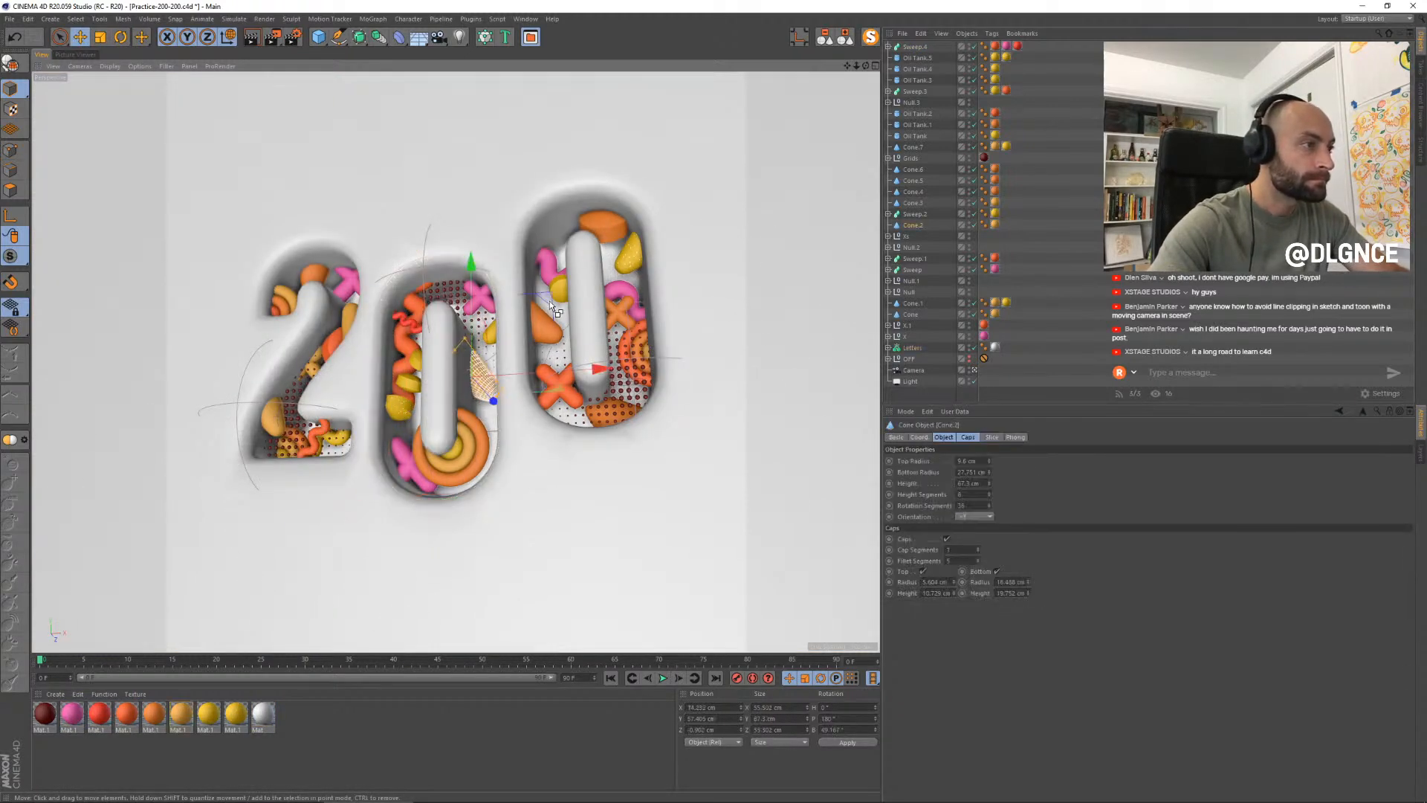
{"action": "left_click_drag", "start_coordinate": [489, 401], "coordinate": [501, 420], "text": "ctrl"}
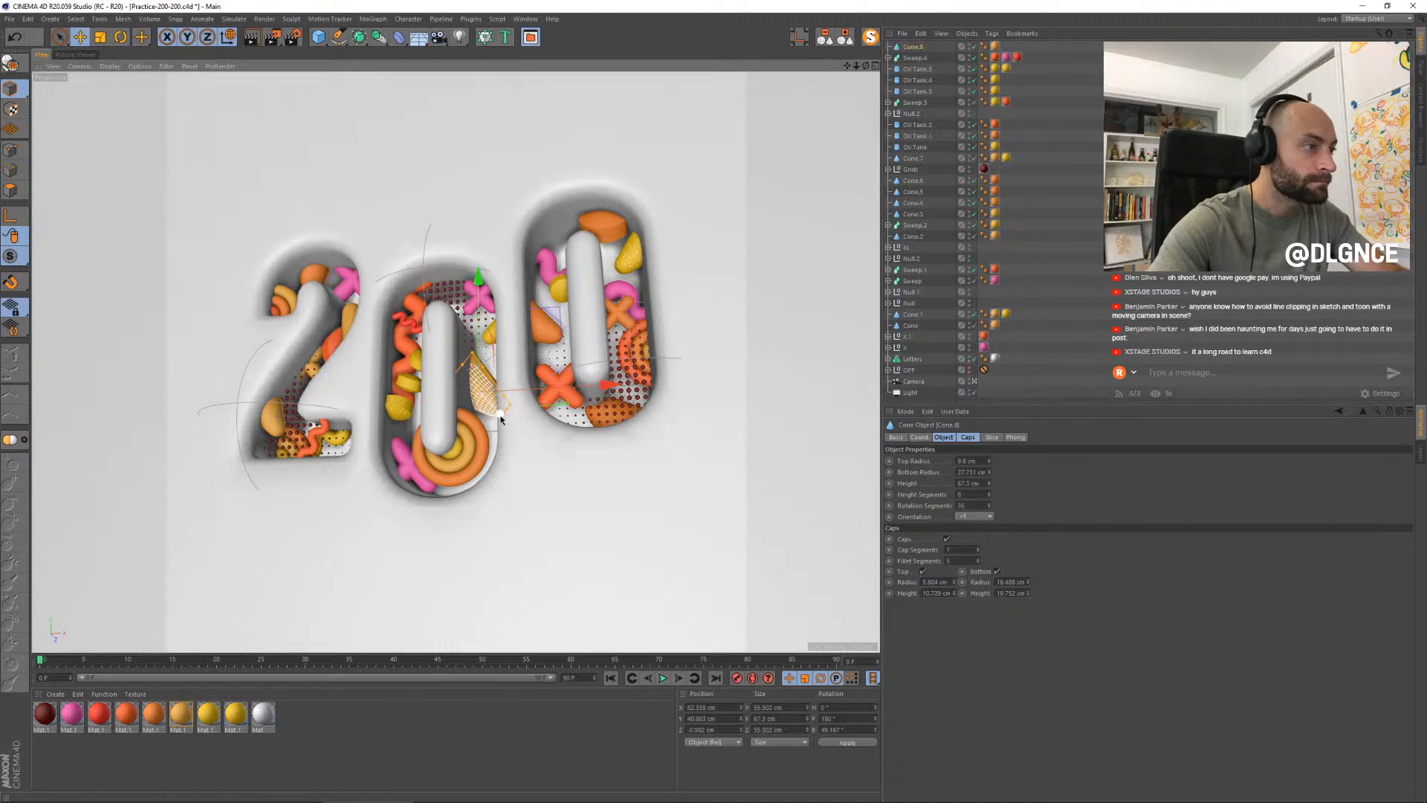
{"action": "key", "text": "r"}
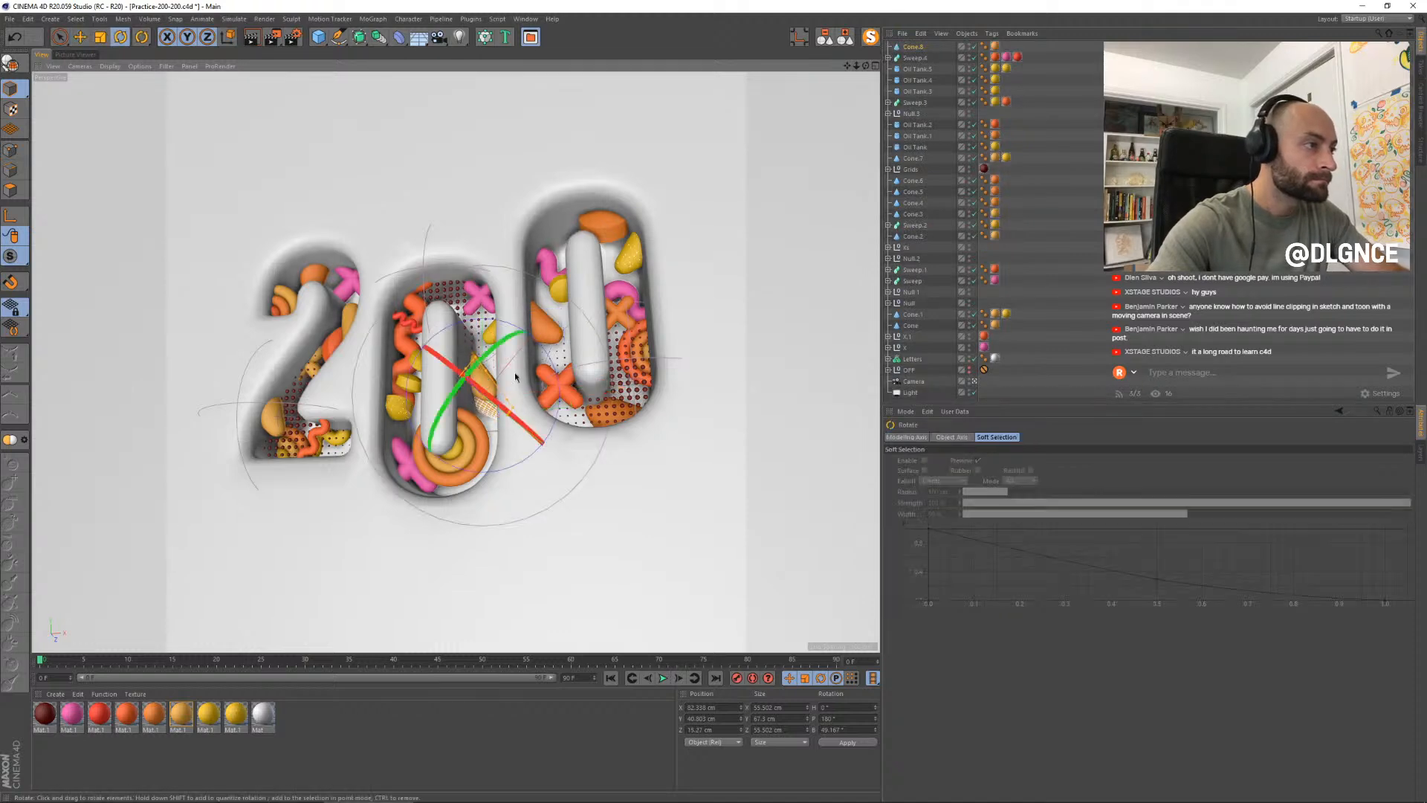
{"action": "left_click_drag", "start_coordinate": [556, 382], "coordinate": [553, 356]}
{"action": "key", "text": "e"}
{"action": "key", "text": "w"}
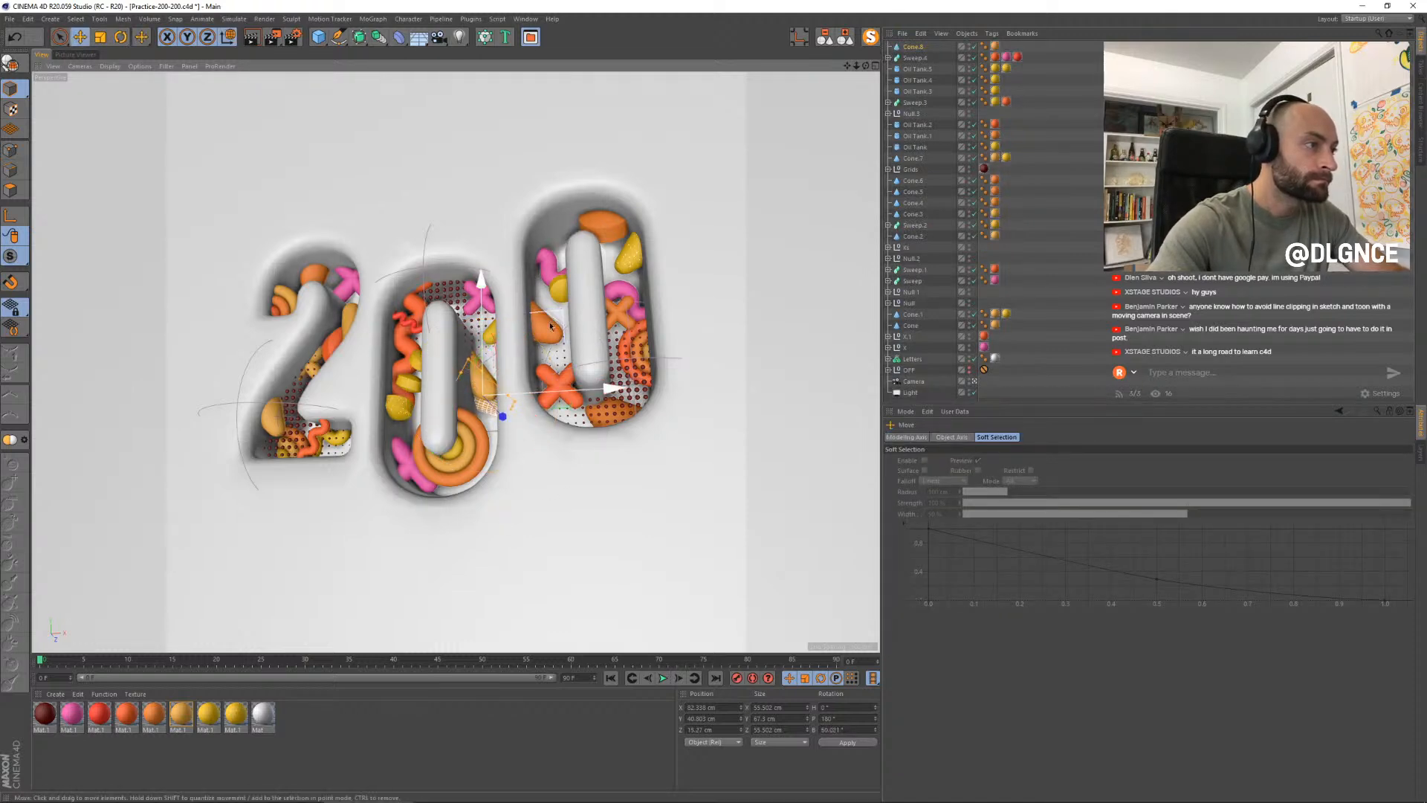
- Add another cone copy further down the middle 0's edge, then shift the two copies together against the inner wall
{"action": "left_click_drag", "start_coordinate": [489, 404], "coordinate": [543, 380], "text": "ctrl"}
{"action": "key", "text": "r"}
{"action": "key", "text": "e"}
{"action": "left_click_drag", "start_coordinate": [497, 440], "coordinate": [500, 445]}
{"action": "left_click", "coordinate": [494, 408], "text": "shift"}
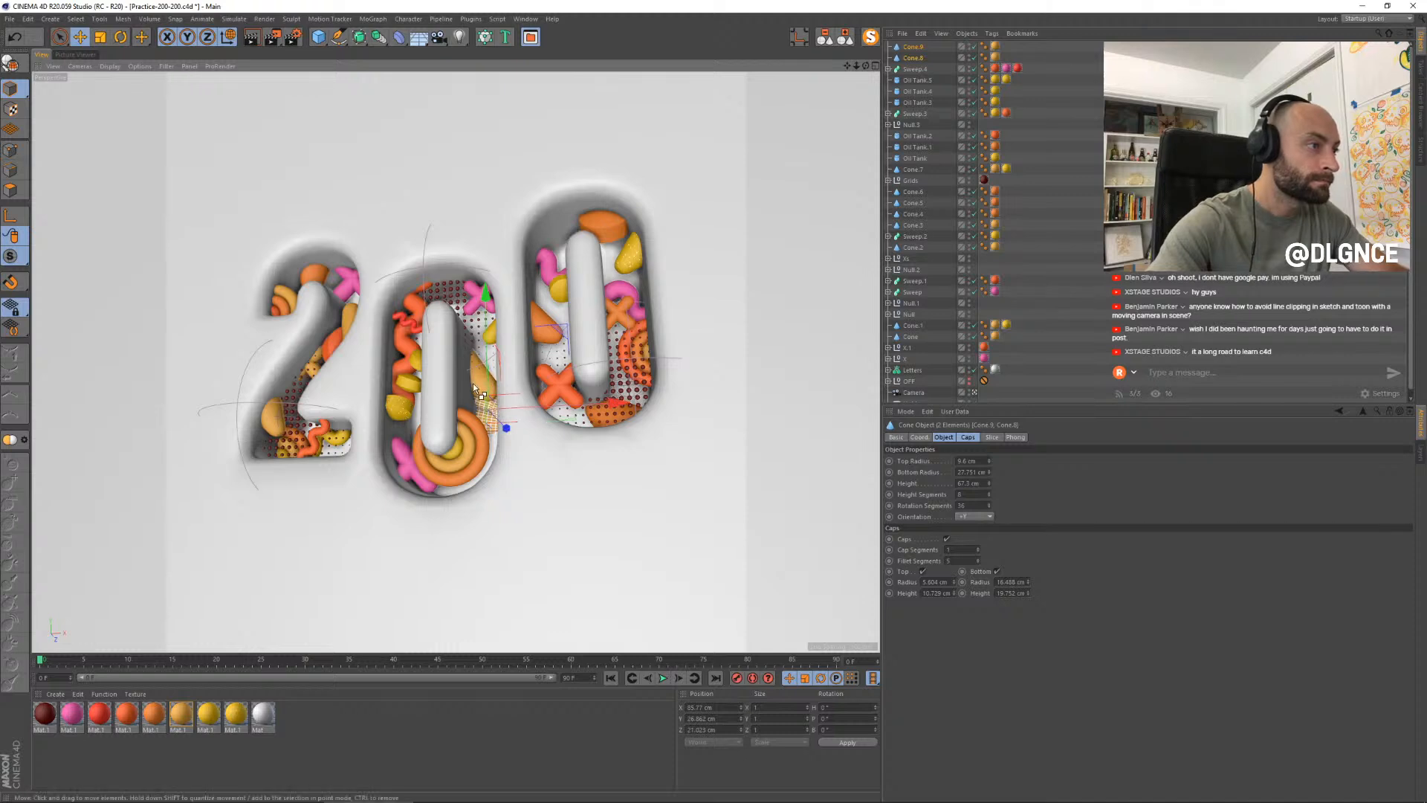
{"action": "key", "text": "ctrl+z"}
{"action": "left_click_drag", "start_coordinate": [501, 427], "coordinate": [503, 428]}
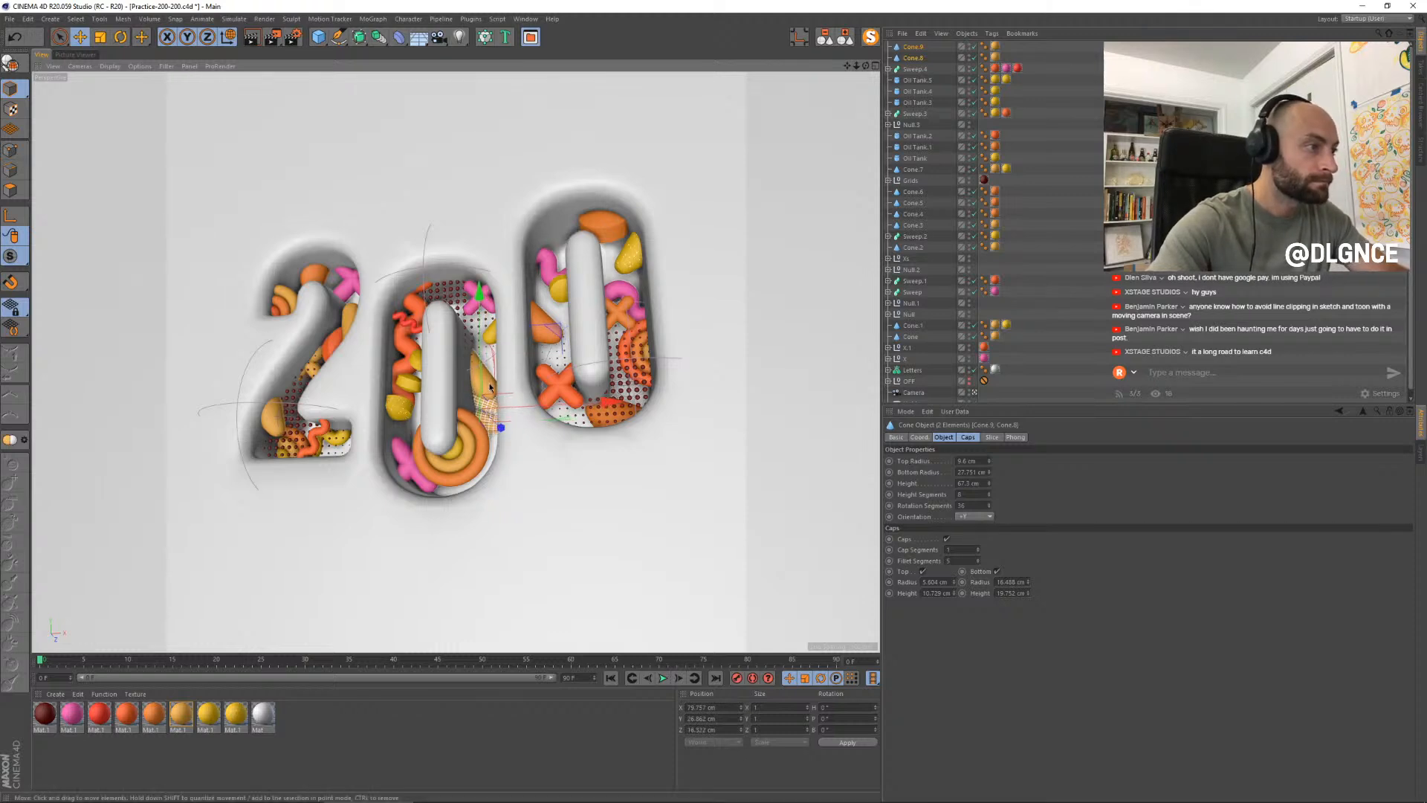
- Fine-tune the positions of the three stacked light orange cones in the middle 0 and save the project
{"action": "left_click", "coordinate": [493, 401]}
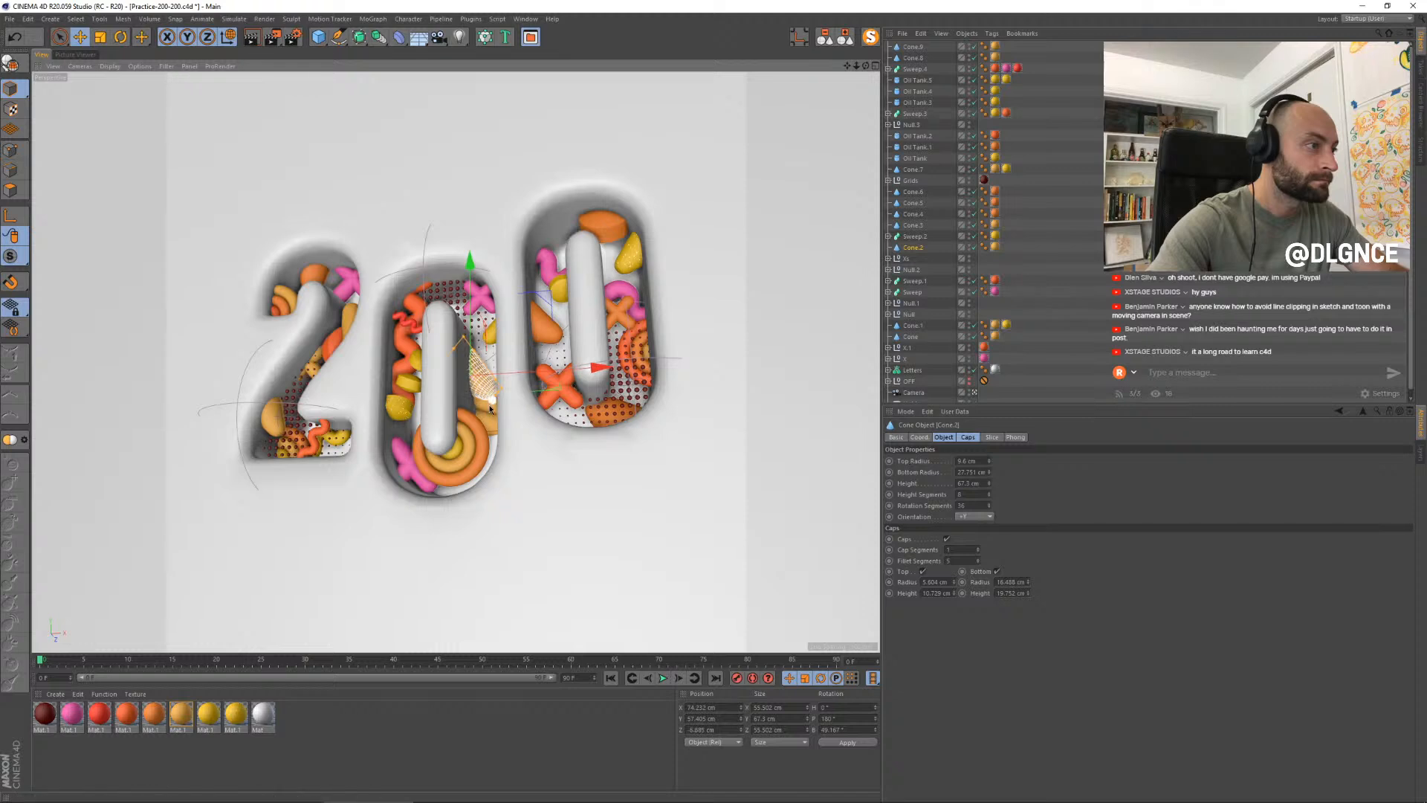
{"action": "left_click_drag", "start_coordinate": [488, 415], "coordinate": [496, 402]}
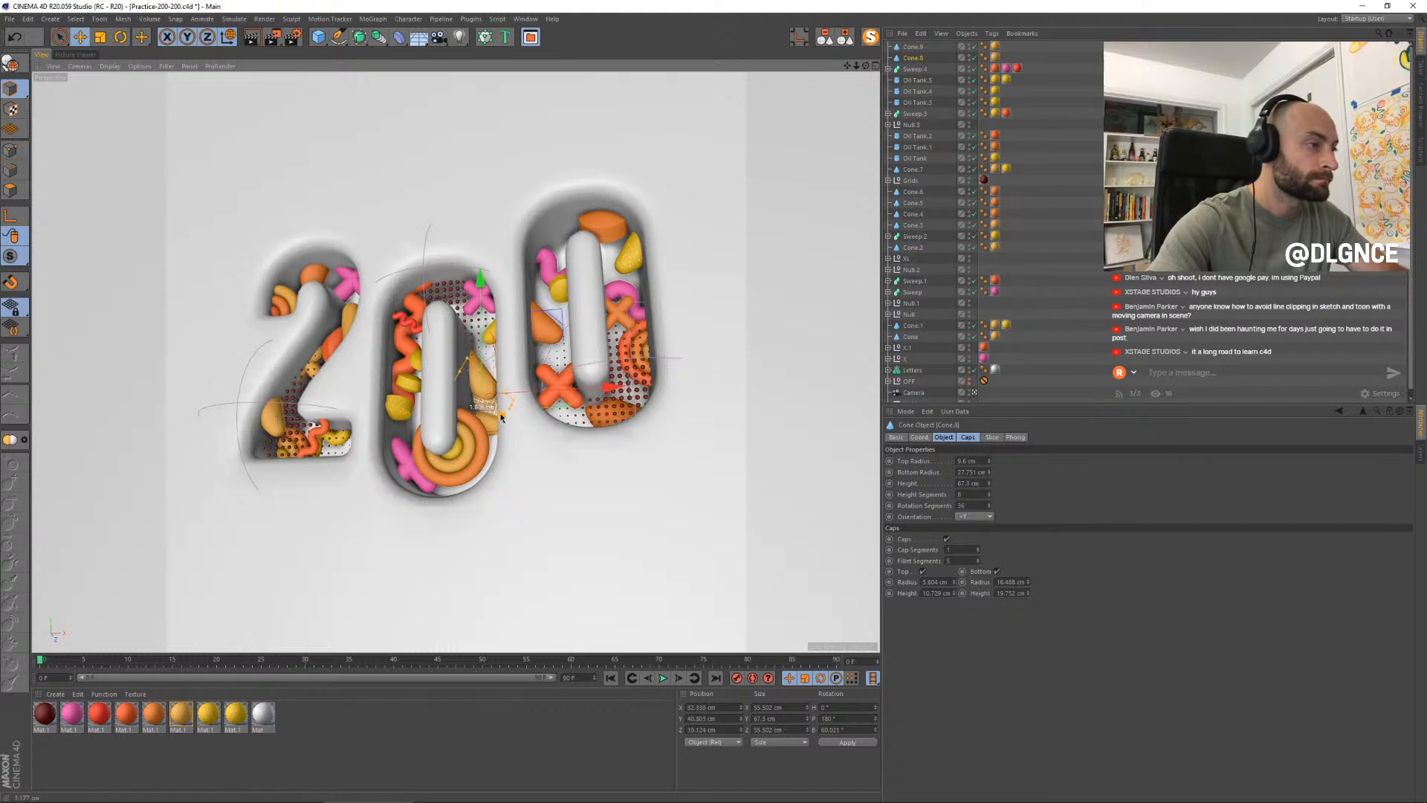
{"action": "left_click", "coordinate": [498, 412]}
{"action": "left_click_drag", "start_coordinate": [542, 335], "coordinate": [477, 327]}
{"action": "key", "text": "ctrl+s"}
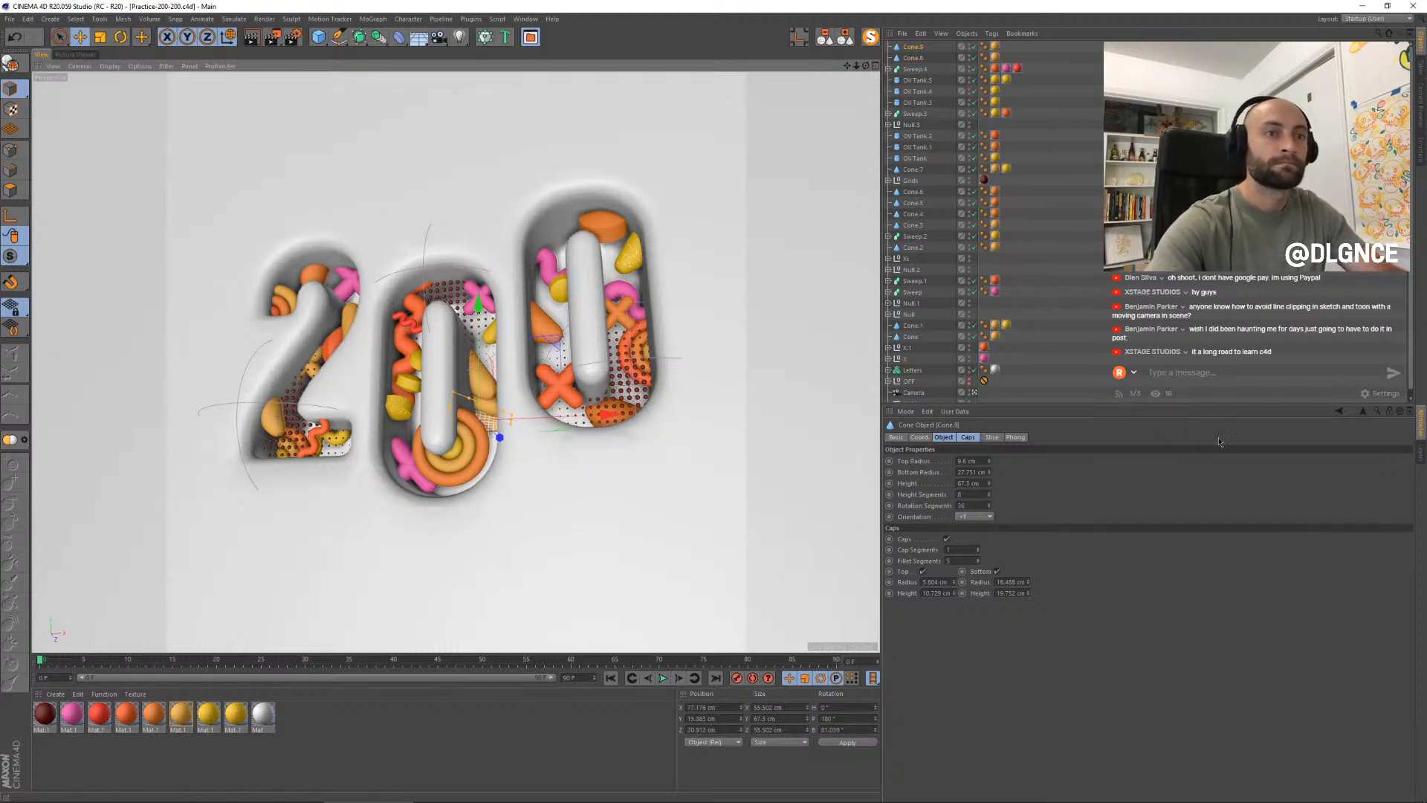
- Rotate the orange cone at the top of the 2 to about -328° and move it slightly within the cutout
{"action": "left_click", "coordinate": [334, 250]}
{"action": "left_click", "coordinate": [310, 274]}
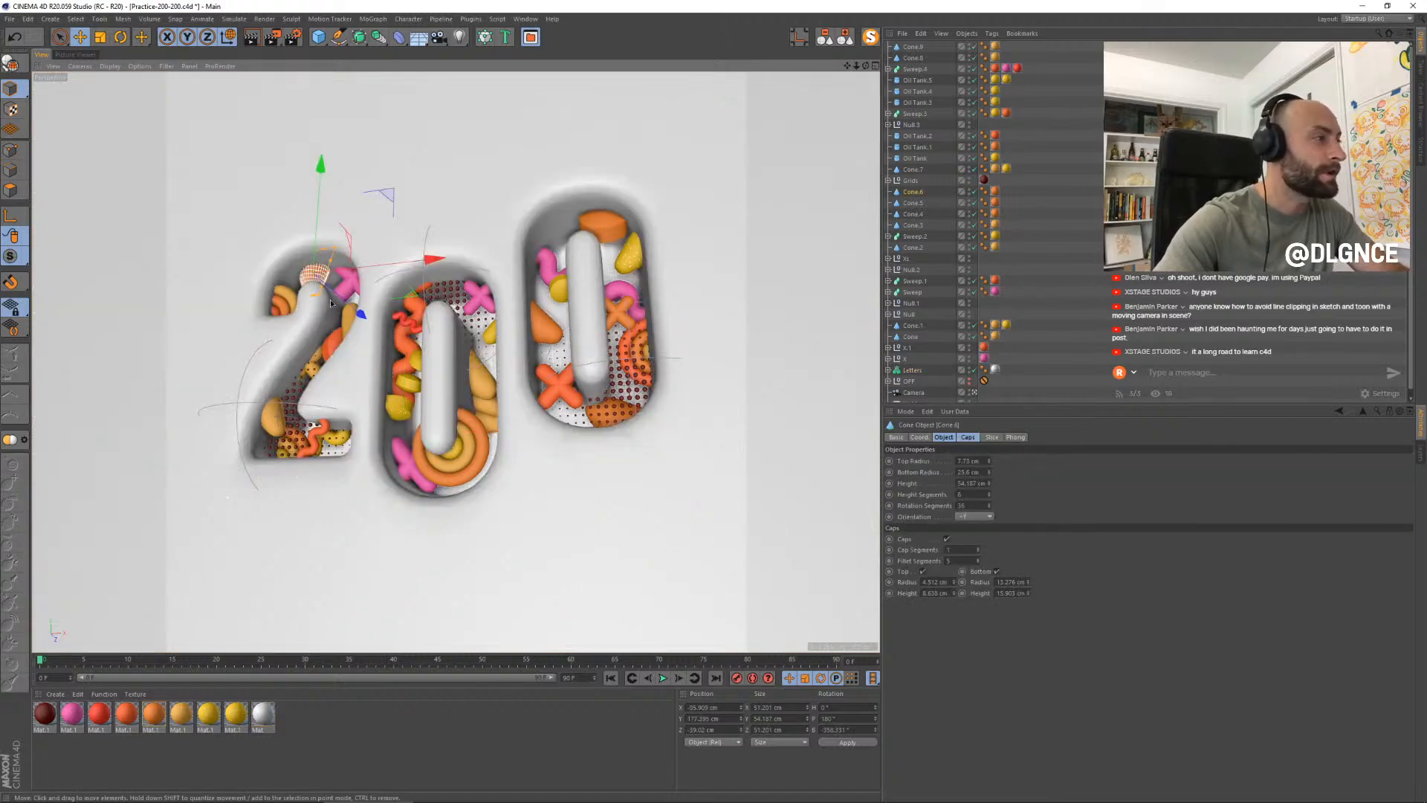
{"action": "key", "text": "r"}
{"action": "left_click_drag", "start_coordinate": [365, 315], "coordinate": [363, 316]}
{"action": "key", "text": "e"}
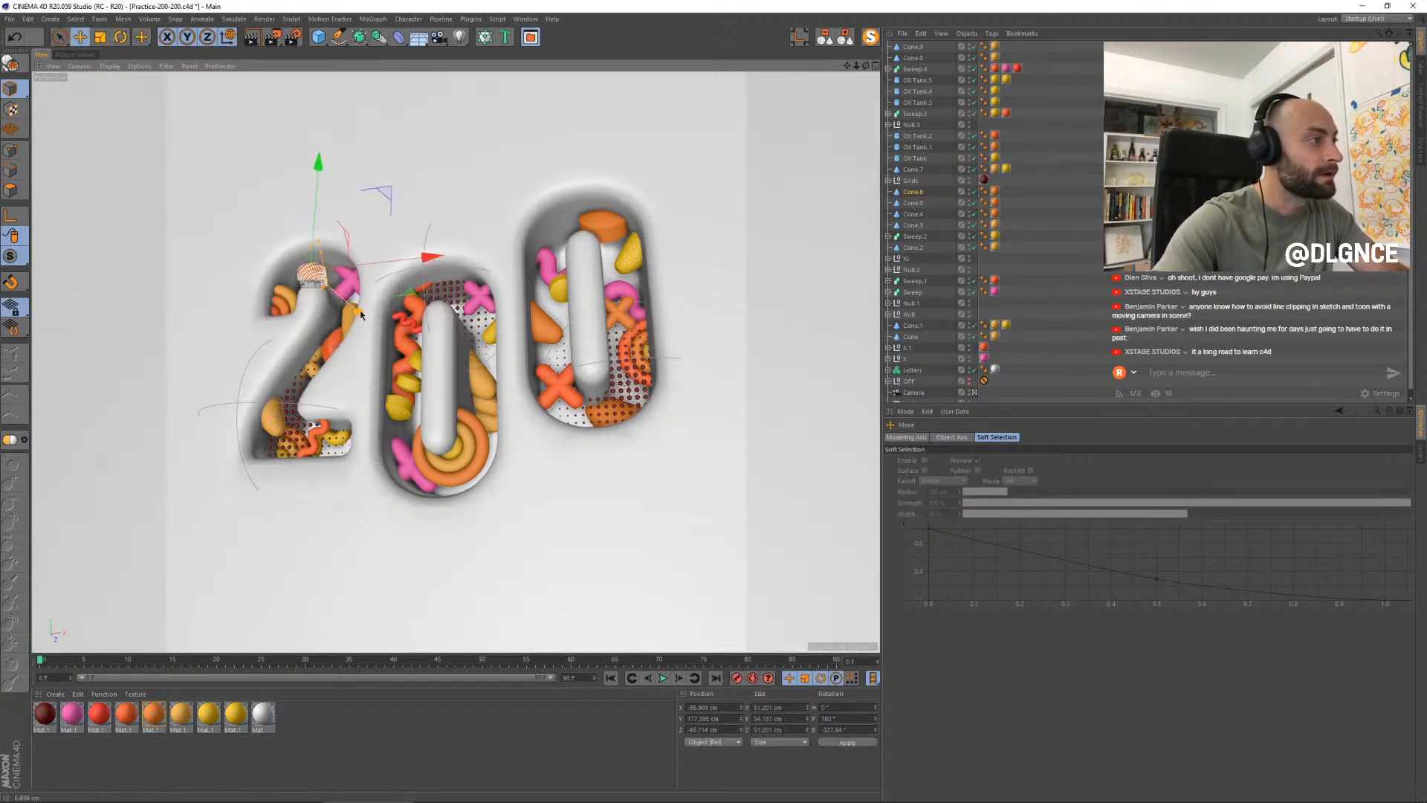
{"action": "left_click_drag", "start_coordinate": [385, 191], "coordinate": [383, 196]}
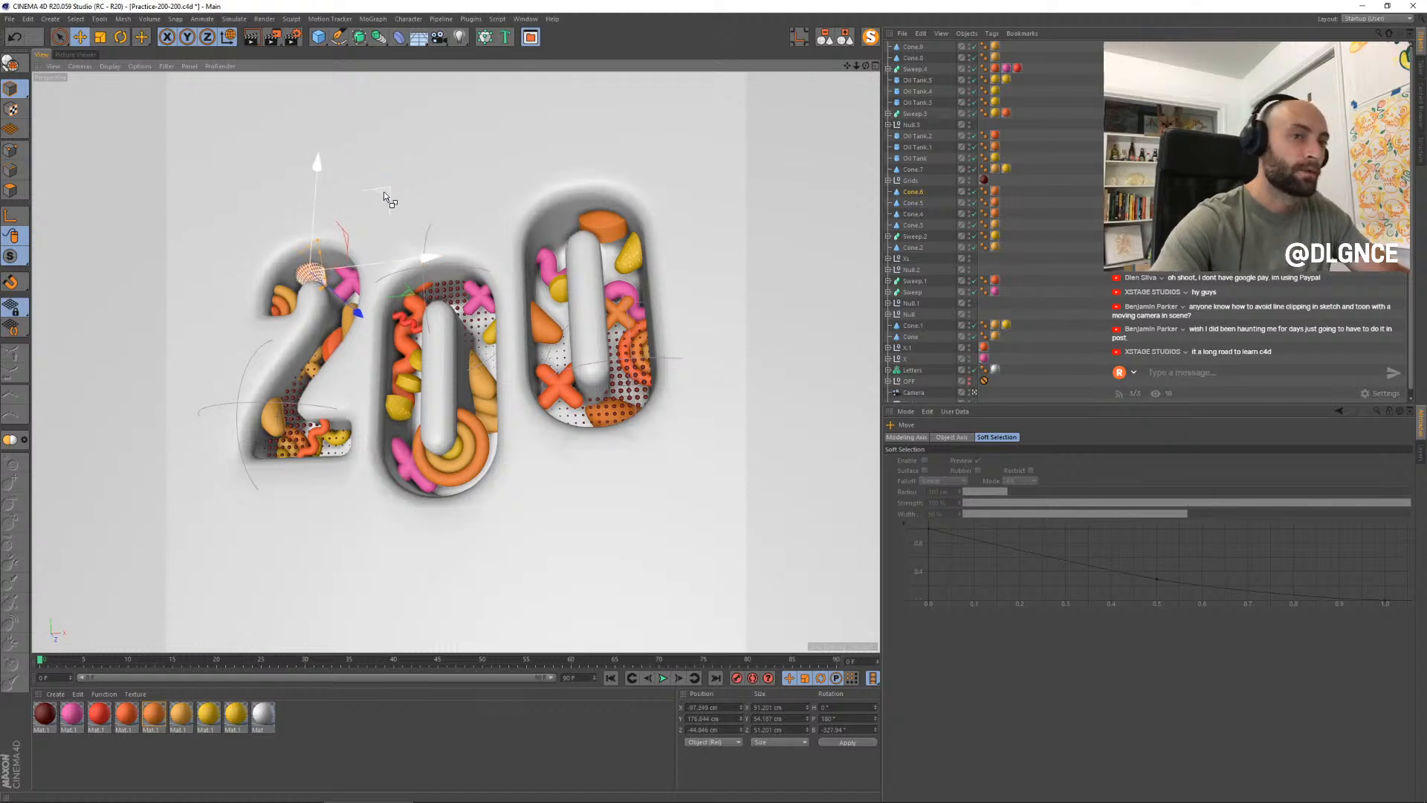
- Save the project and copy the speckle texture from the color channel of the speckled yellow material
{"action": "key", "text": "ctrl+s"}
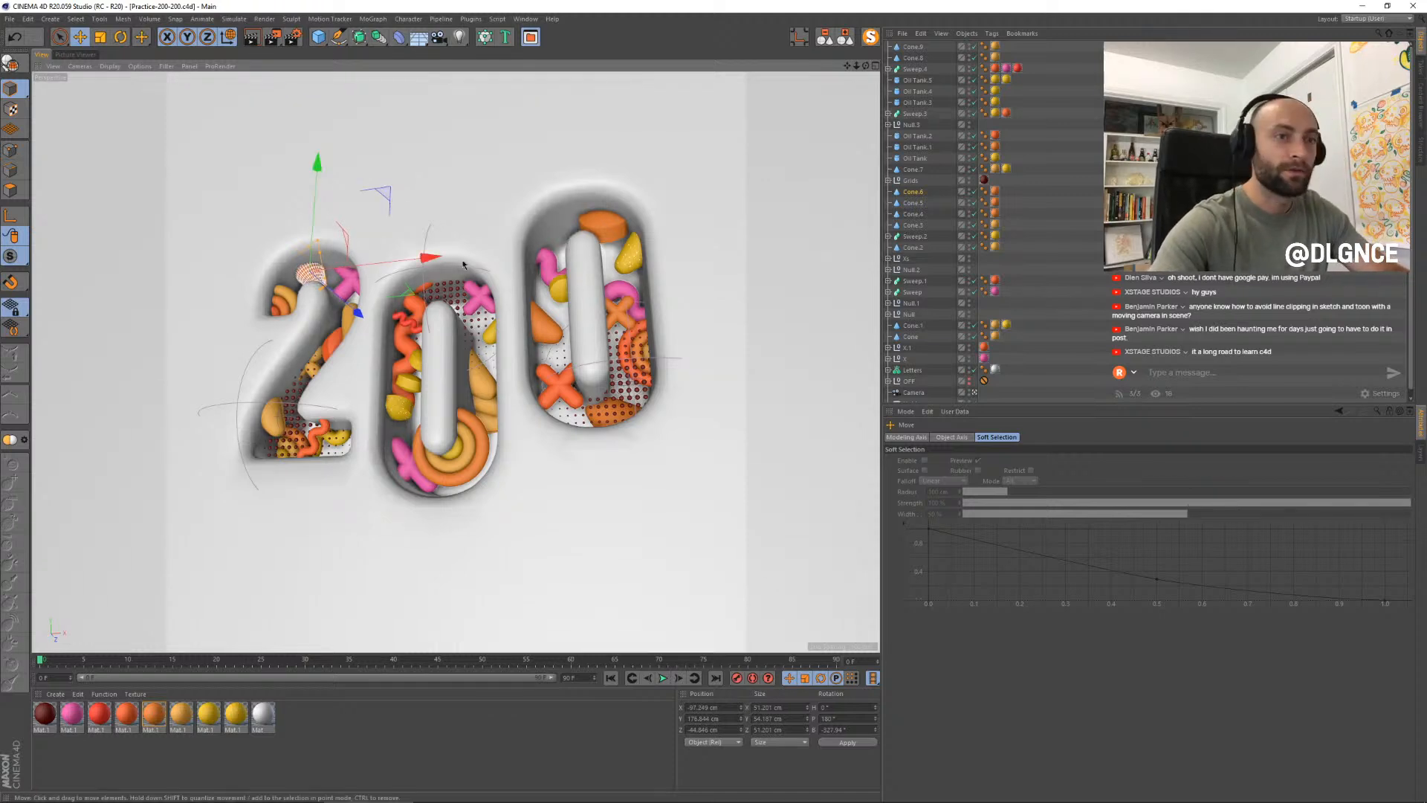
{"action": "left_click", "coordinate": [273, 315]}
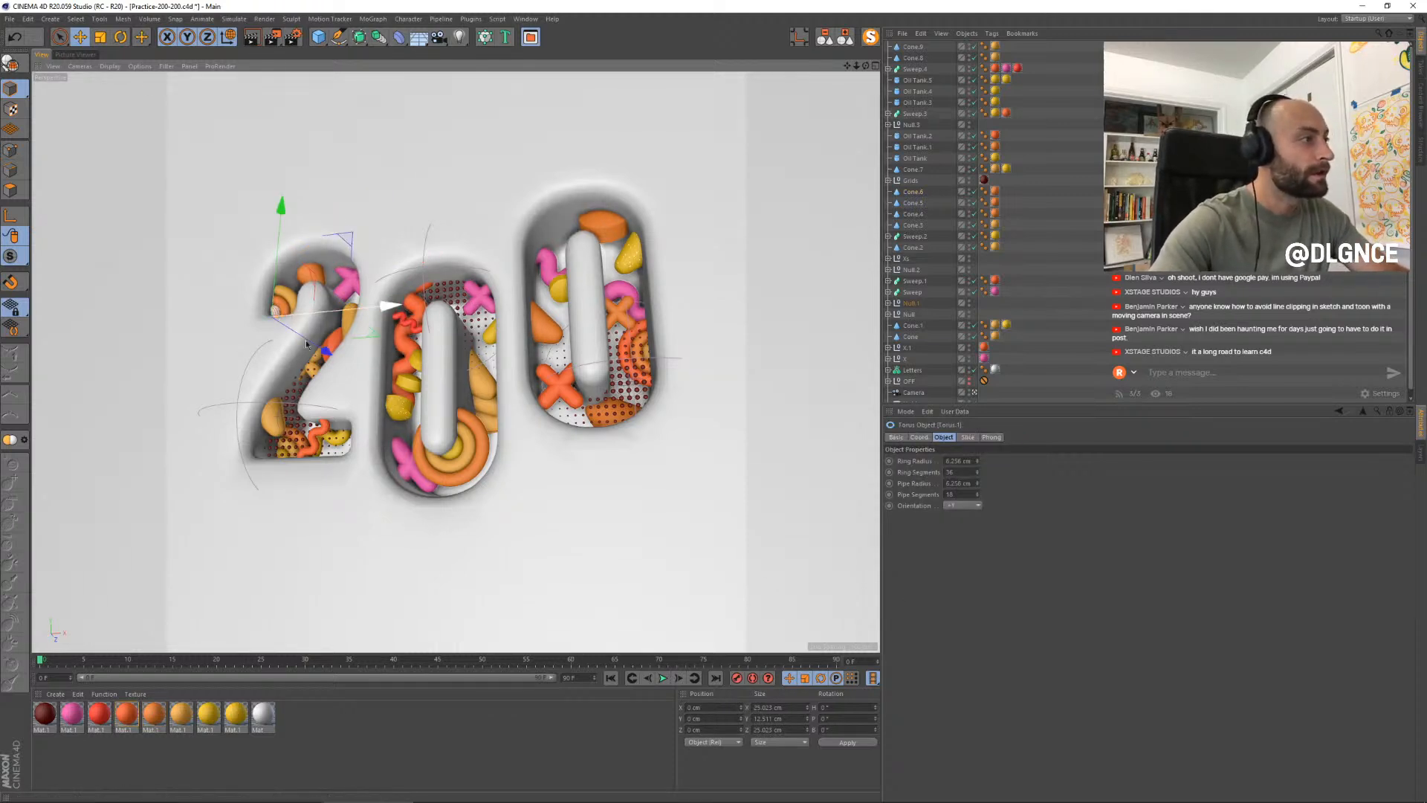
{"action": "left_click", "coordinate": [680, 272]}
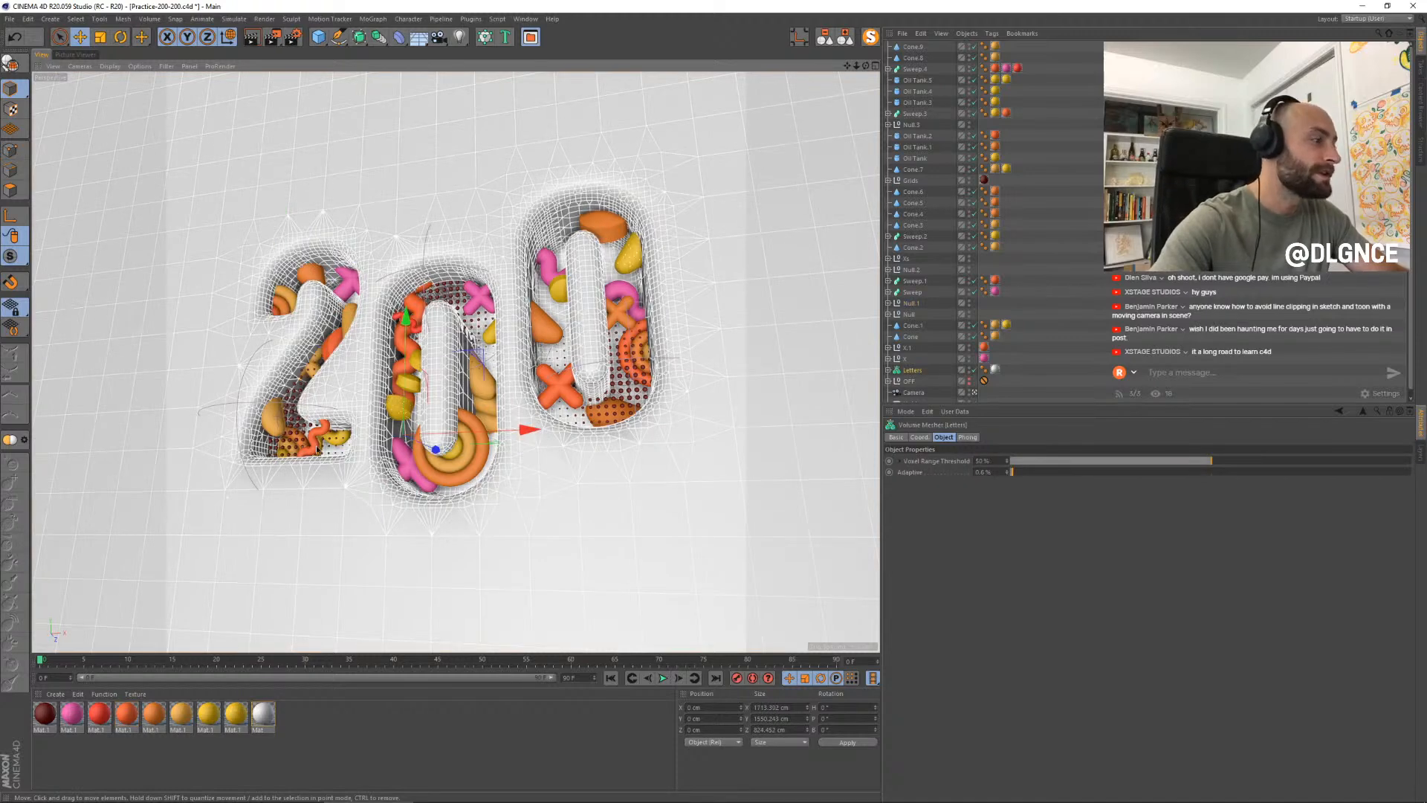
{"action": "double_click", "coordinate": [236, 713]}
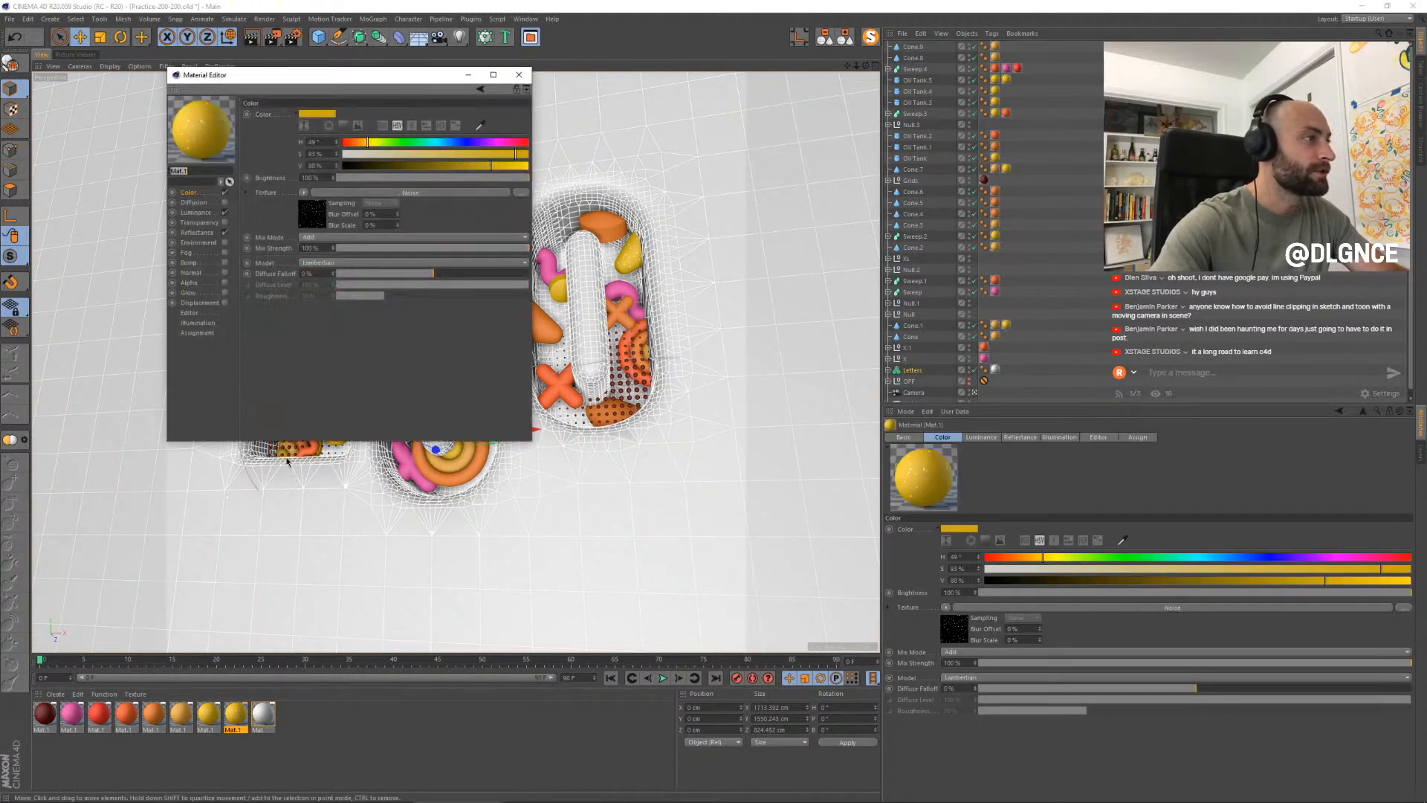
{"action": "left_click", "coordinate": [265, 194]}
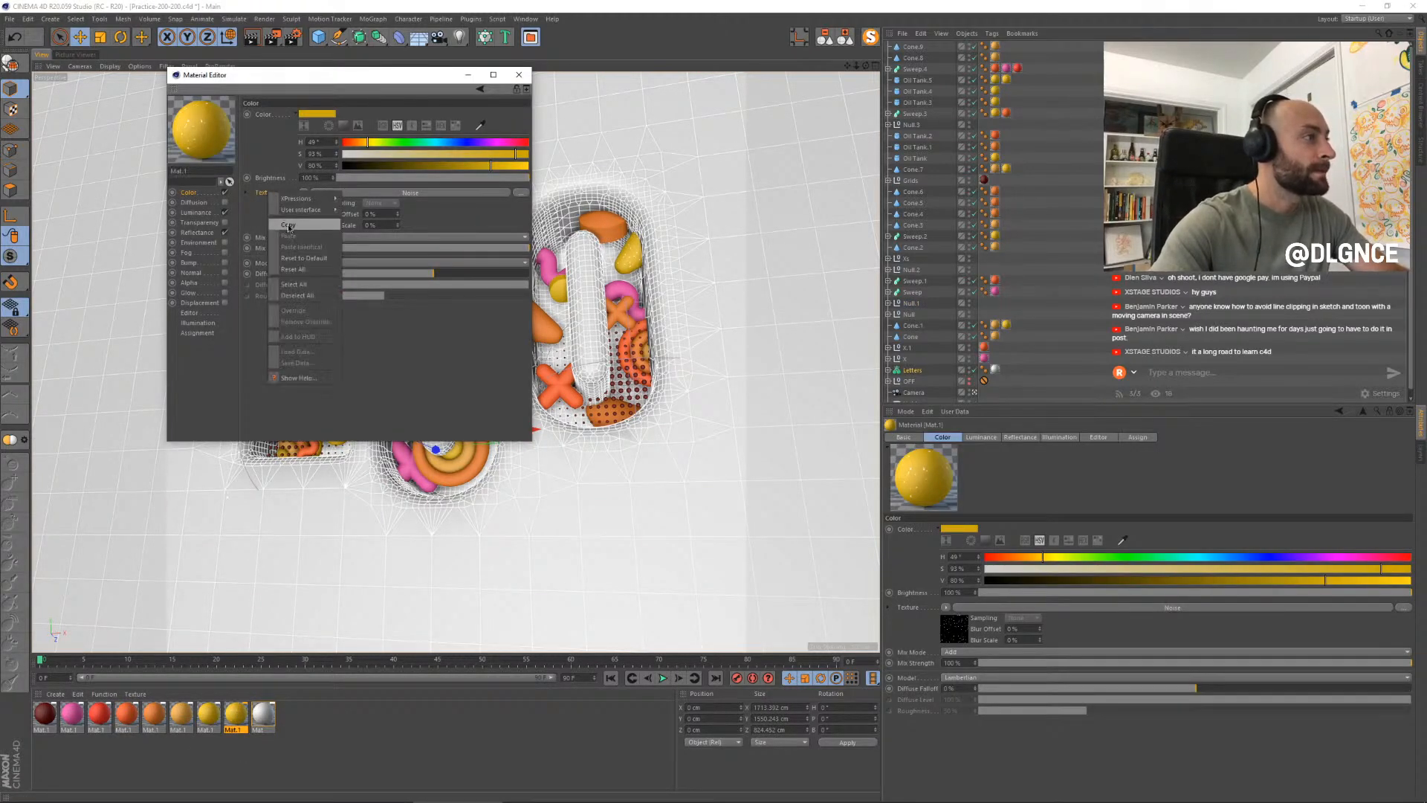
{"action": "left_click", "coordinate": [519, 74]}
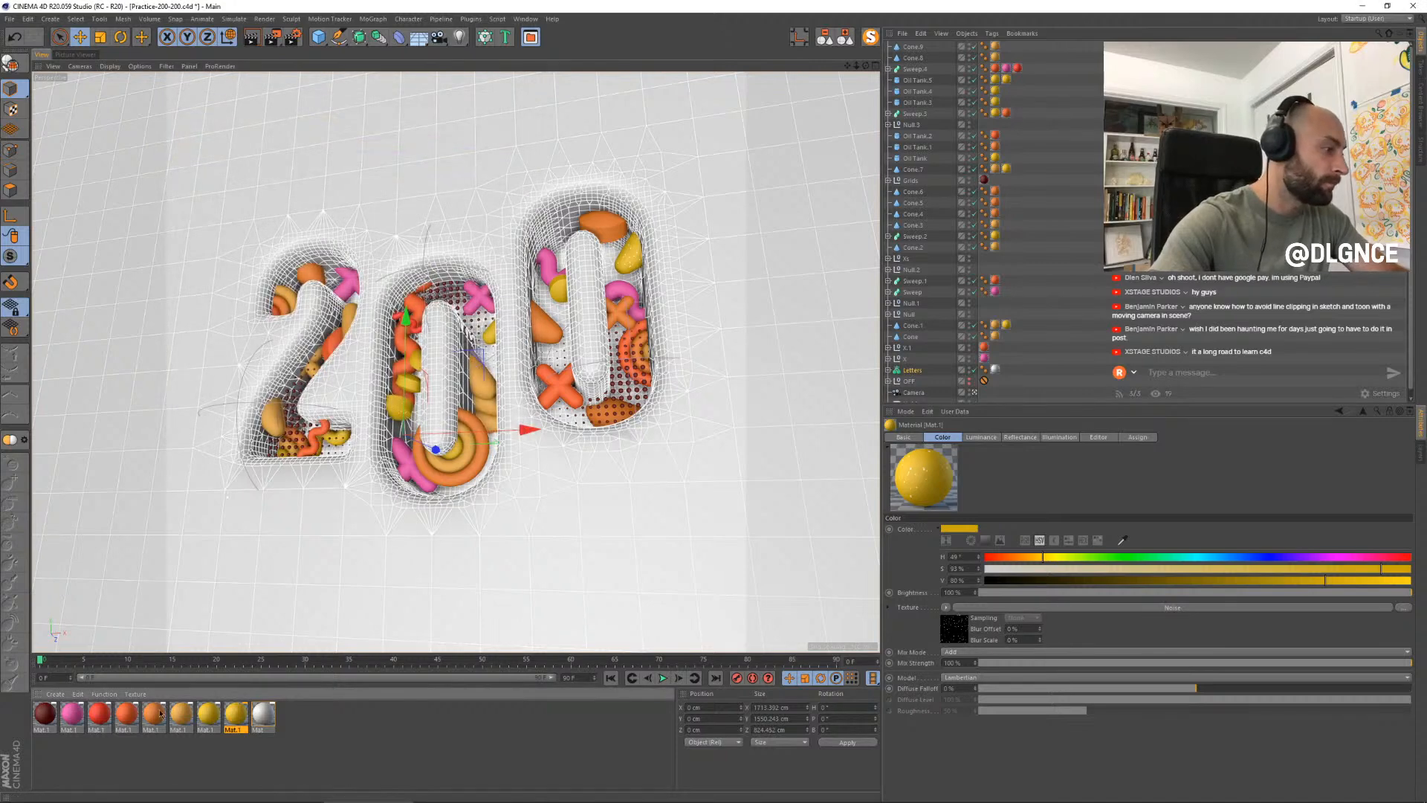
- Duplicate the red-orange material and paste the speckle texture into the copy's color channel, with the mix mode set to Add
{"action": "left_click", "coordinate": [156, 716]}
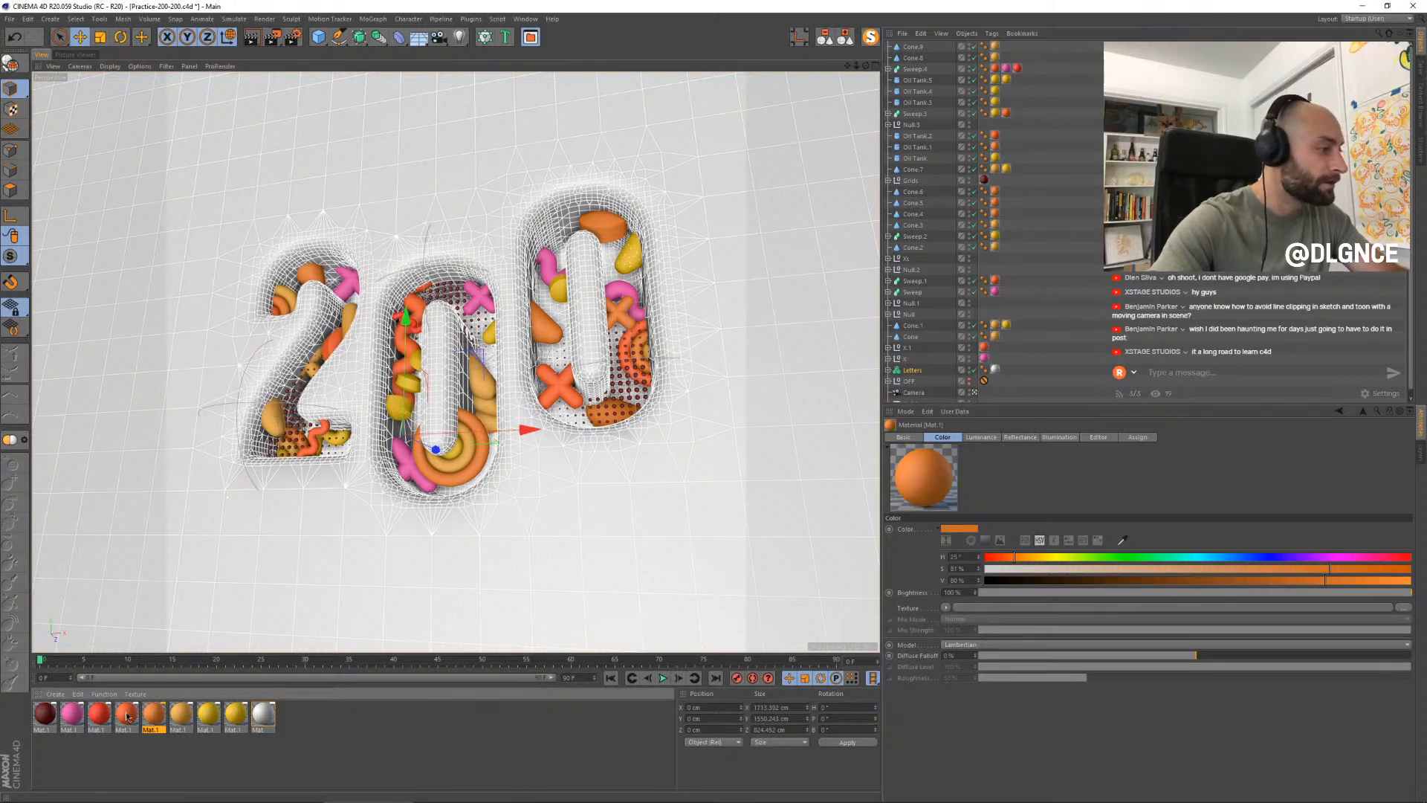
{"action": "left_click", "coordinate": [126, 717]}
{"action": "left_click_drag", "start_coordinate": [126, 717], "coordinate": [142, 717], "text": "ctrl"}
{"action": "double_click", "coordinate": [153, 715]}
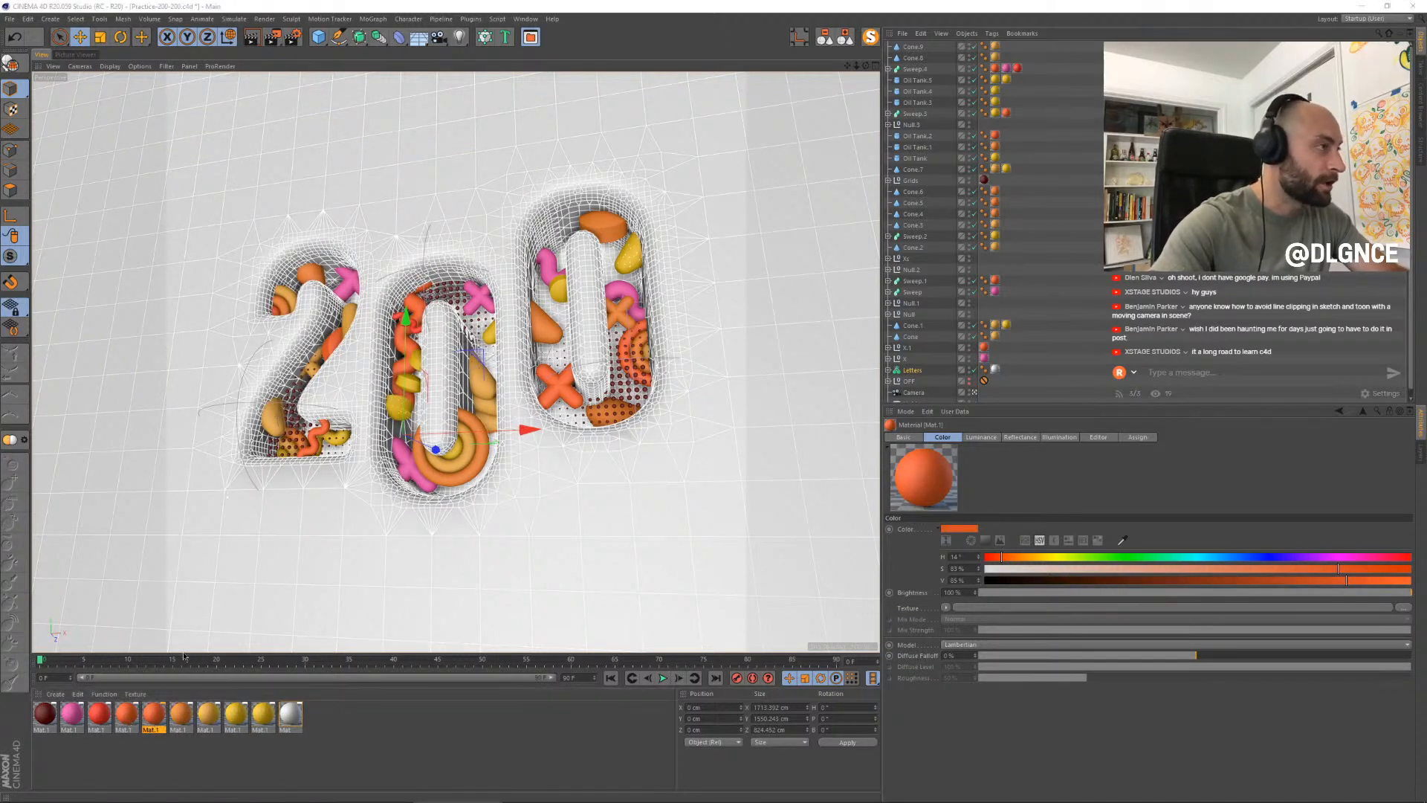
{"action": "left_click", "coordinate": [272, 195]}
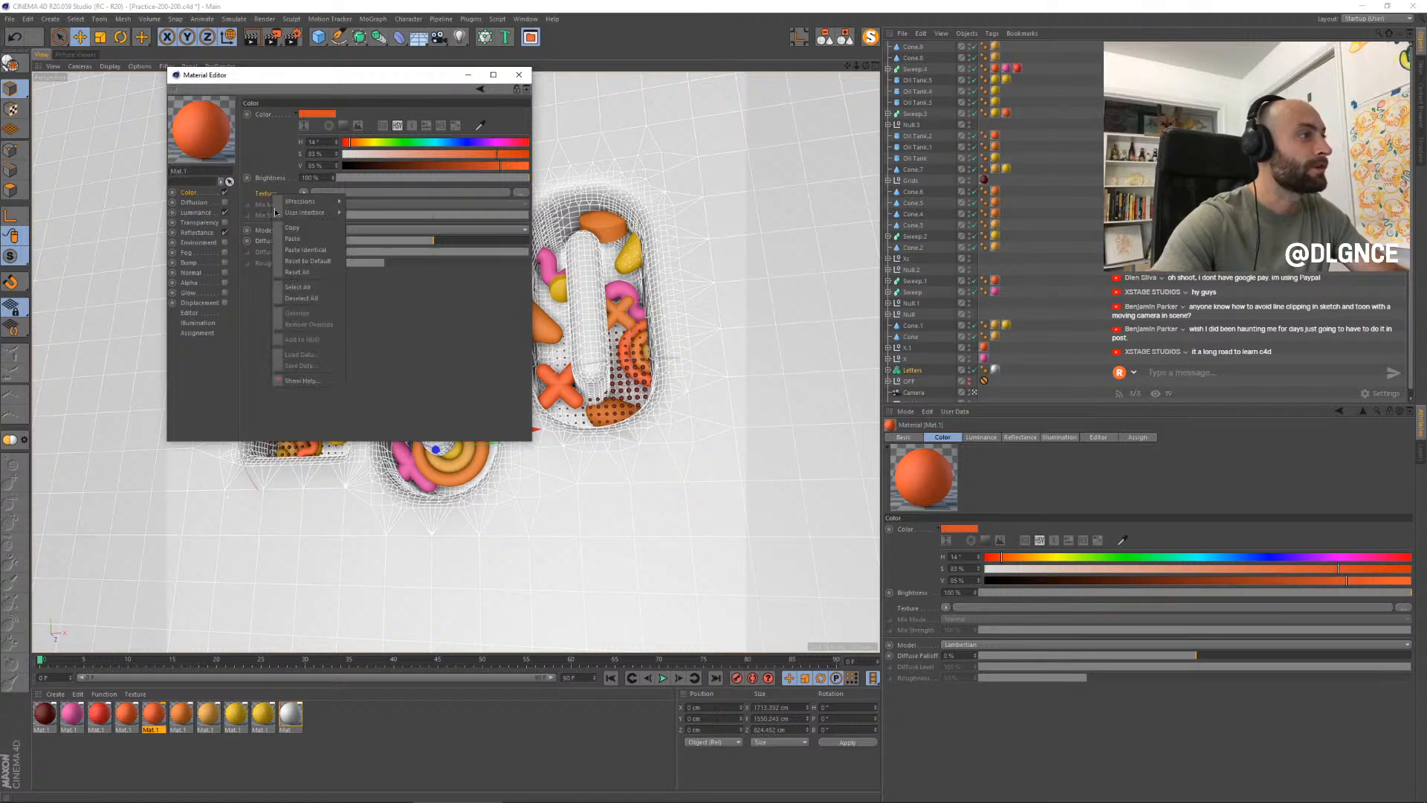
{"action": "left_click", "coordinate": [295, 239]}
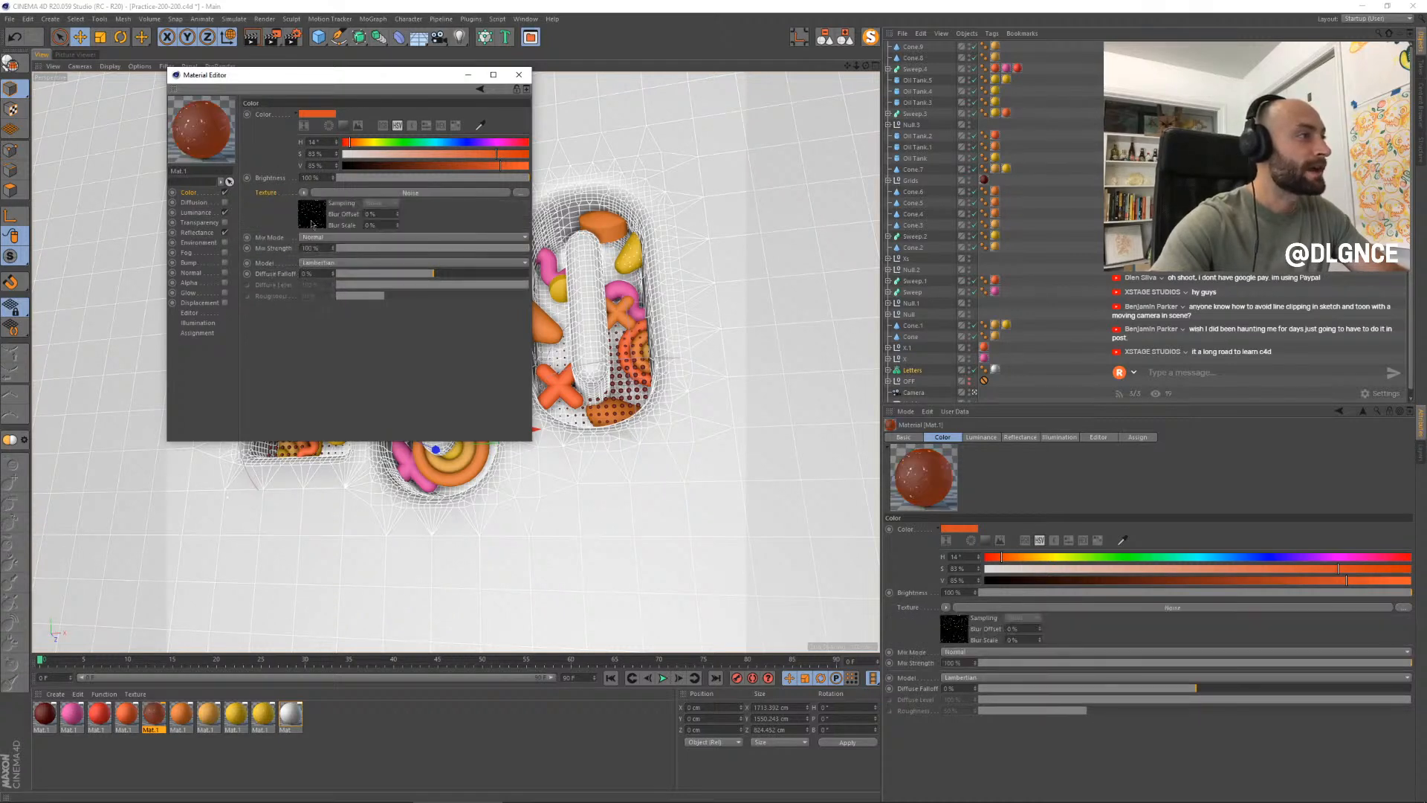
{"action": "left_click", "coordinate": [347, 237]}
{"action": "left_click", "coordinate": [372, 261]}
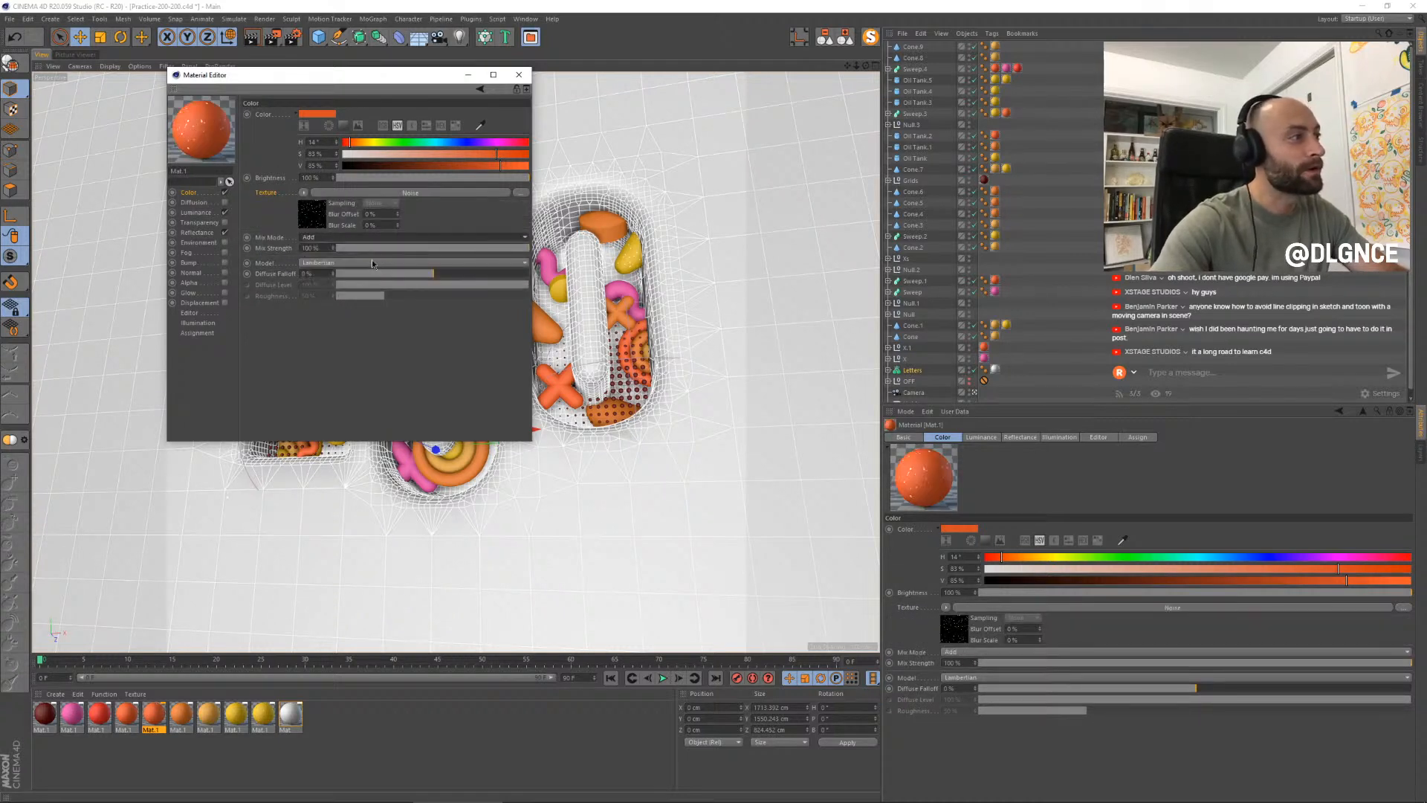
{"action": "left_click", "coordinate": [519, 75]}
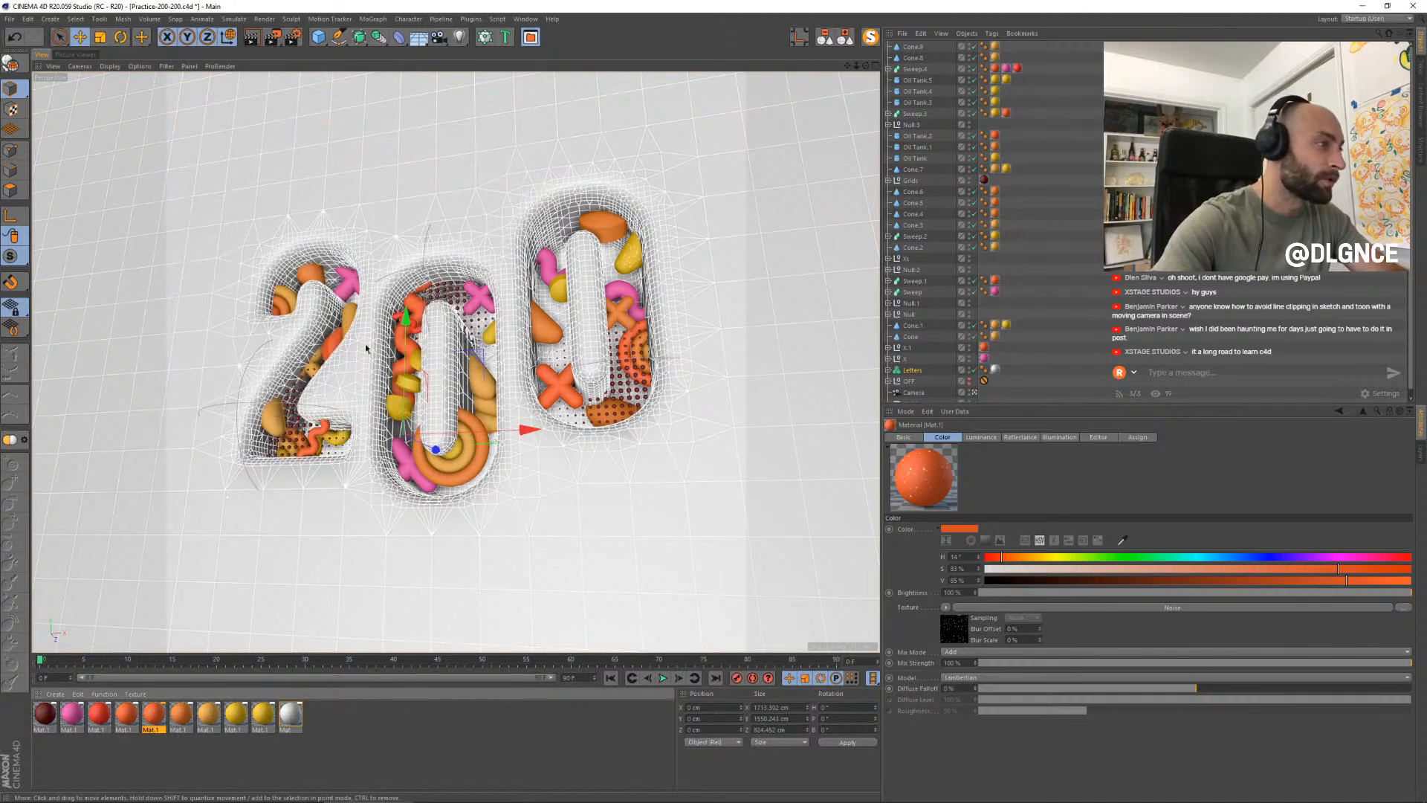
- Apply the speckled red-orange material to the orange oil tank on the diagonal of the 2
{"action": "left_click", "coordinate": [332, 339]}
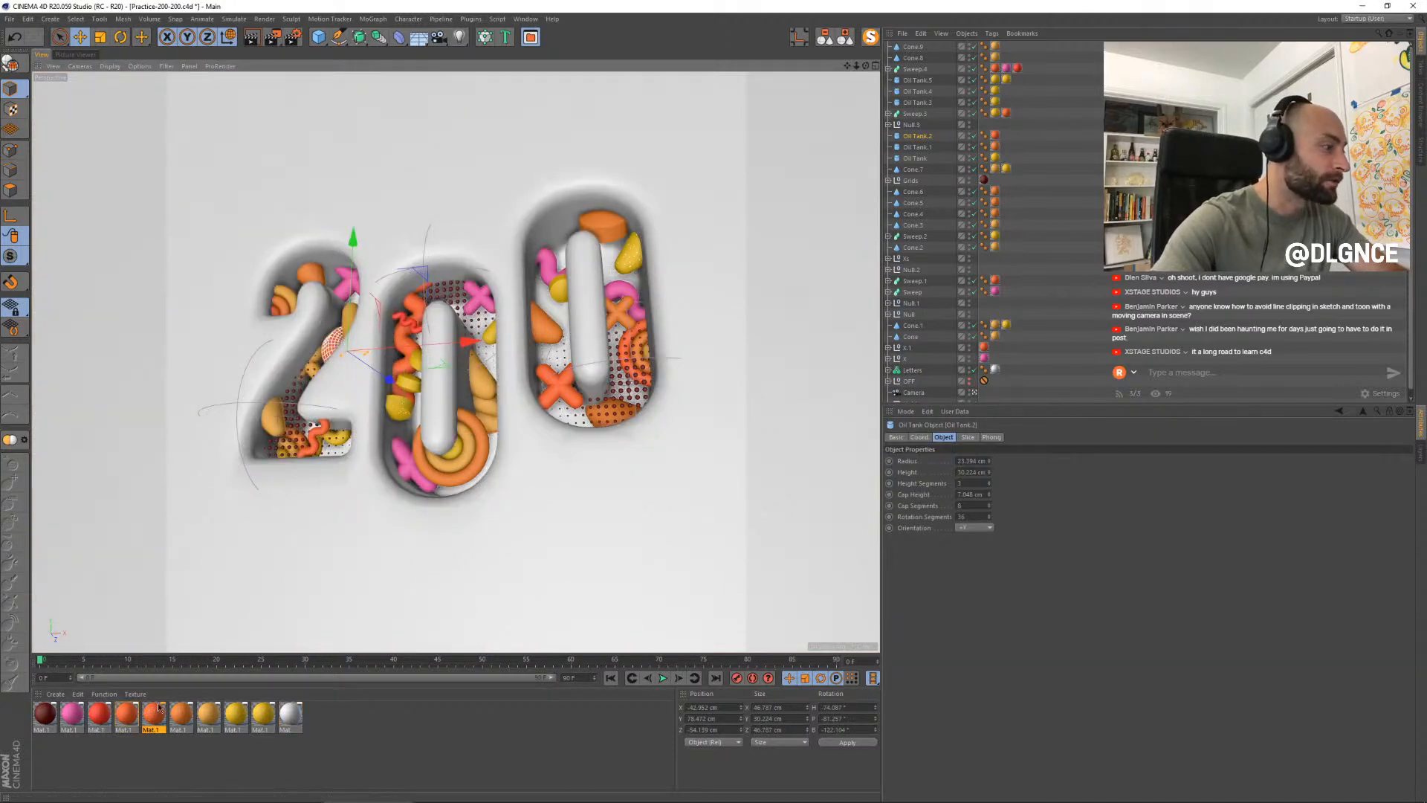
{"action": "left_click_drag", "start_coordinate": [336, 341], "coordinate": [335, 344]}
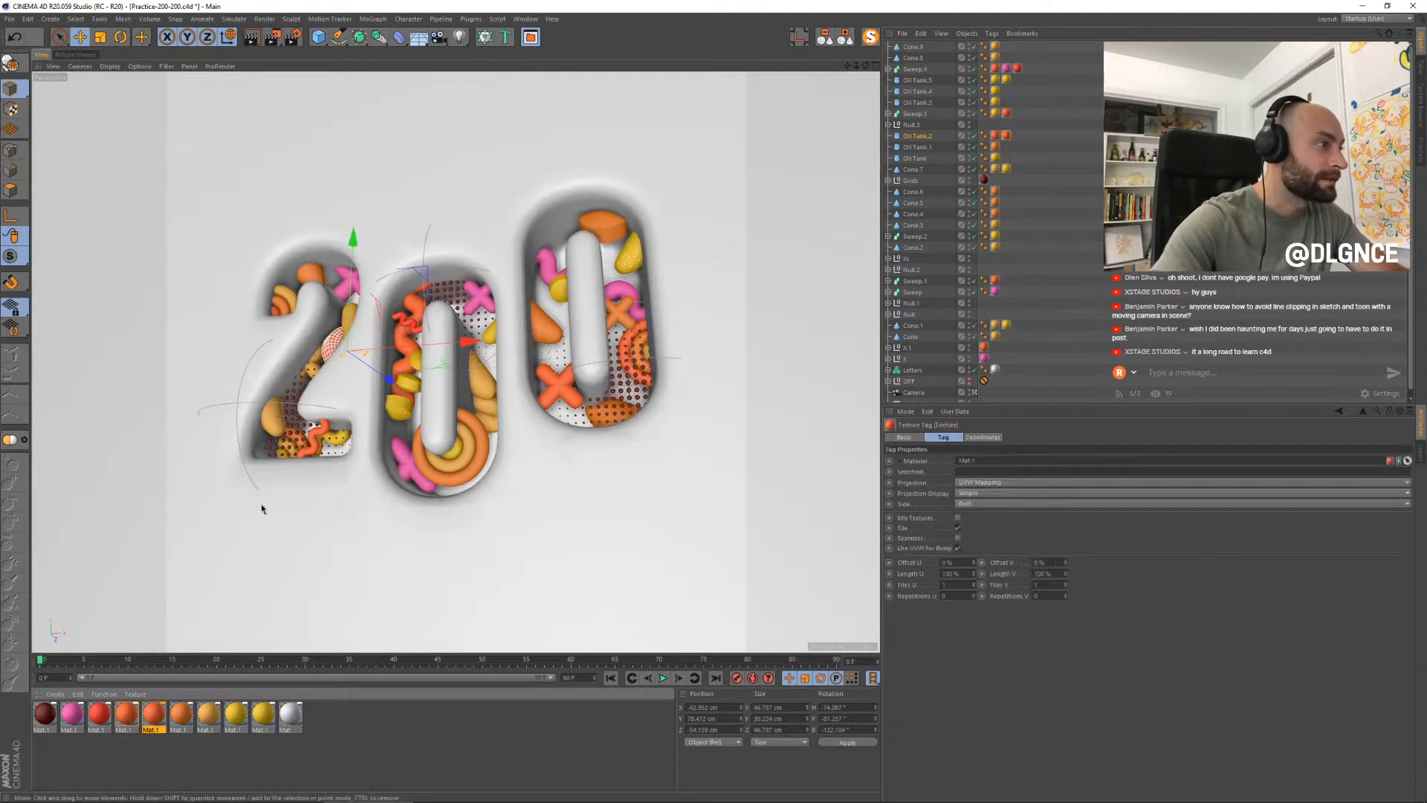
{"action": "left_click", "coordinate": [259, 523]}
{"action": "left_click", "coordinate": [313, 446]}
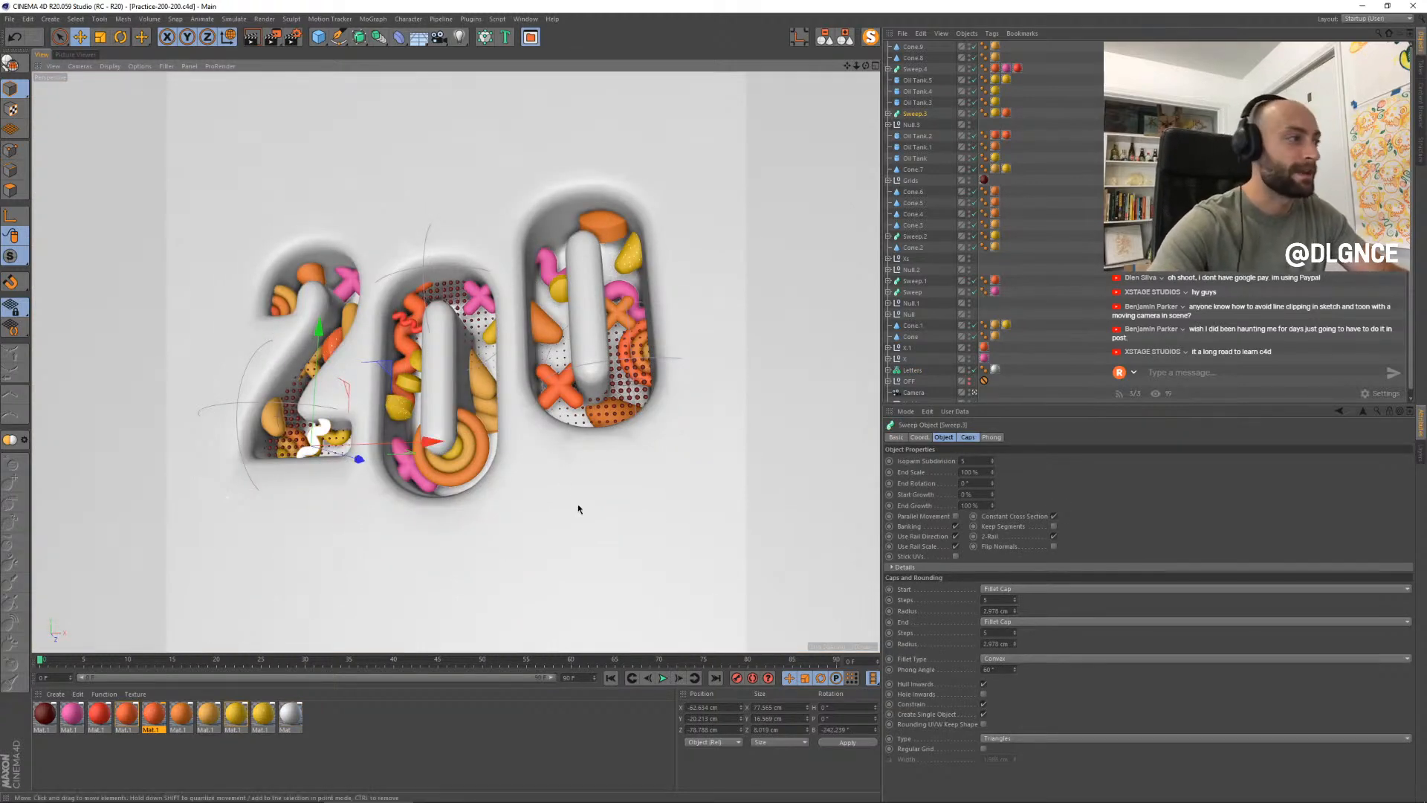
{"action": "left_click", "coordinate": [507, 488]}
- Rotate the light orange cone at the lower left of the 2 slightly within the cutout and save the project
{"action": "left_click", "coordinate": [277, 420]}
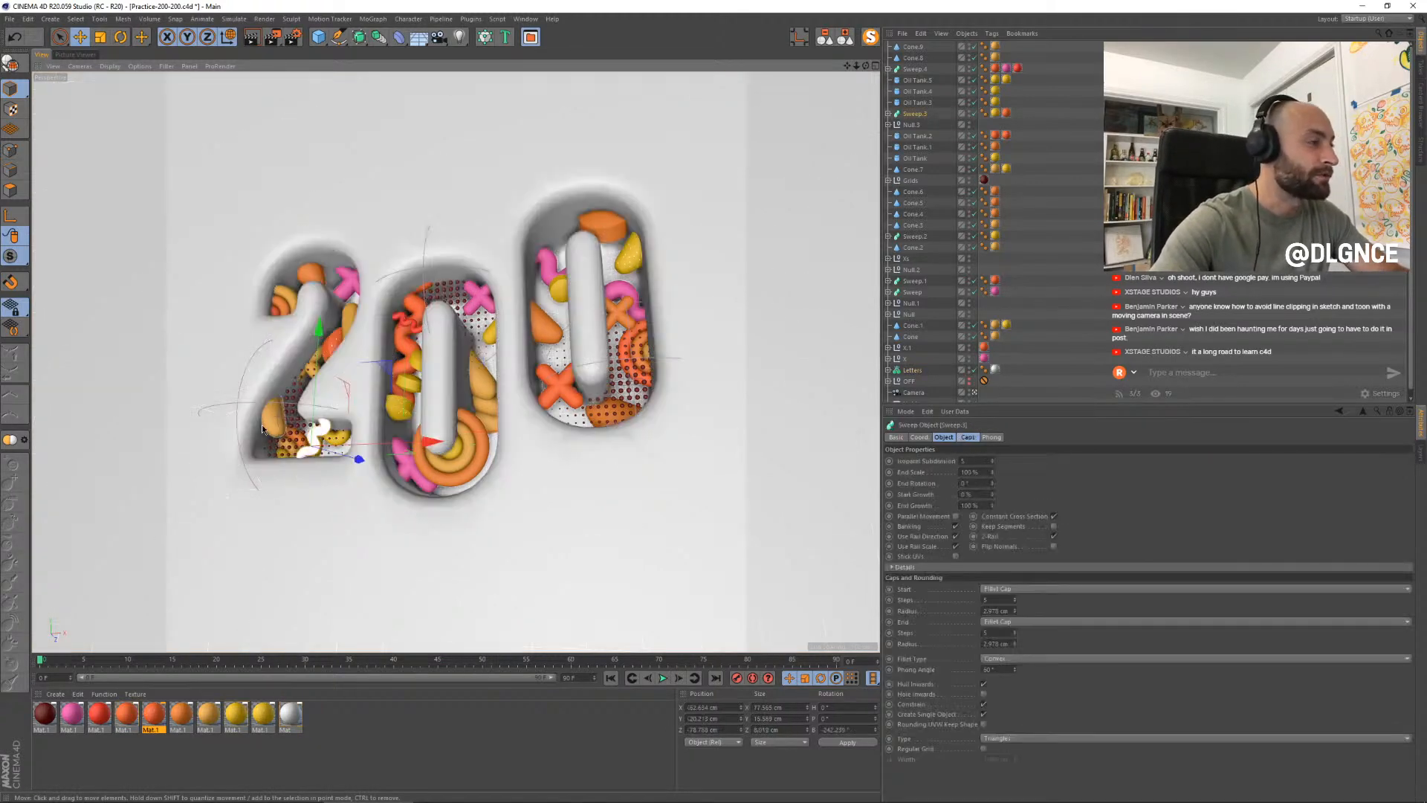
{"action": "key", "text": "r"}
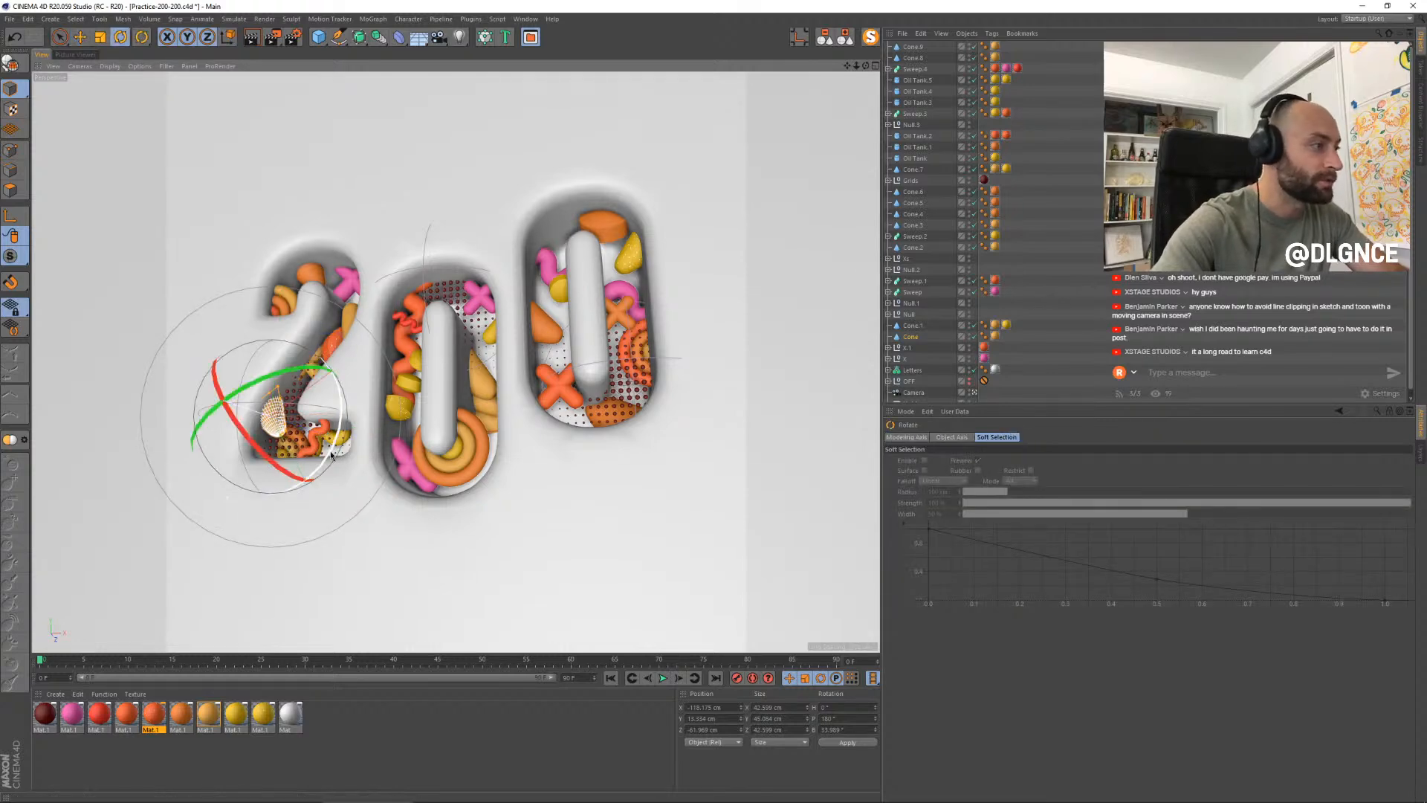
{"action": "left_click_drag", "start_coordinate": [332, 455], "coordinate": [339, 517]}
{"action": "left_click", "coordinate": [319, 440]}
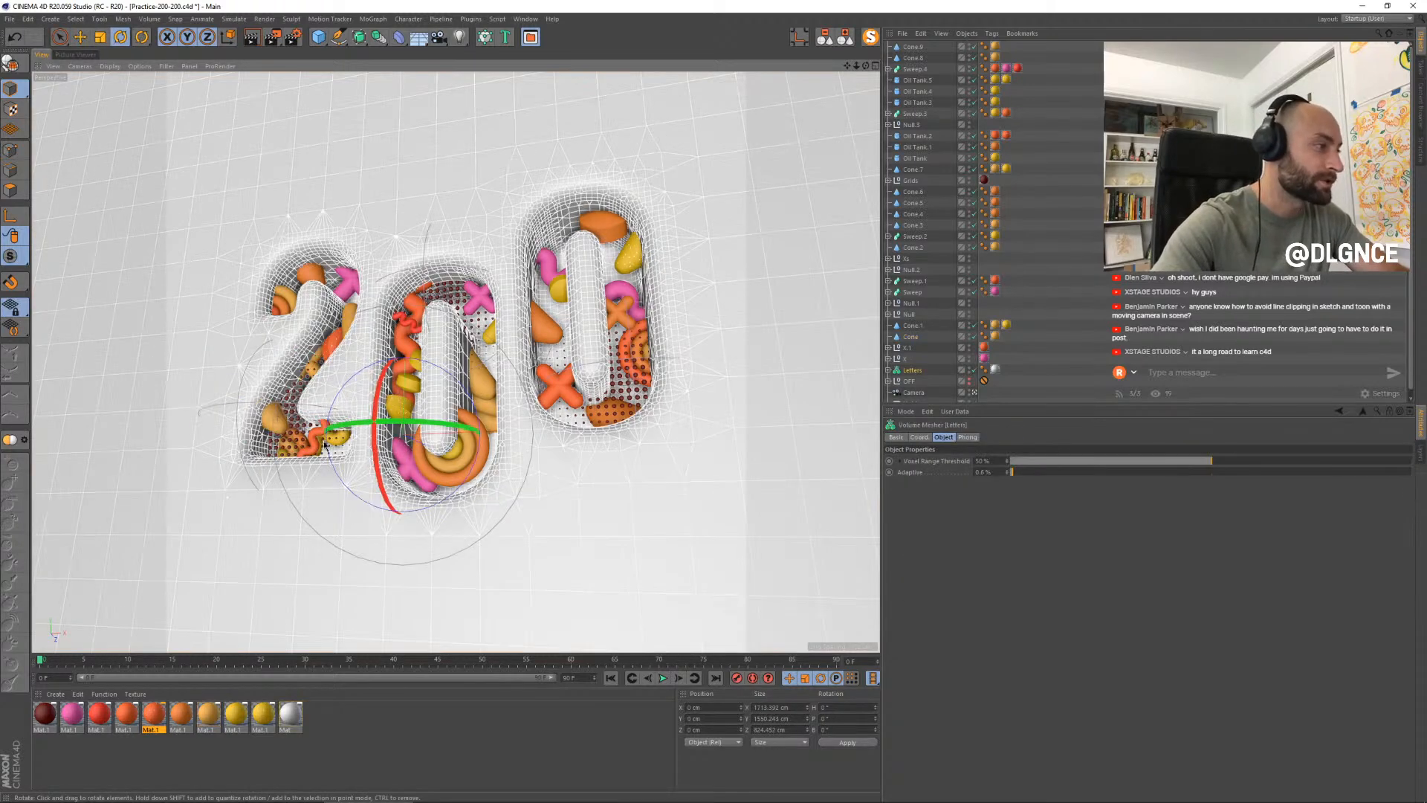
{"action": "left_click", "coordinate": [281, 422]}
{"action": "left_click_drag", "start_coordinate": [335, 447], "coordinate": [340, 433]}
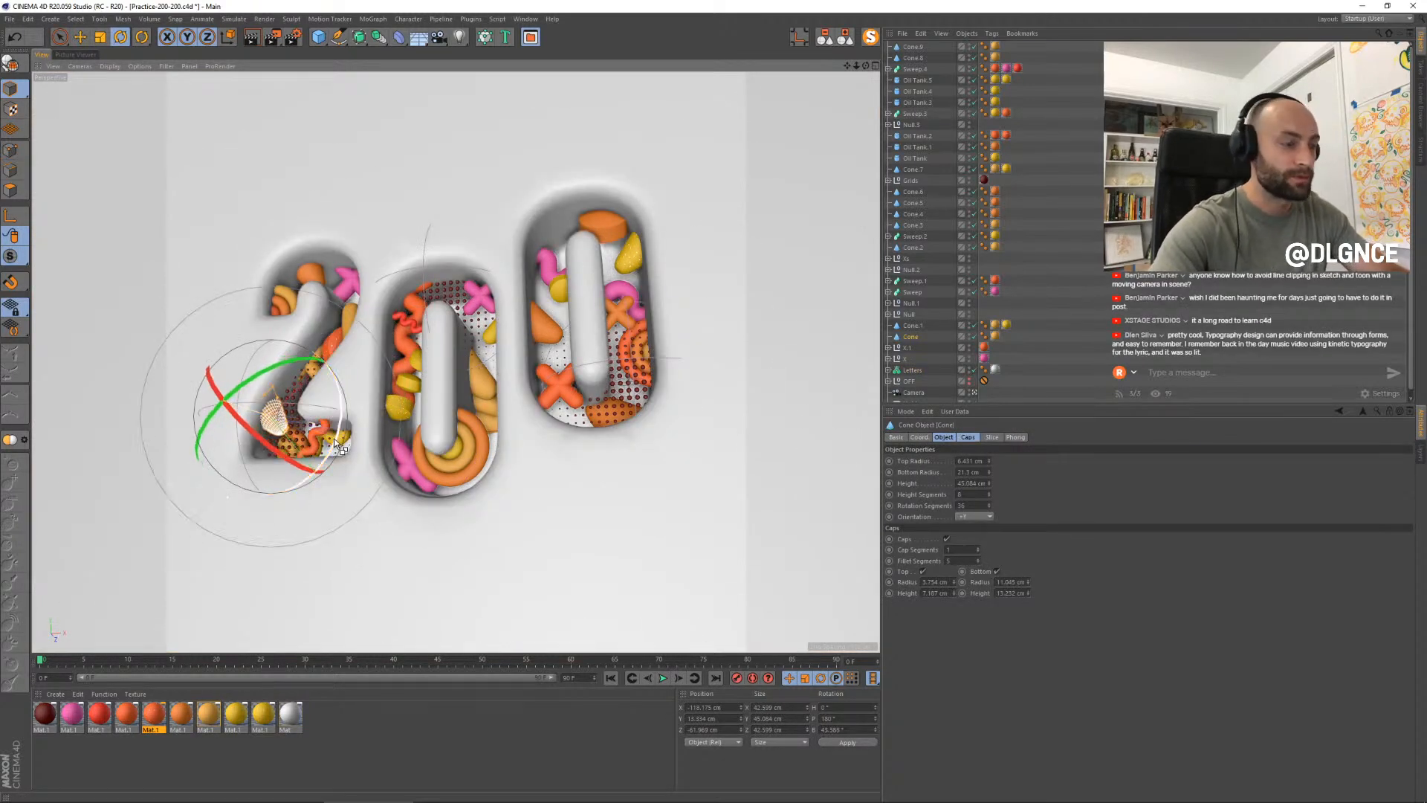
{"action": "key", "text": "ctrl+s"}
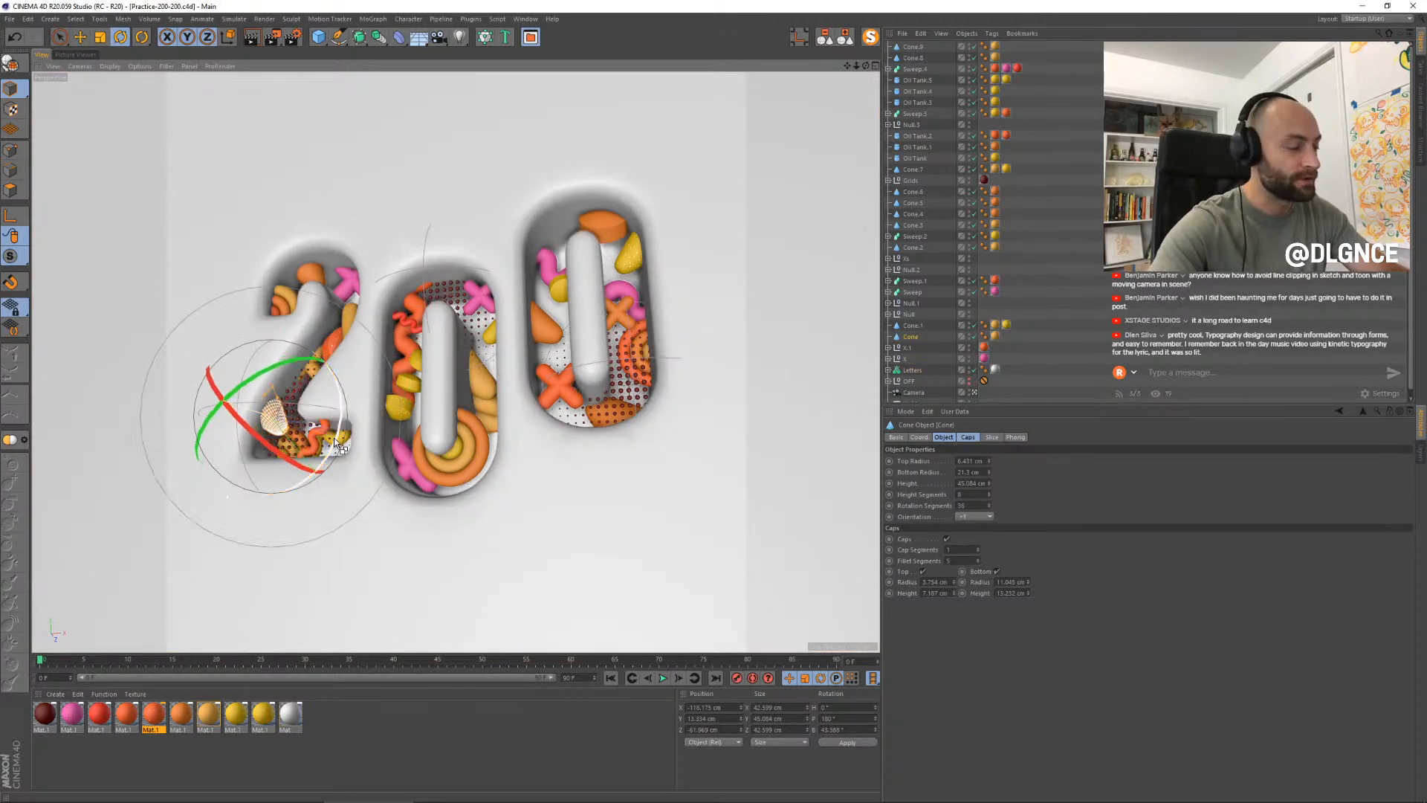
- Shift the orange cone at the top of the 2 slightly, push it deeper, and rotate it to about -322°
{"action": "left_click", "coordinate": [338, 212]}
{"action": "left_click", "coordinate": [315, 269]}
{"action": "key", "text": "e"}
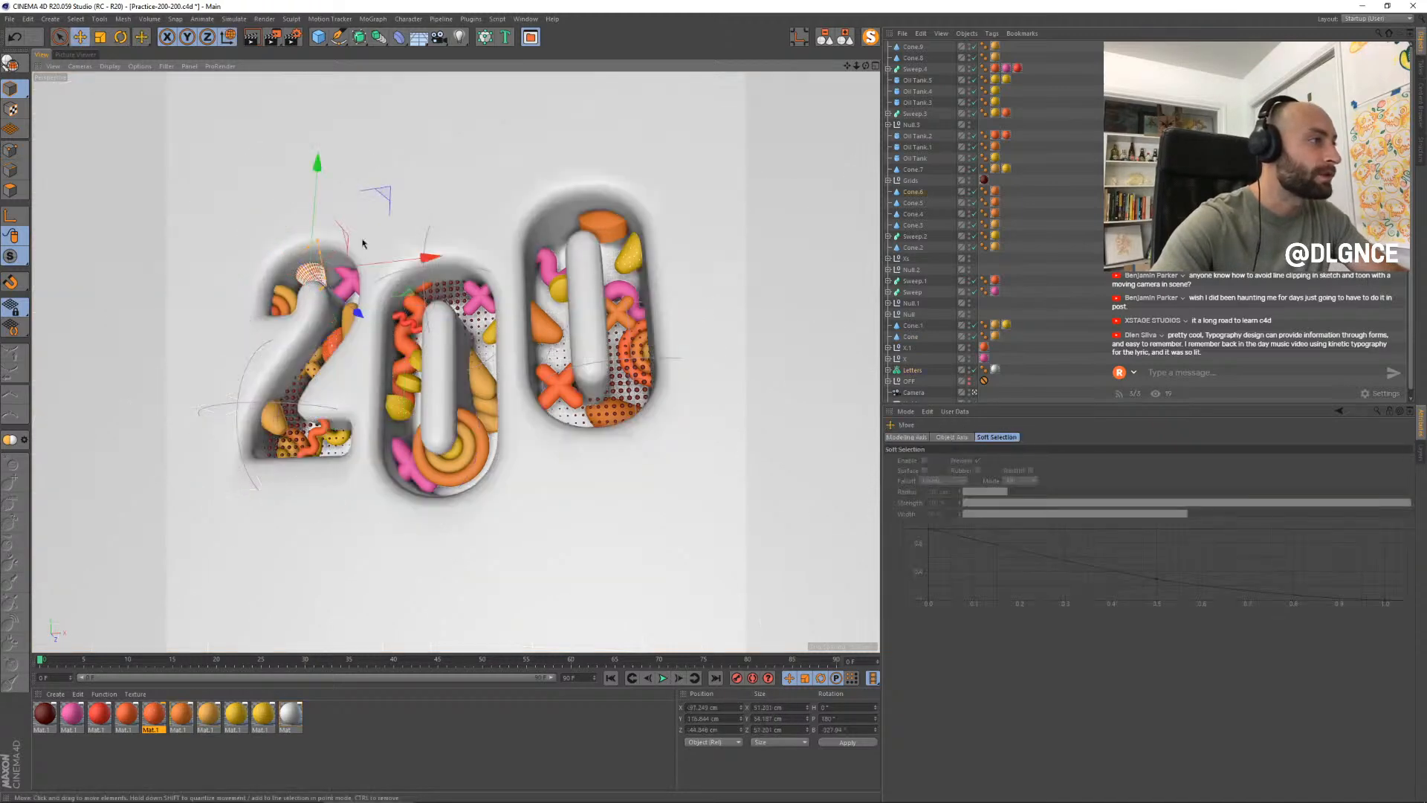
{"action": "left_click_drag", "start_coordinate": [392, 191], "coordinate": [391, 191]}
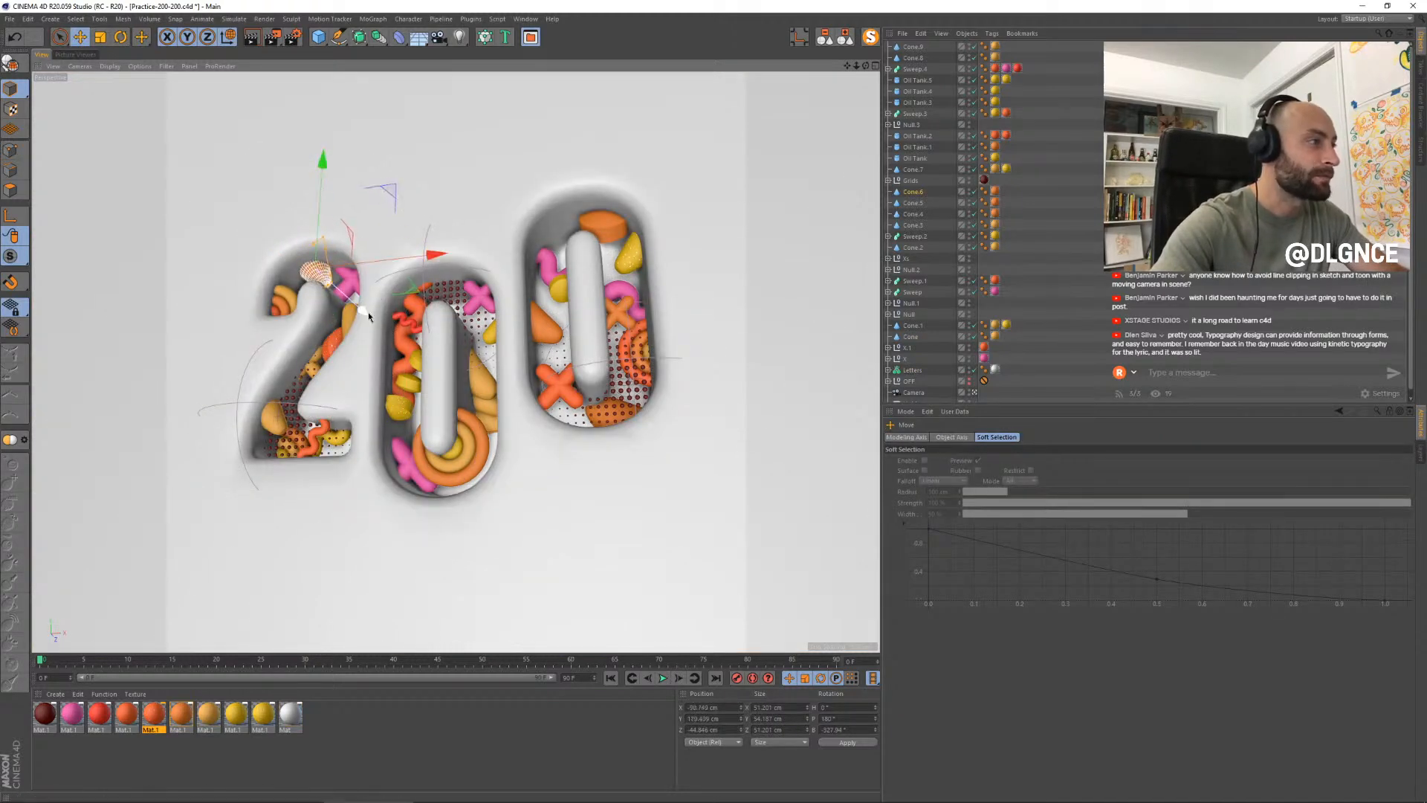
{"action": "left_click_drag", "start_coordinate": [365, 314], "coordinate": [352, 268]}
{"action": "key", "text": "r"}
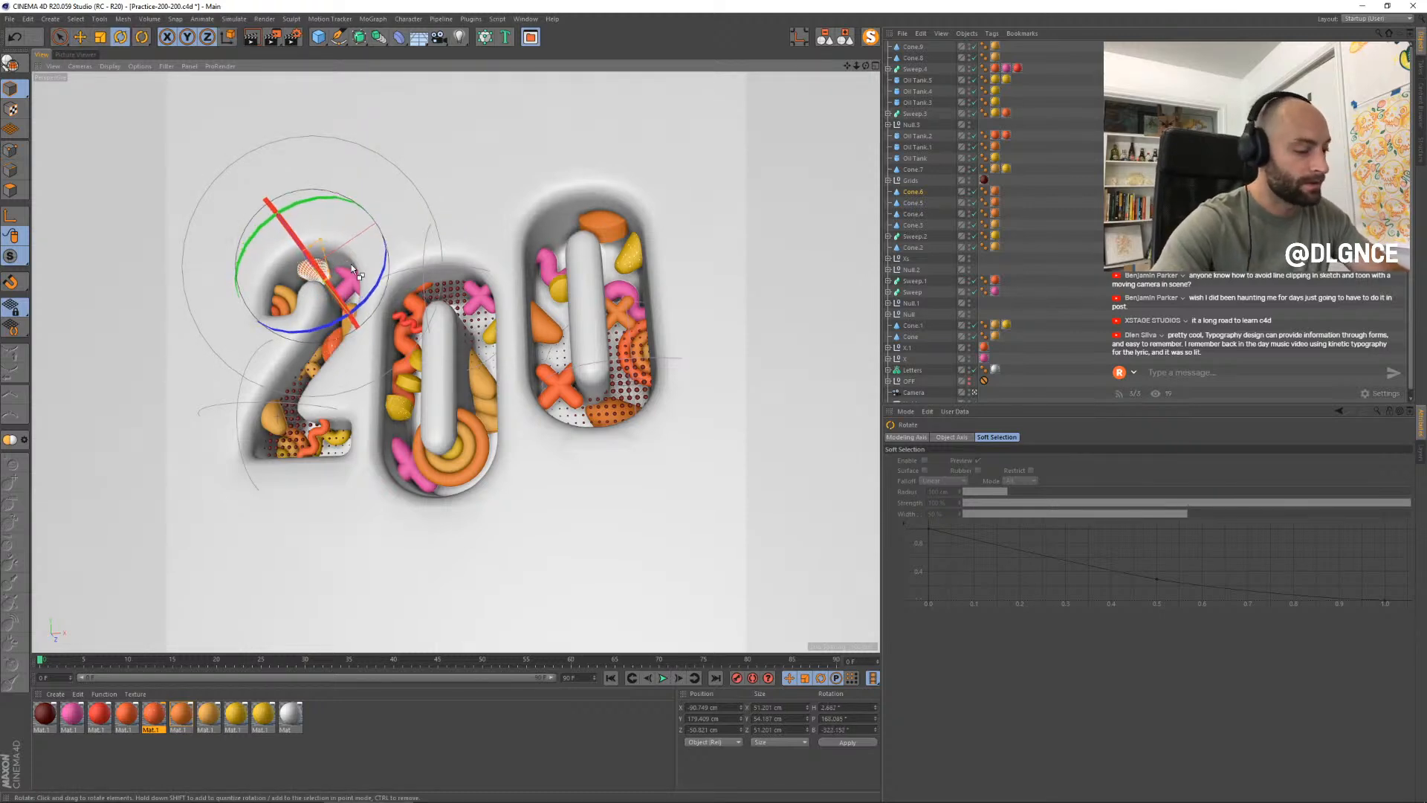
- Save the project, slightly rotate the orange oil tank at the top of the last 0, and clear the selection
{"action": "left_click", "coordinate": [601, 225]}
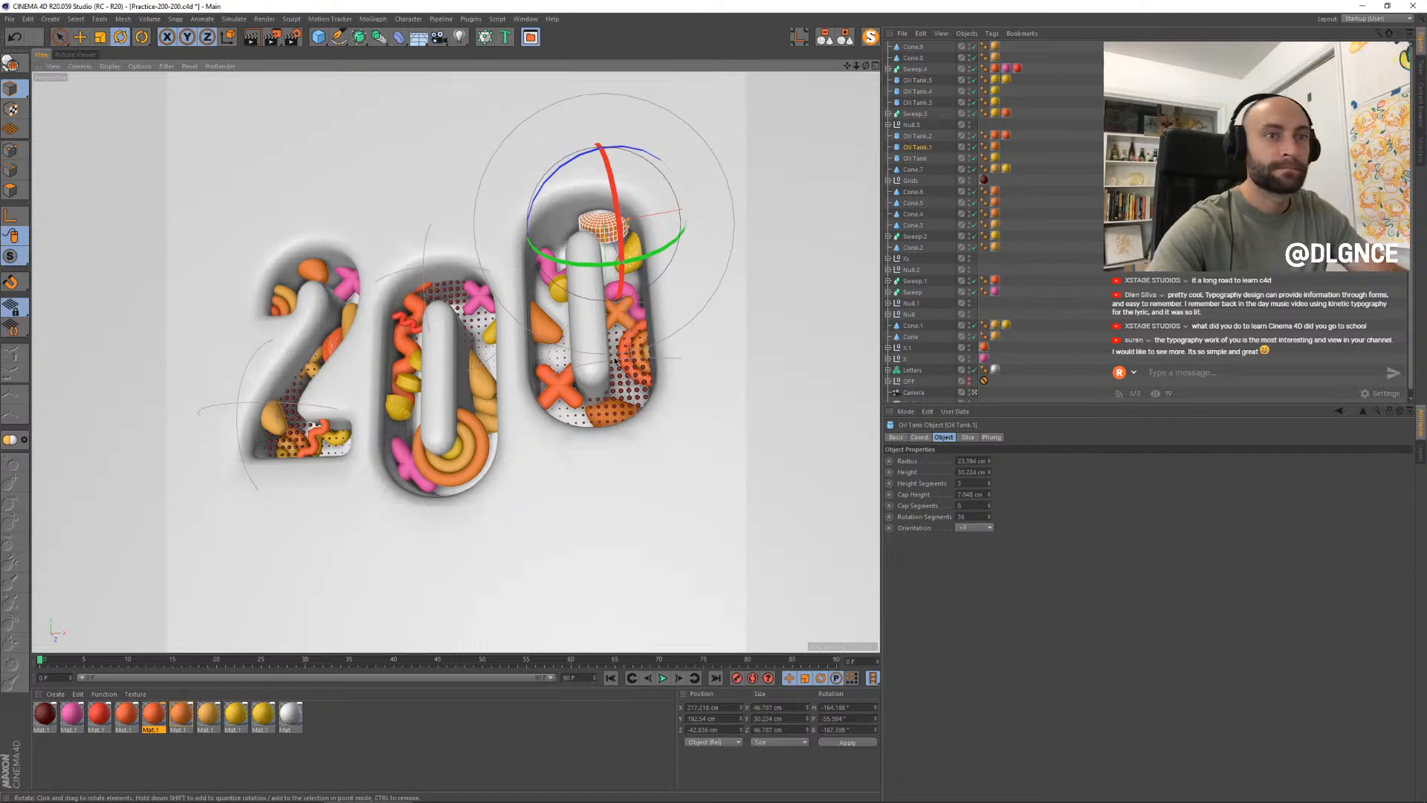
{"action": "key", "text": "ctrl+s"}
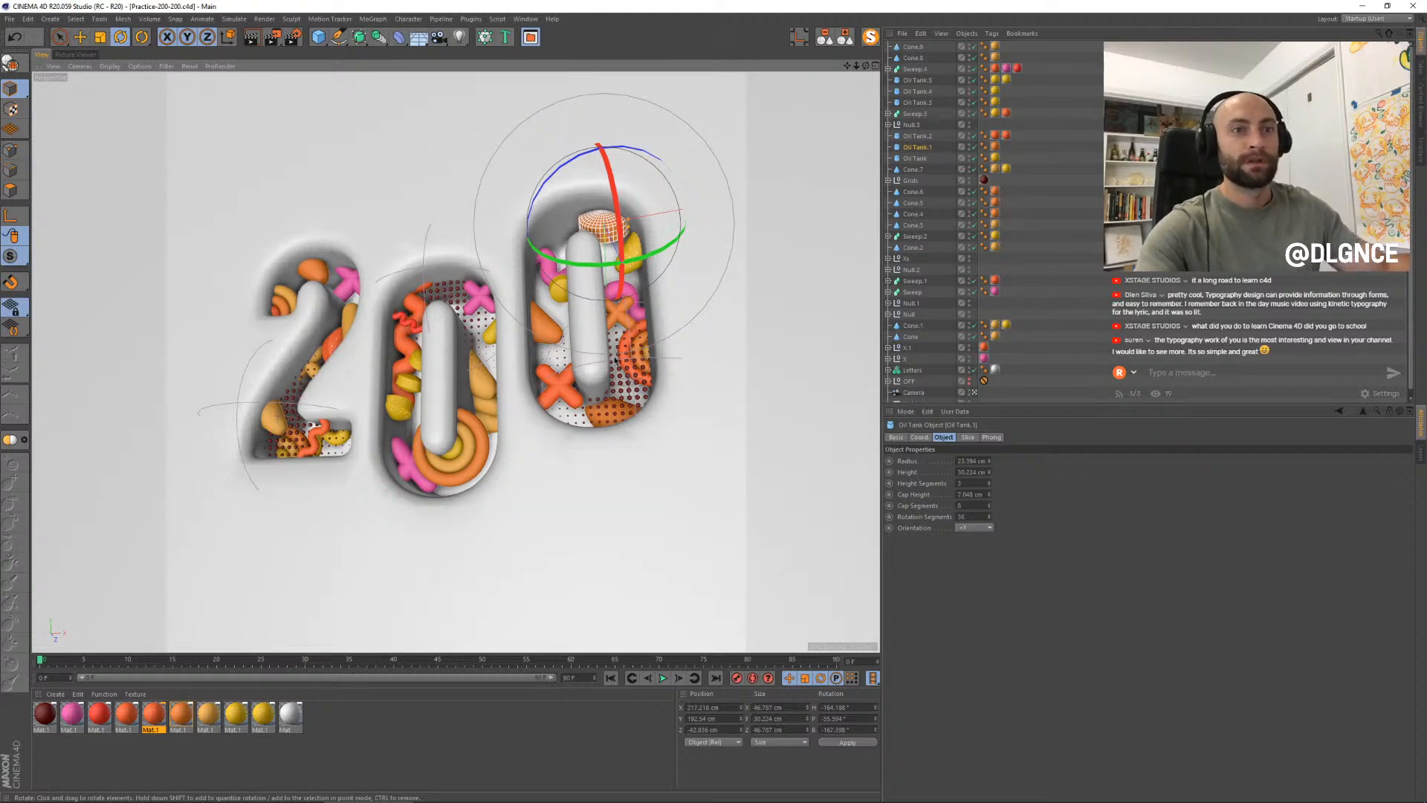
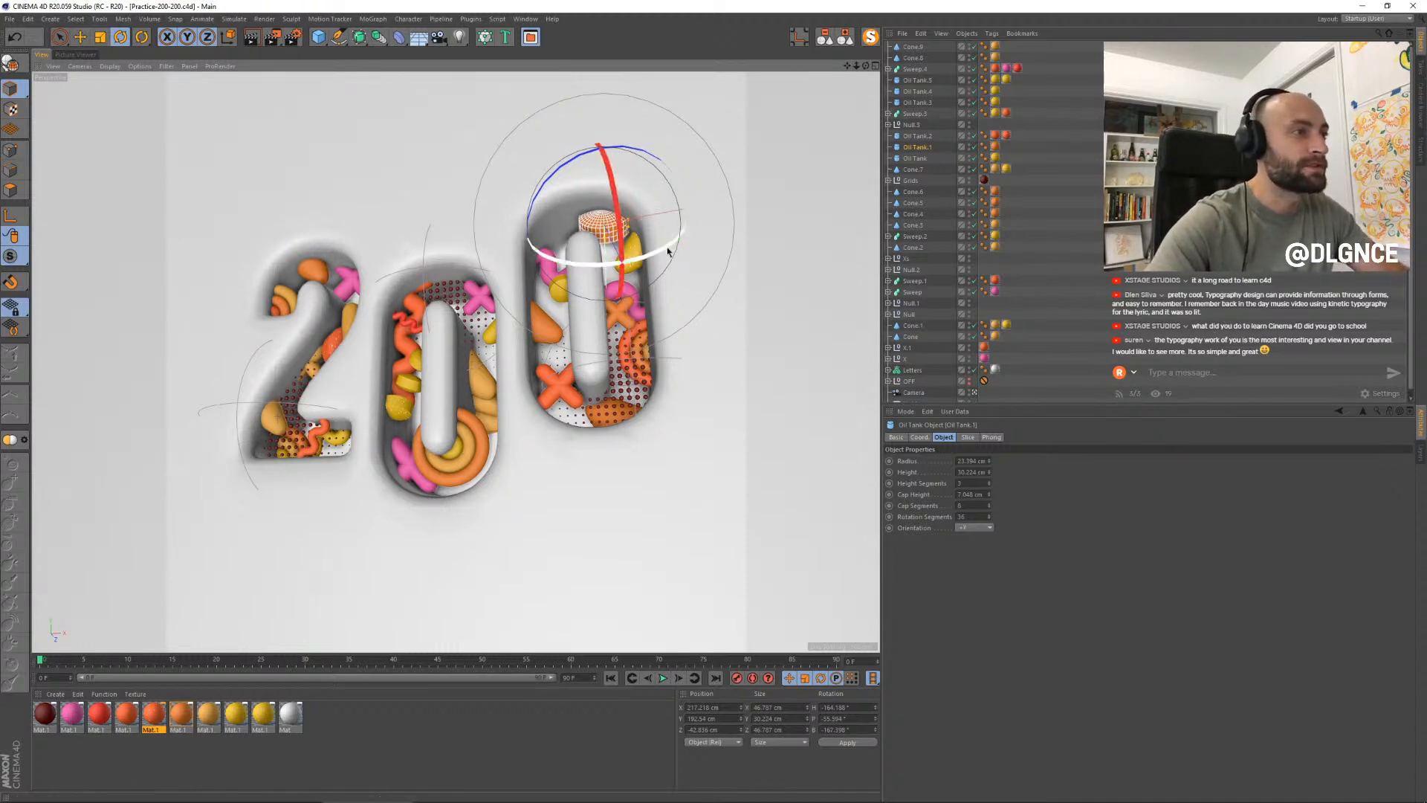
{"action": "left_click_drag", "start_coordinate": [565, 213], "coordinate": [568, 208]}
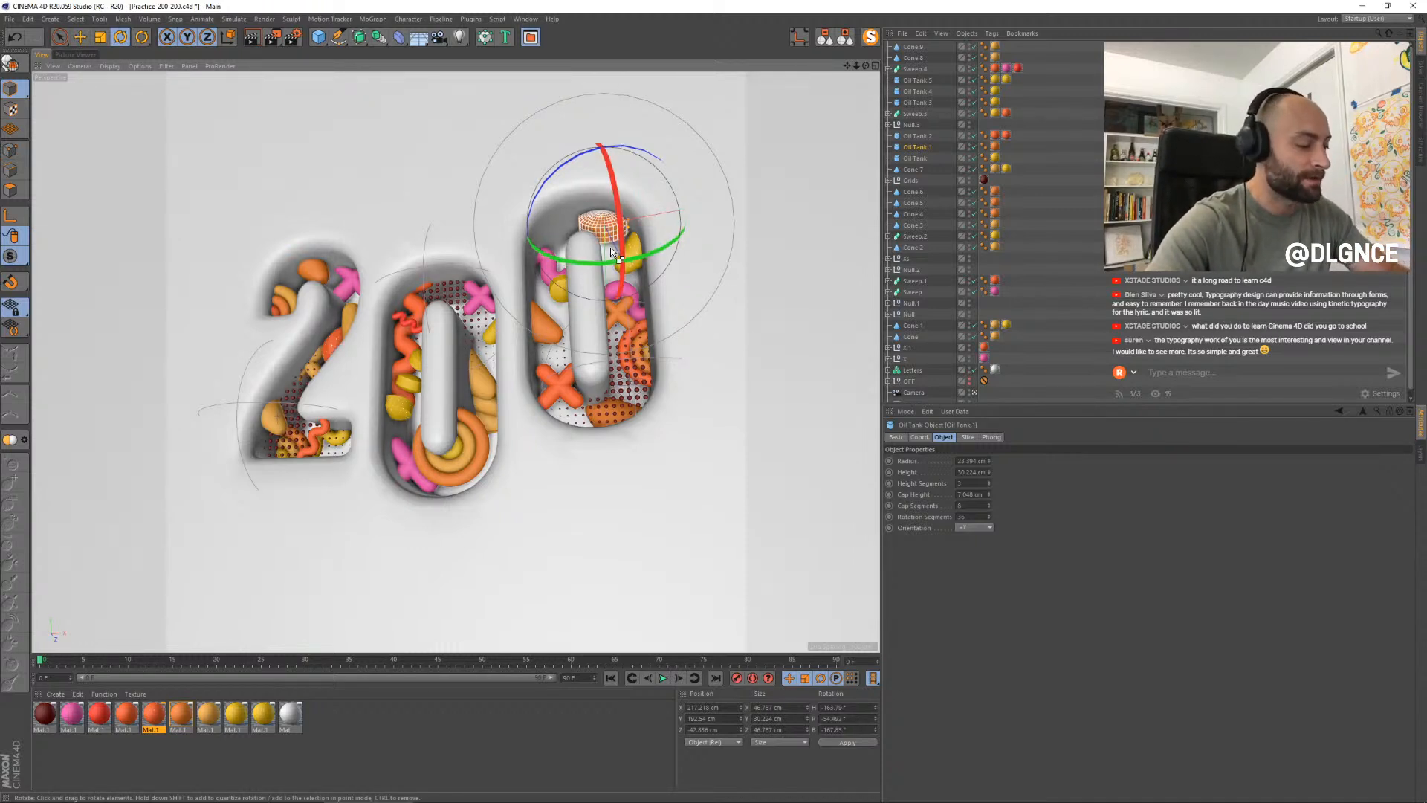
{"action": "key", "text": "e"}
{"action": "left_click", "coordinate": [773, 296]}
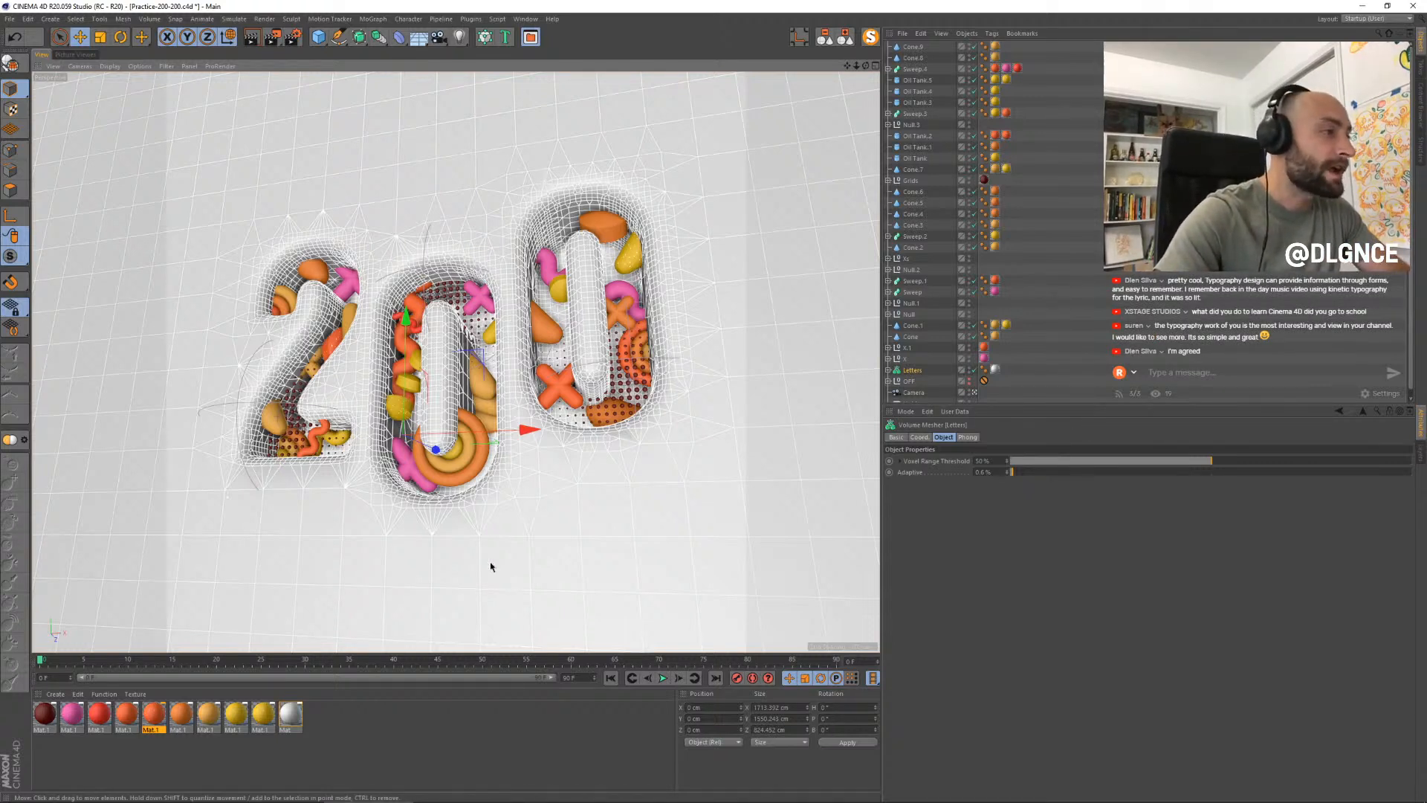
{"action": "key", "text": "ctrl+shift+a"}
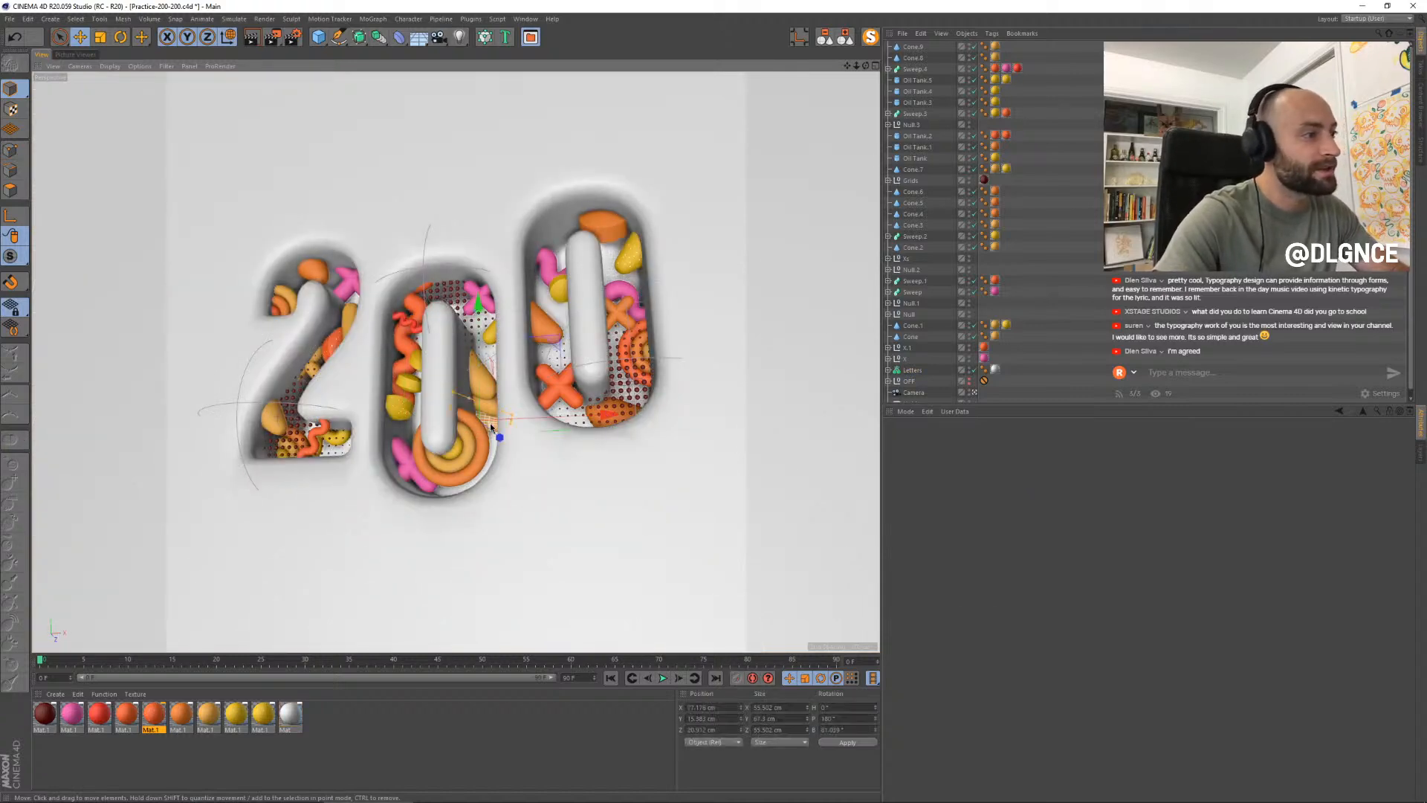
- Adjust the depth of the lowest light orange cone stacked in the middle 0
{"action": "left_click", "coordinate": [491, 421]}
{"action": "left_click_drag", "start_coordinate": [498, 443], "coordinate": [498, 439]}
{"action": "left_click", "coordinate": [480, 382], "text": "shift"}
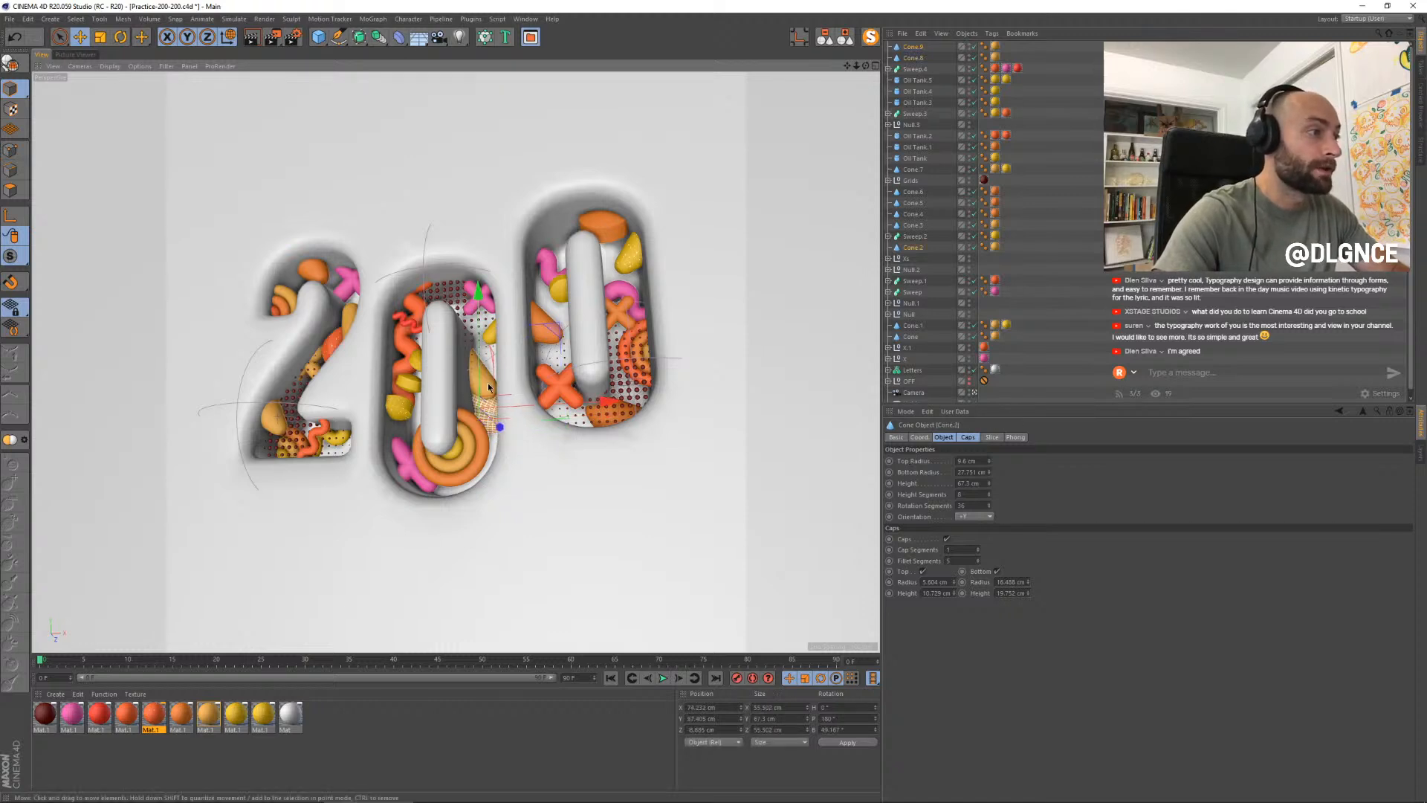
- Duplicate the large light orange cone in the middle 0 to the cutout's lower right and rotate the copy to about -143°
{"action": "left_click", "coordinate": [541, 308]}
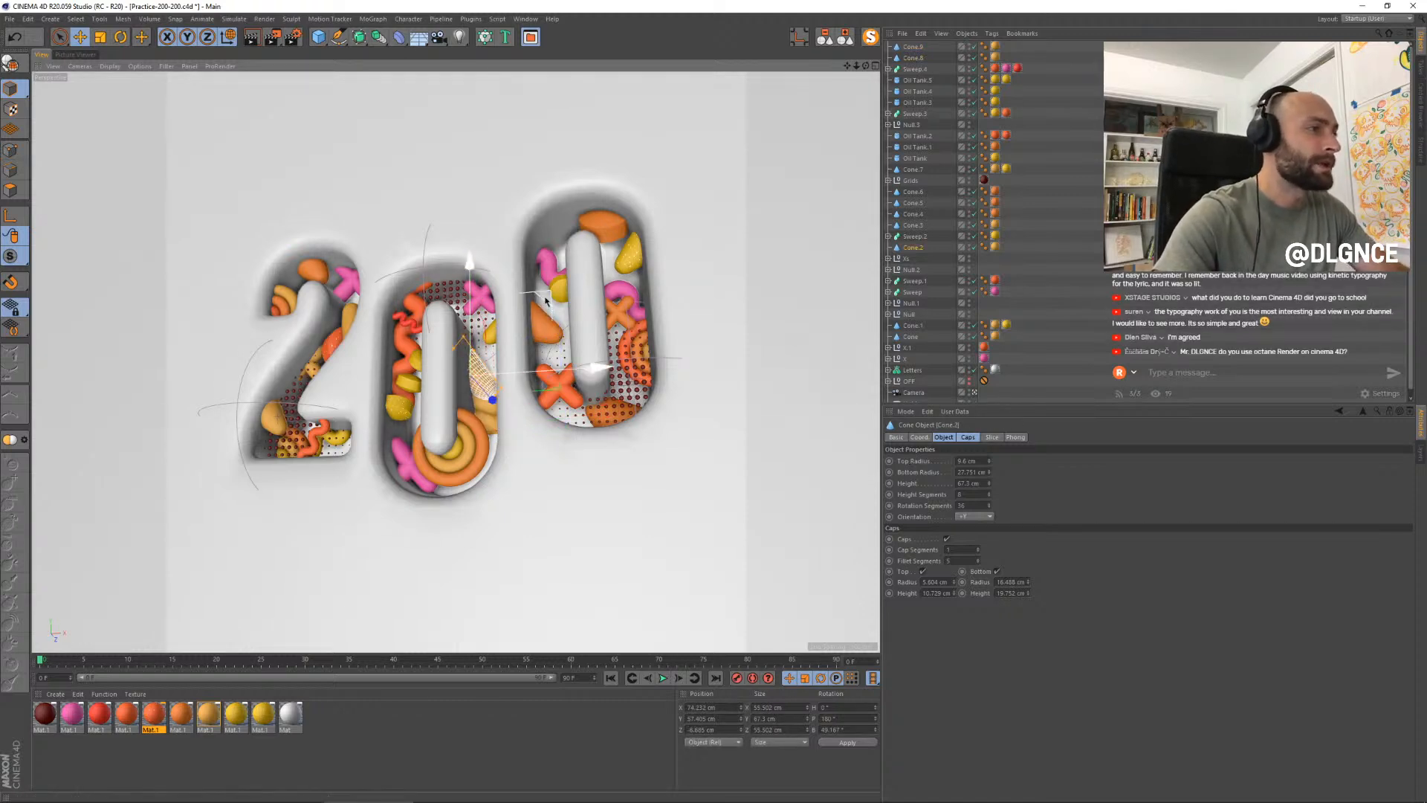
{"action": "left_click_drag", "start_coordinate": [546, 297], "coordinate": [417, 498], "text": "ctrl"}
{"action": "key", "text": "r"}
{"action": "key", "text": "e"}
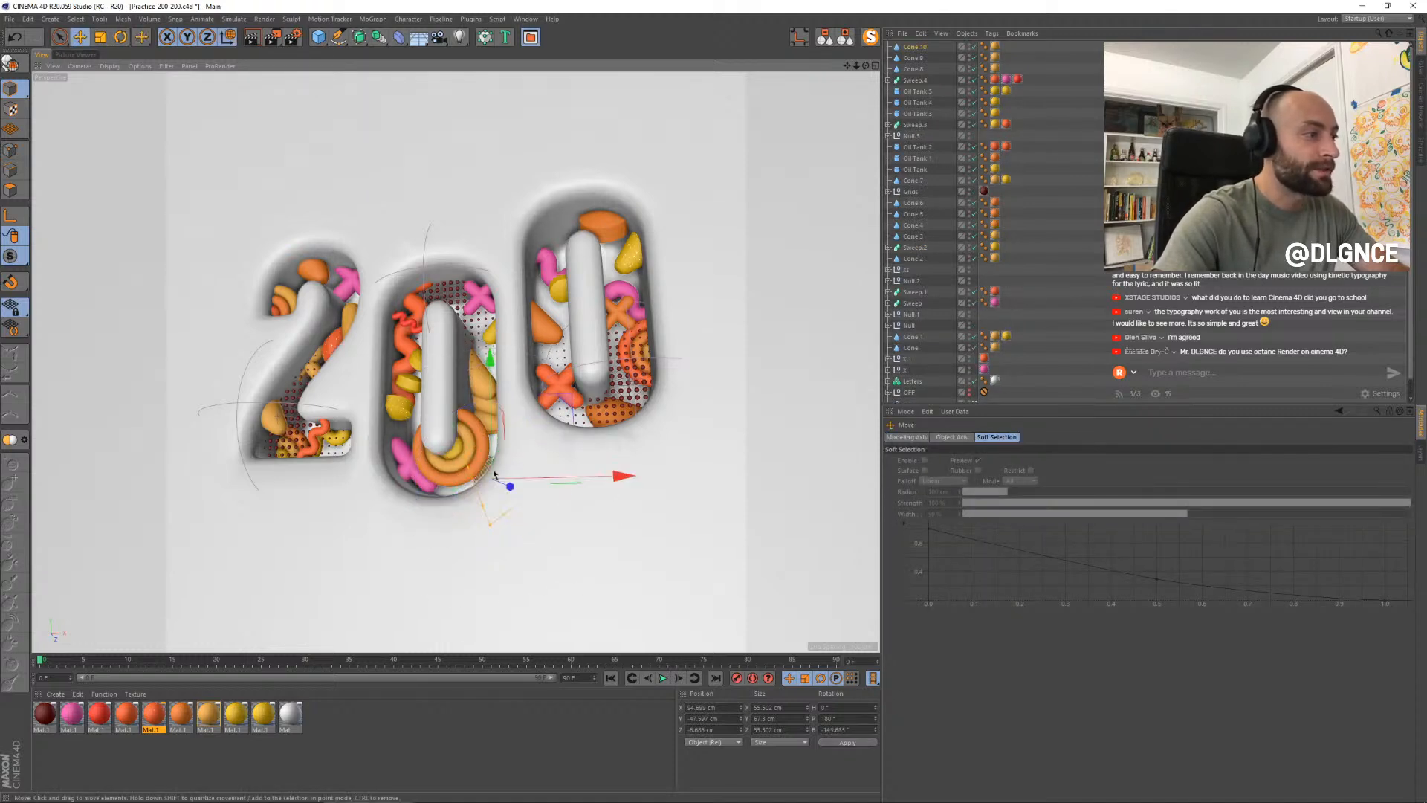
- Move the cone copy at the bottom of the middle 0 forward, scale it down, and fit it against the cutout's lower edge
{"action": "mouse_move", "coordinate": [515, 490]}
{"action": "left_mouse_down"}
{"action": "mouse_move", "coordinate": [493, 484]}
{"action": "mouse_move", "coordinate": [502, 500]}
{"action": "left_mouse_up"}
{"action": "key", "text": "r"}
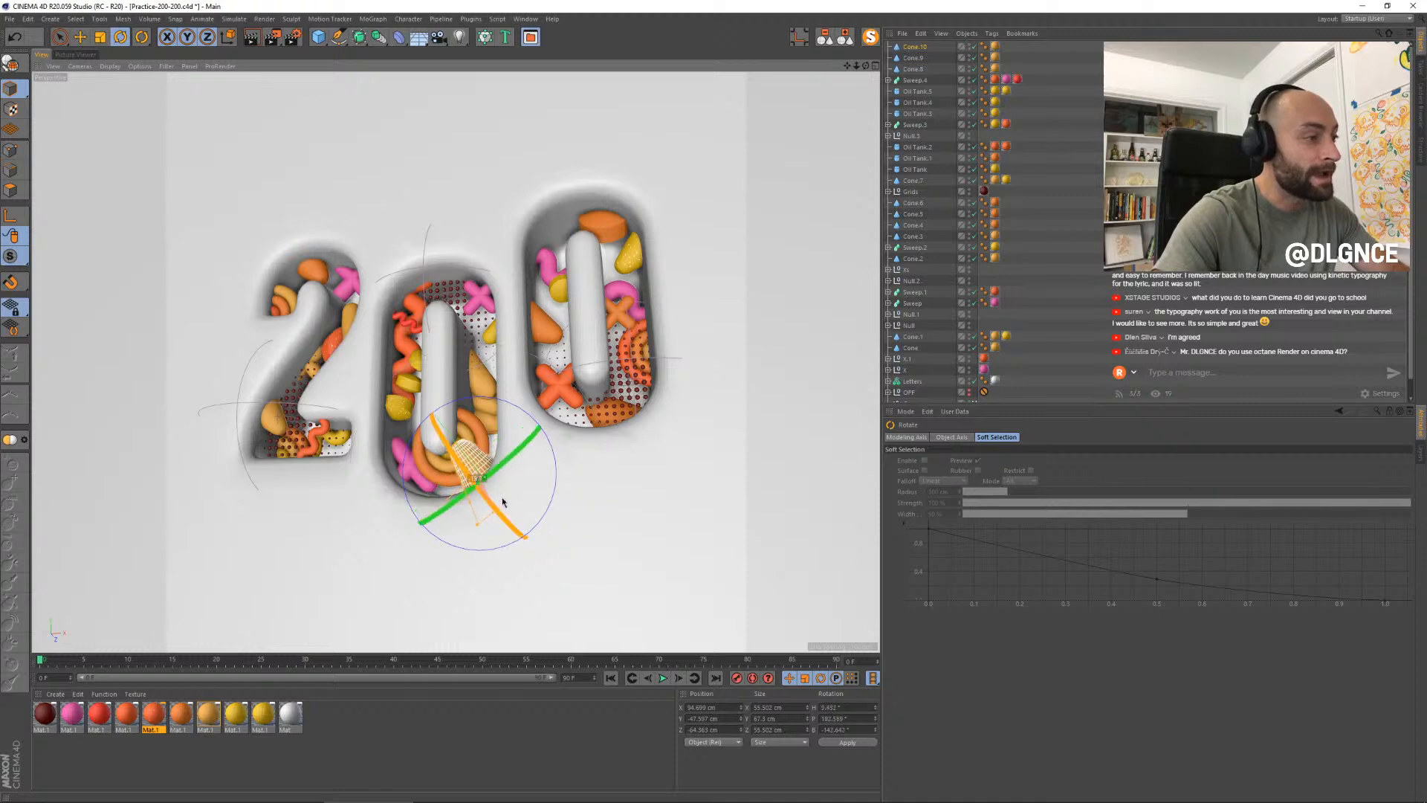
{"action": "key", "text": "t"}
{"action": "left_click_drag", "start_coordinate": [533, 440], "coordinate": [513, 437]}
{"action": "key", "text": "e"}
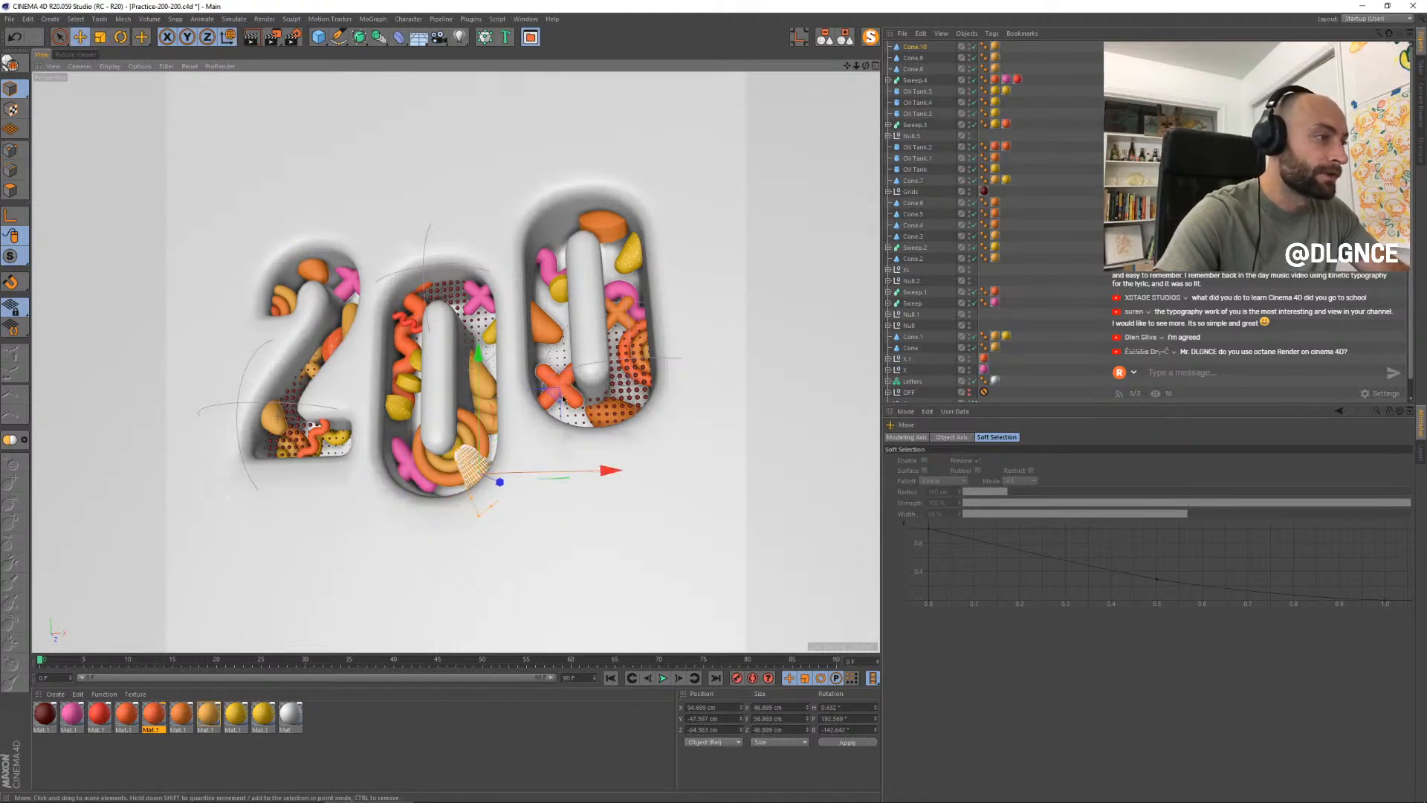
{"action": "left_click_drag", "start_coordinate": [552, 394], "coordinate": [548, 397]}
{"action": "left_click", "coordinate": [442, 474]}
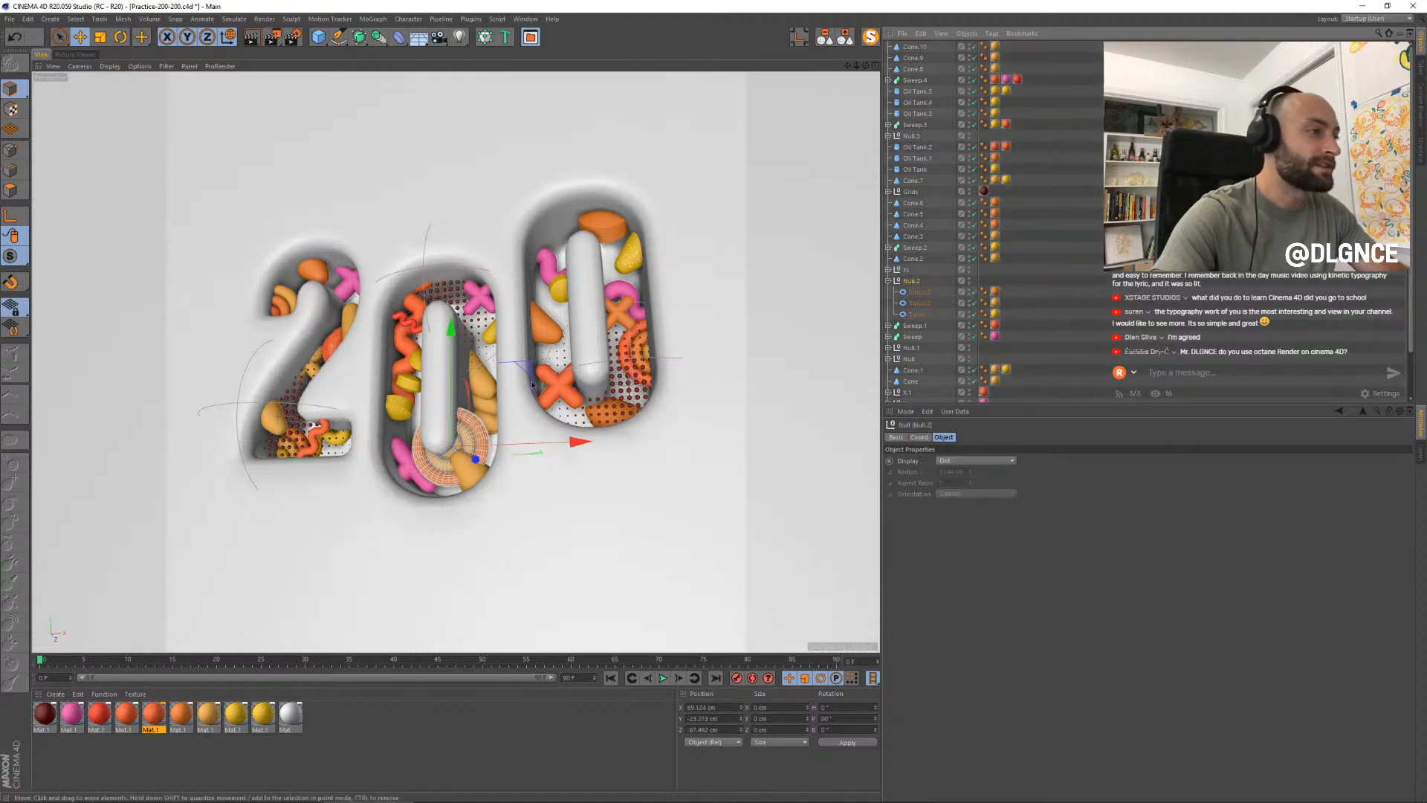
- Adjust the depth of the light orange arcs at the bottom of the middle 0, then slightly rotate and reposition the cone beside them
{"action": "left_click_drag", "start_coordinate": [524, 371], "coordinate": [523, 369]}
{"action": "left_click_drag", "start_coordinate": [474, 458], "coordinate": [551, 400]}
{"action": "left_click", "coordinate": [470, 464]}
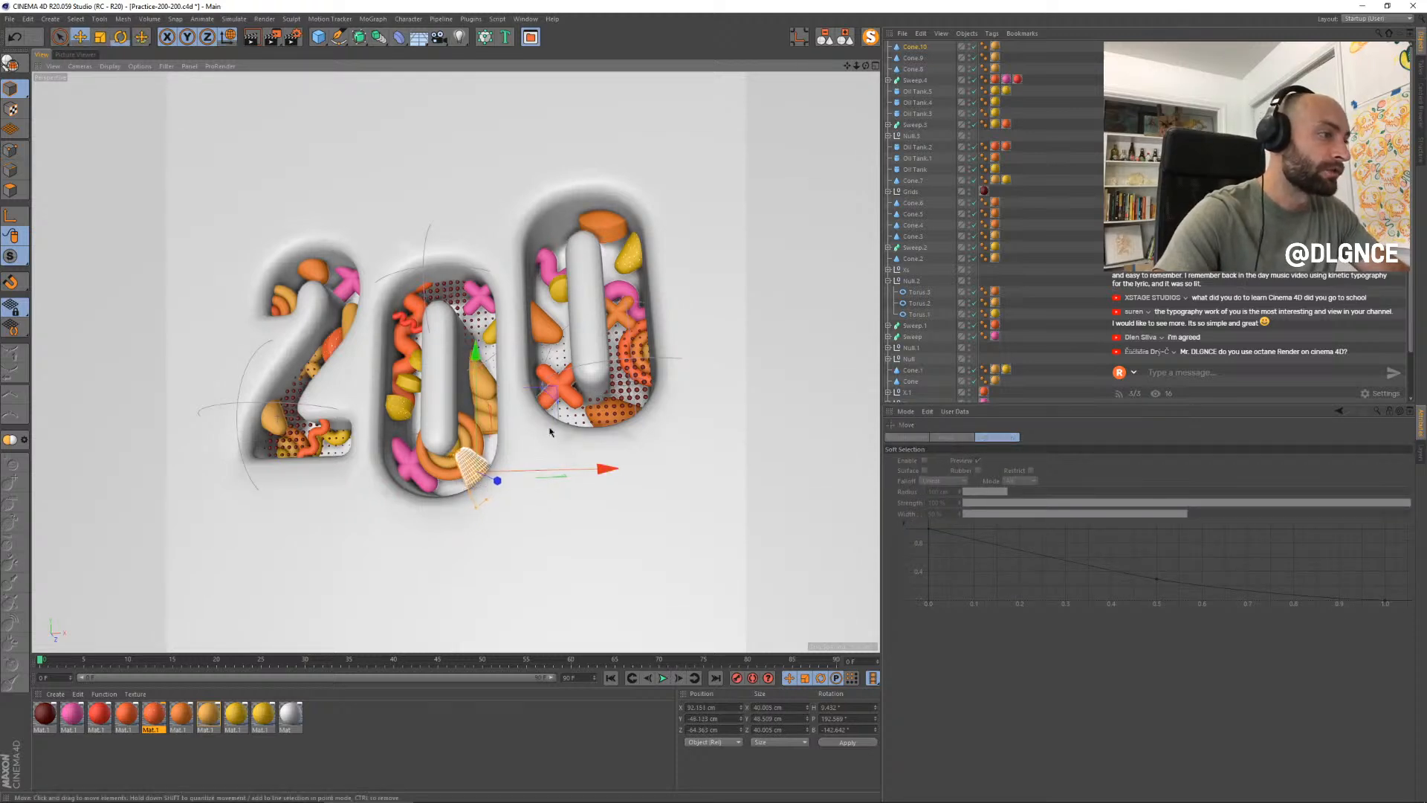
{"action": "key", "text": "r"}
{"action": "mouse_move", "coordinate": [548, 449]}
{"action": "left_mouse_down"}
{"action": "mouse_move", "coordinate": [548, 462]}
{"action": "mouse_move", "coordinate": [548, 450]}
{"action": "left_mouse_up"}
{"action": "key", "text": "e"}
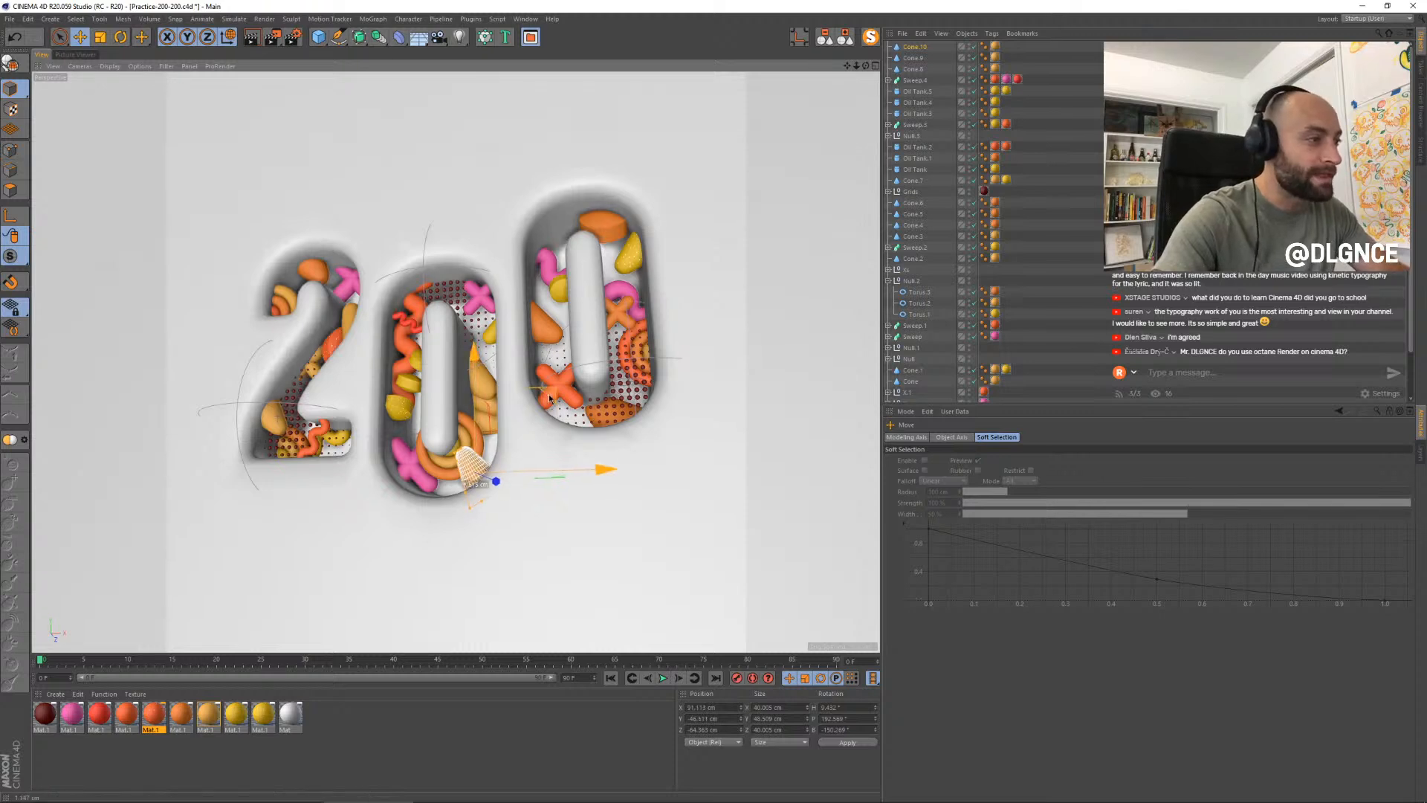
{"action": "left_click", "coordinate": [419, 372]}
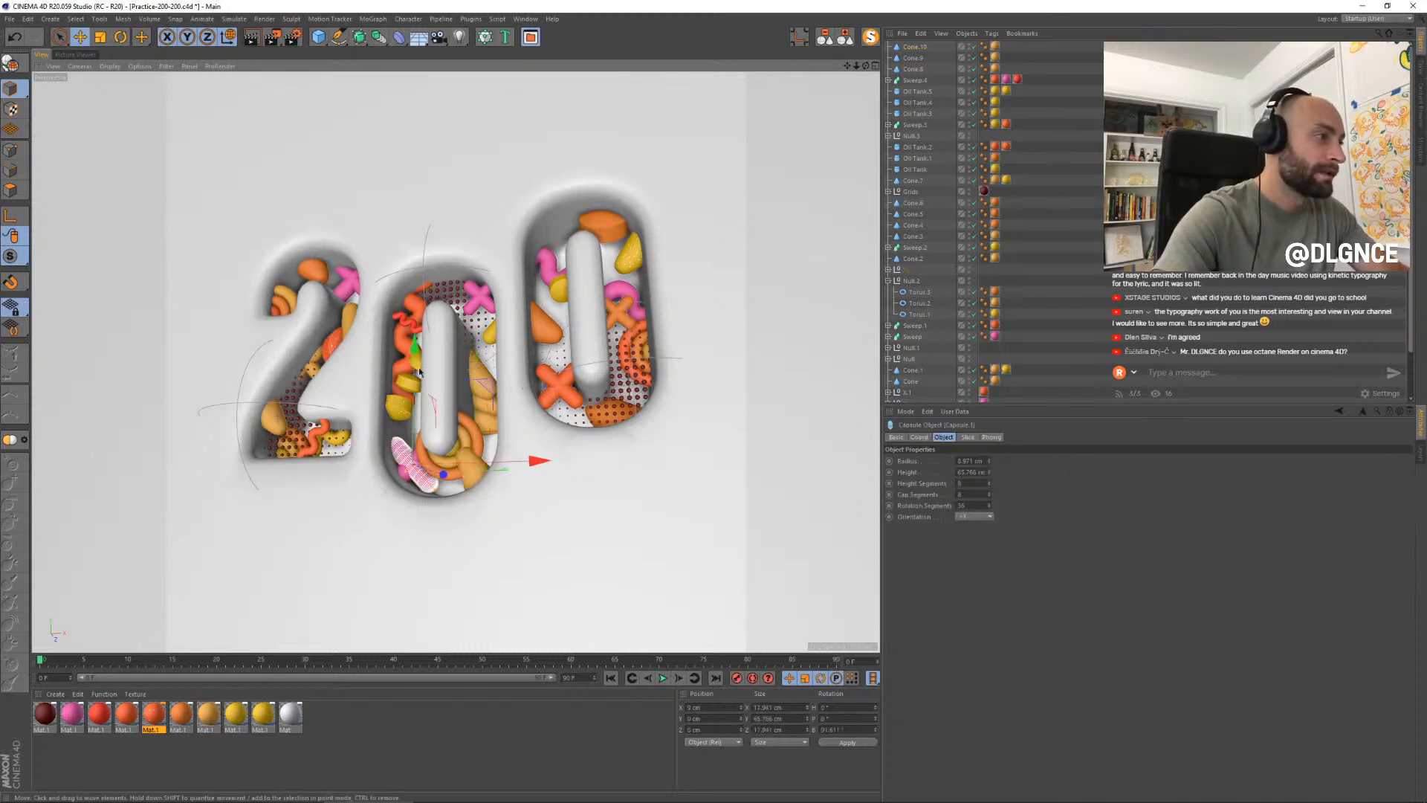
{"action": "left_click", "coordinate": [407, 311]}
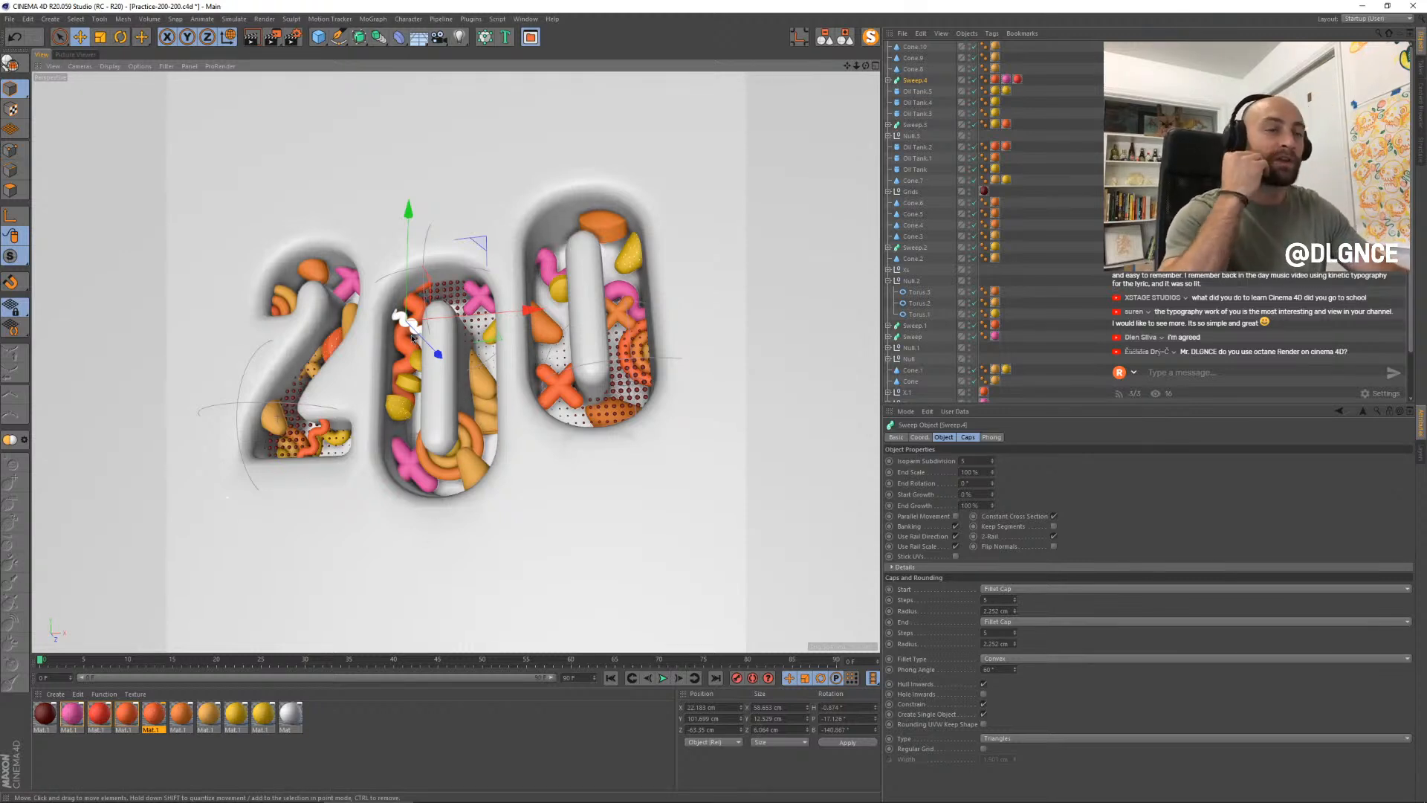
{"action": "left_click", "coordinate": [276, 417]}
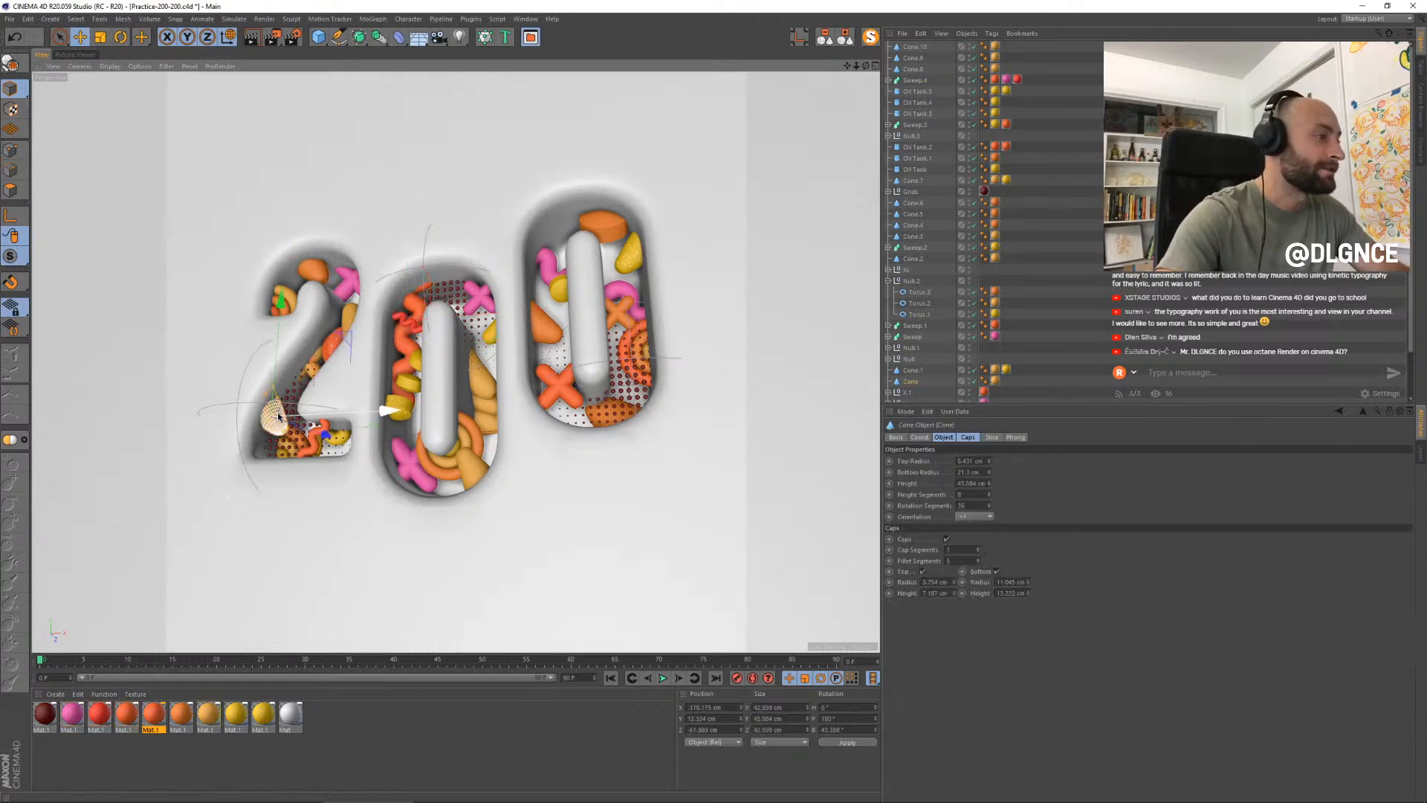
{"action": "key", "text": "r"}
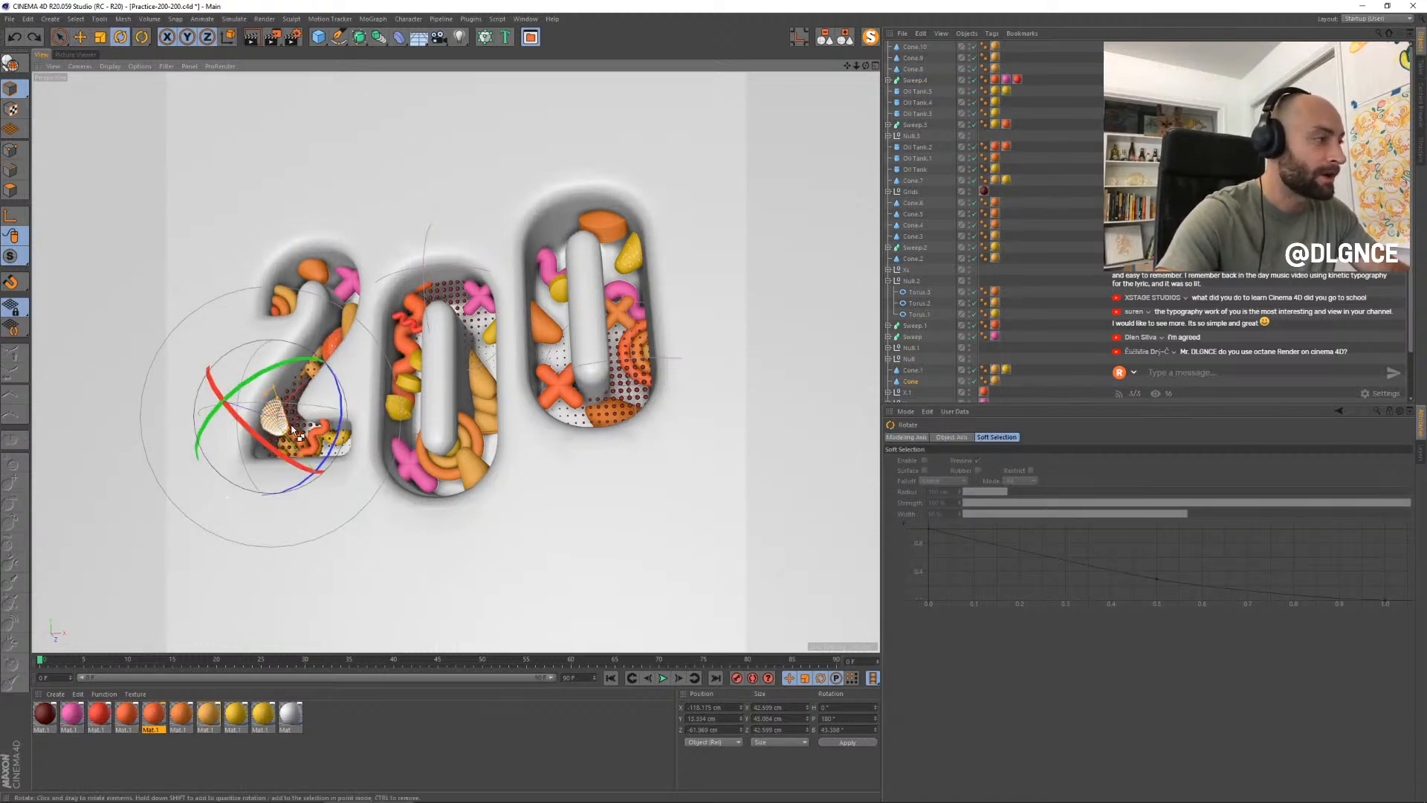
{"action": "key", "text": "ctrl+z"}
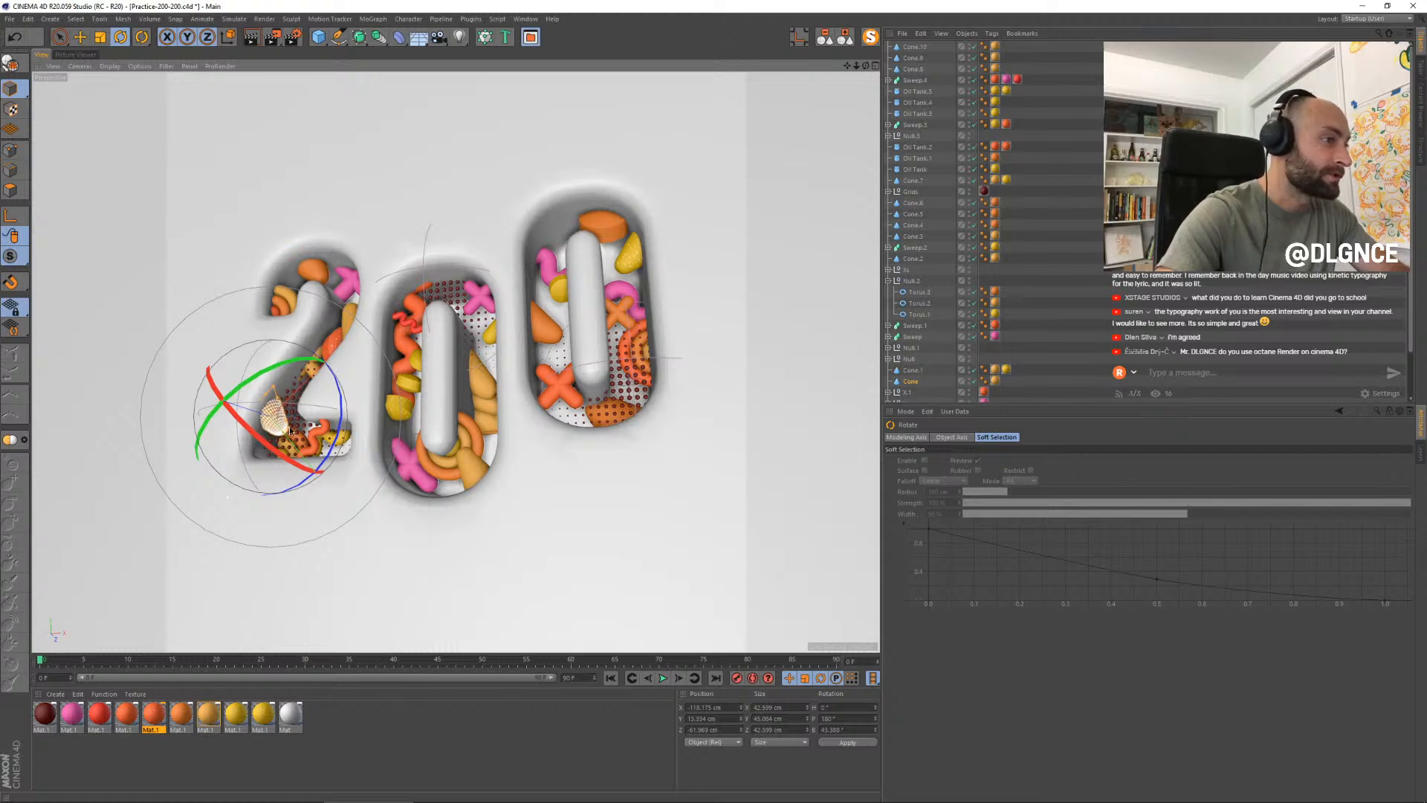
{"action": "left_click", "coordinate": [544, 318]}
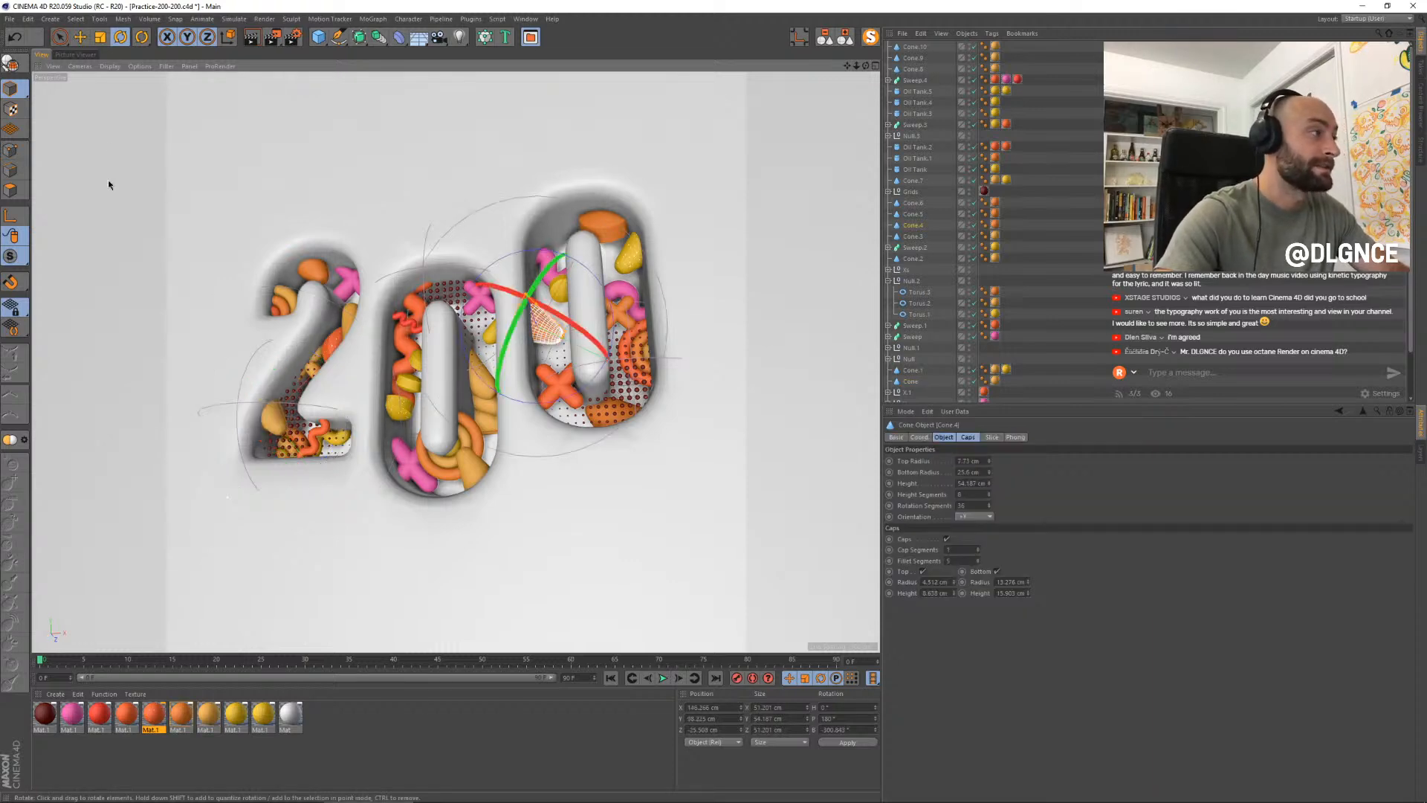
{"action": "left_click", "coordinate": [289, 227]}
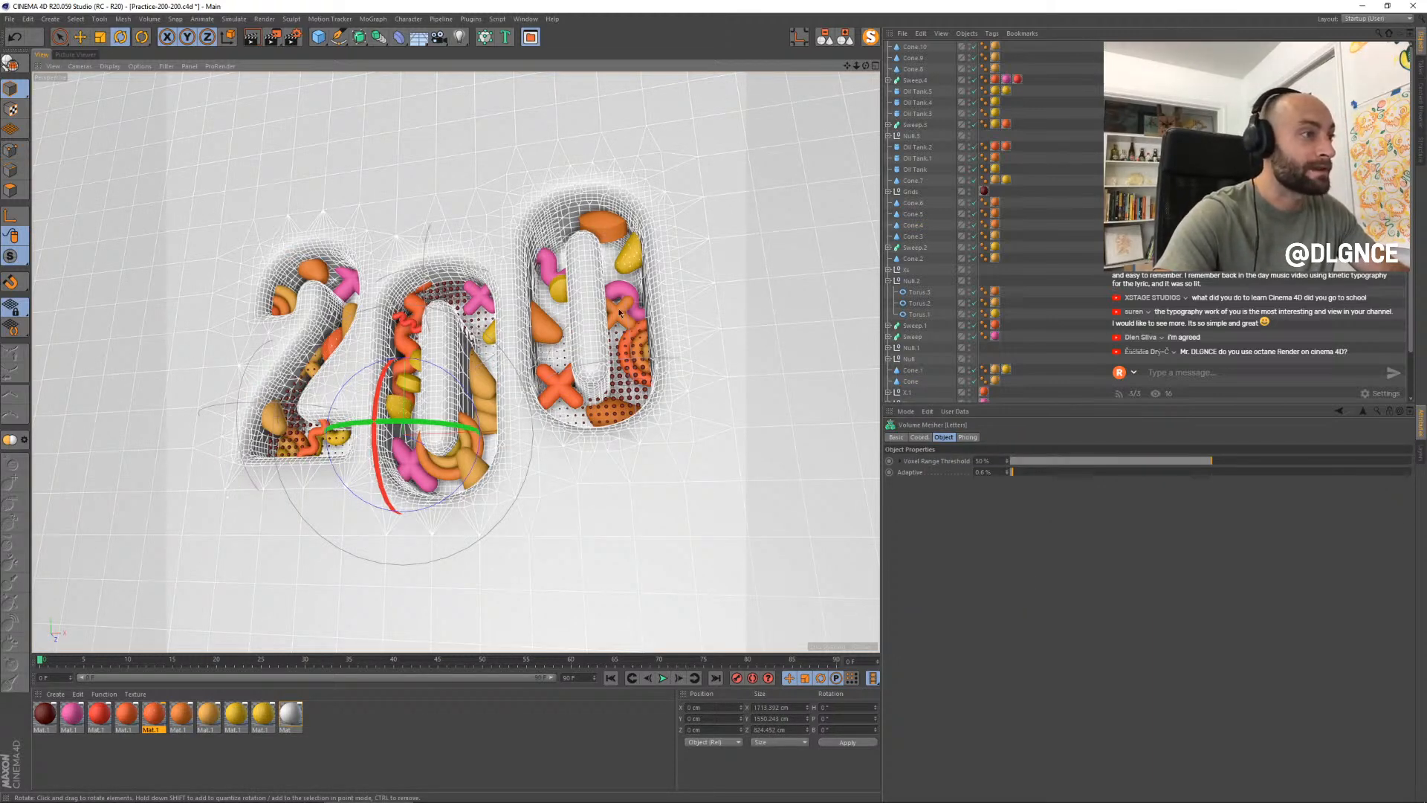
- Duplicate the orange arc group in the last 0 to the cutout's upper left and nudge the neighbouring yellow oil tank
{"action": "left_click", "coordinate": [646, 355]}
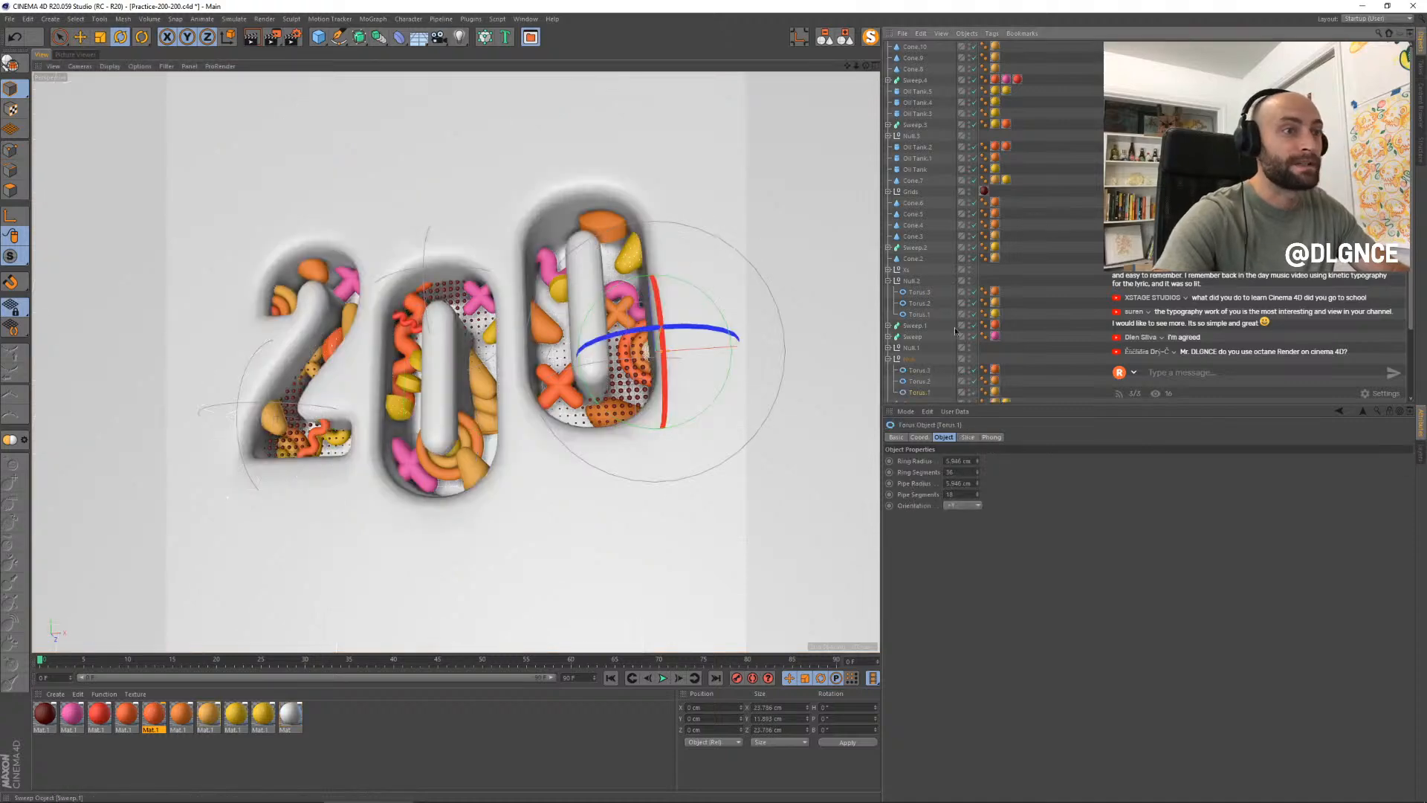
{"action": "key", "text": "e"}
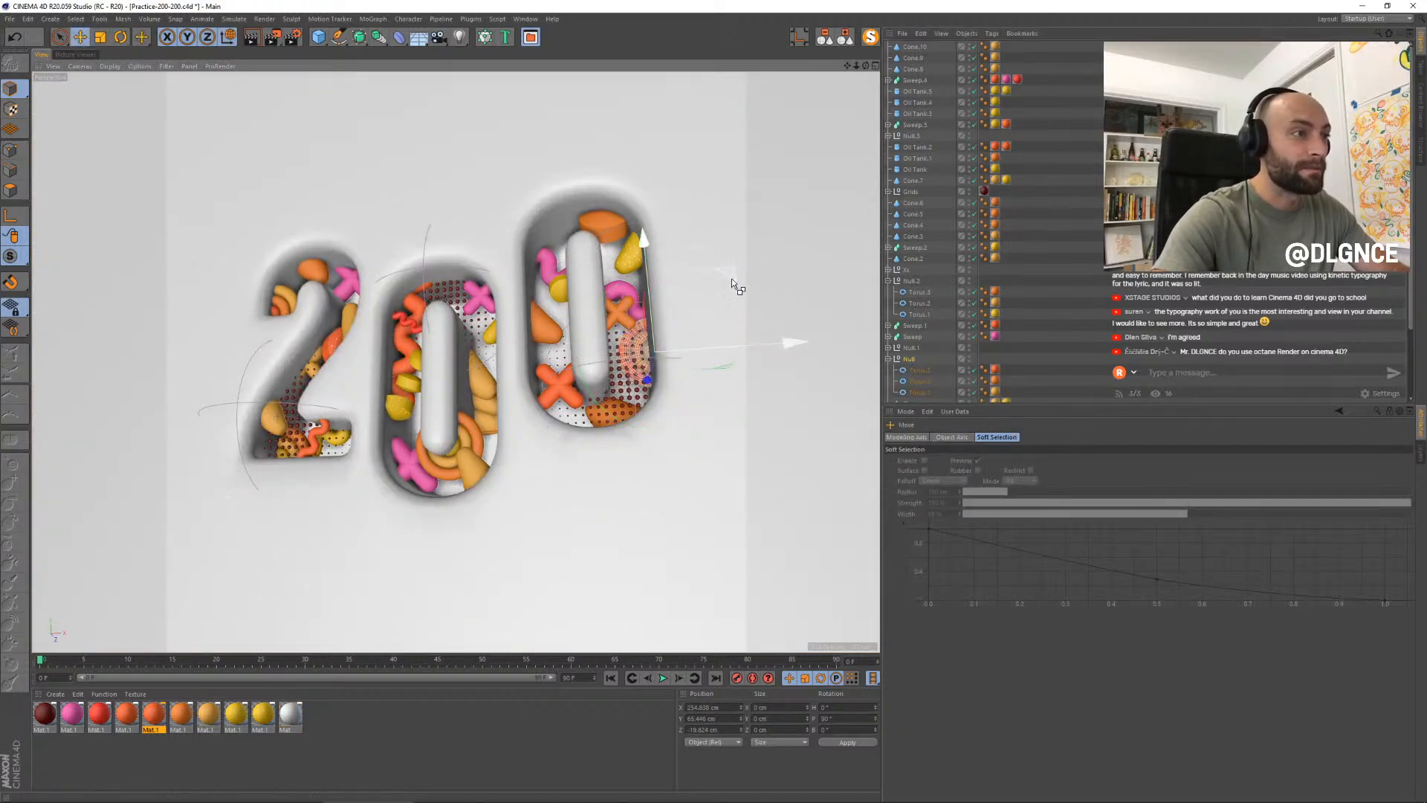
{"action": "left_click_drag", "start_coordinate": [731, 278], "coordinate": [605, 229]}
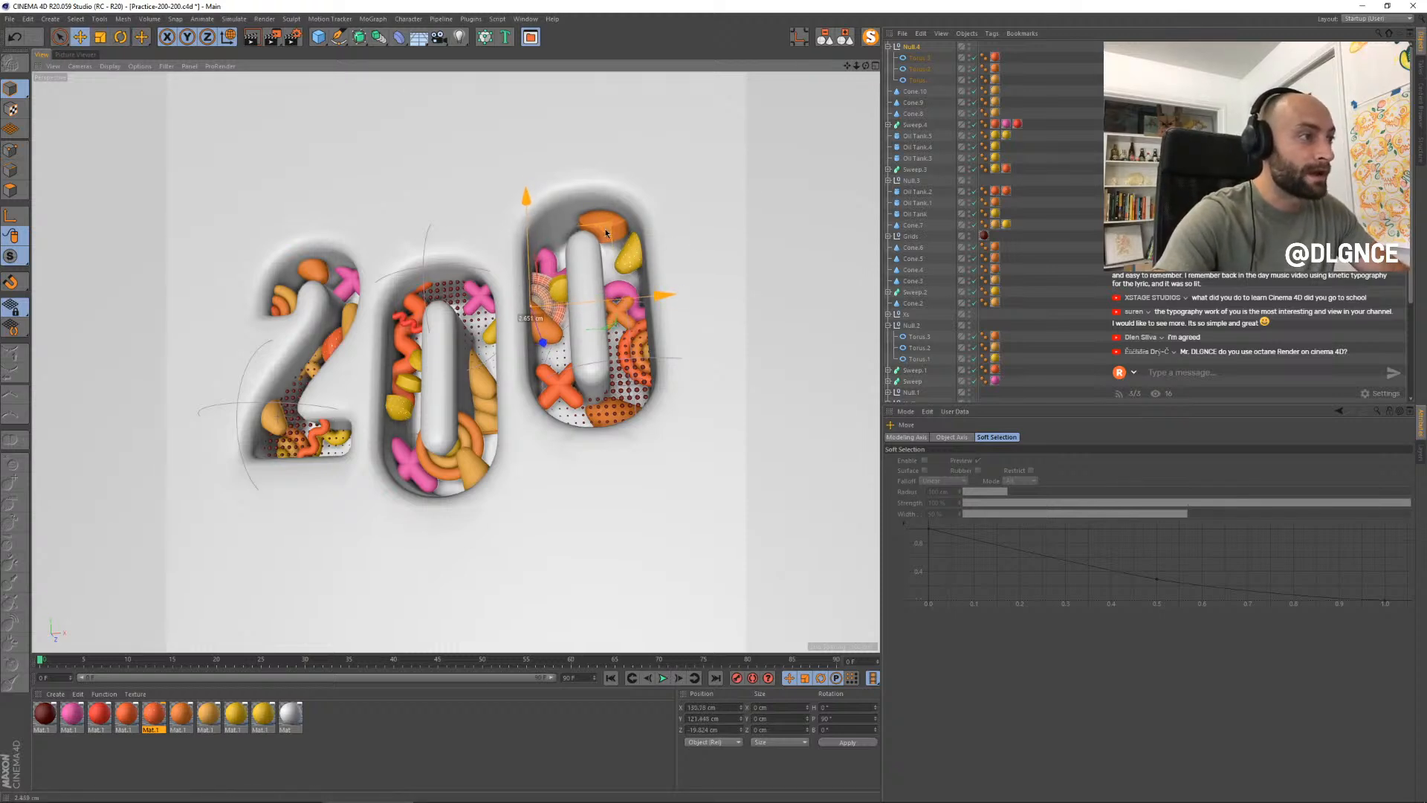
{"action": "left_click", "coordinate": [569, 284]}
{"action": "left_click_drag", "start_coordinate": [570, 284], "coordinate": [572, 283]}
- Apply the orange-red material to the cone below the copied arcs in the last 0
{"action": "left_click", "coordinate": [132, 768]}
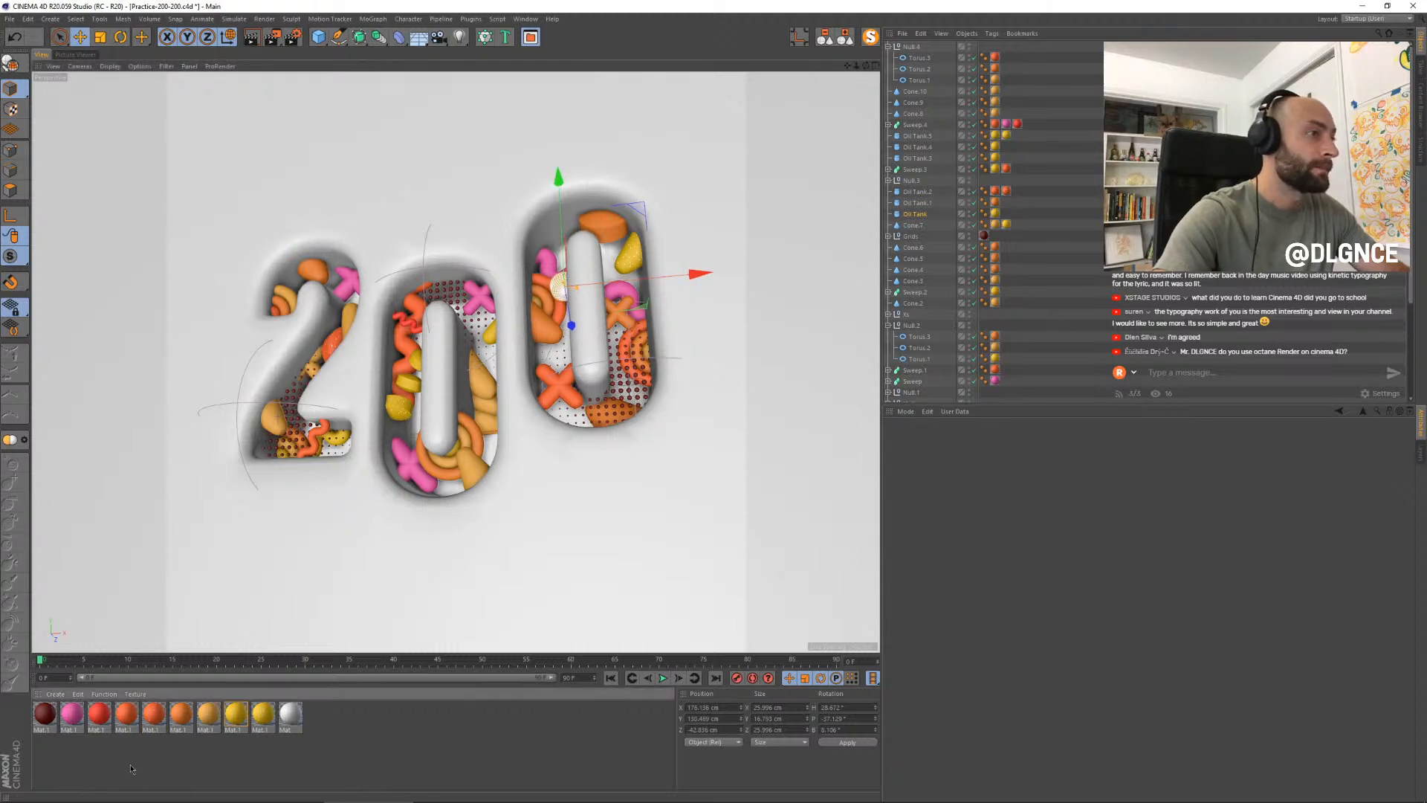
{"action": "left_click", "coordinate": [75, 718]}
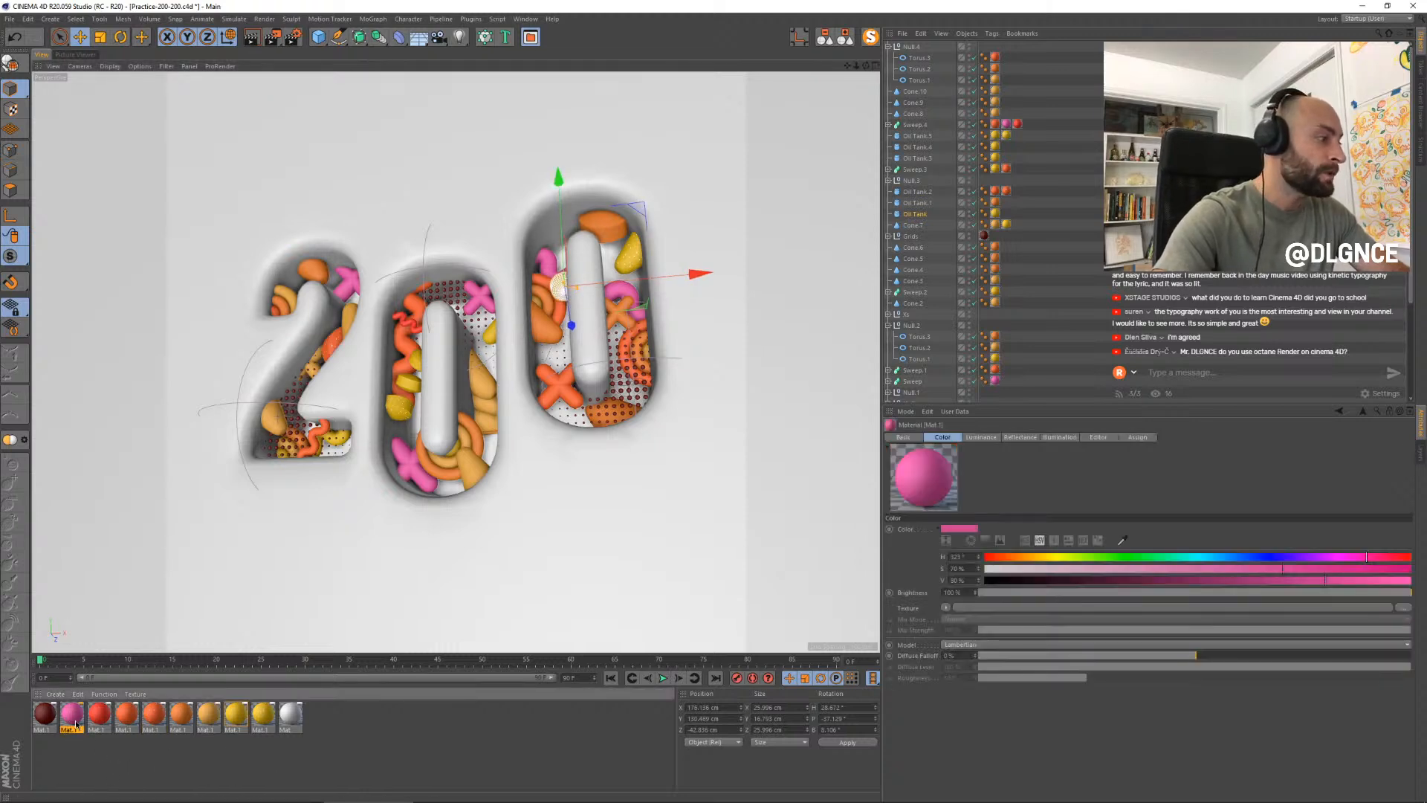
{"action": "left_click", "coordinate": [539, 317]}
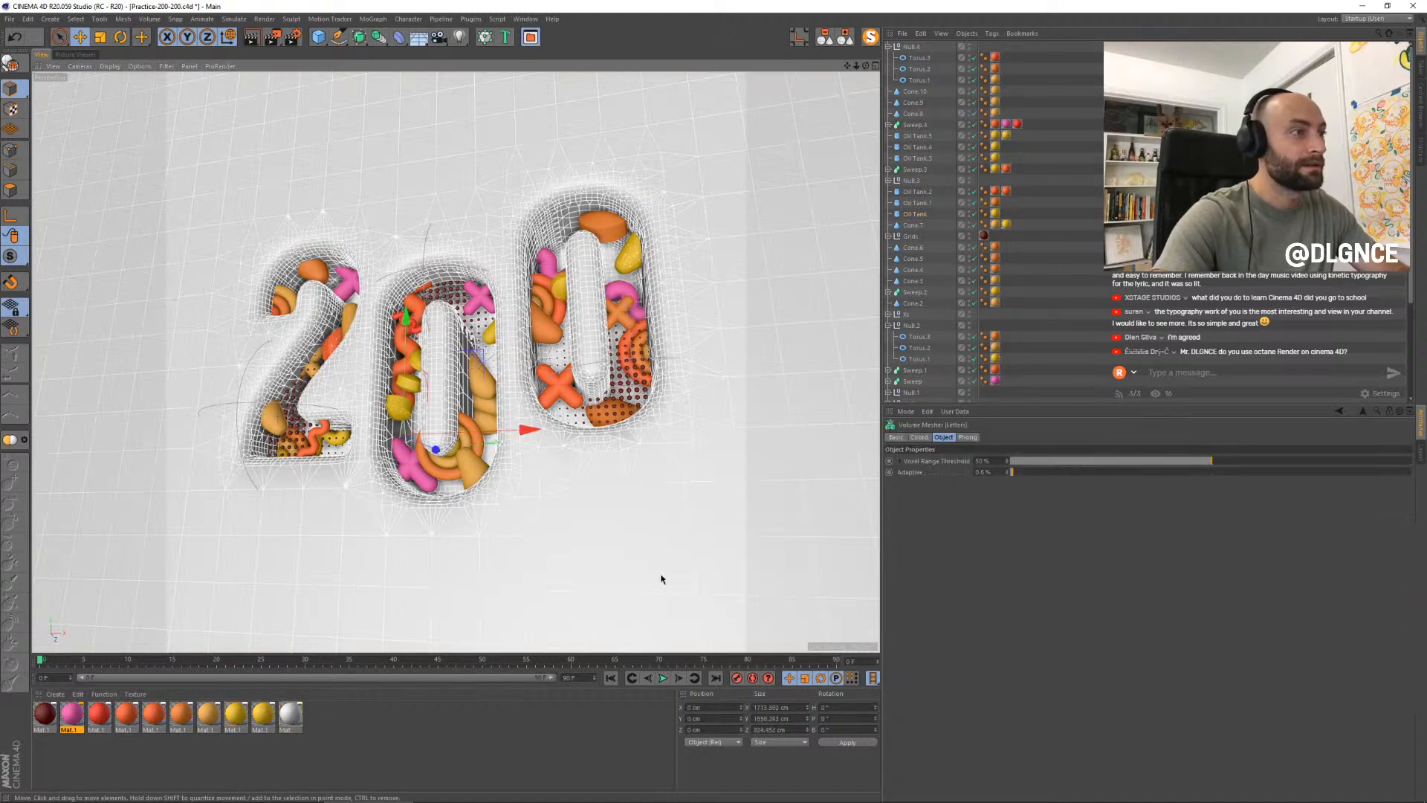
{"action": "left_click_drag", "start_coordinate": [153, 714], "coordinate": [546, 331]}
- Render the scene in the Picture Viewer and compare the new render with the previous ones in the history
{"action": "key", "text": "shift+r"}
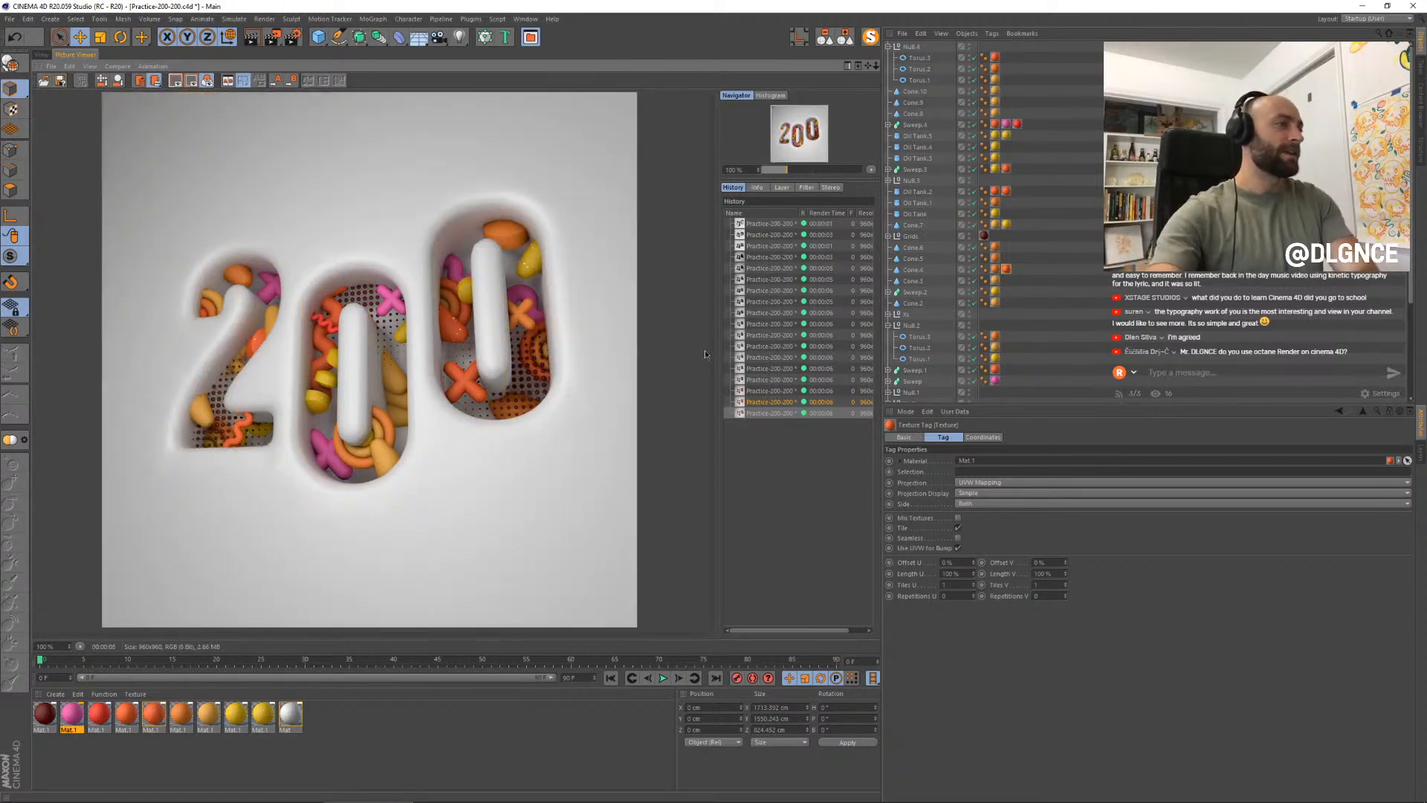
{"action": "left_click", "coordinate": [782, 389]}
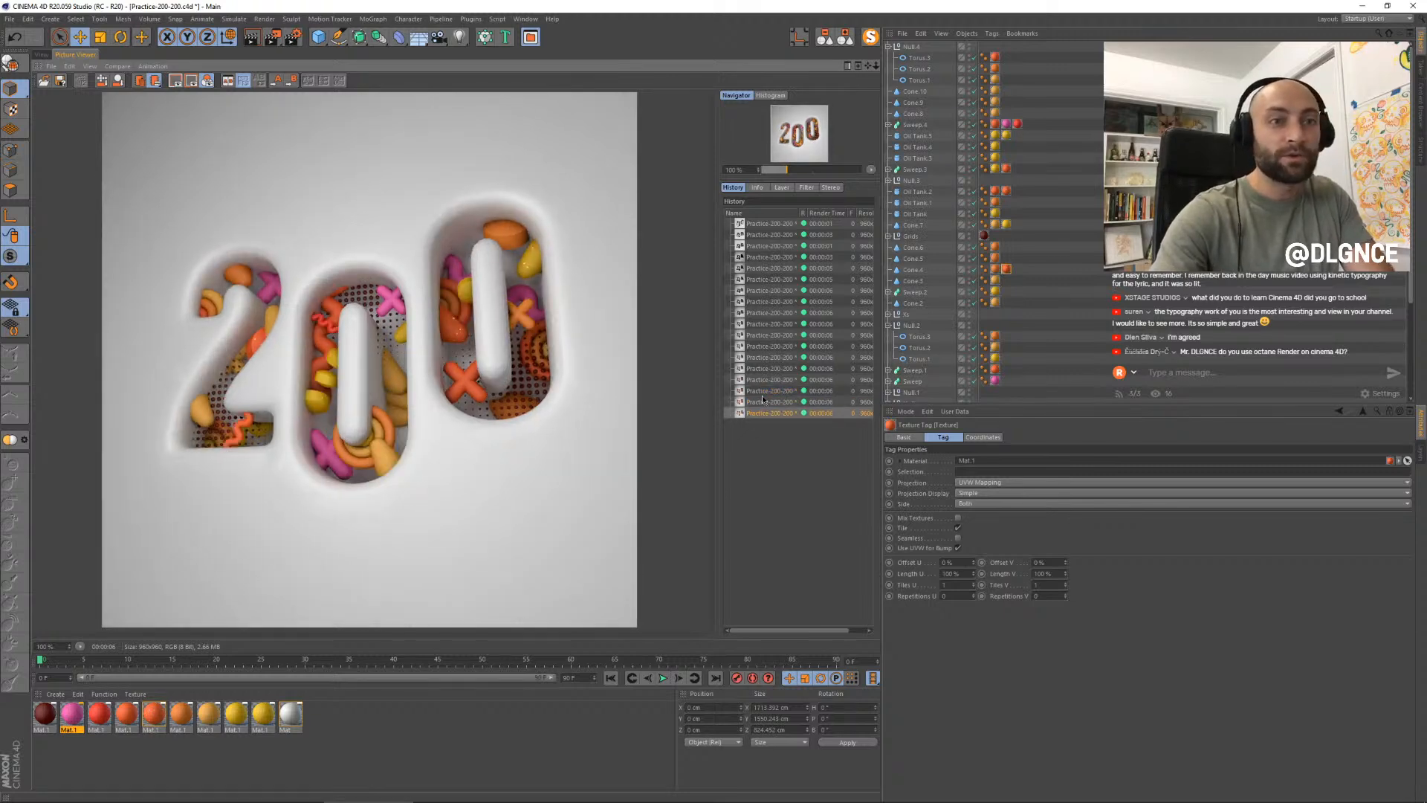
{"action": "key", "text": "Up"}
{"action": "key", "text": "Up"}
{"action": "key", "text": "Down"}
{"action": "key", "text": "Down"}
{"action": "key", "text": "Down"}
{"action": "key", "text": "Down"}
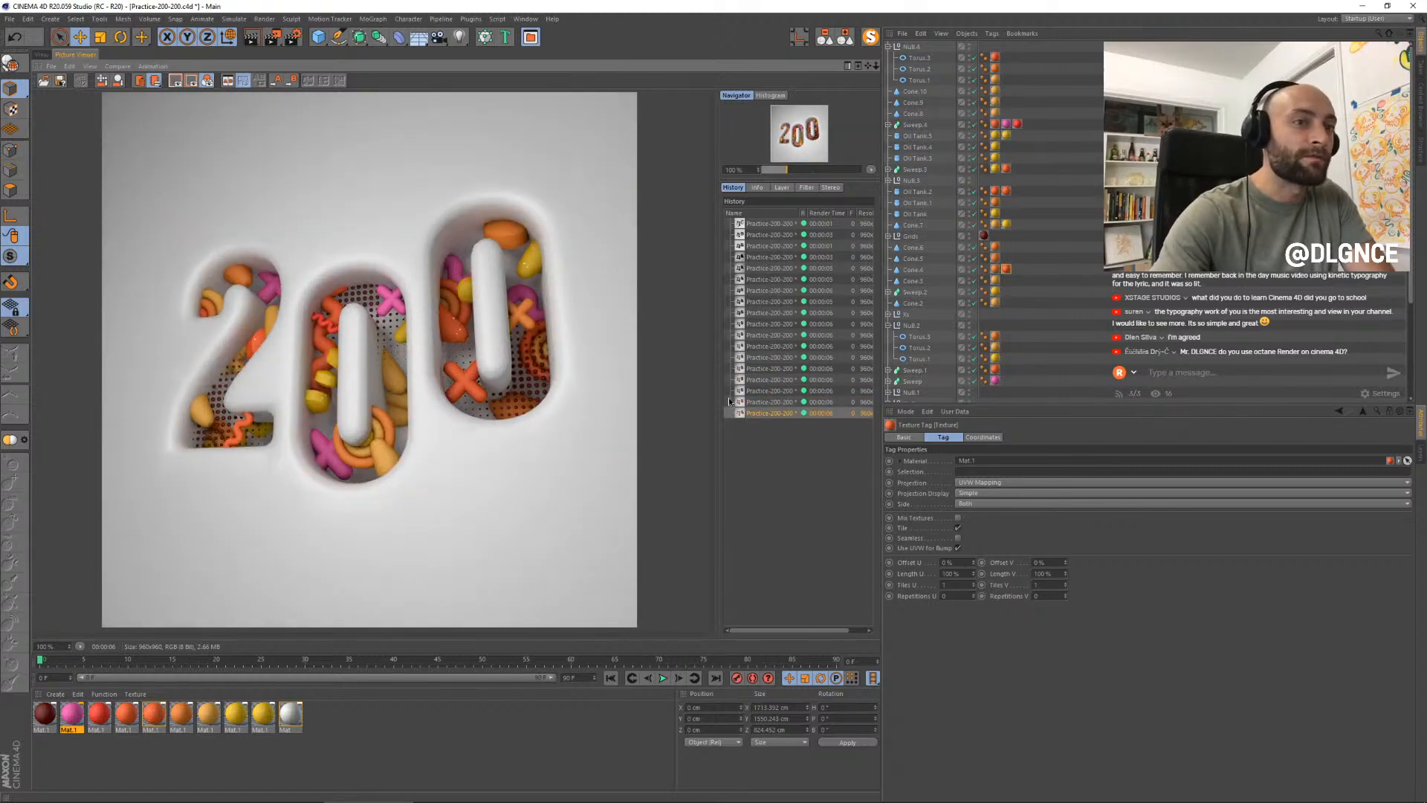
{"action": "key", "text": "Up"}
{"action": "key", "text": "Up"}
{"action": "key", "text": "Down"}
{"action": "key", "text": "Up"}
{"action": "key", "text": "Down"}
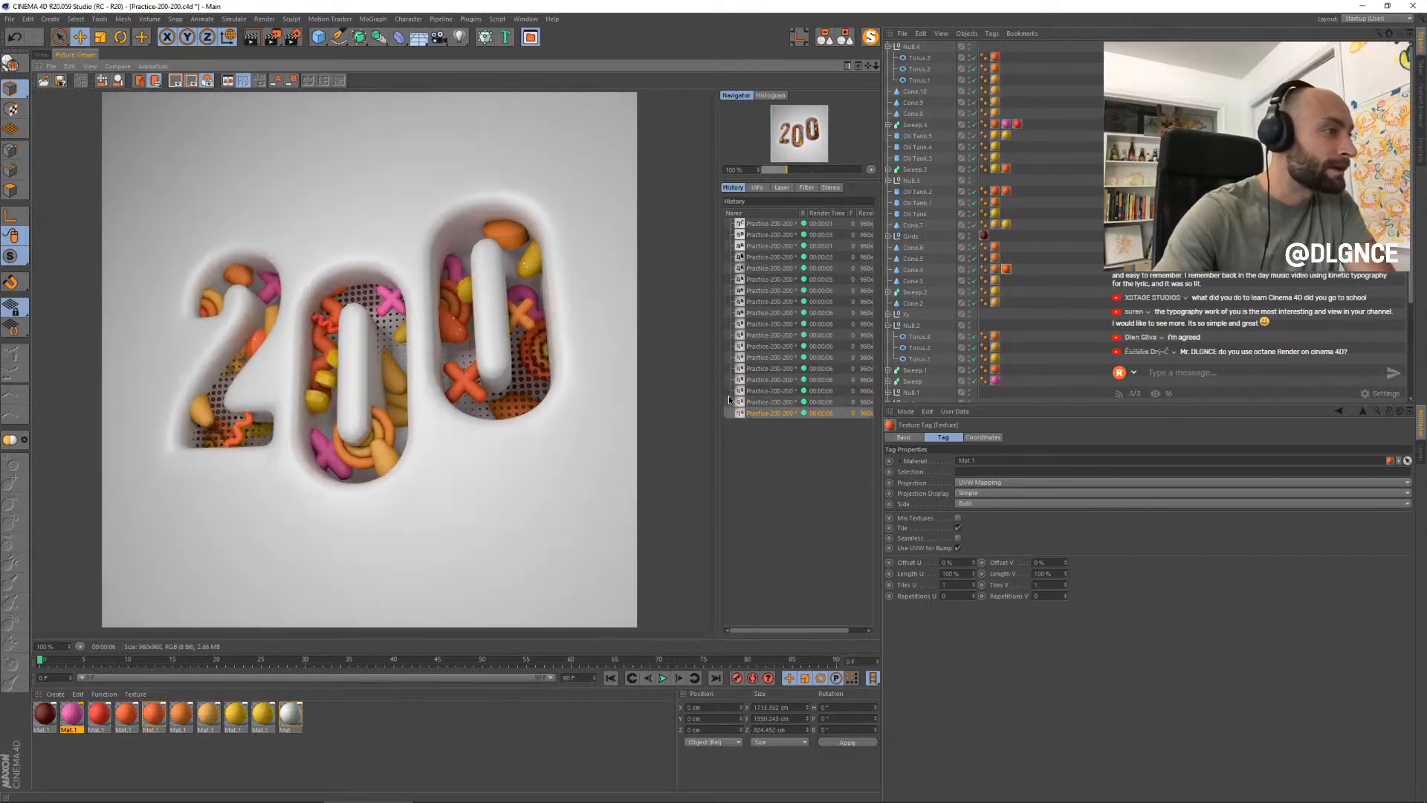
- Return to the viewport, collapse the object hierarchy, and reposition the light orange arc group at the upper end of the 2
{"action": "left_click", "coordinate": [41, 54]}
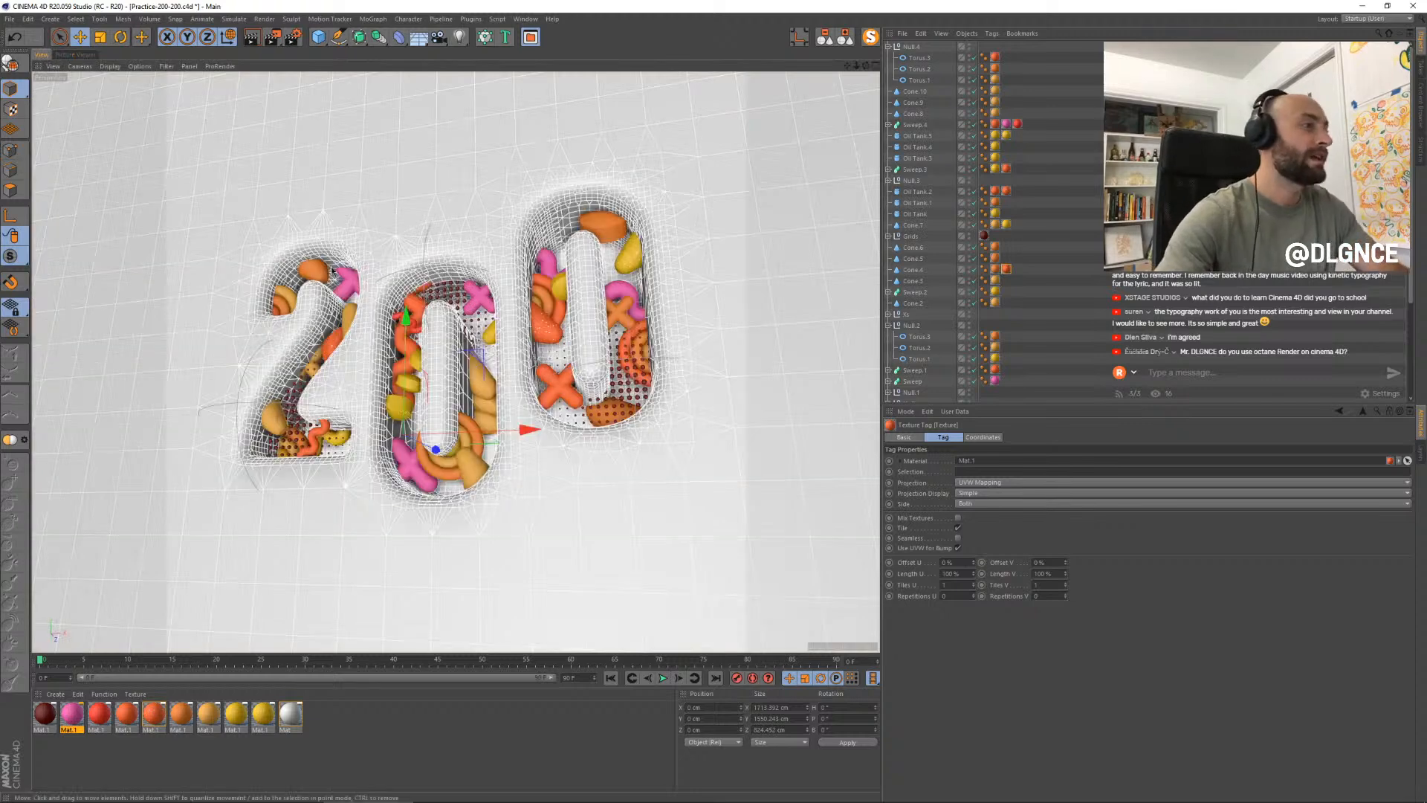
{"action": "left_click", "coordinate": [334, 342]}
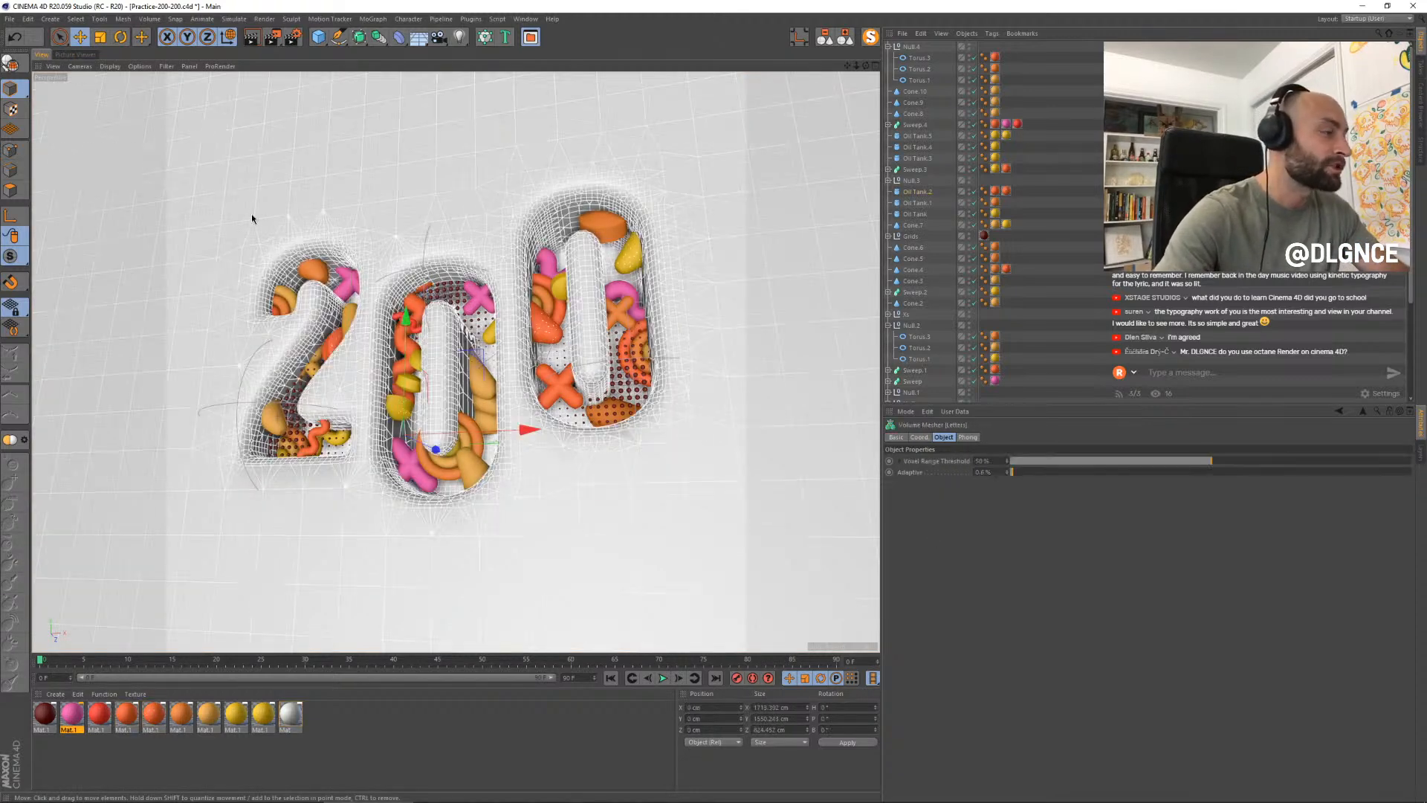
{"action": "left_click", "coordinate": [283, 296]}
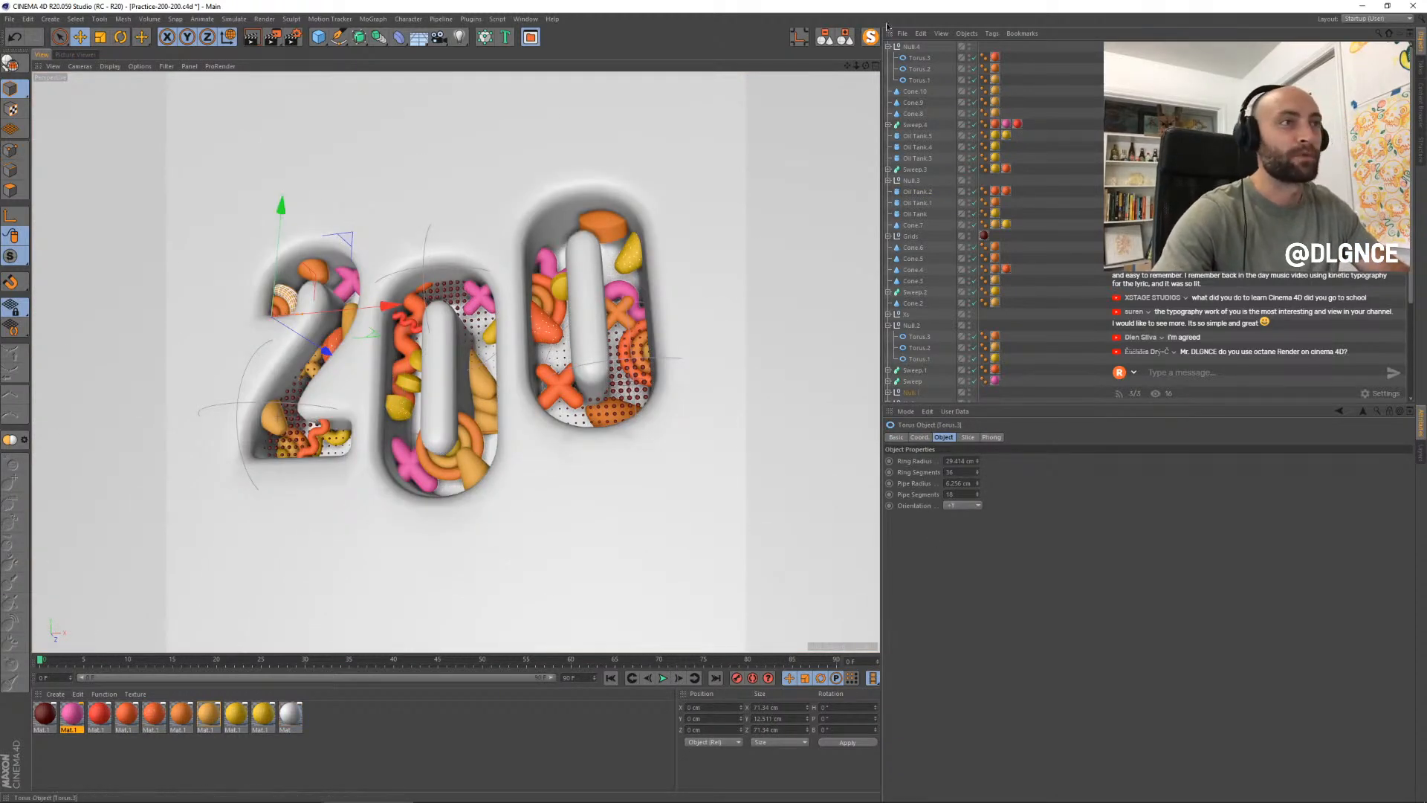
{"action": "left_click", "coordinate": [843, 40]}
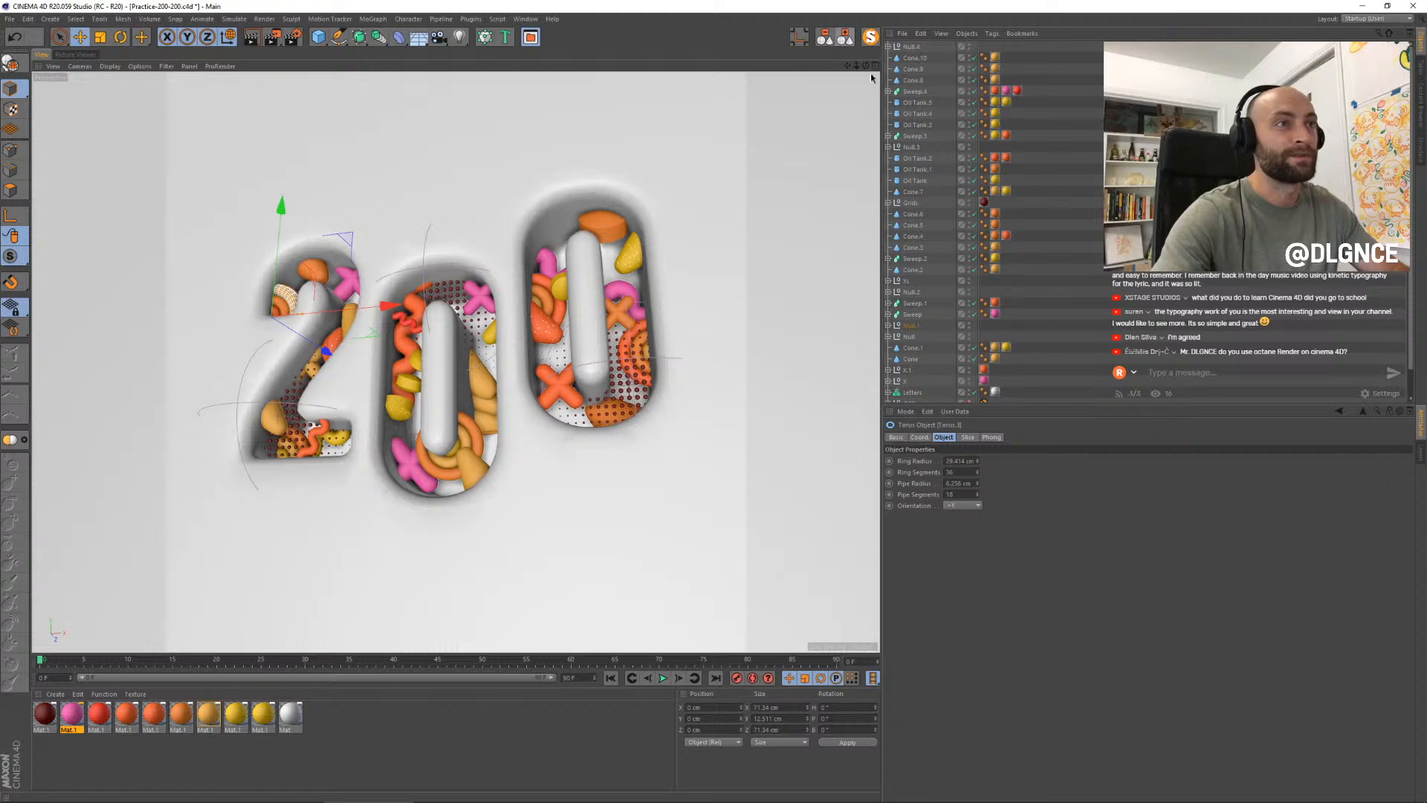
{"action": "left_click", "coordinate": [911, 326]}
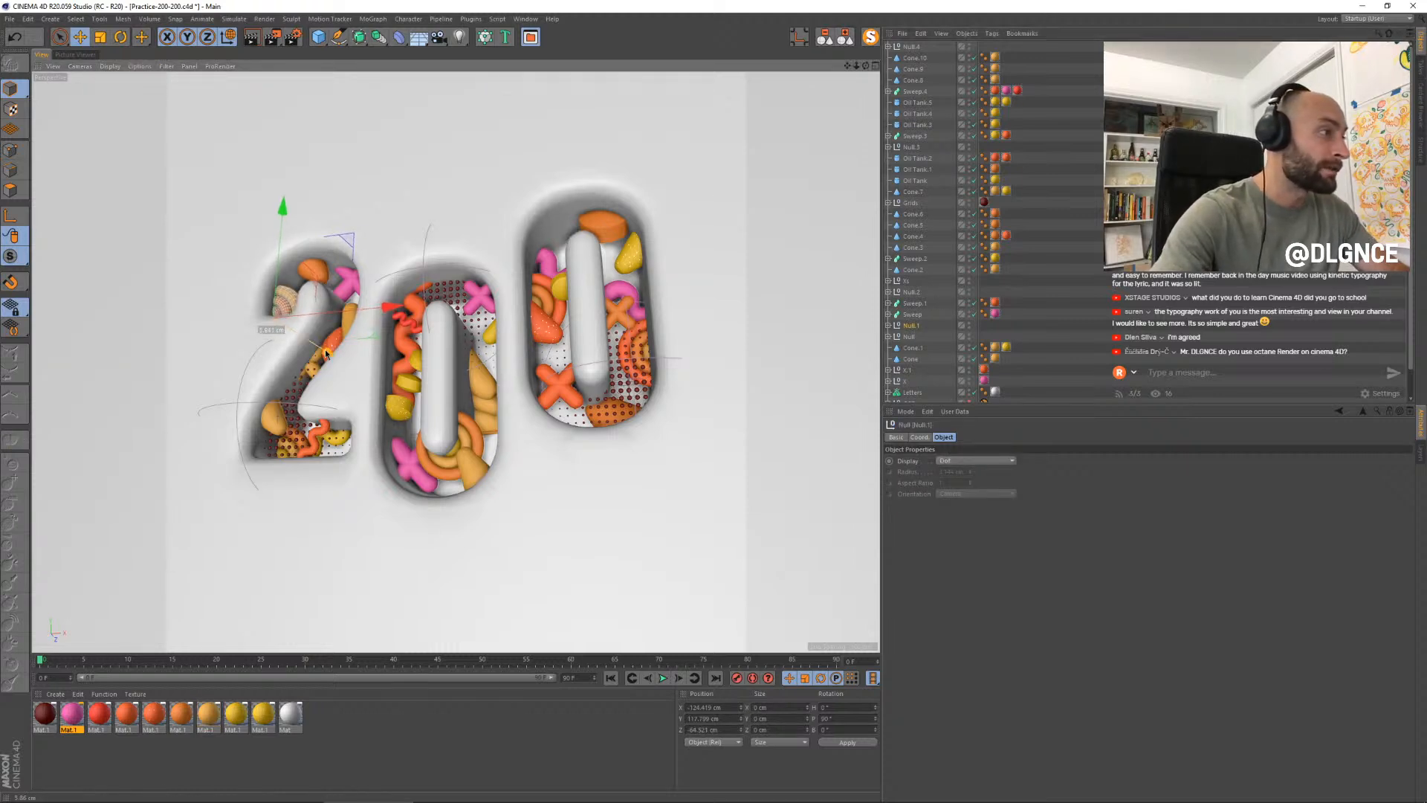
{"action": "left_click_drag", "start_coordinate": [325, 354], "coordinate": [343, 241]}
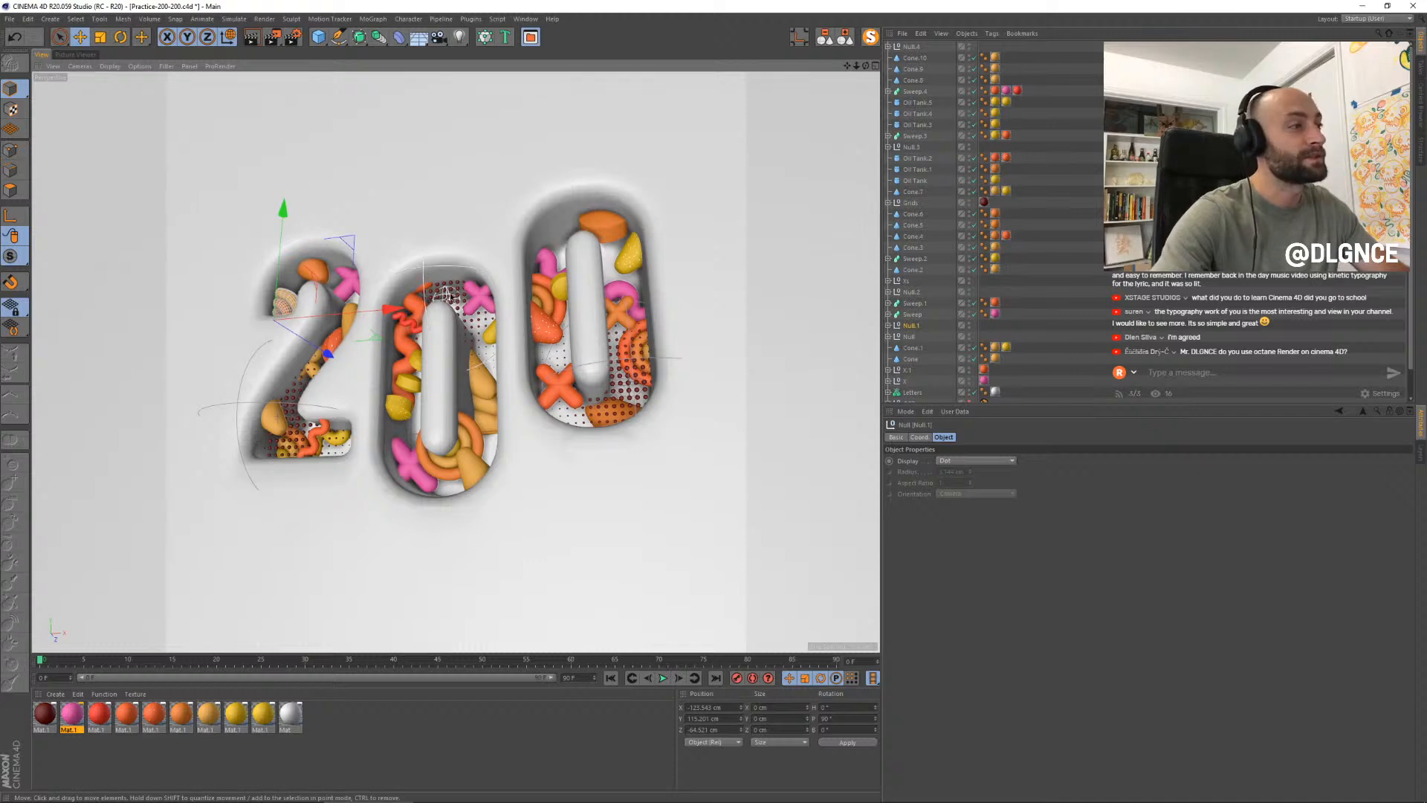
- Adjust the dark red material, setting its color's brightness value to 26% and its luminance color's value to about 37%
{"action": "double_click", "coordinate": [45, 714]}
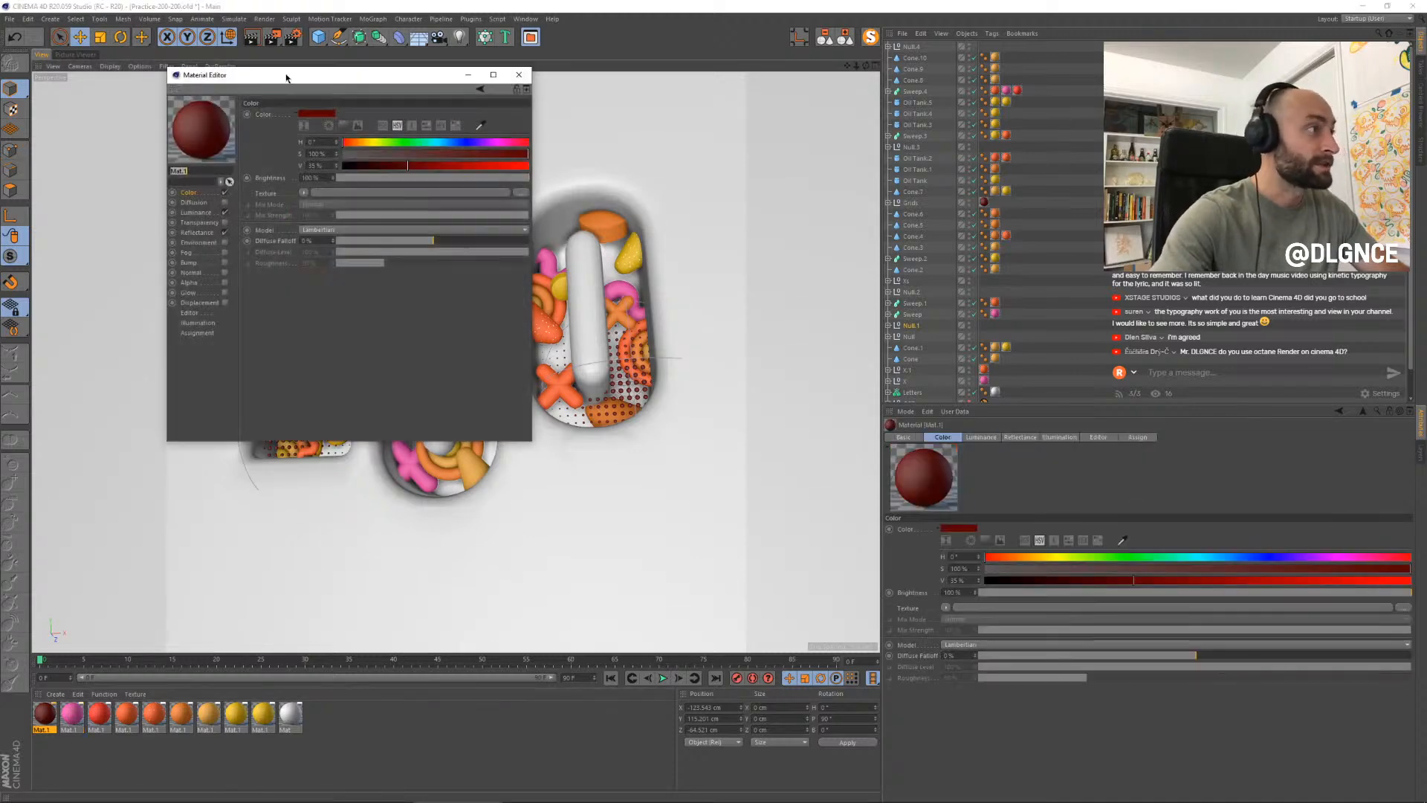
{"action": "left_click_drag", "start_coordinate": [305, 79], "coordinate": [550, 222]}
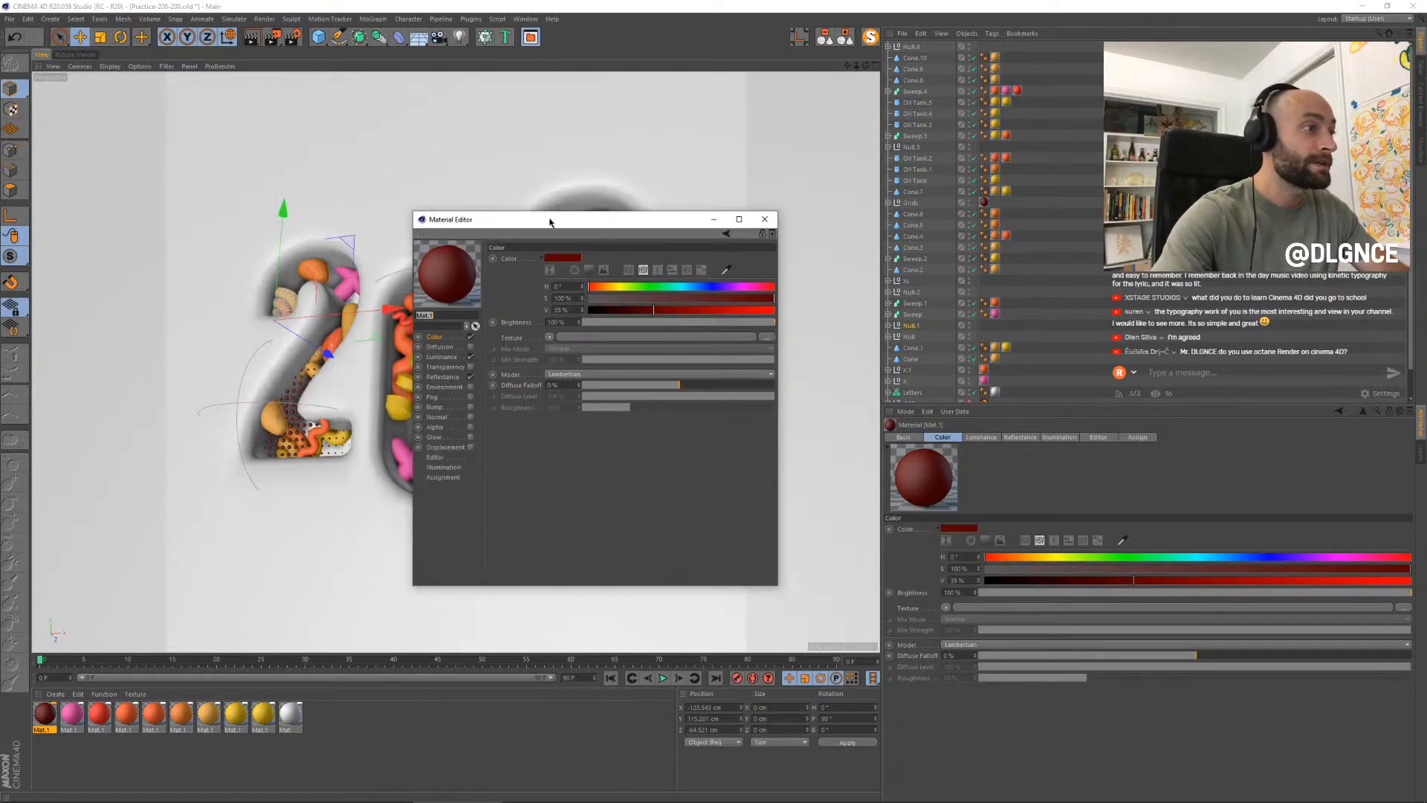
{"action": "left_click", "coordinate": [442, 357]}
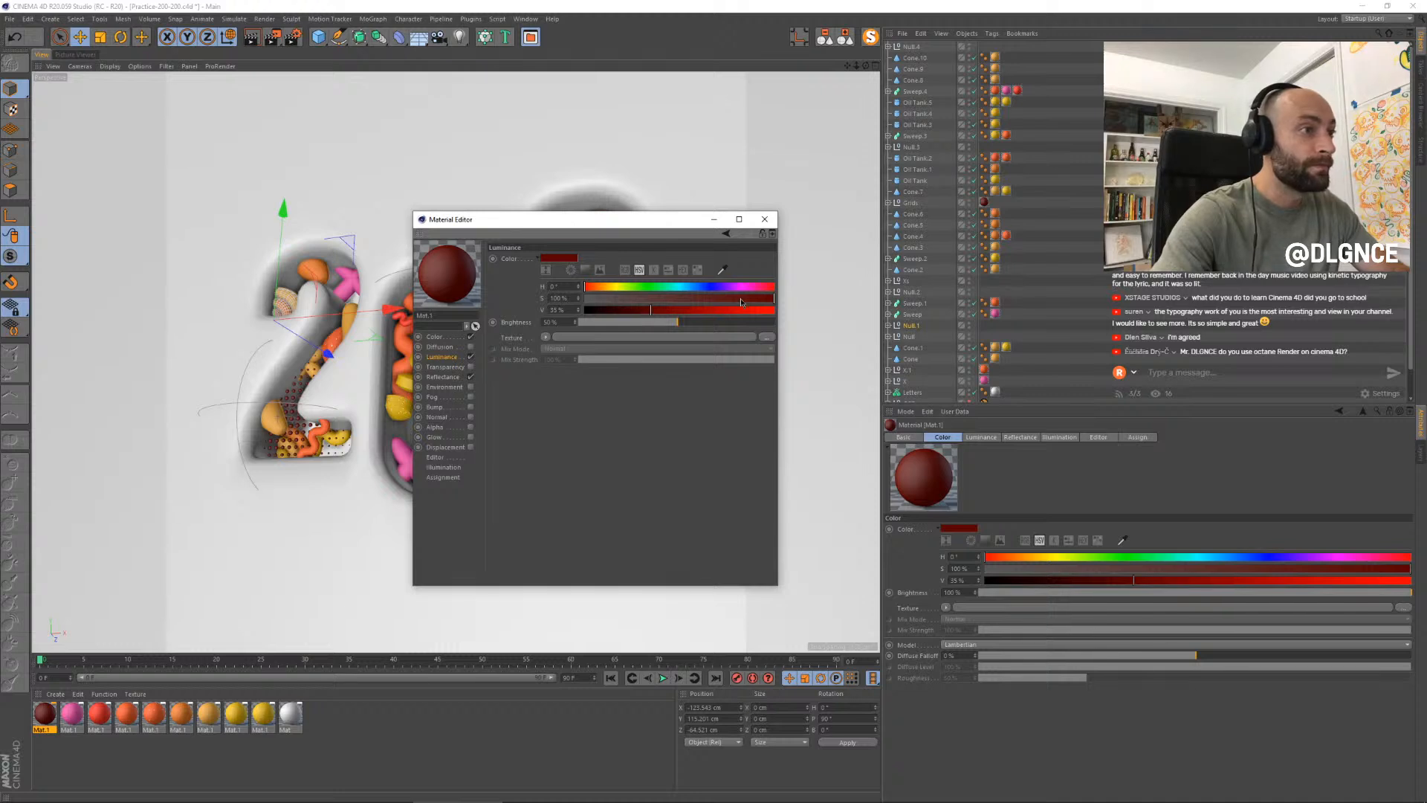
{"action": "left_click_drag", "start_coordinate": [662, 311], "coordinate": [631, 310]}
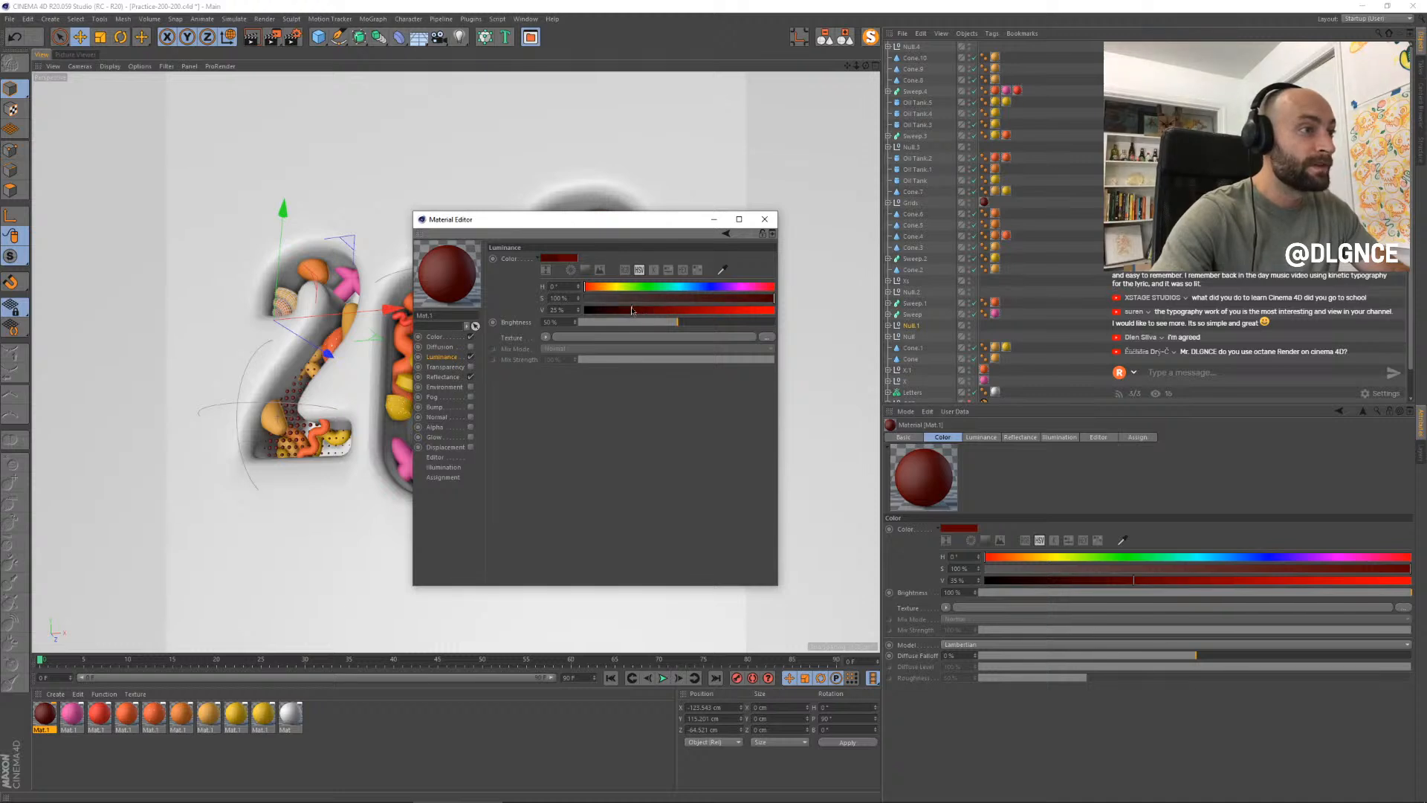
{"action": "left_click", "coordinate": [431, 339]}
{"action": "left_click", "coordinate": [442, 357]}
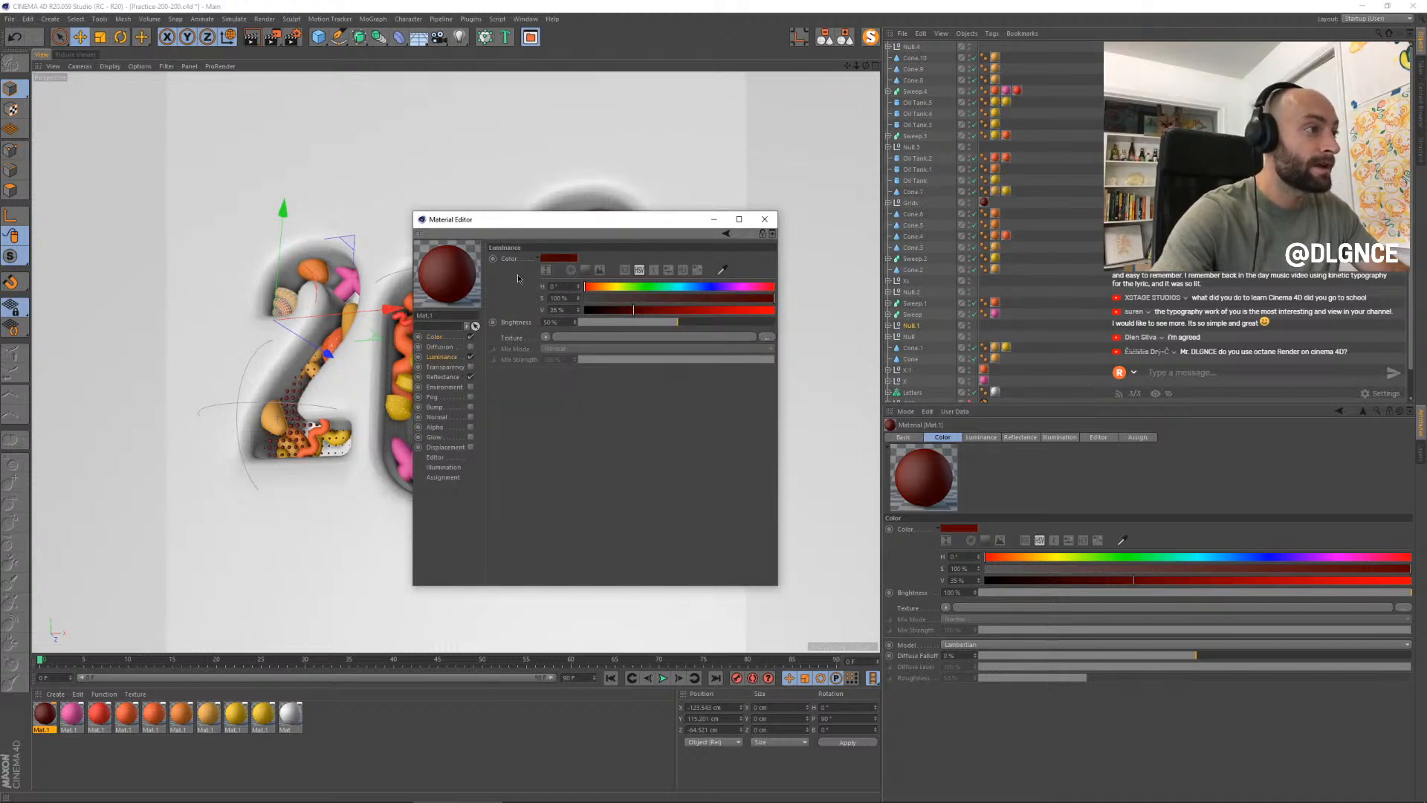
{"action": "left_click", "coordinate": [438, 338]}
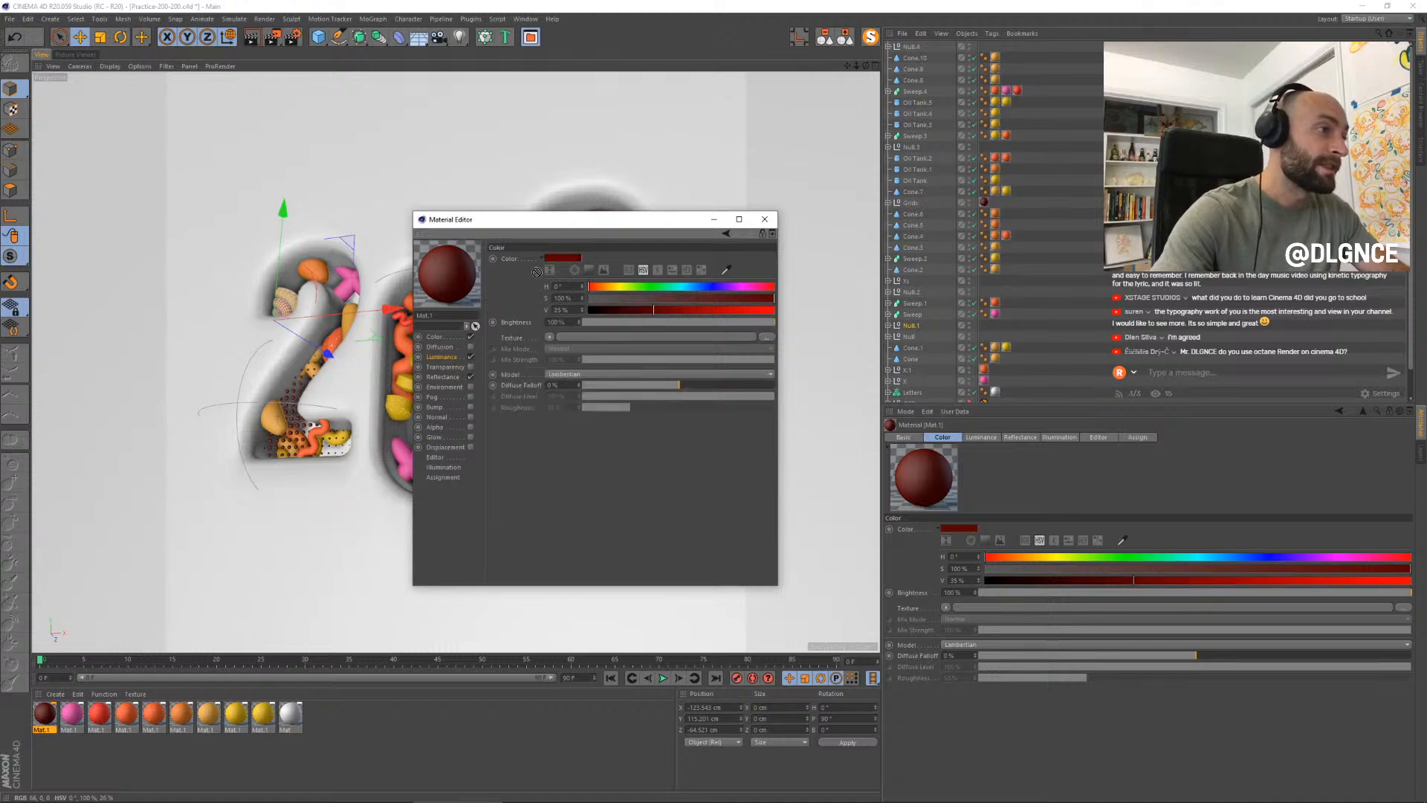
{"action": "left_click_drag", "start_coordinate": [546, 213], "coordinate": [588, 233]}
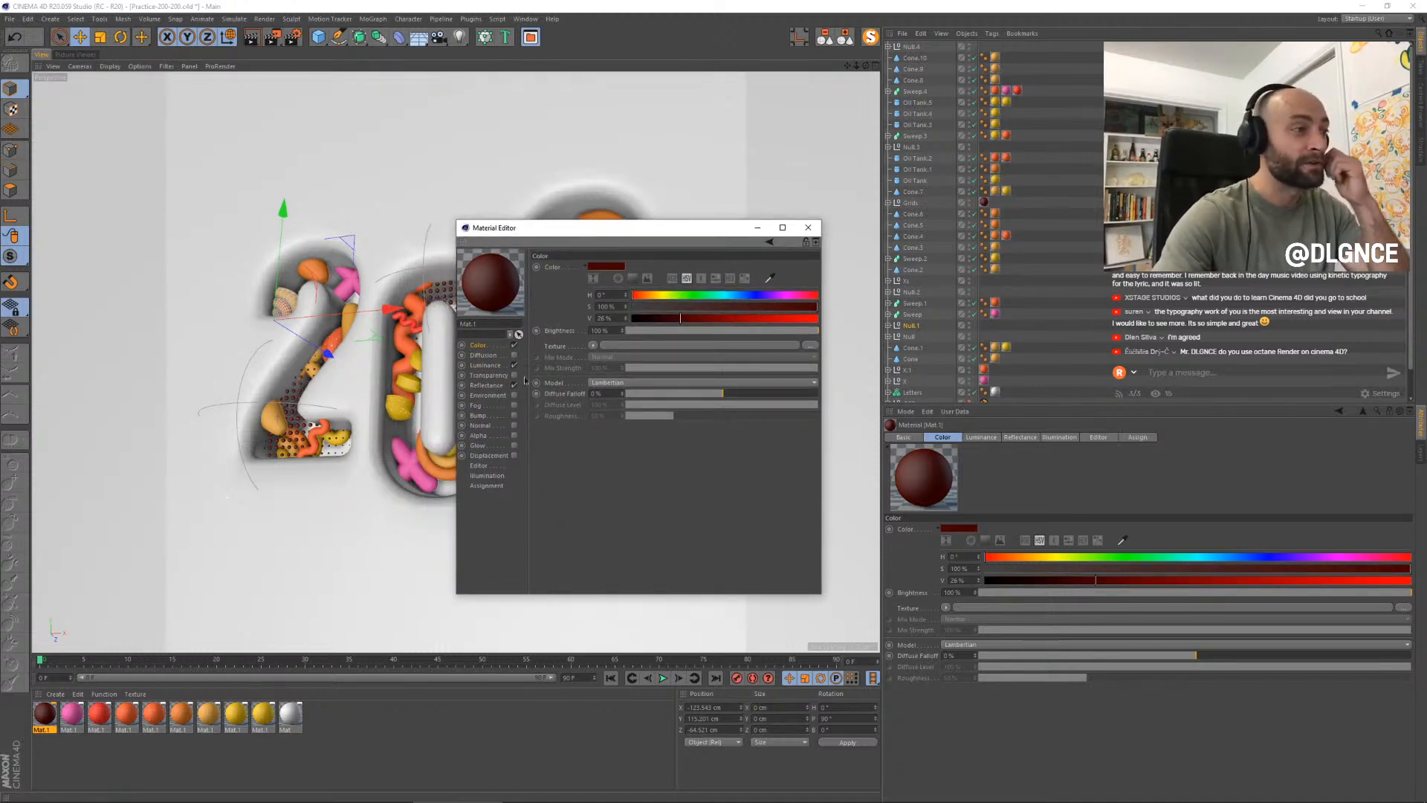
{"action": "left_click", "coordinate": [491, 365]}
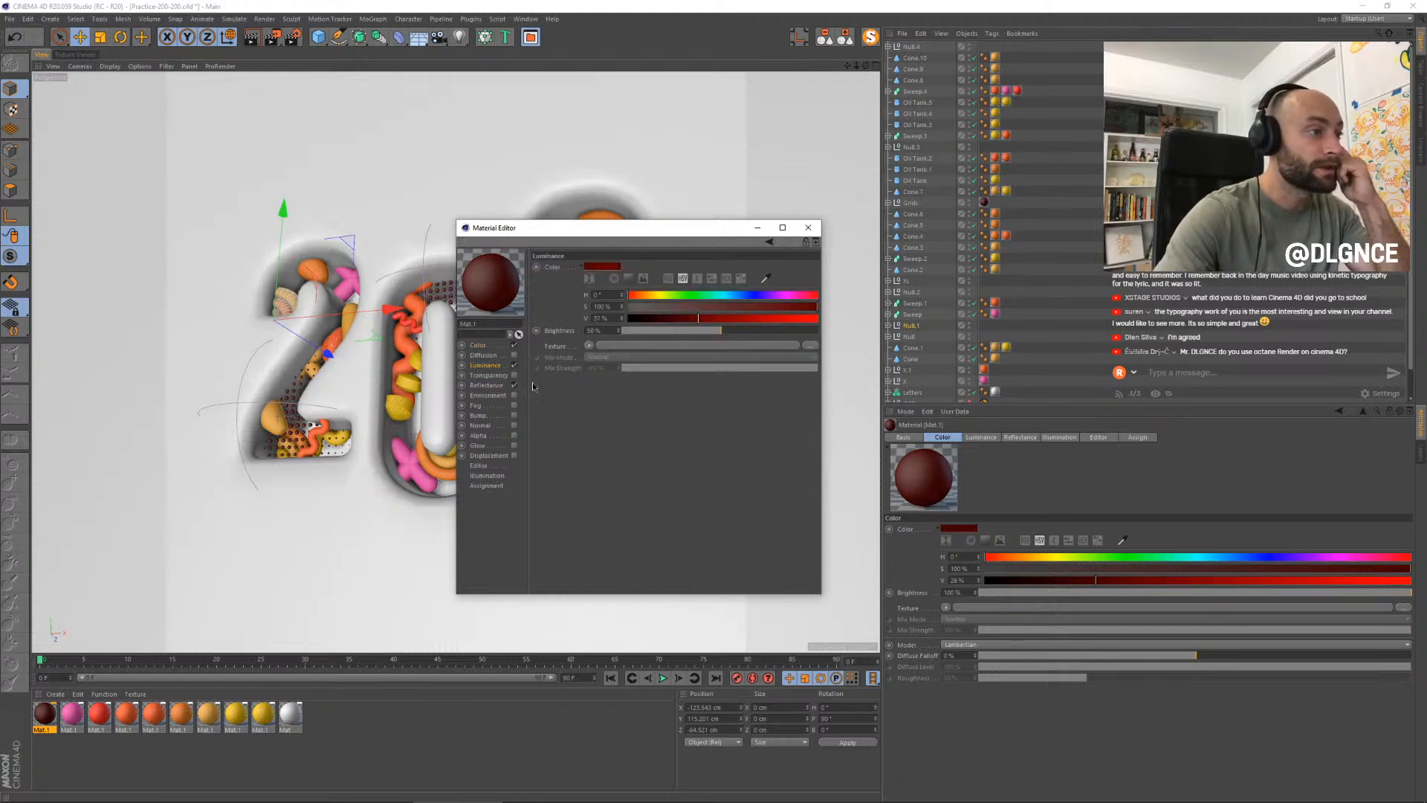
- Add a Beckmann reflectance layer to the dark red material, with the layer strength at 10% and roughness at about 20%
{"action": "left_click", "coordinate": [487, 385]}
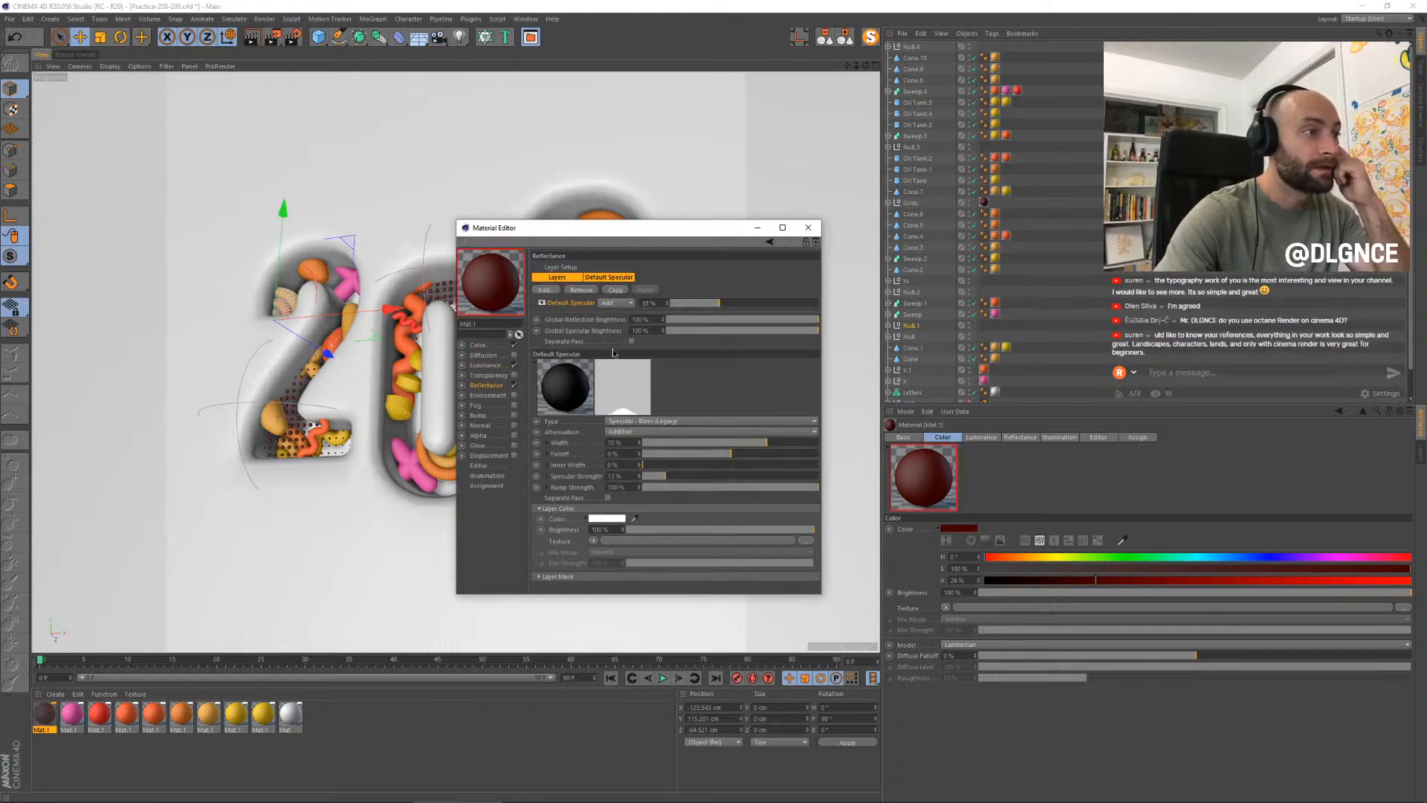
{"action": "left_click", "coordinate": [550, 289]}
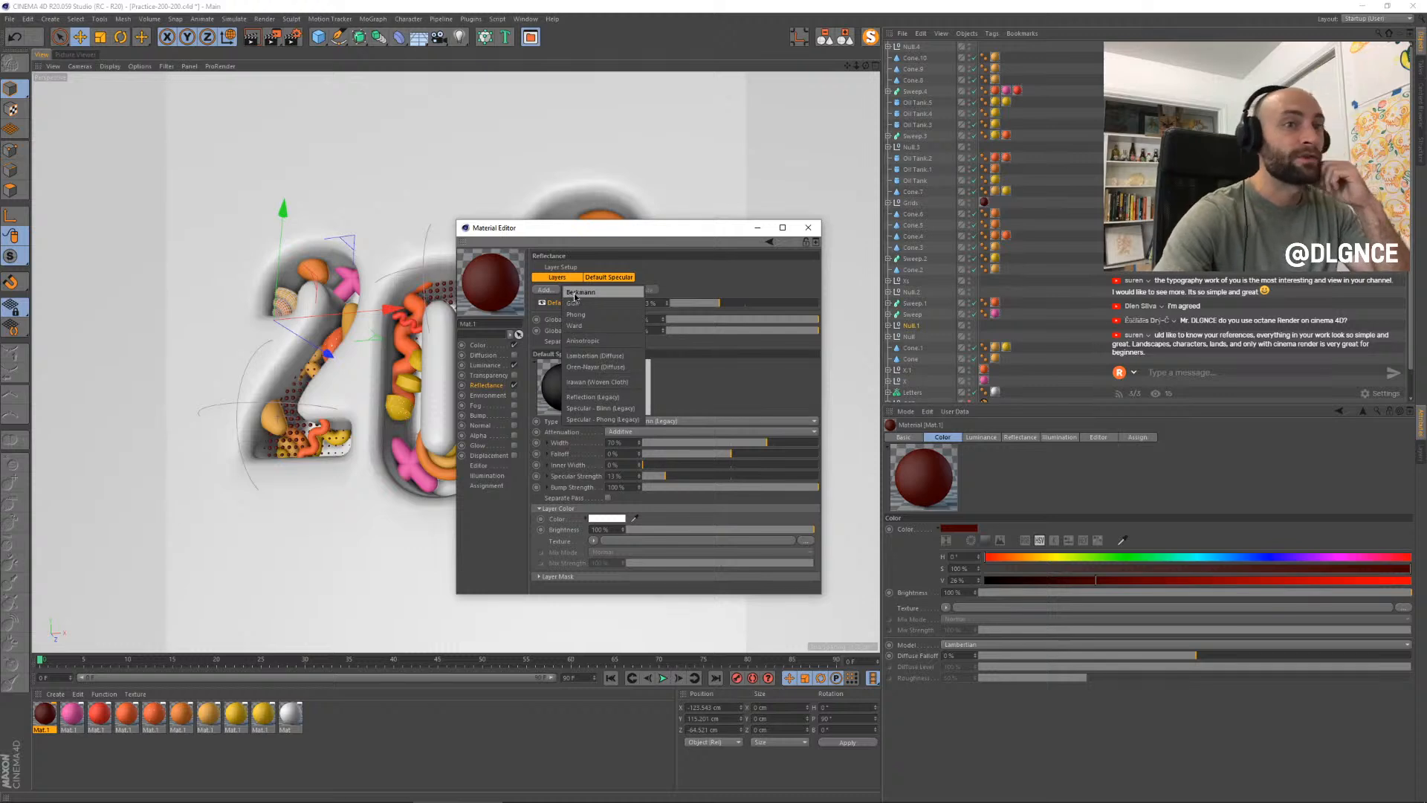
{"action": "left_click", "coordinate": [579, 292]}
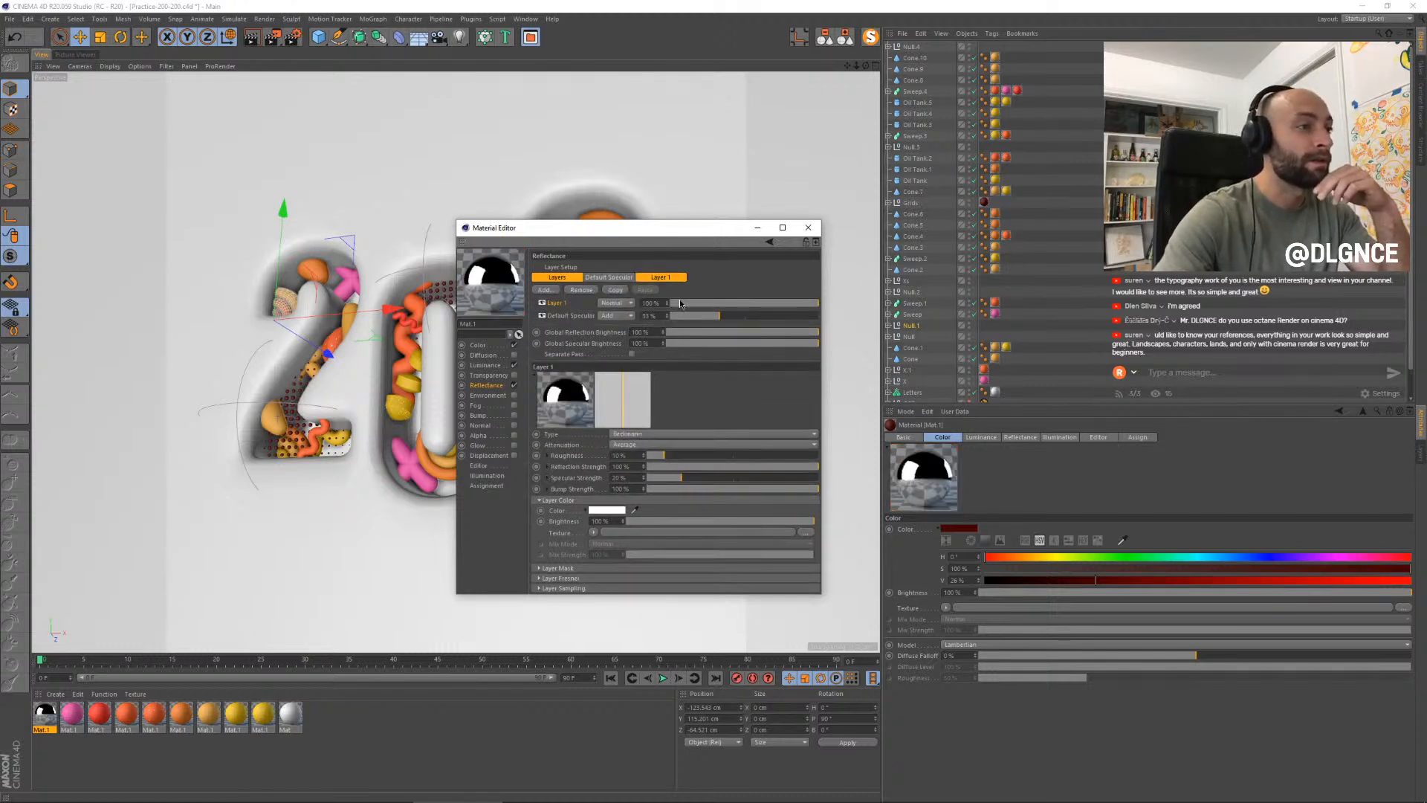
{"action": "left_click", "coordinate": [678, 456]}
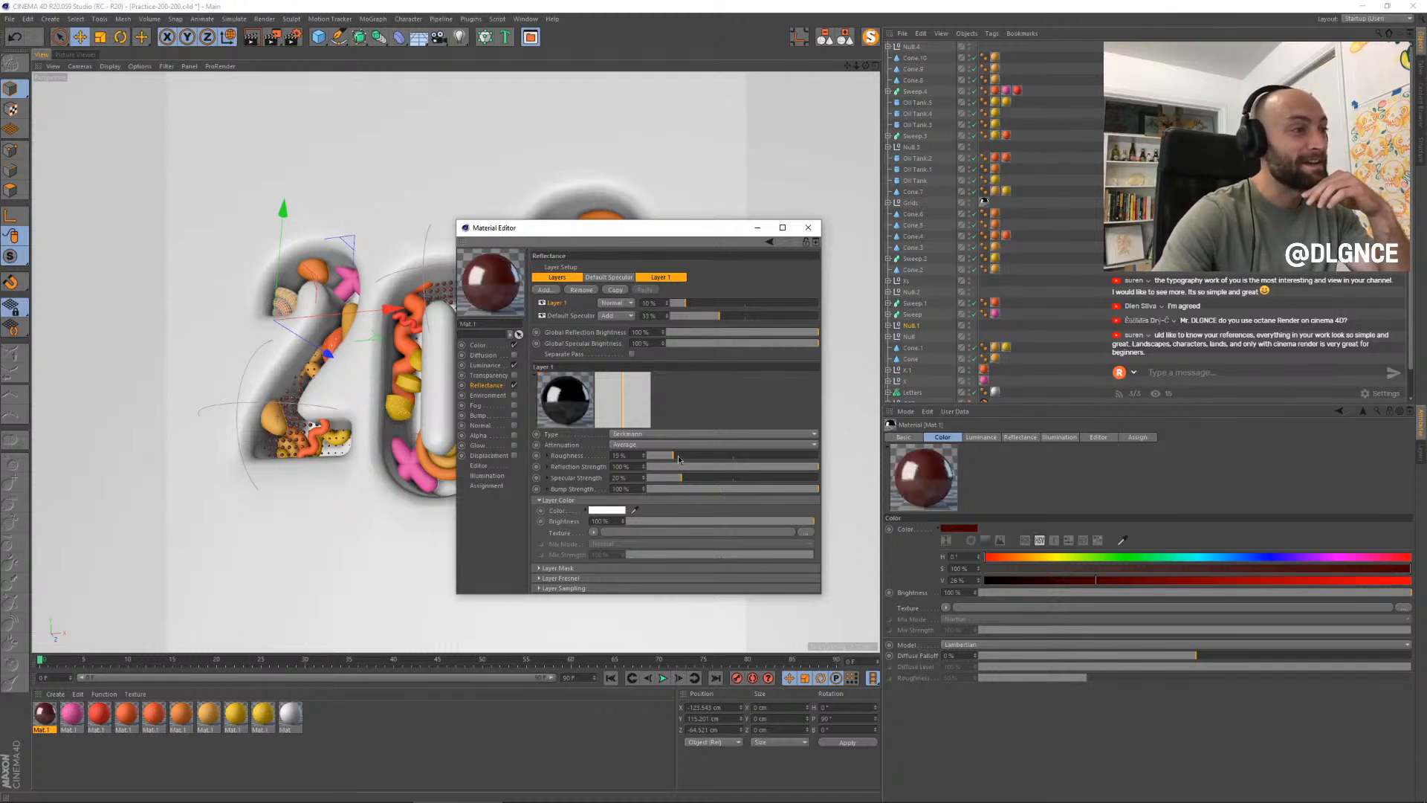
{"action": "left_click_drag", "start_coordinate": [679, 456], "coordinate": [682, 456]}
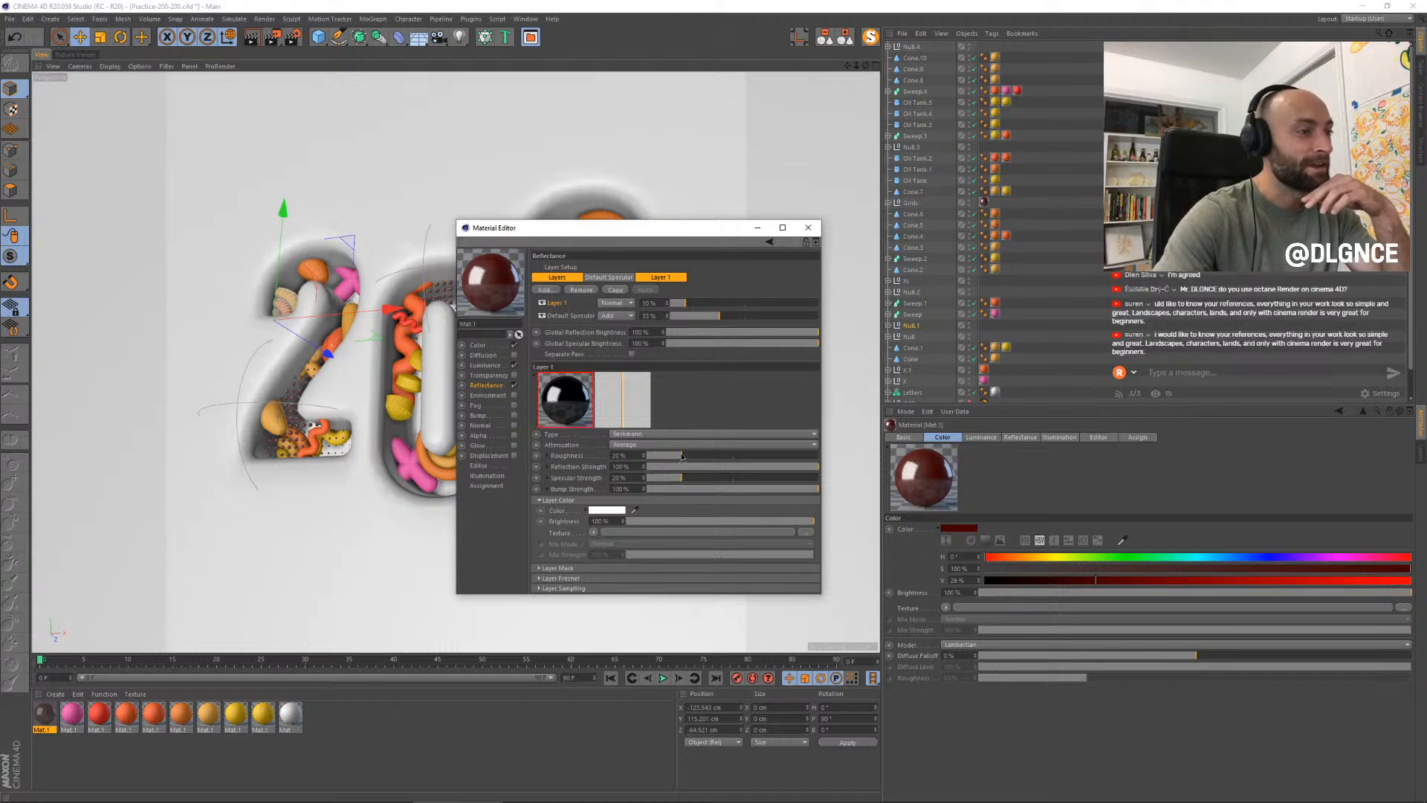
{"action": "left_click", "coordinate": [809, 229]}
- Save the project and render the scene in the Picture Viewer to check the glossy dark red grids before returning to the viewport
{"action": "key", "text": "ctrl+s"}
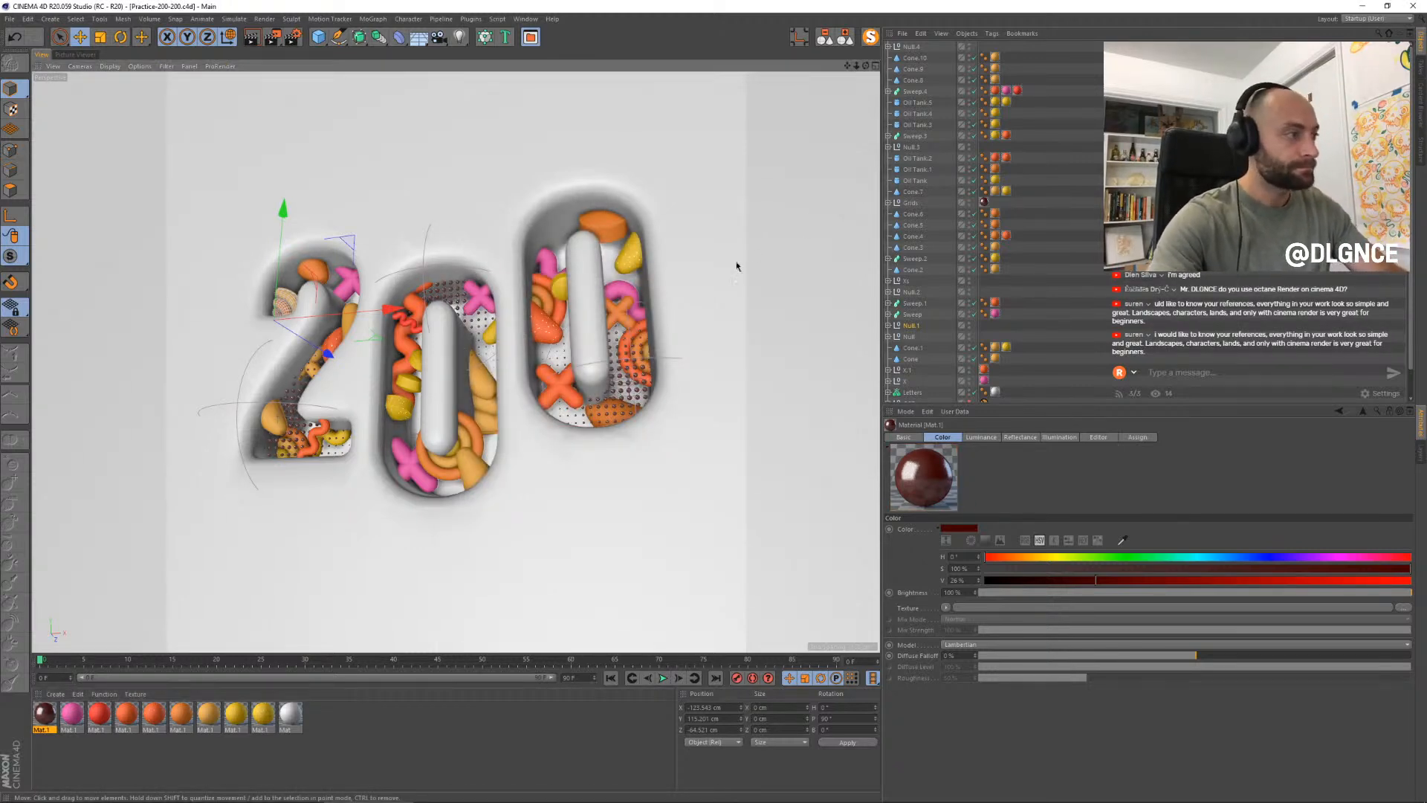
{"action": "key", "text": "shift+r"}
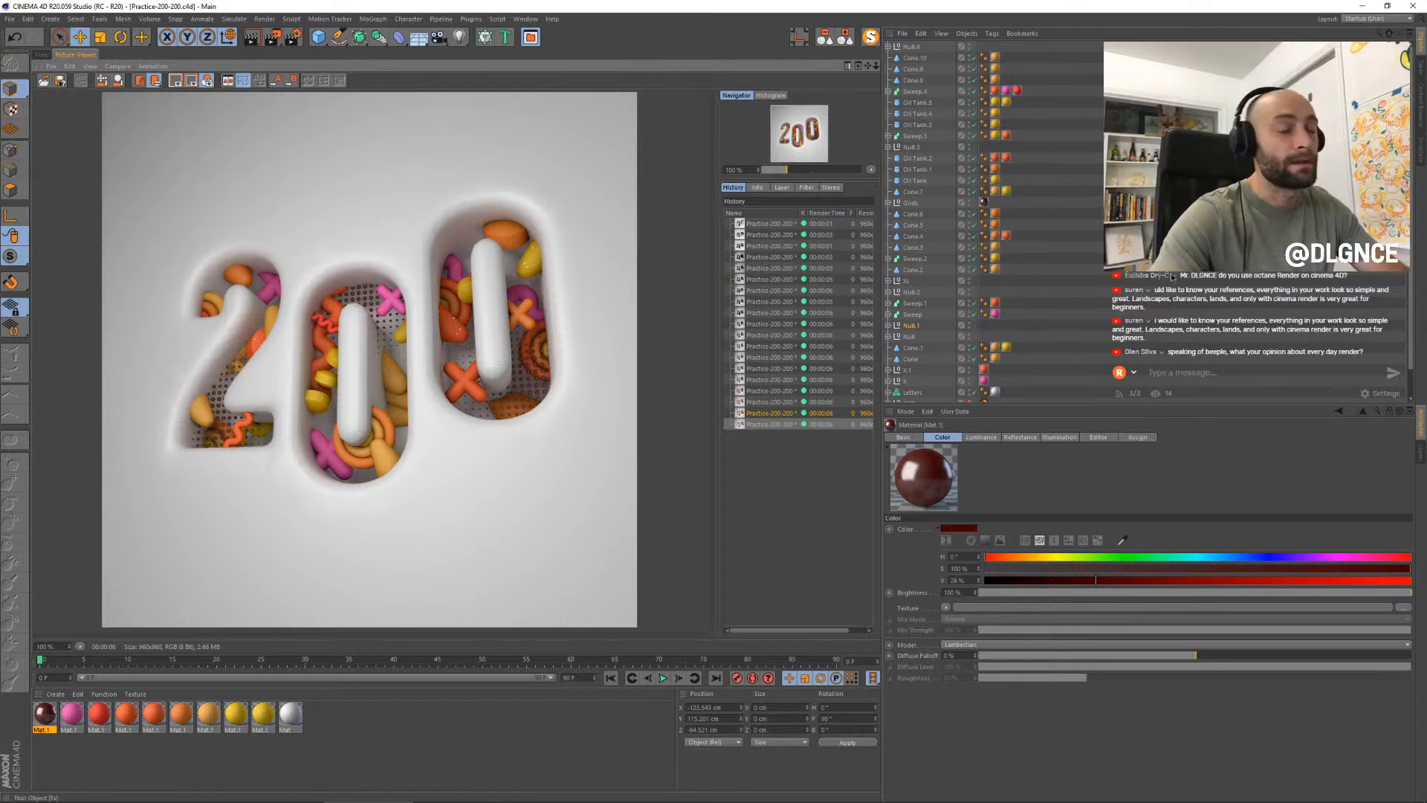
{"action": "left_click", "coordinate": [41, 54]}
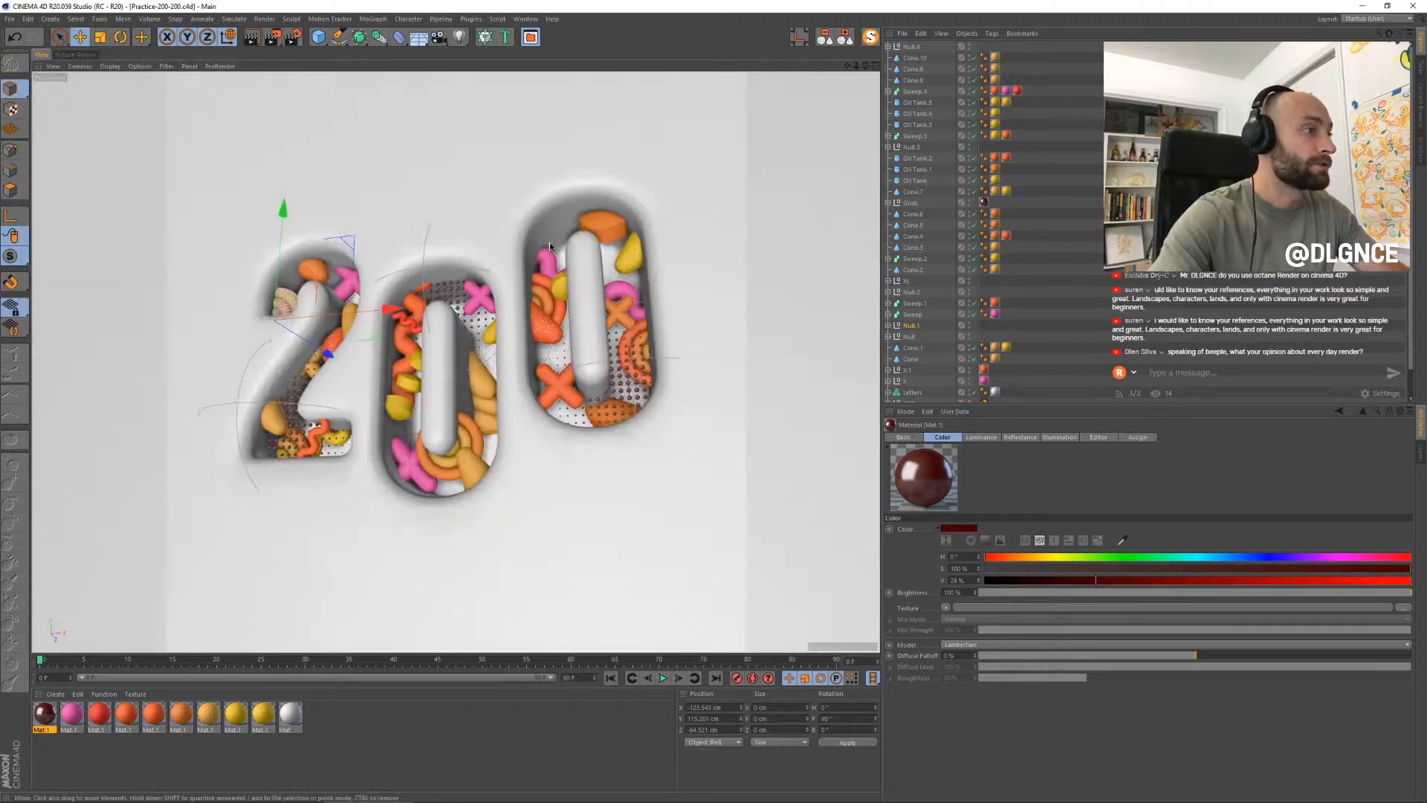
- Rotate the long orange squiggle in the middle 0 to a bank of about -76° and rescale it slightly
{"action": "left_click", "coordinate": [413, 303]}
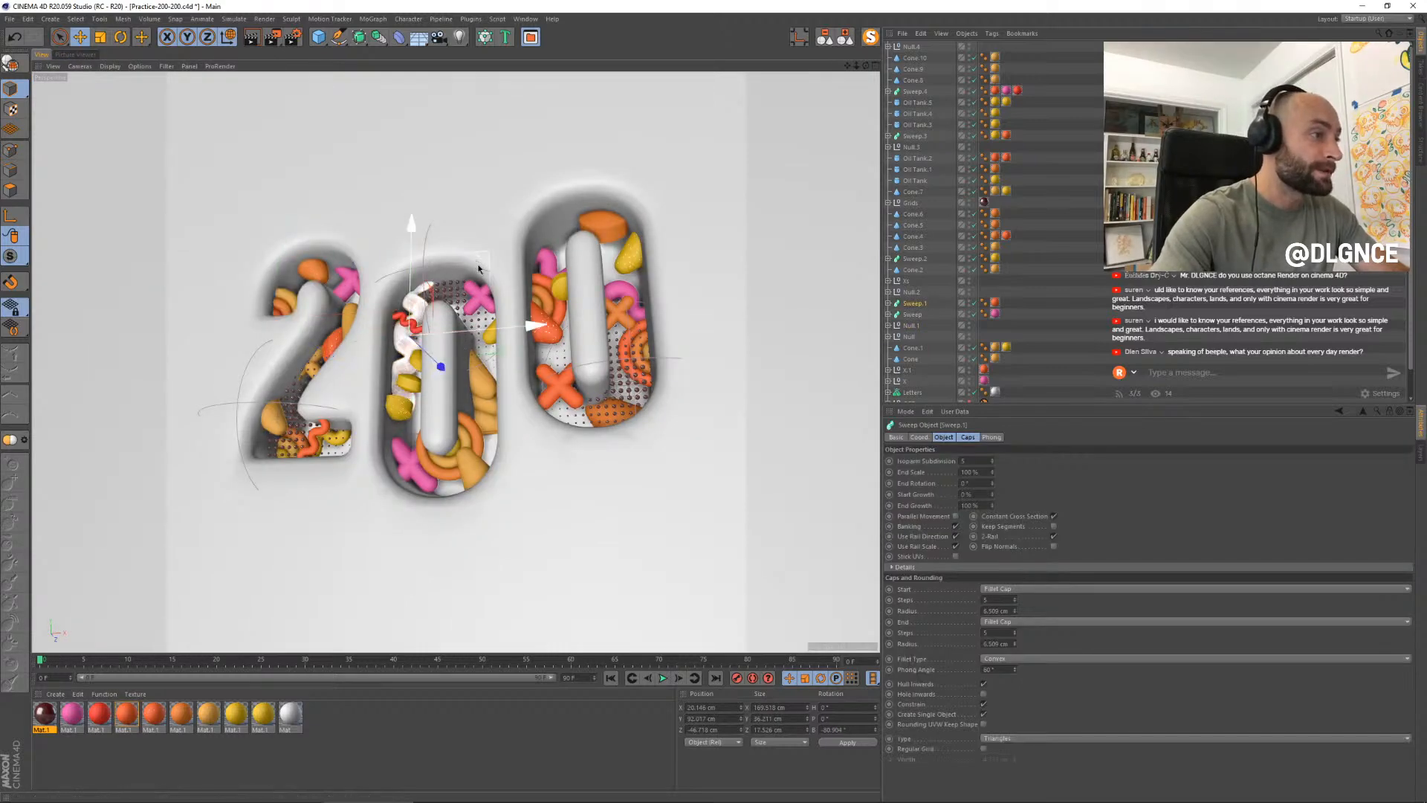
{"action": "key", "text": "r"}
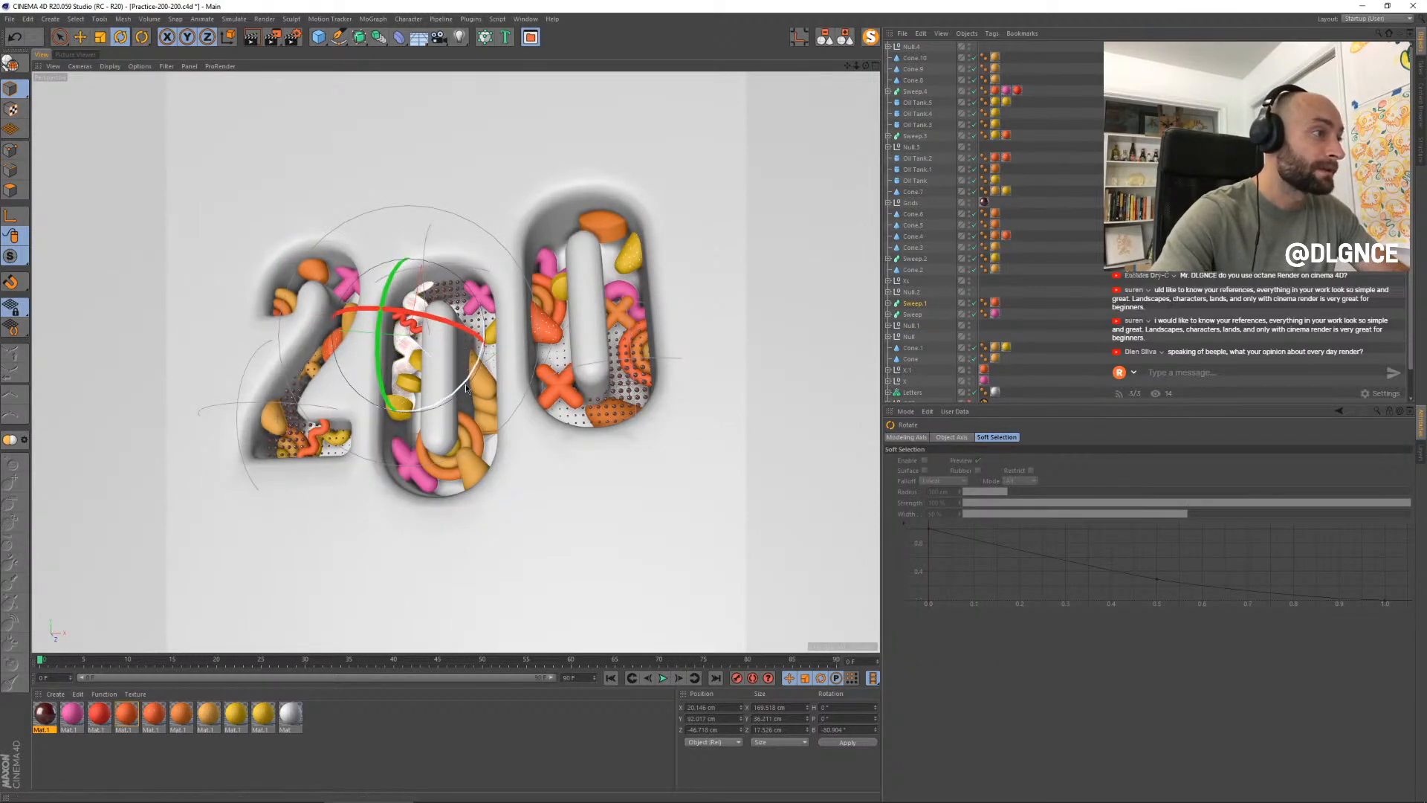
{"action": "left_click_drag", "start_coordinate": [463, 388], "coordinate": [458, 390]}
{"action": "key", "text": "t"}
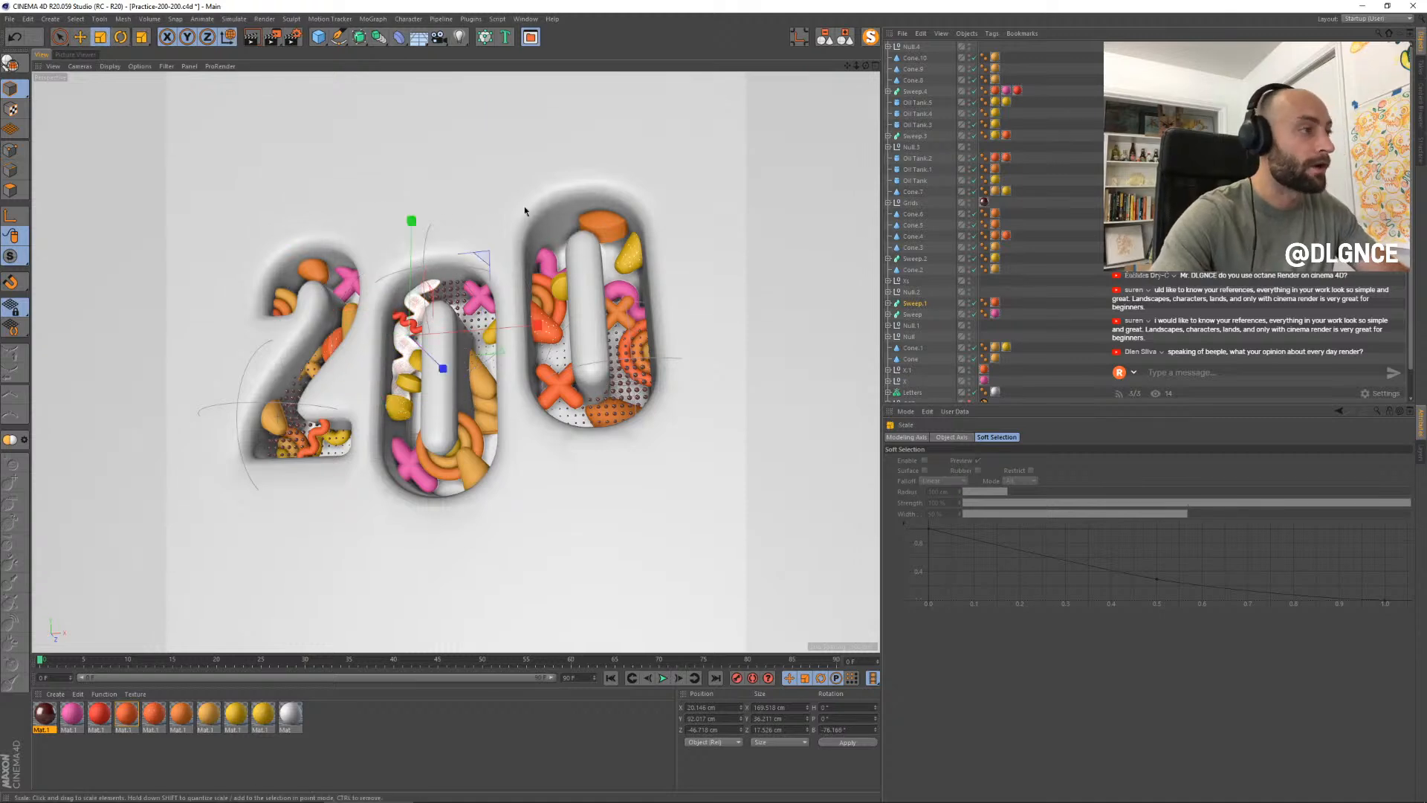
{"action": "left_click_drag", "start_coordinate": [524, 207], "coordinate": [488, 261]}
{"action": "key", "text": "e"}
{"action": "left_click", "coordinate": [345, 196]}
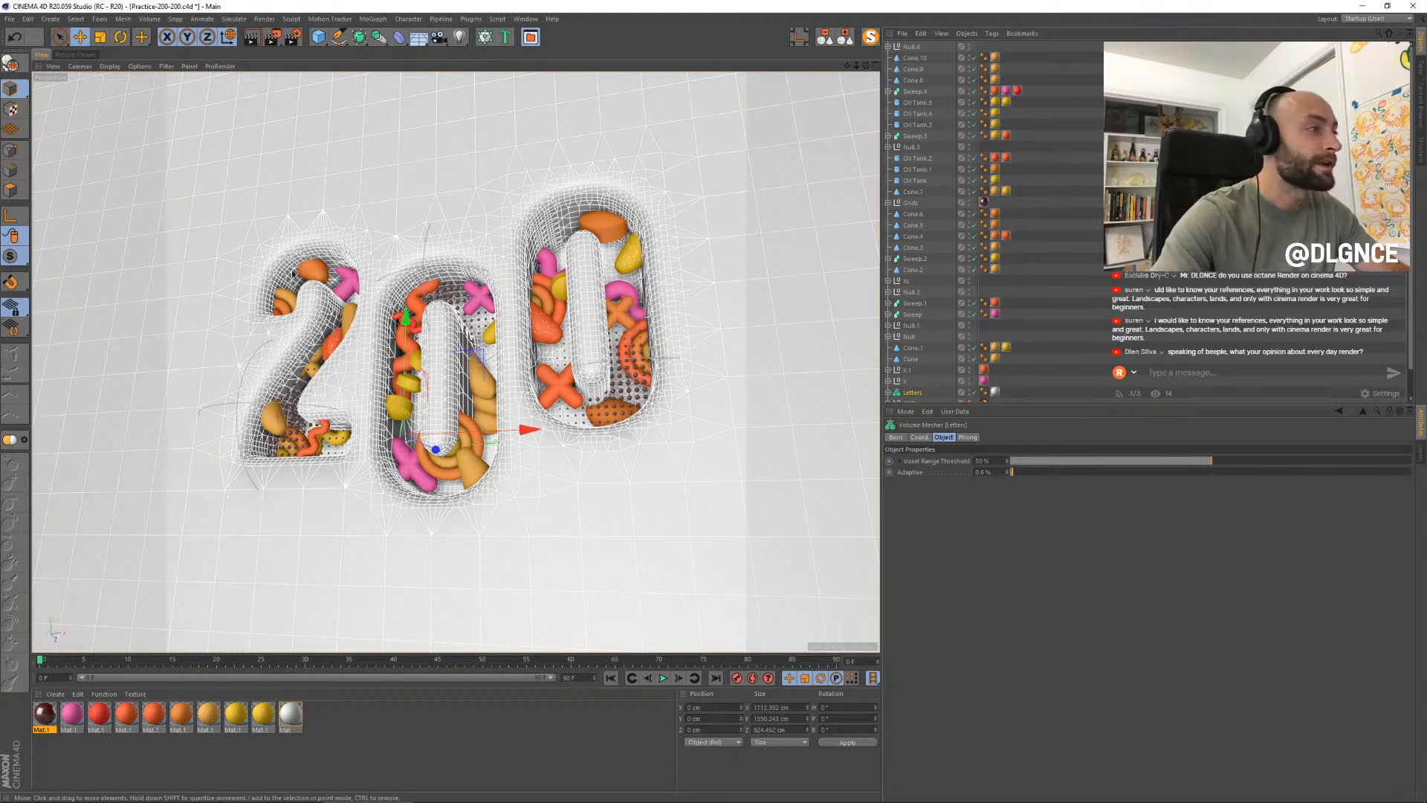
{"action": "left_click", "coordinate": [162, 277]}
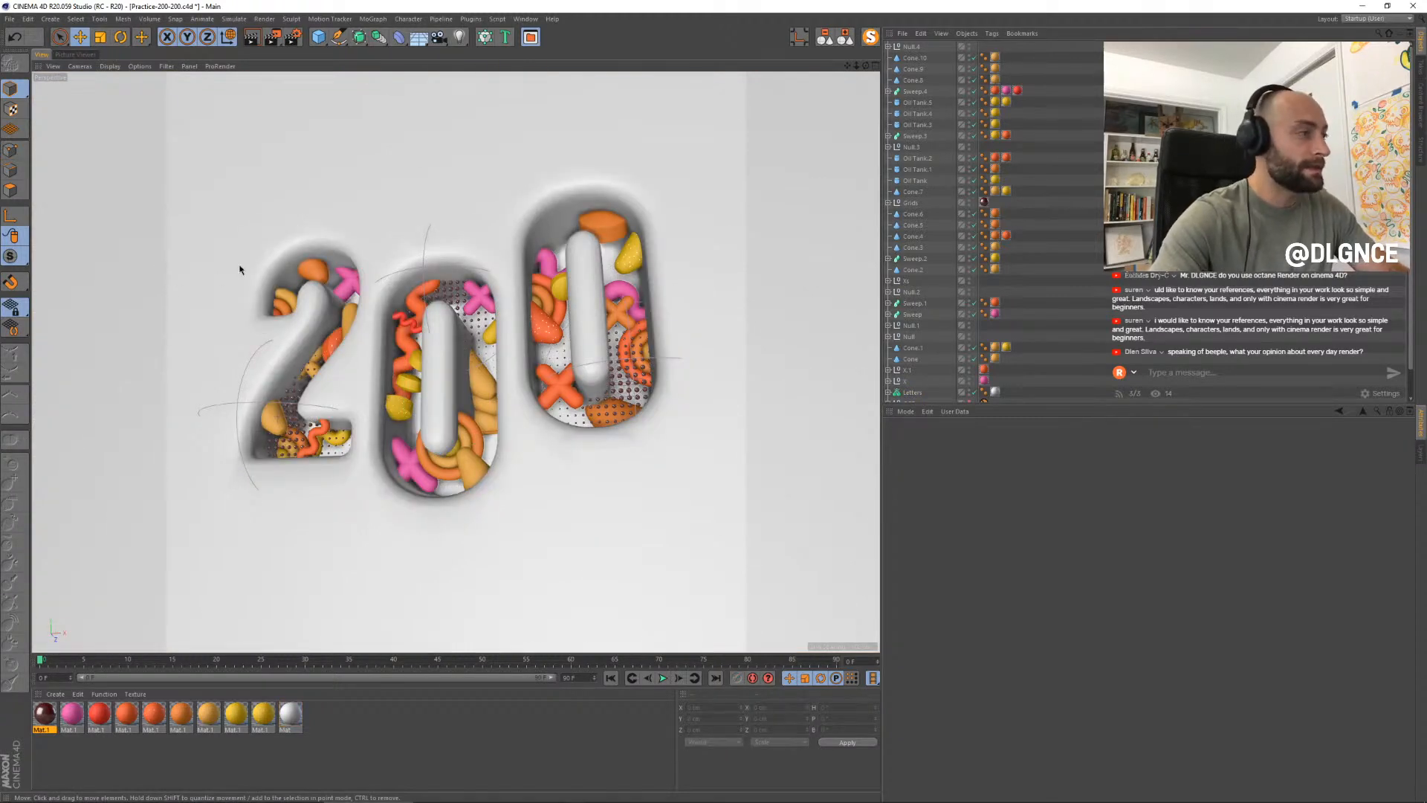
- Duplicate the orange cone at the top of the 2 down beside it, rotate the copy, and give it the red material
{"action": "left_click", "coordinate": [317, 281]}
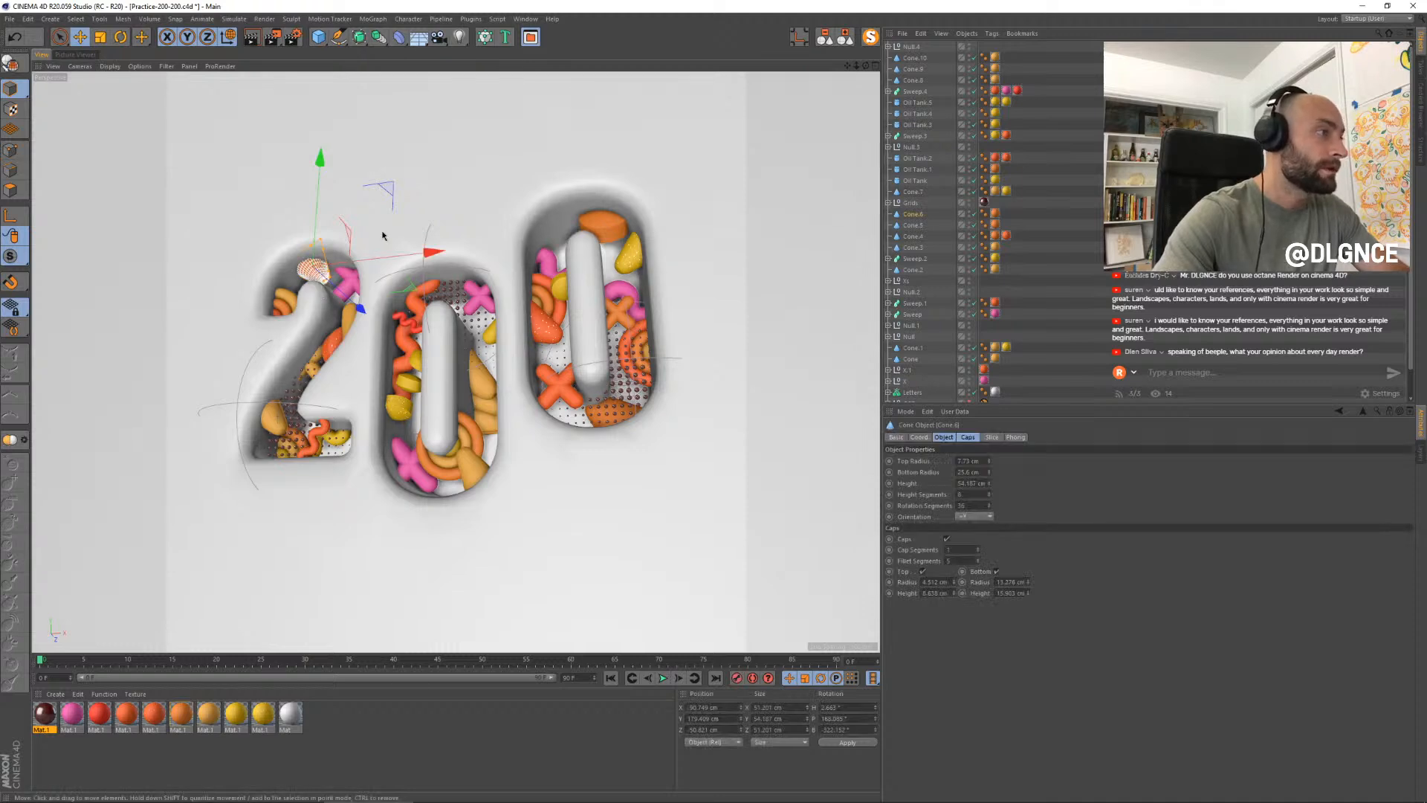
{"action": "left_click_drag", "start_coordinate": [391, 190], "coordinate": [373, 201], "text": "ctrl"}
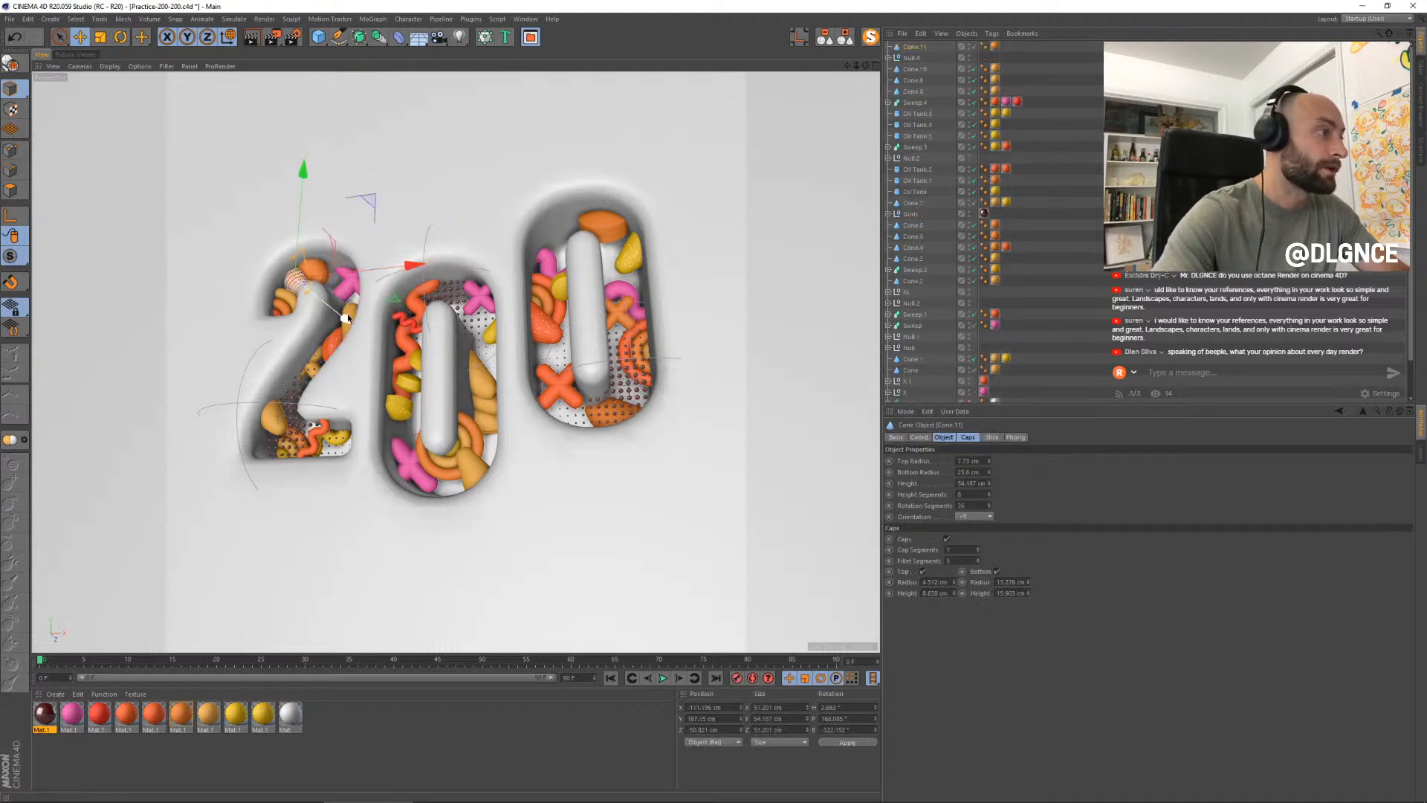
{"action": "key", "text": "r"}
{"action": "left_click_drag", "start_coordinate": [358, 305], "coordinate": [295, 294]}
{"action": "left_click", "coordinate": [96, 716]}
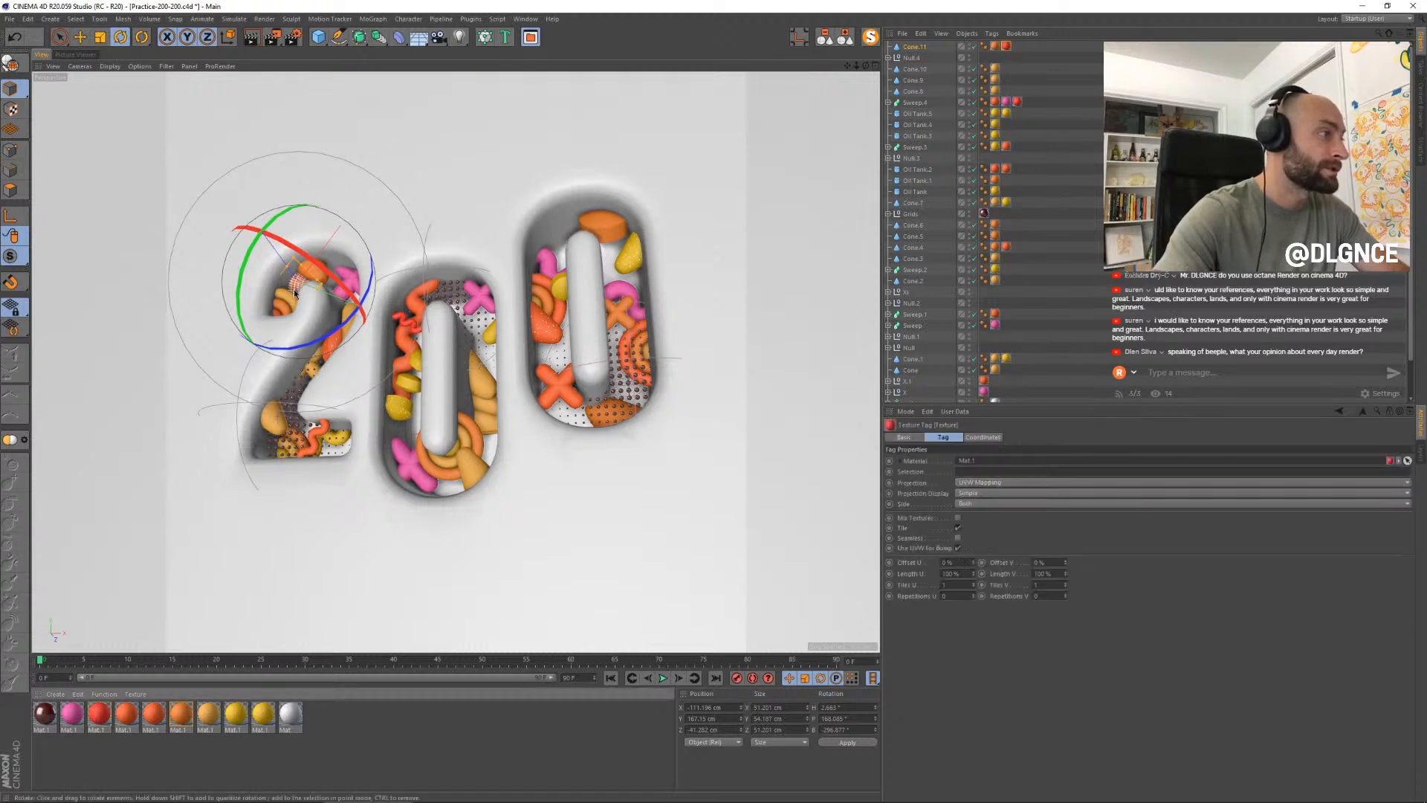
- Rotate the small red squiggle on the upper-left side of the middle 0, then deselect it
{"action": "left_click", "coordinate": [269, 418]}
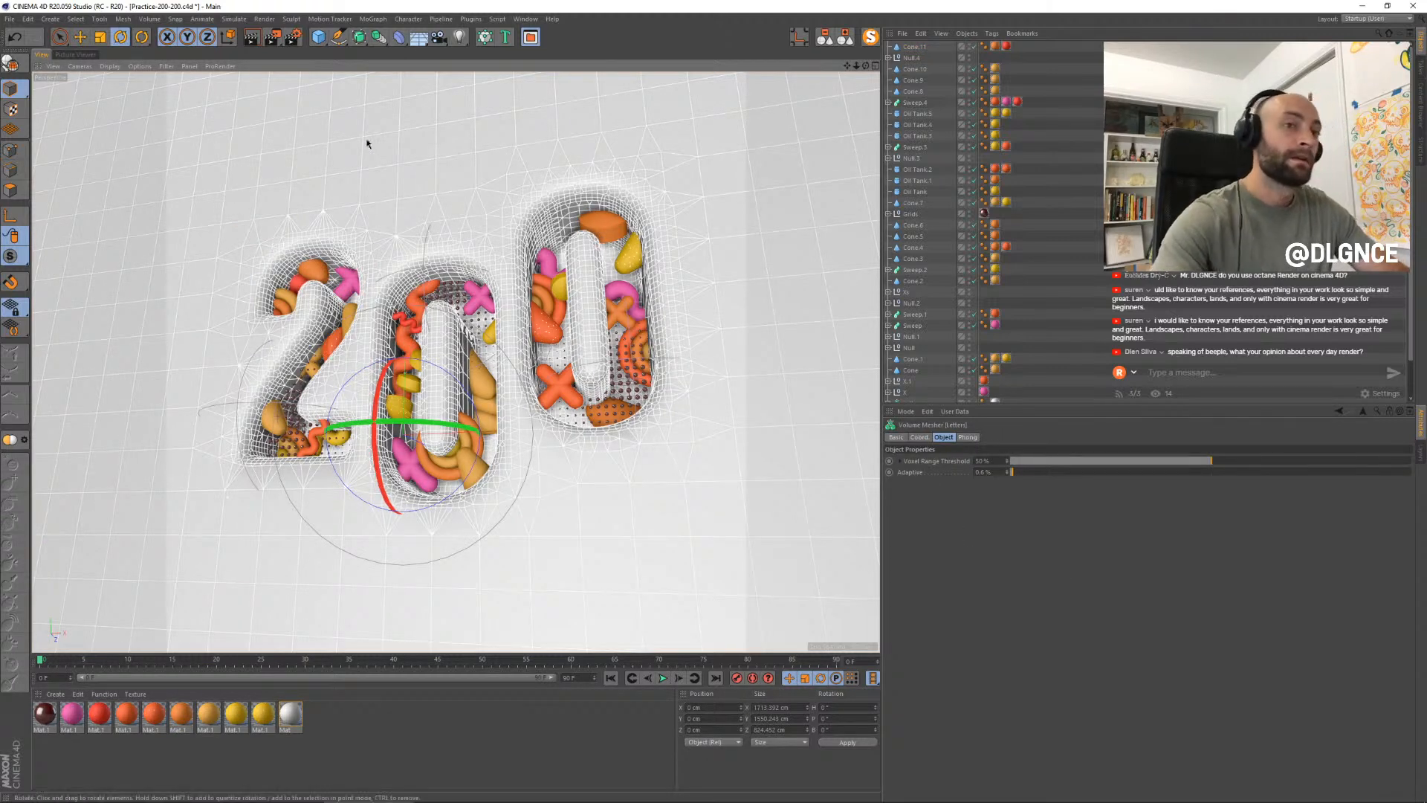
{"action": "left_click", "coordinate": [401, 322]}
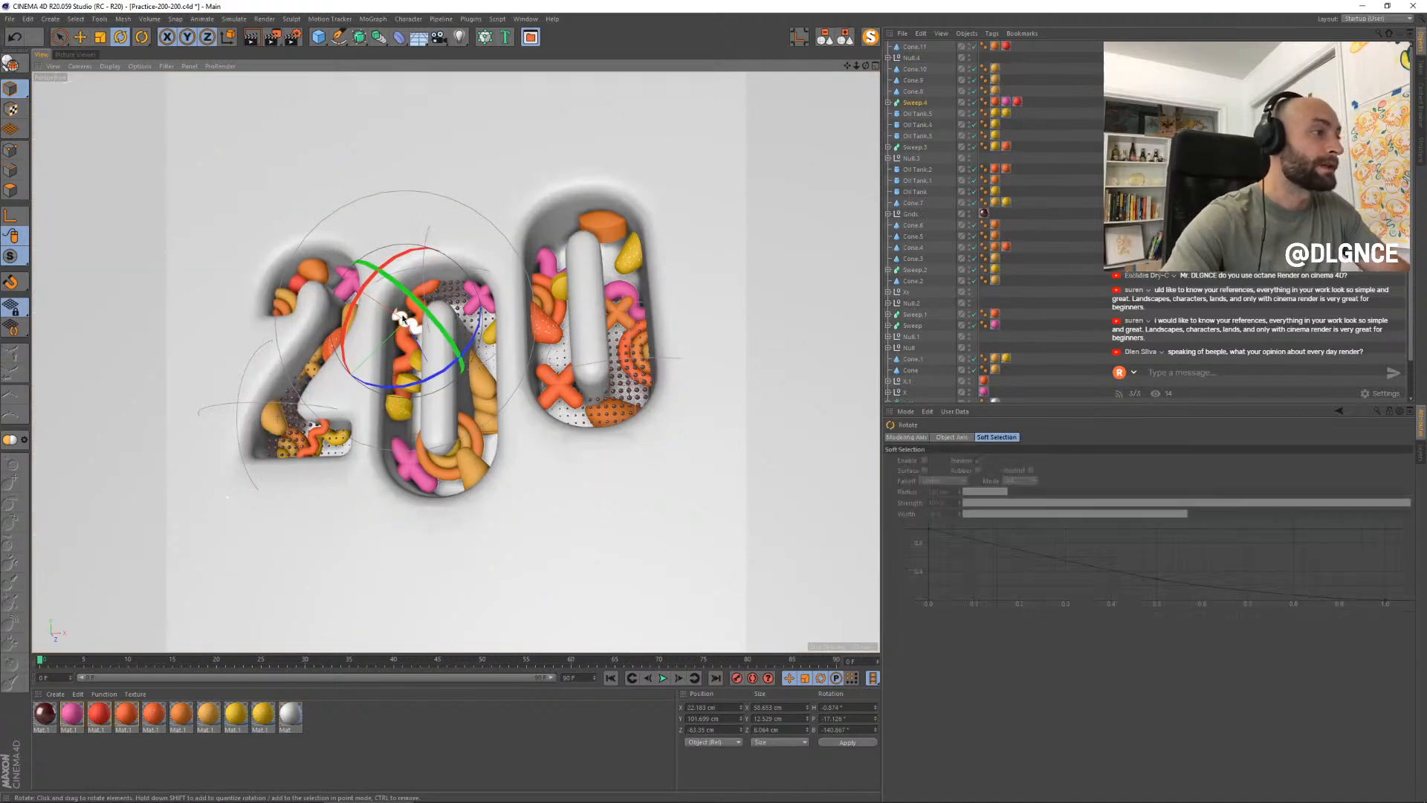
{"action": "left_click_drag", "start_coordinate": [360, 285], "coordinate": [424, 330]}
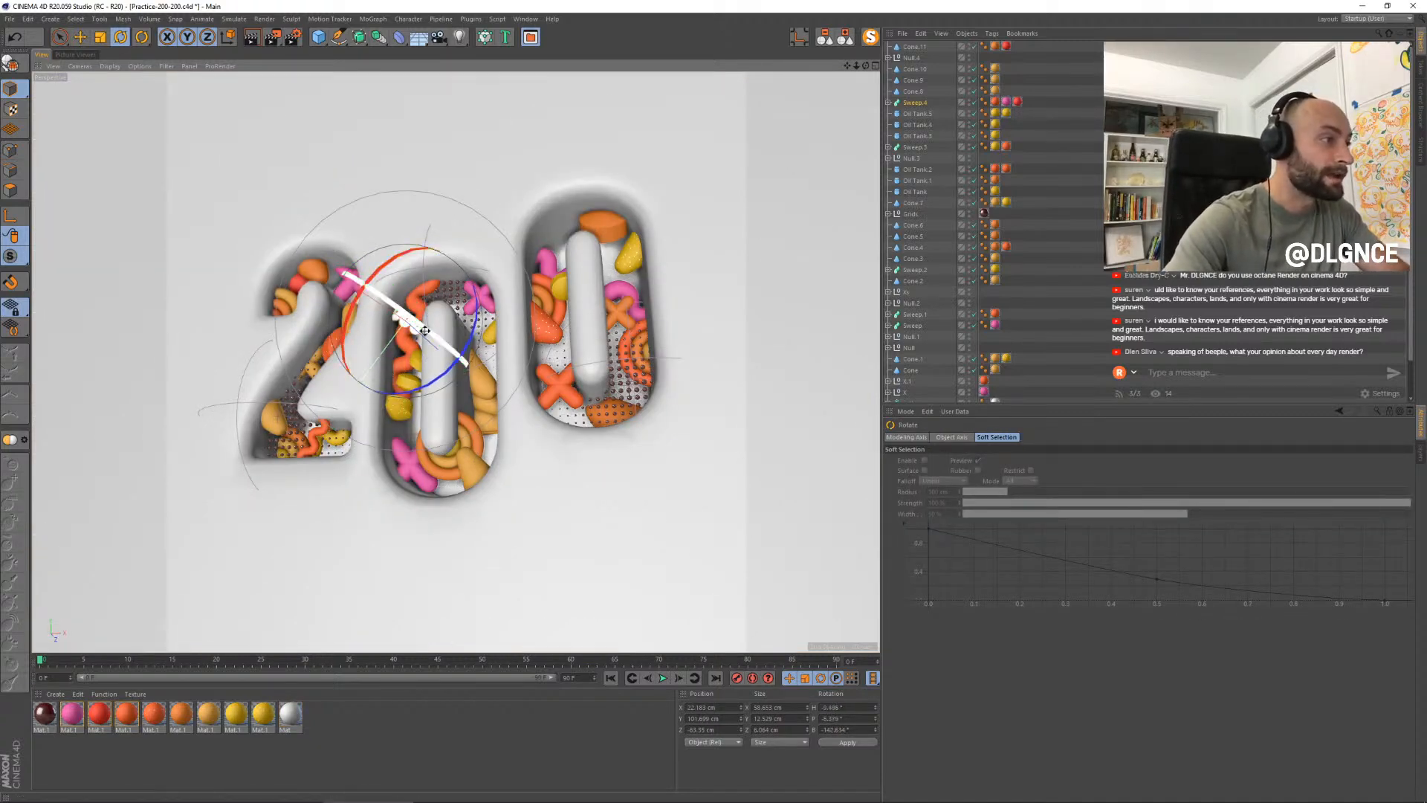
{"action": "left_click", "coordinate": [439, 199]}
{"action": "left_click", "coordinate": [551, 168]}
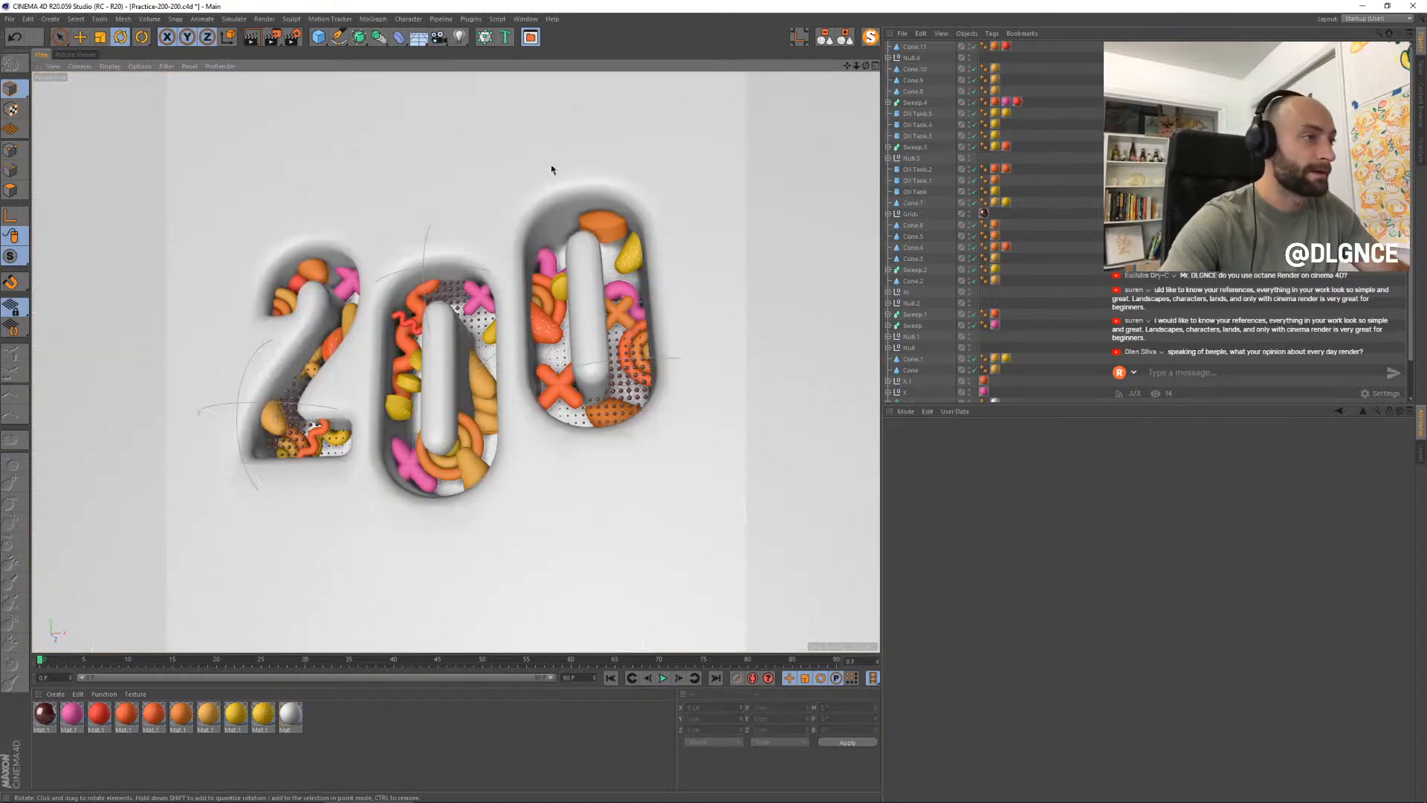
- Scale down the whole orange X in the last 0 and shift it slightly down within the digit
{"action": "left_click", "coordinate": [570, 399]}
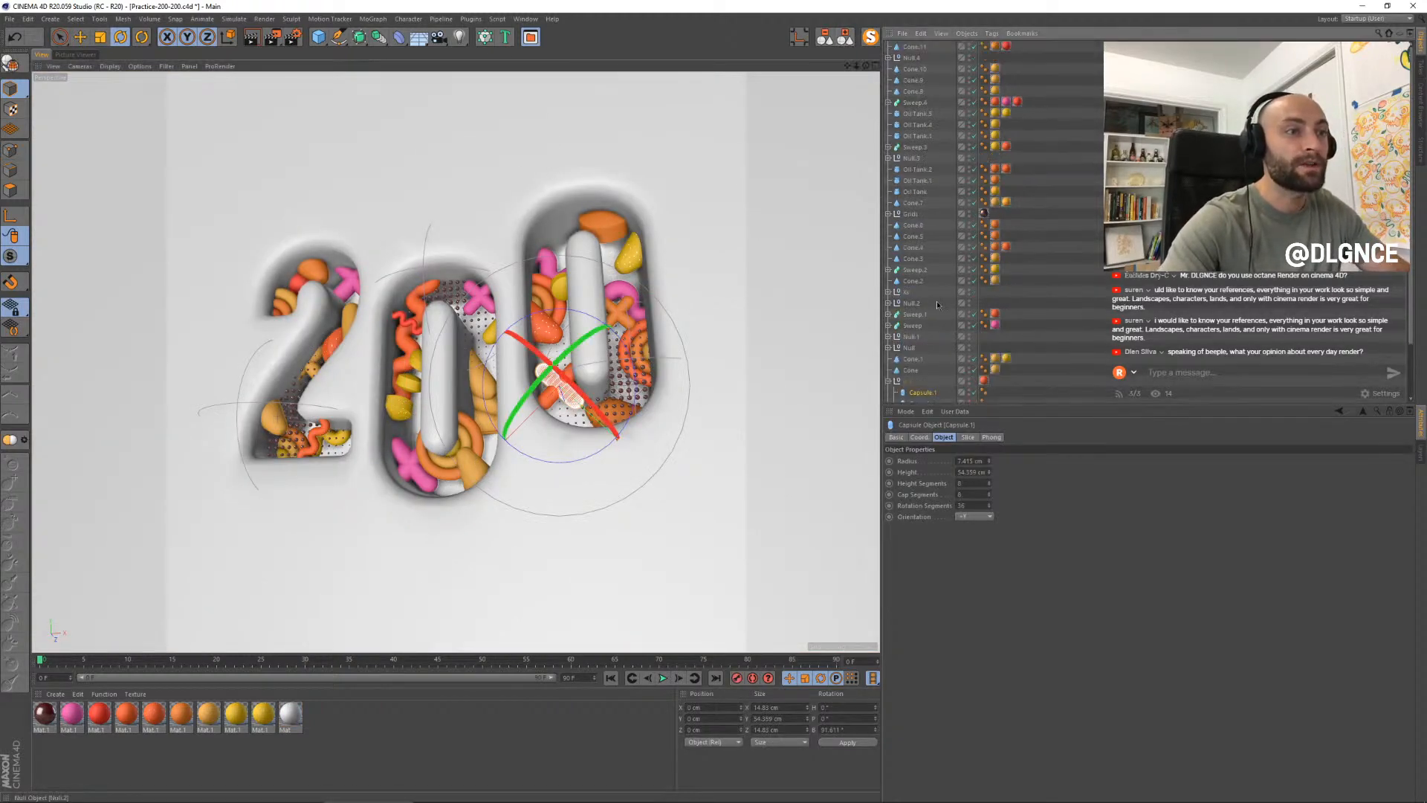
{"action": "left_click", "coordinate": [900, 380]}
{"action": "key", "text": "e"}
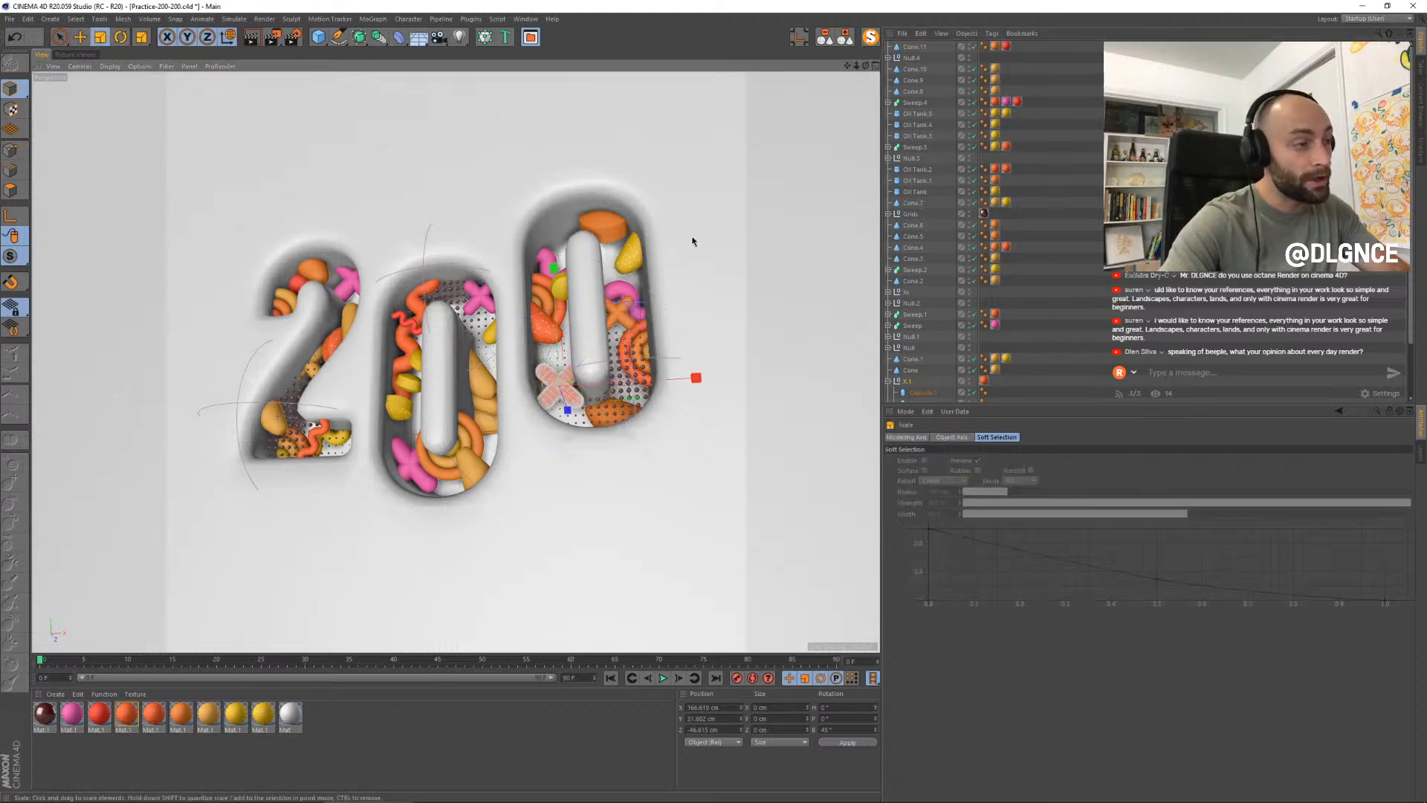
{"action": "left_click_drag", "start_coordinate": [635, 305], "coordinate": [631, 326]}
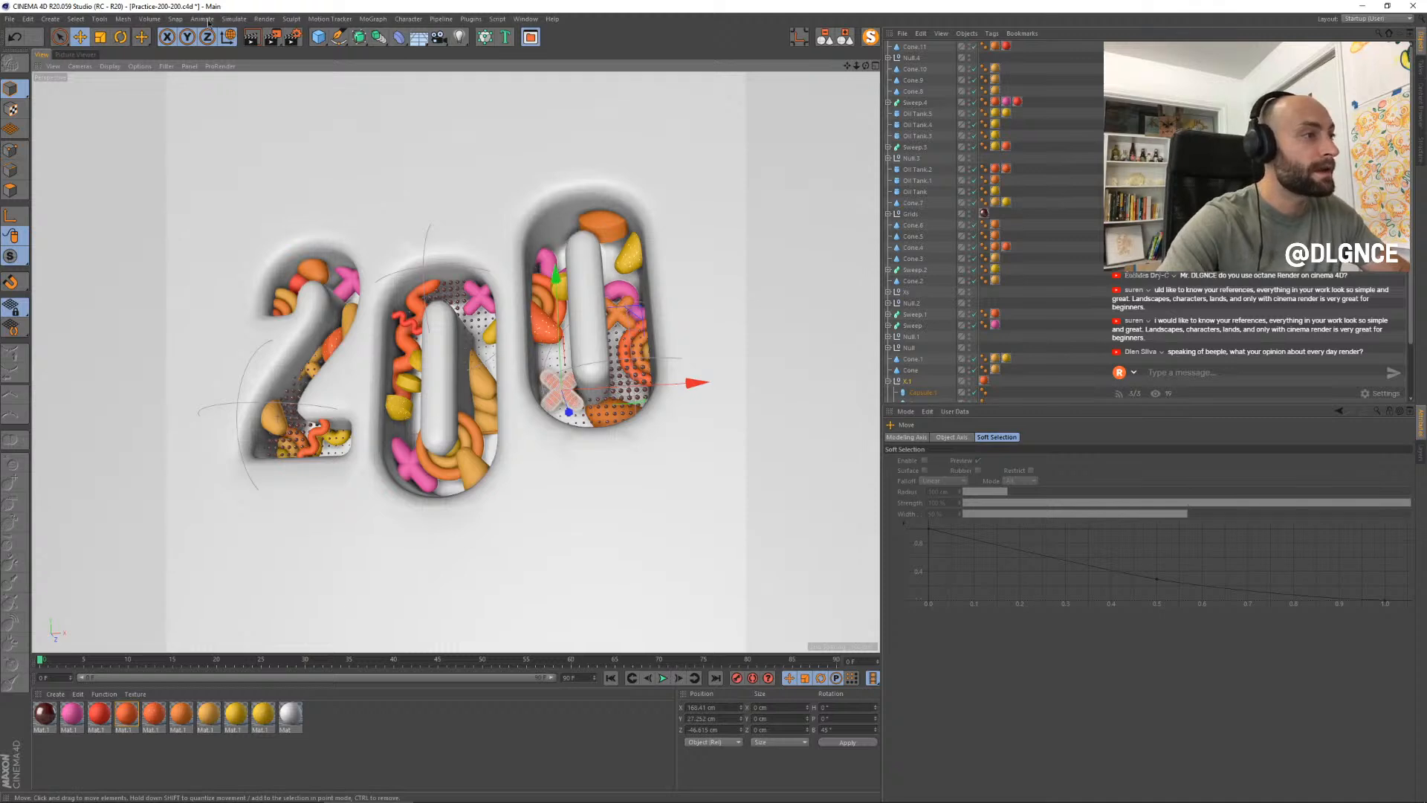
{"action": "left_click", "coordinate": [669, 318]}
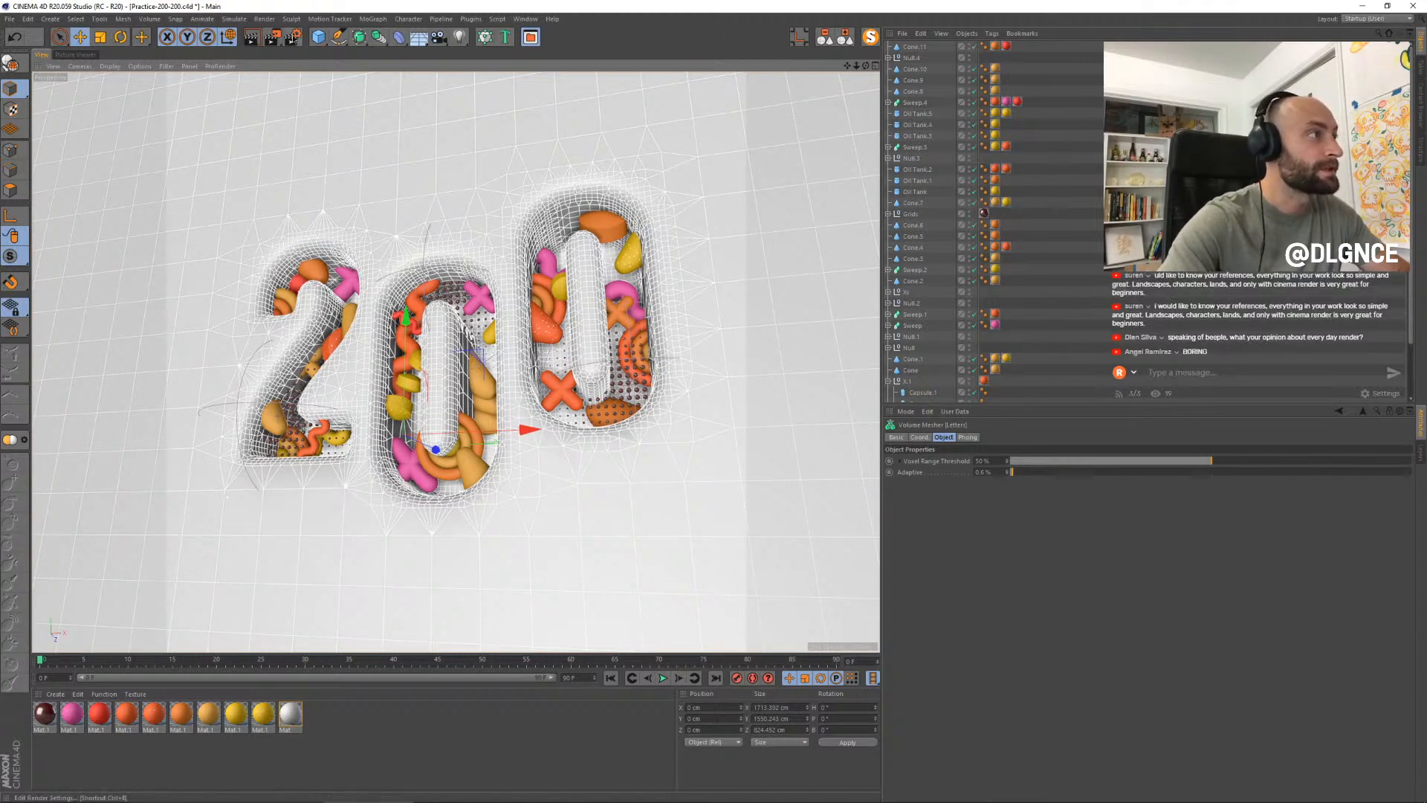
- Copy the orange ring on the right side of the last 0 and move the copy toward the digit's bottom curve
{"action": "left_click", "coordinate": [637, 336]}
{"action": "key", "text": "ctrl+x"}
{"action": "key", "text": "ctrl+v"}
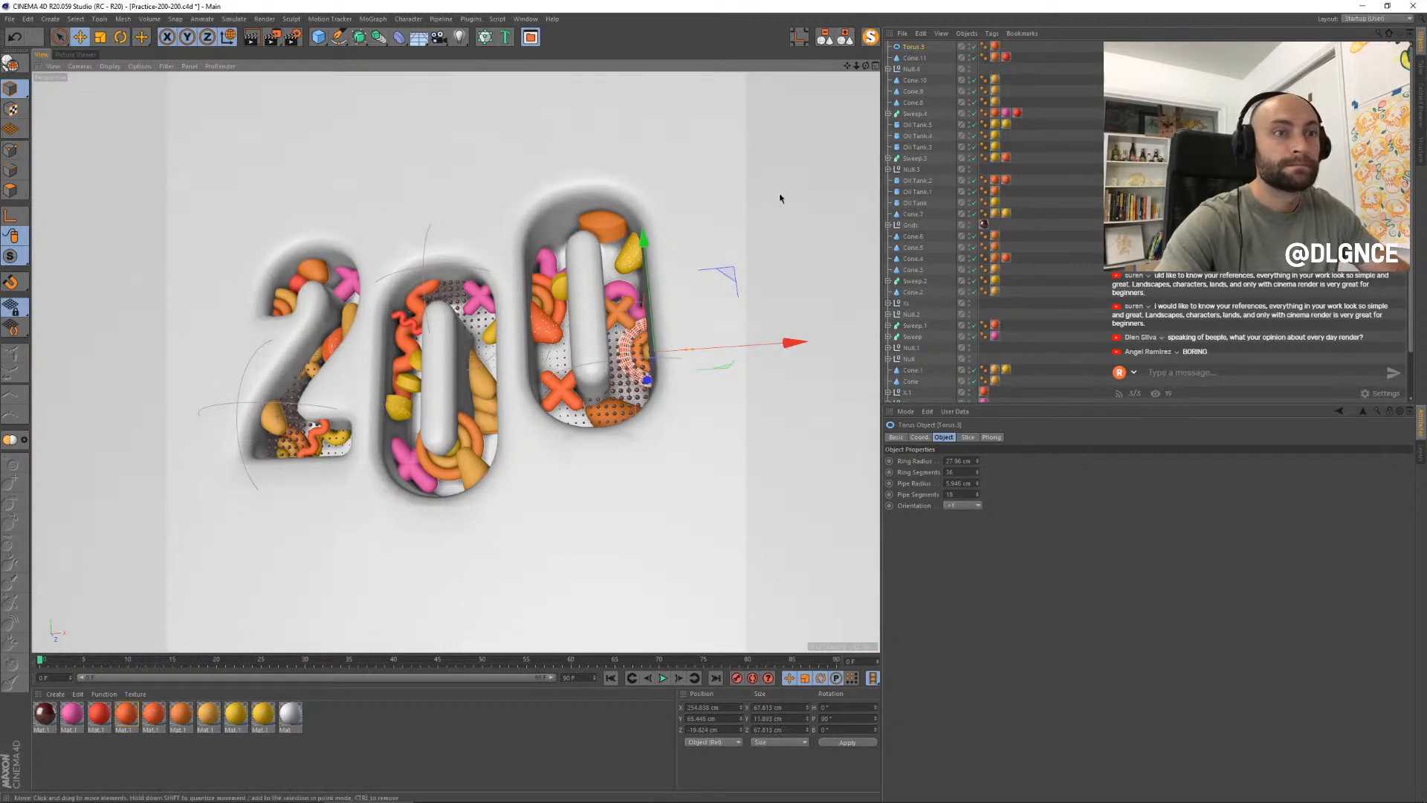
{"action": "key", "text": "e"}
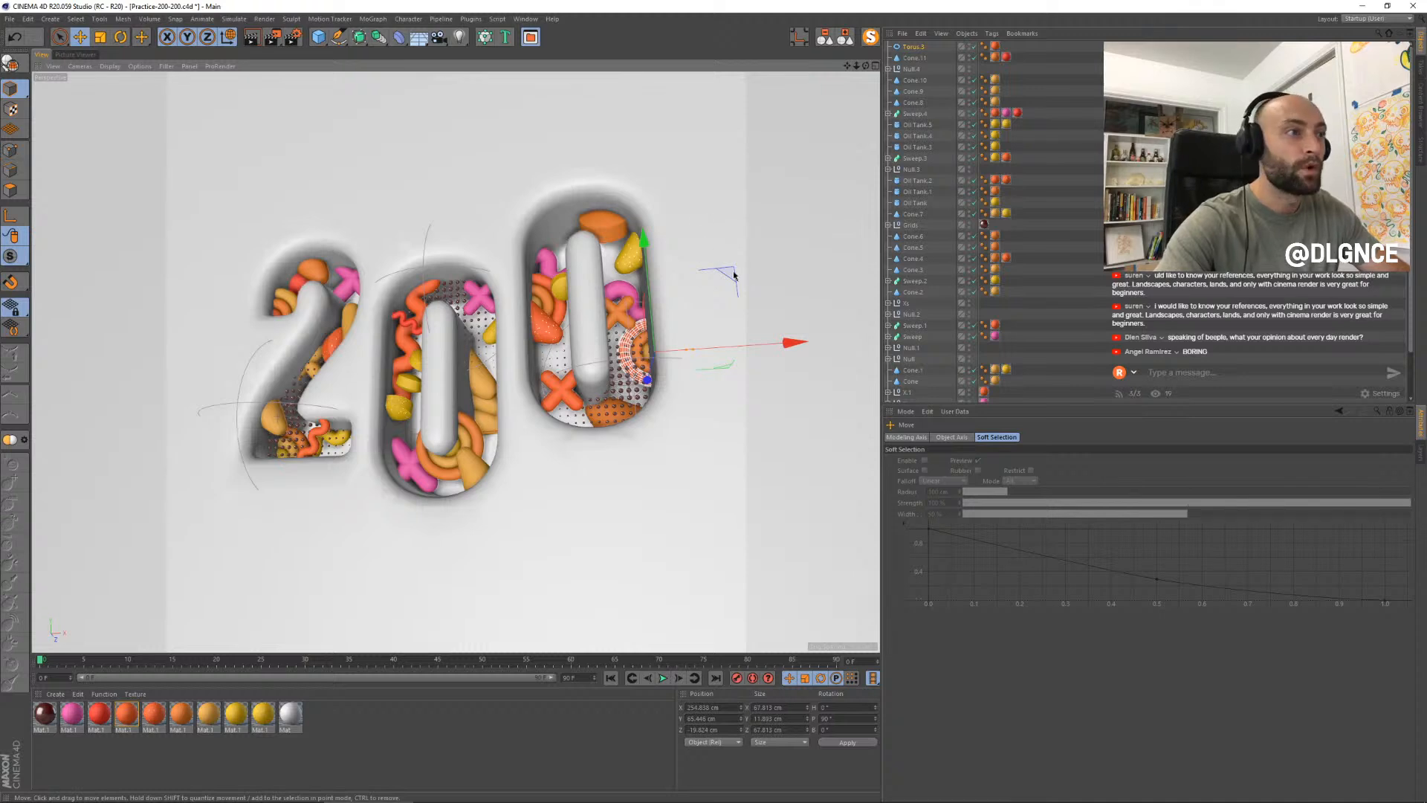
{"action": "left_click_drag", "start_coordinate": [733, 275], "coordinate": [668, 306]}
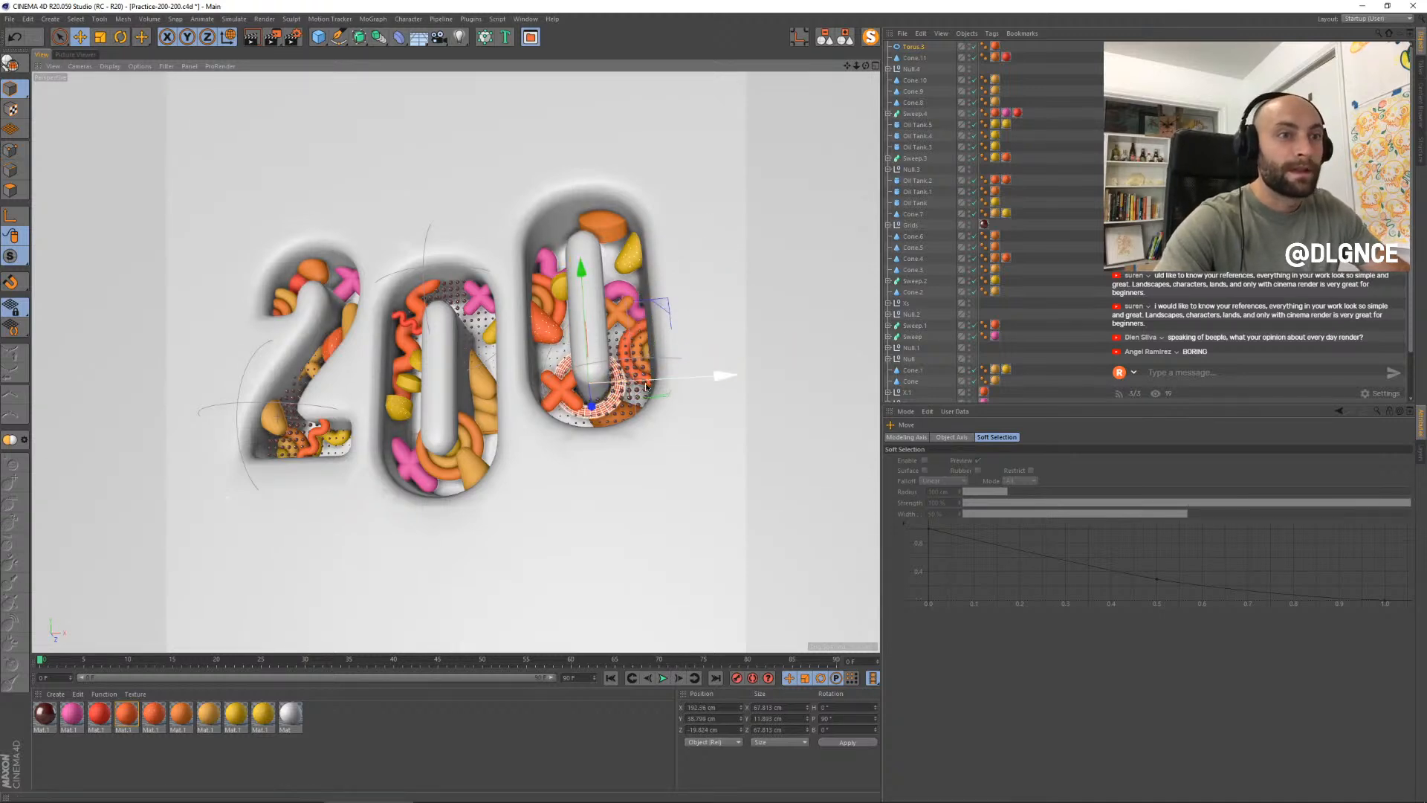
{"action": "left_click_drag", "start_coordinate": [591, 405], "coordinate": [586, 399]}
- Scale the copied ring down to about 59 cm across and place it below the orange X in the last 0
{"action": "key", "text": "t"}
{"action": "left_click_drag", "start_coordinate": [714, 297], "coordinate": [625, 342]}
{"action": "key", "text": "e"}
{"action": "left_click_drag", "start_coordinate": [557, 436], "coordinate": [561, 442]}
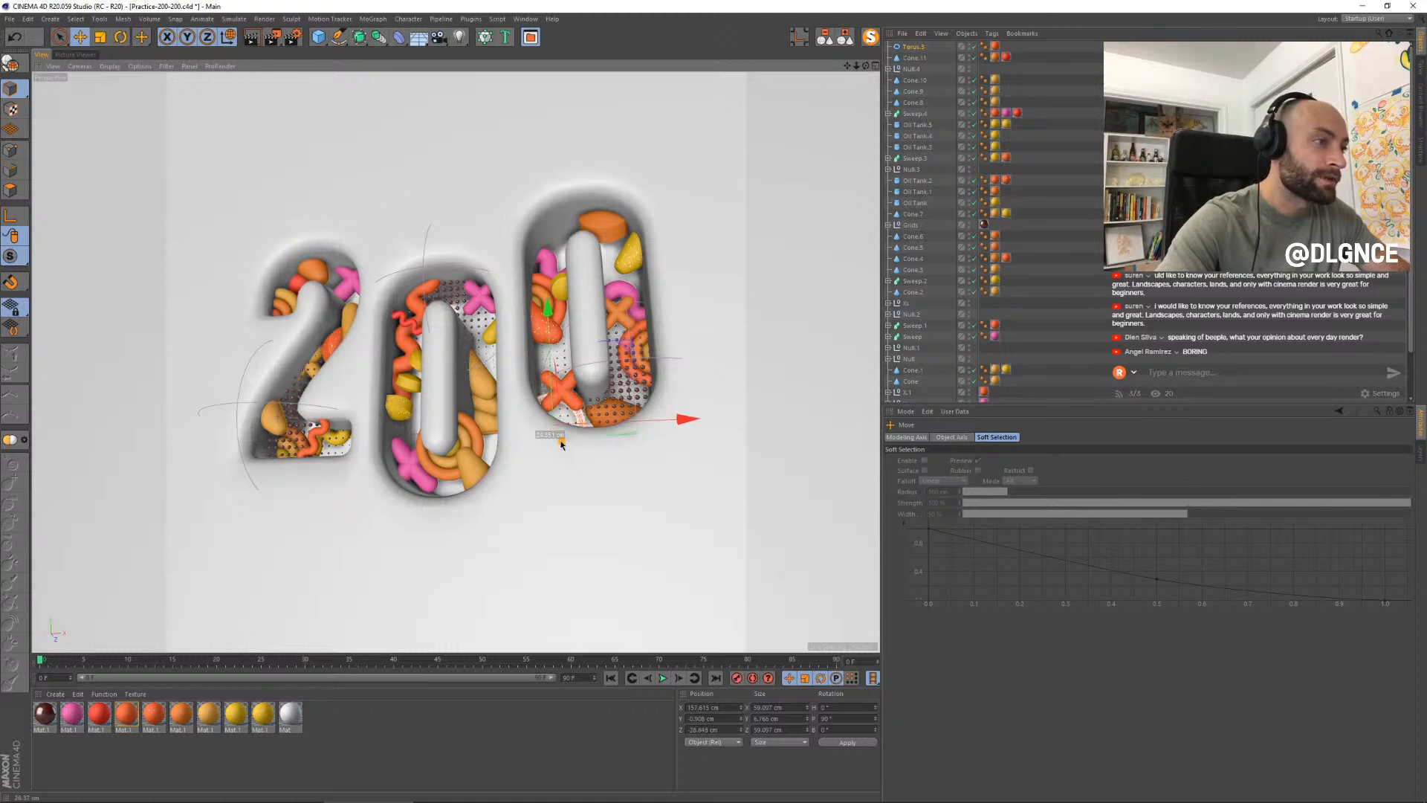
- Put the Protection tag on the Camera to lock it, and nudge the orange X in the last 0 down and right
{"action": "left_click", "coordinate": [558, 393]}
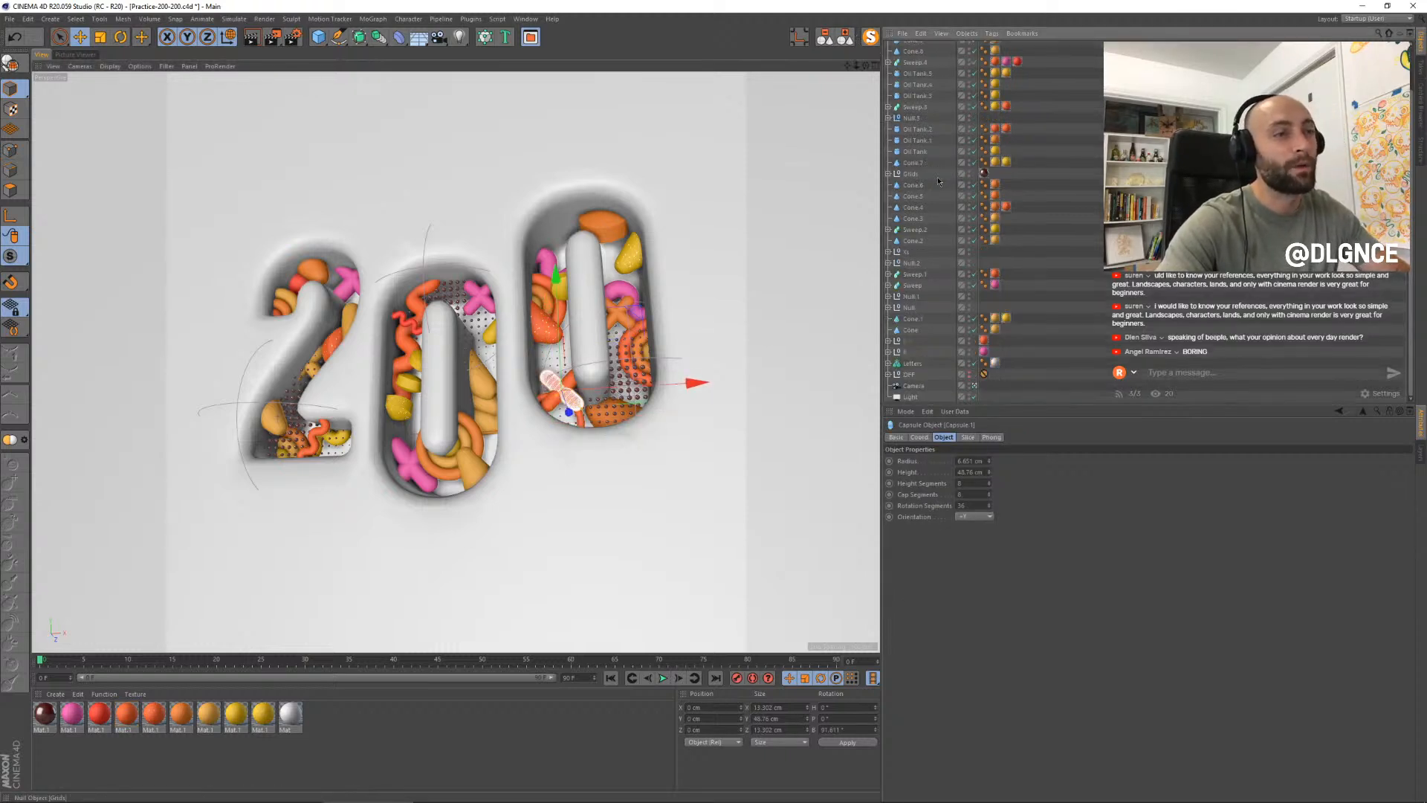
{"action": "left_click", "coordinate": [903, 393]}
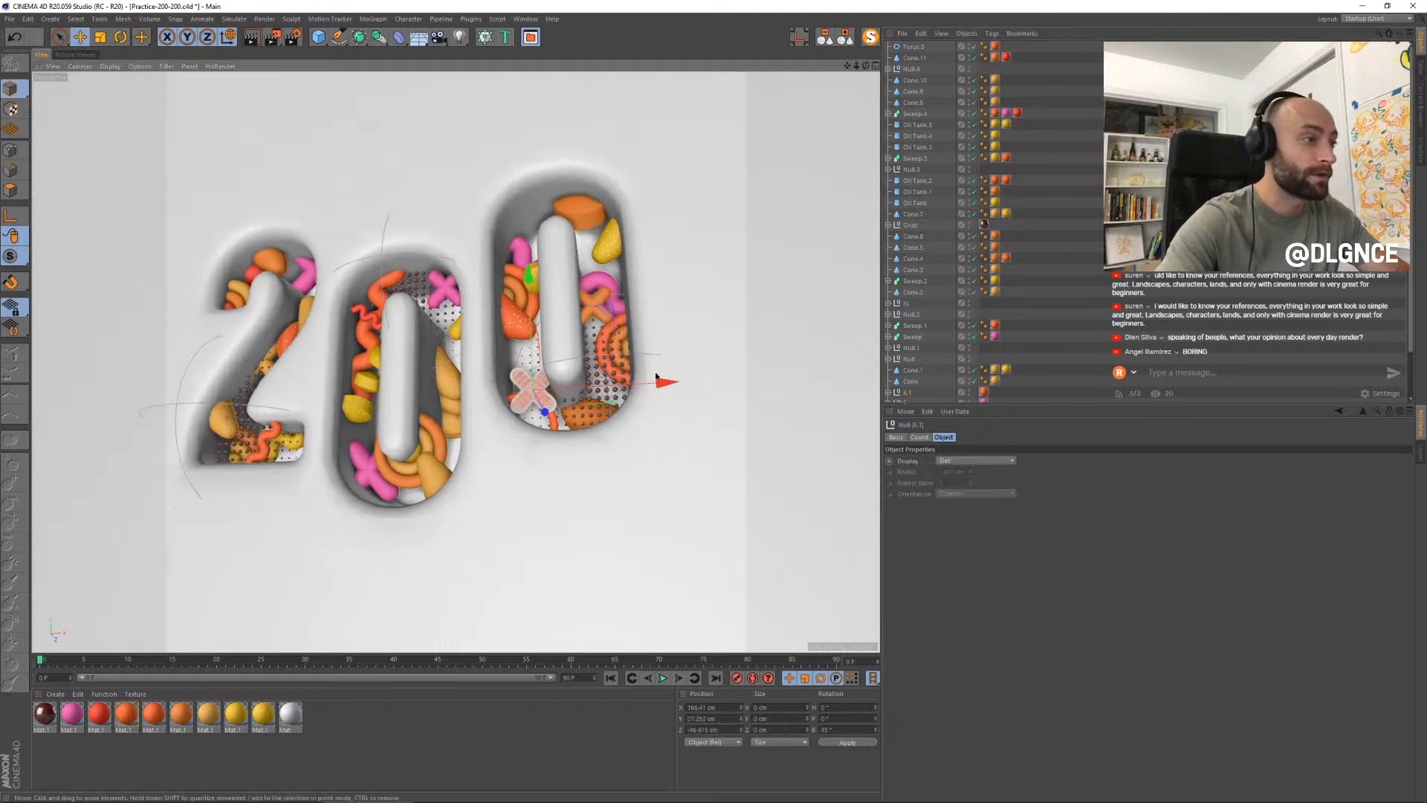
{"action": "scroll", "coordinate": [947, 292], "scroll_direction": "down", "scroll_amount": 3}
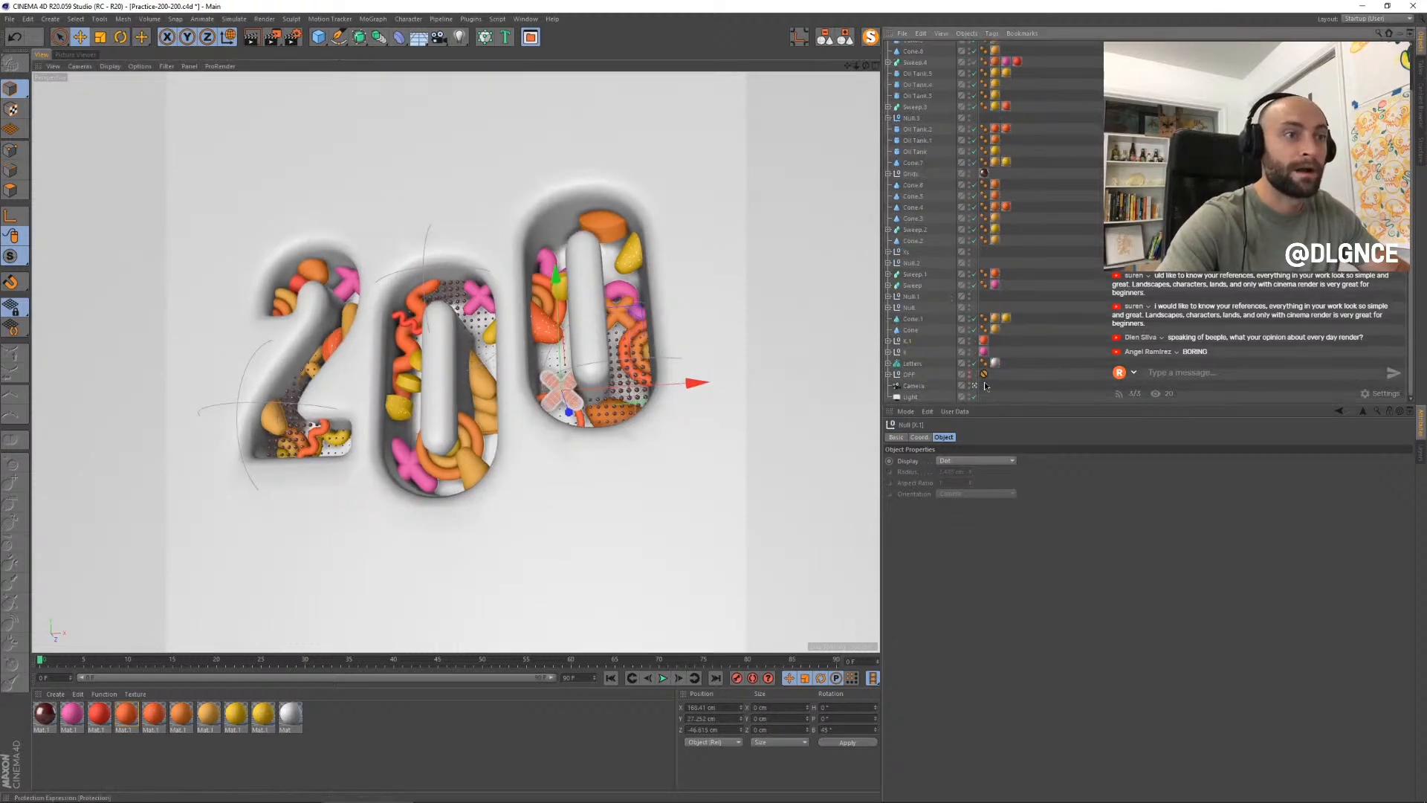
{"action": "left_click_drag", "start_coordinate": [985, 385], "coordinate": [984, 385]}
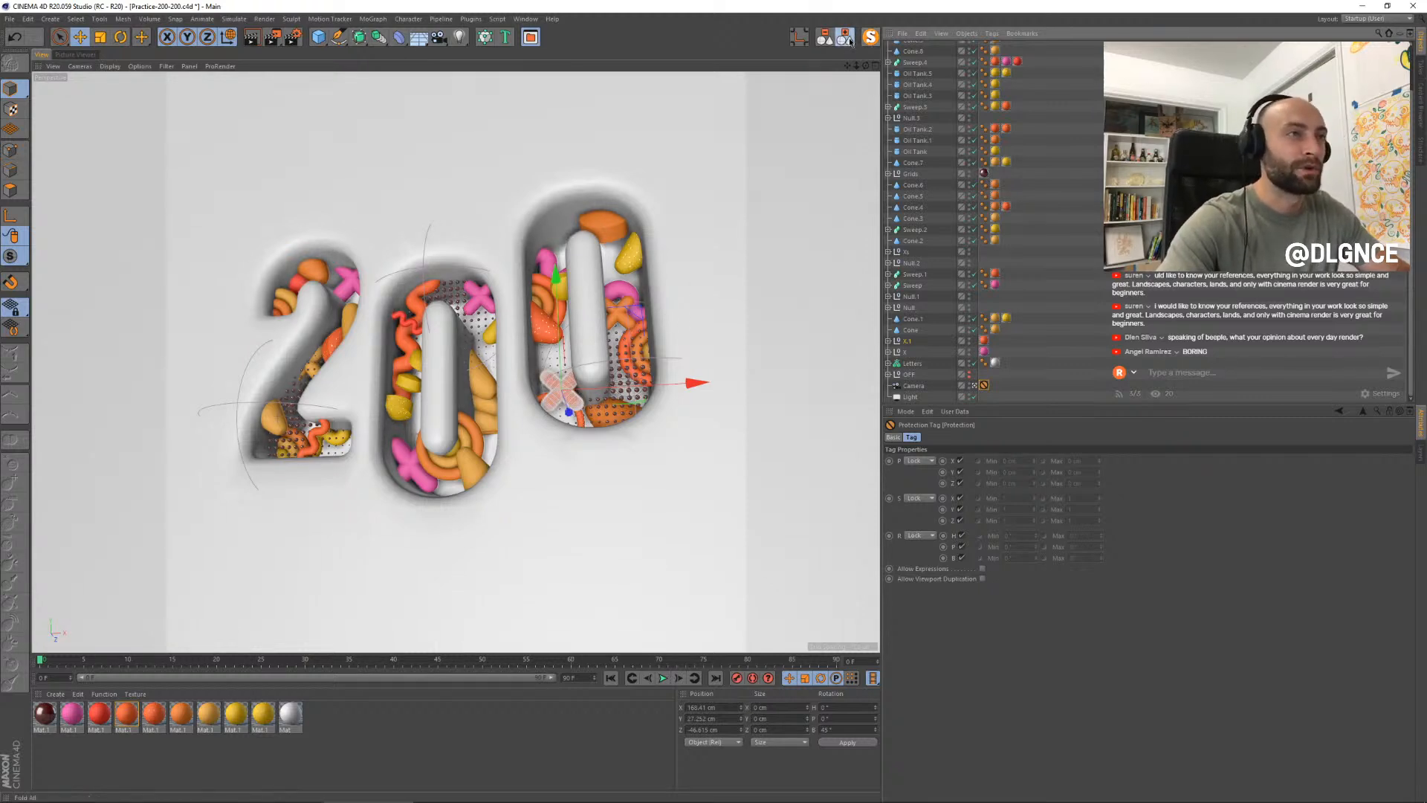
{"action": "left_click_drag", "start_coordinate": [632, 316], "coordinate": [638, 321]}
- Reposition the copied ring beneath the orange X and scale it up to about 63 cm across
{"action": "left_click", "coordinate": [562, 443]}
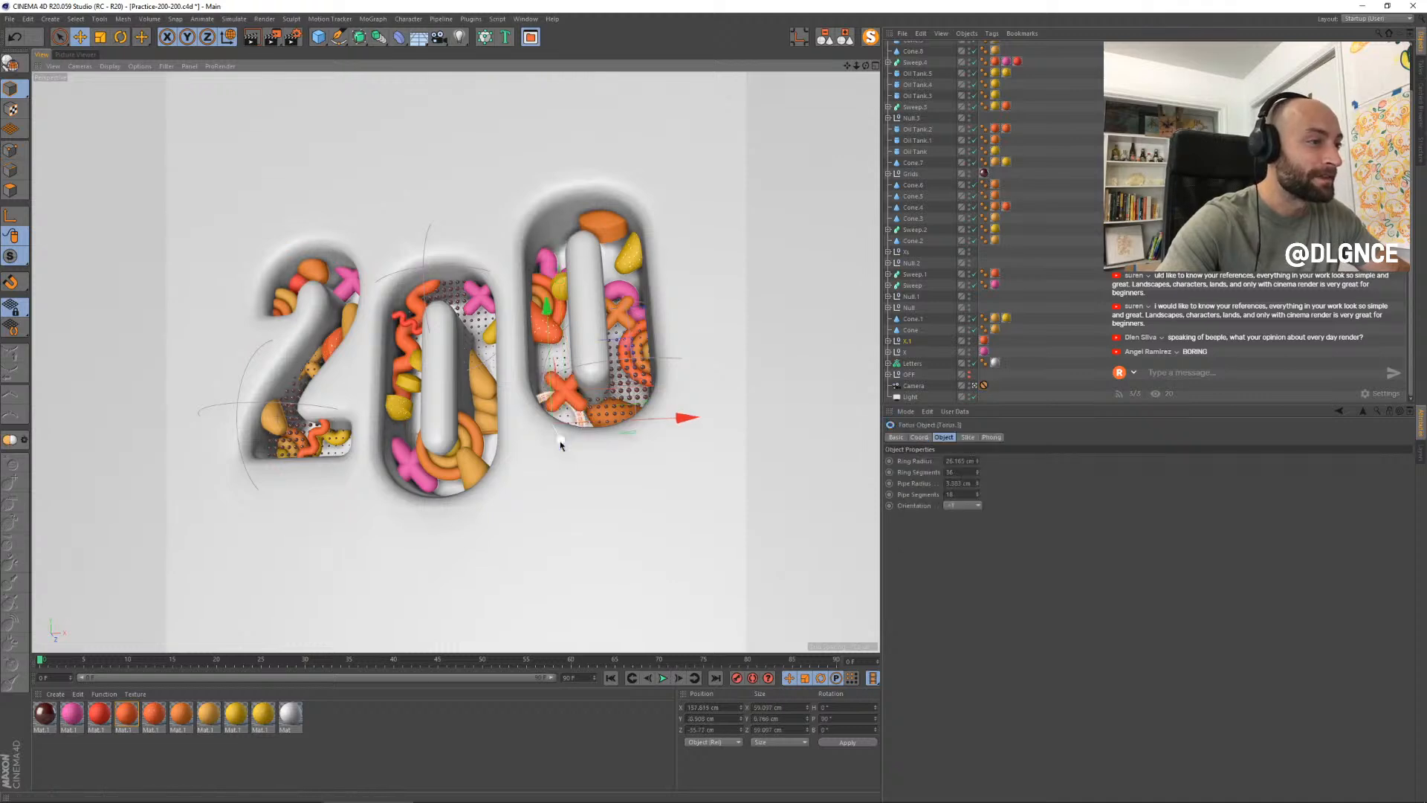
{"action": "left_click_drag", "start_coordinate": [561, 444], "coordinate": [589, 491]}
{"action": "key", "text": "t"}
{"action": "key", "text": "e"}
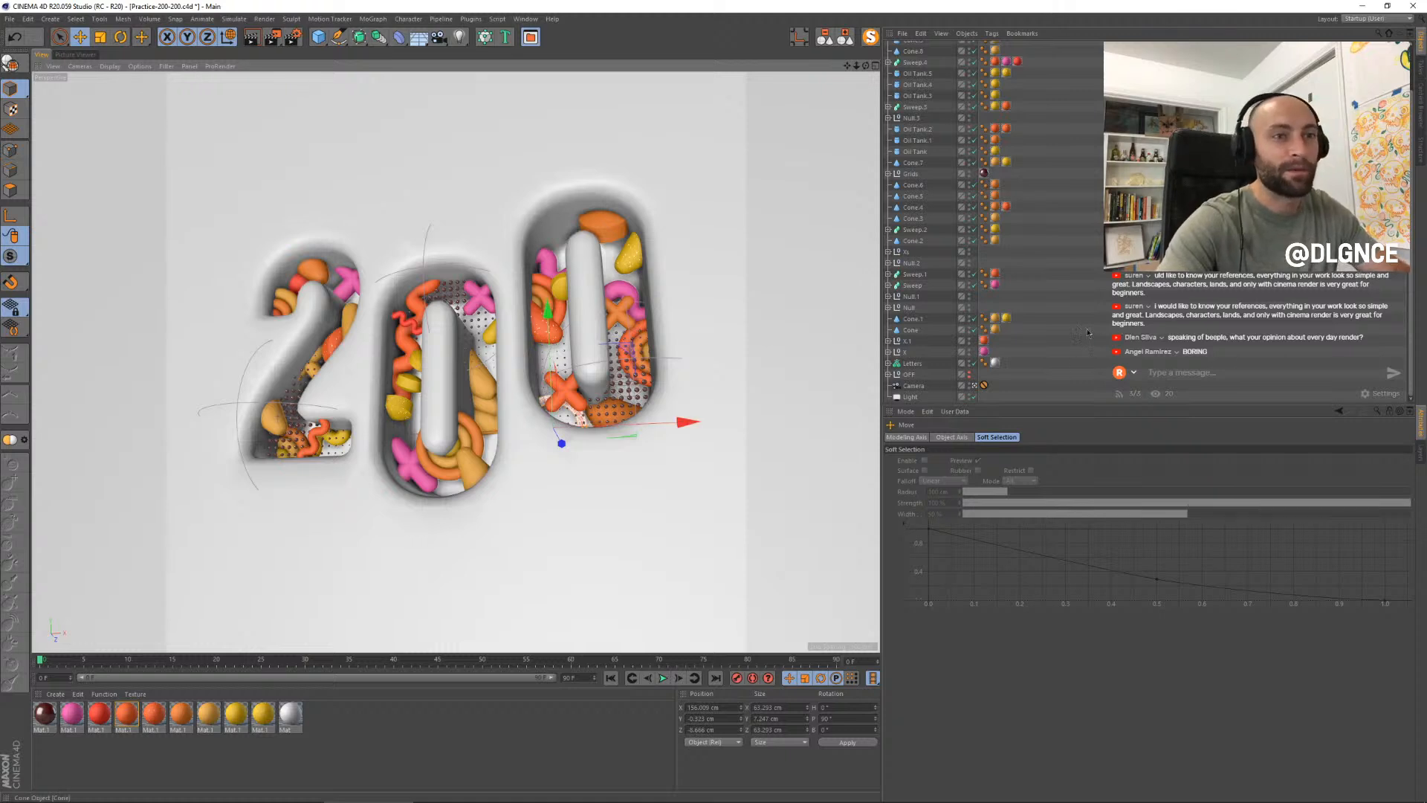
- Replace the copied ring's material with yellow and delete the surplus material tags from Sweep.4, keeping a red one
{"action": "scroll", "coordinate": [1020, 331], "scroll_direction": "up", "scroll_amount": 3}
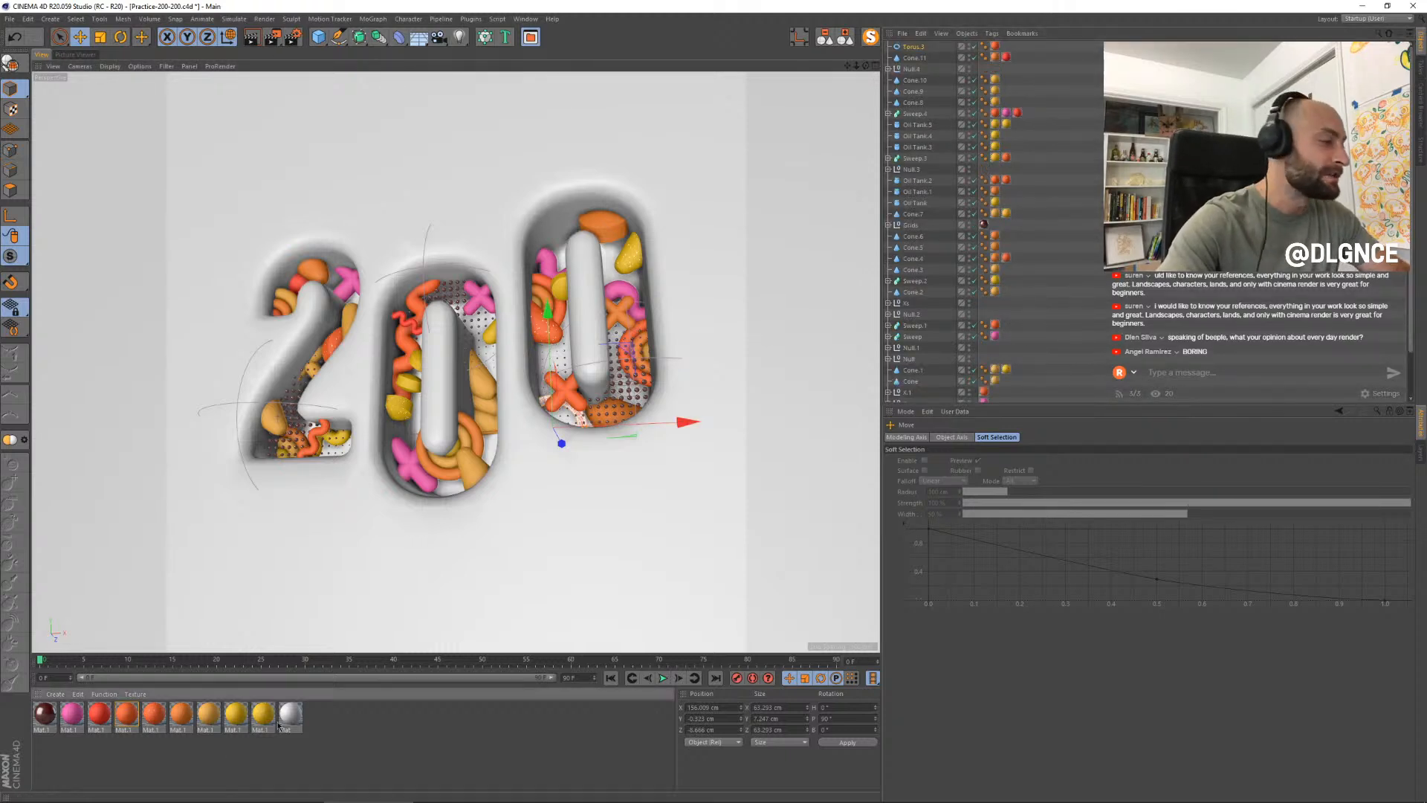
{"action": "left_click", "coordinate": [234, 757]}
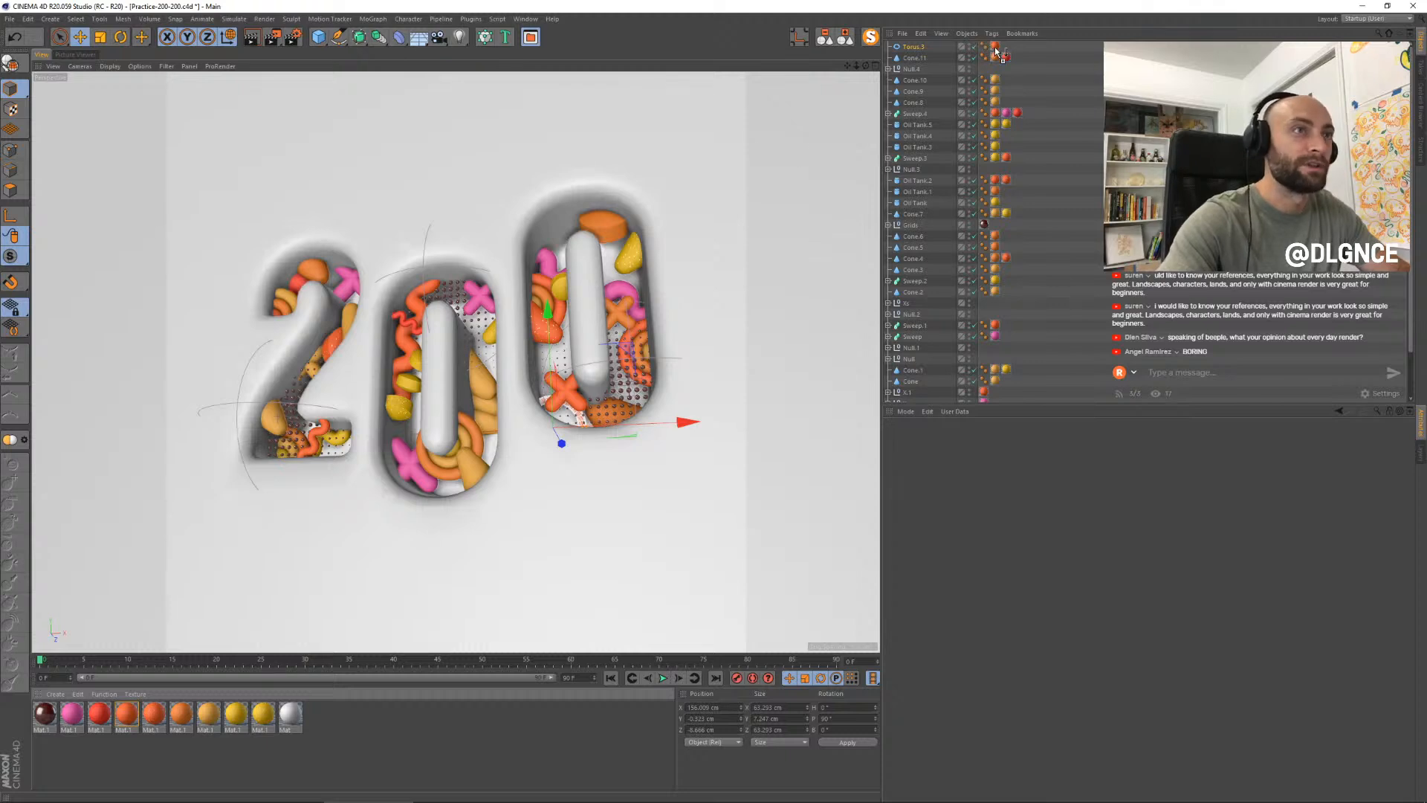
{"action": "left_click_drag", "start_coordinate": [996, 51], "coordinate": [996, 49]}
{"action": "left_click", "coordinate": [1007, 114]}
{"action": "key", "text": "Delete"}
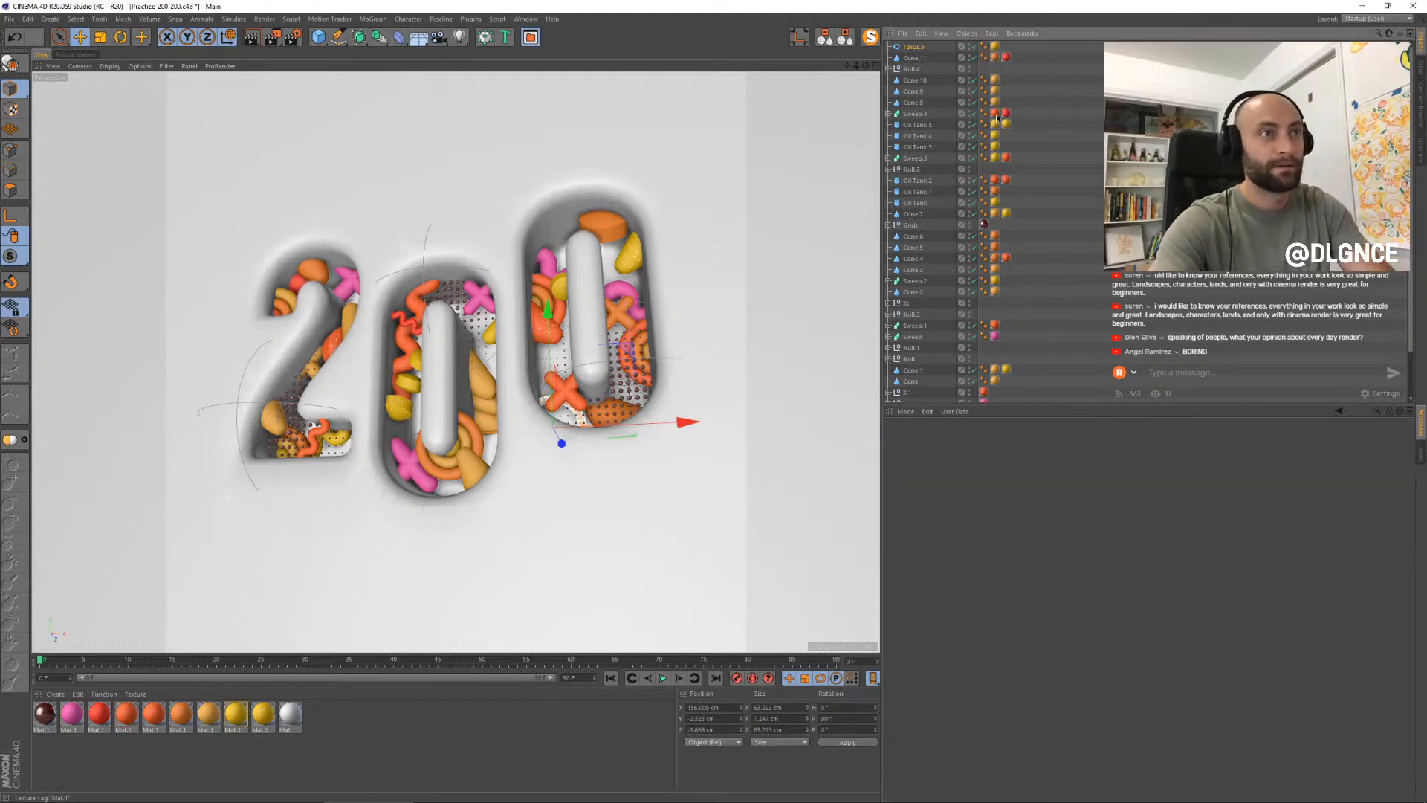
{"action": "left_click", "coordinate": [784, 167]}
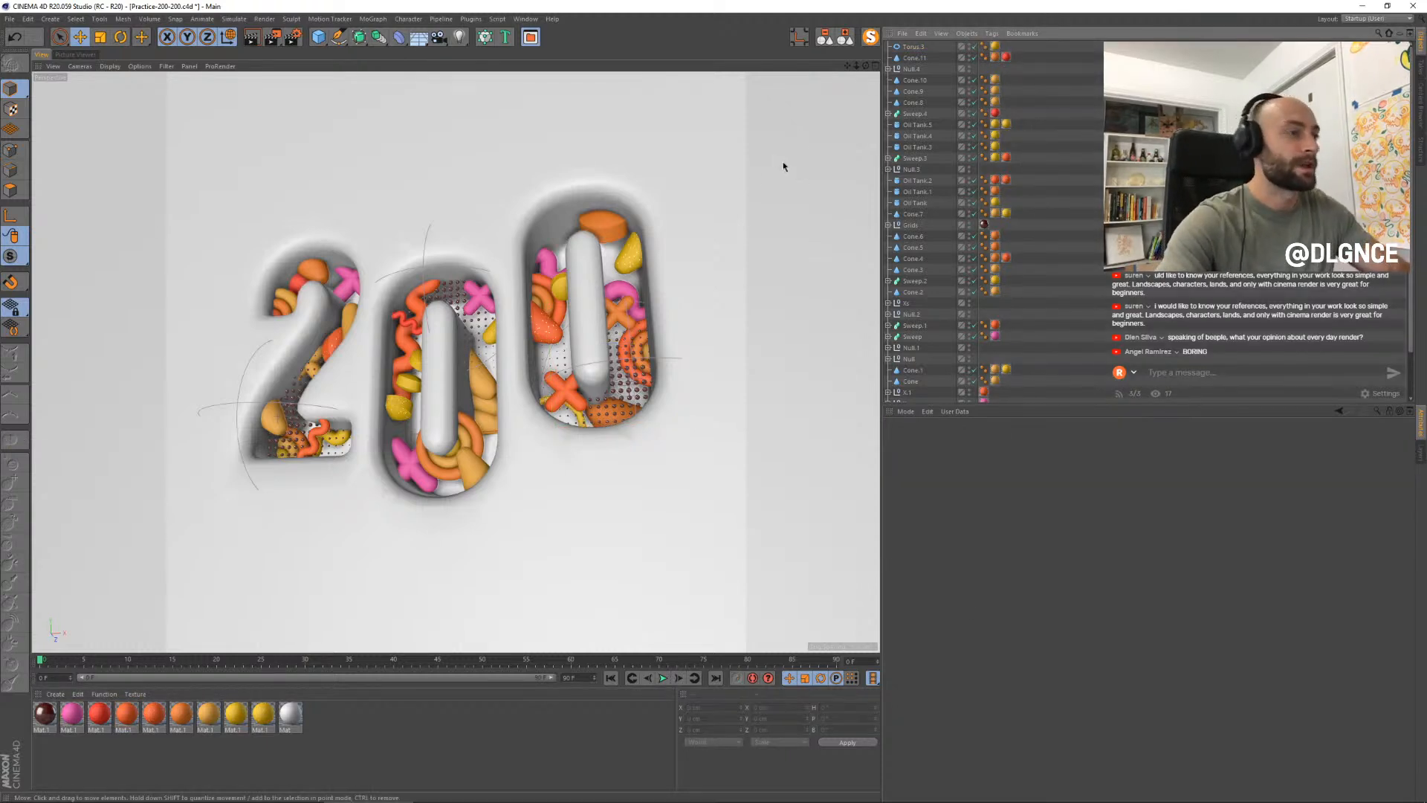
- Select the null that groups the X shapes and save the project
{"action": "left_click", "coordinate": [316, 457]}
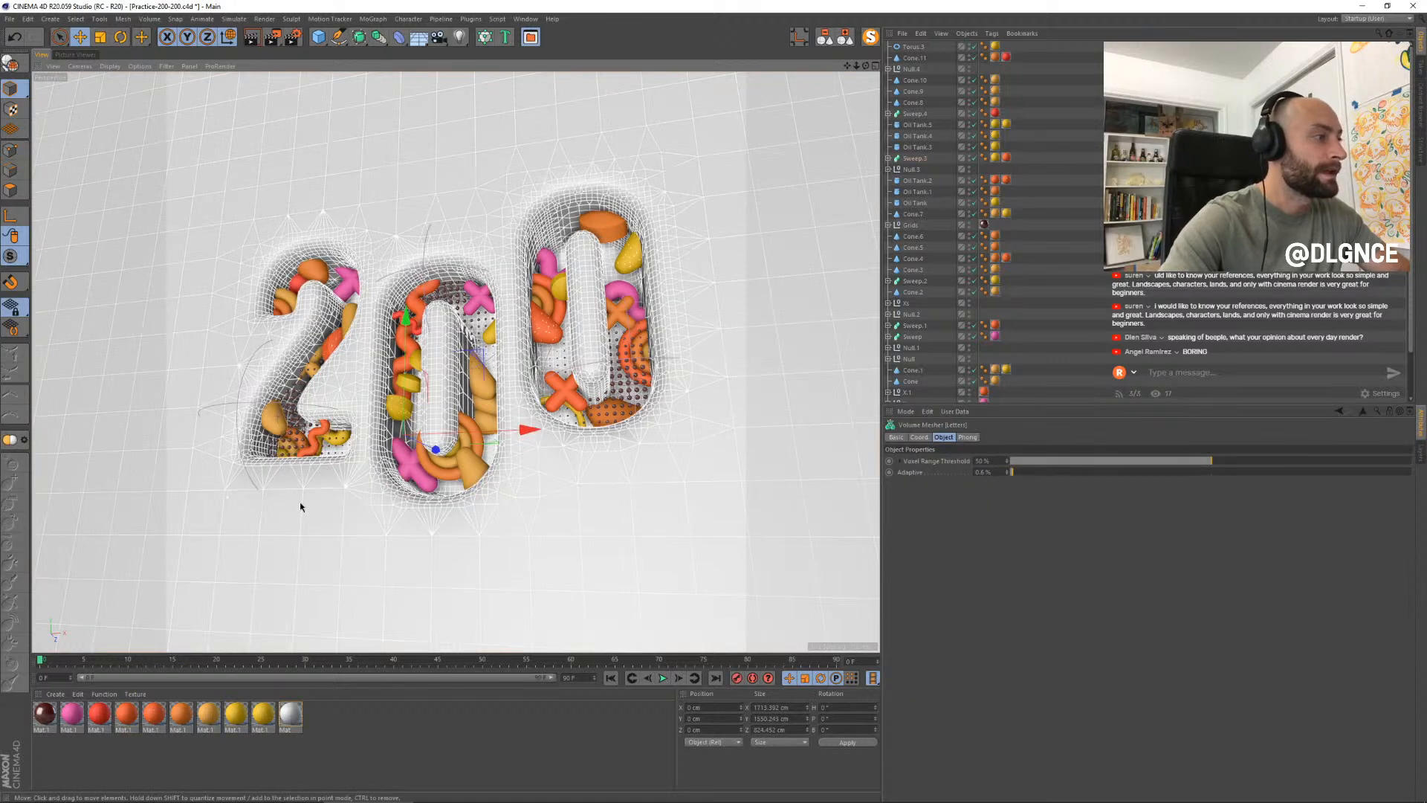
{"action": "left_click", "coordinate": [301, 394]}
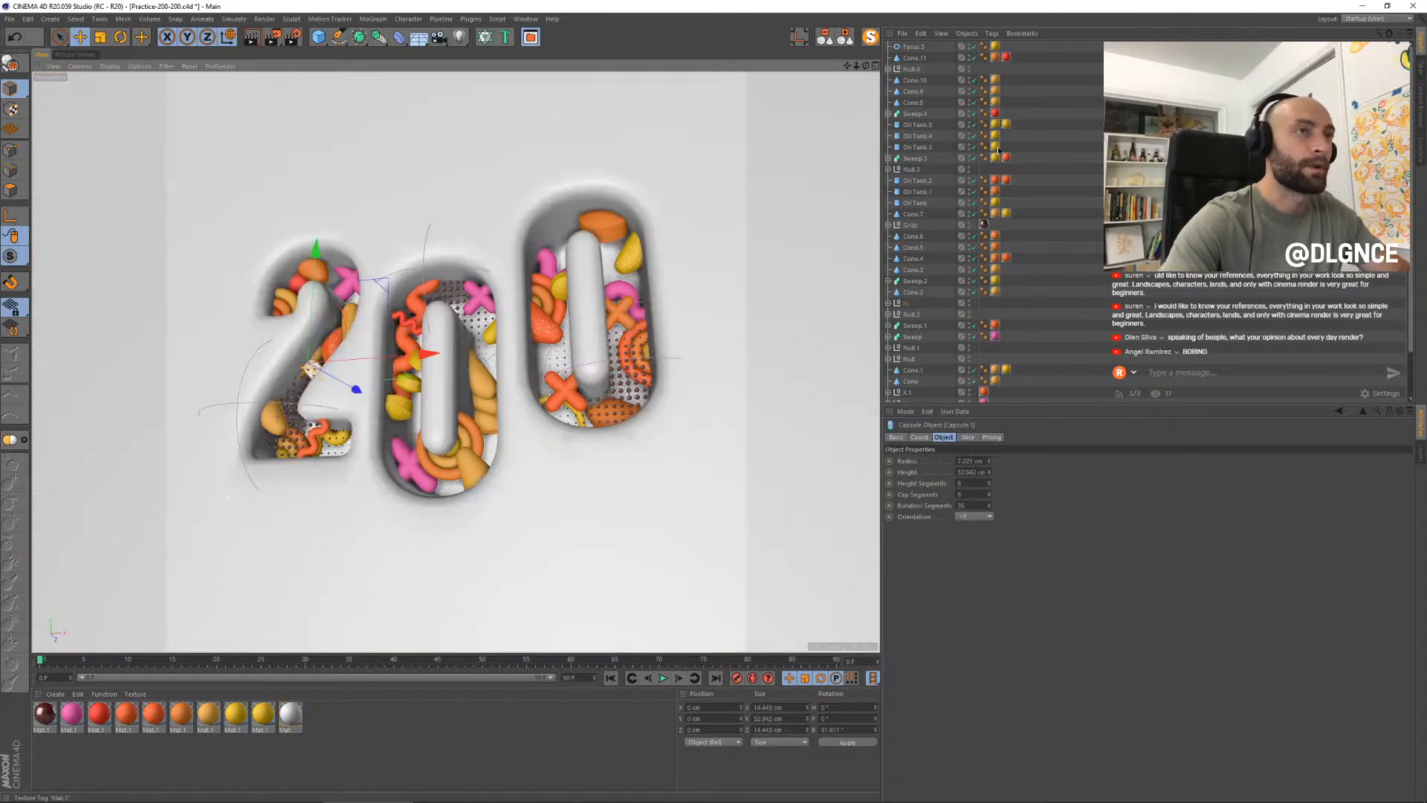
{"action": "left_click", "coordinate": [908, 304]}
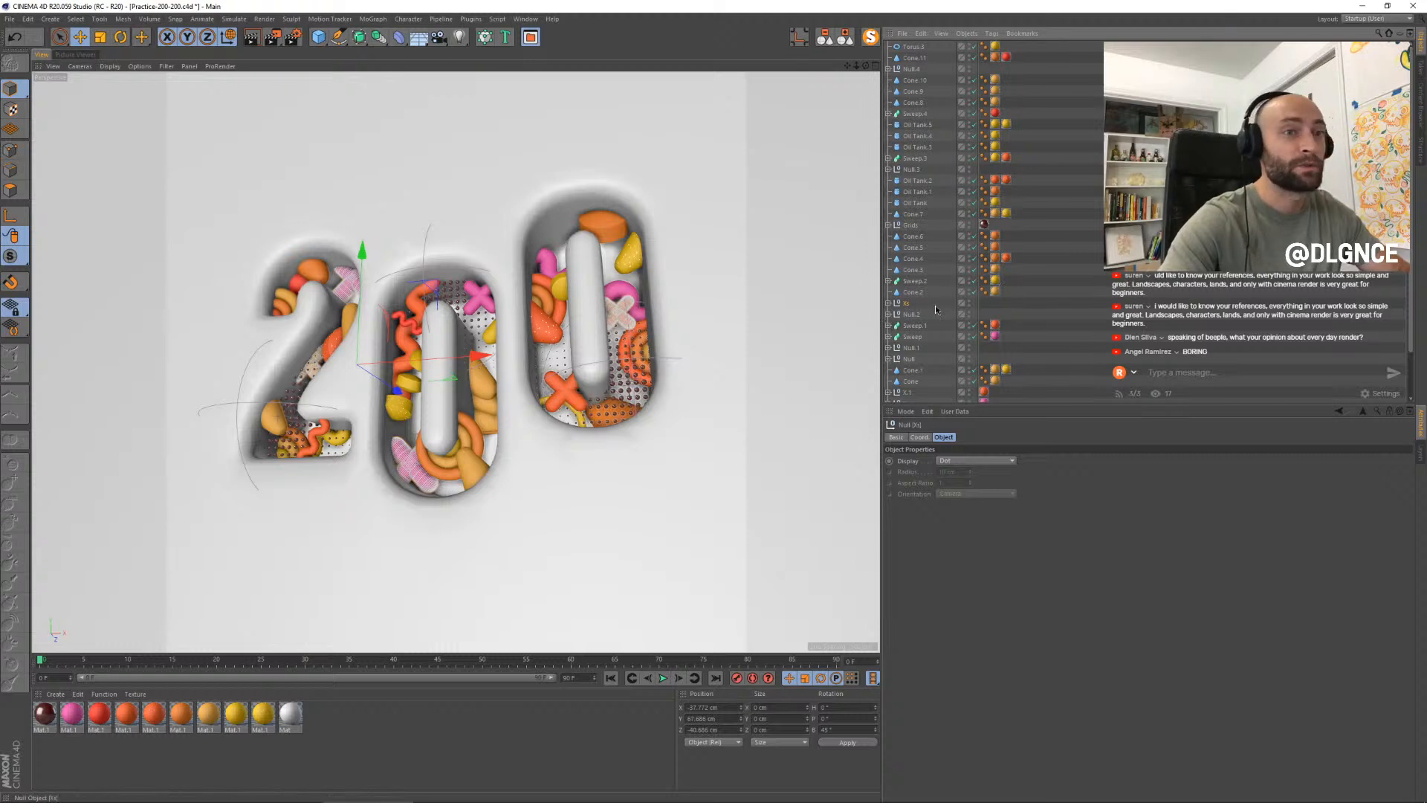
{"action": "key", "text": "ctrl+s"}
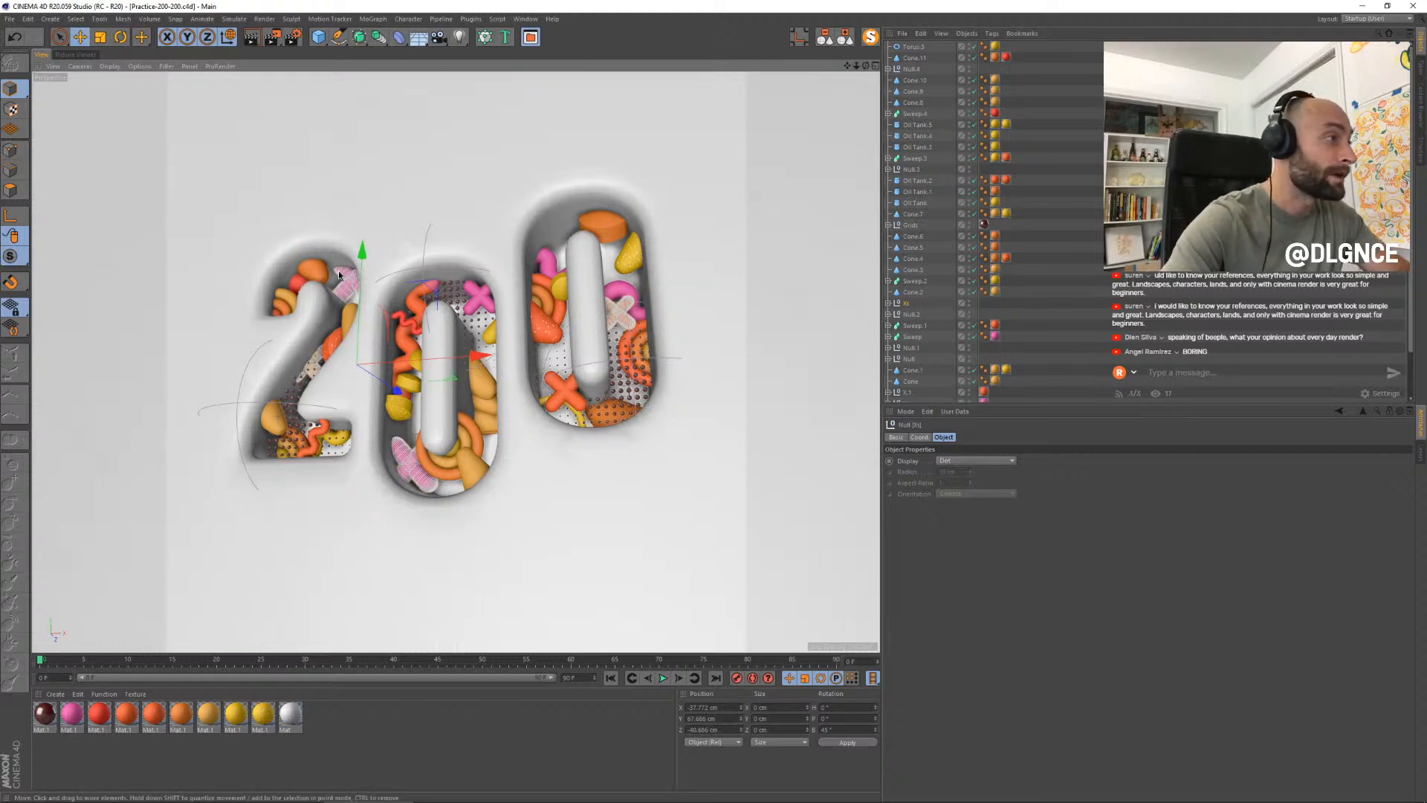
- Nudge the red cone at the top of the 2 slightly up and to the right, and save the project
{"action": "left_click", "coordinate": [300, 277]}
{"action": "left_click_drag", "start_coordinate": [369, 210], "coordinate": [380, 197]}
{"action": "key", "text": "ctrl+s"}
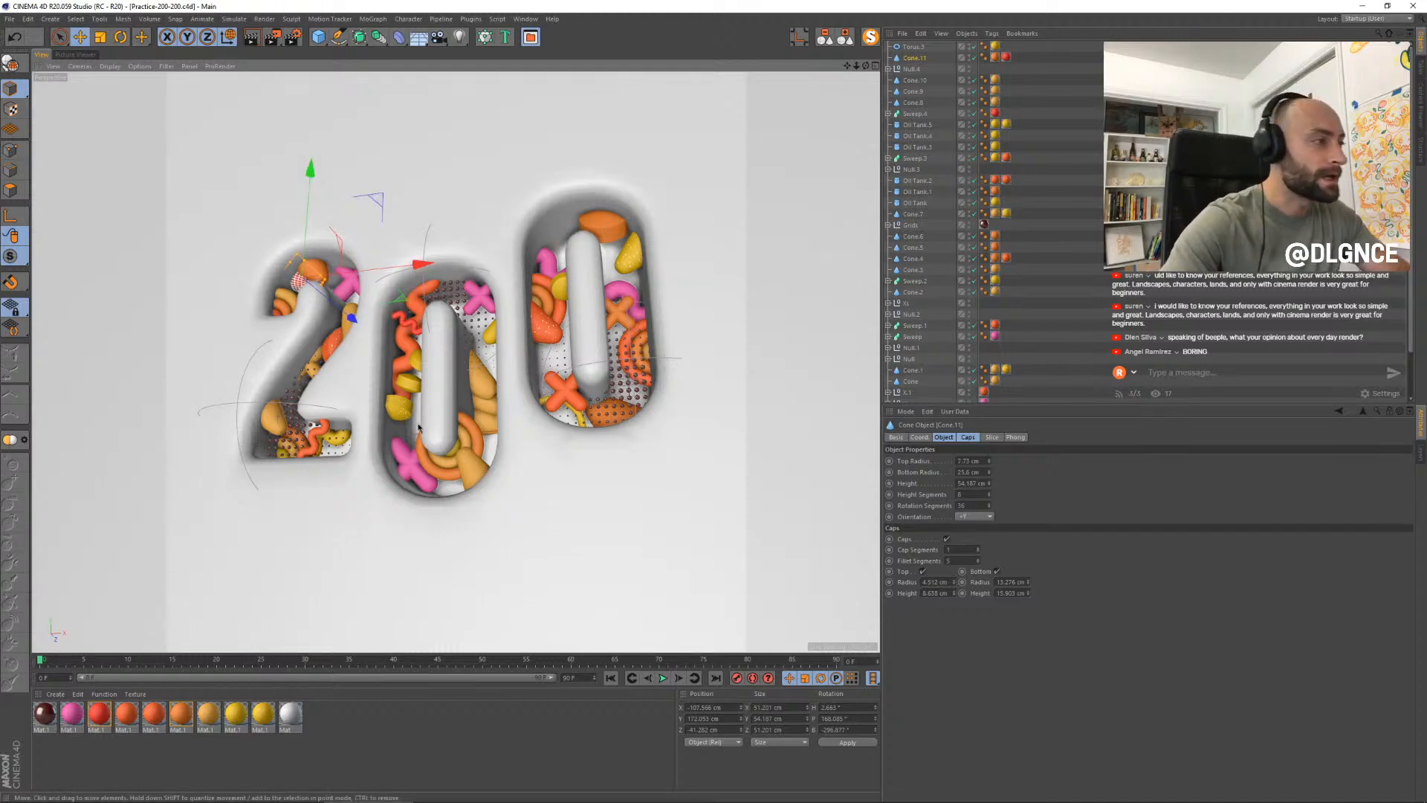
- Render the scene to the picture viewer and compare the new render with the previous ones in the history
{"action": "key", "text": "shift+r"}
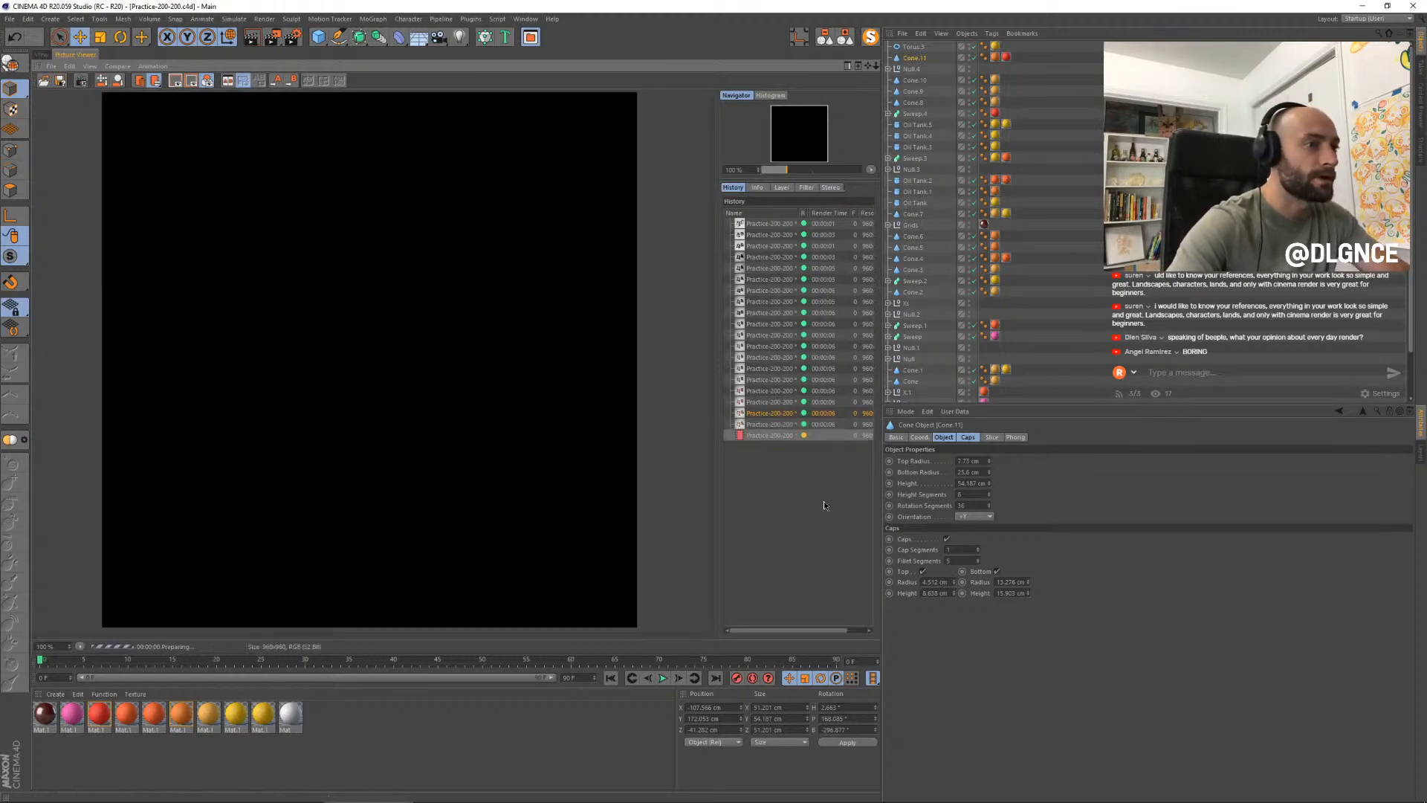
{"action": "left_click", "coordinate": [778, 423]}
{"action": "key", "text": "Up"}
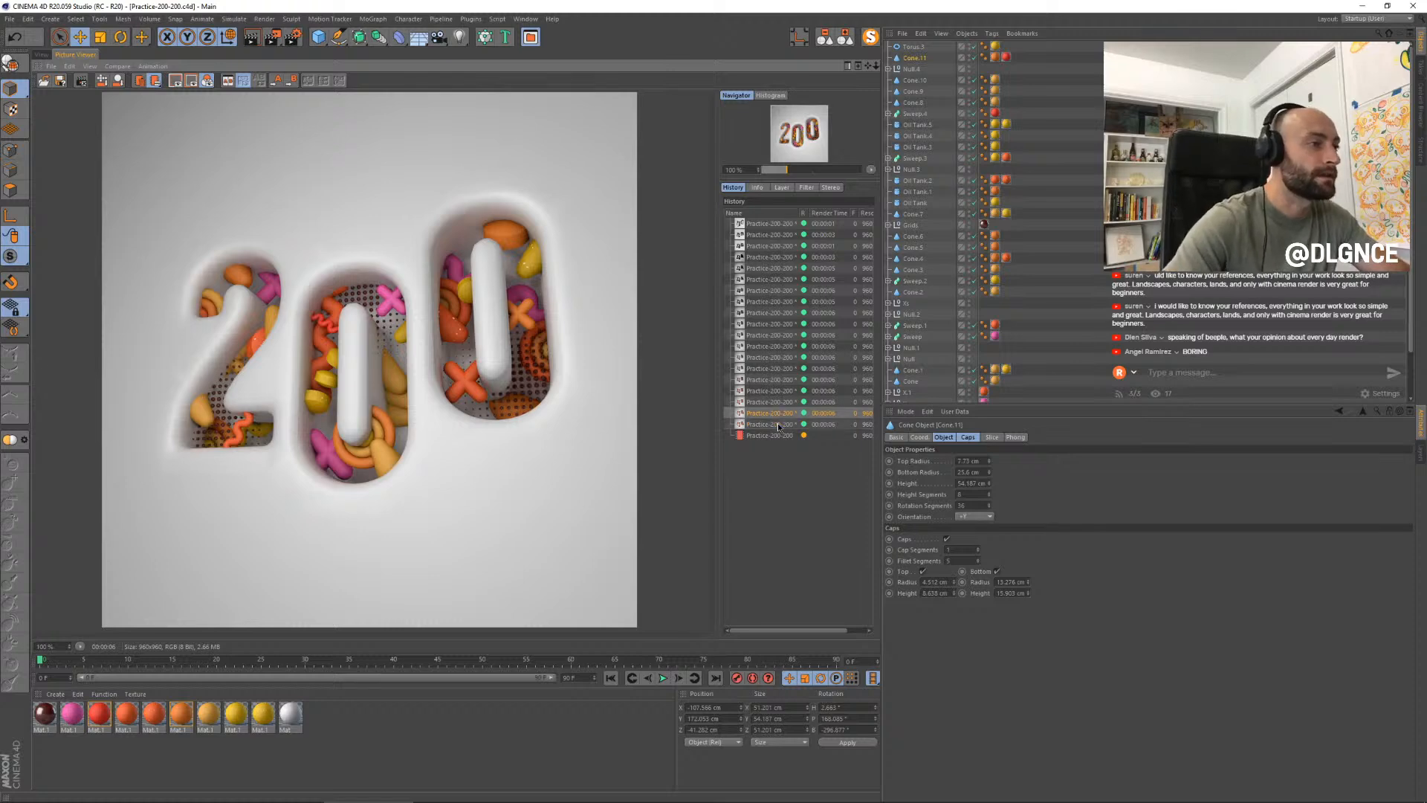
{"action": "key", "text": "Down"}
{"action": "key", "text": "Down"}
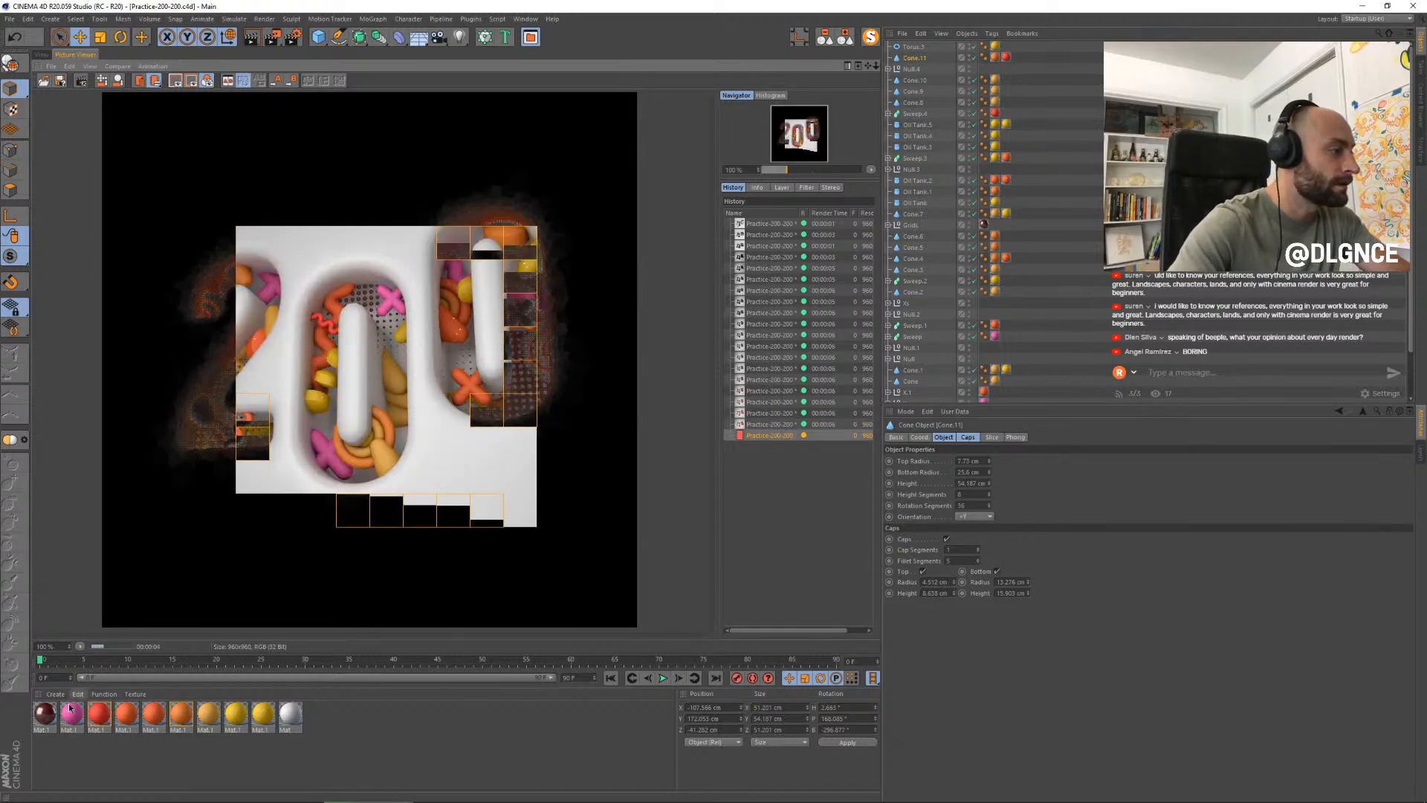
- Tint the dark red material's reflection layer light red, lower Layer 1's strength to 5%, and re-render the scene before returning to the viewport
{"action": "double_click", "coordinate": [45, 714]}
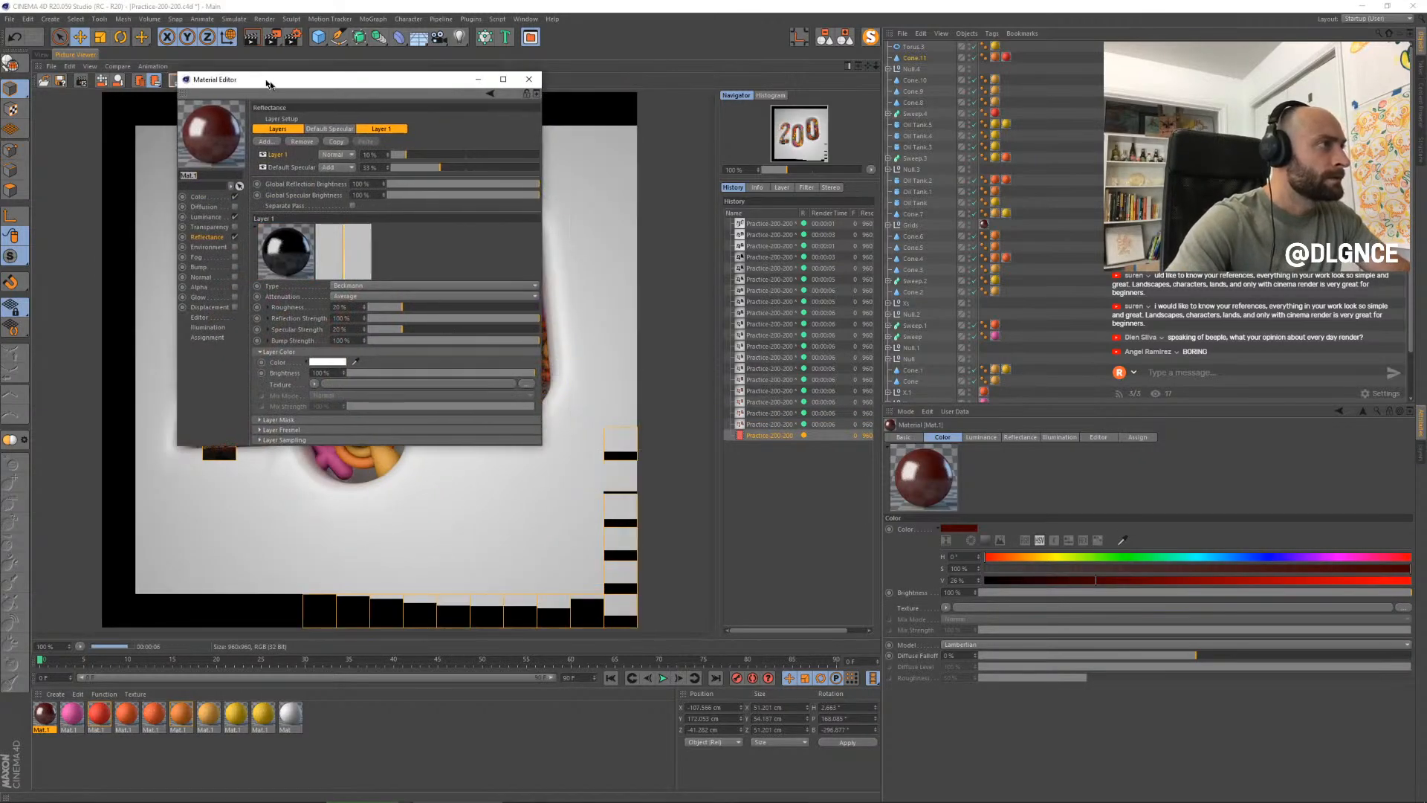
{"action": "left_click_drag", "start_coordinate": [253, 74], "coordinate": [600, 280]}
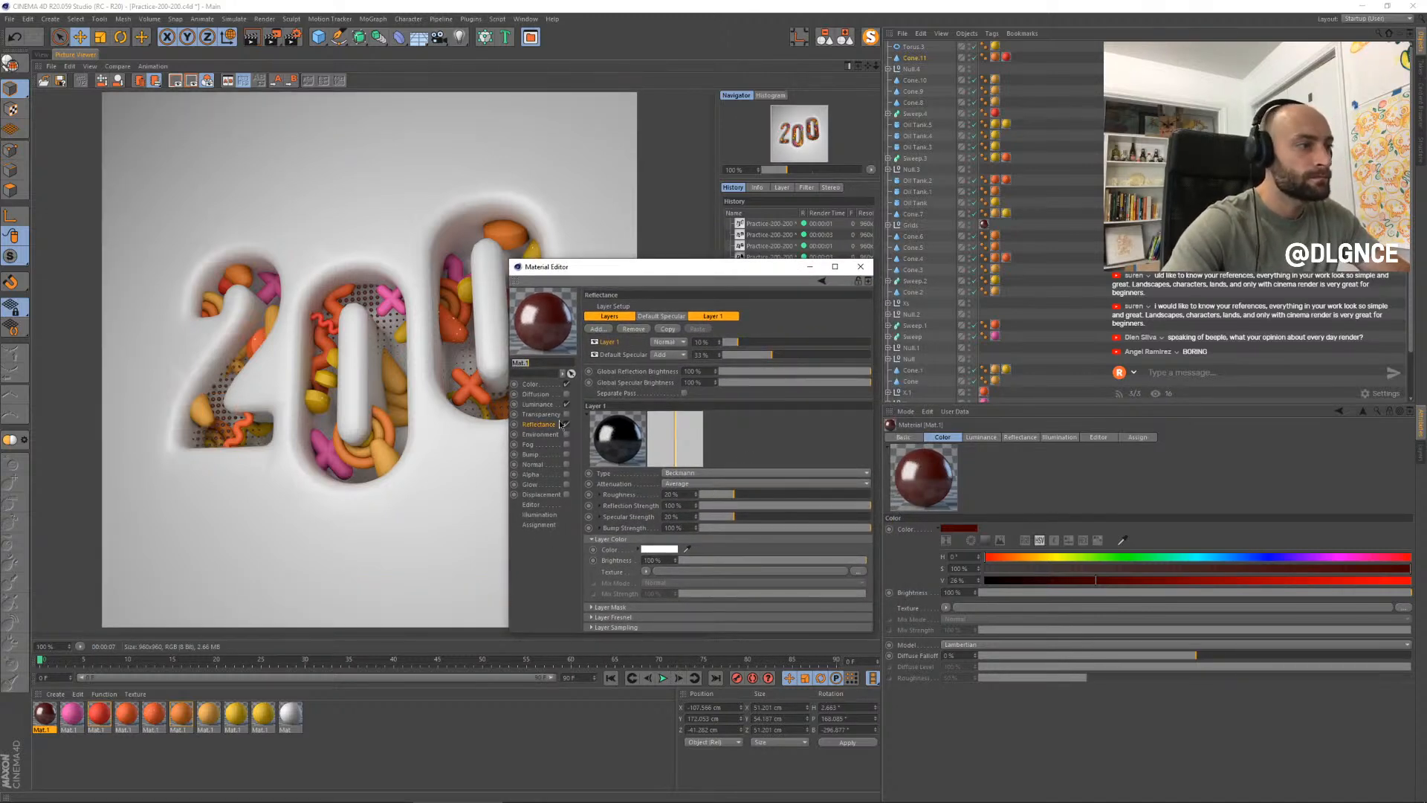
{"action": "left_click", "coordinate": [661, 550]}
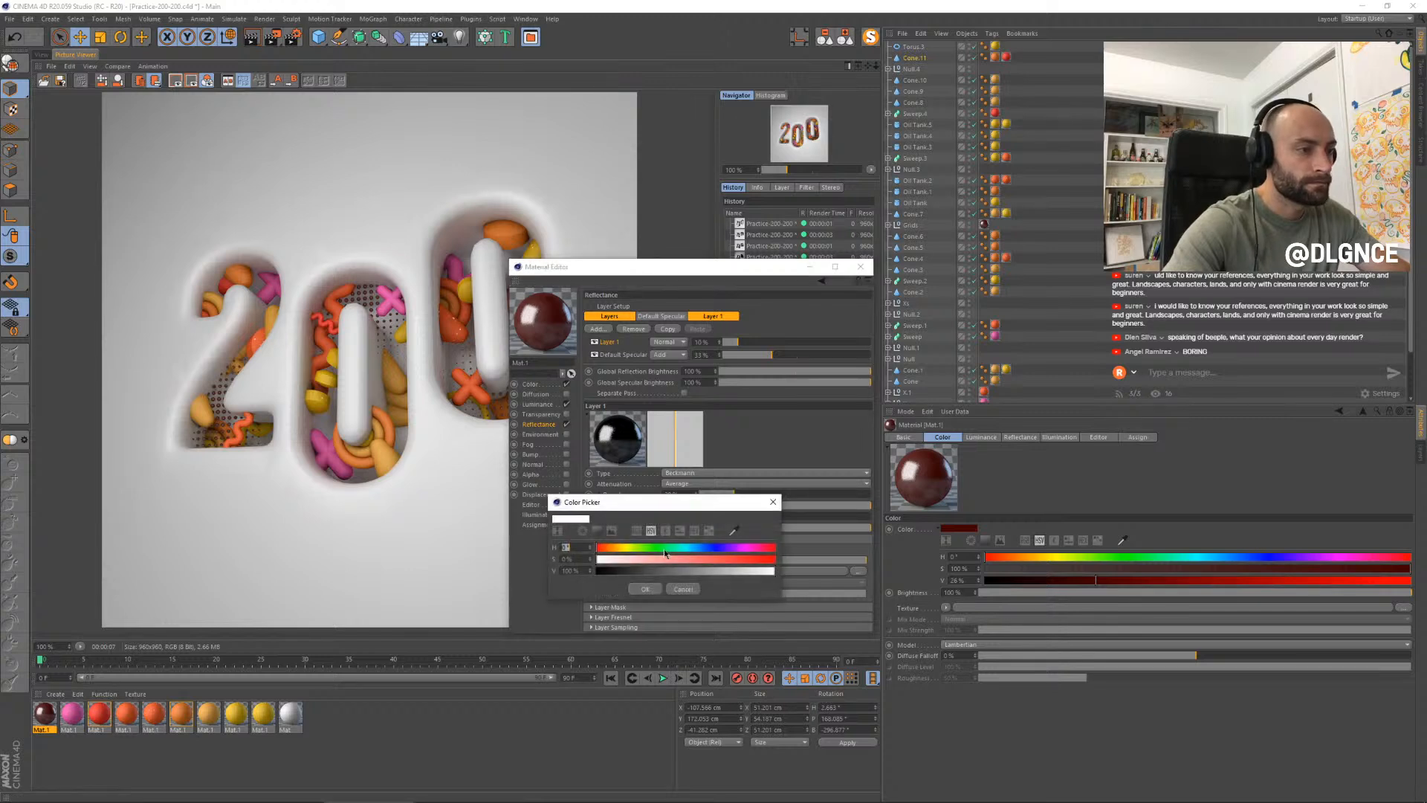
{"action": "left_click", "coordinate": [702, 558]}
{"action": "left_click", "coordinate": [647, 589]}
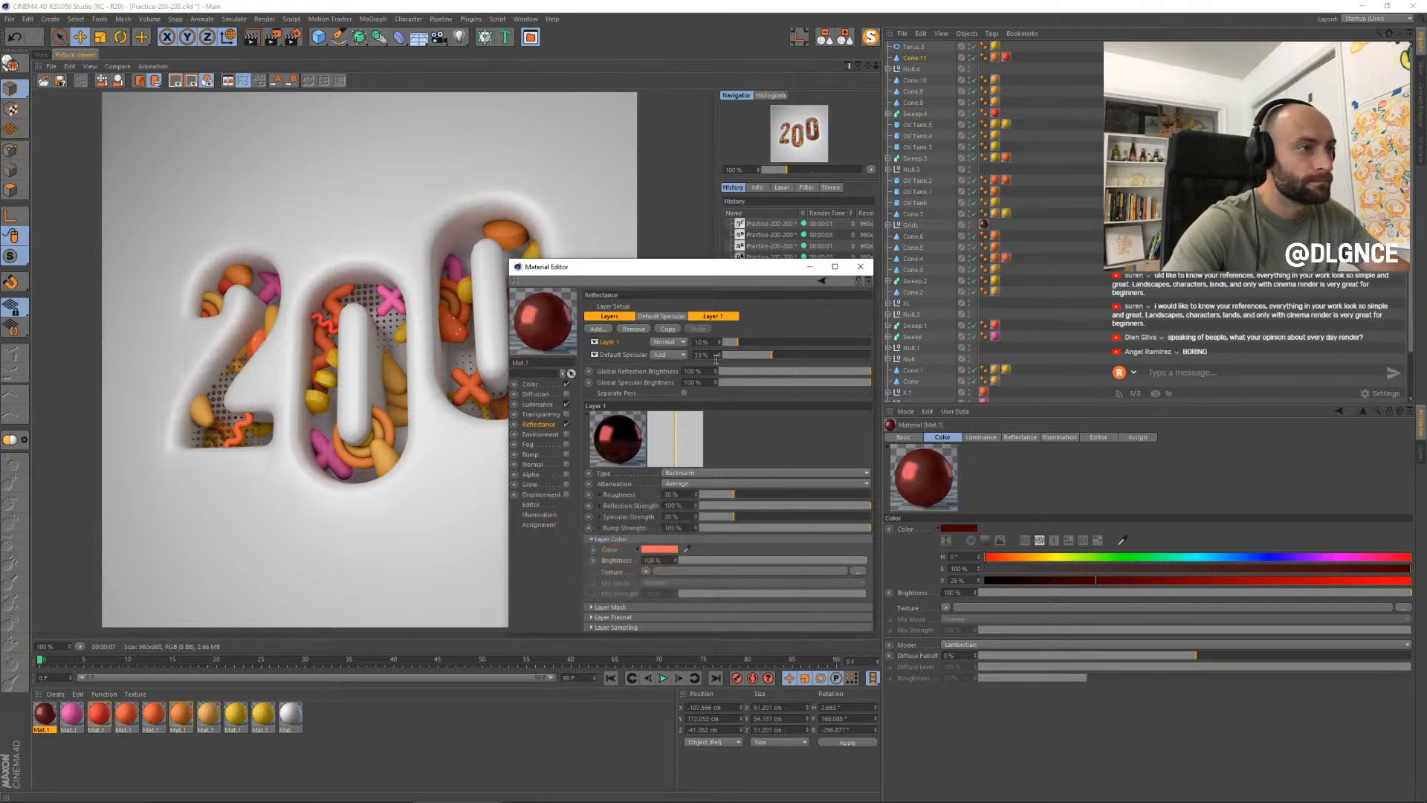
{"action": "left_click_drag", "start_coordinate": [732, 344], "coordinate": [730, 342]}
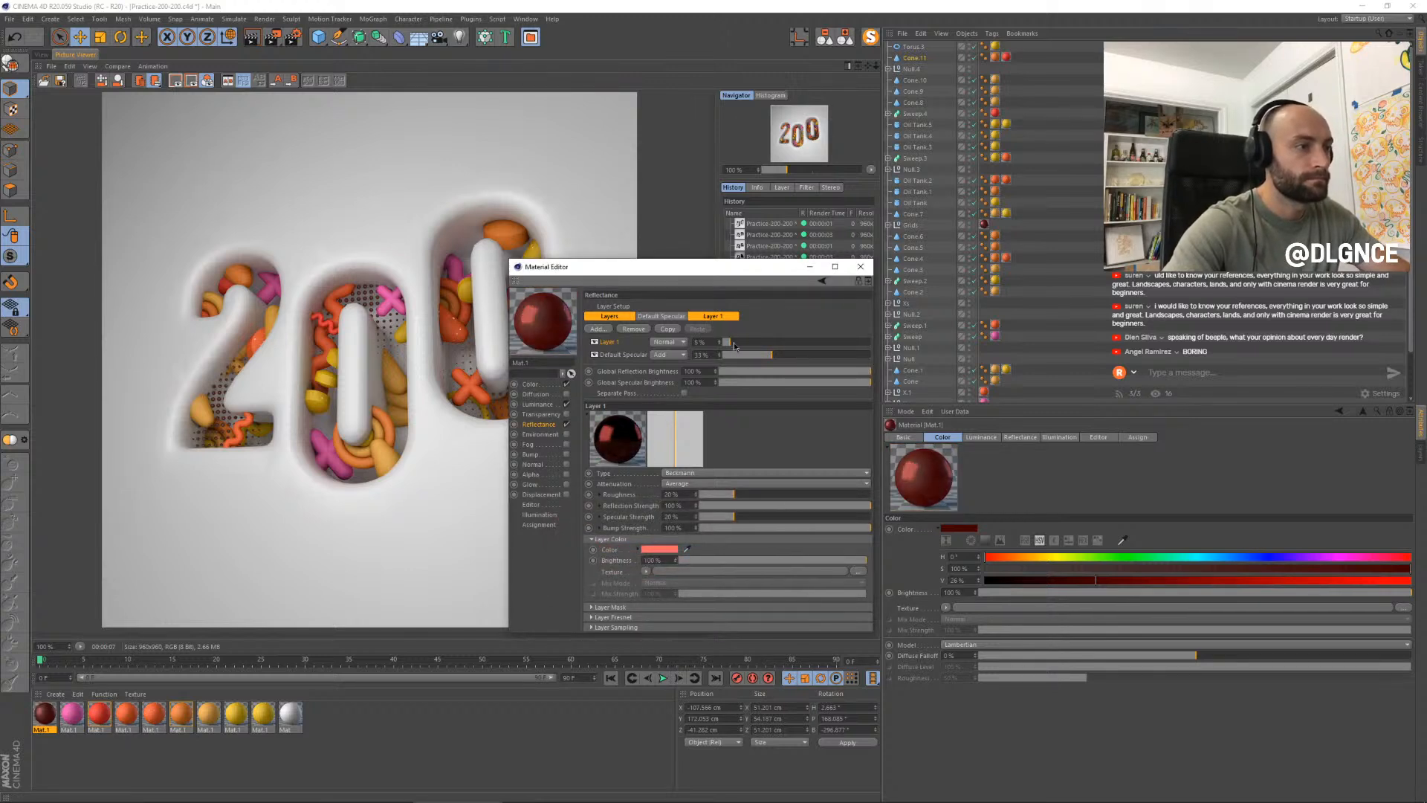
{"action": "left_click", "coordinate": [860, 268]}
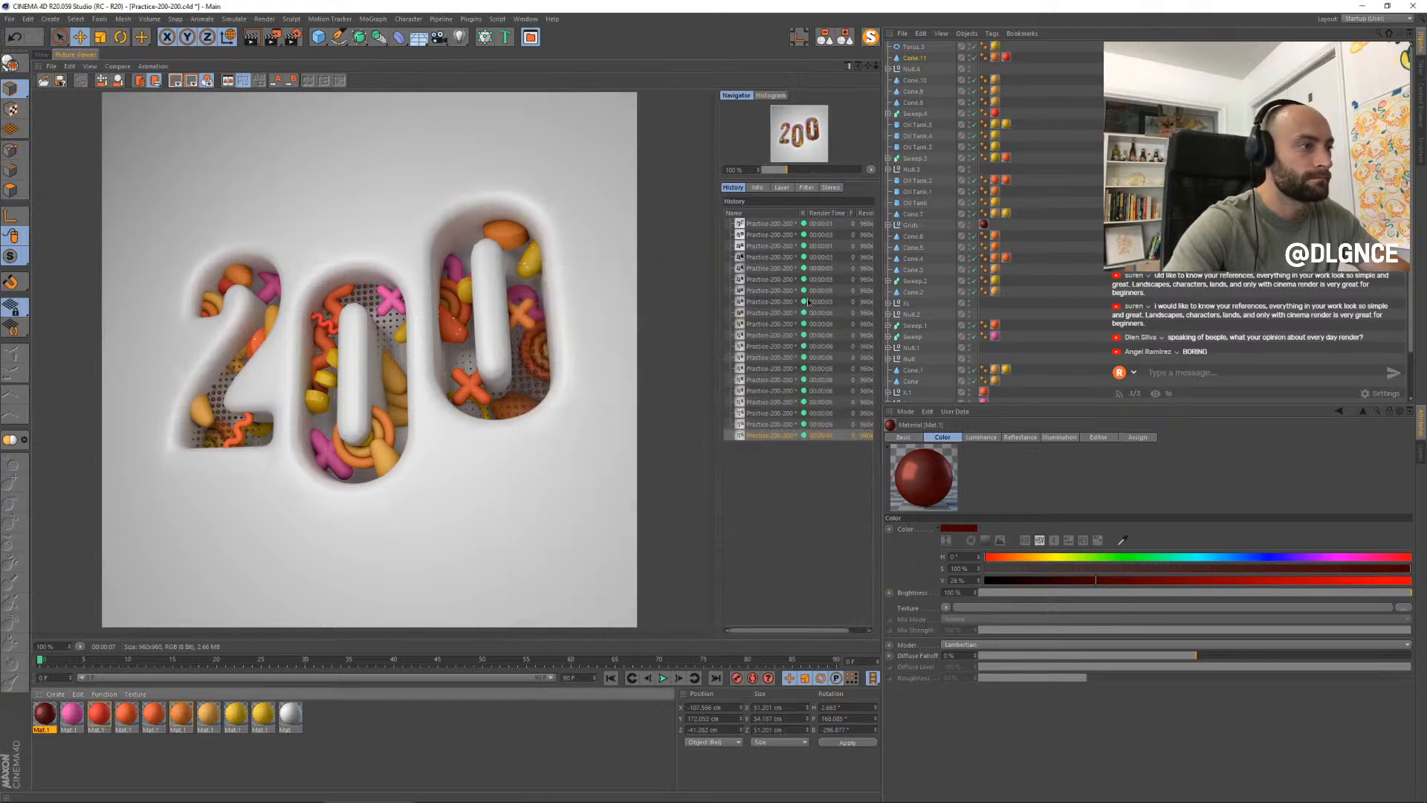
{"action": "key", "text": "shift+r"}
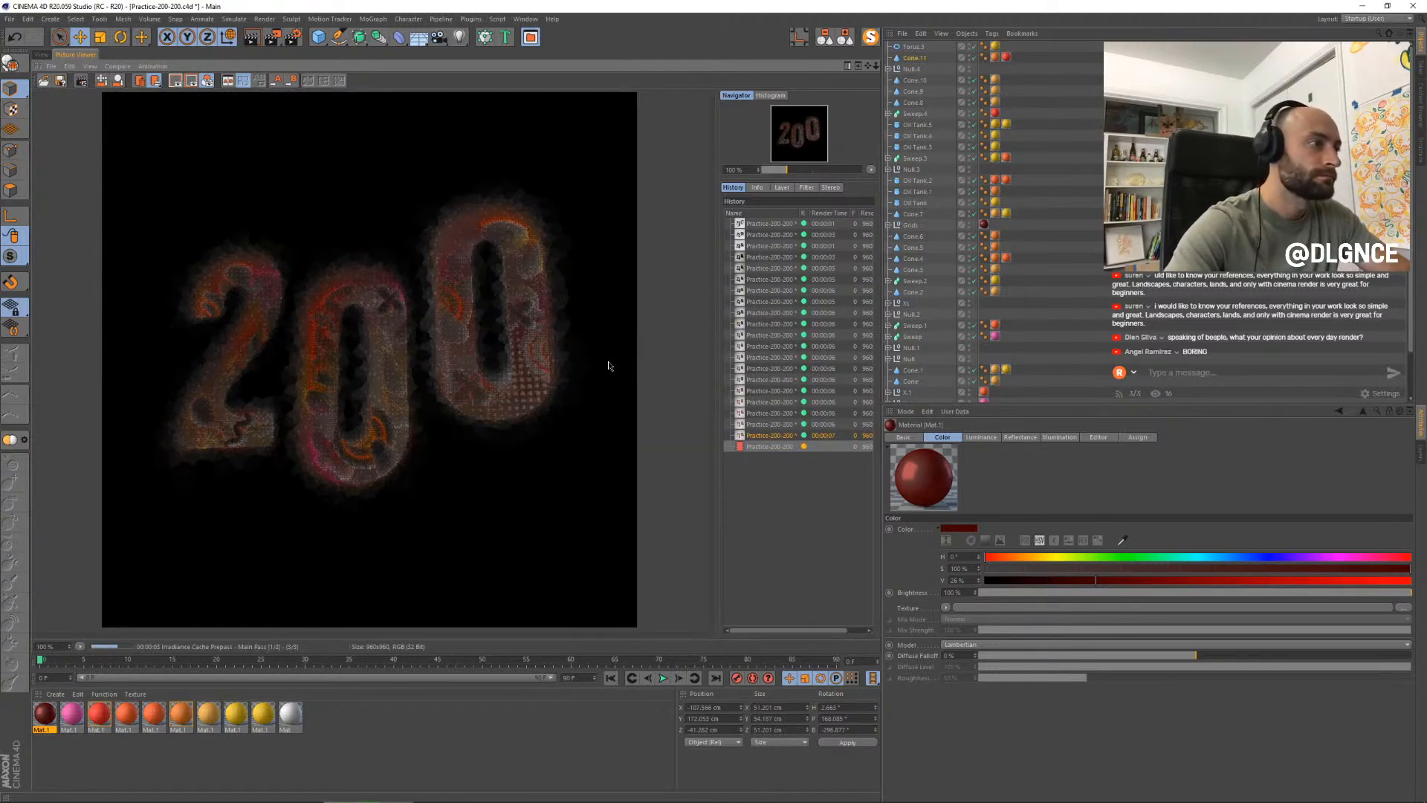
{"action": "left_click", "coordinate": [41, 55]}
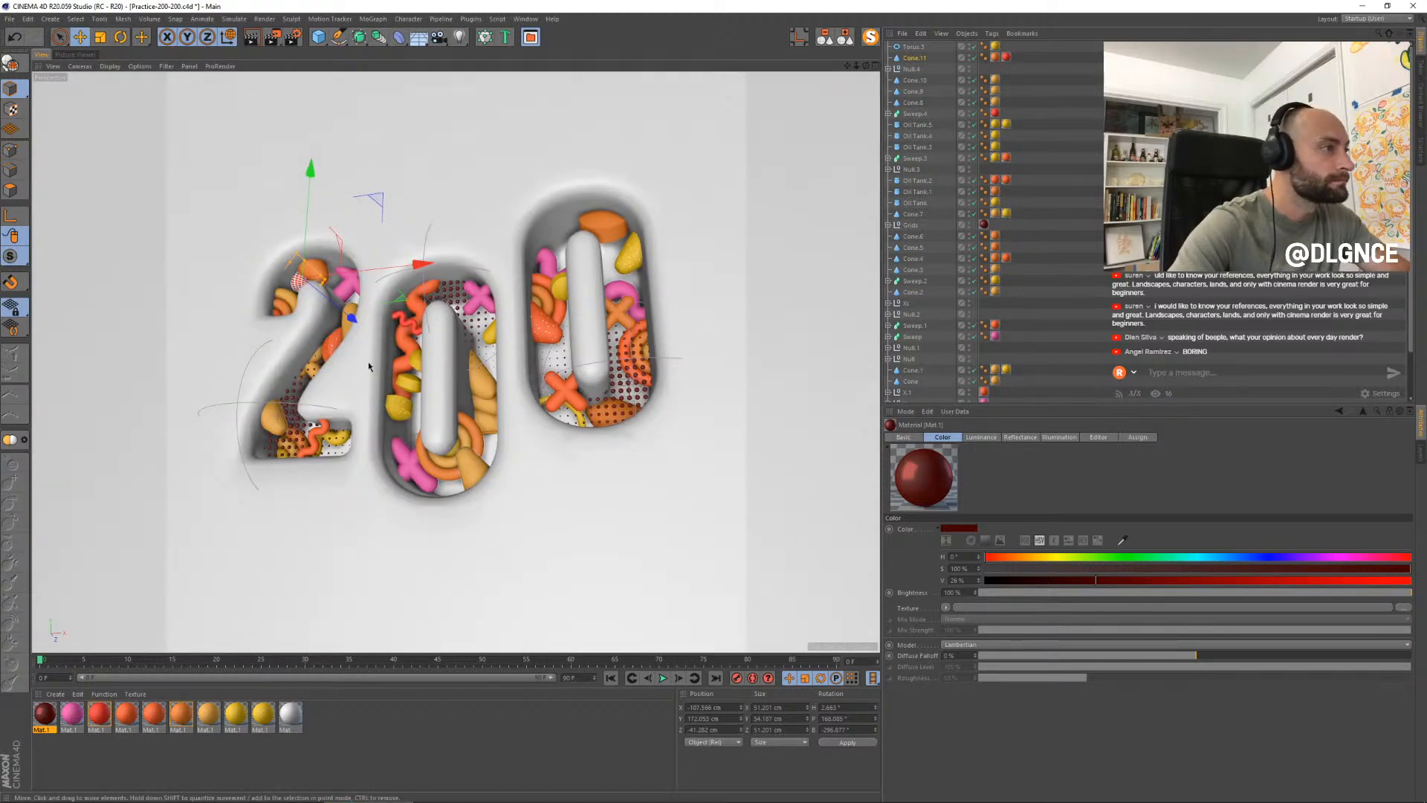
- Duplicate the red oil tank on the 2's diagonal, place the copy over the base of the 2 and rotate it
{"action": "left_click", "coordinate": [325, 346]}
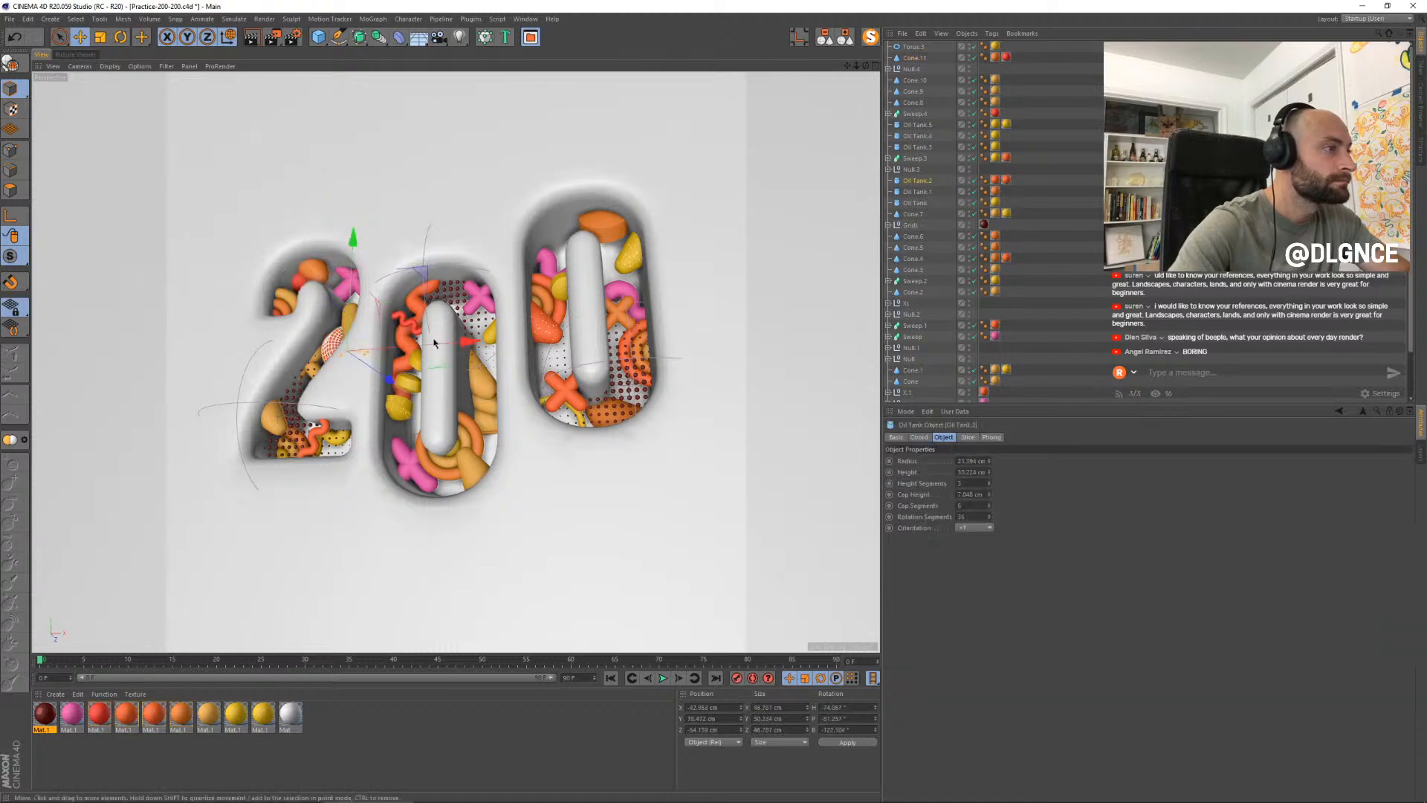
{"action": "left_click_drag", "start_coordinate": [376, 307], "coordinate": [234, 361]}
{"action": "key", "text": "r"}
{"action": "key", "text": "e"}
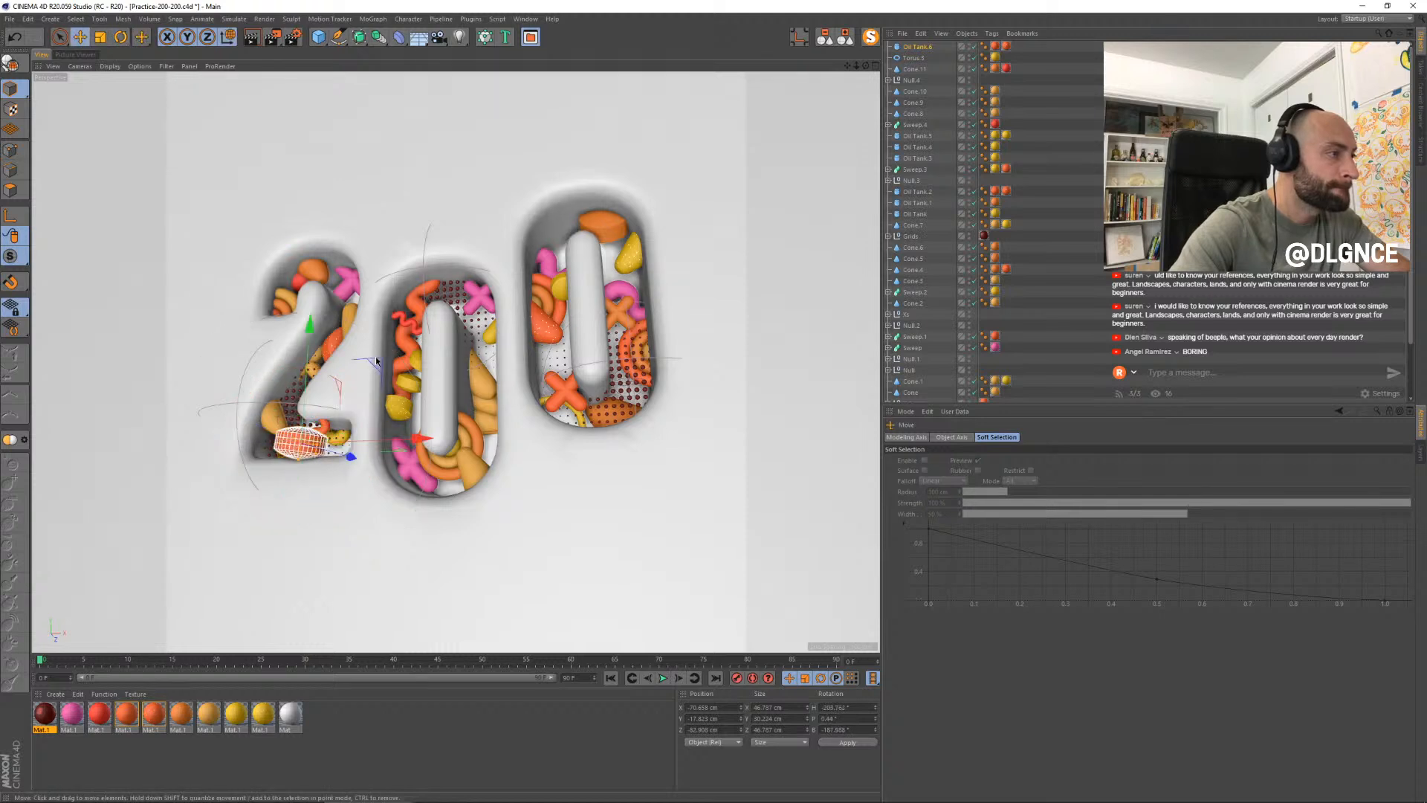
- Move the copied oil tank toward the right end of the 2's base, rotate it and size it to about 44 cm across
{"action": "left_click_drag", "start_coordinate": [376, 362], "coordinate": [416, 338]}
{"action": "key", "text": "r"}
{"action": "left_click_drag", "start_coordinate": [334, 472], "coordinate": [290, 516]}
{"action": "key", "text": "e"}
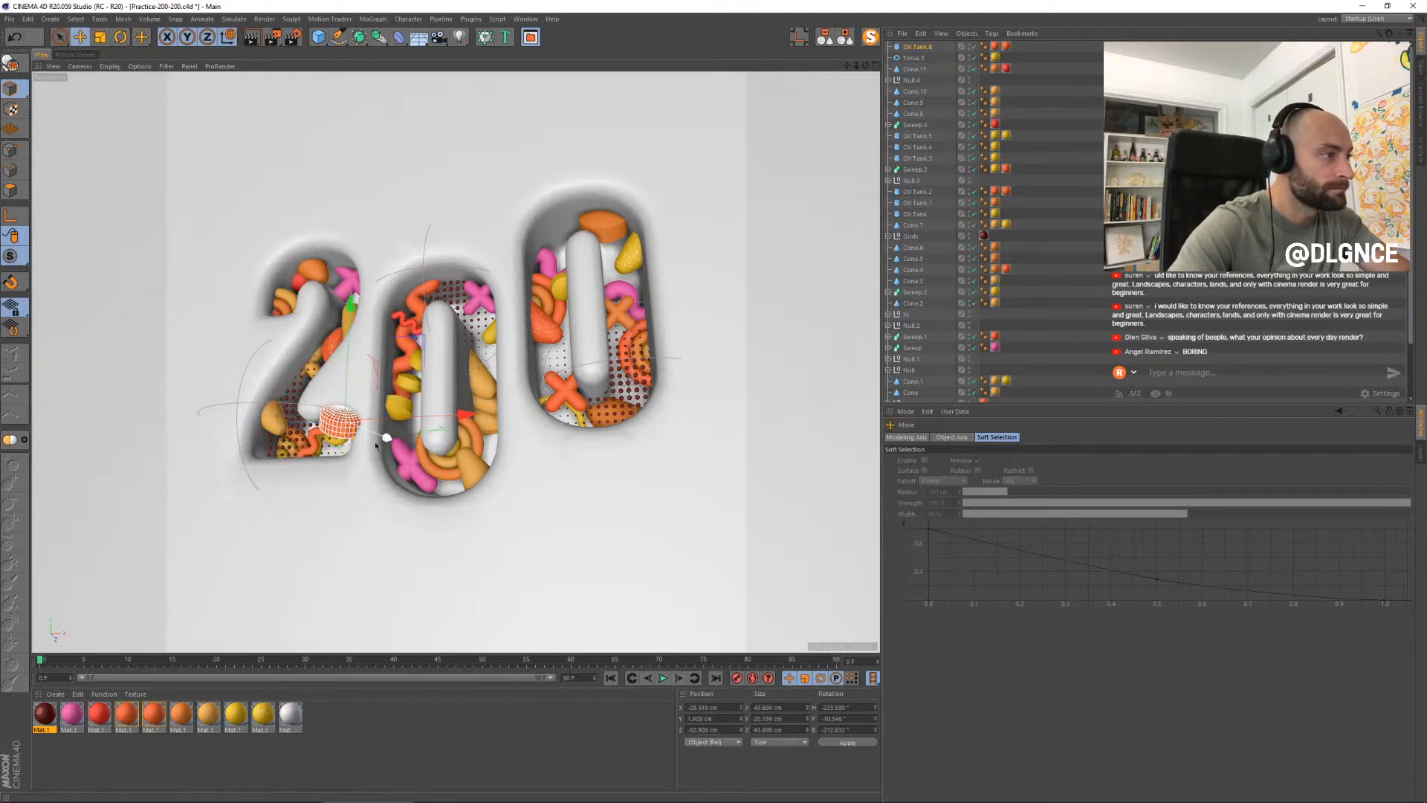
{"action": "left_click_drag", "start_coordinate": [389, 441], "coordinate": [394, 444]}
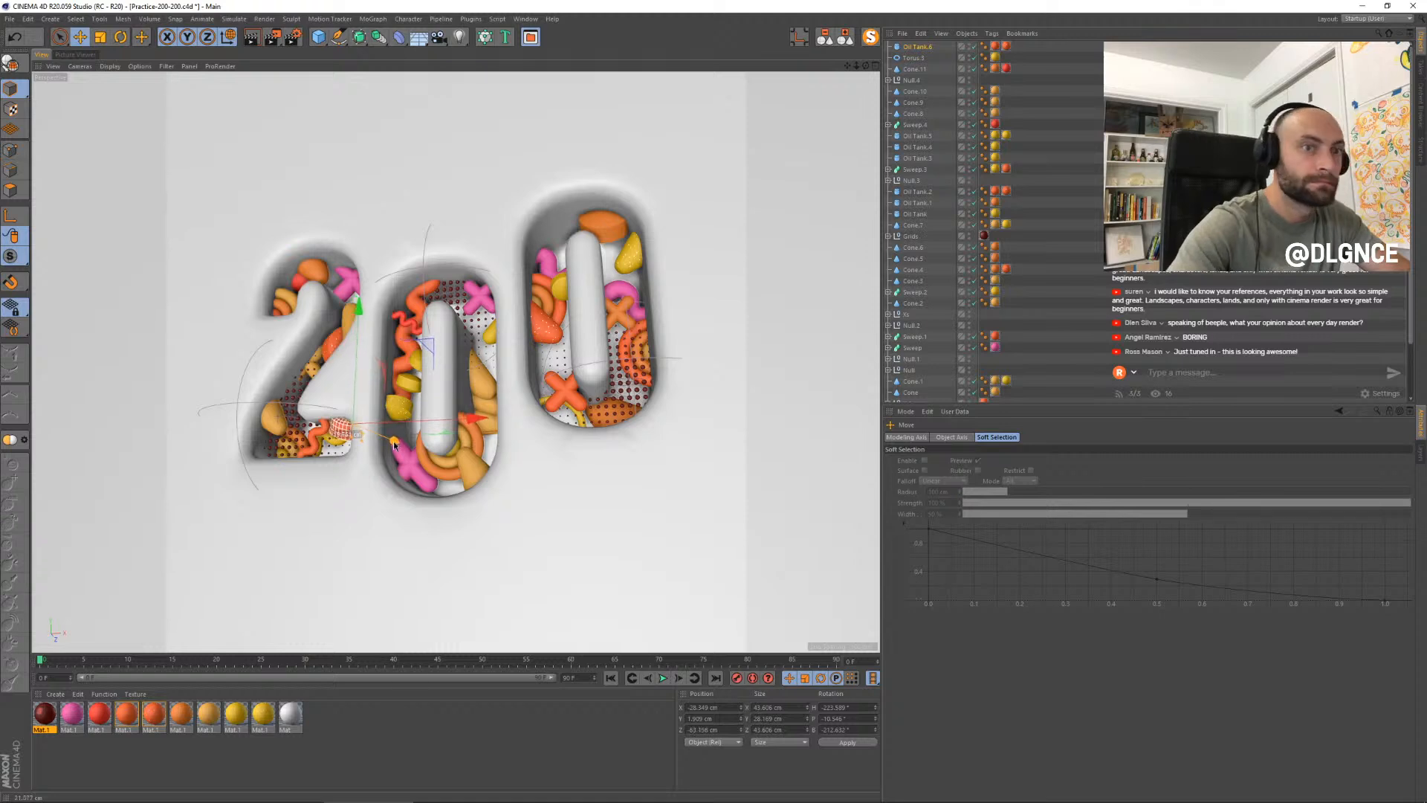
- Rotate the copied oil tank further and fine-tune its position at the right end of the 2's base
{"action": "key", "text": "r"}
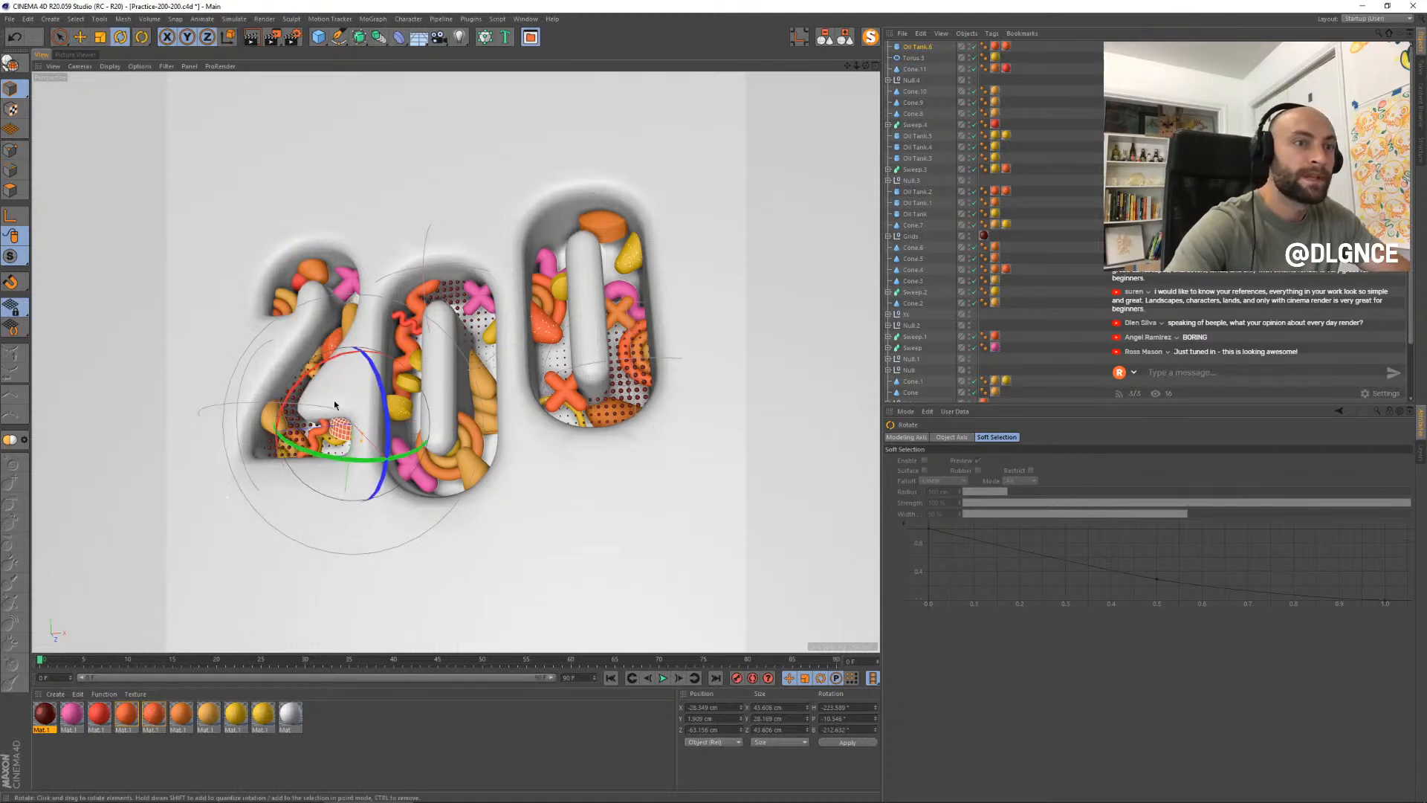
{"action": "left_click_drag", "start_coordinate": [318, 381], "coordinate": [331, 456]}
{"action": "key", "text": "e"}
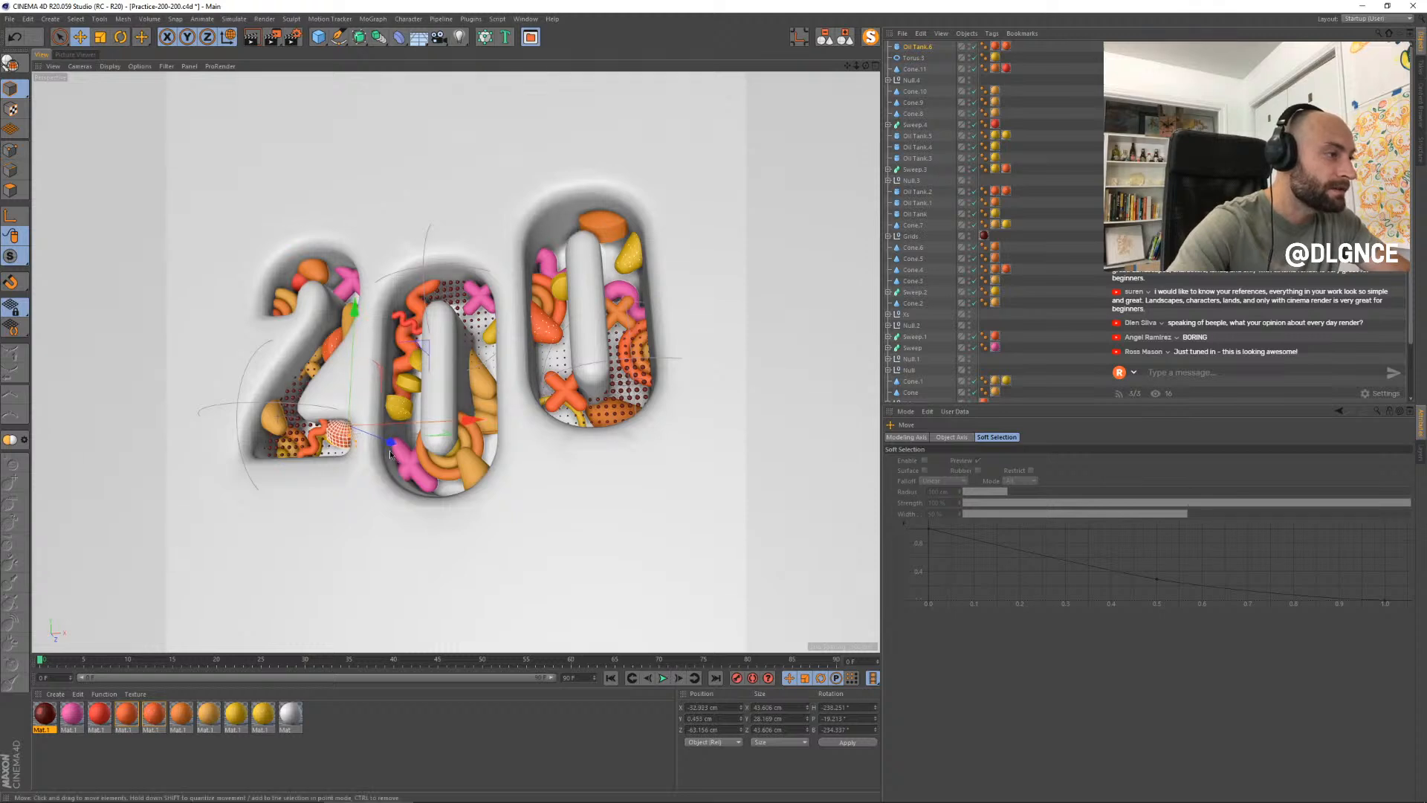
{"action": "left_click_drag", "start_coordinate": [340, 435], "coordinate": [391, 447]}
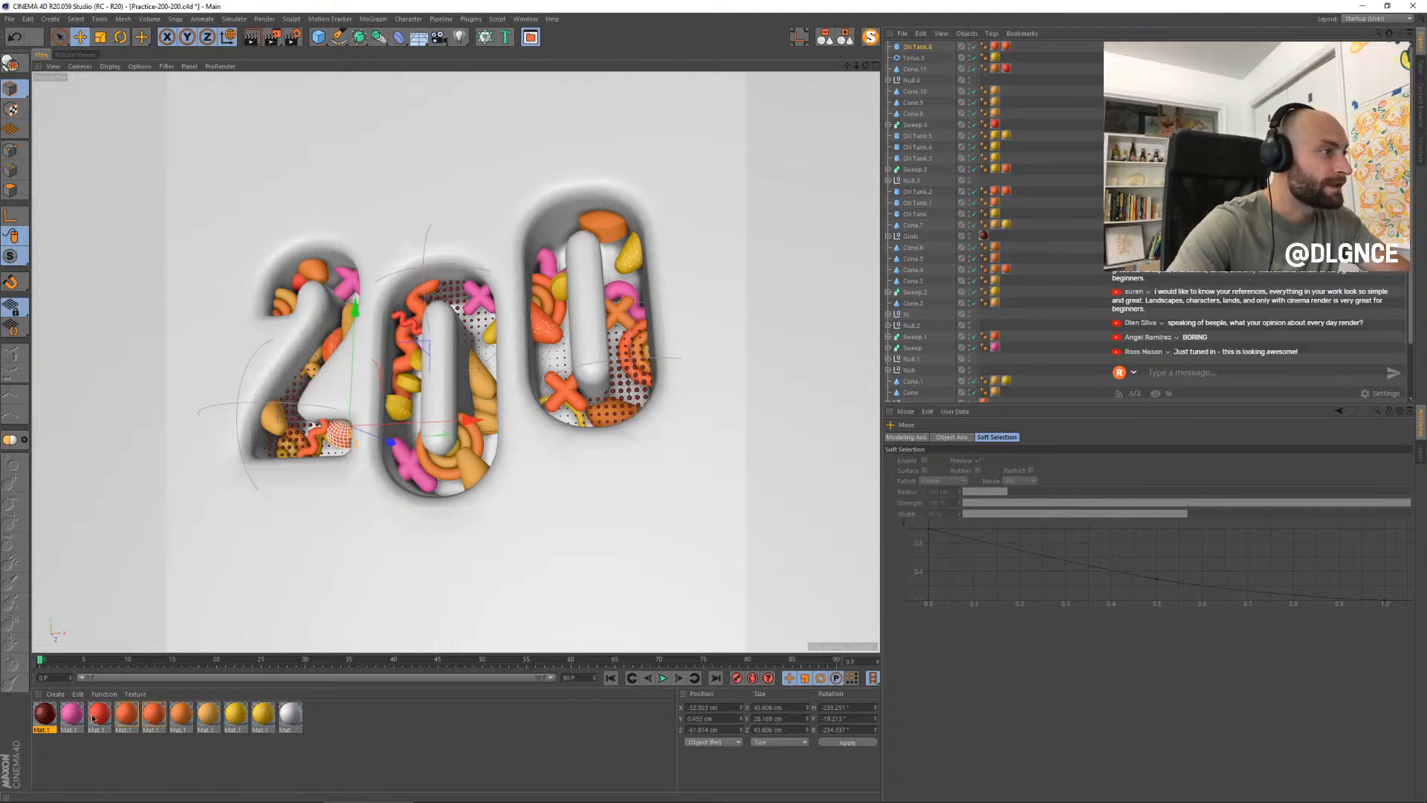
- Apply the yellow material to the copied oil tank and delete its surplus red material tags
{"action": "left_click_drag", "start_coordinate": [234, 722], "coordinate": [288, 484]}
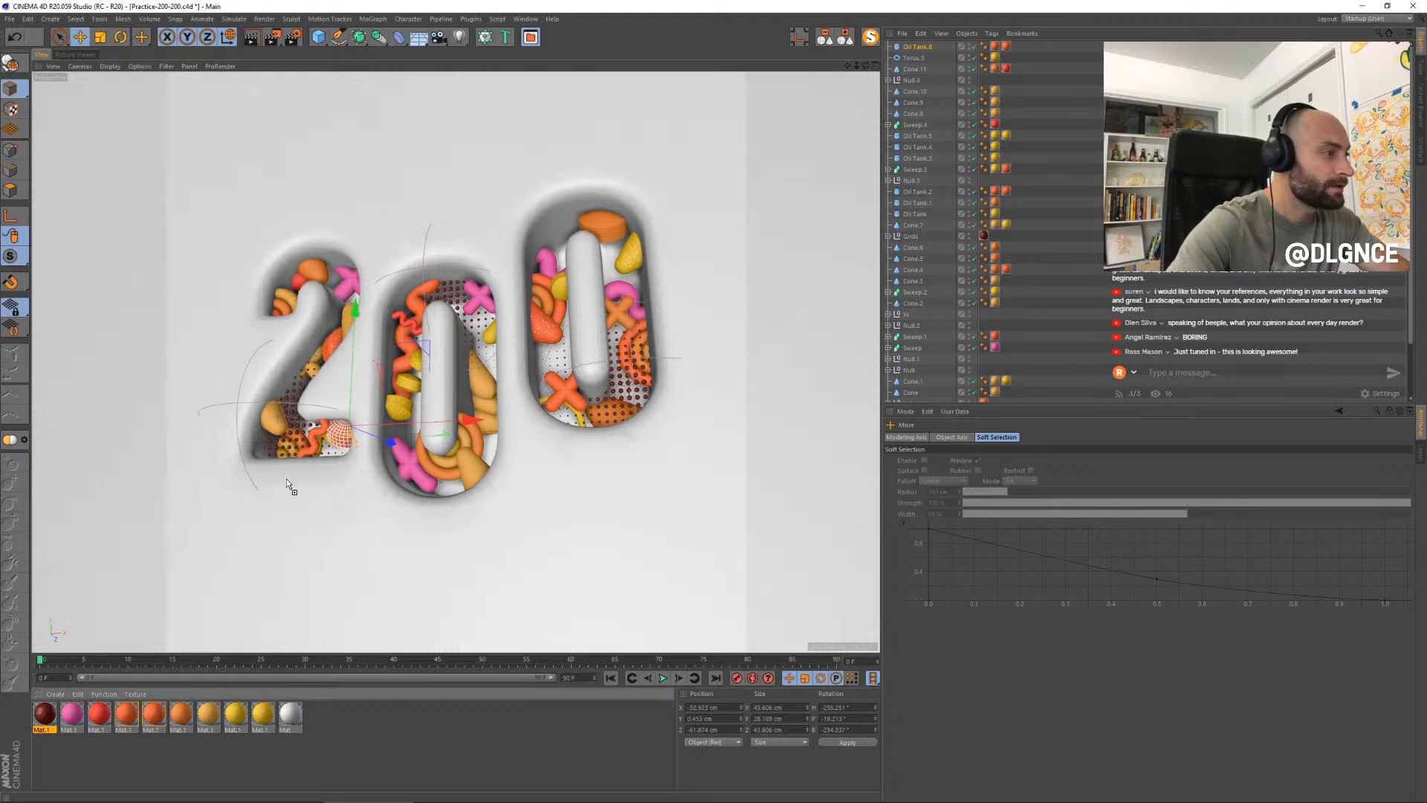
{"action": "left_click_drag", "start_coordinate": [337, 435], "coordinate": [338, 435]}
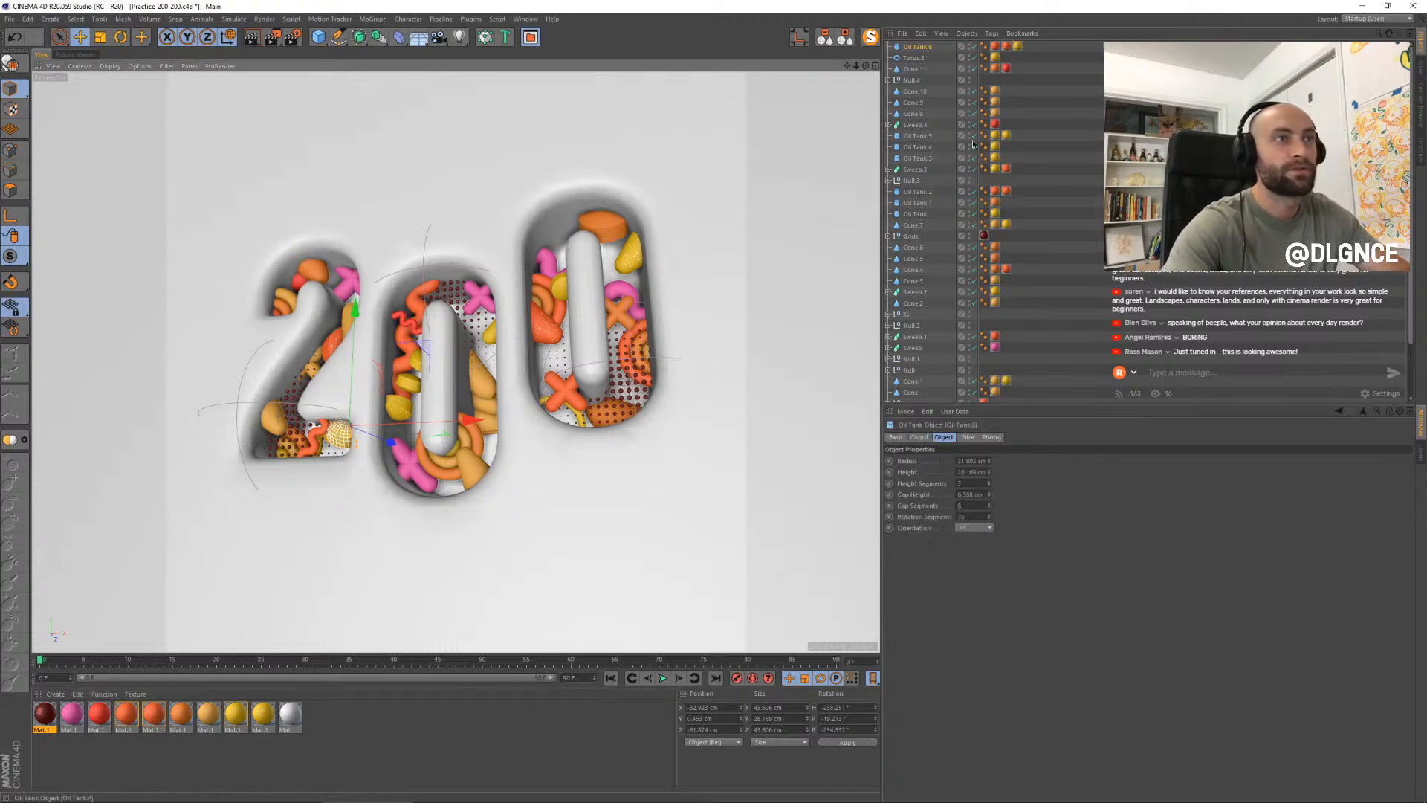
{"action": "left_click", "coordinate": [995, 47]}
{"action": "key", "text": "Delete"}
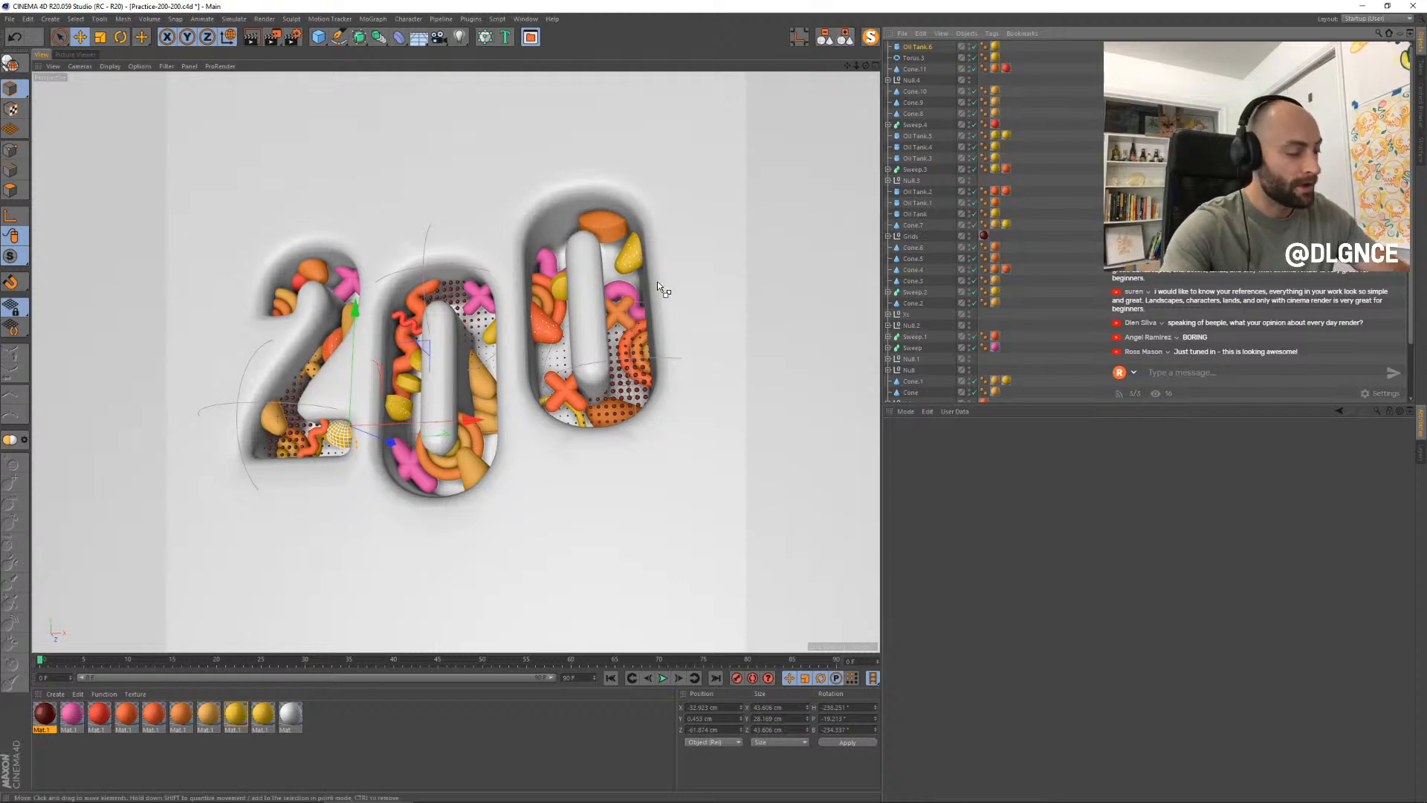
{"action": "left_click", "coordinate": [309, 263]}
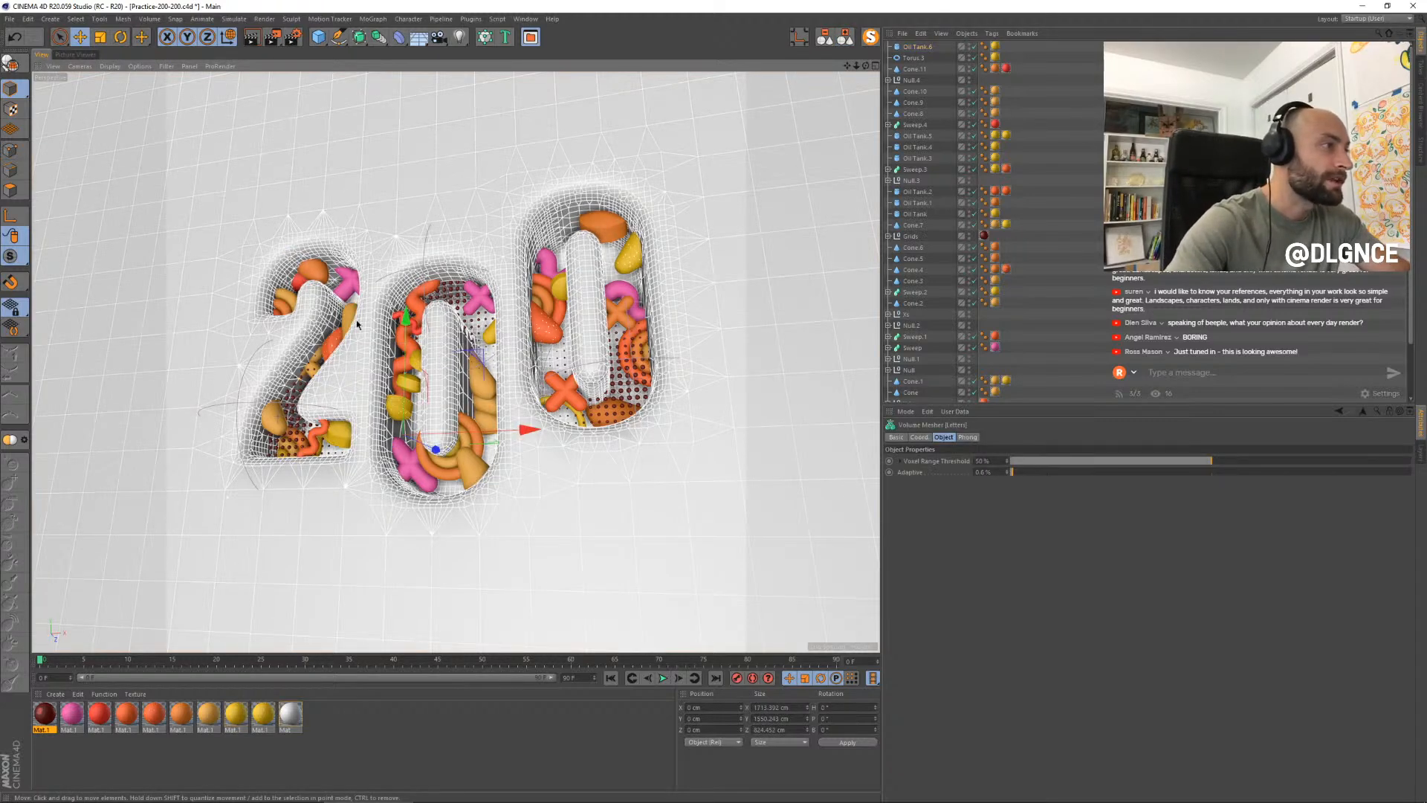
{"action": "left_click", "coordinate": [239, 257]}
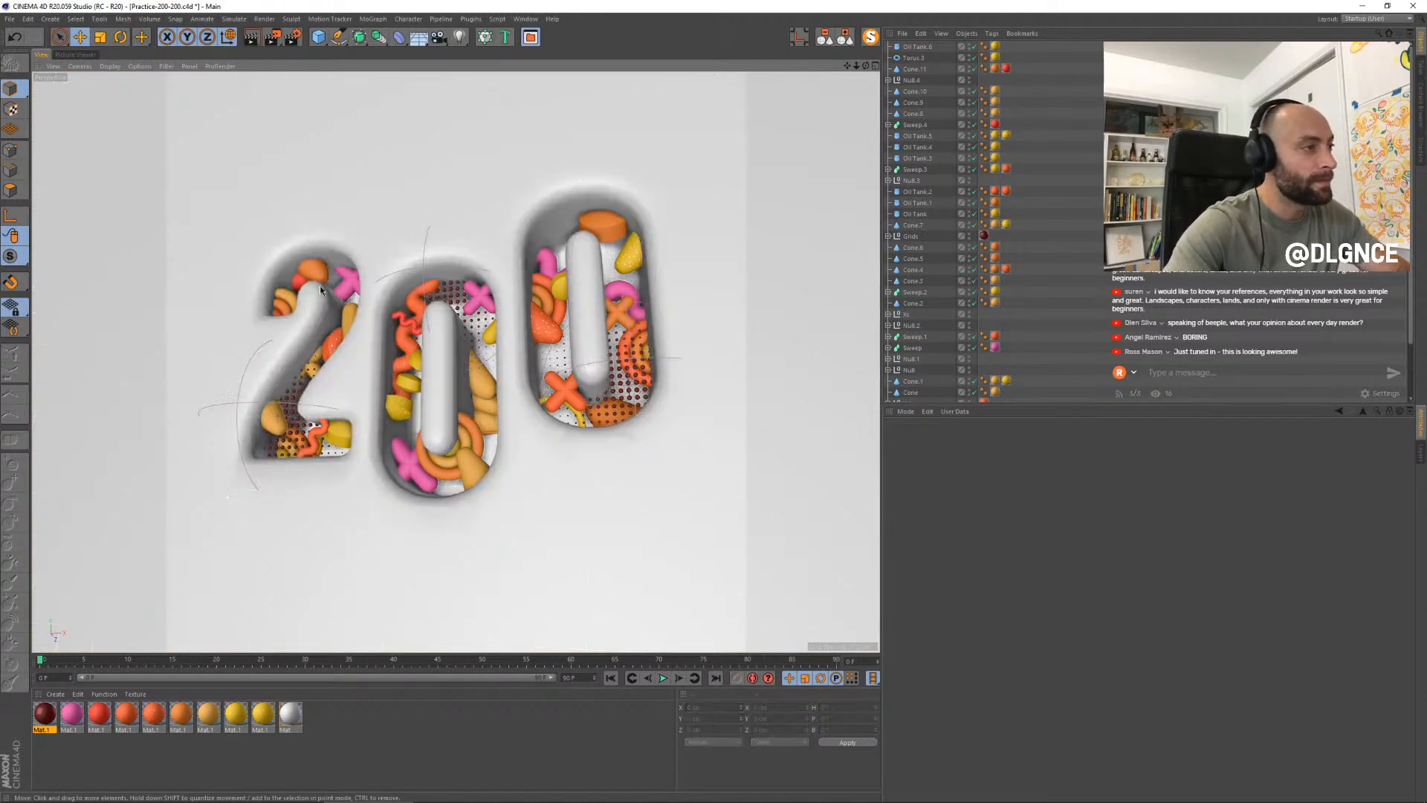
{"action": "left_click", "coordinate": [403, 320]}
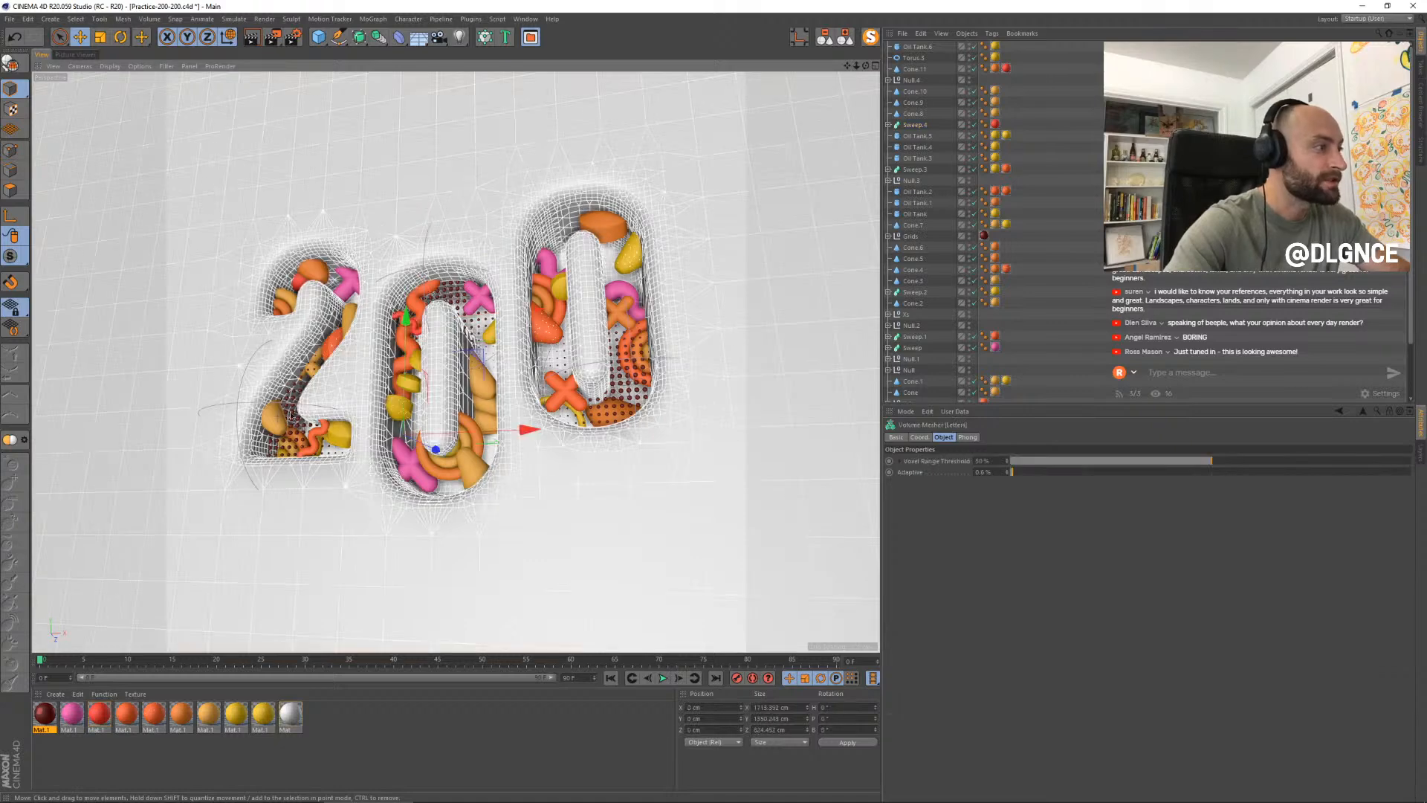
- Nudge the light orange cone at the lower left of the 2 and scale it down to about 40 cm high
{"action": "left_click", "coordinate": [278, 429]}
{"action": "left_click_drag", "start_coordinate": [325, 439], "coordinate": [322, 437]}
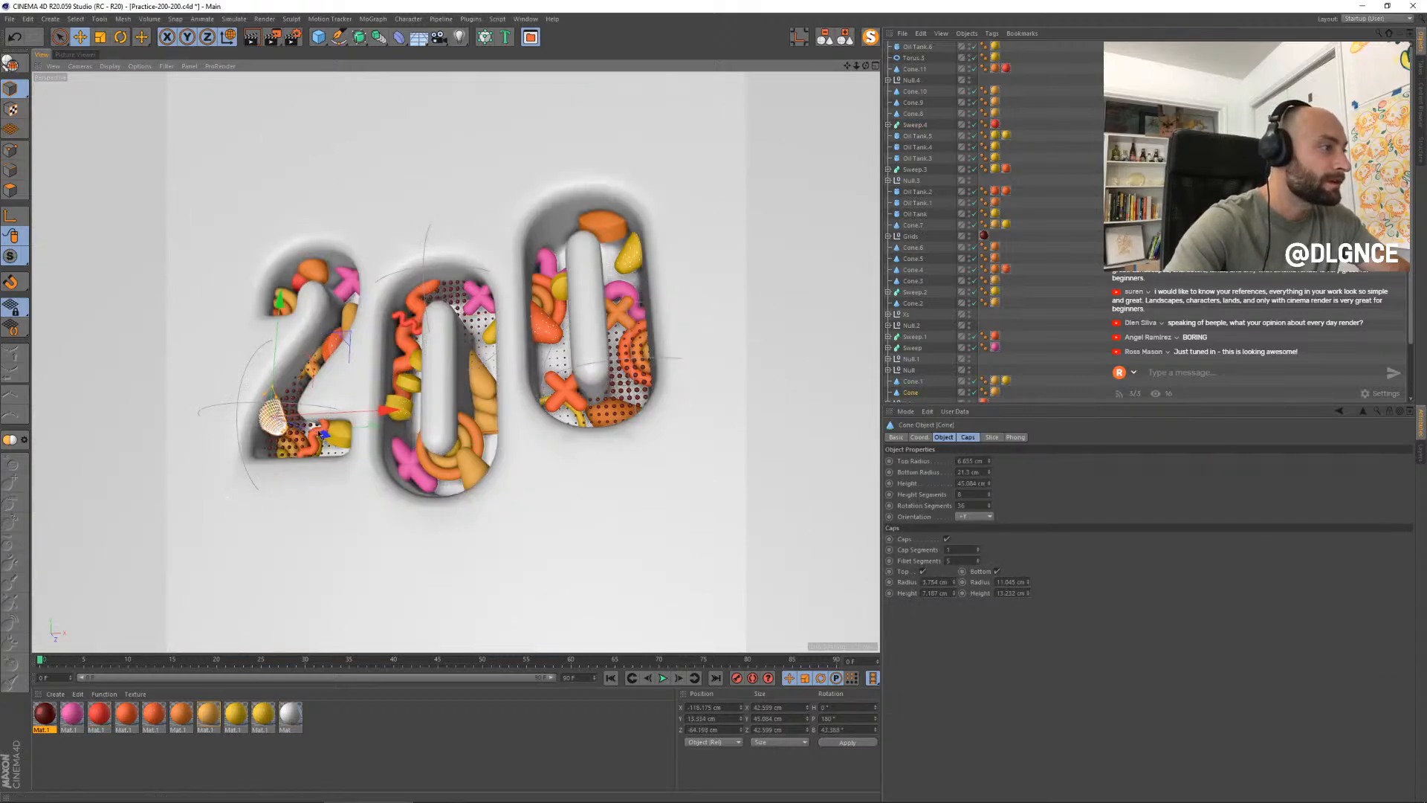
{"action": "key", "text": "t"}
{"action": "left_click_drag", "start_coordinate": [368, 380], "coordinate": [387, 410]}
{"action": "key", "text": "e"}
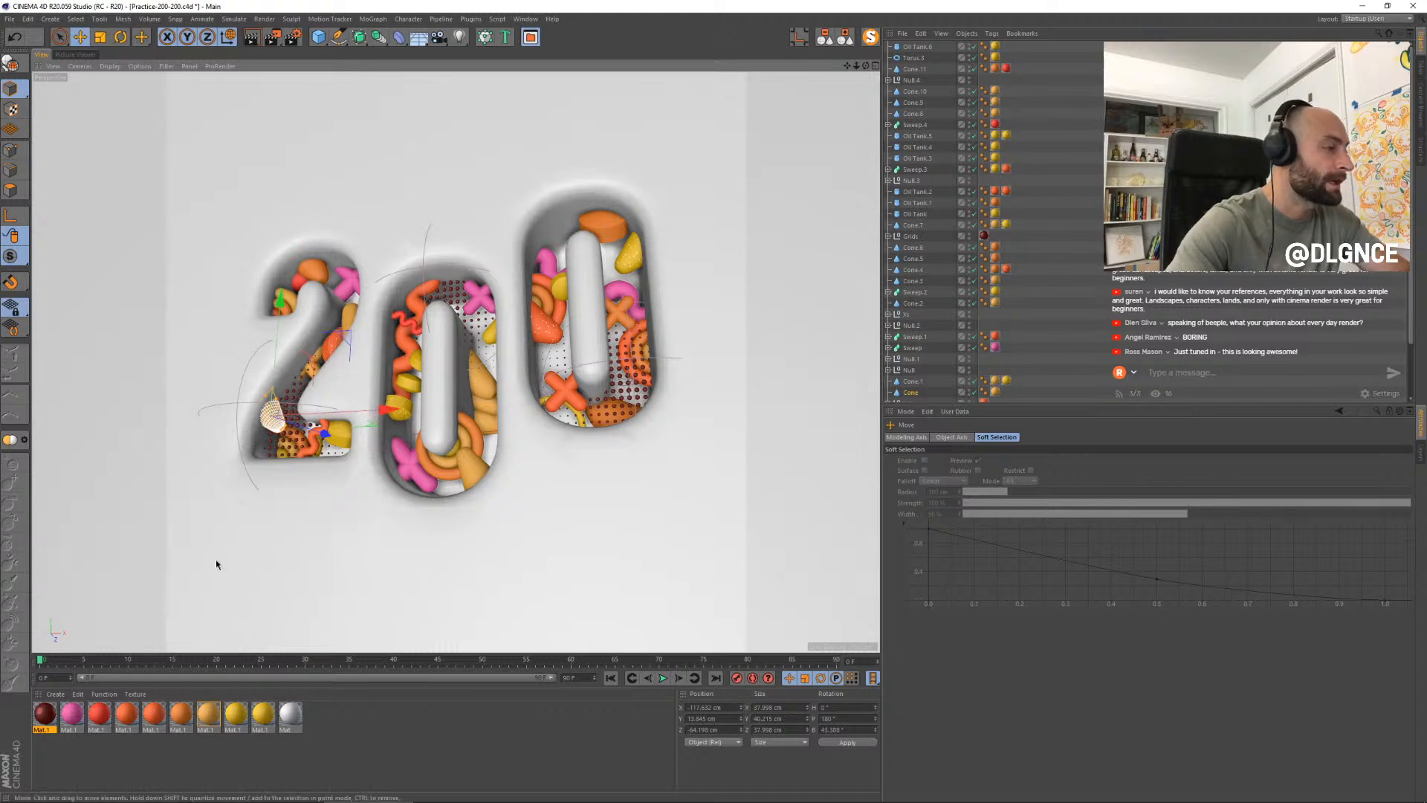
- Duplicate the light orange cone, place the copy up along the 2's diagonal and rotate it to about -133°
{"action": "left_click", "coordinate": [270, 417]}
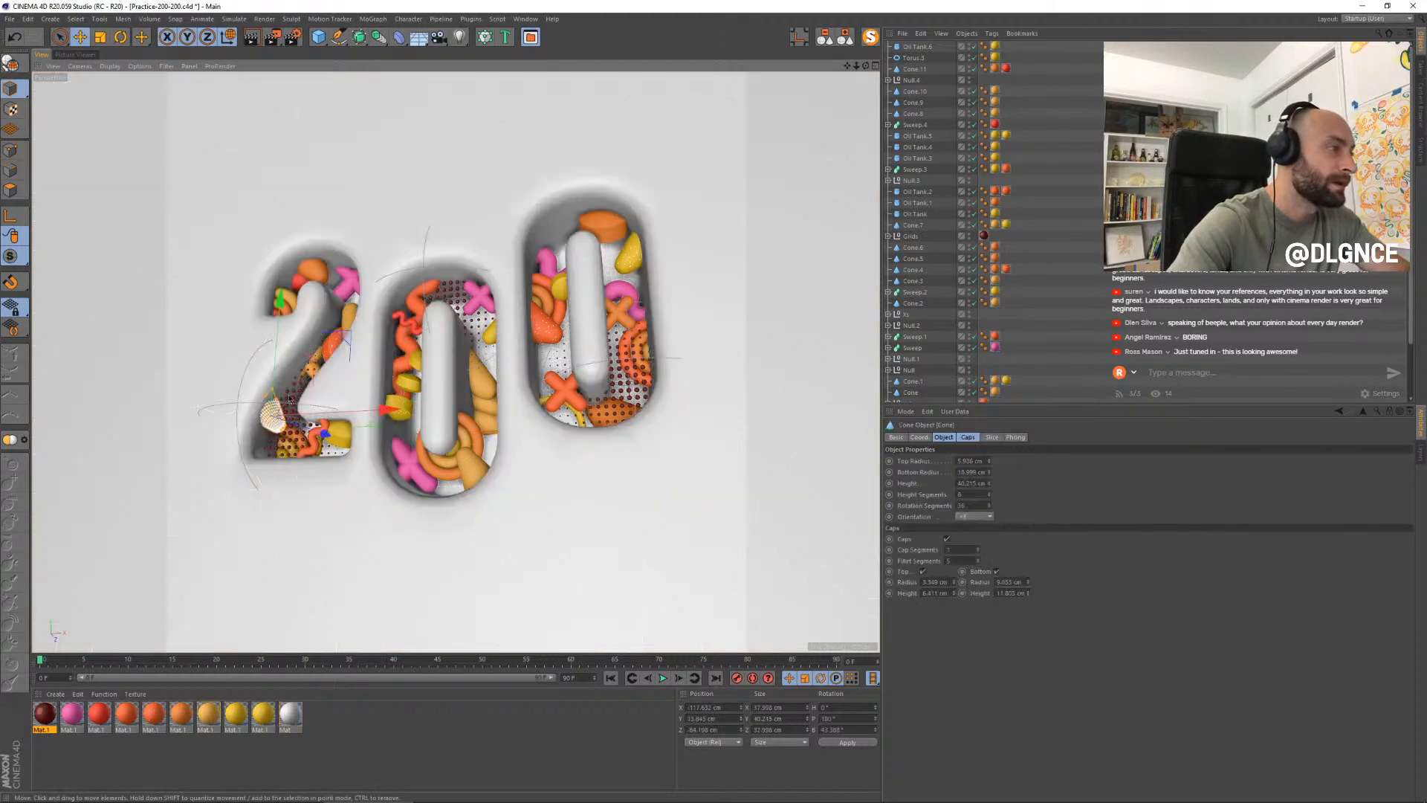
{"action": "left_click_drag", "start_coordinate": [348, 336], "coordinate": [373, 309], "text": "ctrl"}
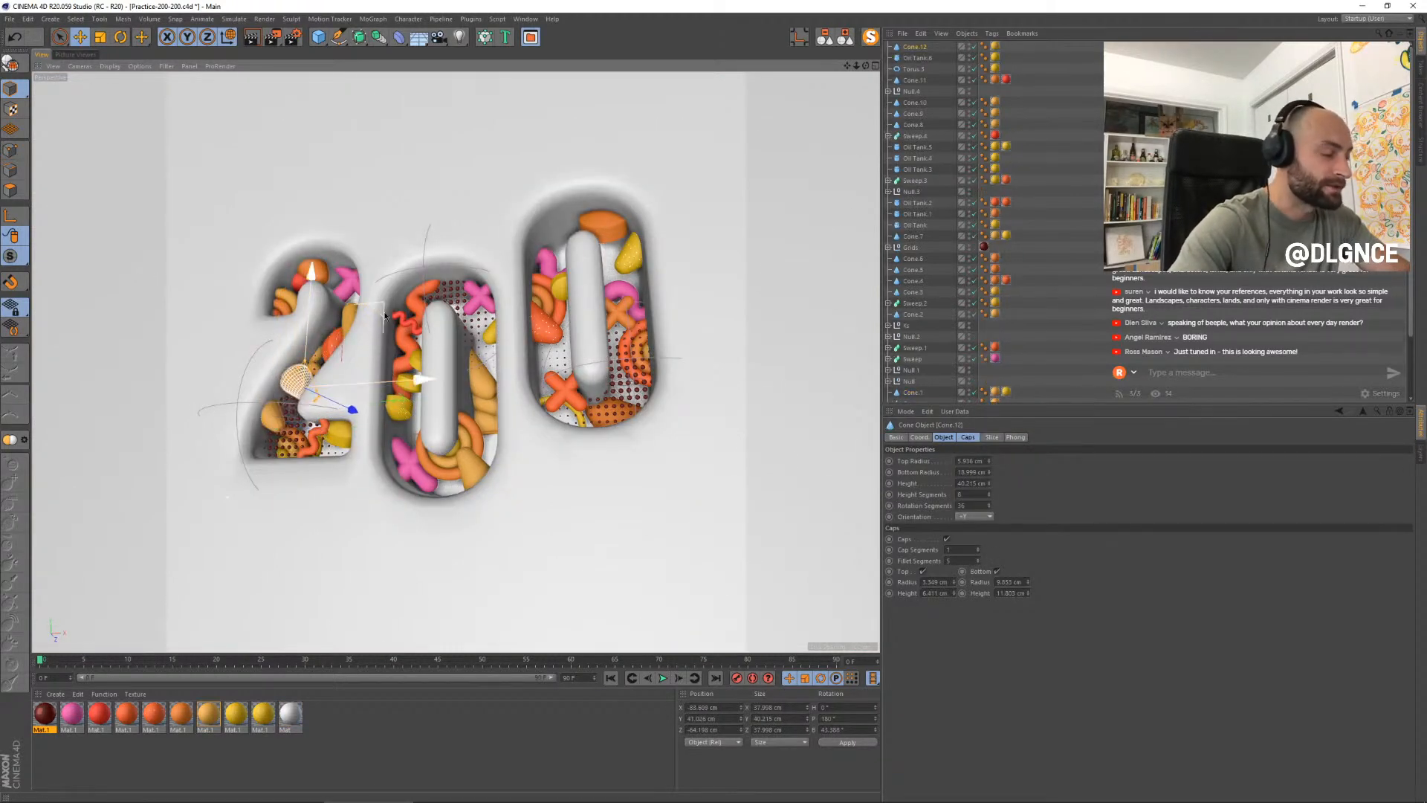
{"action": "key", "text": "r"}
{"action": "left_click_drag", "start_coordinate": [377, 372], "coordinate": [242, 411]}
- Scale the copied cone down to about 25 cm across and tuck it into the gap on the 2's diagonal
{"action": "key", "text": "t"}
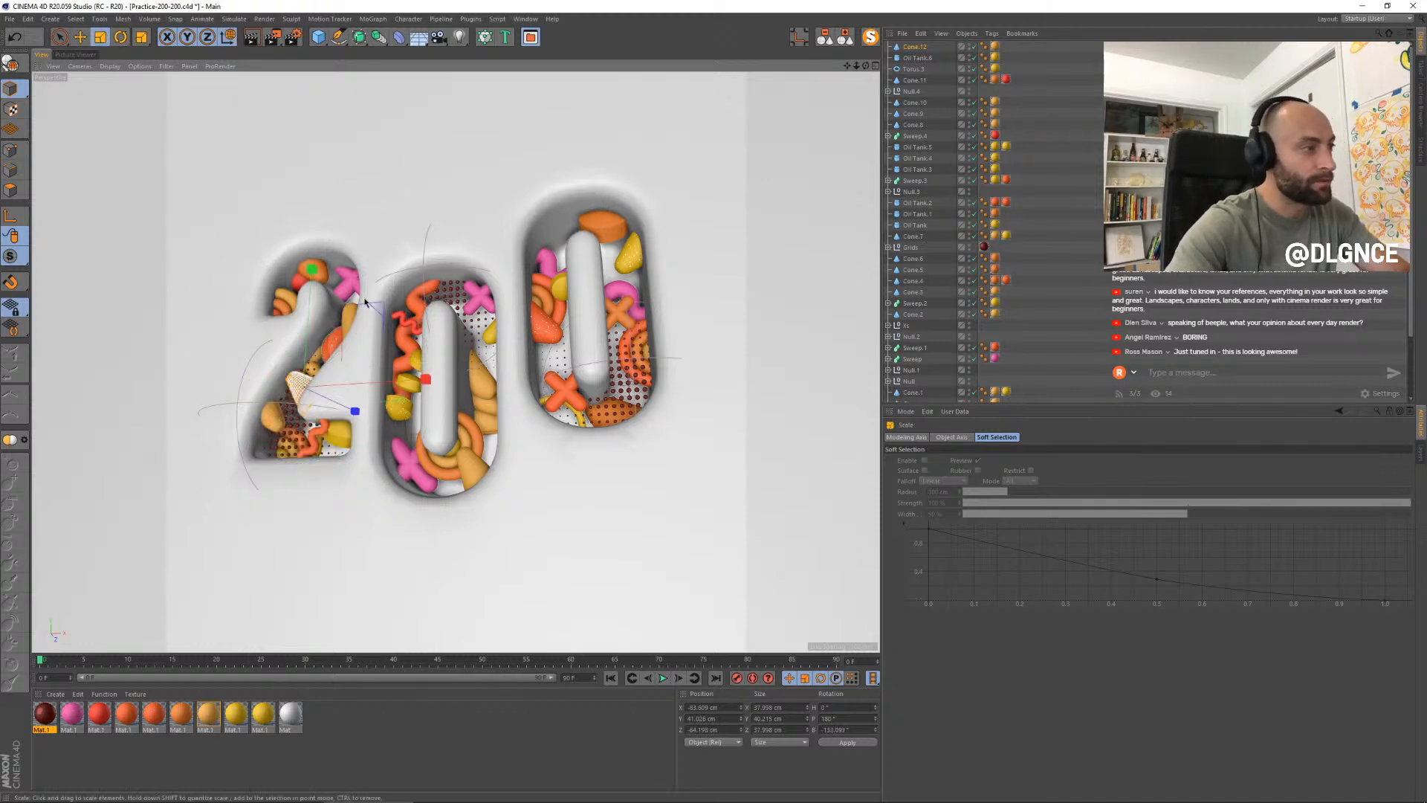
{"action": "left_click_drag", "start_coordinate": [354, 353], "coordinate": [303, 369]}
{"action": "key", "text": "e"}
{"action": "left_click_drag", "start_coordinate": [378, 309], "coordinate": [389, 307]}
{"action": "left_click_drag", "start_coordinate": [362, 408], "coordinate": [359, 408]}
{"action": "left_click_drag", "start_coordinate": [394, 310], "coordinate": [394, 307]}
{"action": "left_click_drag", "start_coordinate": [367, 408], "coordinate": [364, 406]}
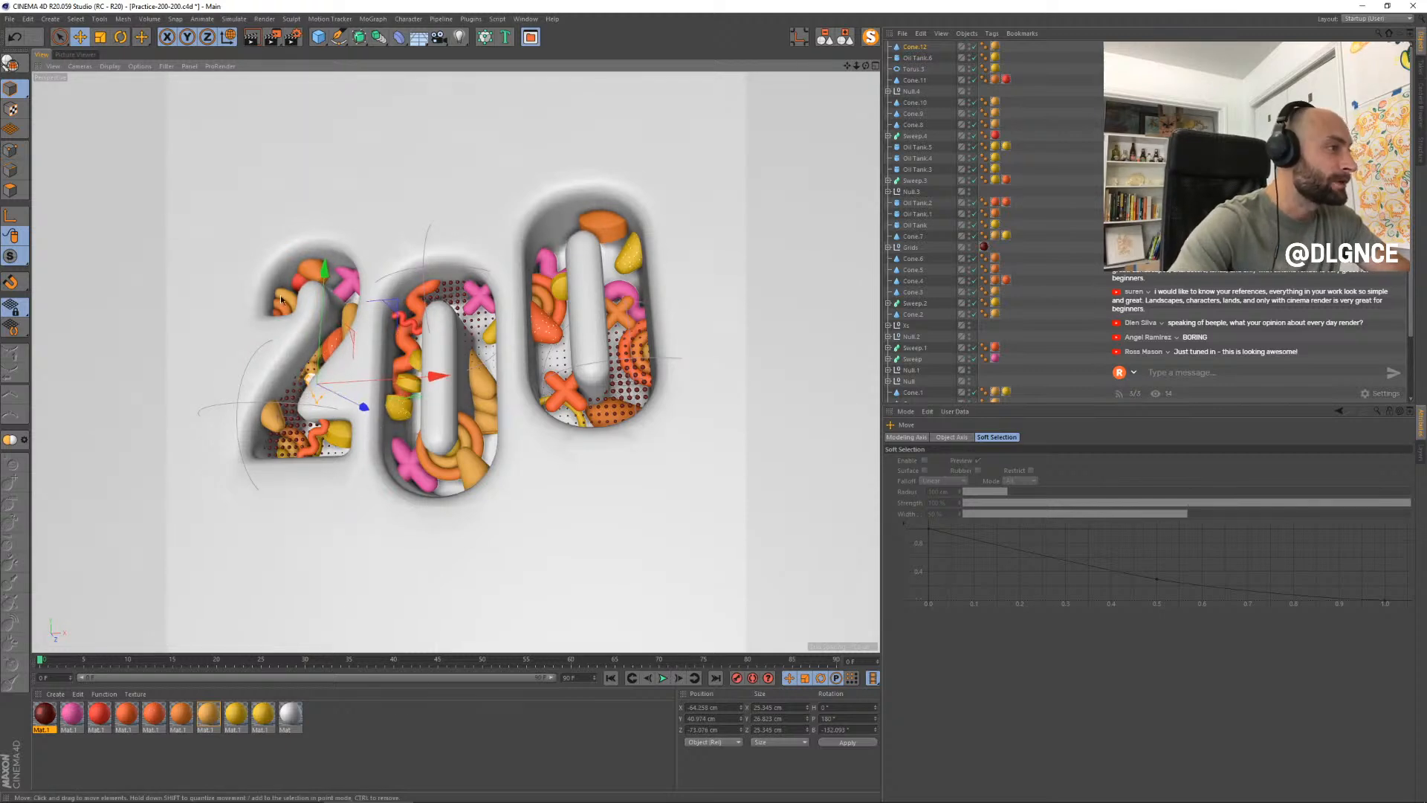
{"action": "left_click", "coordinate": [608, 223]}
{"action": "left_click_drag", "start_coordinate": [684, 145], "coordinate": [650, 180]}
{"action": "left_click_drag", "start_coordinate": [580, 302], "coordinate": [580, 309]}
{"action": "key", "text": "r"}
{"action": "left_click_drag", "start_coordinate": [599, 235], "coordinate": [652, 313]}
{"action": "key", "text": "Delete"}
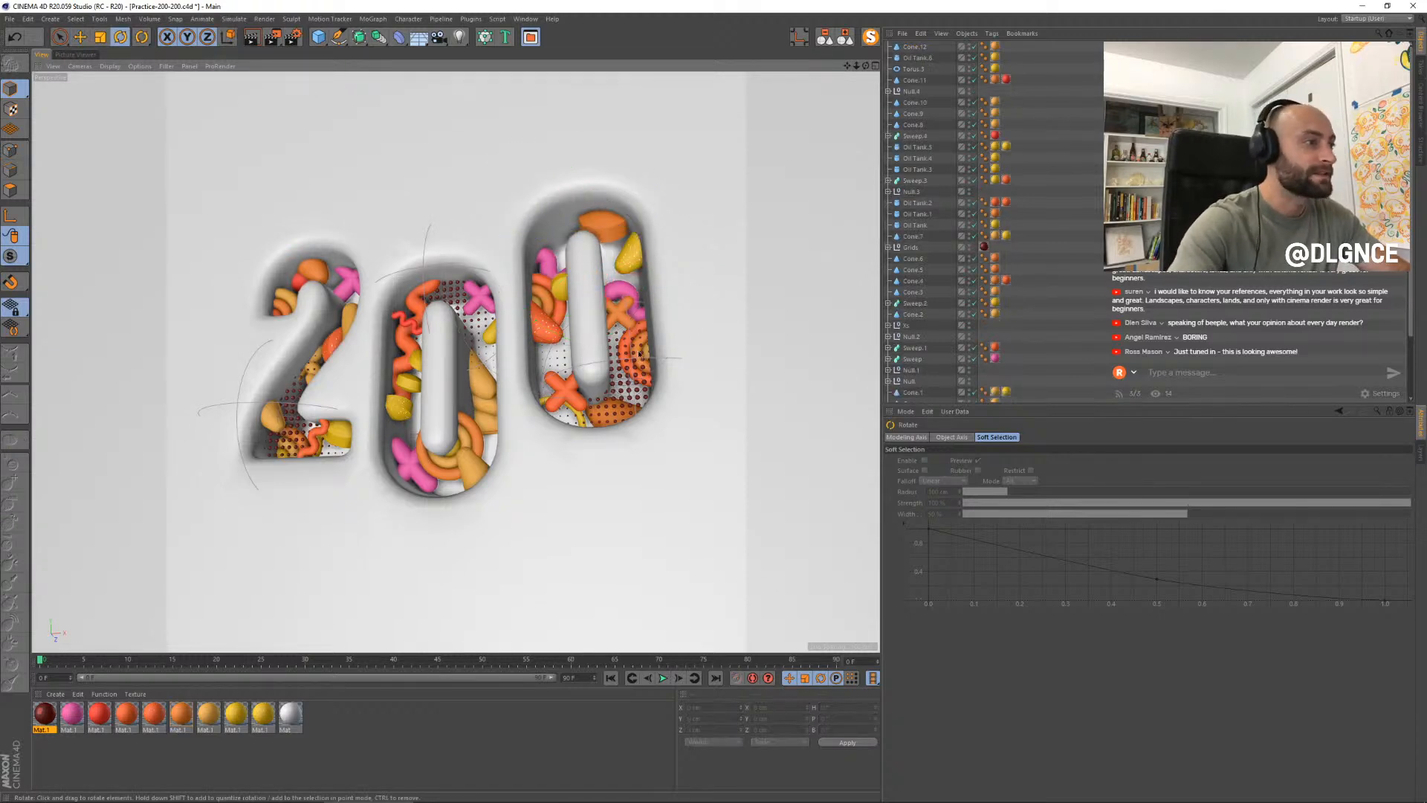
- Duplicate the yellow ring at the bottom of the last 0 and place the copy at the upper left of that 0
{"action": "left_click", "coordinate": [580, 420]}
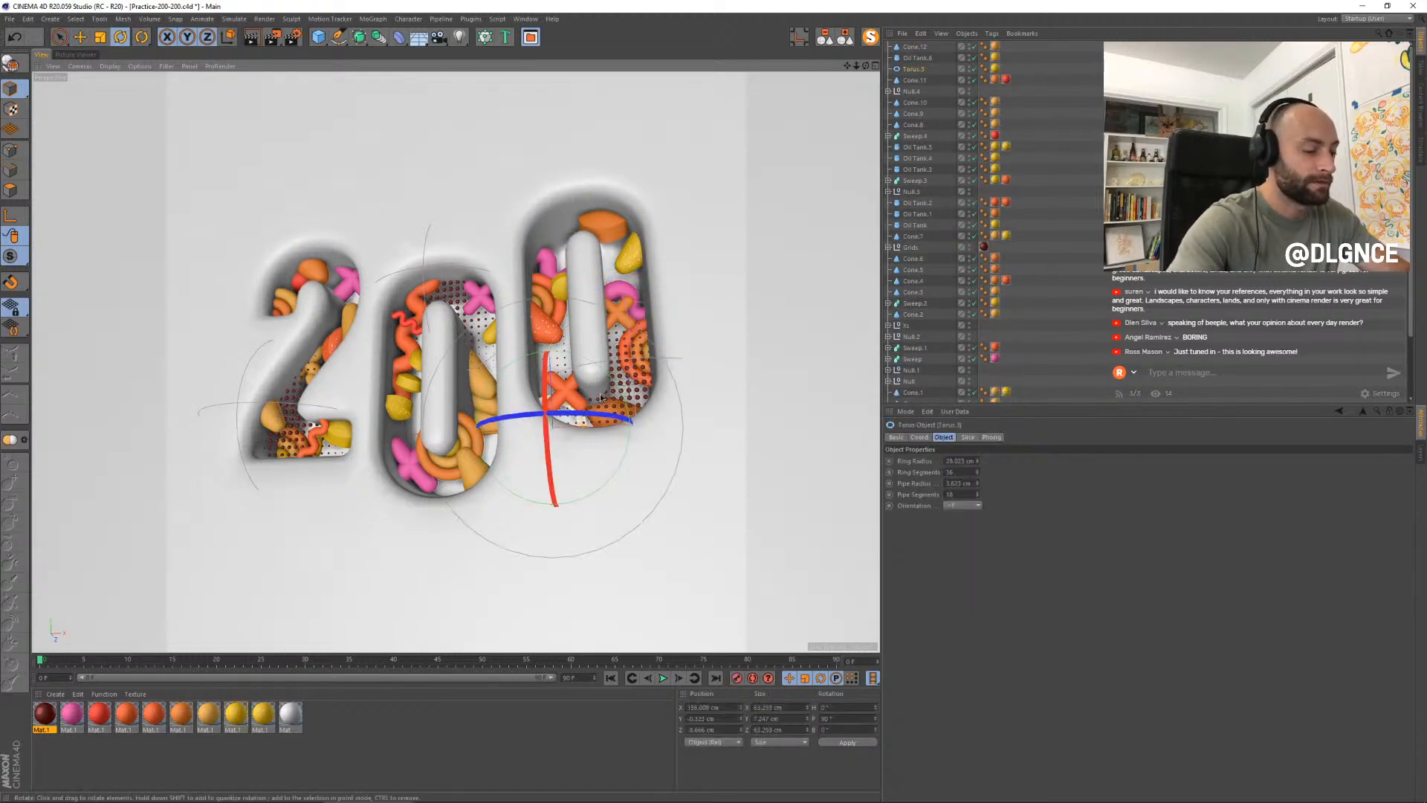
{"action": "key", "text": "e"}
{"action": "left_click_drag", "start_coordinate": [631, 355], "coordinate": [647, 167], "text": "ctrl"}
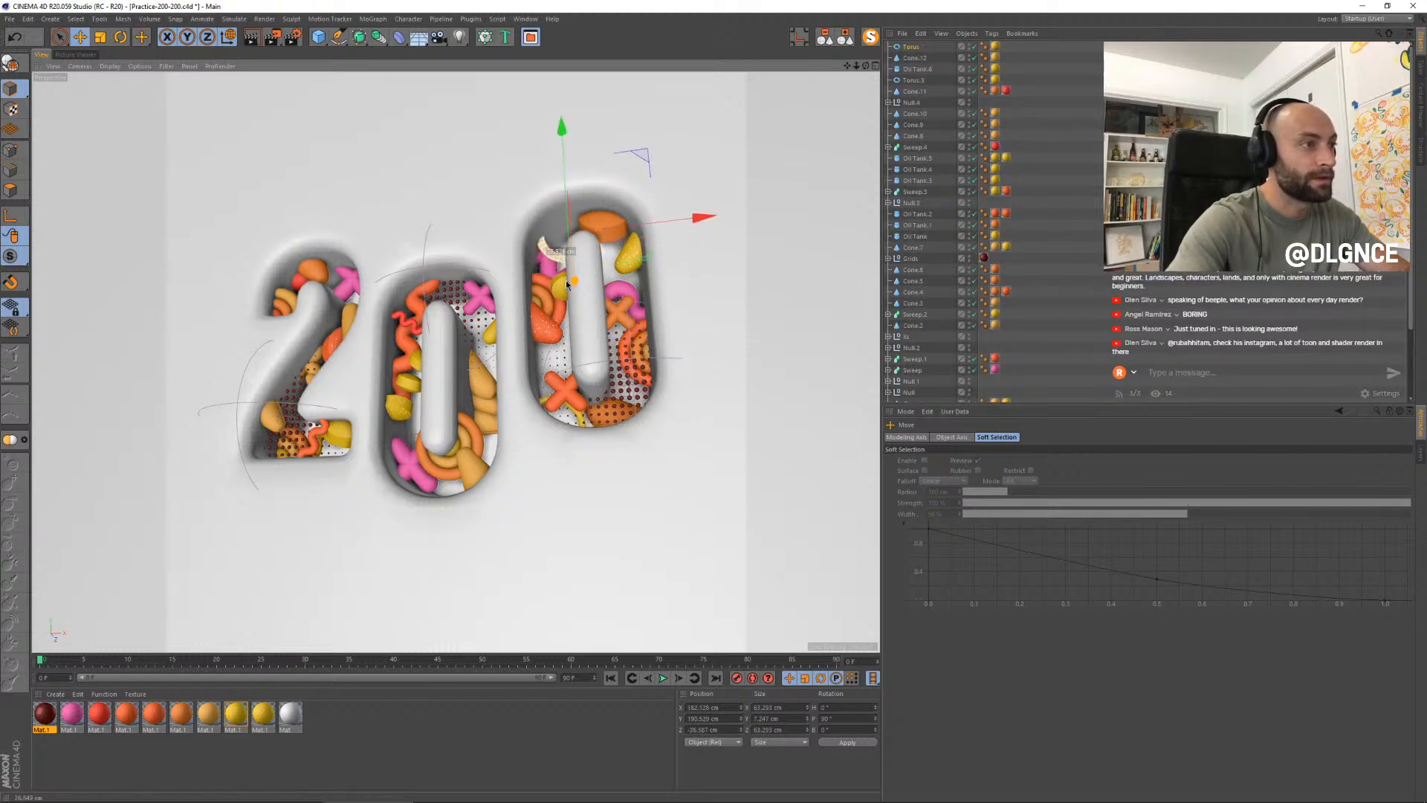
{"action": "left_click_drag", "start_coordinate": [574, 287], "coordinate": [565, 279]}
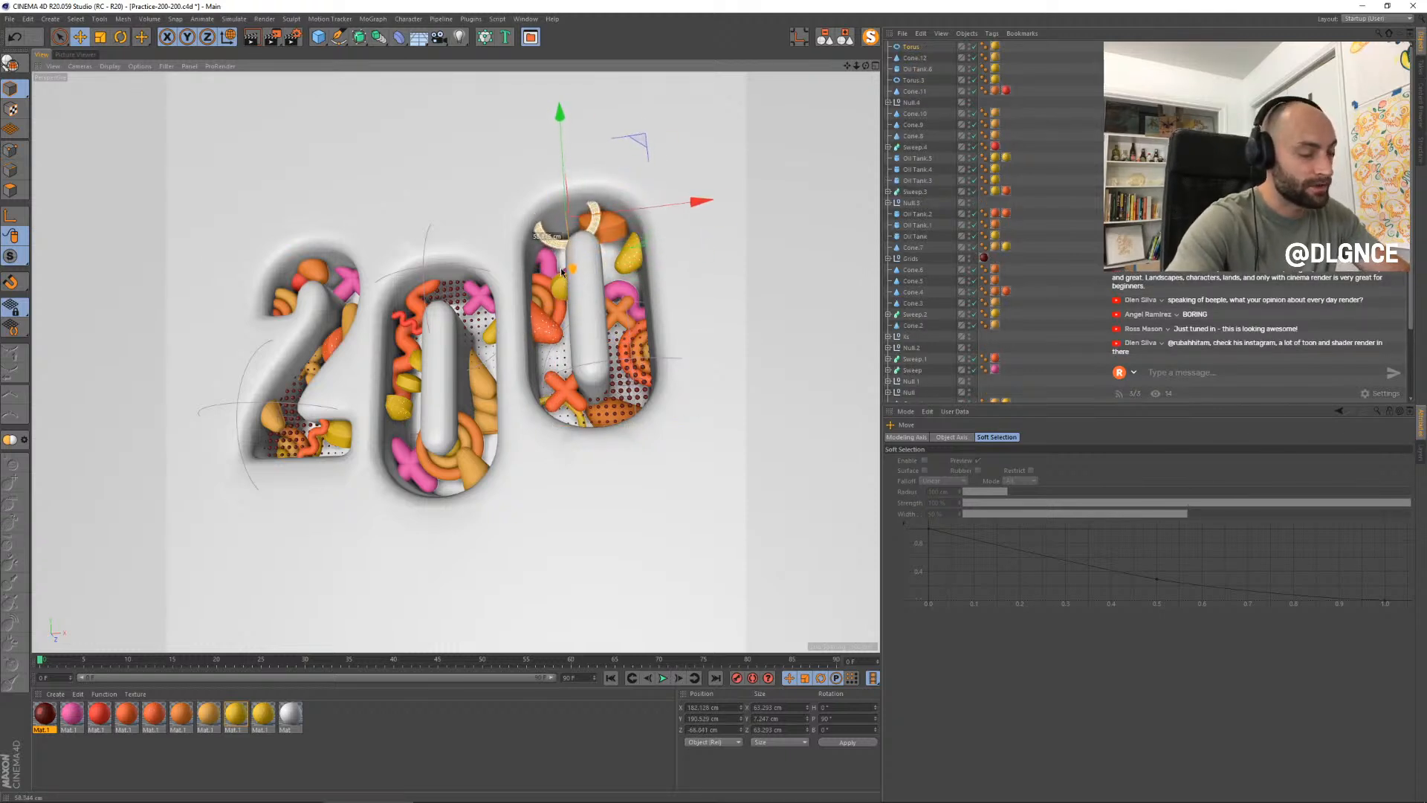
- Scale the copied ring down to about 52 cm across and adjust its position around the top of the last 0's centre
{"action": "key", "text": "t"}
{"action": "left_click_drag", "start_coordinate": [748, 143], "coordinate": [693, 183]}
{"action": "key", "text": "e"}
{"action": "left_click_drag", "start_coordinate": [639, 140], "coordinate": [638, 149]}
{"action": "key", "text": "t"}
{"action": "left_click_drag", "start_coordinate": [641, 149], "coordinate": [637, 153]}
{"action": "key", "text": "e"}
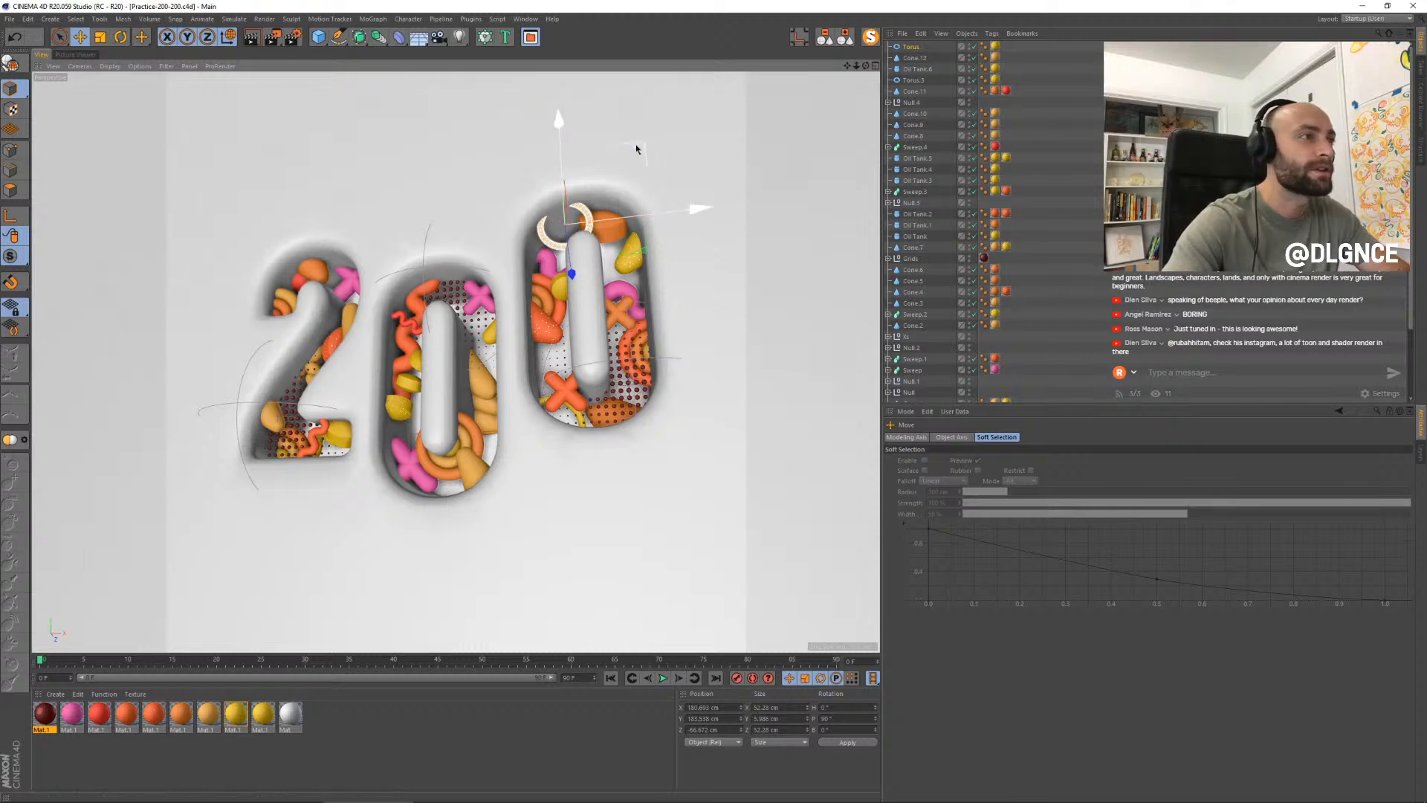
- Move the copied ring to the right side of the middle 0, scale it to about 43 cm across and colour it red
{"action": "left_click_drag", "start_coordinate": [644, 154], "coordinate": [566, 257]}
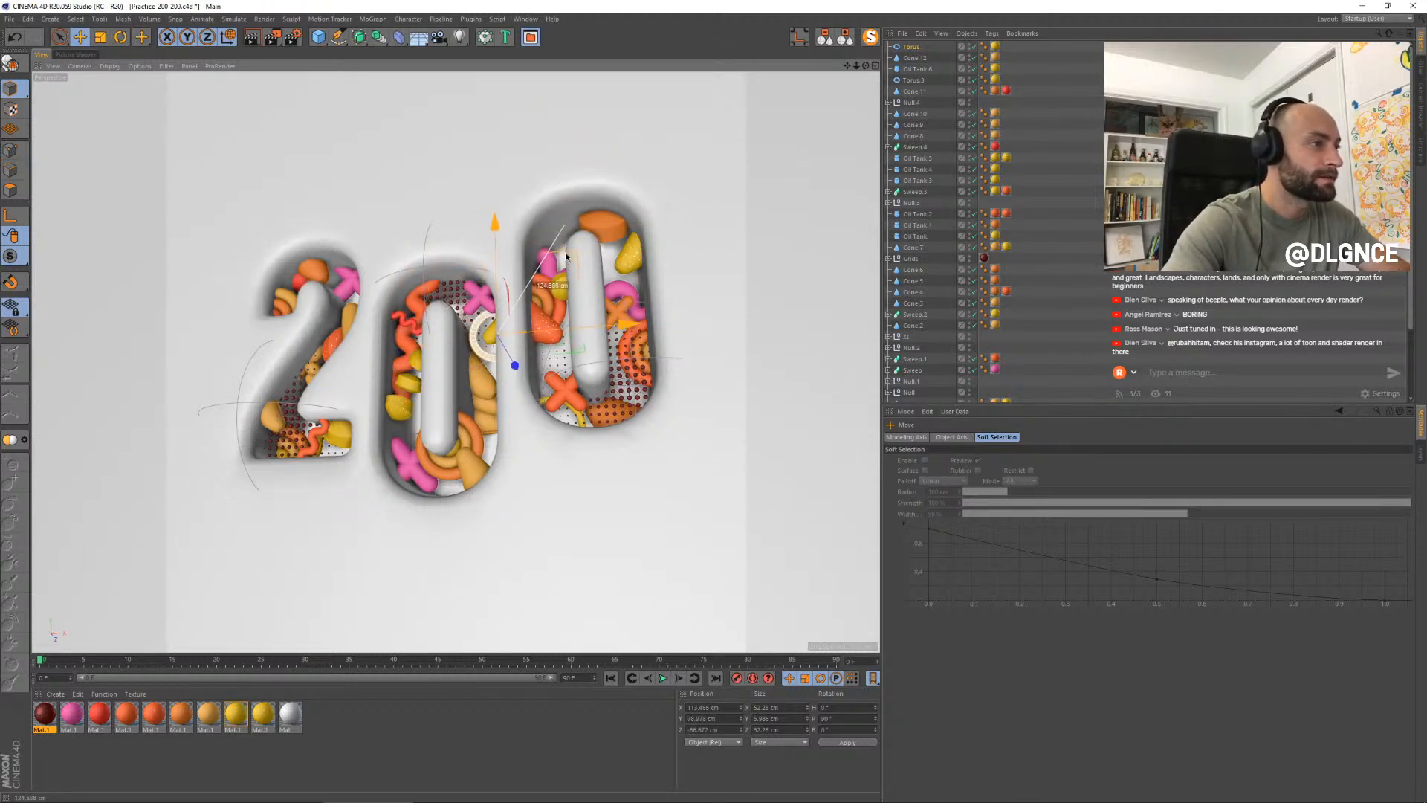
{"action": "key", "text": "t"}
{"action": "left_click_drag", "start_coordinate": [490, 327], "coordinate": [521, 339]}
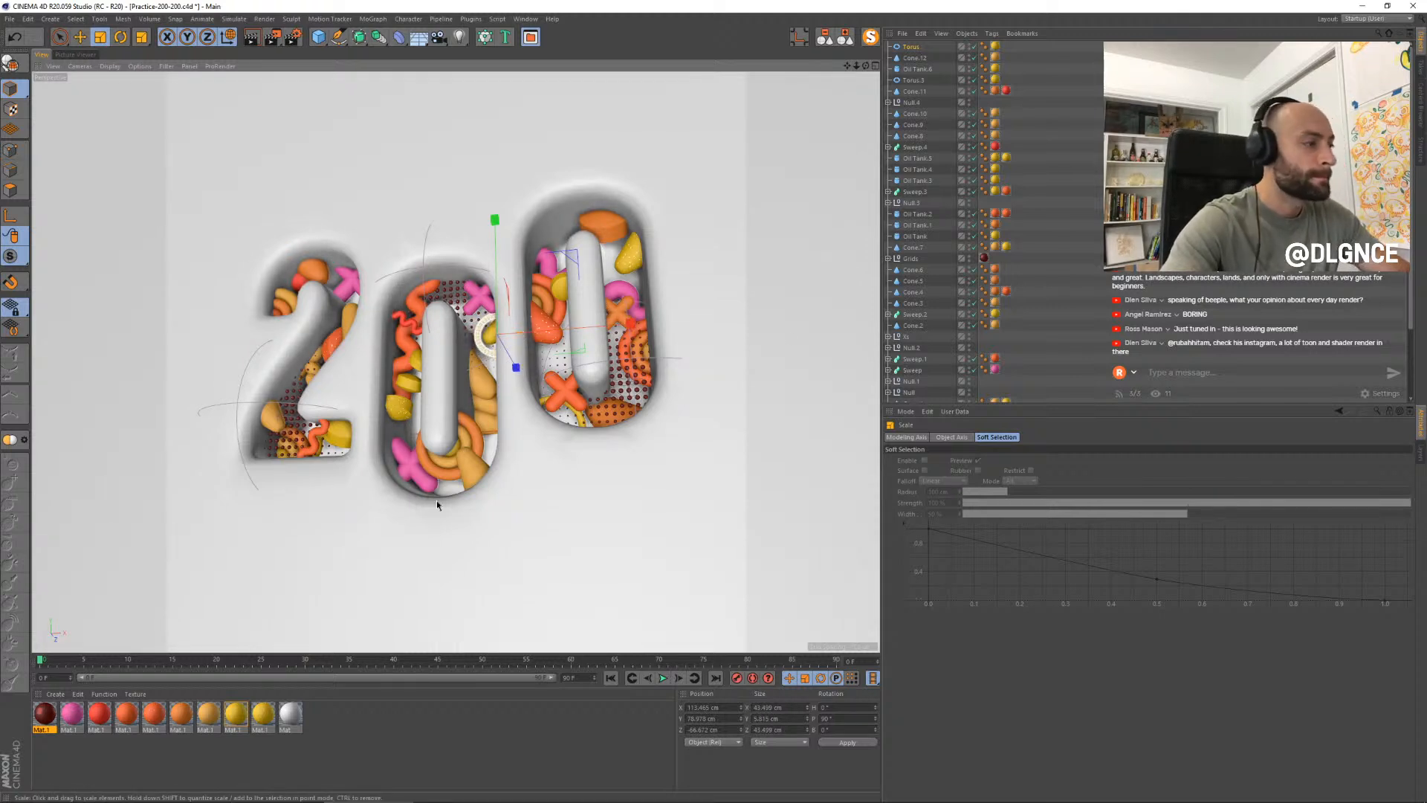
{"action": "left_click_drag", "start_coordinate": [95, 730], "coordinate": [489, 351]}
- Lower the red ring slightly, push it deeper into the middle 0 and scale it up to about 45 cm across
{"action": "key", "text": "e"}
{"action": "mouse_move", "coordinate": [494, 236]}
{"action": "left_mouse_down"}
{"action": "mouse_move", "coordinate": [493, 254]}
{"action": "mouse_move", "coordinate": [494, 239]}
{"action": "left_mouse_up"}
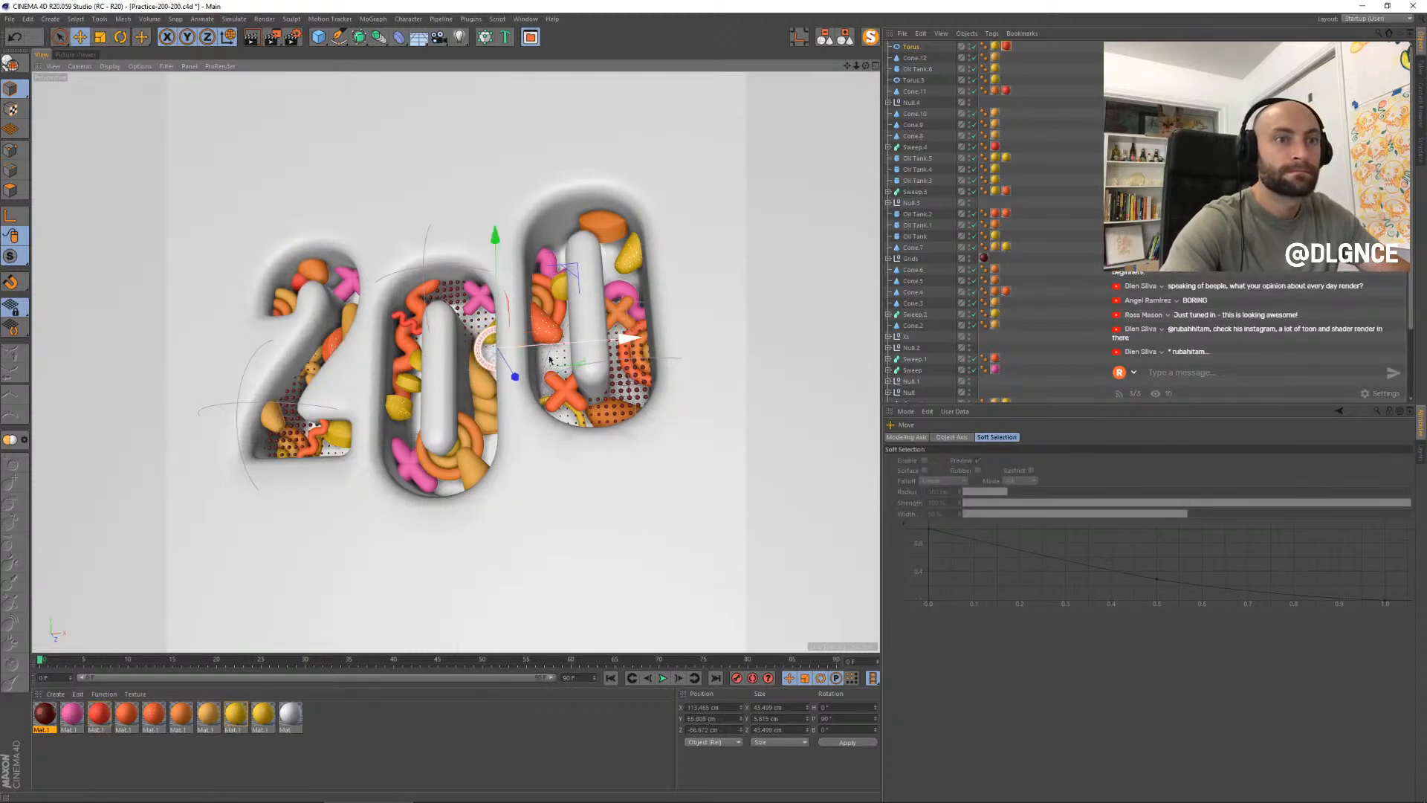
{"action": "left_click_drag", "start_coordinate": [515, 377], "coordinate": [520, 386]}
{"action": "key", "text": "t"}
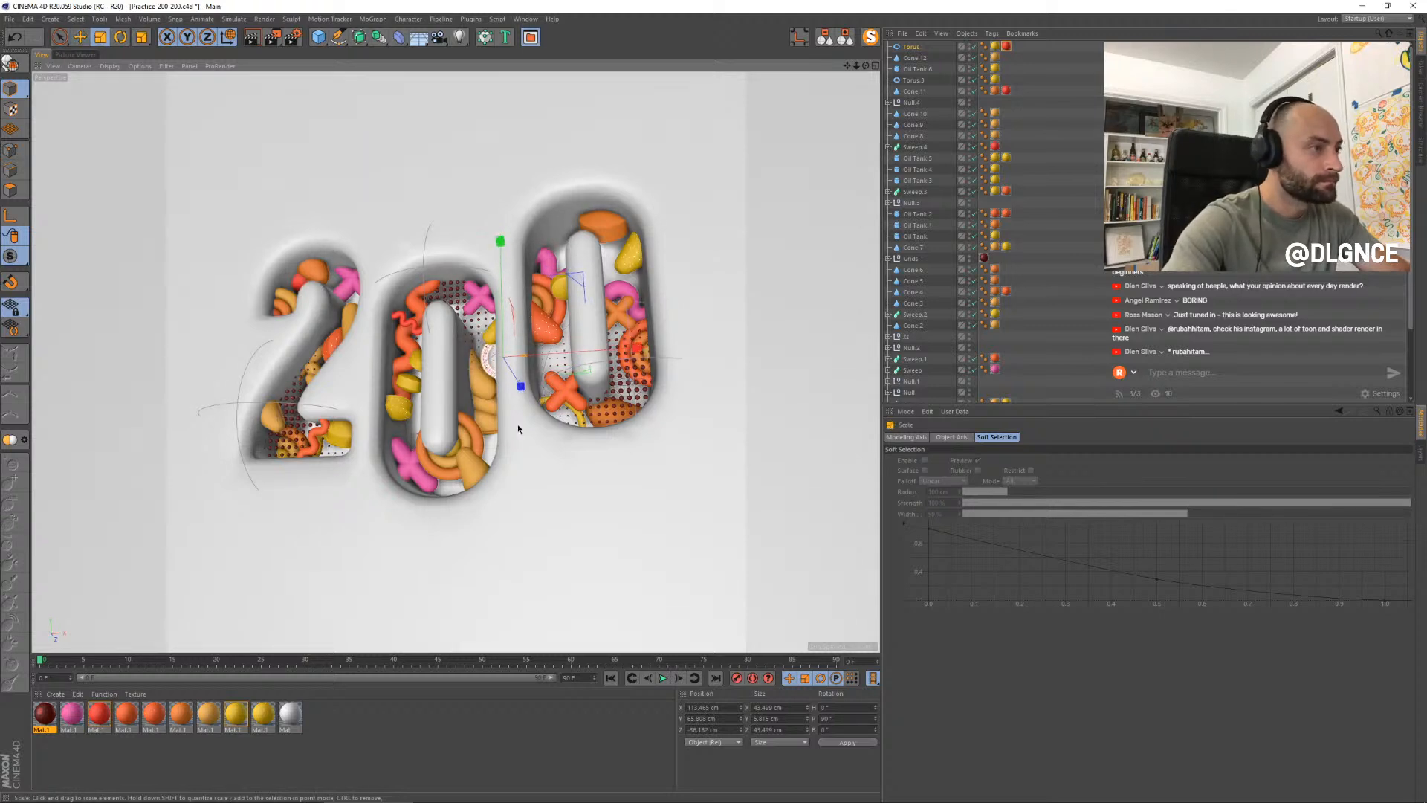
{"action": "left_click_drag", "start_coordinate": [561, 341], "coordinate": [573, 331]}
- Duplicate the red ring twice, placing one copy on the 2's diagonal and one at the right of its upper curve
{"action": "key", "text": "e"}
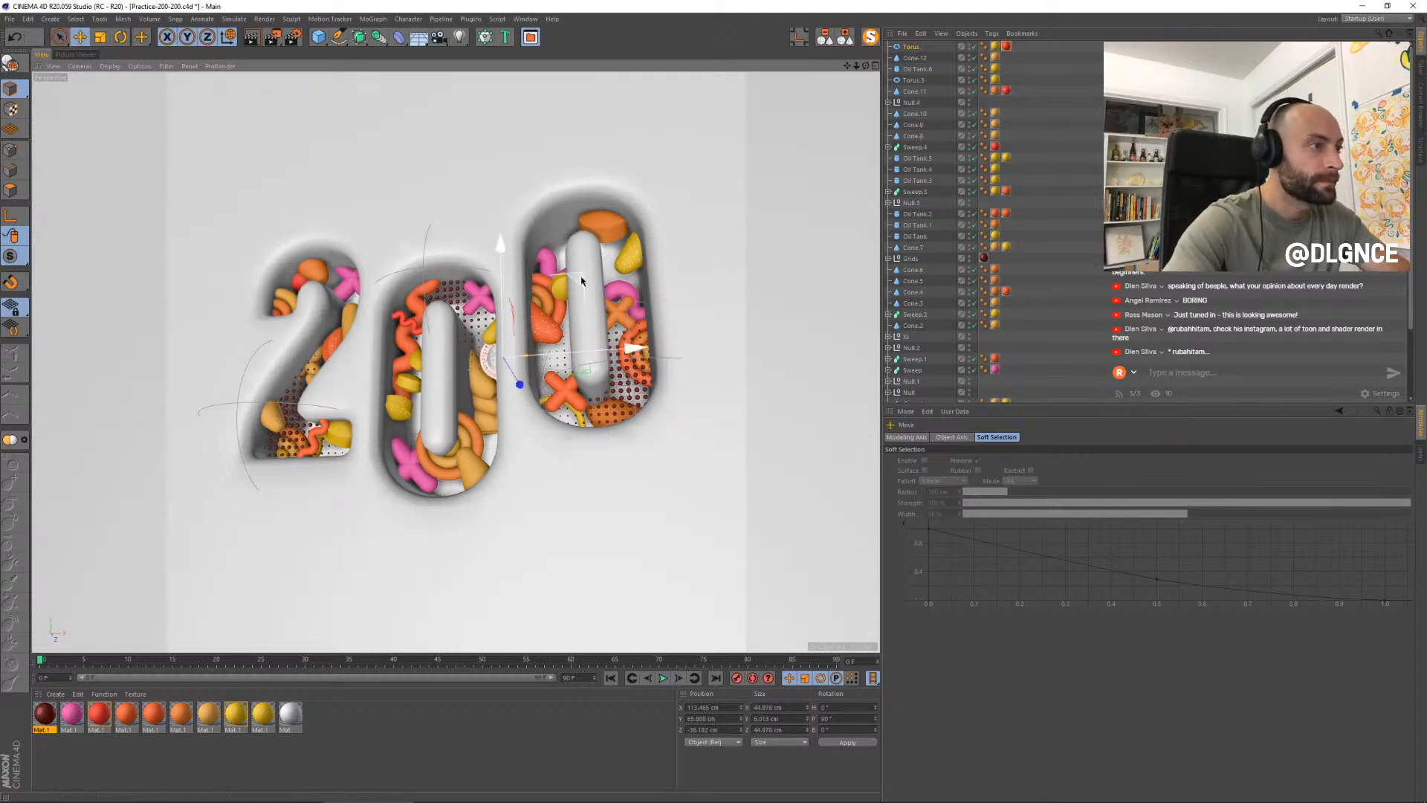
{"action": "left_click_drag", "start_coordinate": [582, 281], "coordinate": [436, 187]}
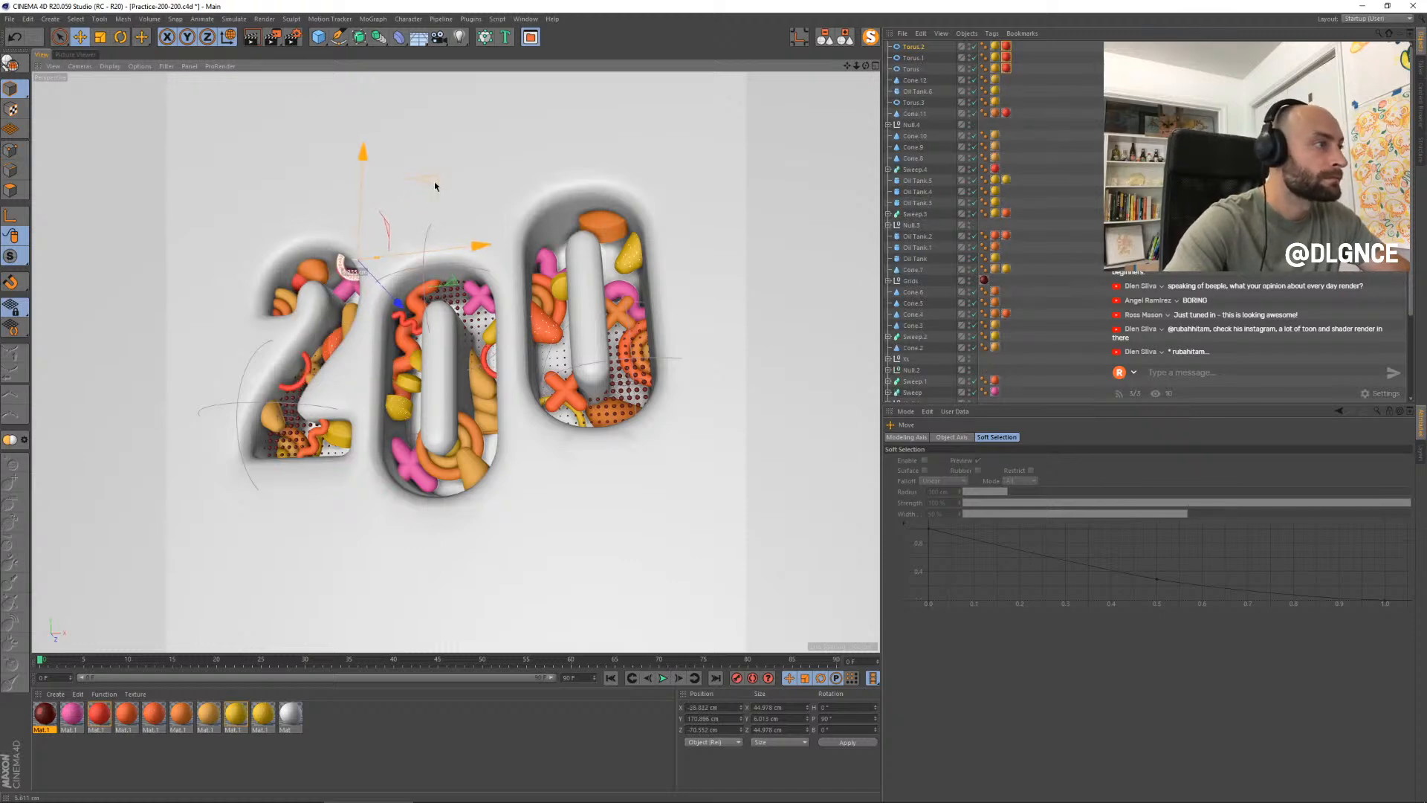
{"action": "left_click", "coordinate": [301, 158]}
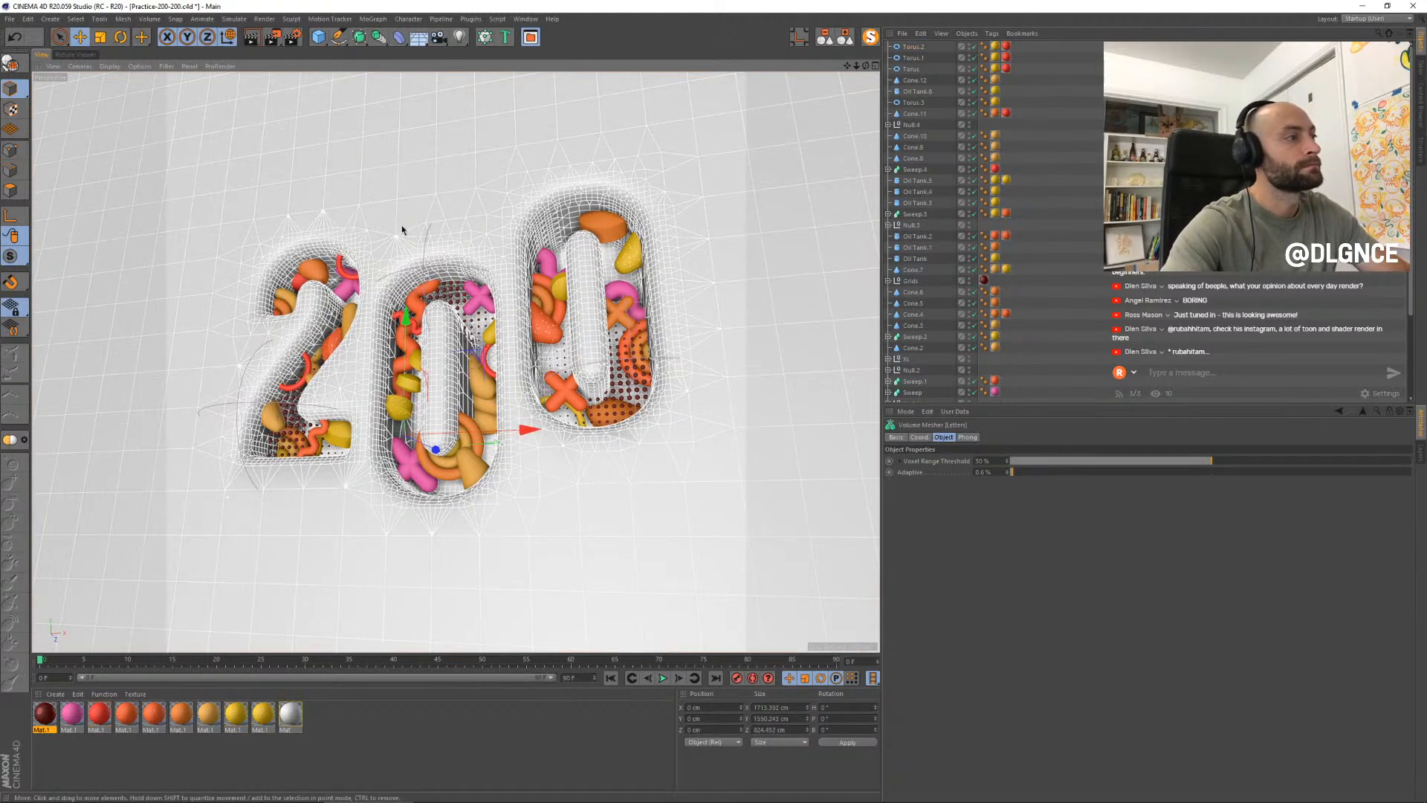
- Render the scene and compare the new image with the earlier renders in the history
{"action": "key", "text": "shift+r"}
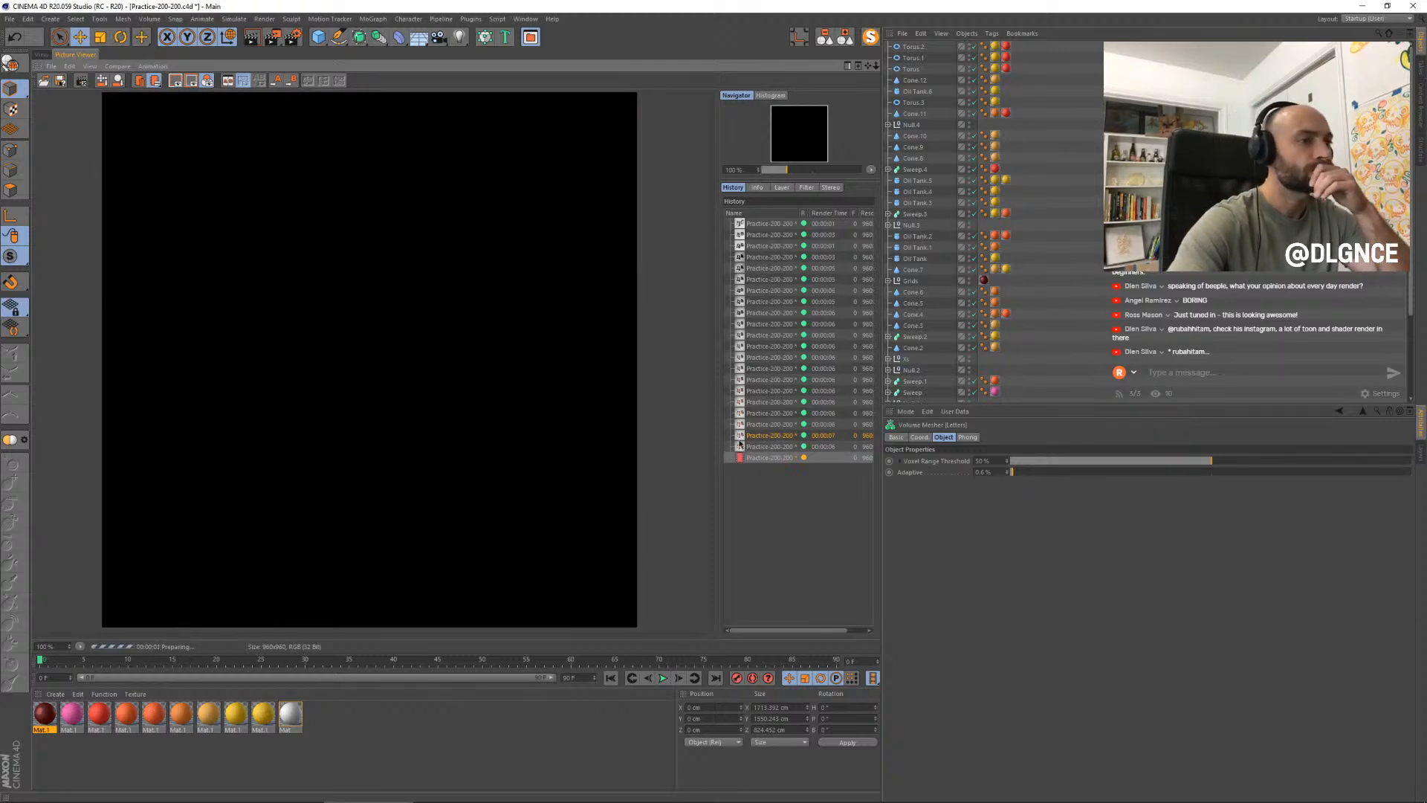
{"action": "left_click", "coordinate": [762, 447]}
{"action": "key", "text": "Up"}
{"action": "key", "text": "Up"}
{"action": "key", "text": "Up"}
{"action": "key", "text": "Up"}
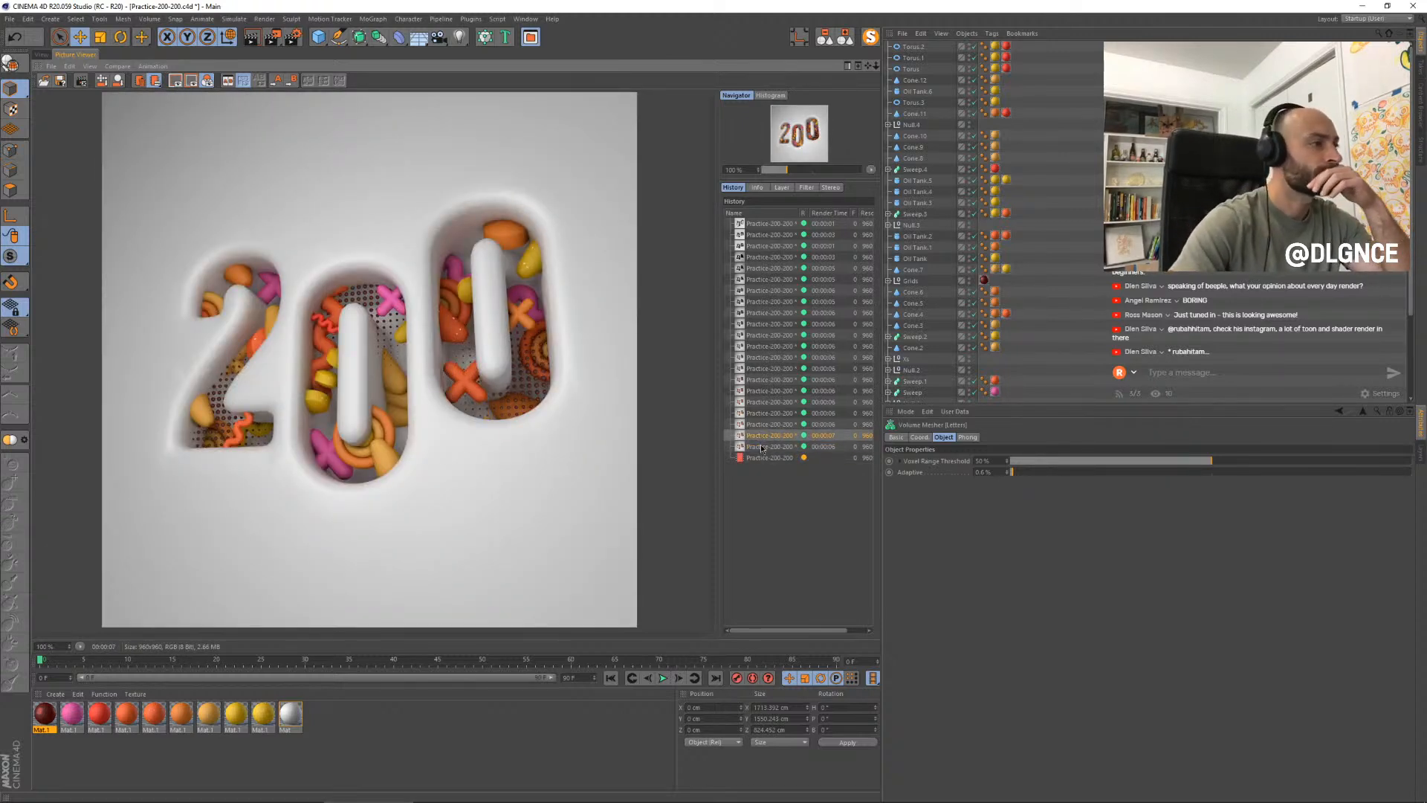
{"action": "key", "text": "Down"}
{"action": "key", "text": "Down"}
{"action": "key", "text": "Down"}
{"action": "key", "text": "Down"}
{"action": "key", "text": "Down"}
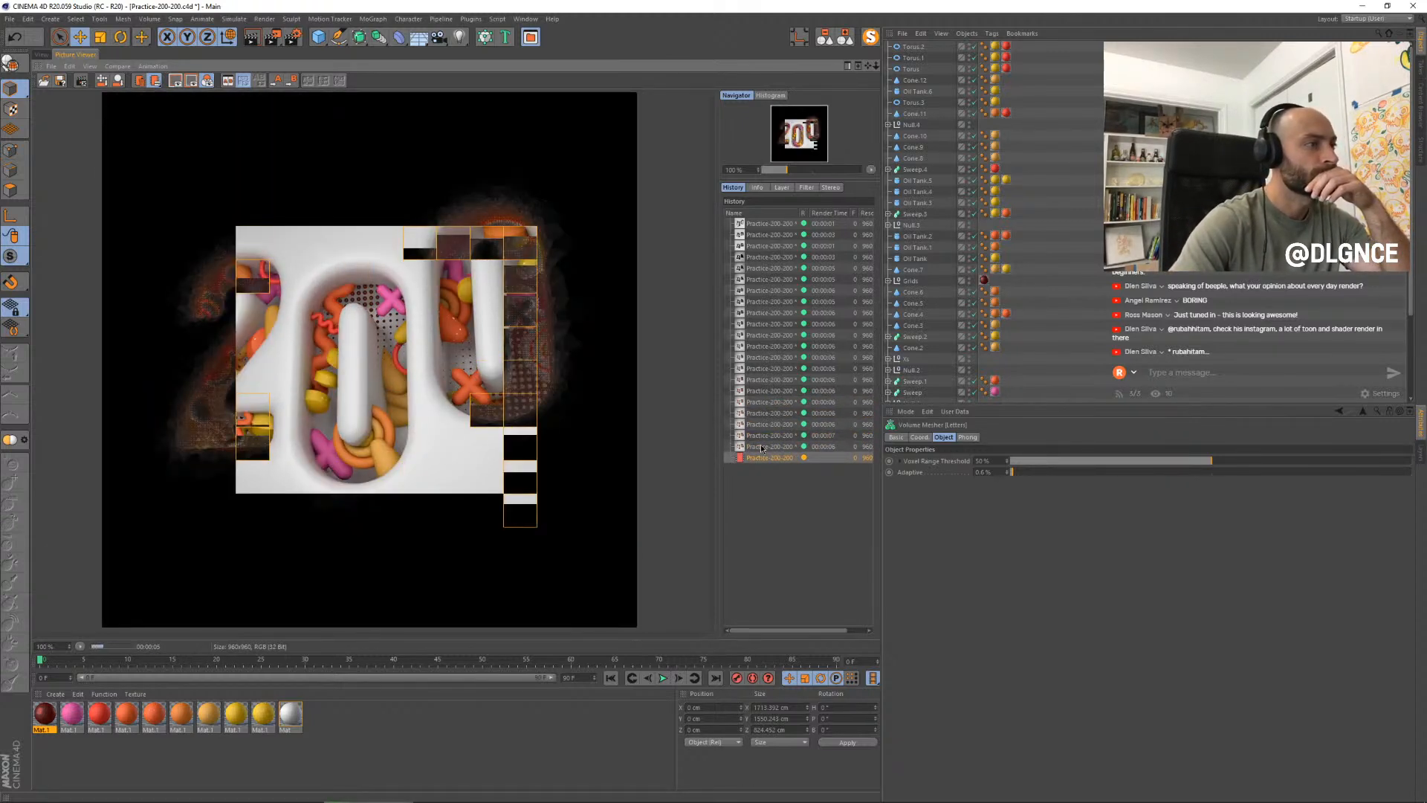
{"action": "left_click", "coordinate": [762, 447]}
{"action": "key", "text": "Down"}
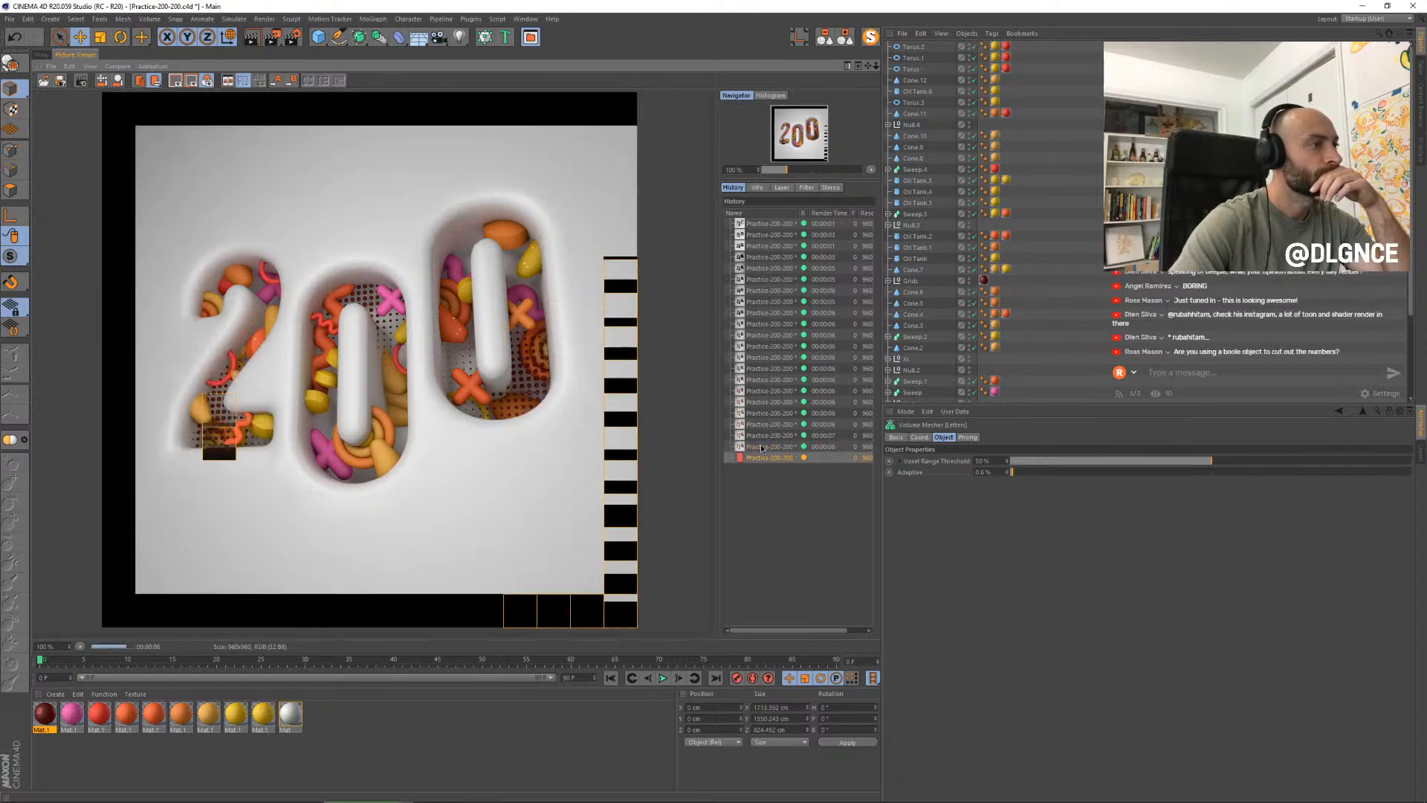
{"action": "key", "text": "Up"}
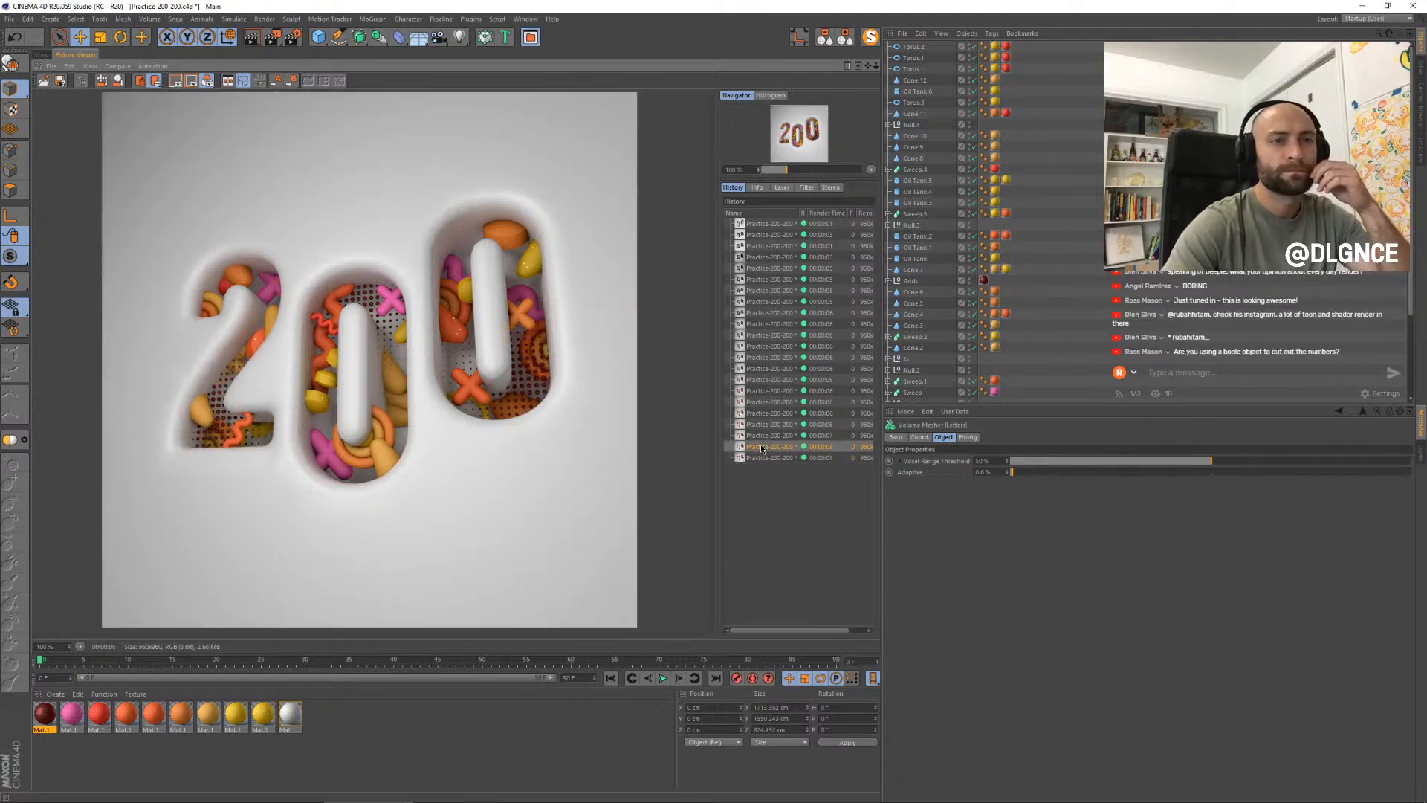
{"action": "key", "text": "Down"}
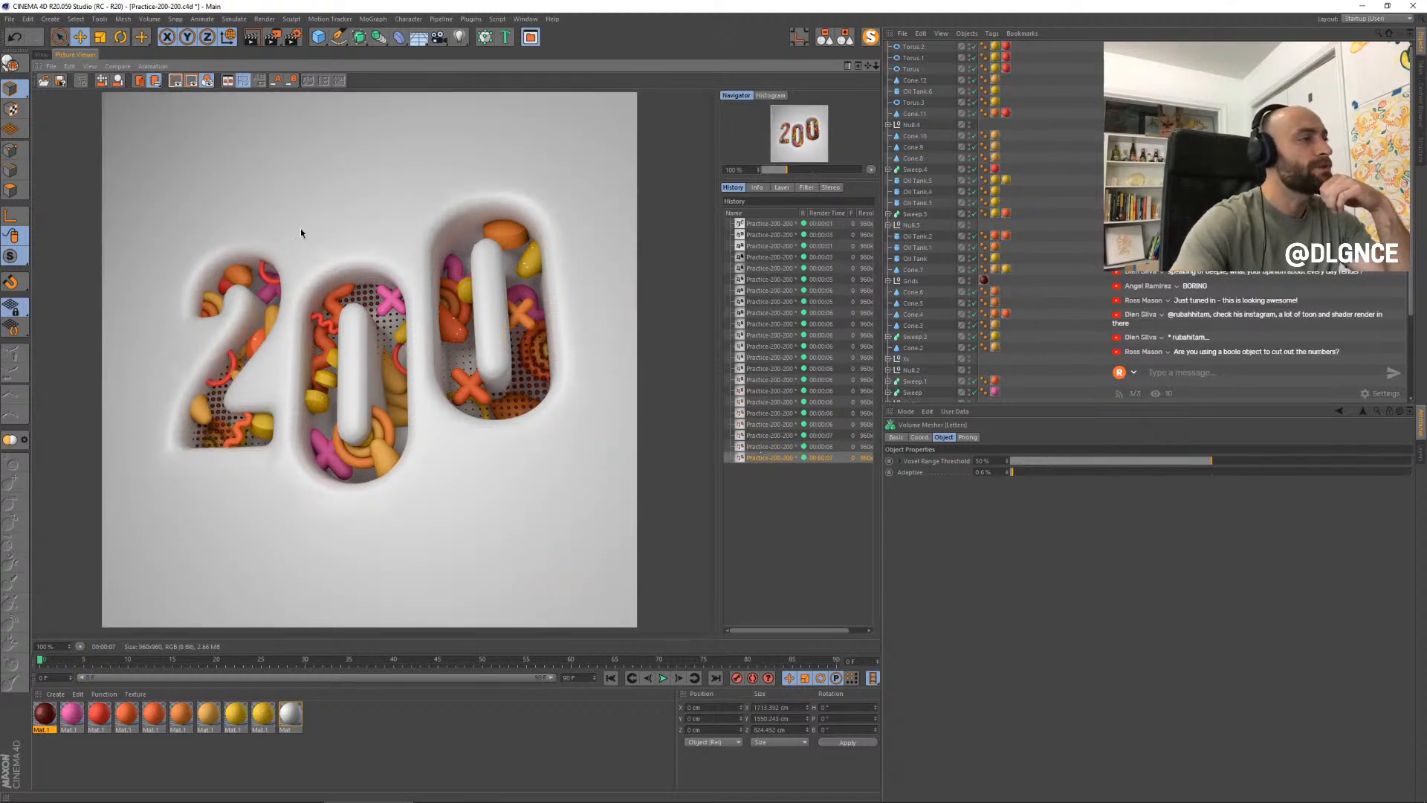
- Return to the viewport and examine the Letters object's Volume Builder, including its Smooth Layer and the subtracted 200 object
{"action": "left_click", "coordinate": [44, 55]}
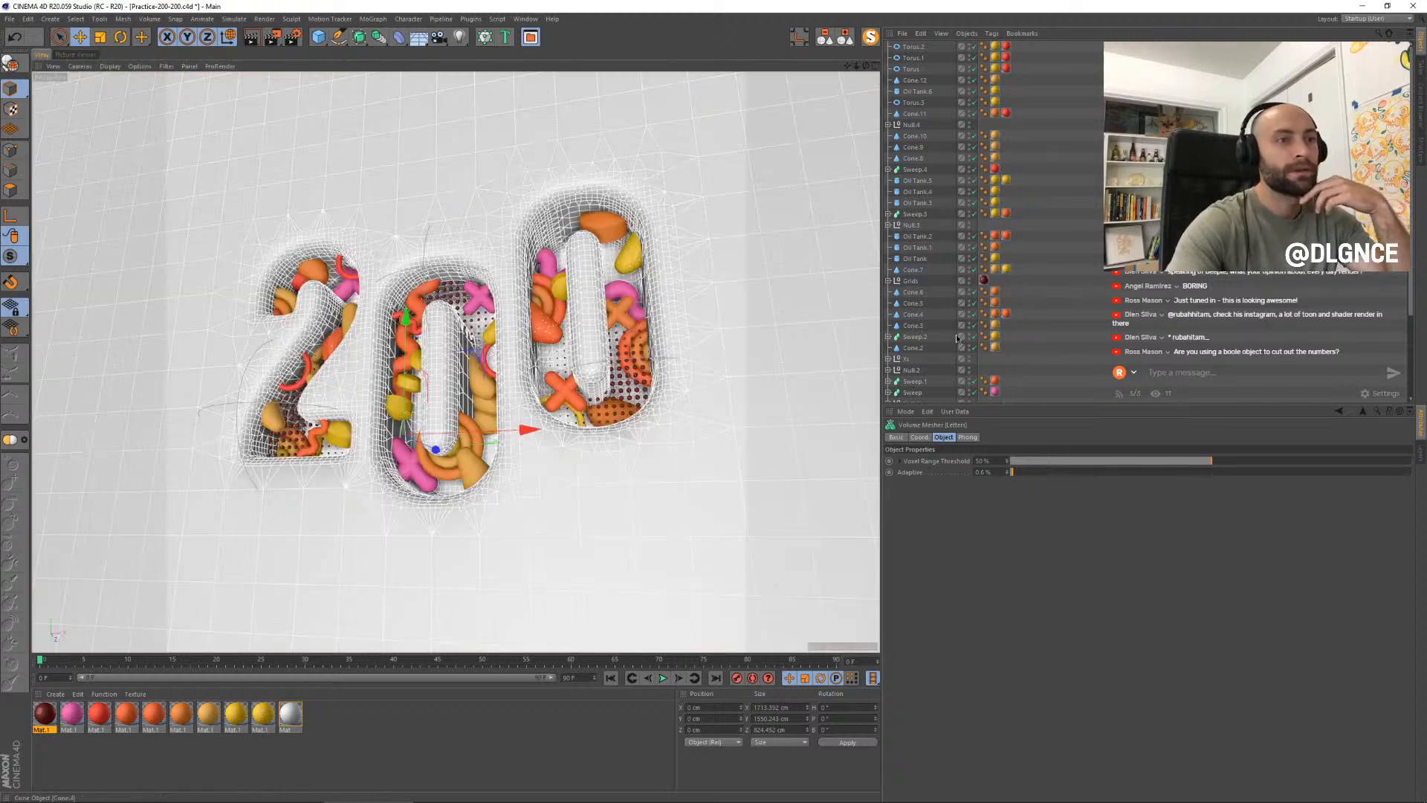
{"action": "scroll", "coordinate": [957, 339], "scroll_direction": "down", "scroll_amount": 5}
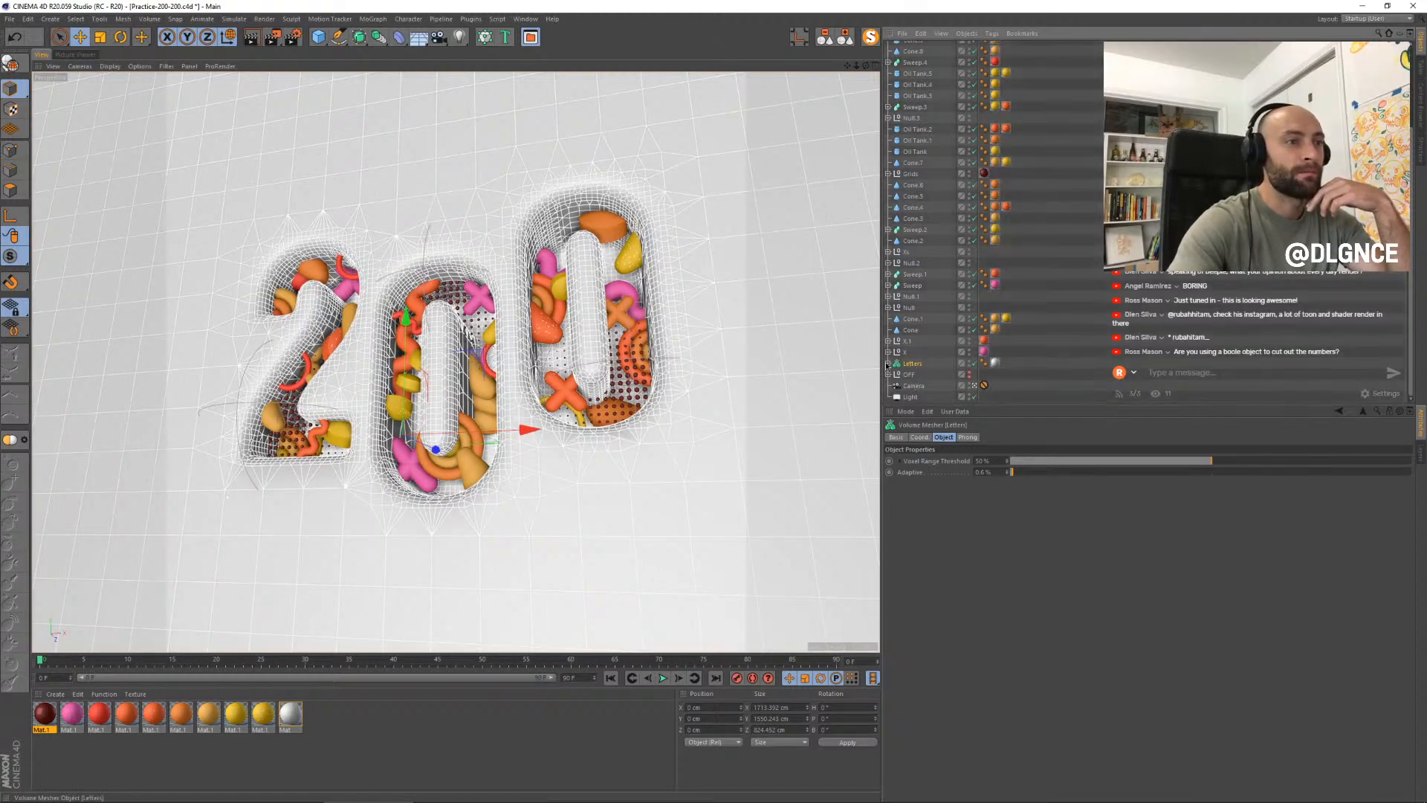
{"action": "scroll", "coordinate": [907, 365], "scroll_direction": "up", "scroll_amount": 2}
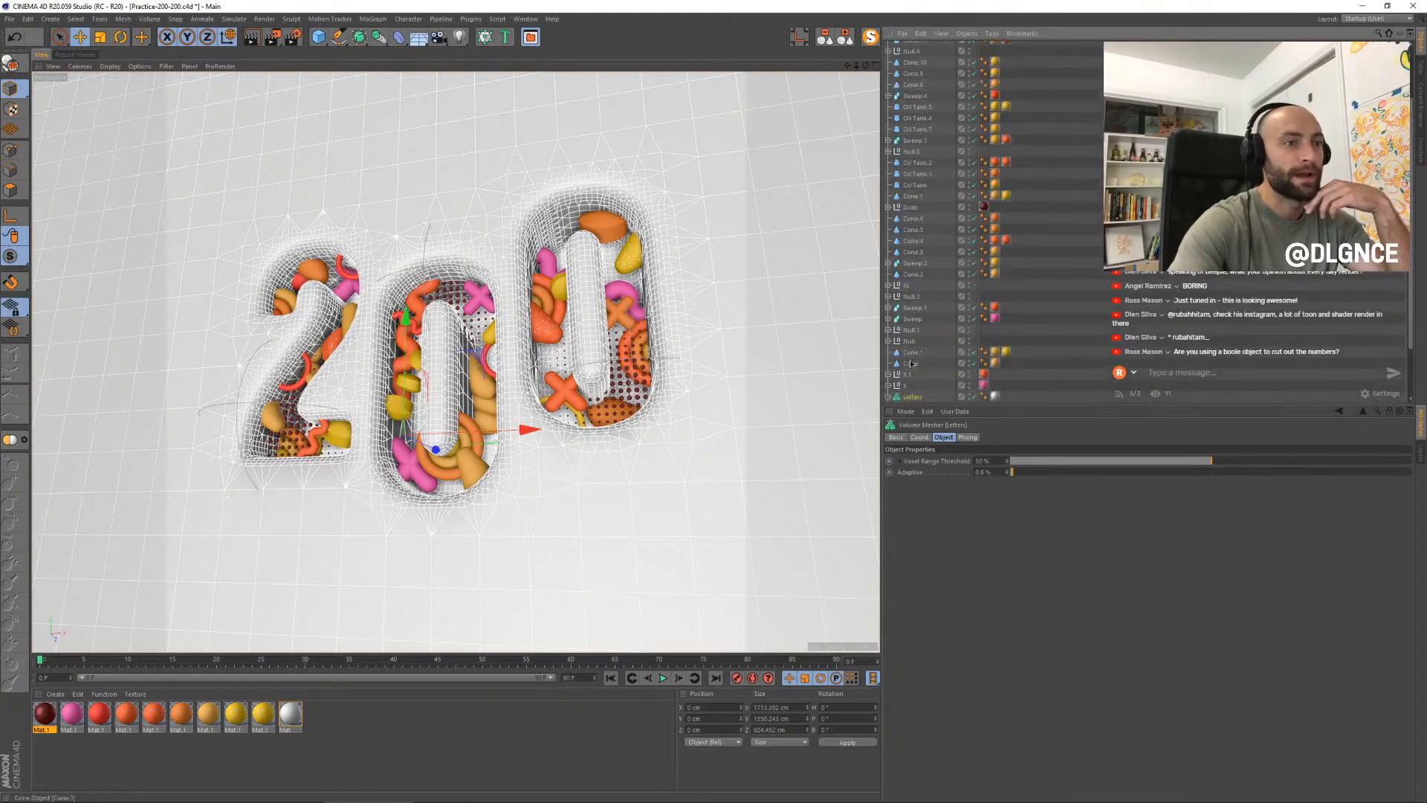
{"action": "scroll", "coordinate": [911, 363], "scroll_direction": "down", "scroll_amount": 2}
{"action": "left_click", "coordinate": [929, 341]}
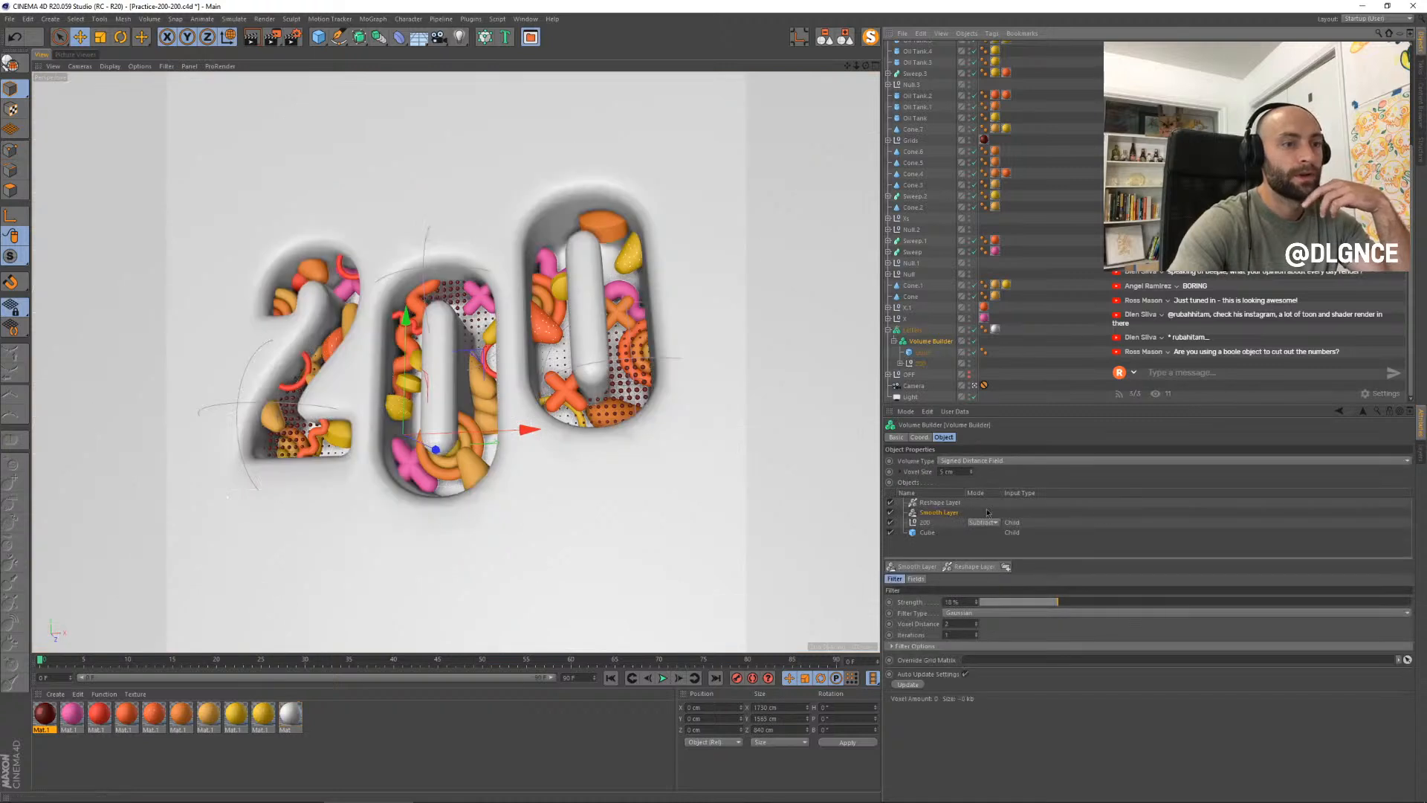
{"action": "left_click", "coordinate": [936, 524]}
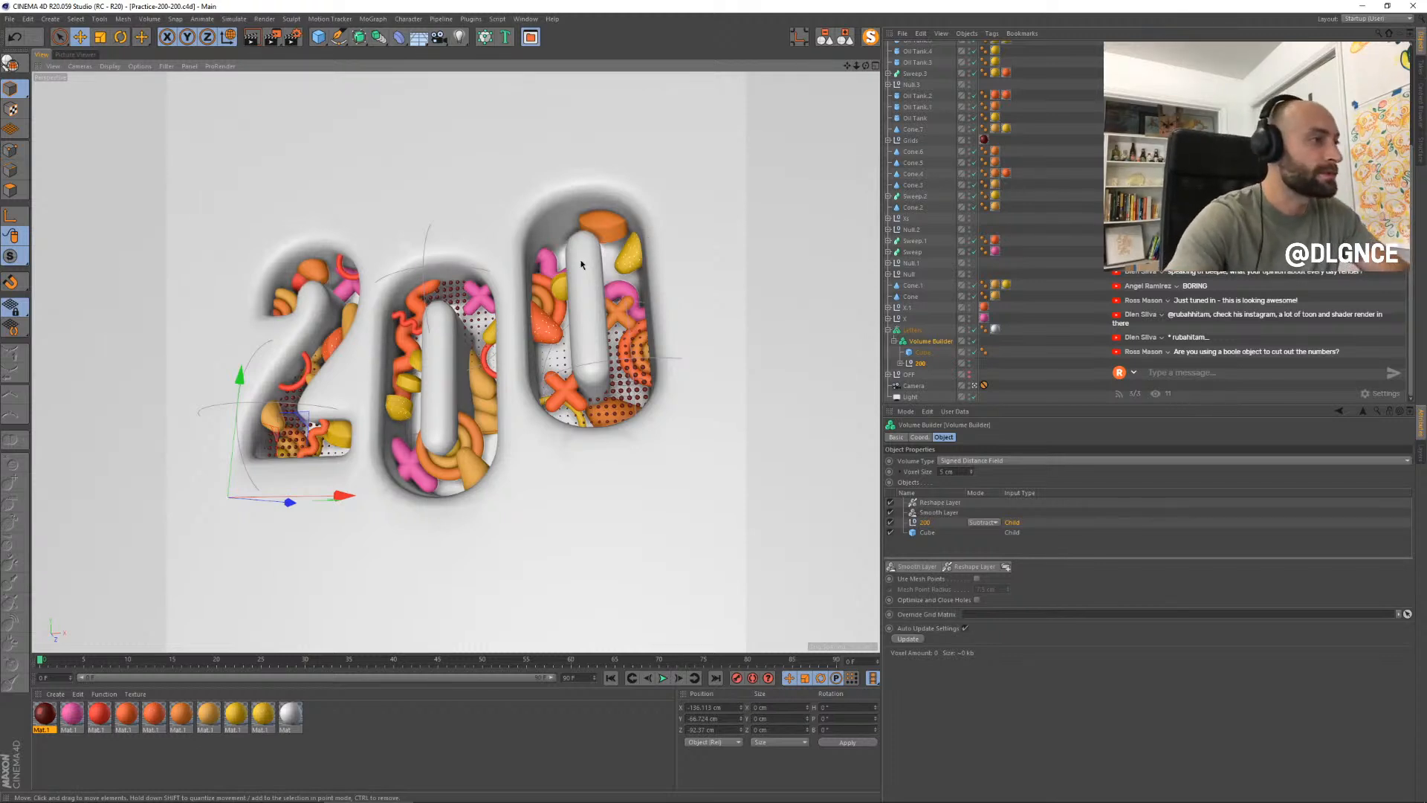
- Duplicate the red ring from the middle 0's right side and place the copy at the lower left of that 0
{"action": "left_click", "coordinate": [492, 375]}
{"action": "left_click_drag", "start_coordinate": [577, 278], "coordinate": [474, 333], "text": "ctrl"}
{"action": "left_click_drag", "start_coordinate": [432, 434], "coordinate": [508, 419]}
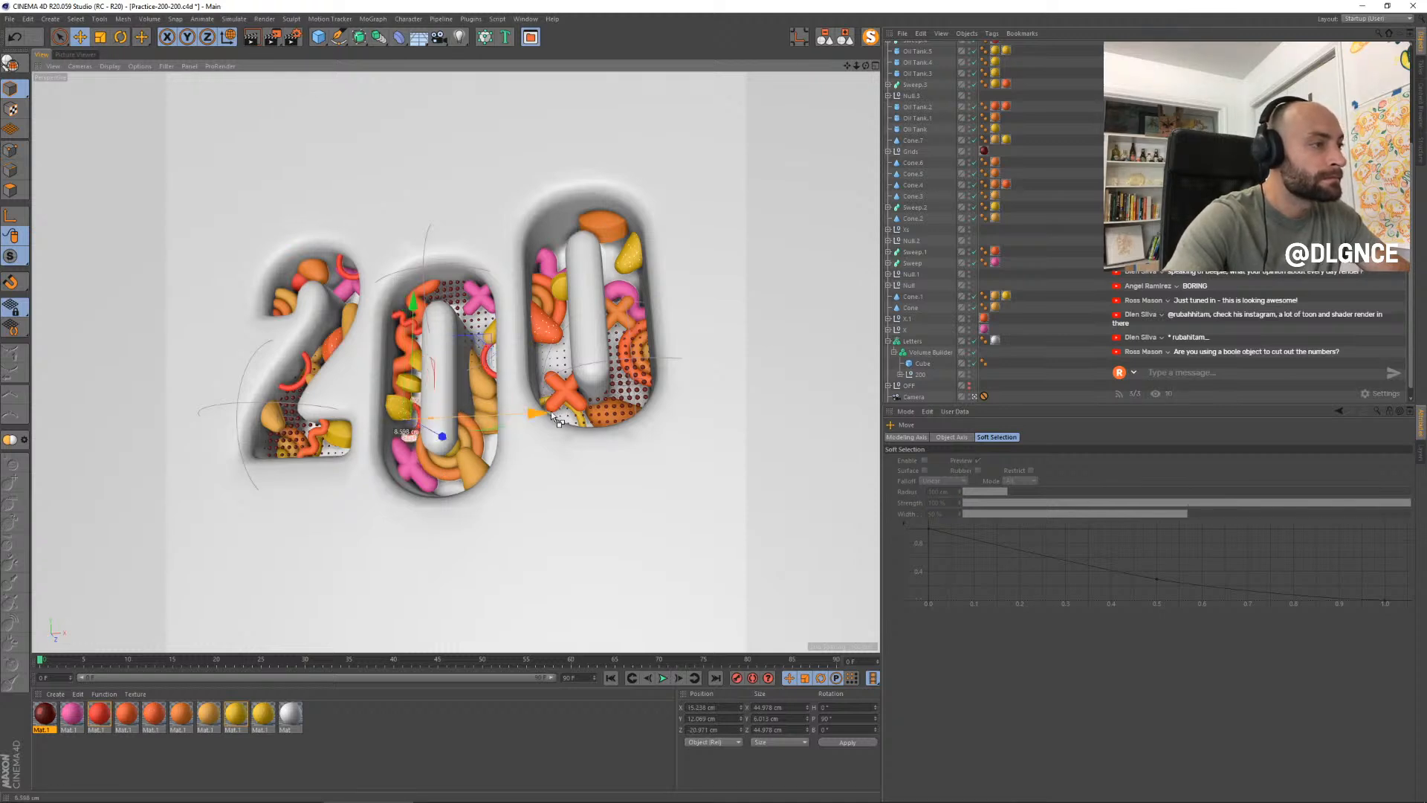
- Place another red ring copy at the lower right of the middle 0, scaled up to about 85 cm across
{"action": "key", "text": "t"}
{"action": "left_click_drag", "start_coordinate": [380, 529], "coordinate": [767, 402]}
{"action": "key", "text": "e"}
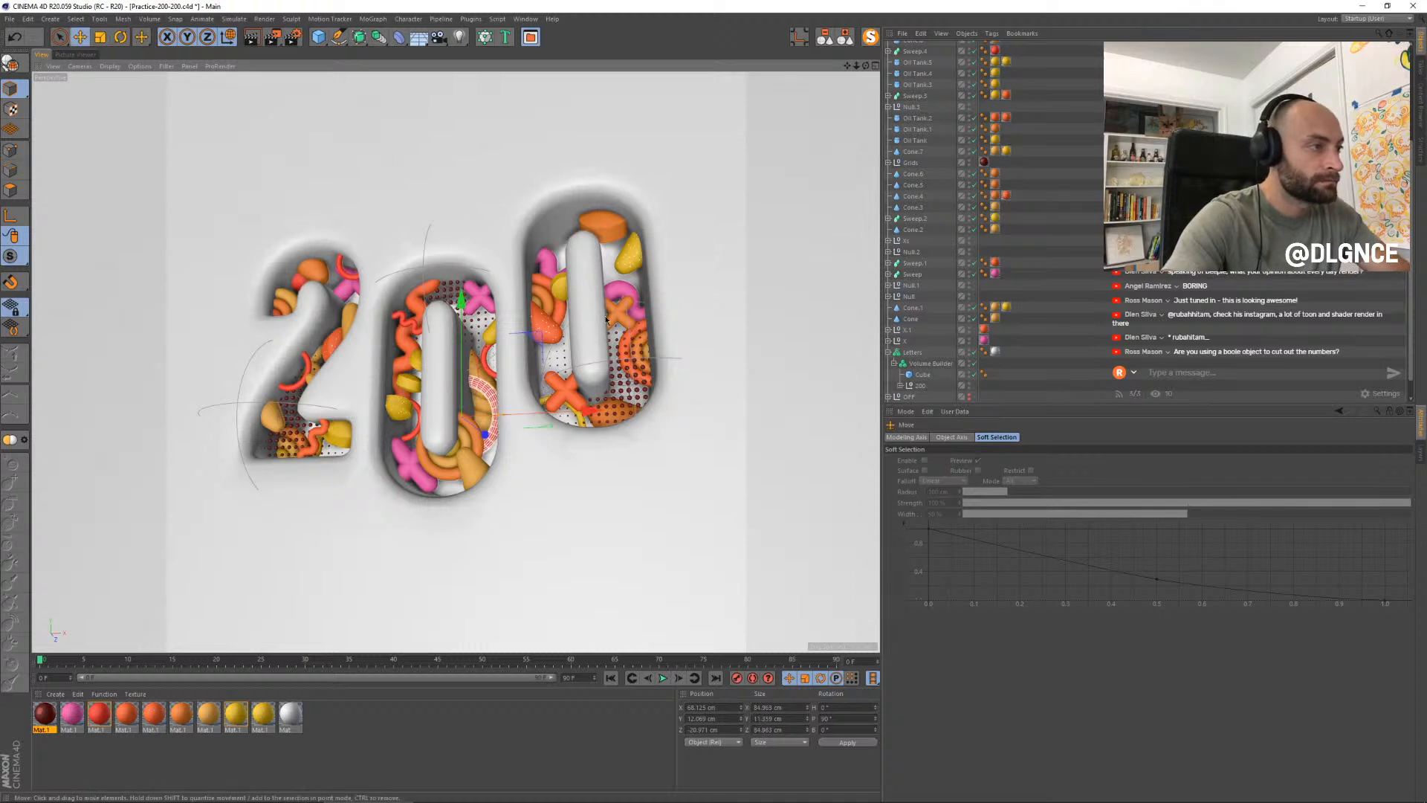
{"action": "left_click_drag", "start_coordinate": [537, 339], "coordinate": [565, 397]}
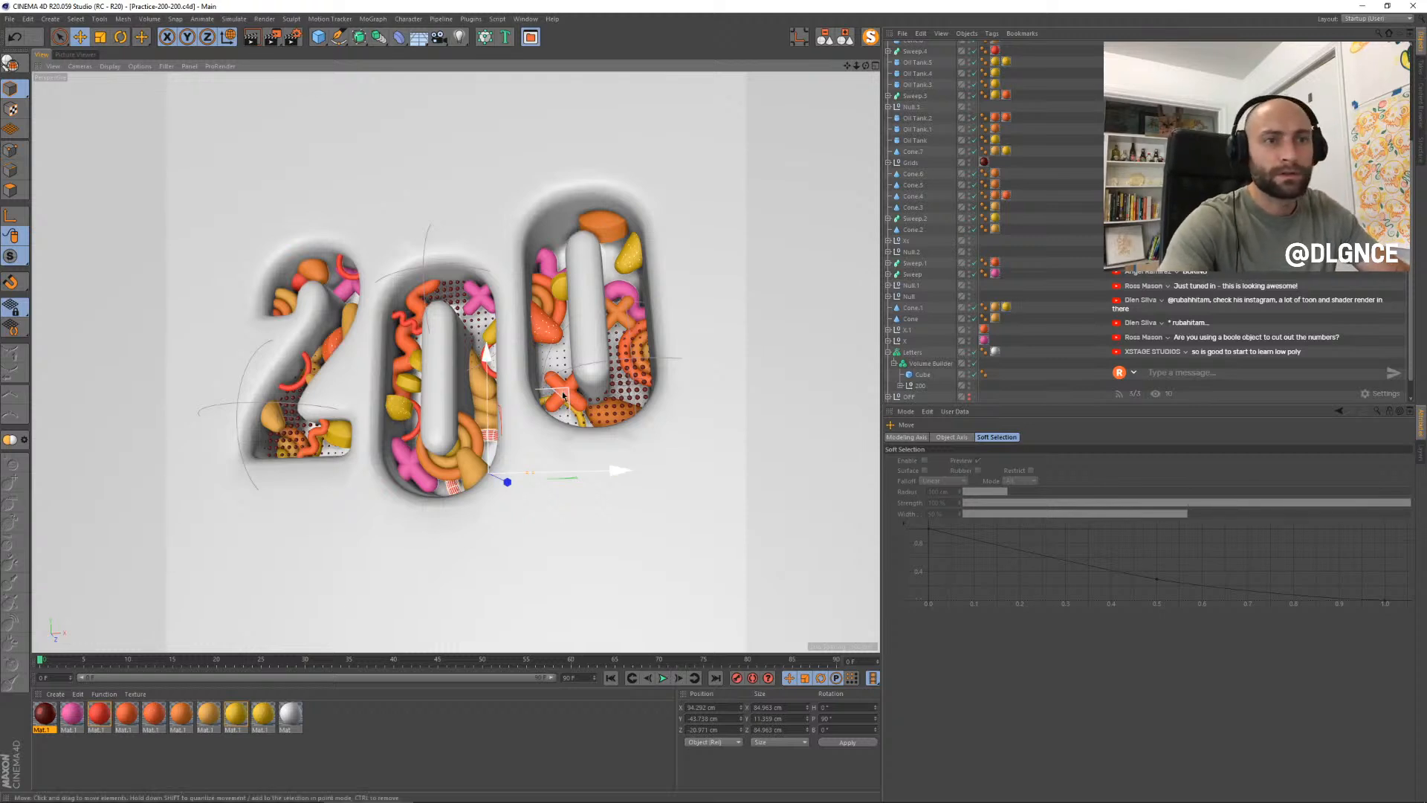
- Duplicate the large red ring into the top of the last 0 and scale the copy to about 71 cm across
{"action": "left_click_drag", "start_coordinate": [549, 368], "coordinate": [640, 155]}
{"action": "left_click_drag", "start_coordinate": [606, 228], "coordinate": [604, 230]}
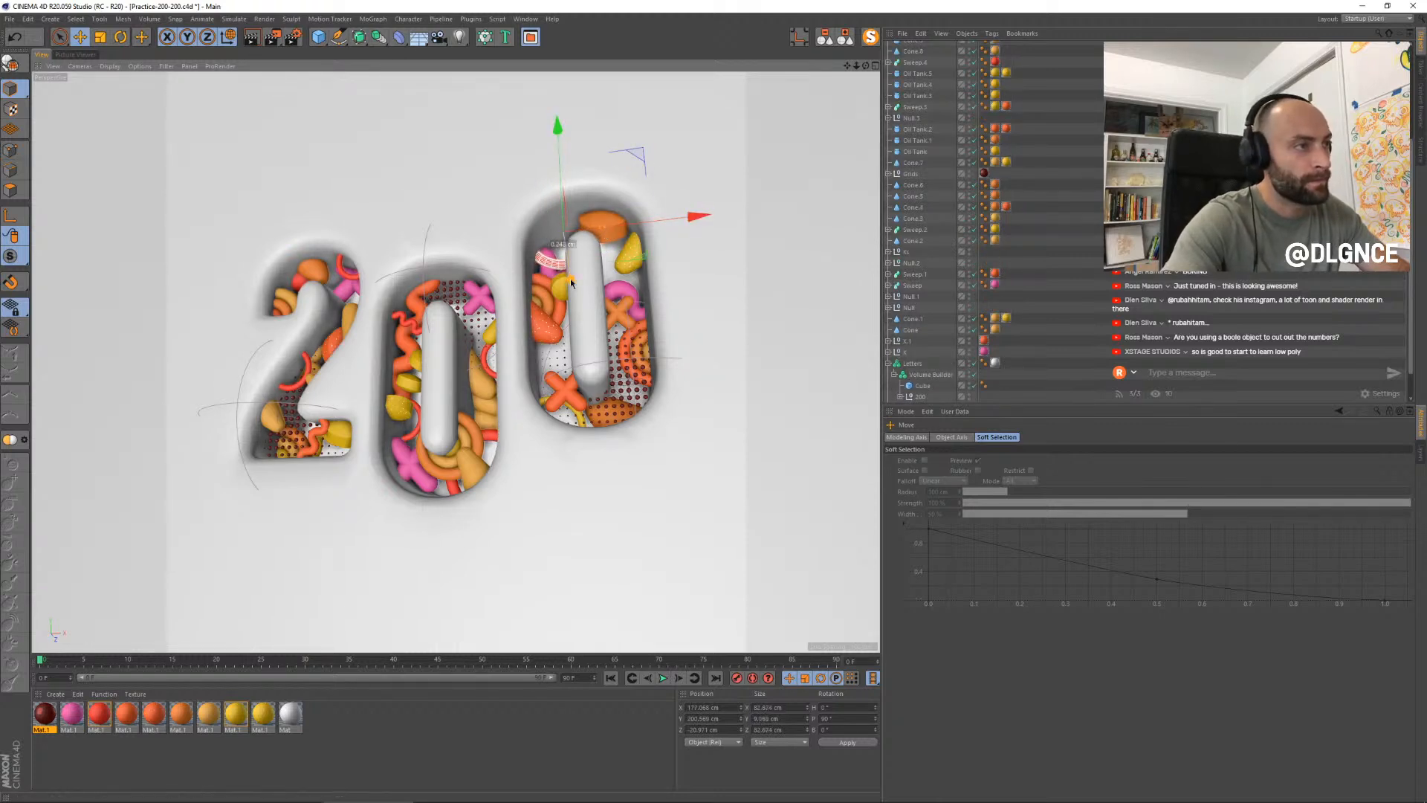
{"action": "left_click_drag", "start_coordinate": [570, 281], "coordinate": [566, 271]}
{"action": "key", "text": "t"}
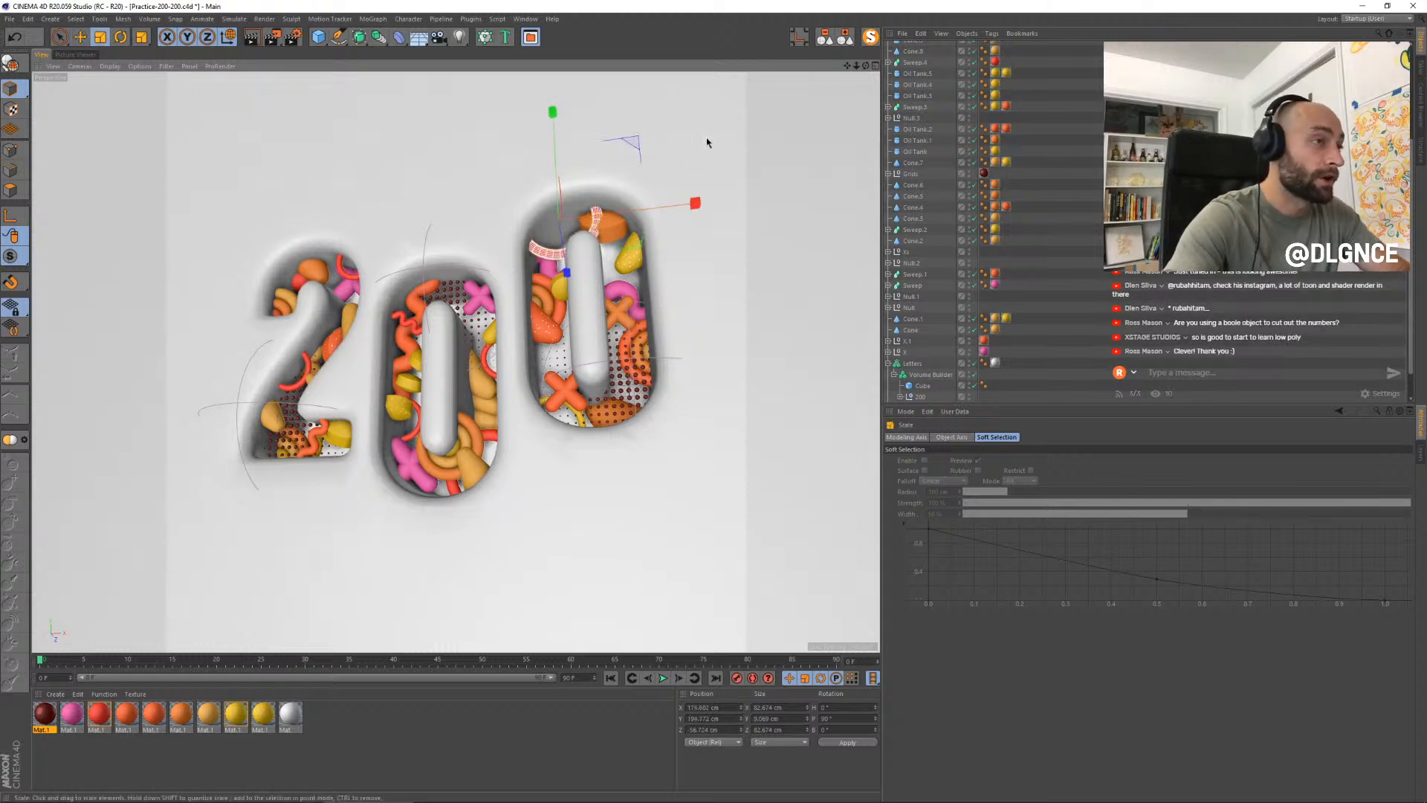
{"action": "left_click_drag", "start_coordinate": [684, 158], "coordinate": [651, 162]}
{"action": "key", "text": "e"}
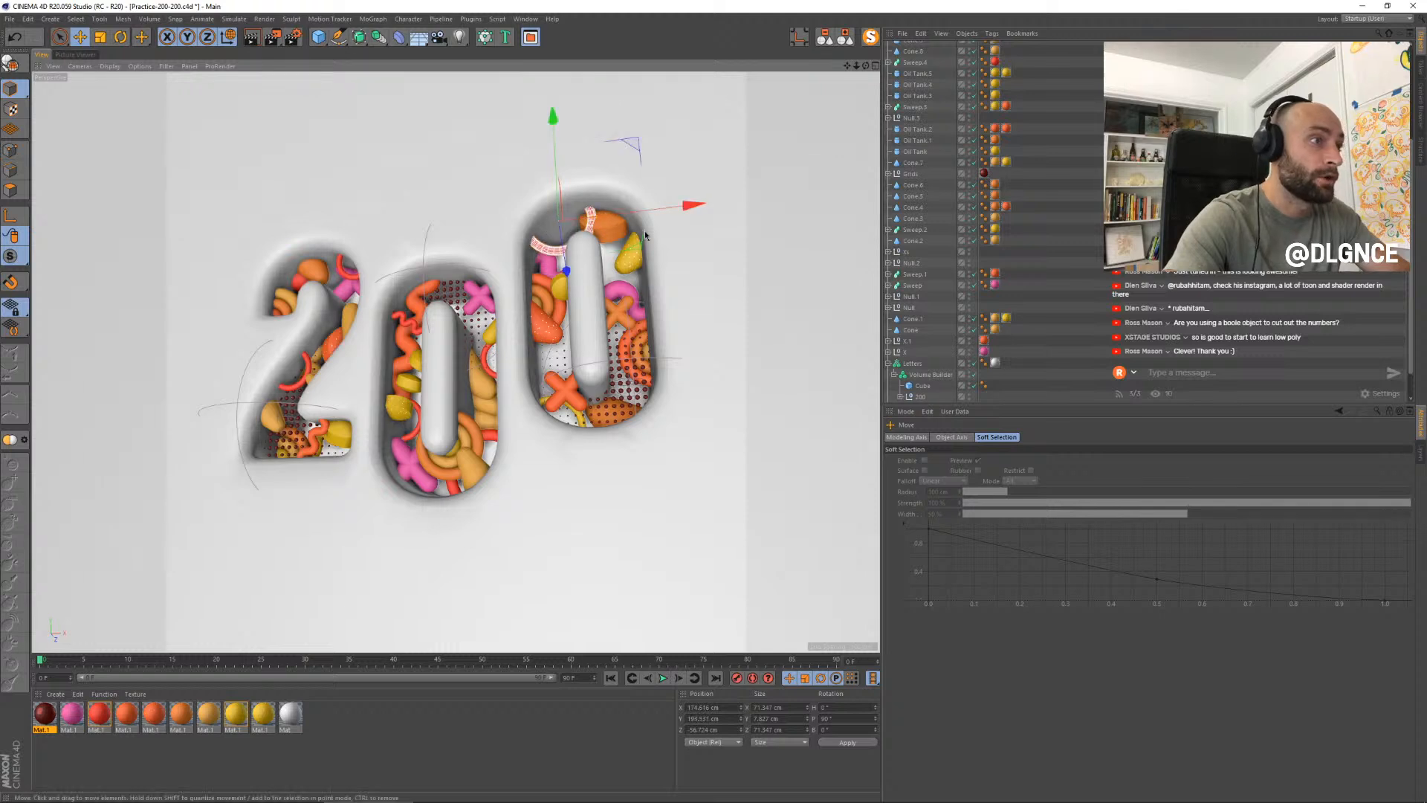
- Nudge the orange oil tank at the top of the last 0 to fit beside the red ring
{"action": "left_click", "coordinate": [608, 233]}
{"action": "left_click_drag", "start_coordinate": [605, 273], "coordinate": [605, 279]}
{"action": "left_click_drag", "start_coordinate": [679, 154], "coordinate": [678, 159]}
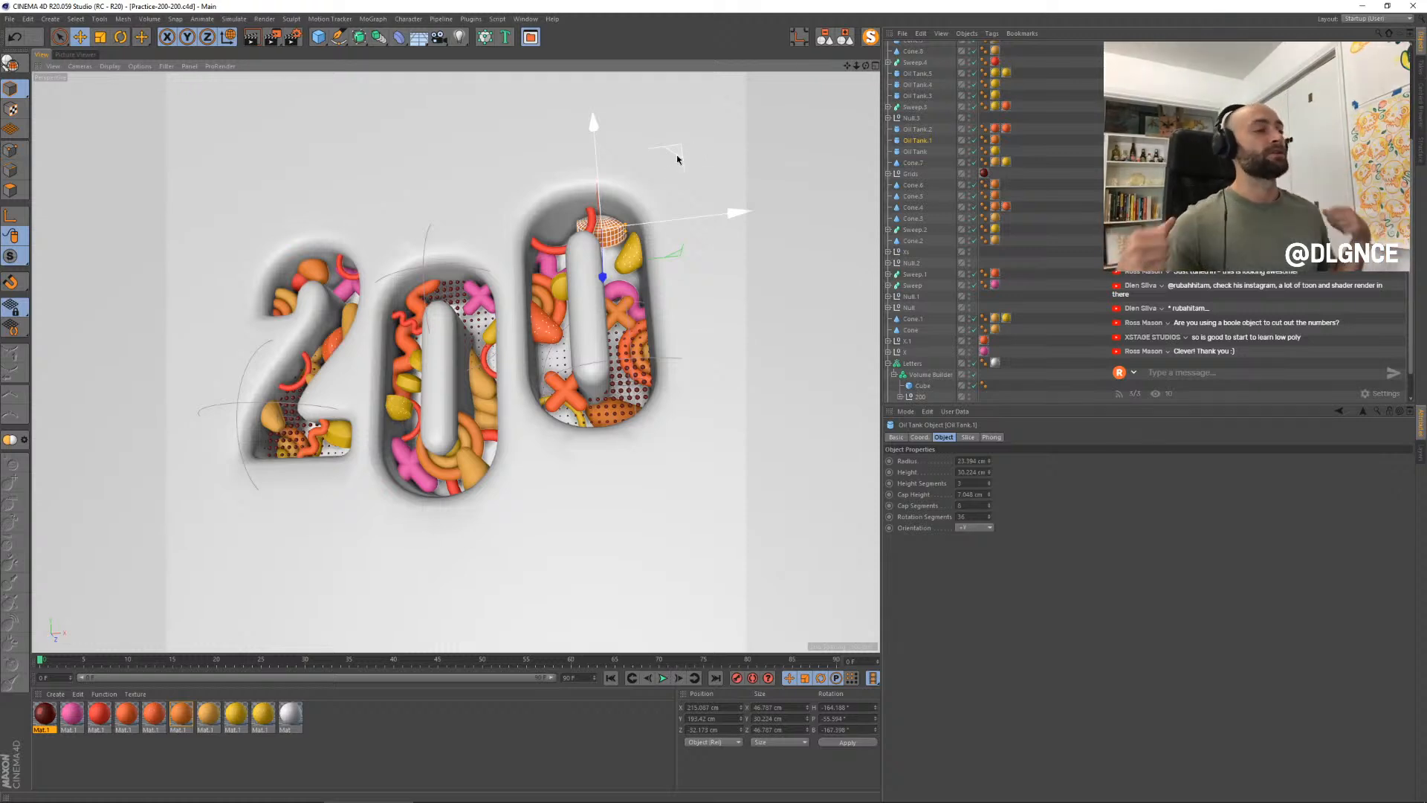
- Nudge the selected shape in the middle 0 sideways and push the yellow oil tank at the 2's base slightly deeper
{"action": "left_click", "coordinate": [405, 434]}
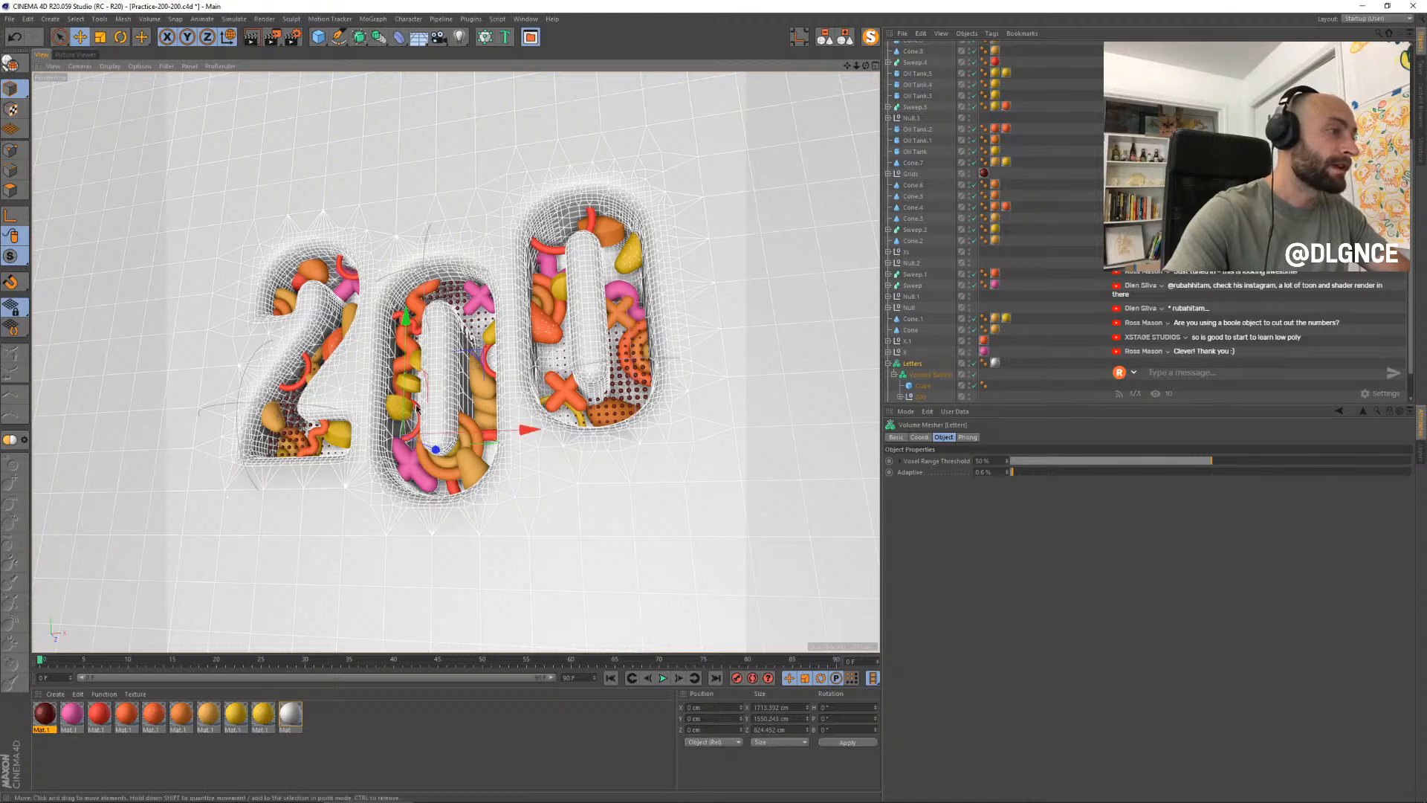
{"action": "left_click", "coordinate": [476, 408]}
{"action": "left_click_drag", "start_coordinate": [498, 417], "coordinate": [502, 417]}
{"action": "left_click", "coordinate": [364, 203]}
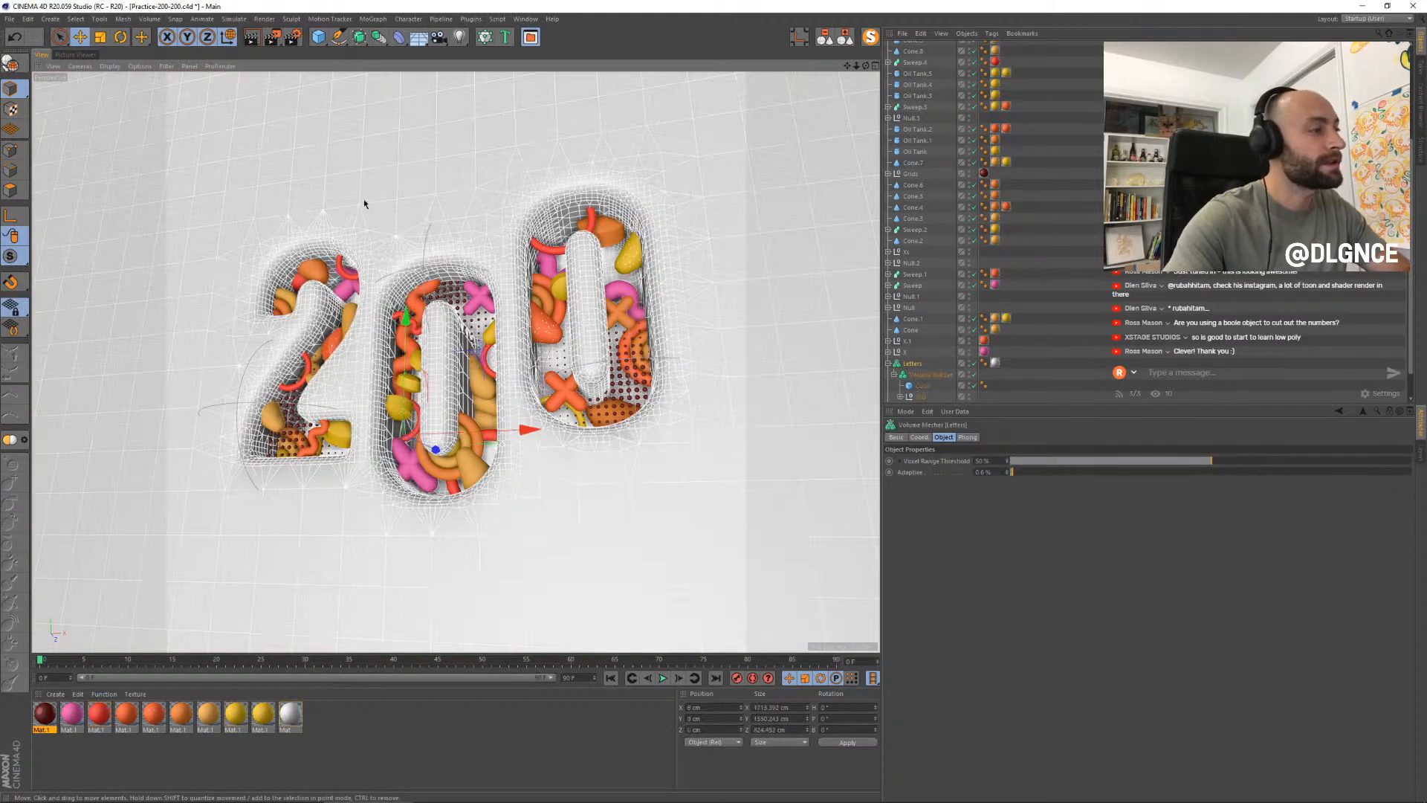
{"action": "left_click", "coordinate": [353, 444]}
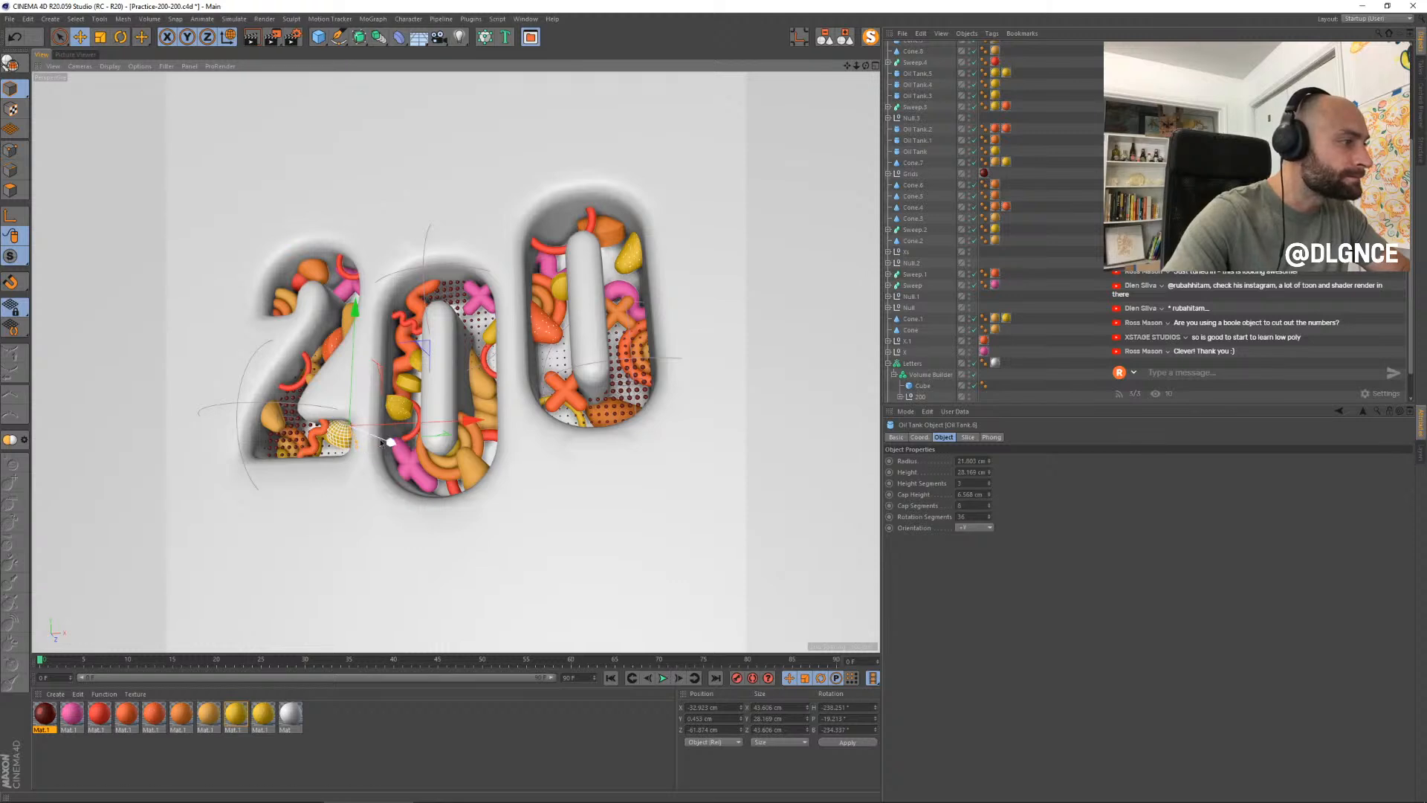
{"action": "left_click_drag", "start_coordinate": [381, 443], "coordinate": [388, 445]}
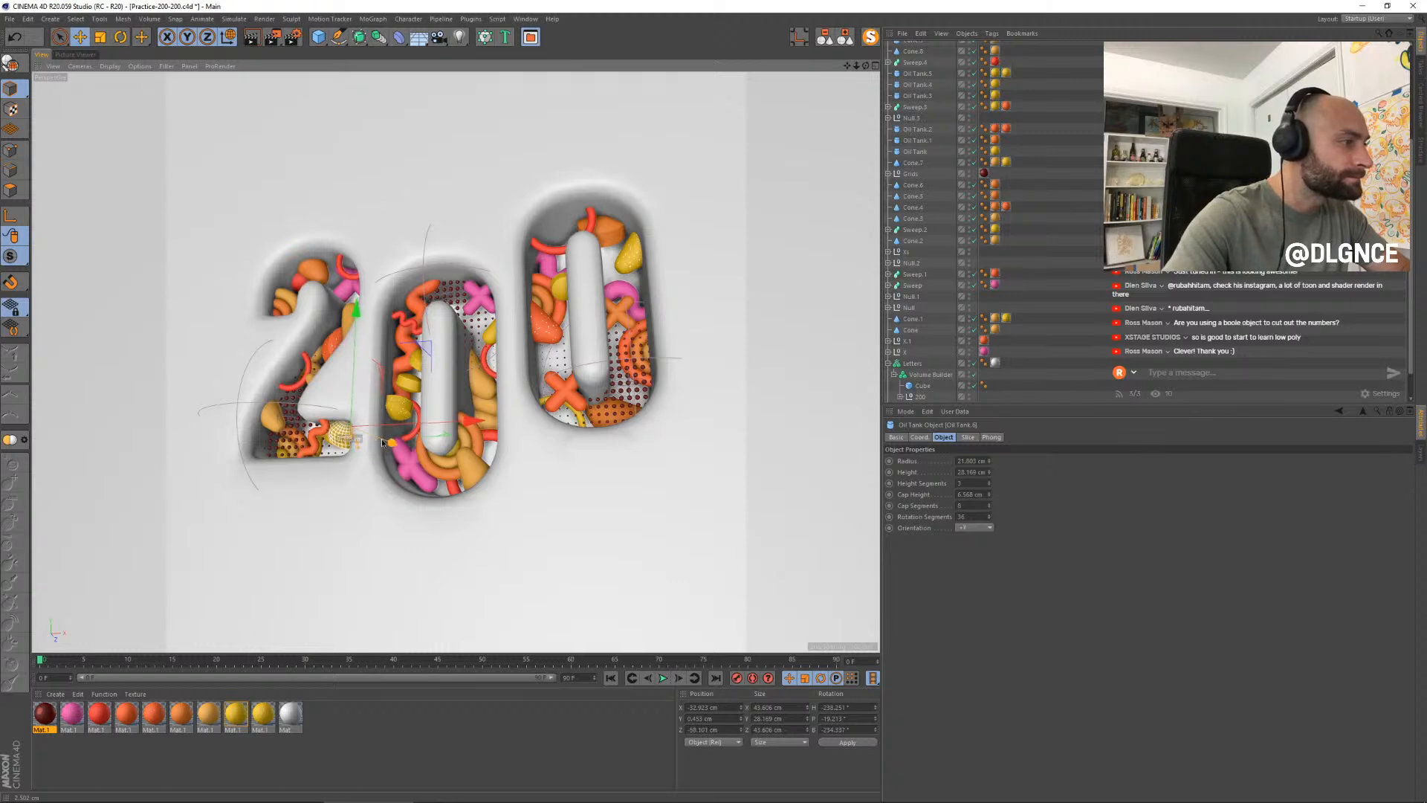
- Duplicate the red ring from the 2's upper curve to the right end of its base, scaling the copy to about 37 cm across
{"action": "left_click", "coordinate": [343, 272]}
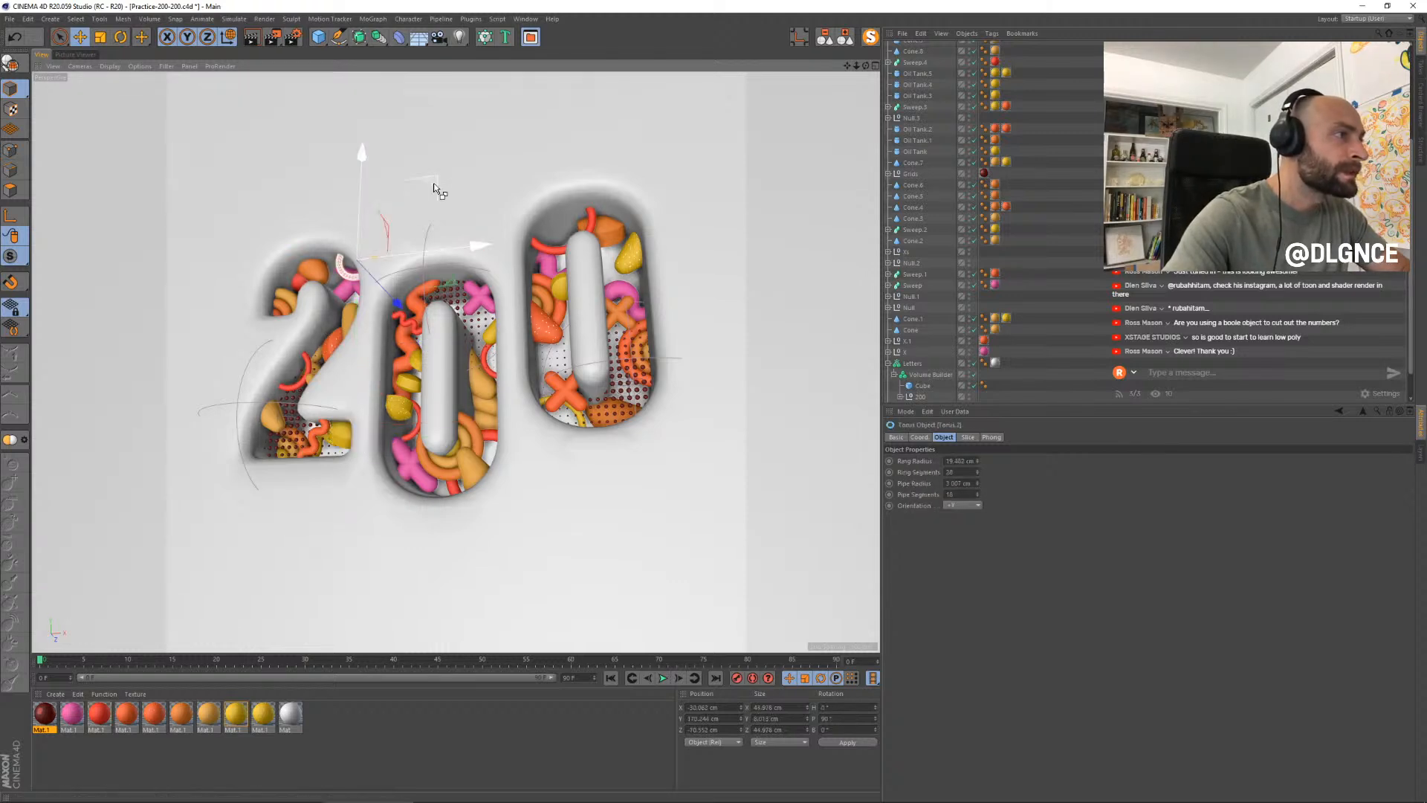
{"action": "left_click_drag", "start_coordinate": [437, 191], "coordinate": [422, 377]}
{"action": "left_click_drag", "start_coordinate": [389, 465], "coordinate": [391, 467]}
{"action": "key", "text": "t"}
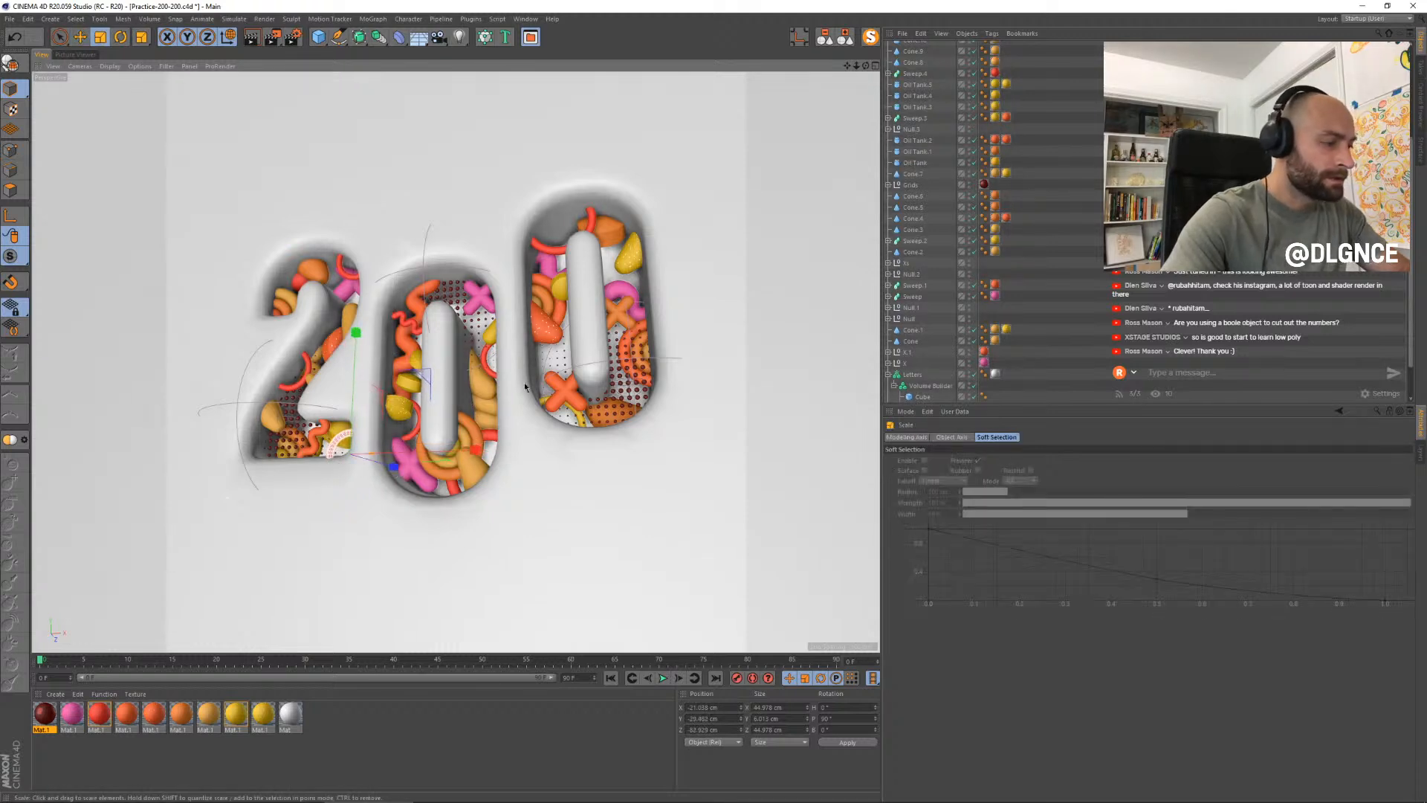
{"action": "left_click_drag", "start_coordinate": [525, 382], "coordinate": [462, 416]}
{"action": "key", "text": "e"}
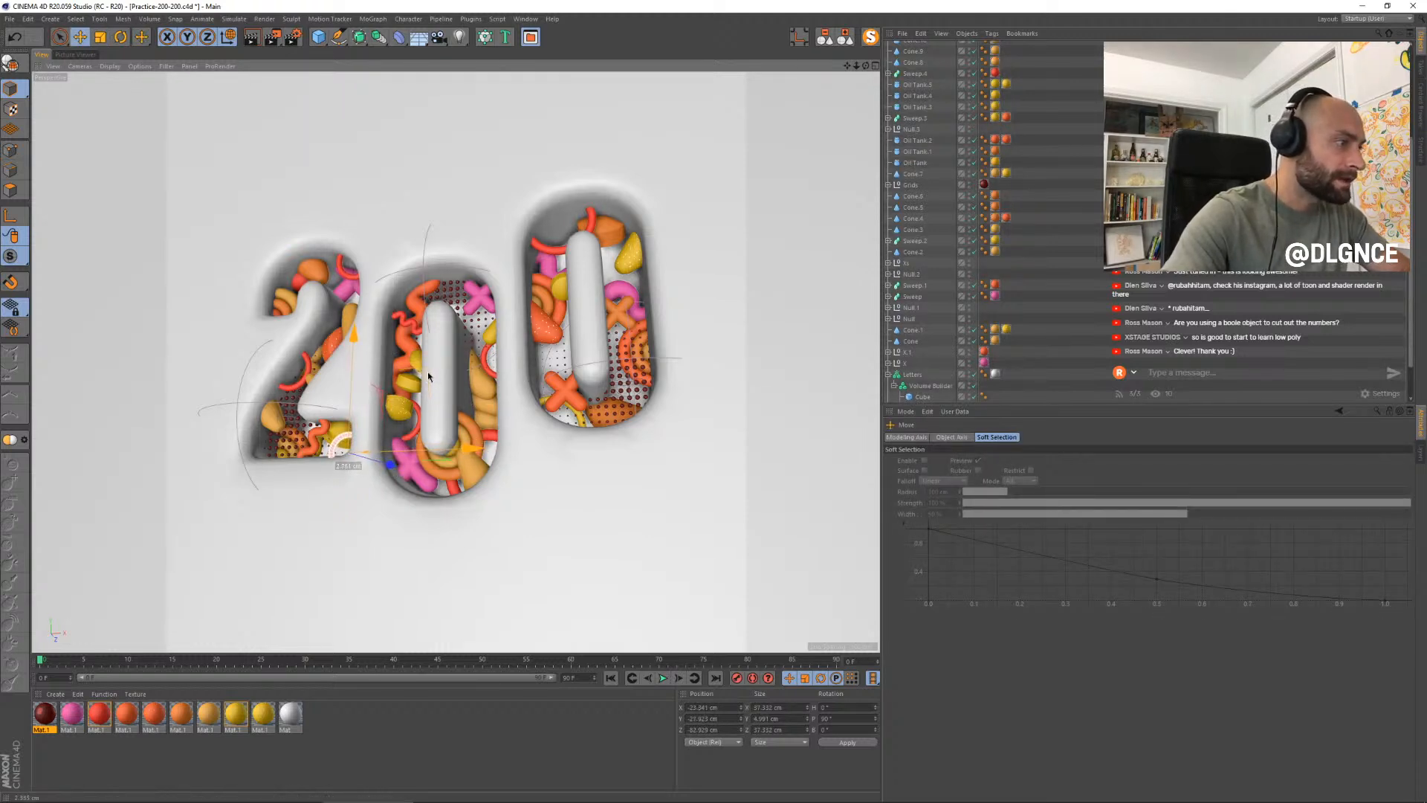
{"action": "left_click_drag", "start_coordinate": [389, 466], "coordinate": [391, 469]}
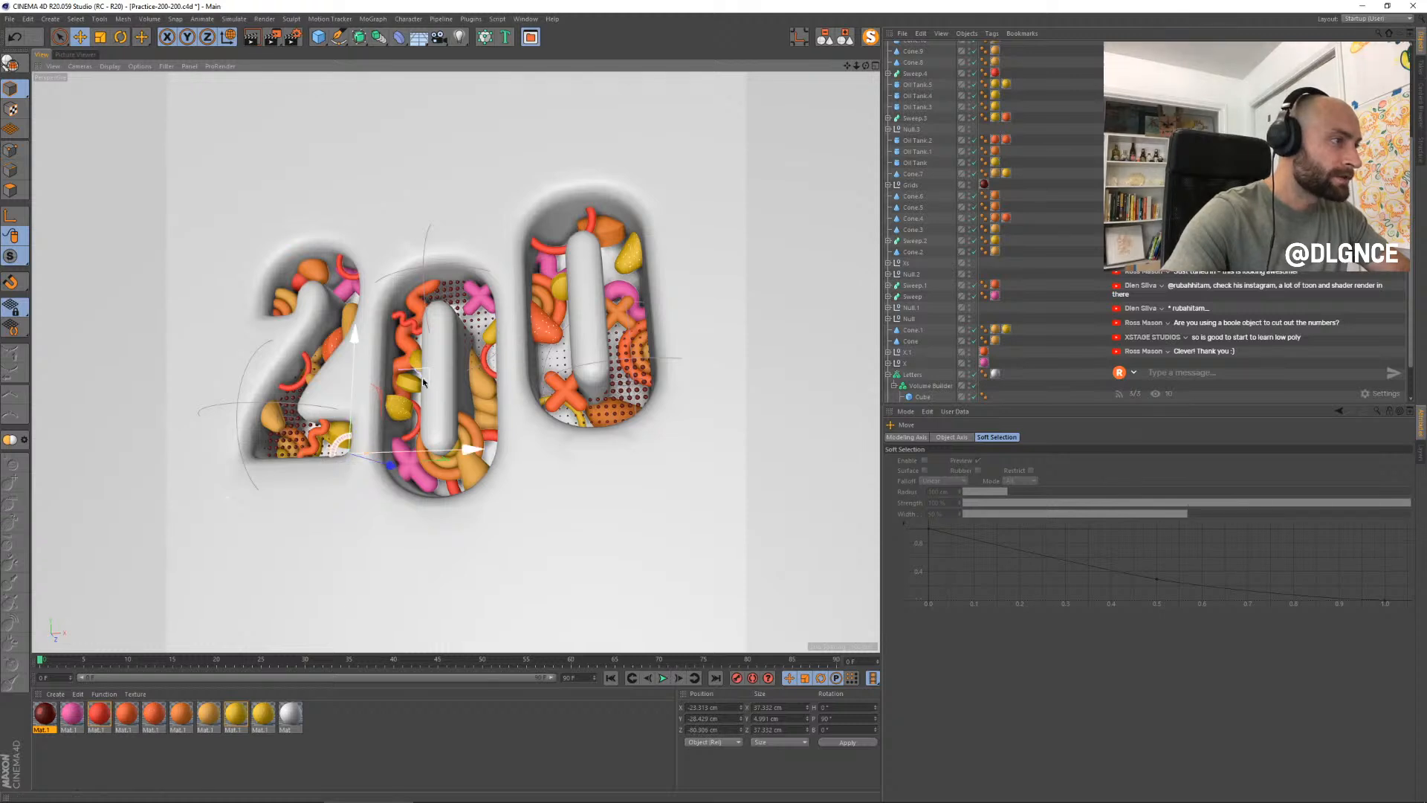
{"action": "left_click_drag", "start_coordinate": [421, 377], "coordinate": [419, 376]}
- Render the scene and examine the reflectance and luminance settings of the white numeral material
{"action": "key", "text": "shift+r"}
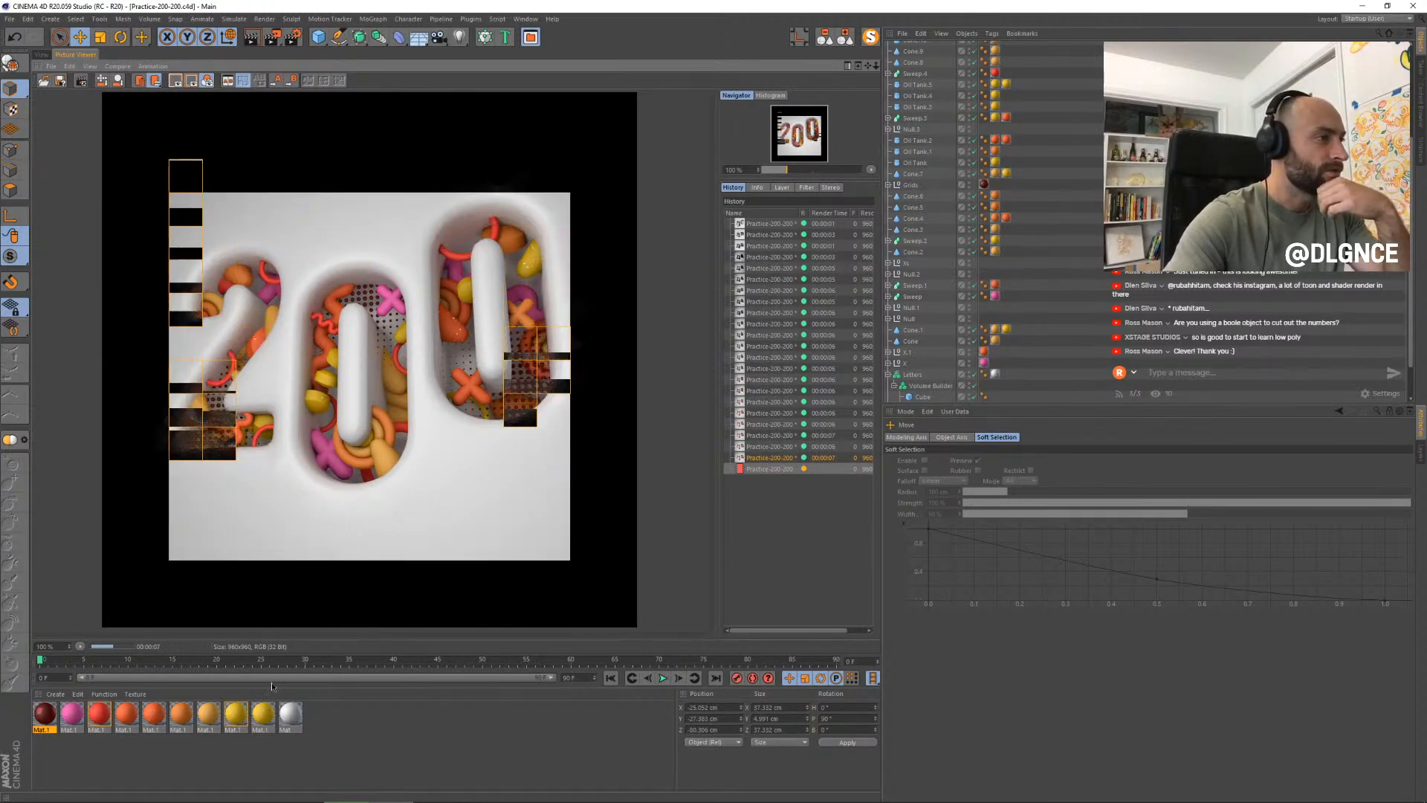
{"action": "double_click", "coordinate": [290, 714]}
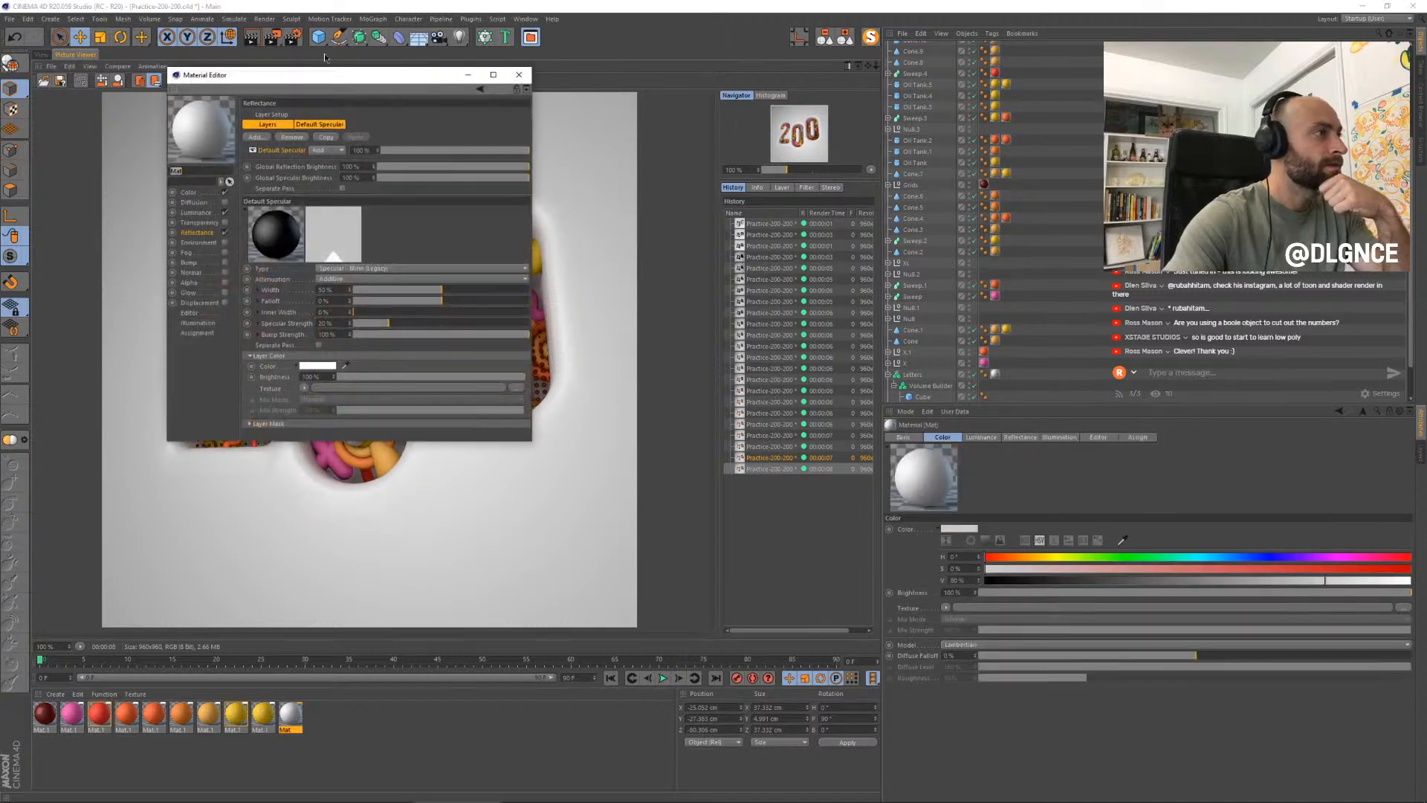
{"action": "left_click_drag", "start_coordinate": [328, 76], "coordinate": [536, 234]}
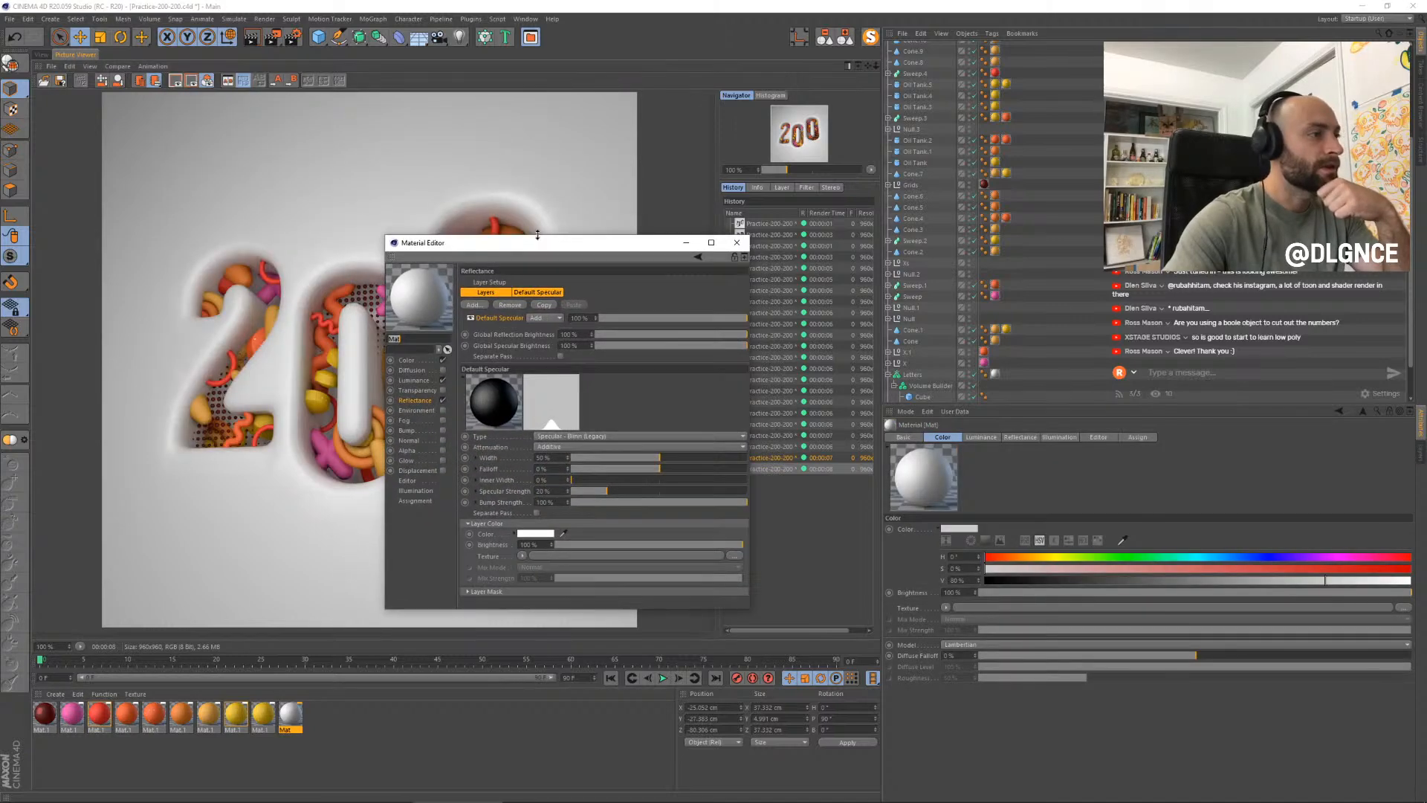
{"action": "left_click", "coordinate": [416, 381]}
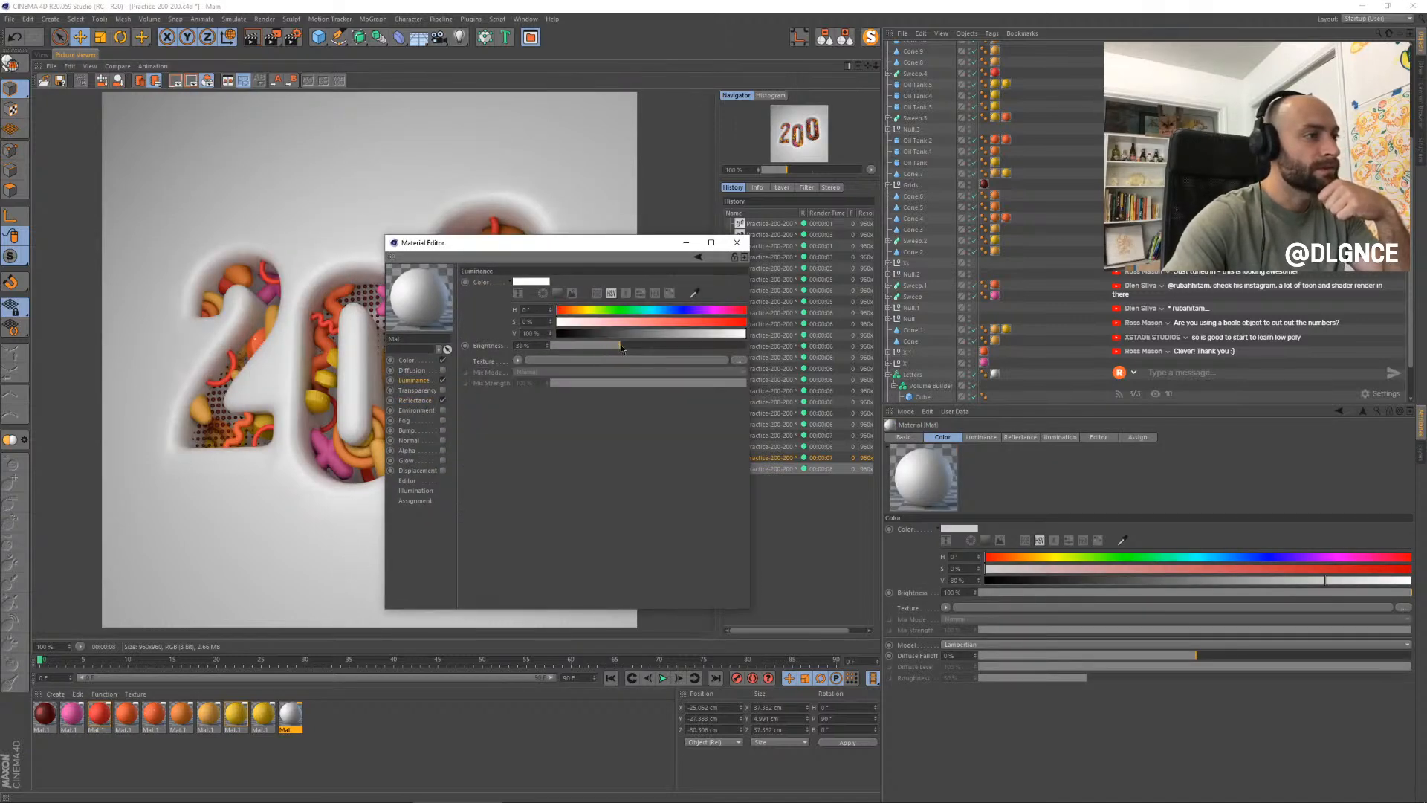
{"action": "left_click", "coordinate": [736, 243]}
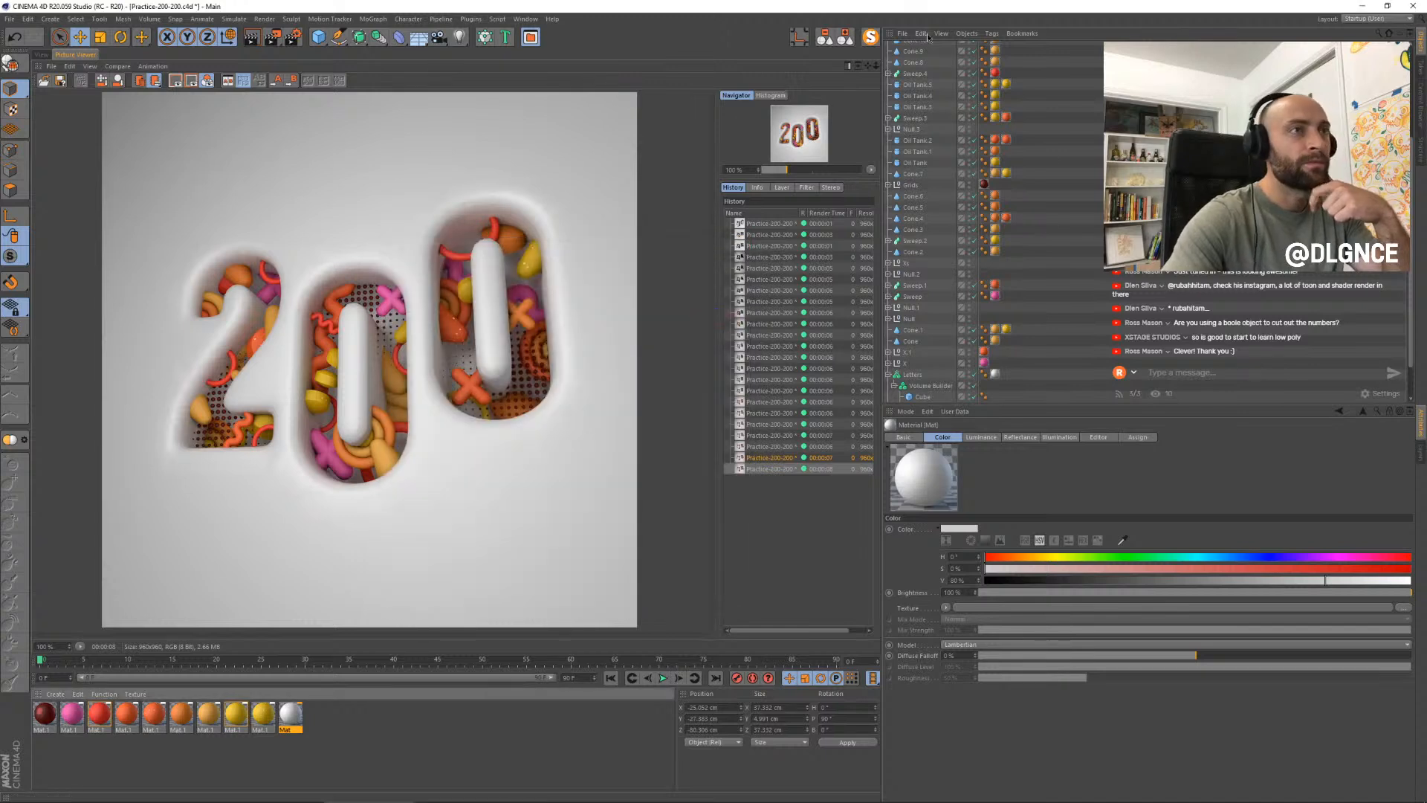
- Give the main area light's shadow a dark, desaturated blue colour and set the shadow density to 90%
{"action": "left_click", "coordinate": [848, 37]}
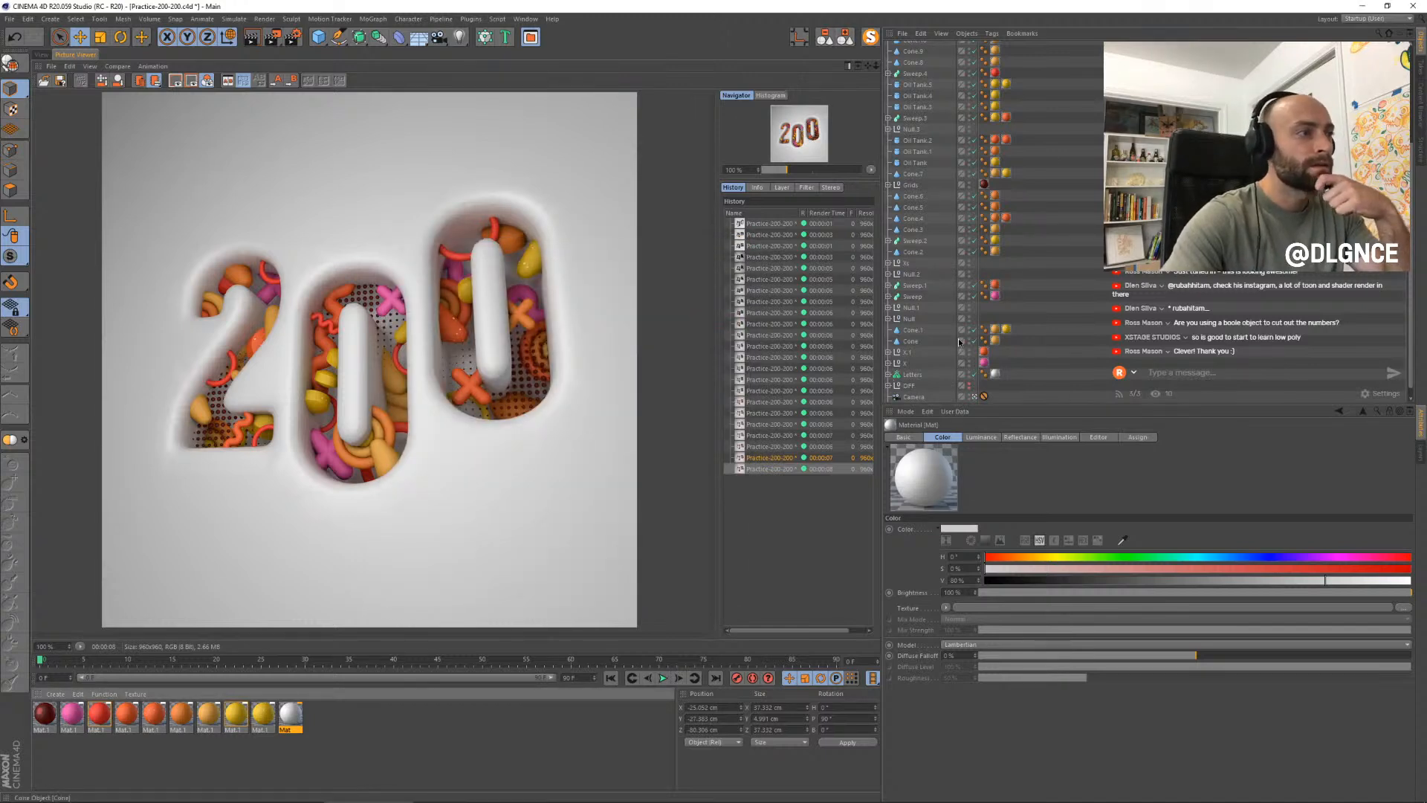
{"action": "scroll", "coordinate": [924, 381], "scroll_direction": "down", "scroll_amount": 1}
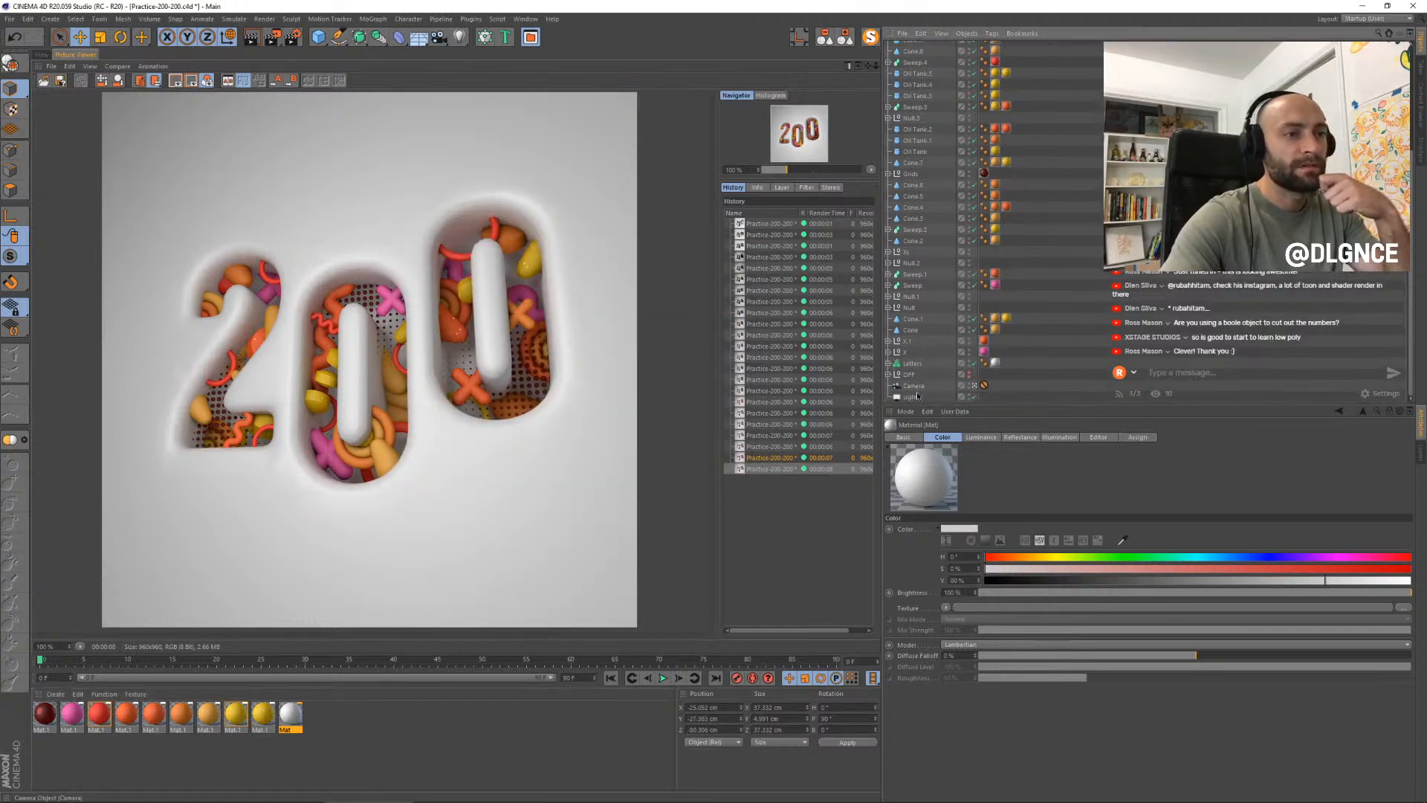
{"action": "left_click", "coordinate": [916, 396]}
{"action": "left_click", "coordinate": [1100, 437]}
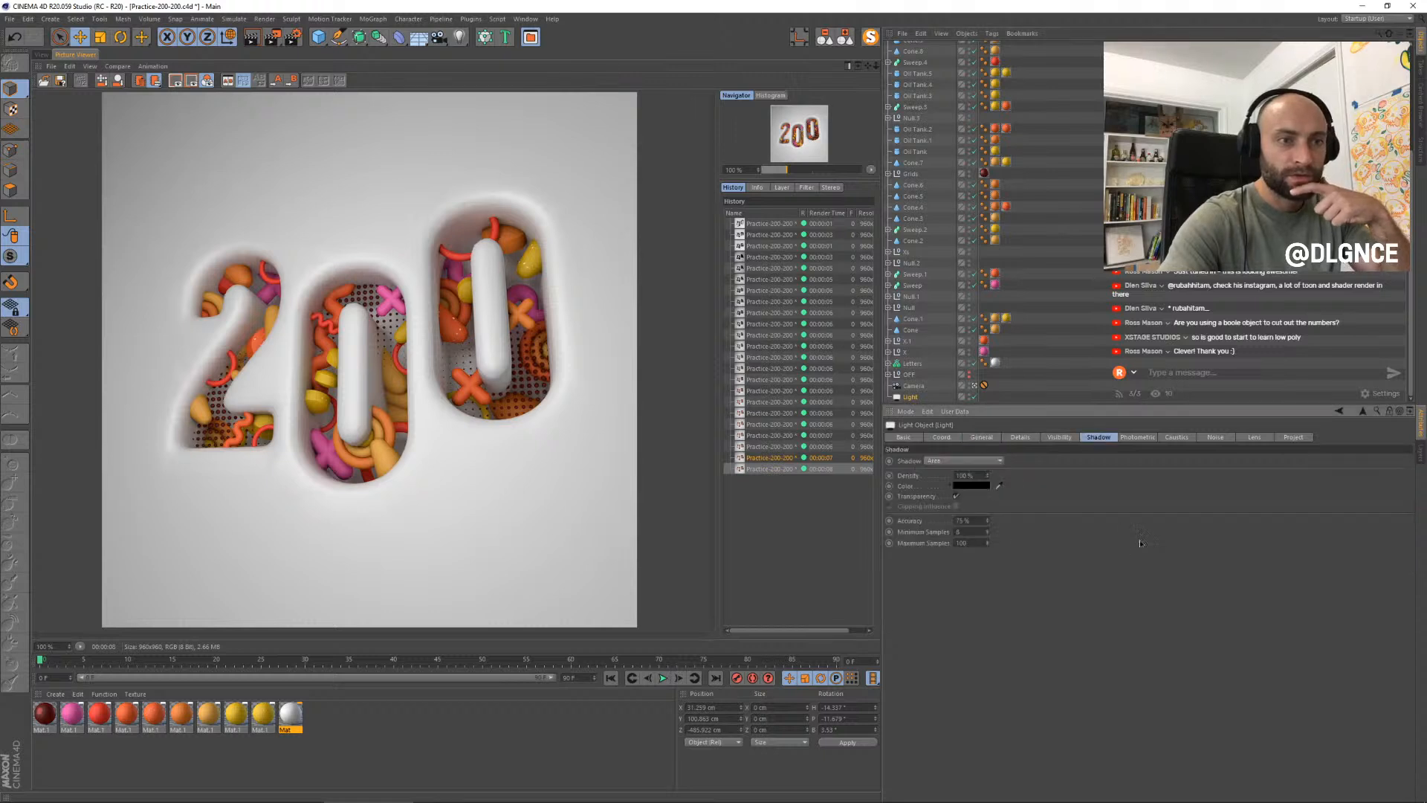
{"action": "left_click", "coordinate": [986, 485]}
{"action": "left_click", "coordinate": [962, 509]}
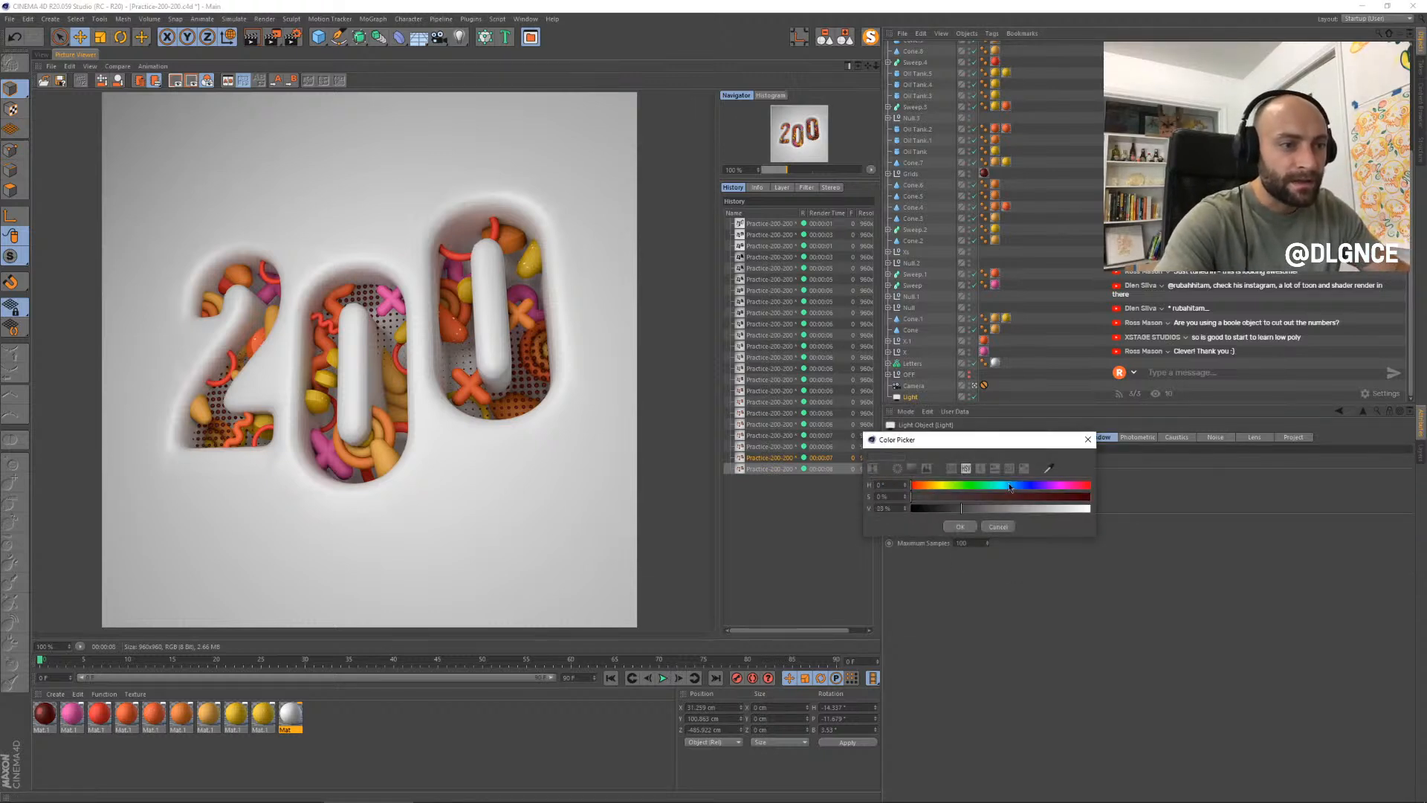
{"action": "left_click", "coordinate": [1015, 486]}
{"action": "left_click", "coordinate": [965, 498]}
{"action": "left_click", "coordinate": [963, 526]}
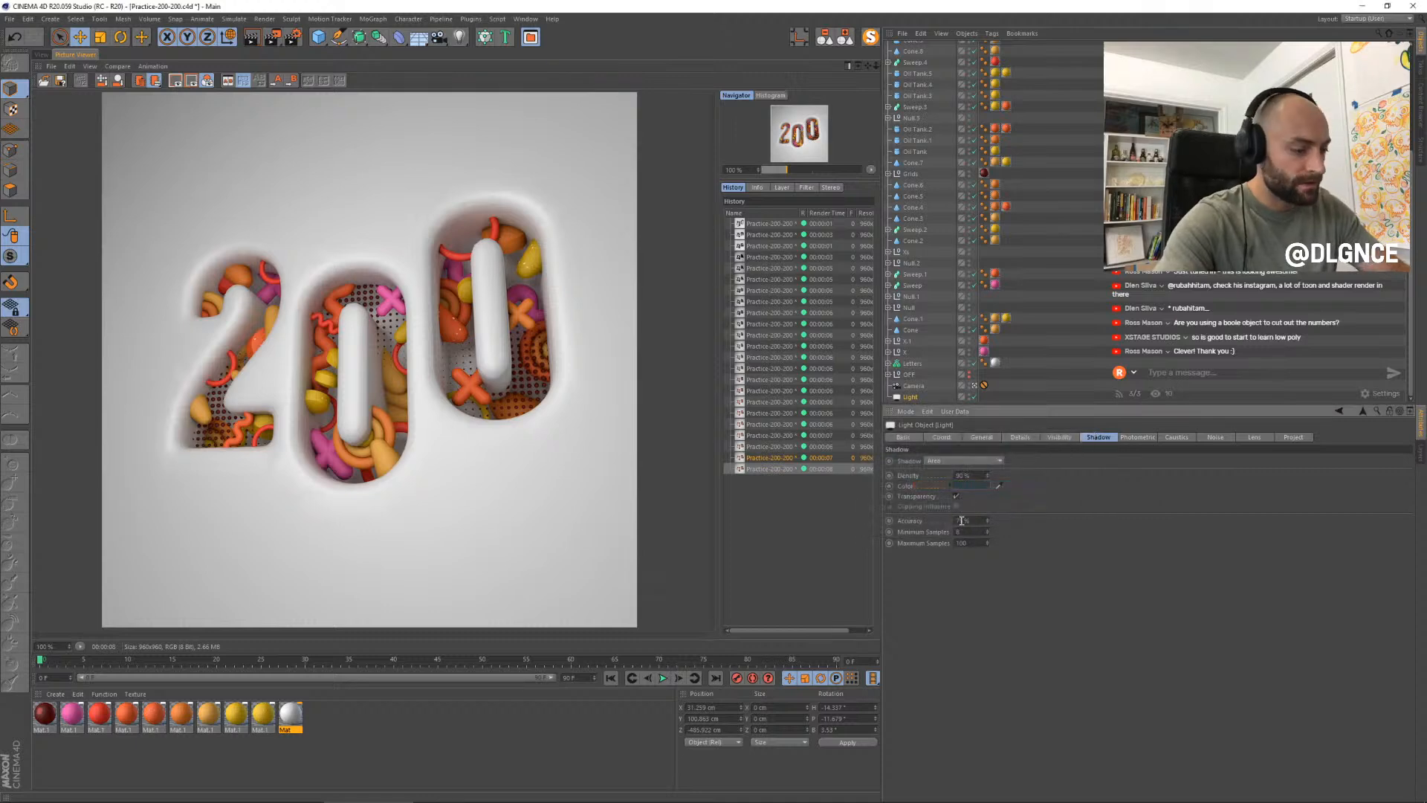
- Render the scene with the tinted shadow, compare it with the previous render and check the global illumination settings
{"action": "key", "text": "shift+r"}
{"action": "left_click", "coordinate": [793, 470]}
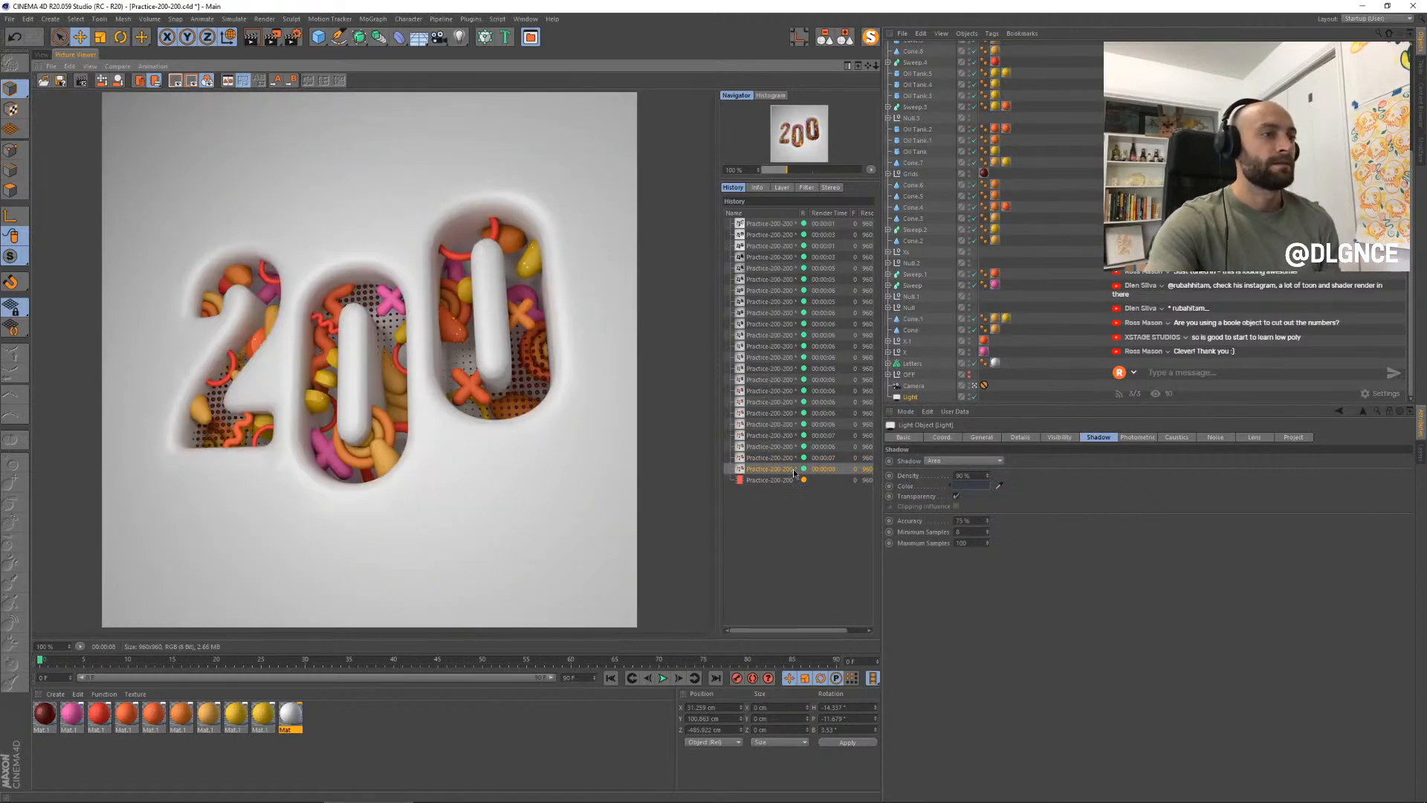
{"action": "scroll", "coordinate": [217, 95], "scroll_direction": "up", "scroll_amount": 1}
{"action": "left_click", "coordinate": [293, 37]}
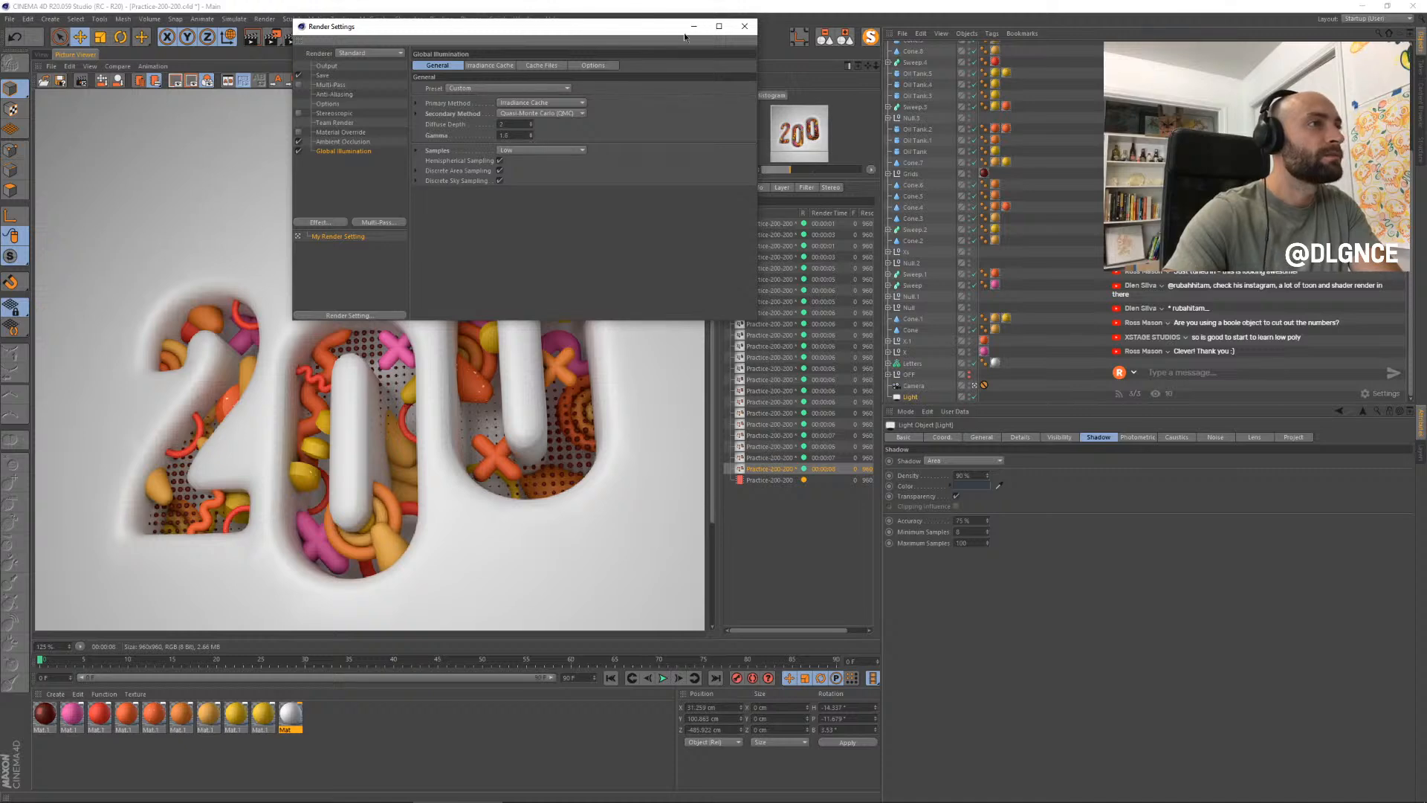
{"action": "left_click", "coordinate": [745, 26]}
{"action": "left_click", "coordinate": [752, 480]}
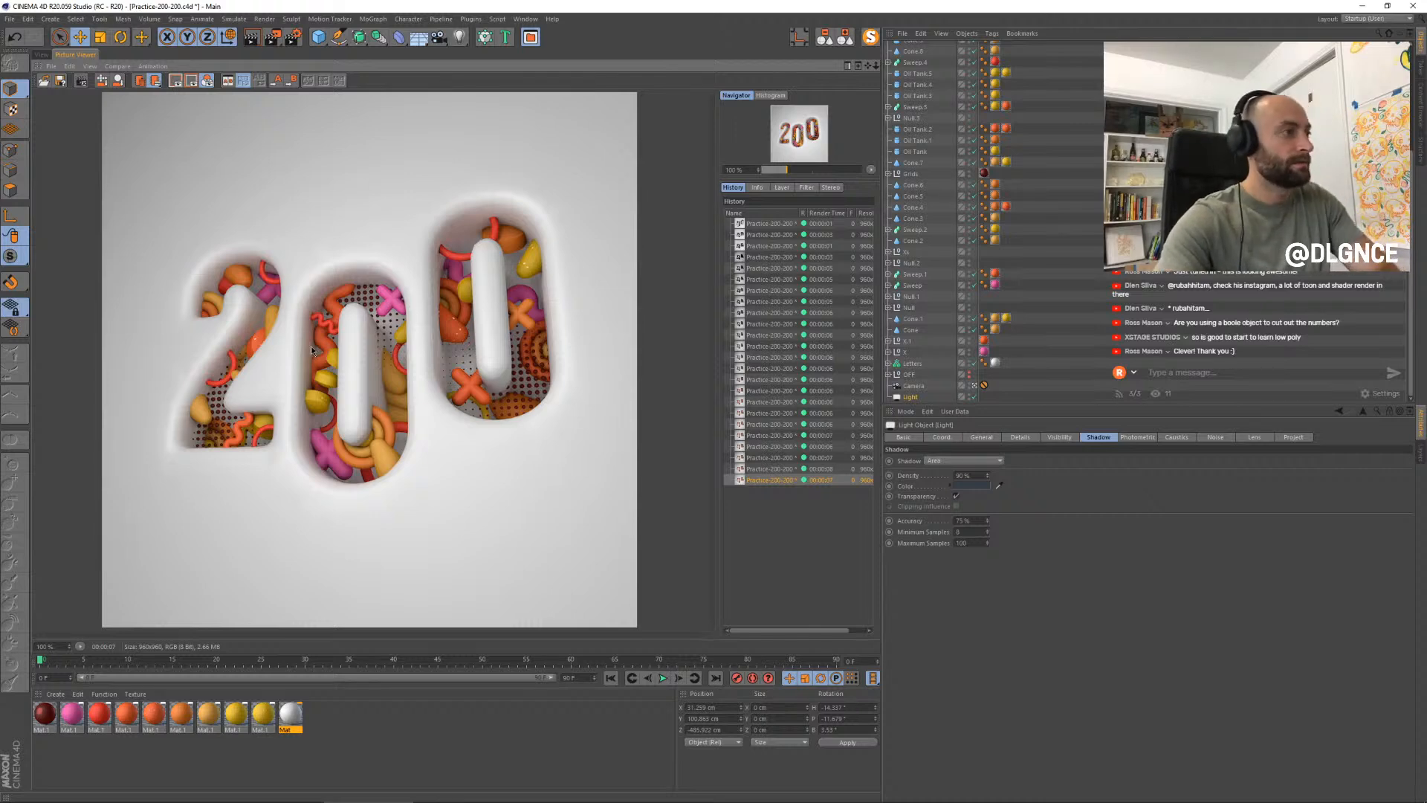
- Render the scene again and examine the result against the shapes inside the numerals in the viewport
{"action": "key", "text": "shift+r"}
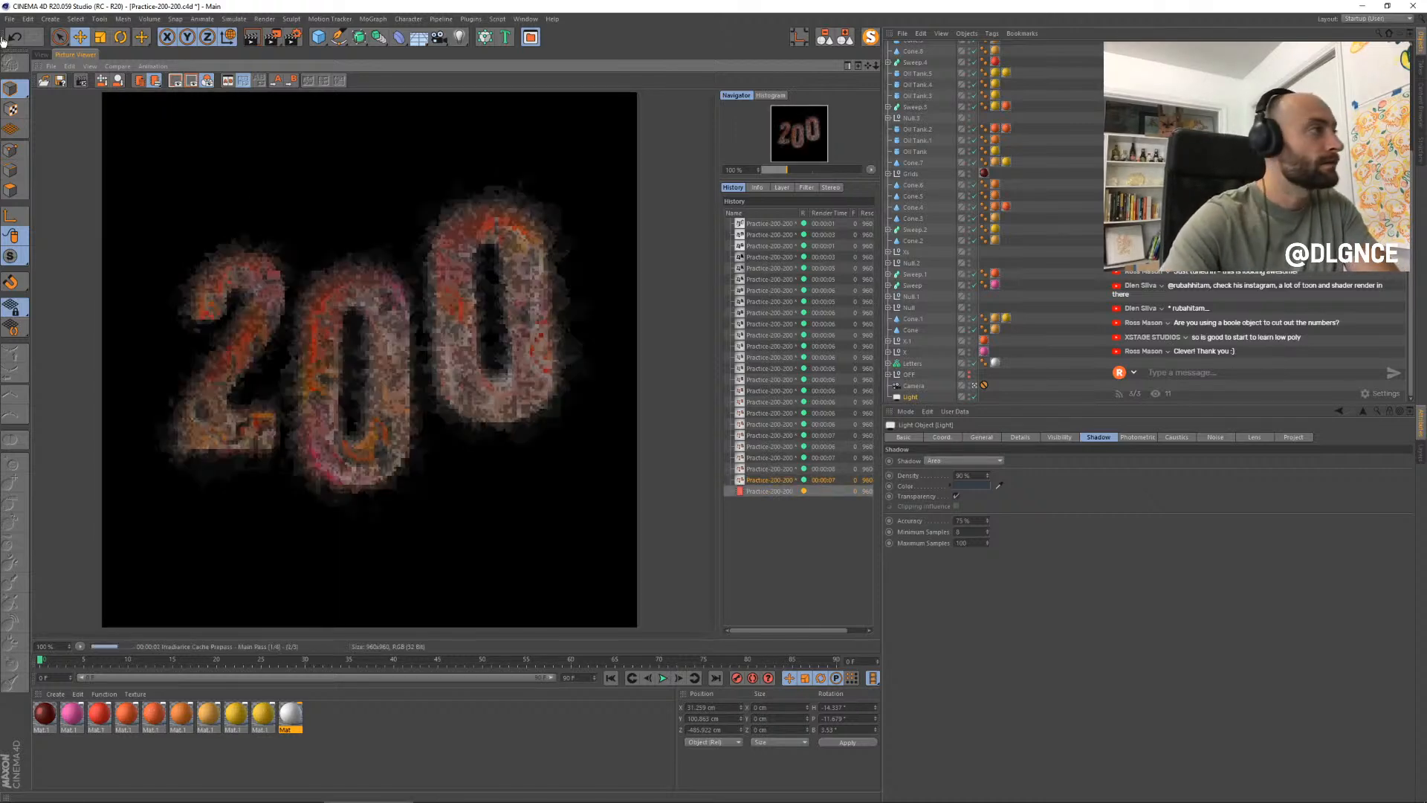
{"action": "left_click", "coordinate": [42, 55]}
{"action": "left_click", "coordinate": [458, 295]}
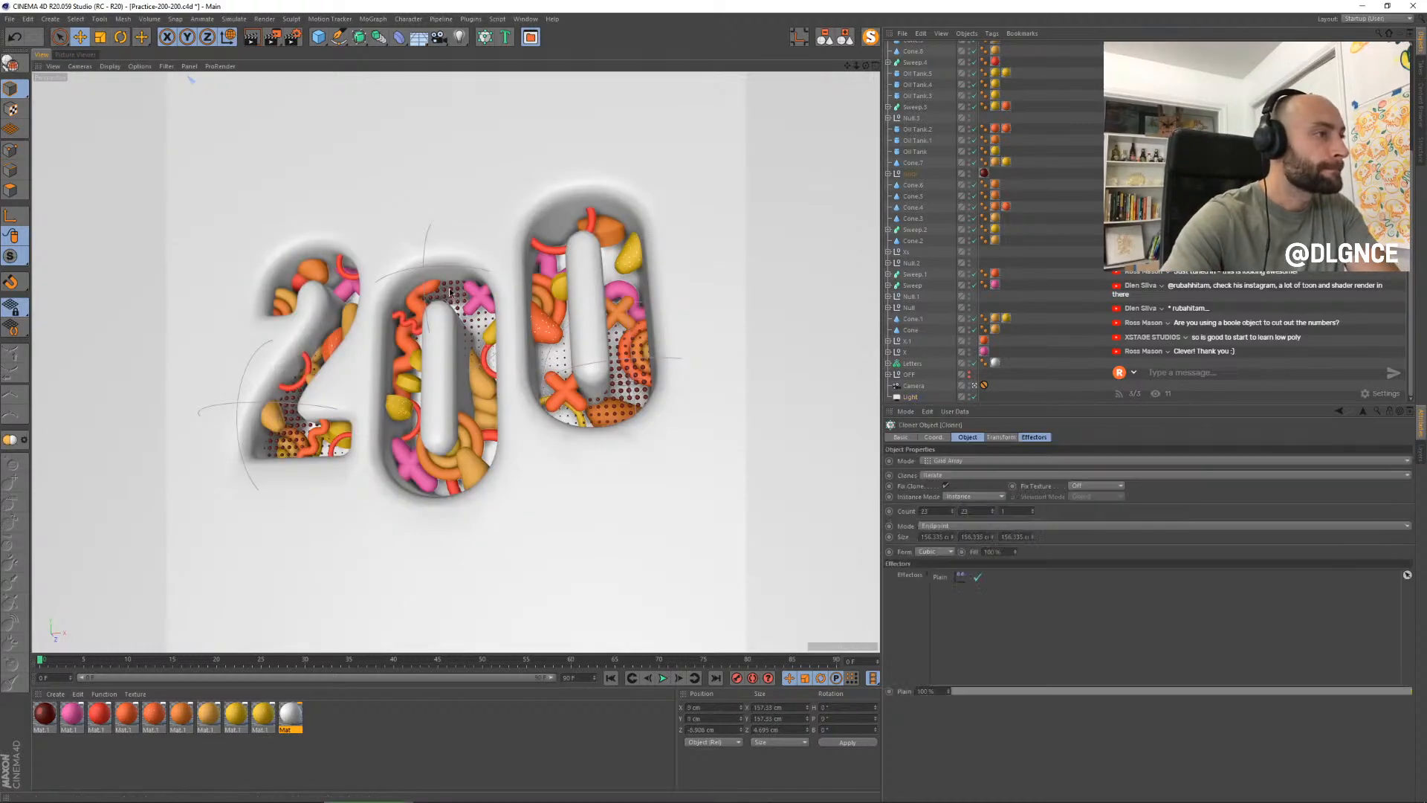
{"action": "left_click_drag", "start_coordinate": [473, 338], "coordinate": [471, 336]}
{"action": "left_click", "coordinate": [357, 176]}
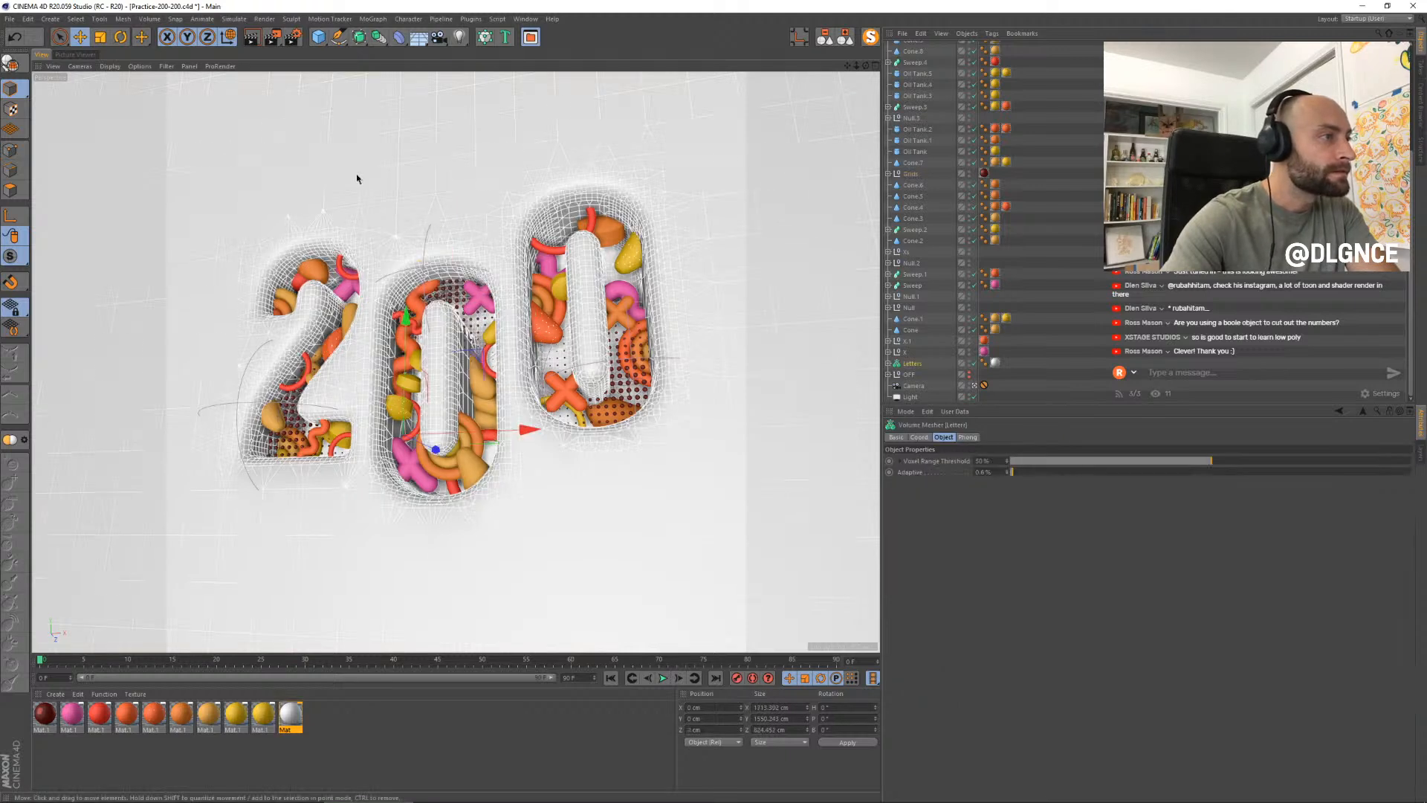
{"action": "key", "text": "ctrl+shift+a"}
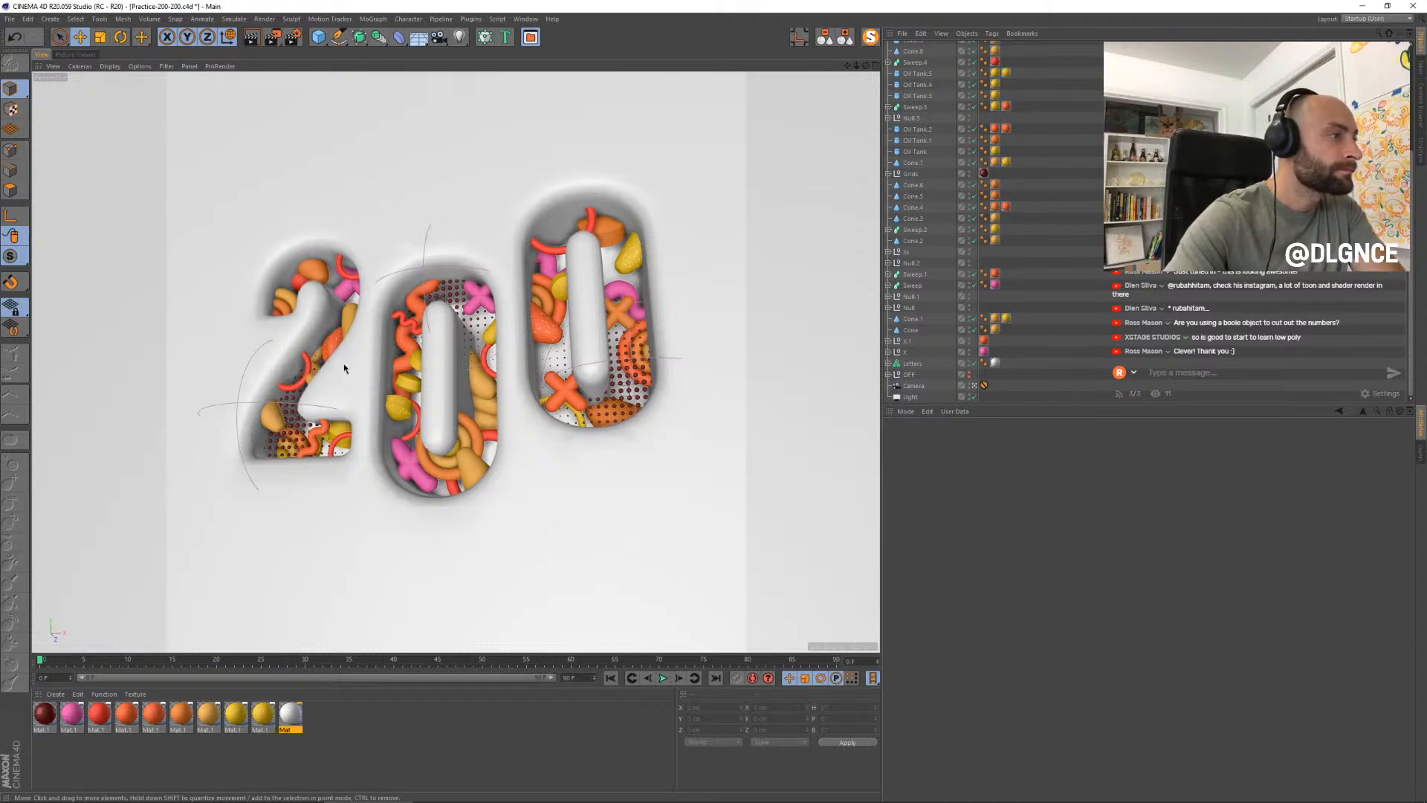
{"action": "left_click", "coordinate": [489, 435]}
{"action": "left_click", "coordinate": [440, 466]}
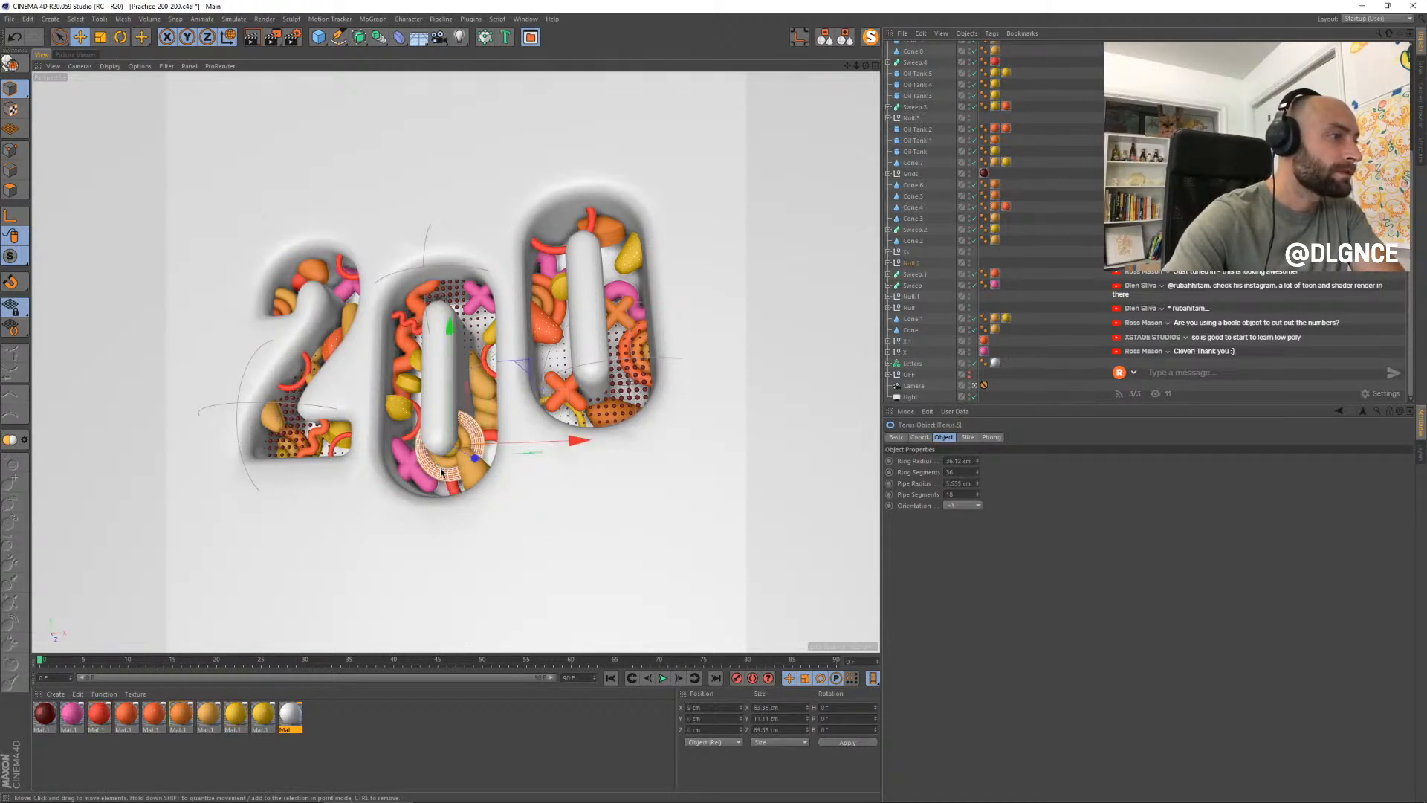
{"action": "left_click", "coordinate": [82, 53]}
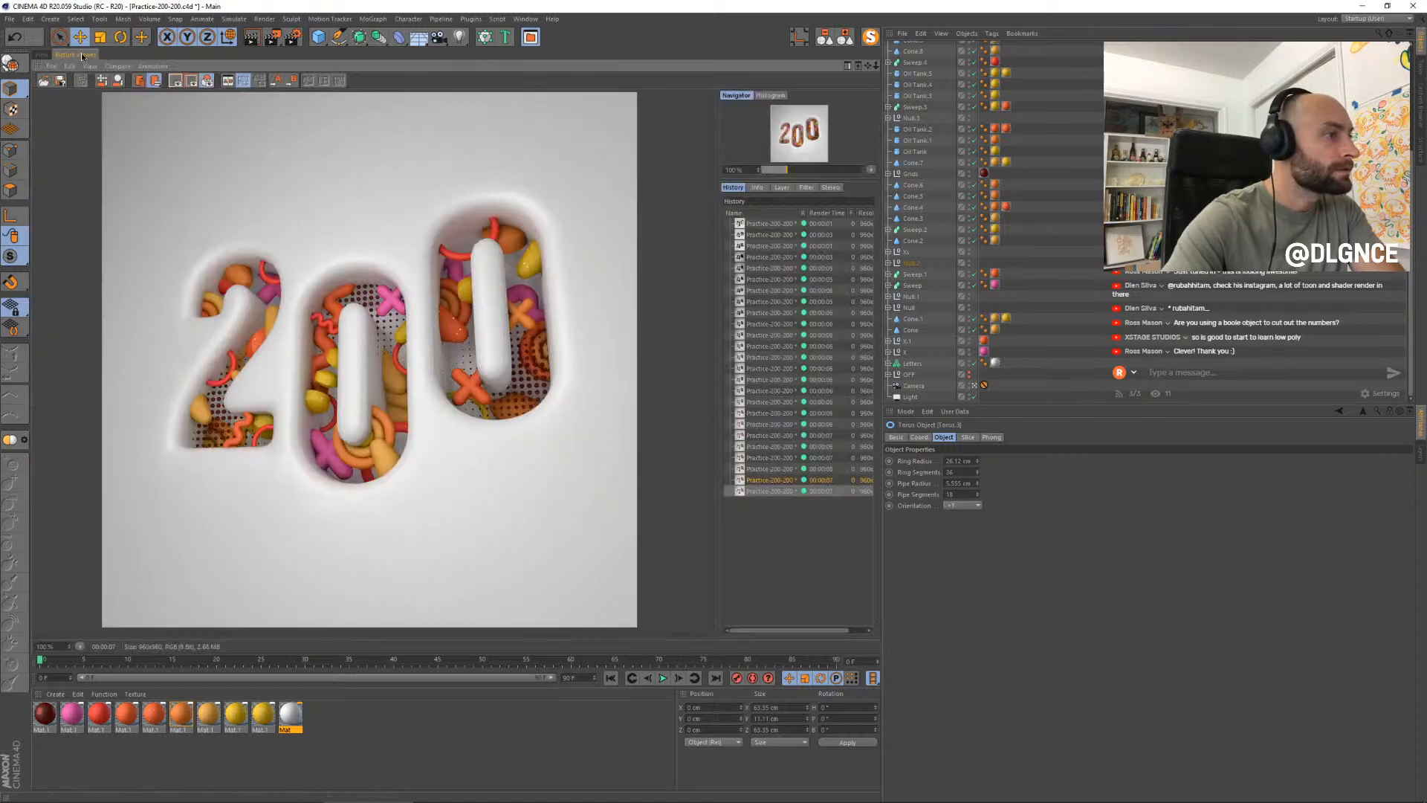
{"action": "key", "text": "h"}
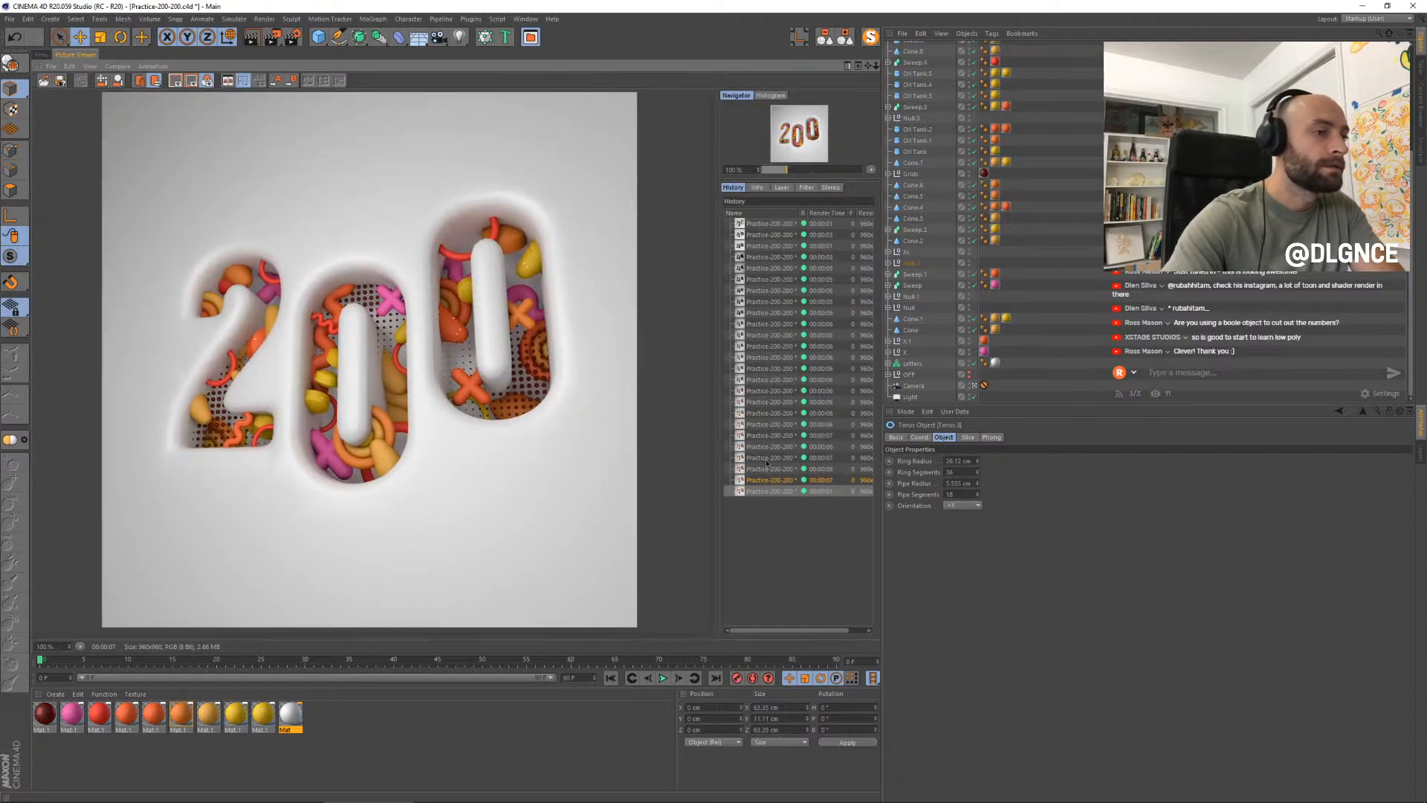
{"action": "left_click", "coordinate": [44, 55]}
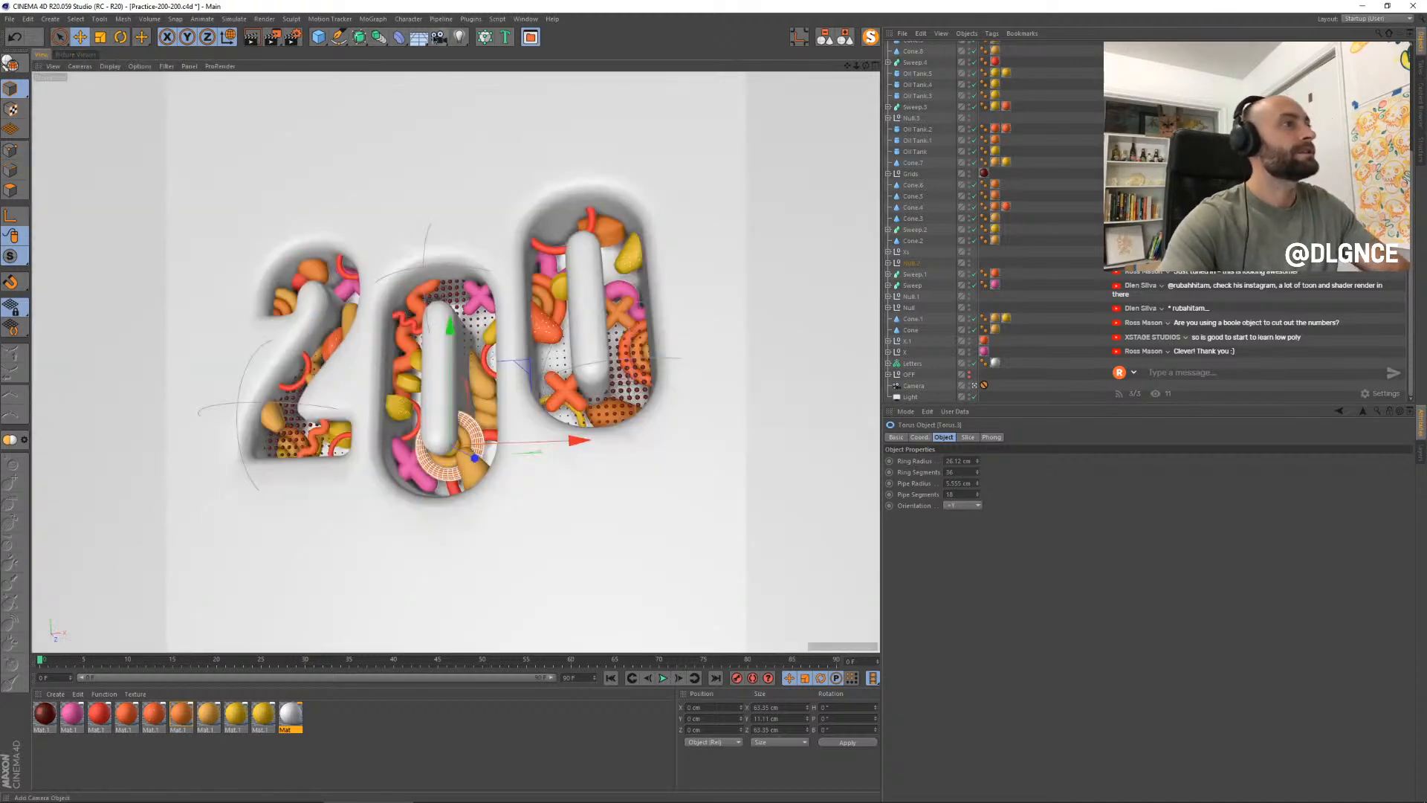
- Add an omni light and position it in front of the 2
{"action": "left_click", "coordinate": [460, 38]}
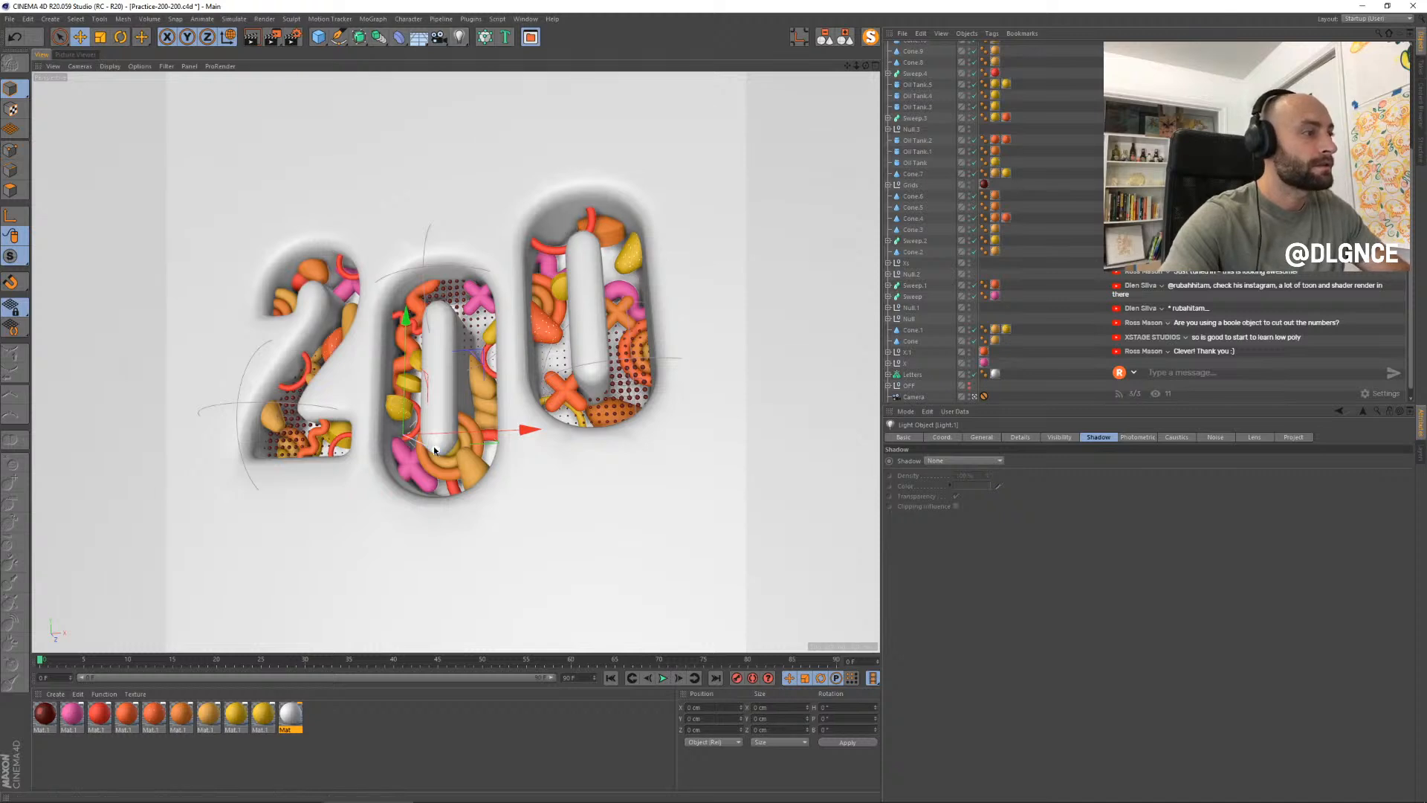
{"action": "left_click_drag", "start_coordinate": [436, 450], "coordinate": [340, 384]}
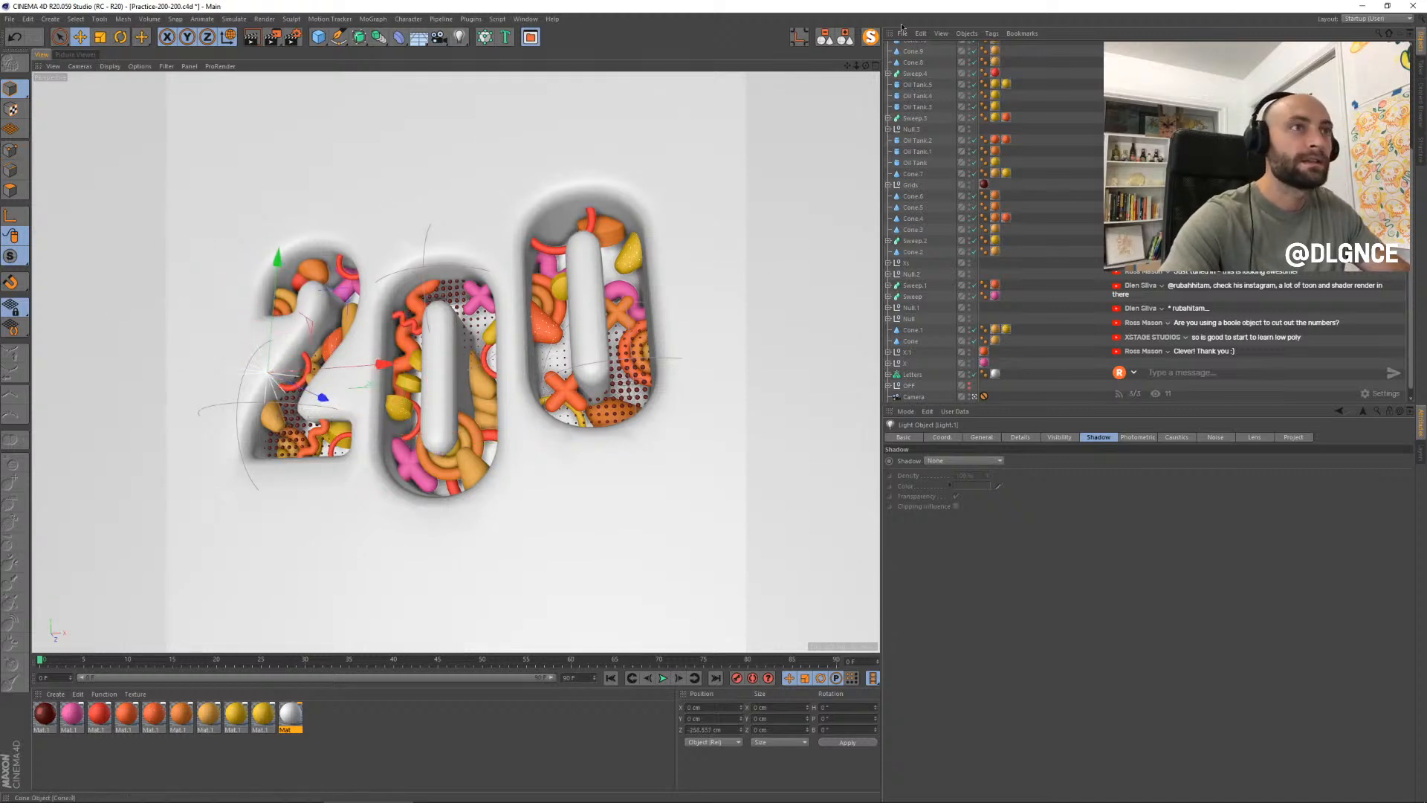
- Group all the coloured shapes filling the numerals under one null and rename it "insides"
{"action": "scroll", "coordinate": [960, 144], "scroll_direction": "up", "scroll_amount": 5}
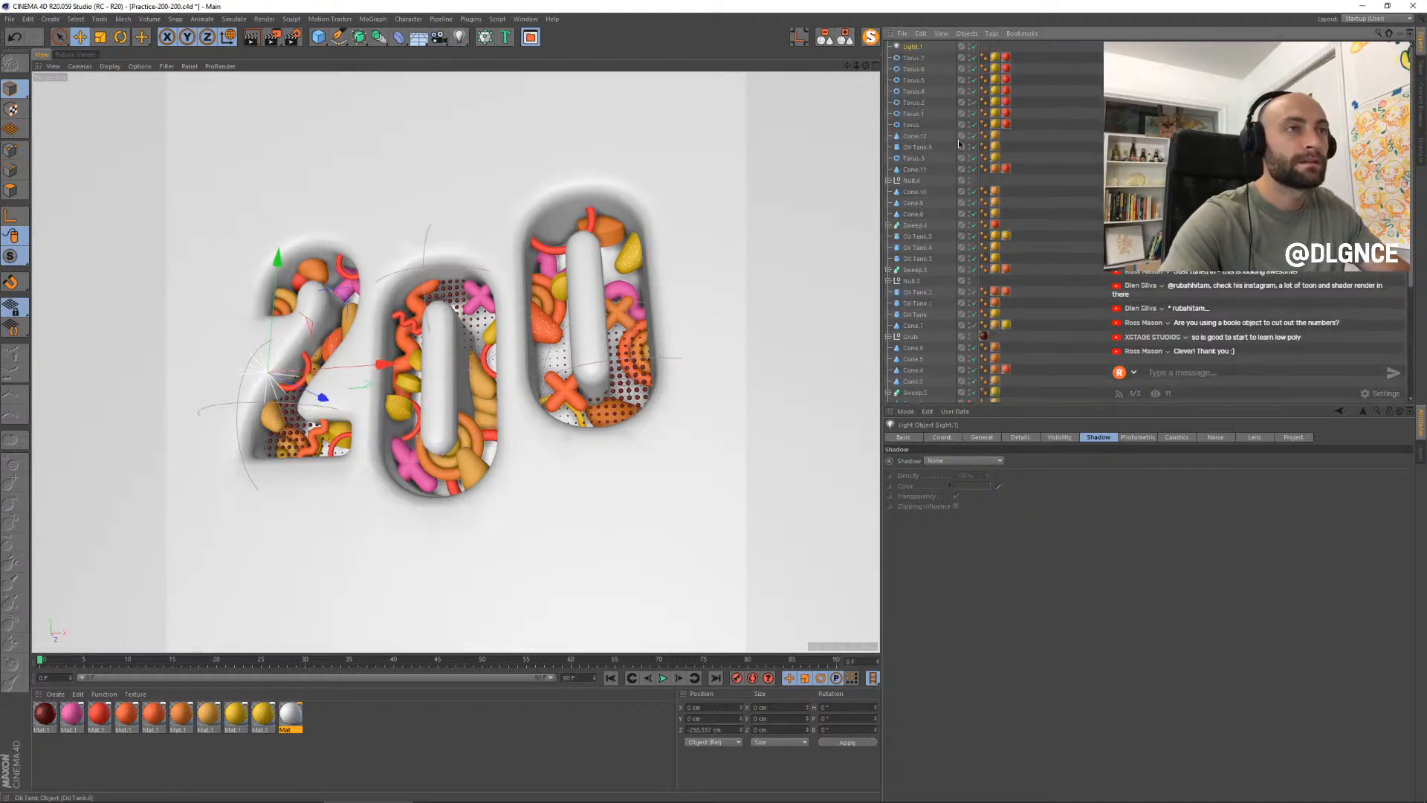
{"action": "left_click", "coordinate": [915, 58]}
{"action": "scroll", "coordinate": [936, 179], "scroll_direction": "down", "scroll_amount": 5}
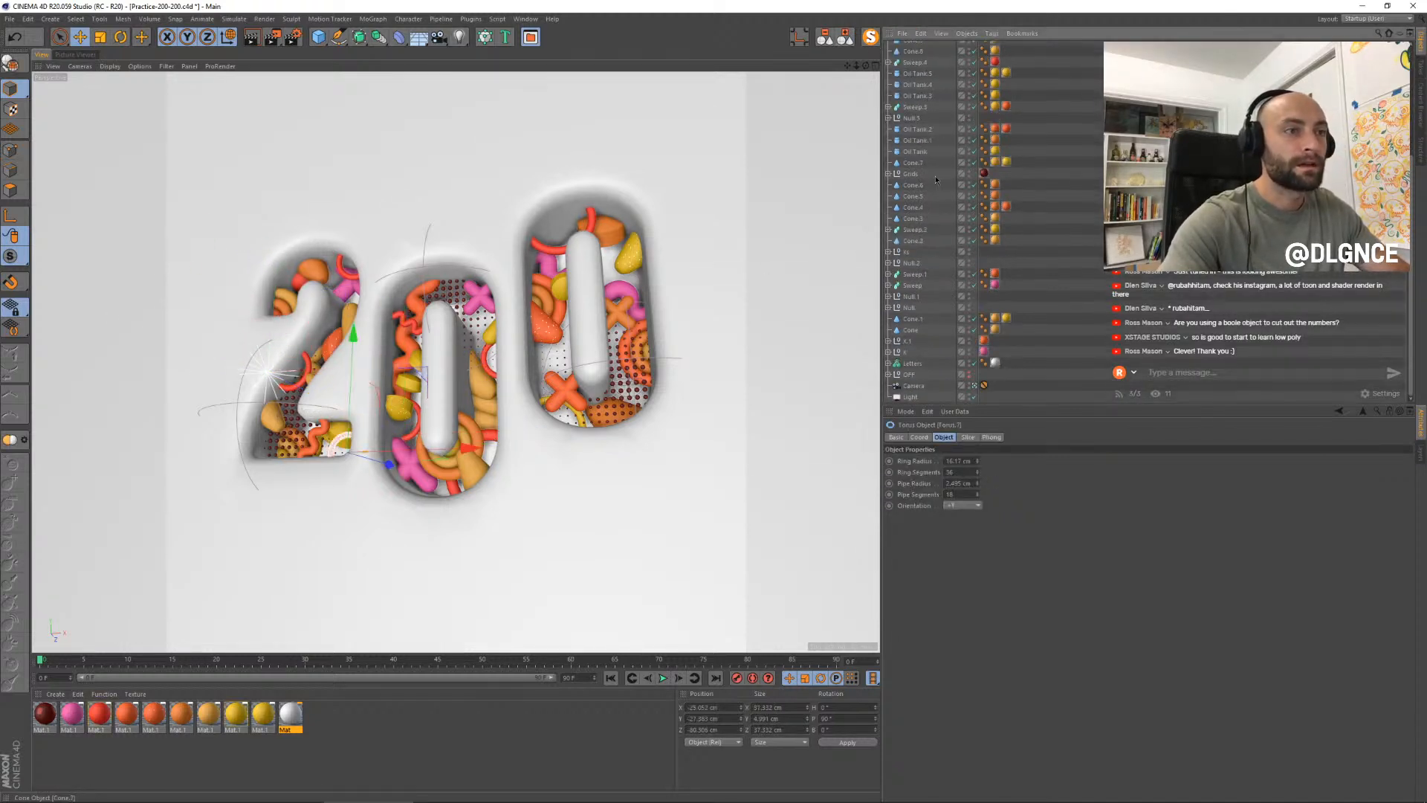
{"action": "left_click", "coordinate": [910, 354], "text": "shift"}
{"action": "key", "text": "alt+g"}
{"action": "double_click", "coordinate": [911, 57]}
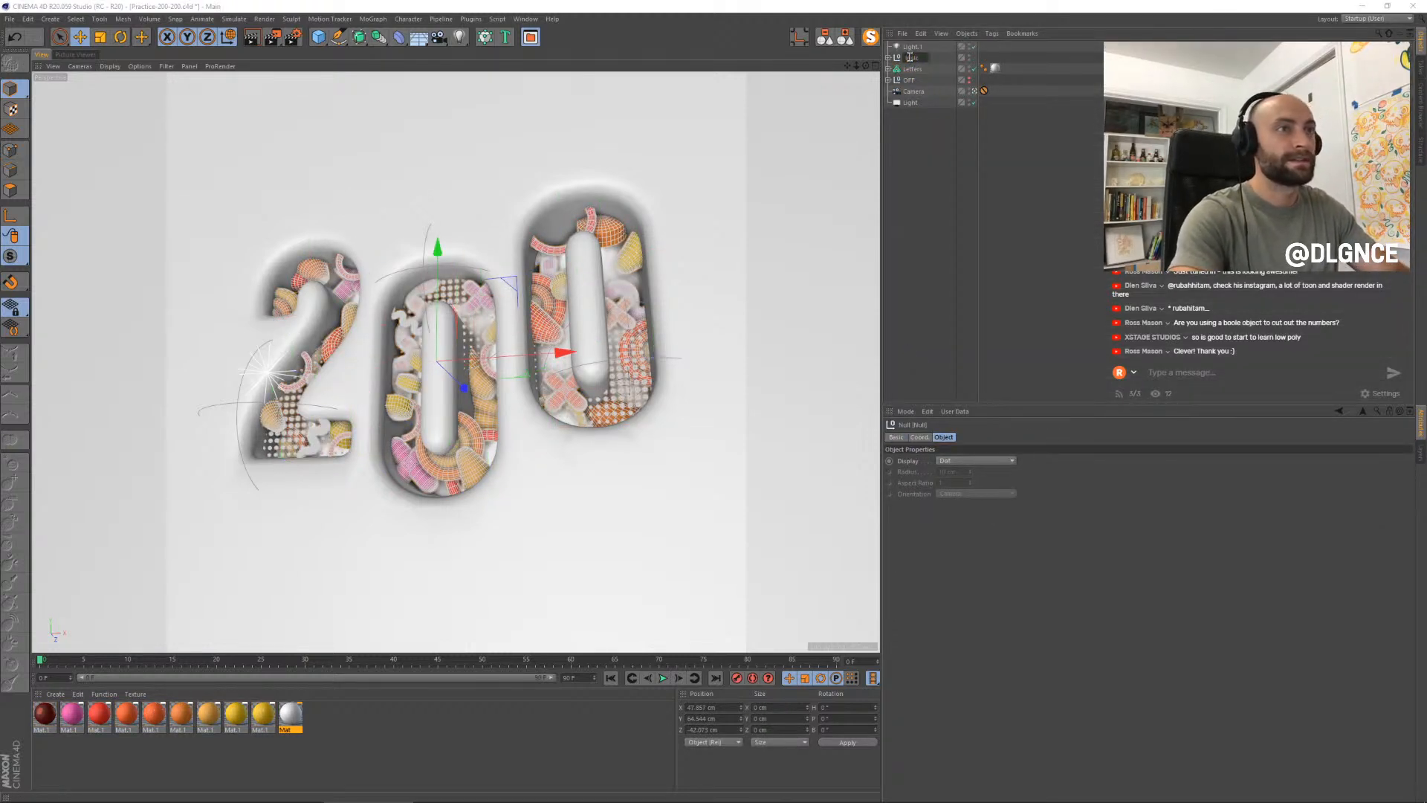
{"action": "type", "text": "insides"}
{"action": "key", "text": "Return"}
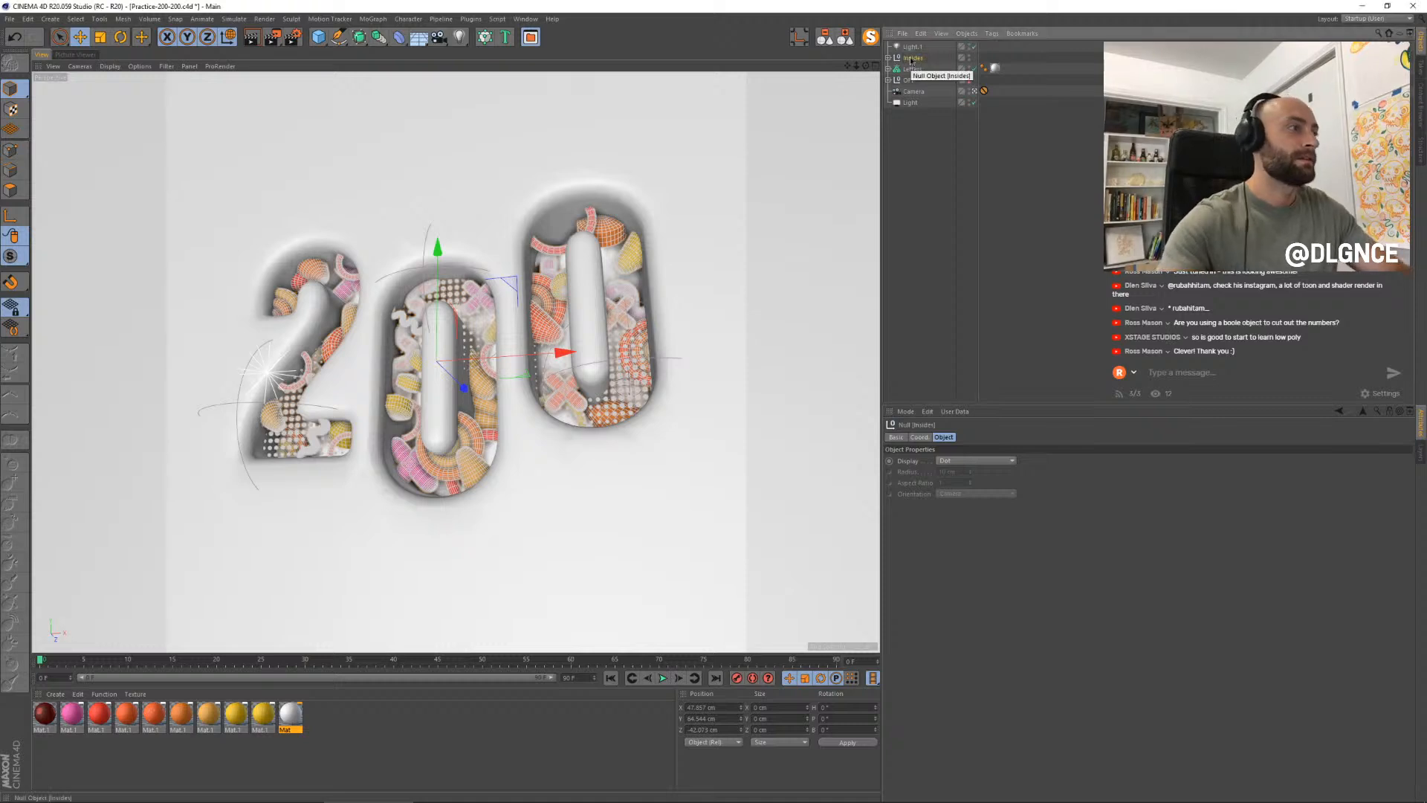
{"action": "left_click", "coordinate": [920, 148]}
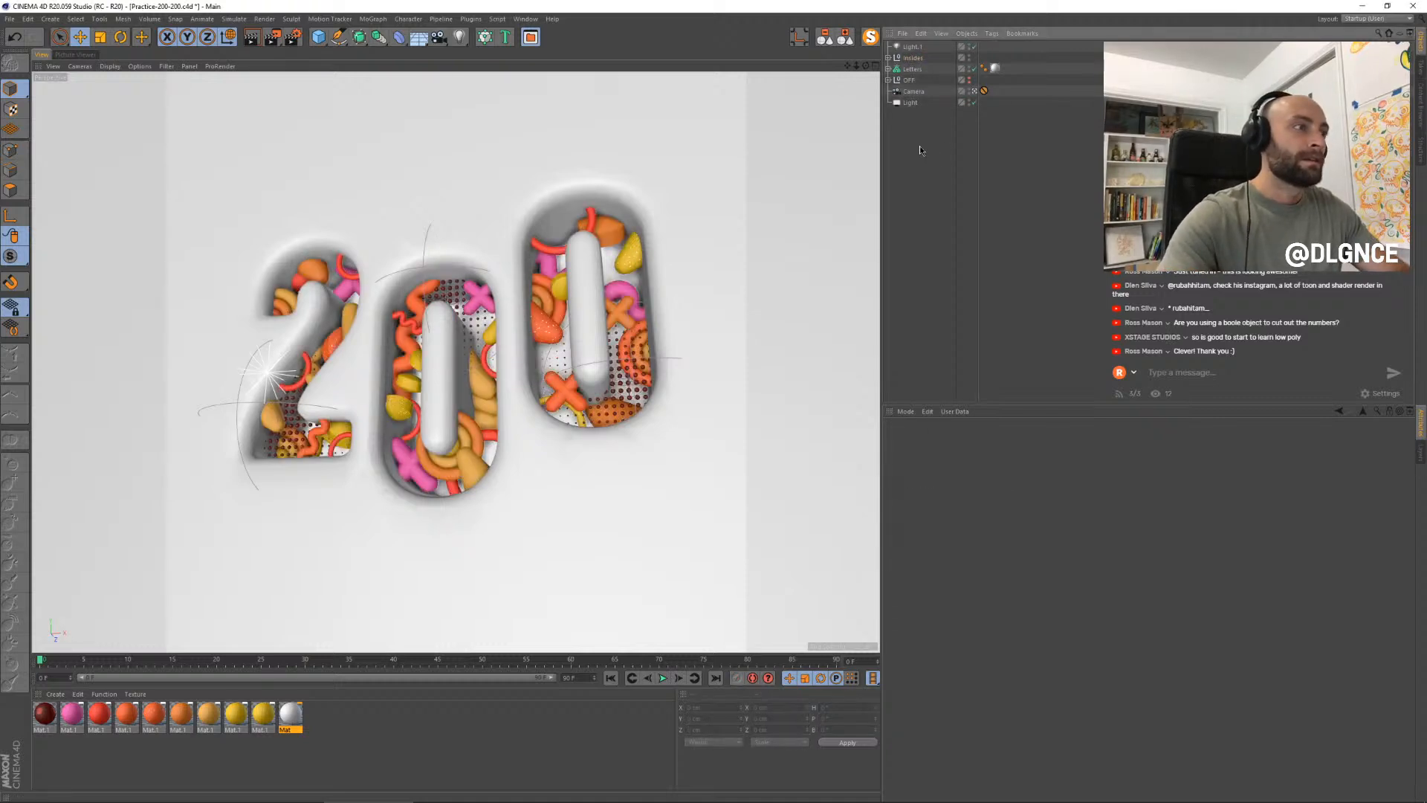
- Tint the new omni light salmon red at about 58% saturation and reduce its intensity to about 49%
{"action": "left_click", "coordinate": [912, 47]}
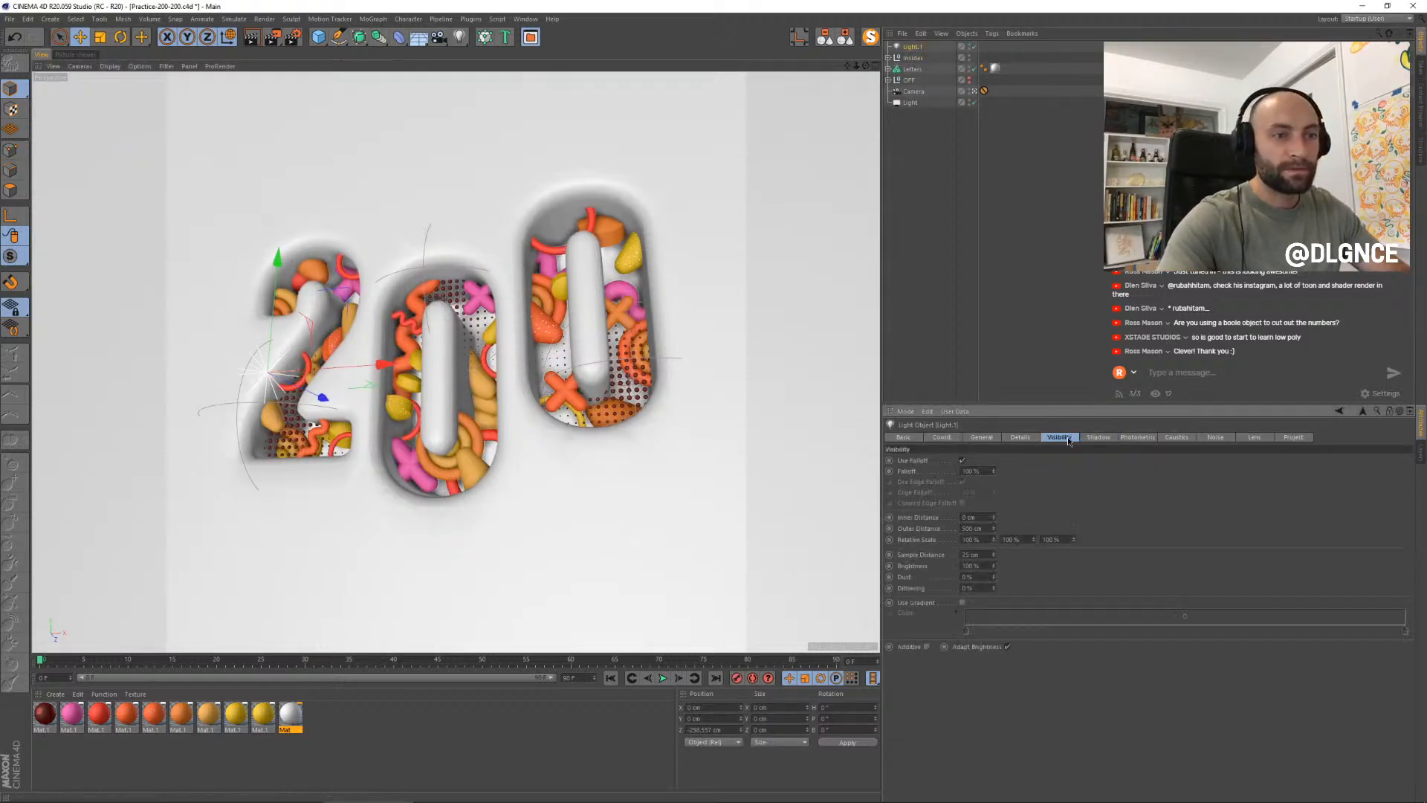
{"action": "left_click", "coordinate": [994, 439]}
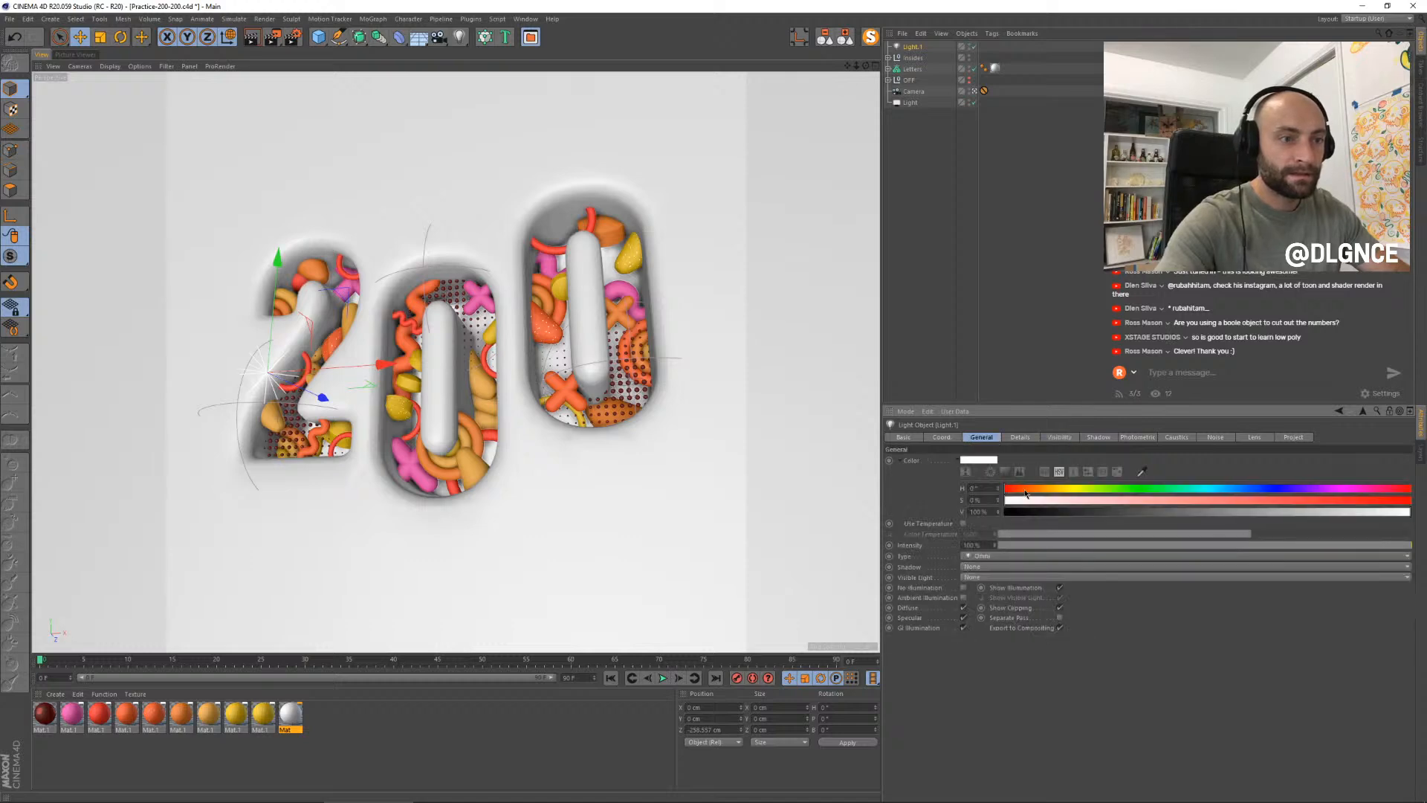
{"action": "left_click", "coordinate": [1239, 501]}
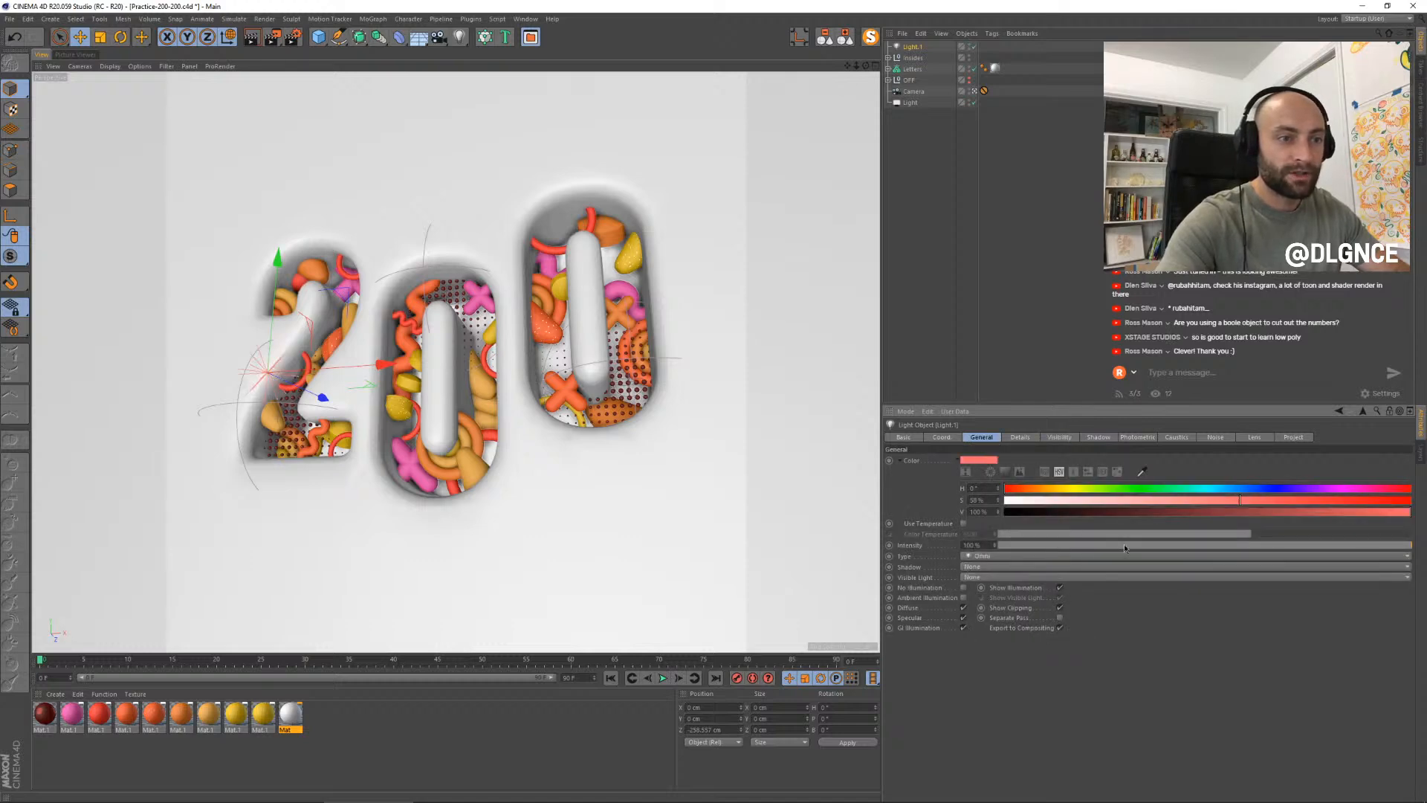
{"action": "left_click_drag", "start_coordinate": [1221, 543], "coordinate": [1201, 545]}
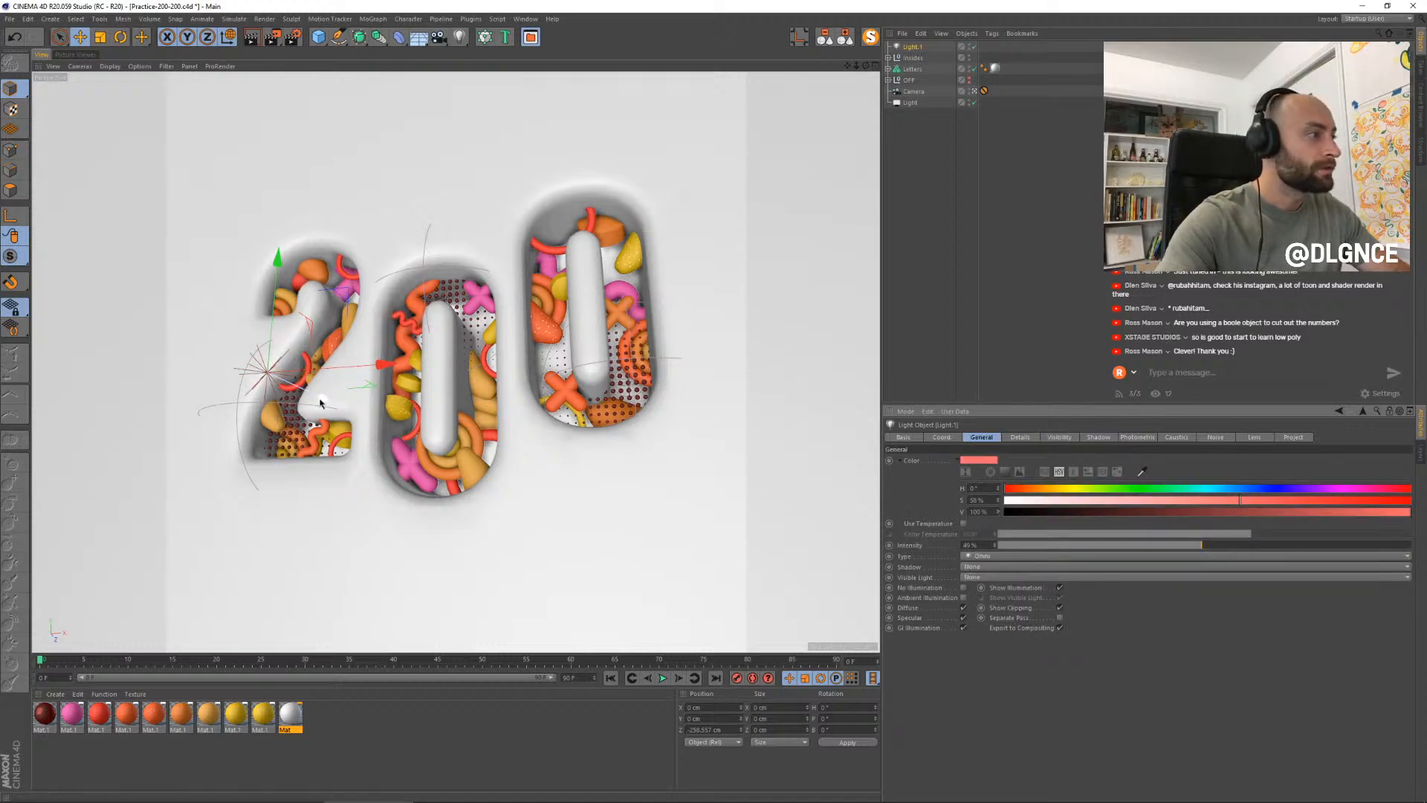
- Move the red light into the middle 0, test-render its glow and set its intensity to 100%
{"action": "left_click_drag", "start_coordinate": [320, 403], "coordinate": [489, 344]}
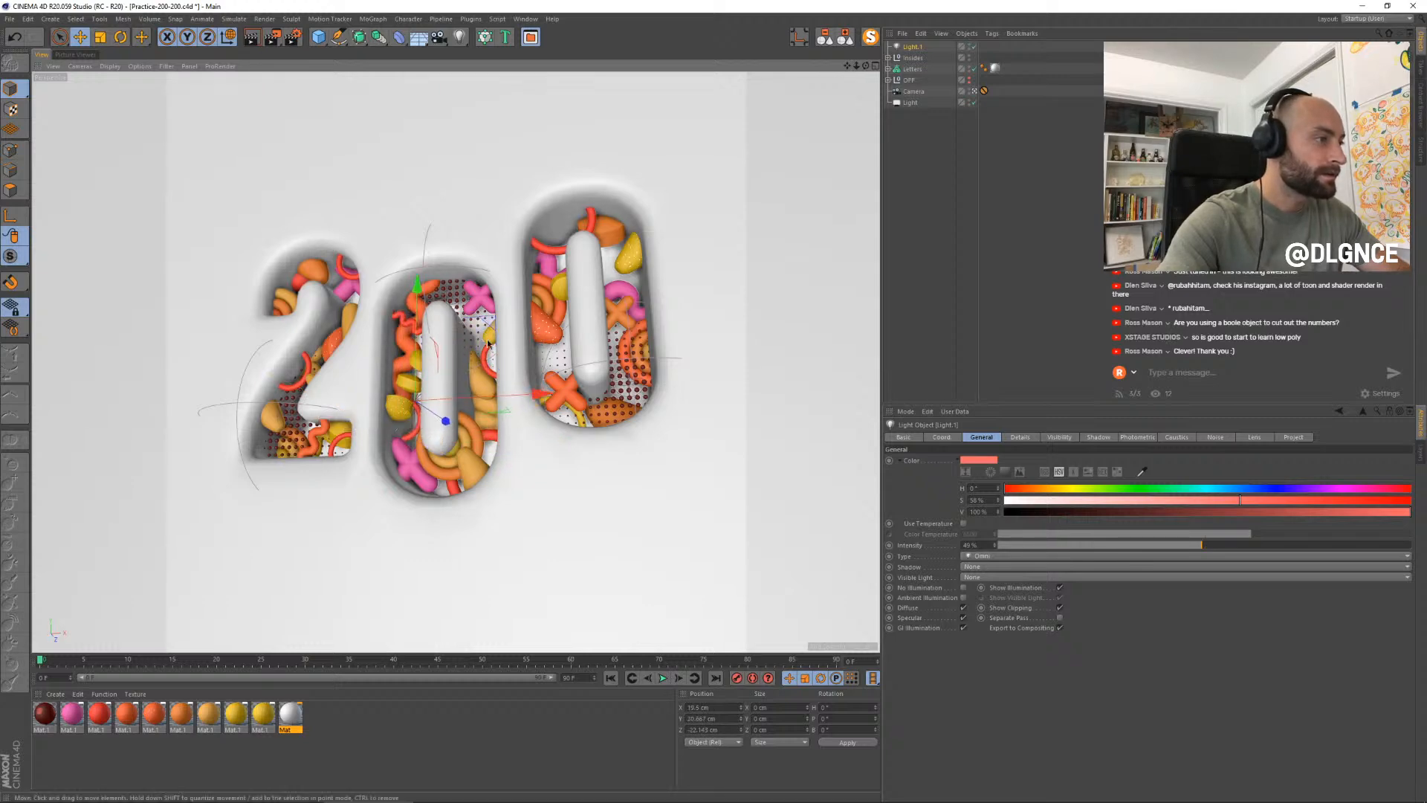
{"action": "key", "text": "shift+r"}
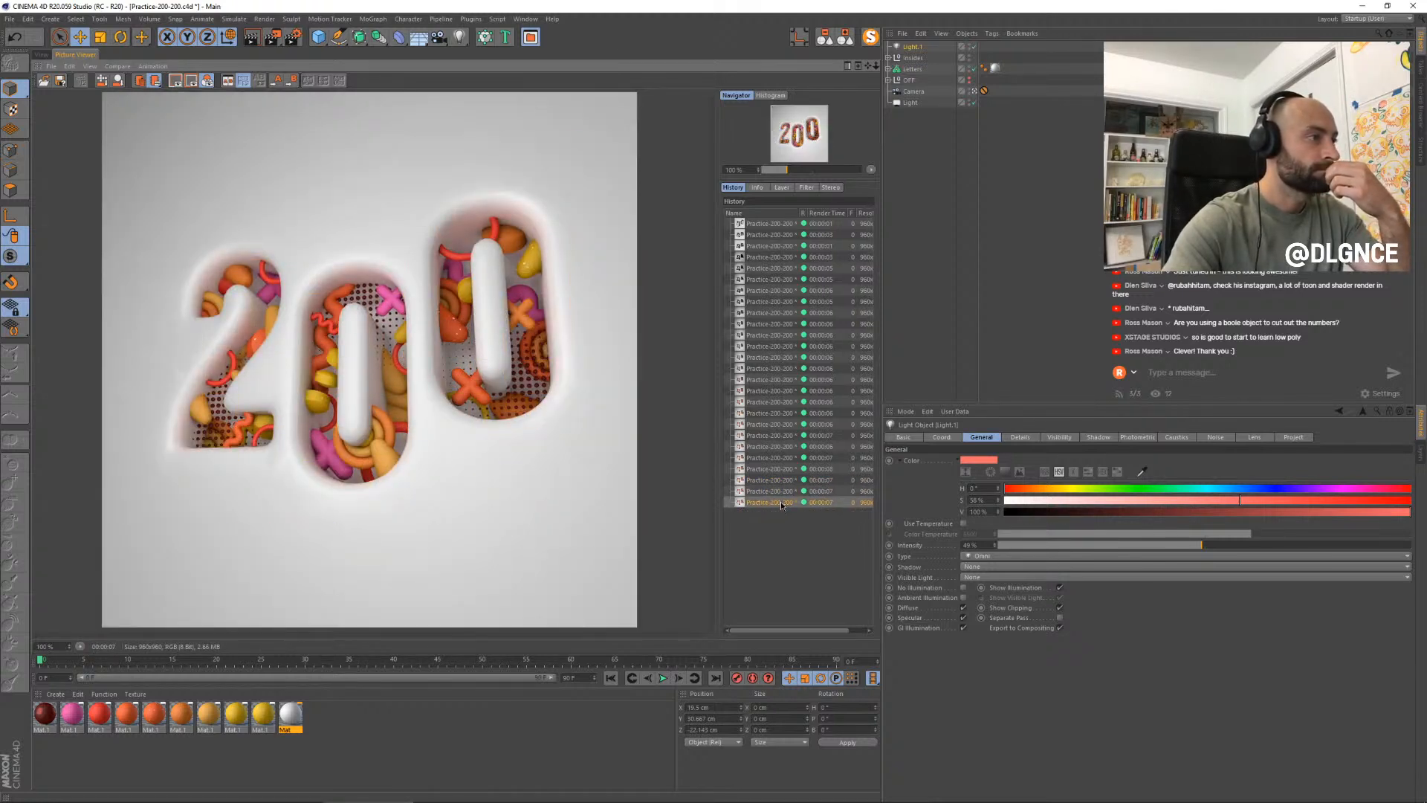
{"action": "left_click_drag", "start_coordinate": [1267, 546], "coordinate": [1425, 564]}
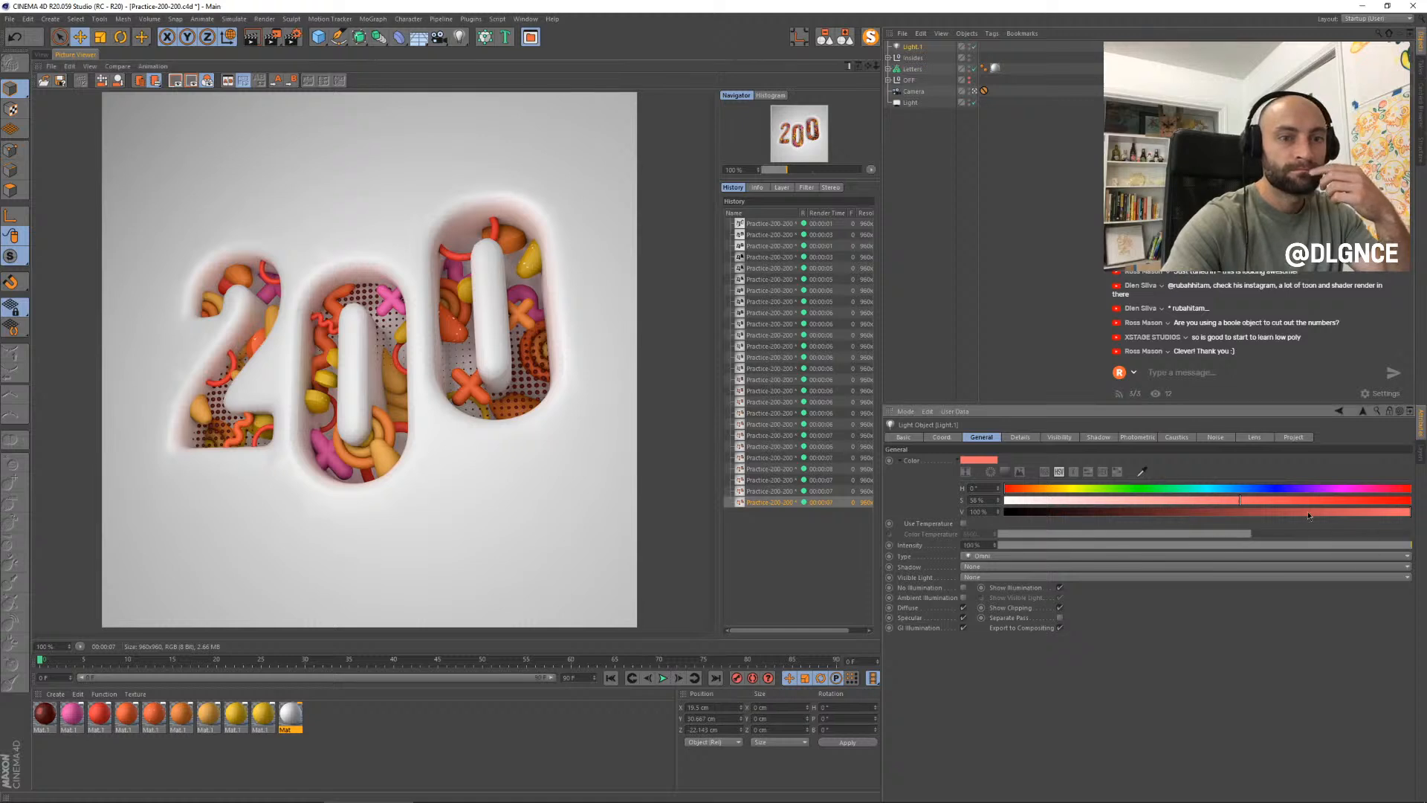
- Raise the red light's saturation to 100% and start a test render
{"action": "left_click_drag", "start_coordinate": [1309, 513], "coordinate": [1419, 511]}
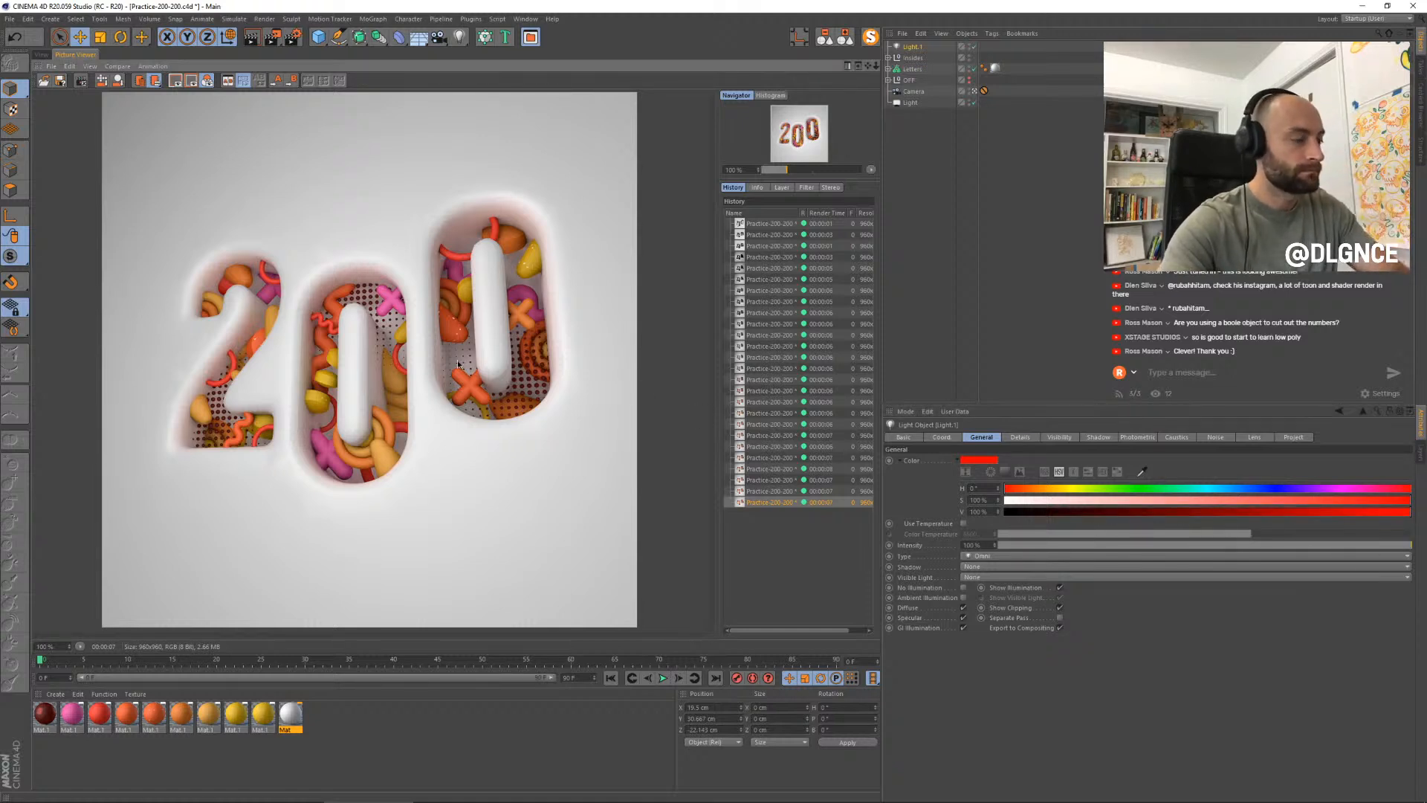
{"action": "key", "text": "shift+r"}
- Duplicate the red light into the last 0 and change the copy's hue to orange at 27°
{"action": "left_click", "coordinate": [42, 55]}
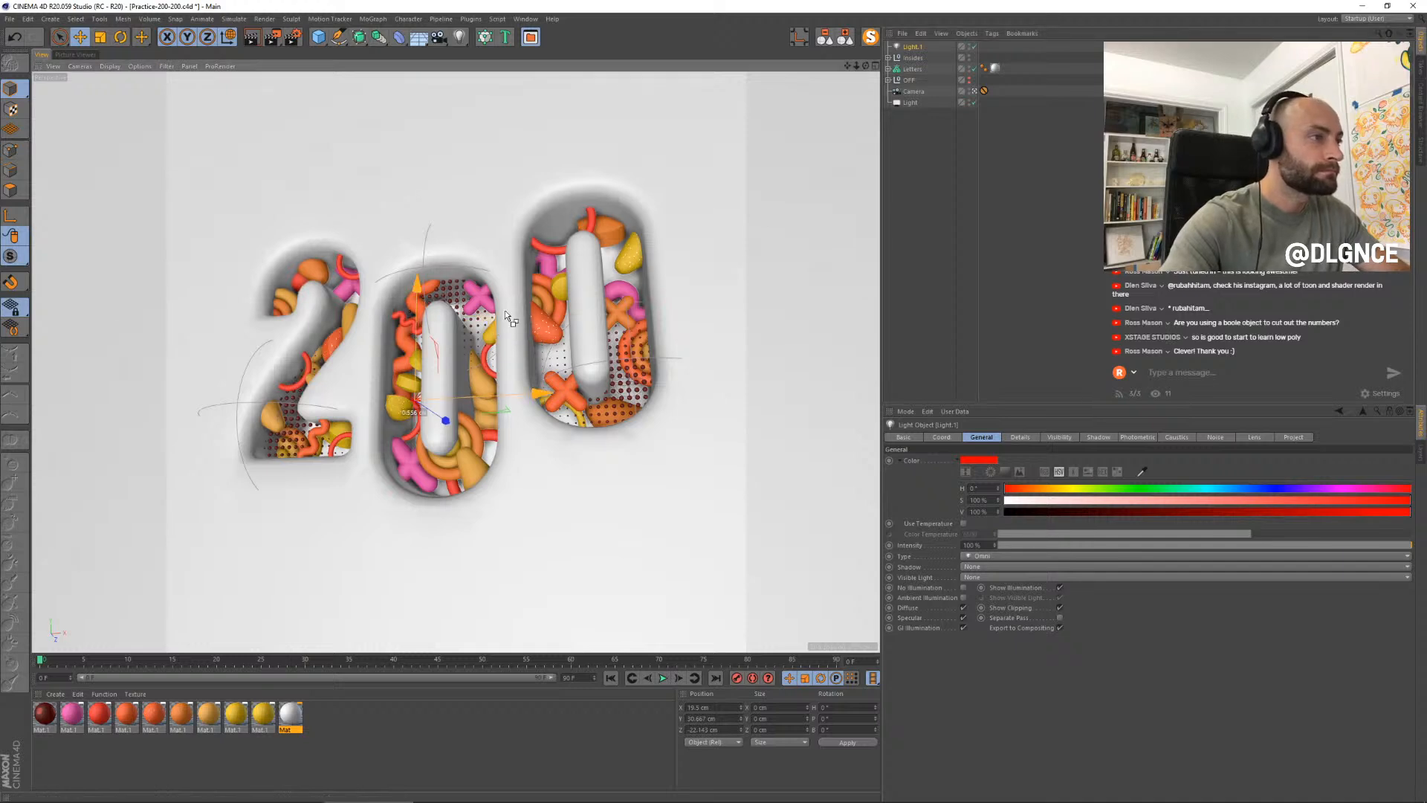
{"action": "left_click_drag", "start_coordinate": [506, 312], "coordinate": [700, 190], "text": "ctrl"}
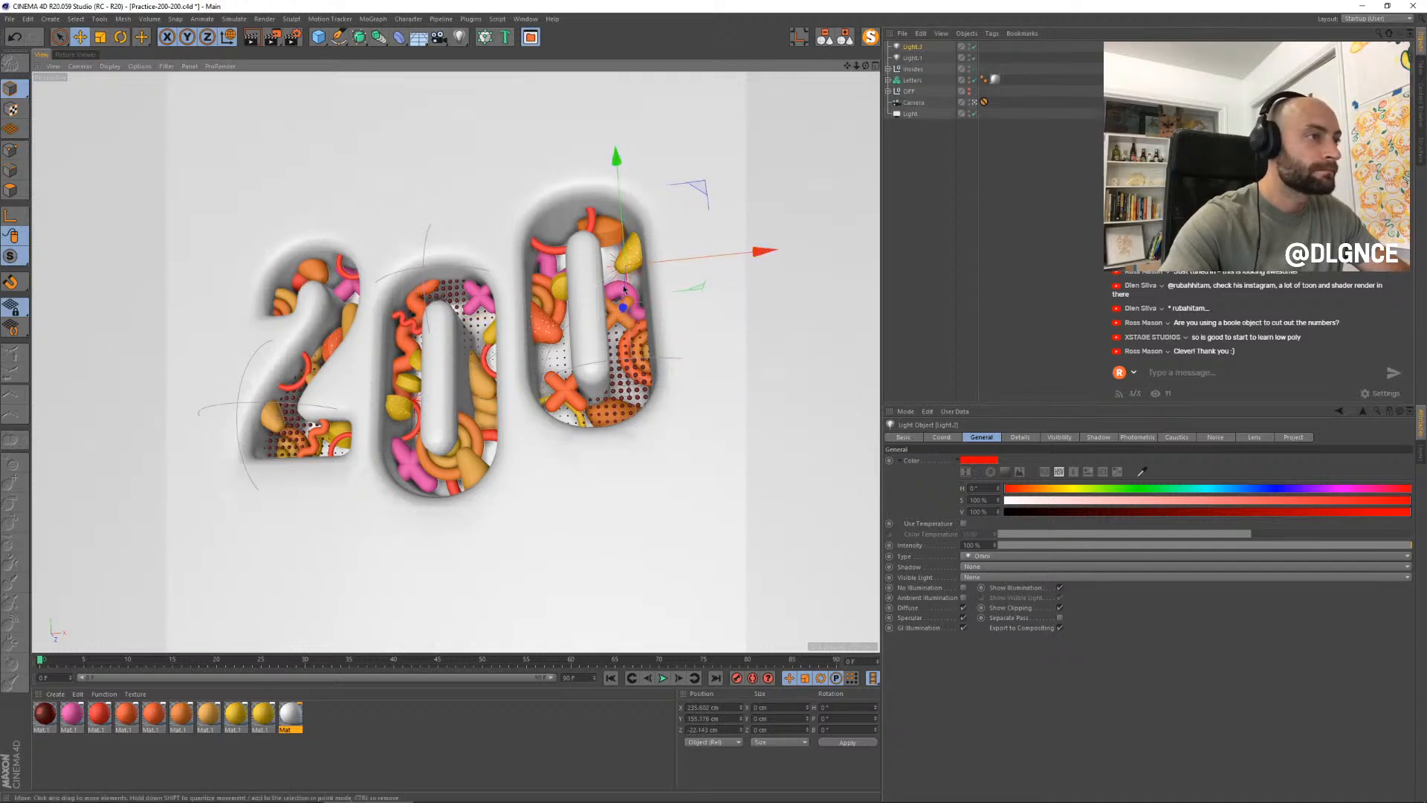
{"action": "left_click_drag", "start_coordinate": [624, 290], "coordinate": [622, 303]}
{"action": "left_click_drag", "start_coordinate": [706, 203], "coordinate": [705, 196]}
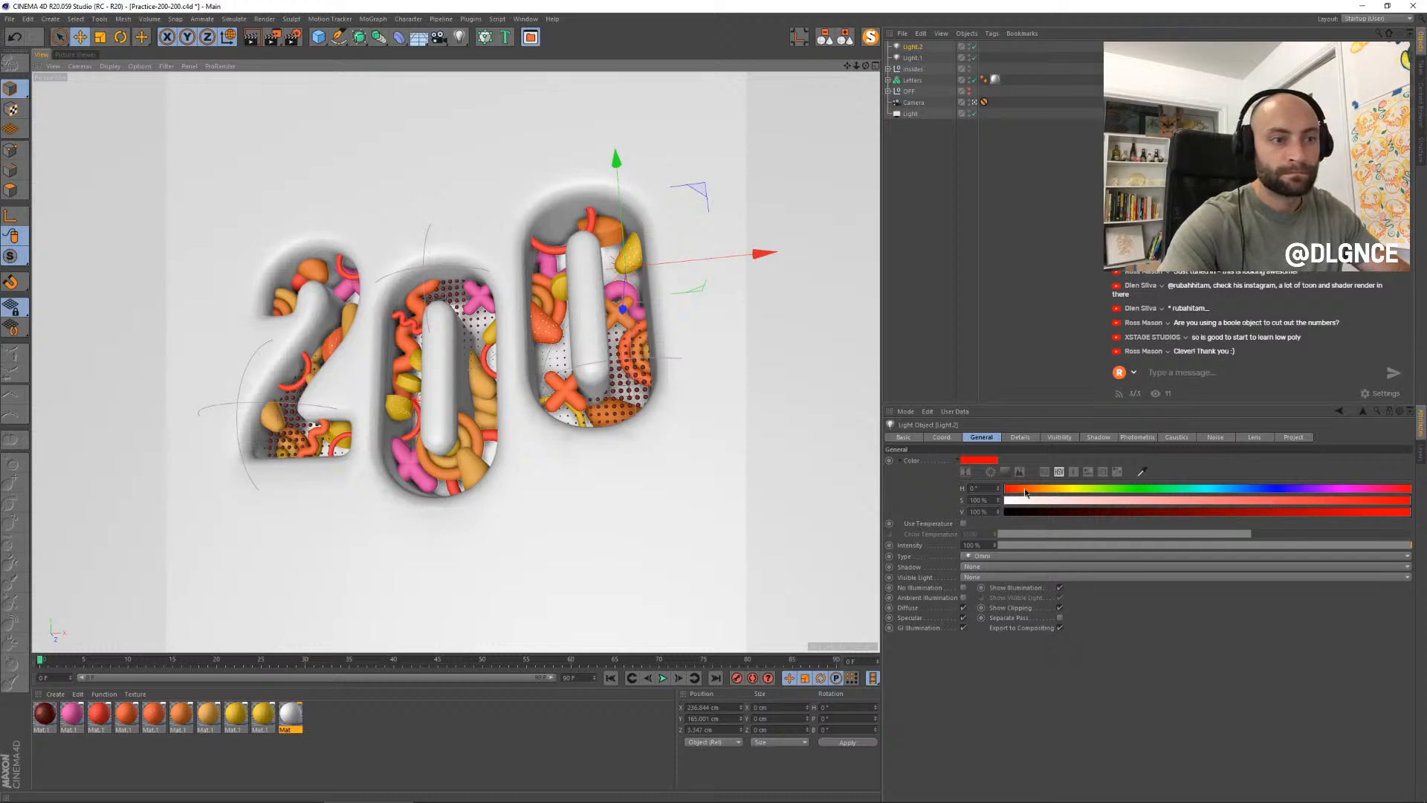
{"action": "left_click_drag", "start_coordinate": [1025, 492], "coordinate": [1033, 490]}
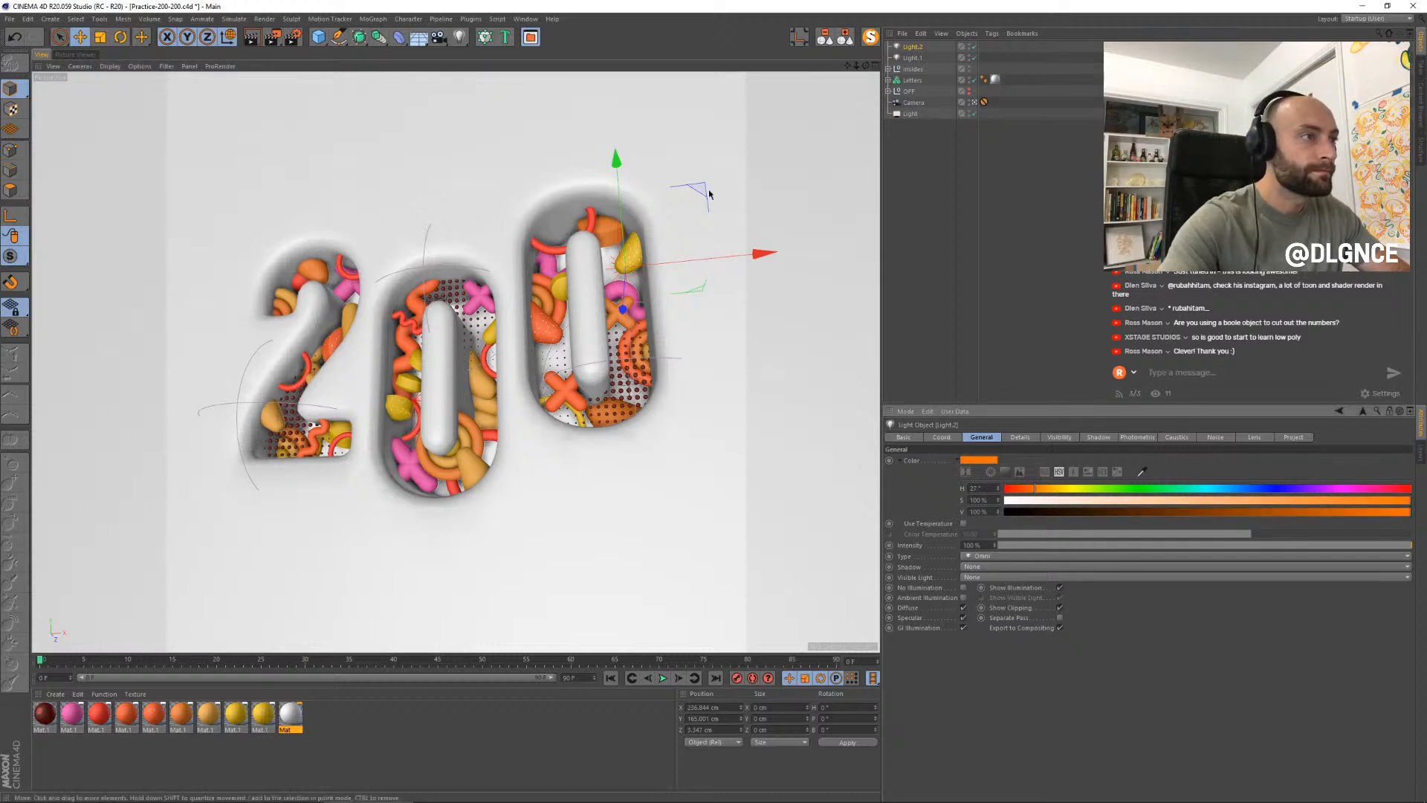
- Duplicate the orange light into the 2 and shift the copy's hue to yellow-orange at about 44°
{"action": "left_click_drag", "start_coordinate": [623, 309], "coordinate": [625, 309]}
{"action": "left_click_drag", "start_coordinate": [703, 189], "coordinate": [395, 365], "text": "ctrl"}
{"action": "left_click_drag", "start_coordinate": [366, 459], "coordinate": [439, 448]}
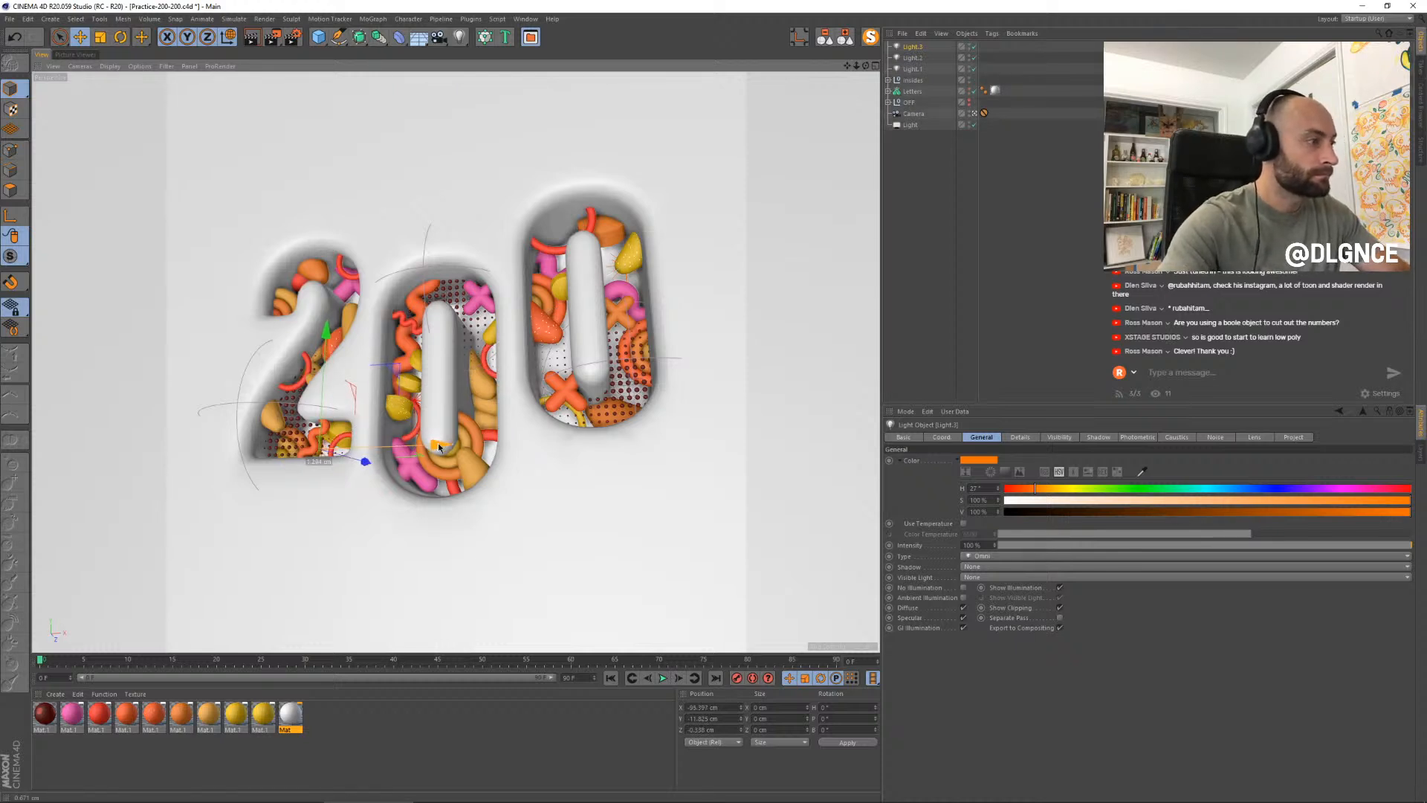
{"action": "left_click", "coordinate": [1053, 489]}
- Render the scene with the three coloured lights and compare the glow with the earlier renders
{"action": "key", "text": "shift+r"}
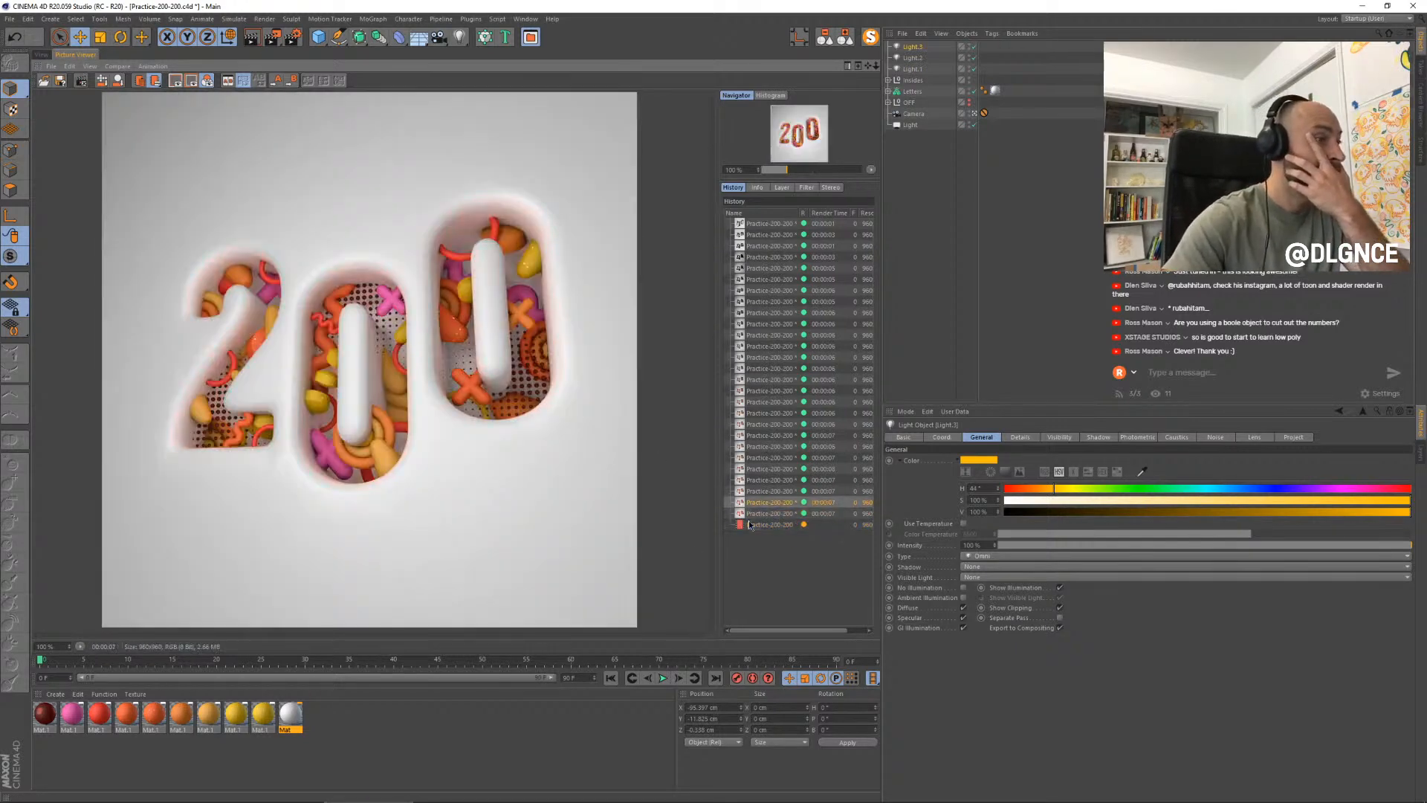
{"action": "left_click", "coordinate": [749, 524]}
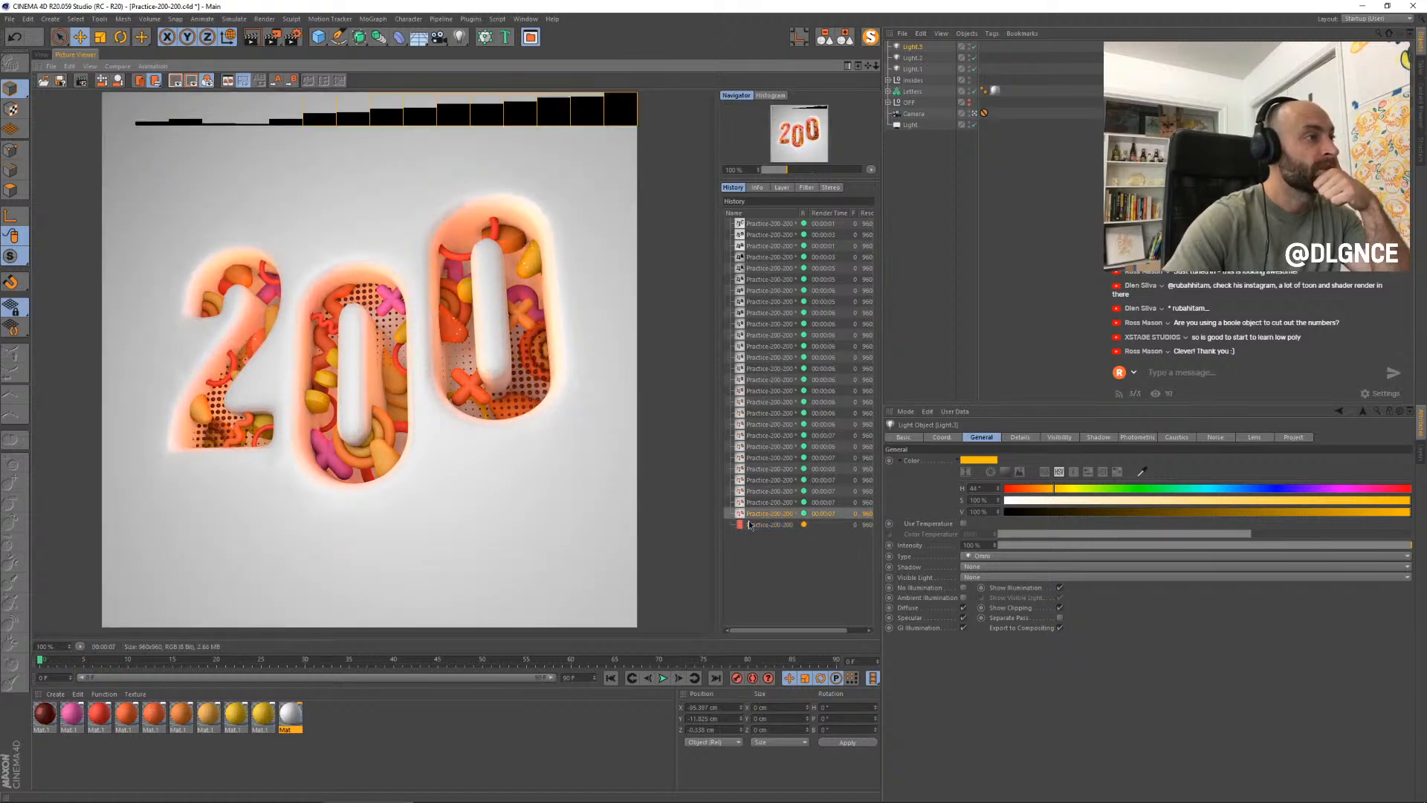
{"action": "key", "text": "Up"}
{"action": "key", "text": "Down"}
{"action": "key", "text": "Up"}
{"action": "key", "text": "Up"}
{"action": "key", "text": "Up"}
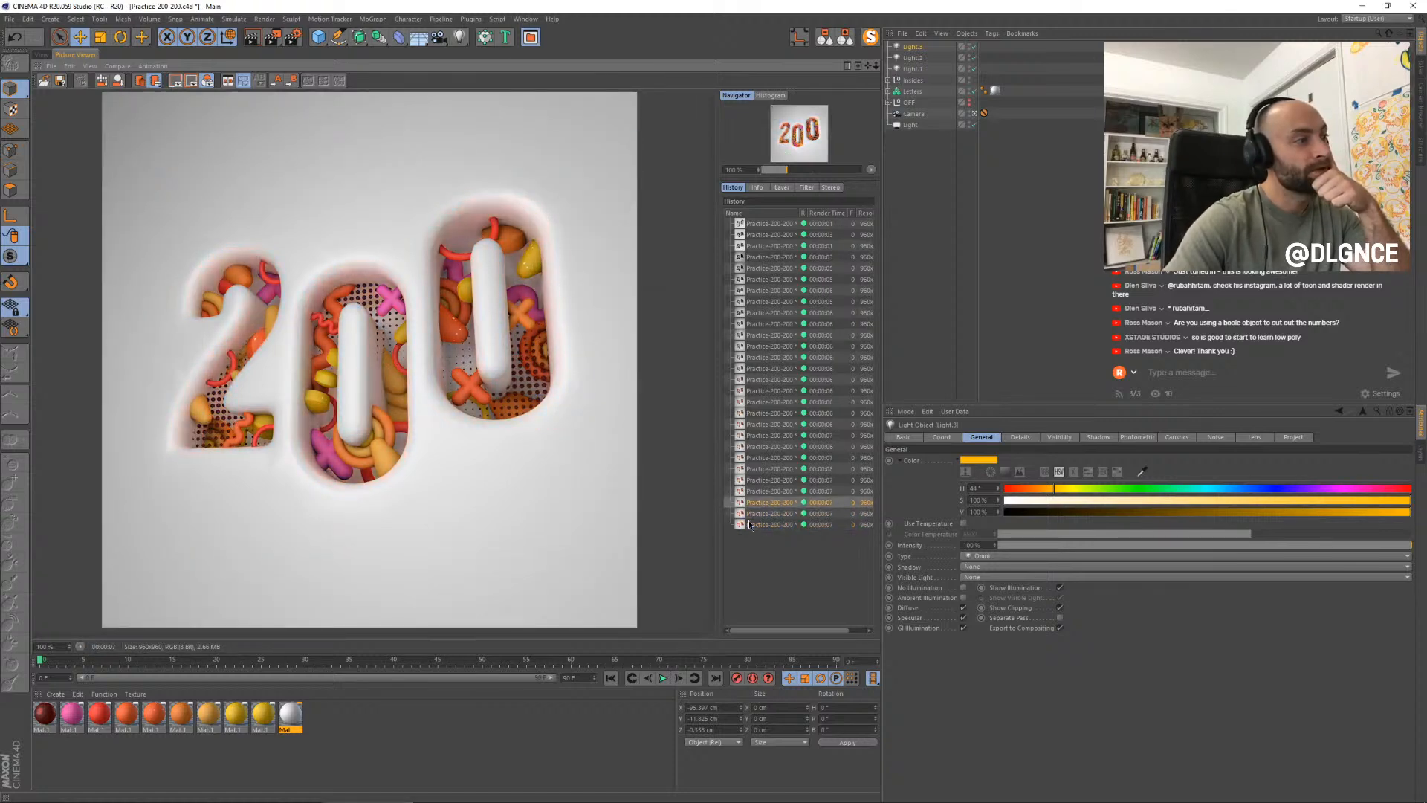
{"action": "key", "text": "Down"}
{"action": "left_click", "coordinate": [749, 524]}
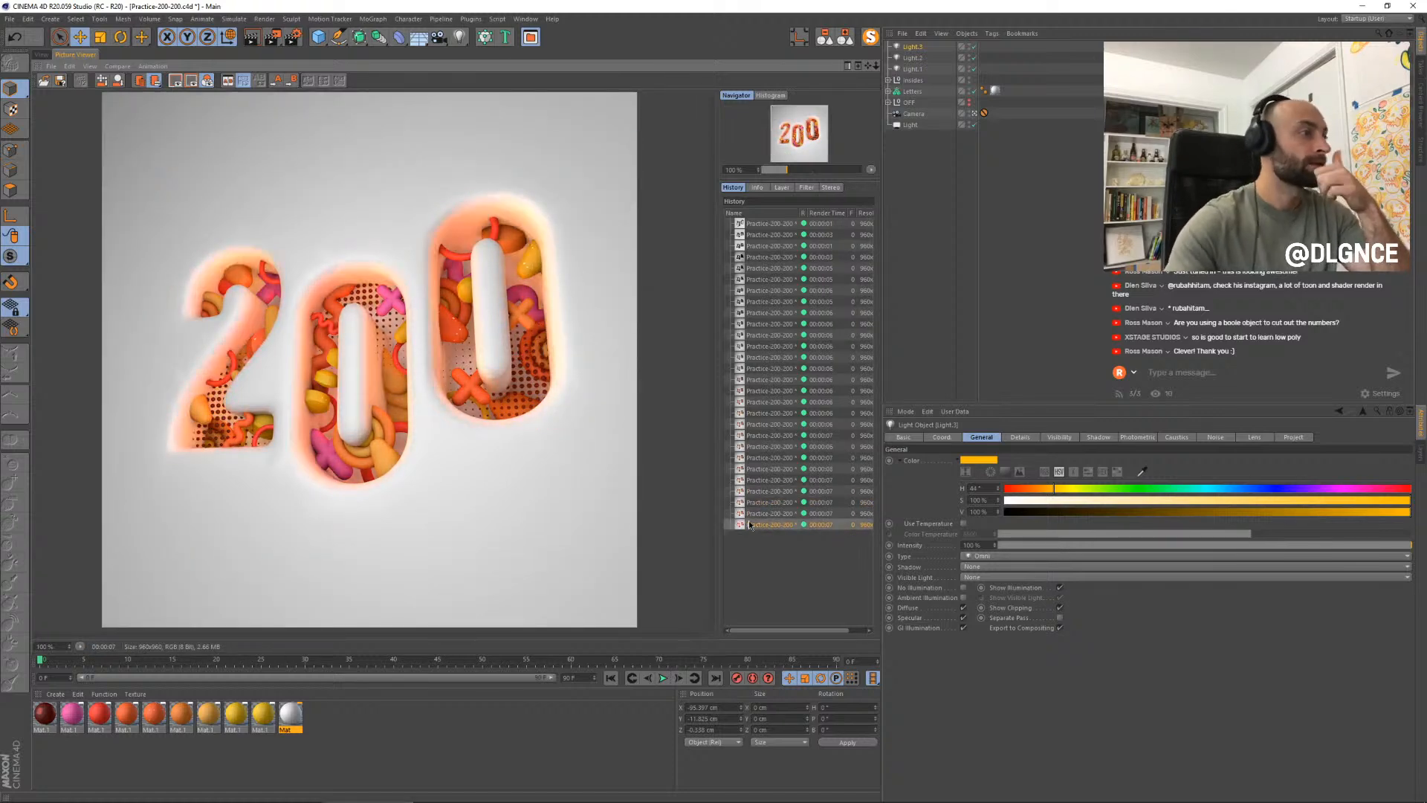
- Reduce the intensity of all three coloured lights to about 59% and set their shadow type to Raytraced (Hard)
{"action": "left_click", "coordinate": [920, 68], "text": "shift"}
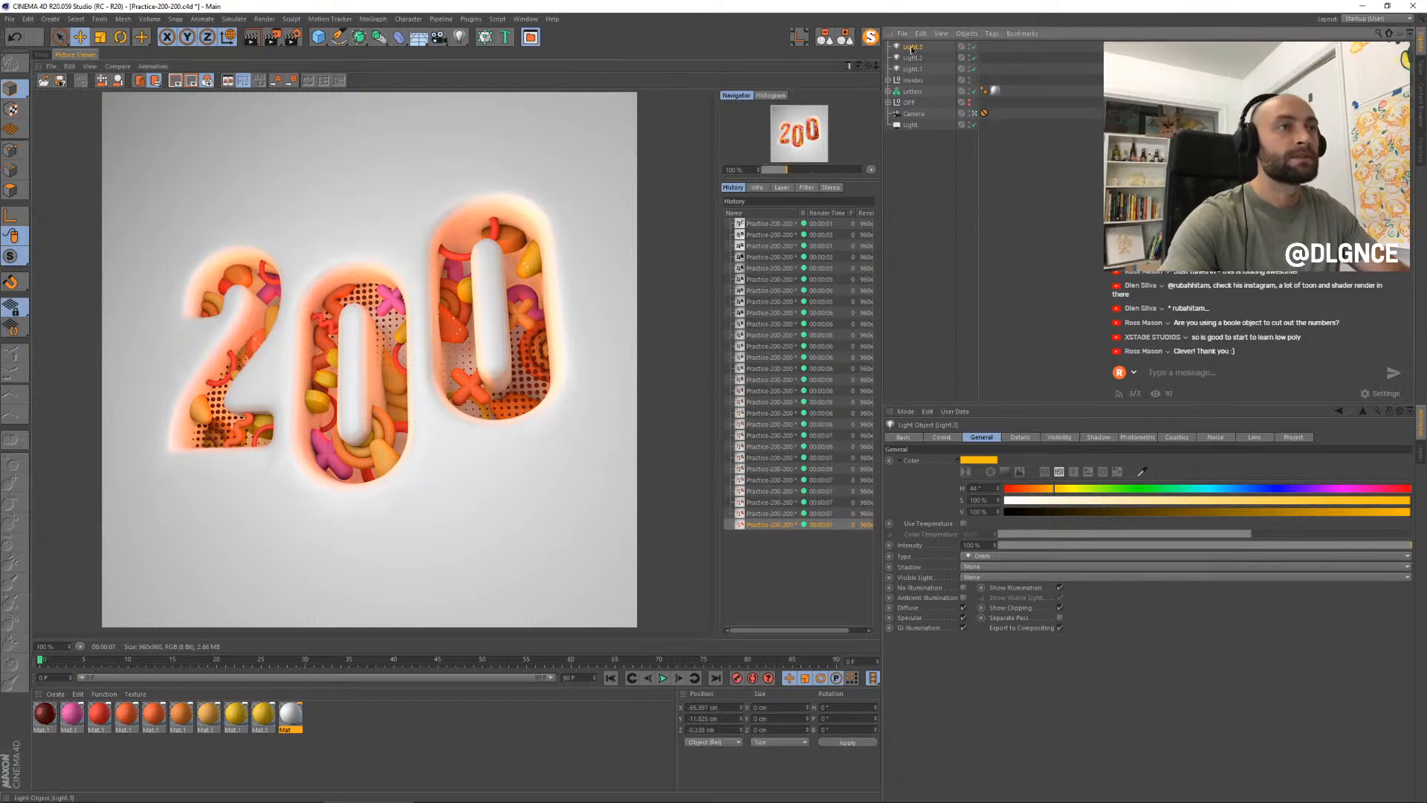
{"action": "left_click", "coordinate": [1218, 546]}
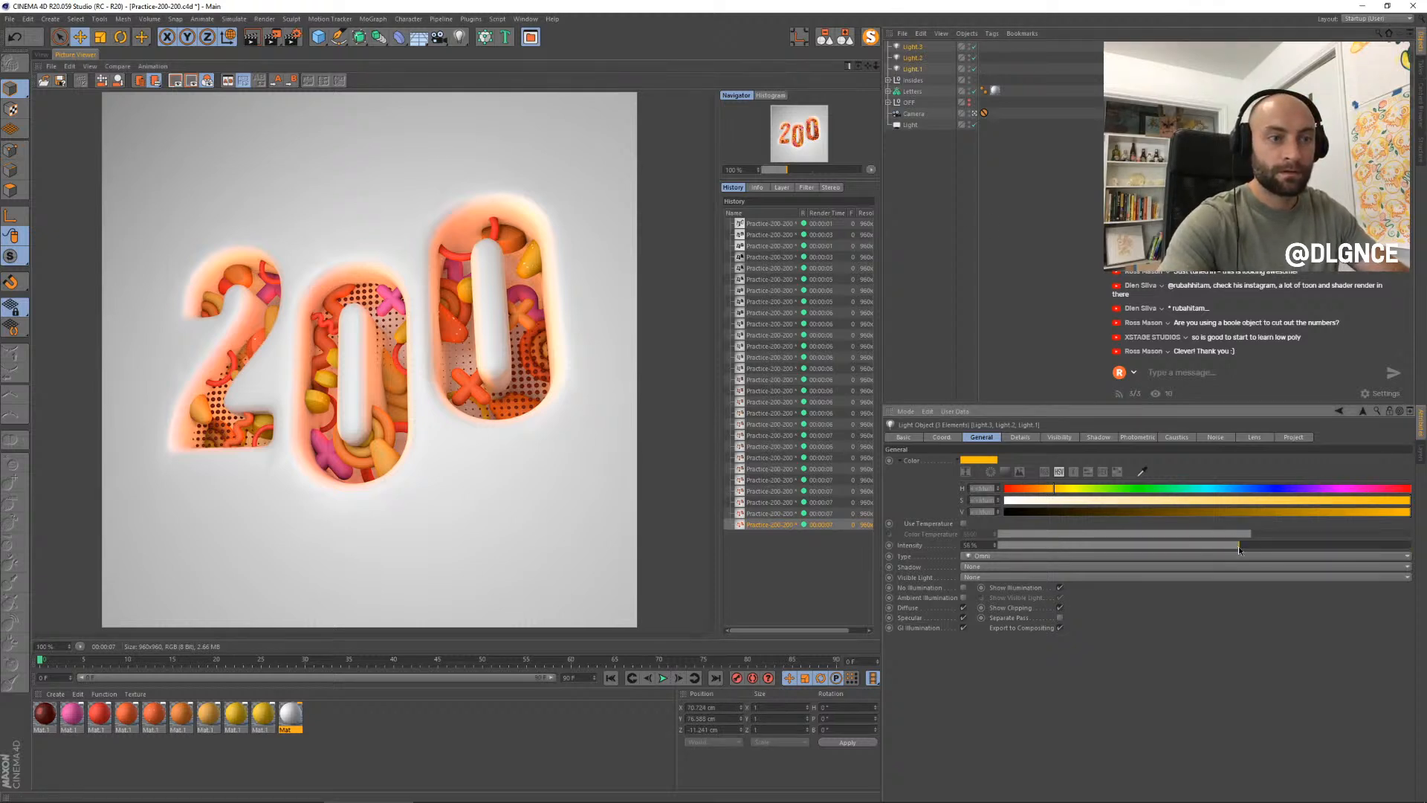
{"action": "left_click", "coordinate": [1100, 438]}
{"action": "left_click", "coordinate": [980, 461]}
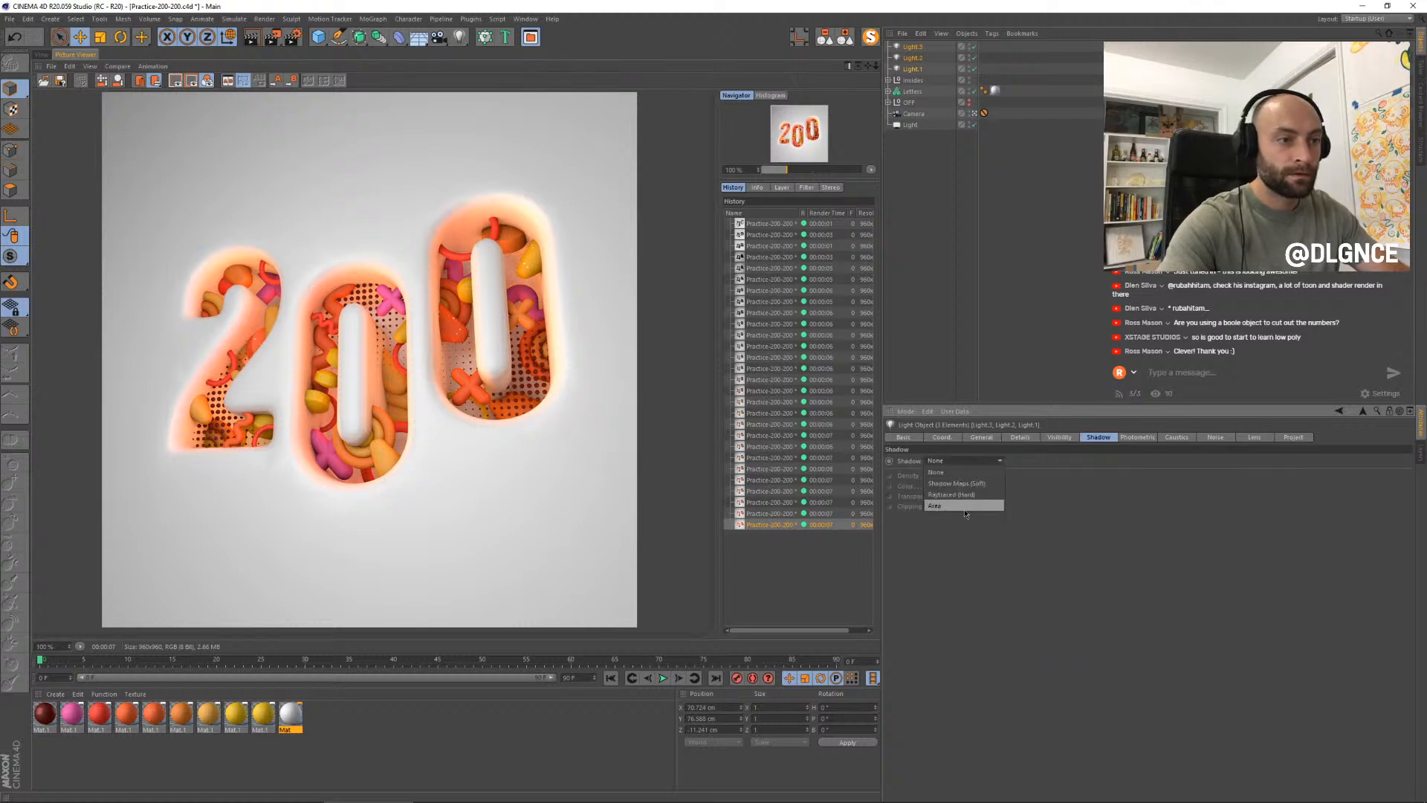
{"action": "left_click", "coordinate": [956, 494]}
- Tint the three lights' shadows bright orange and reduce the shadow density
{"action": "left_click", "coordinate": [971, 487]}
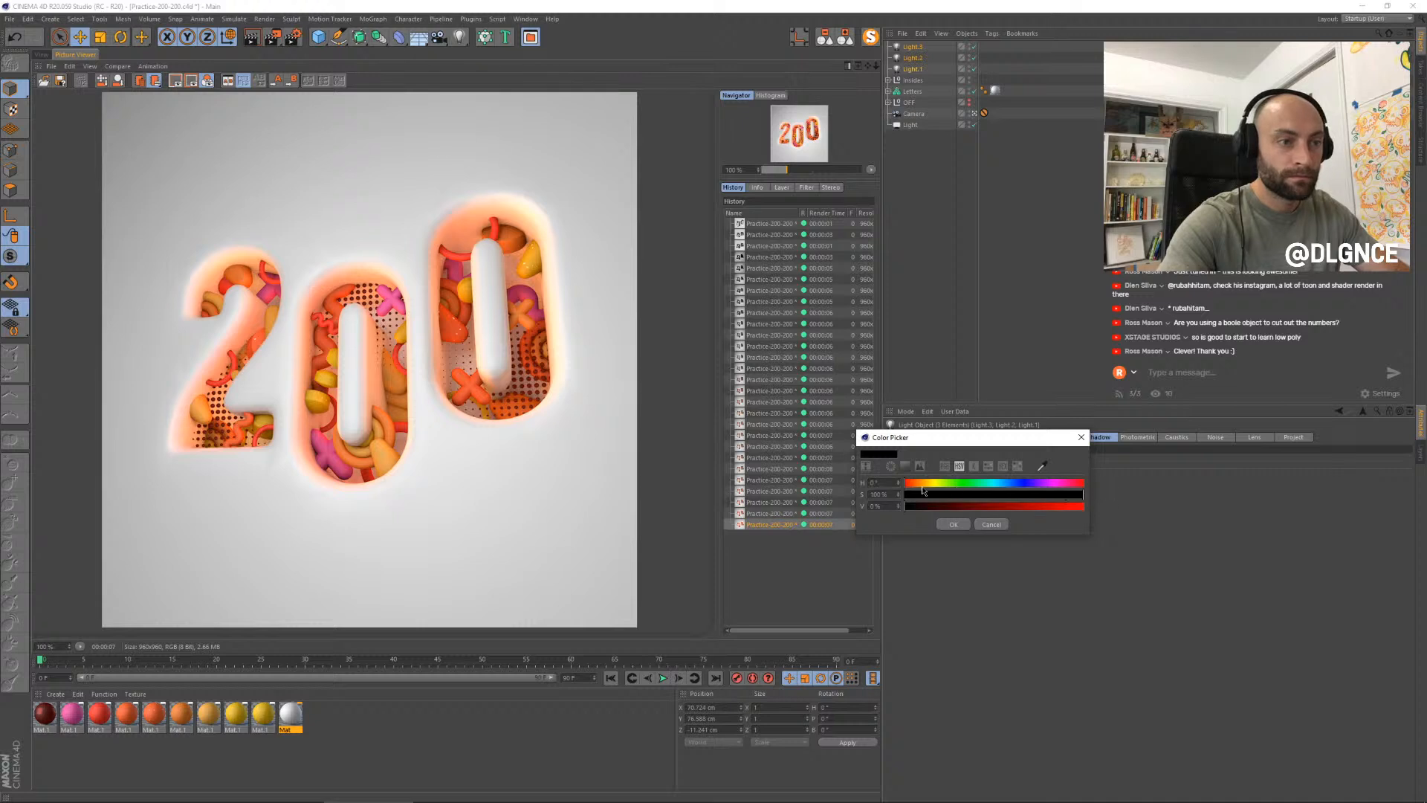
{"action": "left_click", "coordinate": [917, 484]}
{"action": "left_click_drag", "start_coordinate": [932, 506], "coordinate": [1173, 535]}
{"action": "left_click", "coordinate": [968, 525]}
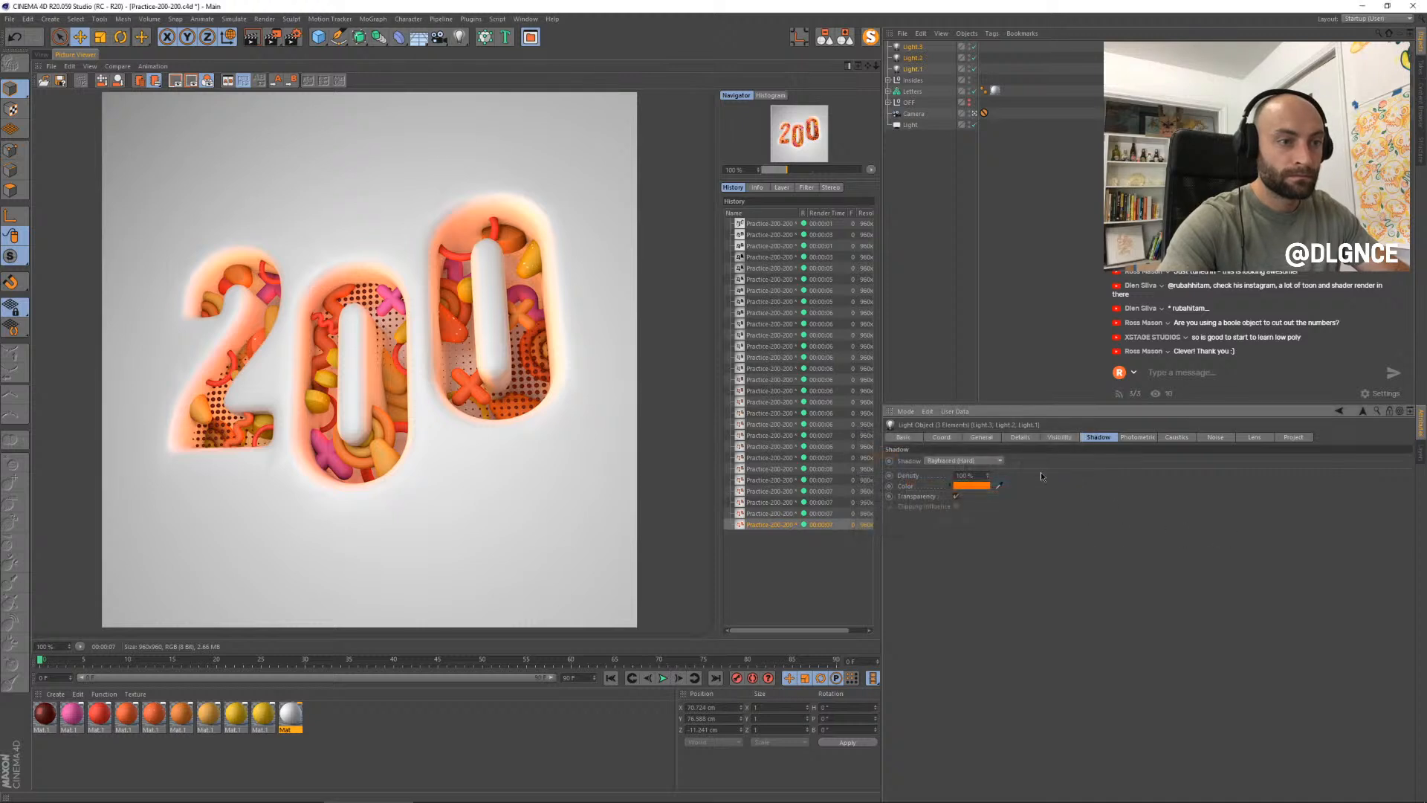
{"action": "left_click_drag", "start_coordinate": [988, 479], "coordinate": [958, 502]}
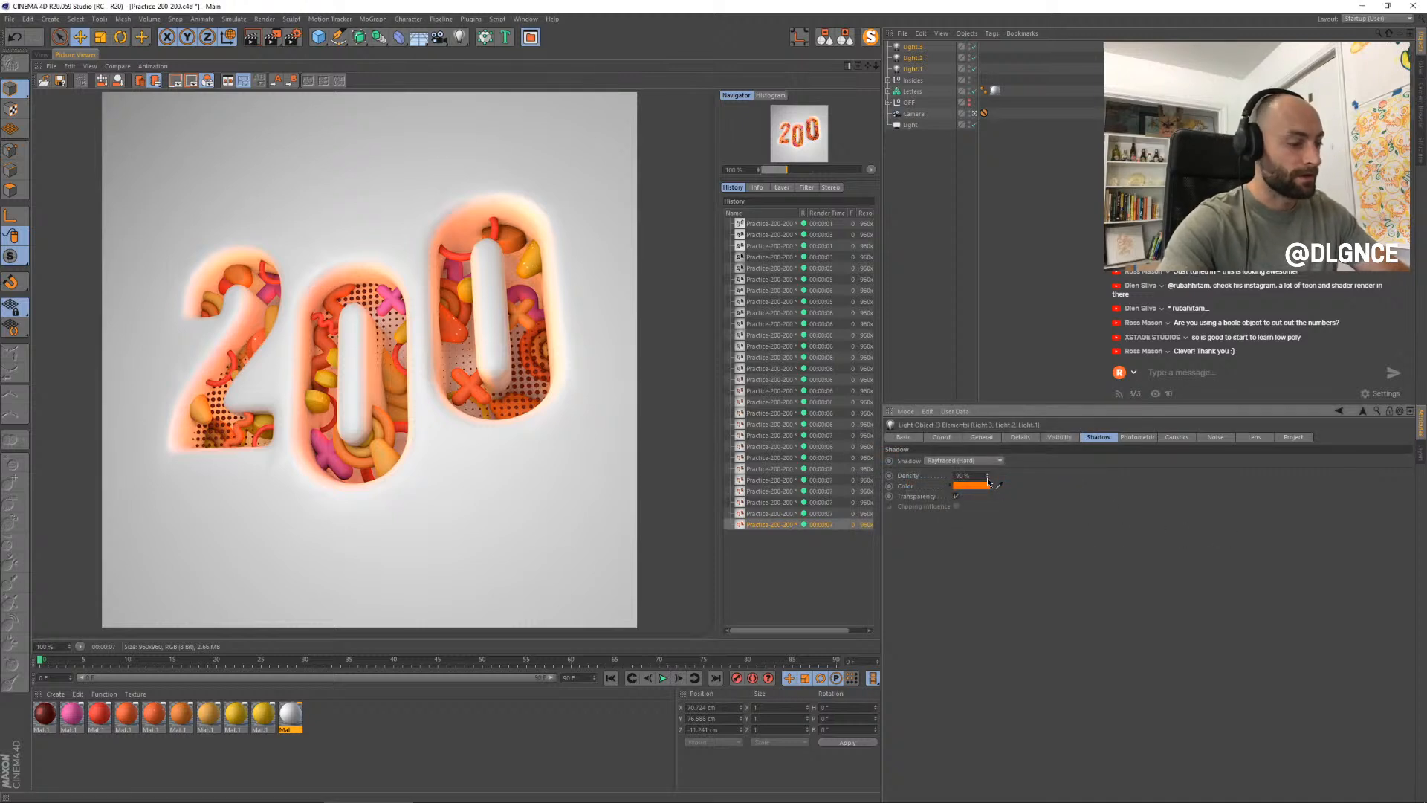
- Render the orange-tinted shadows and compare the result repeatedly with the previous renders
{"action": "key", "text": "shift+r"}
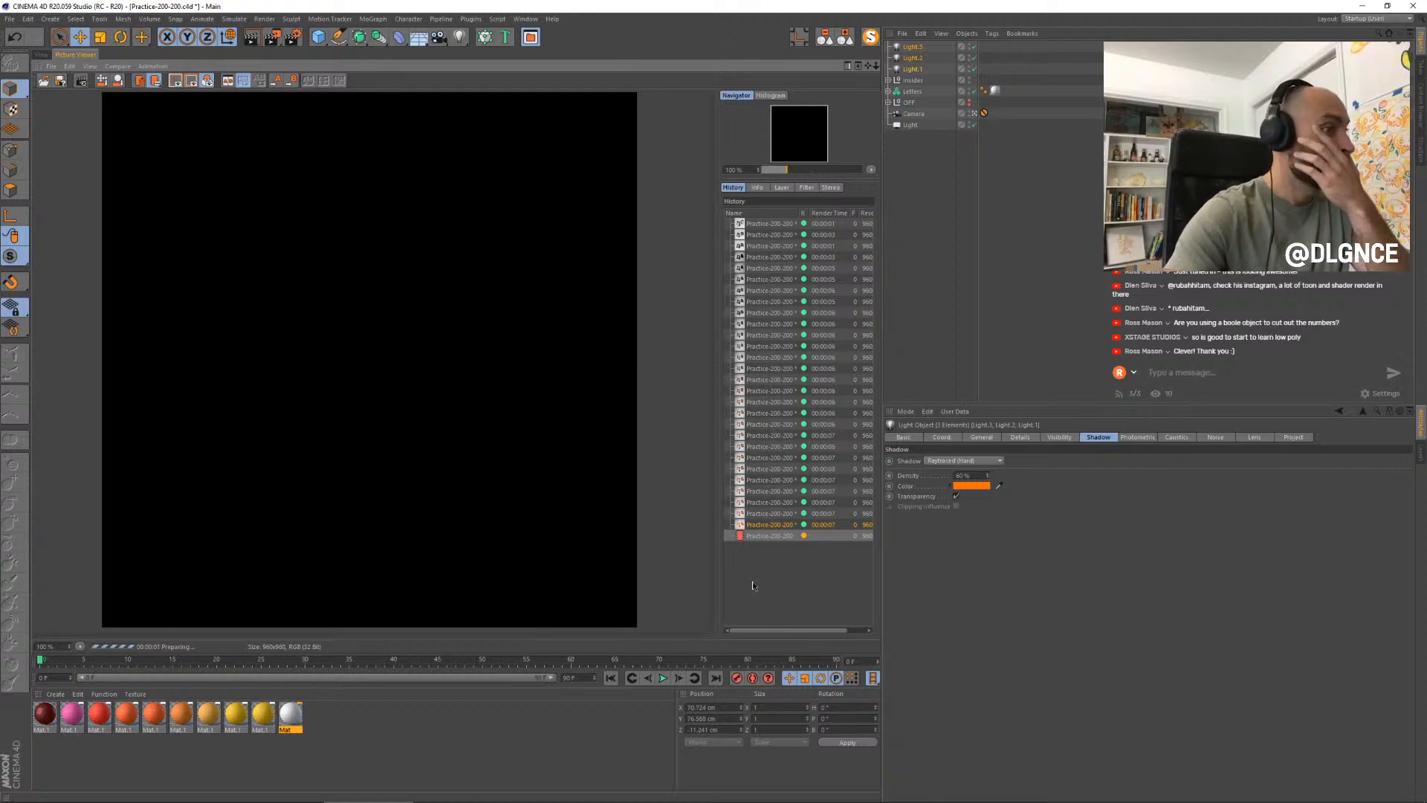
{"action": "left_click", "coordinate": [781, 536]}
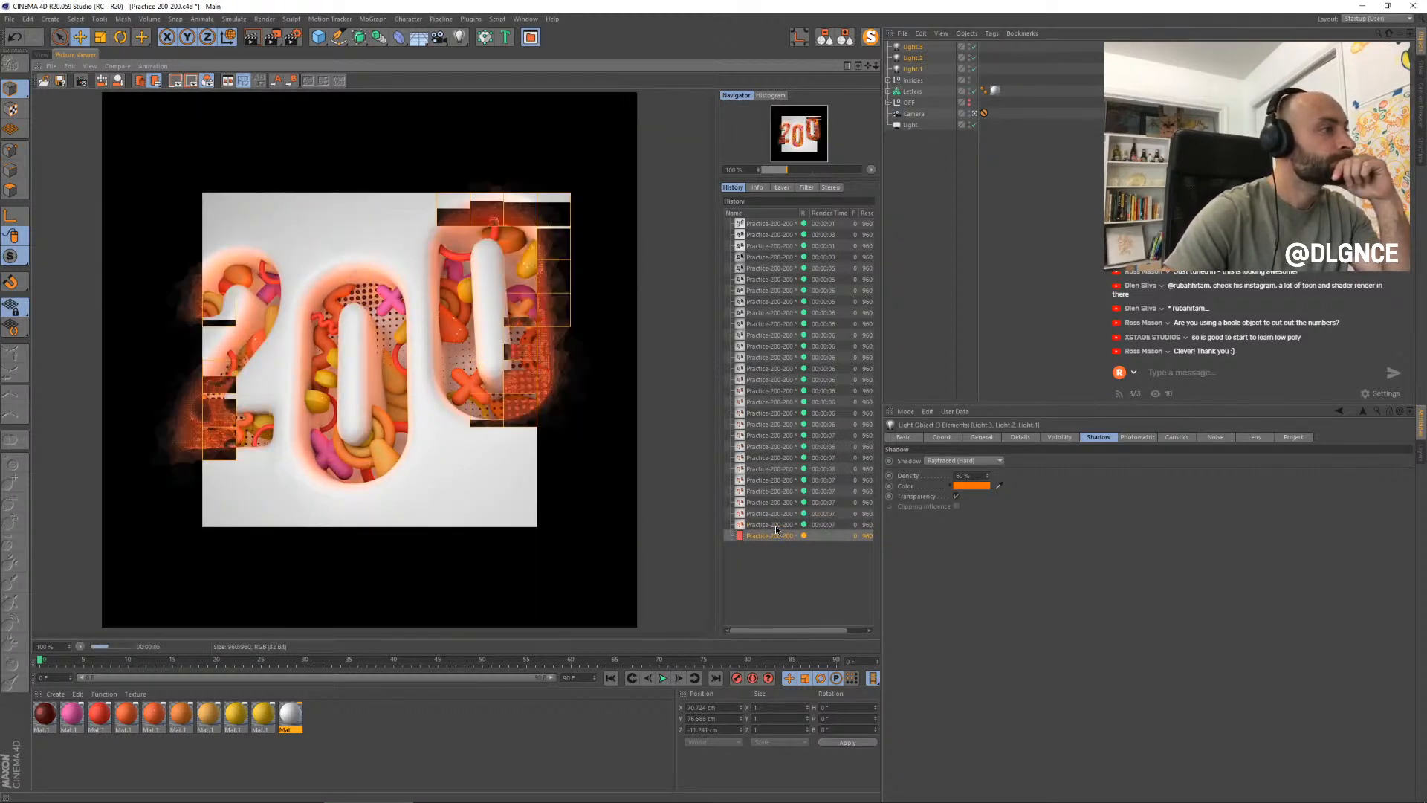
{"action": "key", "text": "Up"}
{"action": "key", "text": "Down"}
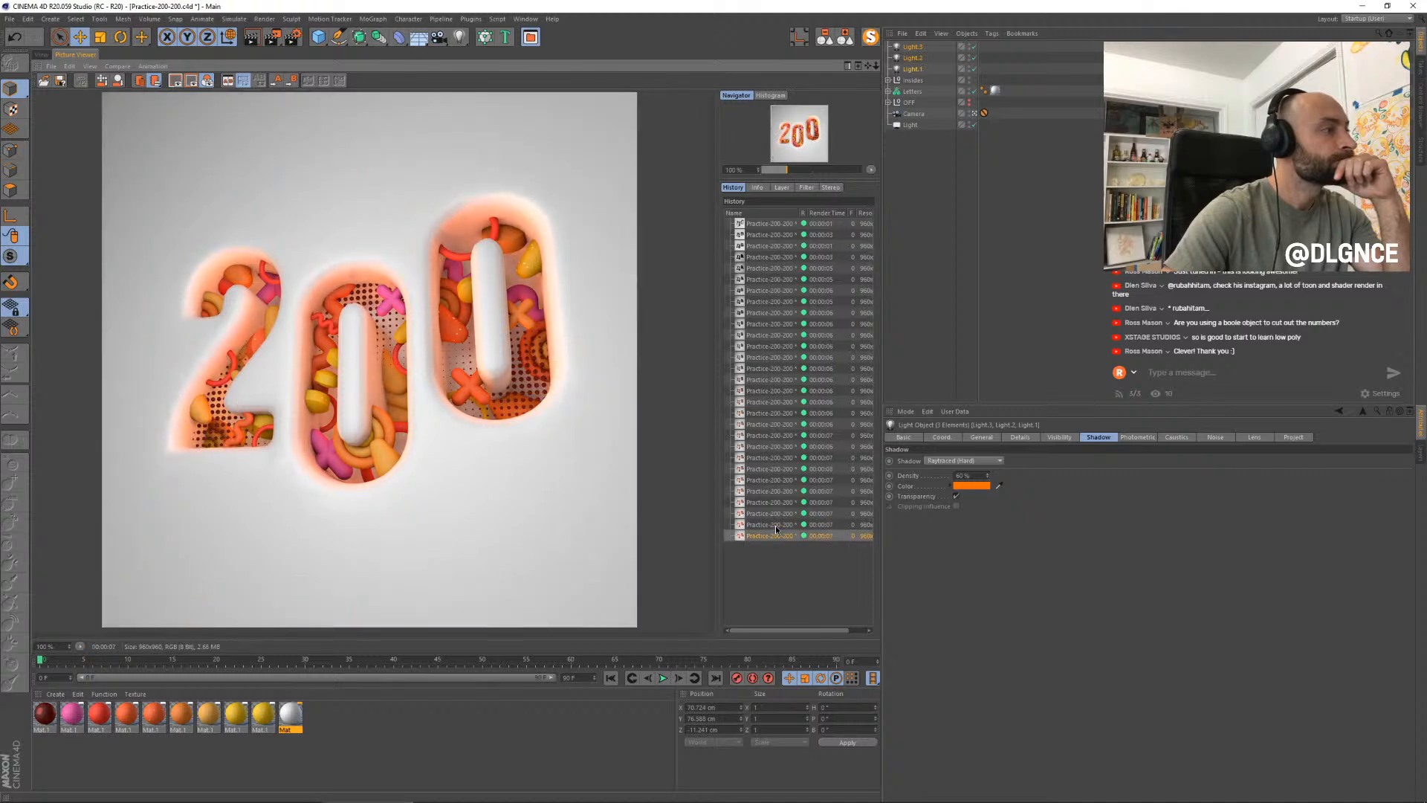
{"action": "key", "text": "Up"}
{"action": "key", "text": "Down"}
{"action": "key", "text": "Up"}
{"action": "key", "text": "Down"}
{"action": "key", "text": "Up"}
{"action": "key", "text": "Down"}
{"action": "key", "text": "Up"}
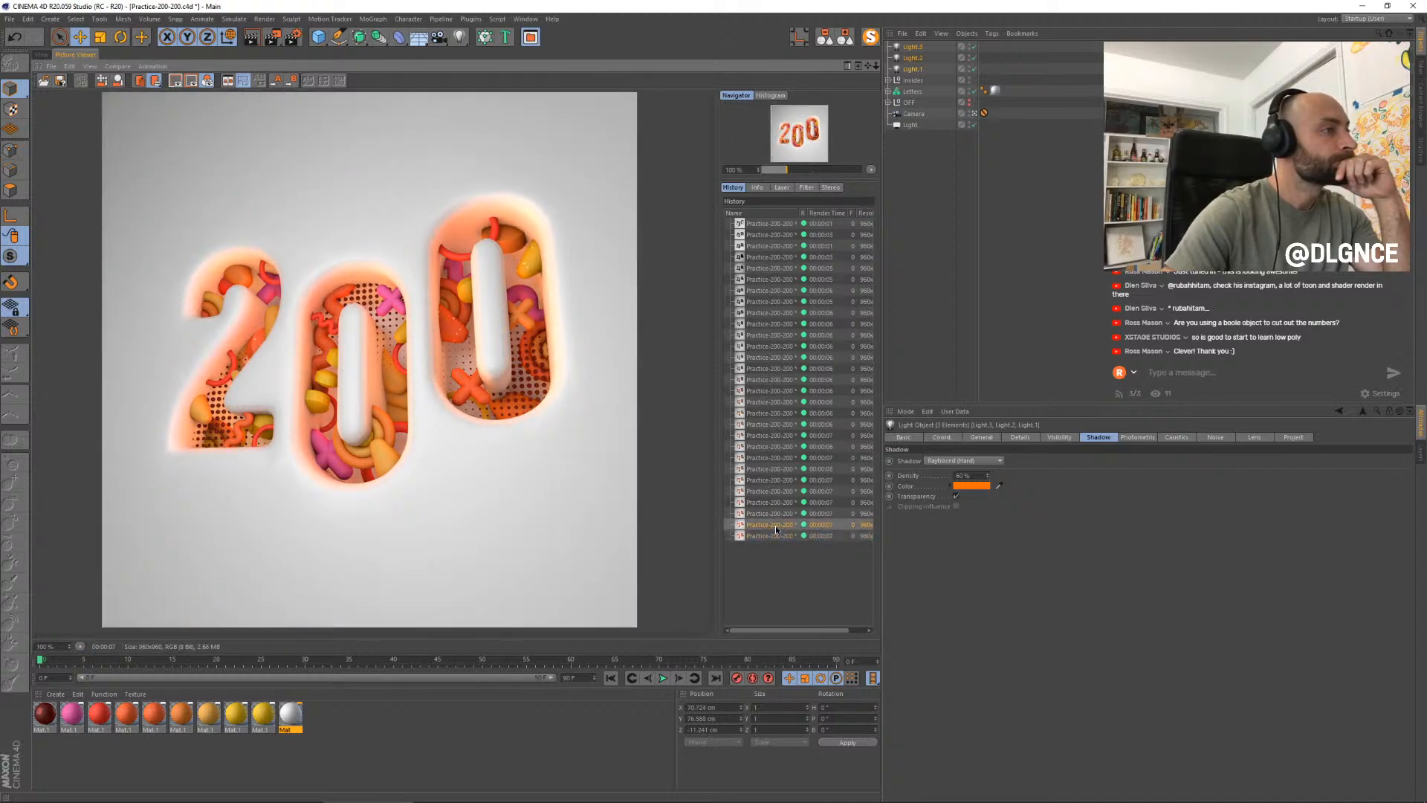
{"action": "key", "text": "Down"}
{"action": "key", "text": "Up"}
{"action": "key", "text": "Down"}
{"action": "key", "text": "Up"}
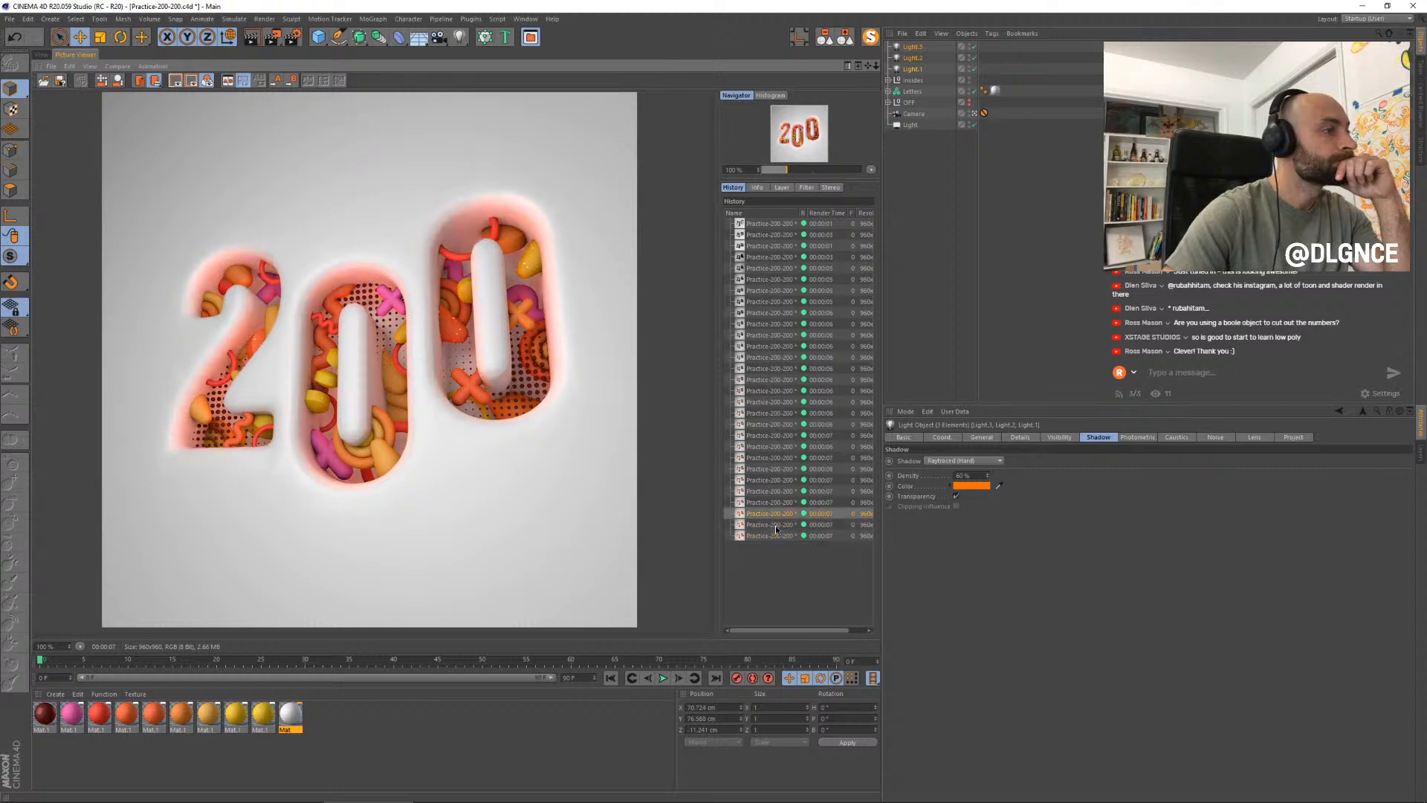
{"action": "key", "text": "Down"}
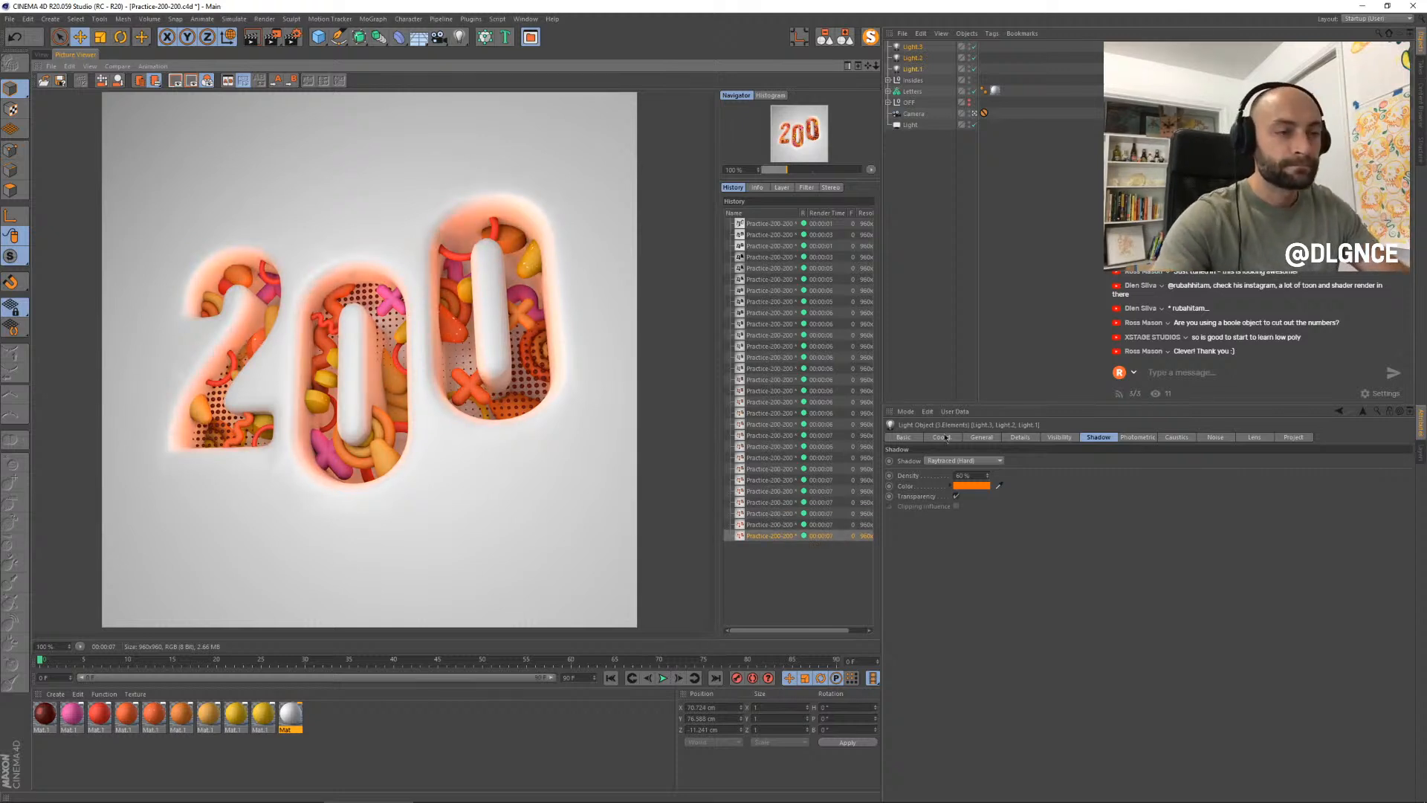
- Lower the intensity of the three coloured lights to about 10%
{"action": "left_click", "coordinate": [982, 437]}
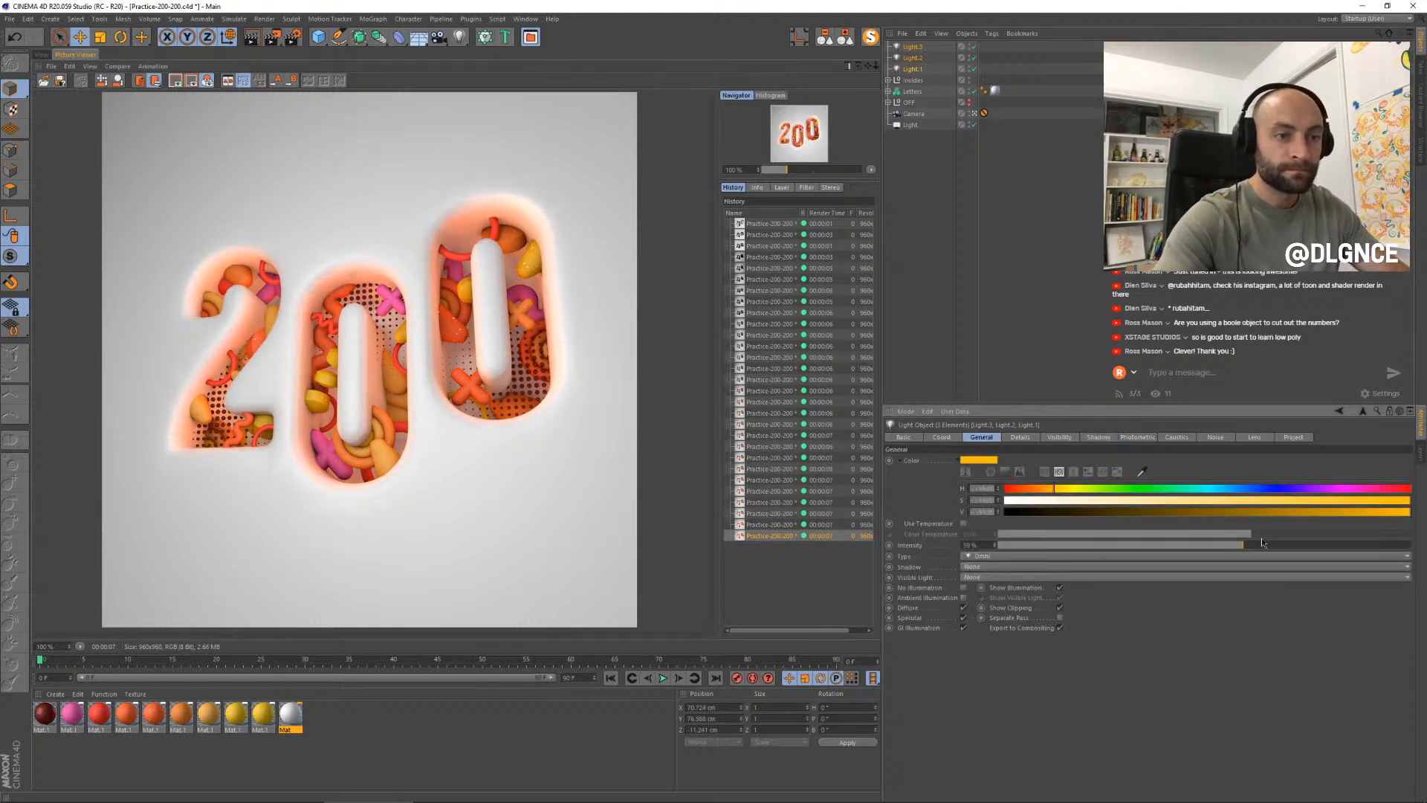
{"action": "left_click", "coordinate": [1044, 546]}
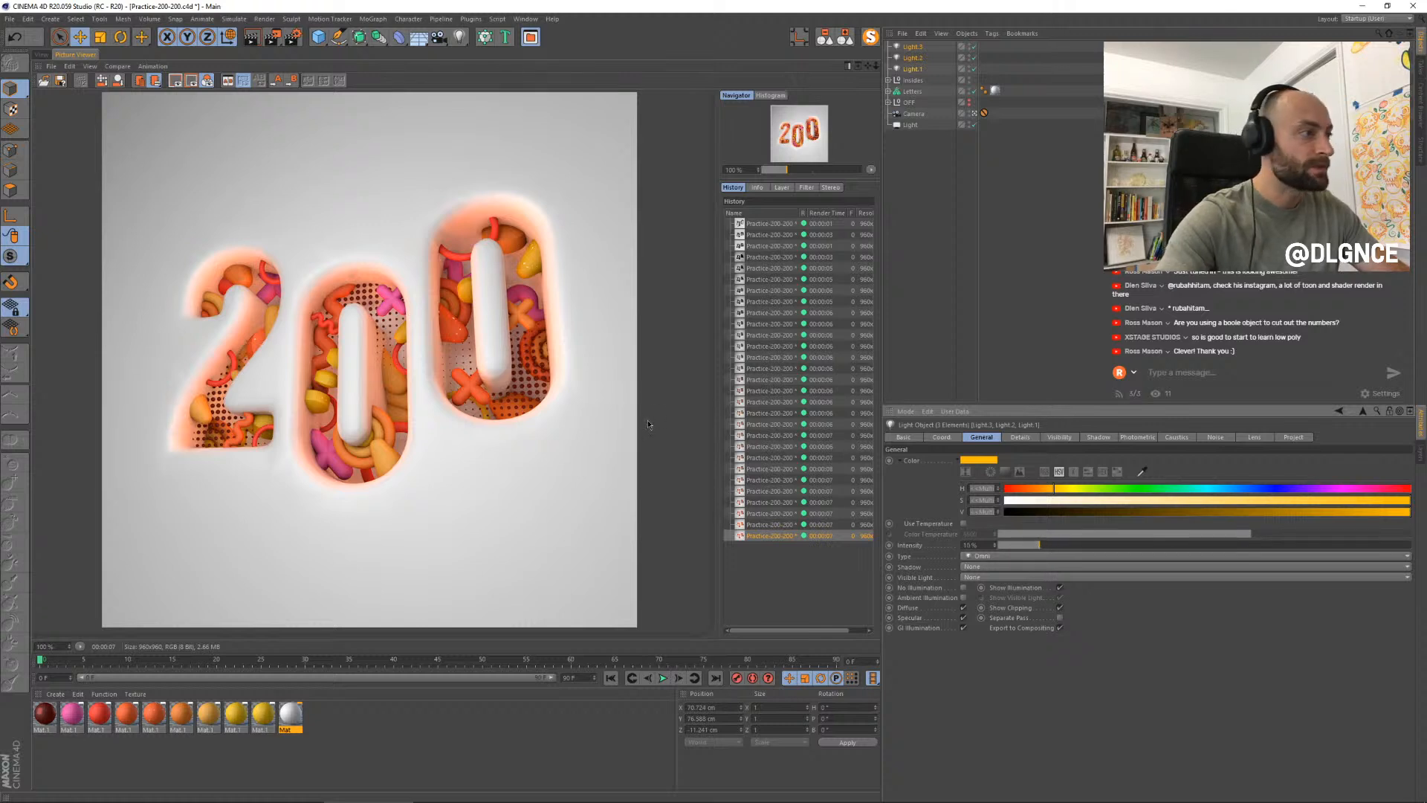
- Apply the yellow material to the cone at the bottom of the middle 0 and an orange-red material to the shape atop the 2
{"action": "left_click", "coordinate": [41, 55]}
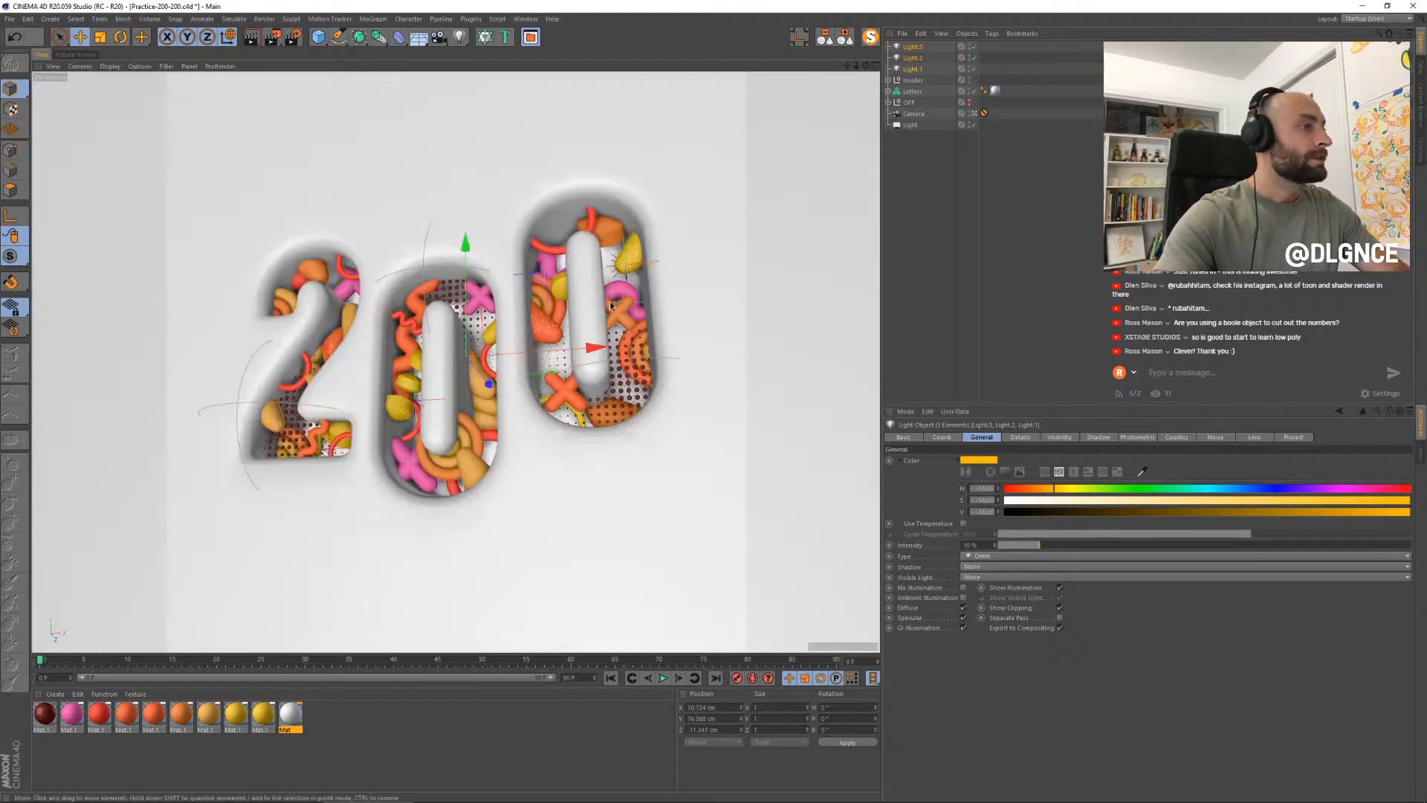
{"action": "left_click", "coordinate": [464, 450]}
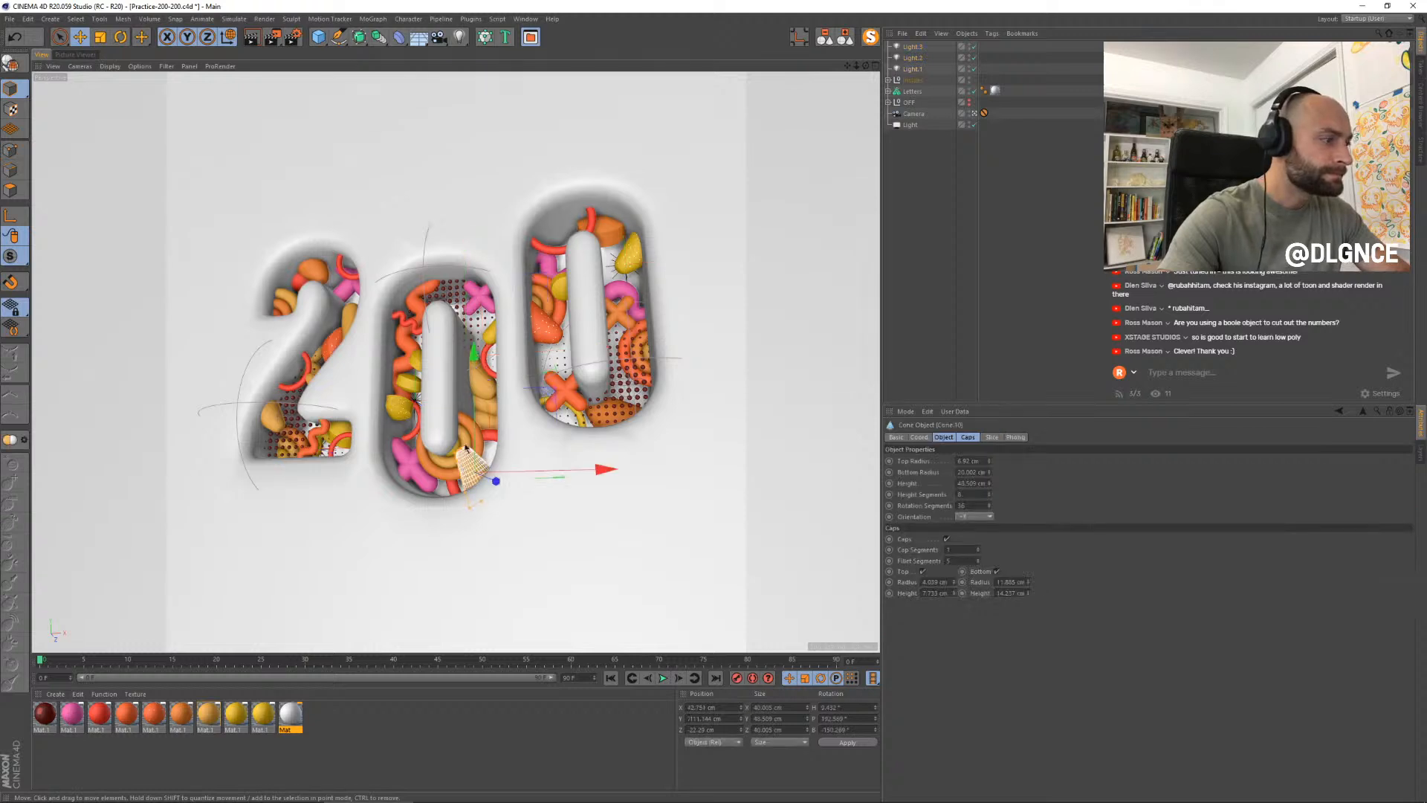
{"action": "left_click", "coordinate": [262, 718]}
{"action": "left_click_drag", "start_coordinate": [386, 529], "coordinate": [472, 470]}
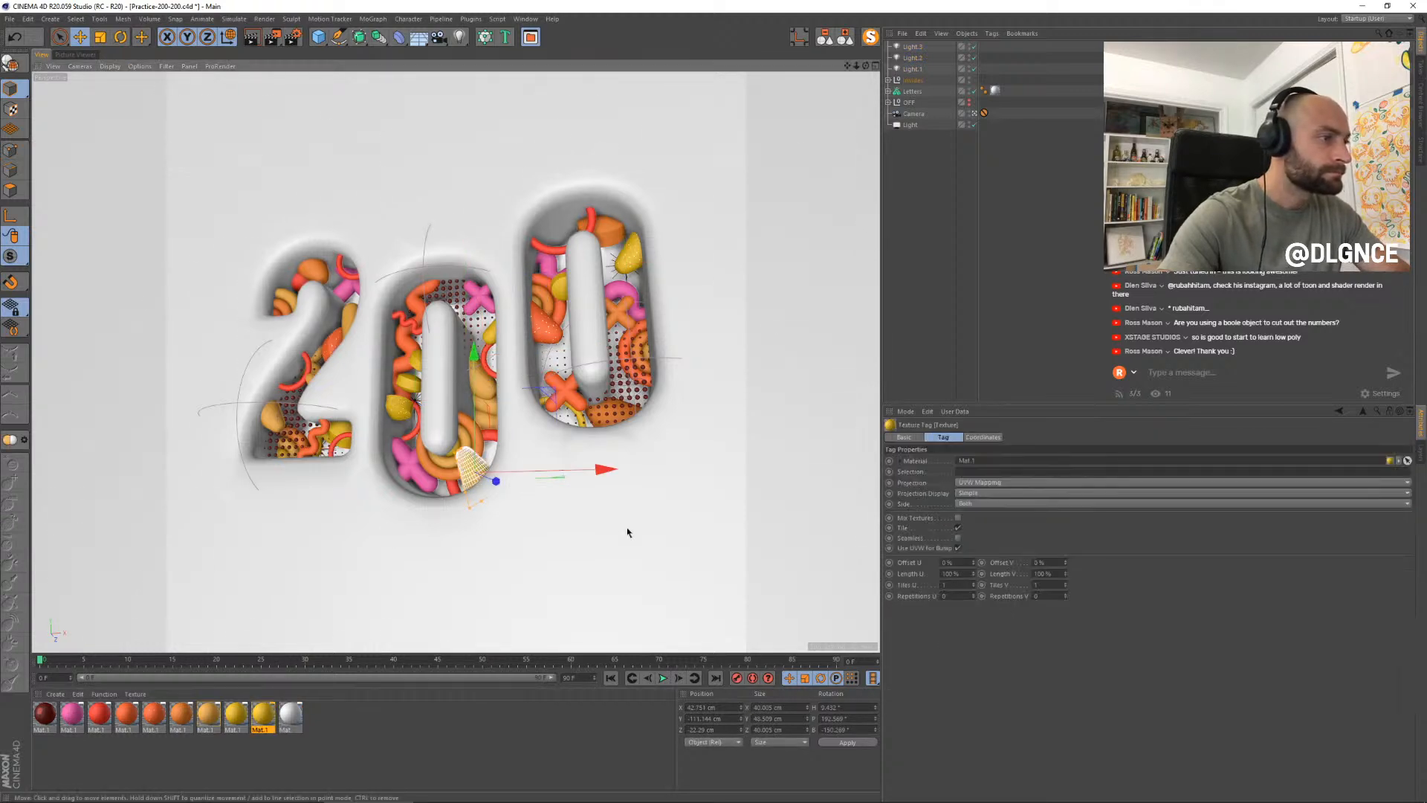
{"action": "left_click", "coordinate": [627, 528]}
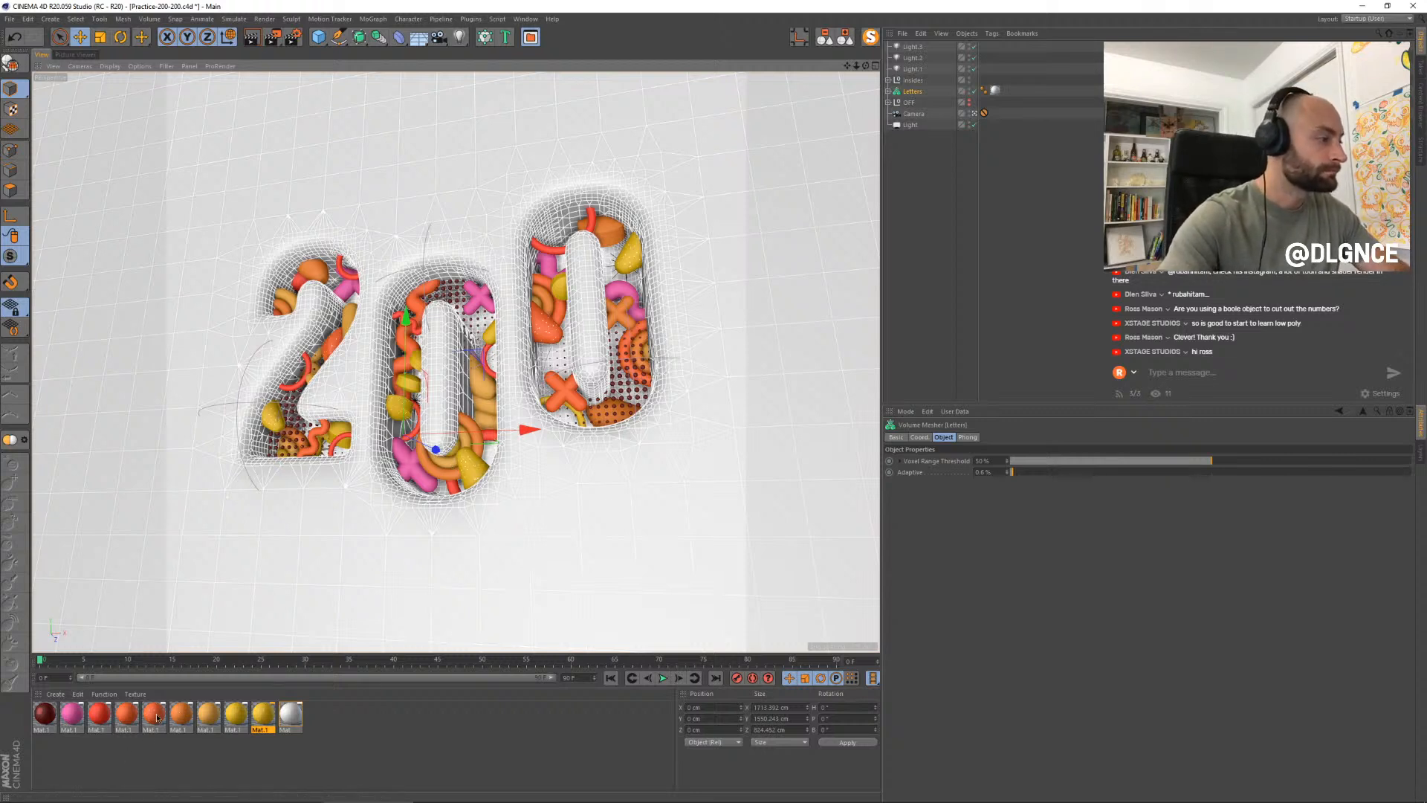
{"action": "left_click_drag", "start_coordinate": [157, 718], "coordinate": [316, 274]}
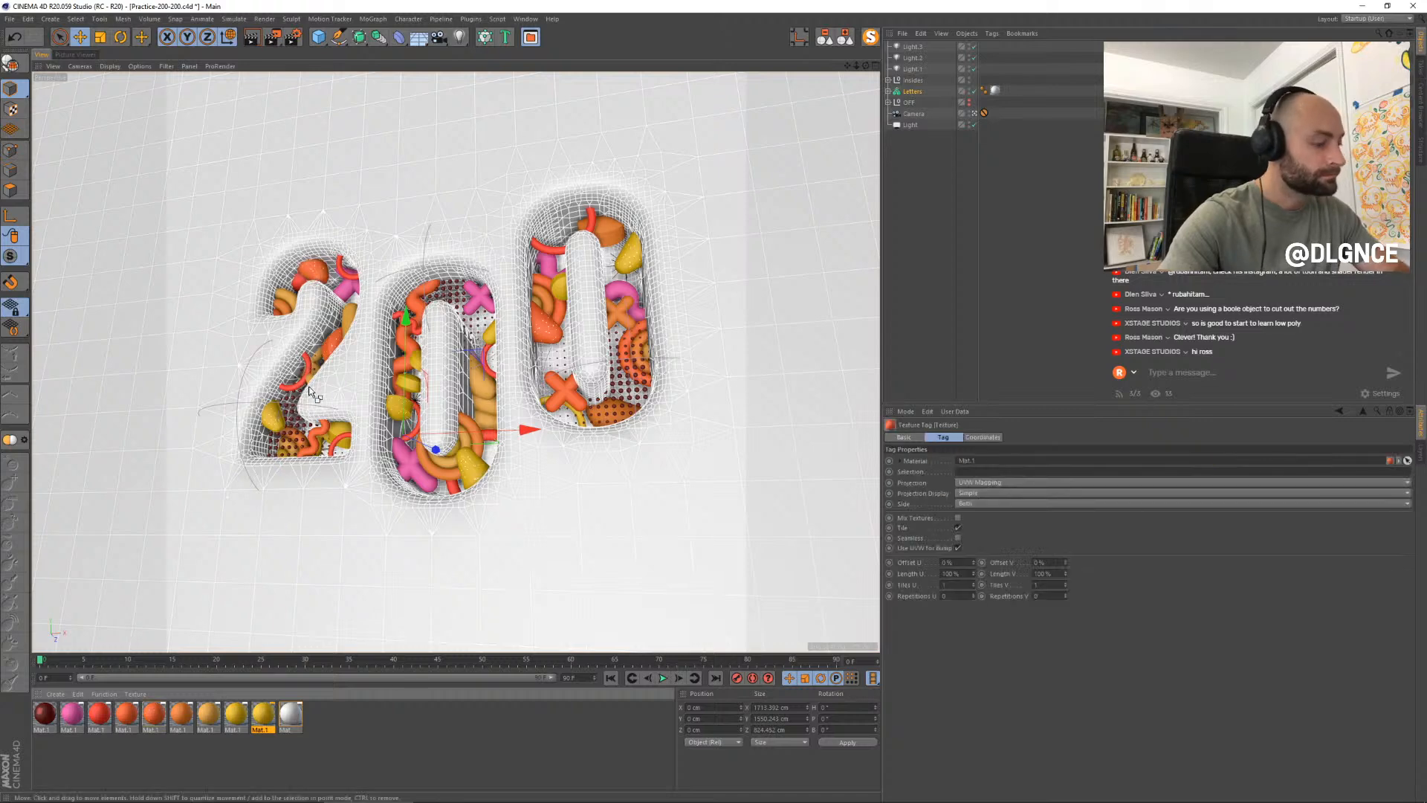
- Duplicate the orange material and load a Noise shader into the copy's Color channel texture
{"action": "left_click", "coordinate": [179, 729]}
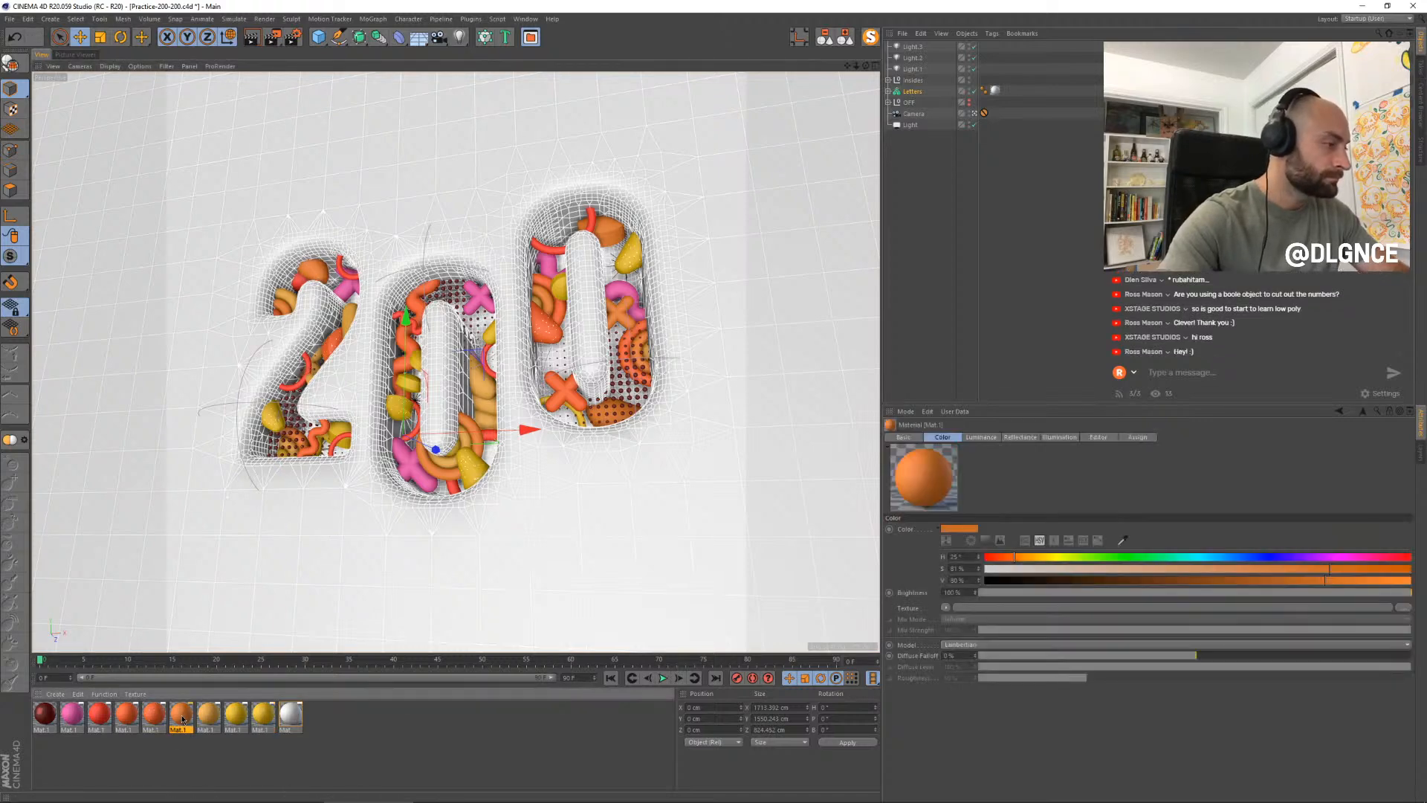
{"action": "left_click_drag", "start_coordinate": [182, 719], "coordinate": [200, 718], "text": "ctrl"}
{"action": "double_click", "coordinate": [203, 717]}
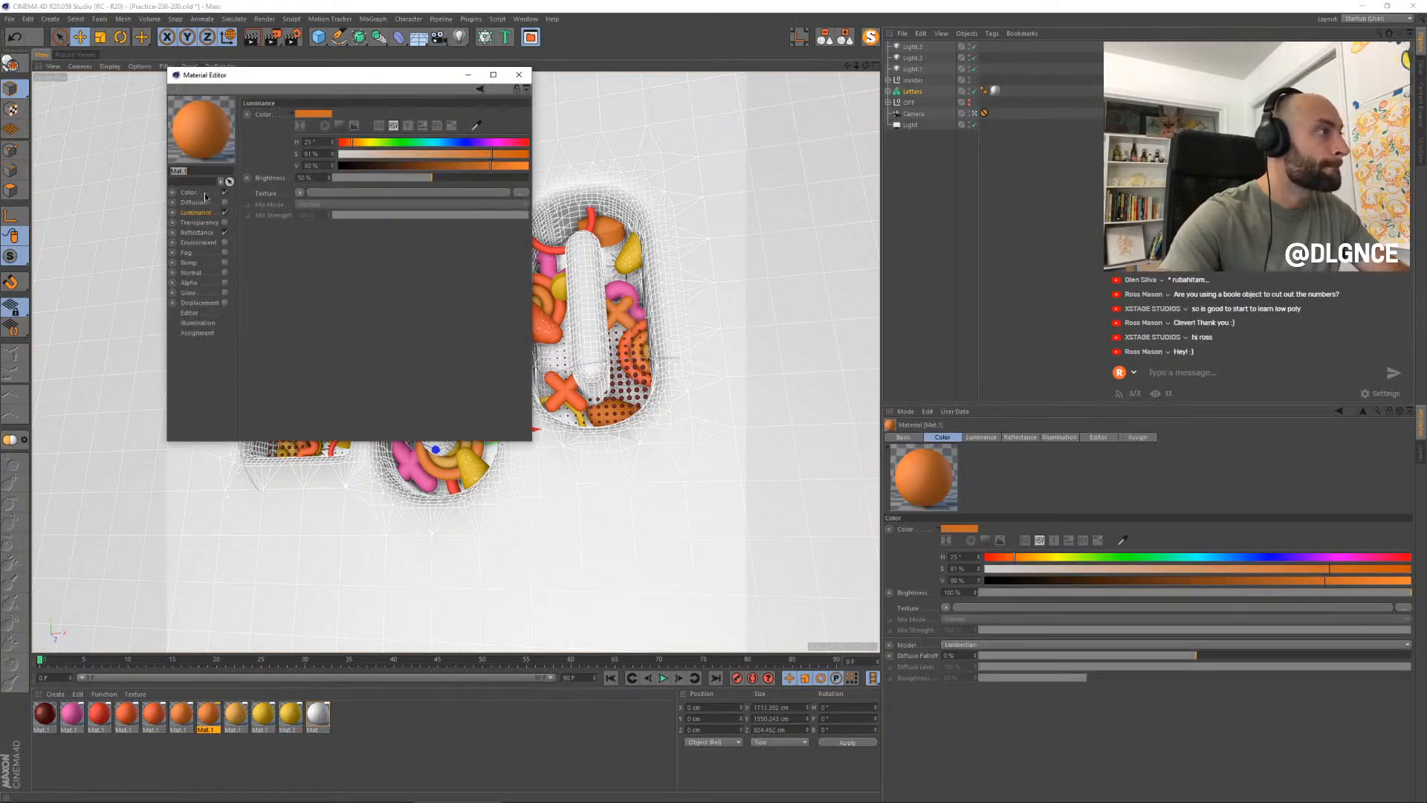
{"action": "left_click", "coordinate": [204, 193]}
{"action": "right_click", "coordinate": [273, 198]}
{"action": "left_click", "coordinate": [292, 238]}
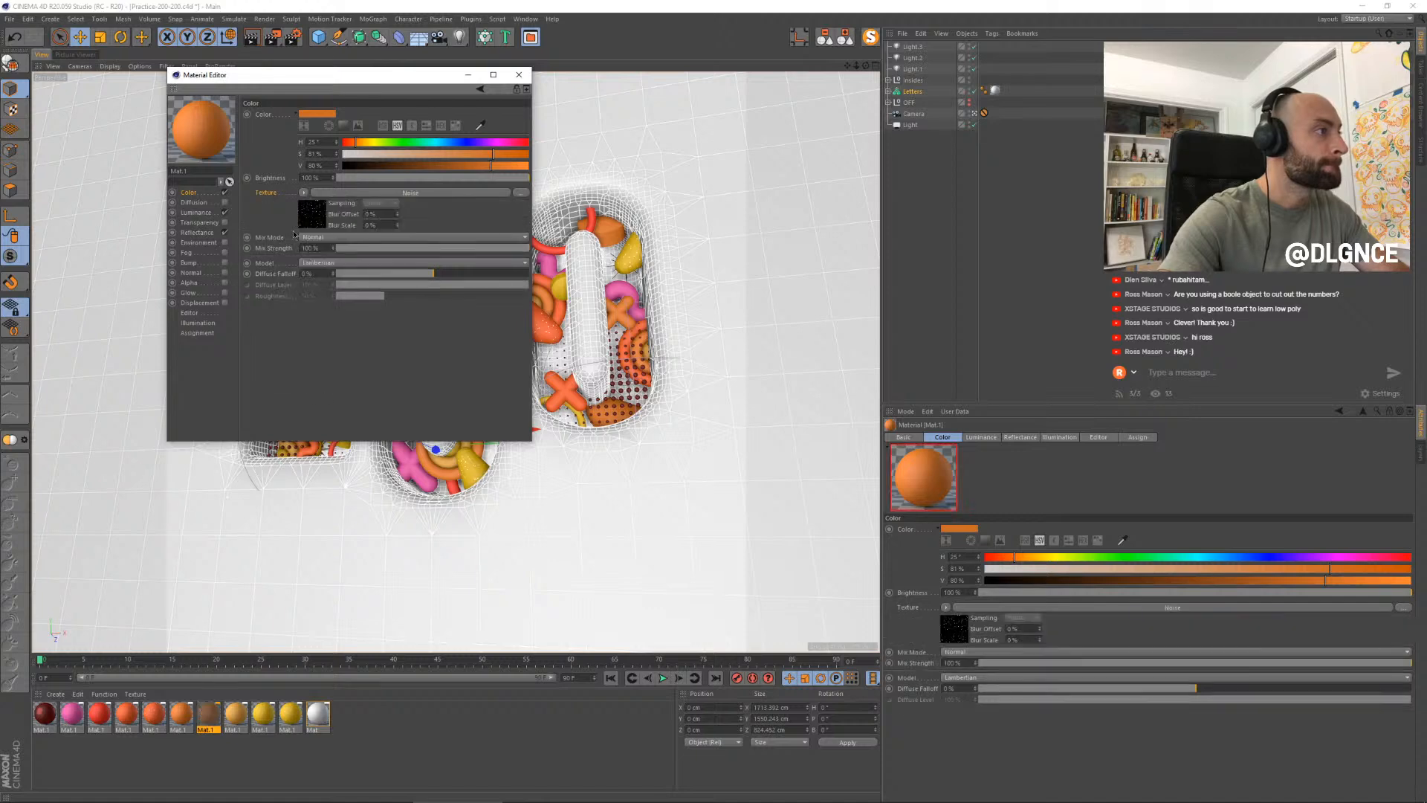
- Set the noise texture's mix mode to Add and apply the speckled orange material to the shape atop the 2
{"action": "left_click", "coordinate": [350, 237]}
{"action": "left_click", "coordinate": [341, 257]}
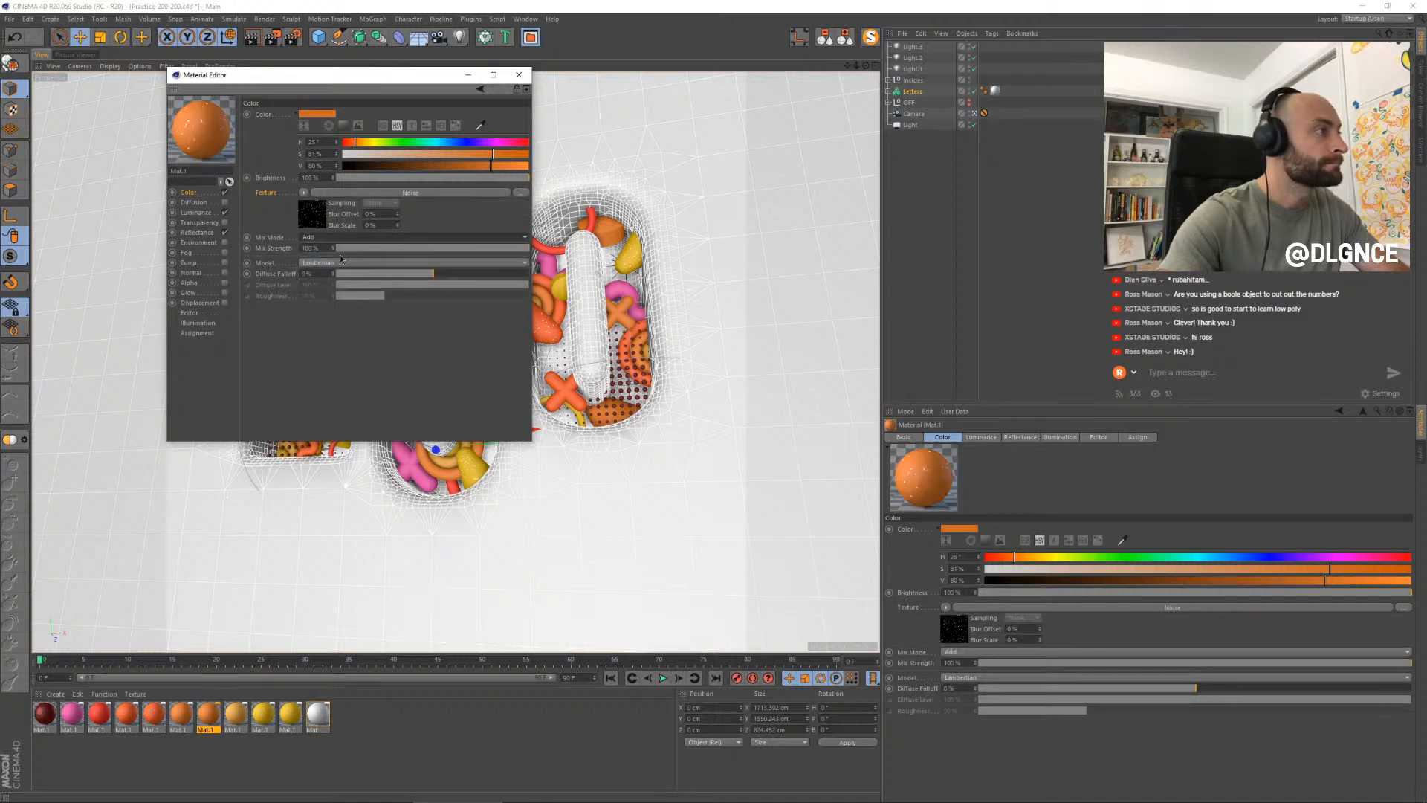
{"action": "left_click", "coordinate": [521, 75]}
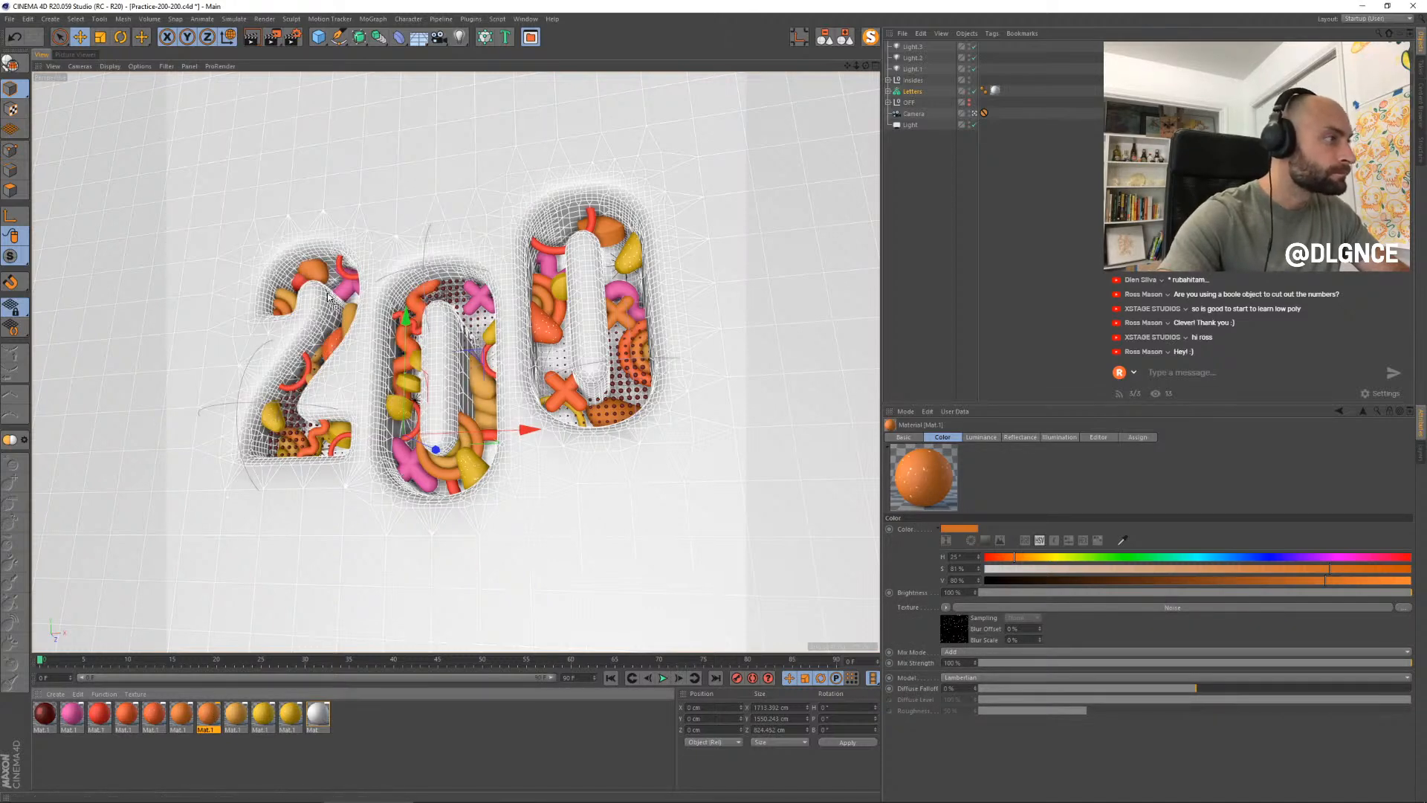
{"action": "left_click_drag", "start_coordinate": [328, 294], "coordinate": [310, 266]}
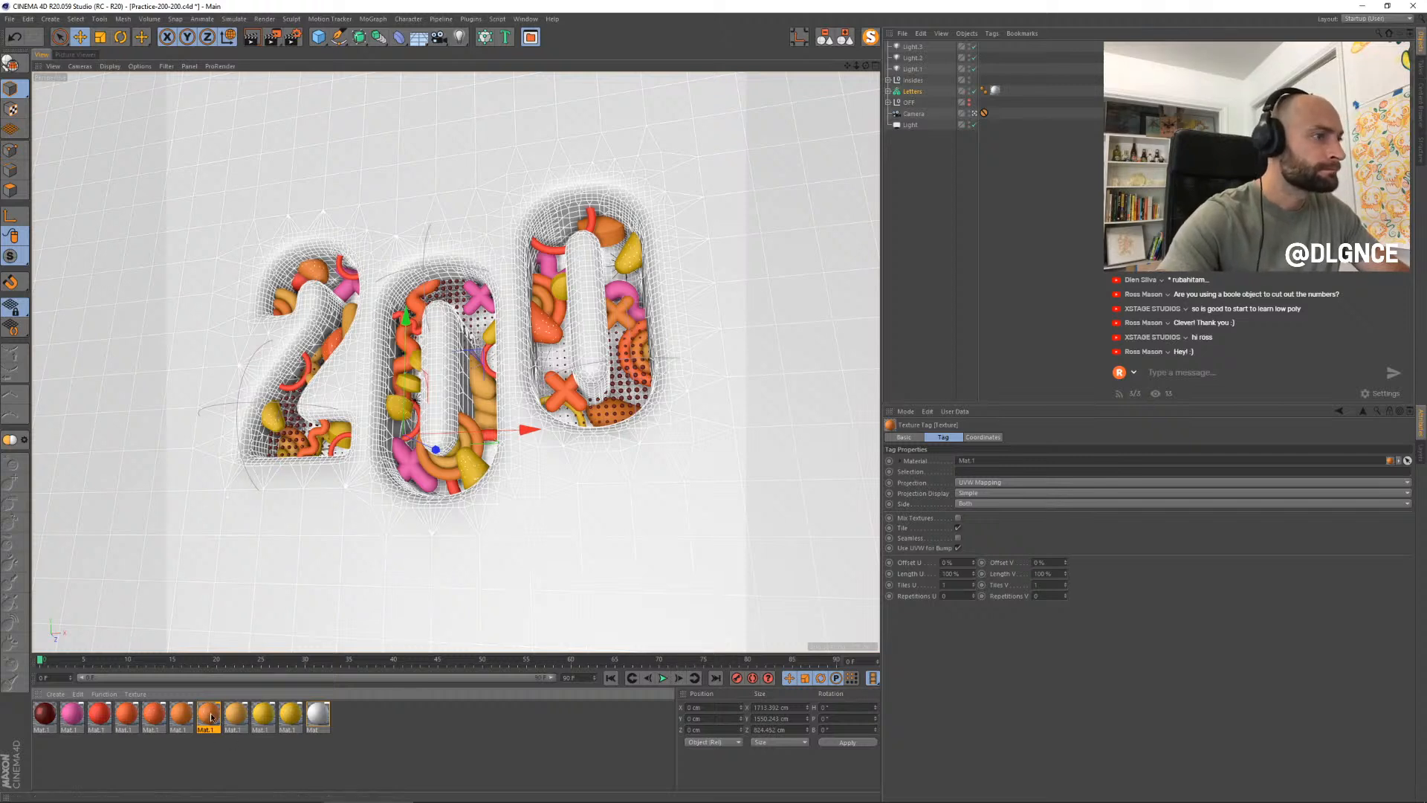
- Apply the speckled orange material to the shape at the top of the last 0 and render the scene
{"action": "left_click_drag", "start_coordinate": [212, 717], "coordinate": [565, 258]}
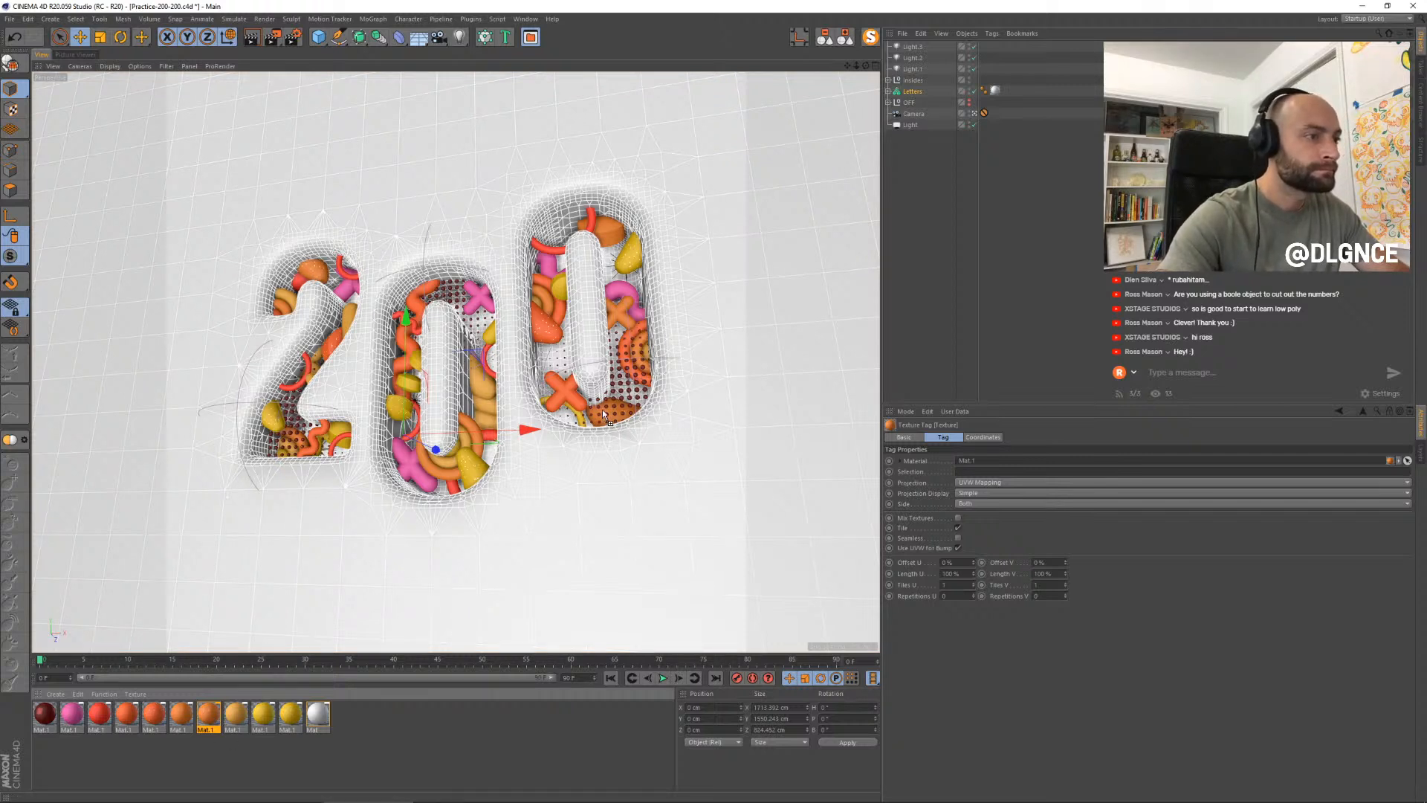
{"action": "left_click_drag", "start_coordinate": [603, 415], "coordinate": [605, 414]}
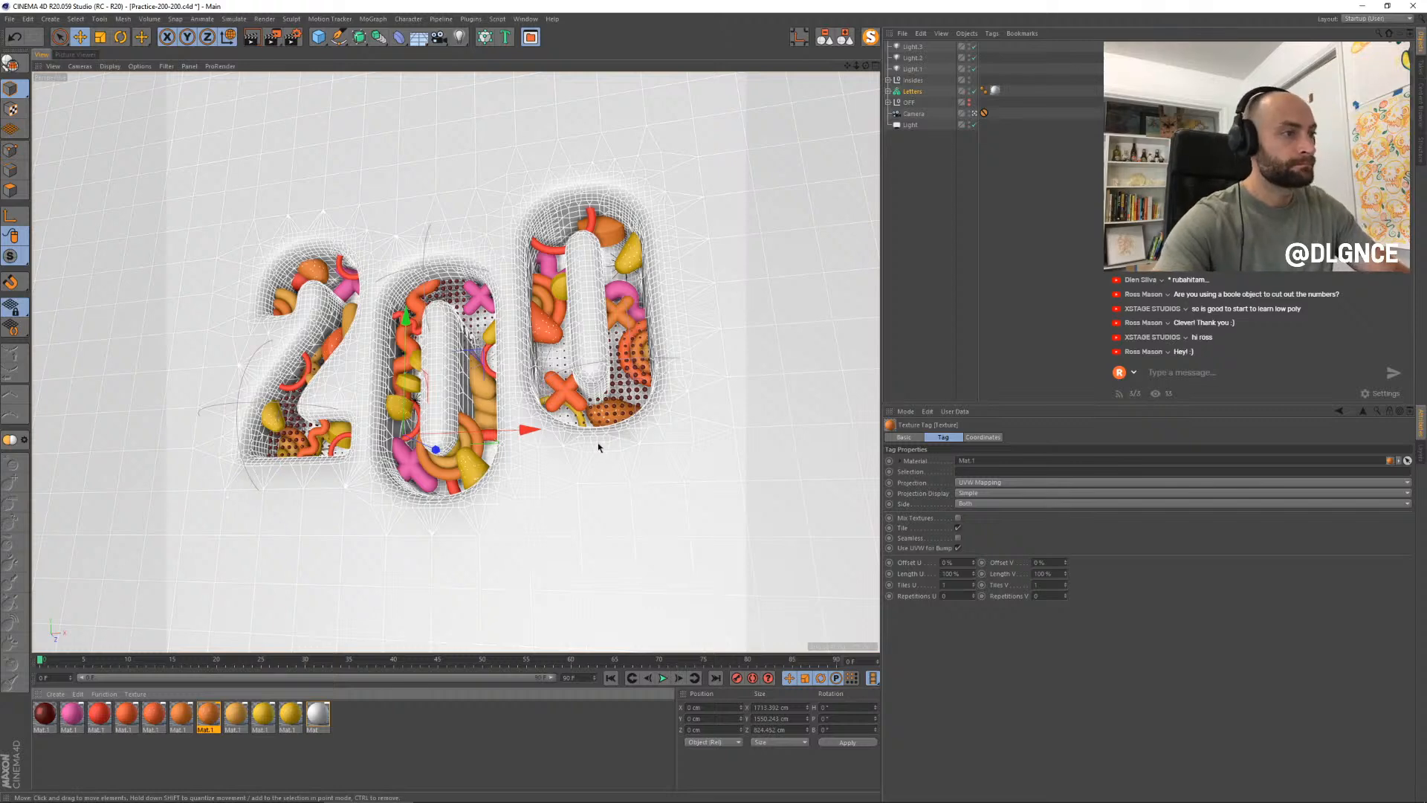
{"action": "key", "text": "shift+r"}
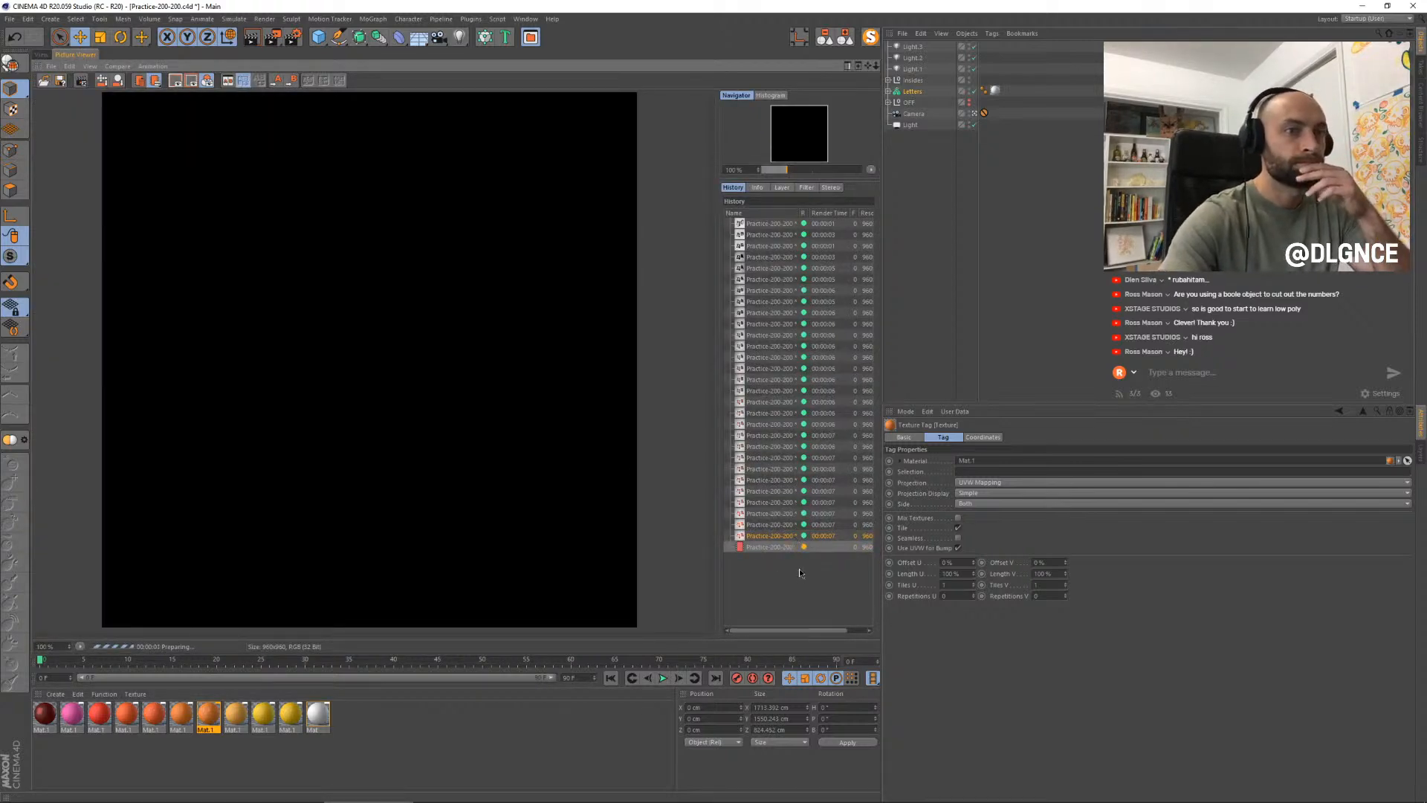
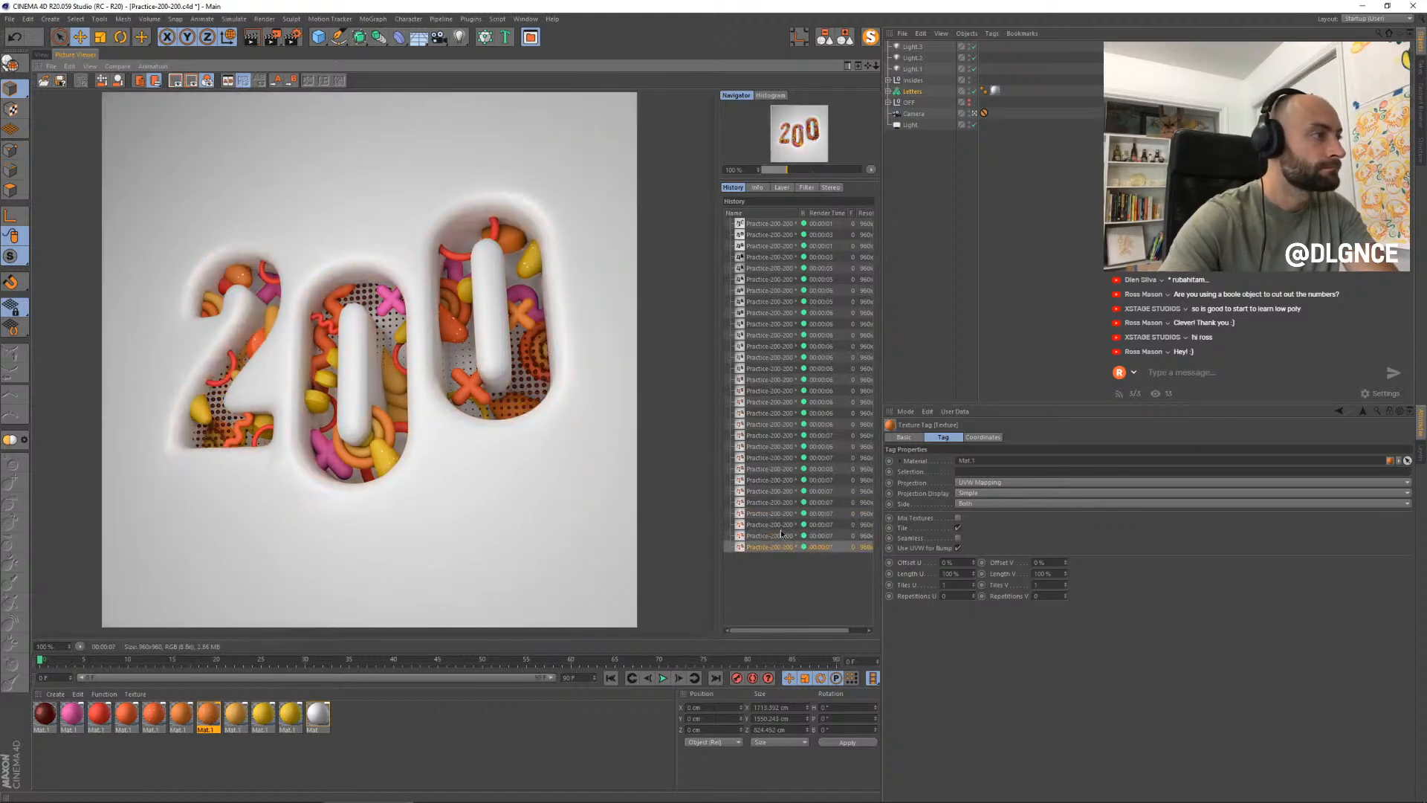
- Compare the newest render with the earlier ones in the render history, checking the glow inside the numerals
{"action": "key", "text": "Up"}
{"action": "key", "text": "Up"}
{"action": "key", "text": "Up"}
{"action": "key", "text": "Up"}
{"action": "key", "text": "Up"}
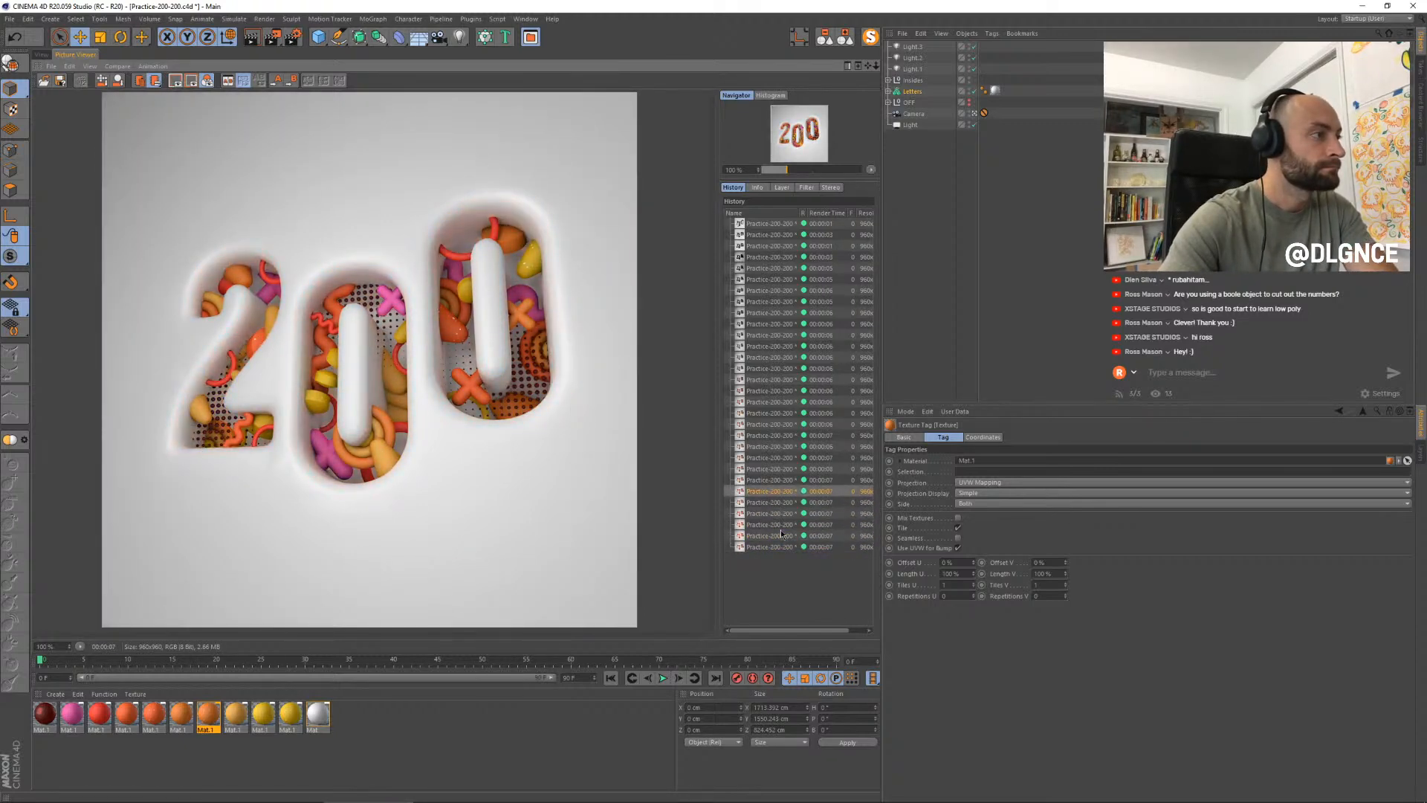
{"action": "key", "text": "Up"}
{"action": "key", "text": "Down"}
{"action": "key", "text": "Up"}
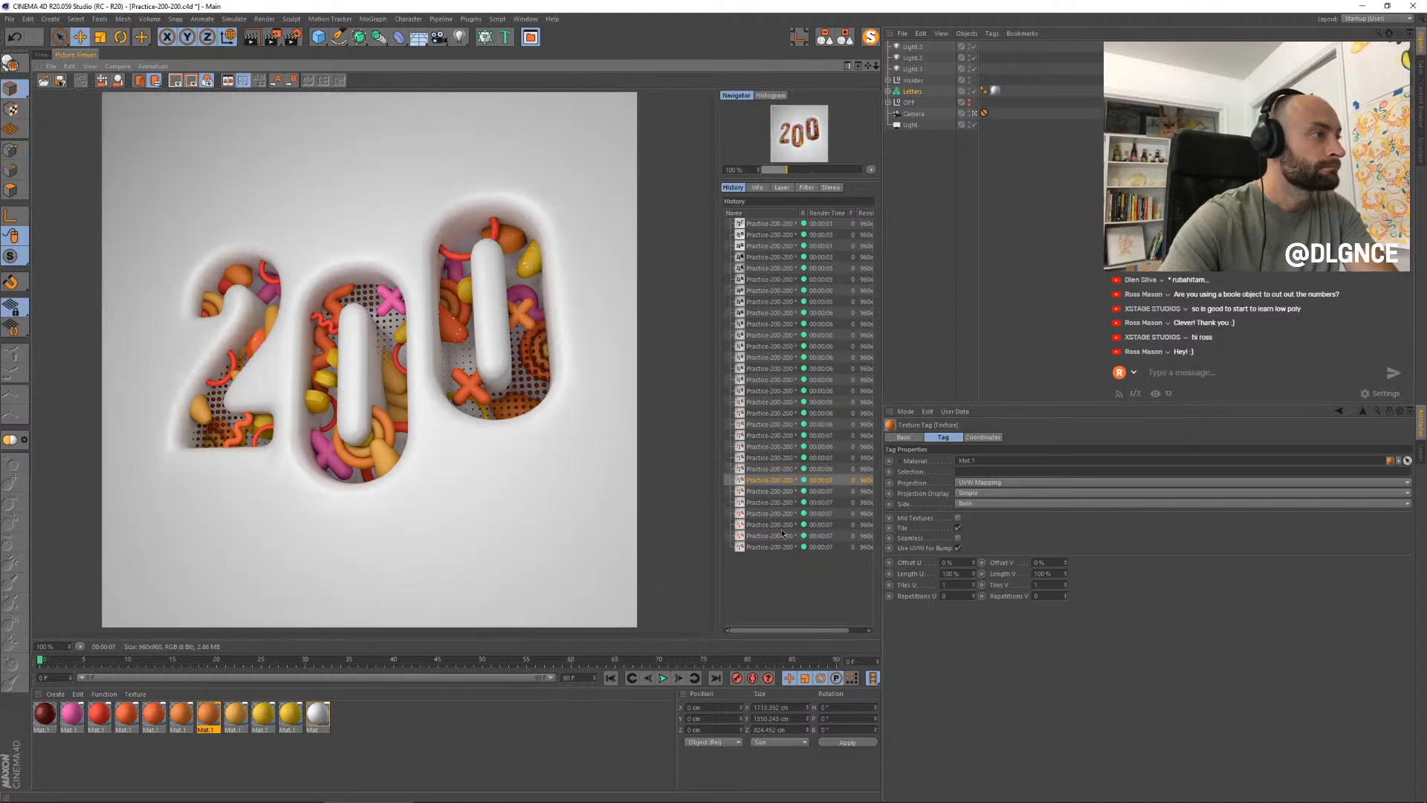
{"action": "key", "text": "Down"}
{"action": "left_click", "coordinate": [792, 548]}
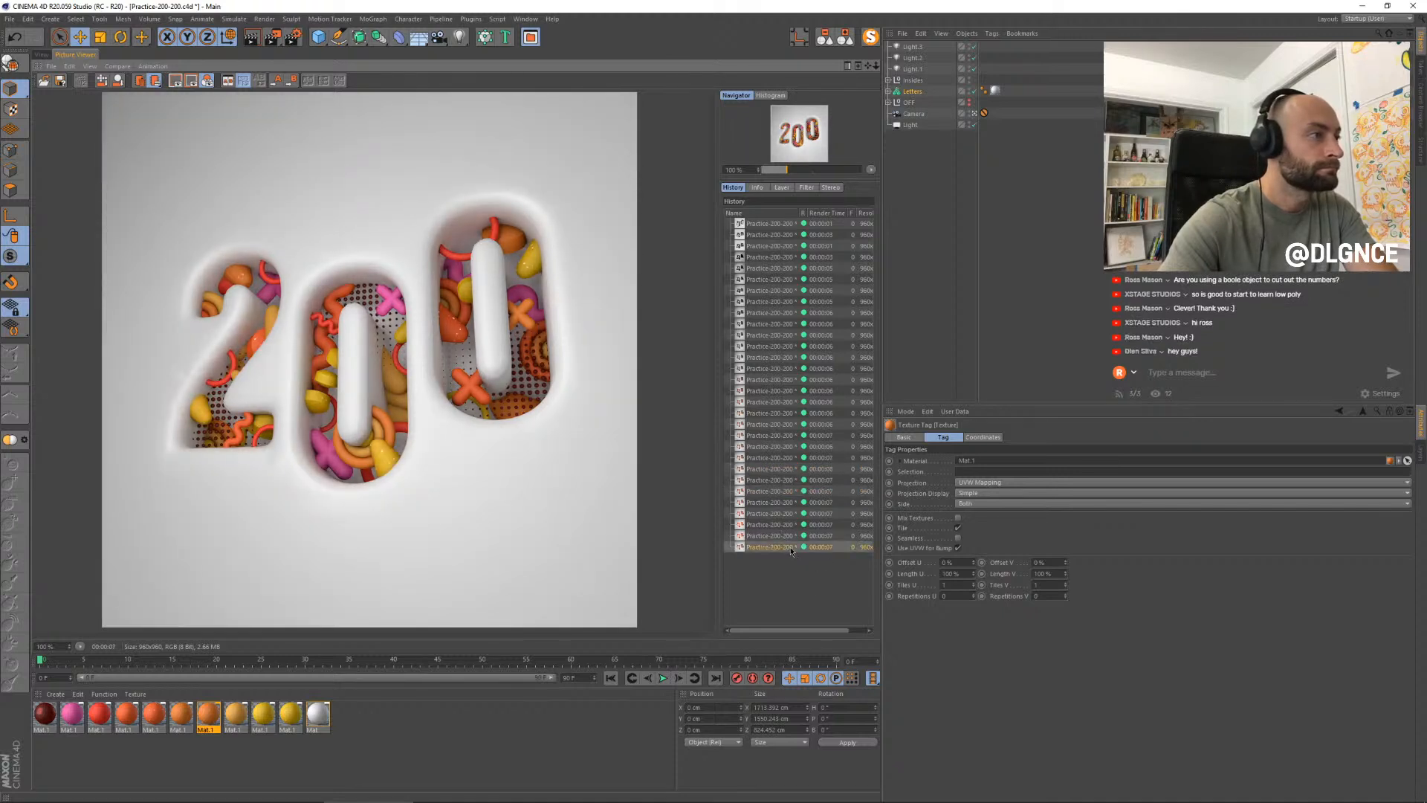
{"action": "left_click", "coordinate": [786, 505]}
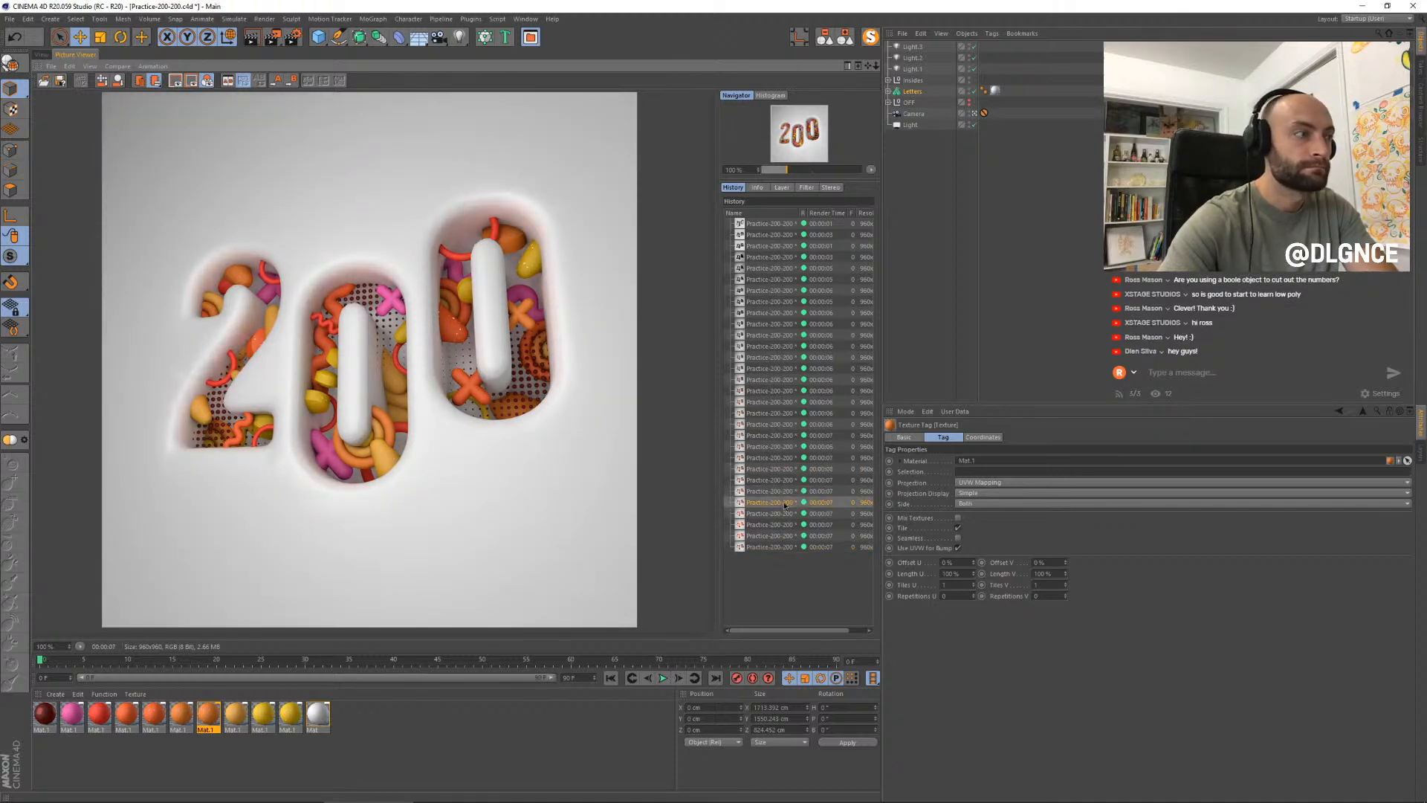
{"action": "key", "text": "Up"}
{"action": "key", "text": "Up"}
{"action": "key", "text": "Up"}
{"action": "key", "text": "Down"}
{"action": "key", "text": "Down"}
{"action": "key", "text": "Down"}
{"action": "key", "text": "Down"}
{"action": "key", "text": "Down"}
{"action": "key", "text": "Down"}
{"action": "key", "text": "Down"}
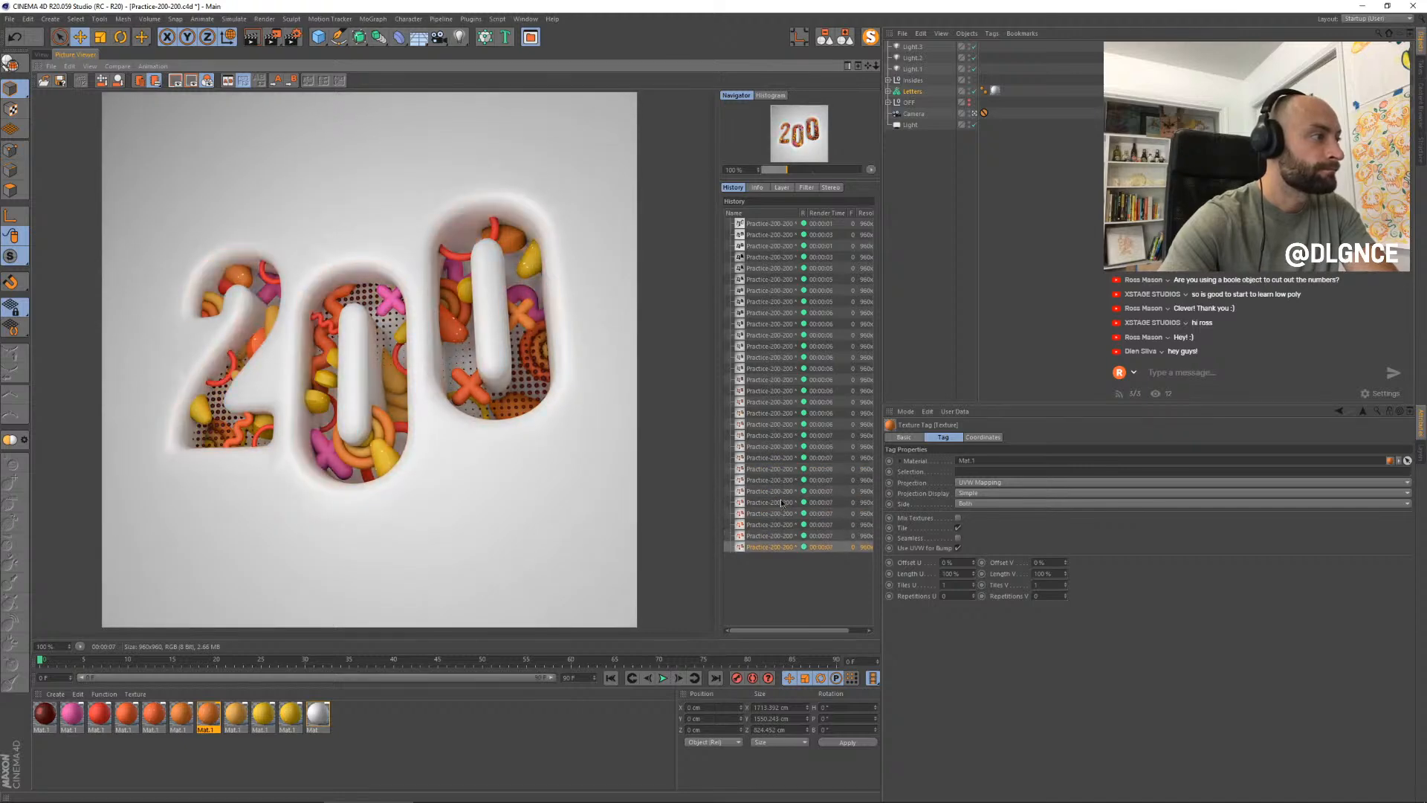
{"action": "key", "text": "Up"}
{"action": "key", "text": "Up"}
{"action": "key", "text": "Up"}
{"action": "key", "text": "Up"}
{"action": "key", "text": "Up"}
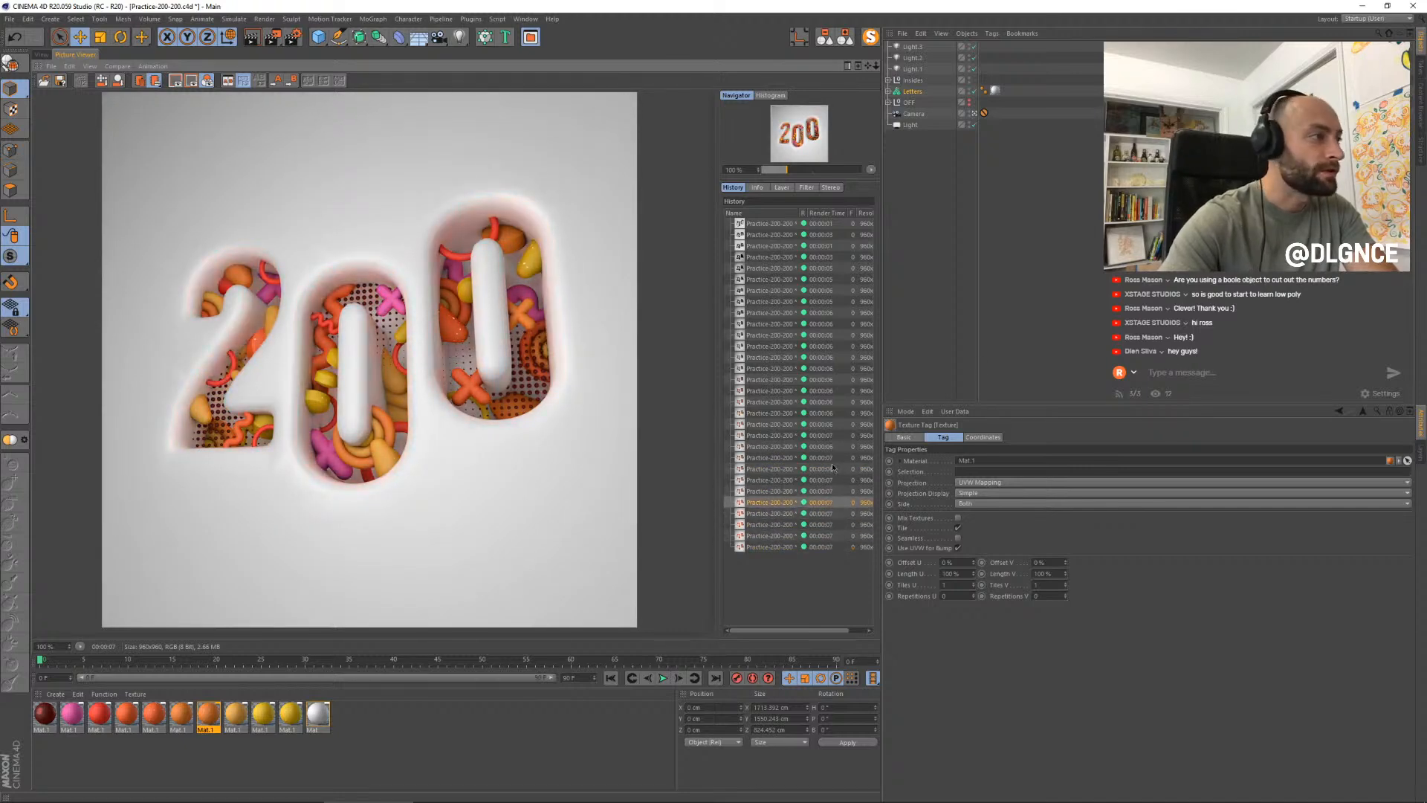
{"action": "key", "text": "Down"}
{"action": "key", "text": "Down"}
{"action": "key", "text": "Down"}
{"action": "key", "text": "Down"}
{"action": "key", "text": "Down"}
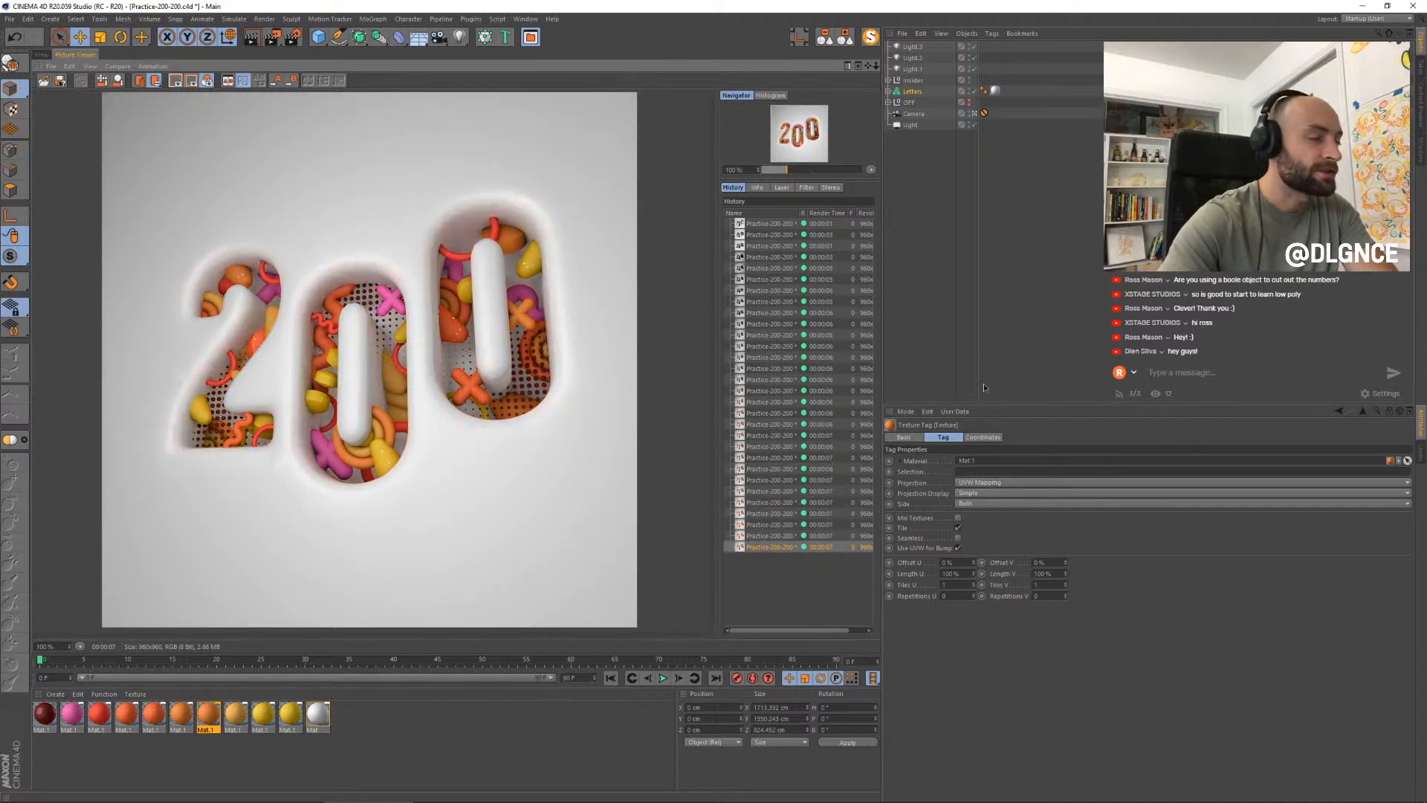
{"action": "left_click_drag", "start_coordinate": [816, 537], "coordinate": [817, 498]}
{"action": "key", "text": "Down"}
{"action": "key", "text": "Down"}
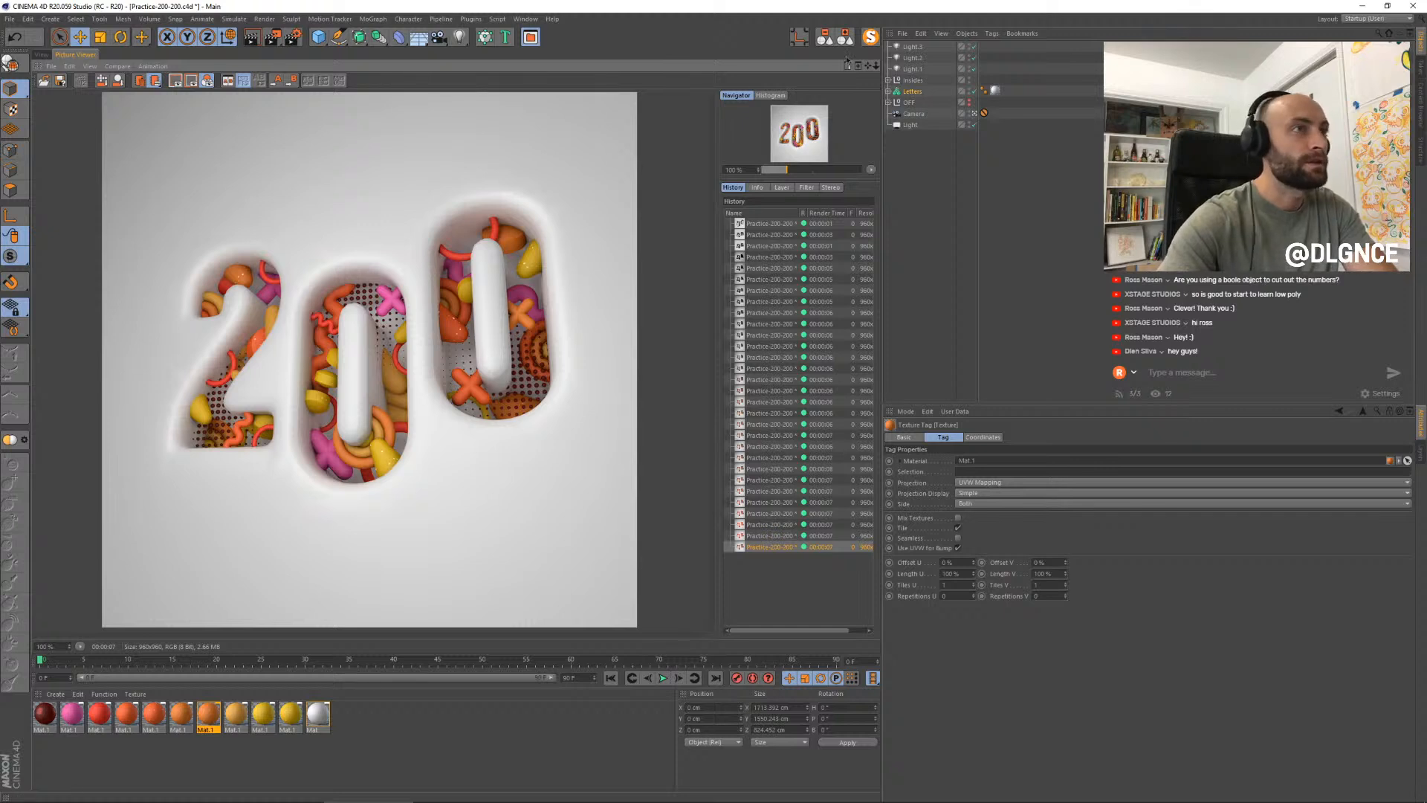
- Move the three coloured lights to the end of the object list and render them at 20% intensity
{"action": "left_click", "coordinate": [911, 73]}
{"action": "left_click", "coordinate": [917, 49], "text": "shift"}
{"action": "left_click_drag", "start_coordinate": [918, 49], "coordinate": [914, 176]}
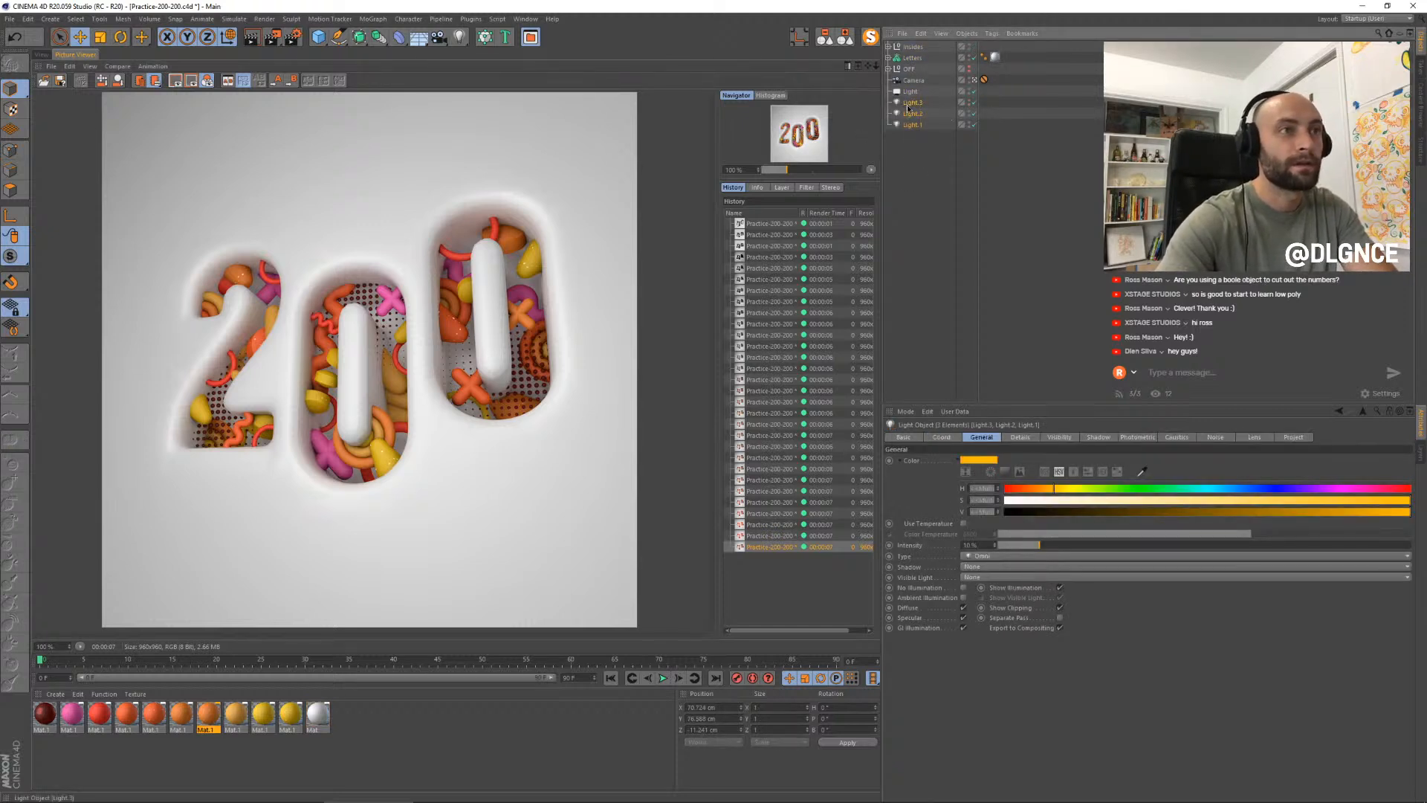
{"action": "left_click_drag", "start_coordinate": [1040, 545], "coordinate": [1082, 544]}
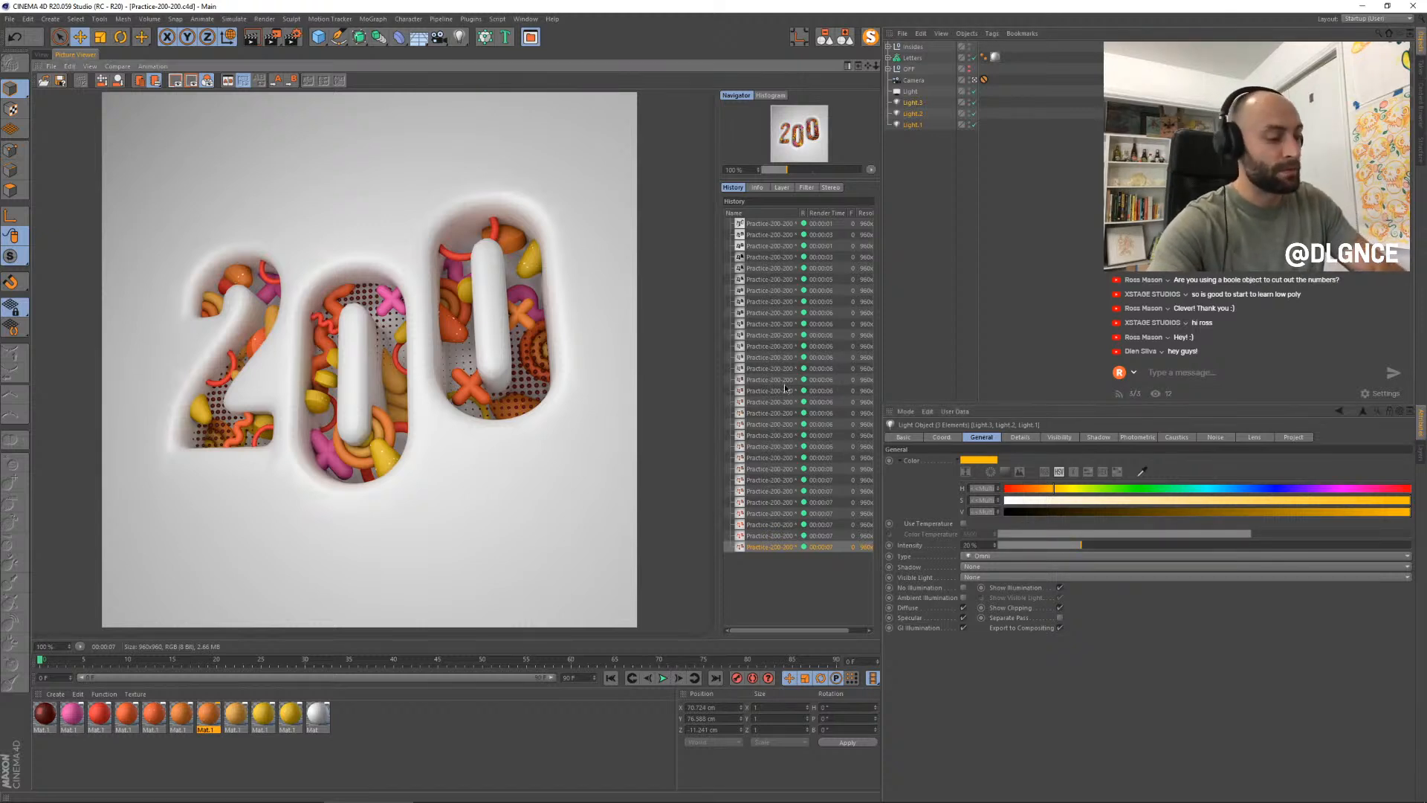
{"action": "key", "text": "shift+r"}
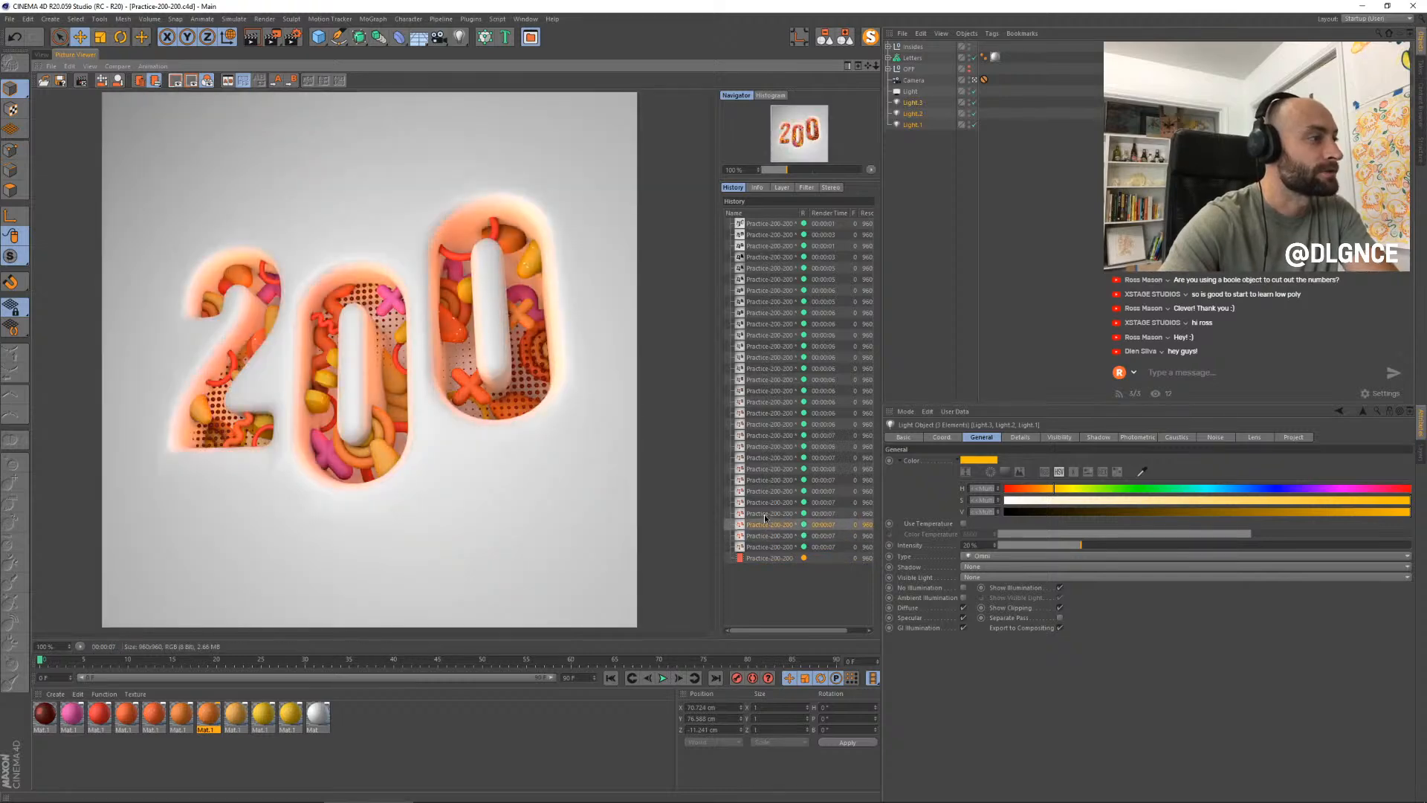
- Examine the 20% light intensity render against the earlier renders, comparing the strength of the coloured glow
{"action": "key", "text": "Up"}
{"action": "key", "text": "Up"}
{"action": "key", "text": "Up"}
{"action": "key", "text": "Up"}
{"action": "key", "text": "Up"}
{"action": "key", "text": "Down"}
{"action": "key", "text": "Down"}
{"action": "key", "text": "Down"}
{"action": "key", "text": "Down"}
{"action": "key", "text": "Down"}
{"action": "key", "text": "Down"}
{"action": "key", "text": "Down"}
{"action": "key", "text": "Down"}
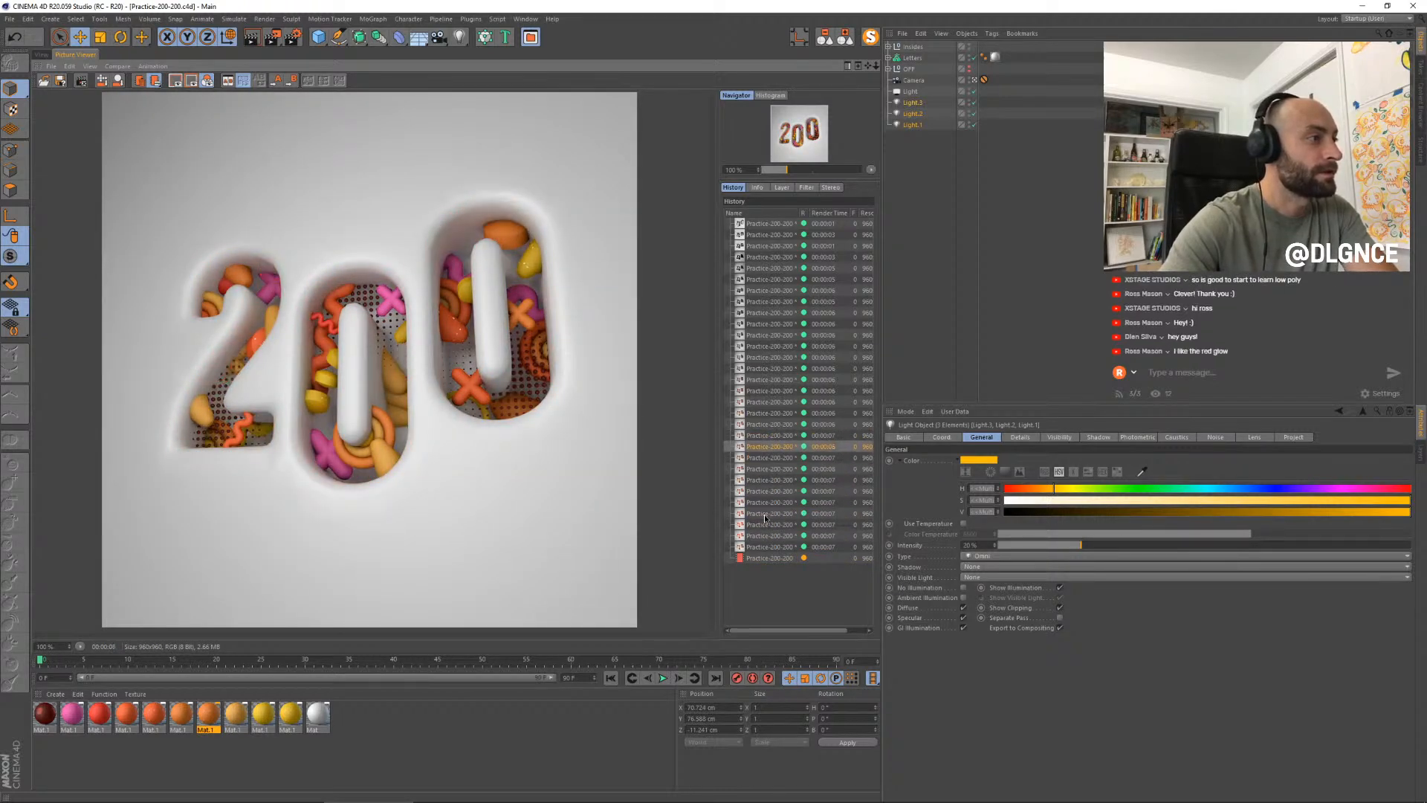
{"action": "key", "text": "Down"}
{"action": "key", "text": "Down"}
{"action": "key", "text": "Down"}
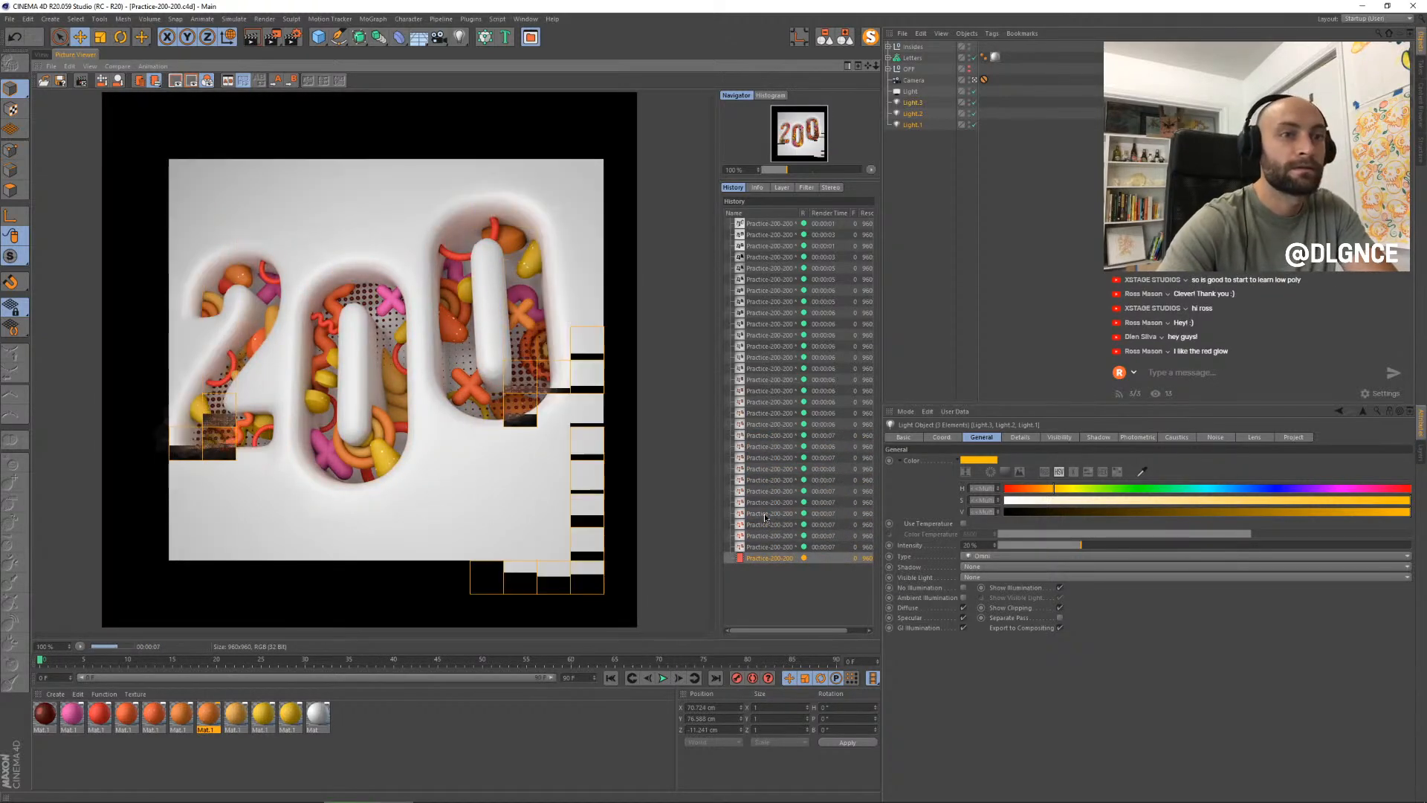
{"action": "key", "text": "Up"}
{"action": "key", "text": "Up"}
{"action": "key", "text": "Up"}
{"action": "key", "text": "Up"}
{"action": "key", "text": "Up"}
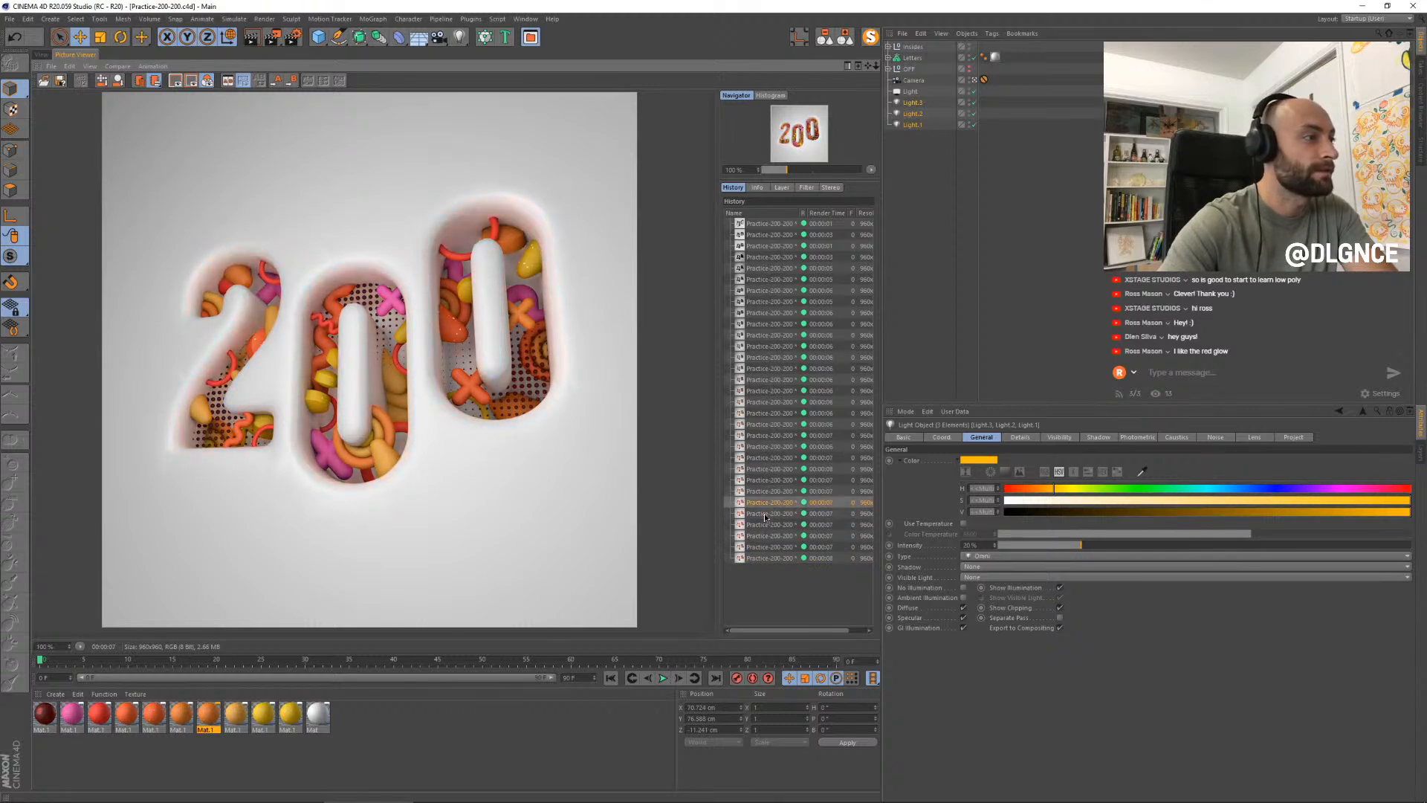
{"action": "key", "text": "Down"}
{"action": "key", "text": "Down"}
{"action": "key", "text": "Down"}
{"action": "key", "text": "Down"}
{"action": "key", "text": "Down"}
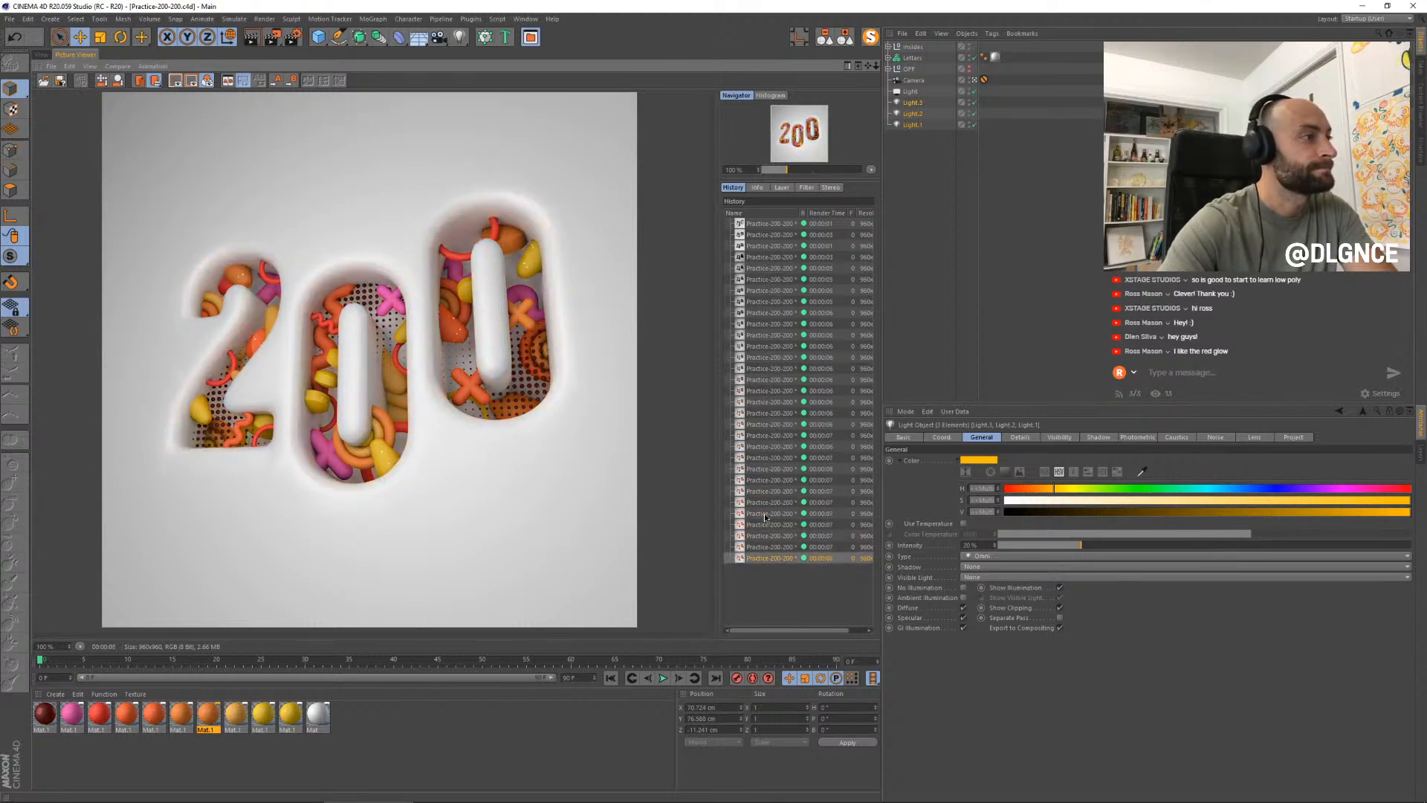
{"action": "key", "text": "Up"}
{"action": "key", "text": "Up"}
{"action": "key", "text": "Up"}
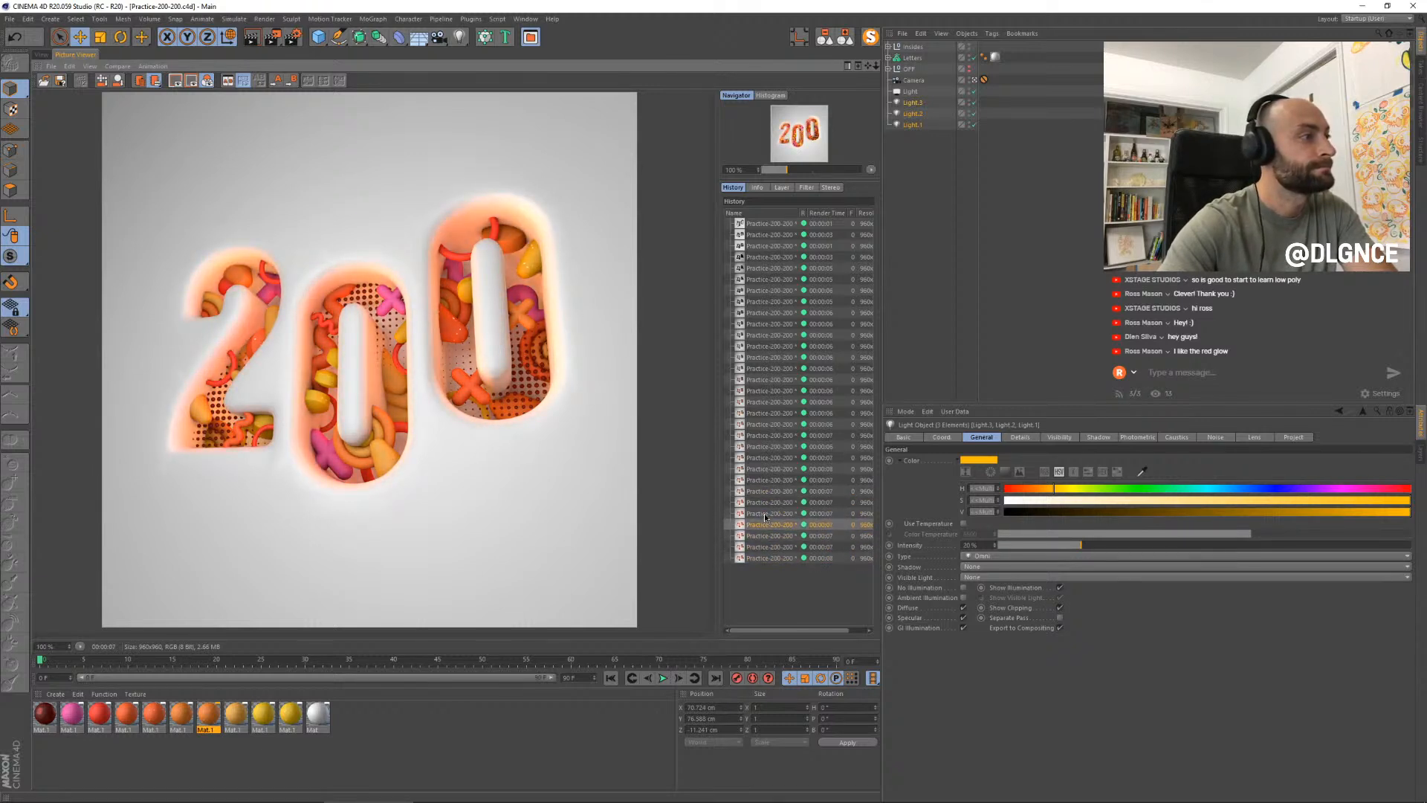
{"action": "key", "text": "Down"}
{"action": "key", "text": "Down"}
{"action": "key", "text": "Down"}
{"action": "key", "text": "Up"}
{"action": "key", "text": "Up"}
{"action": "key", "text": "Up"}
{"action": "key", "text": "Up"}
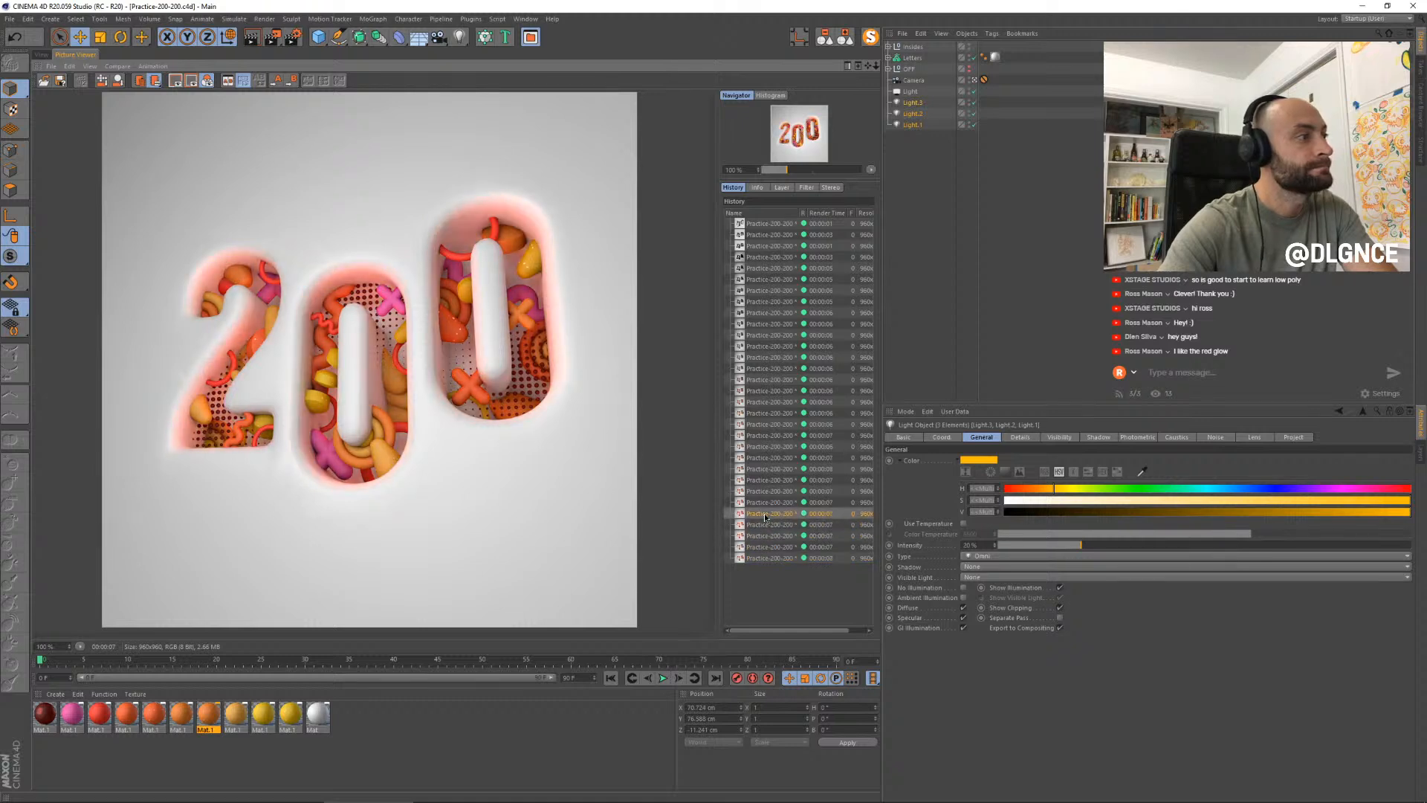
{"action": "key", "text": "Down"}
{"action": "key", "text": "Down"}
{"action": "key", "text": "Down"}
{"action": "key", "text": "Down"}
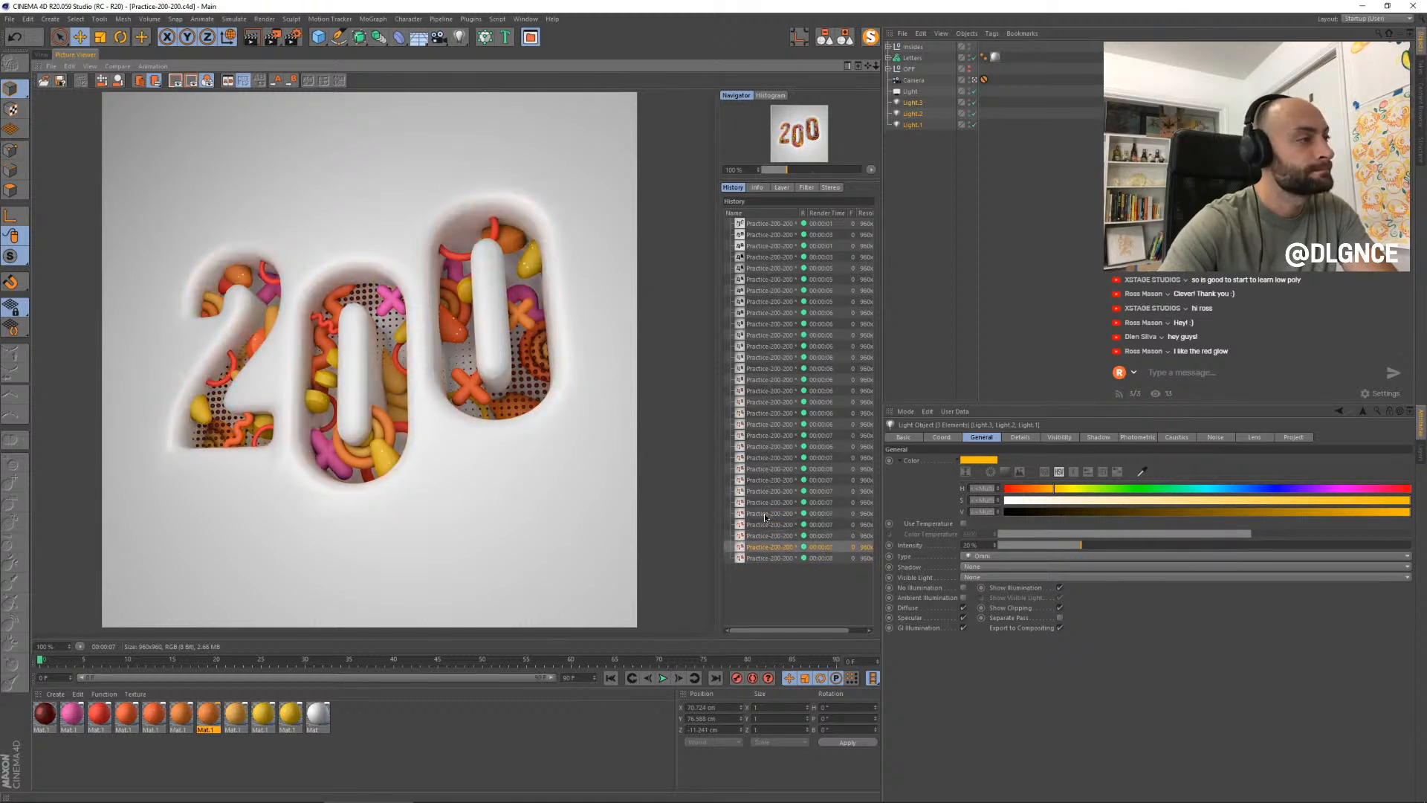
{"action": "key", "text": "Up"}
{"action": "key", "text": "Down"}
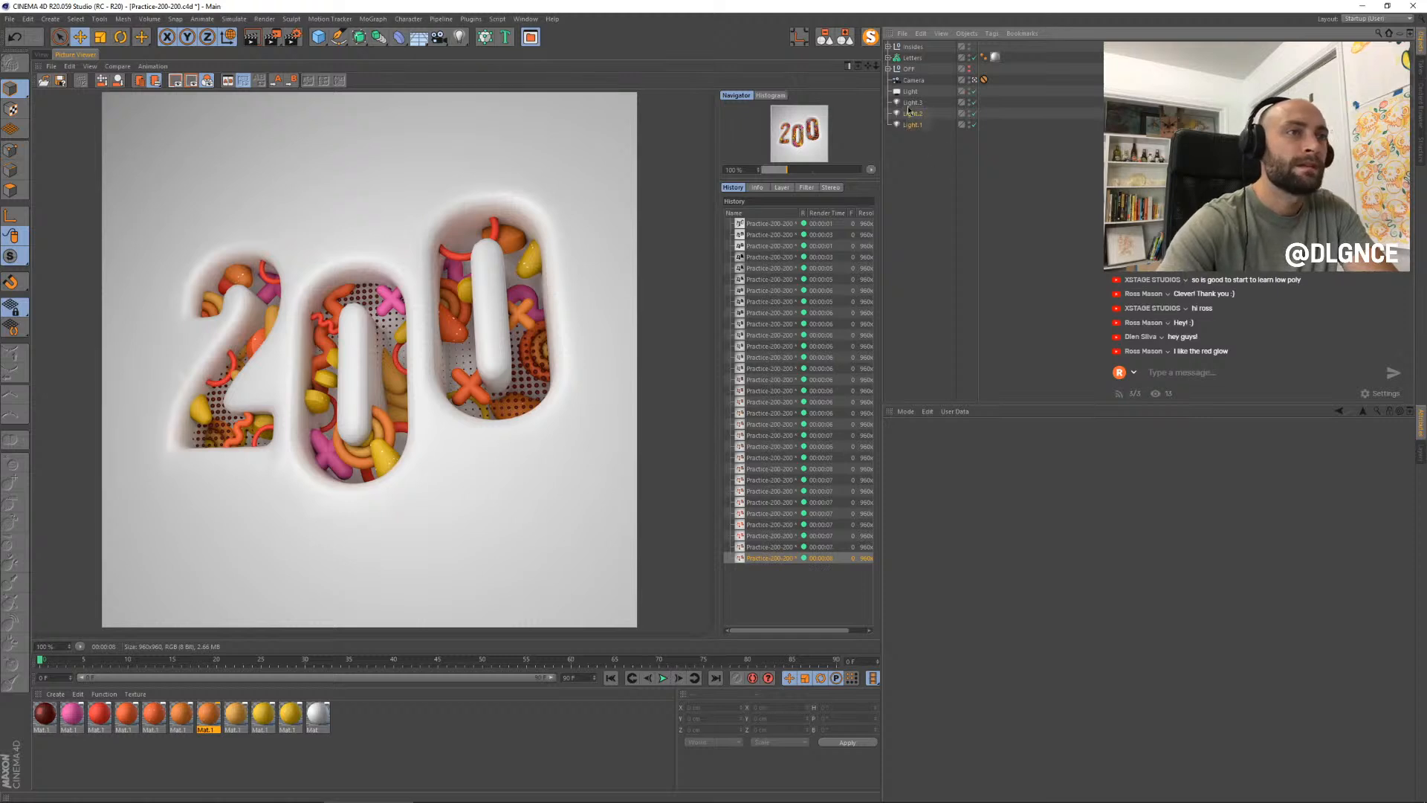
- Set the intensity of the three coloured lights to 50% and render the scene again
{"action": "left_click_drag", "start_coordinate": [1176, 548], "coordinate": [1206, 547]}
{"action": "key", "text": "shift+r"}
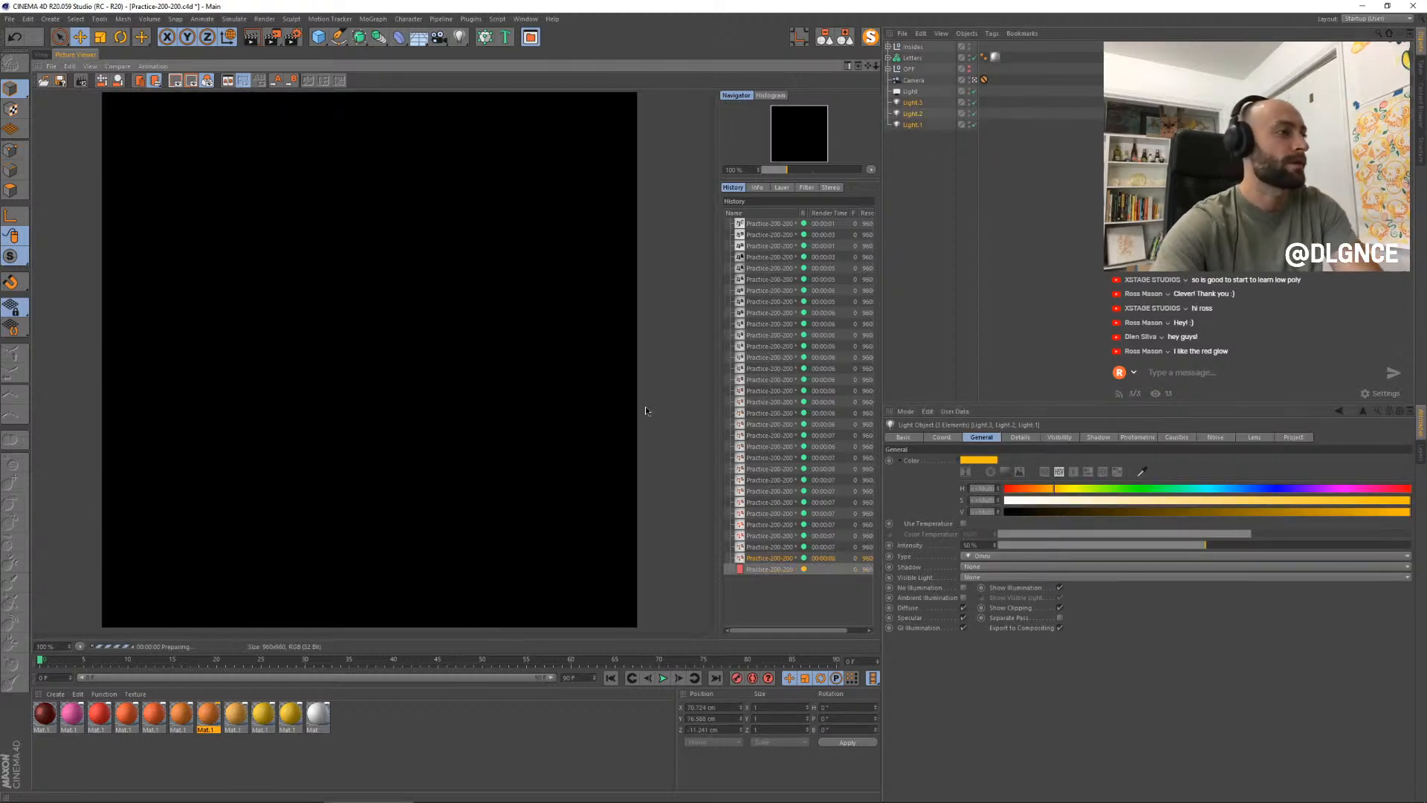
- Compare the 50% light intensity render with the previous renders in the history
{"action": "left_click", "coordinate": [765, 513]}
{"action": "key", "text": "Up"}
{"action": "key", "text": "Up"}
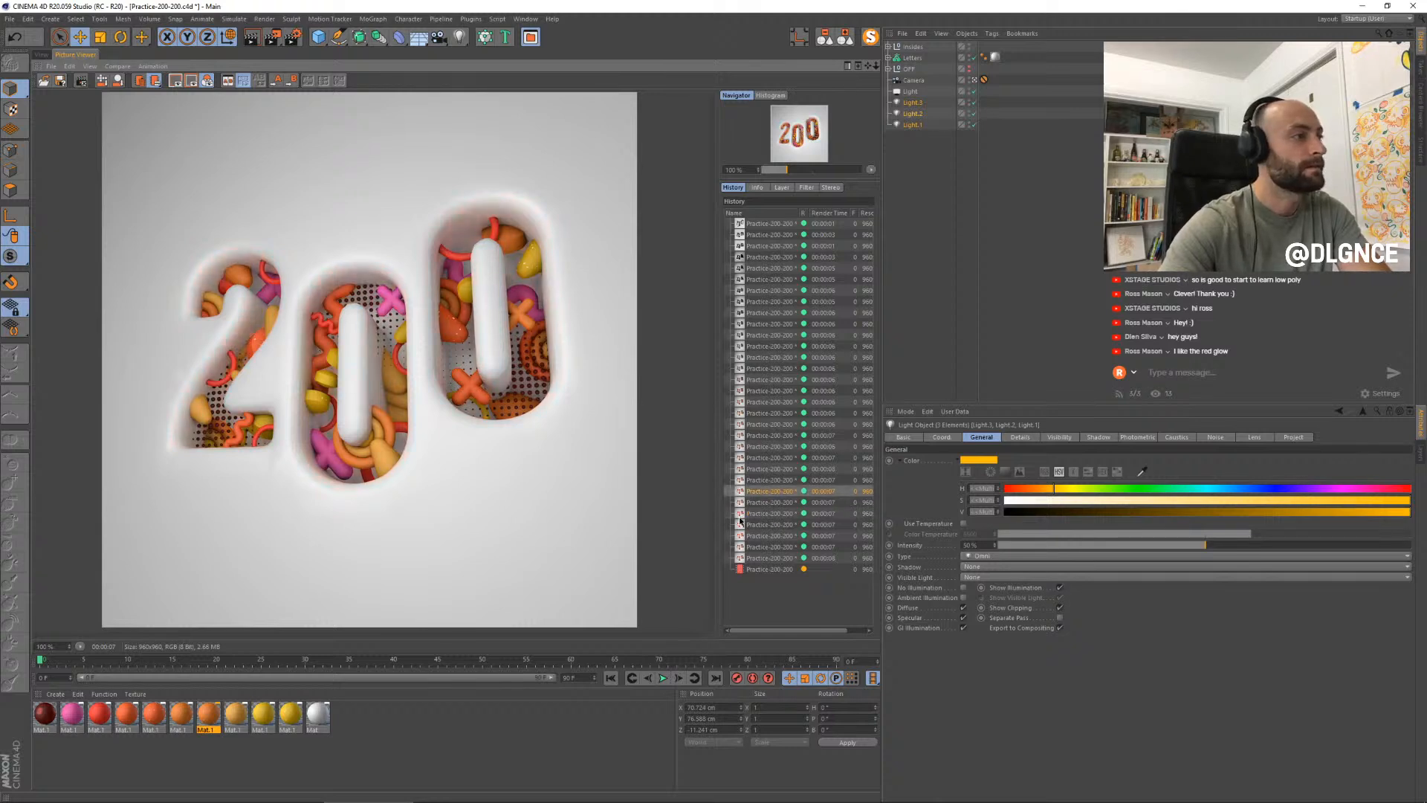
{"action": "key", "text": "Down"}
{"action": "key", "text": "Down"}
{"action": "key", "text": "Down"}
{"action": "key", "text": "Down"}
{"action": "key", "text": "Down"}
{"action": "key", "text": "Down"}
{"action": "key", "text": "Down"}
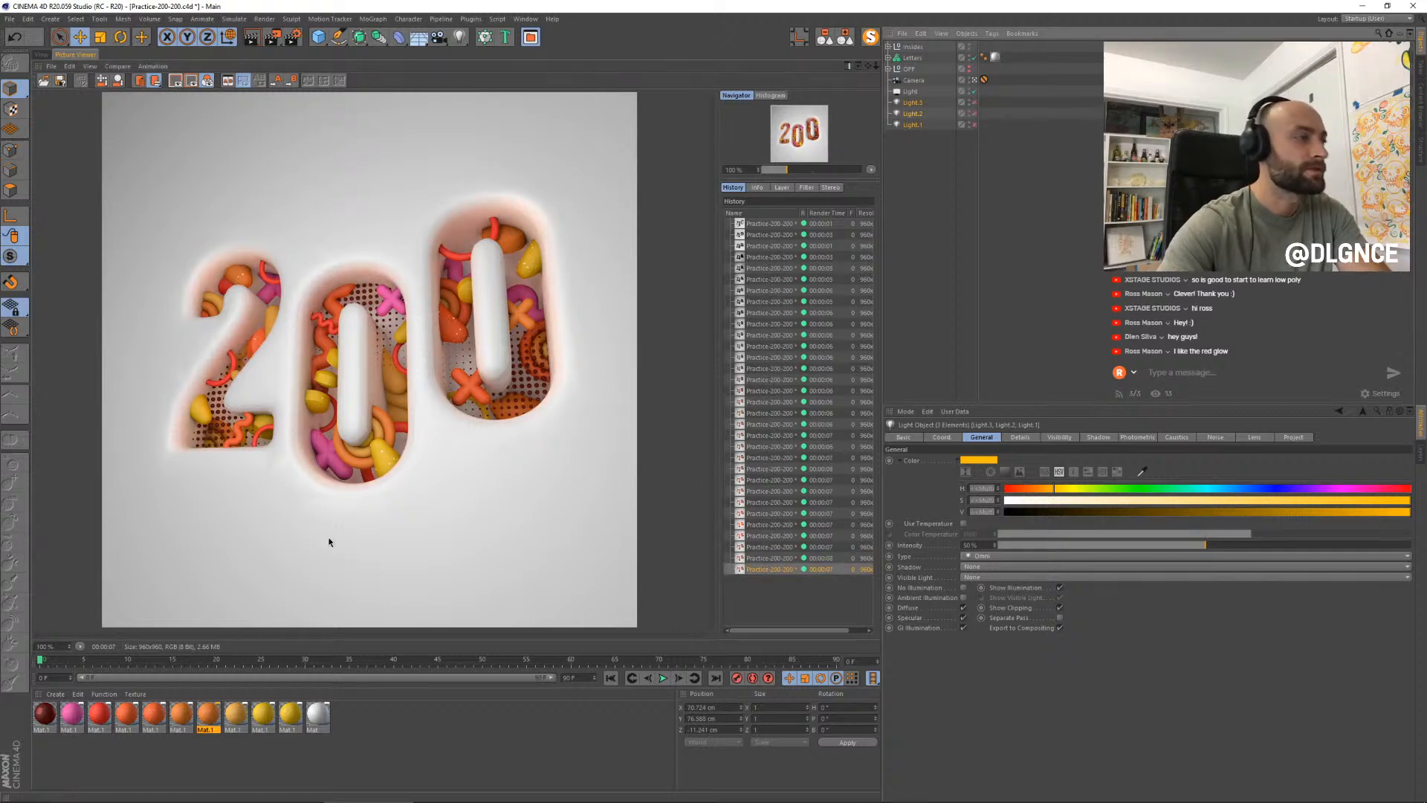
- Select all the pink, red, orange and yellow materials together and set their Luminance brightness to about 73%
{"action": "double_click", "coordinate": [73, 711]}
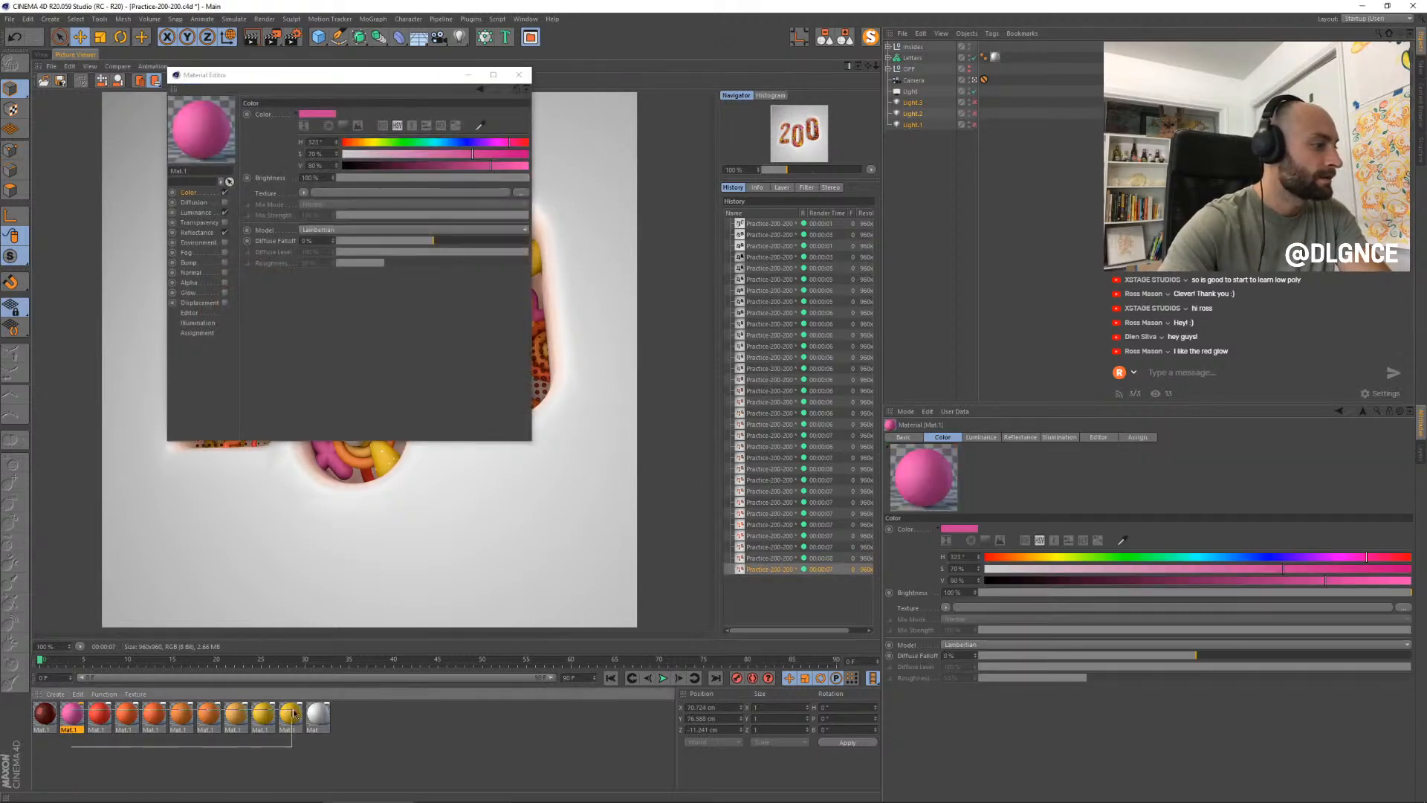
{"action": "left_click_drag", "start_coordinate": [308, 75], "coordinate": [608, 226]}
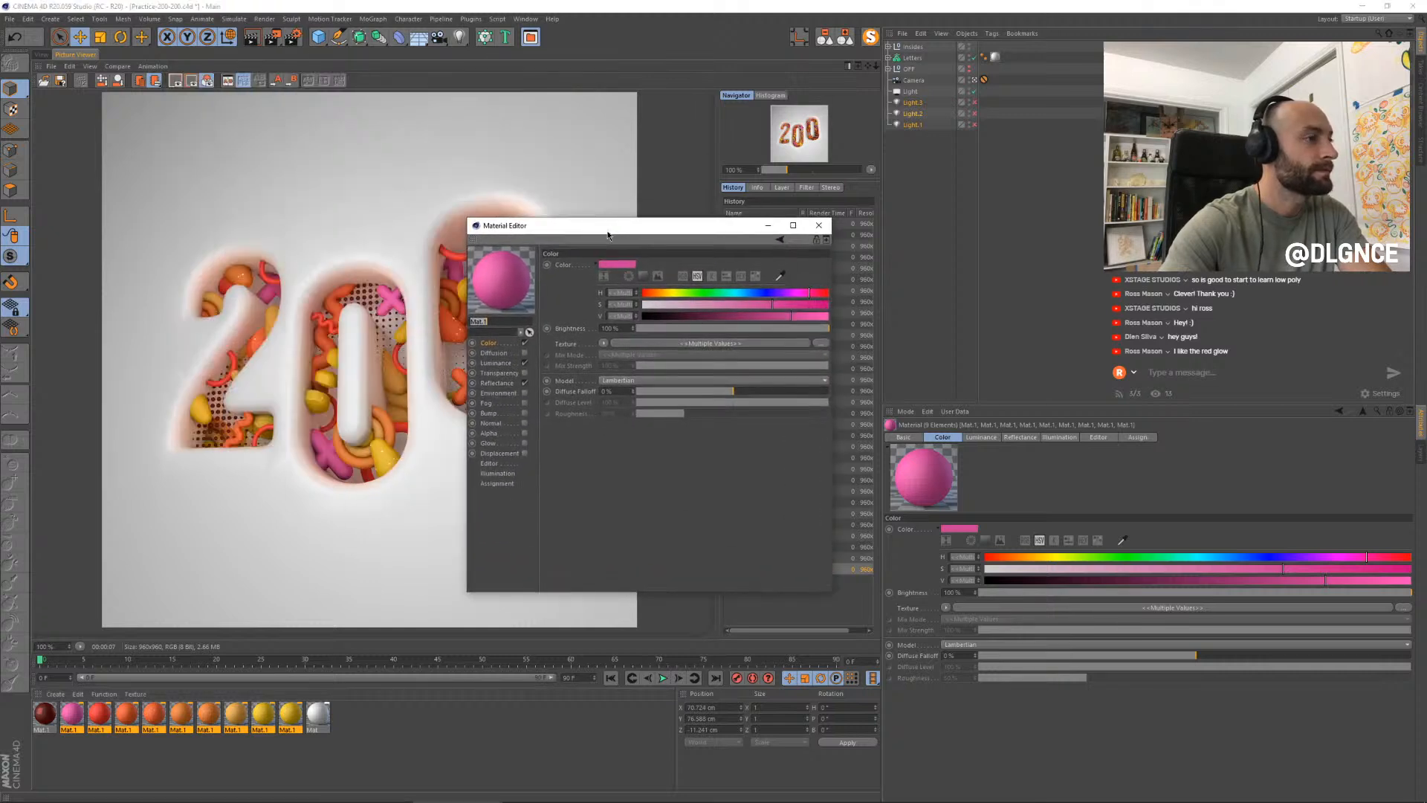
{"action": "left_click", "coordinate": [496, 363]}
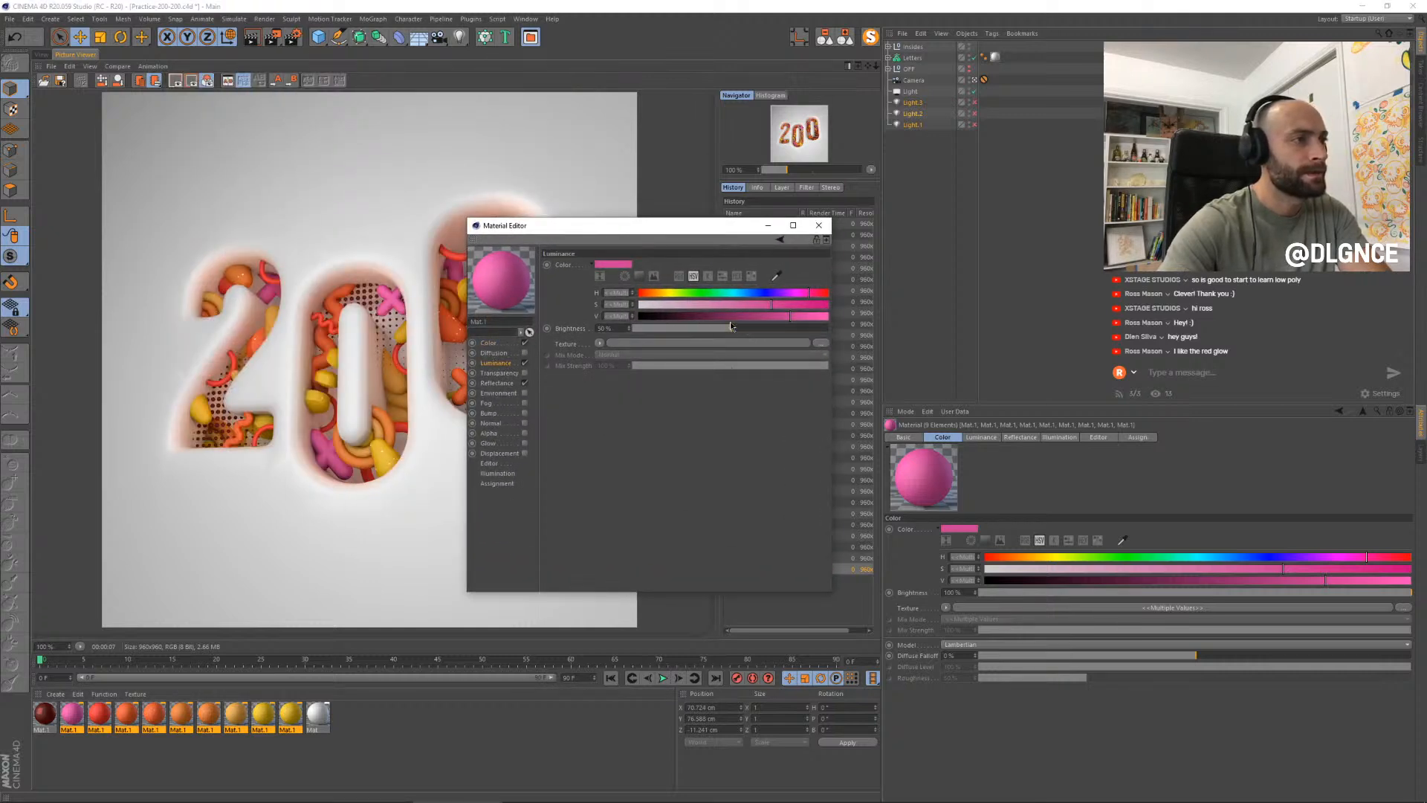
{"action": "left_click_drag", "start_coordinate": [743, 328], "coordinate": [775, 332]}
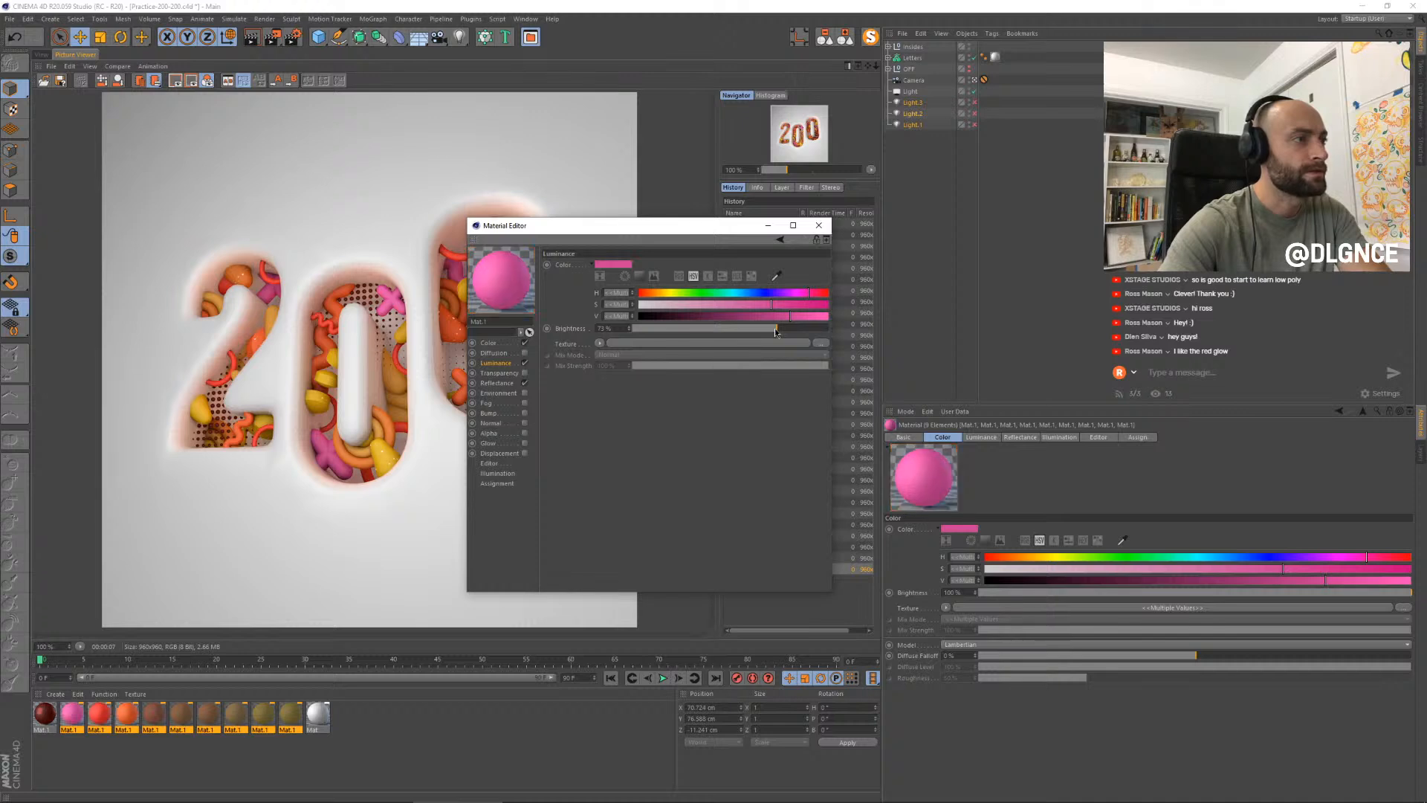
- Raise the Luminance colour saturation of the light orange material to about 86%
{"action": "left_click", "coordinate": [290, 714]}
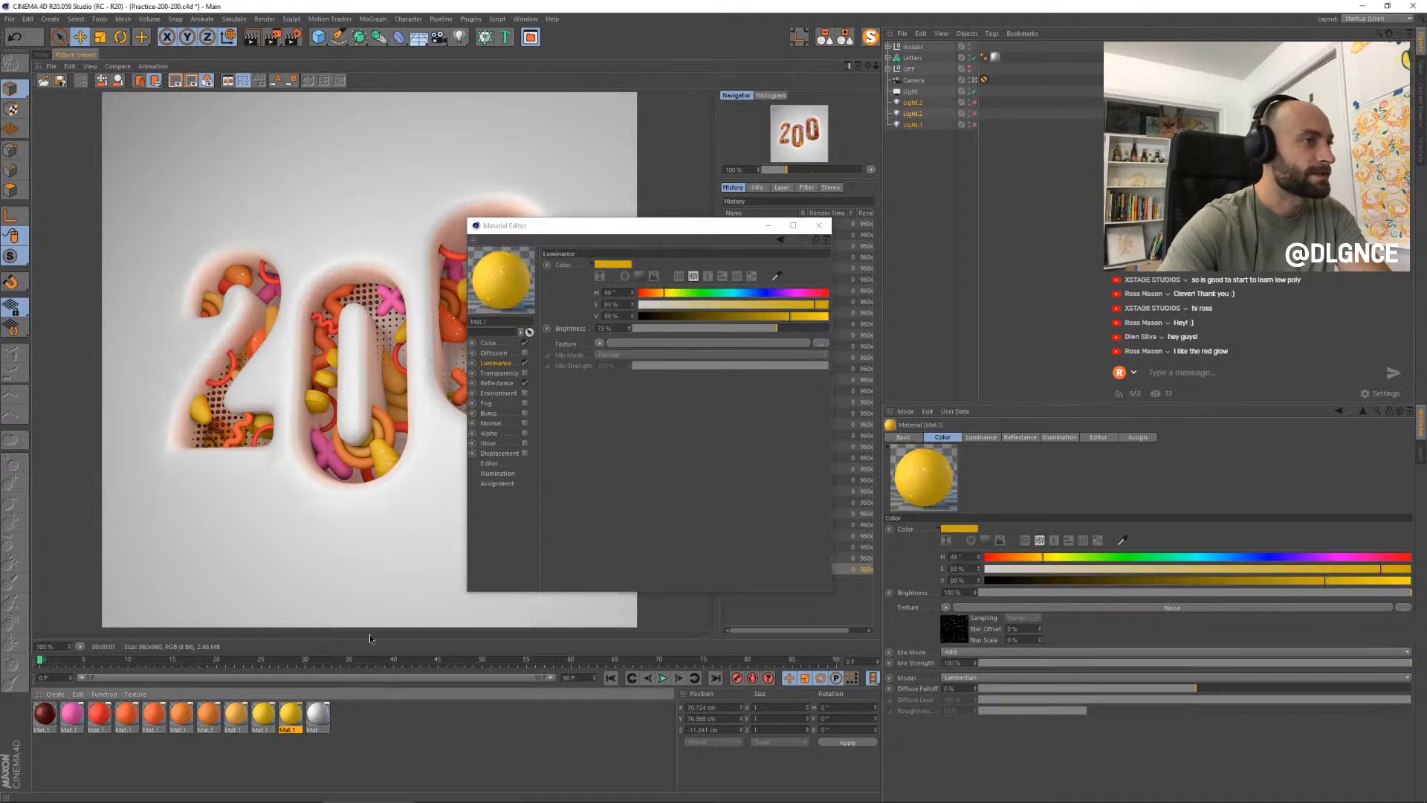
{"action": "left_click", "coordinate": [249, 718]}
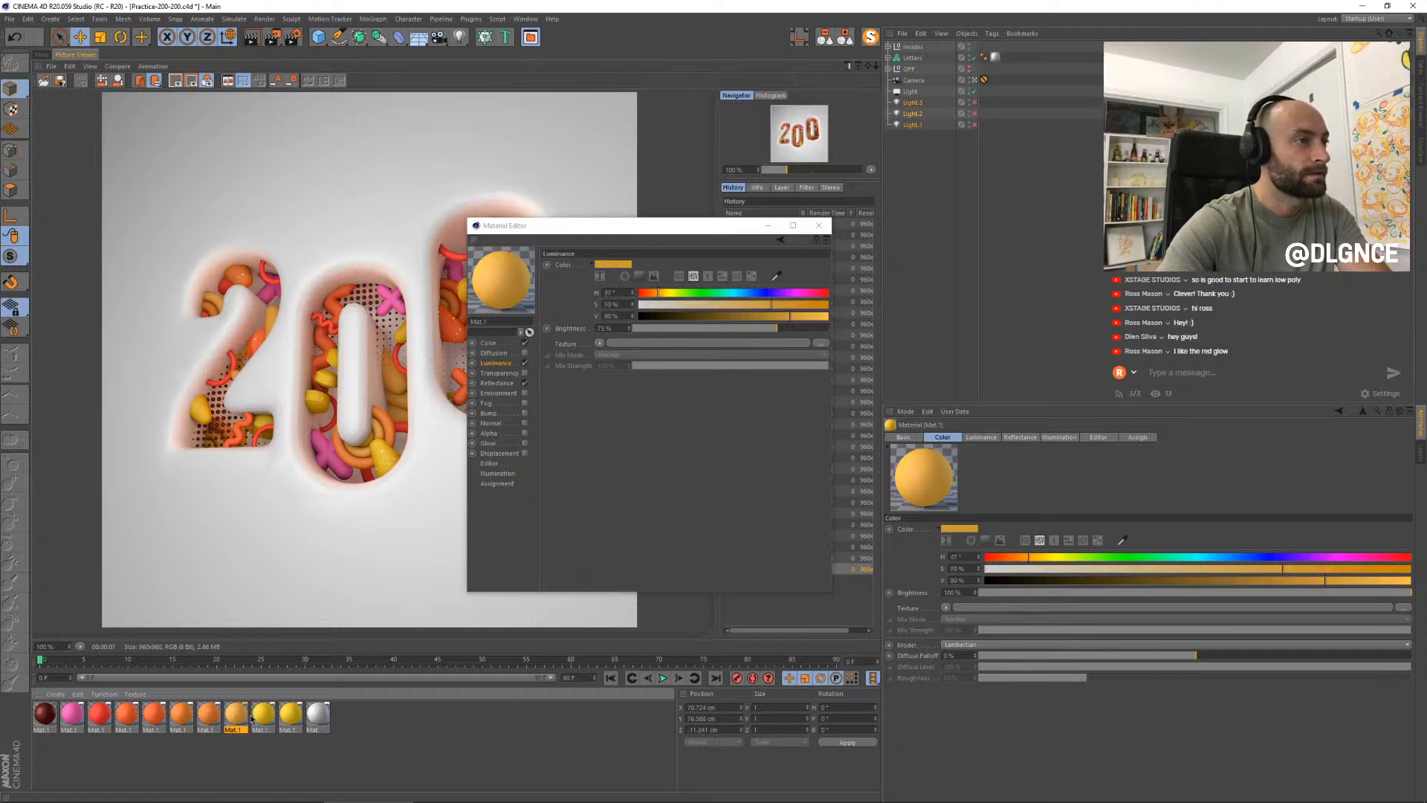
{"action": "left_click_drag", "start_coordinate": [808, 304], "coordinate": [803, 304]}
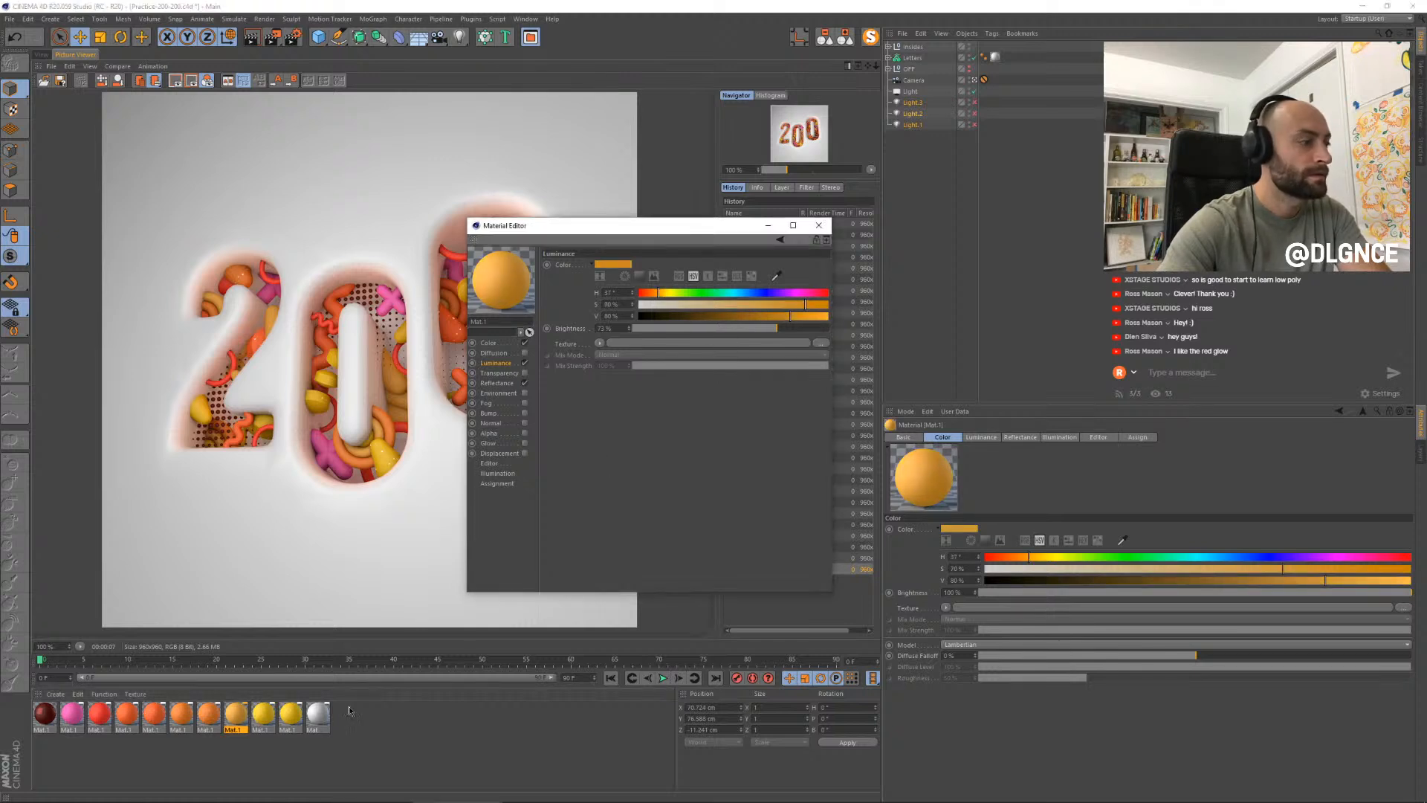
- Review the Luminance colours of the orange and red materials one after another
{"action": "left_click", "coordinate": [209, 717]}
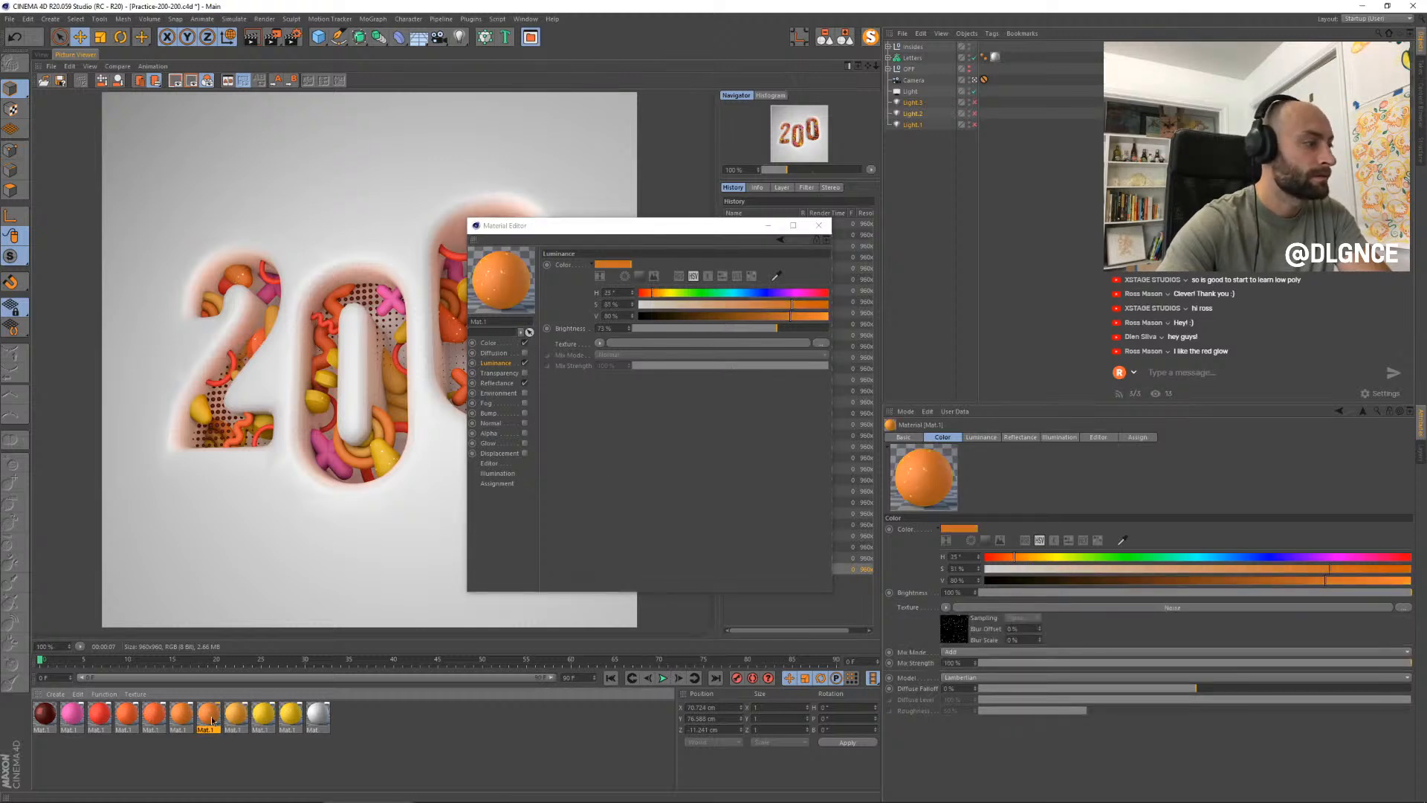
{"action": "left_click", "coordinate": [183, 718]}
{"action": "left_click", "coordinate": [154, 718]}
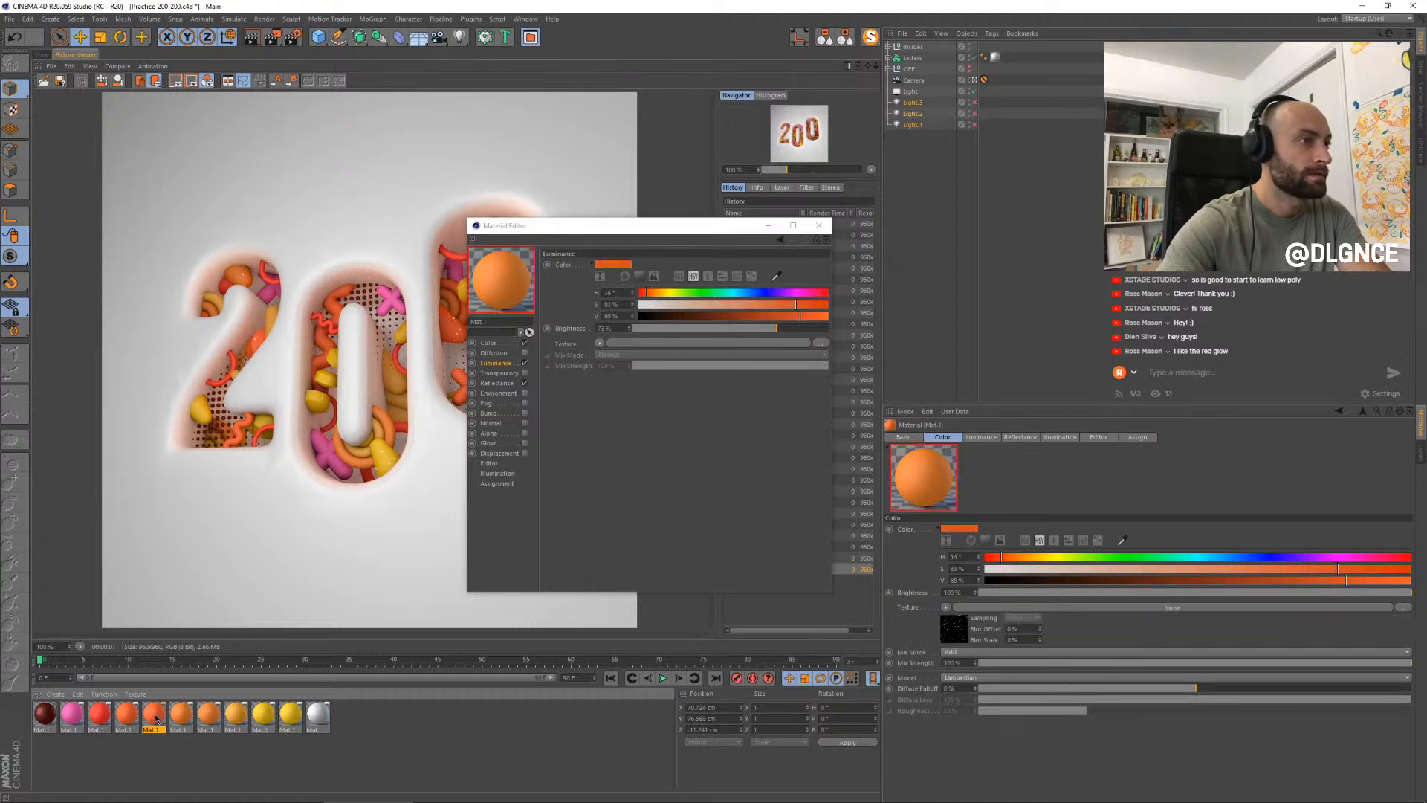
{"action": "left_click", "coordinate": [127, 718]}
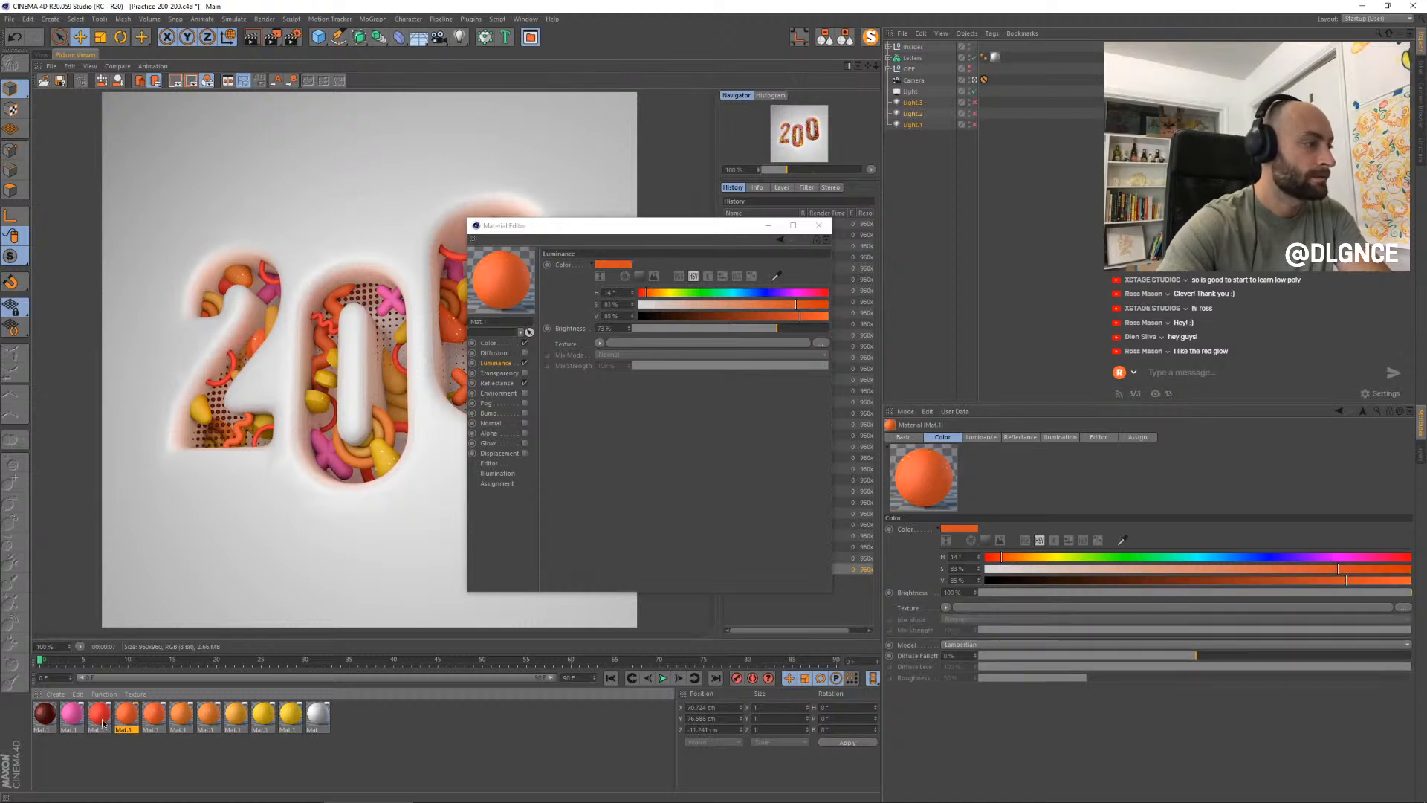
{"action": "left_click", "coordinate": [101, 718]}
- Shift the pink material's Color hue to 332° and its saturation to about 72%
{"action": "left_click", "coordinate": [75, 715]}
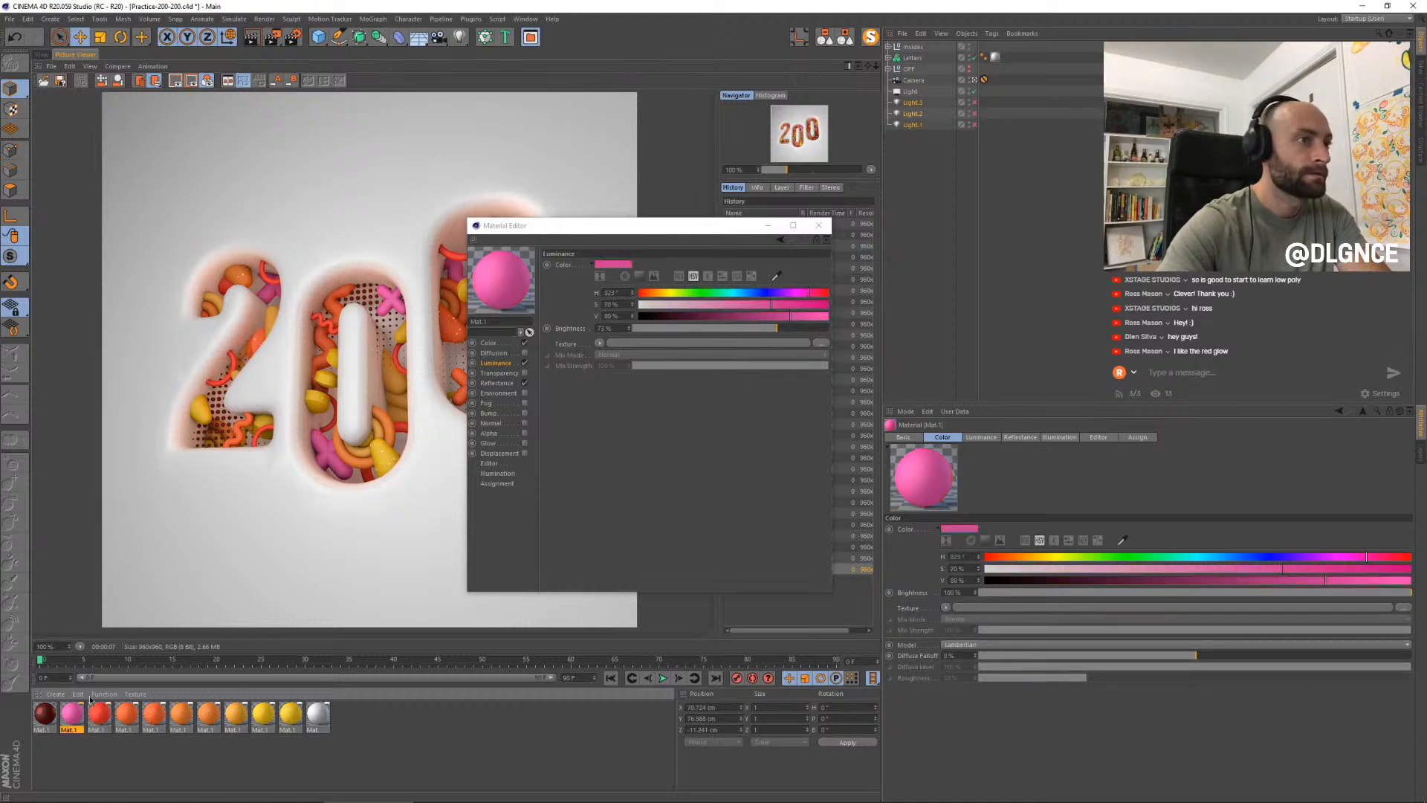
{"action": "left_click", "coordinate": [813, 294]}
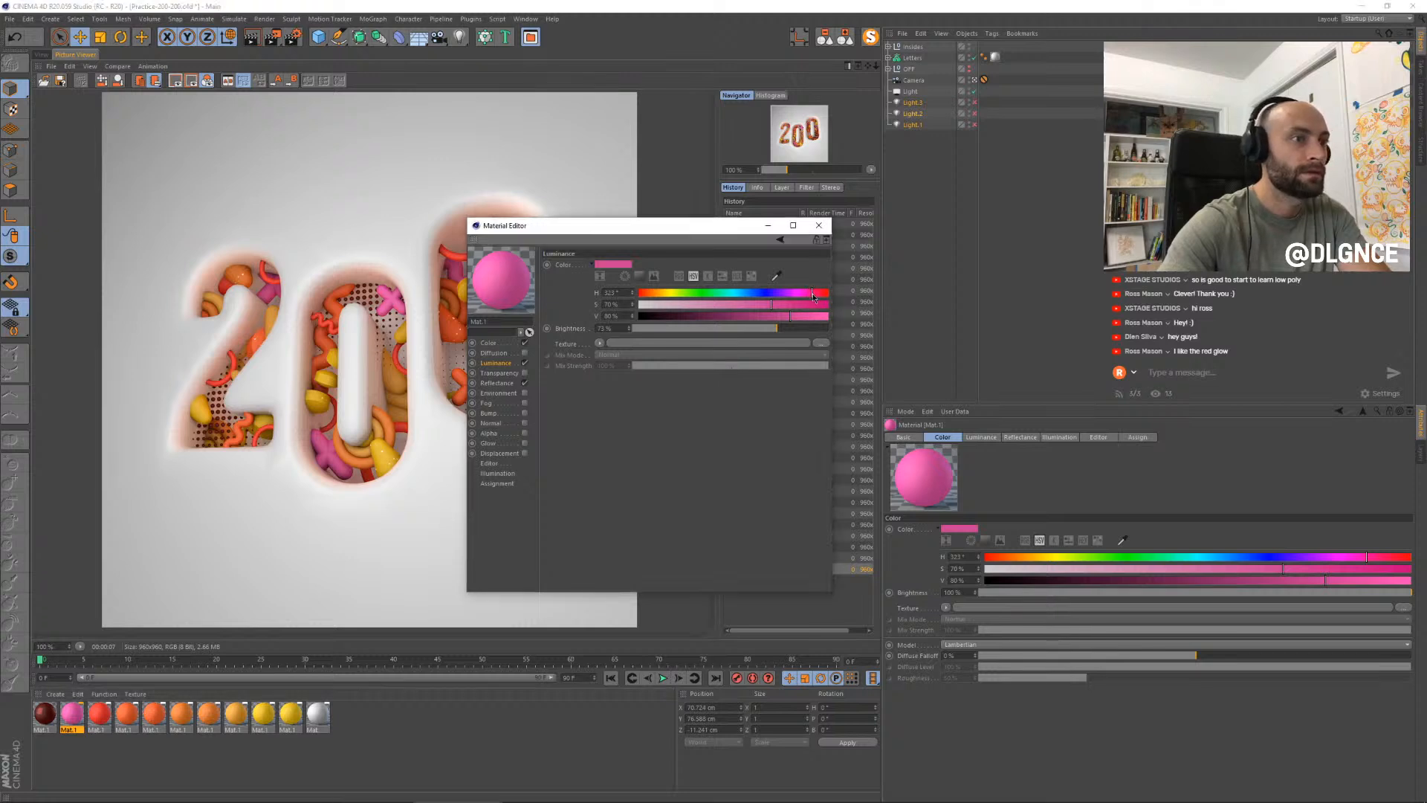
{"action": "left_click", "coordinate": [492, 343]}
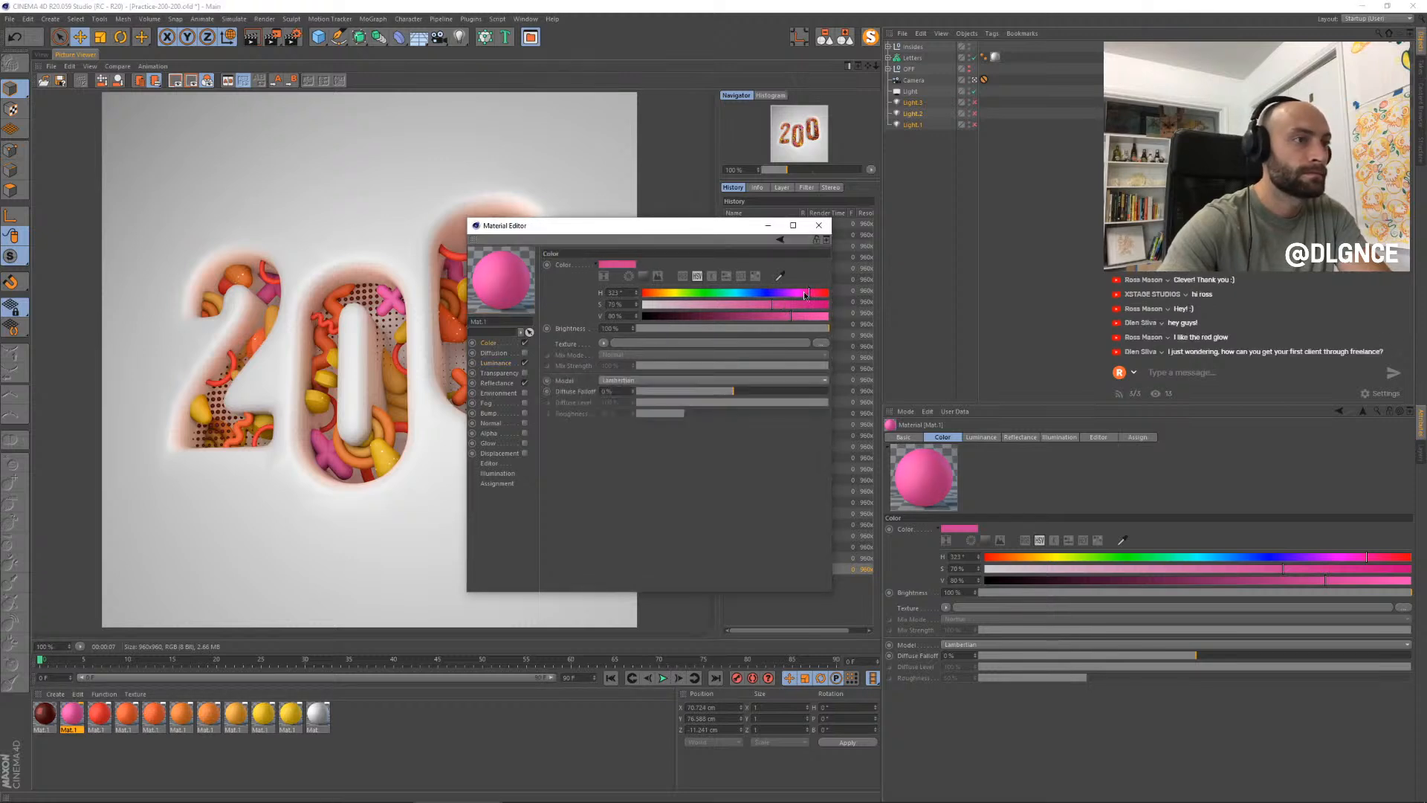
{"action": "left_click_drag", "start_coordinate": [786, 307], "coordinate": [778, 305]}
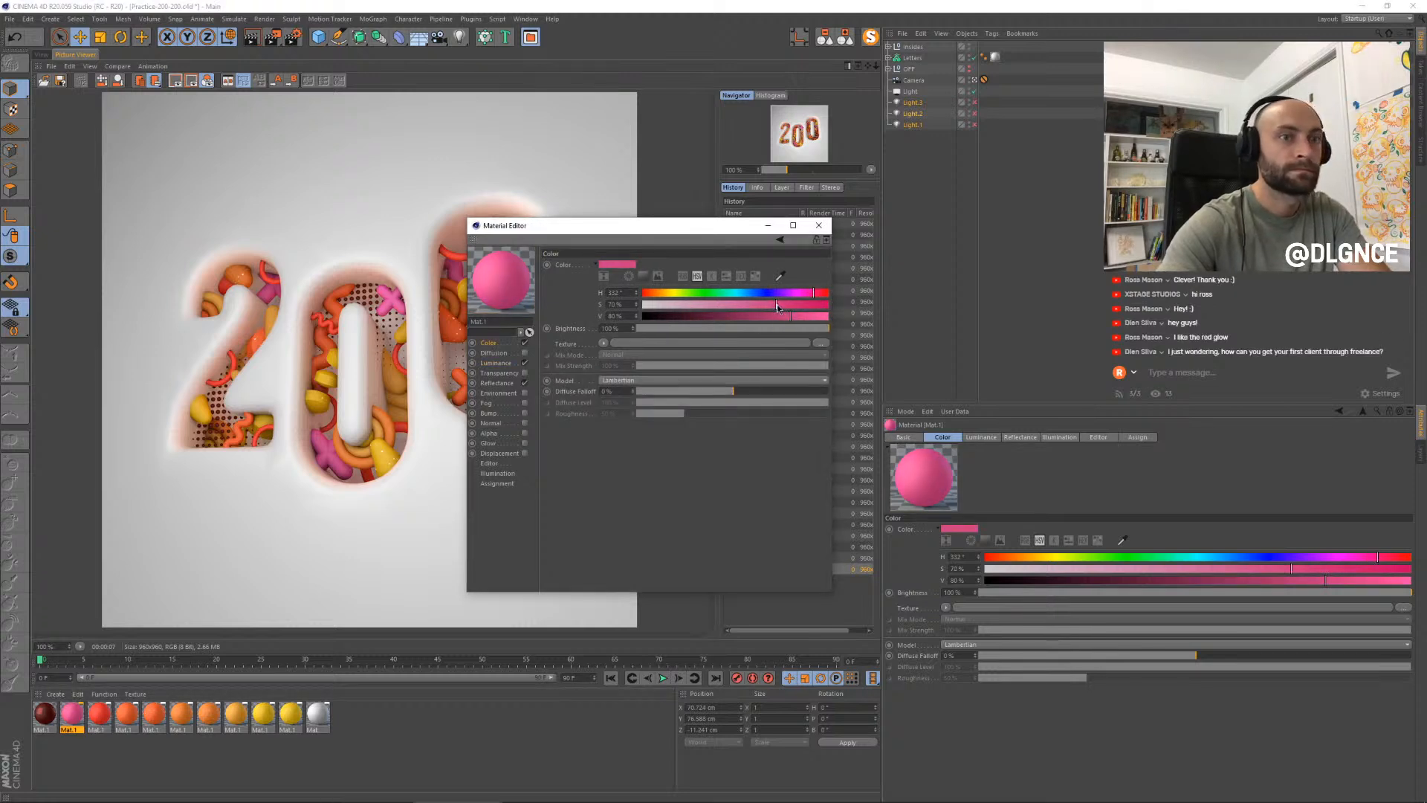
{"action": "left_click", "coordinate": [818, 225]}
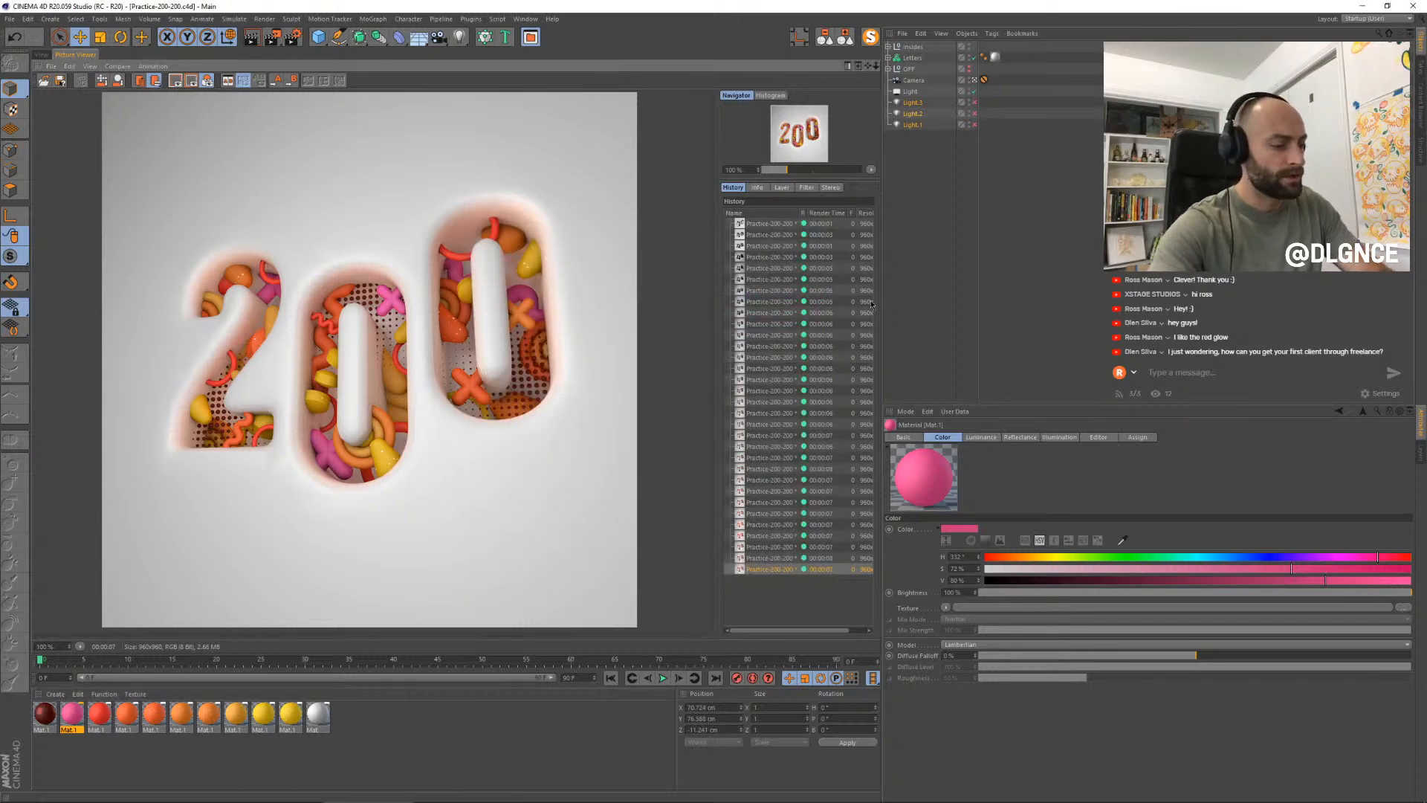
- Render the scene again and compare the new render with the earlier ones in the render history
{"action": "key", "text": "shift+r"}
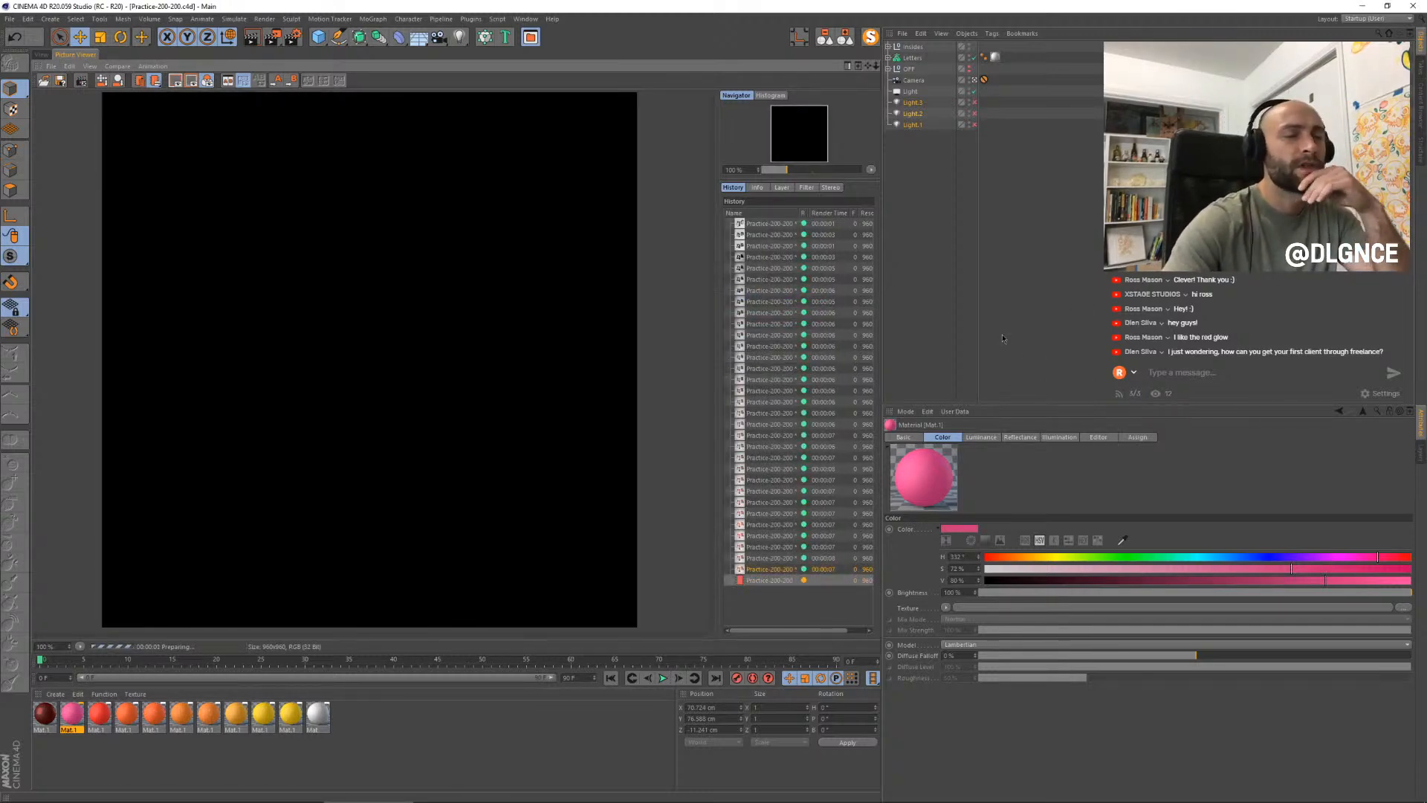
{"action": "left_click", "coordinate": [776, 561]}
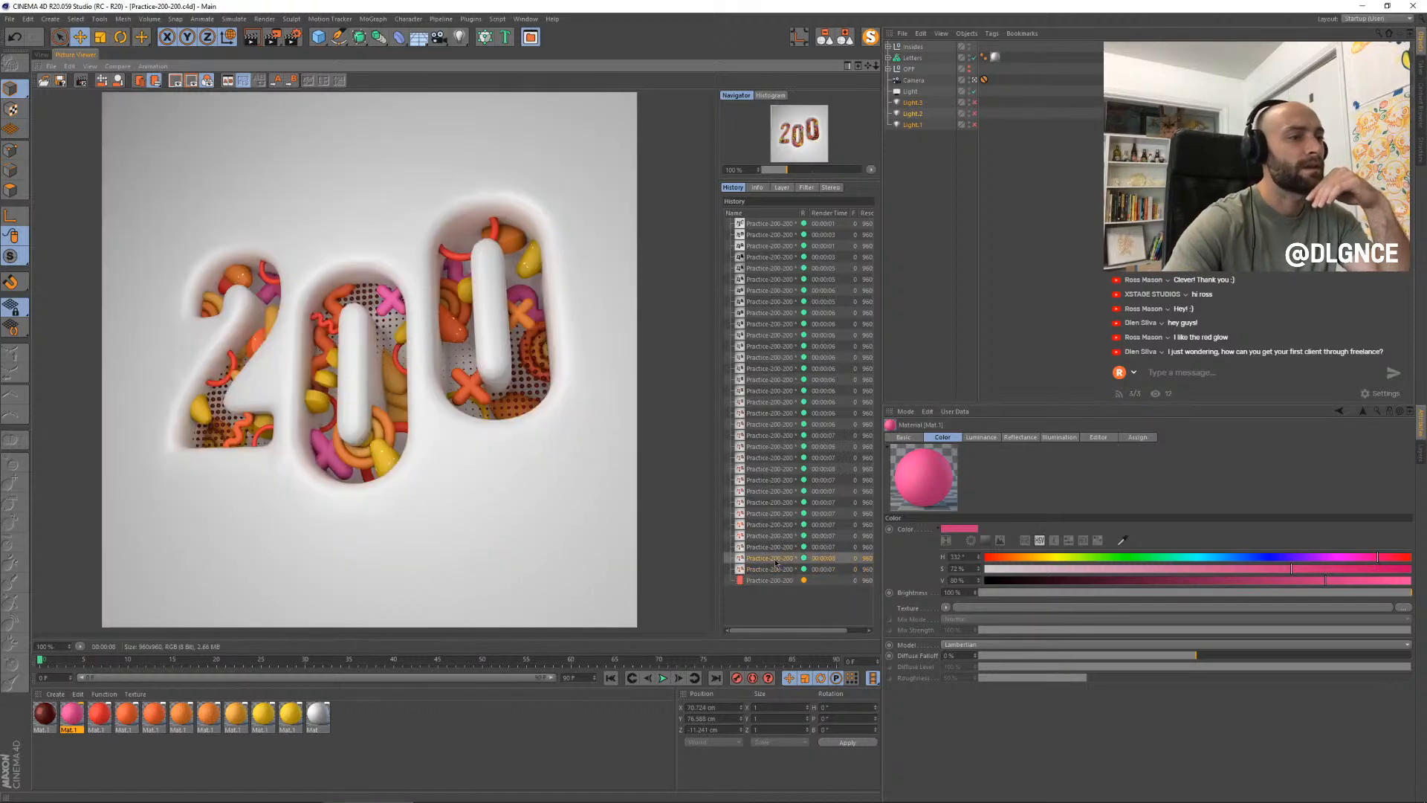
{"action": "key", "text": "Up"}
{"action": "key", "text": "Up"}
{"action": "key", "text": "Up"}
{"action": "key", "text": "Down"}
{"action": "key", "text": "Down"}
{"action": "key", "text": "Down"}
{"action": "key", "text": "Down"}
{"action": "key", "text": "Down"}
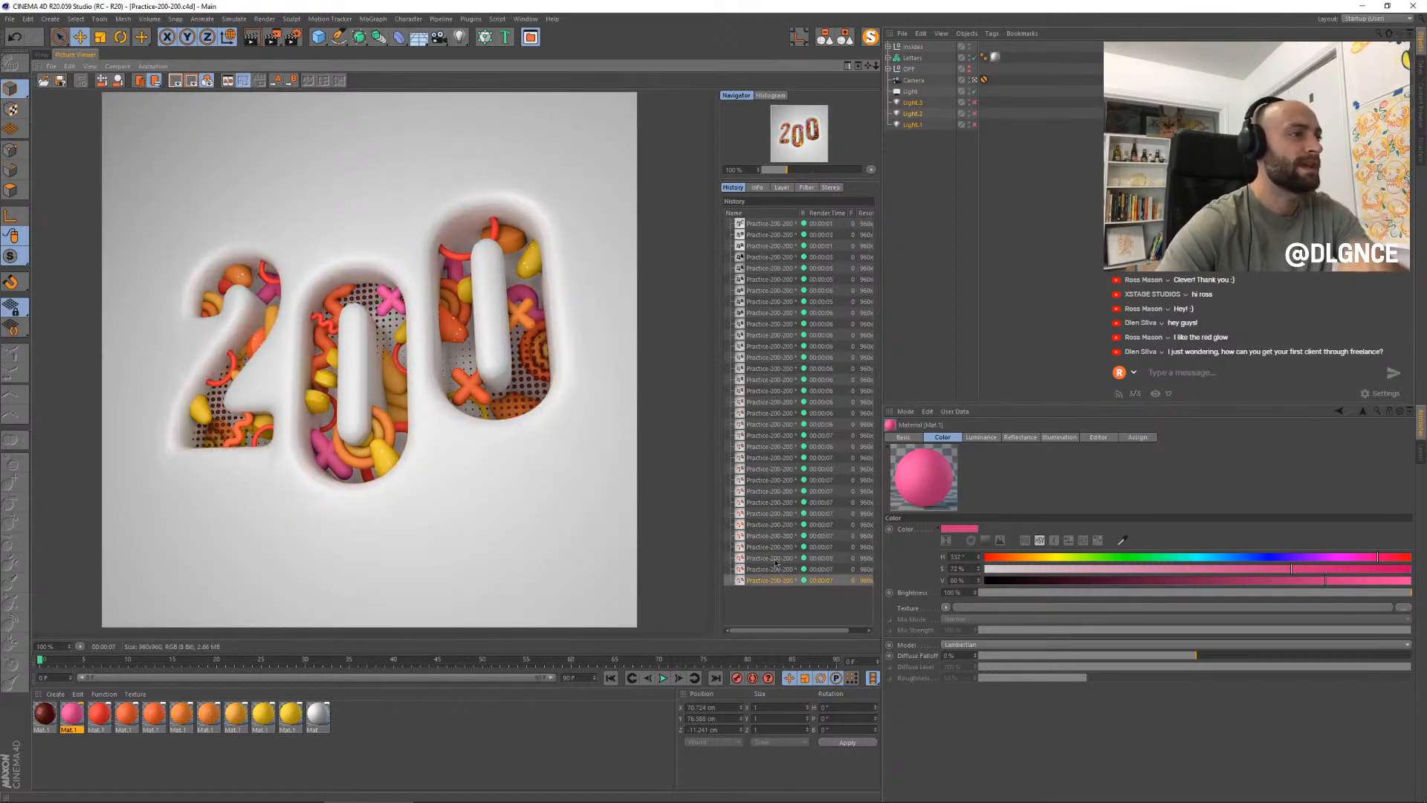
{"action": "key", "text": "Up"}
{"action": "key", "text": "Up"}
{"action": "key", "text": "Up"}
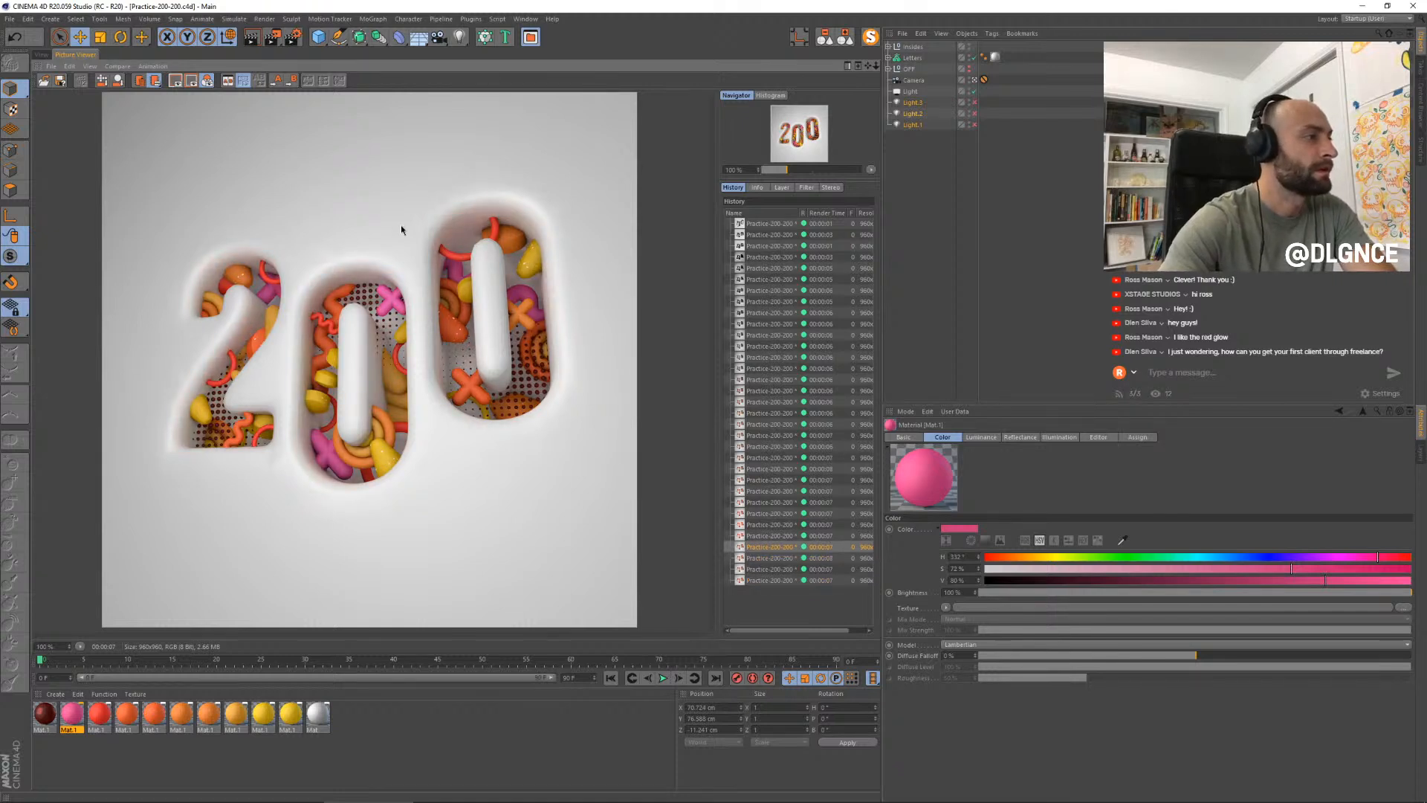
{"action": "key", "text": "Down"}
{"action": "key", "text": "Down"}
{"action": "key", "text": "Down"}
- Move the null holding the concentric orange rings in the last 0 along its Z axis to about 29.3 cm
{"action": "left_click", "coordinate": [43, 55]}
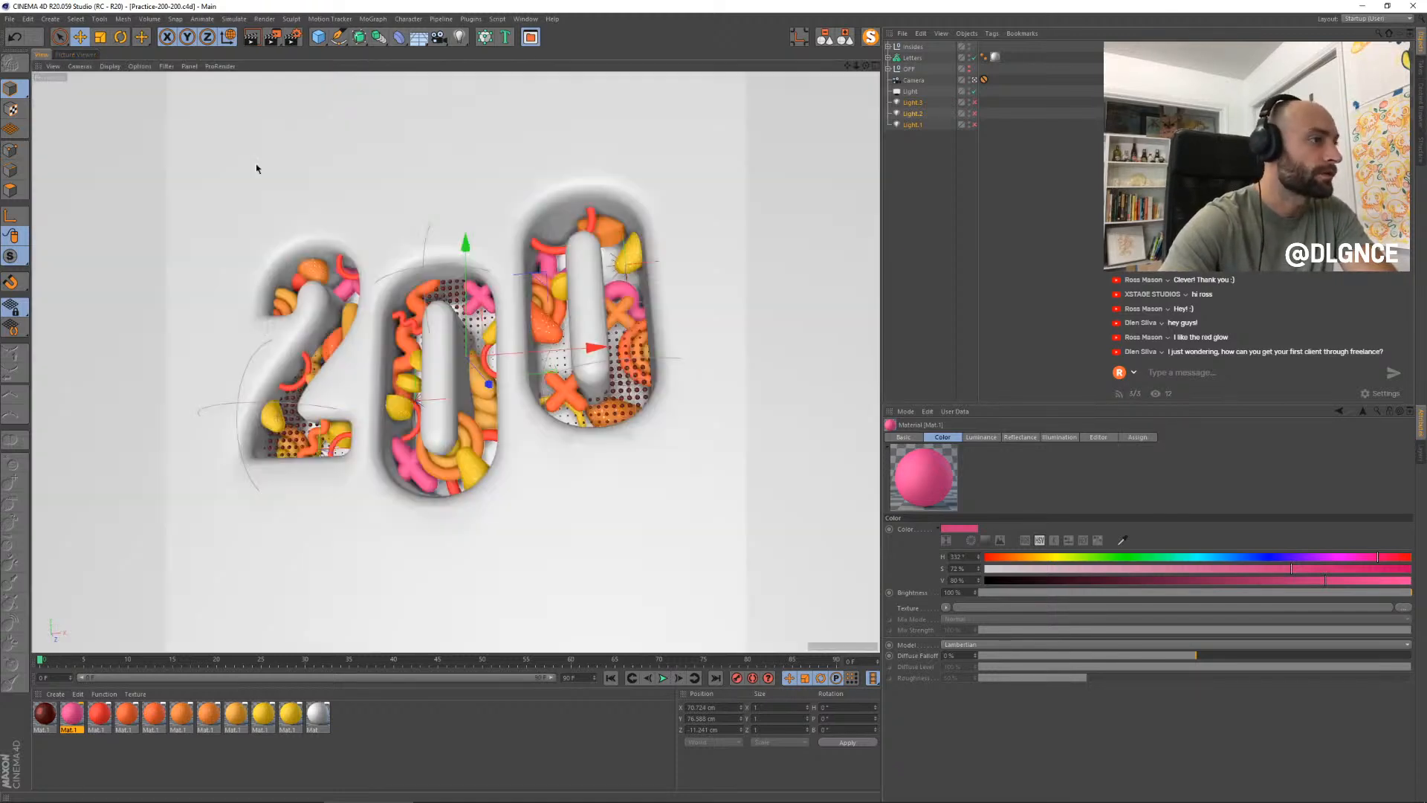
{"action": "left_click", "coordinate": [643, 343]}
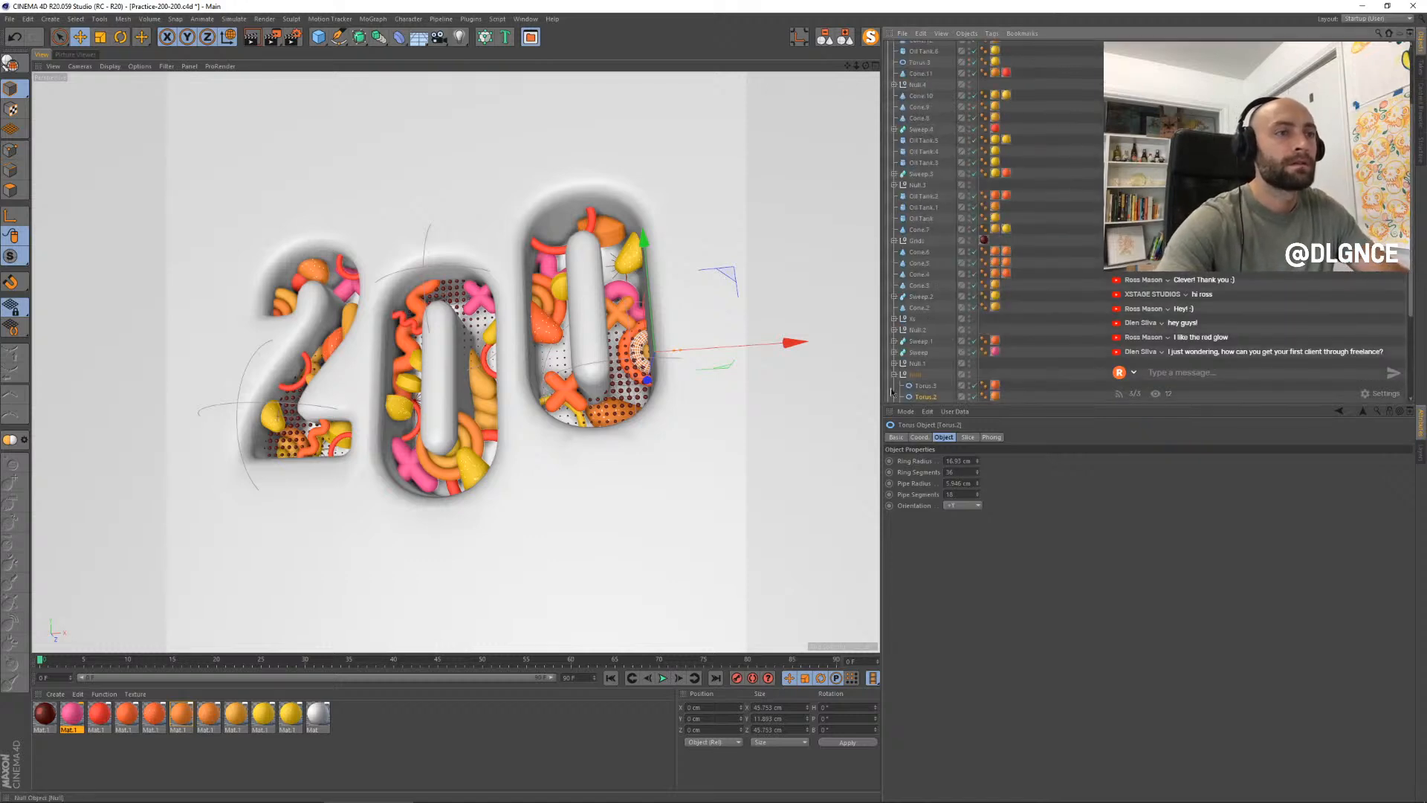
{"action": "left_click", "coordinate": [915, 375]}
{"action": "key", "text": "t"}
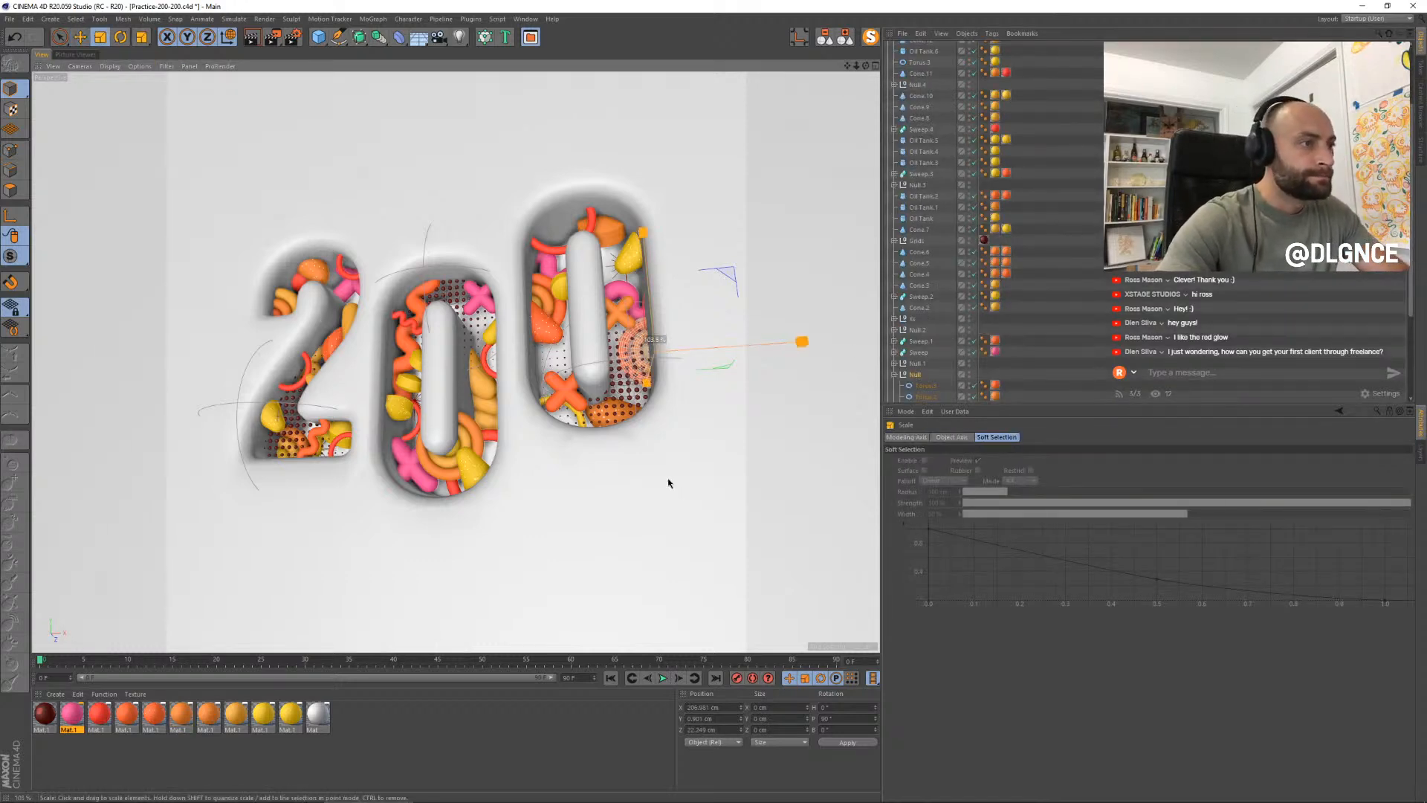
{"action": "key", "text": "e"}
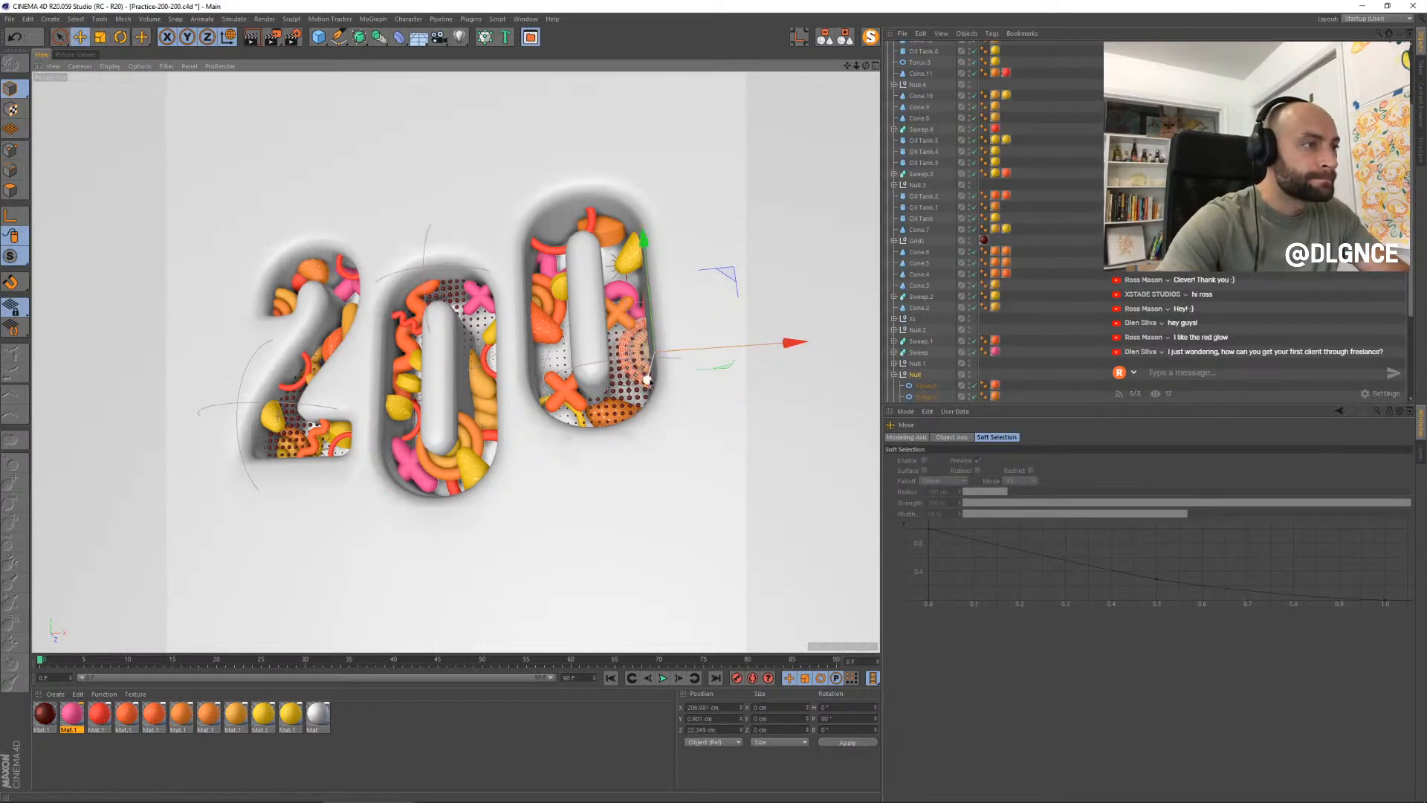
{"action": "left_click_drag", "start_coordinate": [646, 382], "coordinate": [652, 384]}
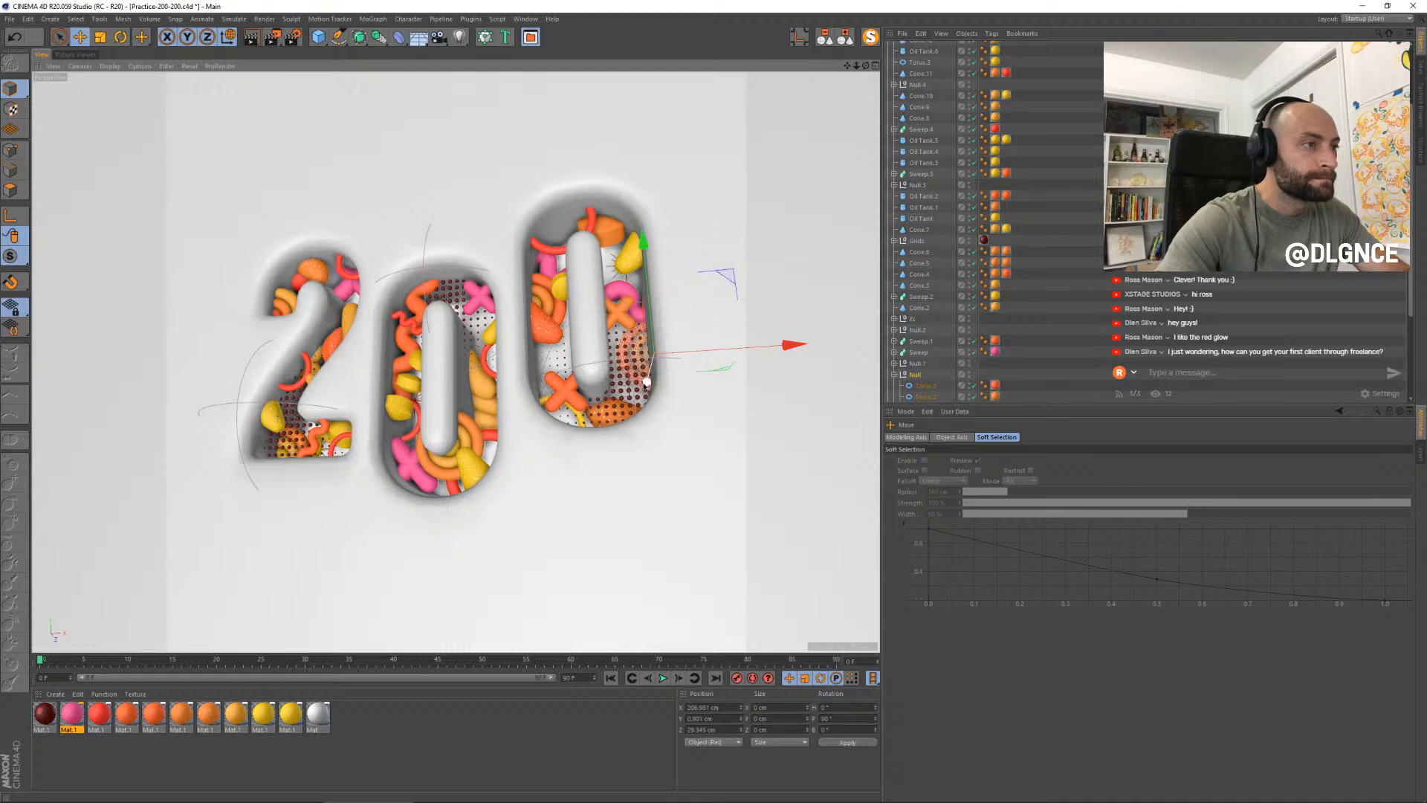
- Nudge the grid cloner in the last 0 along its Z axis to about -4.6 cm and start a test render
{"action": "left_click", "coordinate": [640, 399]}
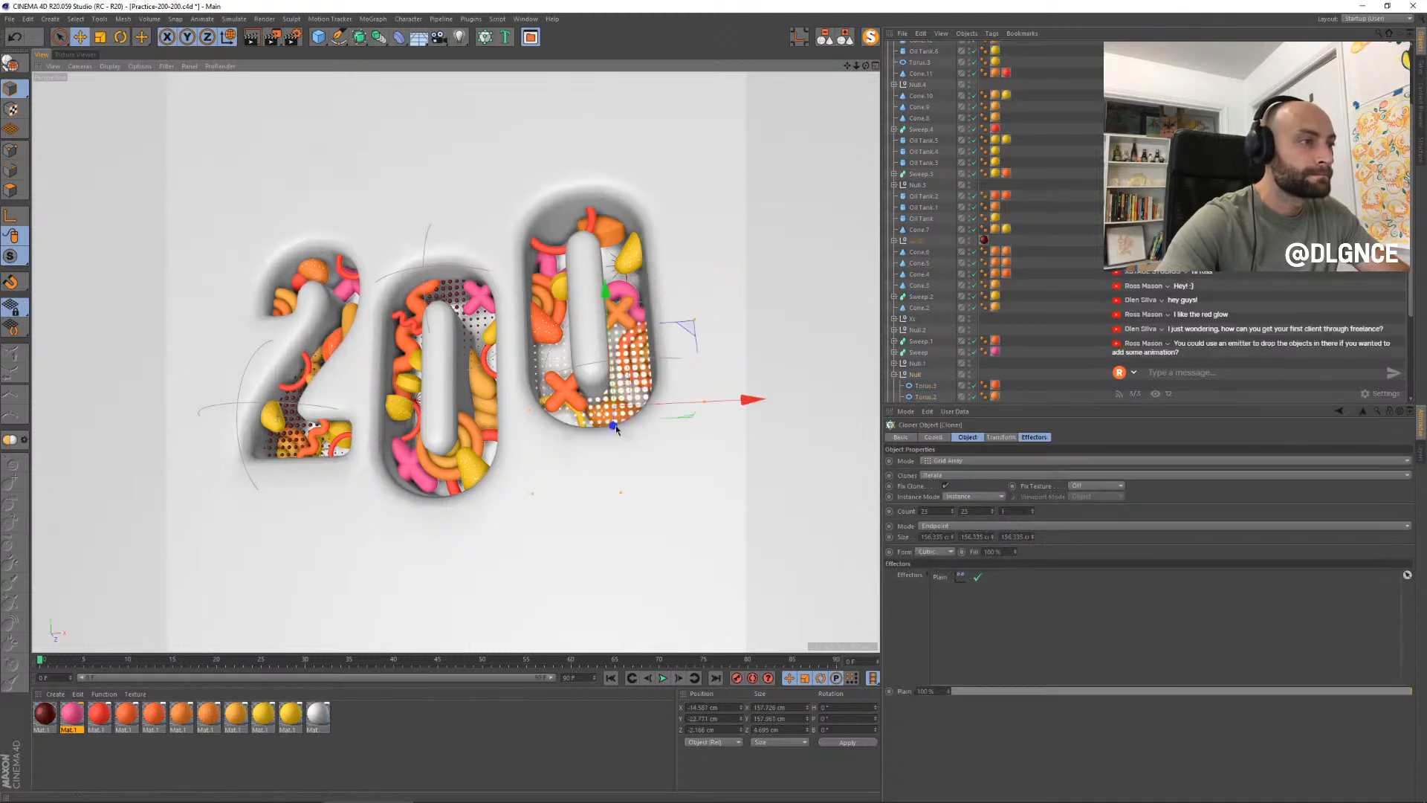
{"action": "left_click_drag", "start_coordinate": [615, 424], "coordinate": [614, 427]}
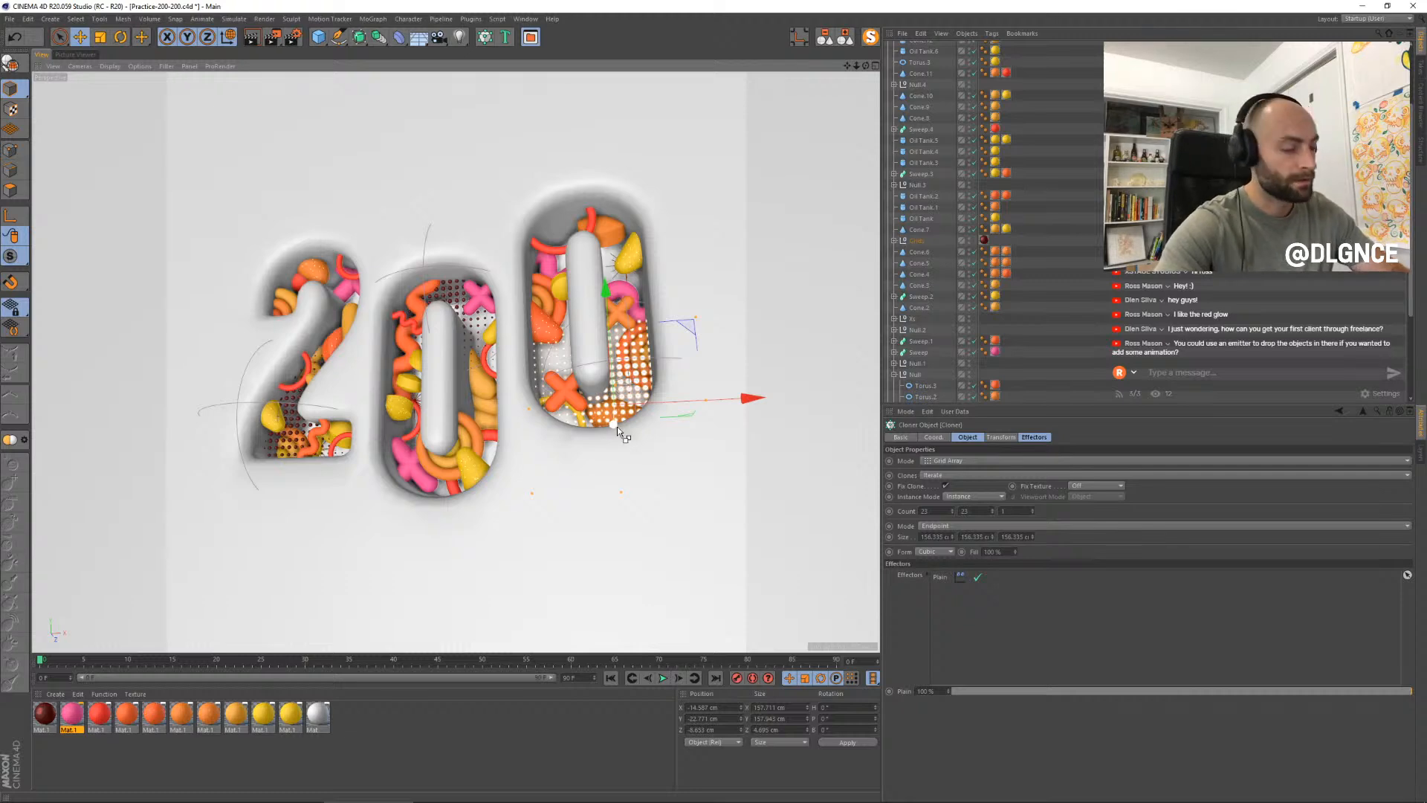
{"action": "key", "text": "shift+r"}
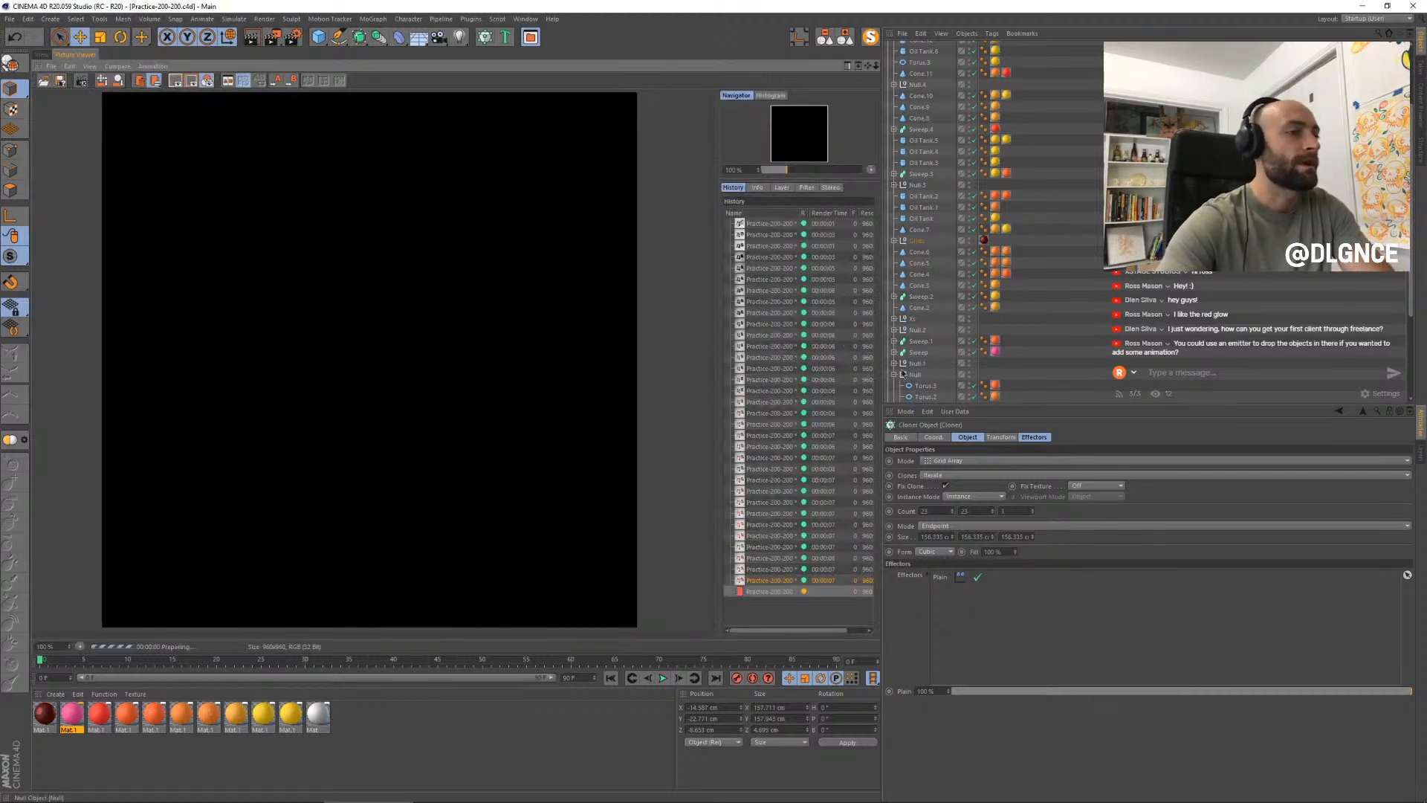
{"action": "left_click", "coordinate": [42, 56]}
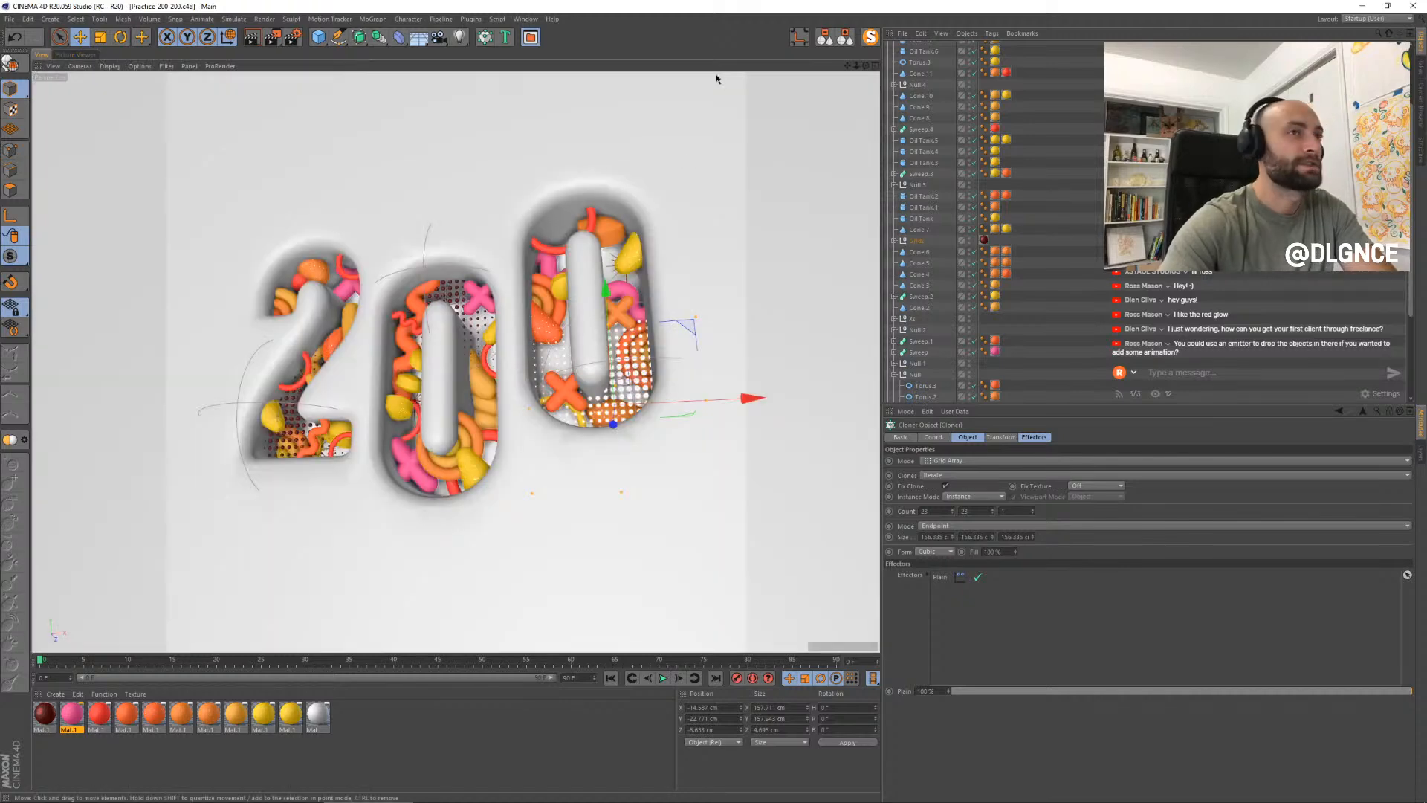
- Add a Formula deformer and nest it inside the null that holds all the coloured shapes
{"action": "left_click", "coordinate": [845, 38]}
{"action": "left_click", "coordinate": [889, 47]}
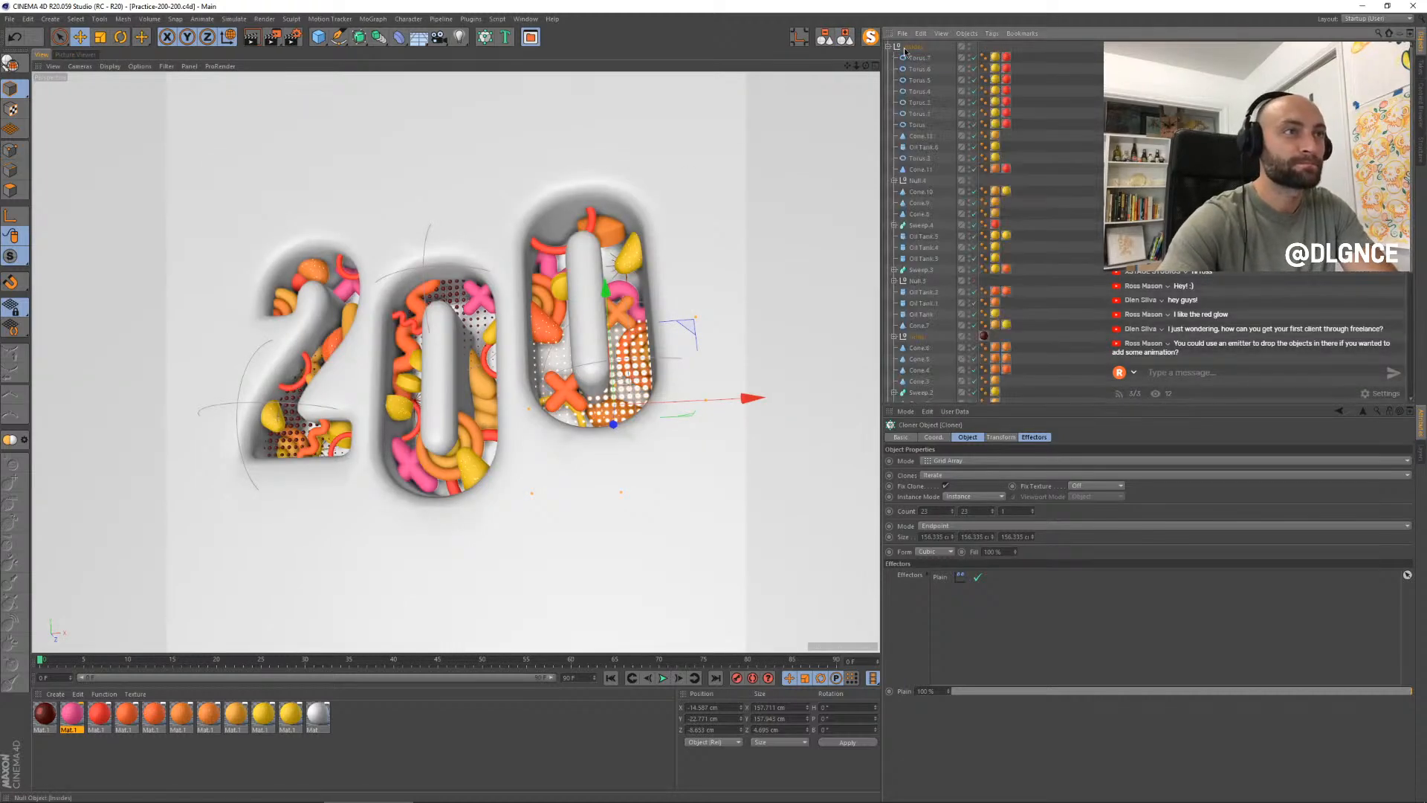
{"action": "left_click", "coordinate": [912, 47]}
{"action": "left_click", "coordinate": [399, 37]}
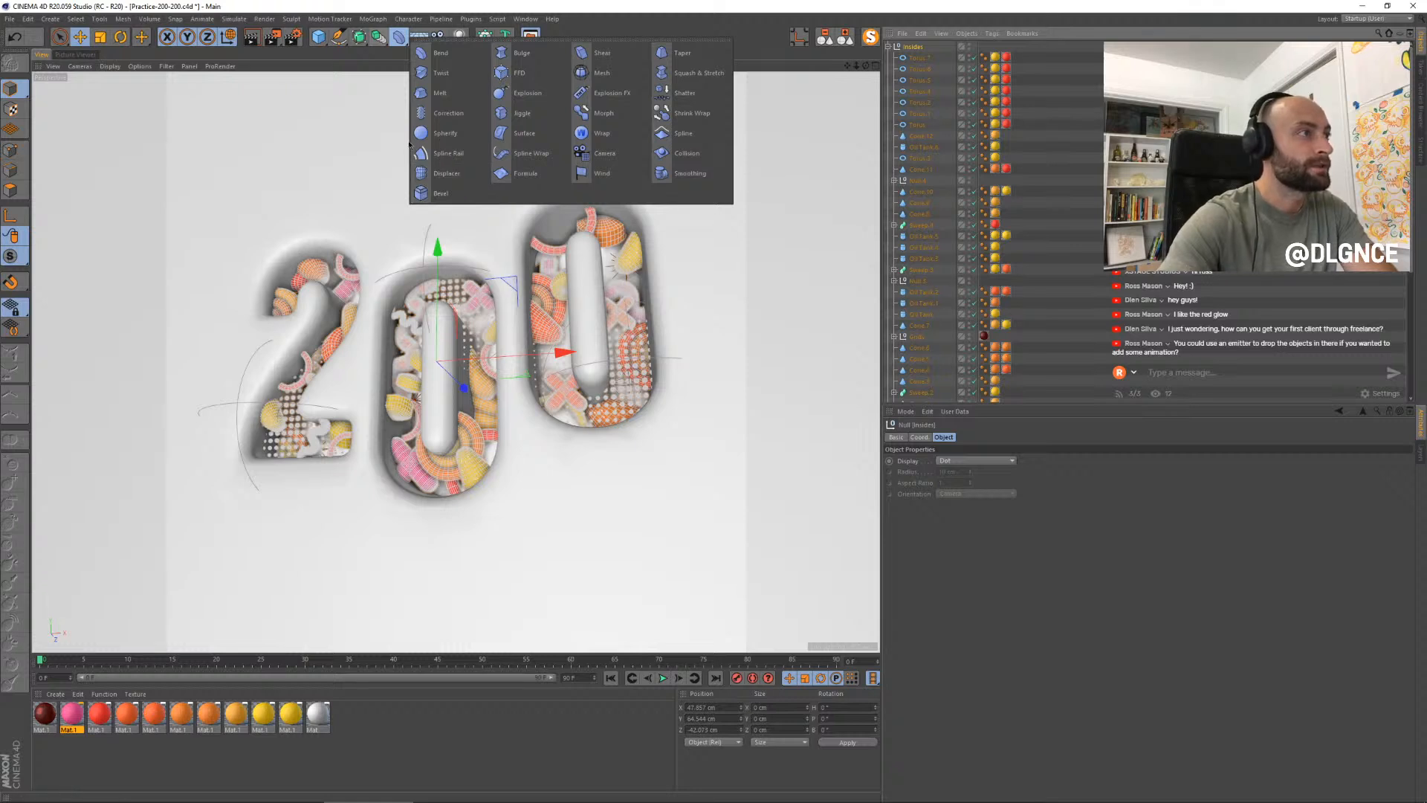
{"action": "left_click", "coordinate": [521, 172]}
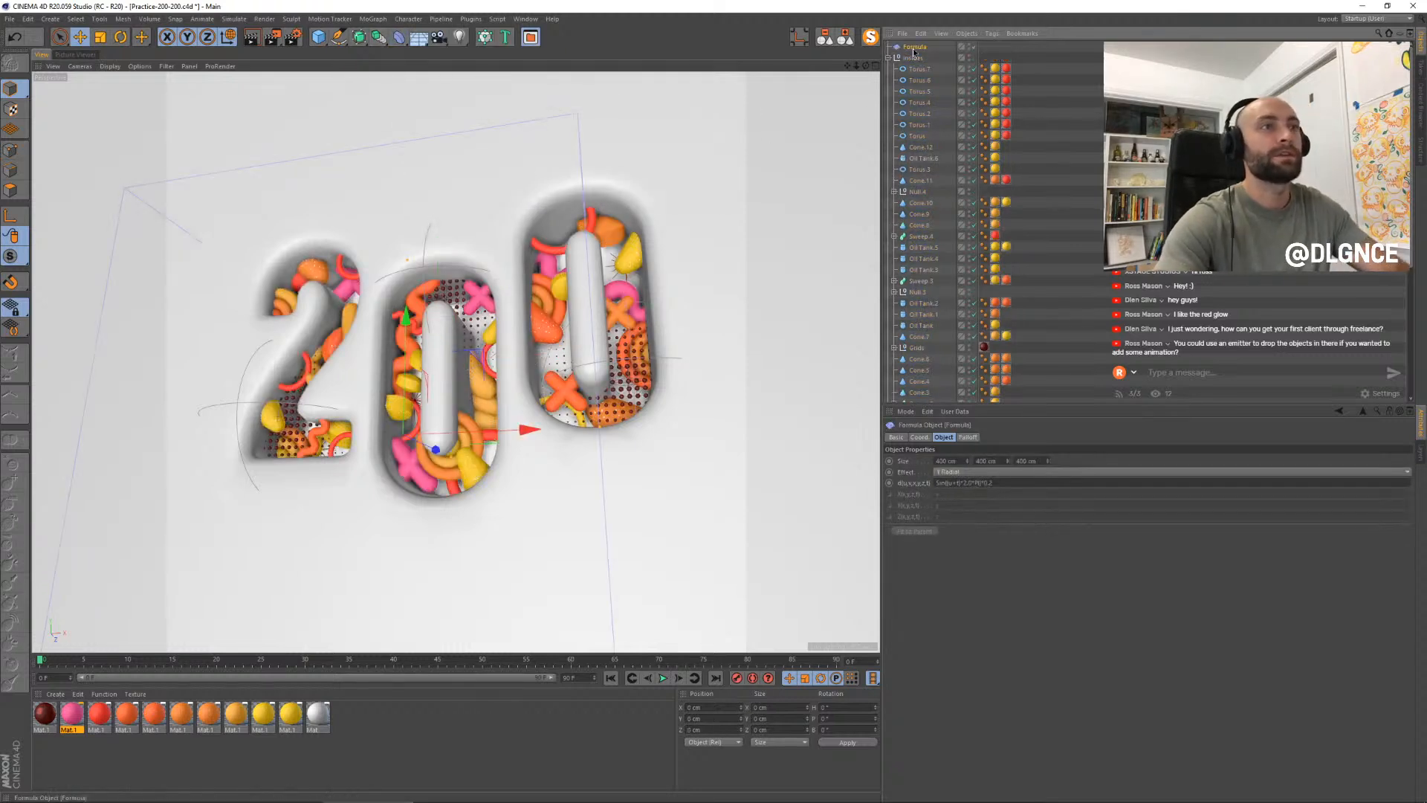
{"action": "left_click_drag", "start_coordinate": [922, 68], "coordinate": [917, 58]}
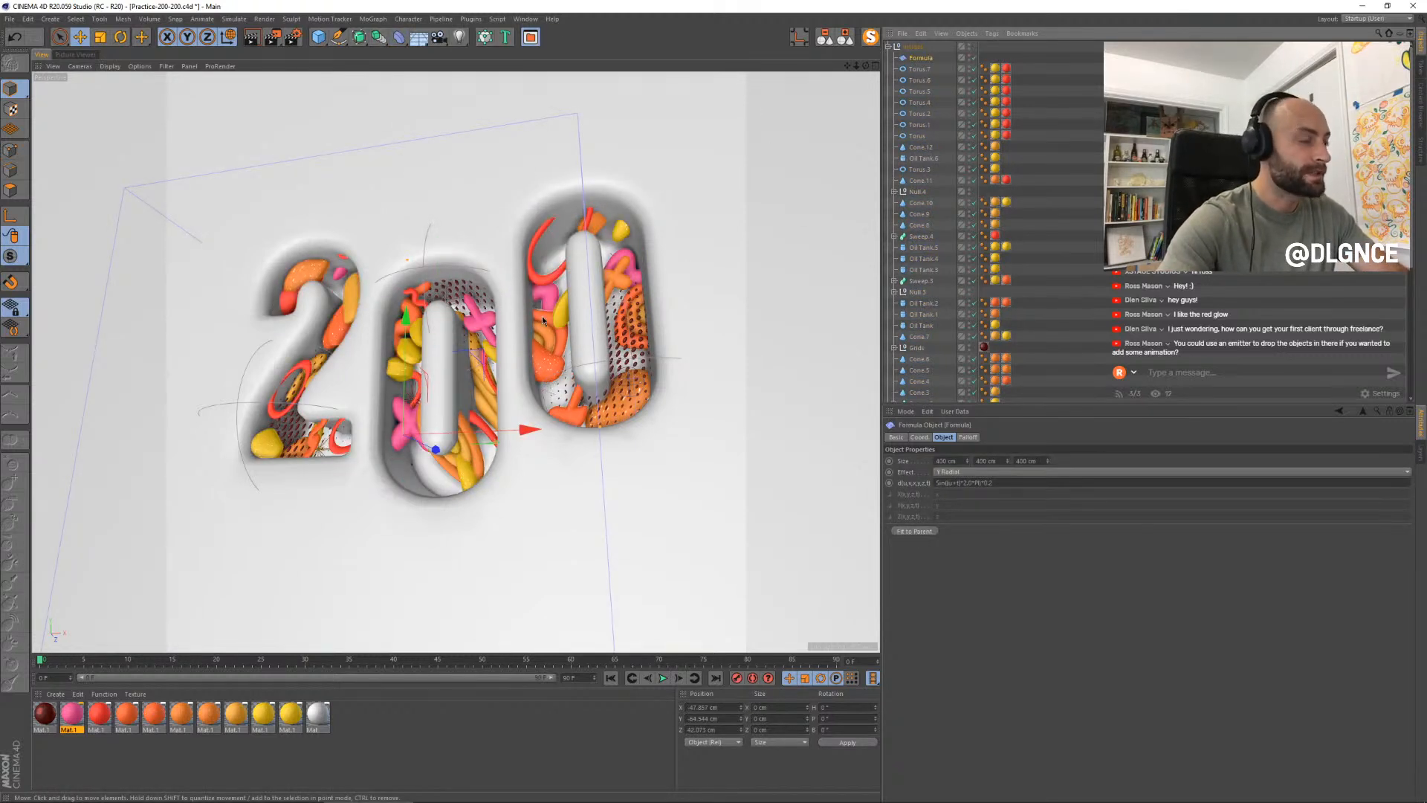
- Scale down the Formula deformer, move it beside the last 0 and rotate its pitch to about 88°
{"action": "key", "text": "t"}
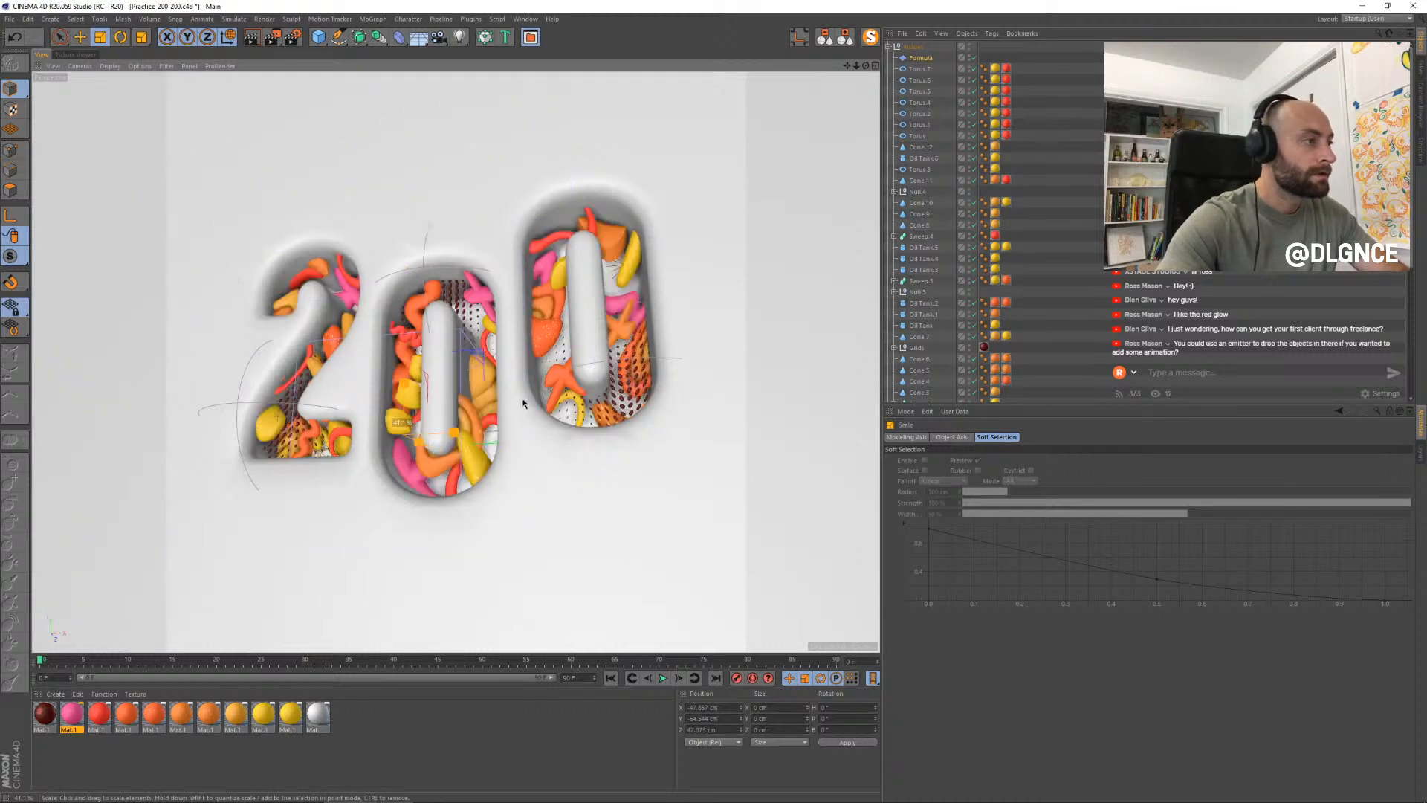
{"action": "key", "text": "e"}
{"action": "left_click_drag", "start_coordinate": [480, 358], "coordinate": [794, 326]}
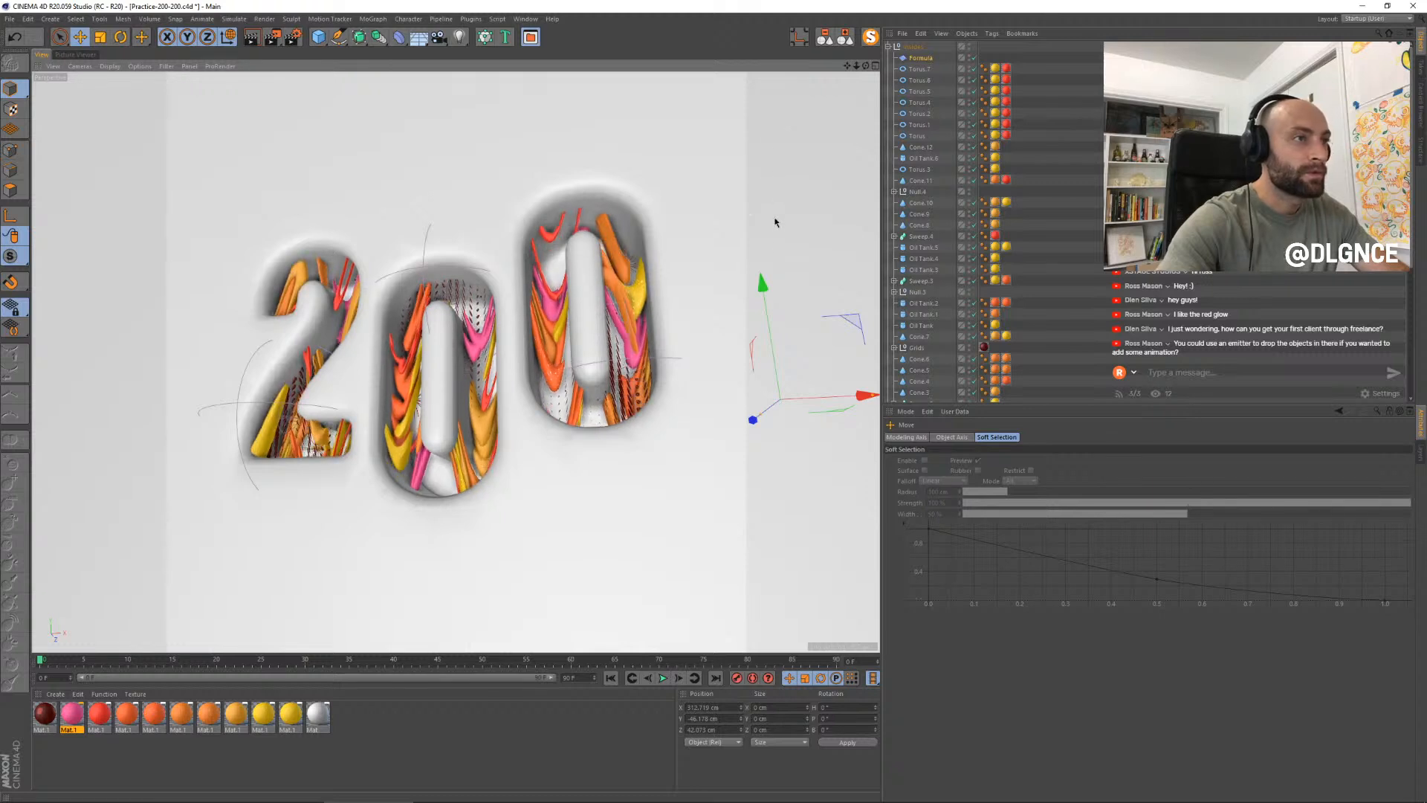
{"action": "key", "text": "r"}
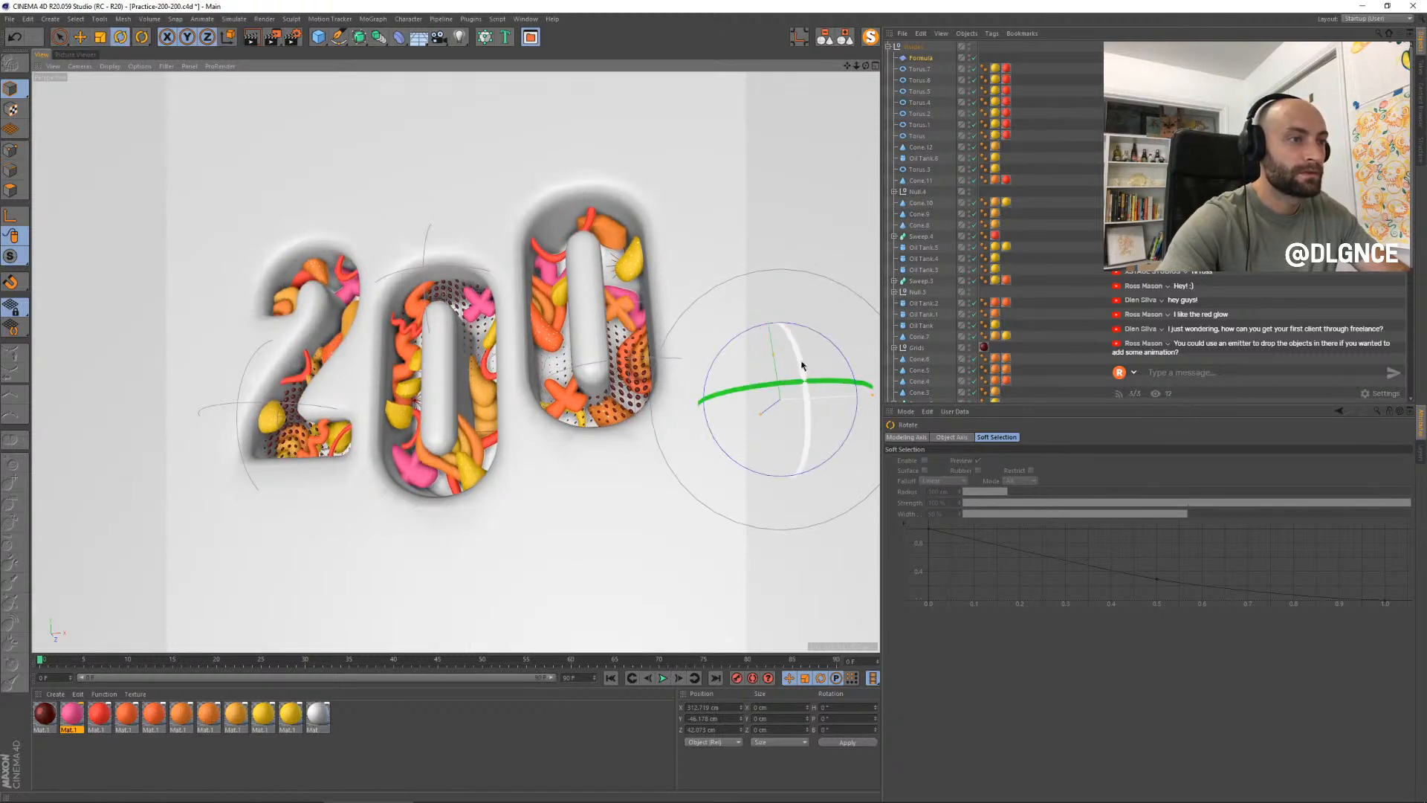
{"action": "left_click_drag", "start_coordinate": [804, 368], "coordinate": [787, 474]}
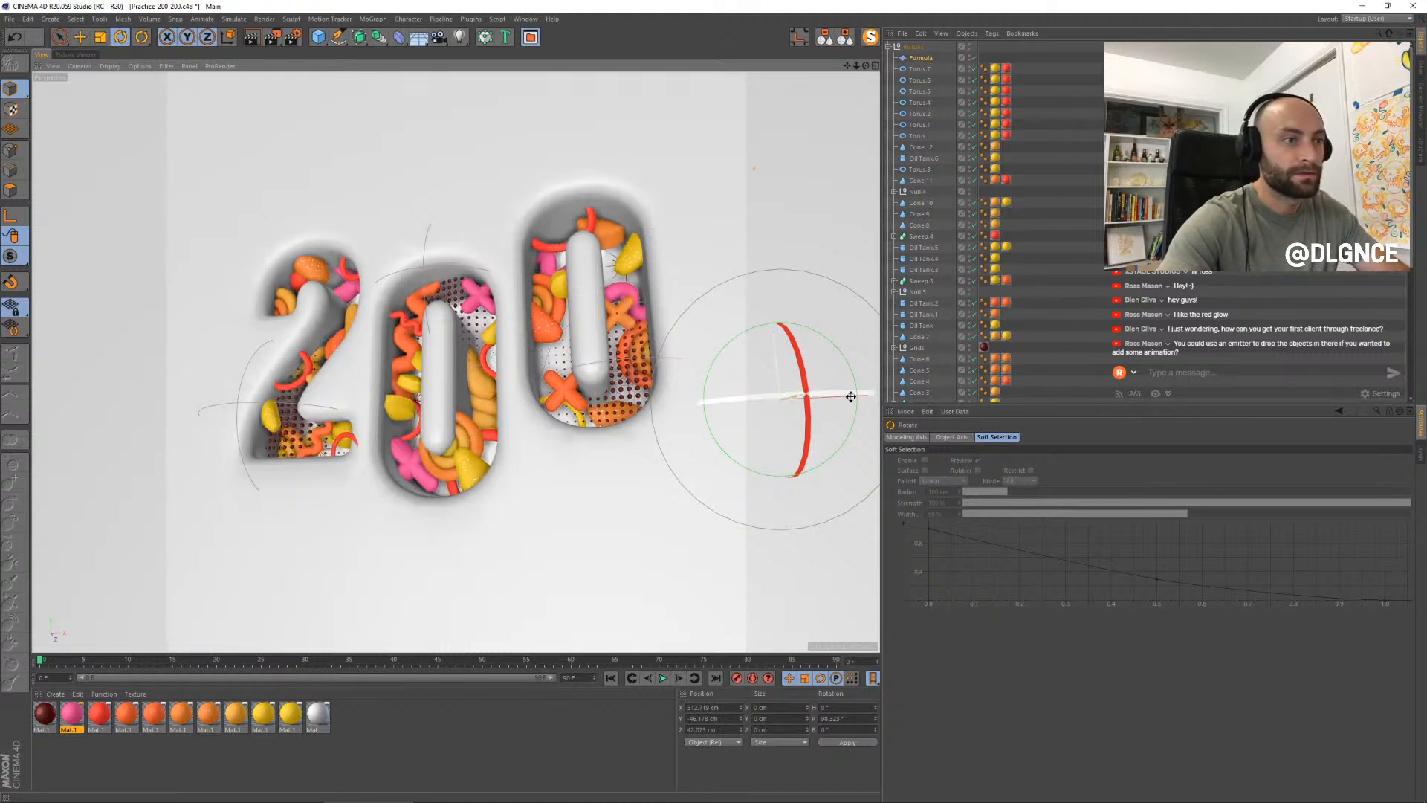
{"action": "key", "text": "e"}
{"action": "left_click_drag", "start_coordinate": [841, 398], "coordinate": [871, 397]}
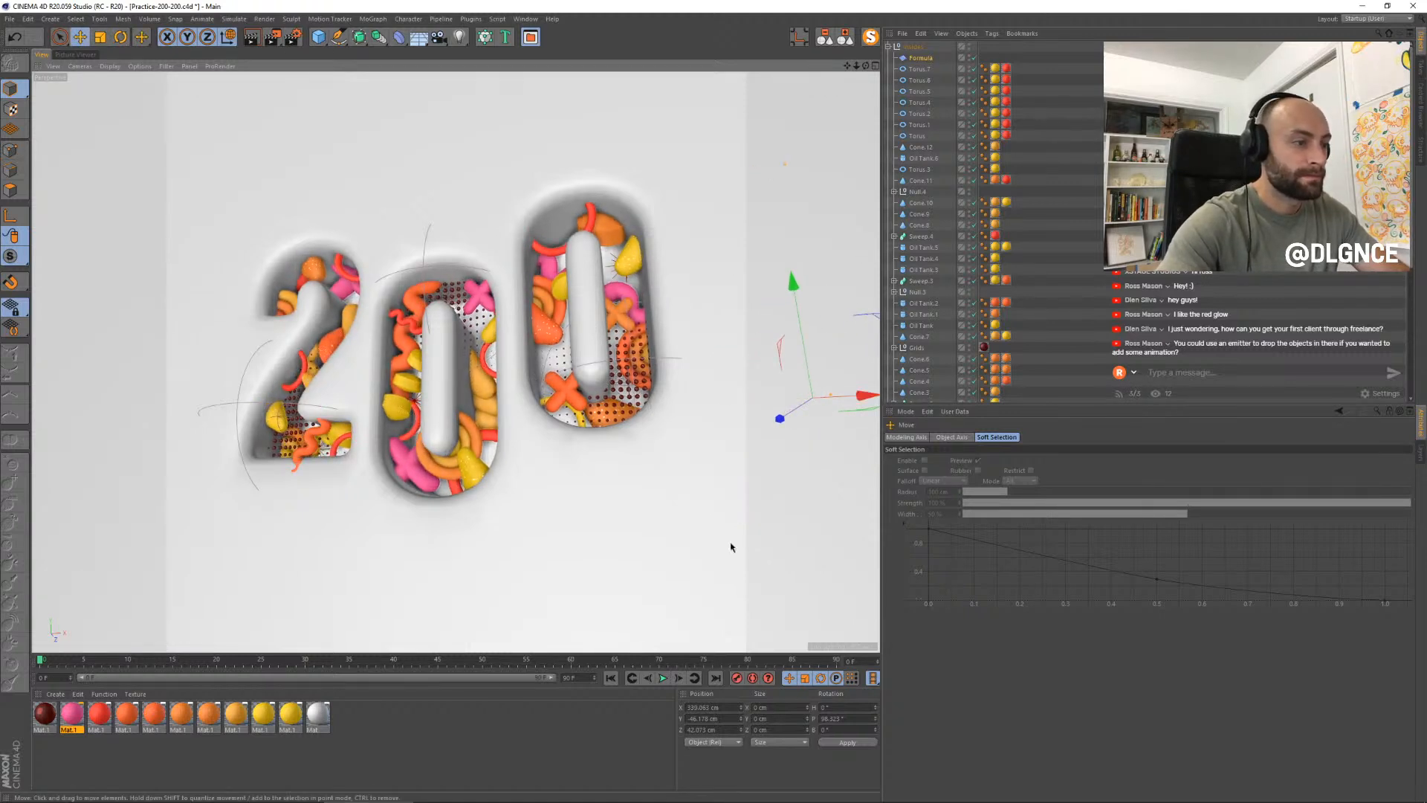
- Preview the deformer animation, nudge the small ring at the foot of the 2 in depth, and replay with the Formula deformer selected
{"action": "left_click", "coordinate": [663, 678]}
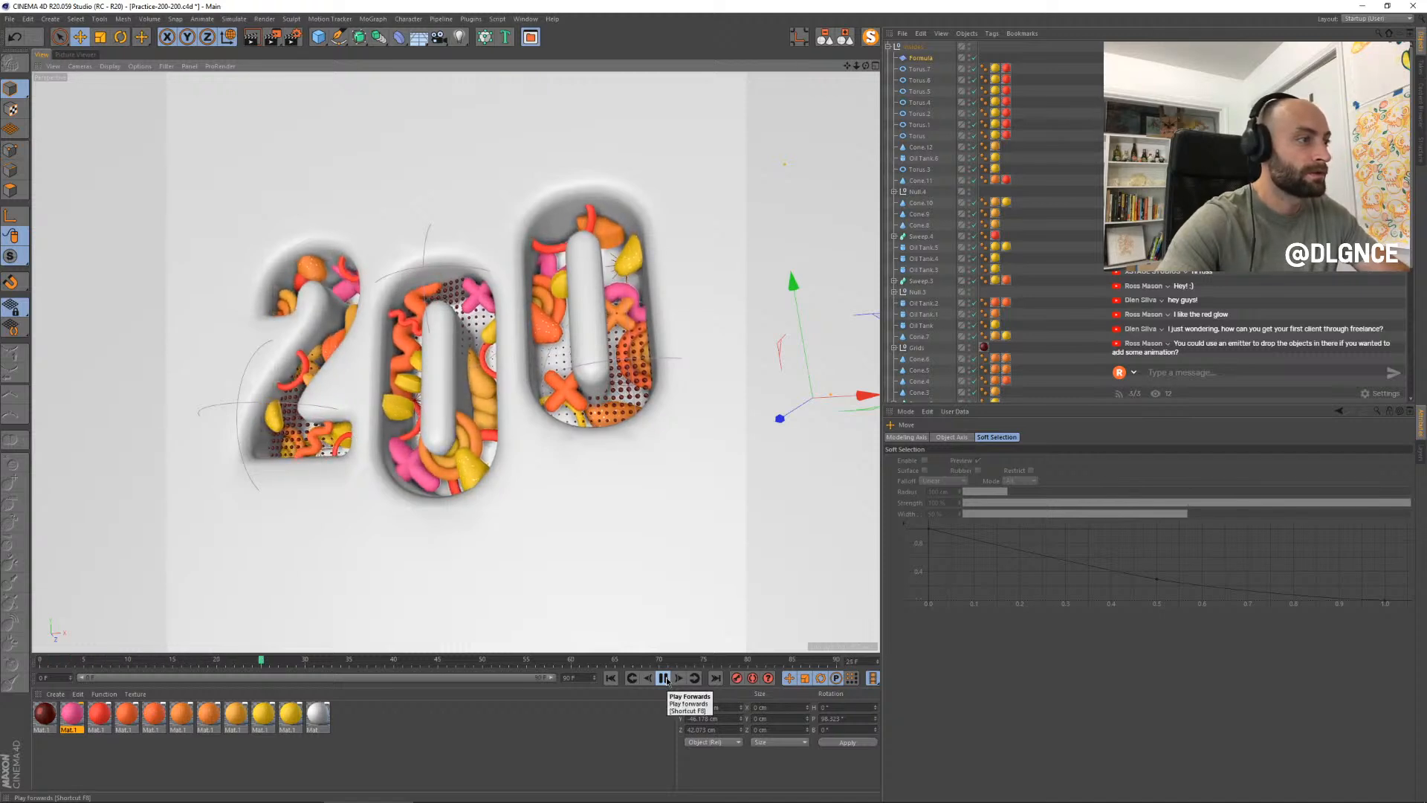
{"action": "left_click", "coordinate": [664, 678]}
{"action": "left_click", "coordinate": [386, 466]}
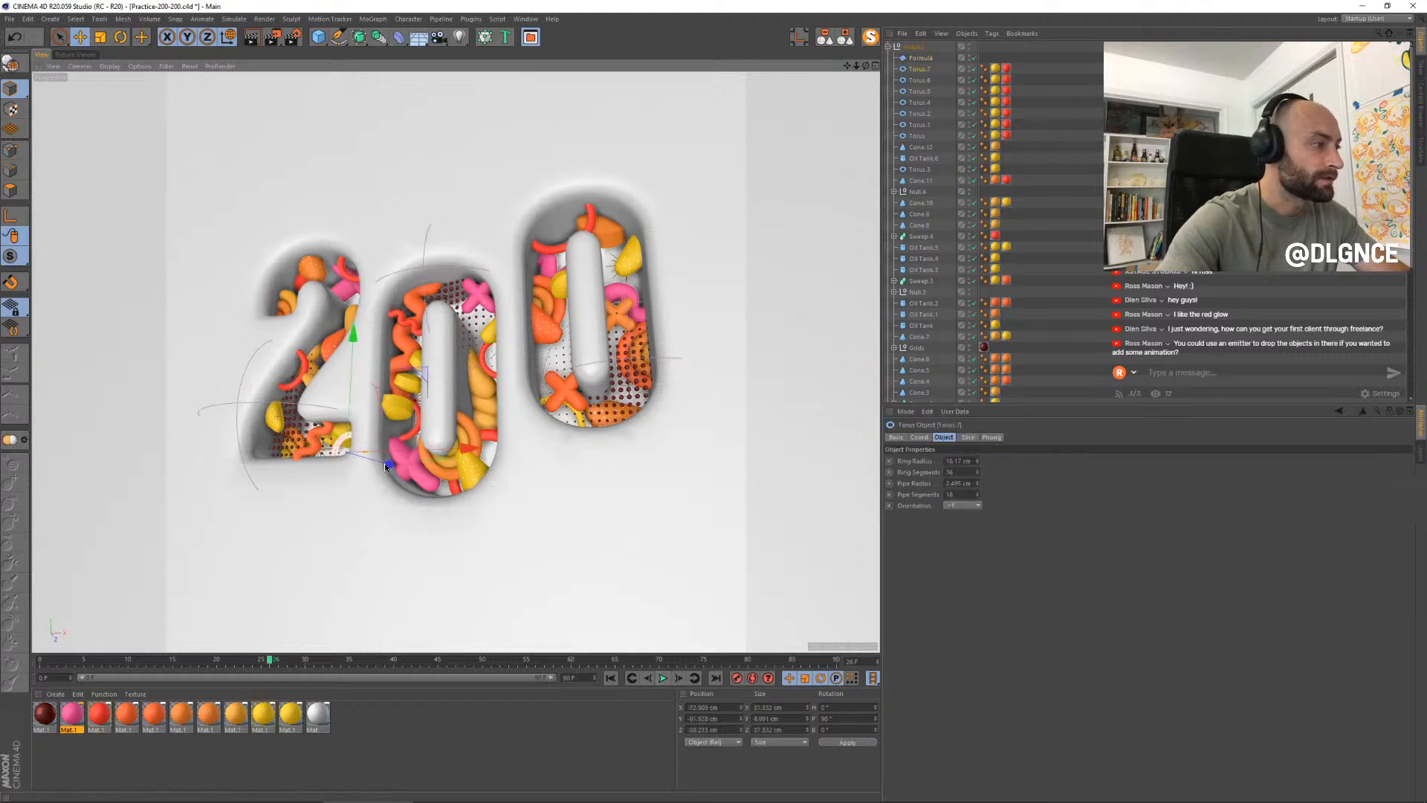
{"action": "left_click_drag", "start_coordinate": [385, 466], "coordinate": [390, 462]}
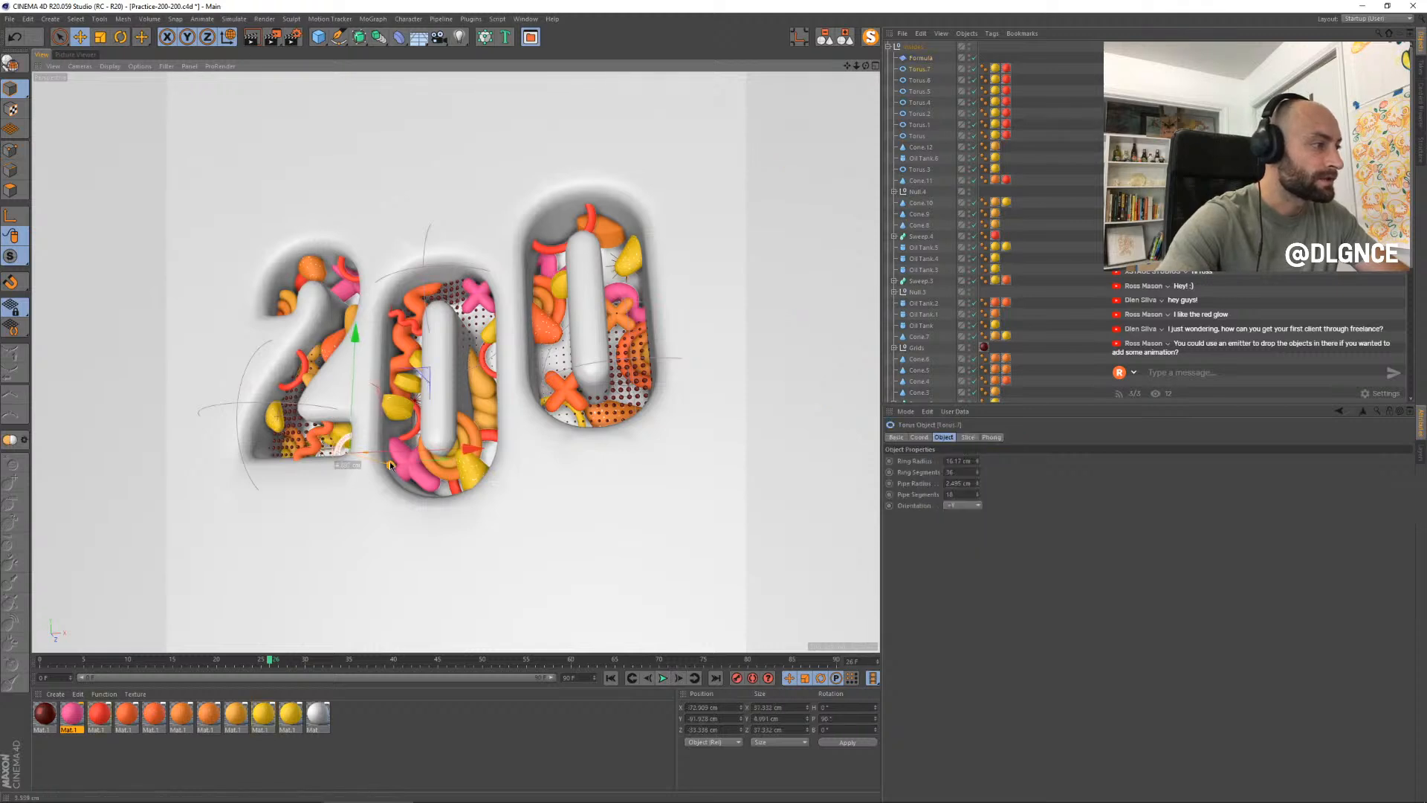
{"action": "left_click", "coordinate": [907, 58]}
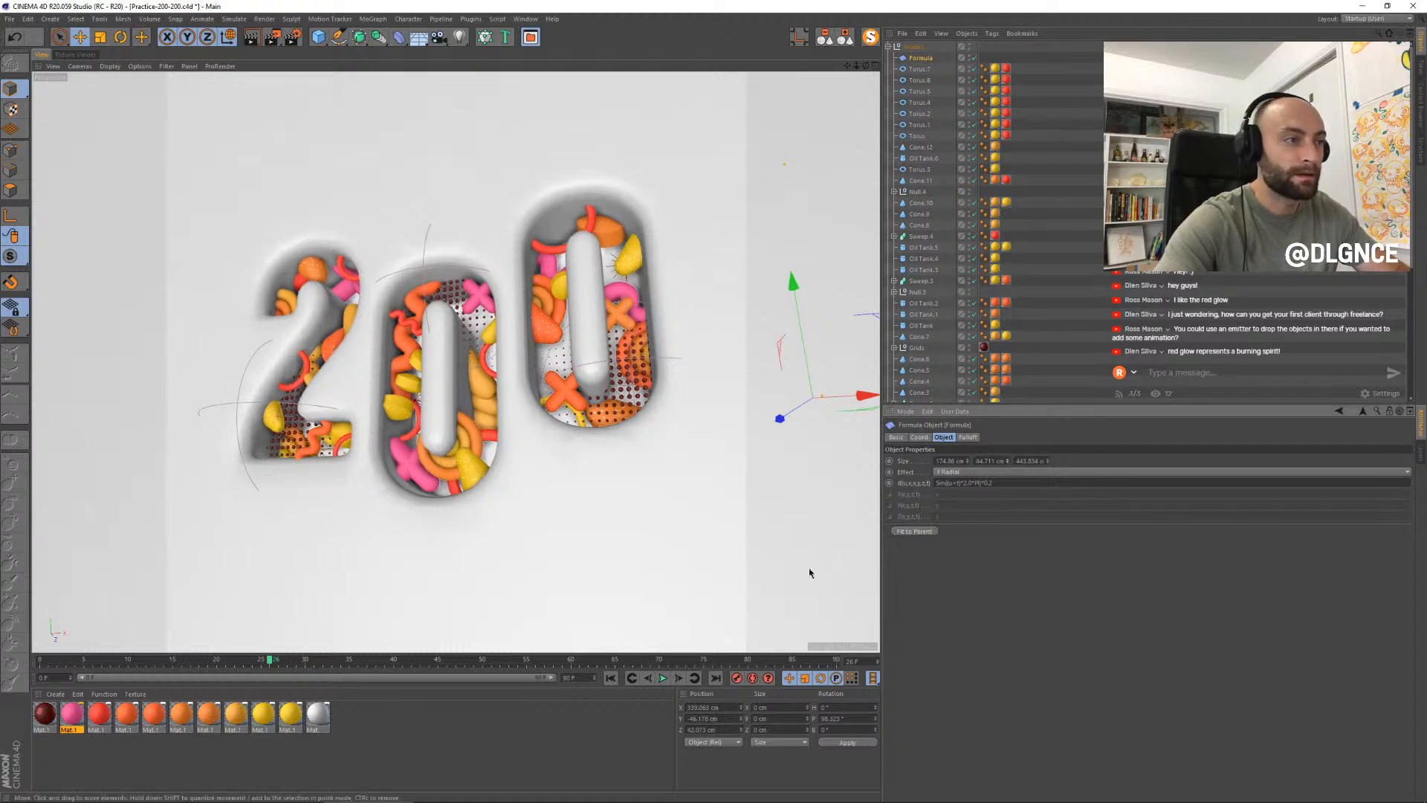
{"action": "left_click", "coordinate": [663, 678]}
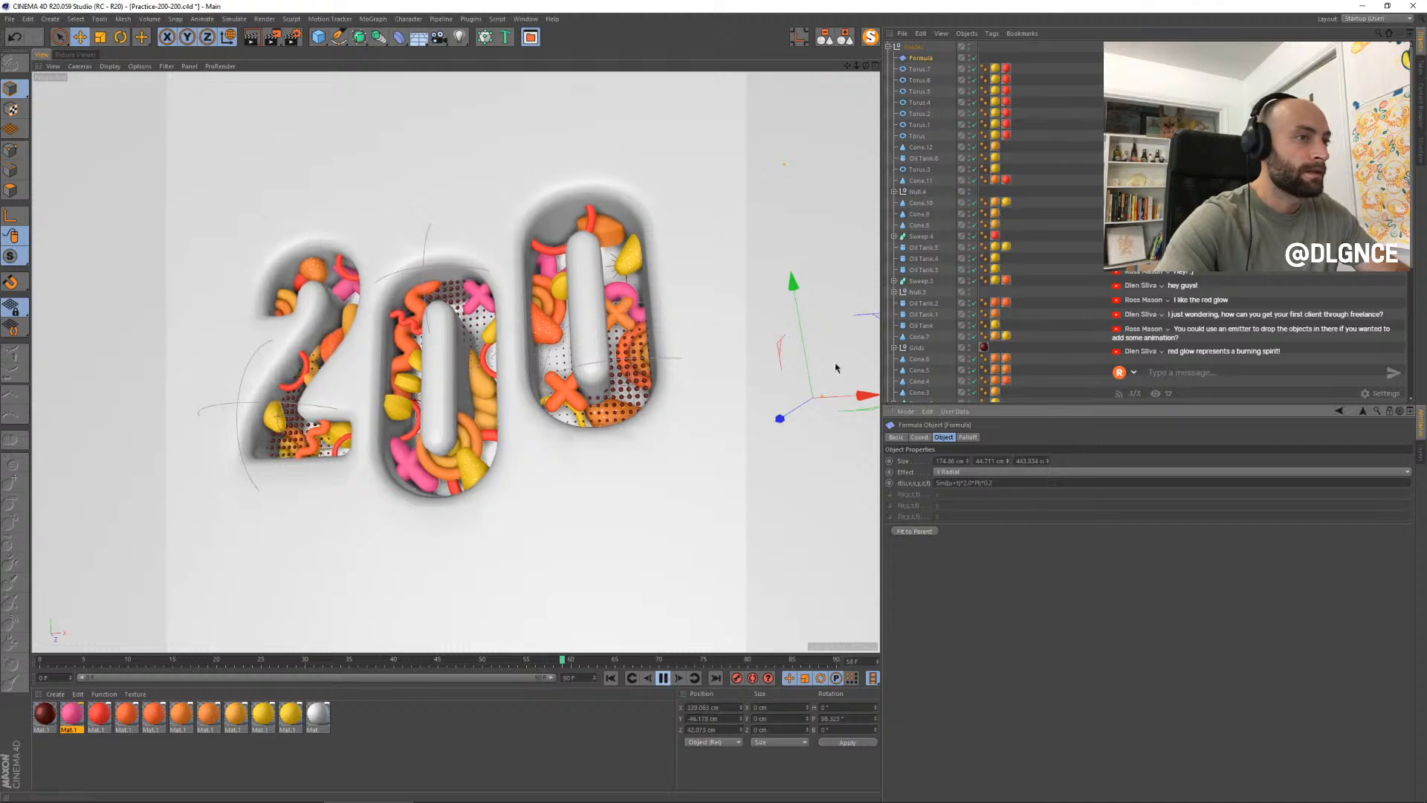
- Move the Formula deformer down to about -225 cm in Y, run a test render, stop the playback and return to the viewport
{"action": "left_click_drag", "start_coordinate": [794, 283], "coordinate": [826, 496]}
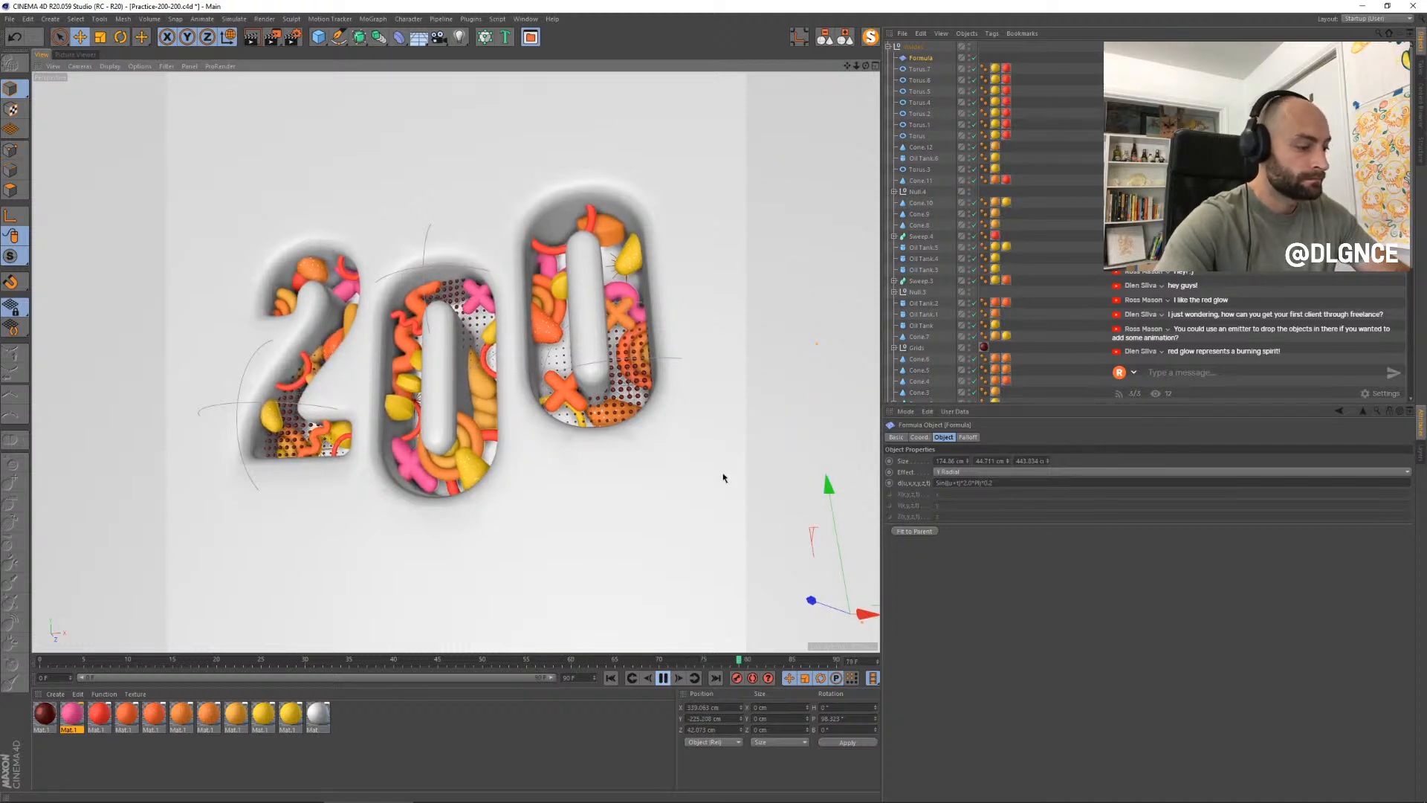
{"action": "key", "text": "shift+r"}
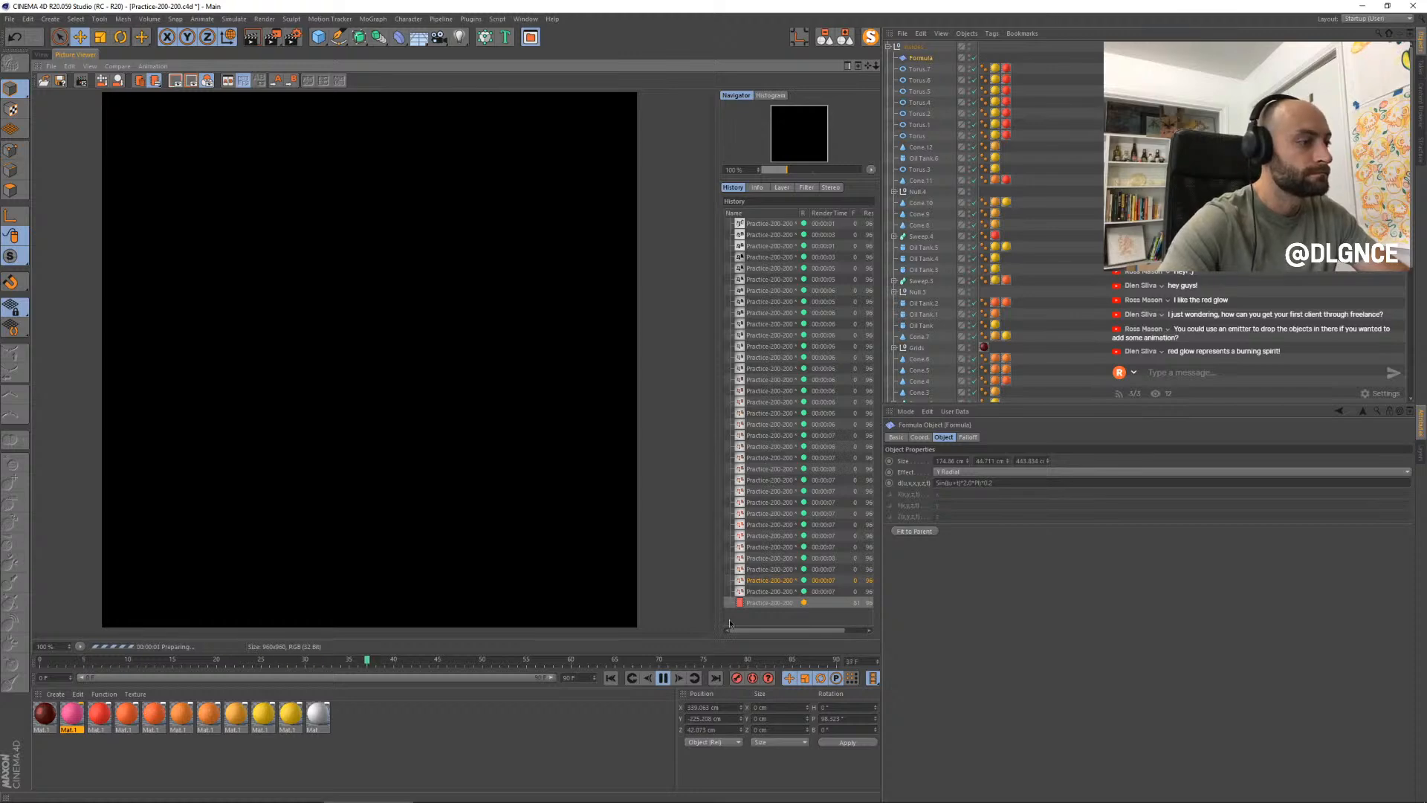
{"action": "left_click", "coordinate": [665, 677]}
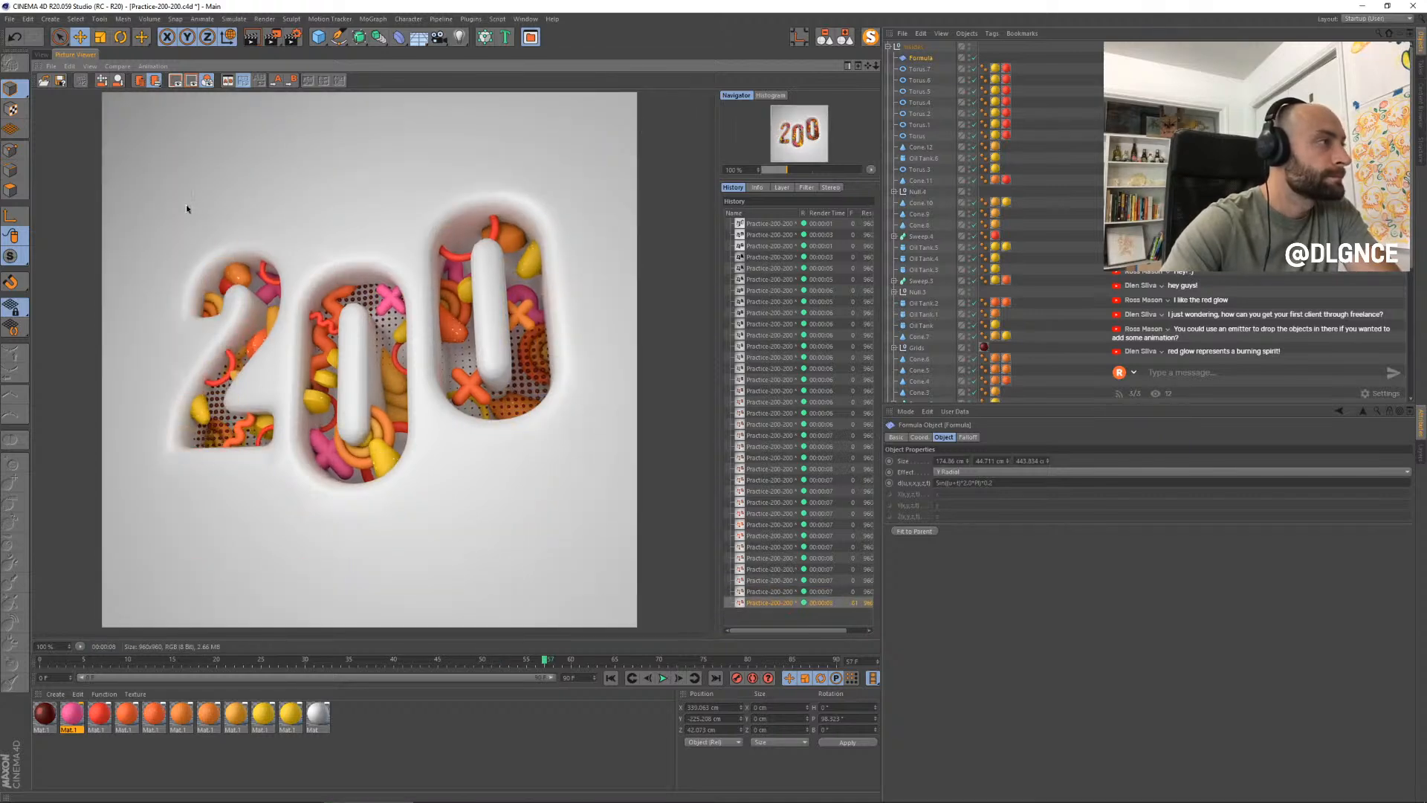
{"action": "left_click", "coordinate": [42, 56]}
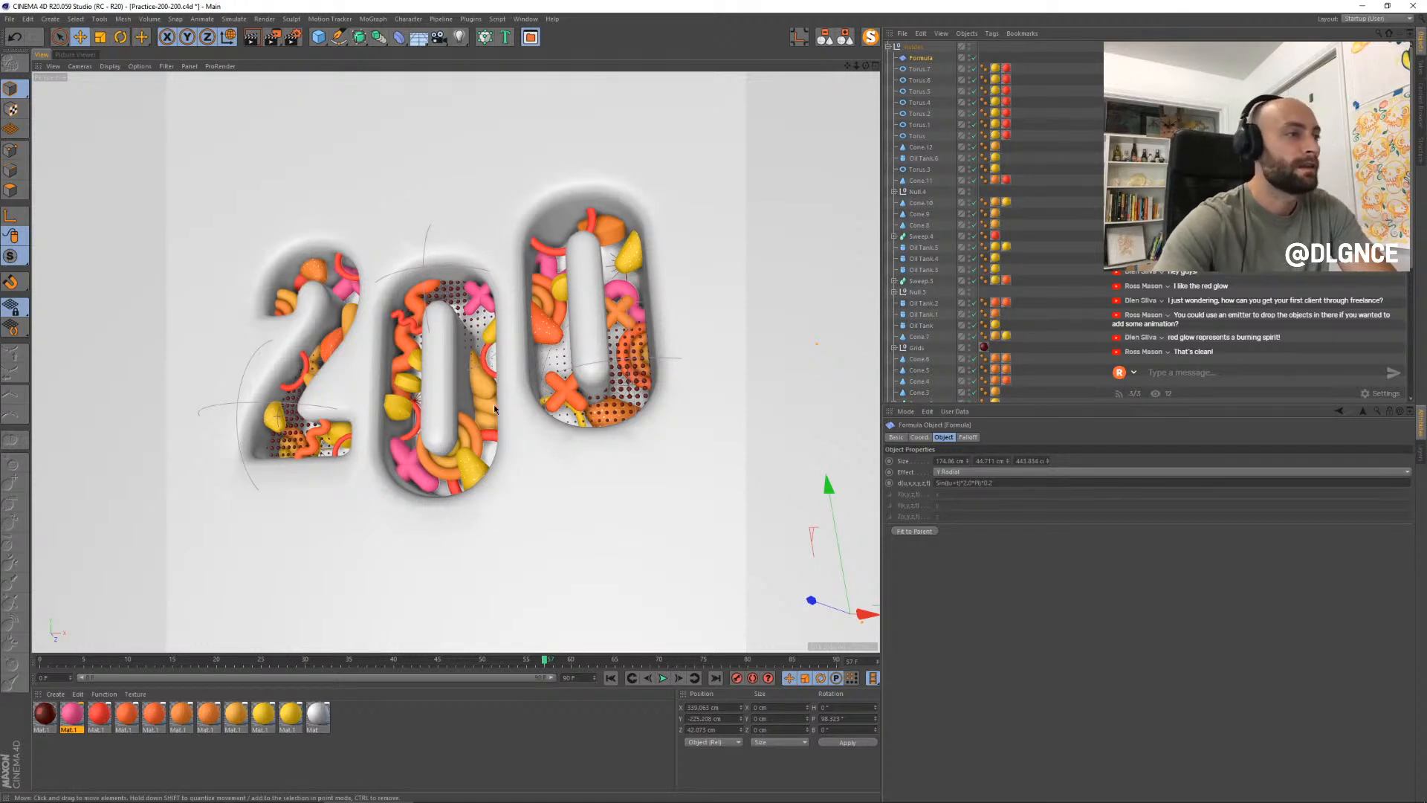
- Rewind to the first frame, save the project and nudge the orange squiggle at the foot of the 2 slightly along its Z axis
{"action": "left_click", "coordinate": [564, 395]}
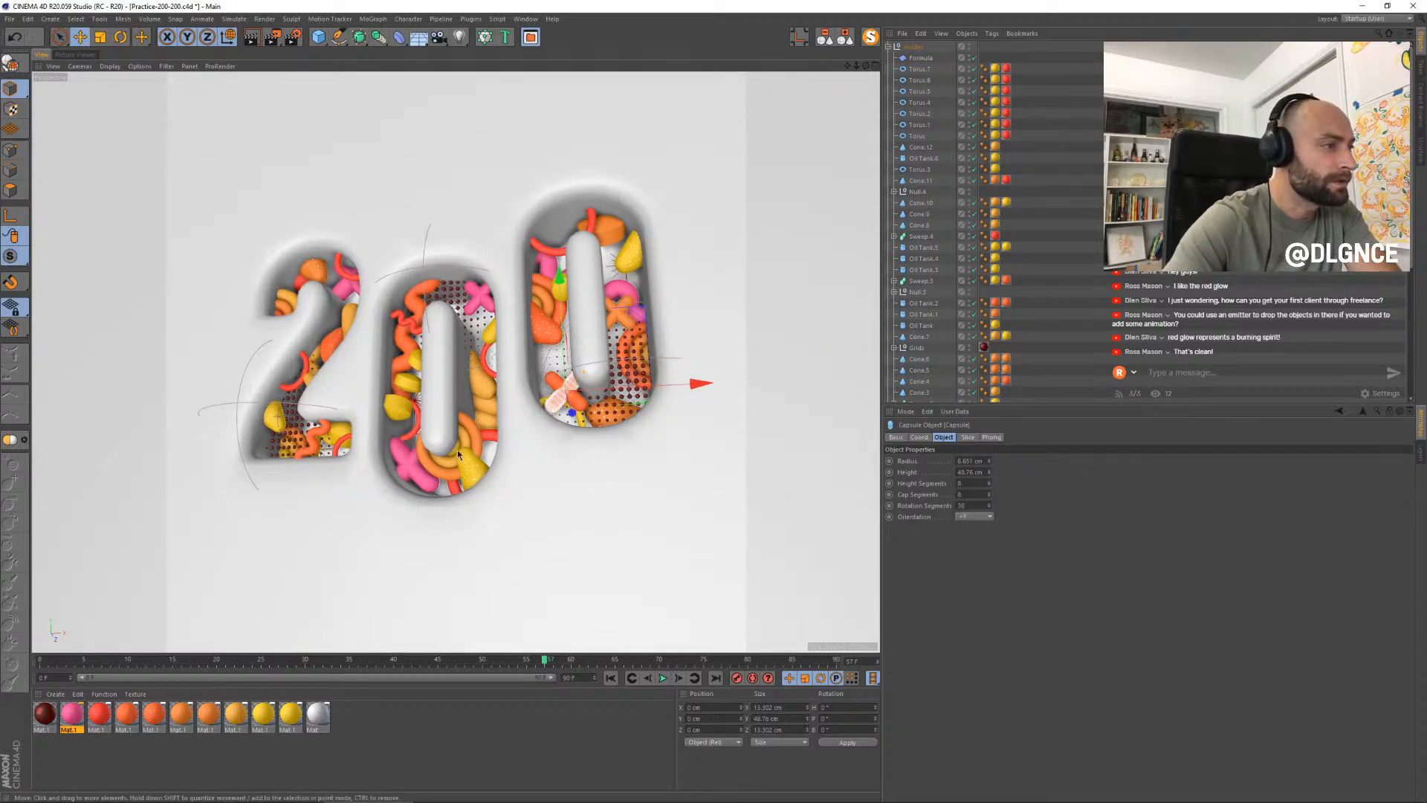
{"action": "left_click", "coordinate": [415, 433]}
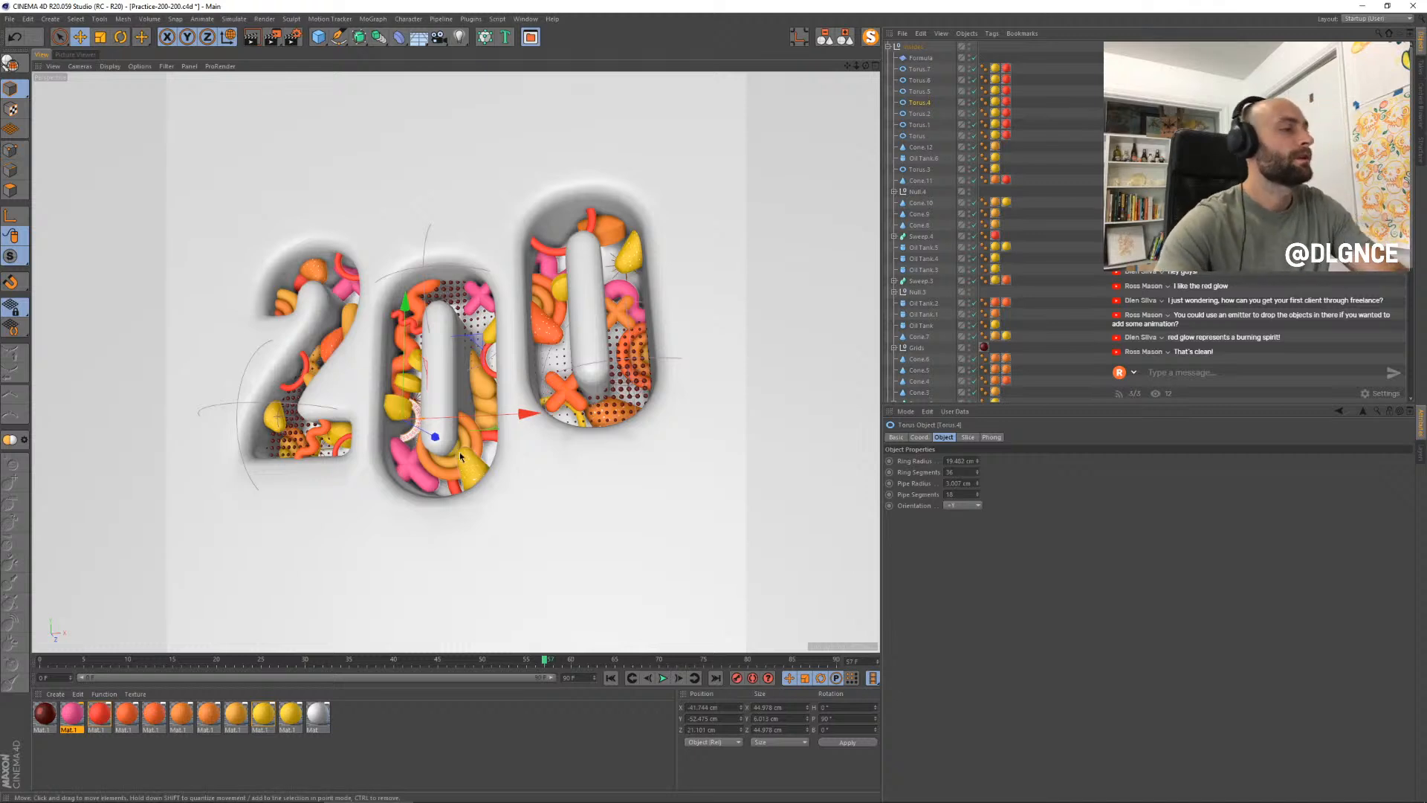
{"action": "left_click", "coordinate": [51, 663]}
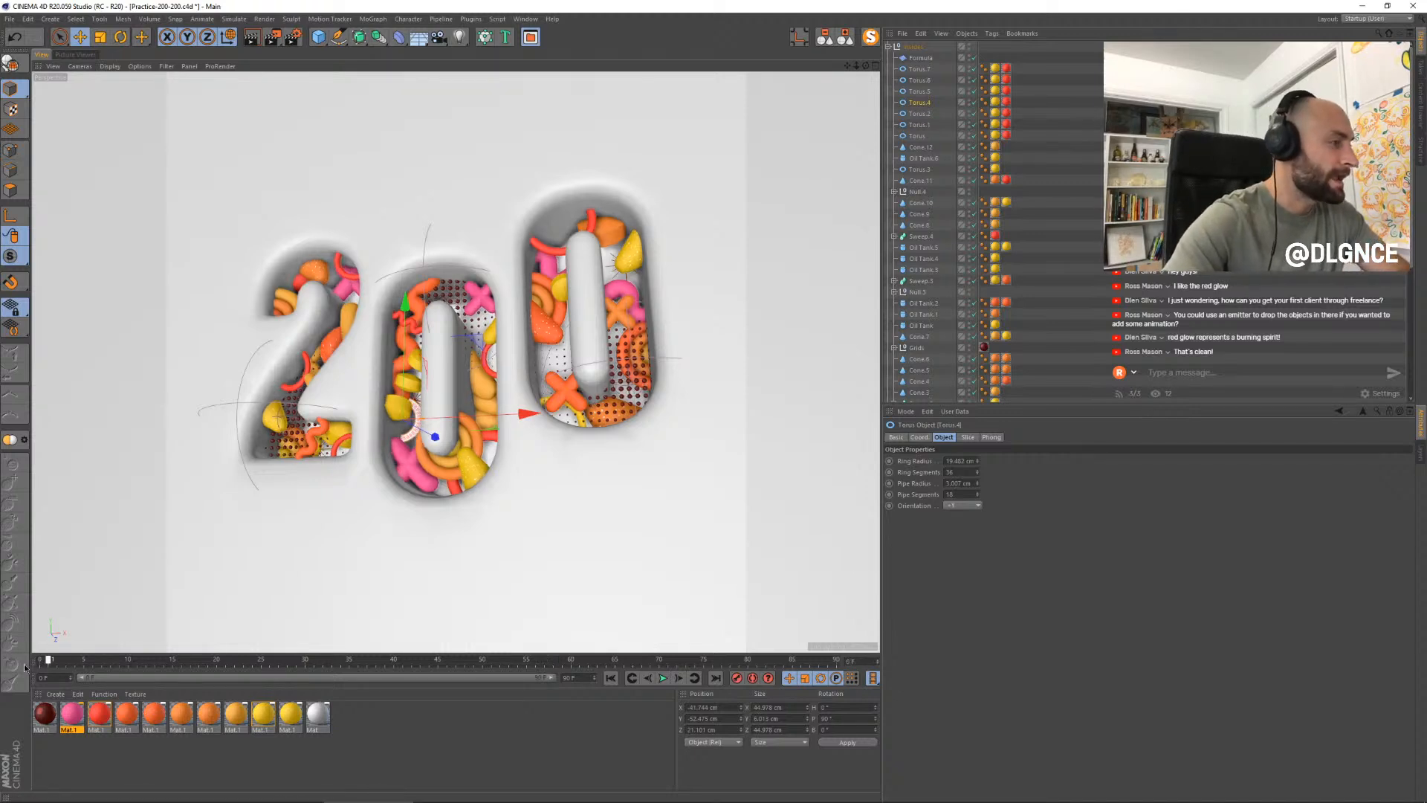
{"action": "key", "text": "ctrl+s"}
{"action": "left_click", "coordinate": [315, 440]}
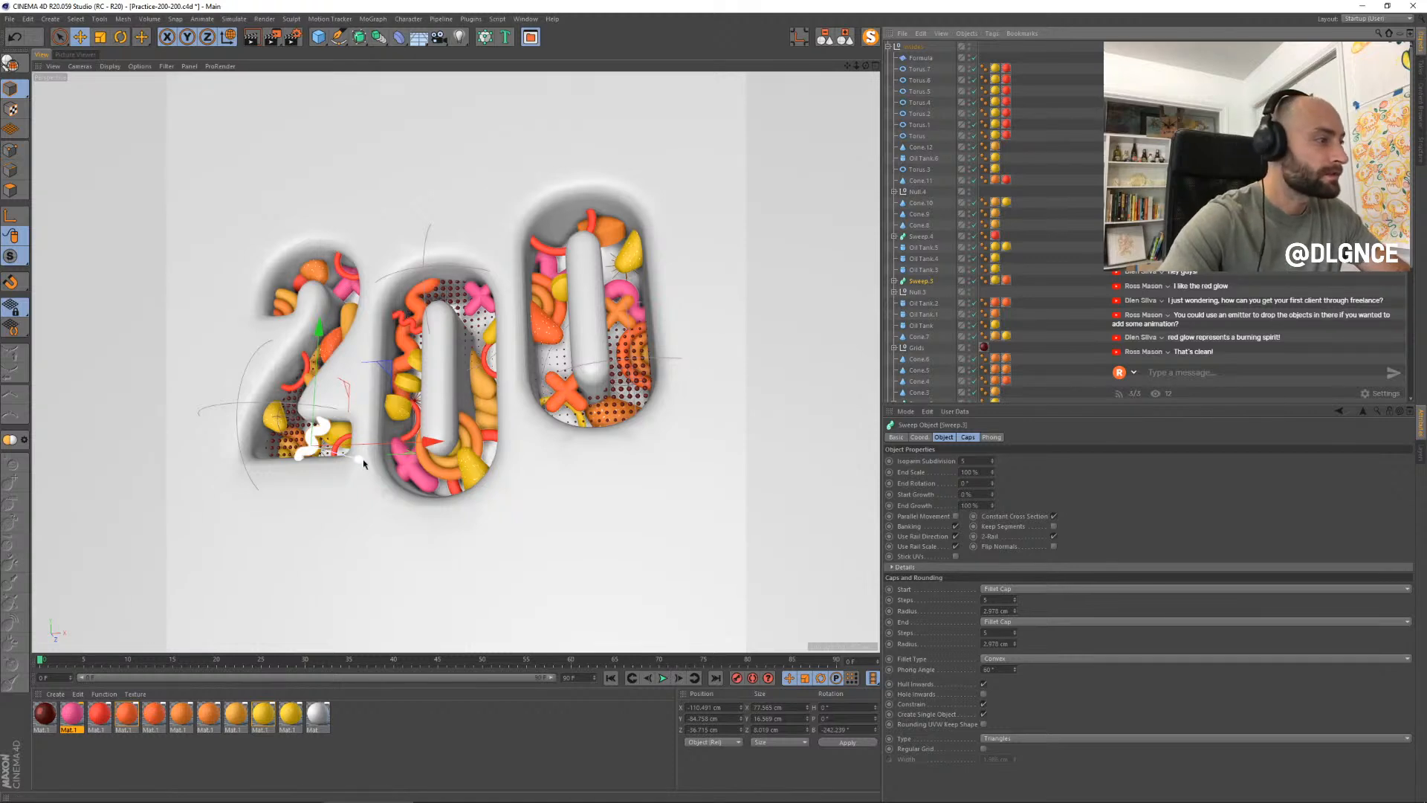
{"action": "left_click_drag", "start_coordinate": [360, 459], "coordinate": [360, 455]}
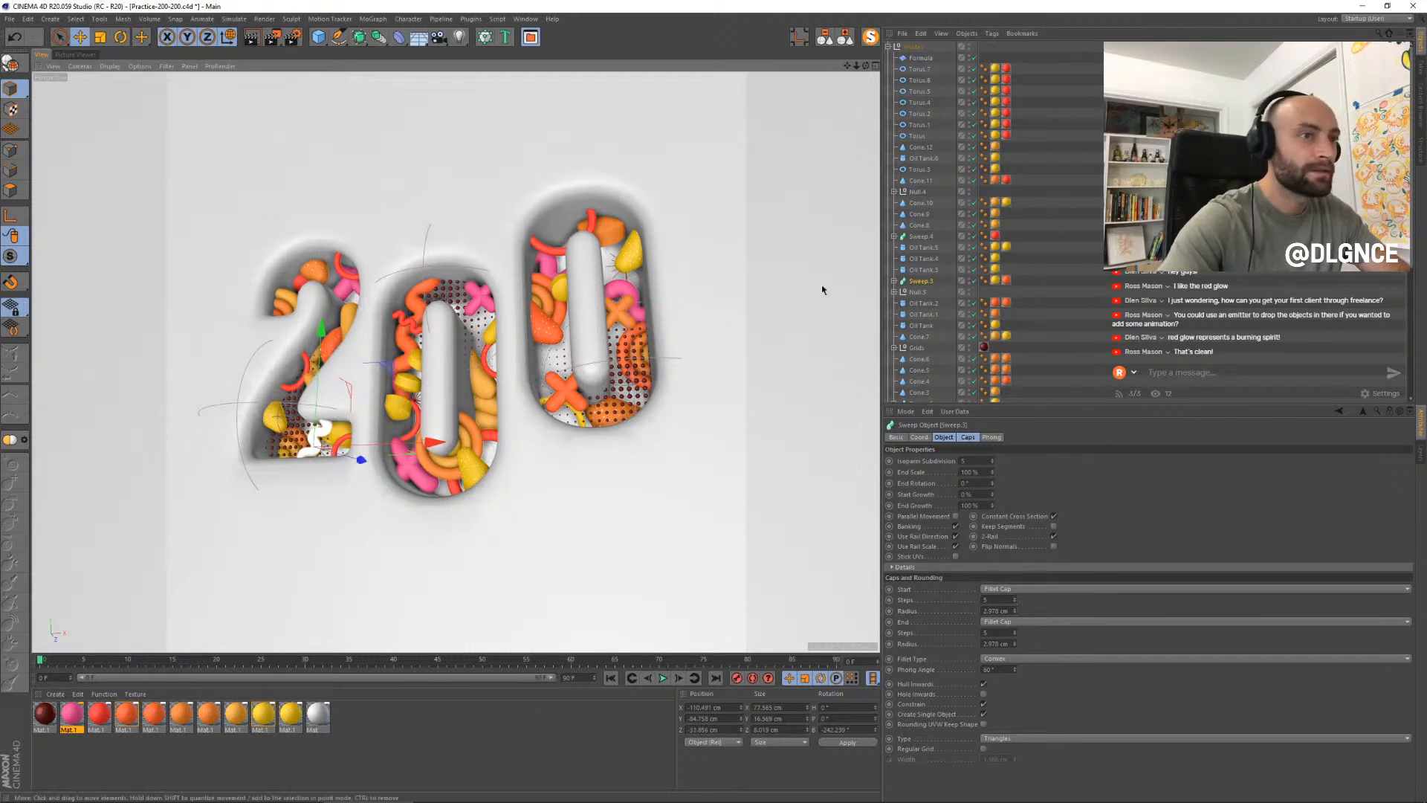
- Try out the squiggle's Start Growth, return it to 0% and keyframe it at frame 2
{"action": "left_click", "coordinate": [951, 438]}
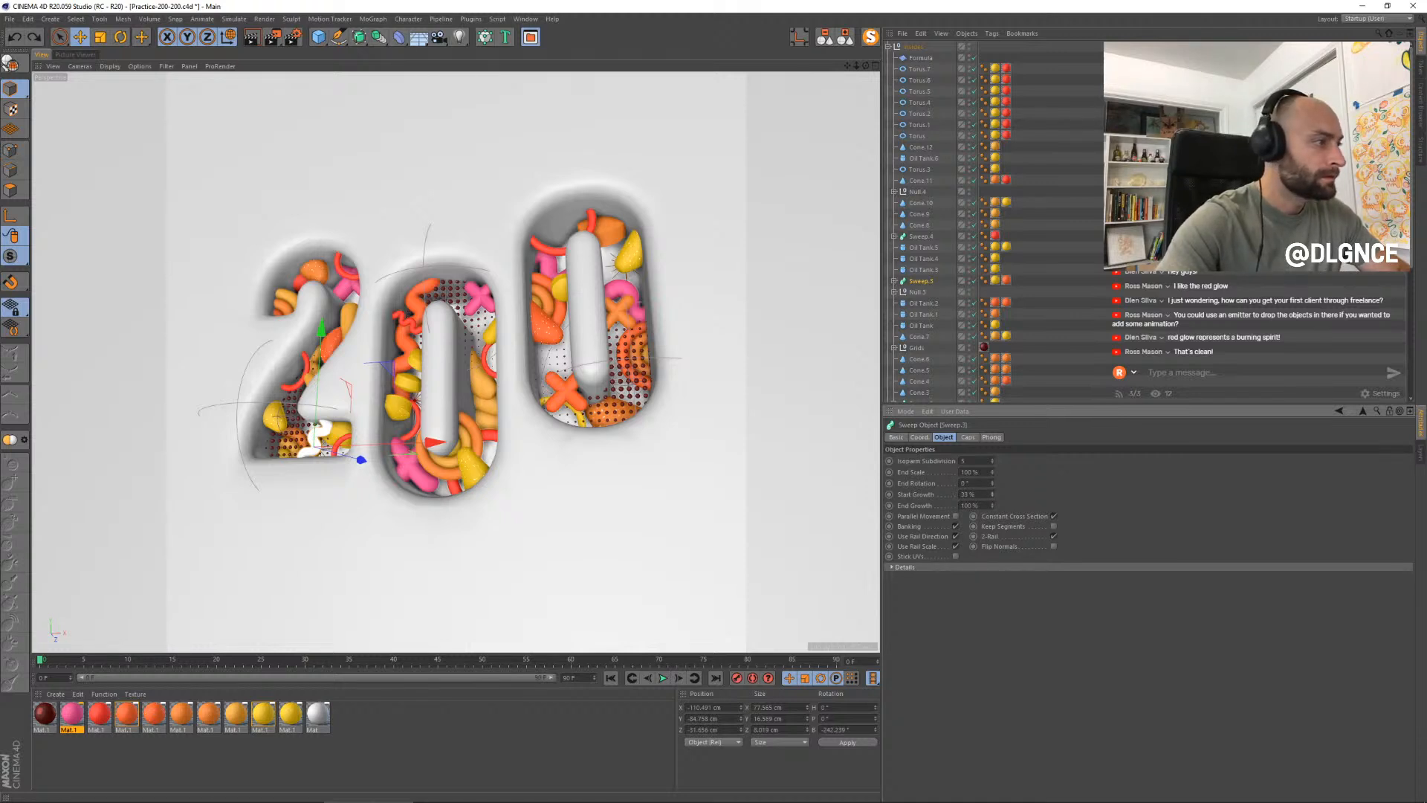
{"action": "mouse_move", "coordinate": [993, 495]}
{"action": "left_mouse_down"}
{"action": "mouse_move", "coordinate": [992, 445]}
{"action": "mouse_move", "coordinate": [993, 505]}
{"action": "left_mouse_up"}
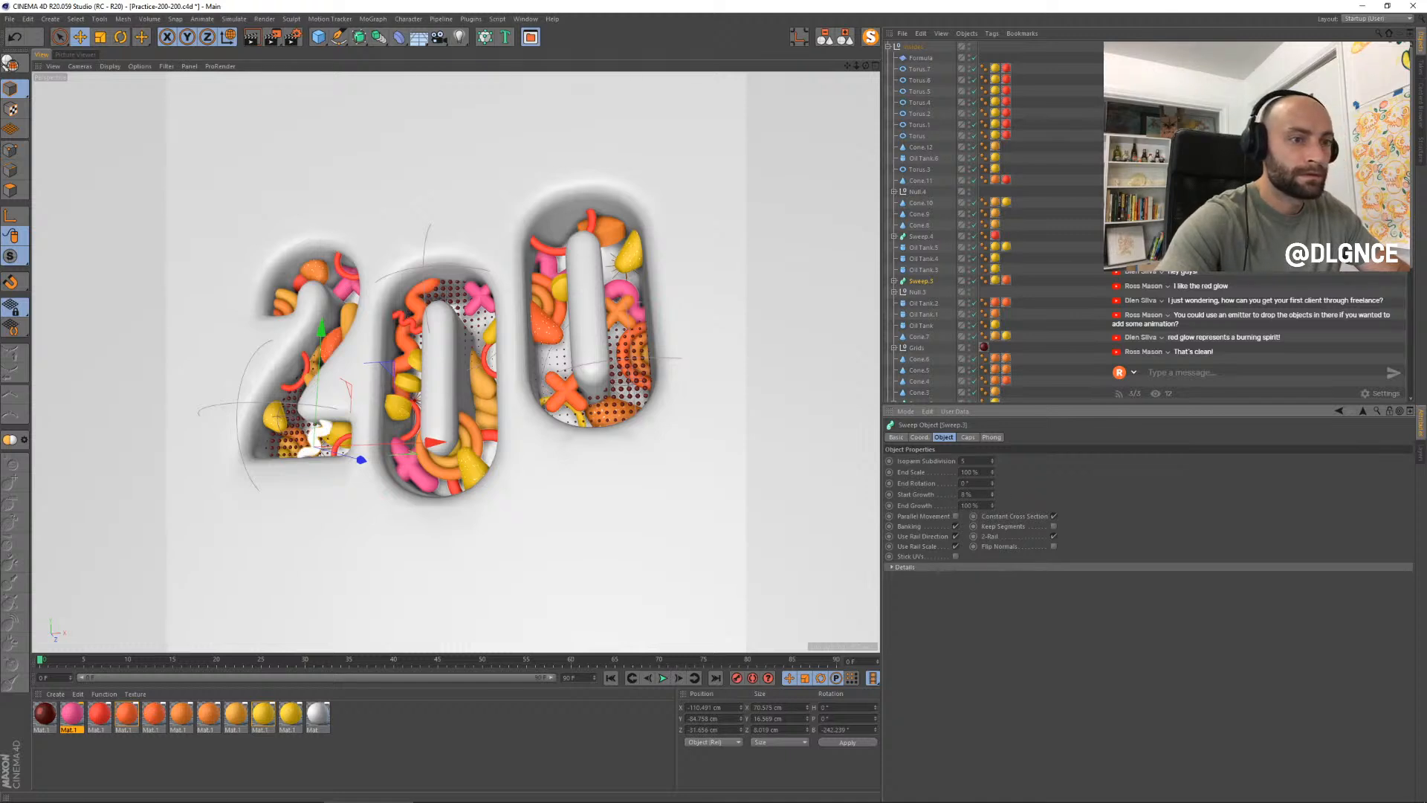
{"action": "left_click", "coordinate": [50, 661]}
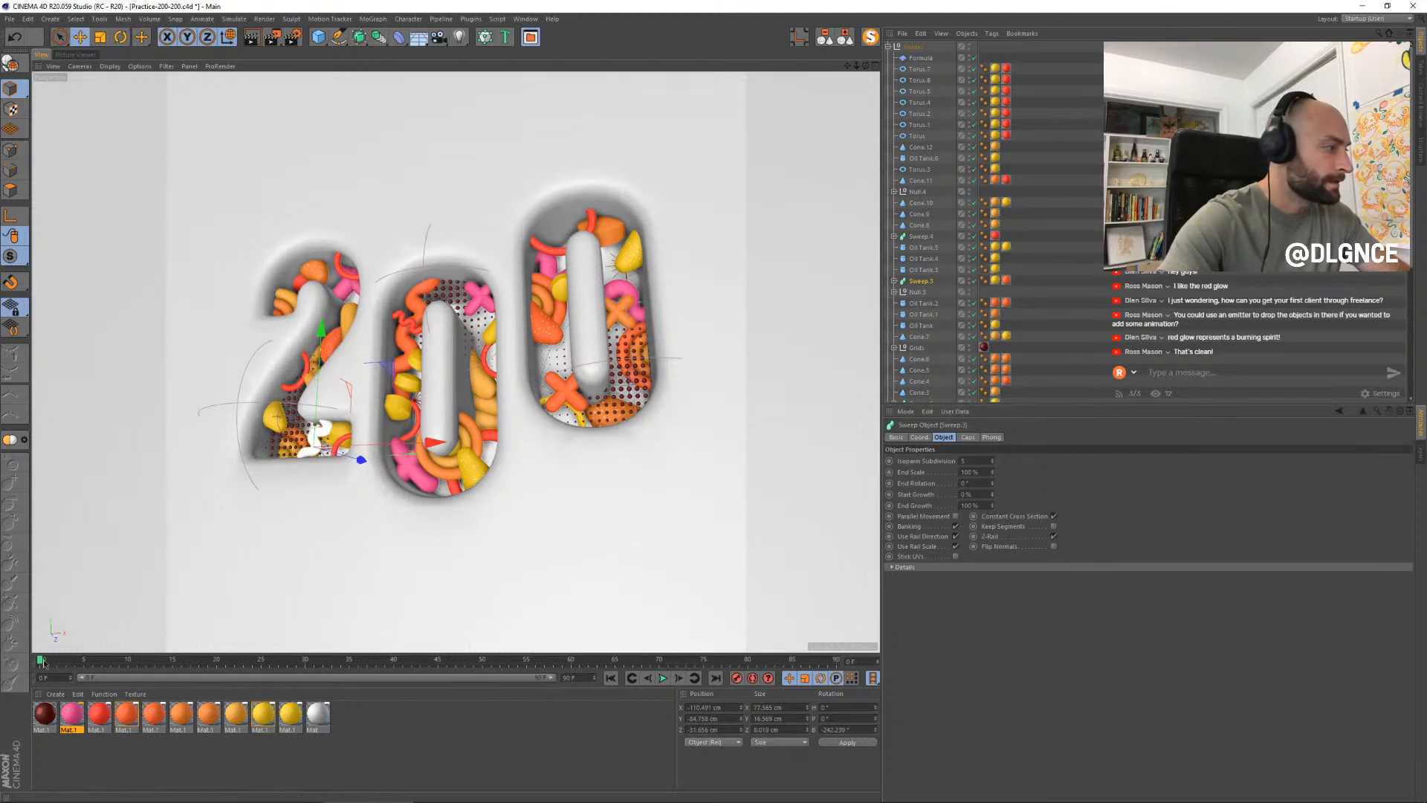
{"action": "left_click", "coordinate": [889, 494], "text": "ctrl"}
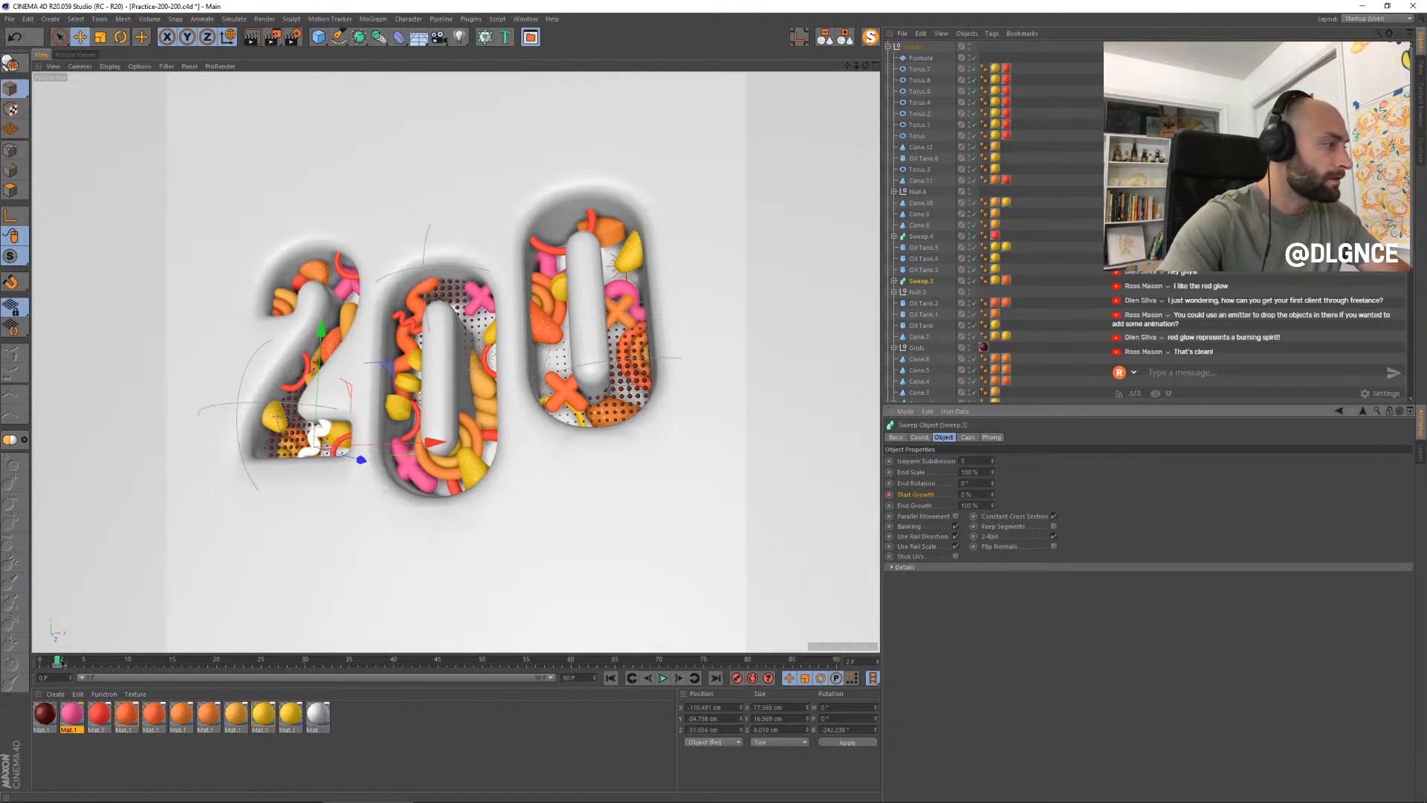
- Keyframe the squiggle's Start Growth at 100% and arrange its keys to run from 100% at frame 2 to 0% at frame 10
{"action": "left_click_drag", "start_coordinate": [60, 660], "coordinate": [111, 660]}
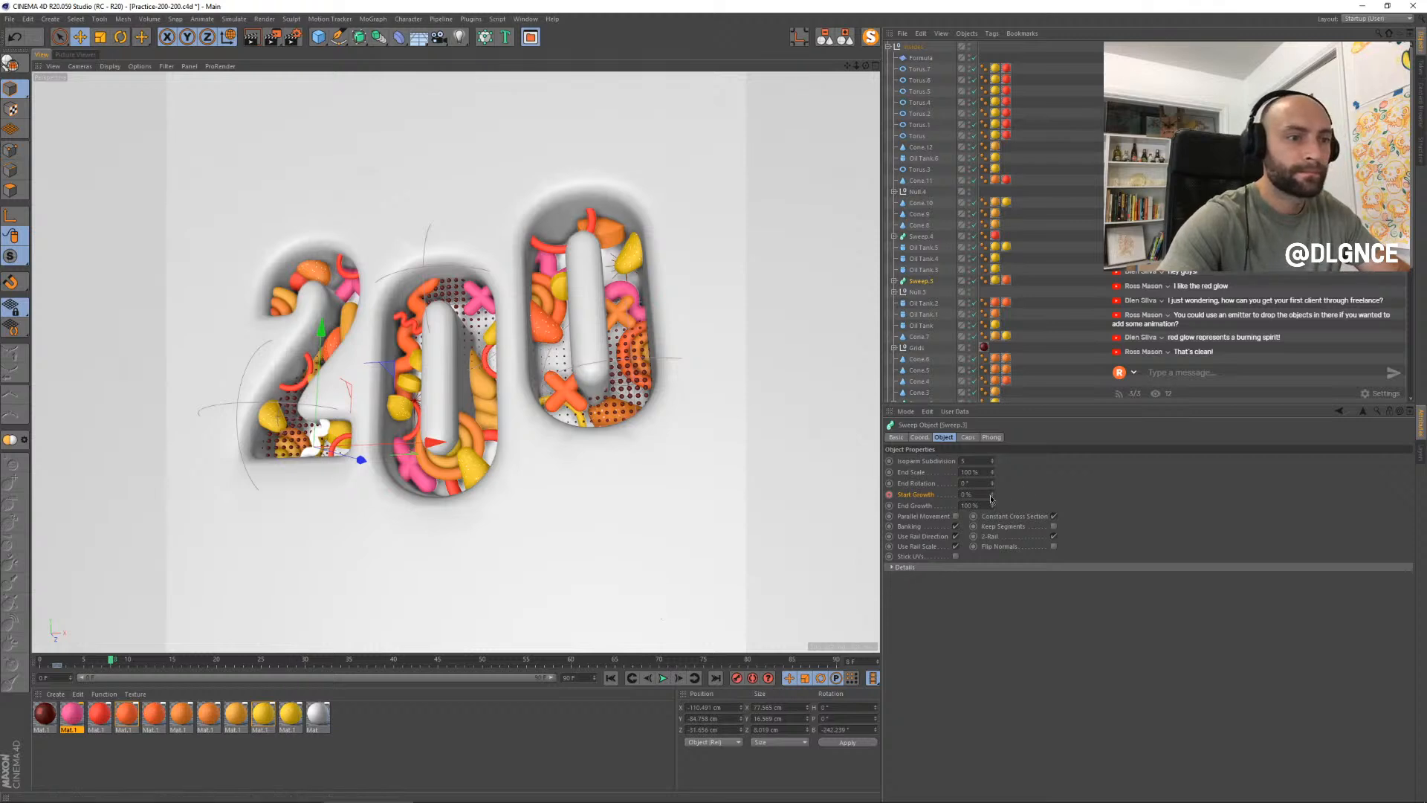
{"action": "left_click_drag", "start_coordinate": [991, 496], "coordinate": [991, 487]}
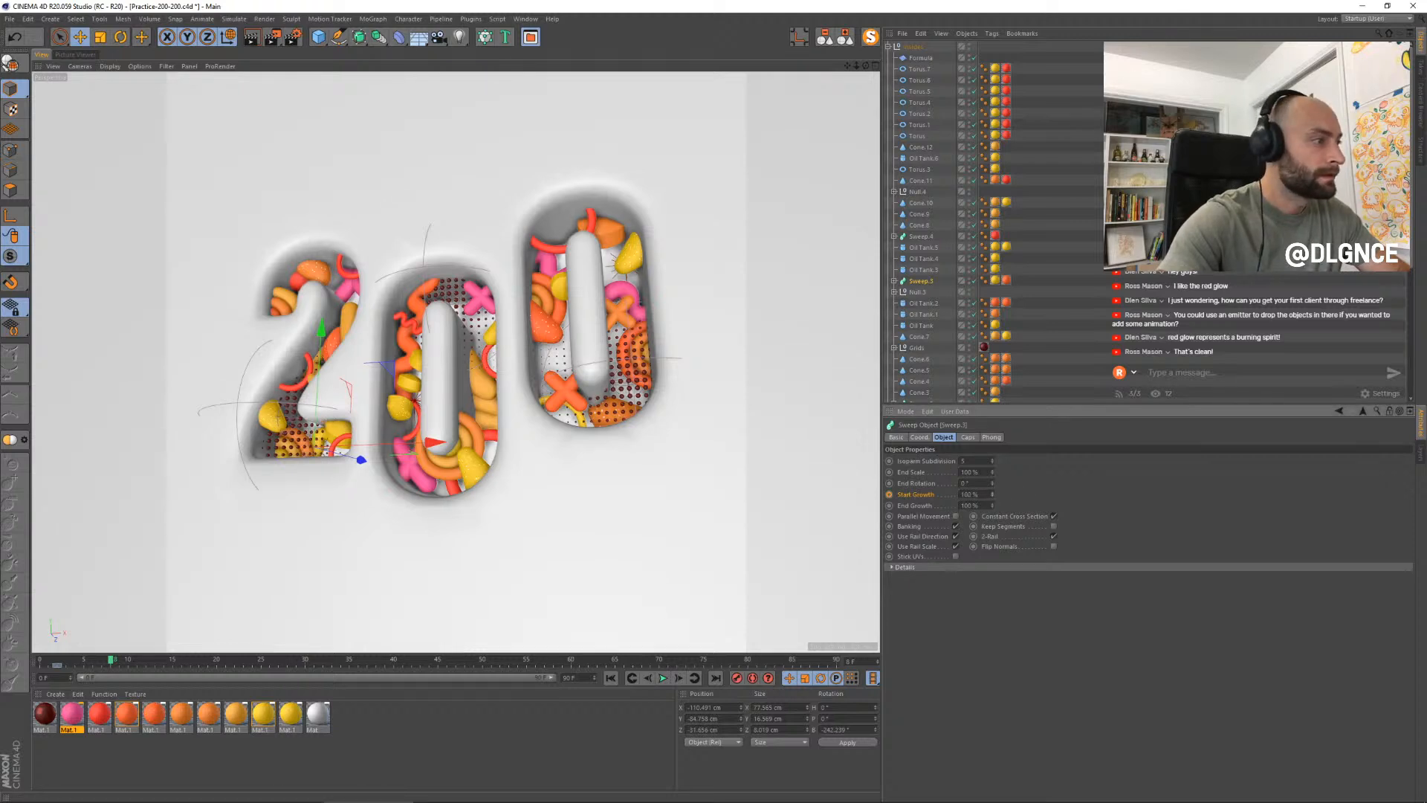
{"action": "left_click", "coordinate": [889, 494], "text": "ctrl"}
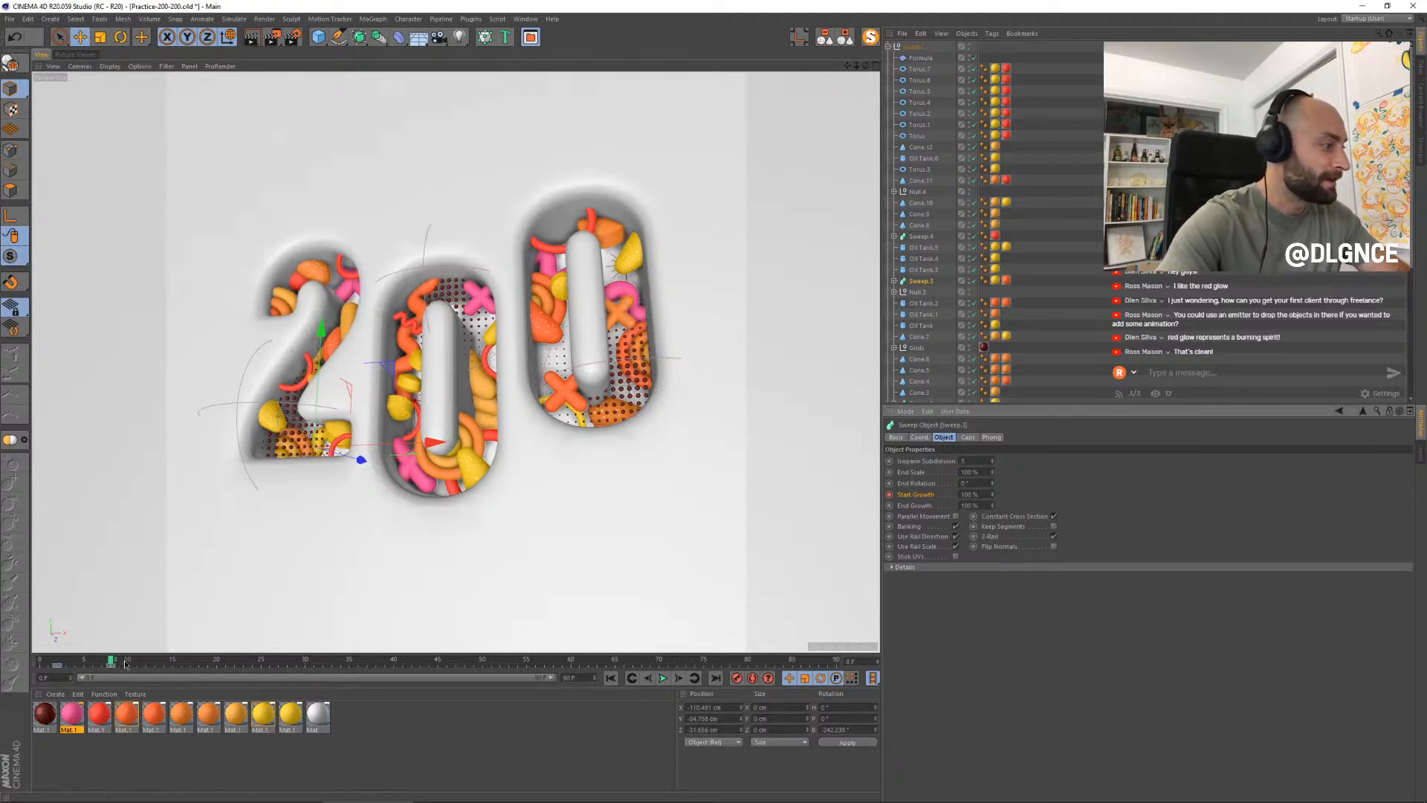
{"action": "left_click_drag", "start_coordinate": [111, 660], "coordinate": [235, 664]}
{"action": "left_click", "coordinate": [58, 667]}
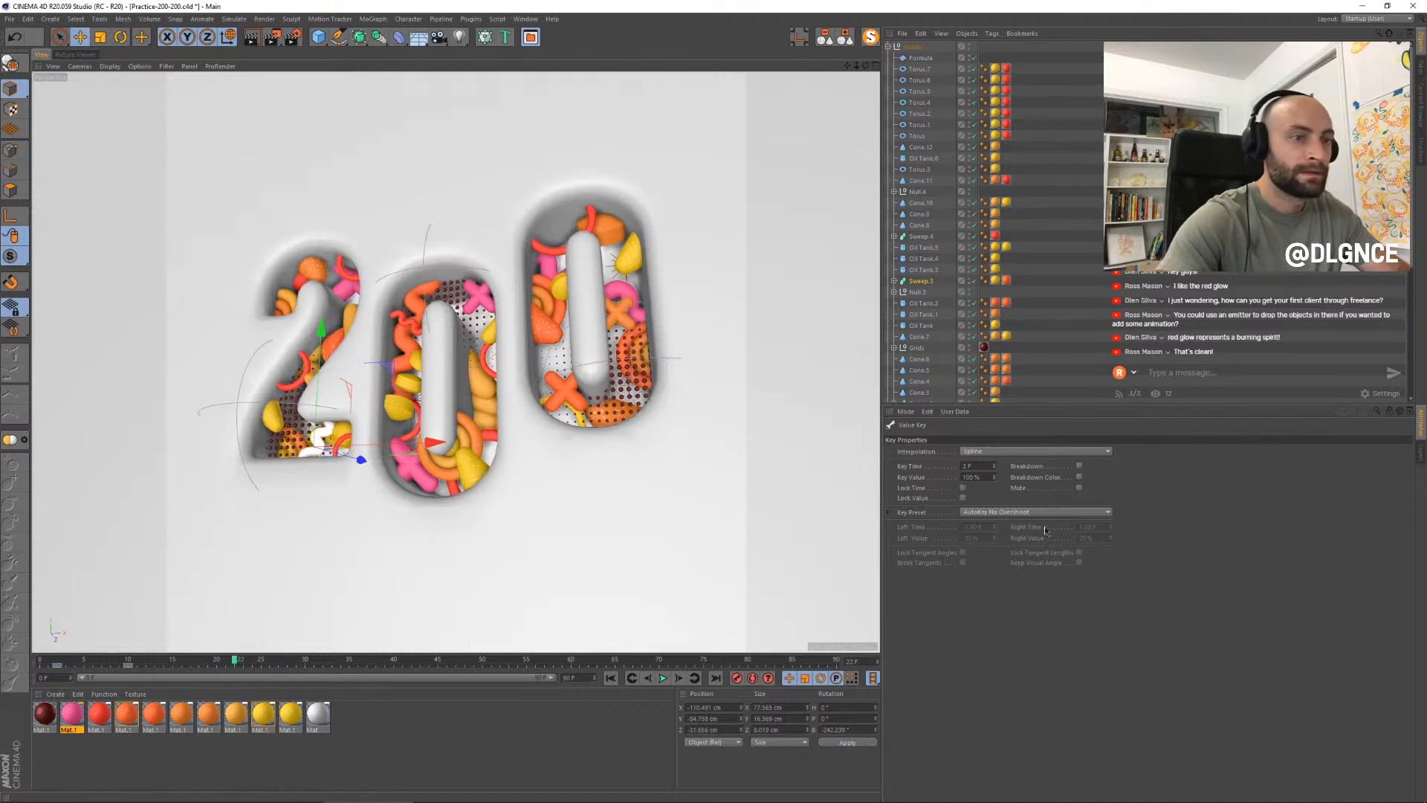
- Keyframe the squiggle's End Growth at 100% and shift that key to frame 39
{"action": "left_click", "coordinate": [925, 282]}
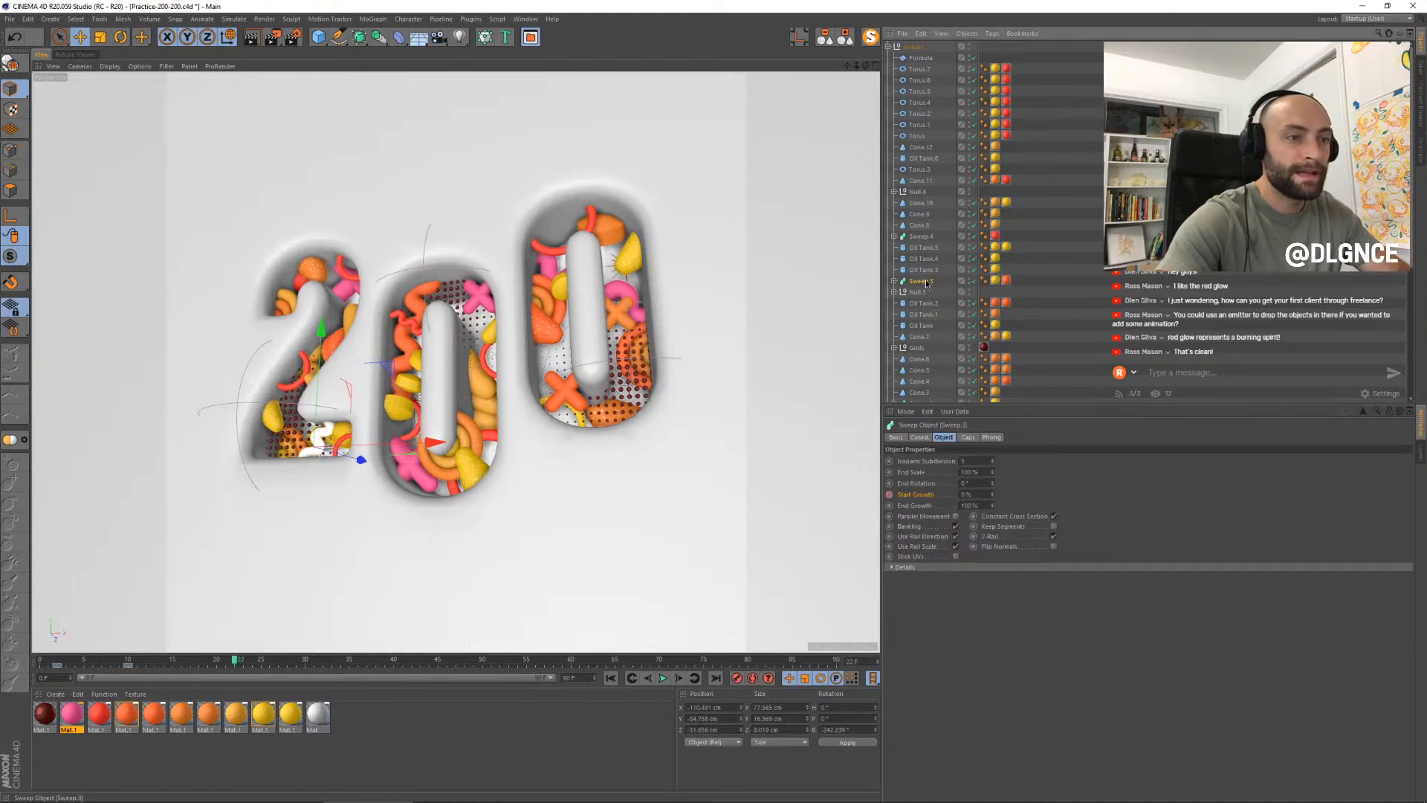
{"action": "left_click", "coordinate": [890, 506]}
{"action": "left_click_drag", "start_coordinate": [244, 661], "coordinate": [429, 659]}
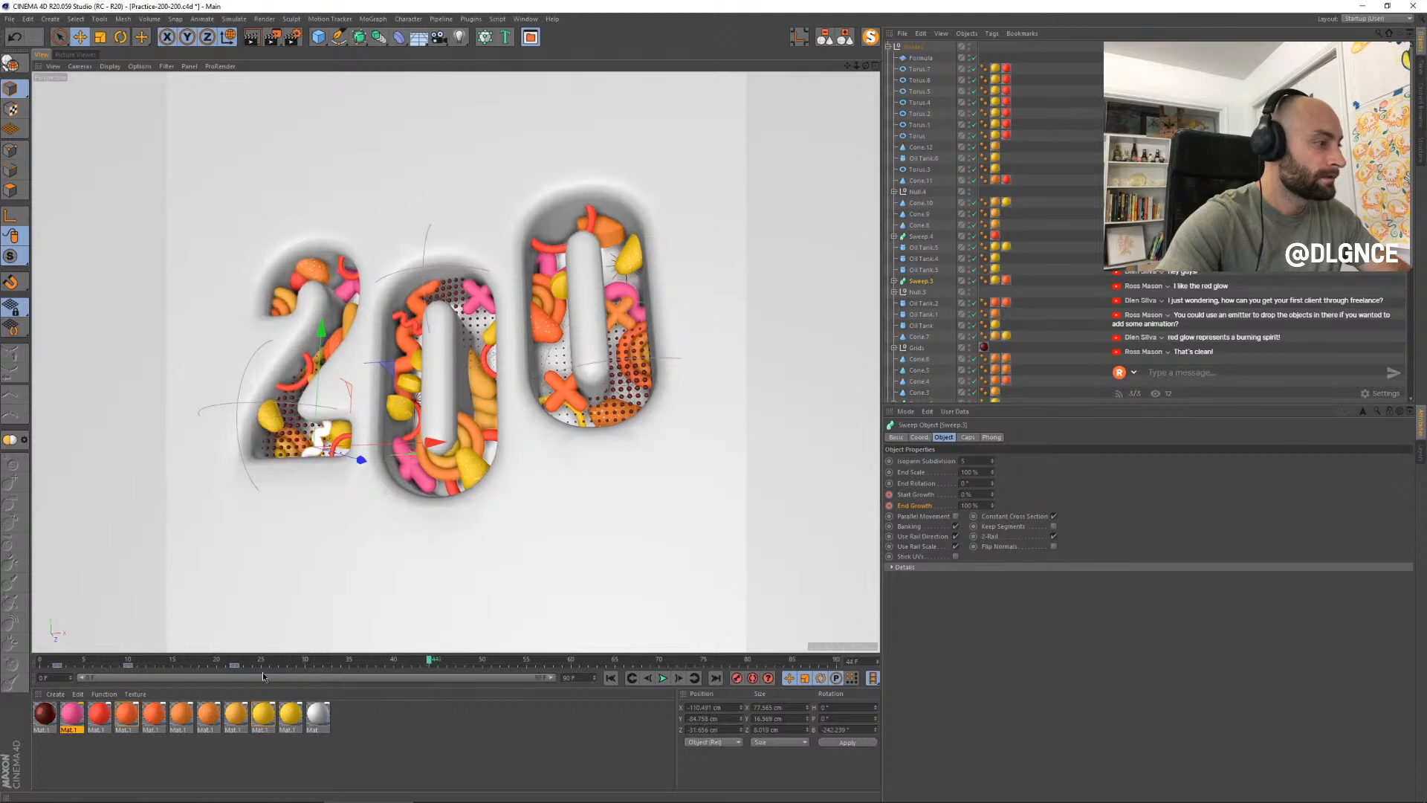
{"action": "left_click_drag", "start_coordinate": [236, 666], "coordinate": [357, 663]}
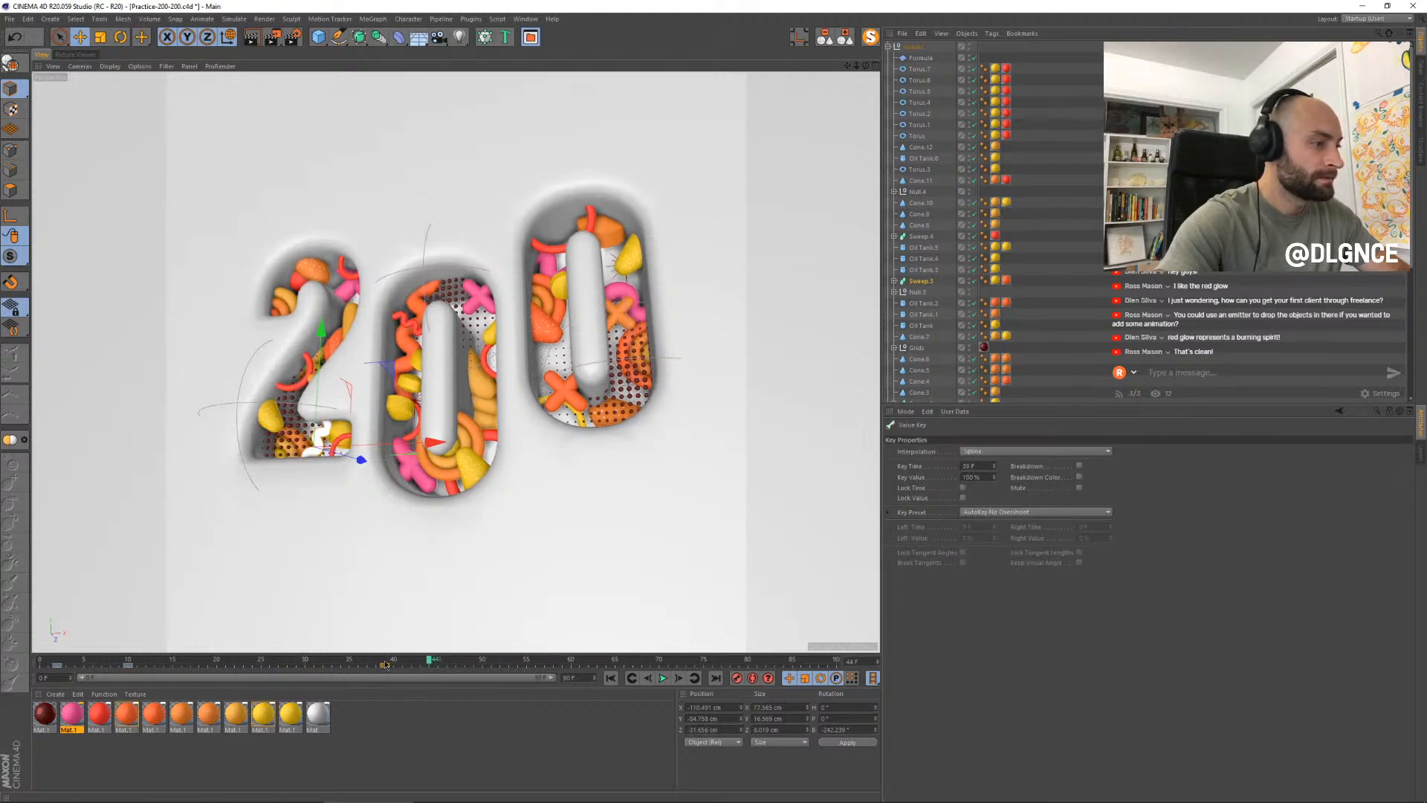
- Keyframe the squiggle's End Growth at 0% at frame 55
{"action": "left_click_drag", "start_coordinate": [479, 666], "coordinate": [526, 662]}
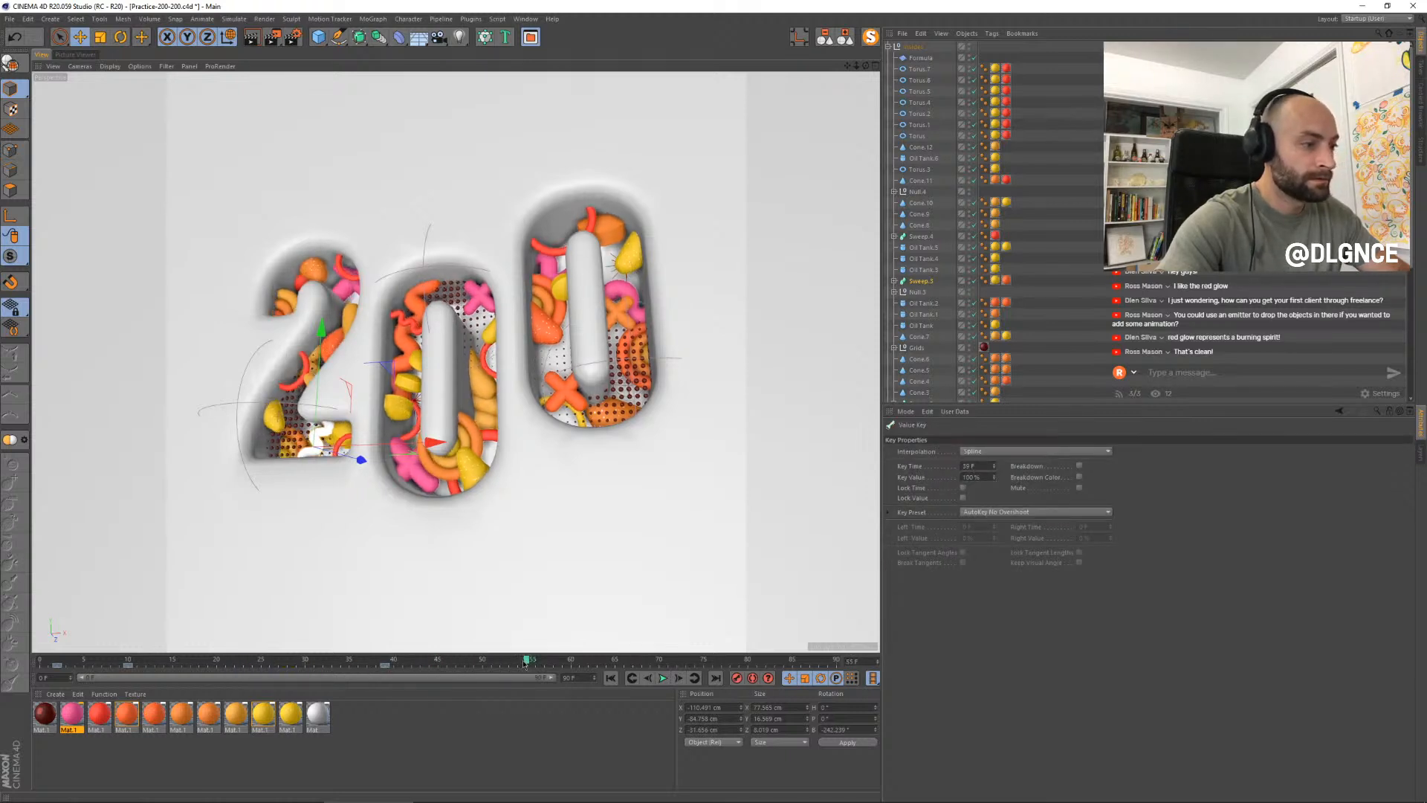
{"action": "left_click", "coordinate": [927, 281]}
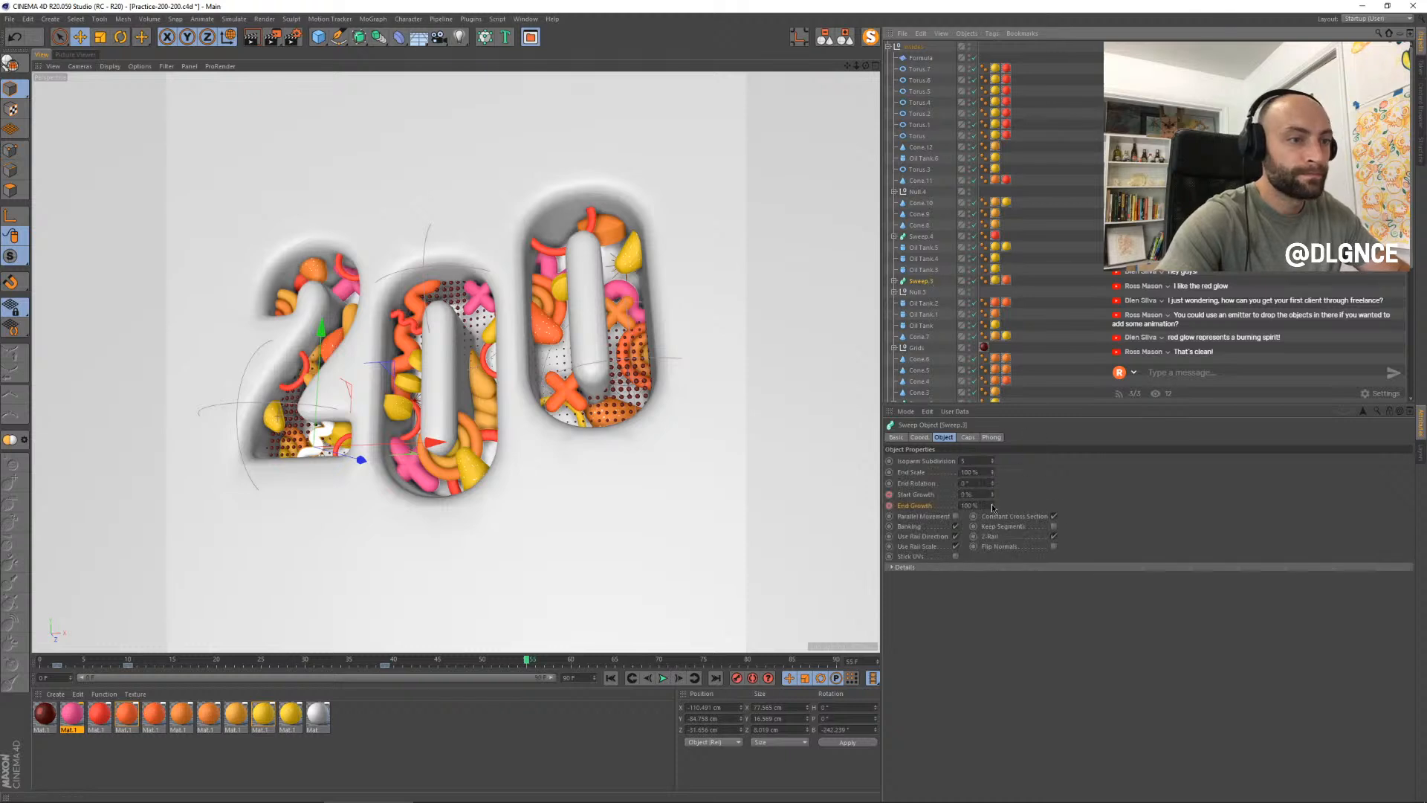
{"action": "left_click_drag", "start_coordinate": [993, 506], "coordinate": [989, 520]}
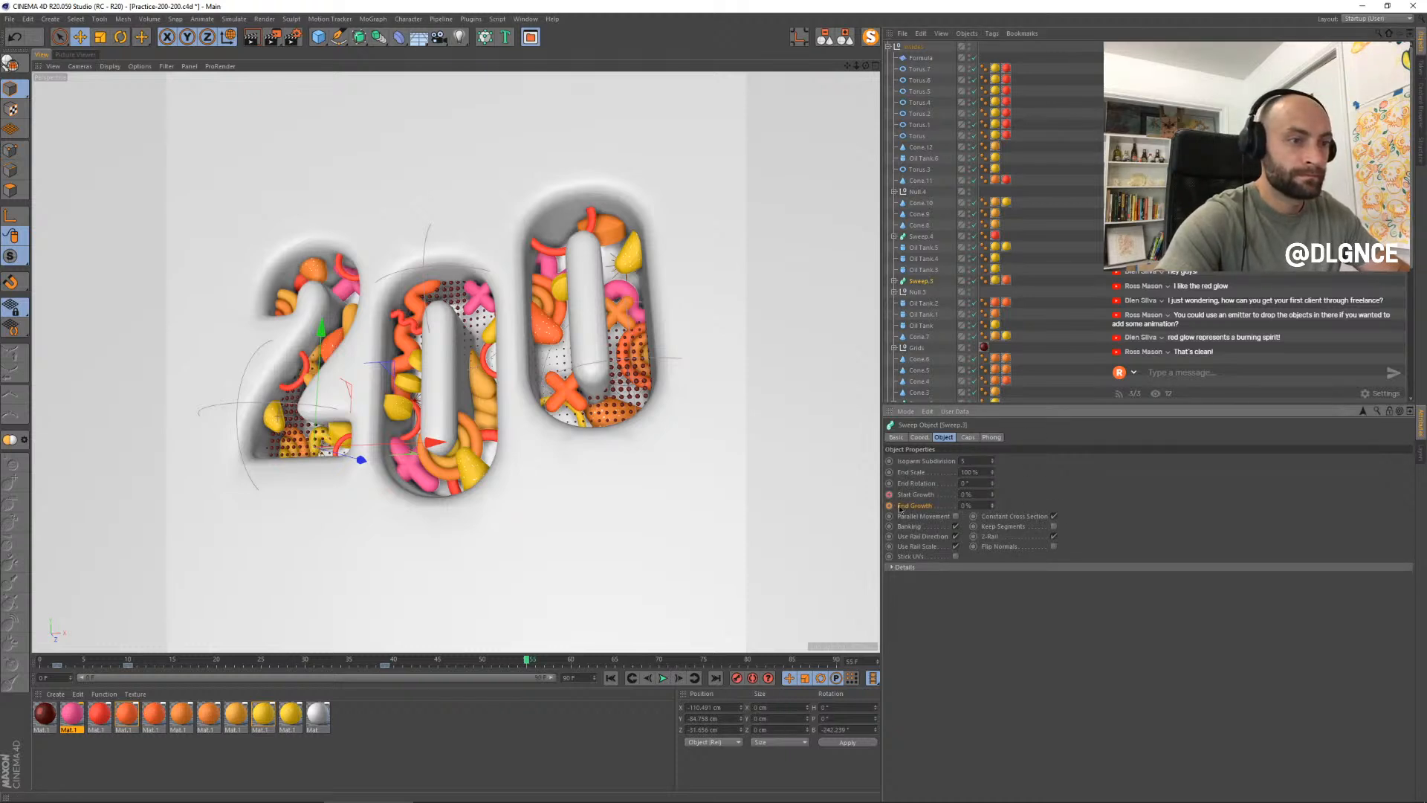
- Play the animation from the start and scrub through the timeline to review the squiggle growing in and out
{"action": "left_click", "coordinate": [43, 662]}
{"action": "left_click", "coordinate": [663, 678]}
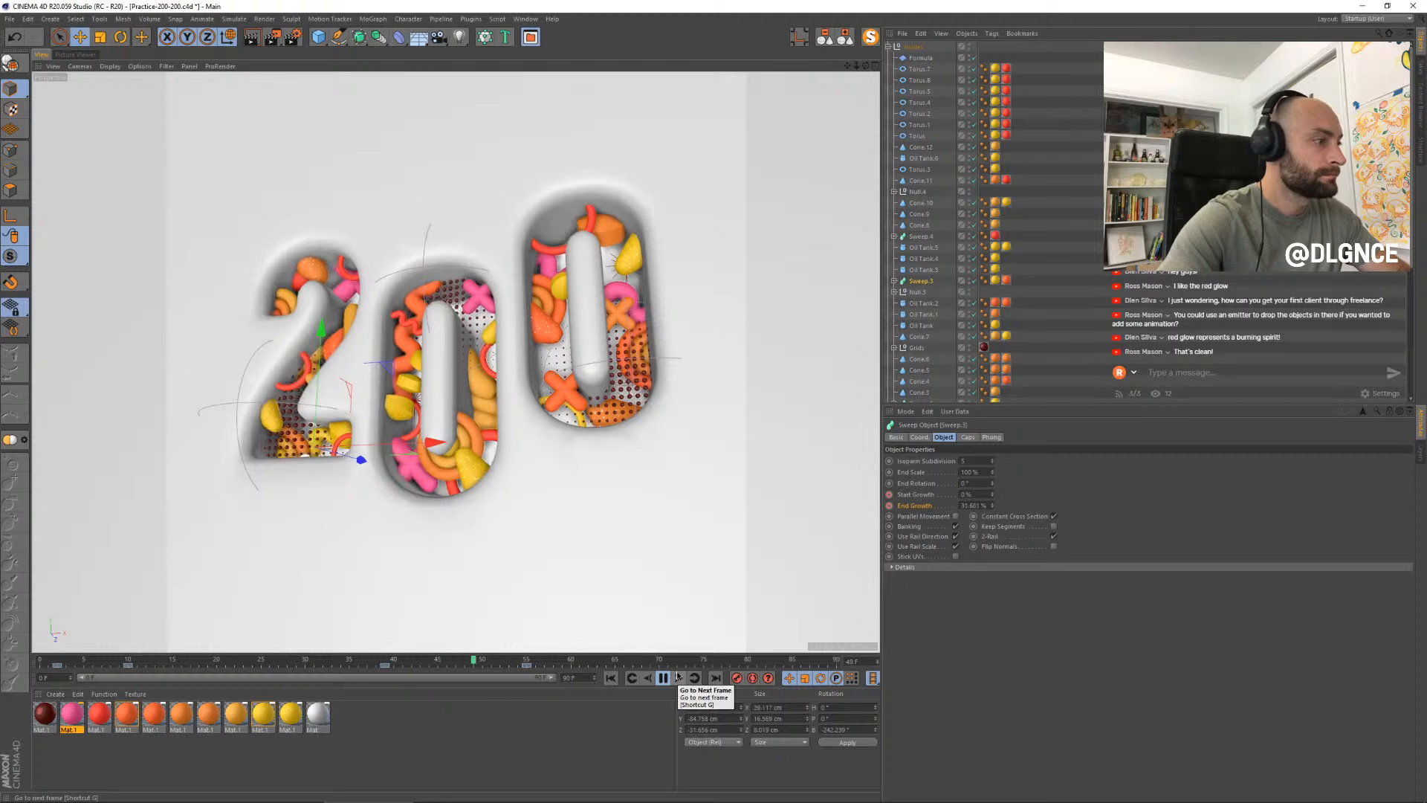
{"action": "left_click", "coordinate": [663, 677]}
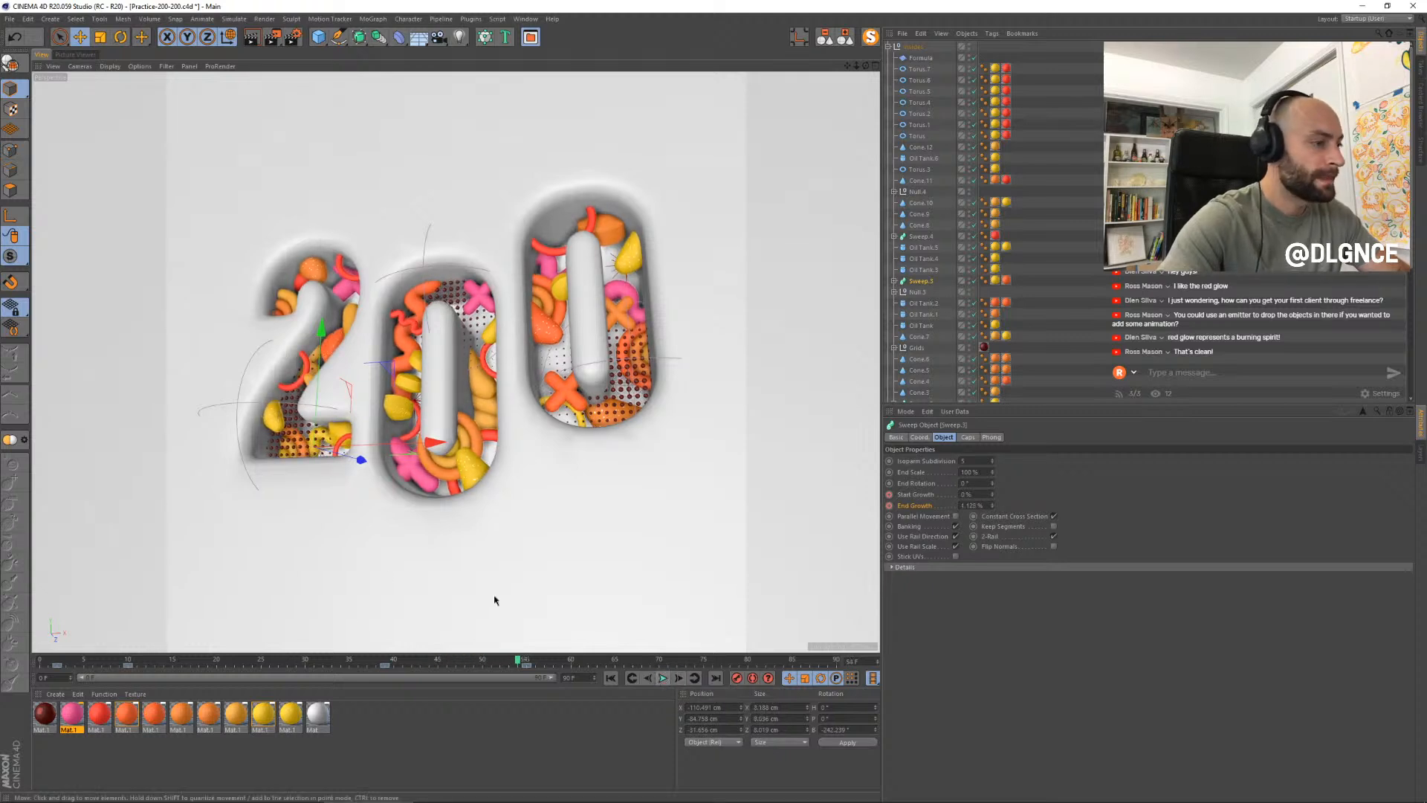
{"action": "left_click_drag", "start_coordinate": [360, 661], "coordinate": [80, 662]}
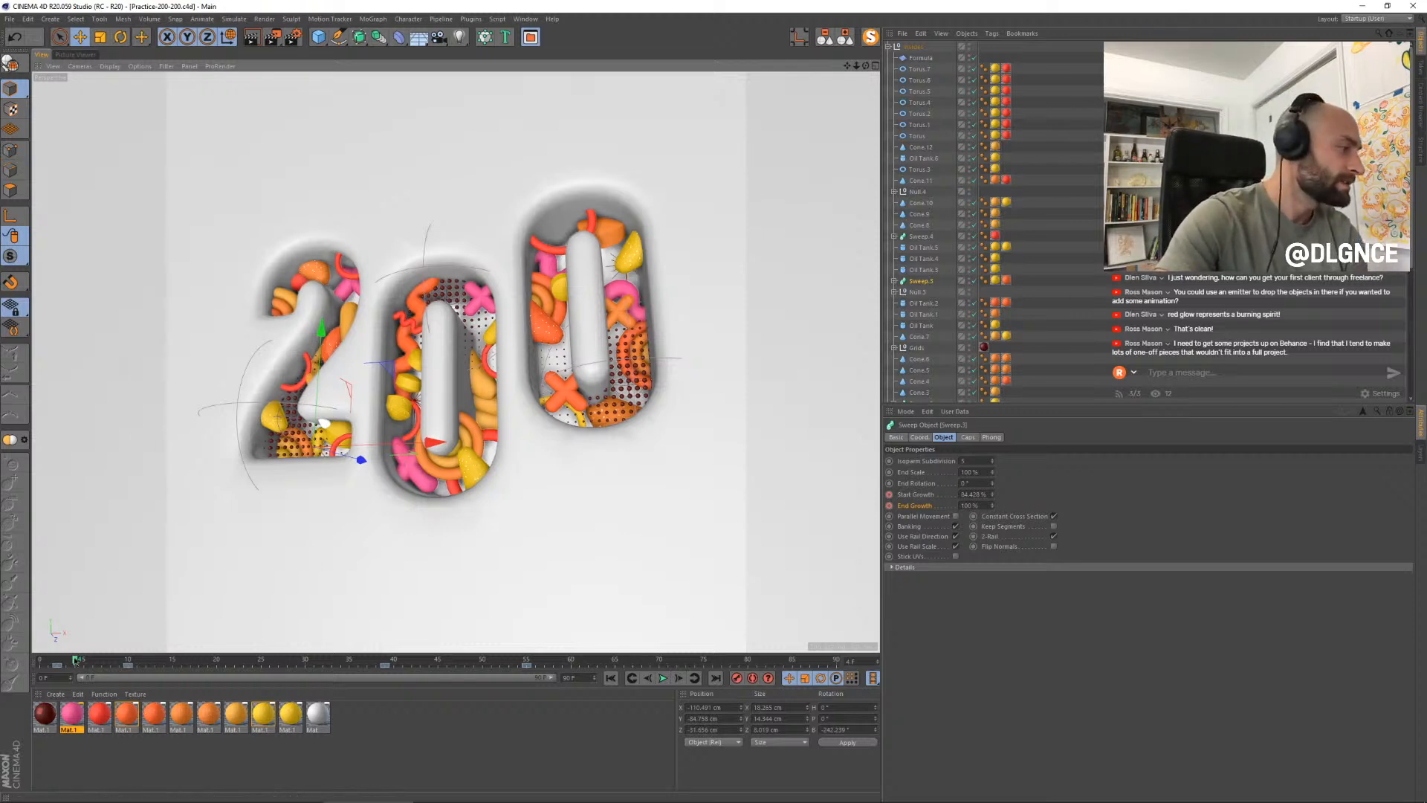
{"action": "left_click_drag", "start_coordinate": [75, 659], "coordinate": [541, 655]}
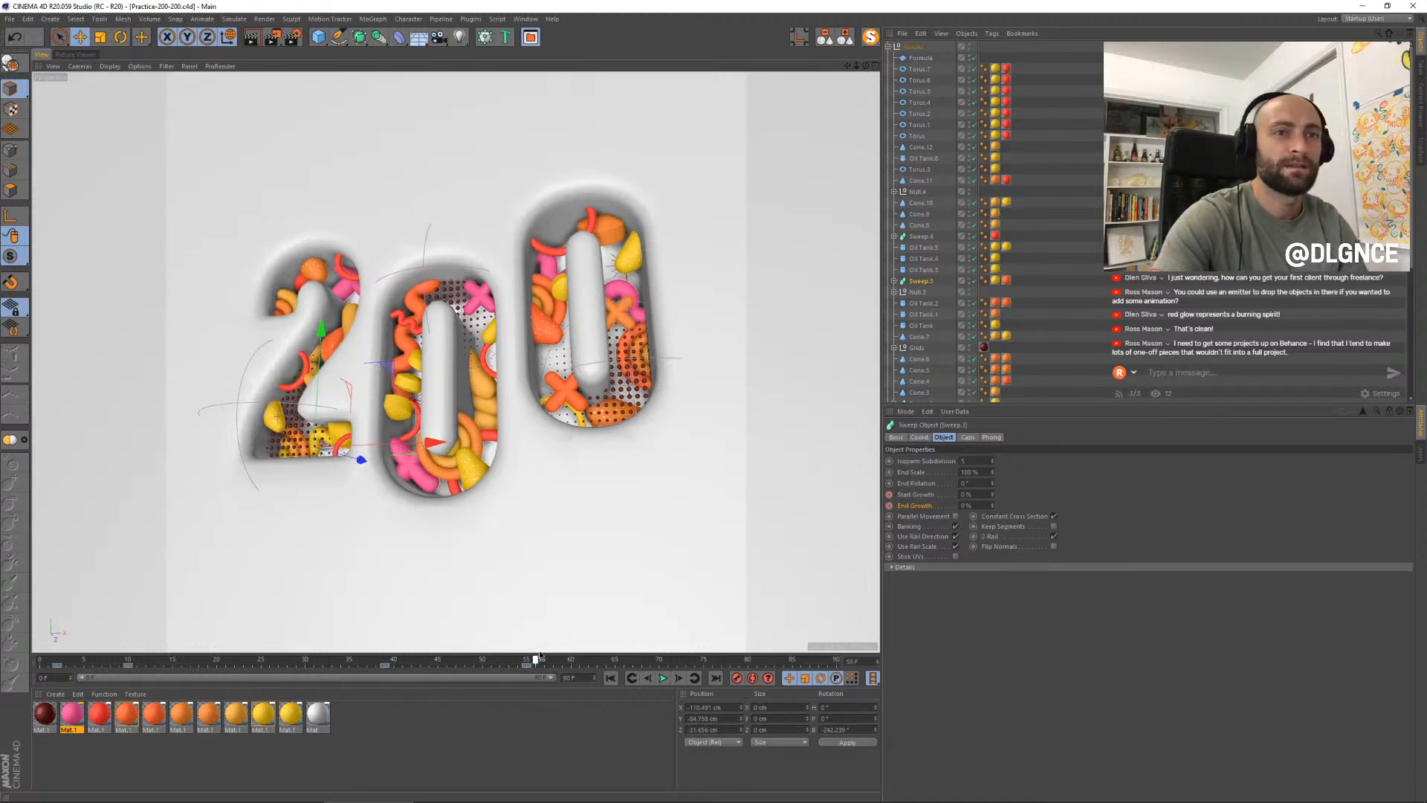
{"action": "left_click_drag", "start_coordinate": [388, 657], "coordinate": [47, 663]}
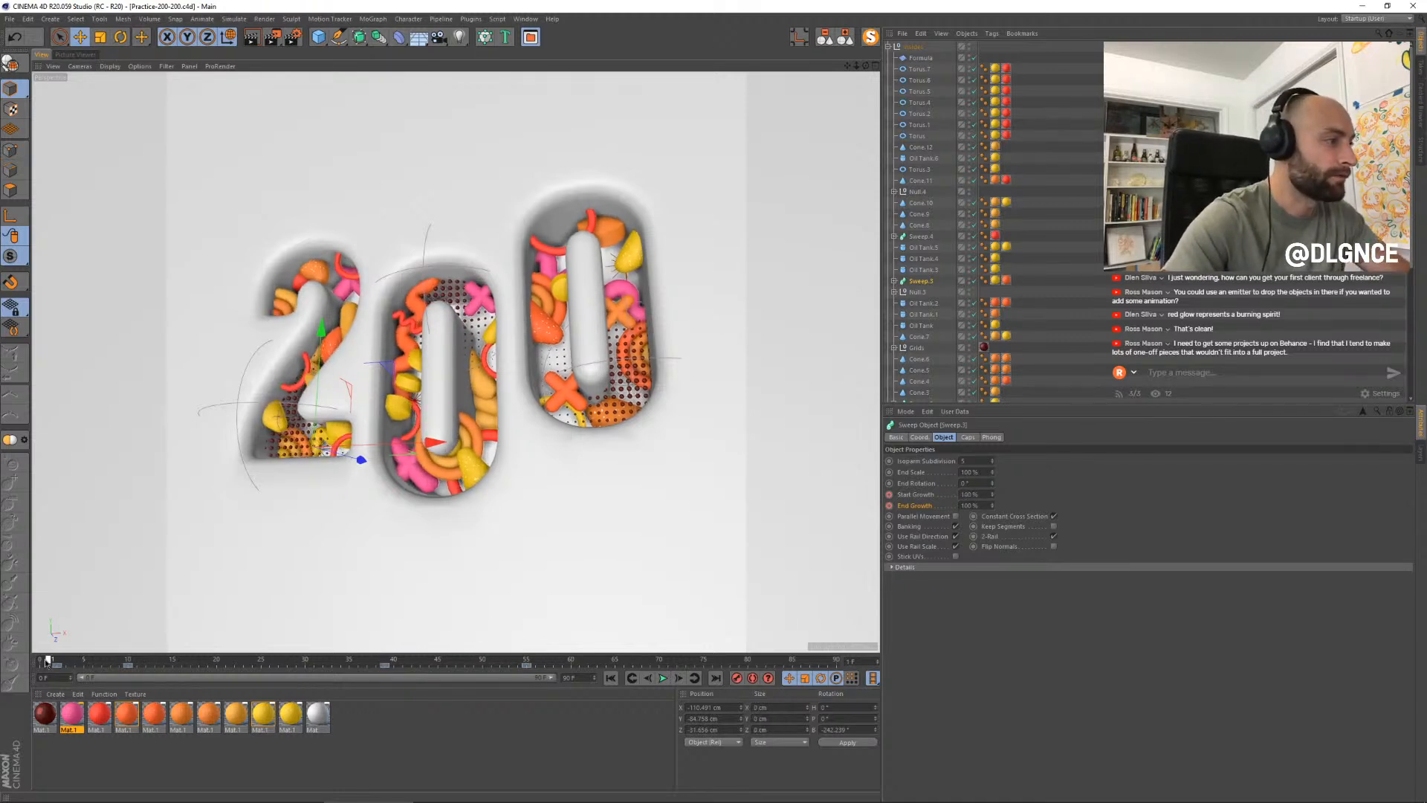
{"action": "left_click_drag", "start_coordinate": [157, 663], "coordinate": [350, 659]}
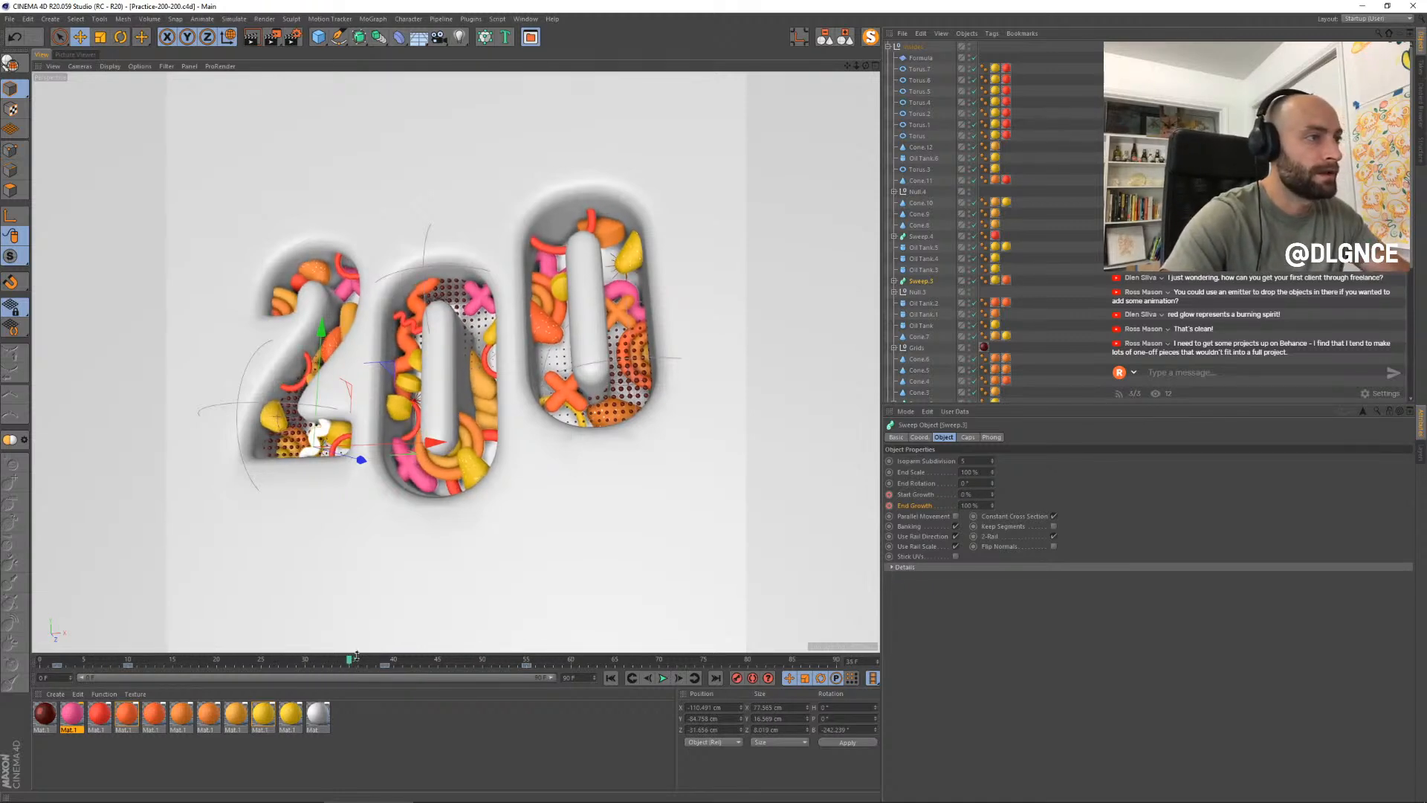
- Keyframe the Start Growth of the pink sweep in the last zero at 100% at frame 32
{"action": "left_click", "coordinate": [544, 275]}
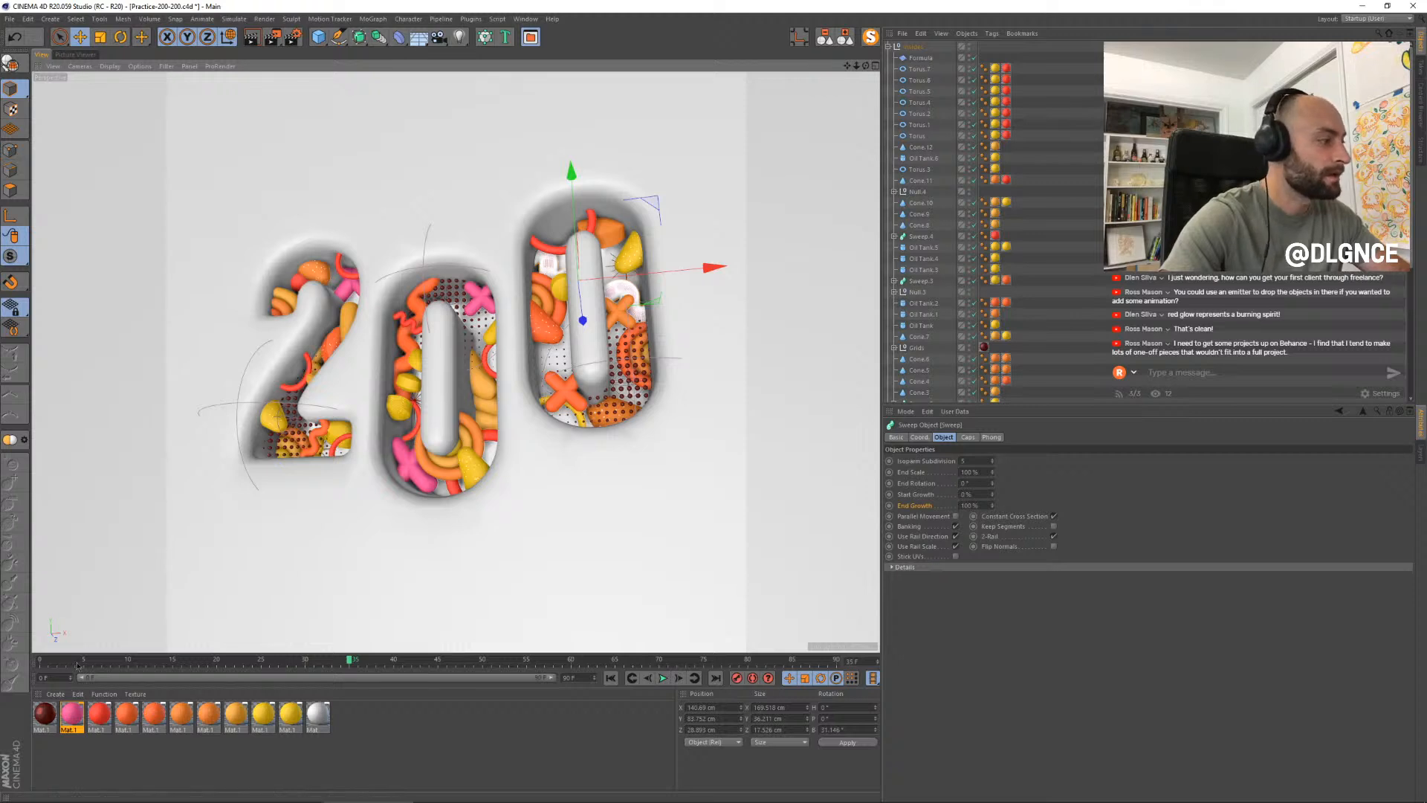
{"action": "left_click_drag", "start_coordinate": [81, 660], "coordinate": [332, 664]}
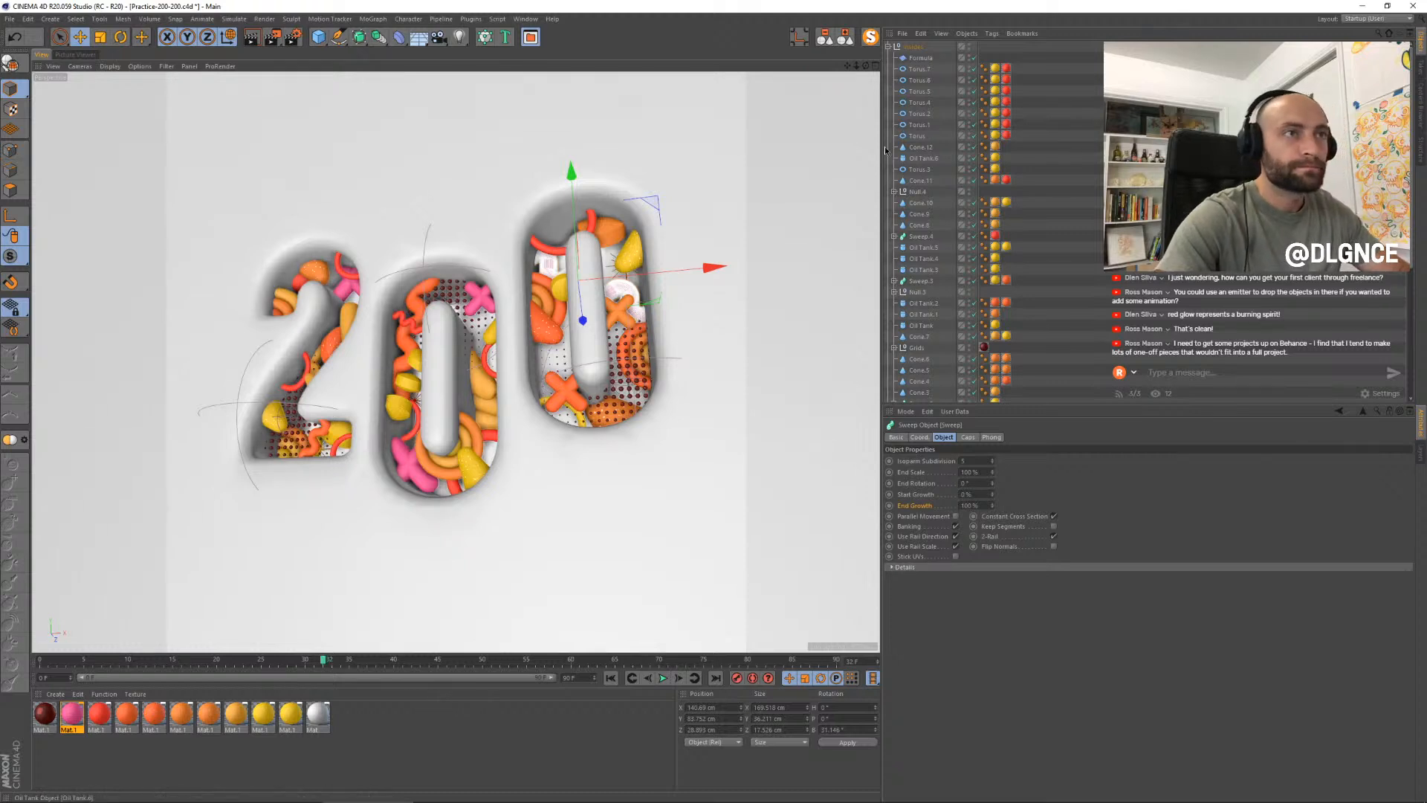
{"action": "scroll", "coordinate": [926, 223], "scroll_direction": "down", "scroll_amount": 5}
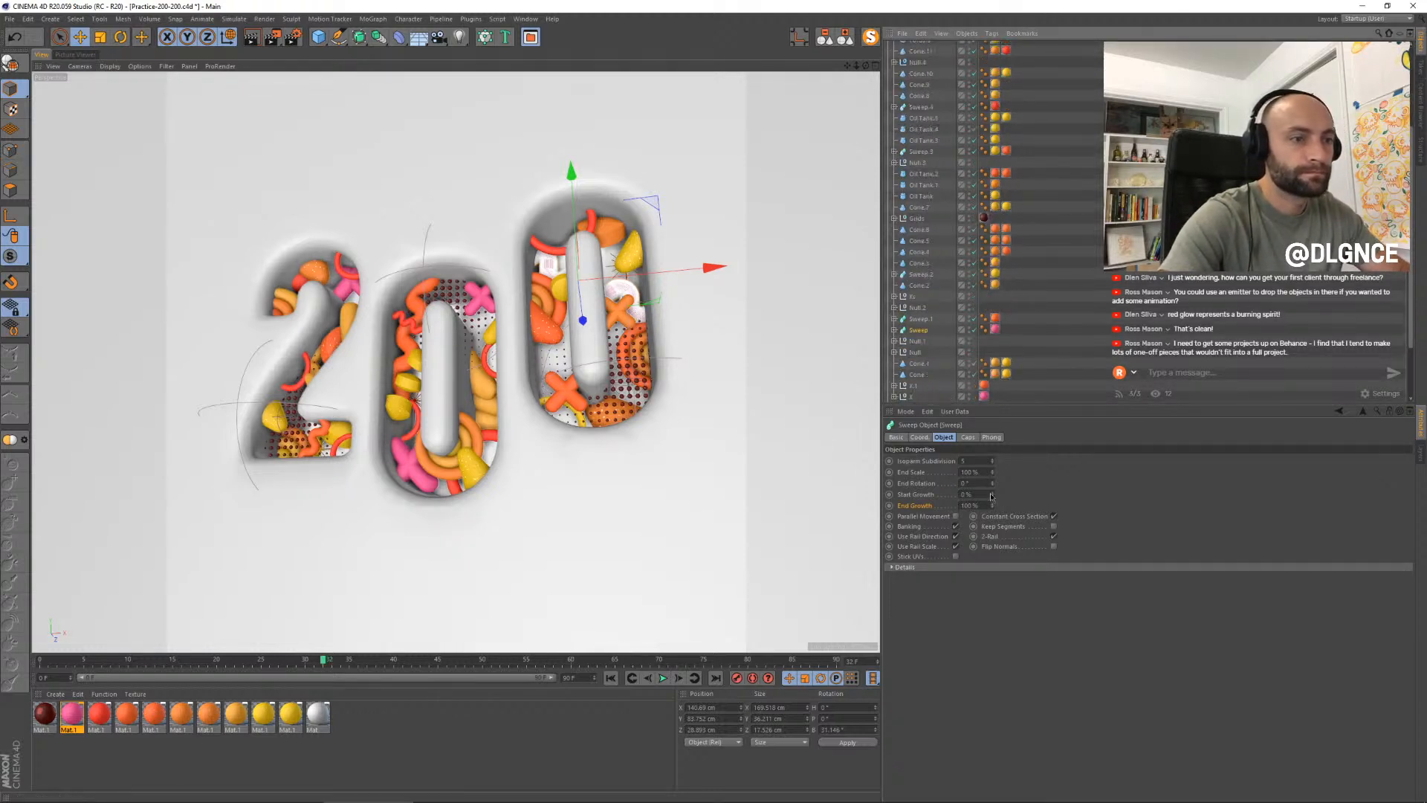
{"action": "left_click_drag", "start_coordinate": [992, 496], "coordinate": [992, 421]}
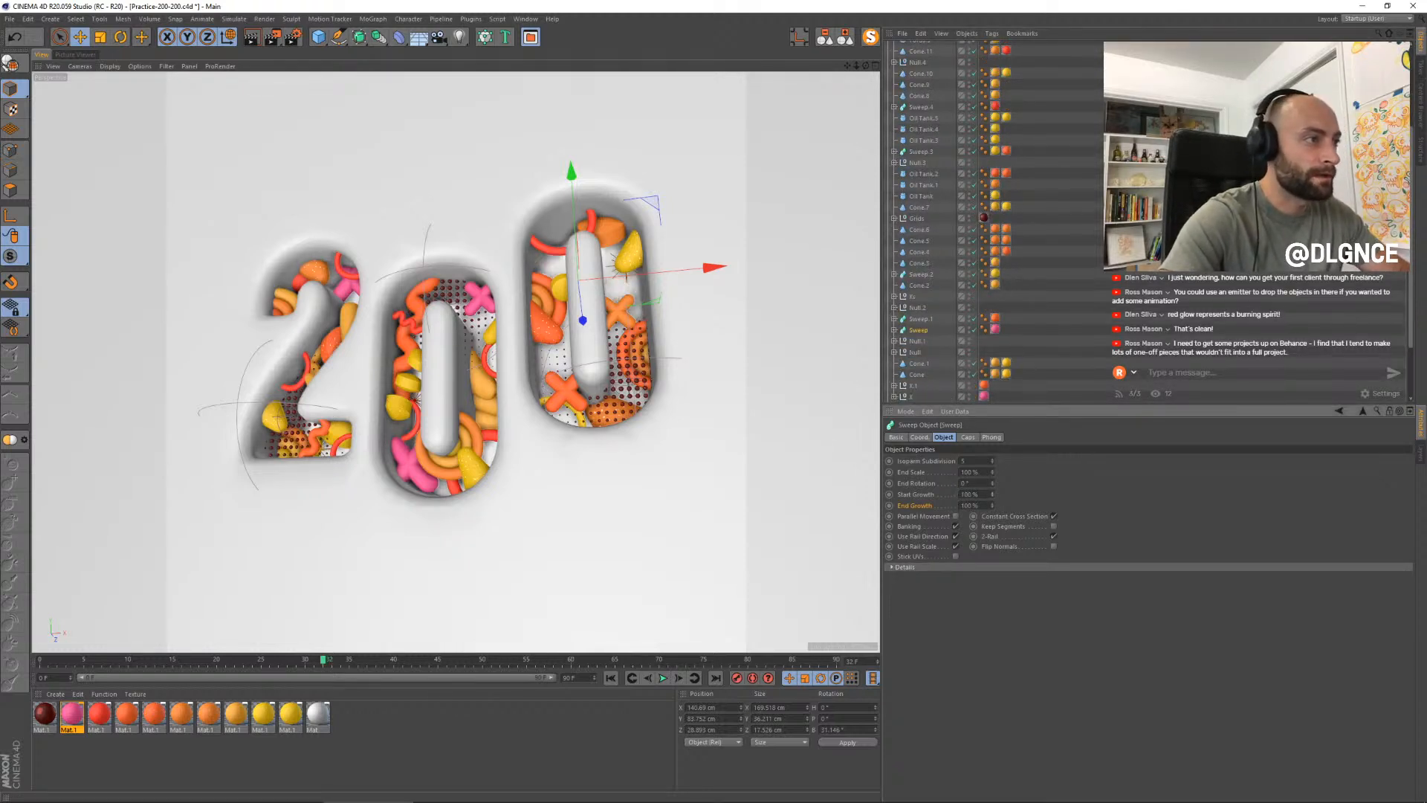
{"action": "mouse_move", "coordinate": [992, 495]}
{"action": "left_mouse_down"}
{"action": "mouse_move", "coordinate": [992, 528]}
{"action": "mouse_move", "coordinate": [992, 488]}
{"action": "left_mouse_up"}
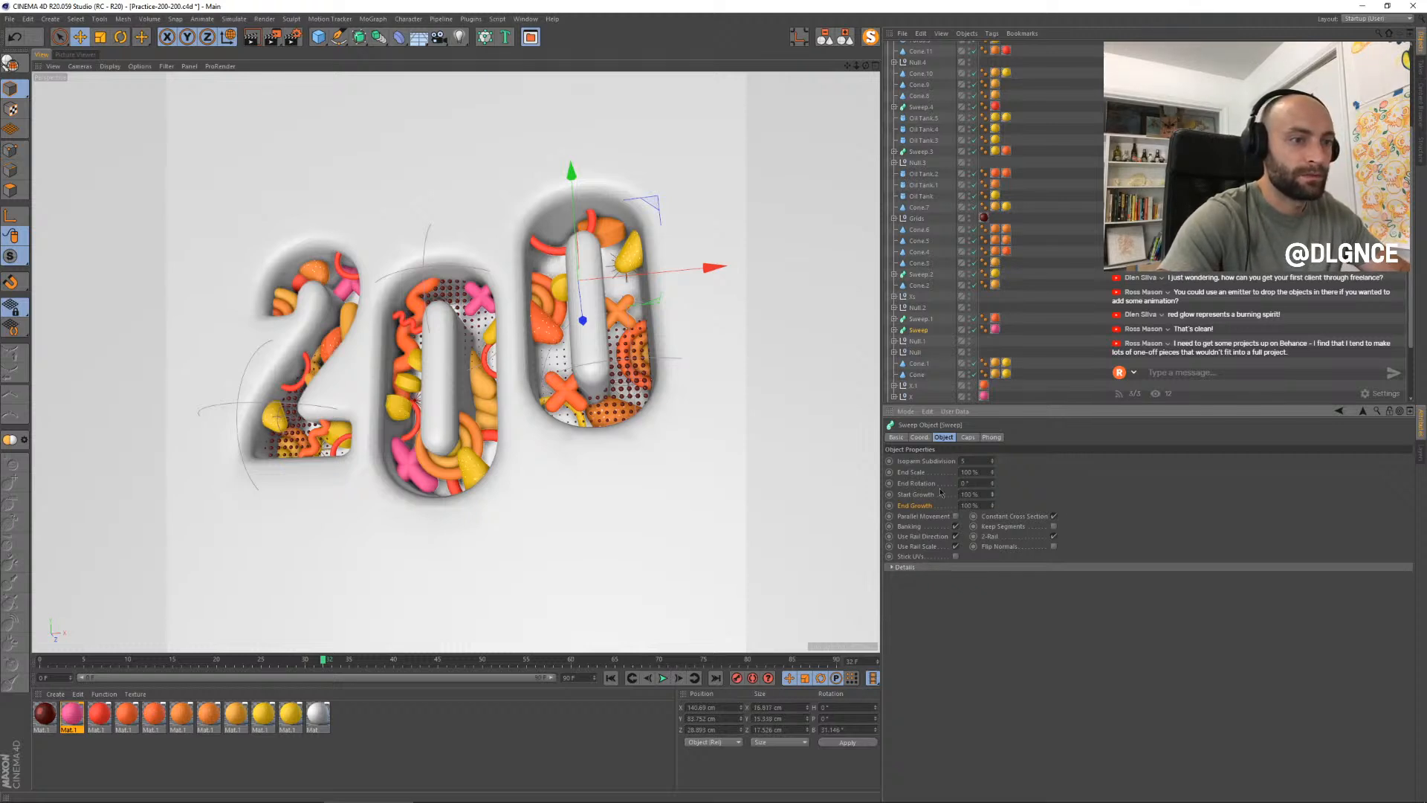
- Keyframe the pink sweep's Start Growth at 0% at frame 90
{"action": "left_click_drag", "start_coordinate": [323, 660], "coordinate": [834, 667]}
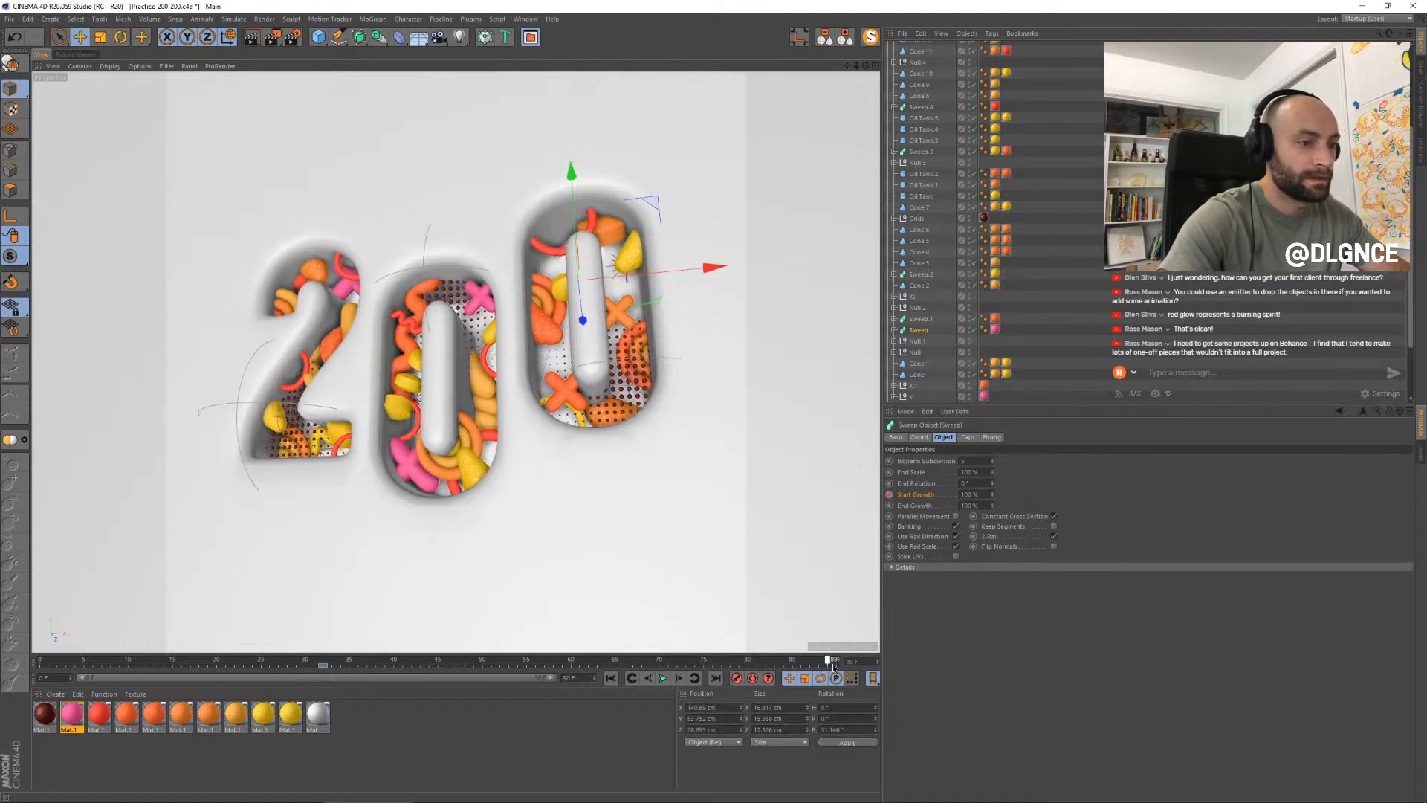
{"action": "left_click_drag", "start_coordinate": [992, 495], "coordinate": [992, 568]}
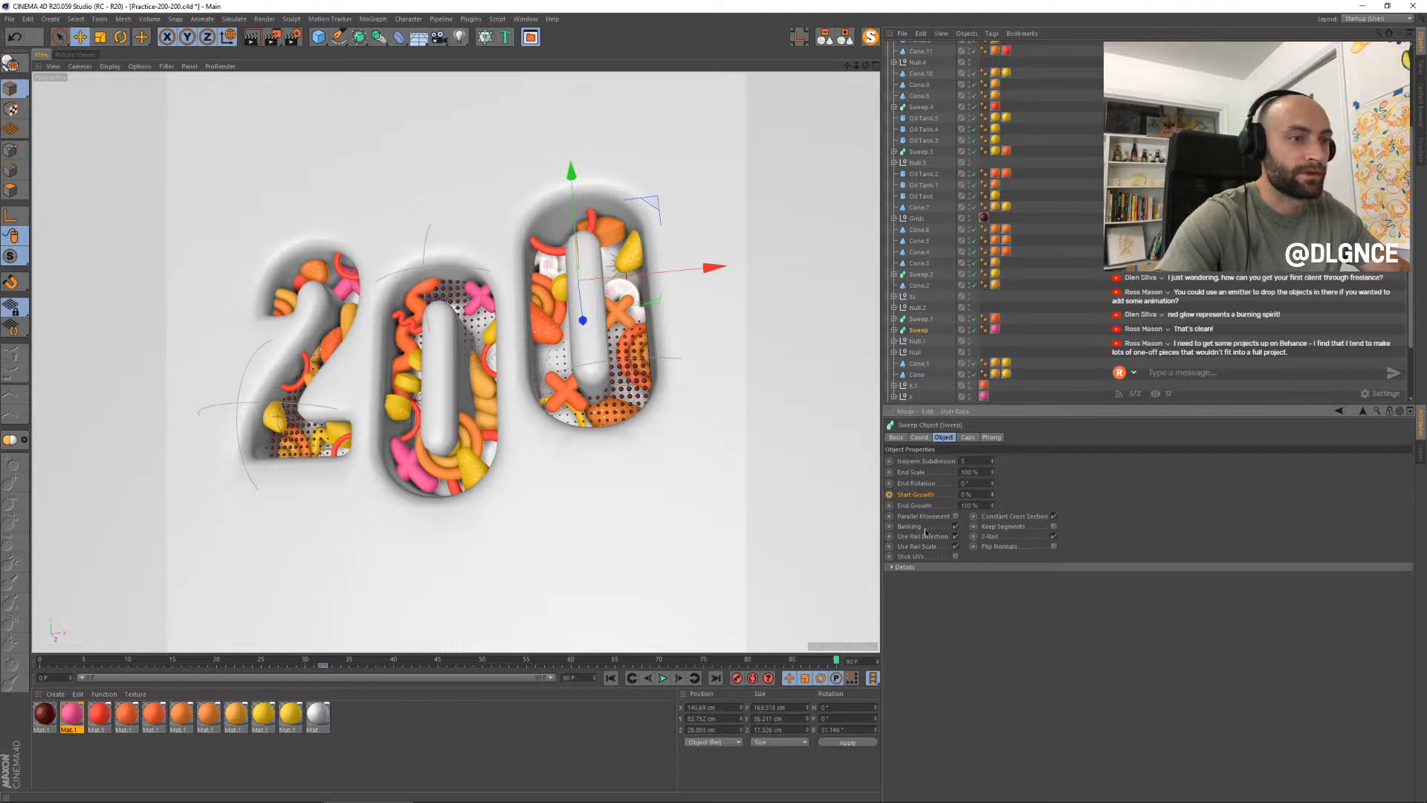
{"action": "left_click", "coordinate": [888, 494]}
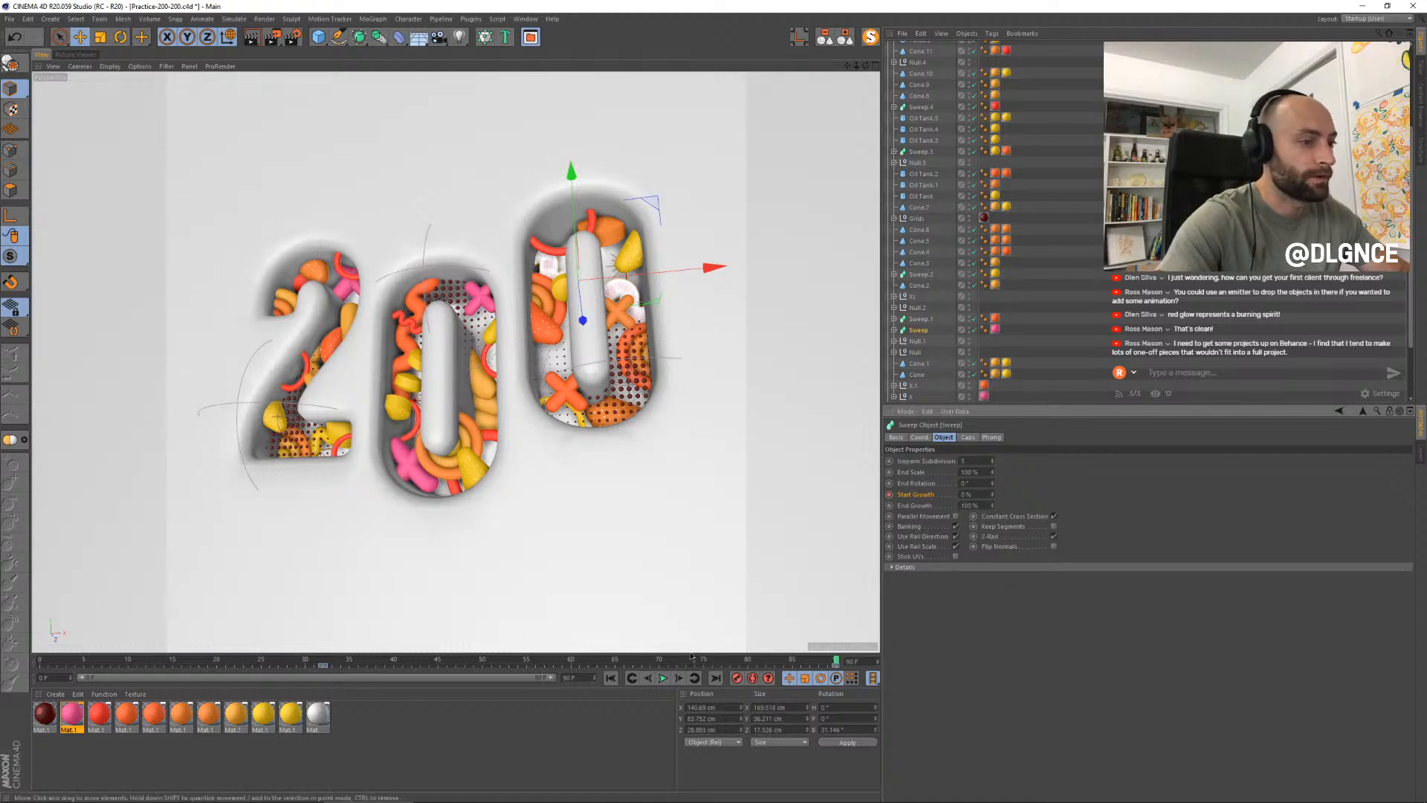
{"action": "left_click_drag", "start_coordinate": [835, 664], "coordinate": [876, 661]}
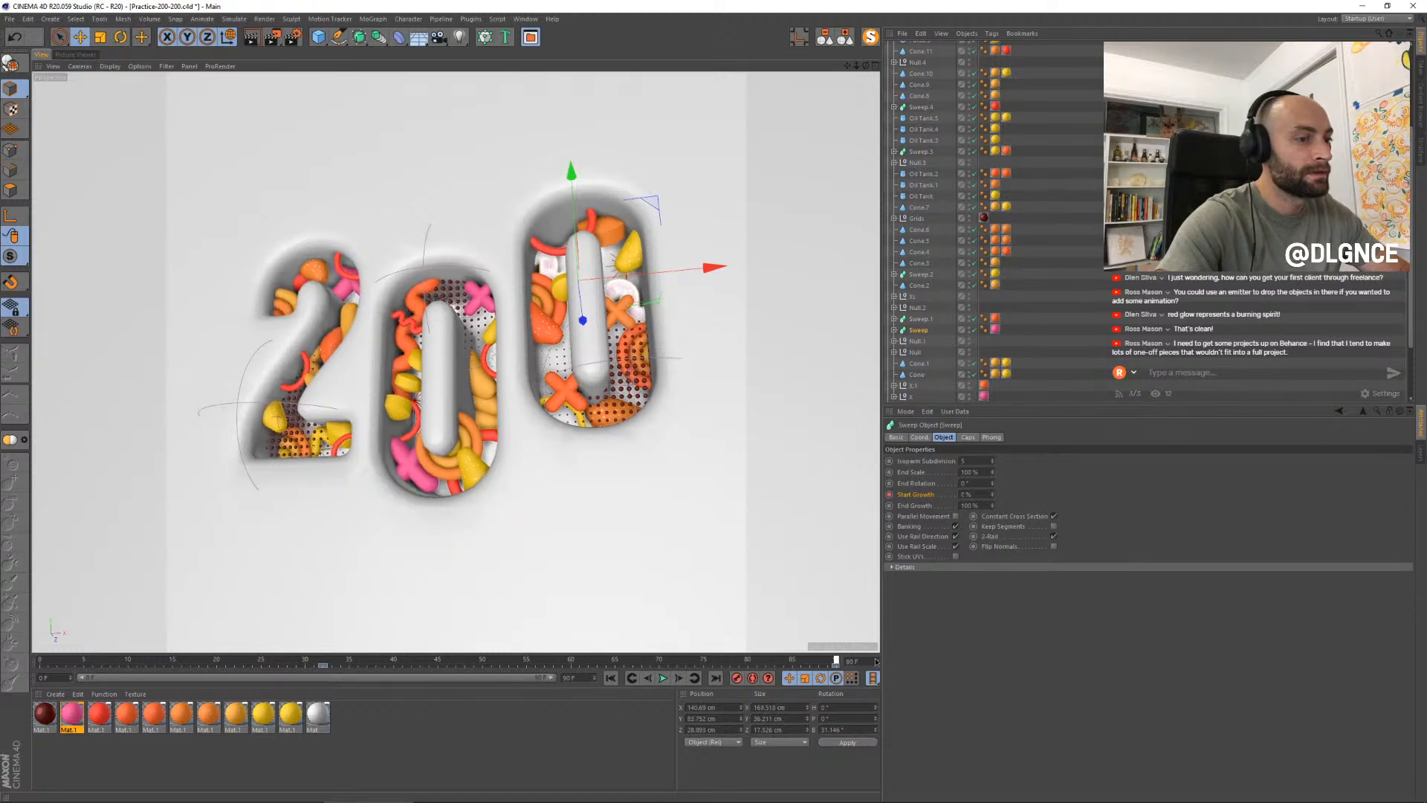
- Keyframe the pink sweep's Start Growth at 0% at frame 0 and play the animation back
{"action": "left_click", "coordinate": [38, 660]}
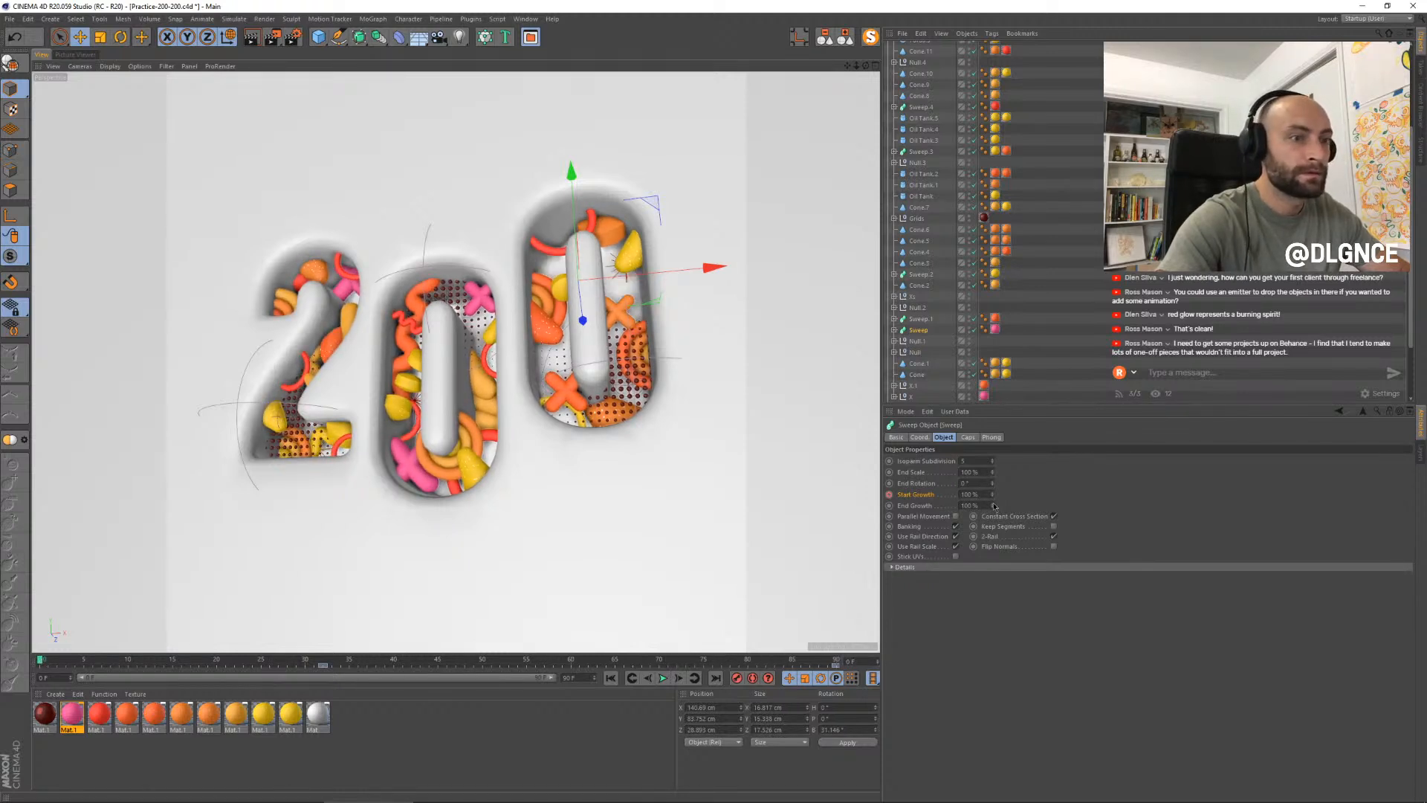
{"action": "left_click_drag", "start_coordinate": [991, 495], "coordinate": [991, 573]}
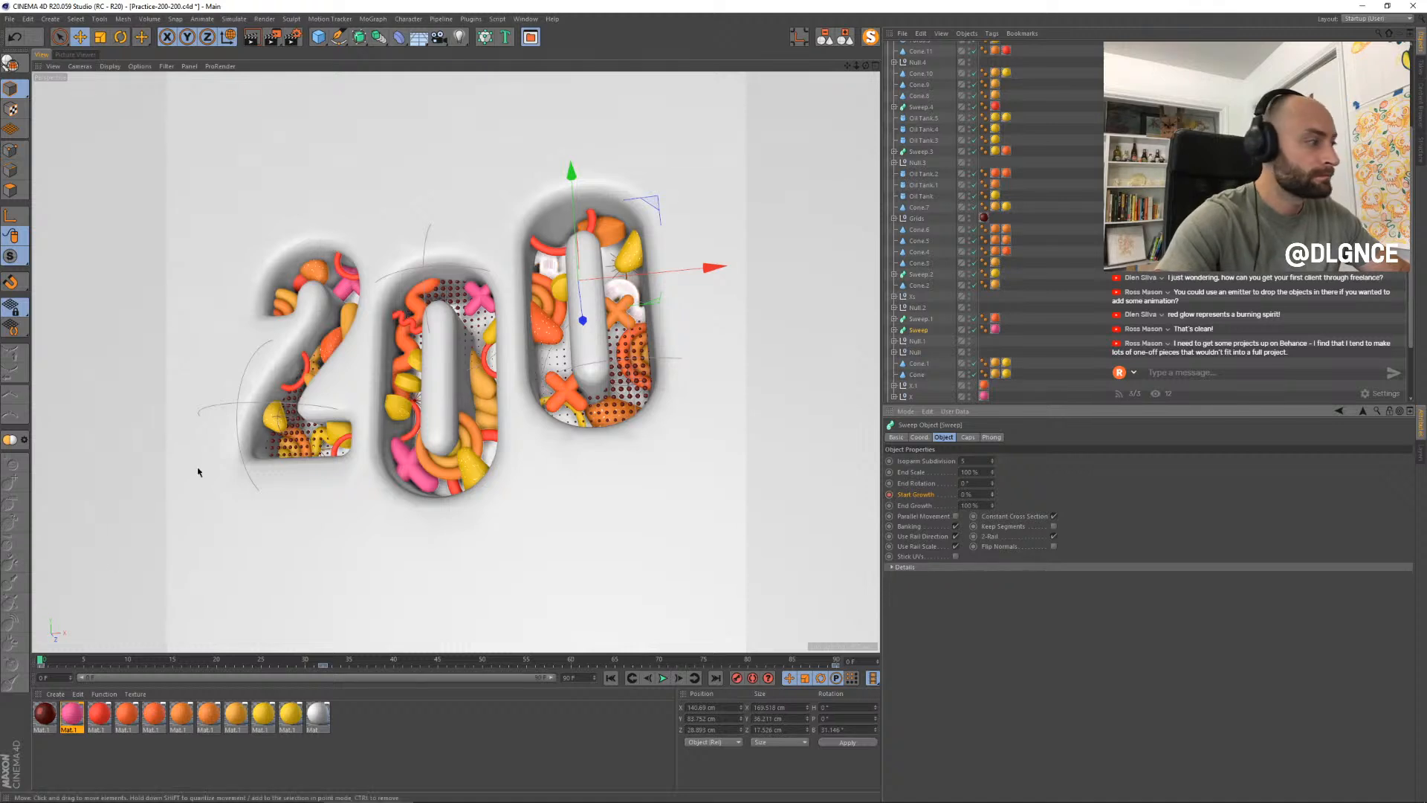
{"action": "left_click_drag", "start_coordinate": [43, 661], "coordinate": [818, 674]}
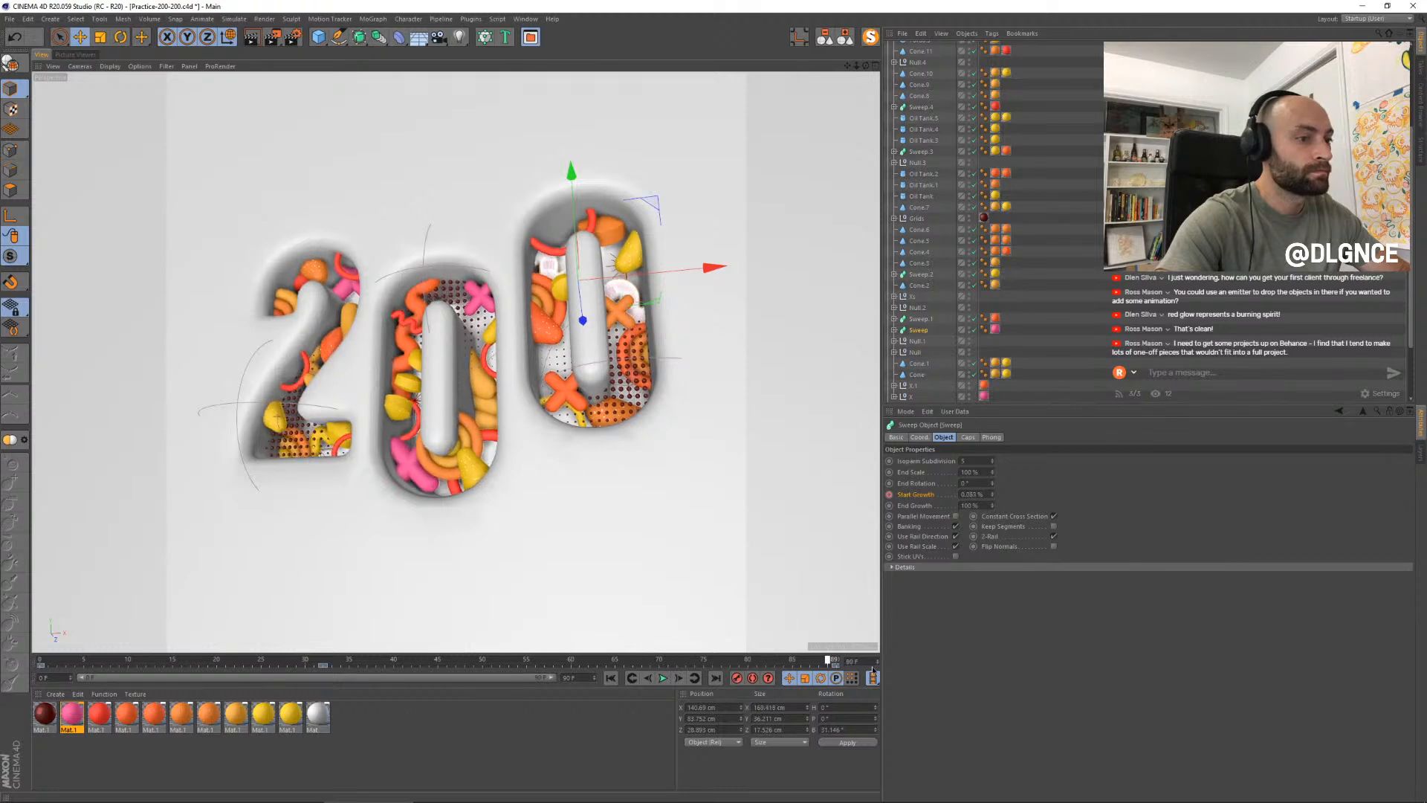
{"action": "left_click", "coordinate": [663, 678]}
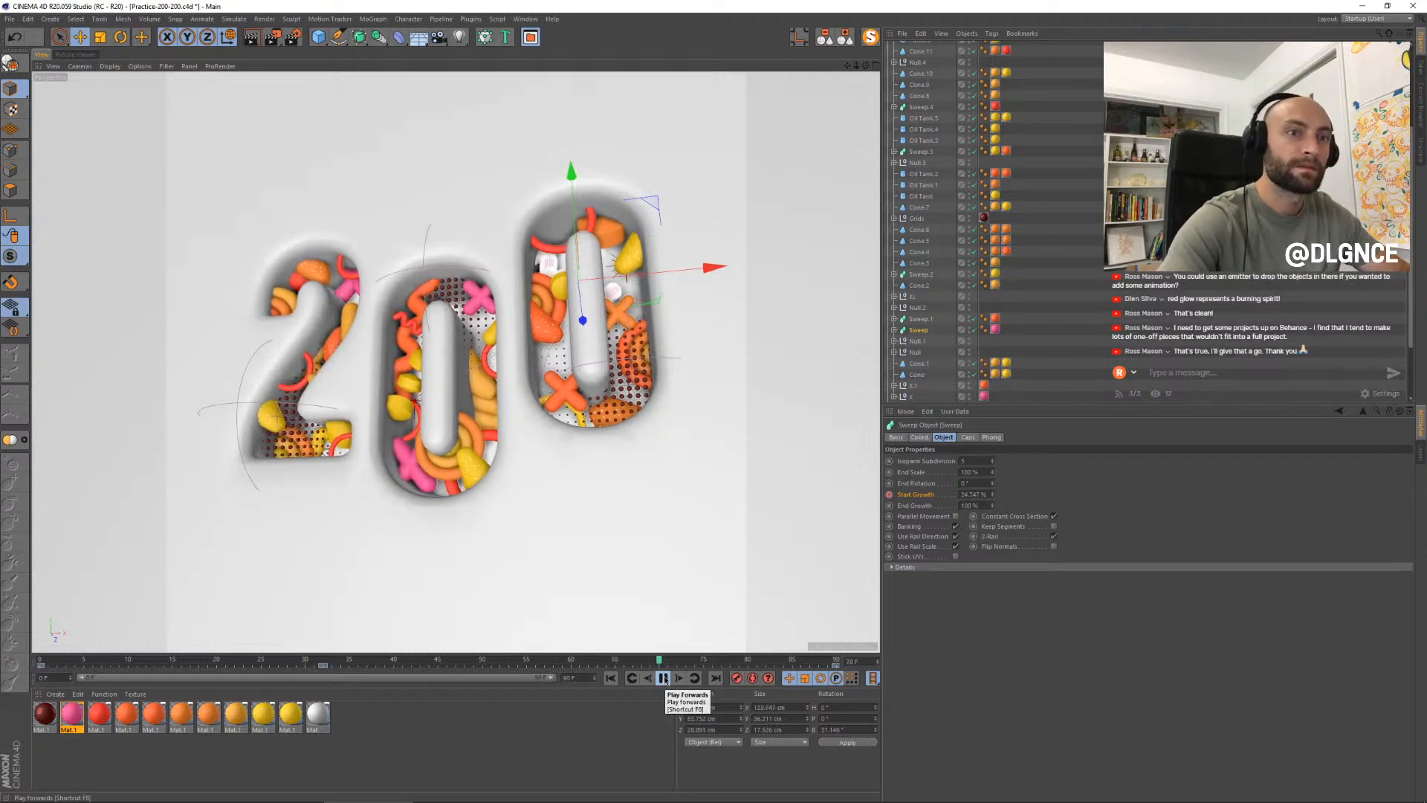
{"action": "left_click", "coordinate": [663, 678]}
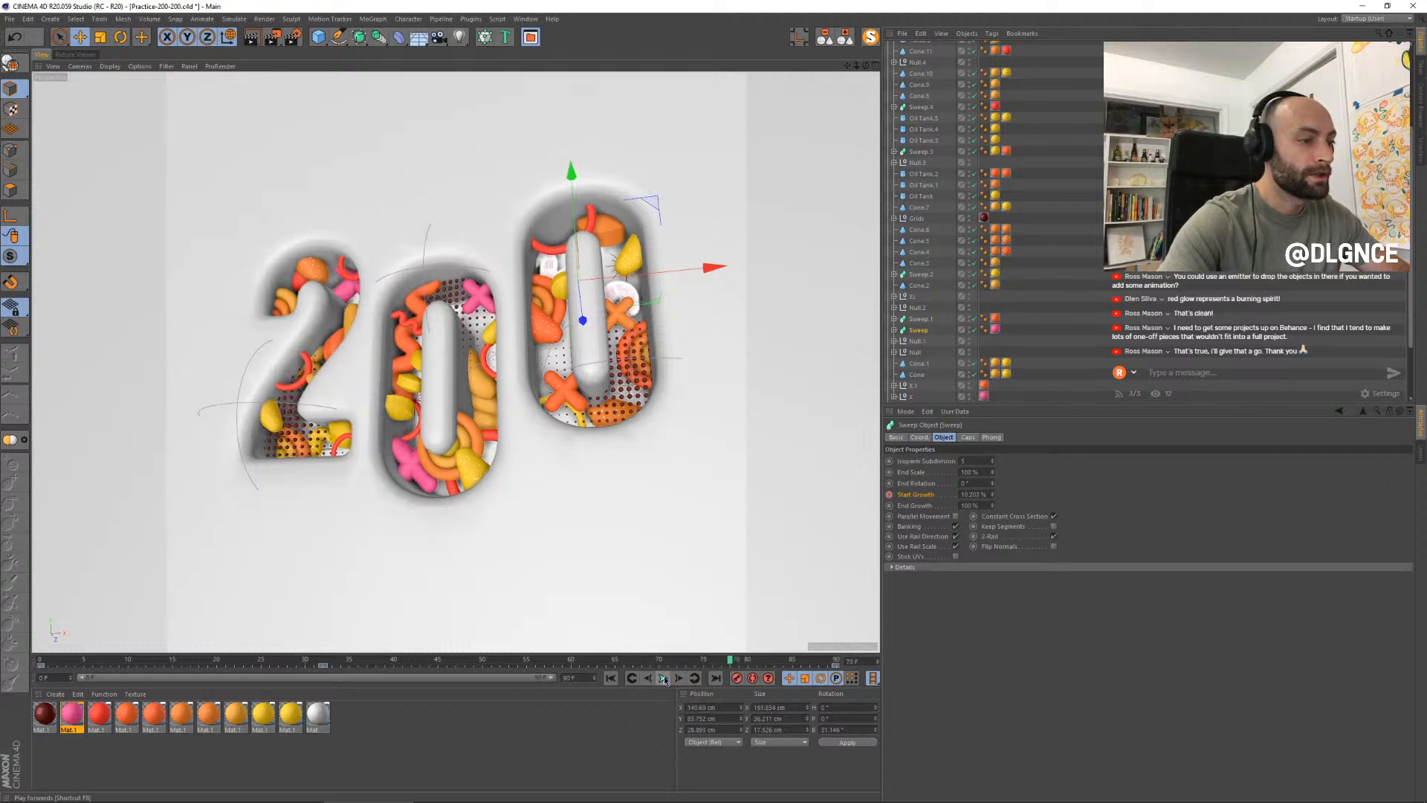
- With Torus.1 in the middle zero selected at frame 20, save the project and switch to the Animate layout
{"action": "left_click", "coordinate": [449, 455]}
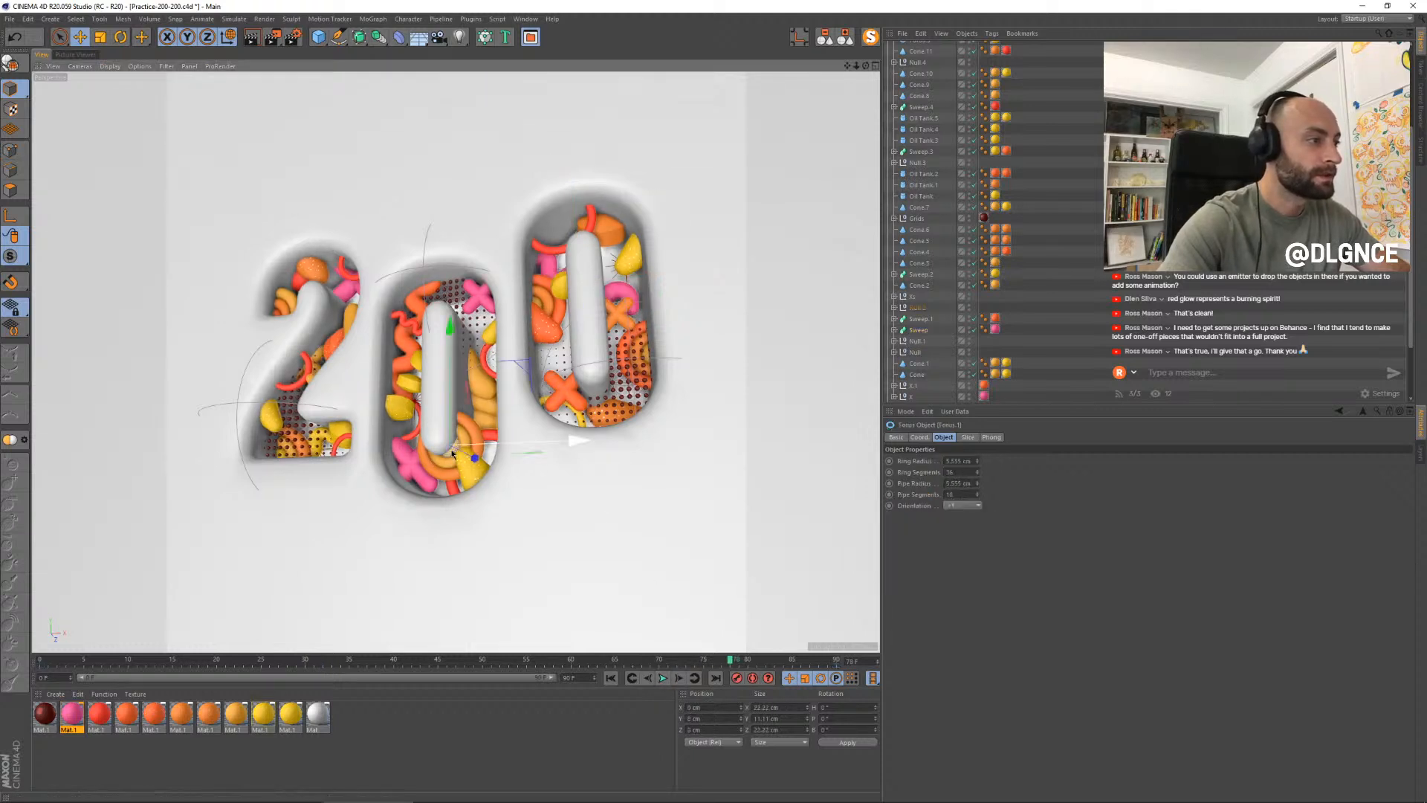
{"action": "left_click", "coordinate": [218, 662]}
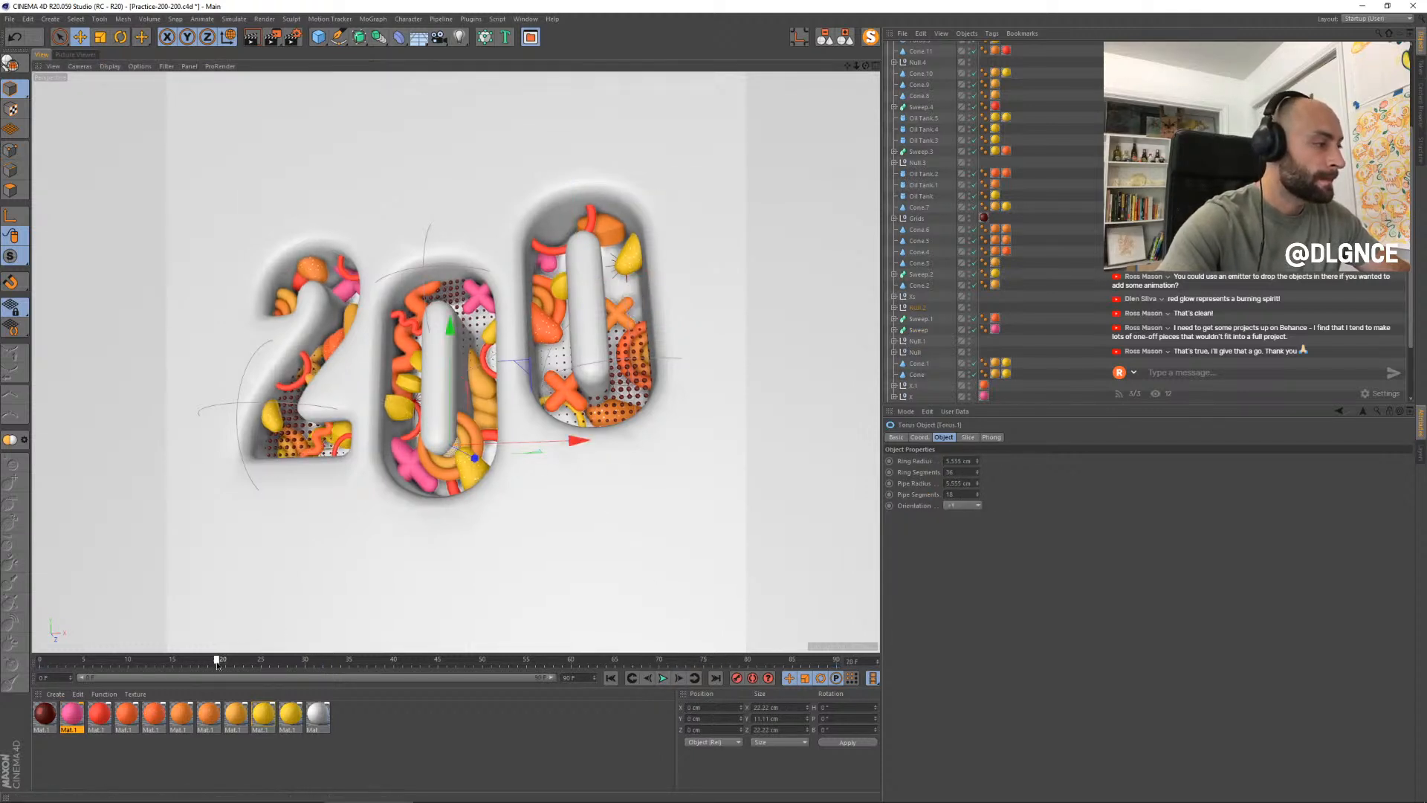
{"action": "key", "text": "ctrl+s"}
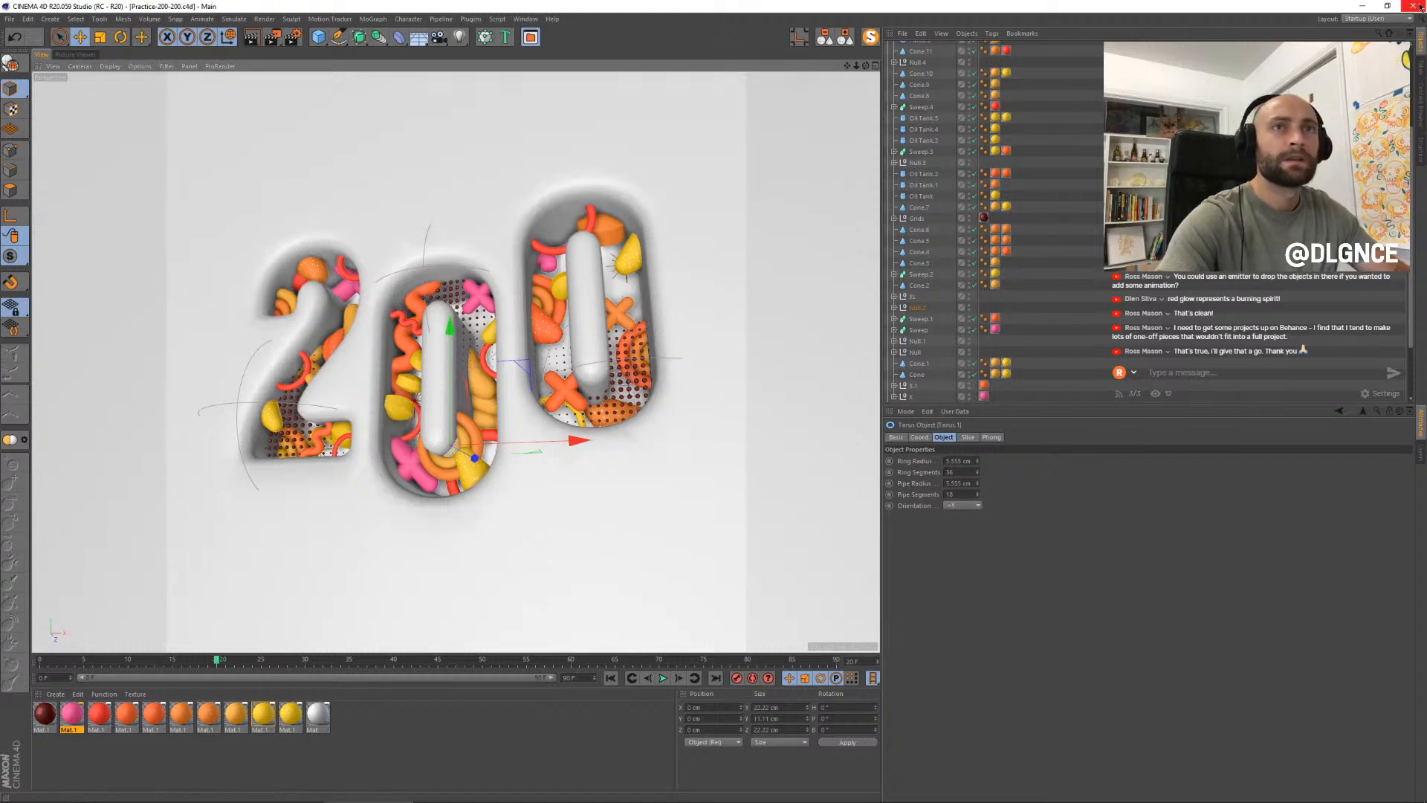
{"action": "left_click", "coordinate": [1368, 18]}
{"action": "left_click", "coordinate": [1359, 30]}
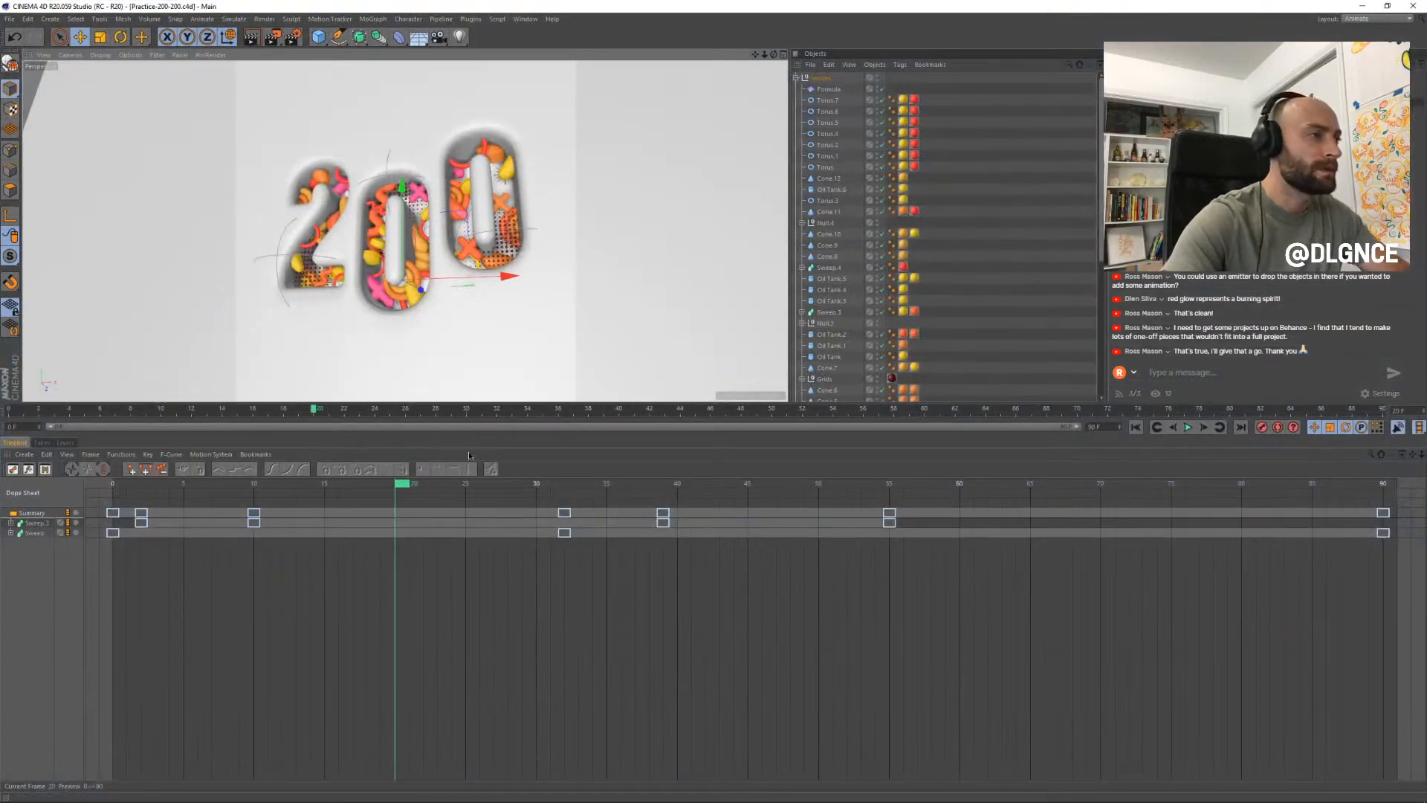
- Record keyframes for Torus.1 at frames 20 and 25
{"action": "scroll", "coordinate": [840, 260], "scroll_direction": "down", "scroll_amount": 7}
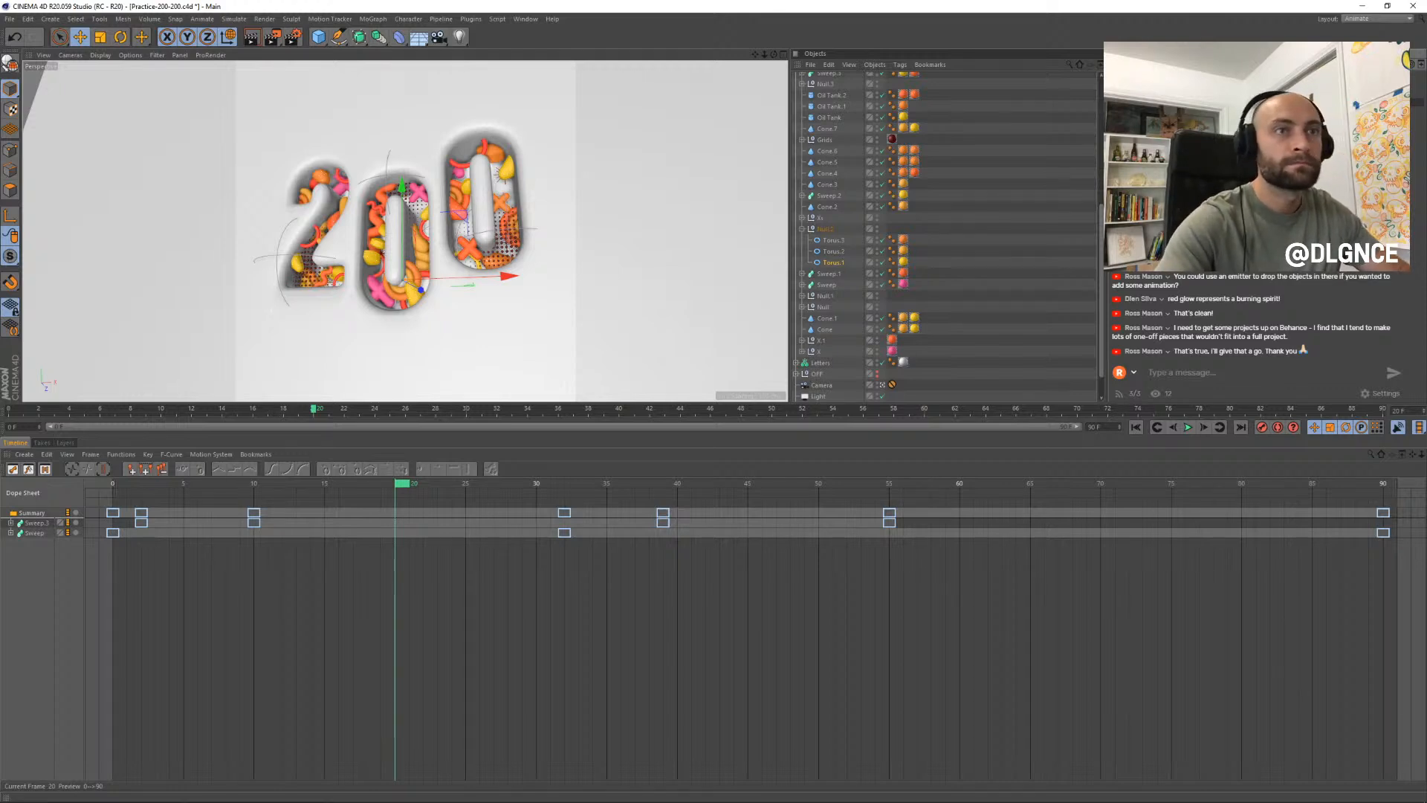
{"action": "key", "text": "F9"}
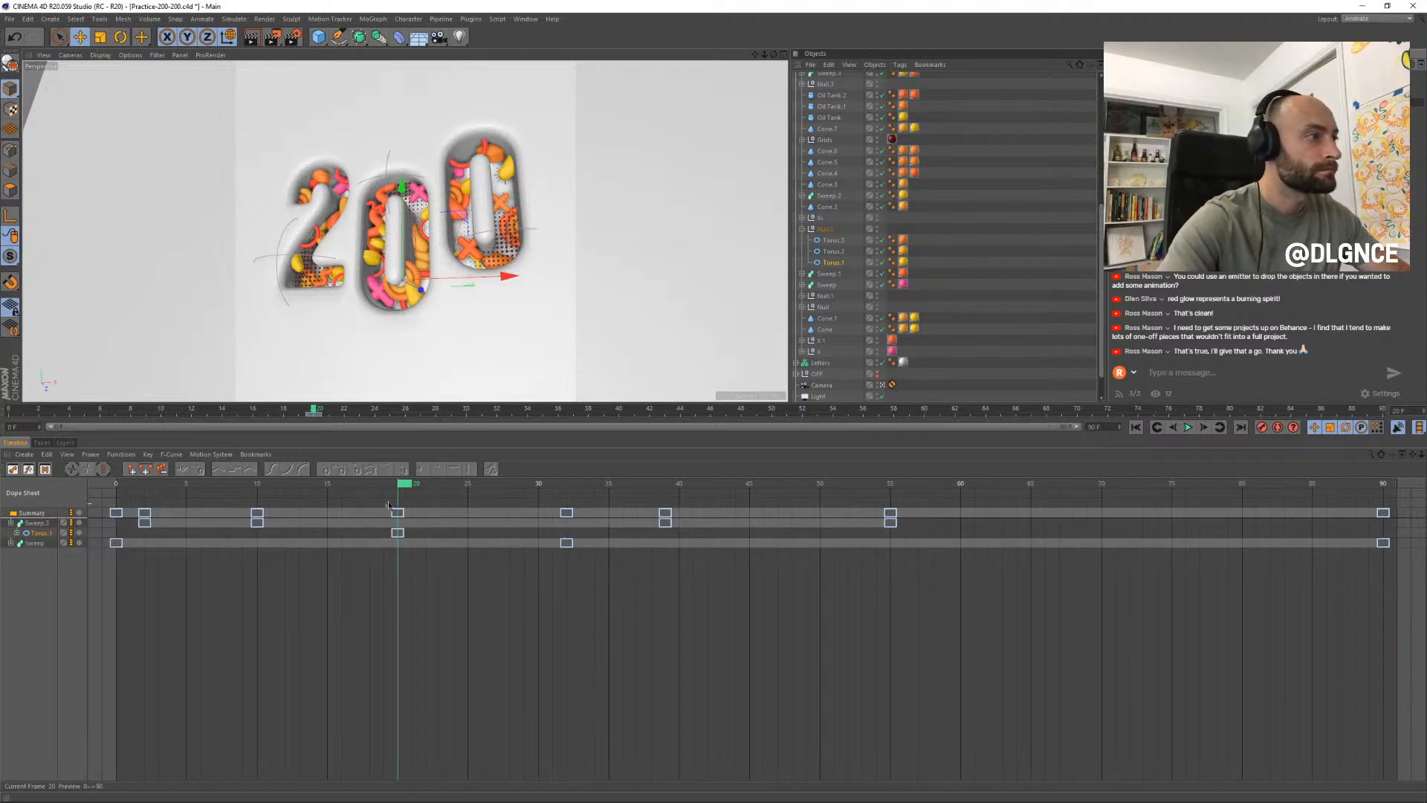
{"action": "left_click_drag", "start_coordinate": [403, 488], "coordinate": [446, 488]}
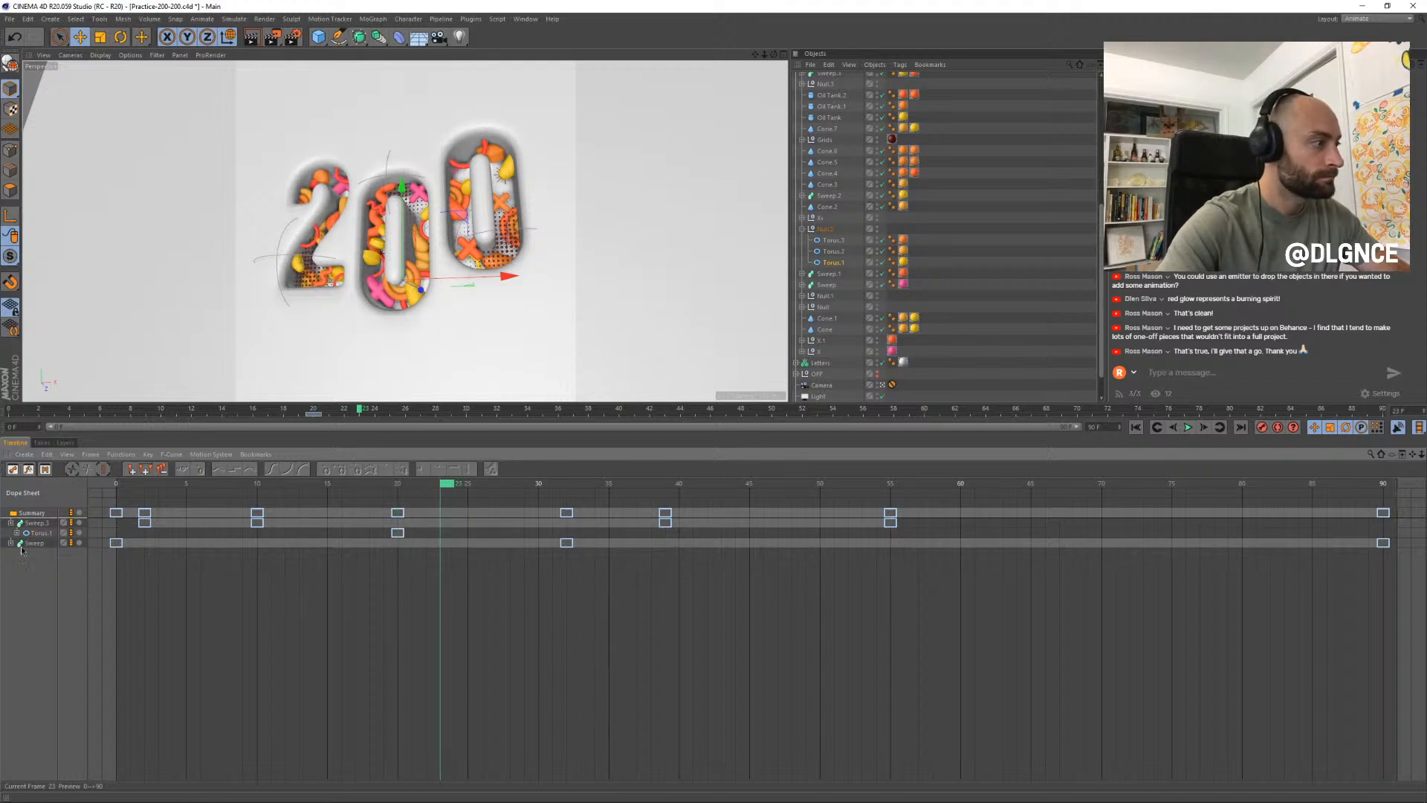
{"action": "left_click", "coordinate": [43, 533]}
{"action": "left_click_drag", "start_coordinate": [446, 488], "coordinate": [470, 492]}
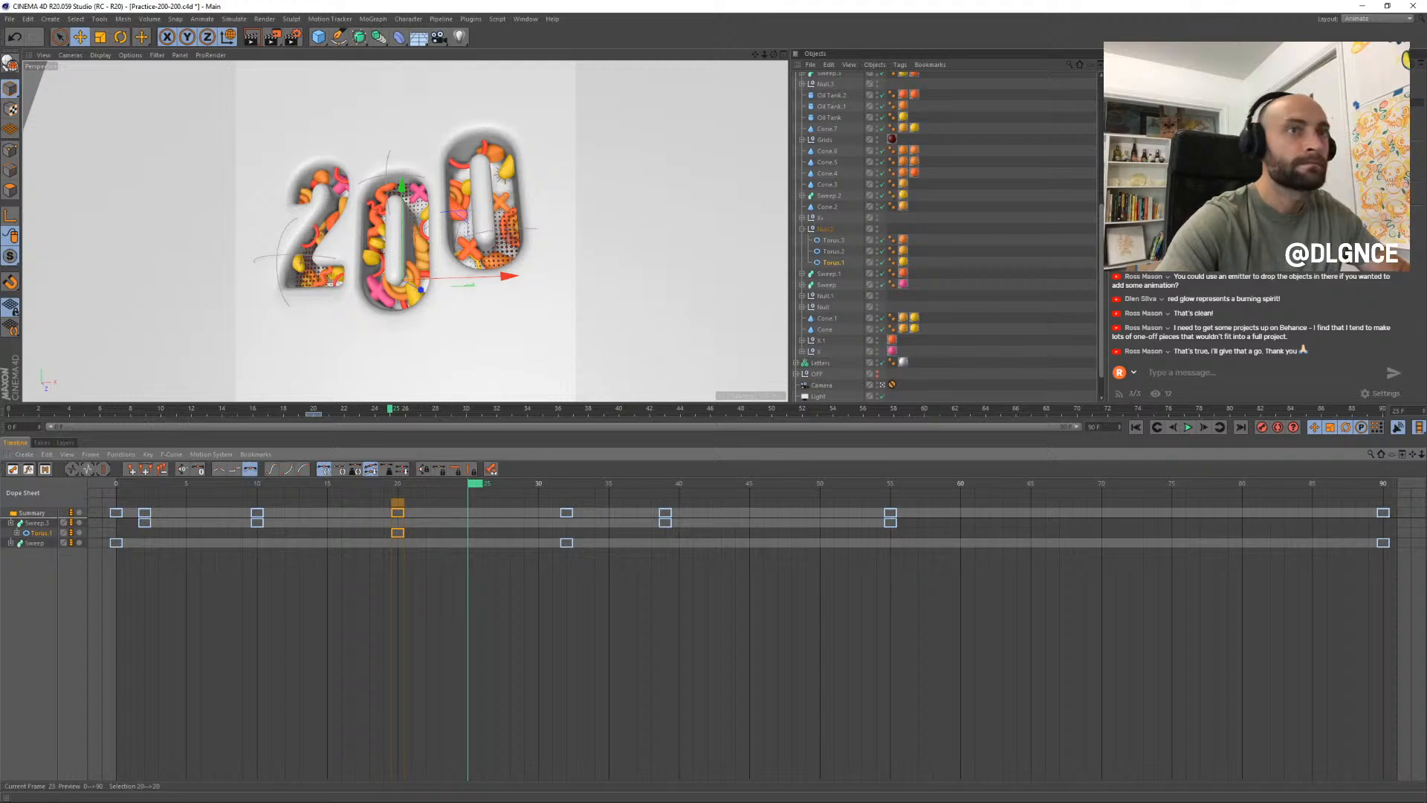
{"action": "left_click", "coordinate": [834, 262]}
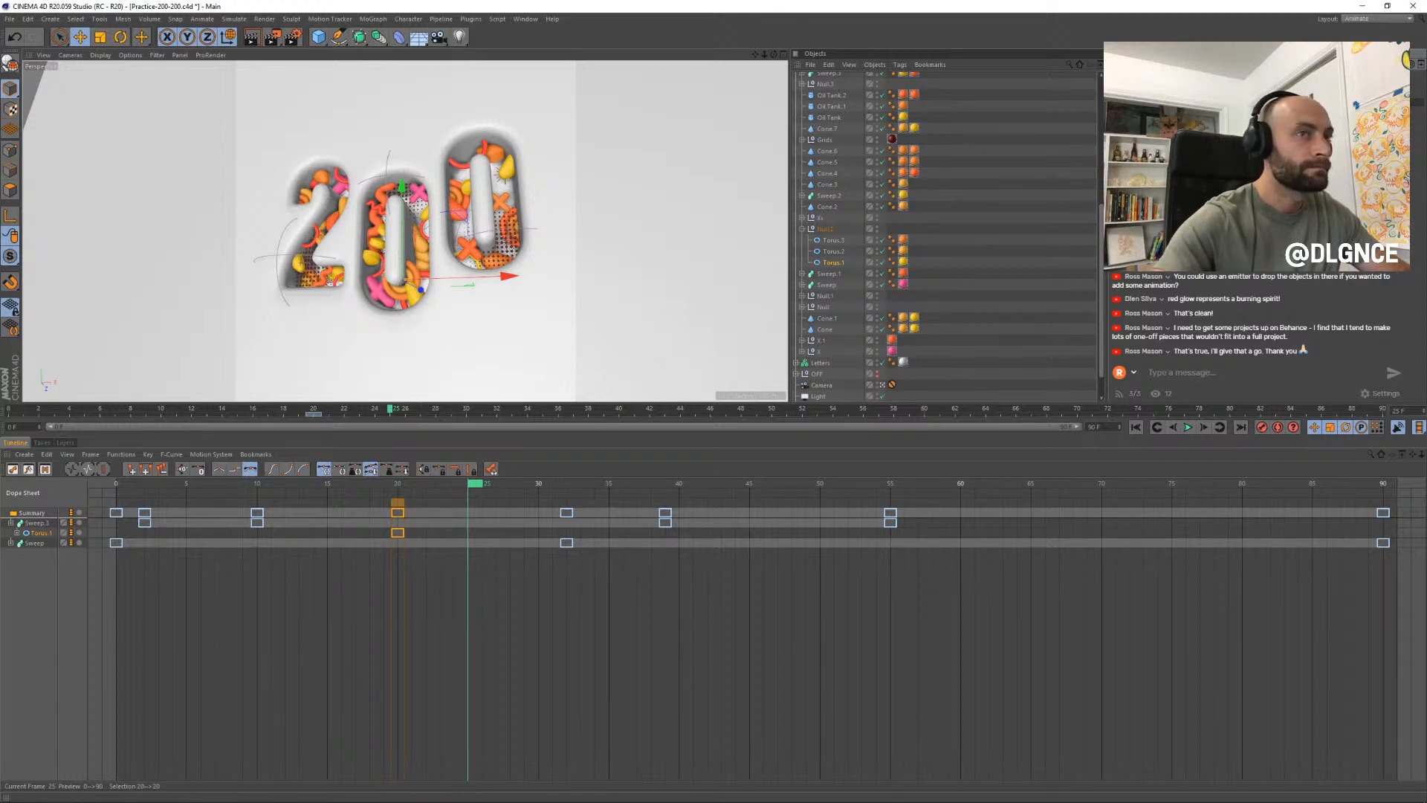
{"action": "key", "text": "F9"}
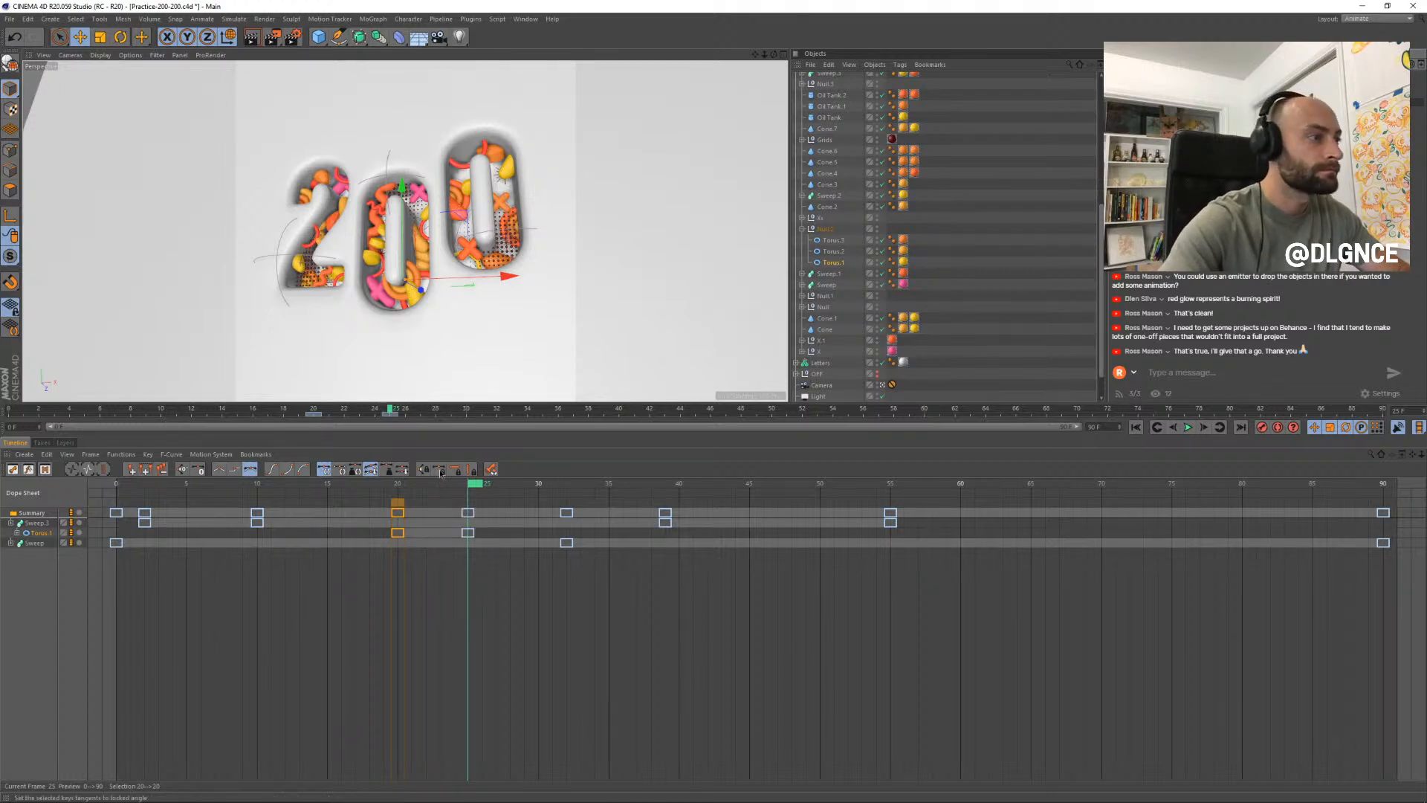
- Disable the Formula deformer and move the two Torus.1 keys to frames 22 and 28
{"action": "left_click_drag", "start_coordinate": [434, 489], "coordinate": [384, 488]}
{"action": "scroll", "coordinate": [910, 215], "scroll_direction": "up", "scroll_amount": 6}
{"action": "left_click", "coordinate": [882, 89]}
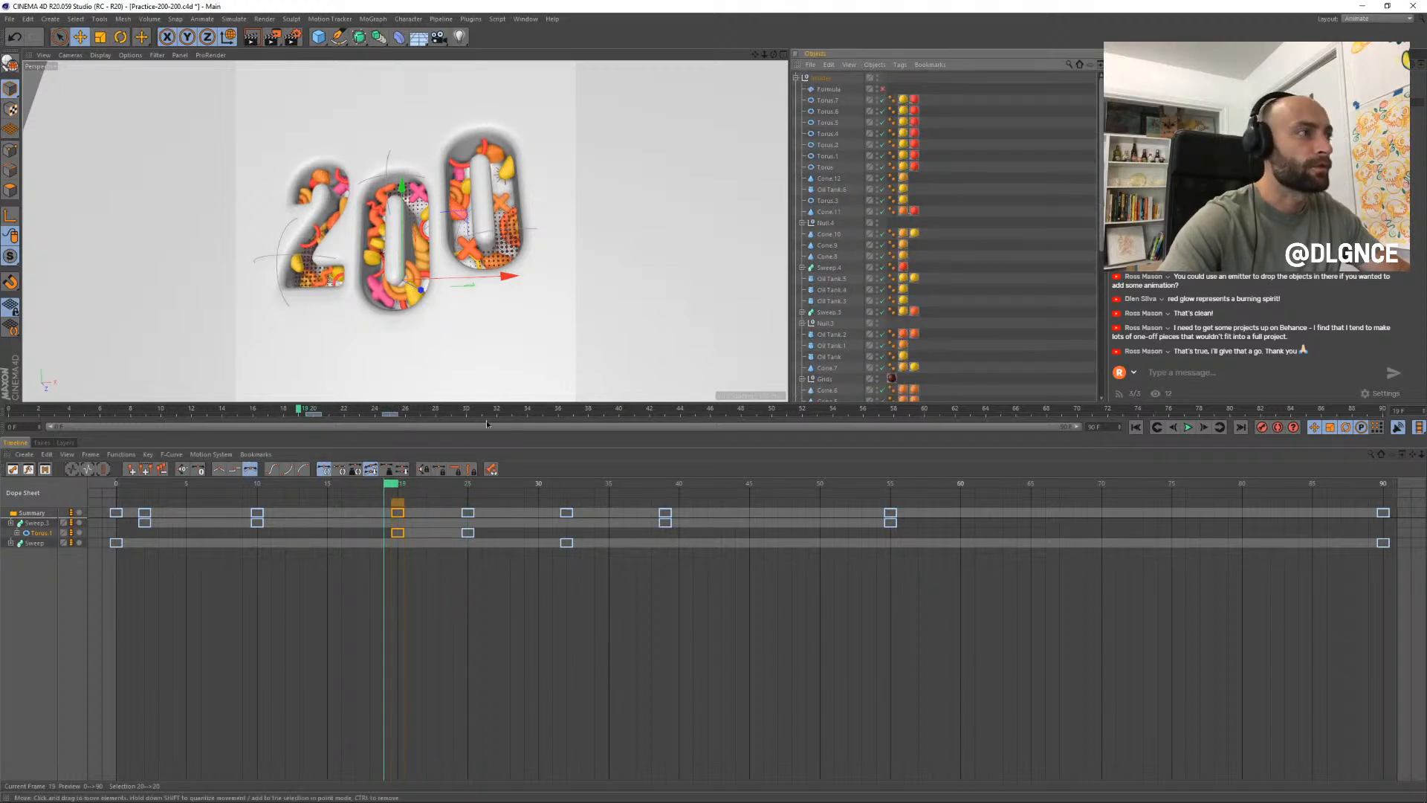
{"action": "left_click_drag", "start_coordinate": [394, 488], "coordinate": [511, 533]}
{"action": "left_click", "coordinate": [462, 486]}
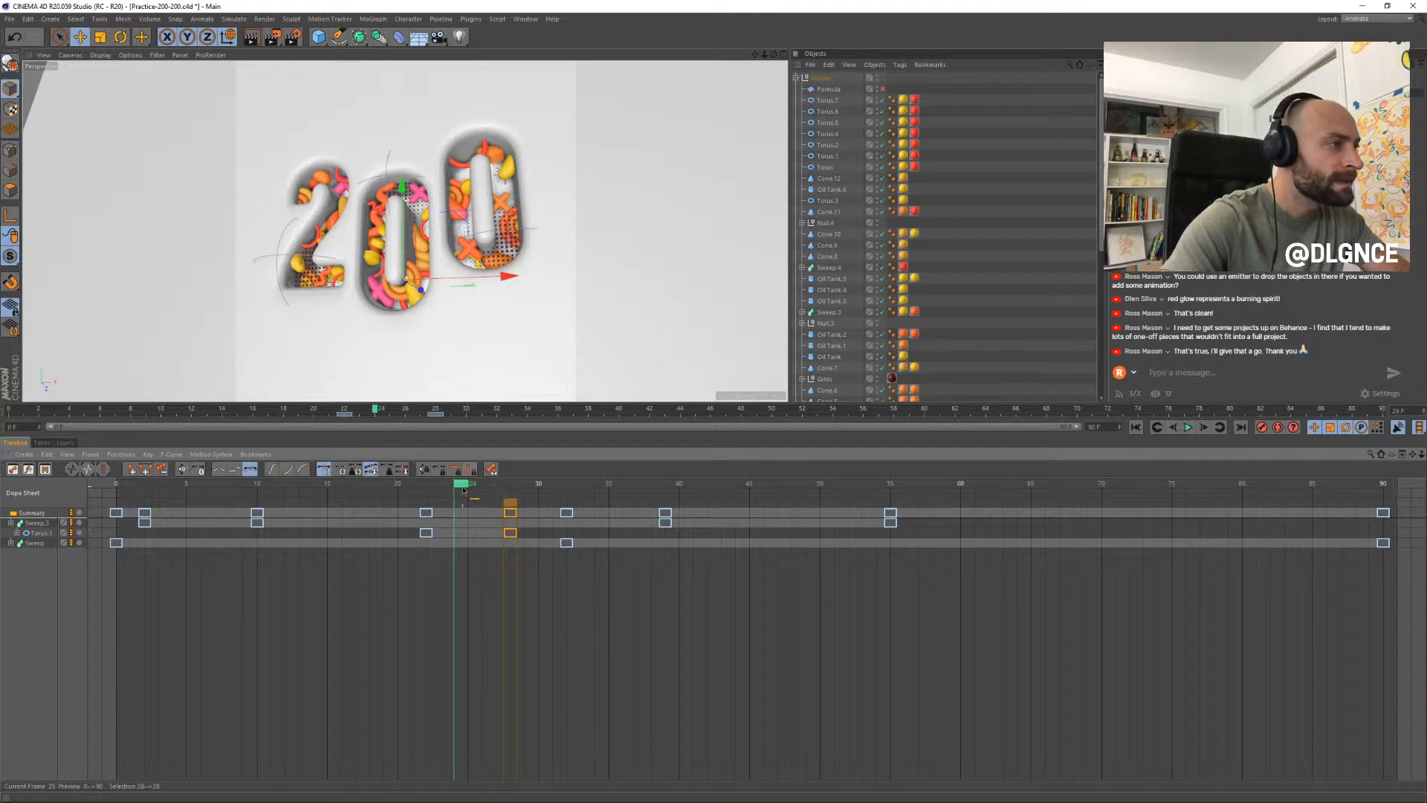
{"action": "mouse_move", "coordinate": [464, 490]}
{"action": "left_mouse_down"}
{"action": "mouse_move", "coordinate": [408, 494]}
{"action": "mouse_move", "coordinate": [559, 512]}
{"action": "mouse_move", "coordinate": [447, 512]}
{"action": "left_mouse_up"}
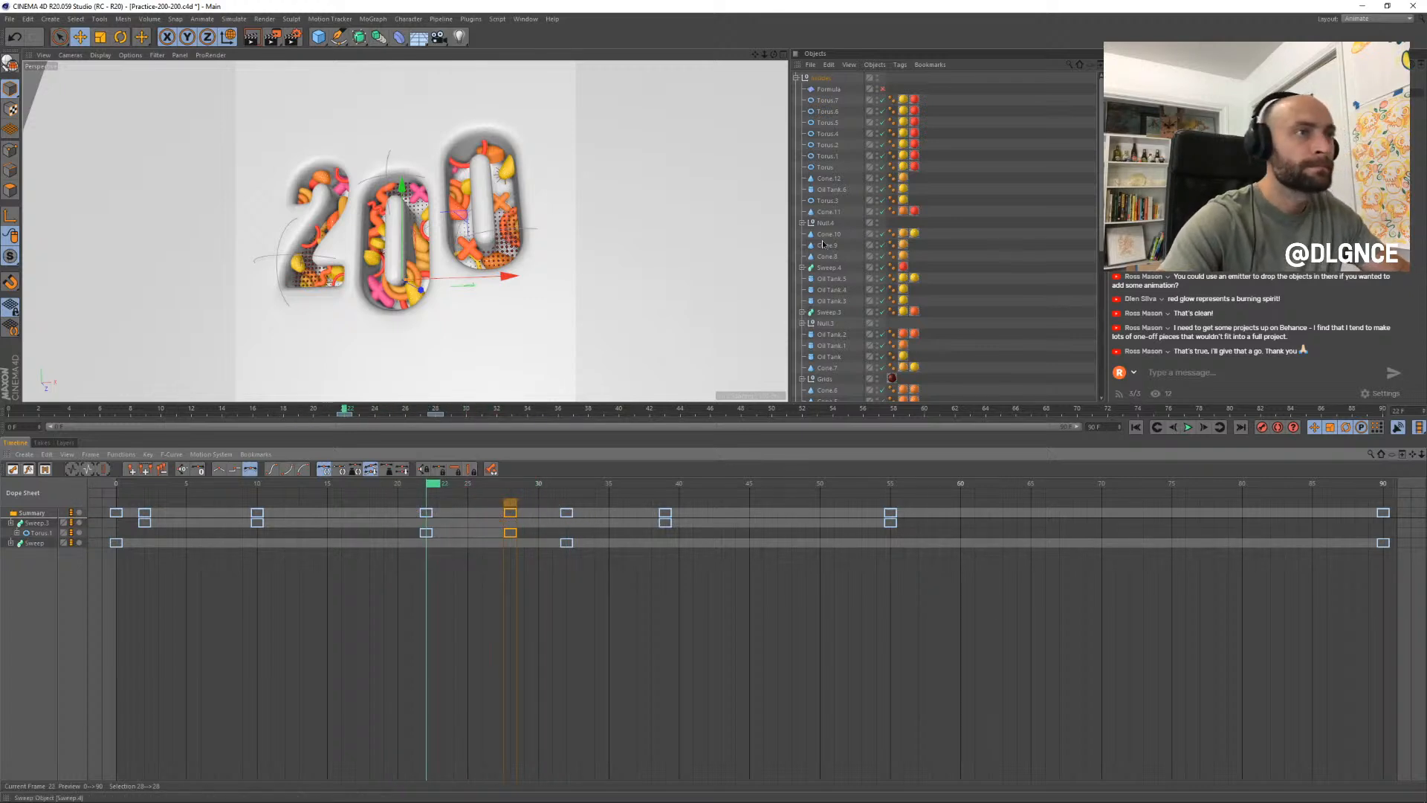
- Rotate the Null.2 group holding the three tori in the middle zero at frame 22
{"action": "scroll", "coordinate": [833, 294], "scroll_direction": "down", "scroll_amount": 8}
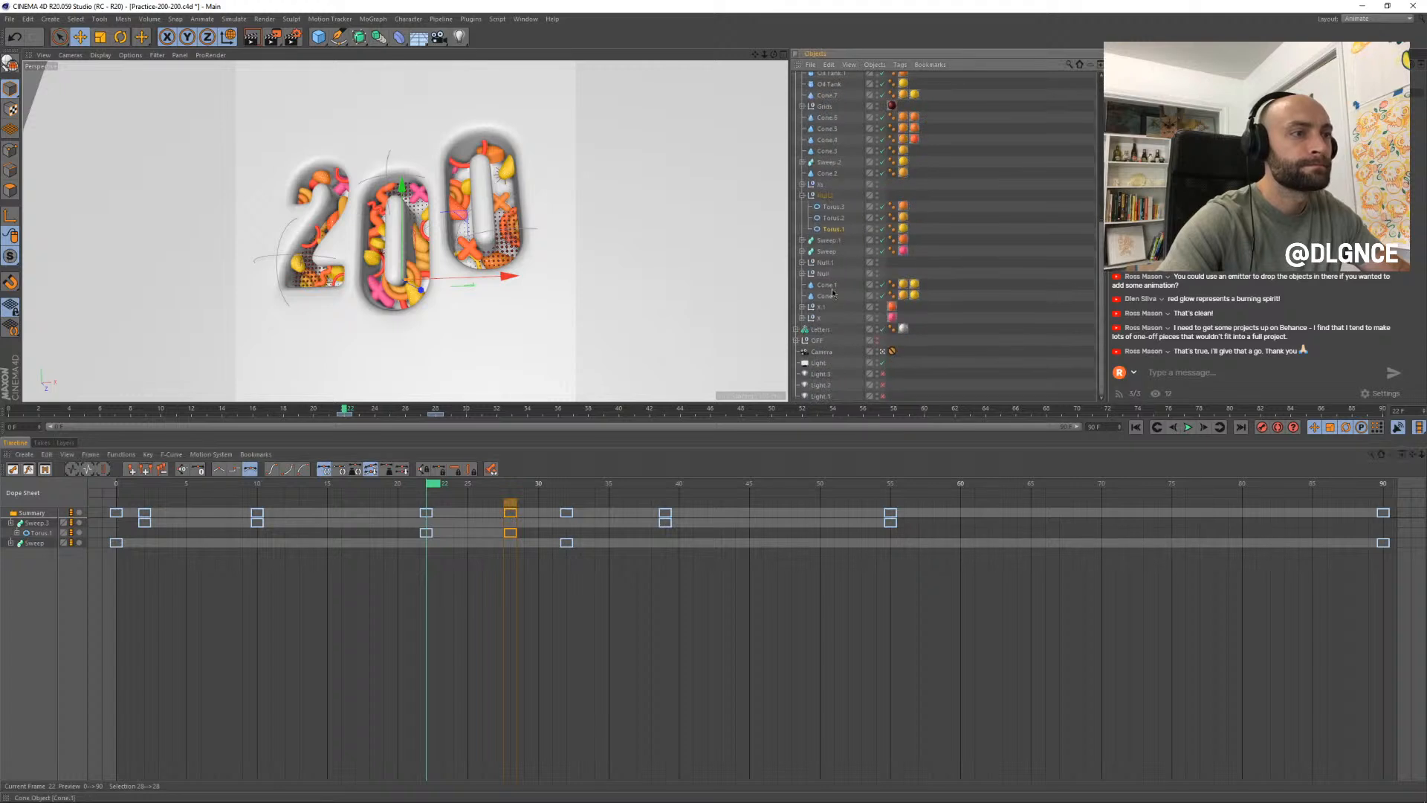
{"action": "left_click", "coordinate": [825, 196]}
{"action": "key", "text": "r"}
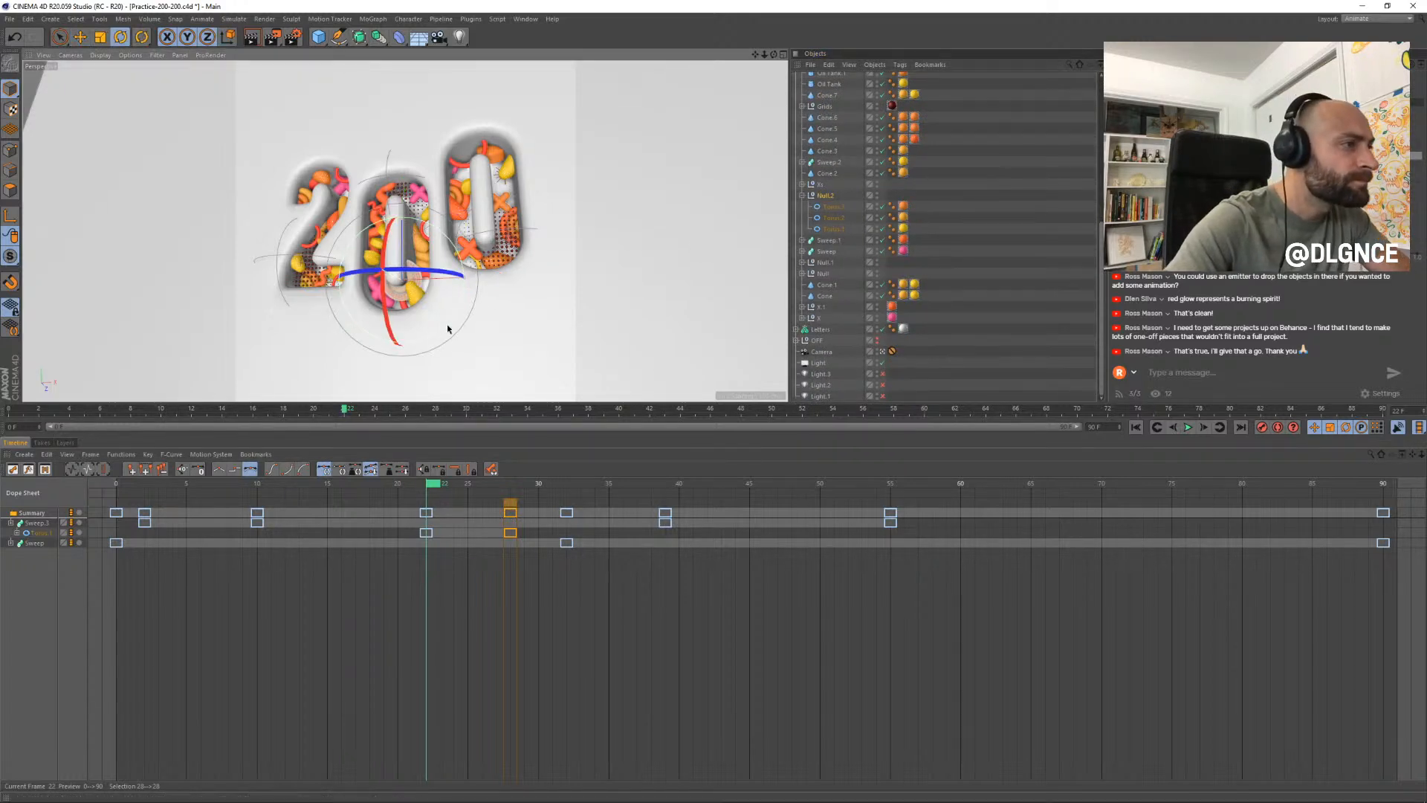
{"action": "left_click_drag", "start_coordinate": [449, 328], "coordinate": [450, 194]}
{"action": "mouse_move", "coordinate": [432, 484]}
{"action": "left_mouse_down"}
{"action": "mouse_move", "coordinate": [513, 487]}
{"action": "mouse_move", "coordinate": [444, 486]}
{"action": "left_mouse_up"}
{"action": "left_click", "coordinate": [425, 533]}
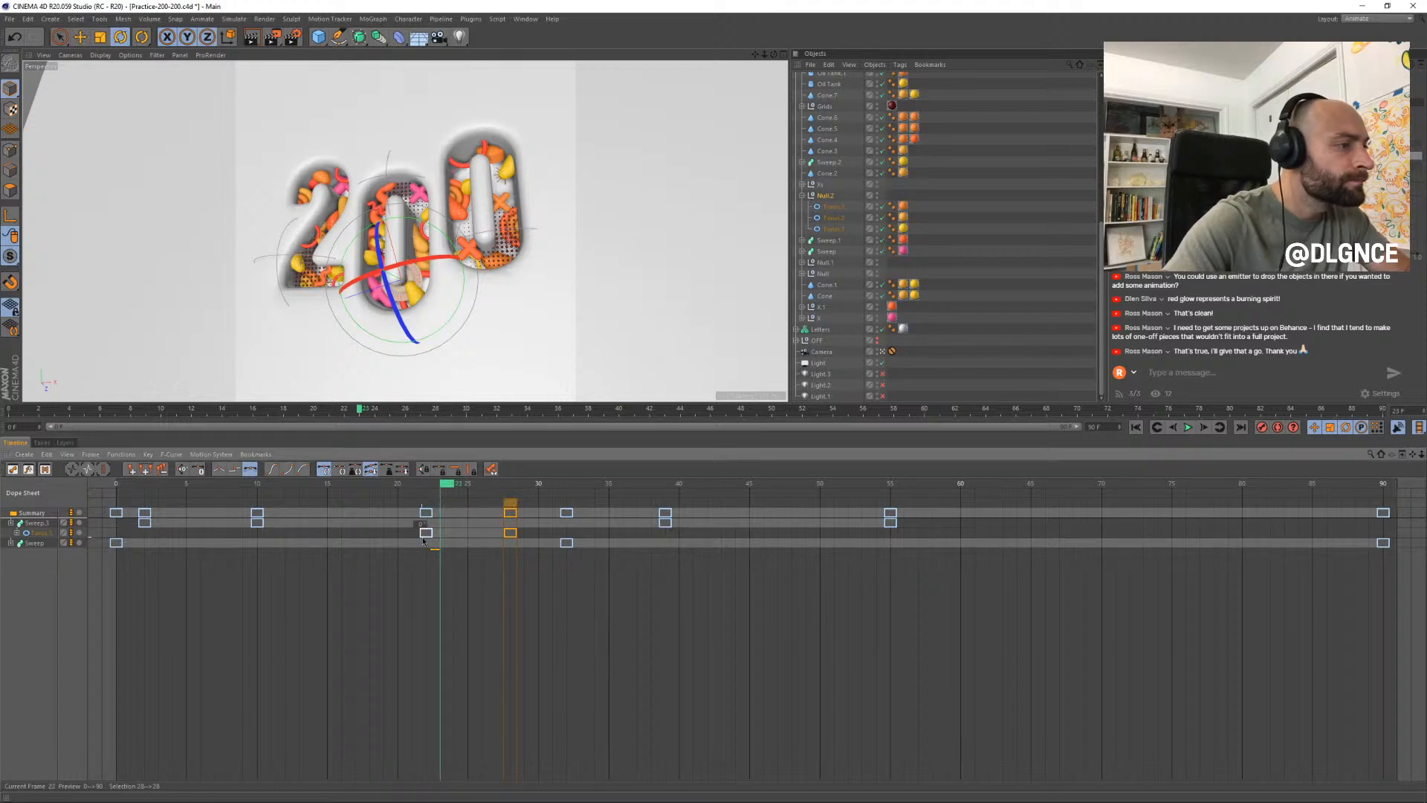
{"action": "left_click", "coordinate": [510, 532], "text": "shift"}
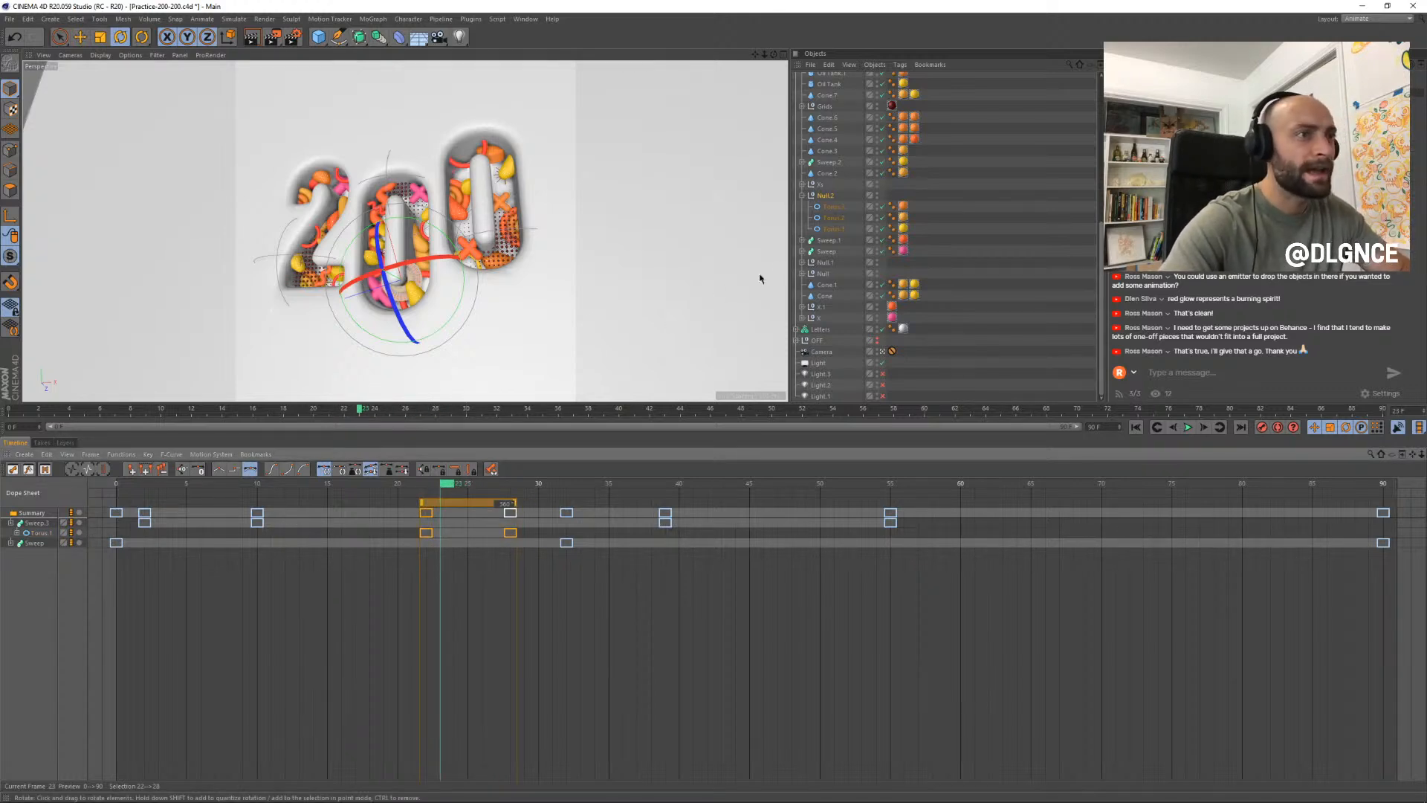
{"action": "left_click", "coordinate": [840, 230]}
{"action": "left_click", "coordinate": [839, 220], "text": "ctrl"}
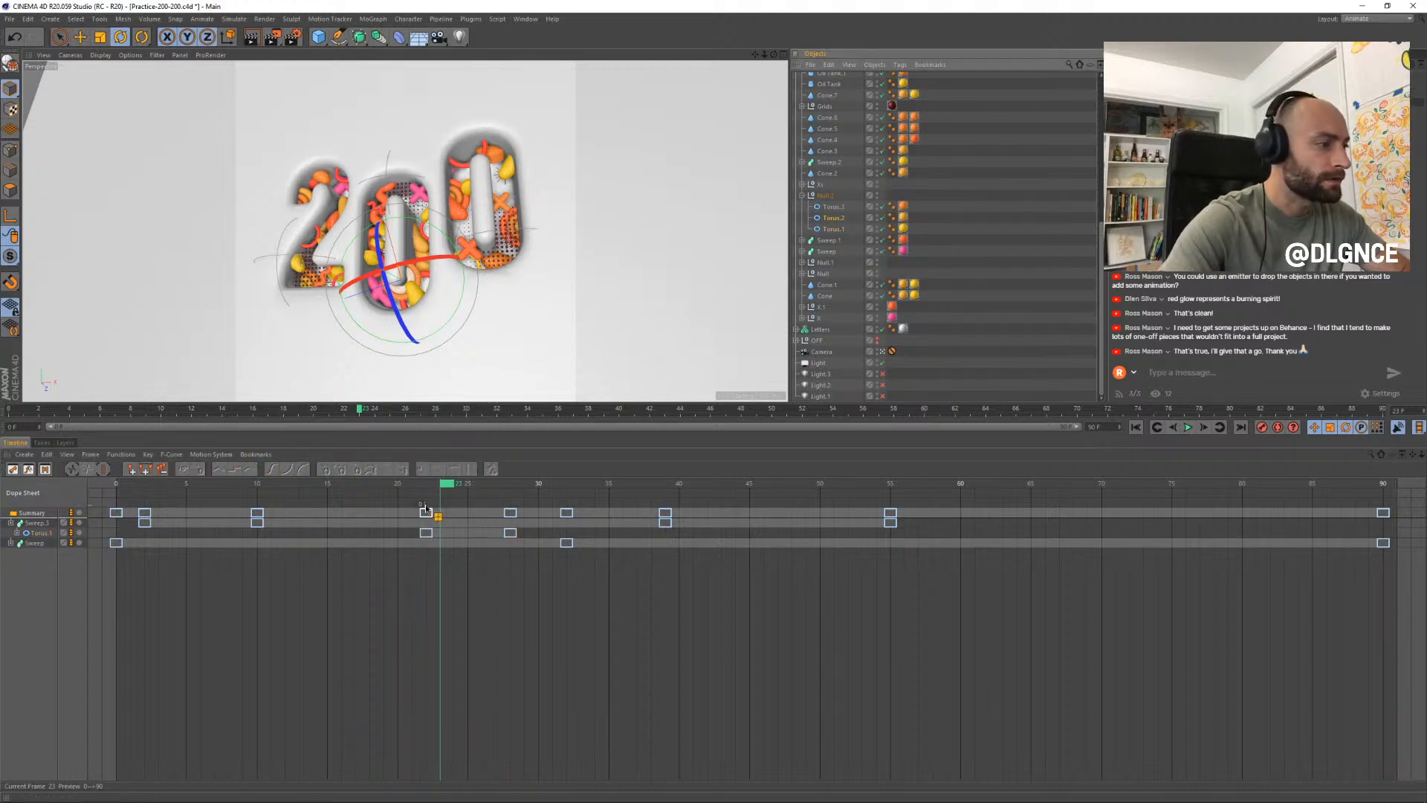
{"action": "left_click_drag", "start_coordinate": [449, 489], "coordinate": [466, 486]}
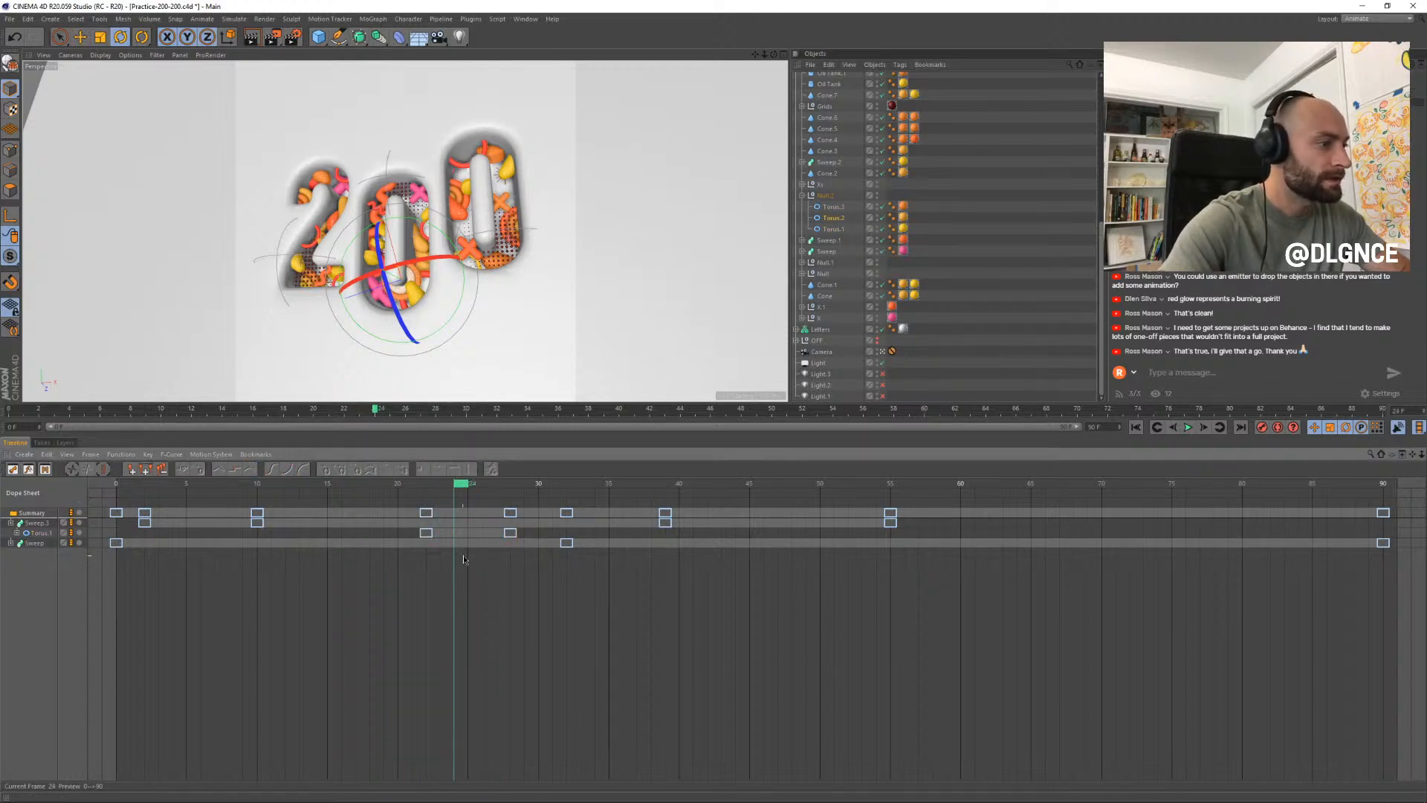
- Expand Torus.1's tracks in the Dope Sheet and select its keys at frames 22 and 28
{"action": "left_click", "coordinate": [833, 218]}
{"action": "left_click", "coordinate": [17, 533]}
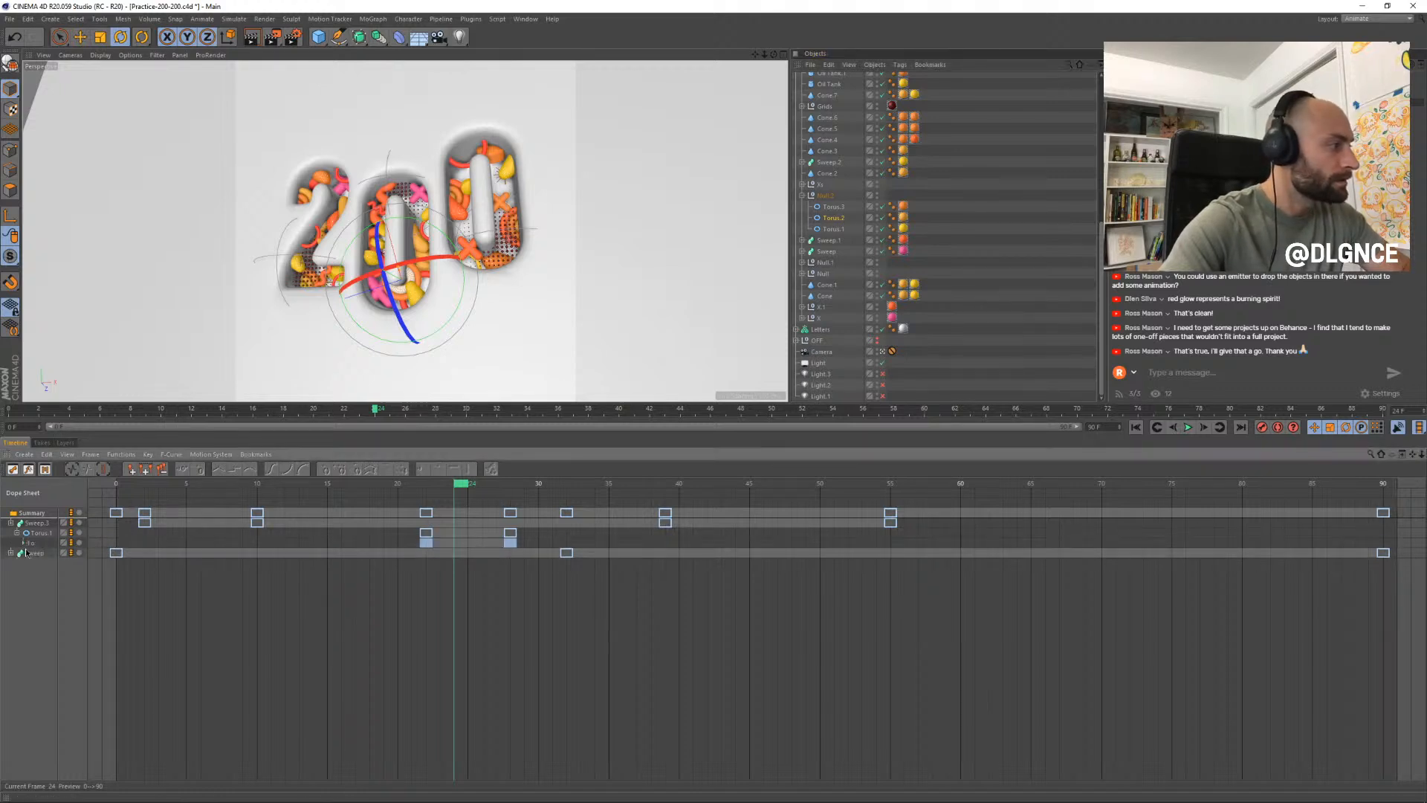
{"action": "left_click", "coordinate": [33, 546]}
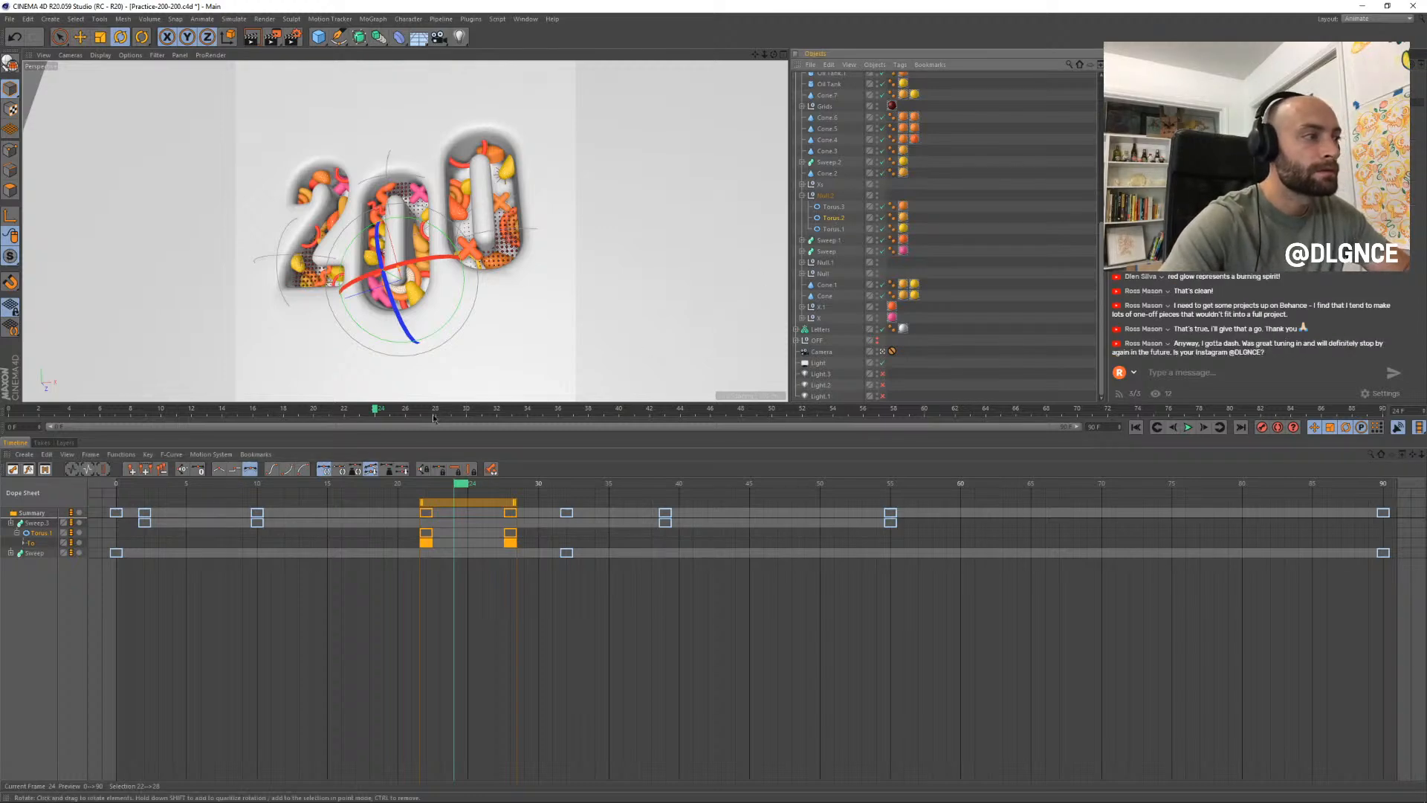
{"action": "key", "text": "ctrl+b"}
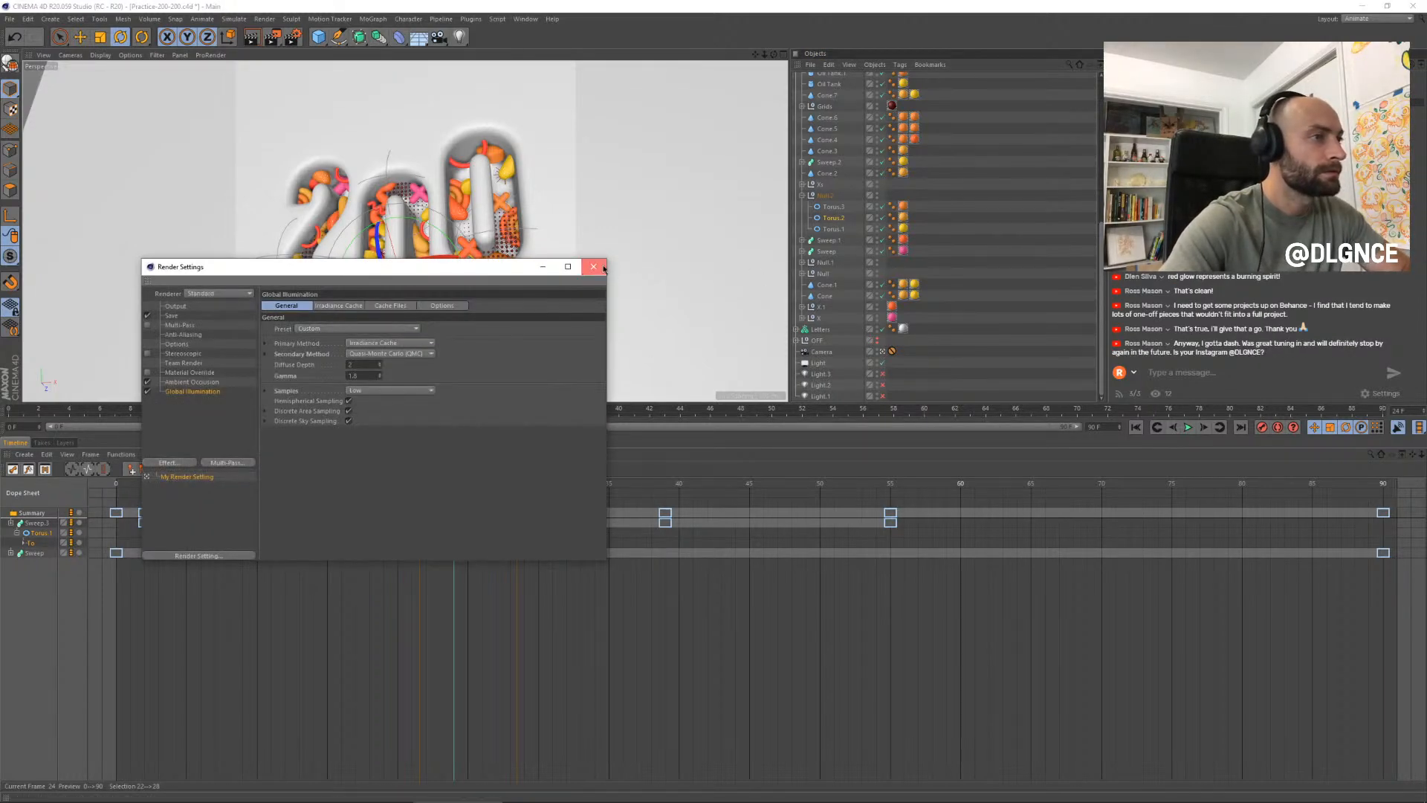
{"action": "left_click", "coordinate": [592, 267]}
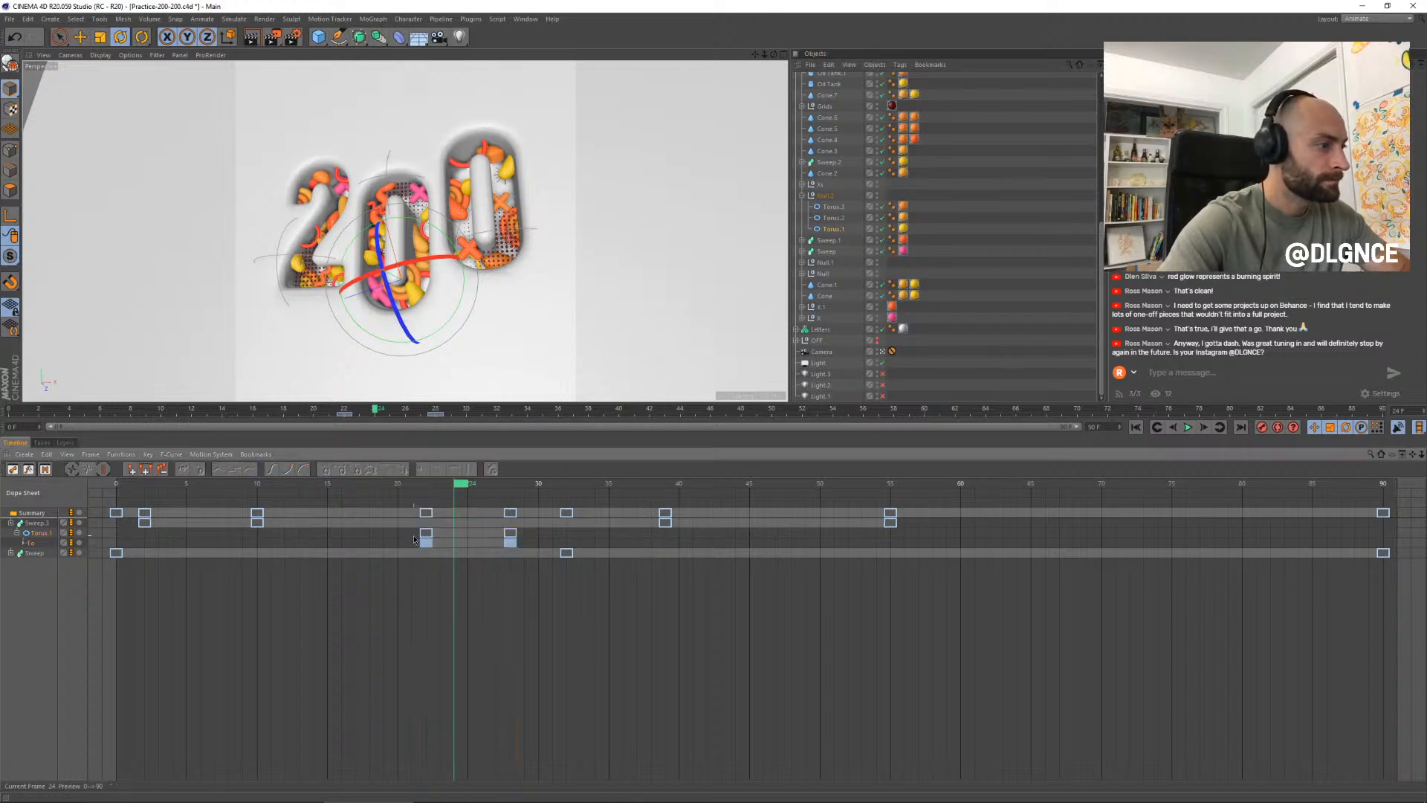
{"action": "left_click_drag", "start_coordinate": [410, 529], "coordinate": [518, 548]}
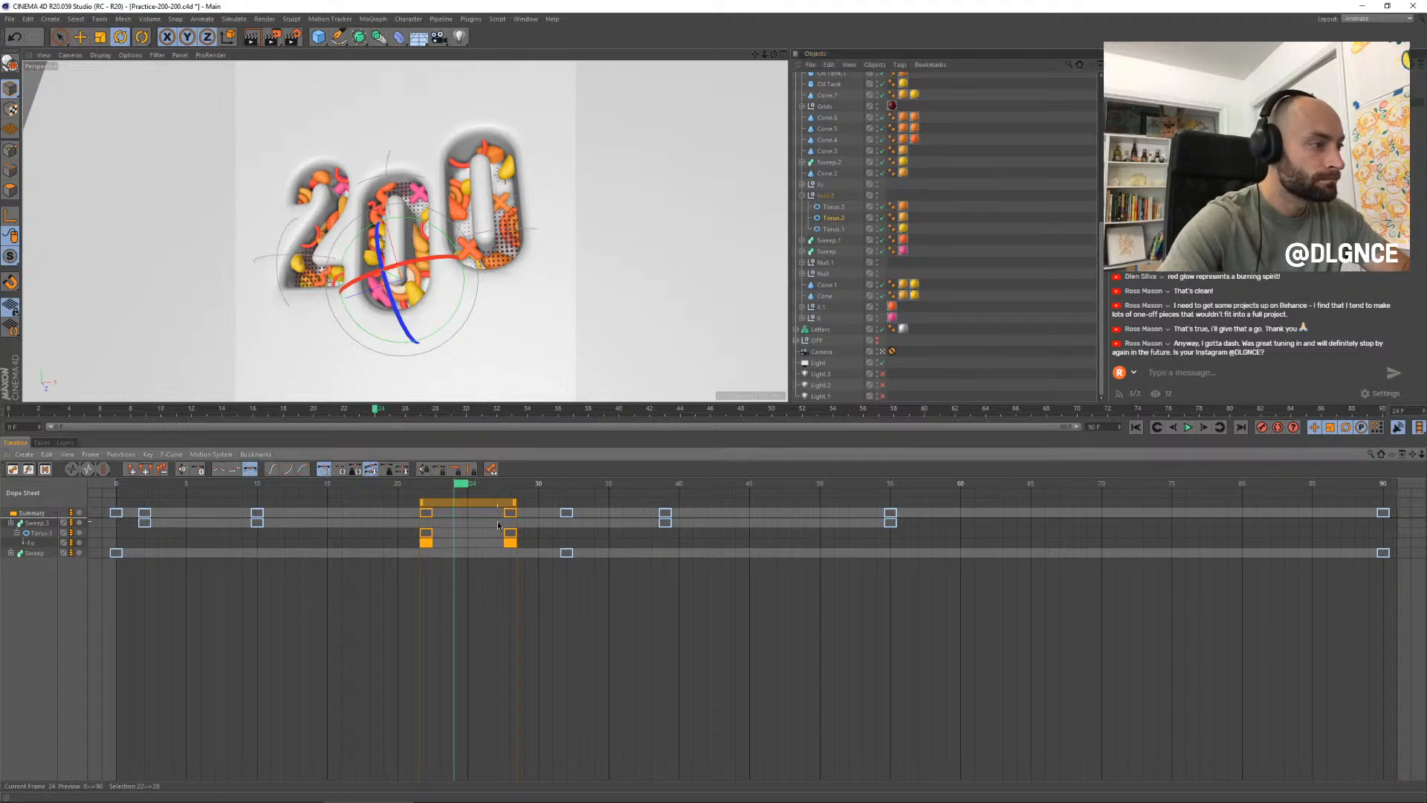
- Record keyframes for Torus.2 in the middle zero at frames 25 and 31
{"action": "mouse_move", "coordinate": [463, 489]}
{"action": "left_mouse_down"}
{"action": "mouse_move", "coordinate": [408, 488]}
{"action": "mouse_move", "coordinate": [477, 490]}
{"action": "mouse_move", "coordinate": [442, 492]}
{"action": "mouse_move", "coordinate": [481, 506]}
{"action": "left_mouse_up"}
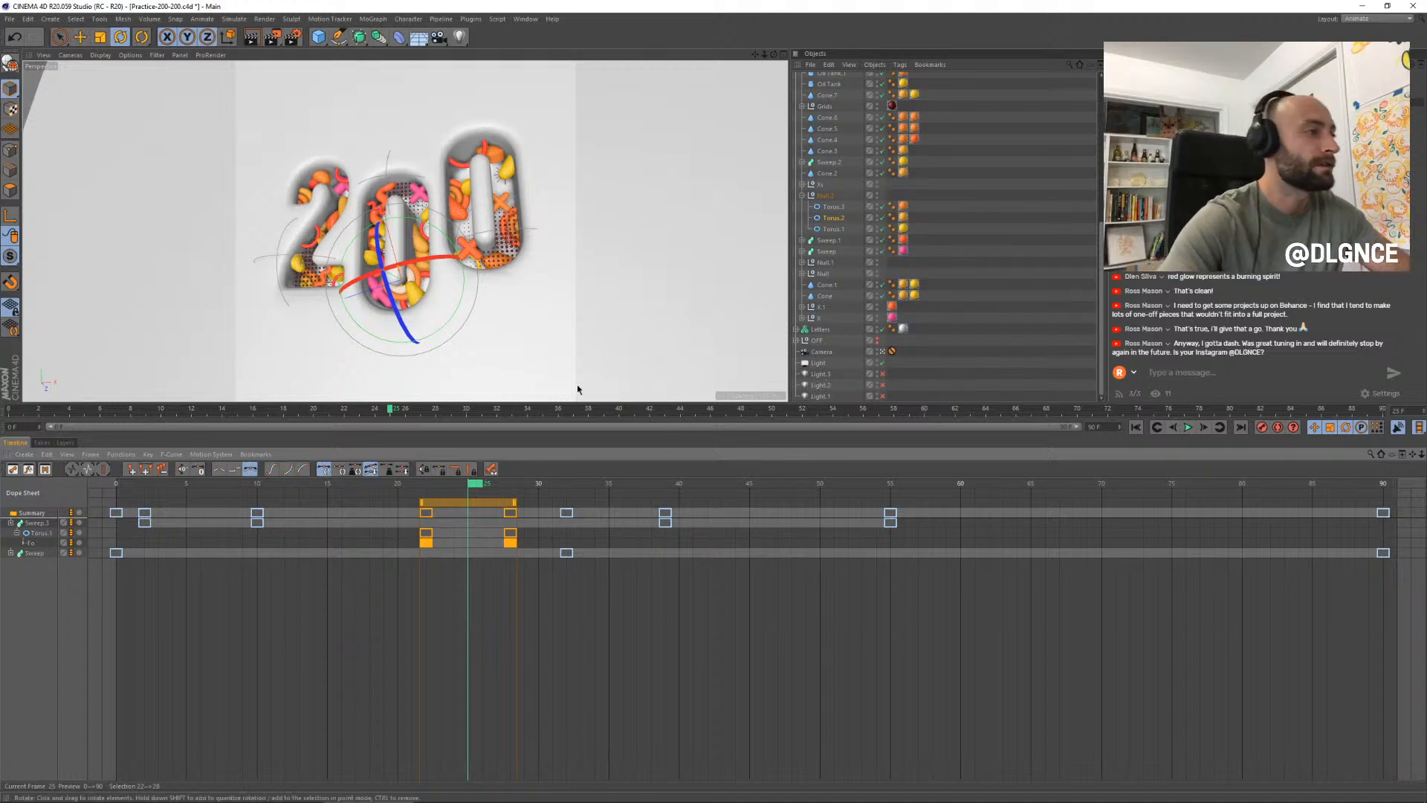
{"action": "left_click", "coordinate": [842, 218]}
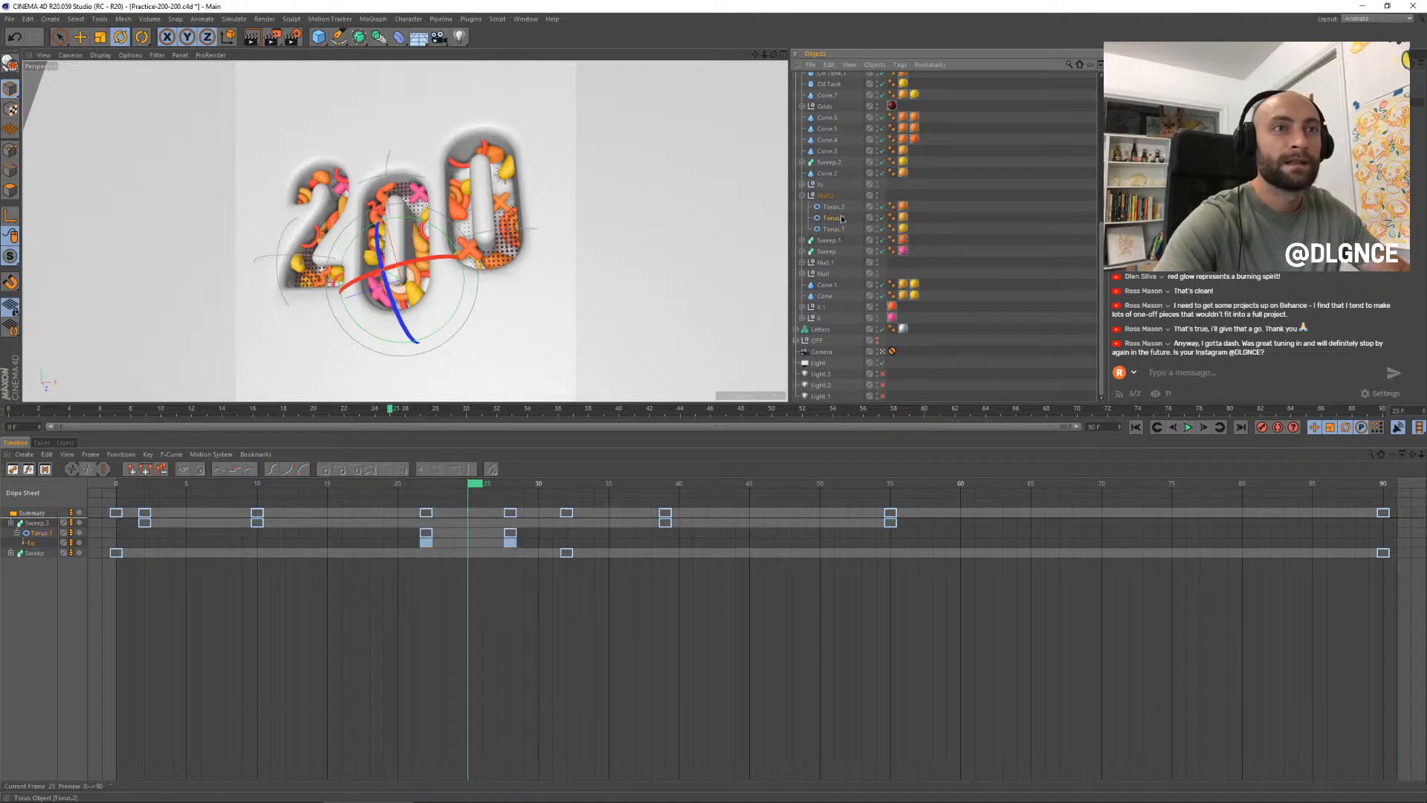
{"action": "left_click", "coordinate": [834, 229]}
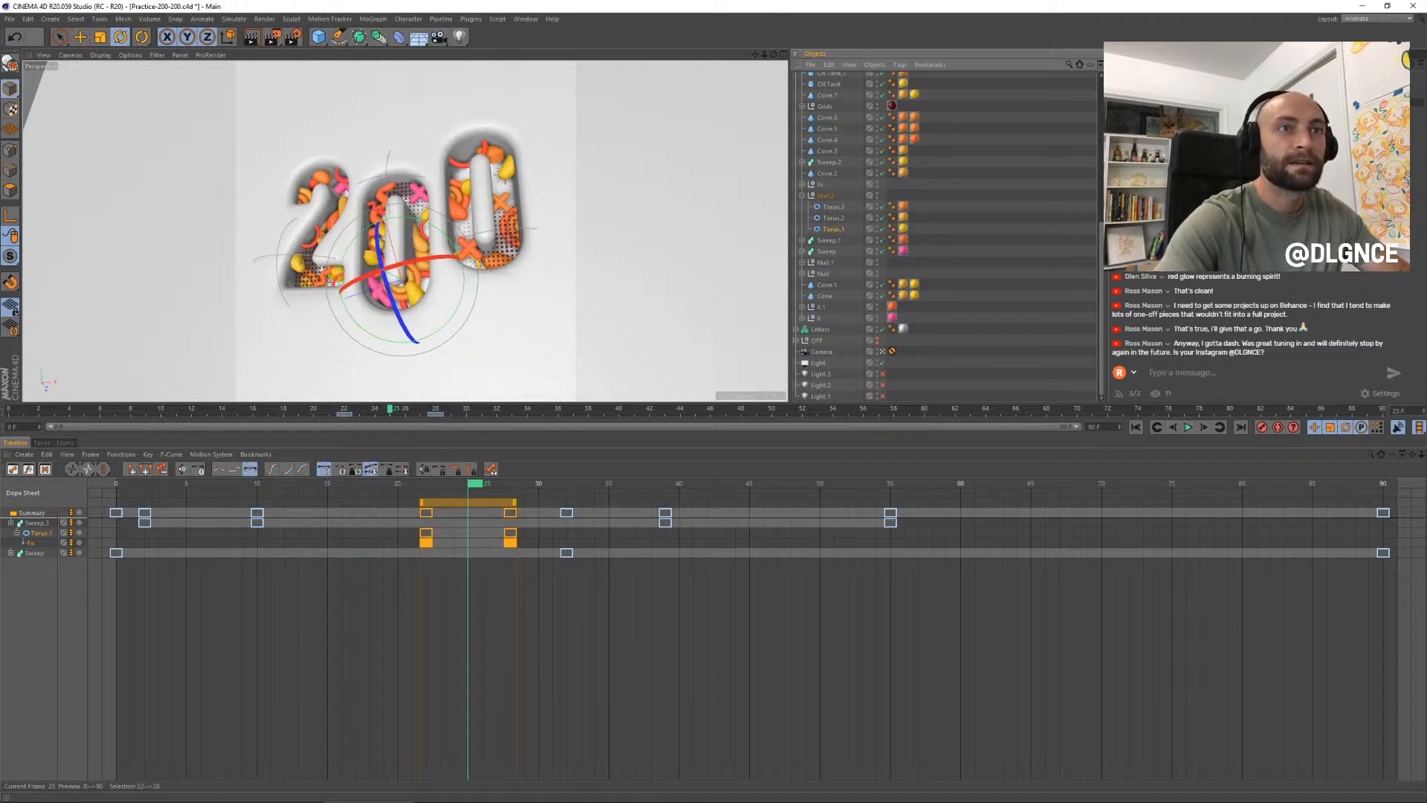
{"action": "left_click", "coordinate": [833, 217]}
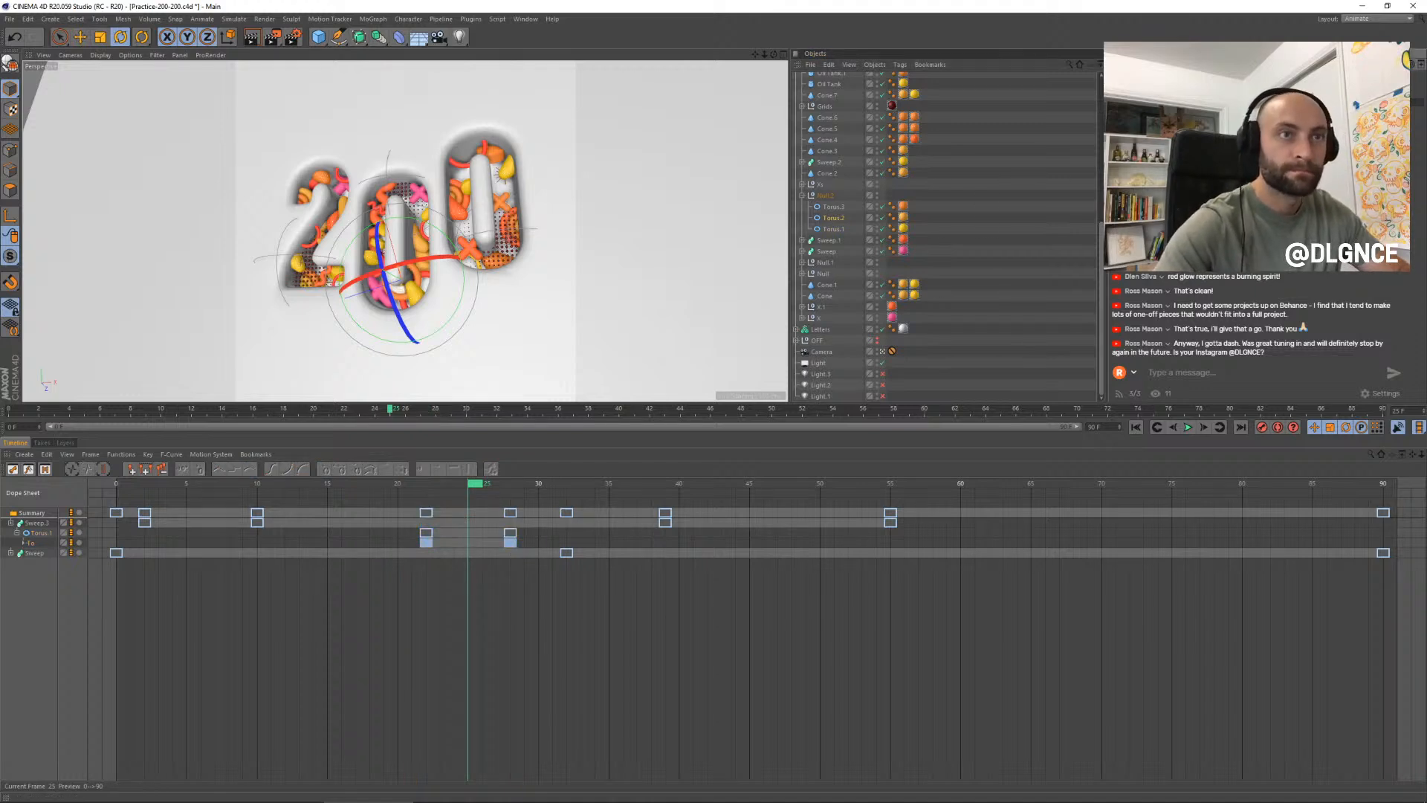
{"action": "key", "text": "F9"}
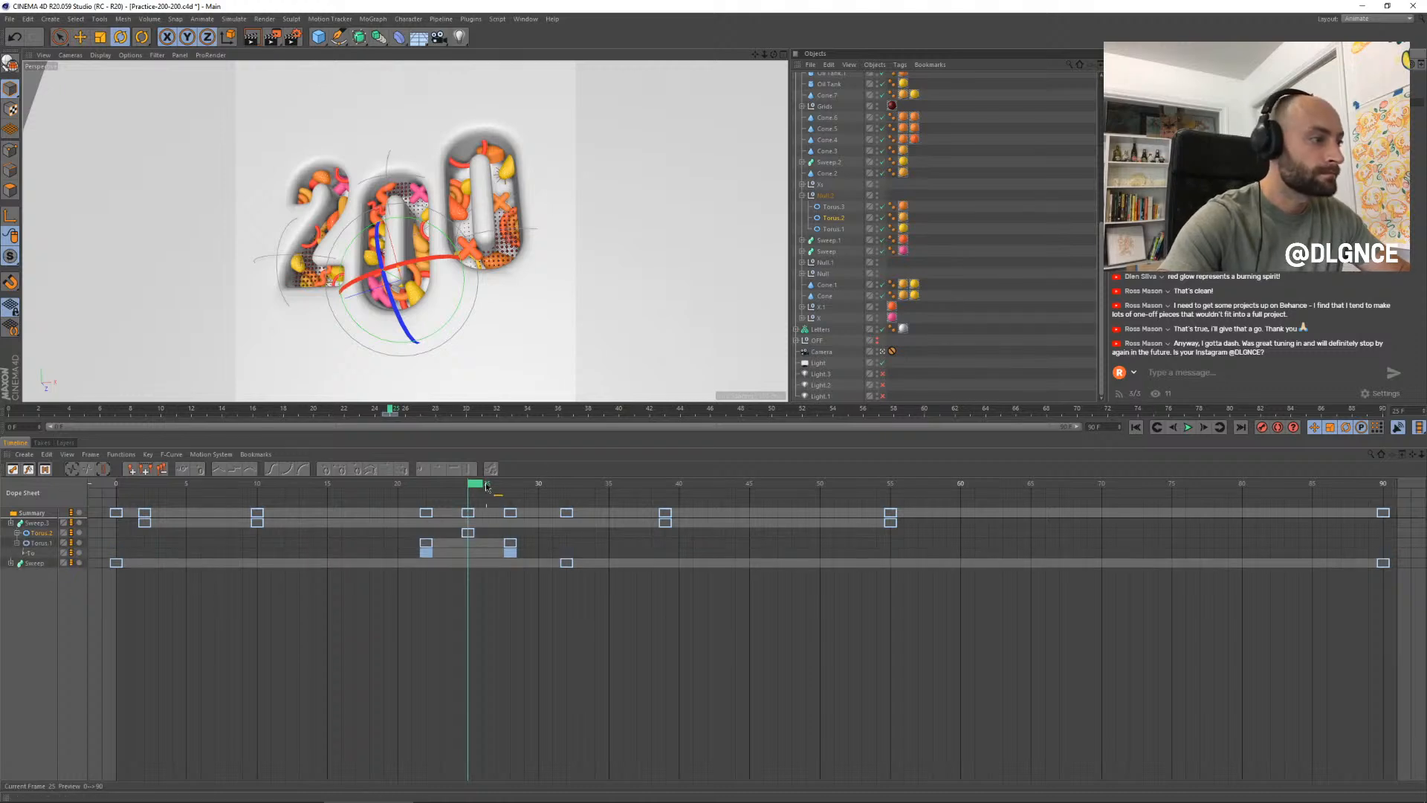
{"action": "left_click_drag", "start_coordinate": [487, 485], "coordinate": [563, 485]}
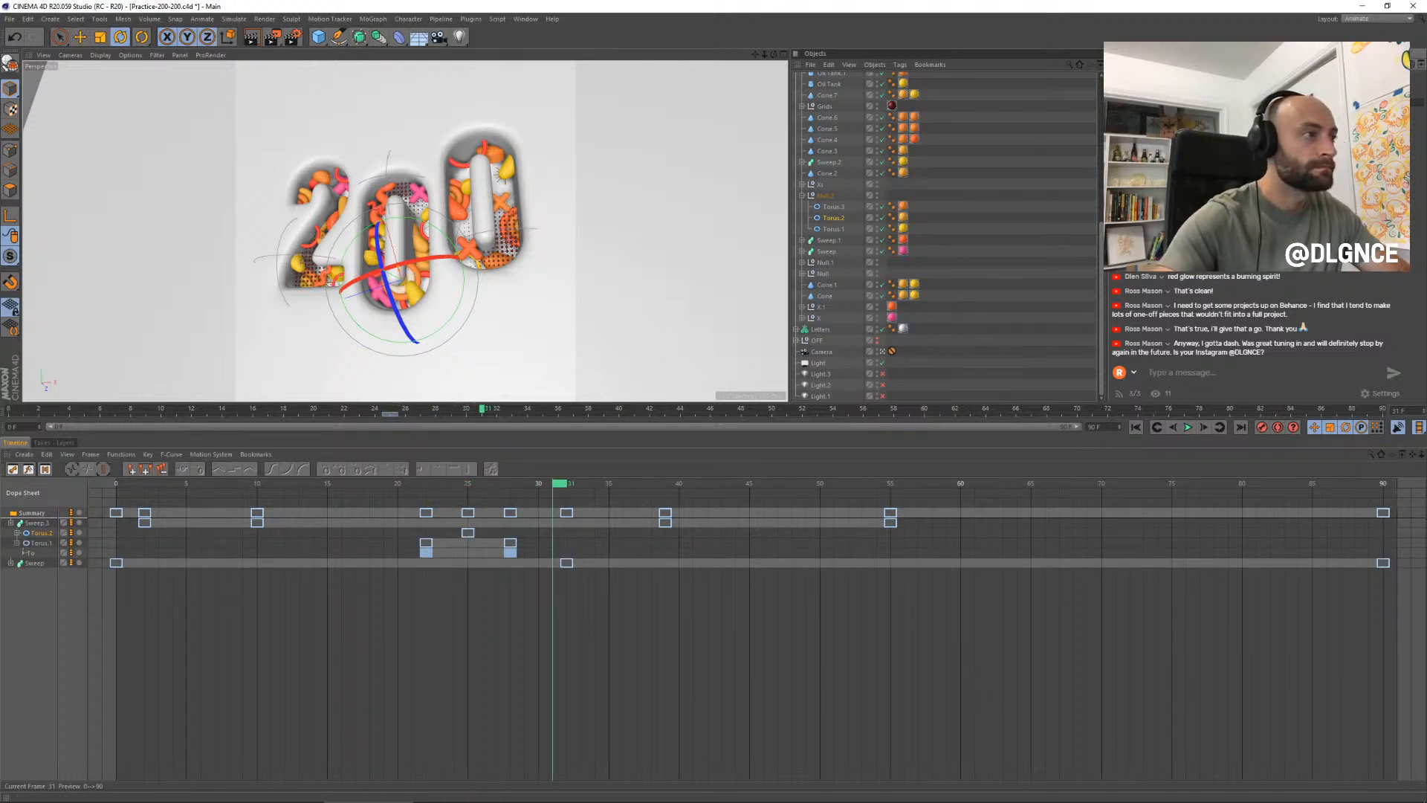
{"action": "key", "text": "F9"}
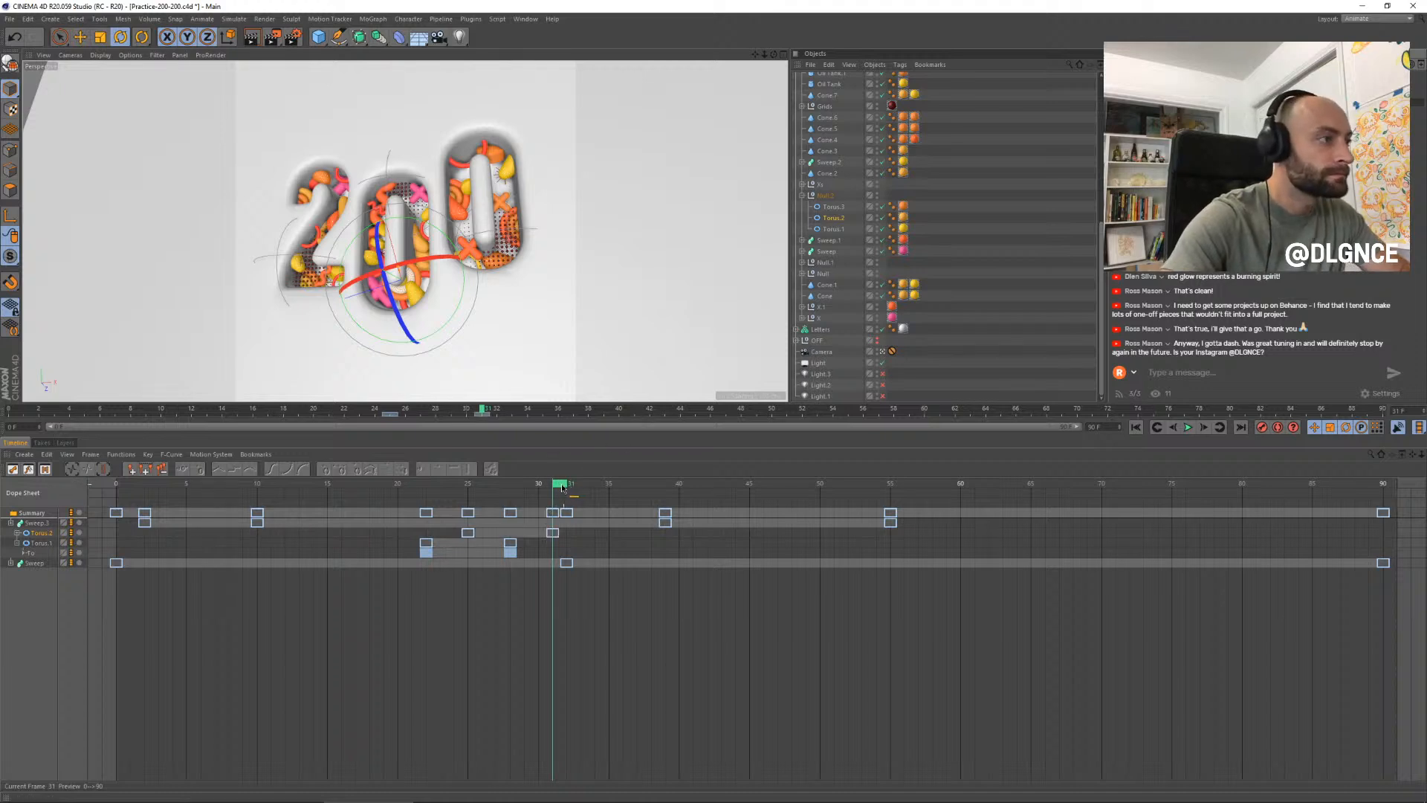
- Record keyframes for Torus.3 in the middle zero at frames 28 and 33
{"action": "left_click_drag", "start_coordinate": [562, 487], "coordinate": [510, 487]}
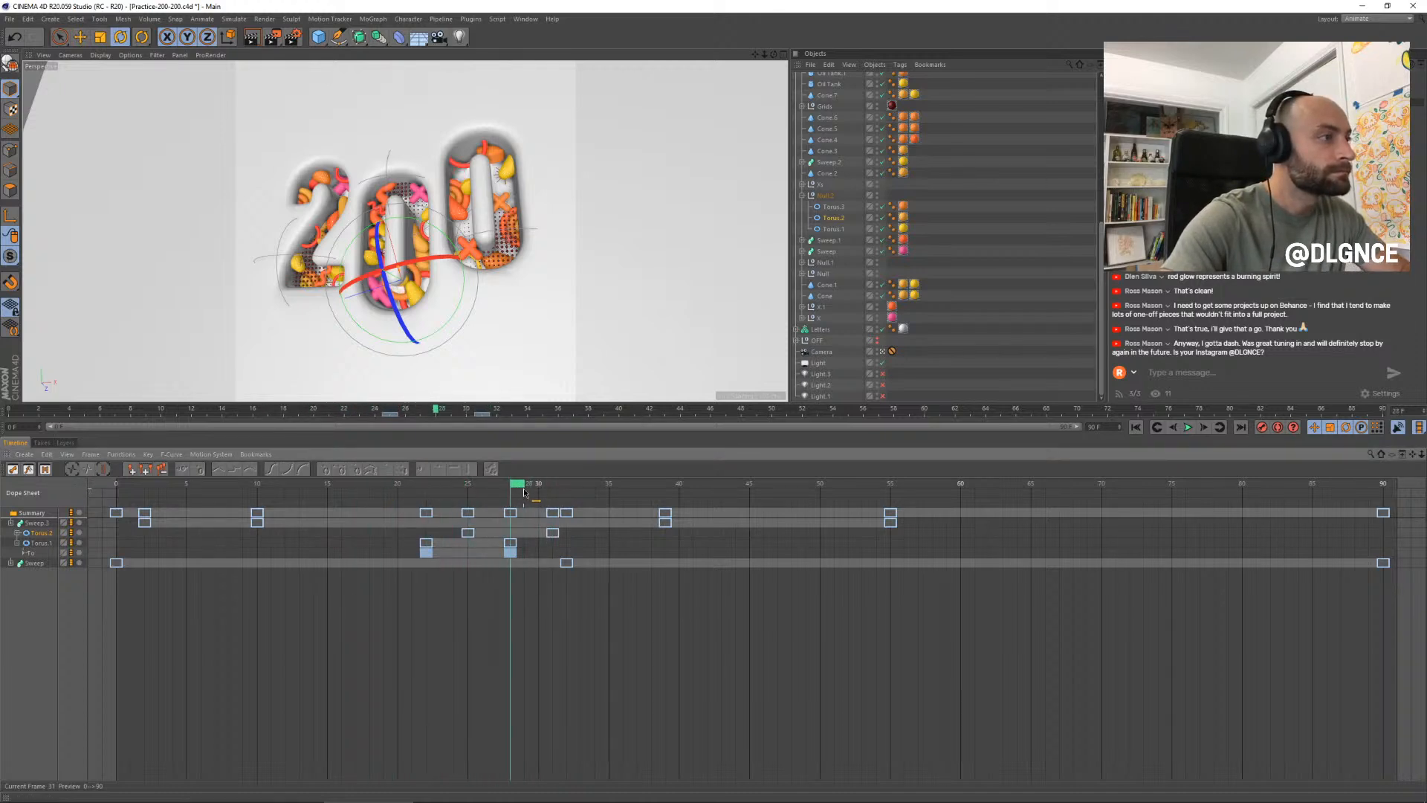
{"action": "left_click", "coordinate": [993, 275]}
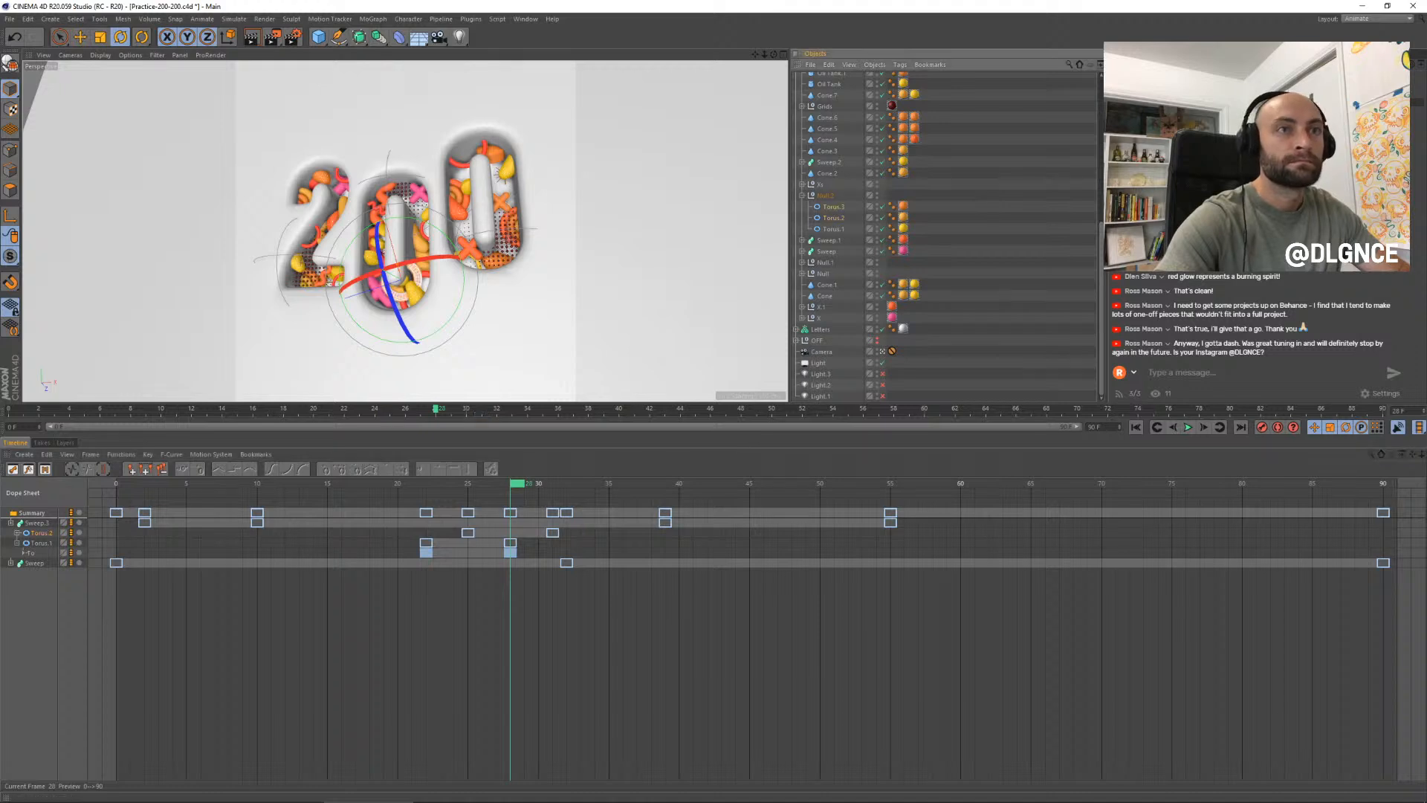
{"action": "left_click", "coordinate": [834, 207]}
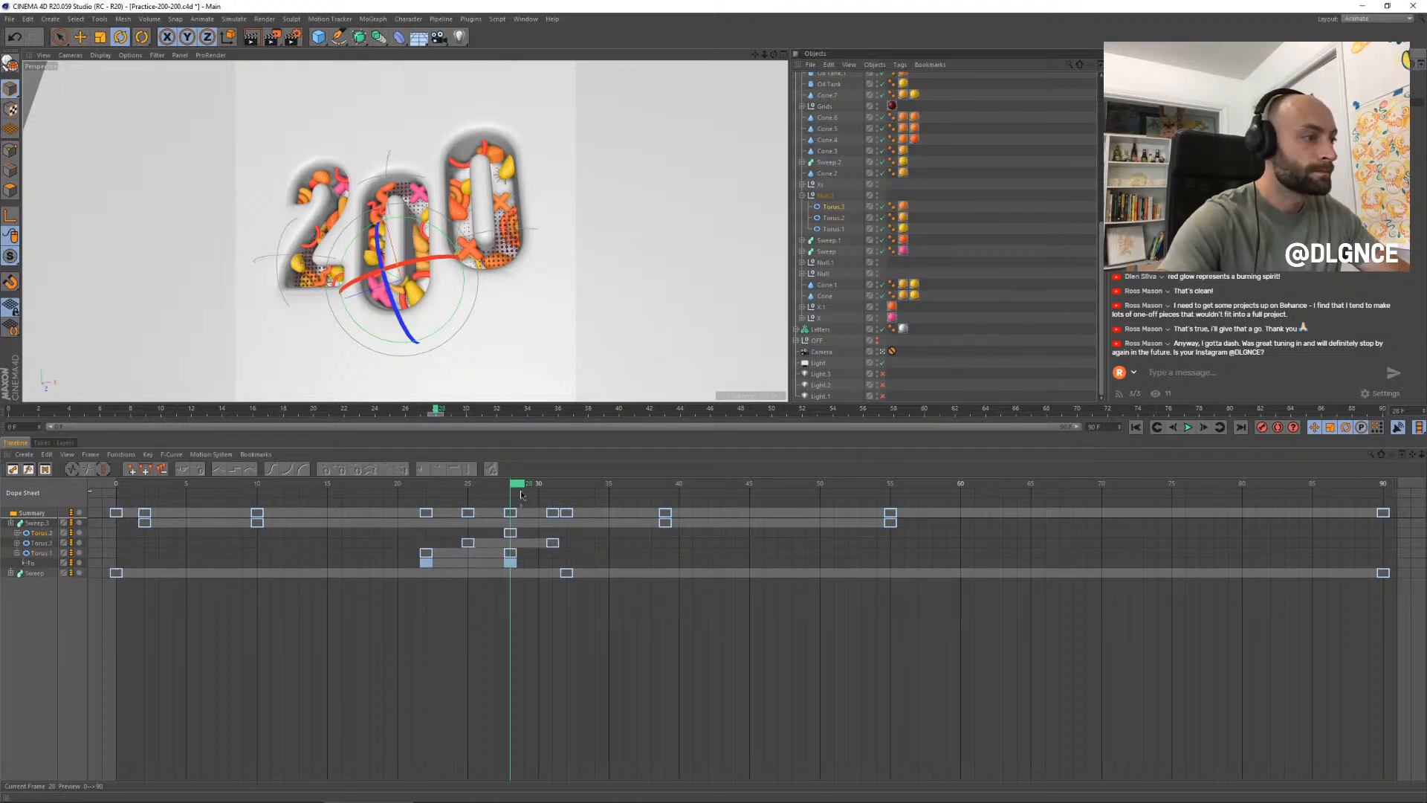
{"action": "left_click_drag", "start_coordinate": [553, 484], "coordinate": [592, 485]}
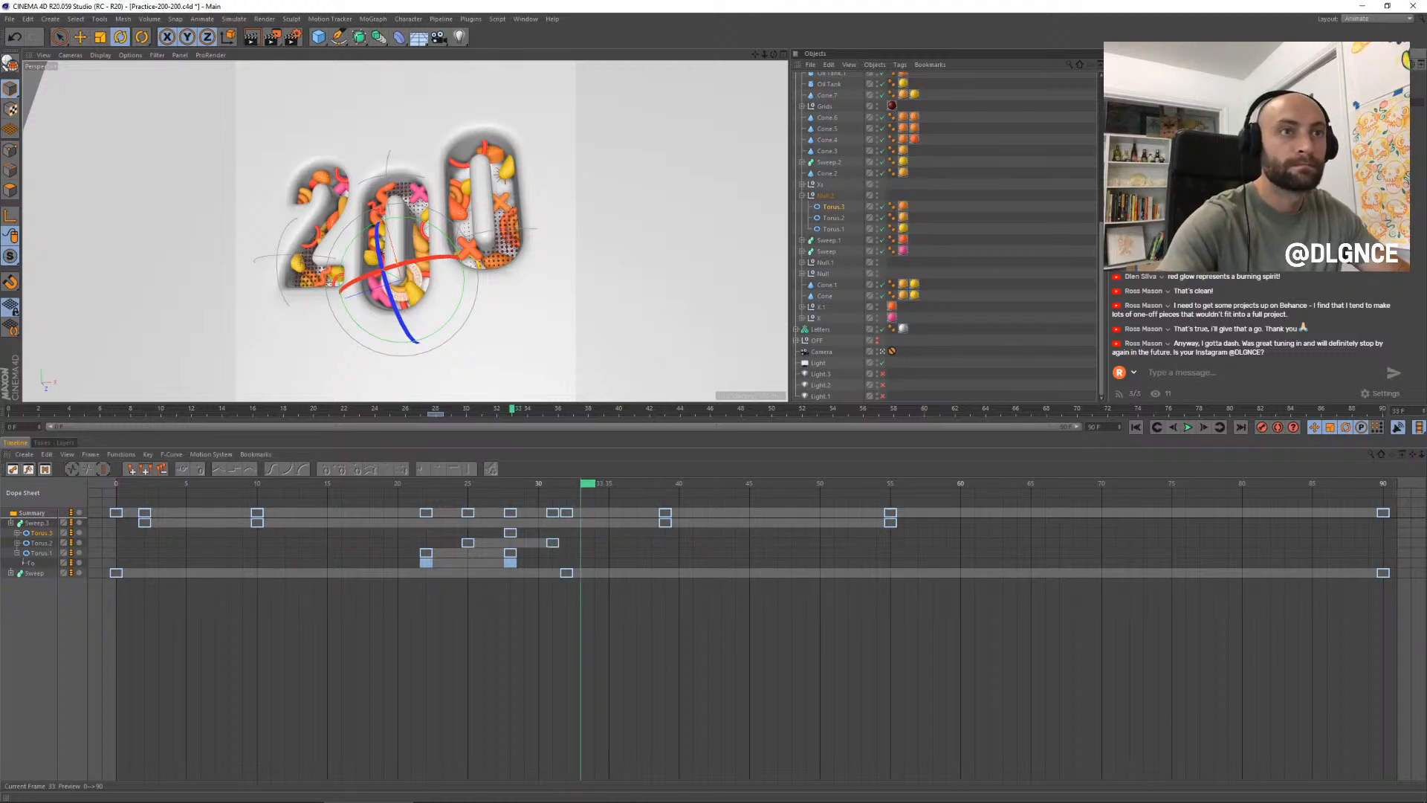
{"action": "key", "text": "F9"}
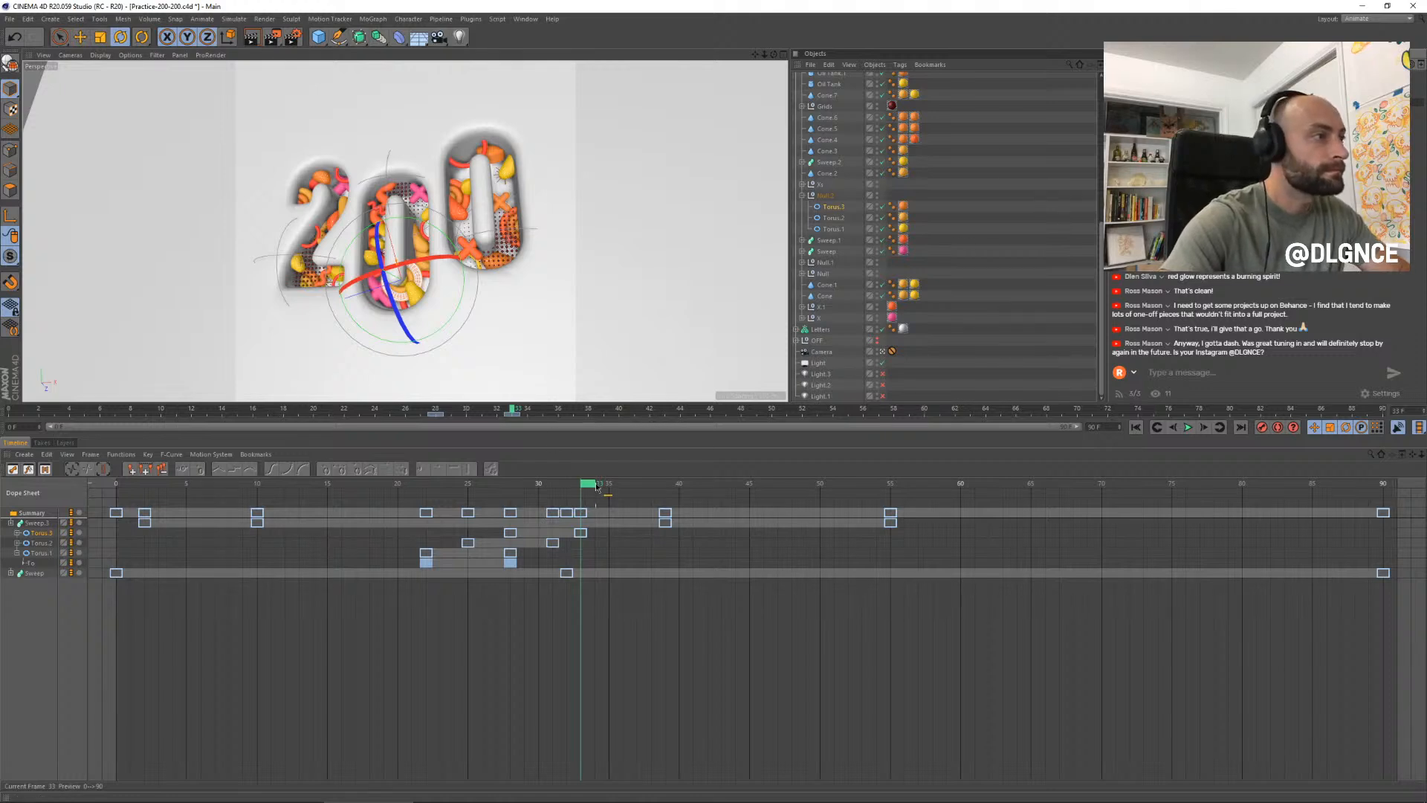
- Move the end keys of Torus.1, Torus.2 and Torus.3 to frames 30, 34 and 37 respectively
{"action": "left_click_drag", "start_coordinate": [599, 489], "coordinate": [513, 501]}
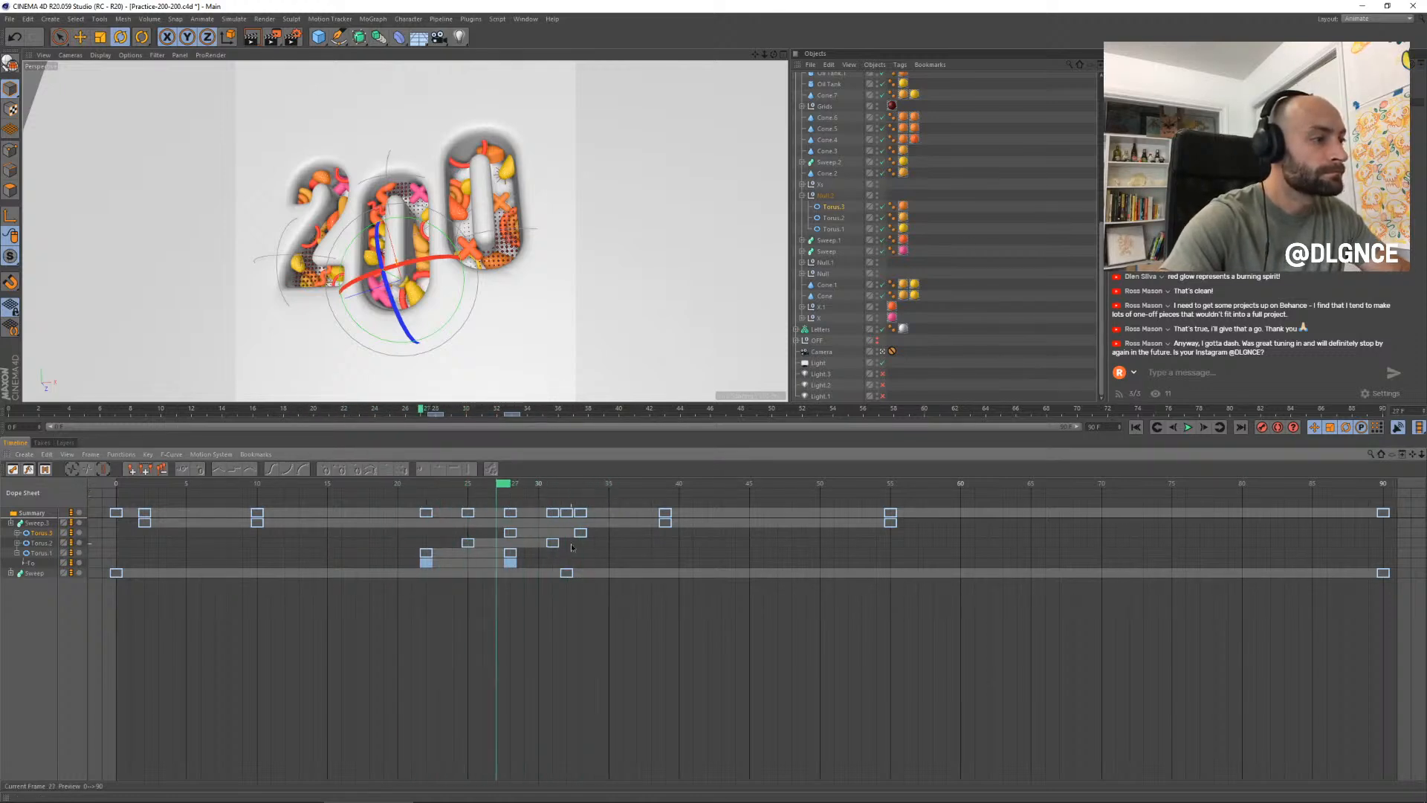
{"action": "left_click_drag", "start_coordinate": [608, 526], "coordinate": [547, 564]}
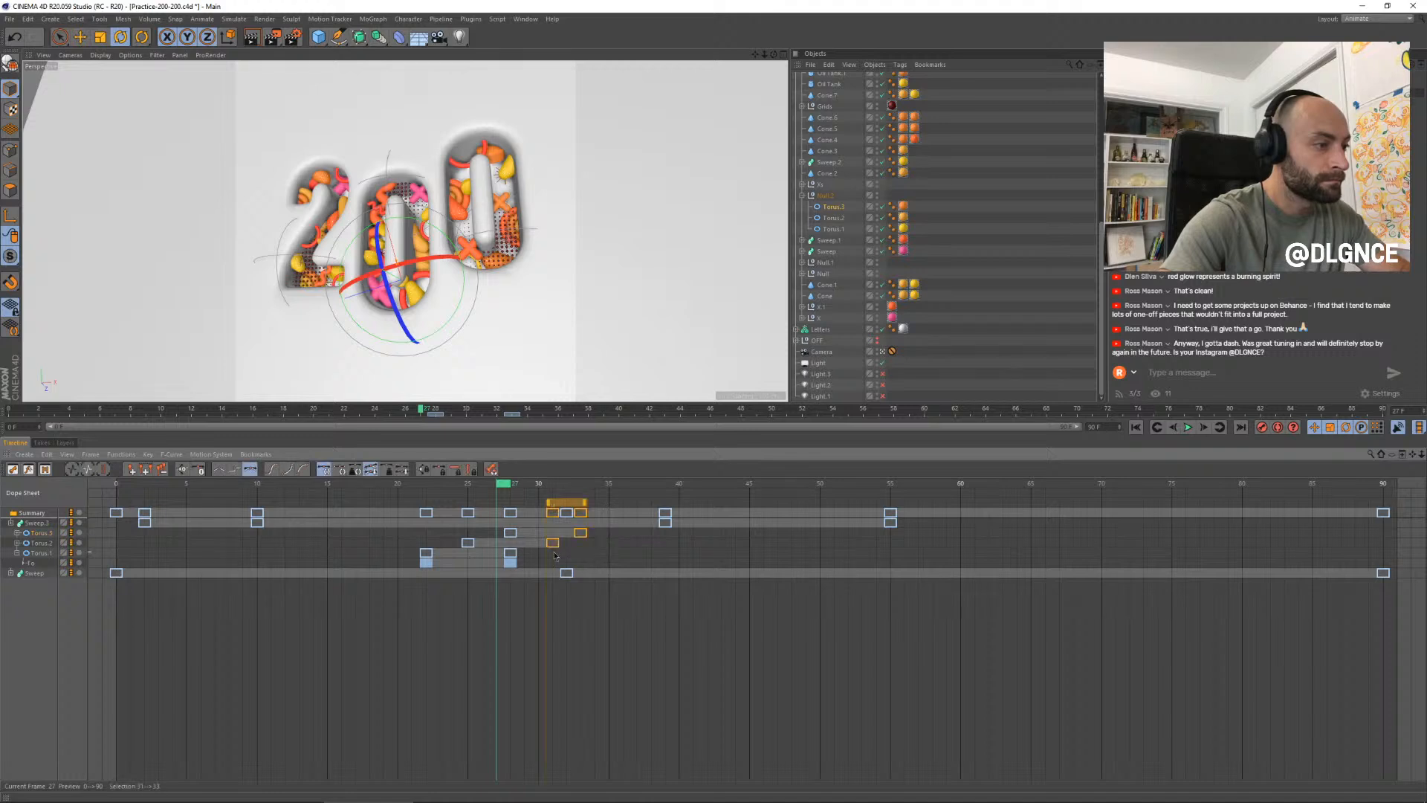
{"action": "left_click", "coordinate": [514, 556], "text": "shift"}
{"action": "left_click", "coordinate": [512, 555]}
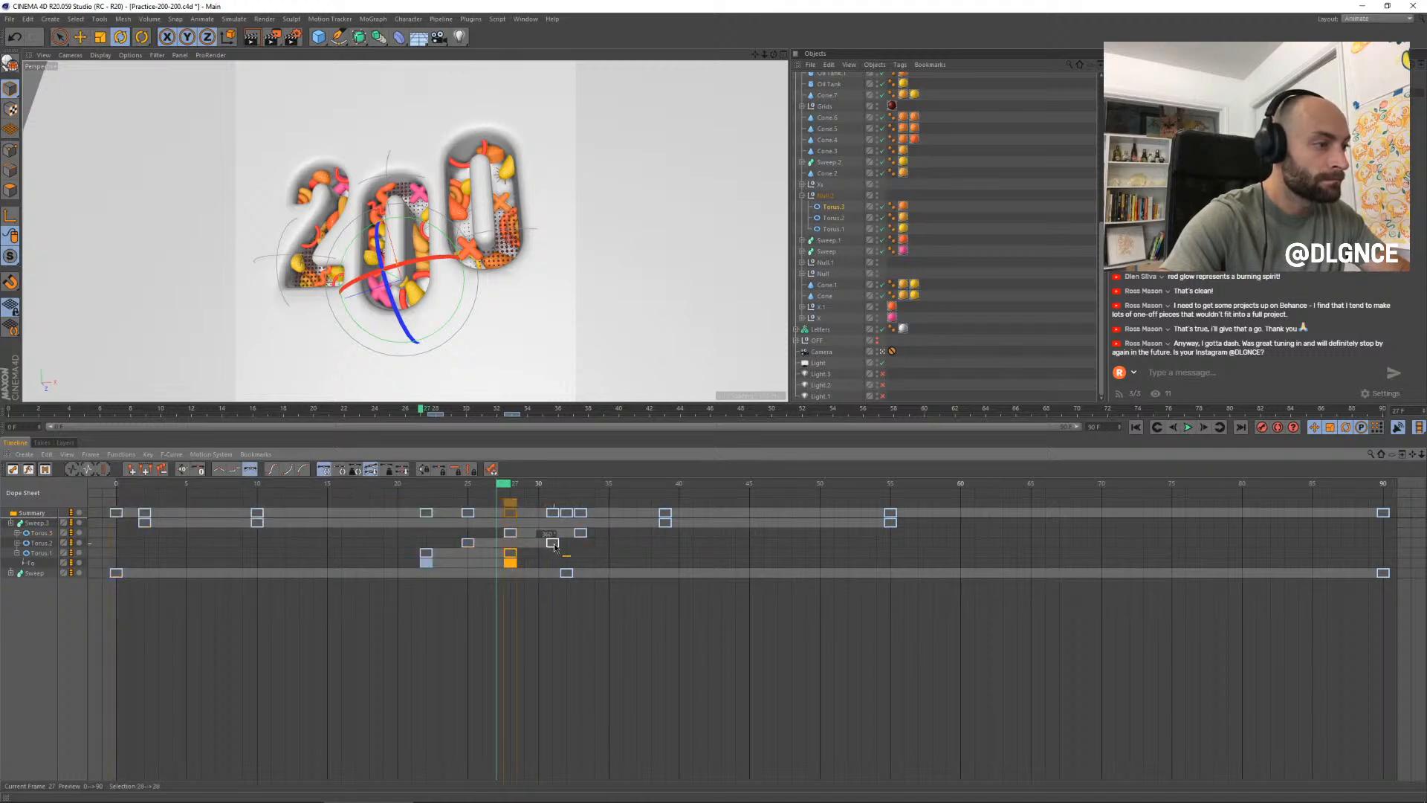
{"action": "left_click", "coordinate": [554, 546]}
{"action": "left_click", "coordinate": [581, 533]}
{"action": "left_click", "coordinate": [553, 545], "text": "shift"}
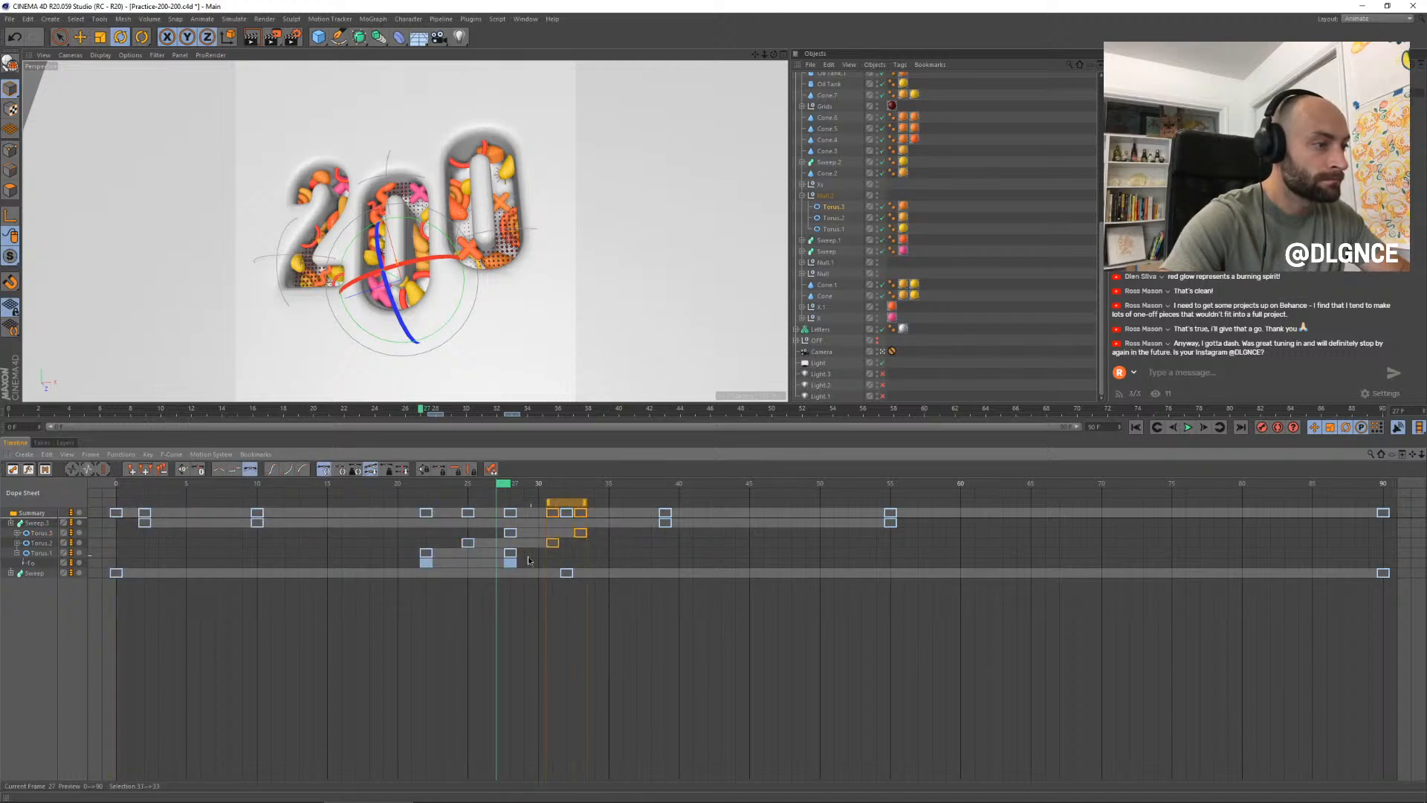
{"action": "left_click", "coordinate": [511, 554], "text": "shift"}
{"action": "left_click", "coordinate": [528, 561]}
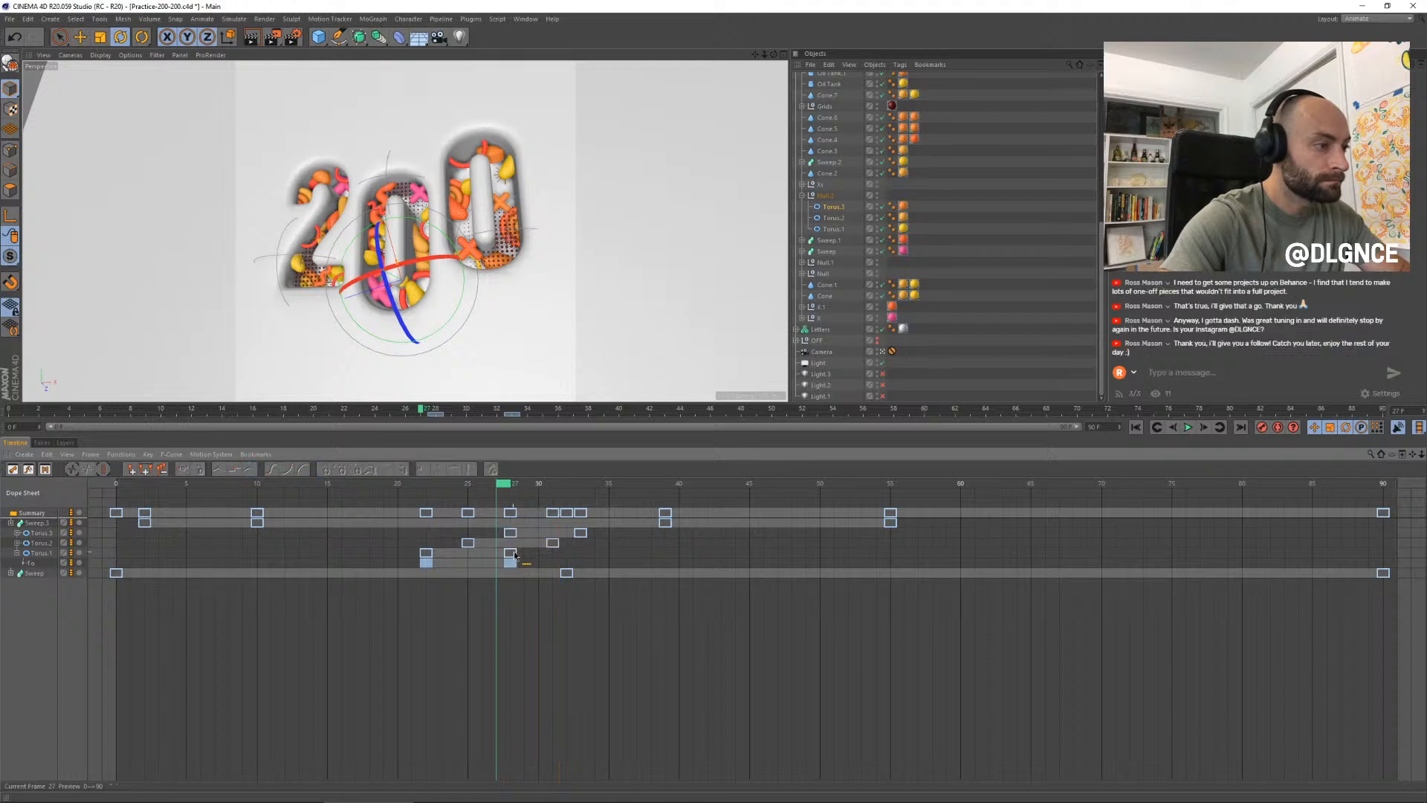
{"action": "left_click_drag", "start_coordinate": [514, 556], "coordinate": [642, 538]}
- Copy the end keys of Torus.3, Torus.2 and Torus.1 to frames 11, 8 and 4 respectively
{"action": "left_click_drag", "start_coordinate": [503, 484], "coordinate": [259, 527]}
{"action": "left_click", "coordinate": [646, 537]}
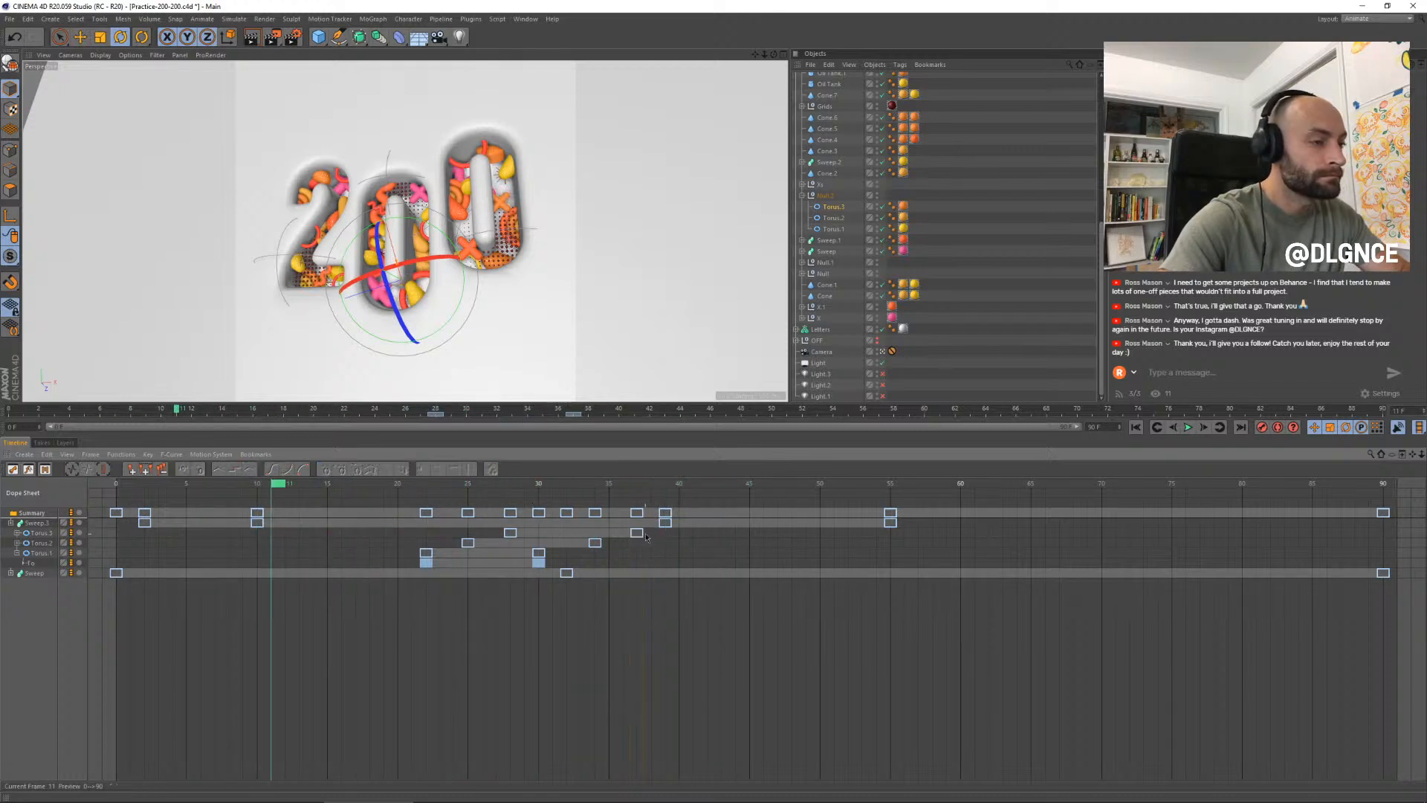
{"action": "left_click_drag", "start_coordinate": [637, 533], "coordinate": [276, 541], "text": "ctrl"}
{"action": "left_click_drag", "start_coordinate": [593, 546], "coordinate": [243, 548], "text": "ctrl"}
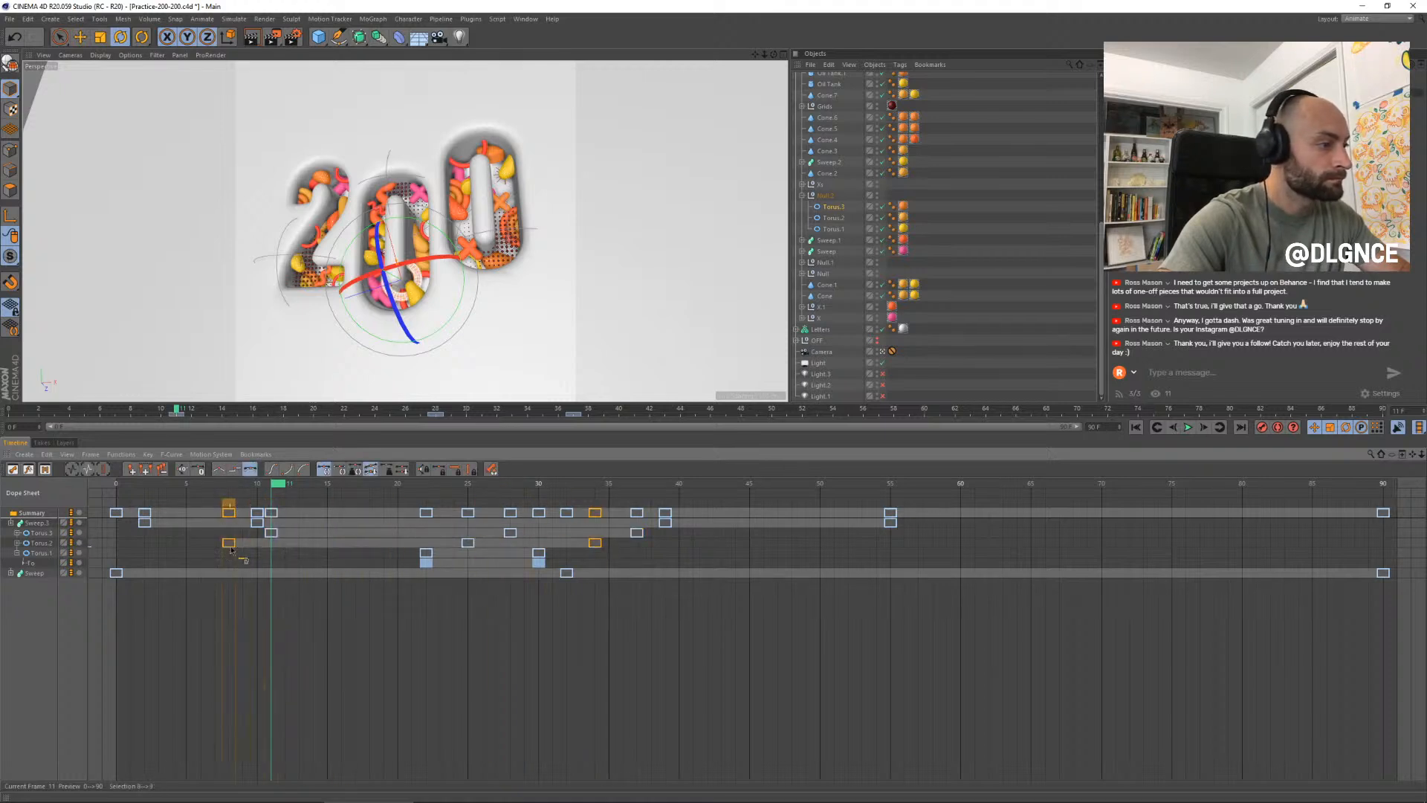
{"action": "left_click_drag", "start_coordinate": [538, 554], "coordinate": [177, 560], "text": "ctrl"}
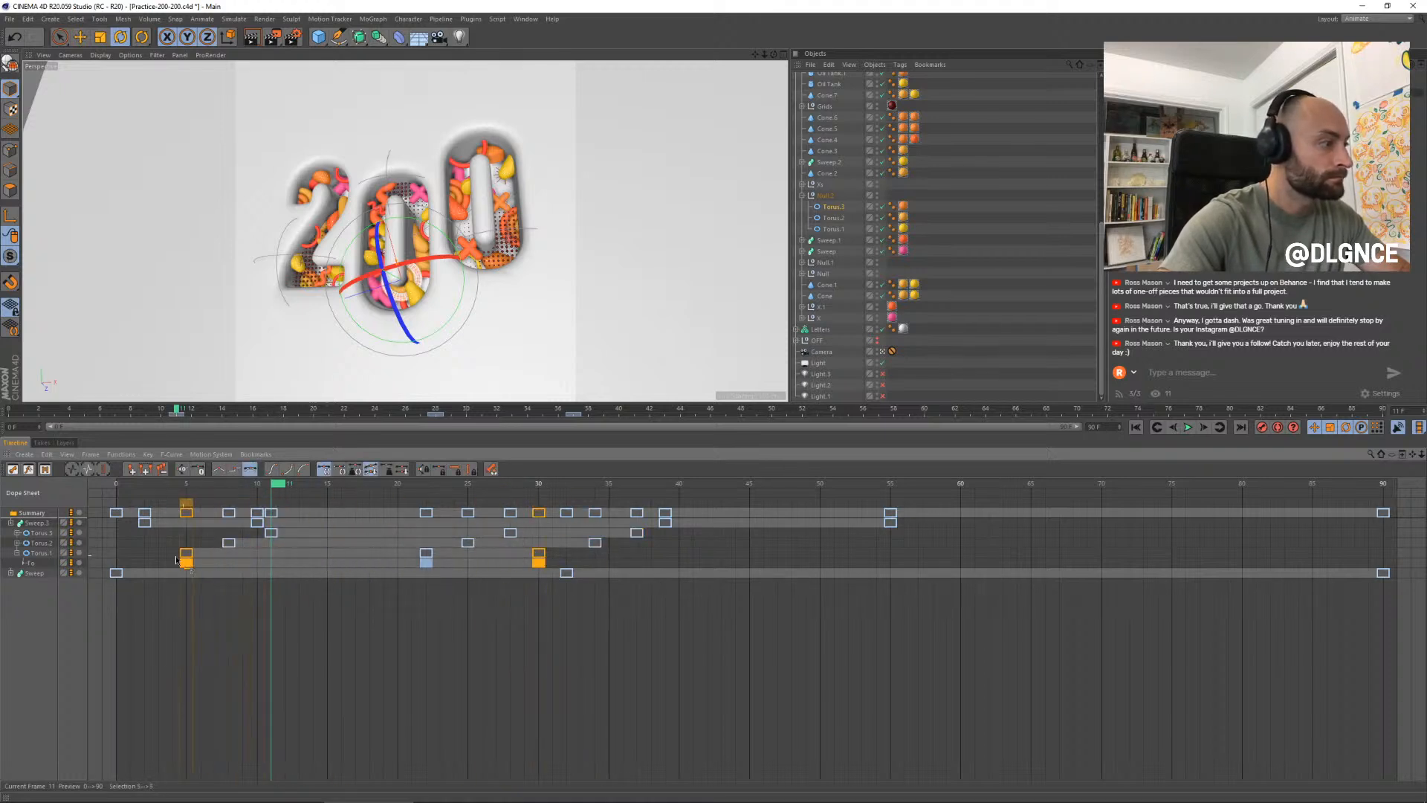
- Play the animation from frame 0 twice to check the motion of the tori
{"action": "left_click_drag", "start_coordinate": [137, 487], "coordinate": [118, 486]}
{"action": "key", "text": "F8"}
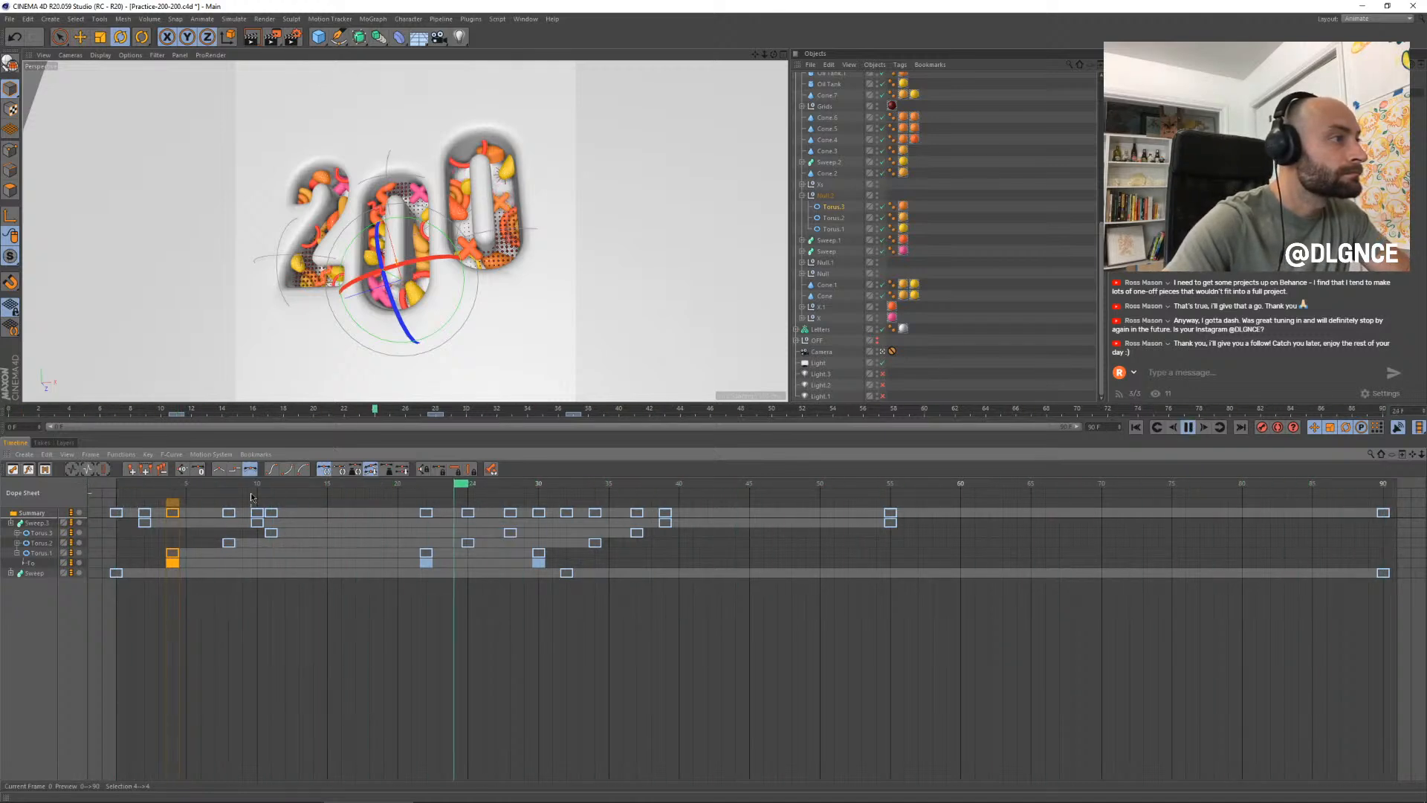
{"action": "key", "text": "F8"}
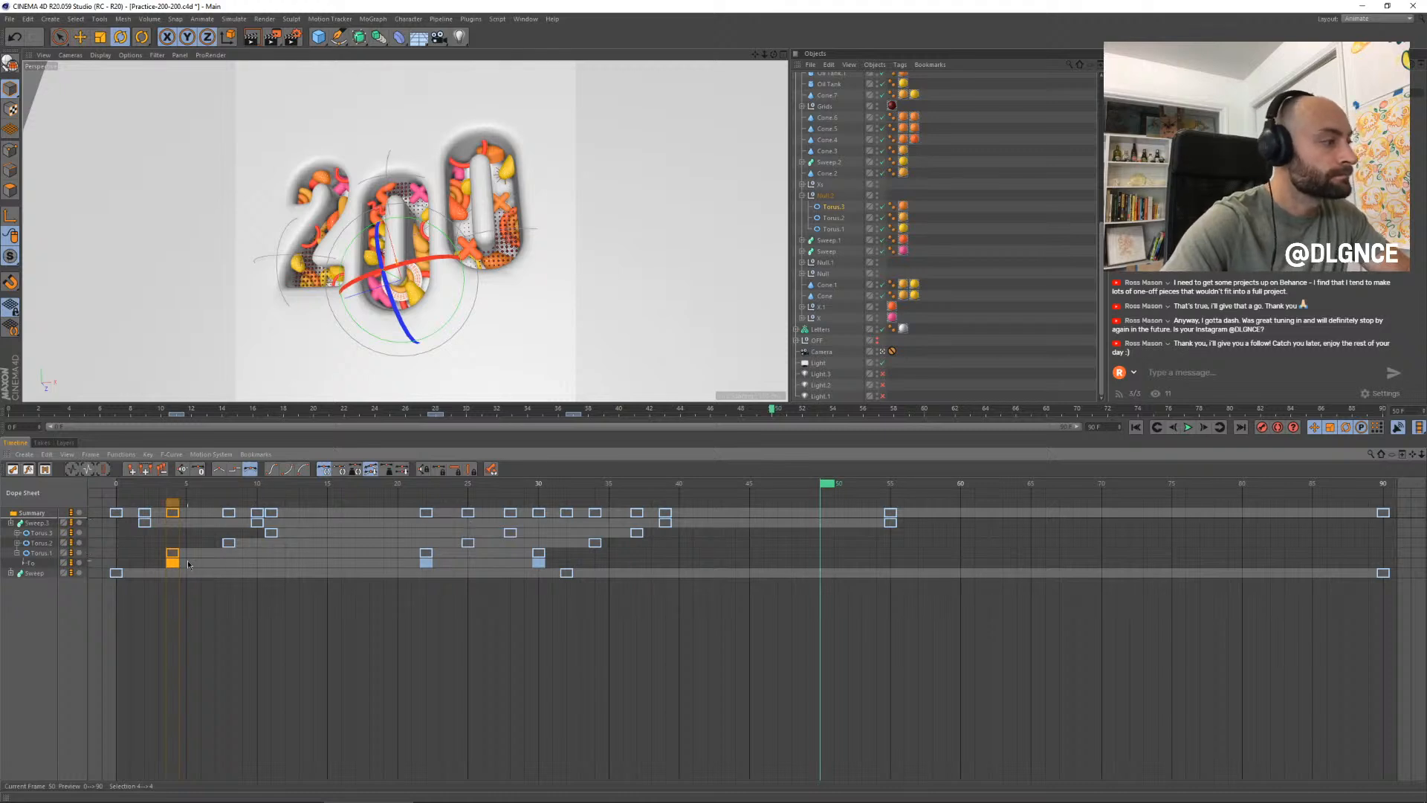
{"action": "left_click_drag", "start_coordinate": [161, 484], "coordinate": [116, 487]}
{"action": "key", "text": "F8"}
{"action": "key", "text": "F8"}
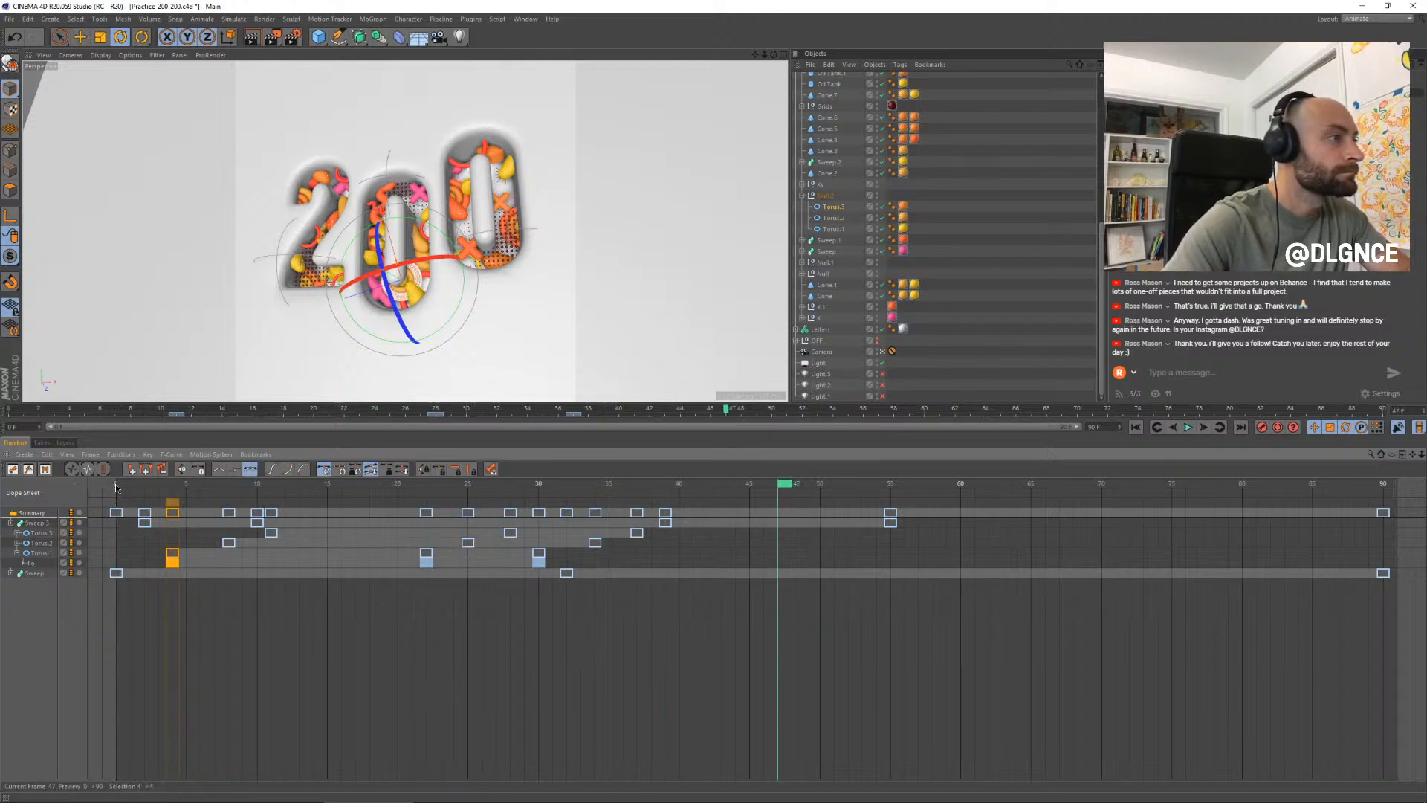
- Add copied keys for Torus.3 and Torus.2 at frame 42, and copy Torus.1's frame 22 key to frame 43
{"action": "left_click_drag", "start_coordinate": [787, 488], "coordinate": [694, 521]}
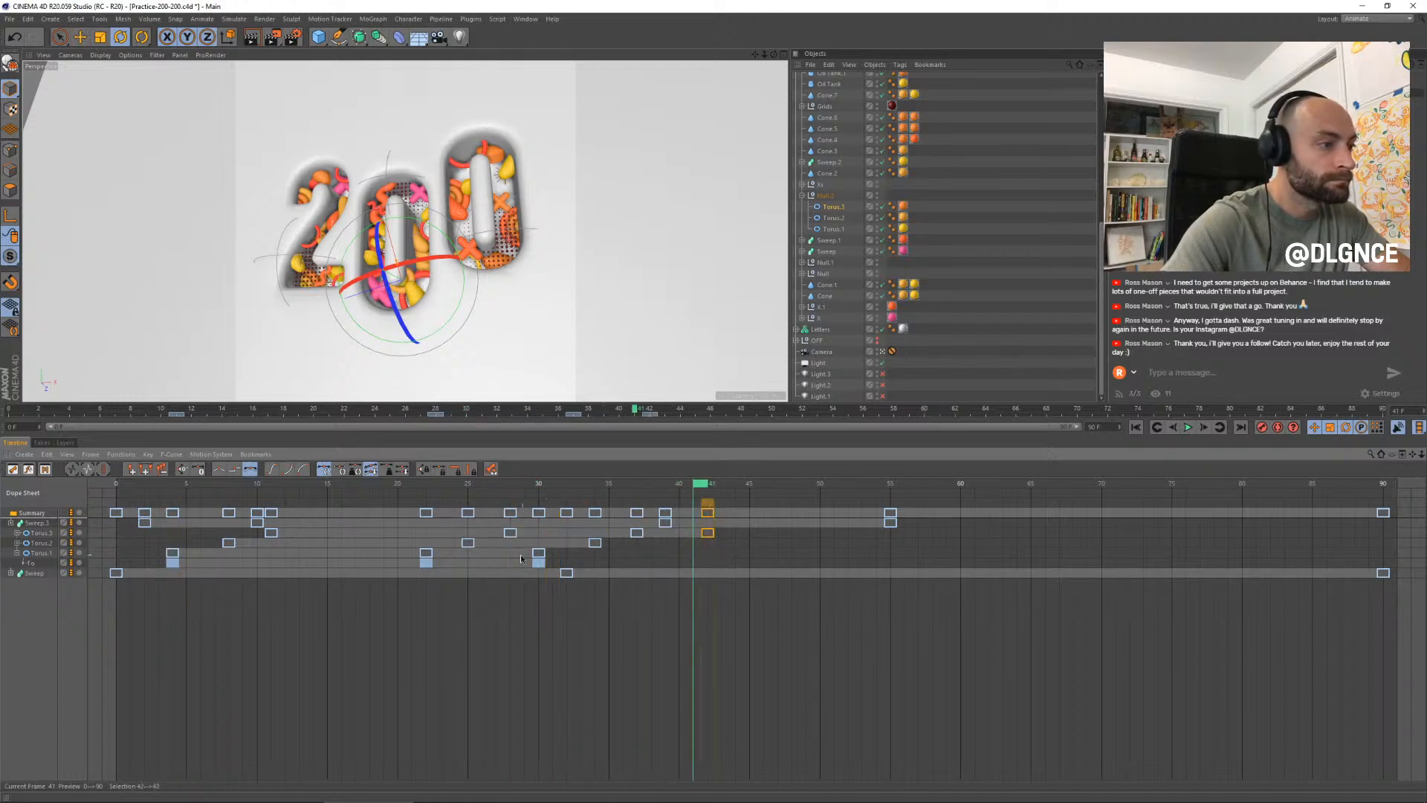
{"action": "left_click_drag", "start_coordinate": [620, 542], "coordinate": [702, 543]}
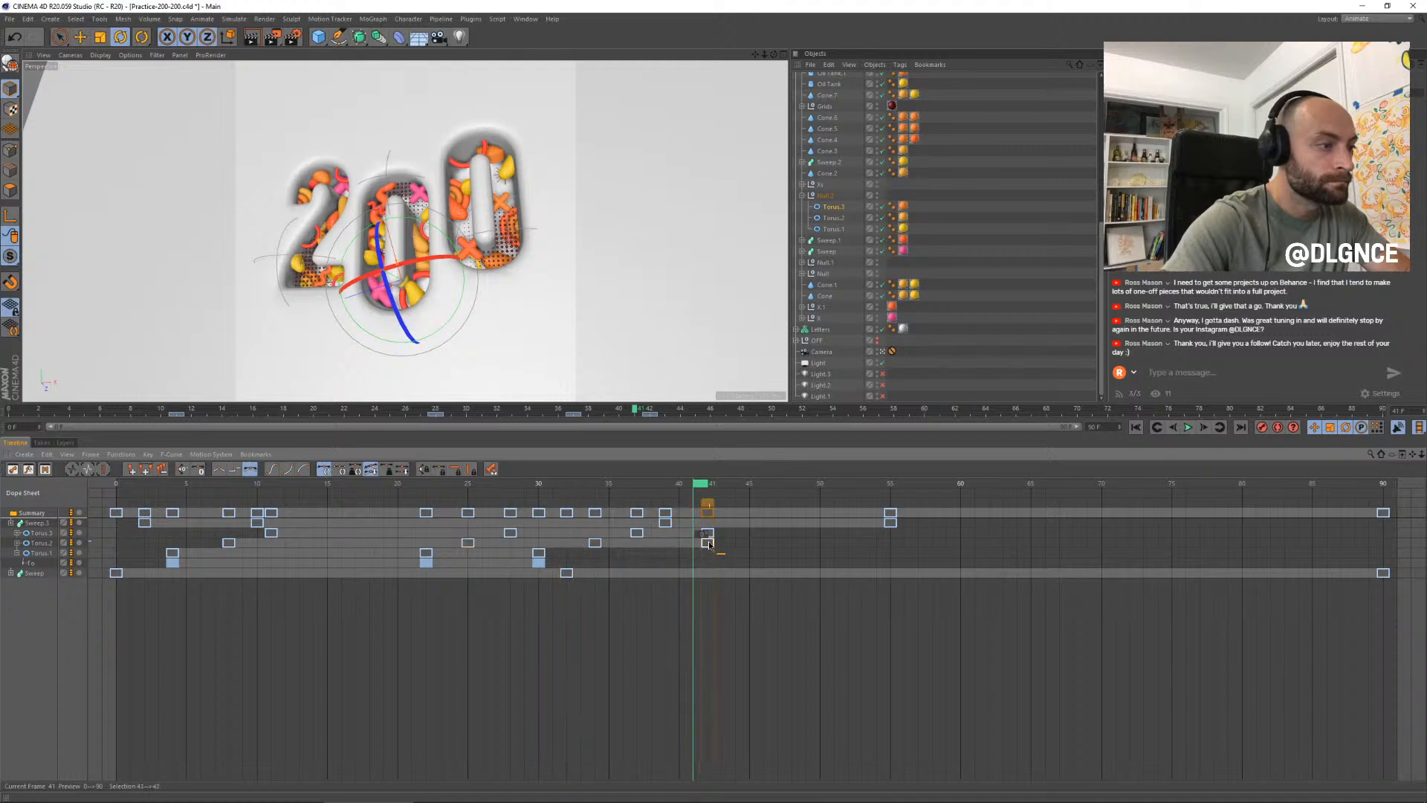
{"action": "left_click_drag", "start_coordinate": [439, 554], "coordinate": [750, 582]}
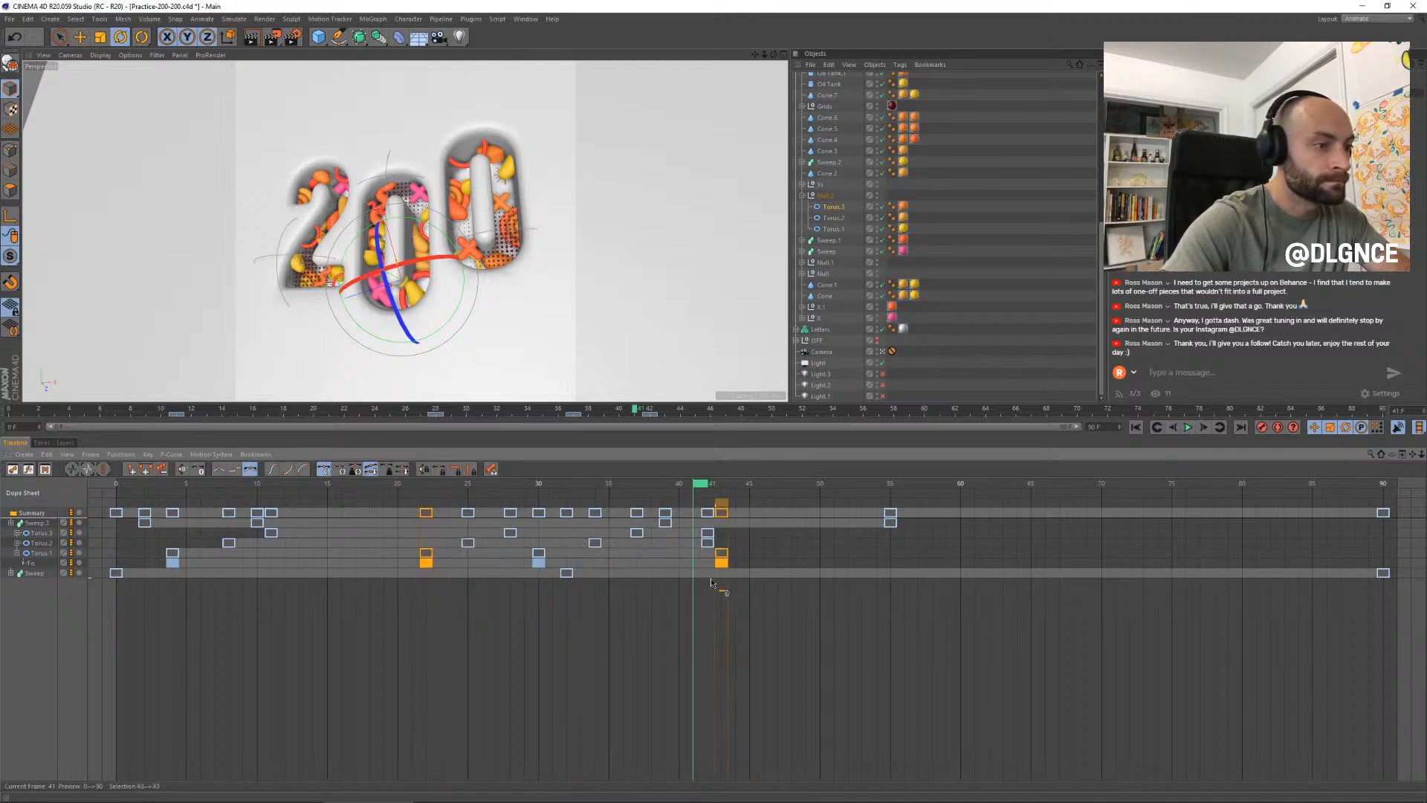
- Undo the copied Torus.1, Torus.2 and Torus.3 keys at frames 4, 8, 11, 42 and 43
{"action": "left_click_drag", "start_coordinate": [714, 487], "coordinate": [722, 518]}
{"action": "key", "text": "ctrl+z"}
{"action": "key", "text": "ctrl+z"}
{"action": "key", "text": "ctrl+z"}
{"action": "key", "text": "ctrl+z"}
{"action": "key", "text": "ctrl+z"}
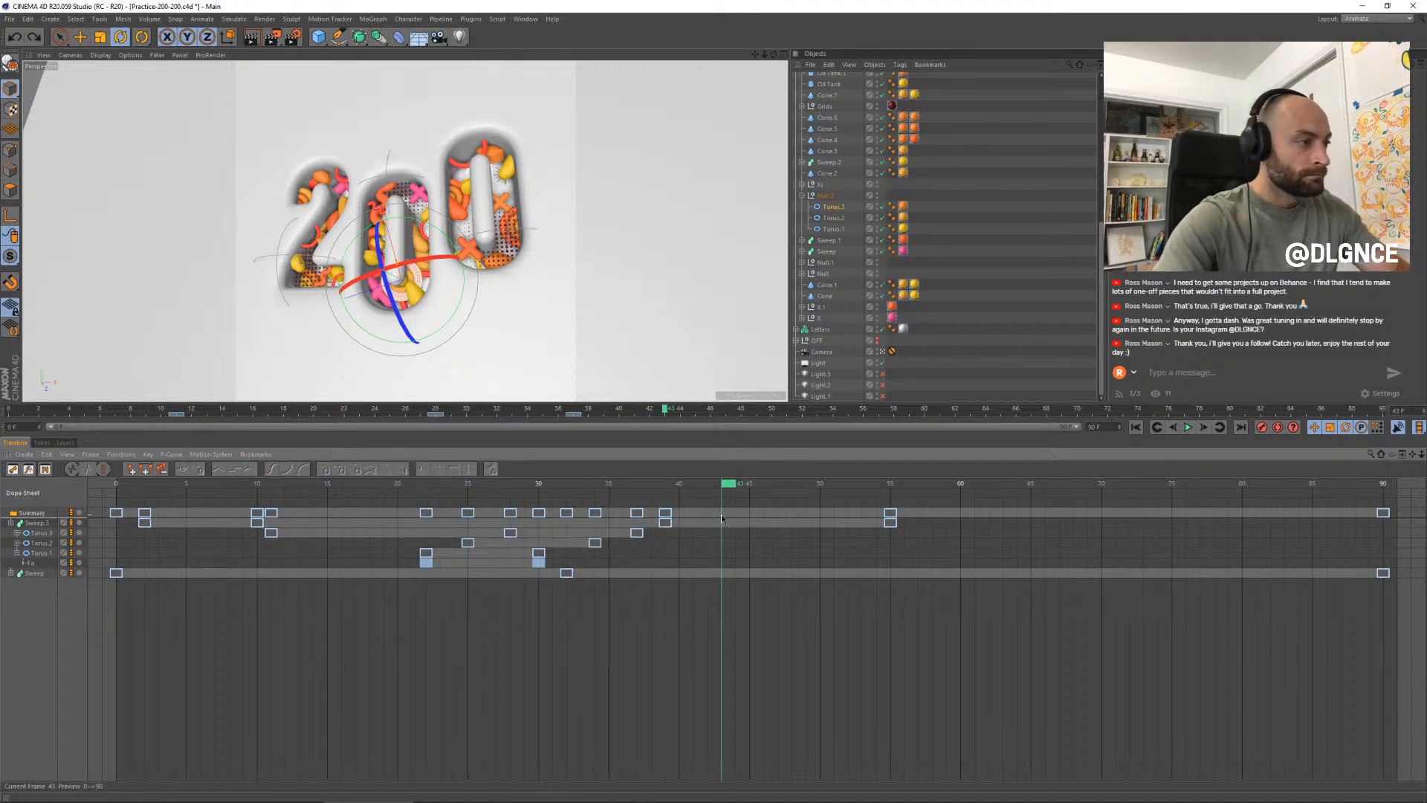
{"action": "key", "text": "ctrl+z"}
- Move the start keys of Torus.1, Torus.2 and Torus.3 to frames 7, 10 and 13 respectively
{"action": "left_click_drag", "start_coordinate": [696, 485], "coordinate": [400, 486]}
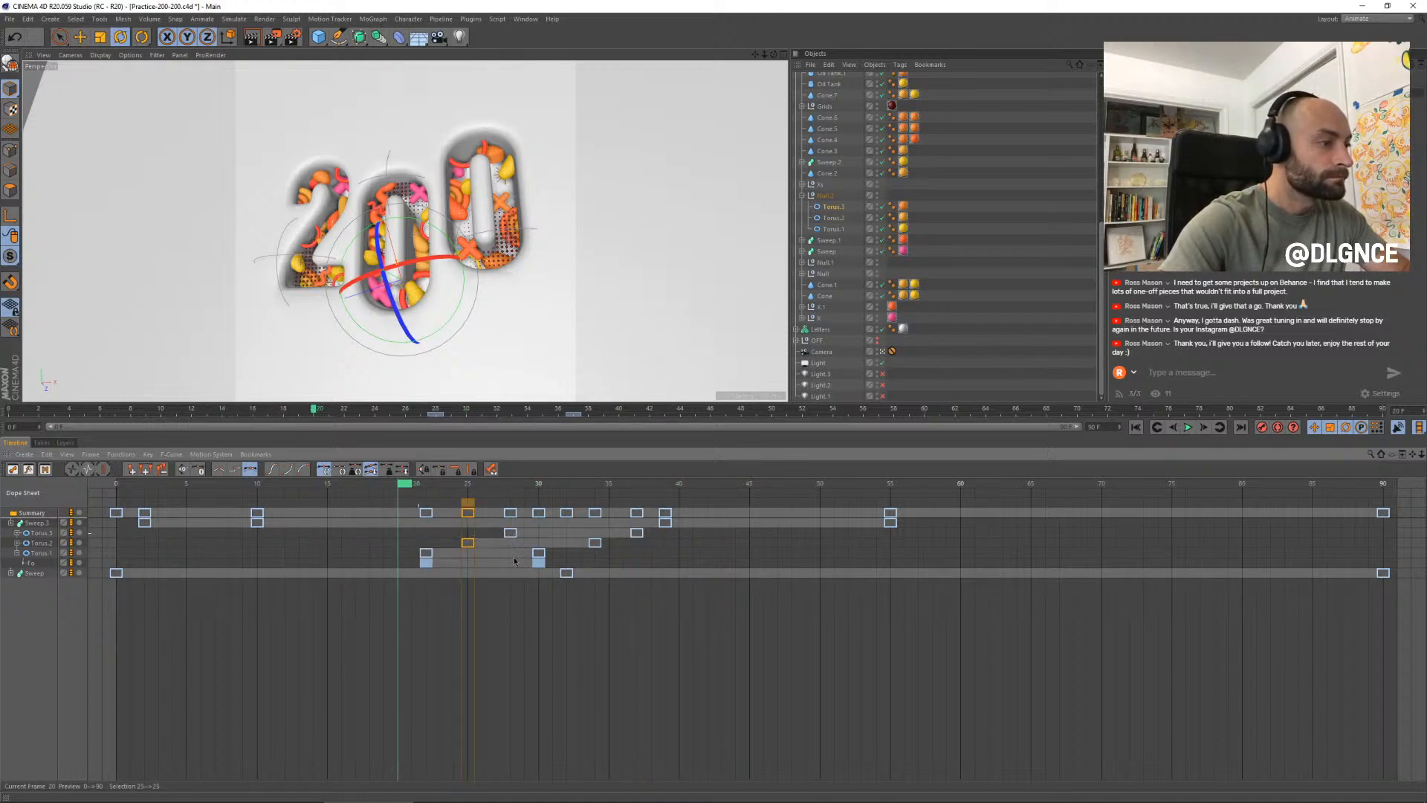
{"action": "left_click_drag", "start_coordinate": [511, 535], "coordinate": [316, 540]}
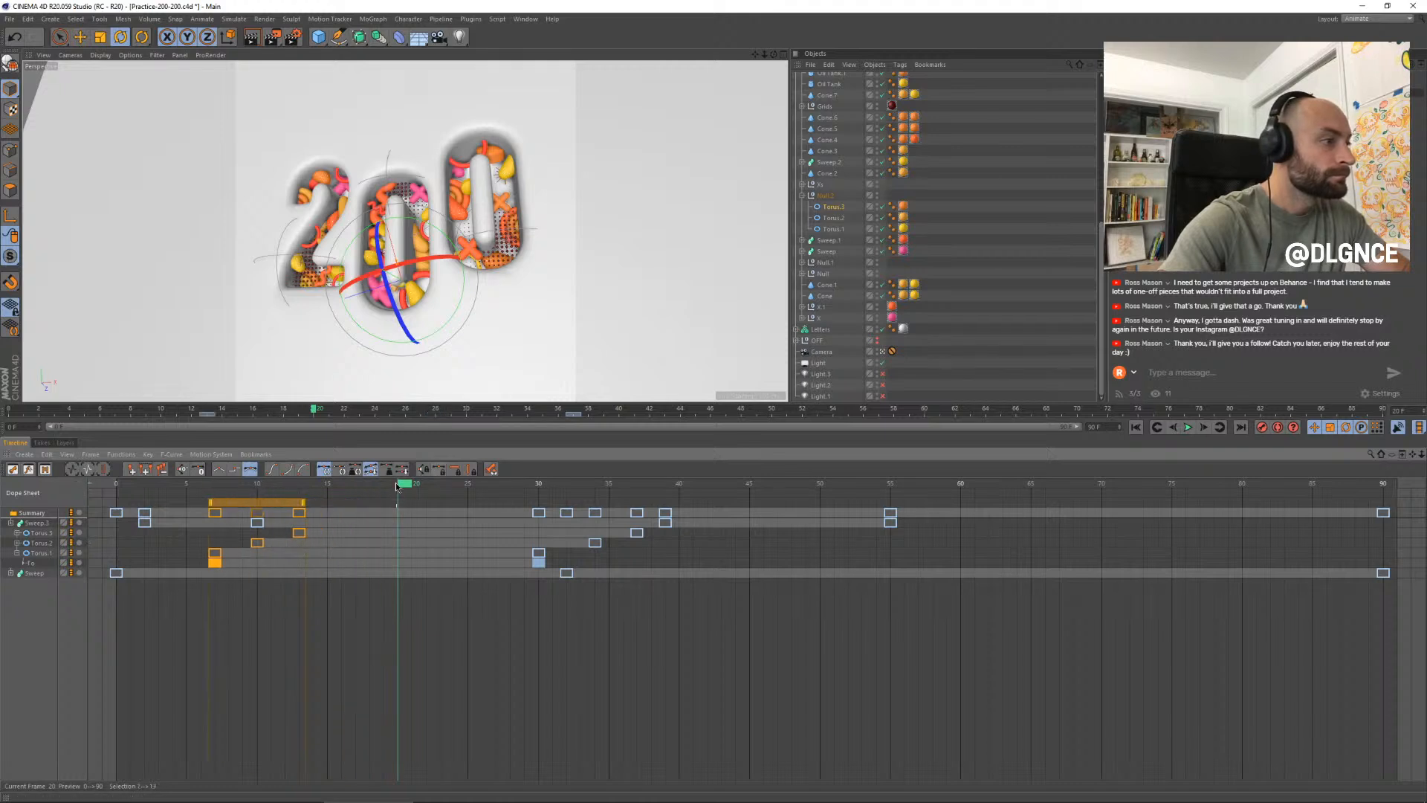
{"action": "left_click_drag", "start_coordinate": [398, 484], "coordinate": [1204, 519]}
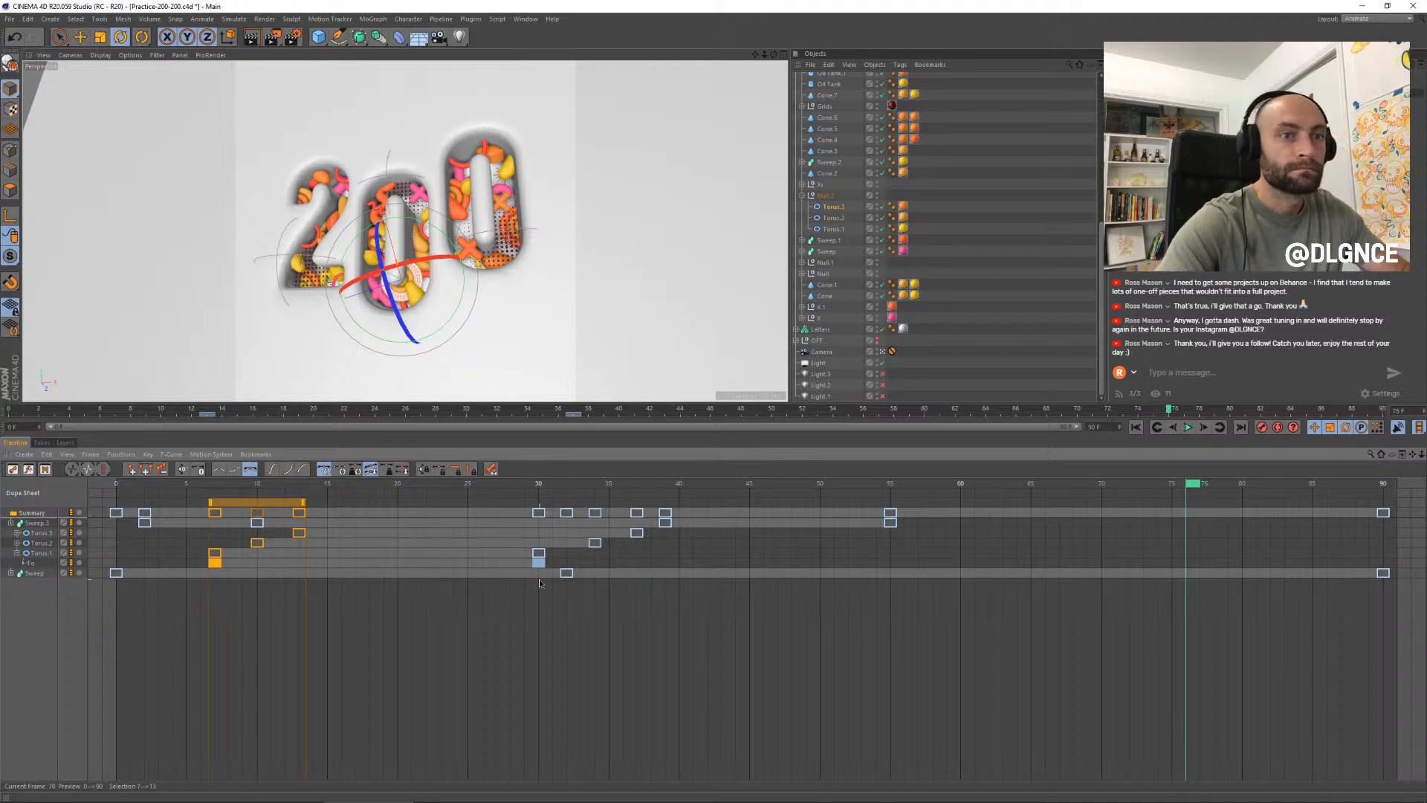
{"action": "left_click", "coordinate": [302, 543]}
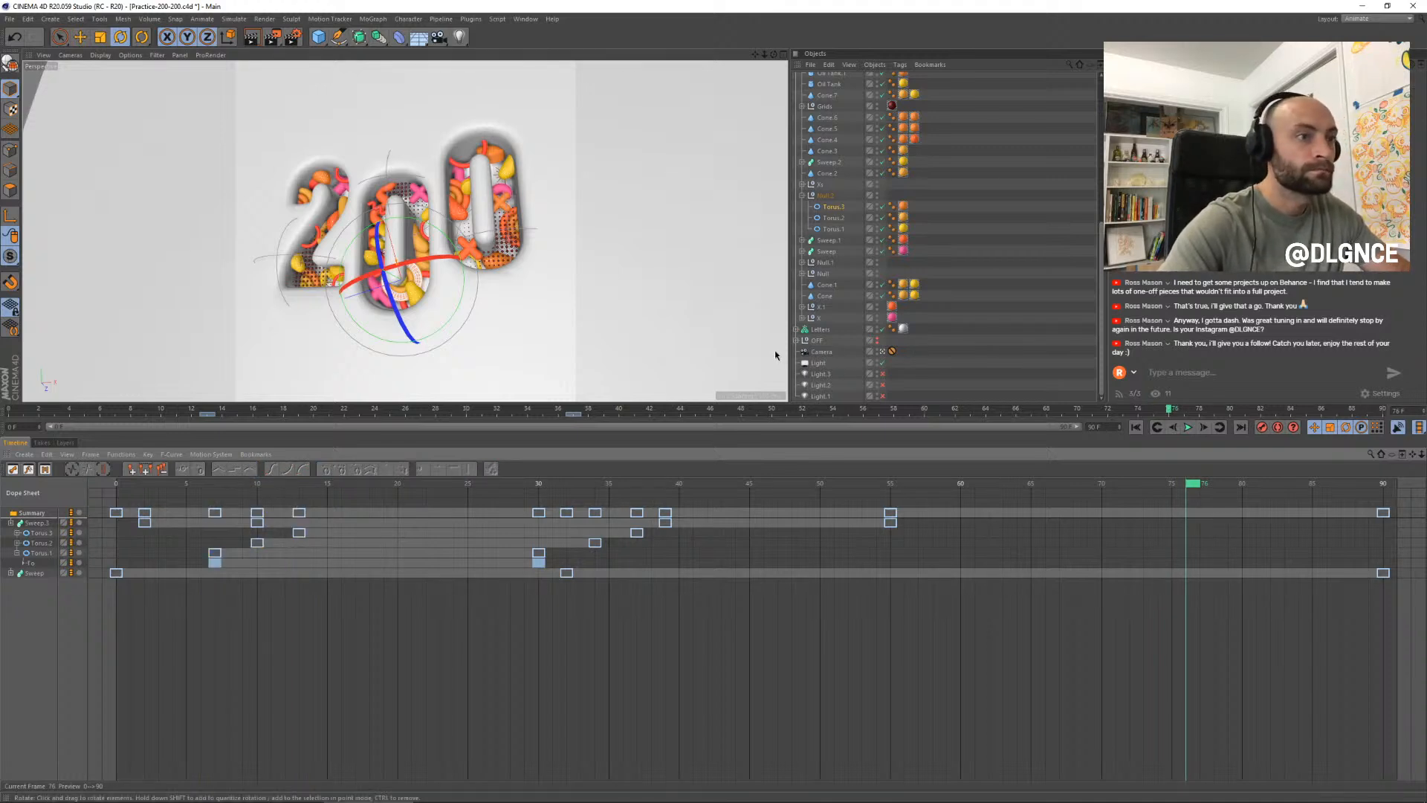
- Copy the start keys of Torus.3, Torus.2 and Torus.1 to frames 76, 81 and 85 respectively
{"action": "left_click_drag", "start_coordinate": [1108, 356], "coordinate": [1053, 359]}
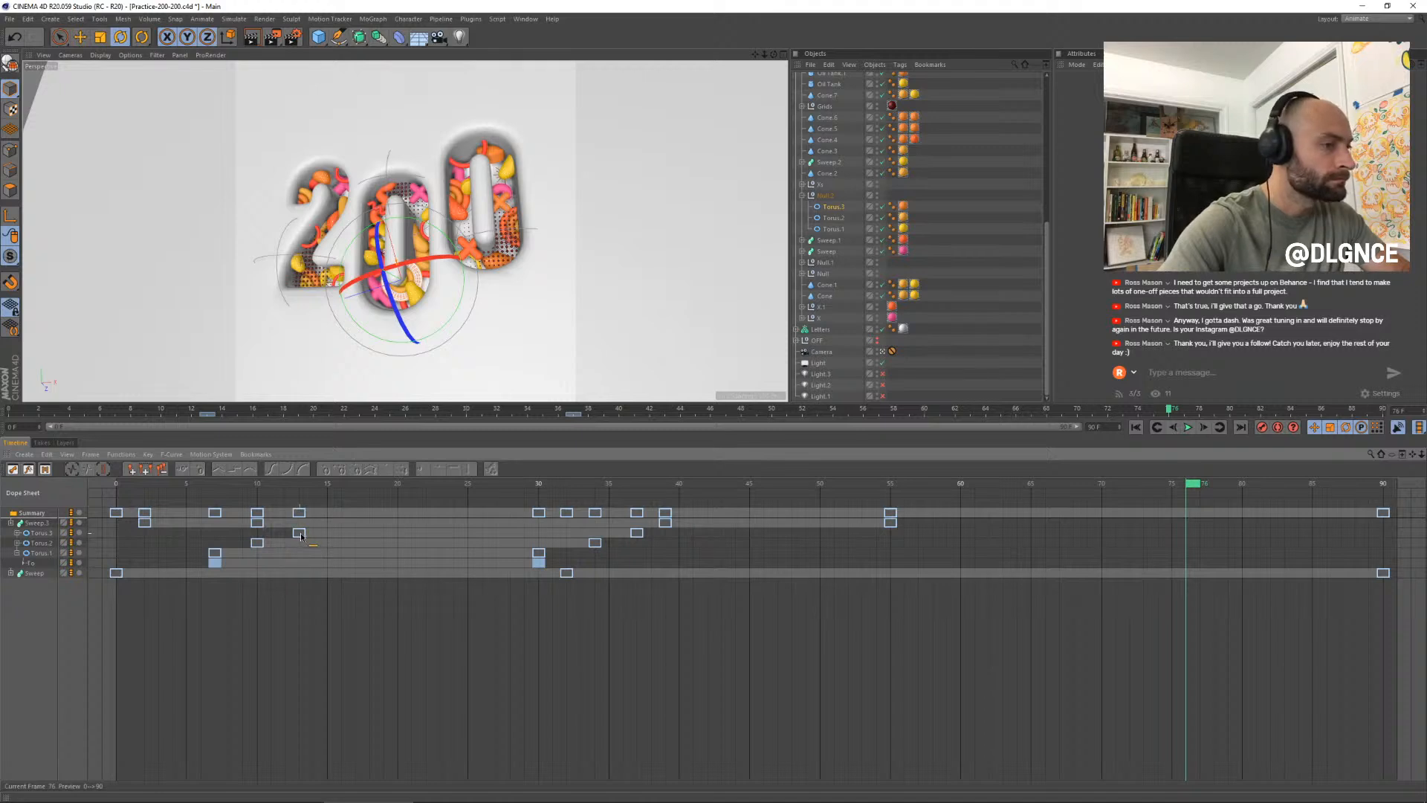
{"action": "left_click_drag", "start_coordinate": [301, 535], "coordinate": [1280, 530], "text": "ctrl"}
{"action": "left_click_drag", "start_coordinate": [1191, 545], "coordinate": [1178, 545], "text": "ctrl"}
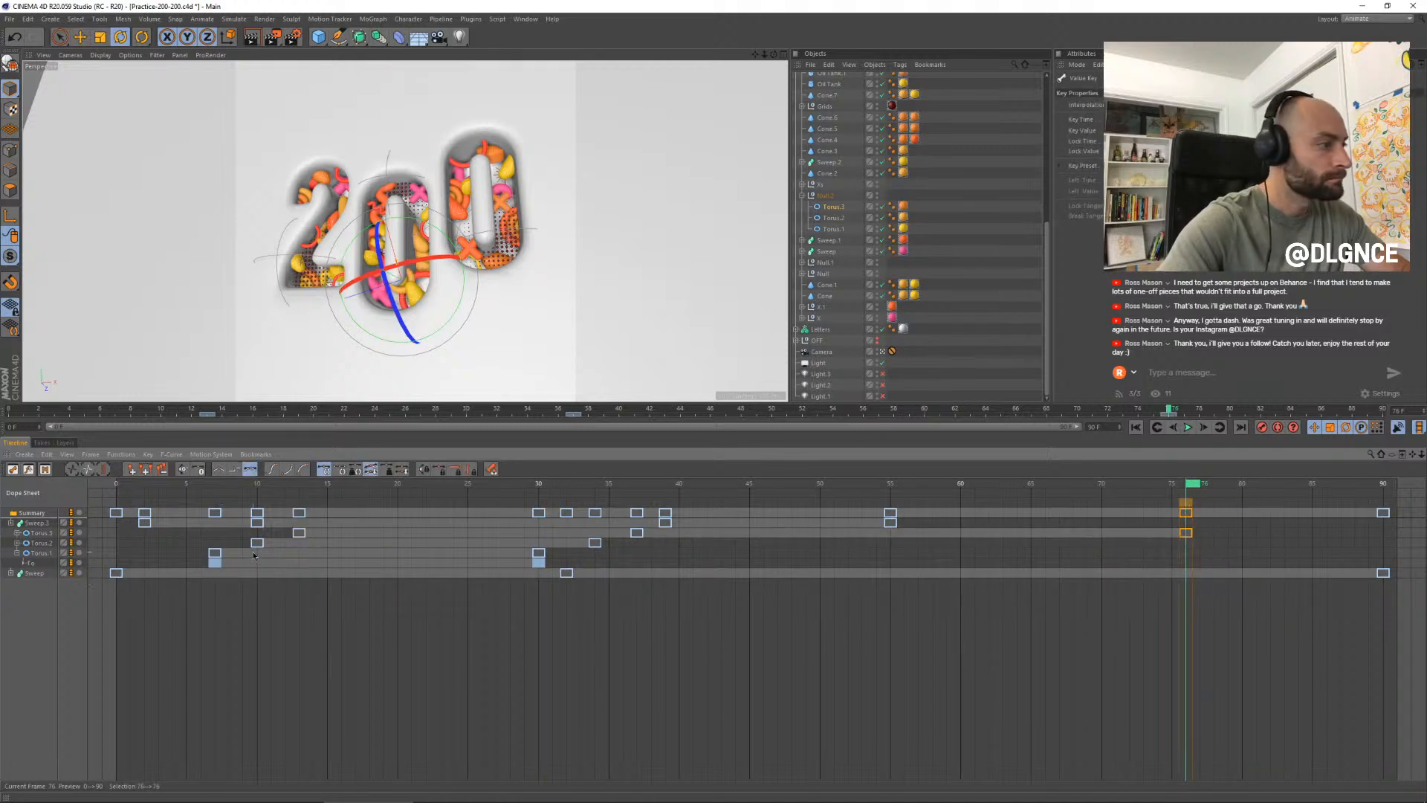
{"action": "left_click_drag", "start_coordinate": [269, 547], "coordinate": [1255, 541], "text": "ctrl"}
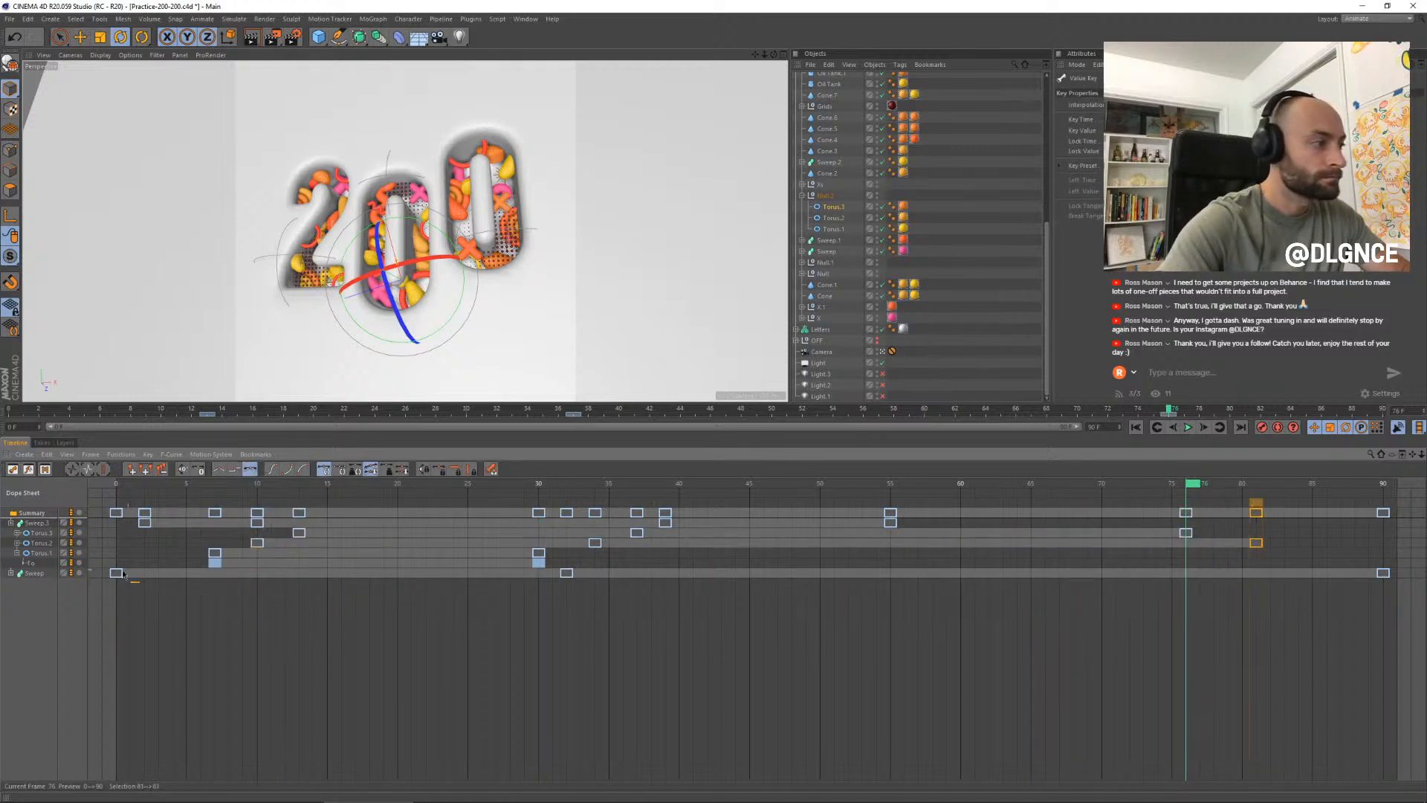
{"action": "left_click_drag", "start_coordinate": [459, 570], "coordinate": [1322, 563], "text": "ctrl"}
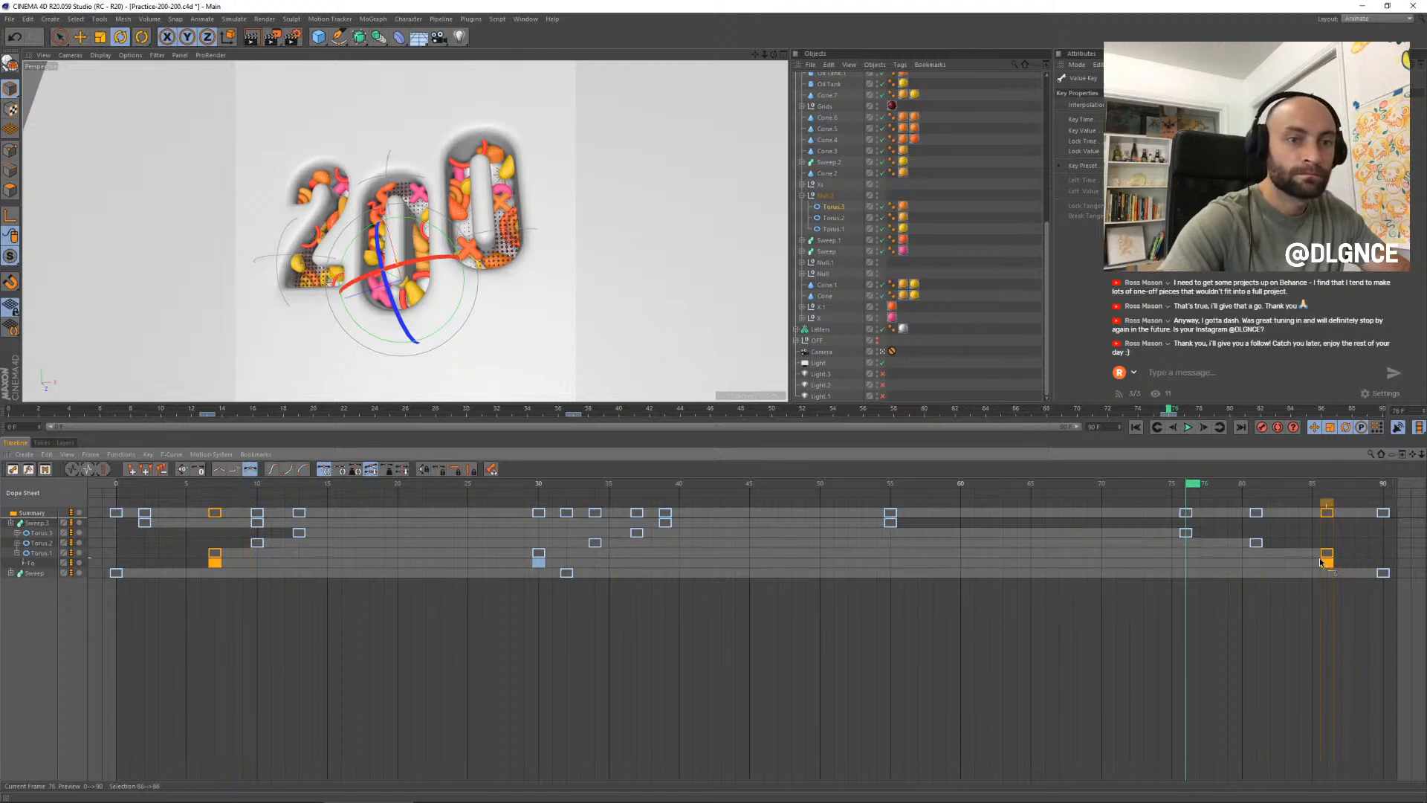
- Play and scrub the animation to check the retimed torus motion in the middle 0
{"action": "key", "text": "F8"}
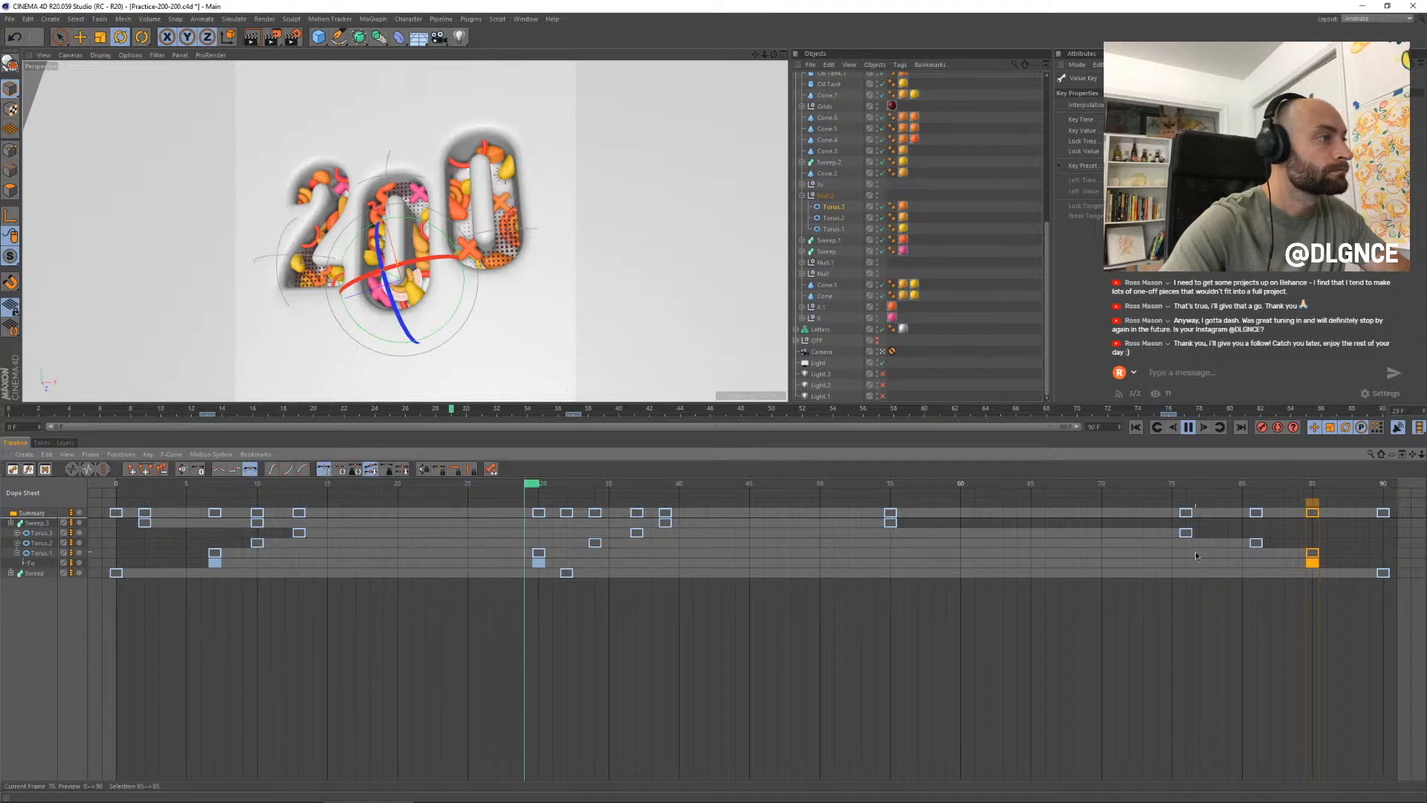
{"action": "key", "text": "F8"}
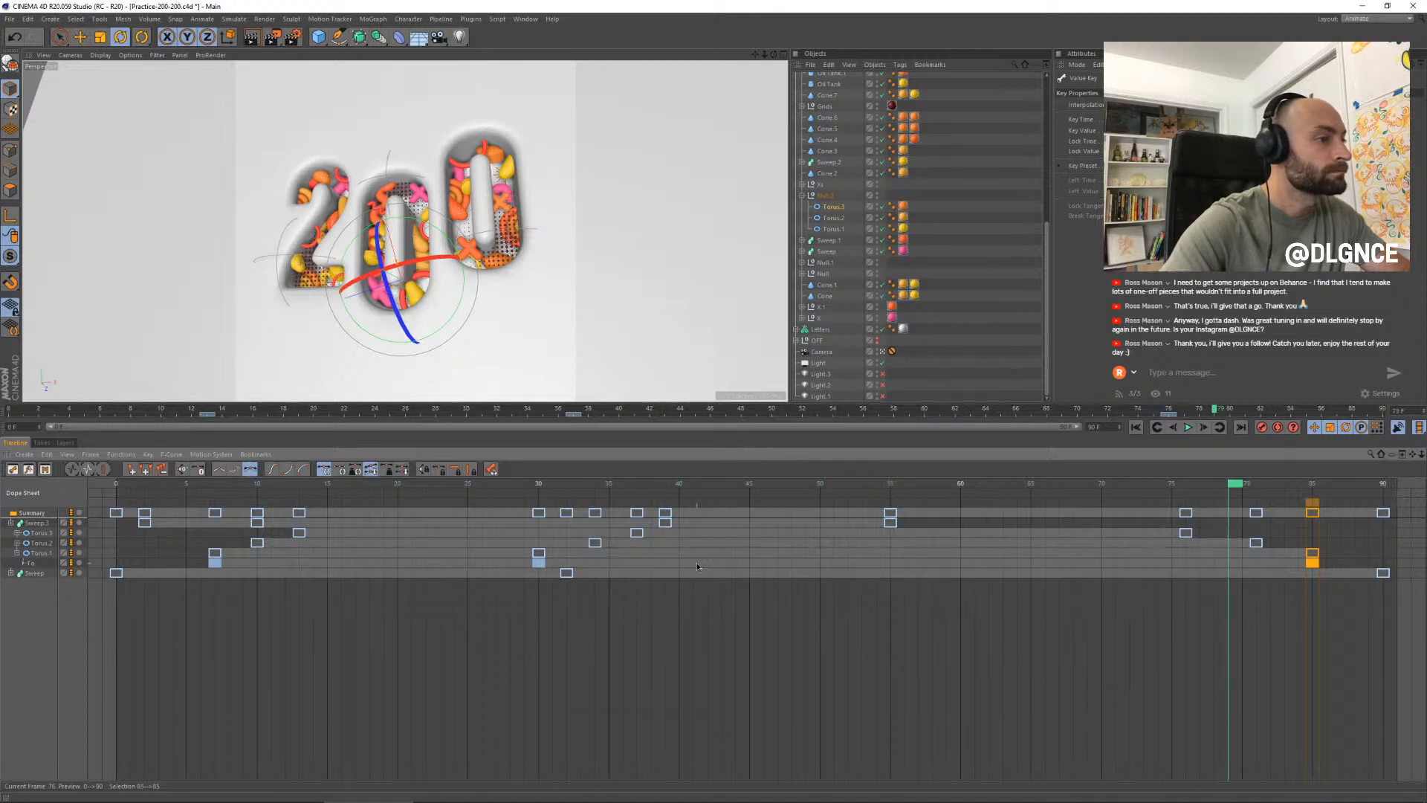
{"action": "left_click_drag", "start_coordinate": [143, 488], "coordinate": [116, 488]}
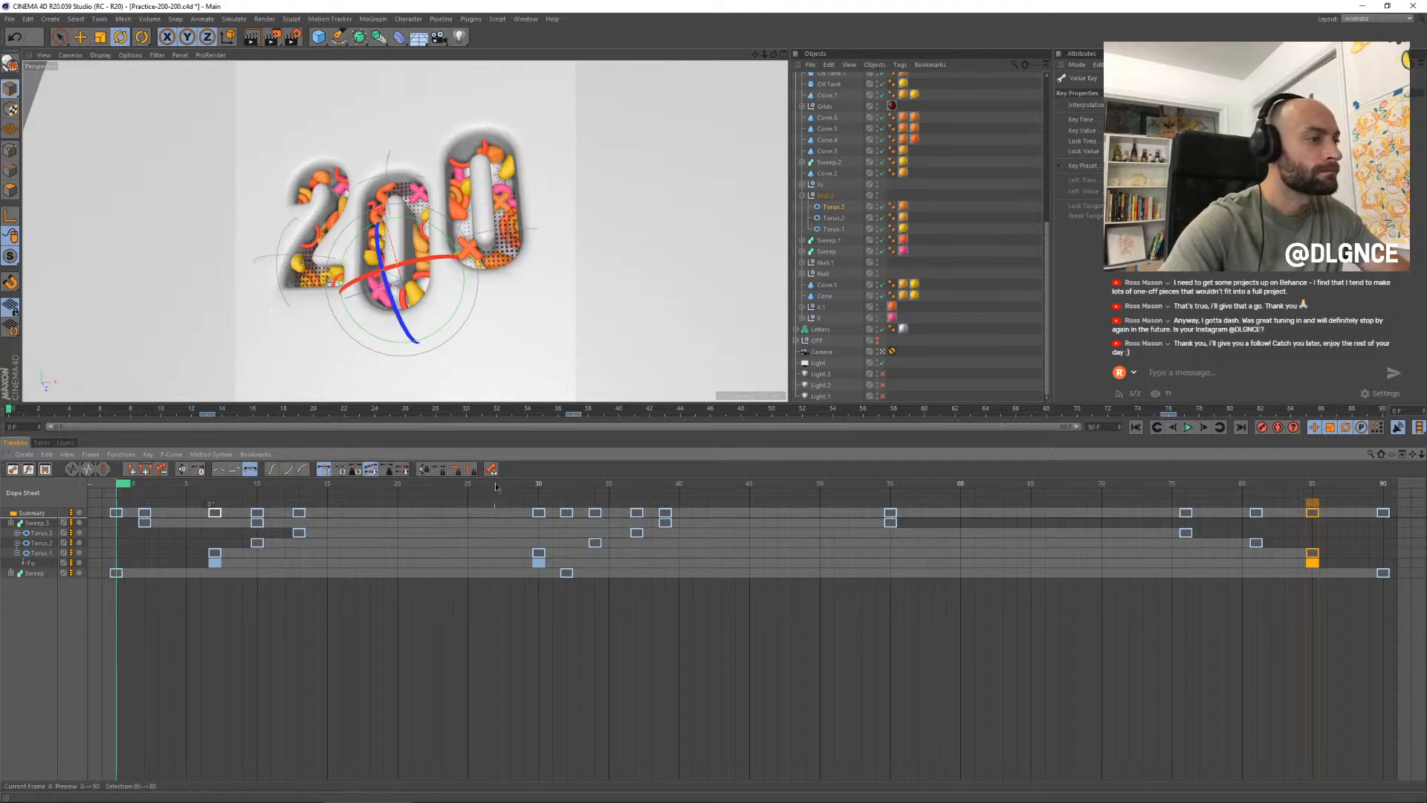
{"action": "left_click_drag", "start_coordinate": [496, 487], "coordinate": [116, 489]}
- Rotate the three tori under Null.1 in the 2 and record their keyframes at frame 5
{"action": "left_click", "coordinate": [308, 201]}
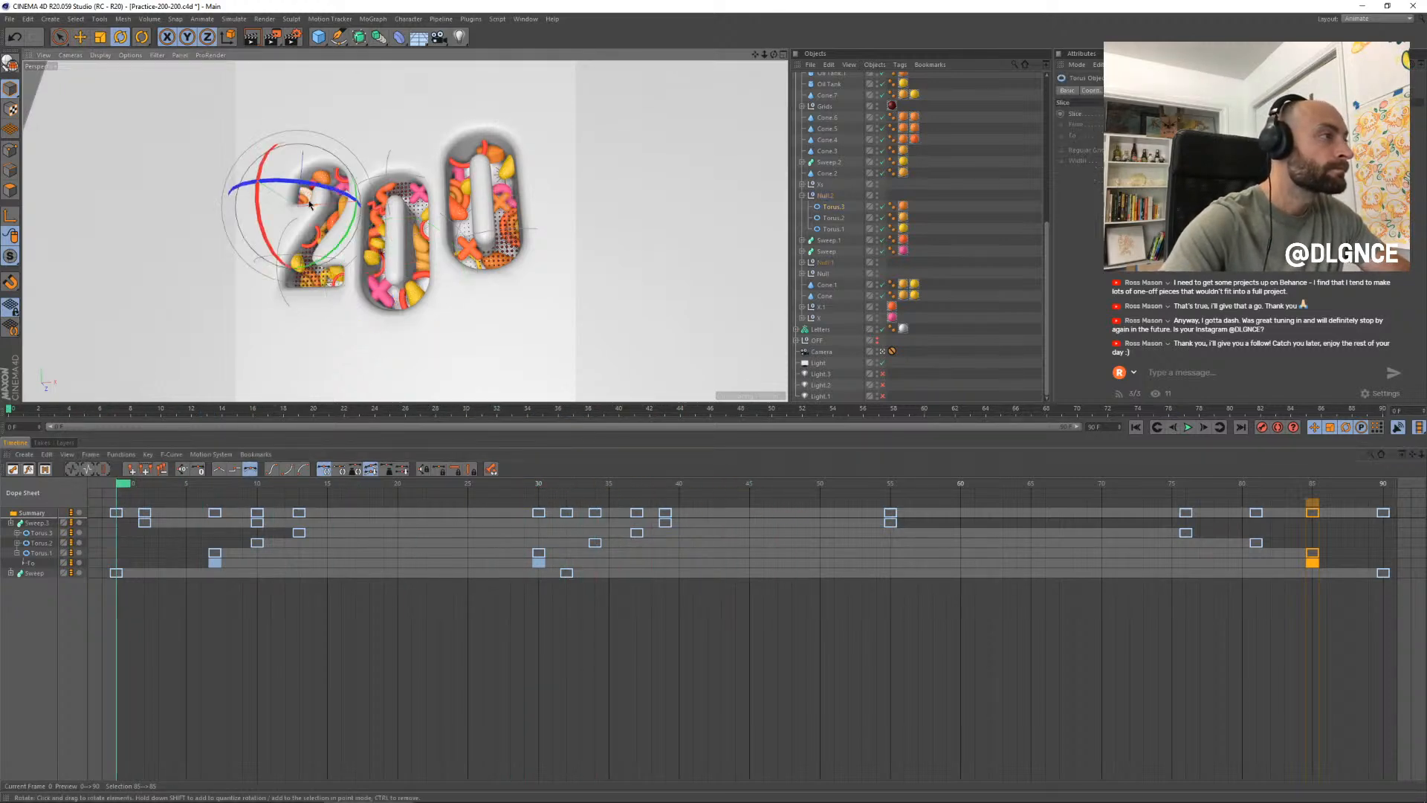
{"action": "left_click", "coordinate": [825, 263]}
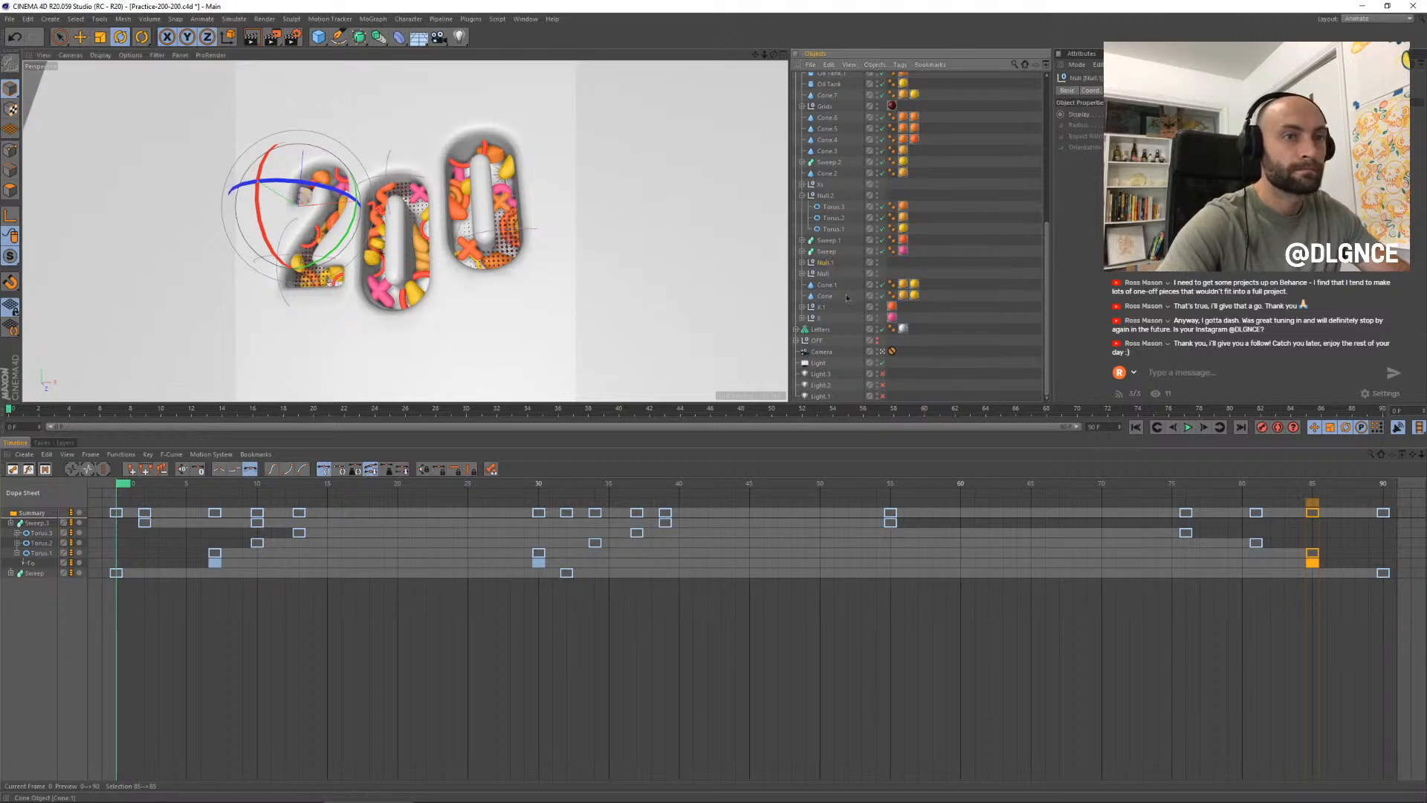
{"action": "left_click", "coordinate": [802, 263]}
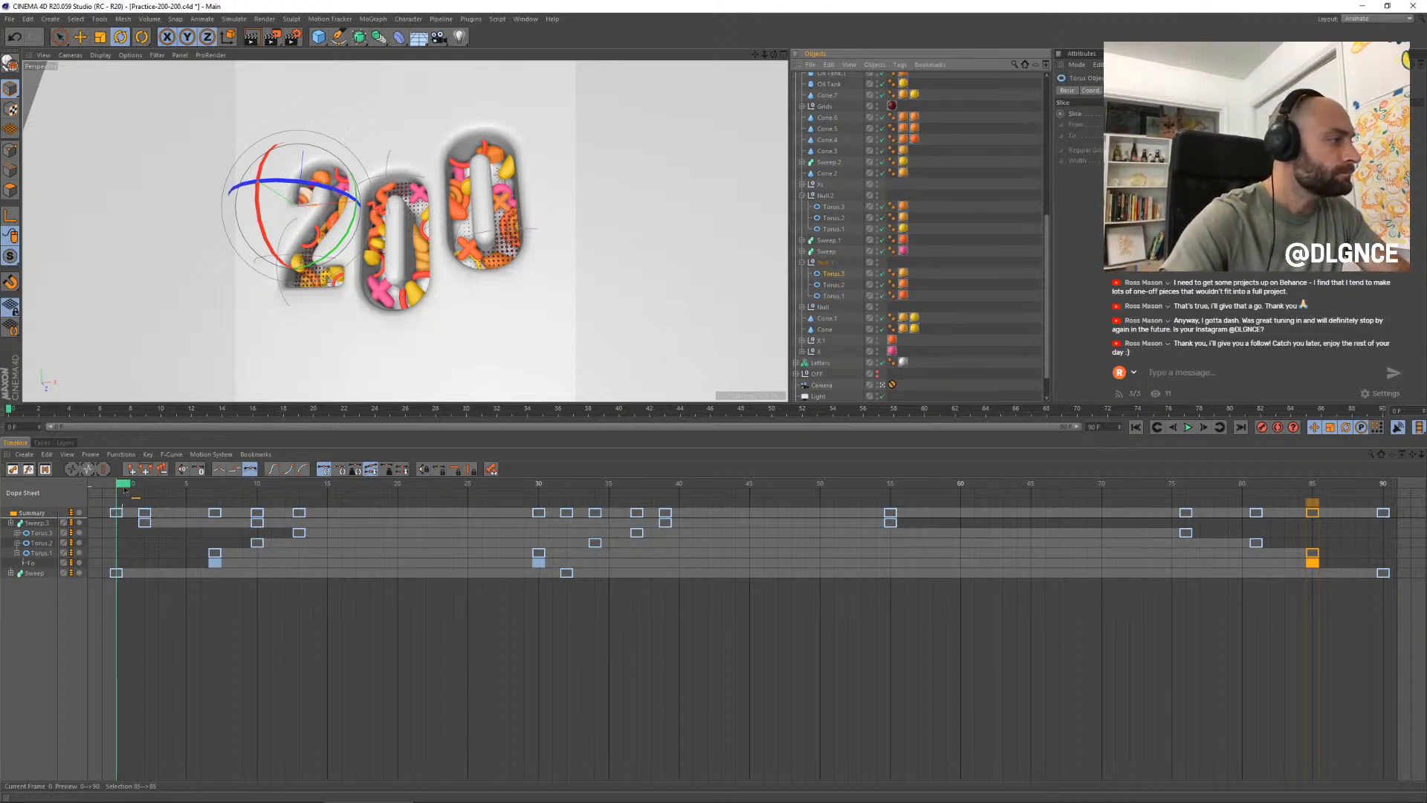
{"action": "left_click_drag", "start_coordinate": [125, 490], "coordinate": [158, 488]}
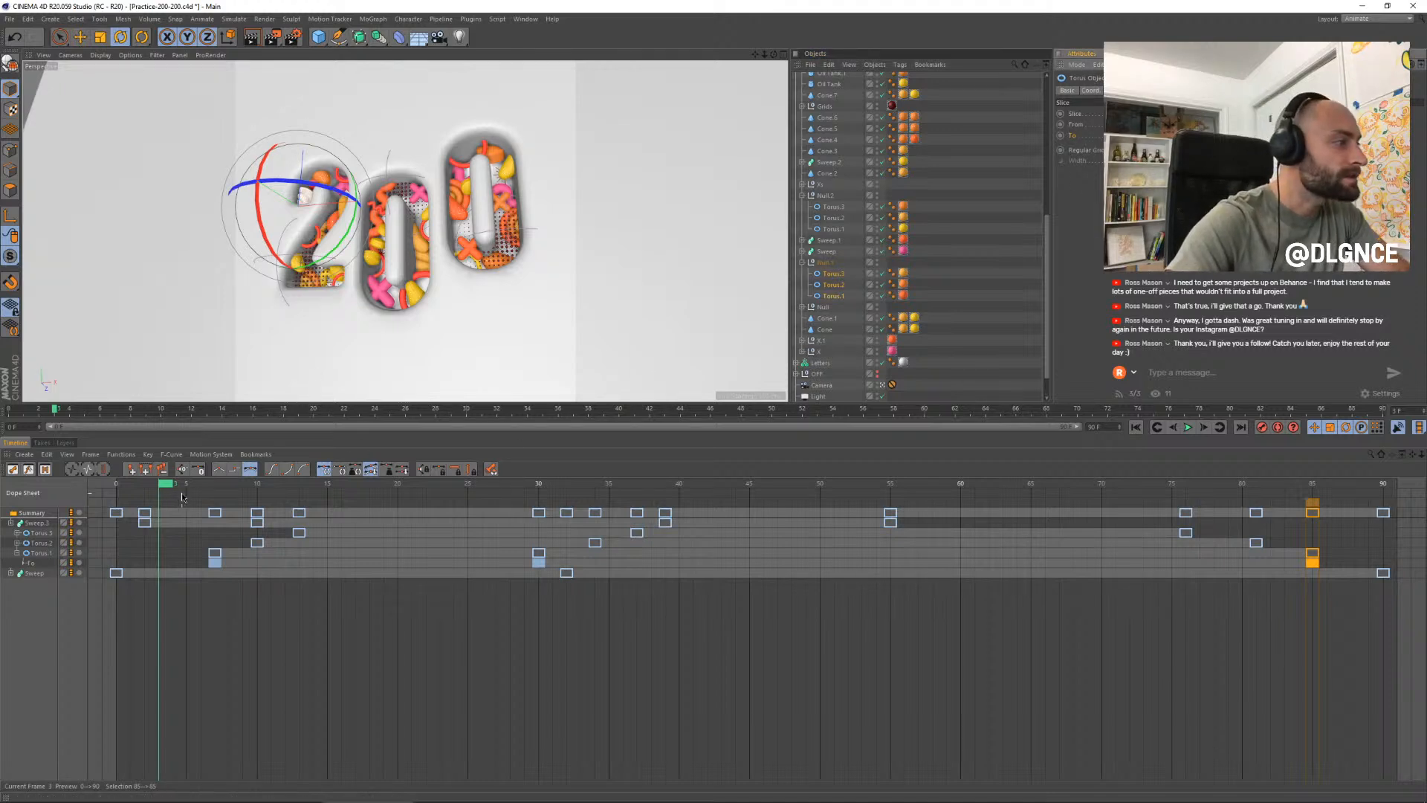
{"action": "mouse_move", "coordinate": [180, 492]}
{"action": "left_mouse_down"}
{"action": "mouse_move", "coordinate": [309, 492]}
{"action": "mouse_move", "coordinate": [197, 496]}
{"action": "left_mouse_up"}
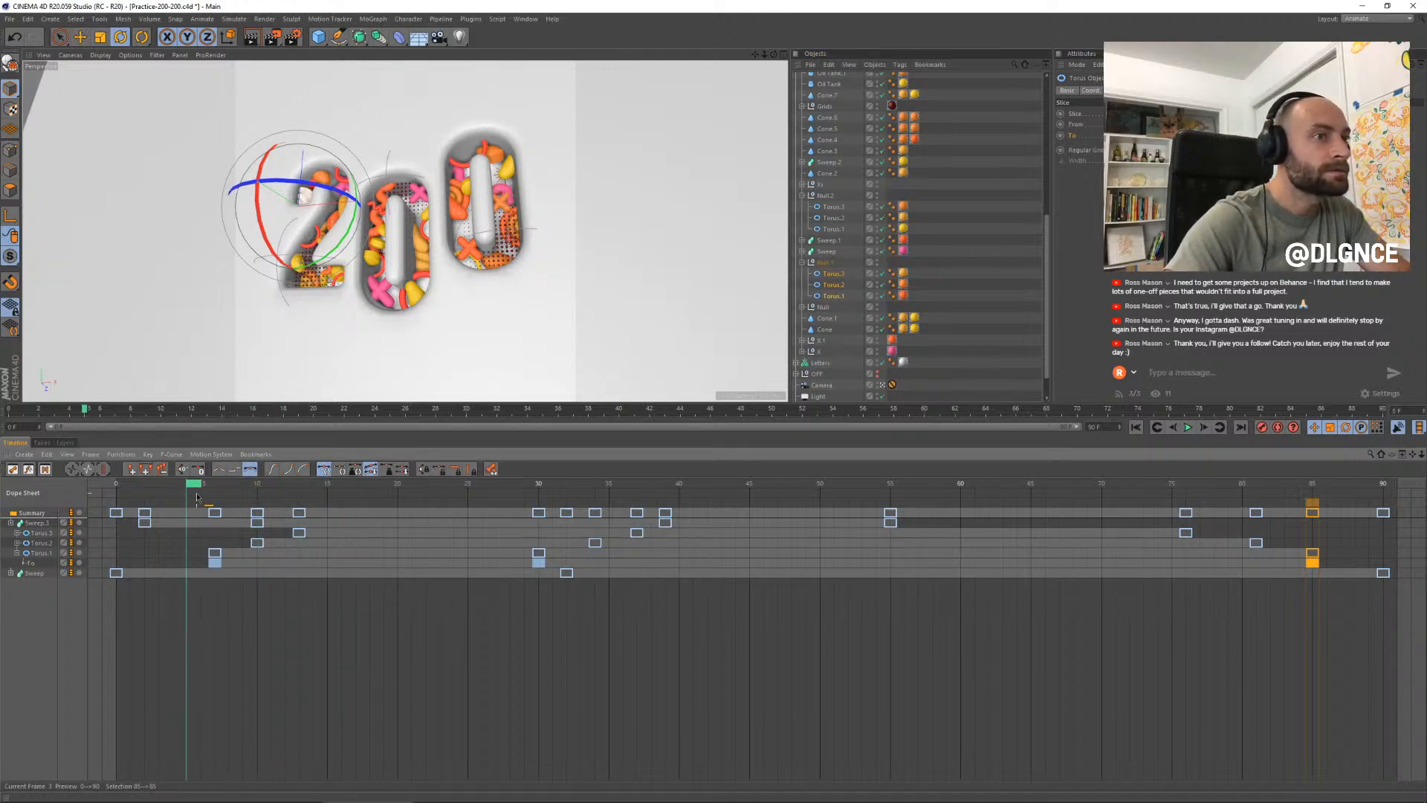
{"action": "left_click_drag", "start_coordinate": [290, 262], "coordinate": [336, 163]}
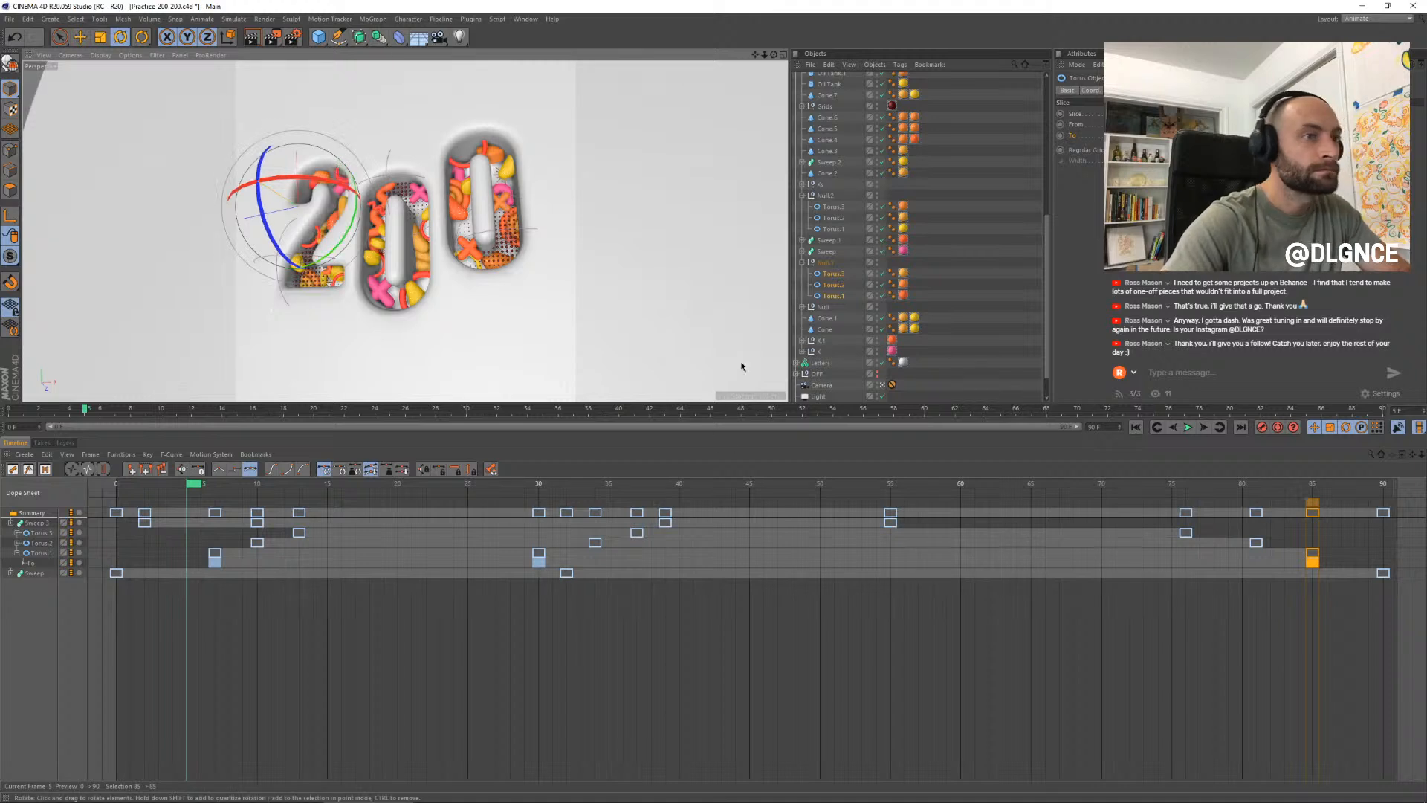
{"action": "left_click", "coordinate": [1091, 91]}
{"action": "key", "text": "F9"}
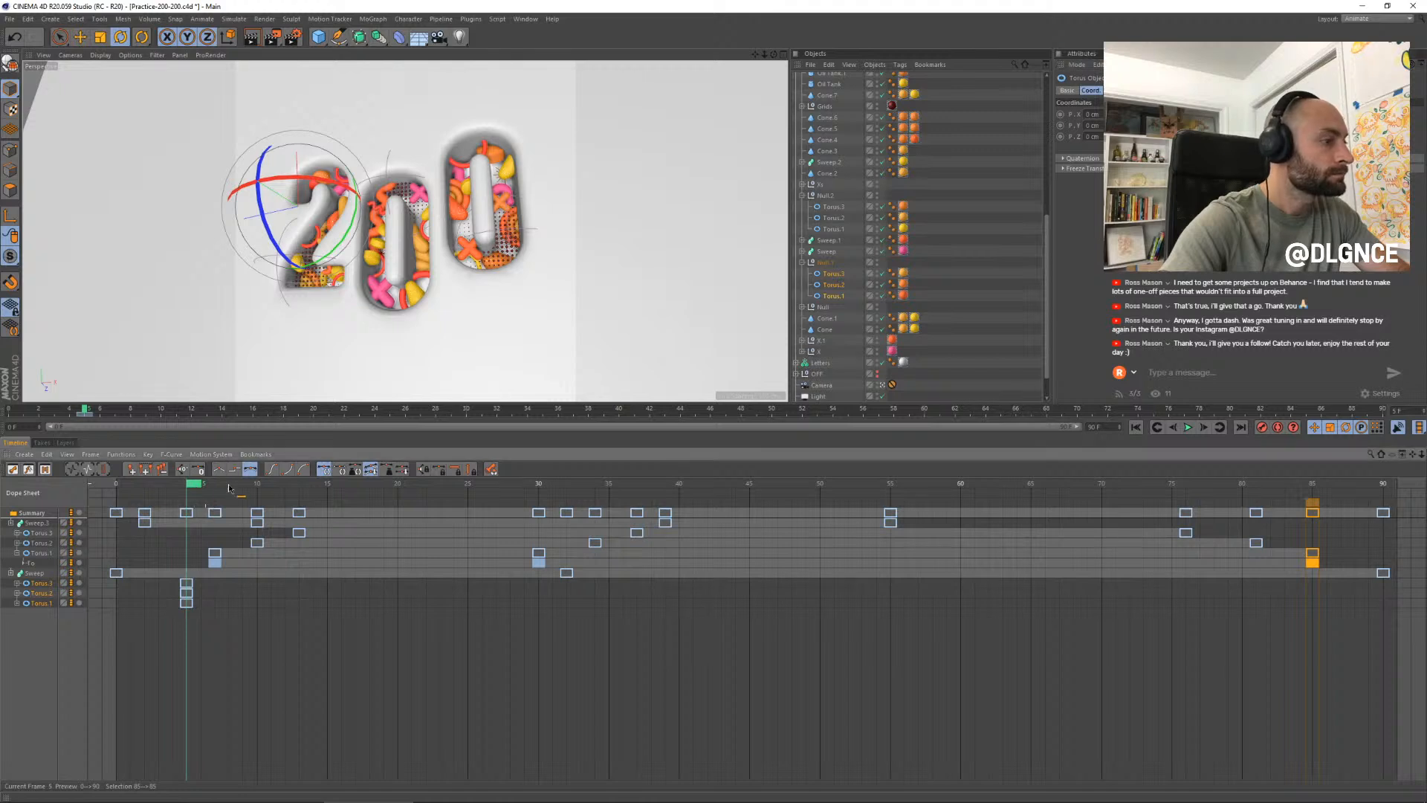
- Rotate the three tori in the 2 to a second pose and record their keyframes at frame 27
{"action": "left_click_drag", "start_coordinate": [195, 488], "coordinate": [508, 493]}
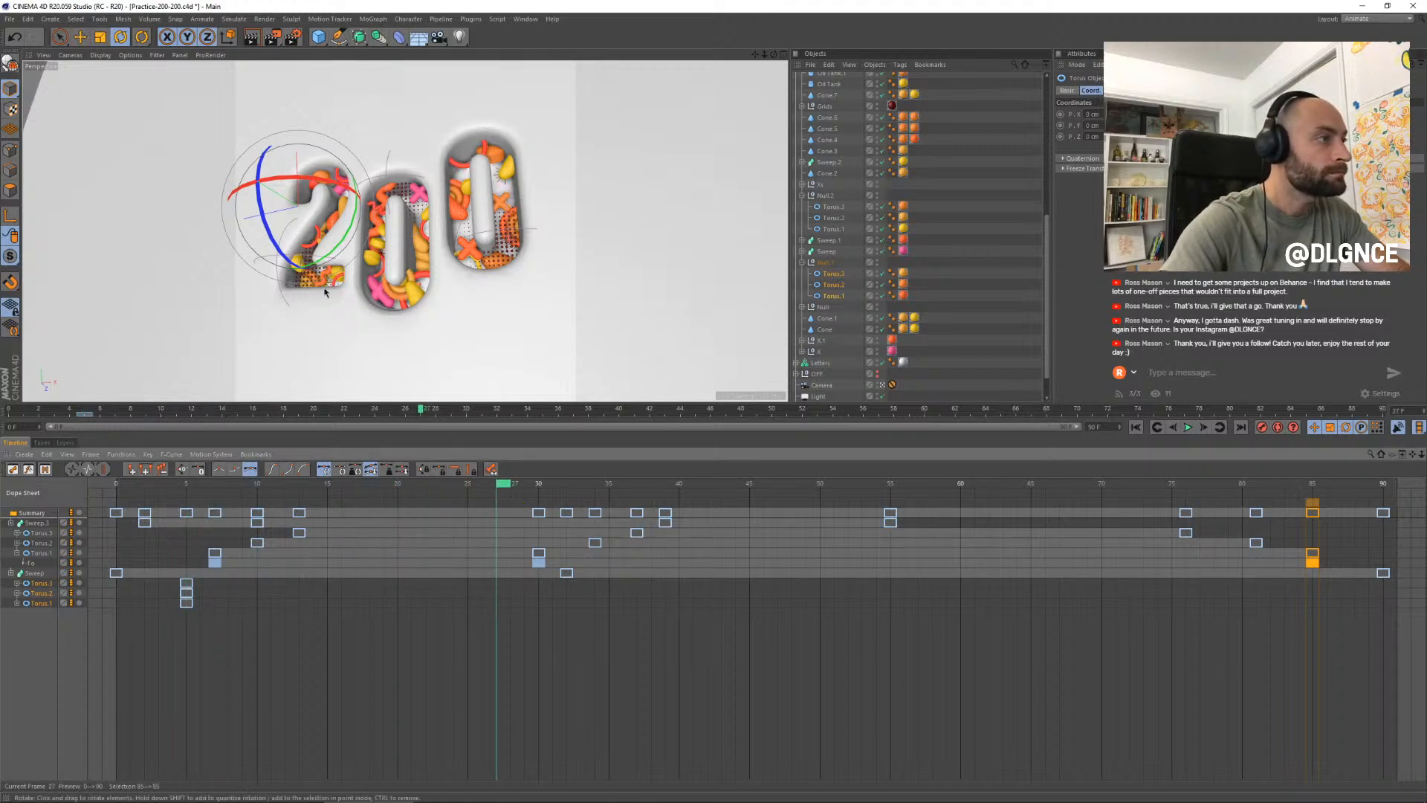
{"action": "left_click_drag", "start_coordinate": [350, 229], "coordinate": [203, 407]}
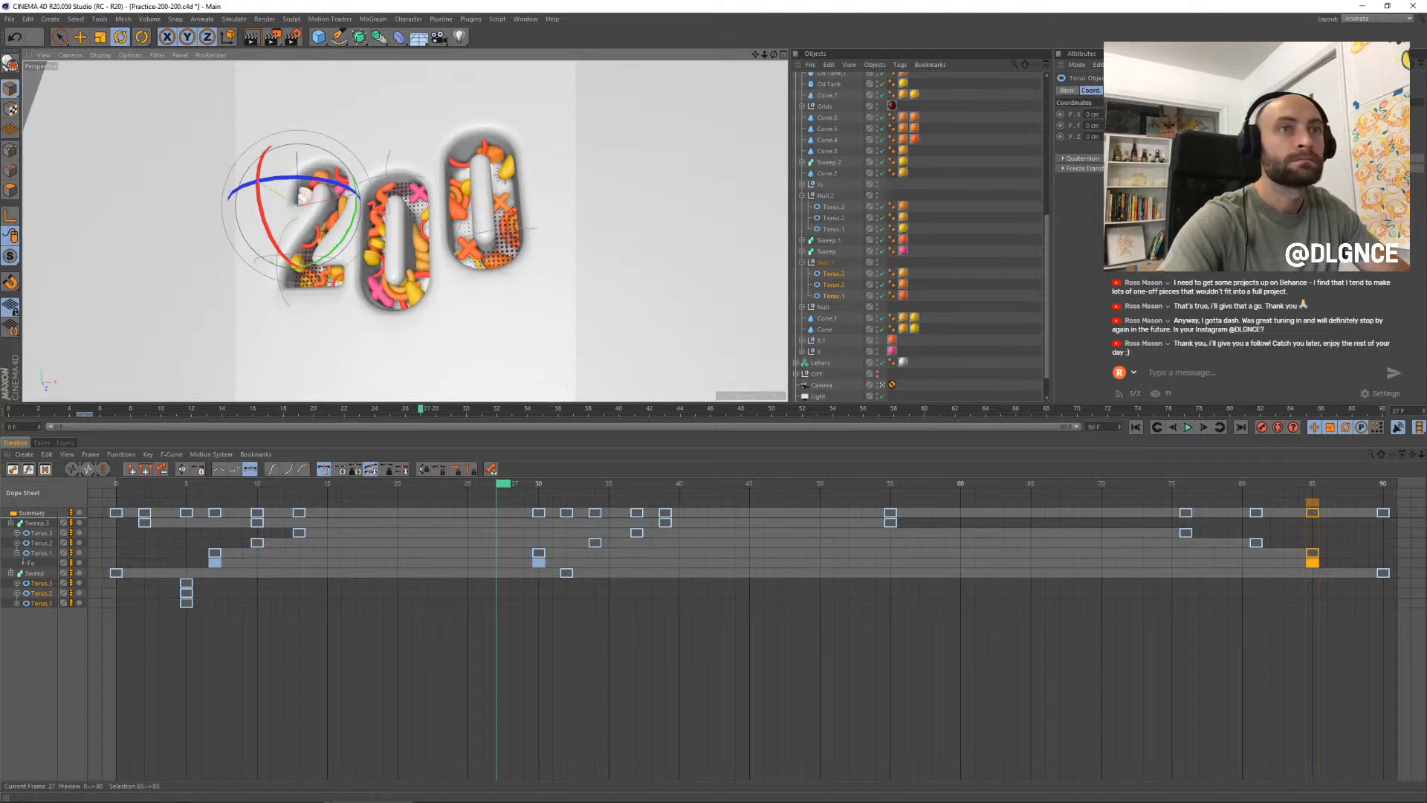
{"action": "key", "text": "F9"}
{"action": "mouse_move", "coordinate": [500, 490]}
{"action": "left_mouse_down"}
{"action": "mouse_move", "coordinate": [113, 484]}
{"action": "mouse_move", "coordinate": [491, 485]}
{"action": "left_mouse_up"}
{"action": "left_click_drag", "start_coordinate": [560, 541], "coordinate": [1009, 584]}
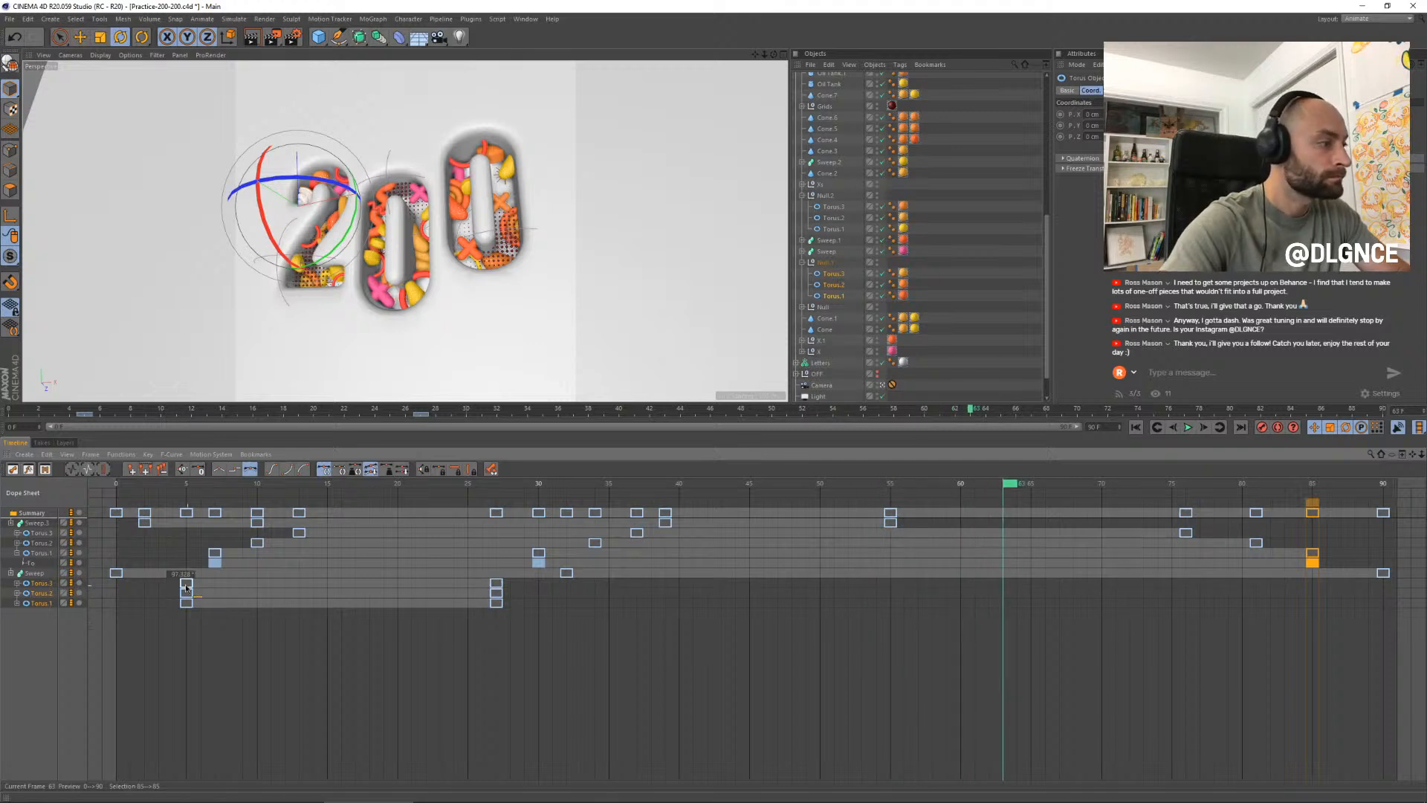
{"action": "left_click_drag", "start_coordinate": [277, 589], "coordinate": [520, 596]}
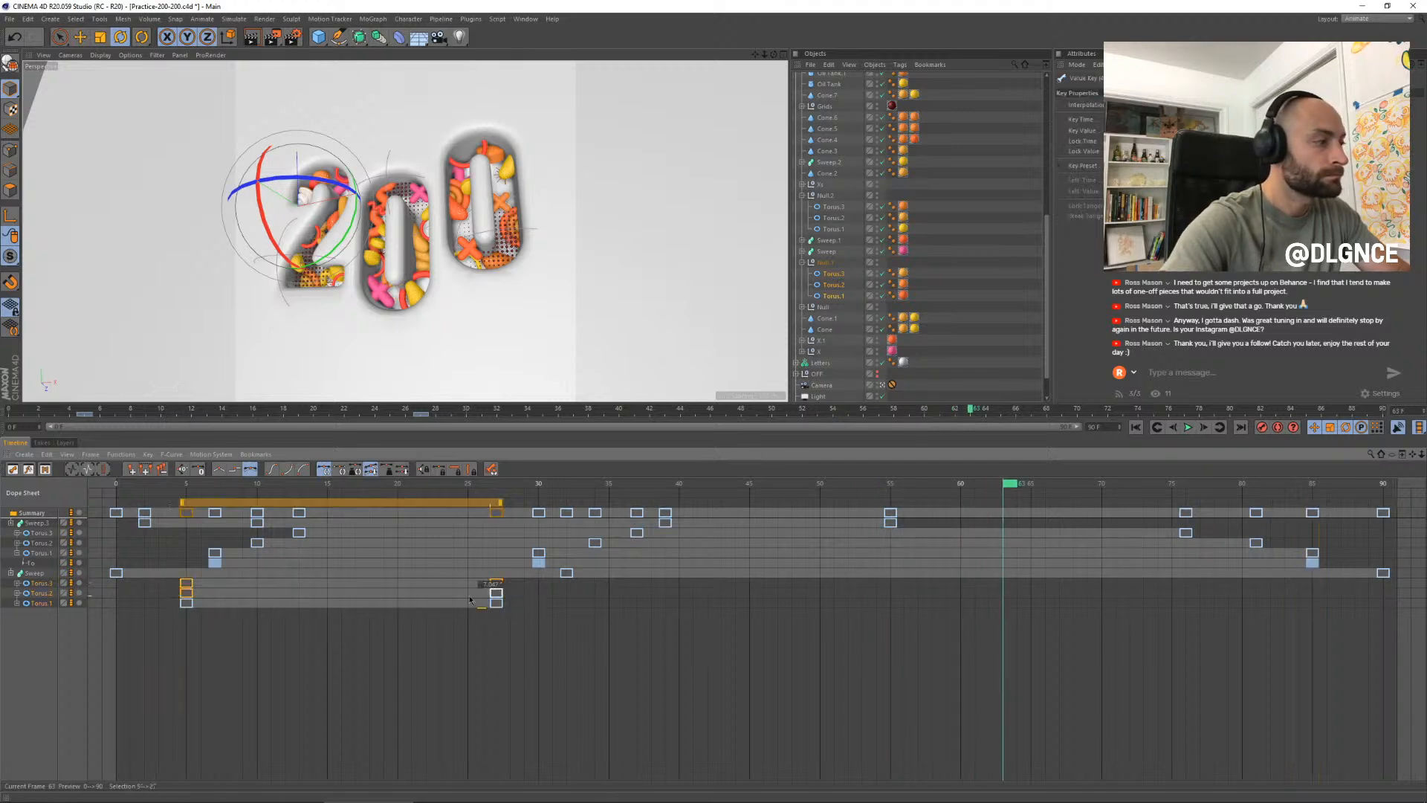
{"action": "left_click", "coordinate": [158, 663]}
{"action": "left_click", "coordinate": [42, 584]}
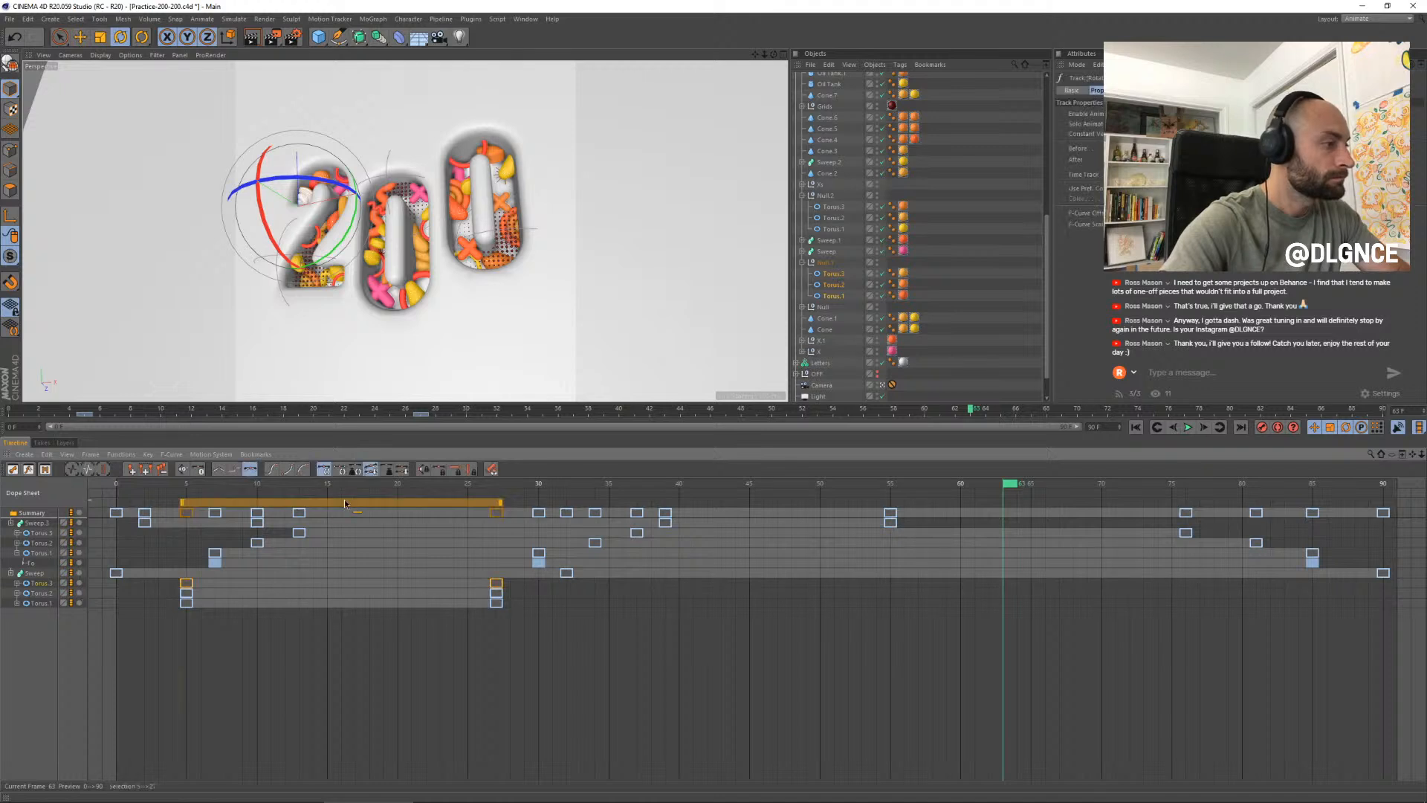
- Rotate the three tori in the 2 again and record their keyframes at frame 68
{"action": "left_click_drag", "start_coordinate": [1015, 487], "coordinate": [1093, 491]}
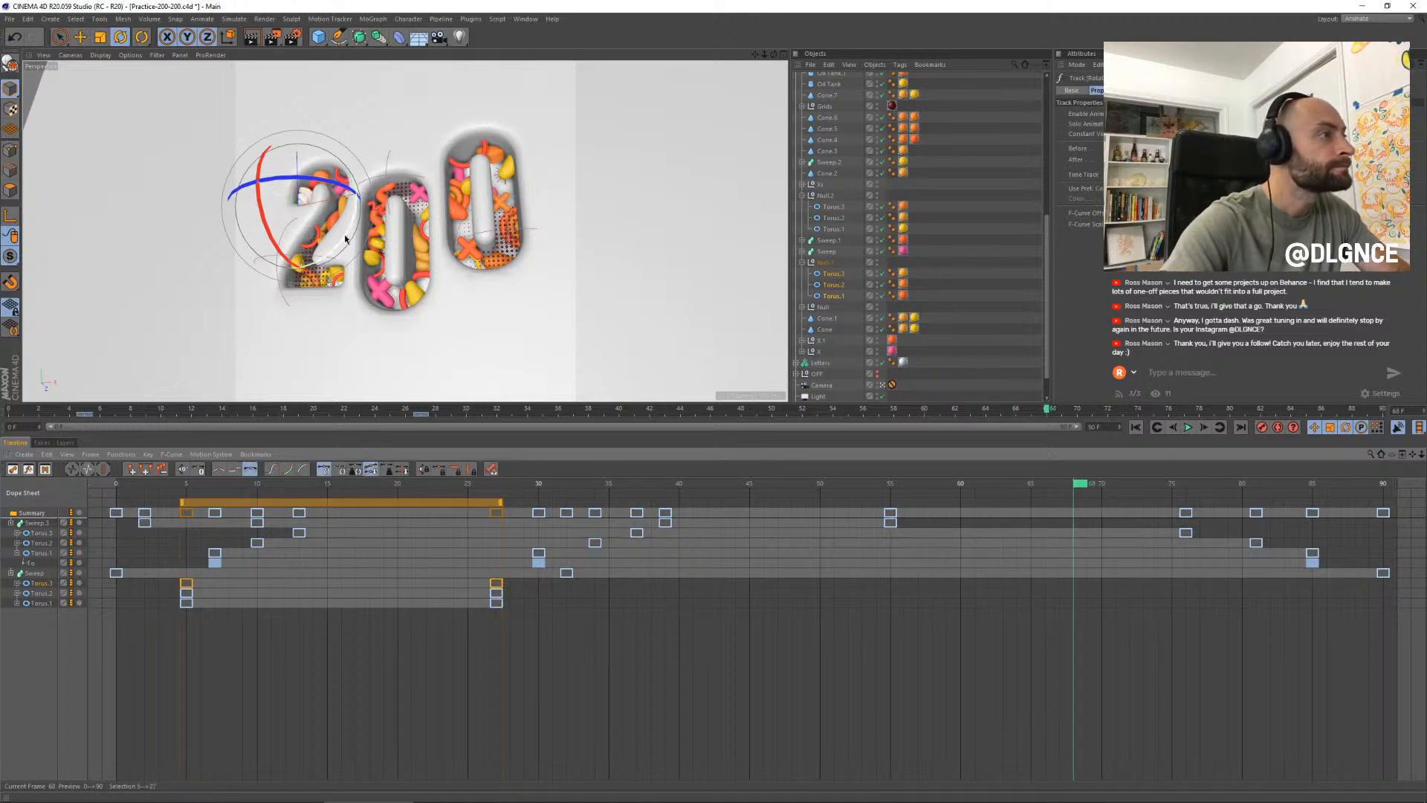
{"action": "left_click_drag", "start_coordinate": [348, 239], "coordinate": [108, 65]}
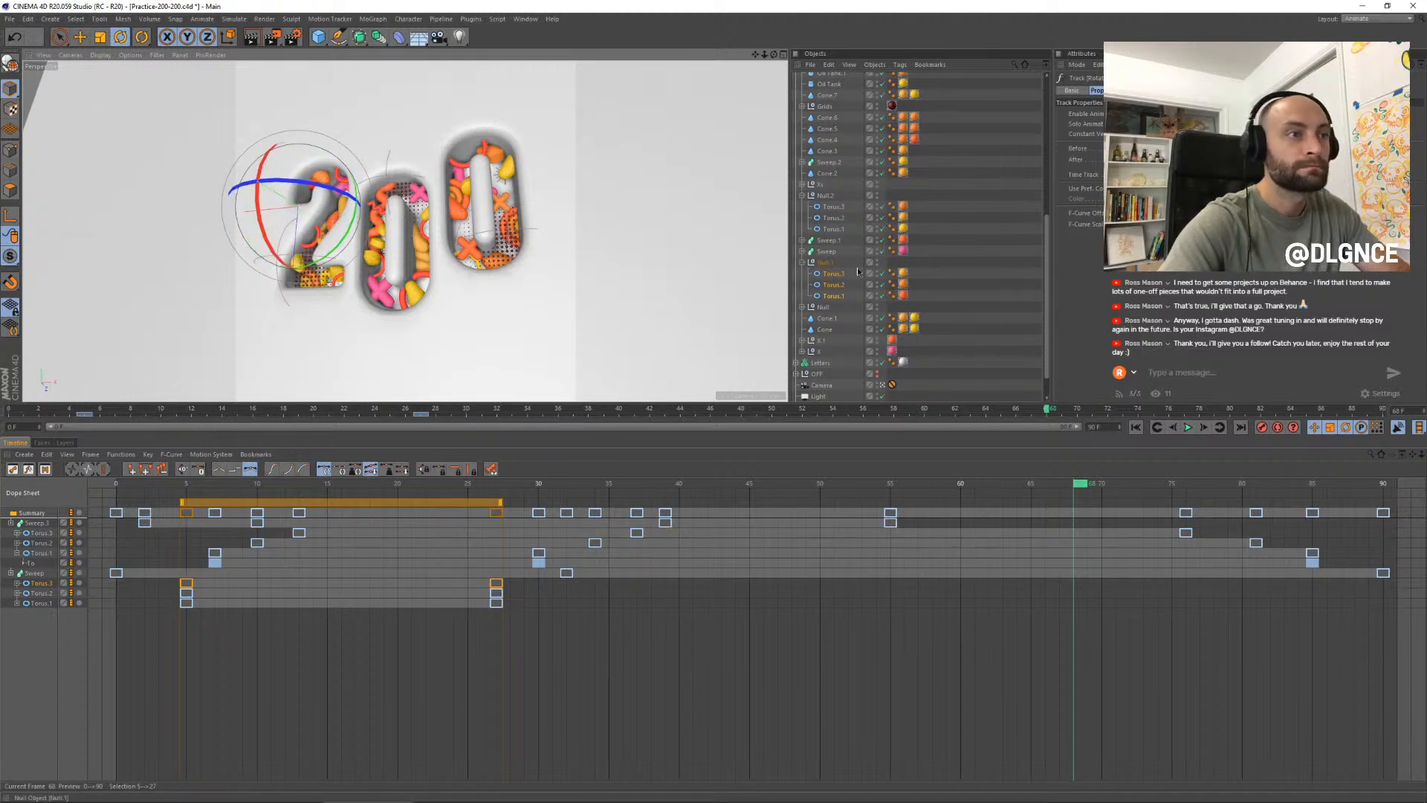
{"action": "left_click", "coordinate": [836, 285]}
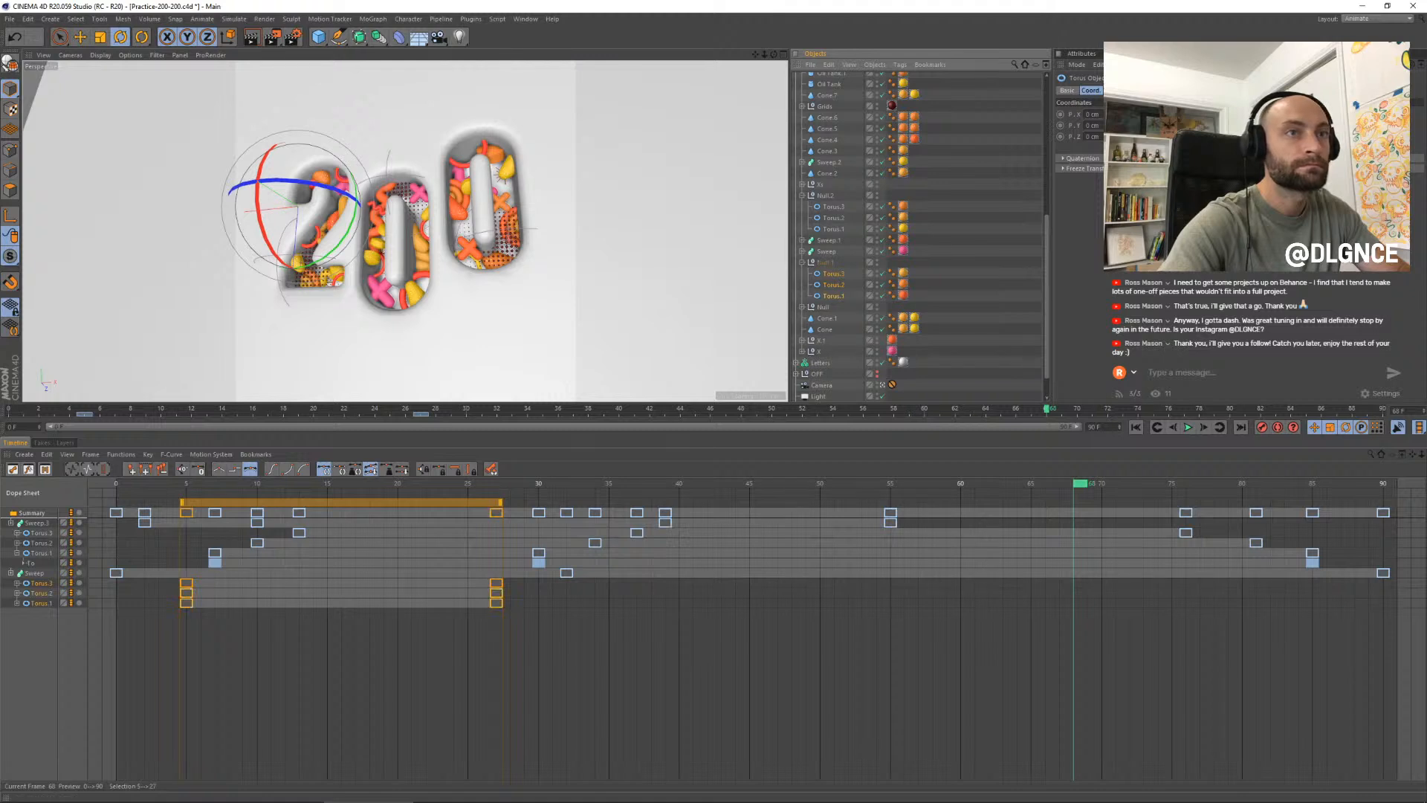
{"action": "key", "text": "F9"}
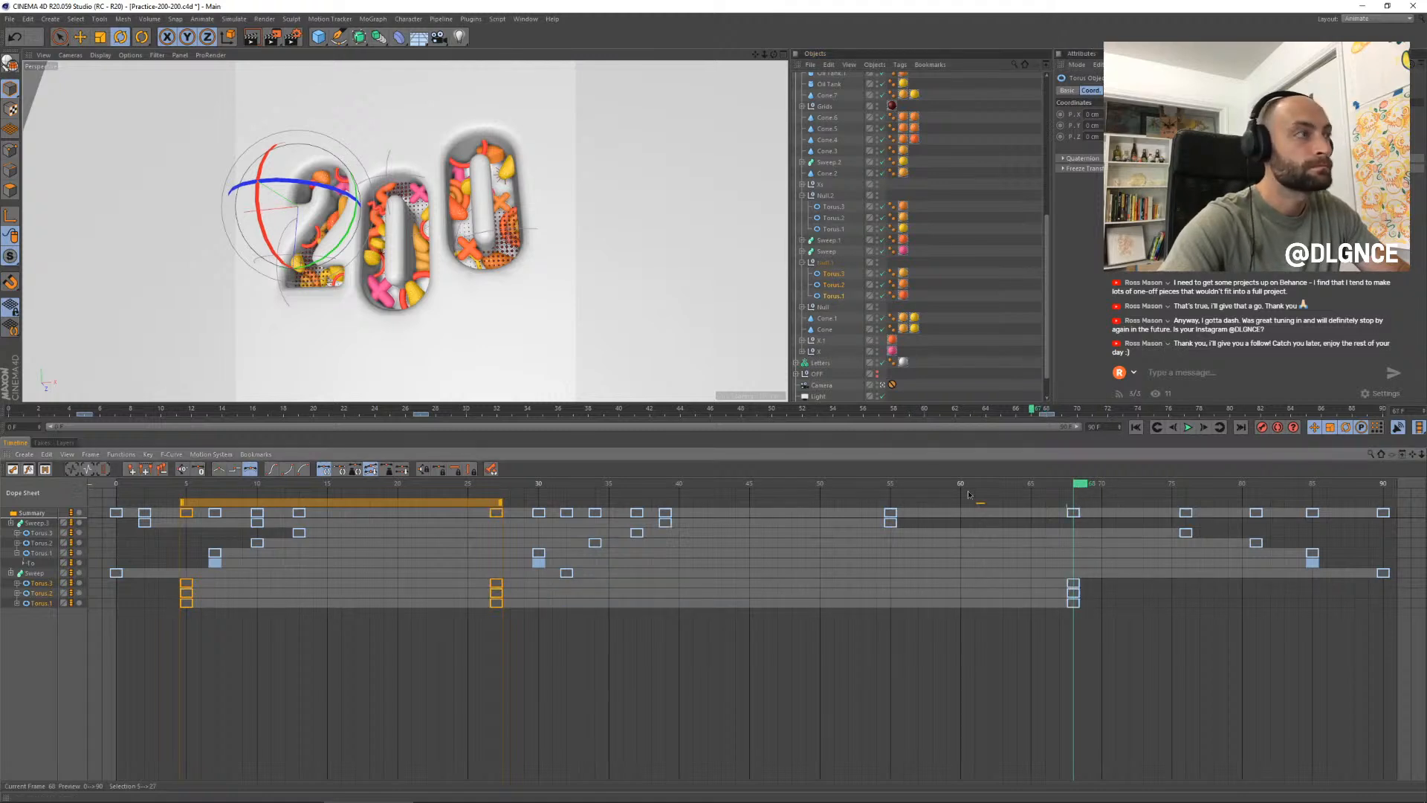
- Offset the Null.1 torus keys, moving Torus.3's to frames 12, 34 and 75 and Torus.2's to frames 9, 31 and 72
{"action": "left_click_drag", "start_coordinate": [1082, 484], "coordinate": [825, 528]}
{"action": "left_click", "coordinate": [520, 643]}
{"action": "left_click", "coordinate": [52, 584]}
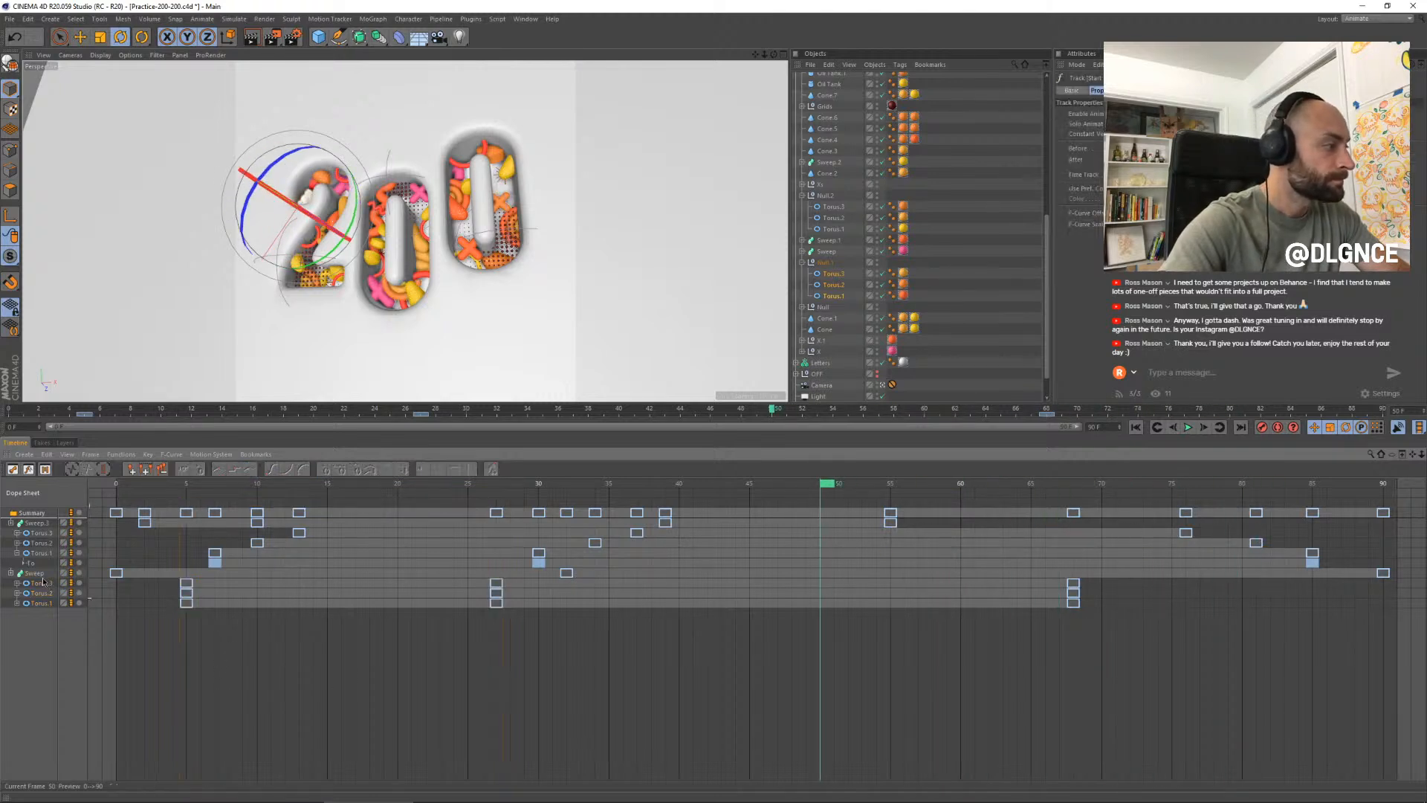
{"action": "left_click_drag", "start_coordinate": [261, 504], "coordinate": [429, 505]}
{"action": "left_click", "coordinate": [54, 592]}
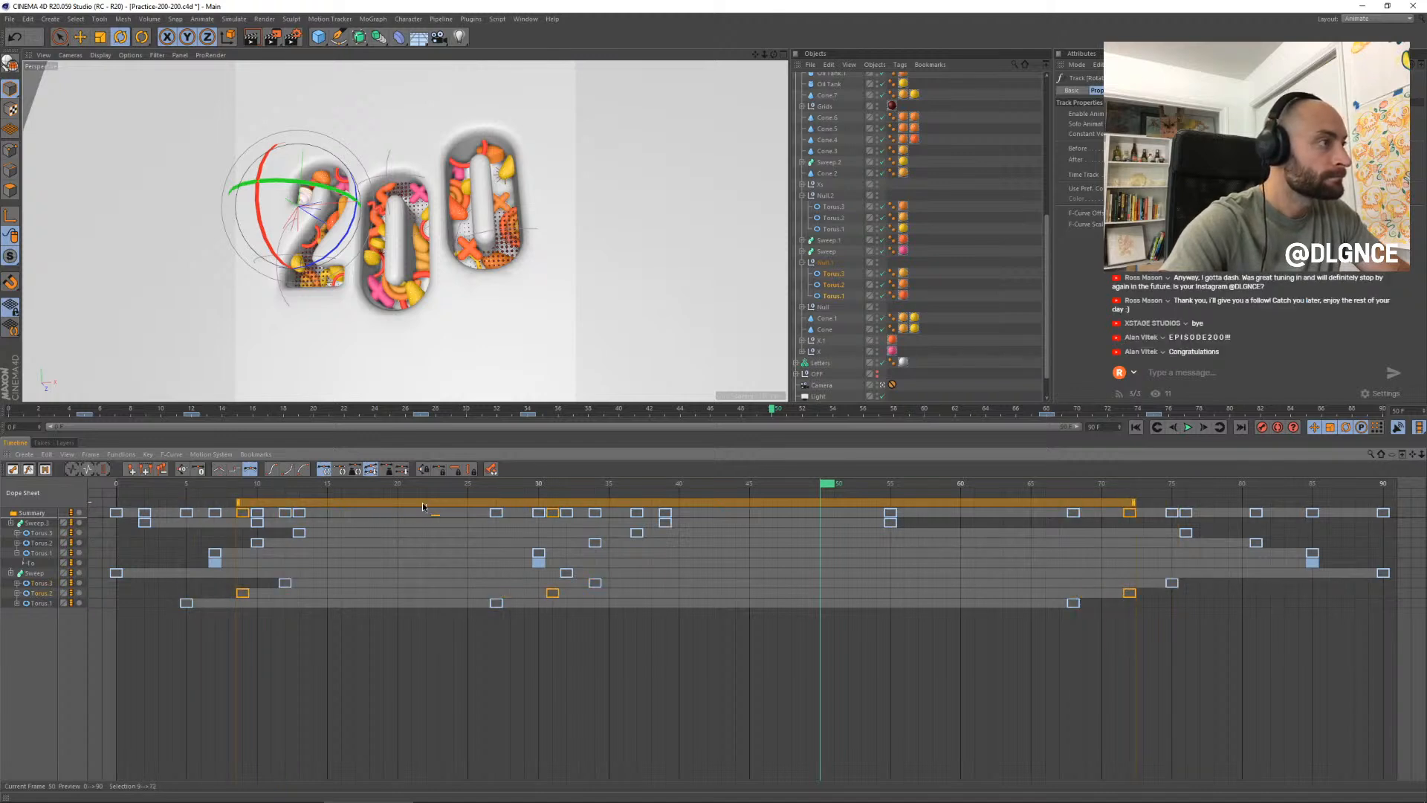
- Play the animation with nothing selected to check the staggered torus rotation in the 2
{"action": "key", "text": "F8"}
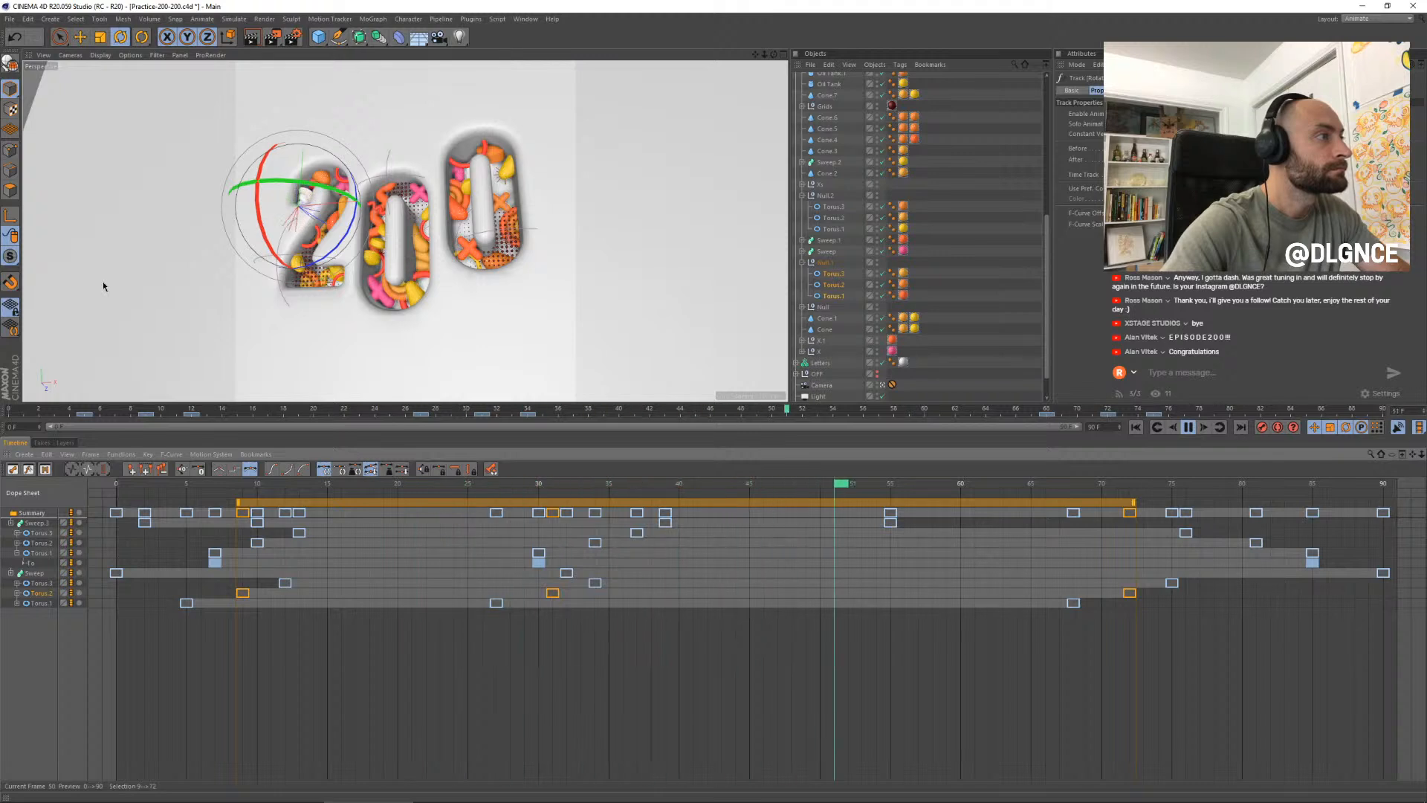
{"action": "left_click", "coordinate": [496, 294]}
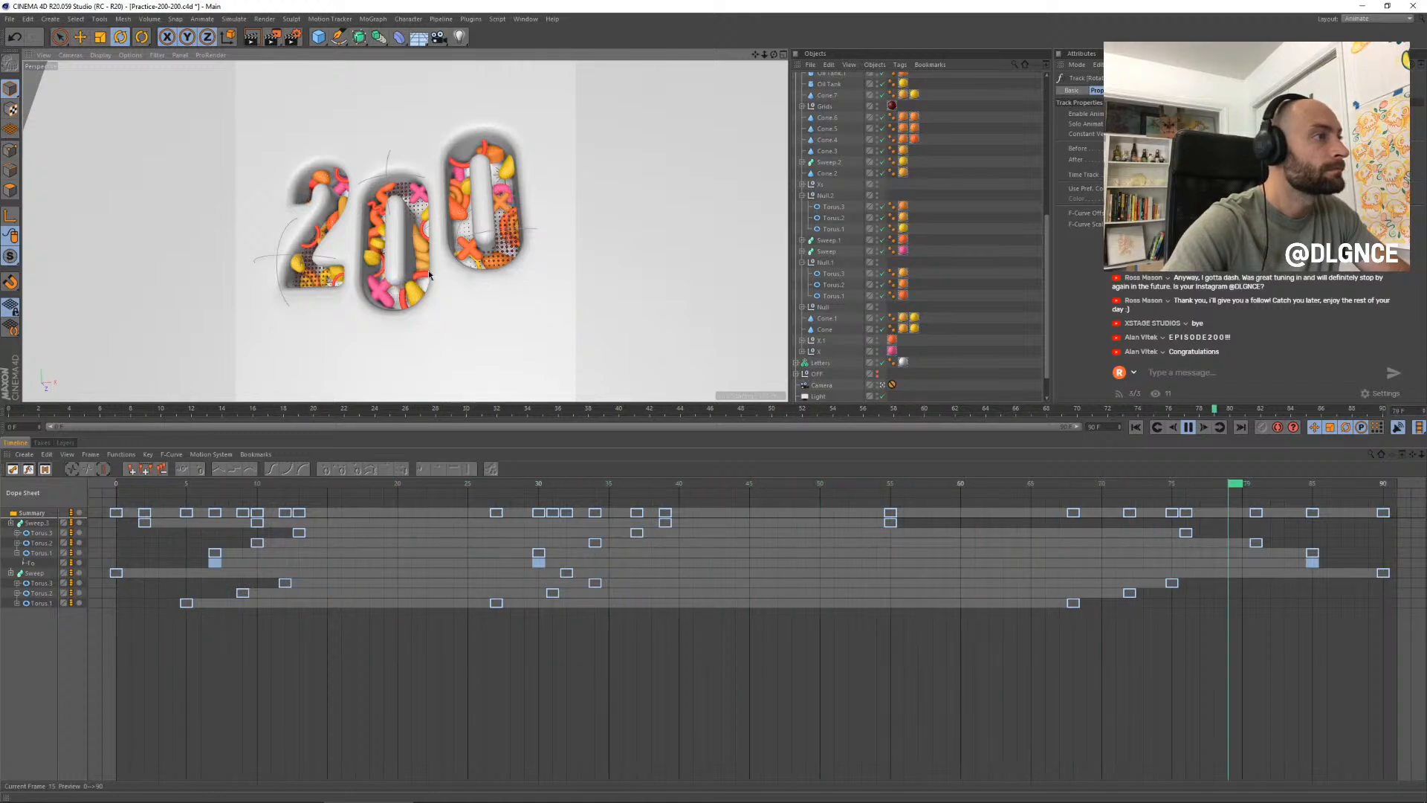
{"action": "key", "text": "space"}
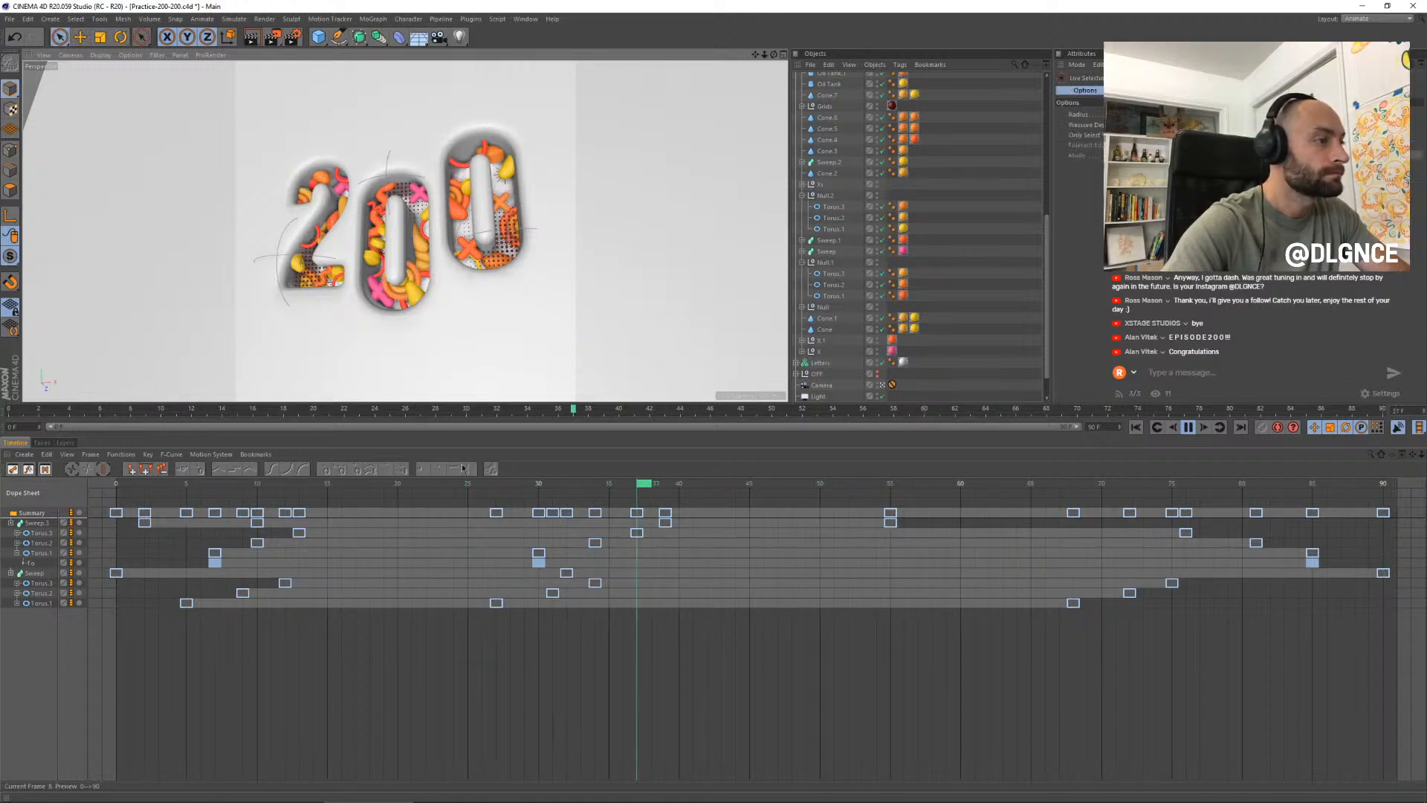
{"action": "key", "text": "F8"}
- Return to frame 0 and show the object properties of the Sweep.1 shape in the middle 0
{"action": "key", "text": "e"}
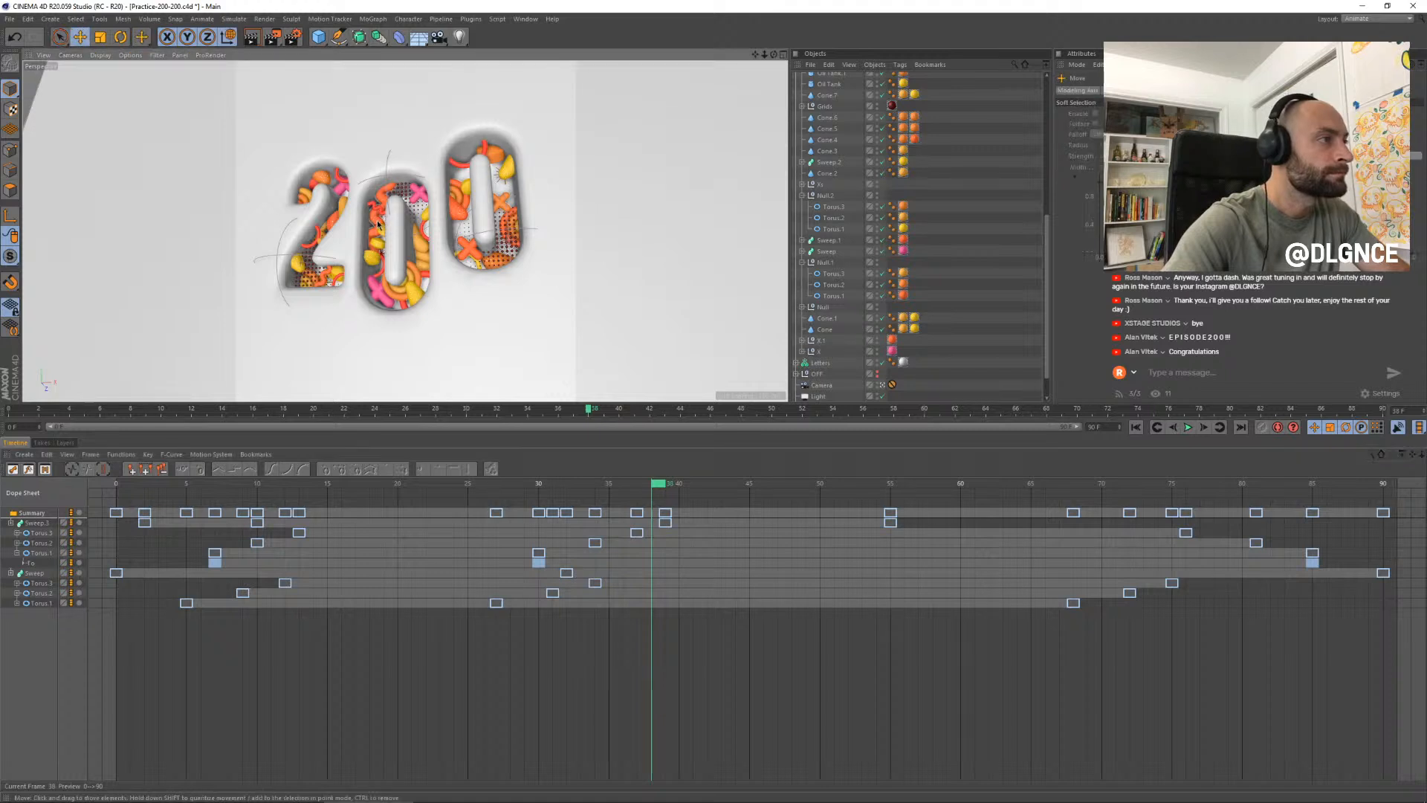
{"action": "left_click", "coordinate": [380, 223]}
{"action": "left_click_drag", "start_coordinate": [659, 483], "coordinate": [48, 513]}
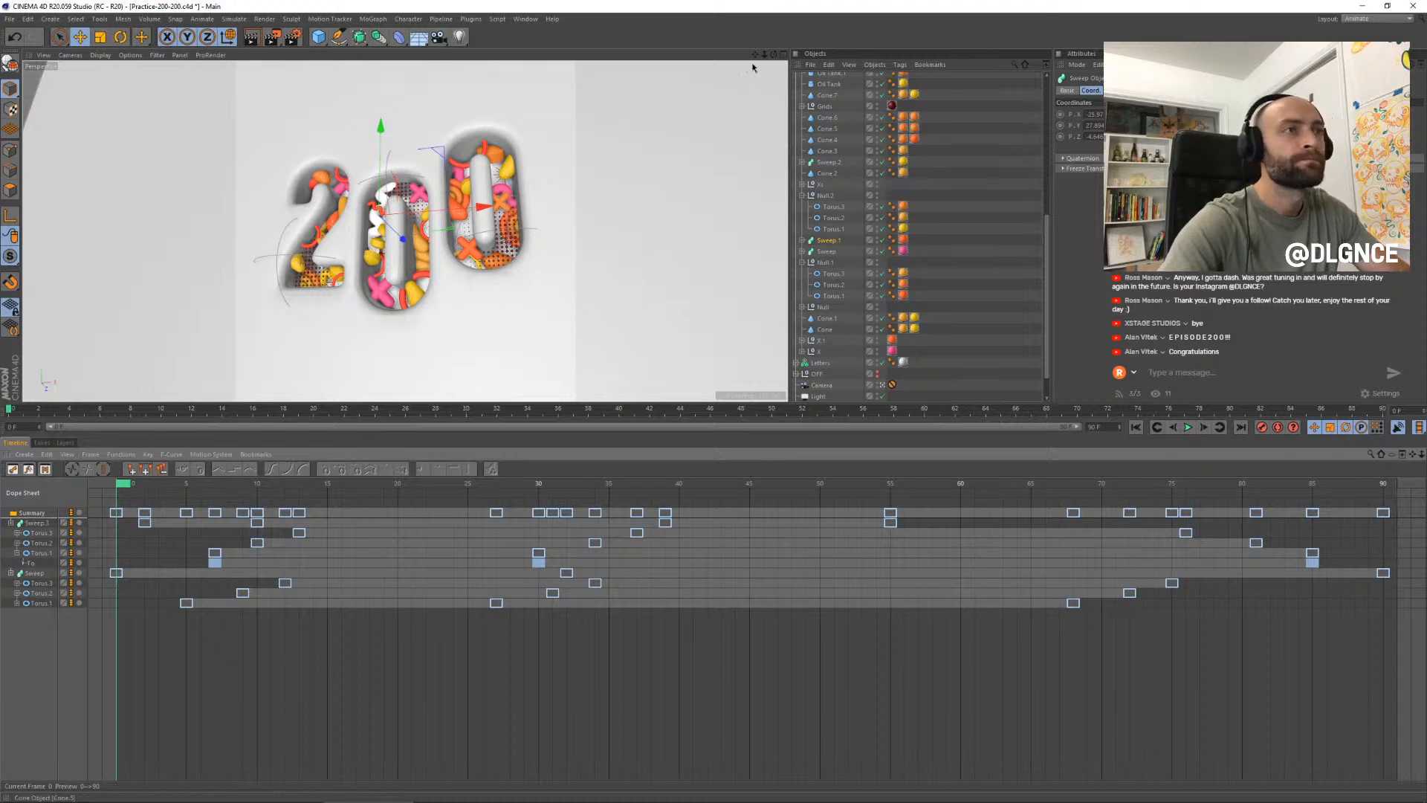
{"action": "left_click", "coordinate": [825, 241]}
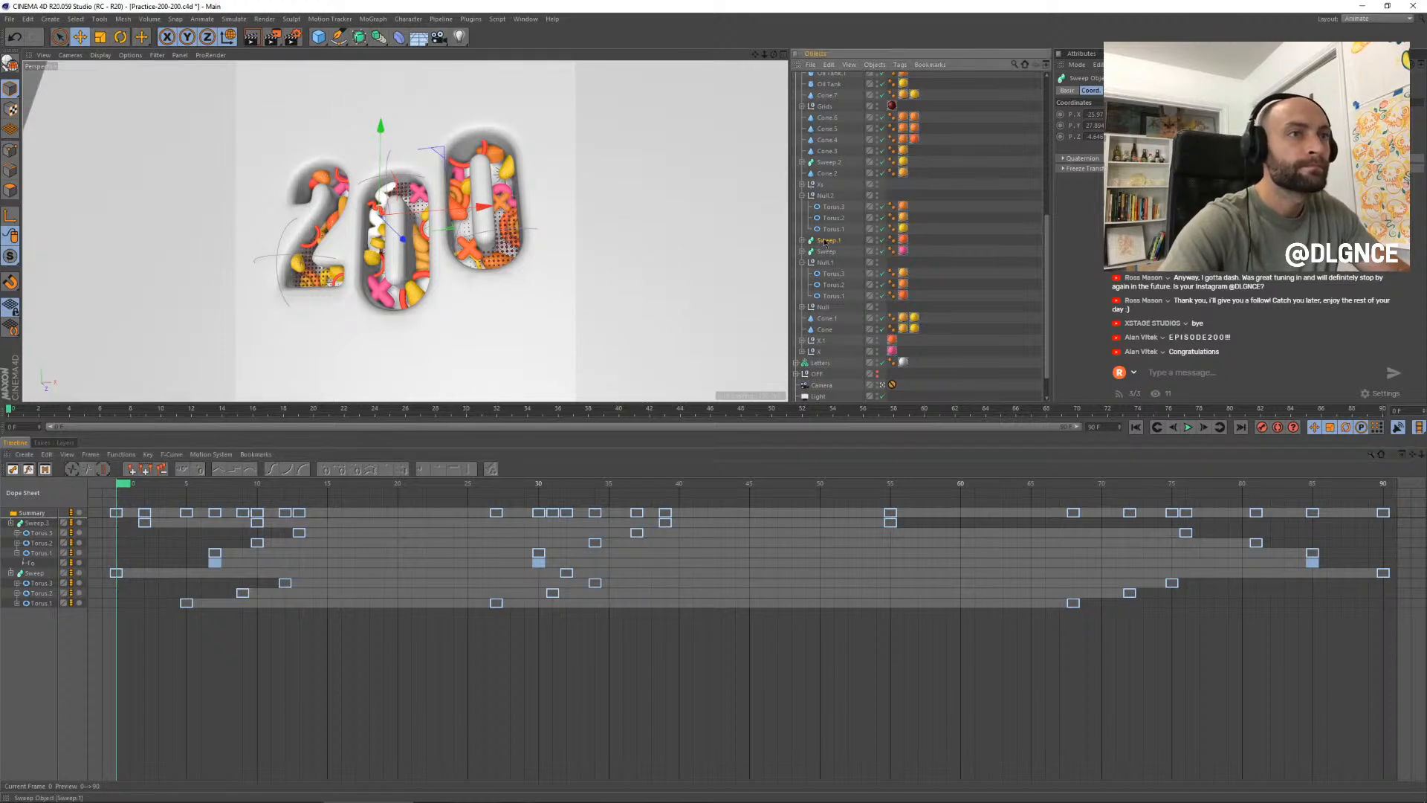
{"action": "left_click", "coordinate": [1109, 90]}
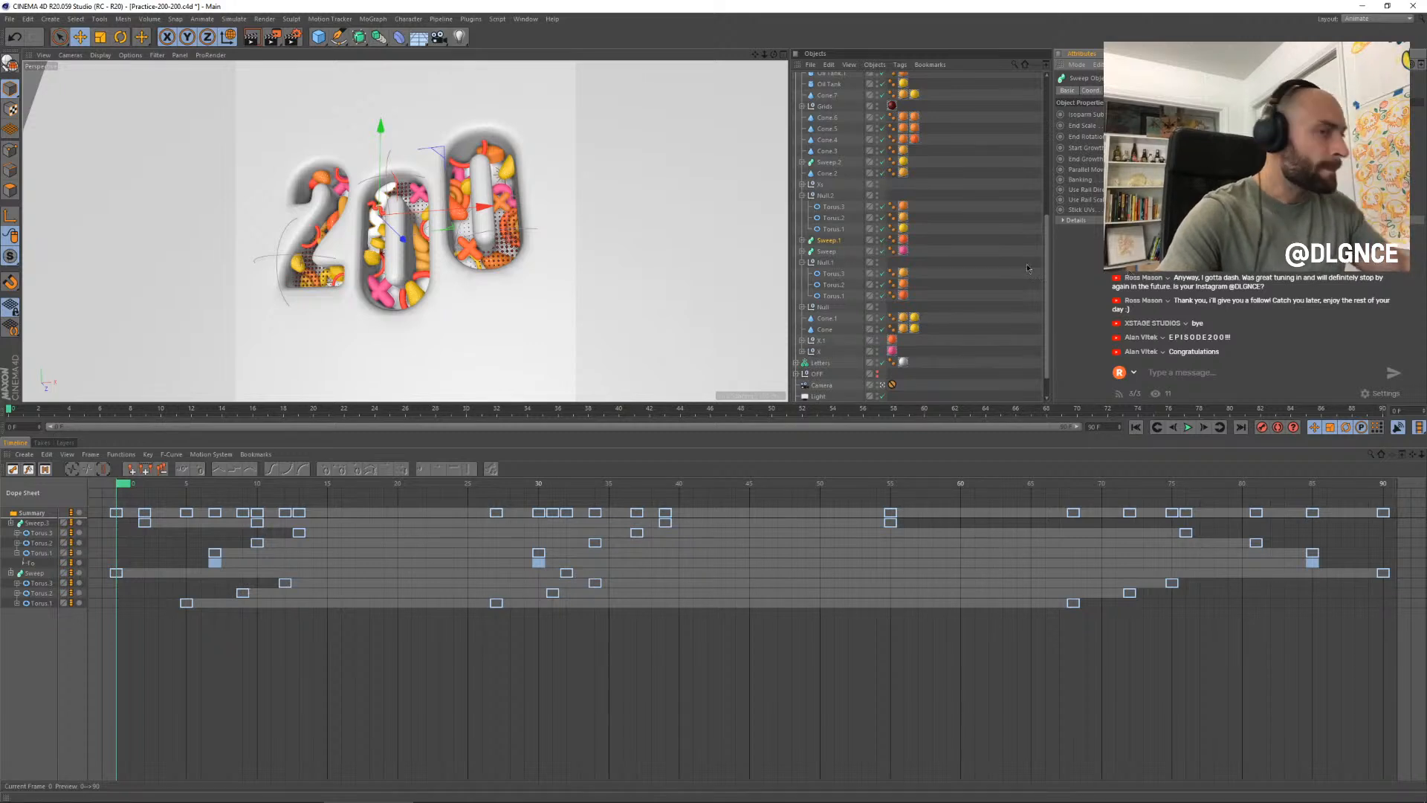
- Widen the stagger of the 2's tori by moving Torus.3's keys to frames 16, 38 and 79 and Torus.2's to 11, 33 and 74
{"action": "mouse_move", "coordinate": [122, 484]}
{"action": "left_mouse_down"}
{"action": "mouse_move", "coordinate": [436, 486]}
{"action": "mouse_move", "coordinate": [143, 487]}
{"action": "mouse_move", "coordinate": [363, 490]}
{"action": "left_mouse_up"}
{"action": "left_click", "coordinate": [414, 673]}
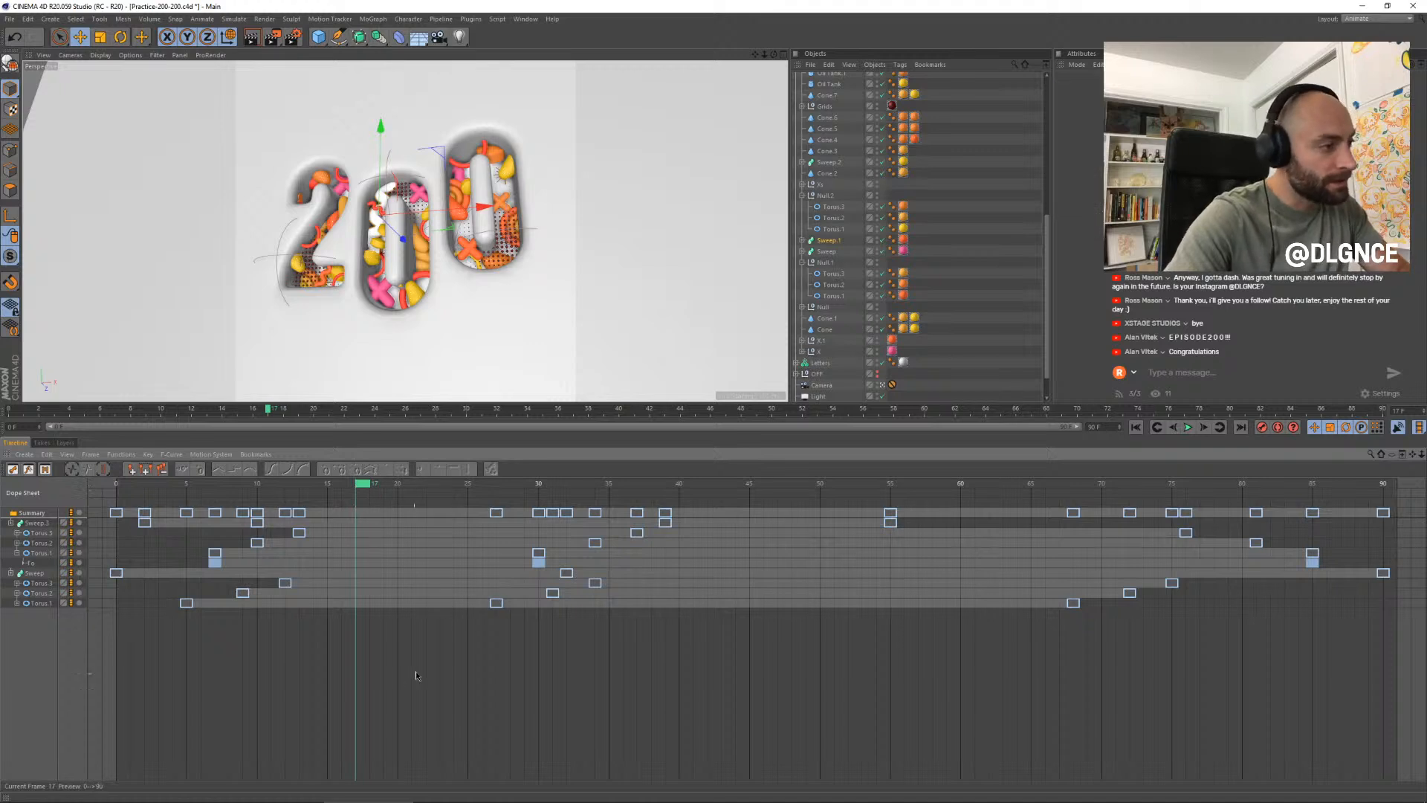
{"action": "left_click", "coordinate": [827, 252]}
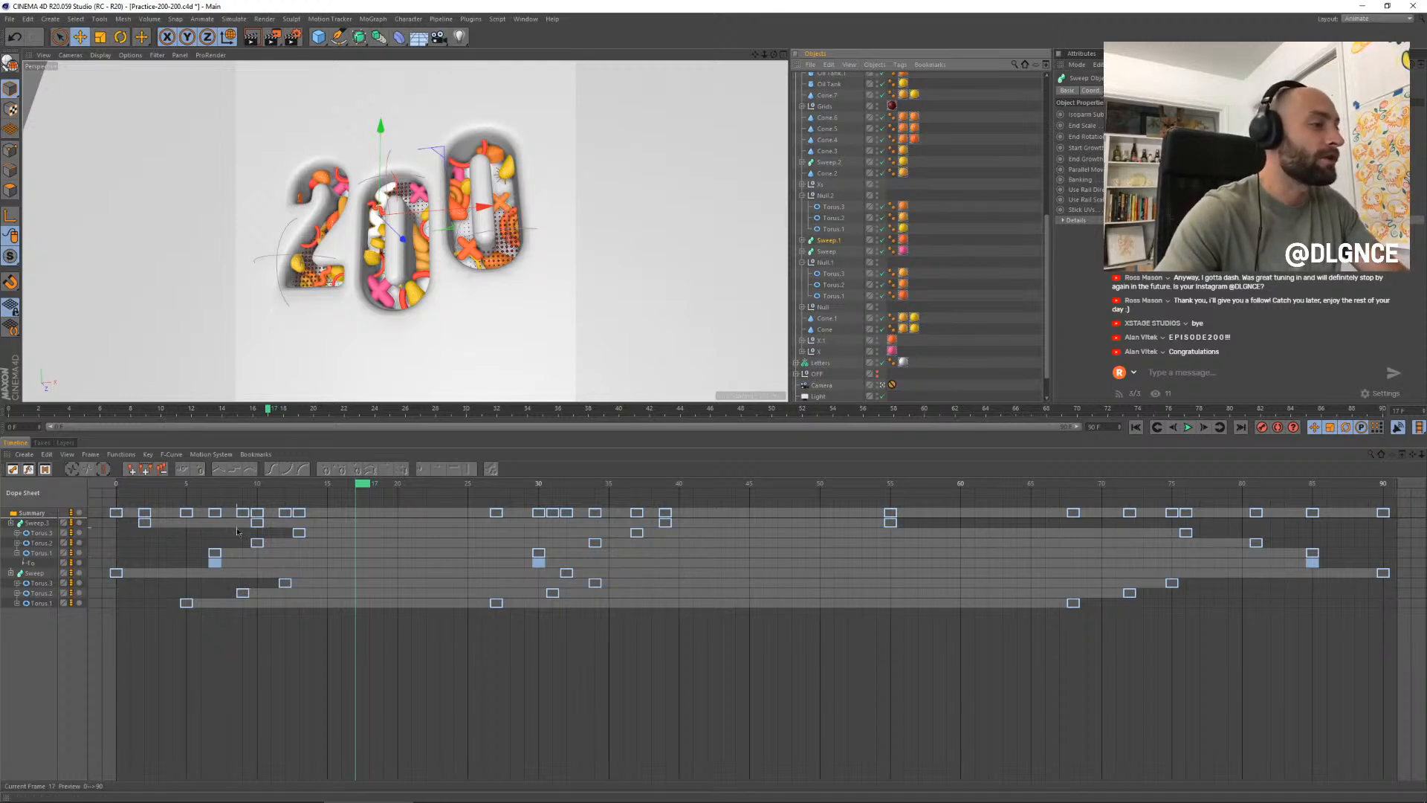
{"action": "left_click_drag", "start_coordinate": [362, 485], "coordinate": [132, 634]}
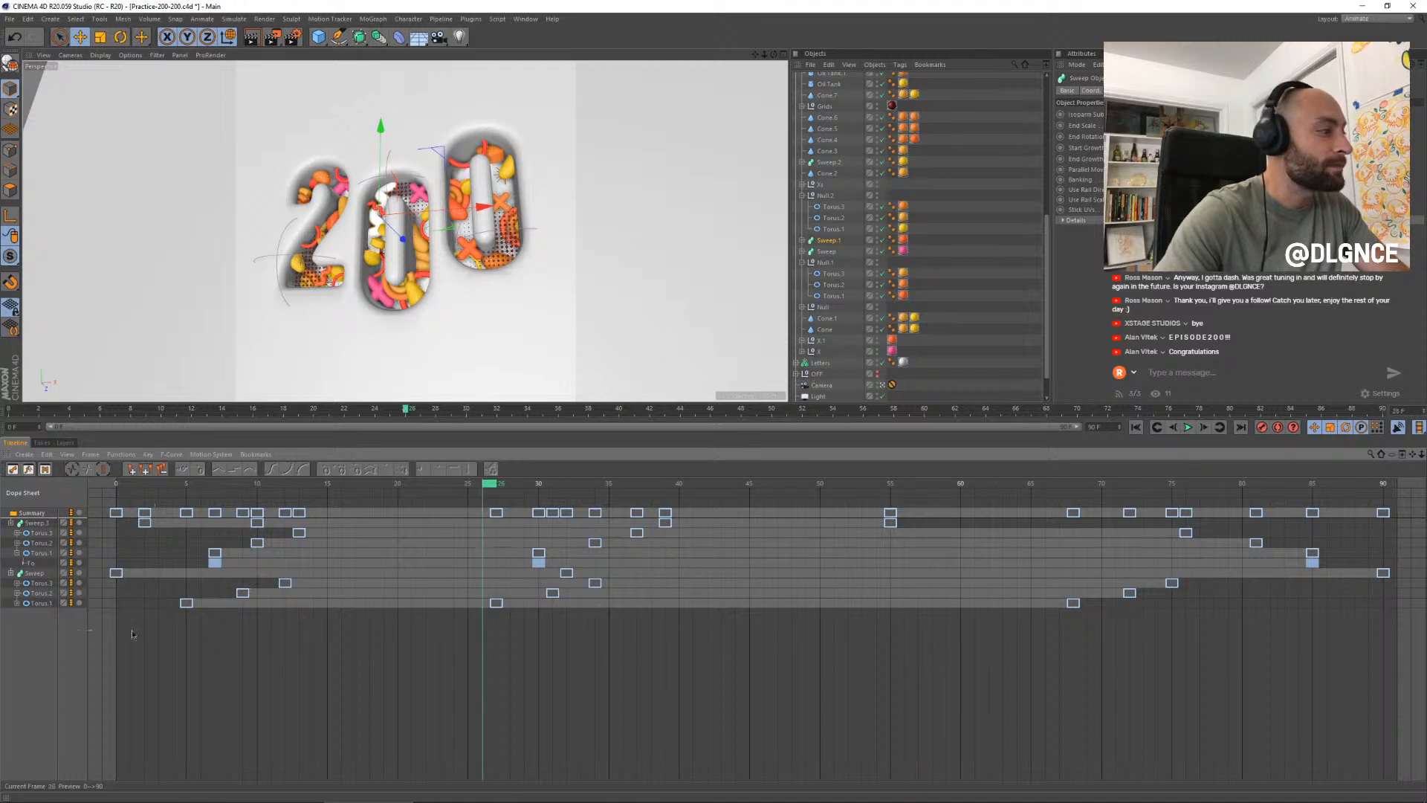
{"action": "left_click", "coordinate": [51, 584]}
{"action": "left_click_drag", "start_coordinate": [559, 505], "coordinate": [603, 504]}
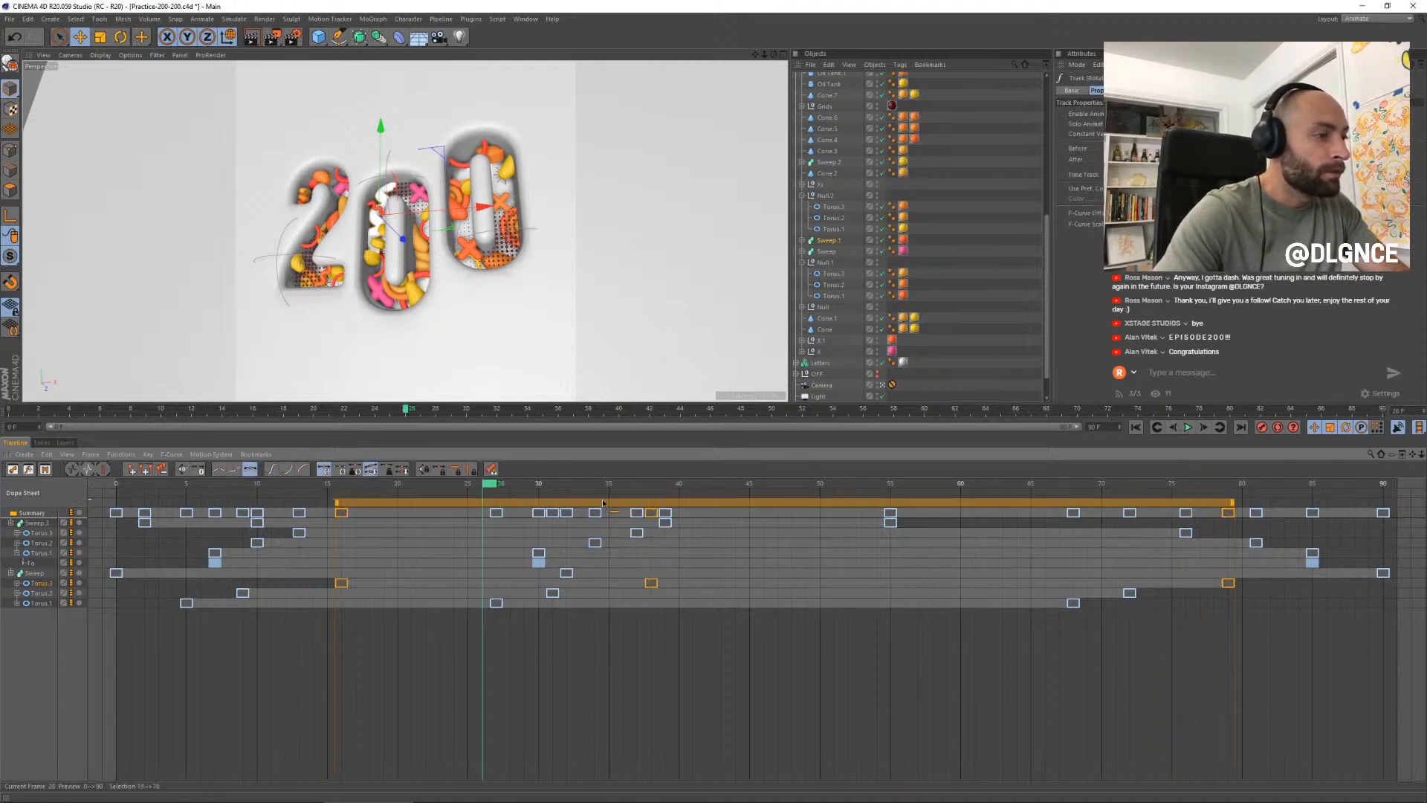
{"action": "left_click", "coordinate": [53, 594]}
{"action": "left_click_drag", "start_coordinate": [474, 500], "coordinate": [402, 492]}
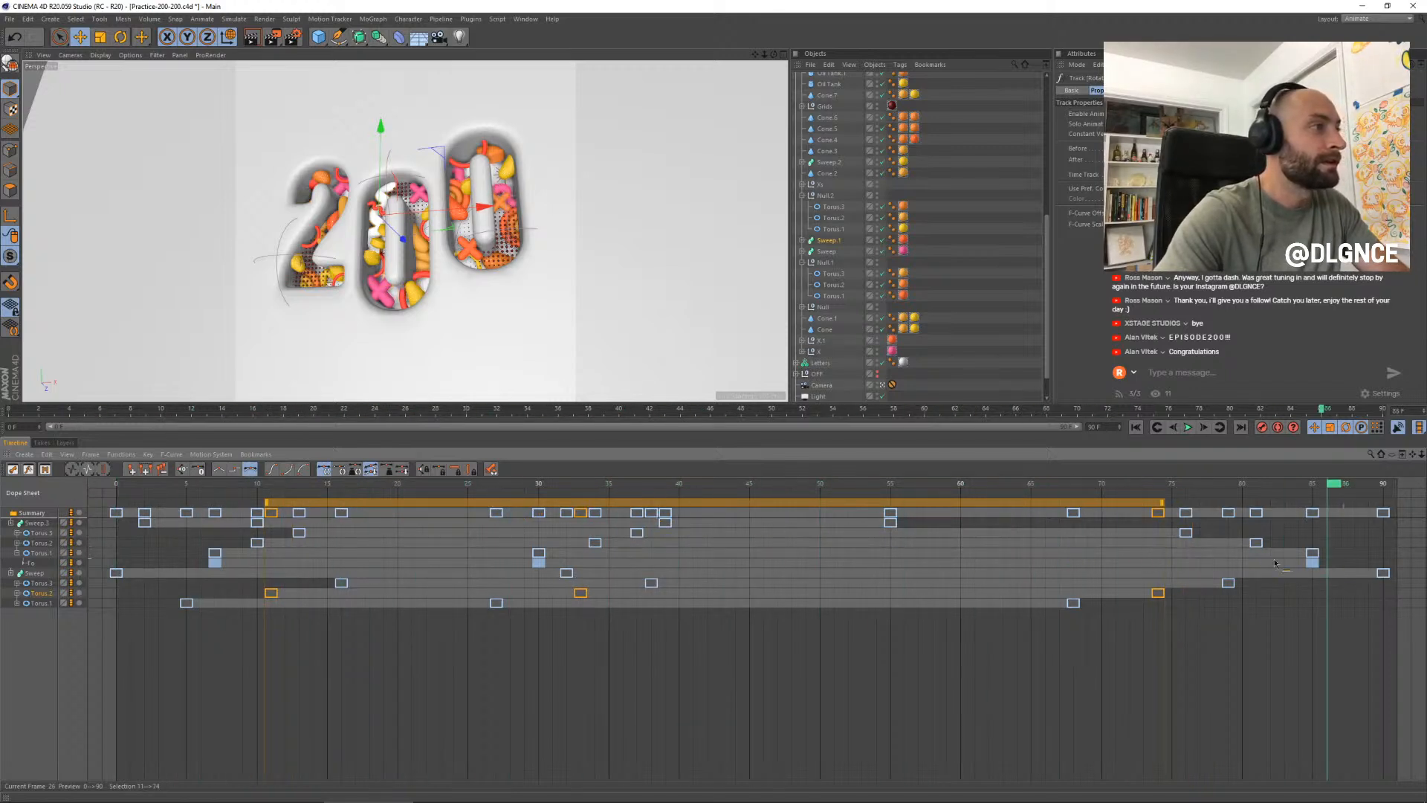
{"action": "left_click_drag", "start_coordinate": [1108, 491], "coordinate": [349, 502]}
{"action": "left_click", "coordinate": [358, 661]}
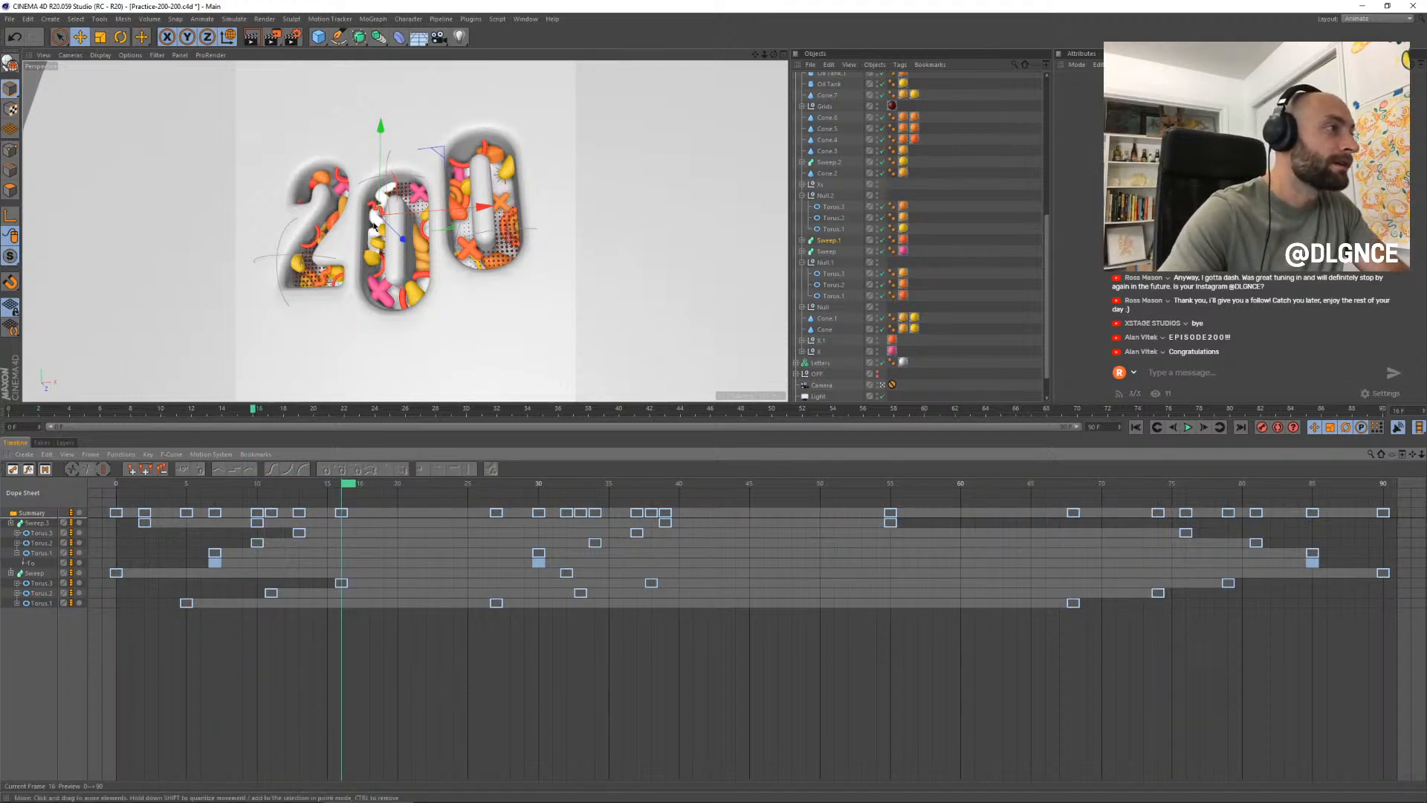
- Reselect Sweep.1 in the middle 0 with its growth properties shown at frame 16
{"action": "left_click", "coordinate": [952, 285]}
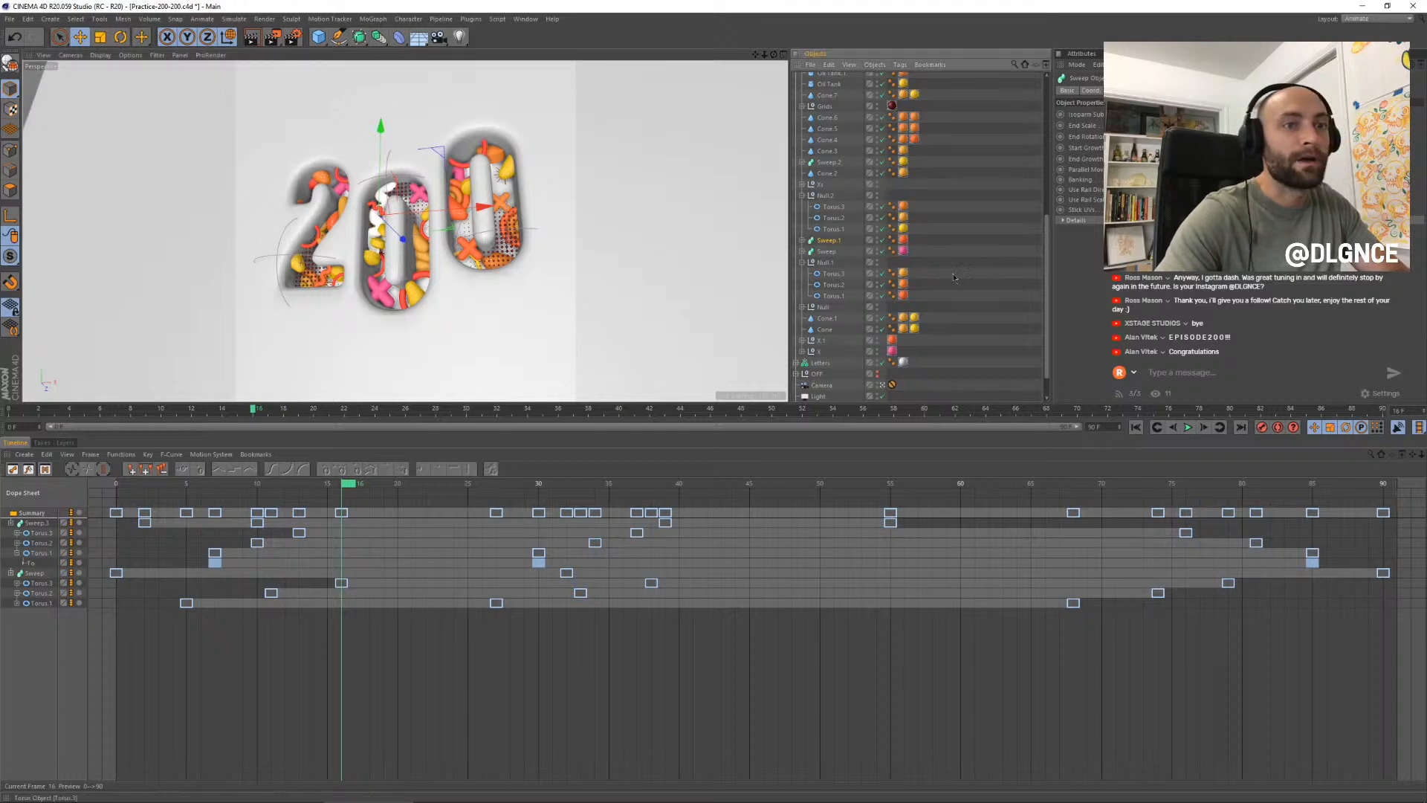
{"action": "left_click", "coordinate": [821, 362]}
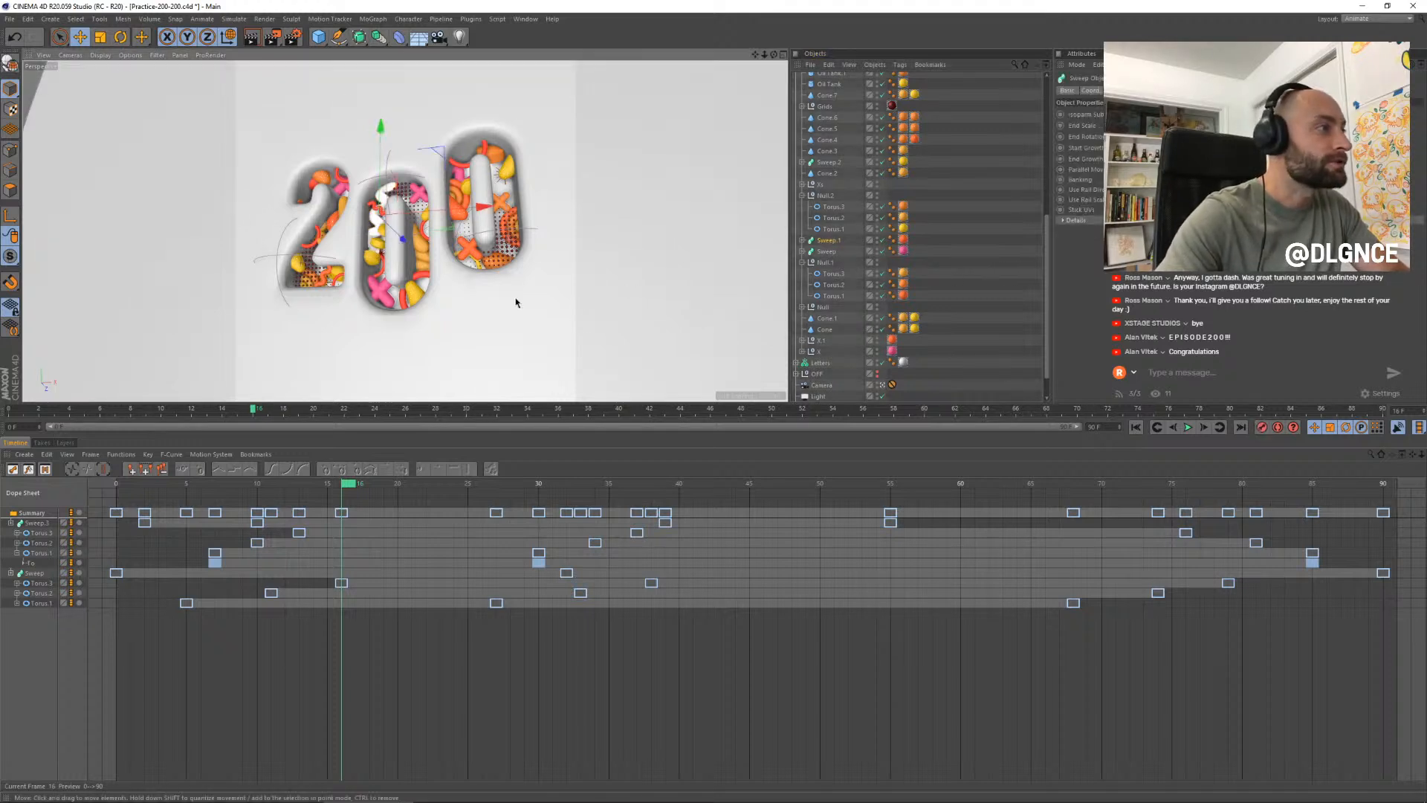
{"action": "left_click", "coordinate": [385, 195]}
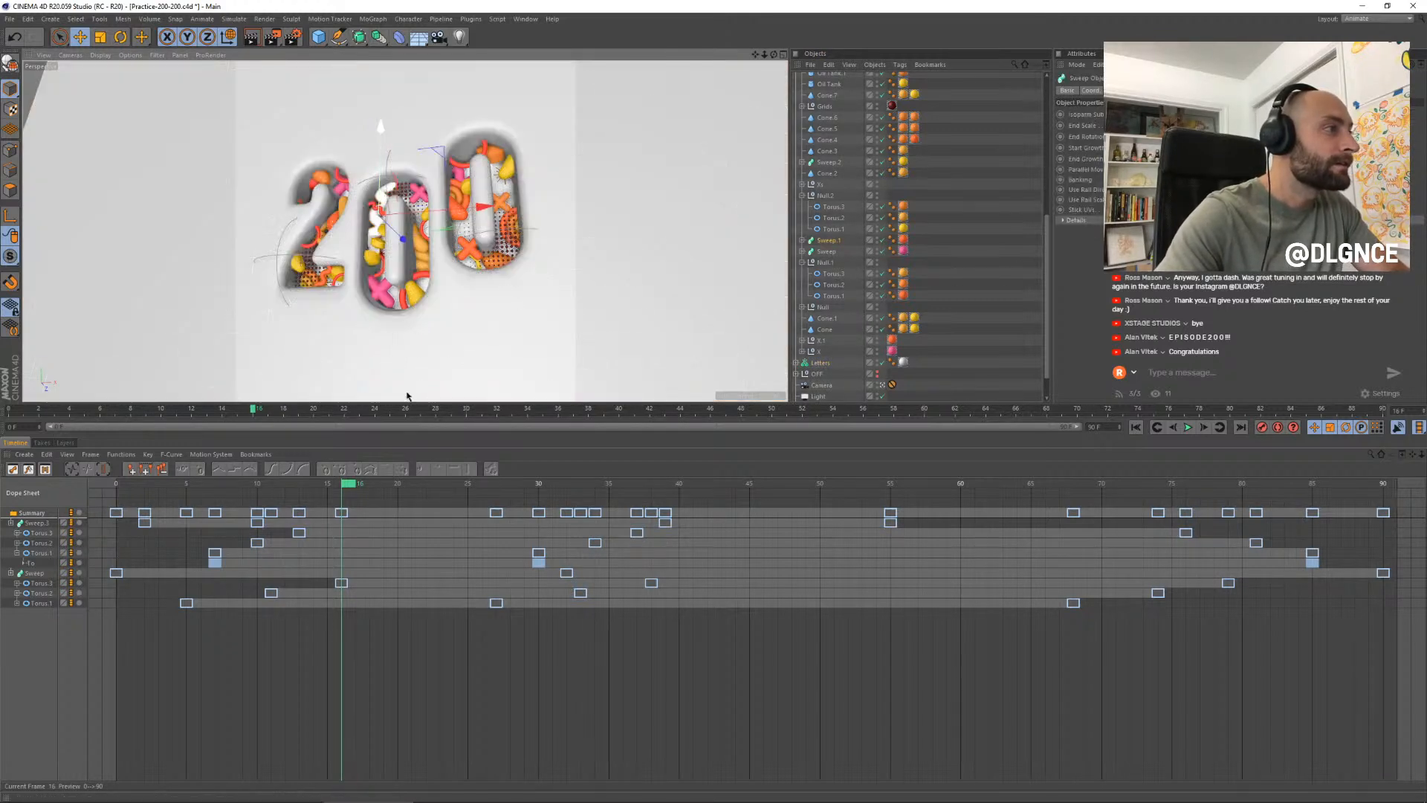
{"action": "left_click", "coordinate": [829, 240]}
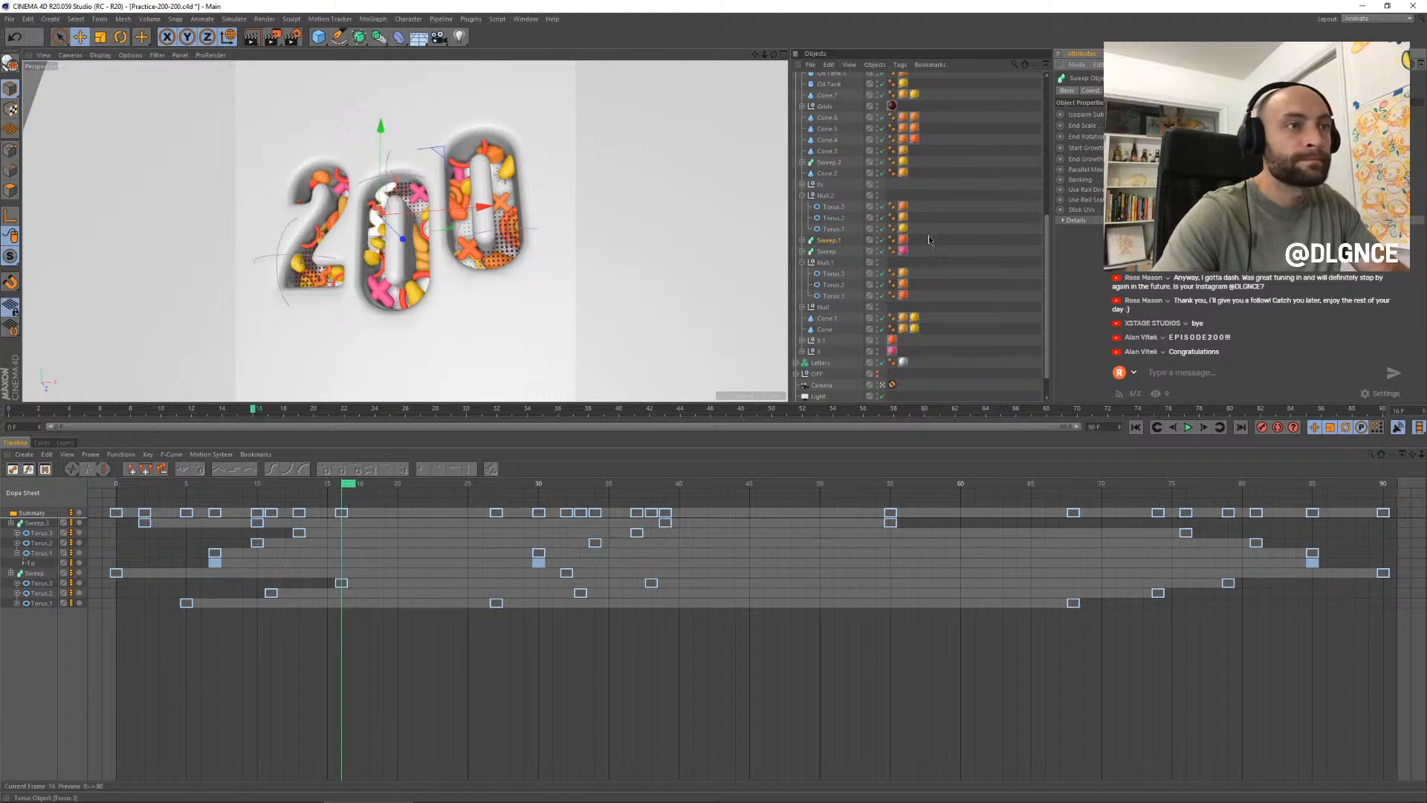
- Keyframe the Start Growth and End Growth of Sweep.1 at frames 16, 45 and 71
{"action": "left_click", "coordinate": [1061, 148]}
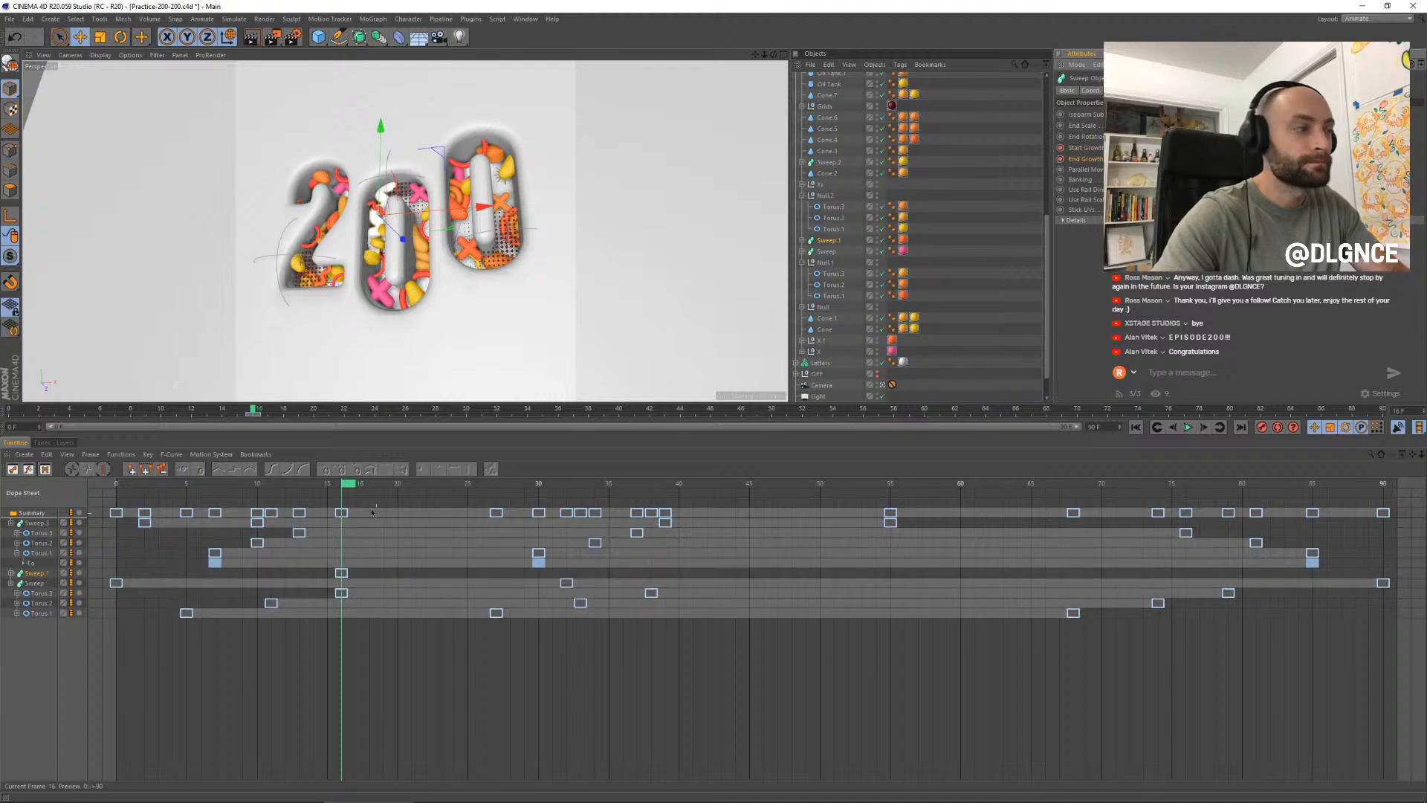
{"action": "left_click_drag", "start_coordinate": [347, 484], "coordinate": [762, 503]}
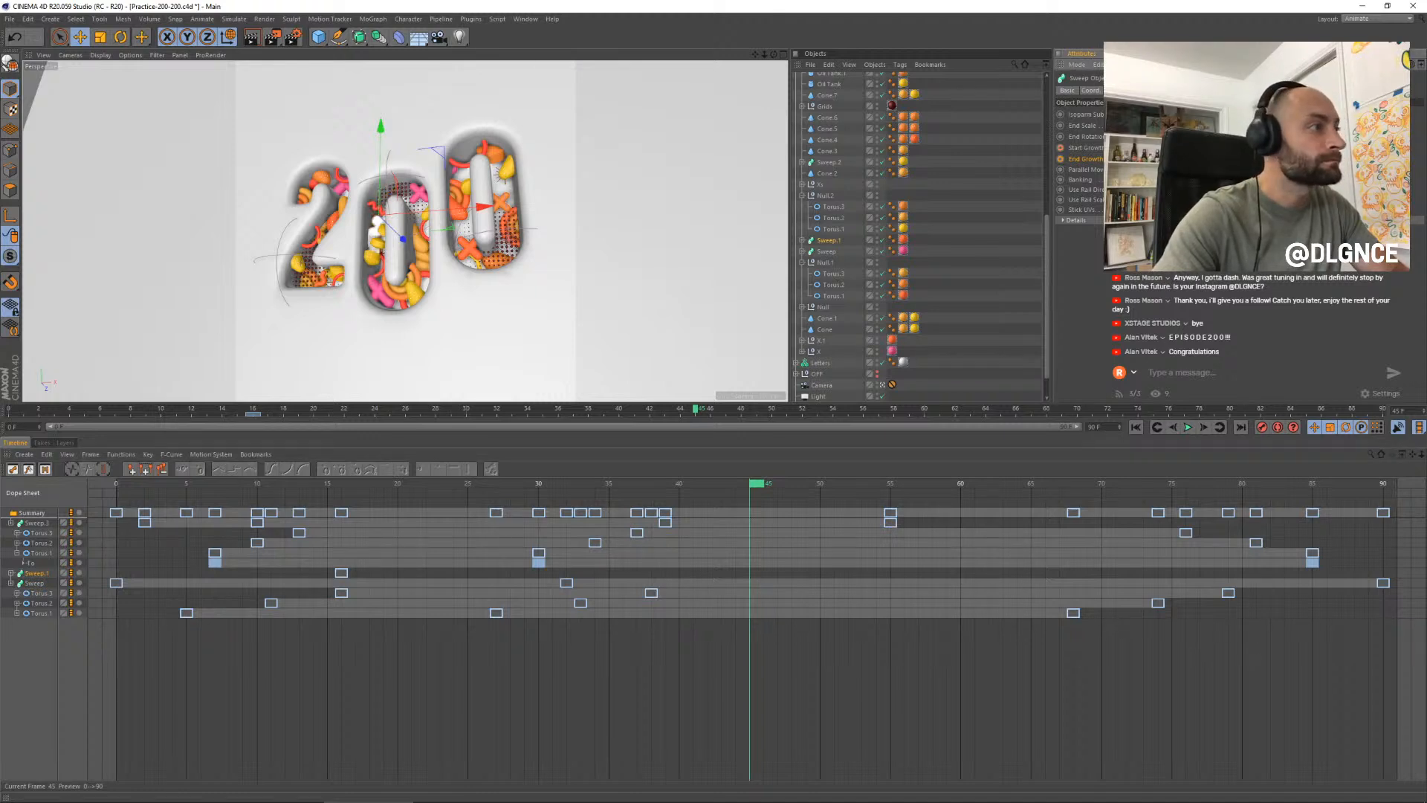
{"action": "left_click", "coordinate": [1060, 149], "text": "ctrl"}
{"action": "left_click_drag", "start_coordinate": [768, 488], "coordinate": [982, 506]}
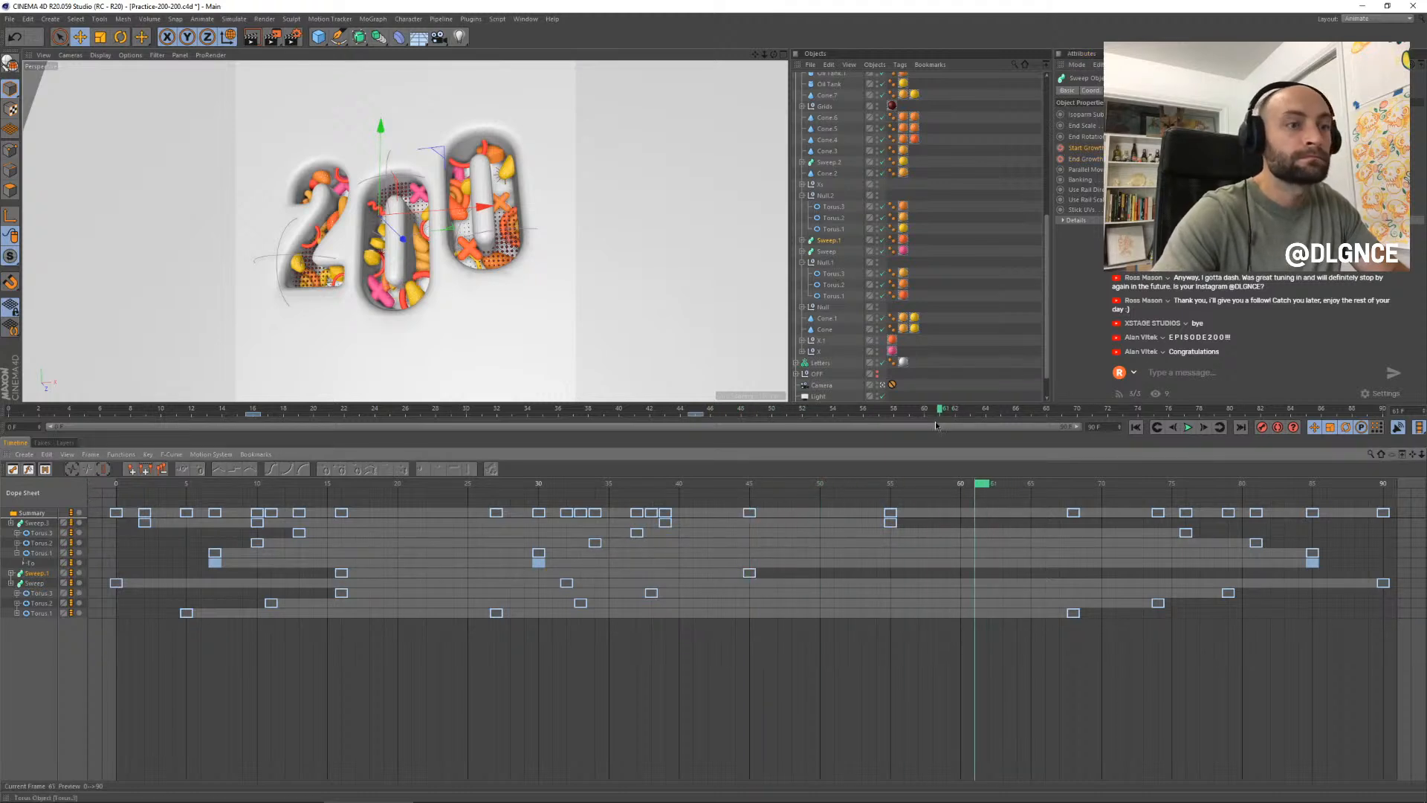
{"action": "left_click_drag", "start_coordinate": [1181, 513], "coordinate": [1122, 518]}
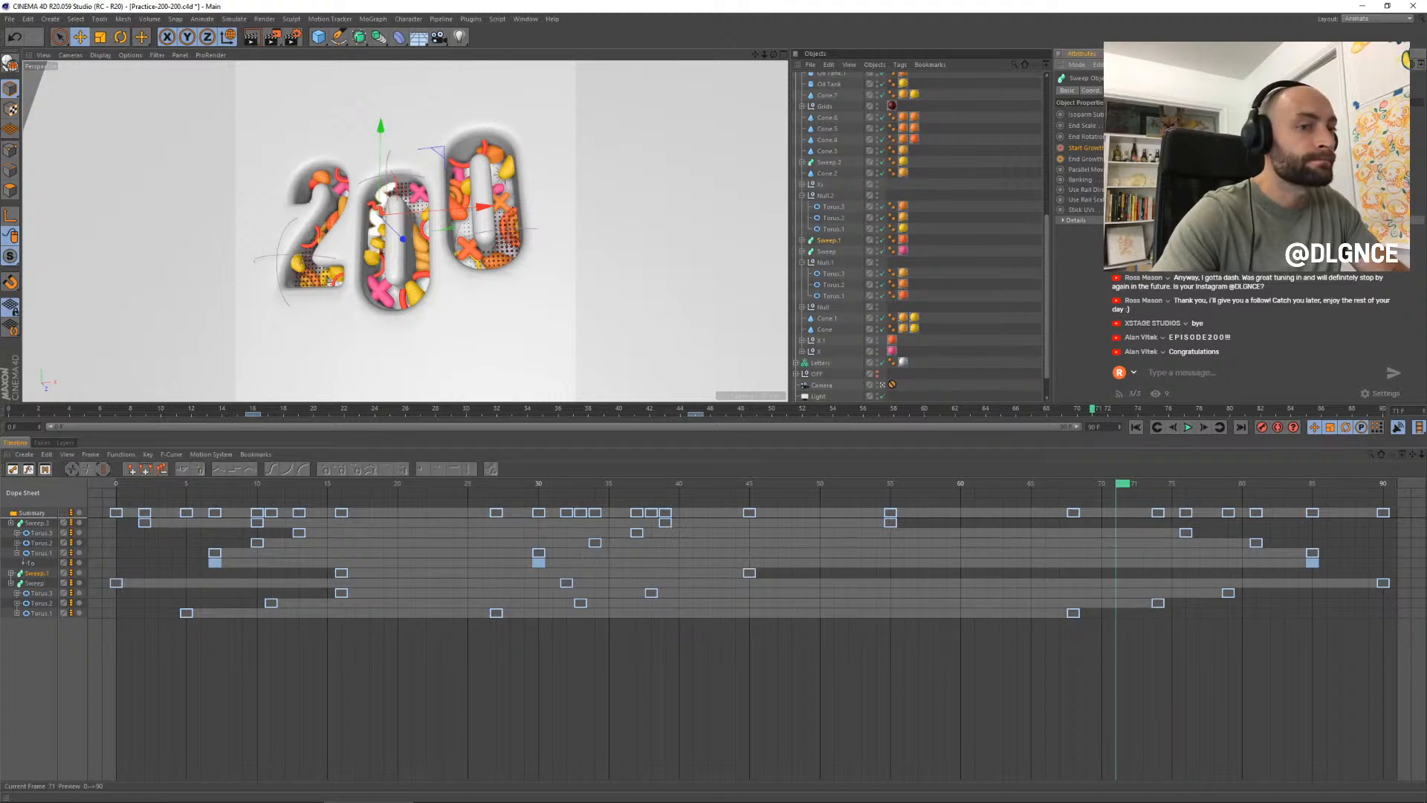
{"action": "left_click", "coordinate": [1060, 159]}
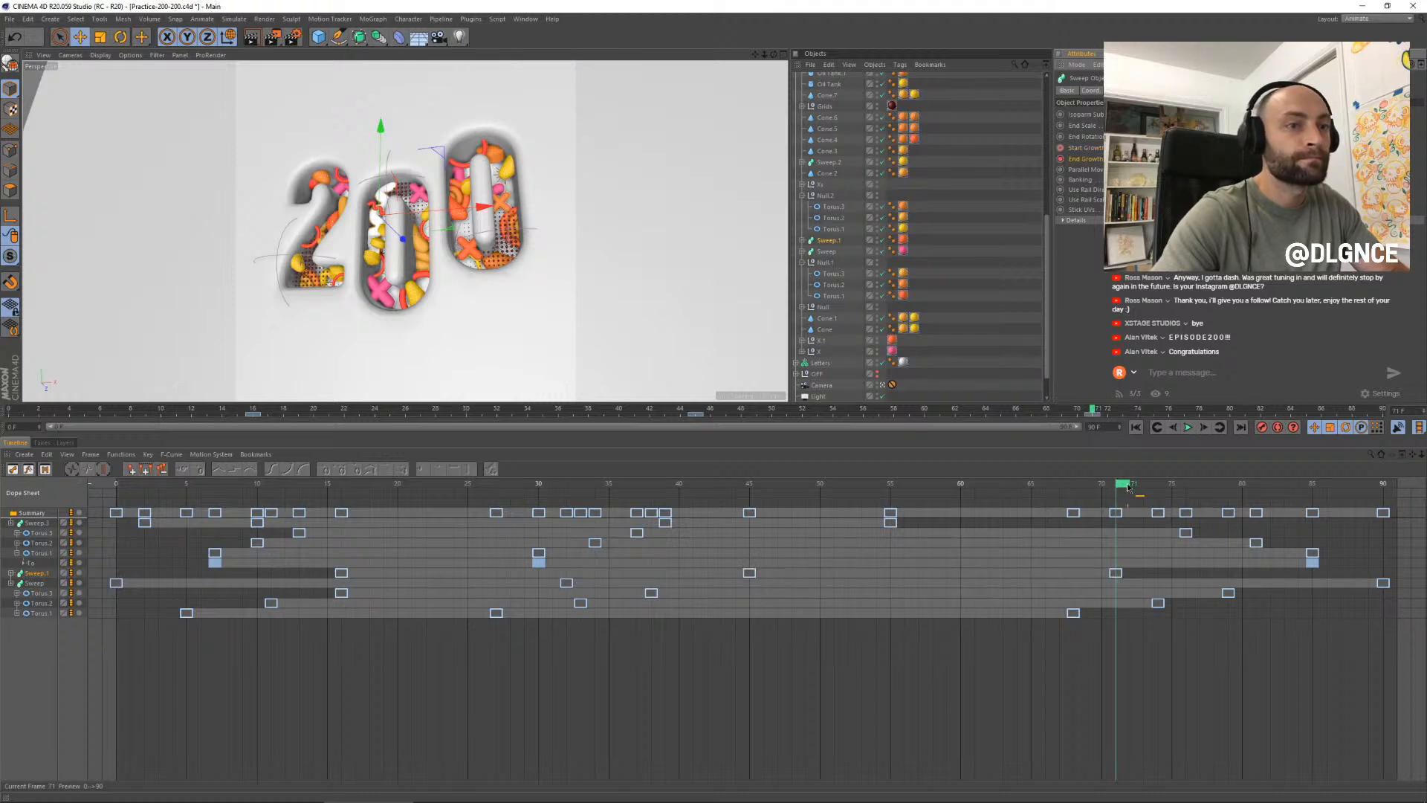
- Adjust the End Growth of Sweep.1 at frame 32, in line with the middle keyframe of Sweep, and record a keyframe
{"action": "left_click_drag", "start_coordinate": [1128, 487], "coordinate": [1080, 534]}
{"action": "left_click", "coordinate": [33, 583]}
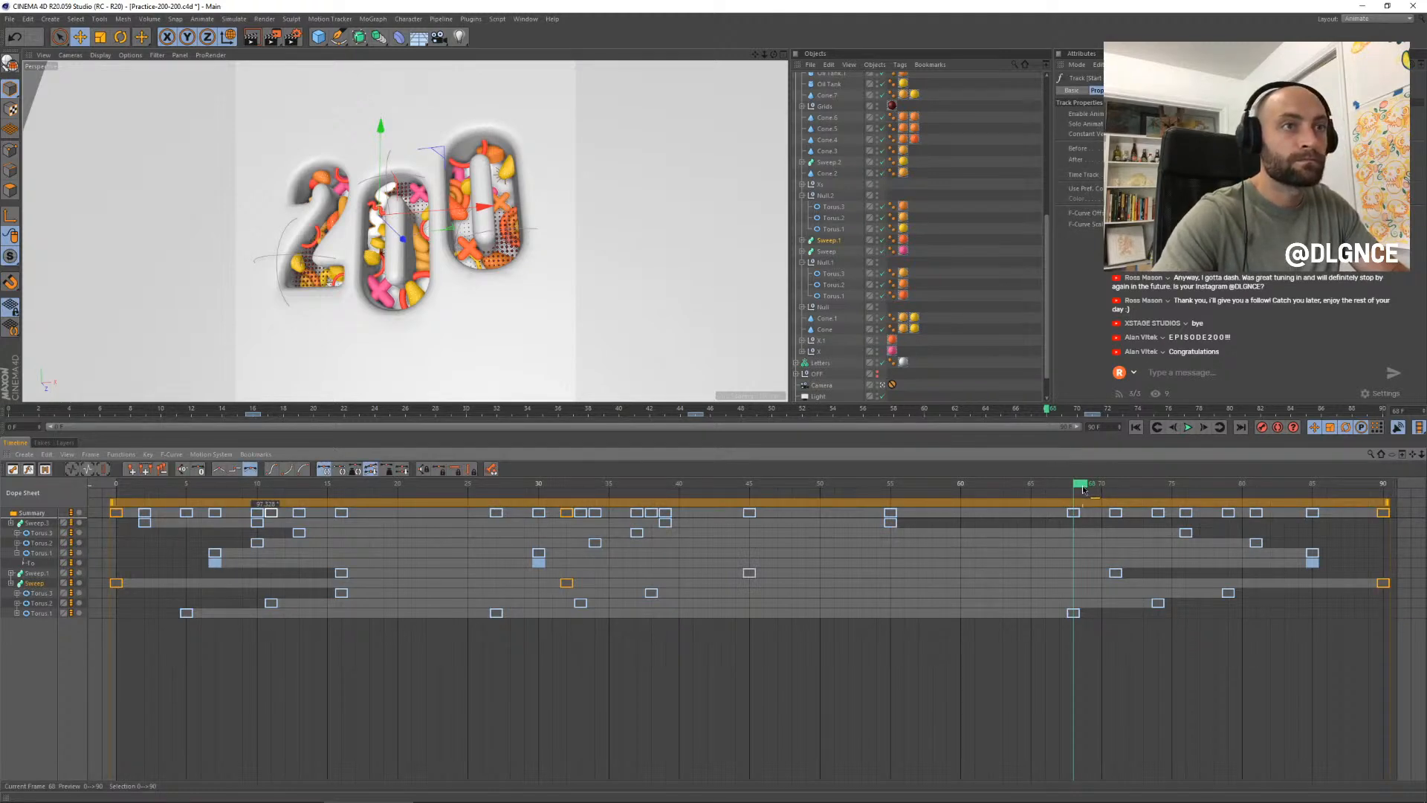
{"action": "left_click", "coordinate": [829, 239]}
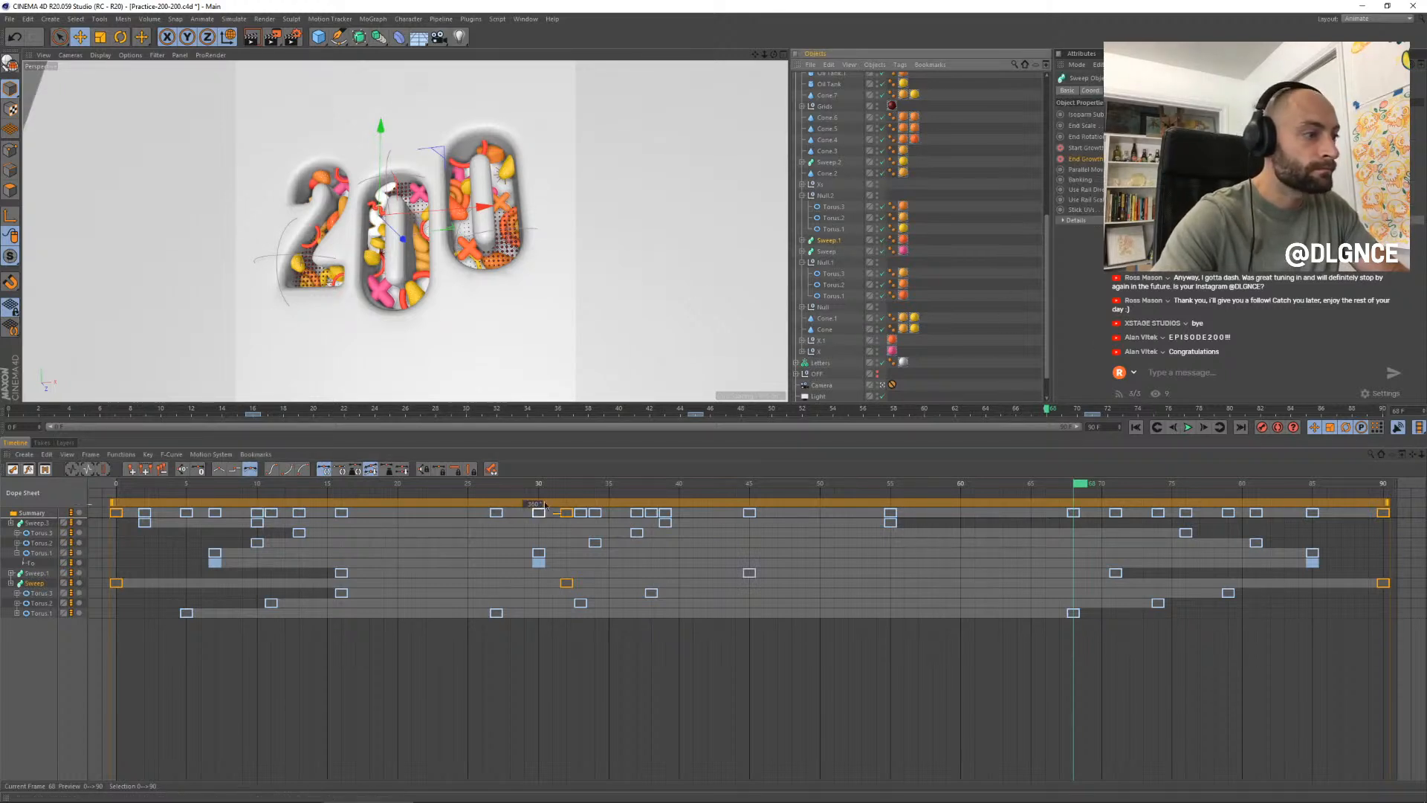
{"action": "left_click", "coordinate": [127, 594]}
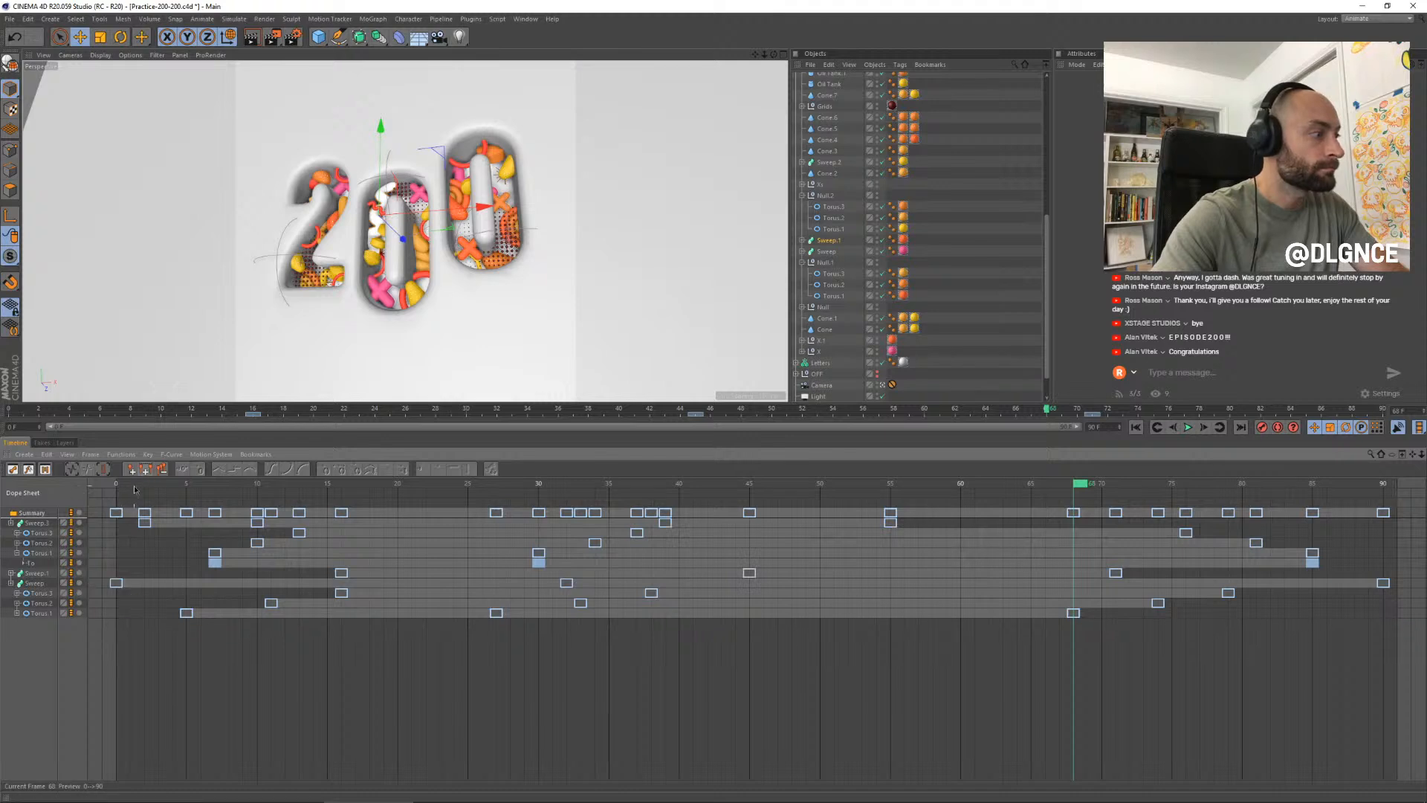
{"action": "left_click_drag", "start_coordinate": [140, 489], "coordinate": [536, 521]}
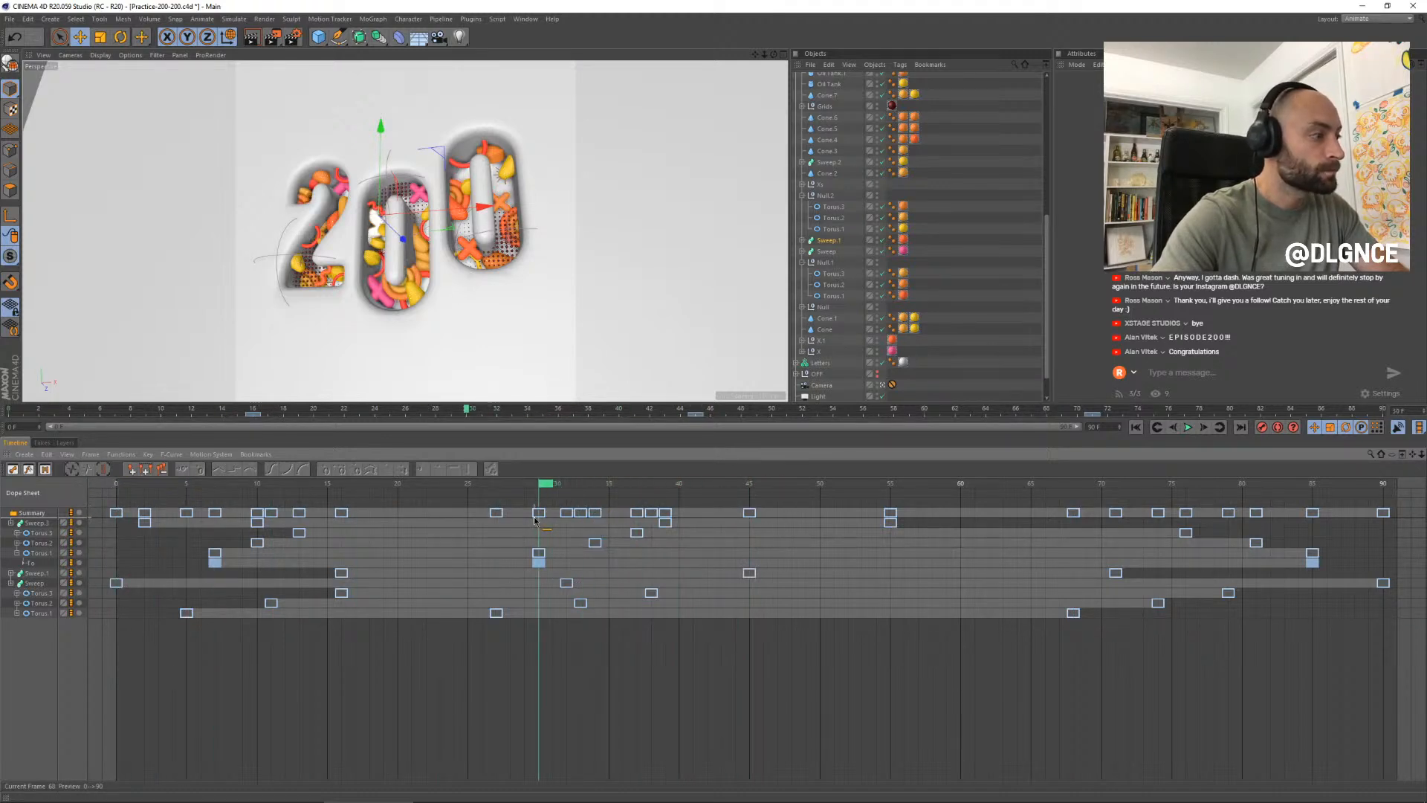
{"action": "left_click", "coordinate": [35, 583]}
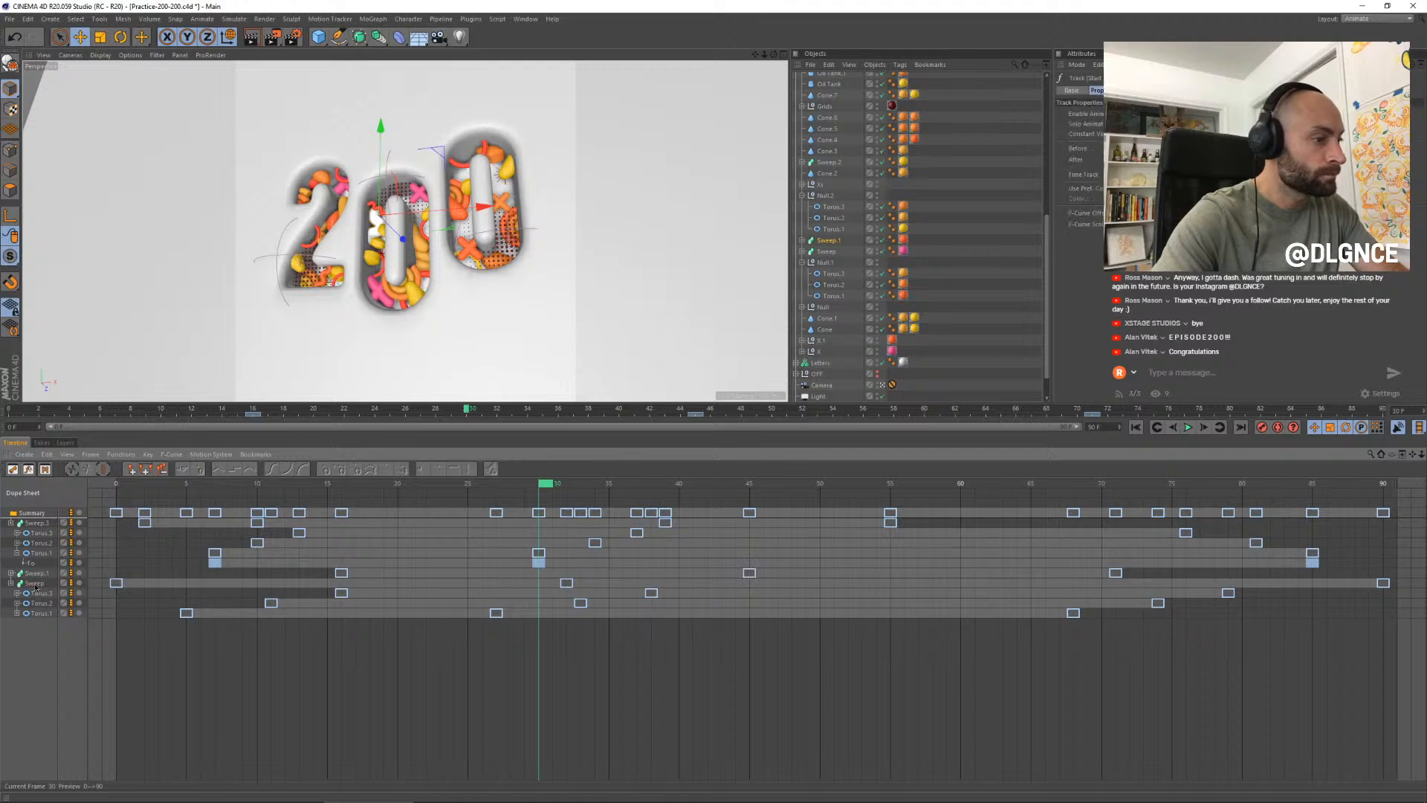
{"action": "left_click", "coordinate": [569, 487]}
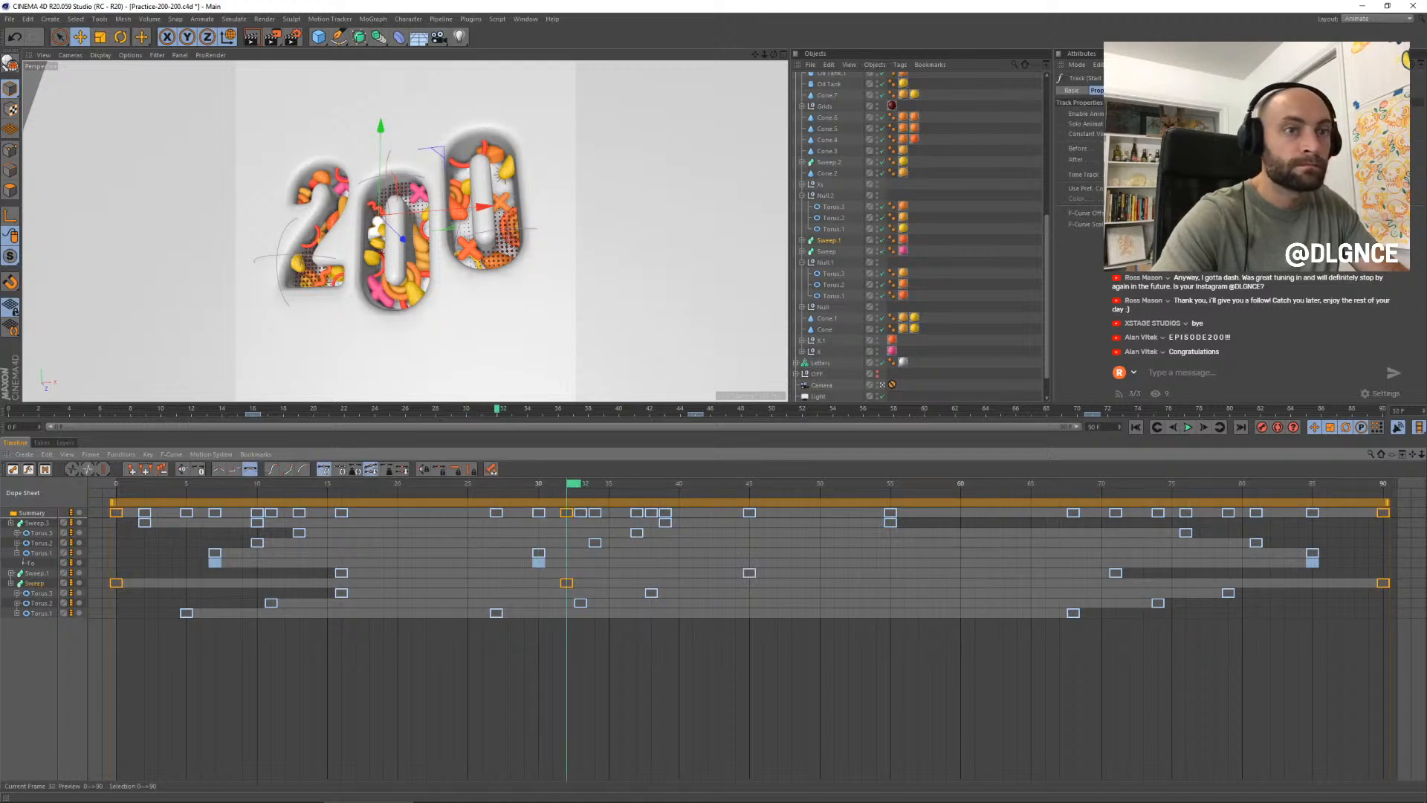
{"action": "left_click", "coordinate": [829, 240]}
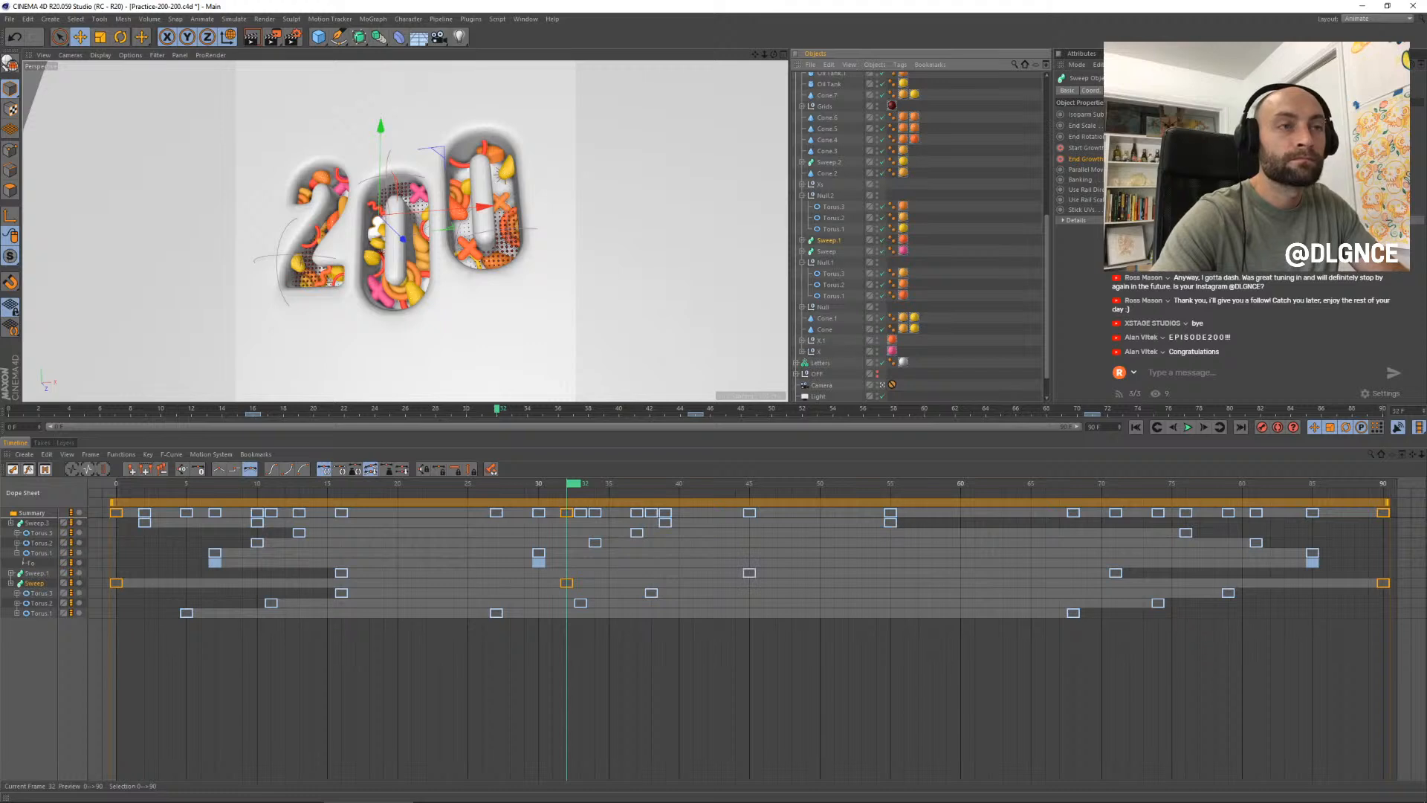
{"action": "left_click", "coordinate": [1145, 158]}
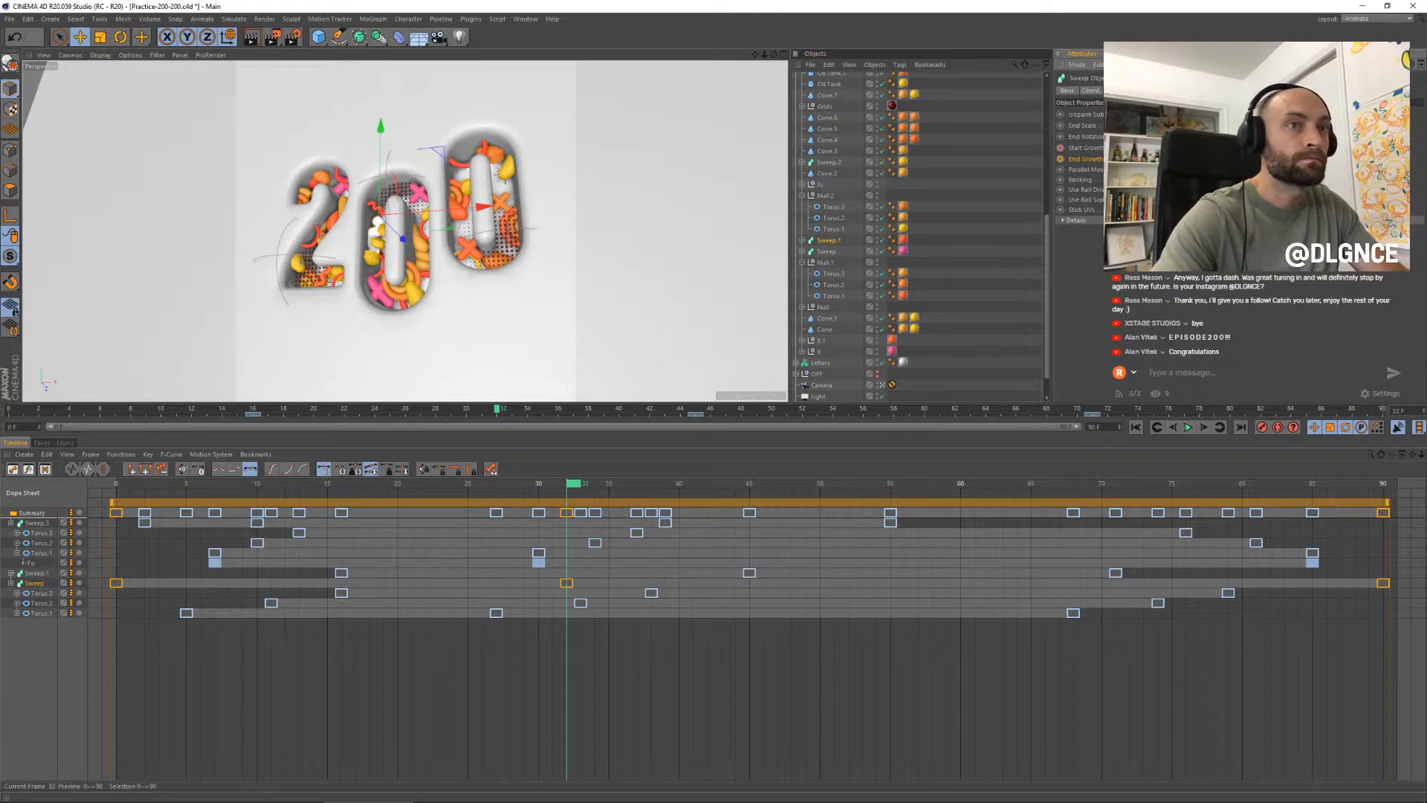
{"action": "left_click", "coordinate": [1060, 159]}
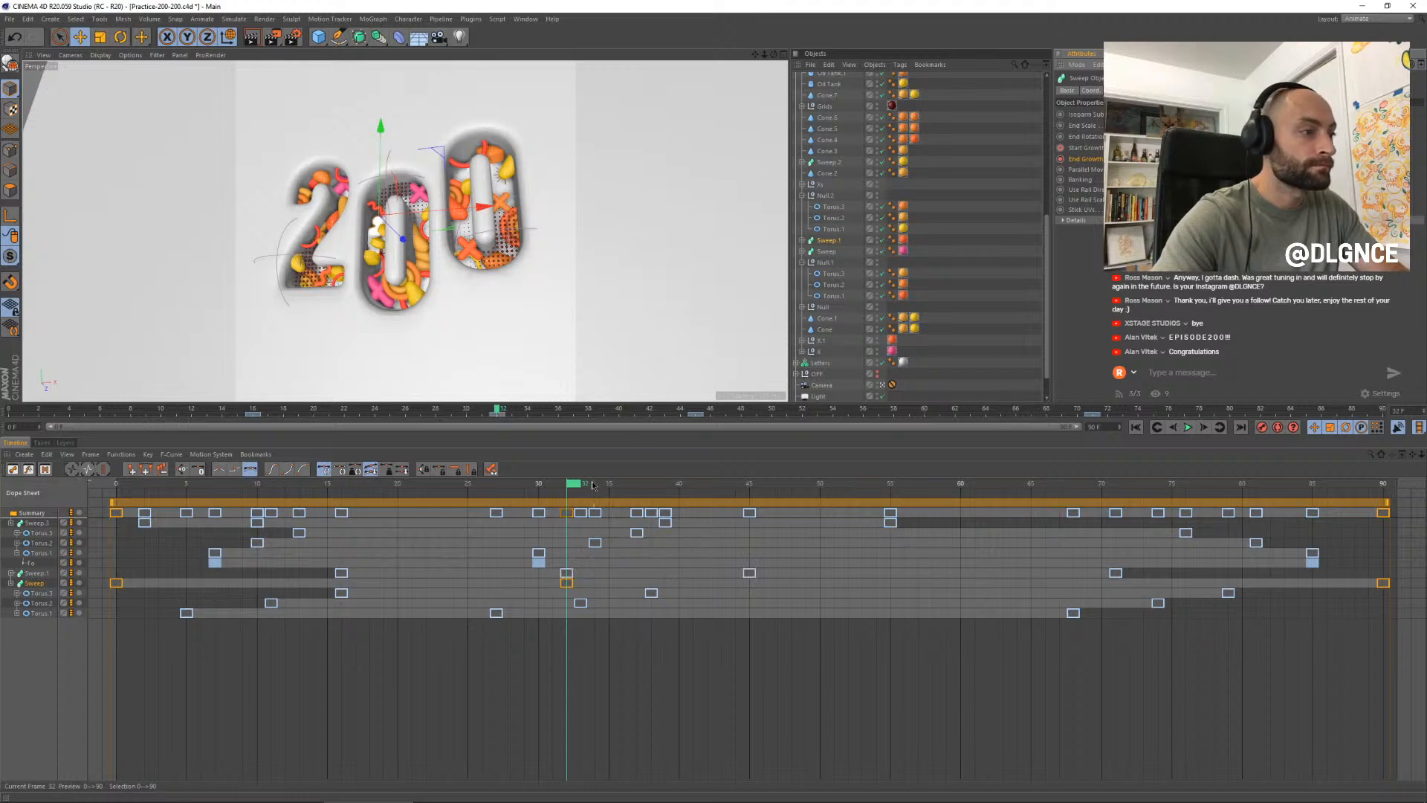
- Adjust the End Growth of Sweep.1 at frame 45 and update its keyframe there
{"action": "left_click_drag", "start_coordinate": [575, 492], "coordinate": [749, 532]}
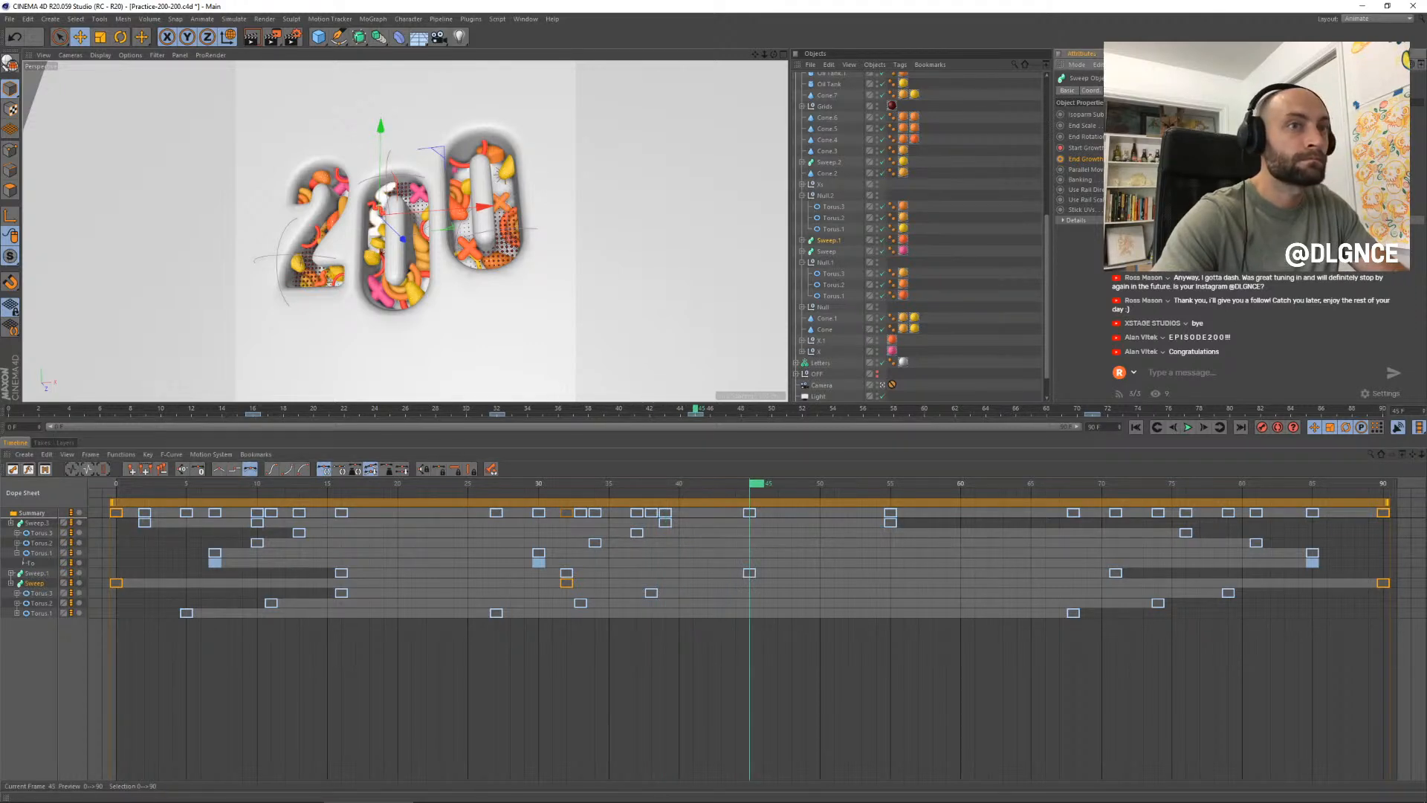
{"action": "key", "text": "ctrl+z"}
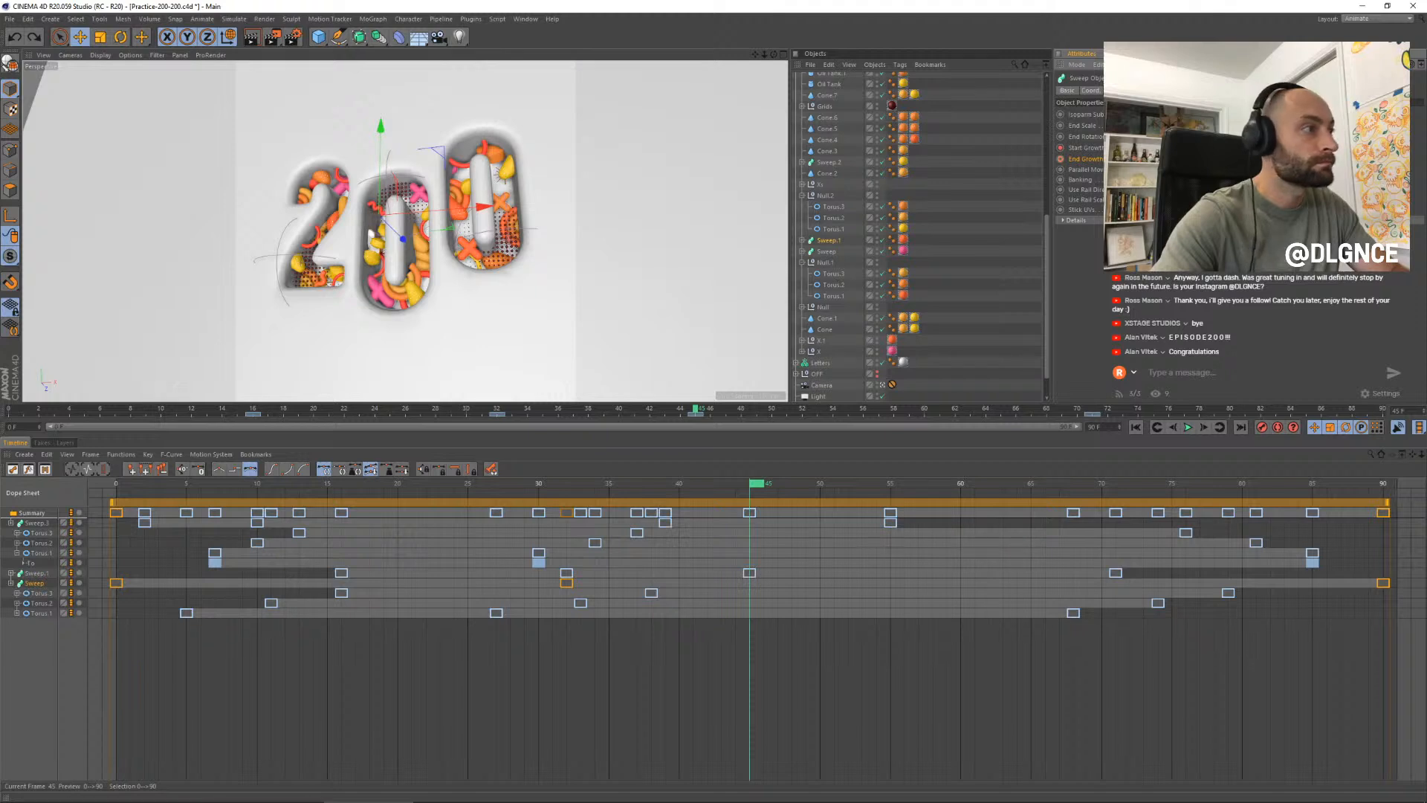
{"action": "key", "text": "Return"}
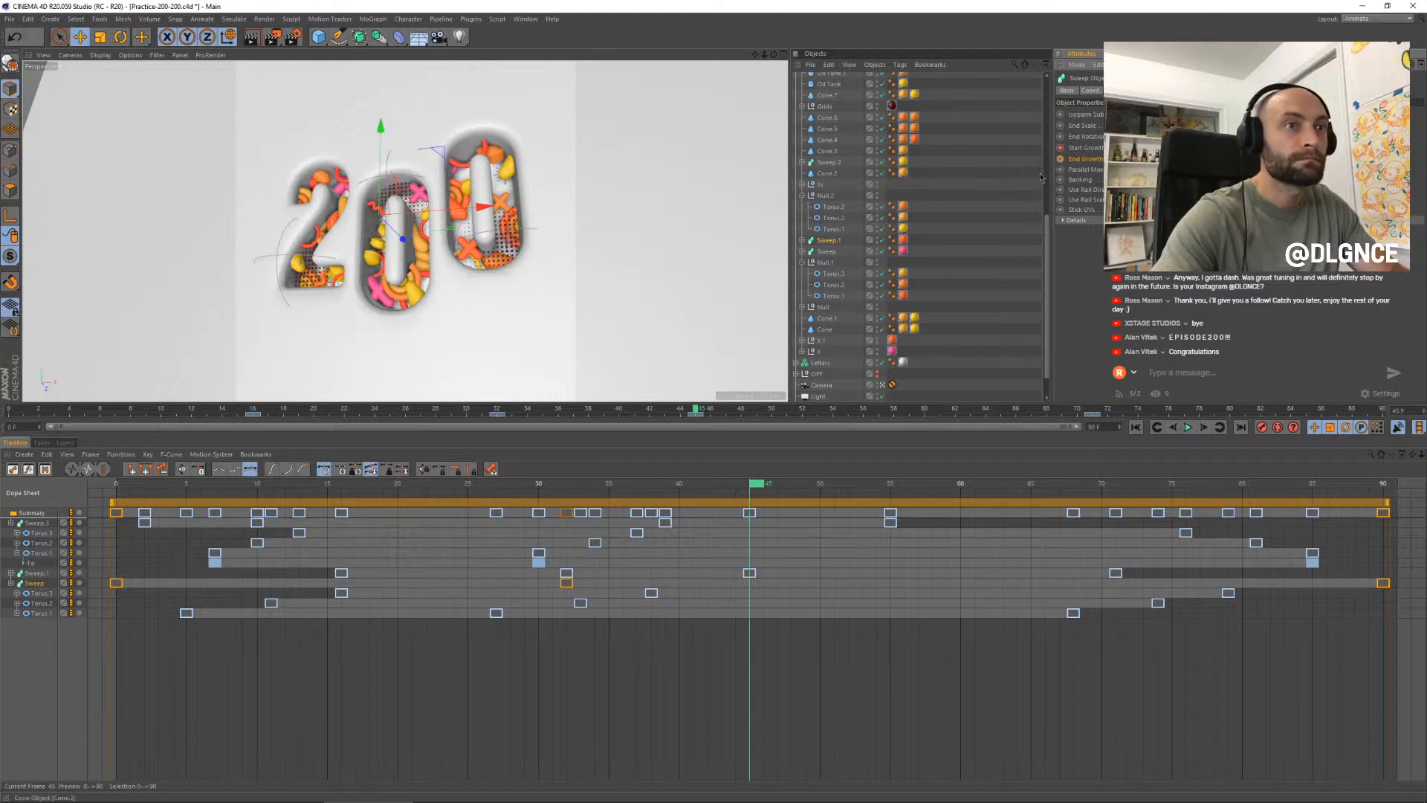
{"action": "left_click", "coordinate": [1061, 159]}
- Play back the animation to check the sweep growth, stop it and save the project
{"action": "key", "text": "F8"}
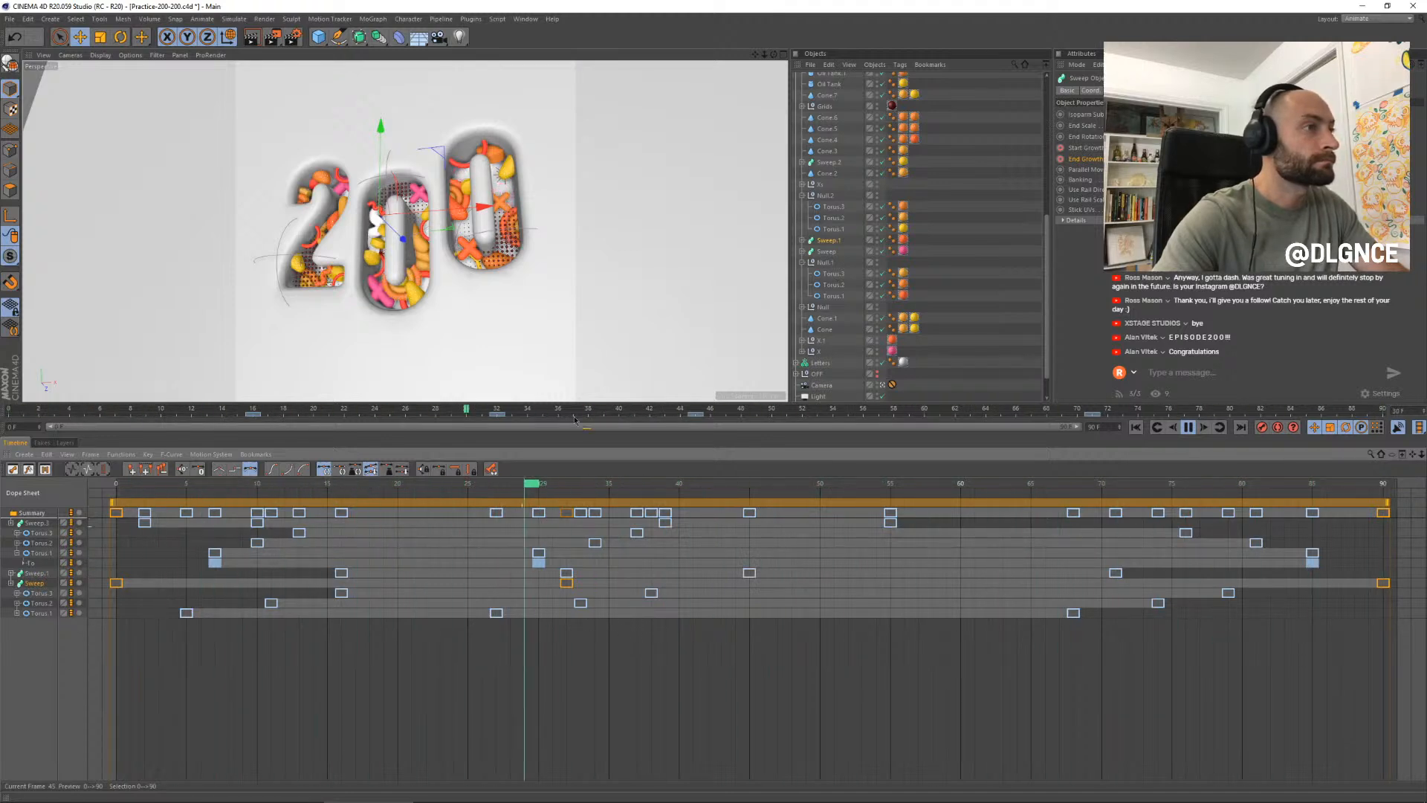
{"action": "scroll", "coordinate": [888, 91], "scroll_direction": "up", "scroll_amount": 10}
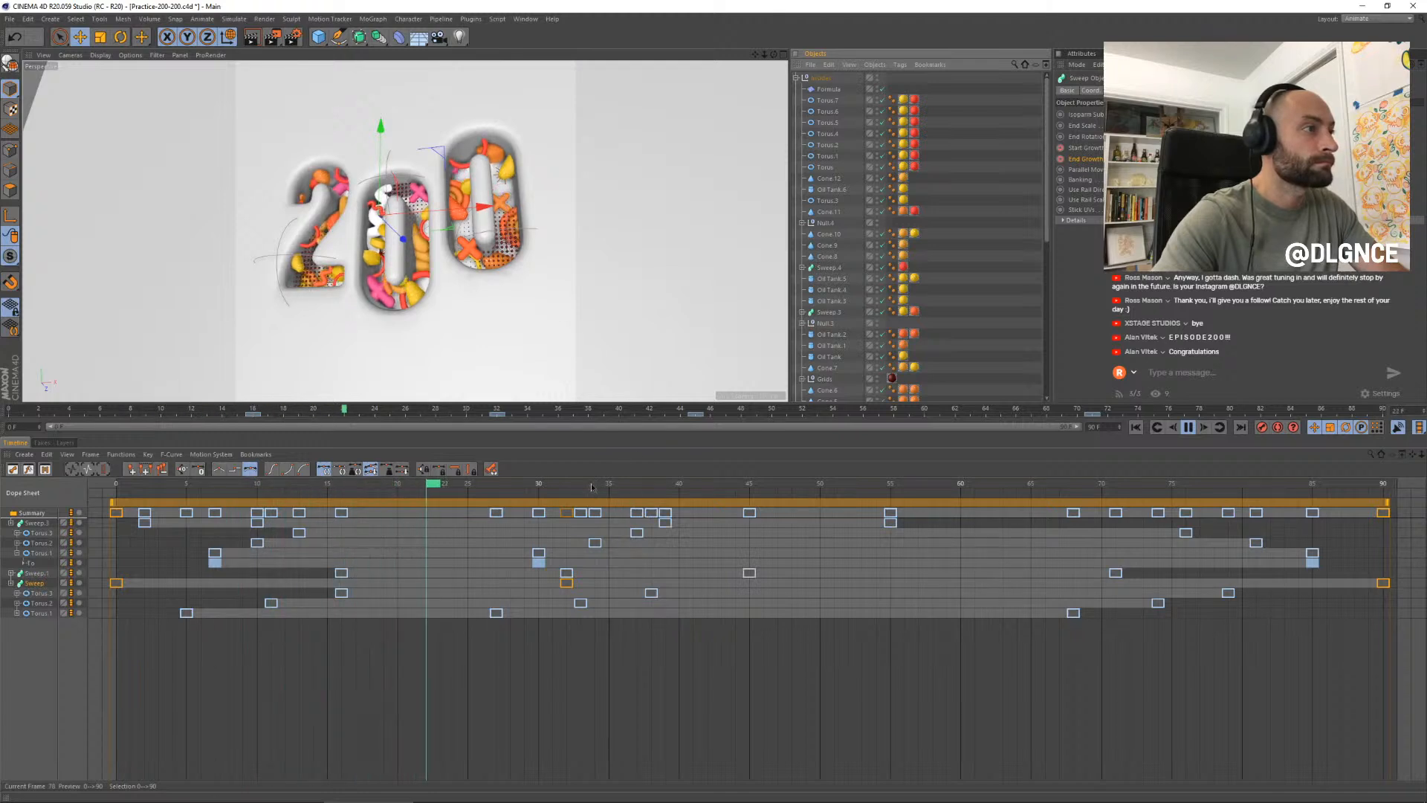
{"action": "key", "text": "F8"}
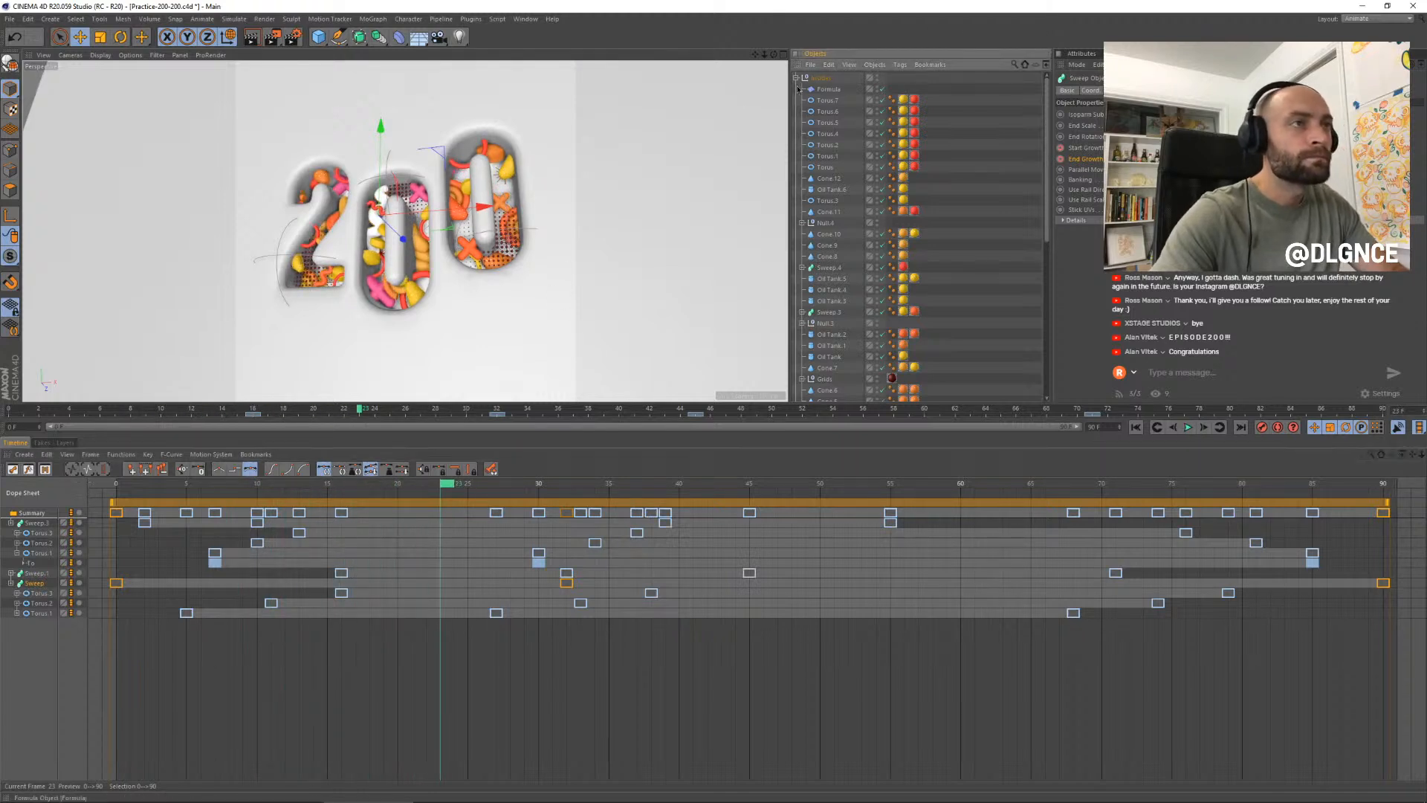
{"action": "scroll", "coordinate": [832, 183], "scroll_direction": "down", "scroll_amount": 8}
{"action": "key", "text": "ctrl+s"}
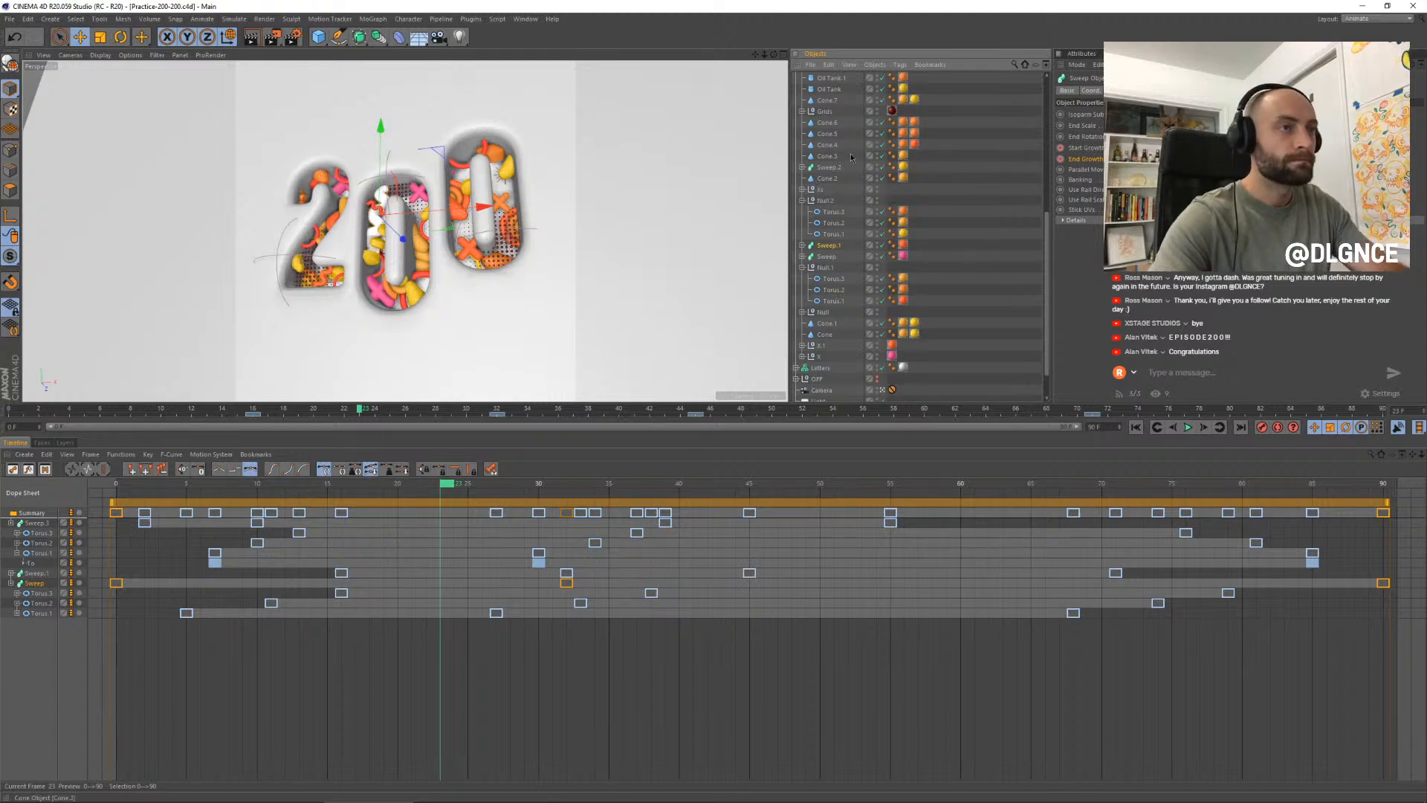
- Select the spherical field of the Plain effector that drives the dot grid in the last 0 and show its coordinates
{"action": "left_click", "coordinate": [511, 249]}
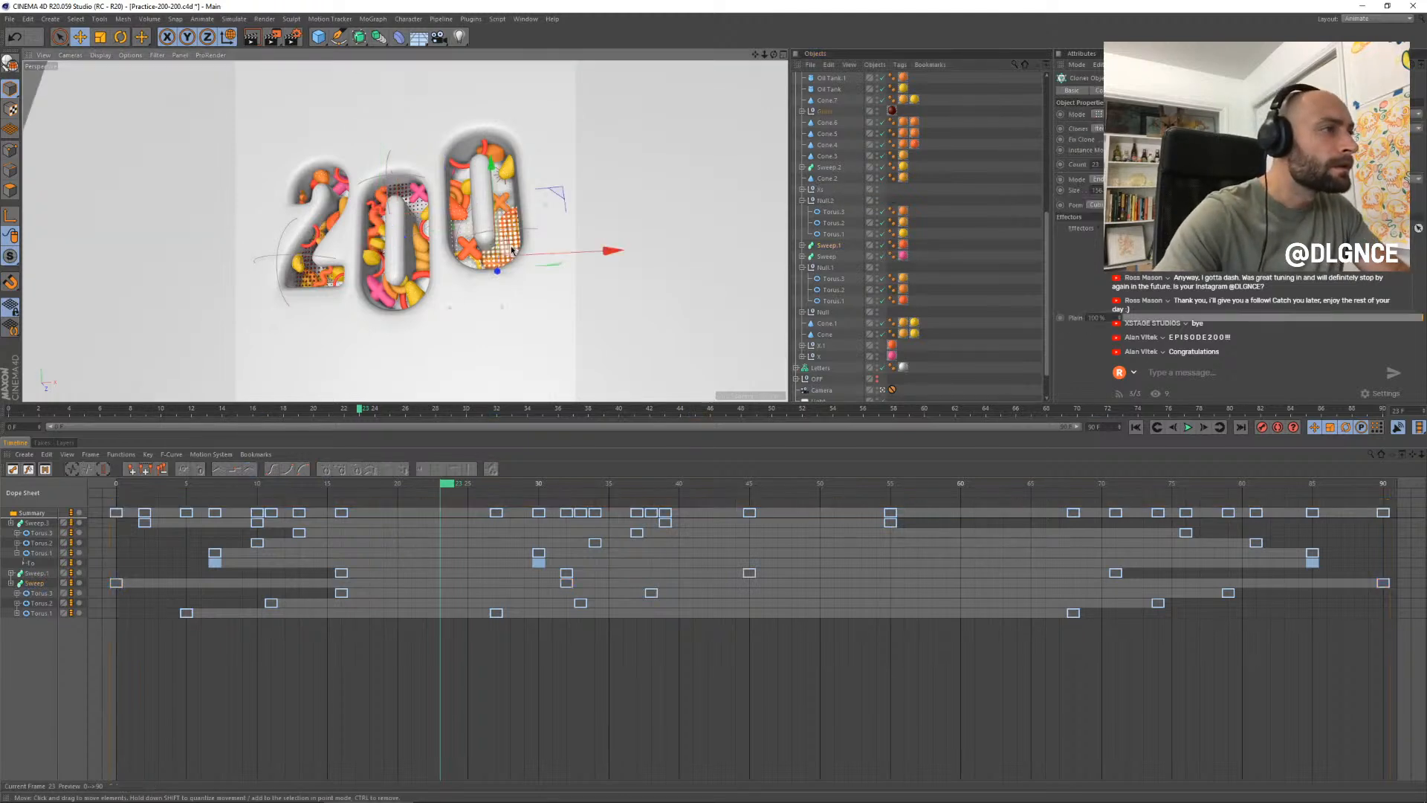
{"action": "left_click", "coordinate": [817, 167]}
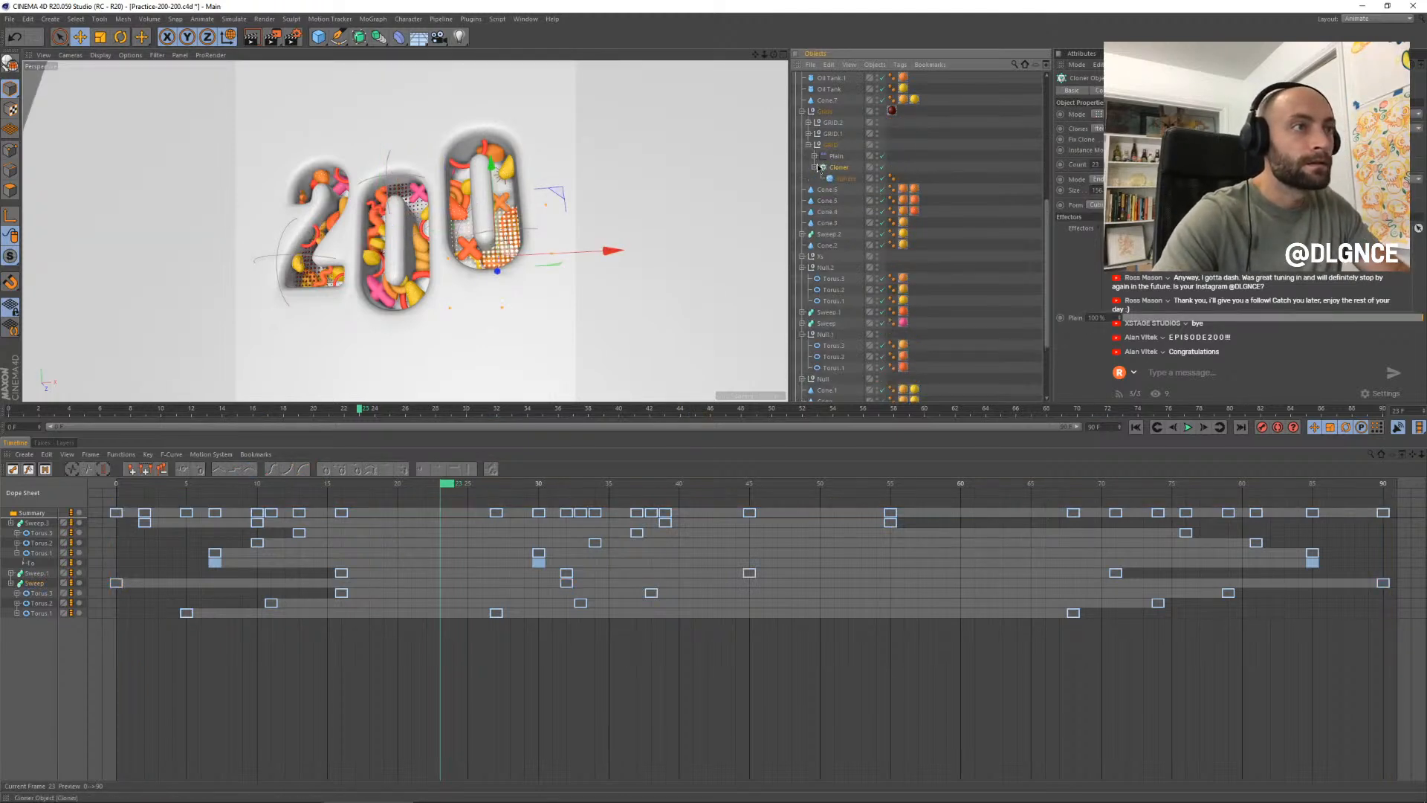
{"action": "left_click", "coordinate": [835, 157]}
{"action": "left_click", "coordinate": [815, 156]}
{"action": "left_click", "coordinate": [847, 168]}
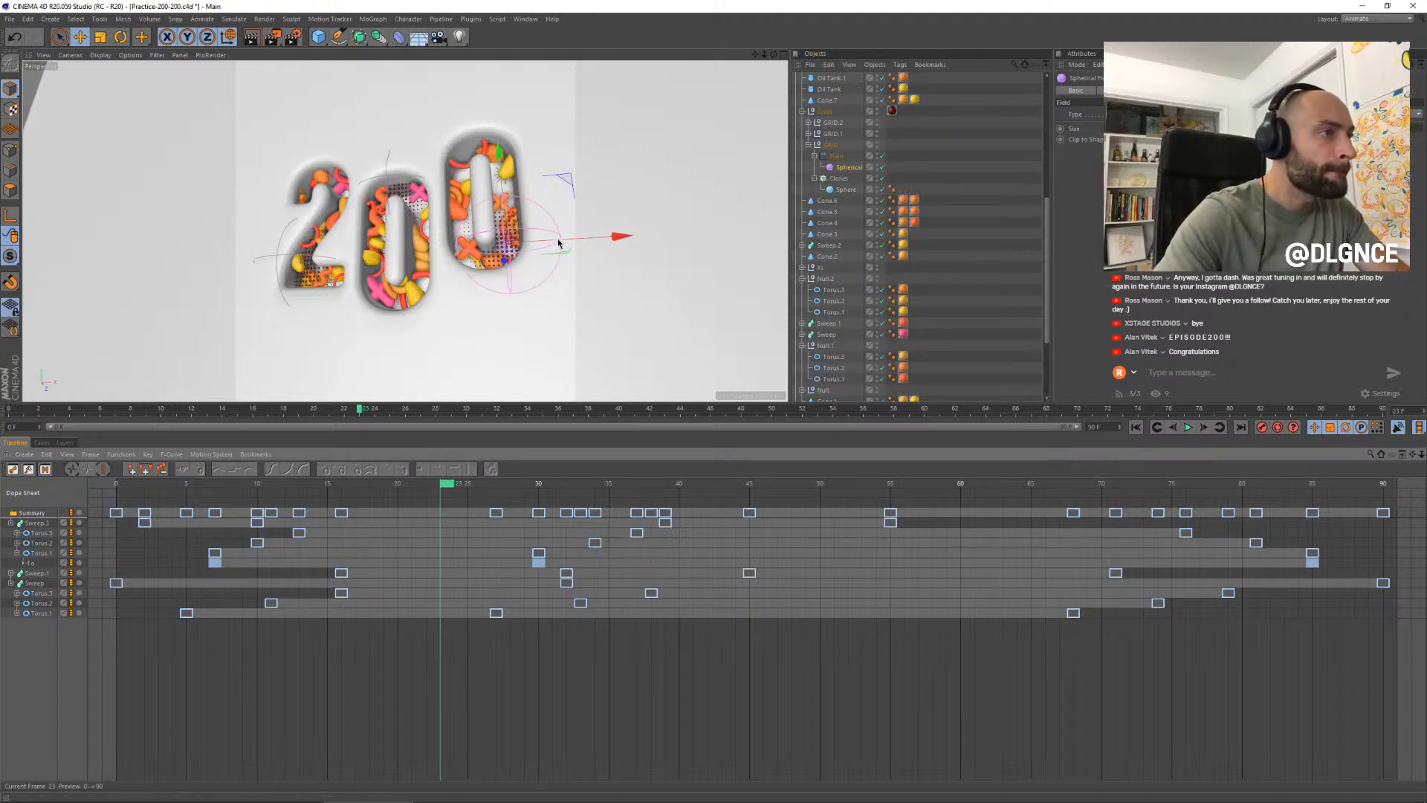
{"action": "left_click", "coordinate": [1115, 90]}
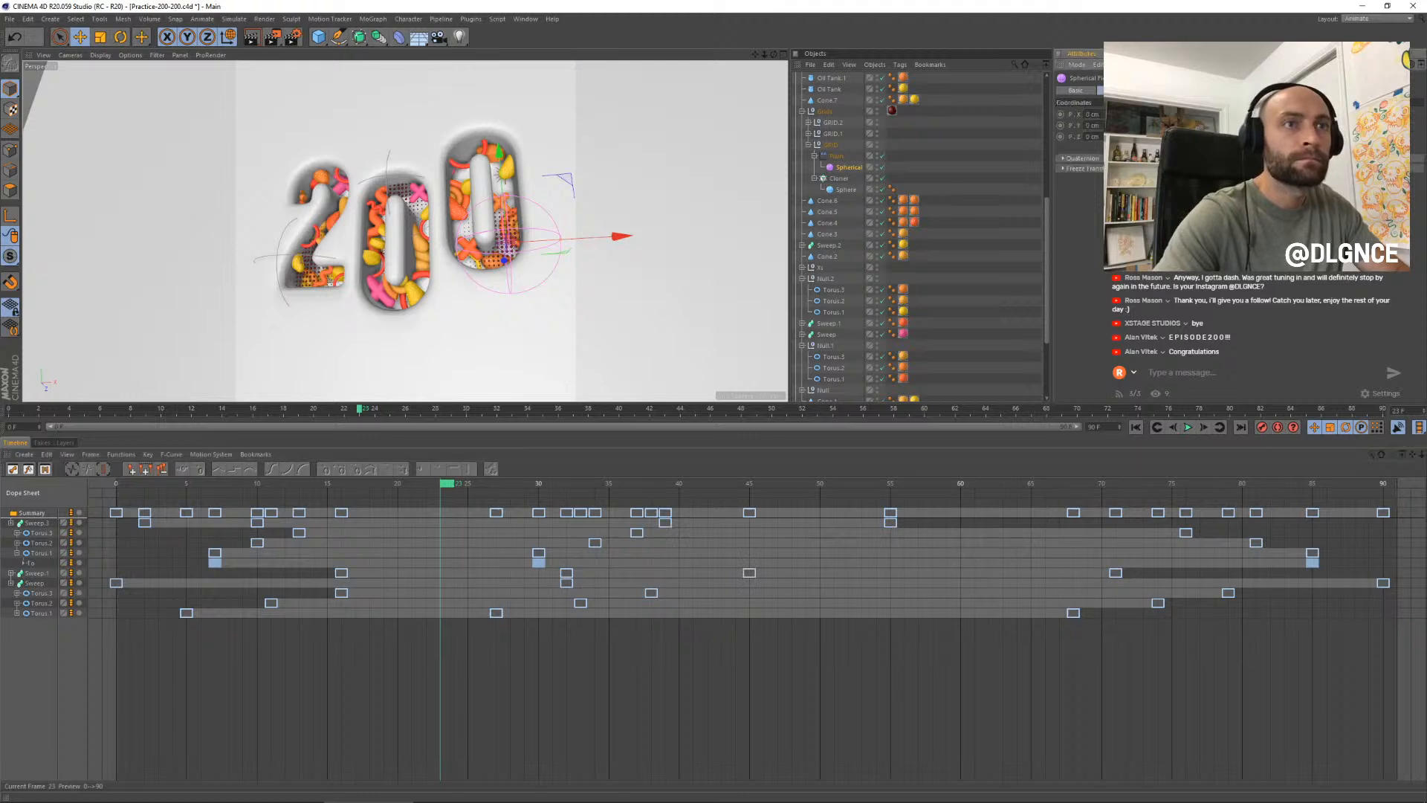
{"action": "key", "text": "t"}
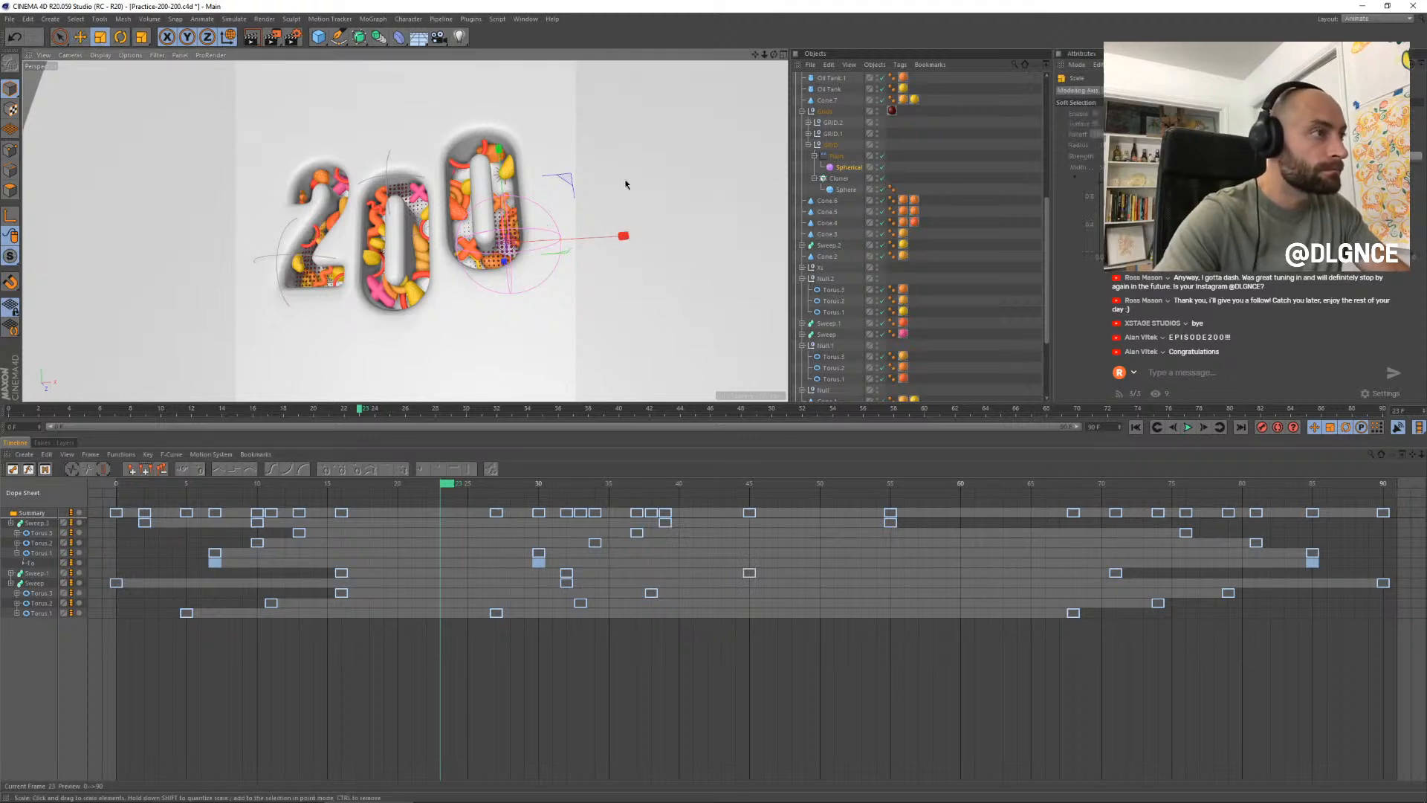
{"action": "left_click_drag", "start_coordinate": [635, 158], "coordinate": [514, 279]}
{"action": "key", "text": "ctrl+z"}
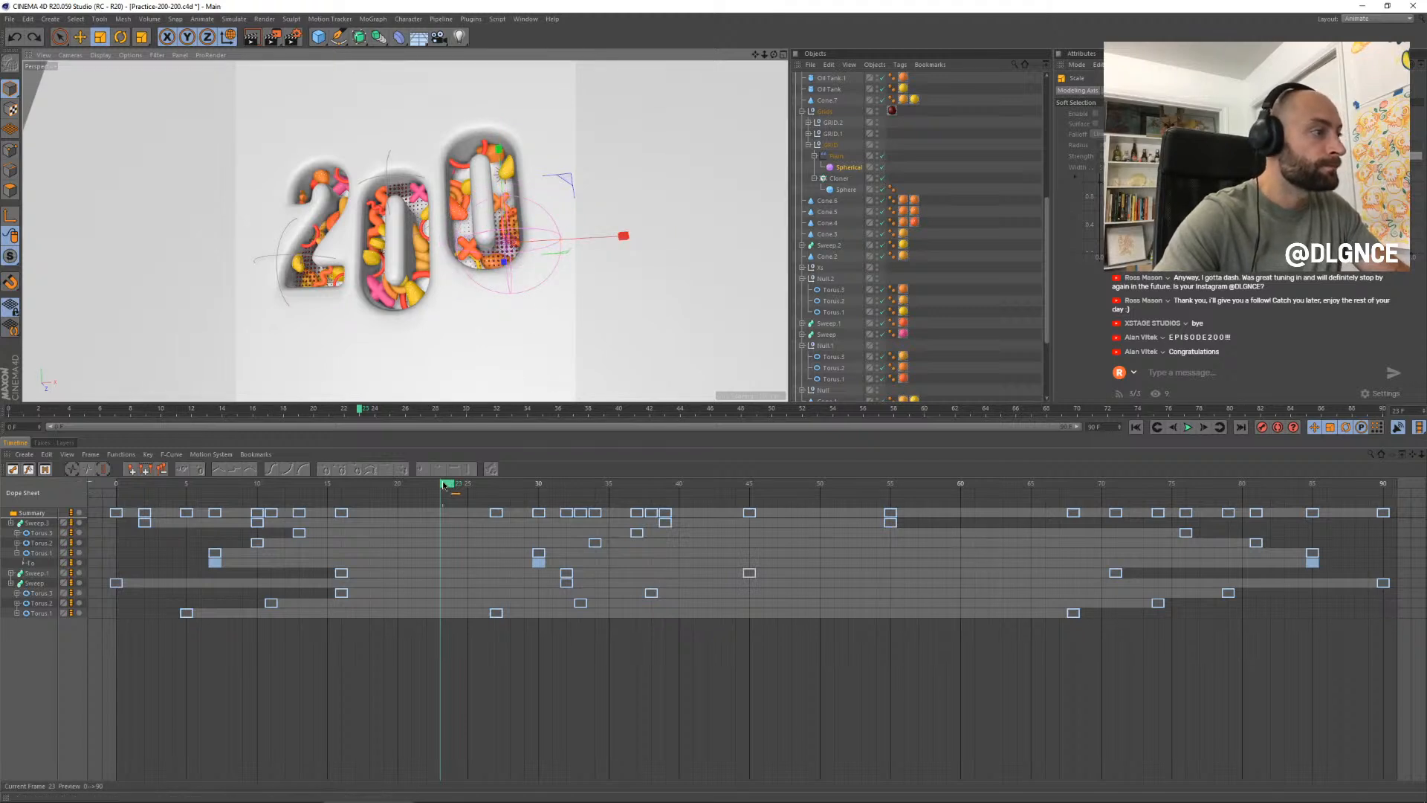
- Shrink the spherical field at frame 15 and record a keyframe for it
{"action": "left_click_drag", "start_coordinate": [444, 485], "coordinate": [330, 490]}
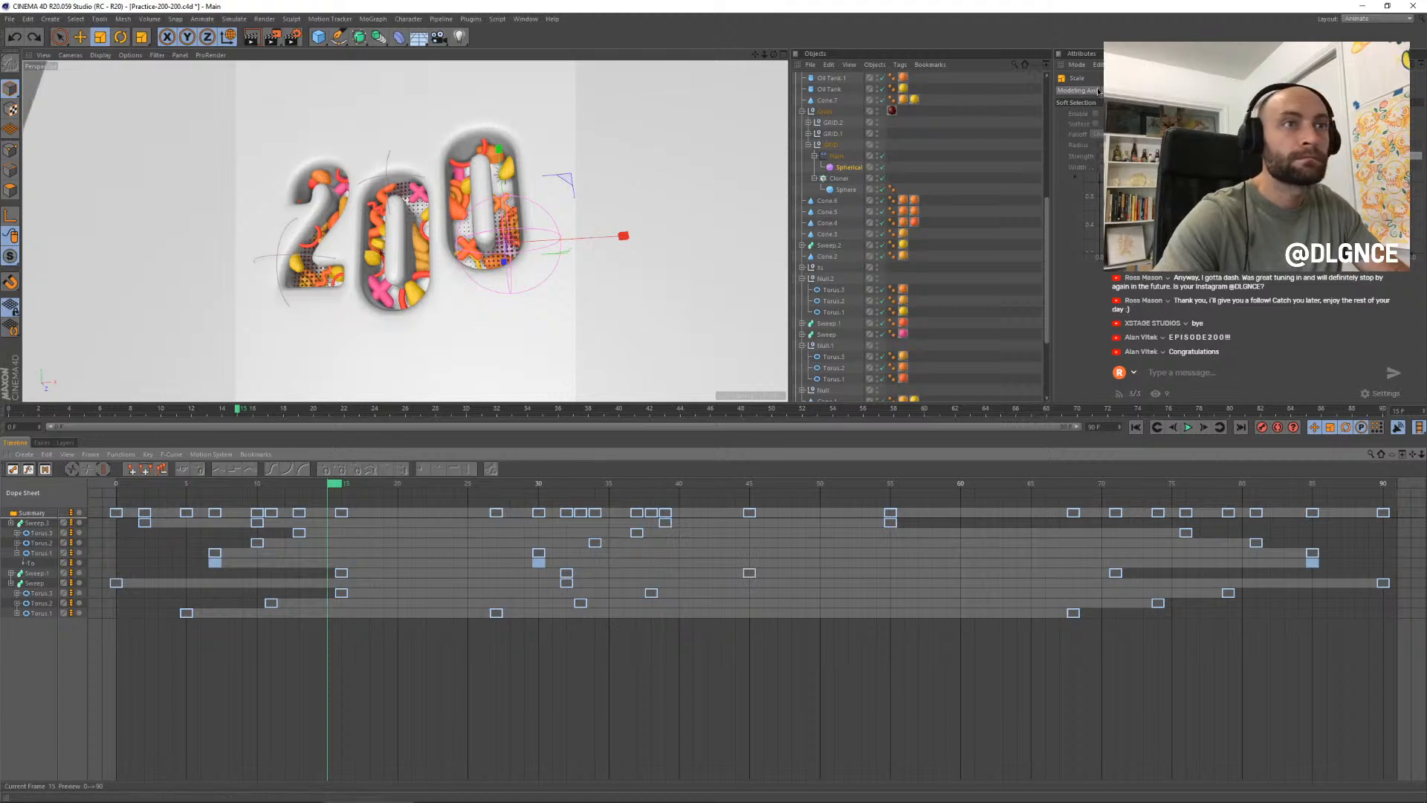
{"action": "left_click", "coordinate": [844, 168]}
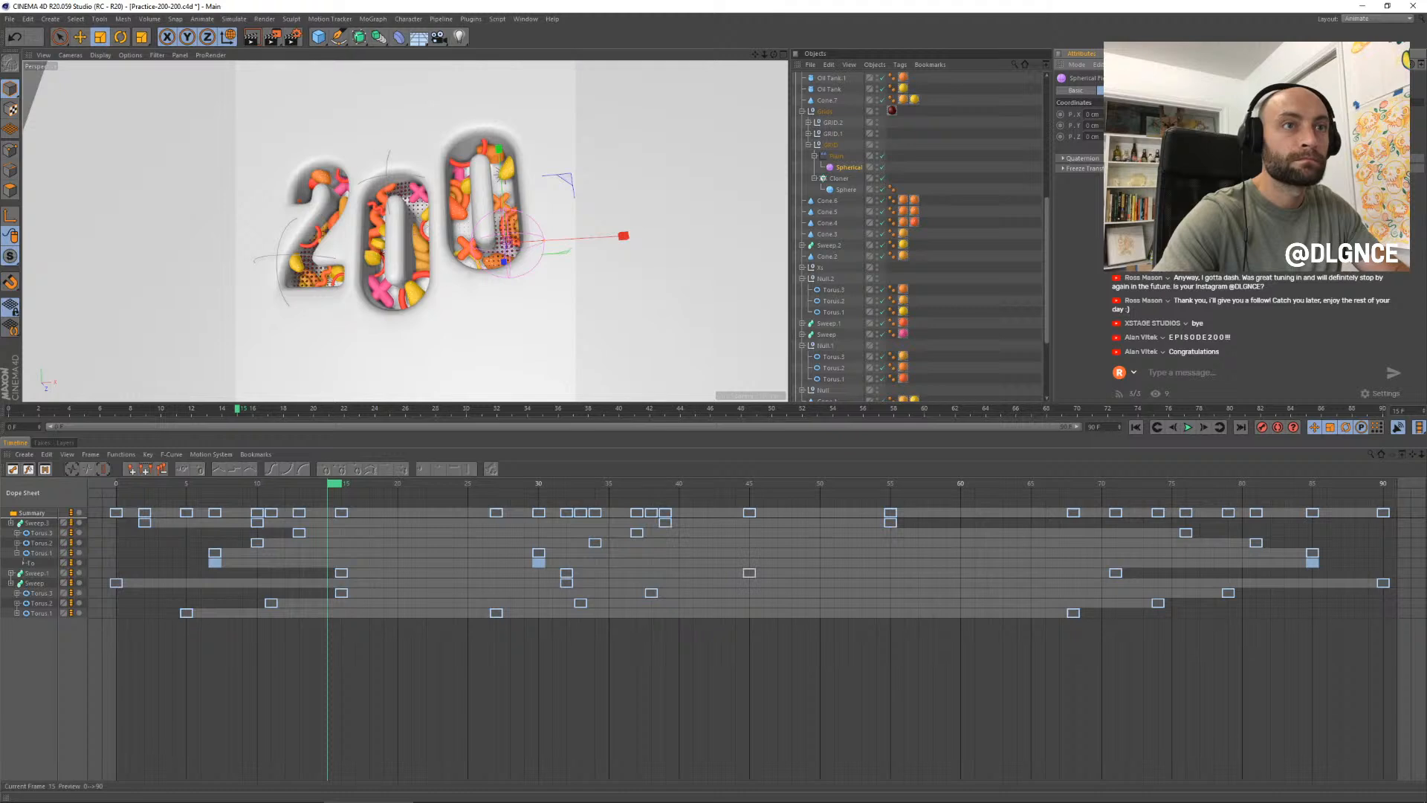
{"action": "key", "text": "F9"}
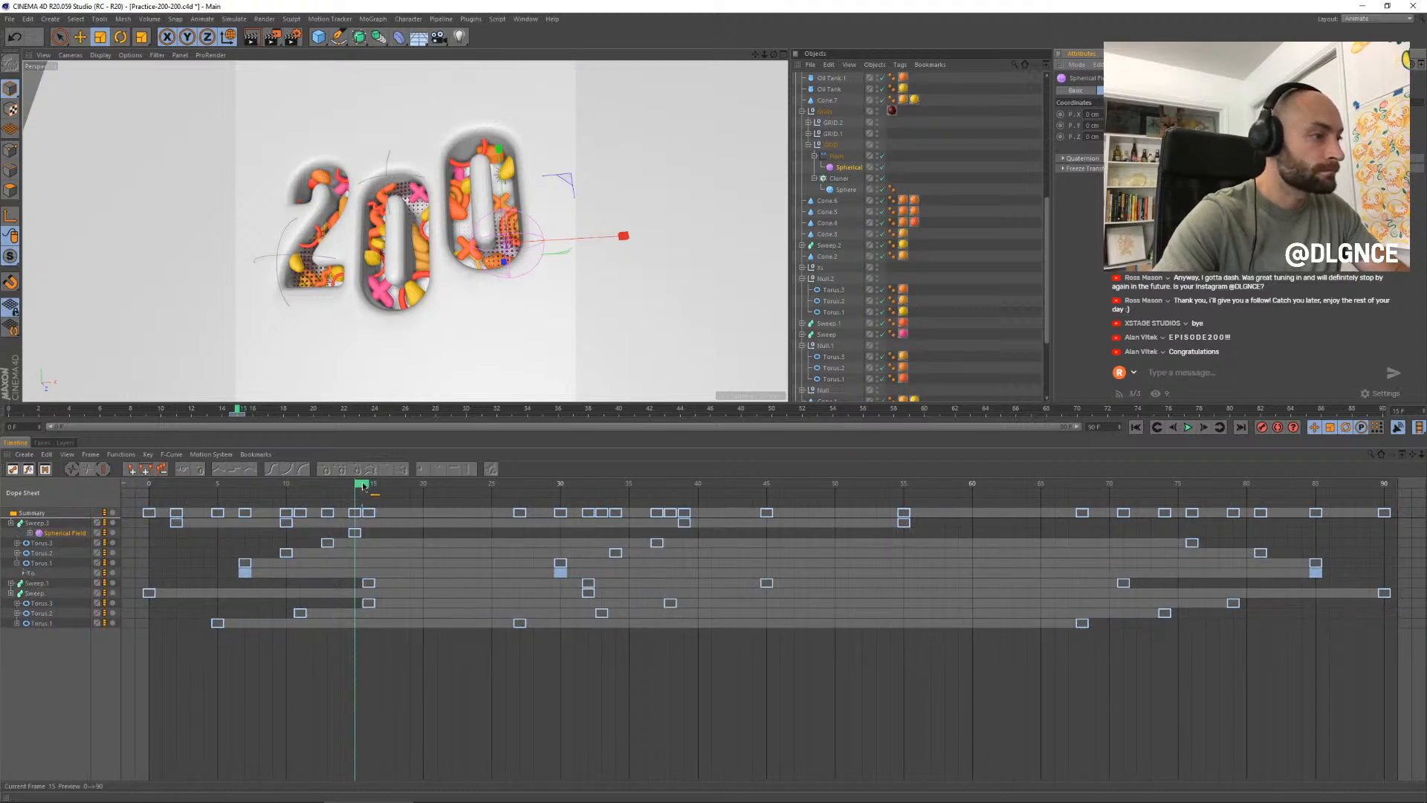
- Enlarge the spherical field beyond the lower part of the 0 at frame 46 and keyframe it
{"action": "left_click_drag", "start_coordinate": [363, 487], "coordinate": [792, 488]}
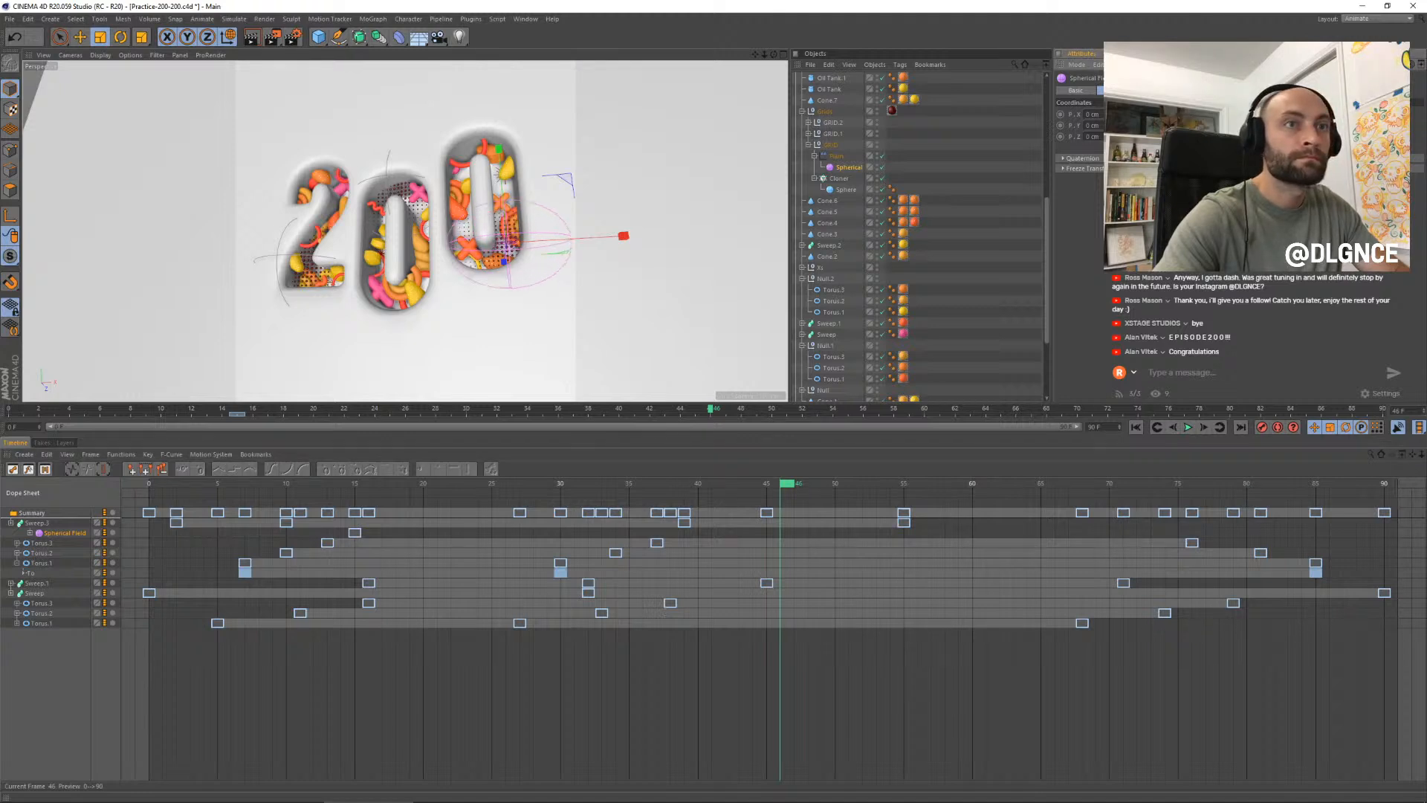
{"action": "left_click_drag", "start_coordinate": [1283, 126], "coordinate": [1282, 112]}
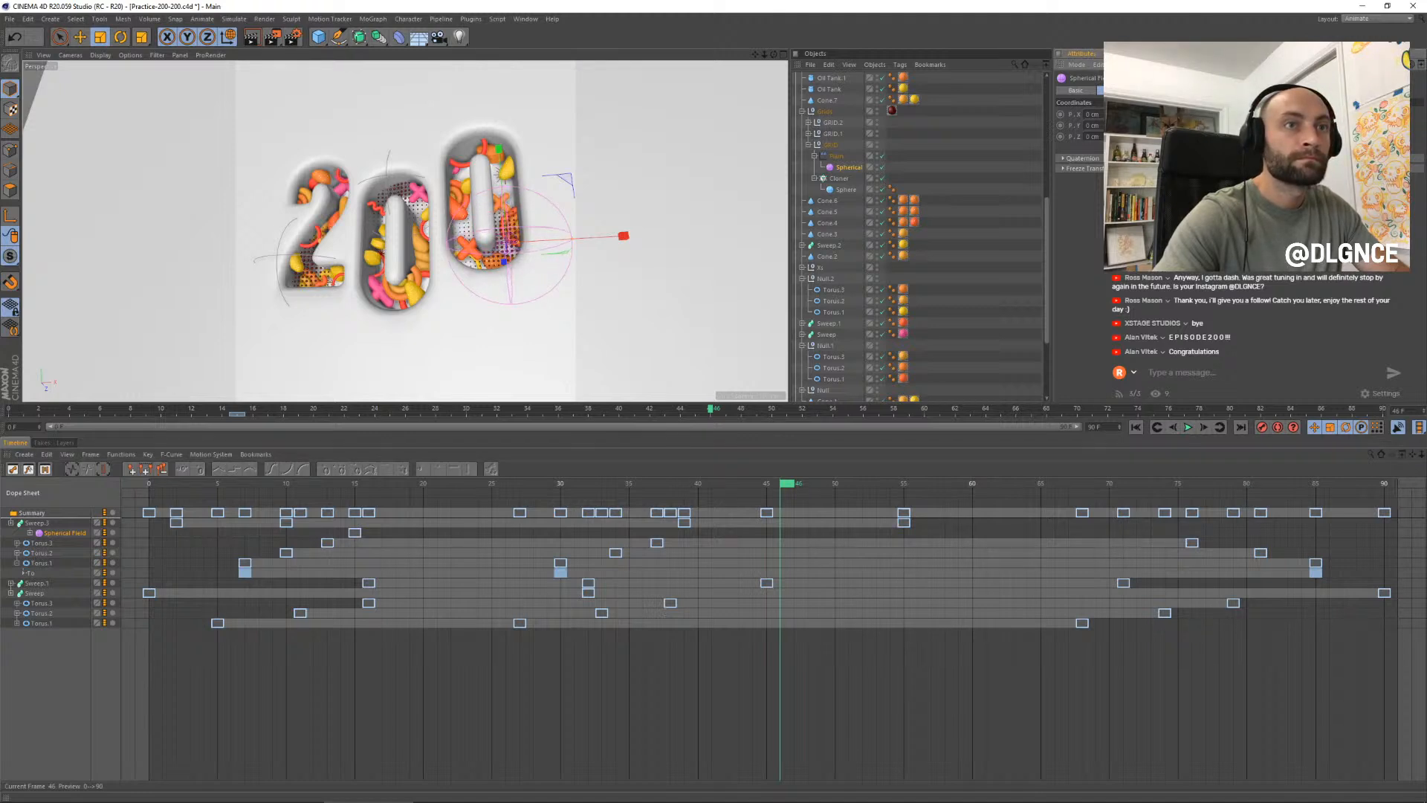
{"action": "left_click", "coordinate": [1182, 126], "text": "ctrl"}
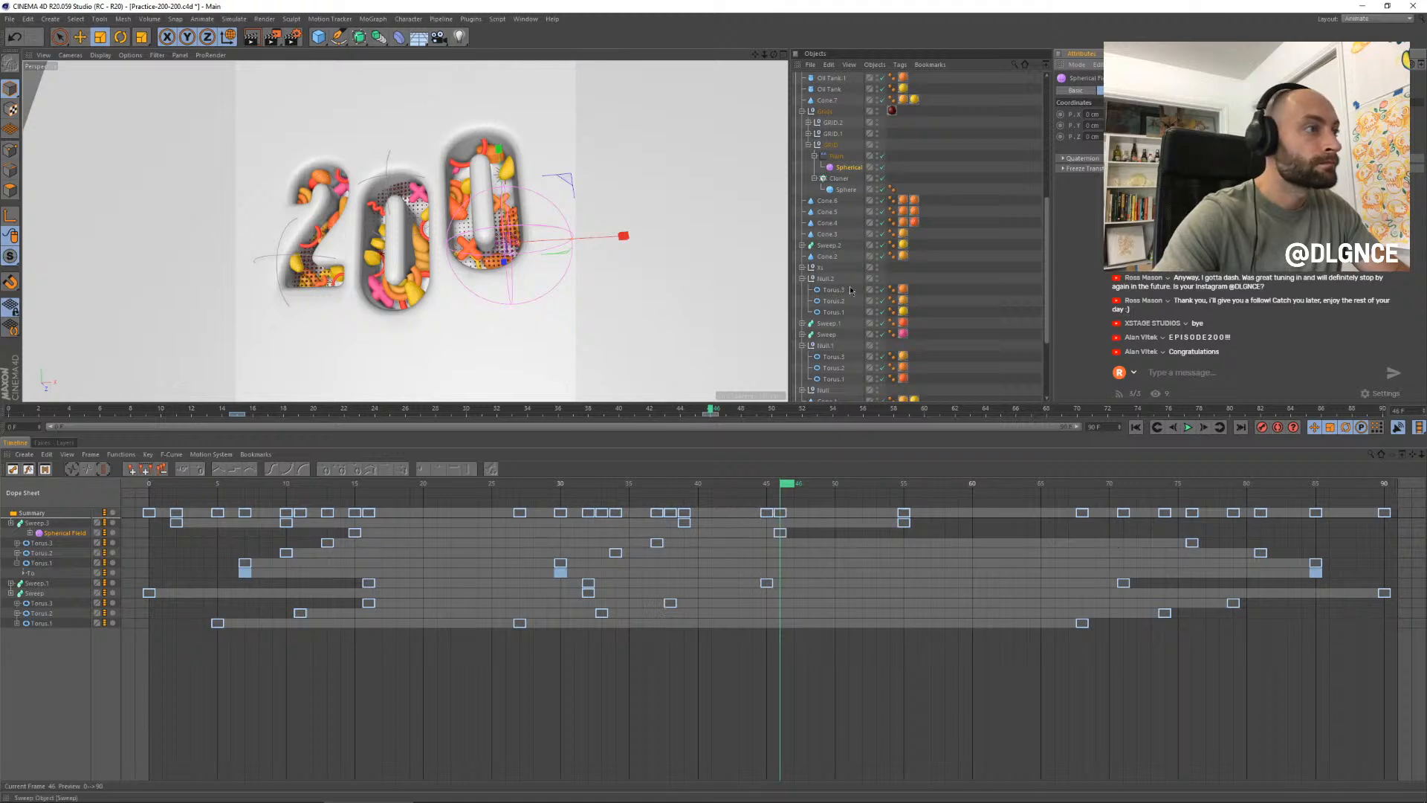
- Scrub through the grid animation and copy the spherical field's frame 15 keyframe to frame 77
{"action": "left_click_drag", "start_coordinate": [786, 484], "coordinate": [327, 484]}
{"action": "left_click_drag", "start_coordinate": [604, 491], "coordinate": [1005, 489]}
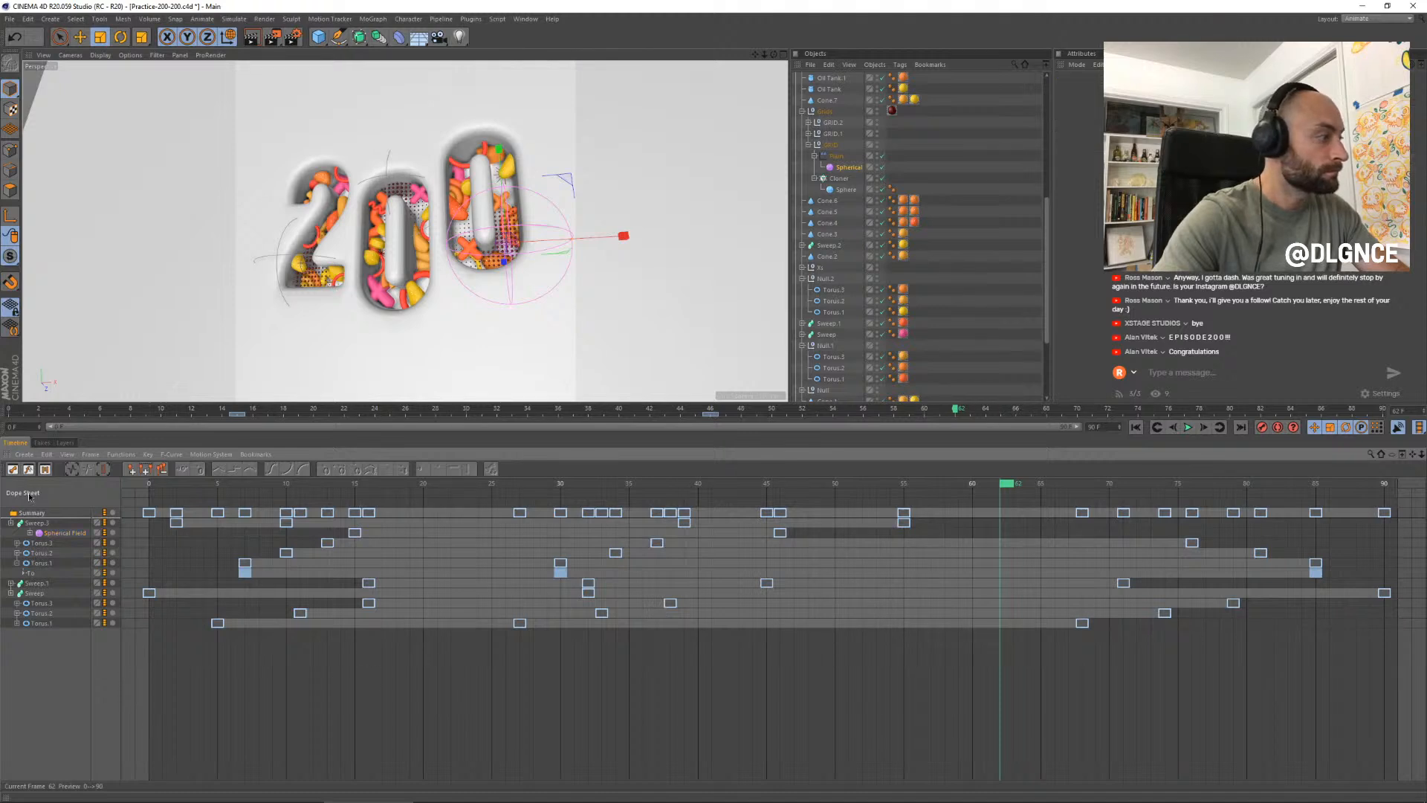
{"action": "double_click", "coordinate": [525, 535]}
{"action": "left_click_drag", "start_coordinate": [354, 533], "coordinate": [1208, 541], "text": "ctrl"}
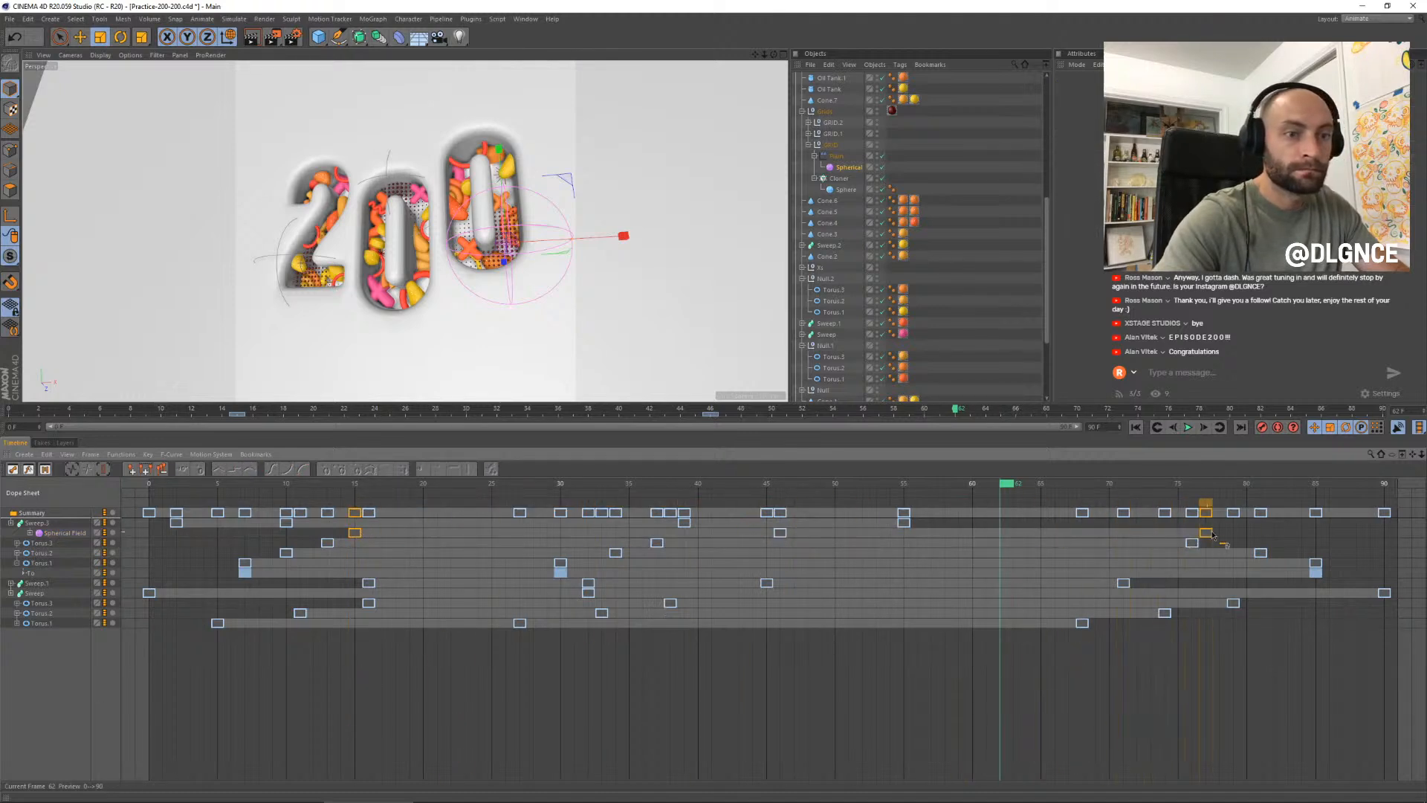
- Play back the animation and scrub through the timeline to review the dot grid in the last 0
{"action": "key", "text": "F8"}
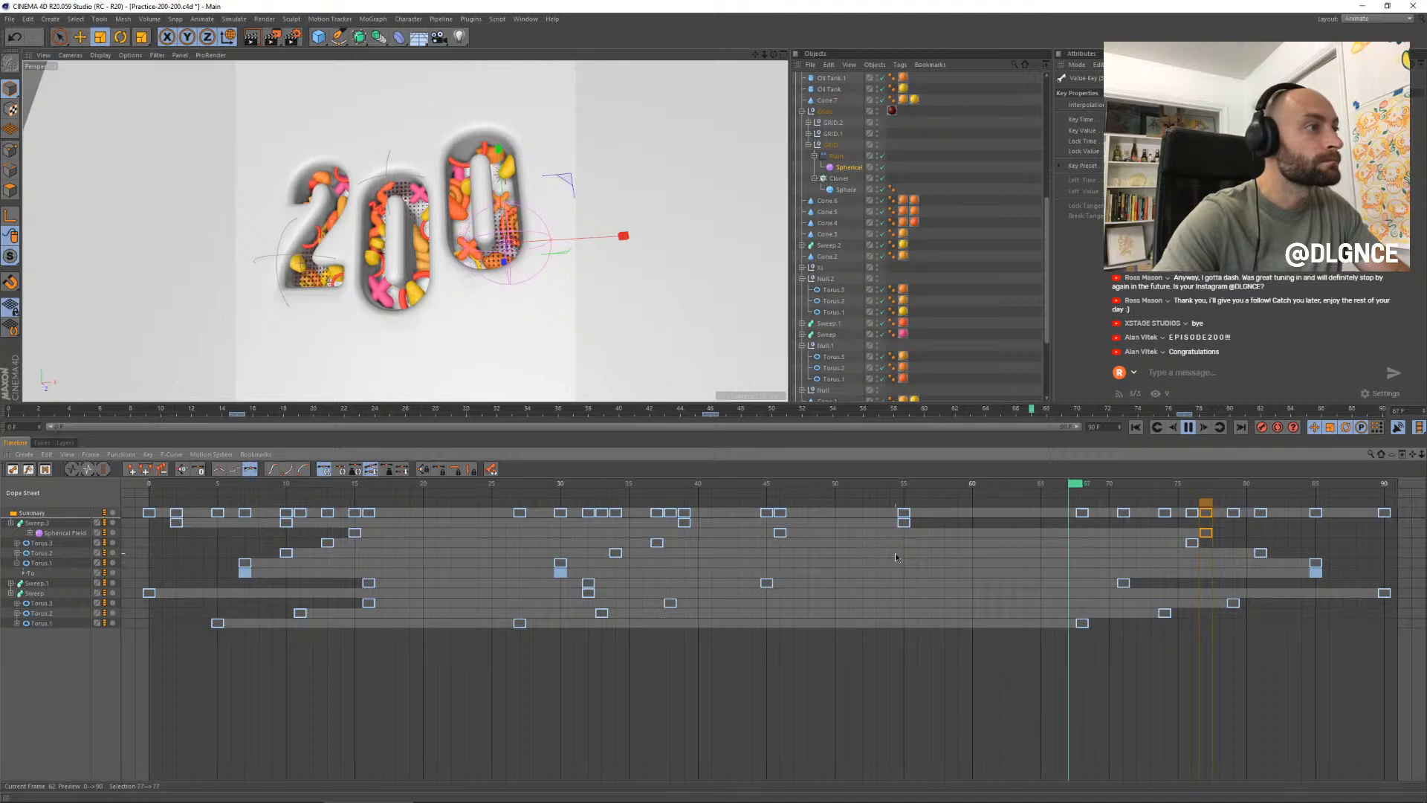
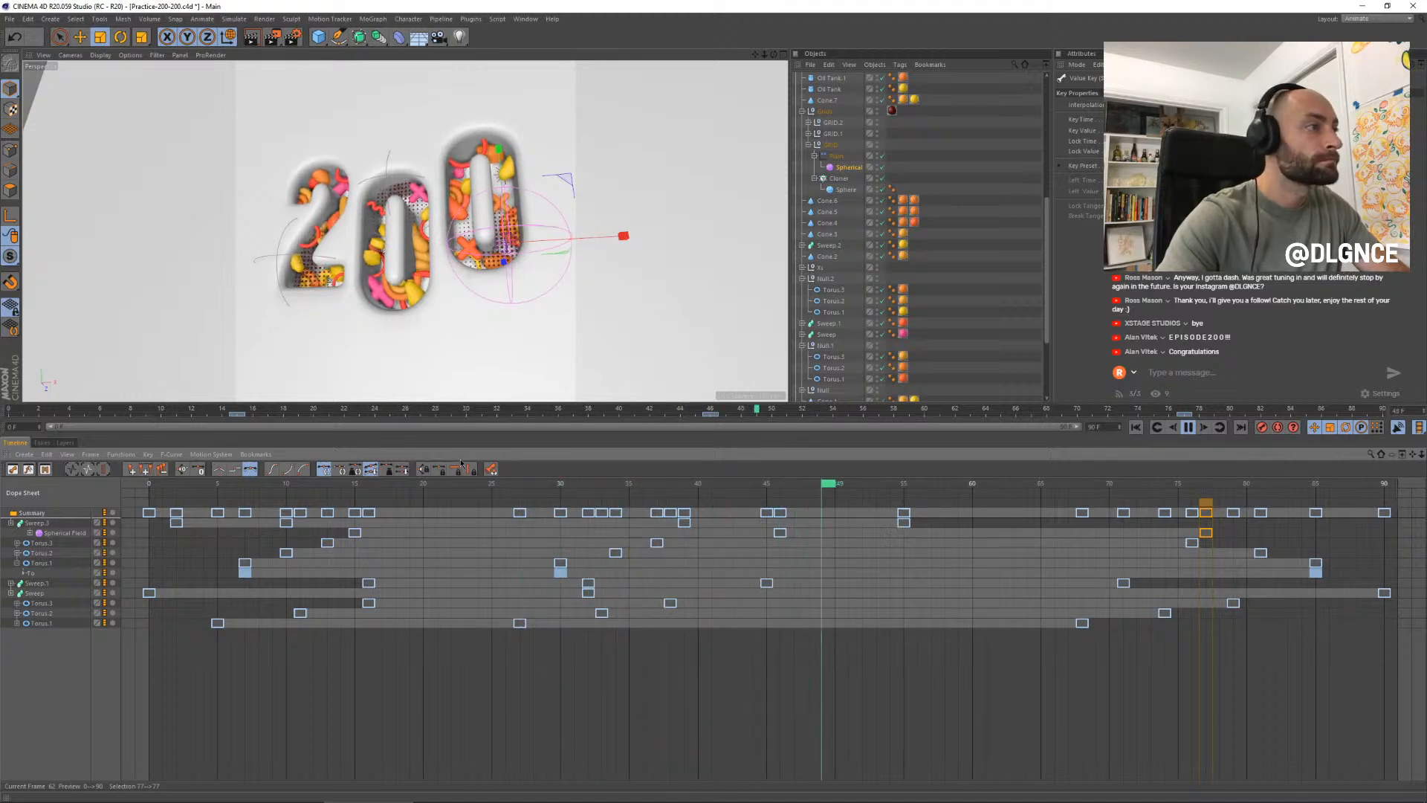
{"action": "key", "text": "space"}
{"action": "left_click_drag", "start_coordinate": [886, 488], "coordinate": [300, 489]}
{"action": "left_click_drag", "start_coordinate": [480, 487], "coordinate": [385, 491]}
{"action": "scroll", "coordinate": [847, 107], "scroll_direction": "up", "scroll_amount": 6}
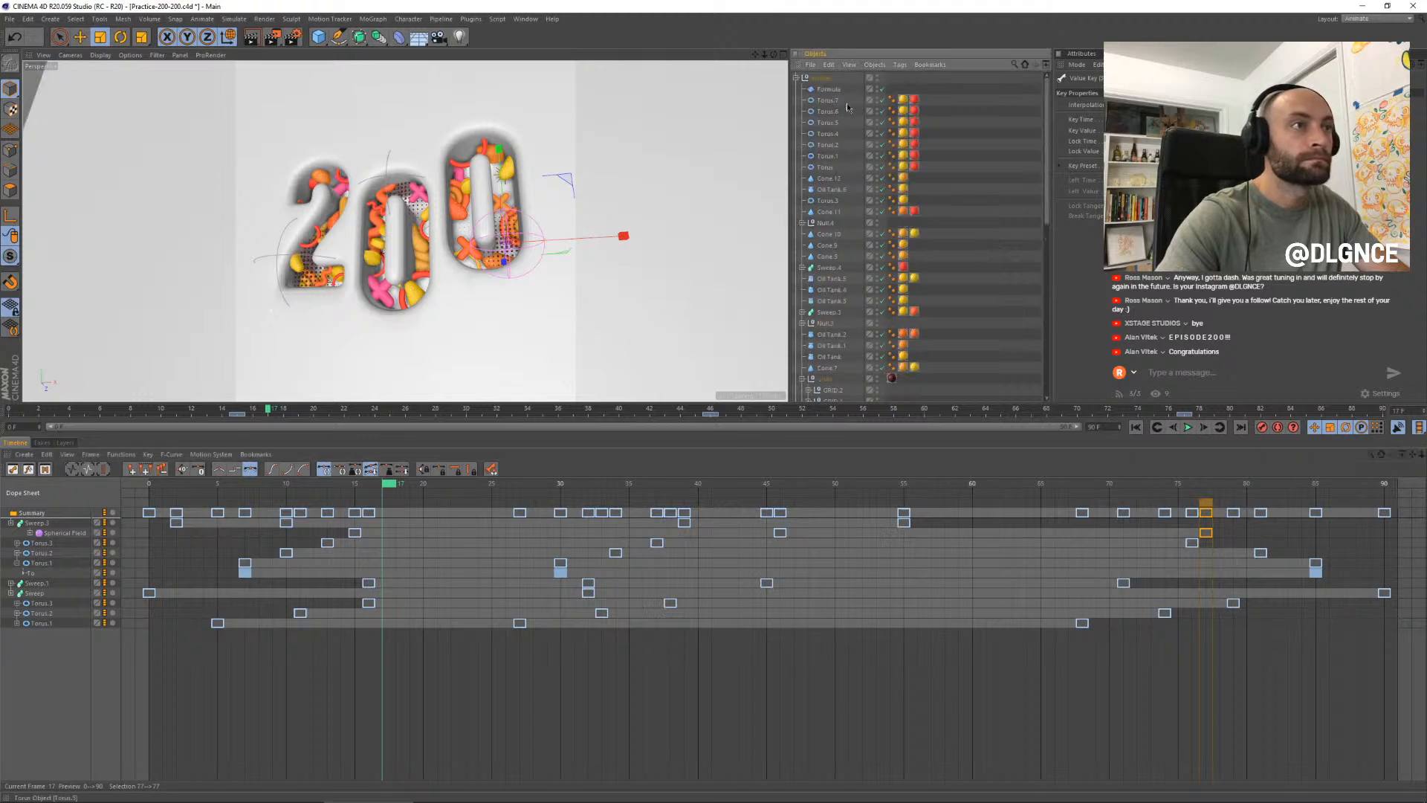
{"action": "left_click", "coordinate": [830, 90]}
{"action": "left_click", "coordinate": [1116, 90]}
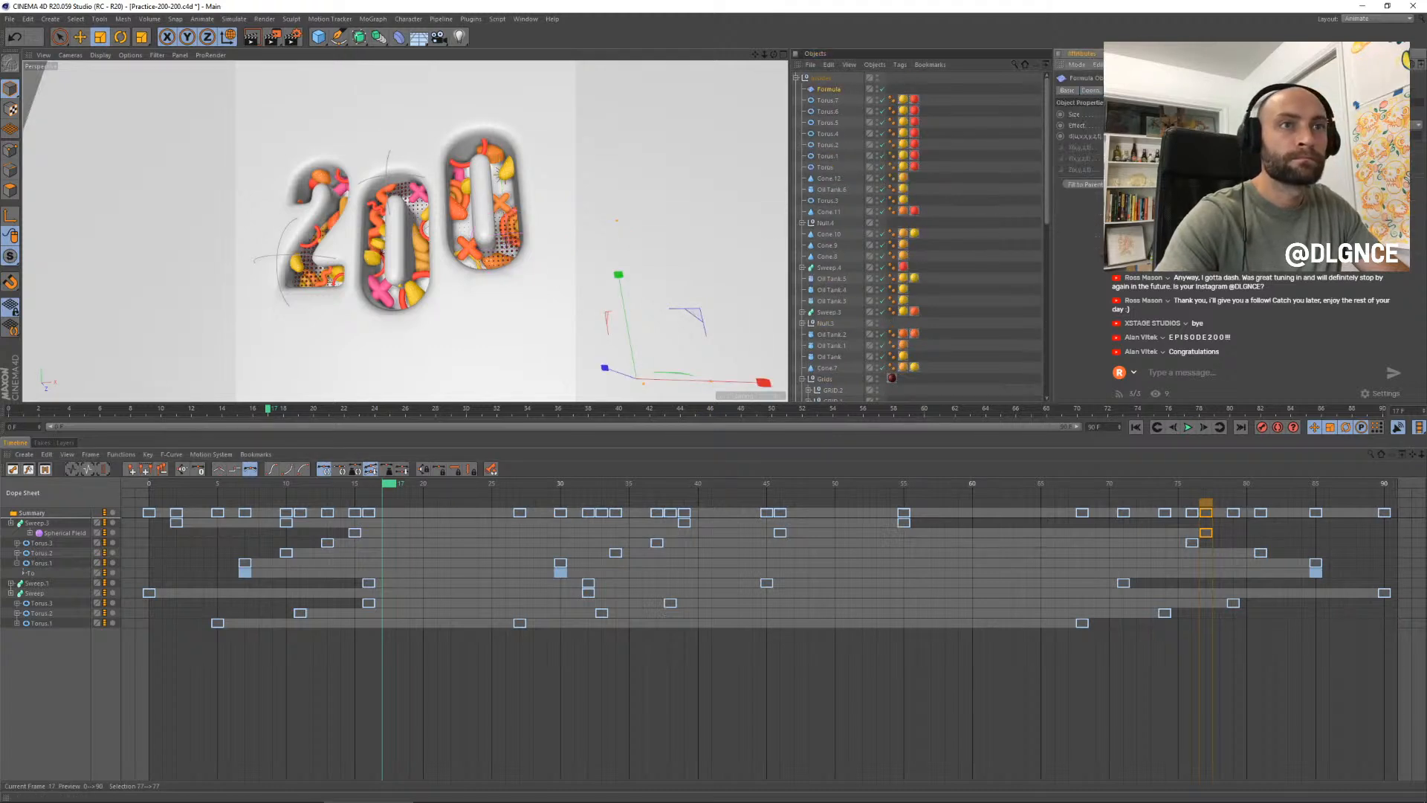
- Go to frame 0 and show the coordinates of the spherical field driving the dot grid in the 2
{"action": "left_click", "coordinate": [314, 278]}
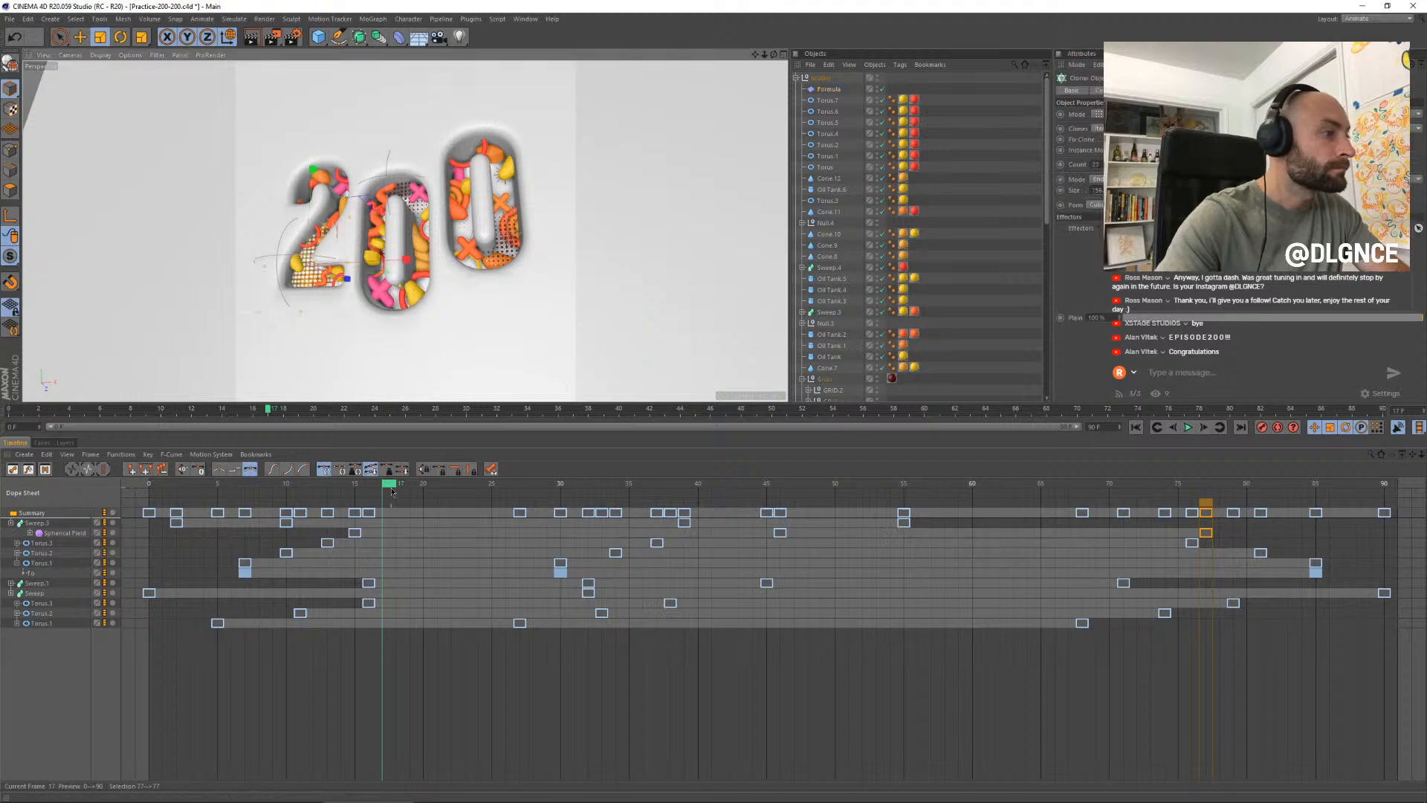
{"action": "left_click_drag", "start_coordinate": [316, 492], "coordinate": [85, 501]}
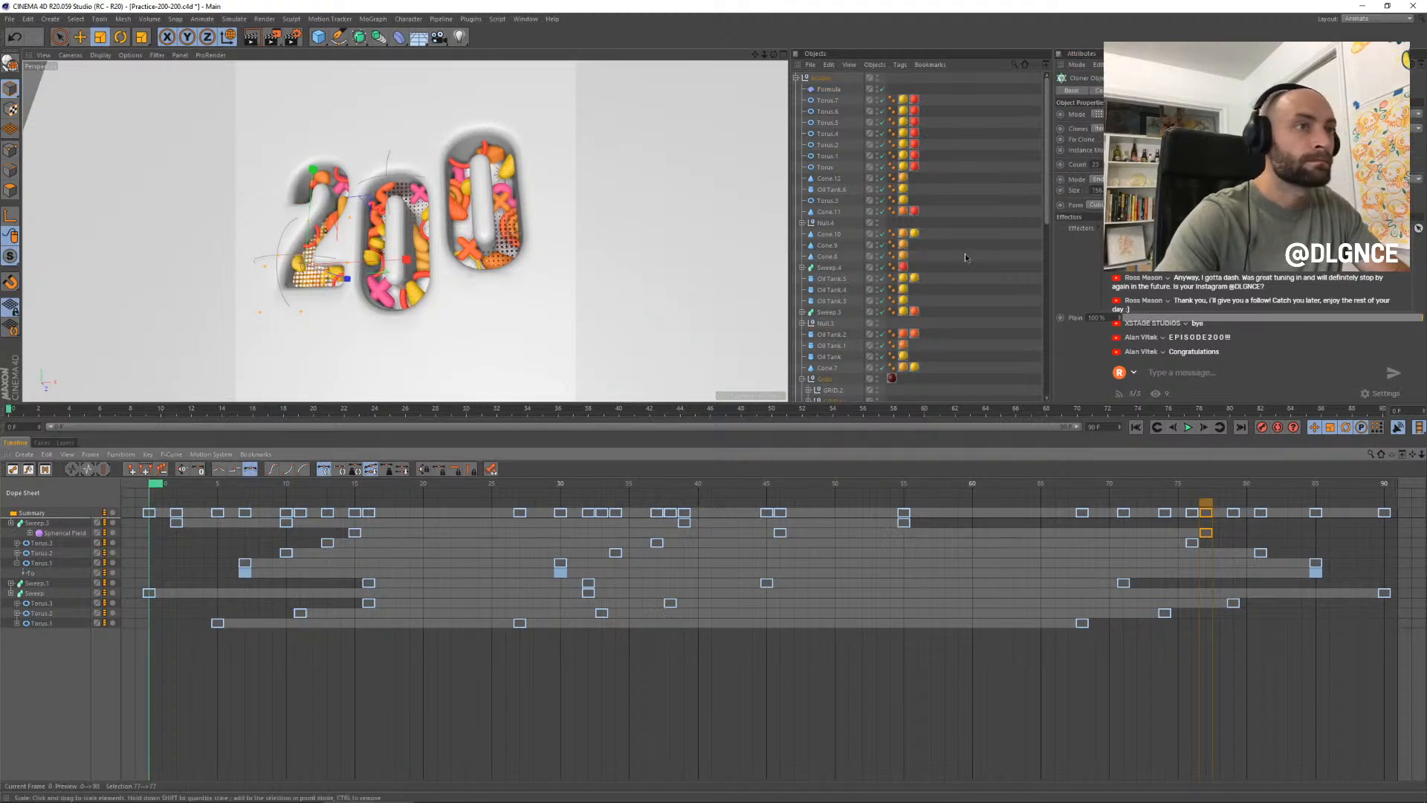
{"action": "scroll", "coordinate": [848, 232], "scroll_direction": "down", "scroll_amount": 5}
{"action": "key", "text": "s"}
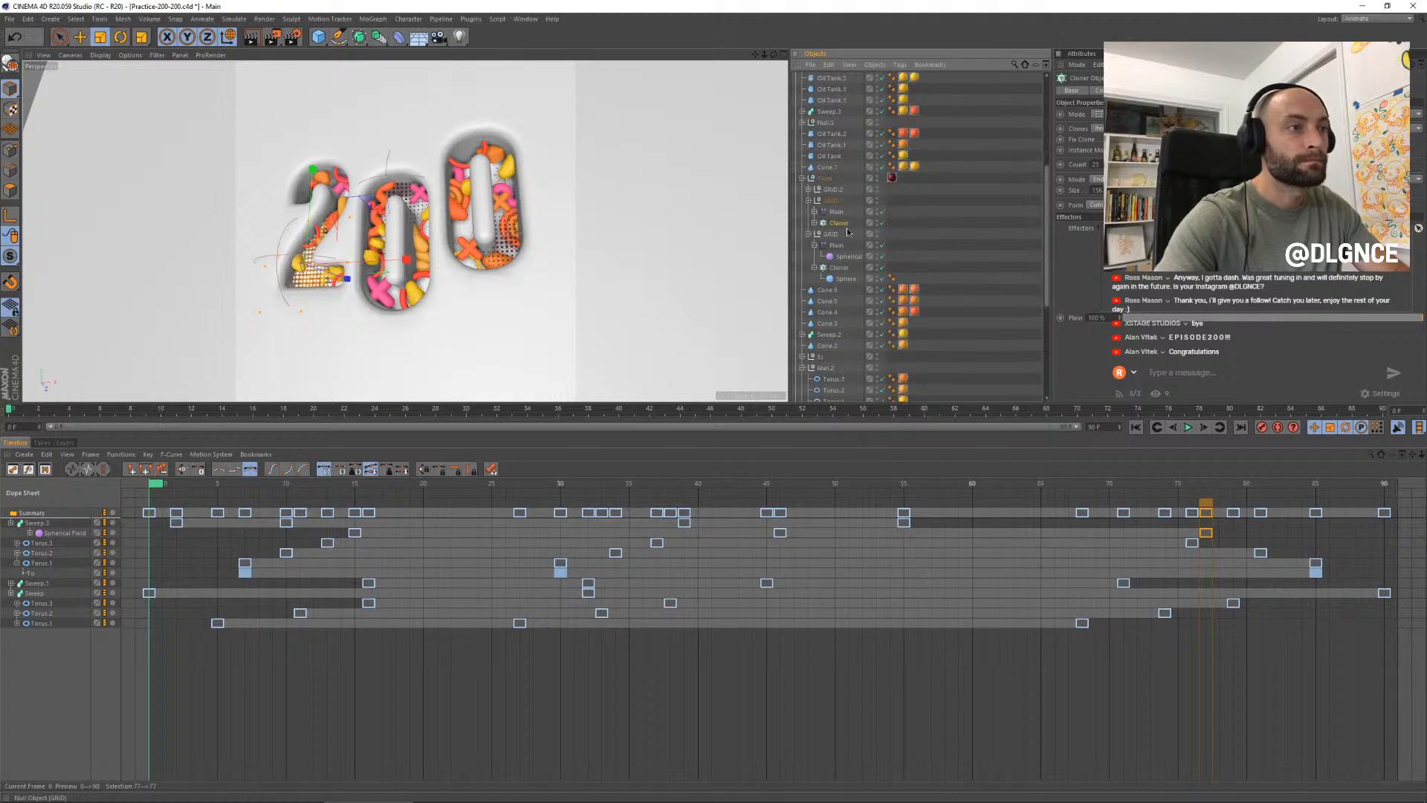
{"action": "left_click", "coordinate": [815, 212]}
{"action": "left_click", "coordinate": [817, 223]}
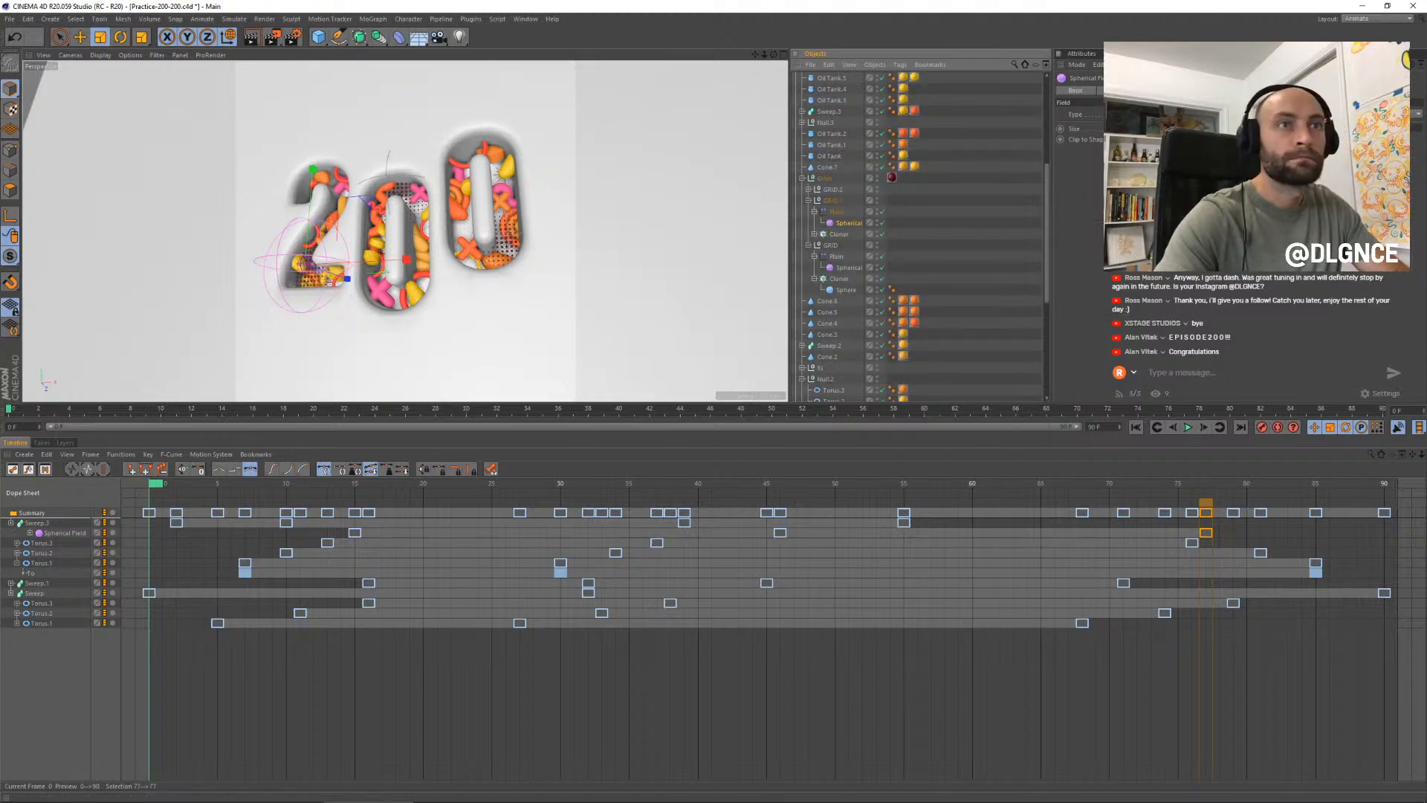
{"action": "left_click", "coordinate": [1116, 91]}
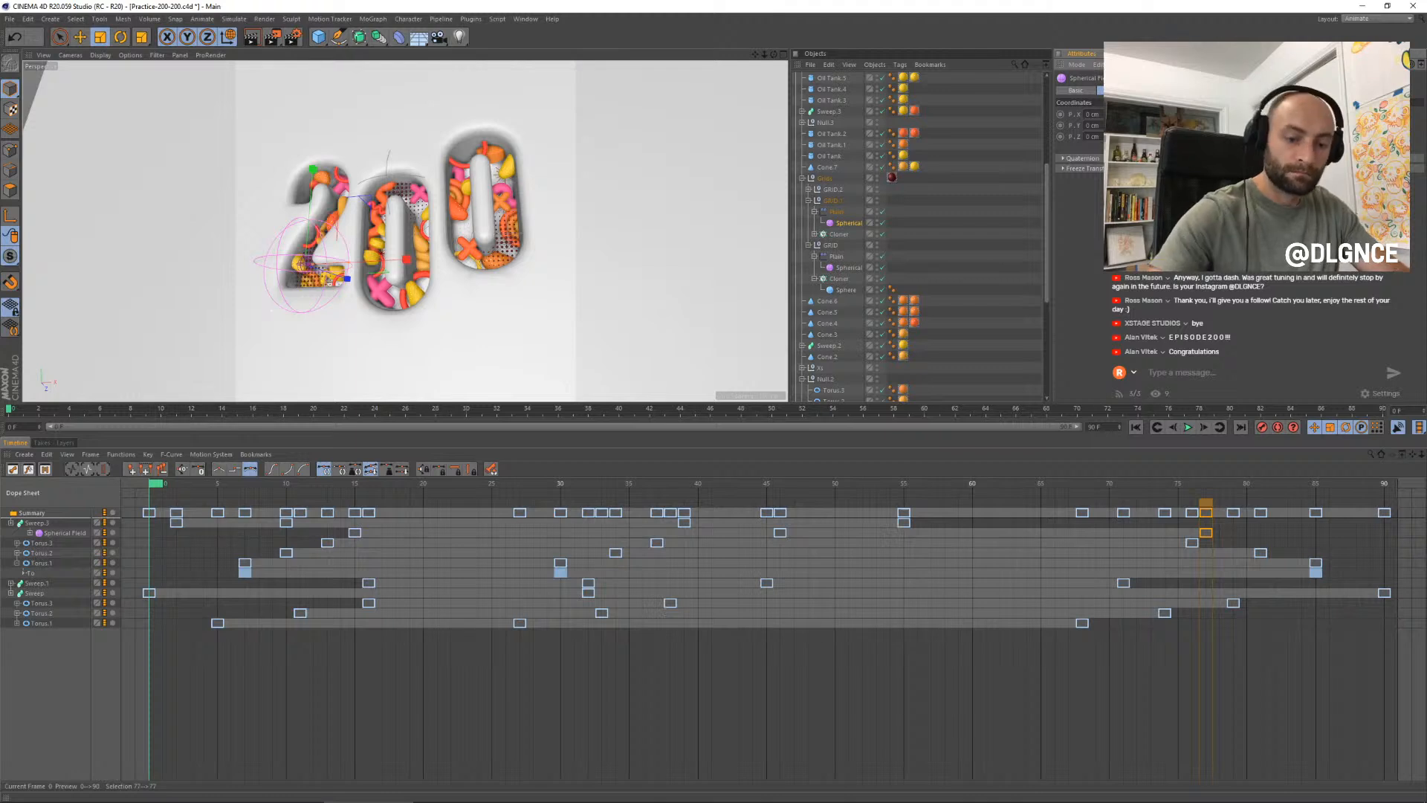
- Shrink the spherical field of the 2 to a scale of 0.5 at frame 0 and record a keyframe
{"action": "key", "text": "Tab"}
{"action": "type", "text": ".5"}
{"action": "key", "text": "Tab"}
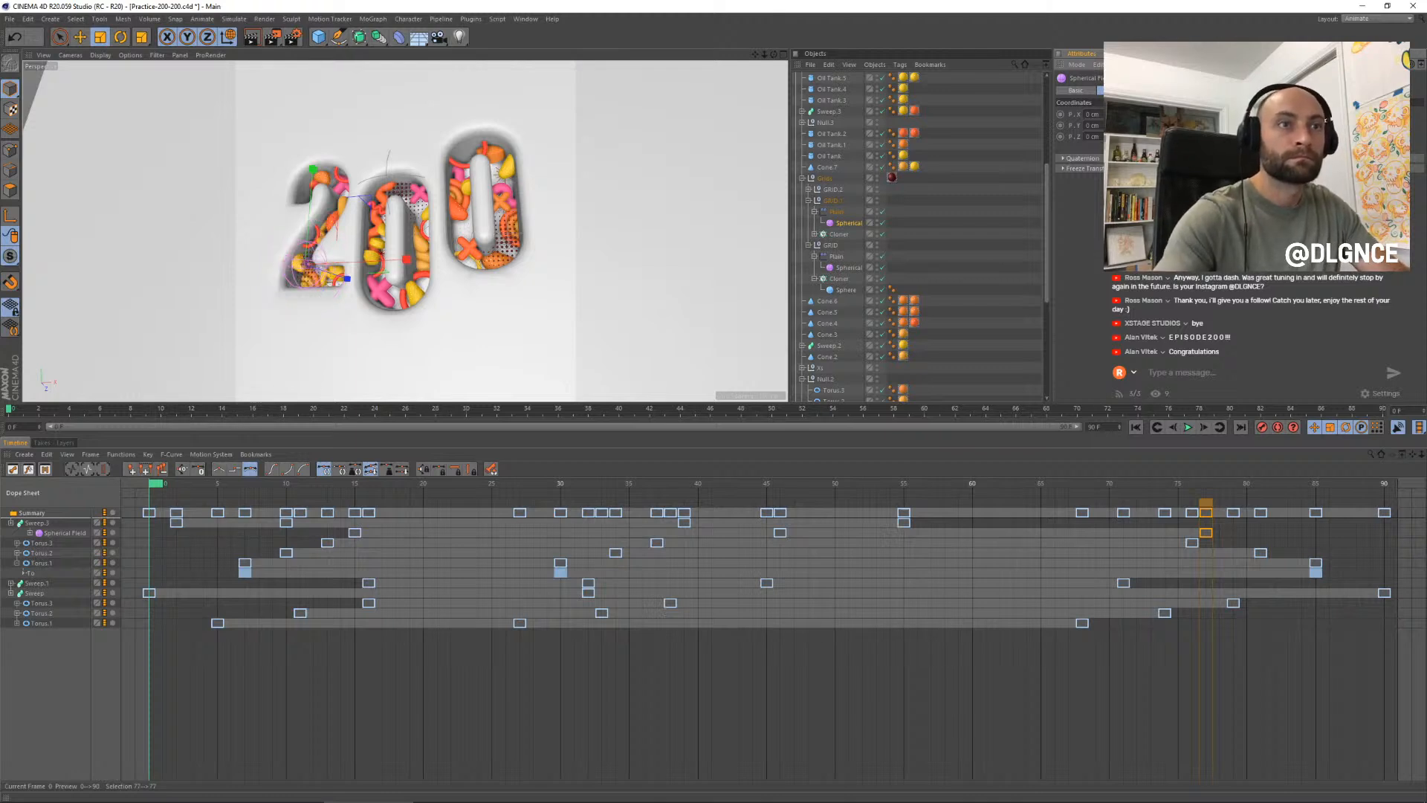
{"action": "left_click", "coordinate": [1182, 114], "text": "ctrl"}
- Enlarge the spherical field beyond the lower part of the 2 at frame 25 and keyframe it
{"action": "left_click_drag", "start_coordinate": [165, 485], "coordinate": [489, 483]}
{"action": "left_click", "coordinate": [1230, 115]}
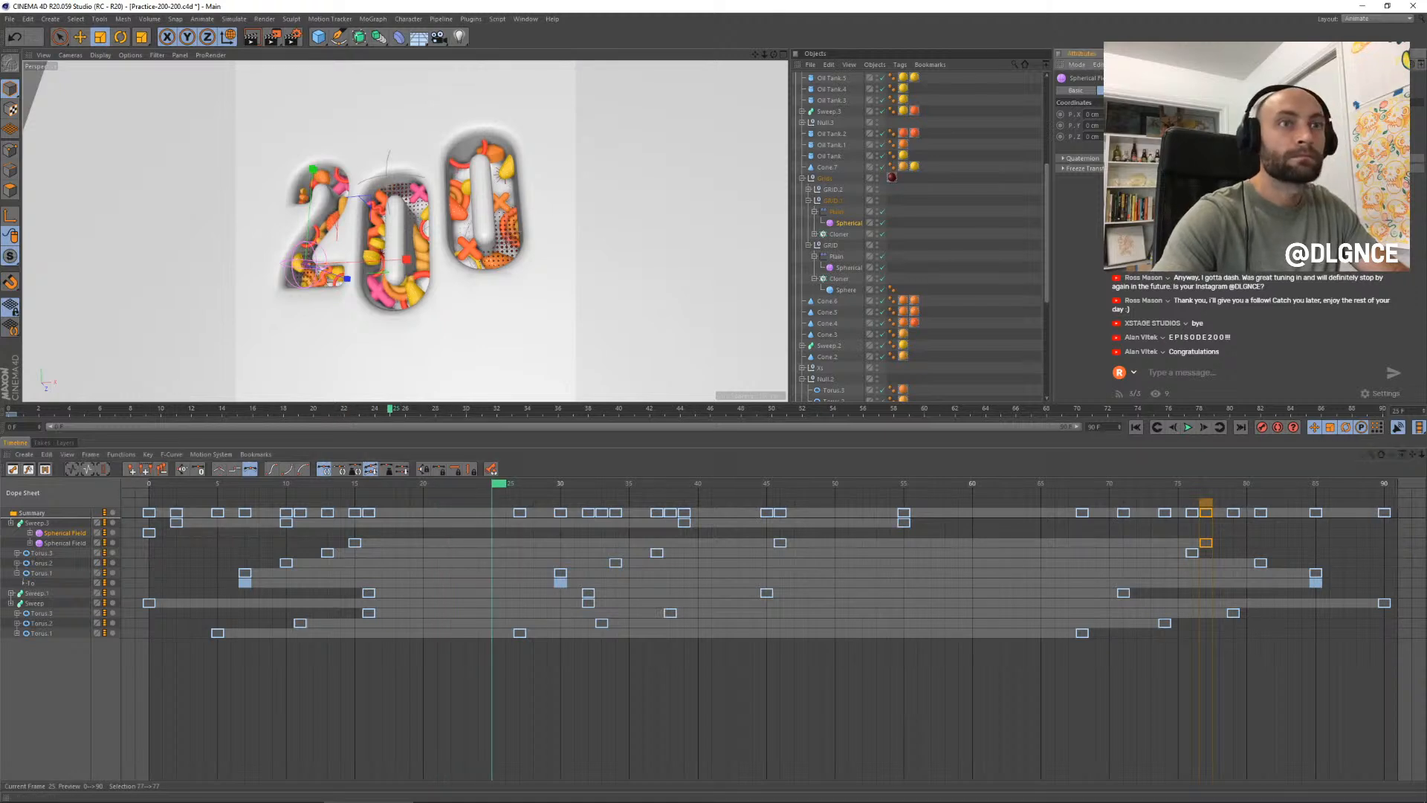
{"action": "key", "text": "Return"}
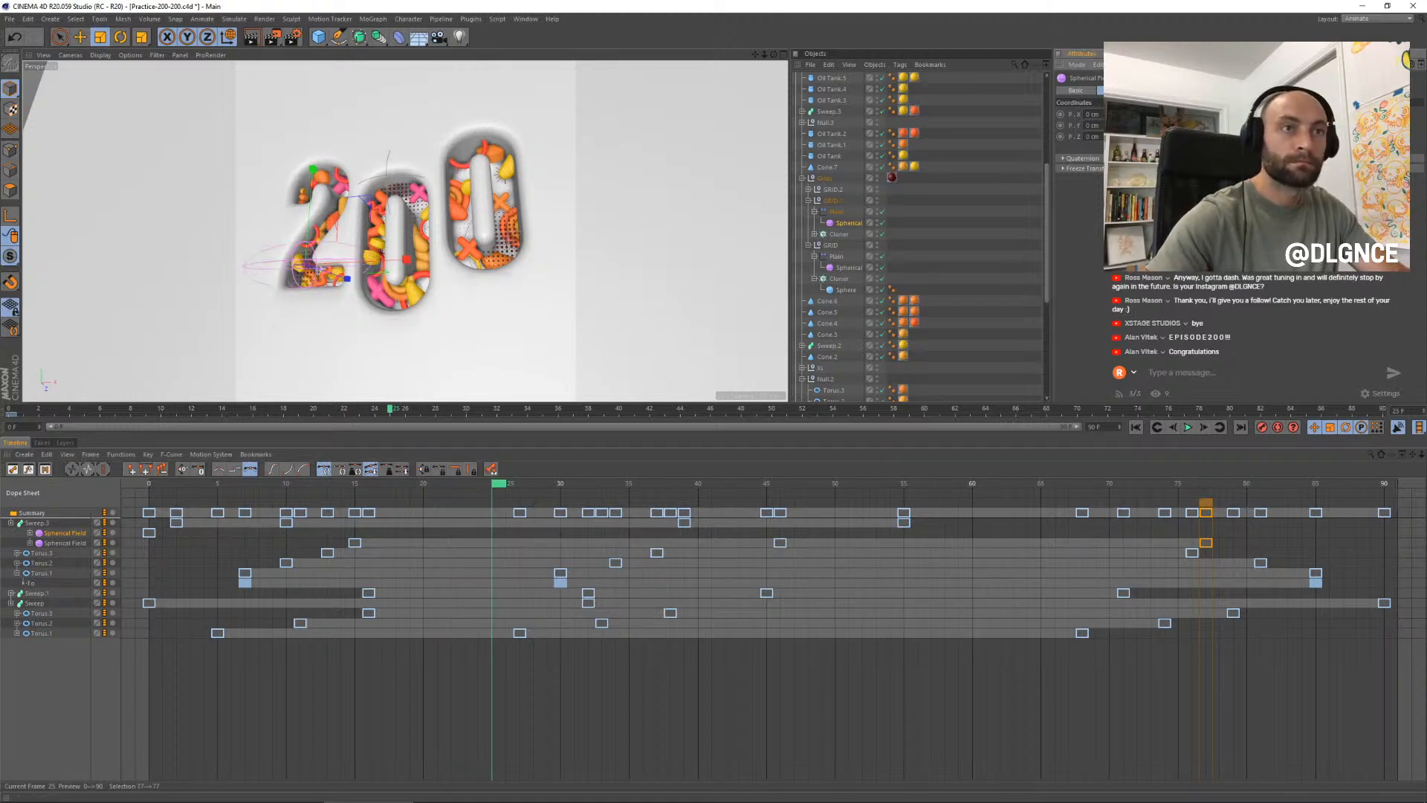
{"action": "key", "text": "Tab"}
{"action": "key", "text": "Return"}
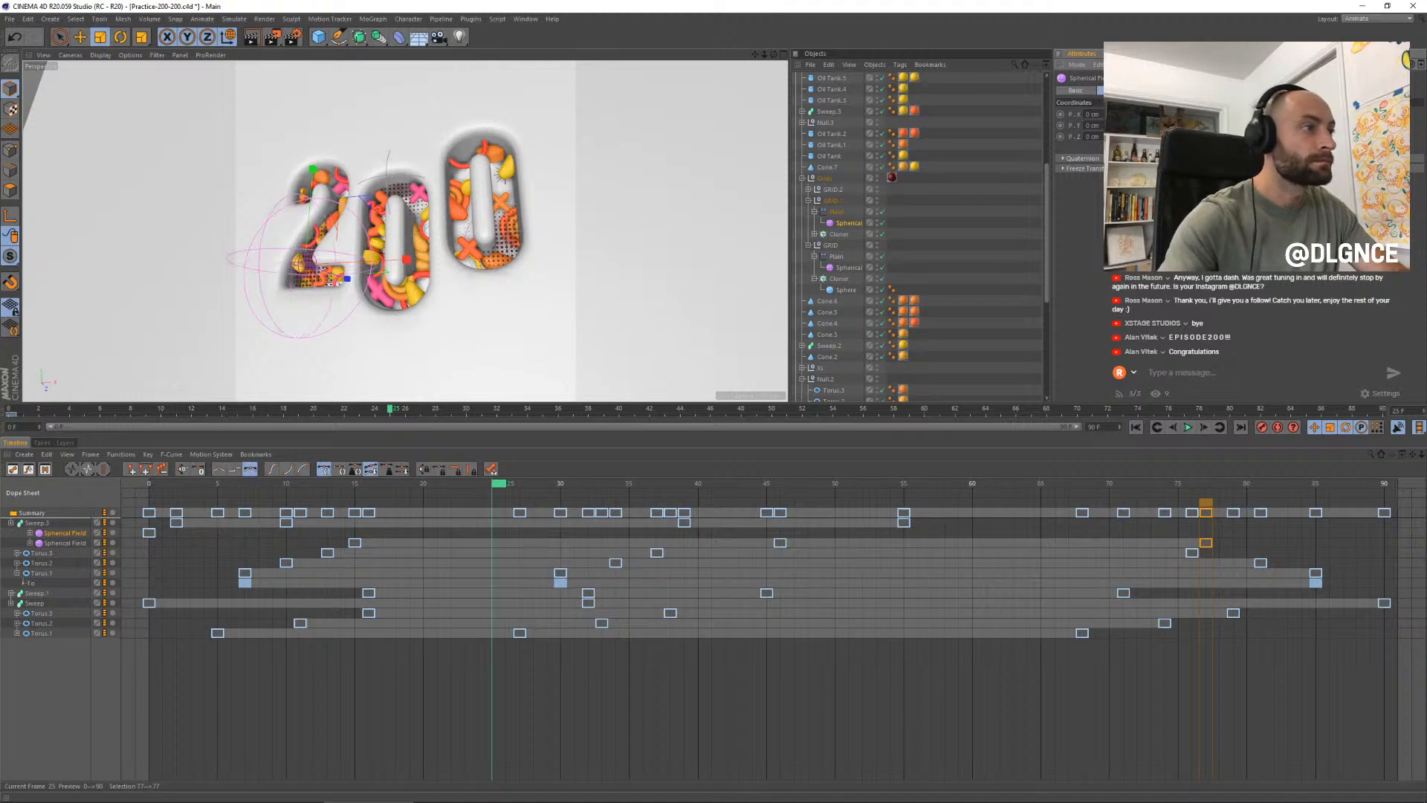
{"action": "key", "text": "F9"}
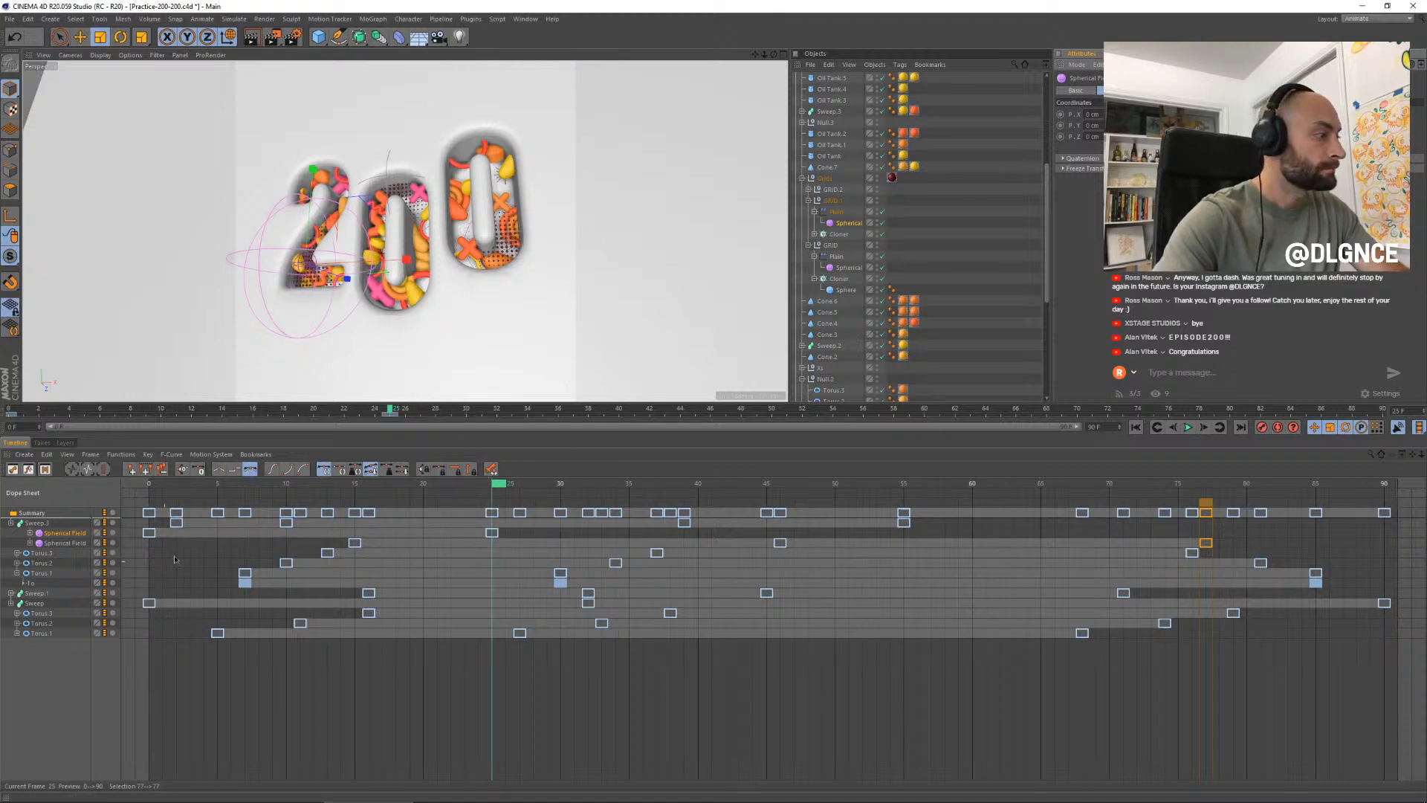
- Copy the frame 0 keyframe of the 2's spherical field to frame 61
{"action": "left_click", "coordinate": [71, 544]}
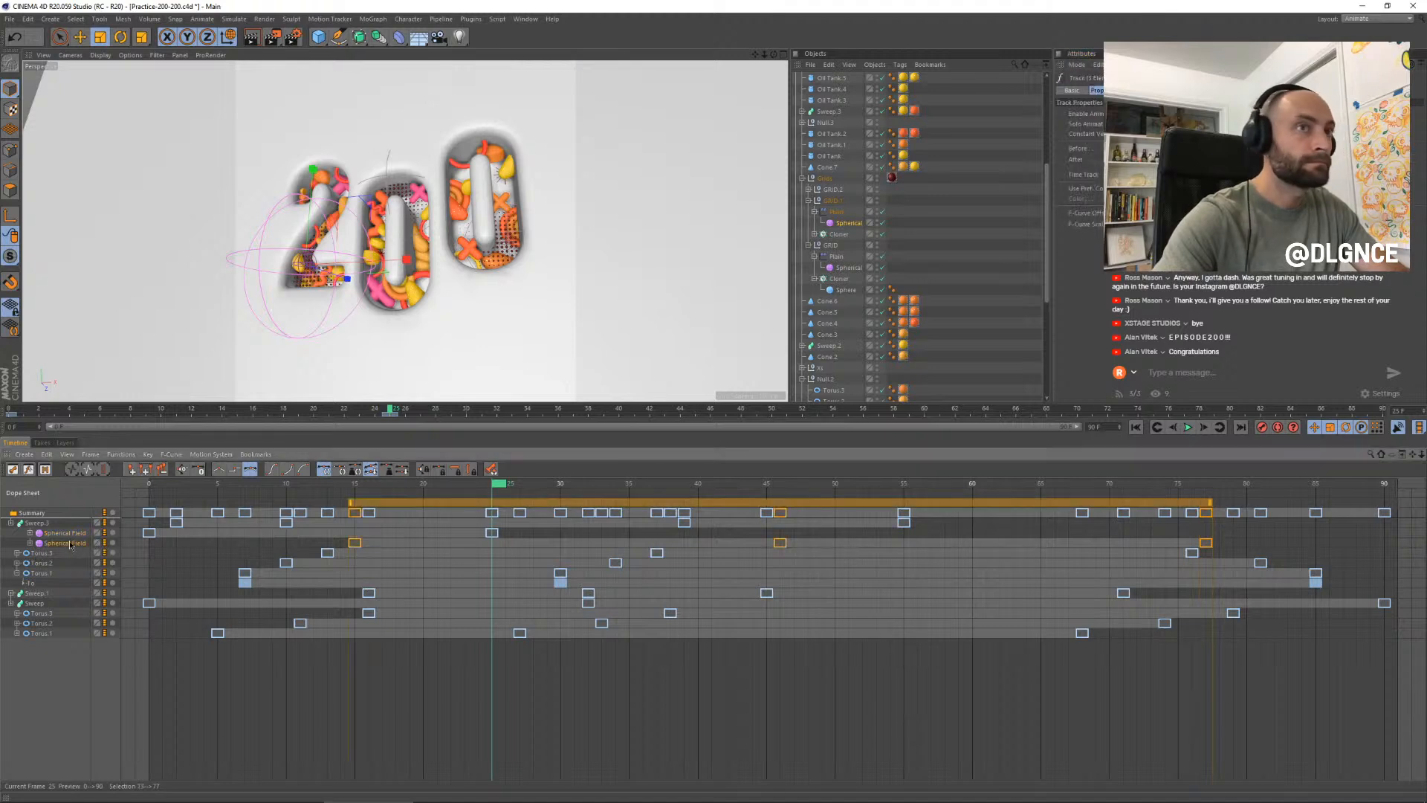
{"action": "left_click", "coordinate": [184, 621]}
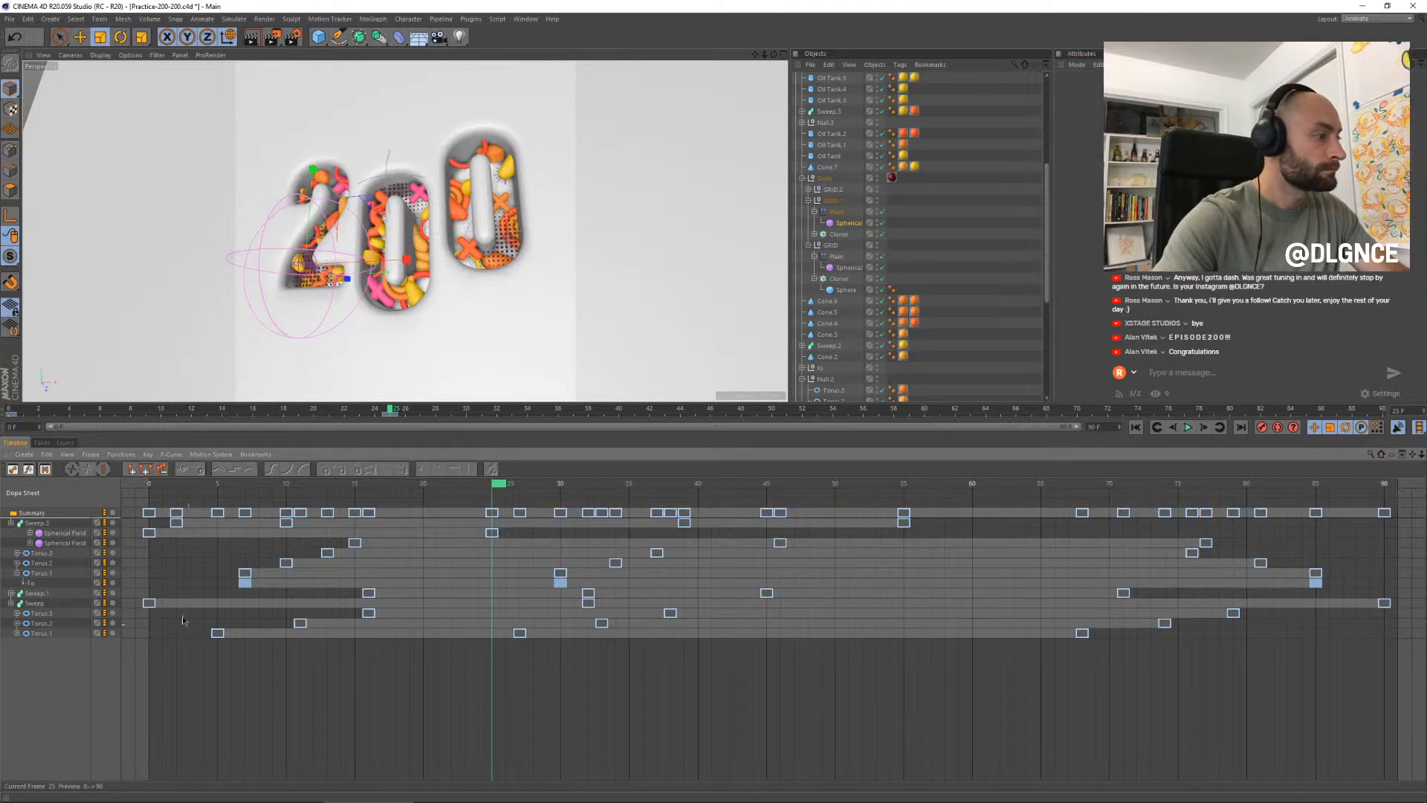
{"action": "left_click", "coordinate": [75, 534]}
{"action": "left_click", "coordinate": [149, 532]}
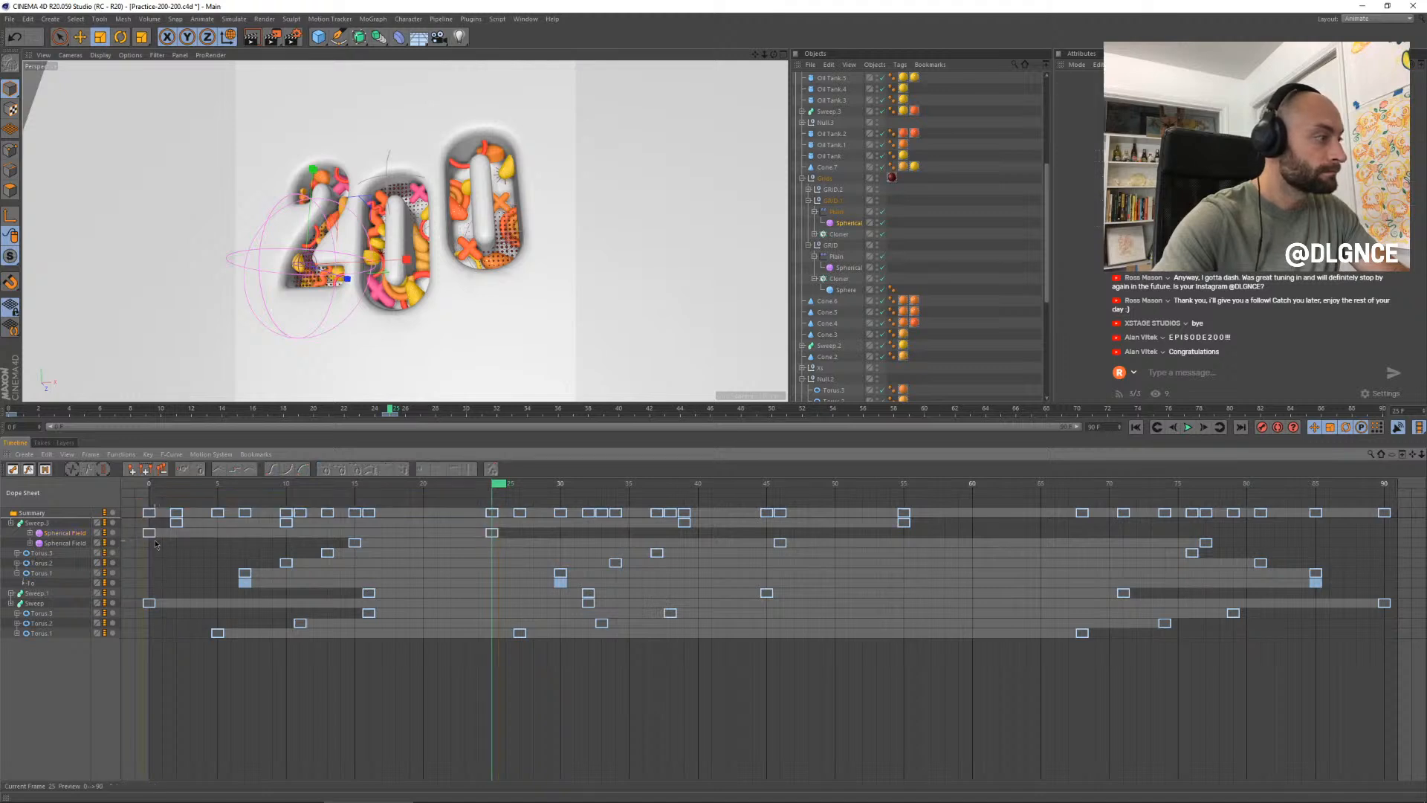
{"action": "left_click_drag", "start_coordinate": [148, 532], "coordinate": [1000, 530], "text": "ctrl"}
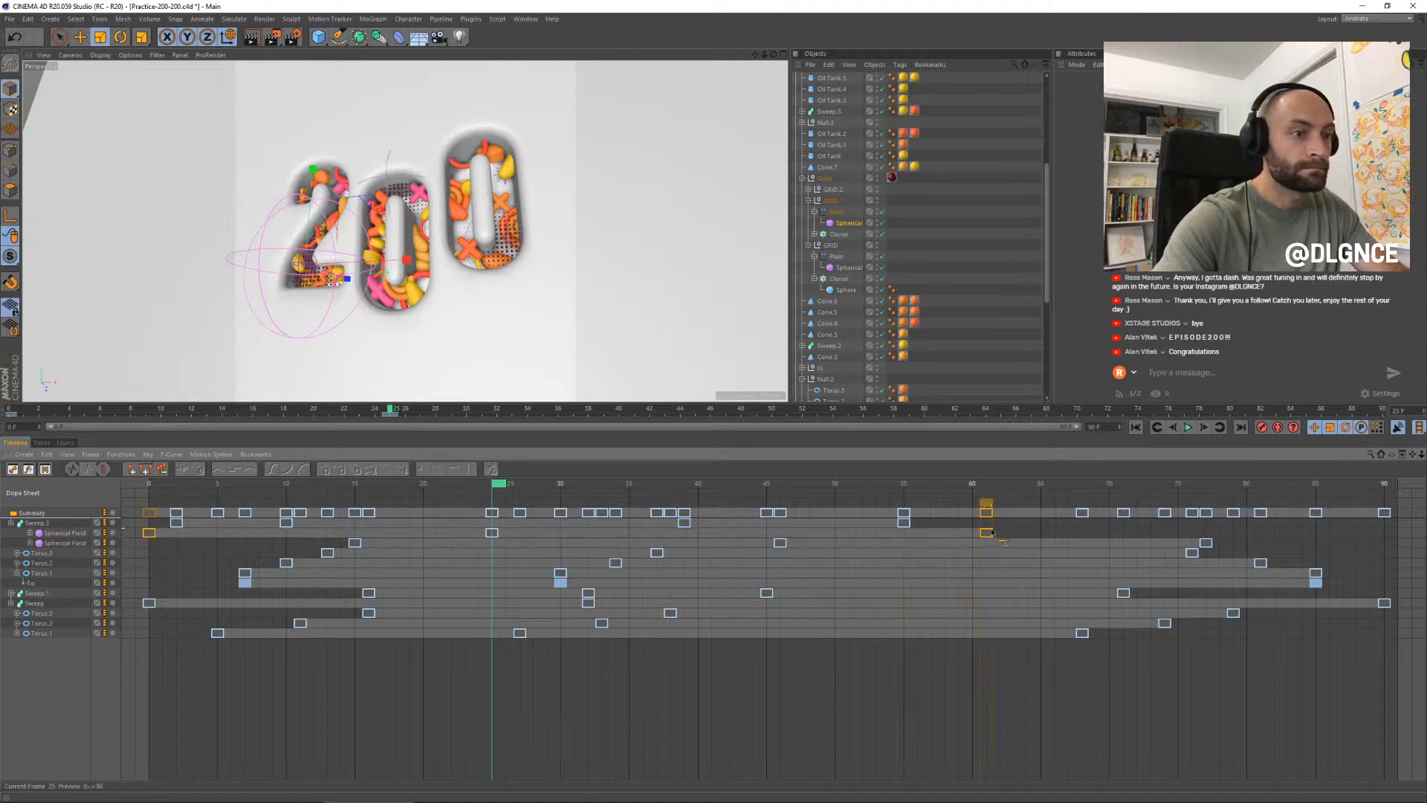
- Play the animation, move the field's frame 61 keyframe to frame 71 and copy its frame 25 keyframe to frame 62
{"action": "key", "text": "F8"}
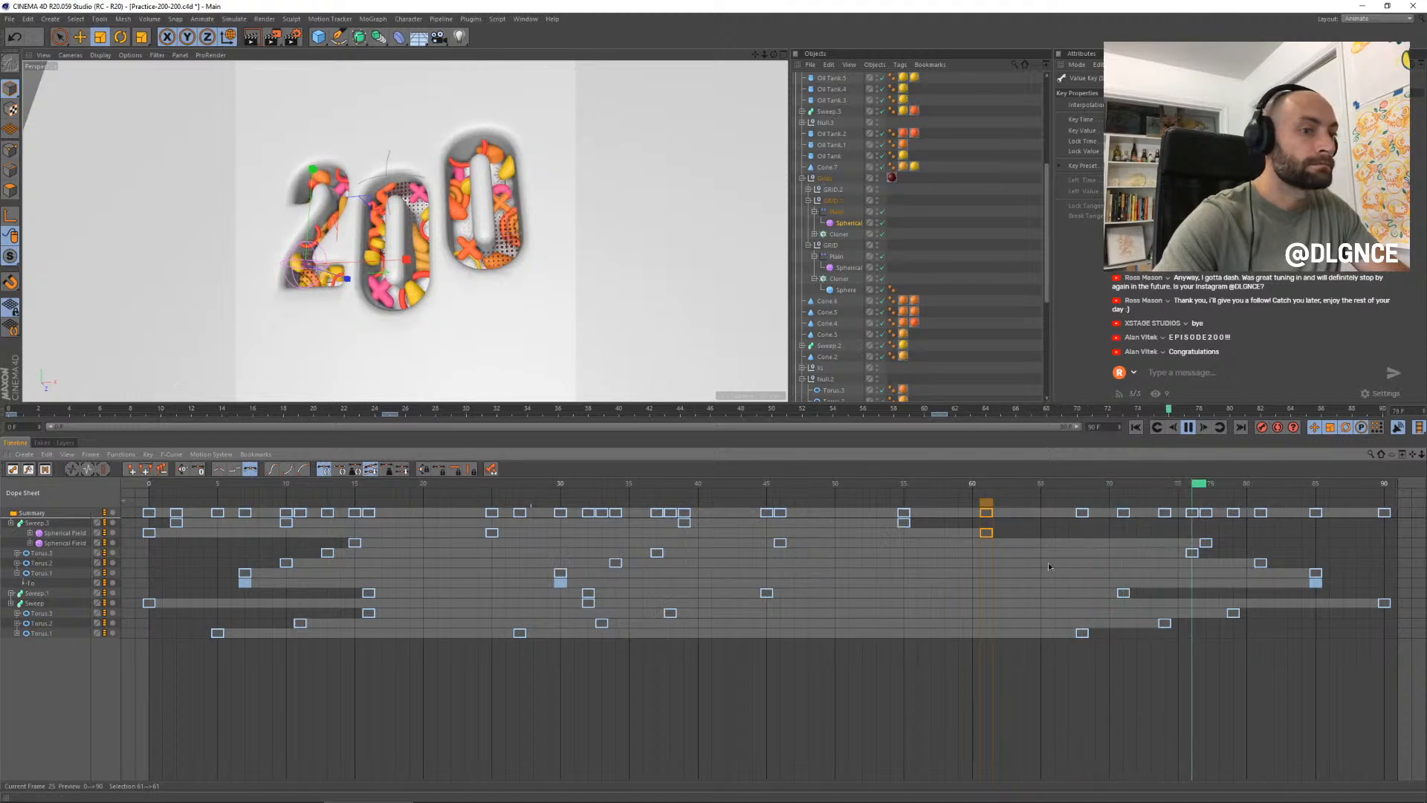
{"action": "left_click_drag", "start_coordinate": [986, 533], "coordinate": [1123, 533]}
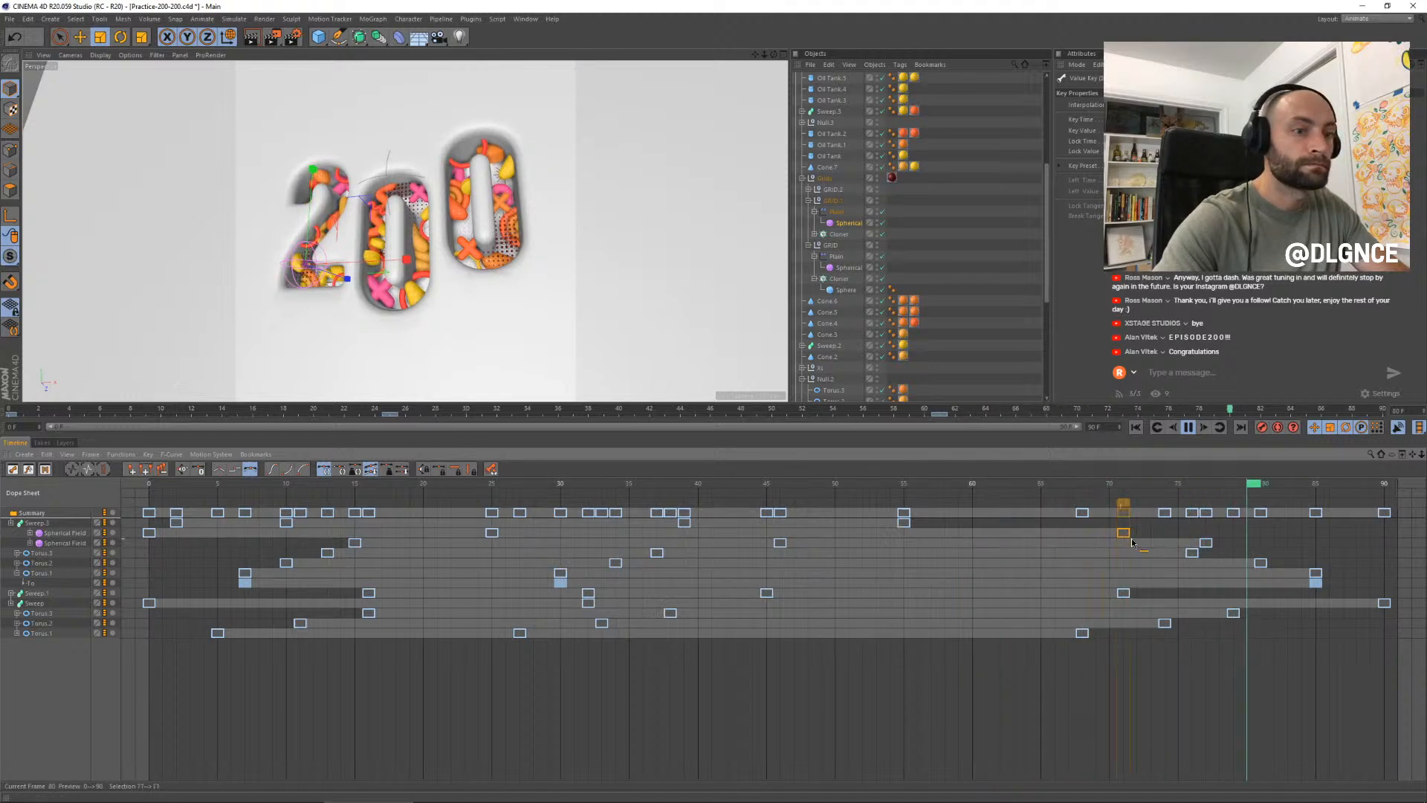
{"action": "left_click", "coordinate": [492, 533]}
{"action": "left_click_drag", "start_coordinate": [492, 533], "coordinate": [997, 543], "text": "ctrl"}
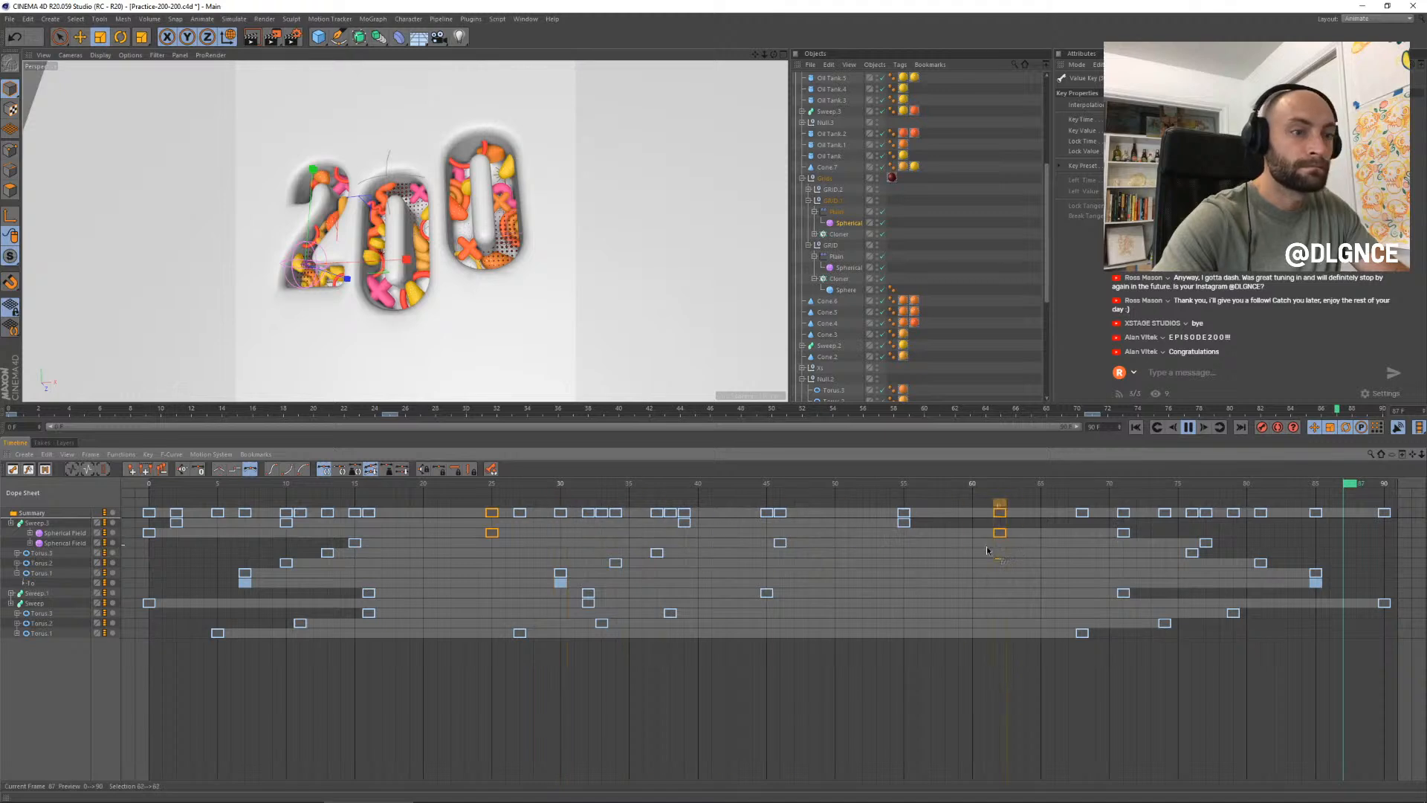
- Move the field's frame 25 keyframe to frame 17 and stop the playback at frame 34
{"action": "left_click_drag", "start_coordinate": [493, 537], "coordinate": [384, 543]}
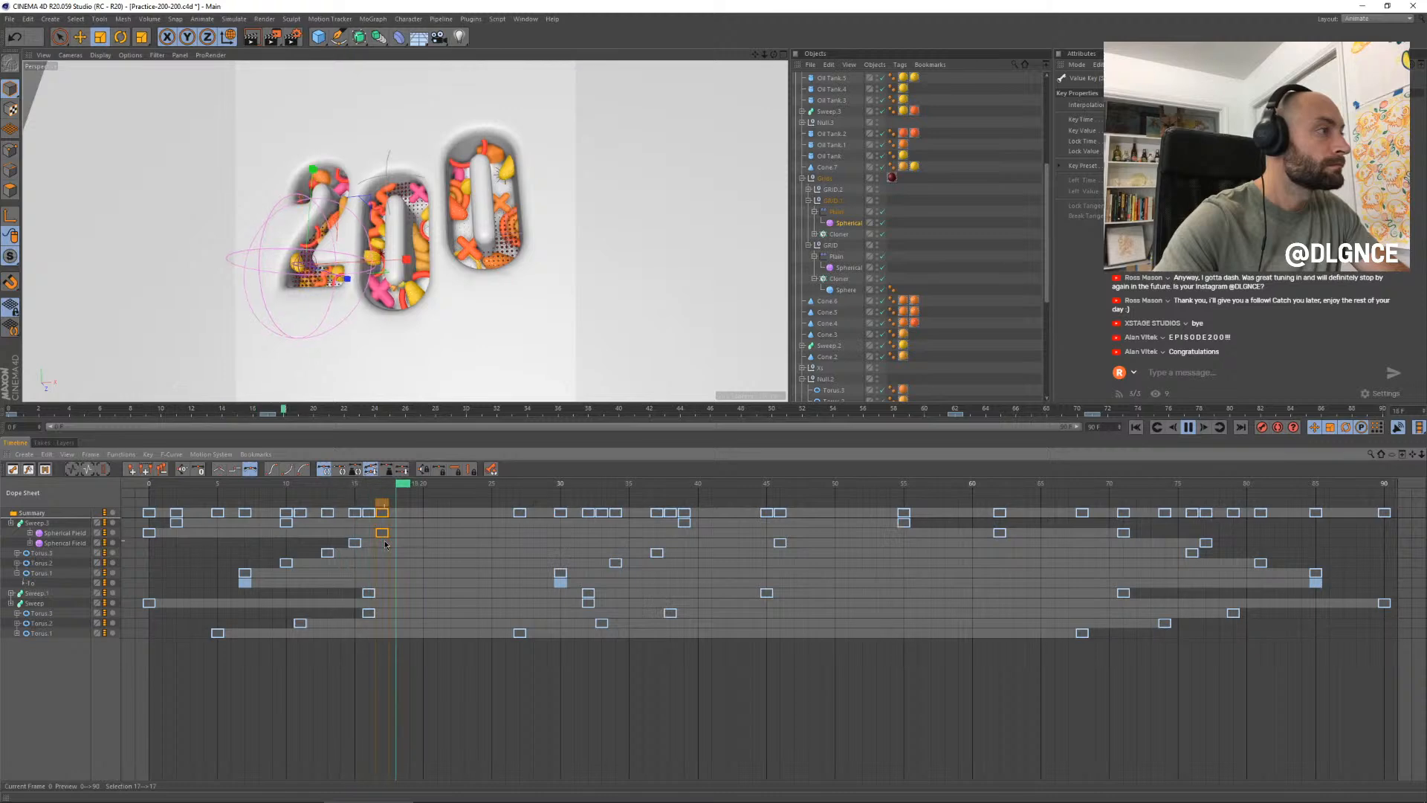
{"action": "left_click", "coordinate": [409, 419]}
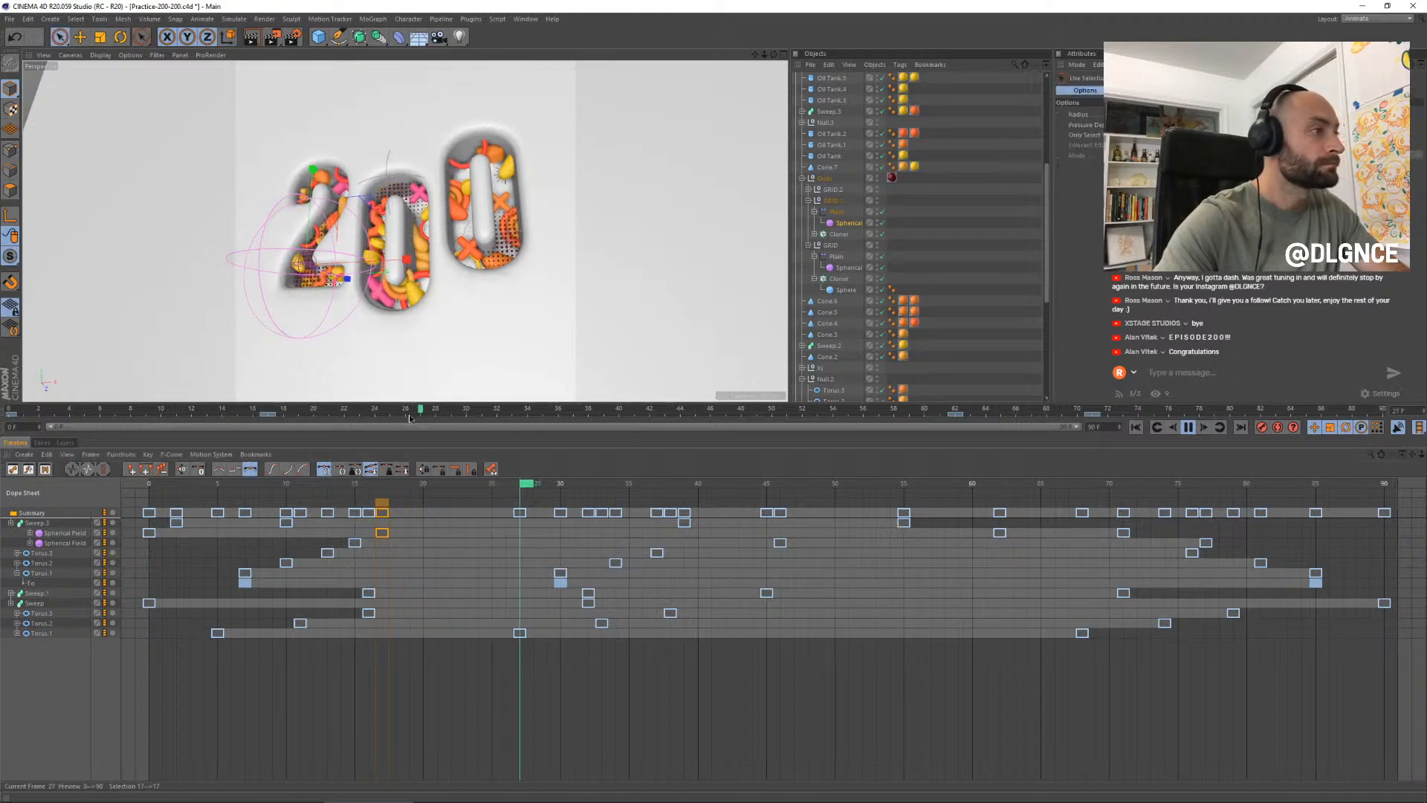
{"action": "key", "text": "t"}
{"action": "key", "text": "F8"}
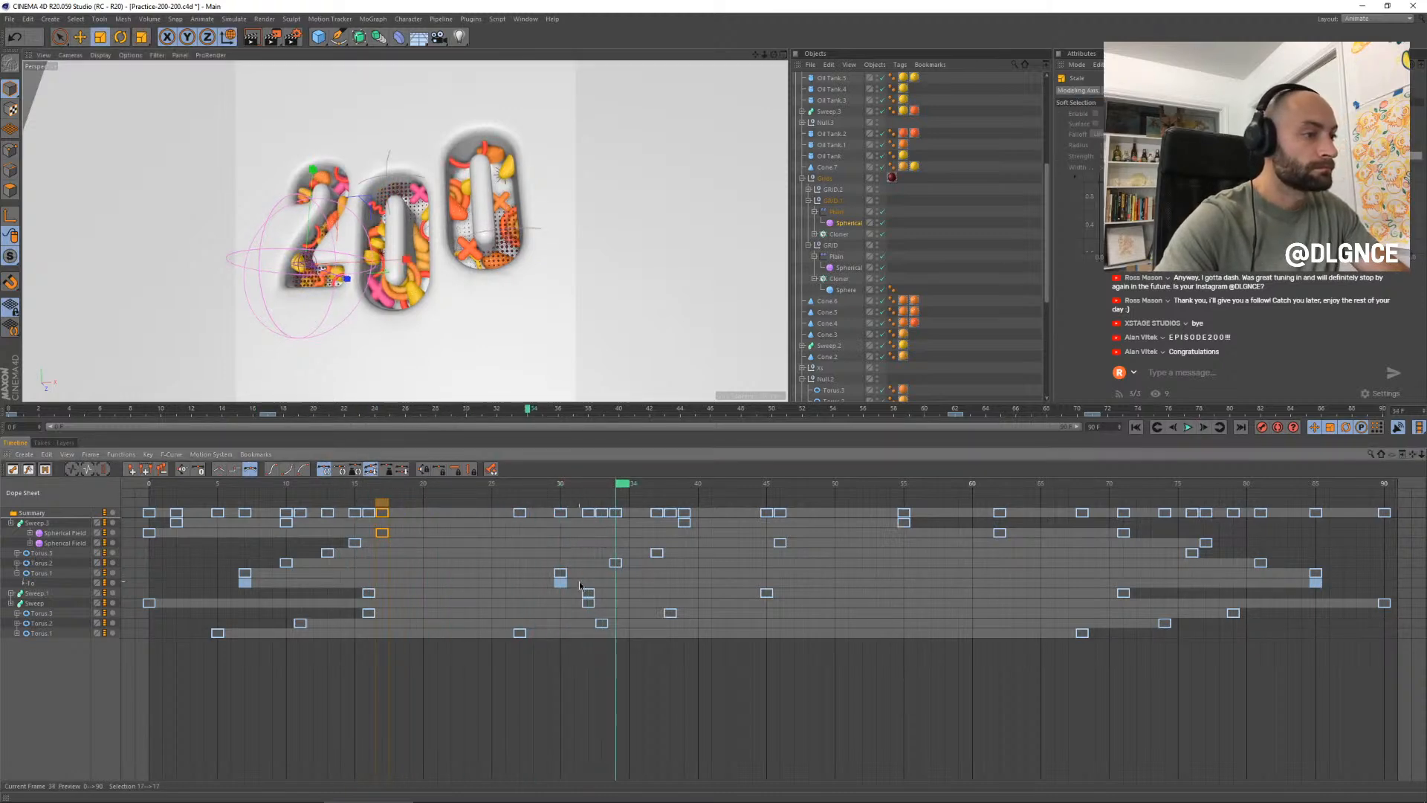
- Render frame 34 to the Picture Viewer, enlarge the viewer to inspect the whole image, and close it
{"action": "key", "text": "shift+r"}
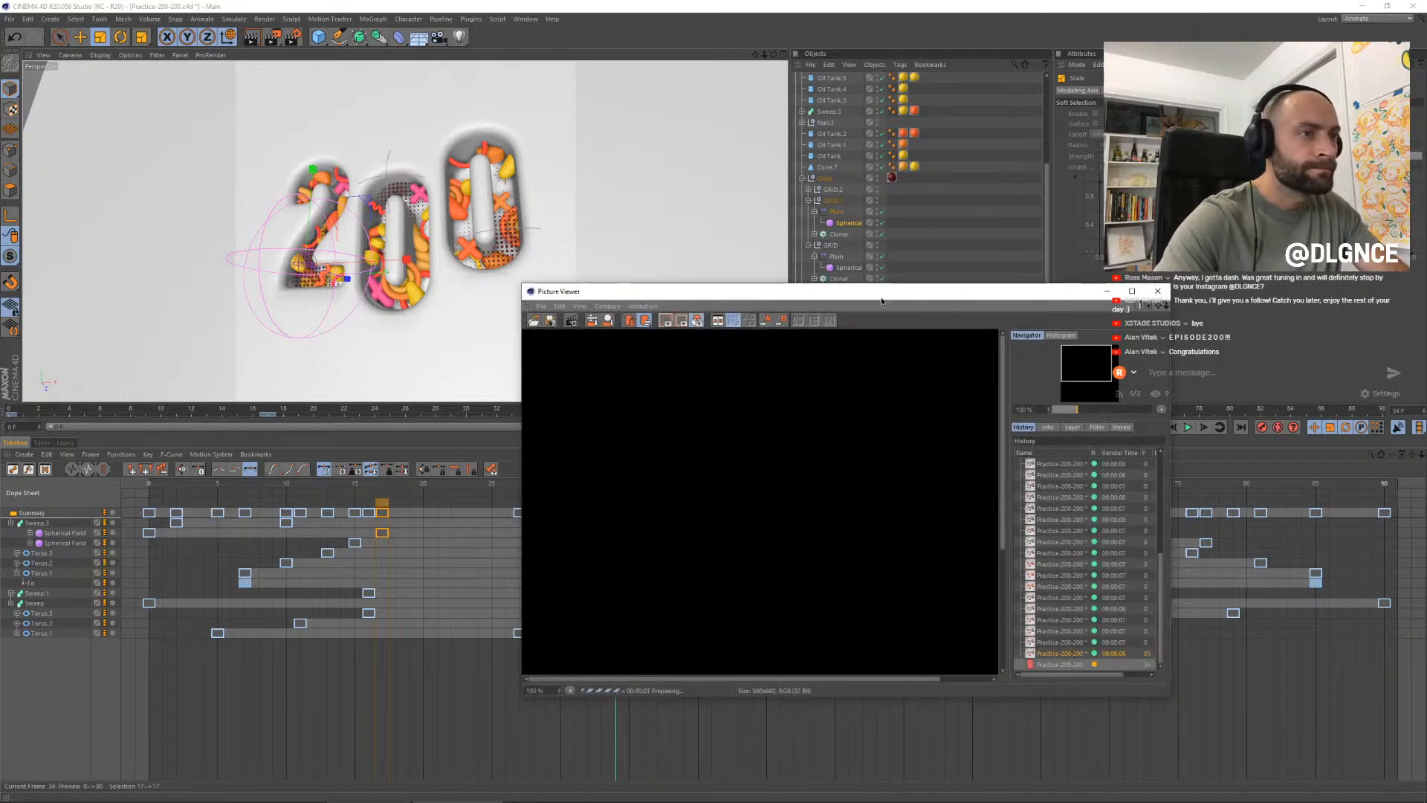
{"action": "left_click_drag", "start_coordinate": [882, 301], "coordinate": [639, 162]}
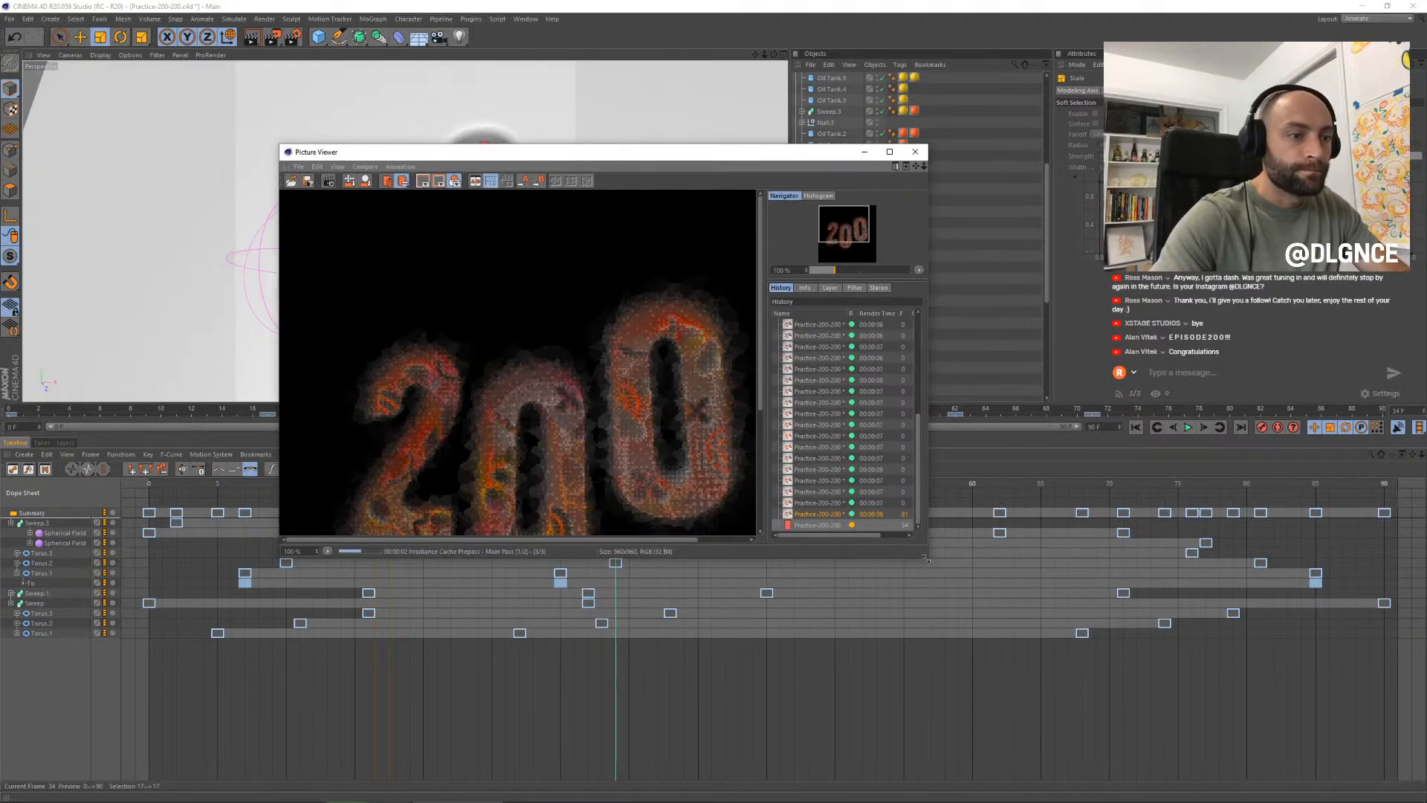
{"action": "left_click_drag", "start_coordinate": [925, 559], "coordinate": [1079, 775]}
{"action": "left_click_drag", "start_coordinate": [733, 155], "coordinate": [710, 36]}
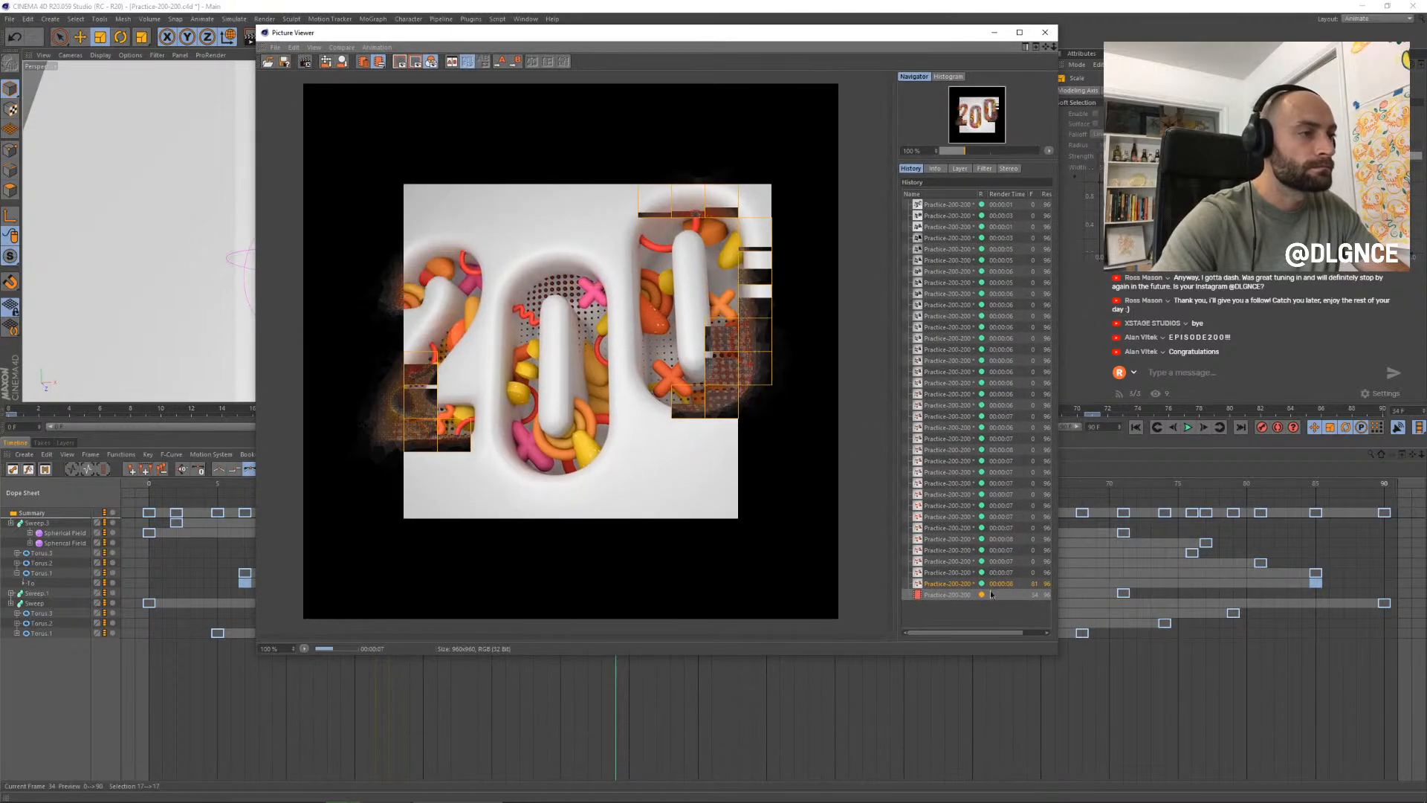
{"action": "left_click_drag", "start_coordinate": [1056, 654], "coordinate": [1084, 703]}
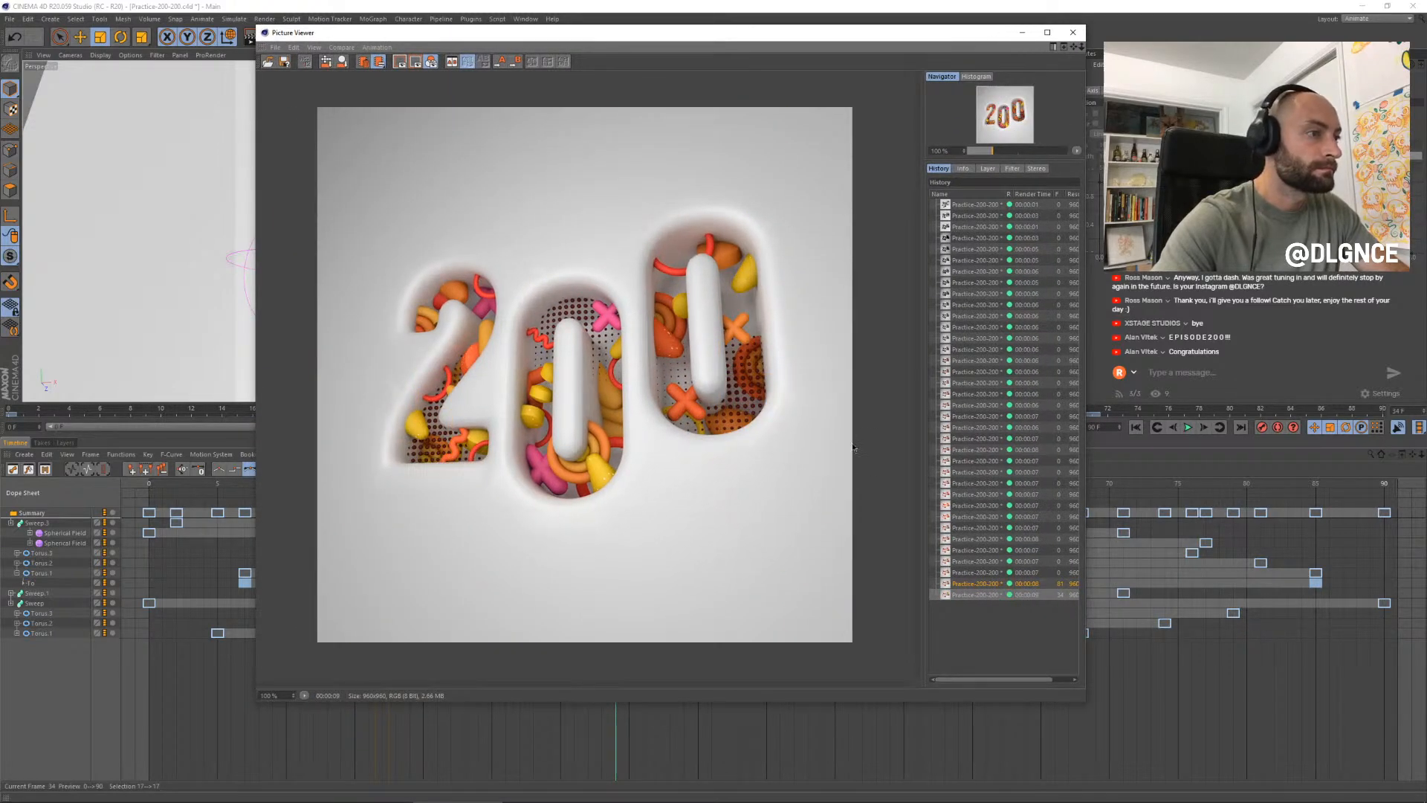
{"action": "left_click", "coordinate": [1073, 32]}
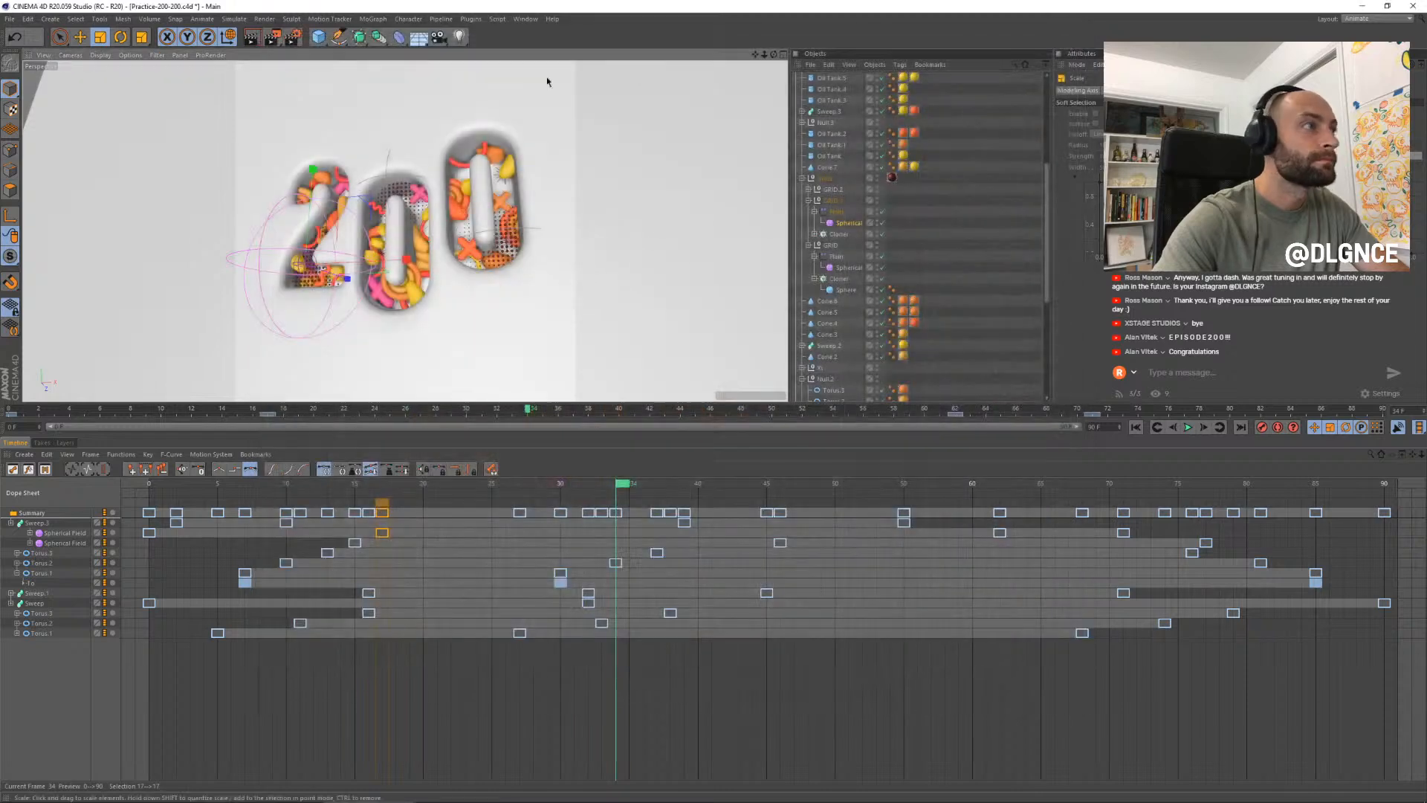
- Select the spherical field of the Plain effector in GRID.2, inside the middle 0, and go to frame 6
{"action": "left_click", "coordinate": [408, 195]}
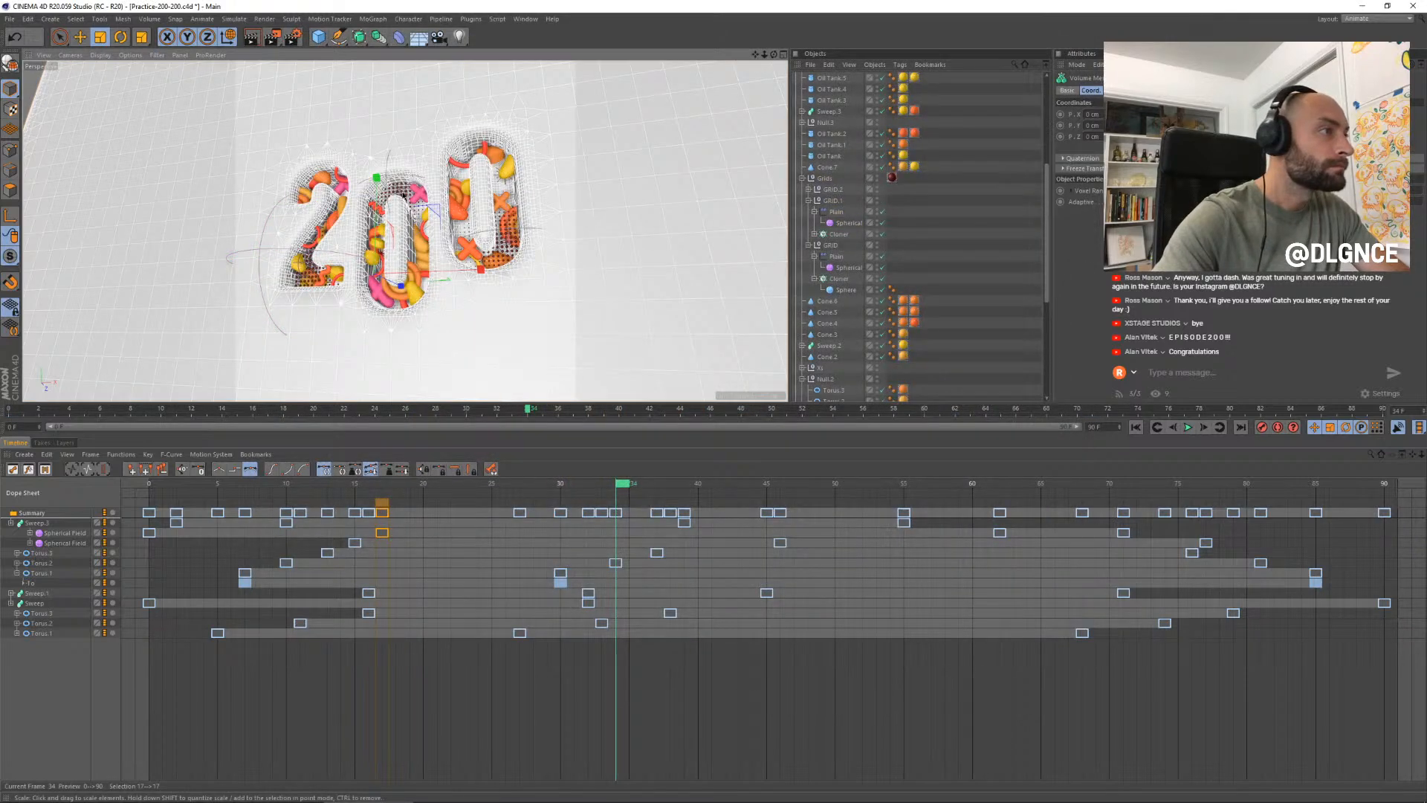
{"action": "left_click", "coordinate": [403, 194]}
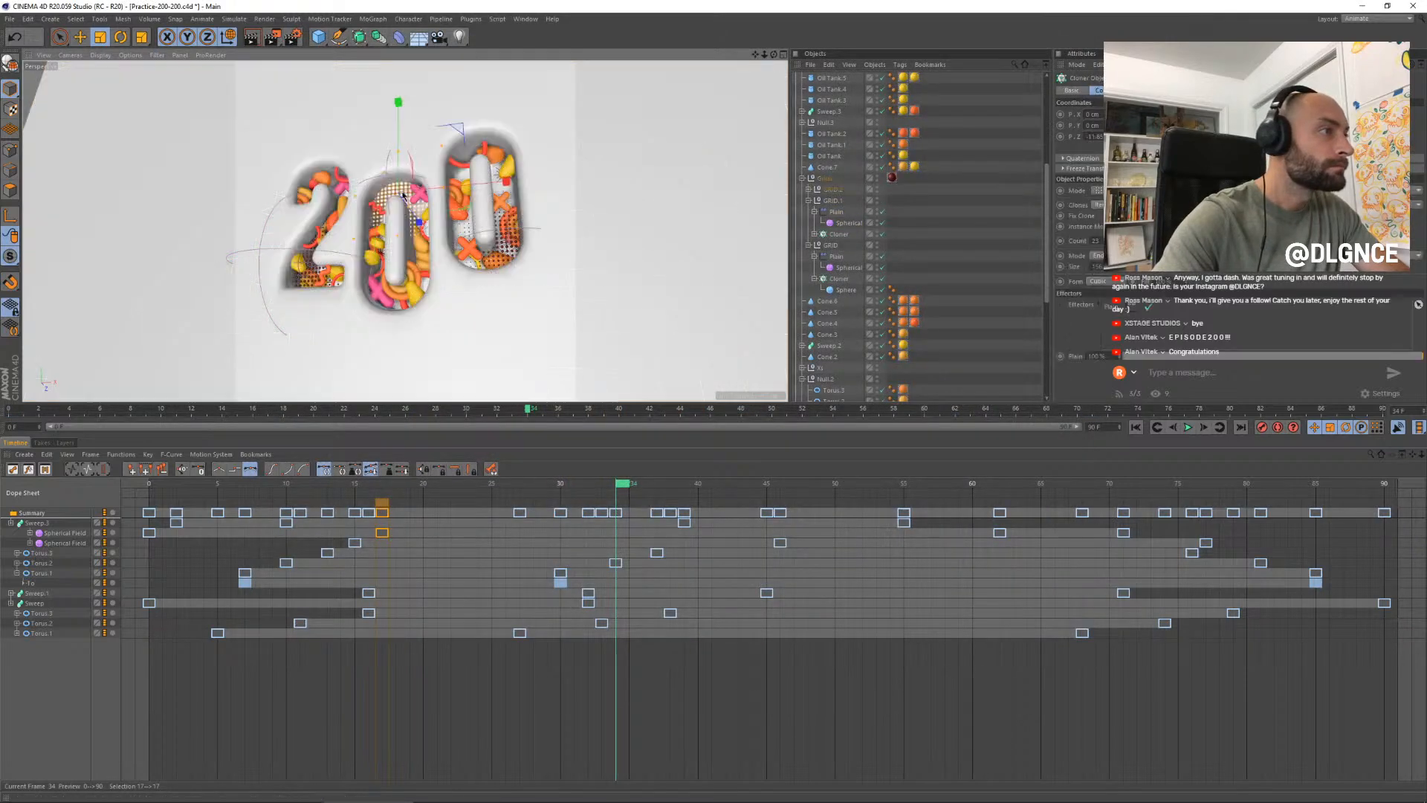
{"action": "left_click", "coordinate": [809, 189]}
{"action": "left_click", "coordinate": [836, 201]}
{"action": "left_click", "coordinate": [815, 201]}
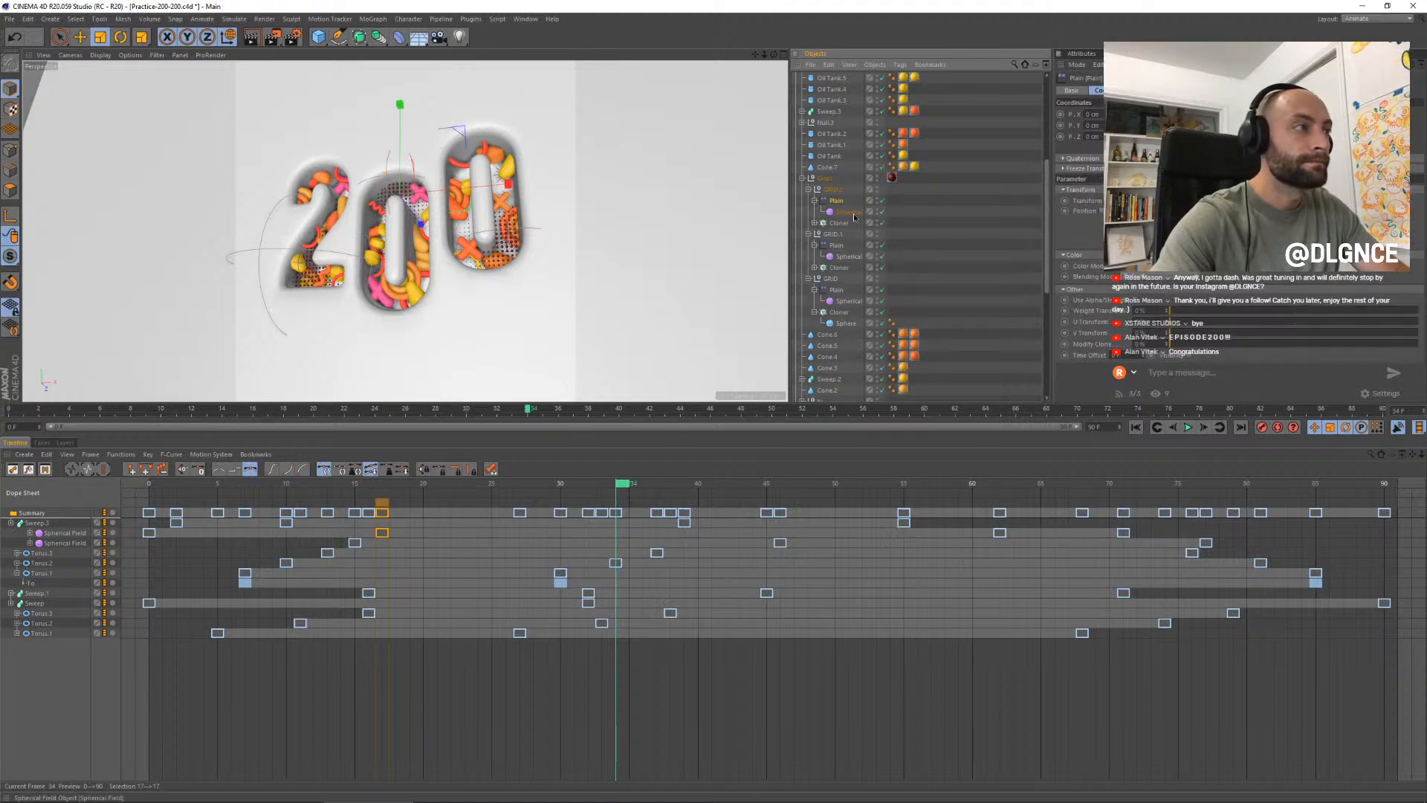
{"action": "left_click", "coordinate": [849, 212]}
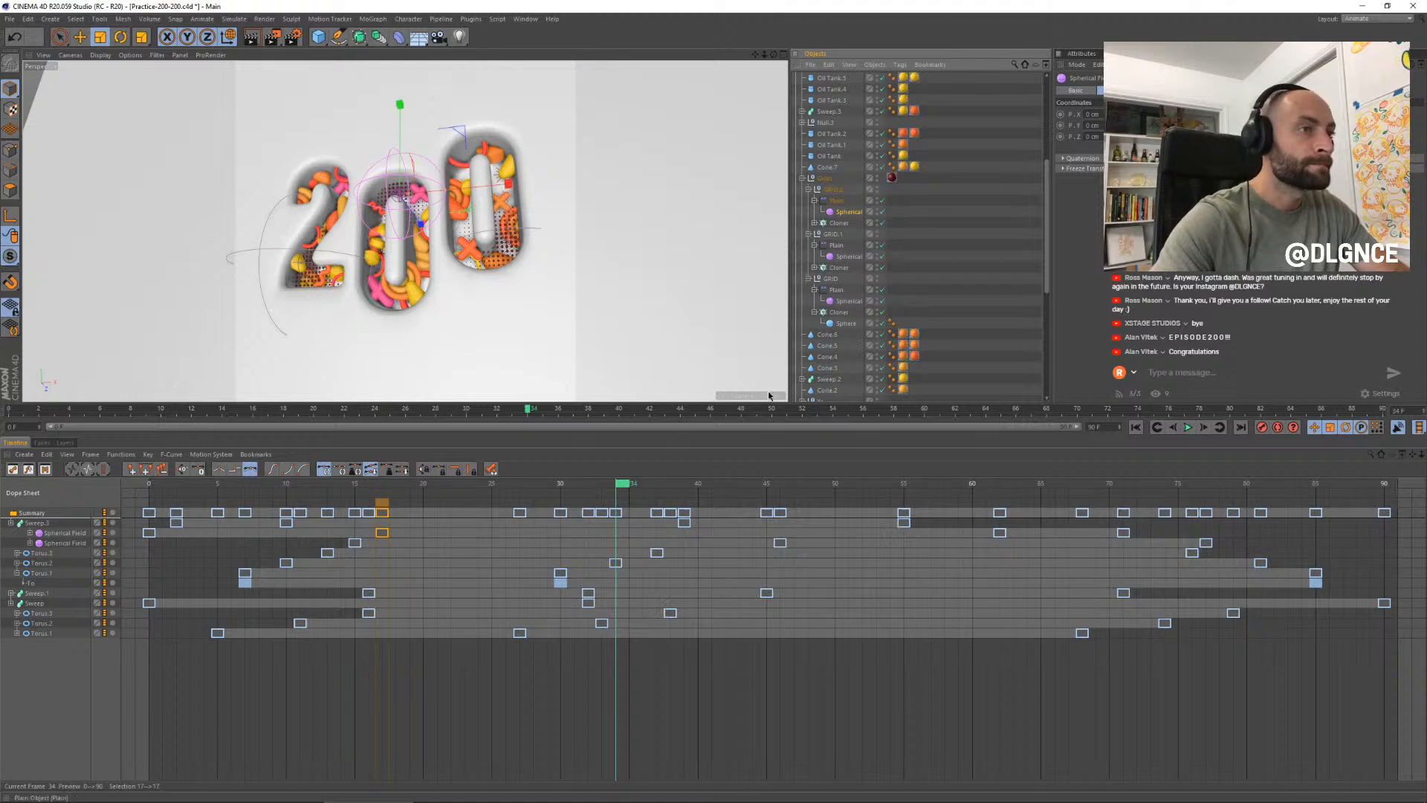
{"action": "left_click_drag", "start_coordinate": [628, 503], "coordinate": [248, 488]}
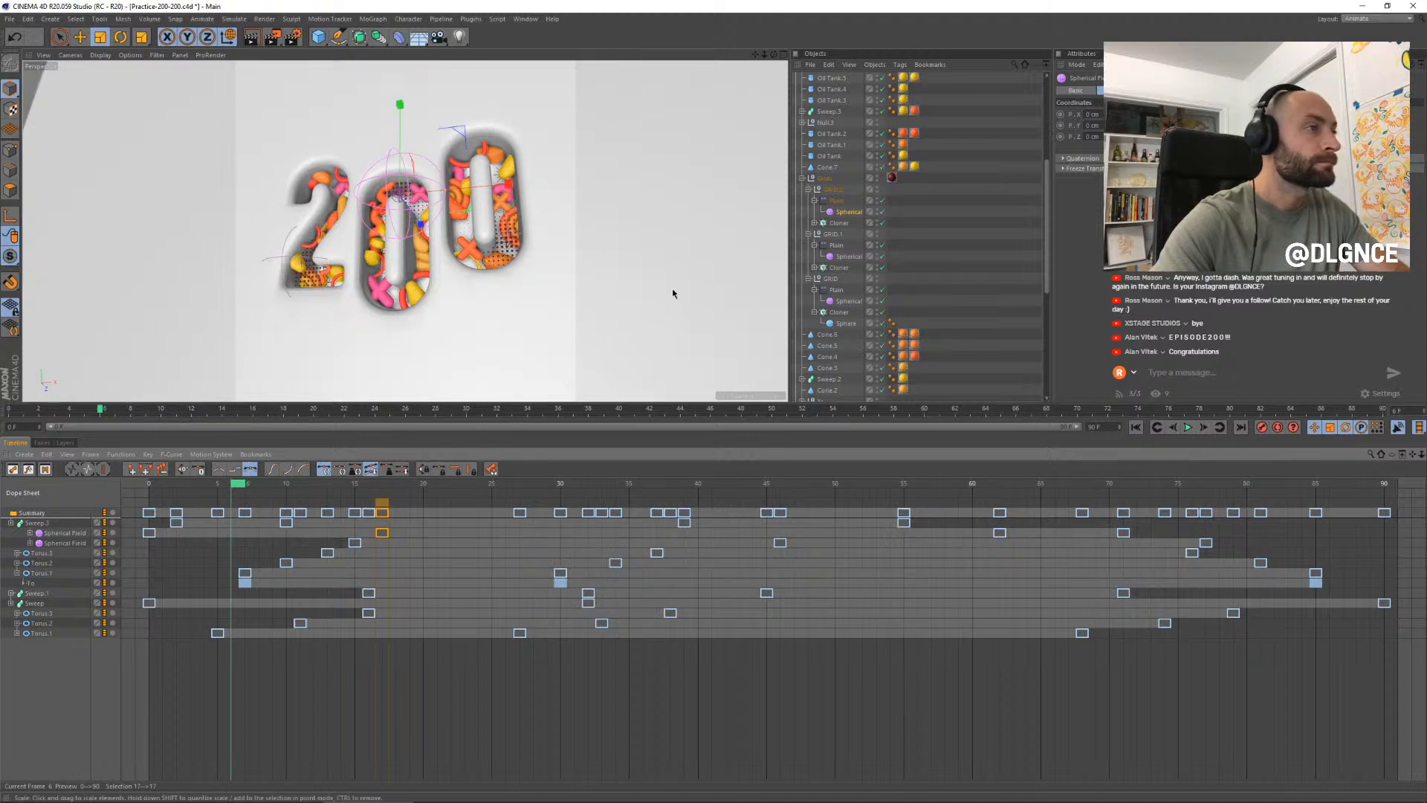
{"action": "left_click", "coordinate": [838, 201]}
{"action": "left_click", "coordinate": [845, 212]}
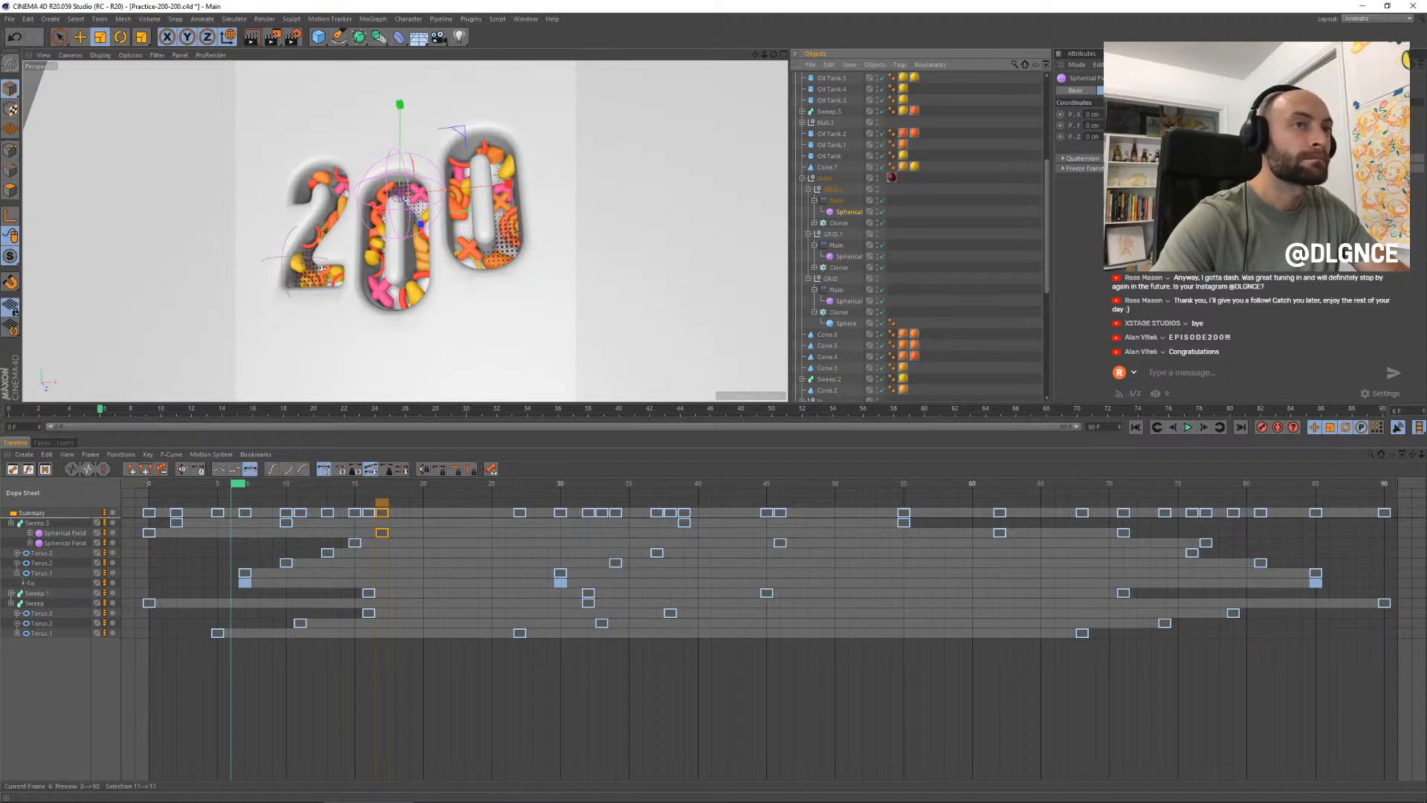
- Keyframe the GRID.2 spherical field in the middle 0 at frames 6, 45 and 70
{"action": "left_click", "coordinate": [1219, 115]}
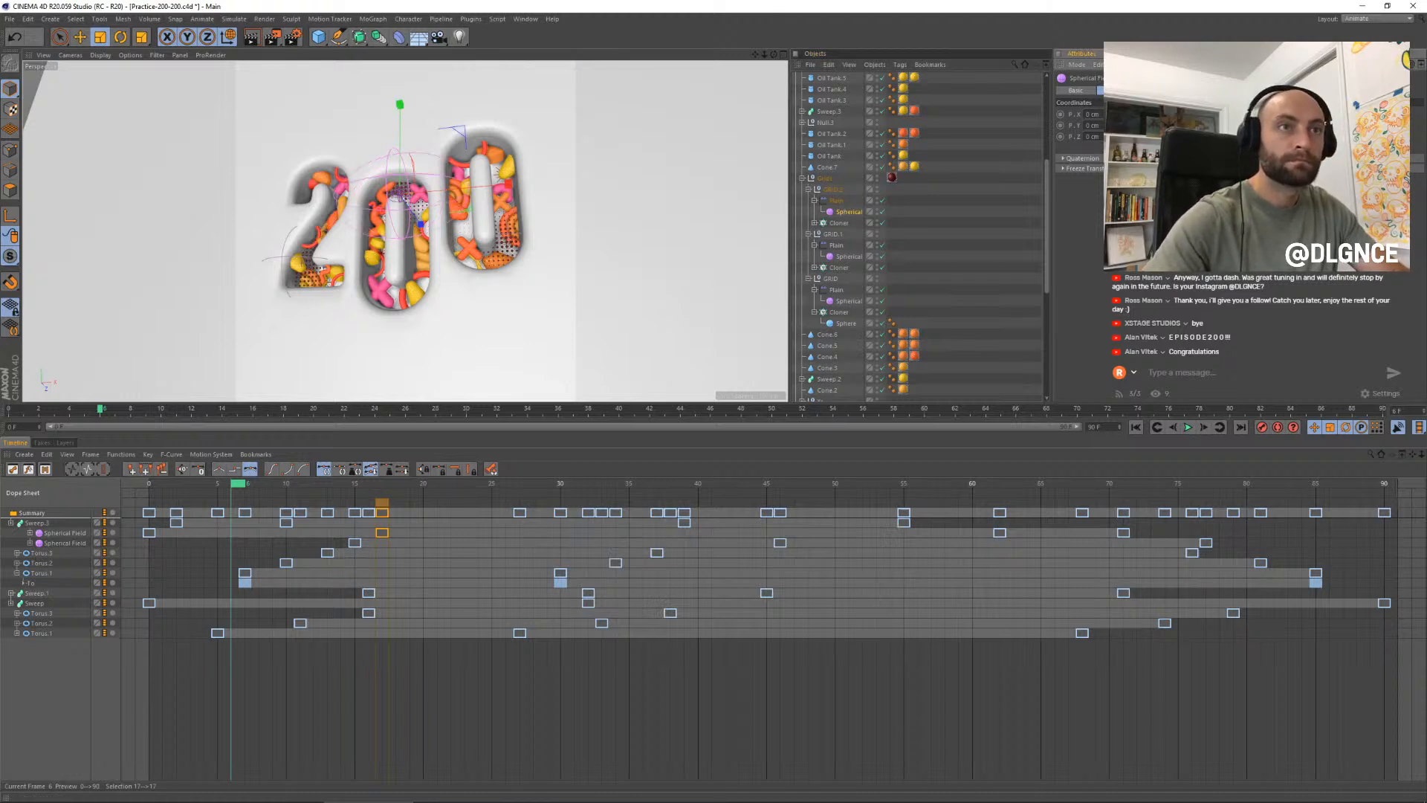
{"action": "key", "text": "Return"}
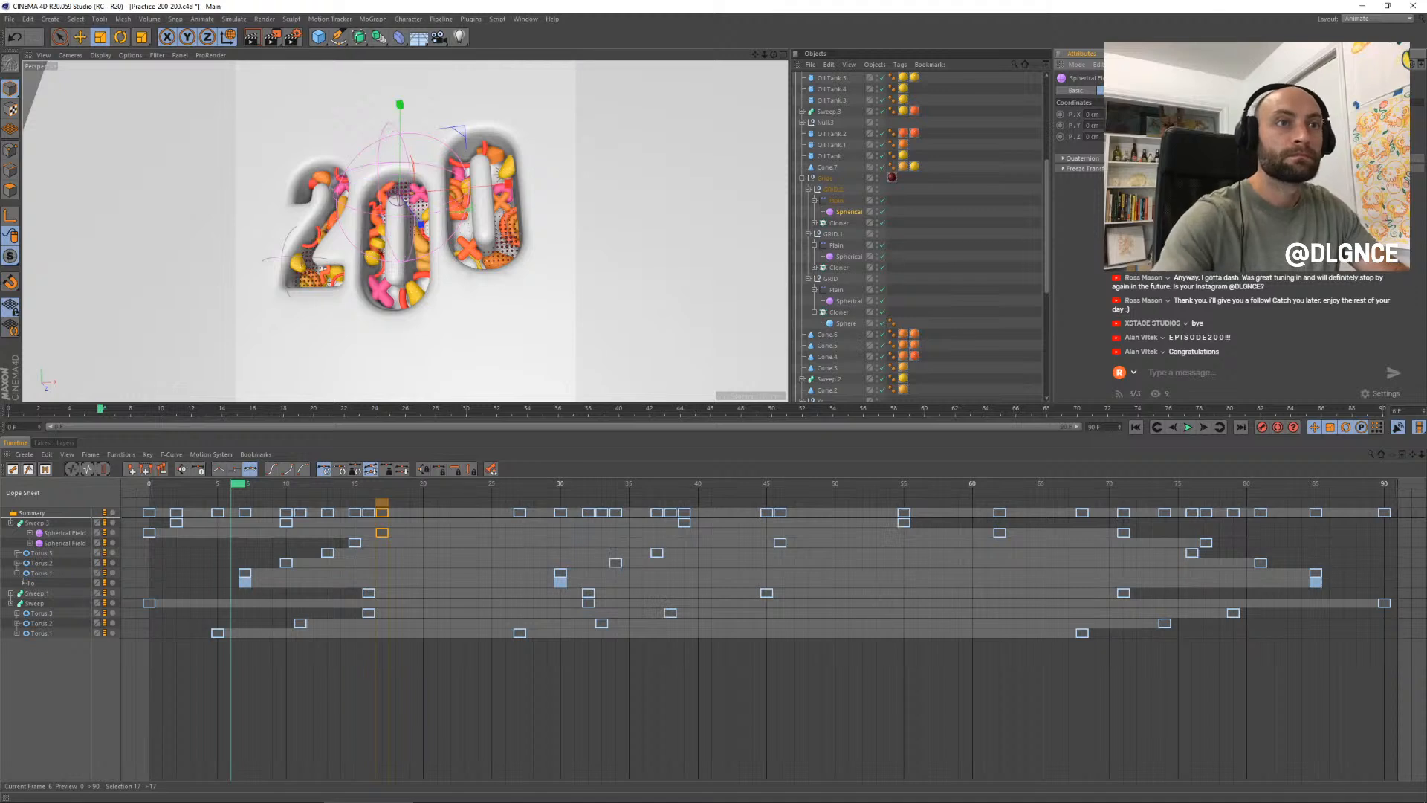
{"action": "left_click", "coordinate": [1302, 114], "text": "ctrl"}
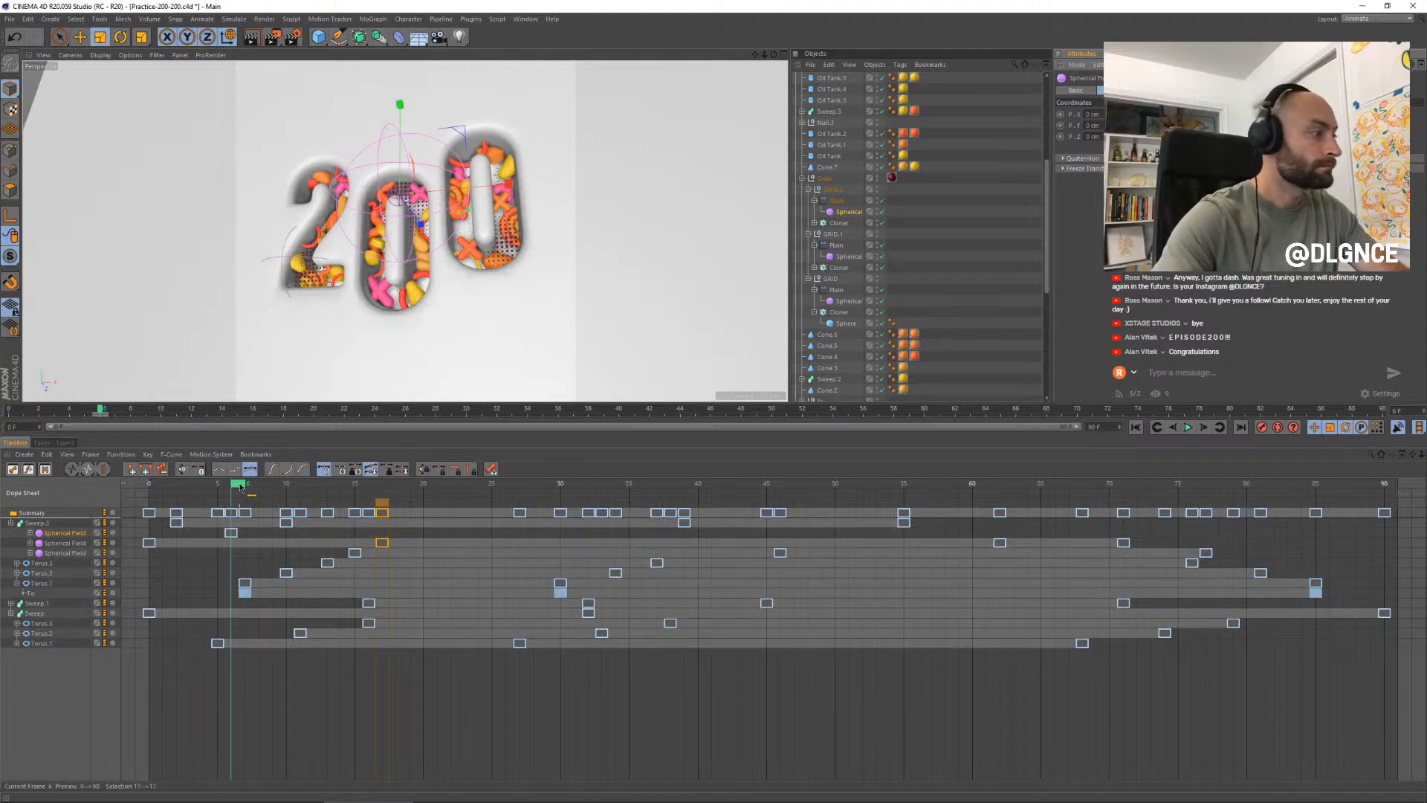
{"action": "left_click_drag", "start_coordinate": [240, 484], "coordinate": [776, 488]}
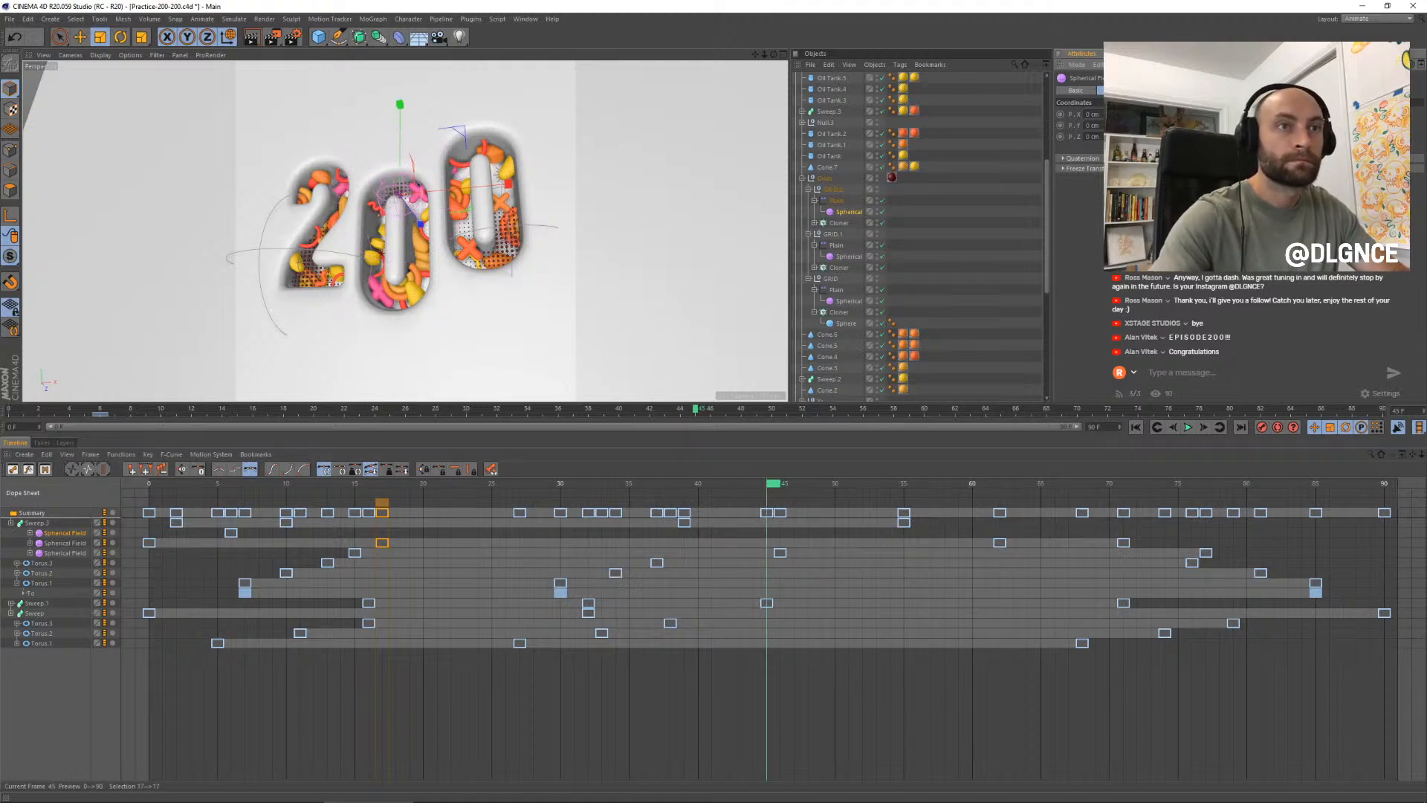
{"action": "key", "text": "F9"}
{"action": "left_click_drag", "start_coordinate": [768, 484], "coordinate": [1129, 489]}
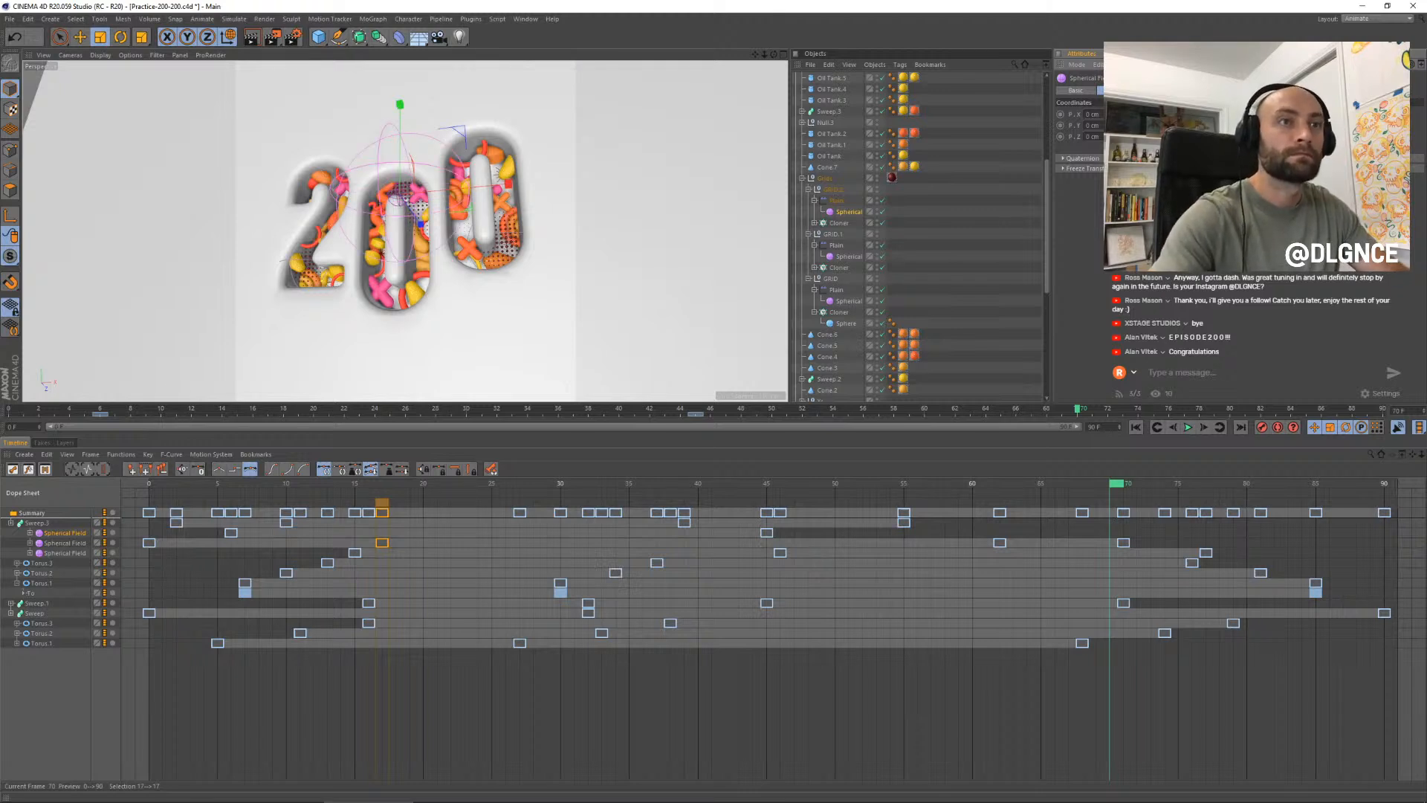
{"action": "key", "text": "F9"}
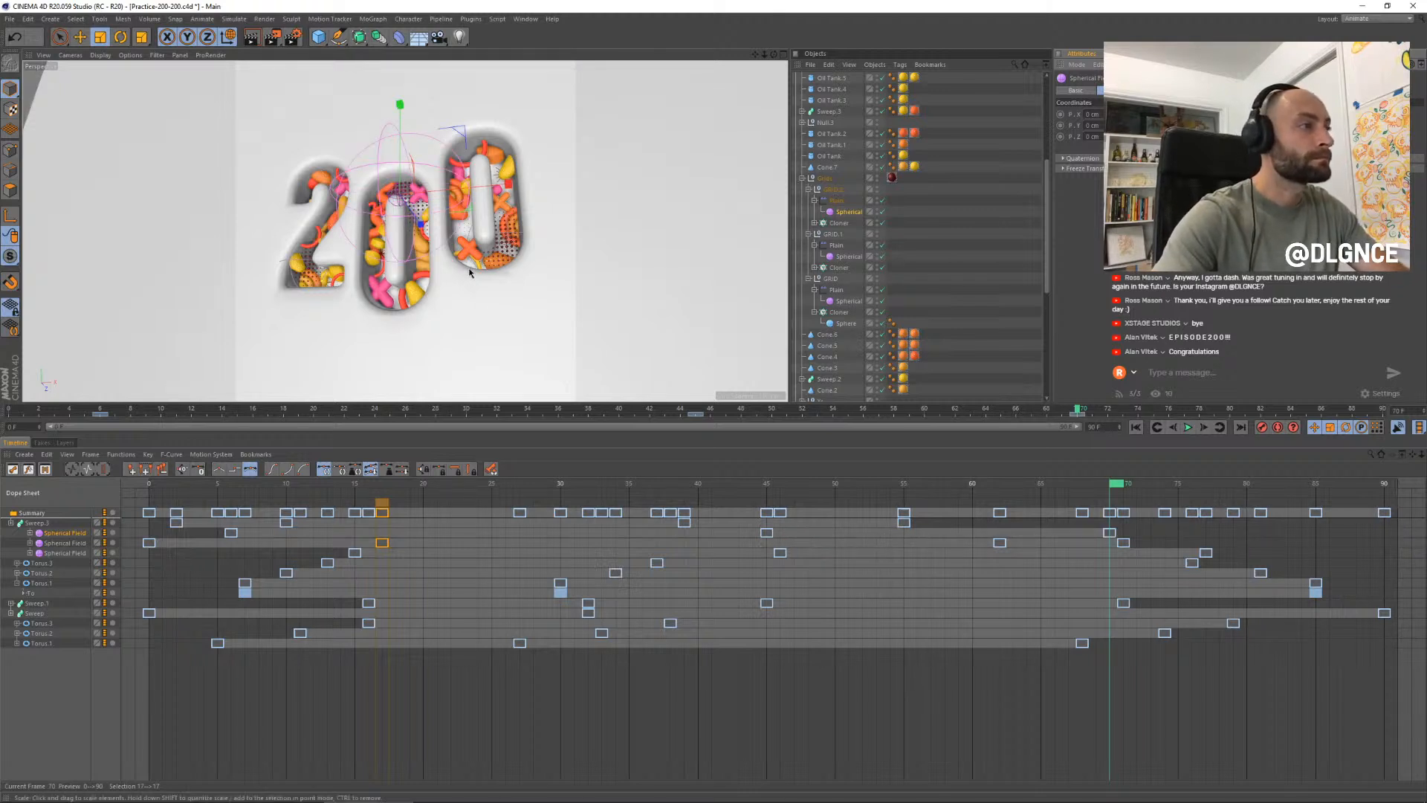
- Go to frame 30 and duplicate Null.1, the torus arc group in the 2, onto the last 0
{"action": "left_click", "coordinate": [605, 207]}
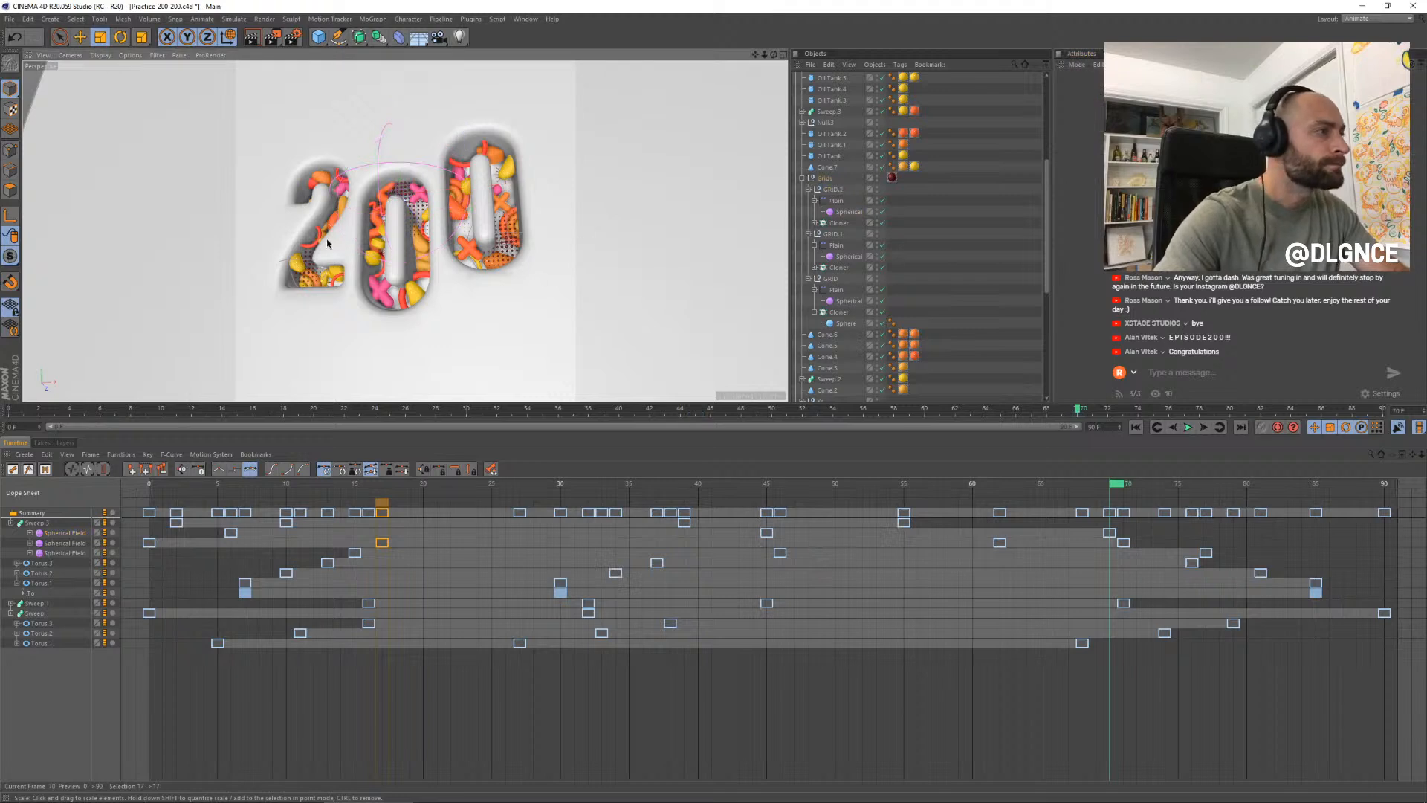
{"action": "left_click", "coordinate": [382, 275]}
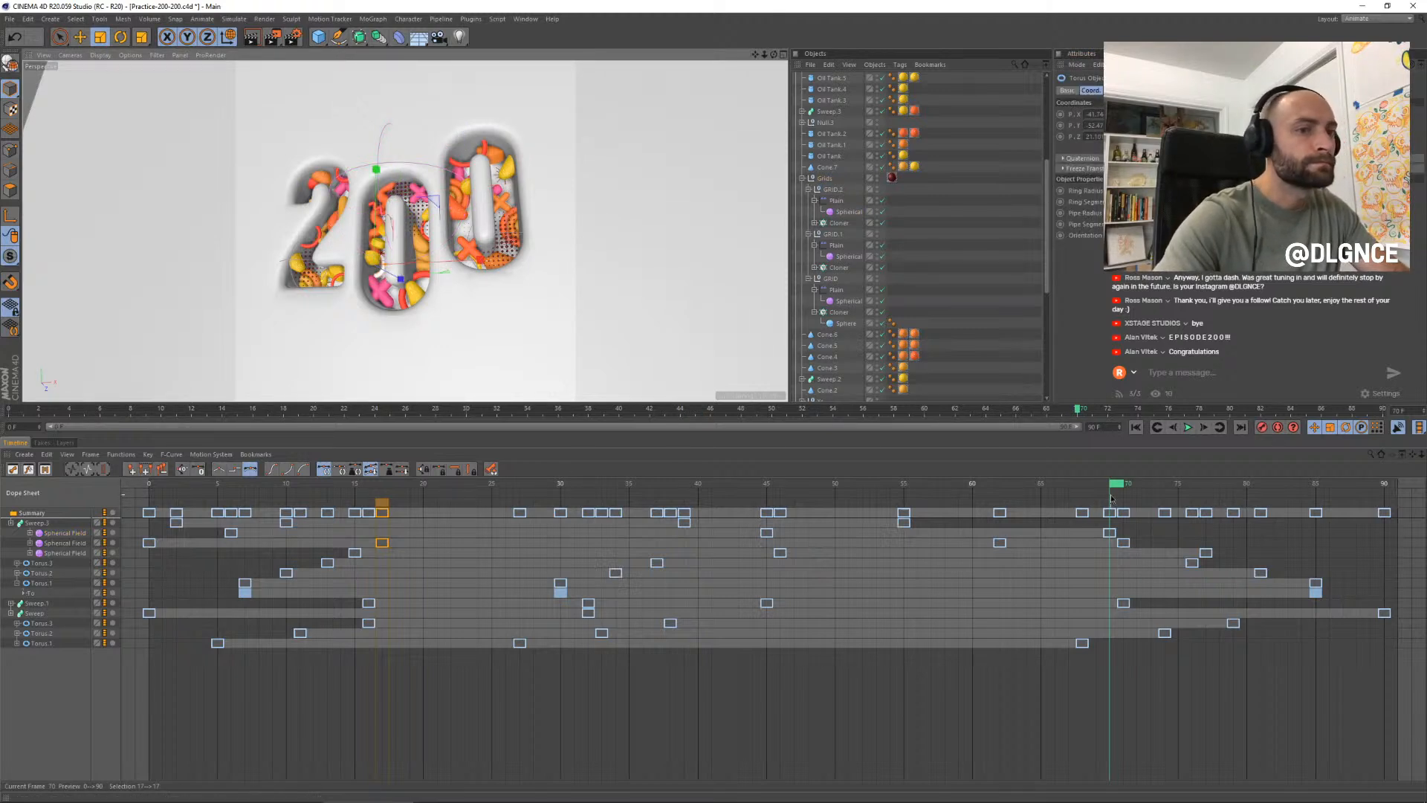
{"action": "left_click_drag", "start_coordinate": [1112, 498], "coordinate": [573, 476]}
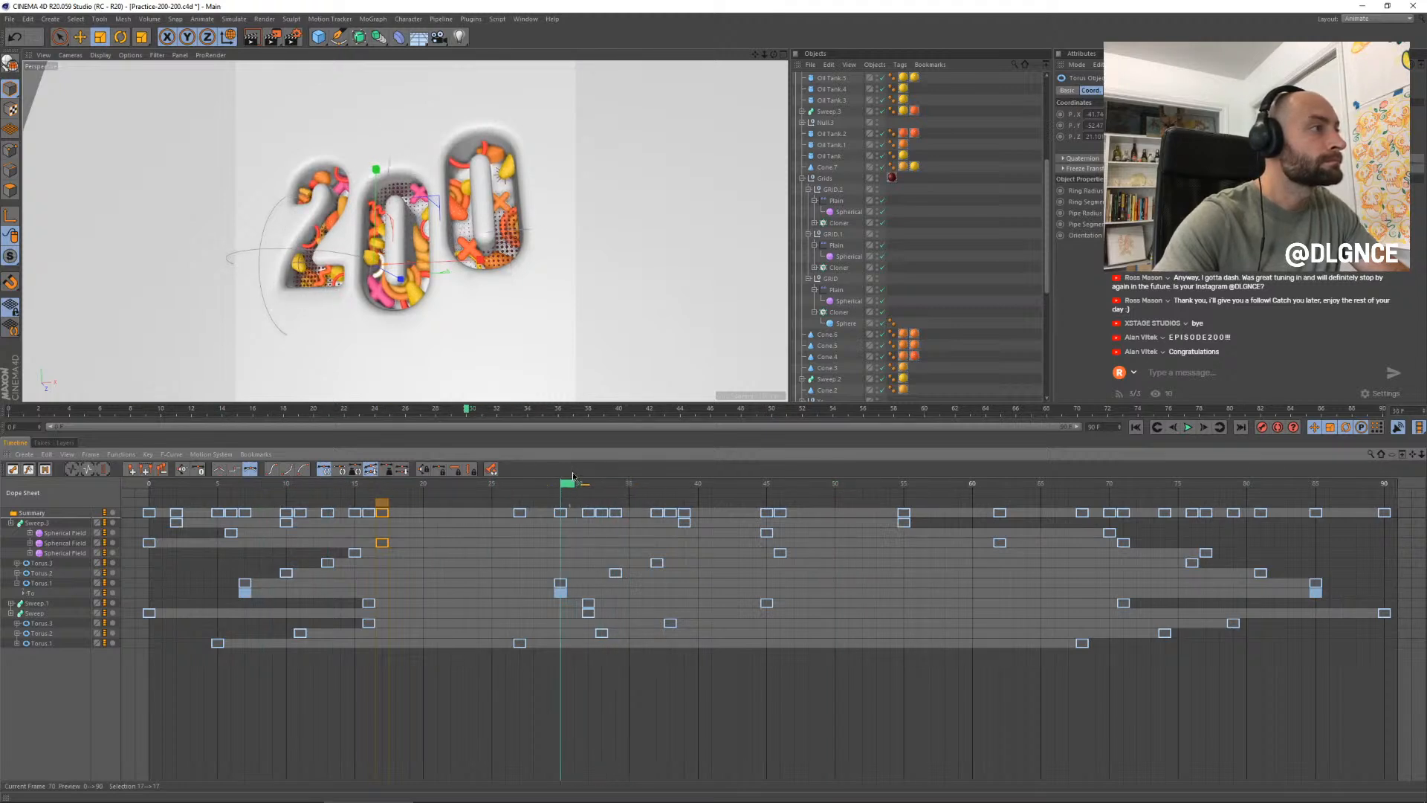
{"action": "left_click", "coordinate": [304, 202]}
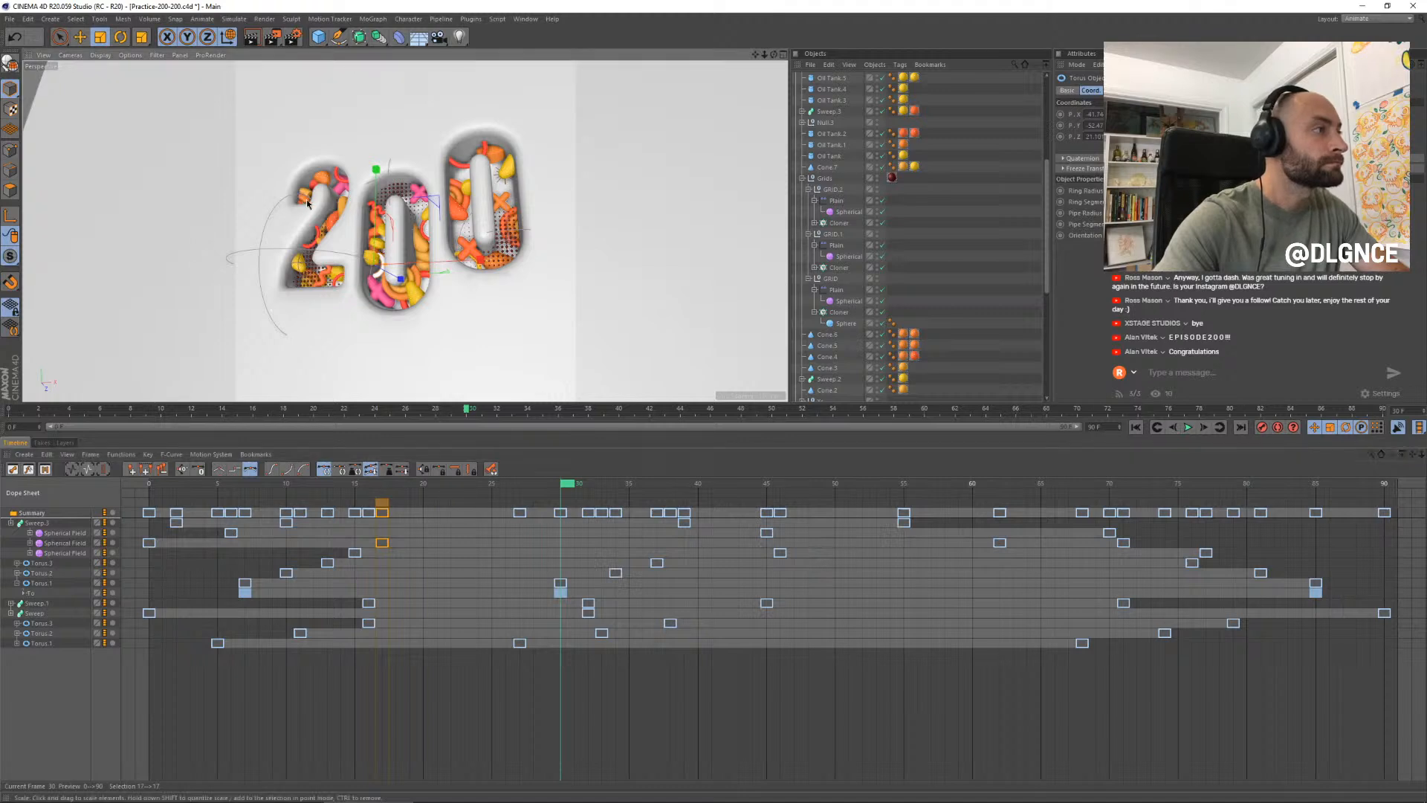
{"action": "scroll", "coordinate": [965, 136], "scroll_direction": "up", "scroll_amount": 6}
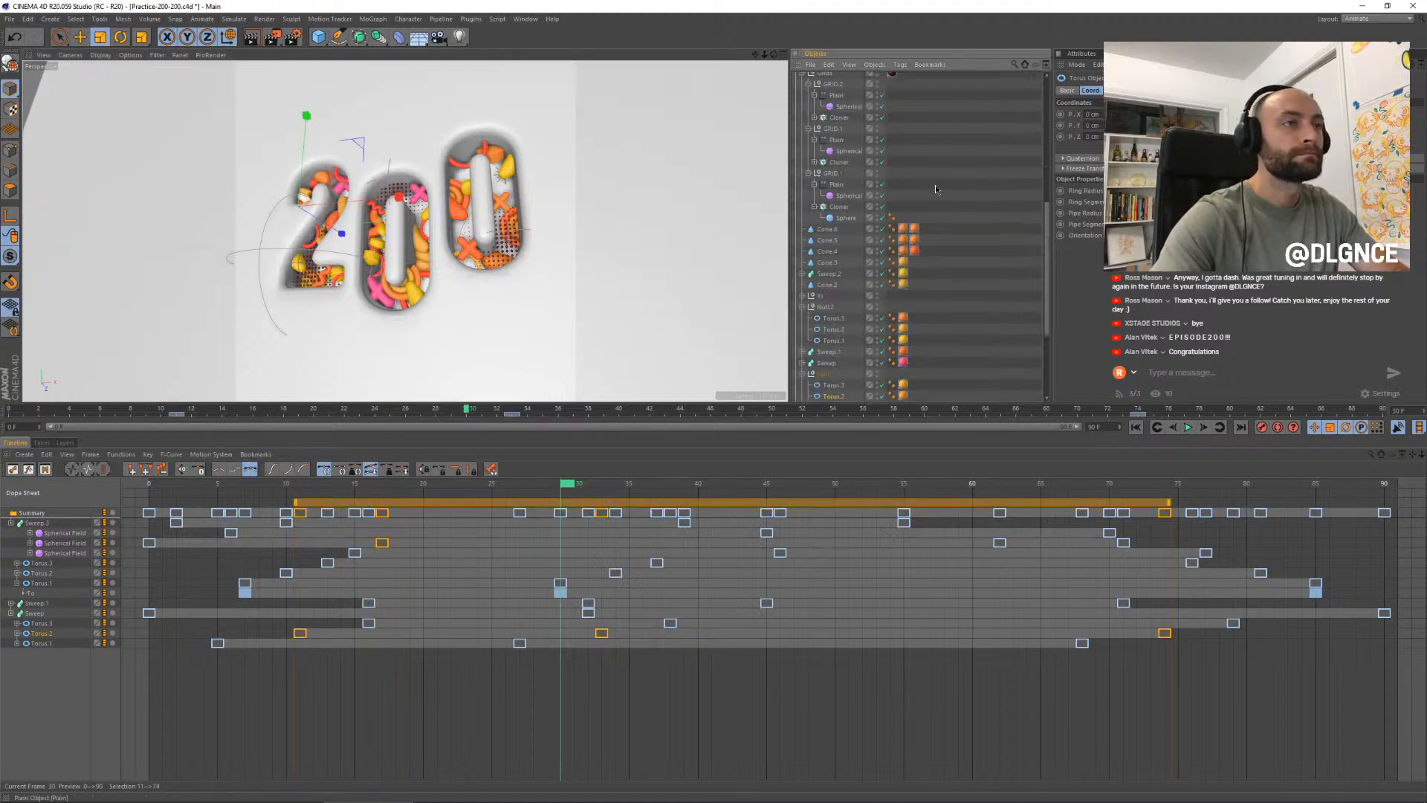
{"action": "scroll", "coordinate": [870, 296], "scroll_direction": "down", "scroll_amount": 10}
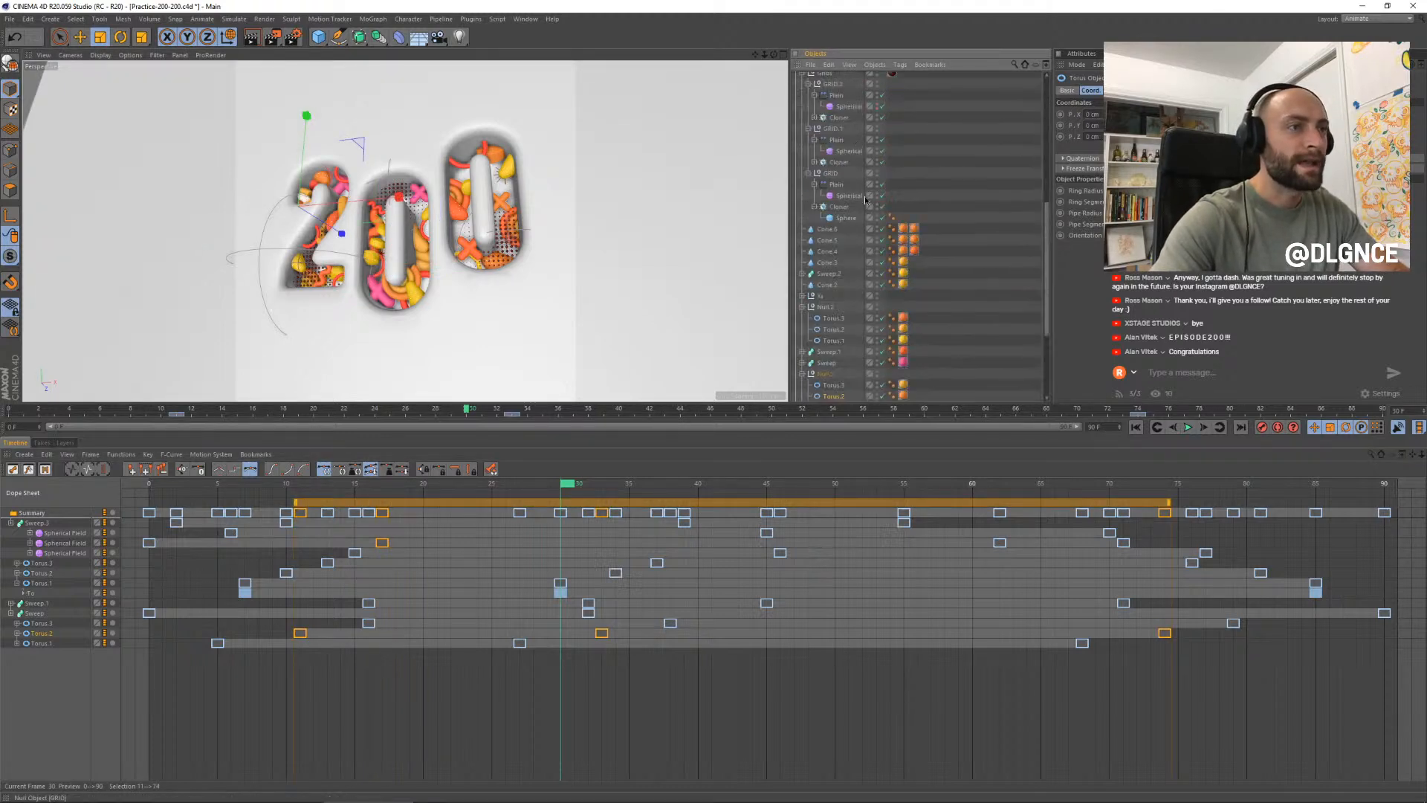
{"action": "left_click", "coordinate": [822, 240]}
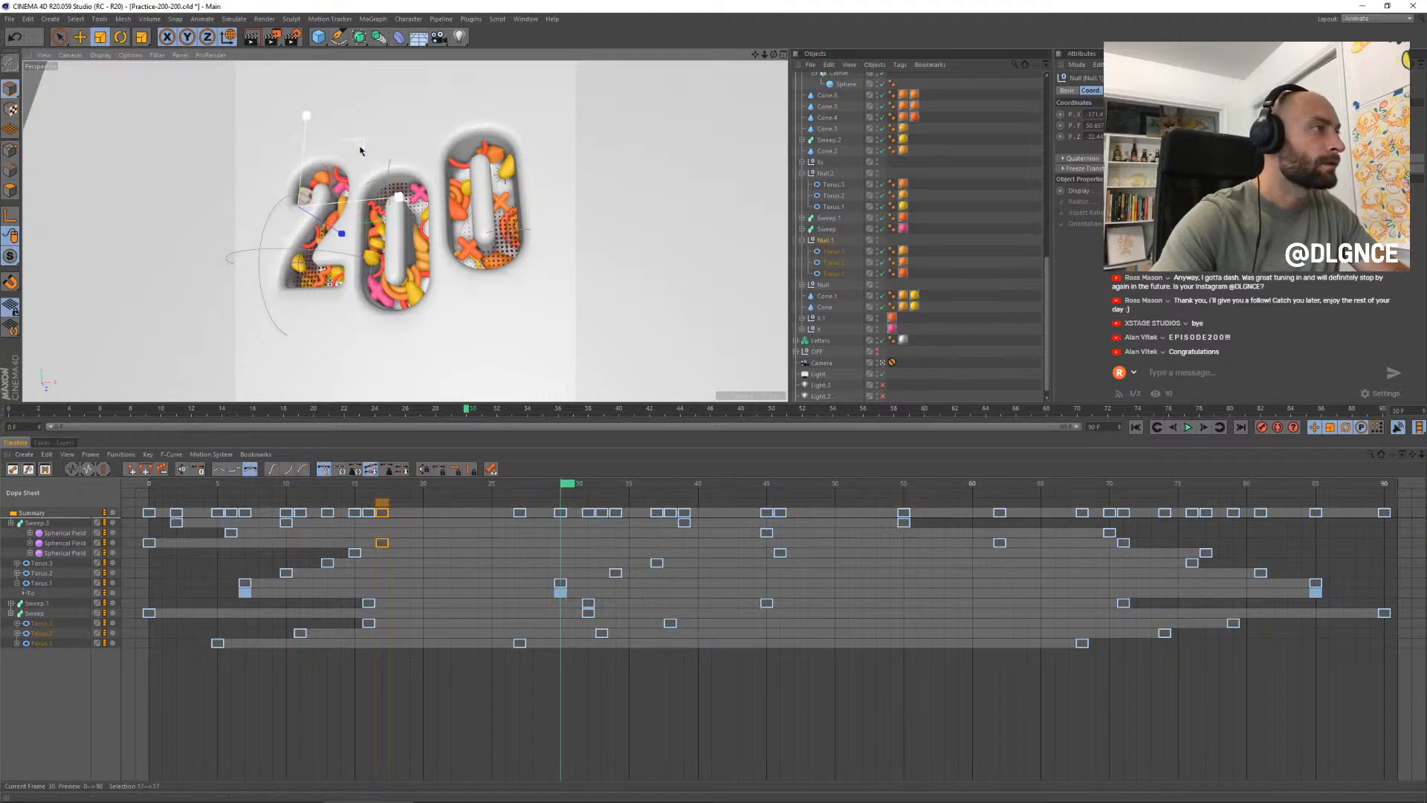
{"action": "key", "text": "e"}
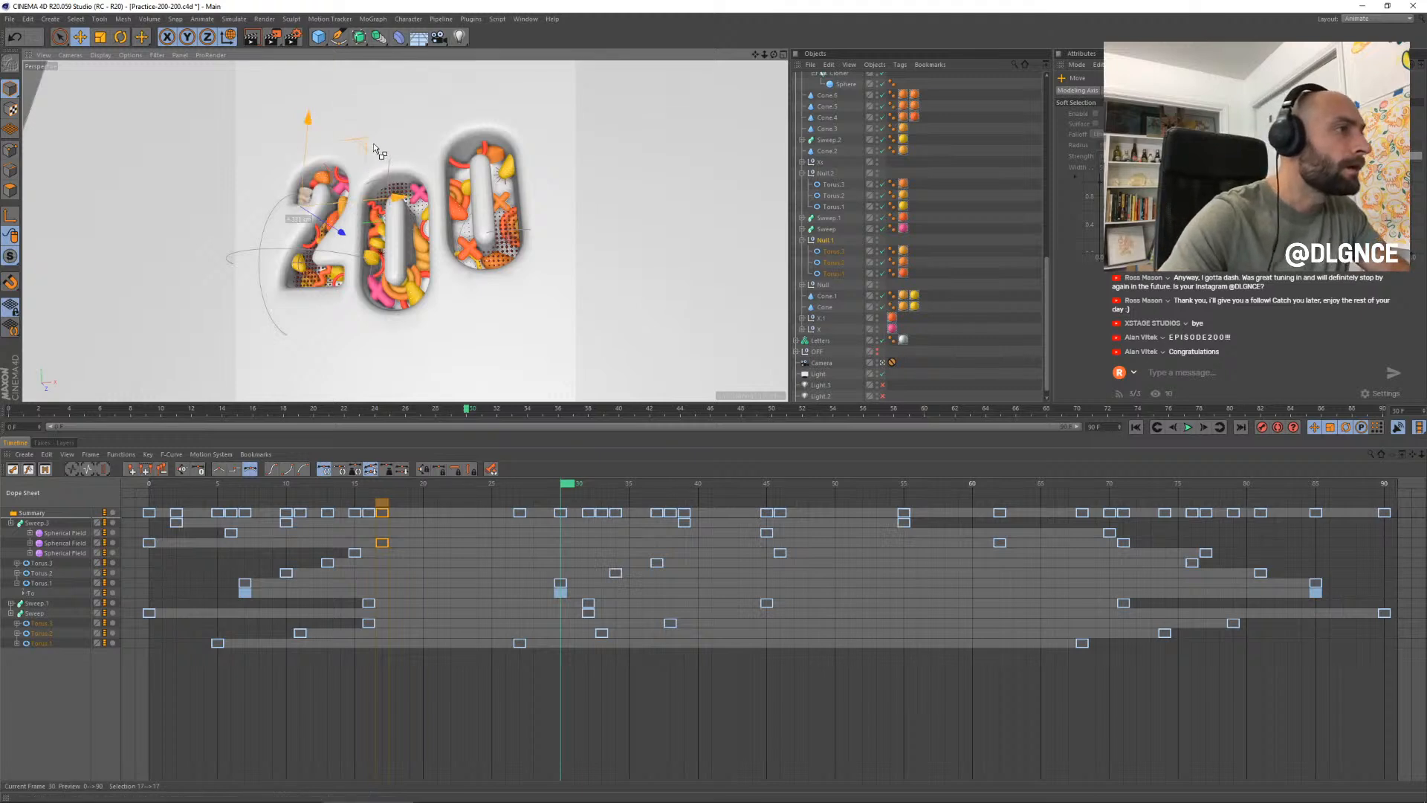
{"action": "left_click_drag", "start_coordinate": [380, 153], "coordinate": [597, 159], "text": "ctrl"}
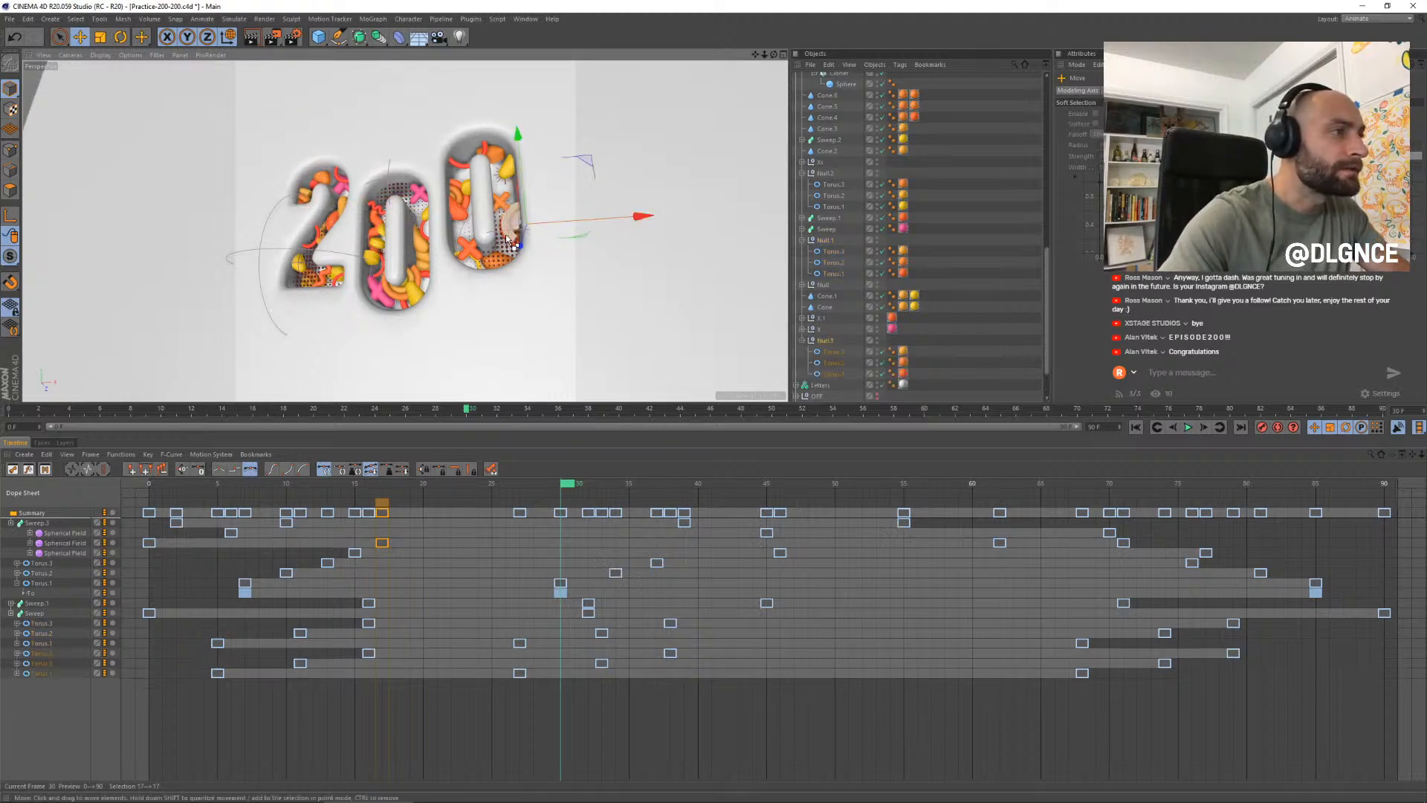
- Reposition the duplicated torus group around the right side of the last 0 and delete the empty Null object
{"action": "left_click_drag", "start_coordinate": [507, 238], "coordinate": [527, 252]}
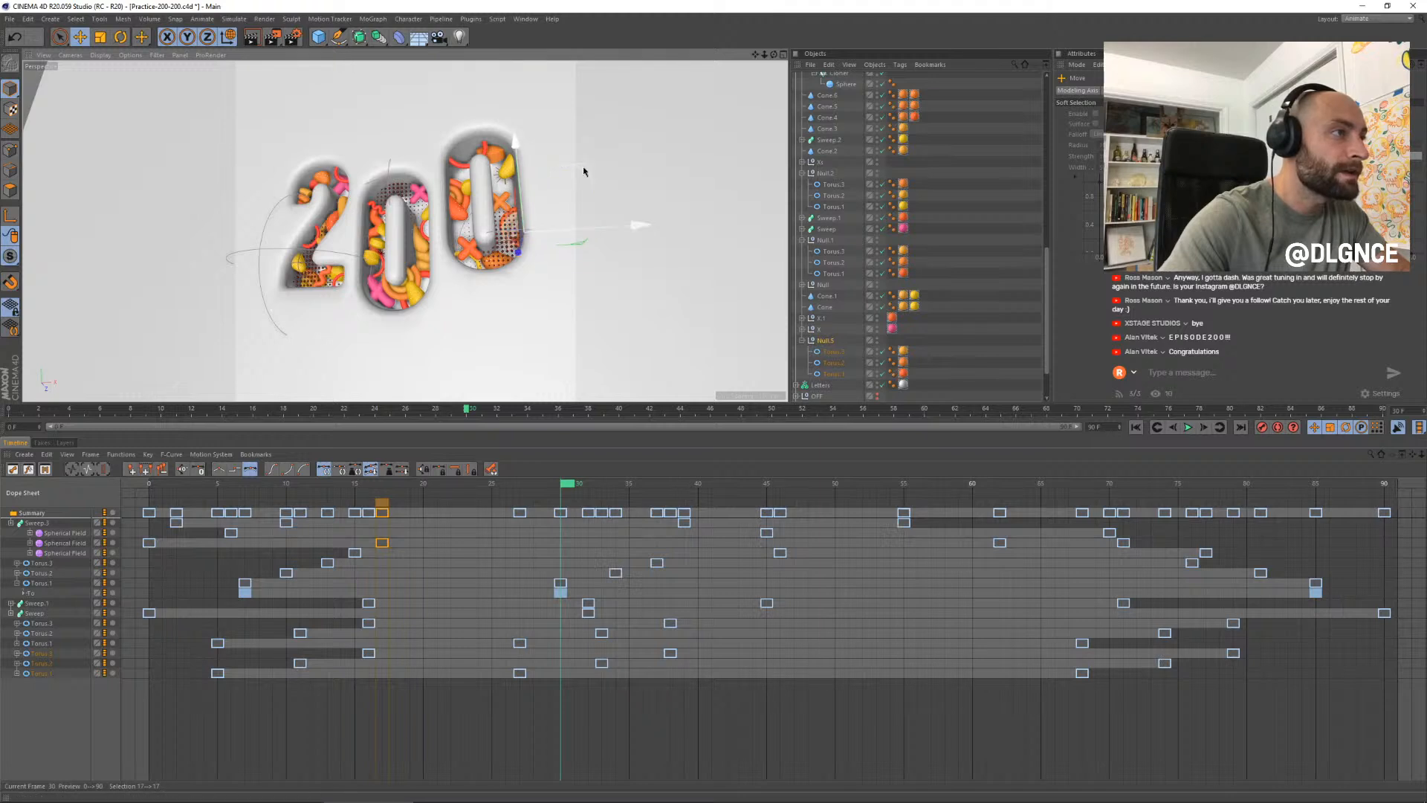
{"action": "left_click_drag", "start_coordinate": [583, 171], "coordinate": [585, 165]}
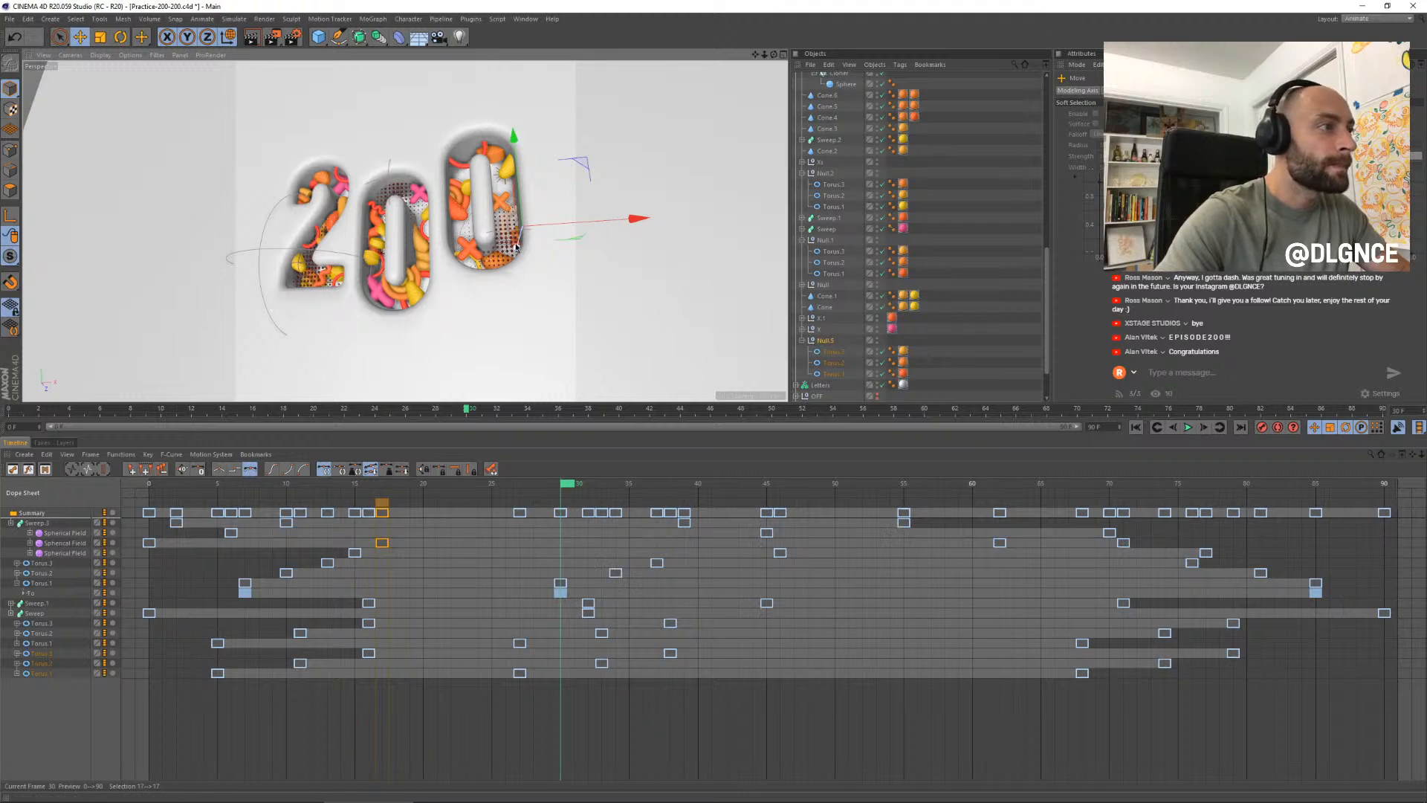
{"action": "left_click_drag", "start_coordinate": [518, 249], "coordinate": [516, 229]}
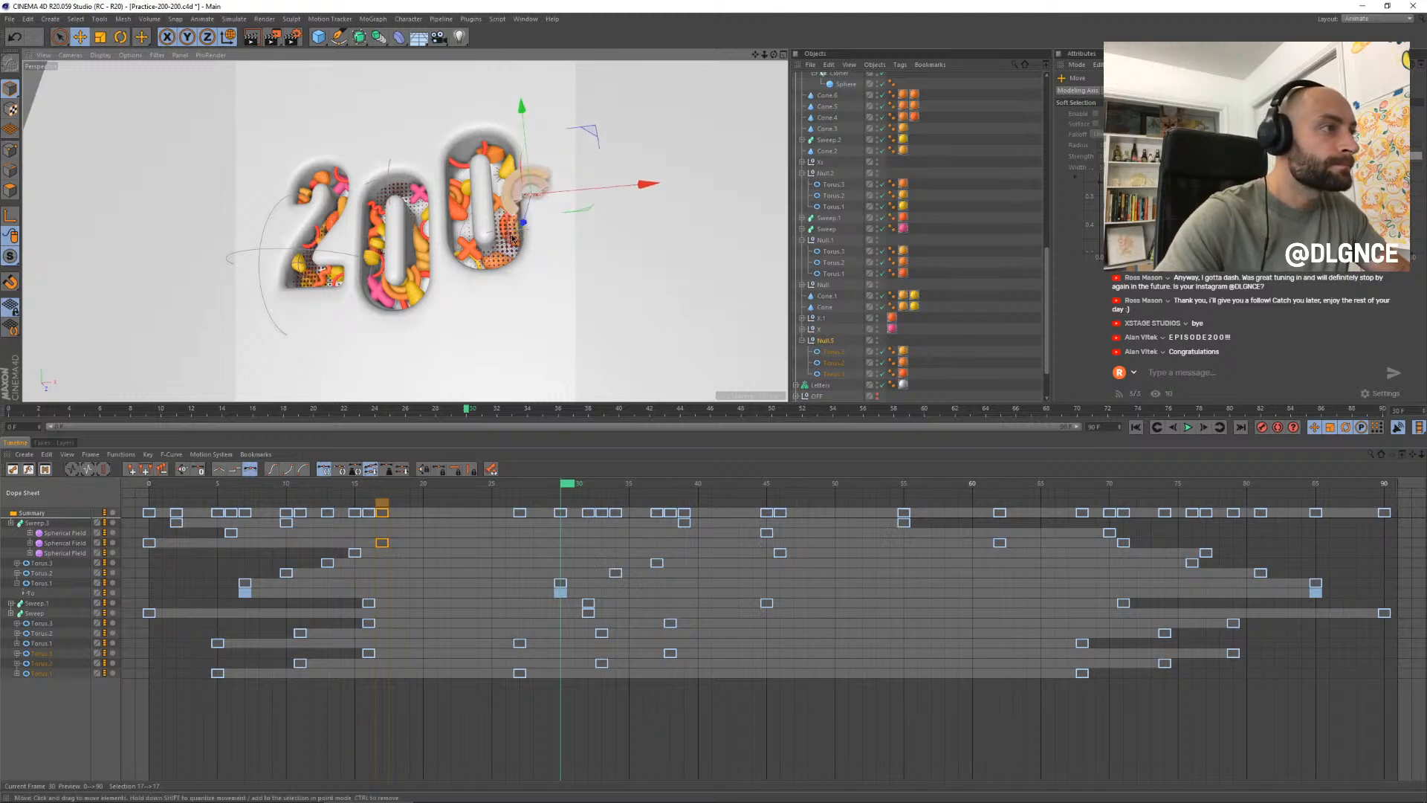
{"action": "left_click", "coordinate": [825, 285]}
{"action": "key", "text": "Delete"}
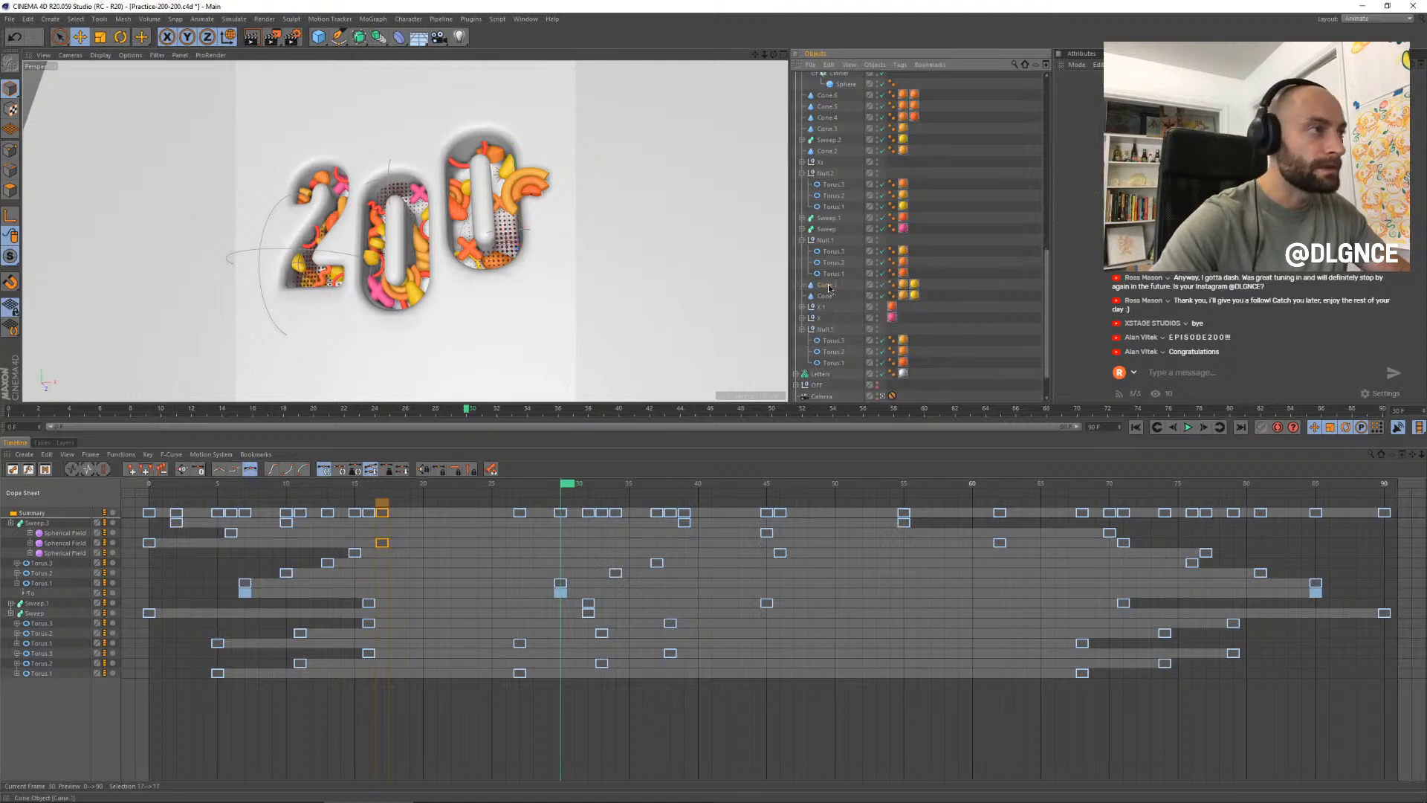
- Select the duplicated torus group's parent null and move it inside the right edge of the last 0
{"action": "left_click", "coordinate": [530, 177]}
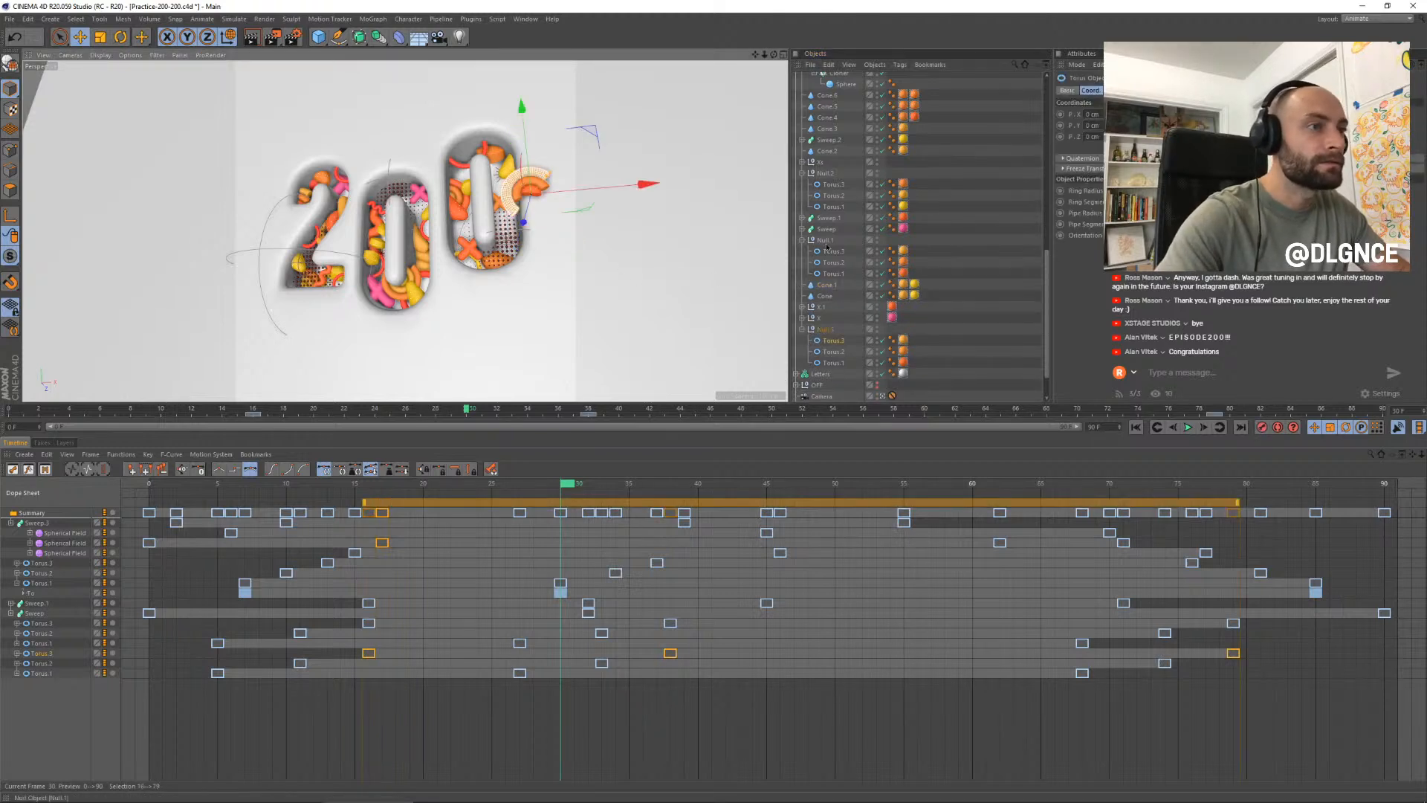
{"action": "left_click", "coordinate": [831, 332]}
{"action": "left_click_drag", "start_coordinate": [524, 222], "coordinate": [619, 231]}
{"action": "key", "text": "t"}
{"action": "key", "text": "e"}
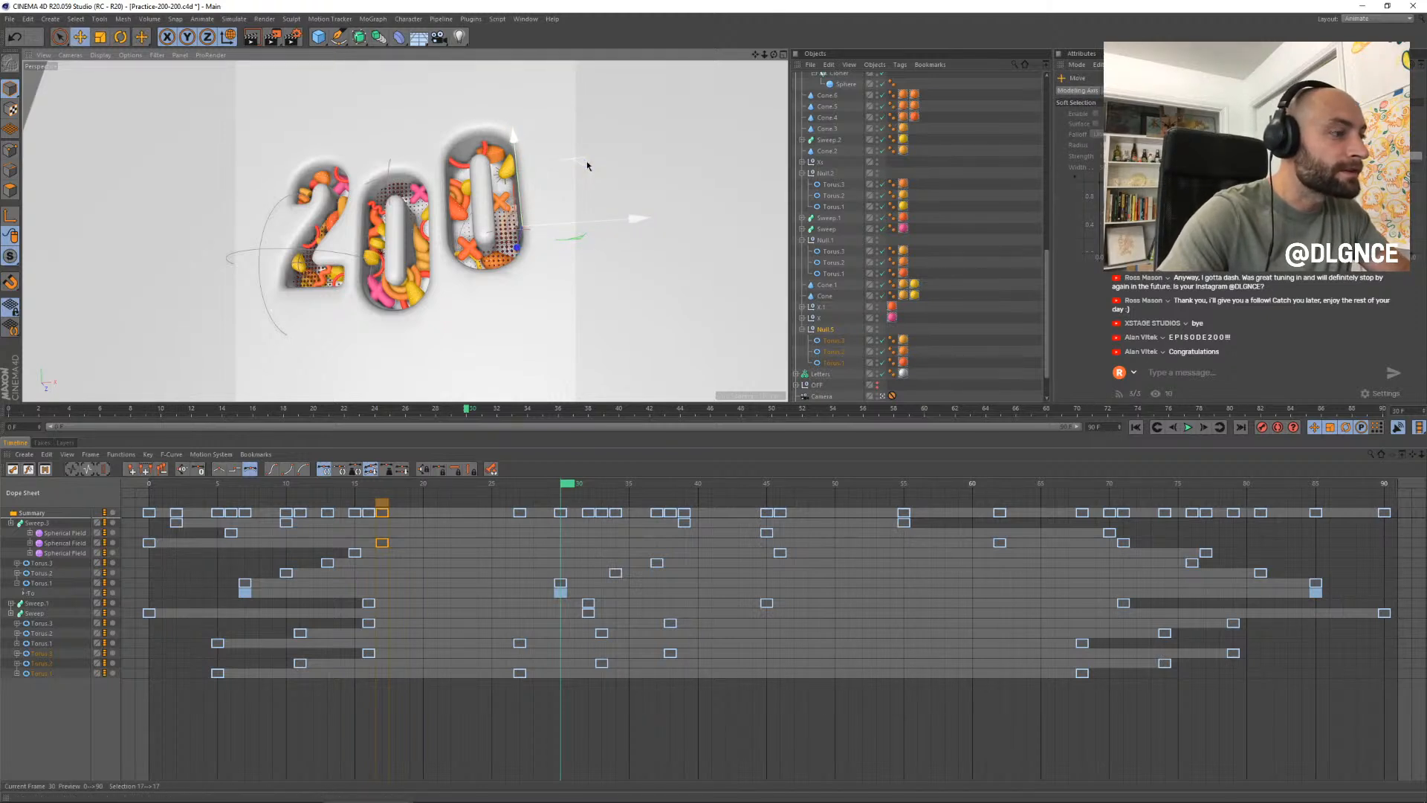
- Try rotating the duplicated torus group at frame 83 and again at frame 0
{"action": "left_click_drag", "start_coordinate": [554, 485], "coordinate": [1416, 545]}
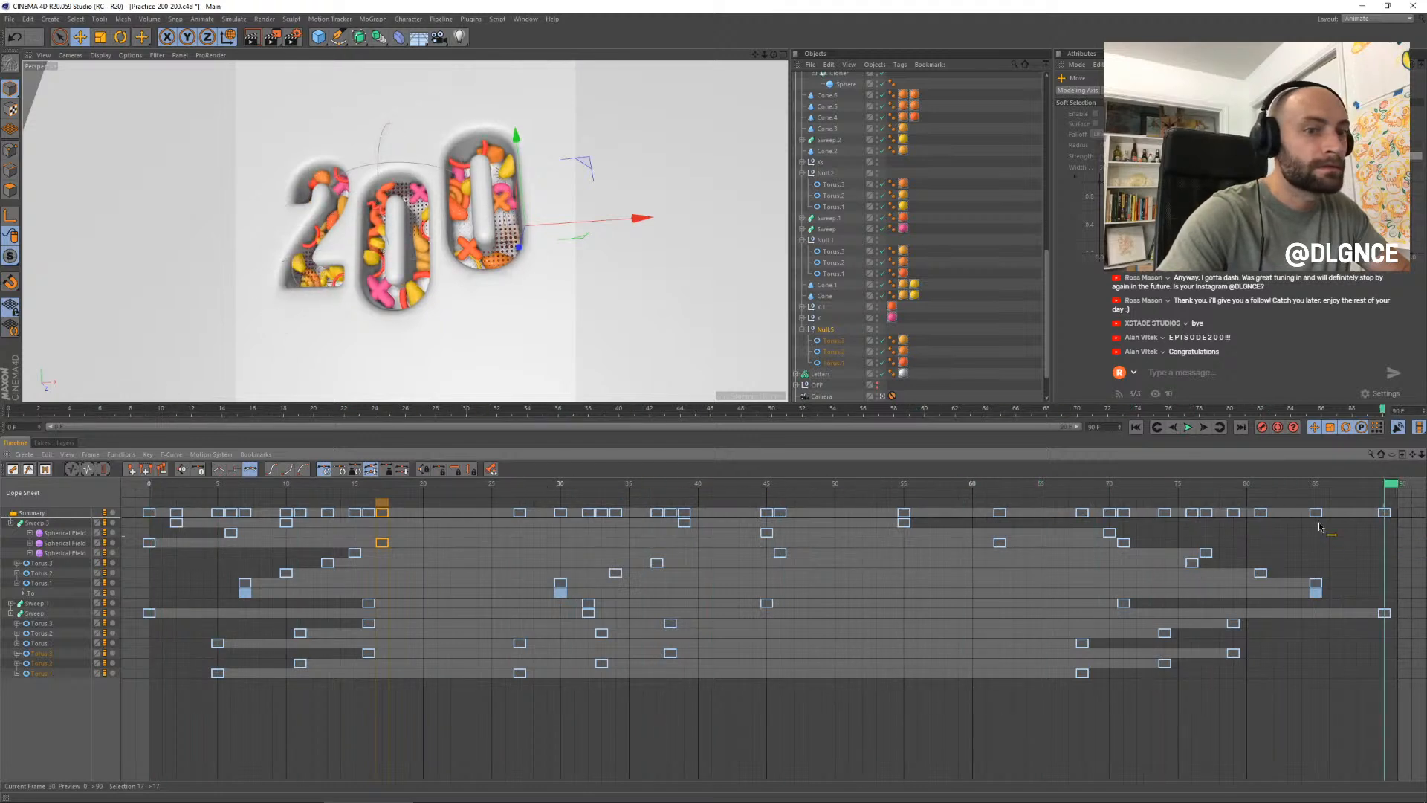
{"action": "left_click_drag", "start_coordinate": [1320, 527], "coordinate": [1291, 522]}
{"action": "key", "text": "r"}
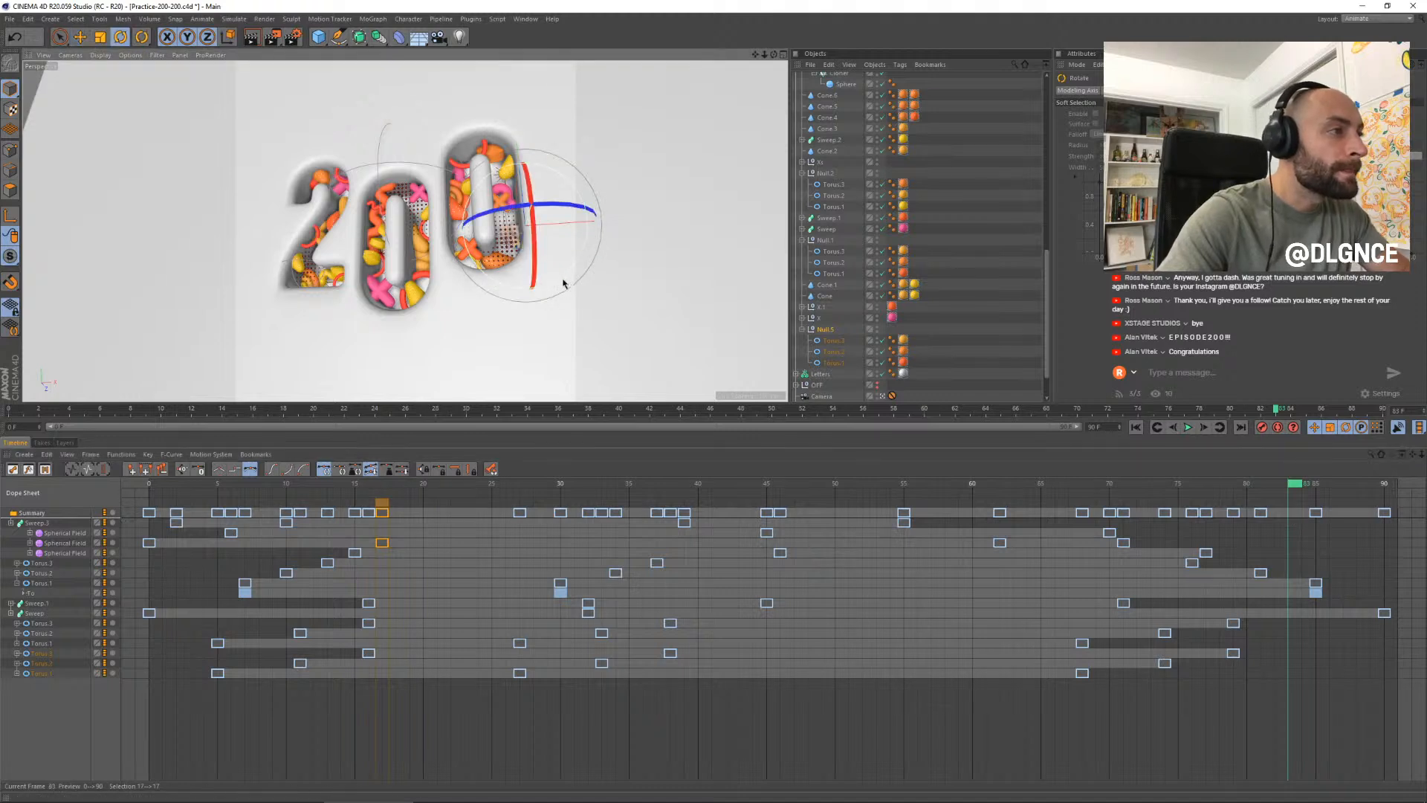
{"action": "left_click_drag", "start_coordinate": [563, 283], "coordinate": [491, 280]}
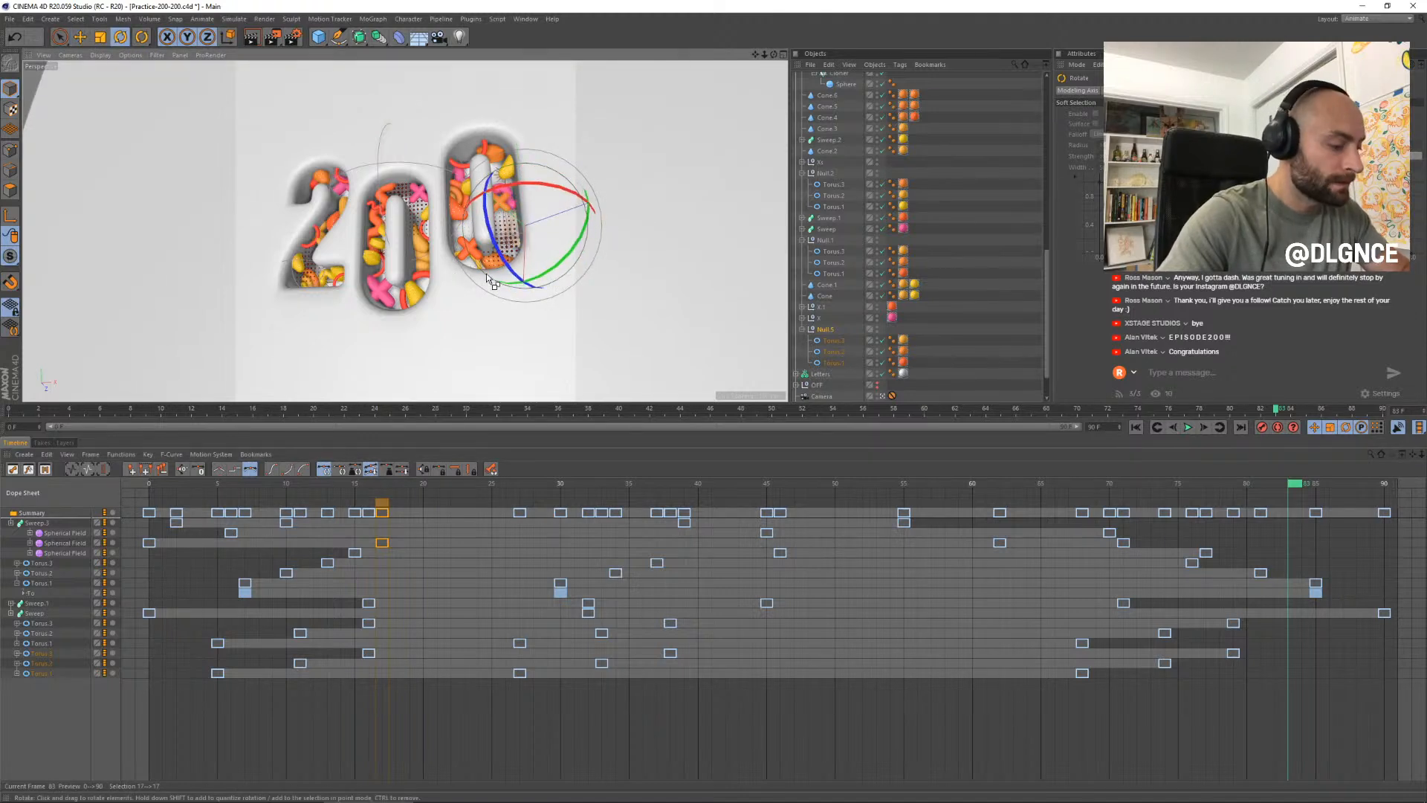
{"action": "key", "text": "ctrl+z"}
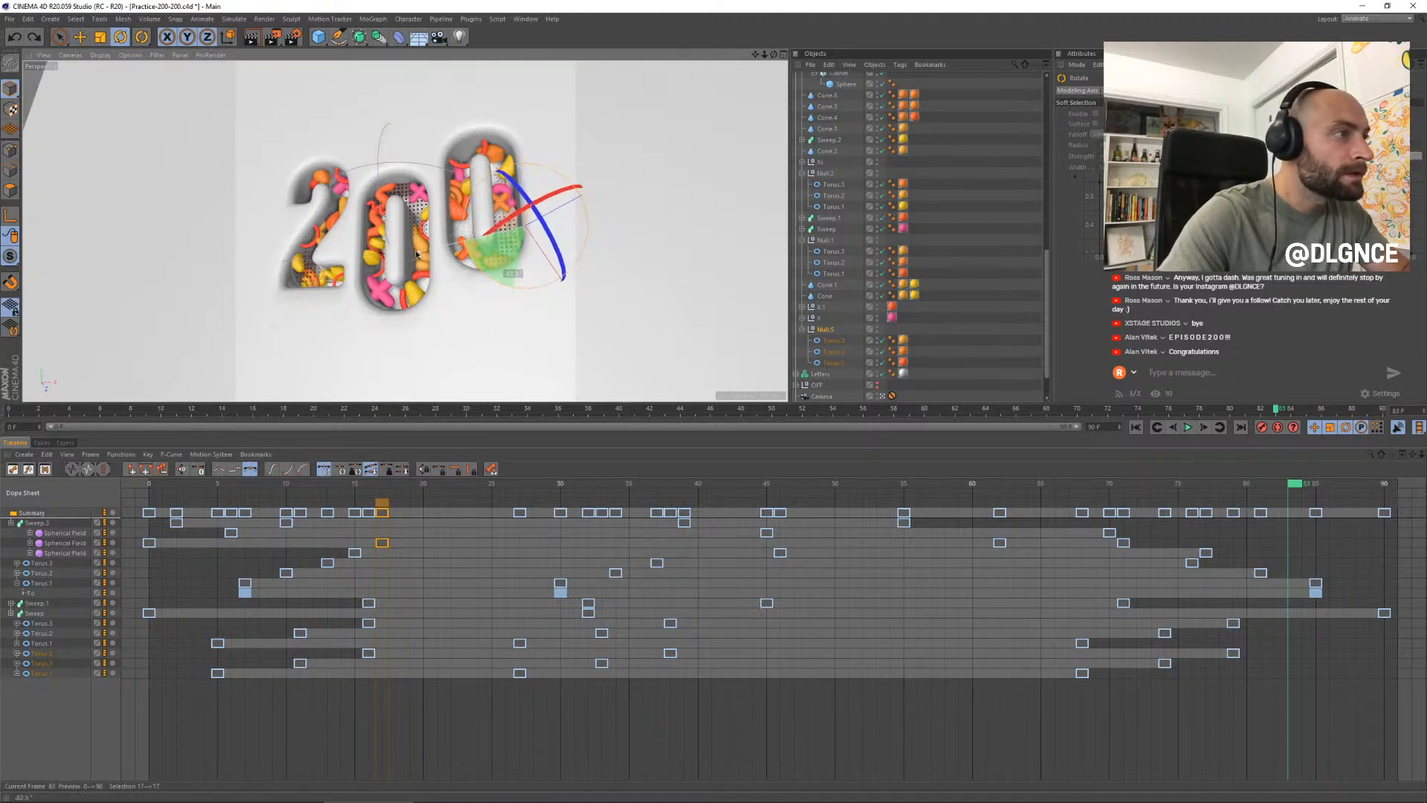
{"action": "key", "text": "ctrl+y"}
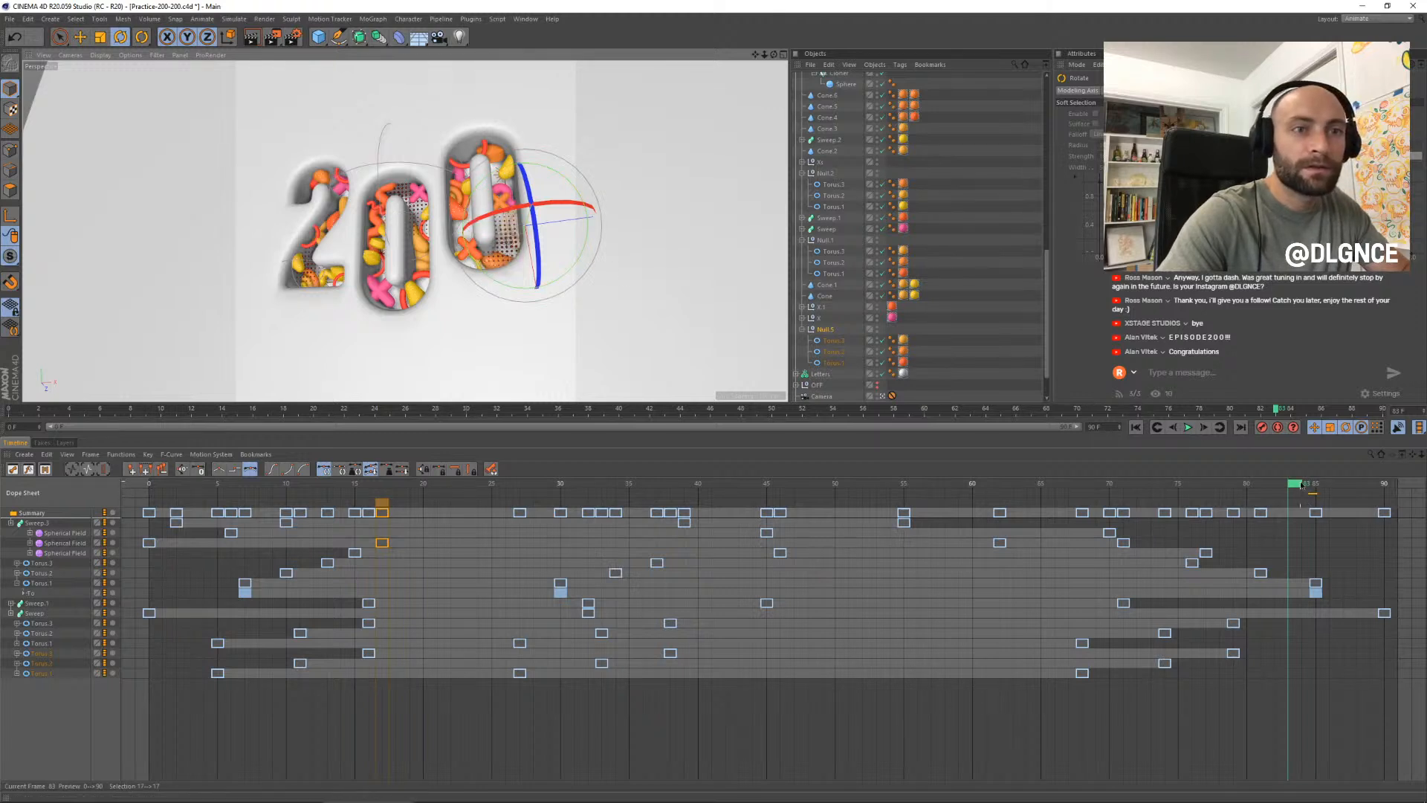
{"action": "left_click_drag", "start_coordinate": [1301, 485], "coordinate": [64, 498]}
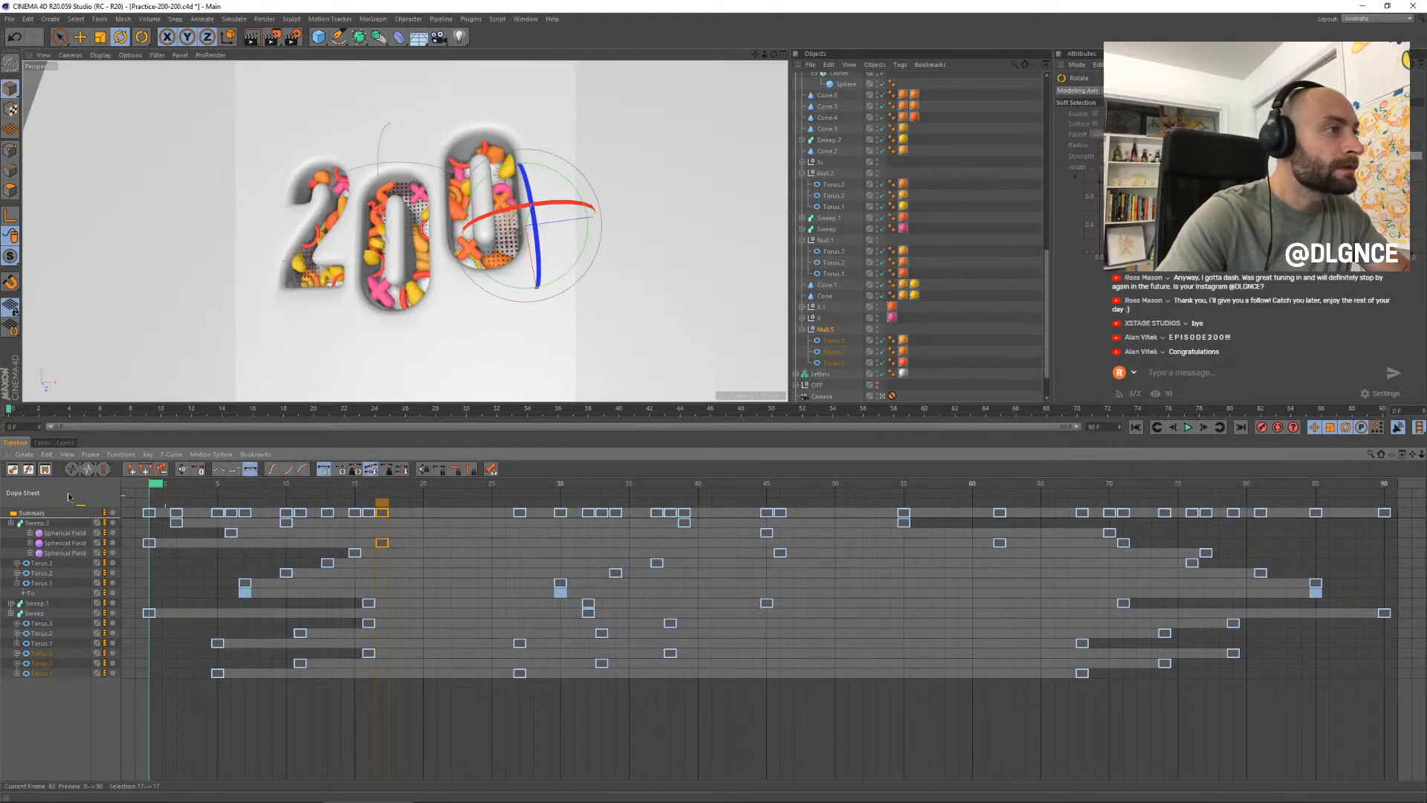
{"action": "left_click_drag", "start_coordinate": [512, 283], "coordinate": [606, 298]}
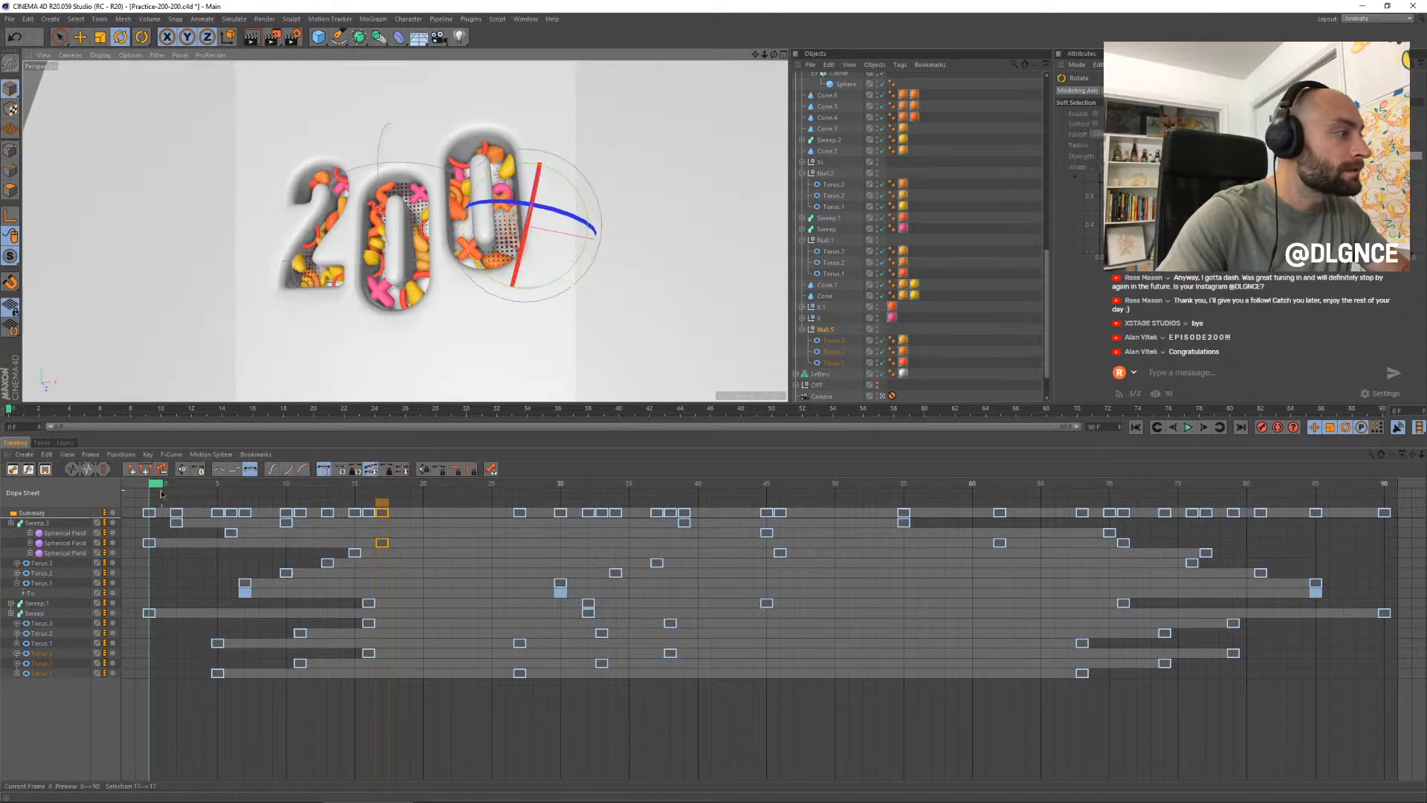
- Return to frame 83 and scale the duplicated torus group uniformly
{"action": "left_click_drag", "start_coordinate": [286, 482], "coordinate": [1304, 524]}
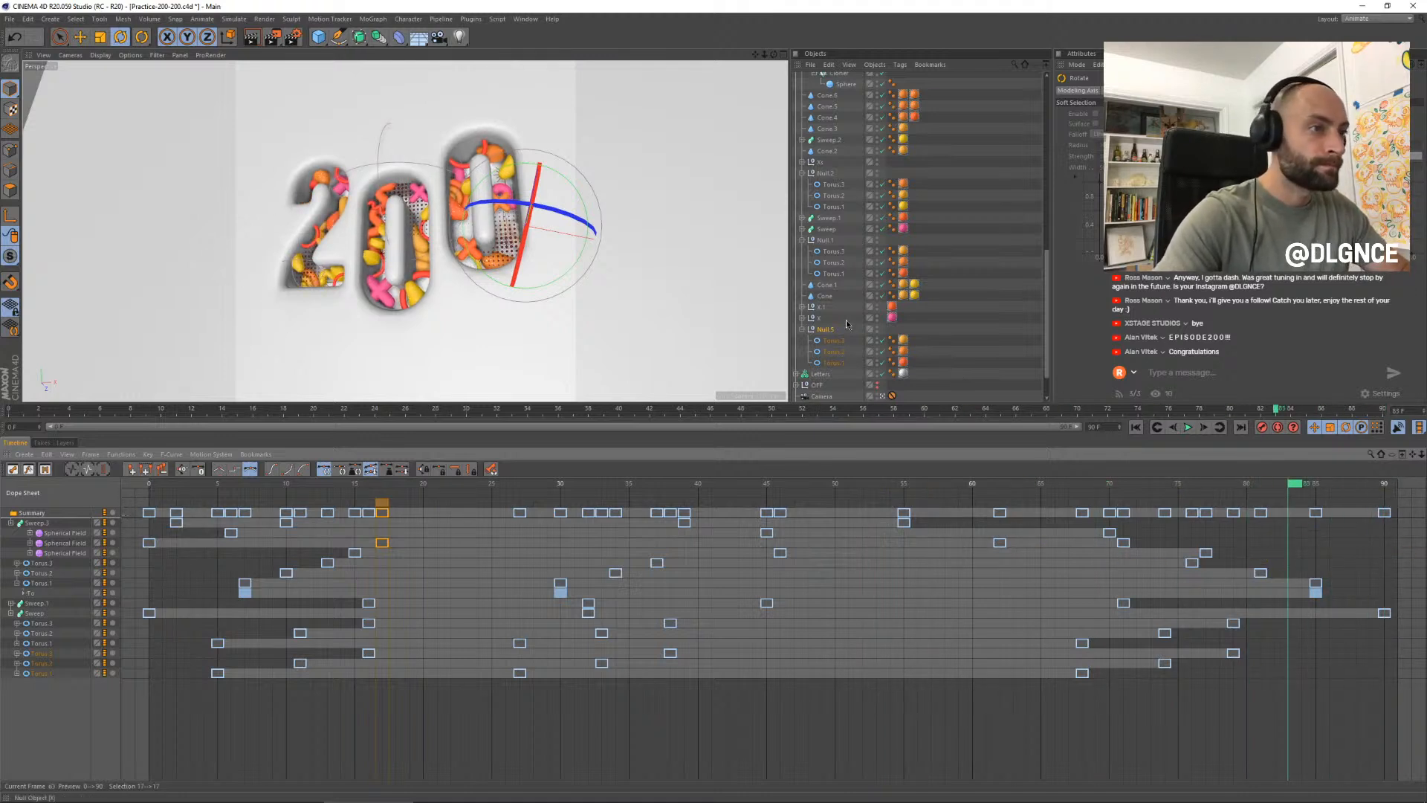
{"action": "key", "text": "t"}
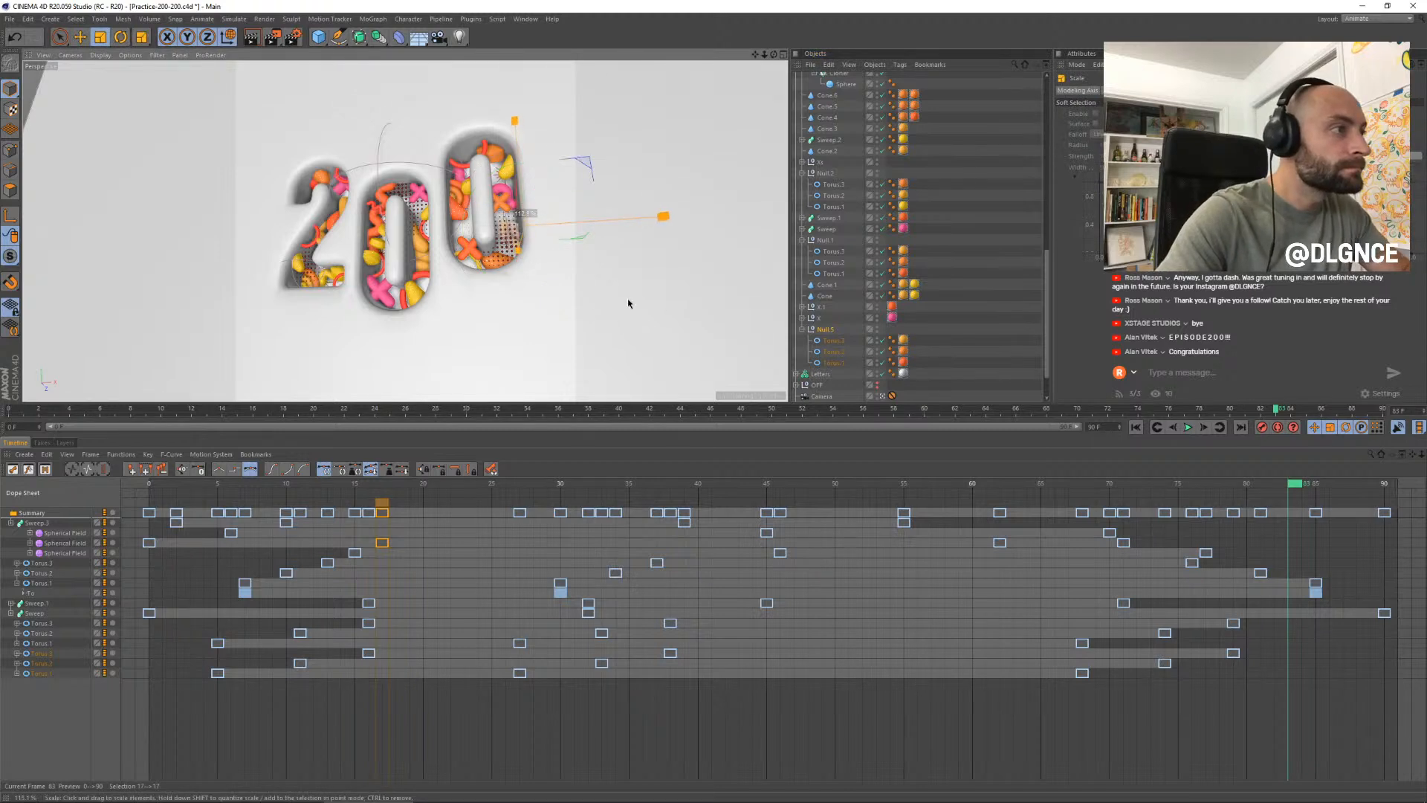
{"action": "left_click_drag", "start_coordinate": [628, 303], "coordinate": [593, 325]}
- Solo the duplicated torus group so only its arcs are shown, and move the playhead to frame 68
{"action": "left_click_drag", "start_coordinate": [1300, 485], "coordinate": [978, 465]}
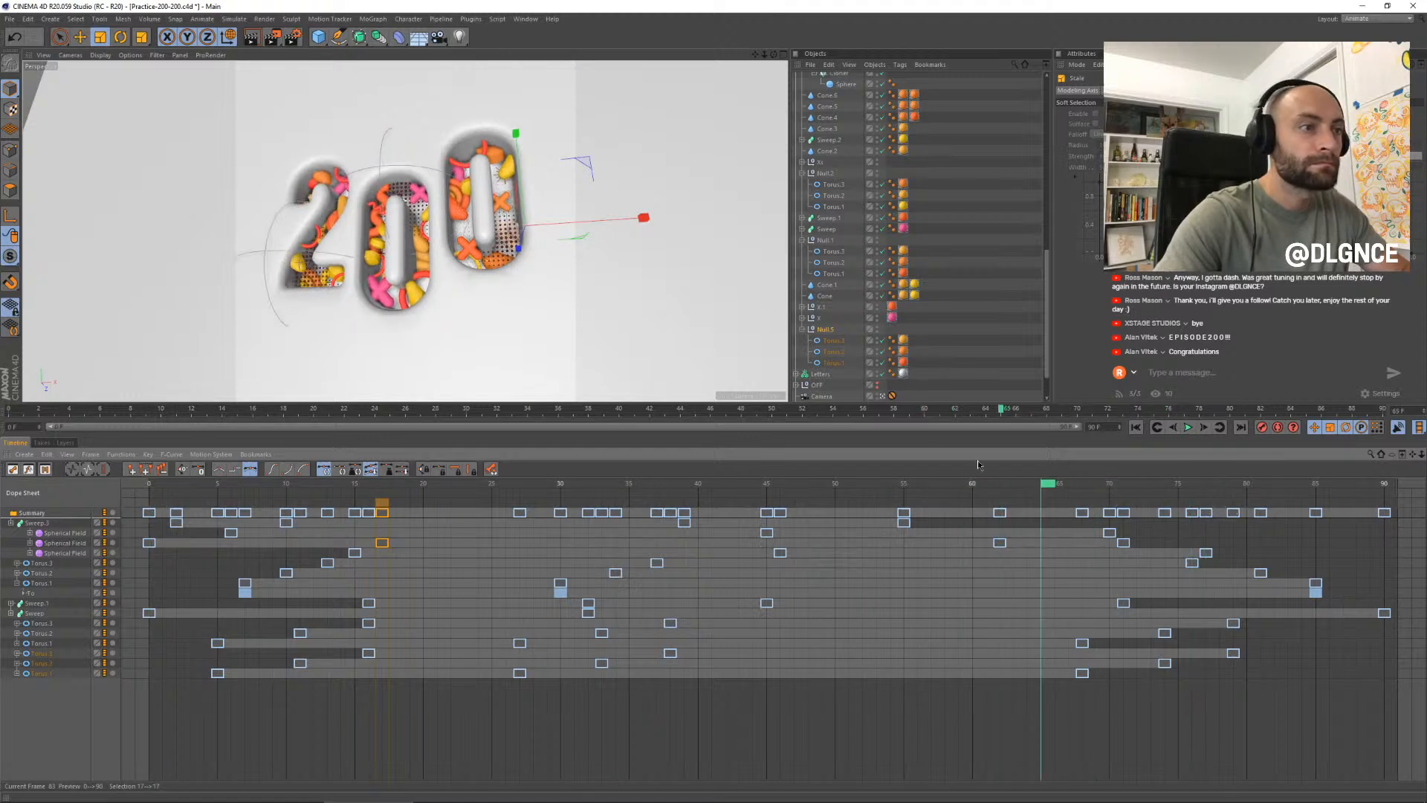
{"action": "left_click", "coordinate": [826, 330]}
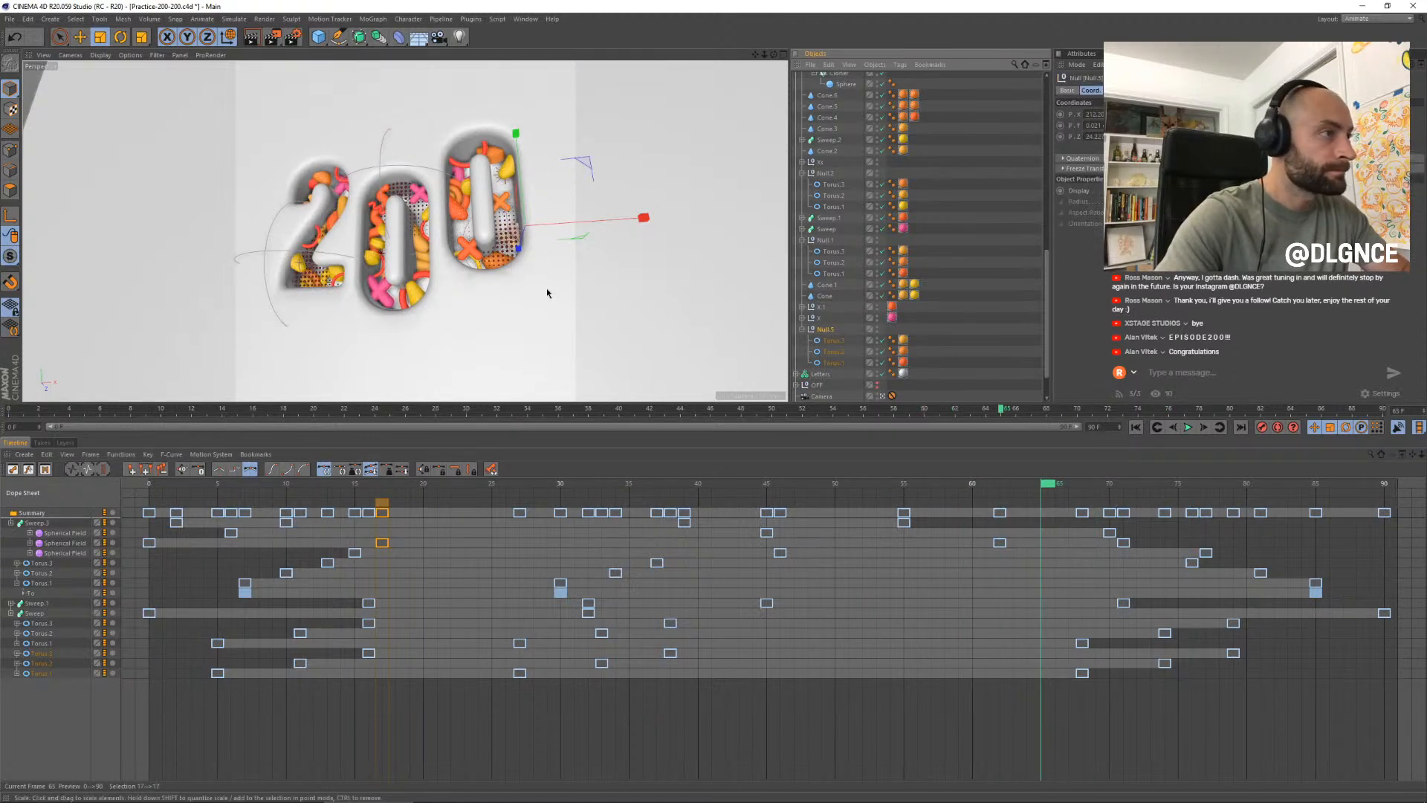
{"action": "key", "text": "v"}
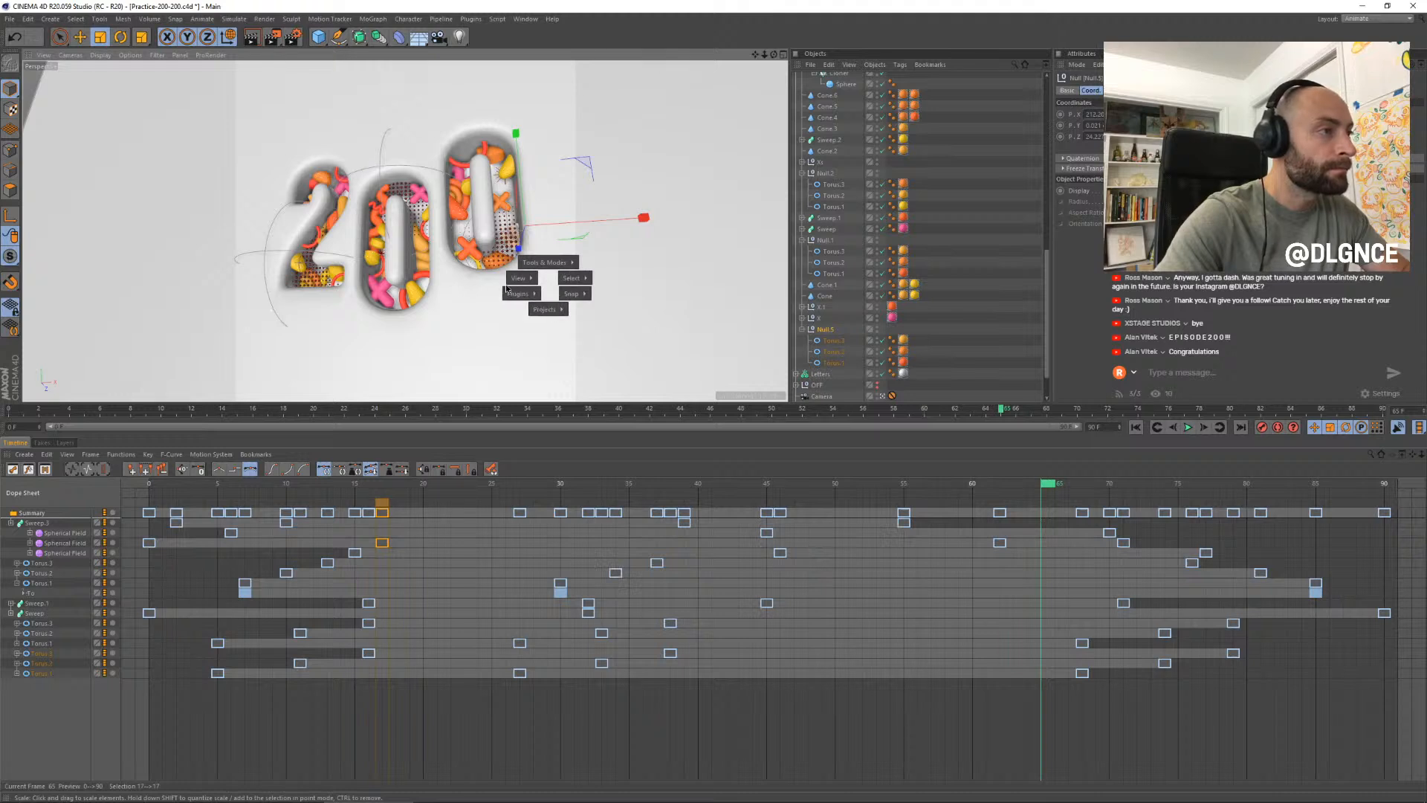
{"action": "mouse_move", "coordinate": [517, 293]}
{"action": "left_click", "coordinate": [455, 302]}
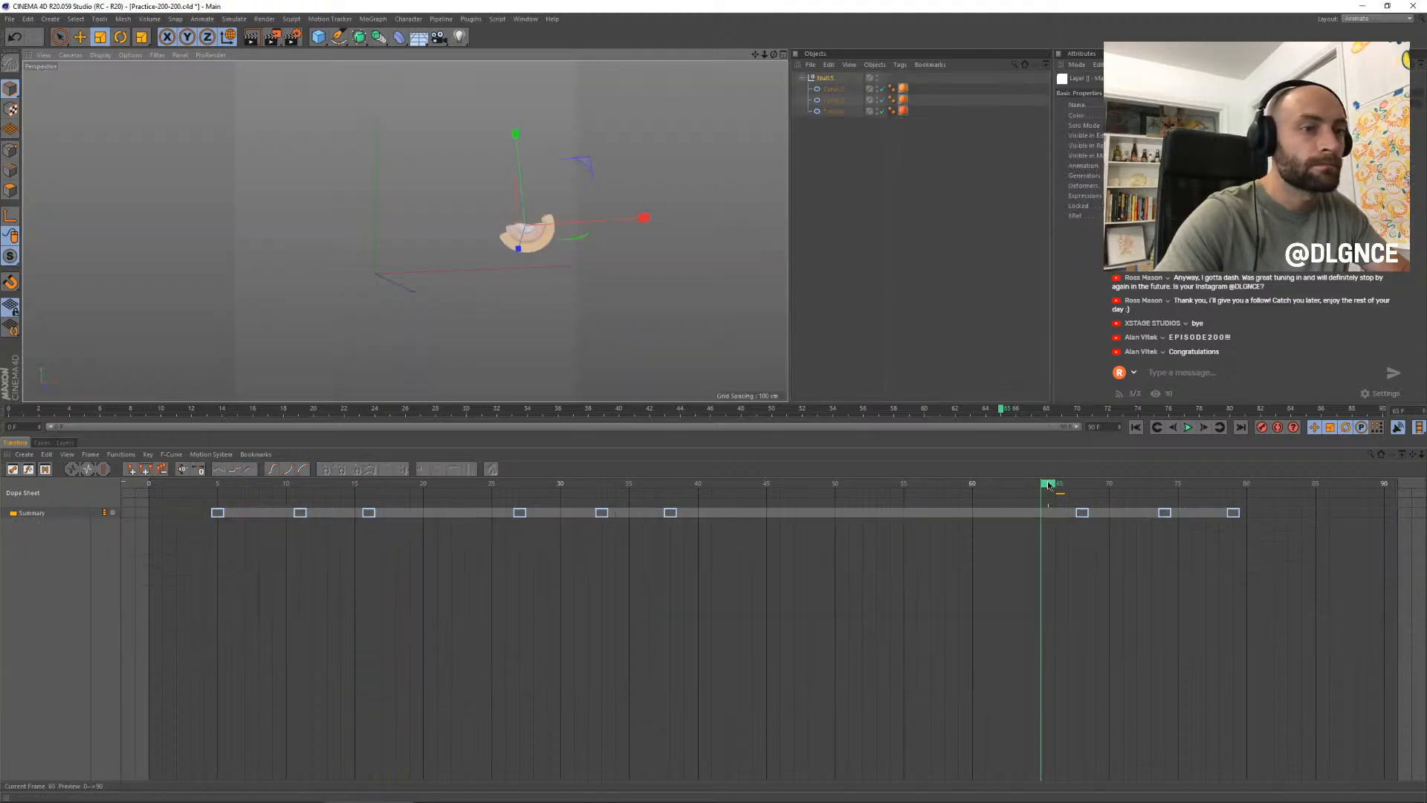
{"action": "left_click_drag", "start_coordinate": [1049, 485], "coordinate": [1083, 509]}
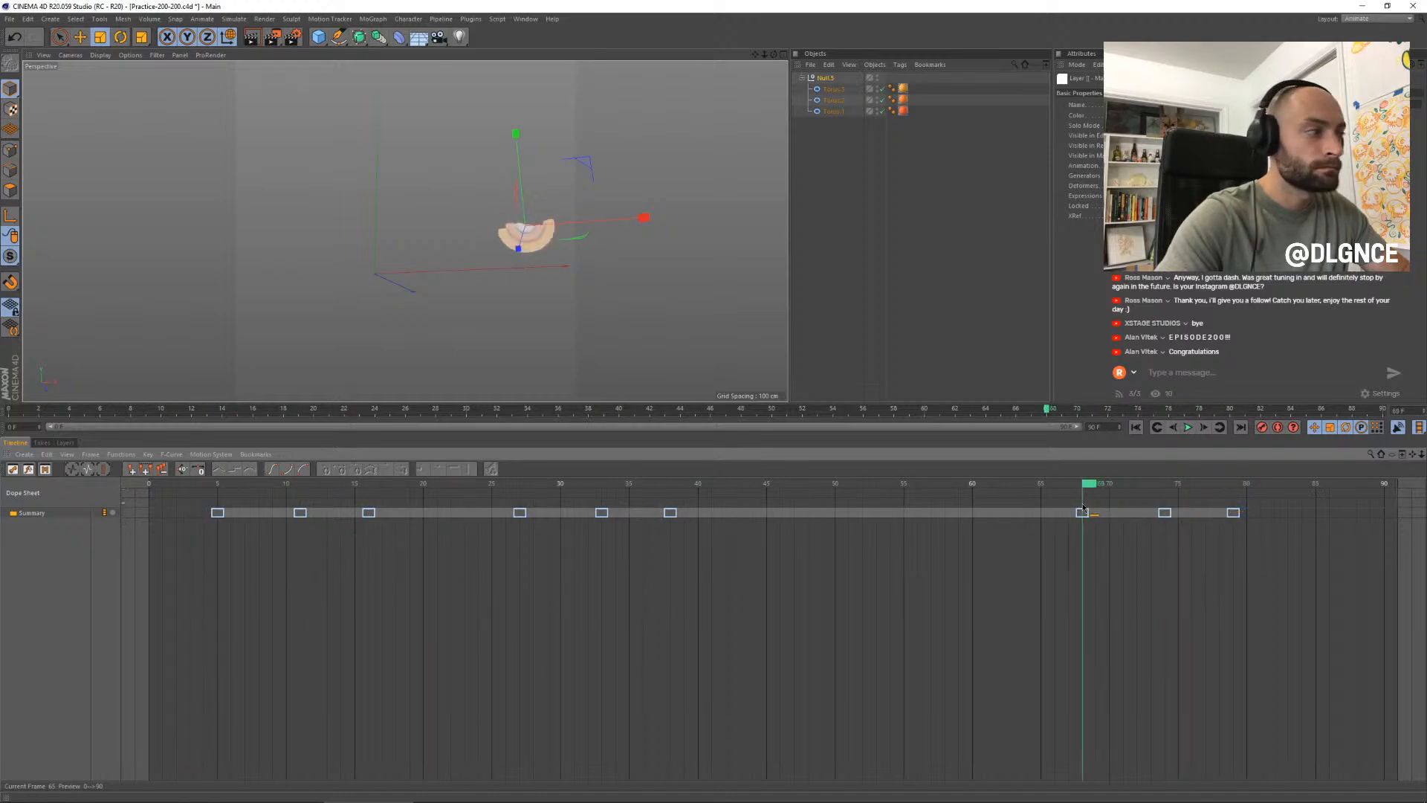
- Rotate the outer arc, Torus.3, about a quarter turn at frame 79 and keyframe its rotation
{"action": "left_click", "coordinate": [832, 95]}
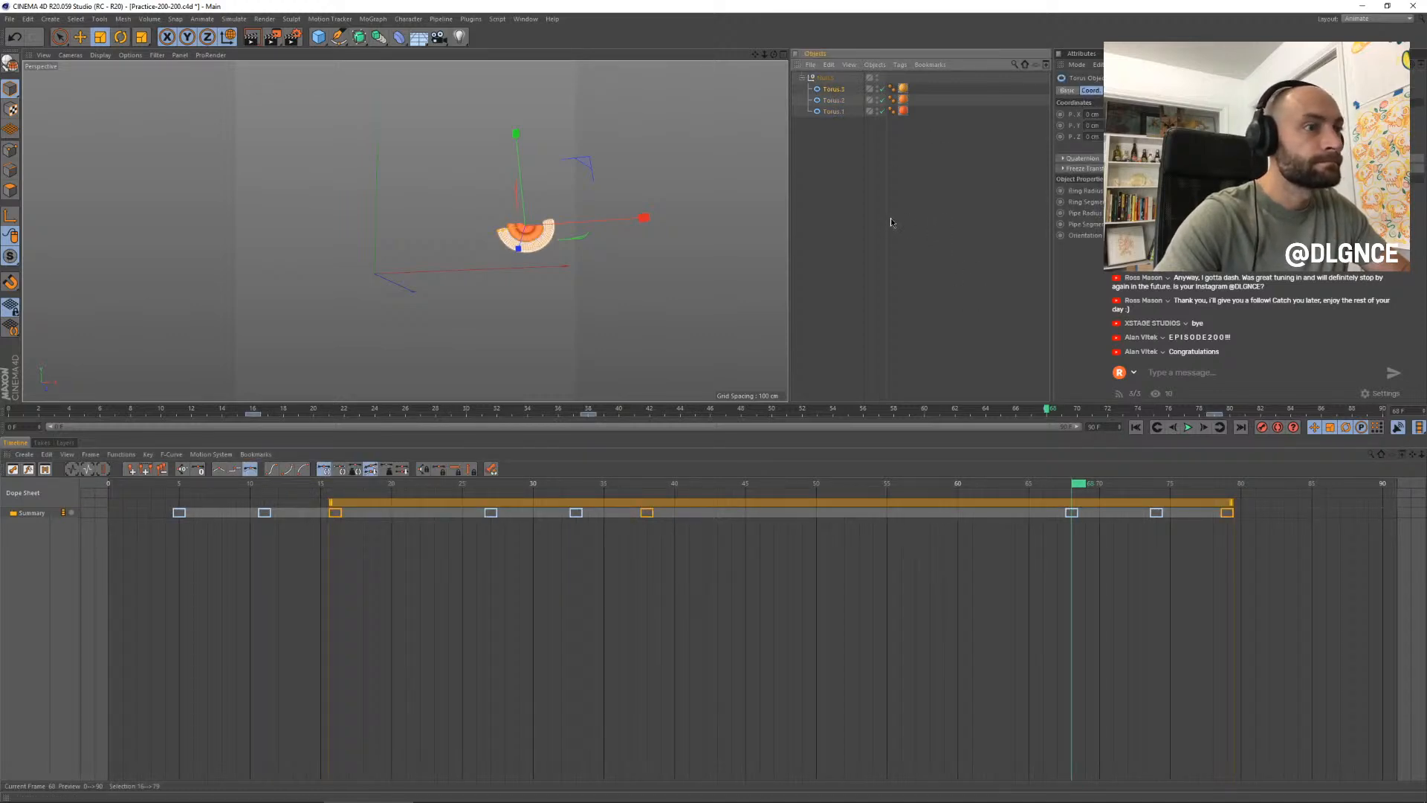
{"action": "left_click_drag", "start_coordinate": [1081, 485], "coordinate": [1242, 536]}
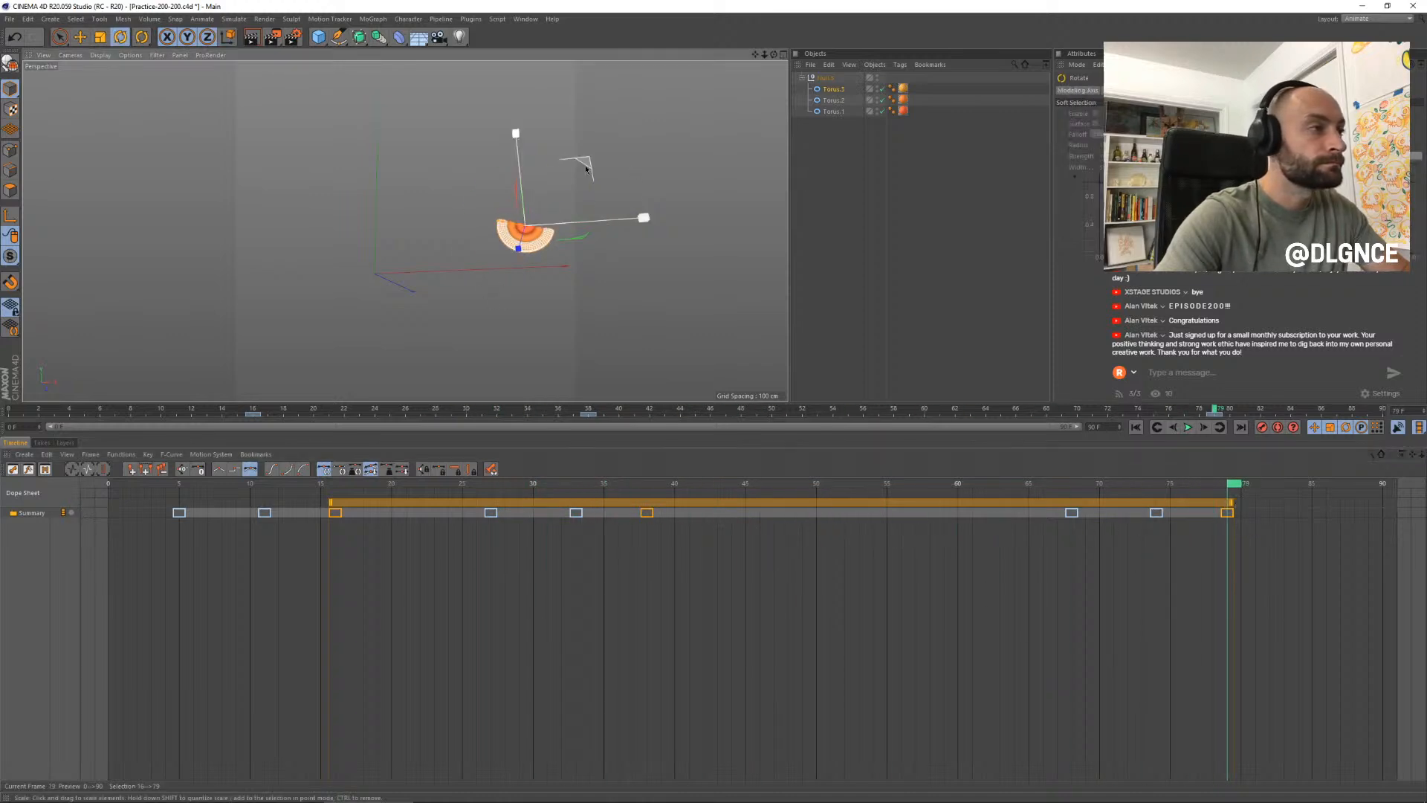
{"action": "key", "text": "r"}
{"action": "left_click_drag", "start_coordinate": [572, 185], "coordinate": [594, 270]}
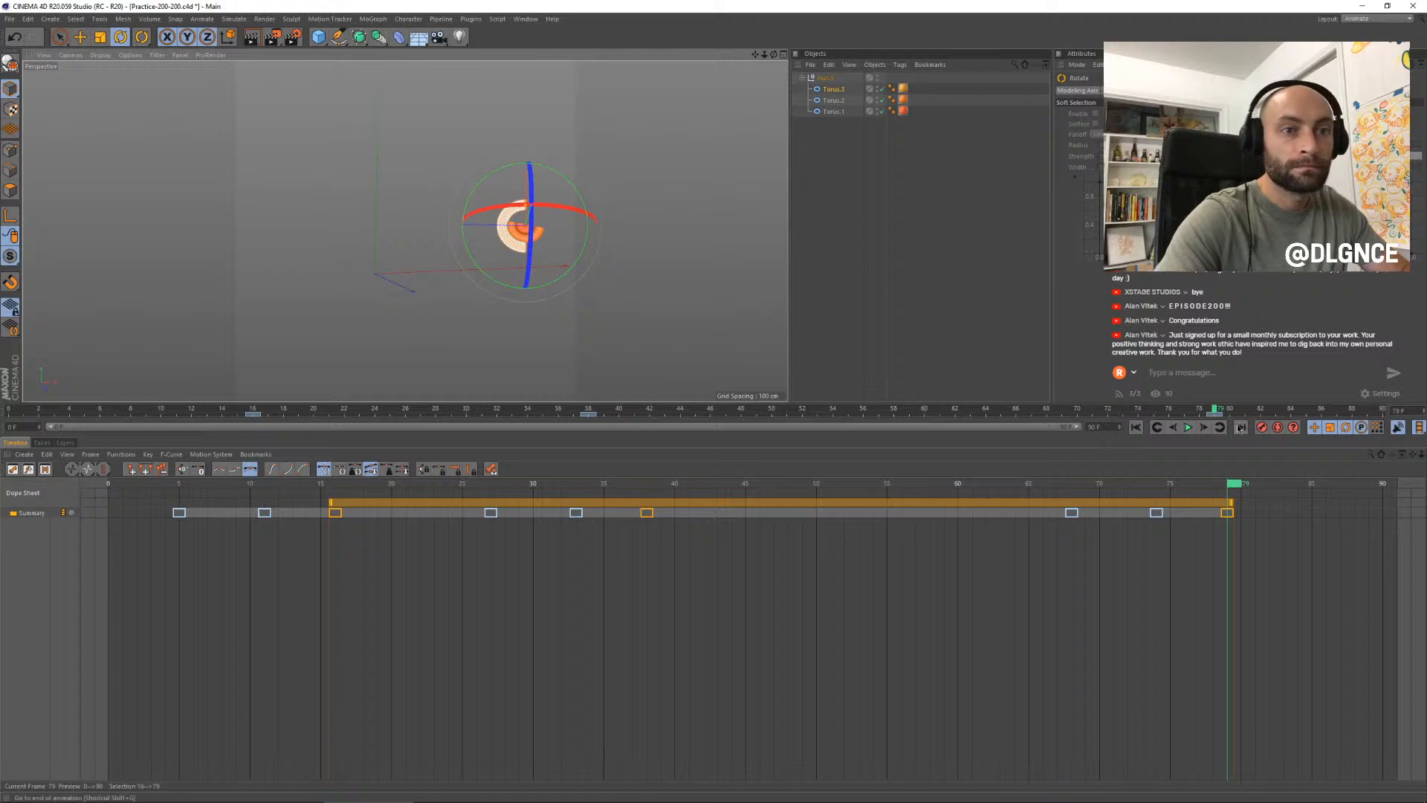
{"action": "left_click", "coordinate": [831, 89]}
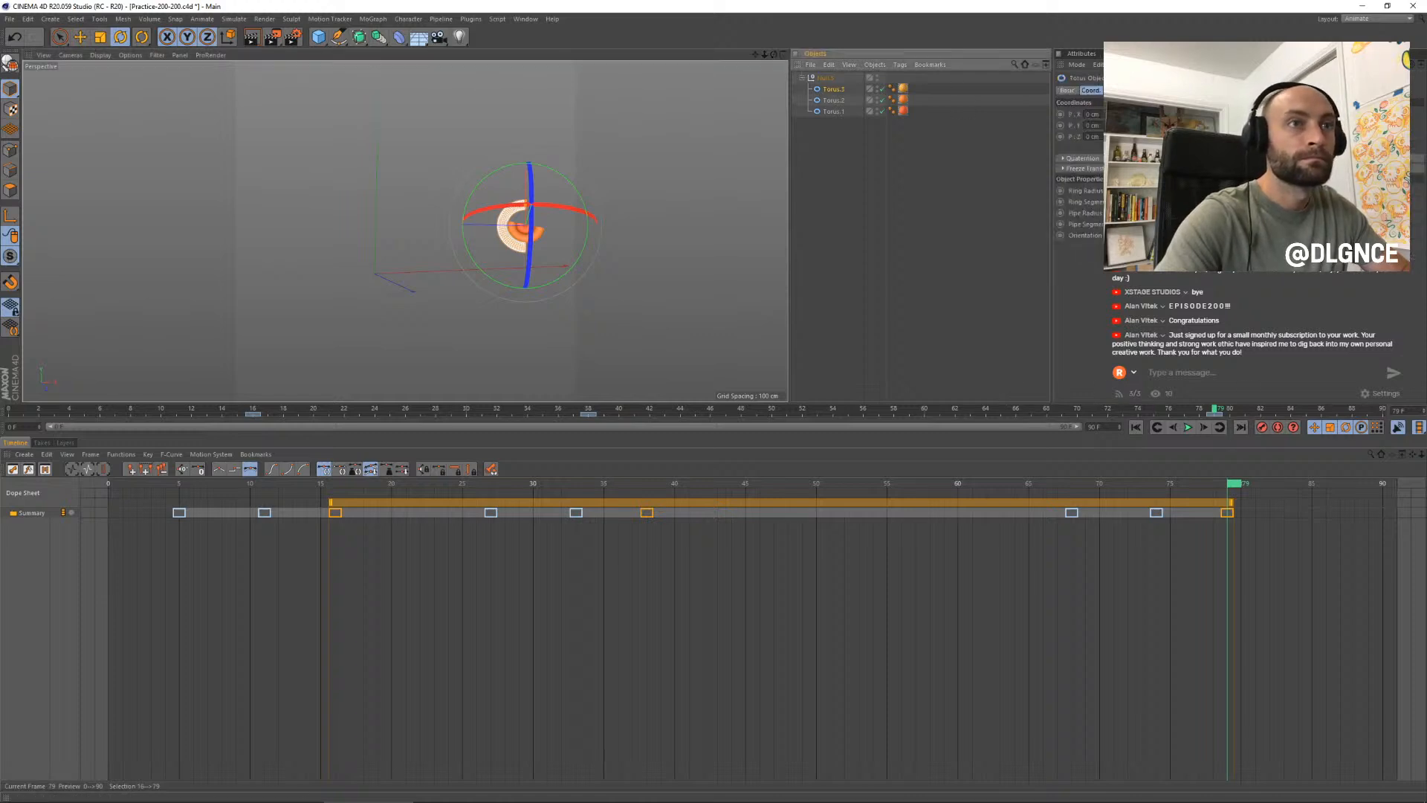
{"action": "left_click", "coordinate": [1304, 114], "text": "ctrl"}
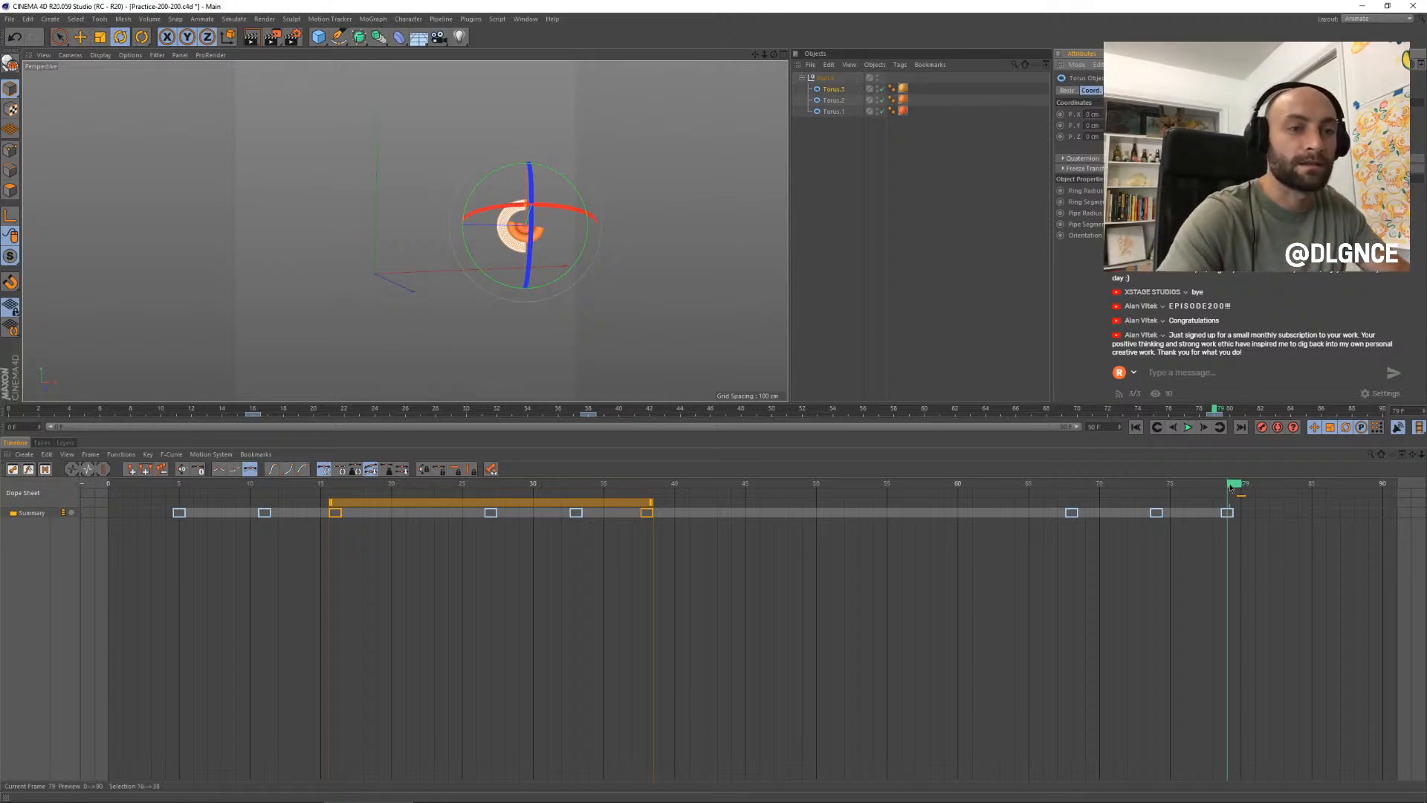
- Try rotating the middle arc, Torus.2, at frame 74 and undo the rotation
{"action": "left_click_drag", "start_coordinate": [1231, 488], "coordinate": [1154, 492]}
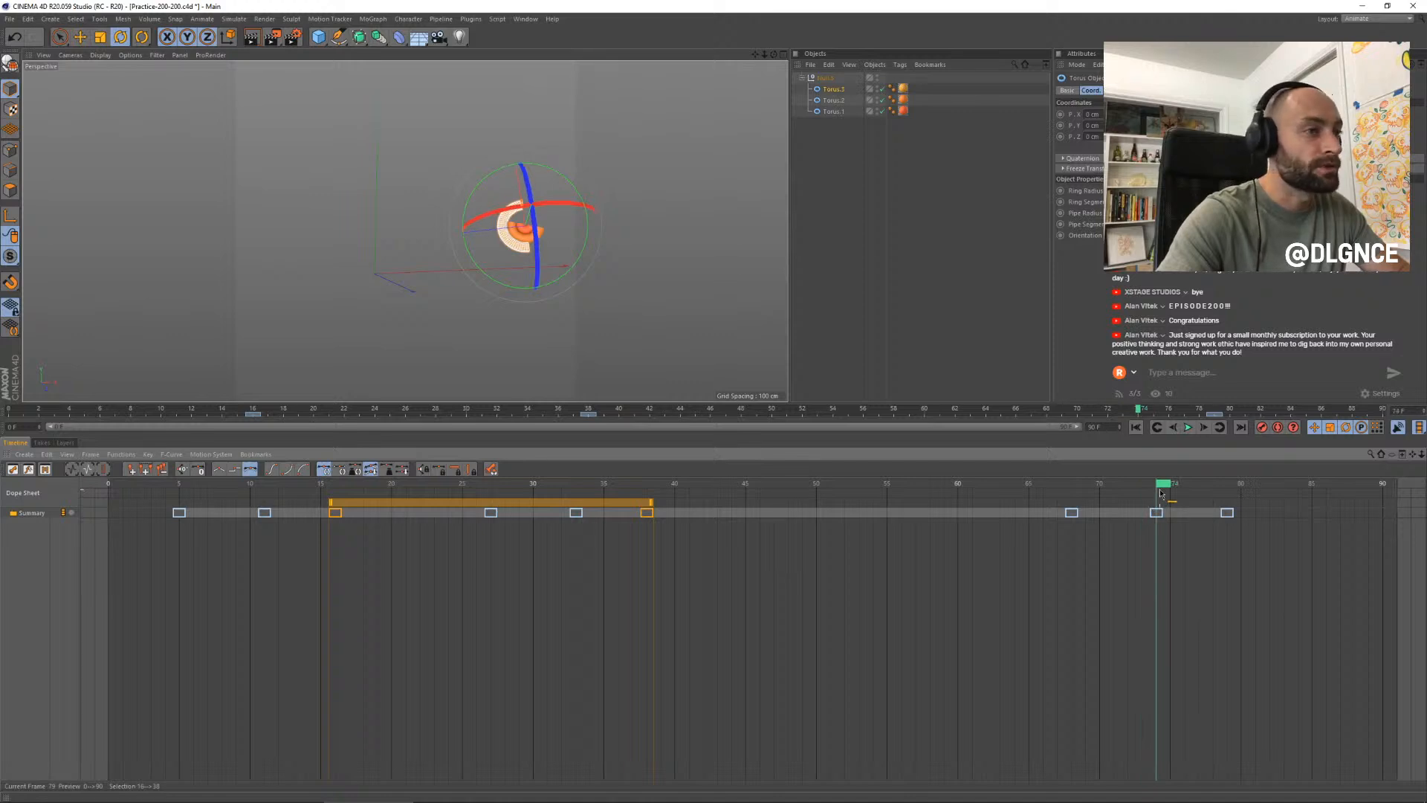
{"action": "left_click", "coordinate": [833, 100], "text": "ctrl"}
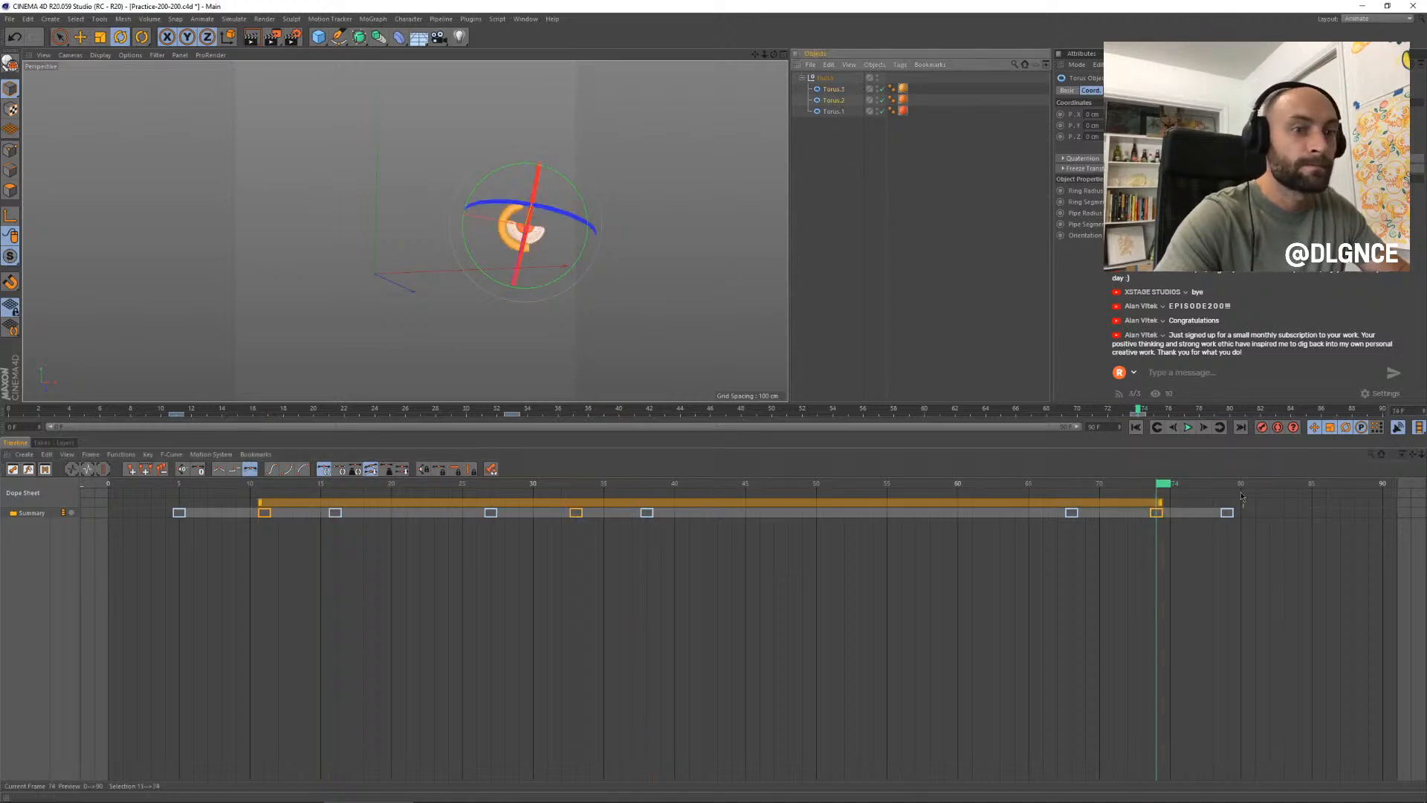
{"action": "left_click_drag", "start_coordinate": [1165, 488], "coordinate": [878, 488]}
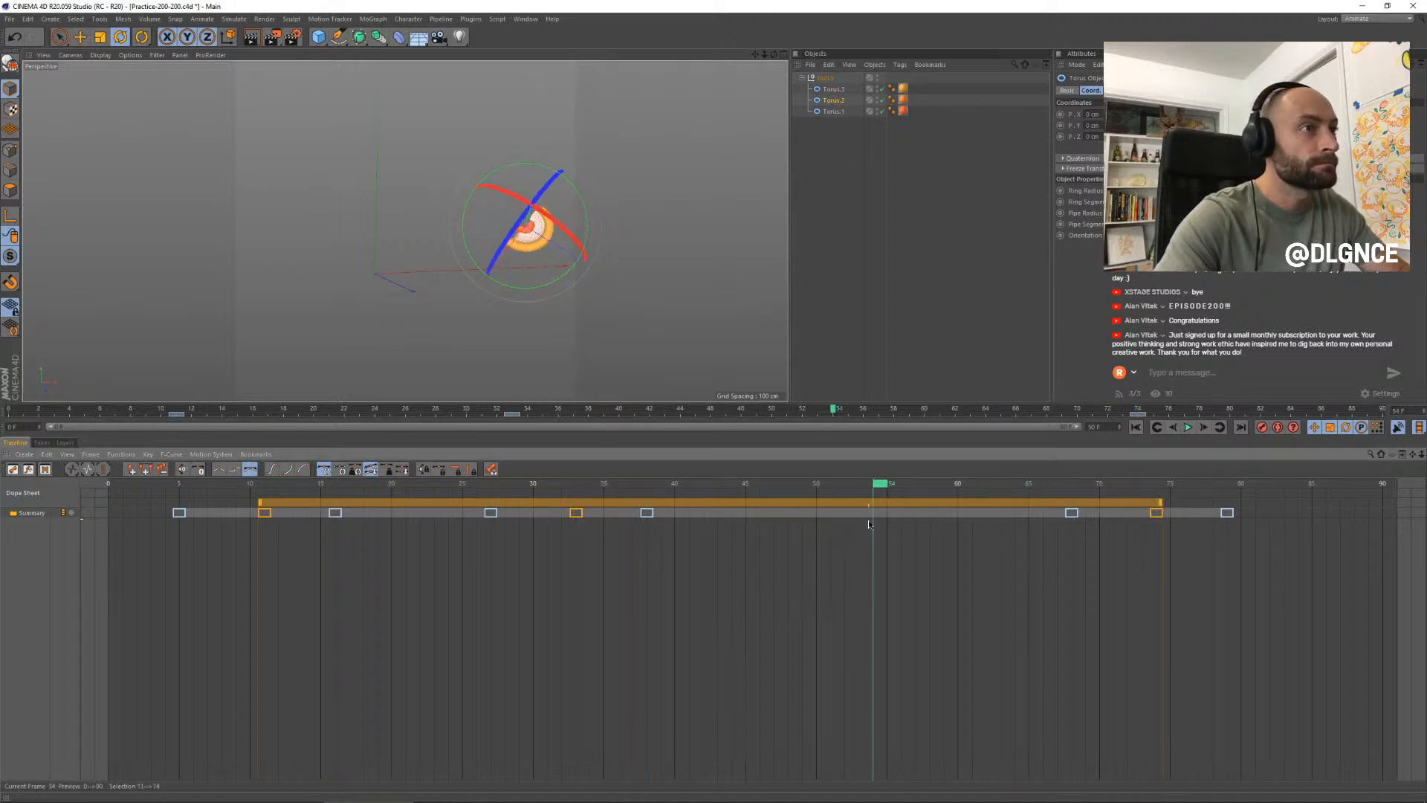
{"action": "left_click", "coordinate": [954, 603]}
{"action": "left_click", "coordinate": [833, 101]}
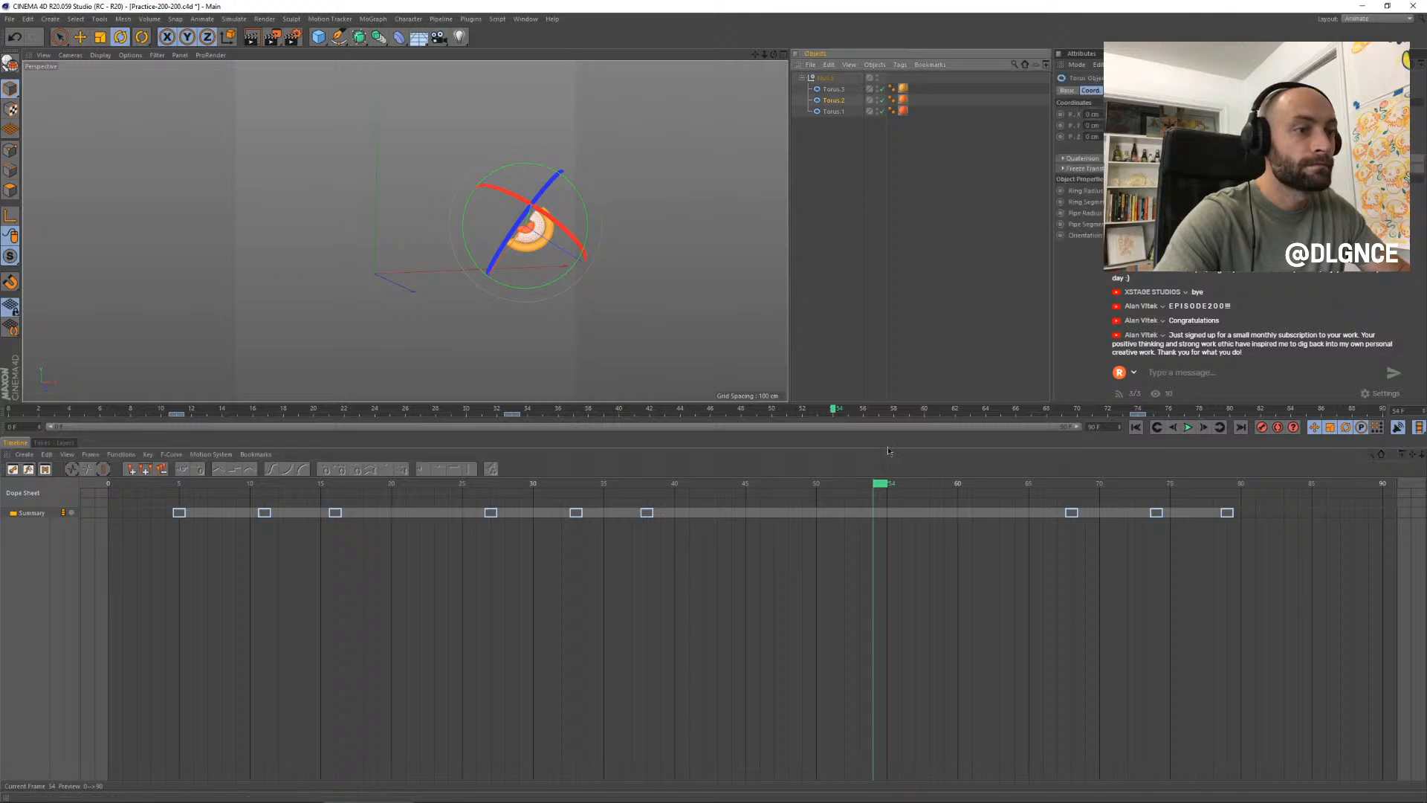
{"action": "left_click_drag", "start_coordinate": [880, 489], "coordinate": [1164, 489]}
{"action": "left_click_drag", "start_coordinate": [573, 269], "coordinate": [453, 277]}
{"action": "key", "text": "ctrl+z"}
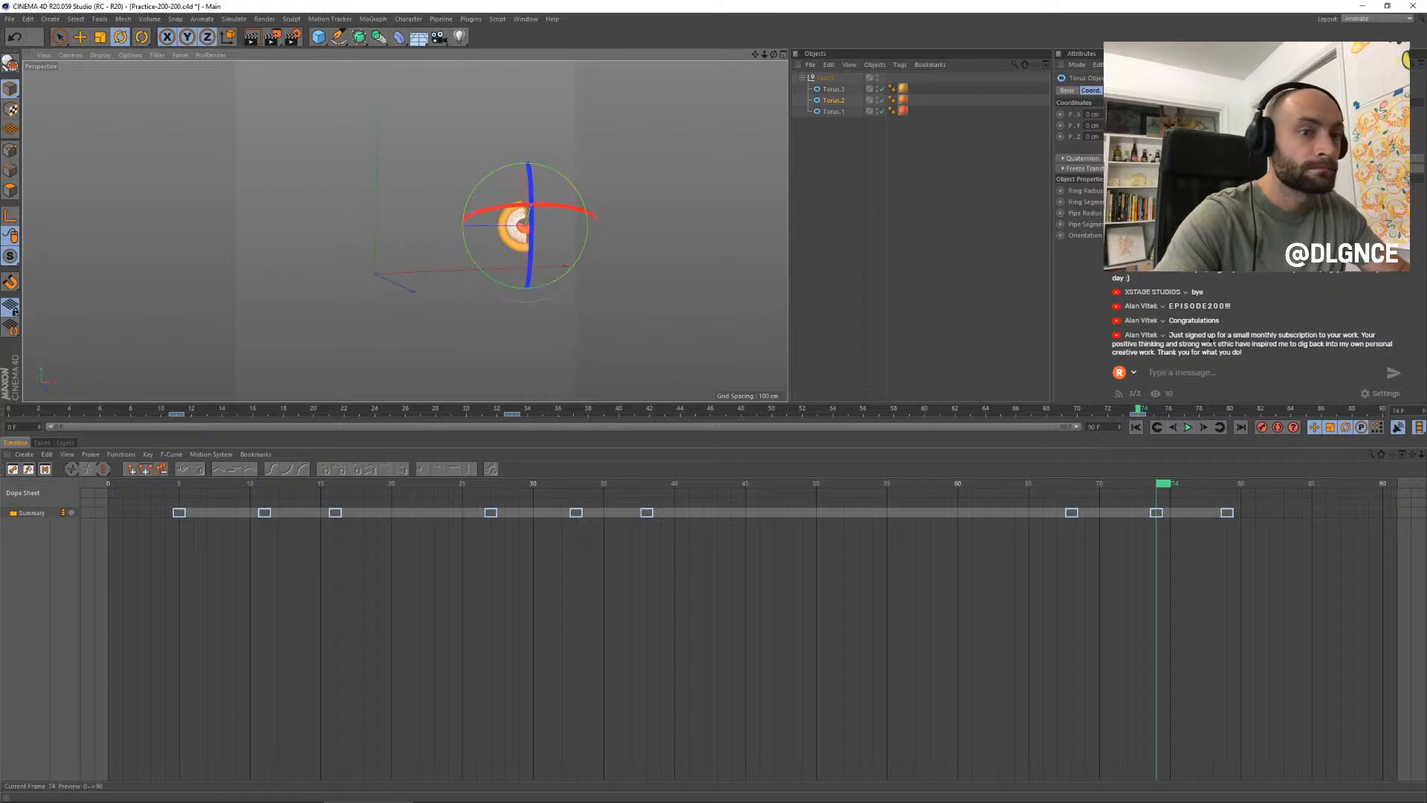
- Rotate the middle arc, Torus.2, about a quarter turn at frame 74 to match the outer arc, and keyframe it
{"action": "left_click", "coordinate": [833, 101]}
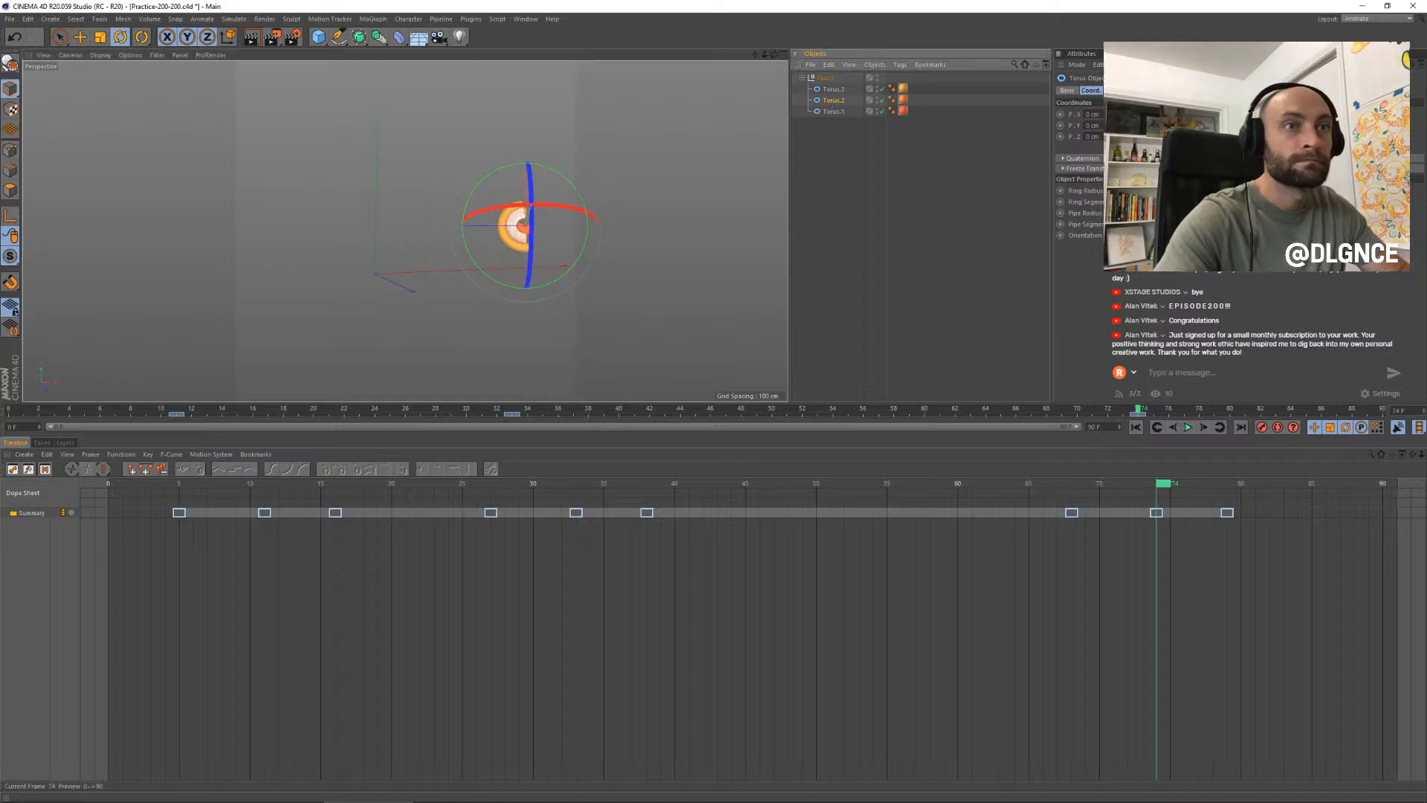
{"action": "mouse_move", "coordinate": [1164, 487]}
{"action": "left_mouse_down"}
{"action": "mouse_move", "coordinate": [1221, 490]}
{"action": "mouse_move", "coordinate": [1073, 506]}
{"action": "mouse_move", "coordinate": [1159, 510]}
{"action": "left_mouse_up"}
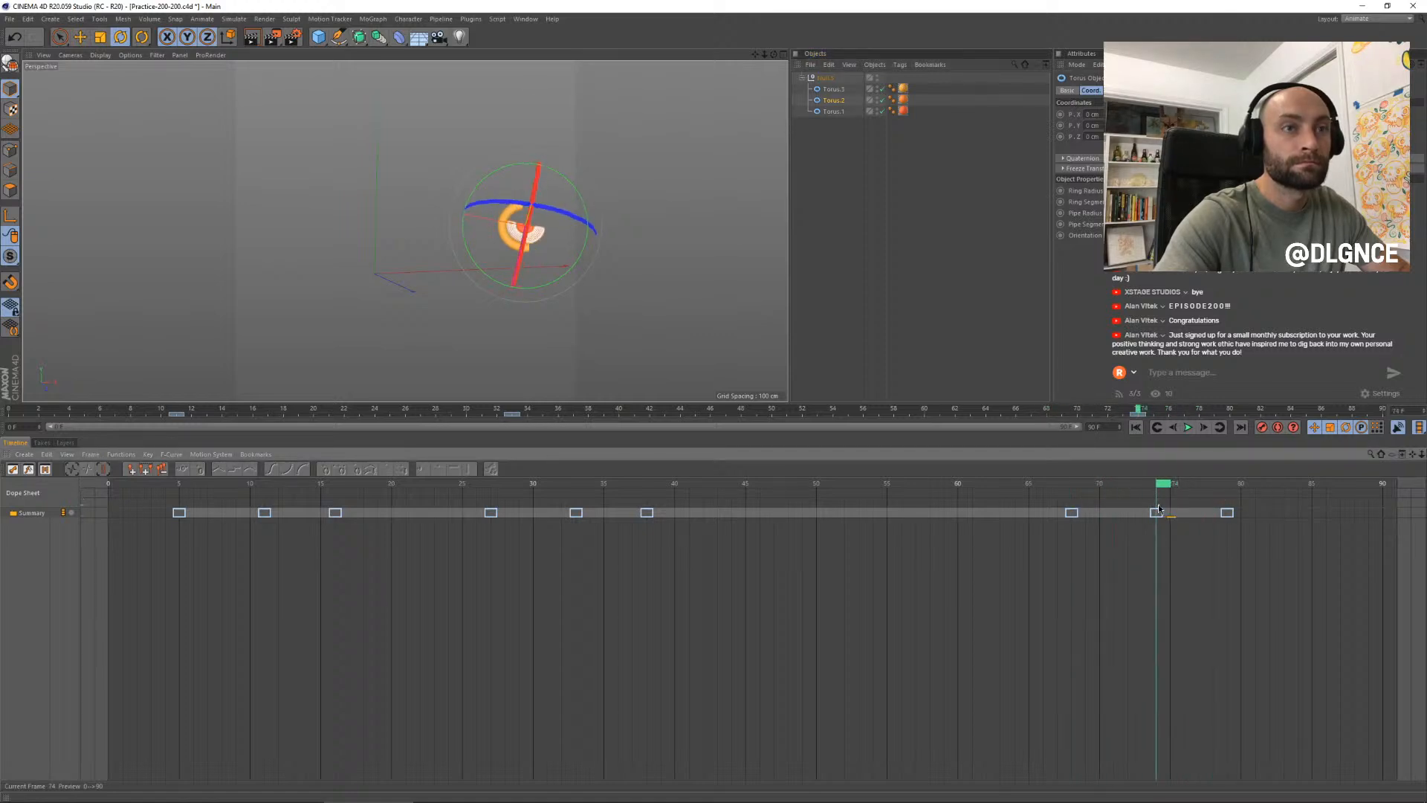
{"action": "left_click_drag", "start_coordinate": [579, 260], "coordinate": [560, 243]}
{"action": "key", "text": "ctrl+z"}
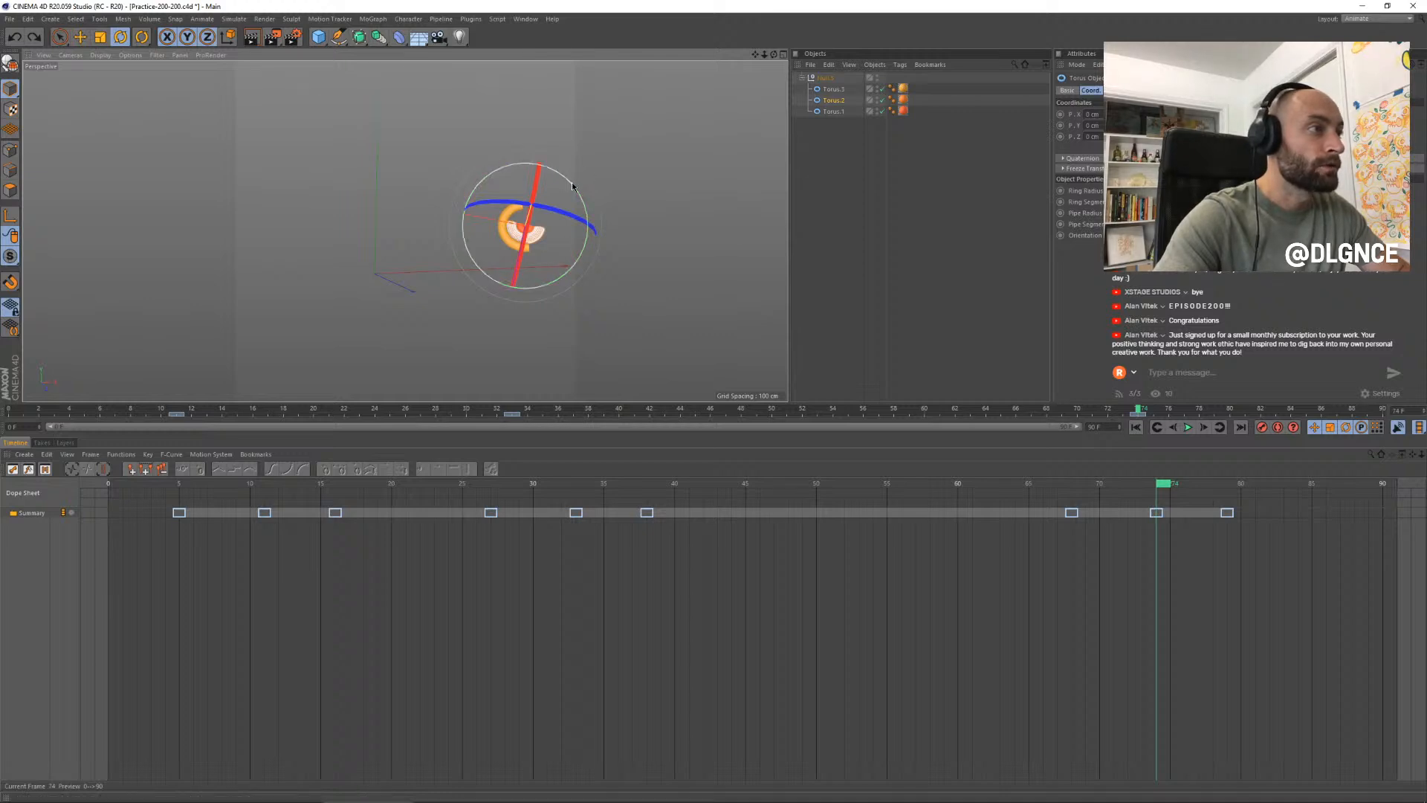
{"action": "left_click_drag", "start_coordinate": [577, 181], "coordinate": [577, 259]}
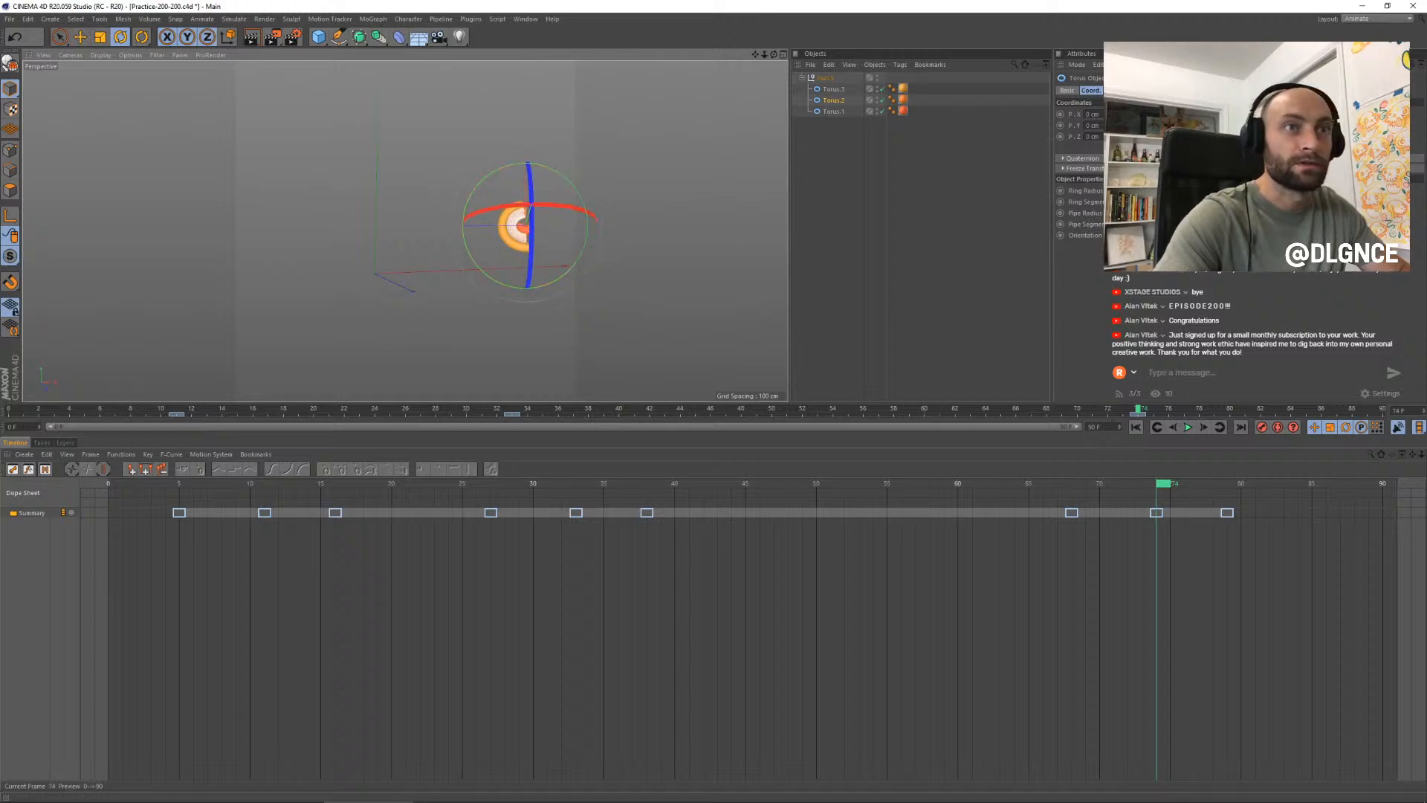
{"action": "left_click_drag", "start_coordinate": [1160, 486], "coordinate": [1135, 513]}
- Rotate the inner arc, Torus.1, about a quarter turn at frame 68 and keyframe its rotation
{"action": "left_click", "coordinate": [686, 248]}
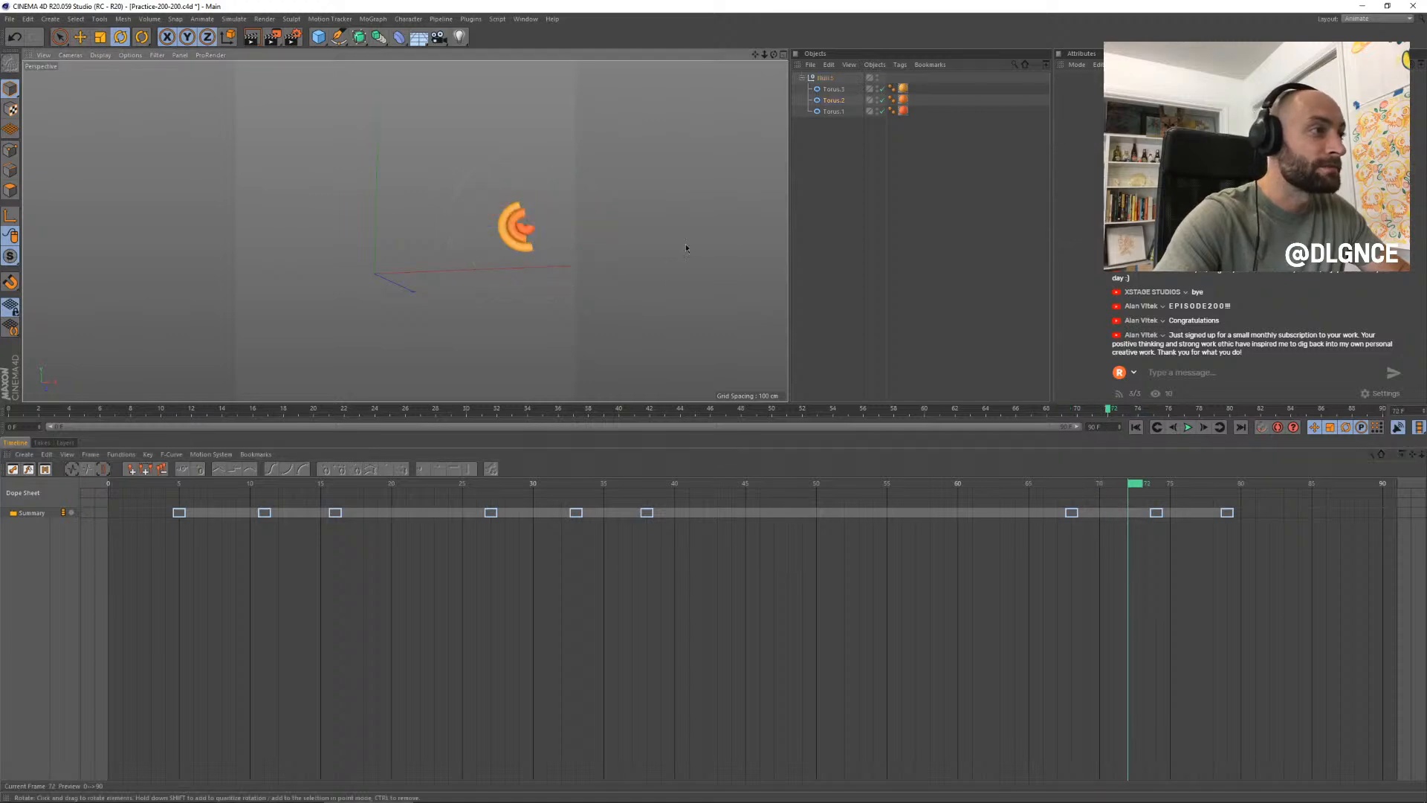
{"action": "left_click", "coordinate": [518, 228]}
{"action": "left_click_drag", "start_coordinate": [1156, 484], "coordinate": [1090, 494]}
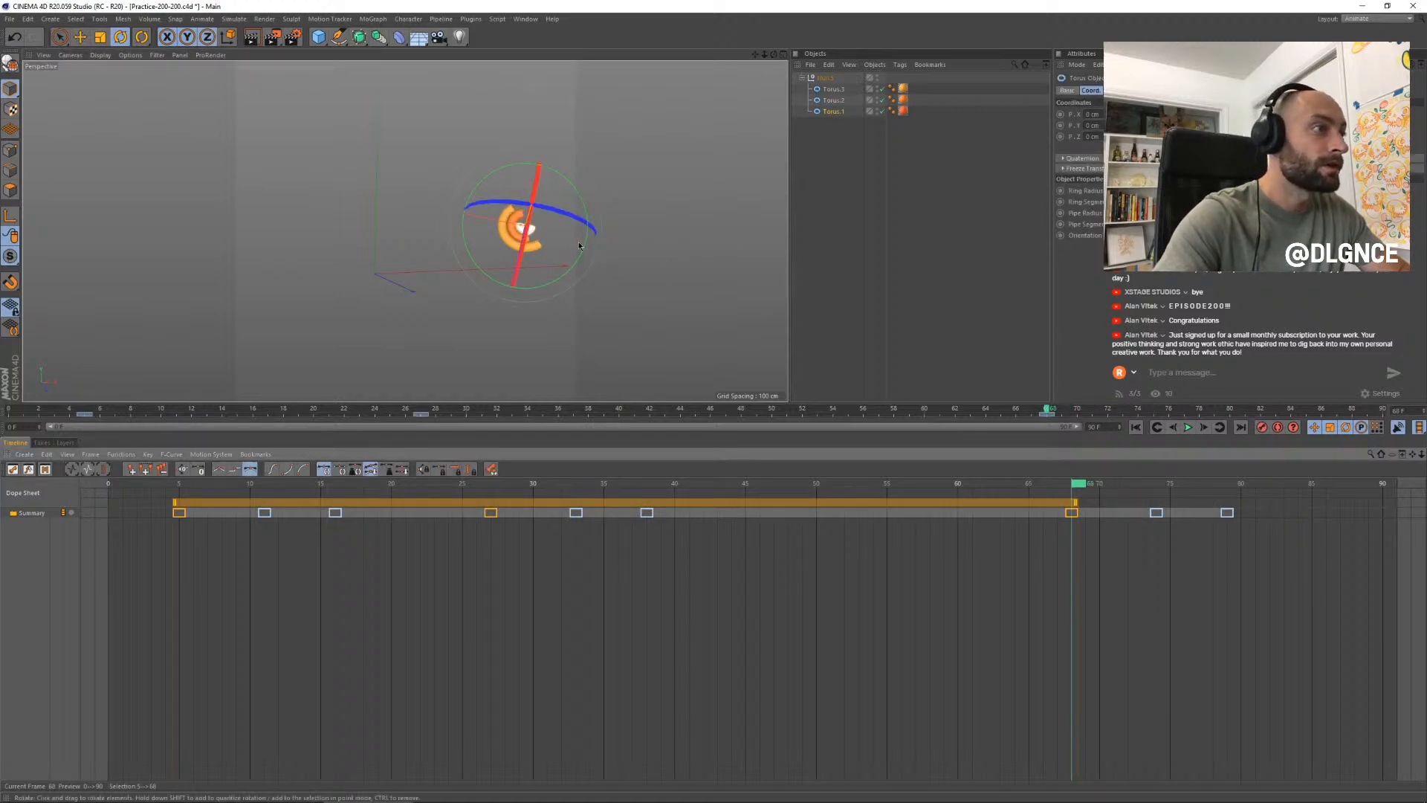
{"action": "left_click_drag", "start_coordinate": [590, 243], "coordinate": [617, 317]}
{"action": "left_click", "coordinate": [1304, 114], "text": "ctrl"}
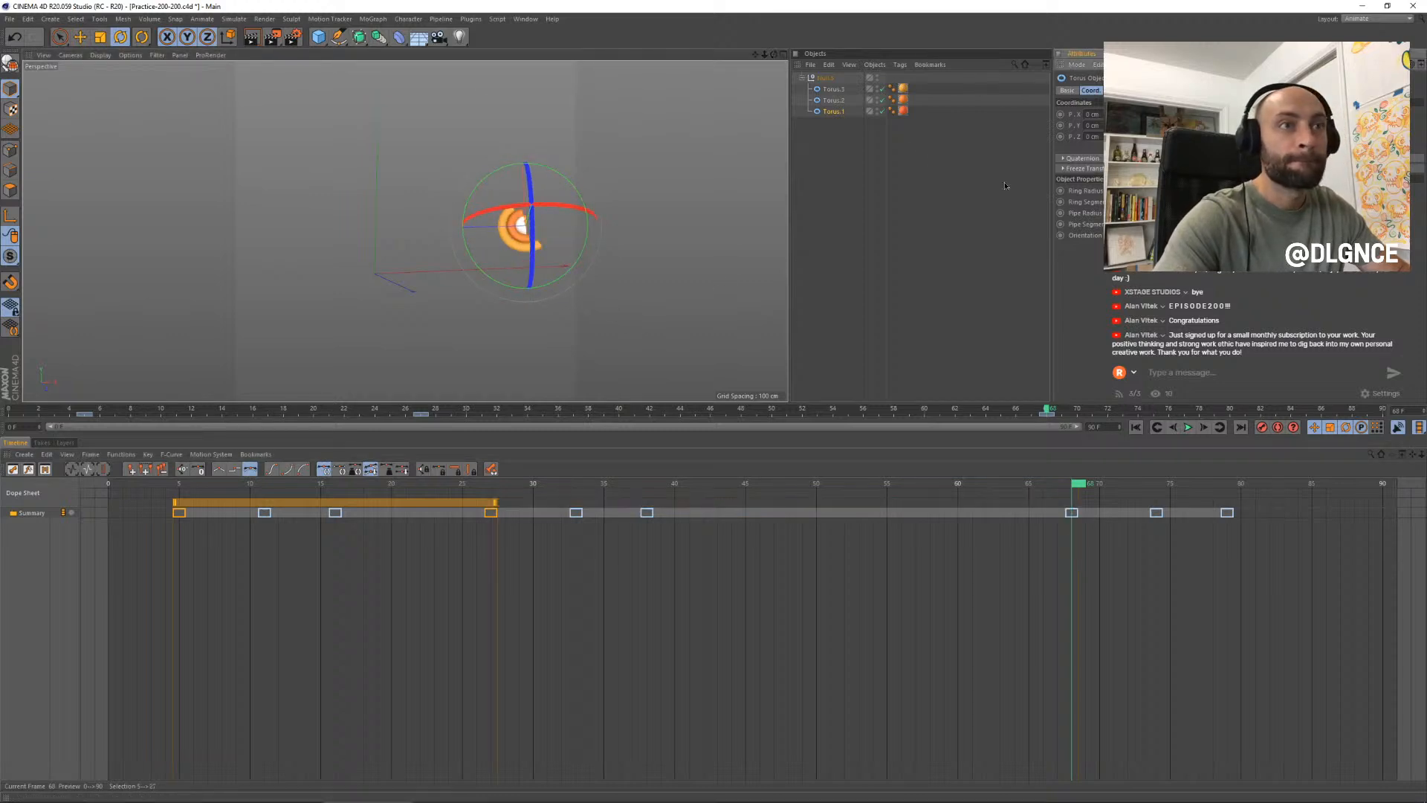
- Unsolo the duplicated torus group to bring back the whole scene, and return to frame 0
{"action": "key", "text": "v"}
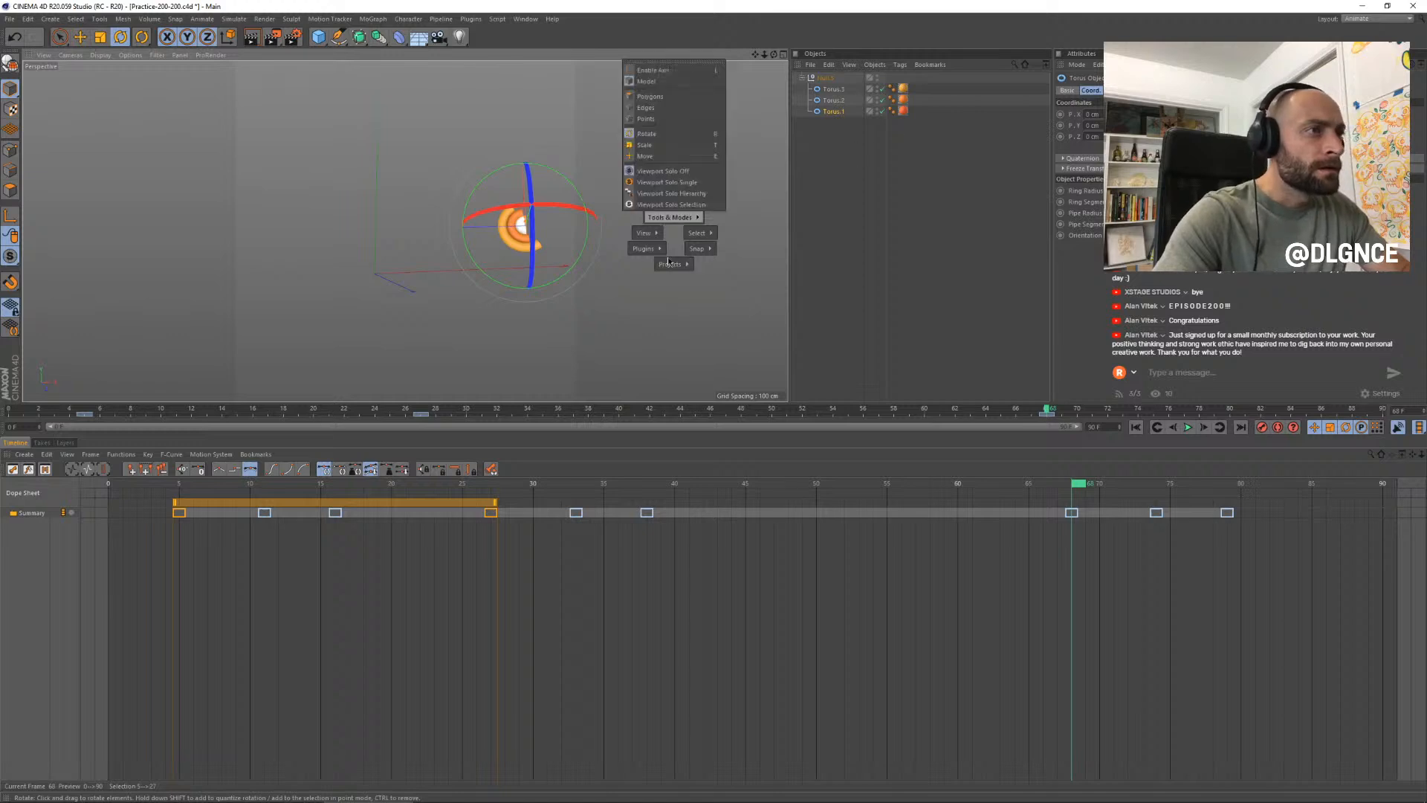
{"action": "mouse_move", "coordinate": [645, 250]}
{"action": "left_click", "coordinate": [592, 260]}
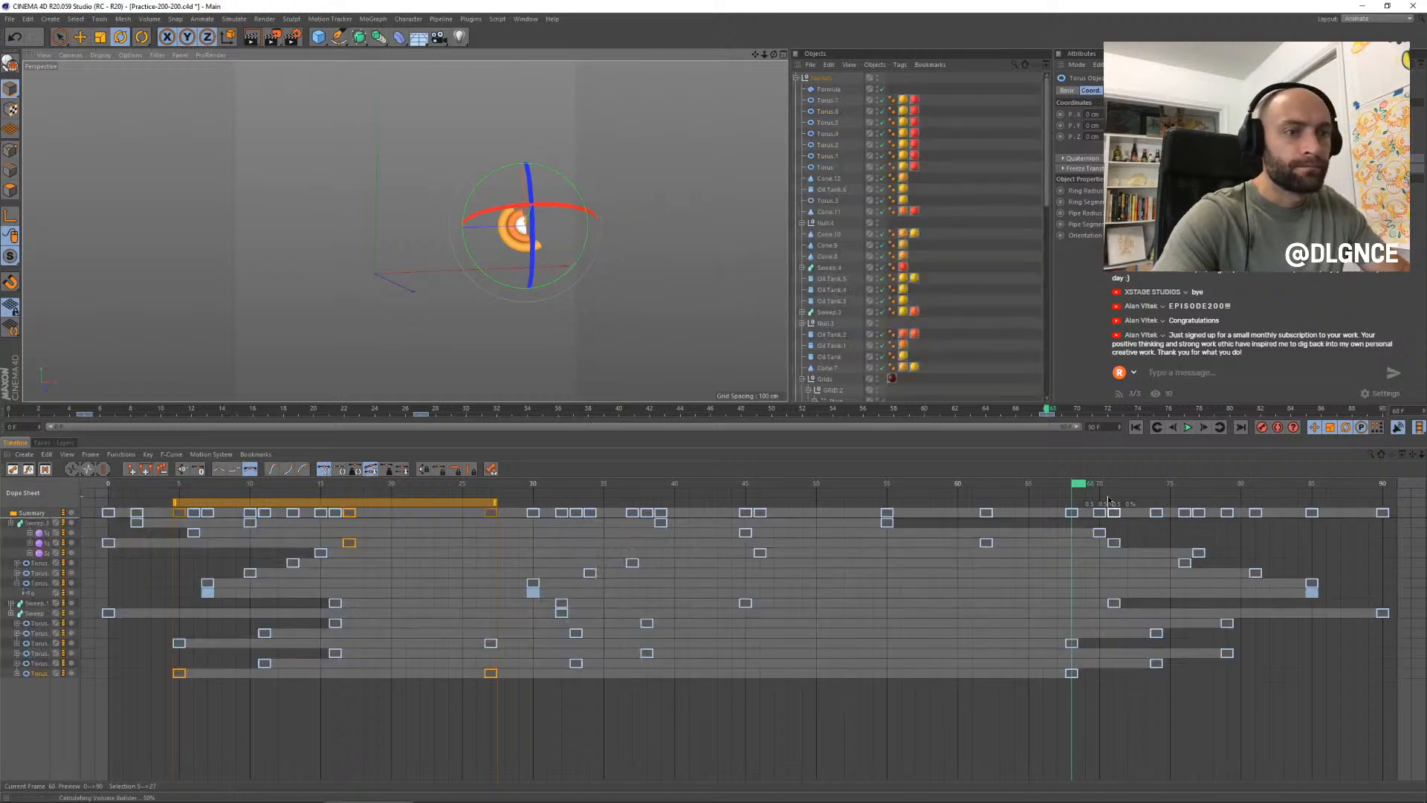
{"action": "left_click", "coordinate": [767, 331]}
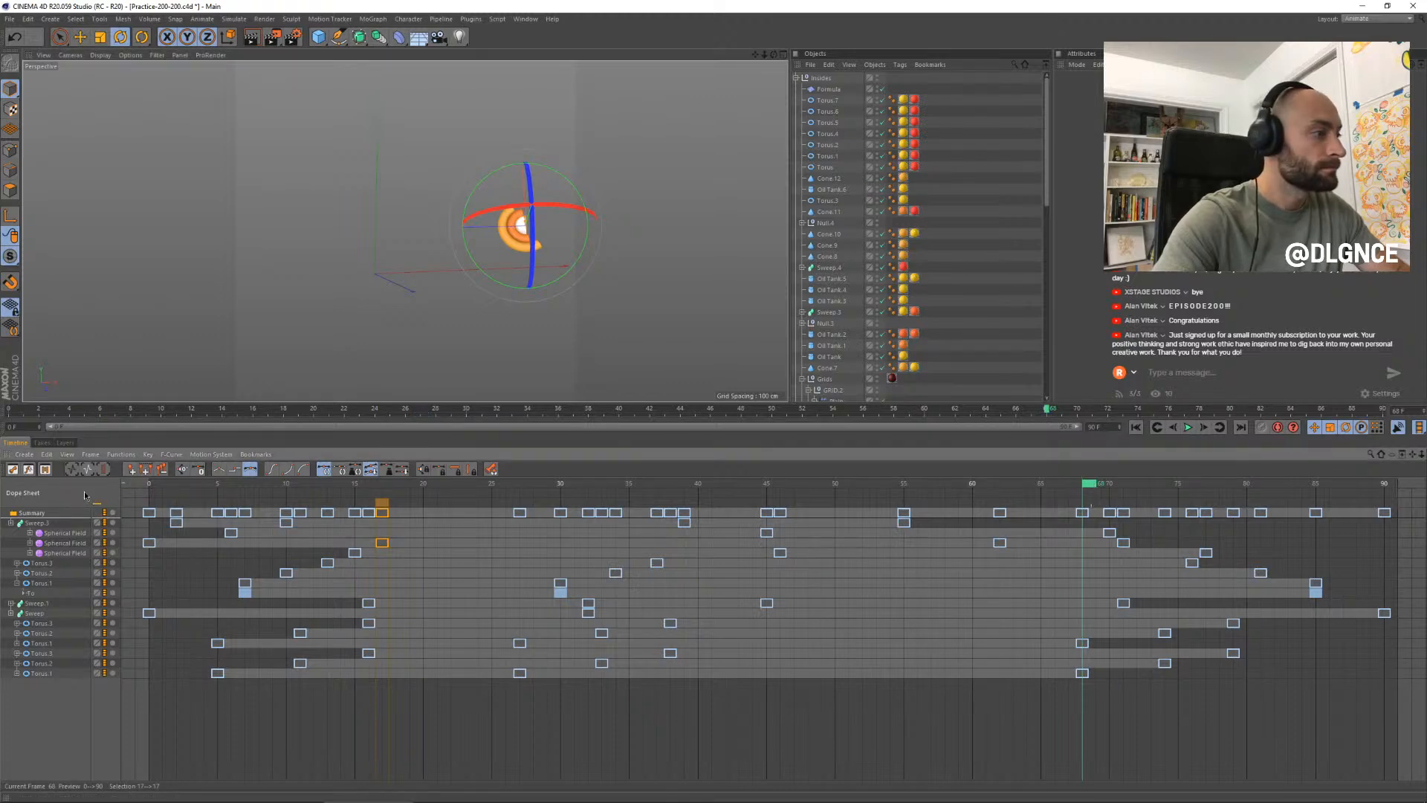
{"action": "left_click_drag", "start_coordinate": [95, 494], "coordinate": [153, 485]}
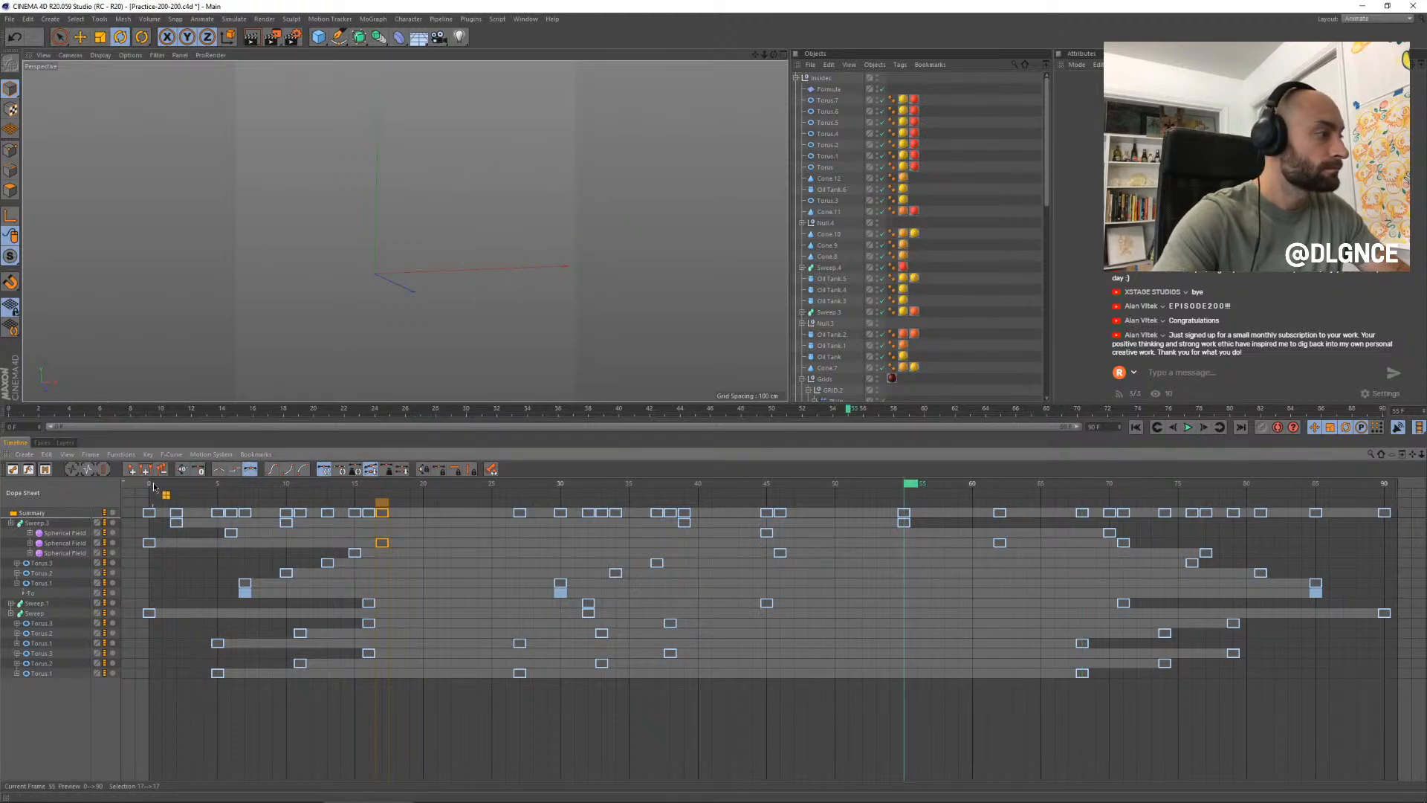
{"action": "left_click", "coordinate": [154, 487]}
- Play the animation from frame 0 to review the arcs' motion inside the lettering
{"action": "key", "text": "F8"}
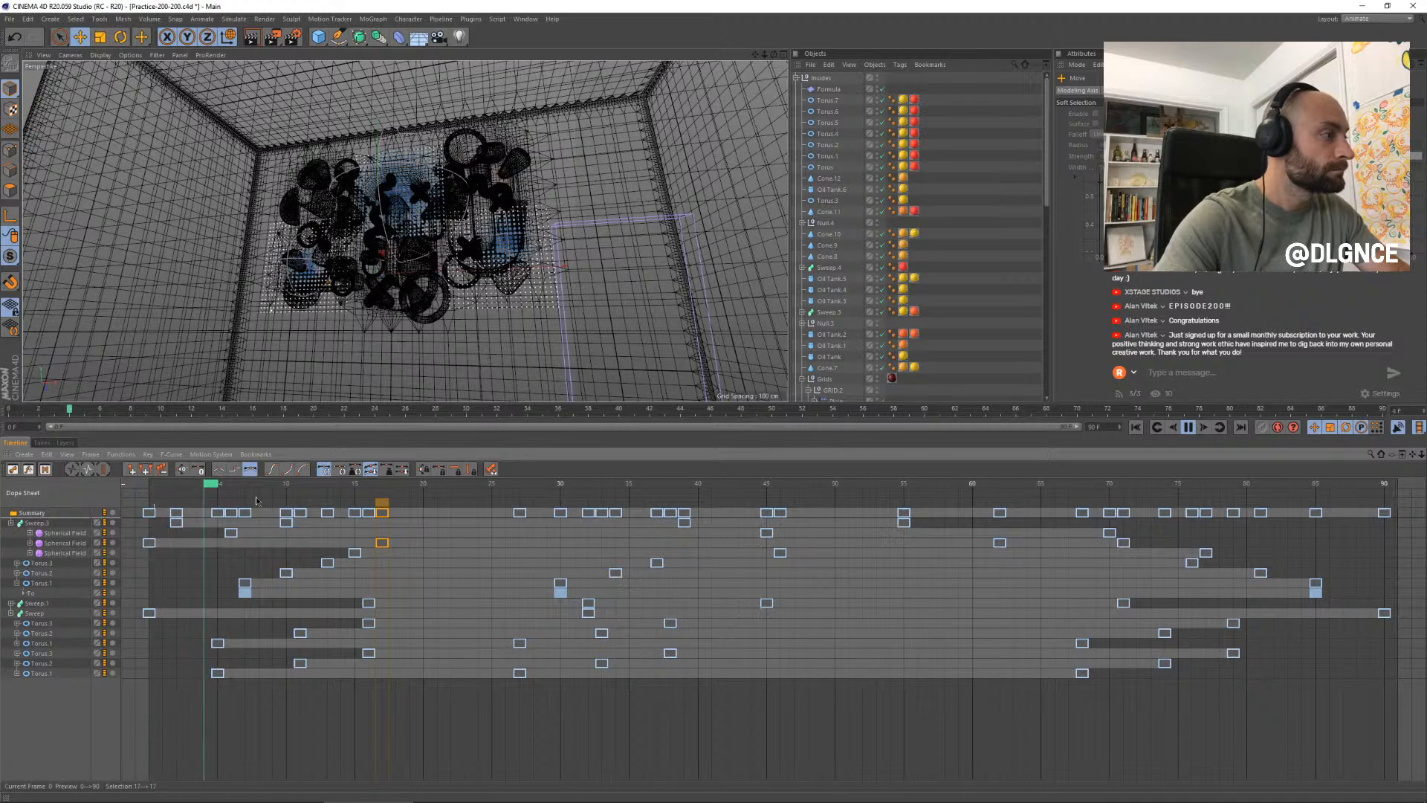
{"action": "key", "text": "F8"}
{"action": "left_click_drag", "start_coordinate": [182, 486], "coordinate": [151, 487]}
{"action": "key", "text": "space"}
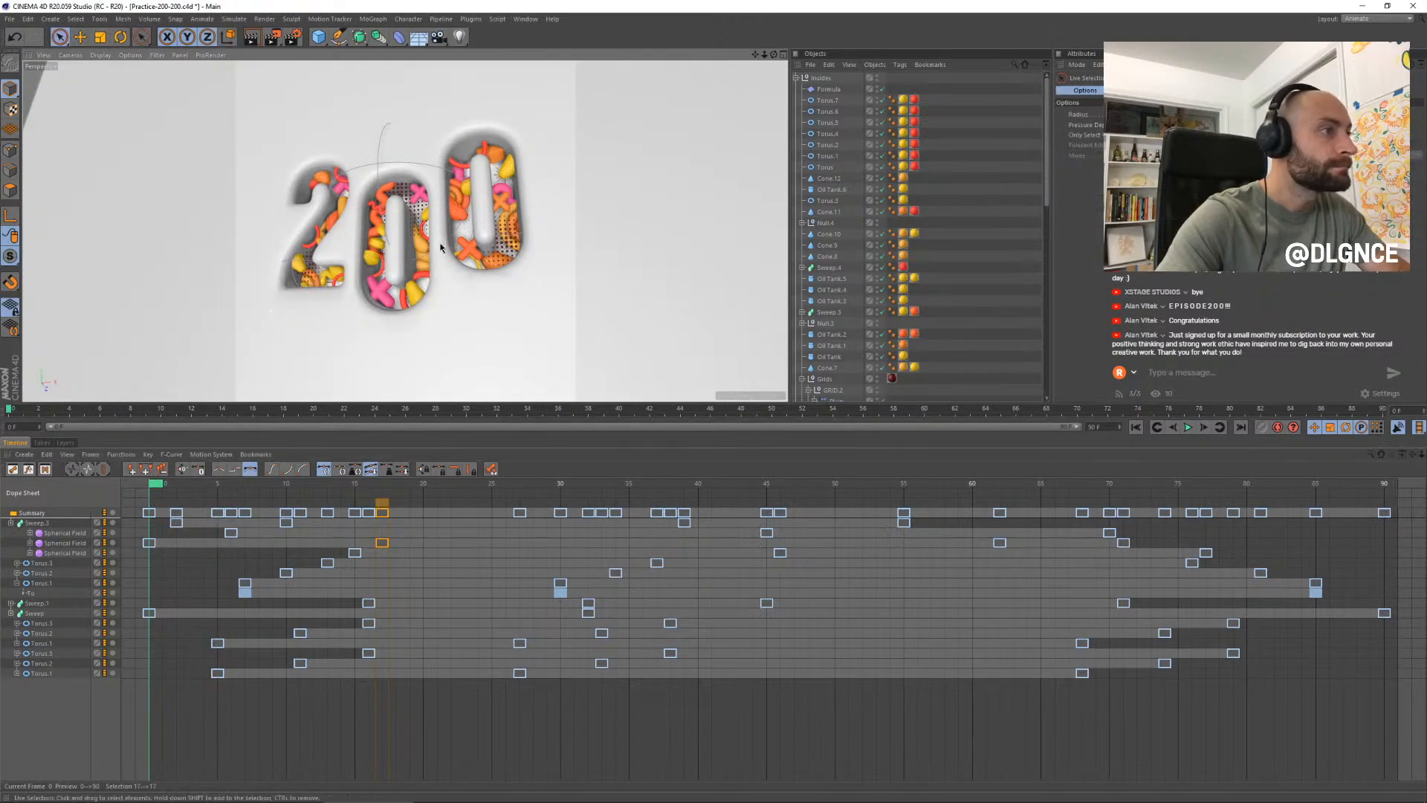
{"action": "key", "text": "e"}
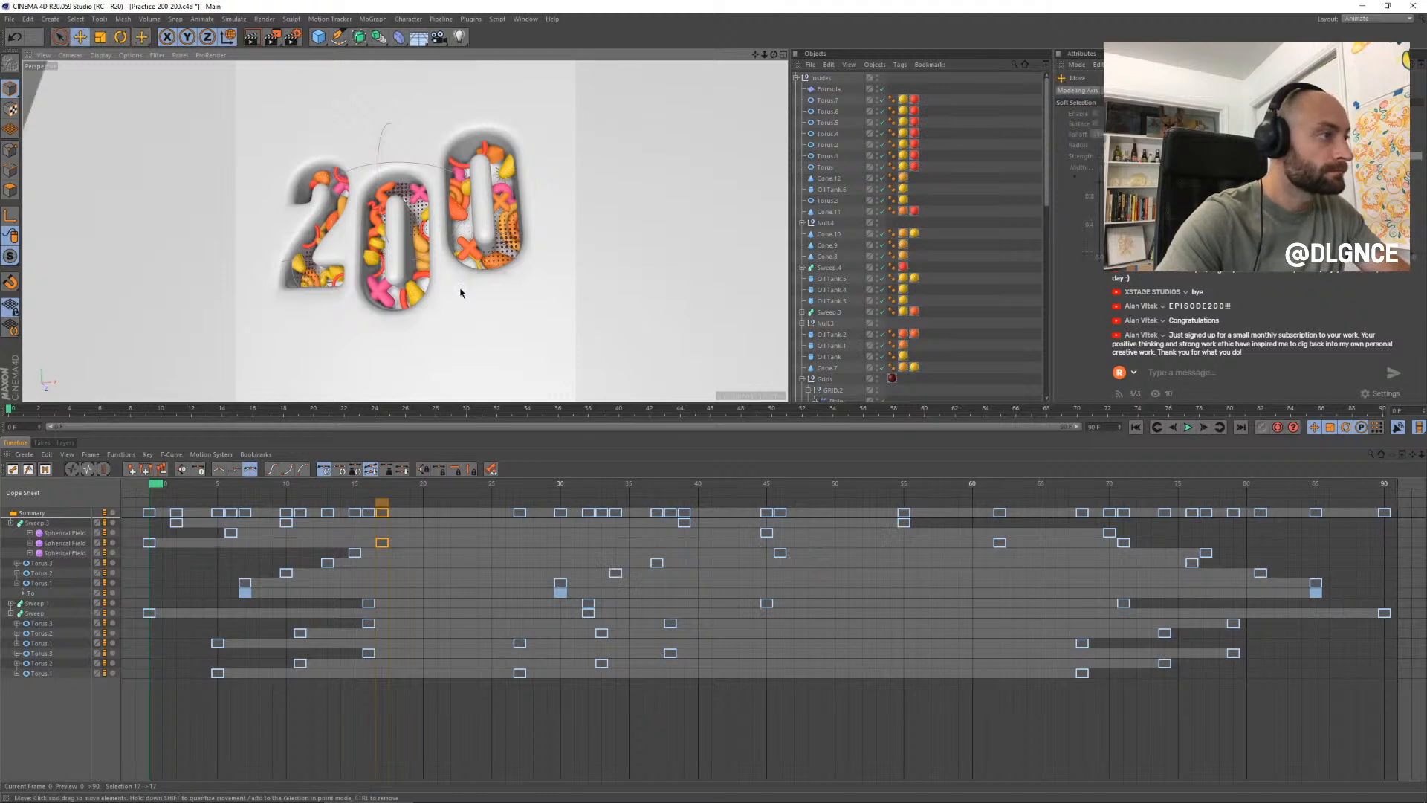
{"action": "key", "text": "F8"}
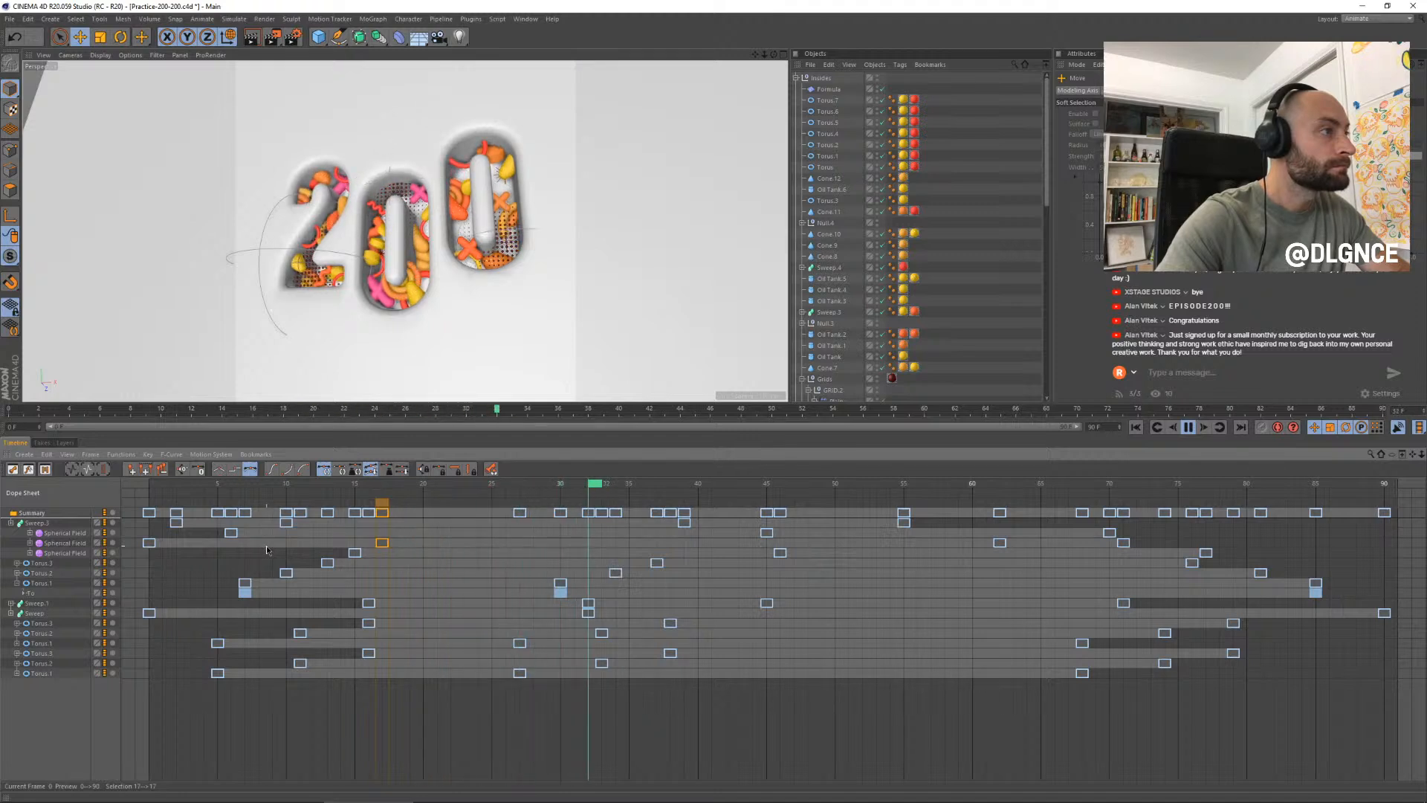
{"action": "key", "text": "F8"}
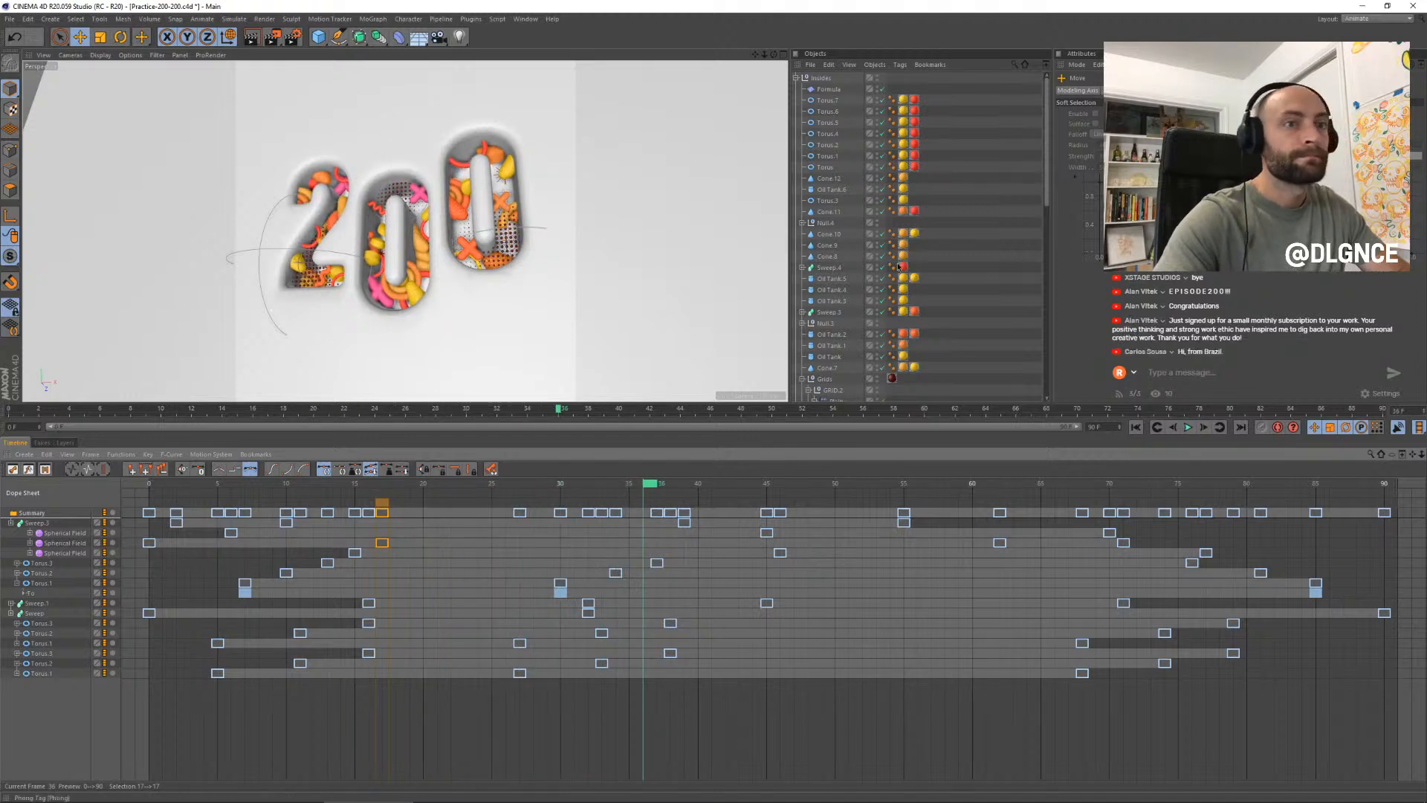
- Select the duplicated group's three torus arcs and shift their first two sets of keyframes to span frames 19 to 52
{"action": "left_click", "coordinate": [515, 210]}
{"action": "left_click", "coordinate": [515, 208]}
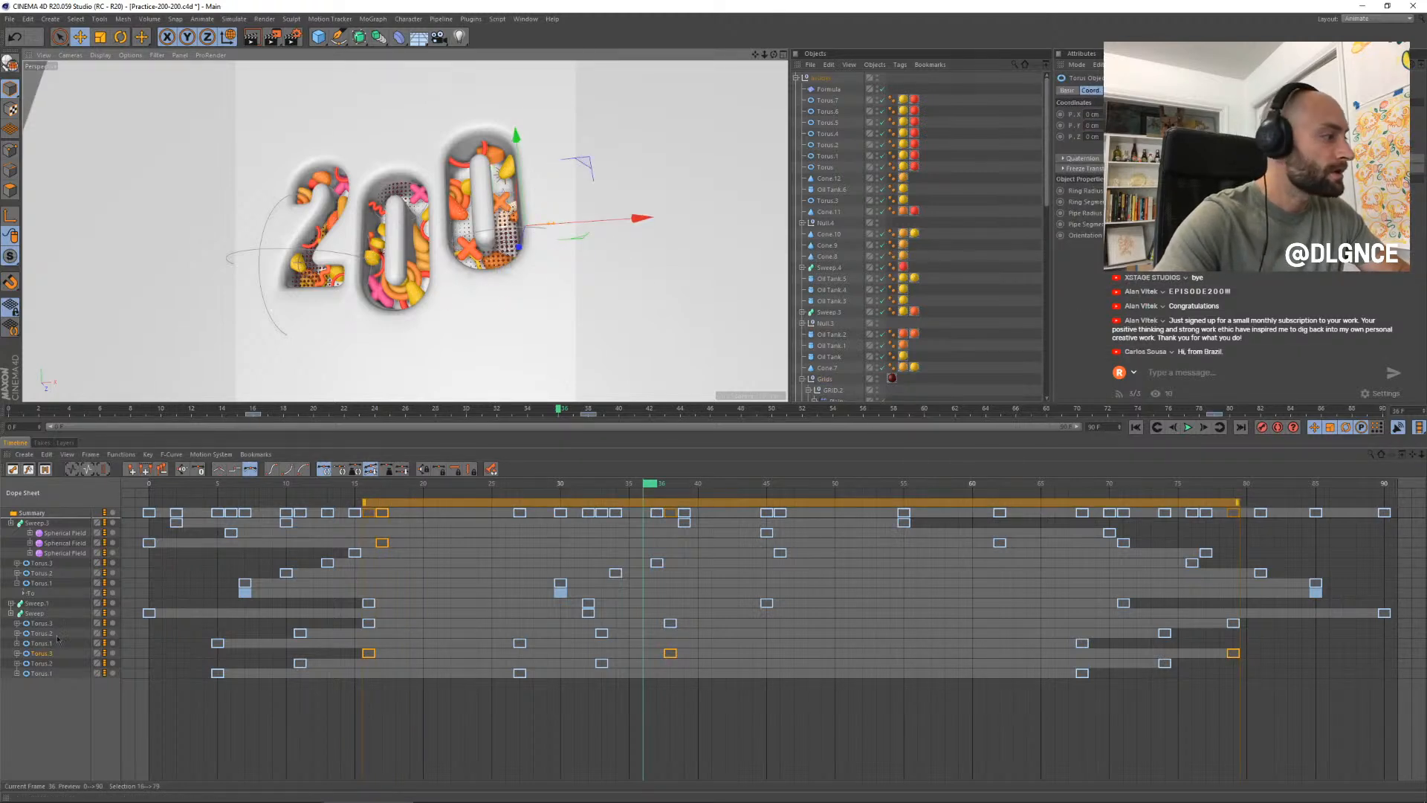
{"action": "scroll", "coordinate": [885, 196], "scroll_direction": "down", "scroll_amount": 8}
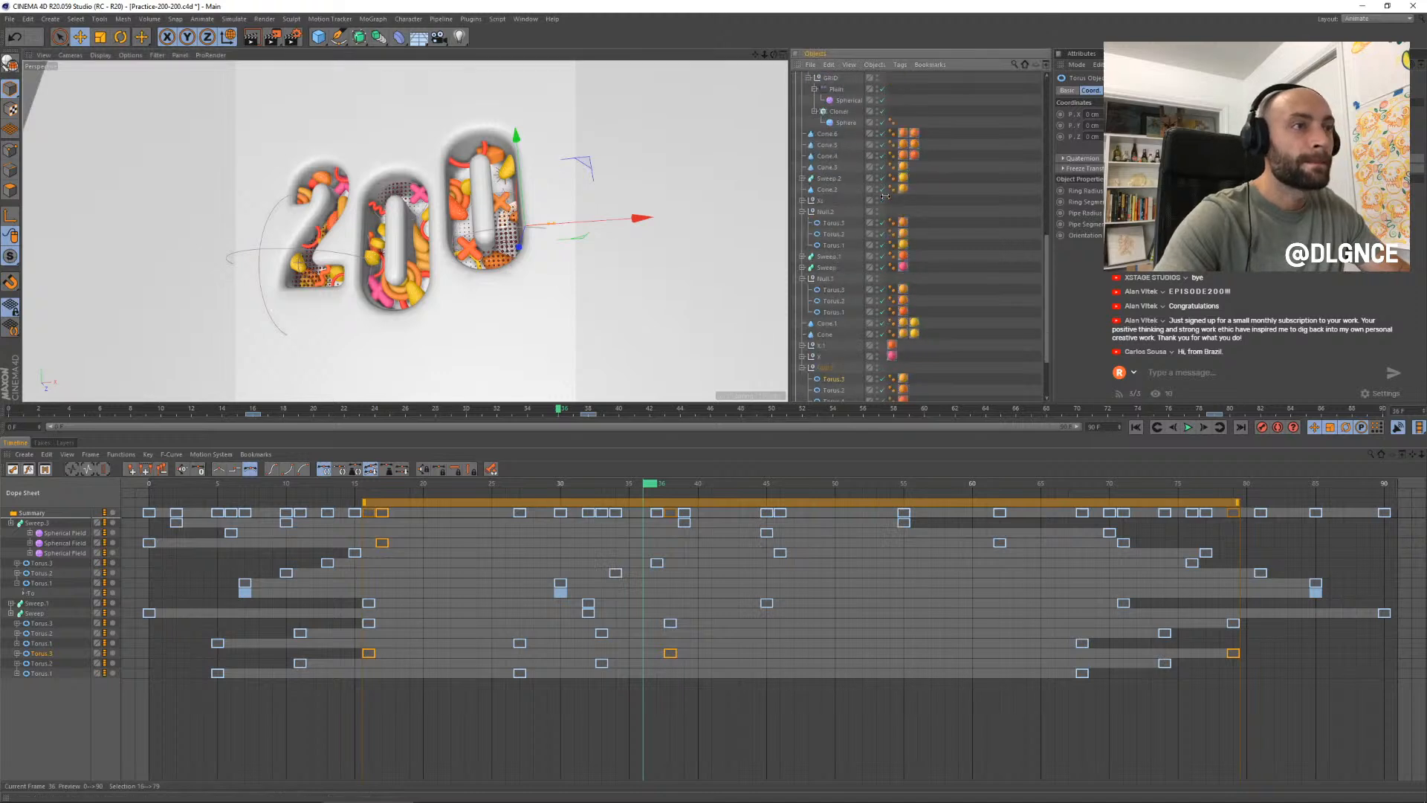
{"action": "scroll", "coordinate": [885, 200], "scroll_direction": "down", "scroll_amount": 4}
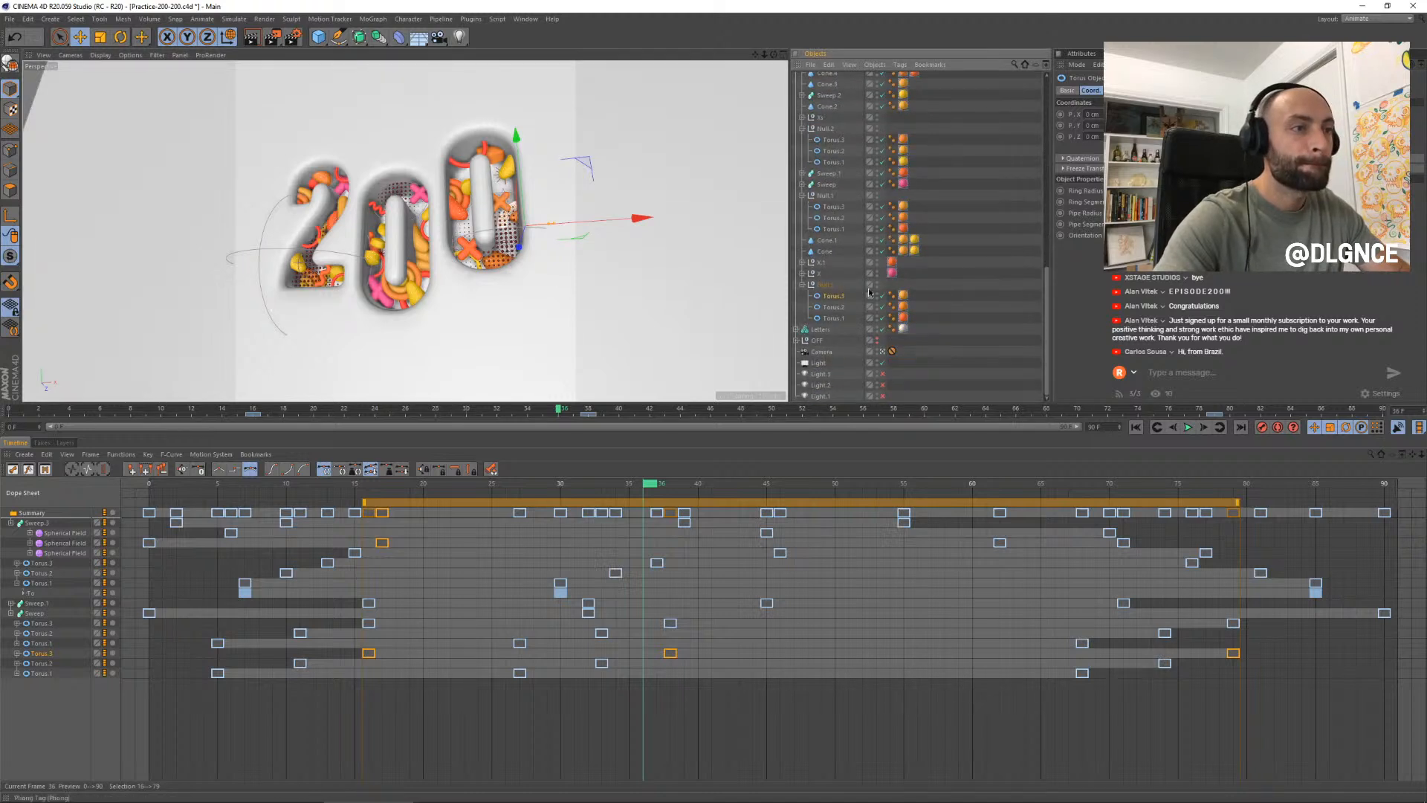
{"action": "left_click", "coordinate": [834, 318], "text": "shift"}
{"action": "left_click_drag", "start_coordinate": [203, 699], "coordinate": [681, 653]}
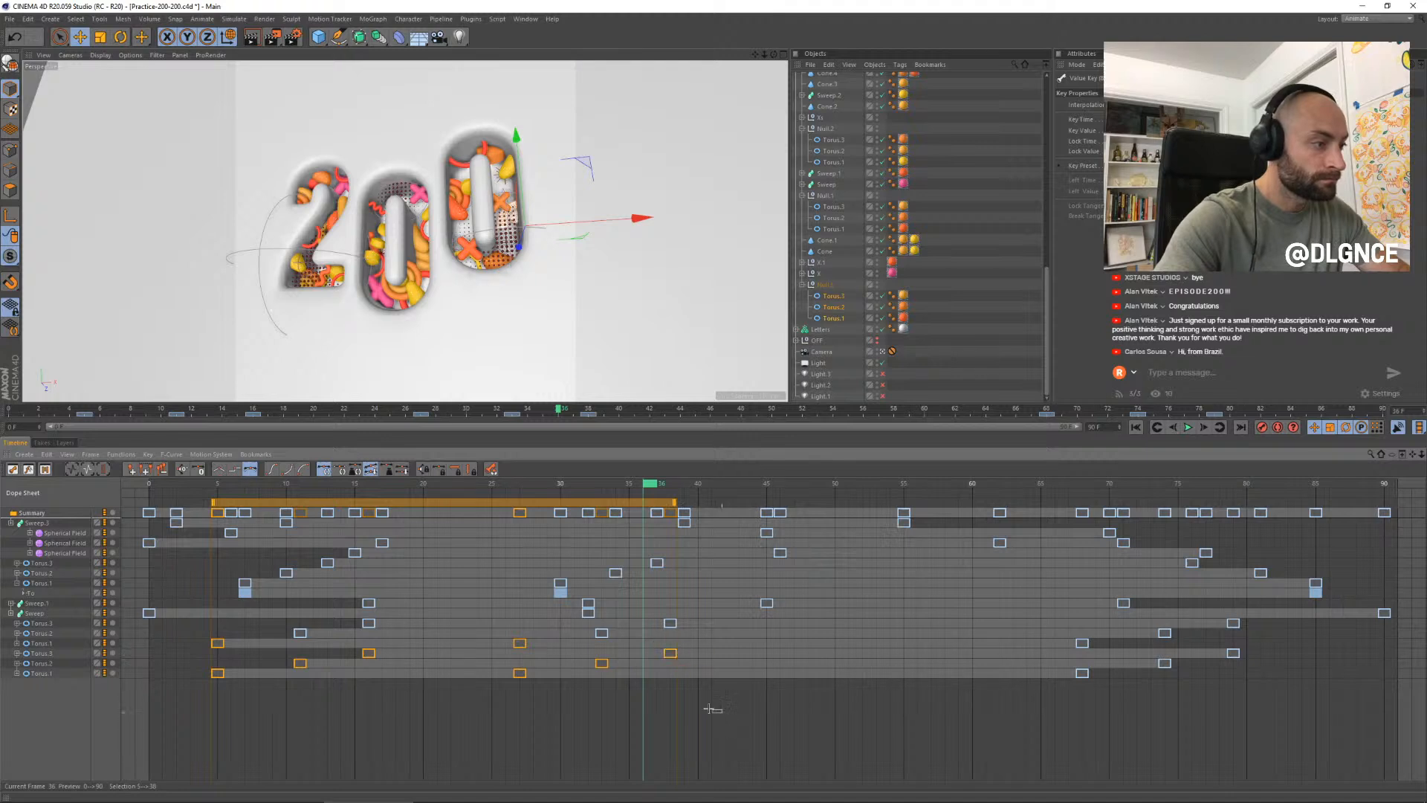
{"action": "left_click_drag", "start_coordinate": [712, 708], "coordinate": [199, 657]}
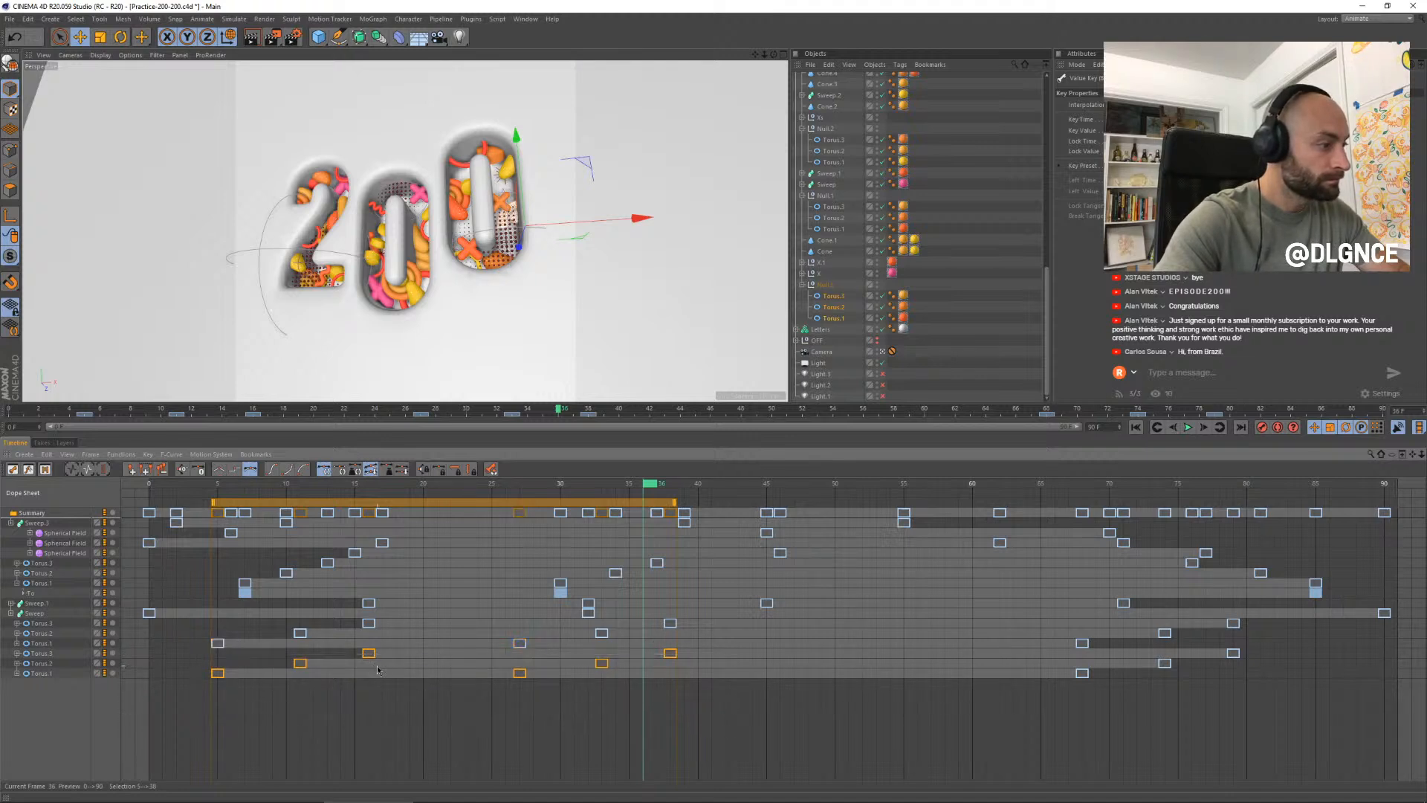
{"action": "left_click_drag", "start_coordinate": [369, 655], "coordinate": [561, 654]}
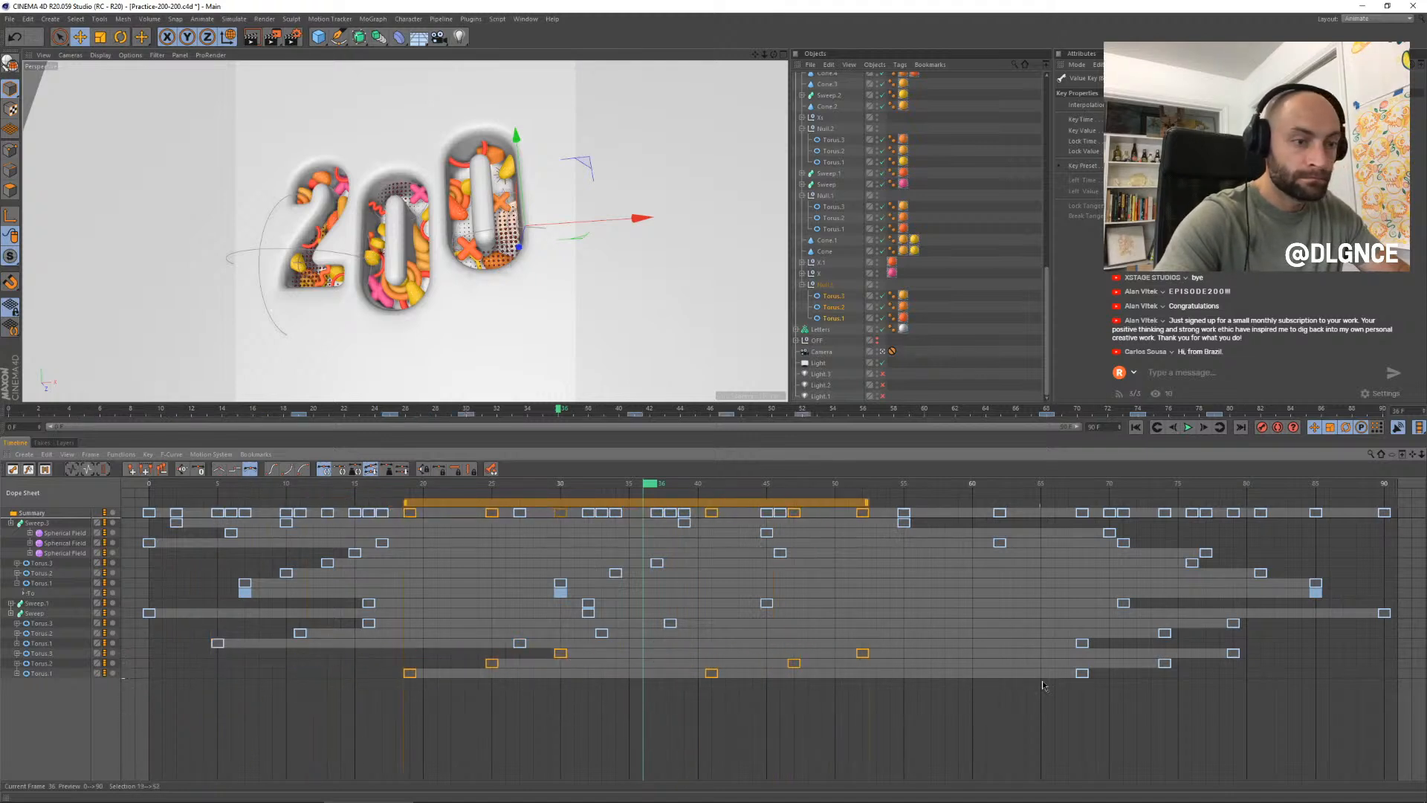
- Shift the three arcs' last set of keyframes to span frames 80 to 91, and play back the animation
{"action": "left_click_drag", "start_coordinate": [1059, 691], "coordinate": [1396, 665]}
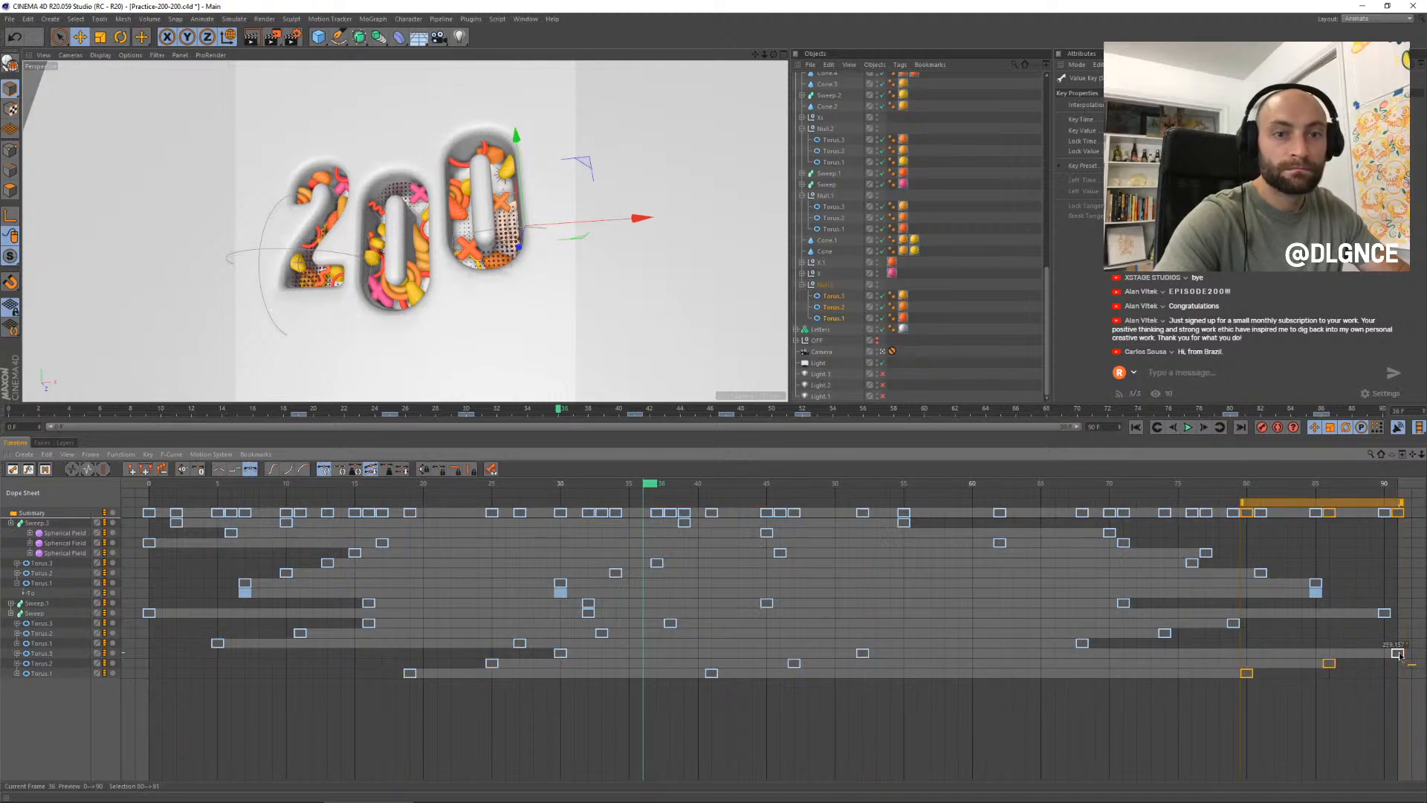
{"action": "key", "text": "F8"}
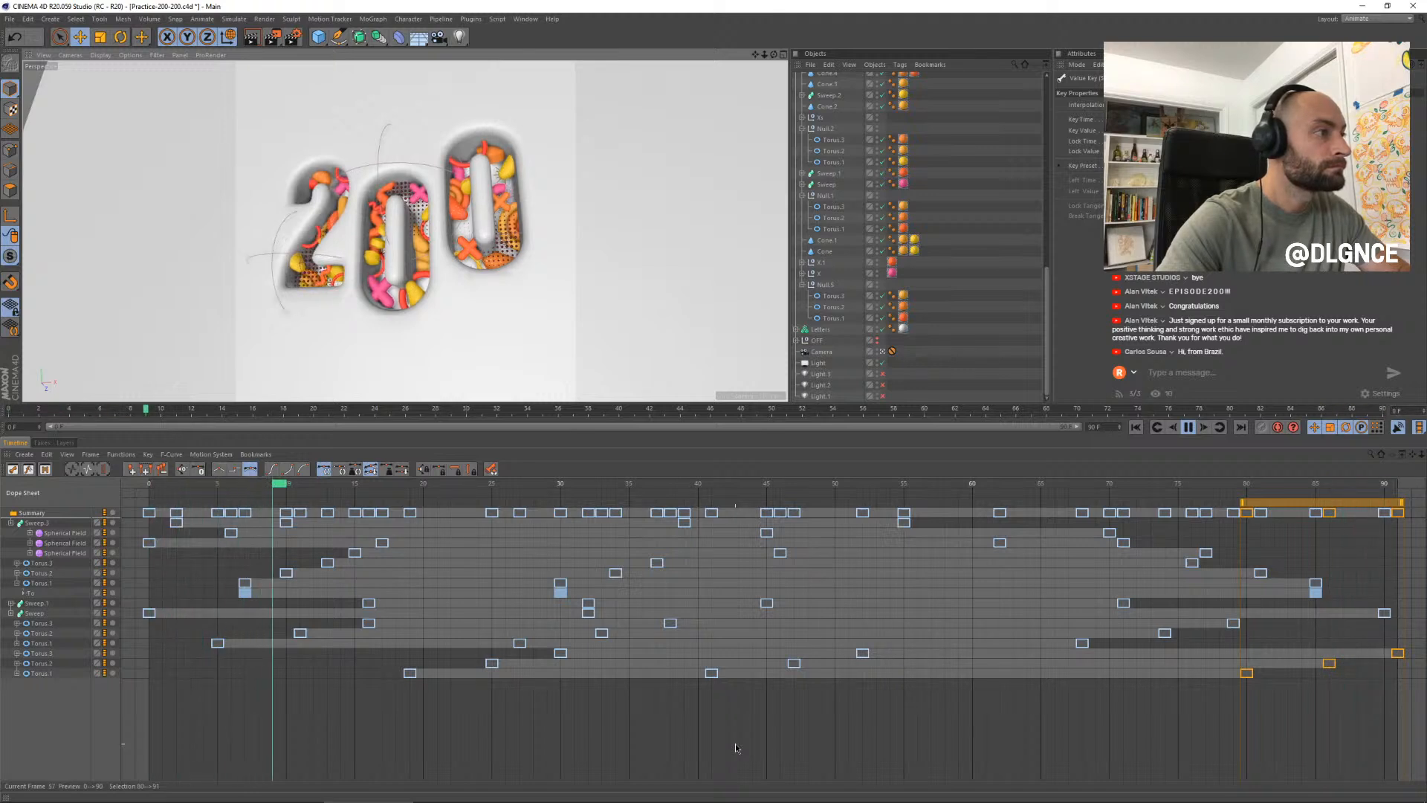
{"action": "key", "text": "F8"}
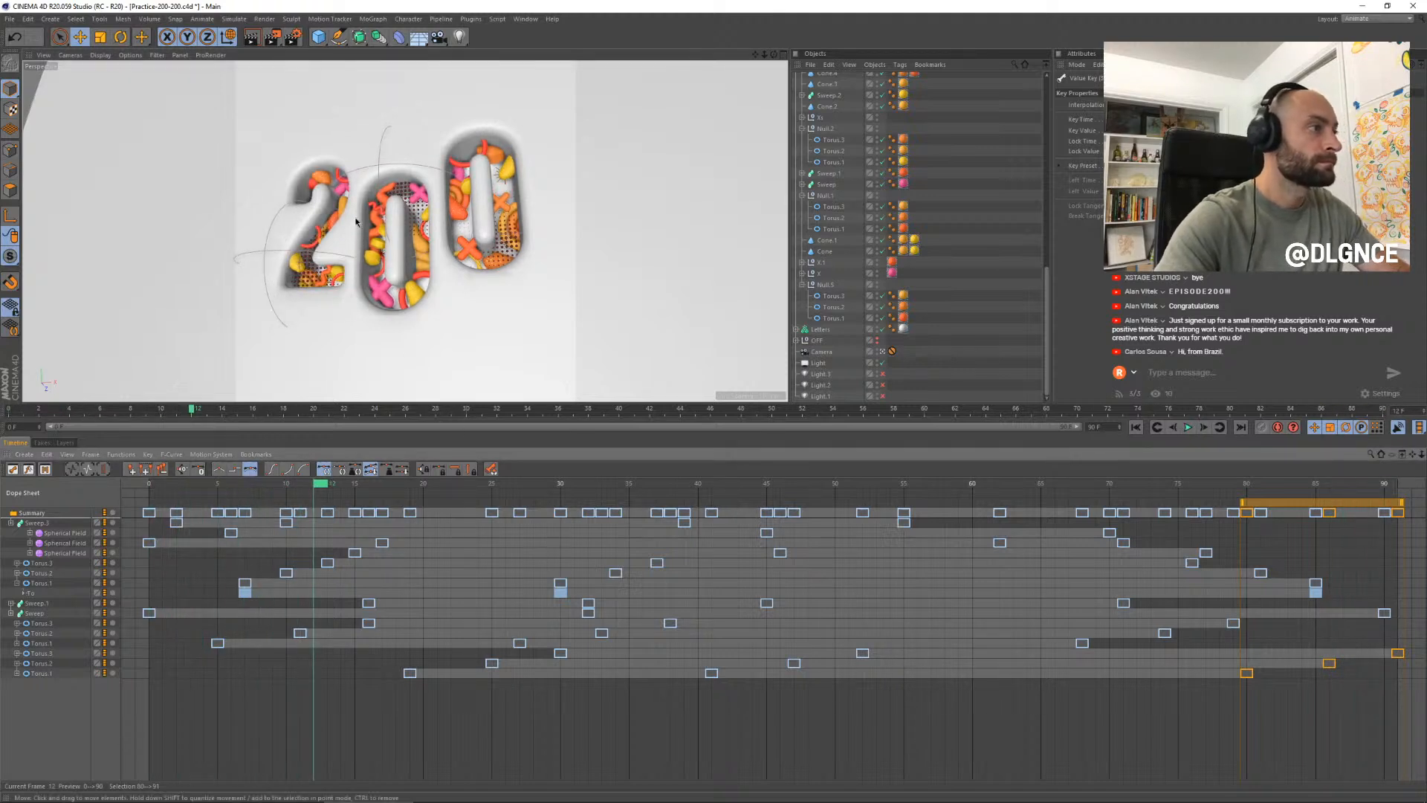
- Select the orange wavy sweep in the middle zero and try to rotate off a duplicate of it
{"action": "left_click", "coordinate": [379, 223]}
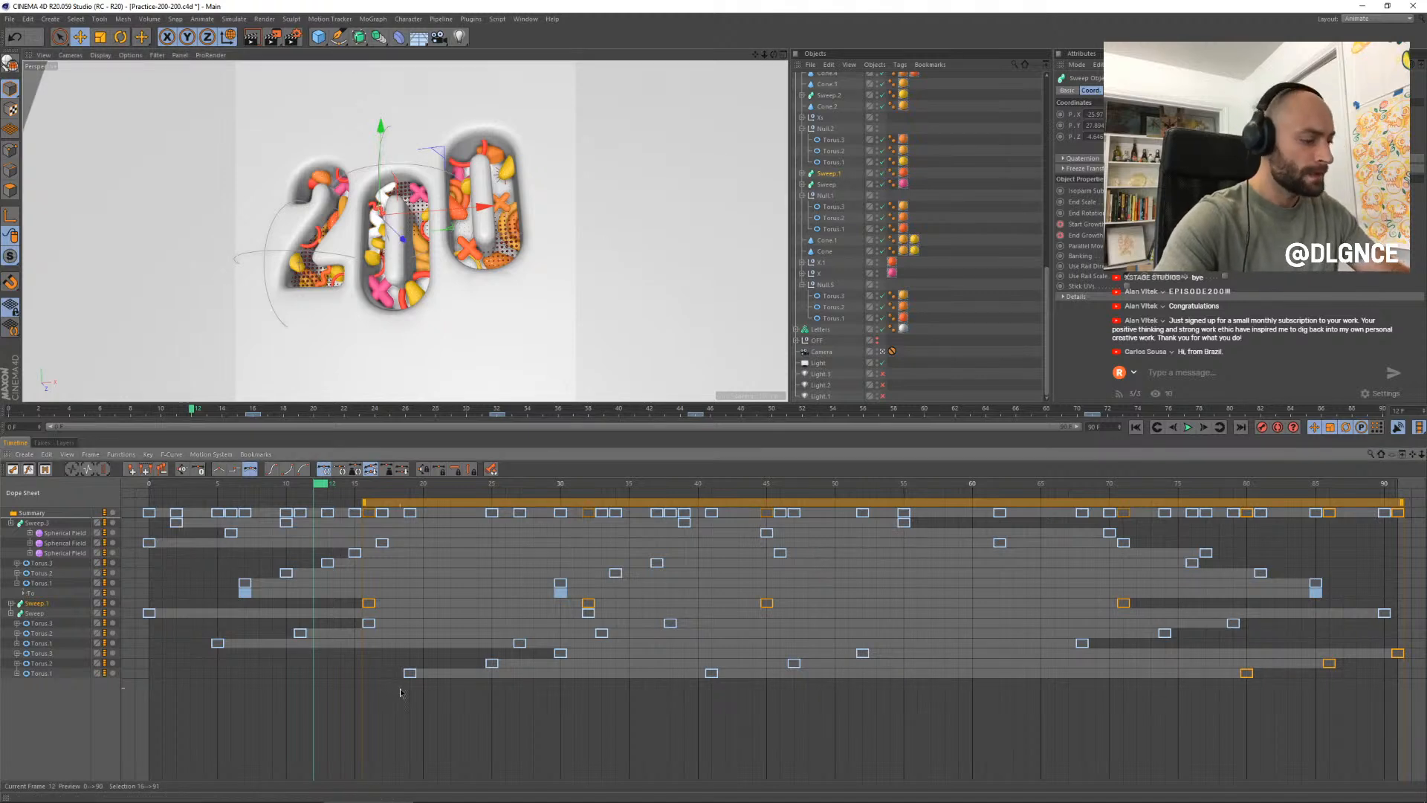
{"action": "left_click", "coordinate": [280, 268]}
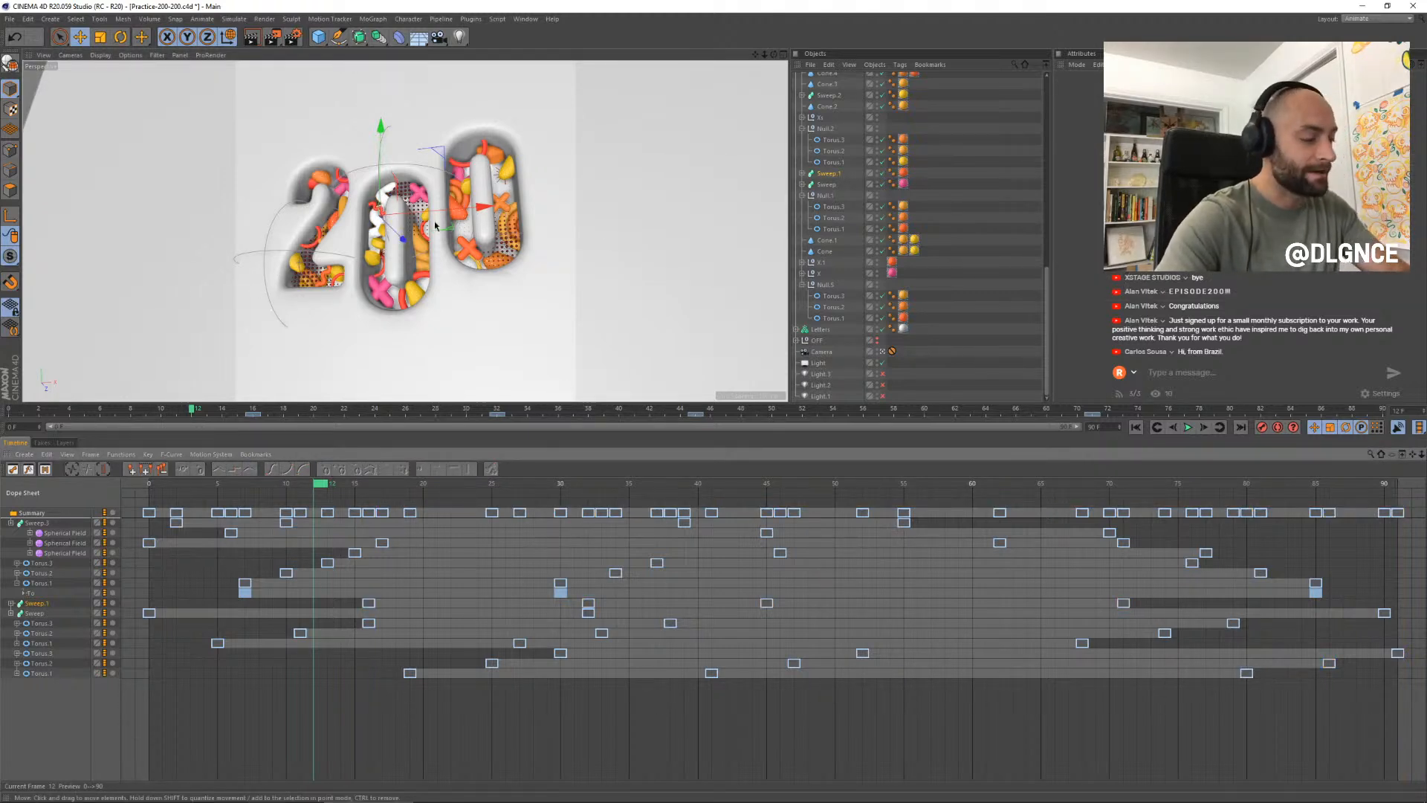
{"action": "key", "text": "r"}
{"action": "left_click_drag", "start_coordinate": [424, 257], "coordinate": [374, 288], "text": "ctrl"}
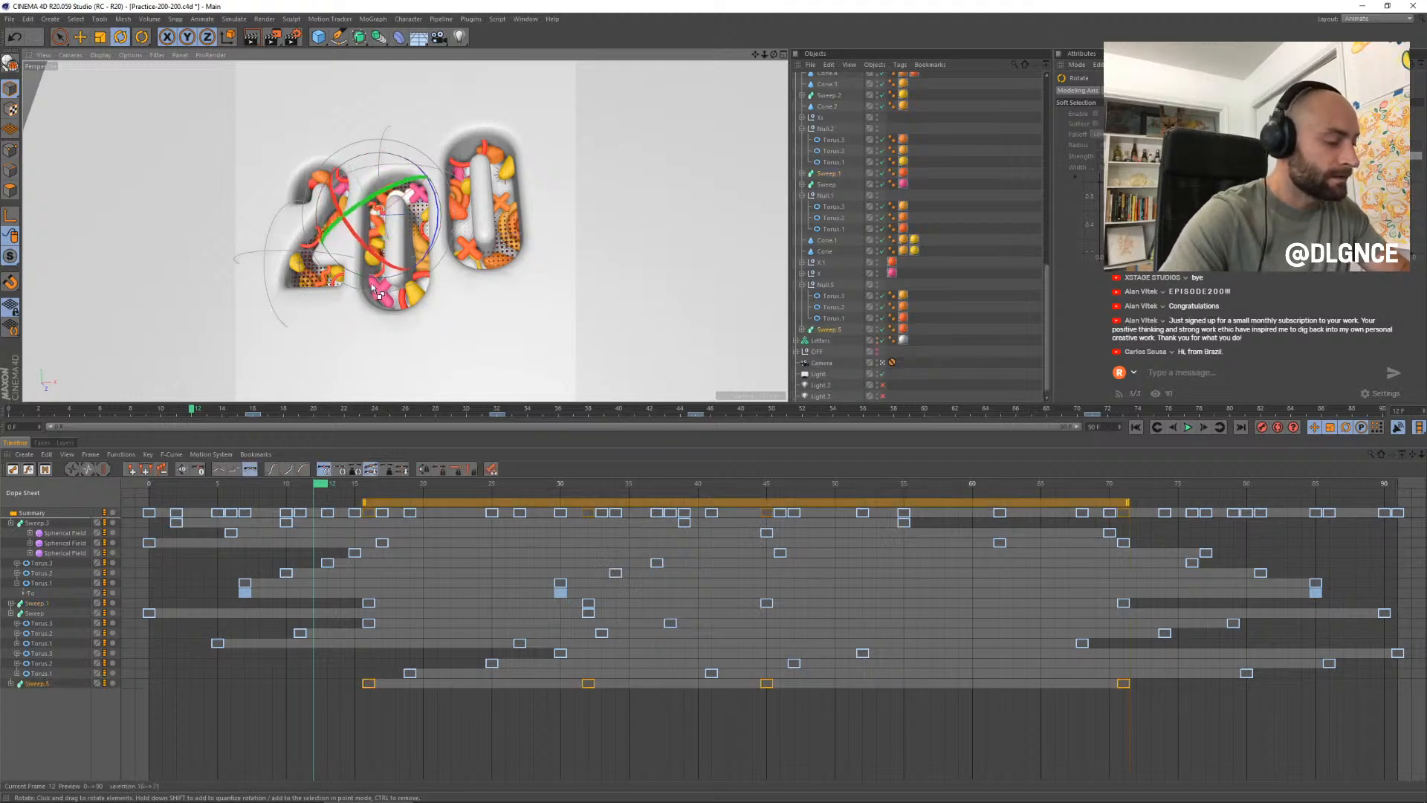
{"action": "key", "text": "ctrl+z"}
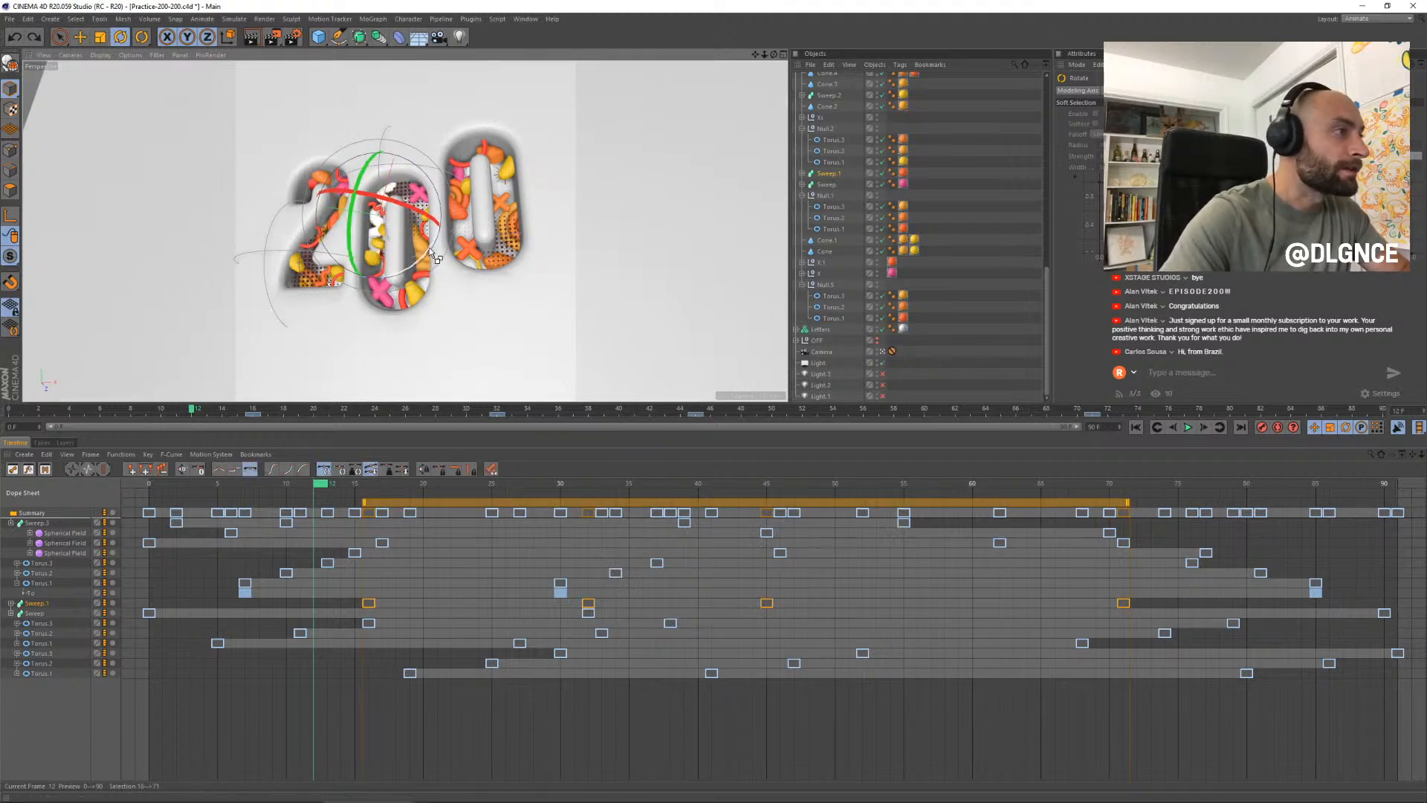
- Duplicate the orange wavy sweep with a rotation, and move the copy lower across the middle and right zeros
{"action": "left_click_drag", "start_coordinate": [431, 257], "coordinate": [771, 183]}
{"action": "key", "text": "e"}
{"action": "key", "text": "t"}
{"action": "key", "text": "e"}
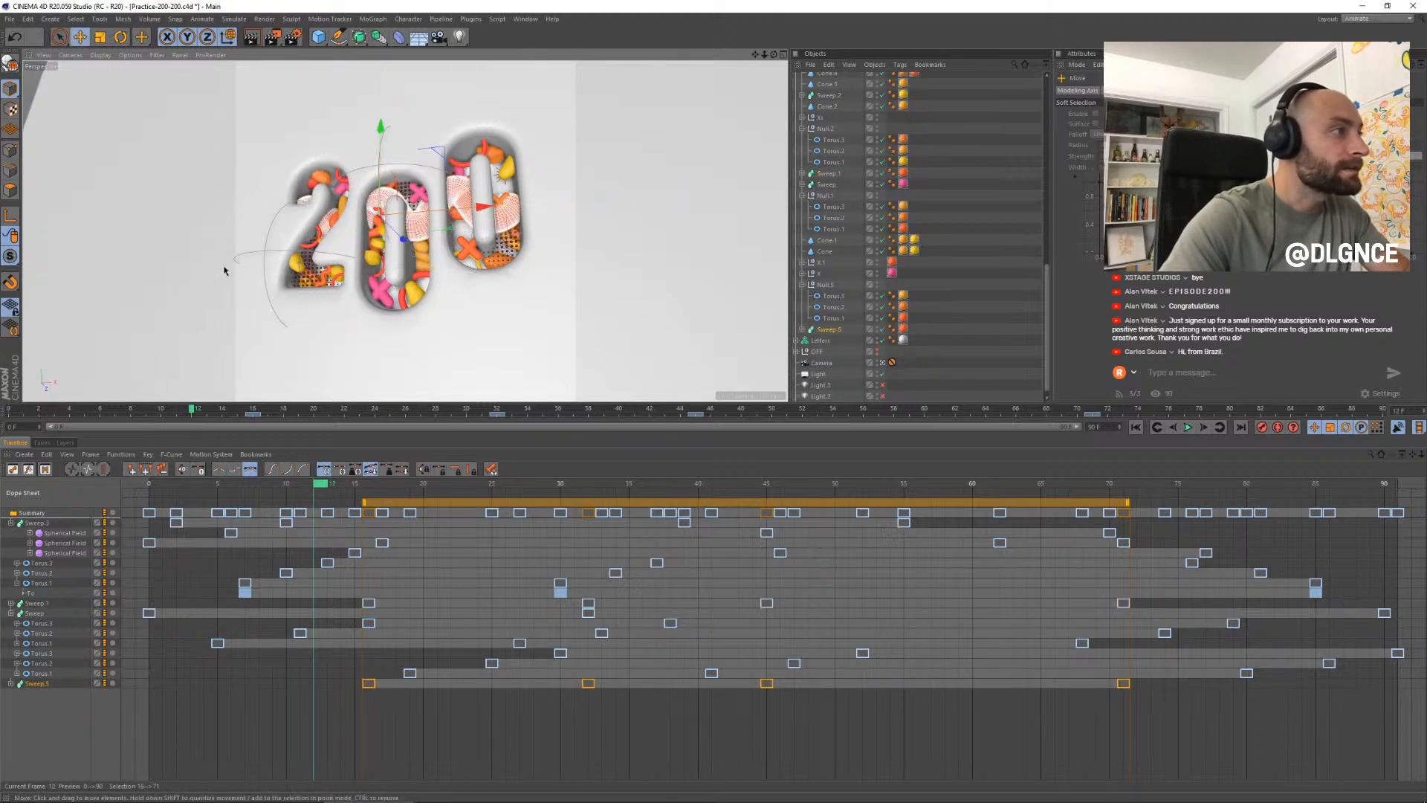
{"action": "left_click_drag", "start_coordinate": [442, 152], "coordinate": [449, 169]}
{"action": "left_click_drag", "start_coordinate": [409, 253], "coordinate": [449, 223]}
{"action": "key", "text": "r"}
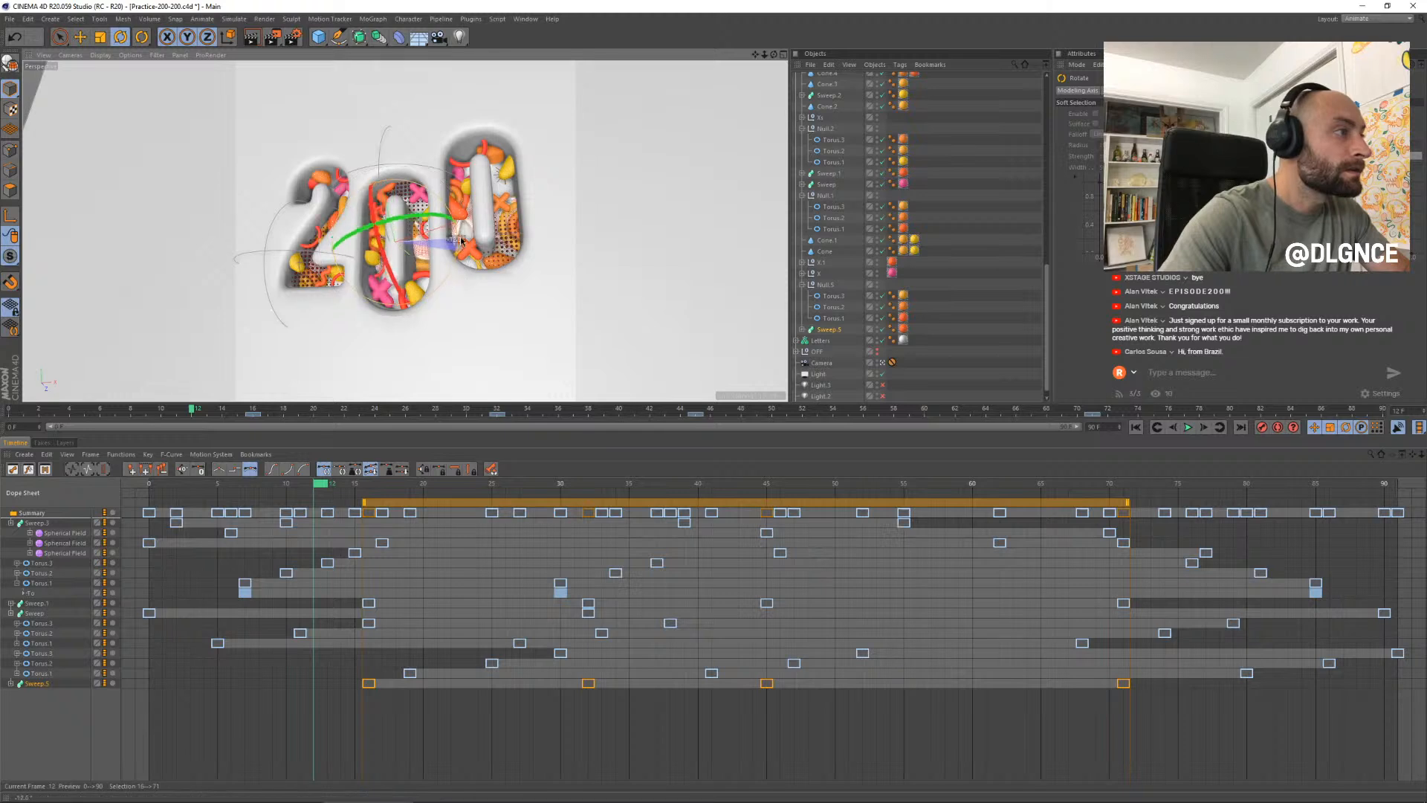
{"action": "key", "text": "e"}
{"action": "left_click_drag", "start_coordinate": [452, 172], "coordinate": [452, 197]}
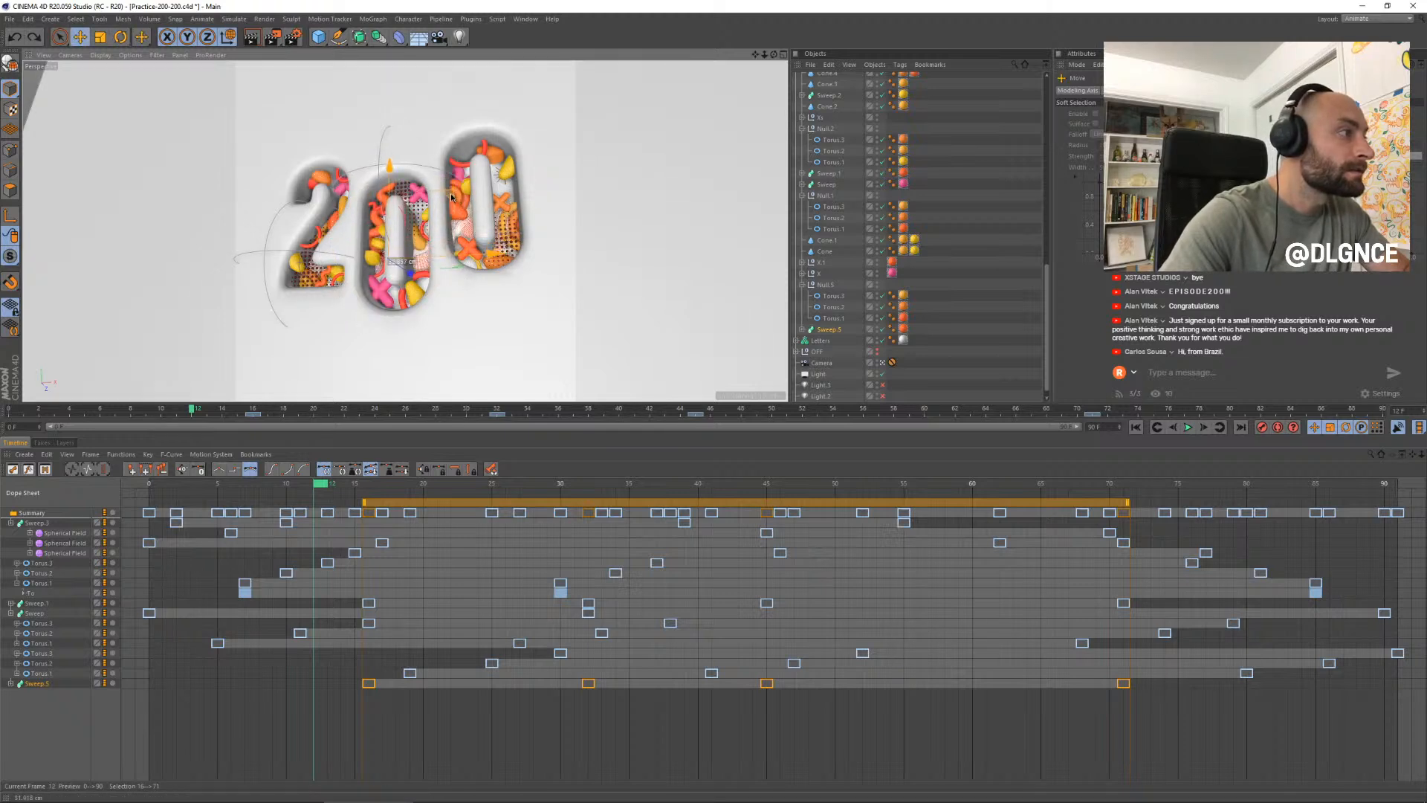
- Select the duplicated sweep's circle profile and play back the animation from frame 0
{"action": "left_click", "coordinate": [802, 329]}
{"action": "left_click", "coordinate": [829, 340]}
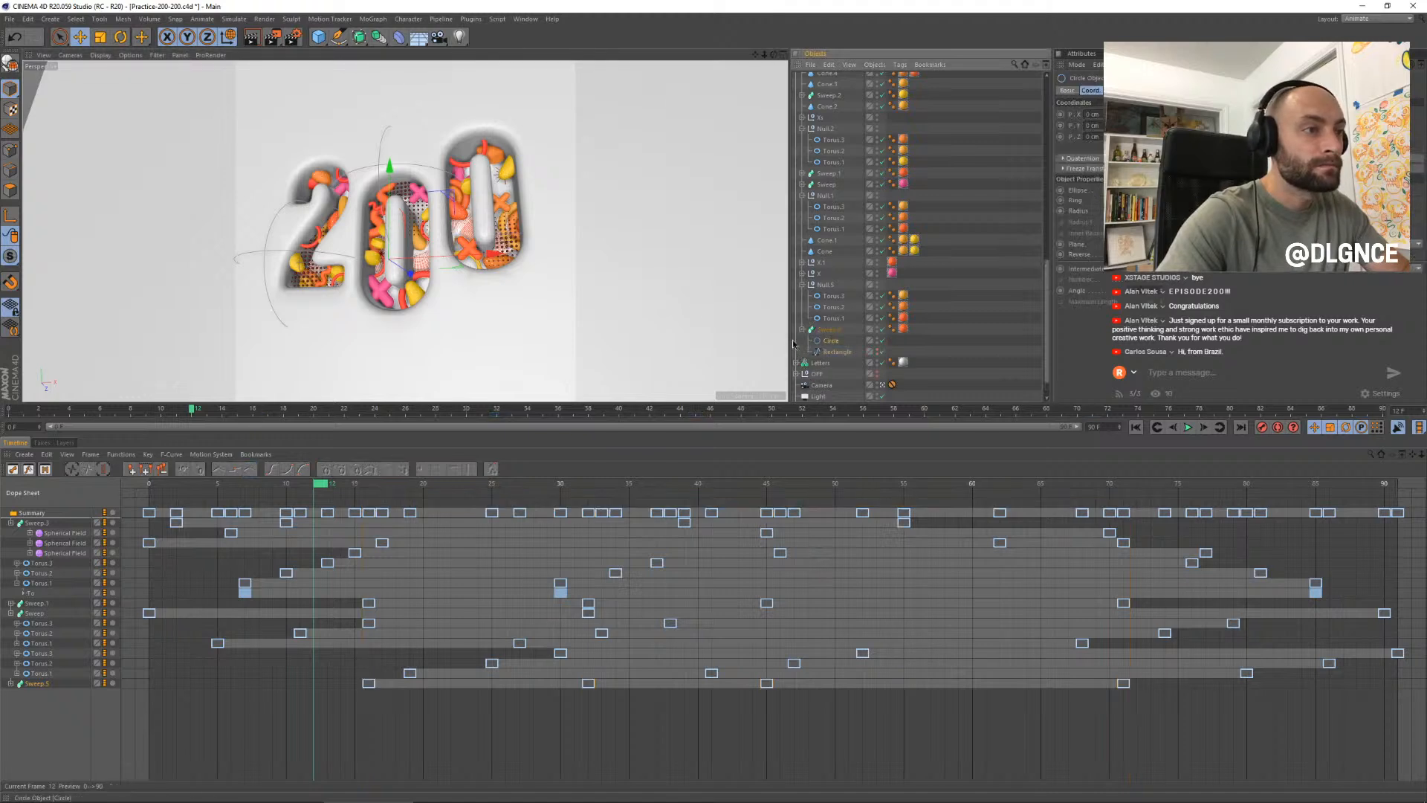
{"action": "key", "text": "t"}
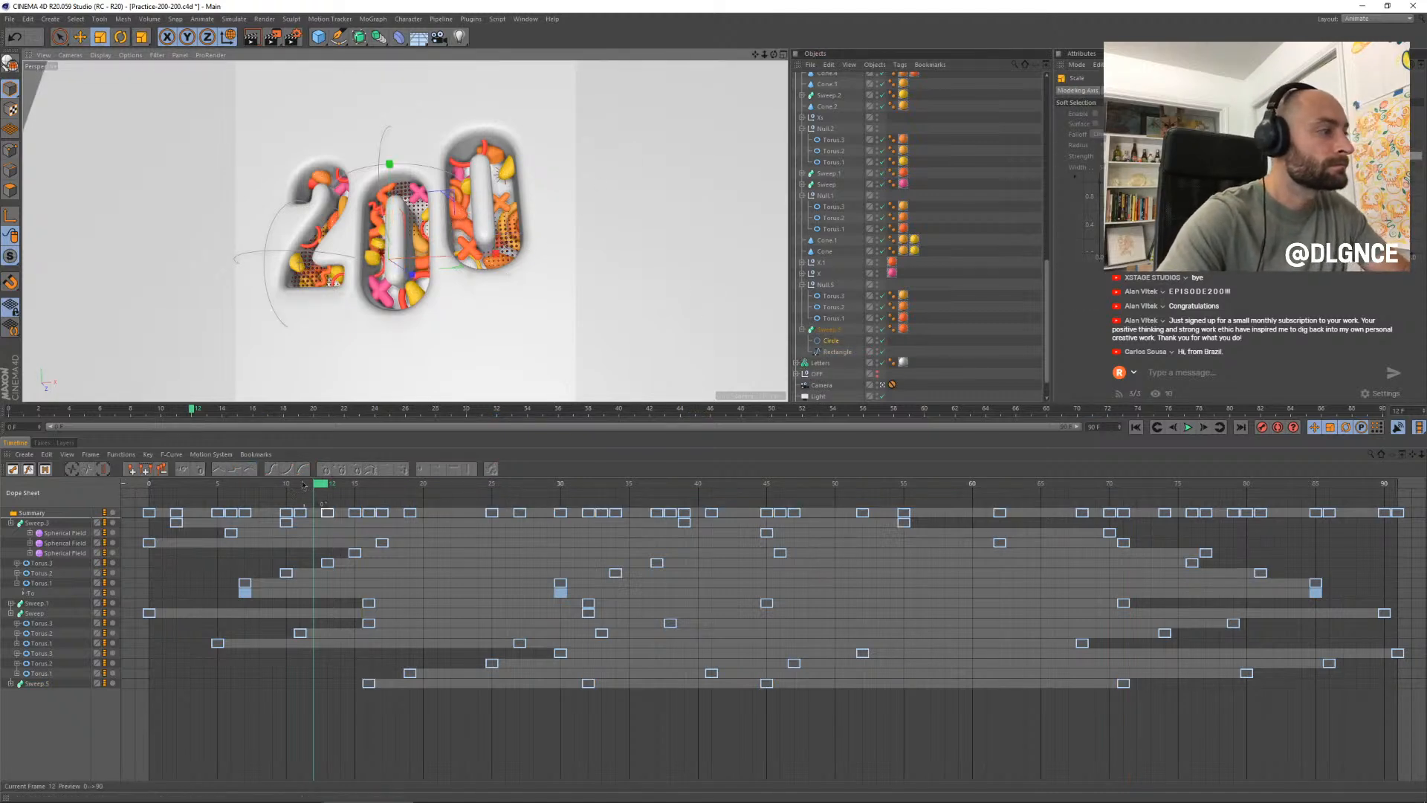
{"action": "key", "text": "f"}
{"action": "key", "text": "shift+f"}
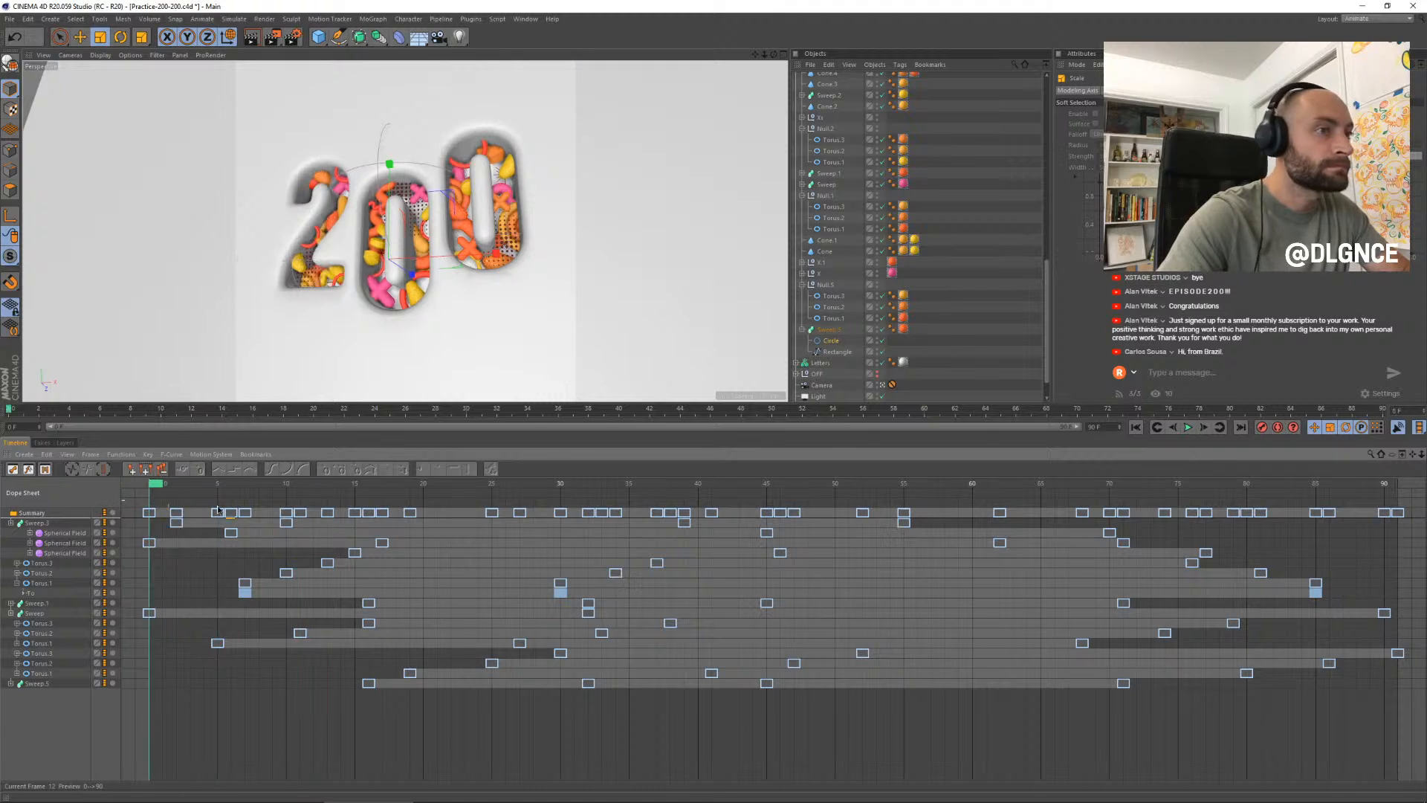
{"action": "key", "text": "F8"}
- Isolate the duplicated wavy sweep with MagicSolo
{"action": "left_click", "coordinate": [829, 330]}
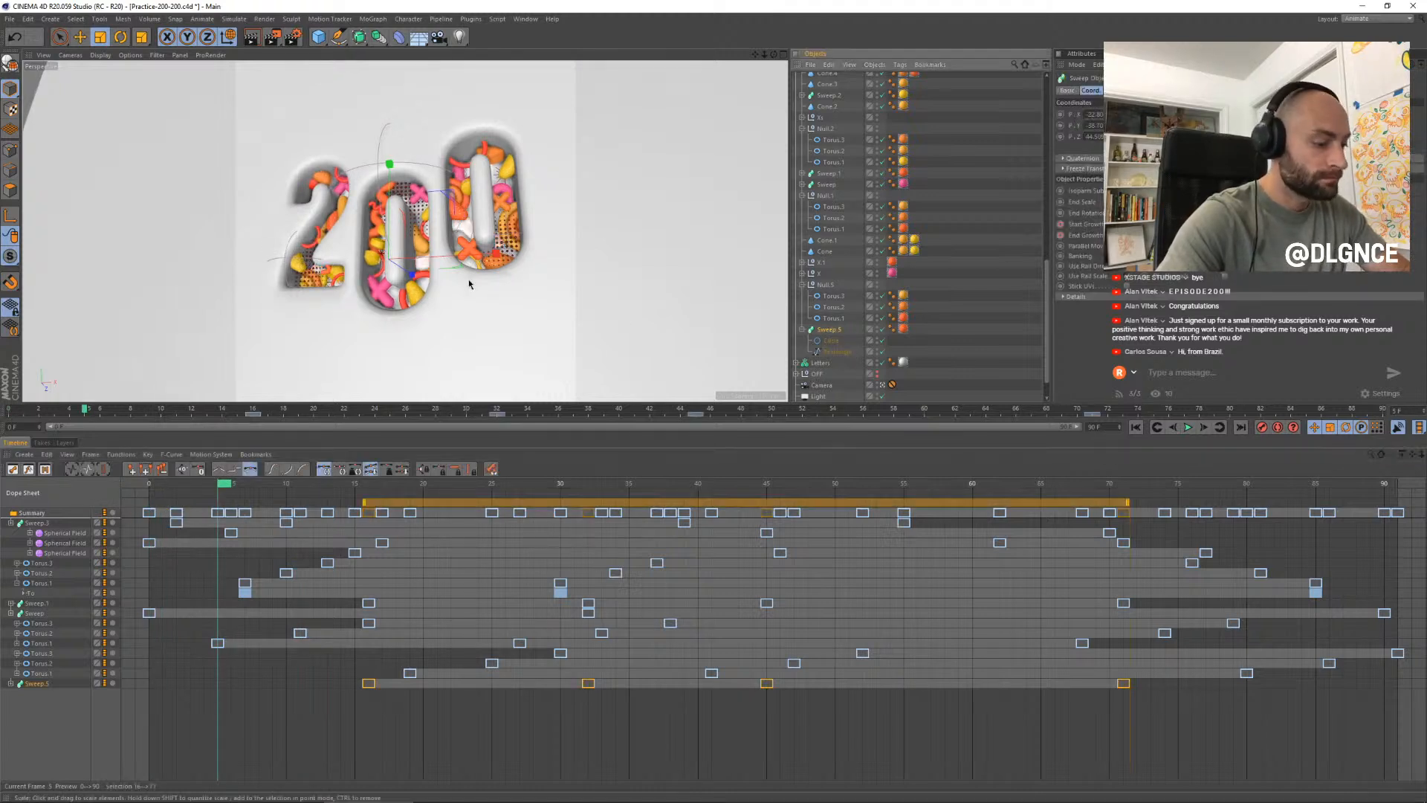
{"action": "key", "text": "v"}
{"action": "mouse_move", "coordinate": [464, 302]}
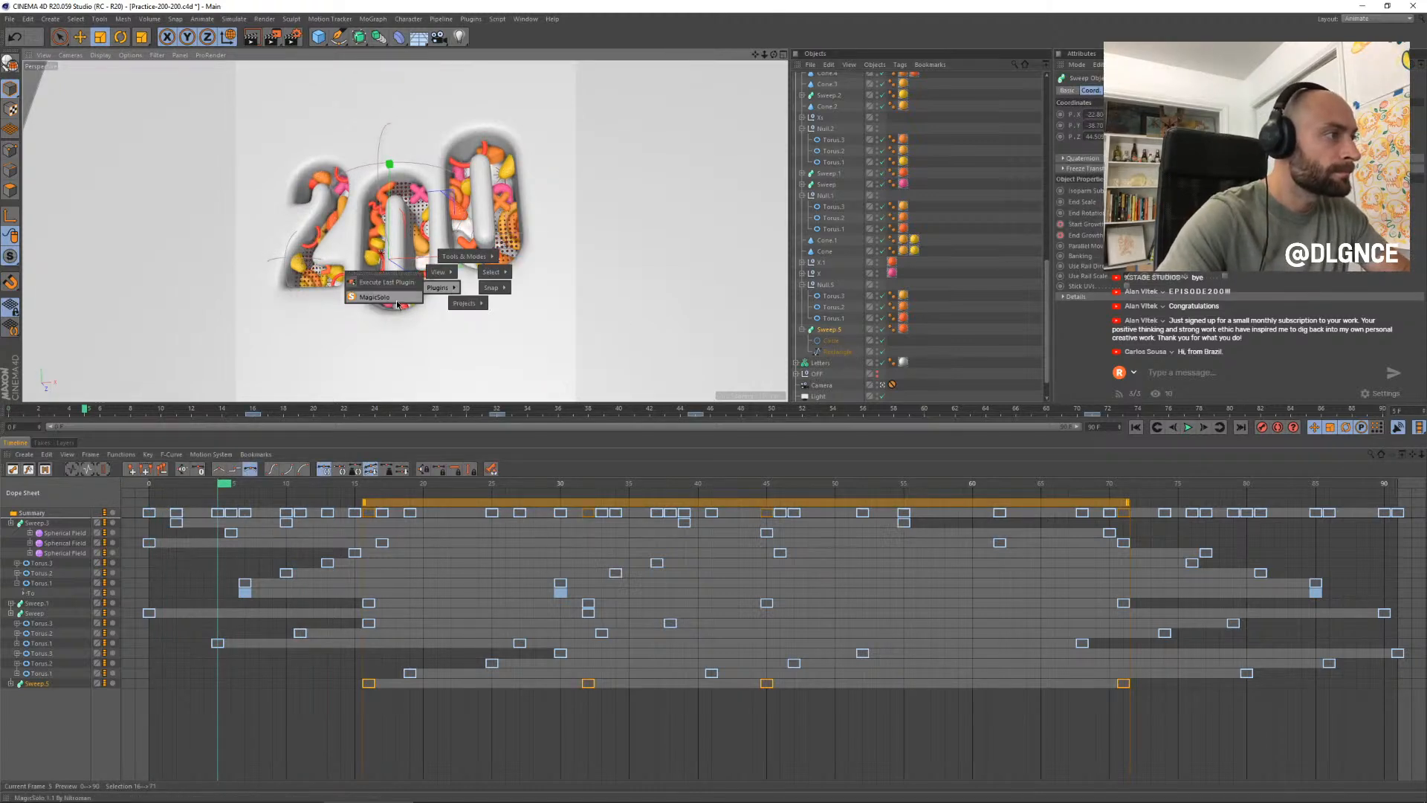
{"action": "left_click", "coordinate": [446, 327]}
{"action": "left_click", "coordinate": [365, 570]}
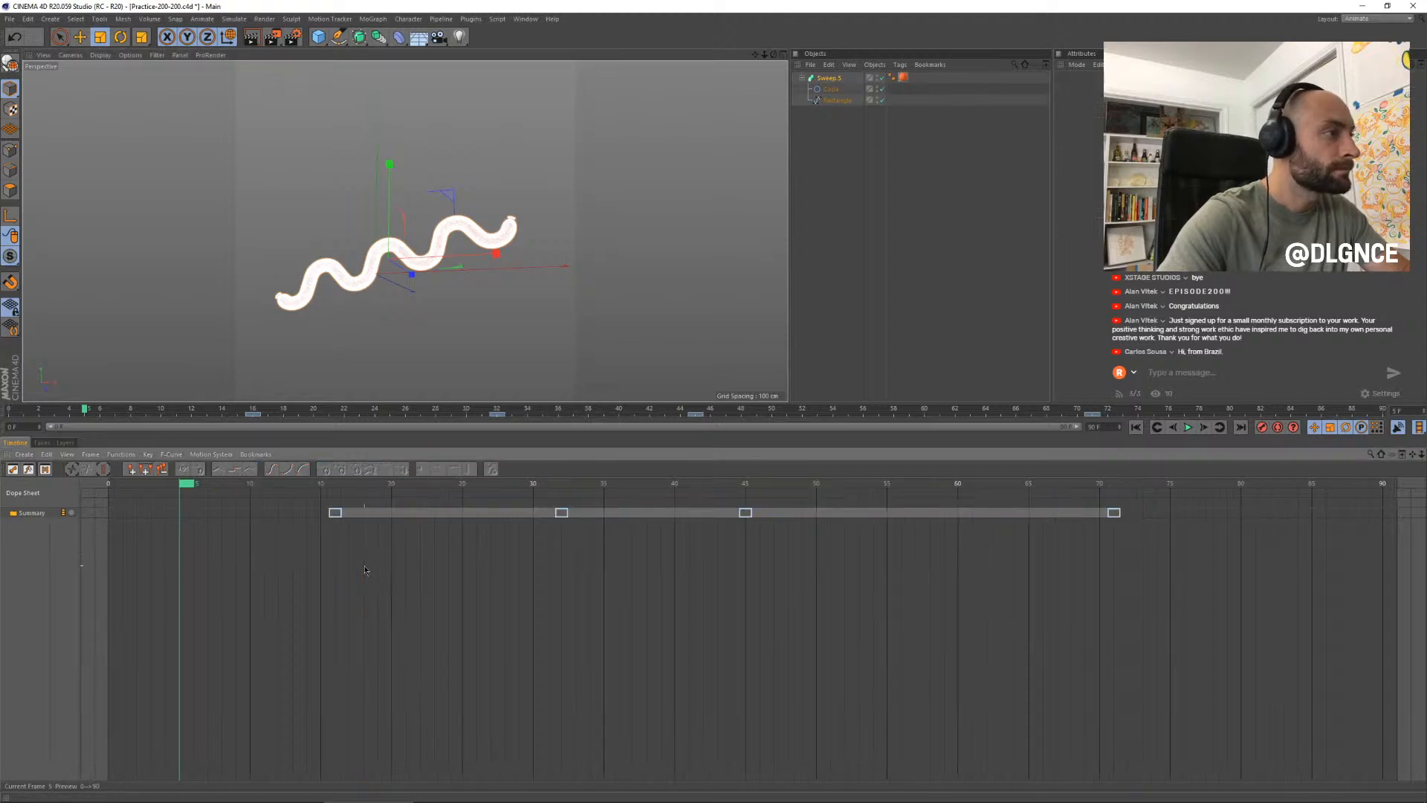
- Go to frame 13 and delete all of the duplicated sweep's keyframes
{"action": "left_click_drag", "start_coordinate": [188, 487], "coordinate": [328, 498]}
{"action": "left_click_drag", "start_coordinate": [1122, 501], "coordinate": [321, 548]}
{"action": "key", "text": "Delete"}
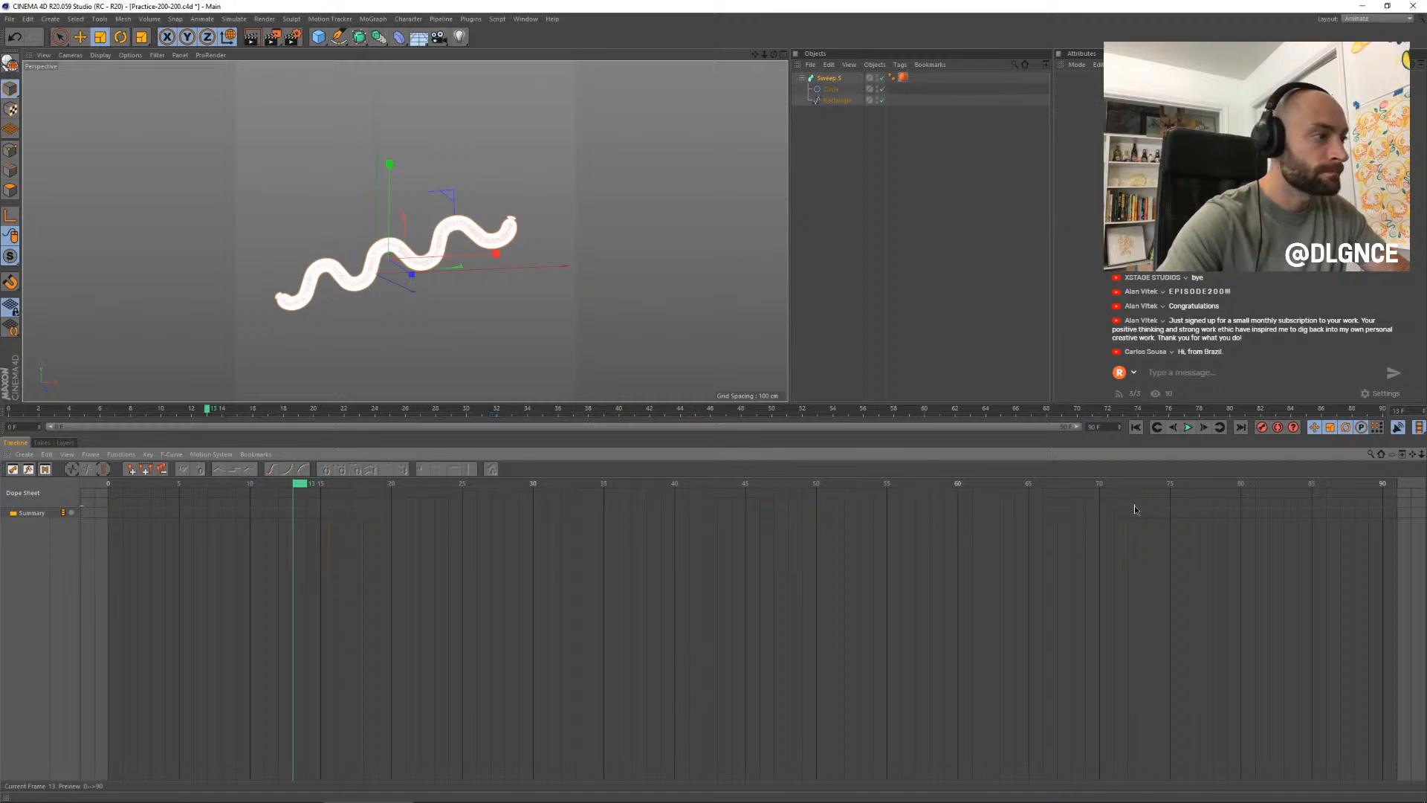
- Keyframe the sweep's growth fully hidden at frame 13 and fully grown at frame 55
{"action": "left_click", "coordinate": [830, 79]}
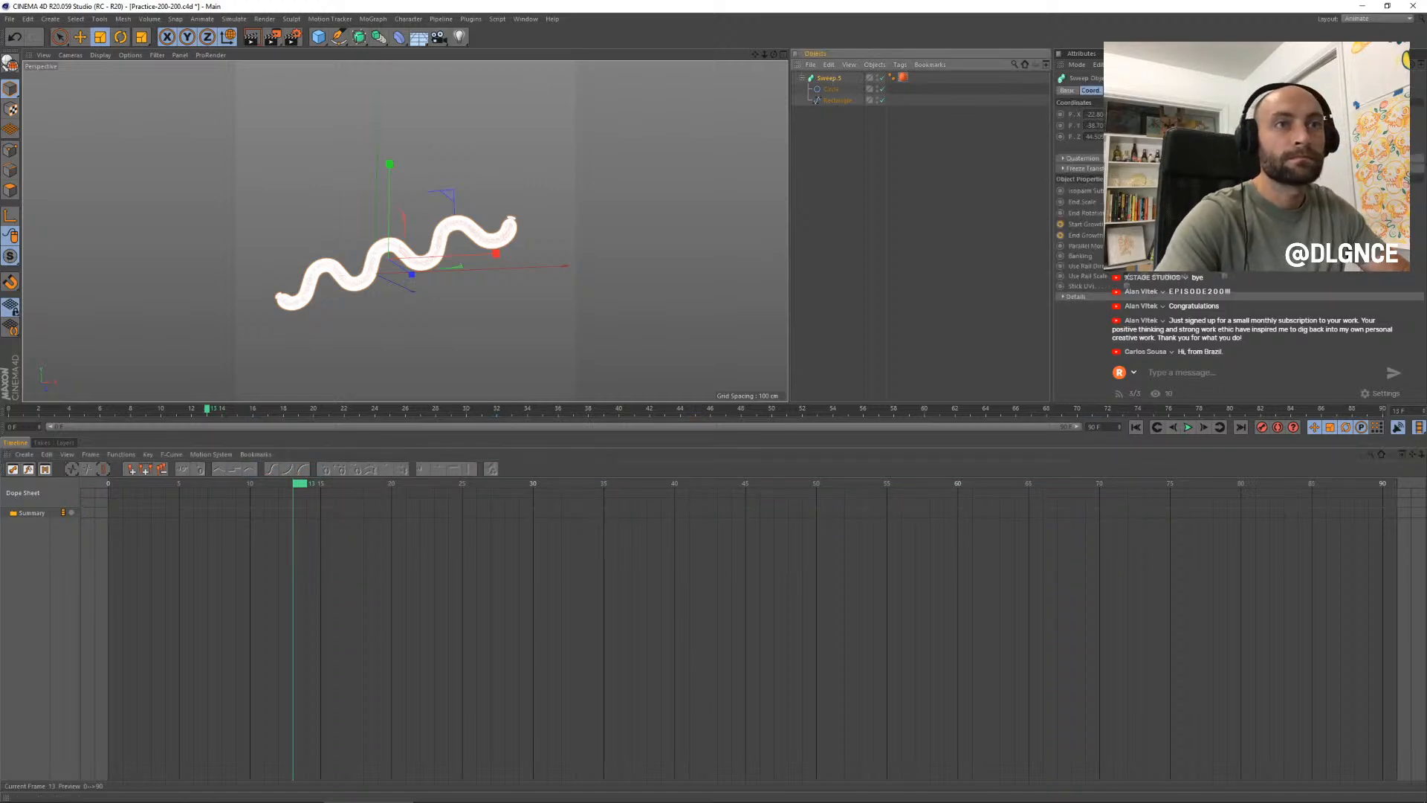
{"action": "mouse_move", "coordinate": [1178, 224]}
{"action": "left_mouse_down"}
{"action": "mouse_move", "coordinate": [1405, 225]}
{"action": "mouse_move", "coordinate": [1179, 225]}
{"action": "left_mouse_up"}
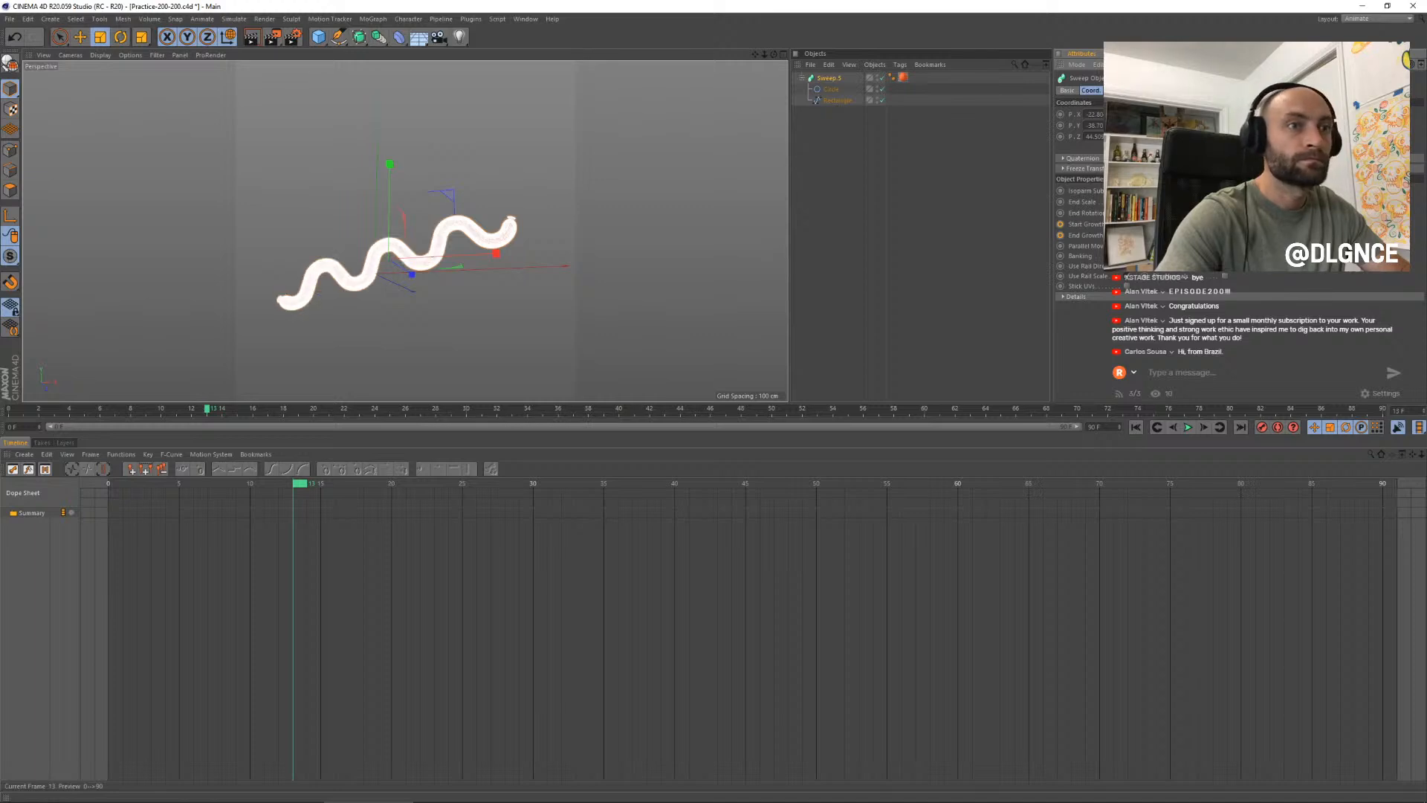
{"action": "left_click_drag", "start_coordinate": [1405, 236], "coordinate": [1191, 236]}
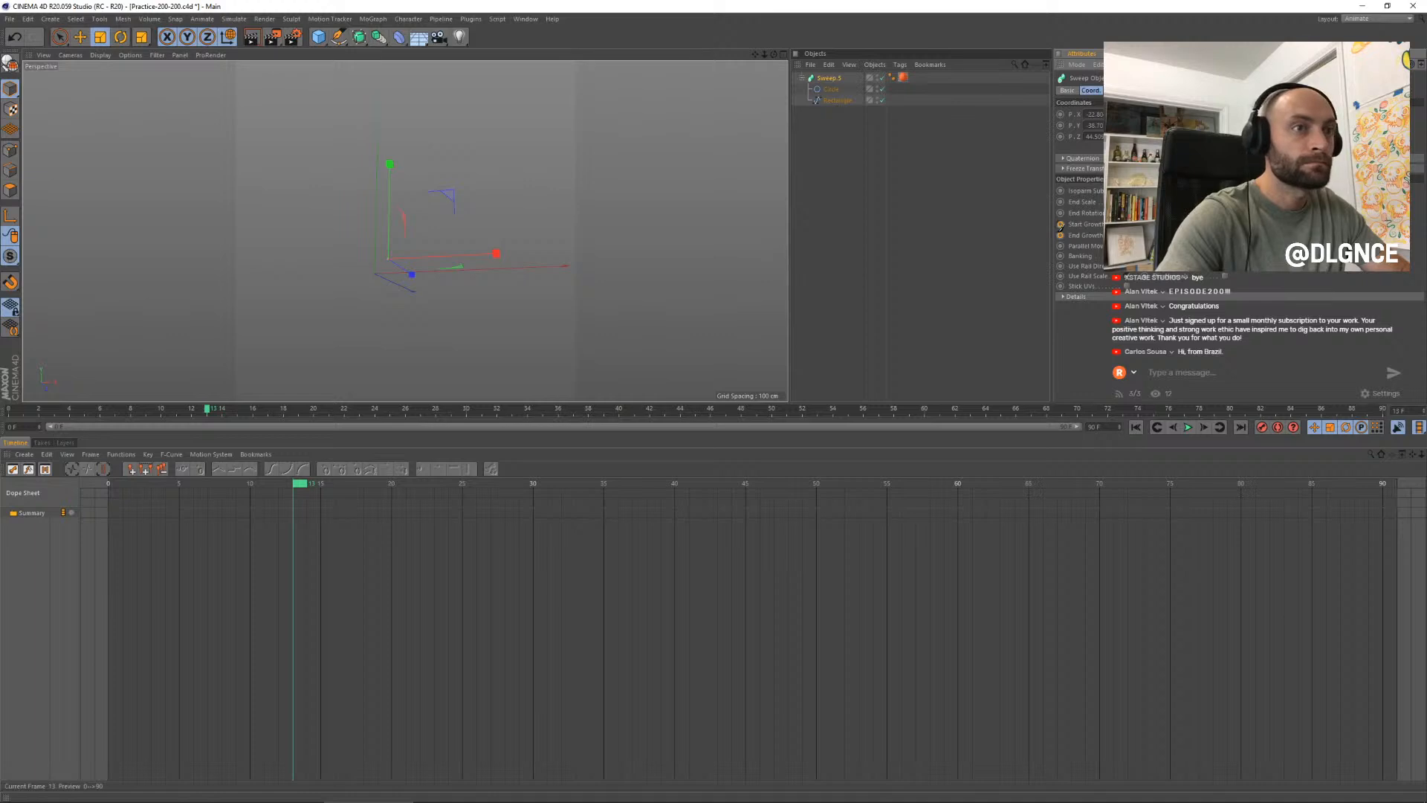
{"action": "left_click_drag", "start_coordinate": [296, 484], "coordinate": [892, 483]}
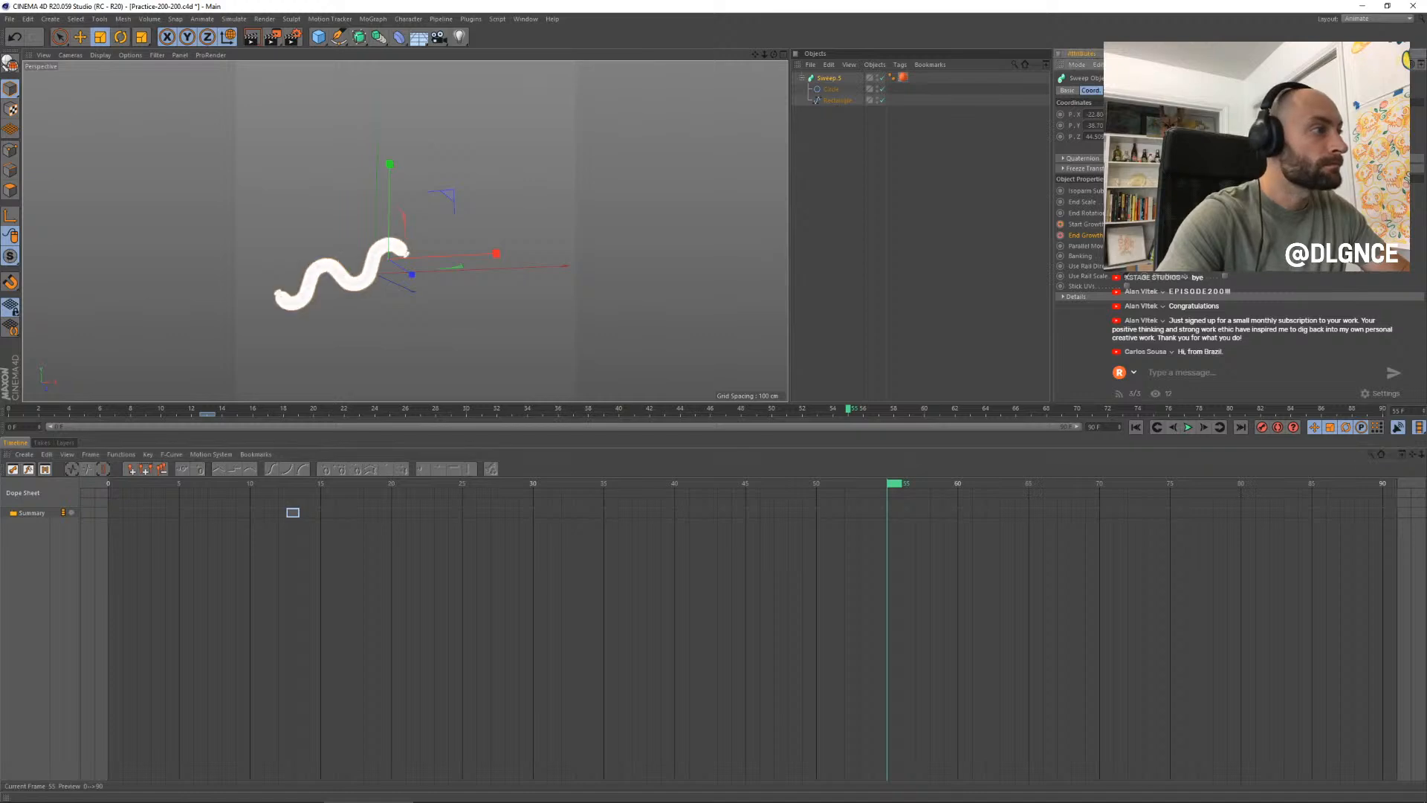
{"action": "left_click", "coordinate": [1061, 223]}
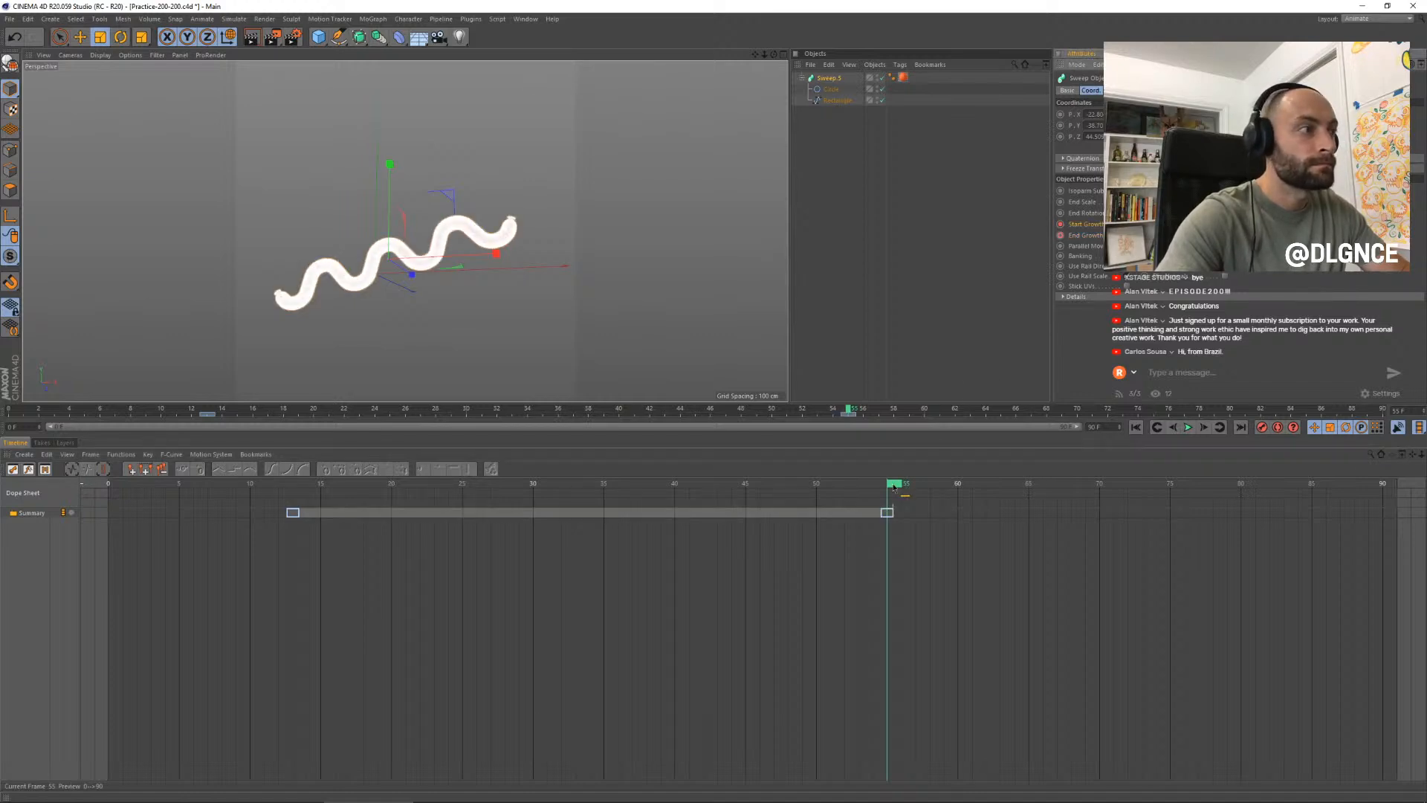
- Keyframe the sweep's growth at frame 35 and fully hidden at frame 85, and scrub back to check the motion
{"action": "left_click_drag", "start_coordinate": [894, 487], "coordinate": [603, 511]}
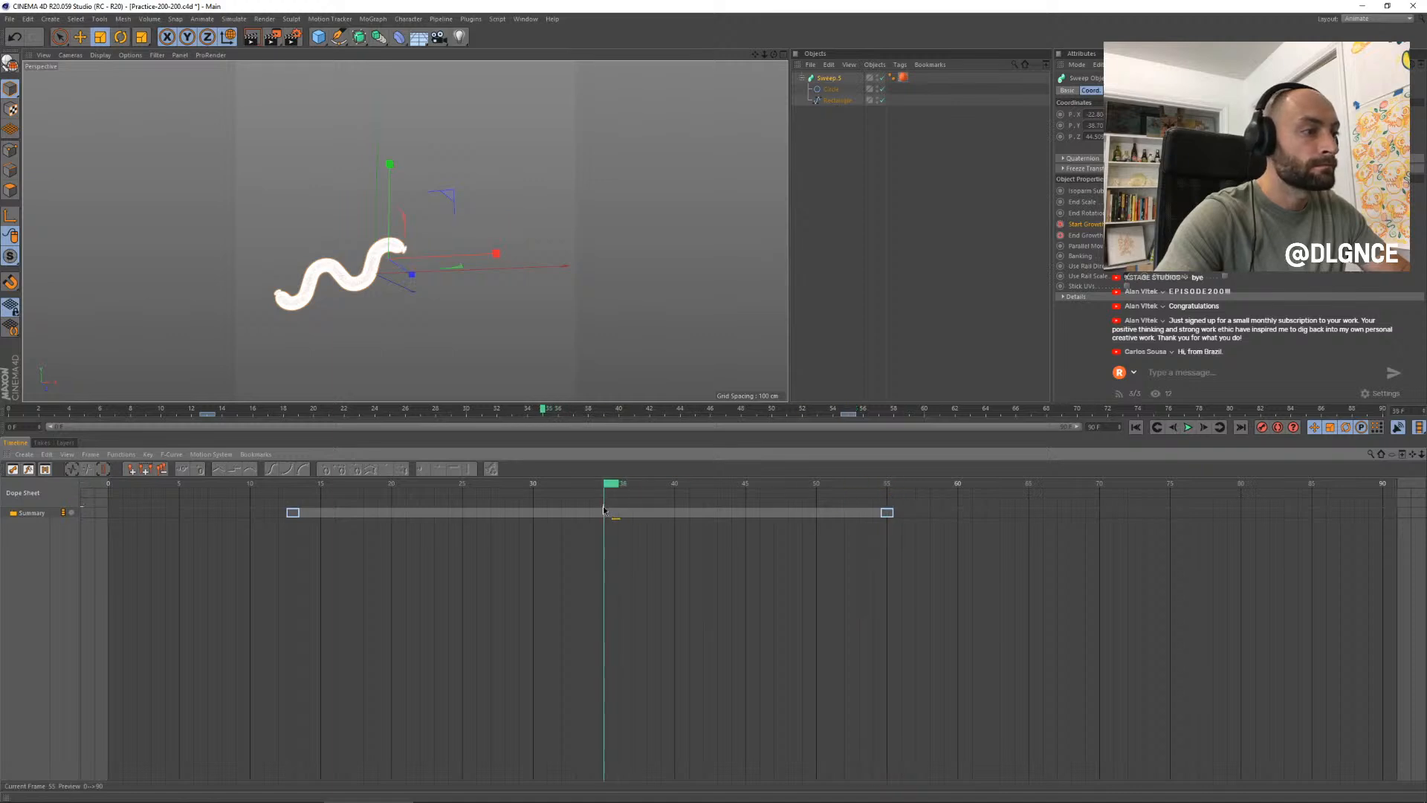
{"action": "left_click", "coordinate": [1060, 235]}
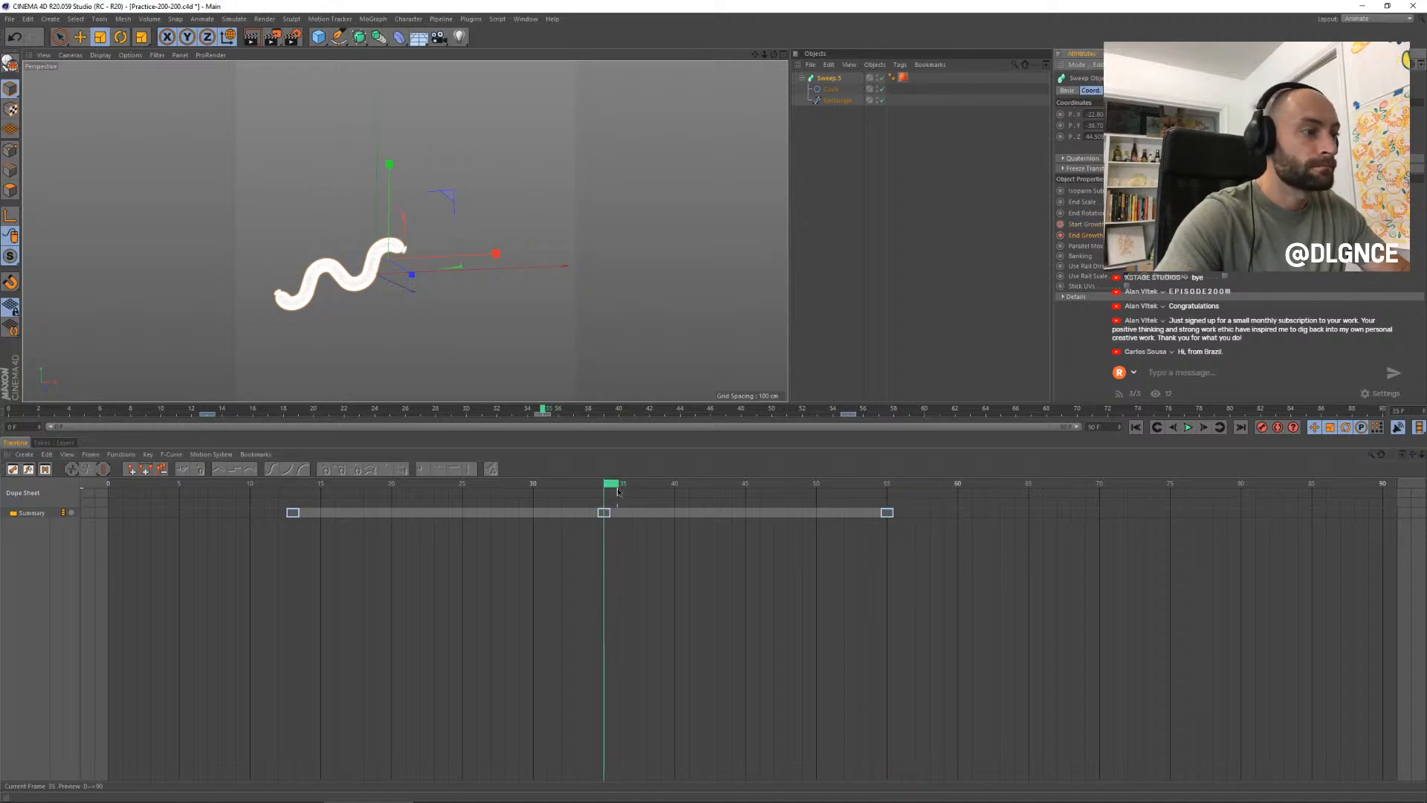
{"action": "left_click_drag", "start_coordinate": [616, 487], "coordinate": [1323, 501]}
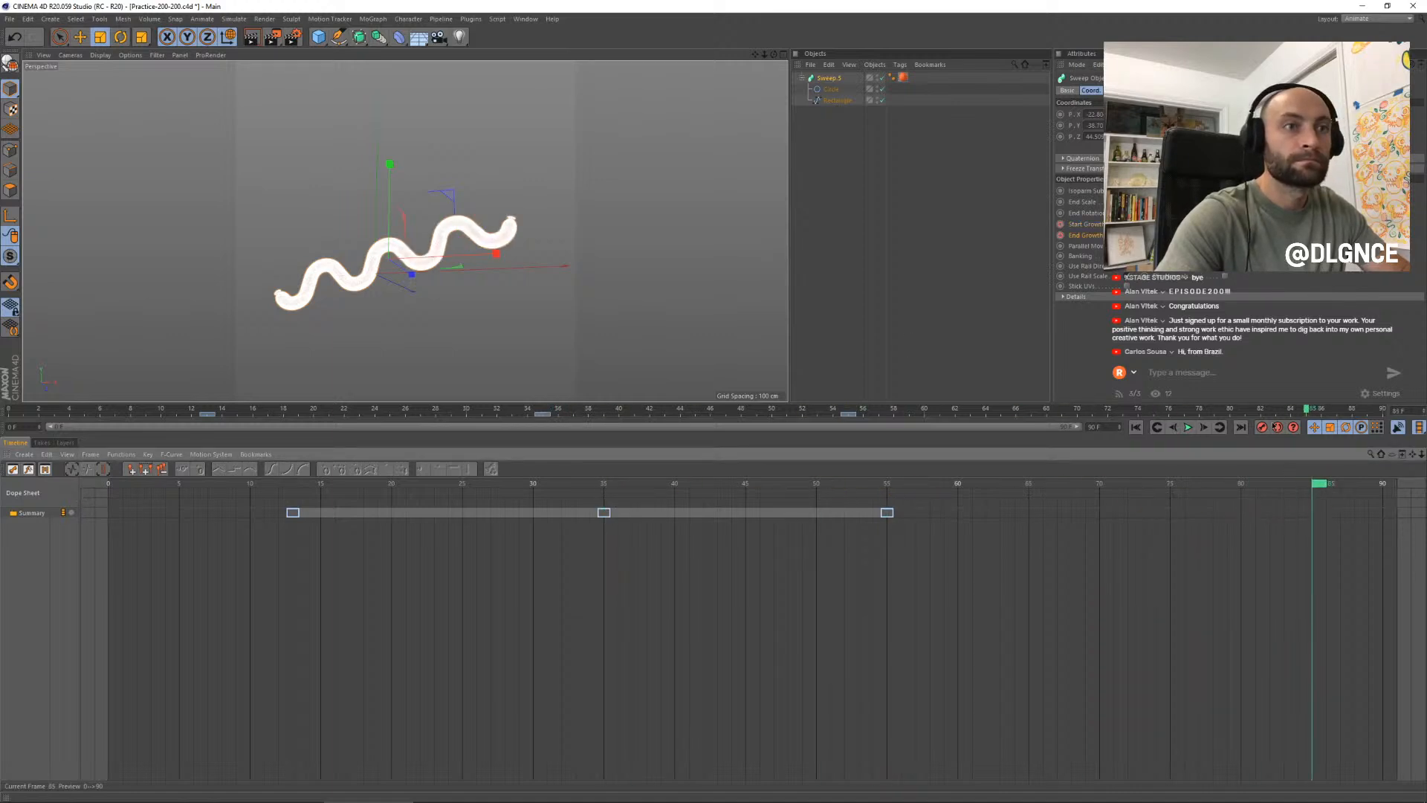
{"action": "left_click_drag", "start_coordinate": [1398, 235], "coordinate": [1189, 235]}
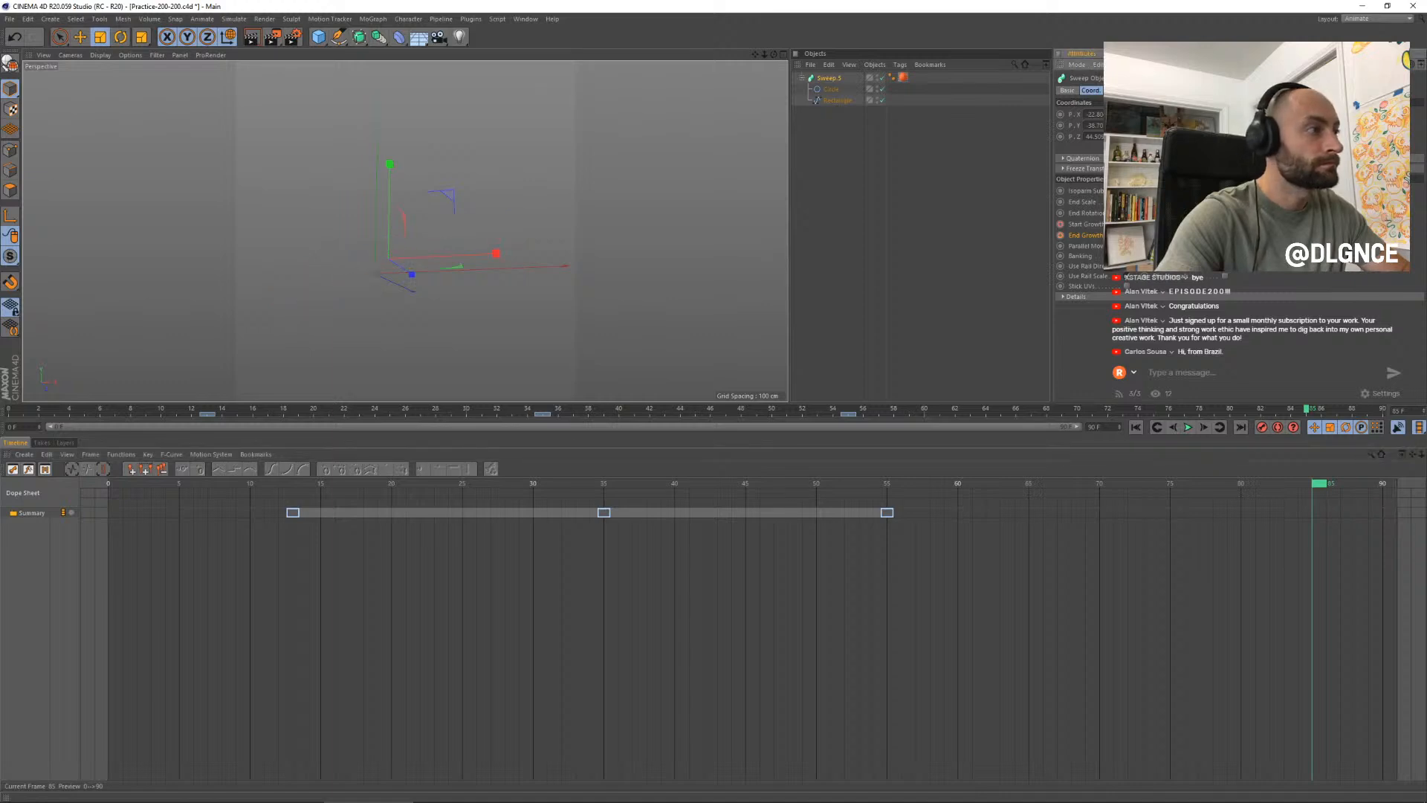
{"action": "left_click", "coordinate": [1060, 235]}
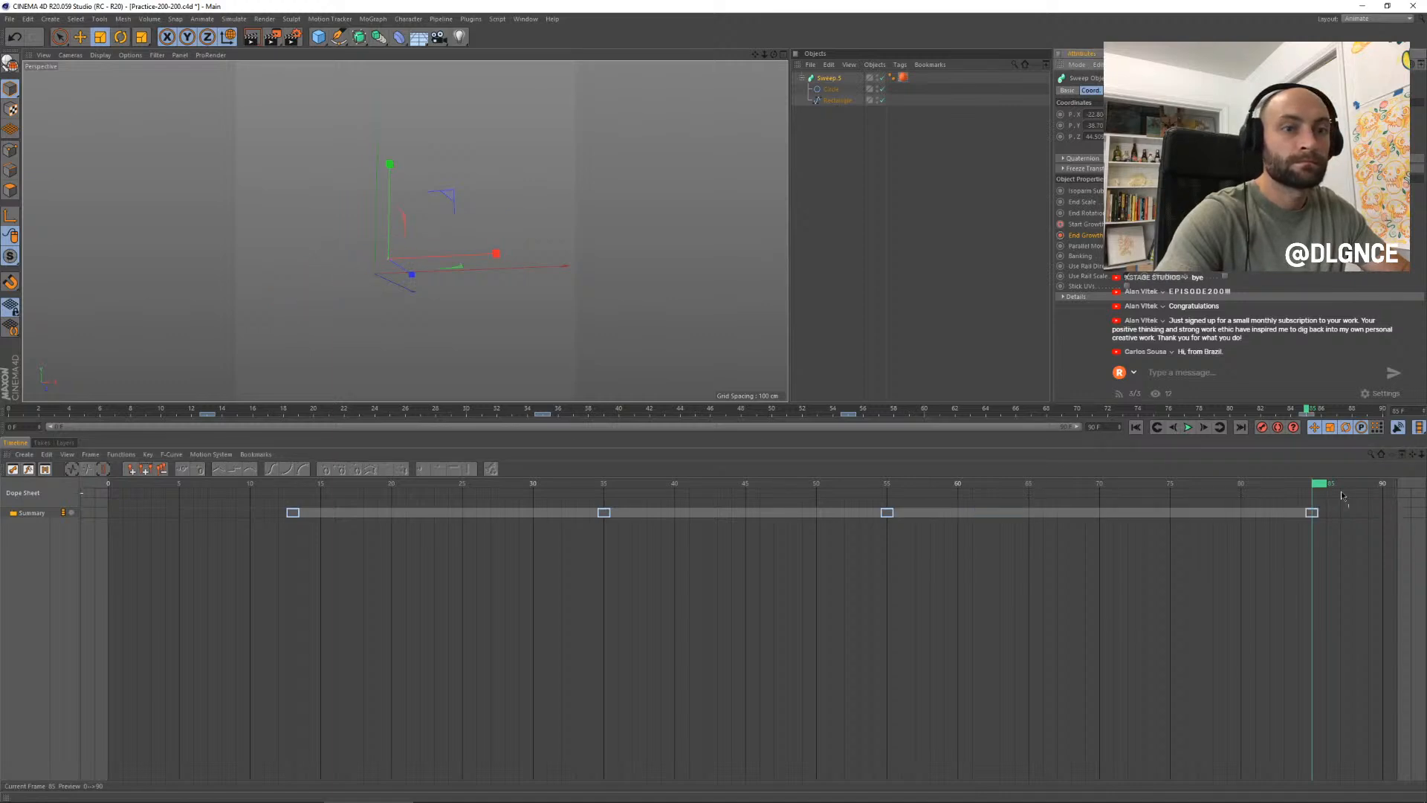
{"action": "left_click_drag", "start_coordinate": [1343, 496], "coordinate": [794, 507]}
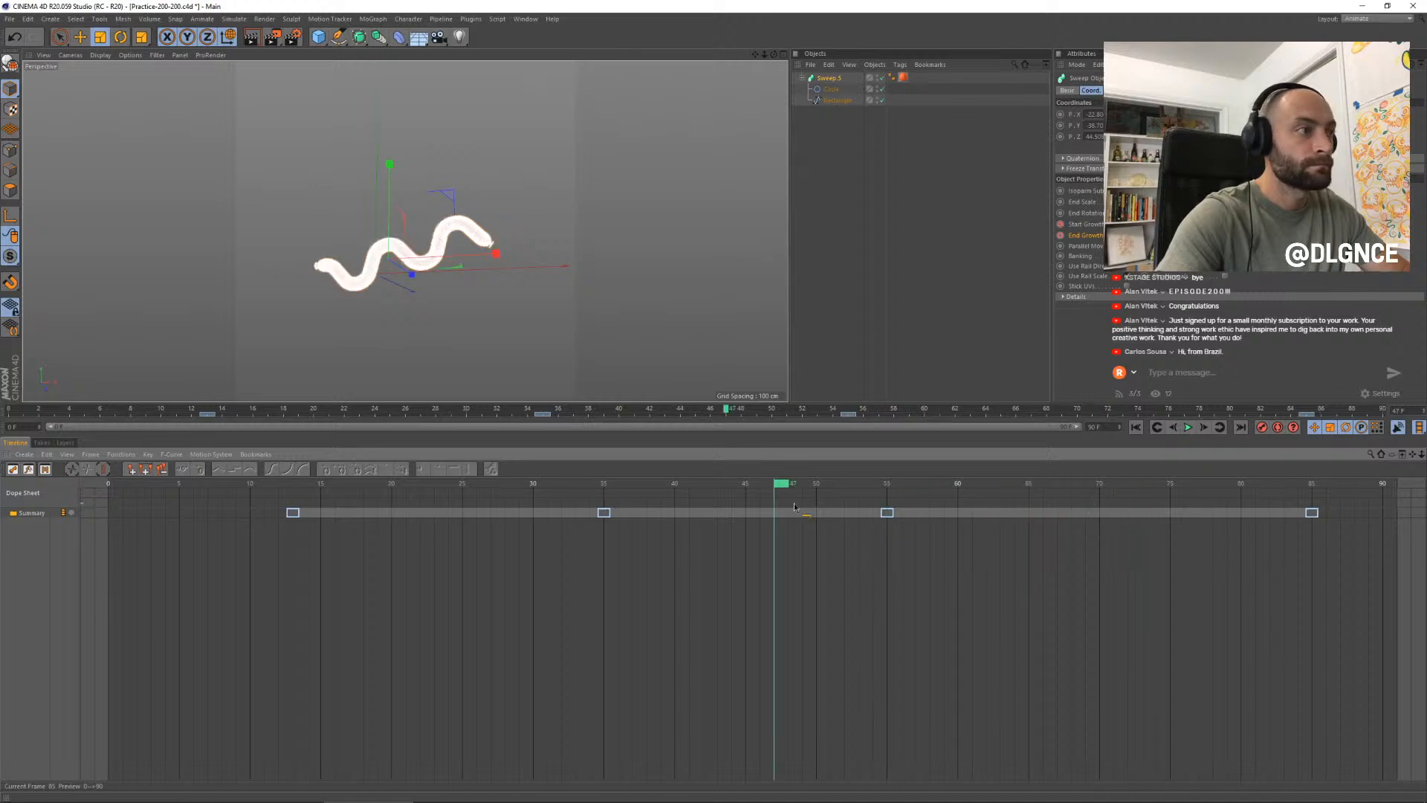
- Scale down the sweep's circle profile to make the wave thinner, and adjust the cap rounding to match
{"action": "left_click", "coordinate": [824, 89]}
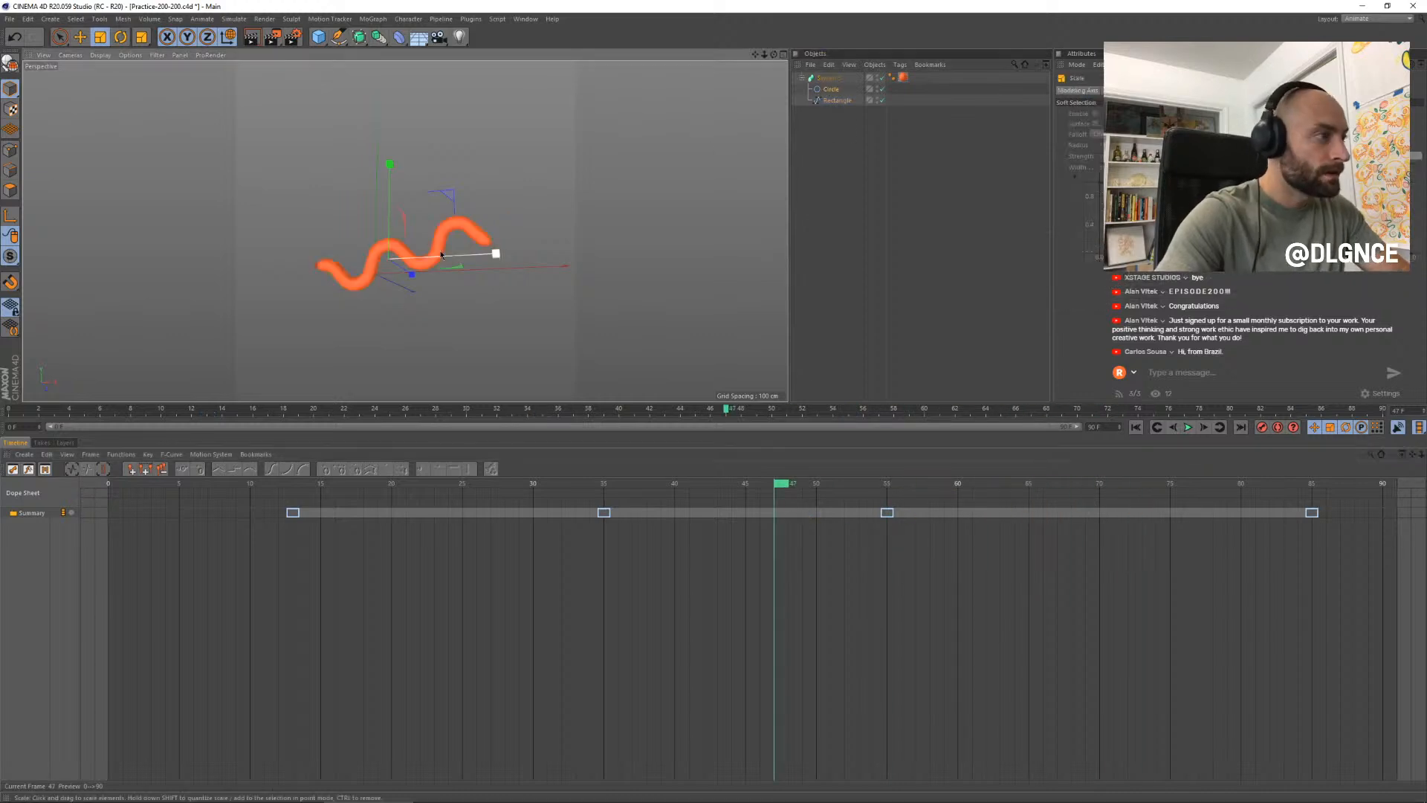
{"action": "left_click_drag", "start_coordinate": [548, 221], "coordinate": [524, 216]}
{"action": "left_click_drag", "start_coordinate": [457, 269], "coordinate": [457, 269]}
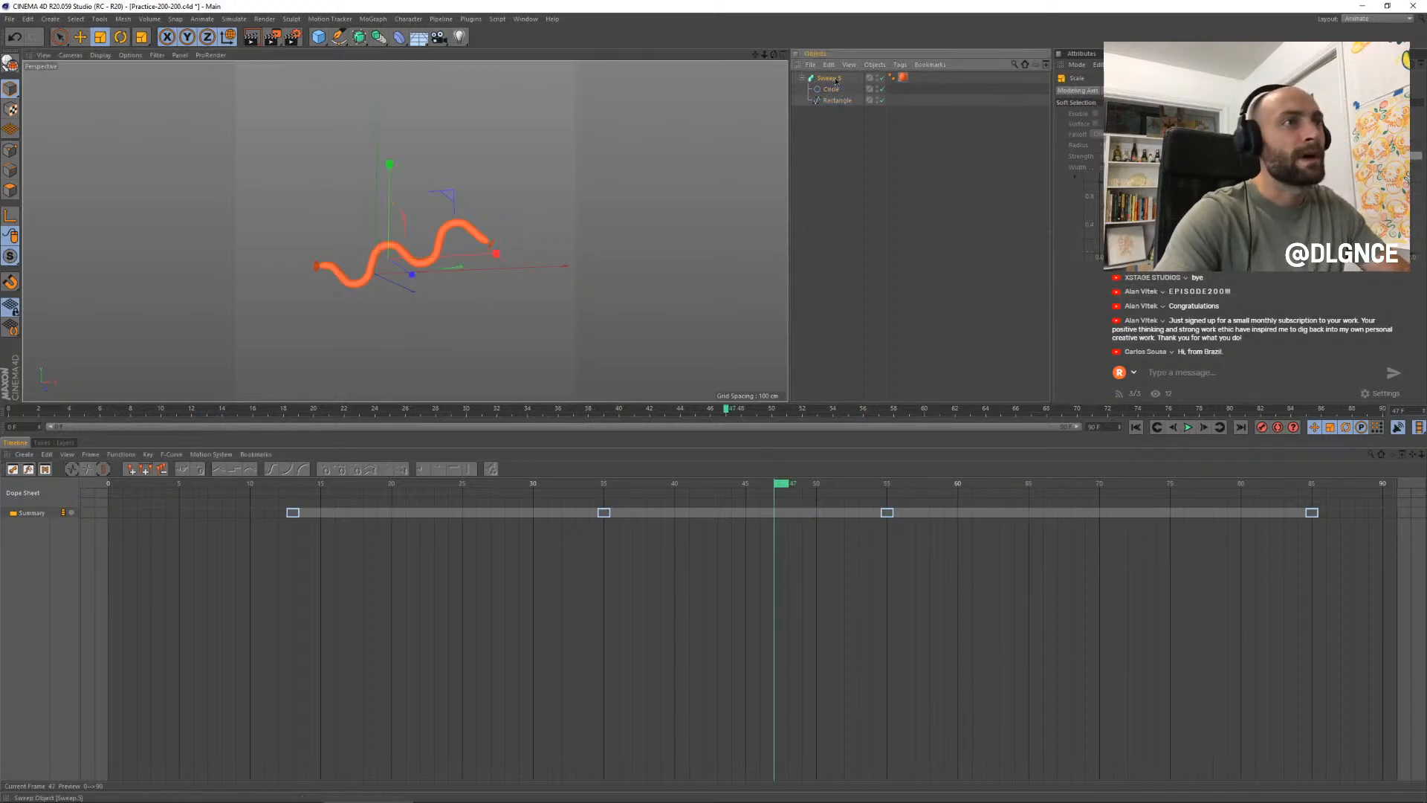
{"action": "left_click", "coordinate": [832, 78]}
{"action": "left_click", "coordinate": [1138, 90]}
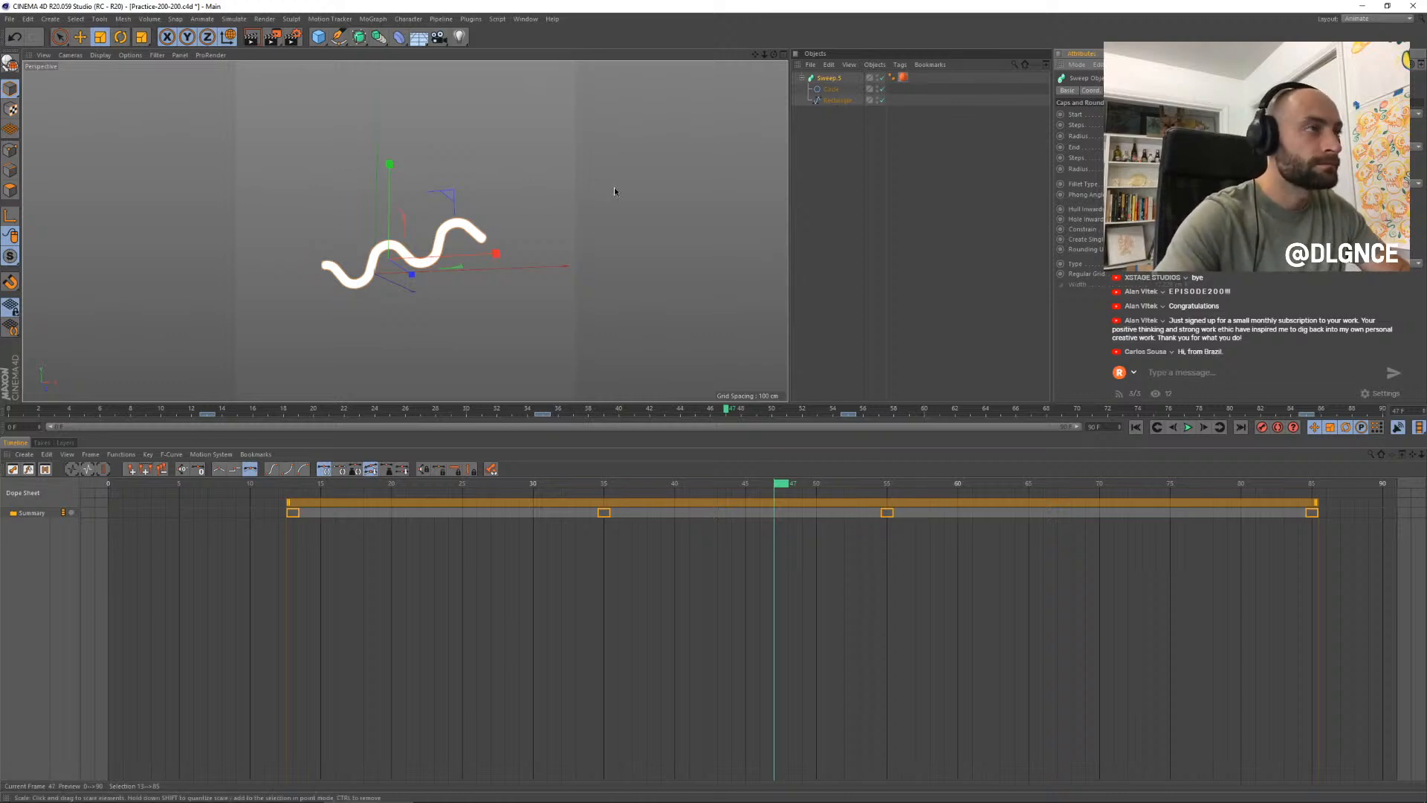
- Bring back the whole scene with MagicSolo and go to frame 55
{"action": "key", "text": "v"}
{"action": "mouse_move", "coordinate": [564, 286]}
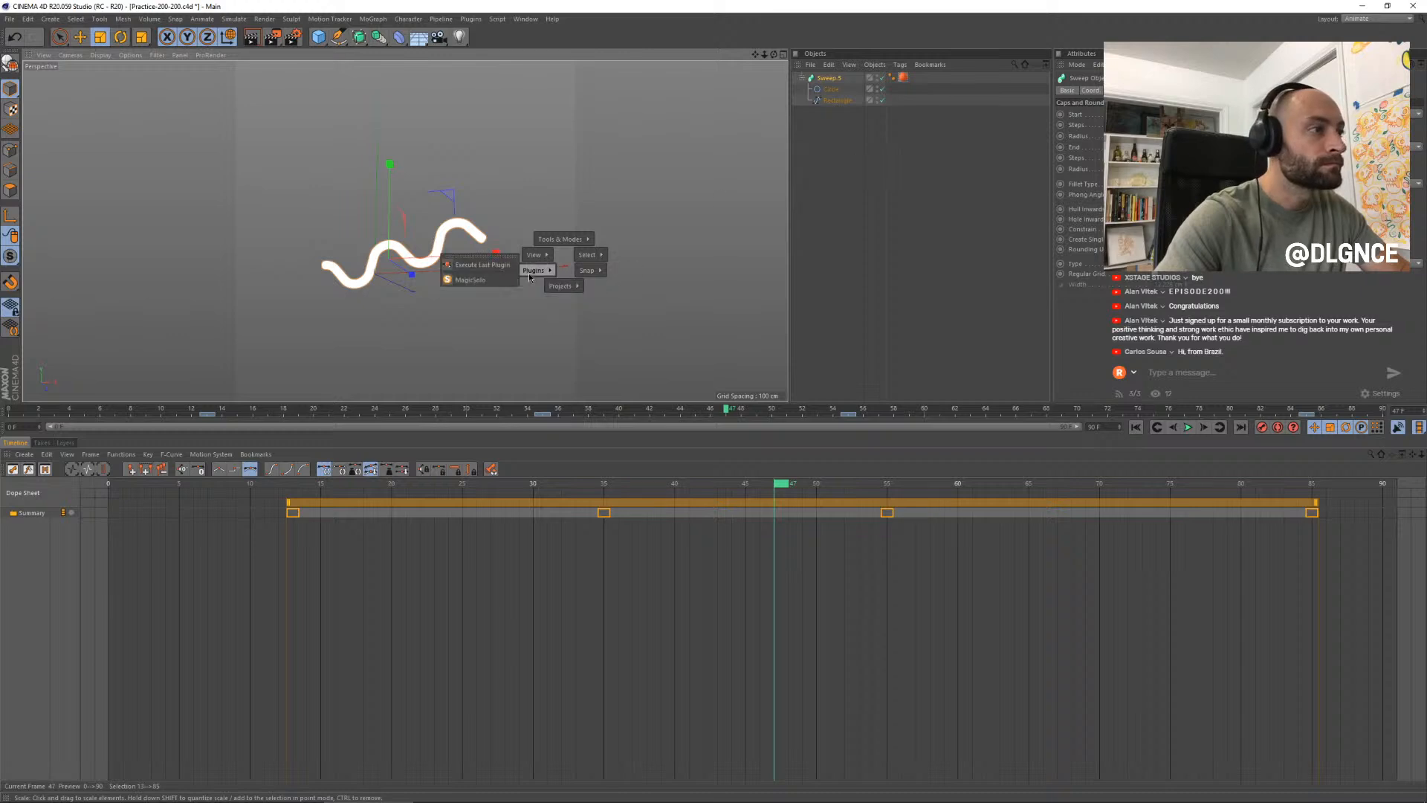
{"action": "left_click", "coordinate": [485, 281]}
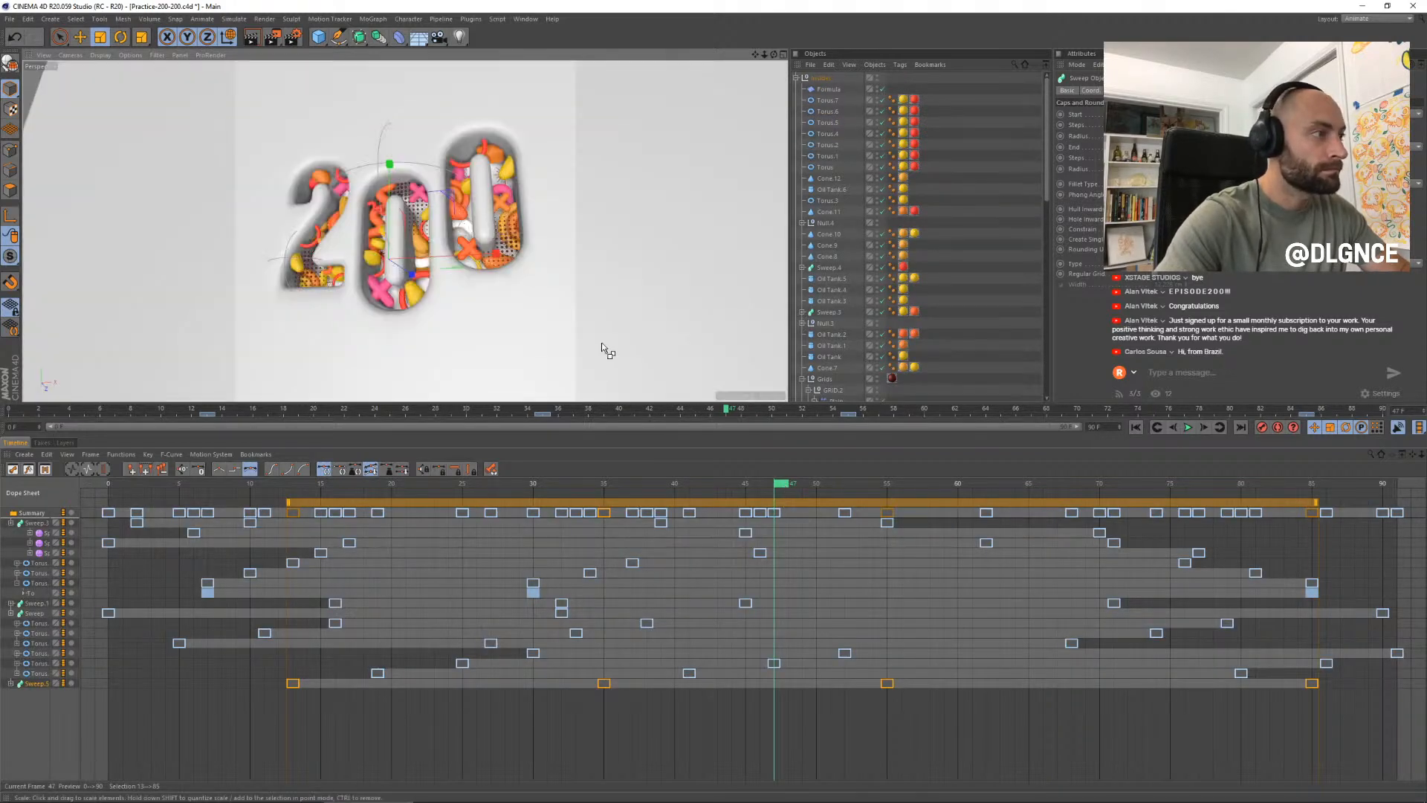
{"action": "left_click_drag", "start_coordinate": [786, 487], "coordinate": [887, 518]}
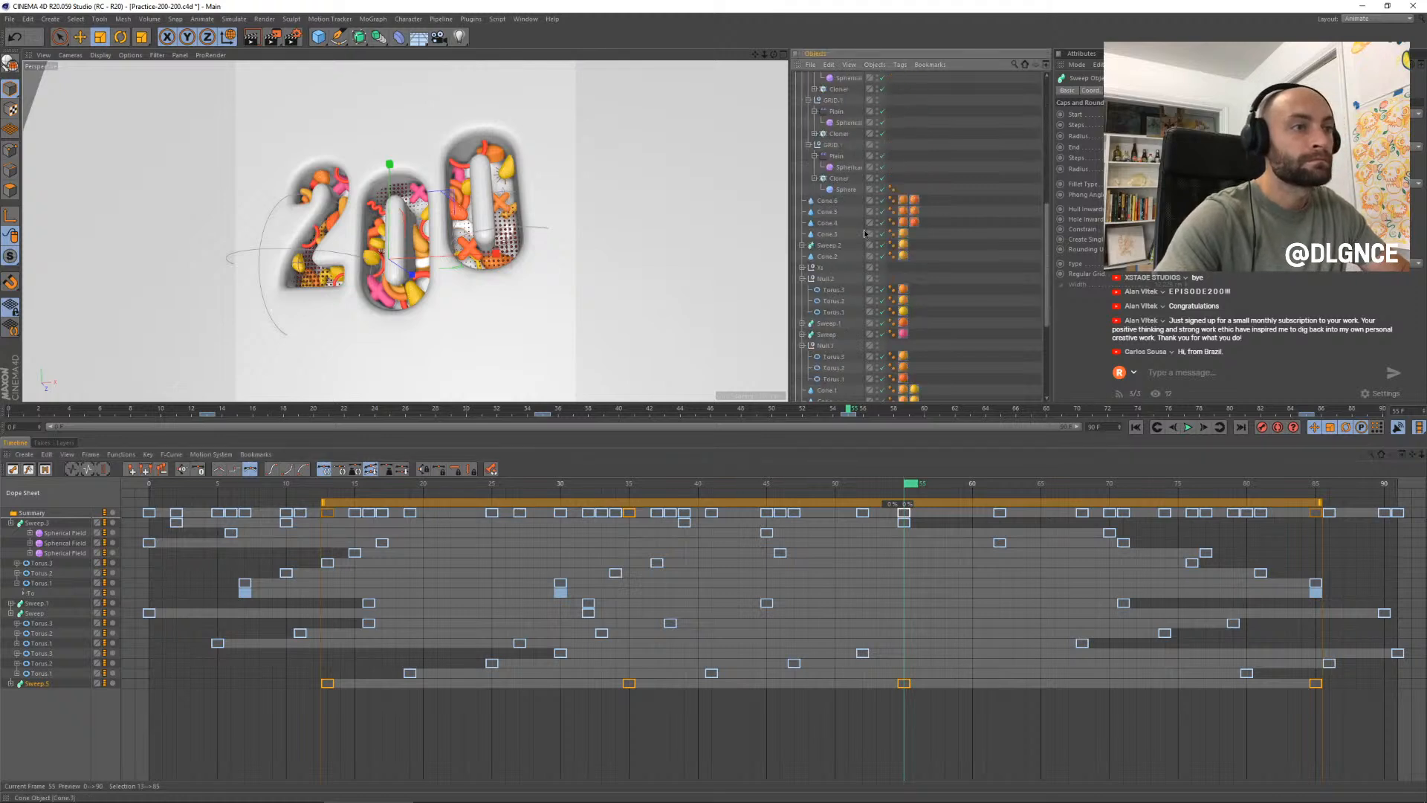
- Move the duplicated wavy sweep so that it winds visibly through the middle and right zeros
{"action": "scroll", "coordinate": [865, 232], "scroll_direction": "down", "scroll_amount": 10}
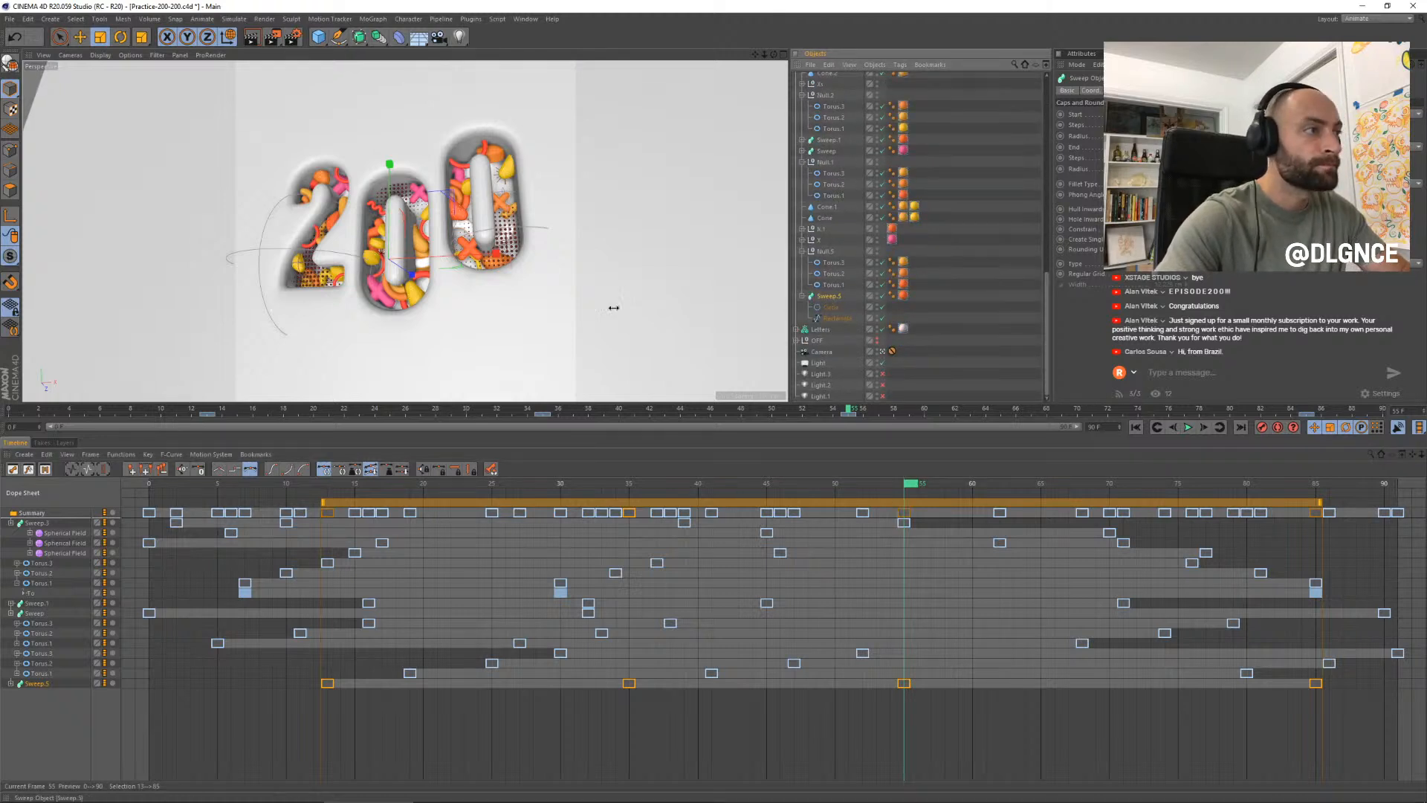
{"action": "key", "text": "e"}
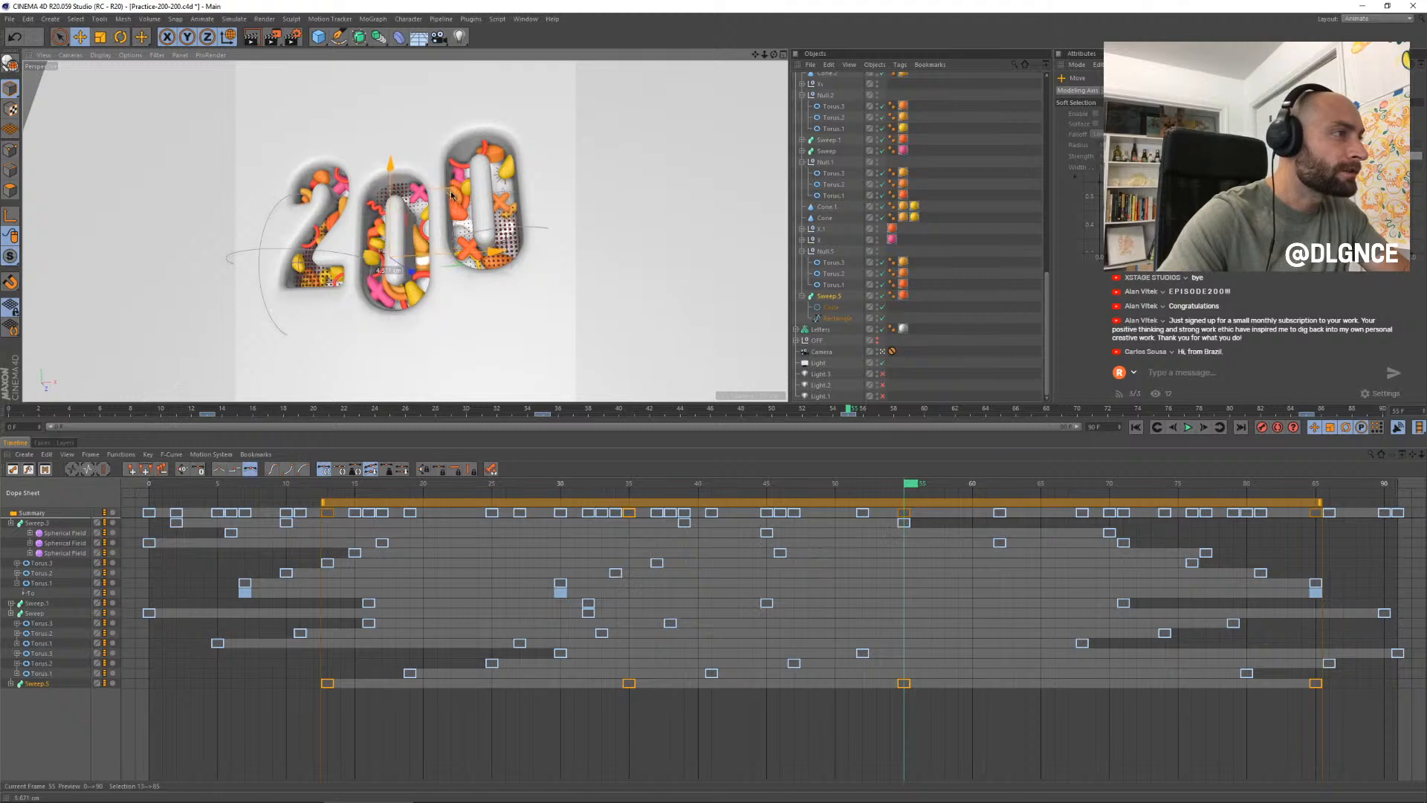
{"action": "left_click_drag", "start_coordinate": [452, 196], "coordinate": [392, 280]}
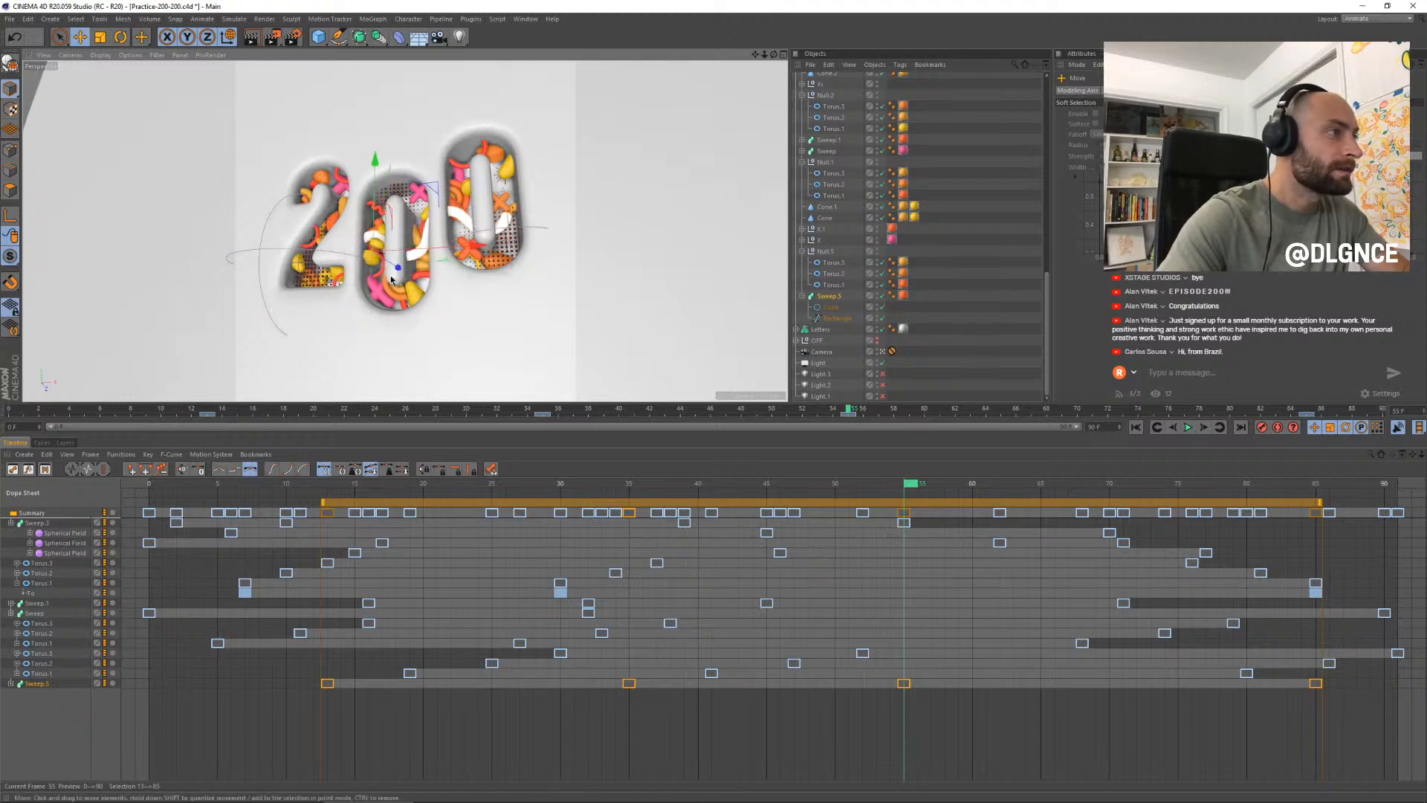
{"action": "key", "text": "t"}
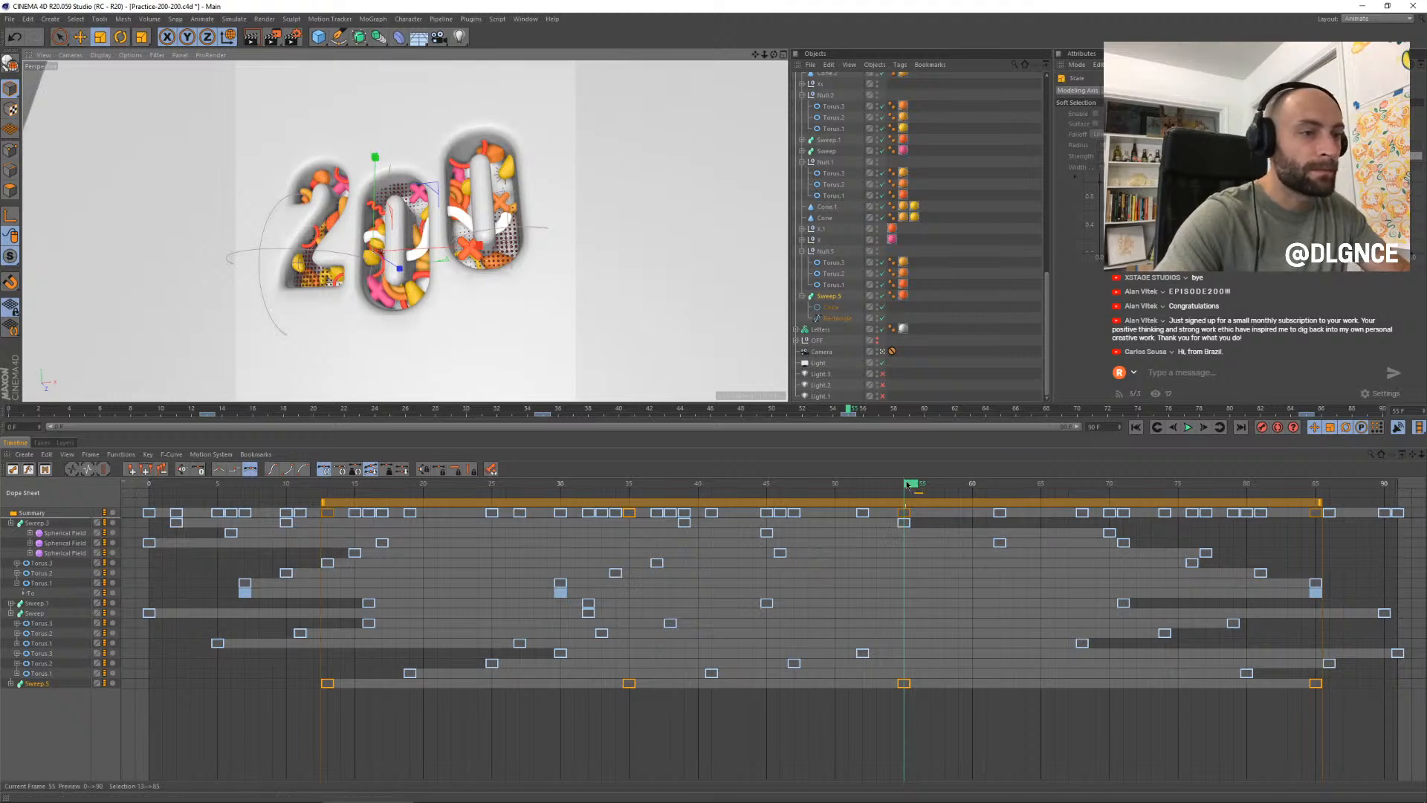
- Scale up the wavy sweep slightly and scrub the timeline to check its motion, ending at frame 24
{"action": "left_click_drag", "start_coordinate": [908, 487], "coordinate": [787, 510]}
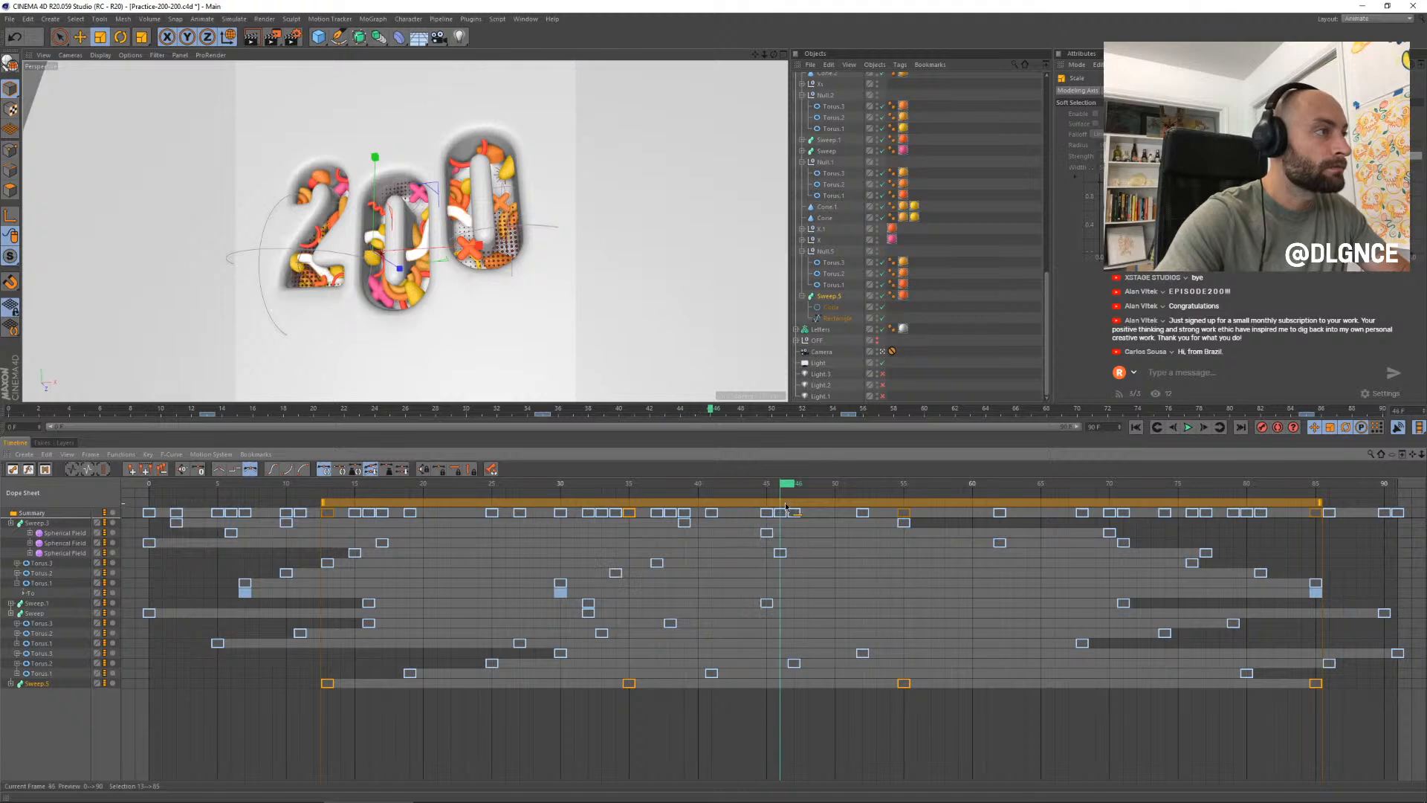
{"action": "left_click_drag", "start_coordinate": [355, 300], "coordinate": [367, 321]}
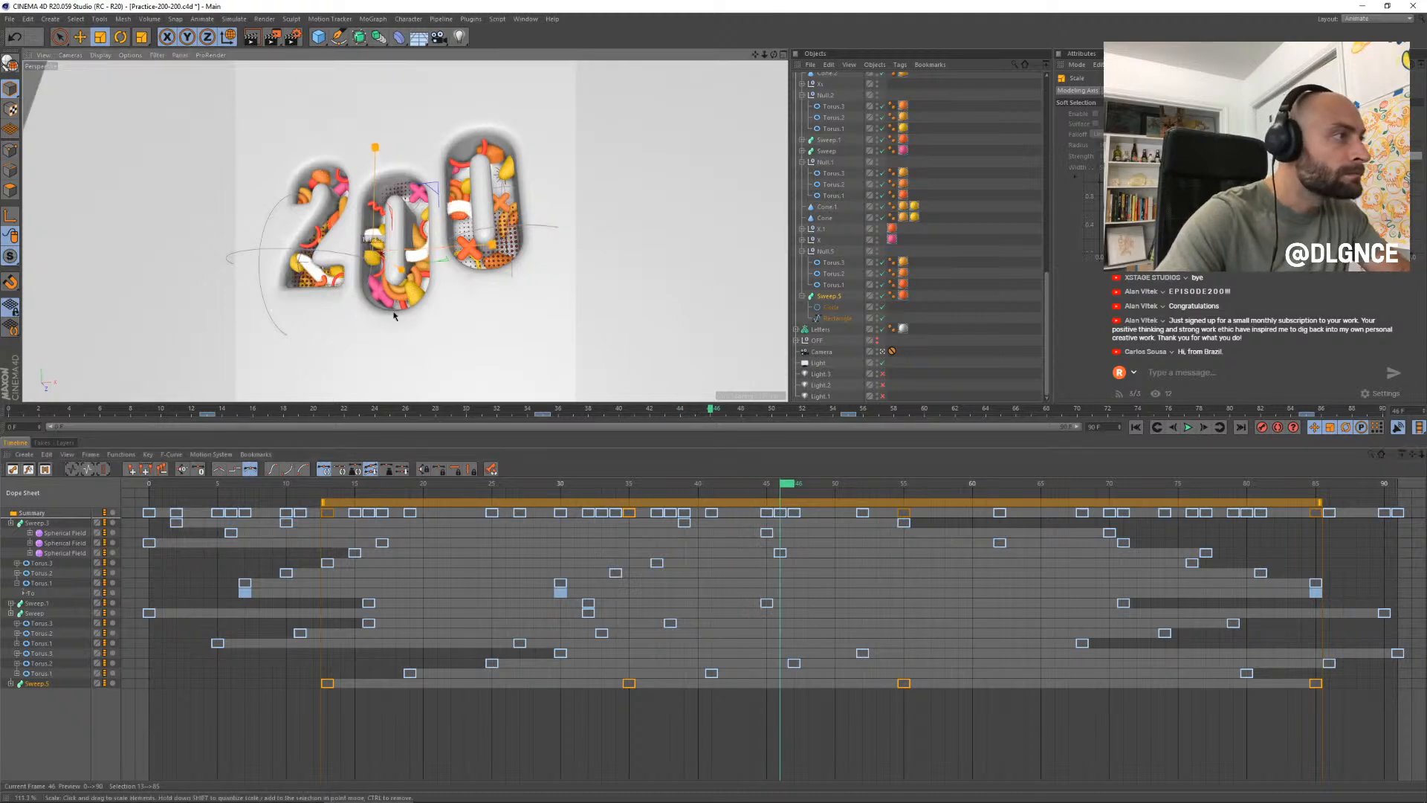
{"action": "key", "text": "e"}
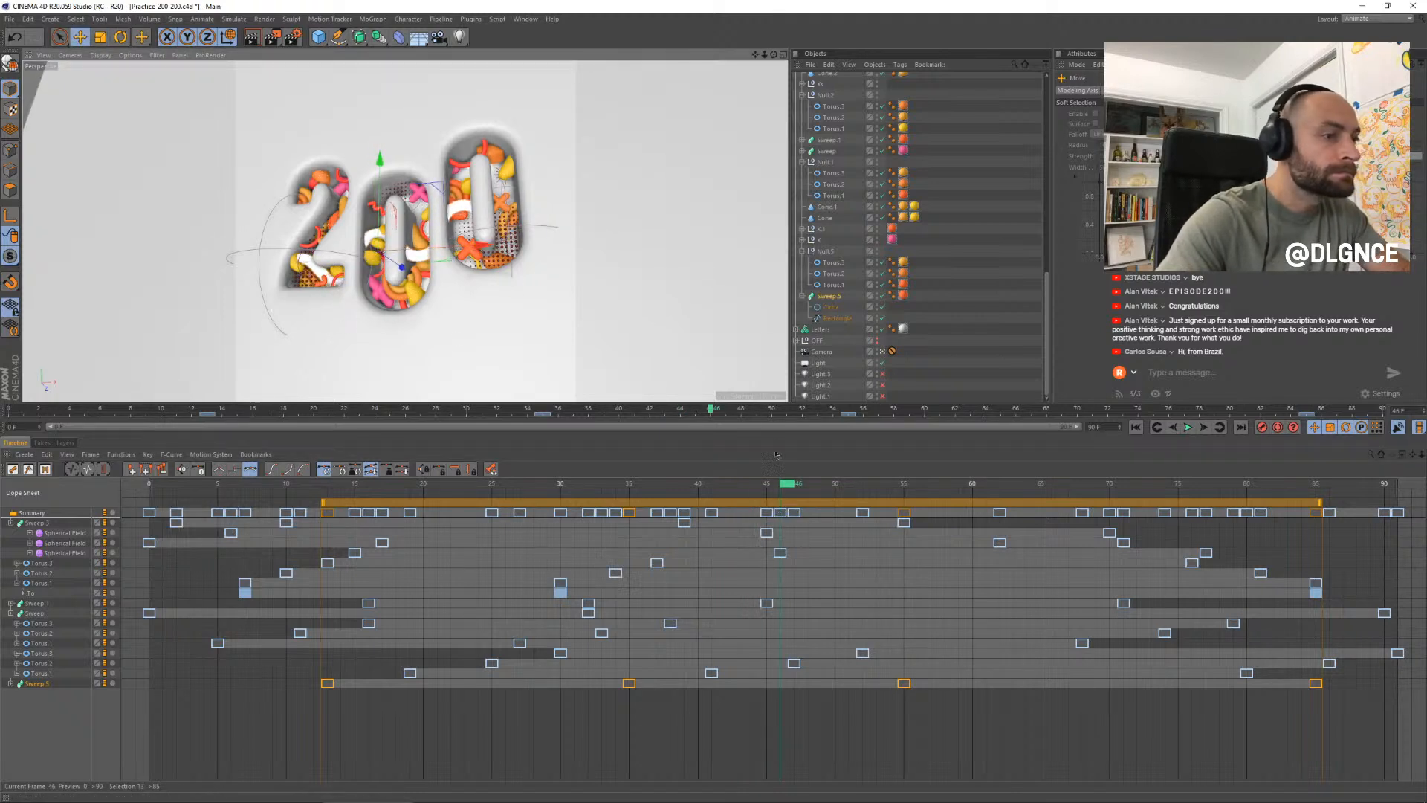
{"action": "left_click_drag", "start_coordinate": [788, 483], "coordinate": [988, 533]}
{"action": "left_click_drag", "start_coordinate": [1078, 533], "coordinate": [482, 551]}
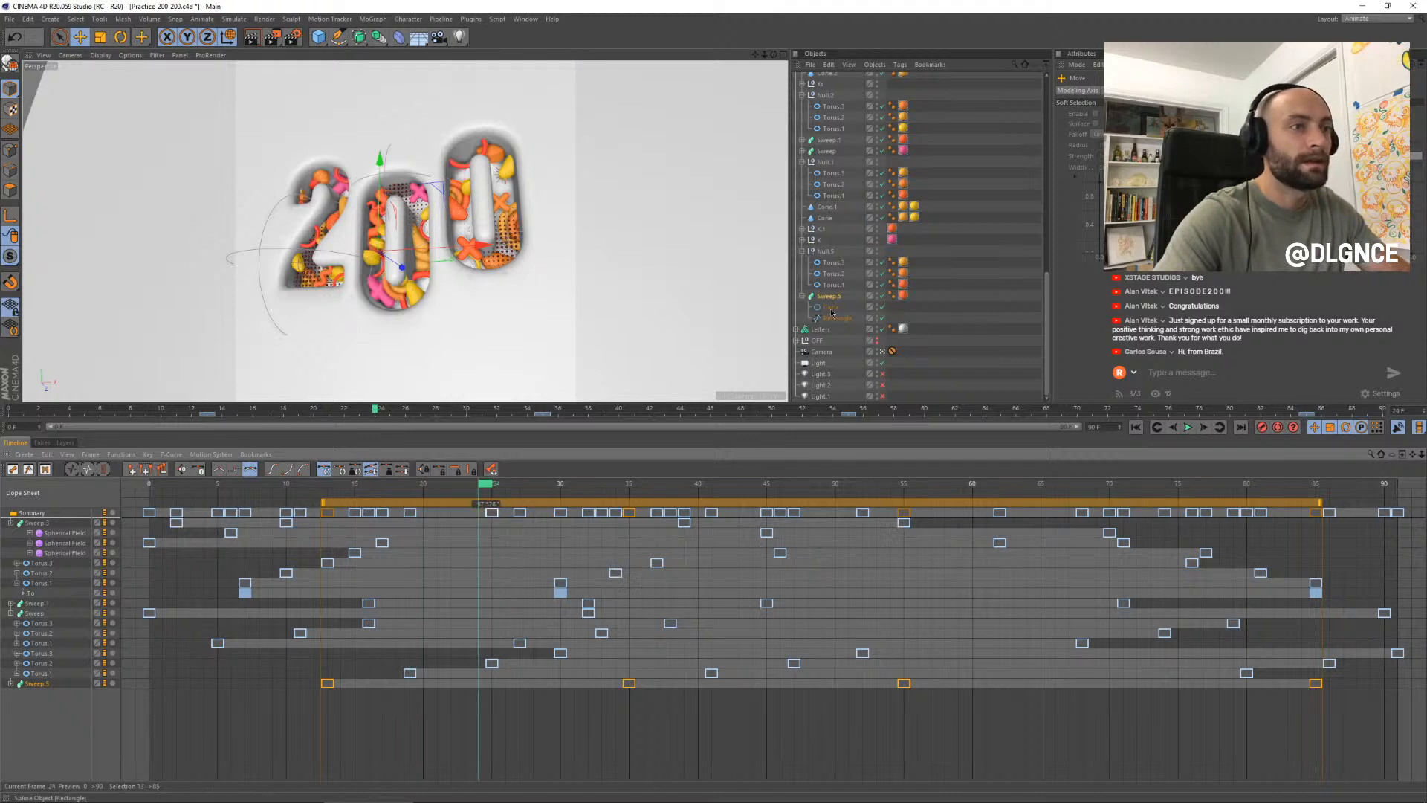
- Duplicate the wavy sweep upward, and at frame 44 rotate and shift the copy so it winds through the upper parts of the letters
{"action": "left_click_drag", "start_coordinate": [379, 176], "coordinate": [381, 110], "text": "ctrl"}
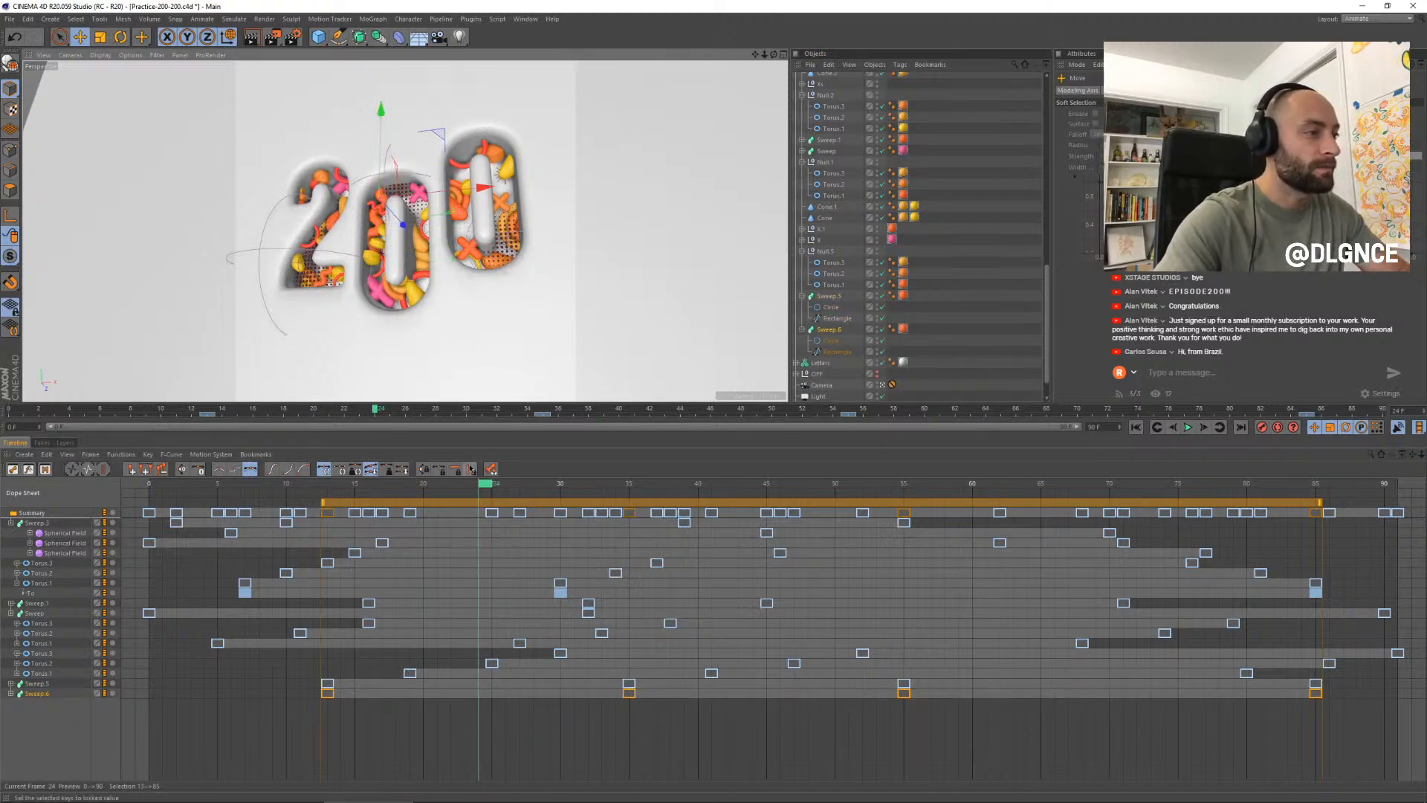
{"action": "left_click_drag", "start_coordinate": [485, 484], "coordinate": [759, 490]}
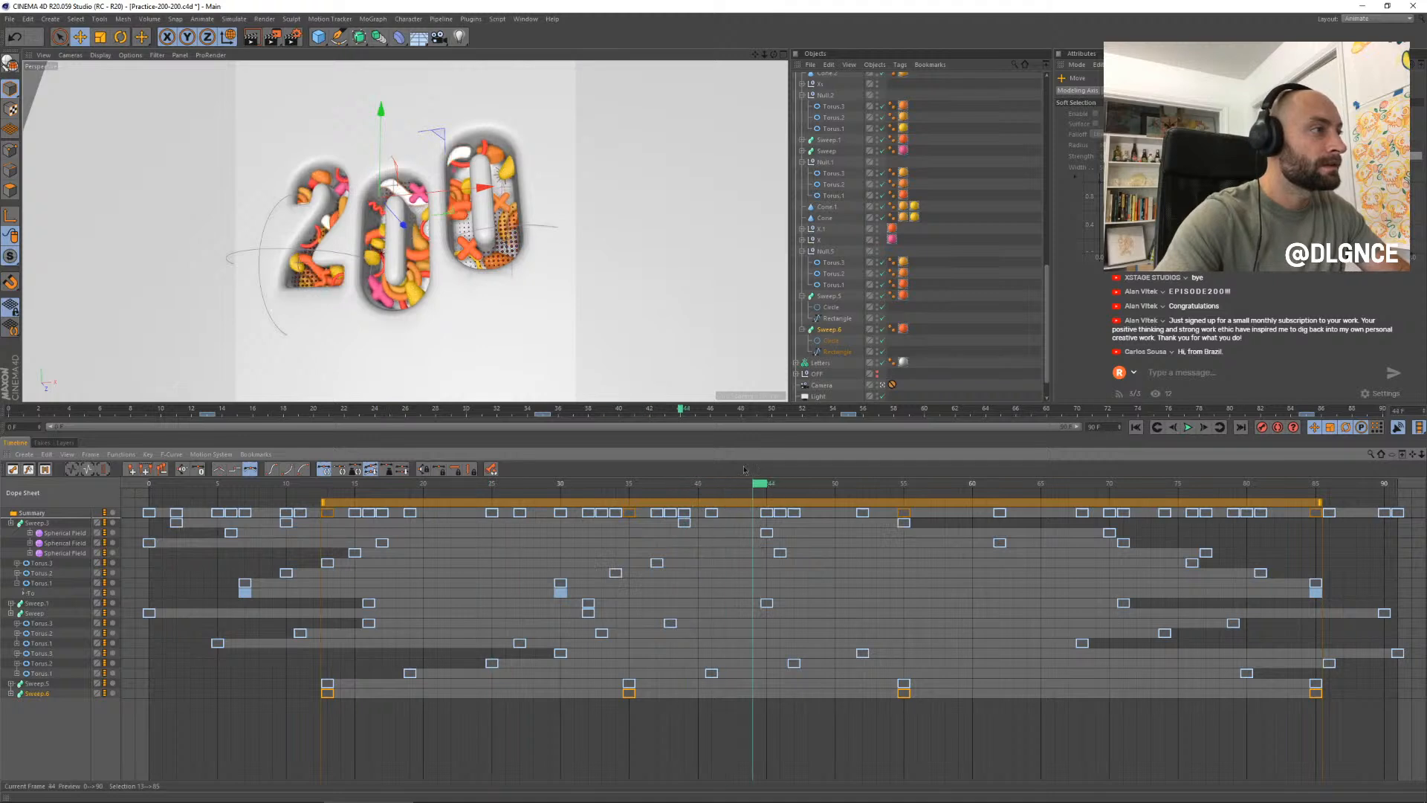
{"action": "key", "text": "r"}
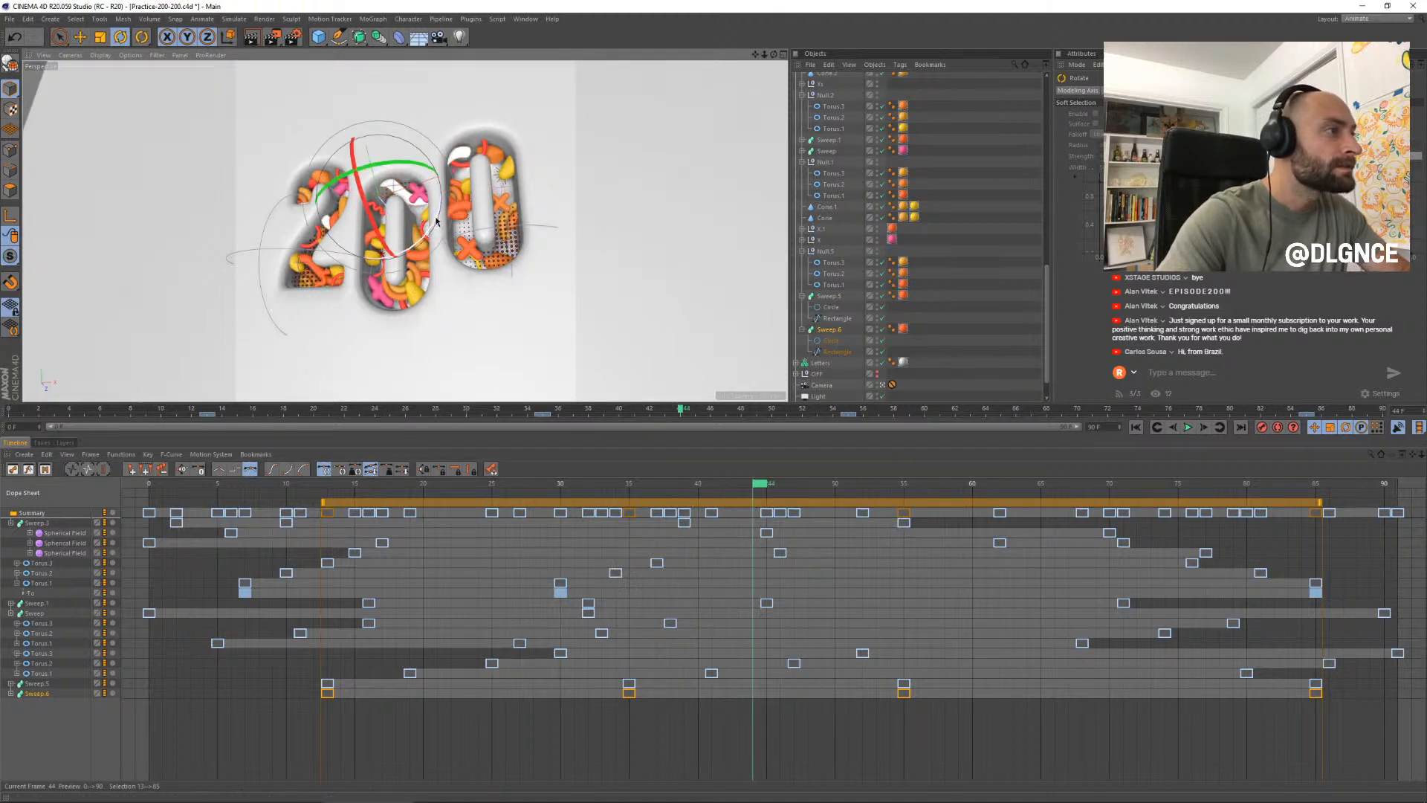
{"action": "left_click_drag", "start_coordinate": [438, 220], "coordinate": [531, 235]}
{"action": "key", "text": "e"}
{"action": "left_click_drag", "start_coordinate": [443, 137], "coordinate": [454, 120]}
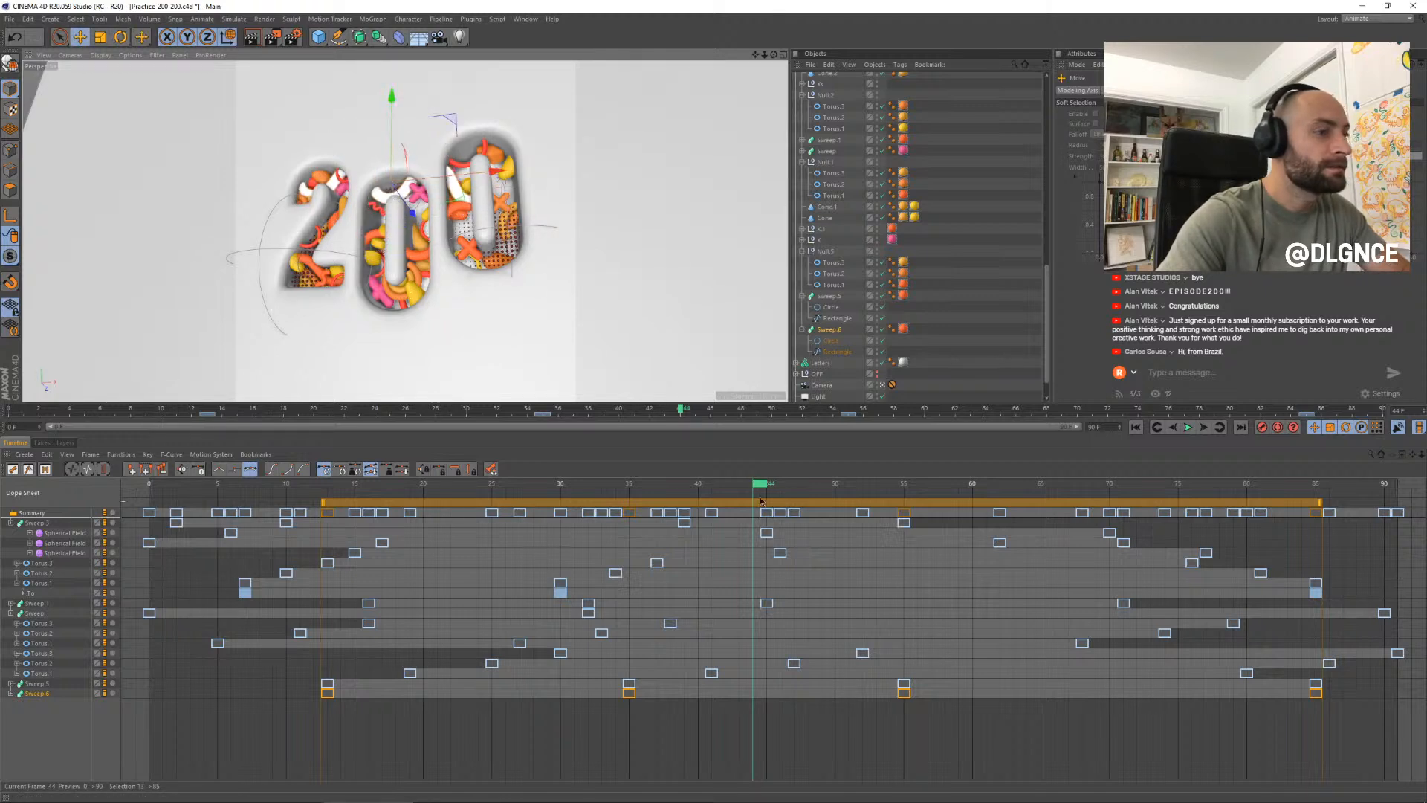
- Offset the two wavy sweeps' keyframes so the upper copy starts at frame 0 and the original runs from frame 18 to 90
{"action": "left_click_drag", "start_coordinate": [761, 484], "coordinate": [1002, 484]}
{"action": "left_click_drag", "start_coordinate": [904, 484], "coordinate": [863, 484]}
{"action": "left_click", "coordinate": [830, 329]}
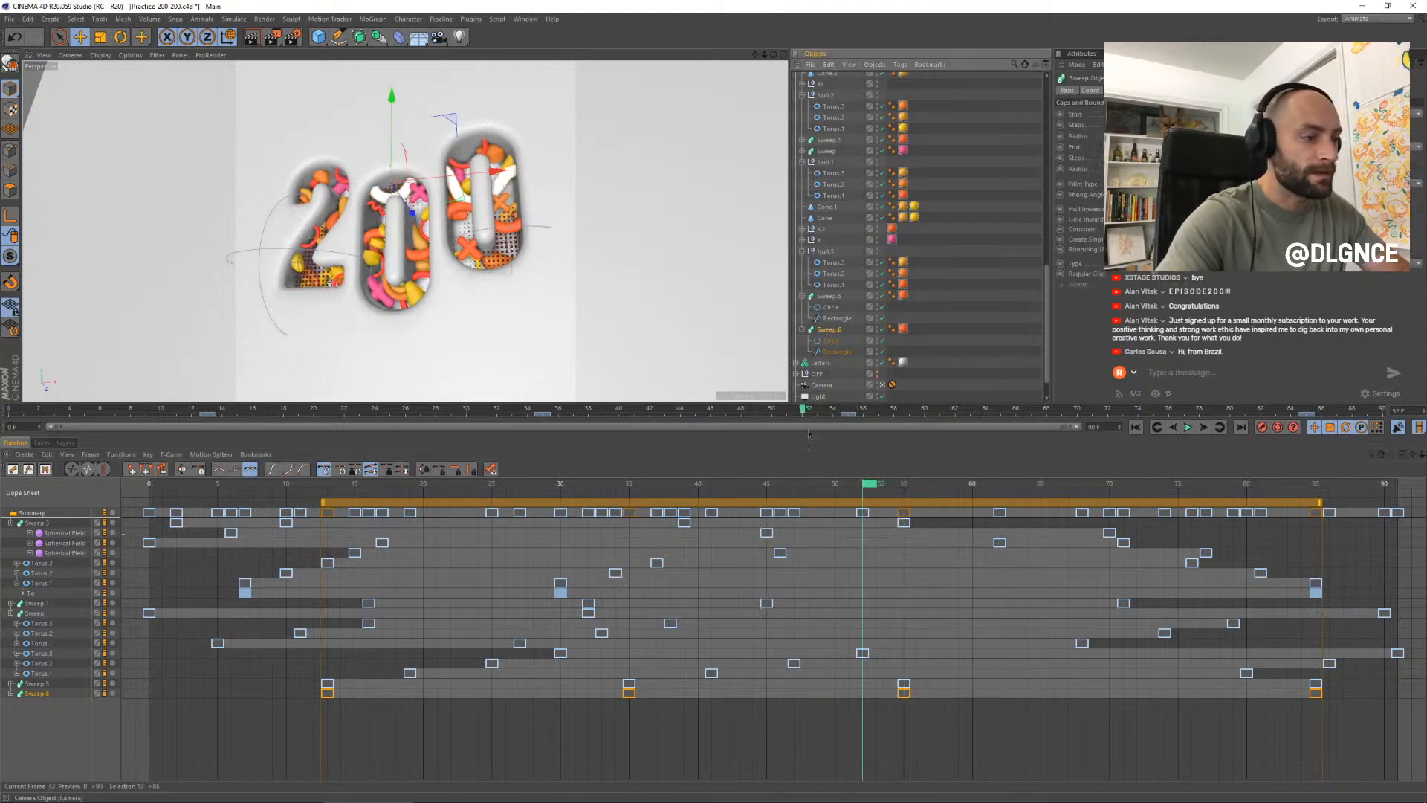
{"action": "left_click_drag", "start_coordinate": [500, 506], "coordinate": [336, 520]}
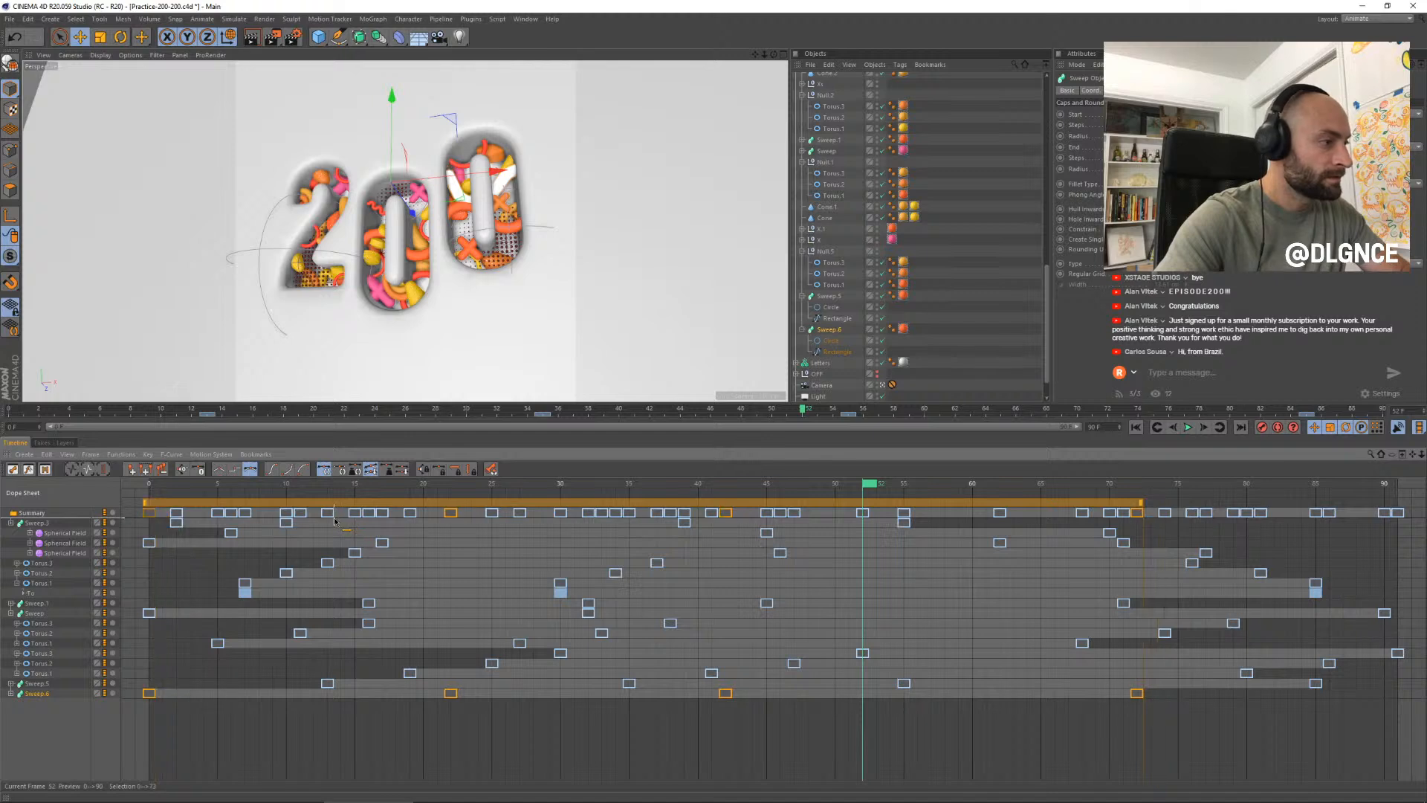
{"action": "left_click", "coordinate": [828, 296]}
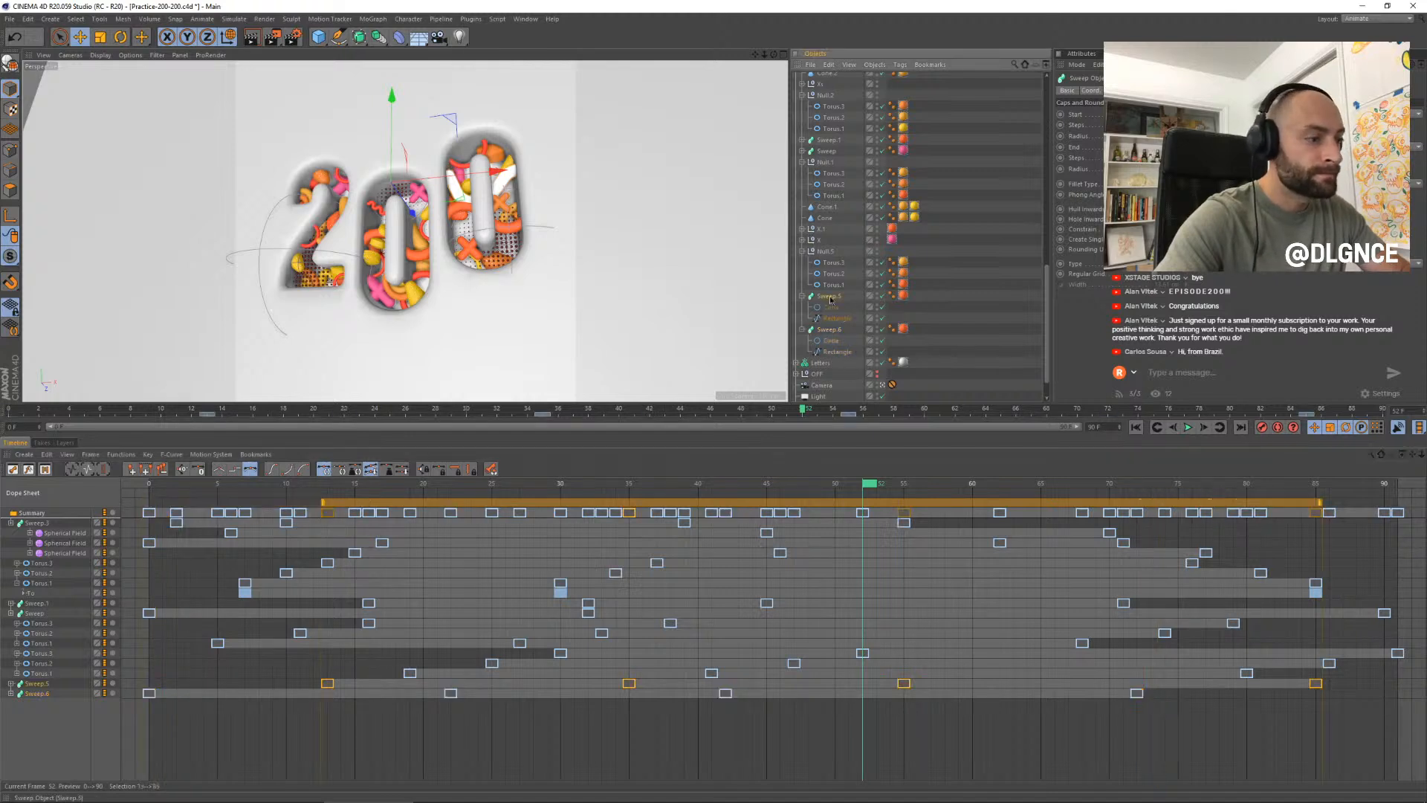
{"action": "left_click_drag", "start_coordinate": [573, 503], "coordinate": [600, 502]}
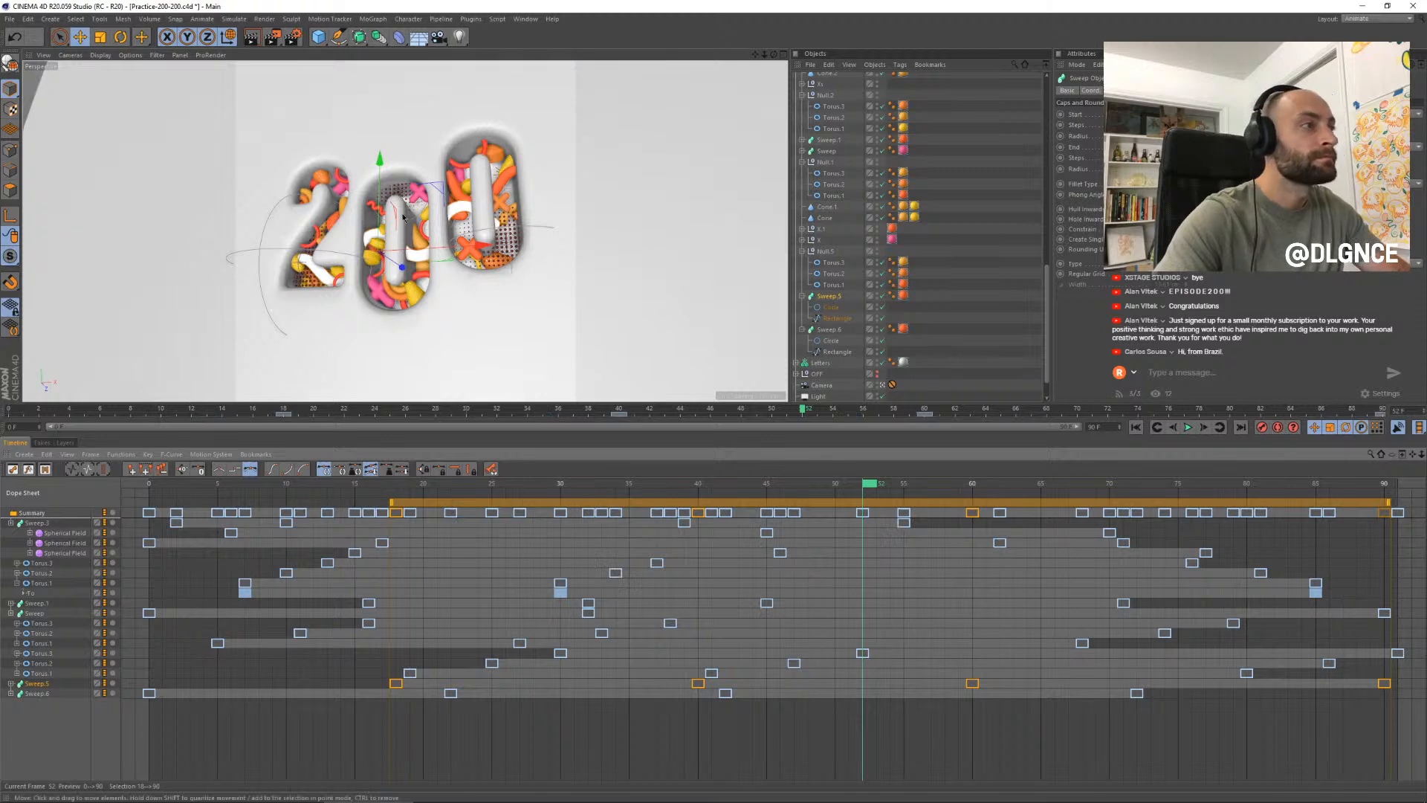
- Switch off the Formula object and play back the animation to check both wavy sweeps
{"action": "key", "text": "space"}
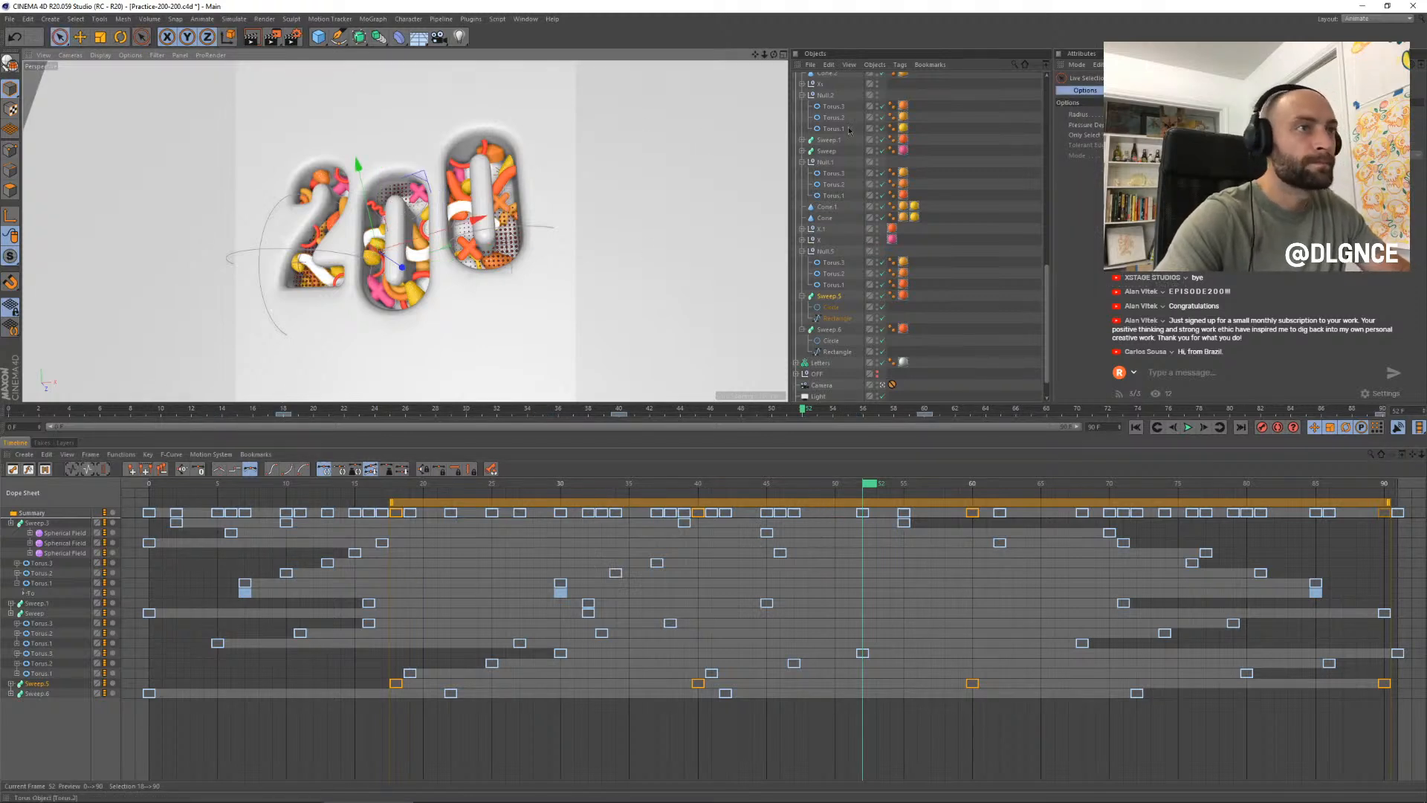
{"action": "scroll", "coordinate": [849, 132], "scroll_direction": "up", "scroll_amount": 10}
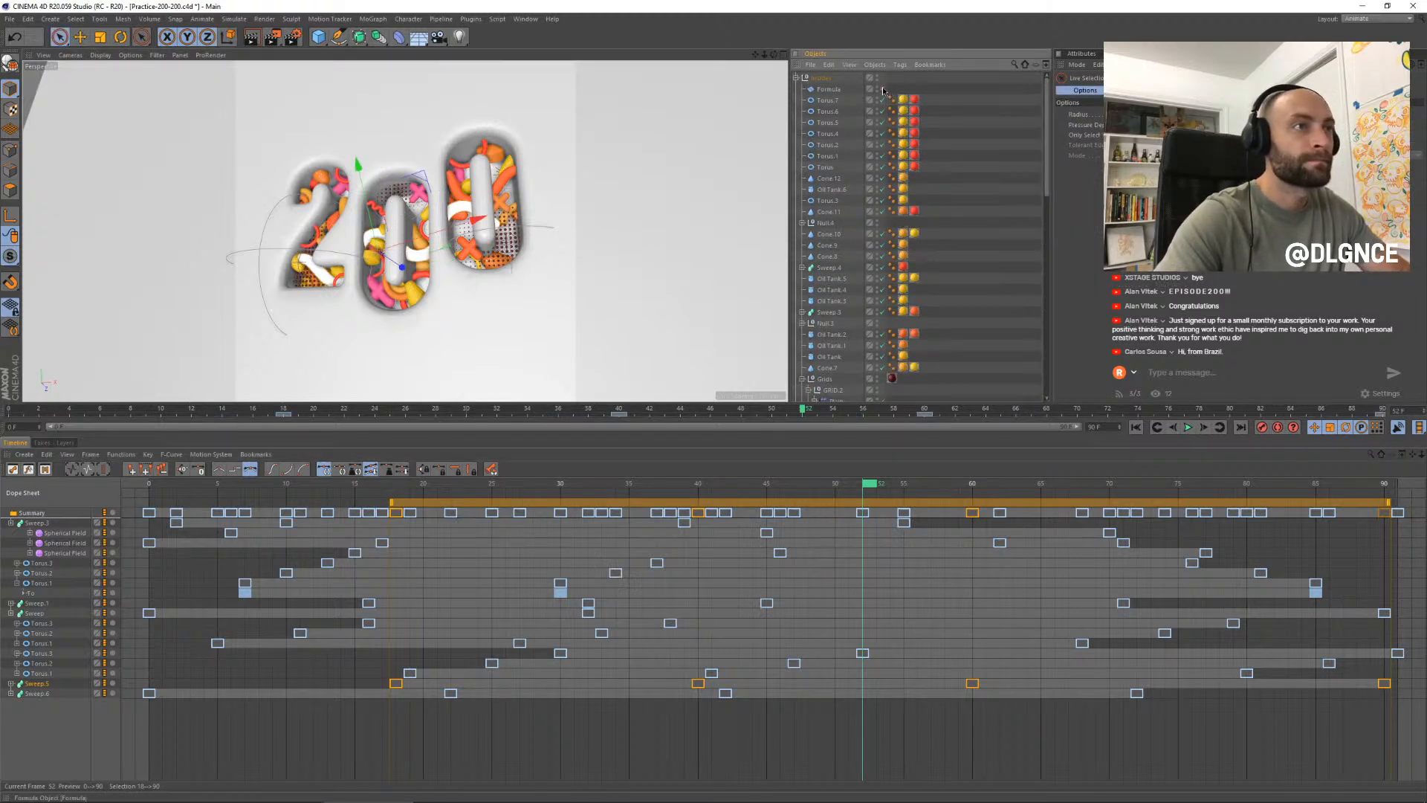
{"action": "key", "text": "space"}
{"action": "key", "text": "F8"}
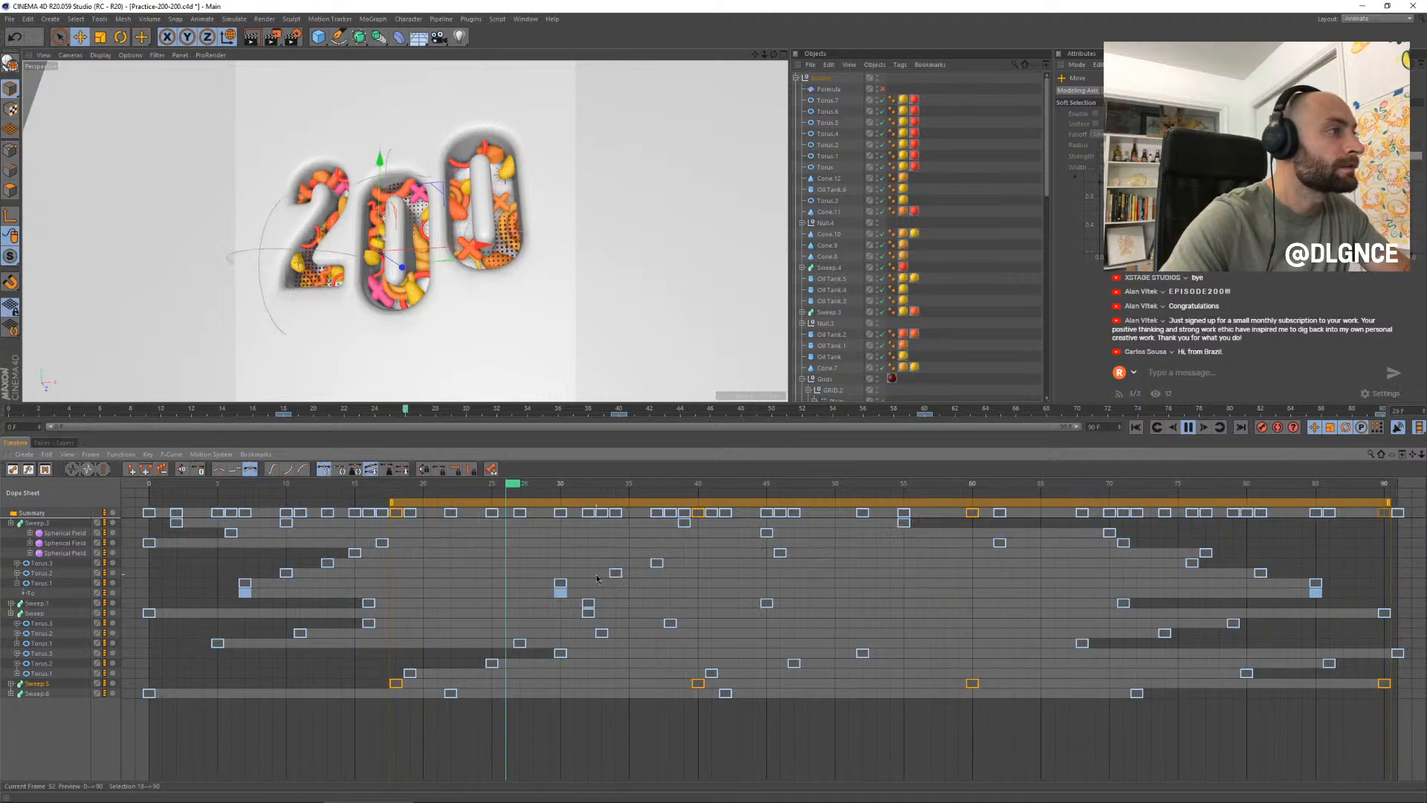
{"action": "key", "text": "F8"}
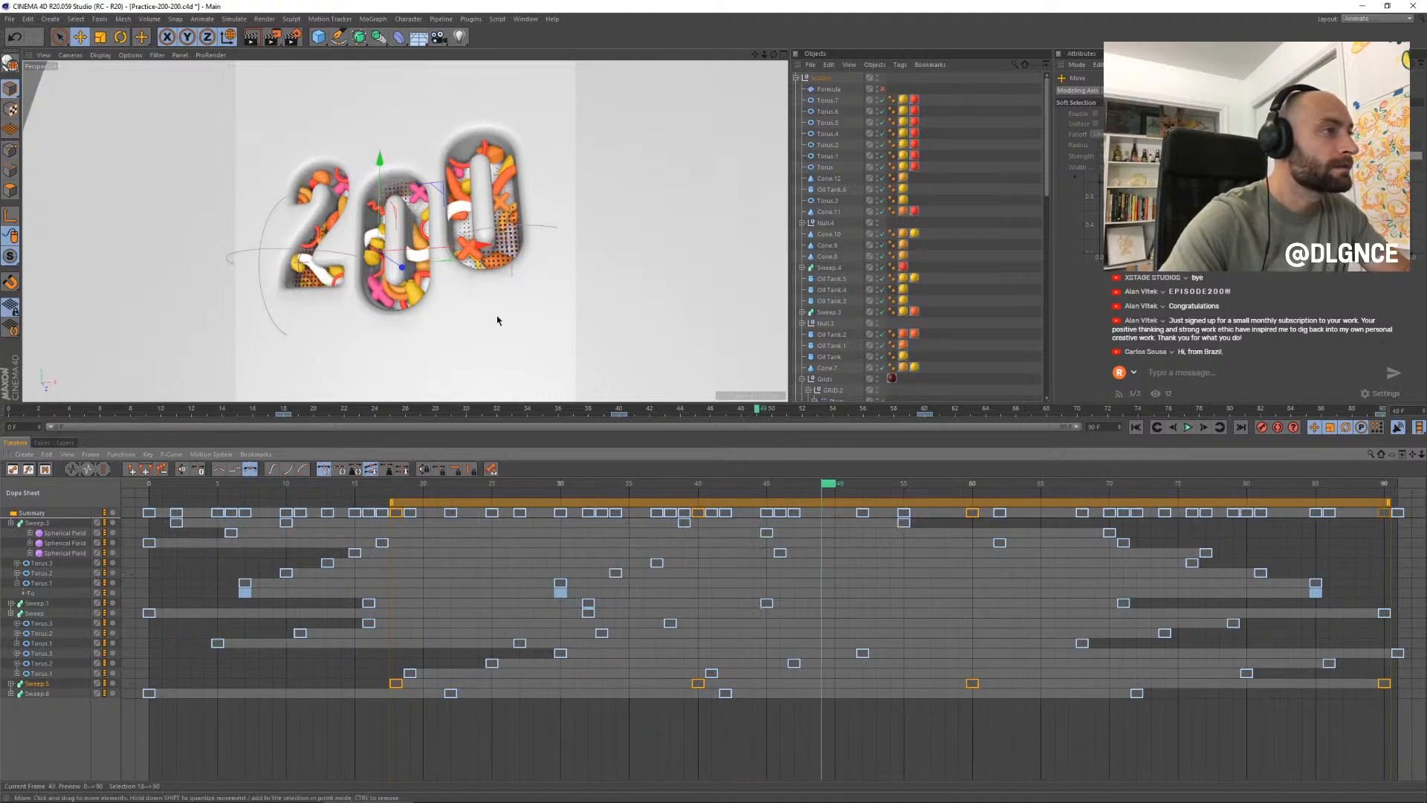
- Replace the upper wavy sweep's orange material with a copy of the yellow material
{"action": "left_click", "coordinate": [456, 187]}
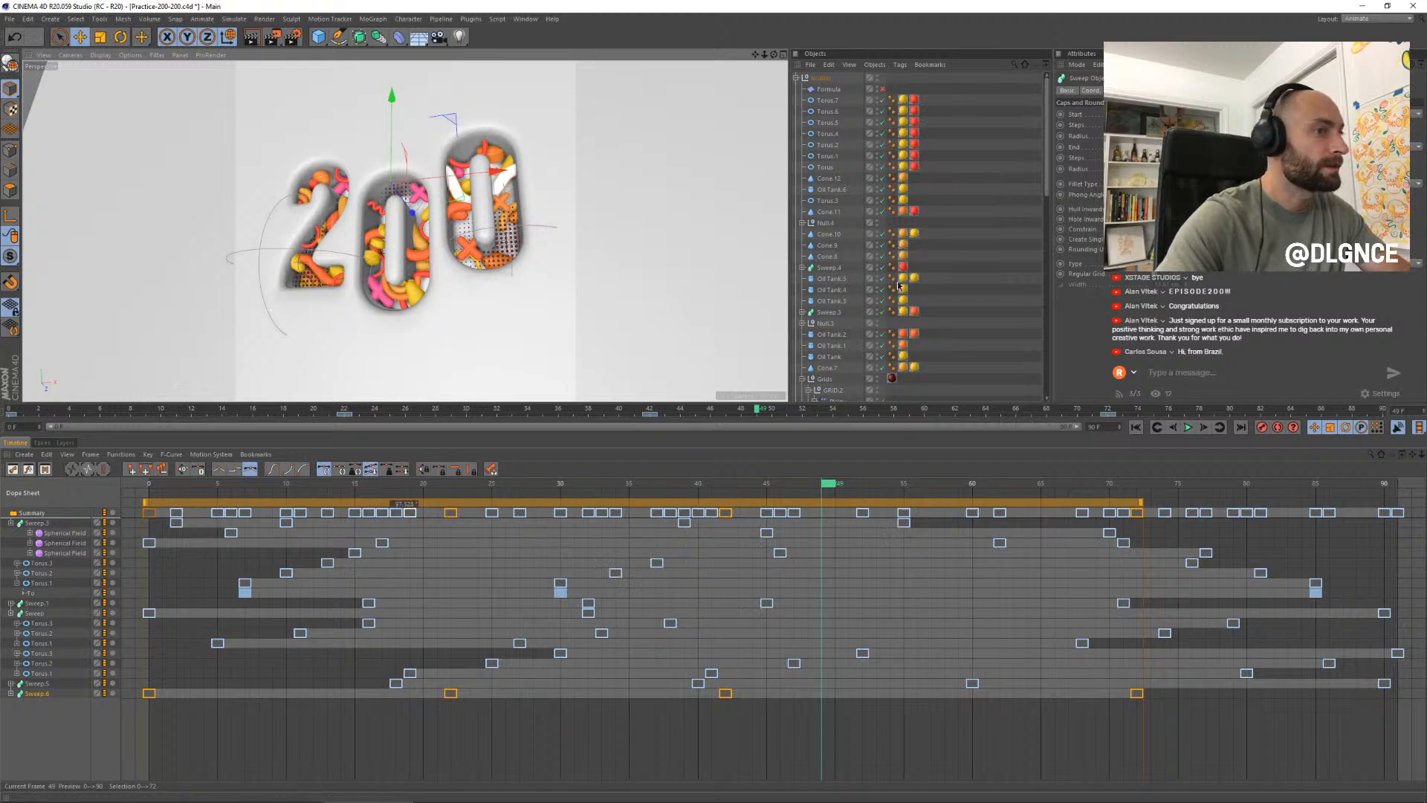
{"action": "scroll", "coordinate": [952, 222], "scroll_direction": "down", "scroll_amount": 10}
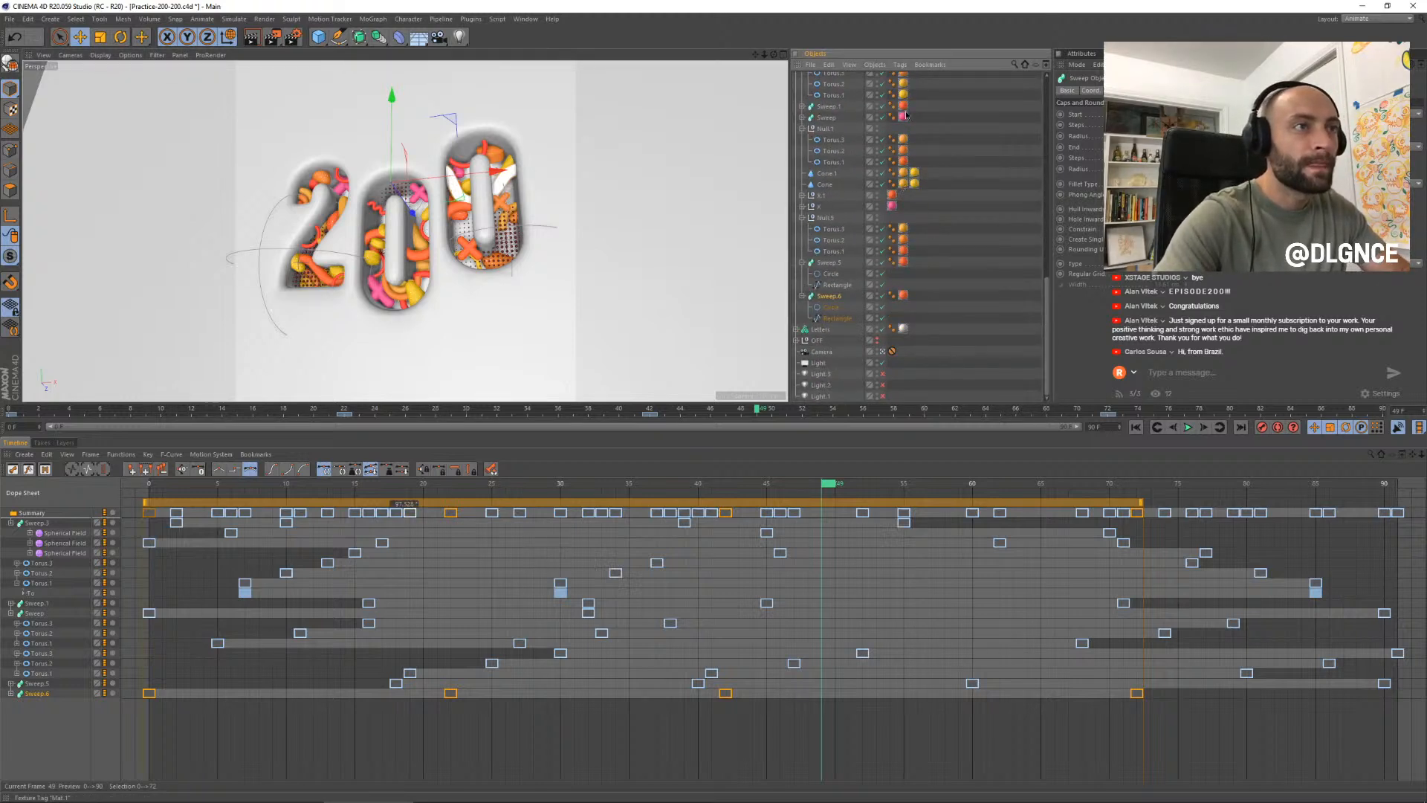
{"action": "left_click_drag", "start_coordinate": [904, 300], "coordinate": [906, 298]}
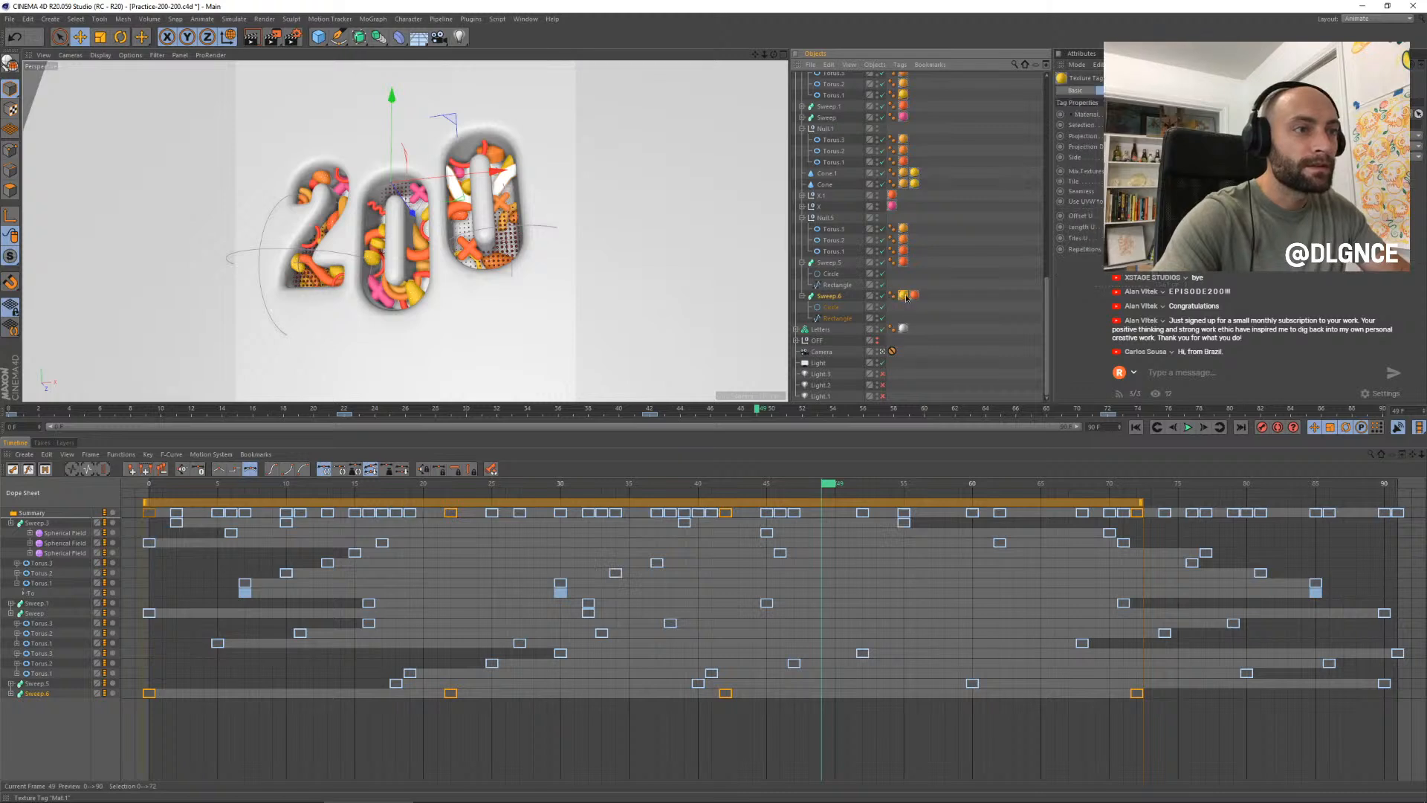
{"action": "key", "text": "Delete"}
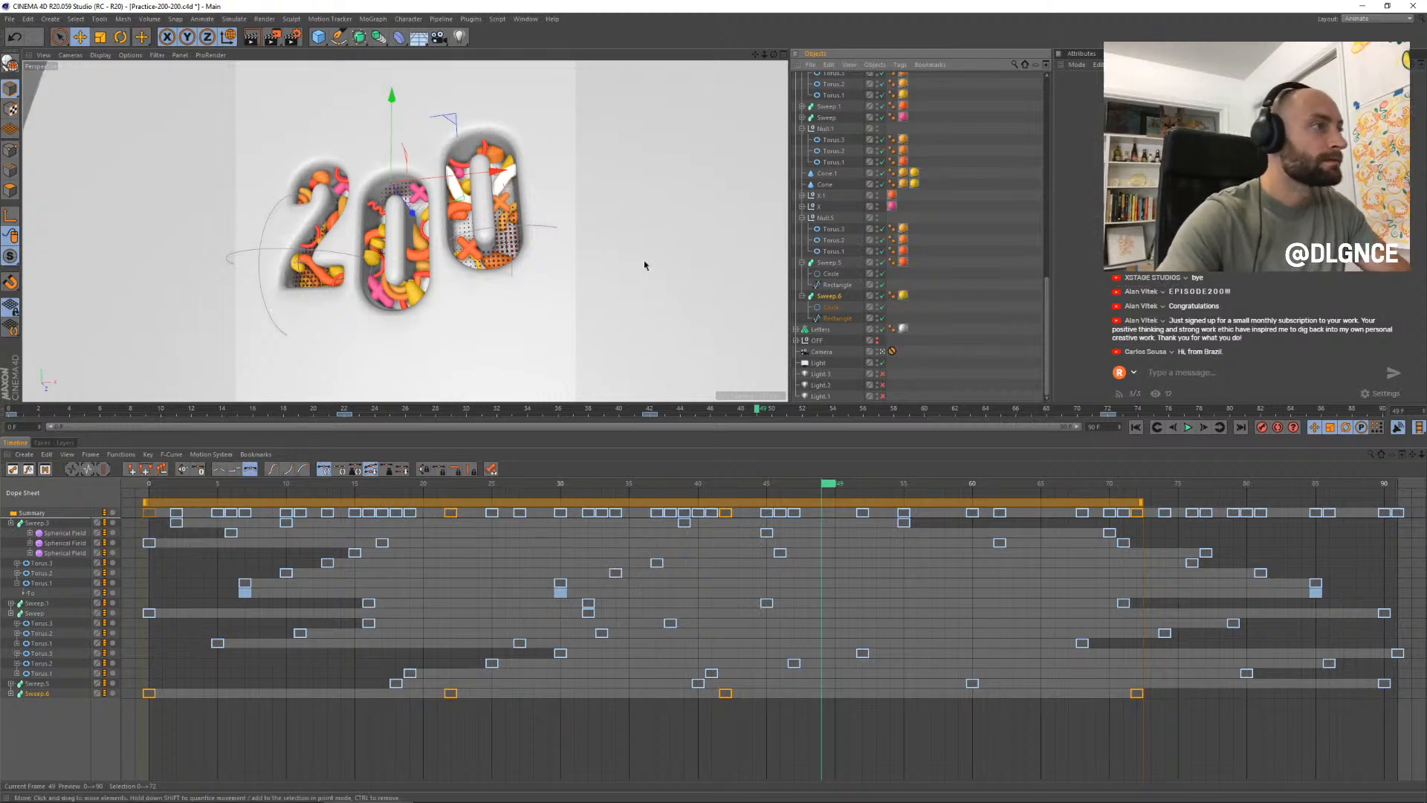
- Deselect everything and play back the animation to review the recoloured sweep, stopping at frame 58
{"action": "left_click", "coordinate": [646, 265]}
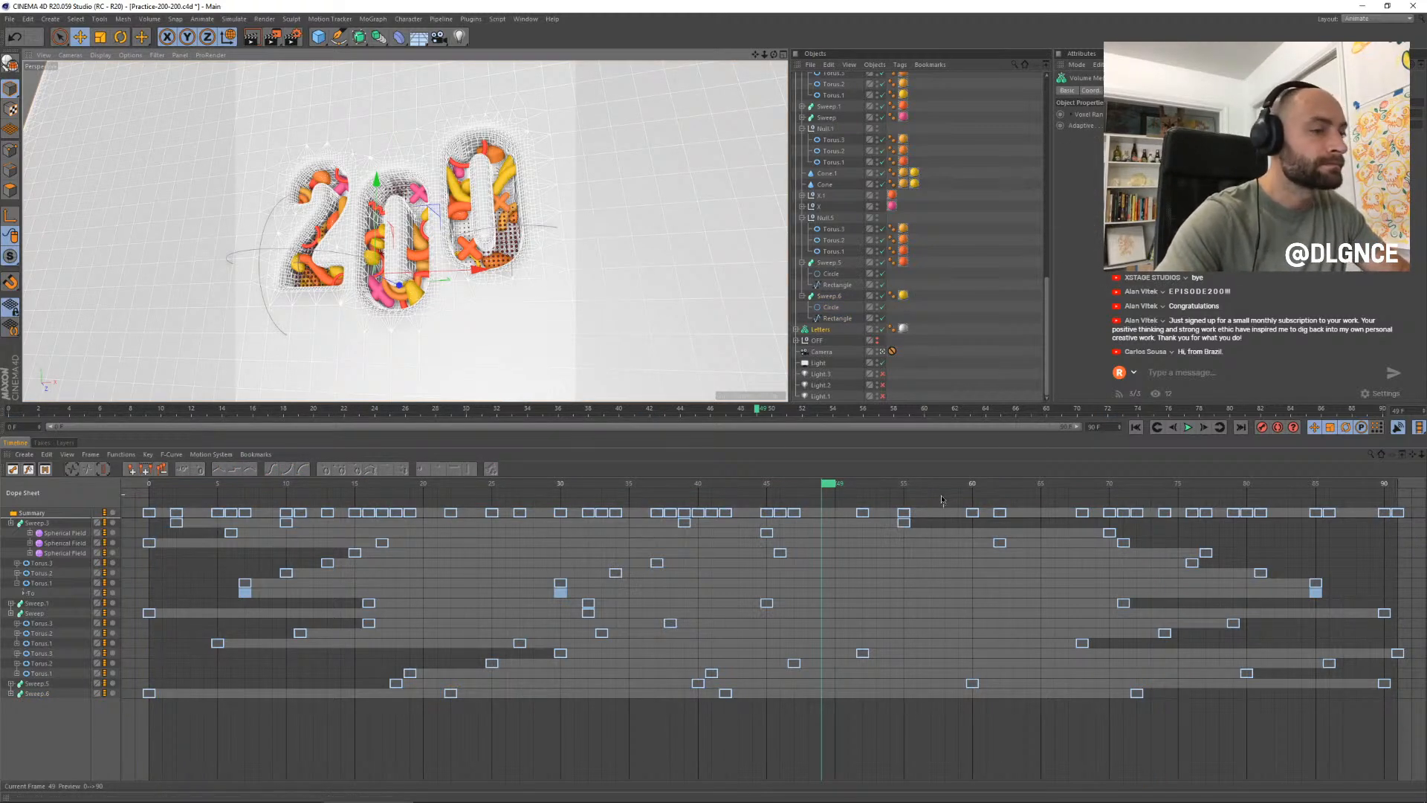
{"action": "key", "text": "F8"}
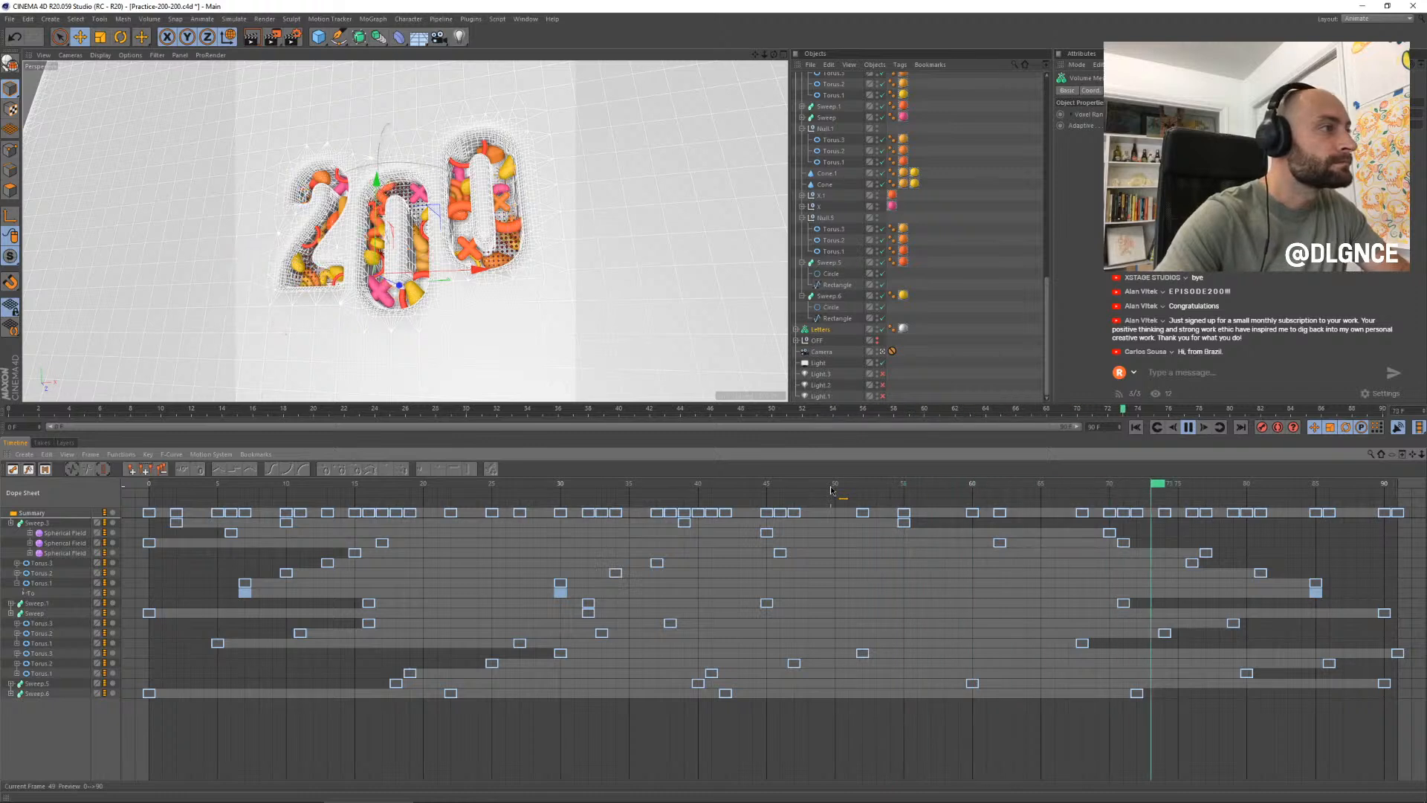
{"action": "left_click", "coordinate": [490, 299]}
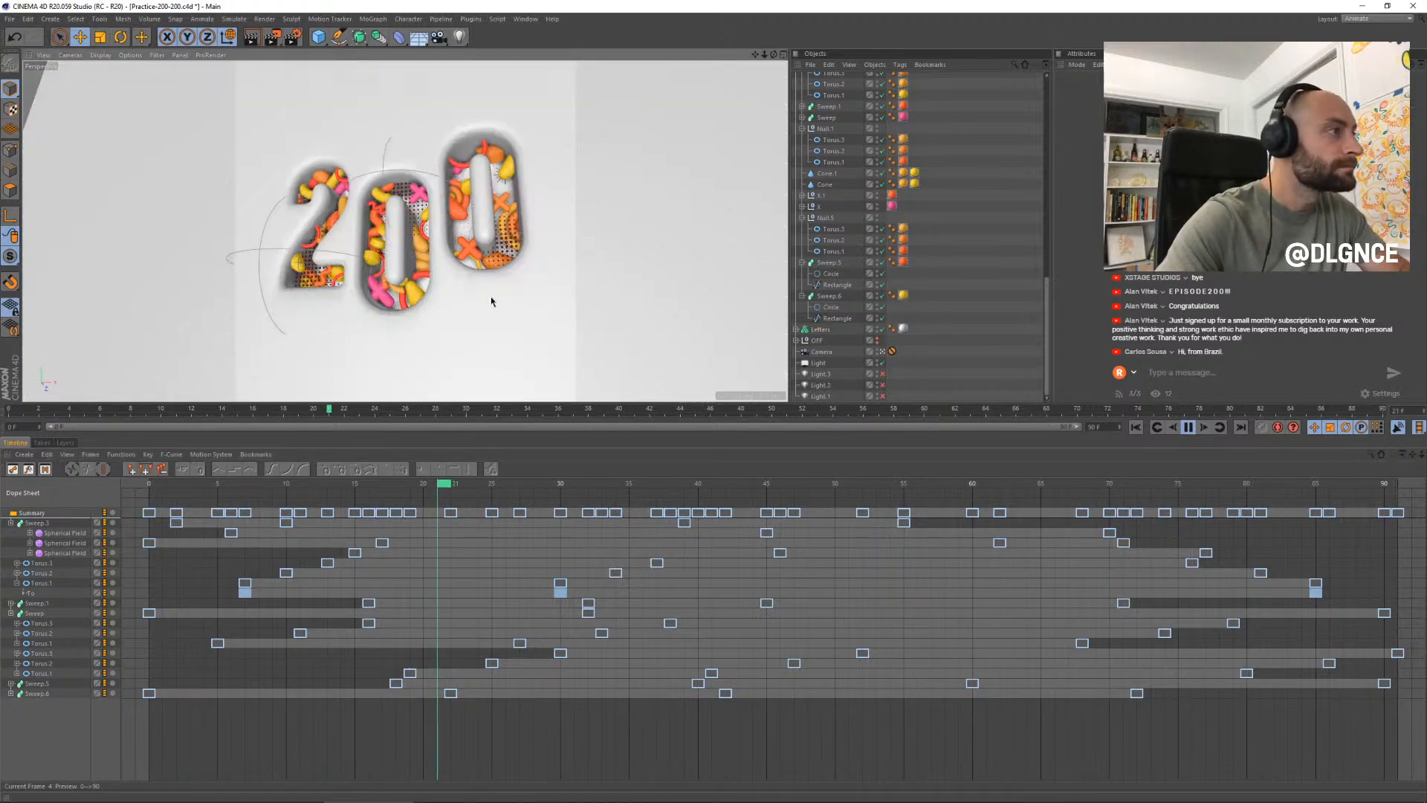
{"action": "key", "text": "9"}
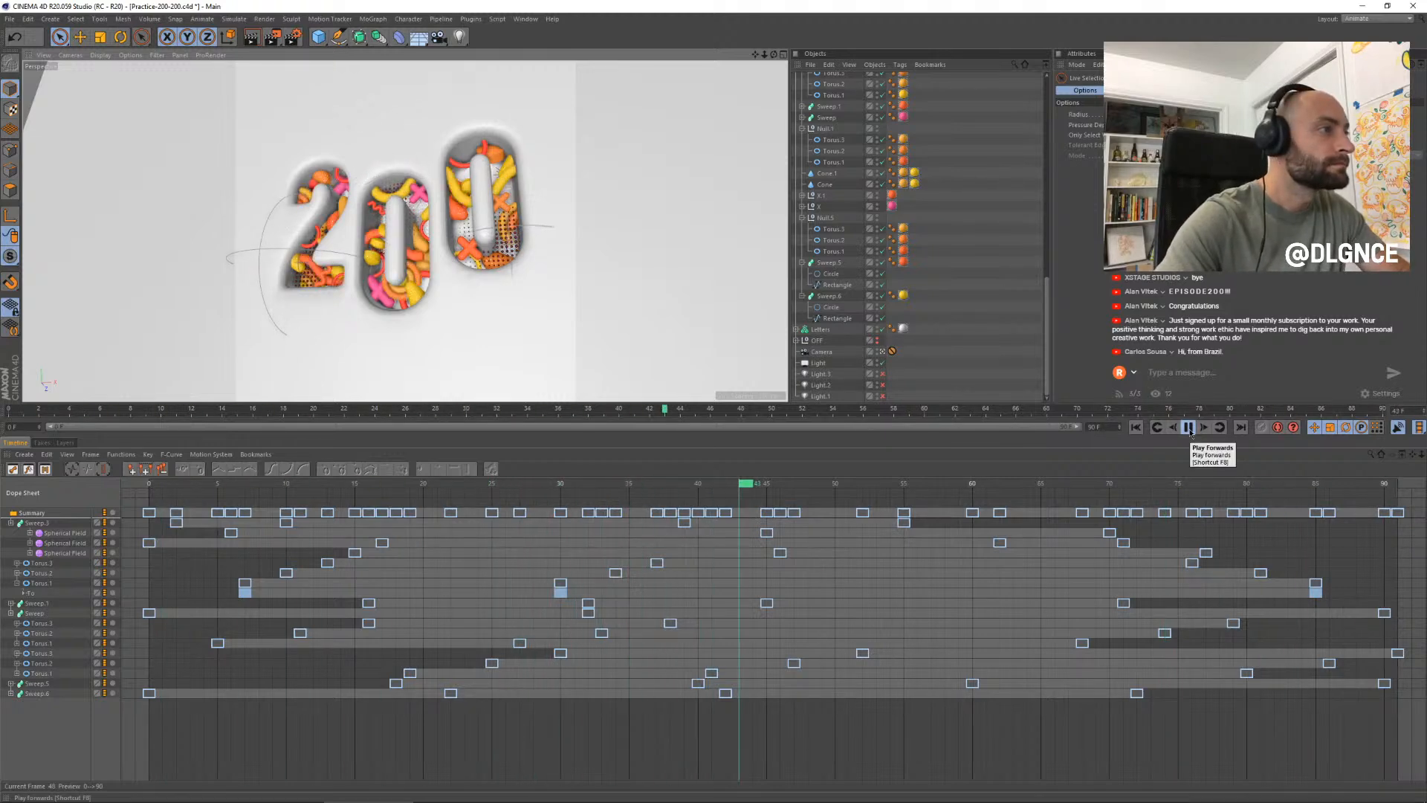
{"action": "left_click", "coordinate": [1189, 428]}
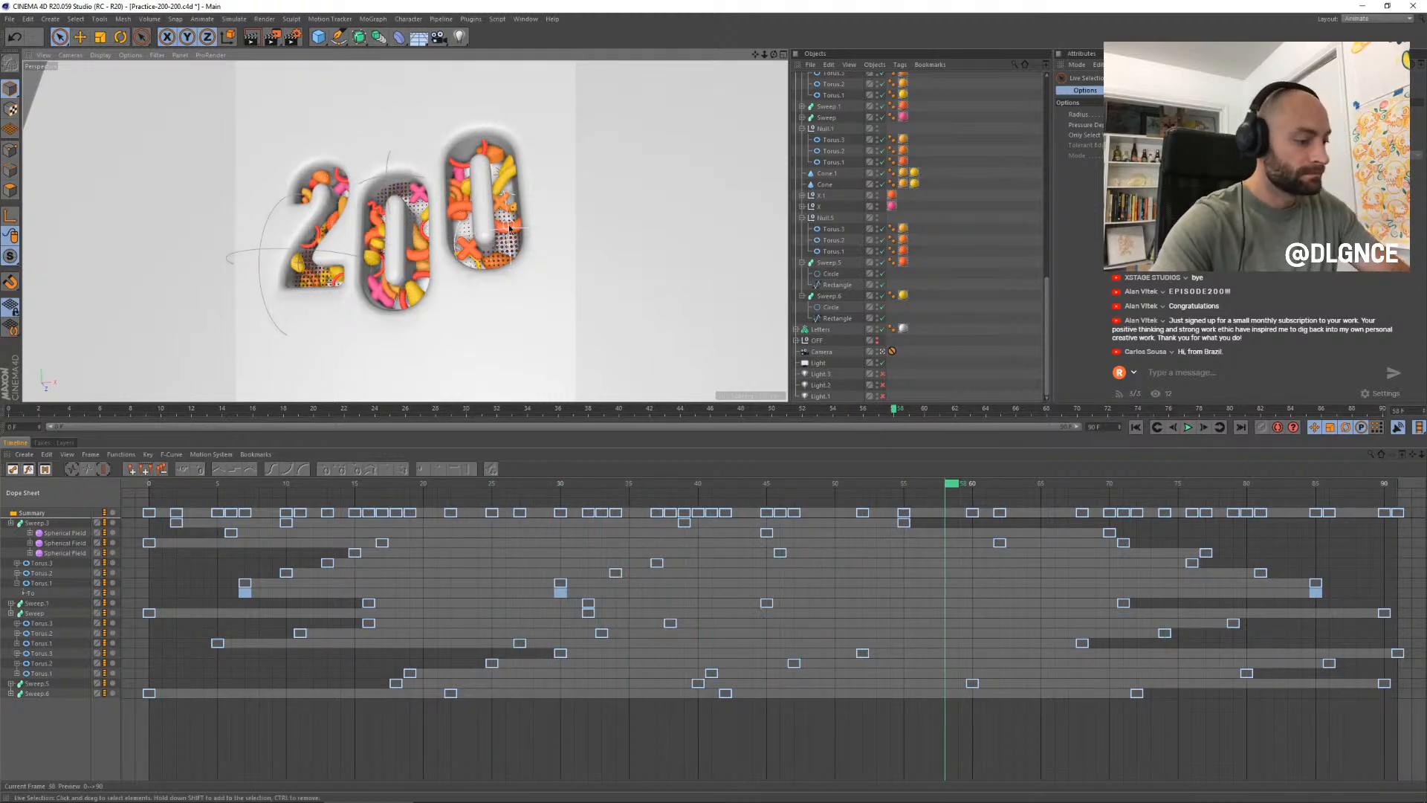
- Render frame 58 to the Picture Viewer and step back through the earlier renders in the history
{"action": "key", "text": "shift+r"}
{"action": "left_click_drag", "start_coordinate": [877, 142], "coordinate": [581, 43]}
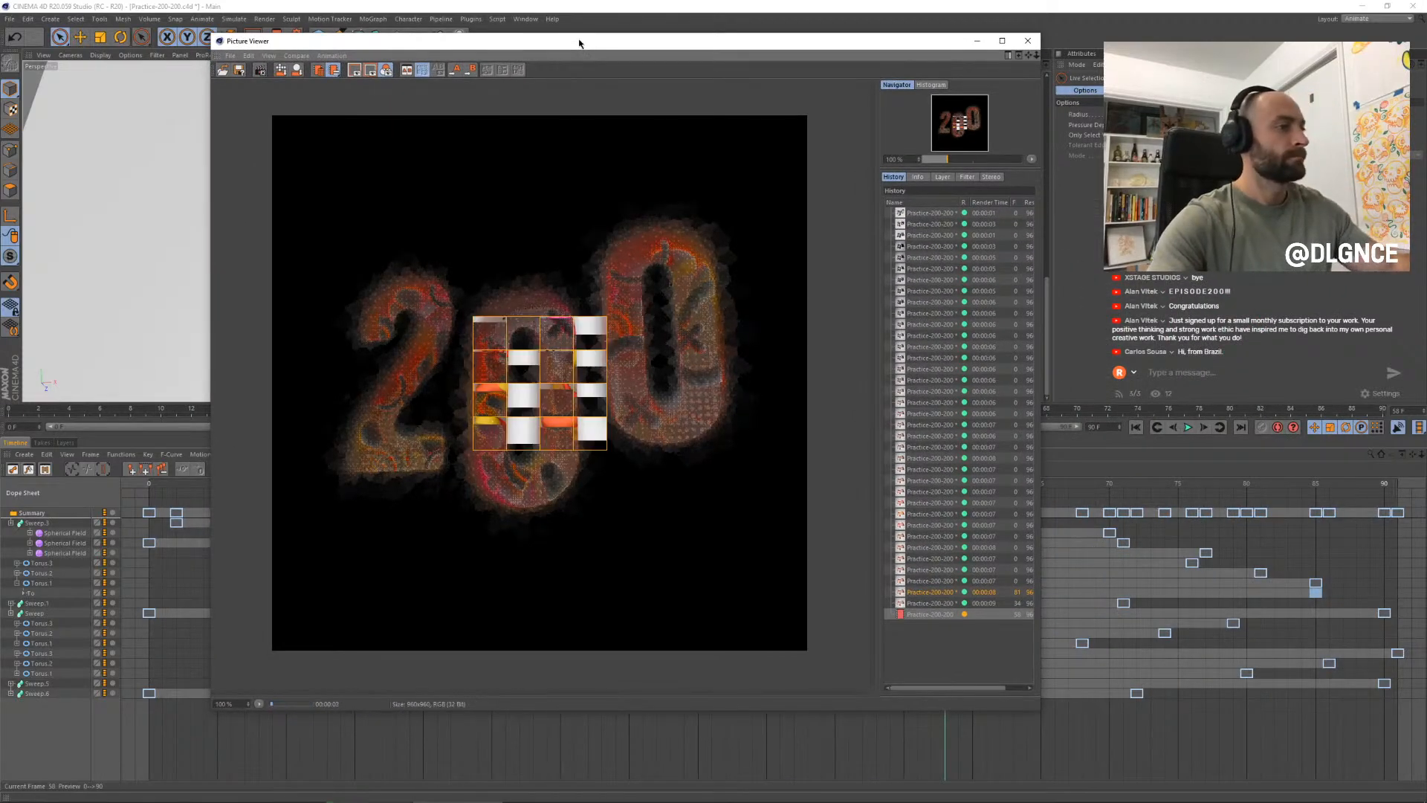
{"action": "left_click", "coordinate": [933, 582]}
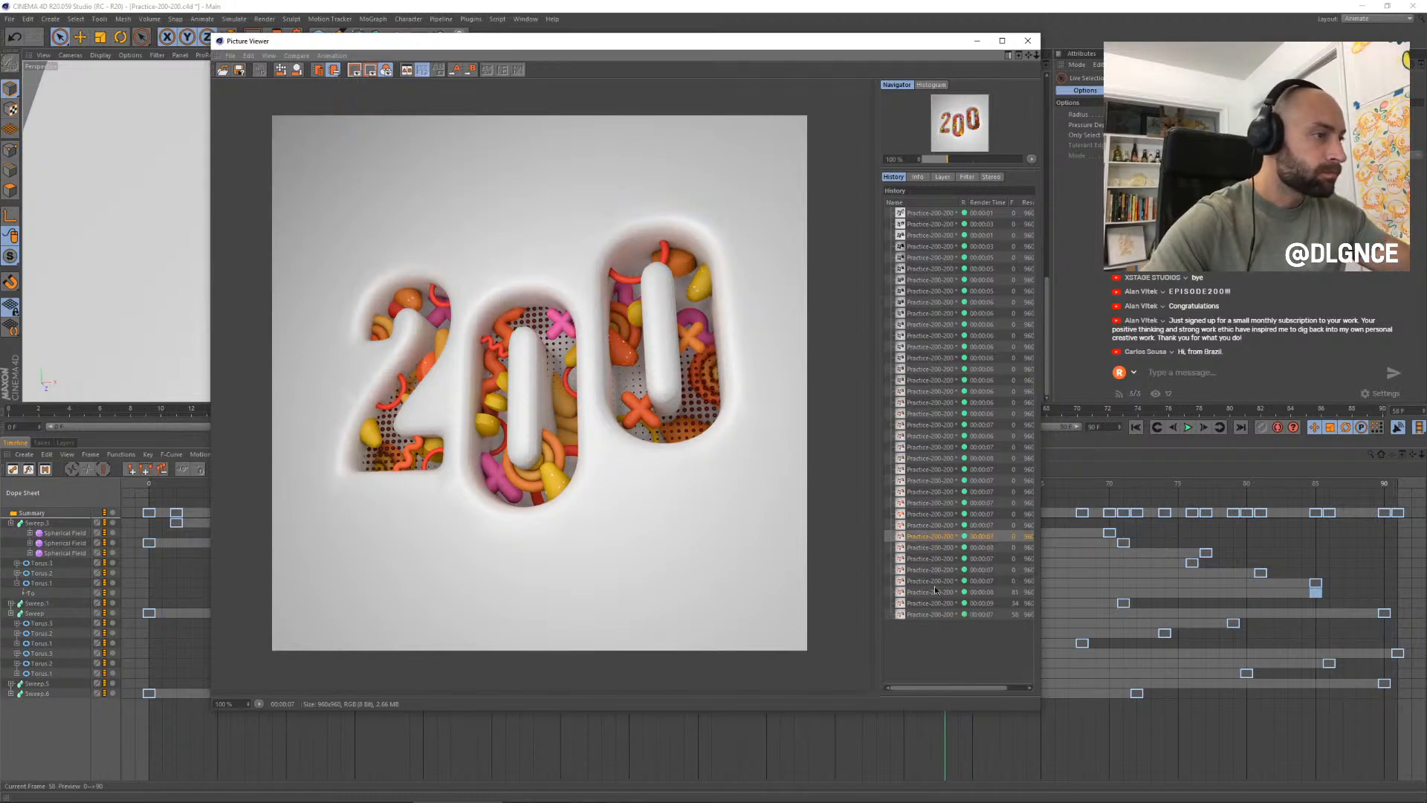
{"action": "key", "text": "Up"}
{"action": "key", "text": "Up"}
{"action": "key", "text": "Up"}
{"action": "key", "text": "Up"}
{"action": "key", "text": "Up"}
{"action": "key", "text": "Up"}
{"action": "key", "text": "Up"}
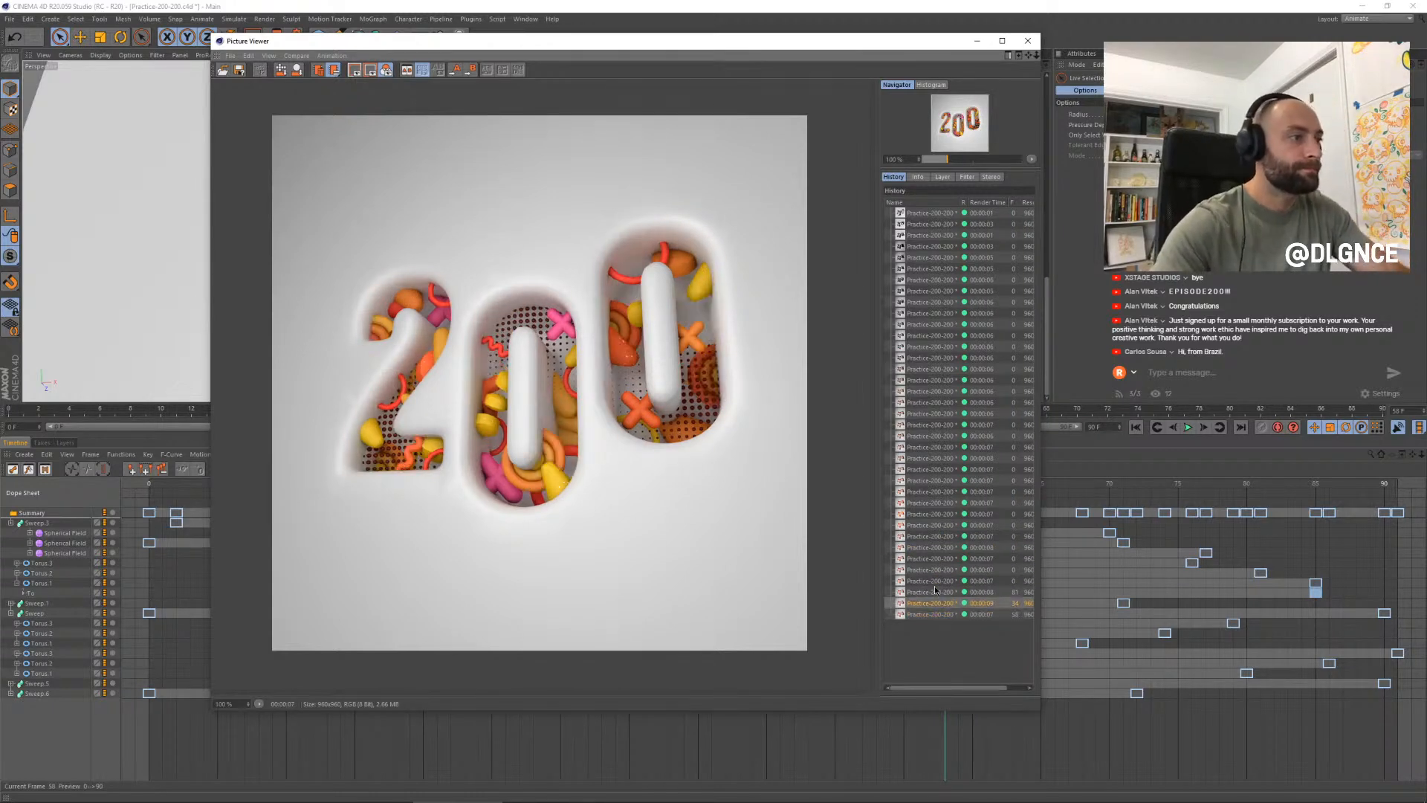
- Flip between the newest render and the previous ones to compare the fill, and close the Picture Viewer
{"action": "key", "text": "Down"}
{"action": "key", "text": "Up"}
{"action": "key", "text": "Up"}
{"action": "key", "text": "Down"}
{"action": "key", "text": "Down"}
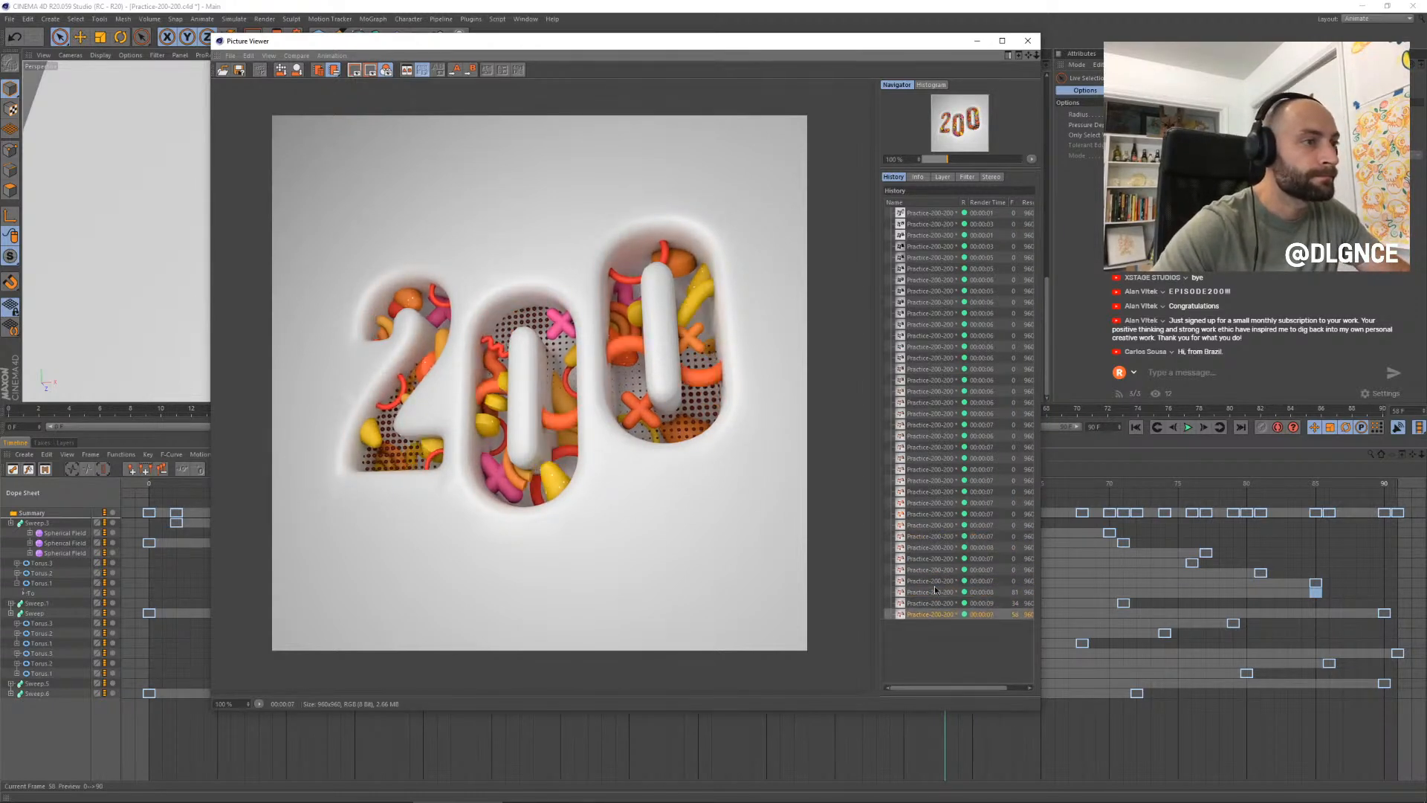
{"action": "key", "text": "Down"}
{"action": "key", "text": "Down"}
{"action": "key", "text": "Down"}
{"action": "key", "text": "Down"}
{"action": "key", "text": "Down"}
{"action": "key", "text": "Down"}
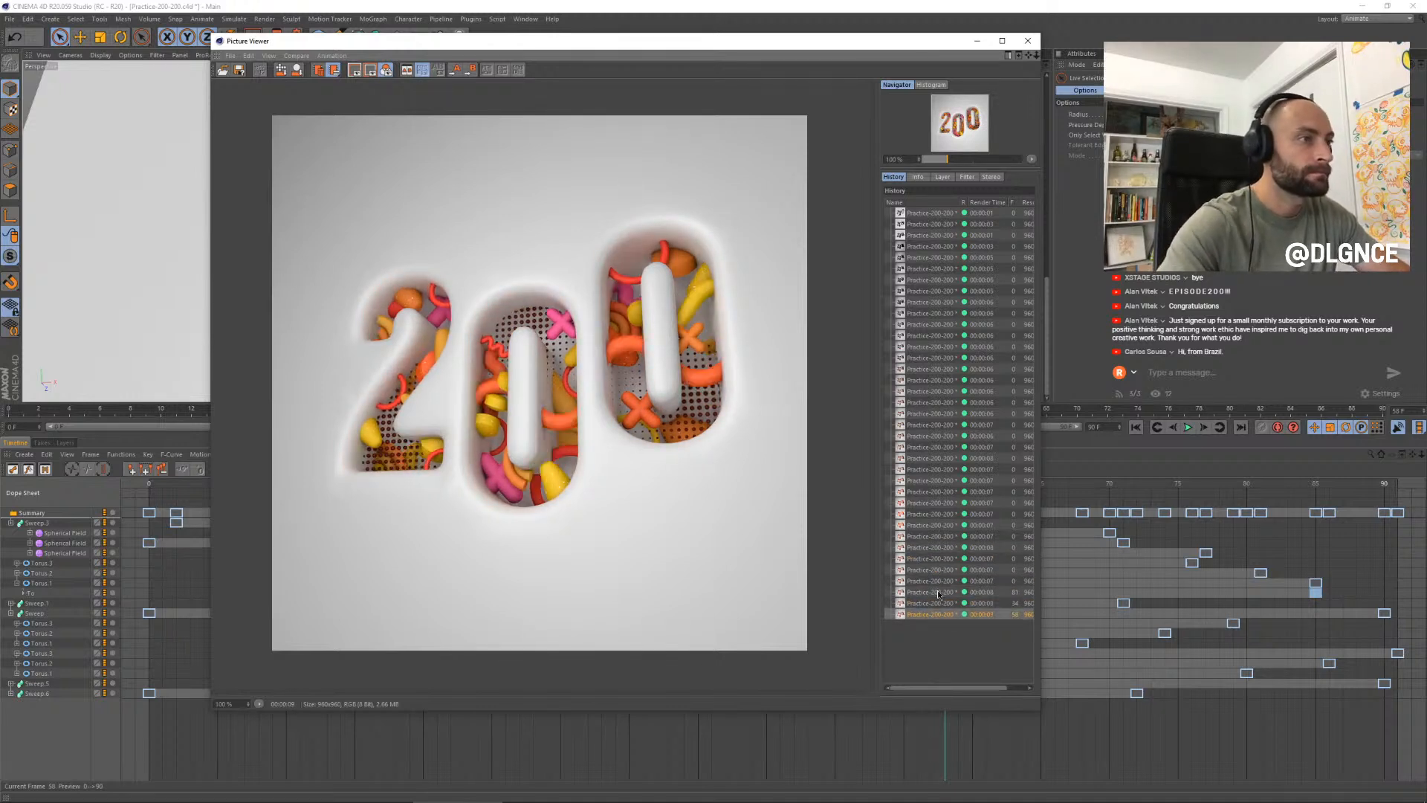
{"action": "left_click", "coordinate": [1028, 41]}
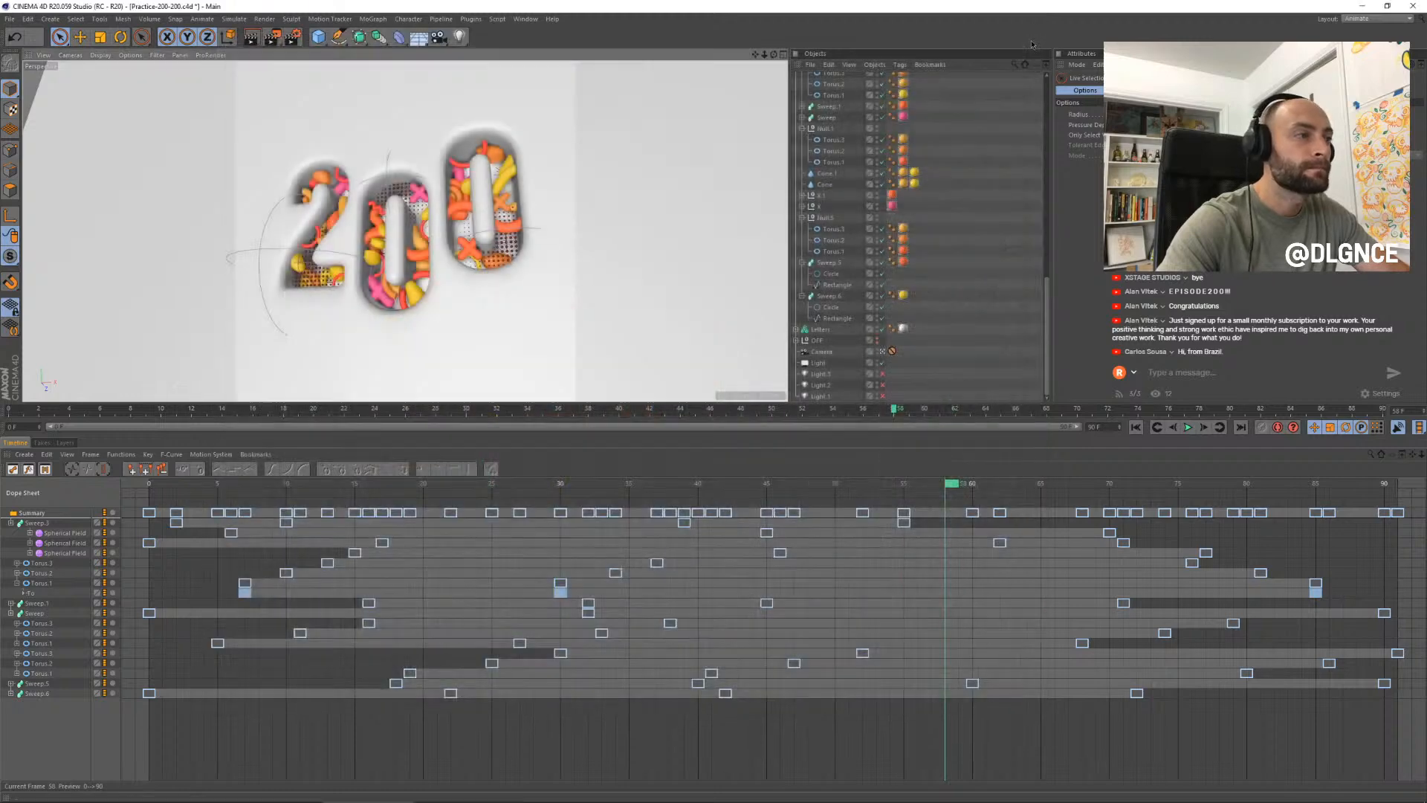
- Play the animation up to frame 56, select Cone.5 in the last zero and record a keyframe for it there
{"action": "key", "text": "e"}
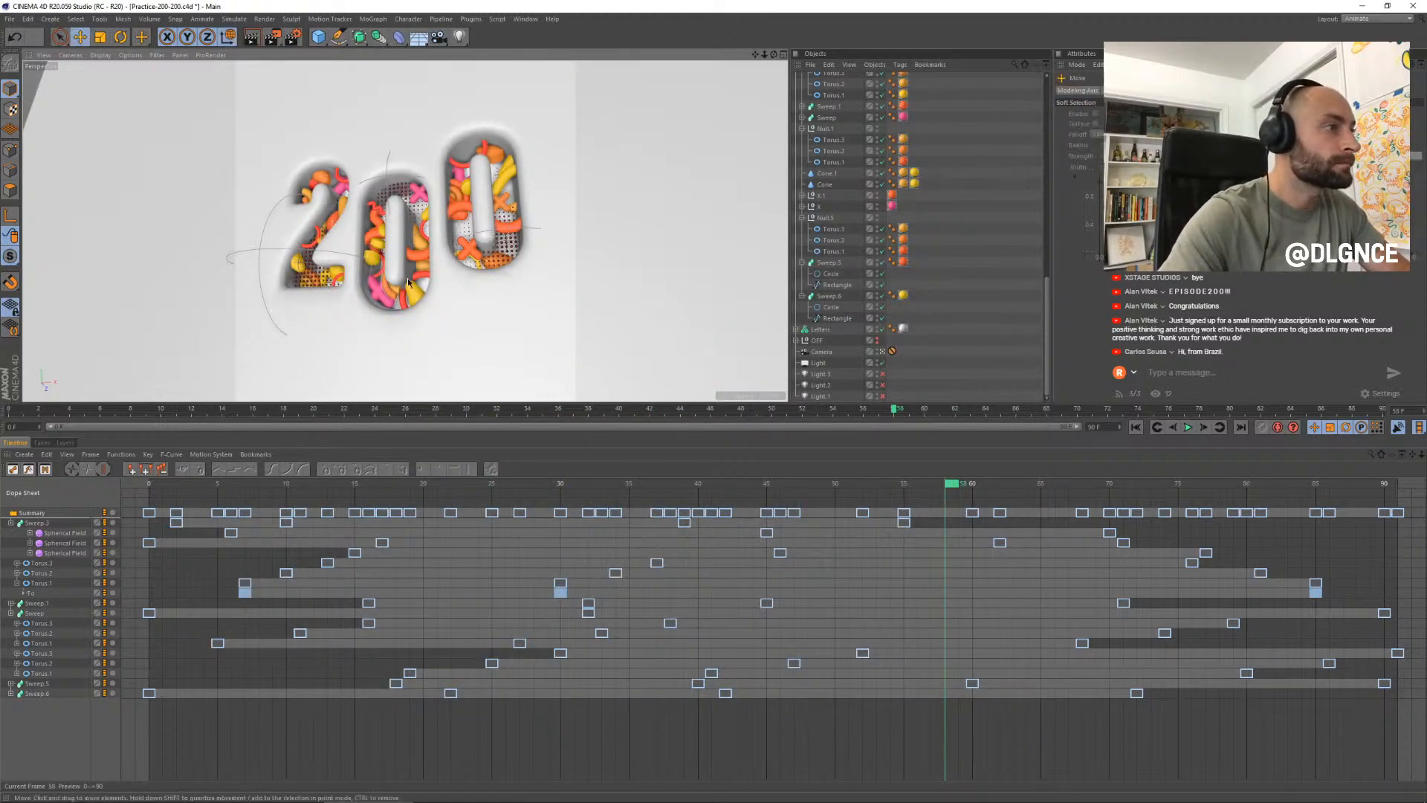
{"action": "left_click", "coordinate": [497, 261]}
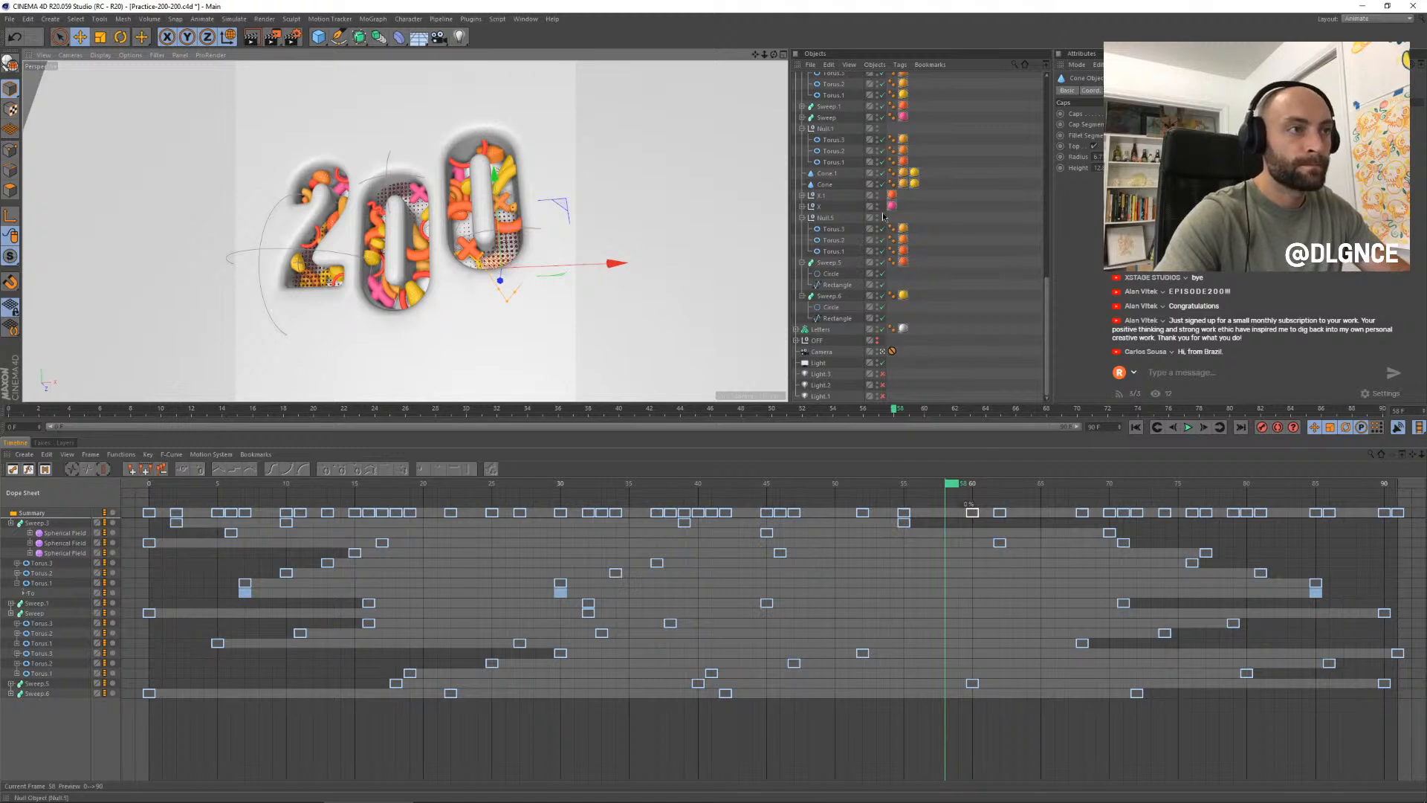
{"action": "left_click_drag", "start_coordinate": [955, 482], "coordinate": [149, 484]}
{"action": "key", "text": "F8"}
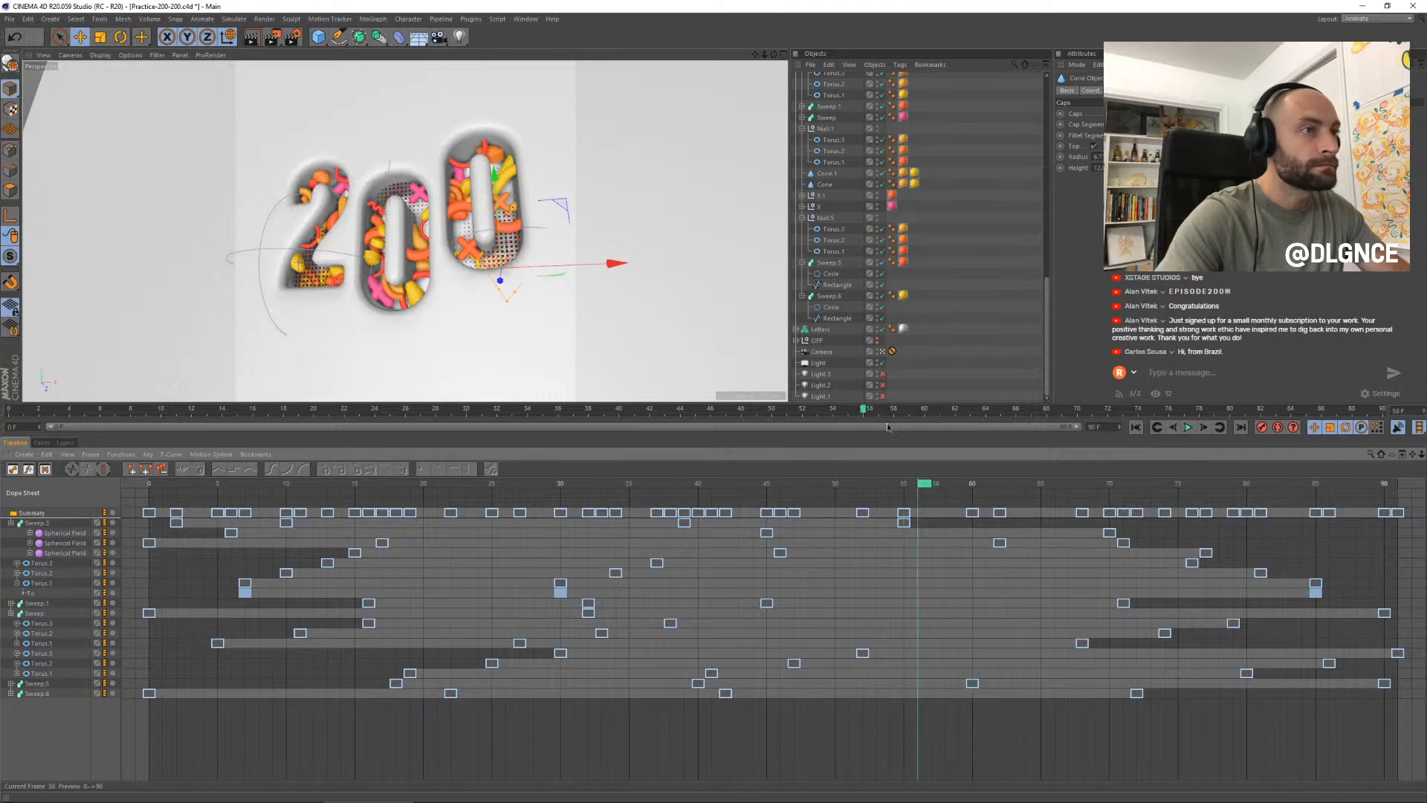
{"action": "scroll", "coordinate": [876, 317], "scroll_direction": "up", "scroll_amount": 3}
{"action": "scroll", "coordinate": [860, 199], "scroll_direction": "up", "scroll_amount": 2}
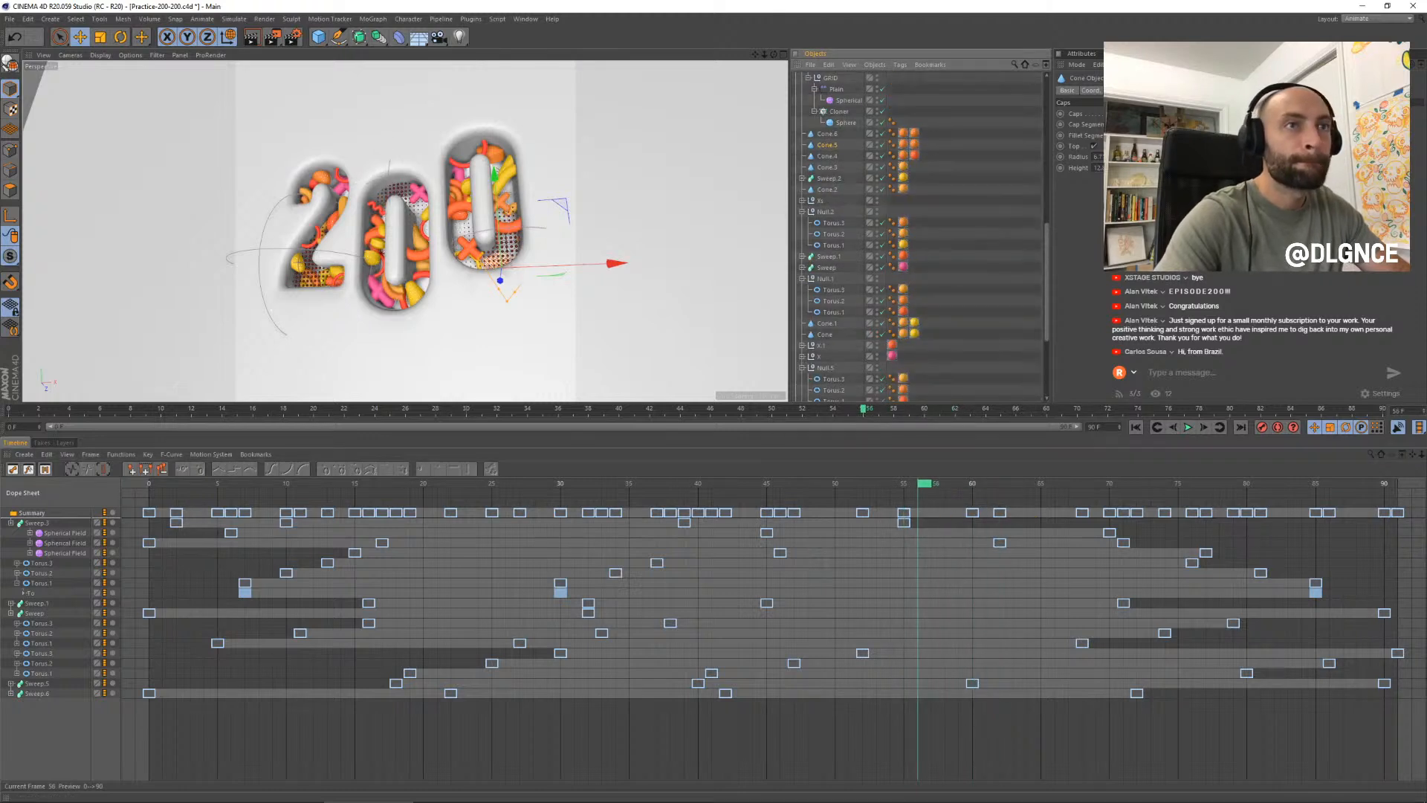
{"action": "left_click", "coordinate": [825, 146]}
{"action": "left_click", "coordinate": [1091, 90]}
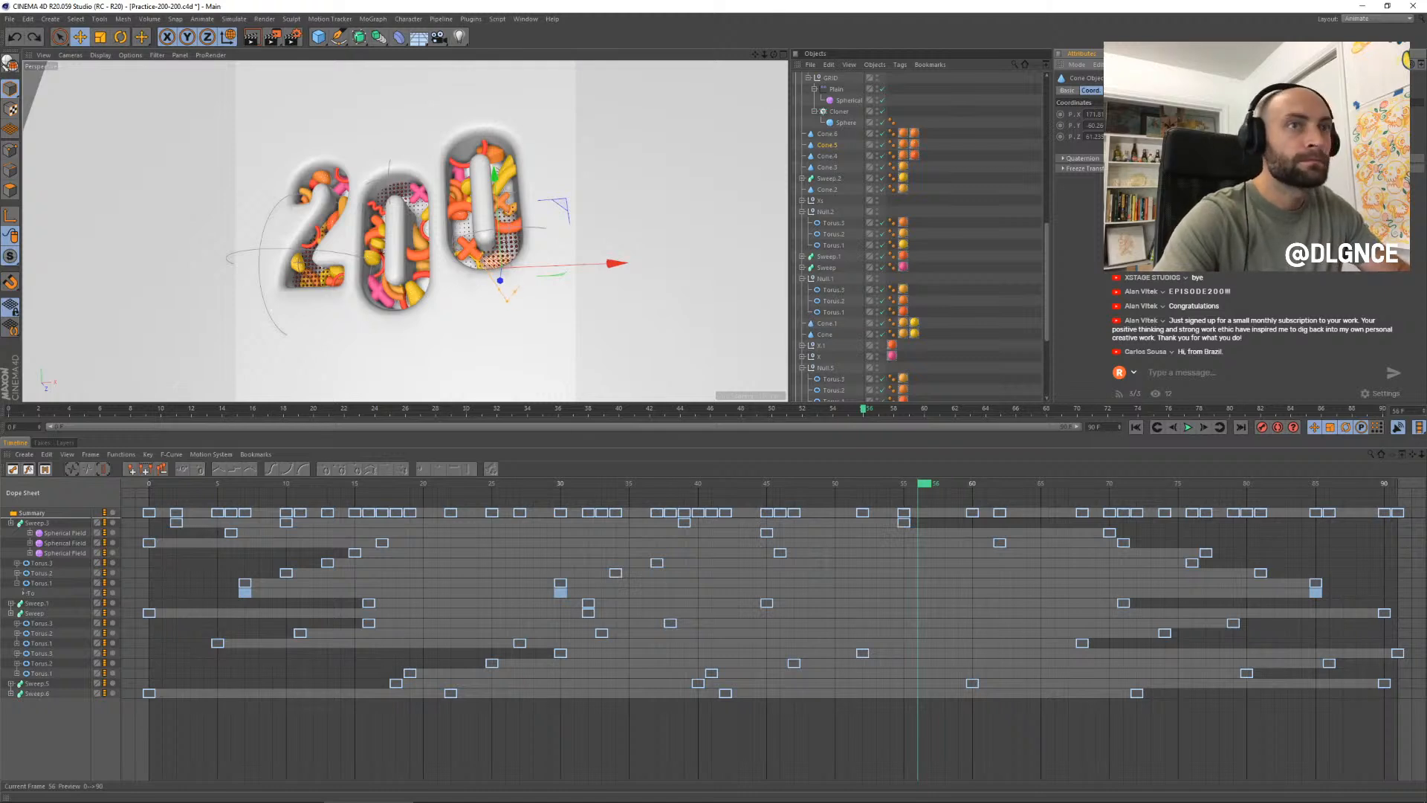
{"action": "key", "text": "F9"}
- Stretch Cone.5 slightly along Y with a keyframe at frame 62, copy its frame 56 keyframe to frame 68, and scrub to frame 0
{"action": "left_click_drag", "start_coordinate": [924, 487], "coordinate": [1007, 489]}
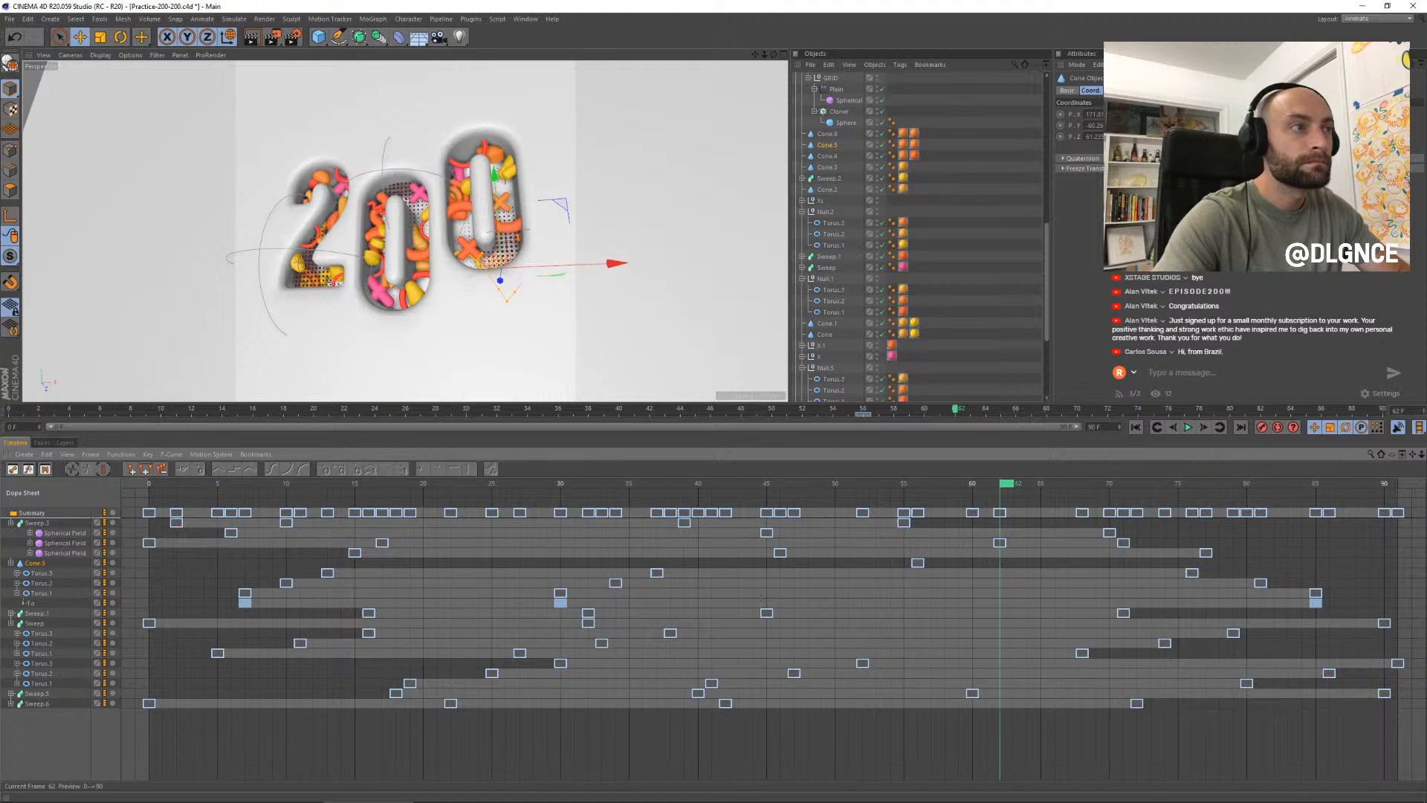
{"action": "left_click_drag", "start_coordinate": [1208, 126], "coordinate": [1208, 112]}
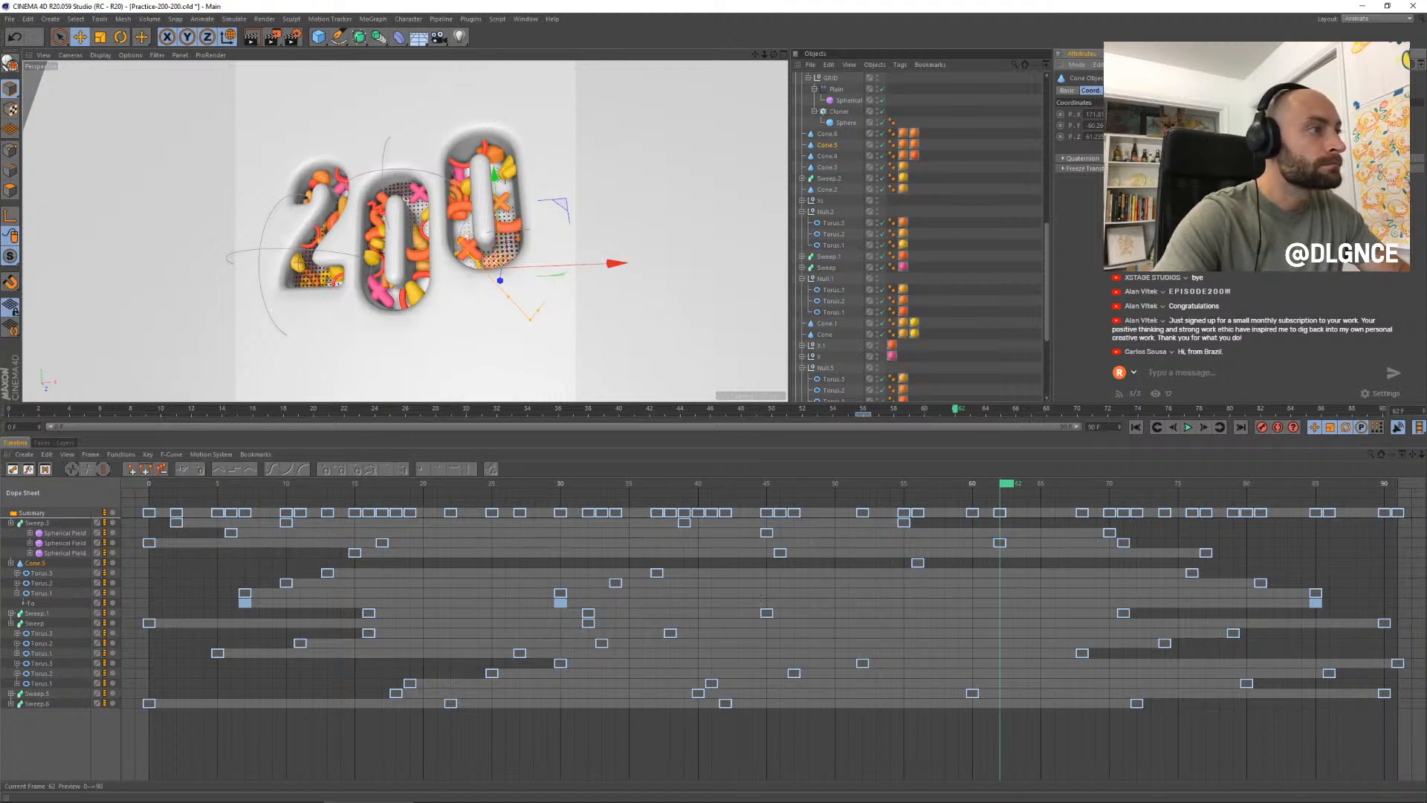
{"action": "key", "text": "F9"}
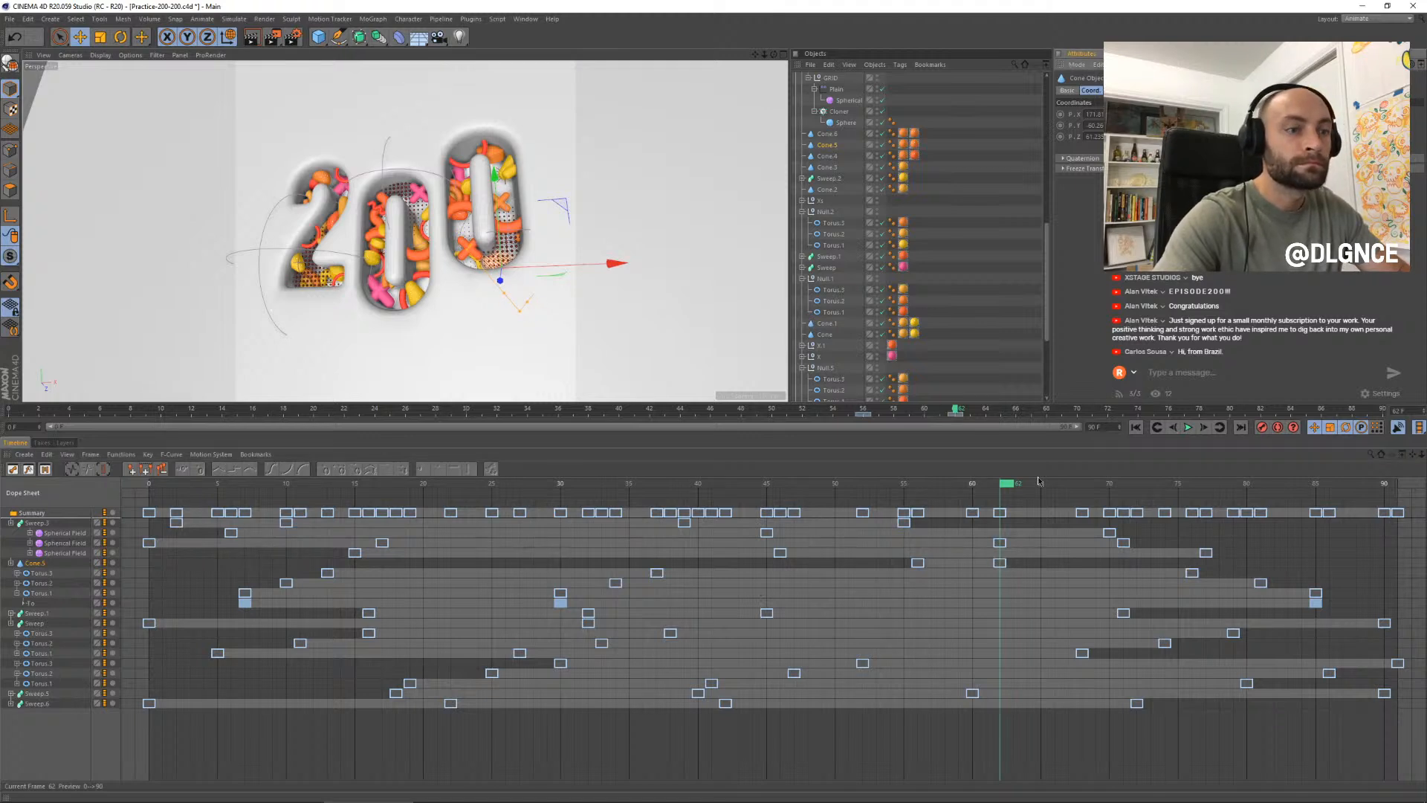
{"action": "left_click_drag", "start_coordinate": [917, 563], "coordinate": [1083, 563], "text": "ctrl"}
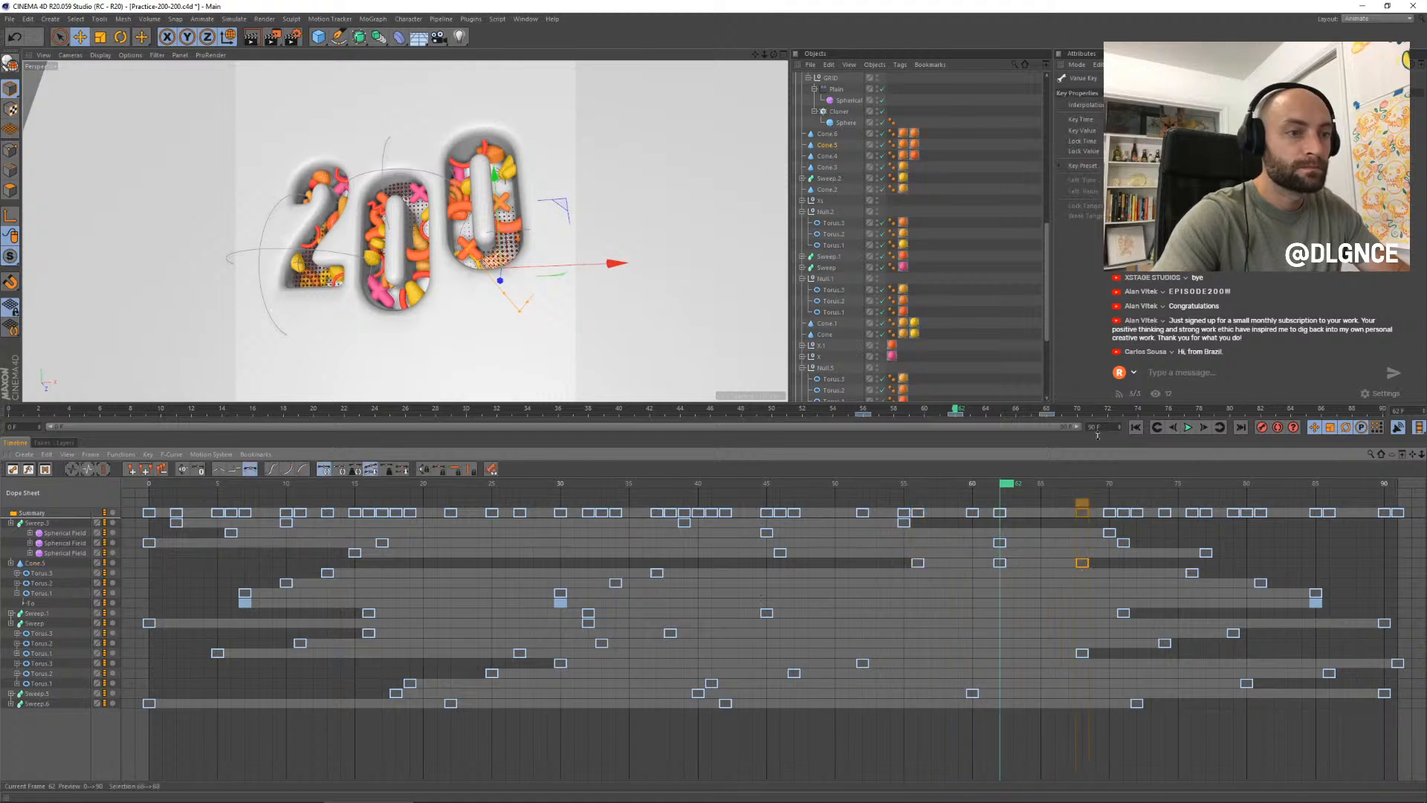
{"action": "left_click_drag", "start_coordinate": [1015, 489], "coordinate": [924, 488]}
{"action": "left_click_drag", "start_coordinate": [794, 518], "coordinate": [147, 529]}
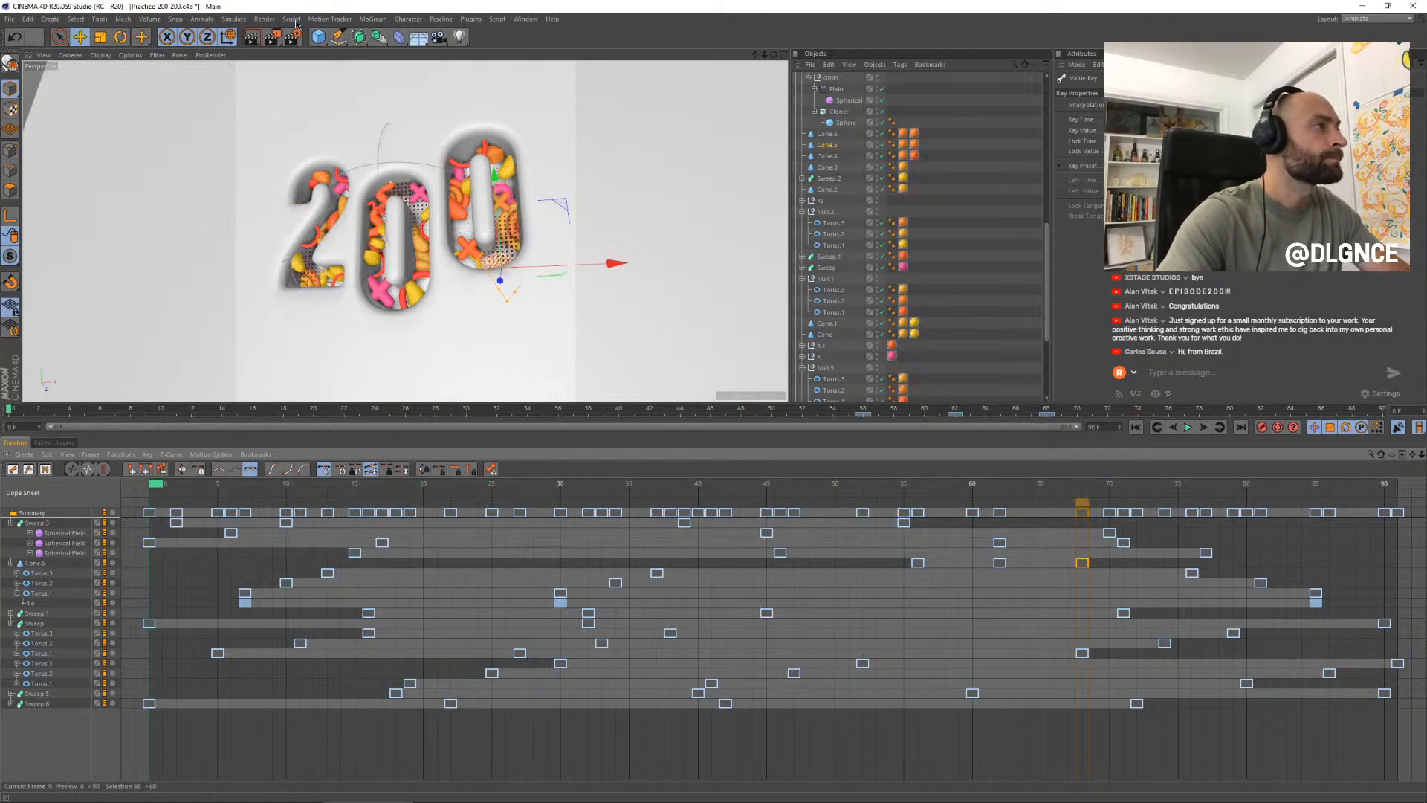
- Halve the render output size to 480 × 480 pixels in the render settings
{"action": "key", "text": "ctrl+b"}
{"action": "left_click_drag", "start_coordinate": [438, 30], "coordinate": [656, 239]}
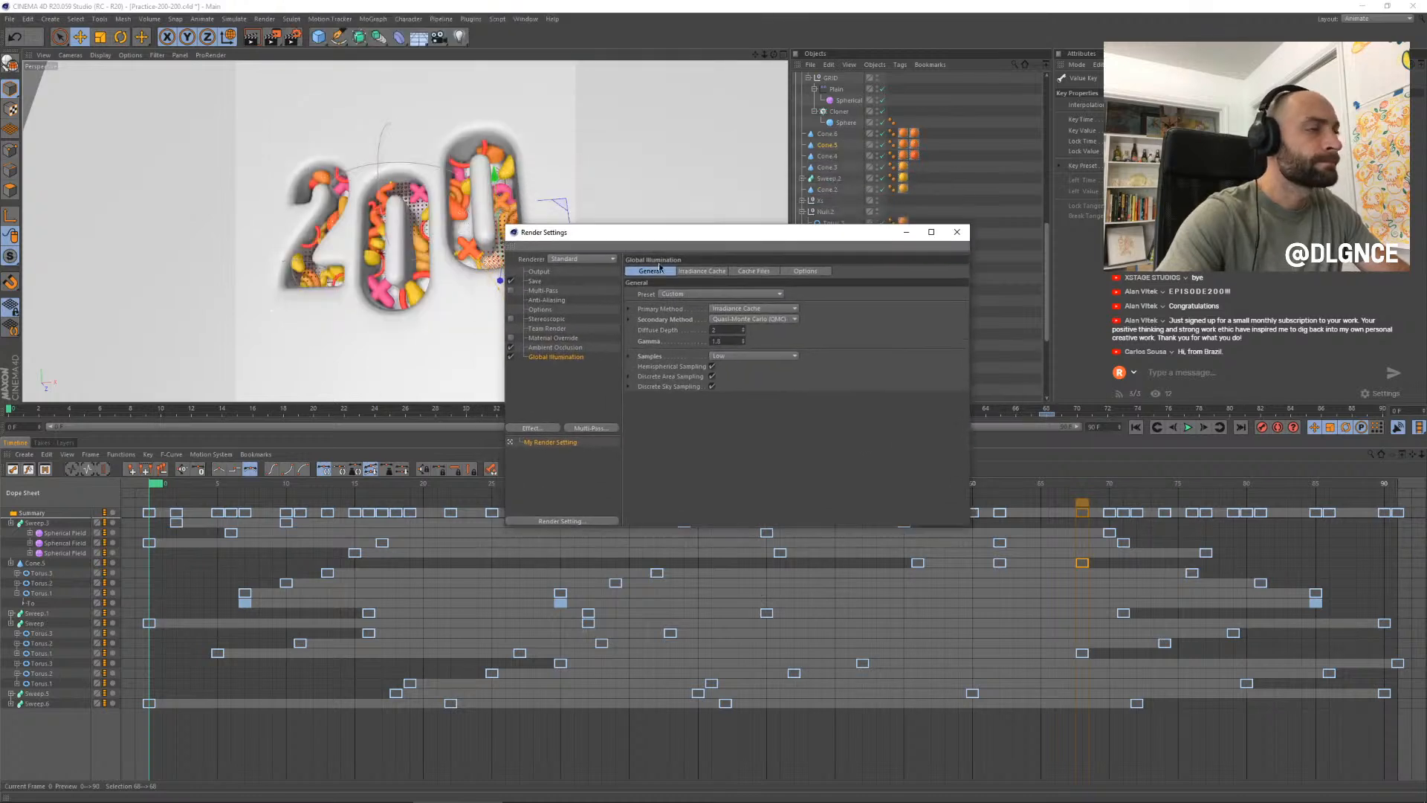
{"action": "left_click", "coordinate": [539, 273]}
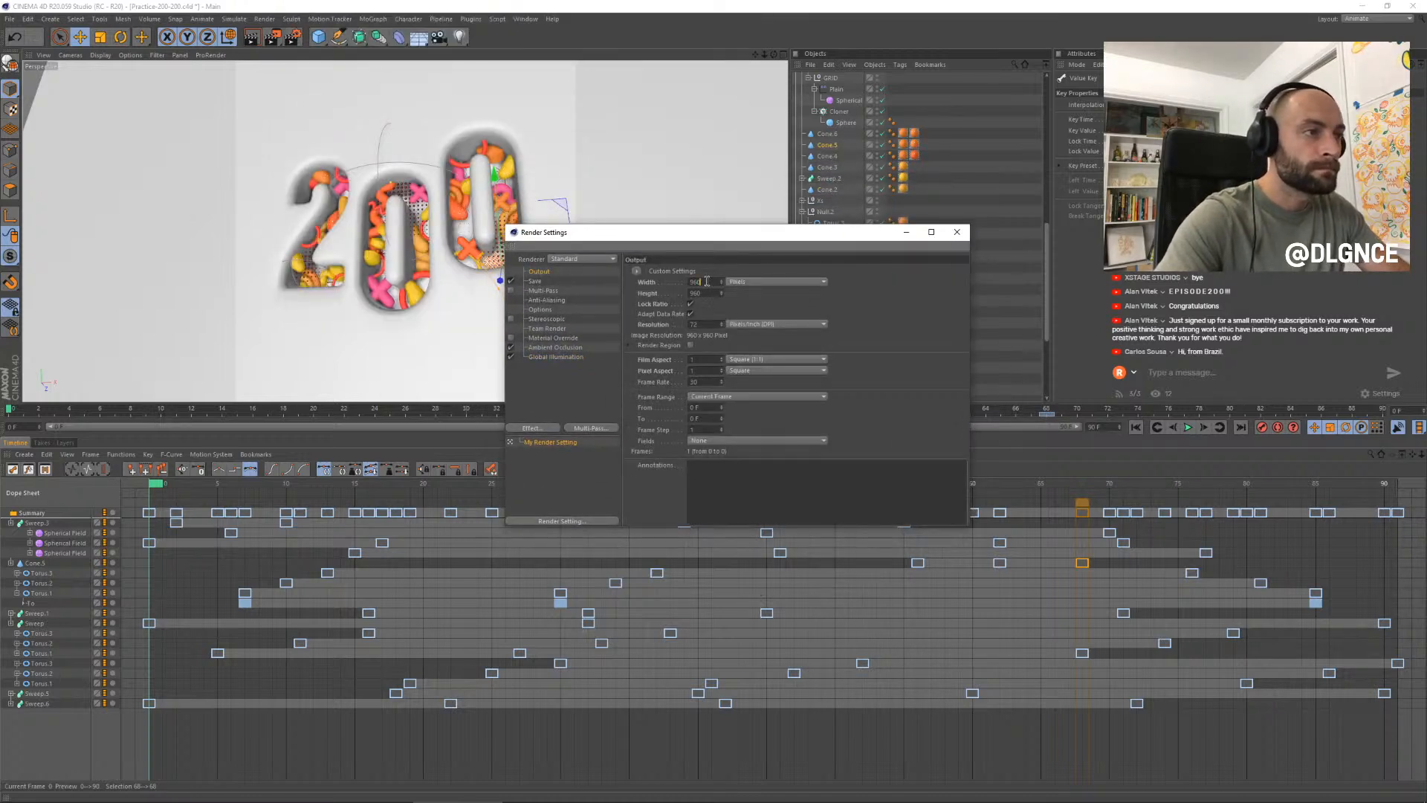
{"action": "type", "text": "/2"}
{"action": "key", "text": "Return"}
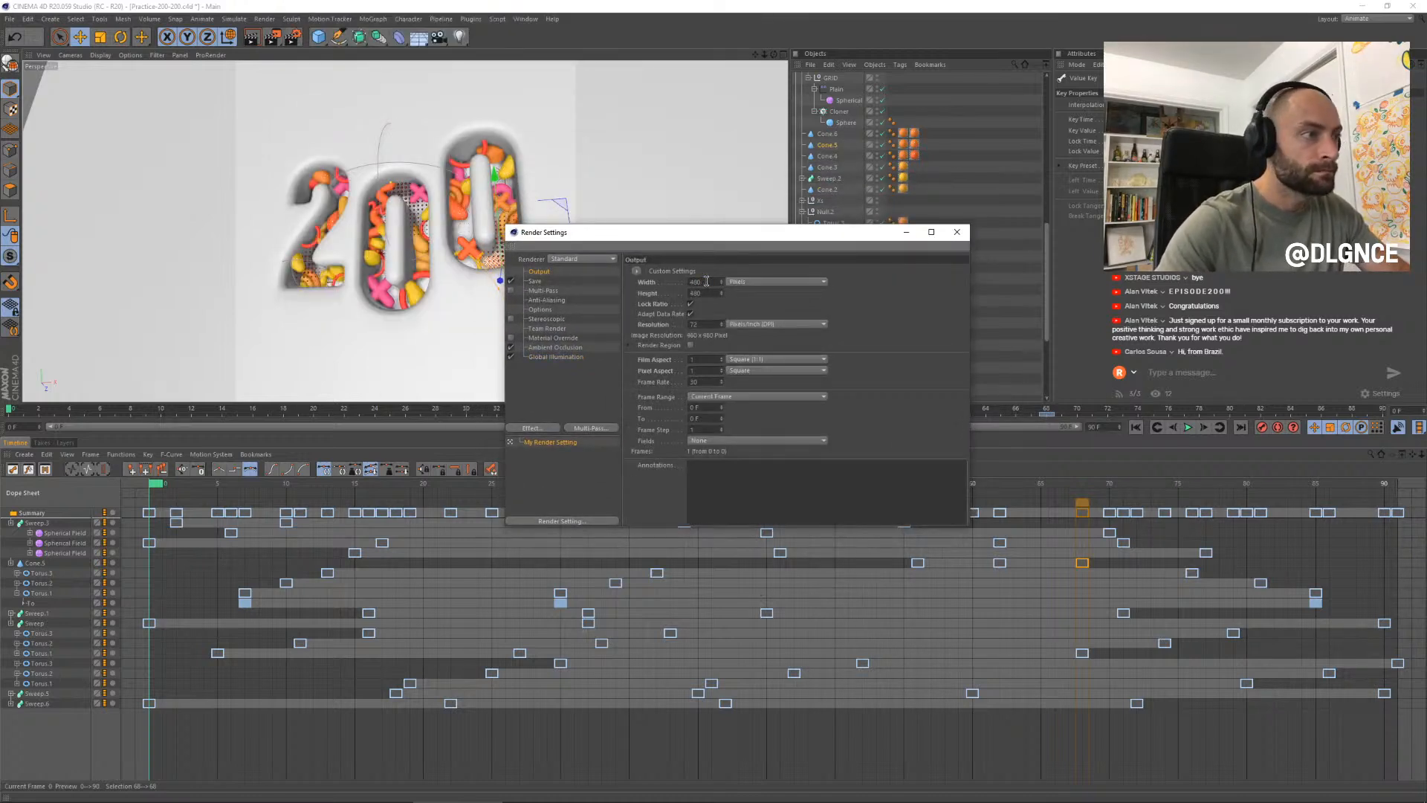
- Examine the Global Illumination and Ambient Occlusion render options and close the render settings
{"action": "left_click", "coordinate": [565, 357]}
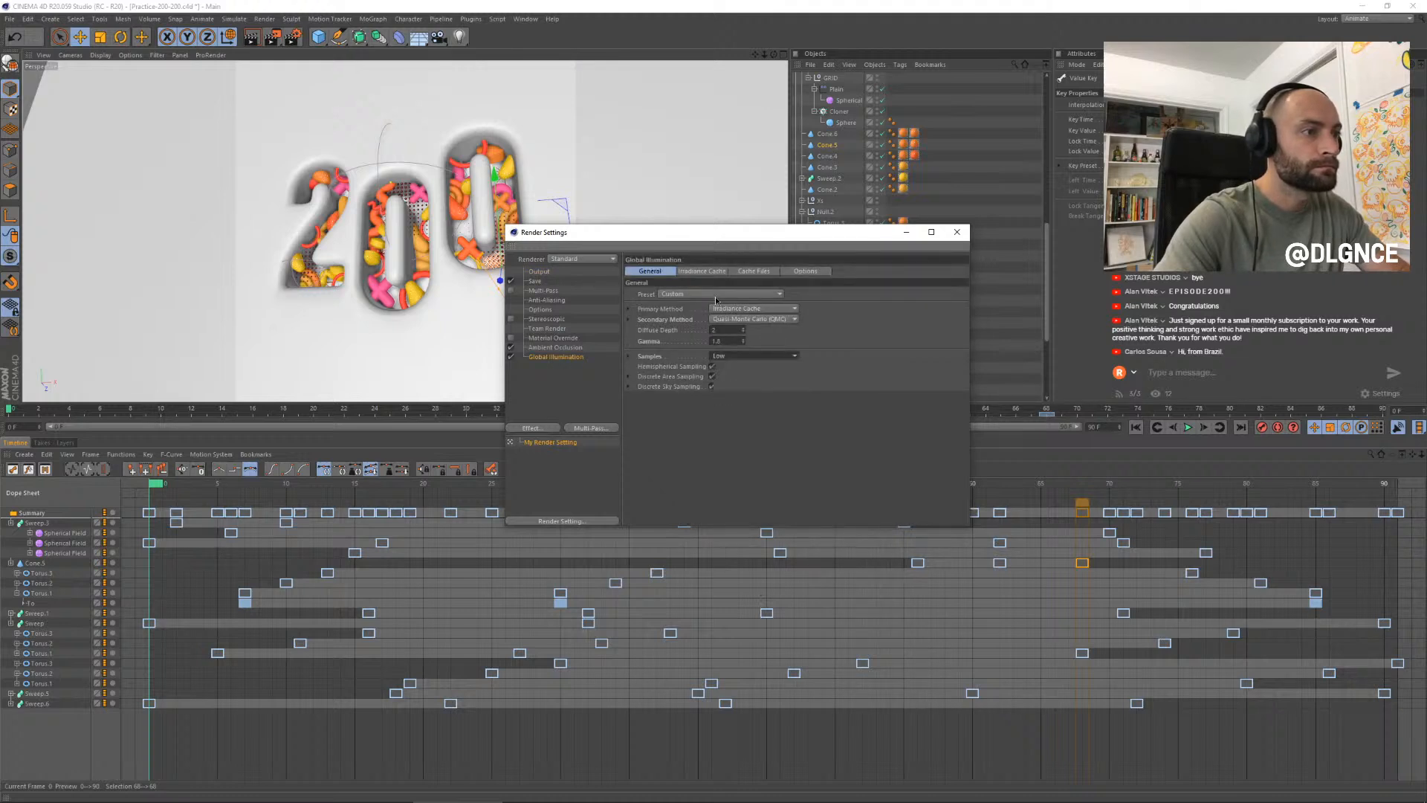
{"action": "left_click", "coordinate": [702, 272]}
{"action": "left_click", "coordinate": [650, 272]}
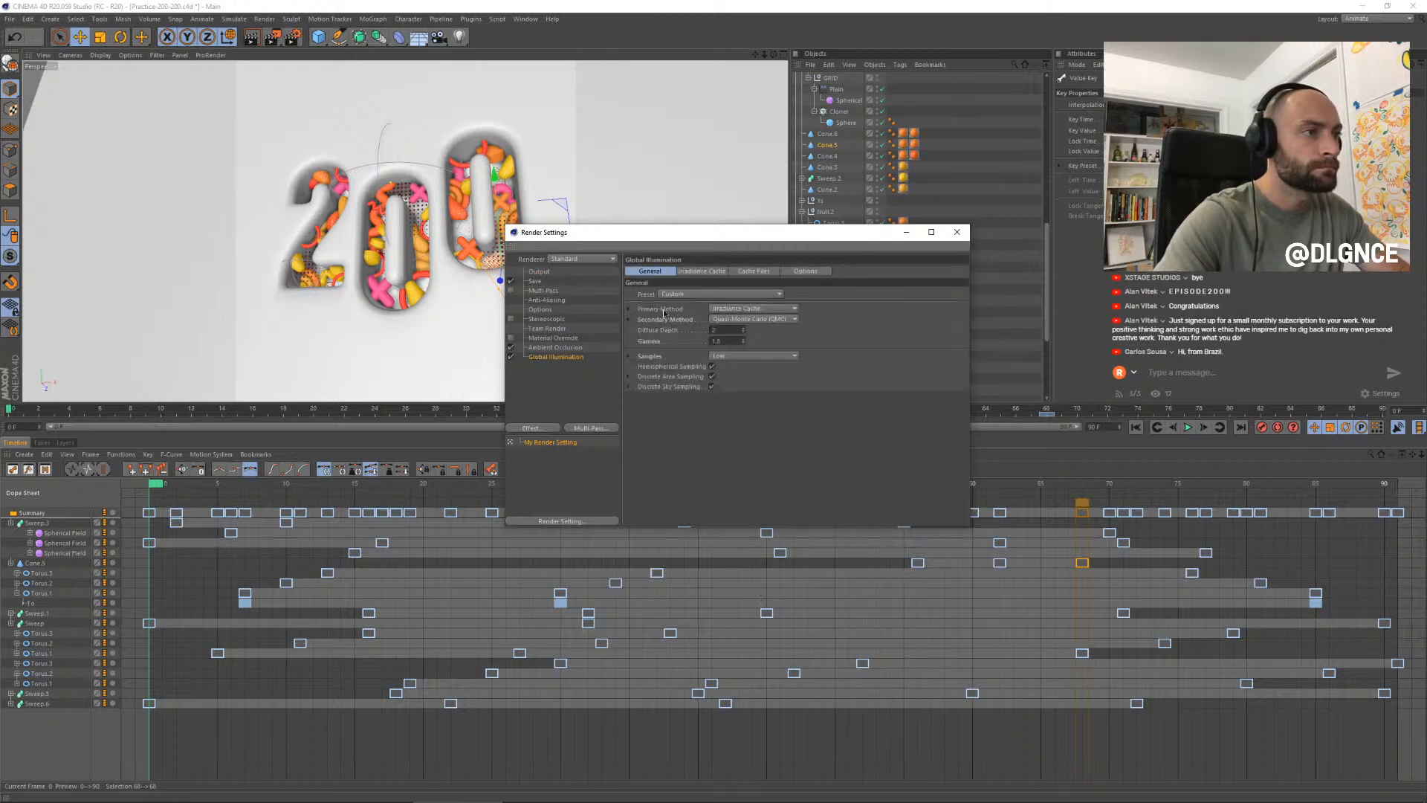
{"action": "left_click", "coordinate": [560, 348]}
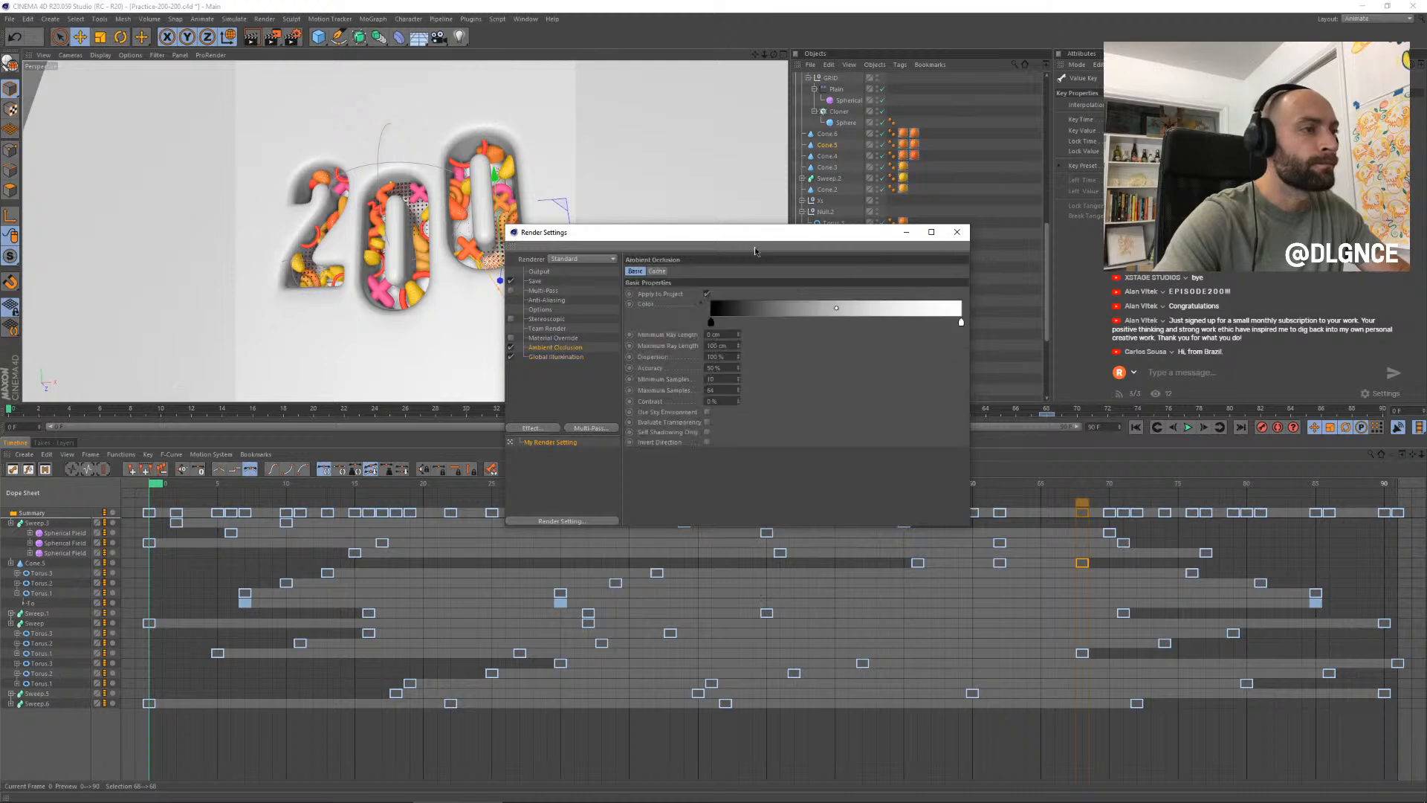
{"action": "left_click", "coordinate": [957, 232]}
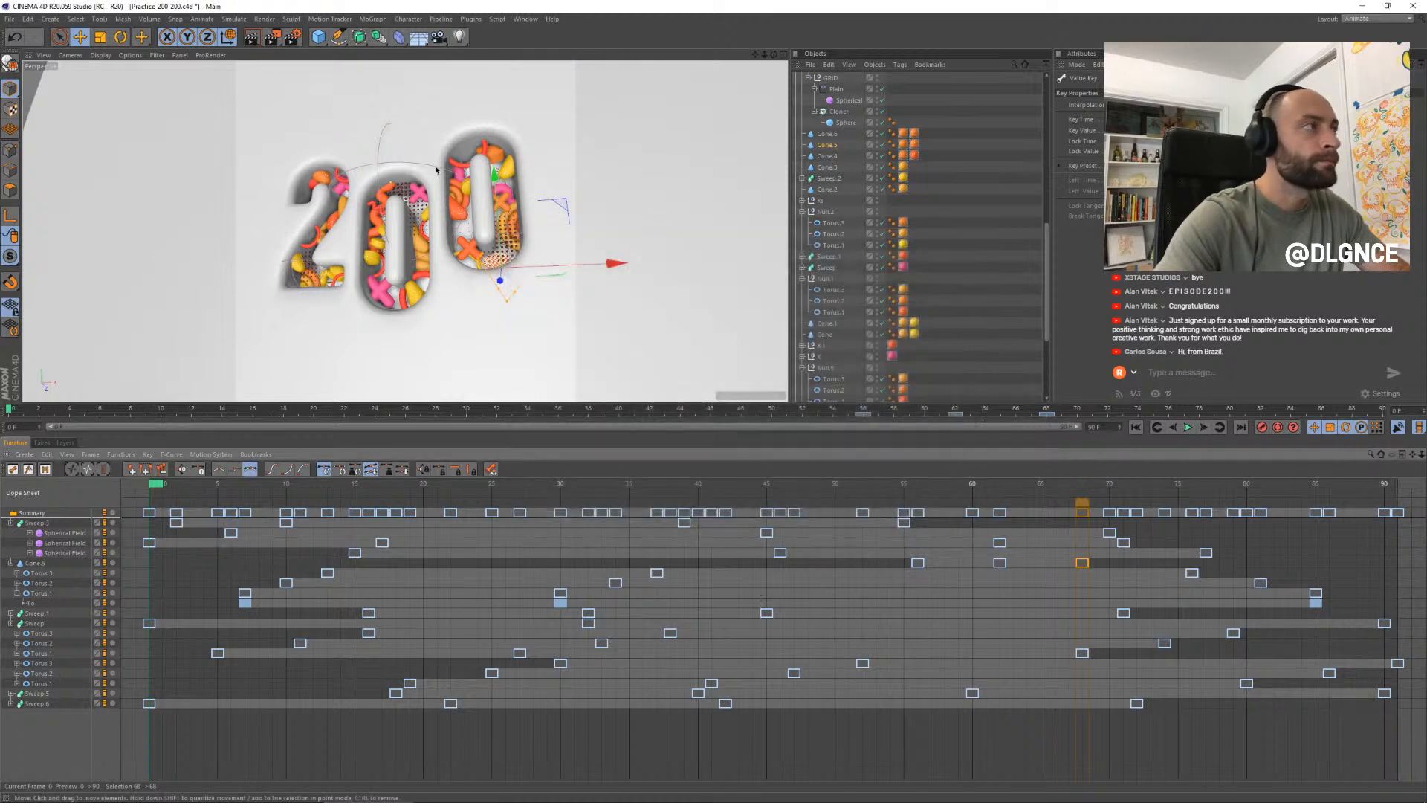
{"action": "left_click", "coordinate": [295, 37]}
{"action": "left_click", "coordinate": [751, 29]}
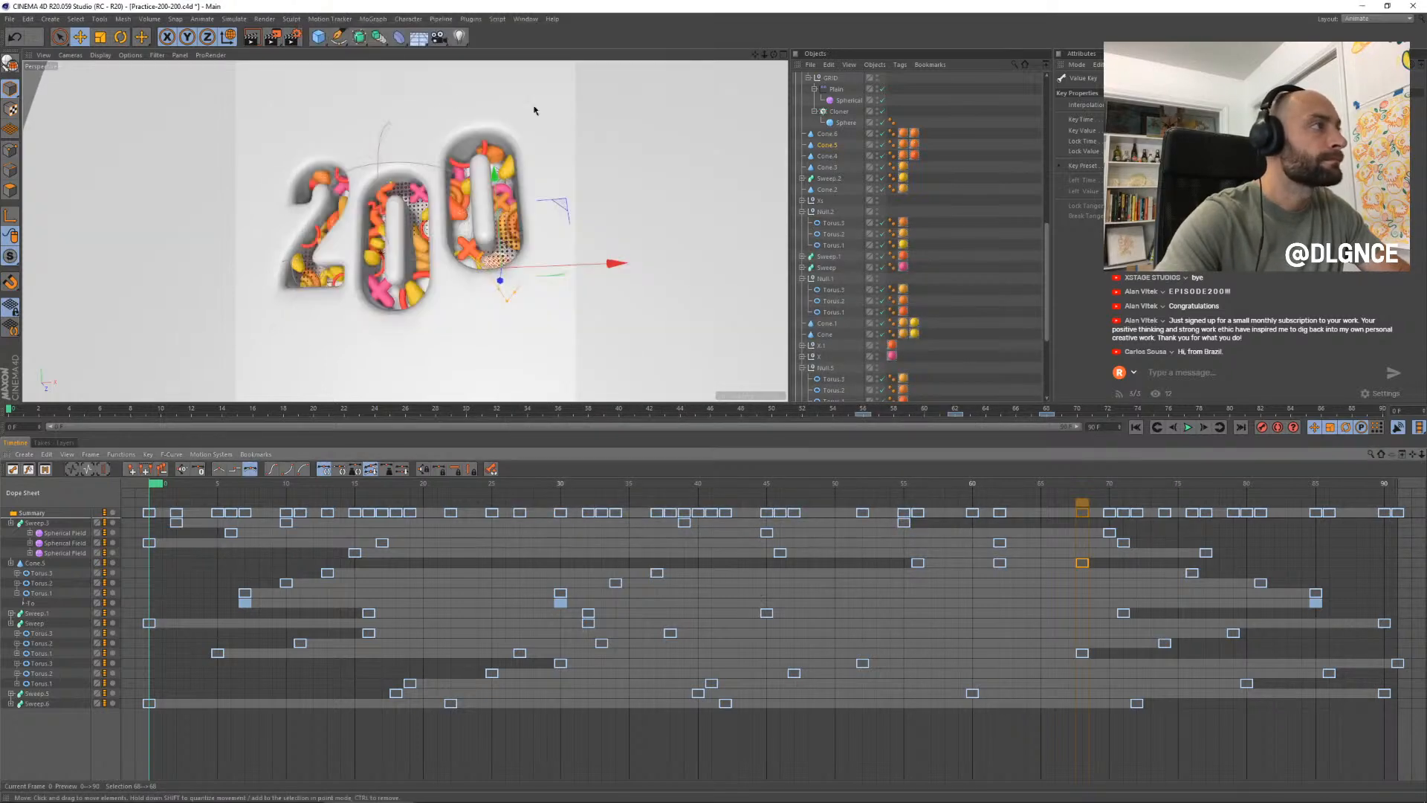
{"action": "key", "text": "v"}
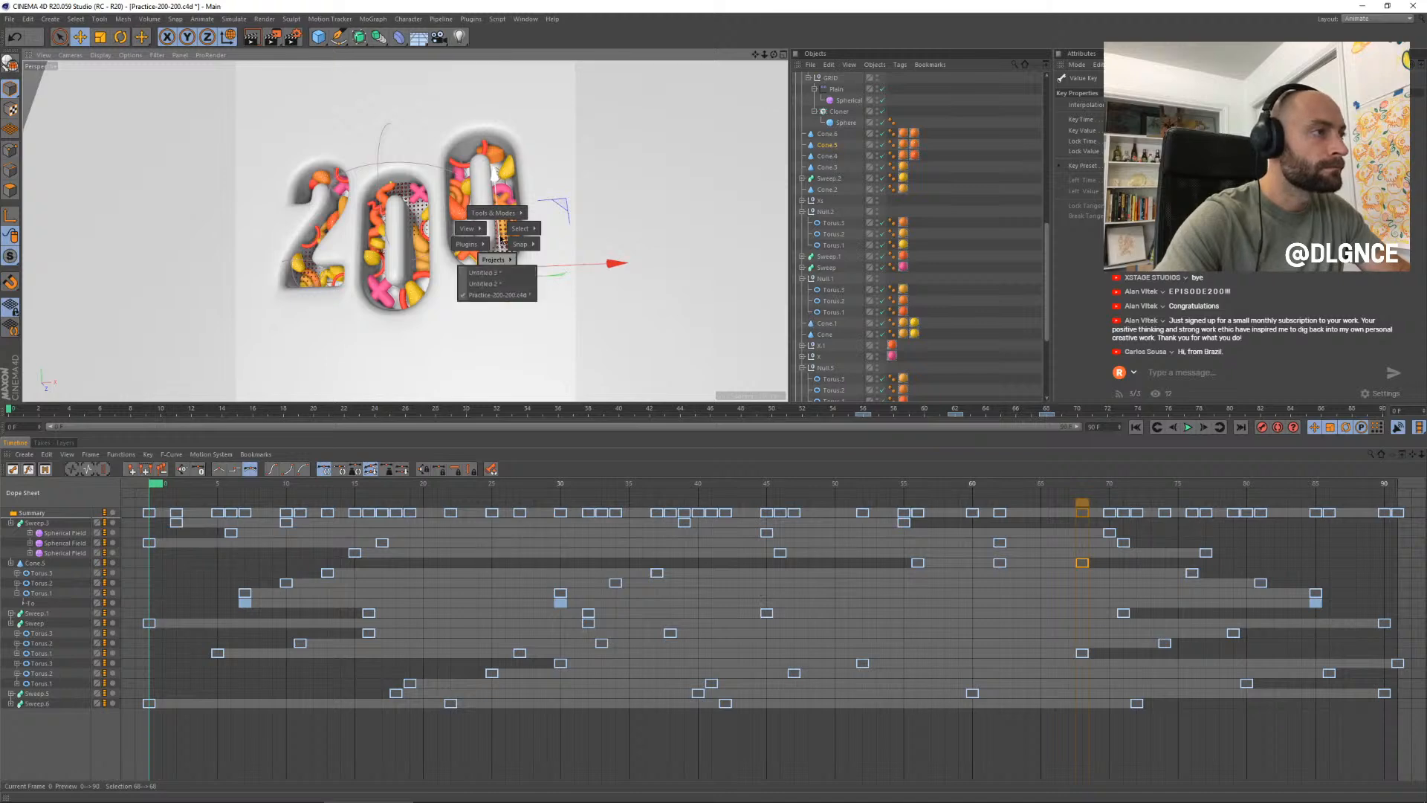
{"action": "mouse_move", "coordinate": [493, 212]}
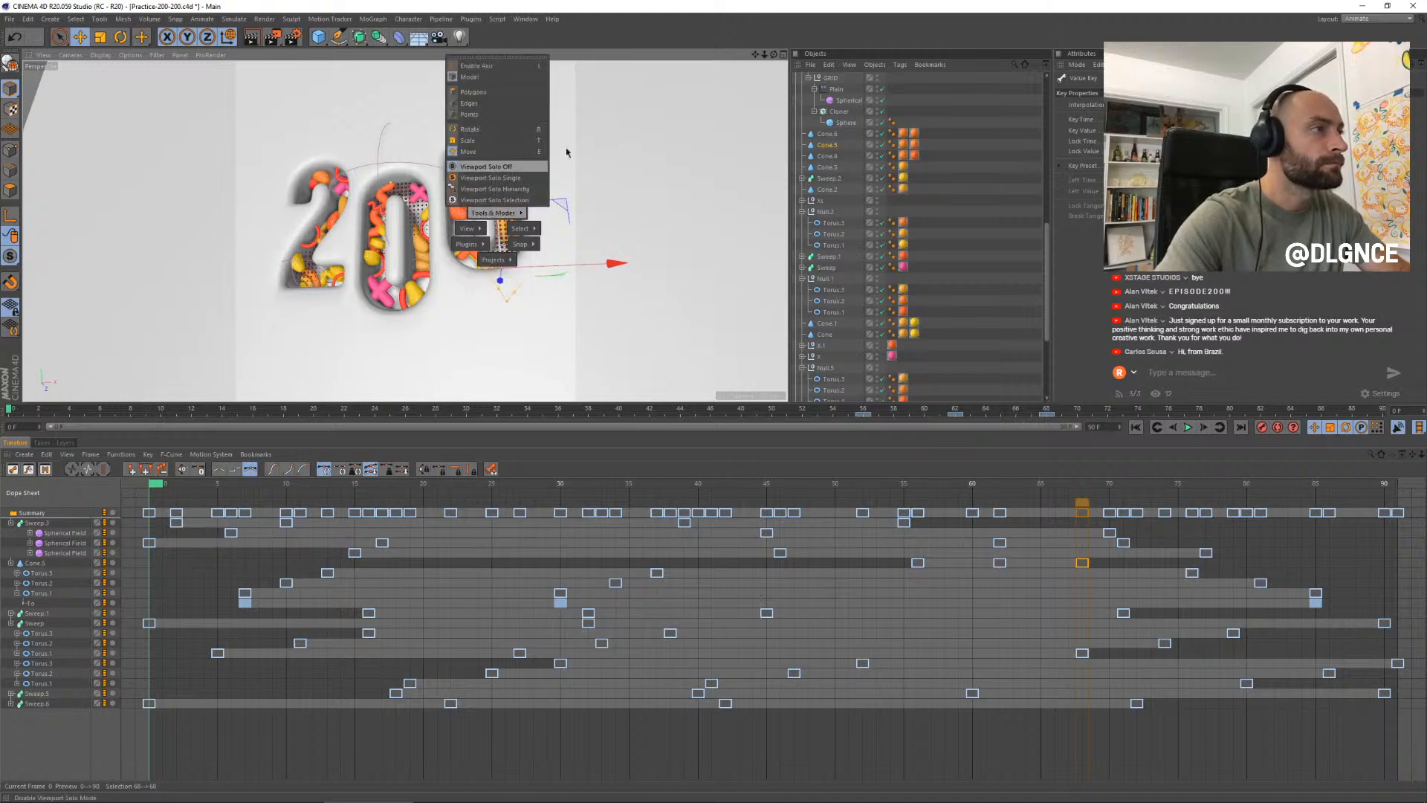
- Switch to the Startup (User) layout, widen the object and attribute managers, and bring up the Picture Viewer
{"action": "left_click", "coordinate": [1352, 20]}
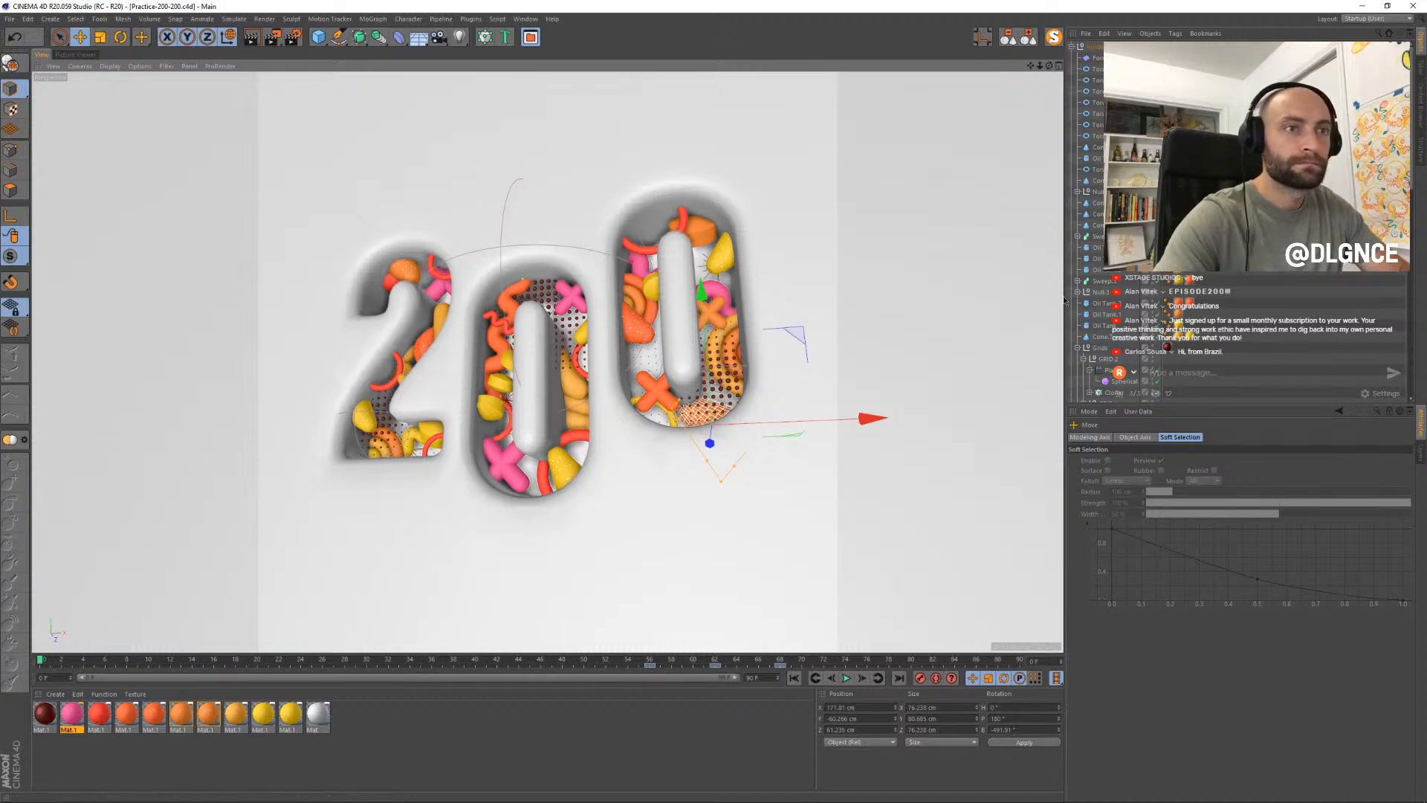
{"action": "left_click_drag", "start_coordinate": [1064, 299], "coordinate": [906, 299]}
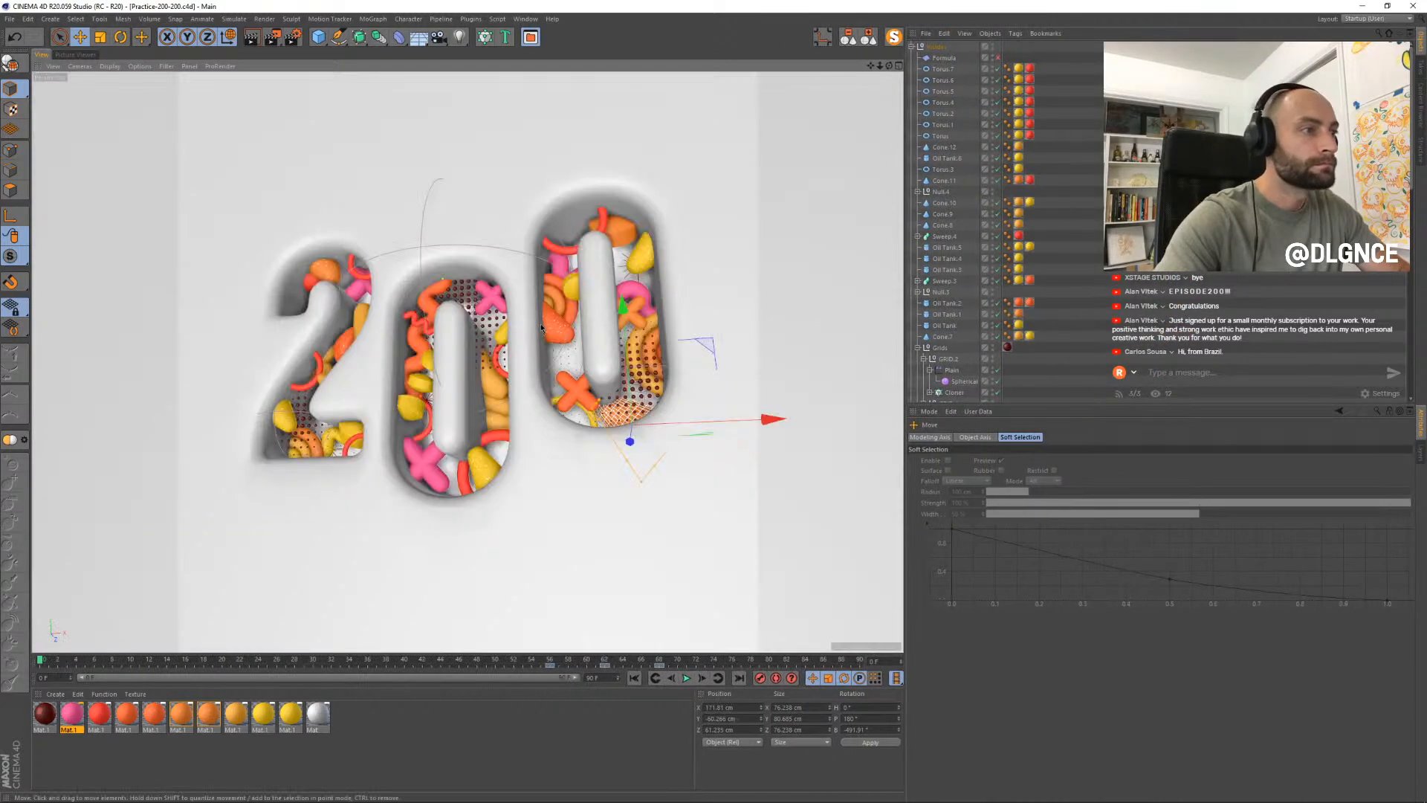
{"action": "key", "text": "v"}
{"action": "mouse_move", "coordinate": [541, 347]}
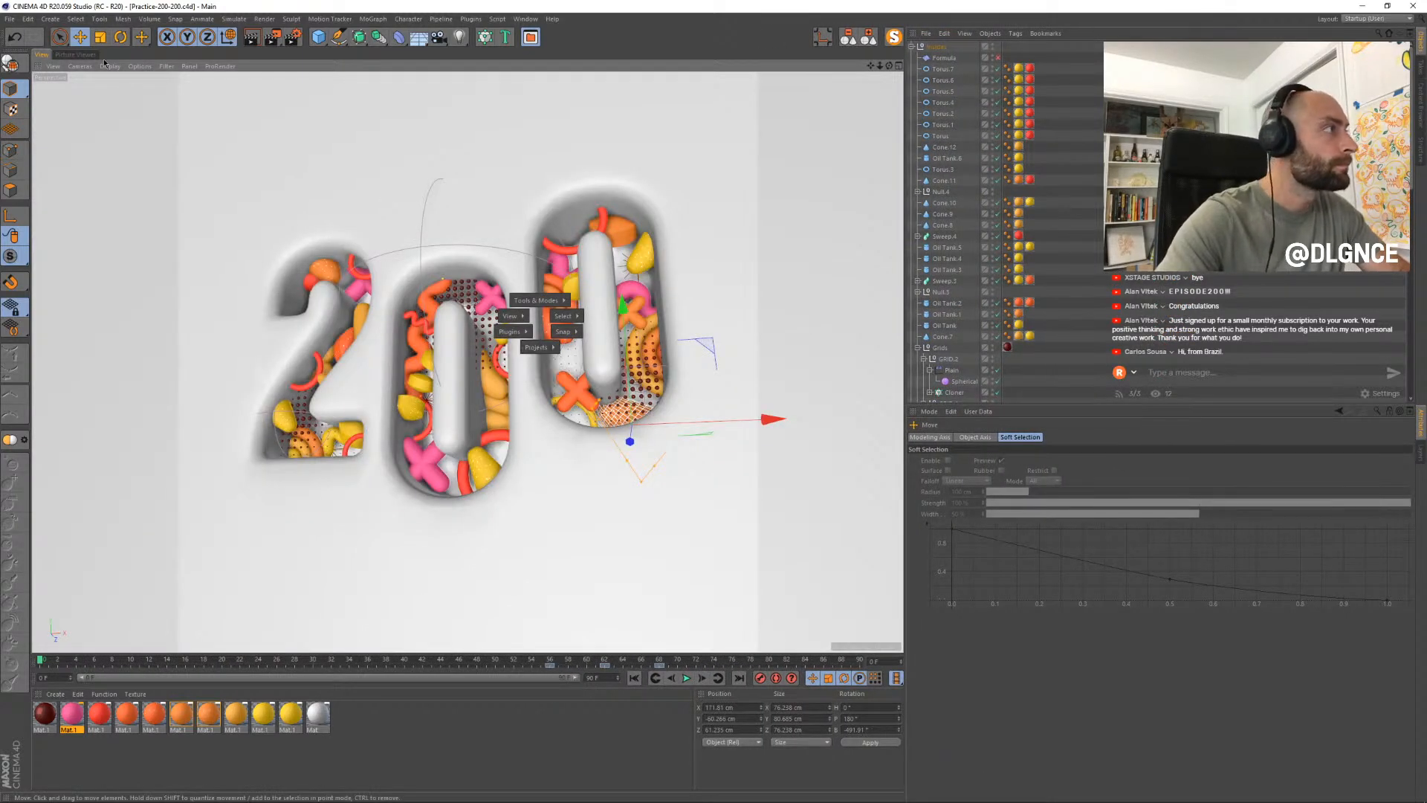
{"action": "left_click", "coordinate": [88, 55]}
{"action": "left_click", "coordinate": [88, 55]}
{"action": "scroll", "coordinate": [844, 597], "scroll_direction": "down", "scroll_amount": 1}
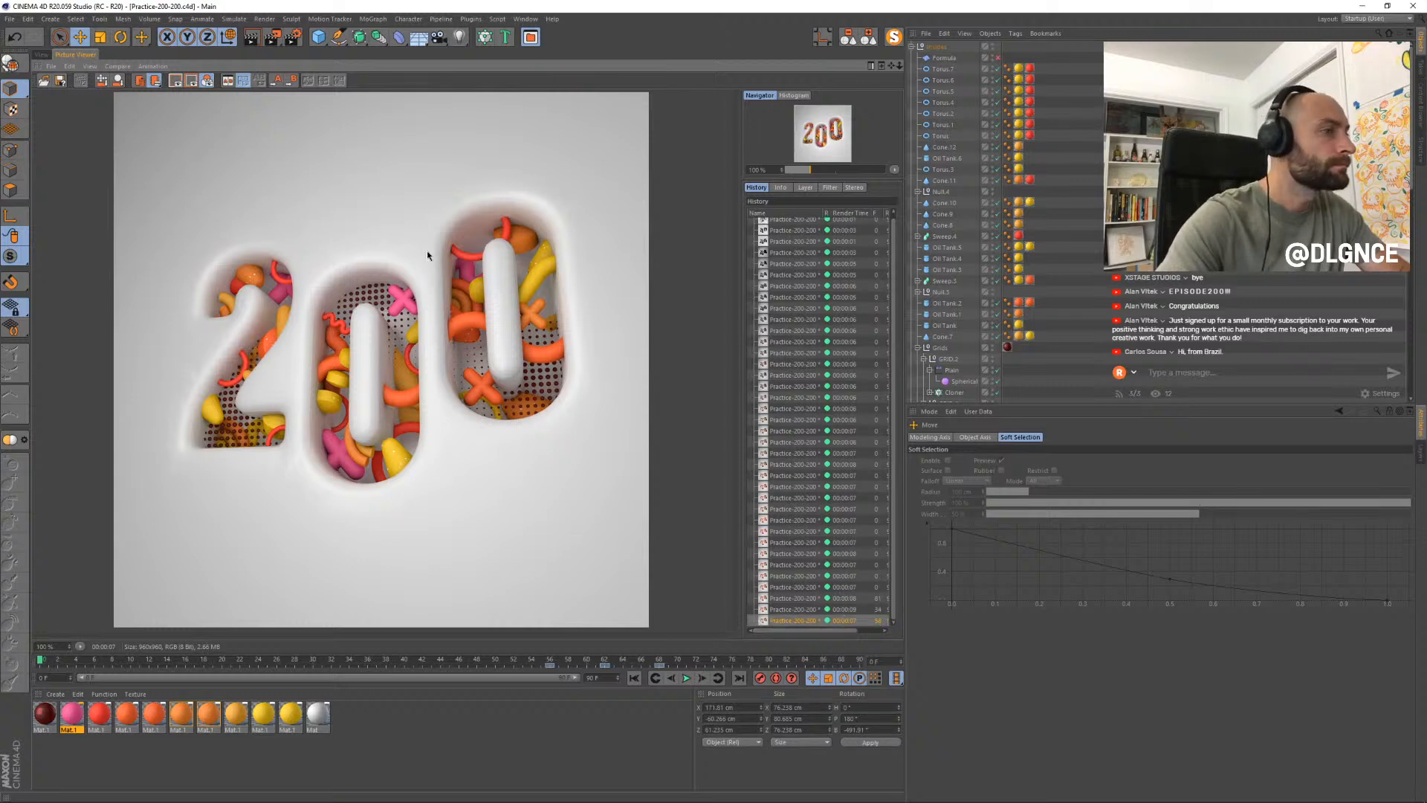
- Set the renderer to Hardware OpenGL with the frame range All Frames, and show the Hardware OpenGL options
{"action": "left_click", "coordinate": [293, 43]}
{"action": "left_click_drag", "start_coordinate": [357, 27], "coordinate": [629, 287]}
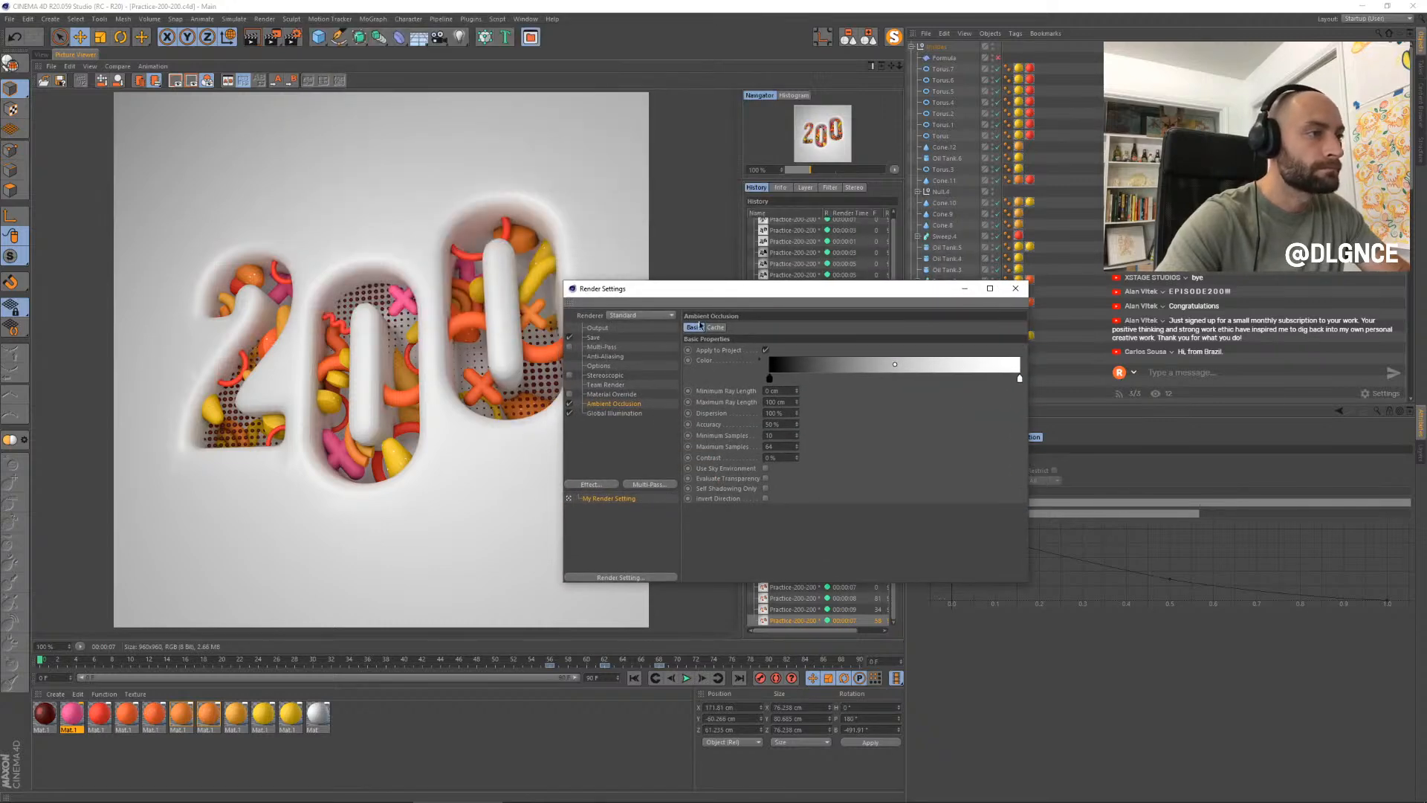
{"action": "left_click", "coordinate": [596, 329]}
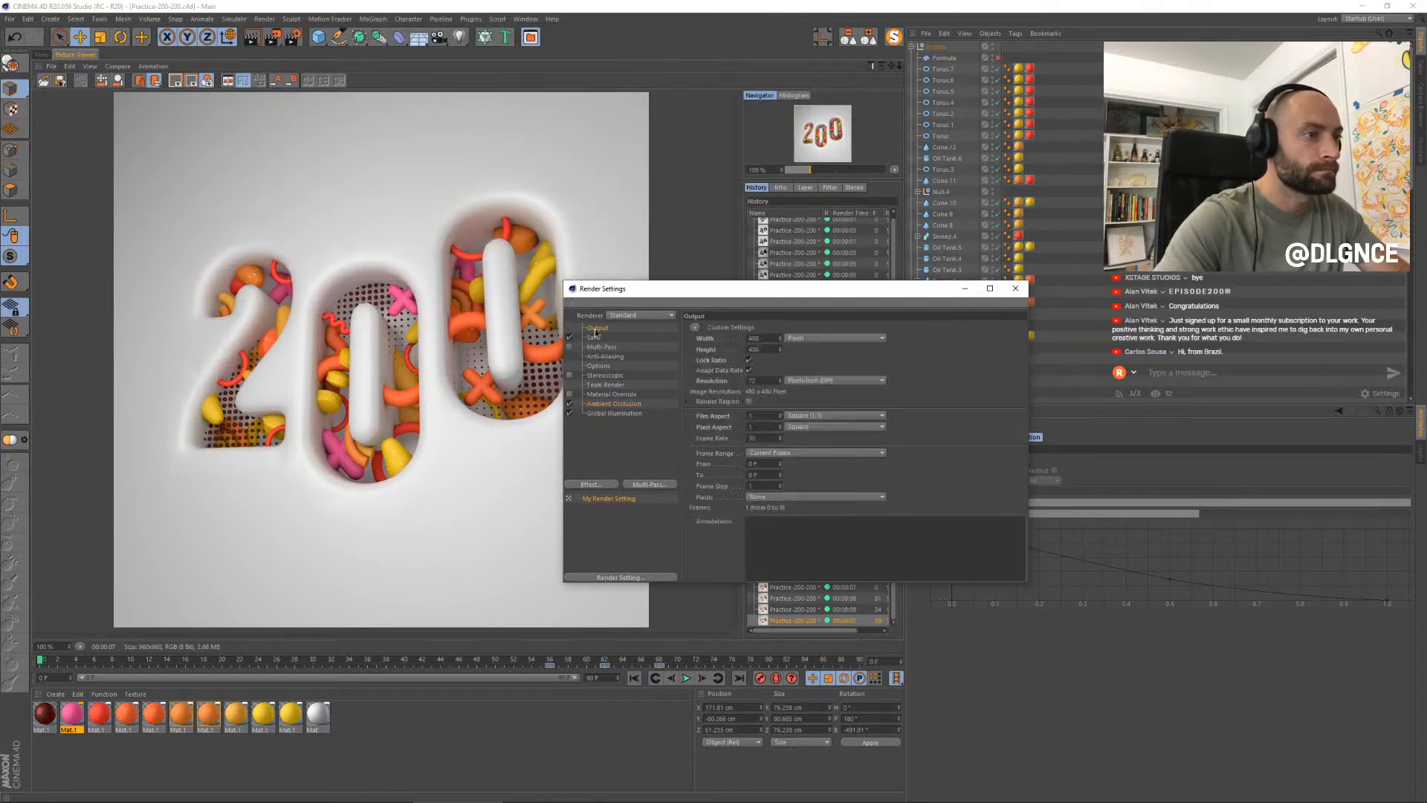
{"action": "left_click", "coordinate": [639, 315]}
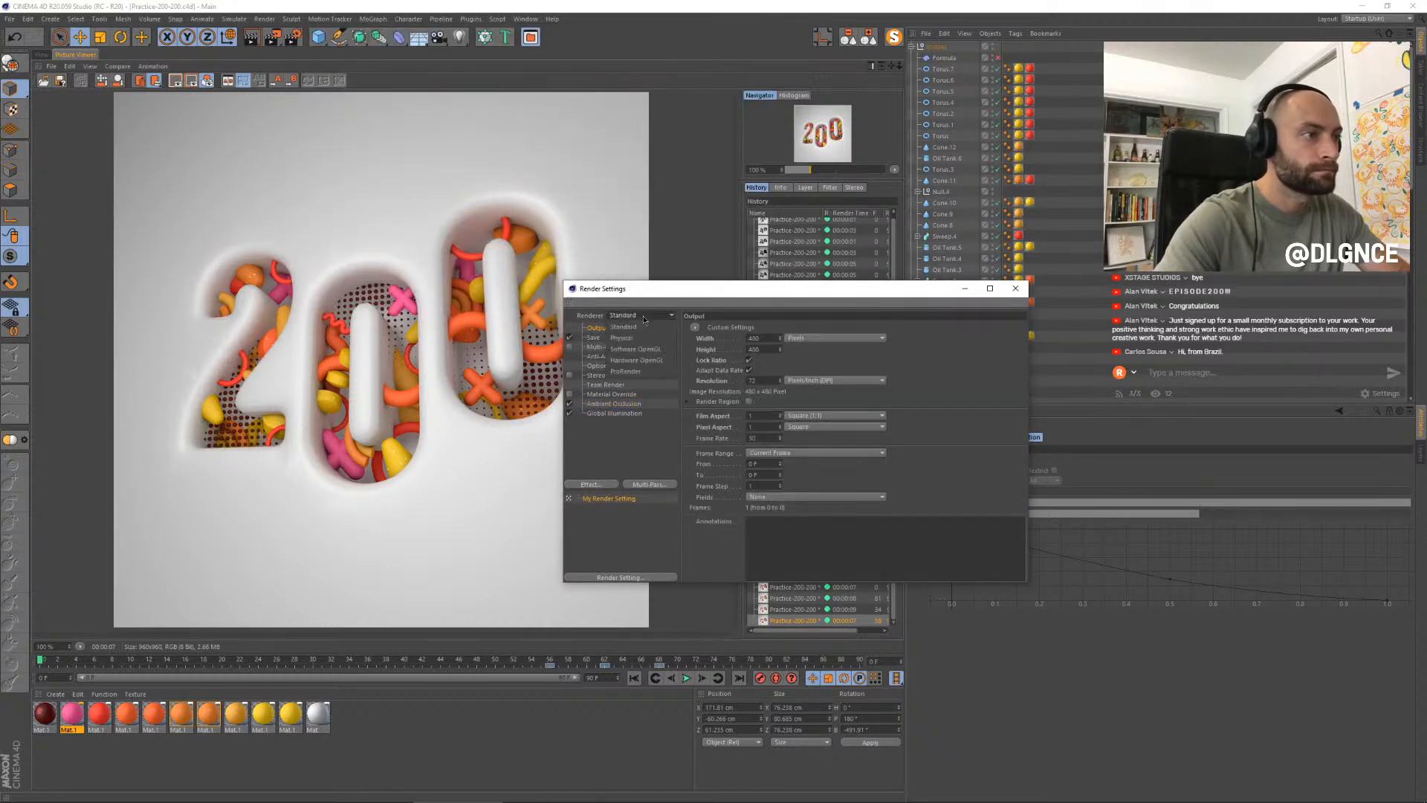
{"action": "left_click", "coordinate": [649, 361]}
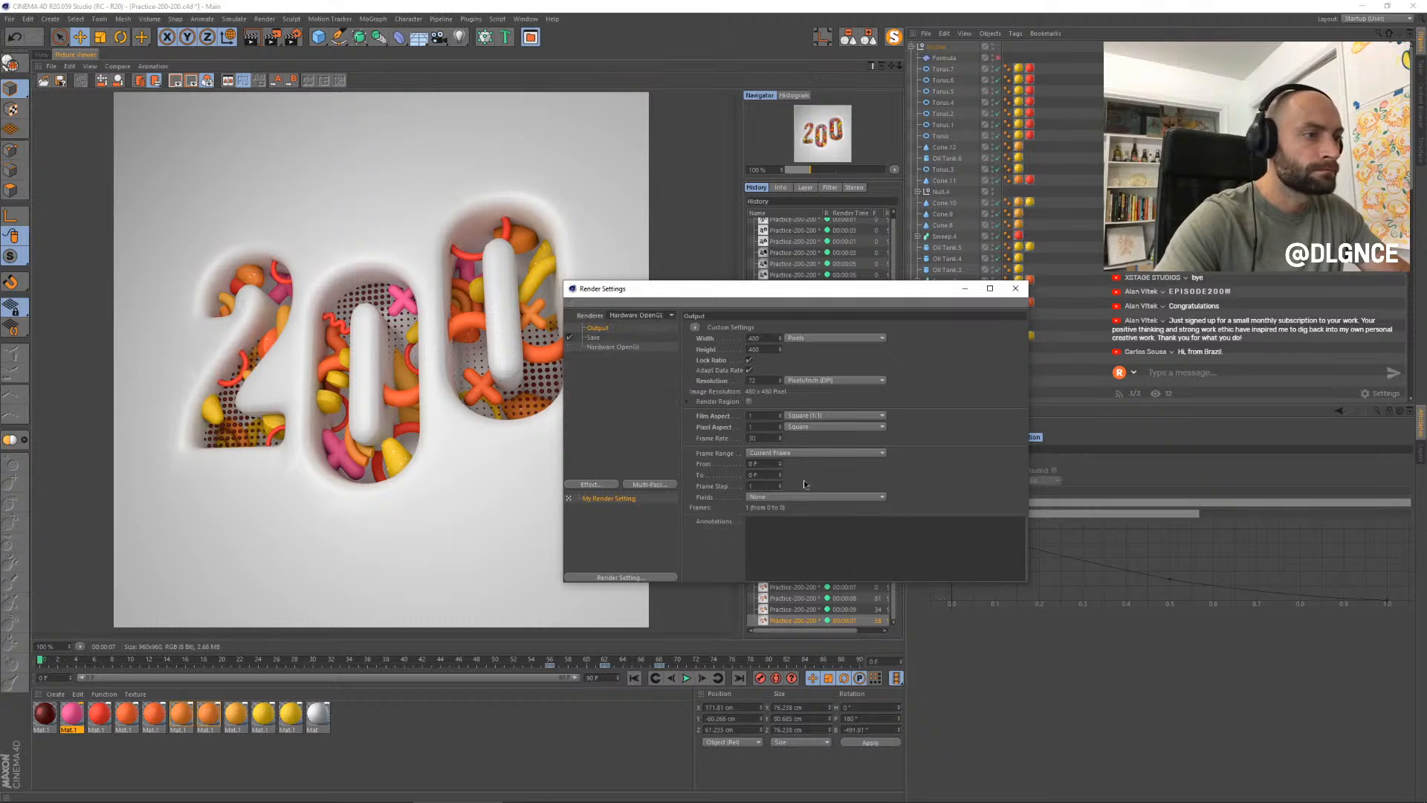
{"action": "left_click", "coordinate": [765, 453]}
{"action": "left_click", "coordinate": [765, 478]}
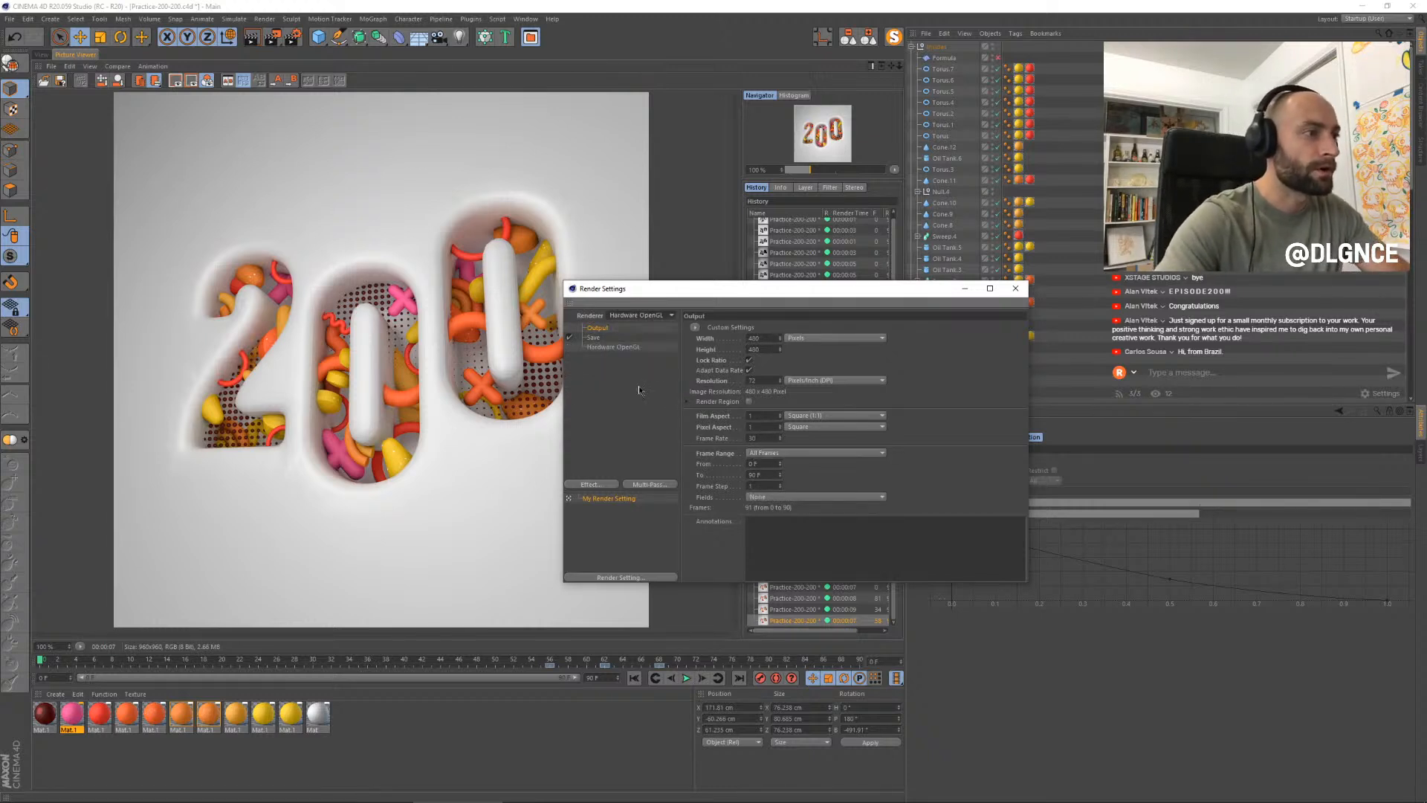
{"action": "left_click", "coordinate": [611, 347]}
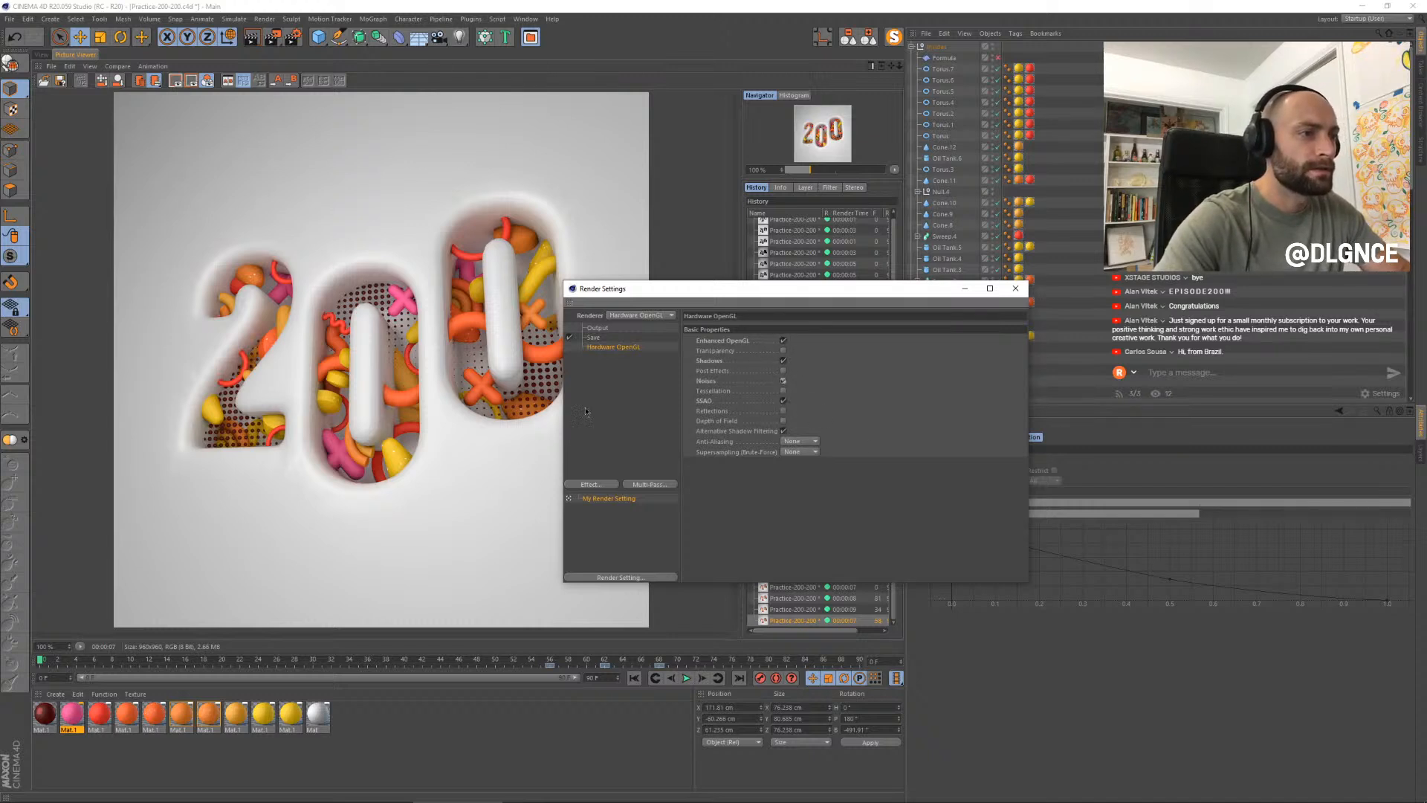
- Render all frames to the Picture Viewer without saving, close the render settings, return to the viewport and deselect the cone
{"action": "key", "text": "shift+r"}
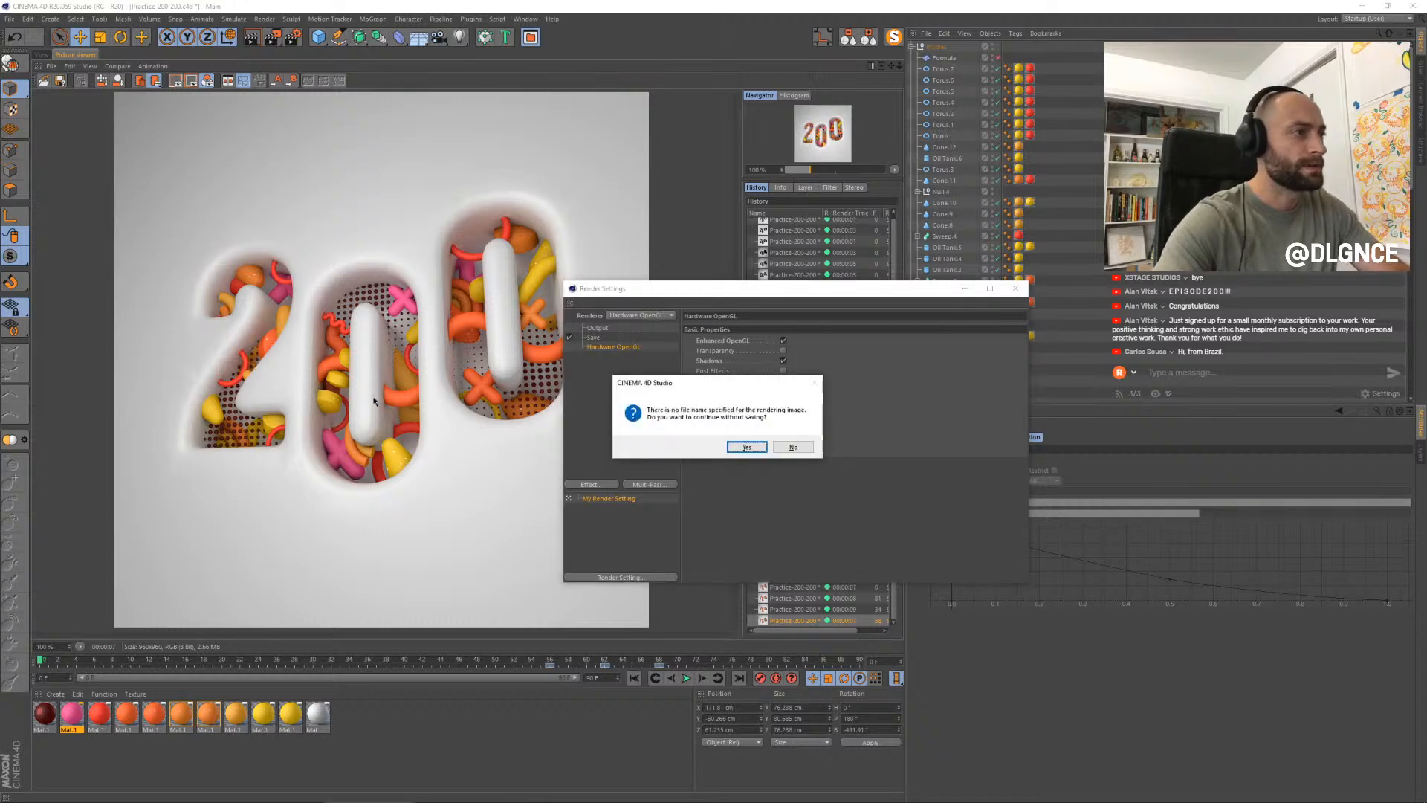
{"action": "left_click", "coordinate": [745, 450]}
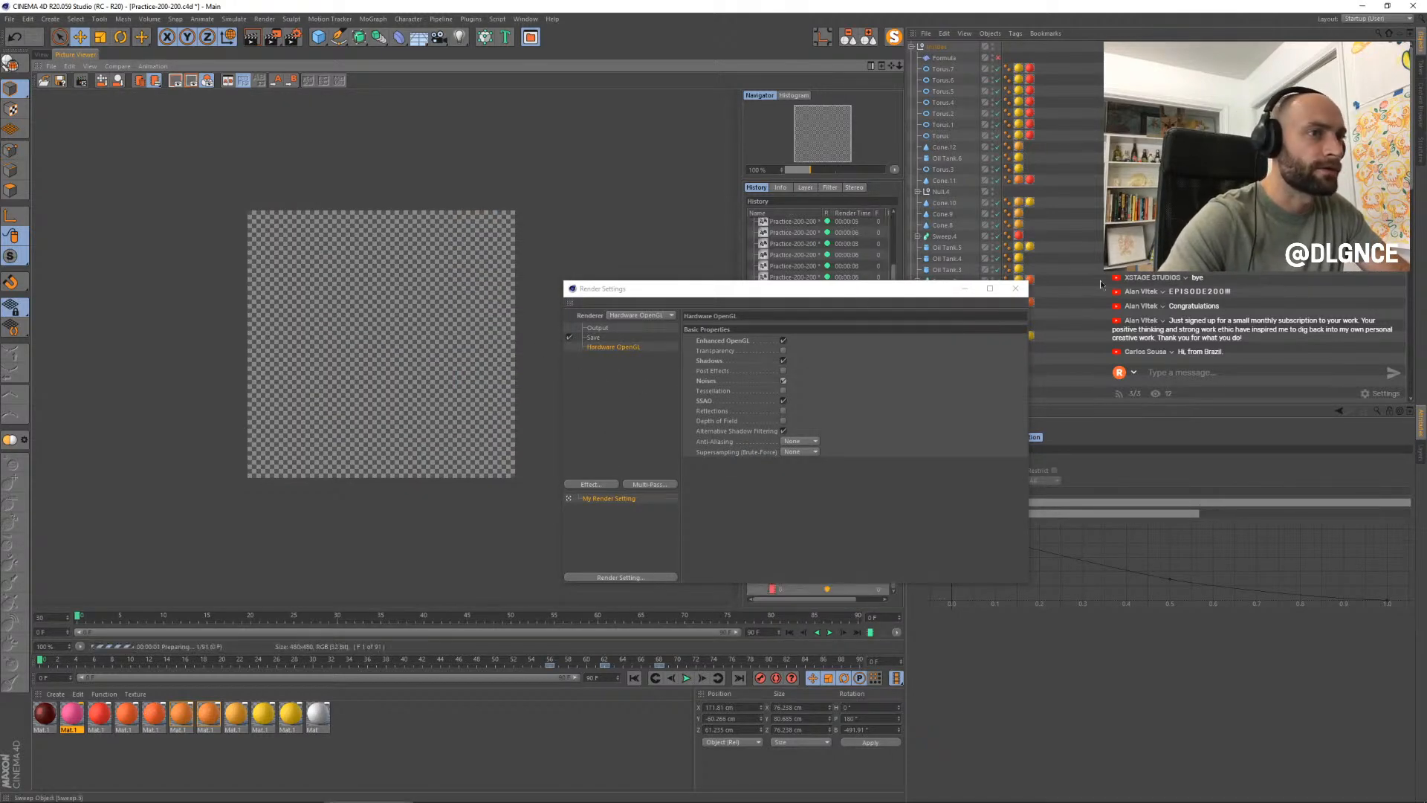
{"action": "left_click", "coordinate": [1016, 289]}
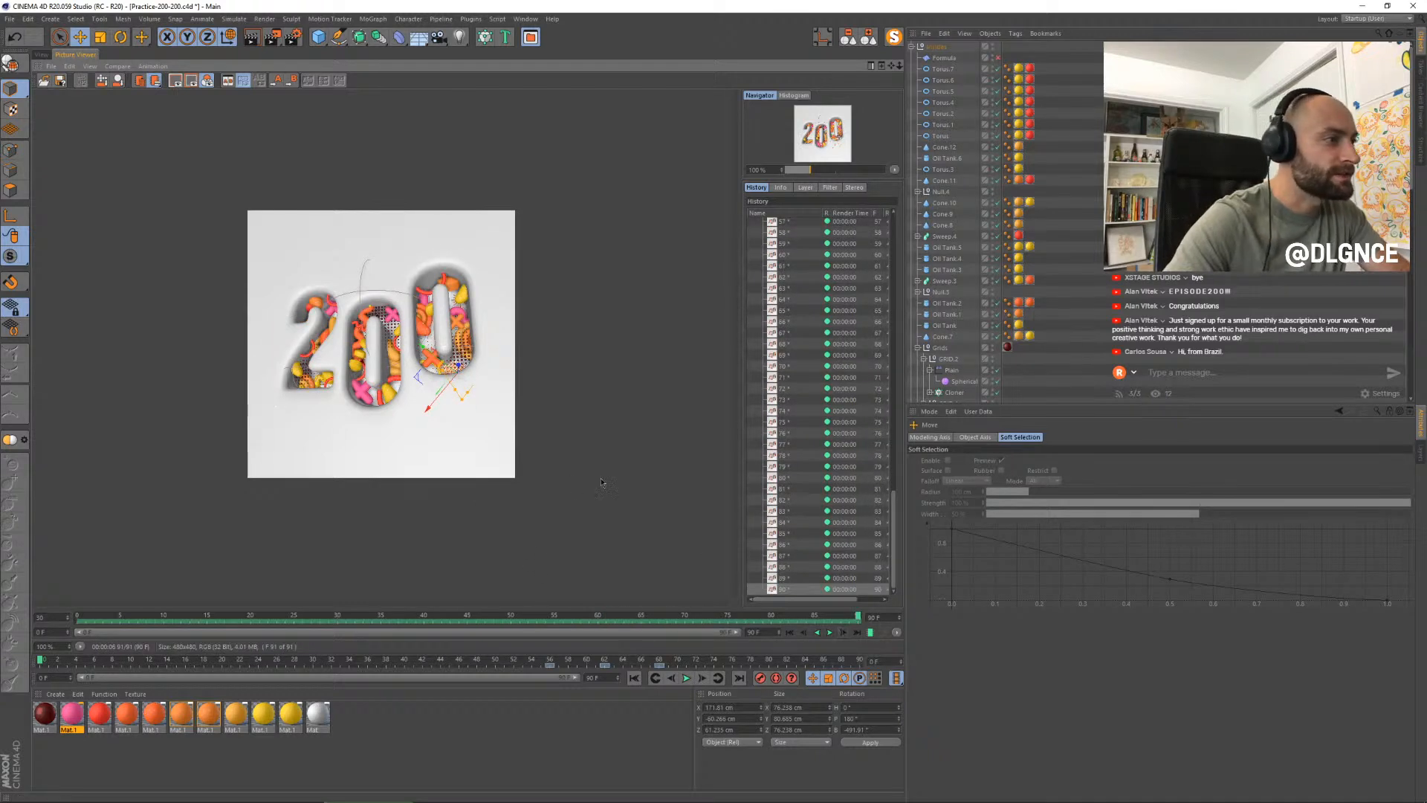
{"action": "left_click", "coordinate": [41, 56]}
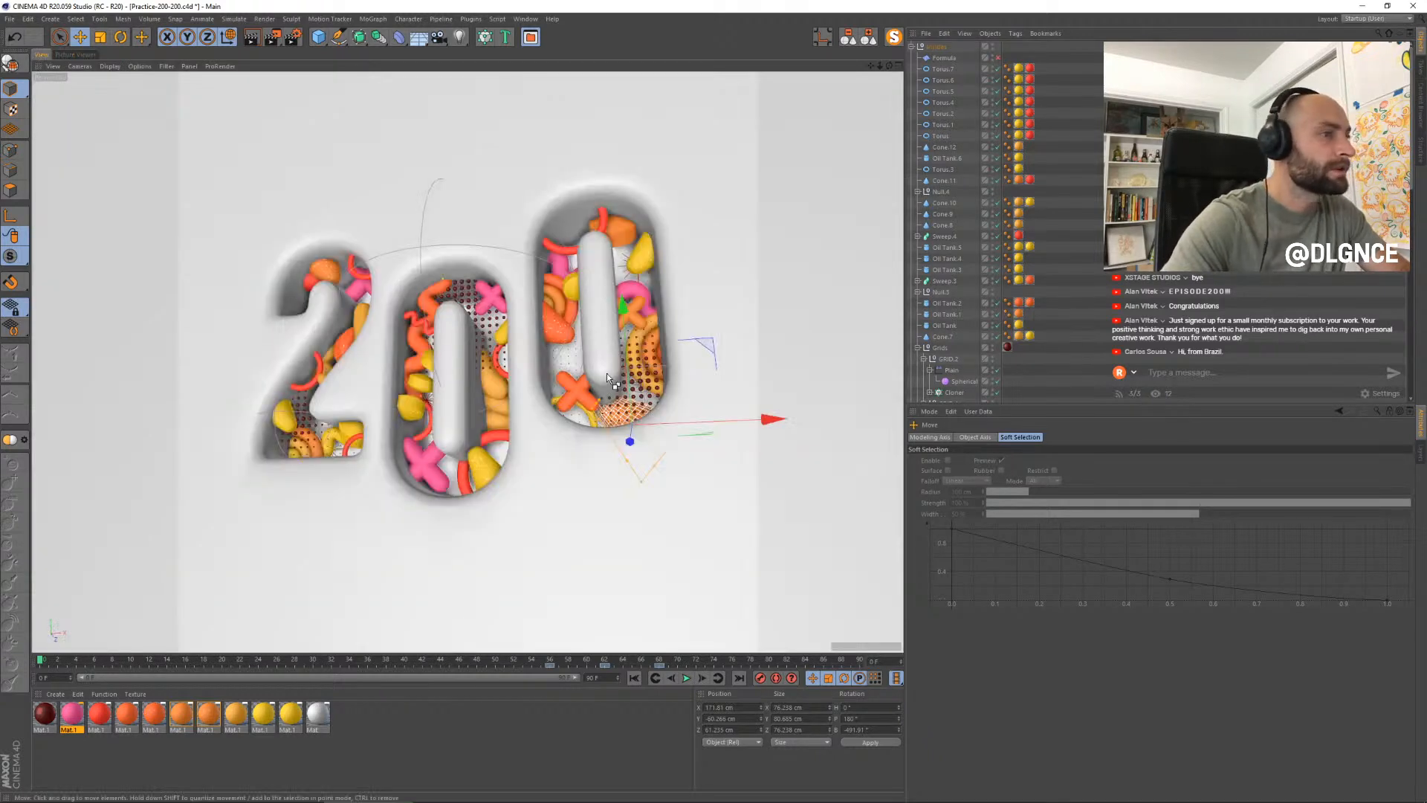
{"action": "left_click", "coordinate": [778, 484]}
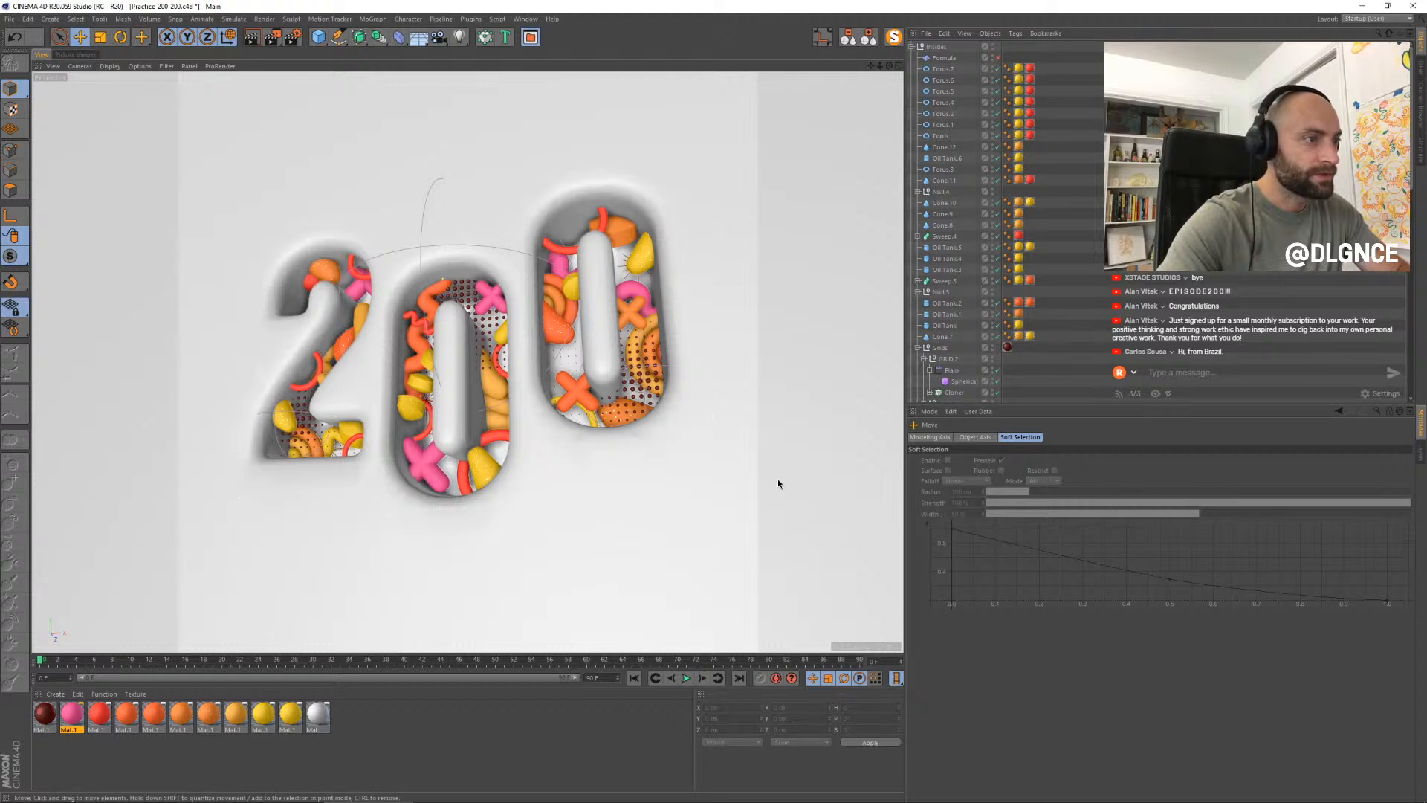
{"action": "left_click", "coordinate": [420, 254]}
{"action": "scroll", "coordinate": [1024, 214], "scroll_direction": "down", "scroll_amount": 2}
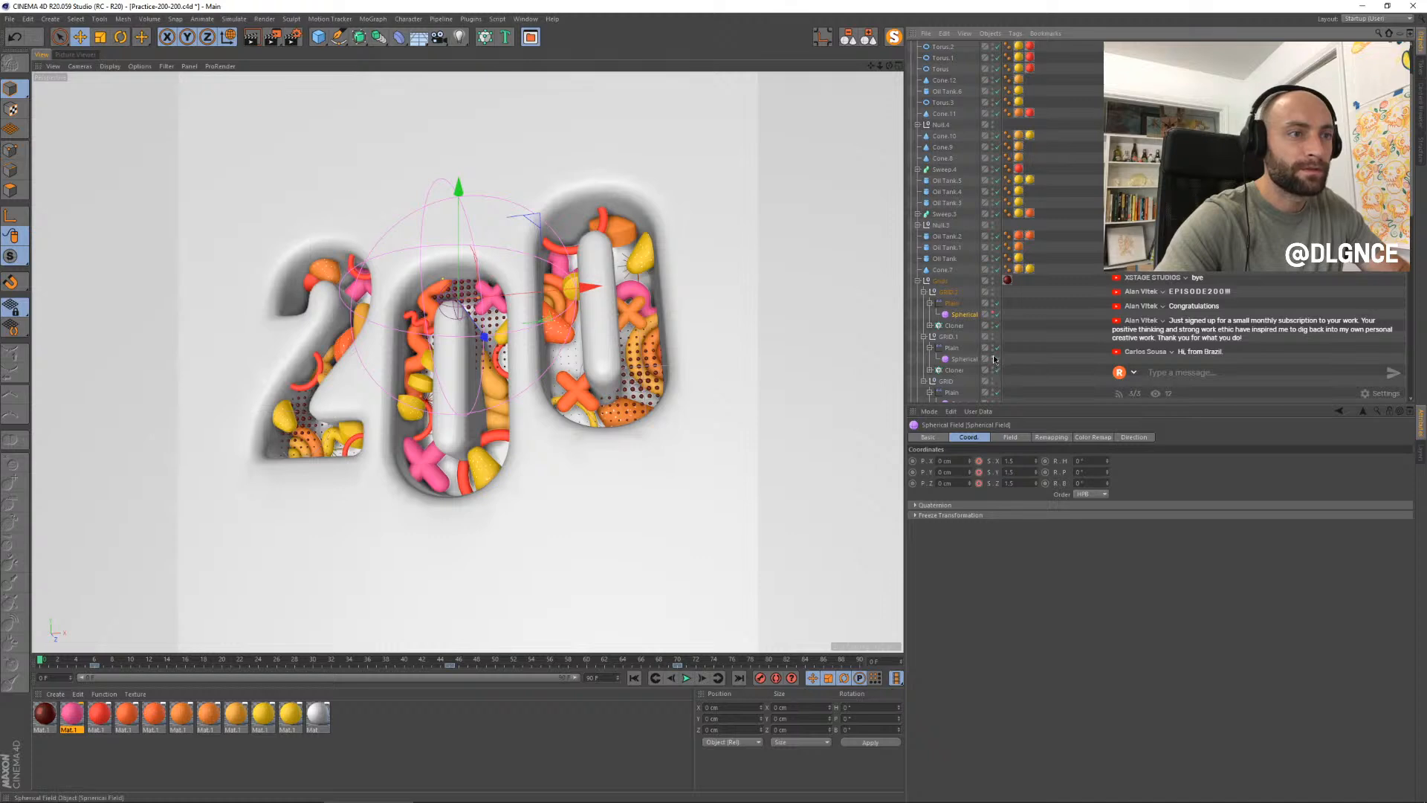
{"action": "scroll", "coordinate": [995, 397], "scroll_direction": "down", "scroll_amount": 2}
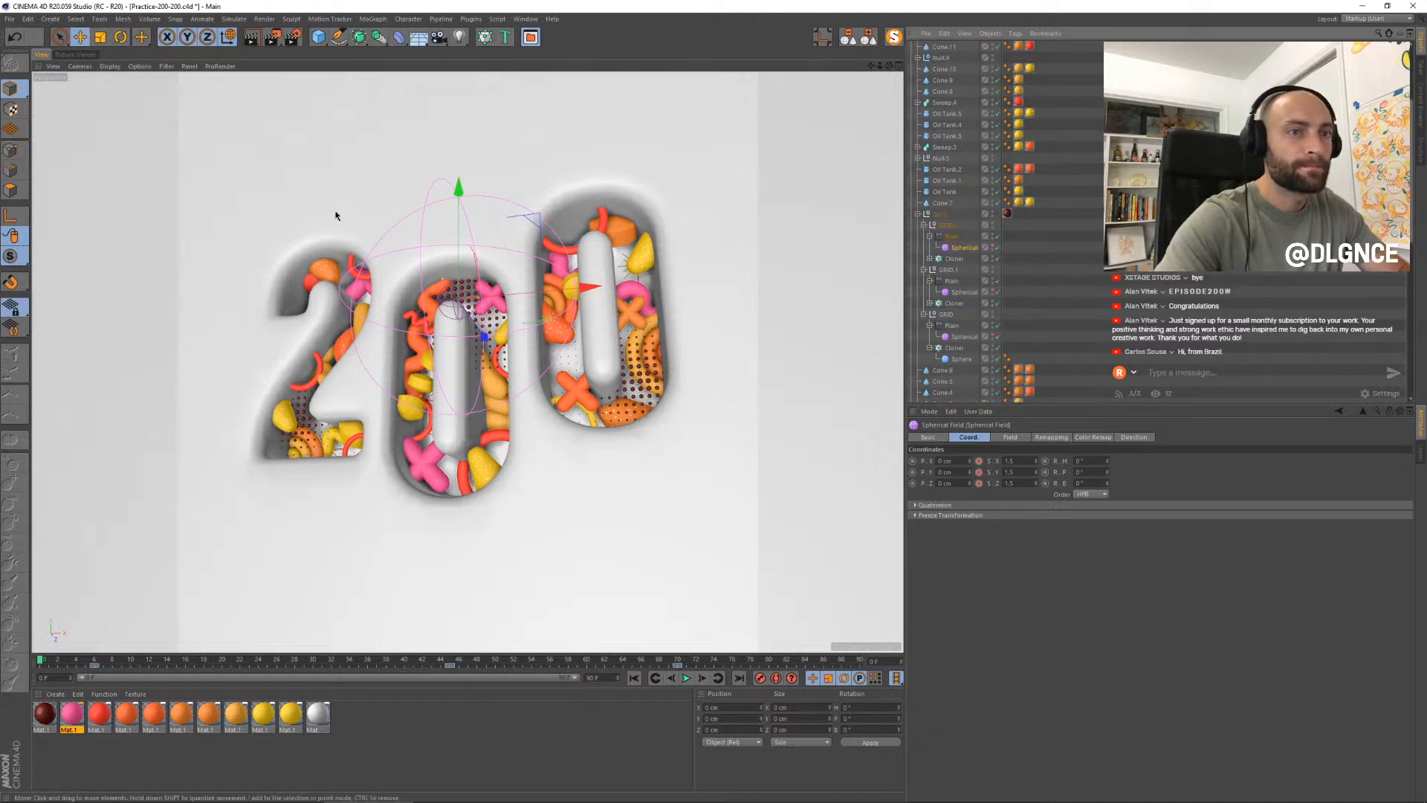
- Clear the object selection and set the Hardware OpenGL renderer's Anti-Aliasing to 2
{"action": "left_click", "coordinate": [294, 37]}
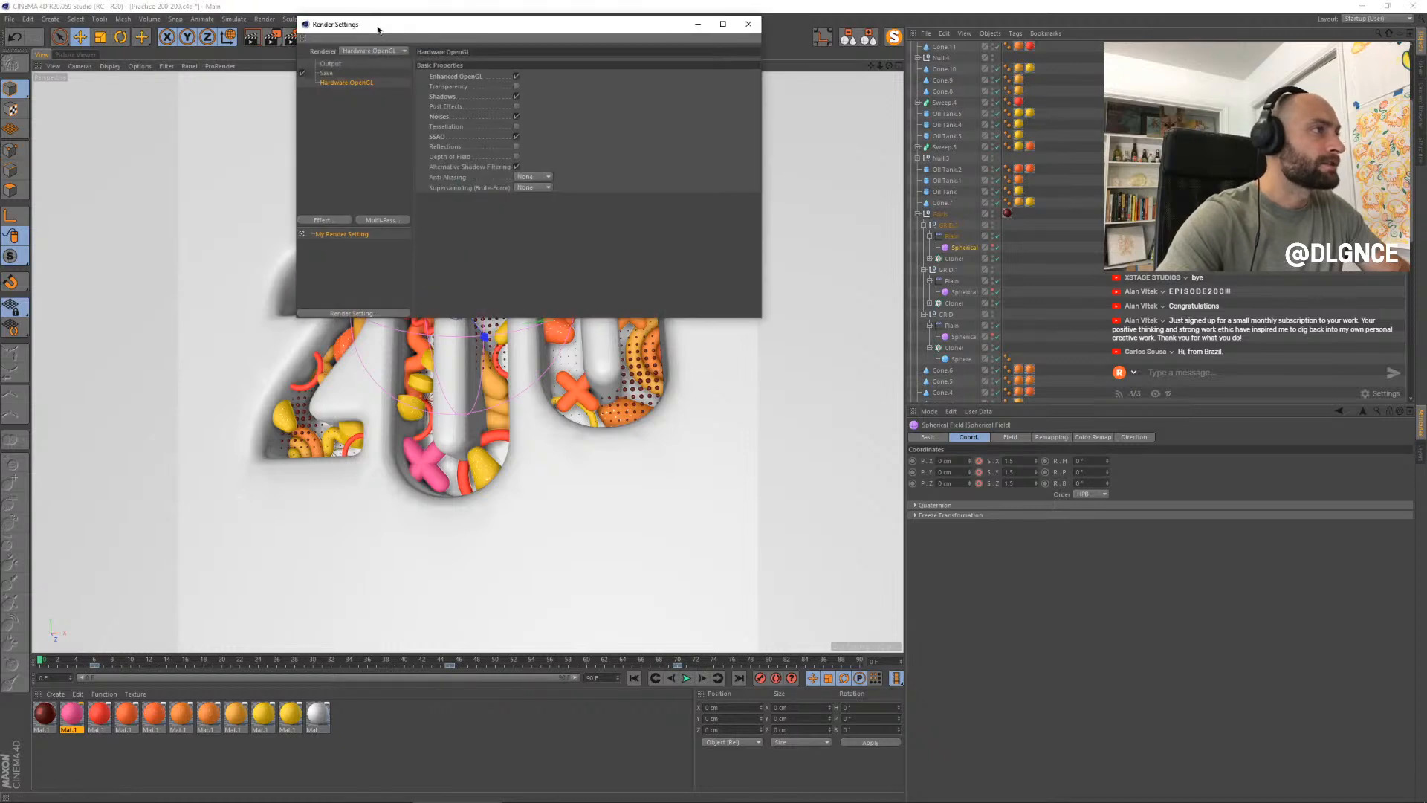
{"action": "left_click_drag", "start_coordinate": [378, 30], "coordinate": [605, 302]}
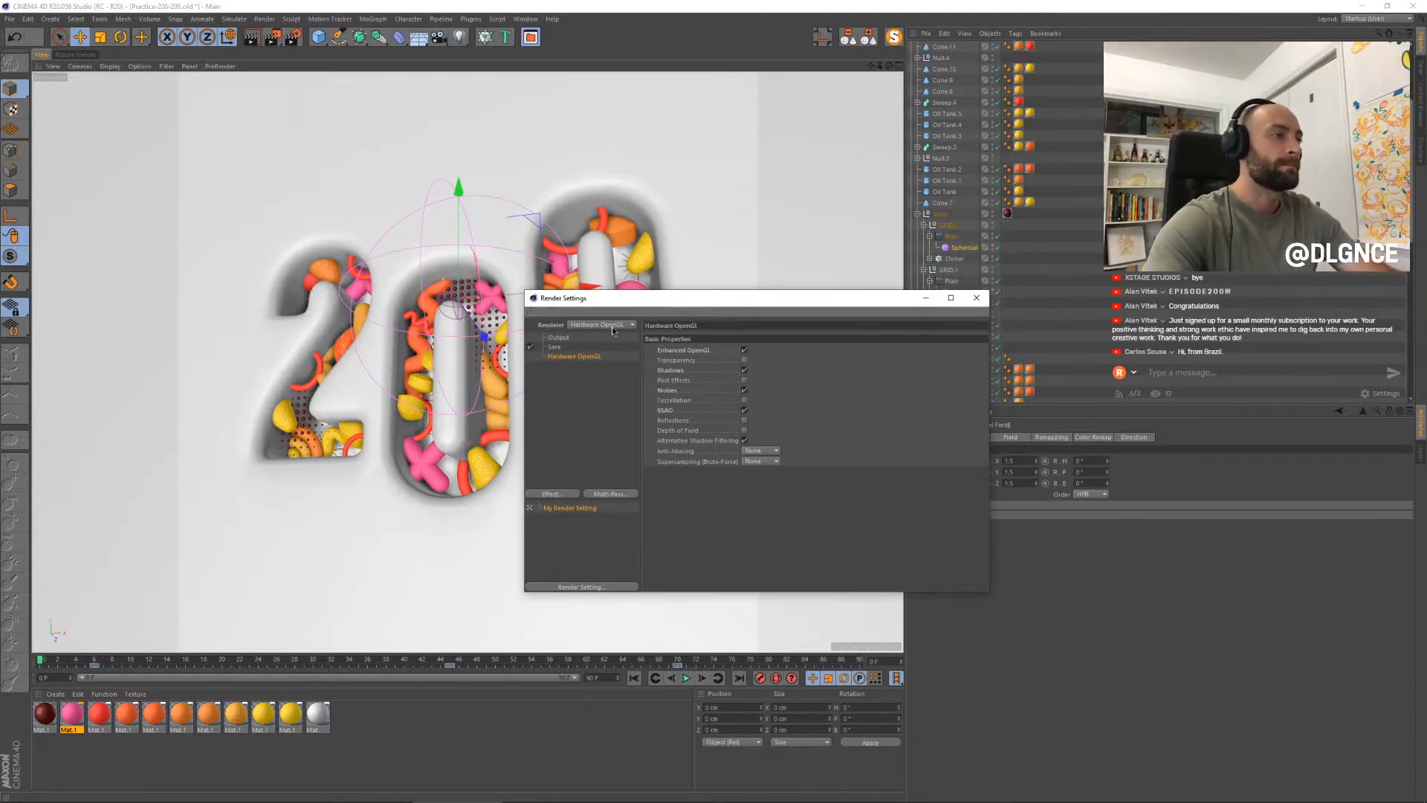
{"action": "left_click", "coordinate": [538, 269]}
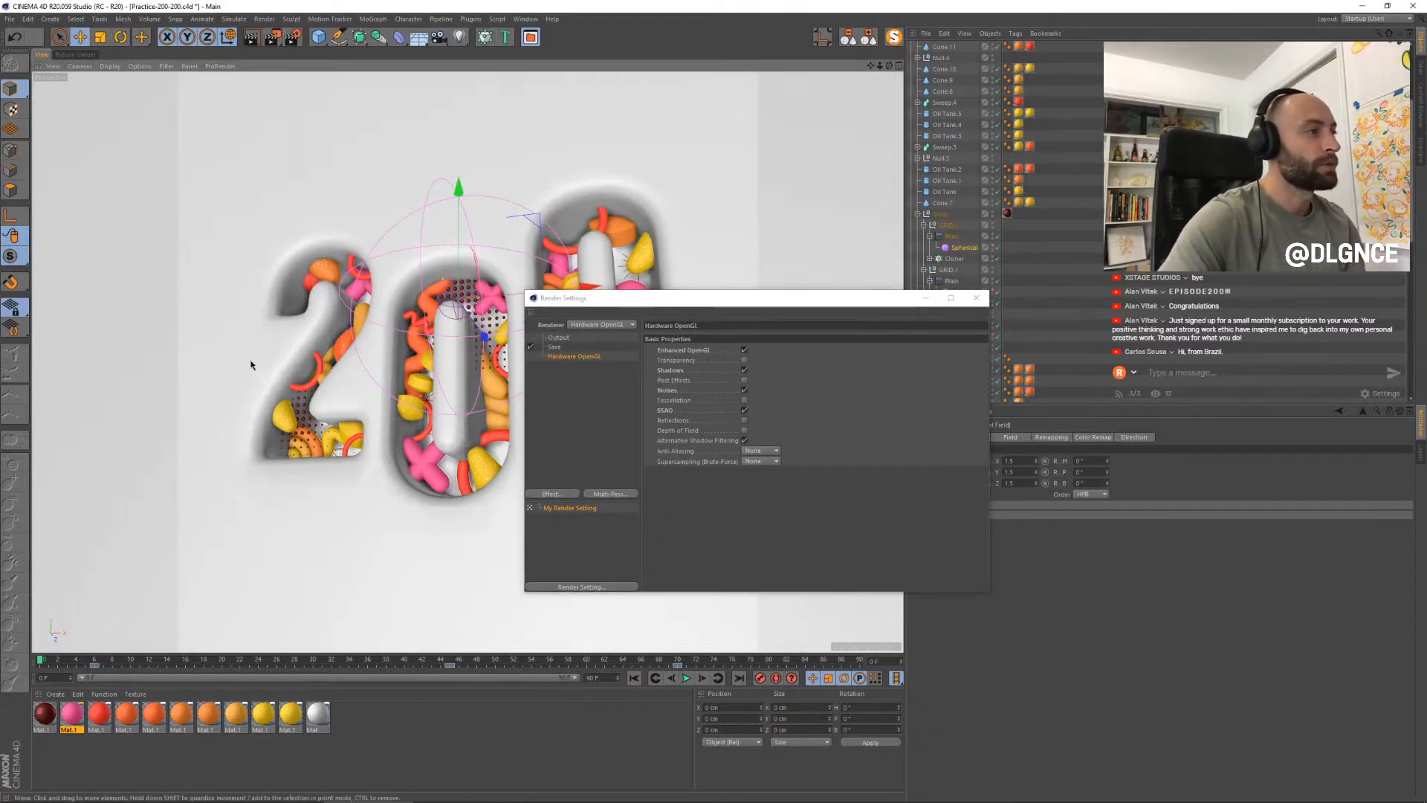
{"action": "left_click", "coordinate": [487, 296]}
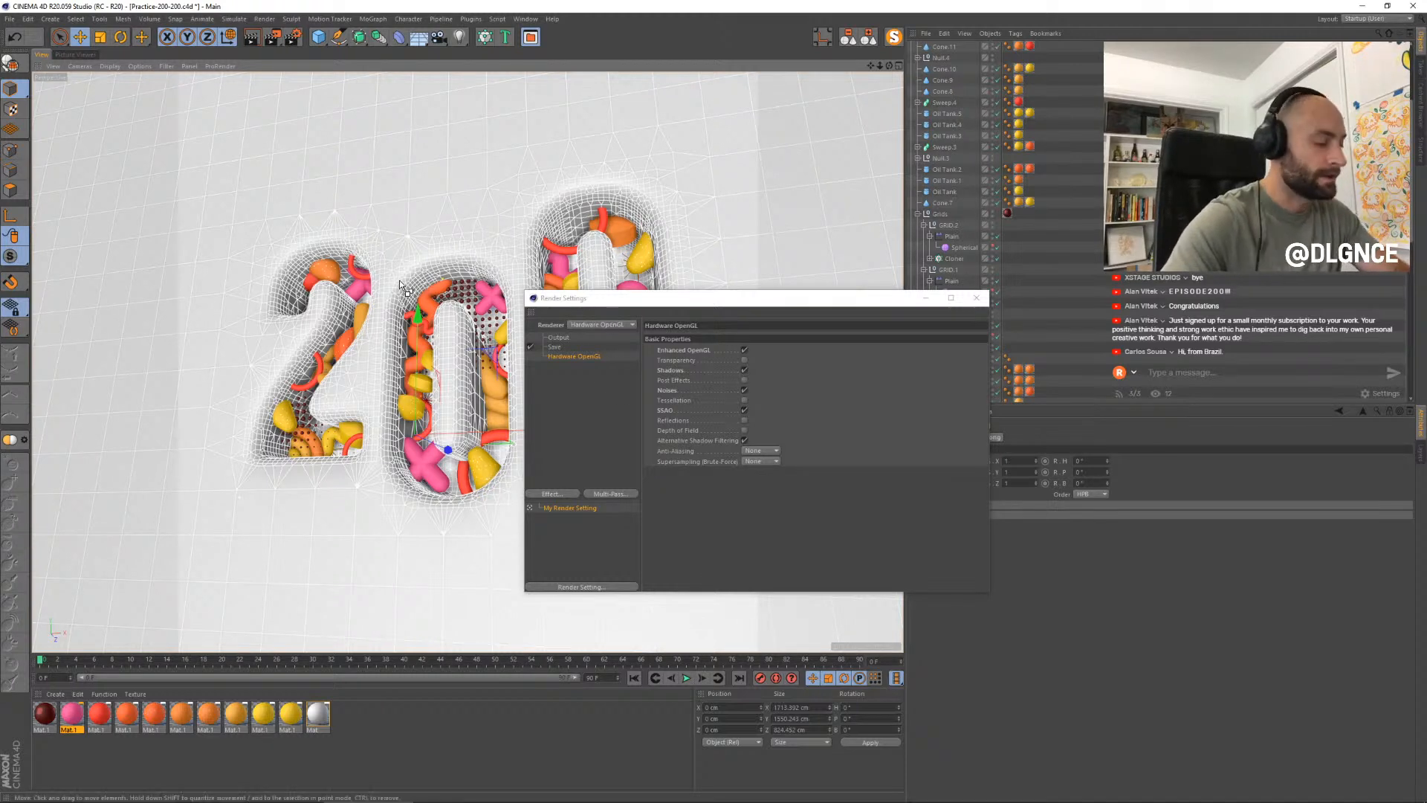
{"action": "key", "text": "ctrl+shift+a"}
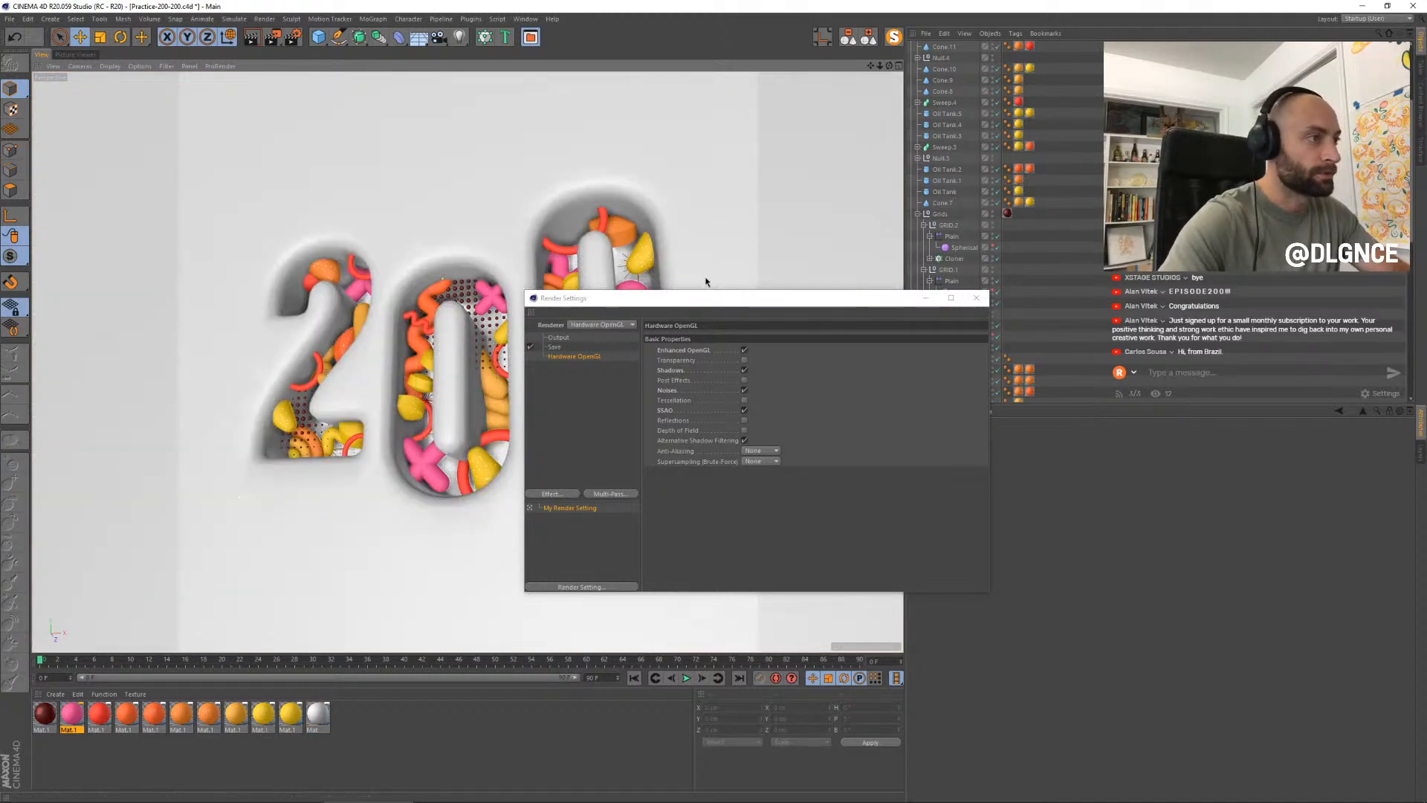
{"action": "left_click", "coordinate": [592, 297]}
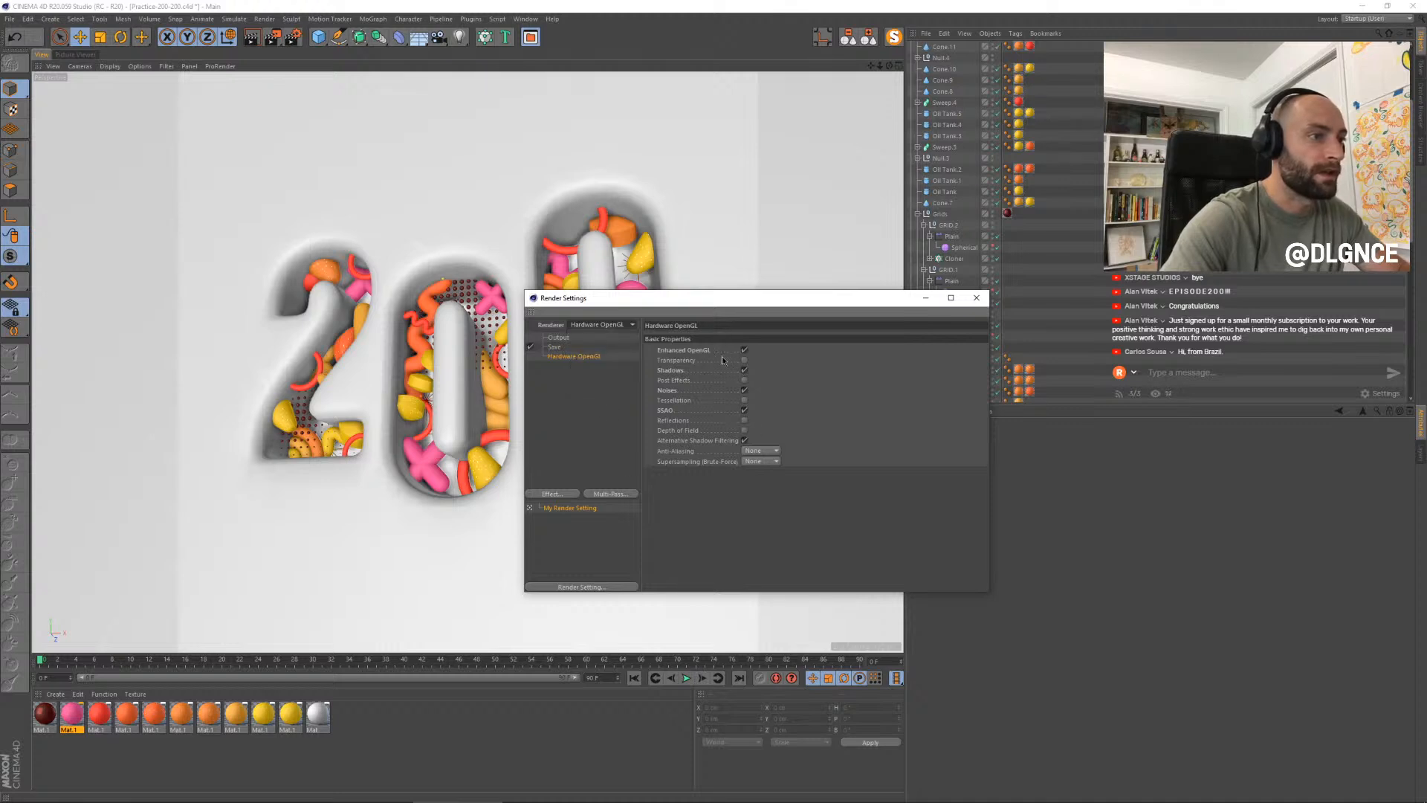
{"action": "left_click", "coordinate": [777, 461]}
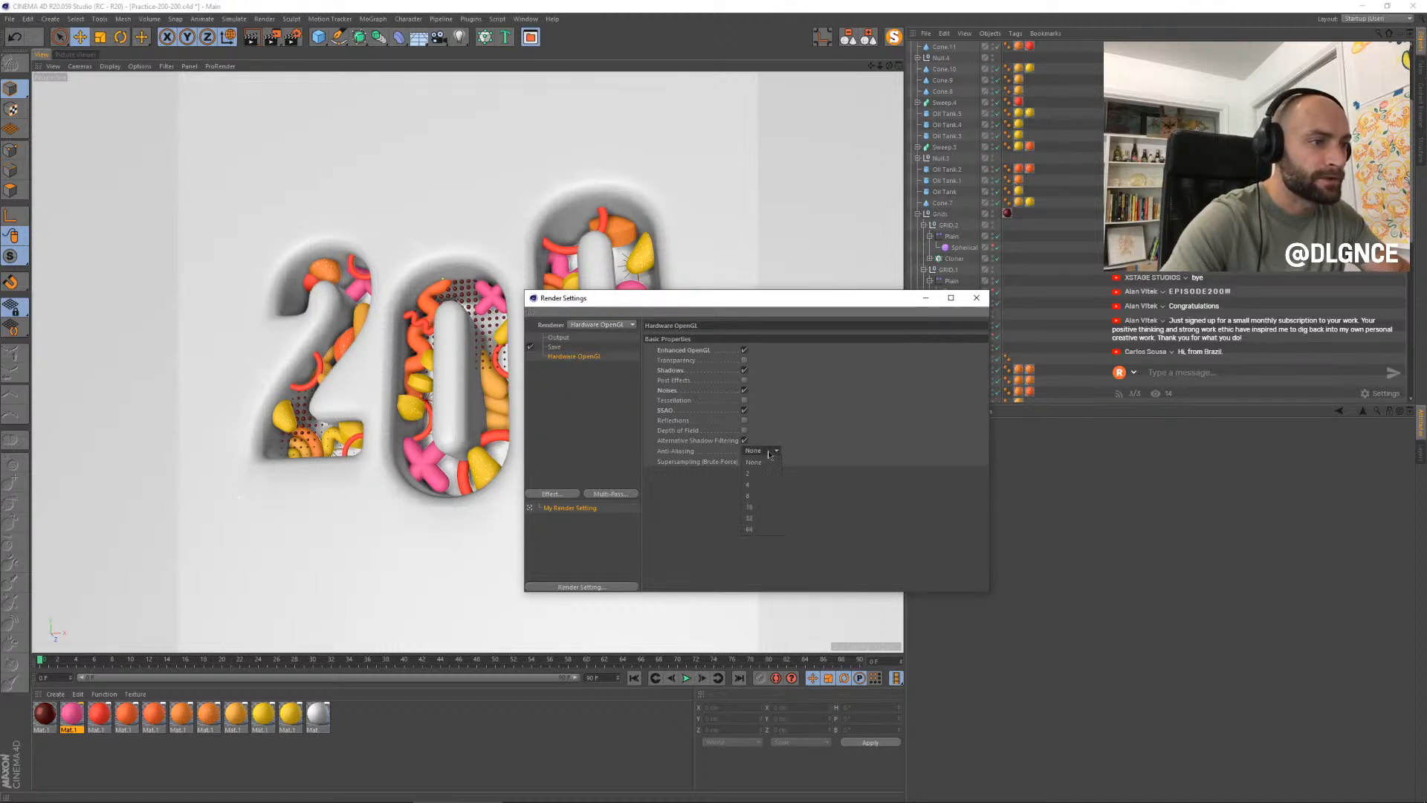
{"action": "left_click", "coordinate": [768, 475]}
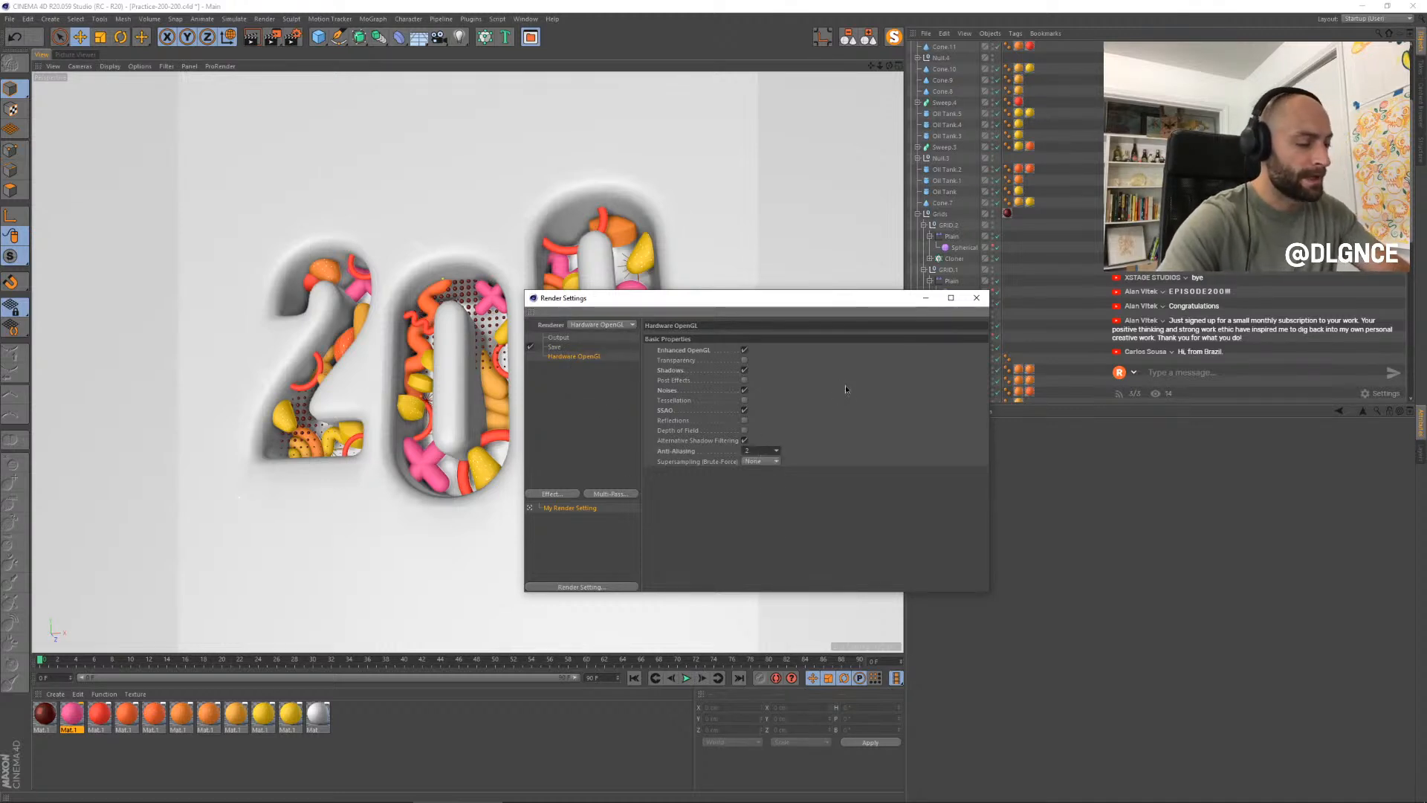
- Render all frames to the Picture Viewer without saving and close the render settings
{"action": "key", "text": "shift+r"}
{"action": "left_click", "coordinate": [759, 444]}
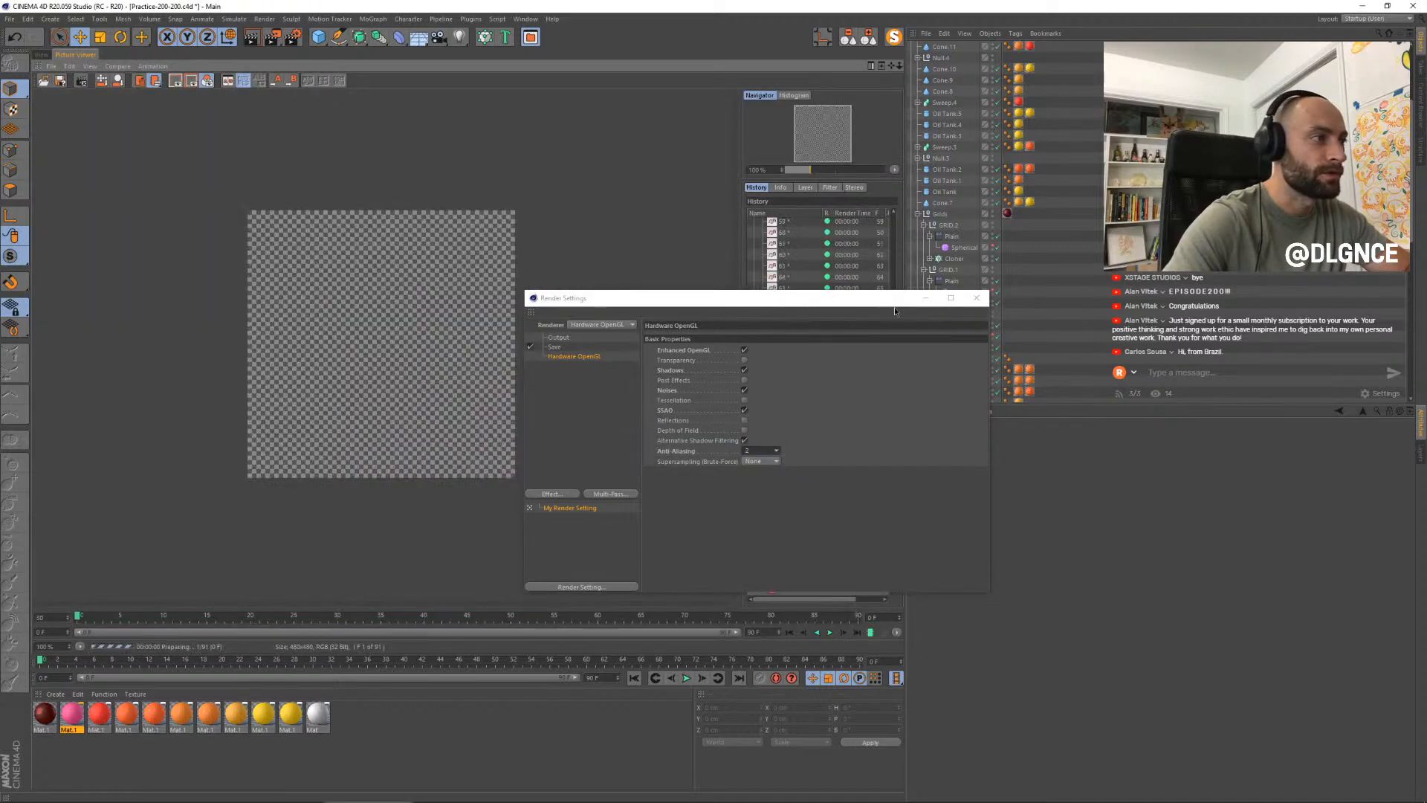
{"action": "left_click", "coordinate": [974, 301]}
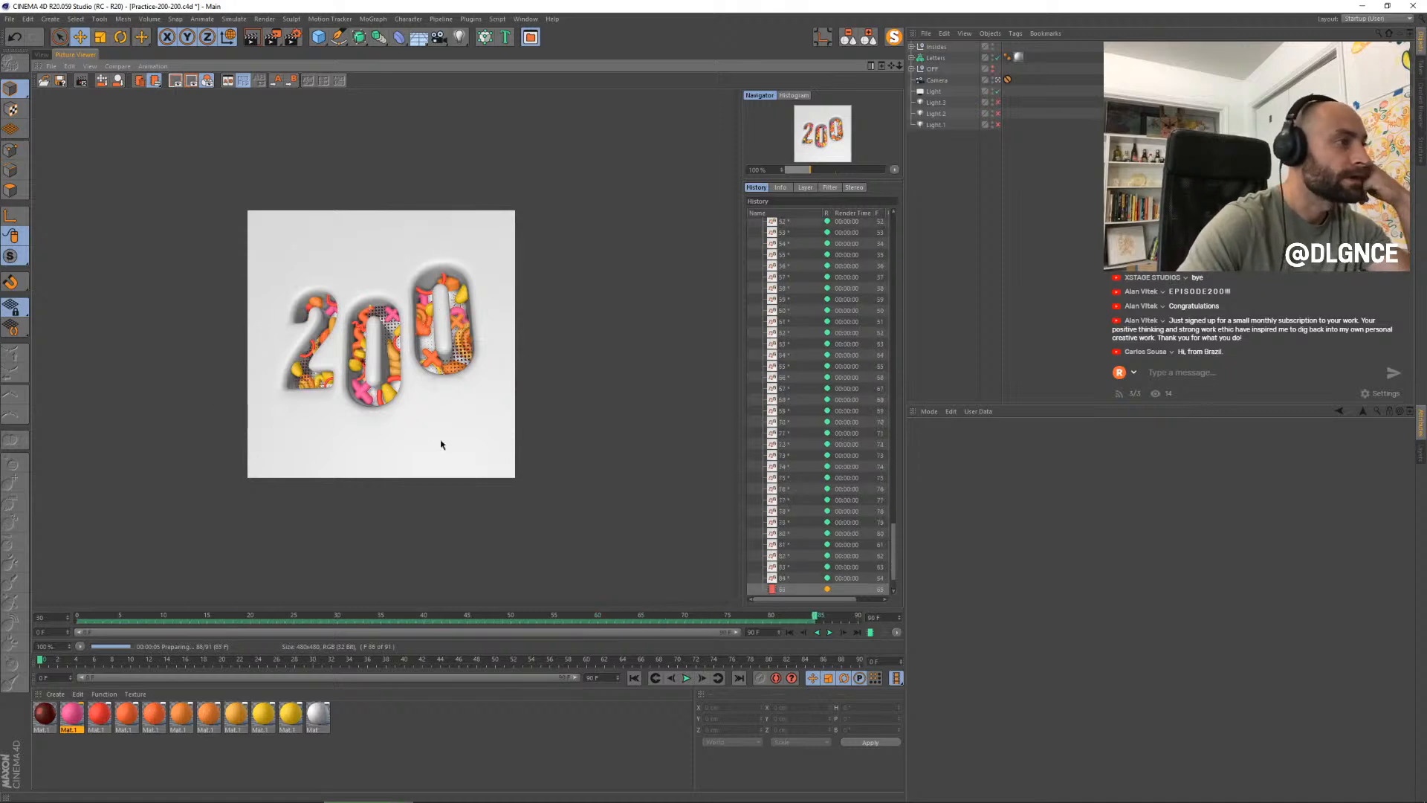
- Play back the anti-aliased preview, examine it enlarged, and return to the viewport
{"action": "left_click", "coordinate": [832, 633]}
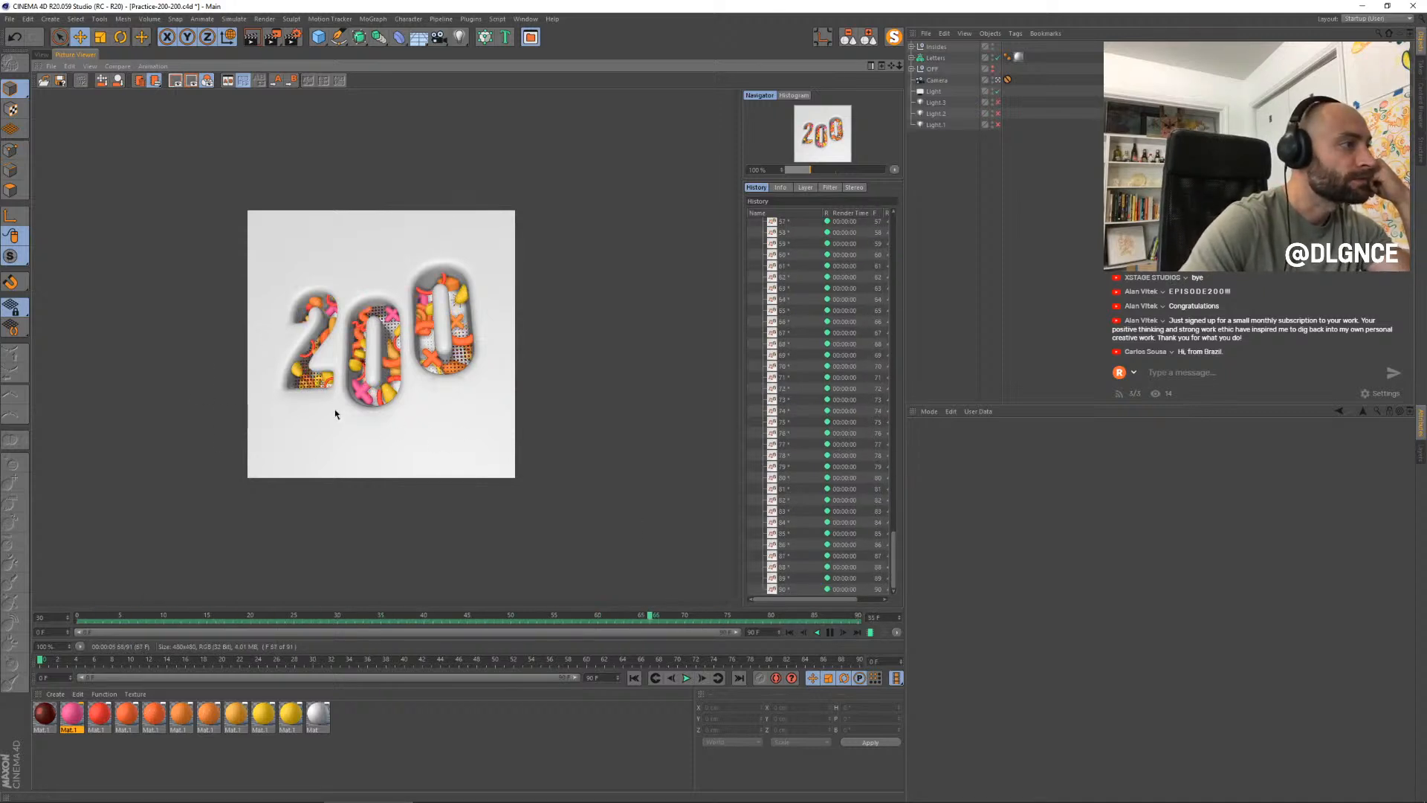
{"action": "scroll", "coordinate": [334, 414], "scroll_direction": "up", "scroll_amount": 1}
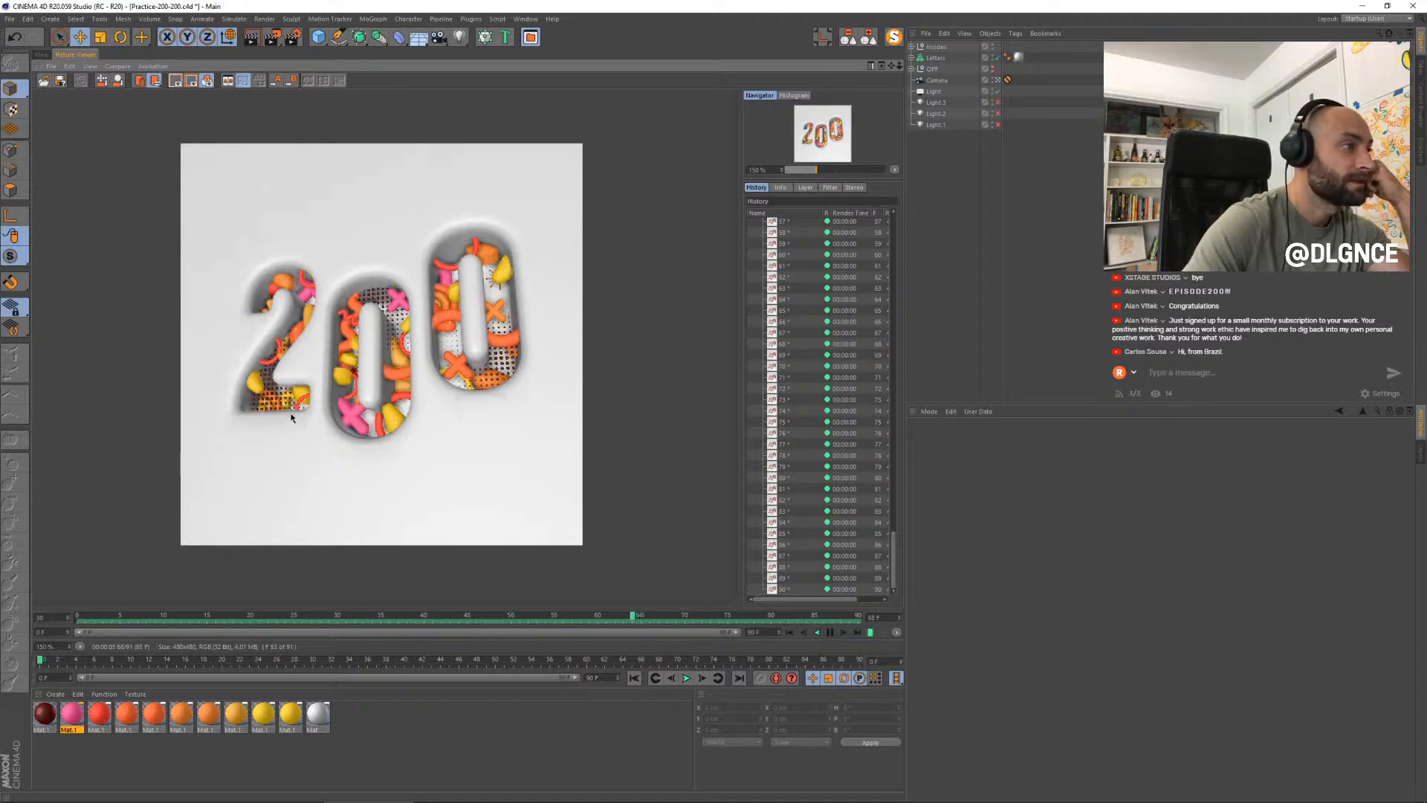
{"action": "left_click", "coordinate": [43, 55]}
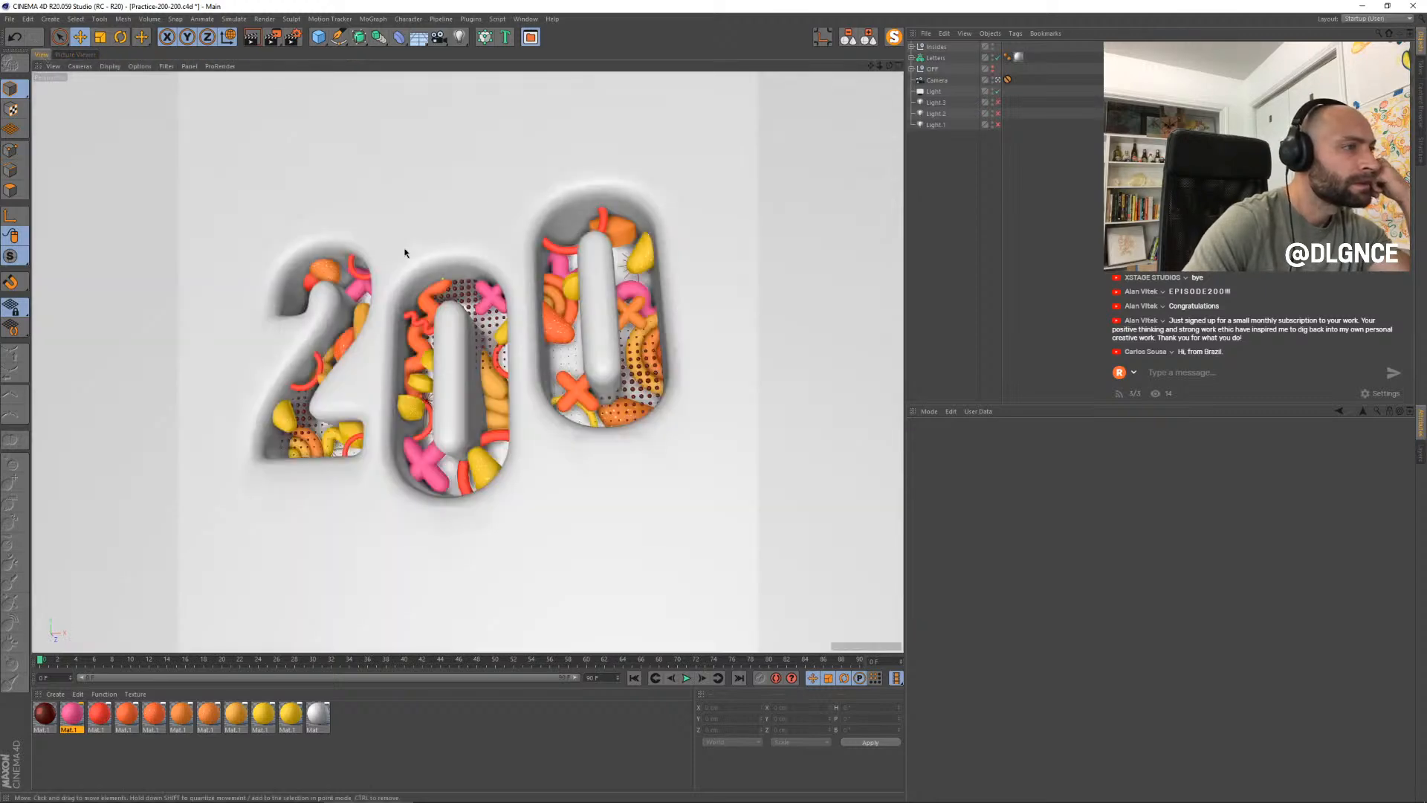
- Examine the wavy sweep in the first zero up close outside the camera, restore the camera view and expand the first group's hierarchy
{"action": "left_click", "coordinate": [442, 278]}
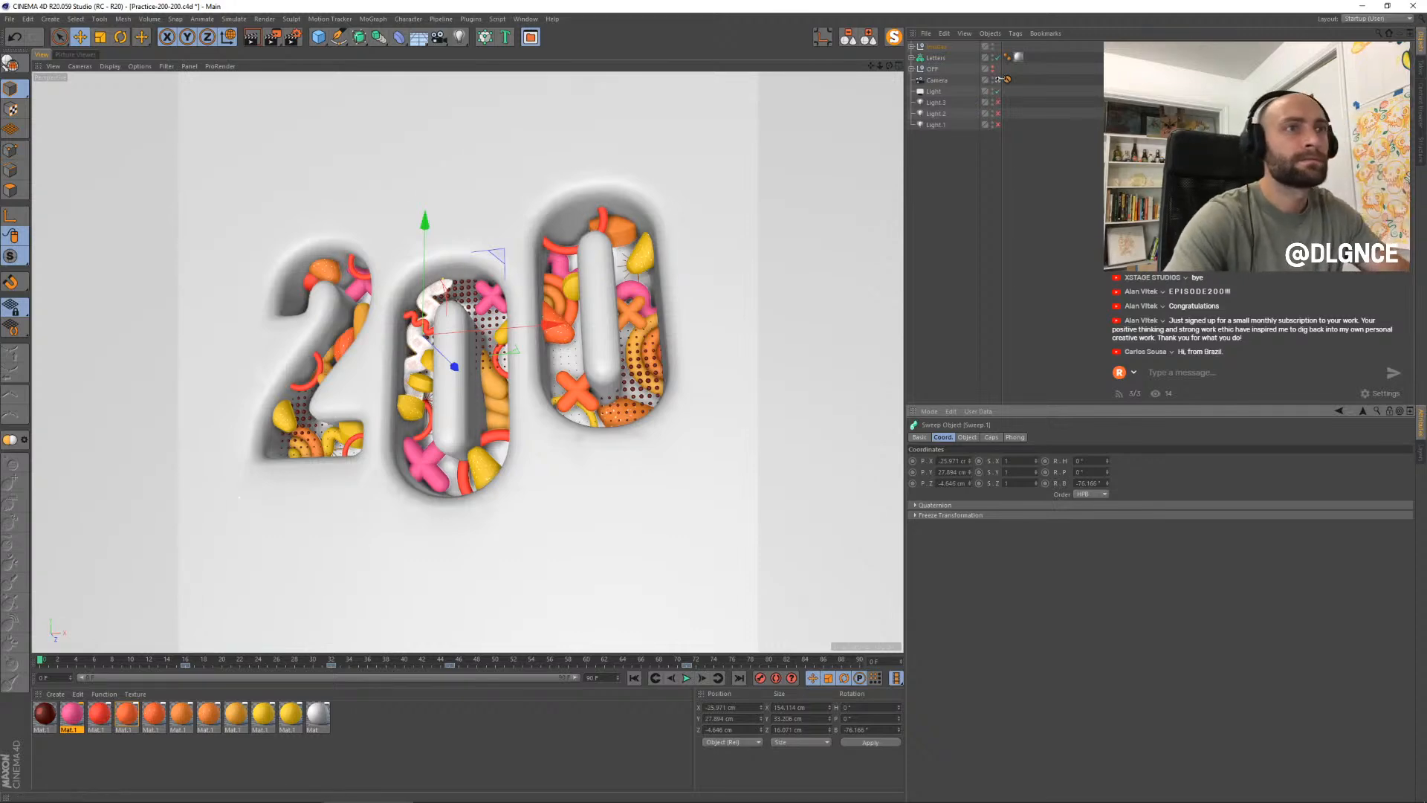
{"action": "left_click", "coordinate": [998, 80]}
{"action": "left_click_drag", "start_coordinate": [588, 307], "coordinate": [607, 283], "text": "alt"}
{"action": "key", "text": "s"}
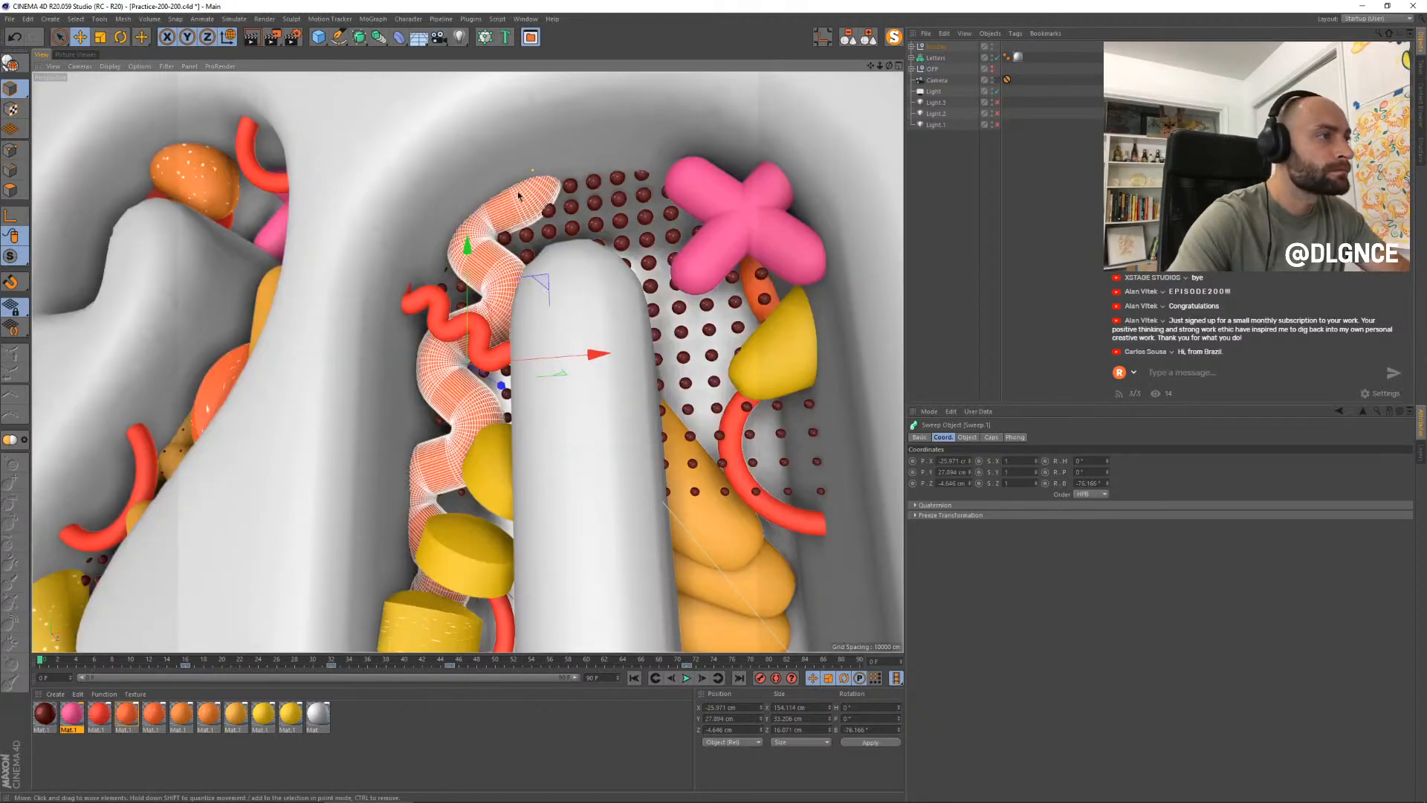
{"action": "mouse_move", "coordinate": [520, 182]}
{"action": "left_mouse_down", "text": "alt"}
{"action": "mouse_move", "coordinate": [488, 242]}
{"action": "mouse_move", "coordinate": [412, 156]}
{"action": "mouse_move", "coordinate": [511, 184]}
{"action": "left_mouse_up", "text": "alt"}
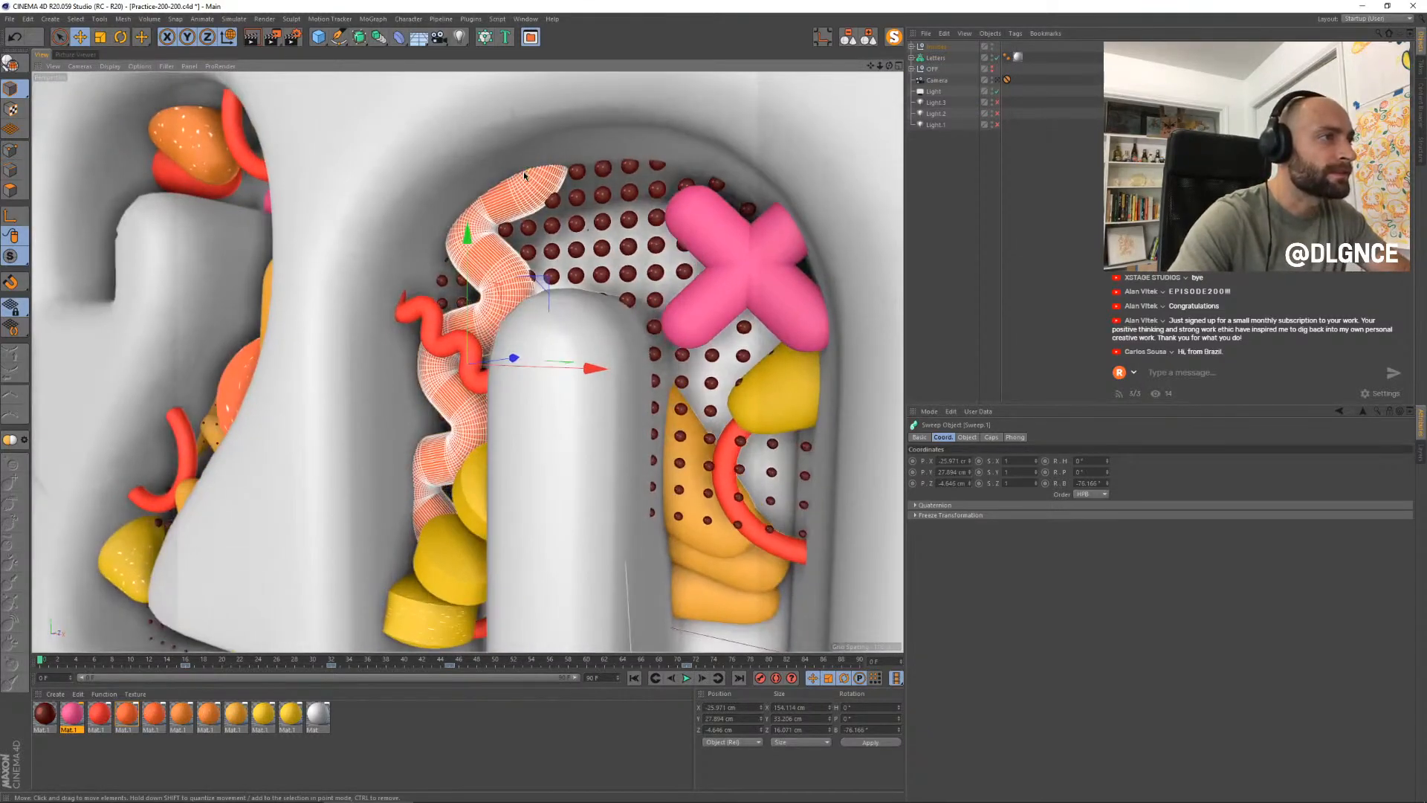
{"action": "left_click", "coordinate": [1001, 79]}
{"action": "left_click", "coordinate": [912, 47]}
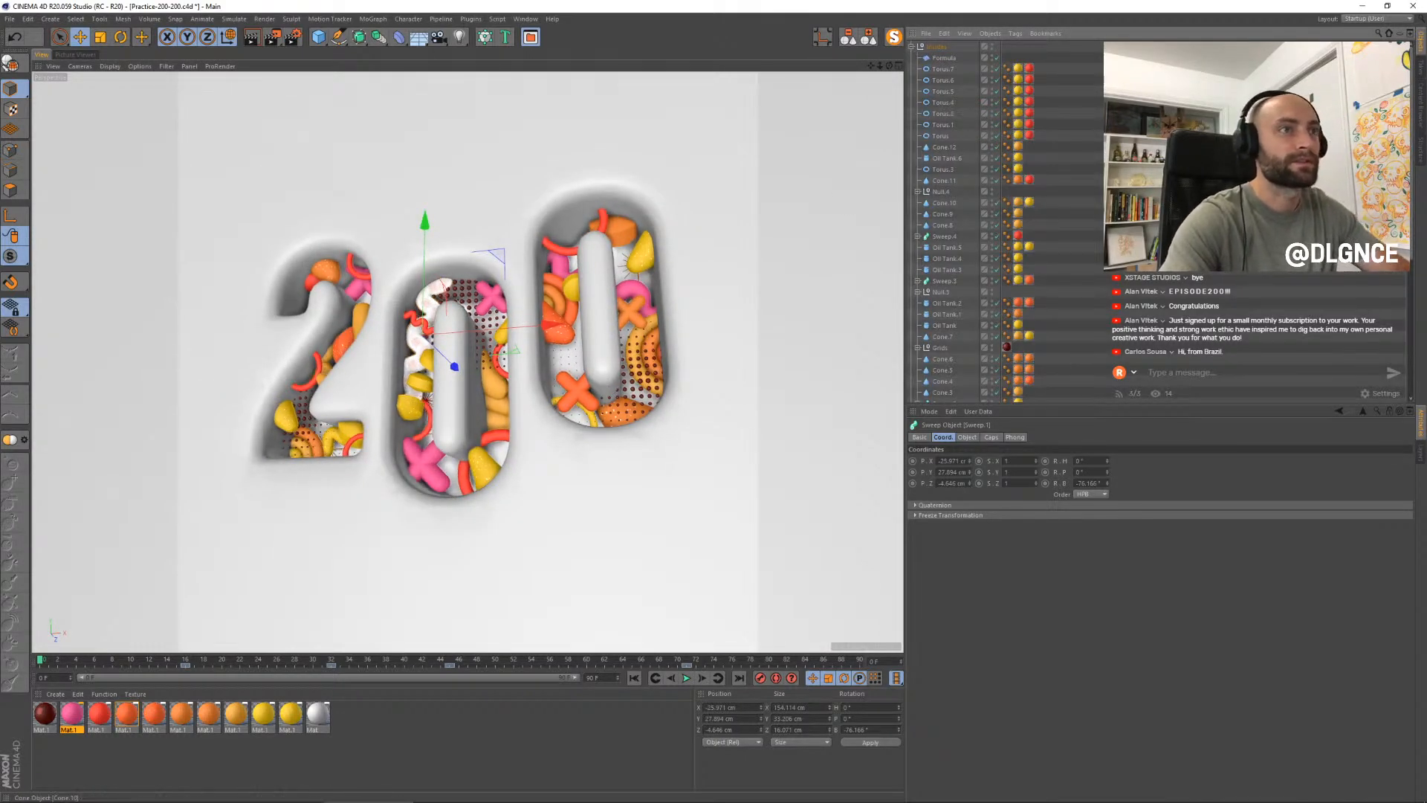
- Deselect the sweep, decline rendering at the current size, and set the render output to 960 x 960 pixels
{"action": "left_click", "coordinate": [680, 255]}
{"action": "key", "text": "shift+r"}
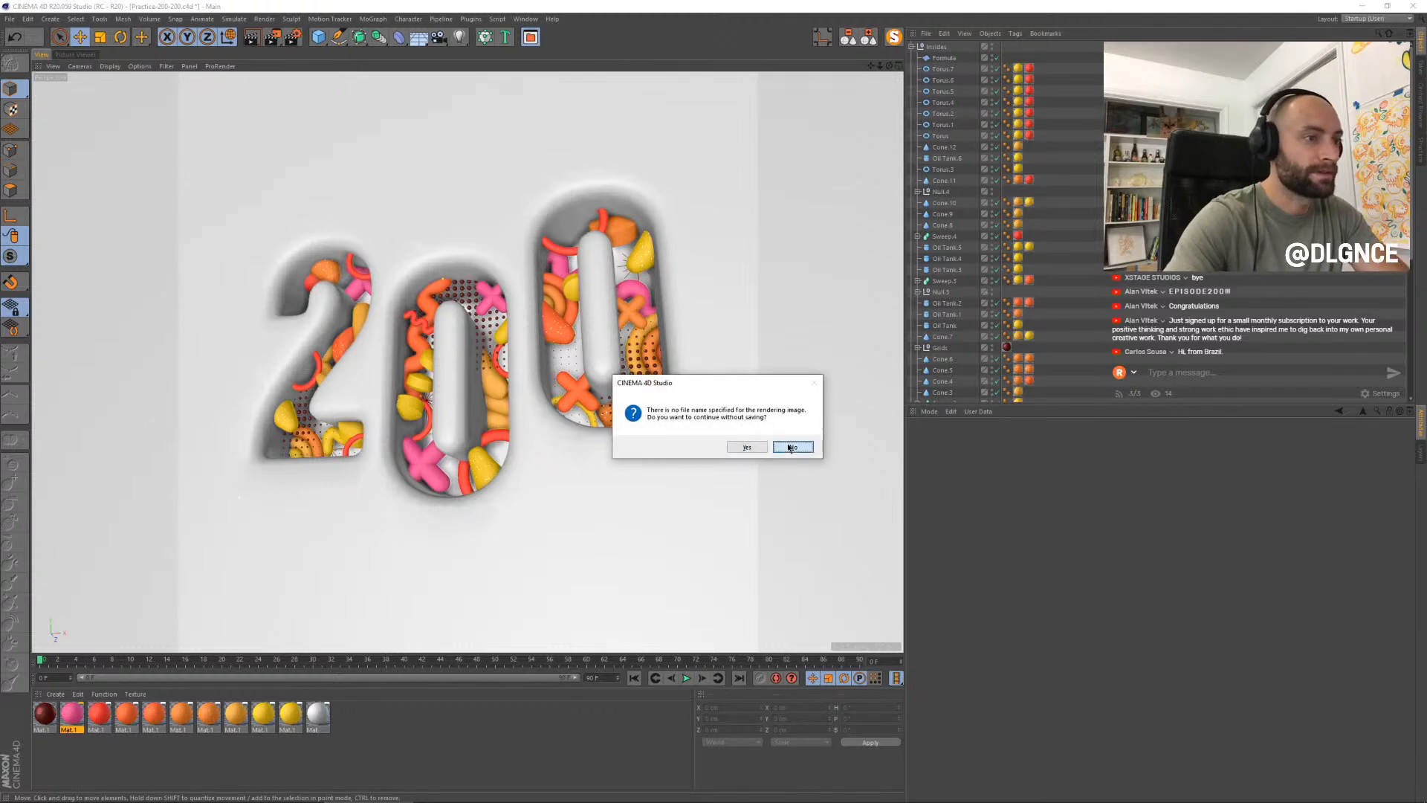
{"action": "left_click", "coordinate": [791, 447]}
{"action": "key", "text": "ctrl+b"}
{"action": "left_click_drag", "start_coordinate": [490, 37], "coordinate": [611, 192]}
{"action": "left_click", "coordinate": [443, 224]}
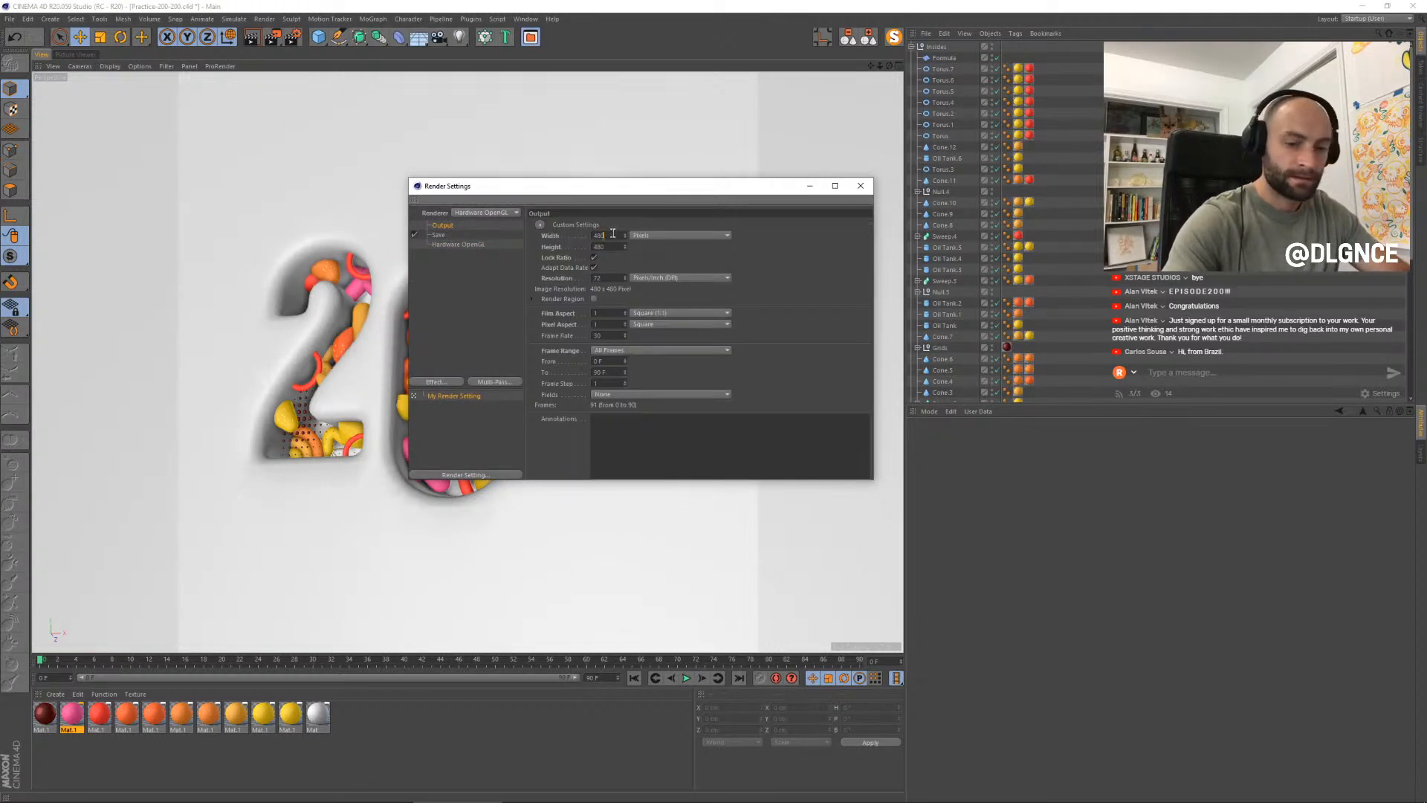
- Render the full animation at 960 x 960 pixels to the Picture Viewer without saving and dismiss the render settings
{"action": "key", "text": "shift+r"}
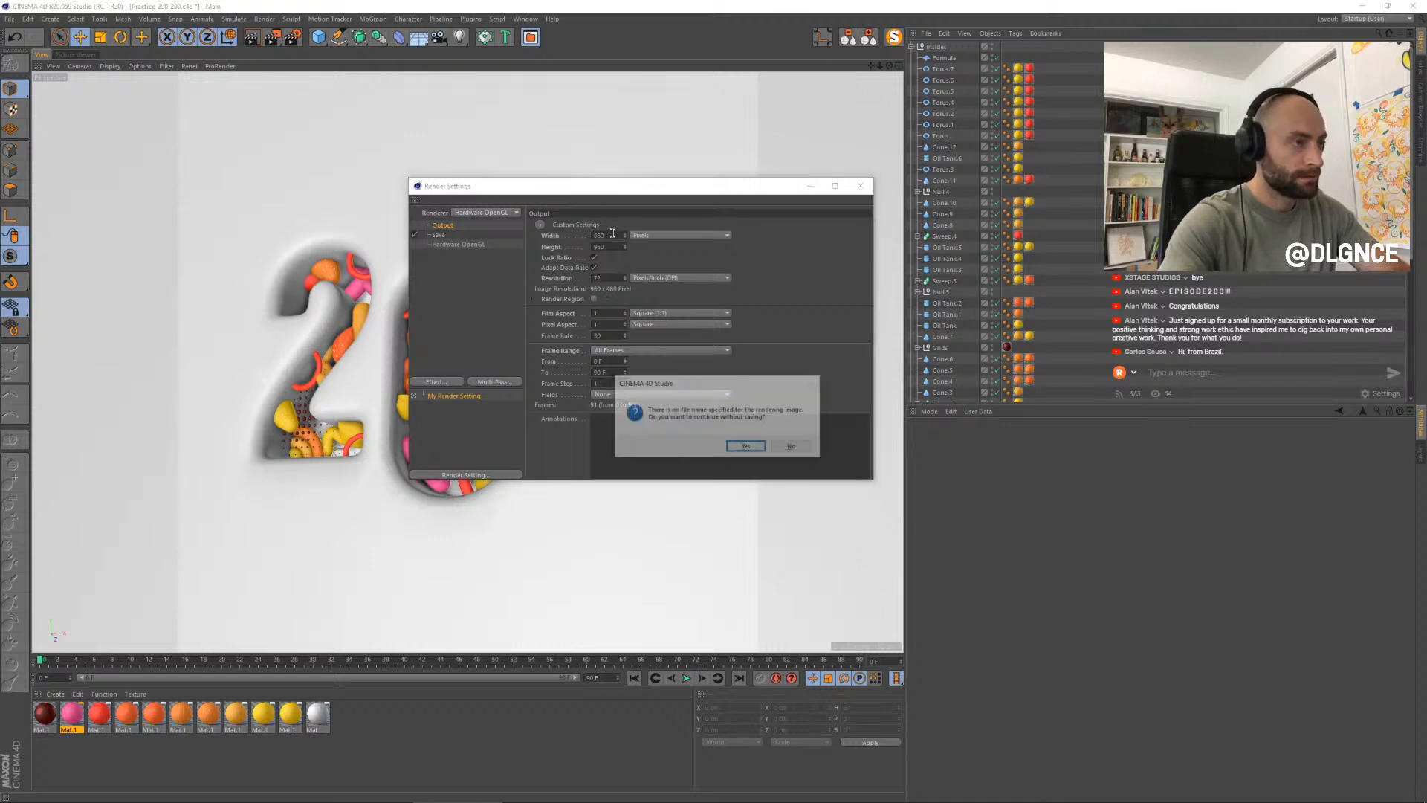
{"action": "left_click", "coordinate": [745, 447]}
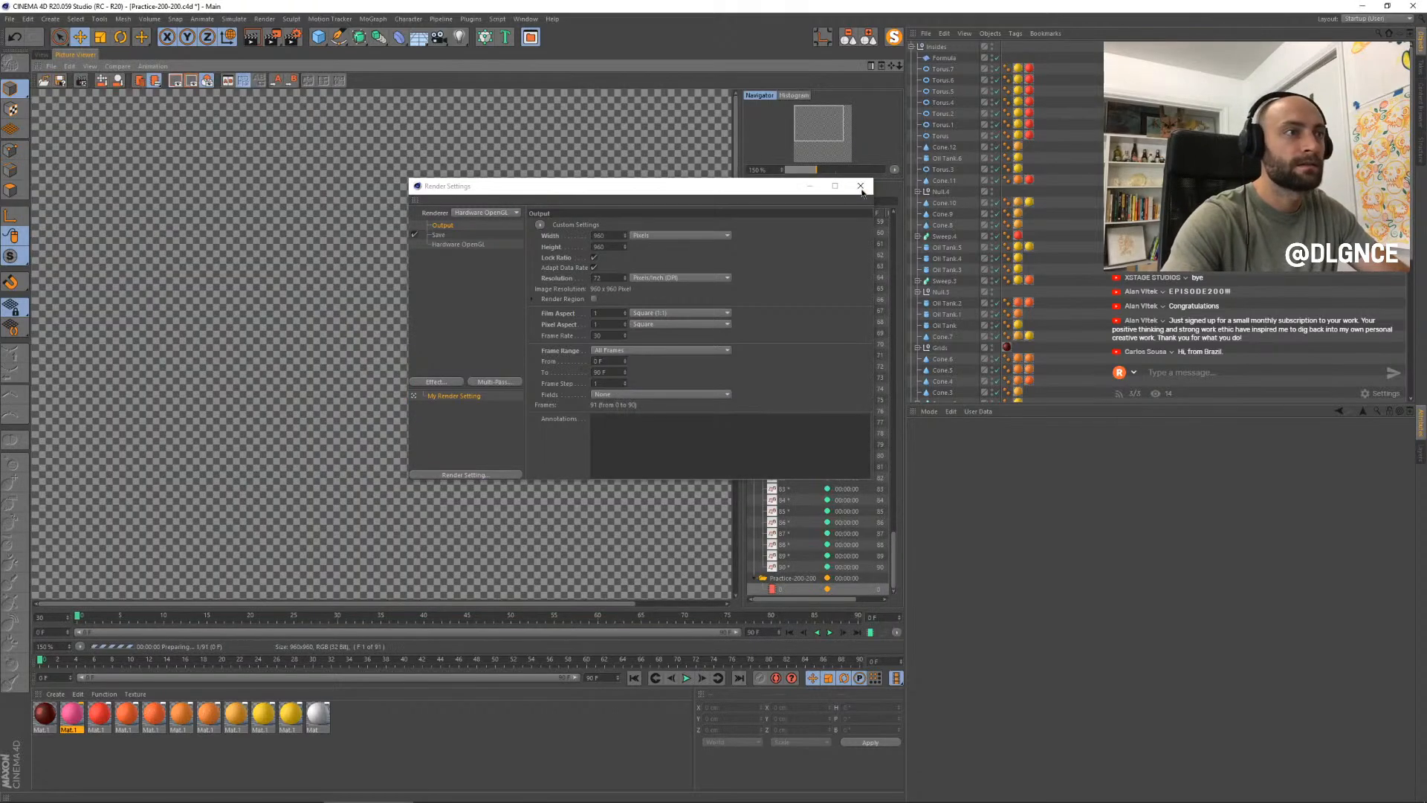
{"action": "left_click", "coordinate": [513, 301]}
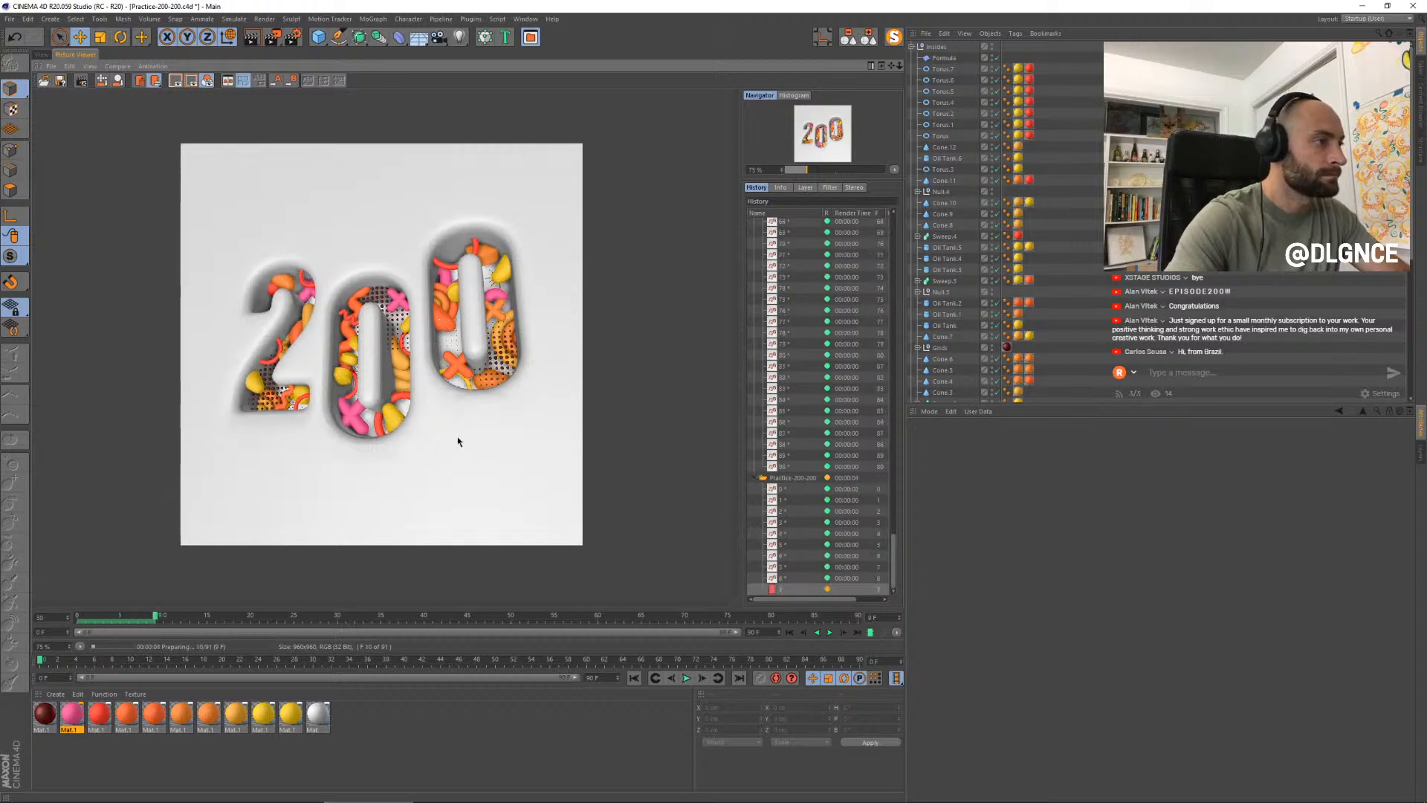
- Play the larger preview render in the Picture Viewer, check the motion at different magnifications, and stop playback
{"action": "scroll", "coordinate": [412, 399], "scroll_direction": "up", "scroll_amount": 1}
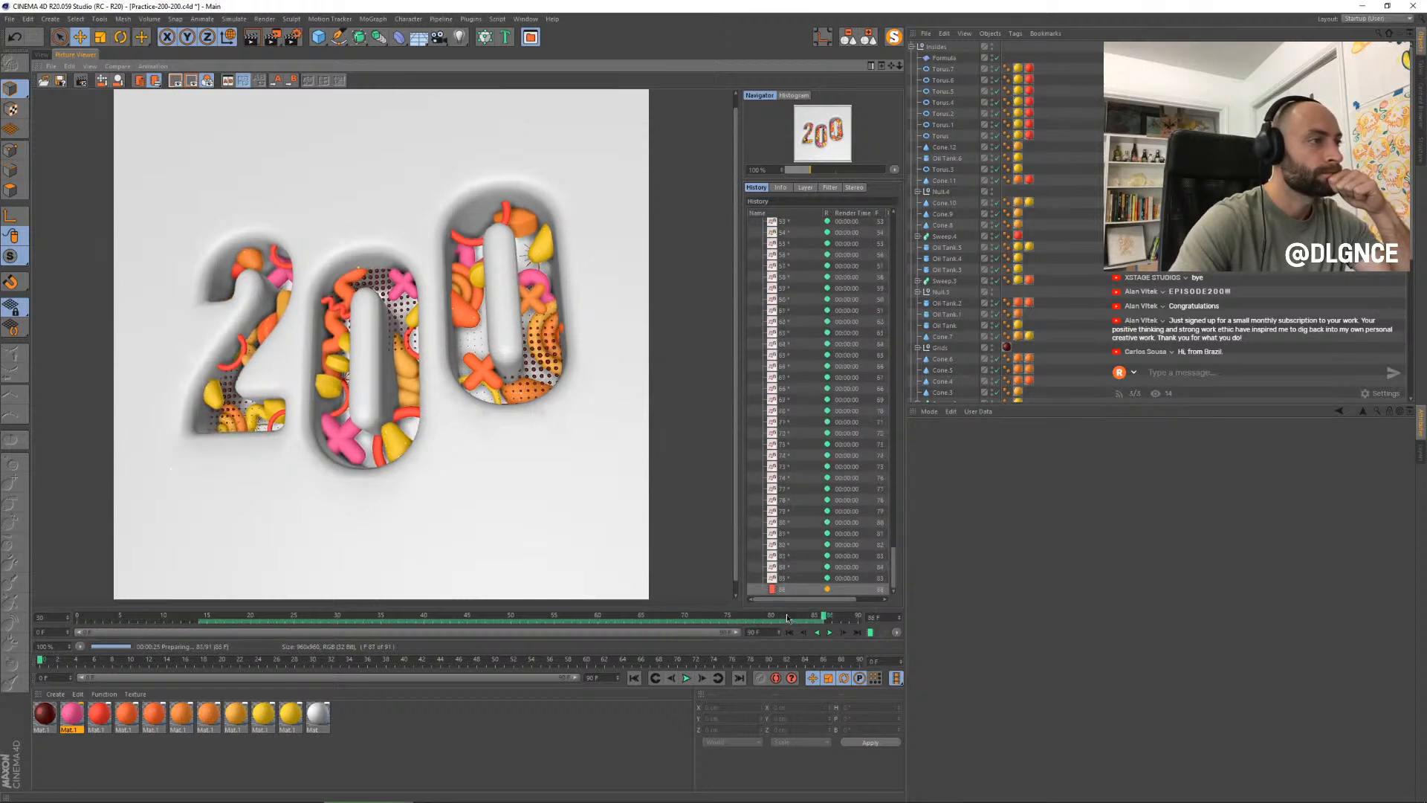
{"action": "left_click", "coordinate": [830, 633]}
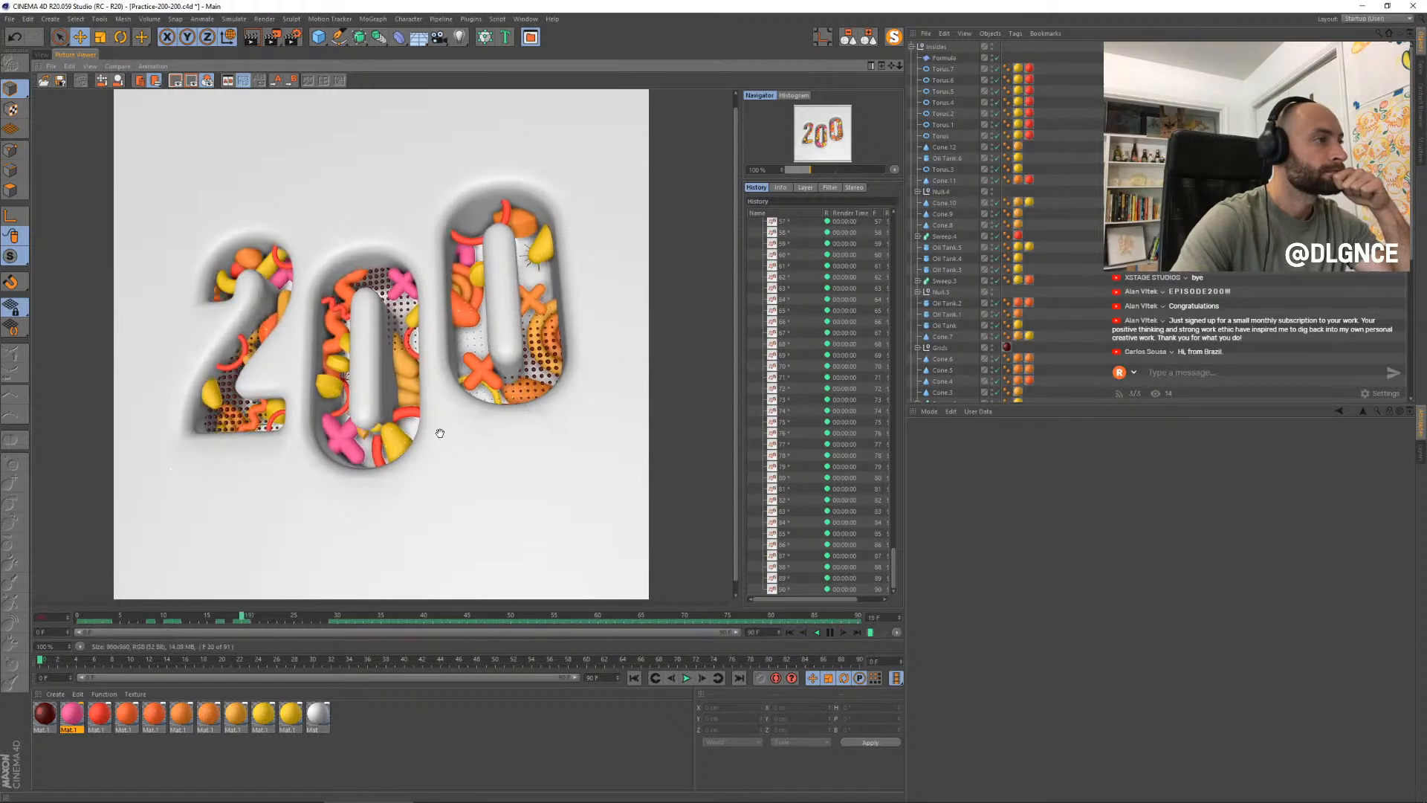
{"action": "scroll", "coordinate": [446, 446], "scroll_direction": "down", "scroll_amount": 3}
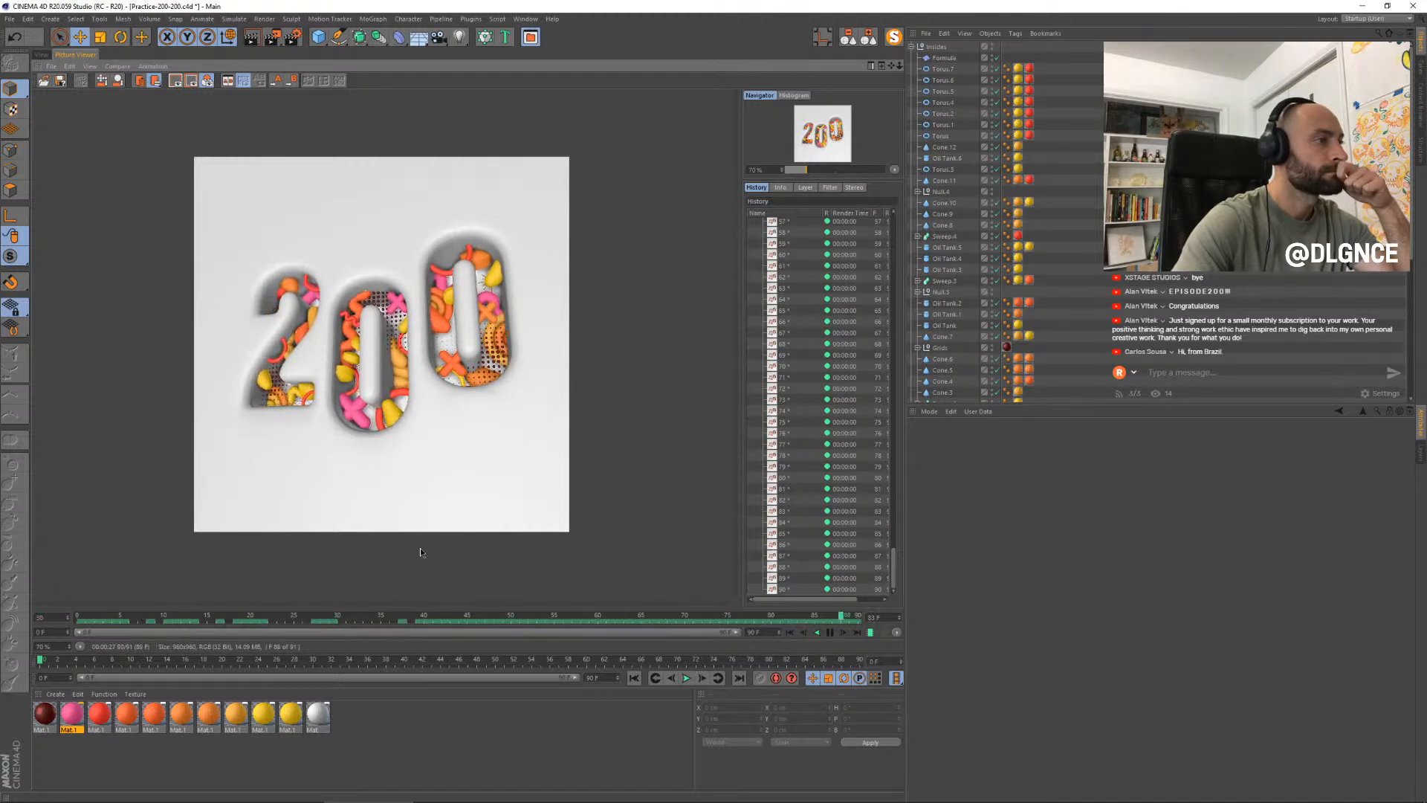
{"action": "left_click", "coordinate": [830, 632]}
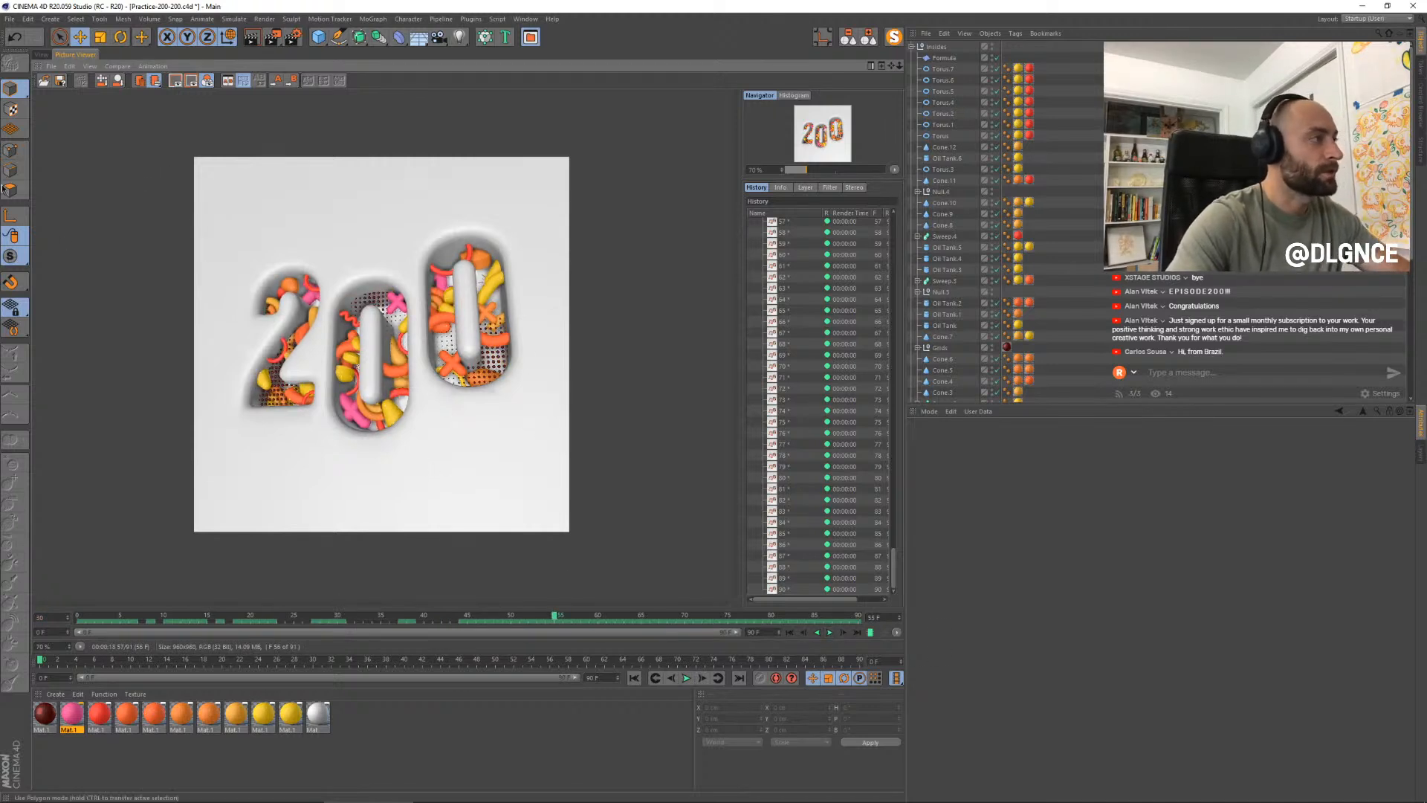
- Set the render output to 720 x 720 pixels, close the render settings and return to the viewport
{"action": "left_click", "coordinate": [294, 37]}
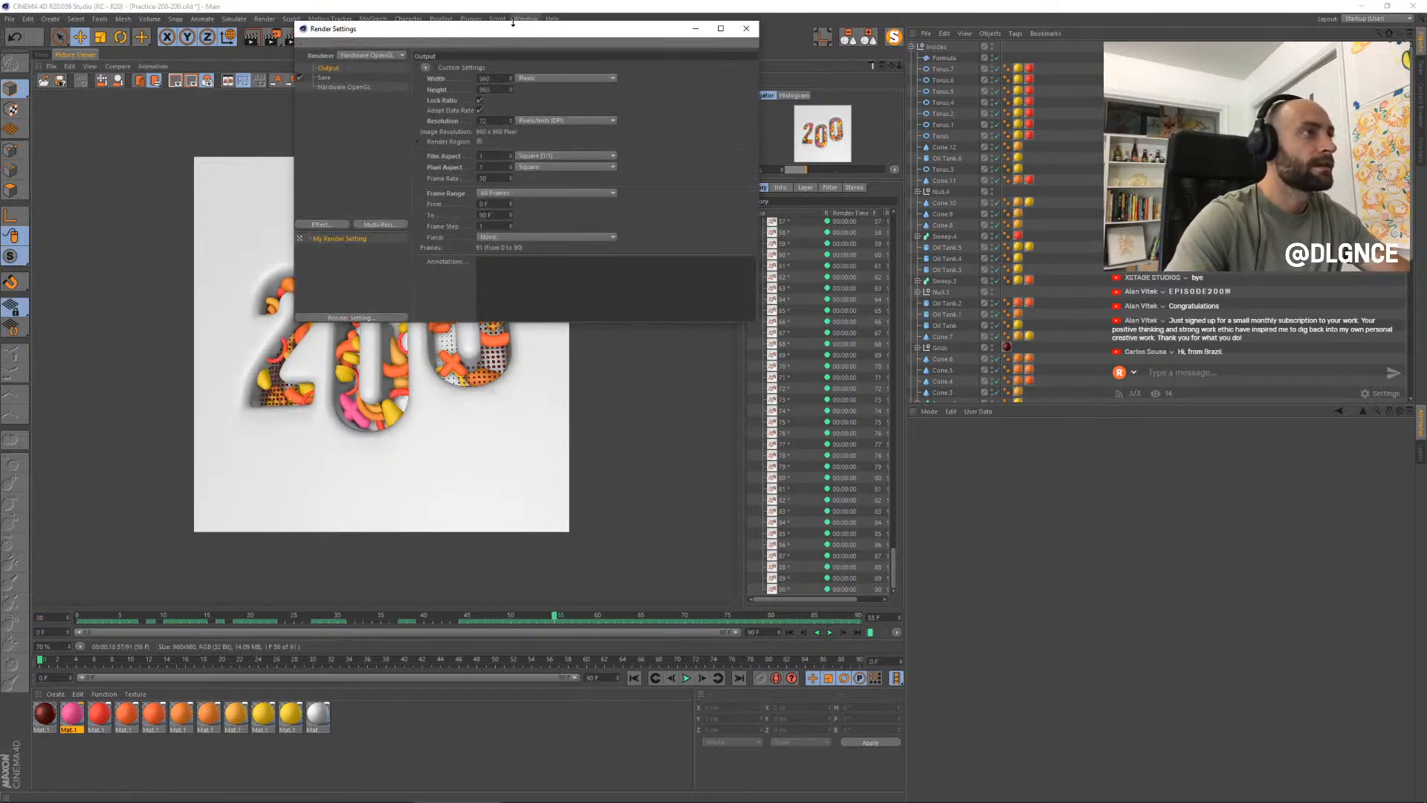
{"action": "left_click_drag", "start_coordinate": [513, 33], "coordinate": [640, 212]}
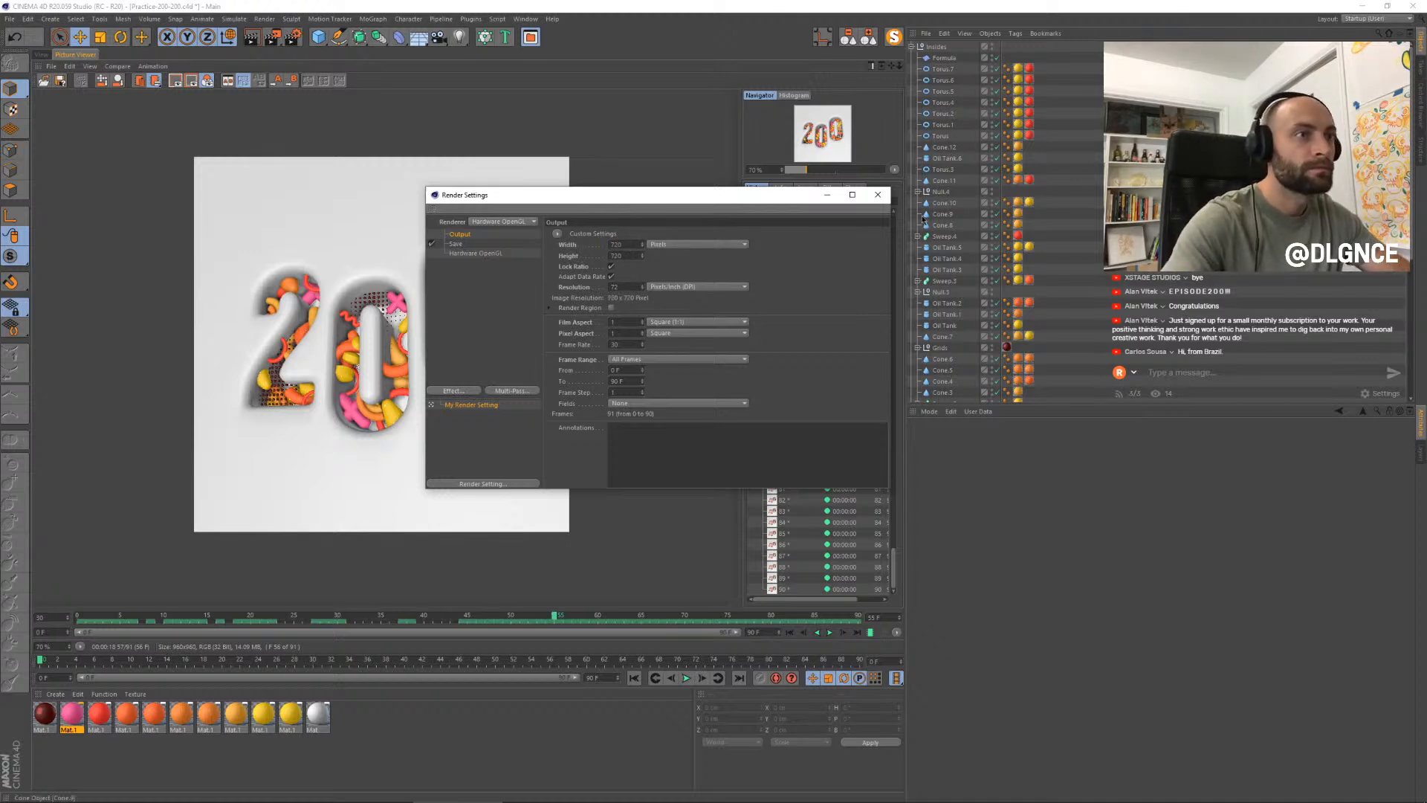
{"action": "left_click", "coordinate": [878, 194]}
{"action": "left_click", "coordinate": [40, 54]}
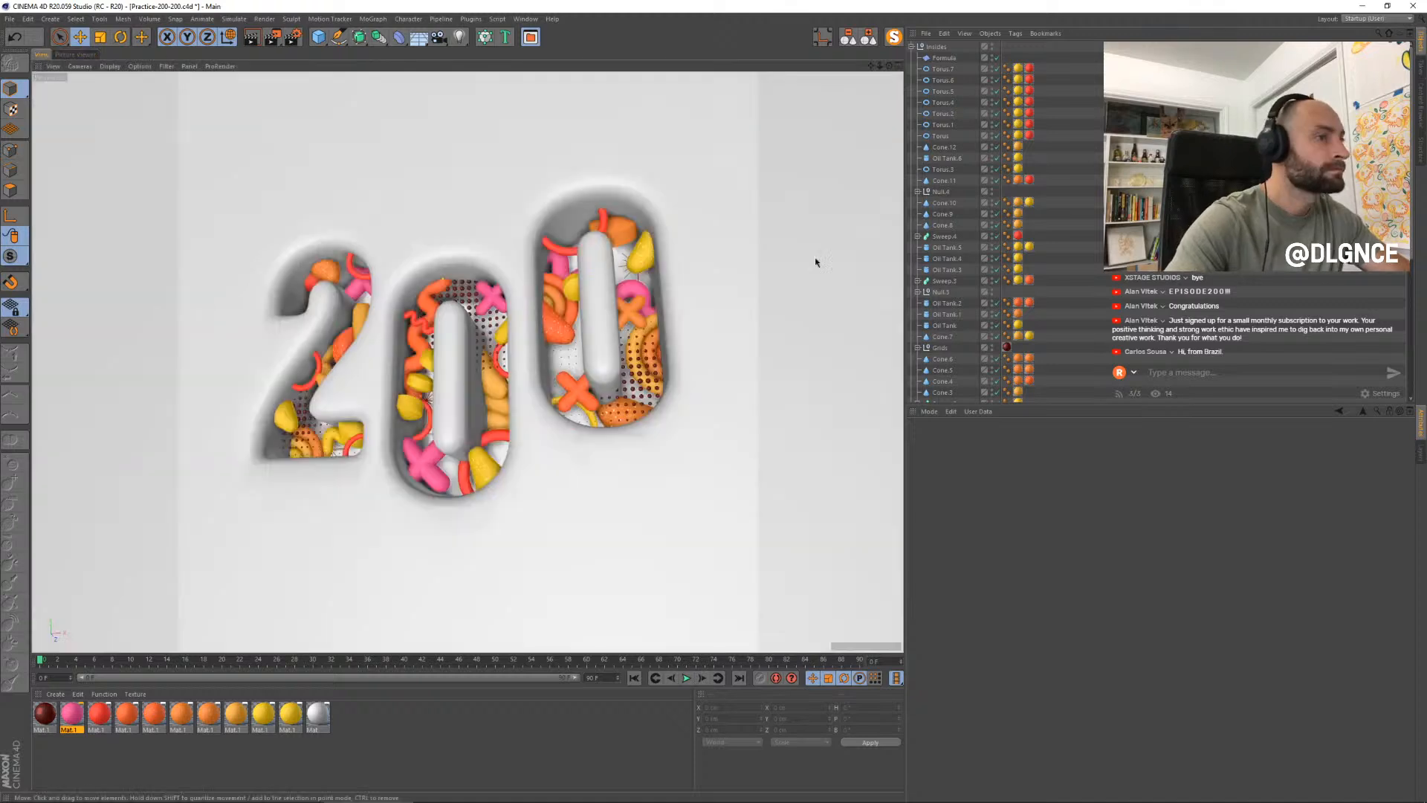
- Collapse the object hierarchy and move the Protection tag from the Camera to the OFF object
{"action": "left_click", "coordinate": [868, 39]}
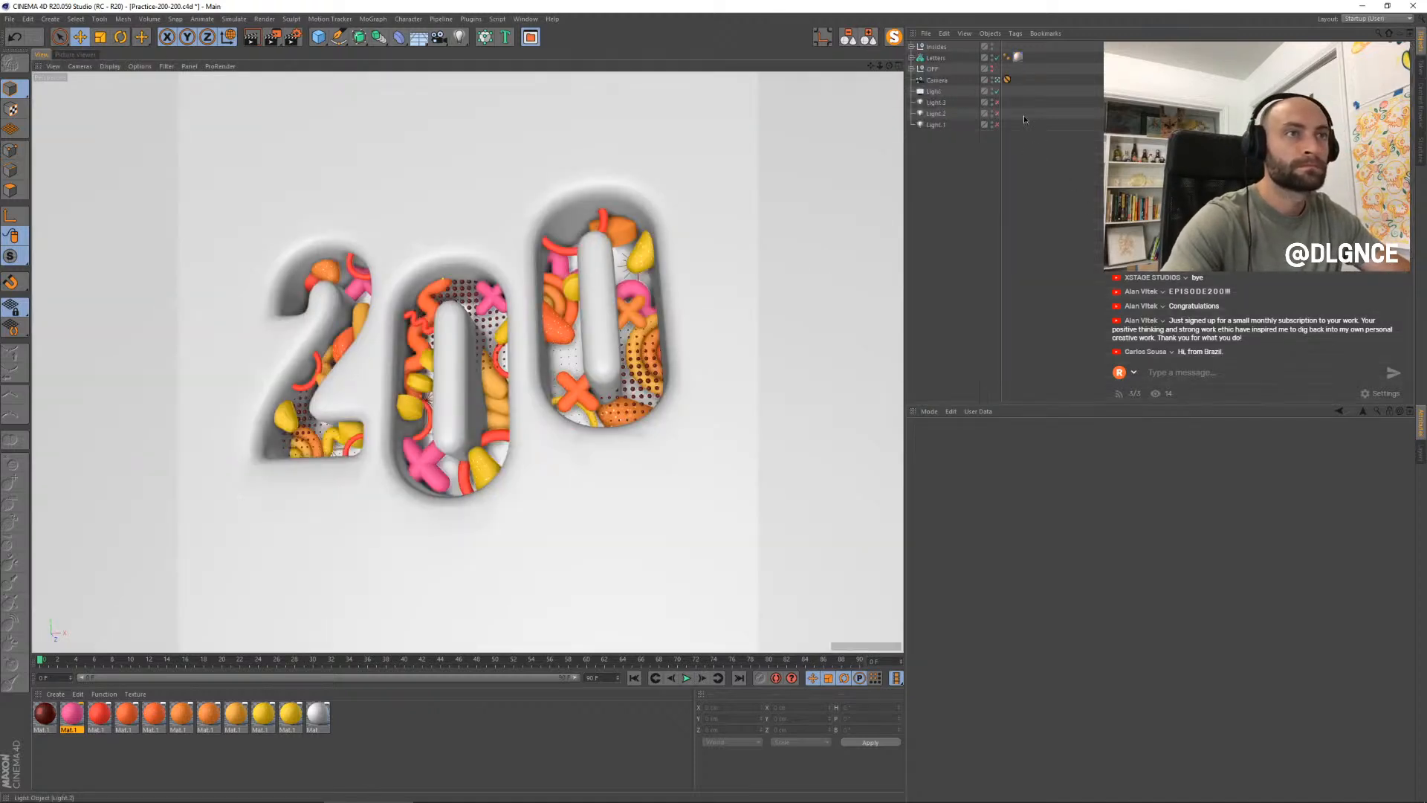
{"action": "left_click_drag", "start_coordinate": [1008, 84], "coordinate": [1007, 68]}
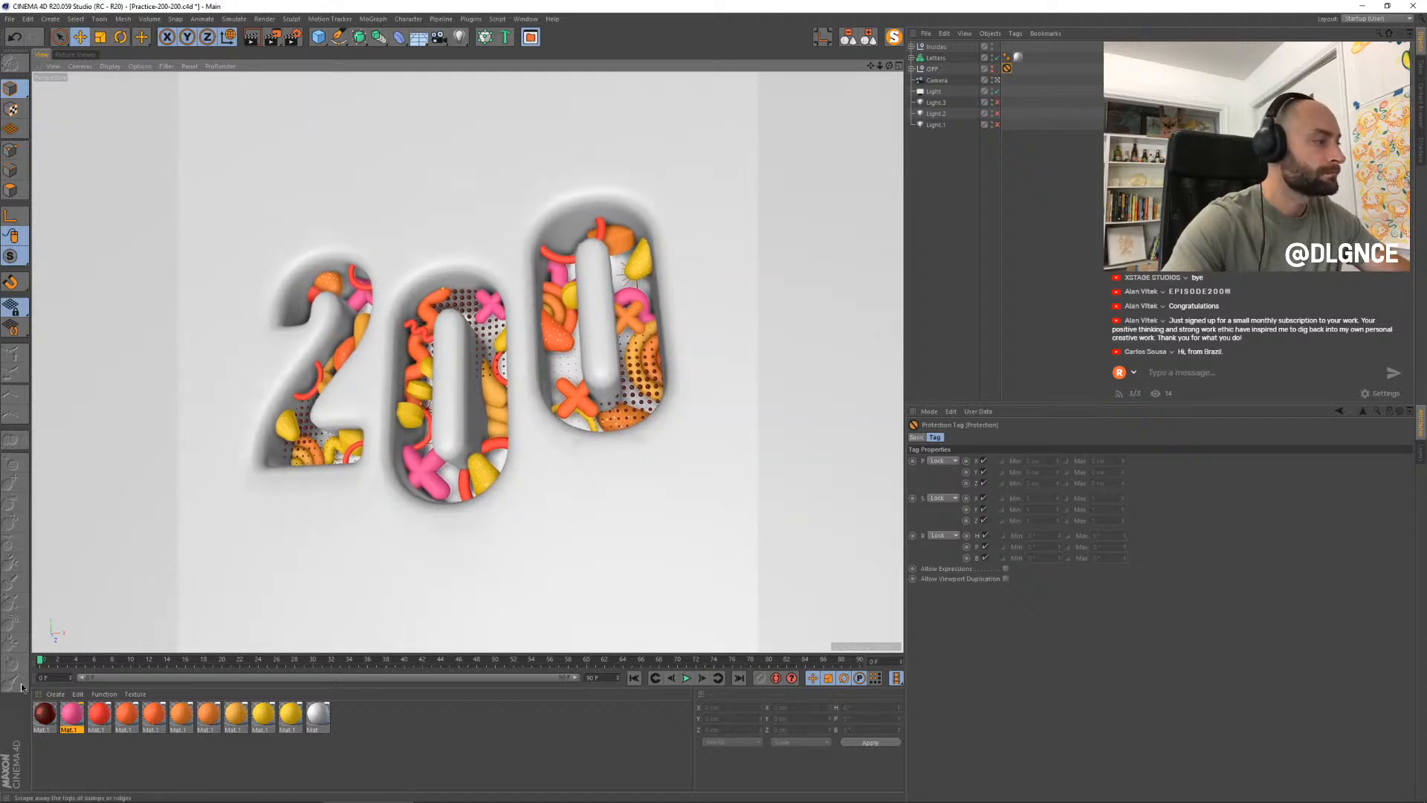
- Select the three orange torus rings in the 2 and shift their groups of rotation keyframes a few frames earlier on the timeline
{"action": "left_click_drag", "start_coordinate": [41, 661], "coordinate": [467, 661]}
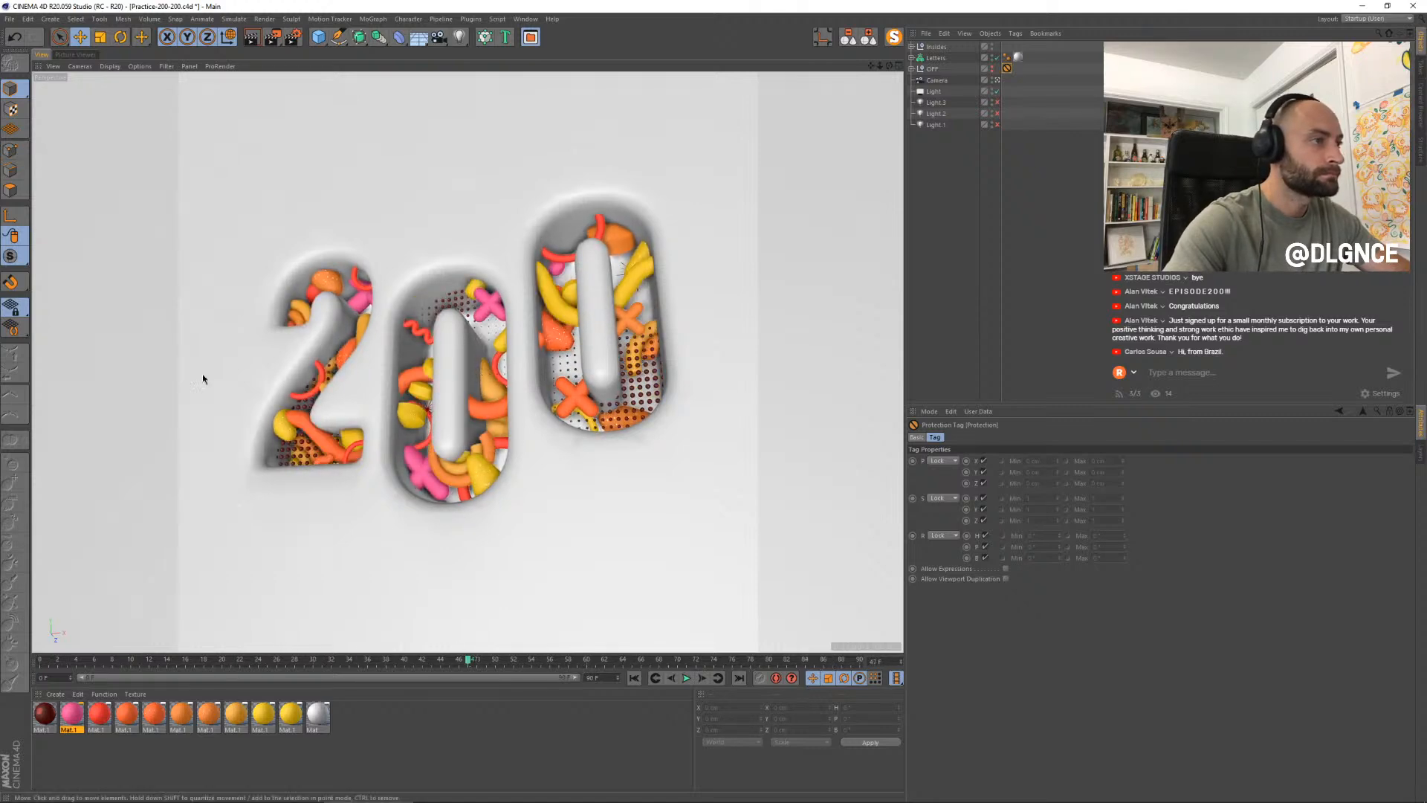
{"action": "left_click", "coordinate": [302, 313]}
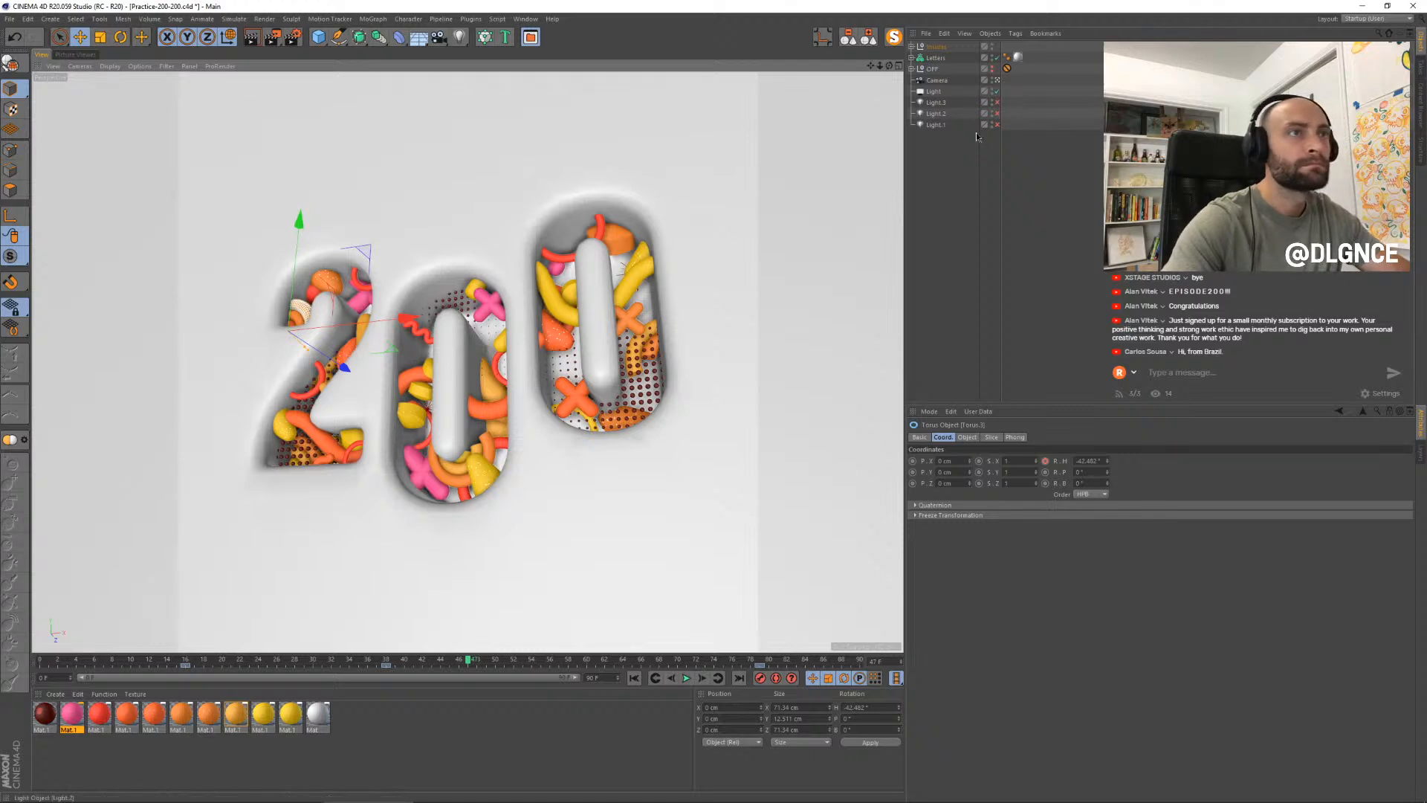
{"action": "key", "text": "s"}
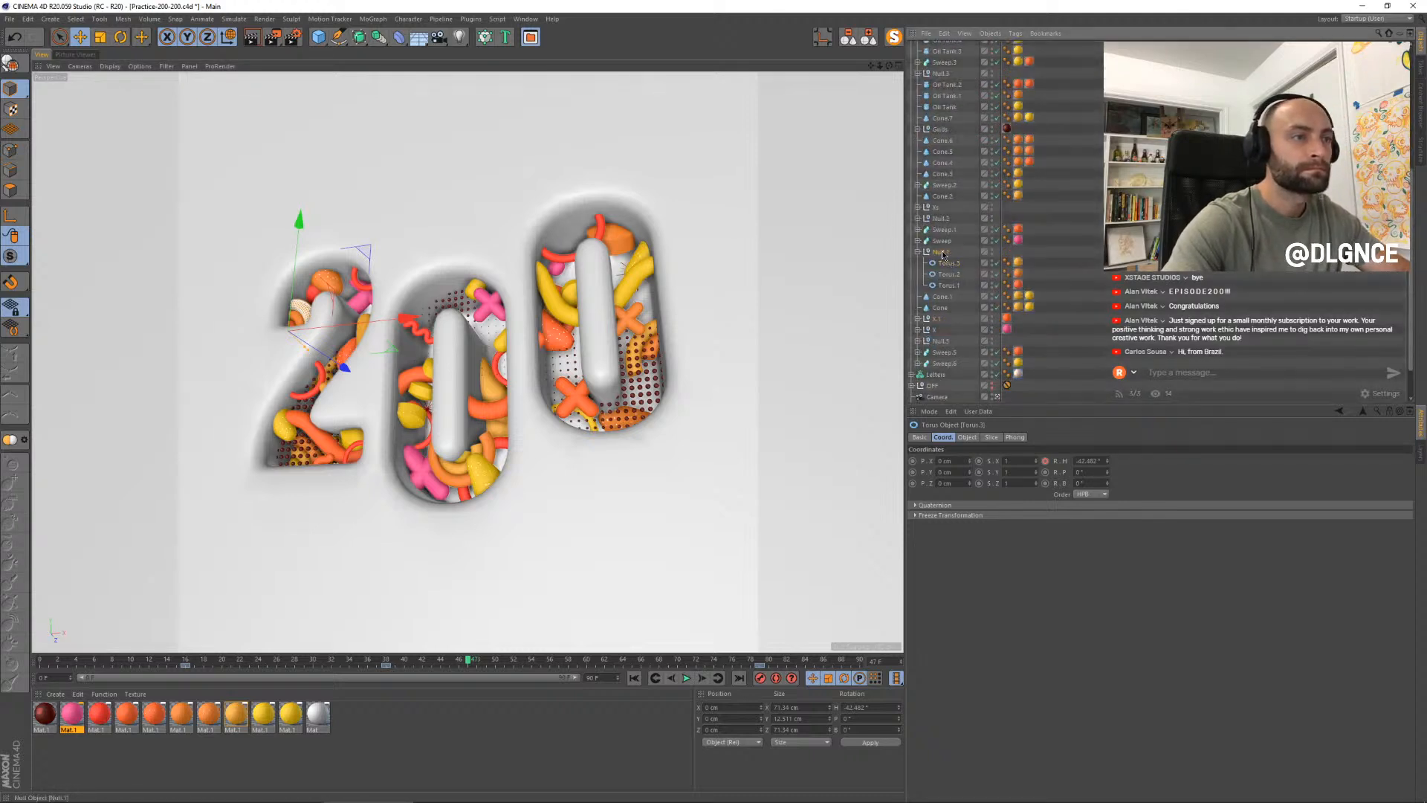
{"action": "left_click", "coordinate": [948, 284], "text": "shift"}
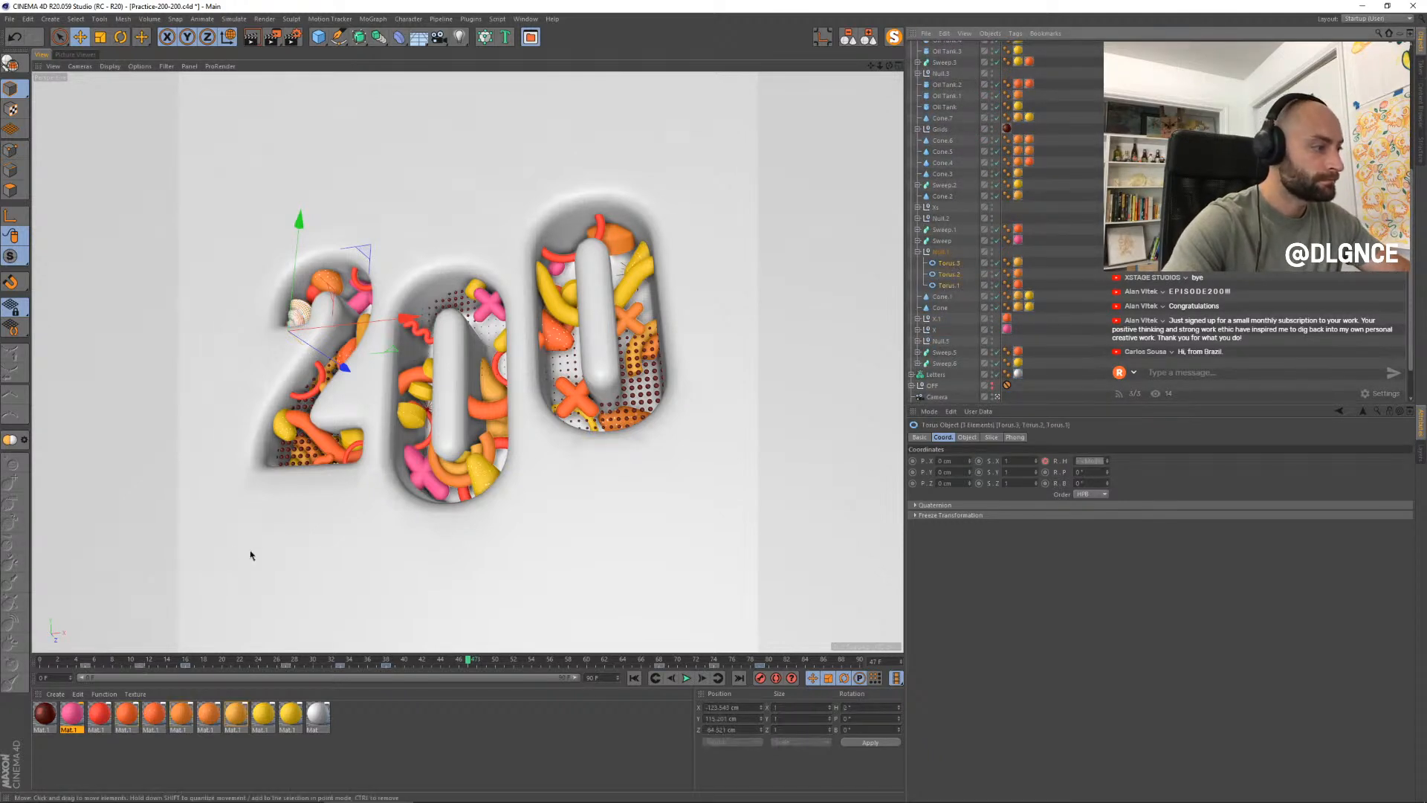
{"action": "left_click_drag", "start_coordinate": [219, 666], "coordinate": [121, 676]}
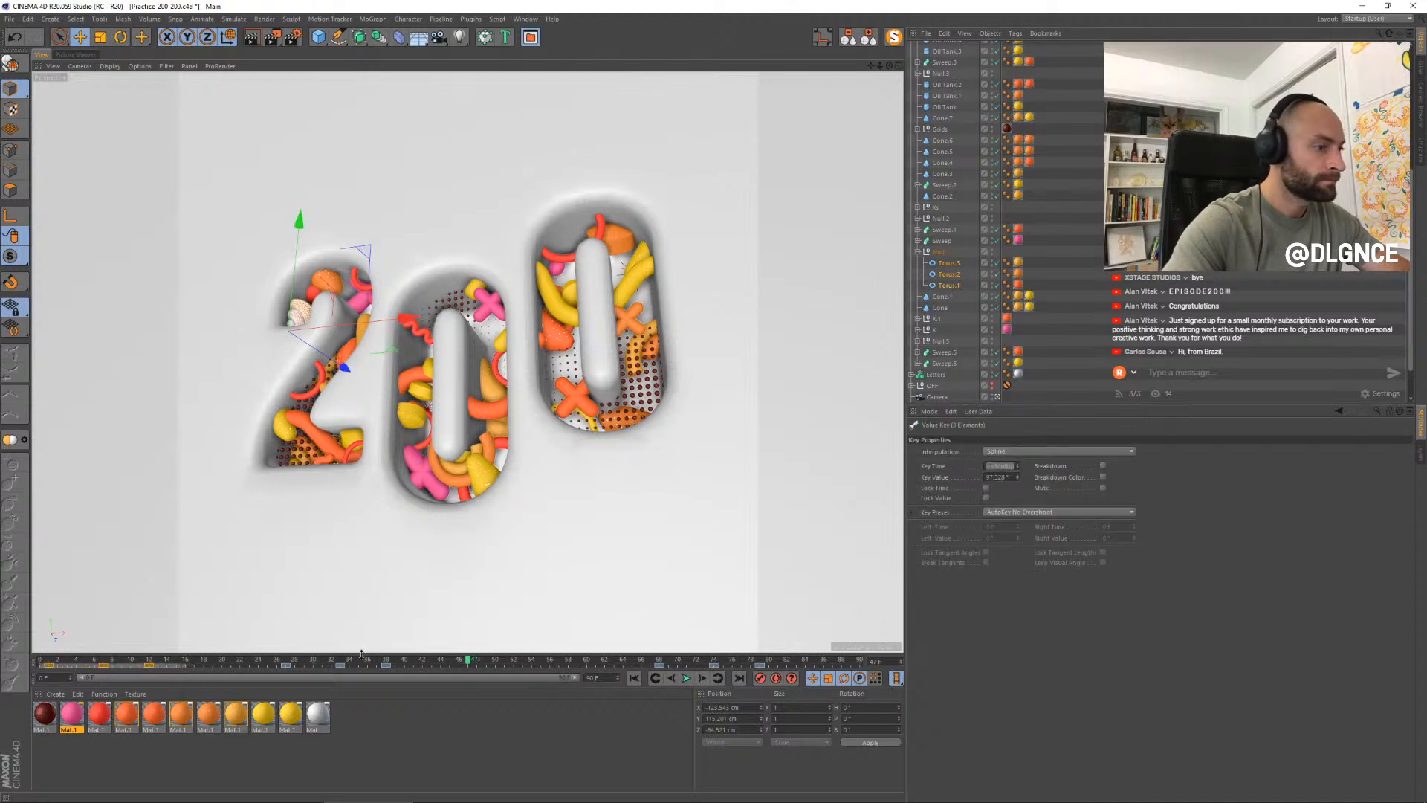
{"action": "left_click_drag", "start_coordinate": [423, 669], "coordinate": [261, 666]}
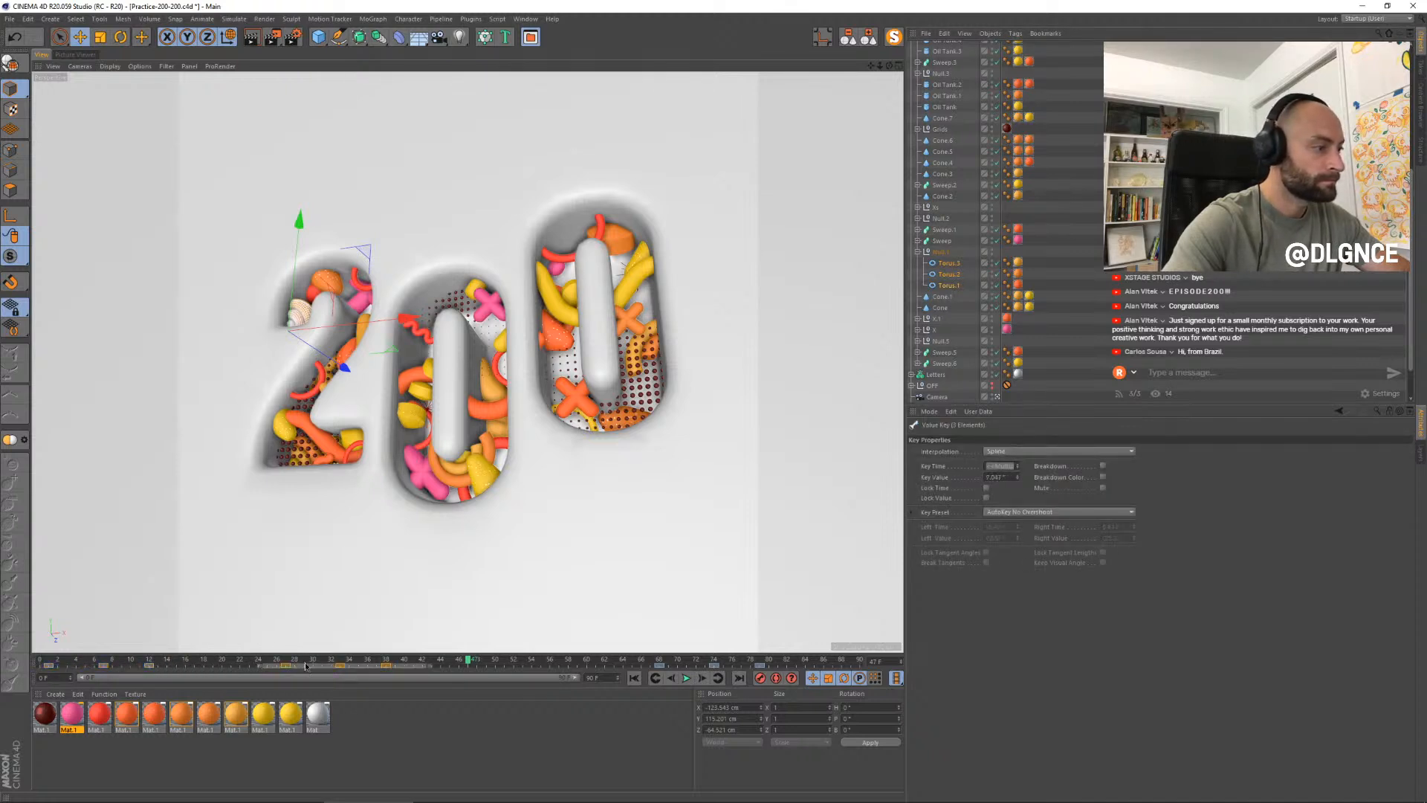
{"action": "left_click_drag", "start_coordinate": [618, 669], "coordinate": [768, 667]}
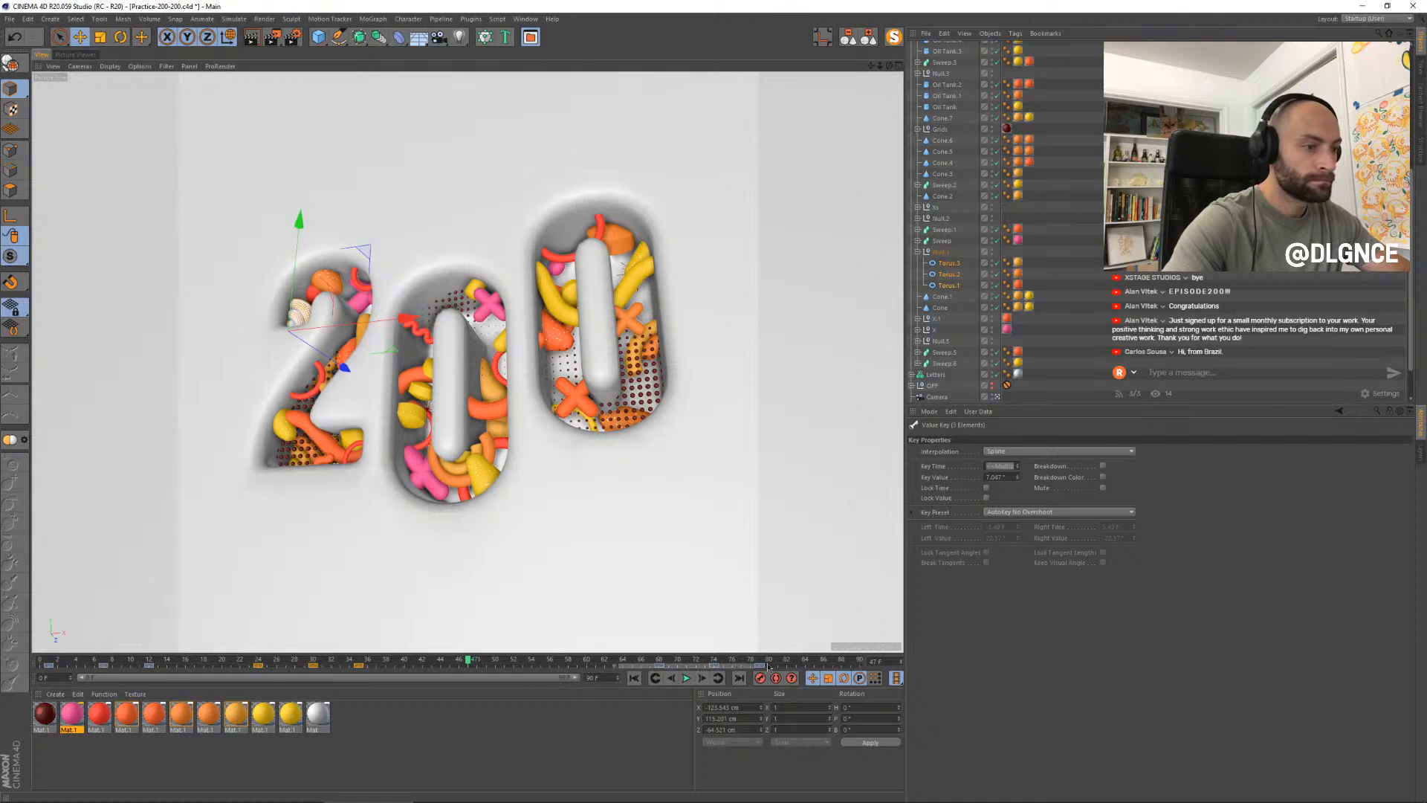
{"action": "left_click", "coordinate": [617, 550]}
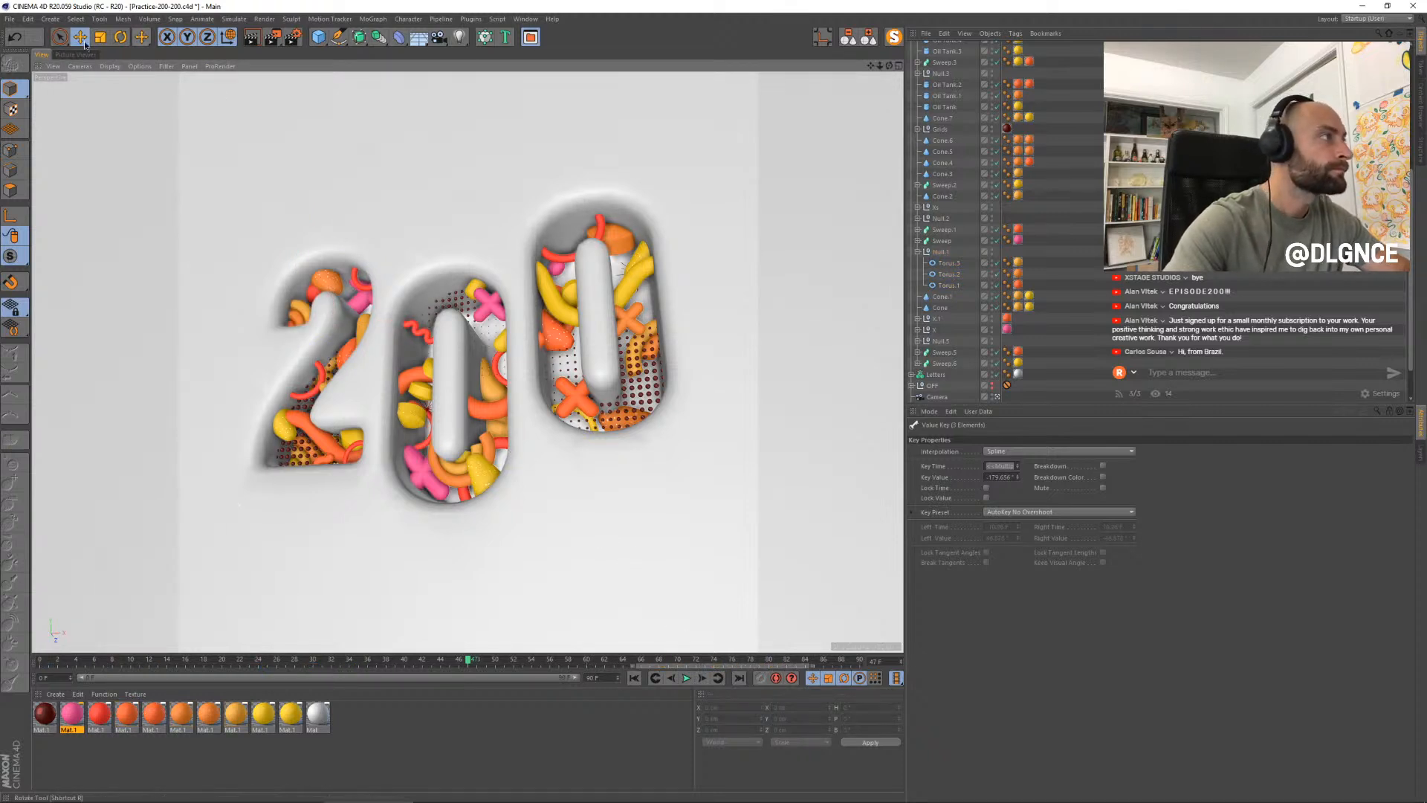
- Darken the dark red material by setting its Color value to 23% and slightly lowering its Luminance color value
{"action": "double_click", "coordinate": [45, 715]}
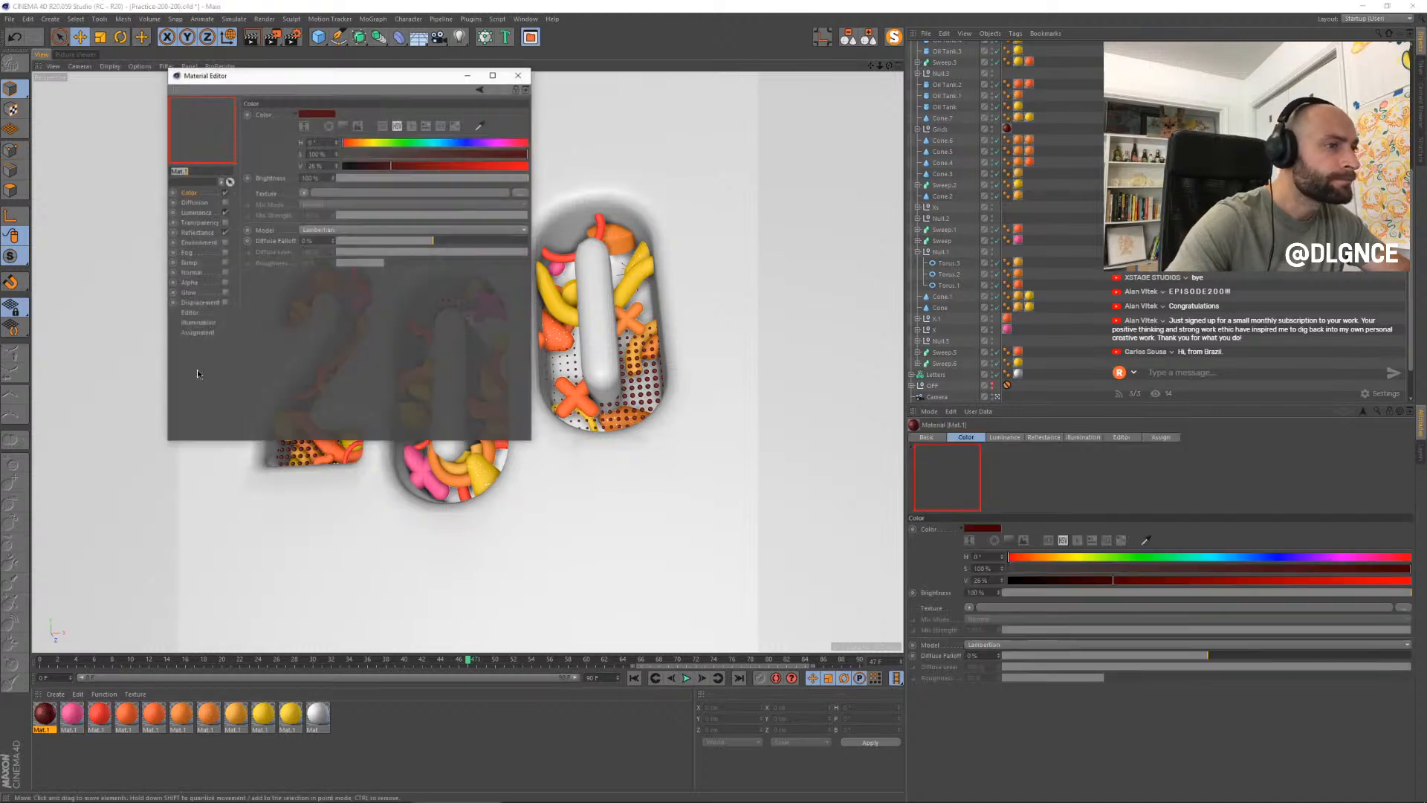
{"action": "left_click_drag", "start_coordinate": [301, 84], "coordinate": [677, 318]}
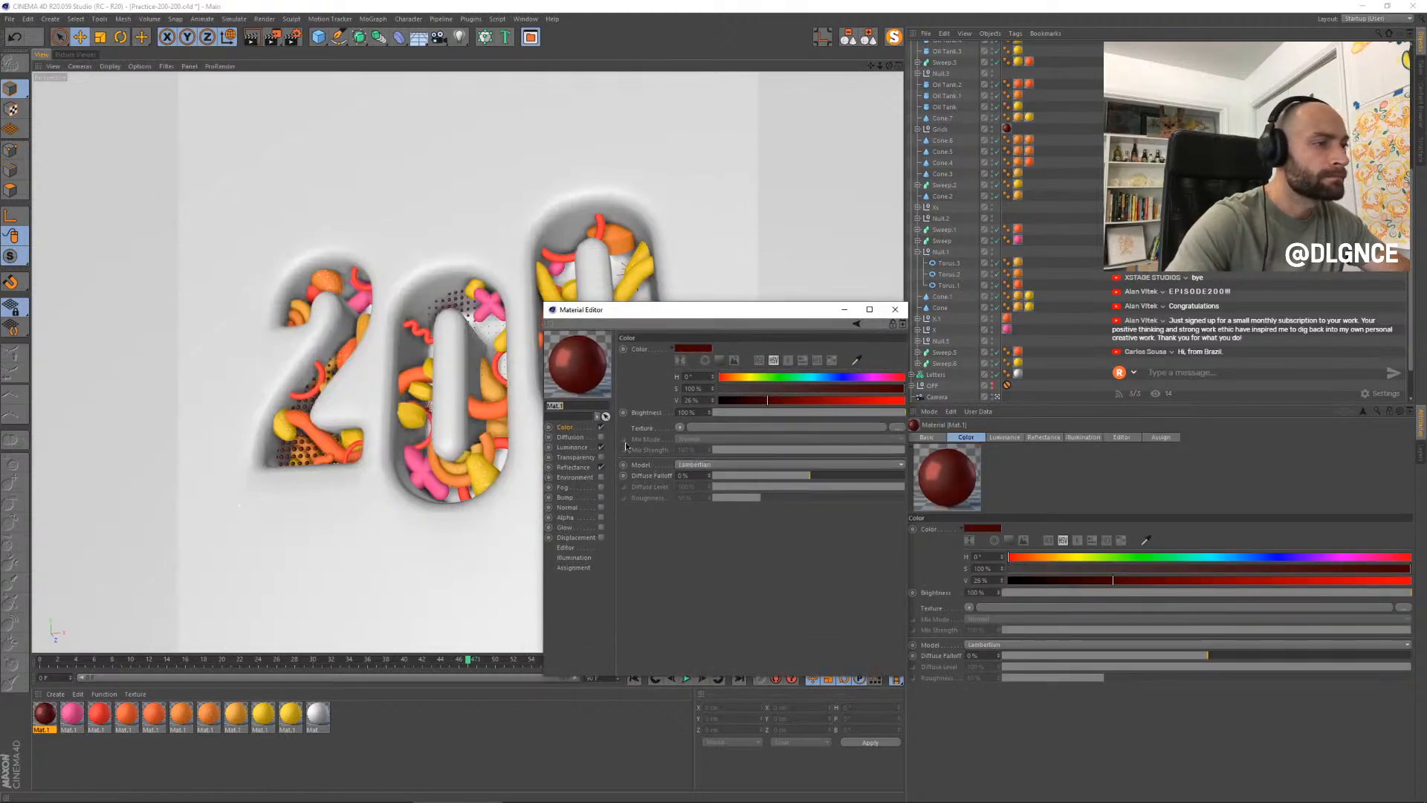
{"action": "left_click", "coordinate": [585, 469]}
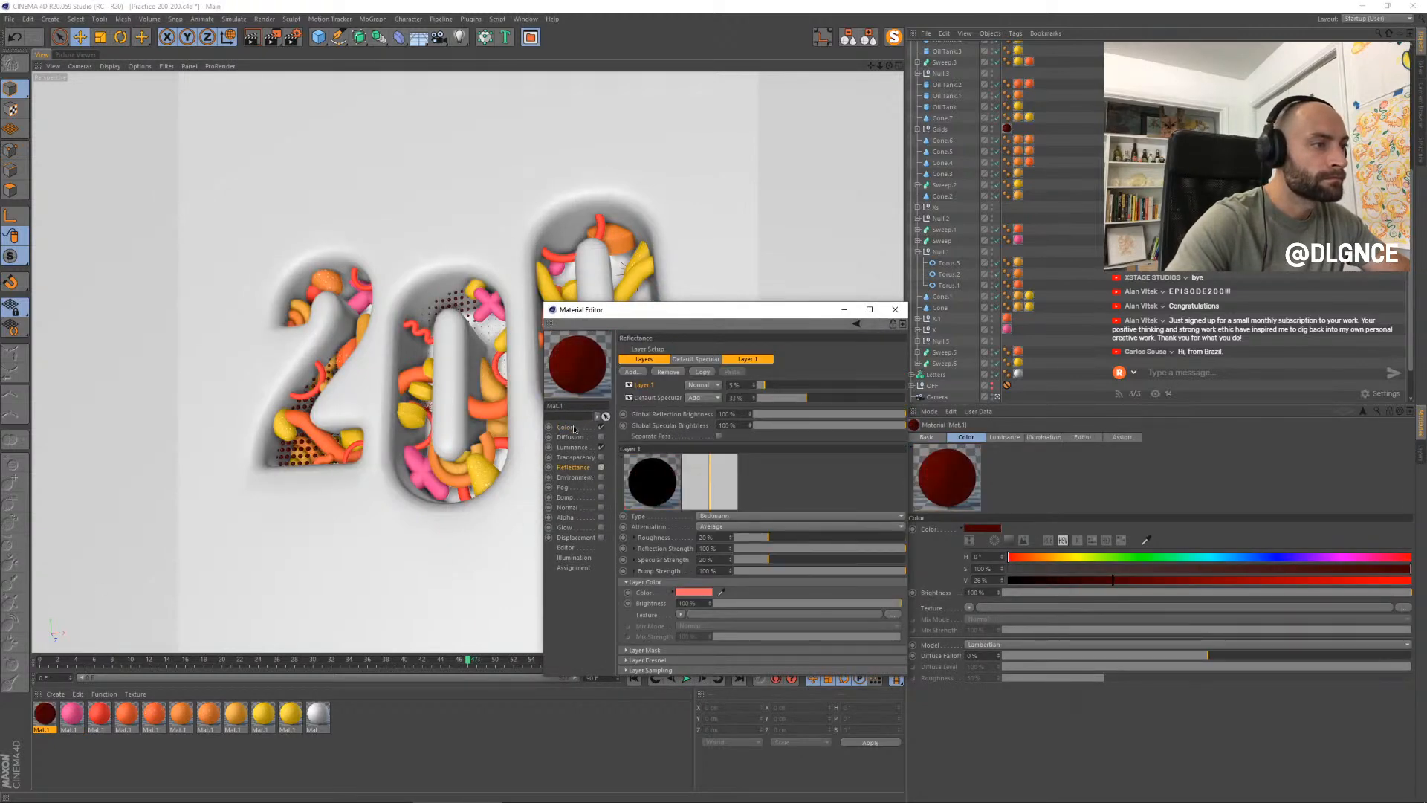
{"action": "left_click", "coordinate": [566, 428]}
{"action": "left_click", "coordinate": [586, 448]}
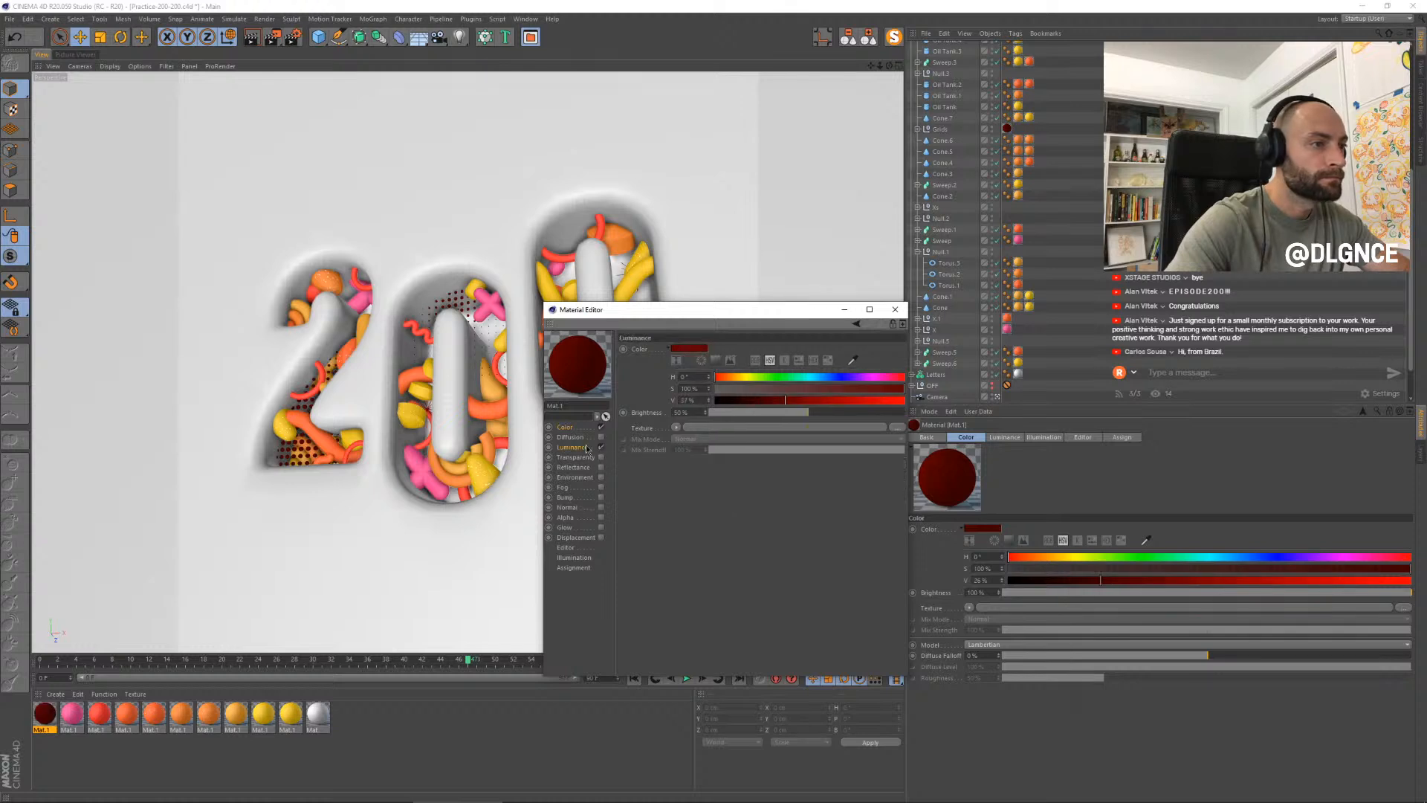
{"action": "left_click_drag", "start_coordinate": [776, 411], "coordinate": [778, 405]}
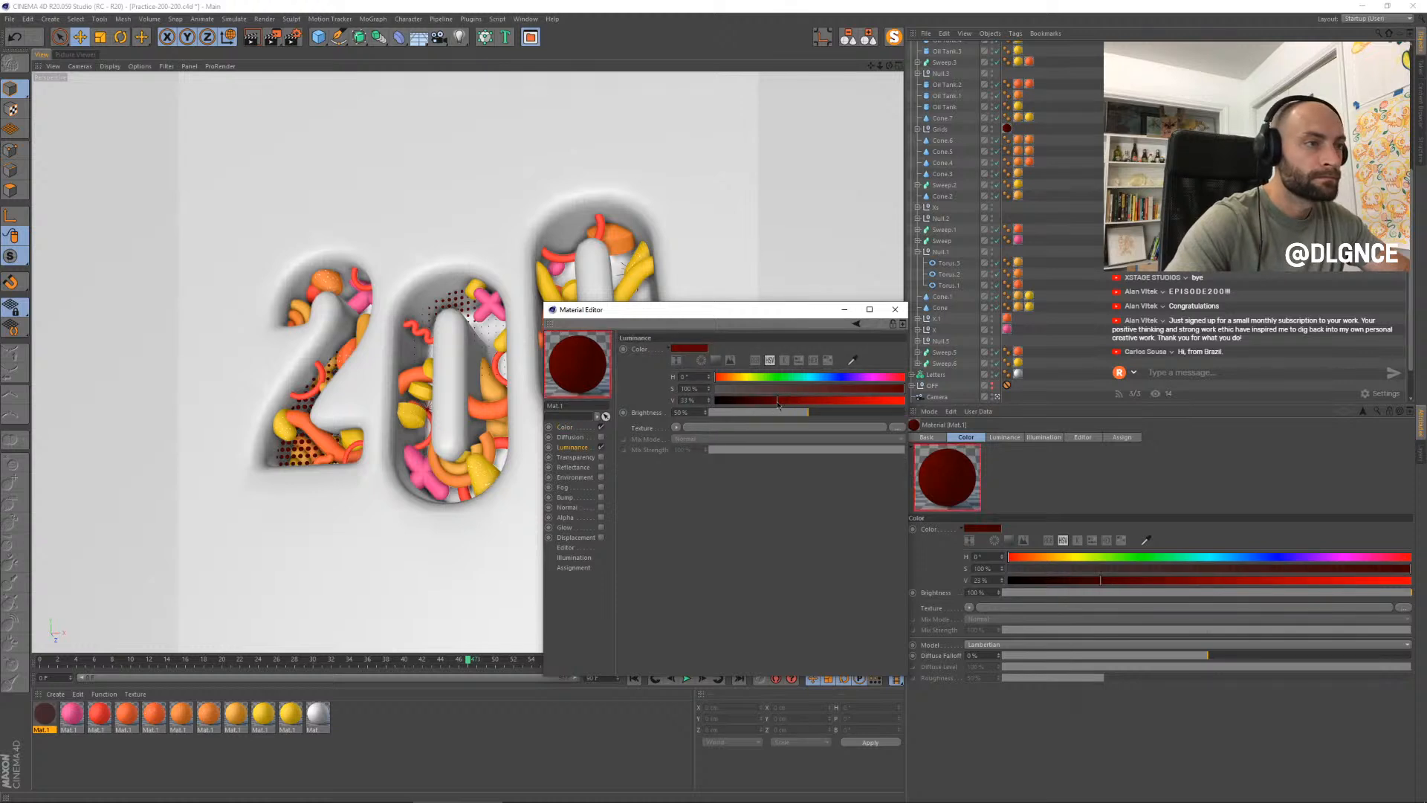
{"action": "left_click", "coordinate": [894, 310]}
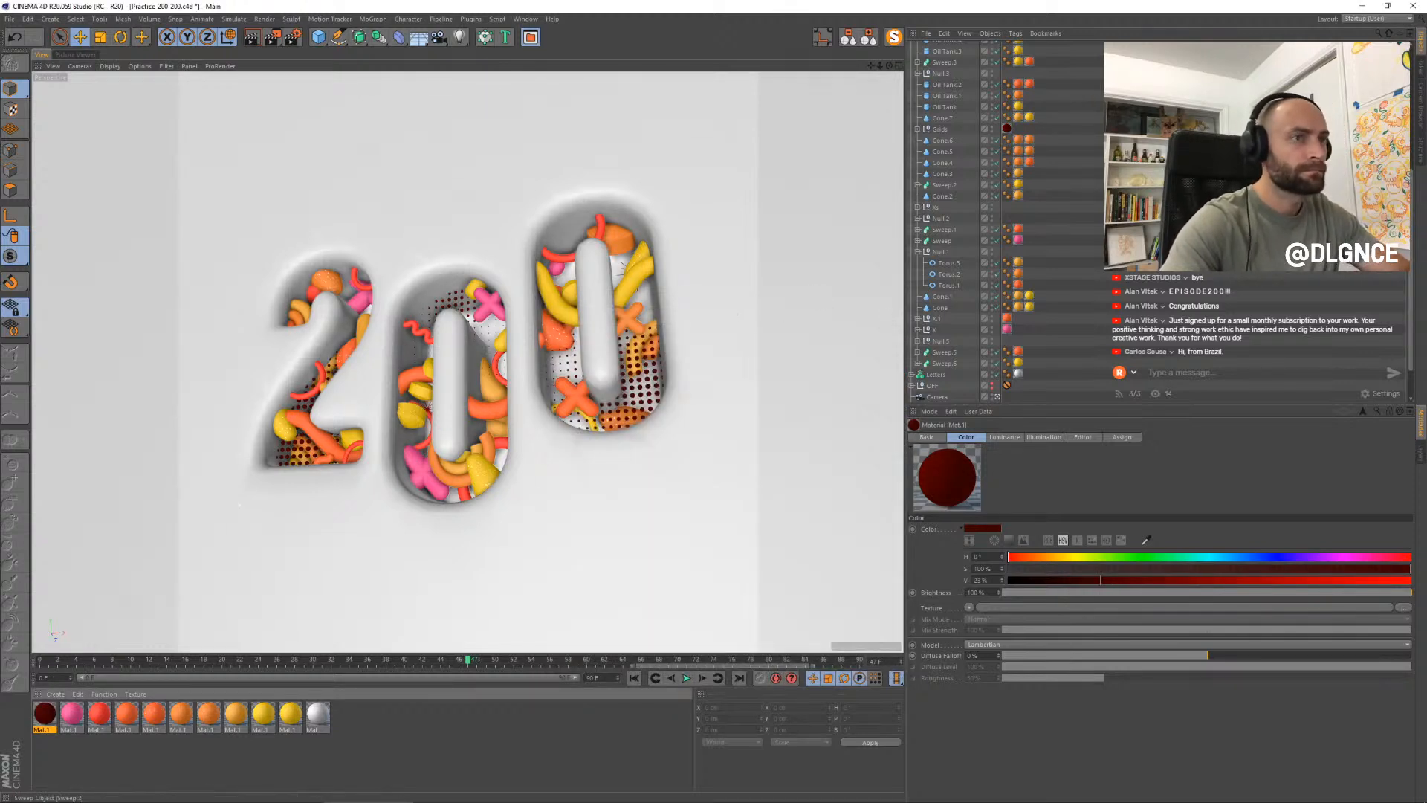
- Collapse the object hierarchy and render the full animation to the Picture Viewer without saving
{"action": "left_click", "coordinate": [874, 44]}
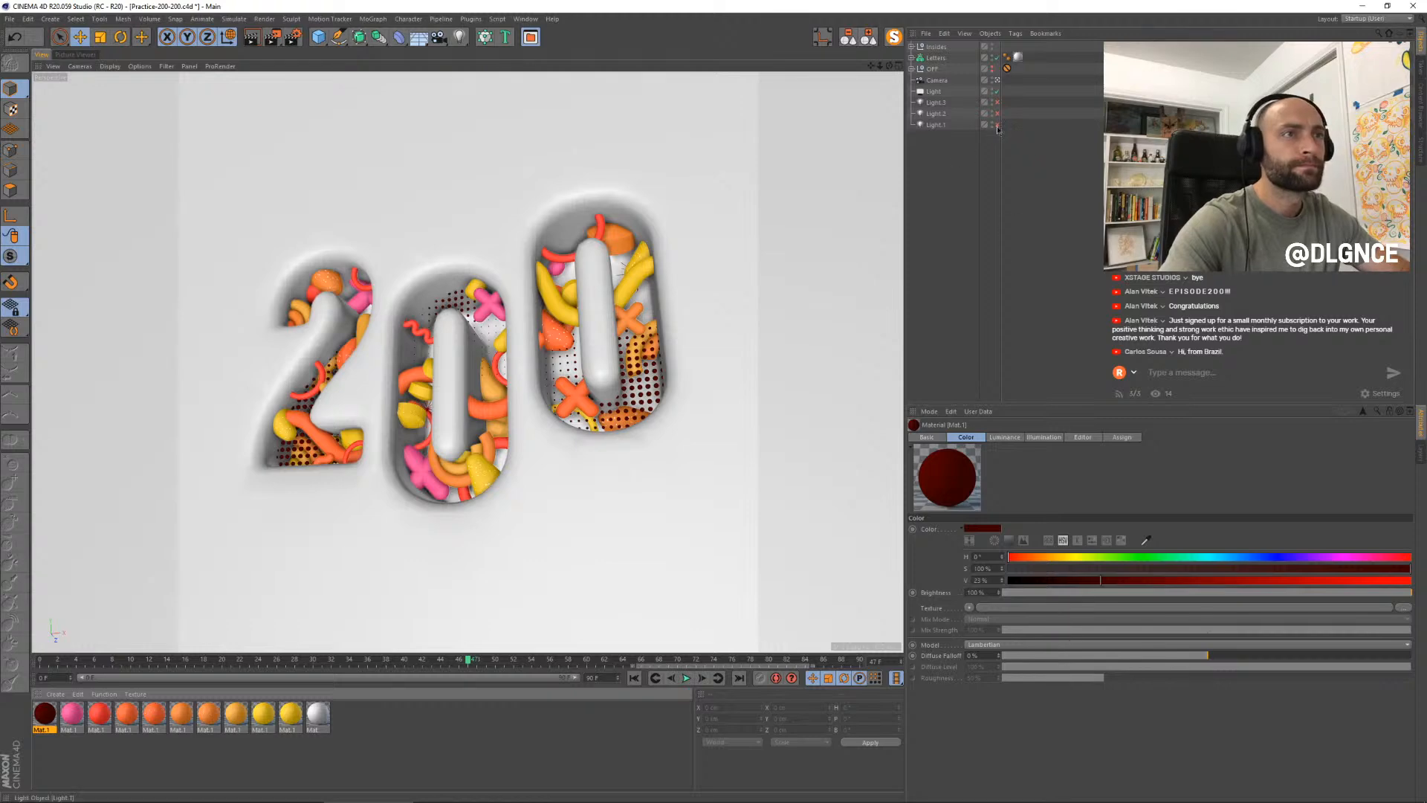
{"action": "left_click_drag", "start_coordinate": [1000, 125], "coordinate": [1002, 120]}
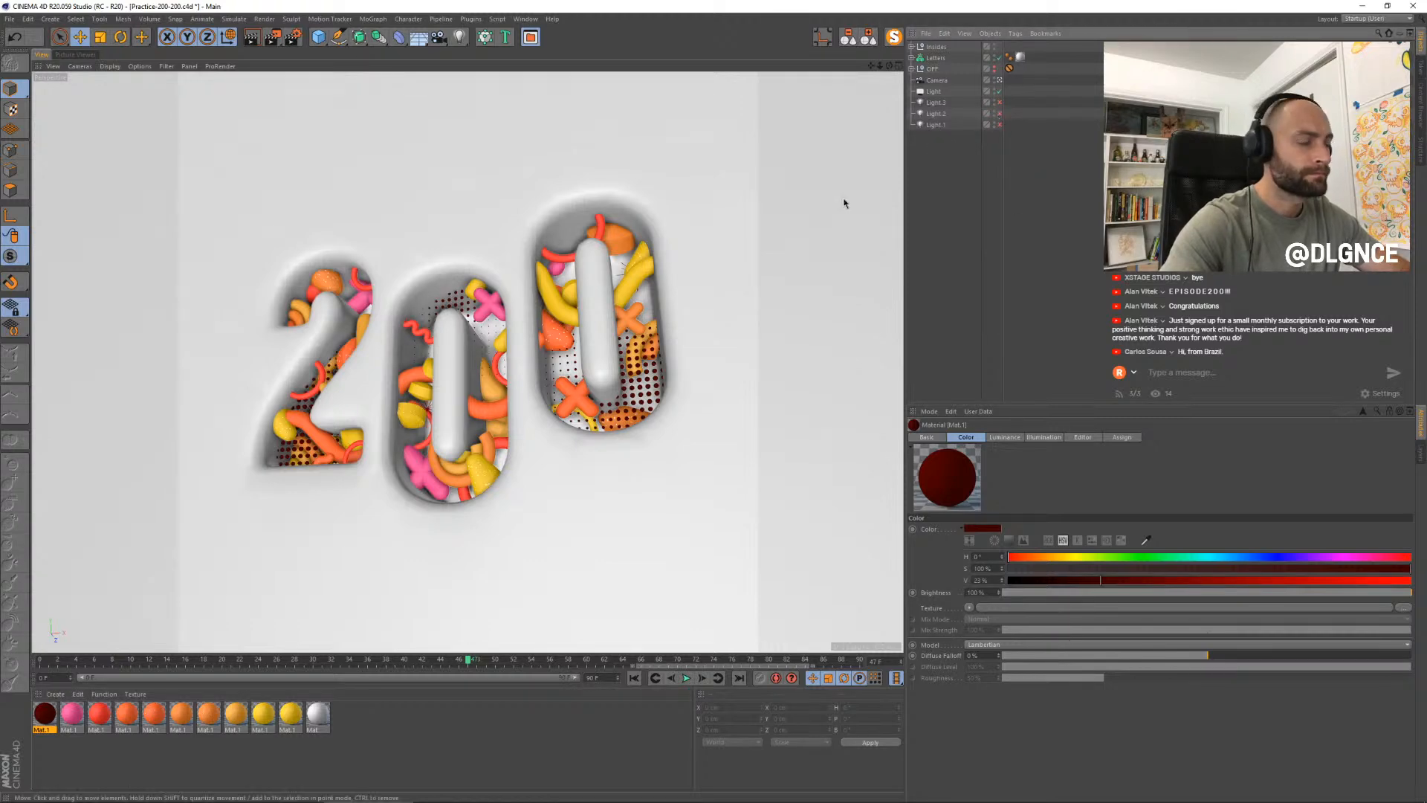
{"action": "key", "text": "shift+r"}
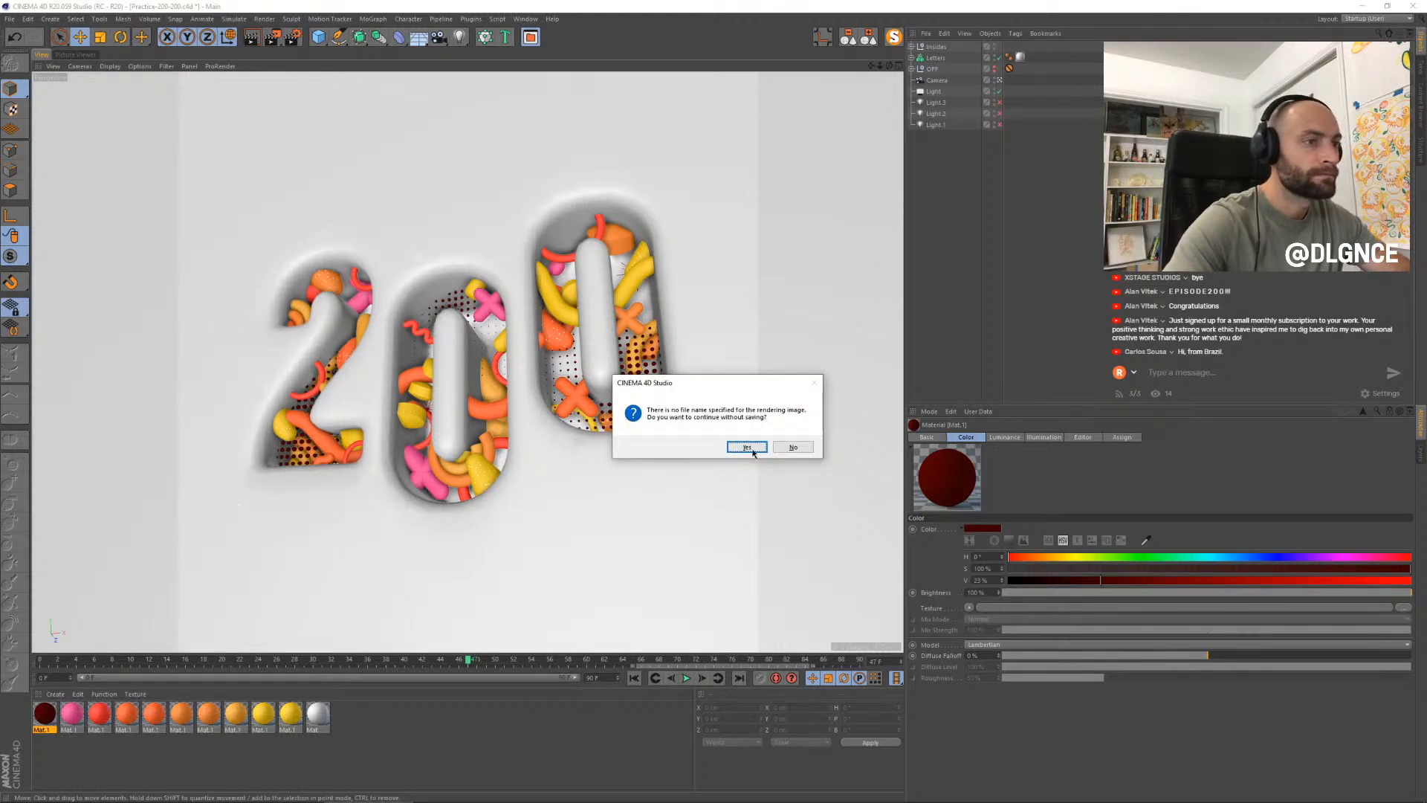
{"action": "left_click", "coordinate": [746, 447]}
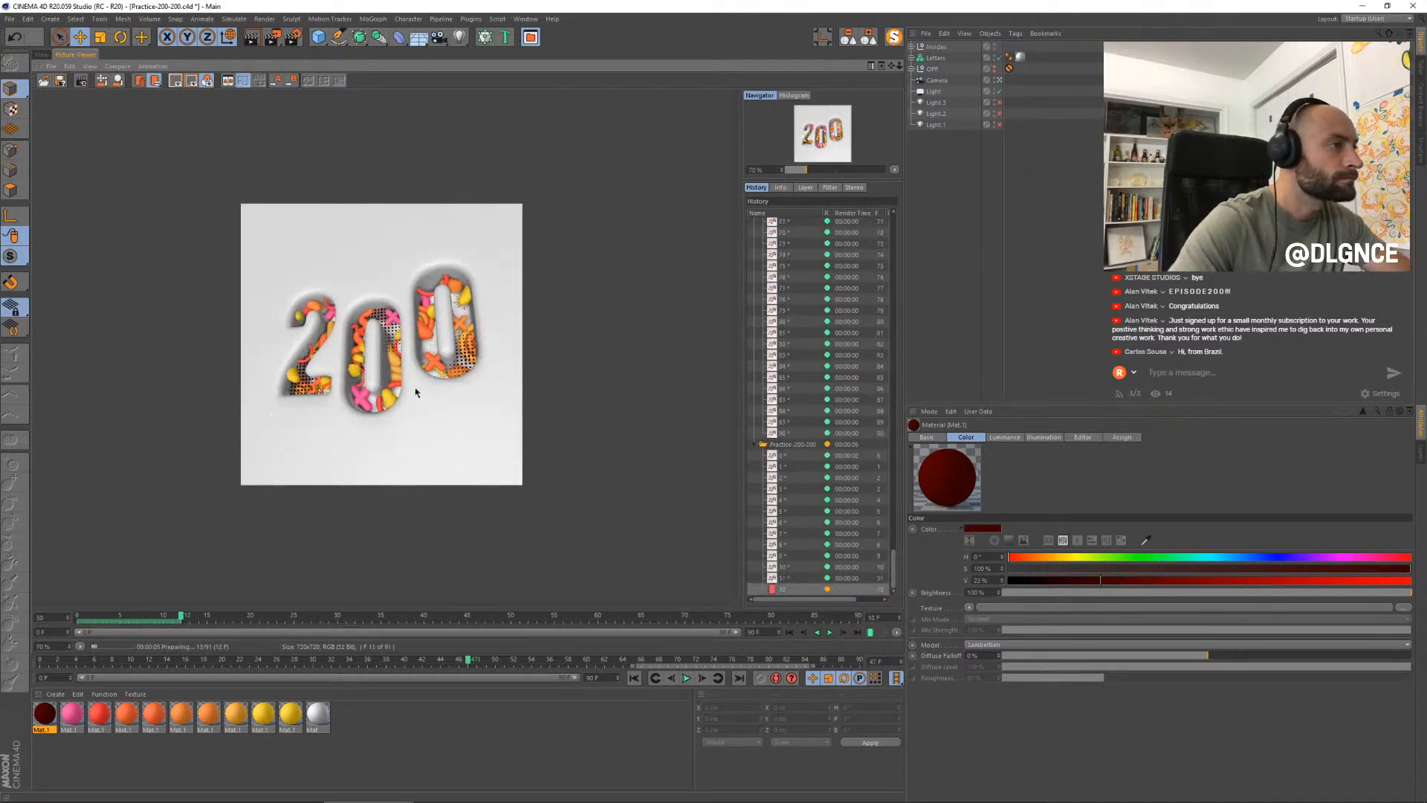
- Play the new render at 100% in the Picture Viewer, scrub through its frames and return to the viewport
{"action": "scroll", "coordinate": [416, 391], "scroll_direction": "up", "scroll_amount": 2}
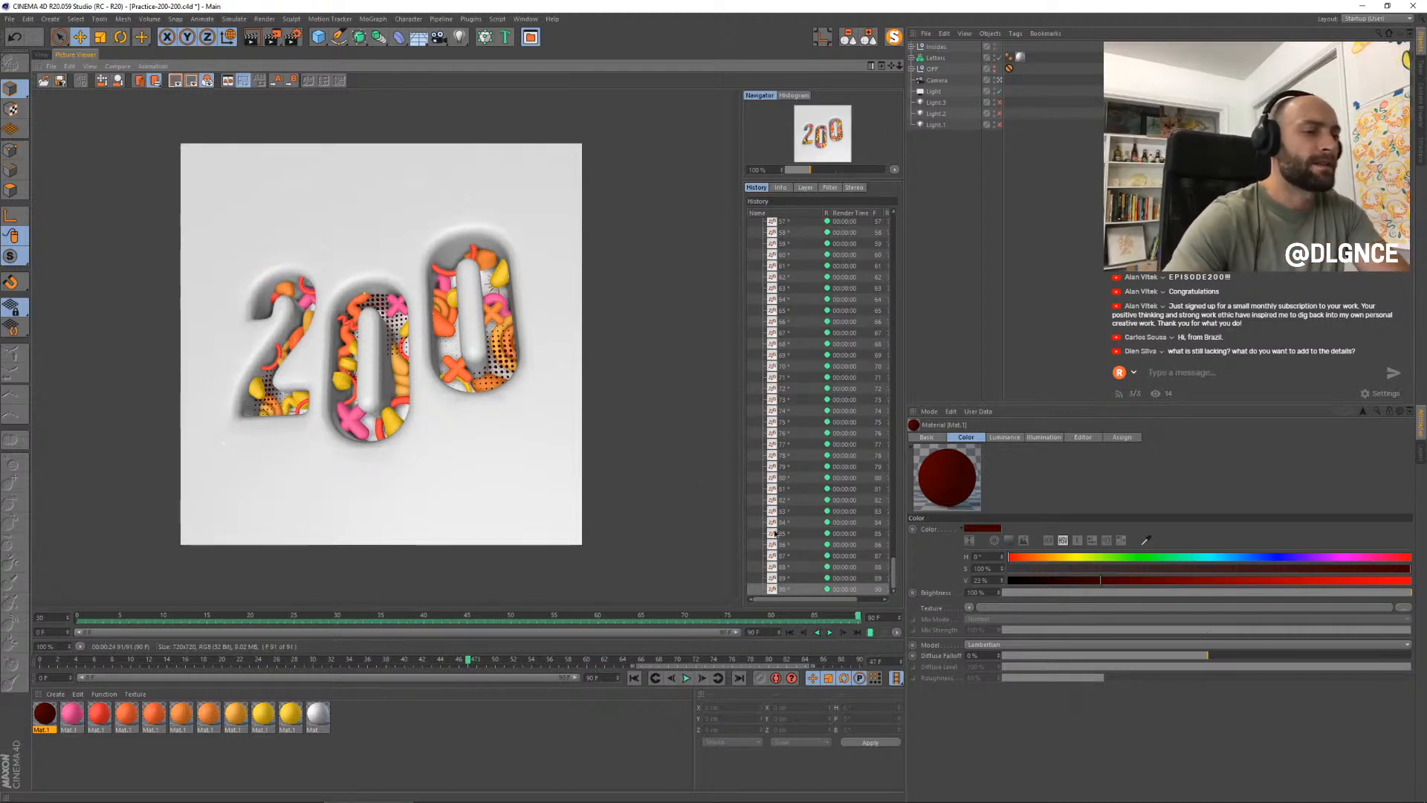
{"action": "left_click", "coordinate": [831, 632]}
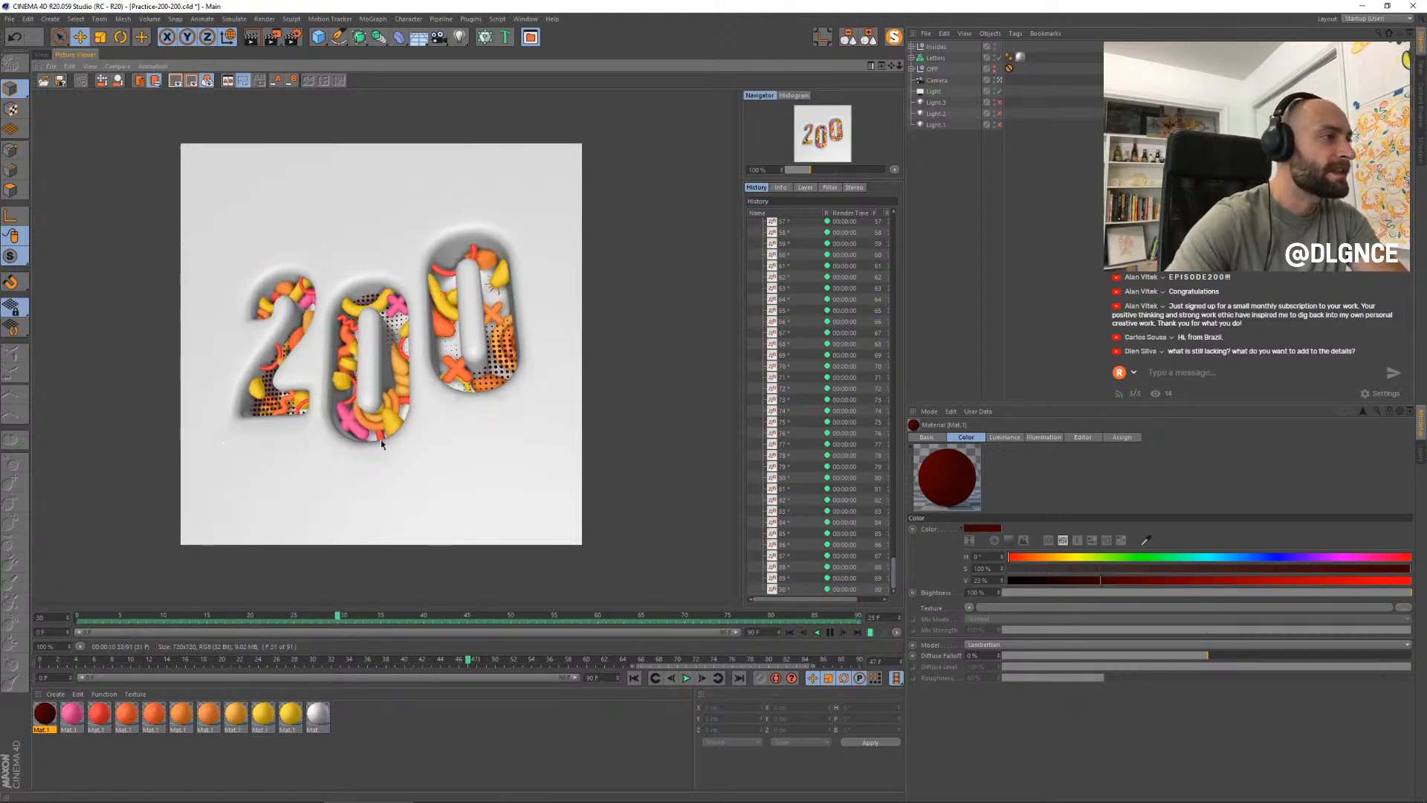
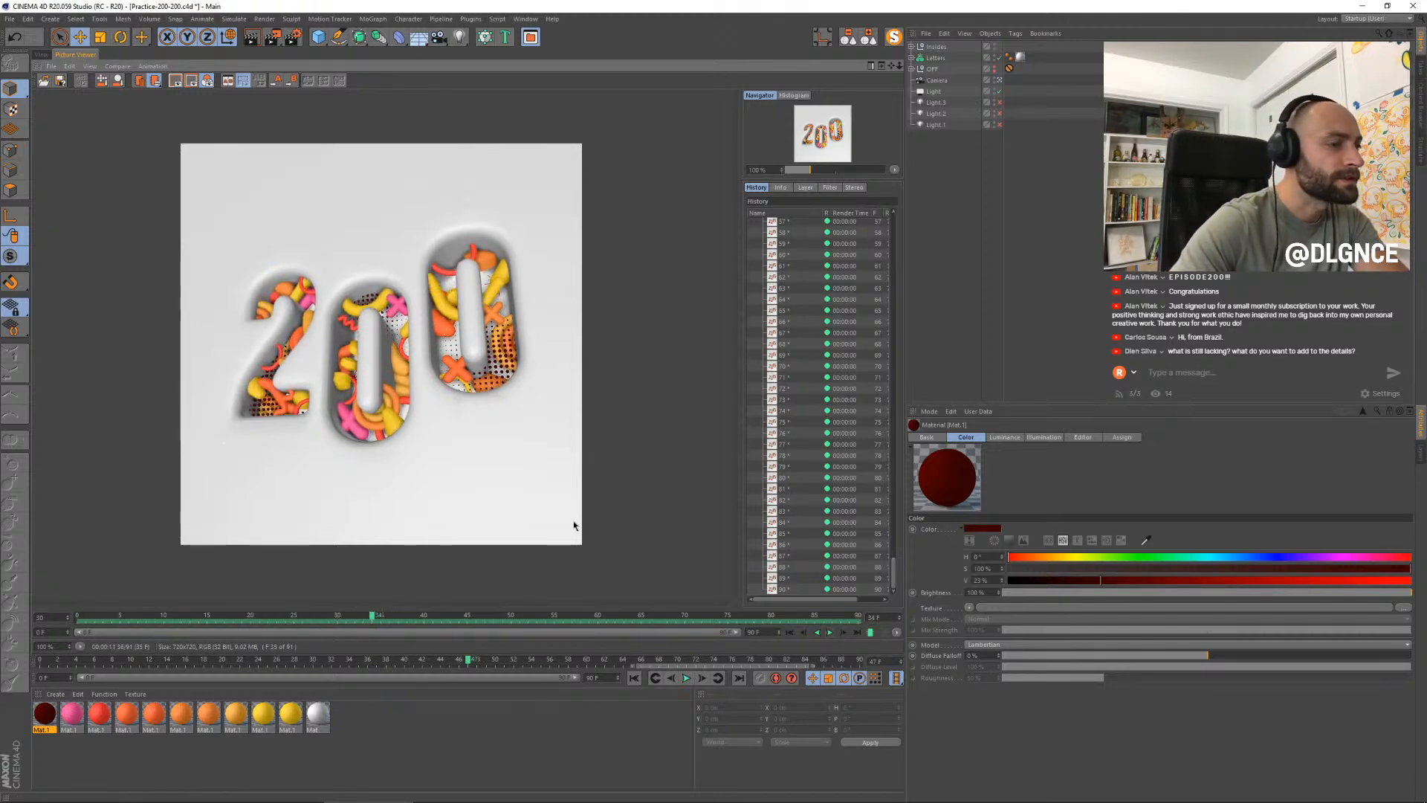
{"action": "left_click_drag", "start_coordinate": [499, 619], "coordinate": [658, 617]}
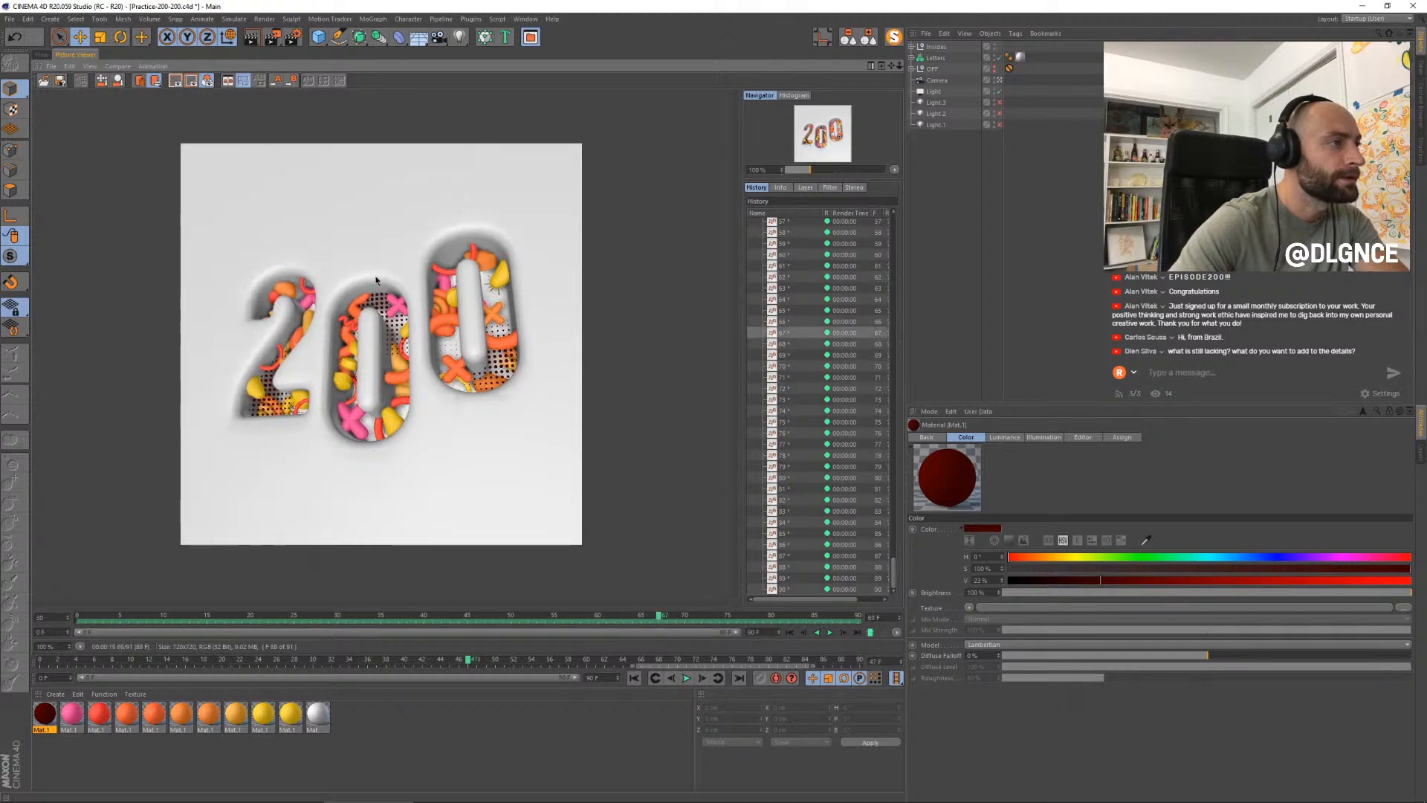
{"action": "left_click", "coordinate": [41, 54]}
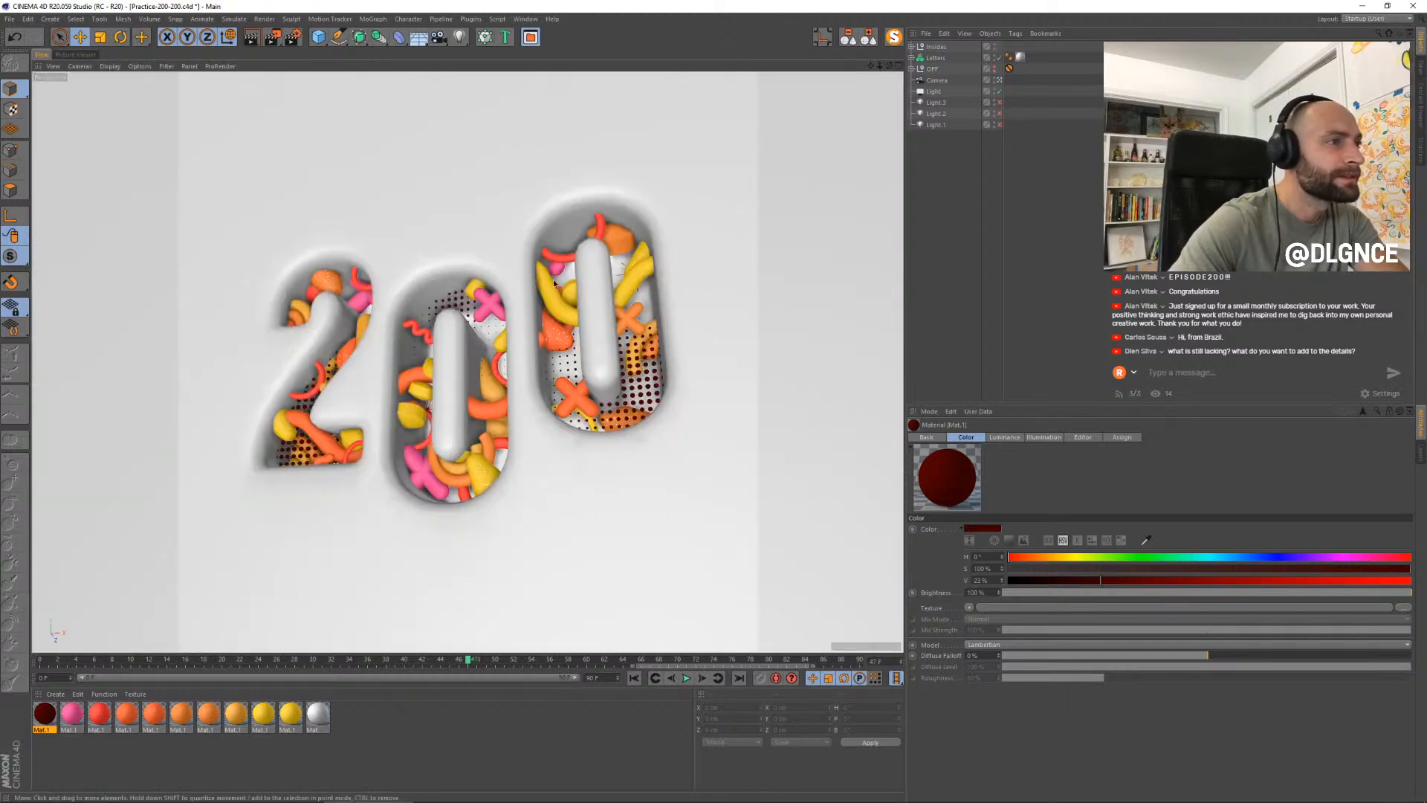
- Go to frame 73 and slightly scale down the small yellow piece beside the inner column of the last zero
{"action": "left_click_drag", "start_coordinate": [470, 660], "coordinate": [706, 661]}
{"action": "left_click", "coordinate": [564, 298]}
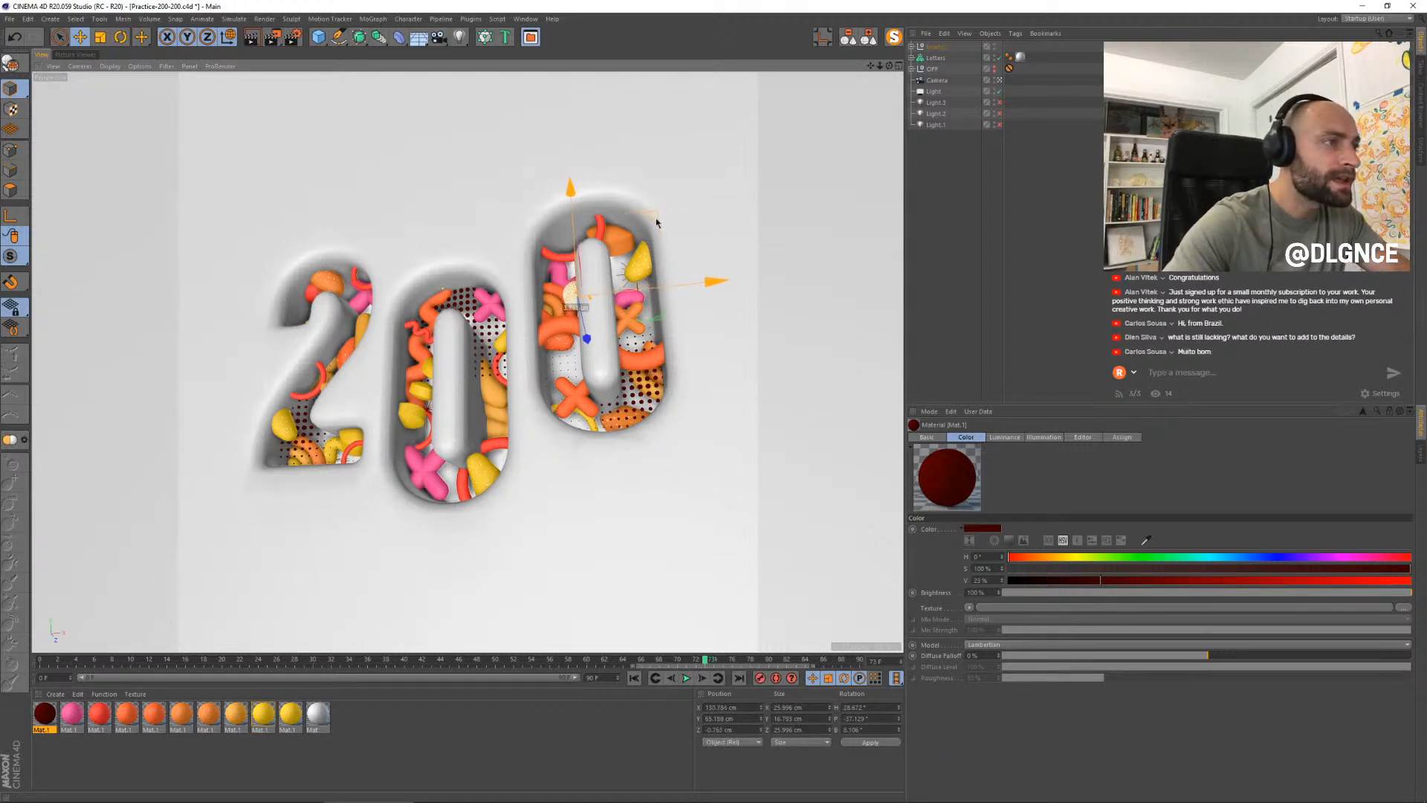
{"action": "key", "text": "t"}
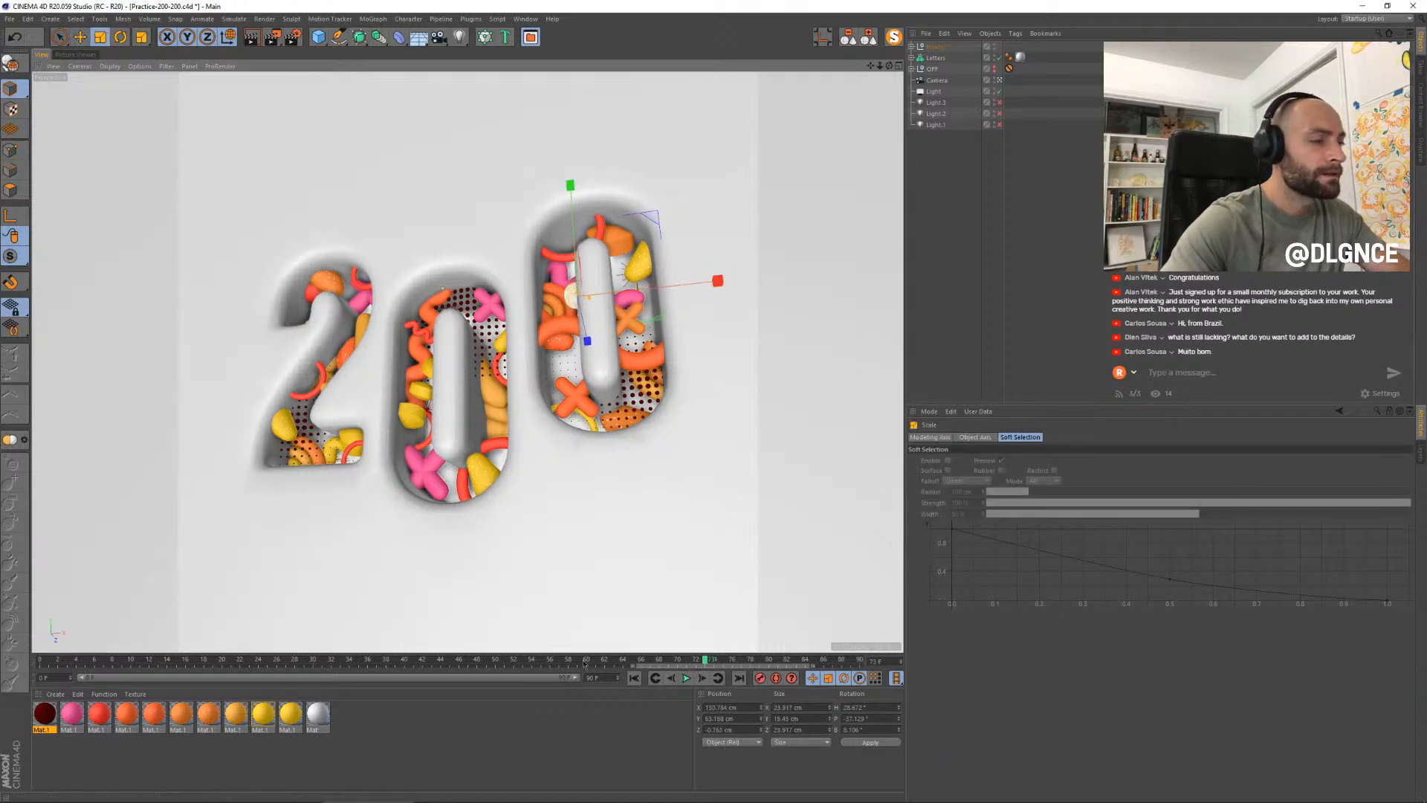
- At frame 33, thicken the yellow sweep running through the digits by scaling its Circle profile up to about 22.7 cm
{"action": "left_click_drag", "start_coordinate": [704, 657], "coordinate": [341, 660]}
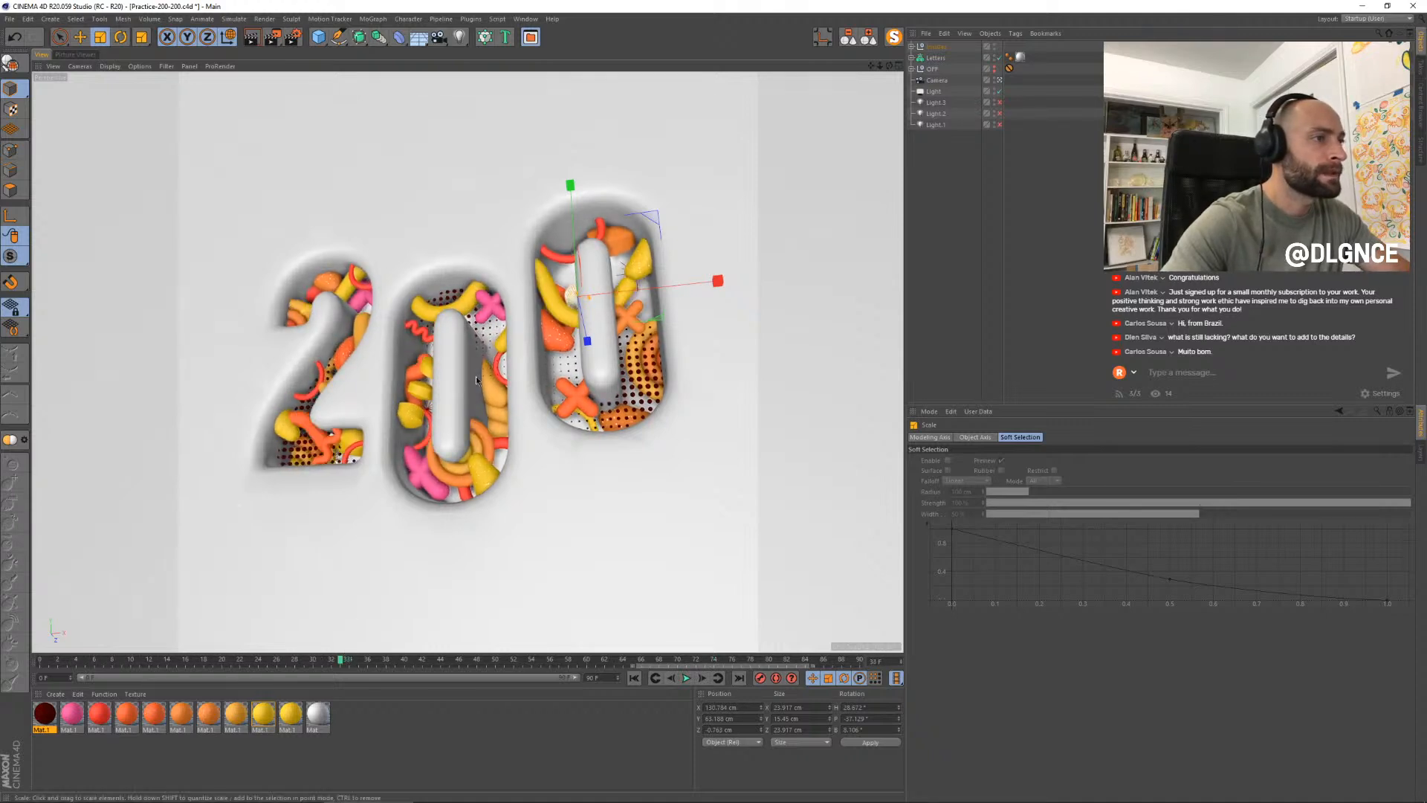
{"action": "left_click", "coordinate": [562, 313]}
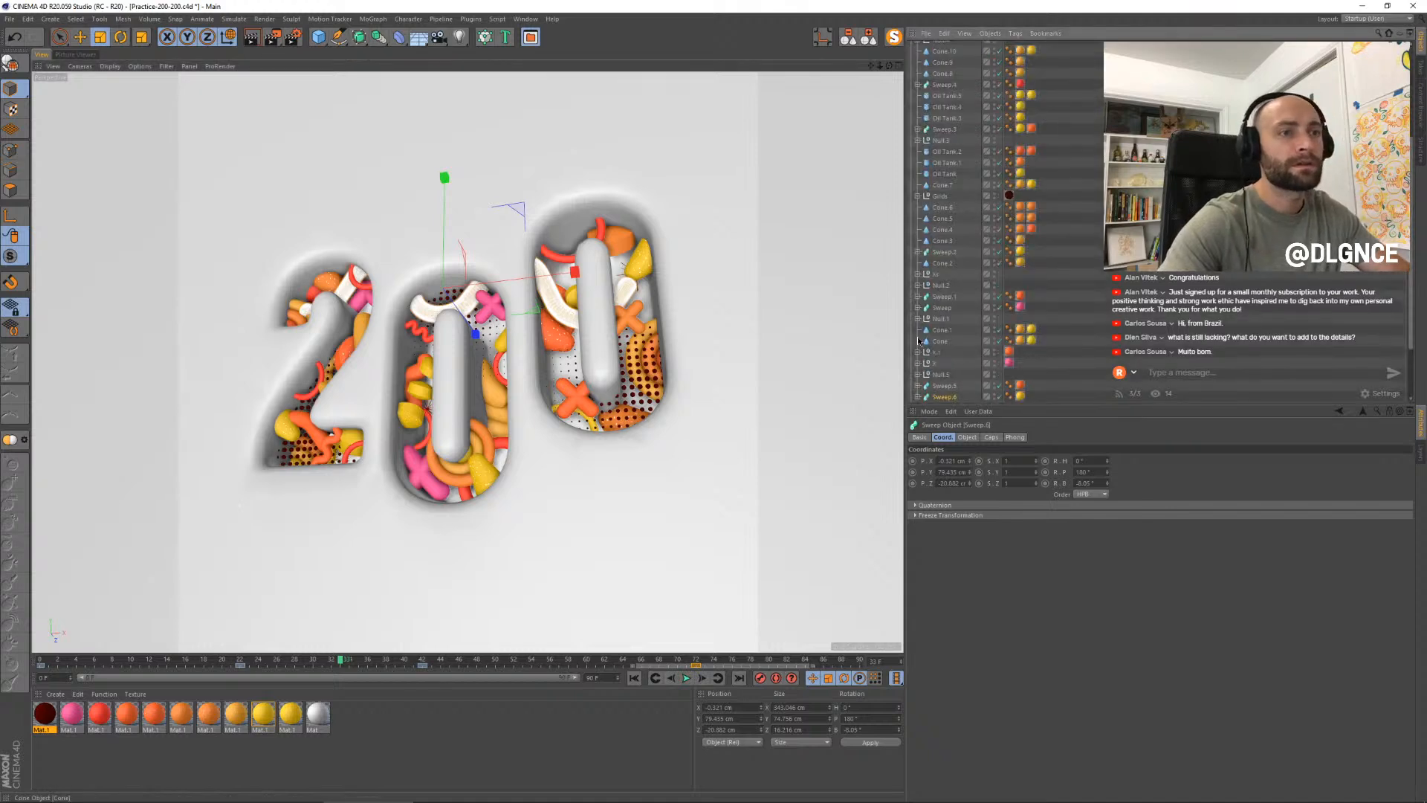
{"action": "scroll", "coordinate": [918, 341], "scroll_direction": "down", "scroll_amount": 2}
{"action": "left_click", "coordinate": [918, 330]}
{"action": "left_click", "coordinate": [946, 341]}
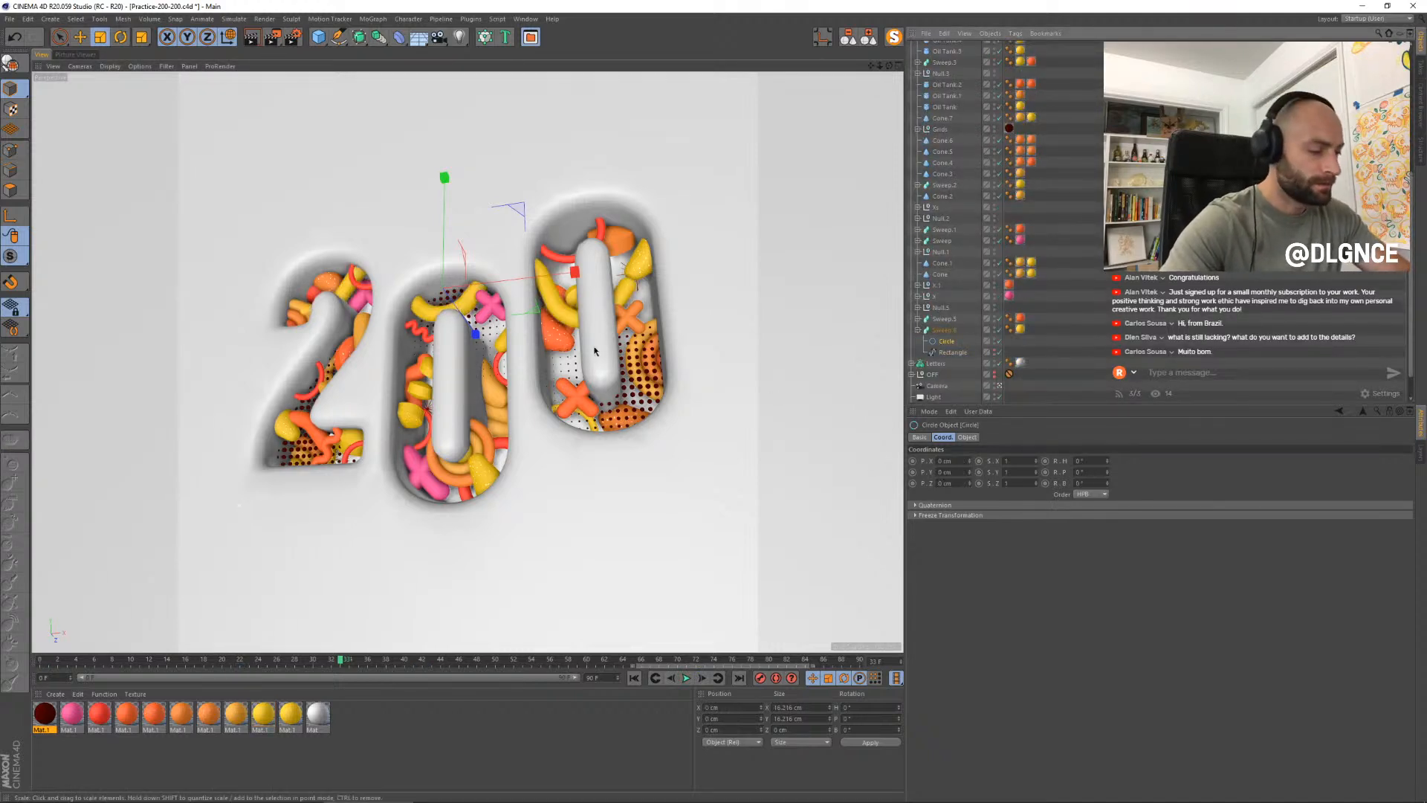
{"action": "left_click_drag", "start_coordinate": [595, 351], "coordinate": [620, 366]}
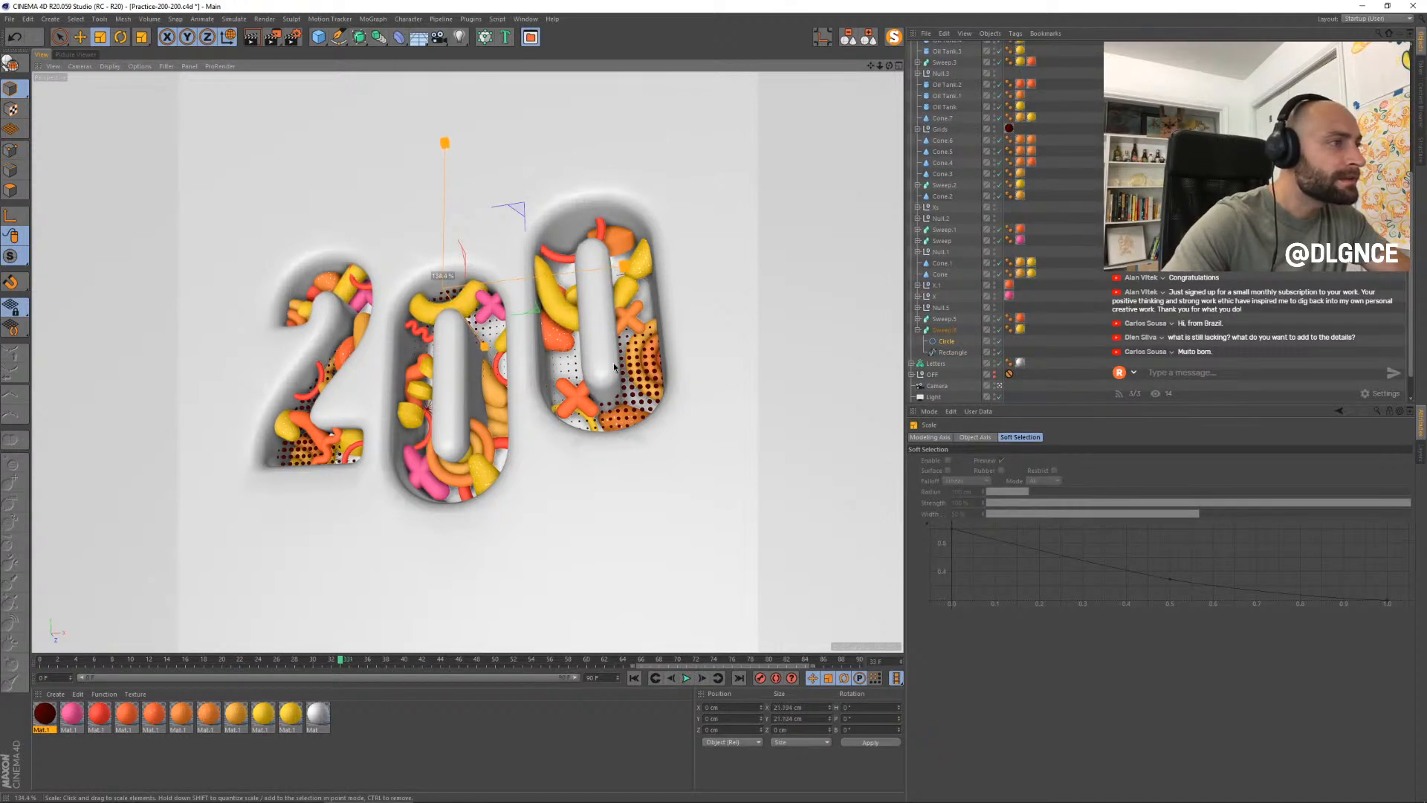
{"action": "left_click", "coordinate": [603, 372]}
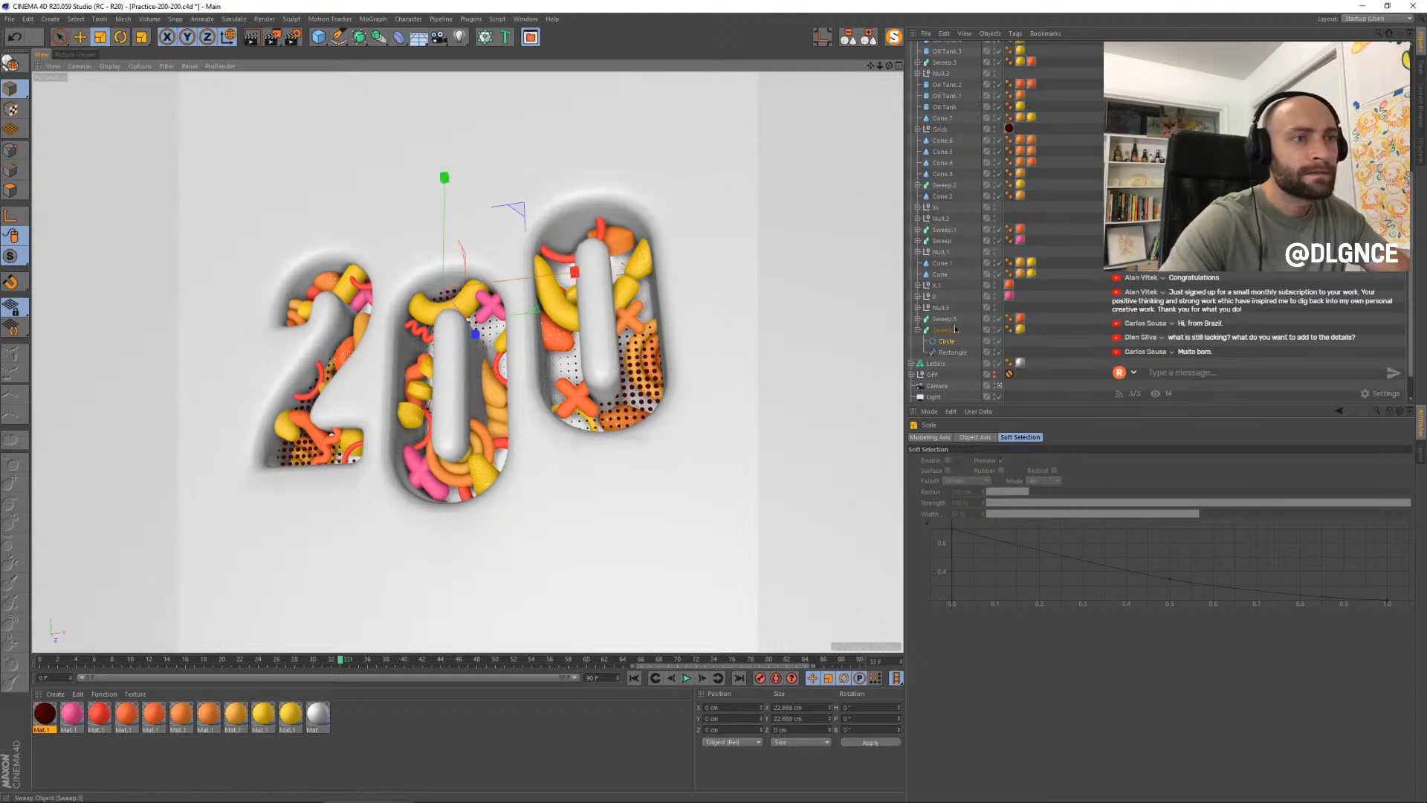
- Adjust the yellow sweep's fillet cap radii, increase its Circle profile's intermediate-point angle, and check the result at frame 59
{"action": "left_click", "coordinate": [968, 437]}
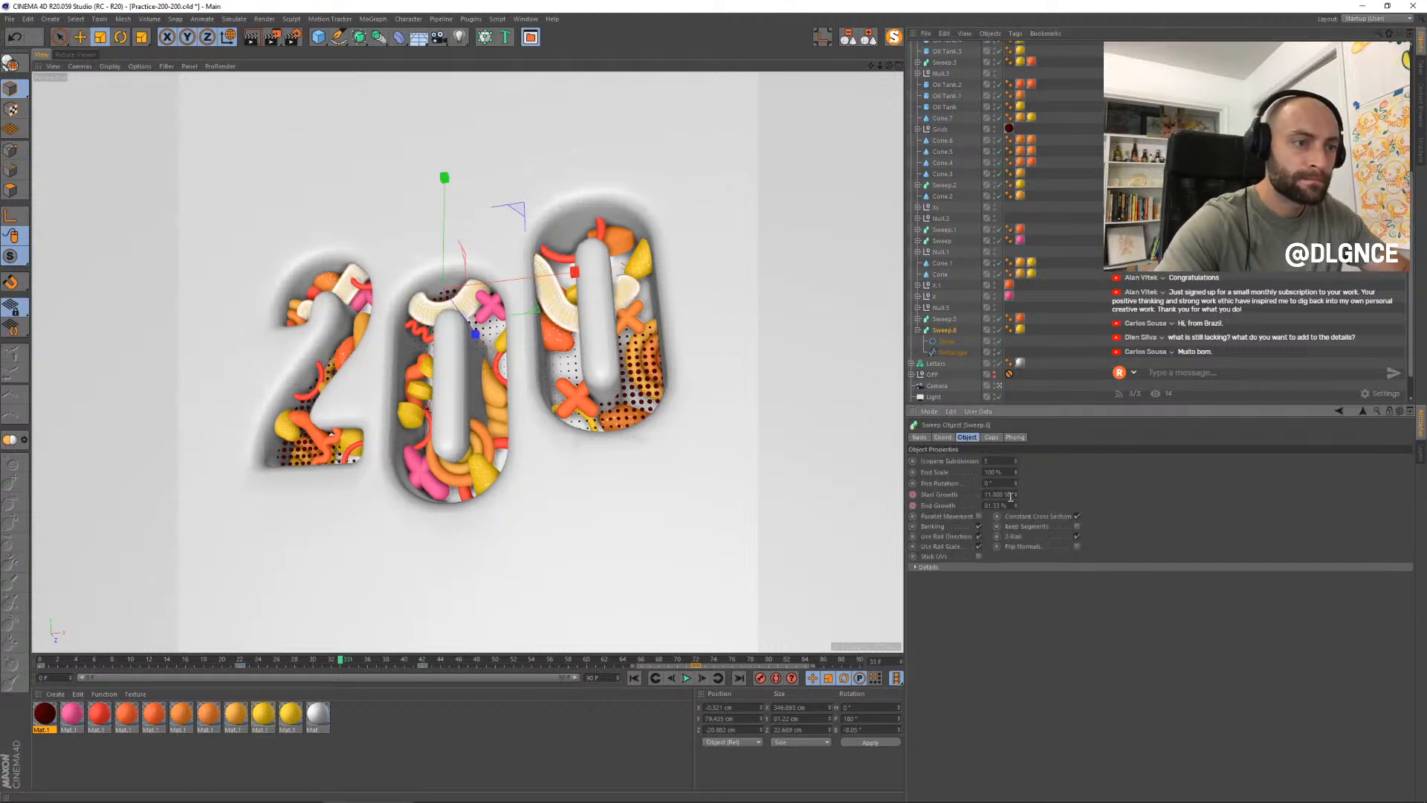
{"action": "left_click", "coordinate": [991, 438]}
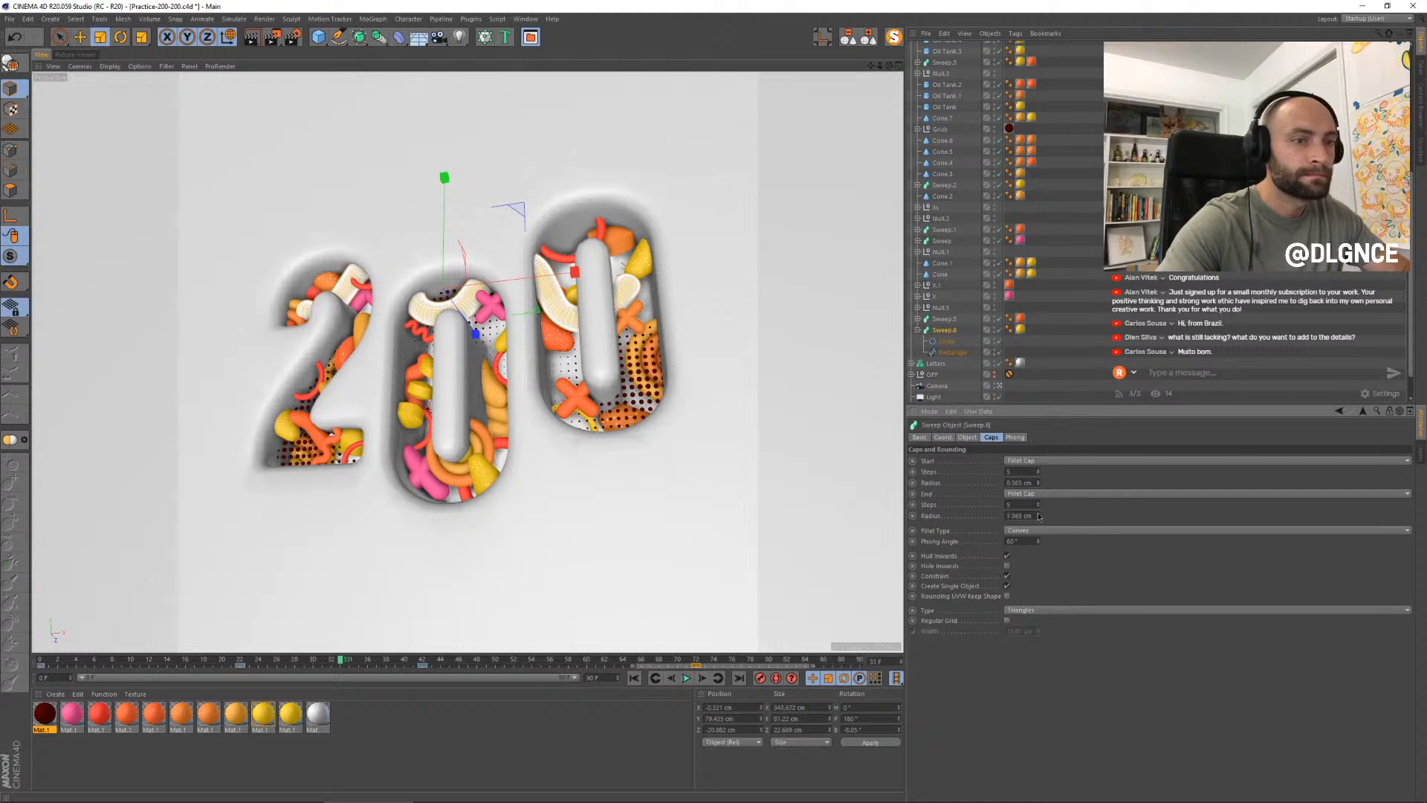
{"action": "left_click", "coordinate": [937, 341]}
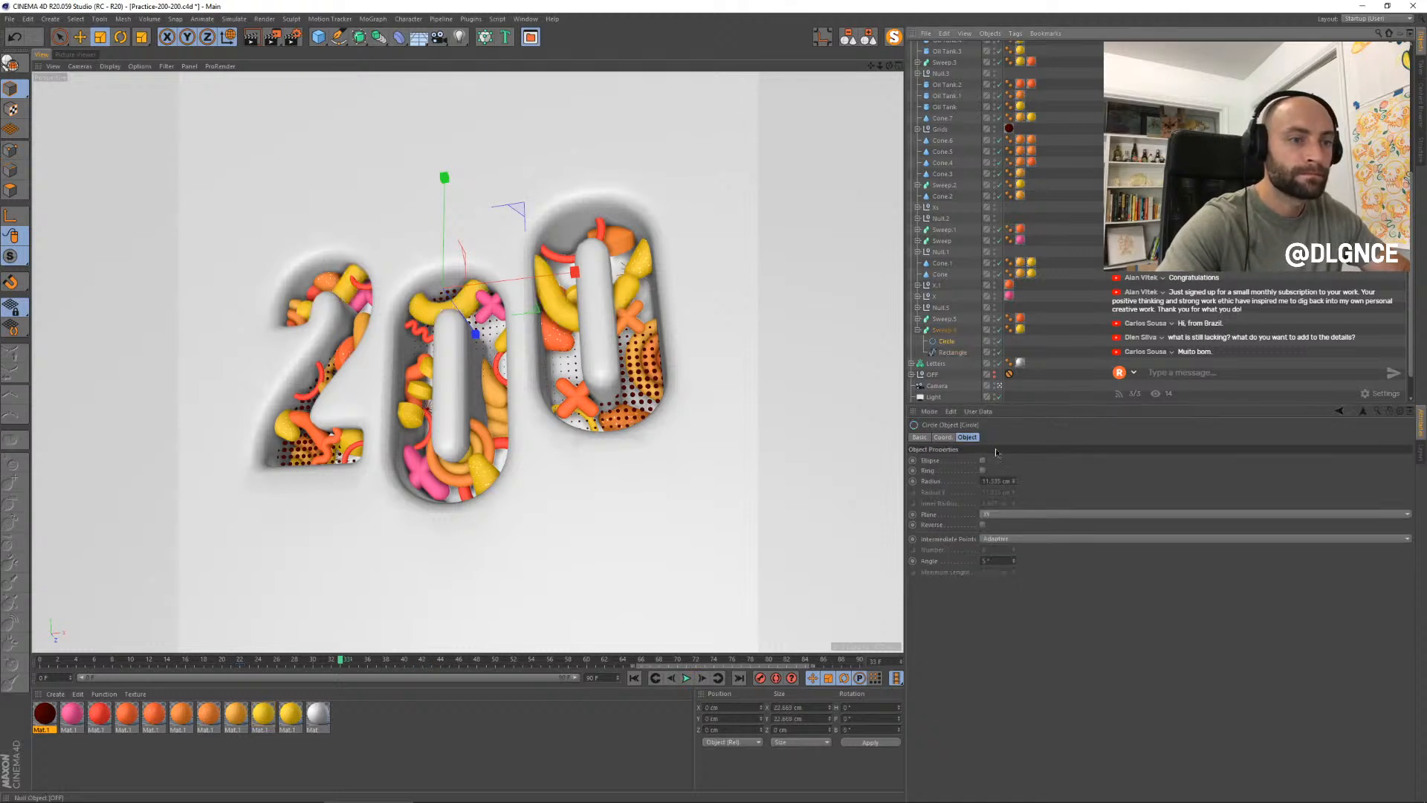
{"action": "left_click_drag", "start_coordinate": [1014, 559], "coordinate": [1014, 552]}
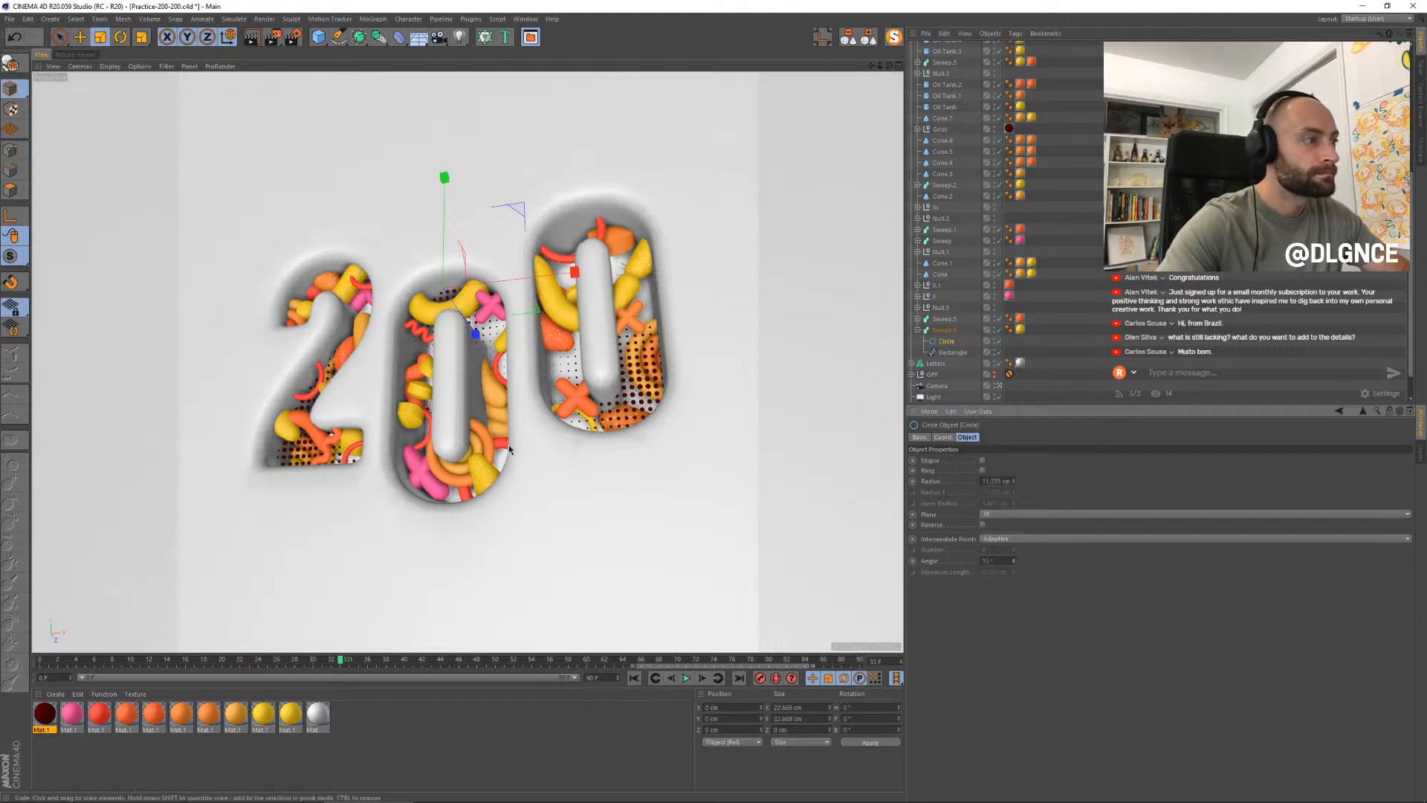
{"action": "left_click_drag", "start_coordinate": [452, 664], "coordinate": [574, 632]}
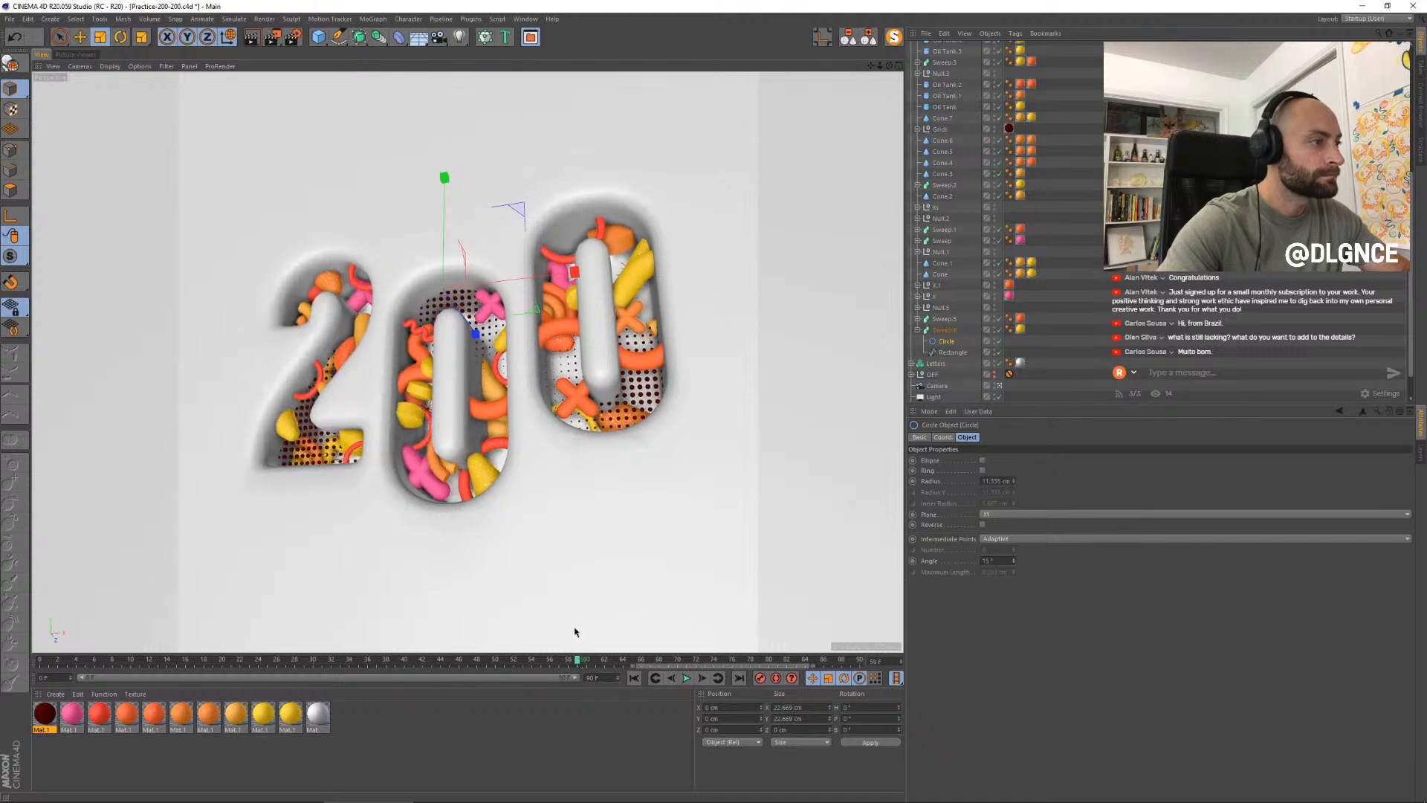
- Thicken the orange-red sweep running through both zeros by scaling its Circle profile up to about 21.1 cm
{"action": "left_click", "coordinate": [494, 411]}
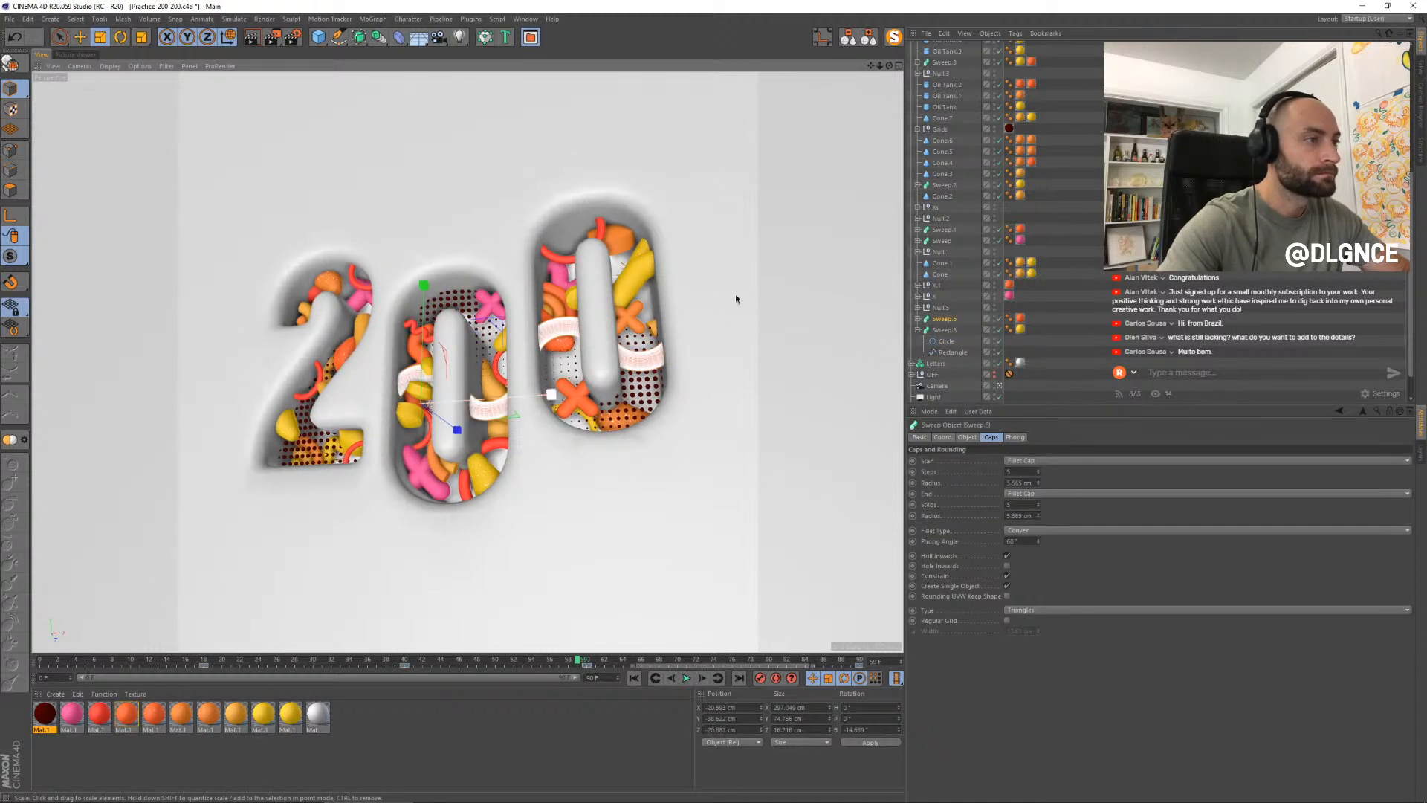
{"action": "left_click", "coordinate": [917, 321]}
{"action": "key", "text": "t"}
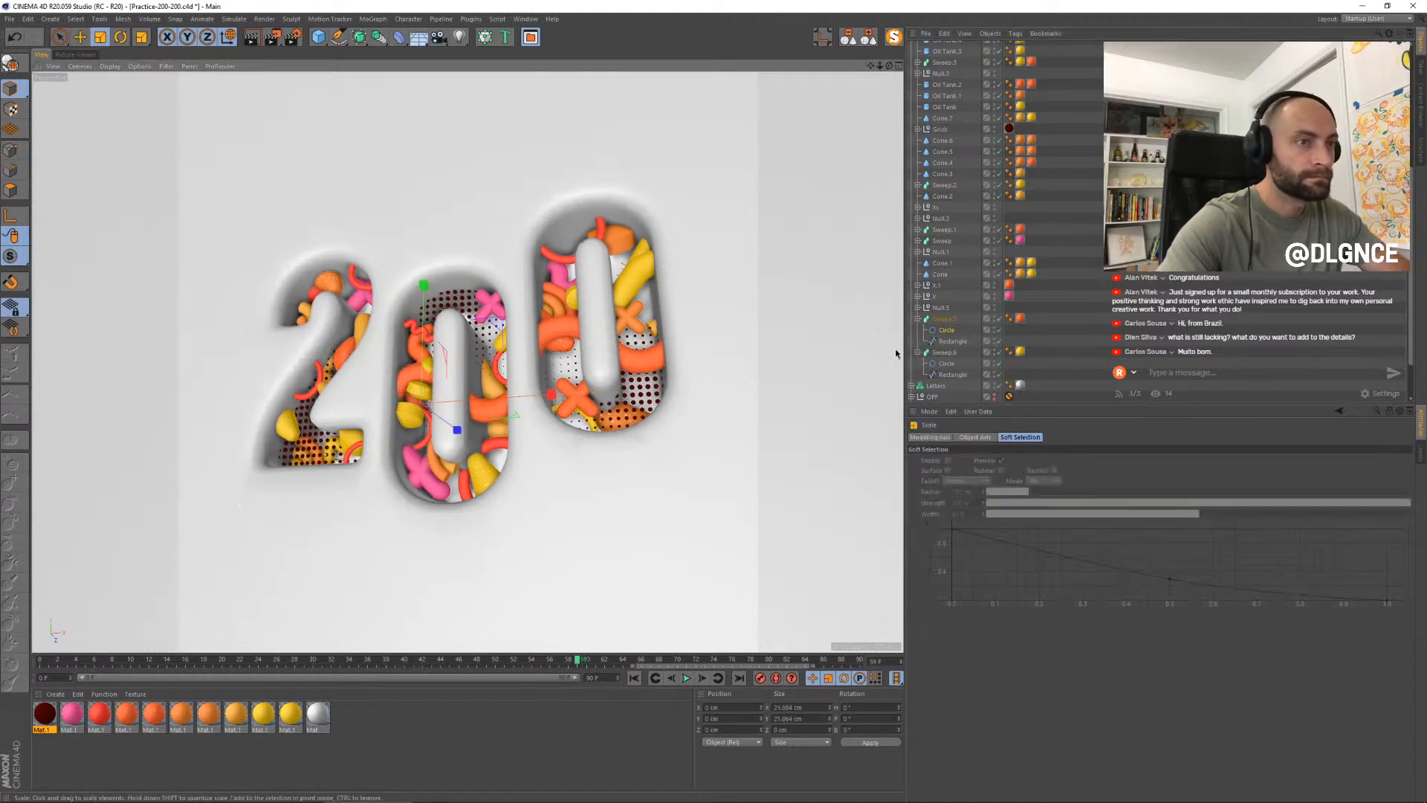
{"action": "left_click", "coordinate": [946, 330]}
{"action": "left_click", "coordinate": [1014, 559]}
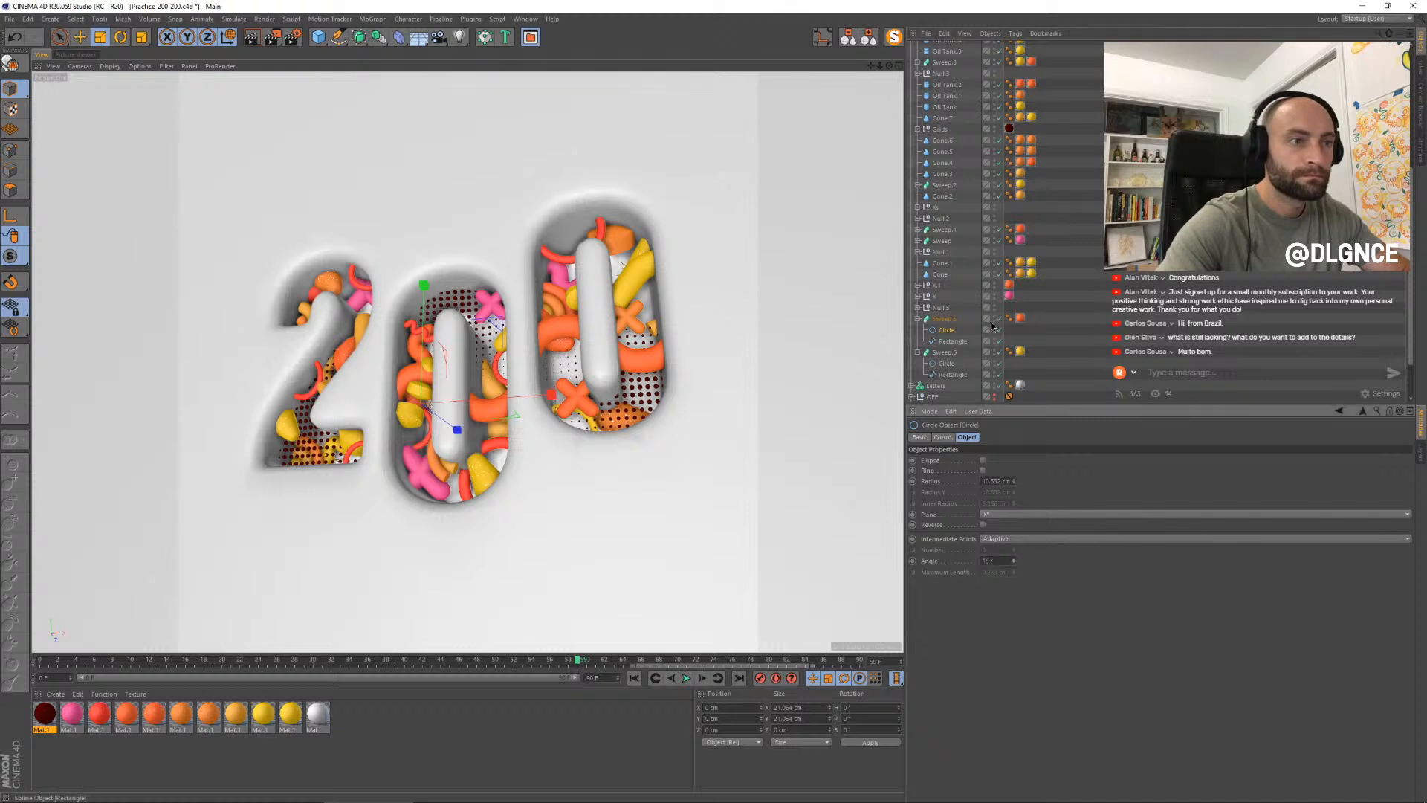
{"action": "left_click", "coordinate": [950, 321]}
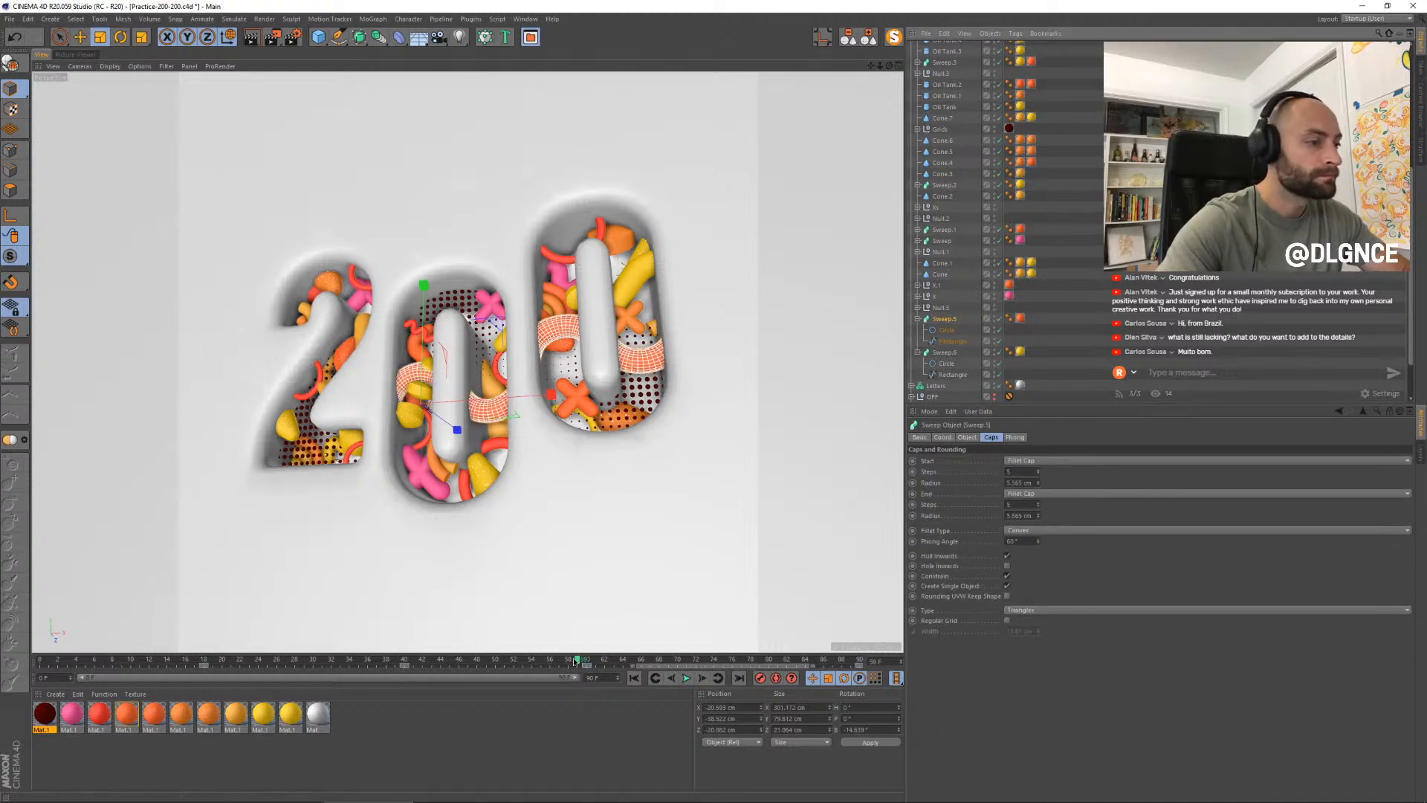
- At frame 68, increase the orange-red sweep's start and end fillet cap radii to about 8.6 cm and save the project
{"action": "left_click_drag", "start_coordinate": [625, 660], "coordinate": [664, 660]}
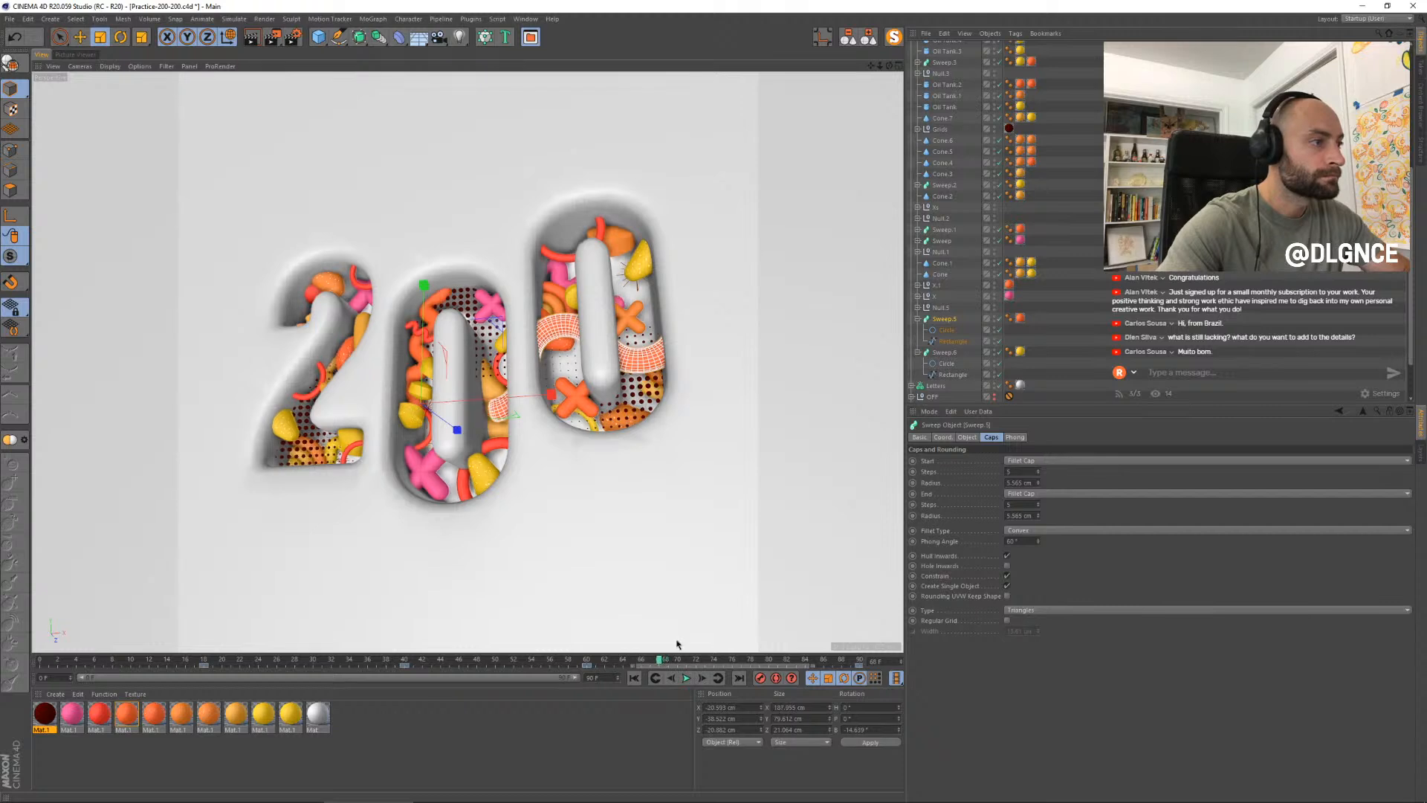
{"action": "left_click_drag", "start_coordinate": [1040, 482], "coordinate": [1039, 484]}
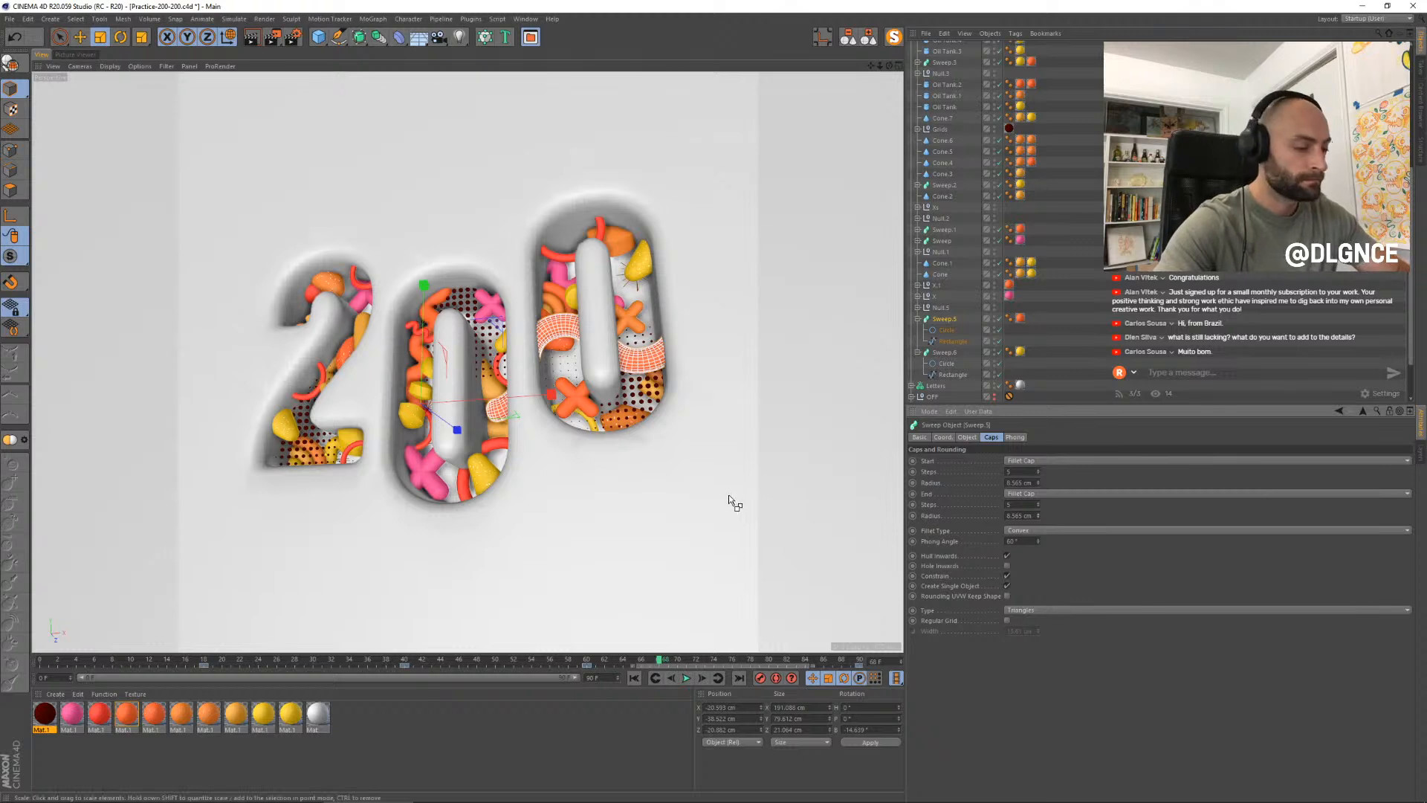
{"action": "key", "text": "ctrl+s"}
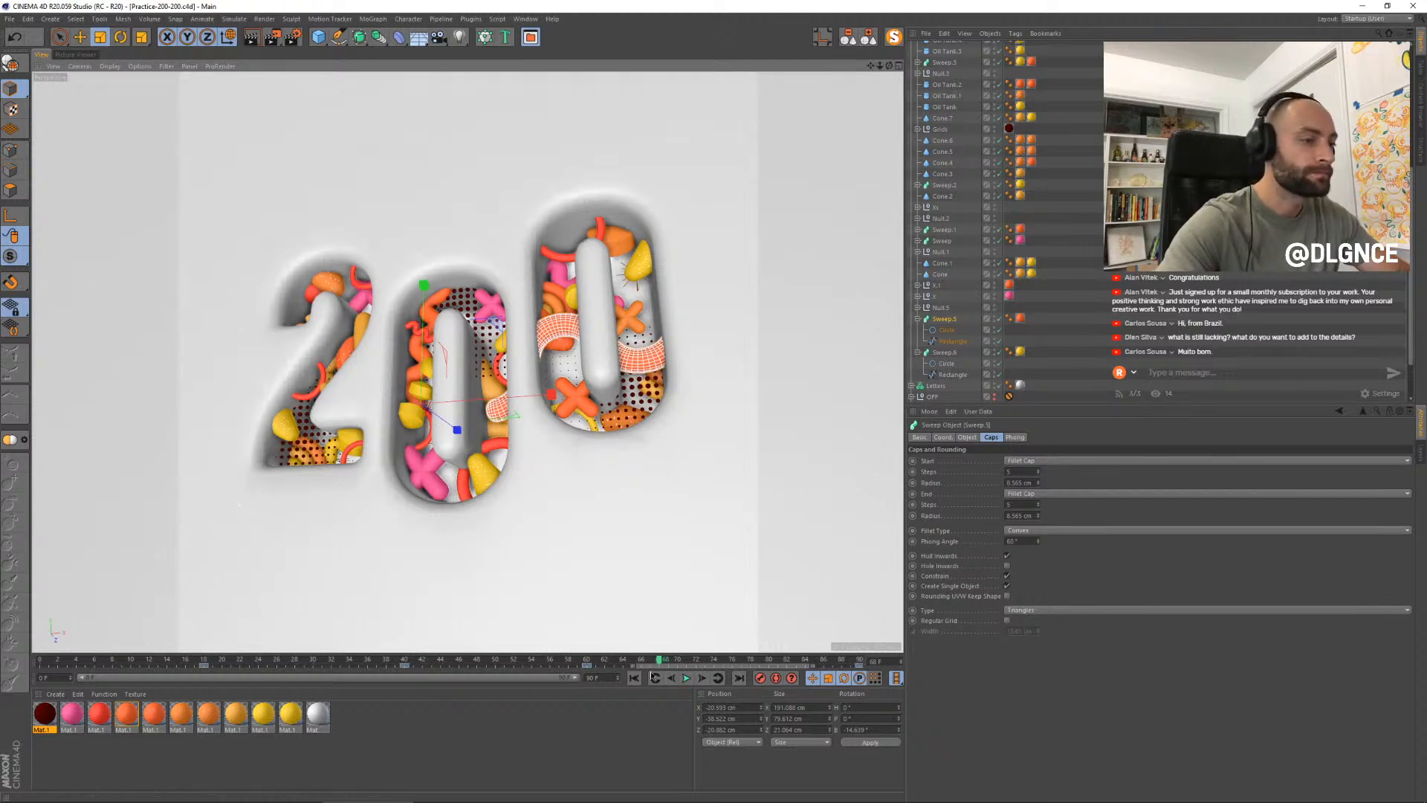
- Play the animation from the first frame and scrub through the early frames to check the motion of the shapes
{"action": "left_click_drag", "start_coordinate": [660, 664], "coordinate": [37, 663]}
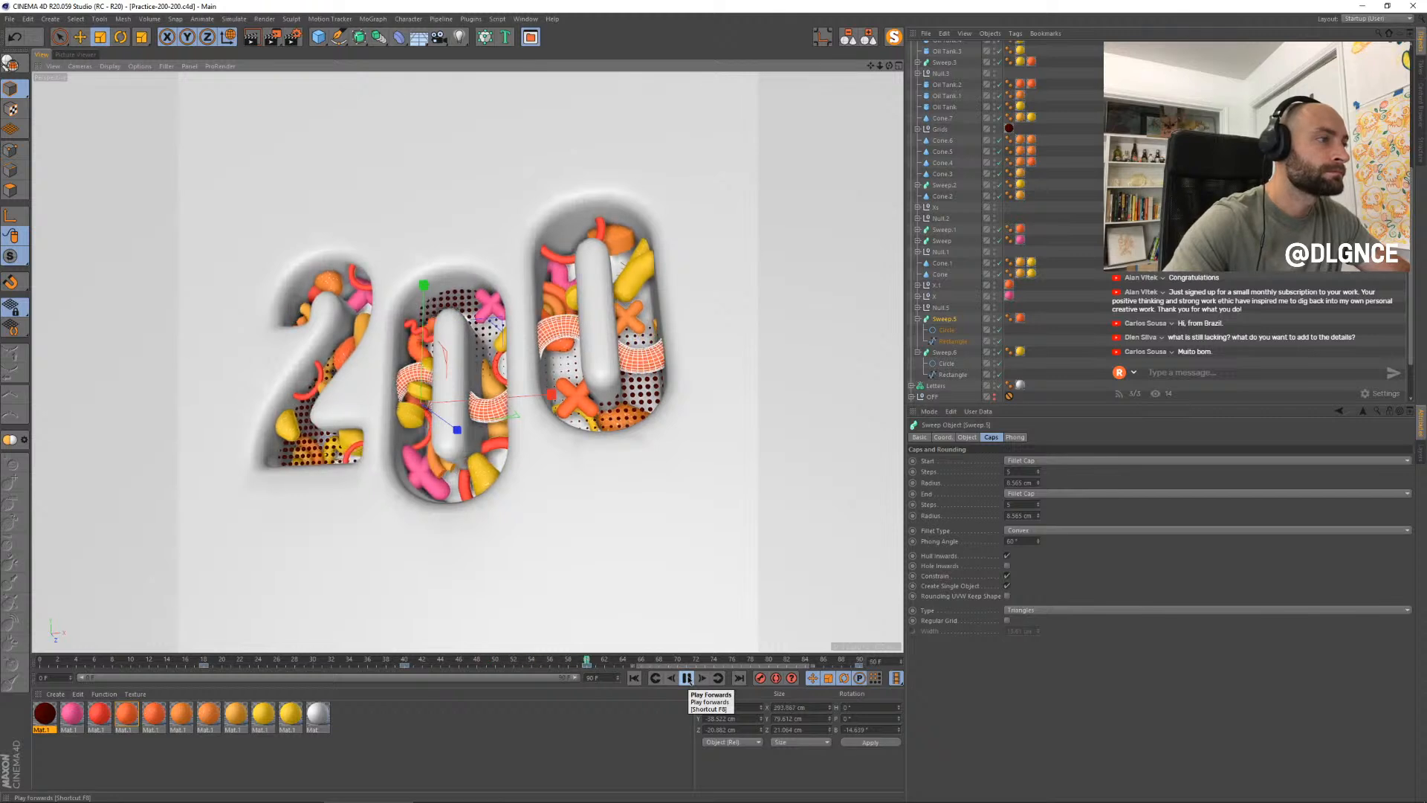
{"action": "left_click", "coordinate": [688, 679]}
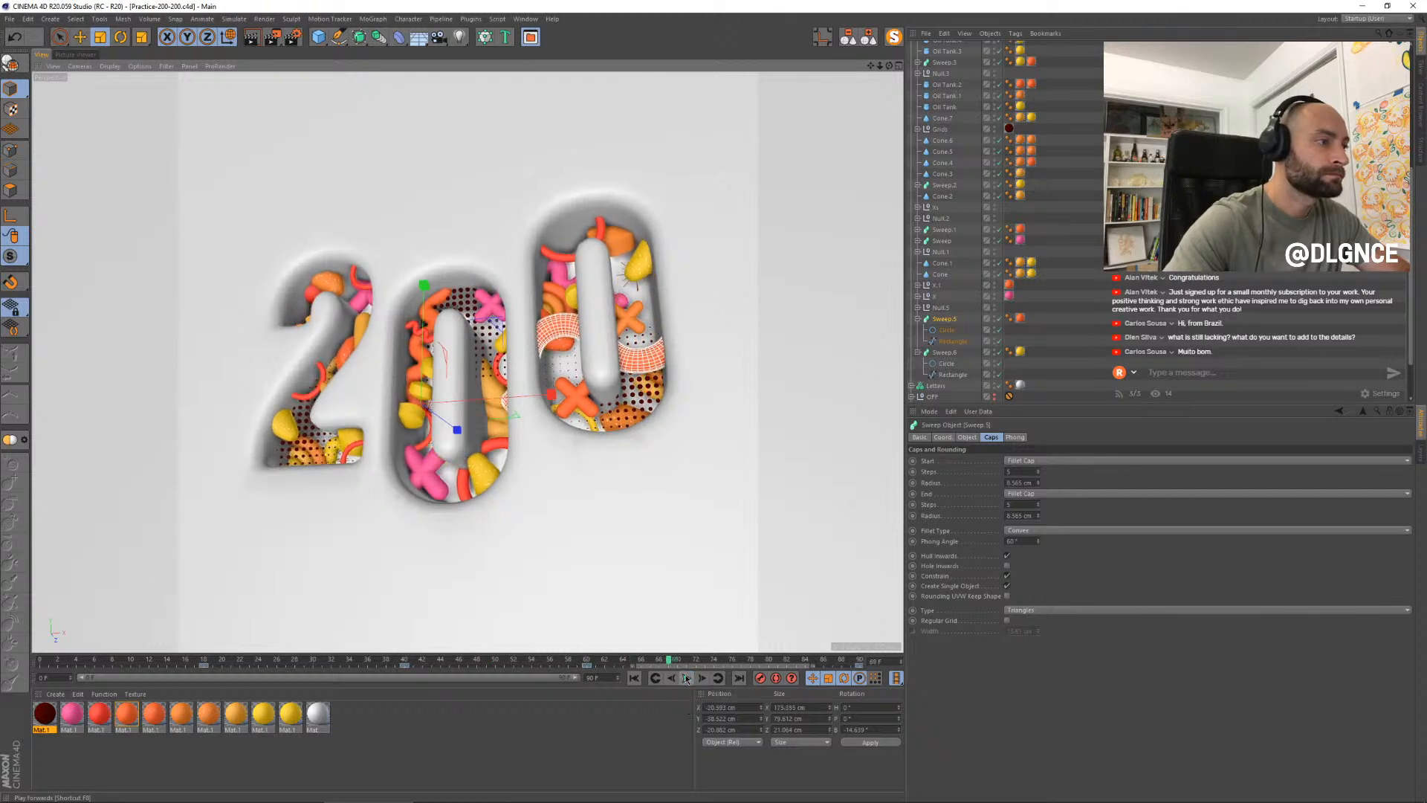
{"action": "left_click", "coordinate": [433, 486]}
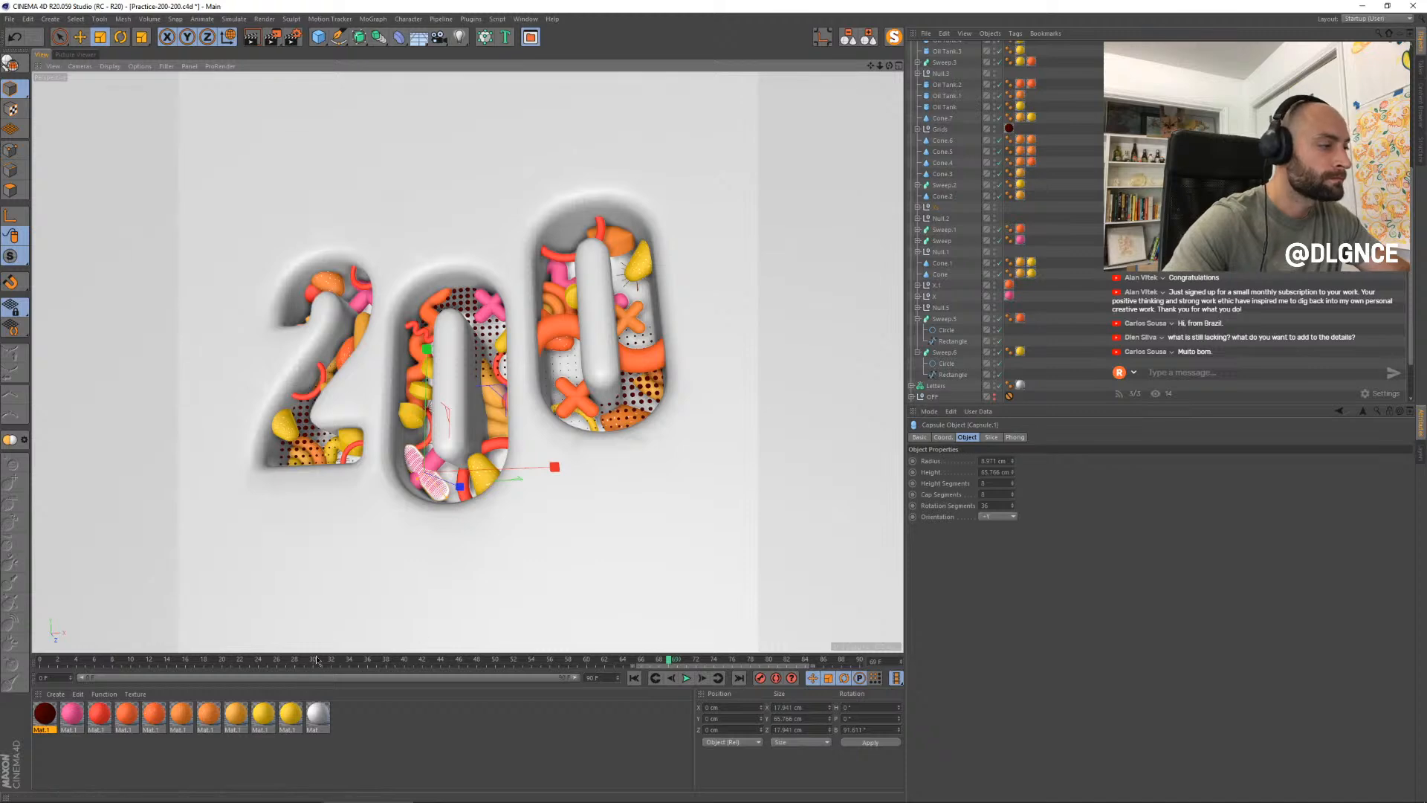
{"action": "left_click_drag", "start_coordinate": [316, 655], "coordinate": [69, 665]}
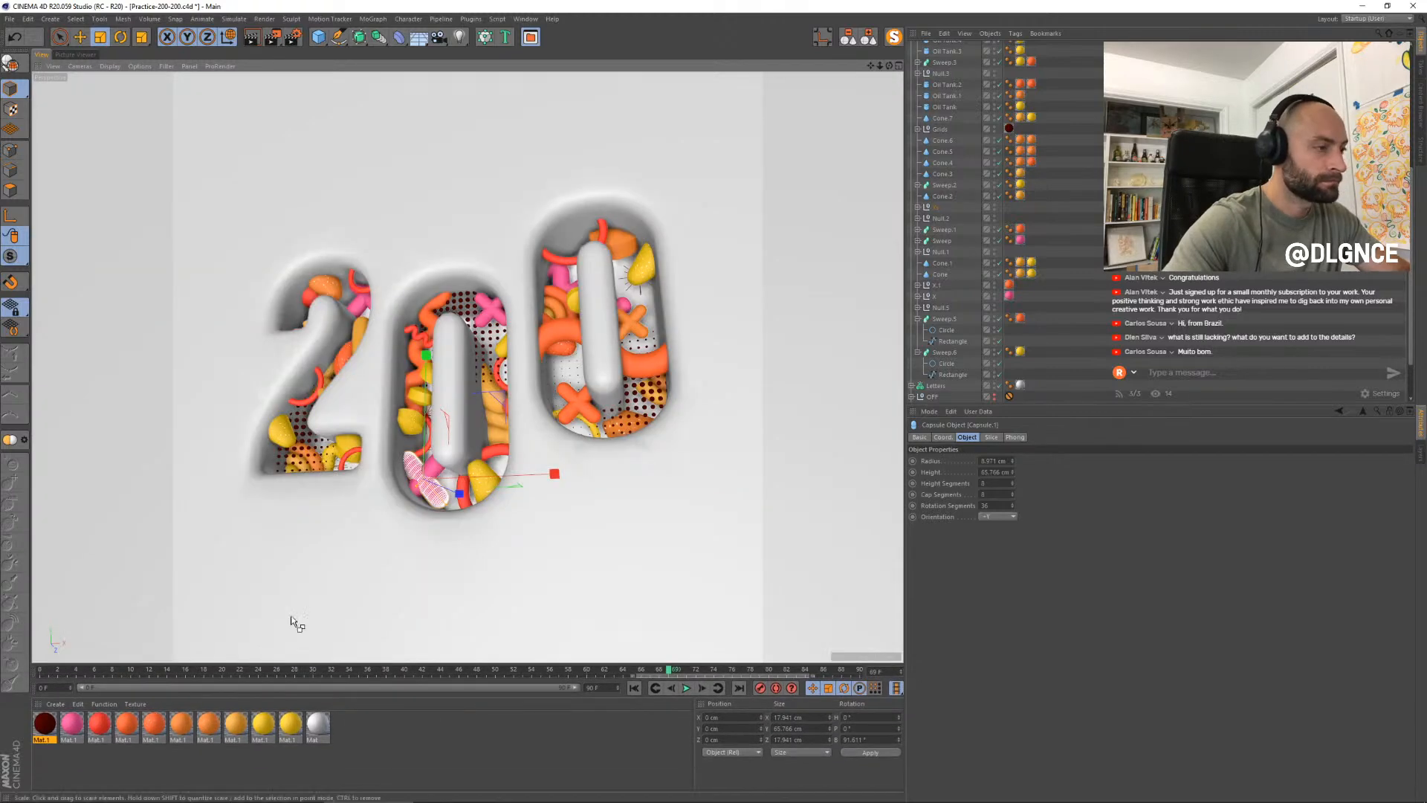
{"action": "key", "text": "ctrl+z"}
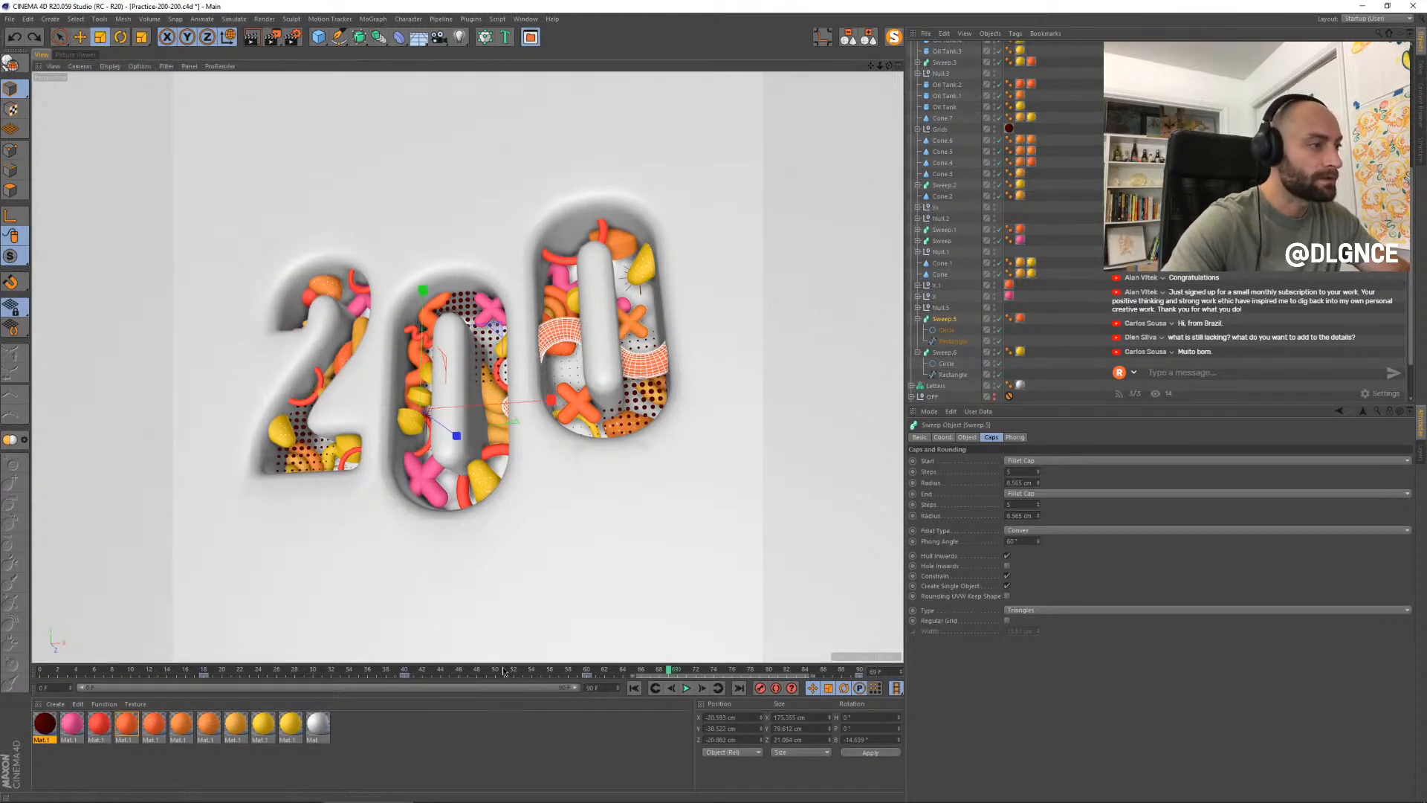
{"action": "left_click", "coordinate": [91, 667]}
{"action": "left_click_drag", "start_coordinate": [90, 668], "coordinate": [286, 668]}
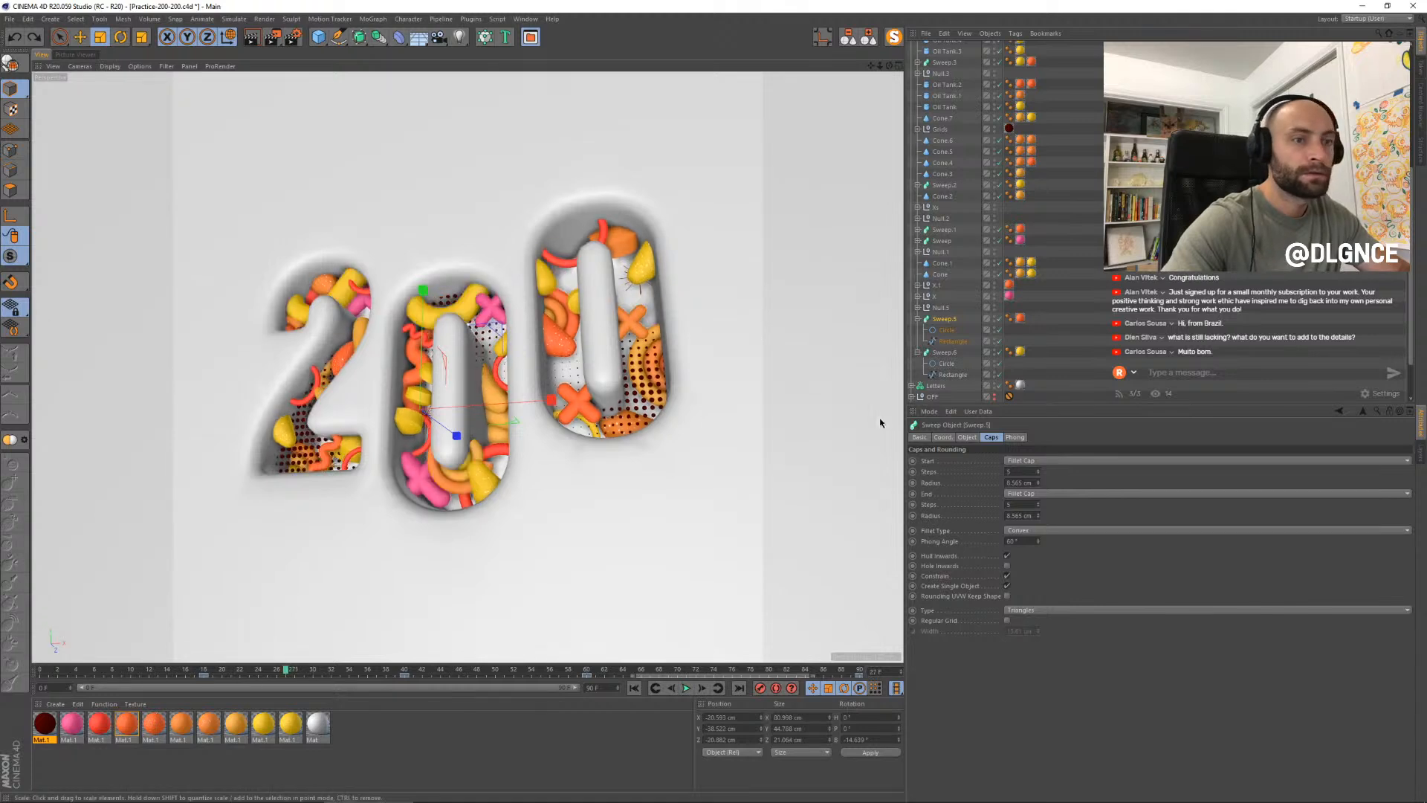
- Select the parent null grouping the X shapes and keyframe its 45° bank rotation at frame 30
{"action": "left_click", "coordinate": [410, 495]}
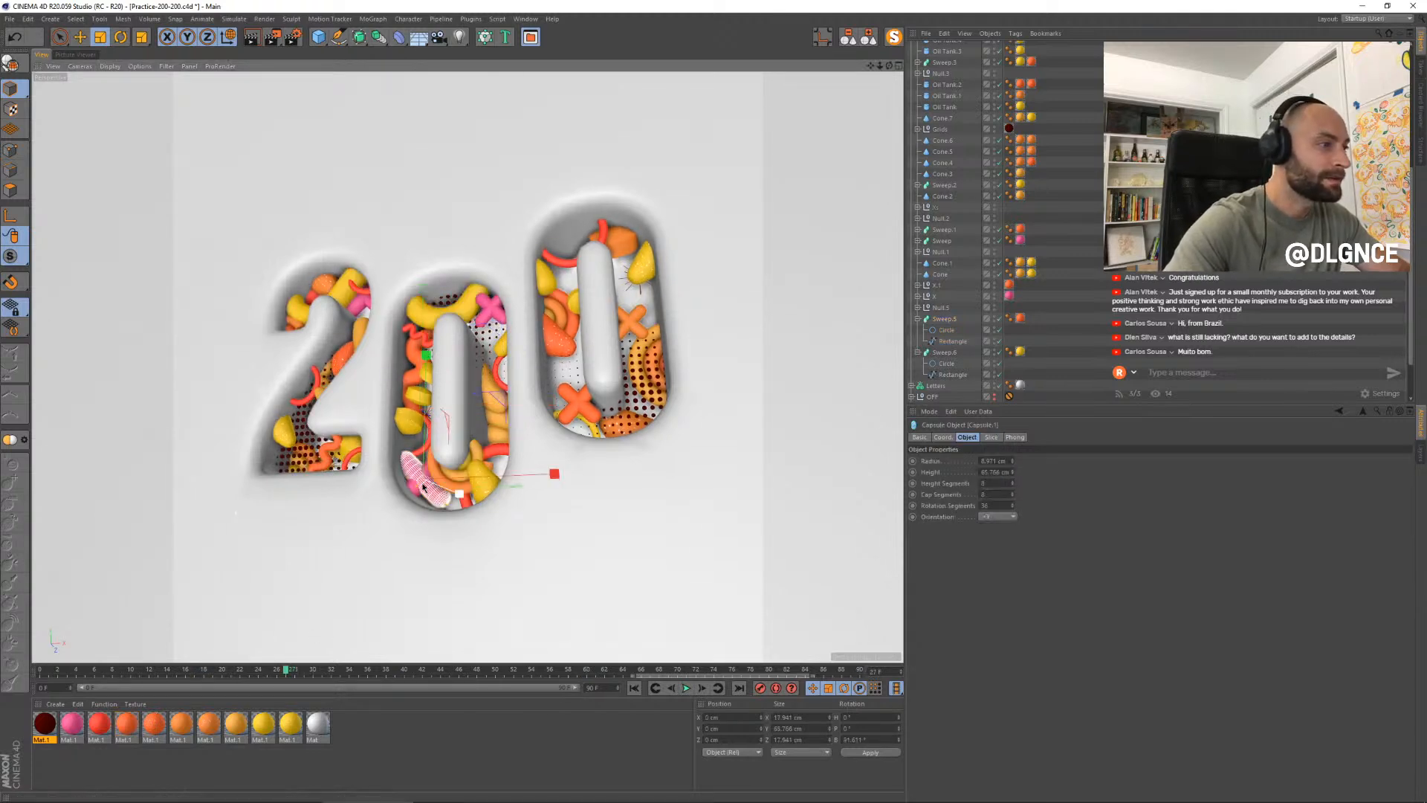
{"action": "mouse_move", "coordinate": [290, 672]}
{"action": "left_mouse_down"}
{"action": "mouse_move", "coordinate": [174, 669]}
{"action": "mouse_move", "coordinate": [317, 670]}
{"action": "left_mouse_up"}
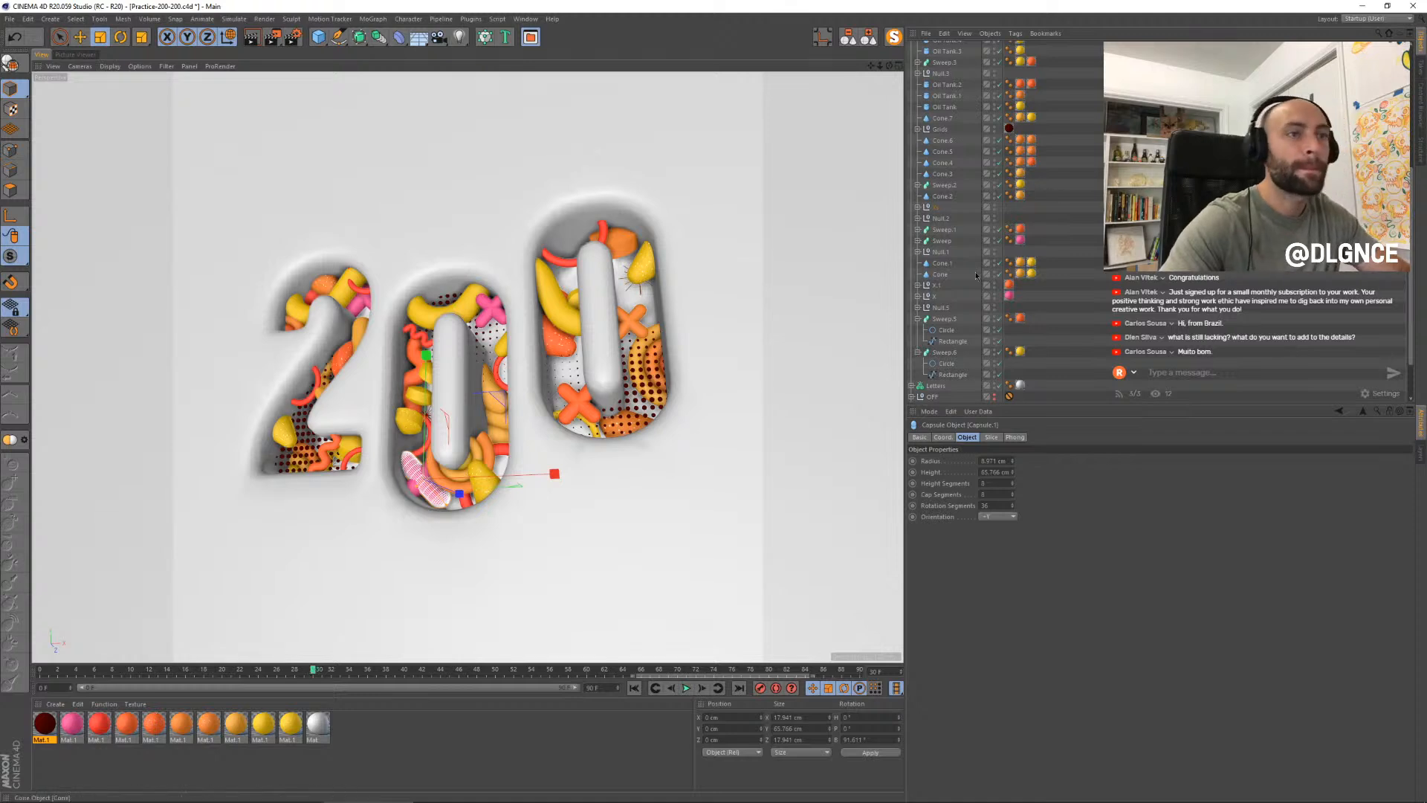
{"action": "left_click", "coordinate": [938, 197]}
{"action": "left_click", "coordinate": [937, 208]}
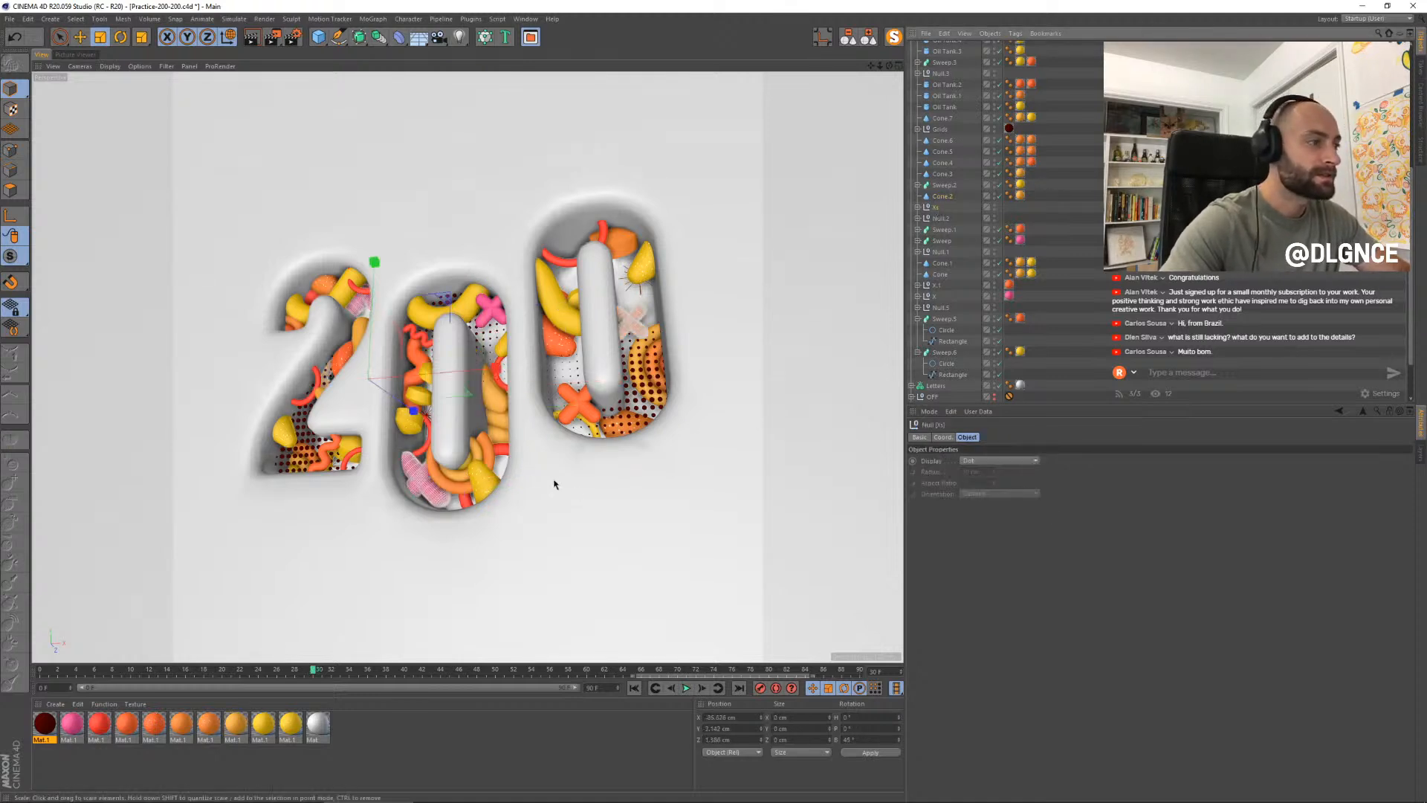
{"action": "left_click", "coordinate": [943, 437]}
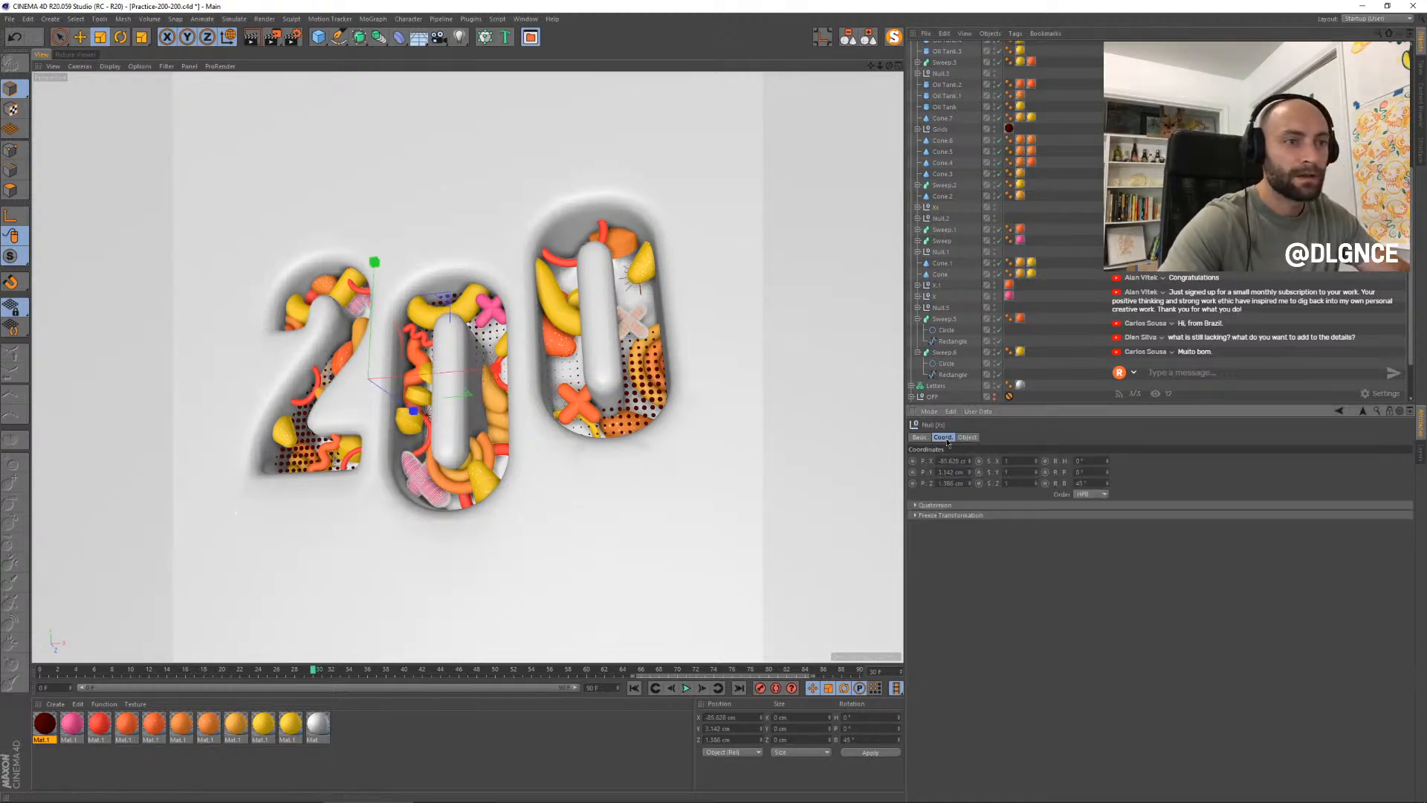
{"action": "left_click", "coordinate": [1046, 484]}
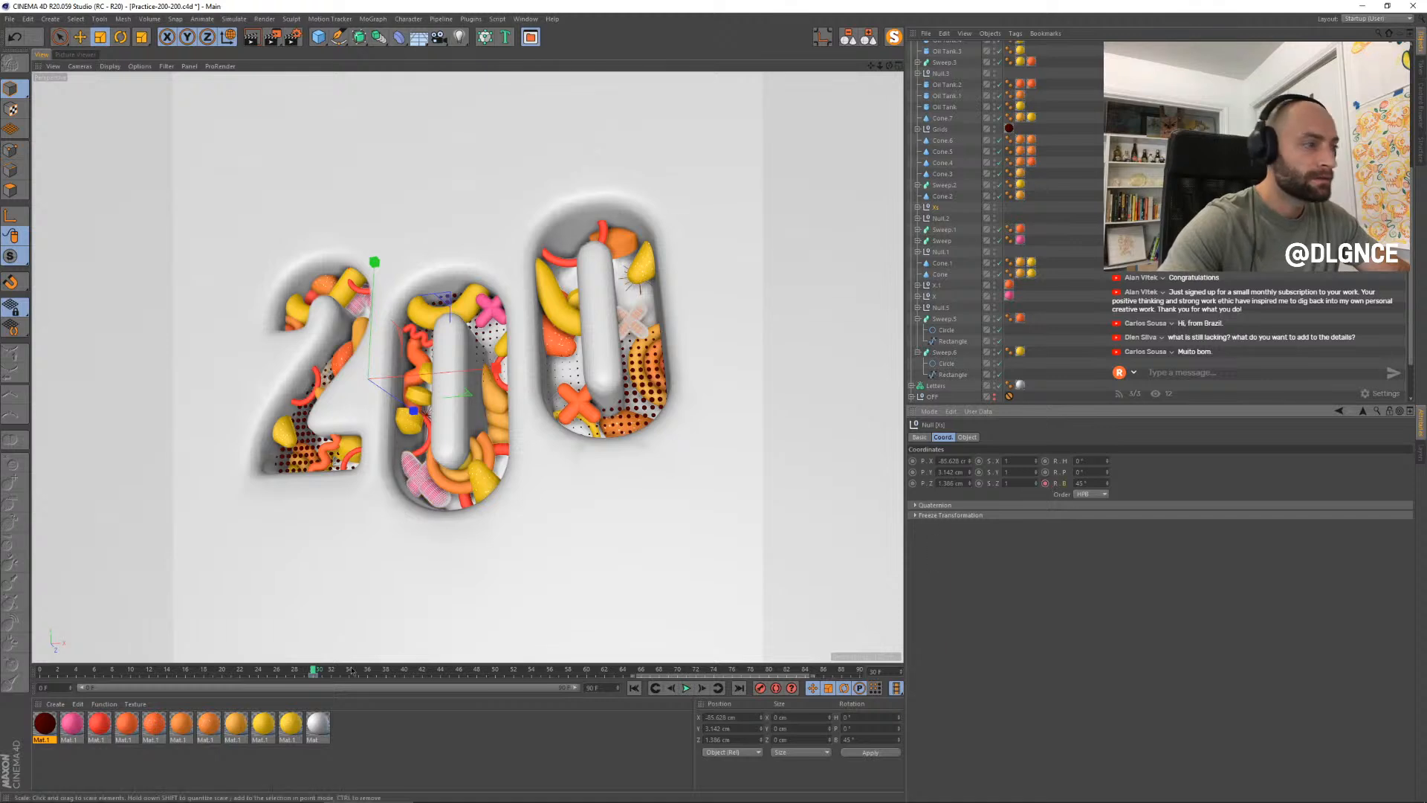
- Try turning the whole X group at frame 42 by adding 180° to its bank rotation, and undo the rotation changes
{"action": "left_click_drag", "start_coordinate": [313, 671], "coordinate": [421, 673]}
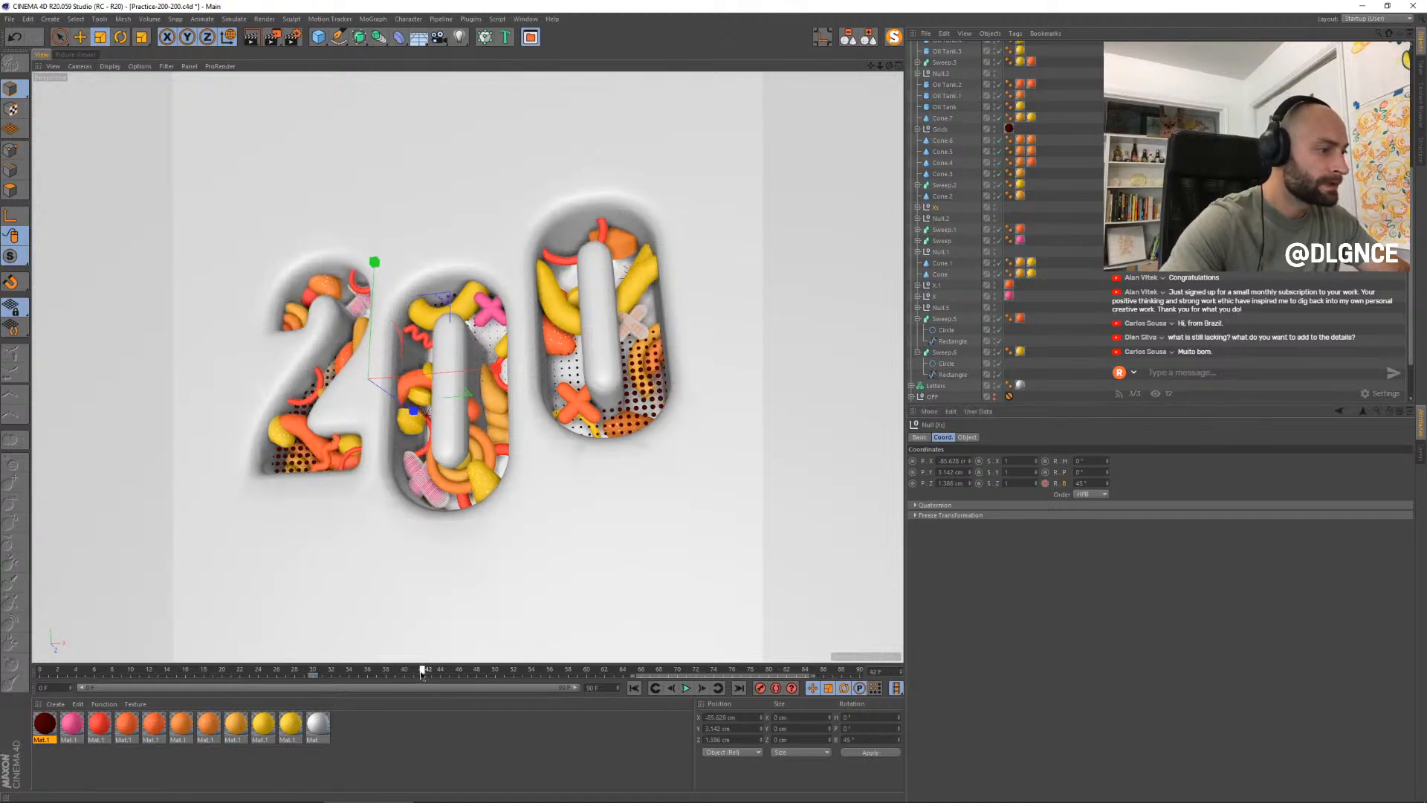
{"action": "left_click", "coordinate": [1091, 483]}
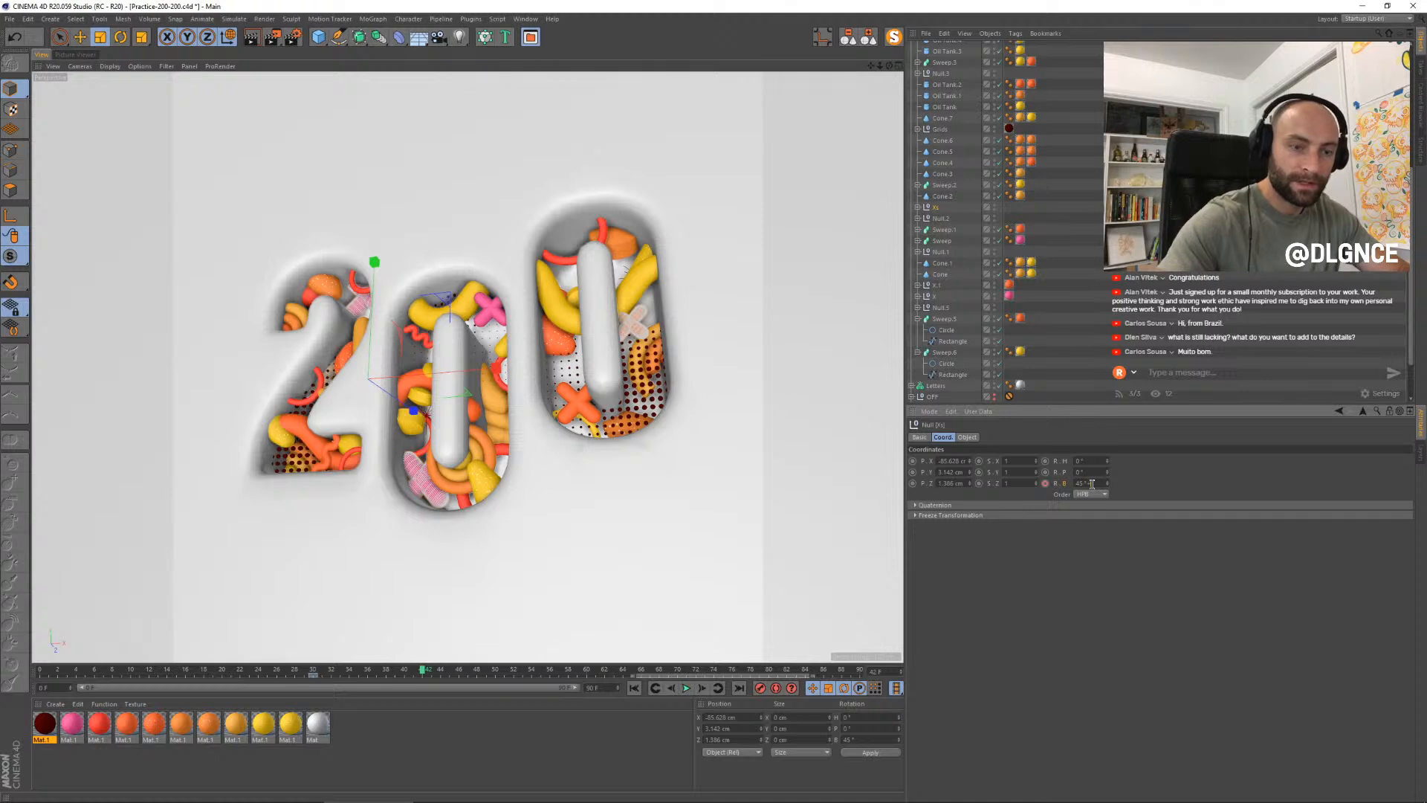
{"action": "type", "text": "+180"}
{"action": "key", "text": "Return"}
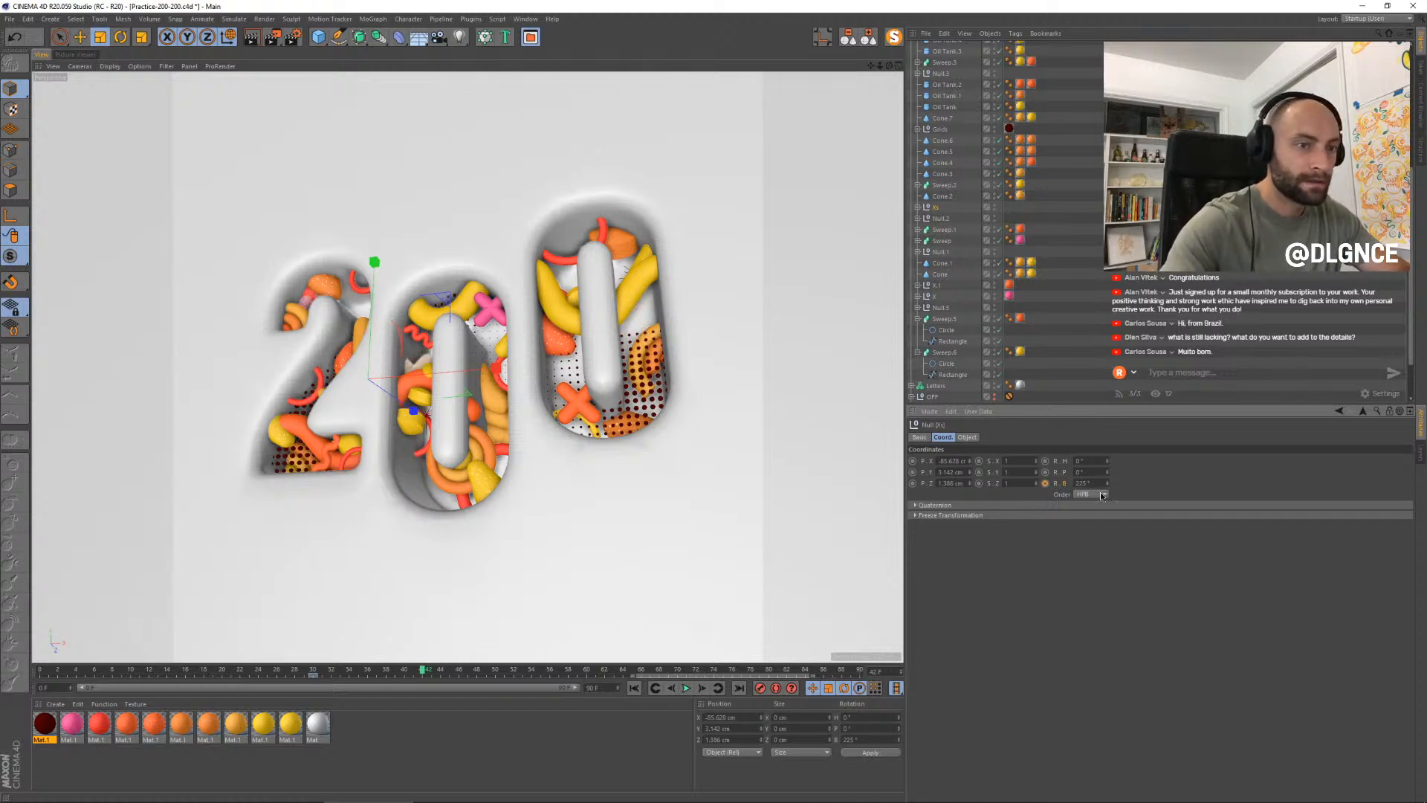
{"action": "key", "text": "ctrl+z"}
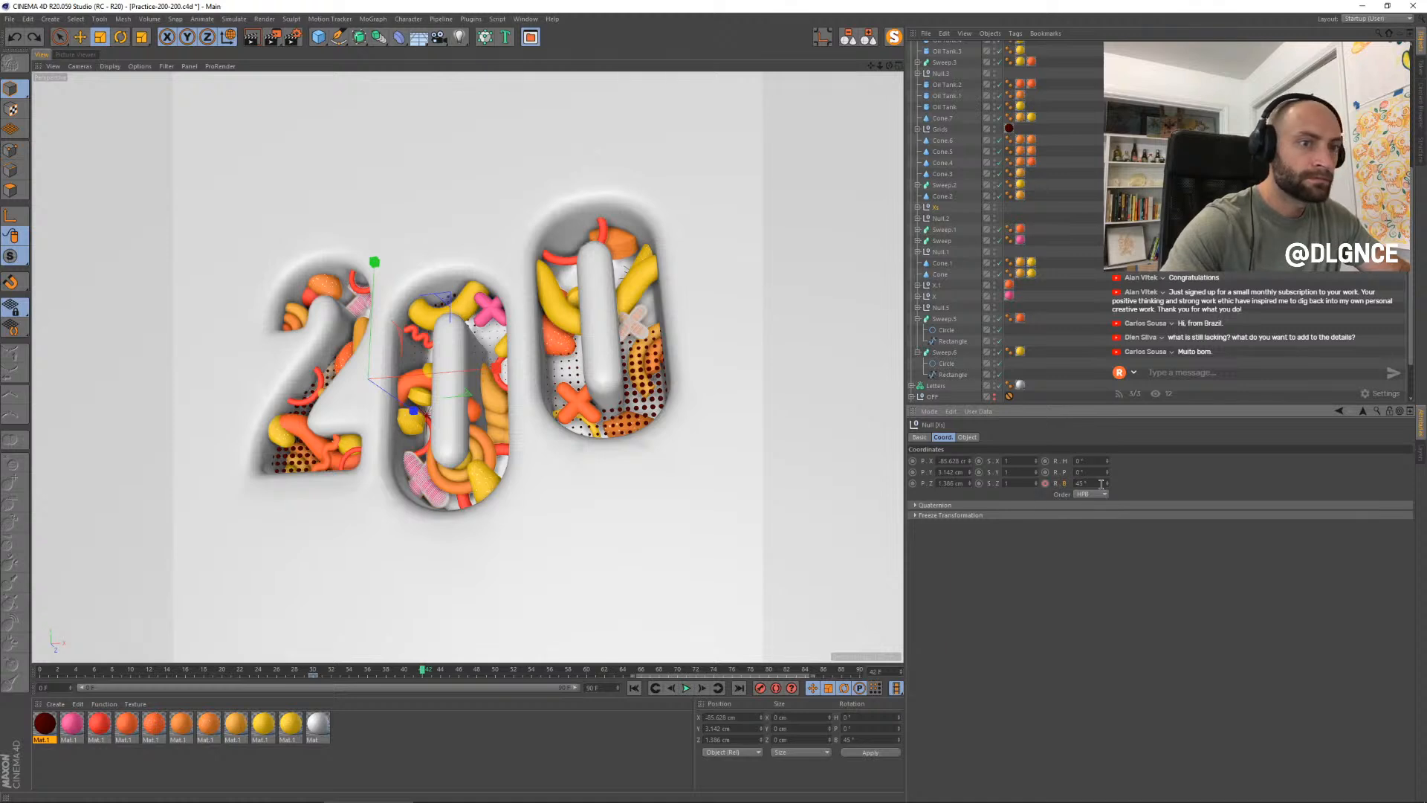
{"action": "left_click_drag", "start_coordinate": [1107, 485], "coordinate": [1107, 470]}
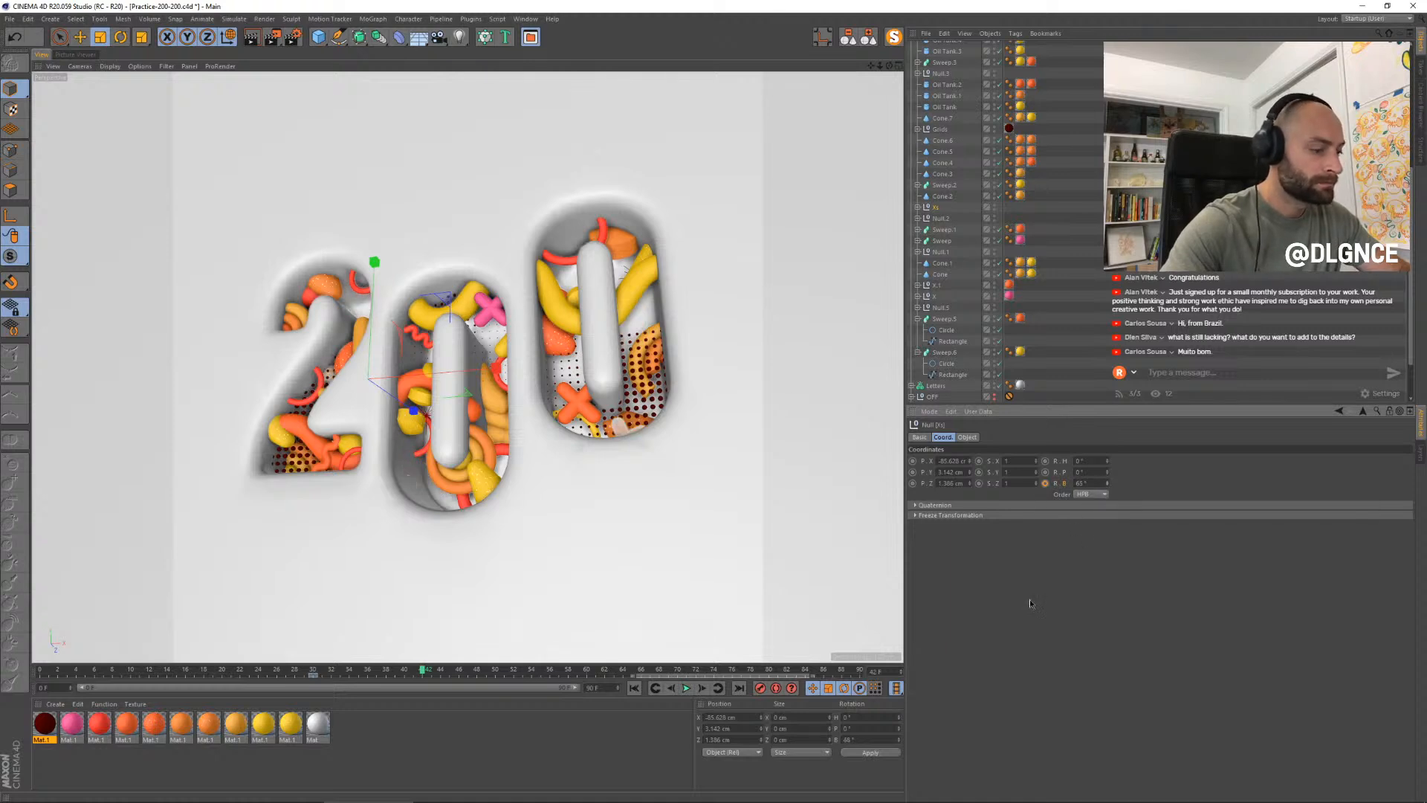
{"action": "key", "text": "ctrl+z"}
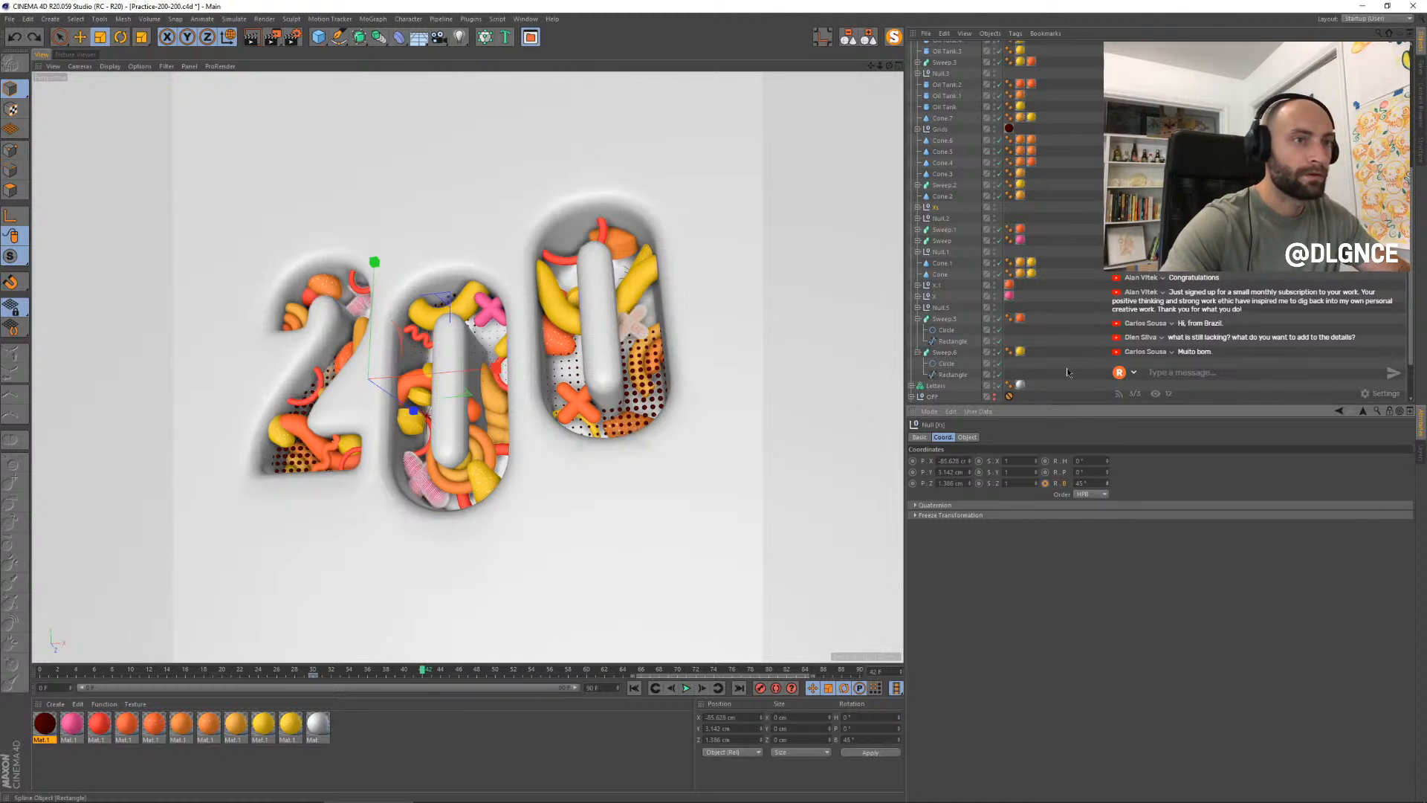
- Inside the X group, select the null of the middle zero's lower pink X and keyframe its bank rotation at frame 51
{"action": "left_click", "coordinate": [918, 206]}
{"action": "left_click", "coordinate": [940, 251]}
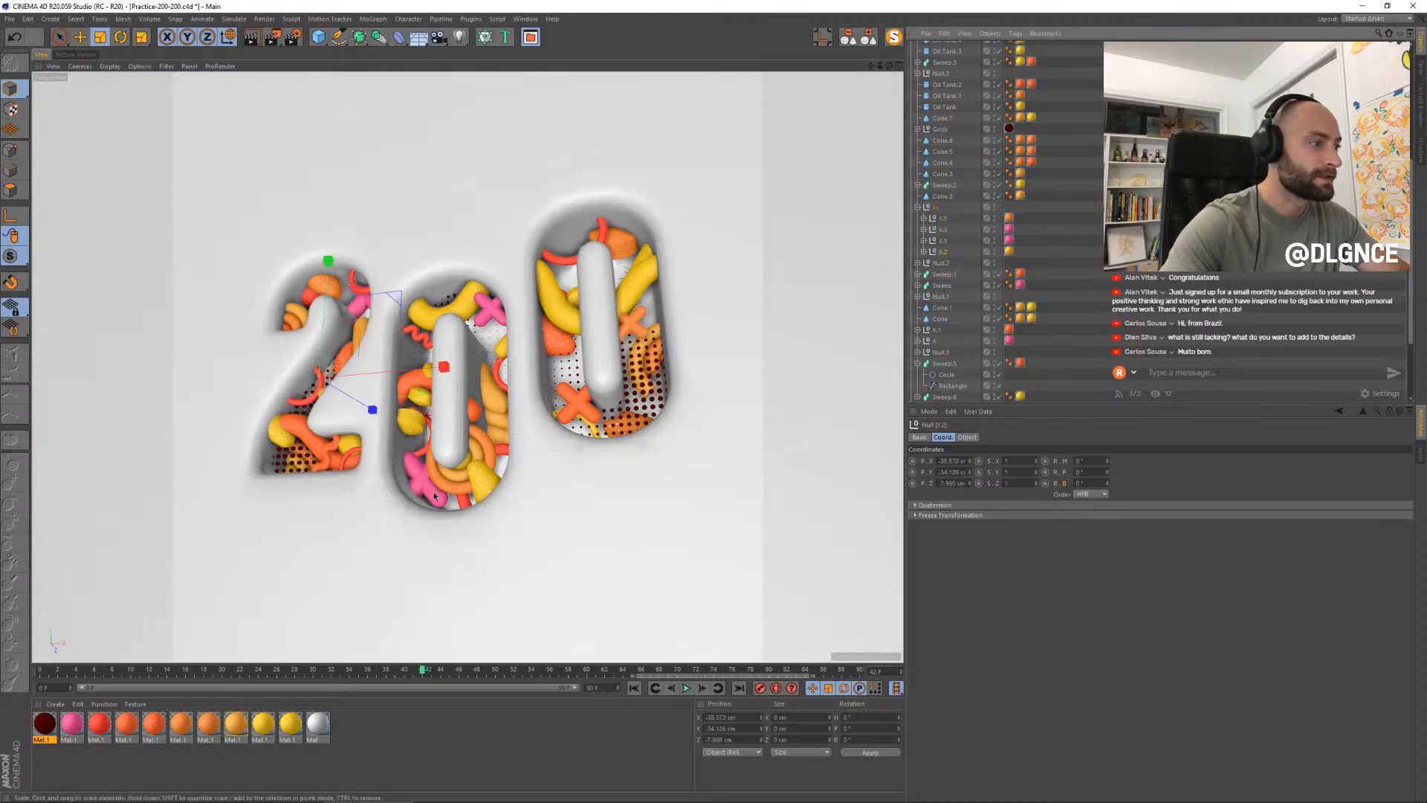
{"action": "left_click", "coordinate": [943, 229]}
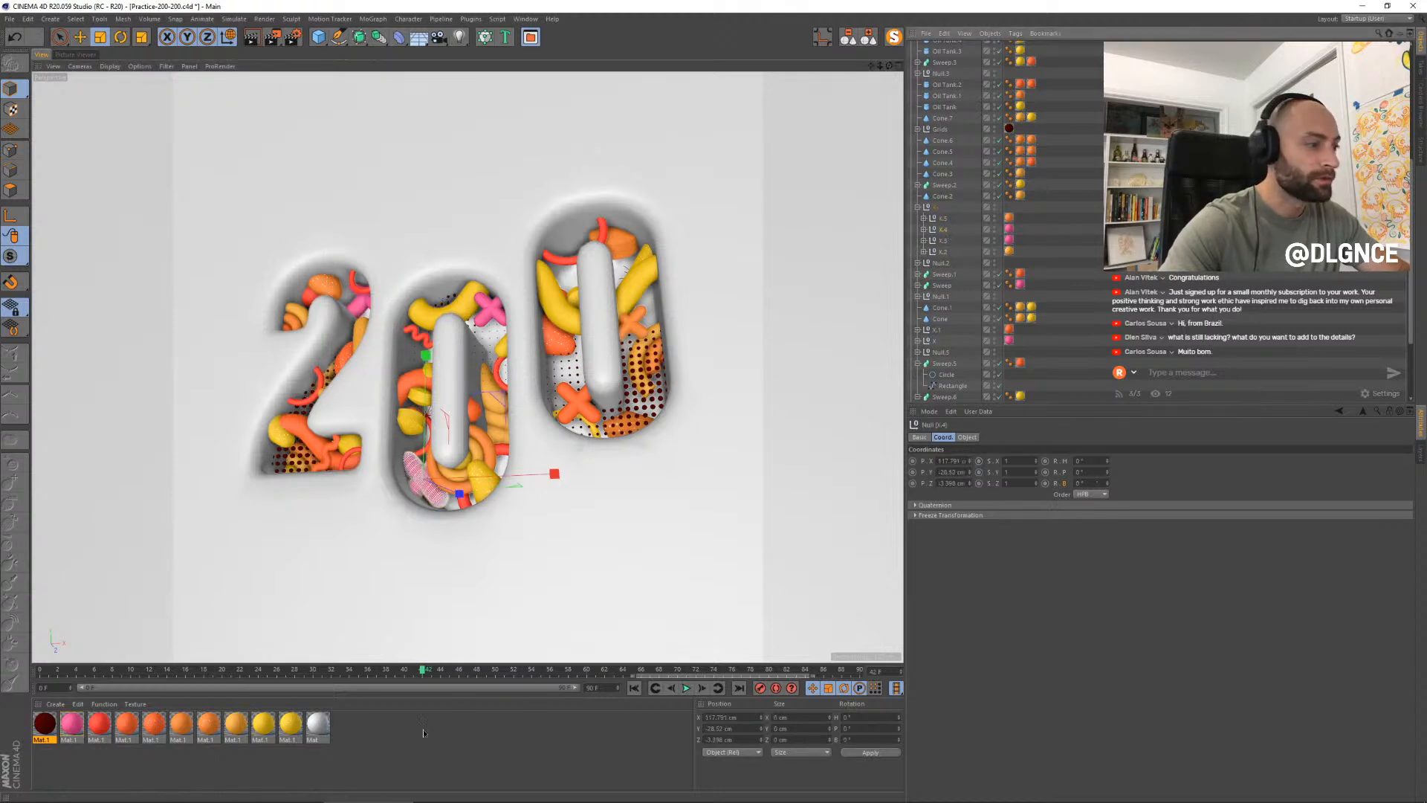
{"action": "left_click_drag", "start_coordinate": [424, 671], "coordinate": [503, 674]}
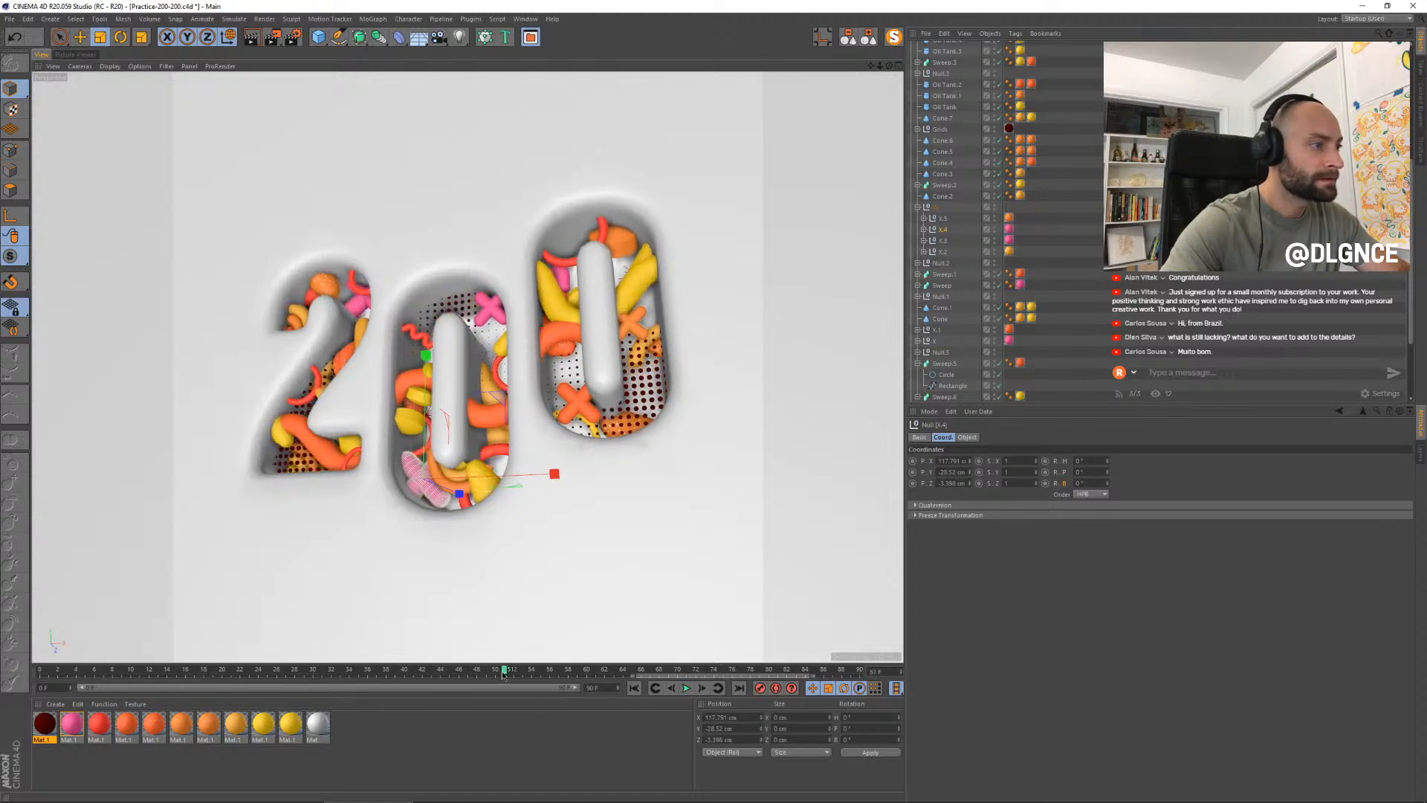
{"action": "left_click", "coordinate": [1046, 484]}
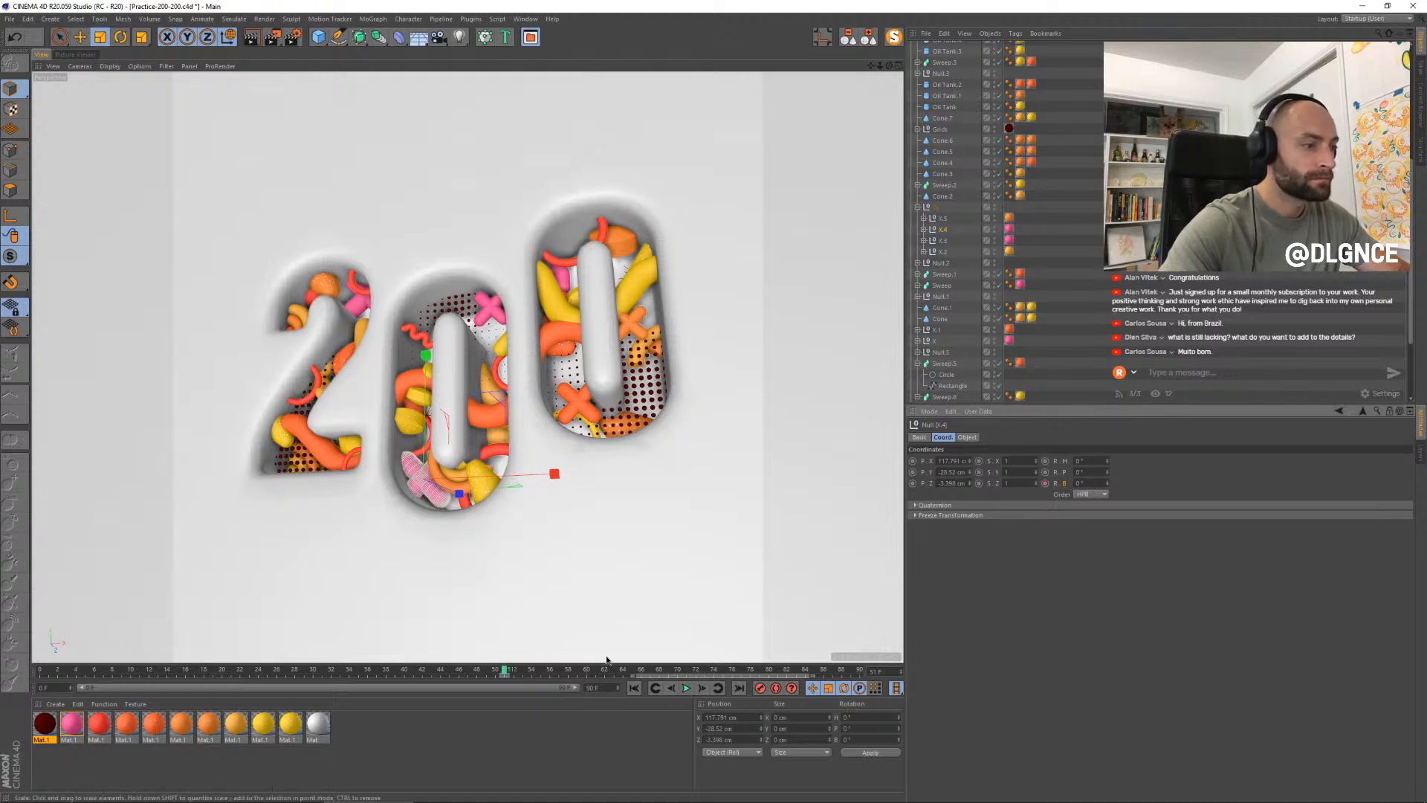
- Set the lower pink X's bank rotation to 180° as a keyframe at frame 60 and scrub through the turn
{"action": "left_click", "coordinate": [587, 672]}
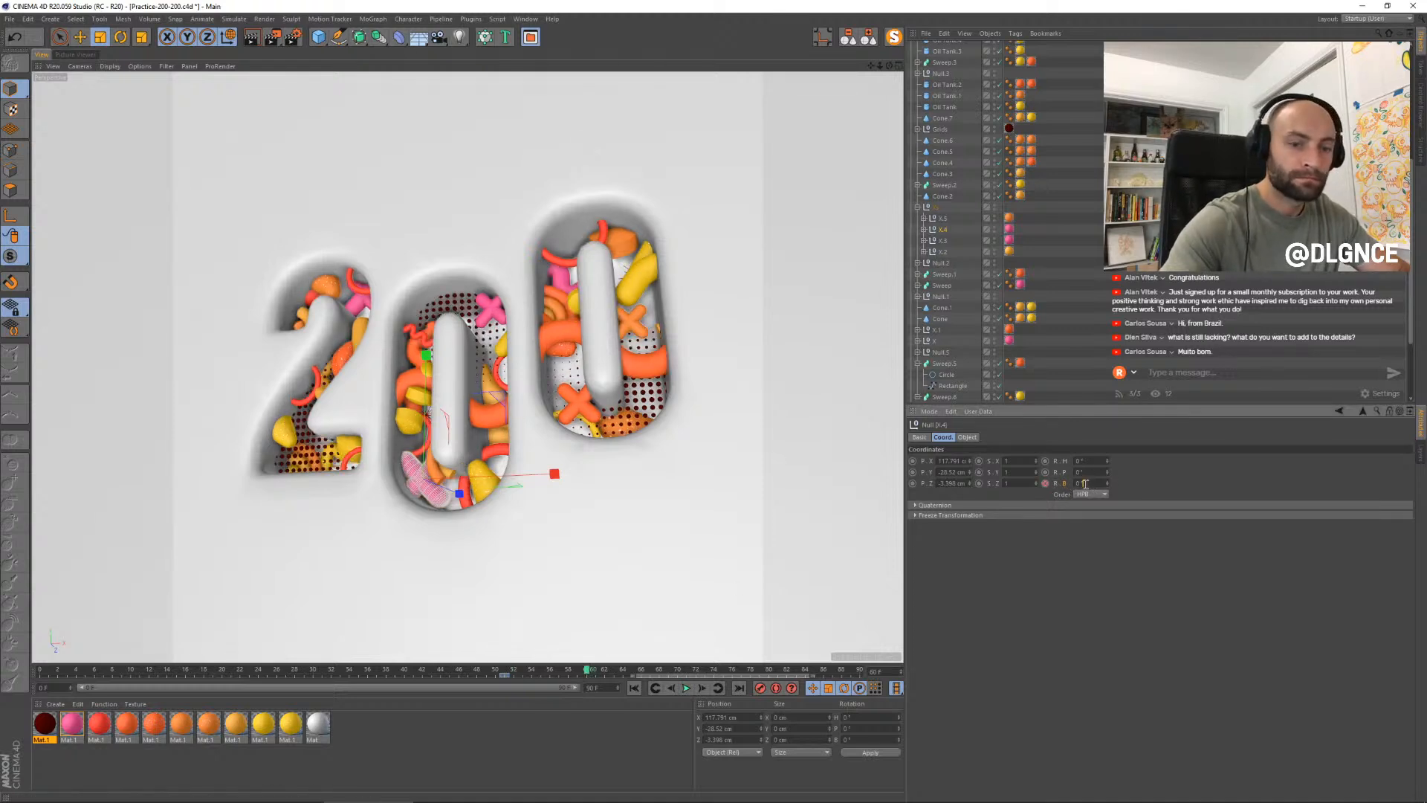
{"action": "type", "text": "+18"}
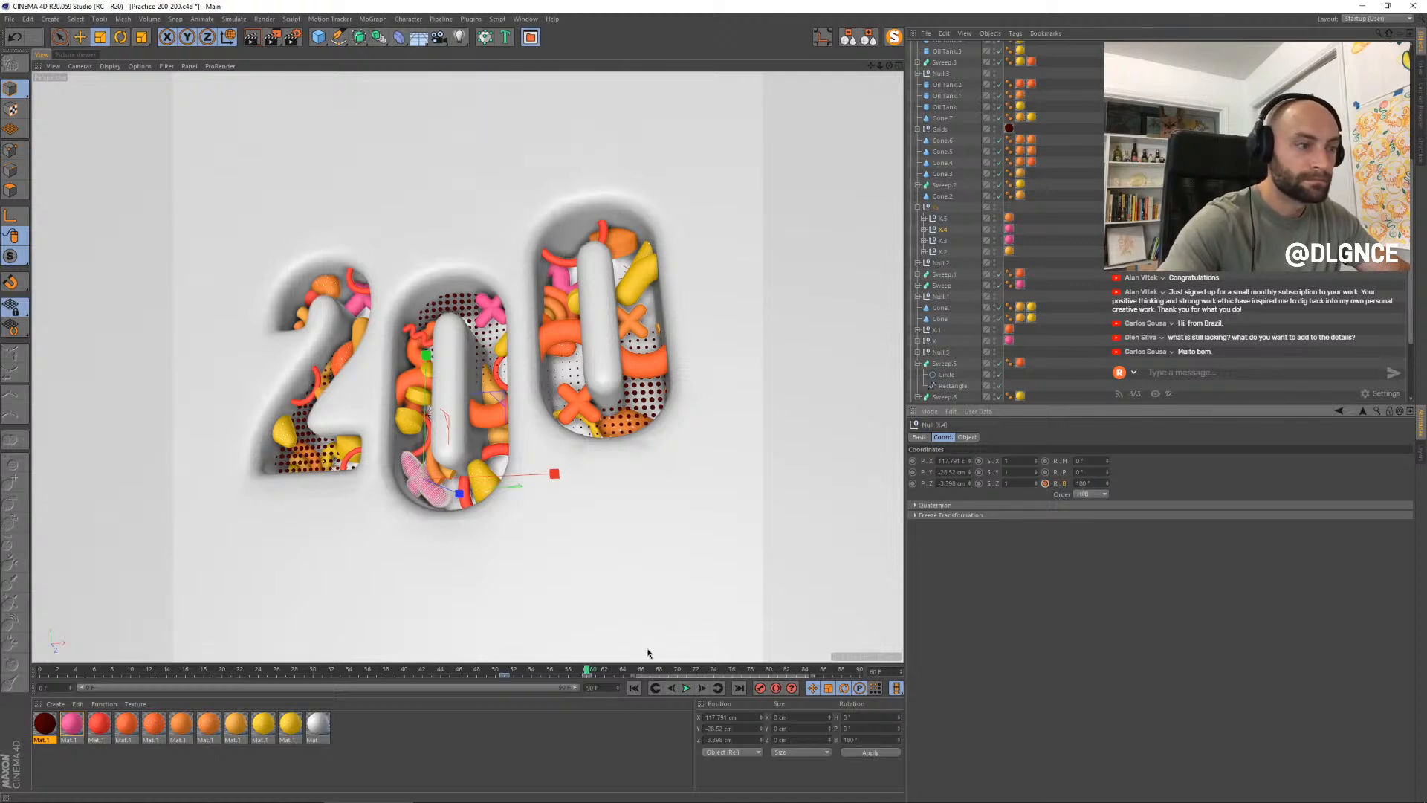
{"action": "mouse_move", "coordinate": [565, 671]}
{"action": "left_mouse_down"}
{"action": "mouse_move", "coordinate": [449, 677]}
{"action": "mouse_move", "coordinate": [589, 675]}
{"action": "left_mouse_up"}
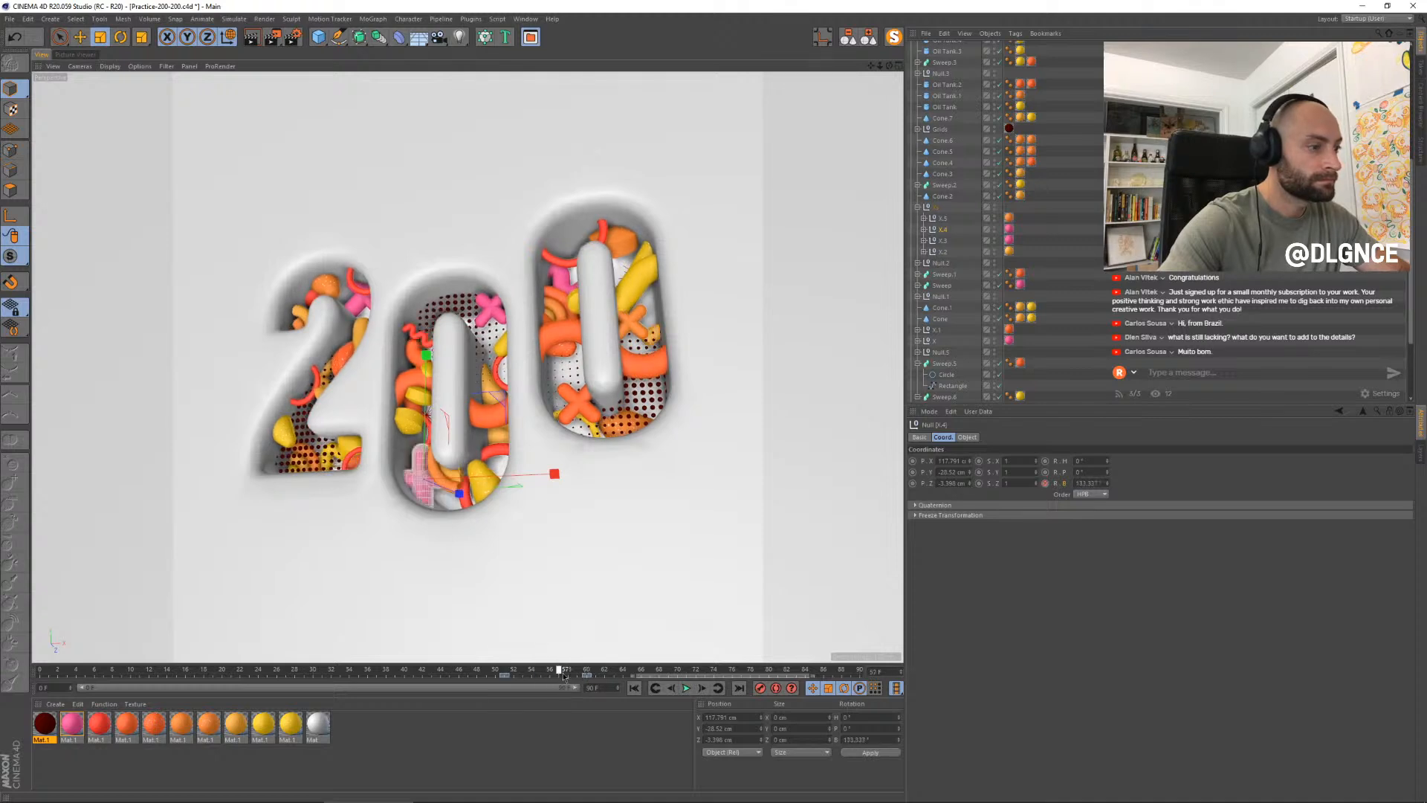
{"action": "left_click_drag", "start_coordinate": [563, 672], "coordinate": [590, 674]}
{"action": "left_click_drag", "start_coordinate": [398, 673], "coordinate": [573, 675]}
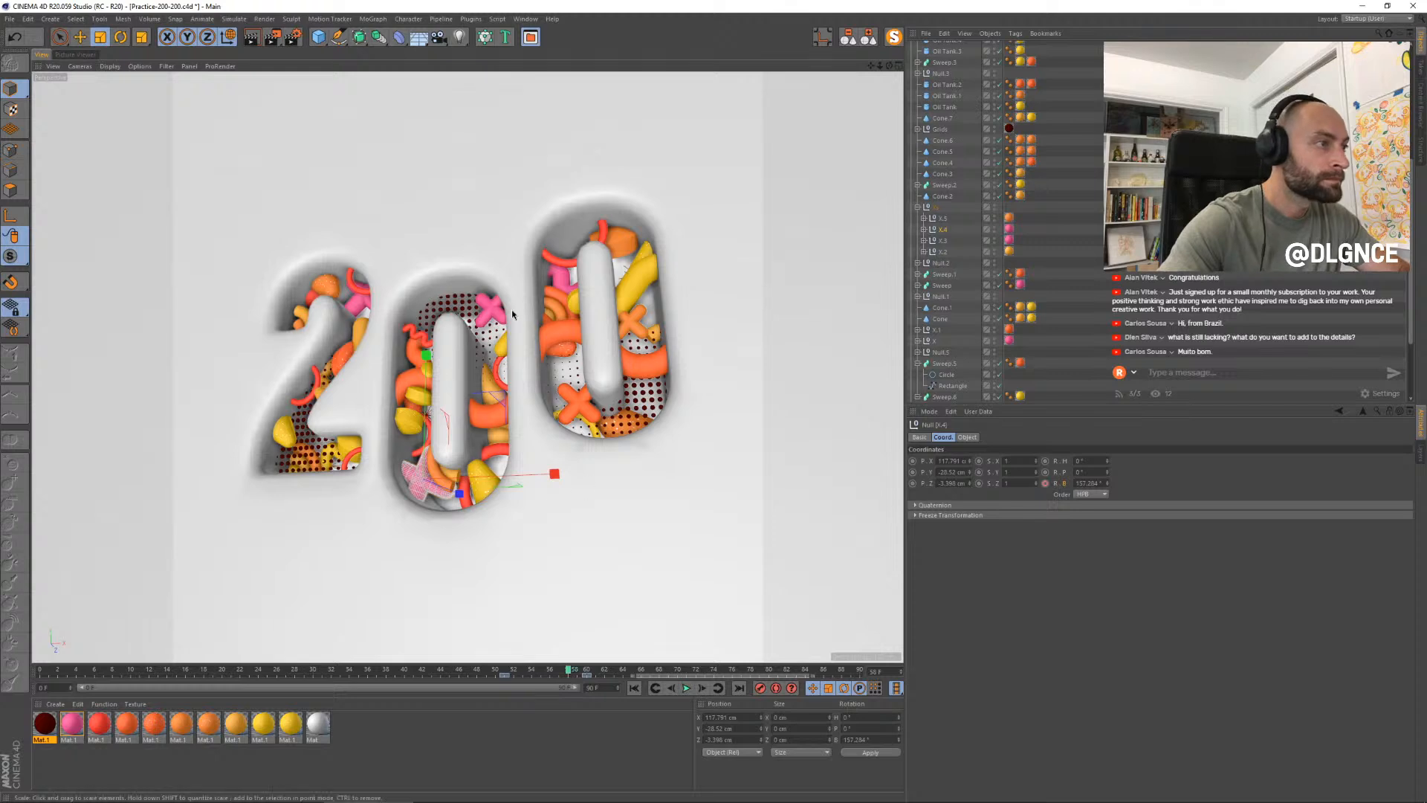
- Keyframe the bank rotation of the middle zero's upper pink X null at 45° on frame 58 and 225° on frame 68
{"action": "left_click", "coordinate": [487, 305]}
{"action": "left_click", "coordinate": [937, 342]}
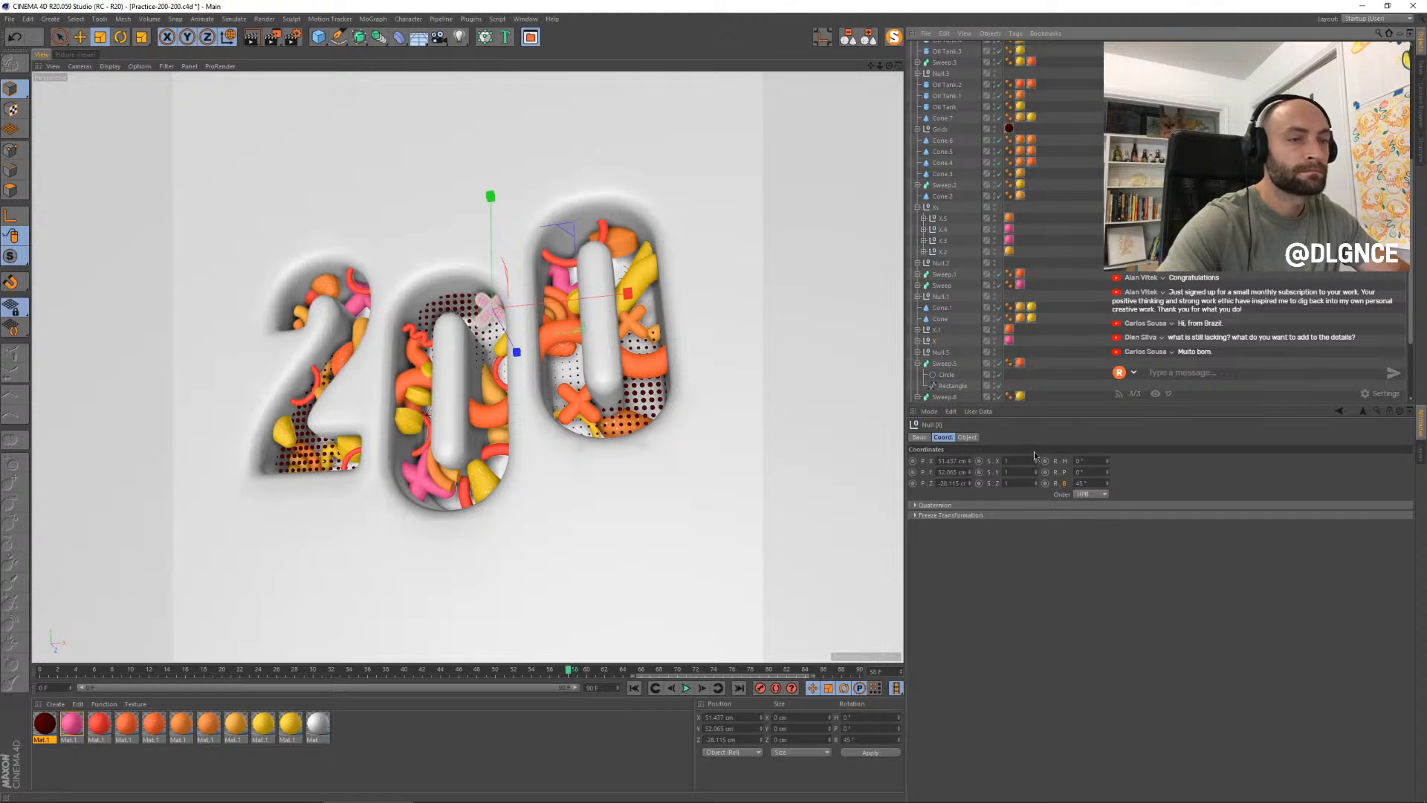
{"action": "left_click", "coordinate": [1045, 483]}
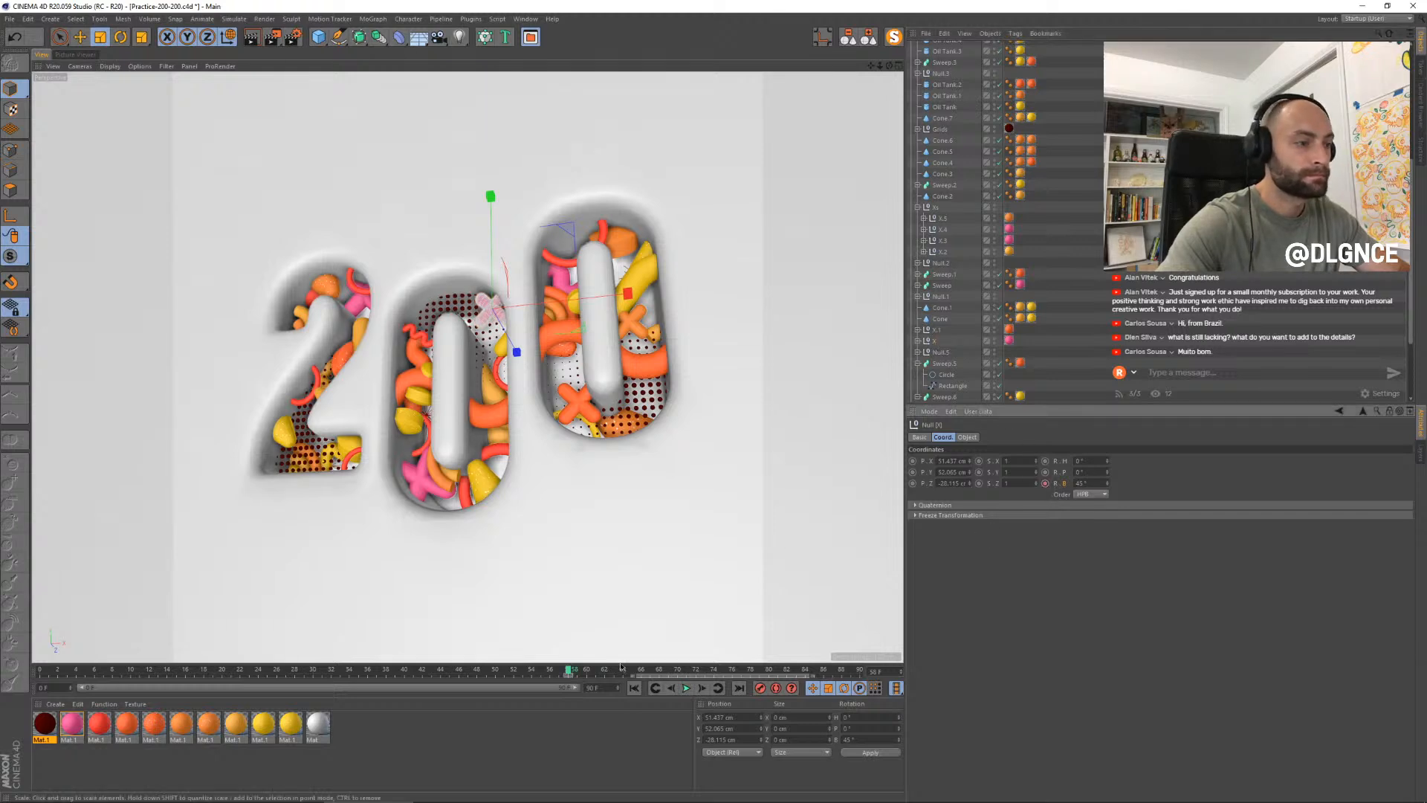
{"action": "left_click_drag", "start_coordinate": [621, 666], "coordinate": [674, 667]}
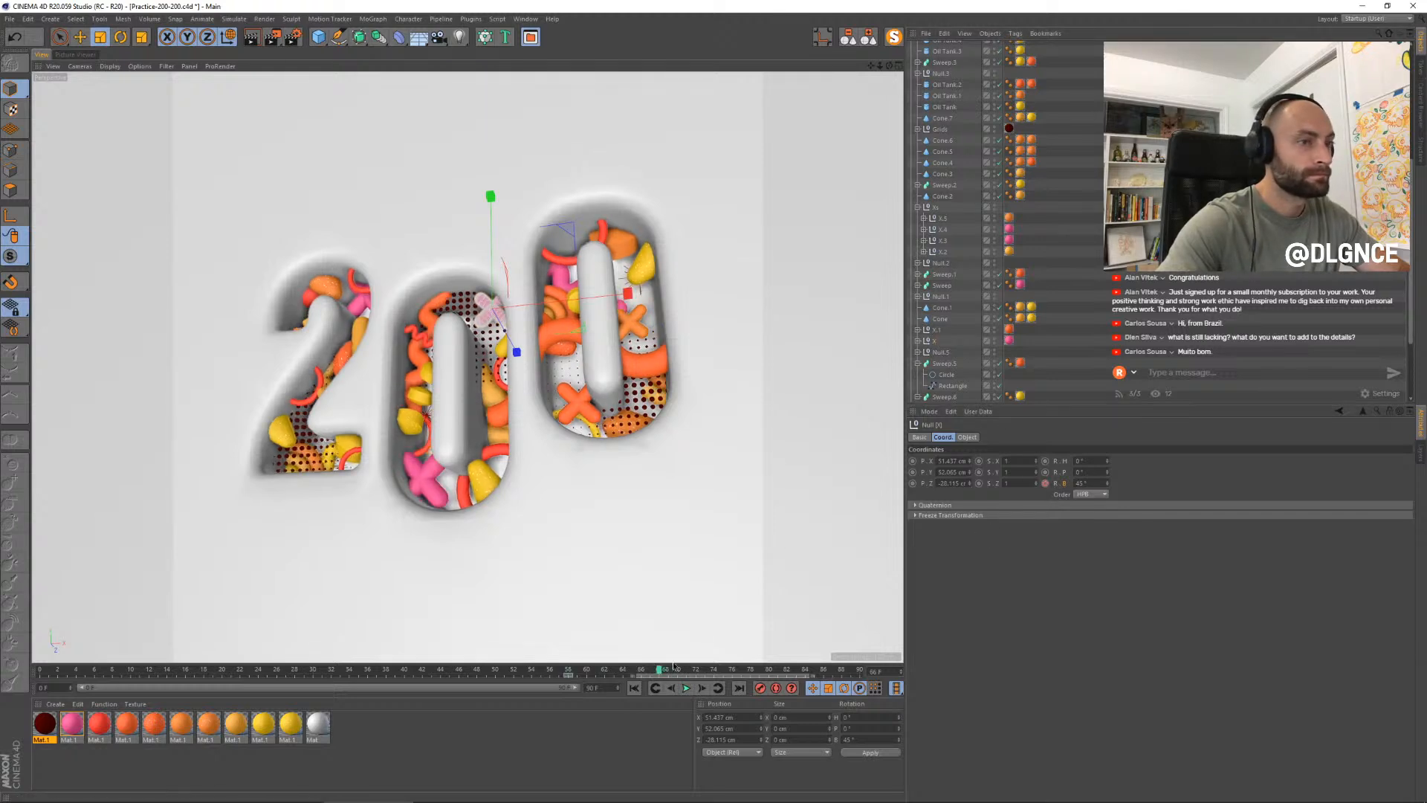
{"action": "left_click", "coordinate": [1096, 484]}
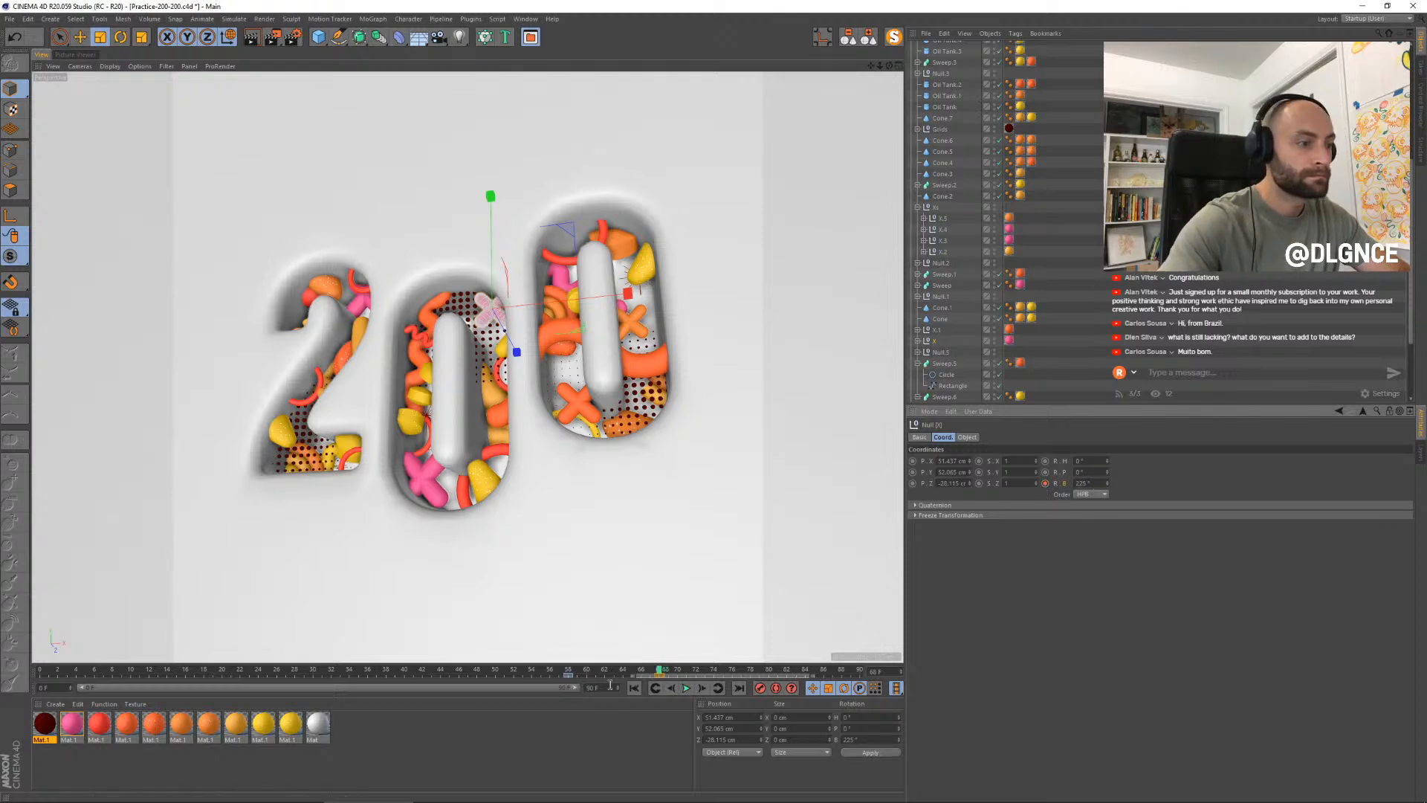
- Keyframe the bank rotation of the last zero's lower orange X null at 45° on frame 73 and 225° on frame 84
{"action": "left_click_drag", "start_coordinate": [661, 672], "coordinate": [705, 676]}
{"action": "left_click", "coordinate": [938, 329]}
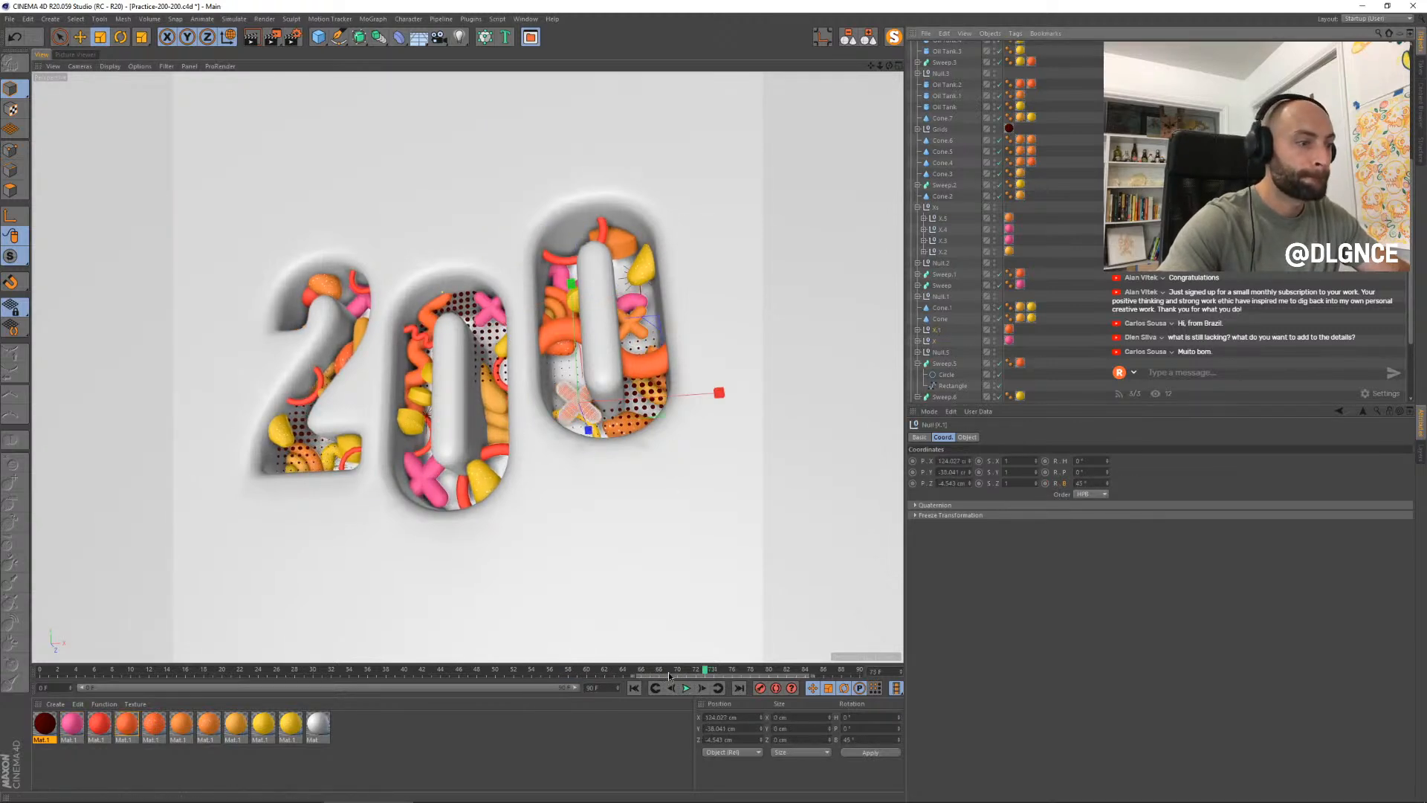
{"action": "left_click", "coordinate": [1045, 483]}
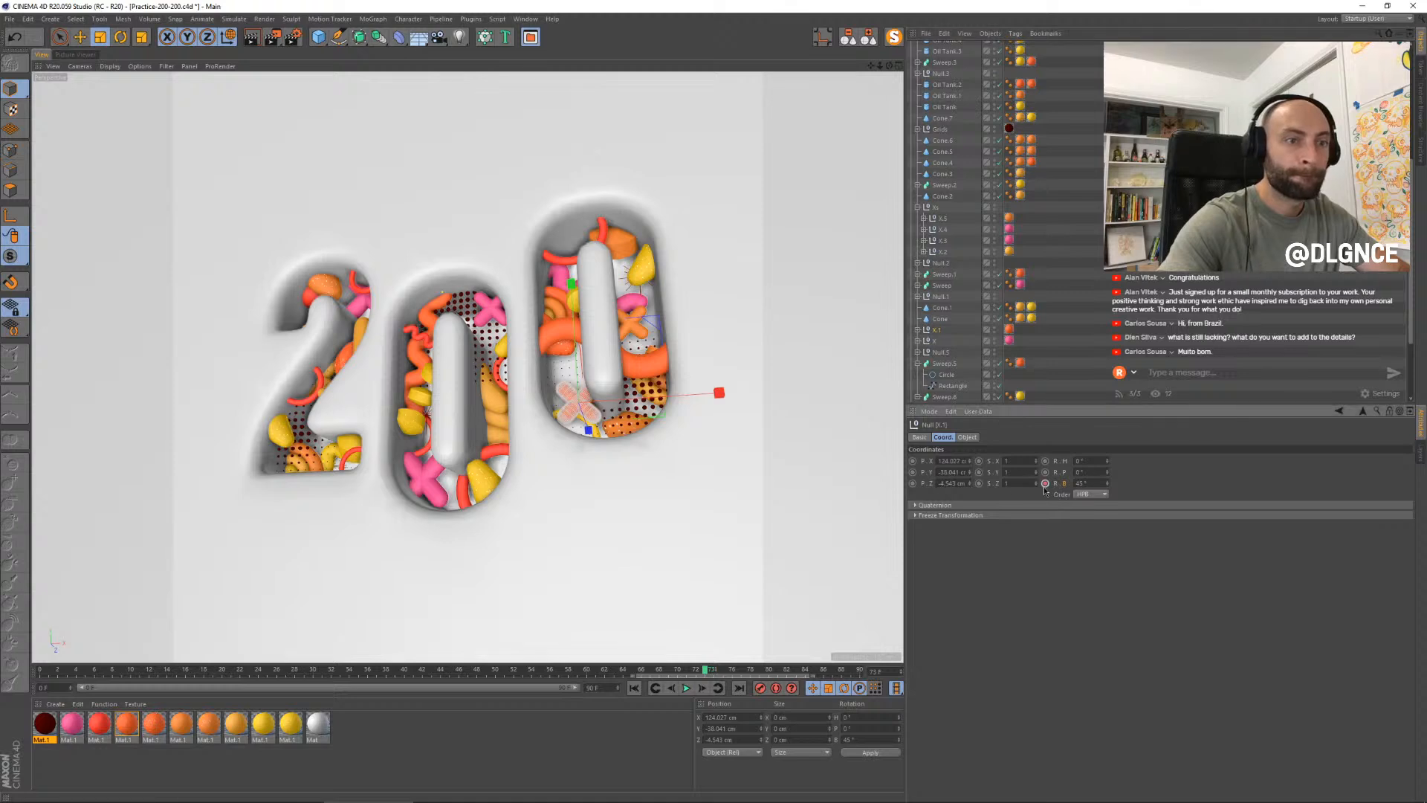
{"action": "left_click", "coordinate": [810, 672]}
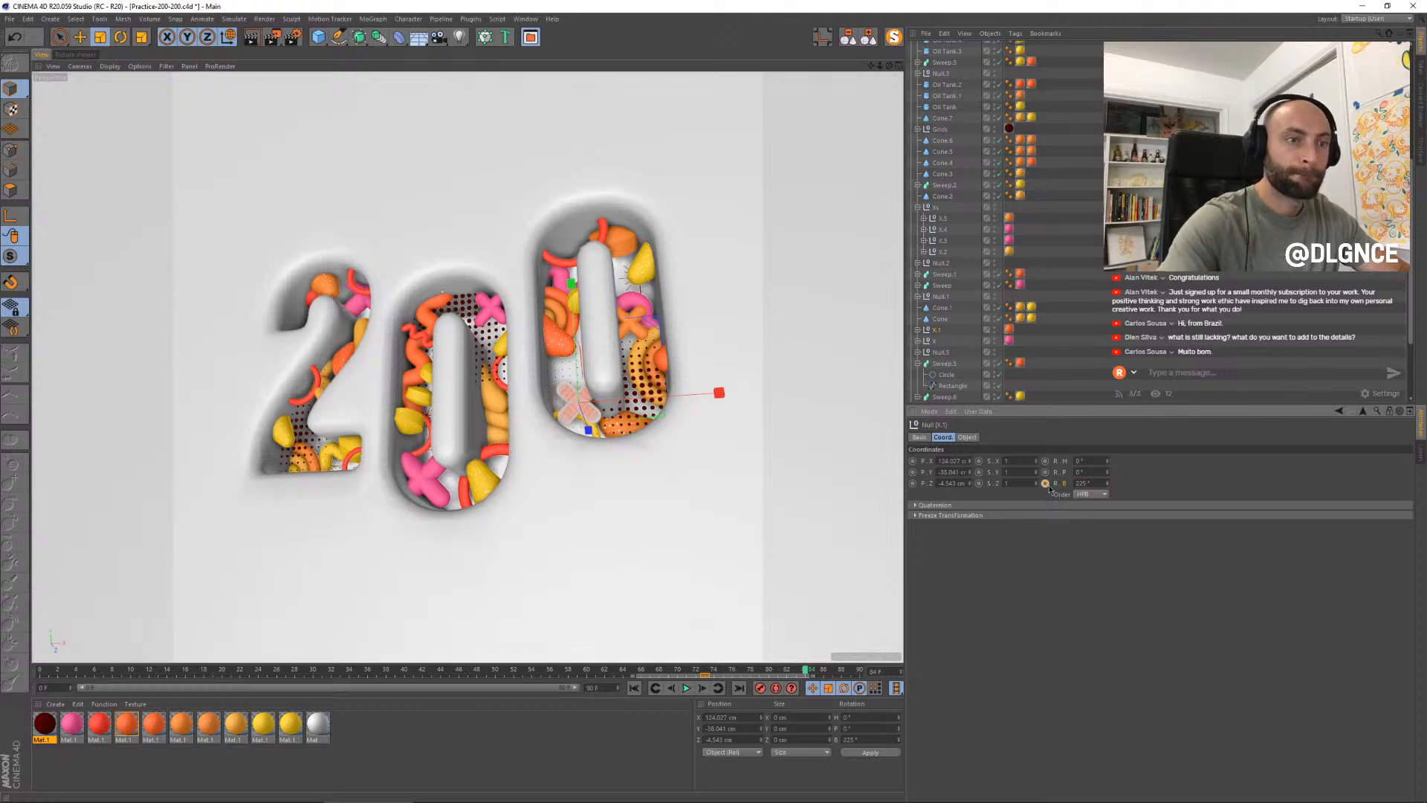
{"action": "left_click", "coordinate": [805, 671]}
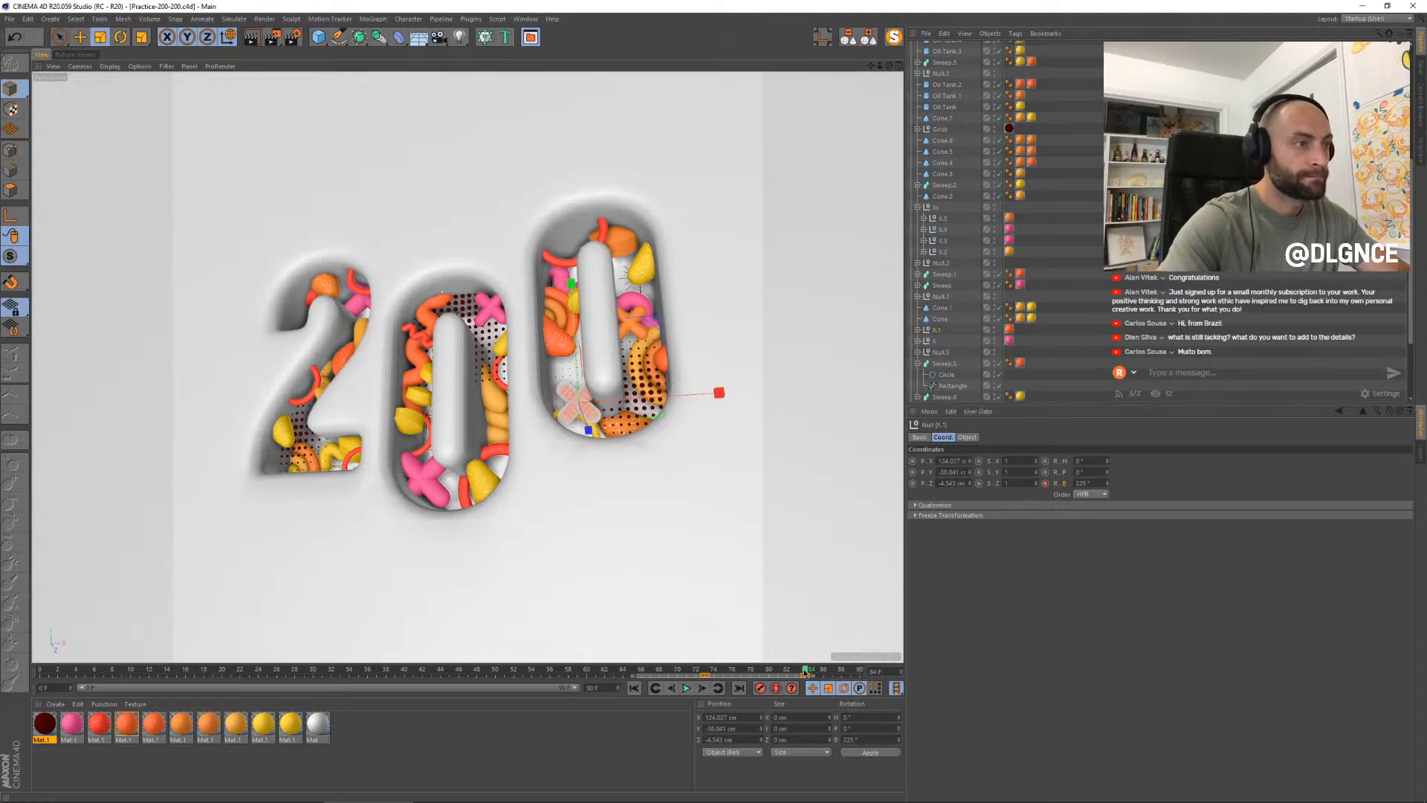
- Keyframe the bank rotation of the last zero's upper orange X null at 0° on frame 81 and 180° on frame 90
{"action": "left_click_drag", "start_coordinate": [863, 672], "coordinate": [776, 671]}
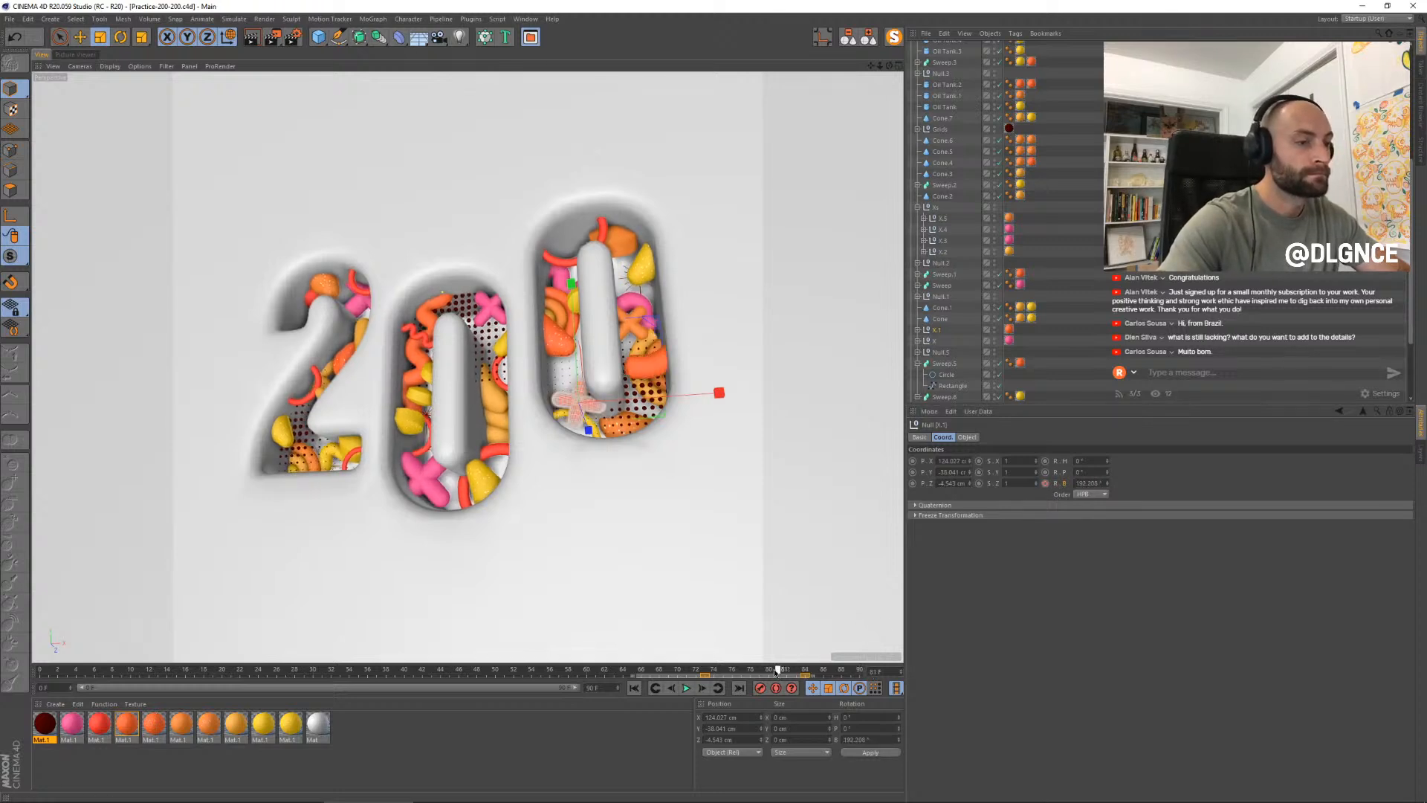
{"action": "left_click", "coordinate": [633, 323]}
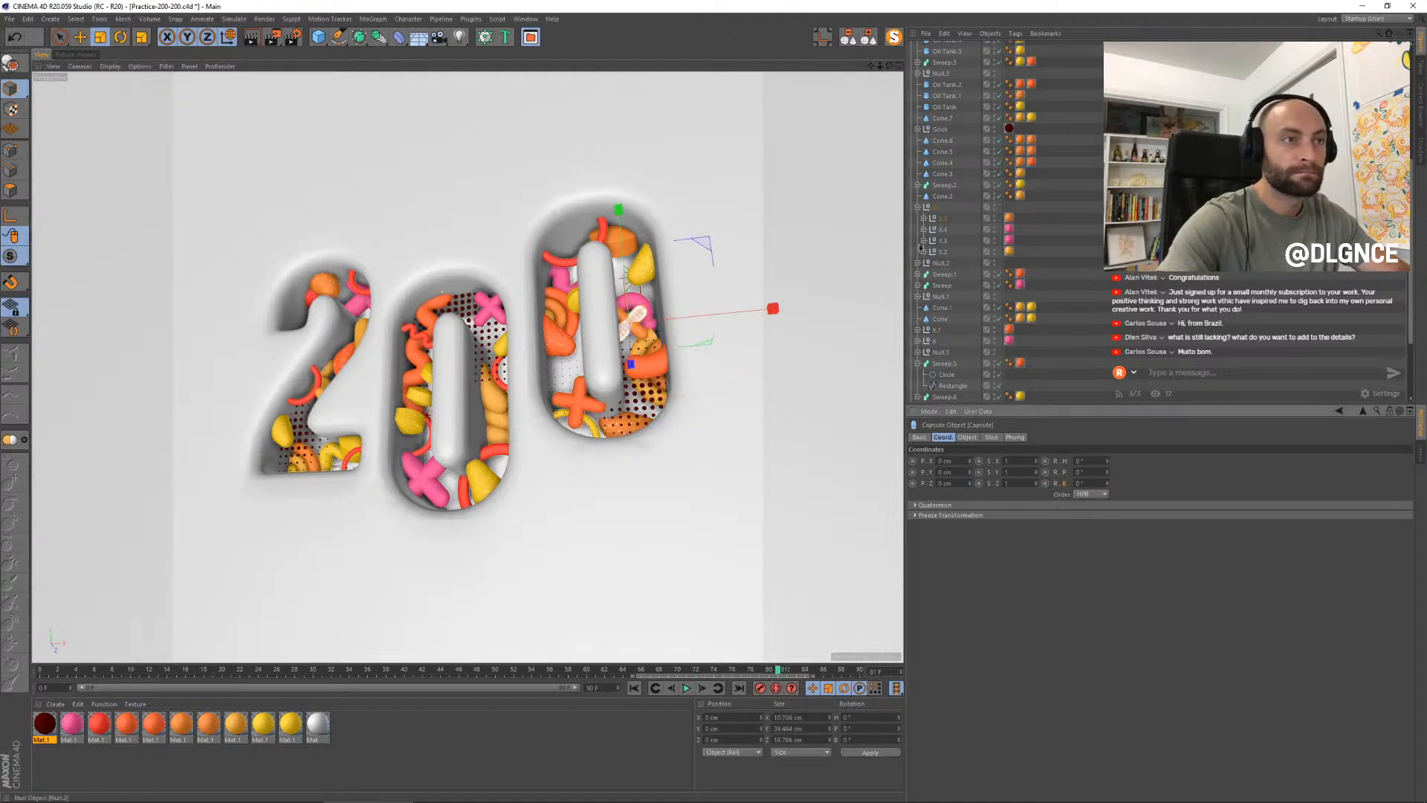
{"action": "left_click", "coordinate": [940, 218]}
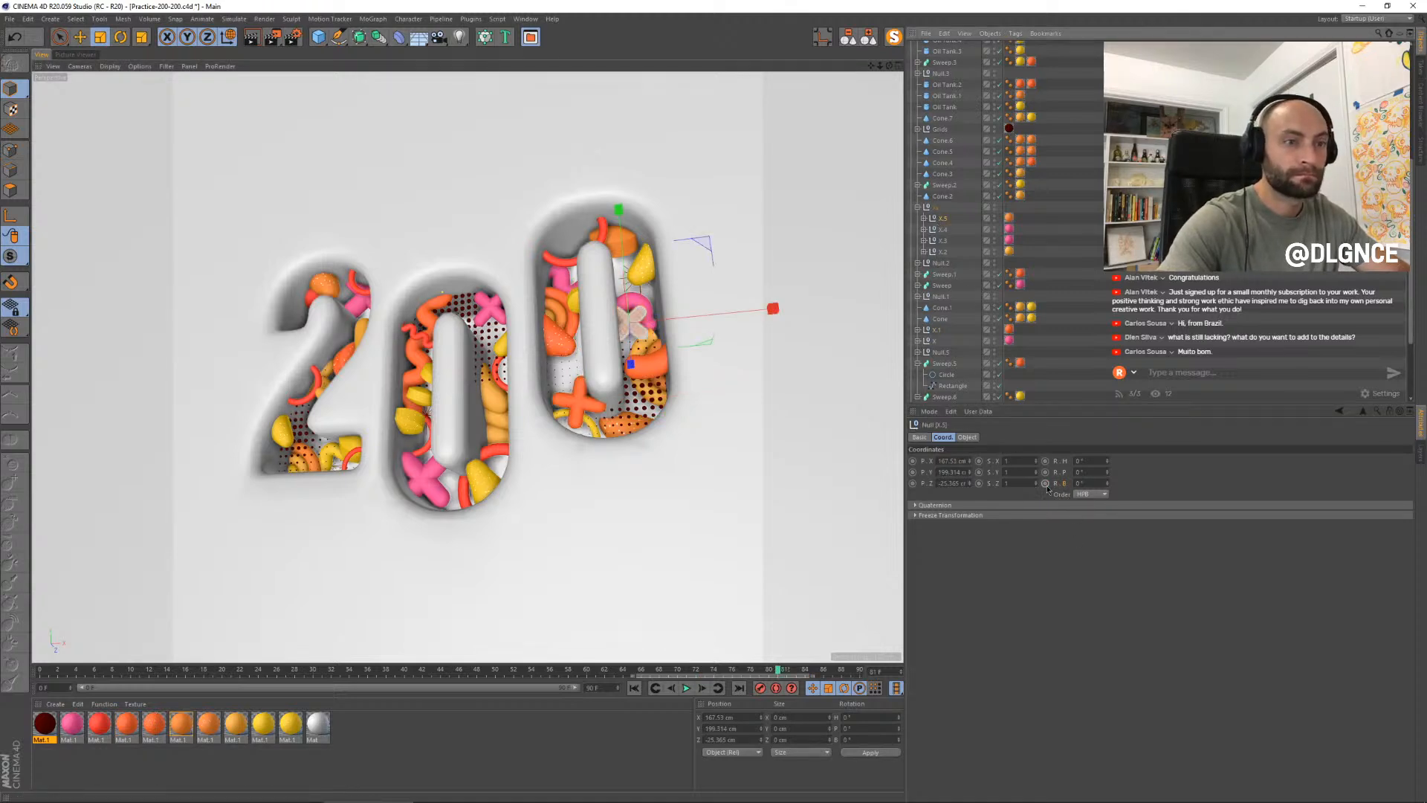
{"action": "left_click", "coordinate": [1045, 483]}
{"action": "left_click_drag", "start_coordinate": [847, 673], "coordinate": [860, 672]}
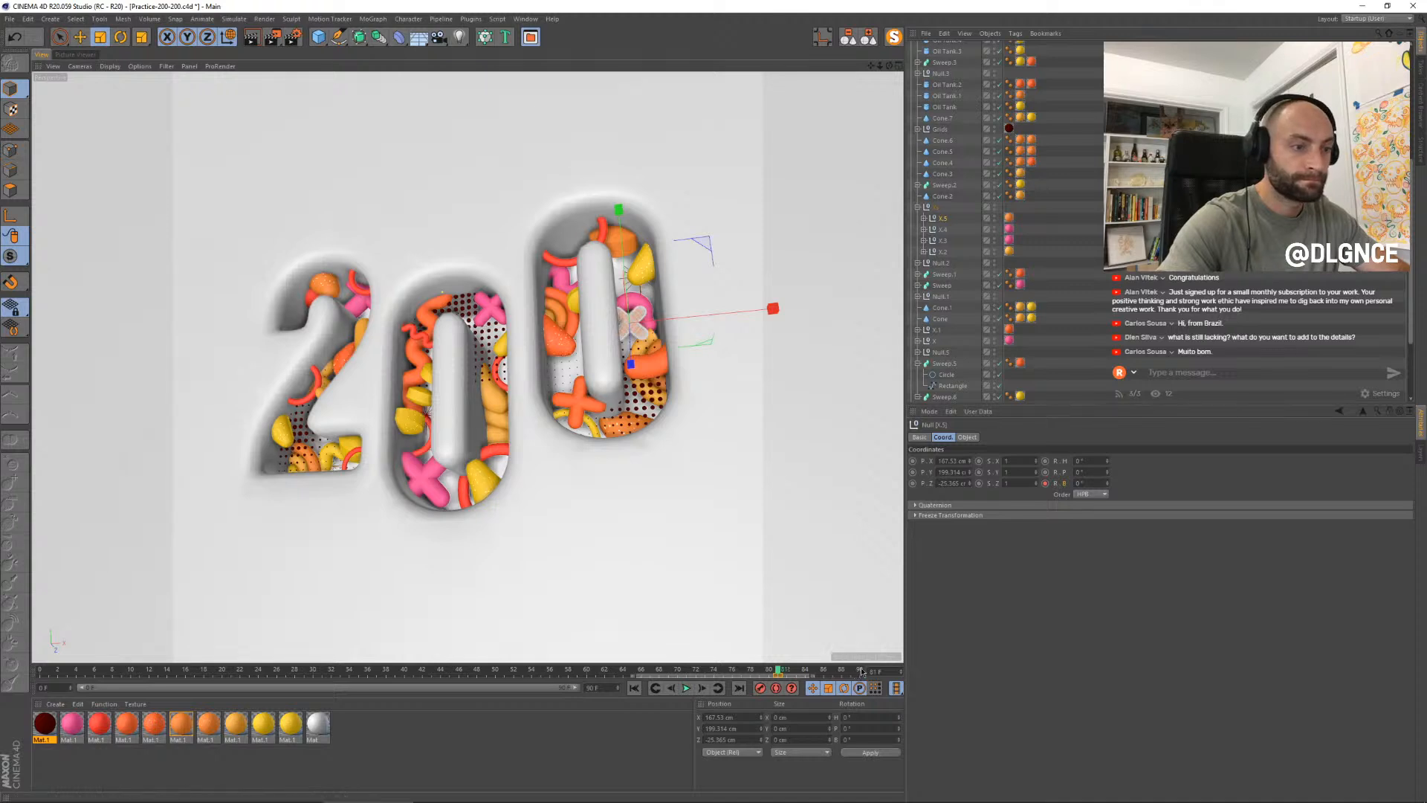
{"action": "left_click", "coordinate": [1047, 484]}
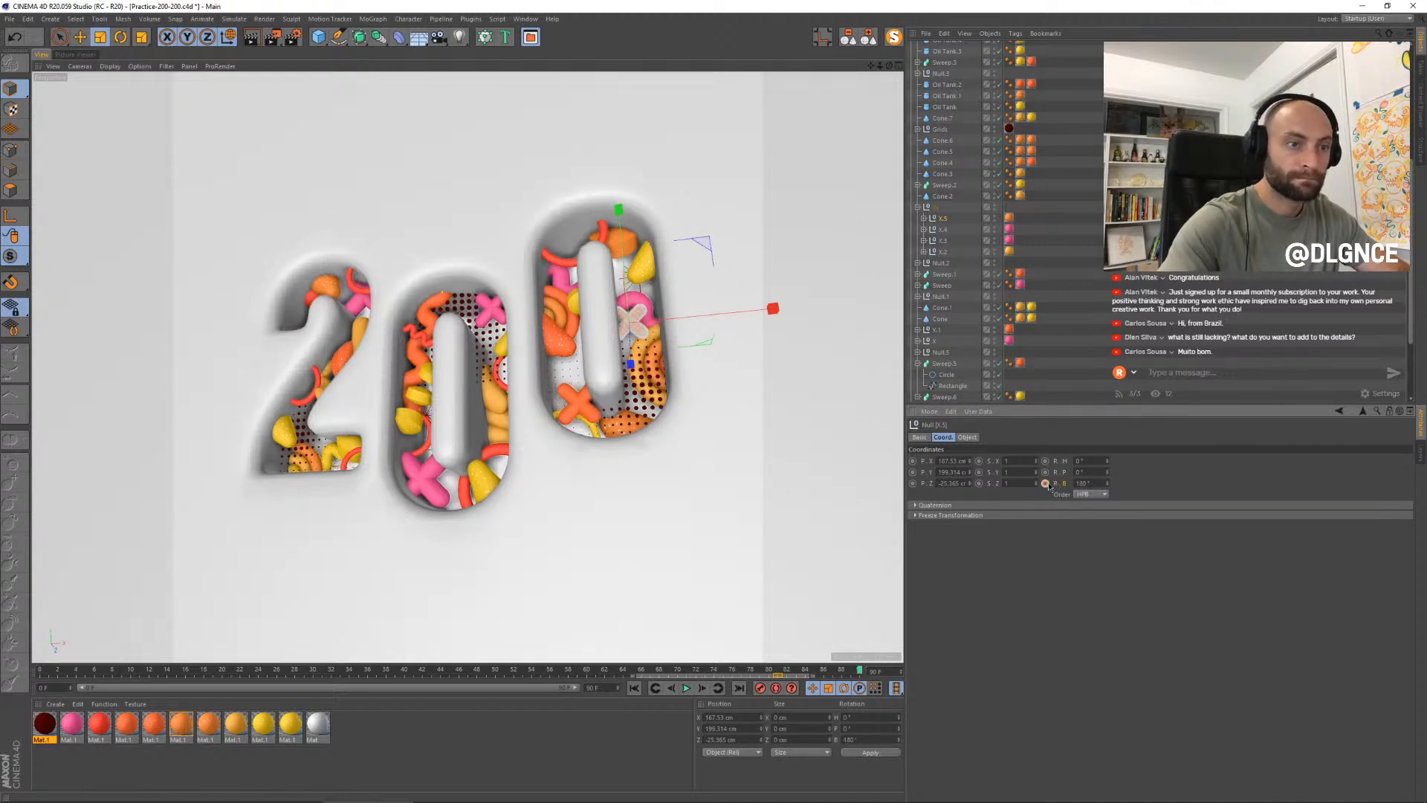
{"action": "mouse_move", "coordinate": [859, 672]}
{"action": "left_mouse_down"}
{"action": "mouse_move", "coordinate": [41, 685]}
{"action": "mouse_move", "coordinate": [859, 673]}
{"action": "left_mouse_up"}
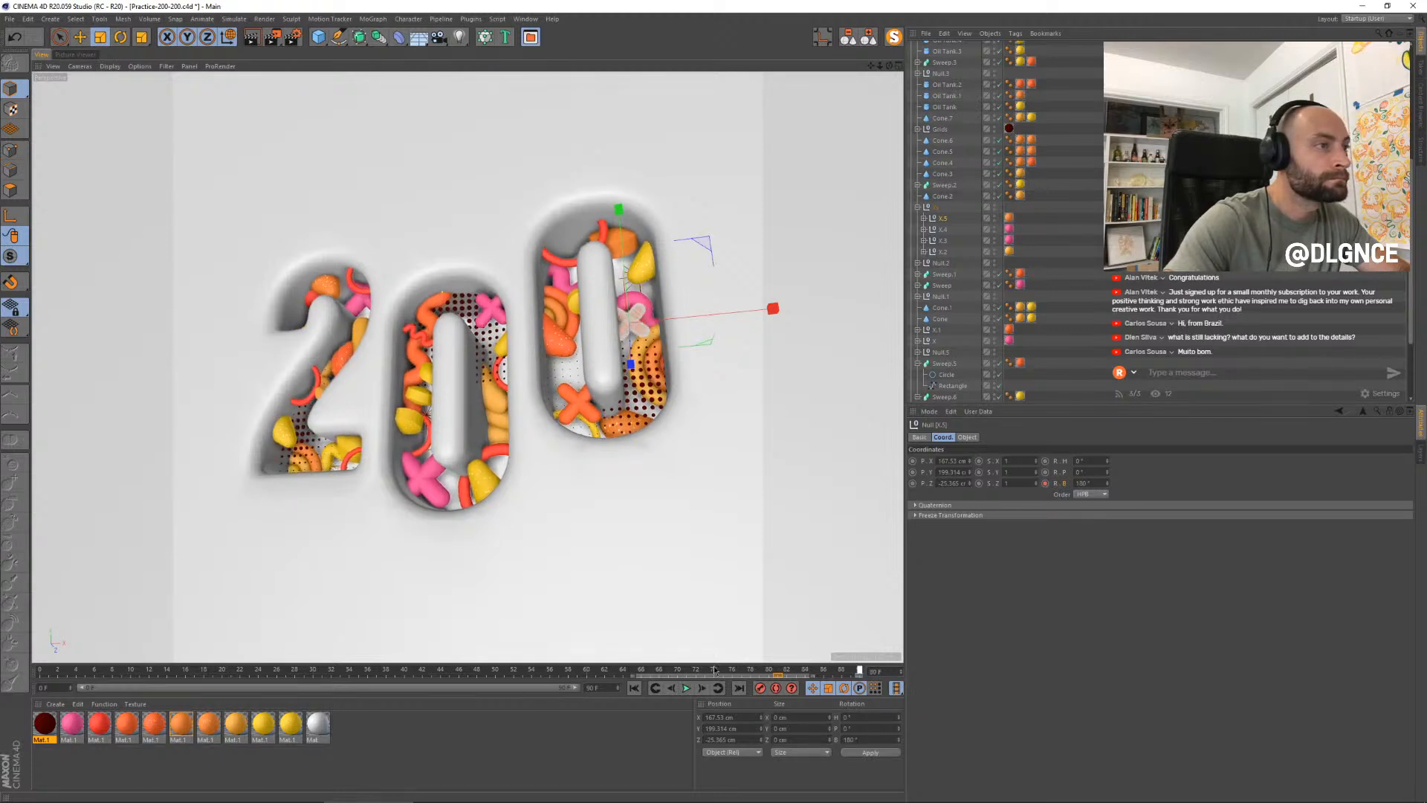
- Save the project and render the animation to the Picture Viewer without an output file name
{"action": "left_click_drag", "start_coordinate": [713, 671], "coordinate": [313, 671]}
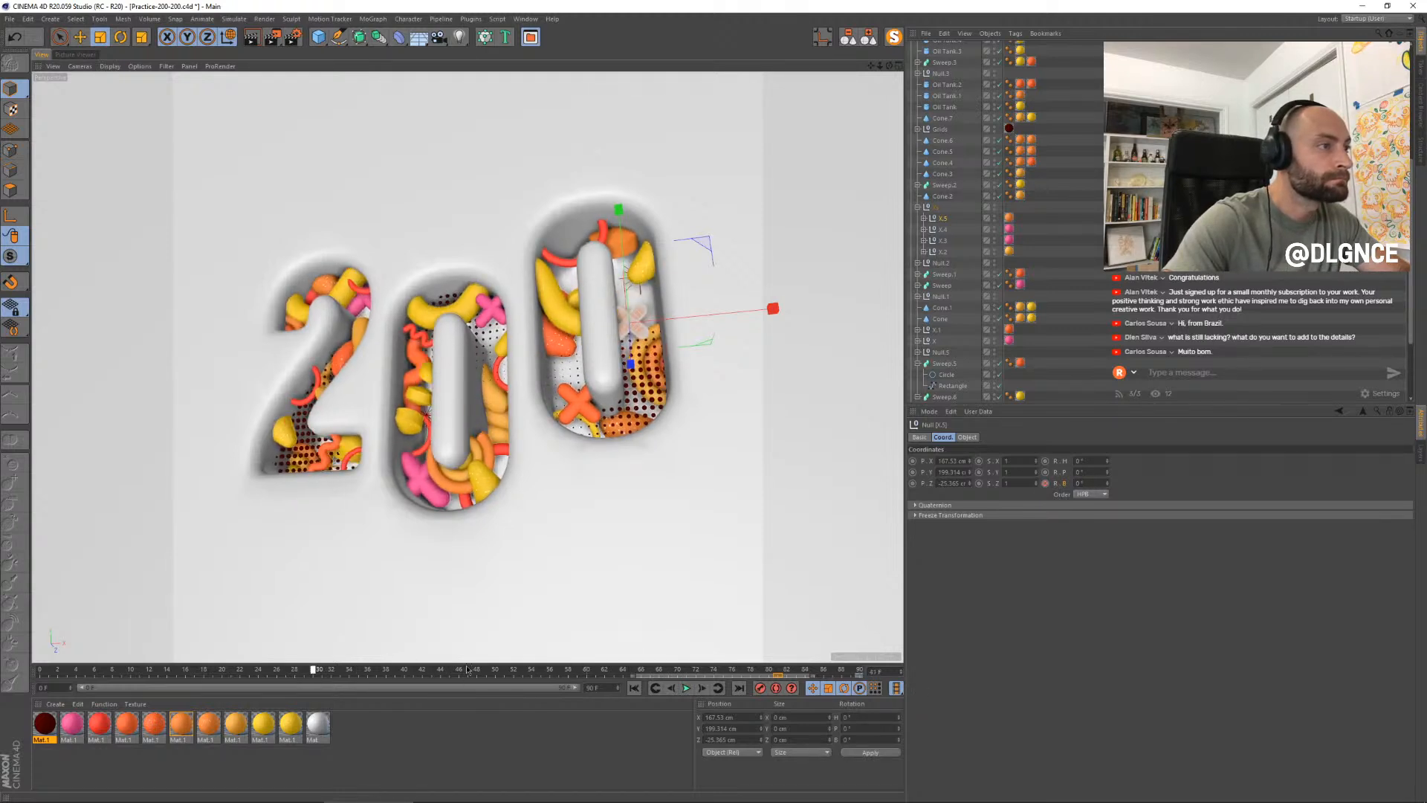
{"action": "left_click_drag", "start_coordinate": [467, 670], "coordinate": [531, 671]}
{"action": "left_click", "coordinate": [537, 542]}
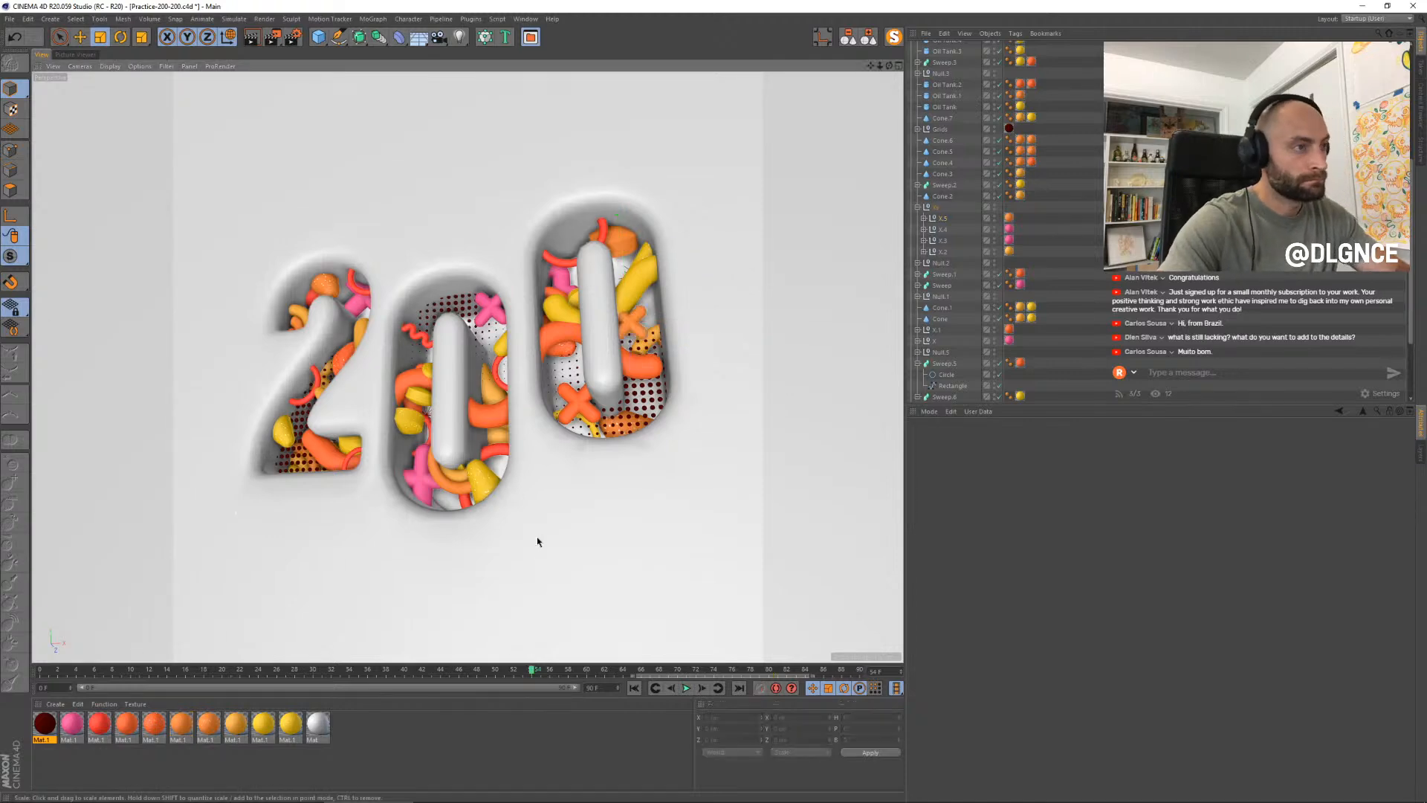
{"action": "key", "text": "ctrl+s"}
{"action": "key", "text": "shift+r"}
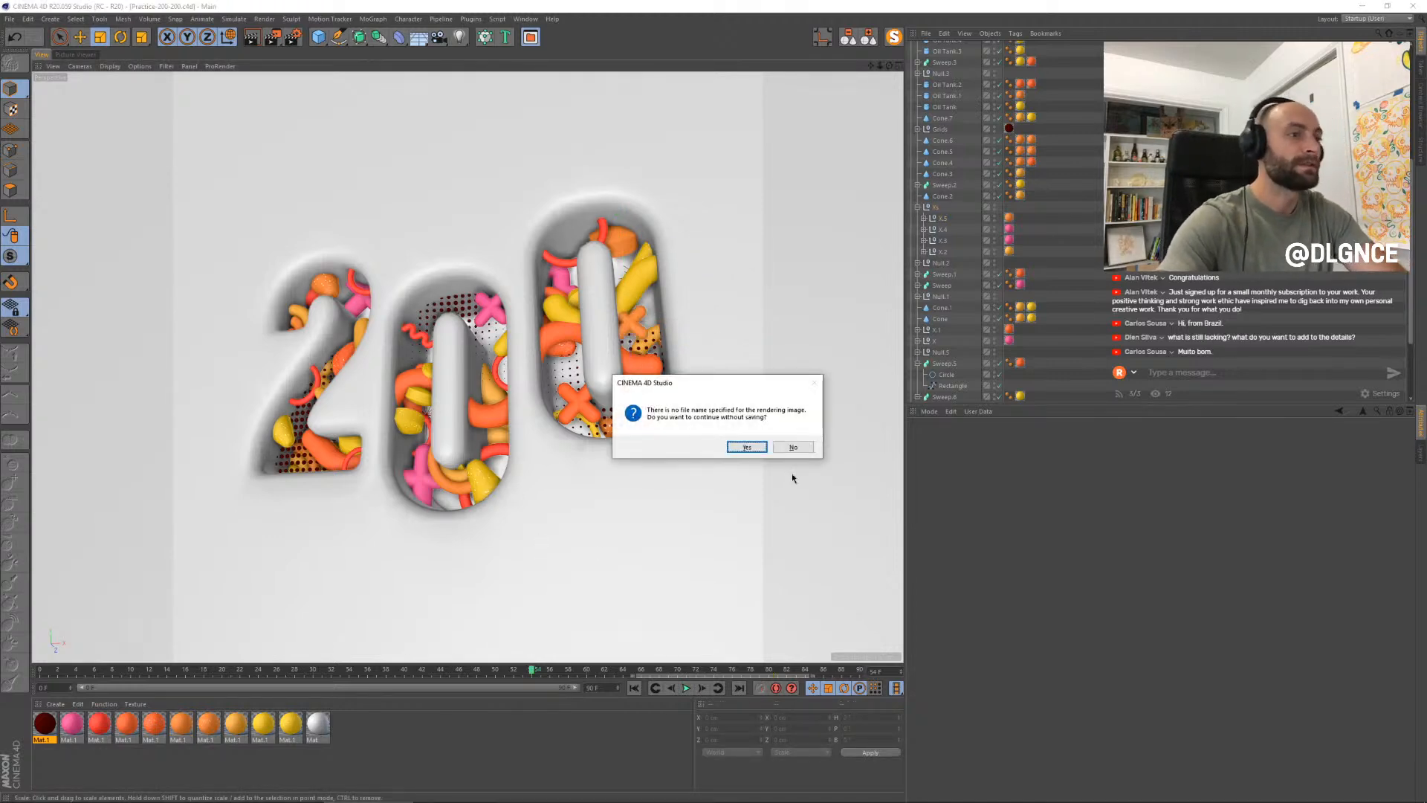
{"action": "left_click", "coordinate": [746, 447]}
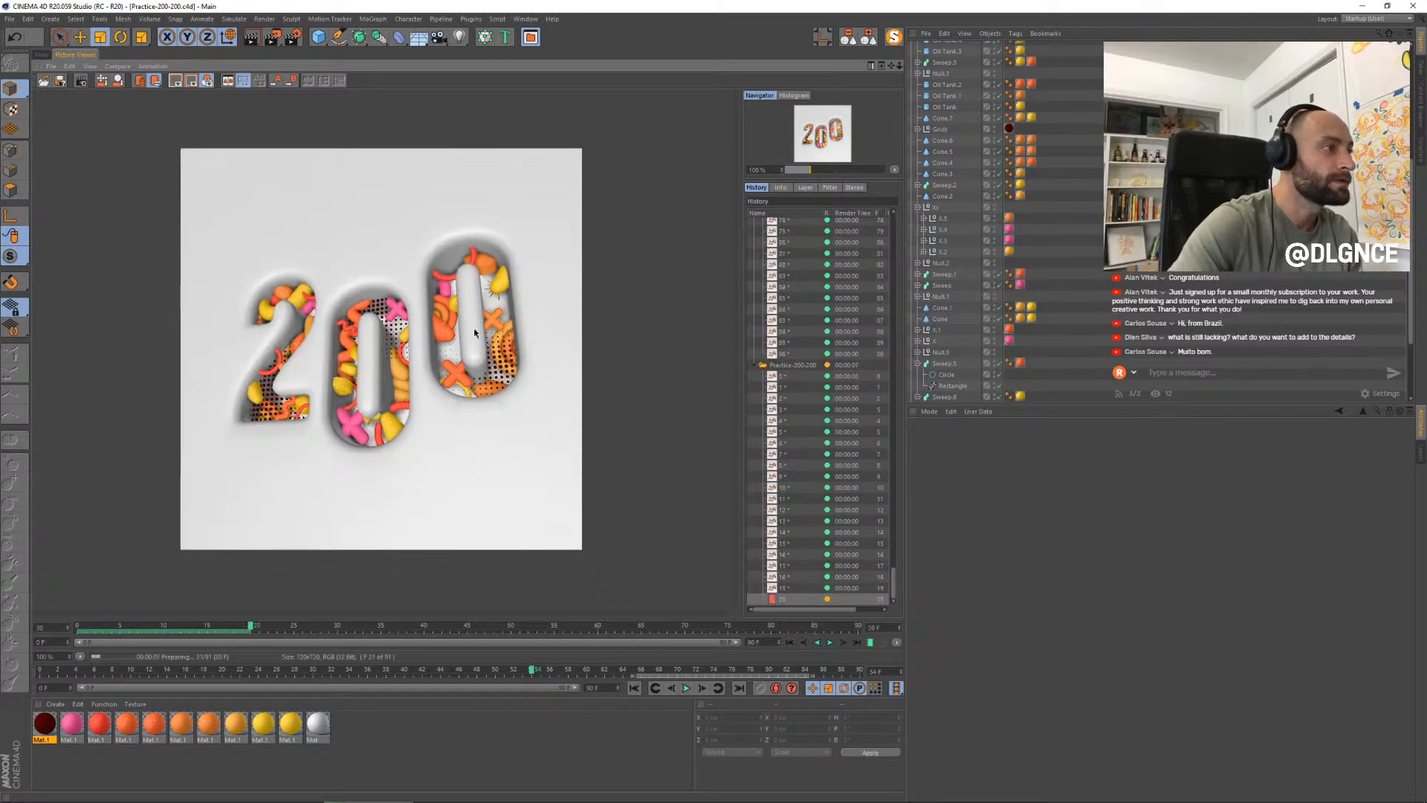
- Back in the viewport, move the torus at the top of the 2 about 3 cm along Z and nudge the last zero's upper yellow cone
{"action": "left_click", "coordinate": [43, 55]}
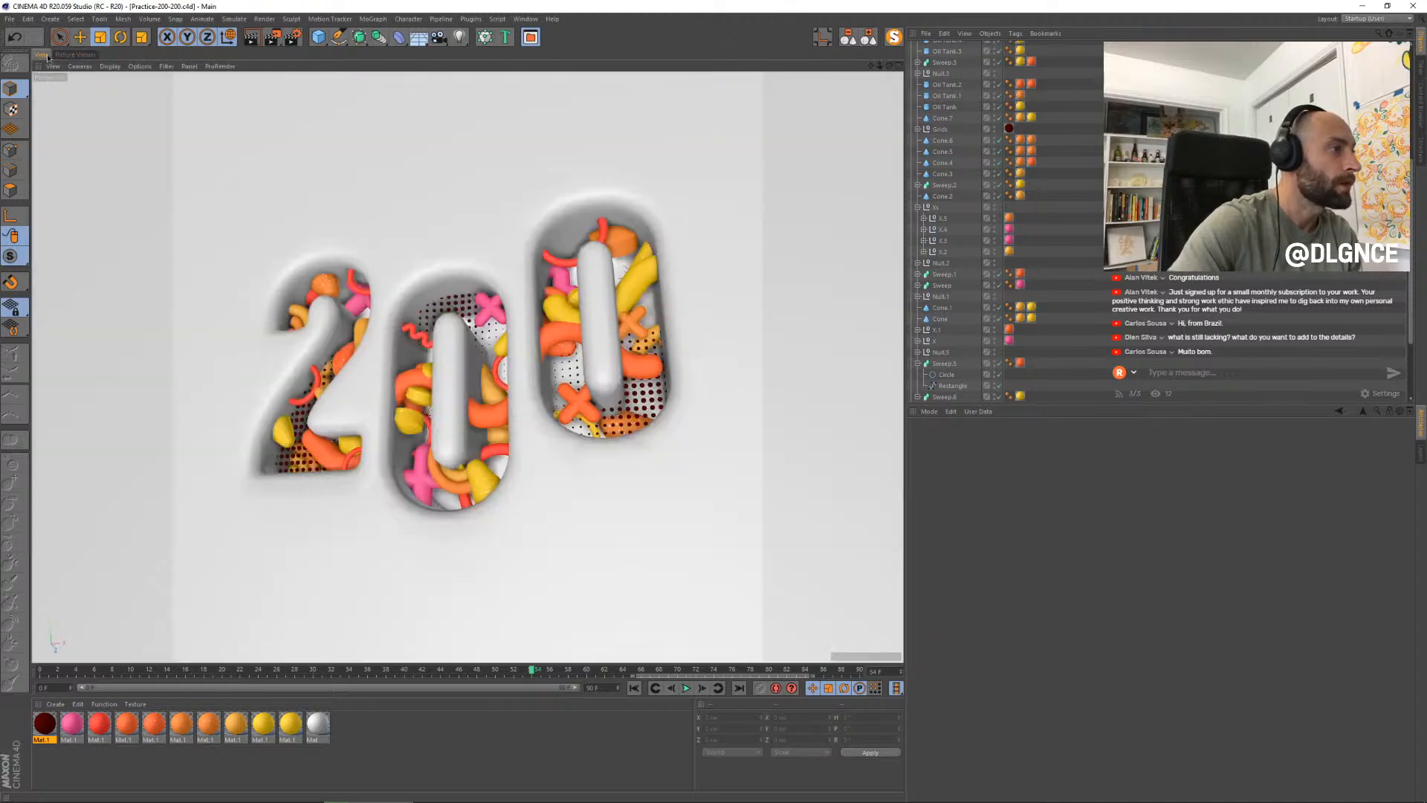
{"action": "left_click", "coordinate": [358, 290]}
{"action": "key", "text": "e"}
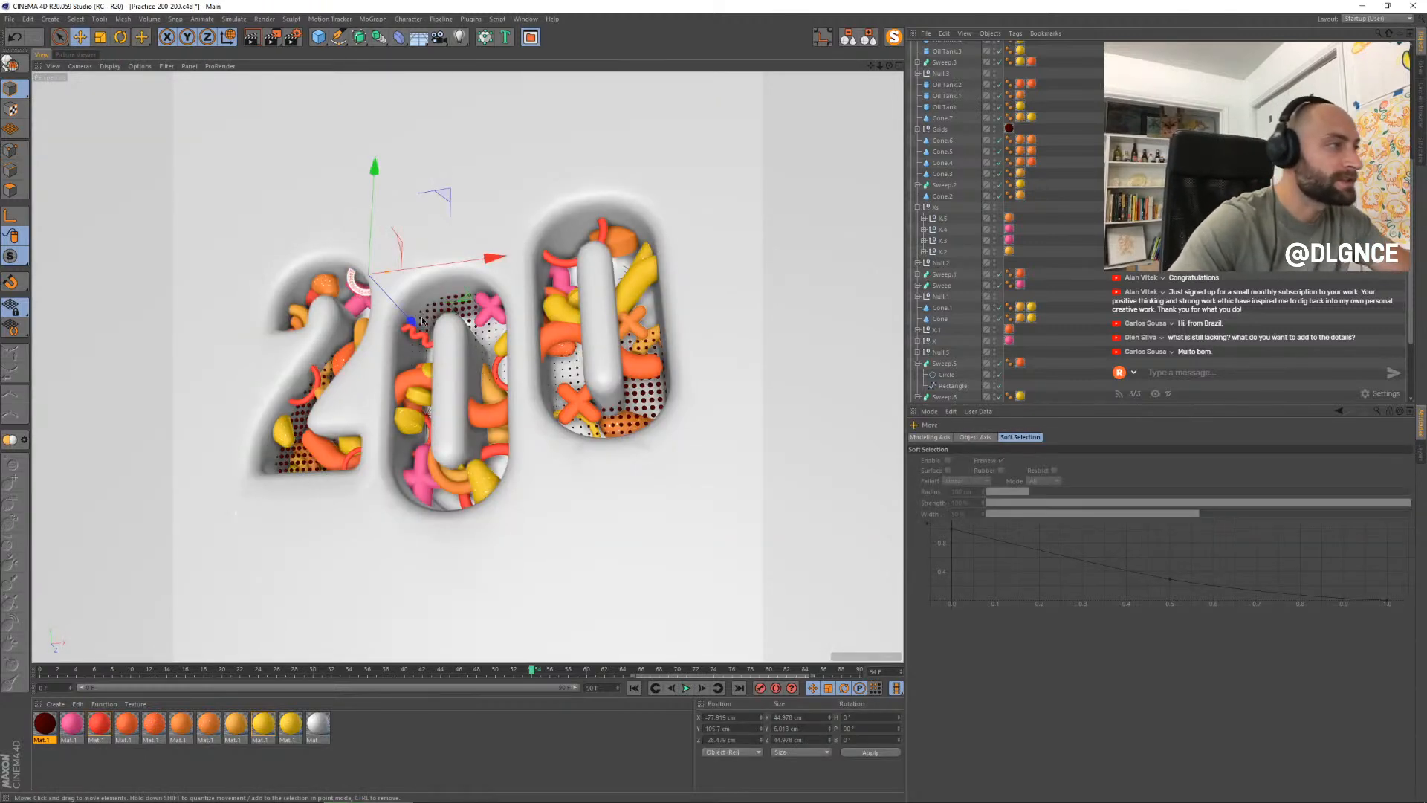
{"action": "left_click_drag", "start_coordinate": [413, 323], "coordinate": [409, 320]}
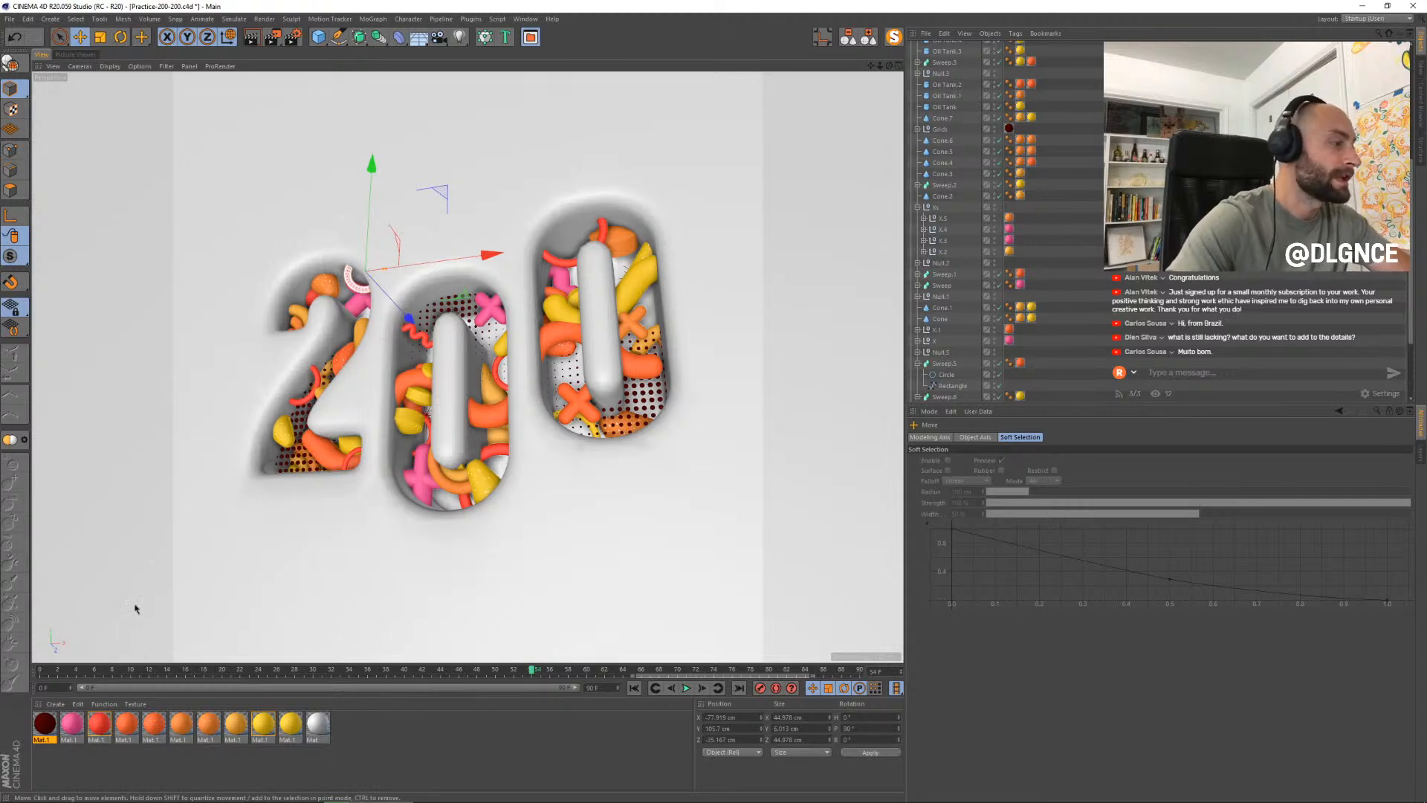
{"action": "left_click", "coordinate": [204, 670]}
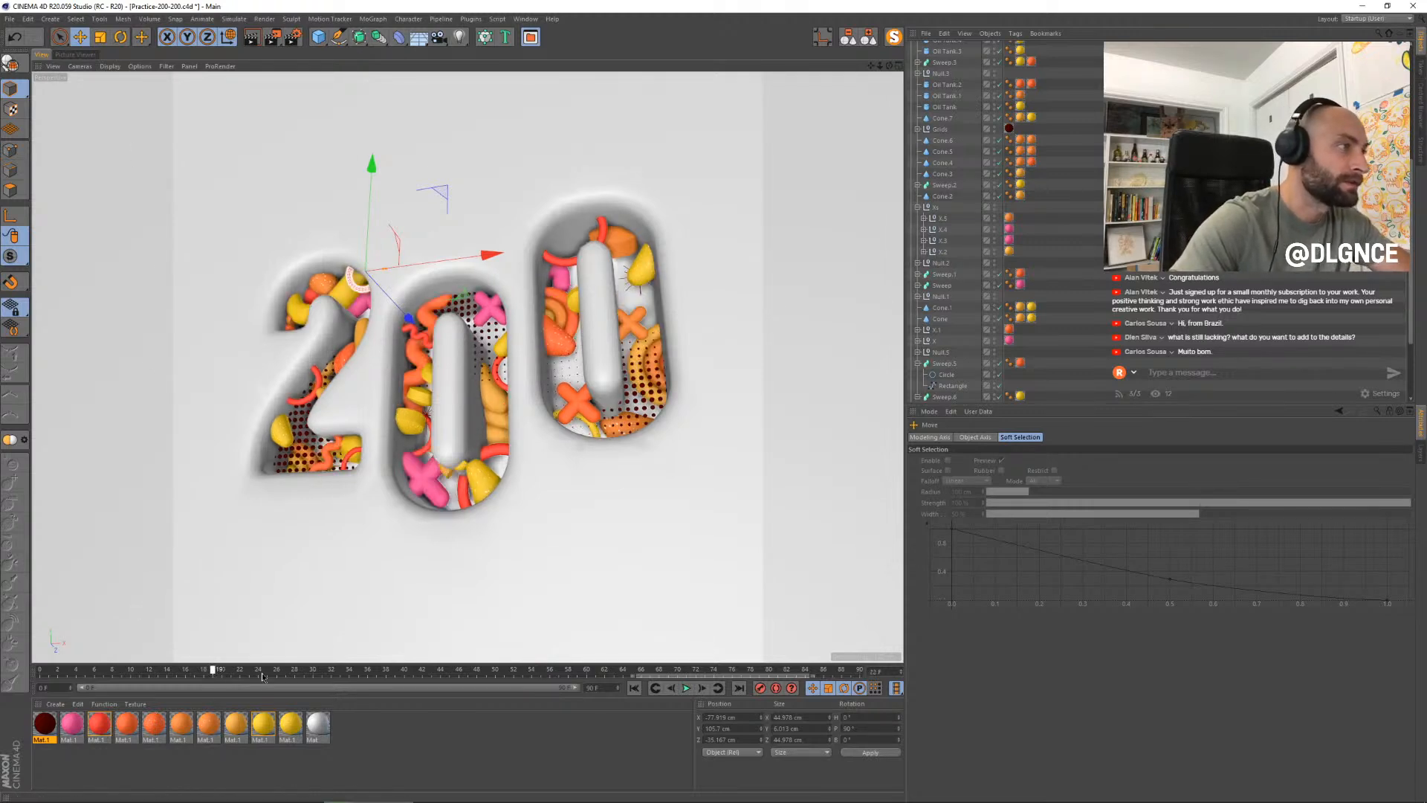
{"action": "left_click_drag", "start_coordinate": [262, 676], "coordinate": [554, 689]}
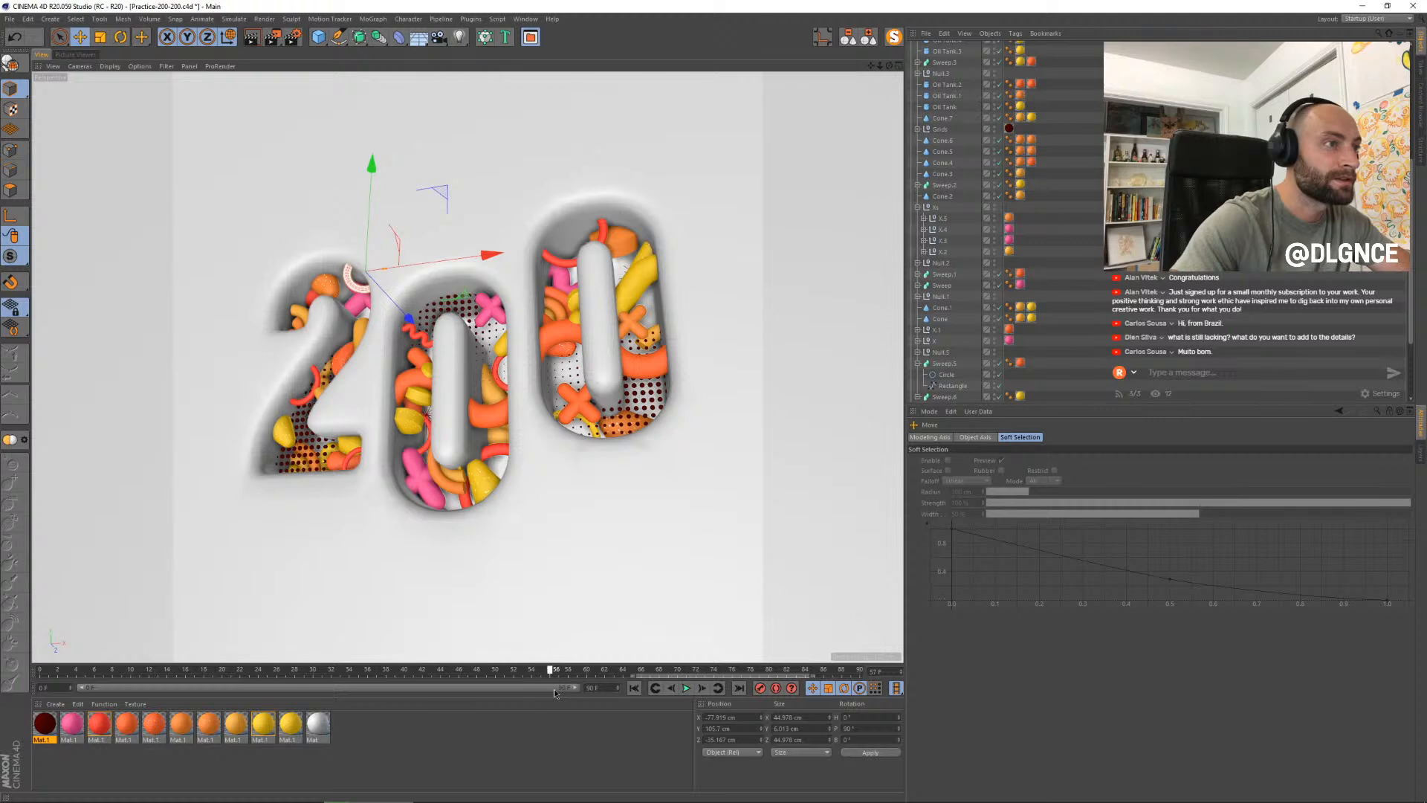
{"action": "left_click", "coordinate": [643, 254]}
{"action": "left_click_drag", "start_coordinate": [727, 190], "coordinate": [723, 182]}
- Lower the intensity of Light.1, Light.2 and Light.3 to about 24% and move the Protection tag from the OFF null to the camera
{"action": "scroll", "coordinate": [996, 283], "scroll_direction": "down", "scroll_amount": 3}
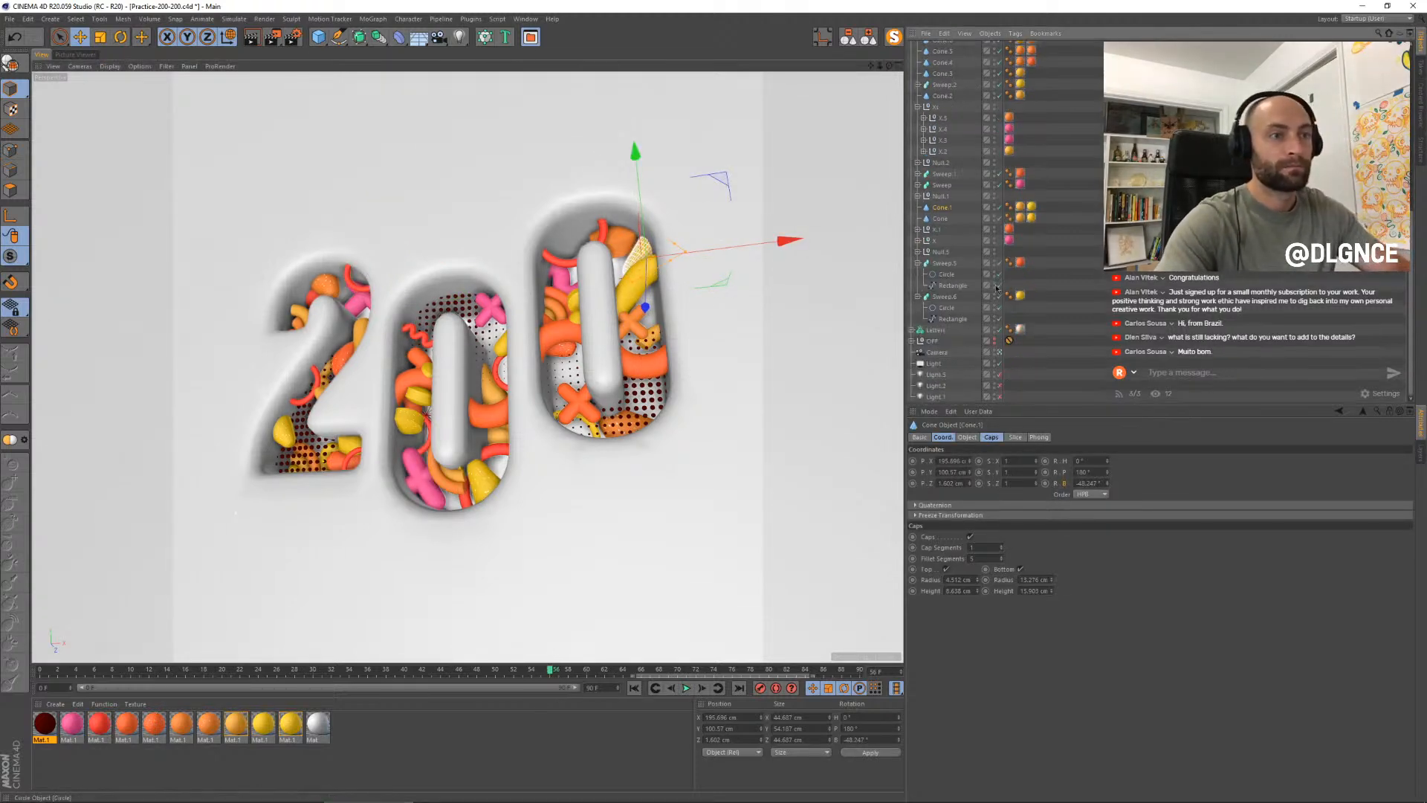
{"action": "left_click", "coordinate": [938, 374]}
{"action": "left_click", "coordinate": [938, 397], "text": "shift"}
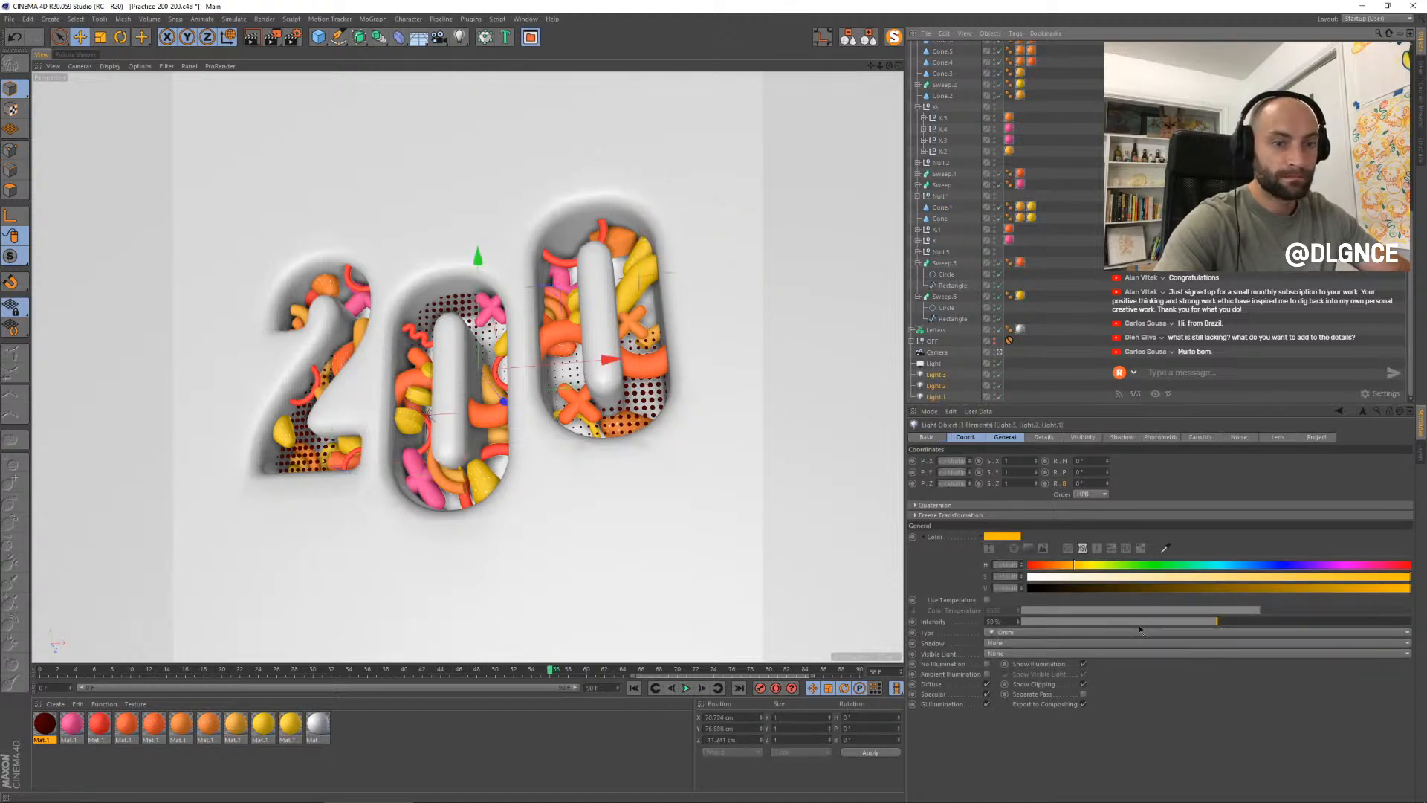
{"action": "left_click", "coordinate": [1104, 621]}
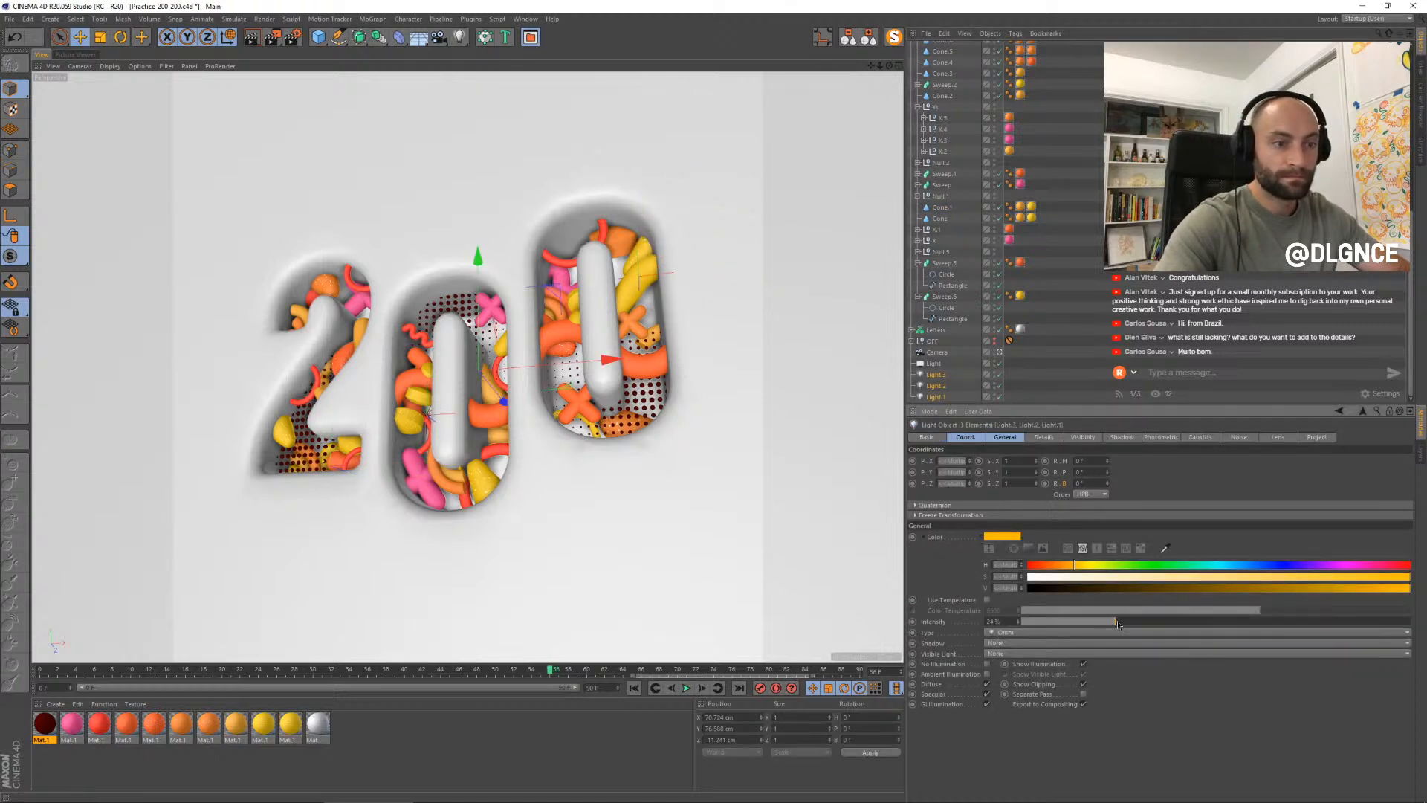
{"action": "left_click", "coordinate": [676, 404]}
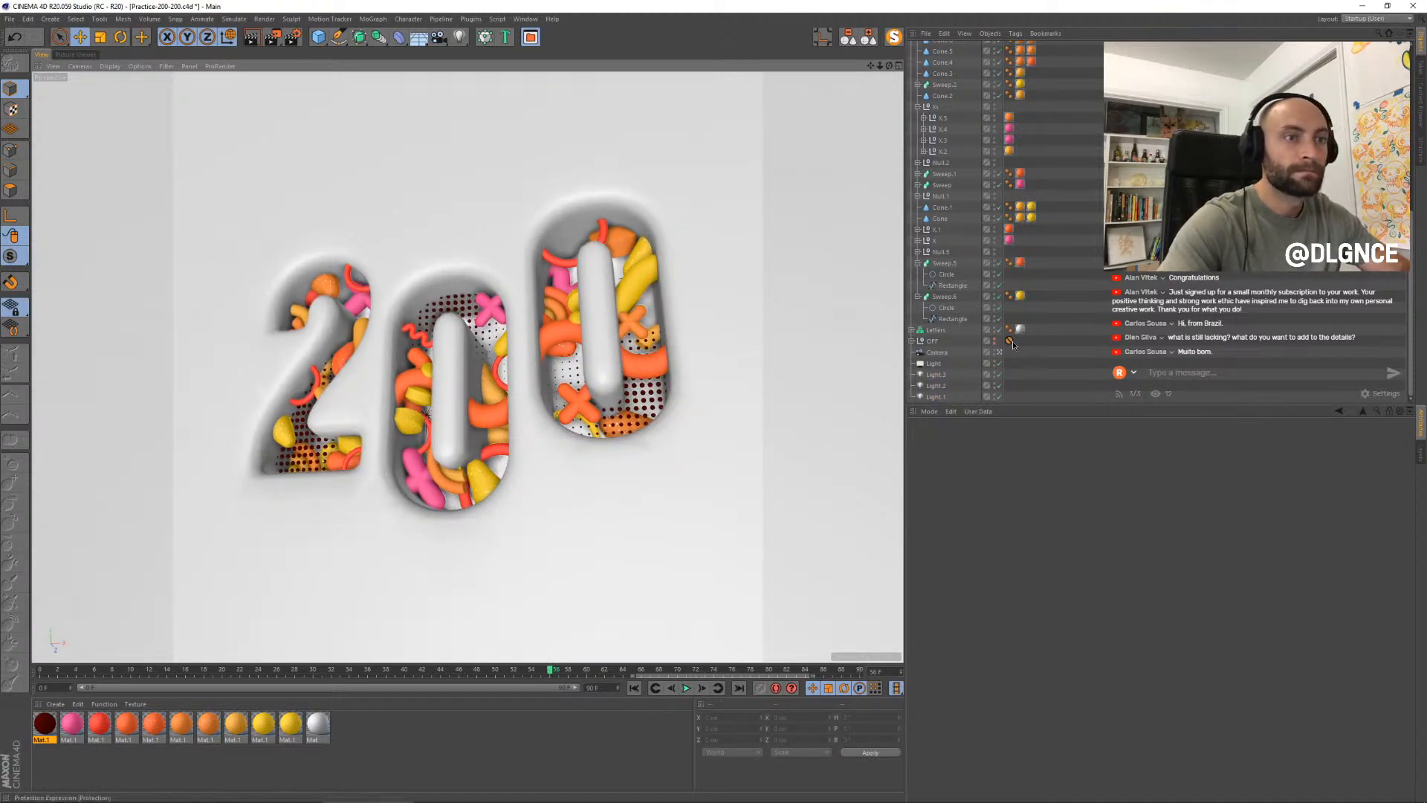
{"action": "left_click_drag", "start_coordinate": [1011, 342], "coordinate": [1009, 352]}
- Play back the rendered animation in the Picture Viewer to review the motion
{"action": "left_click", "coordinate": [75, 54]}
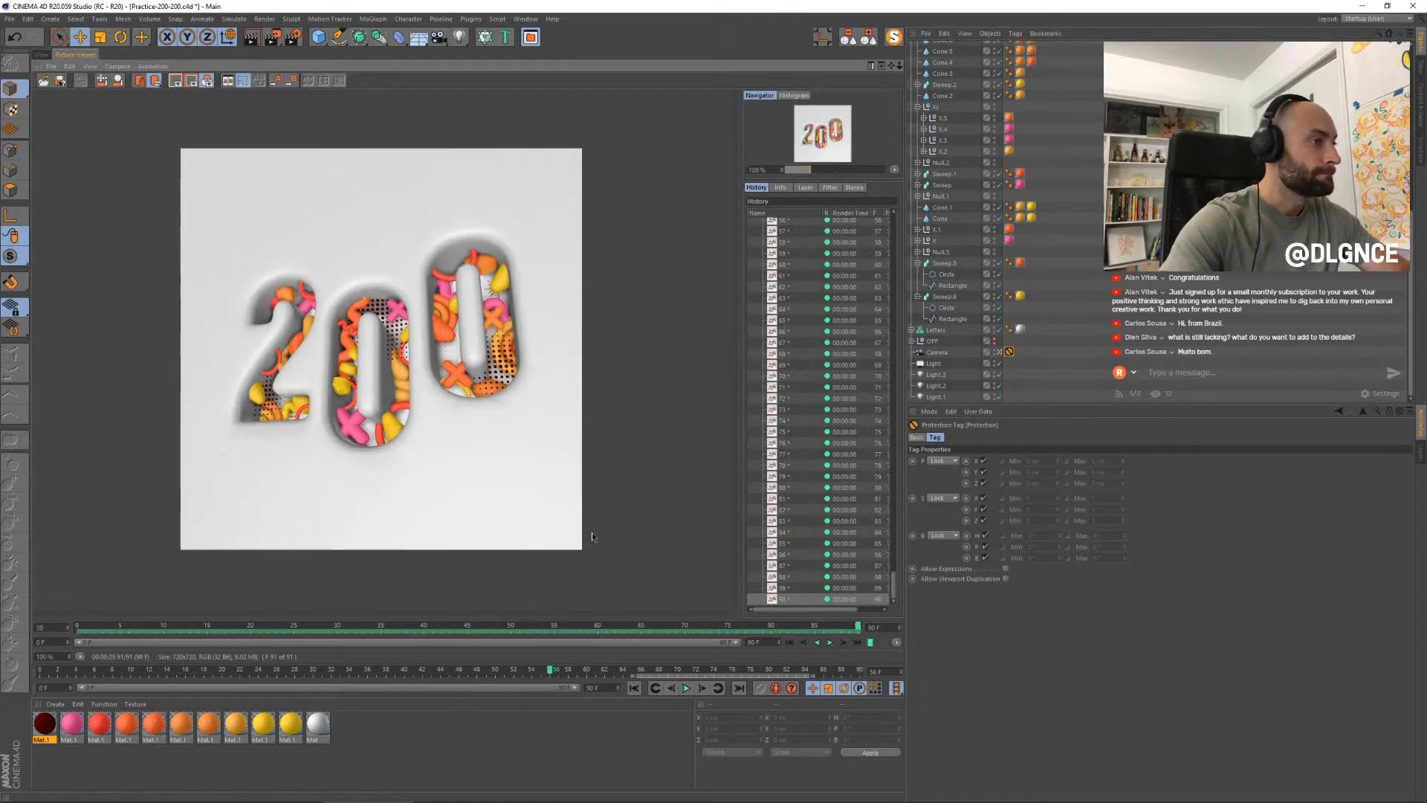
{"action": "left_click", "coordinate": [831, 642]}
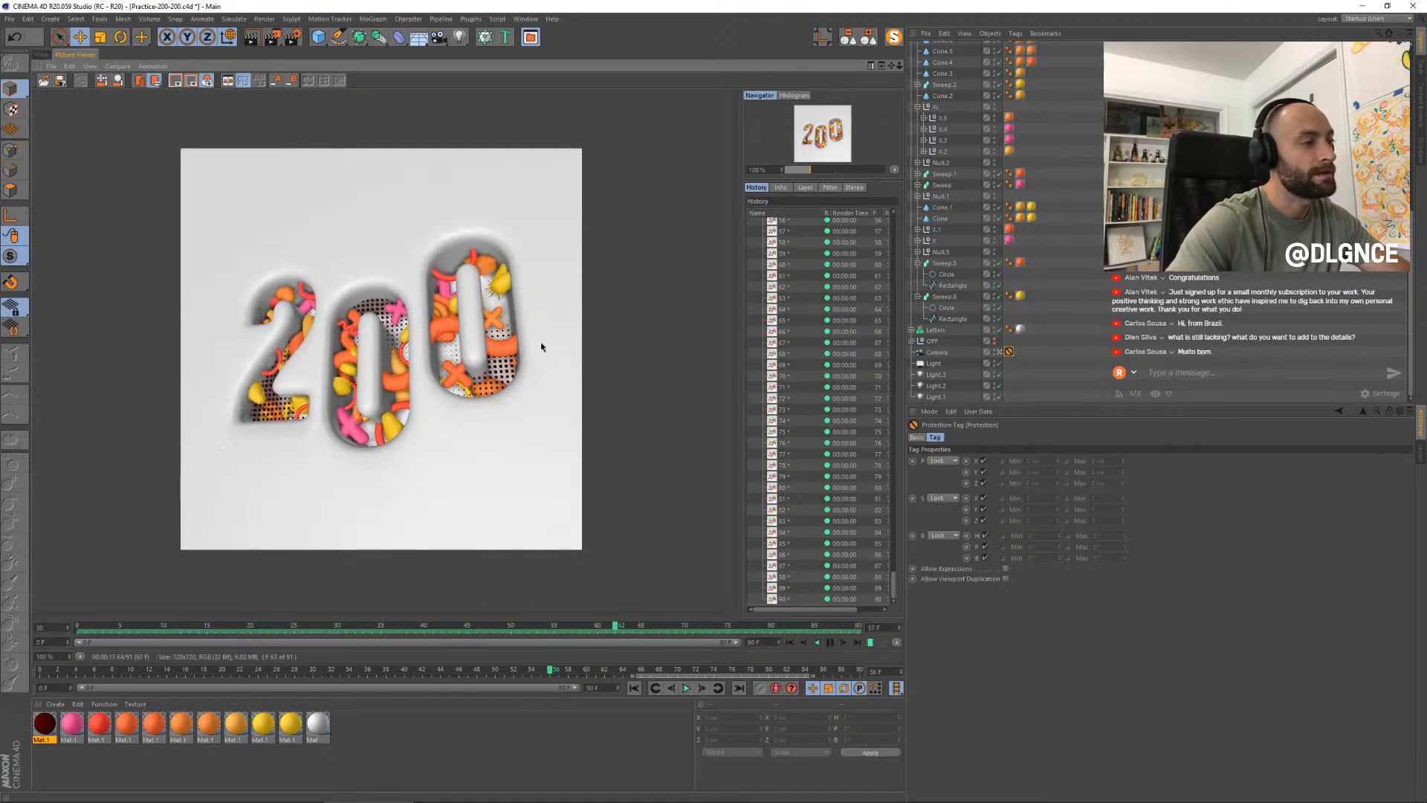
{"action": "scroll", "coordinate": [262, 387], "scroll_direction": "down", "scroll_amount": 1}
{"action": "scroll", "coordinate": [262, 386], "scroll_direction": "up", "scroll_amount": 1}
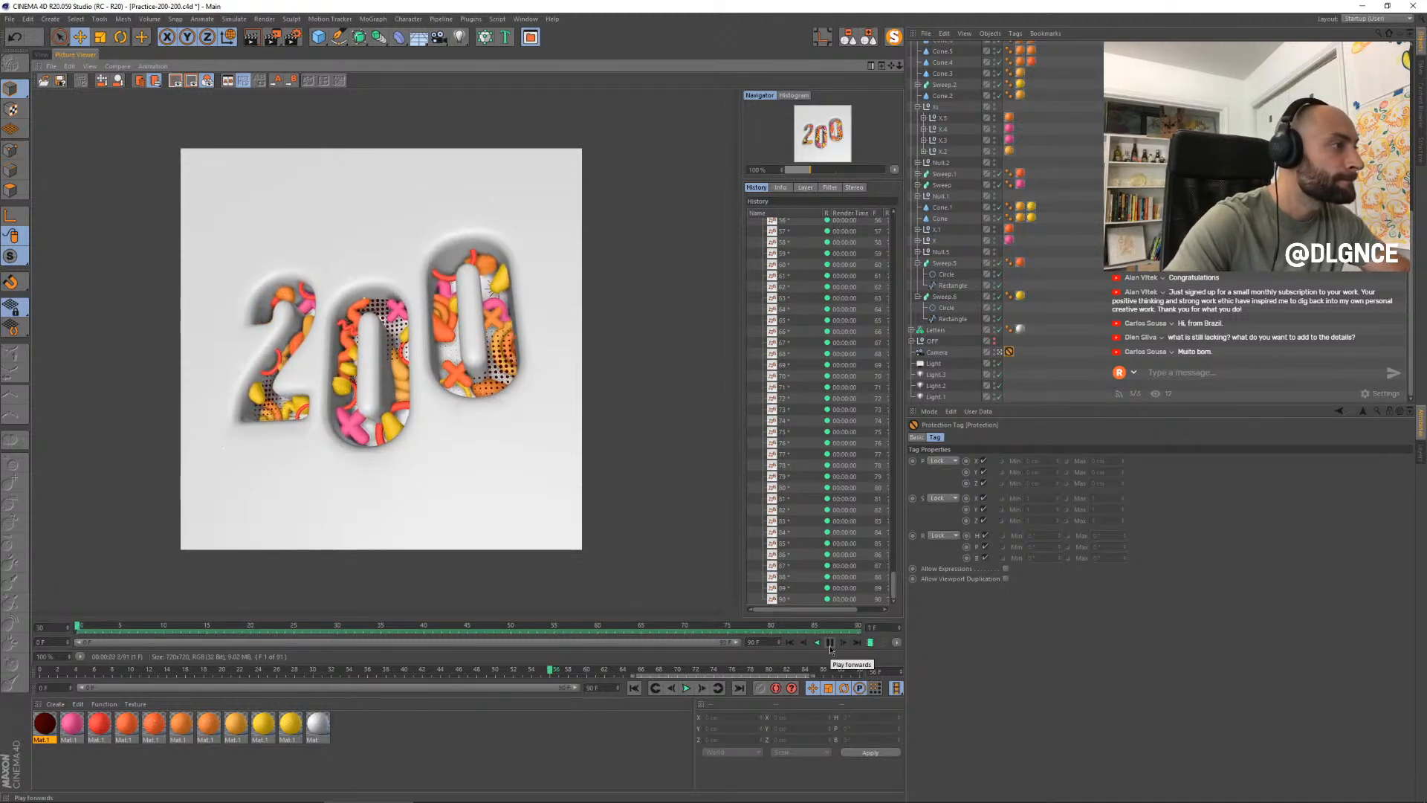
- Return to the viewport, select the torus on the 2's diagonal, go to frame 5 and enable its Slice option
{"action": "left_click", "coordinate": [41, 56]}
{"action": "left_click", "coordinate": [319, 379]}
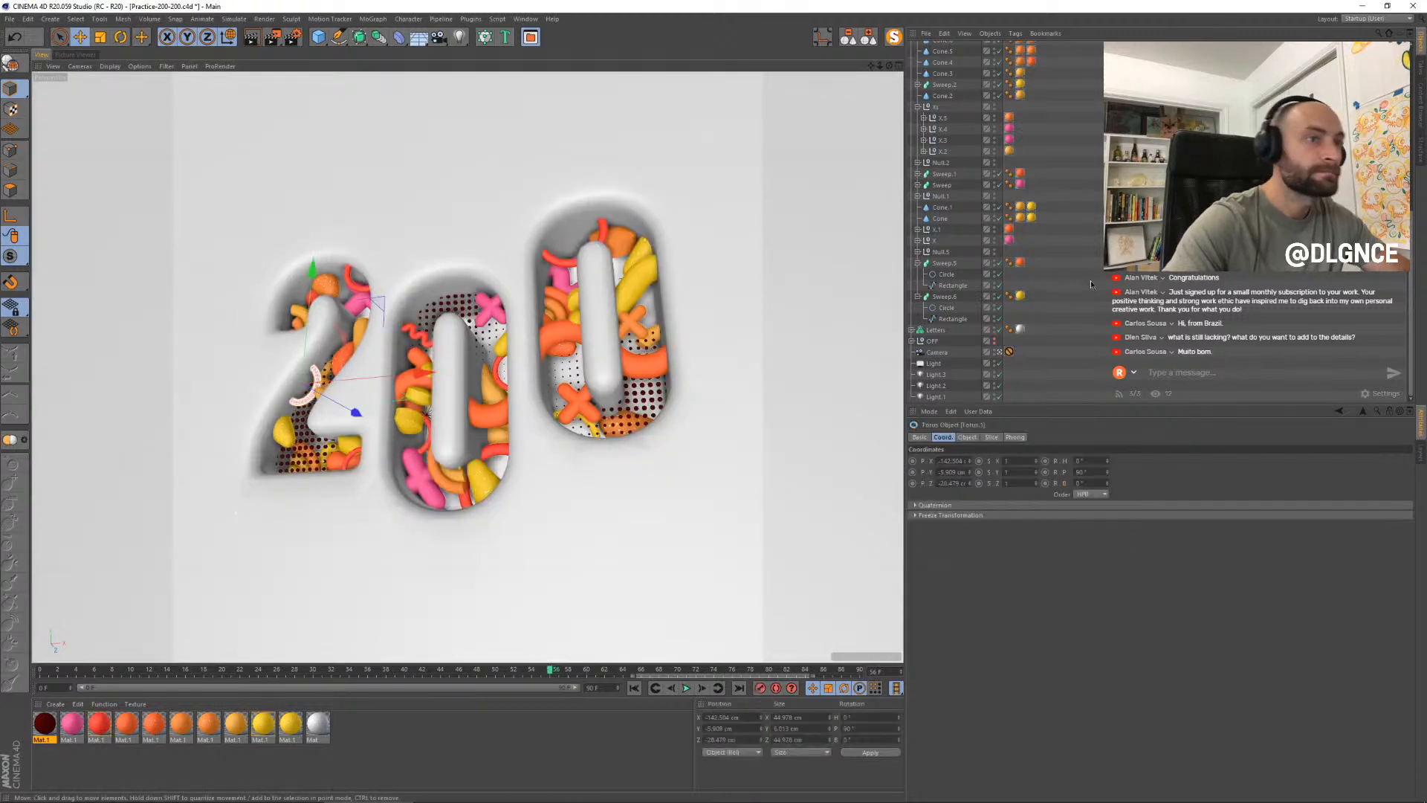
{"action": "scroll", "coordinate": [955, 125], "scroll_direction": "up", "scroll_amount": 10}
{"action": "scroll", "coordinate": [954, 123], "scroll_direction": "up", "scroll_amount": 1}
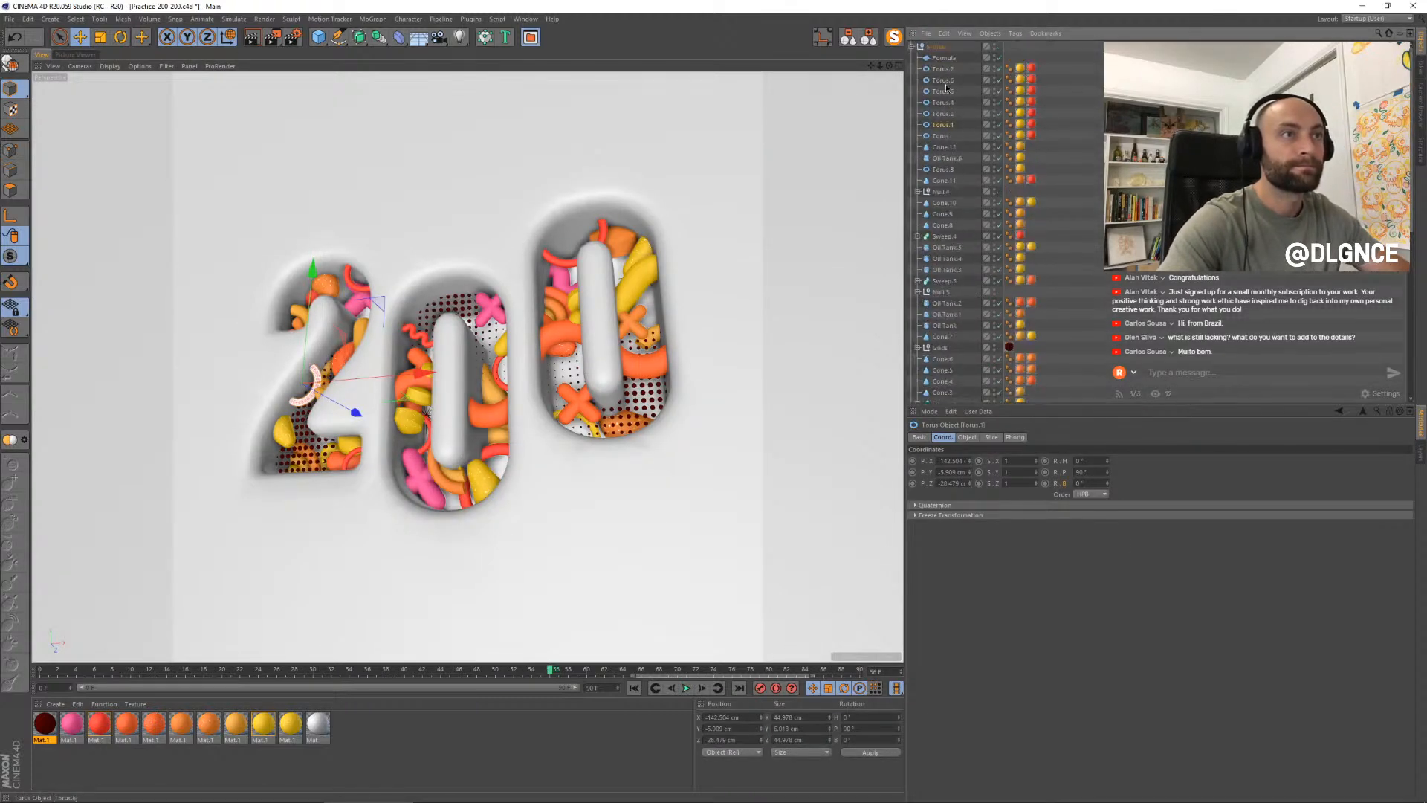
{"action": "left_click", "coordinate": [85, 669]}
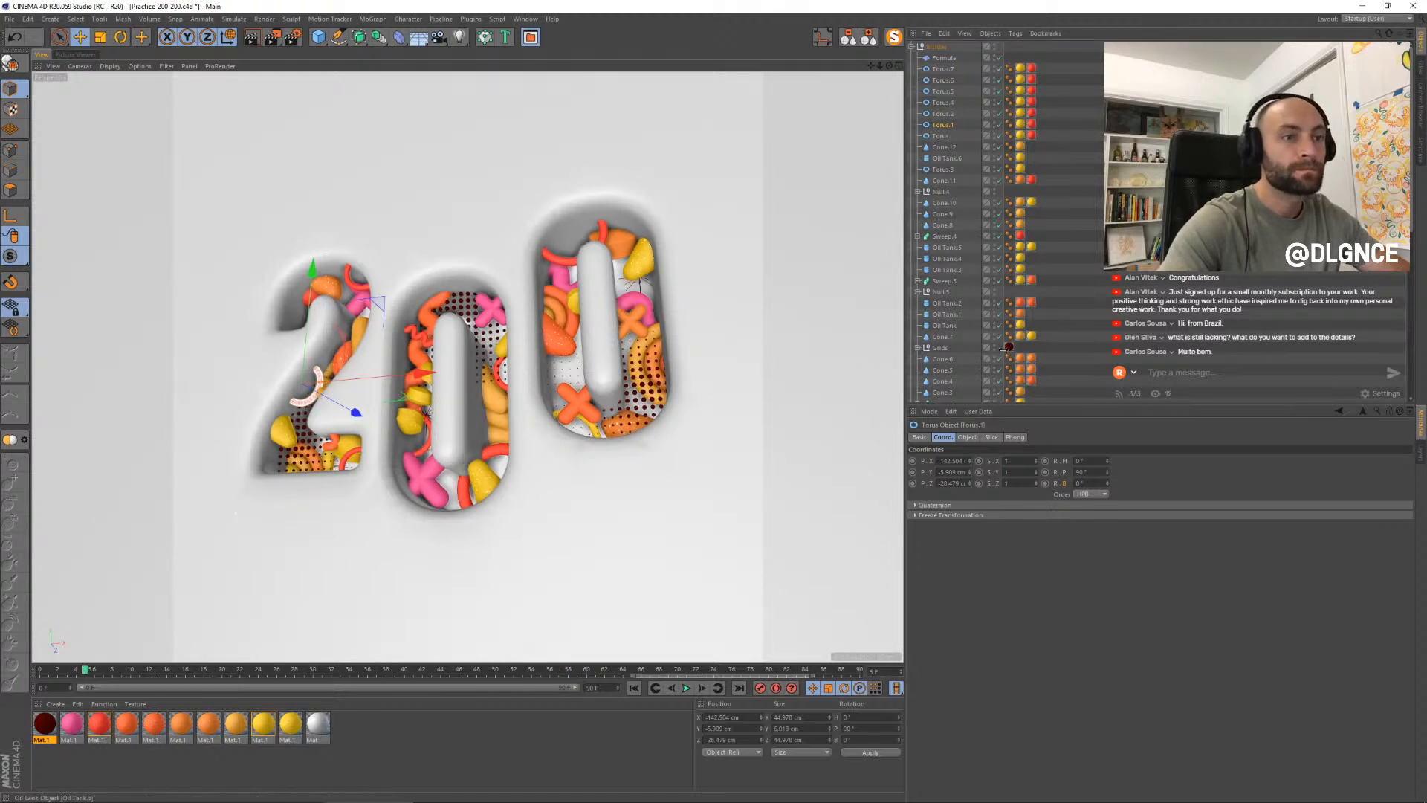
{"action": "left_click", "coordinate": [992, 437]}
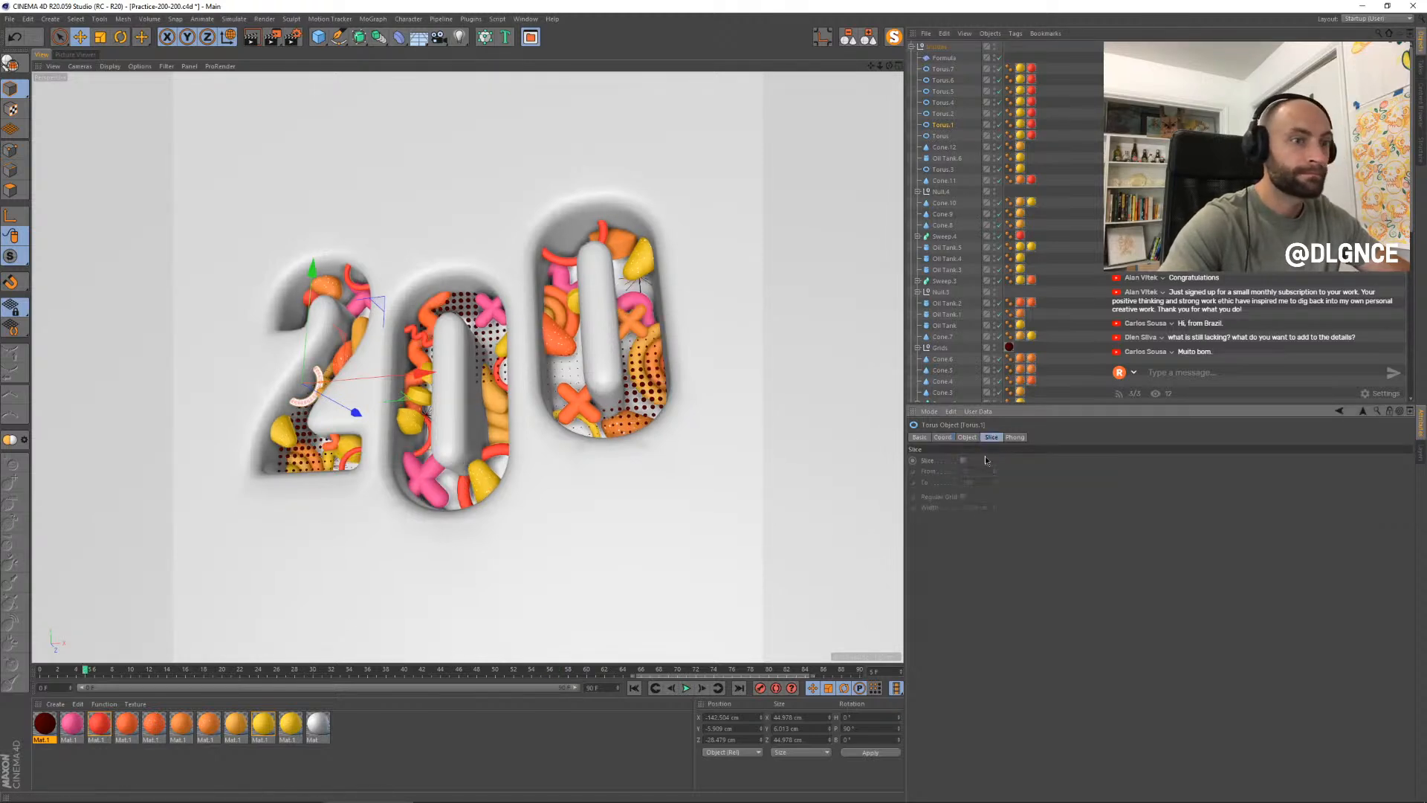
{"action": "left_click", "coordinate": [964, 461]}
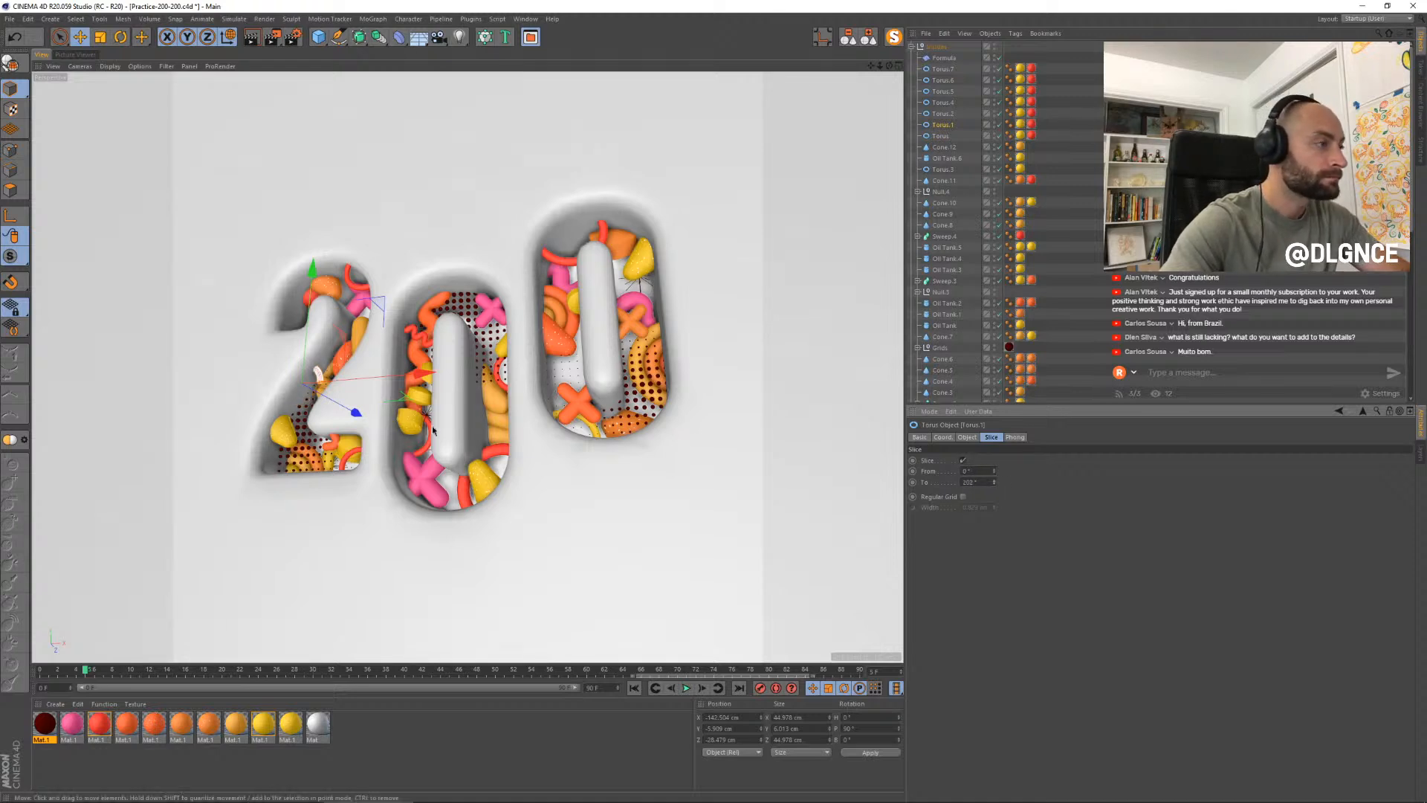
- Adjust the end angle of the torus's slice and rotate the torus to a pitch of about 212° inside the 2
{"action": "key", "text": "r"}
{"action": "left_click_drag", "start_coordinate": [357, 419], "coordinate": [365, 376]}
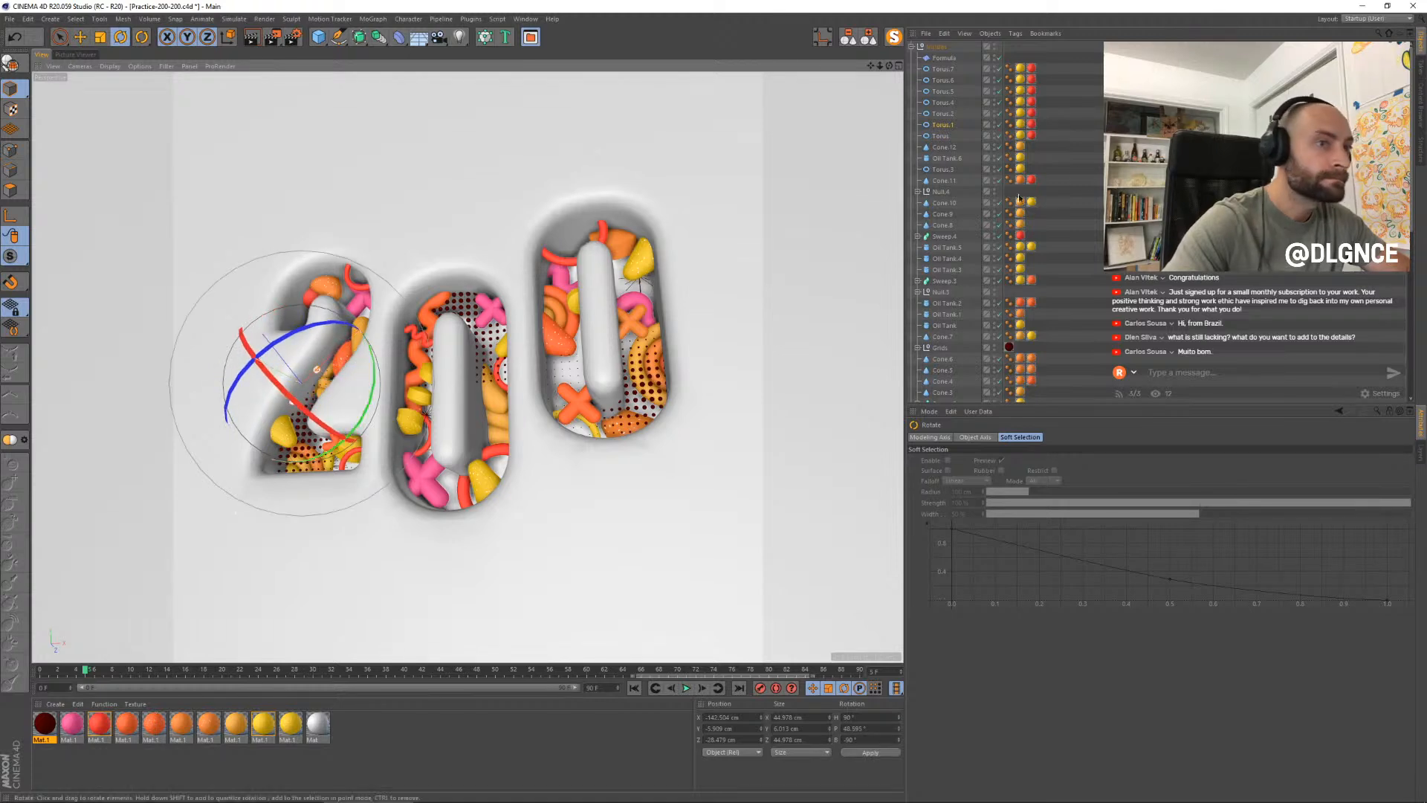
{"action": "left_click", "coordinate": [942, 125]}
{"action": "left_click_drag", "start_coordinate": [996, 486], "coordinate": [996, 481]}
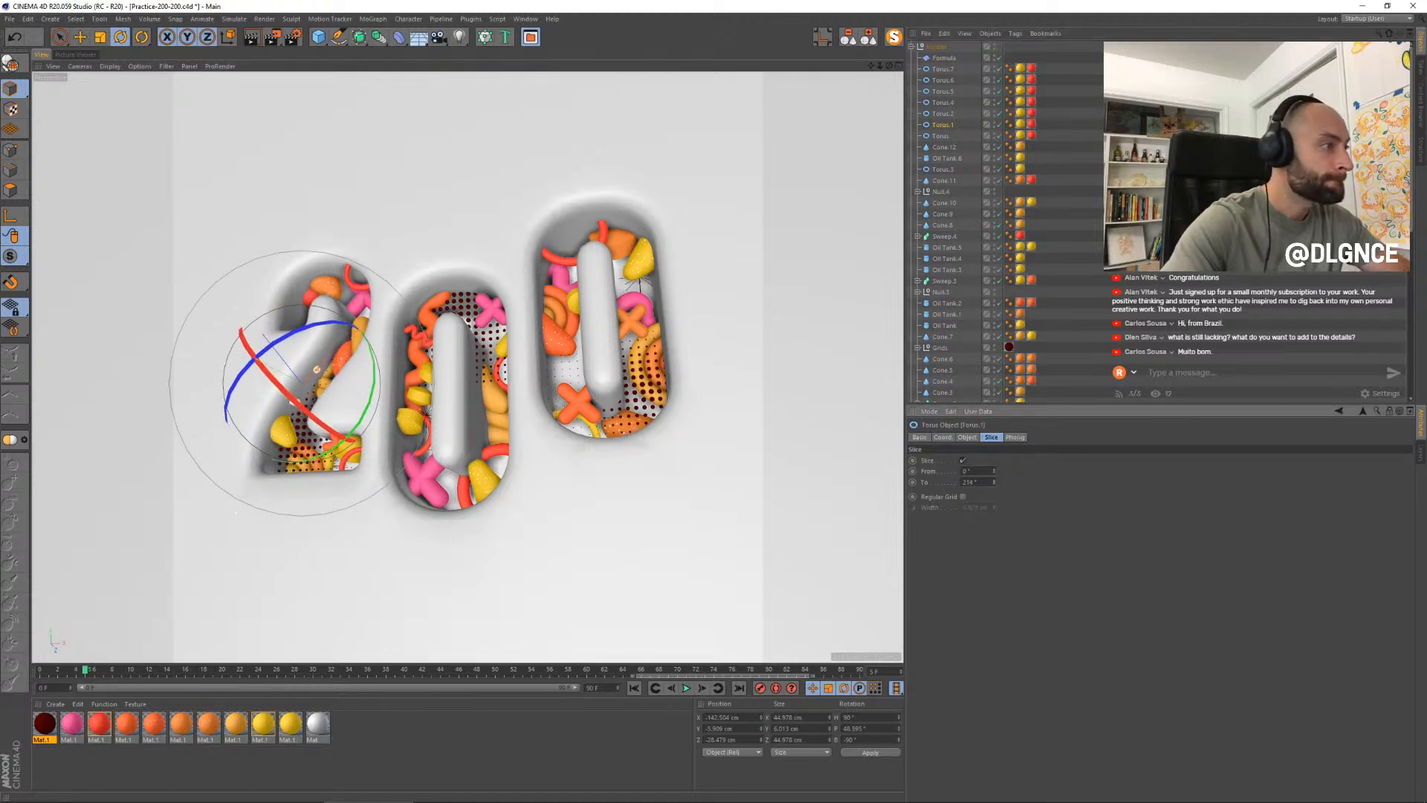
{"action": "left_click_drag", "start_coordinate": [376, 396], "coordinate": [310, 431]}
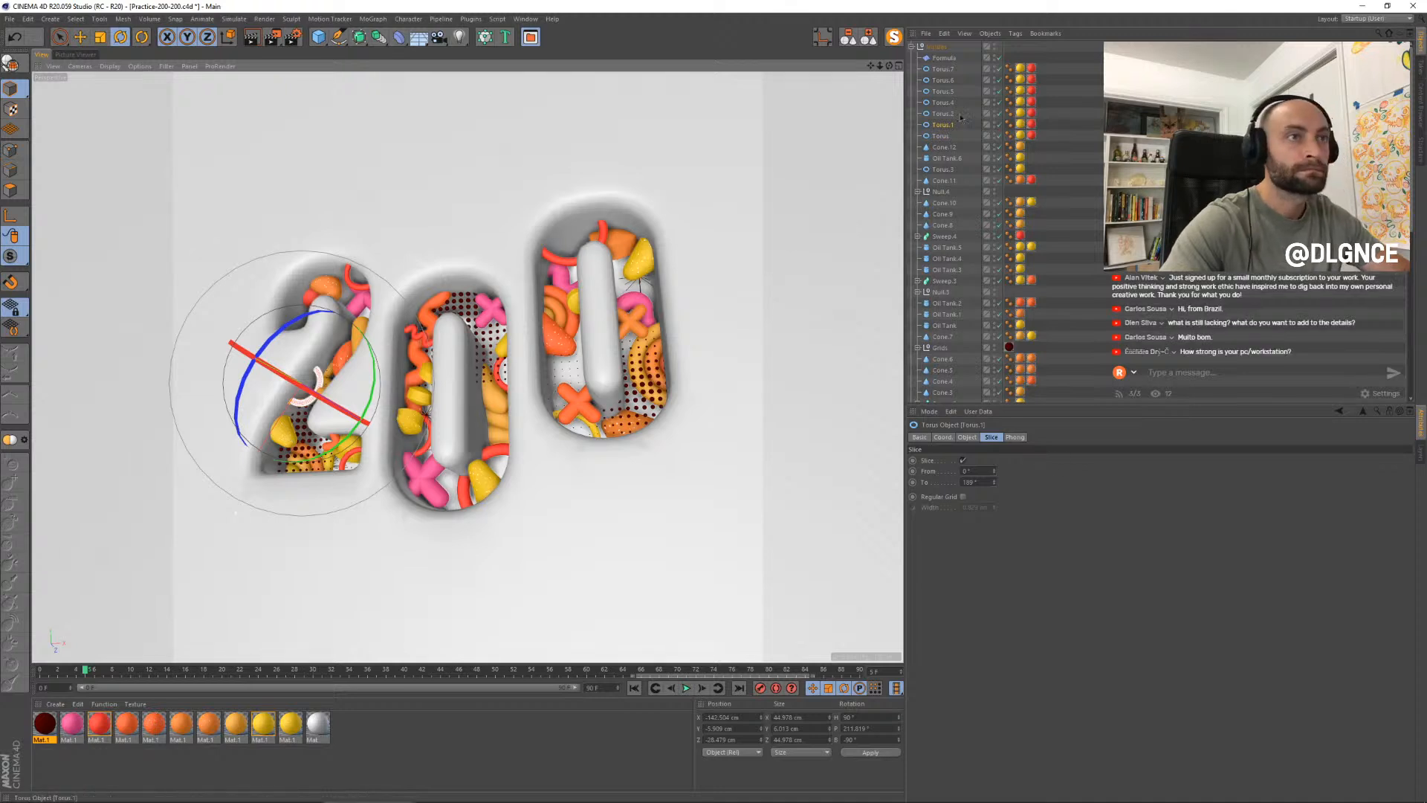
- Open the object properties of the sliced torus on the 2's diagonal
{"action": "left_click", "coordinate": [967, 437]}
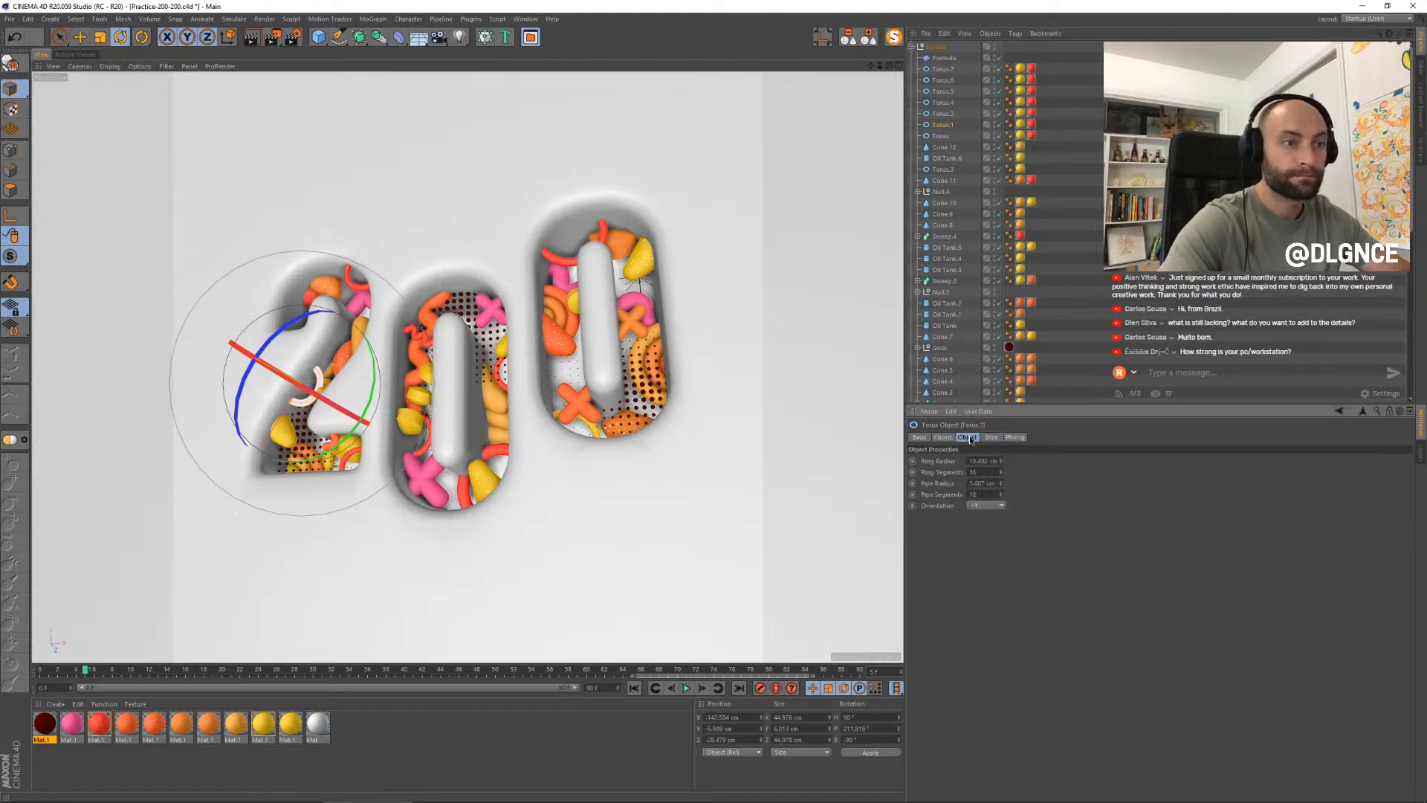
- Adjust the pitch rotation of the torus in the 2 to 217.819° and keyframe it at frame 0
{"action": "left_click", "coordinate": [943, 437]}
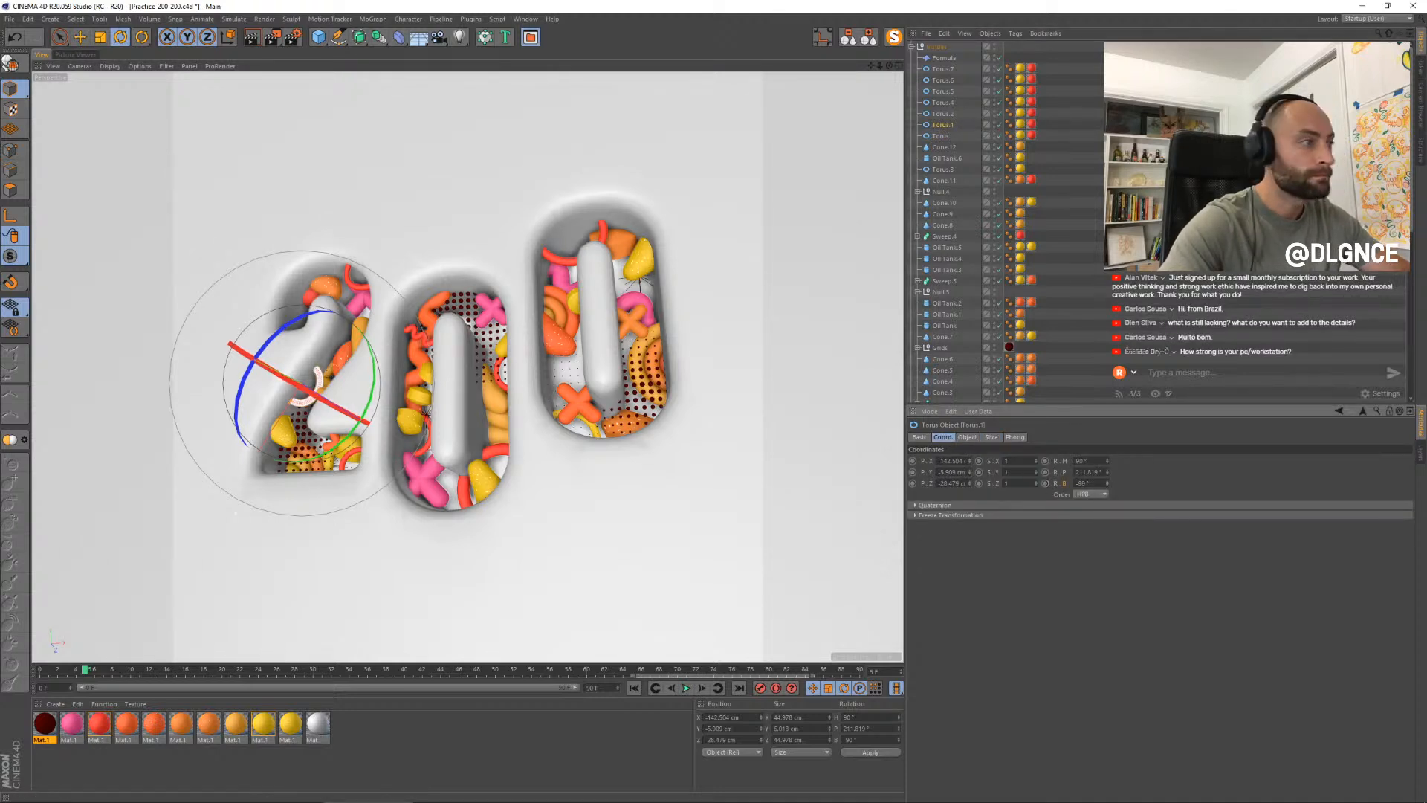
{"action": "mouse_move", "coordinate": [1107, 484]}
{"action": "left_mouse_down"}
{"action": "mouse_move", "coordinate": [1107, 505]}
{"action": "mouse_move", "coordinate": [1106, 476]}
{"action": "left_mouse_up"}
{"action": "key", "text": "ctrl+z"}
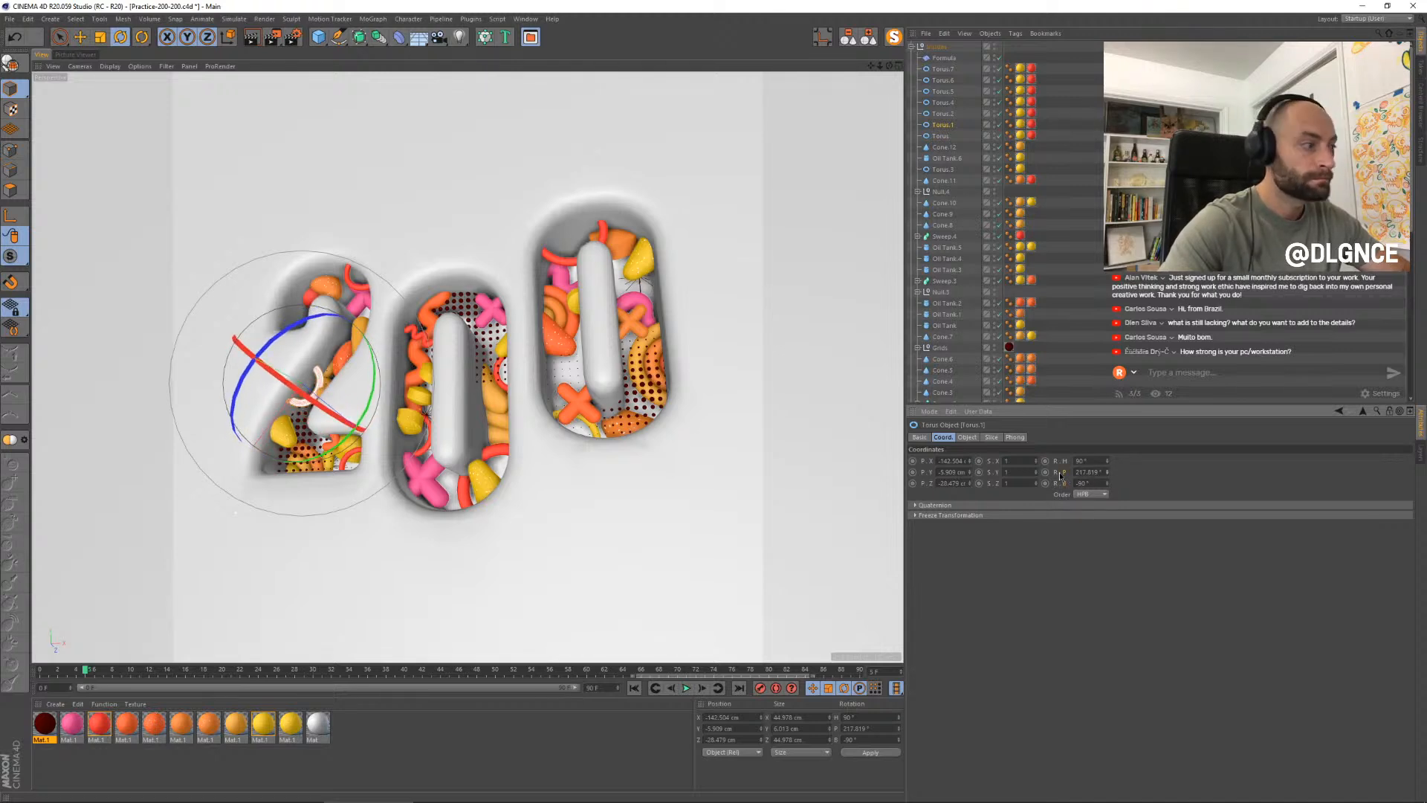
{"action": "left_click_drag", "start_coordinate": [74, 672], "coordinate": [58, 671]}
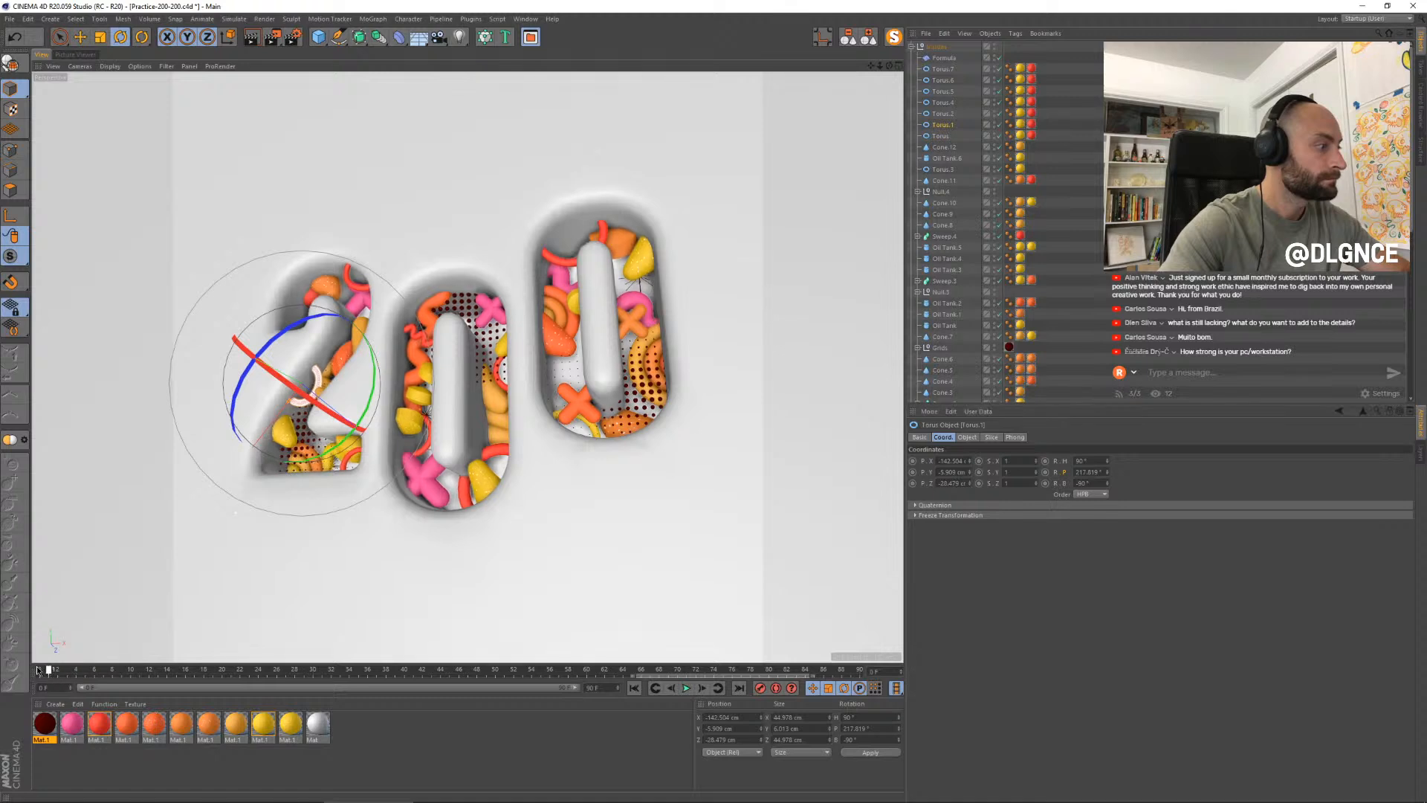
{"action": "left_click", "coordinate": [1045, 472]}
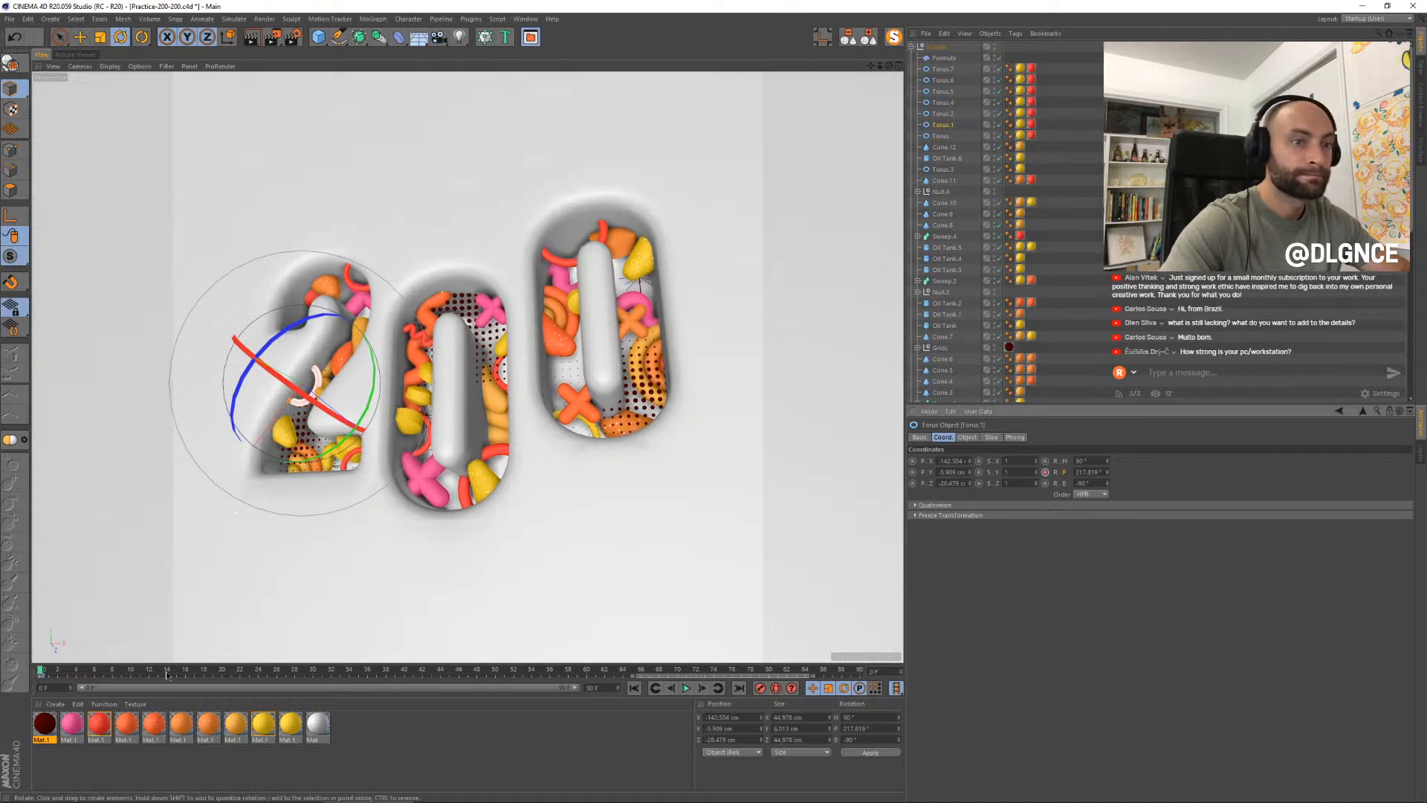
- Rotate the torus in the 2 a full turn to a pitch of -142.181° and place that keyframe at frame 26
{"action": "left_click_drag", "start_coordinate": [130, 672], "coordinate": [208, 673]}
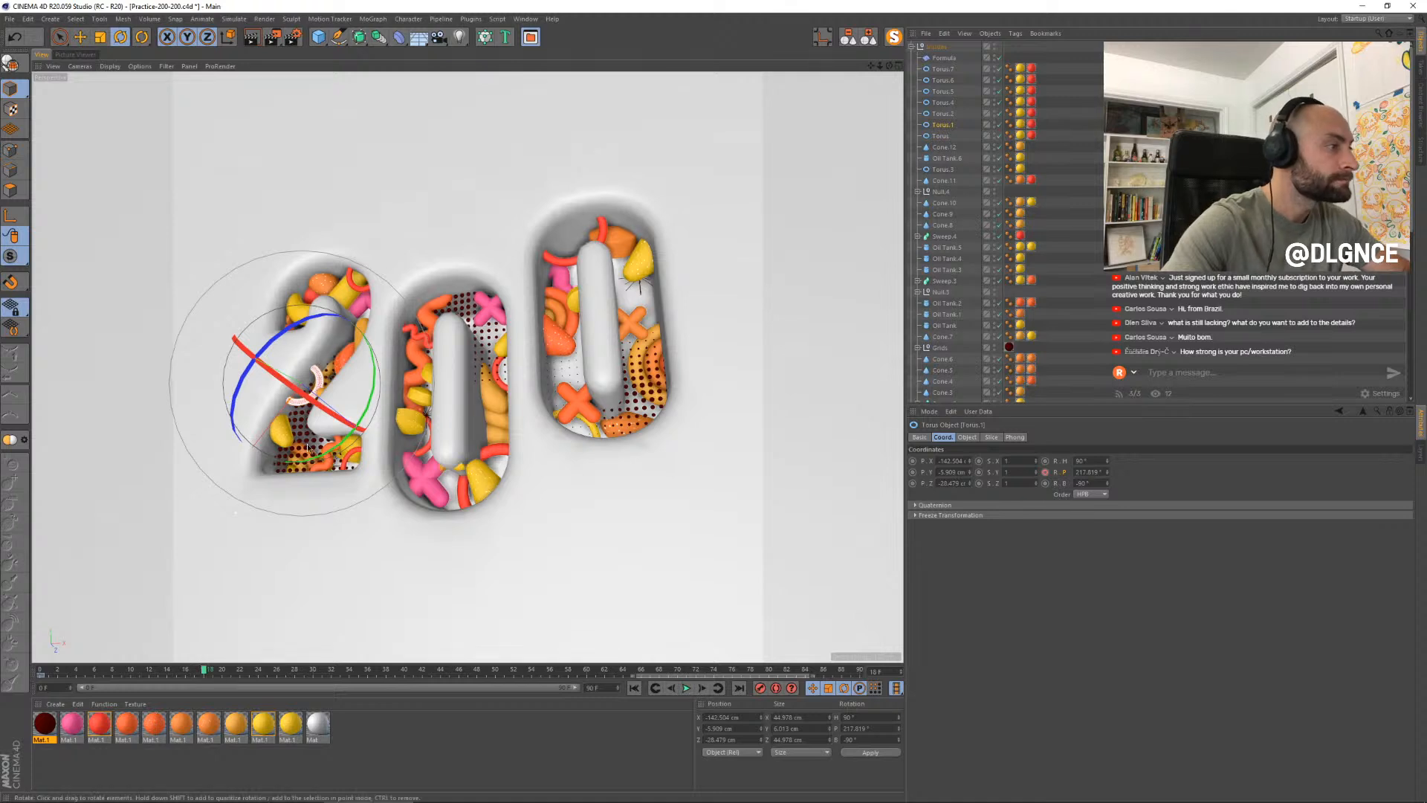
{"action": "left_click_drag", "start_coordinate": [365, 403], "coordinate": [309, 448]}
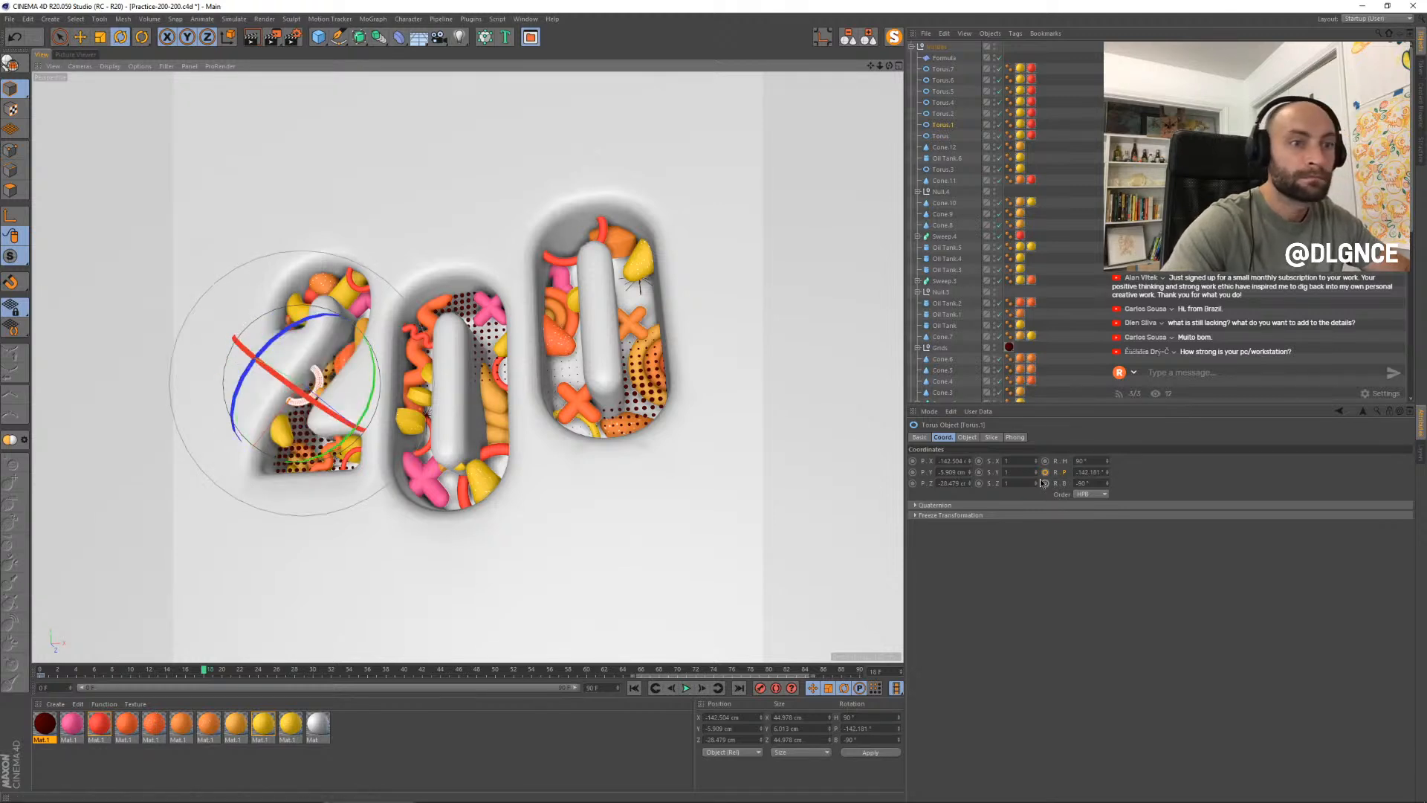
{"action": "left_click_drag", "start_coordinate": [206, 676], "coordinate": [370, 677]}
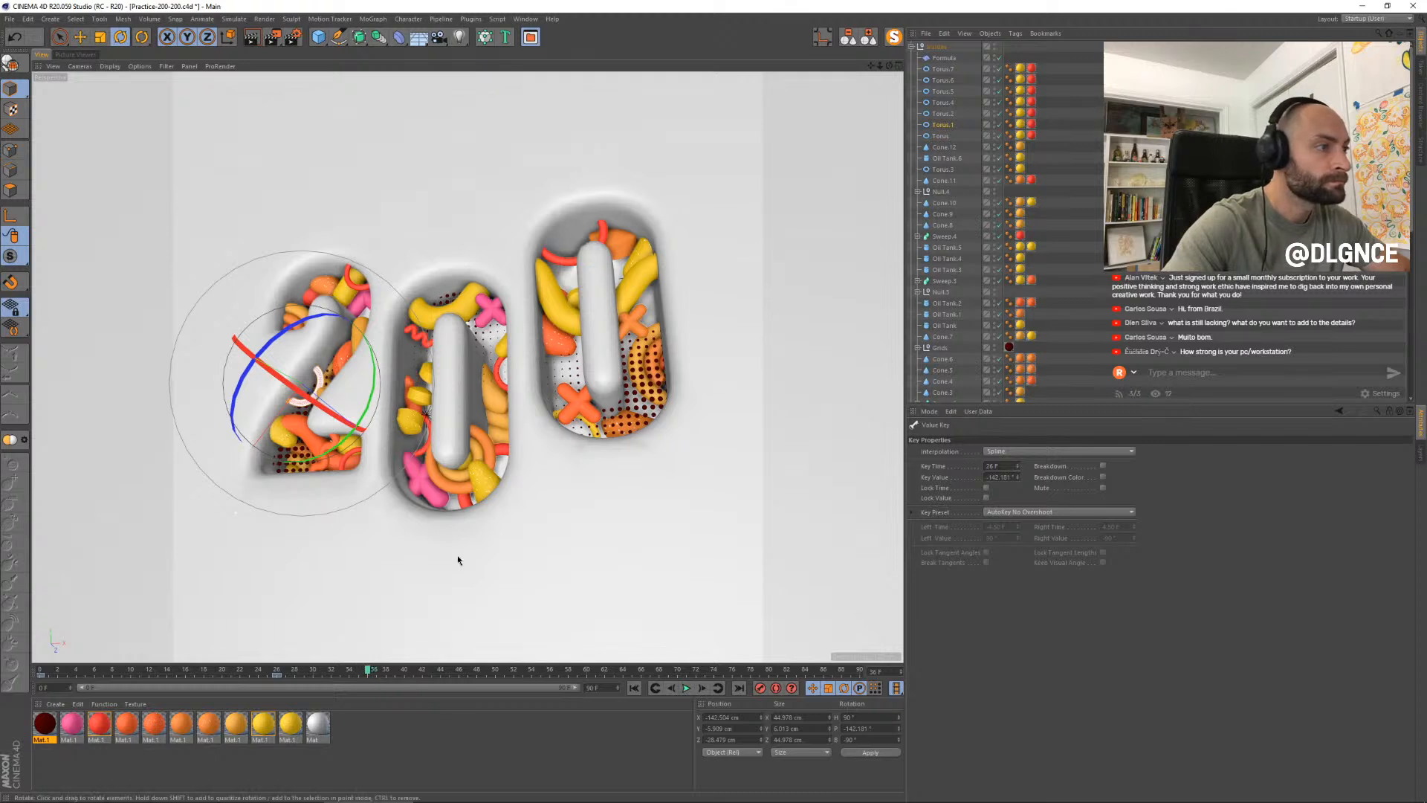
- Delete the yellow material tags from all the torus objects, leaving only their red material
{"action": "left_click", "coordinate": [421, 452]}
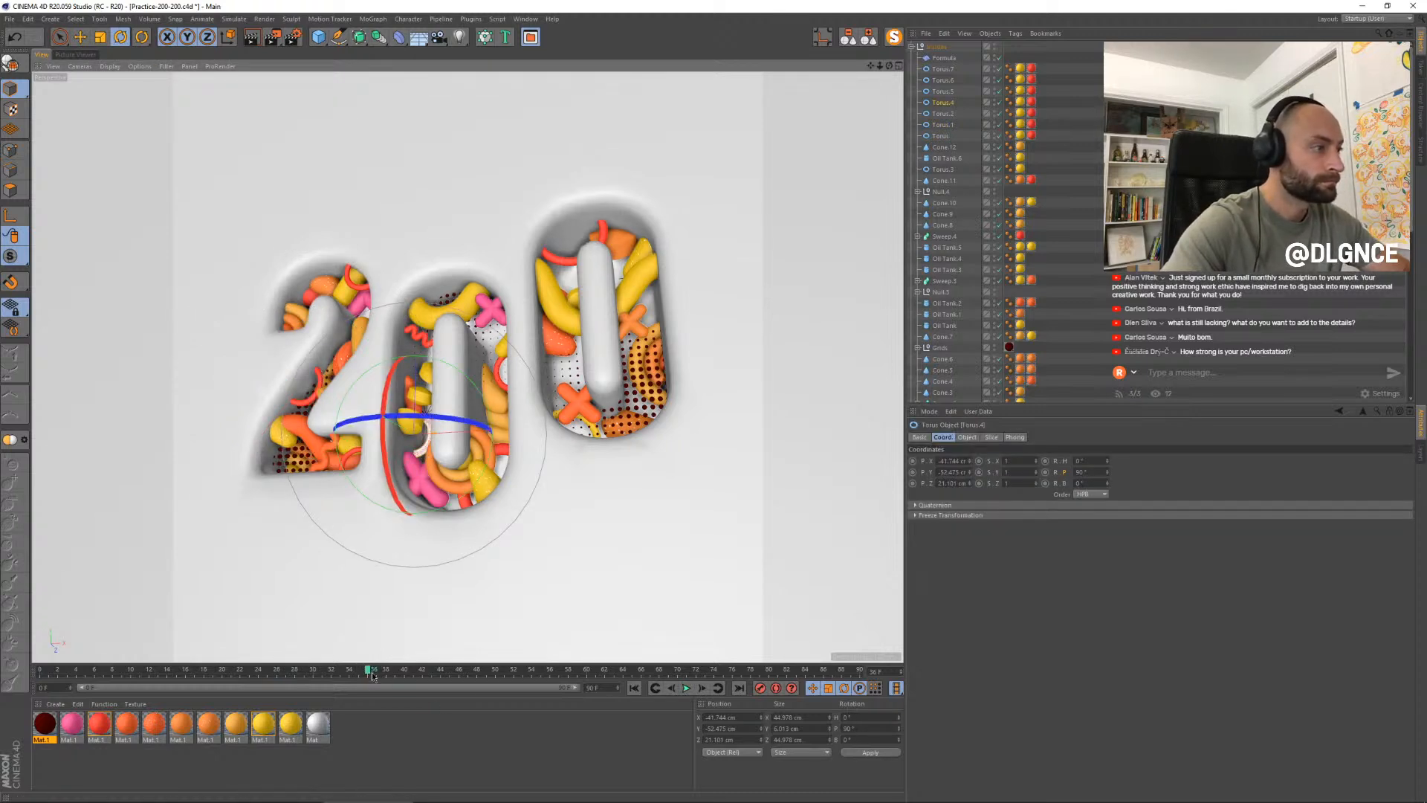
{"action": "left_click_drag", "start_coordinate": [370, 673], "coordinate": [482, 672]}
{"action": "left_click", "coordinate": [500, 401]}
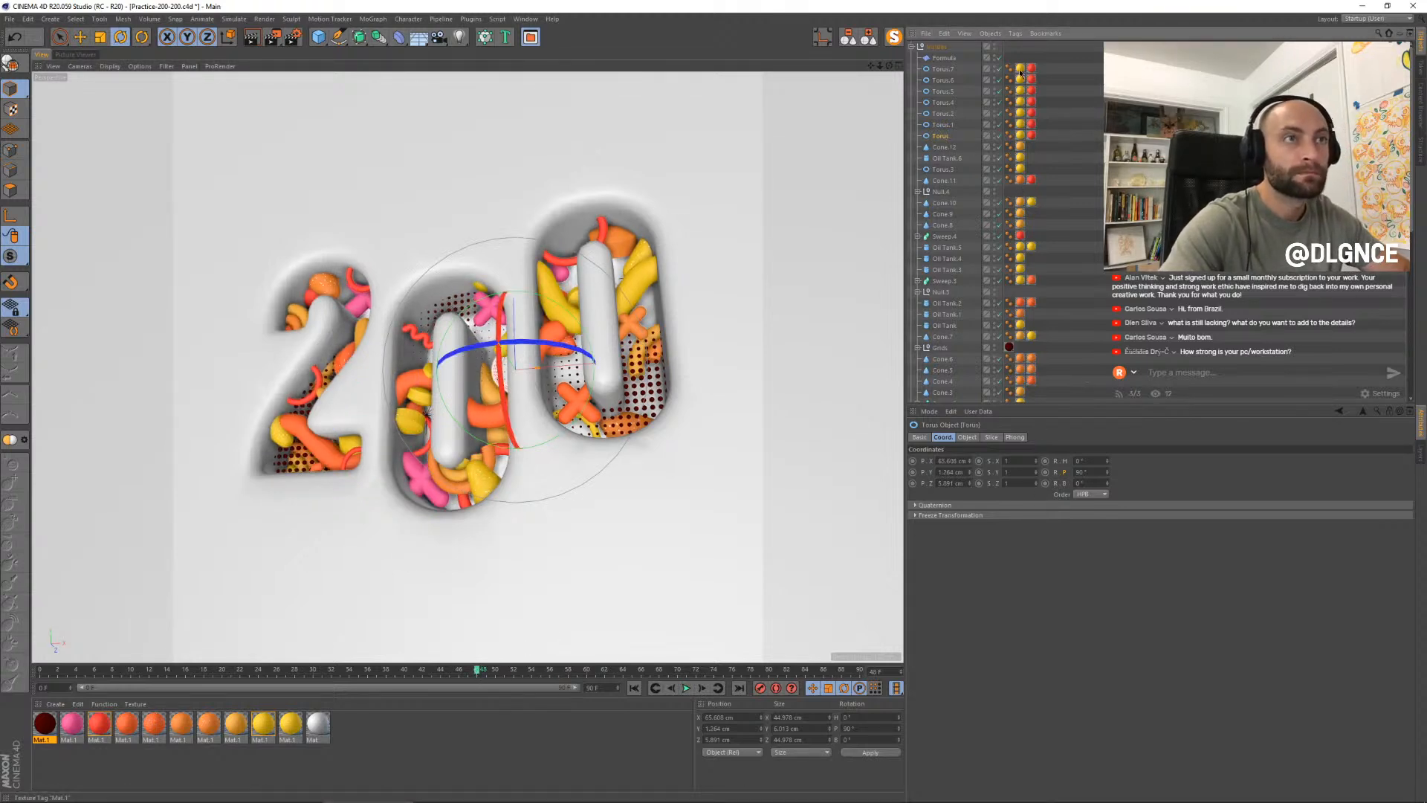
{"action": "left_click_drag", "start_coordinate": [1023, 138], "coordinate": [1023, 140]}
{"action": "key", "text": "Delete"}
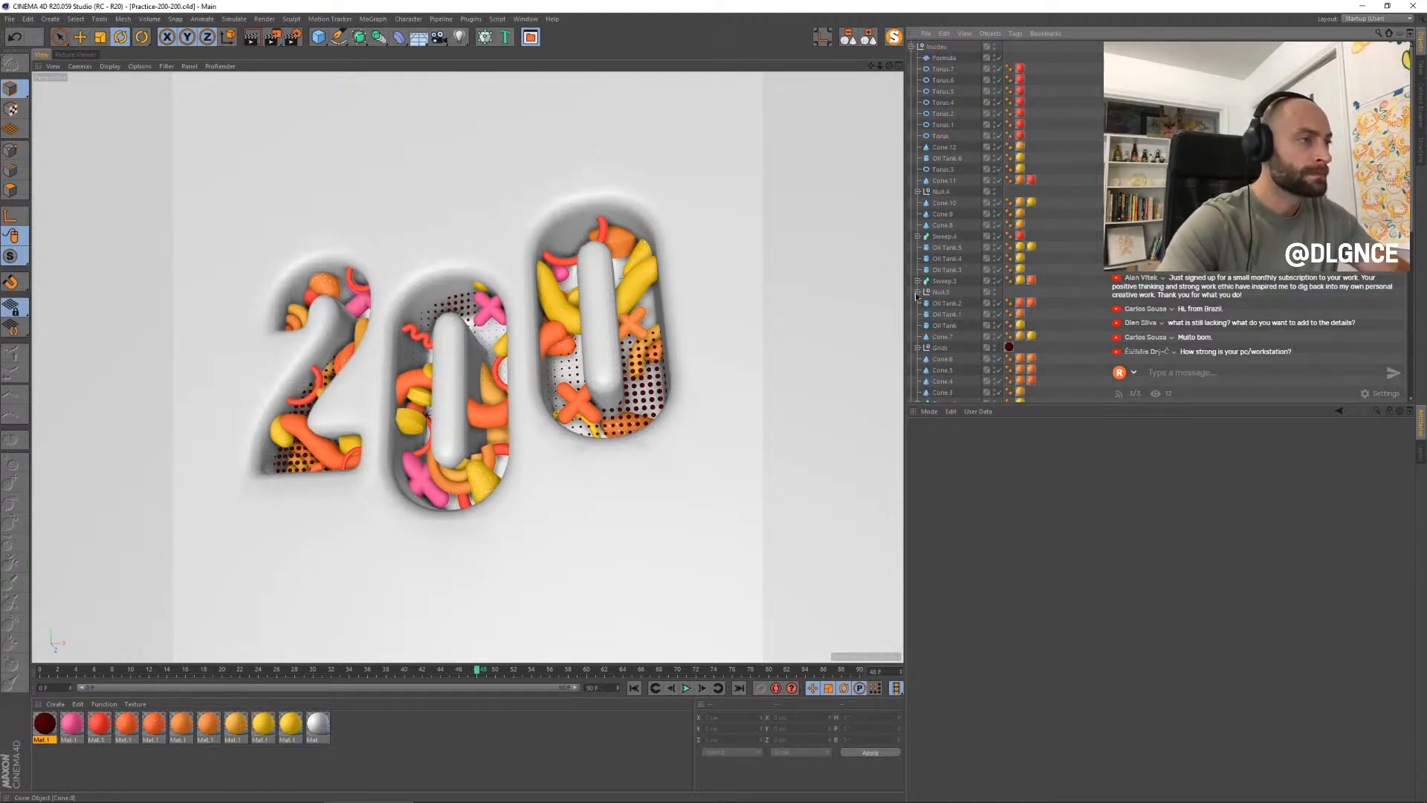
- Rotate the sliced torus on the middle zero's inner edge to a pitch of 142.509°
{"action": "left_click", "coordinate": [503, 391]}
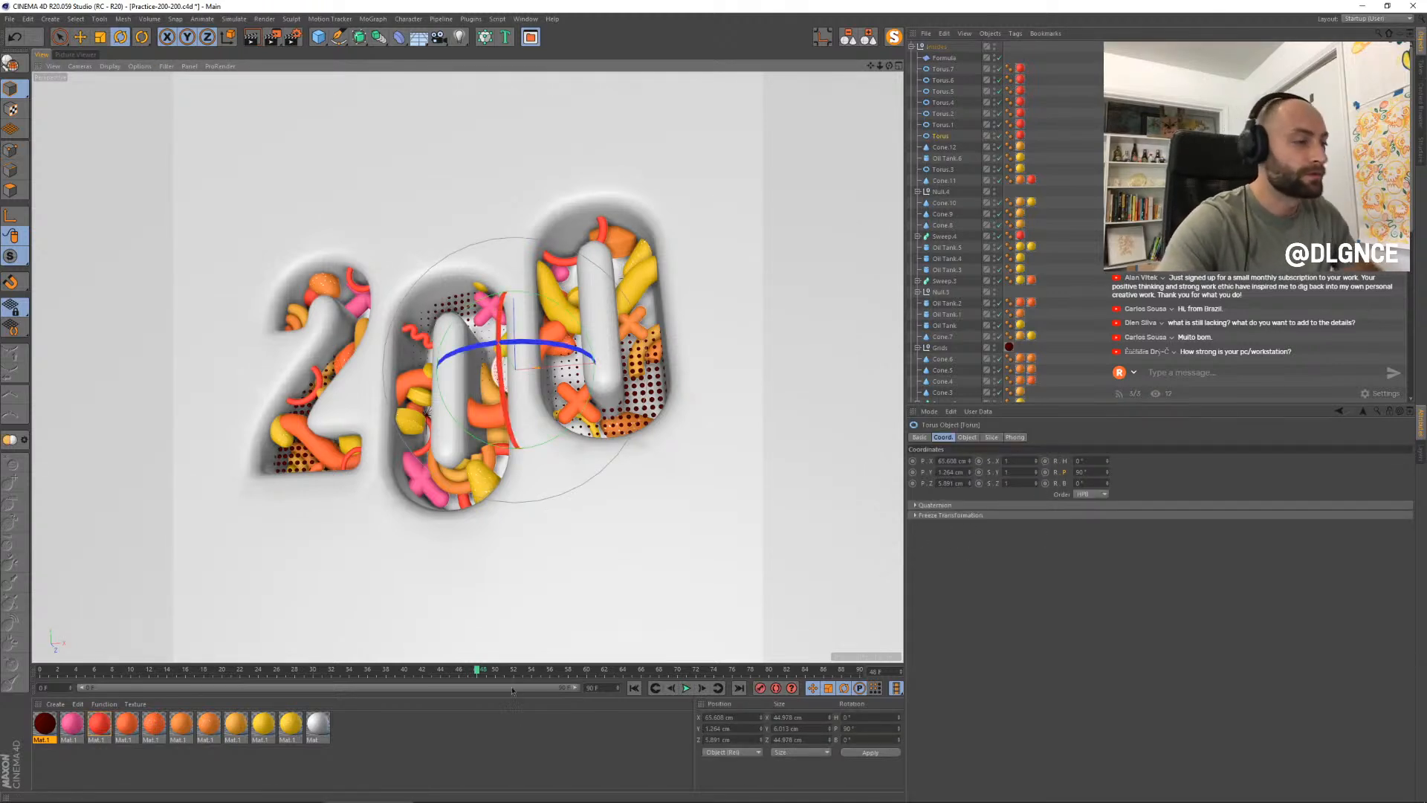
{"action": "left_click", "coordinate": [476, 664]}
{"action": "mouse_move", "coordinate": [480, 675]}
{"action": "left_mouse_down"}
{"action": "mouse_move", "coordinate": [377, 677]}
{"action": "mouse_move", "coordinate": [484, 666]}
{"action": "mouse_move", "coordinate": [402, 678]}
{"action": "mouse_move", "coordinate": [432, 676]}
{"action": "left_mouse_up"}
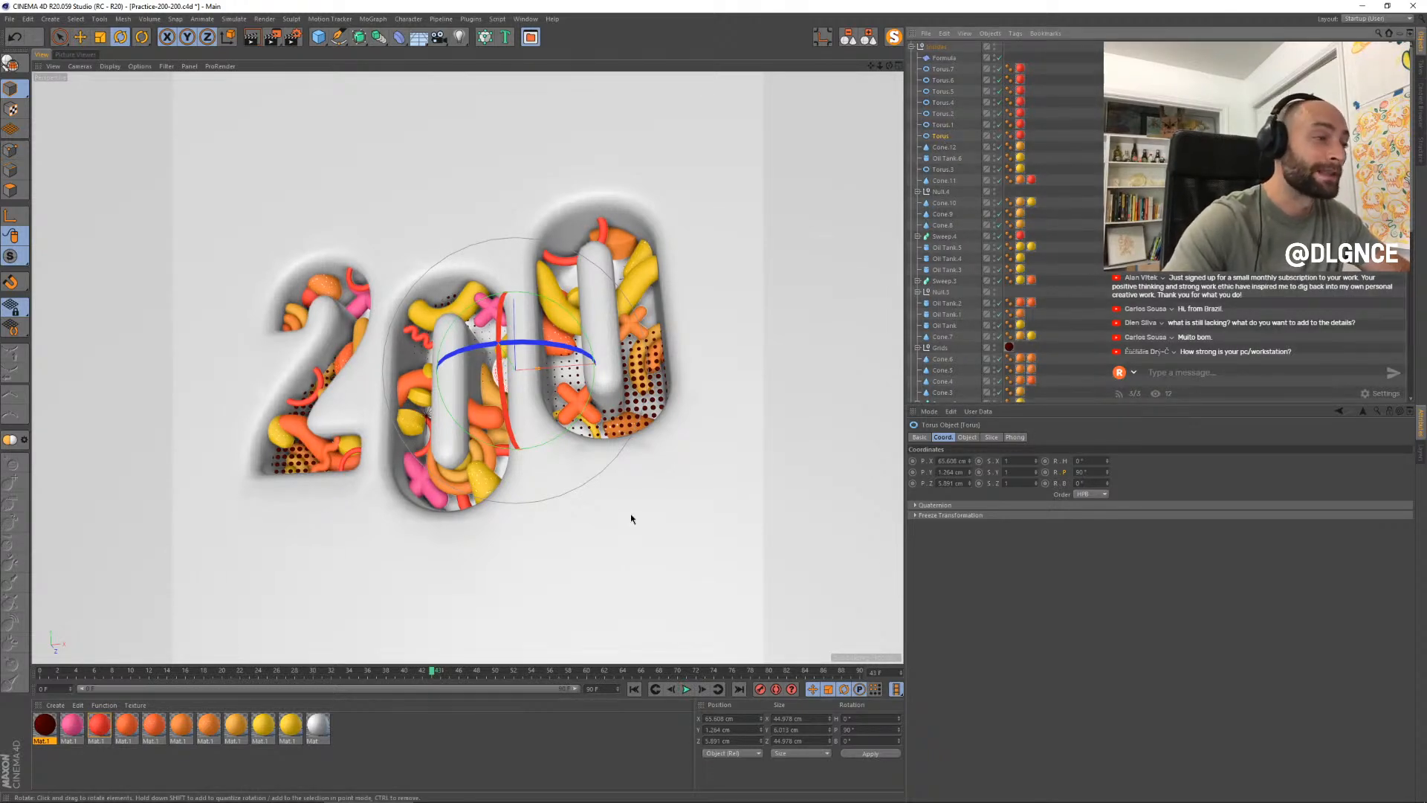
{"action": "left_click", "coordinate": [967, 437]}
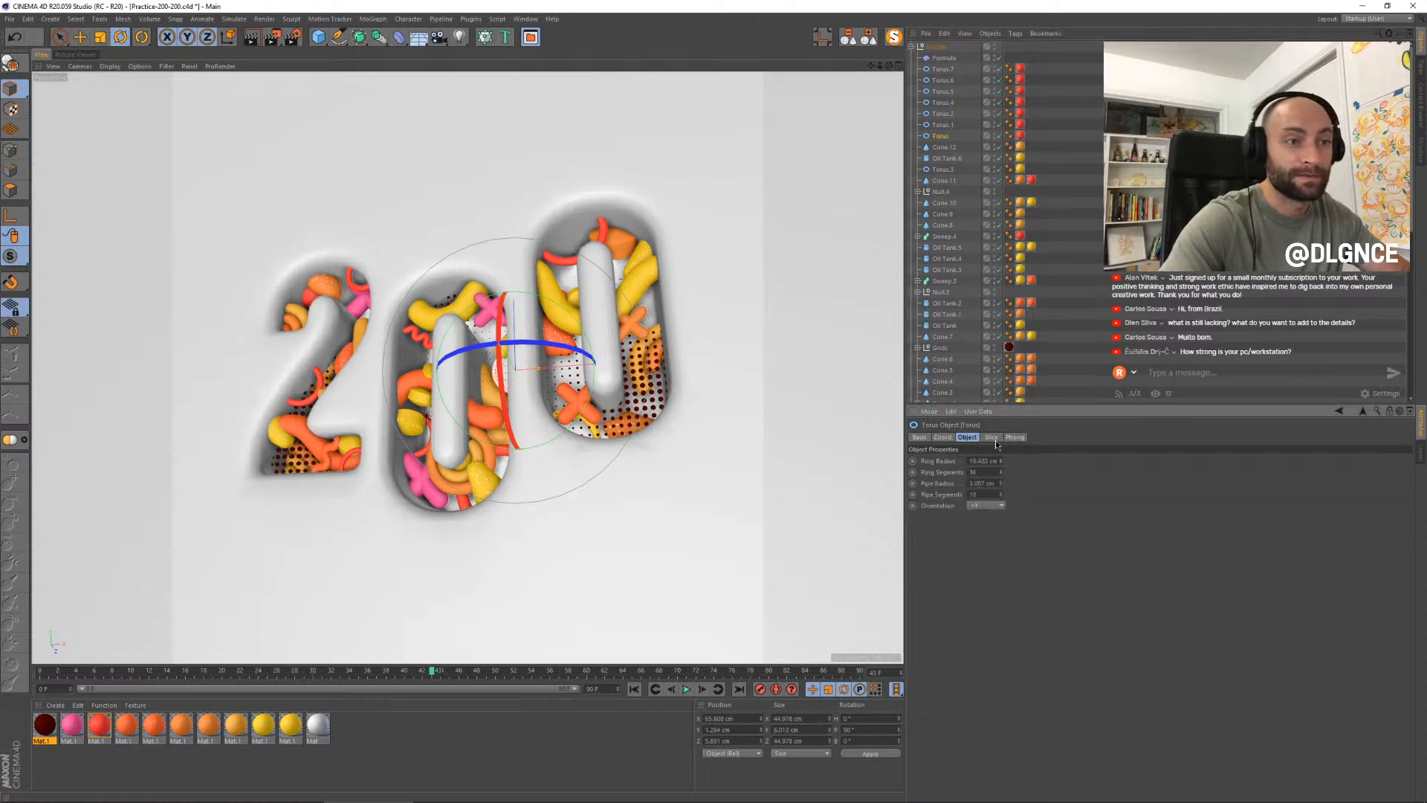
{"action": "left_click", "coordinate": [991, 437]}
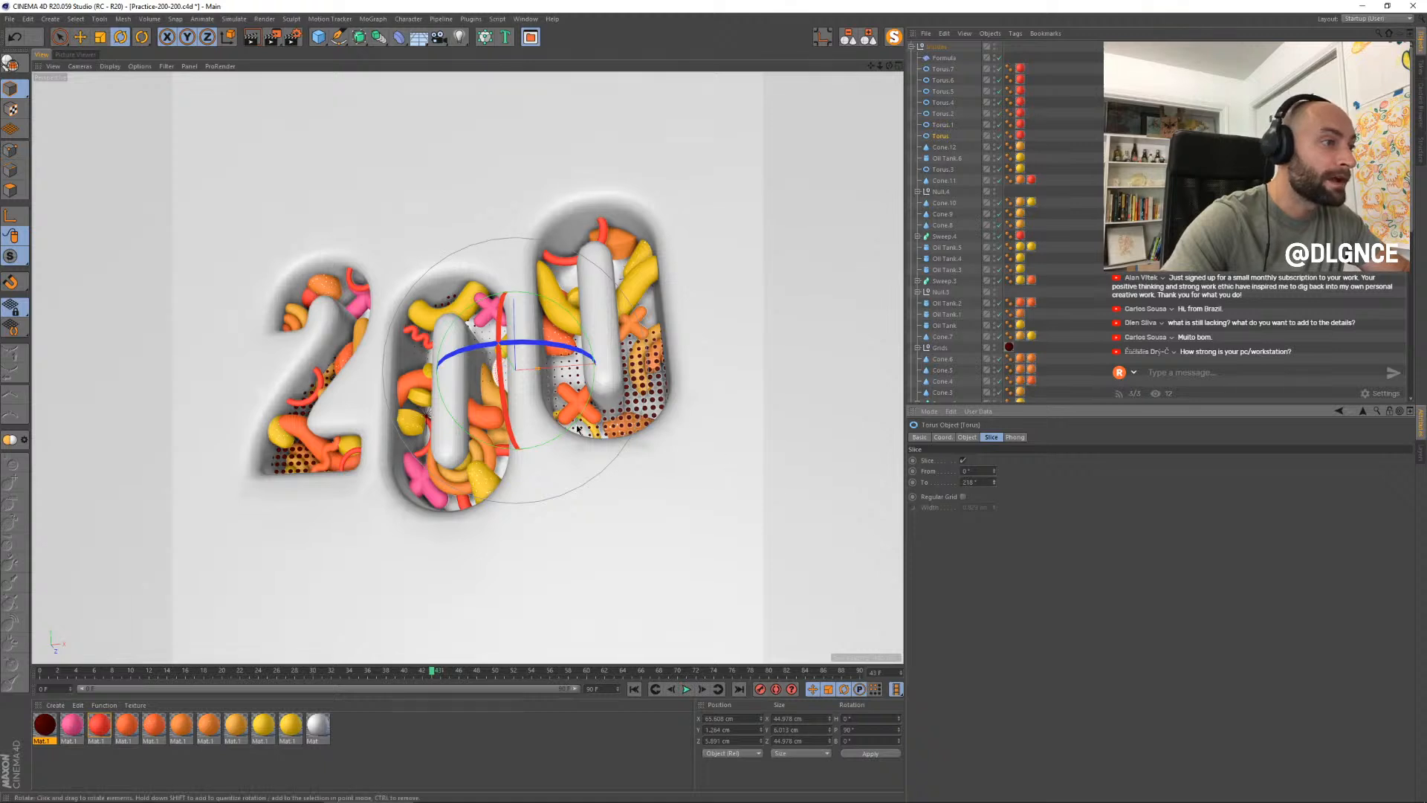
{"action": "left_click_drag", "start_coordinate": [572, 423], "coordinate": [608, 354]}
- Keyframe the pitch rotation of the middle zero's torus at frame 46
{"action": "mouse_move", "coordinate": [436, 672]}
{"action": "left_mouse_down"}
{"action": "mouse_move", "coordinate": [332, 688]}
{"action": "mouse_move", "coordinate": [460, 680]}
{"action": "left_mouse_up"}
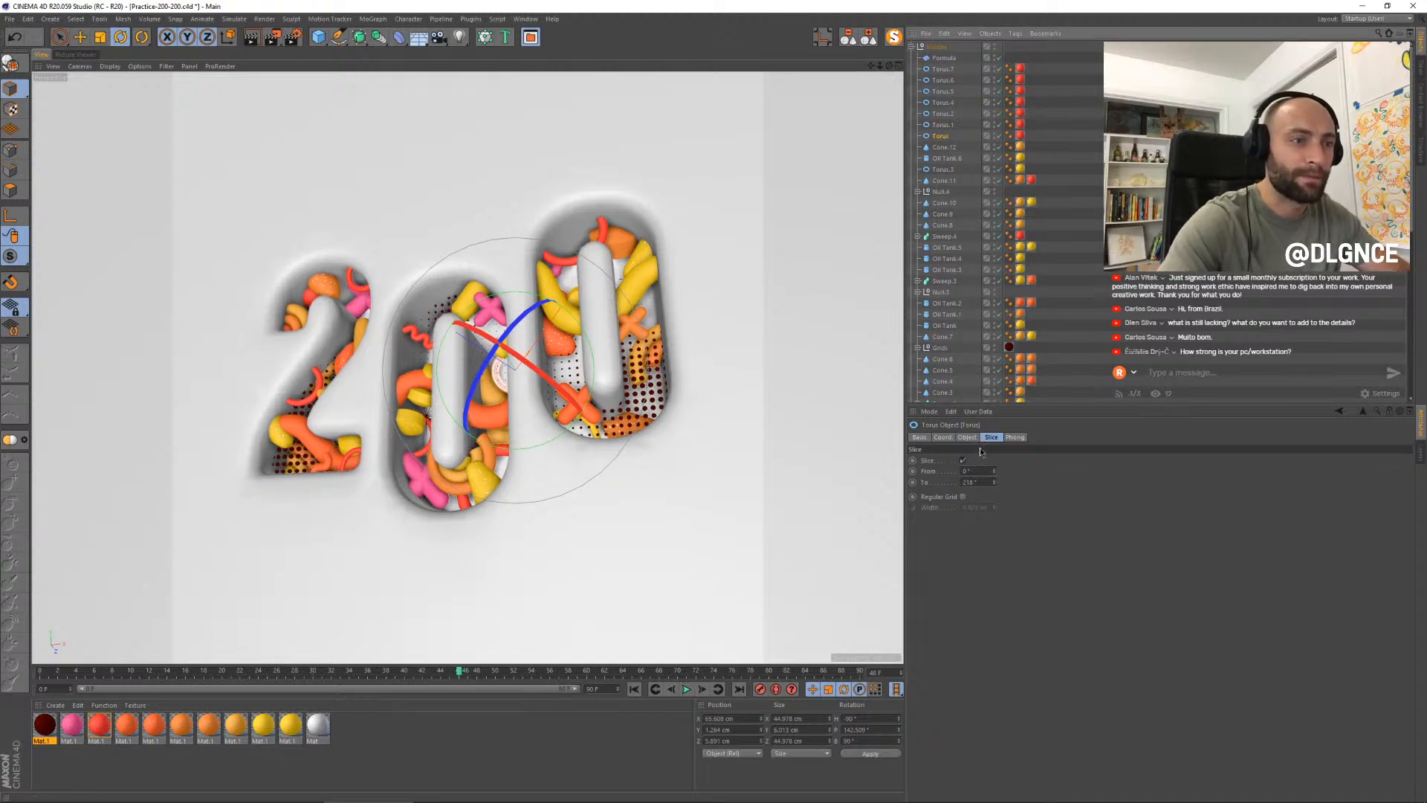
{"action": "left_click", "coordinate": [970, 438]}
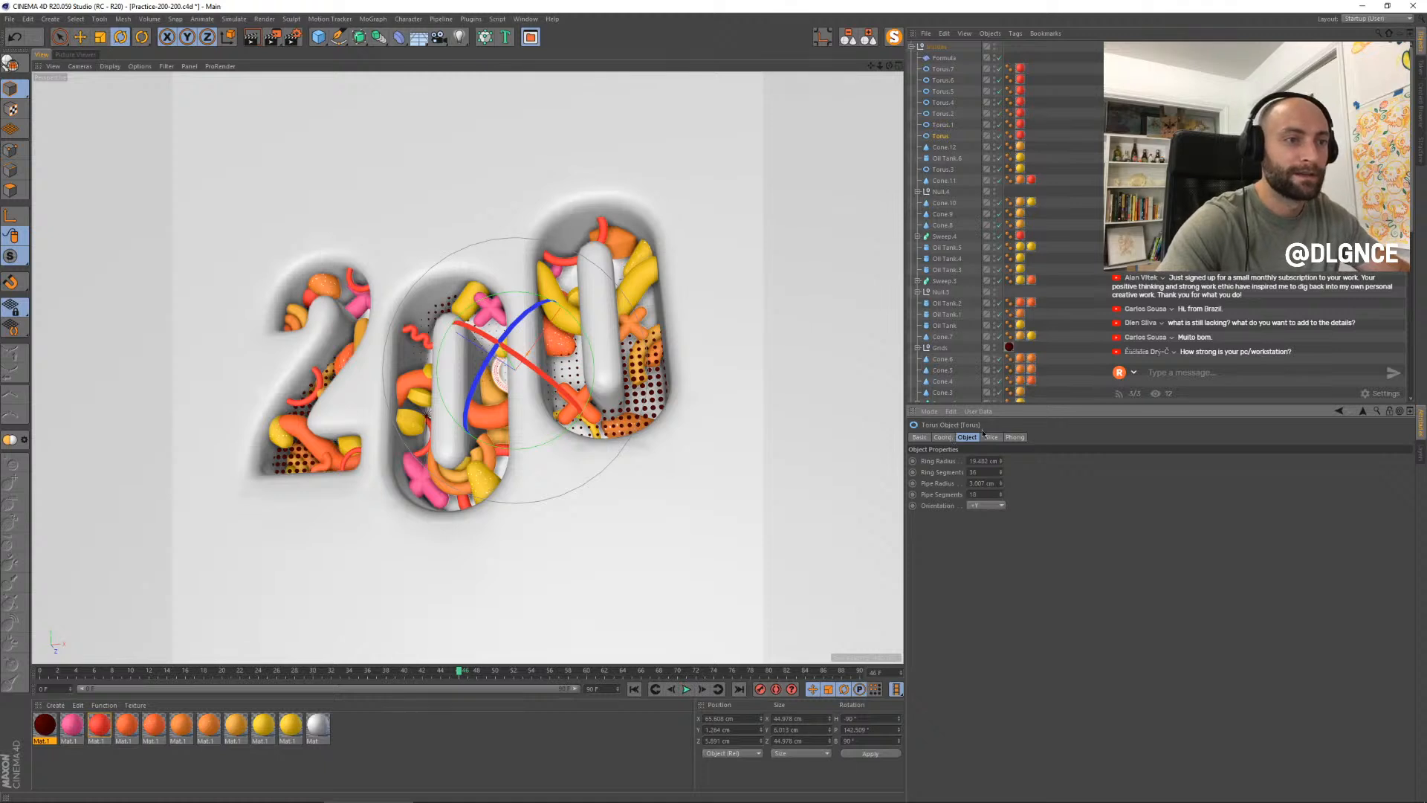
{"action": "left_click", "coordinate": [943, 438]}
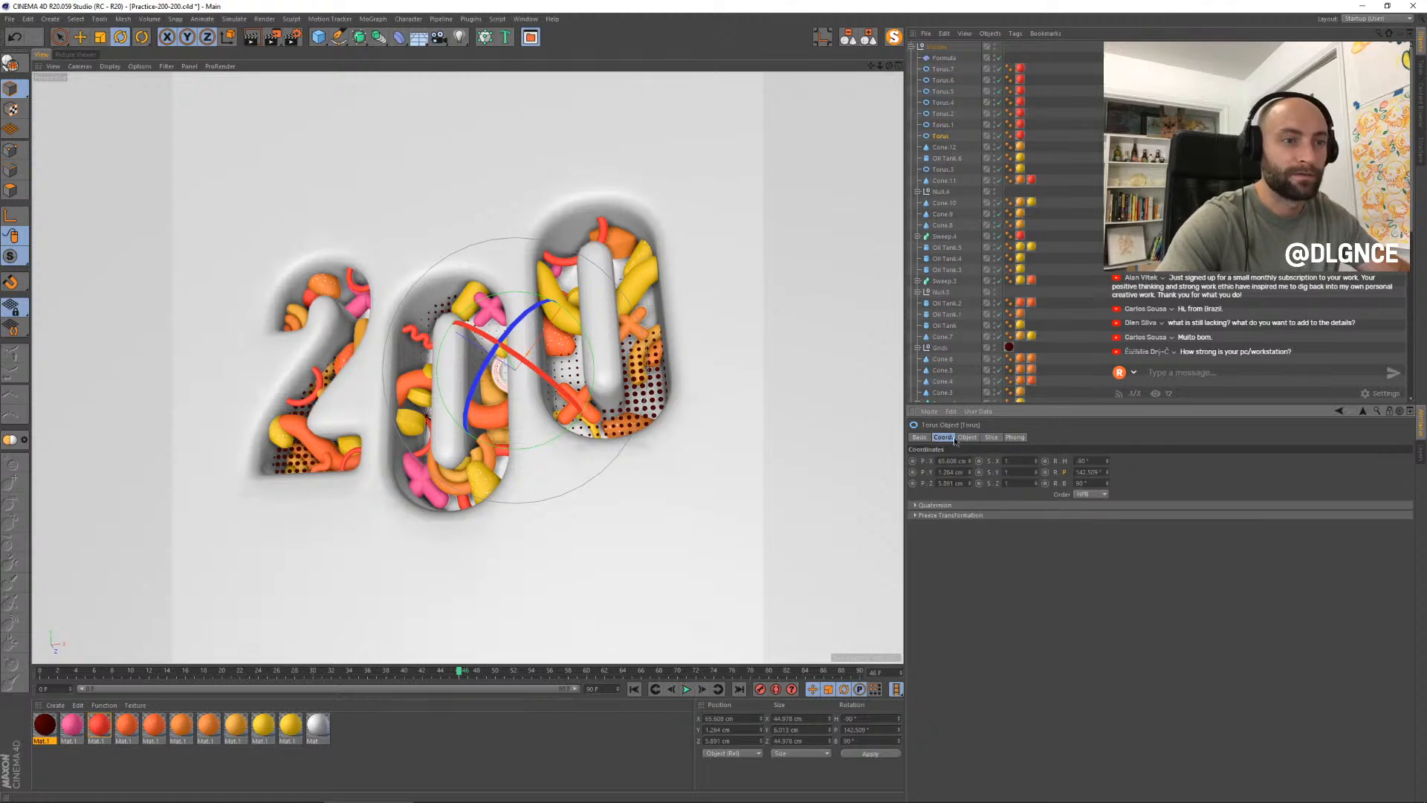
{"action": "left_click", "coordinate": [1045, 472]}
- Rotate the middle zero's torus a full turn to a pitch of -217.491° and keyframe it at frame 67
{"action": "left_click_drag", "start_coordinate": [460, 675], "coordinate": [651, 678]}
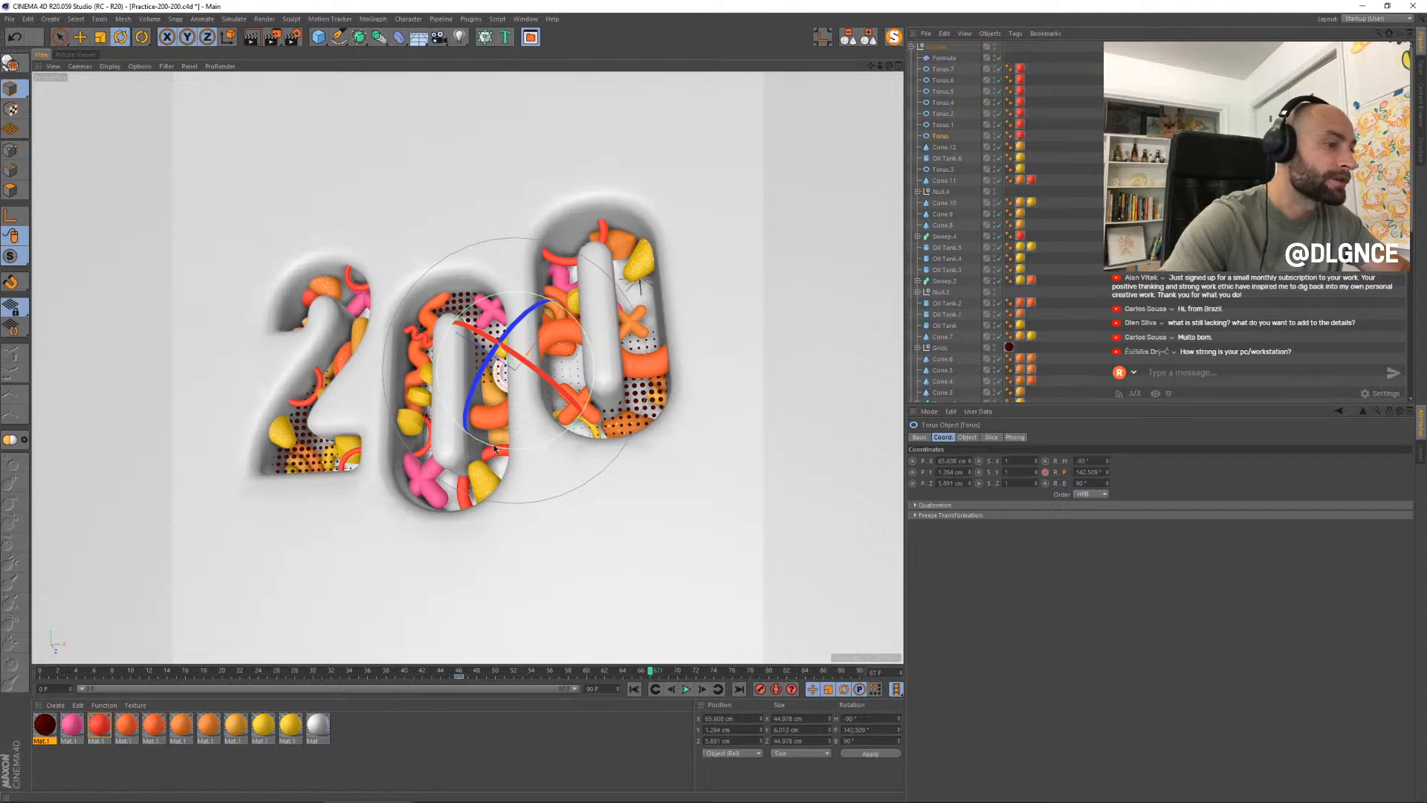
{"action": "mouse_move", "coordinate": [494, 445]}
{"action": "left_mouse_down"}
{"action": "mouse_move", "coordinate": [565, 439]}
{"action": "mouse_move", "coordinate": [610, 334]}
{"action": "mouse_move", "coordinate": [568, 432]}
{"action": "mouse_move", "coordinate": [483, 470]}
{"action": "left_mouse_up"}
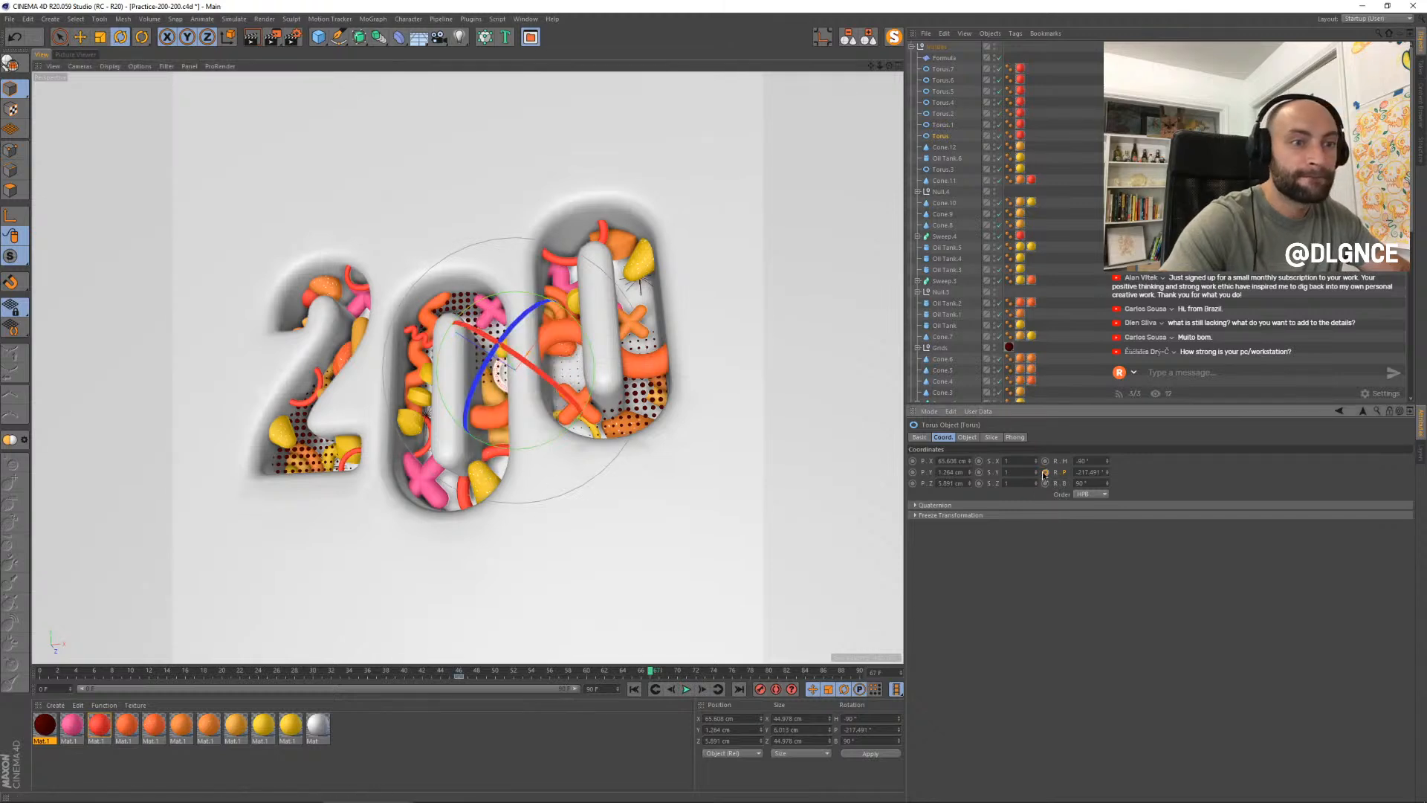
{"action": "left_click_drag", "start_coordinate": [651, 673], "coordinate": [881, 678]}
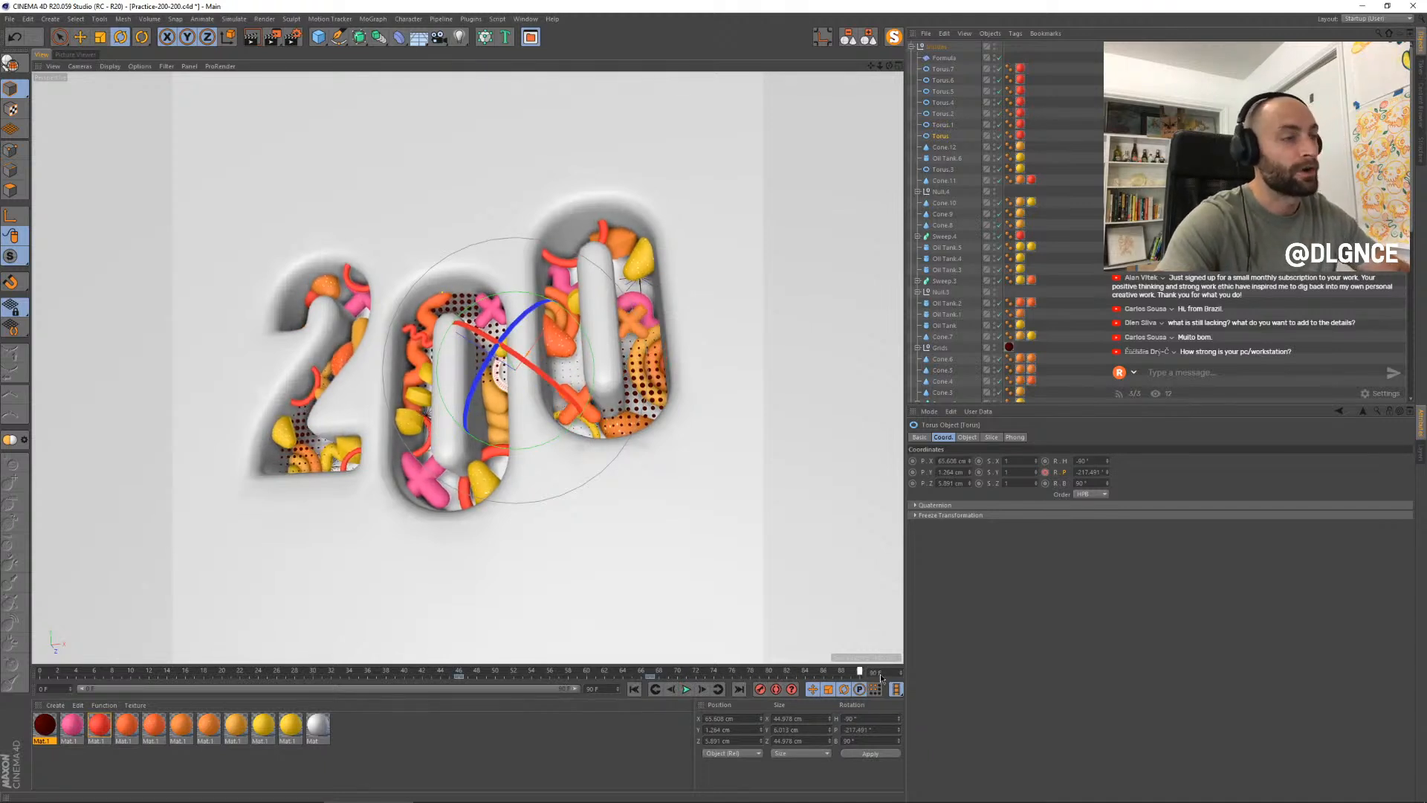
{"action": "left_click_drag", "start_coordinate": [745, 680], "coordinate": [12, 676]}
{"action": "left_click_drag", "start_coordinate": [365, 678], "coordinate": [859, 671]}
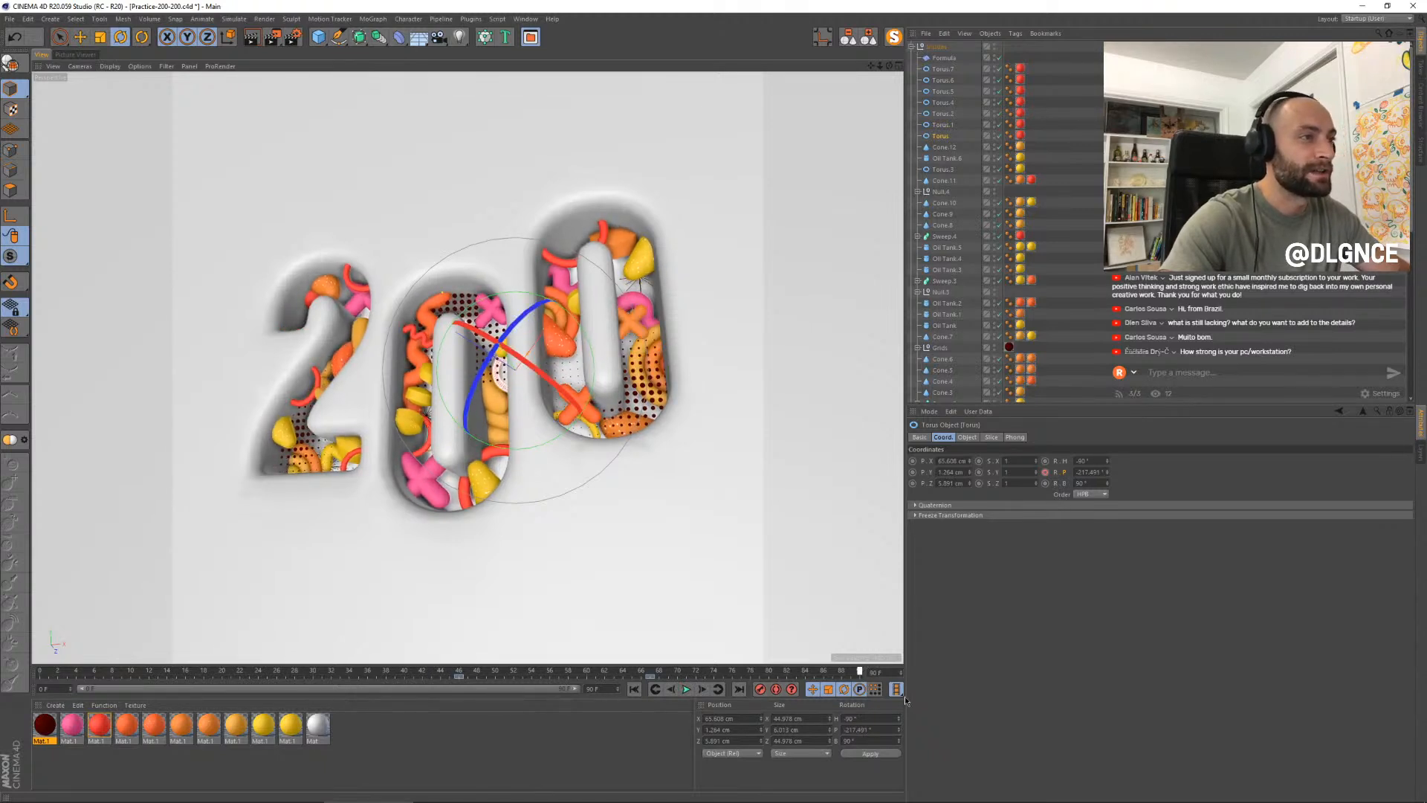
- Select the large thin torus at the top of the last zero, Torus.6, and enable its Slice option
{"action": "left_click", "coordinate": [751, 676]}
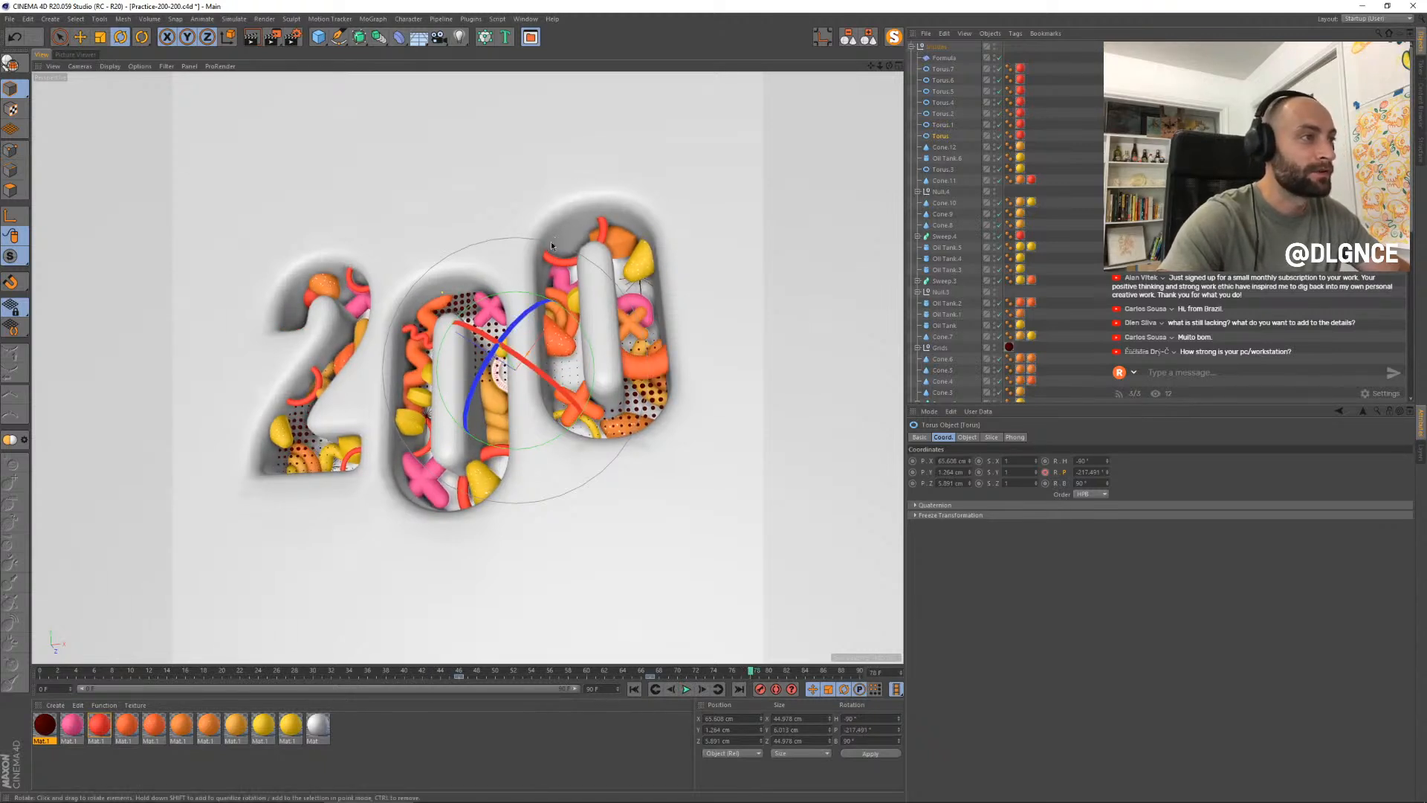
{"action": "left_click", "coordinate": [568, 263]}
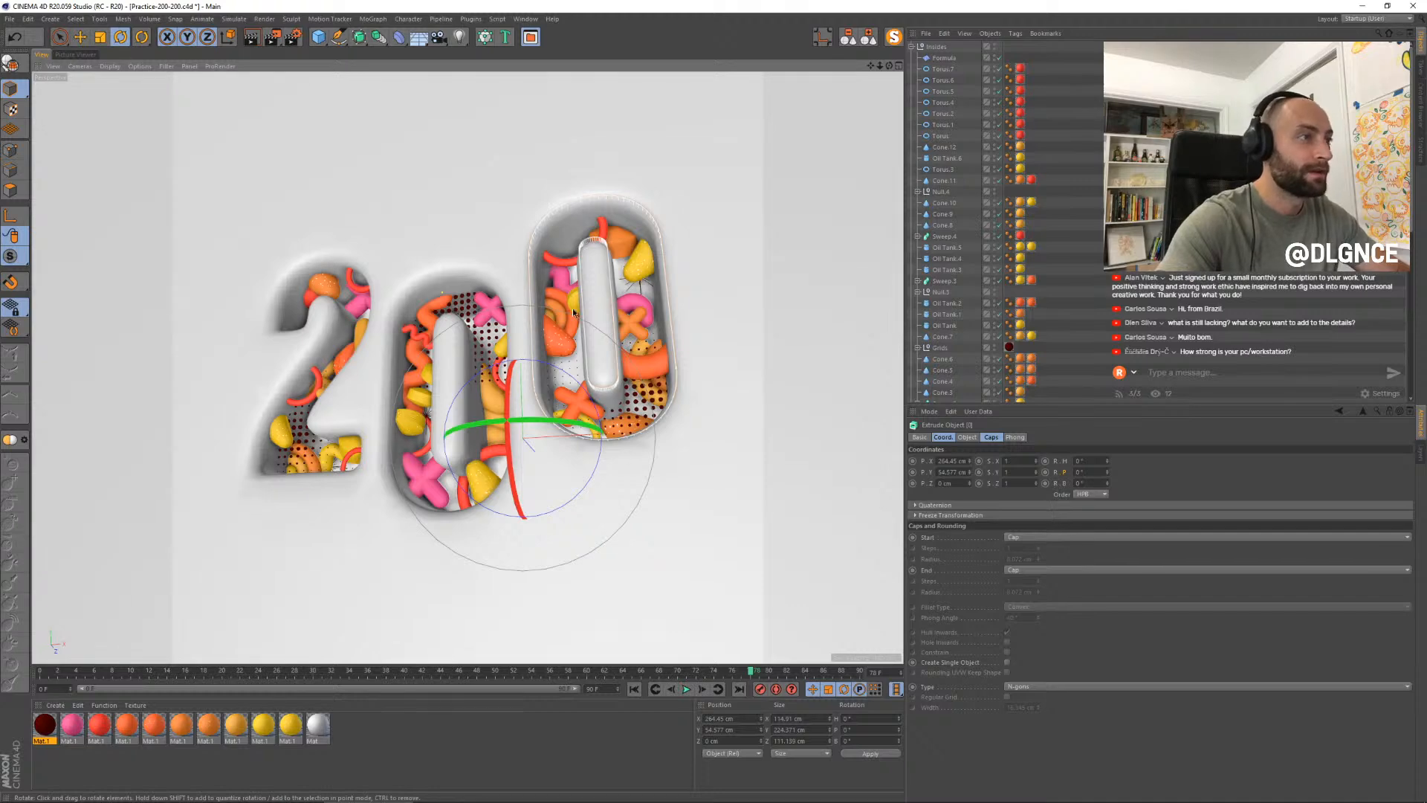
{"action": "left_click", "coordinate": [564, 261]}
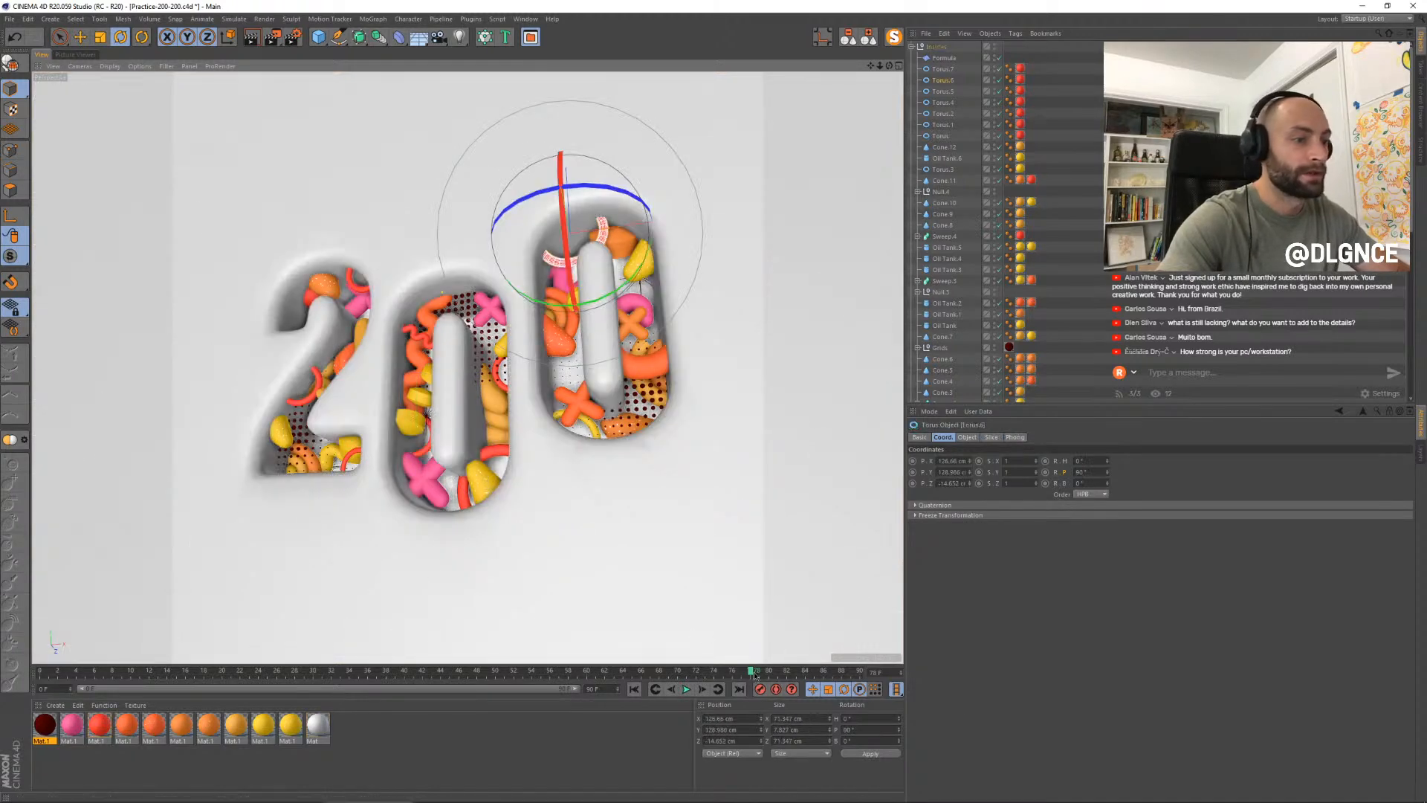
{"action": "left_click_drag", "start_coordinate": [716, 675], "coordinate": [489, 685]}
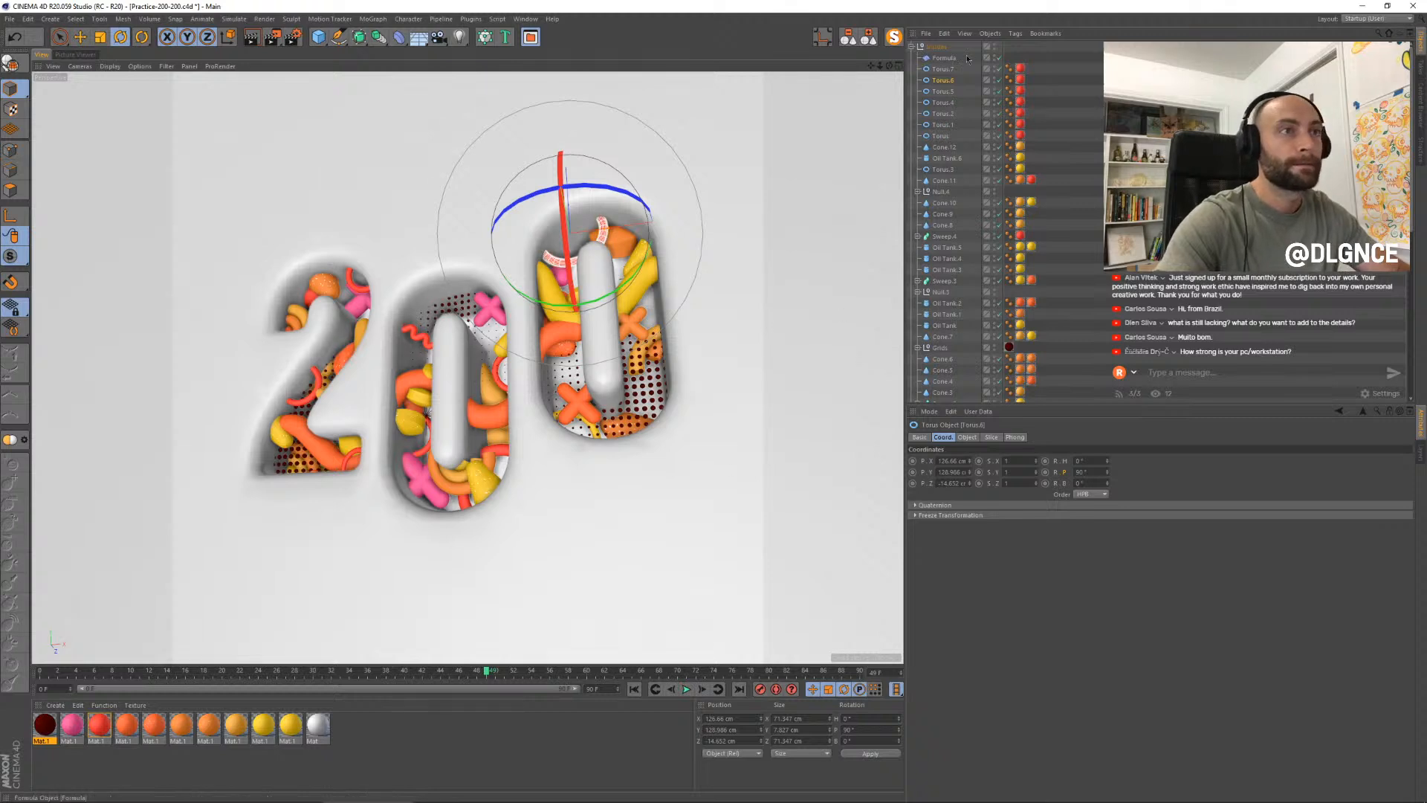
{"action": "left_click", "coordinate": [990, 437]}
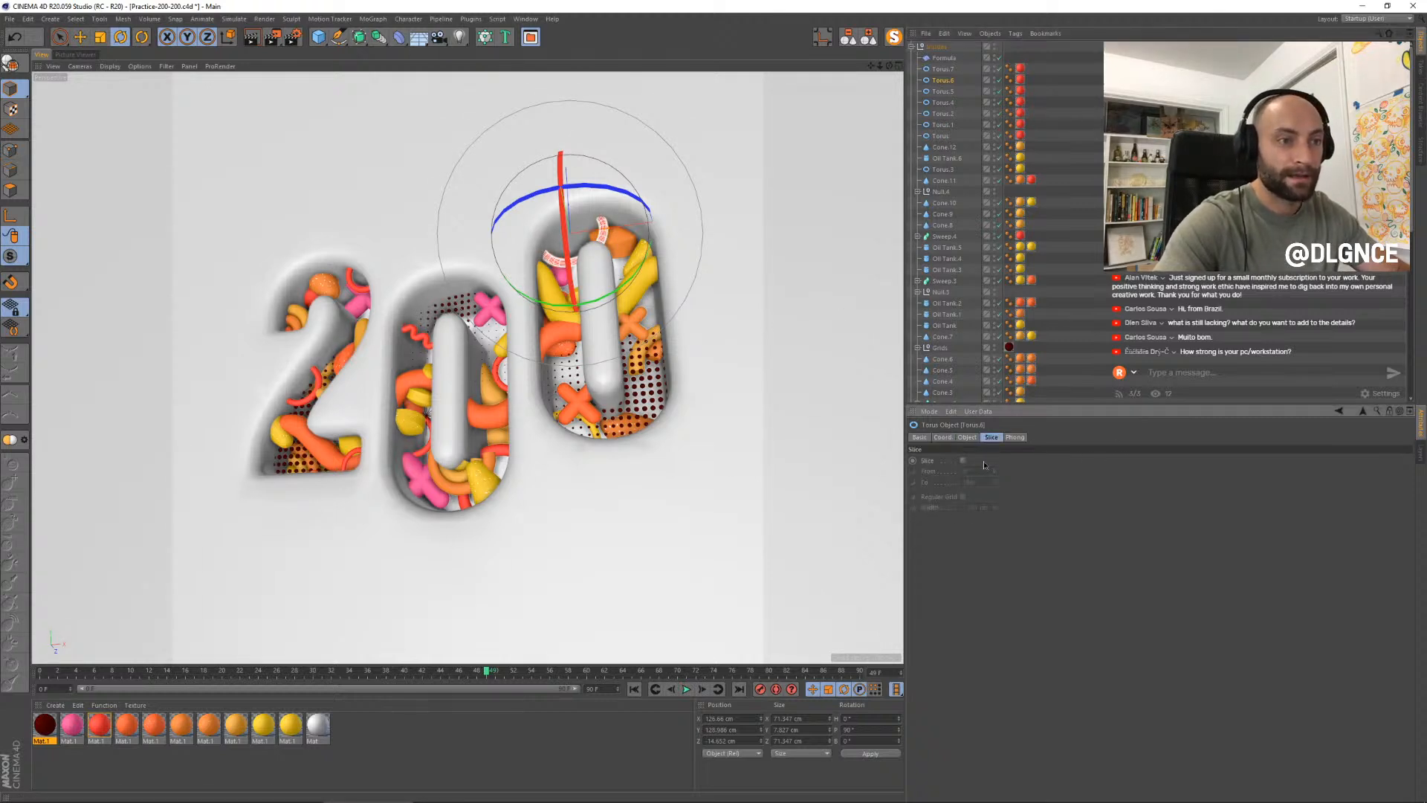
{"action": "left_click", "coordinate": [964, 461]}
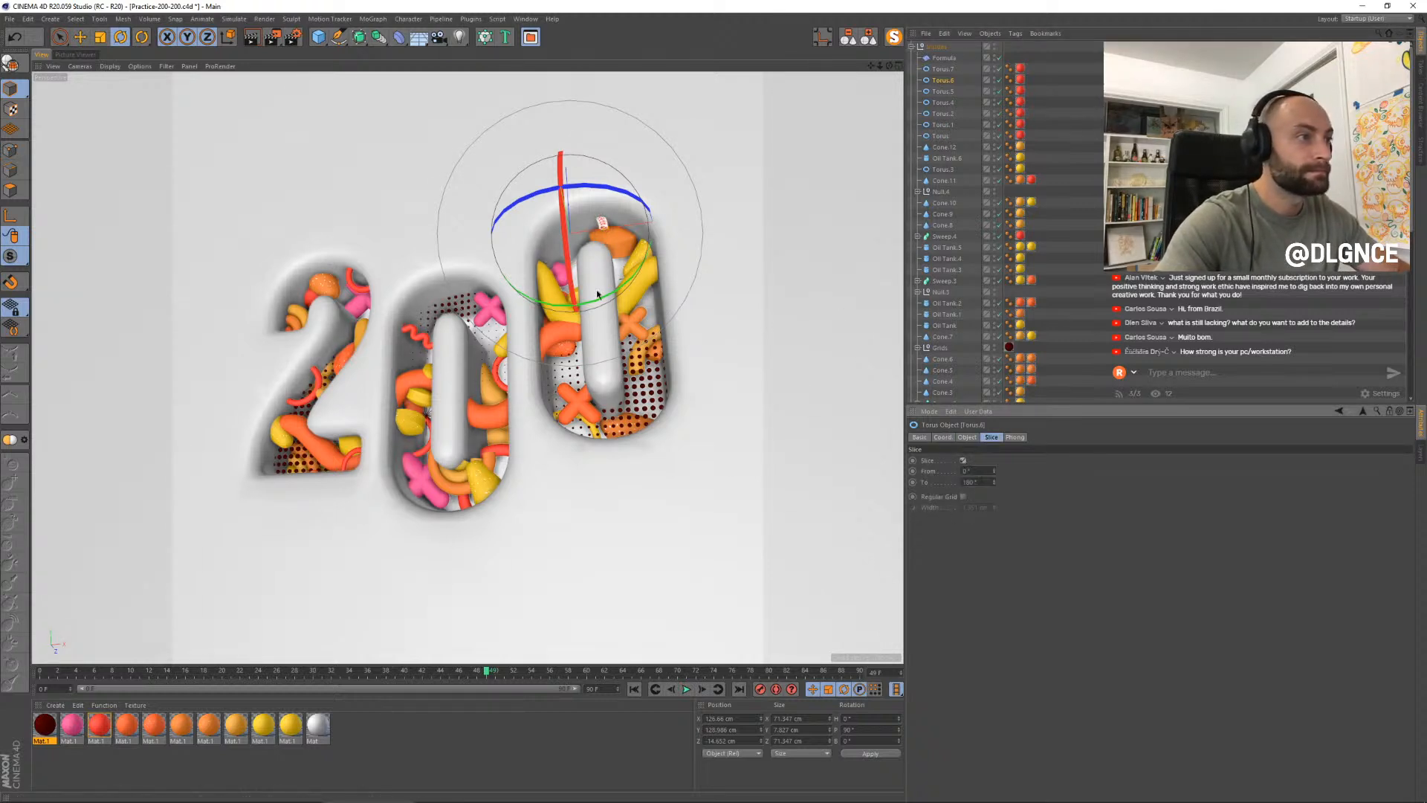
- Rotate Torus.6 to a pitch of 246.447° so its half ring lies inside the last zero
{"action": "left_click_drag", "start_coordinate": [615, 294], "coordinate": [528, 321]}
{"action": "key", "text": "ctrl+z"}
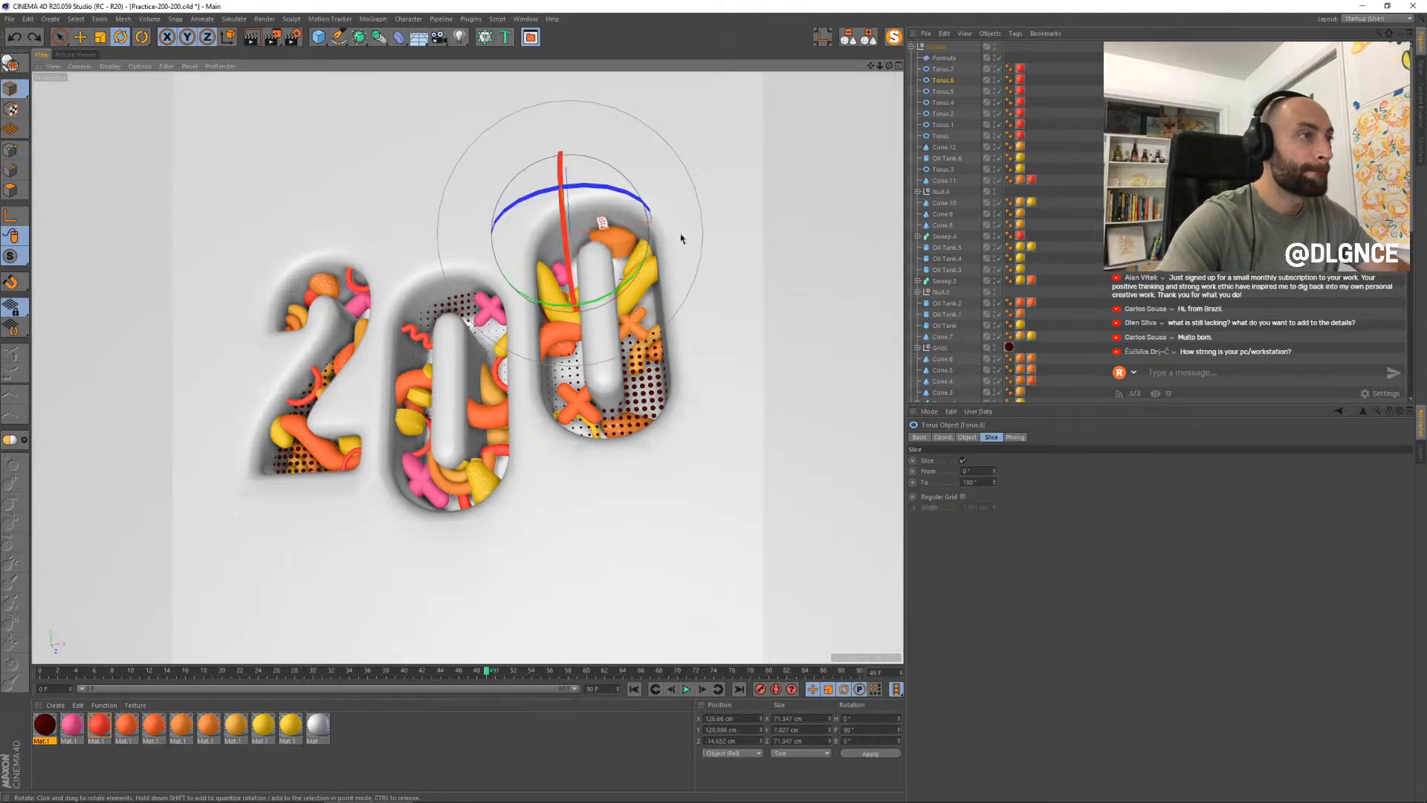
{"action": "left_click_drag", "start_coordinate": [641, 266], "coordinate": [386, 113]}
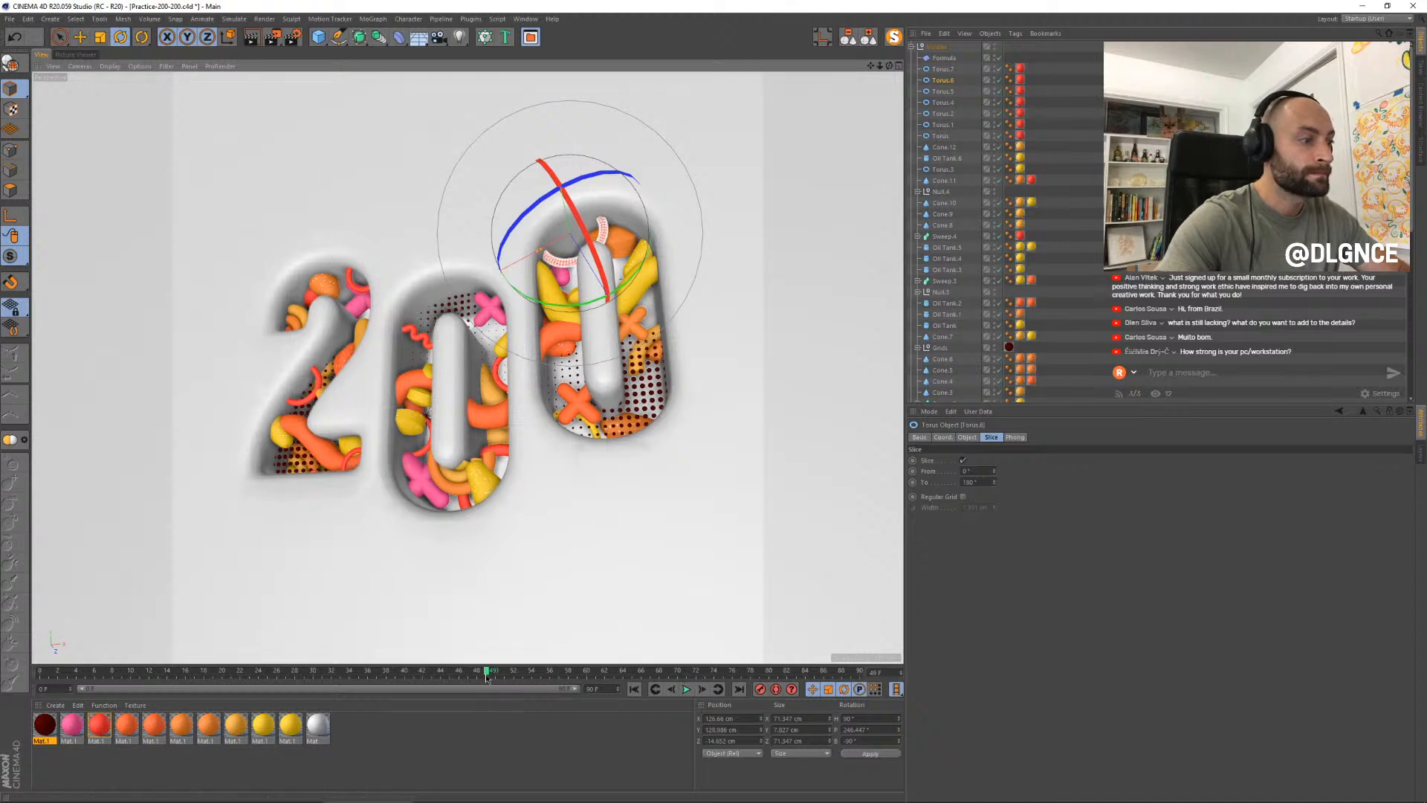
- Keyframe the pitch rotation of Torus.6 at frame 55
{"action": "left_click_drag", "start_coordinate": [488, 669], "coordinate": [542, 668]}
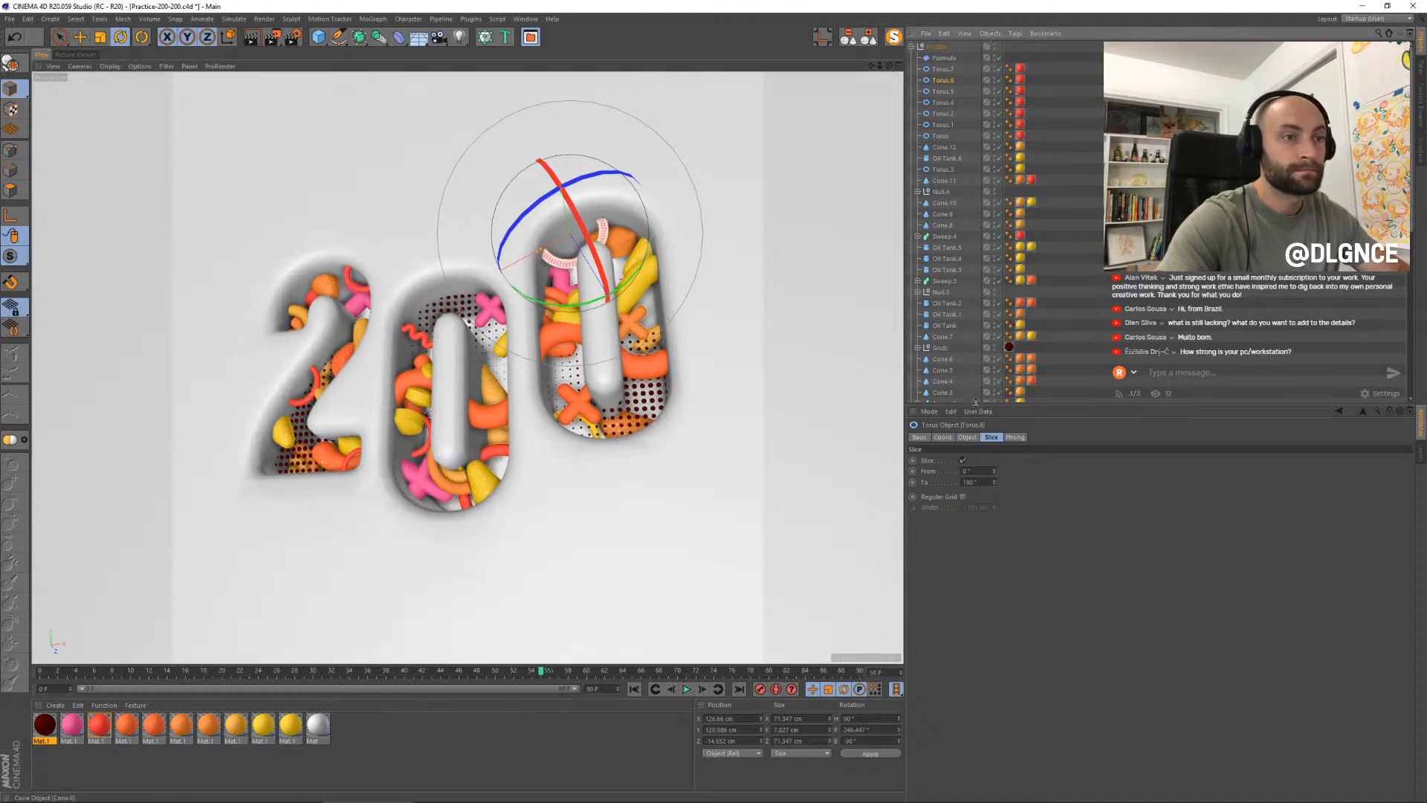
{"action": "left_click", "coordinate": [968, 437]}
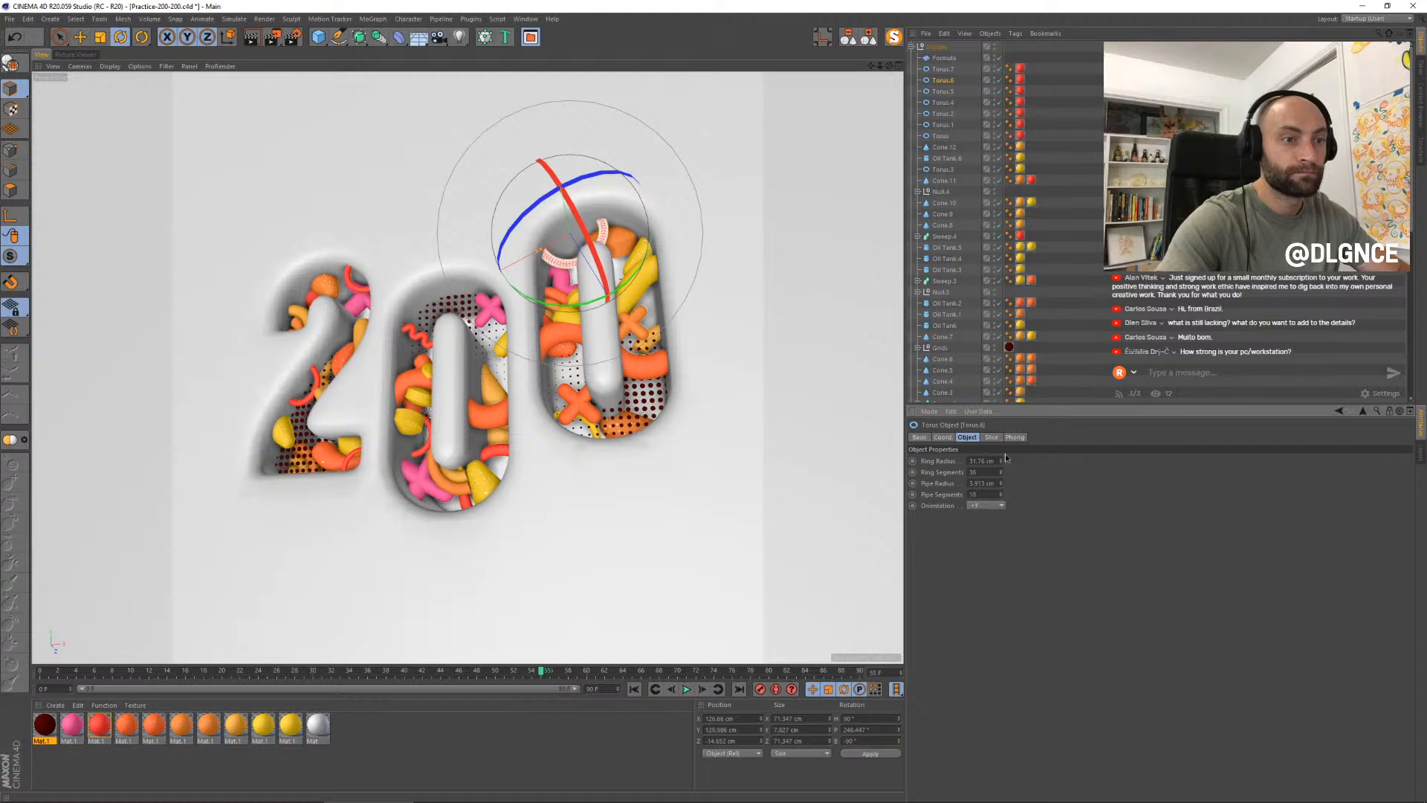
{"action": "left_click", "coordinate": [942, 437]}
{"action": "left_click", "coordinate": [1045, 473]}
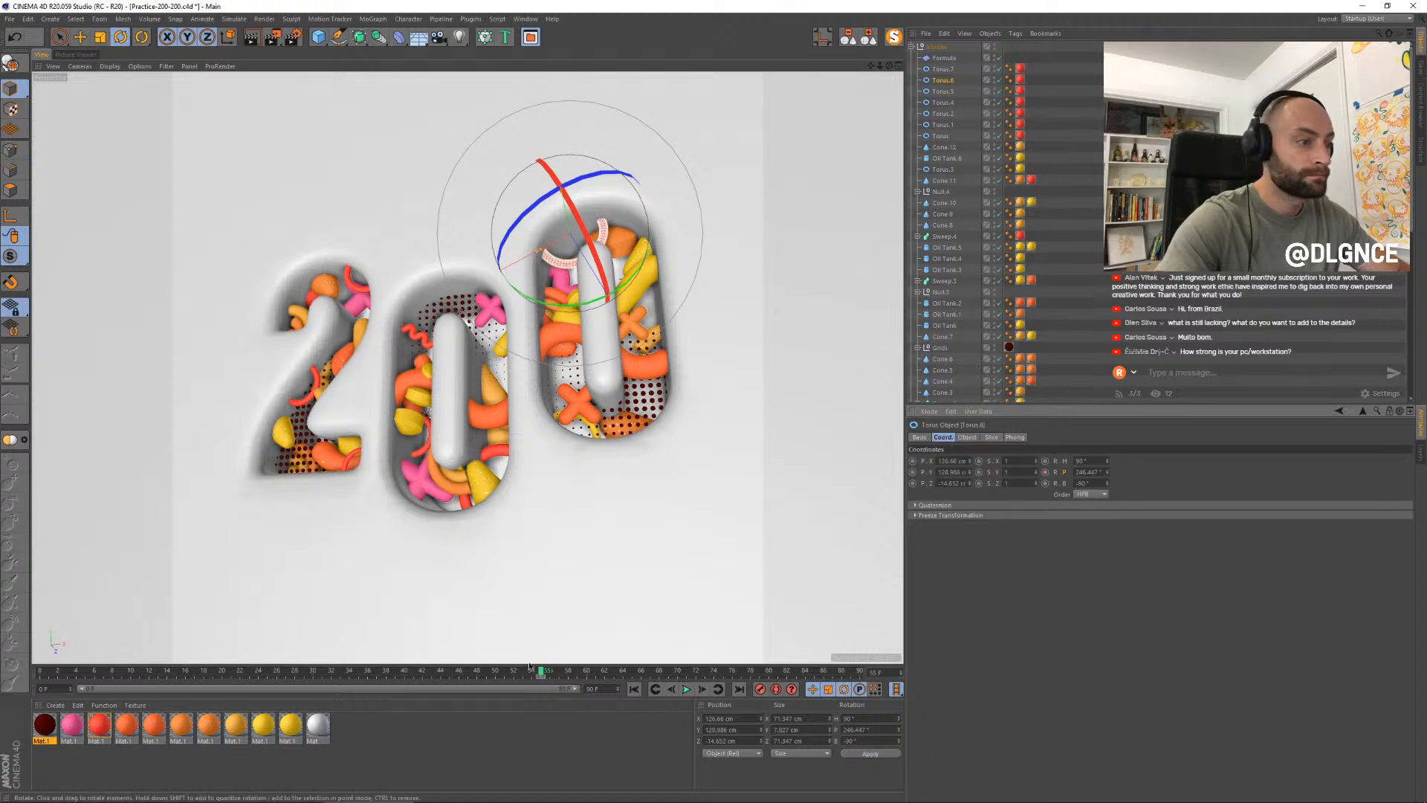
- Rotate Torus.6 a full turn to a pitch of -113.553° and keyframe it at frame 80
{"action": "left_click_drag", "start_coordinate": [614, 673], "coordinate": [771, 678]}
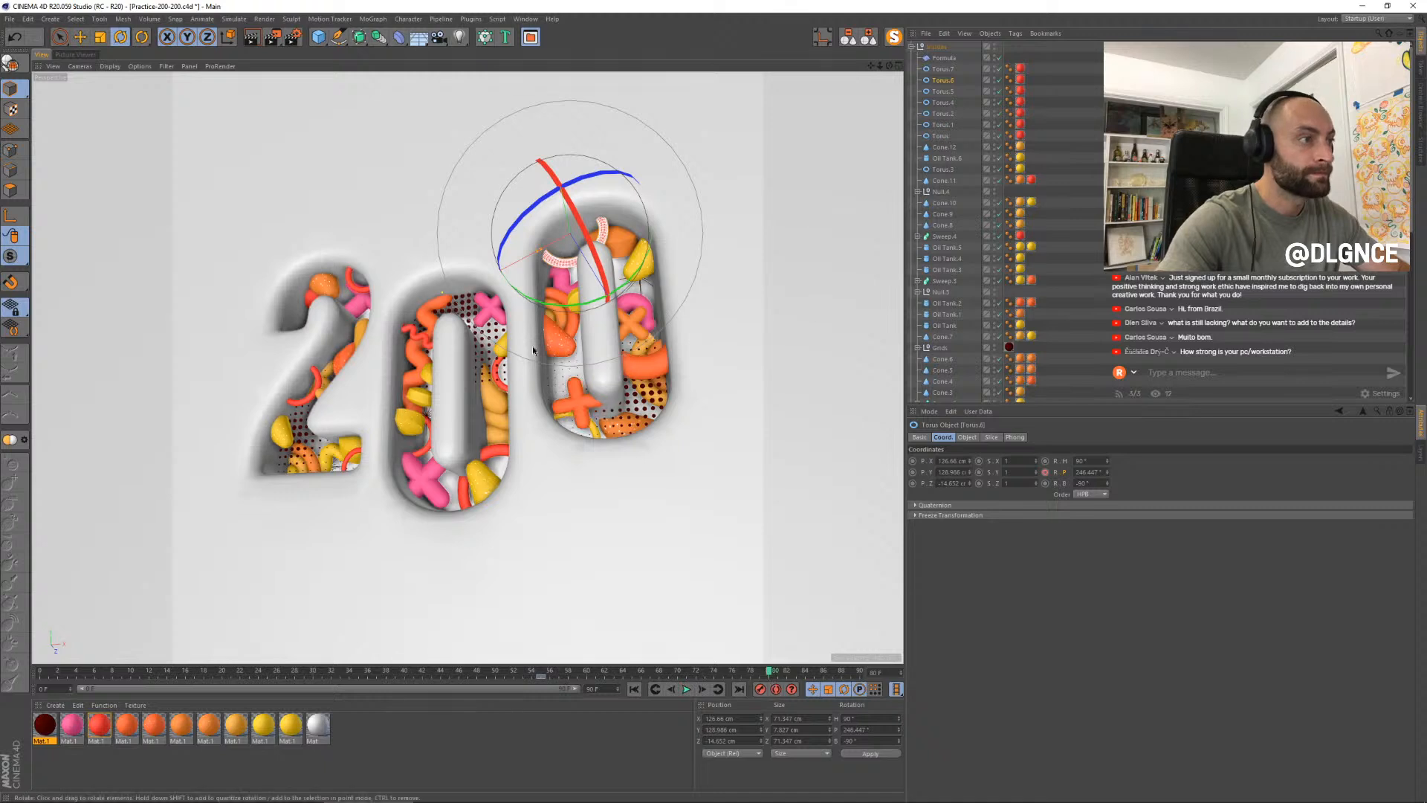
{"action": "left_click_drag", "start_coordinate": [555, 305], "coordinate": [561, 296]}
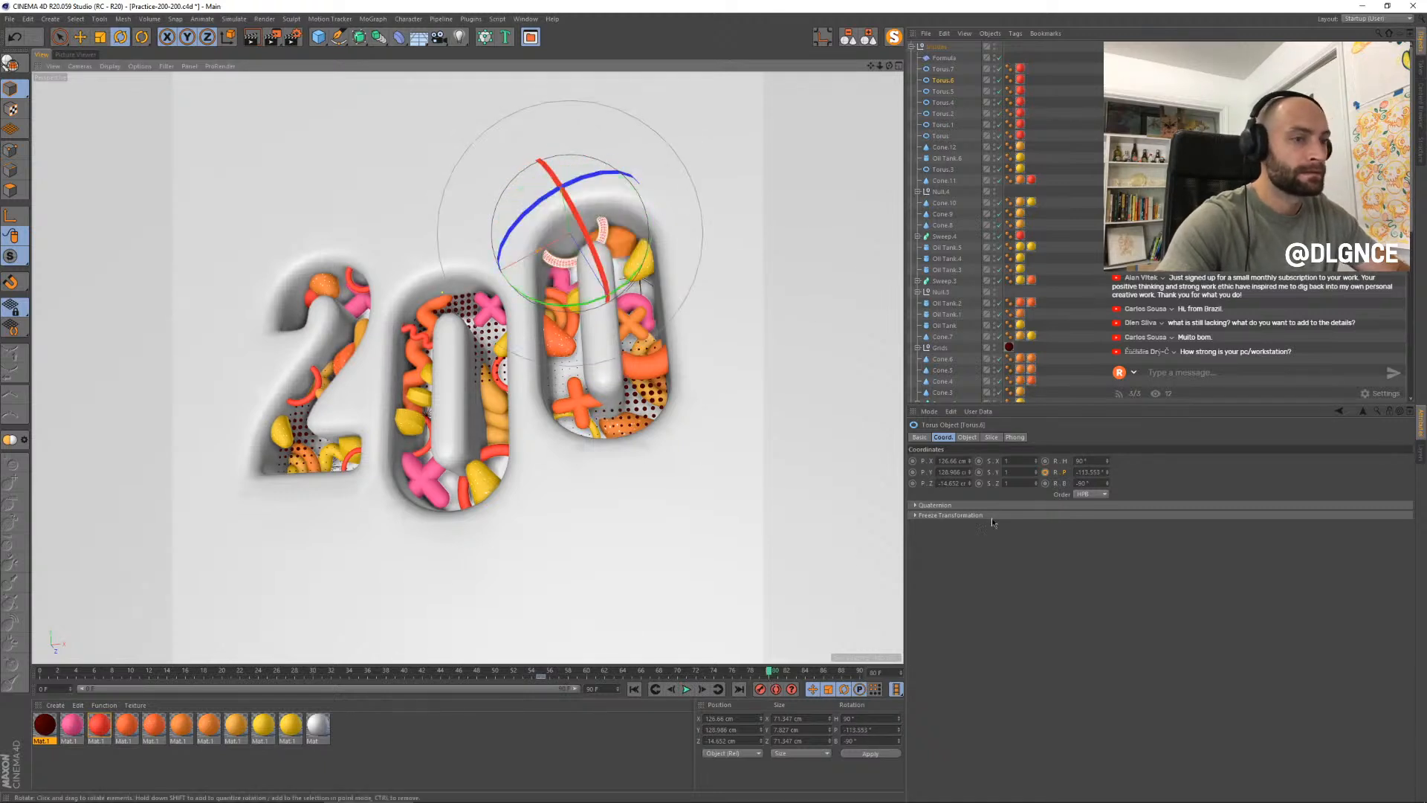
{"action": "left_click", "coordinate": [1046, 473]}
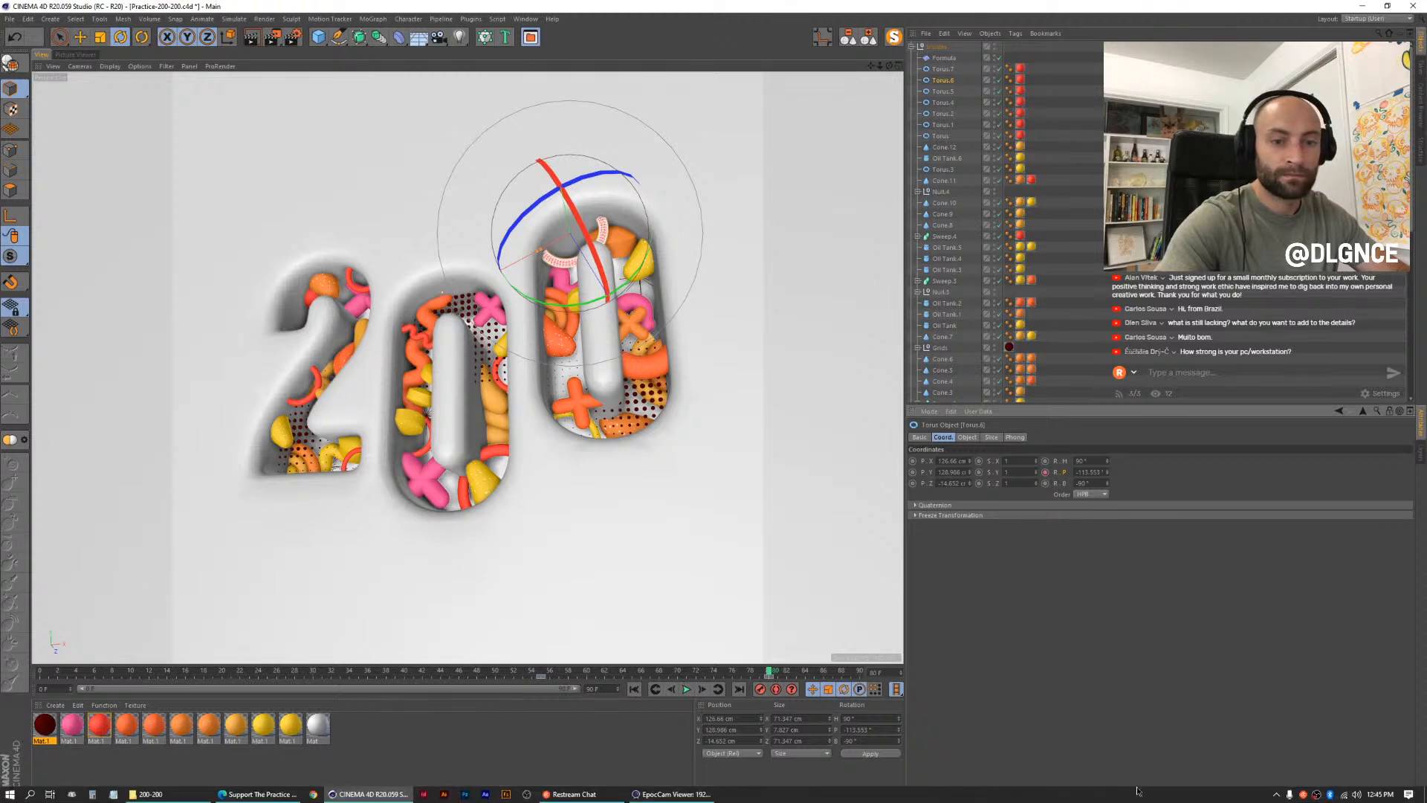
- Save the project and render the full animation to the Picture Viewer to review how the pieces overlap around frame 52
{"action": "key", "text": "ctrl+s"}
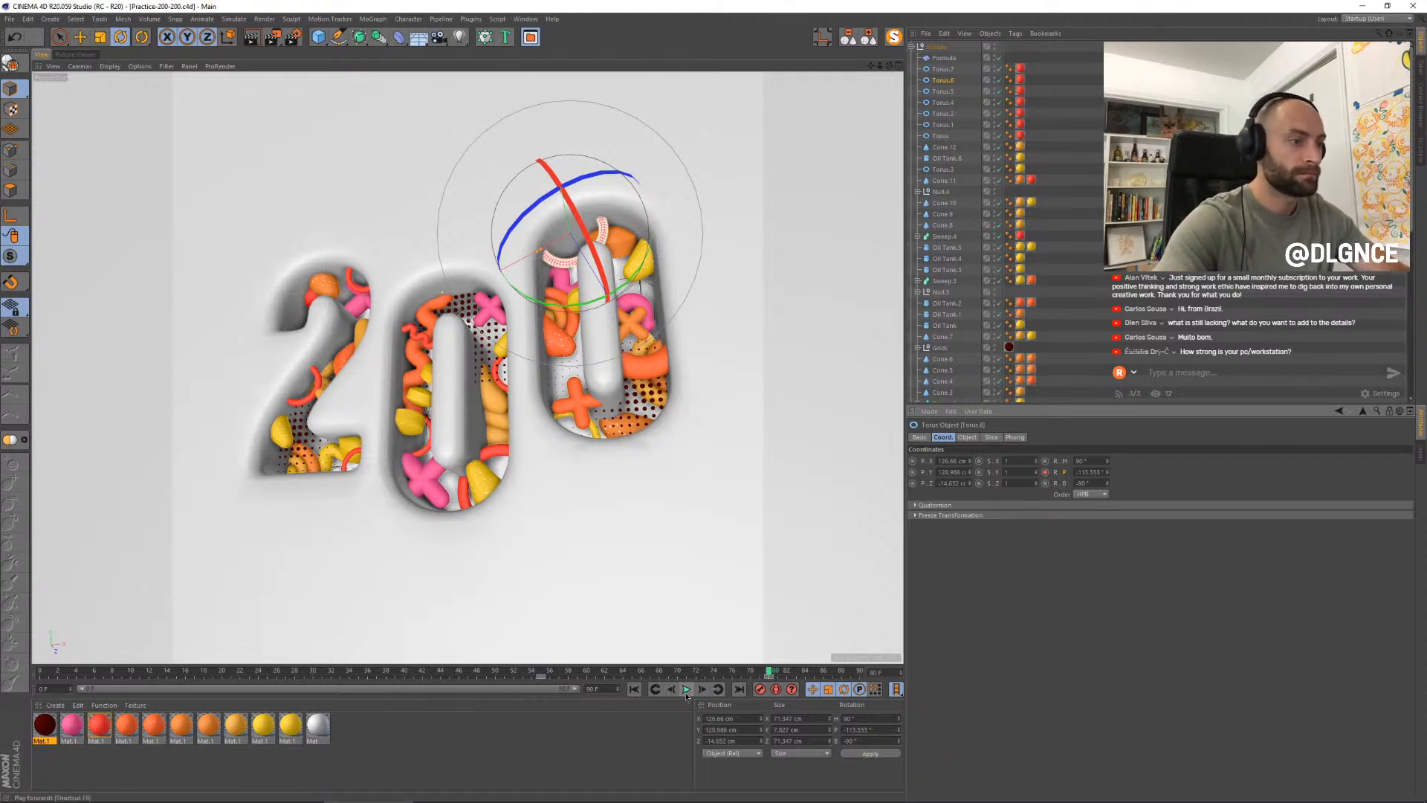
{"action": "left_click", "coordinate": [599, 466]}
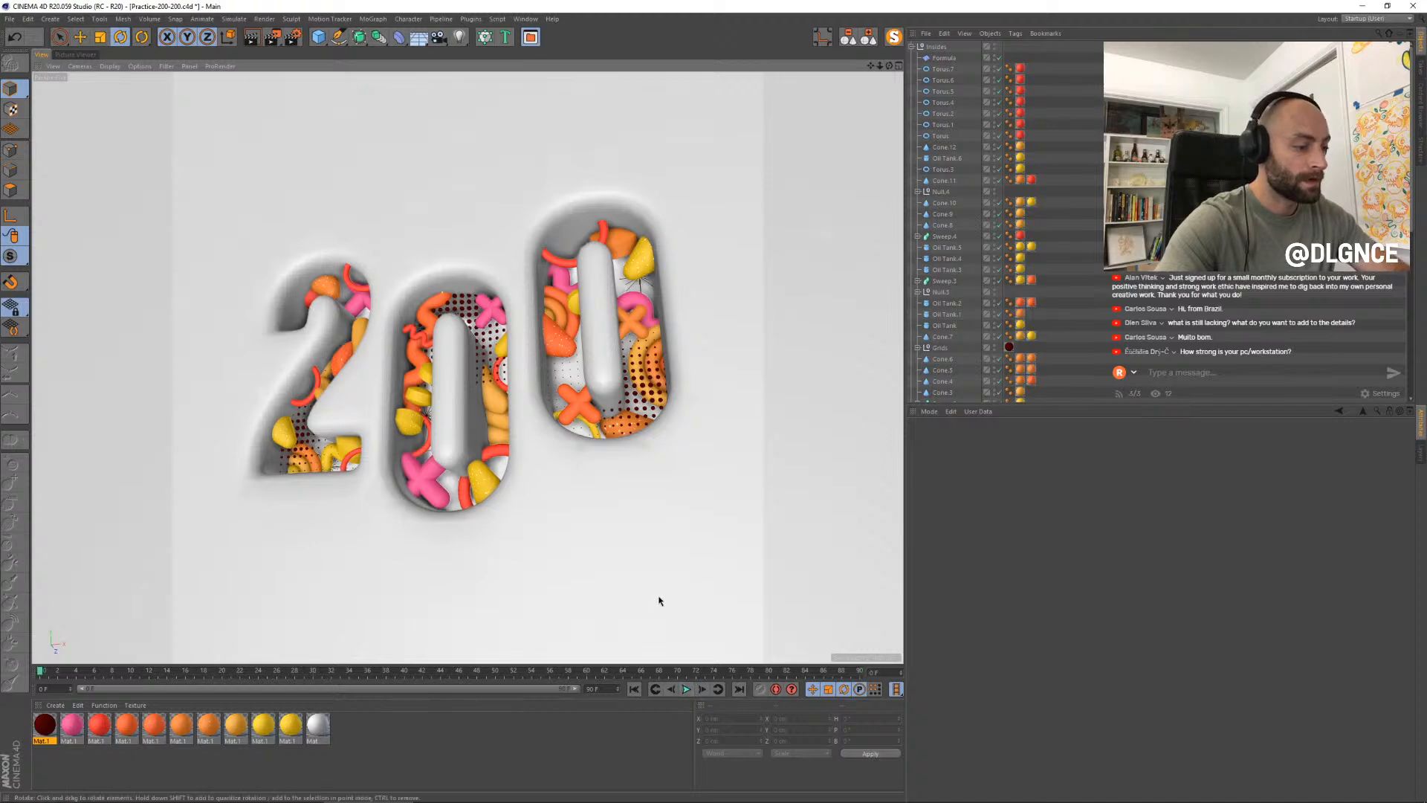
{"action": "key", "text": "shift+r"}
{"action": "key", "text": "Return"}
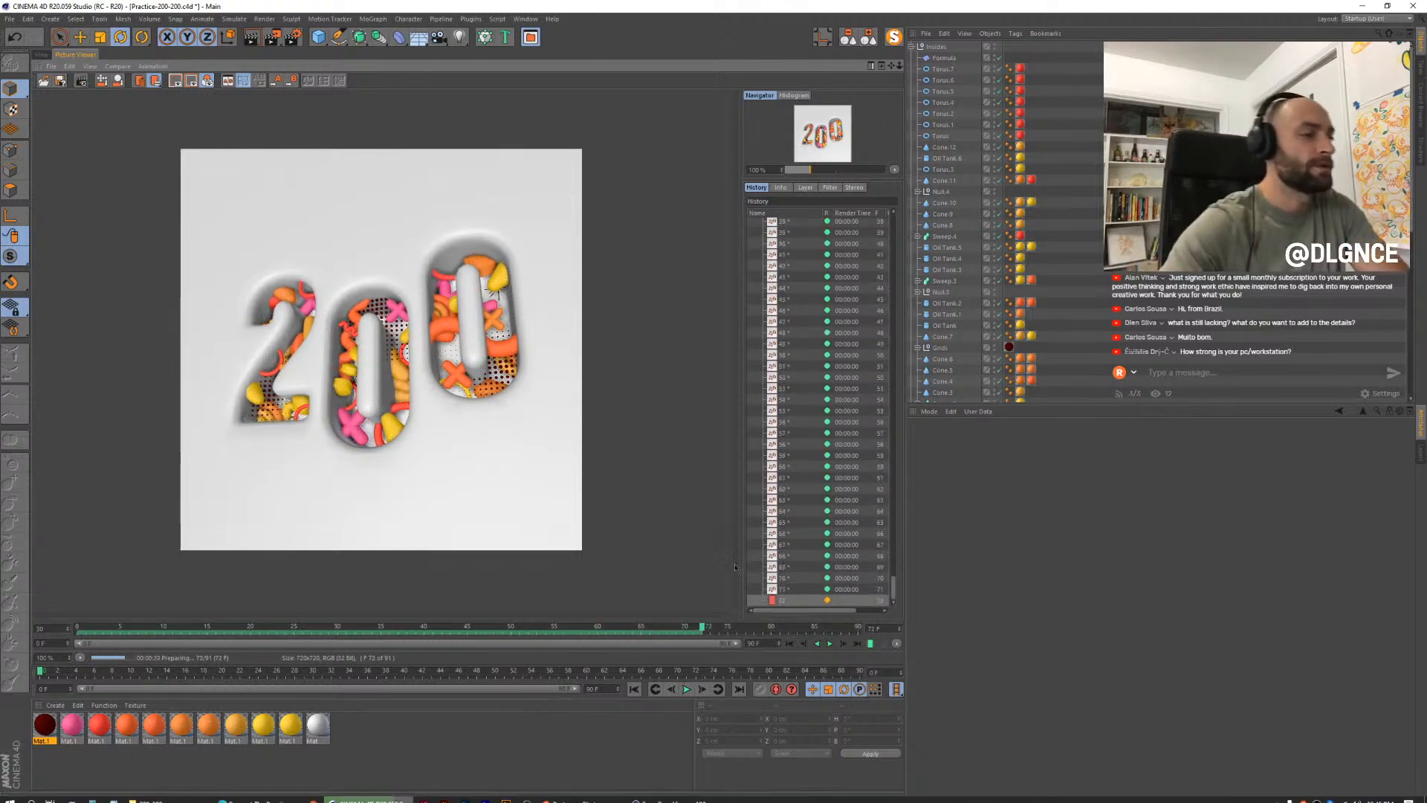
{"action": "mouse_move", "coordinate": [697, 633]}
{"action": "left_mouse_down"}
{"action": "mouse_move", "coordinate": [415, 627]}
{"action": "mouse_move", "coordinate": [164, 585]}
{"action": "mouse_move", "coordinate": [550, 564]}
{"action": "mouse_move", "coordinate": [529, 558]}
{"action": "left_mouse_up"}
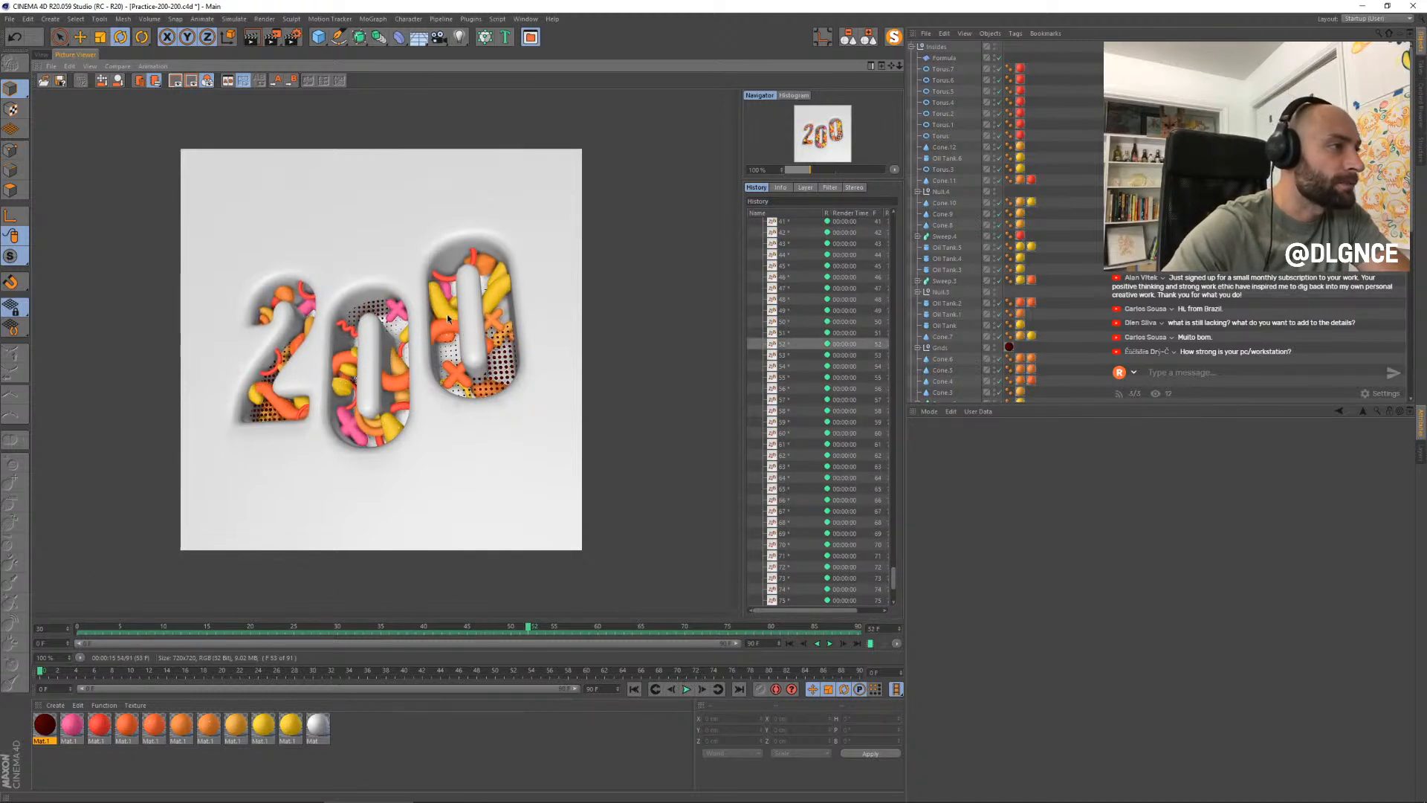
{"action": "left_click", "coordinate": [42, 54]}
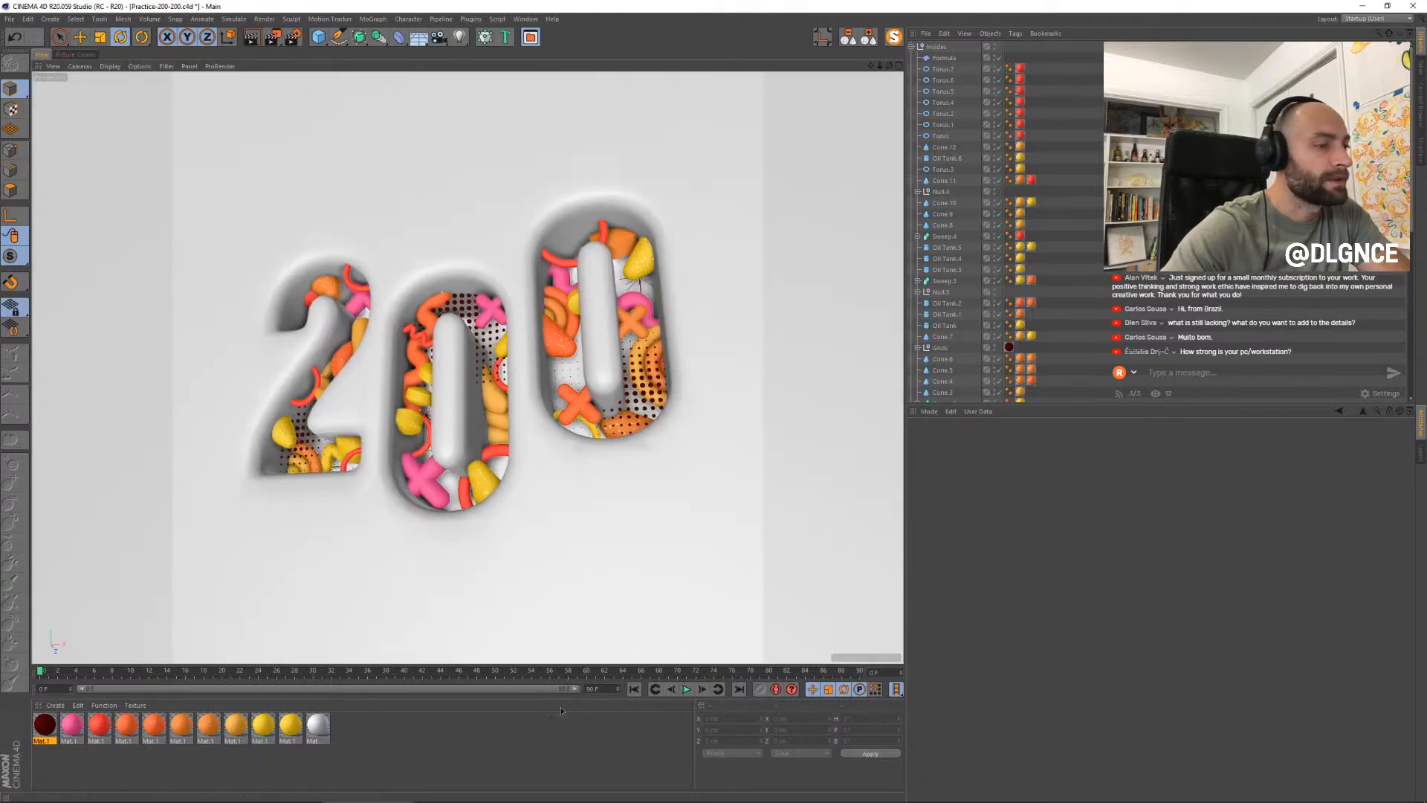
- Select the yellow sweep in the last zero, move its middle growth key from frame 42 to frame 52, and play it back
{"action": "left_click", "coordinate": [573, 673]}
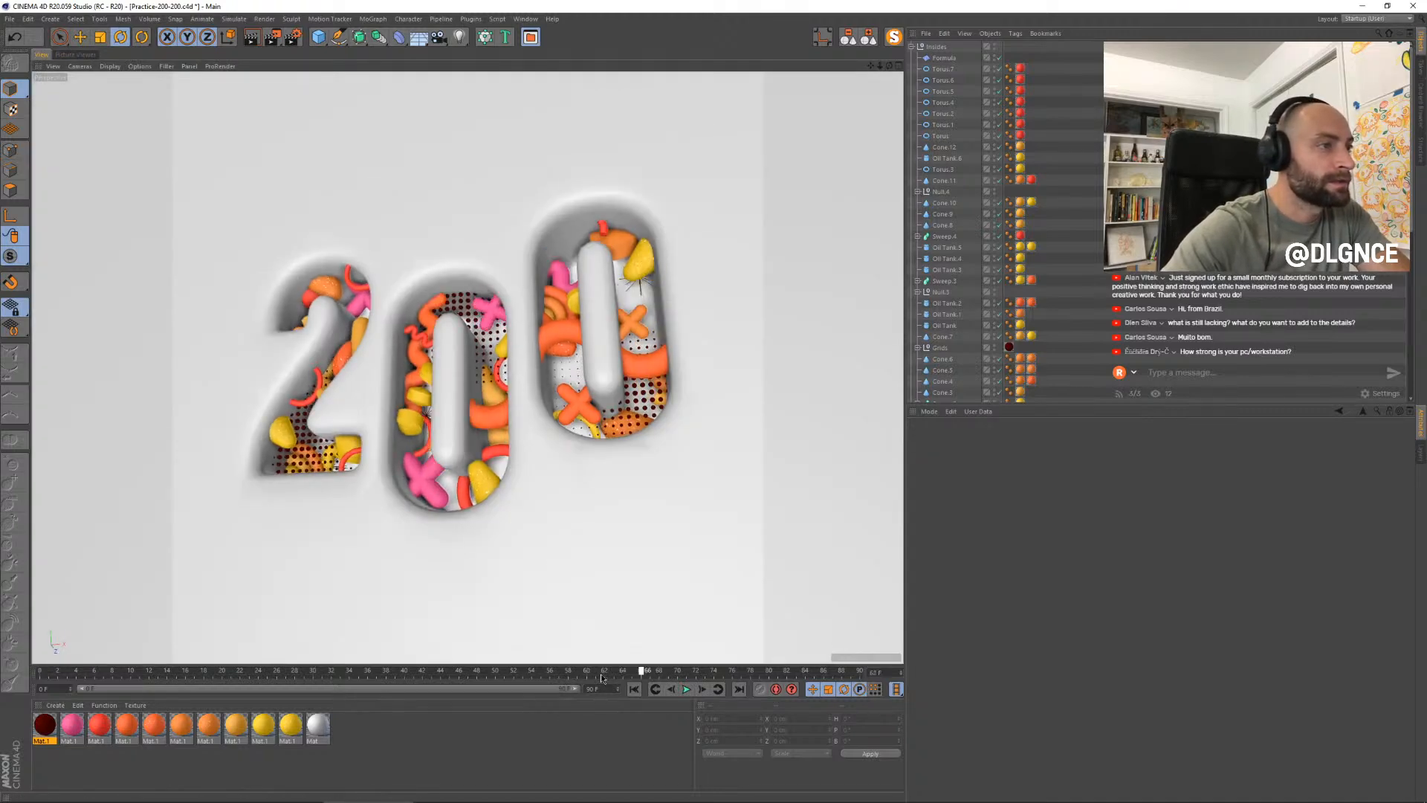
{"action": "left_click_drag", "start_coordinate": [571, 677], "coordinate": [560, 673]}
{"action": "left_click", "coordinate": [605, 232]}
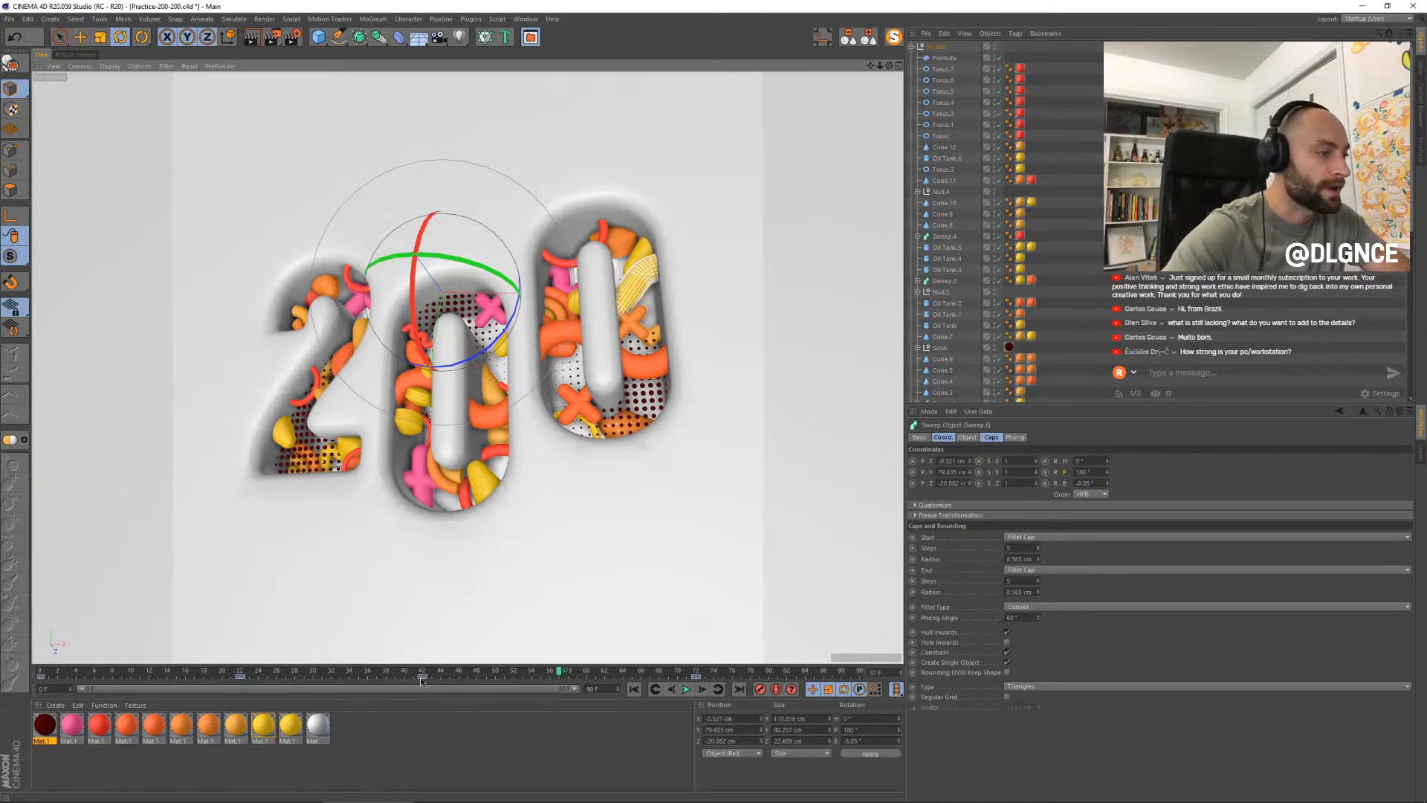
{"action": "left_click", "coordinate": [468, 677]}
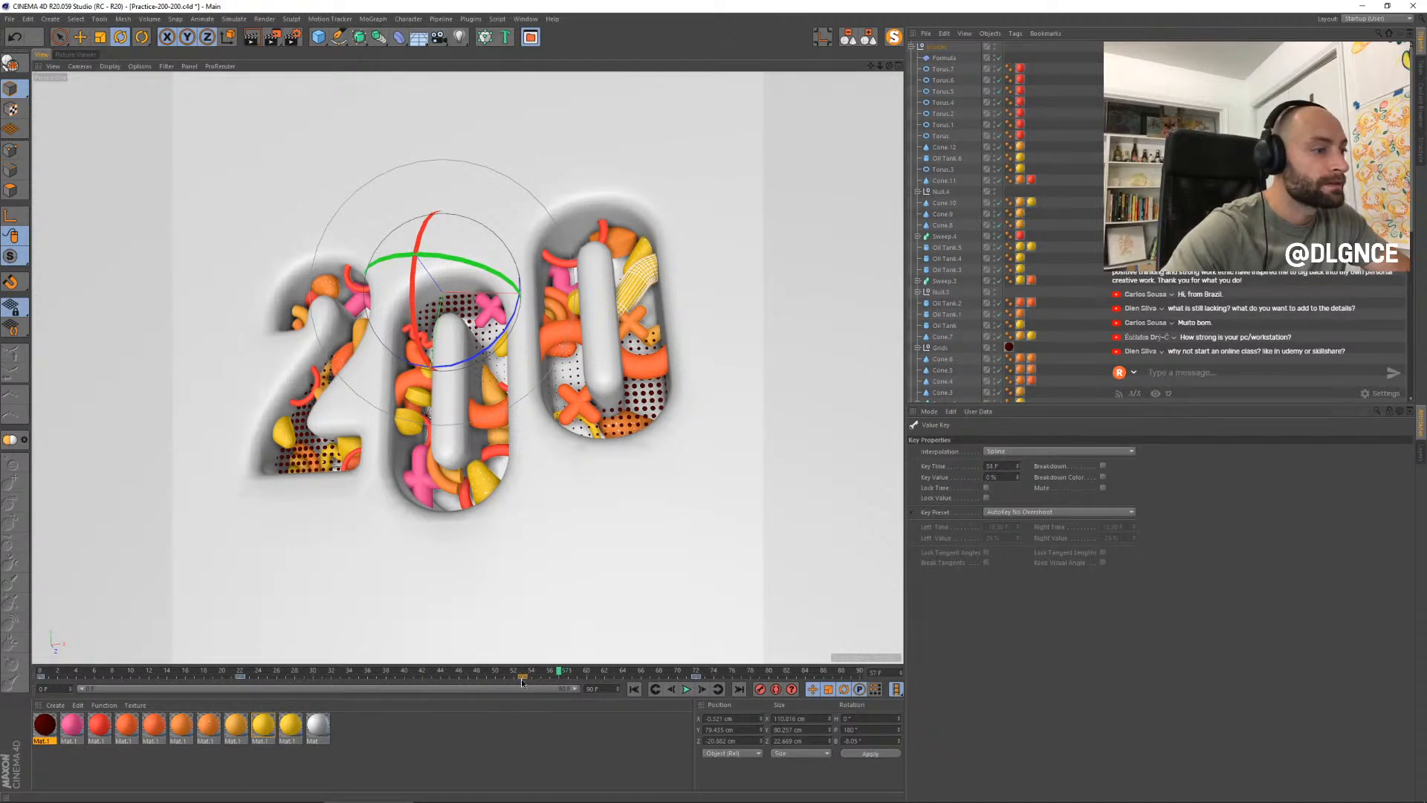
{"action": "mouse_move", "coordinate": [585, 672]}
{"action": "left_mouse_down"}
{"action": "mouse_move", "coordinate": [698, 673]}
{"action": "mouse_move", "coordinate": [567, 673]}
{"action": "left_mouse_up"}
{"action": "left_click_drag", "start_coordinate": [522, 677], "coordinate": [510, 679]}
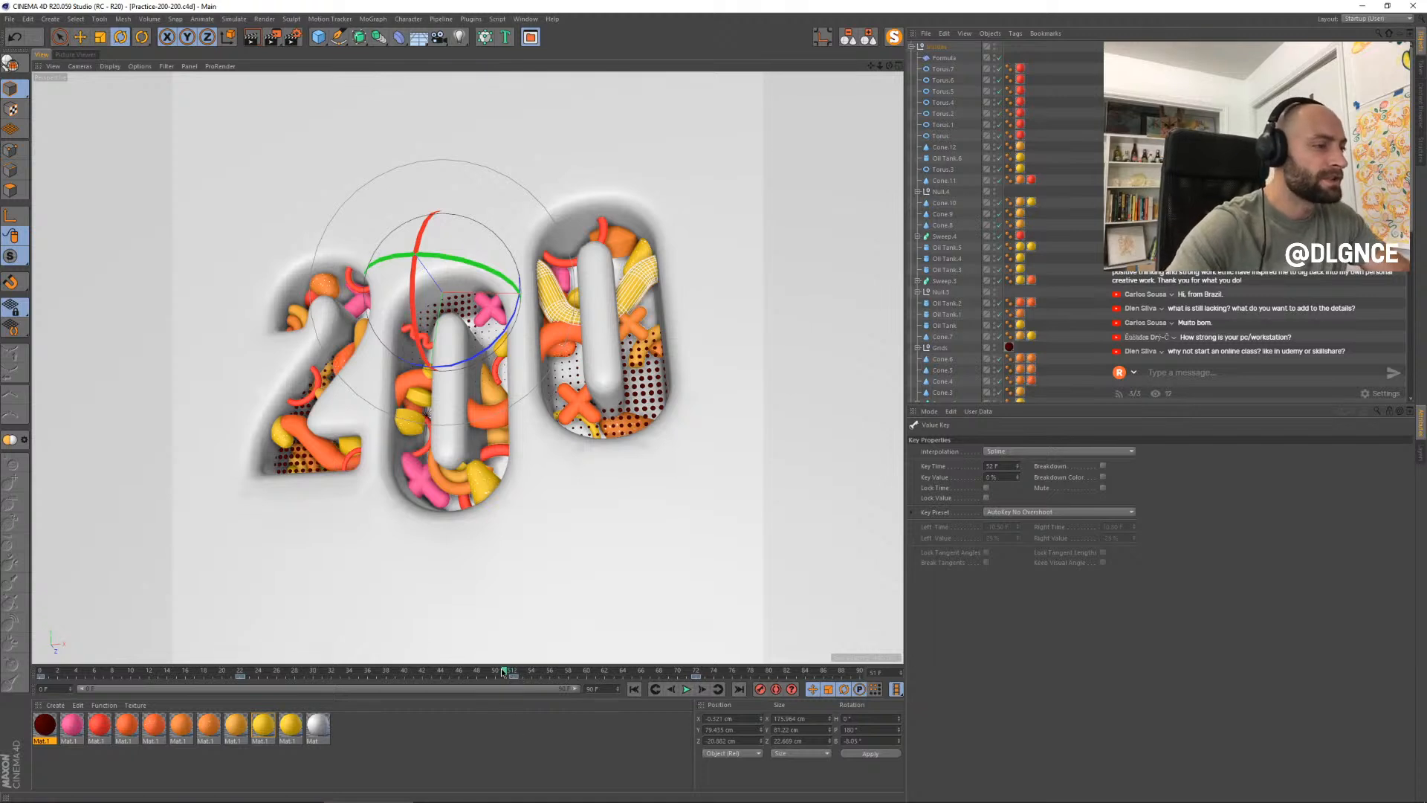
{"action": "key", "text": "F8"}
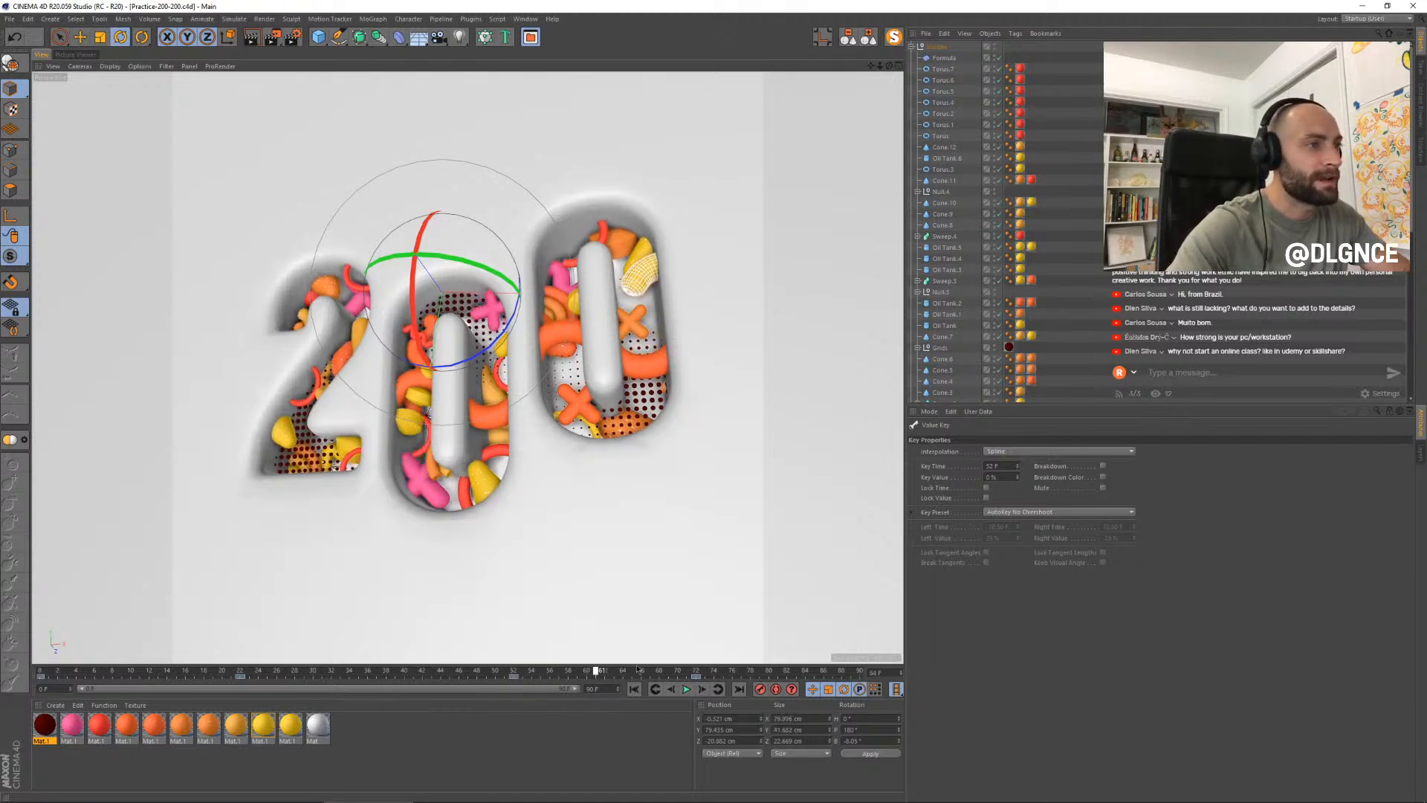
- Retime the yellow sweep's growth keys to frames 19, 47 and 65 and scrub through the timing
{"action": "left_click_drag", "start_coordinate": [521, 682], "coordinate": [485, 682]}
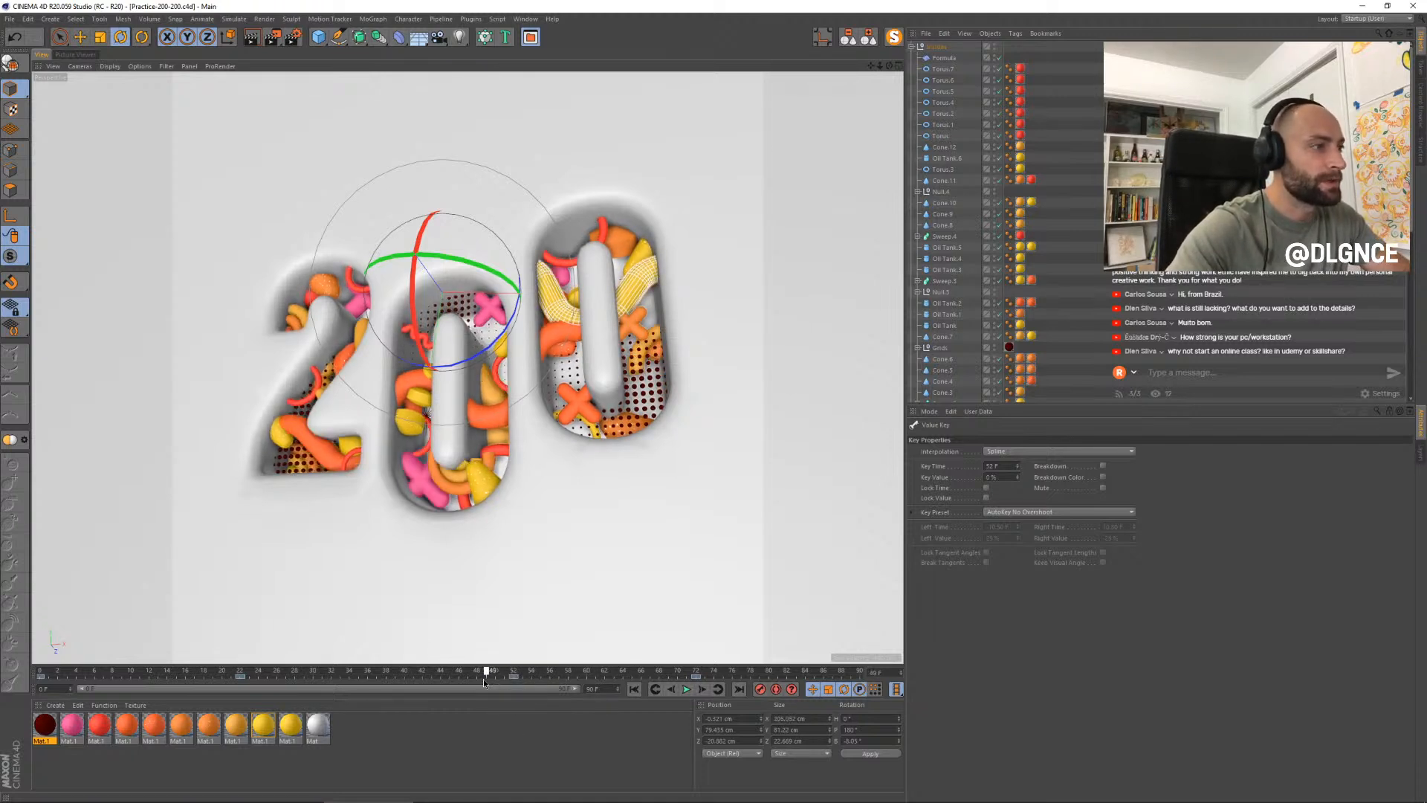
{"action": "left_click_drag", "start_coordinate": [677, 679], "coordinate": [636, 682]}
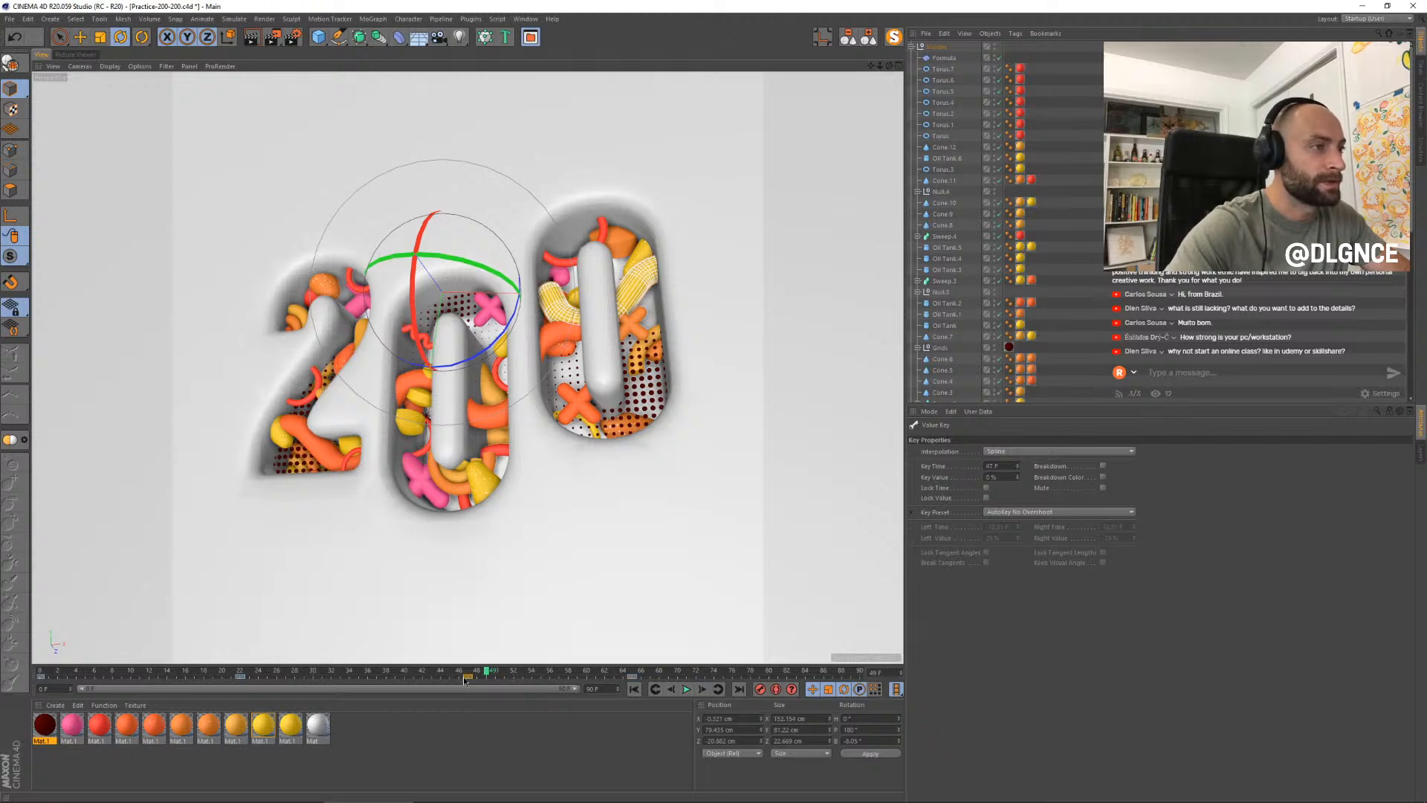
{"action": "left_click_drag", "start_coordinate": [419, 675], "coordinate": [34, 679]}
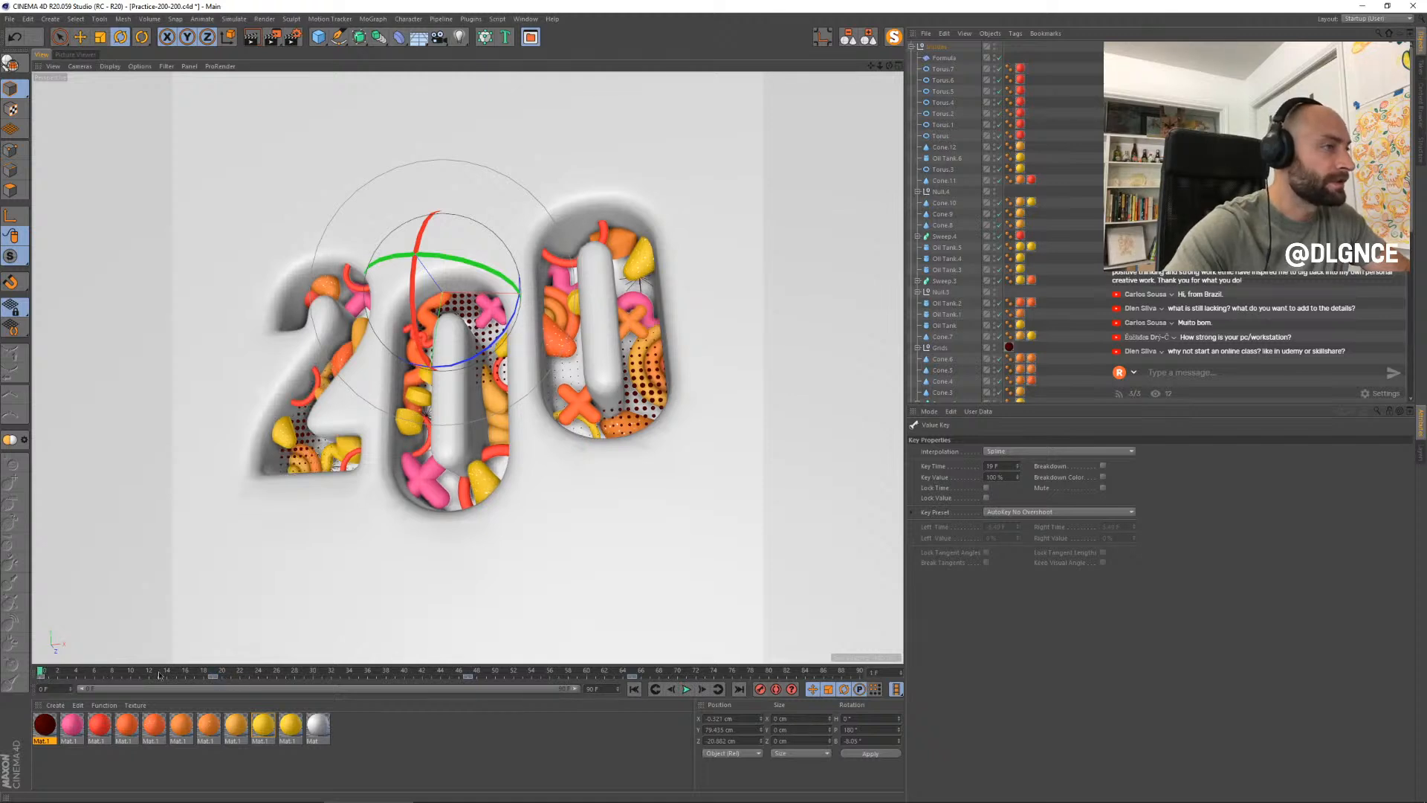
{"action": "mouse_move", "coordinate": [158, 674]}
{"action": "left_mouse_down"}
{"action": "mouse_move", "coordinate": [552, 669]}
{"action": "mouse_move", "coordinate": [496, 667]}
{"action": "left_mouse_up"}
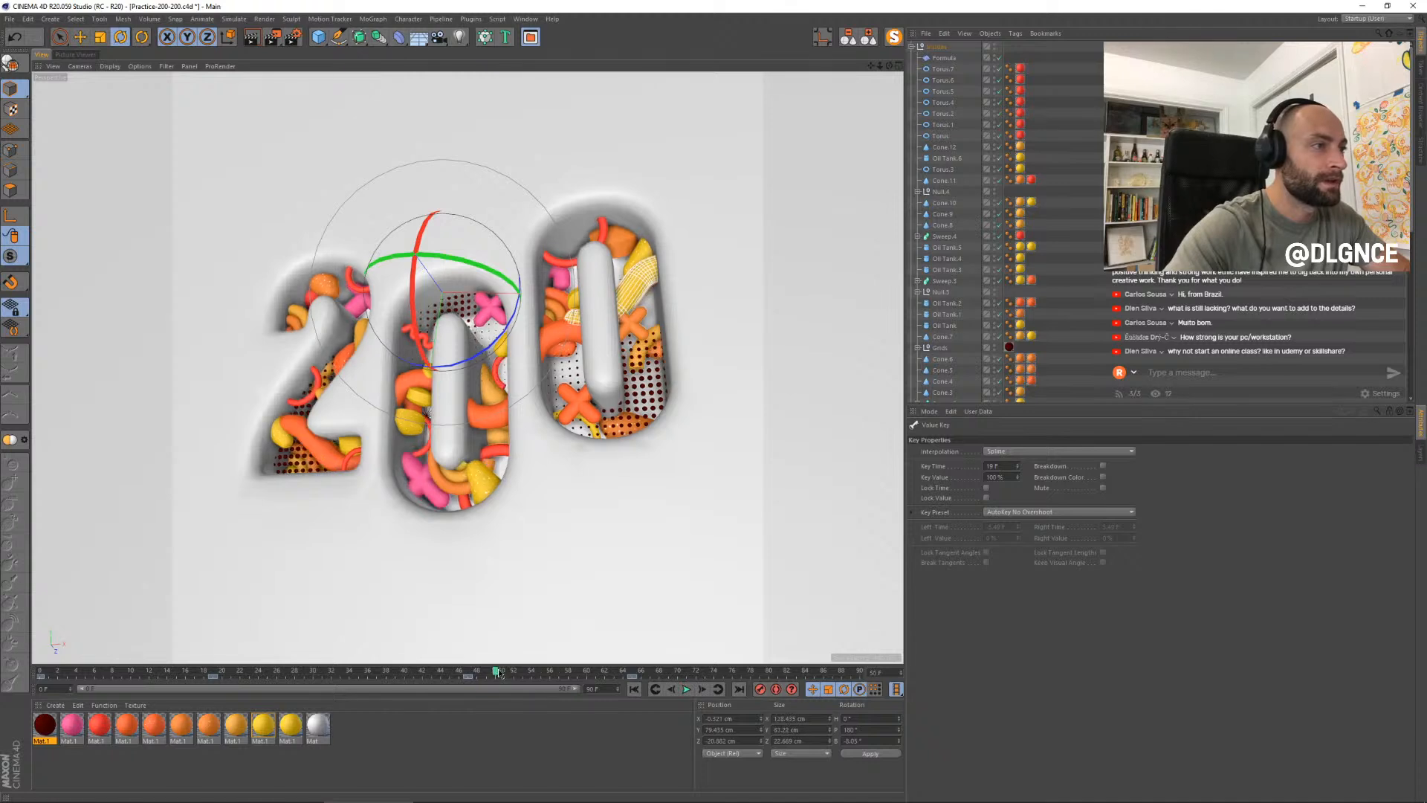
- Select the thick orange sweep running through the numbers and retime its growth keys to frames 24, 44 and 62
{"action": "left_click", "coordinate": [494, 422]}
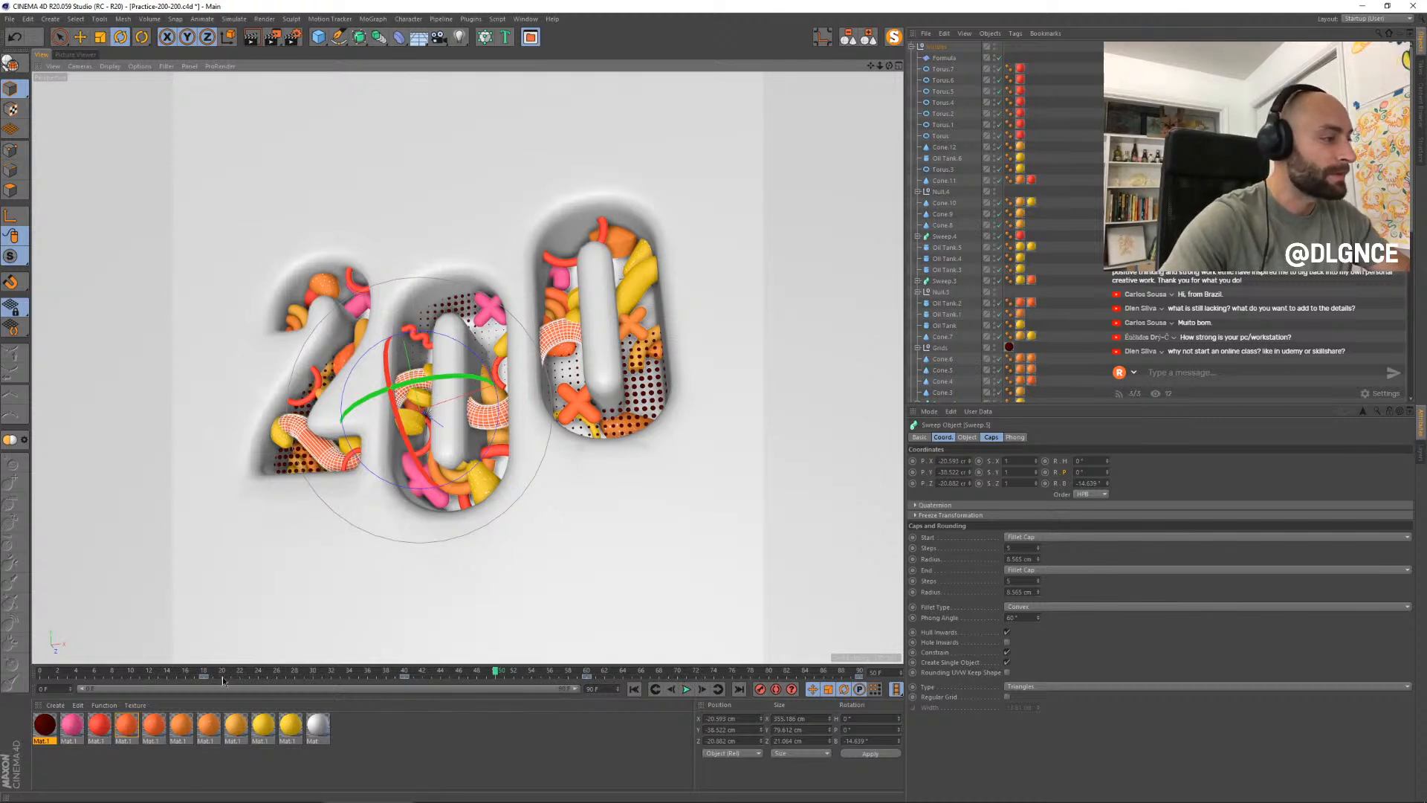
{"action": "left_click_drag", "start_coordinate": [185, 677], "coordinate": [488, 679]}
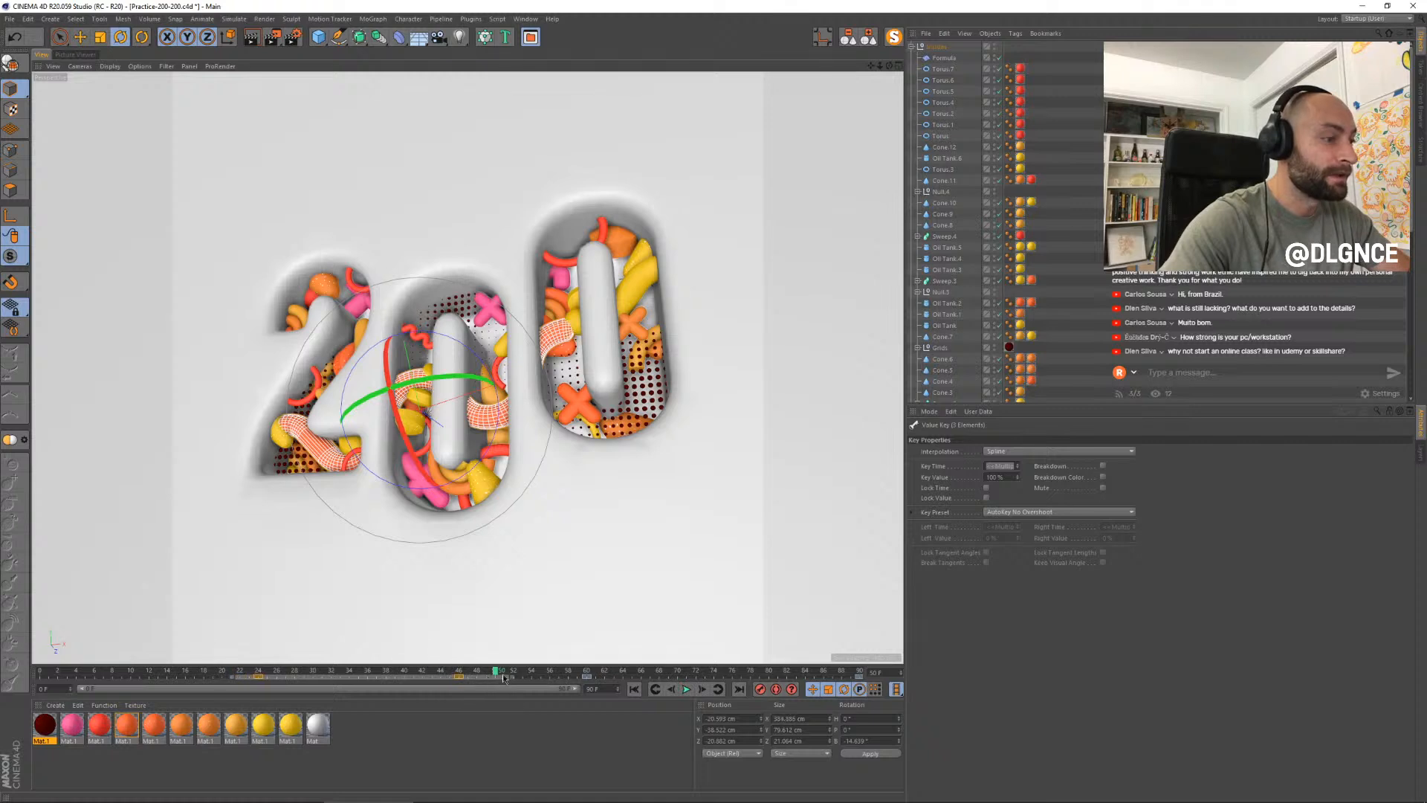
{"action": "double_click", "coordinate": [479, 677]}
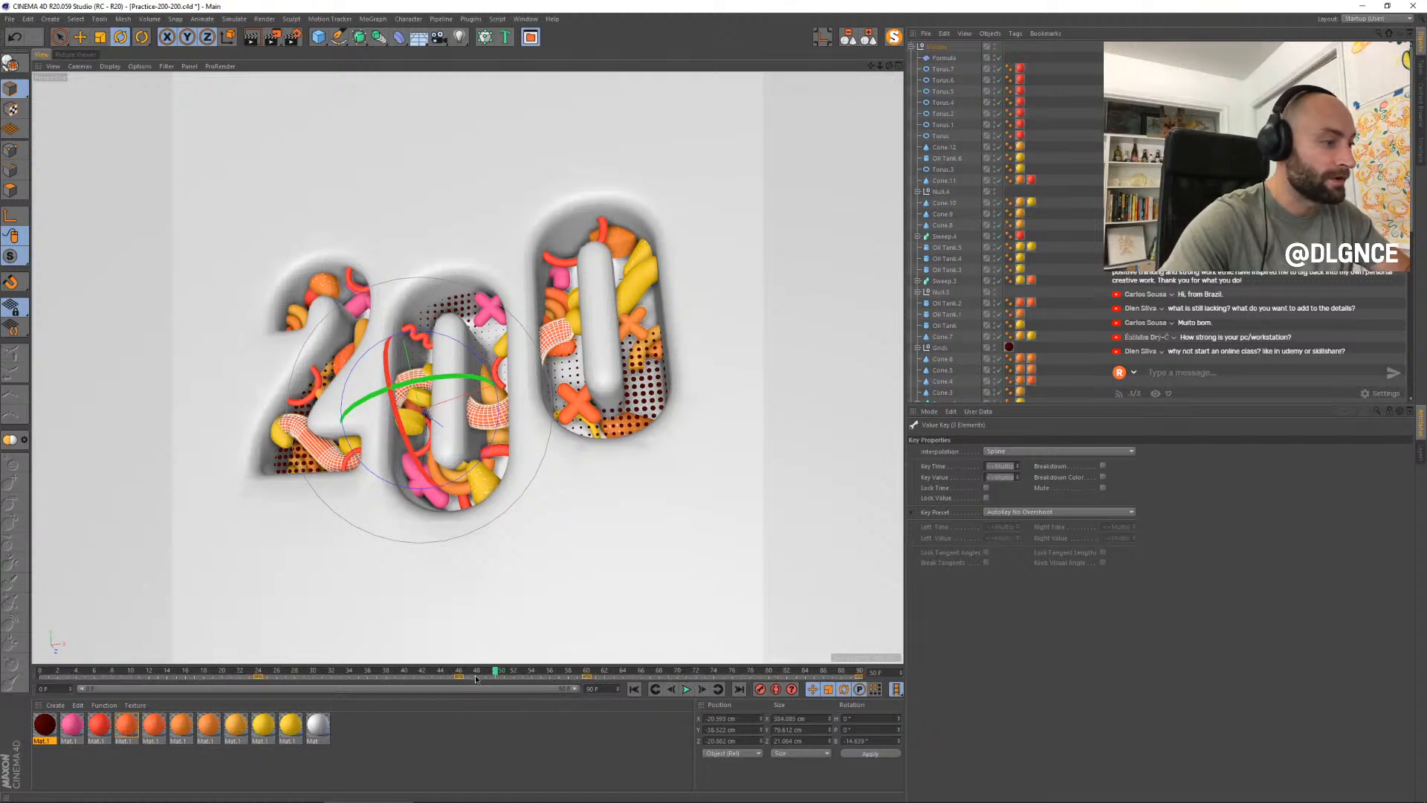
{"action": "mouse_move", "coordinate": [461, 680]}
{"action": "left_mouse_down"}
{"action": "mouse_move", "coordinate": [293, 673]}
{"action": "mouse_move", "coordinate": [543, 664]}
{"action": "mouse_move", "coordinate": [476, 672]}
{"action": "left_mouse_up"}
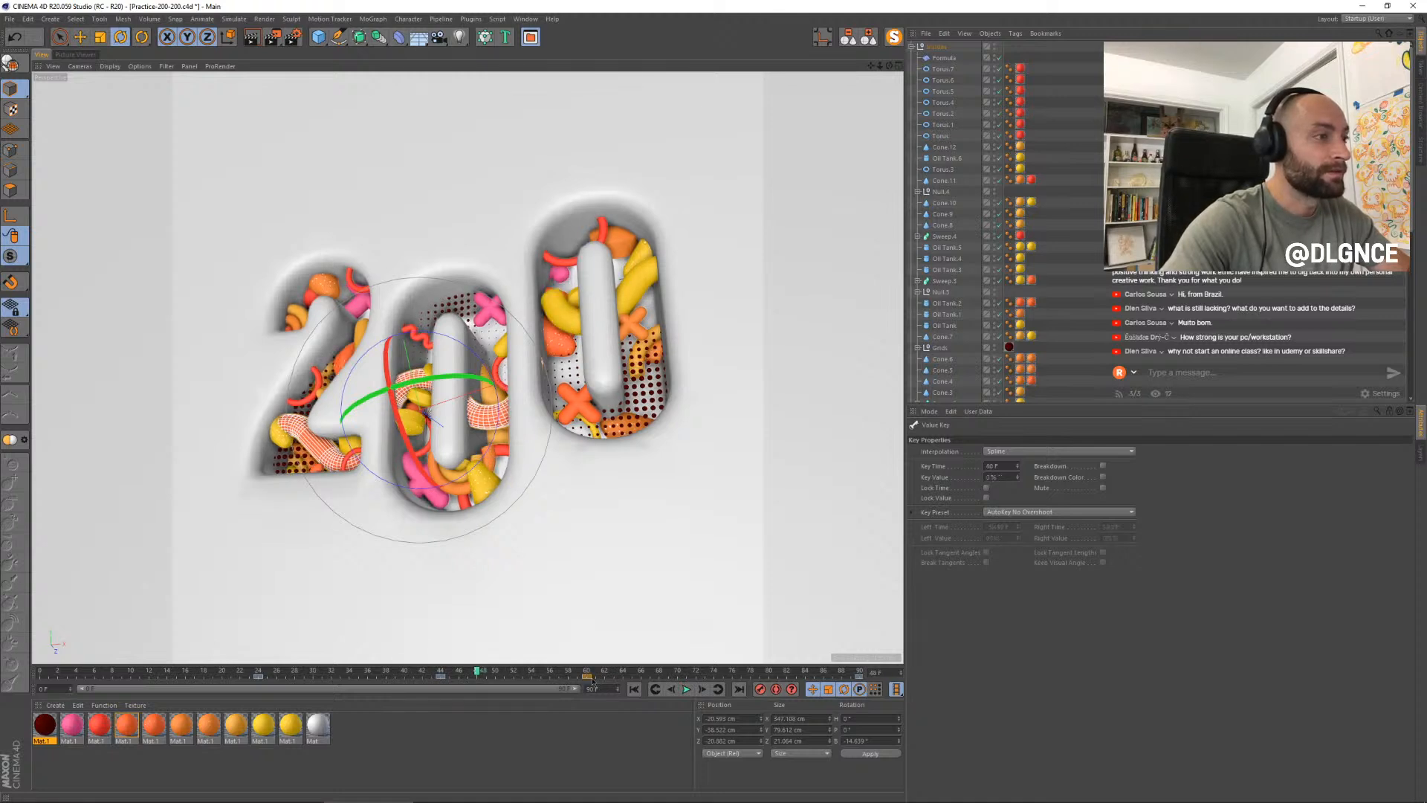
{"action": "left_click_drag", "start_coordinate": [478, 673], "coordinate": [395, 679]}
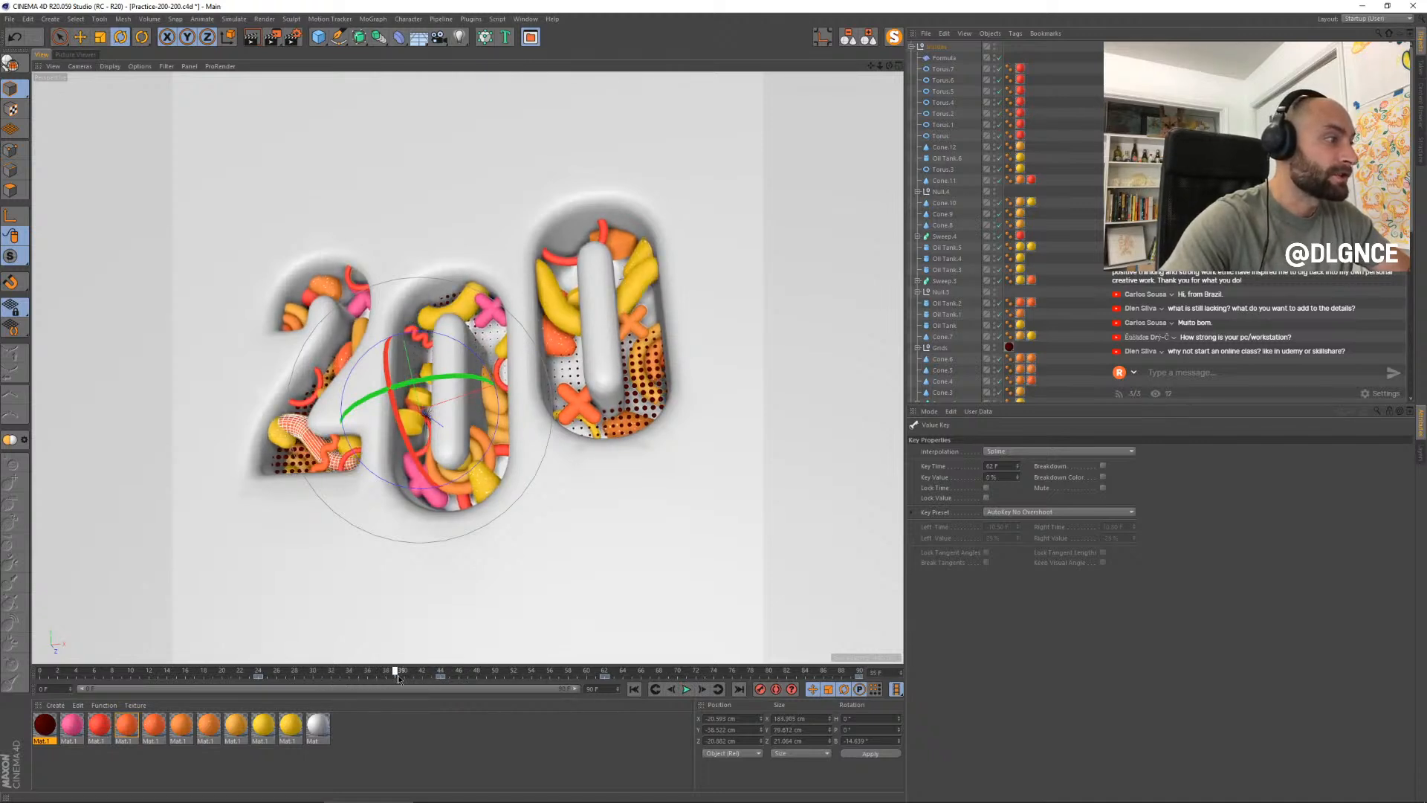
- Shift the yellow cone at the lower left of the 2 slightly along its Z axis
{"action": "left_click", "coordinate": [279, 469]}
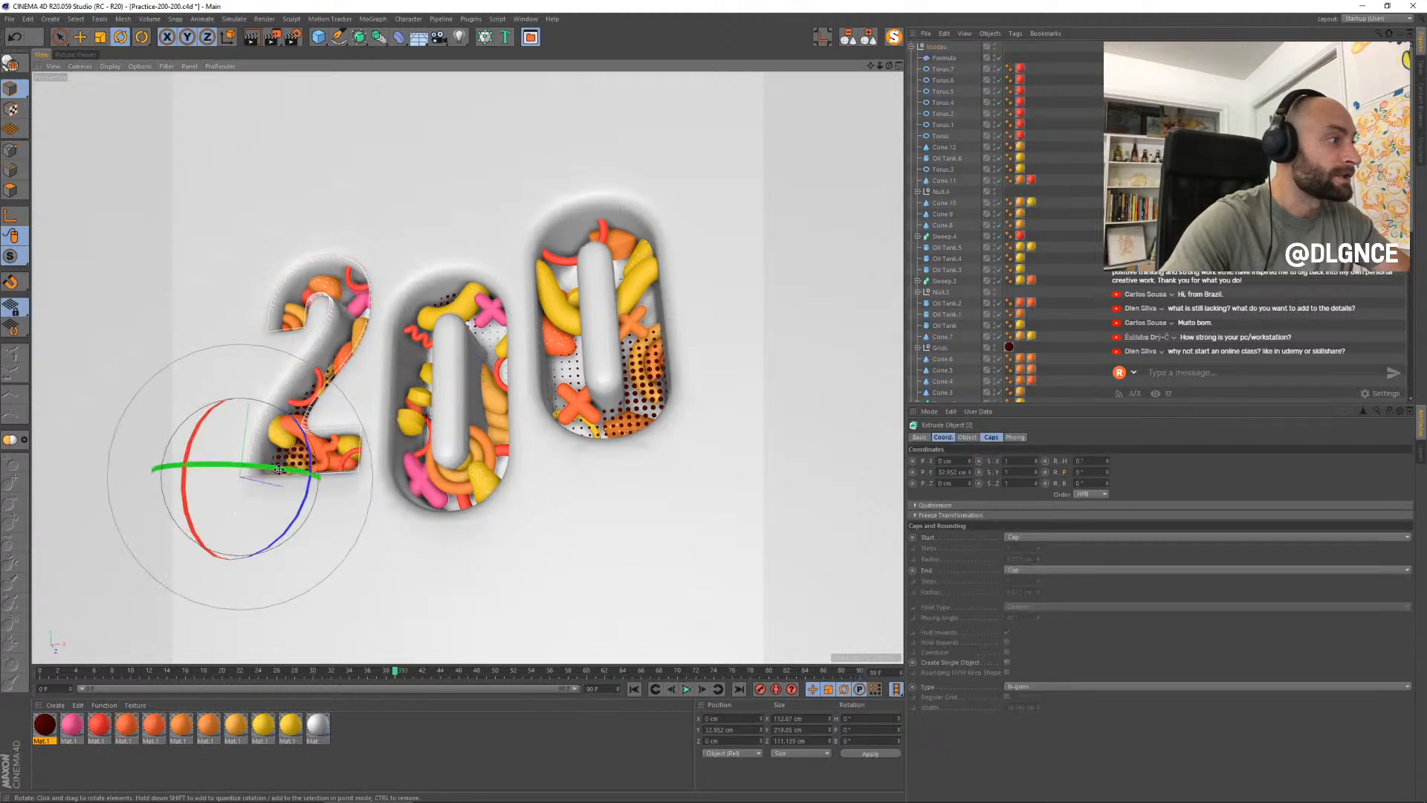
{"action": "left_click", "coordinate": [288, 456]}
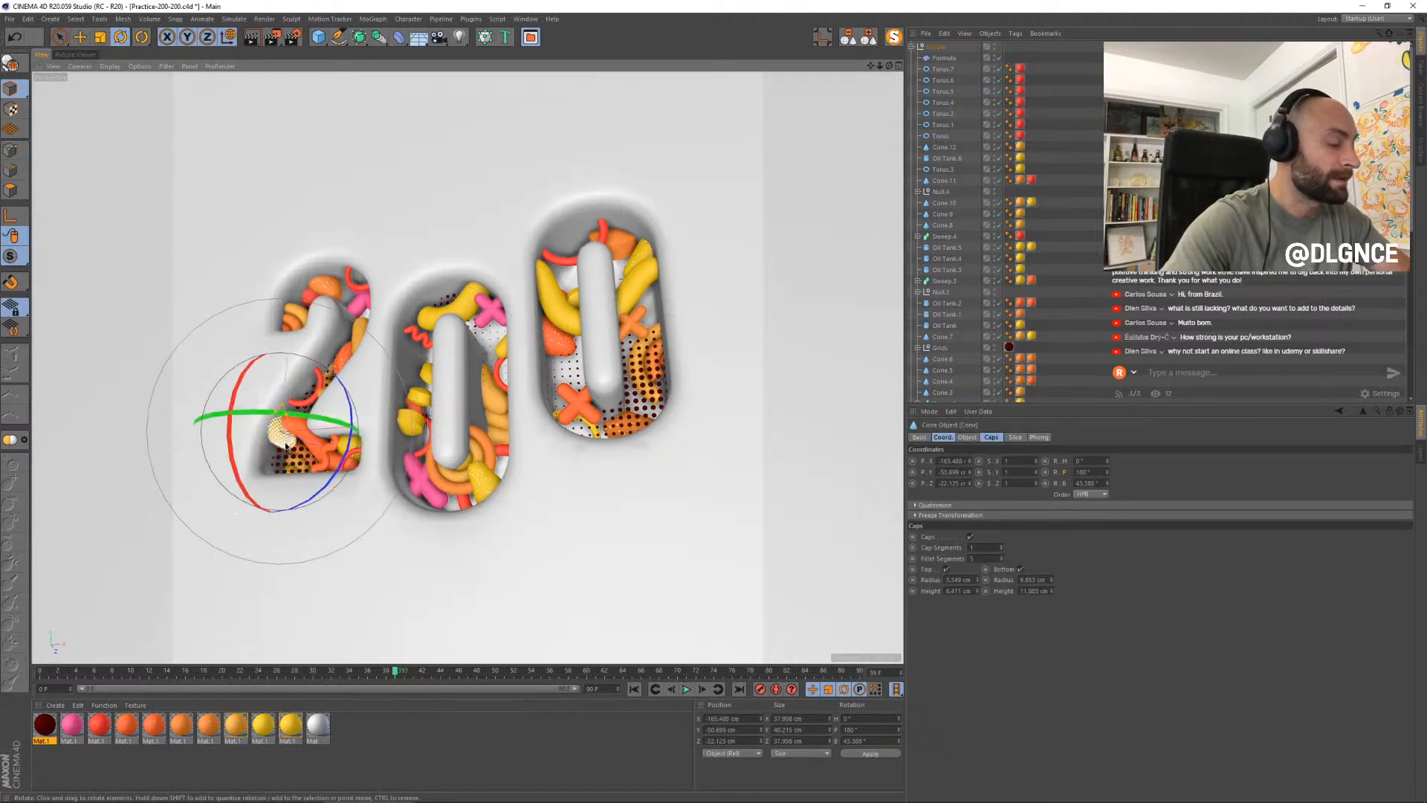
{"action": "key", "text": "e"}
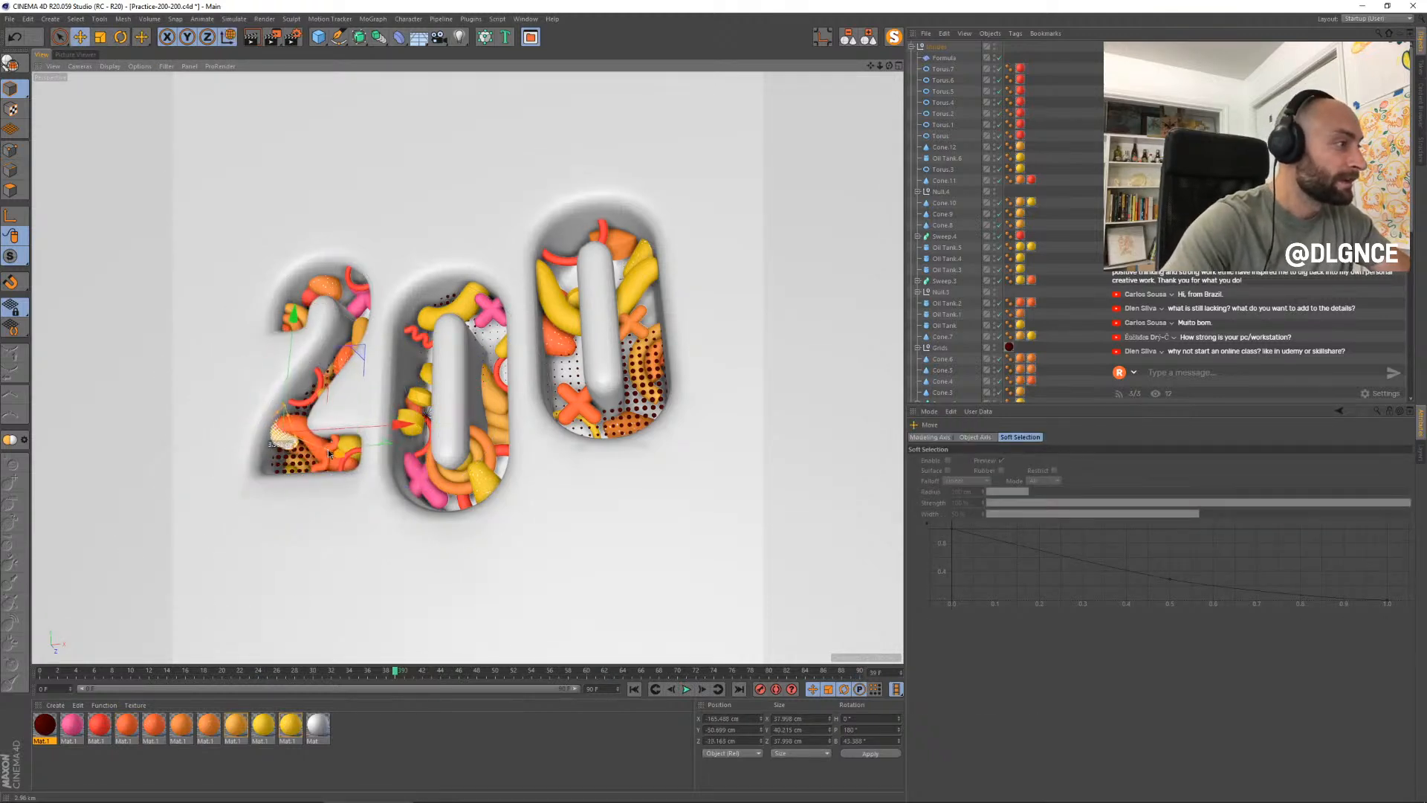
{"action": "left_click_drag", "start_coordinate": [326, 465], "coordinate": [332, 468]}
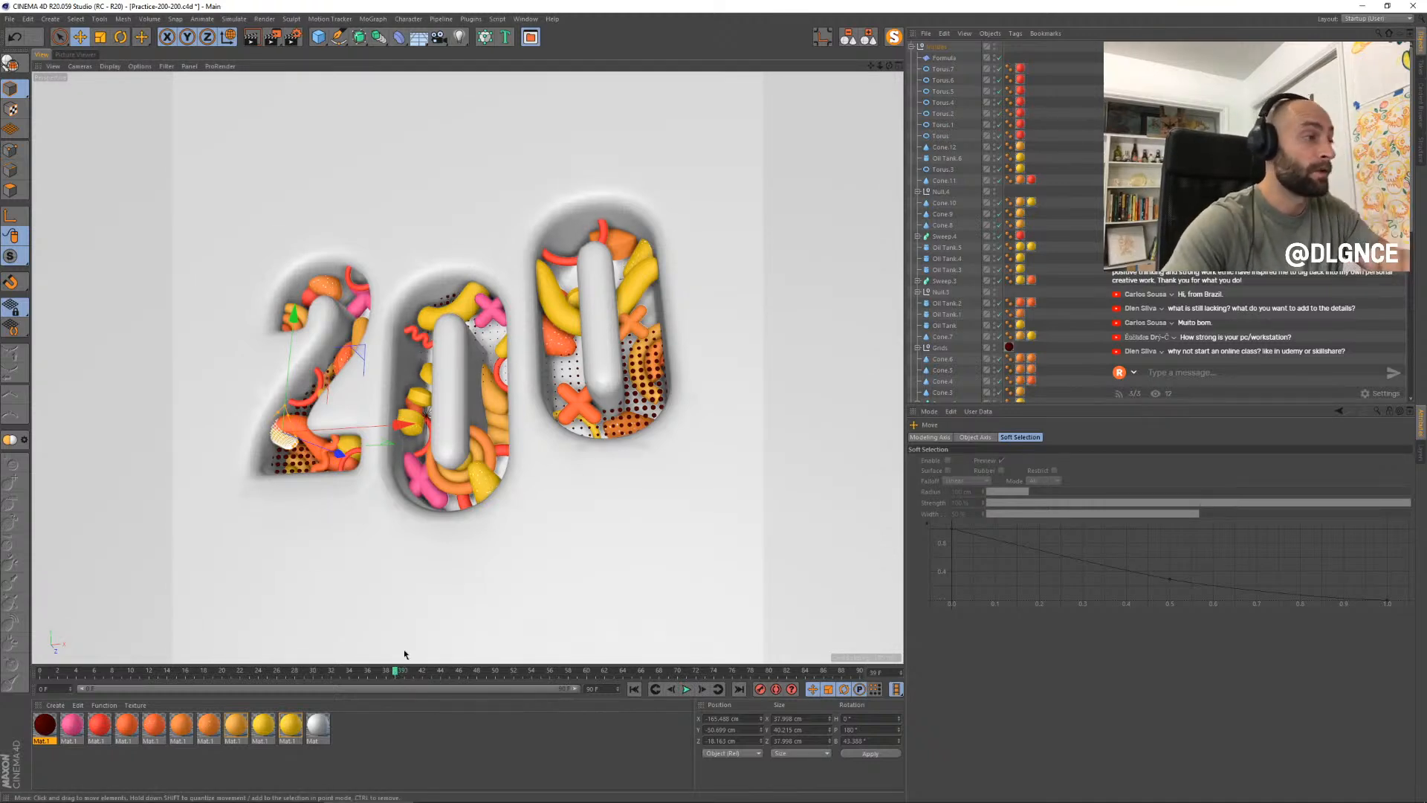
- Tilt the yellow cone in the 2 to about -9° heading and 170° pitch and nudge its position beside the orange sweep
{"action": "mouse_move", "coordinate": [398, 672]}
{"action": "left_mouse_down"}
{"action": "mouse_move", "coordinate": [177, 673]}
{"action": "mouse_move", "coordinate": [422, 670]}
{"action": "left_mouse_up"}
{"action": "left_click", "coordinate": [347, 586]}
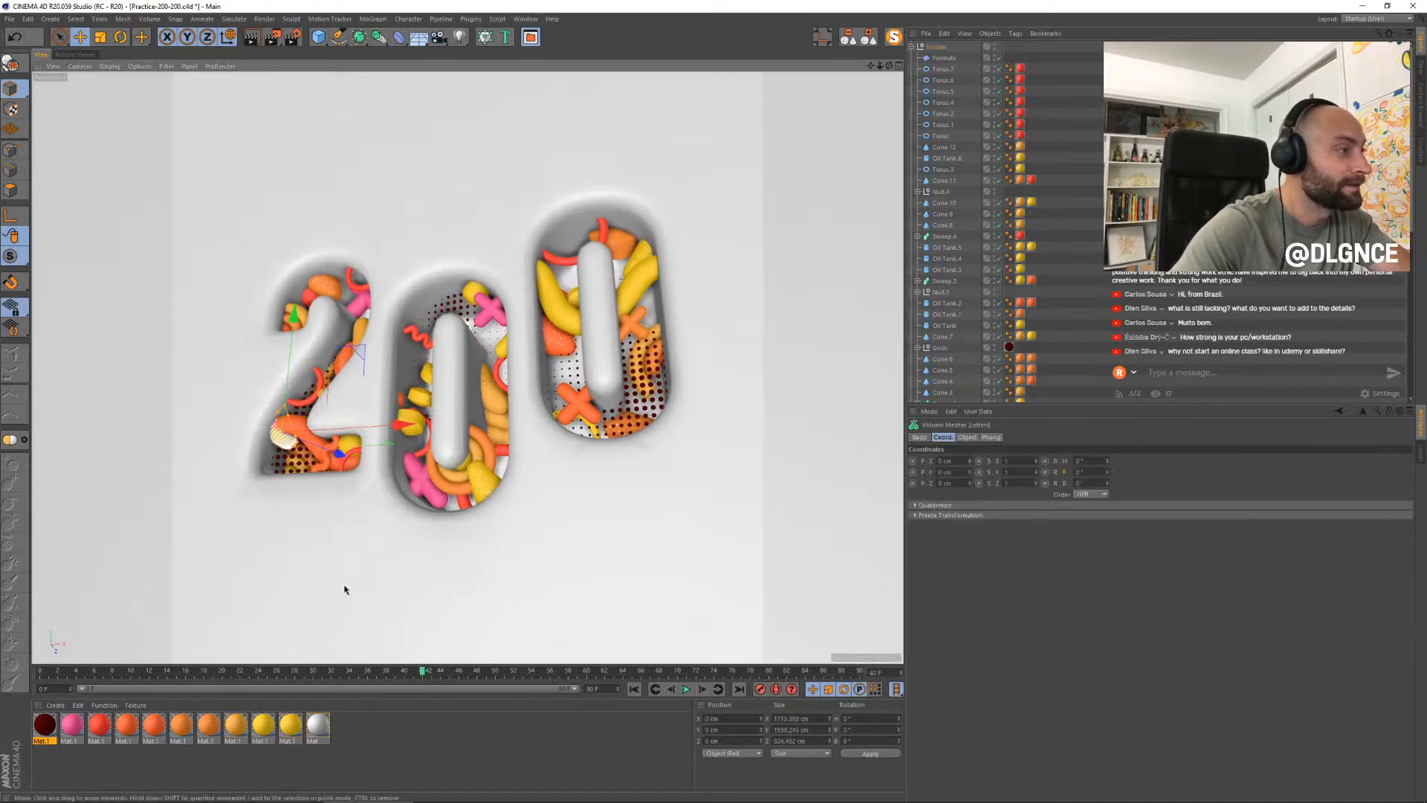
{"action": "left_click", "coordinate": [284, 437]}
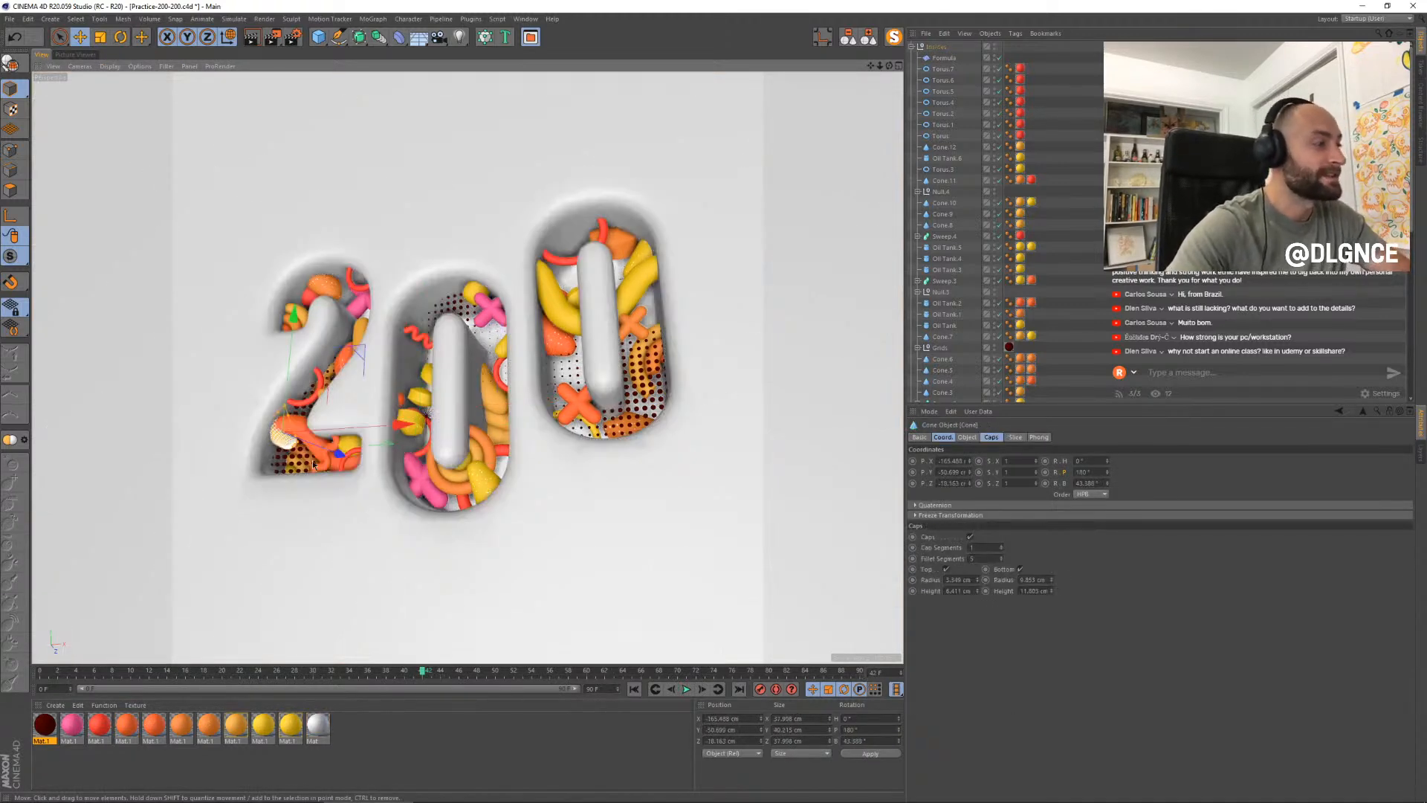
{"action": "key", "text": "r"}
{"action": "left_click_drag", "start_coordinate": [316, 466], "coordinate": [361, 355]}
{"action": "key", "text": "e"}
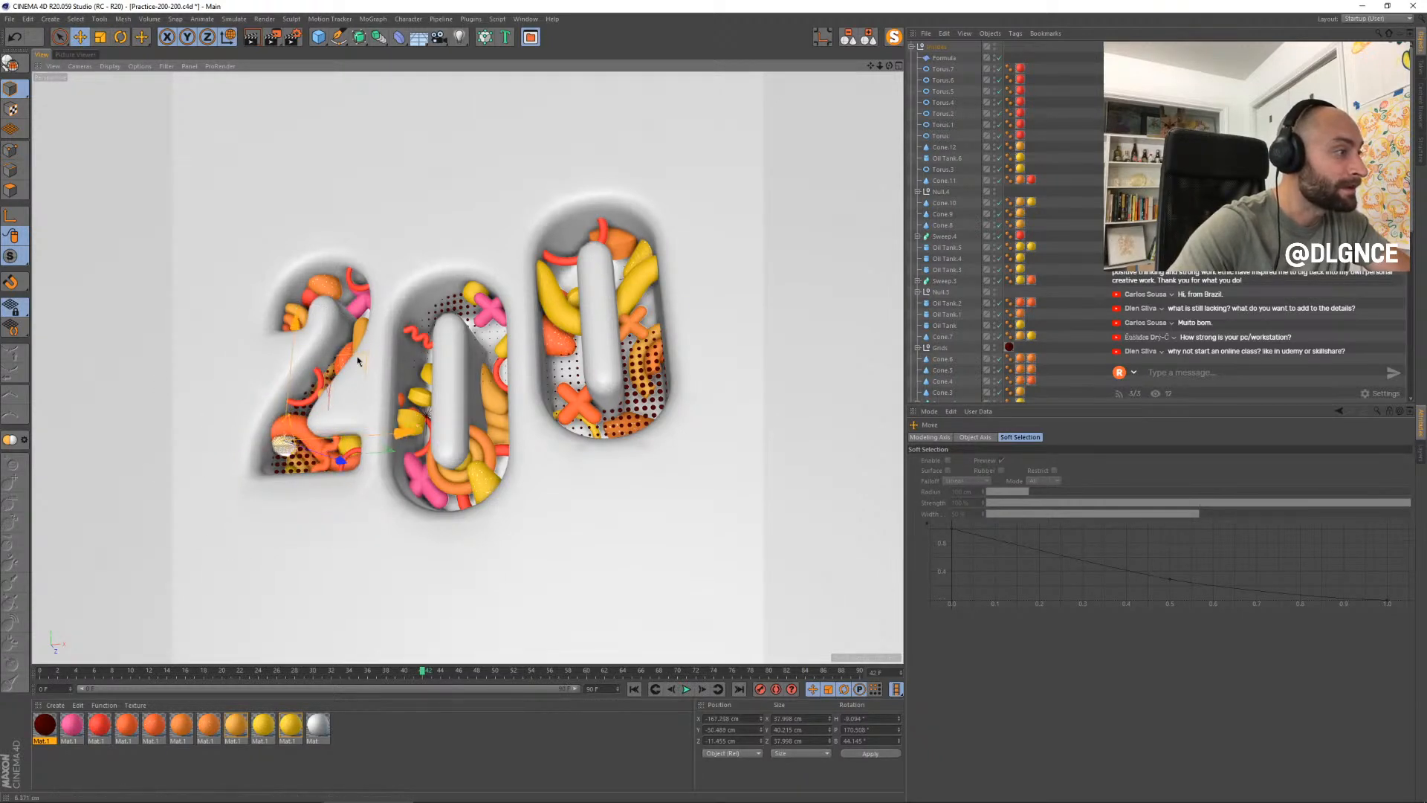
- Nudge the thick orange sweep slightly along its Z axis and scrub the timeline to check its fit
{"action": "left_click_drag", "start_coordinate": [425, 670], "coordinate": [533, 662]}
{"action": "left_click", "coordinate": [495, 420]}
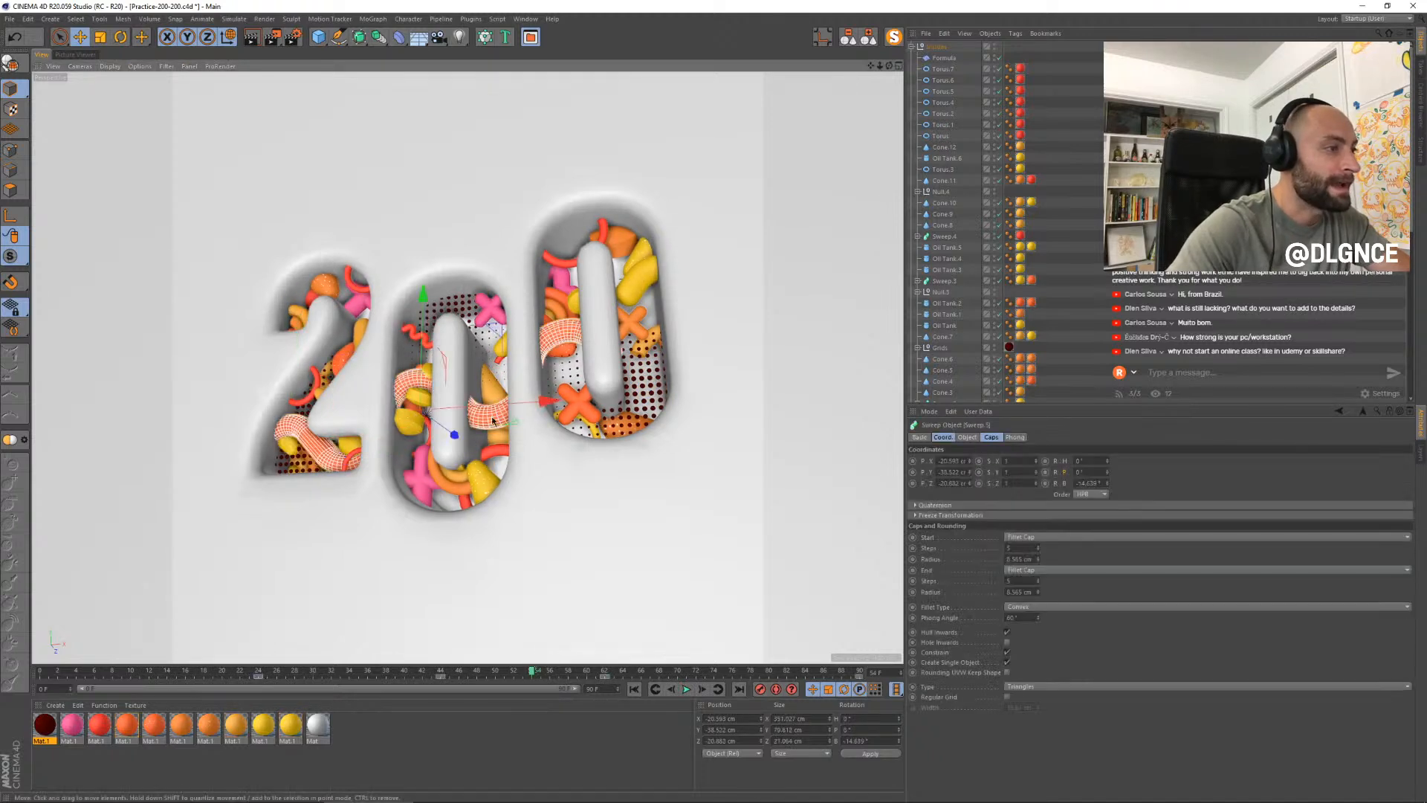
{"action": "left_click_drag", "start_coordinate": [455, 435], "coordinate": [452, 434]}
{"action": "left_click_drag", "start_coordinate": [533, 673], "coordinate": [586, 632]}
{"action": "left_click", "coordinate": [574, 596]}
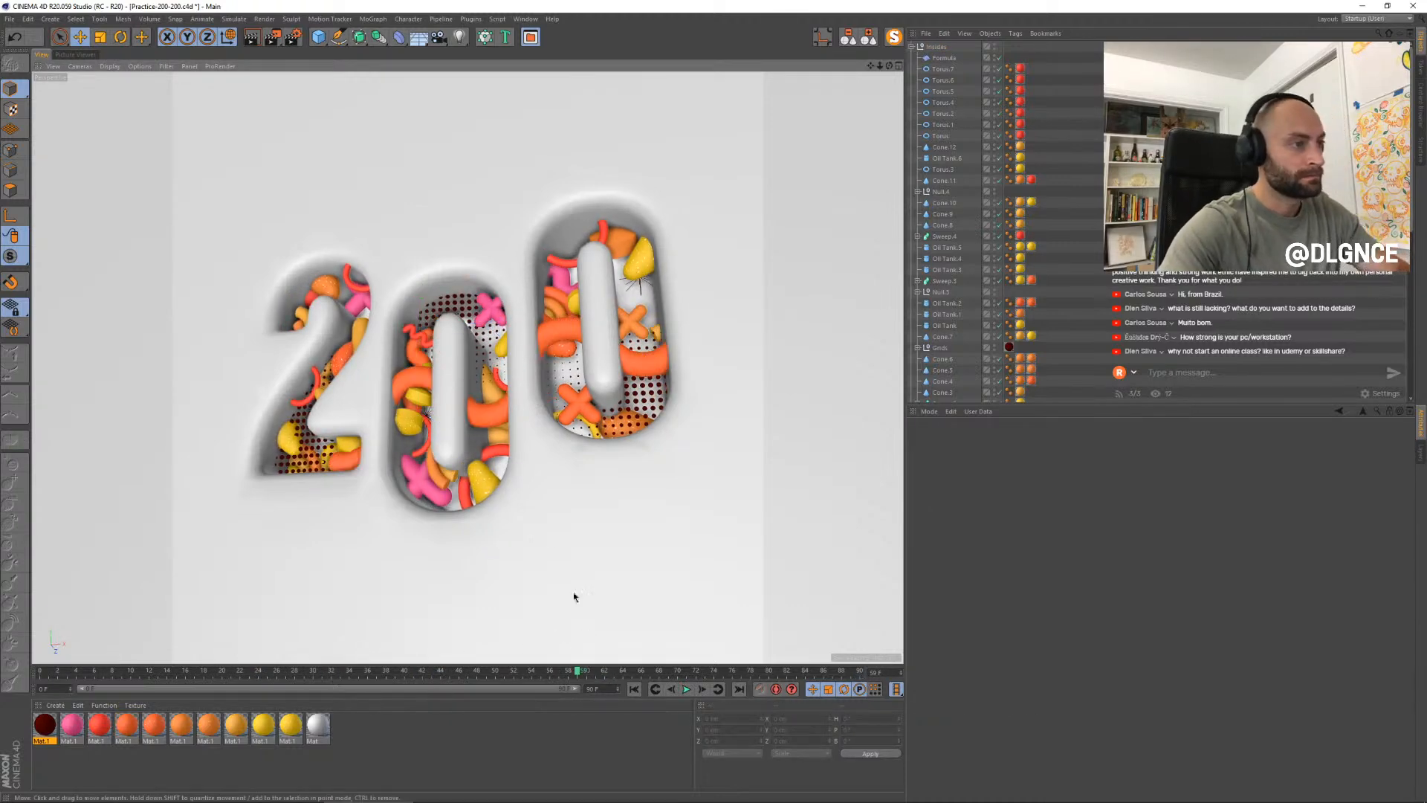
- Set the renderer to Standard with the frame range on Current Frame, and go to frame 54
{"action": "left_click", "coordinate": [75, 54]}
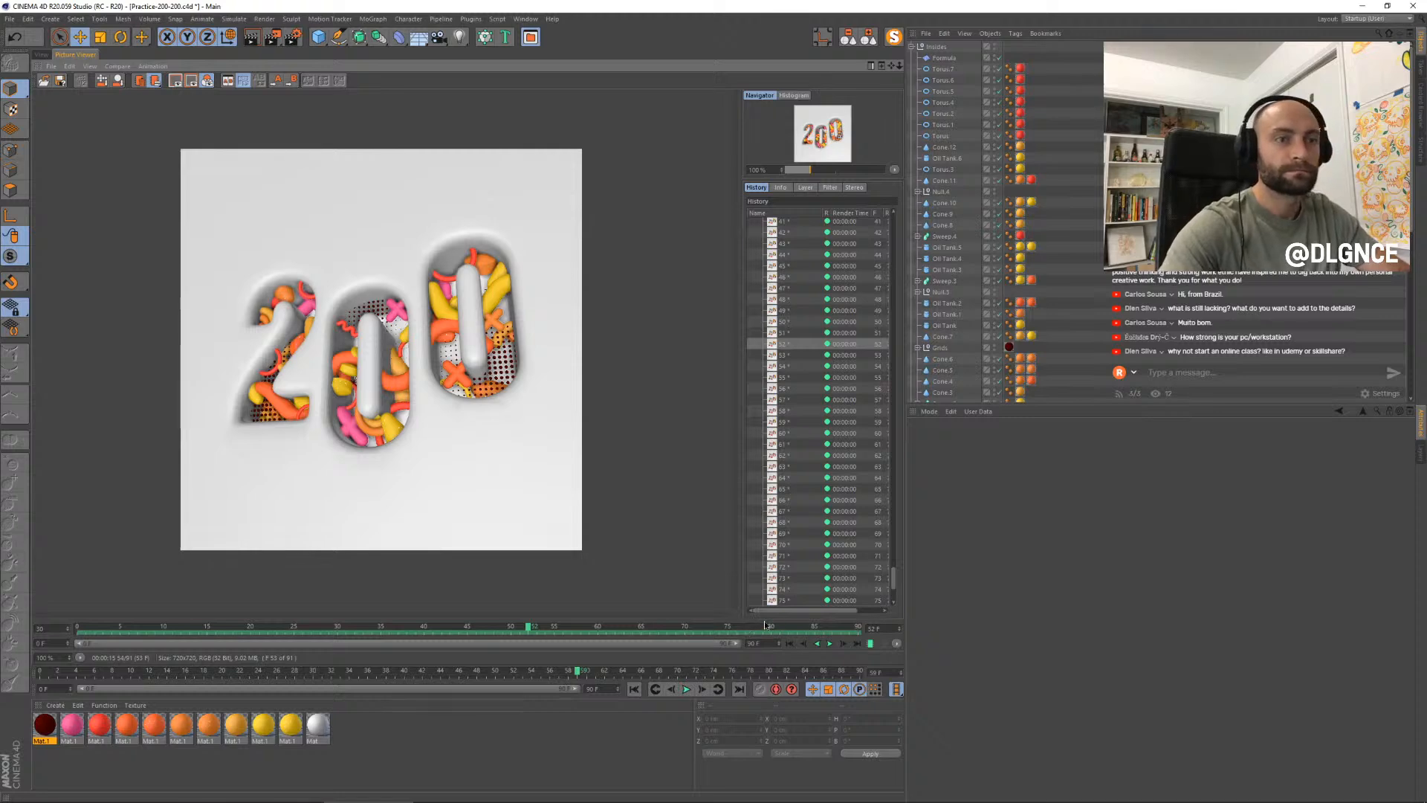
{"action": "left_click", "coordinate": [41, 54]}
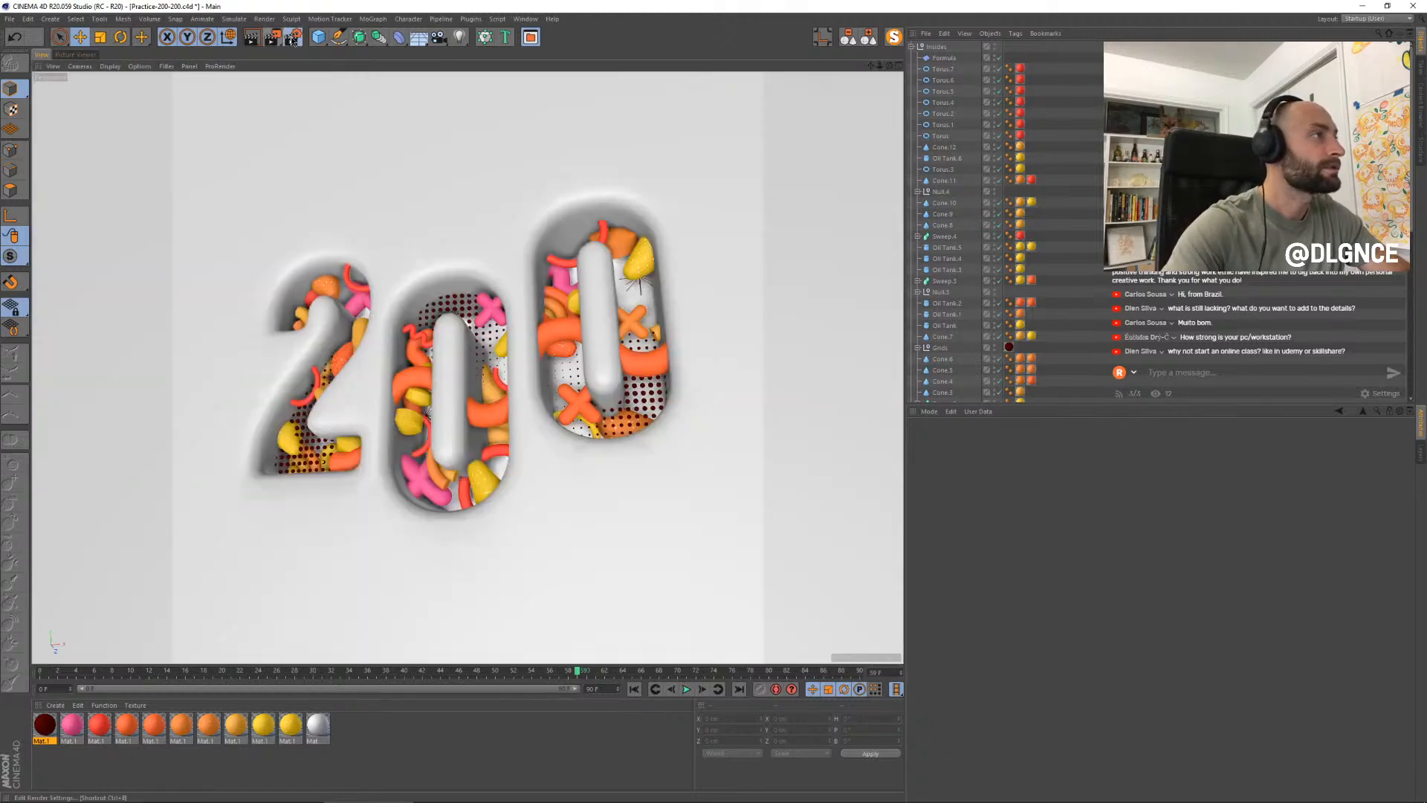
{"action": "left_click", "coordinate": [294, 36]}
{"action": "left_click_drag", "start_coordinate": [377, 33], "coordinate": [666, 338]}
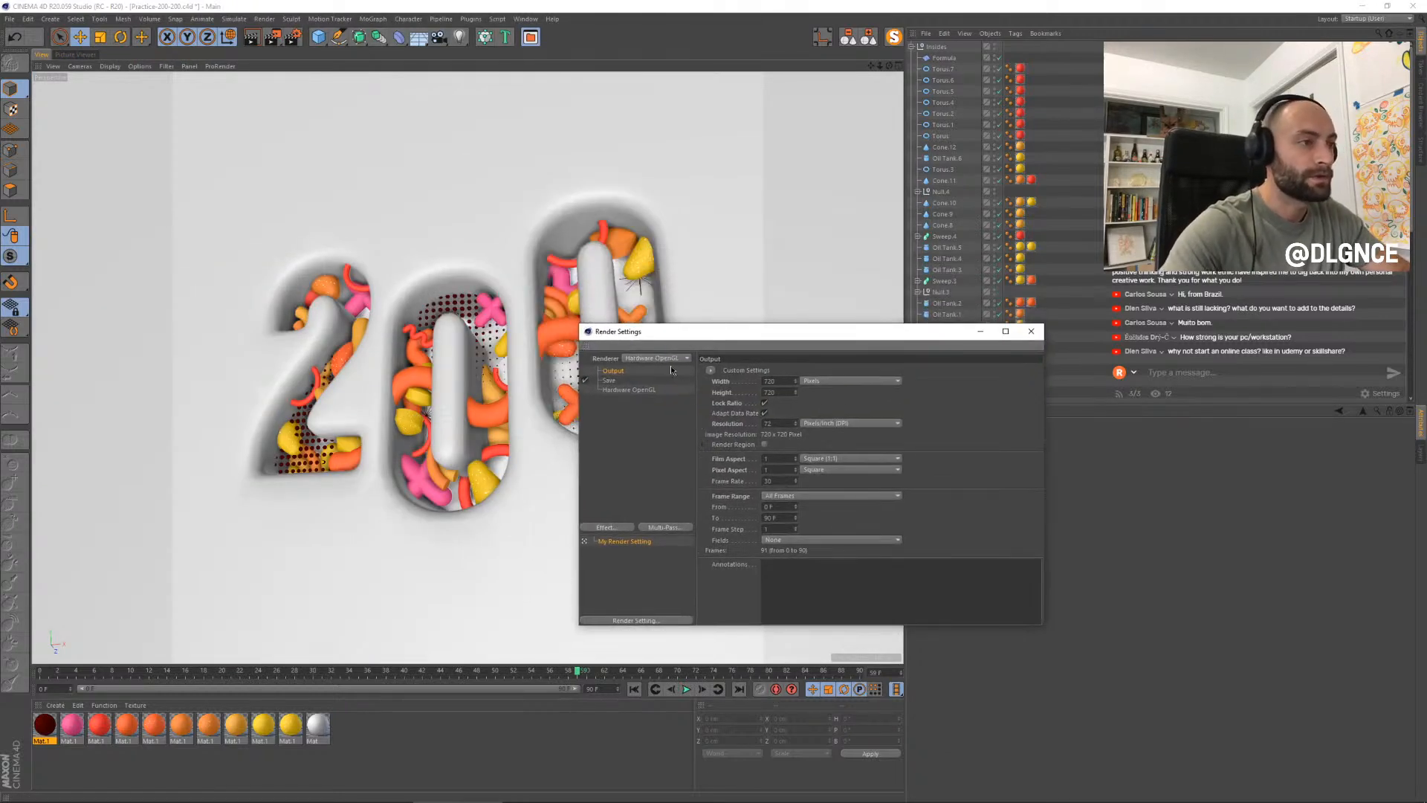
{"action": "left_click", "coordinate": [659, 369]}
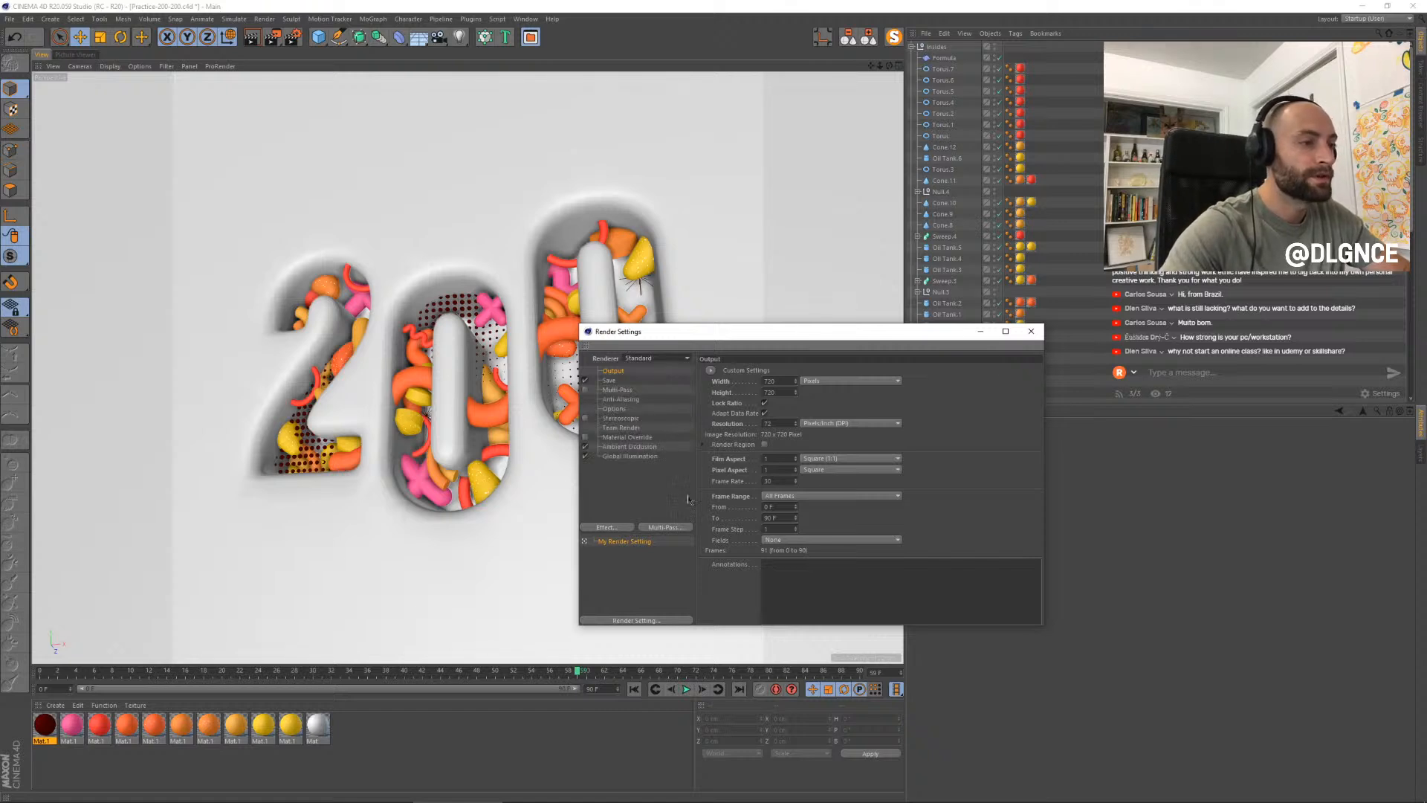
{"action": "left_click", "coordinate": [807, 496]}
{"action": "left_click", "coordinate": [792, 507]}
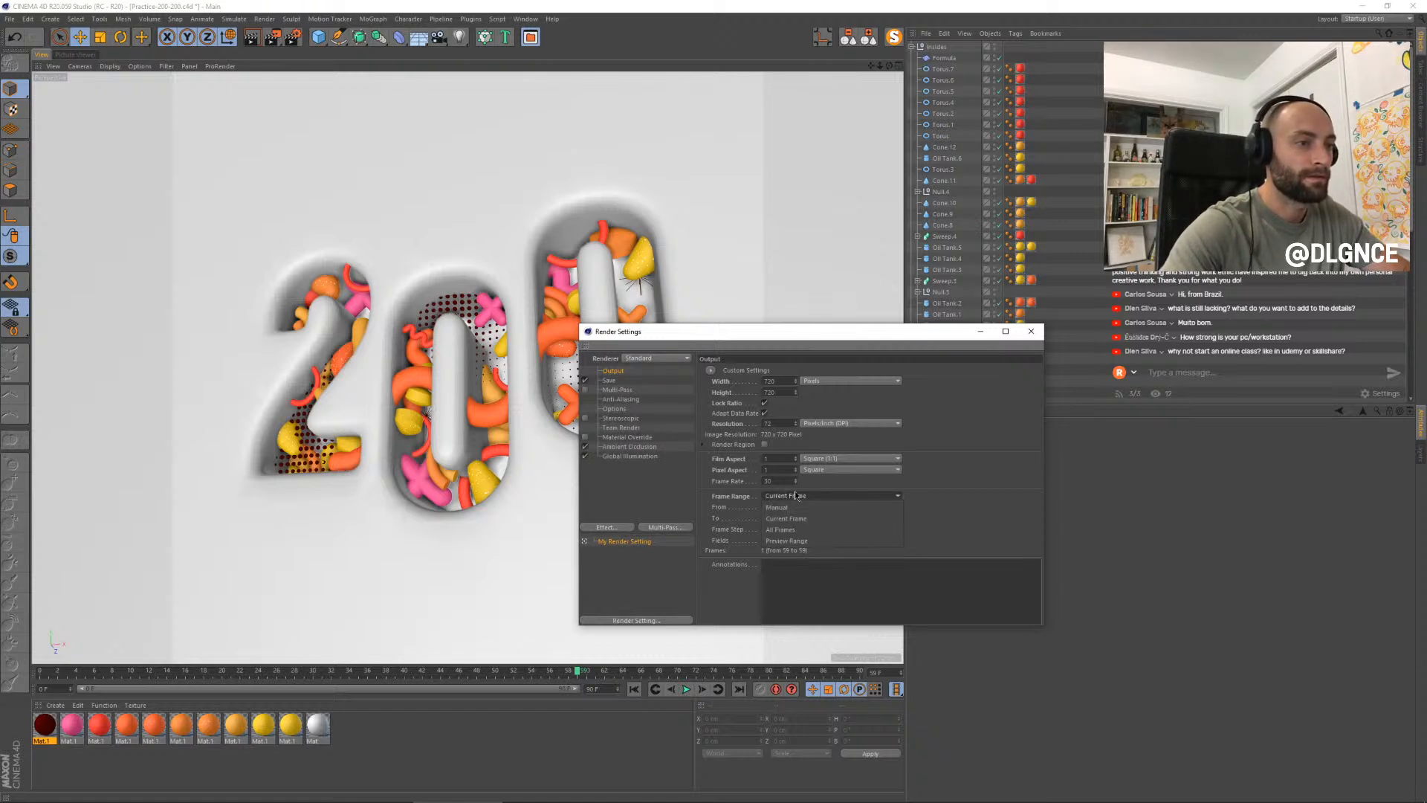
{"action": "left_click", "coordinate": [444, 671]}
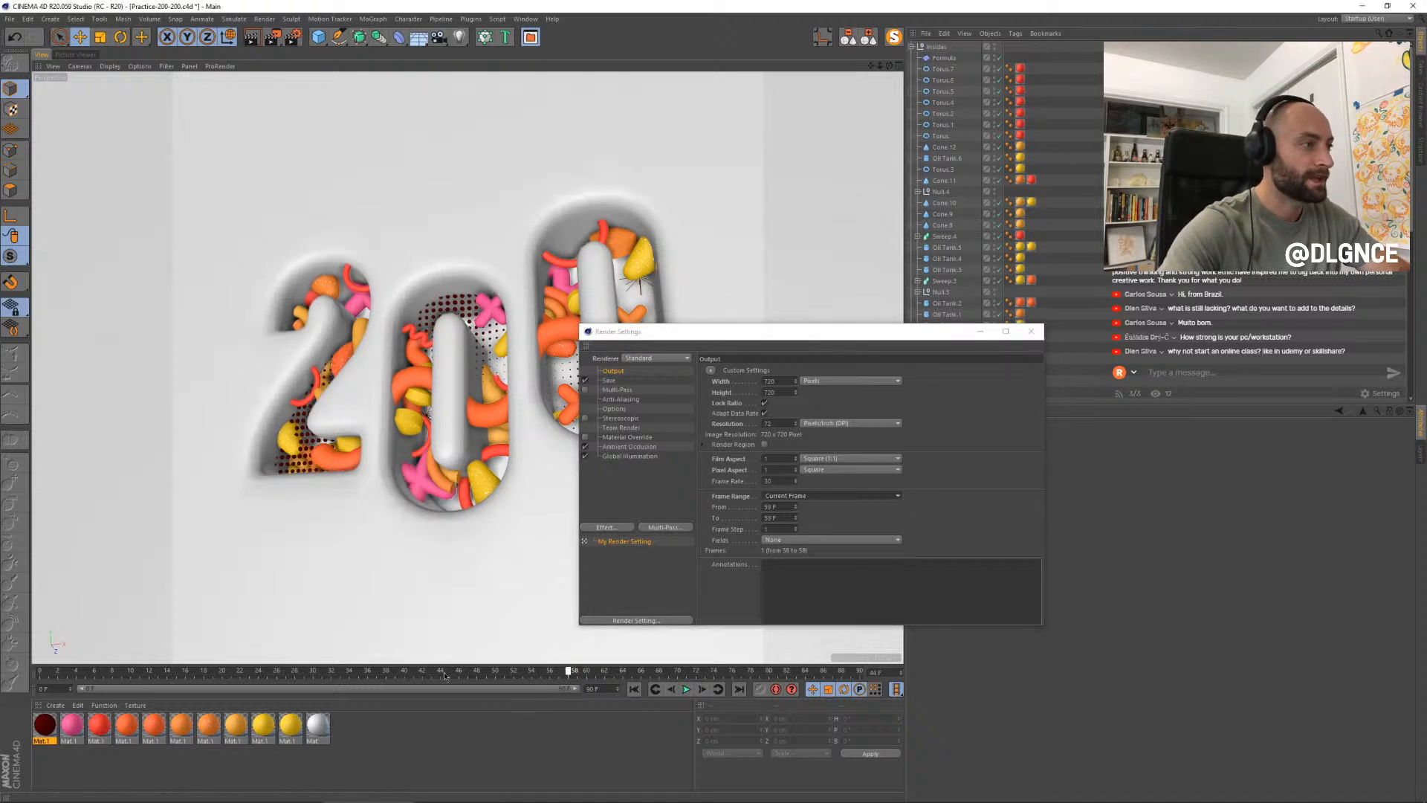
{"action": "left_click", "coordinate": [531, 671]}
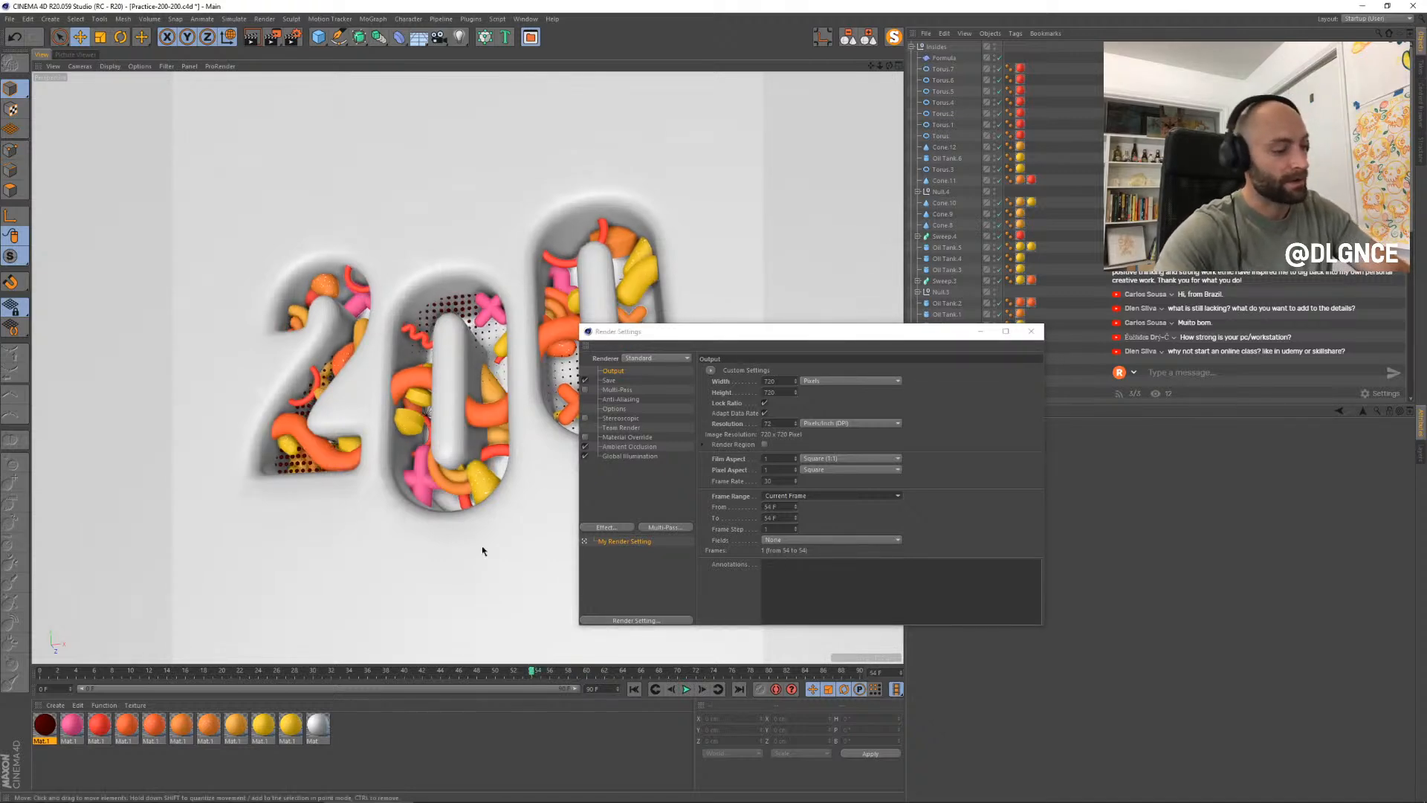
- Render frame 54 to the Picture Viewer, close the render settings, and return to the viewport
{"action": "key", "text": "shift+r"}
{"action": "left_click_drag", "start_coordinate": [632, 335], "coordinate": [850, 476]}
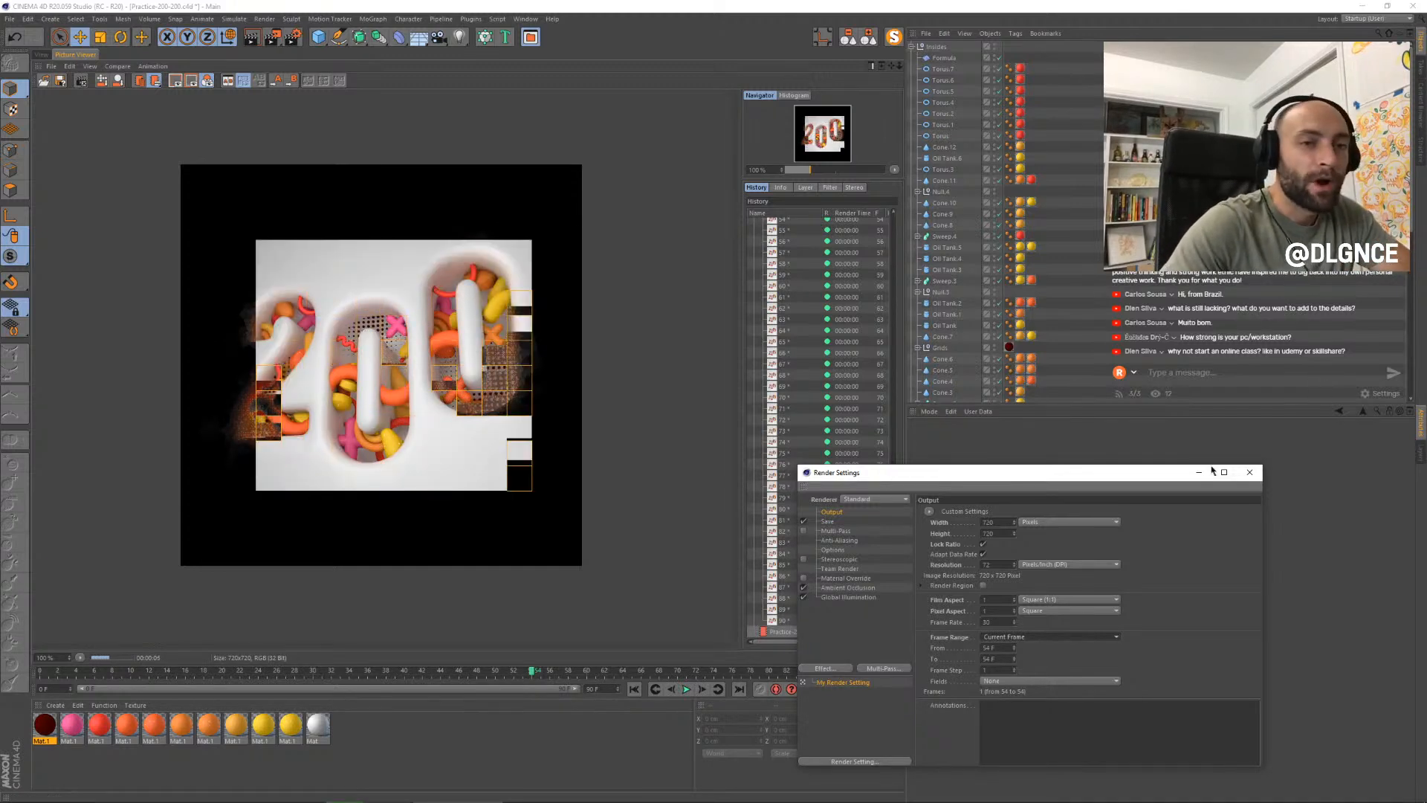
{"action": "left_click", "coordinate": [1260, 478]}
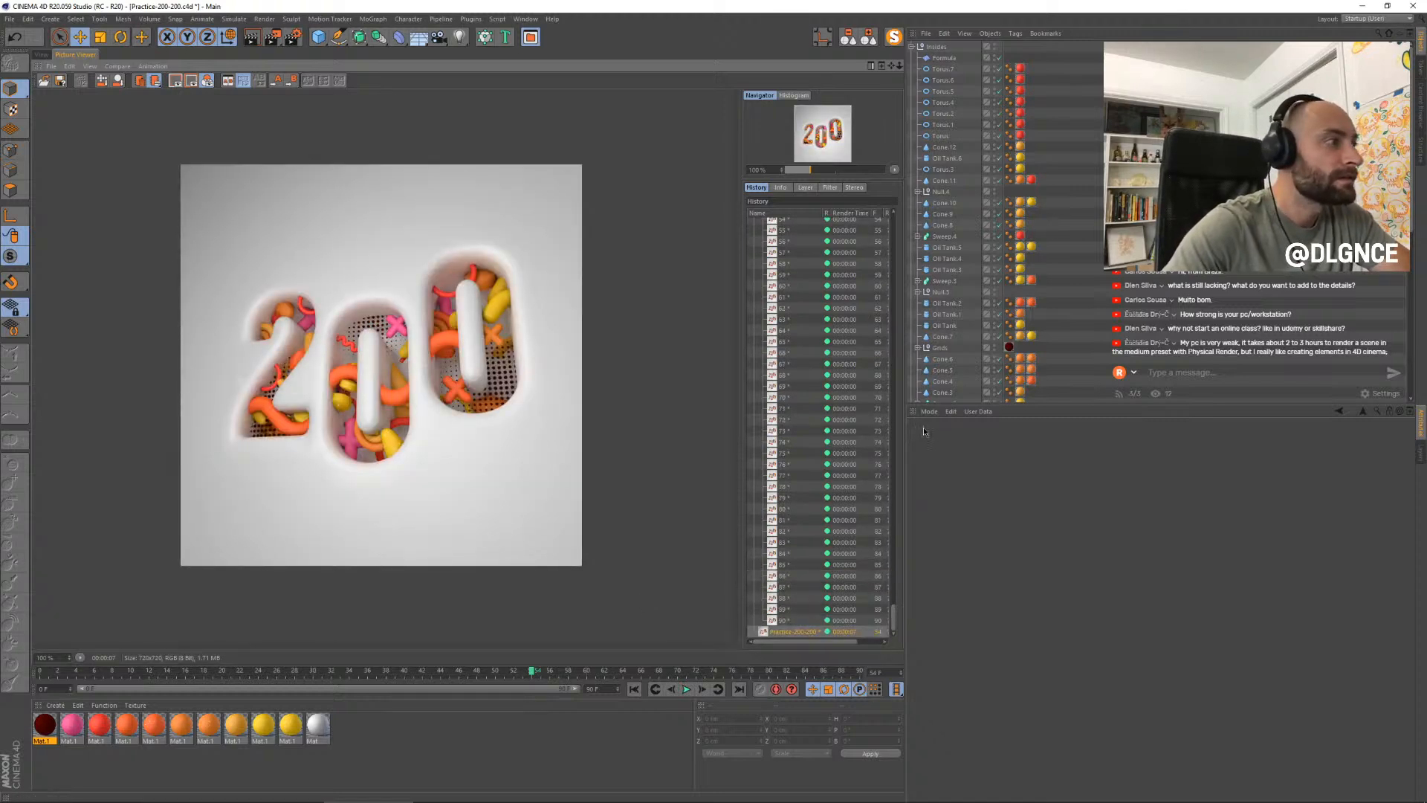
{"action": "left_click", "coordinate": [41, 54]}
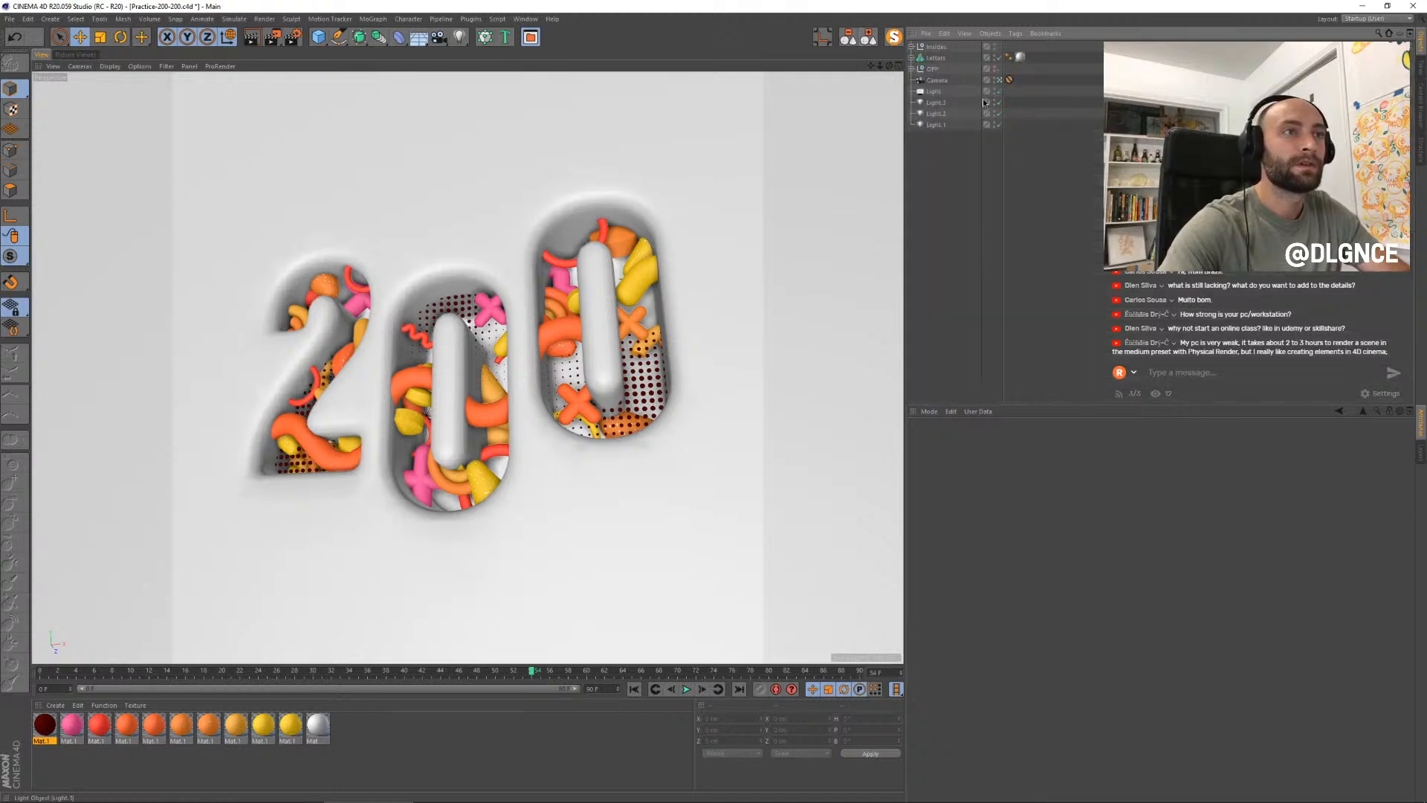
- Scale the area light up to about 170% and render frame 54 again to compare the lighting
{"action": "left_click", "coordinate": [931, 91]}
{"action": "key", "text": "t"}
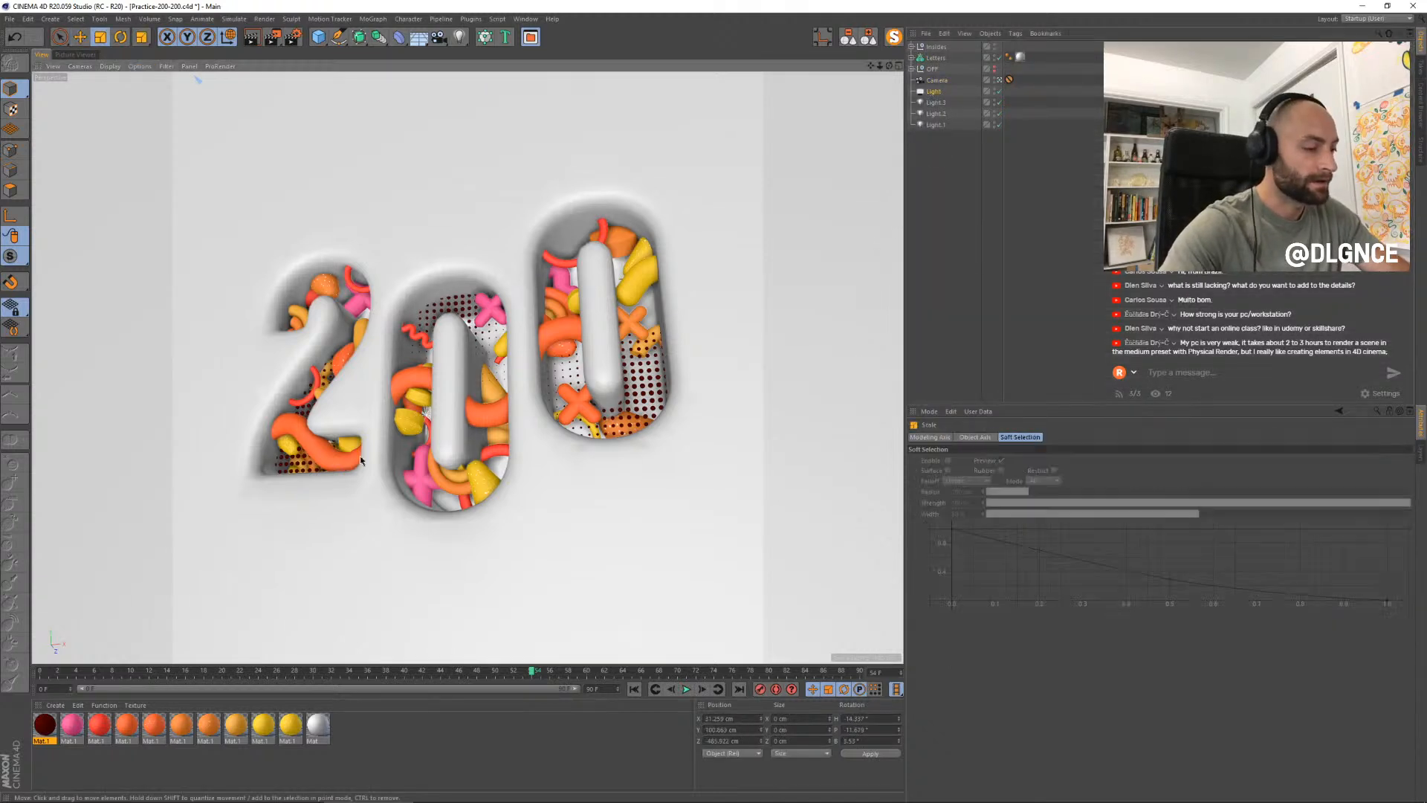
{"action": "left_click_drag", "start_coordinate": [236, 509], "coordinate": [375, 448]}
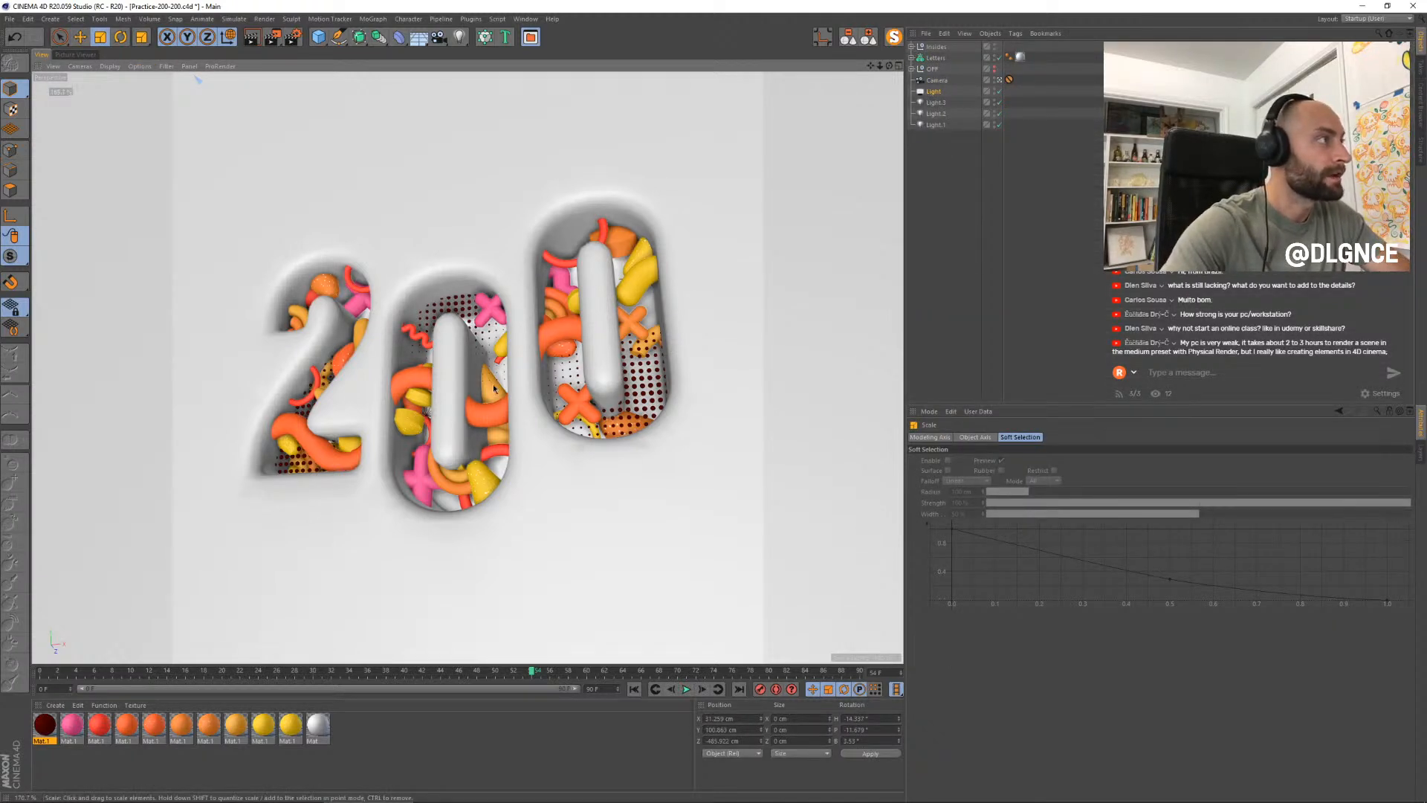
{"action": "key", "text": "shift+r"}
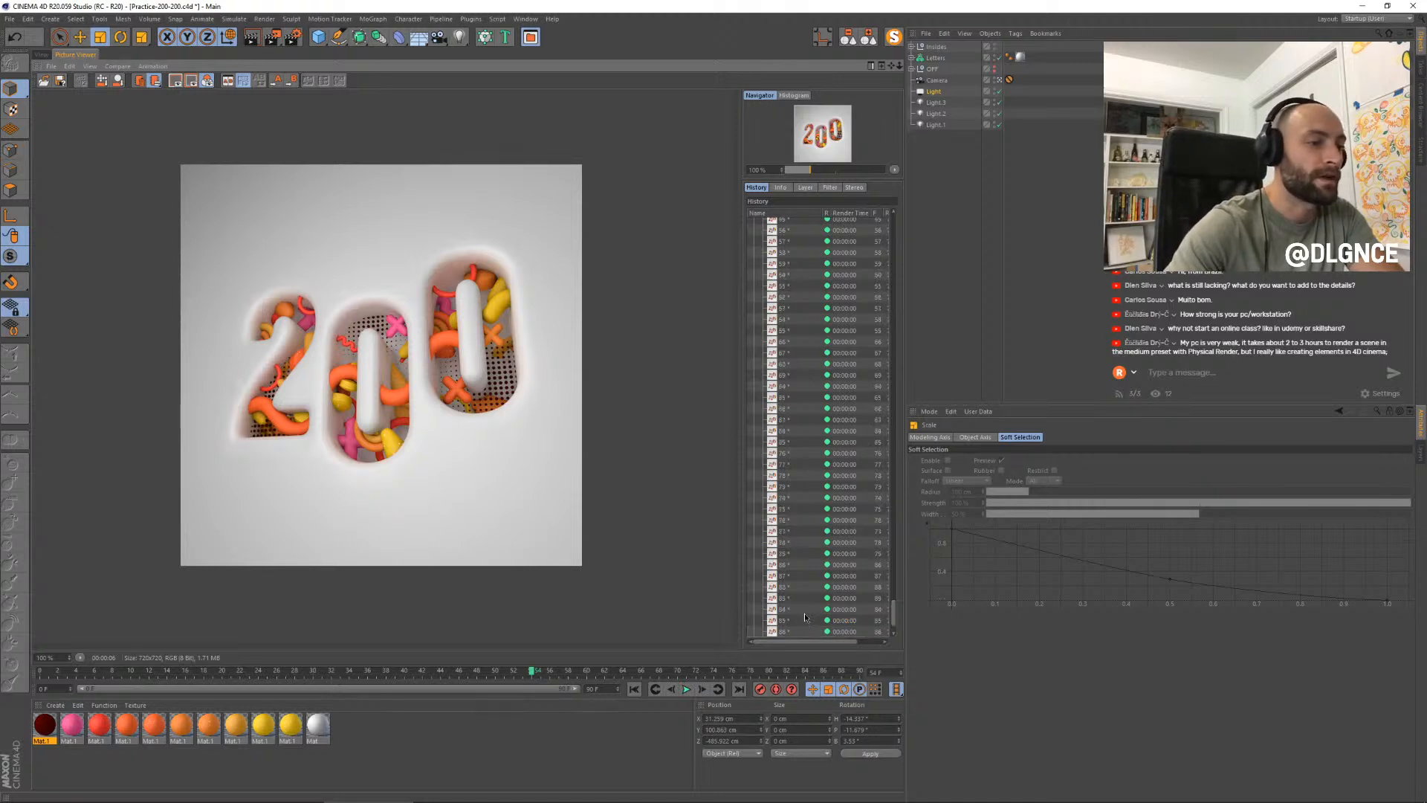
{"action": "left_click", "coordinate": [800, 631]}
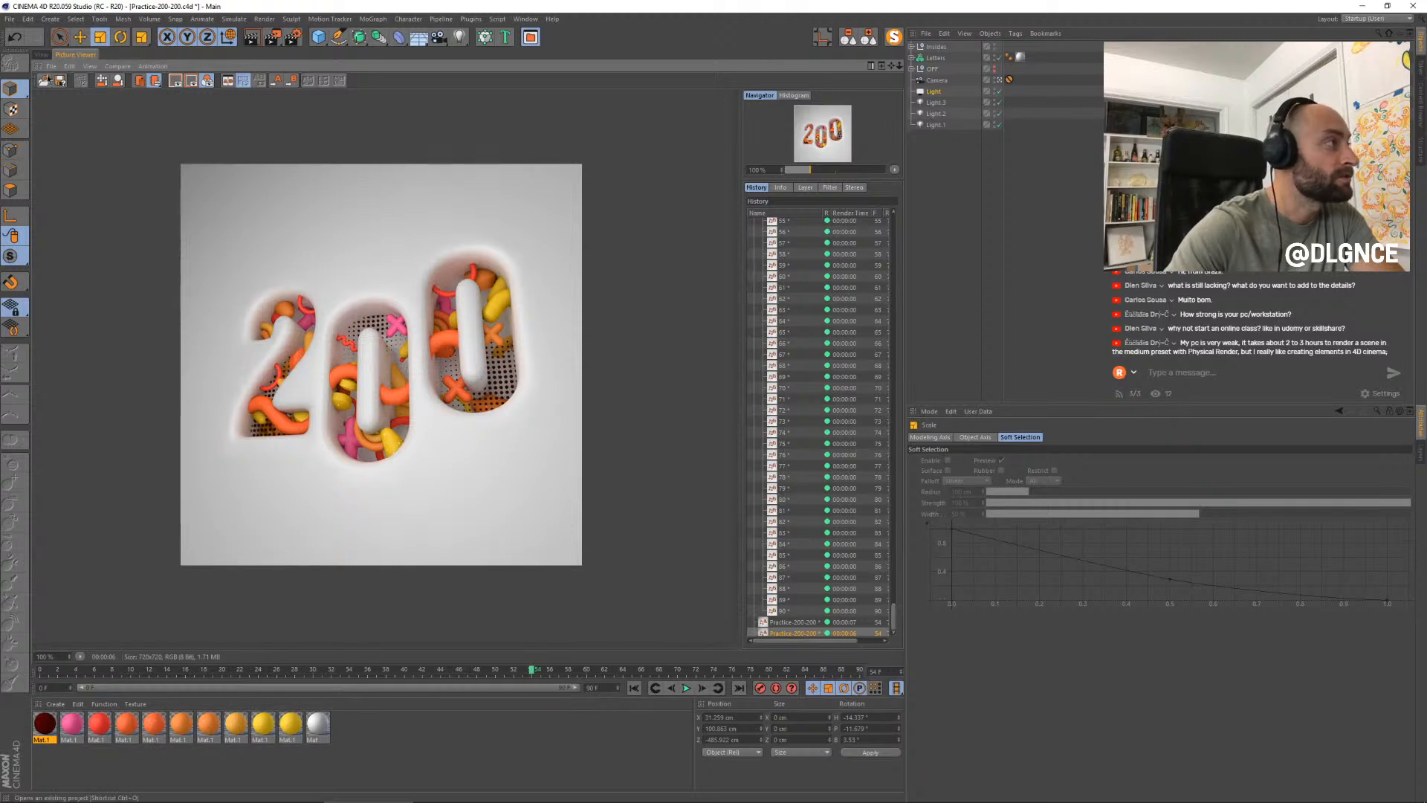
{"action": "left_click", "coordinate": [42, 54]}
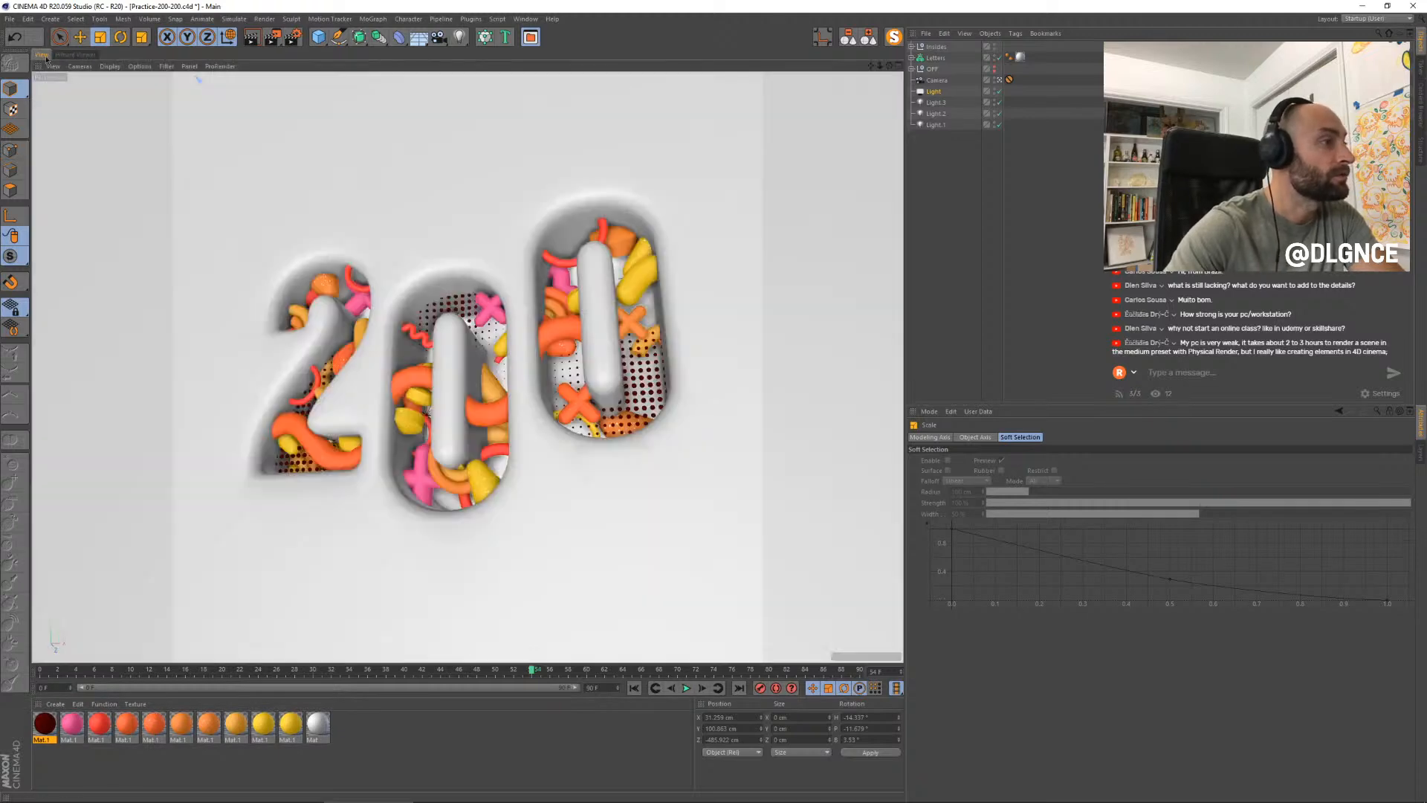
- Set the area light's intensity to 110% and check the Global Illumination render settings
{"action": "left_click", "coordinate": [938, 90]}
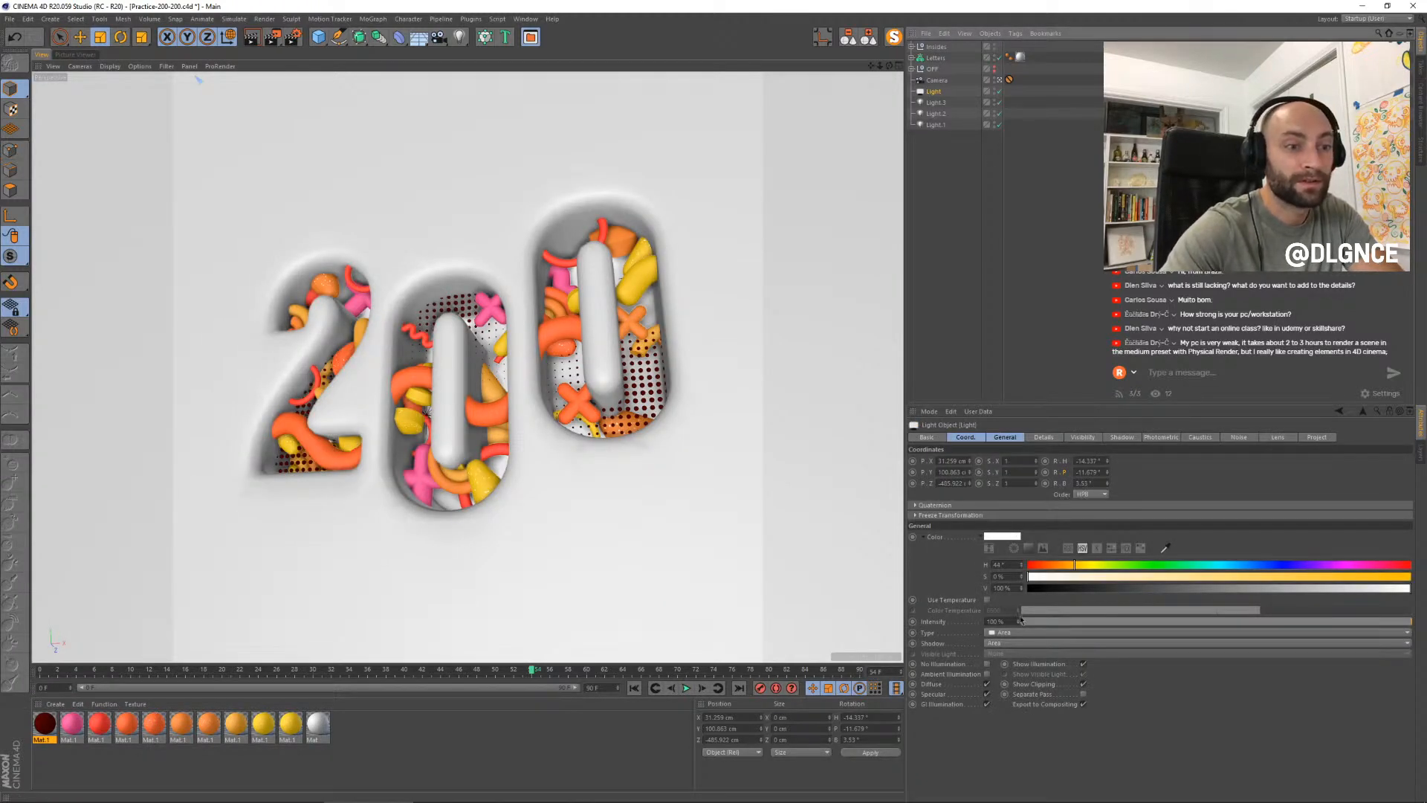
{"action": "left_click", "coordinate": [1017, 622]}
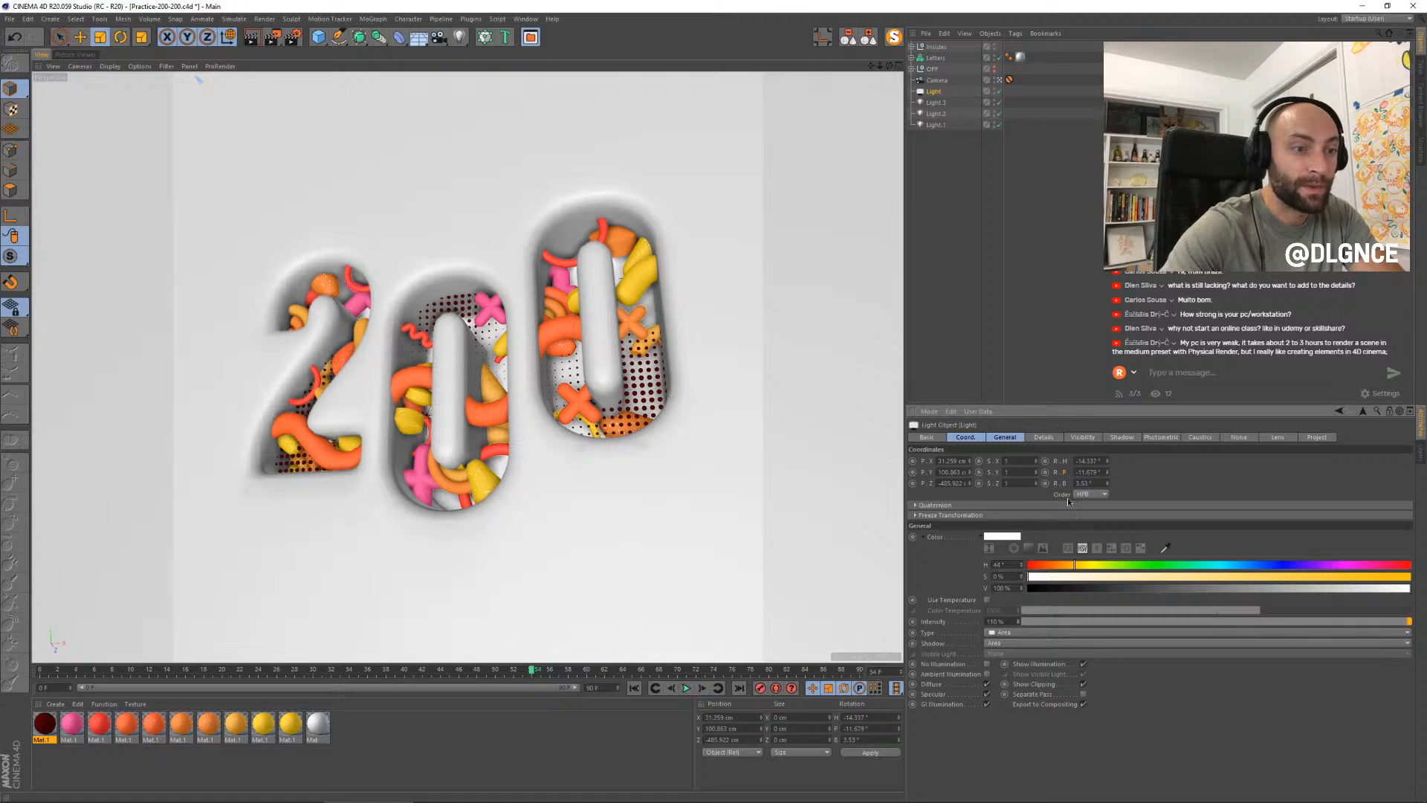
{"action": "left_click", "coordinate": [293, 36]}
{"action": "left_click_drag", "start_coordinate": [402, 36], "coordinate": [526, 257]}
{"action": "left_click", "coordinate": [487, 377]}
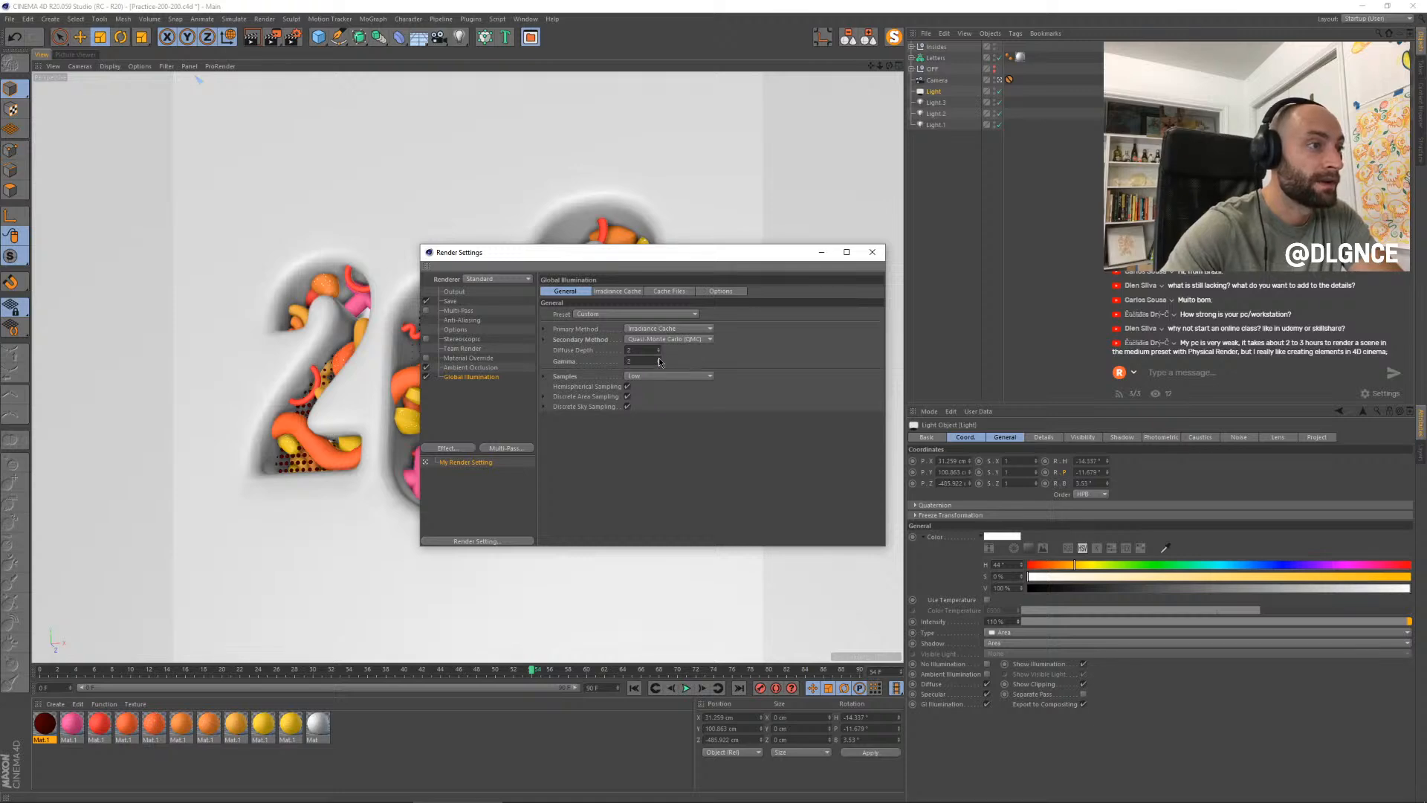
{"action": "left_click", "coordinate": [872, 252]}
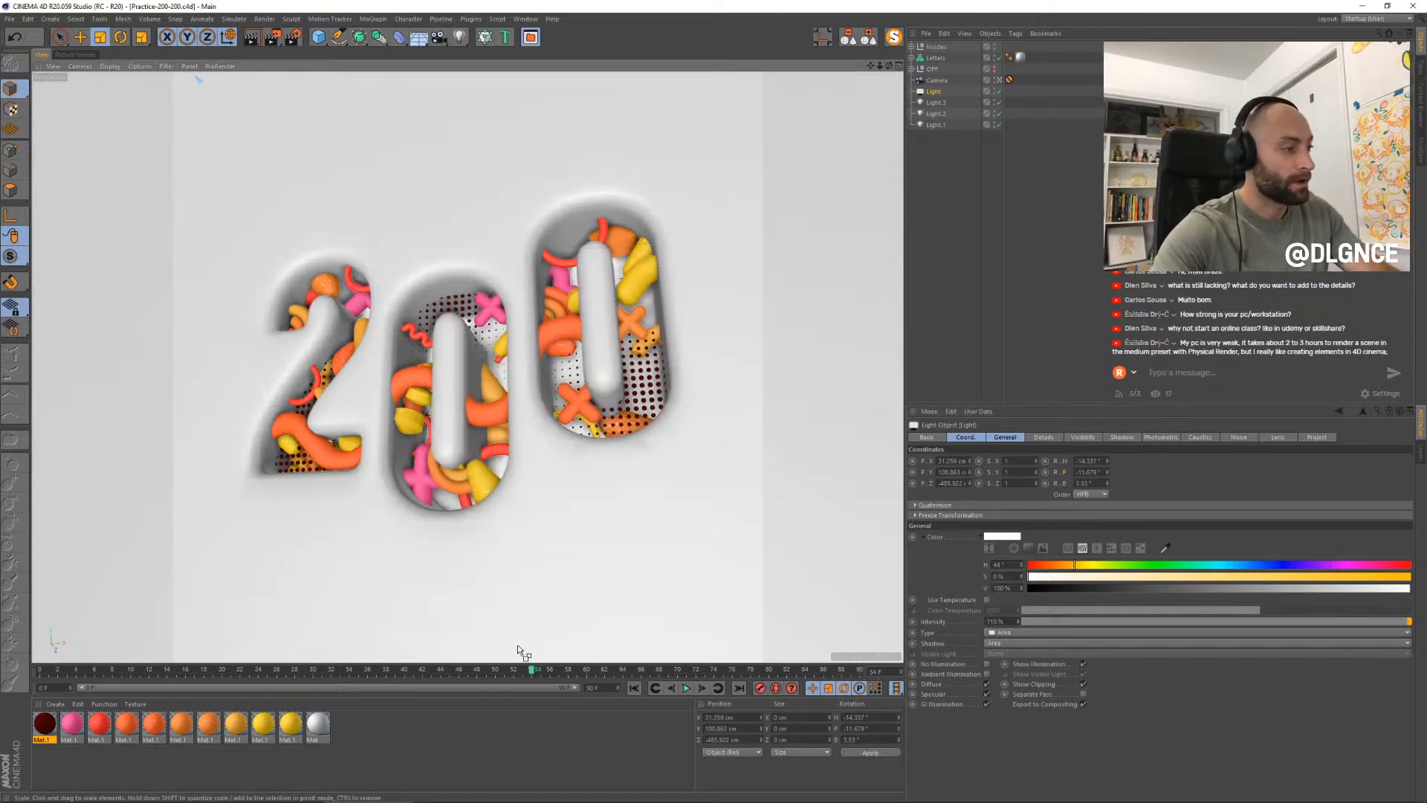
- Save the project and set the luminance brightness of the white letters' material to about 43%
{"action": "key", "text": "ctrl+s"}
{"action": "double_click", "coordinate": [318, 724]}
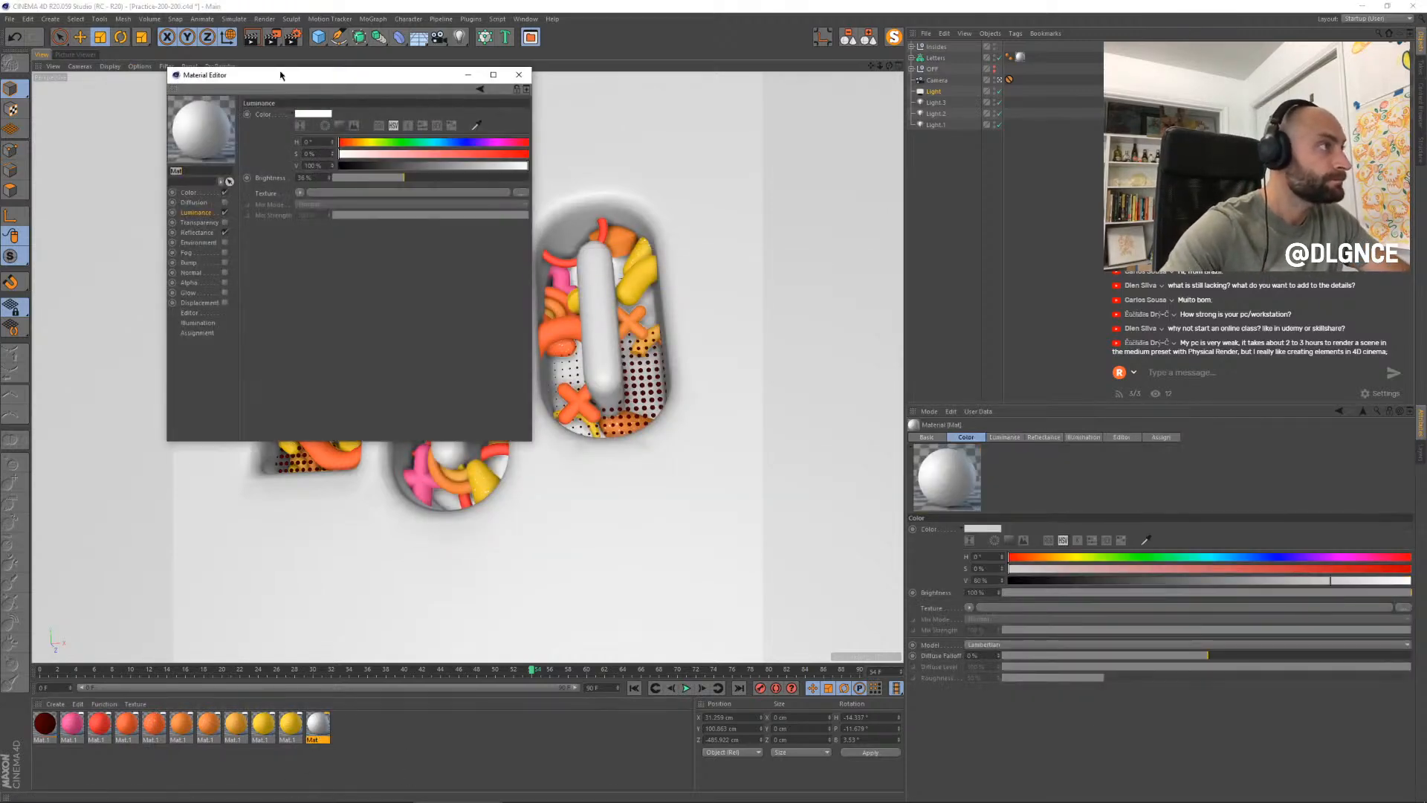
{"action": "left_click_drag", "start_coordinate": [280, 75], "coordinate": [591, 303]}
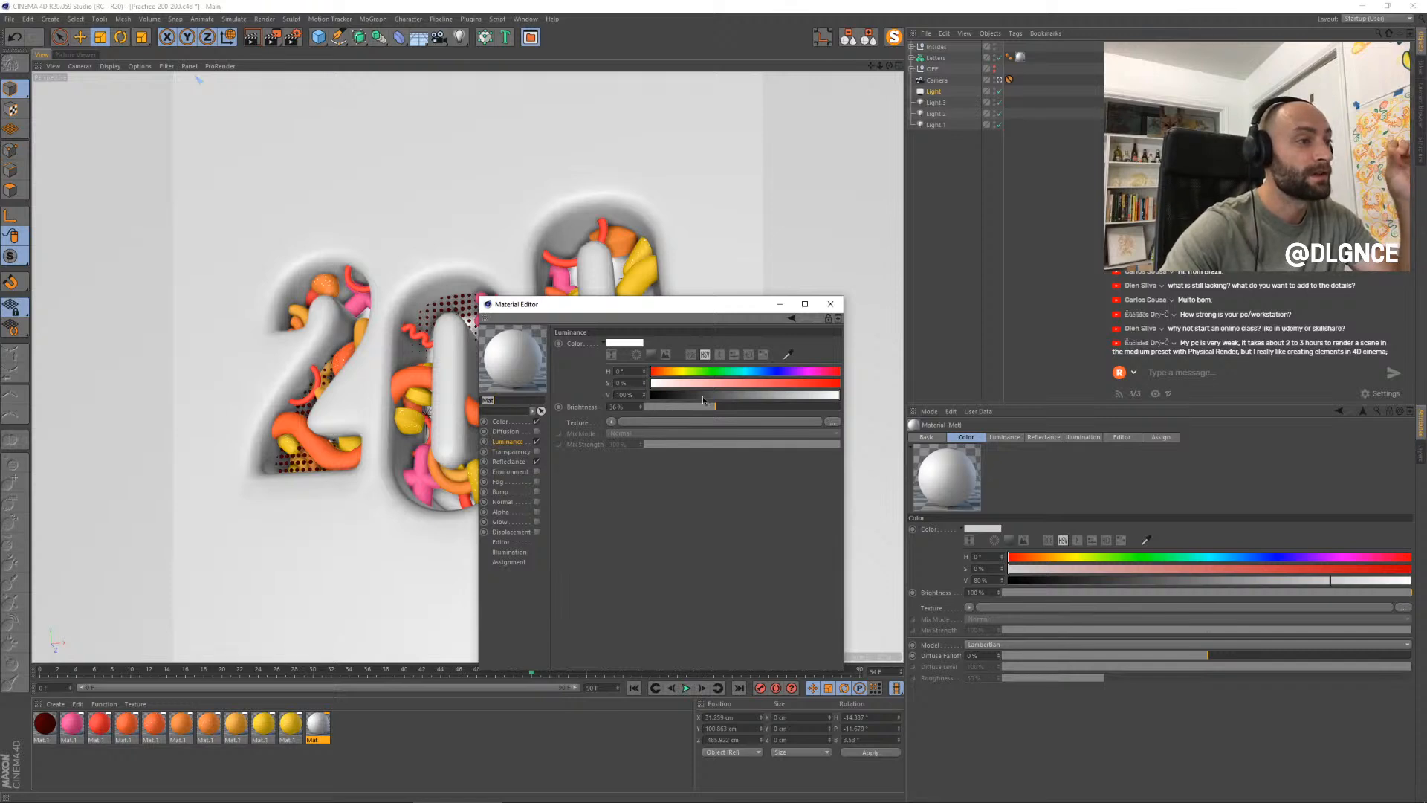
{"action": "left_click_drag", "start_coordinate": [643, 407], "coordinate": [642, 408]}
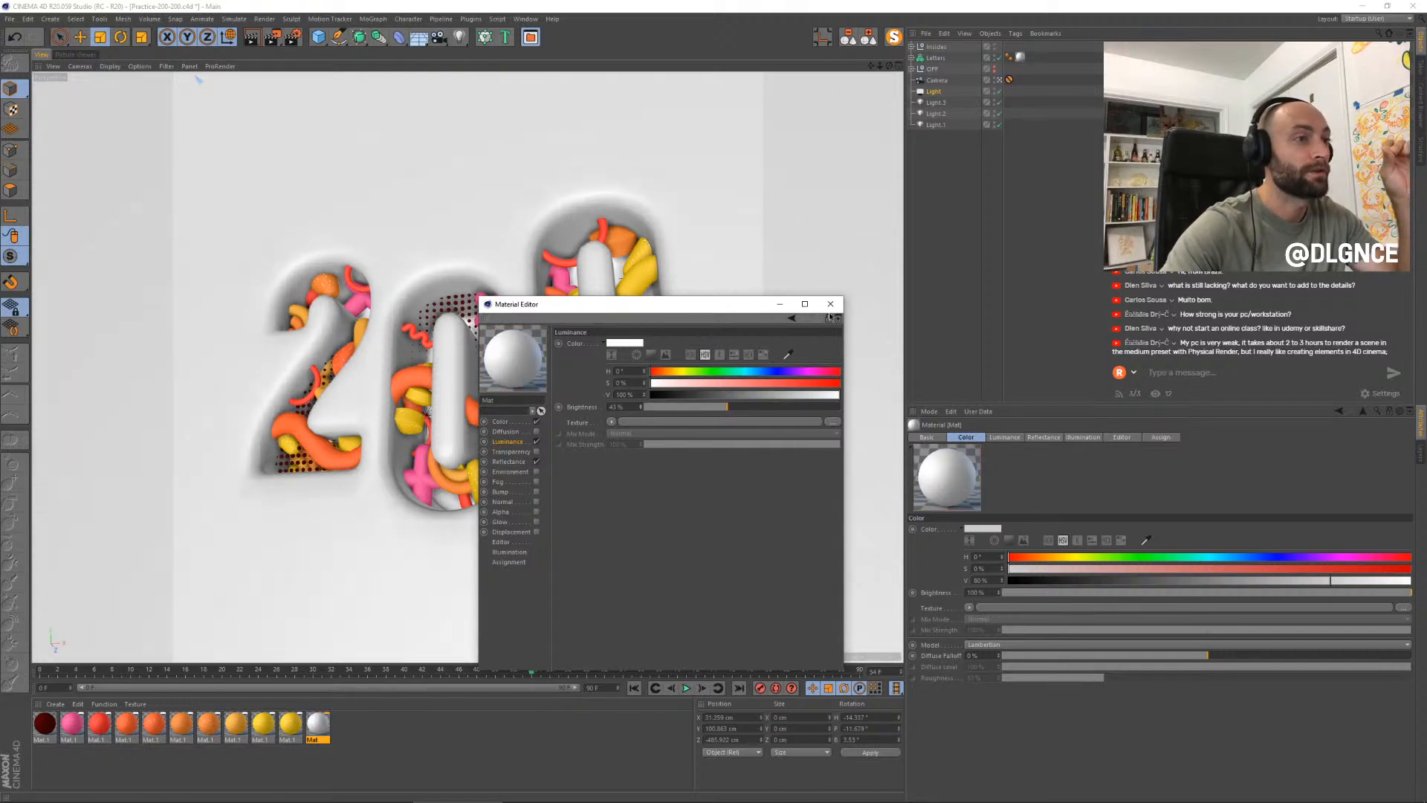
{"action": "left_click", "coordinate": [830, 304]}
- Inspect the circle profile of the yellow sweep in the last 0, reselect the sweep, and save the project
{"action": "left_click", "coordinate": [662, 427]}
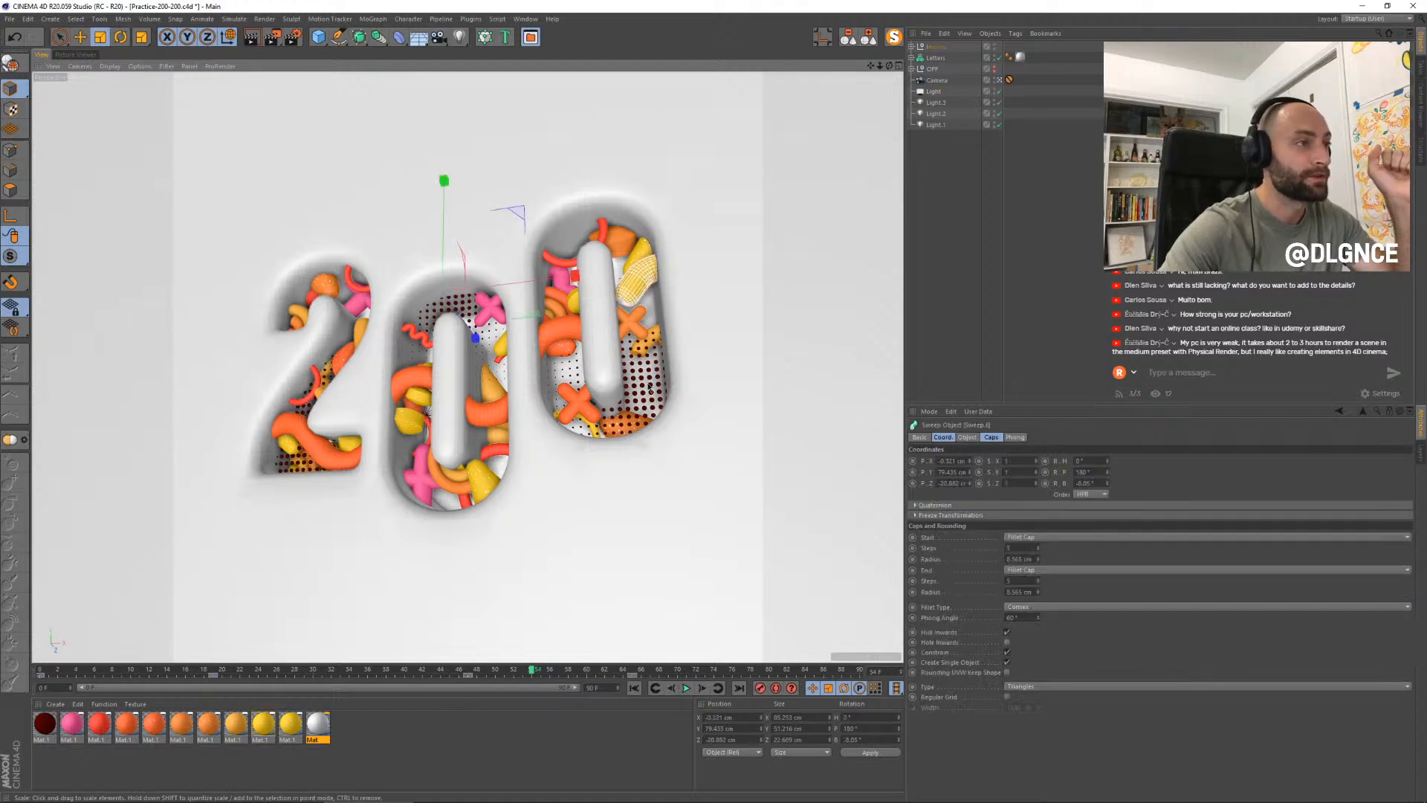
{"action": "key", "text": "s"}
{"action": "scroll", "coordinate": [966, 363], "scroll_direction": "down", "scroll_amount": 2}
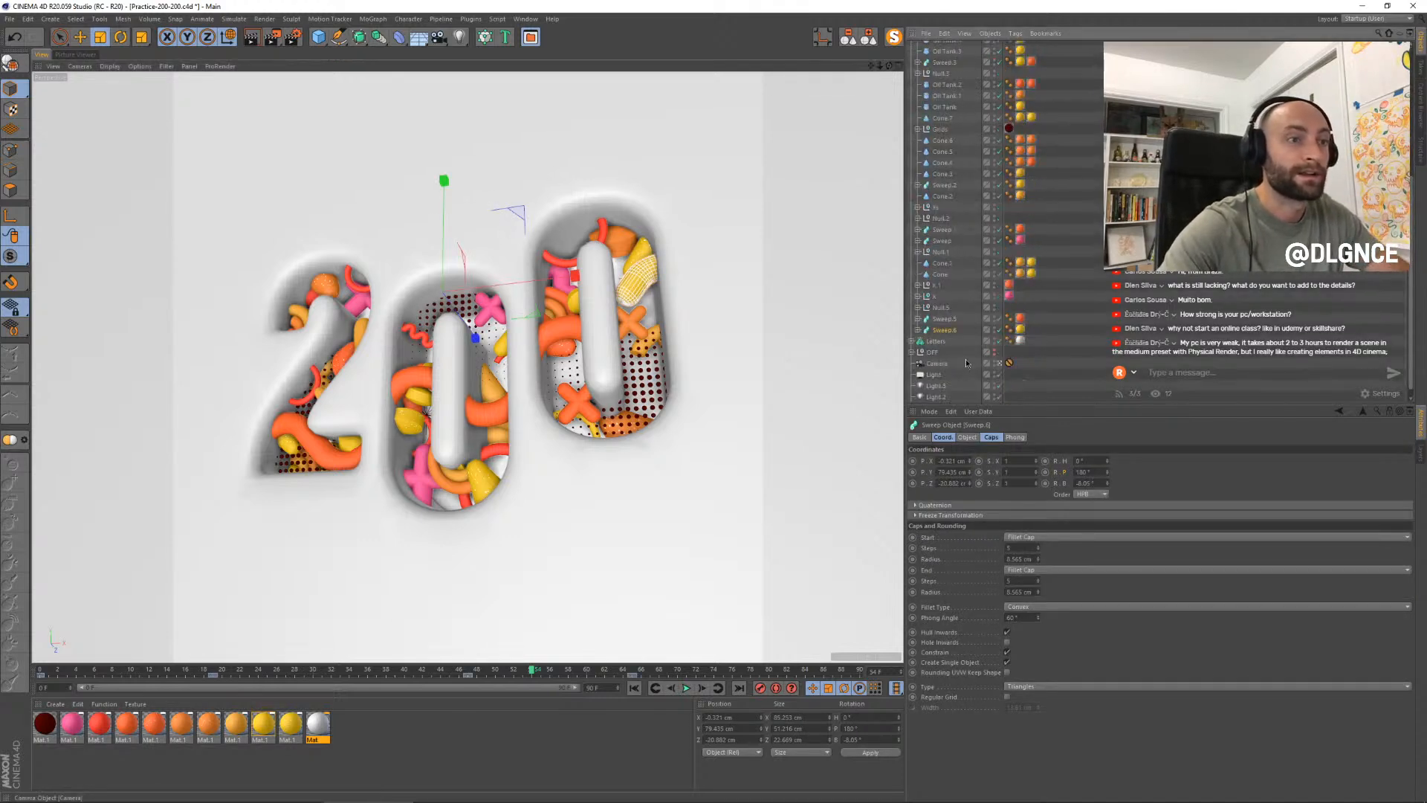
{"action": "left_click", "coordinate": [918, 330]}
{"action": "left_click", "coordinate": [945, 341]}
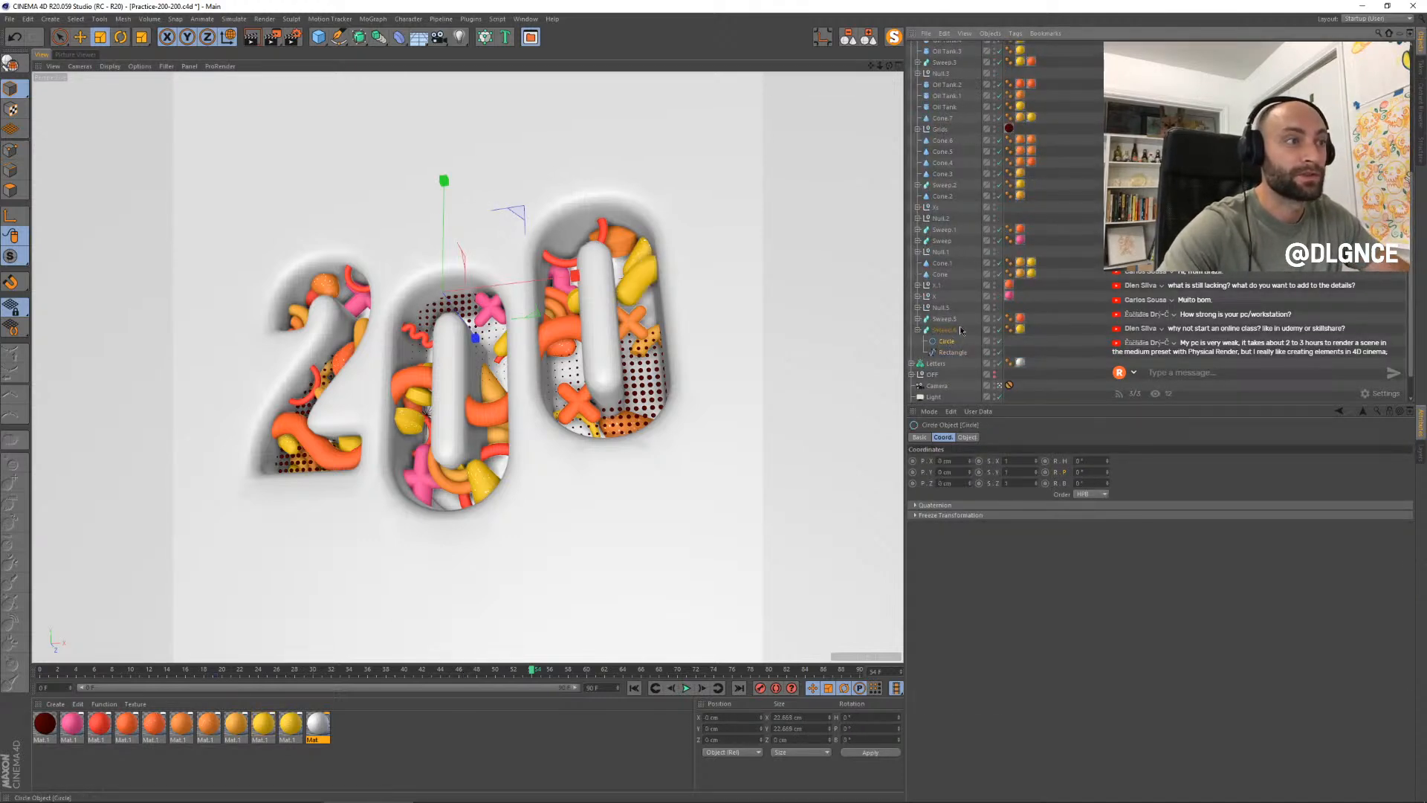
{"action": "left_click", "coordinate": [967, 437]}
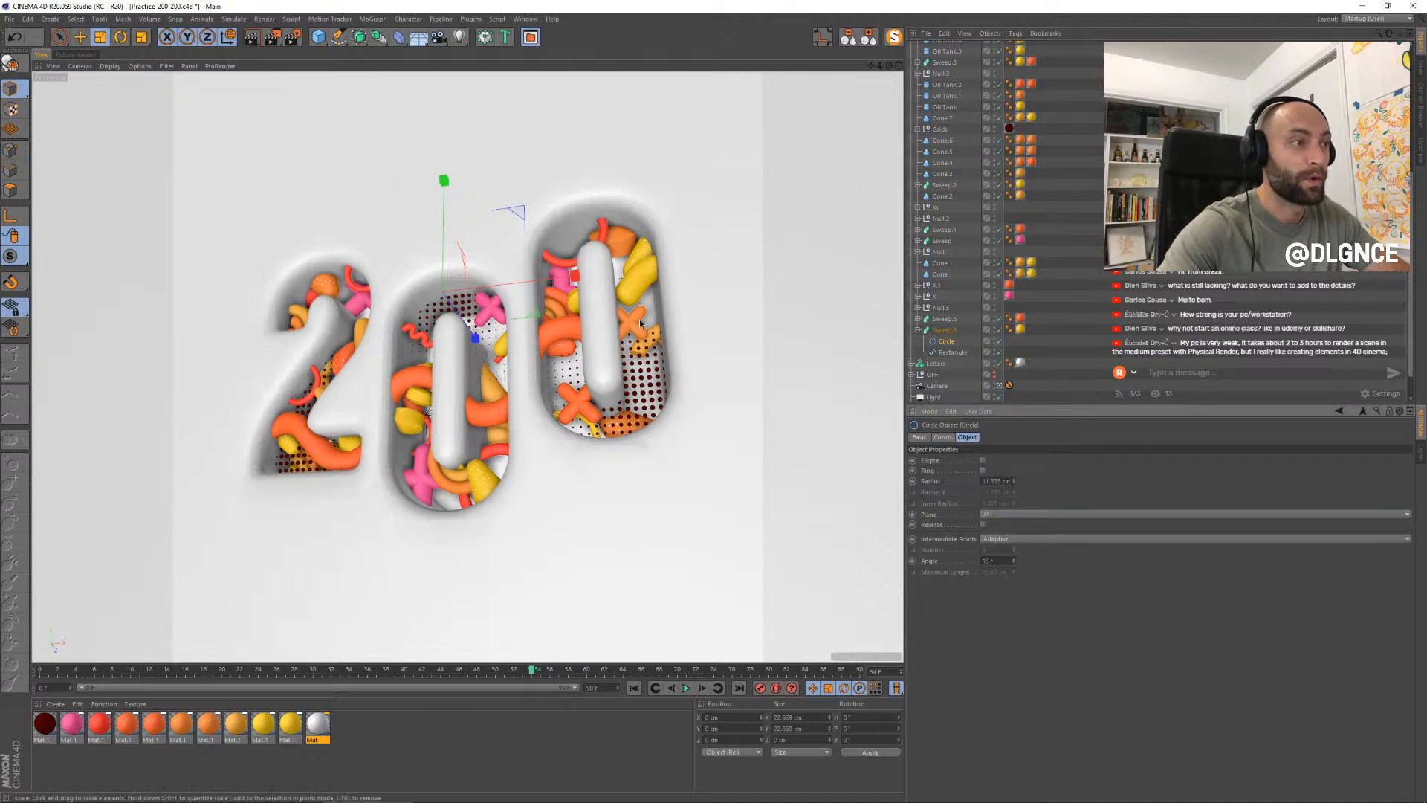
{"action": "left_click", "coordinate": [633, 284]}
{"action": "key", "text": "ctrl+s"}
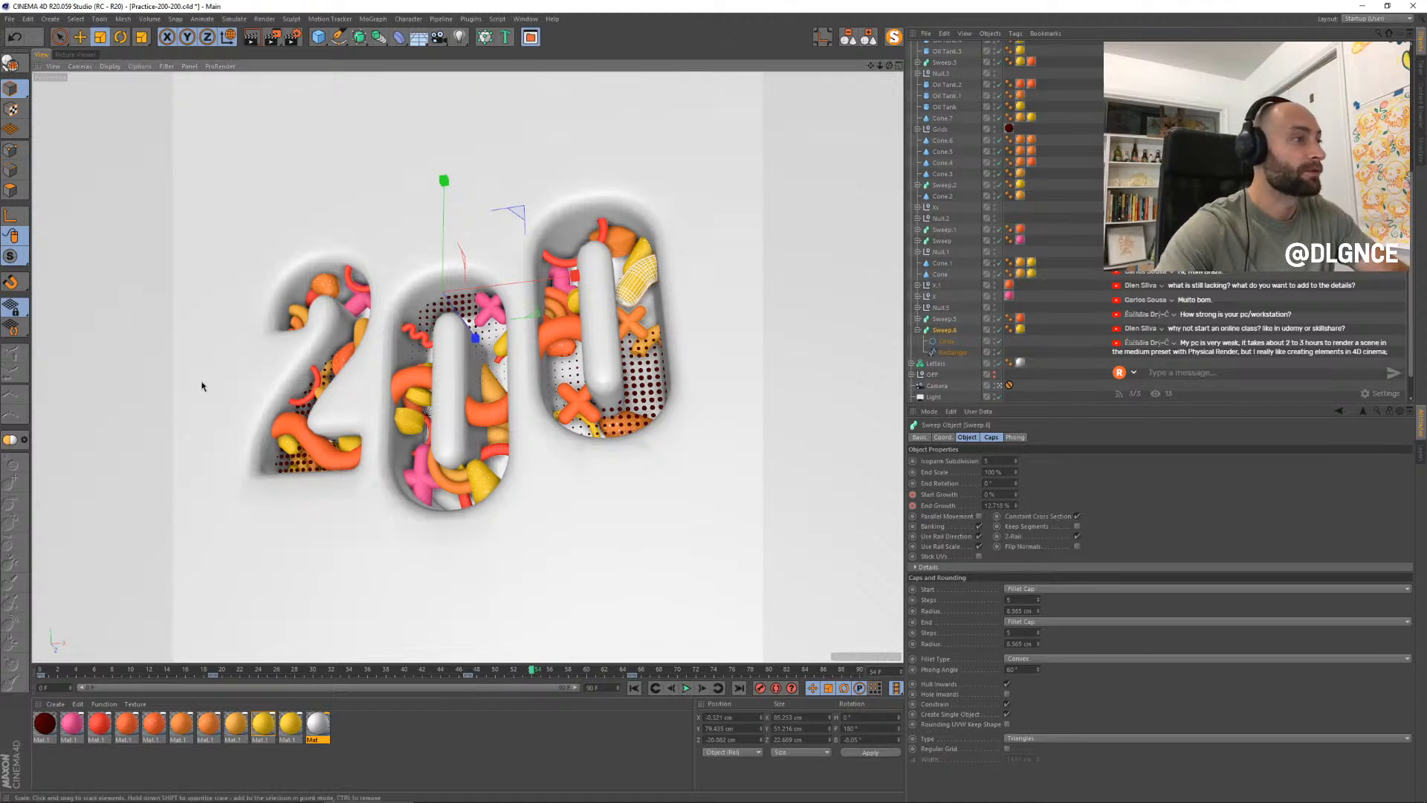
- Move the timeline to frame 50 and render it to the Picture Viewer
{"action": "left_click", "coordinate": [529, 673]}
{"action": "left_click_drag", "start_coordinate": [521, 673], "coordinate": [495, 672]}
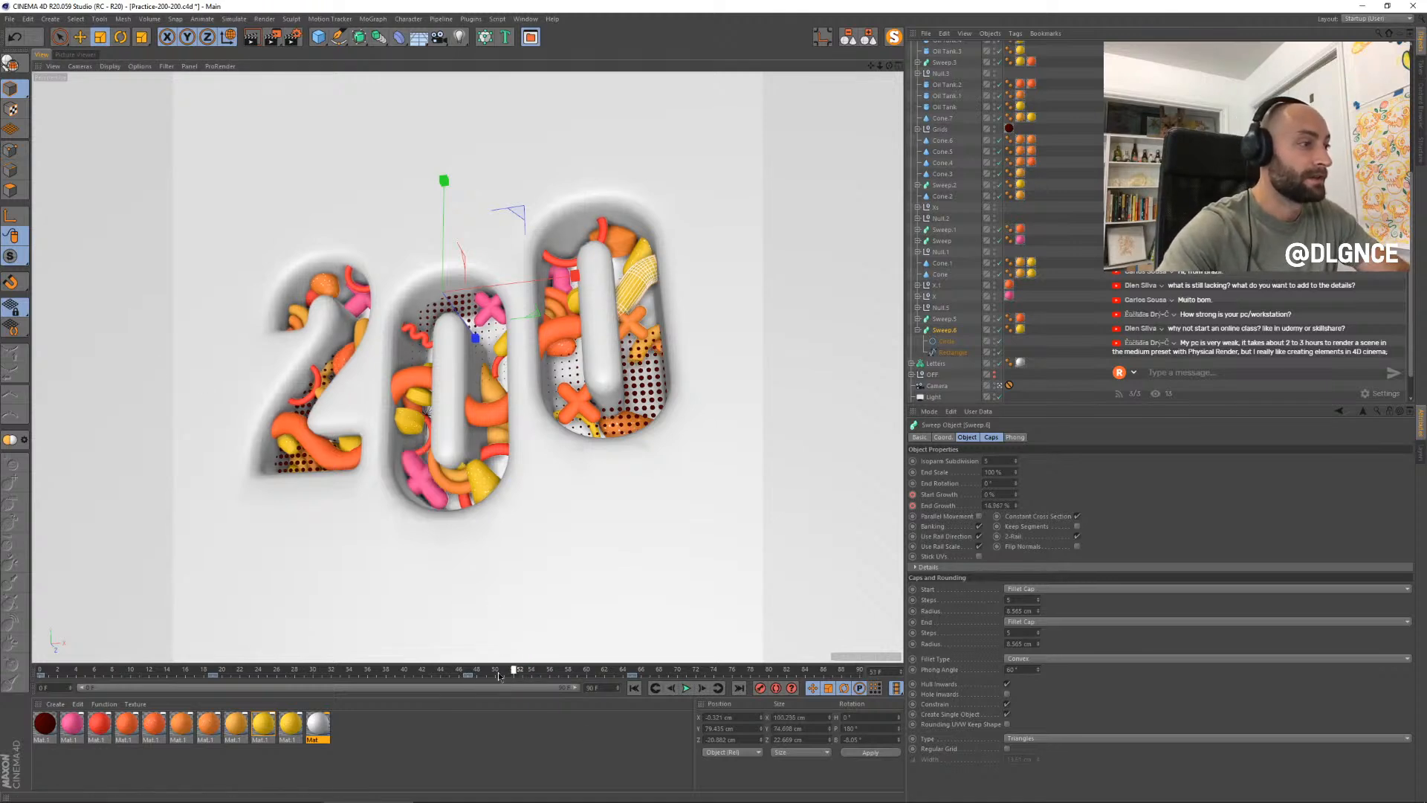
{"action": "key", "text": "shift+r"}
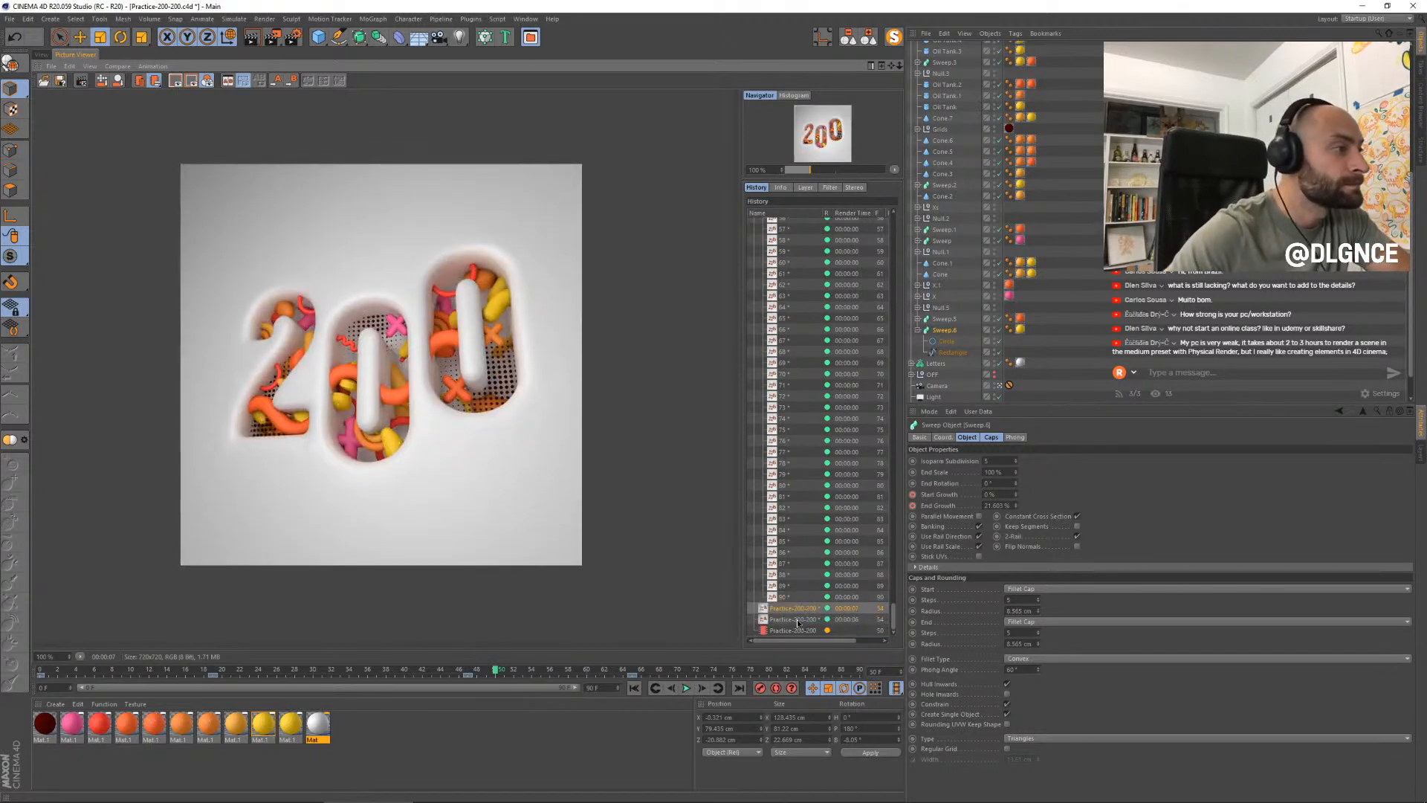
- Compare the frame 50 render with the previous test renders in the render history
{"action": "left_click", "coordinate": [797, 620]}
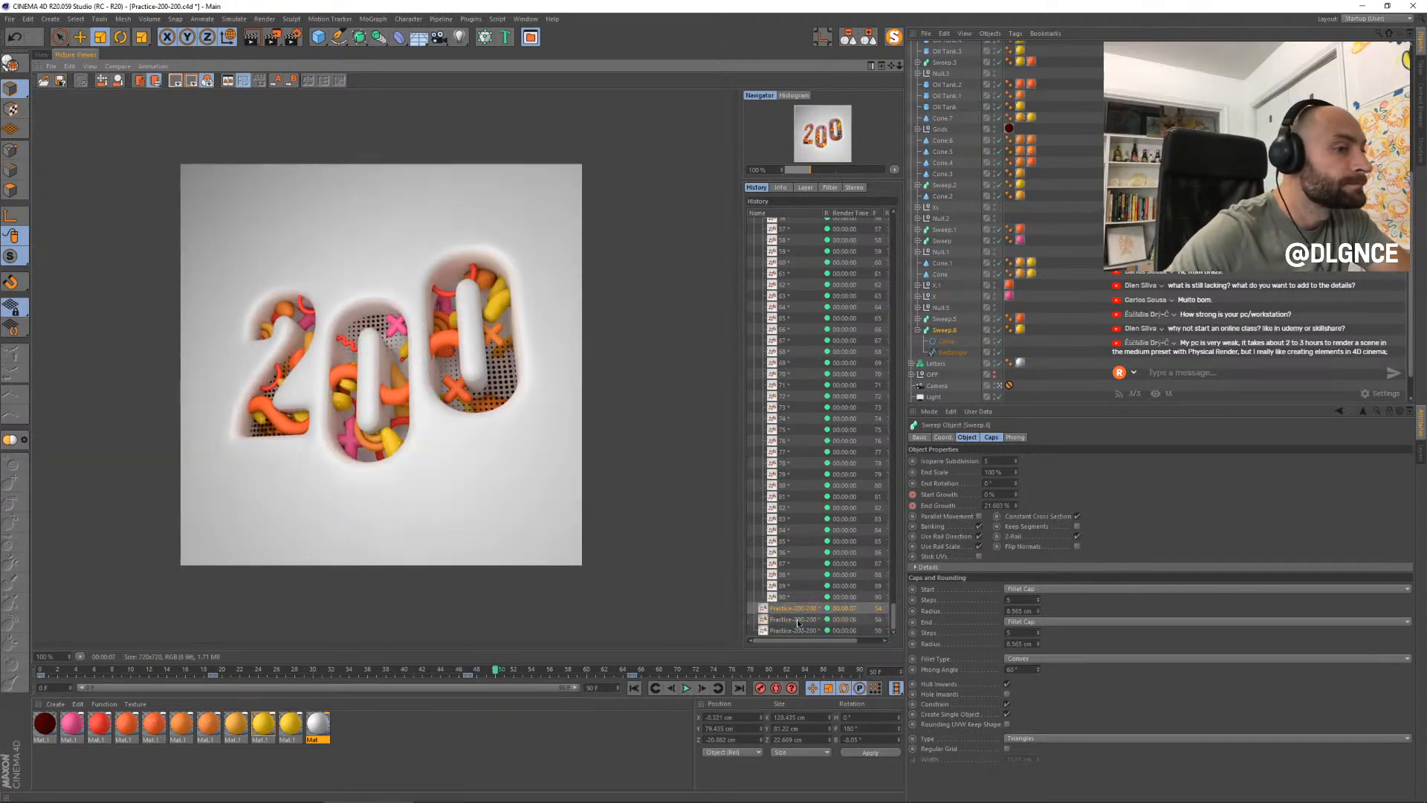
{"action": "key", "text": "Down"}
{"action": "key", "text": "Down"}
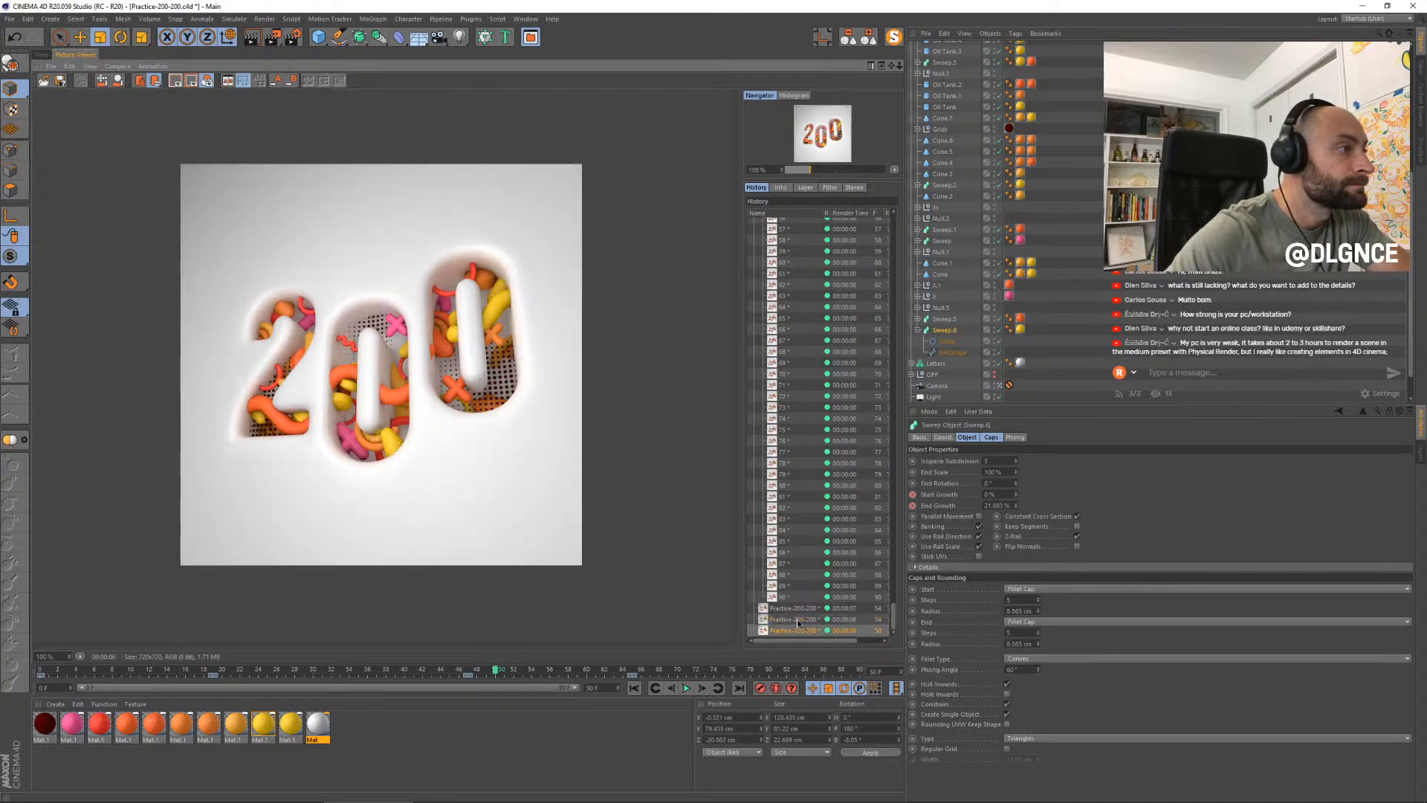
{"action": "key", "text": "Up"}
{"action": "key", "text": "Down"}
{"action": "key", "text": "Up"}
{"action": "key", "text": "Down"}
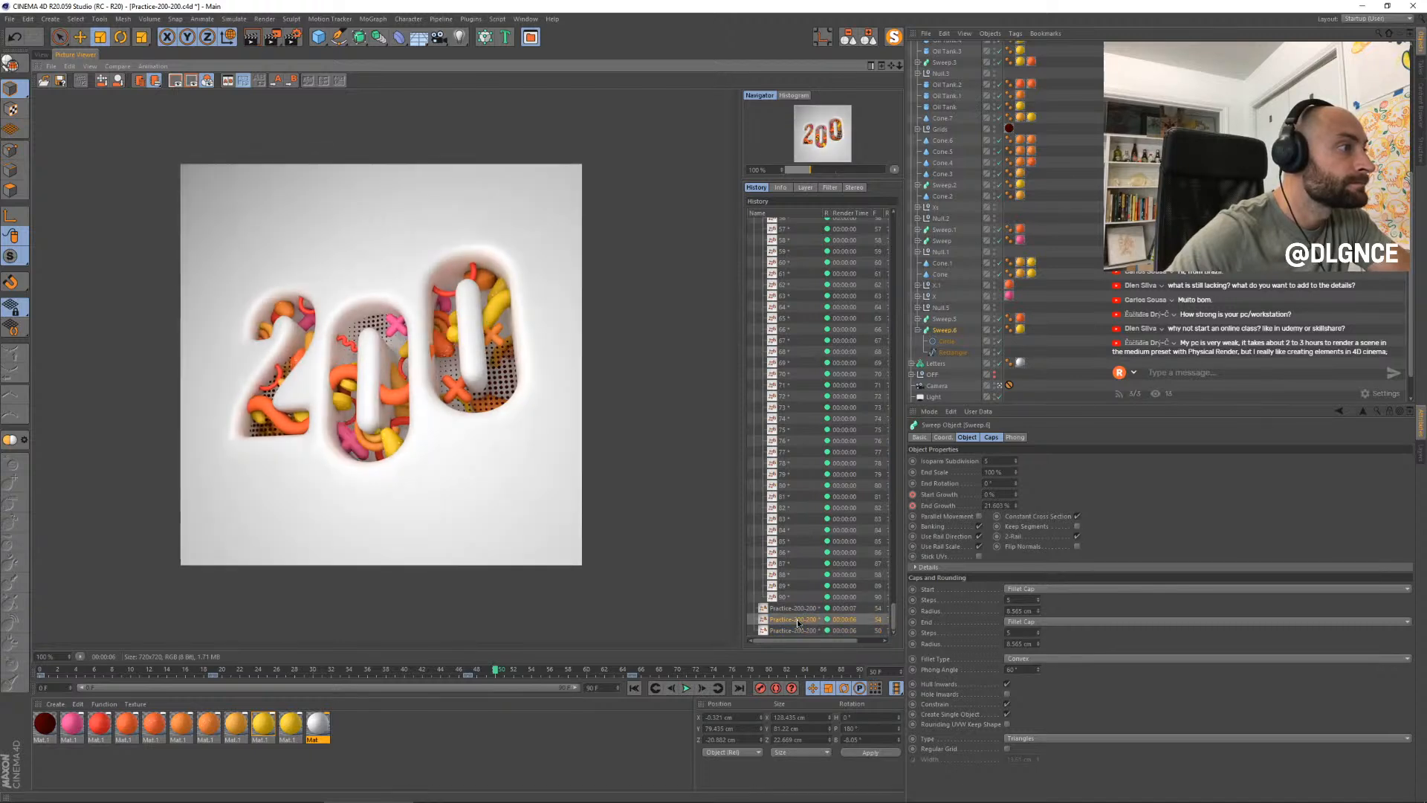
- Go to frame 82, render it to the Picture Viewer, and return to the viewport
{"action": "left_click", "coordinate": [786, 672]}
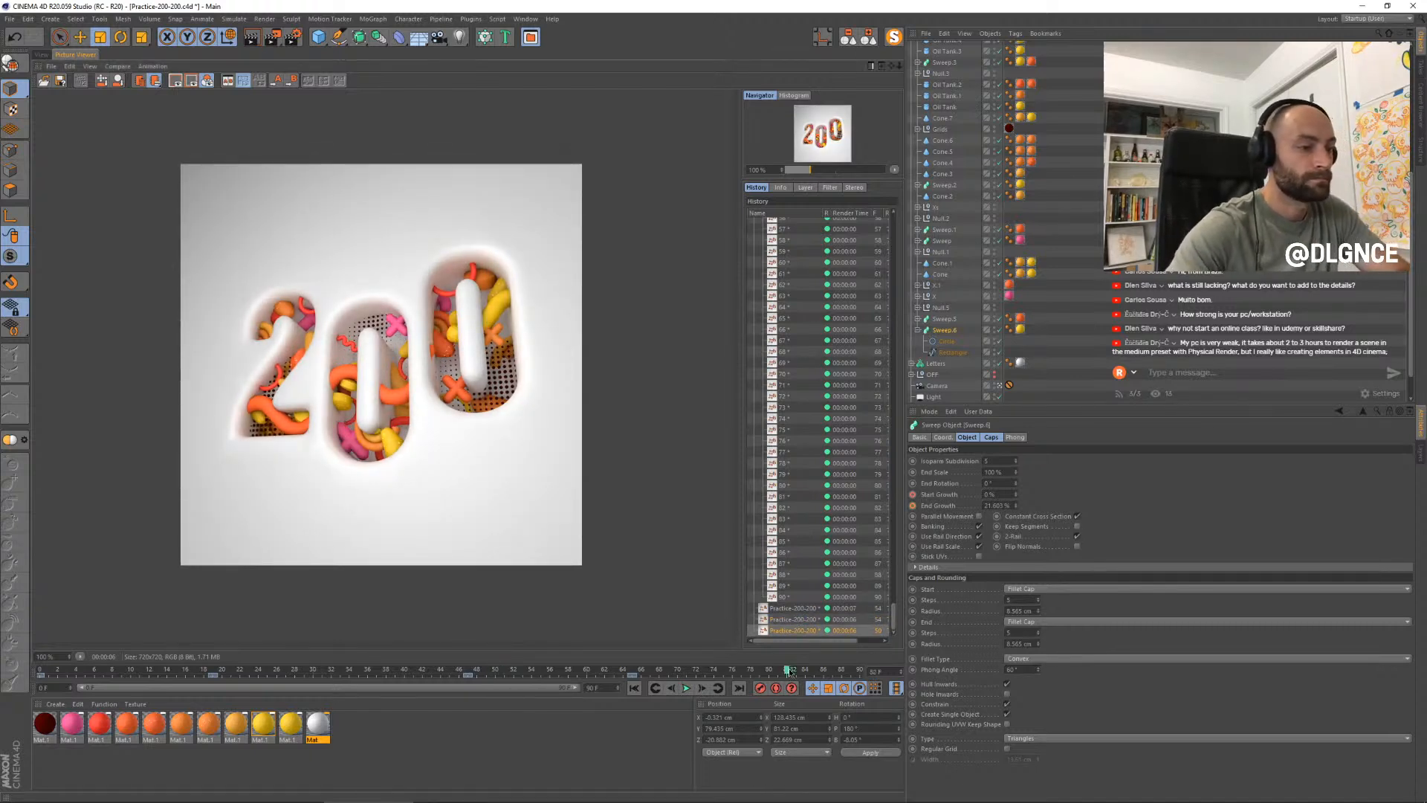
{"action": "key", "text": "shift+r"}
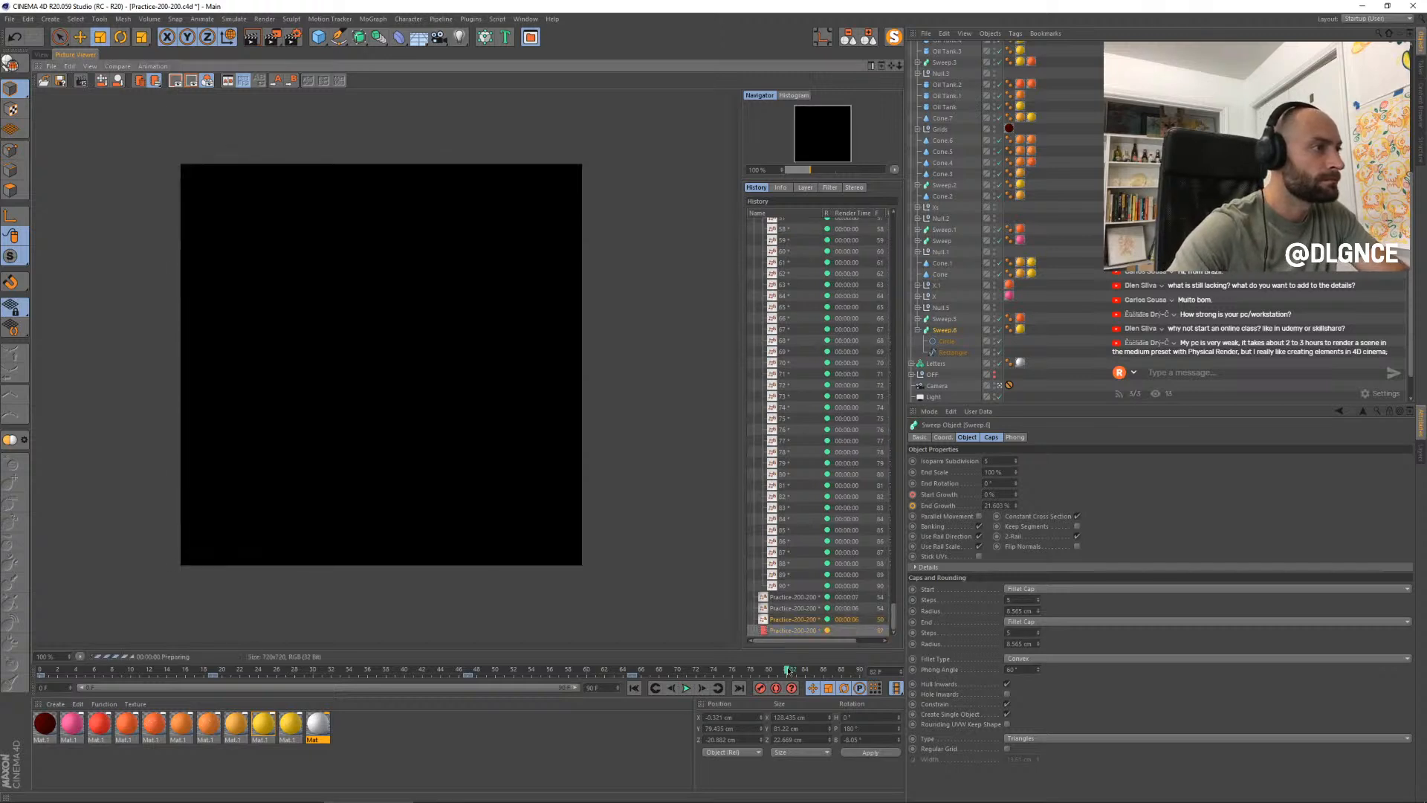
{"action": "left_click", "coordinate": [42, 54]}
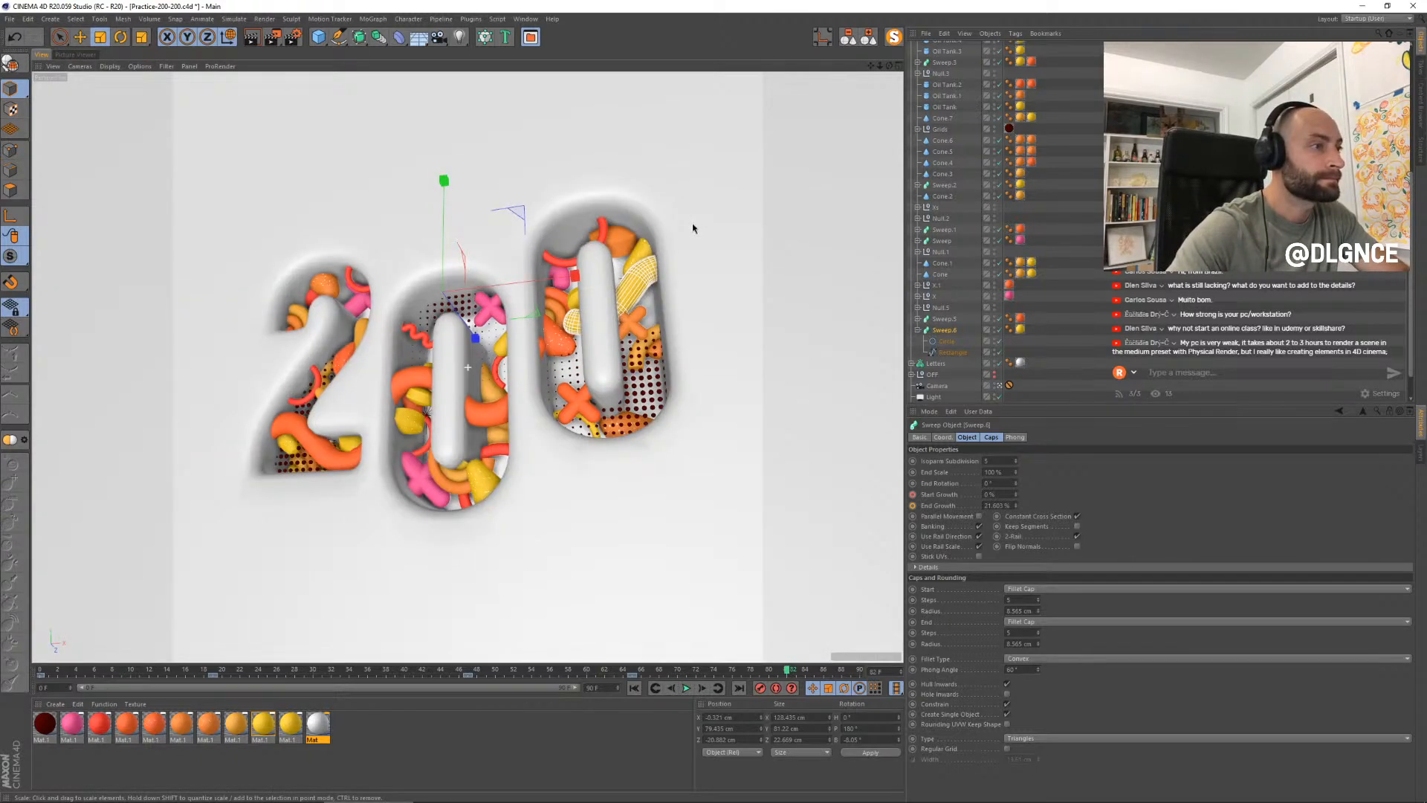
- Move the Protection tag off the camera temporarily, orbit to a more angled view of the 200, and render frame 82 for comparison
{"action": "left_click_drag", "start_coordinate": [1009, 385], "coordinate": [1010, 374]}
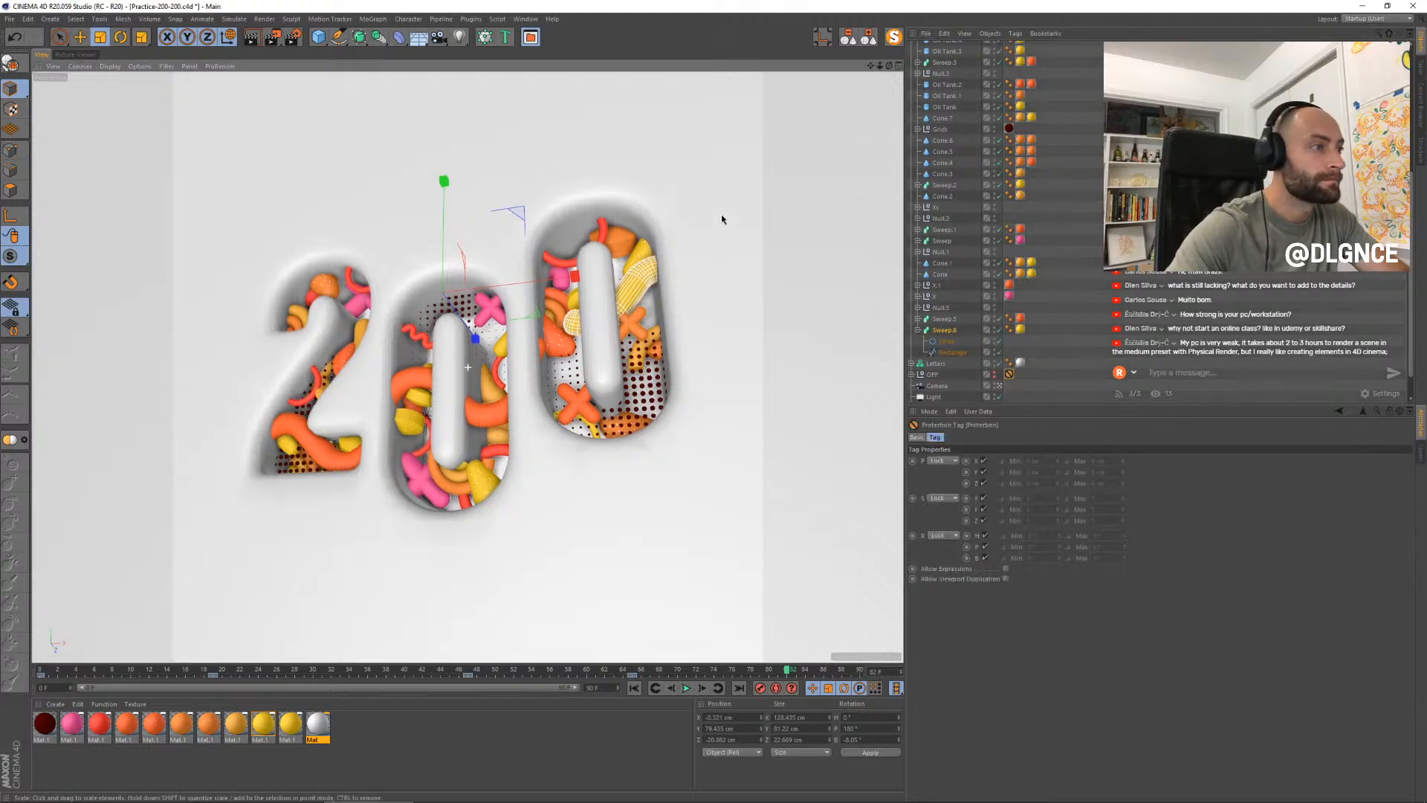
{"action": "left_click_drag", "start_coordinate": [880, 66], "coordinate": [898, 66]}
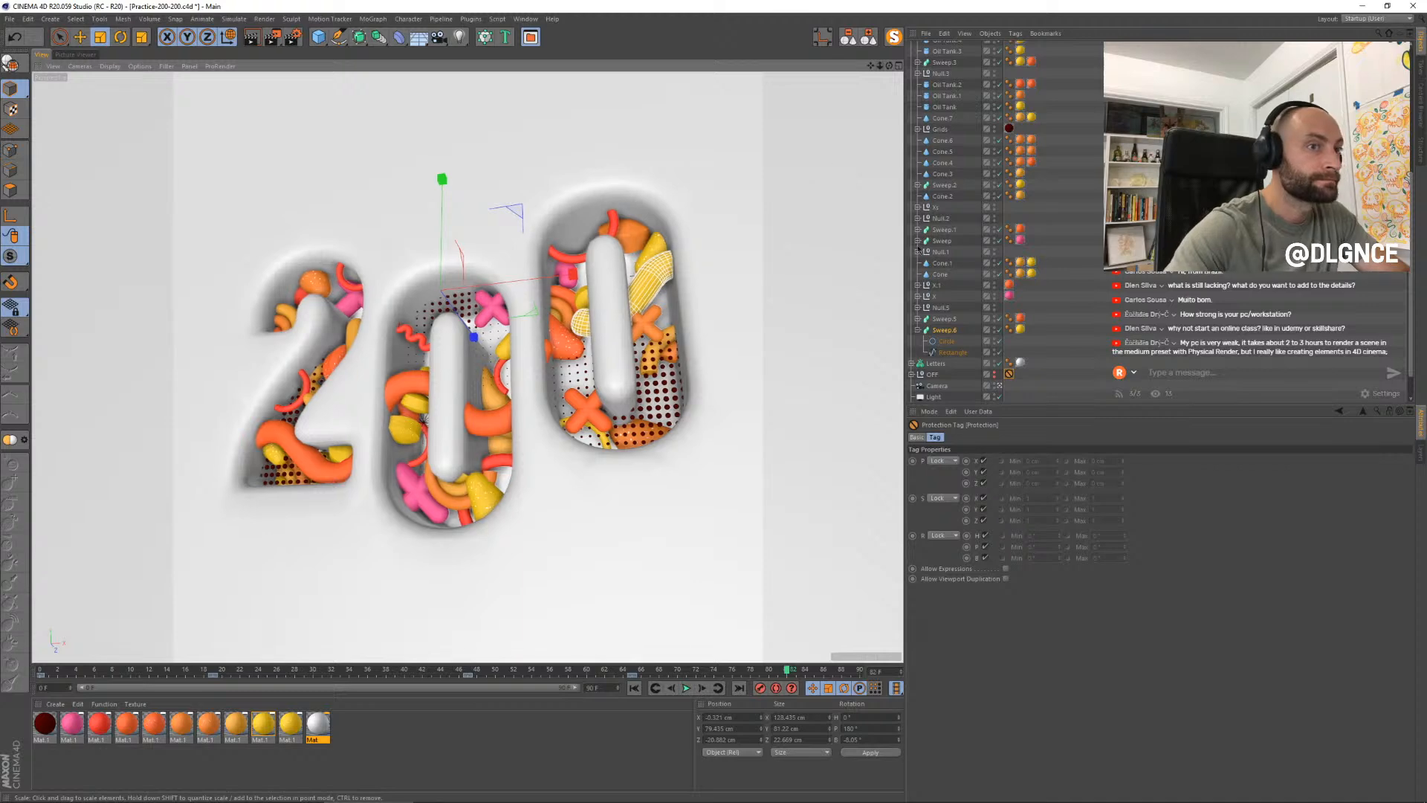
{"action": "key", "text": "shift+r"}
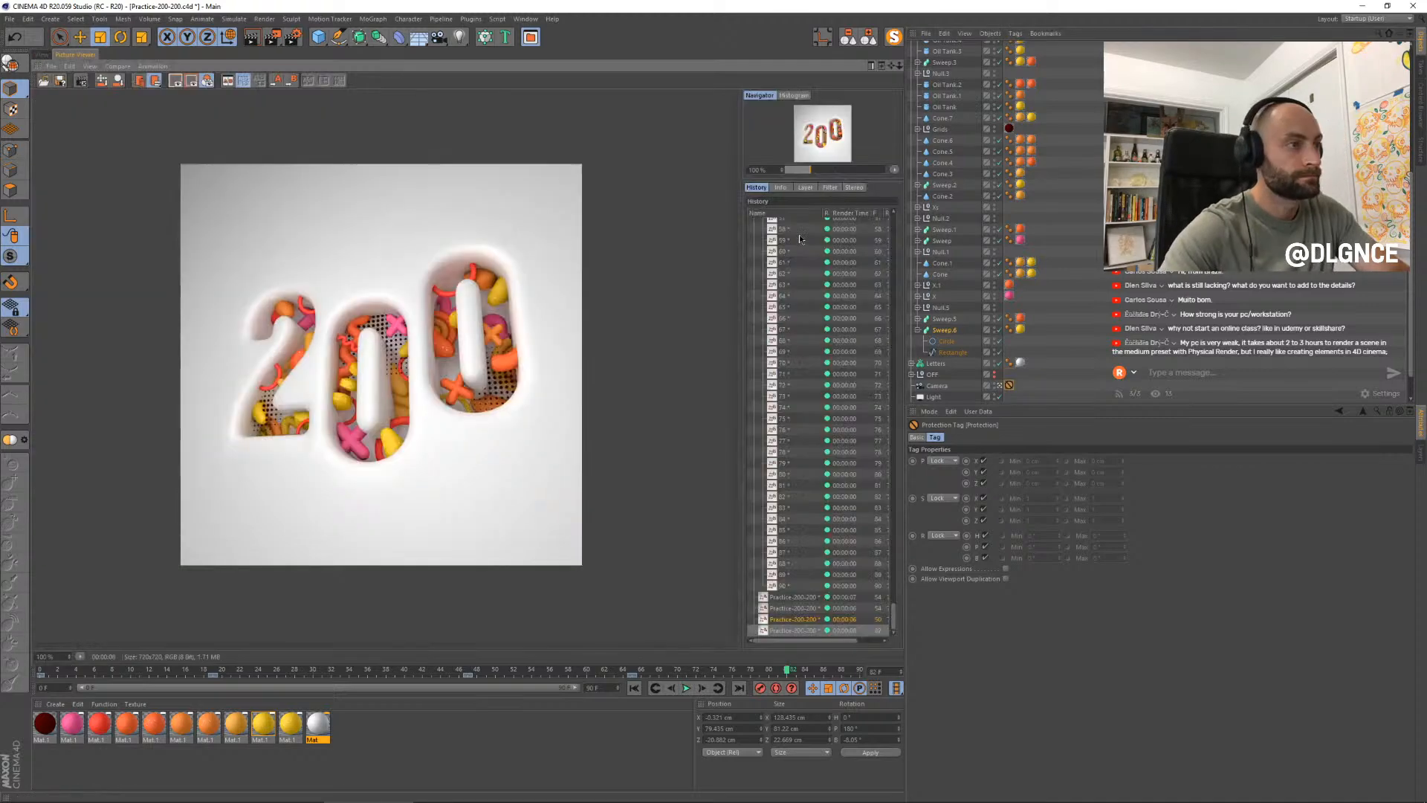
{"action": "left_click", "coordinate": [806, 621]}
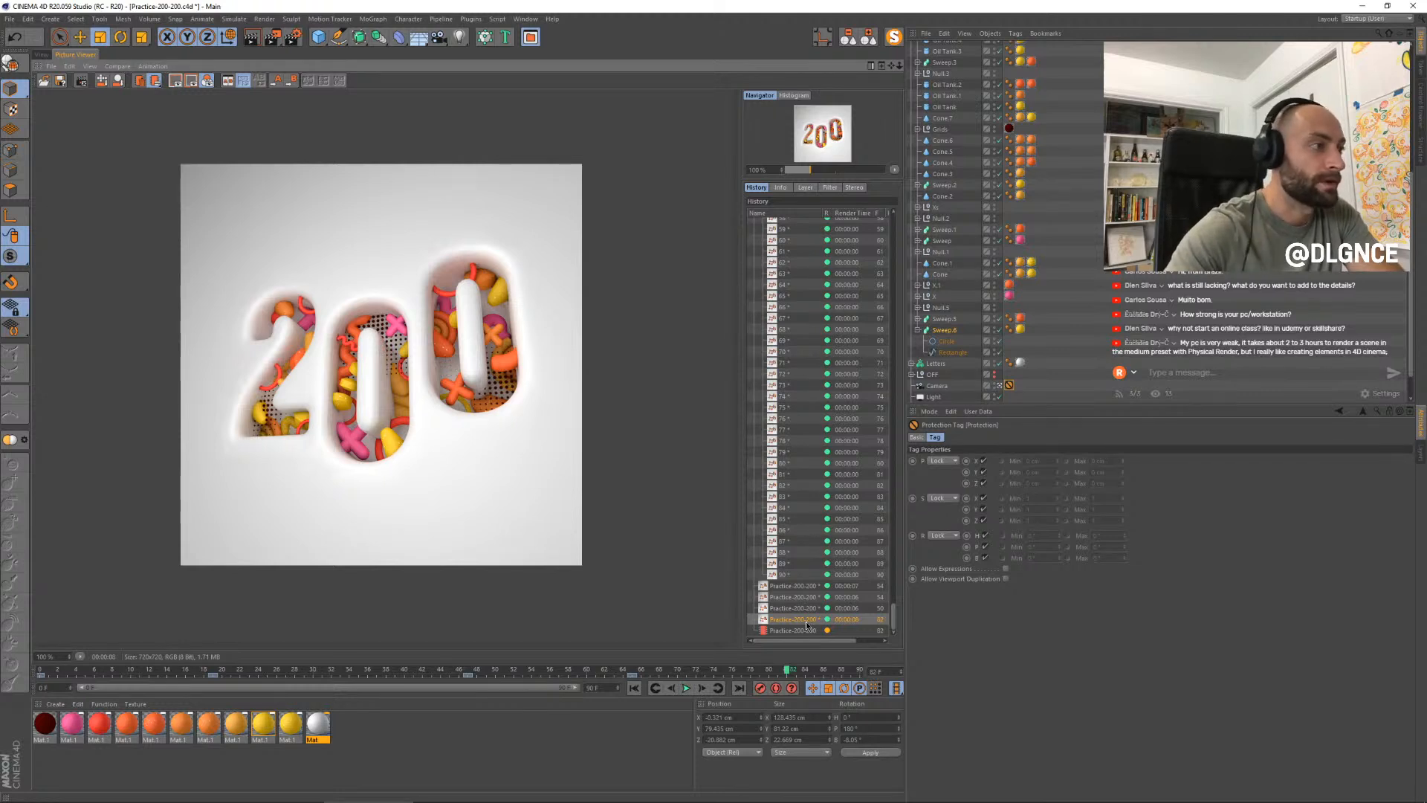
{"action": "left_click", "coordinate": [806, 630]}
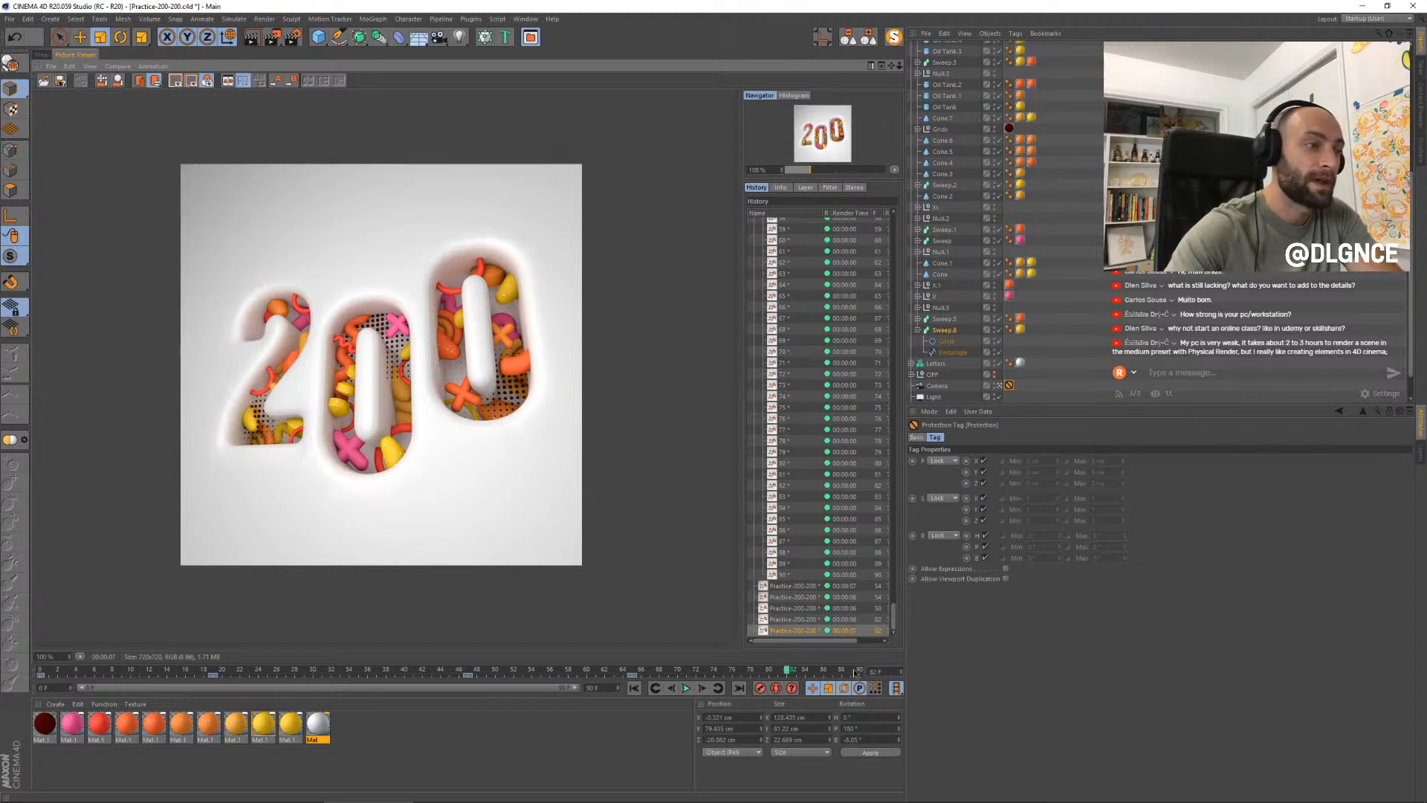
- Go to frame 17 and render it from the new camera angle
{"action": "left_click_drag", "start_coordinate": [790, 671], "coordinate": [731, 673]}
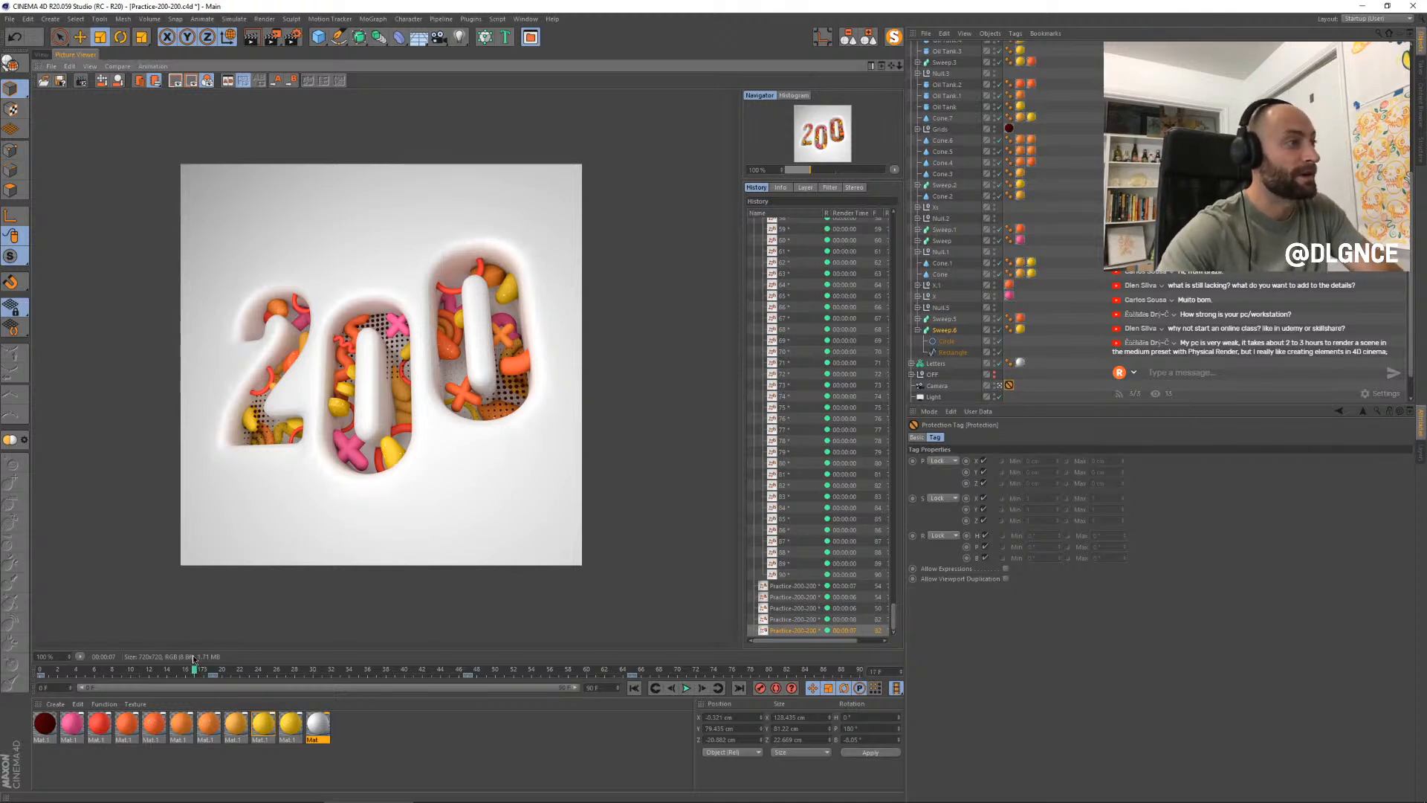
{"action": "key", "text": "shift+r"}
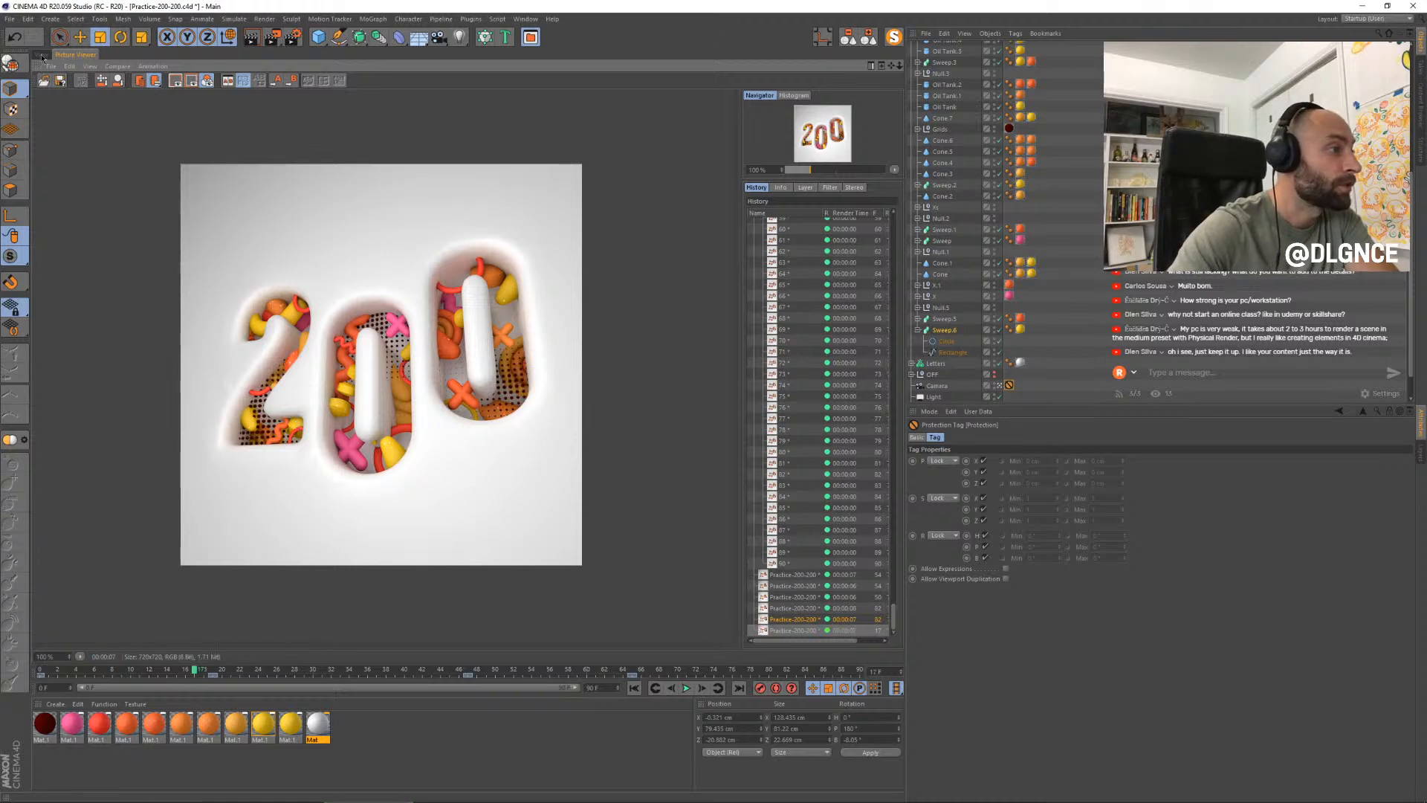
- Go to frame 31 and render it to the Picture Viewer
{"action": "left_click", "coordinate": [297, 669]}
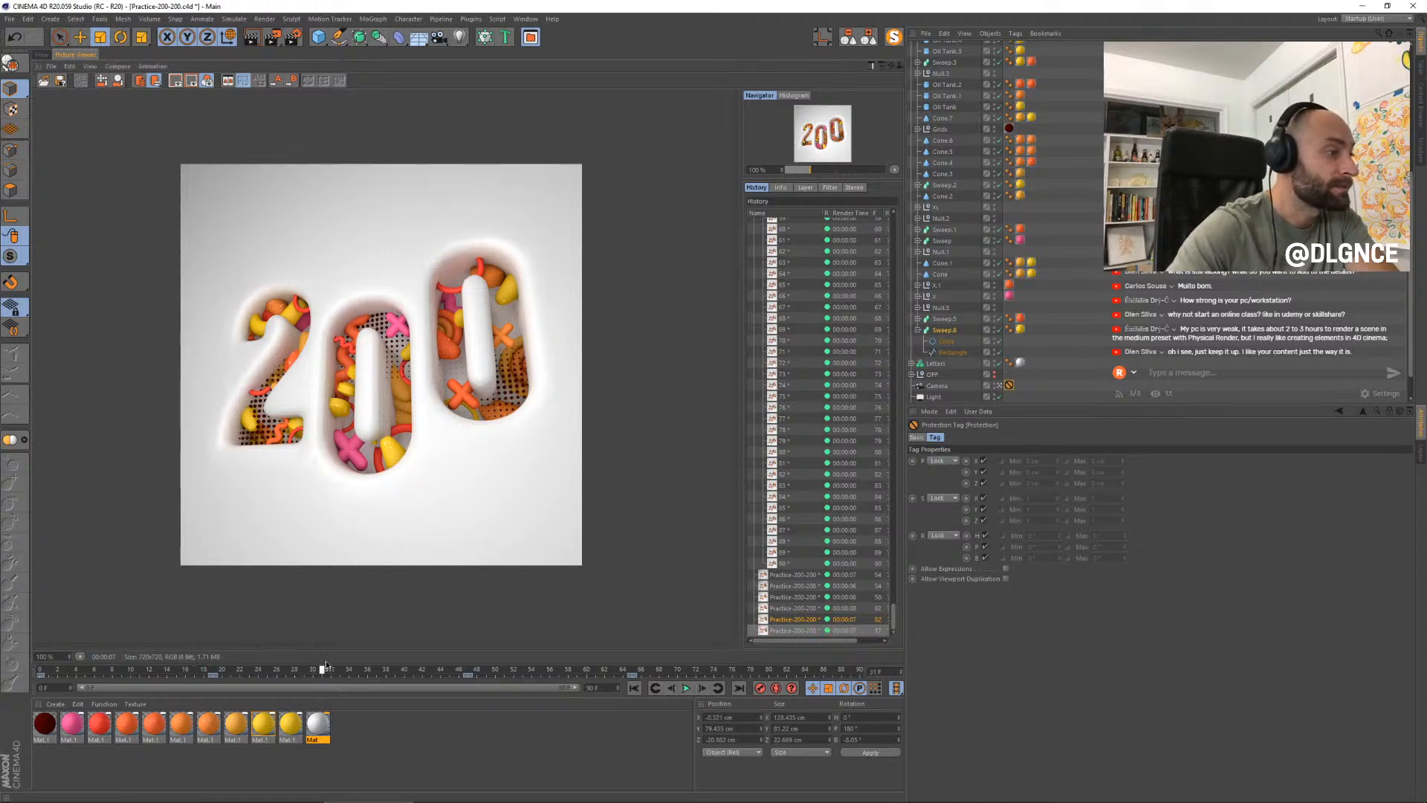
{"action": "key", "text": "shift+r"}
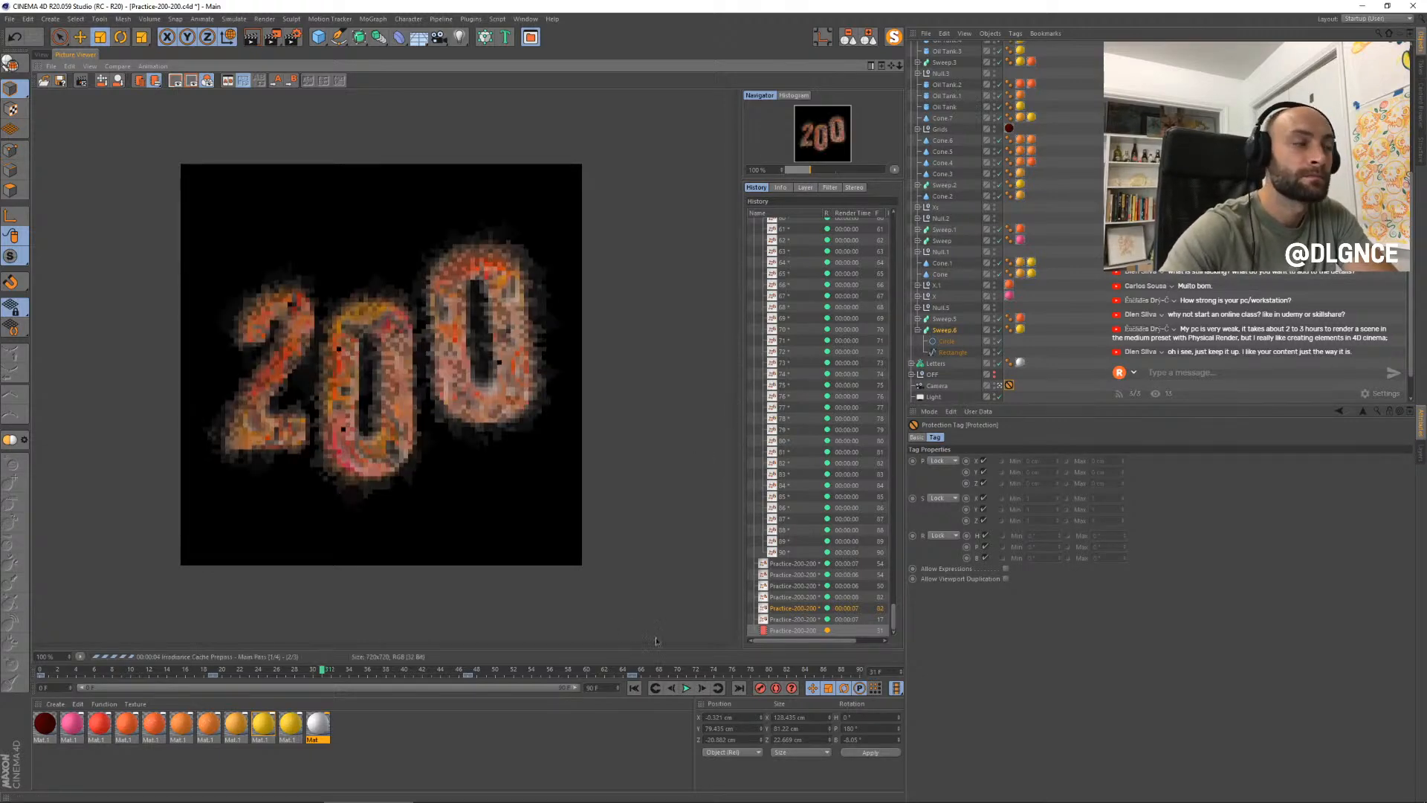
- Compare the frame 31 render with the frame 17 and 82 renders in the history, and check the yellow material's luminance settings
{"action": "key", "text": "Down"}
{"action": "key", "text": "Down"}
{"action": "key", "text": "Down"}
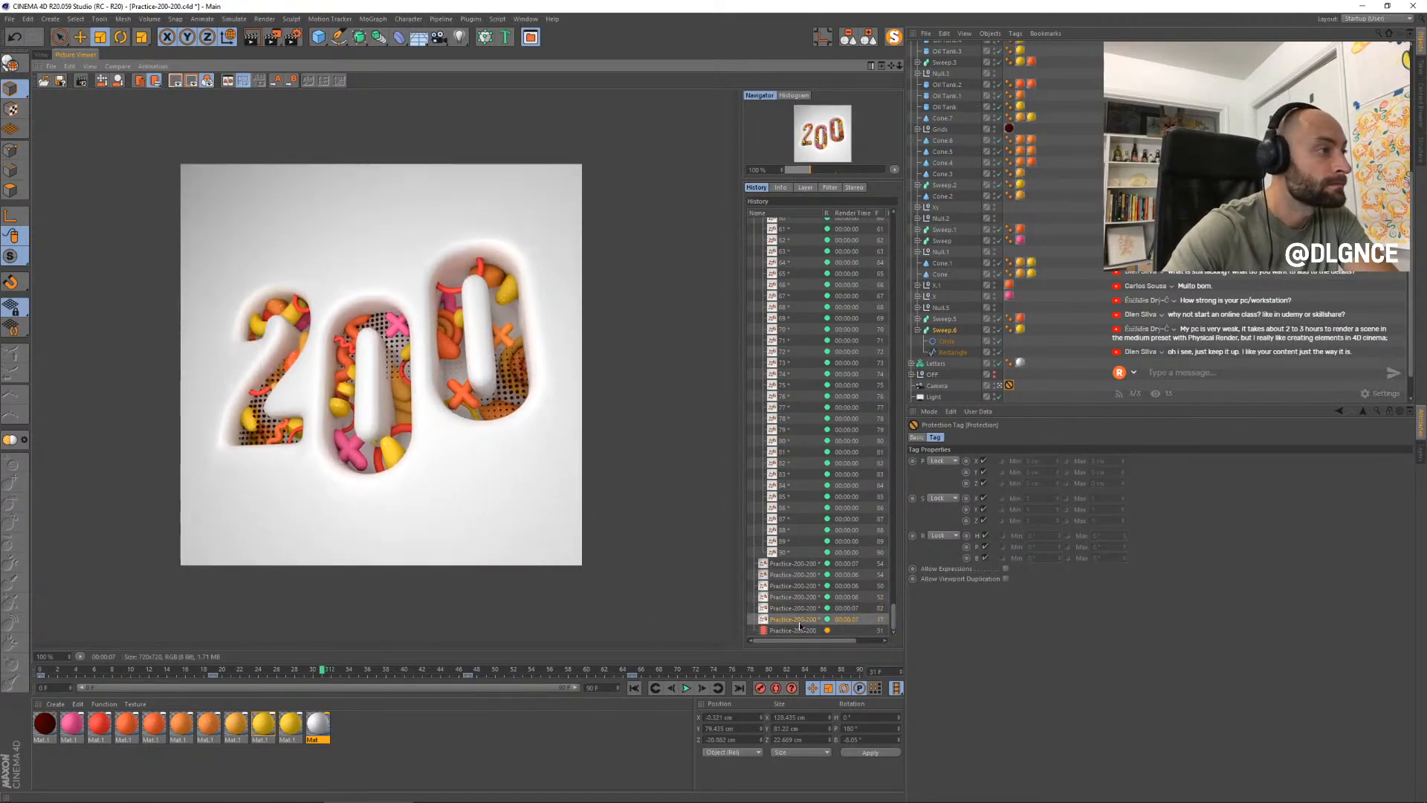
{"action": "key", "text": "Up"}
{"action": "key", "text": "Down"}
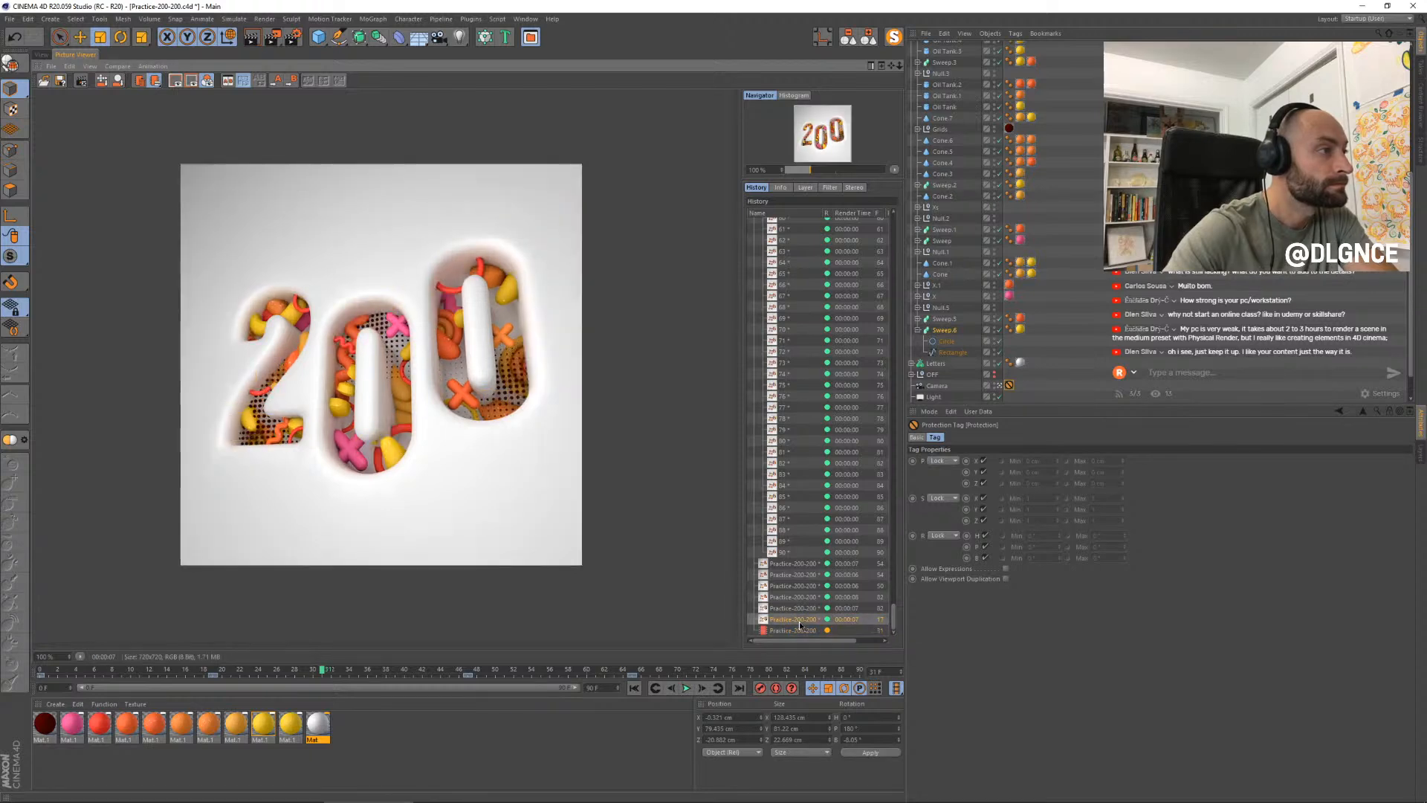
{"action": "key", "text": "Up"}
{"action": "key", "text": "Up"}
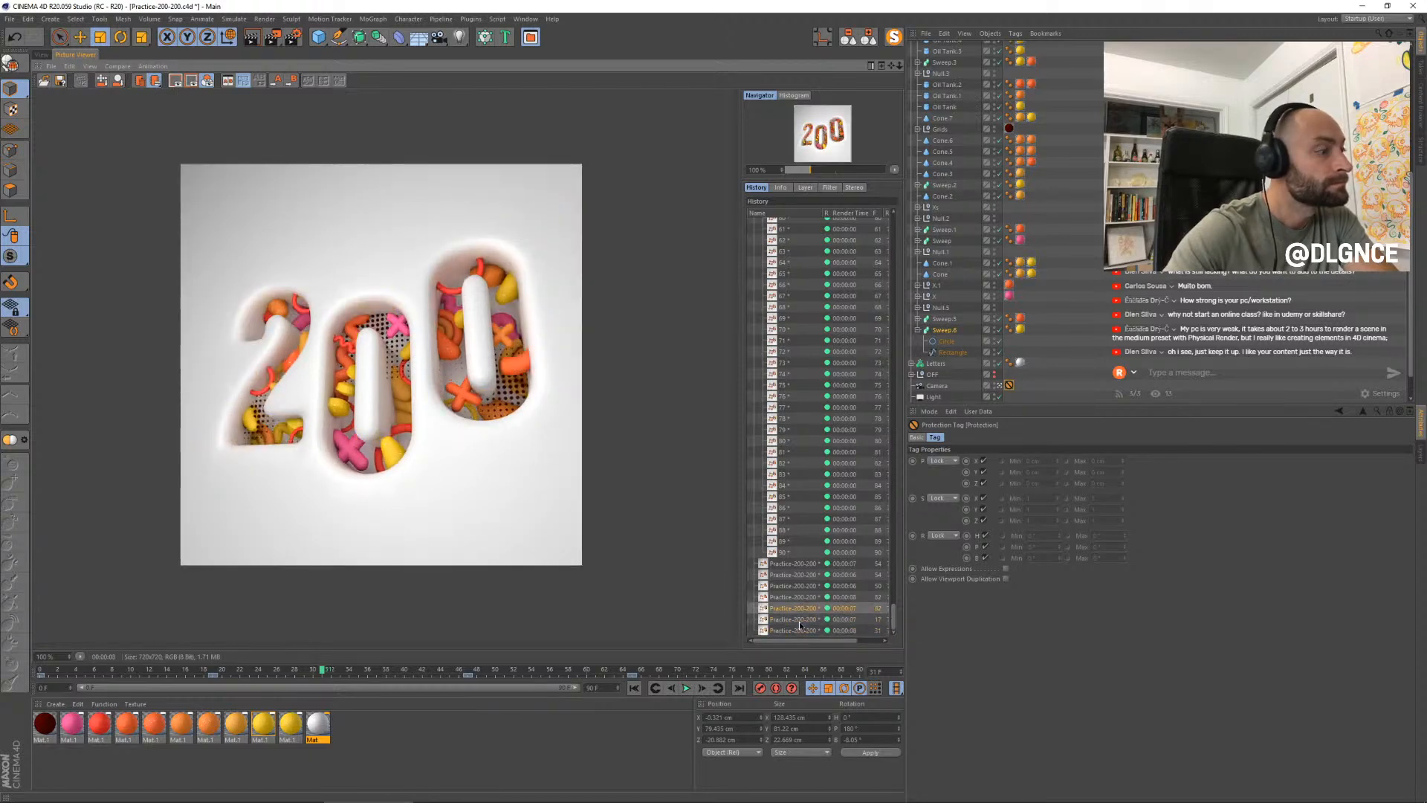
{"action": "key", "text": "Down"}
{"action": "key", "text": "Down"}
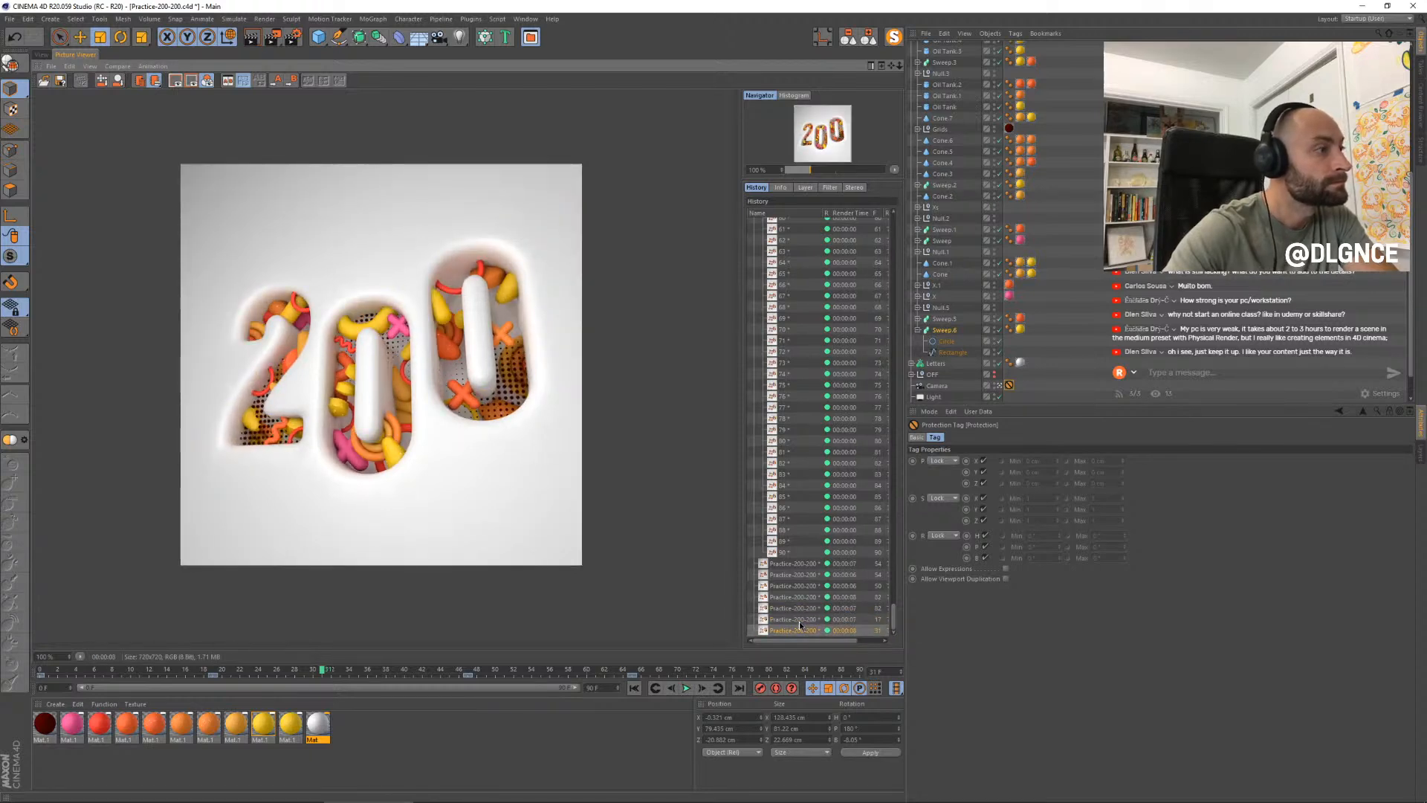
{"action": "double_click", "coordinate": [292, 727]}
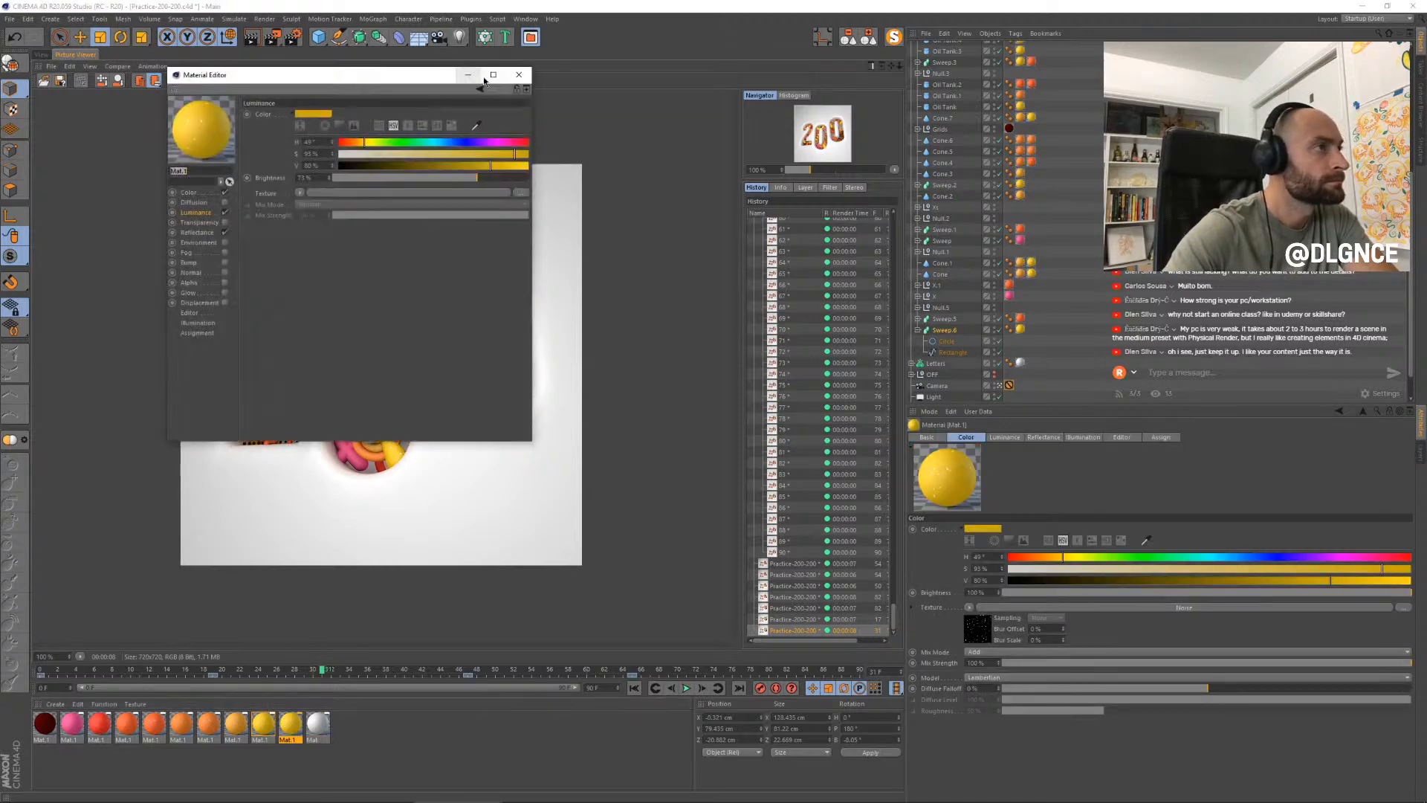
{"action": "left_click", "coordinate": [523, 78]}
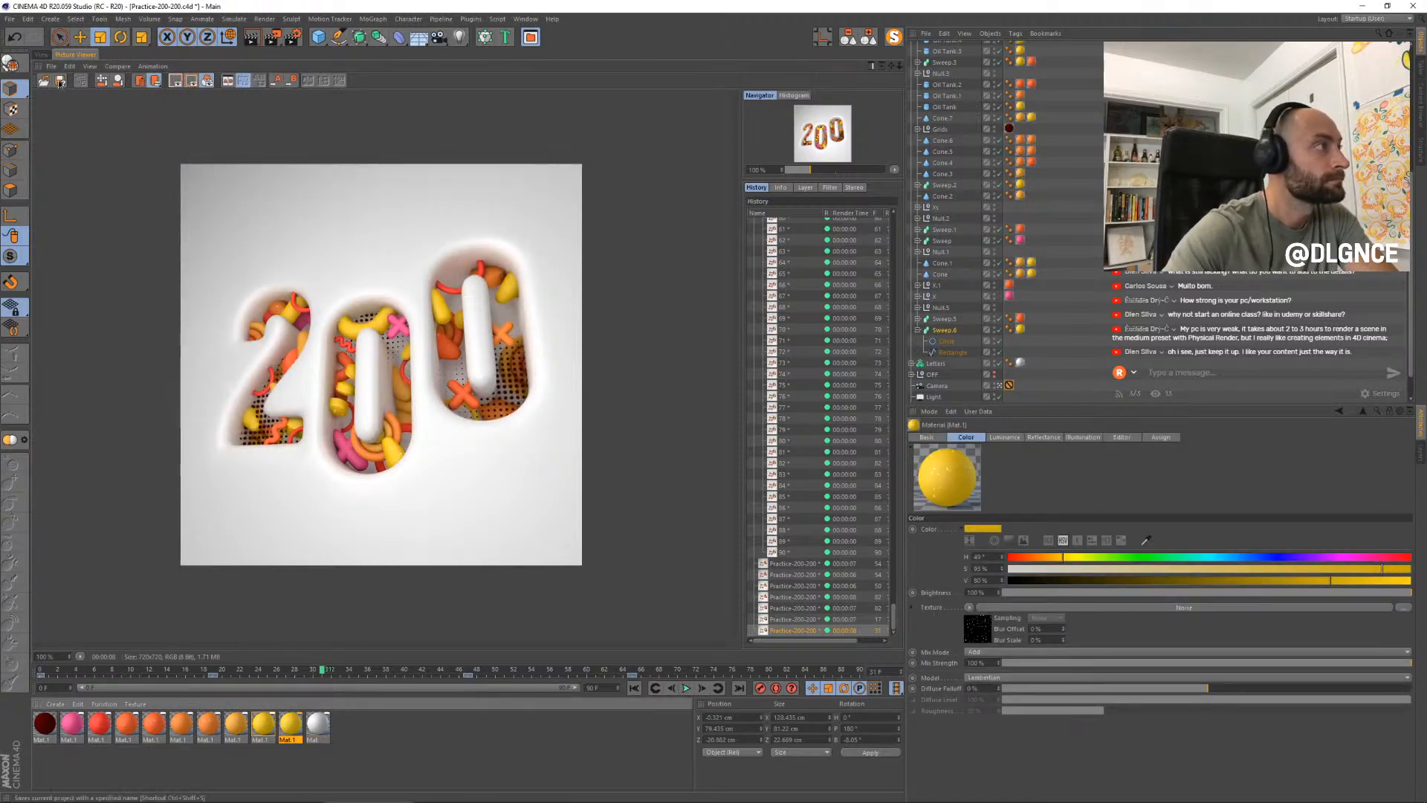
- Set the Global Illumination samples to Medium and the irradiance cache record density to Low, and render frame 31 again
{"action": "left_click", "coordinate": [42, 55]}
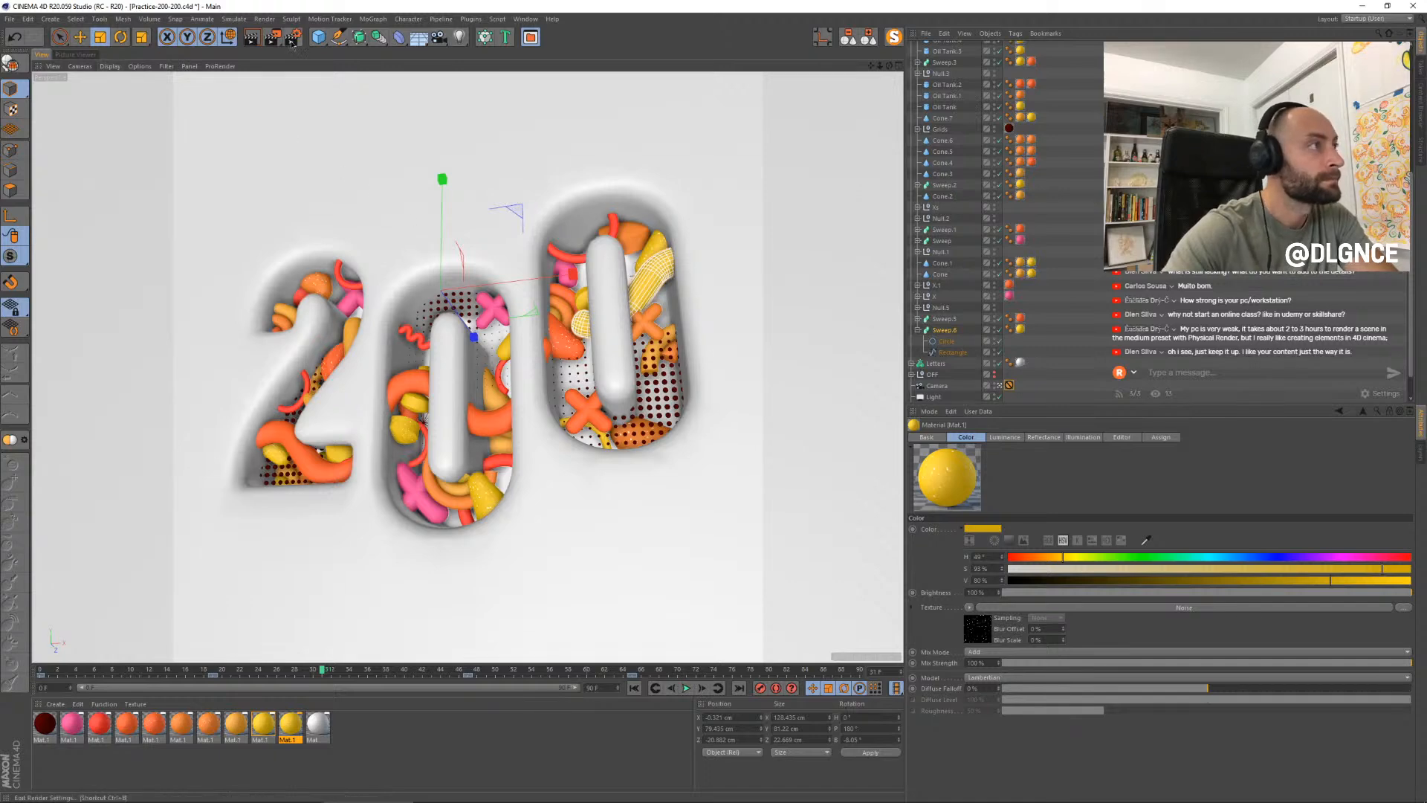
{"action": "left_click", "coordinate": [871, 42]}
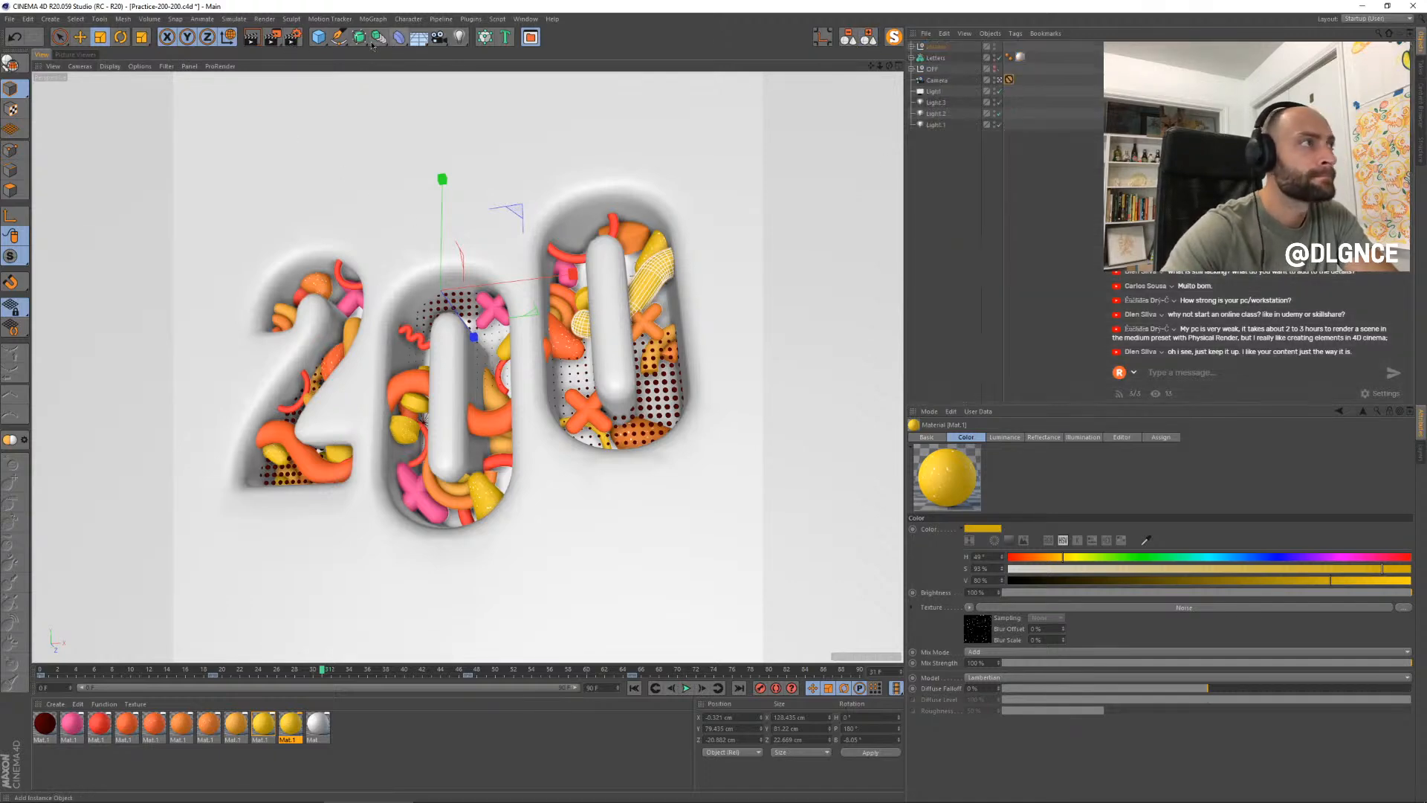
{"action": "left_click_drag", "start_coordinate": [407, 27], "coordinate": [606, 282]}
{"action": "left_click", "coordinate": [732, 402]}
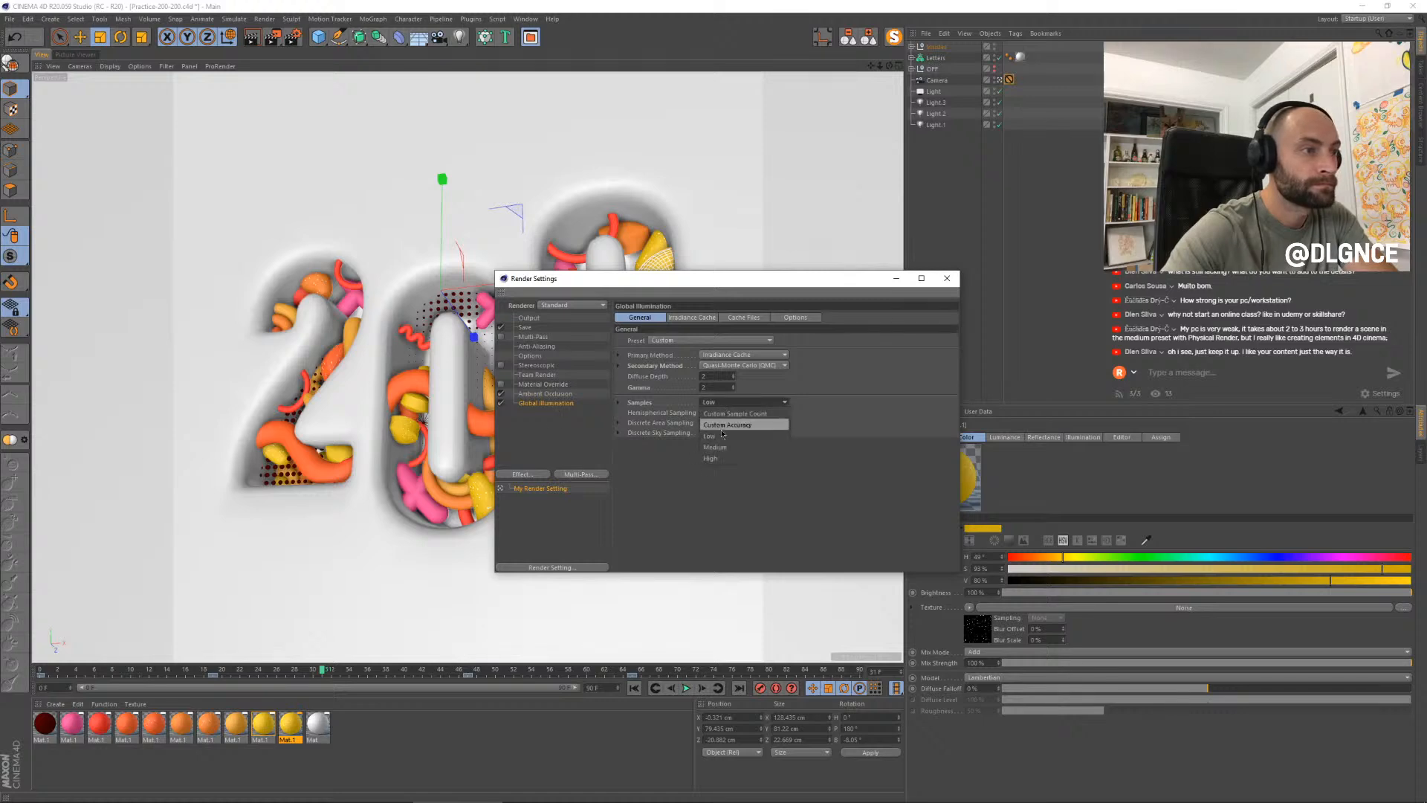
{"action": "left_click", "coordinate": [718, 423]}
{"action": "left_click", "coordinate": [691, 318]}
{"action": "left_click", "coordinate": [701, 341]}
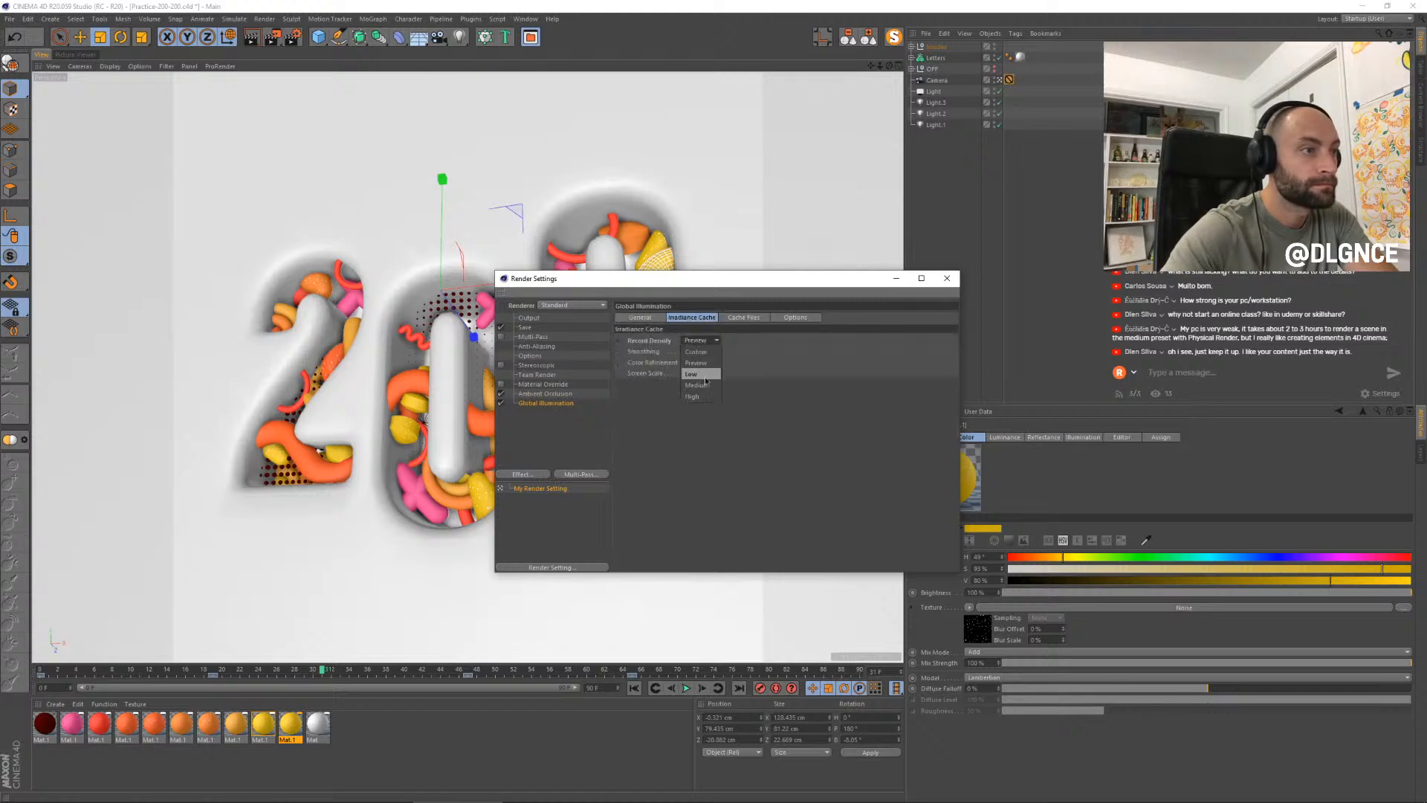
{"action": "left_click", "coordinate": [696, 350]}
{"action": "left_click", "coordinate": [957, 278]}
{"action": "key", "text": "shift+r"}
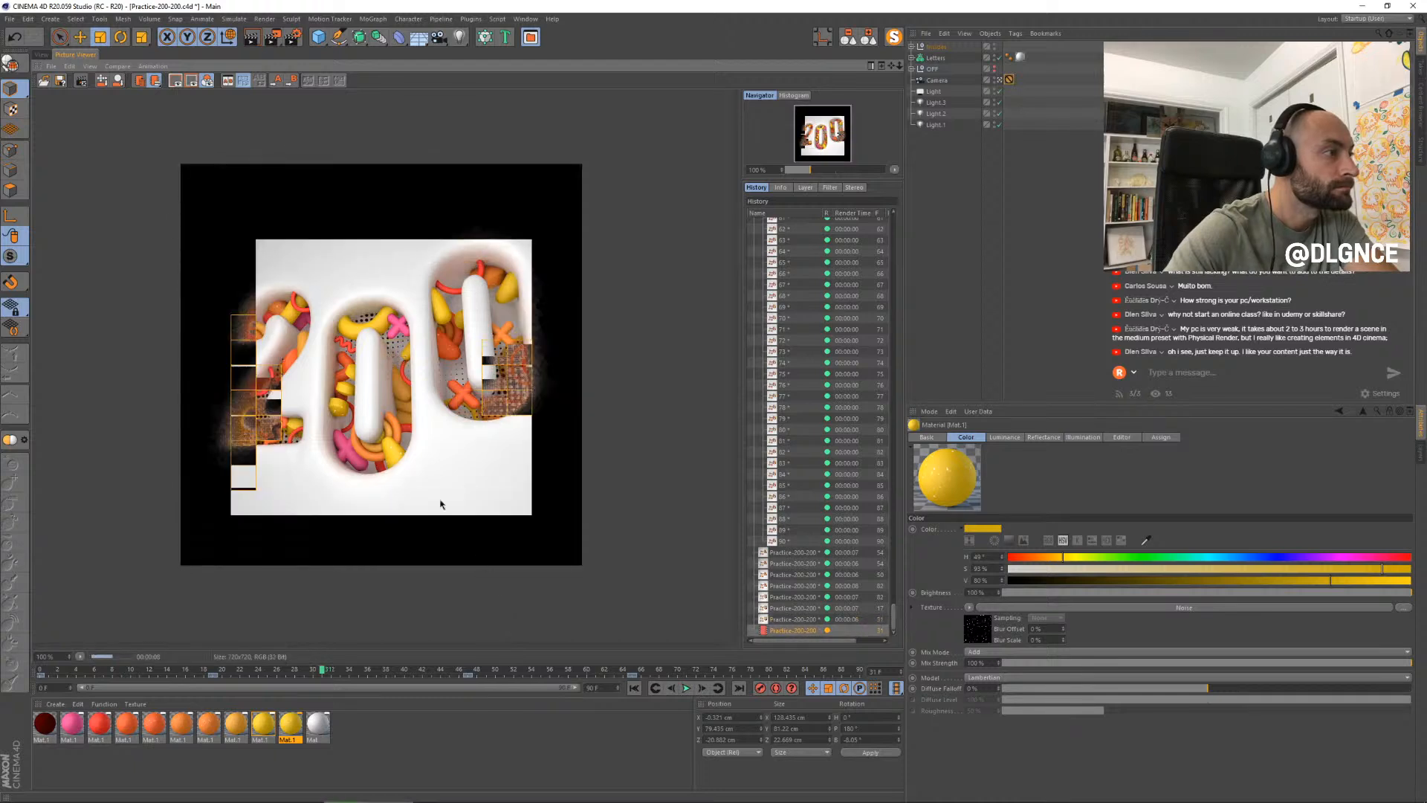
- Compare the new frame 31 render with the previous lower-quality renders in the render history
{"action": "key", "text": "Up"}
{"action": "key", "text": "Up"}
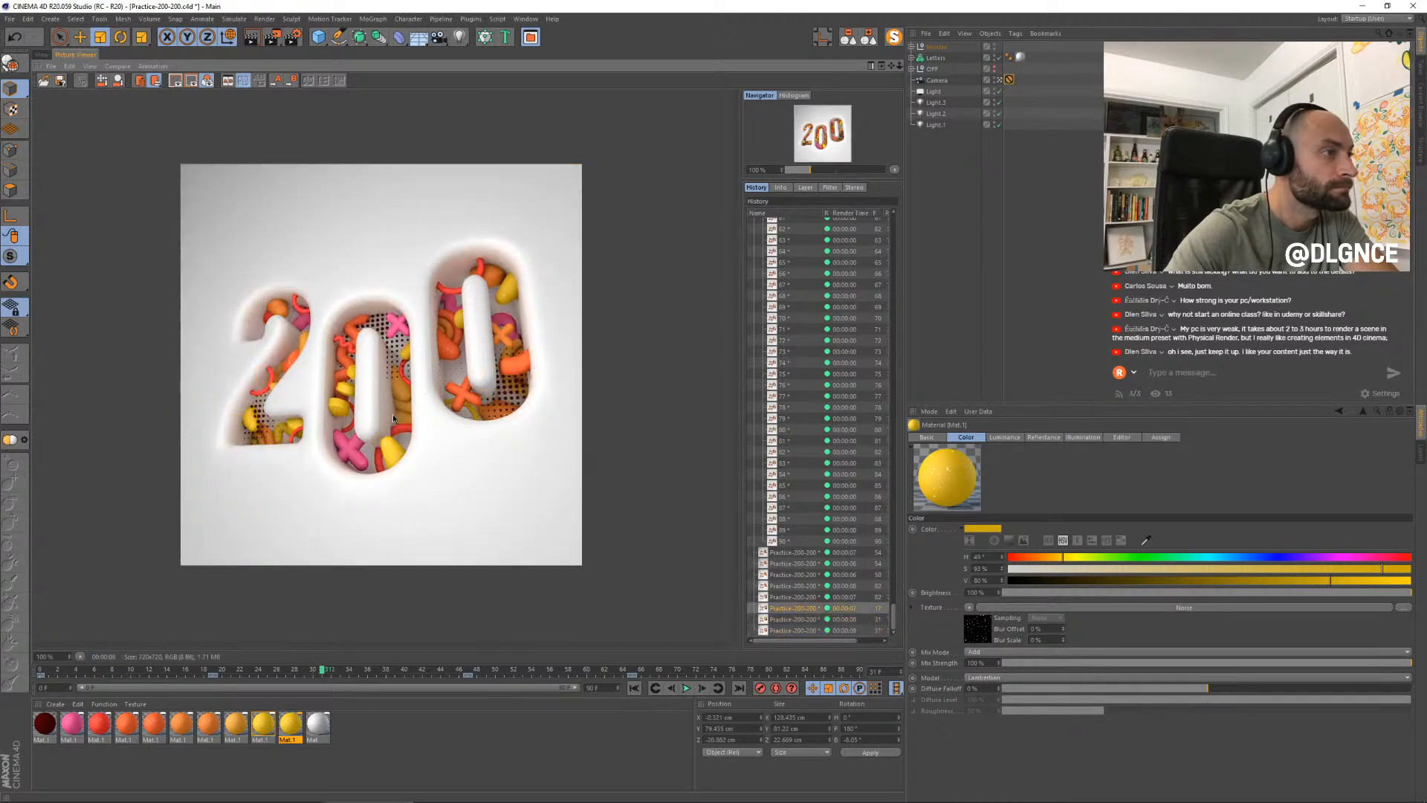
{"action": "key", "text": "Up"}
{"action": "key", "text": "Down"}
{"action": "key", "text": "Down"}
{"action": "key", "text": "Up"}
{"action": "key", "text": "Down"}
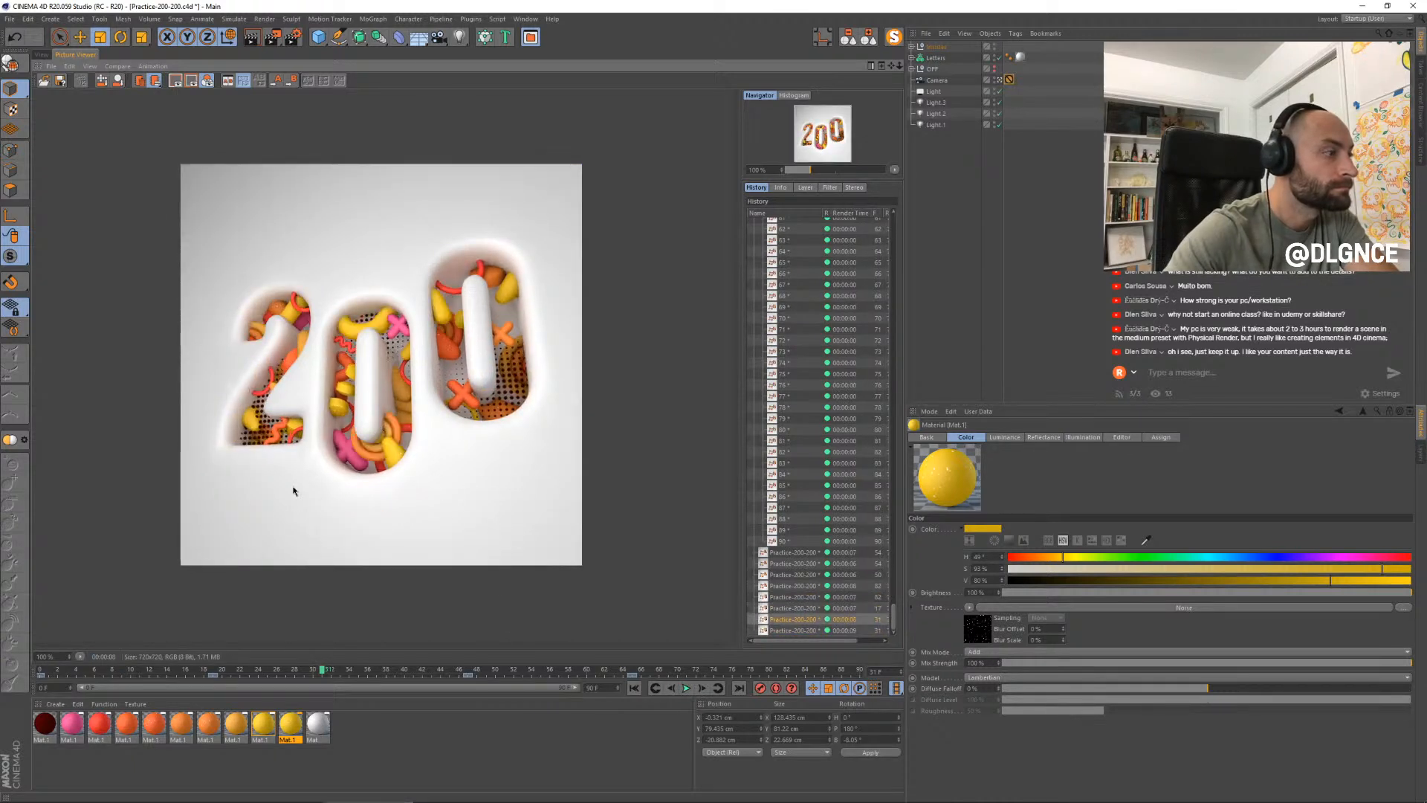
- Go to frame 53, render it, and review the general Global Illumination settings in the render settings
{"action": "left_click", "coordinate": [524, 671]}
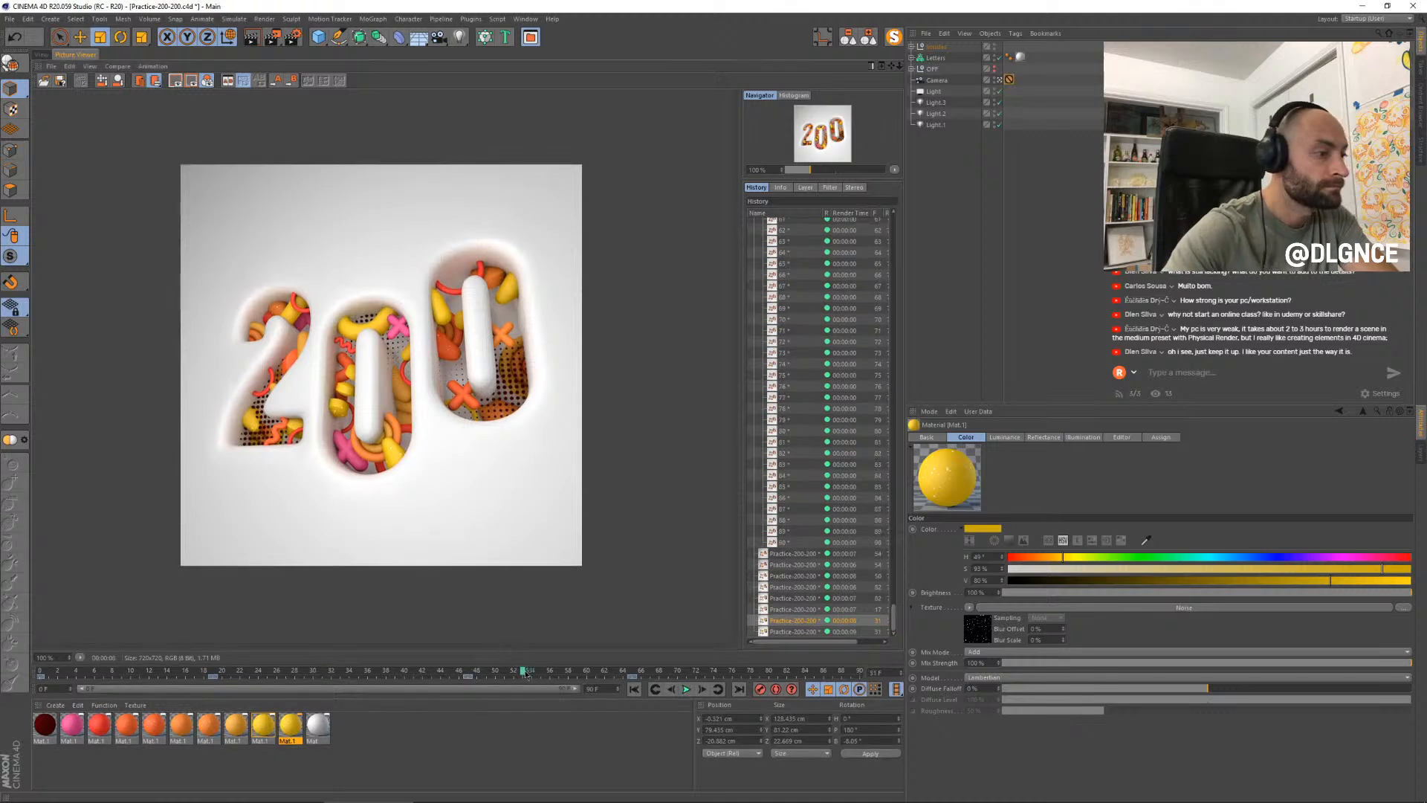
{"action": "key", "text": "shift+r"}
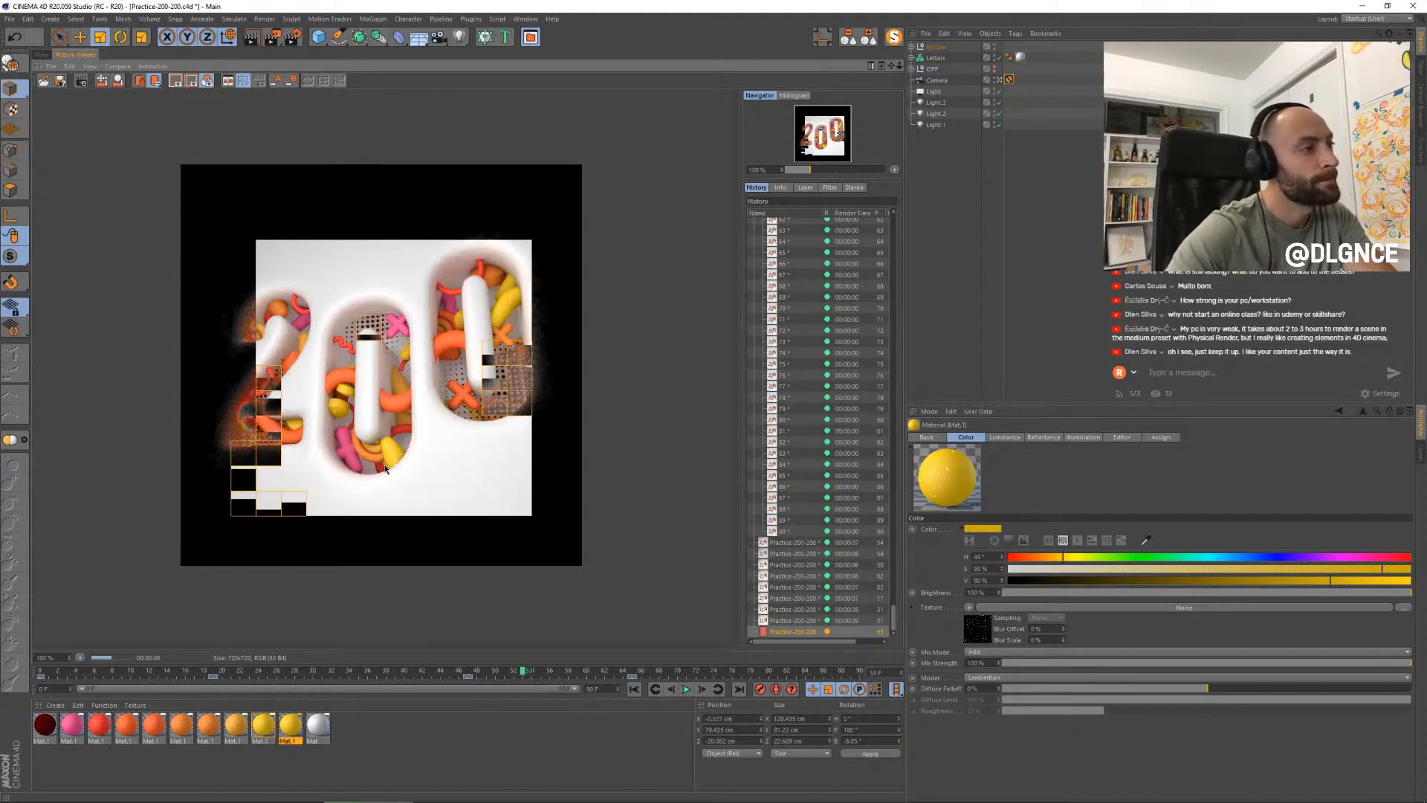
{"action": "key", "text": "ctrl+b"}
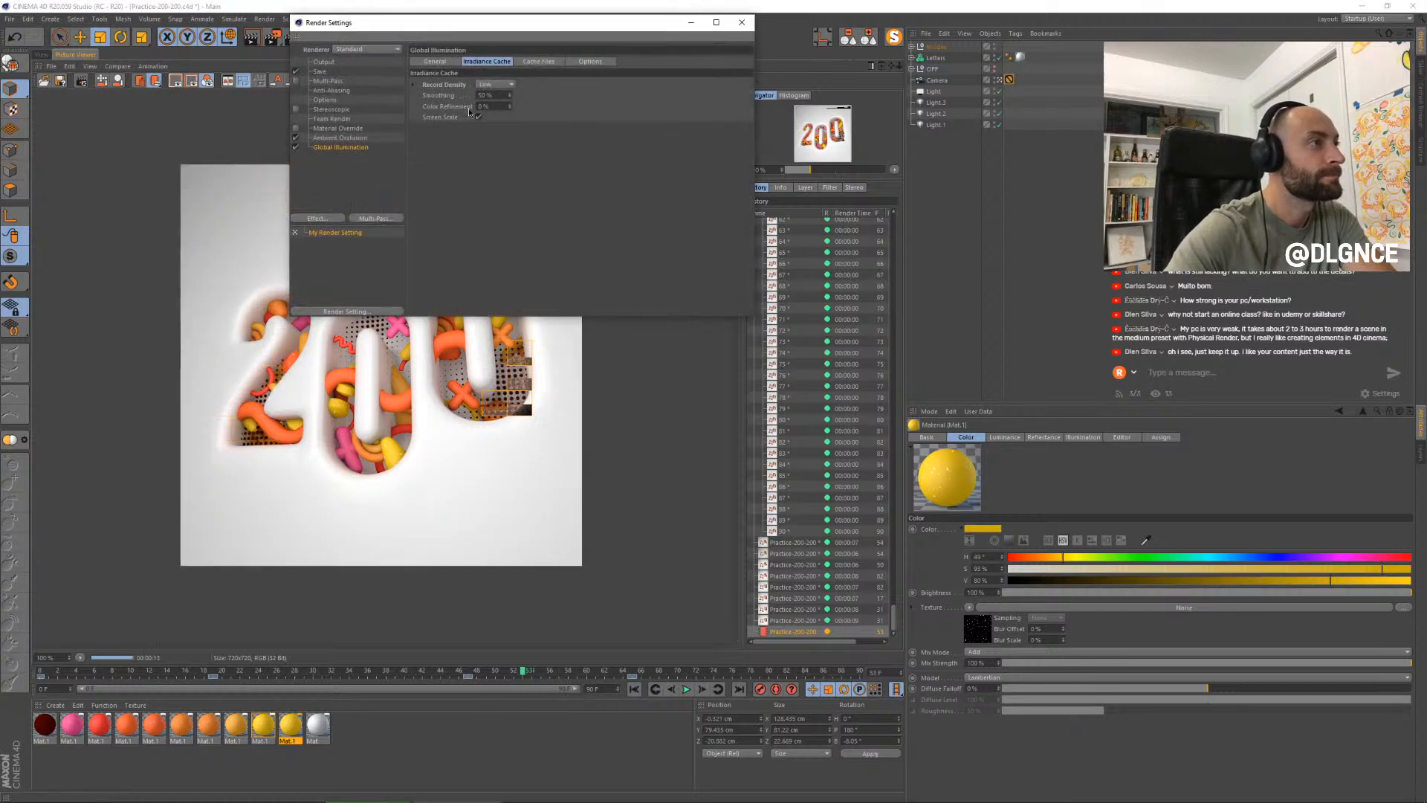
{"action": "left_click", "coordinate": [437, 62]}
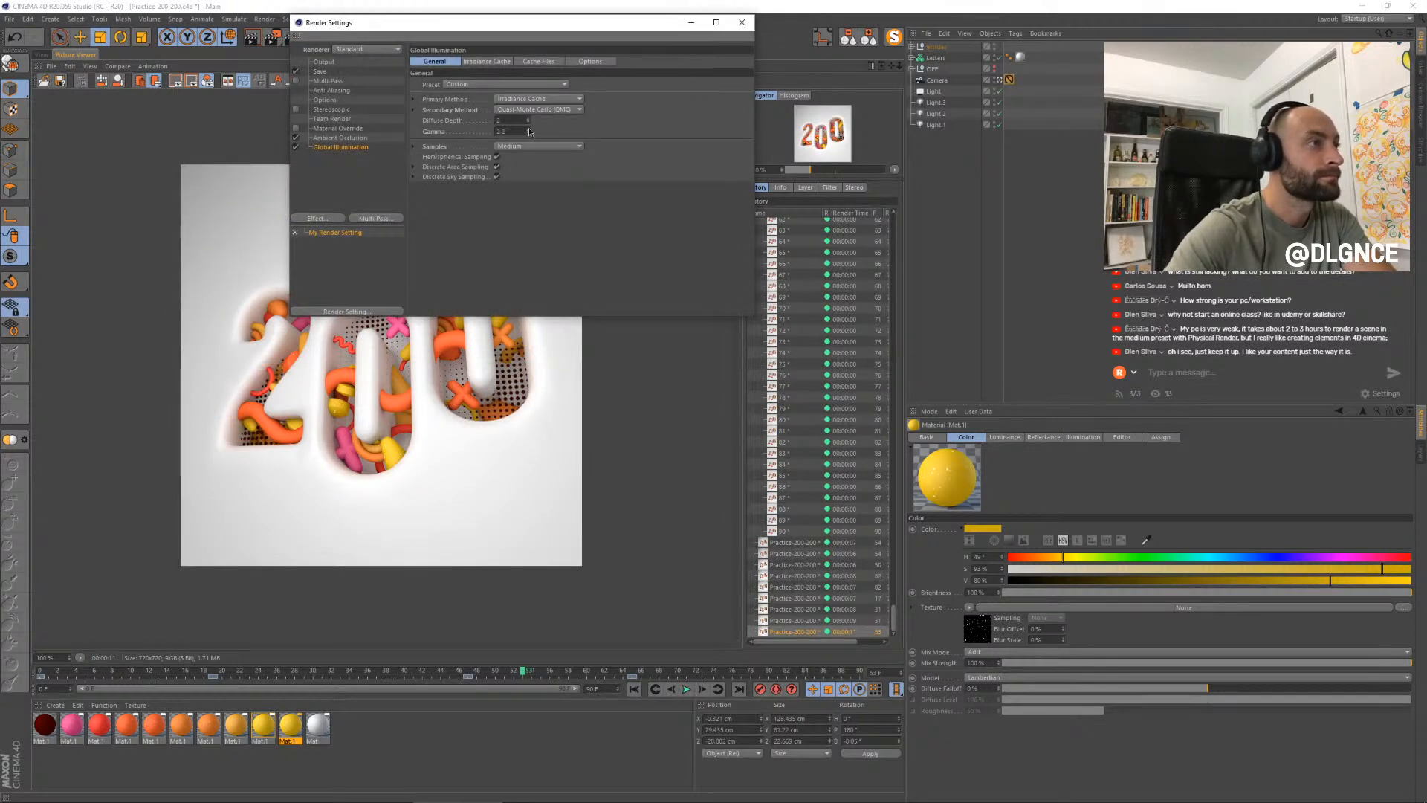
{"action": "left_click", "coordinate": [742, 23]}
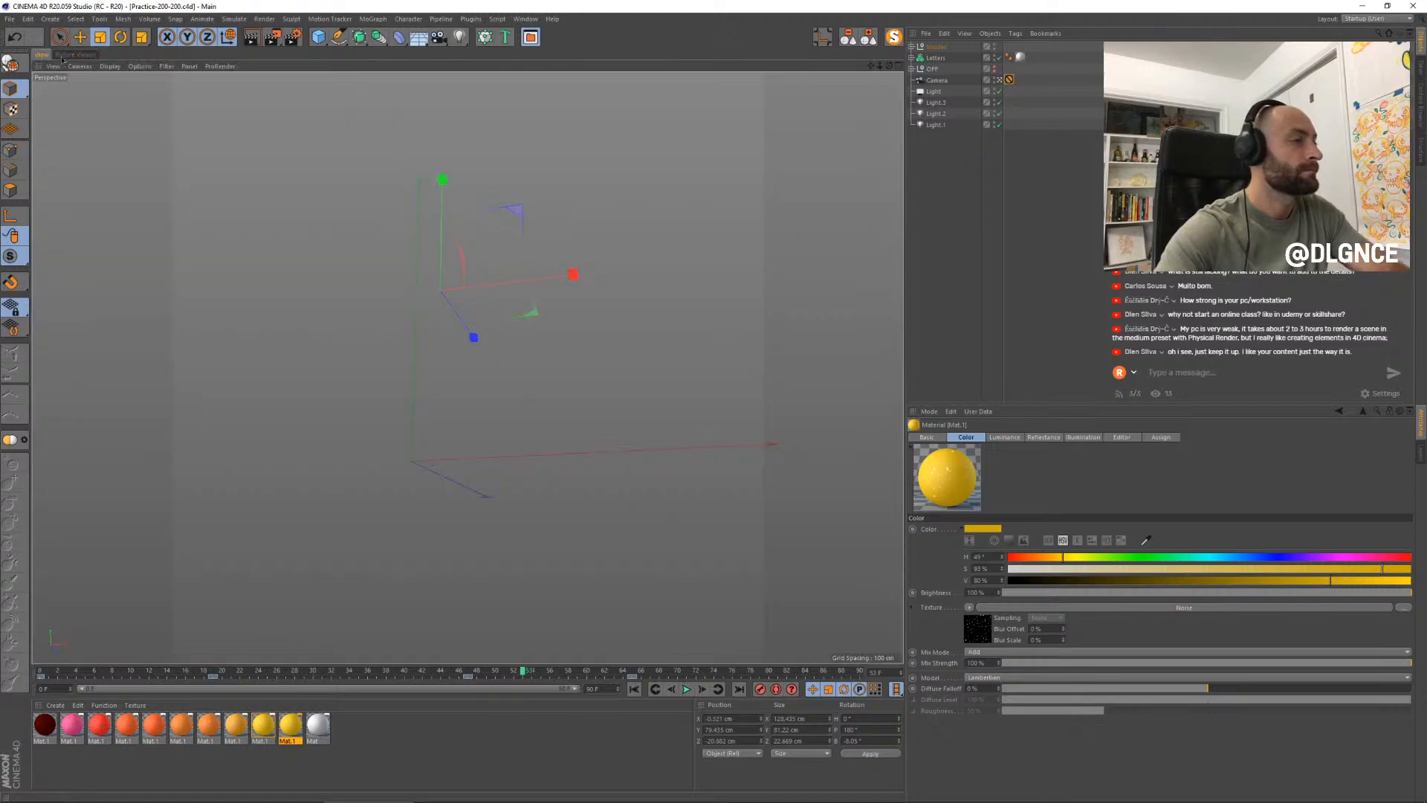
- Outside the camera view, duplicate the front area light to the right side of the 200 and rotate the copy toward the numbers
{"action": "left_click", "coordinate": [41, 54]}
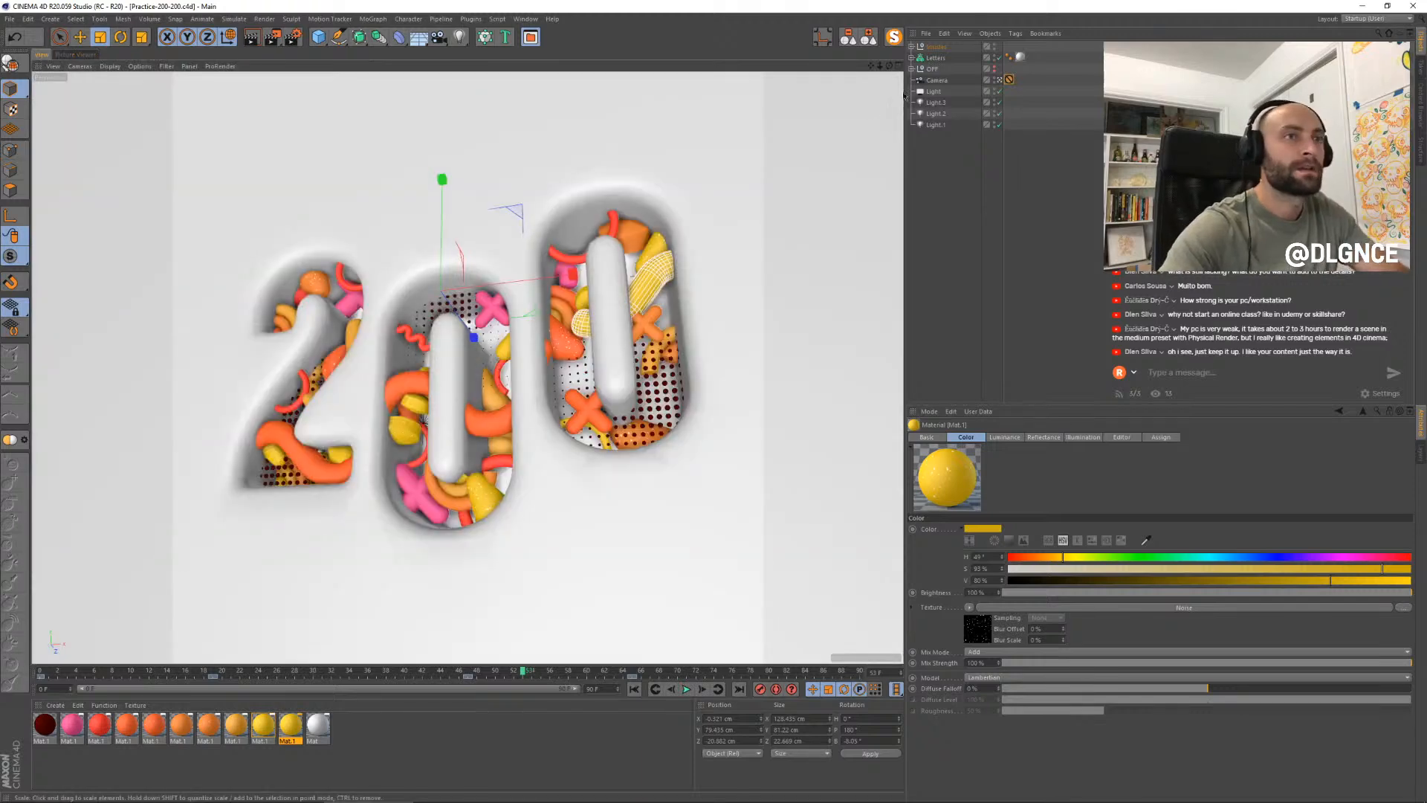
{"action": "left_click", "coordinate": [1000, 80]}
{"action": "scroll", "coordinate": [663, 312], "scroll_direction": "down", "scroll_amount": 8}
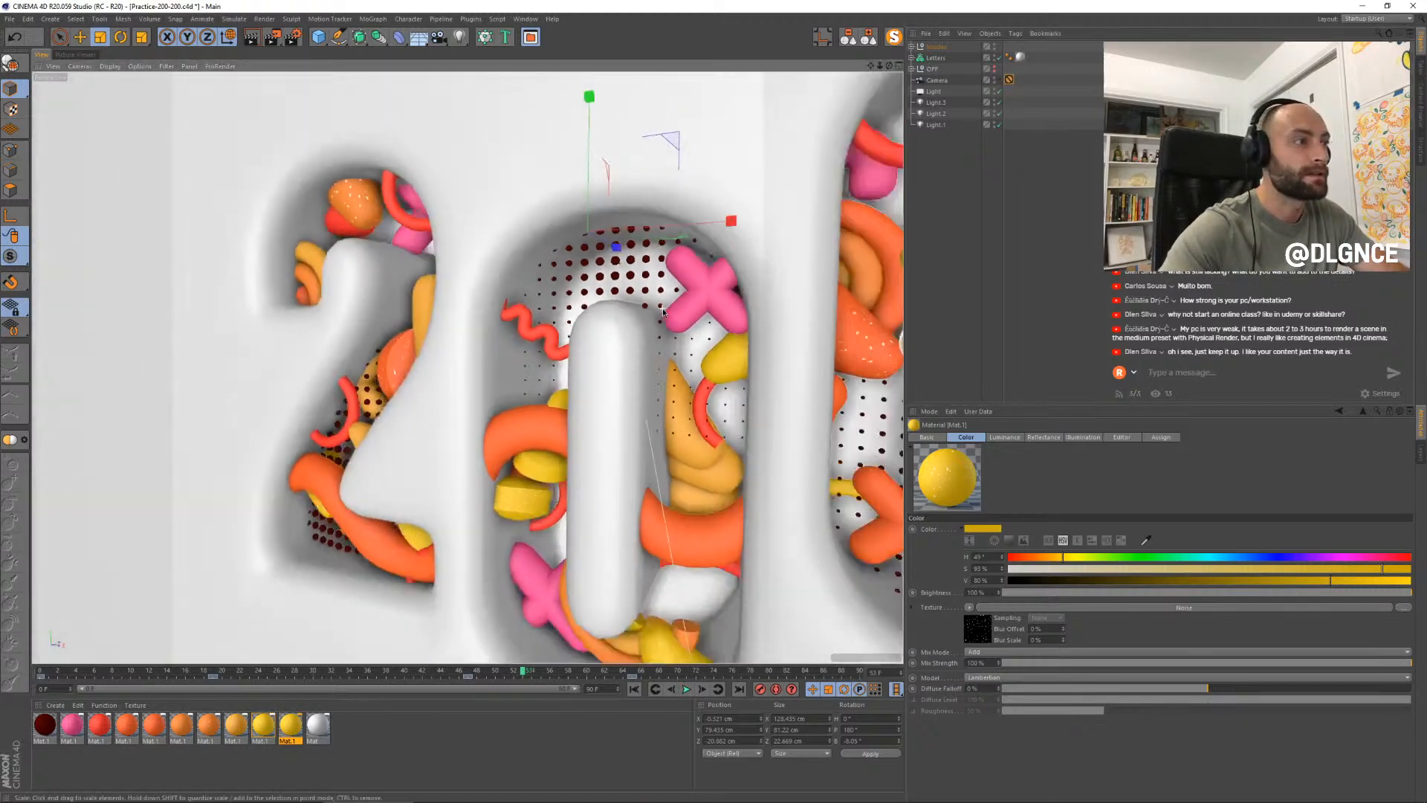
{"action": "left_click_drag", "start_coordinate": [664, 312], "coordinate": [359, 399], "text": "alt"}
{"action": "left_click", "coordinate": [348, 400]}
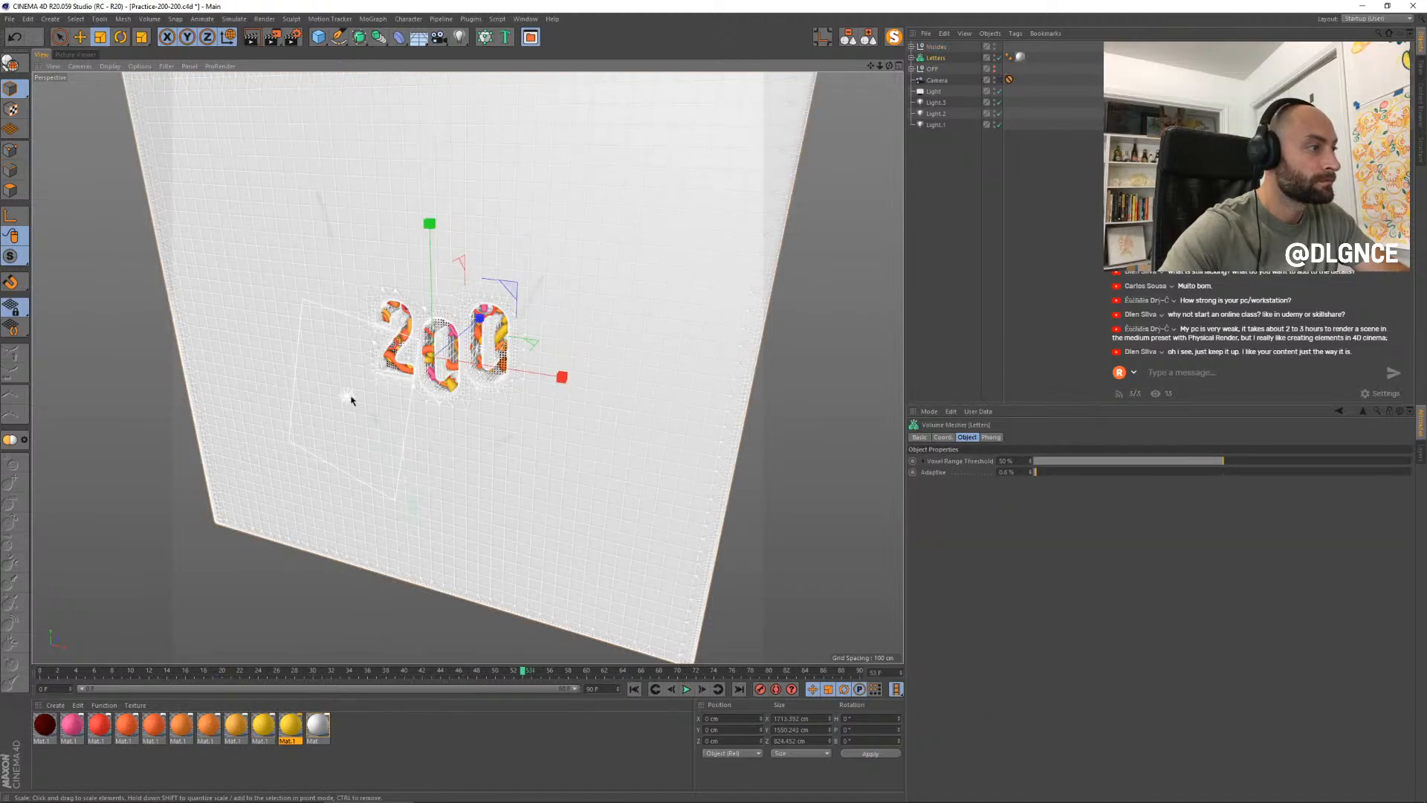
{"action": "left_click", "coordinate": [349, 399]}
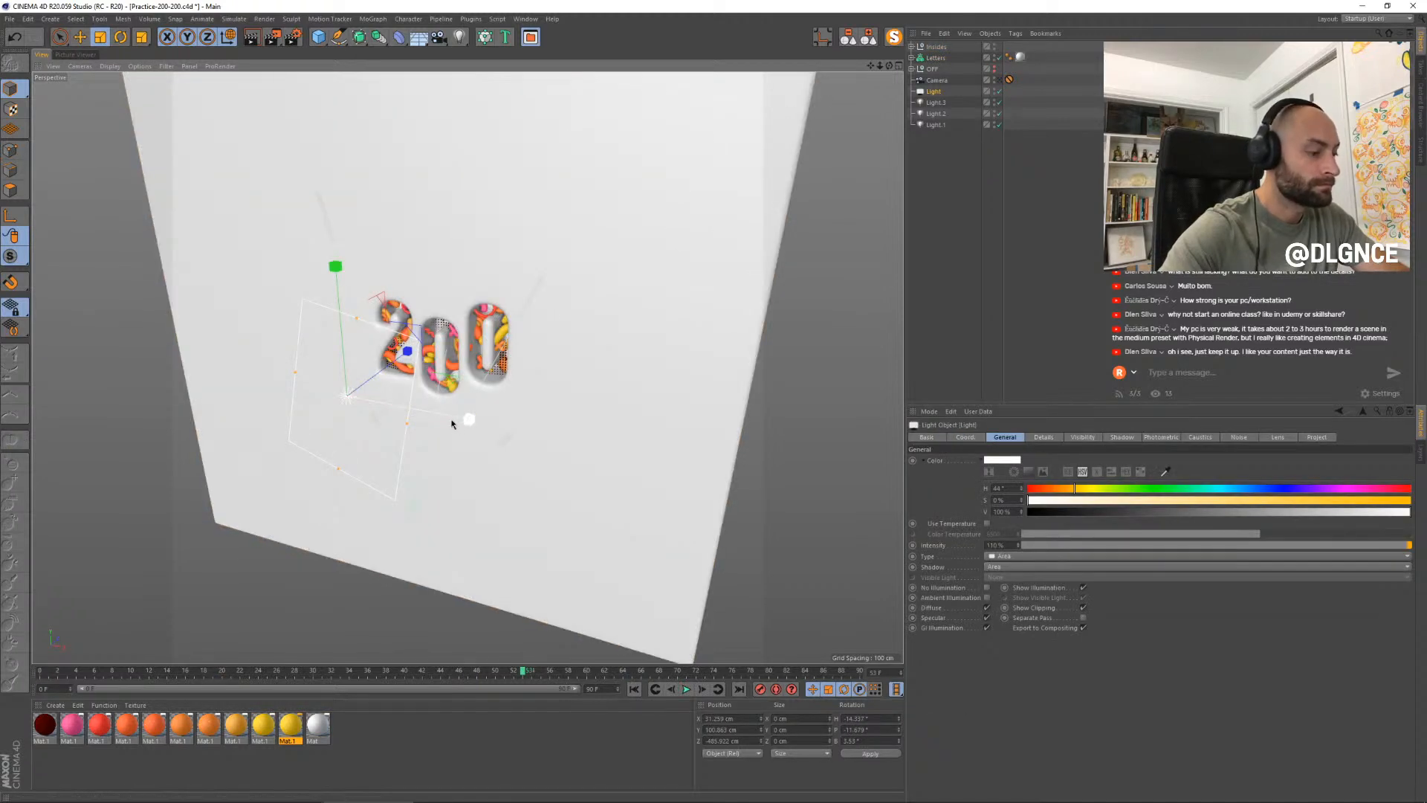
{"action": "key", "text": "e"}
{"action": "left_click_drag", "start_coordinate": [452, 377], "coordinate": [622, 388]}
{"action": "key", "text": "r"}
{"action": "left_click_drag", "start_coordinate": [506, 456], "coordinate": [623, 447]}
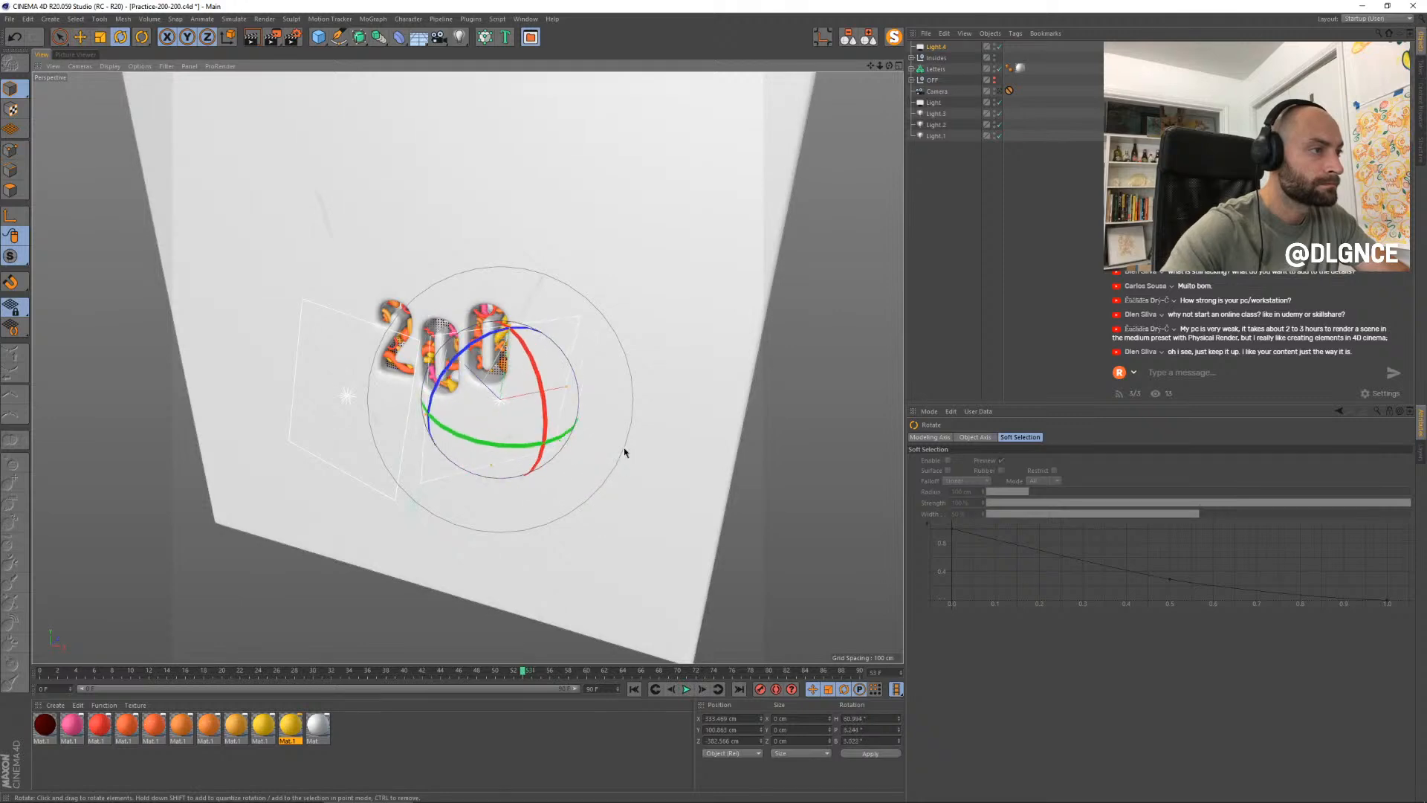
- Move the duplicated area light lower in front of the last zero and scale it down
{"action": "key", "text": "e"}
{"action": "left_click_drag", "start_coordinate": [588, 338], "coordinate": [555, 405]}
{"action": "key", "text": "t"}
{"action": "key", "text": "e"}
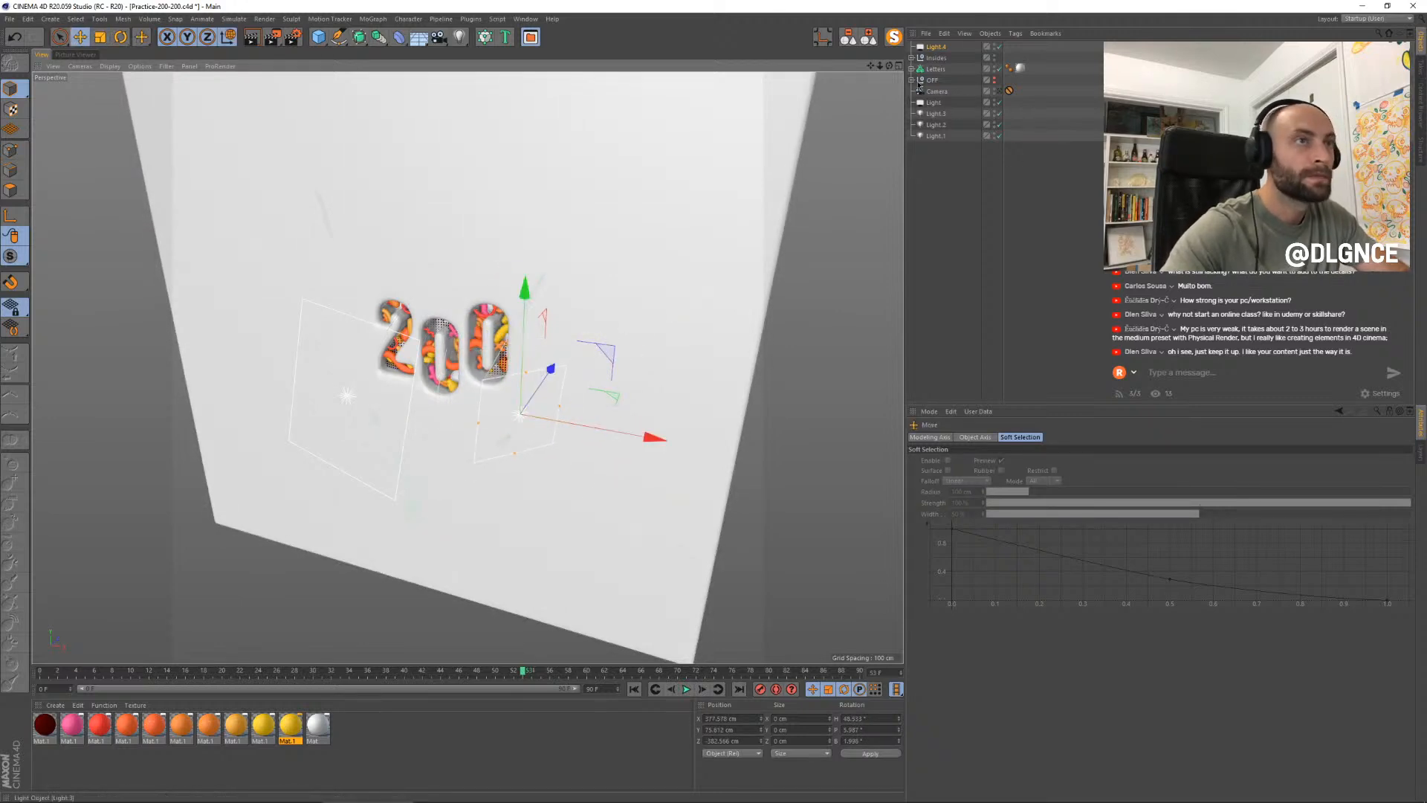
- Set the duplicated light's shadow to None and tint its color light orange with hue 27° and saturation 28%
{"action": "left_click", "coordinate": [935, 47]}
{"action": "left_click", "coordinate": [1015, 568]}
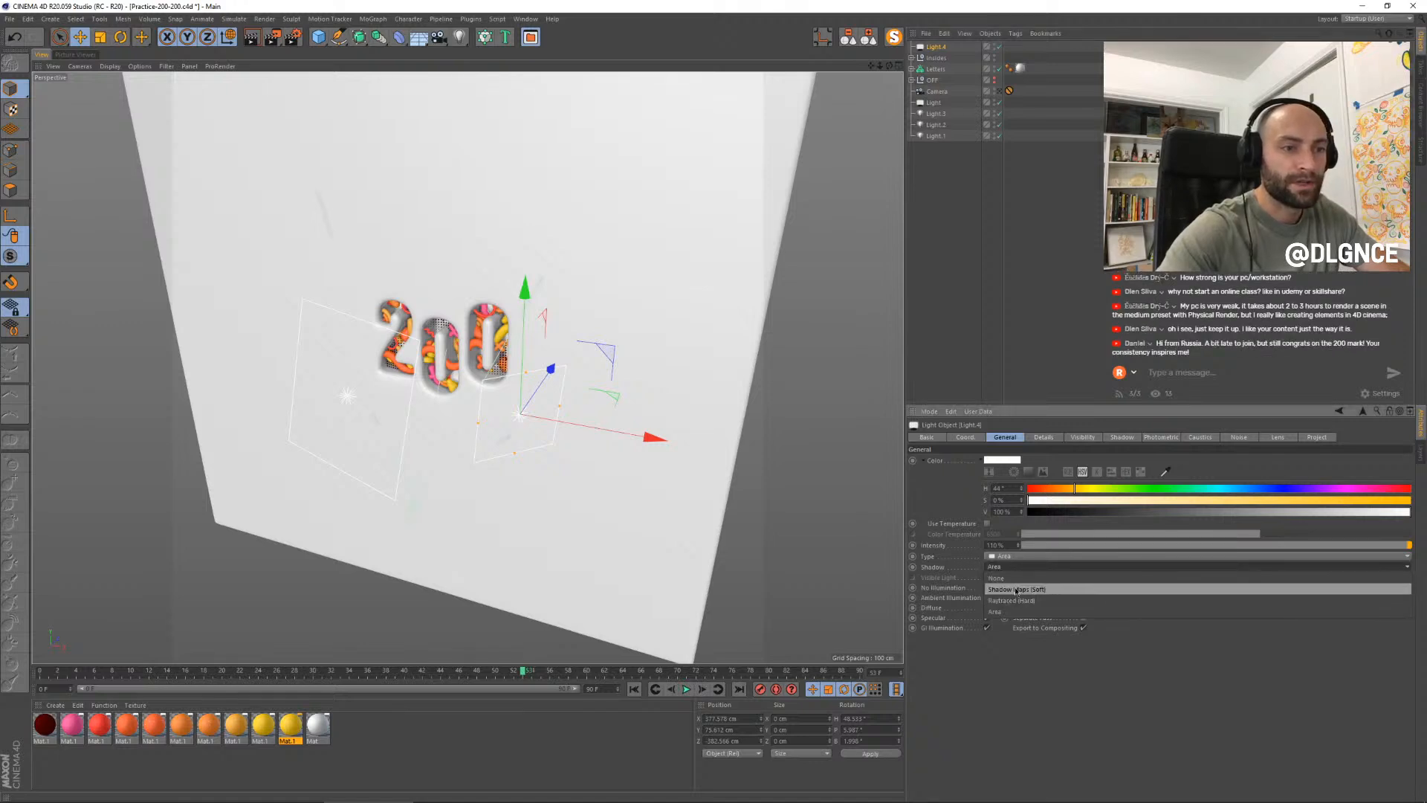
{"action": "left_click", "coordinate": [1008, 578]}
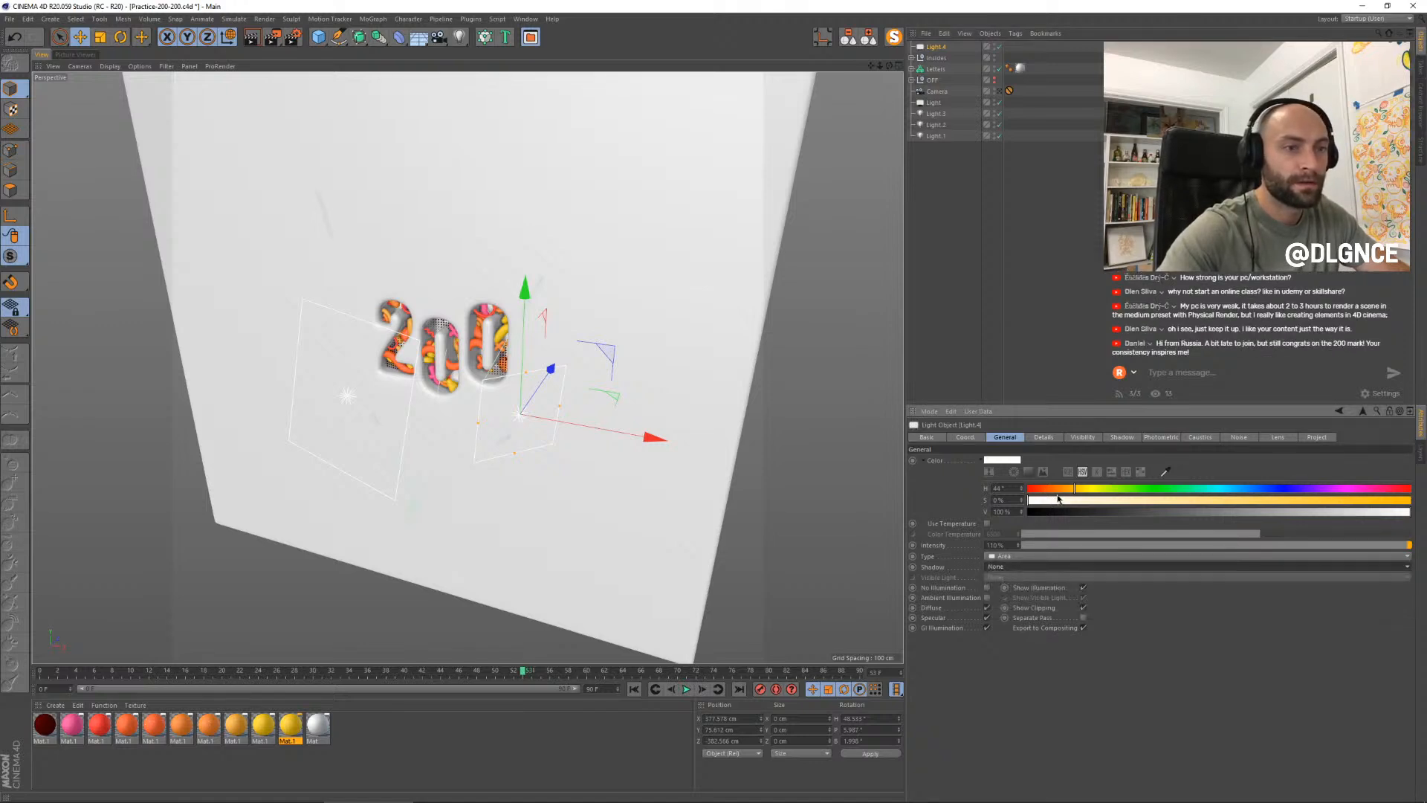
{"action": "left_click_drag", "start_coordinate": [1072, 493], "coordinate": [1056, 489]}
{"action": "left_click", "coordinate": [1093, 500]}
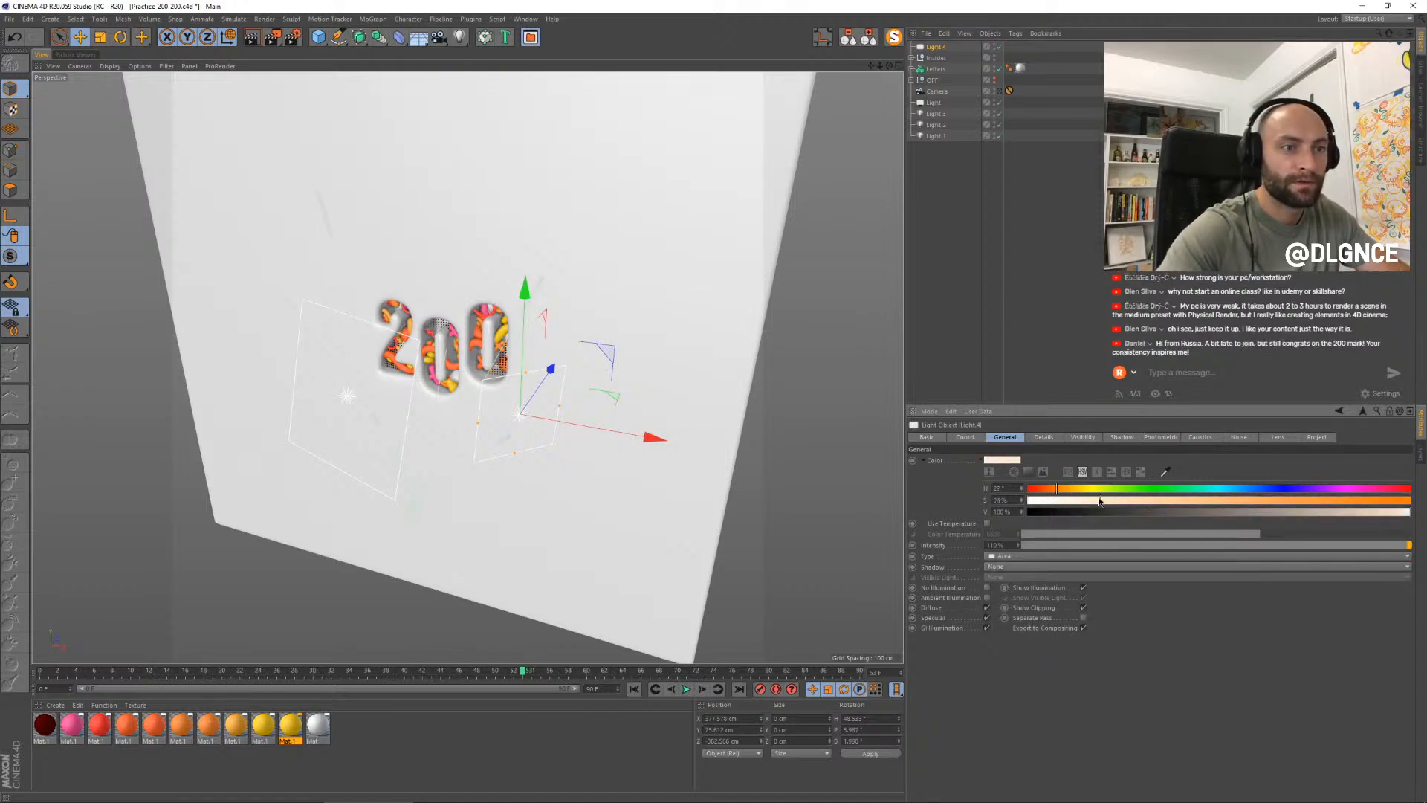
- Return to the camera view and render frame 53 with the new orange light
{"action": "left_click", "coordinate": [999, 91]}
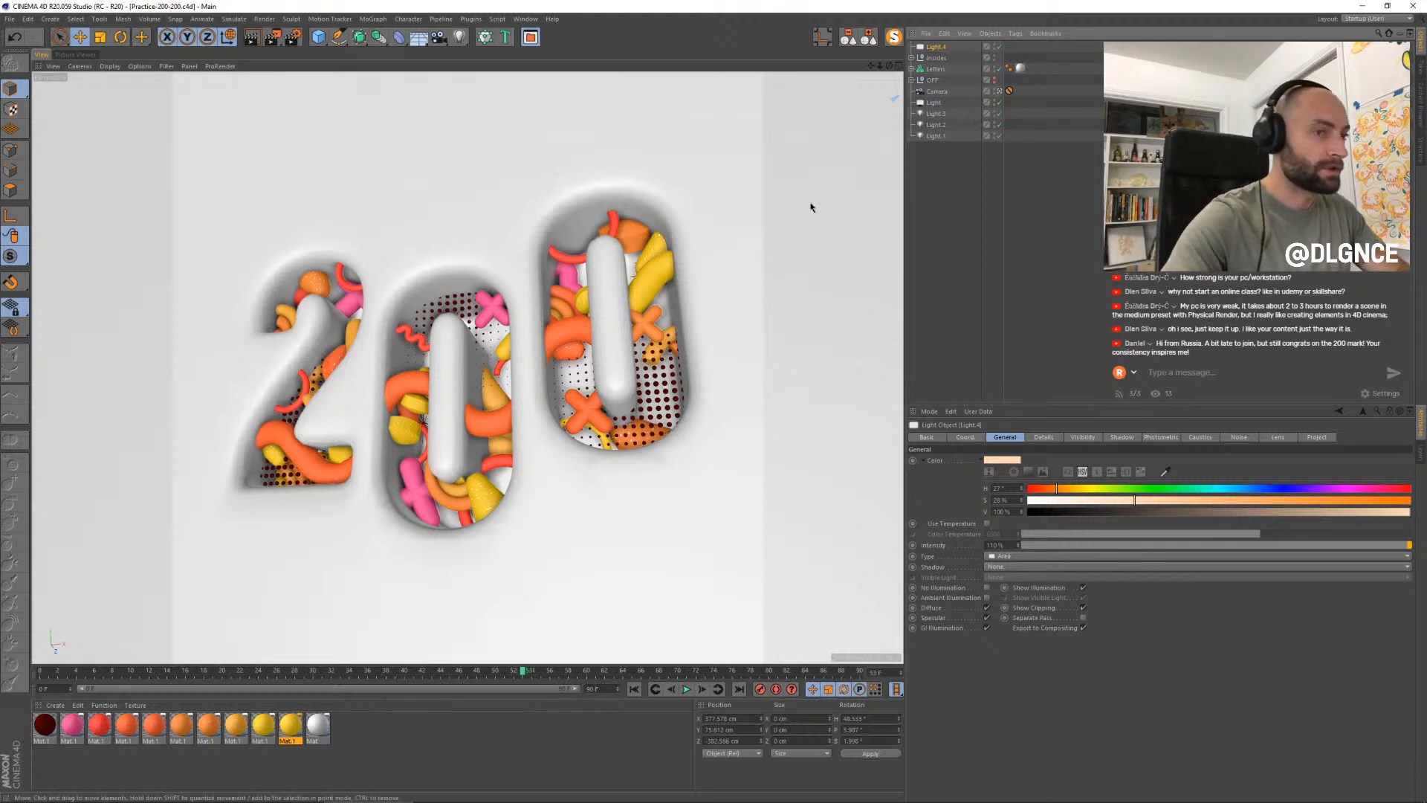
{"action": "key", "text": "shift+r"}
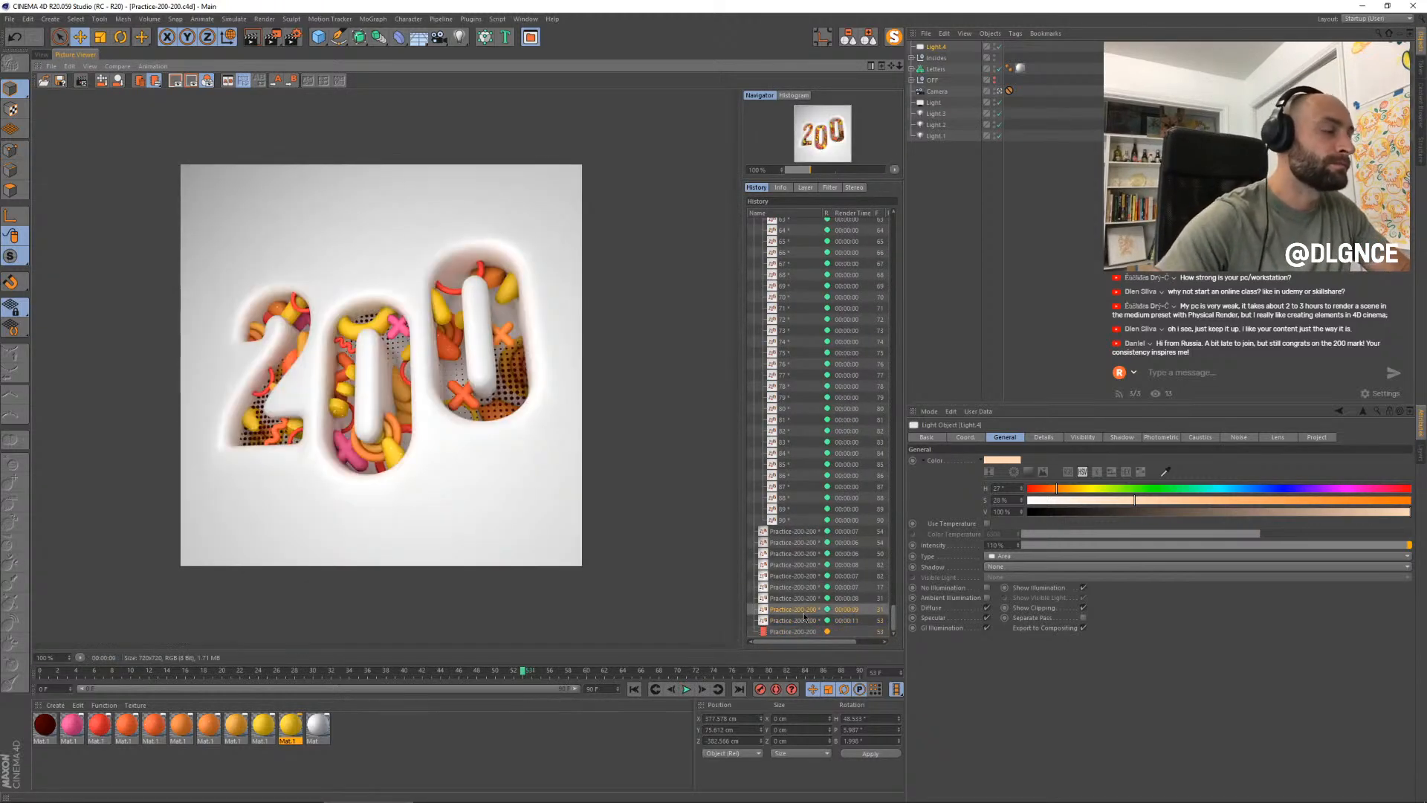
- Examine the earlier test renders in the render history against the frame 53 render with the added light
{"action": "key", "text": "Up"}
{"action": "key", "text": "Up"}
{"action": "key", "text": "Up"}
{"action": "key", "text": "Up"}
{"action": "key", "text": "Down"}
{"action": "key", "text": "Down"}
{"action": "key", "text": "Down"}
{"action": "key", "text": "Down"}
{"action": "key", "text": "Down"}
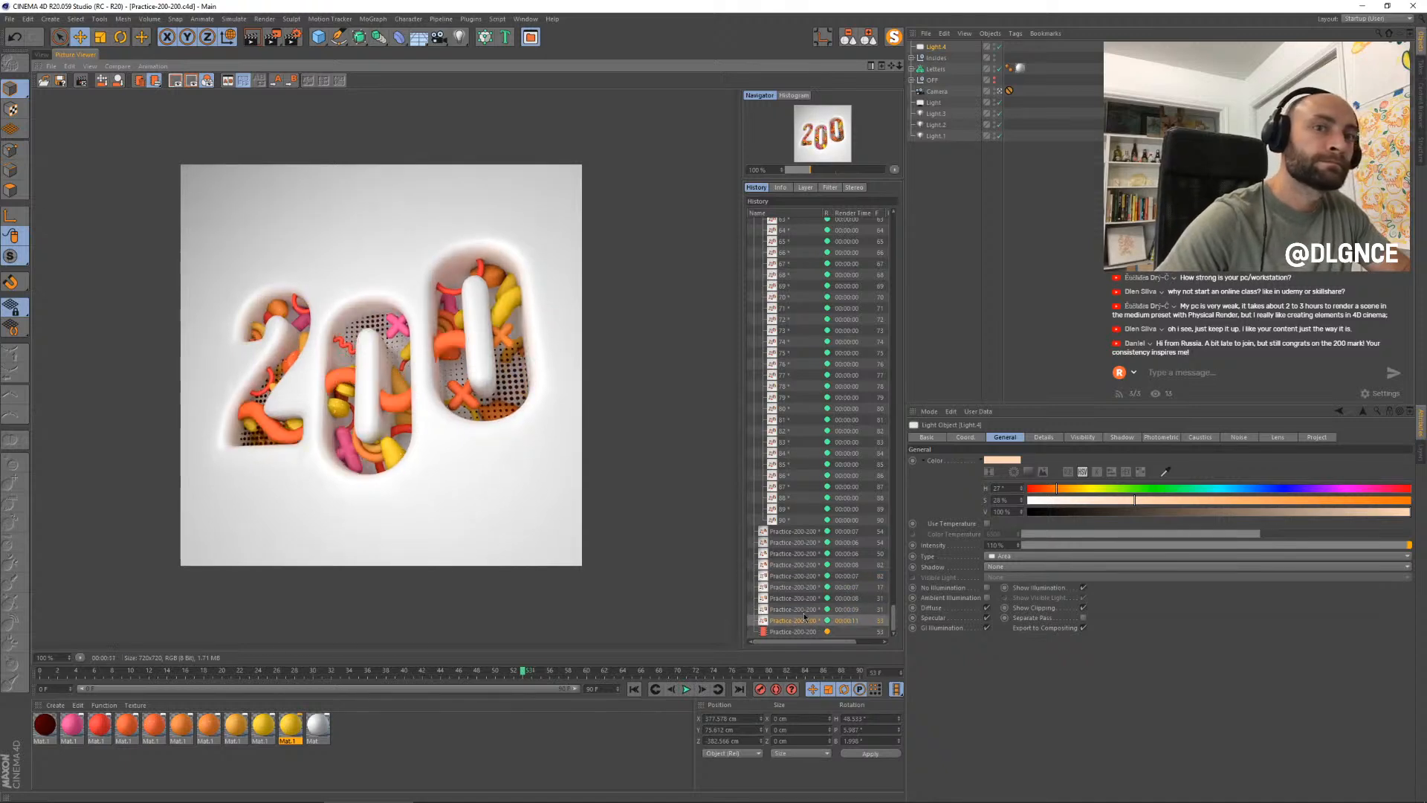
{"action": "key", "text": "Down"}
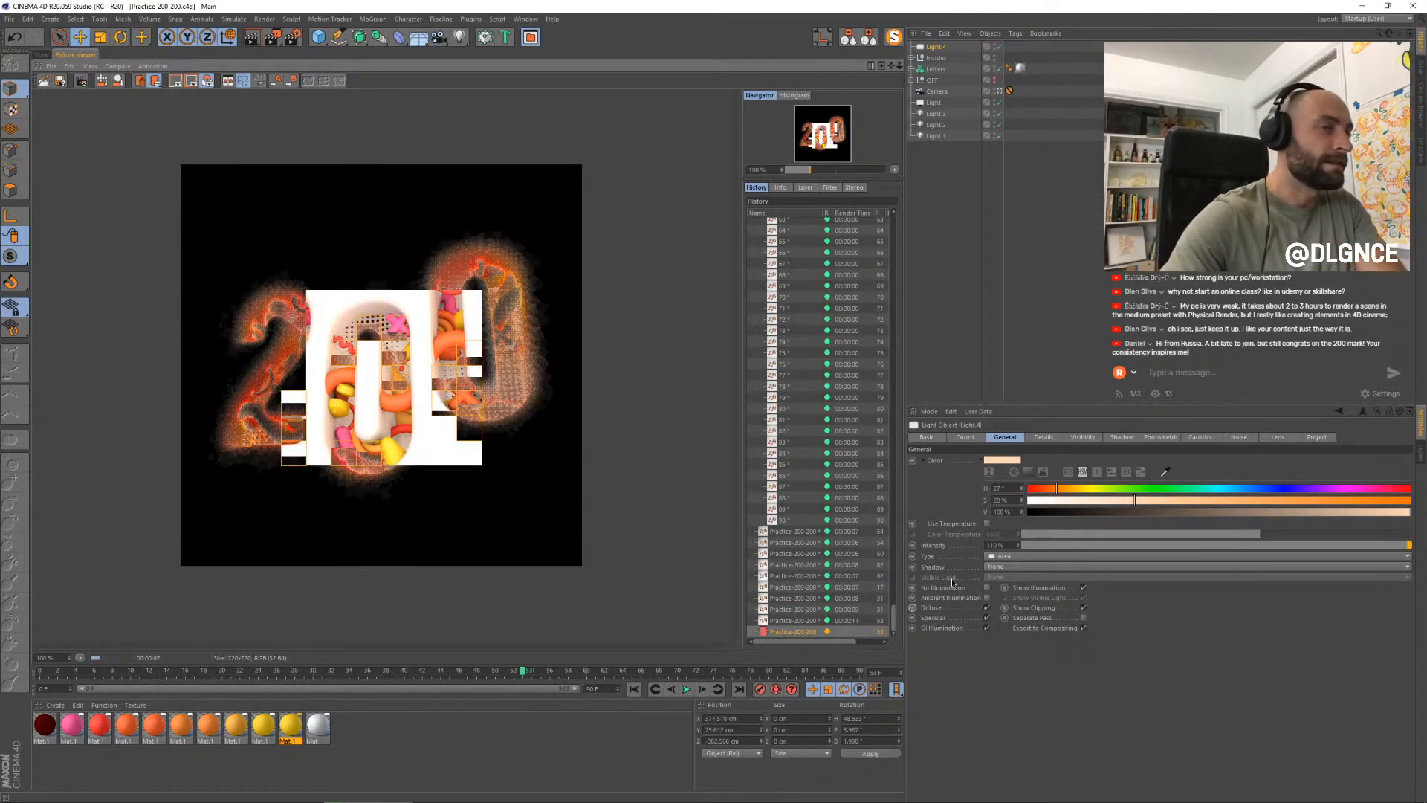
- Place Light.4 directly below the original area light in the object list and lower its intensity to about 53%
{"action": "left_click_drag", "start_coordinate": [949, 100], "coordinate": [943, 107]}
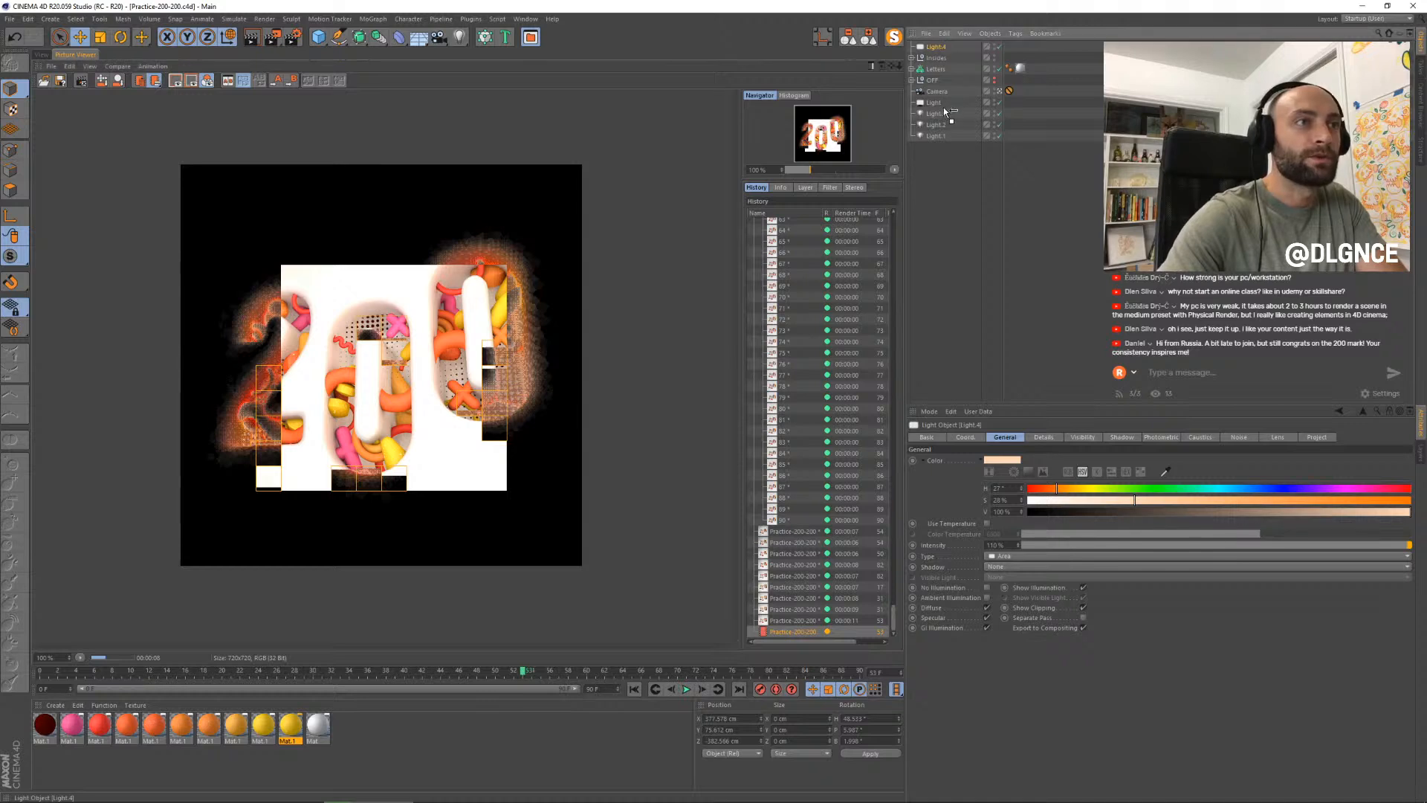
{"action": "left_click", "coordinate": [1225, 544]}
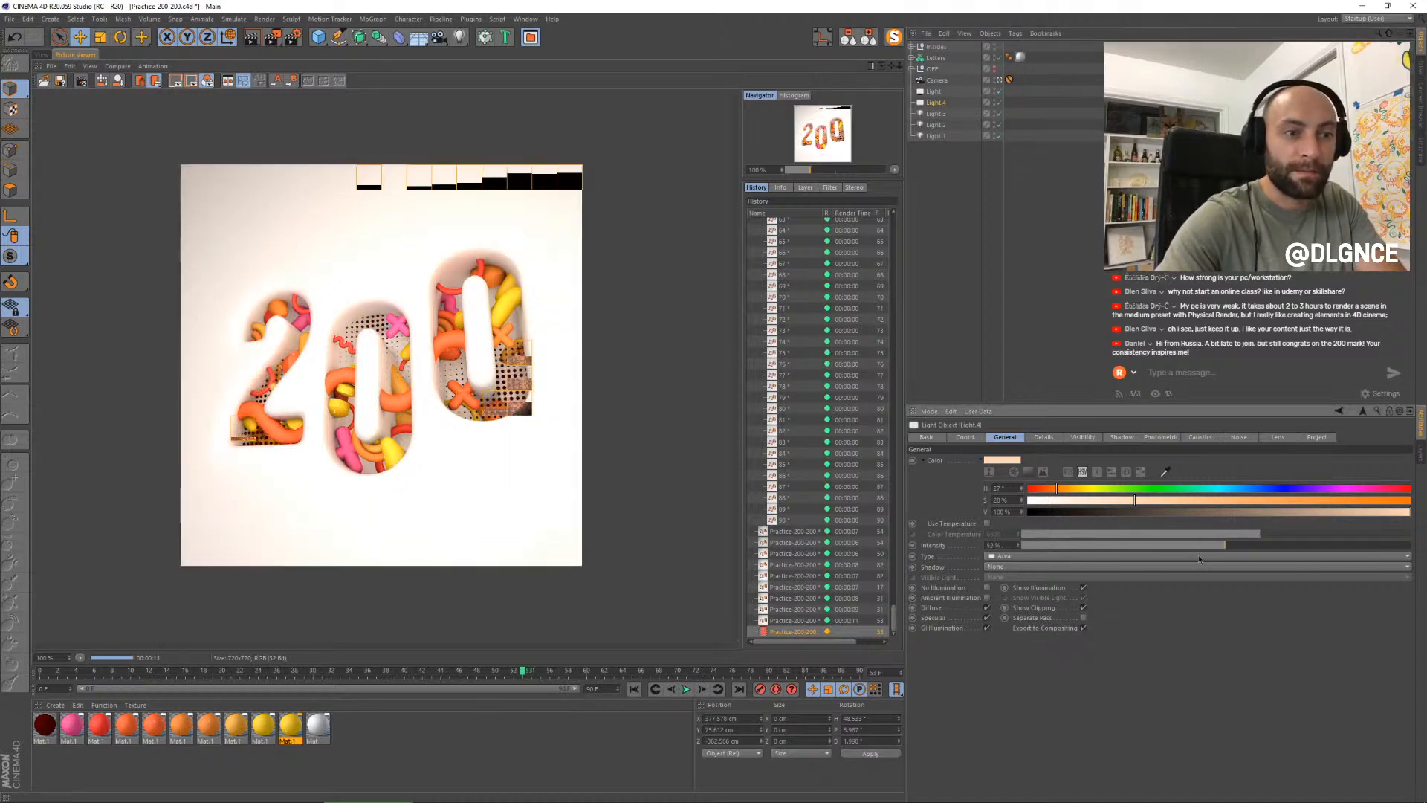
- Lower Light.4's intensity to 40% and render frame 53 again
{"action": "mouse_move", "coordinate": [1195, 552]}
{"action": "left_mouse_down"}
{"action": "mouse_move", "coordinate": [1146, 553]}
{"action": "mouse_move", "coordinate": [1173, 546]}
{"action": "left_mouse_up"}
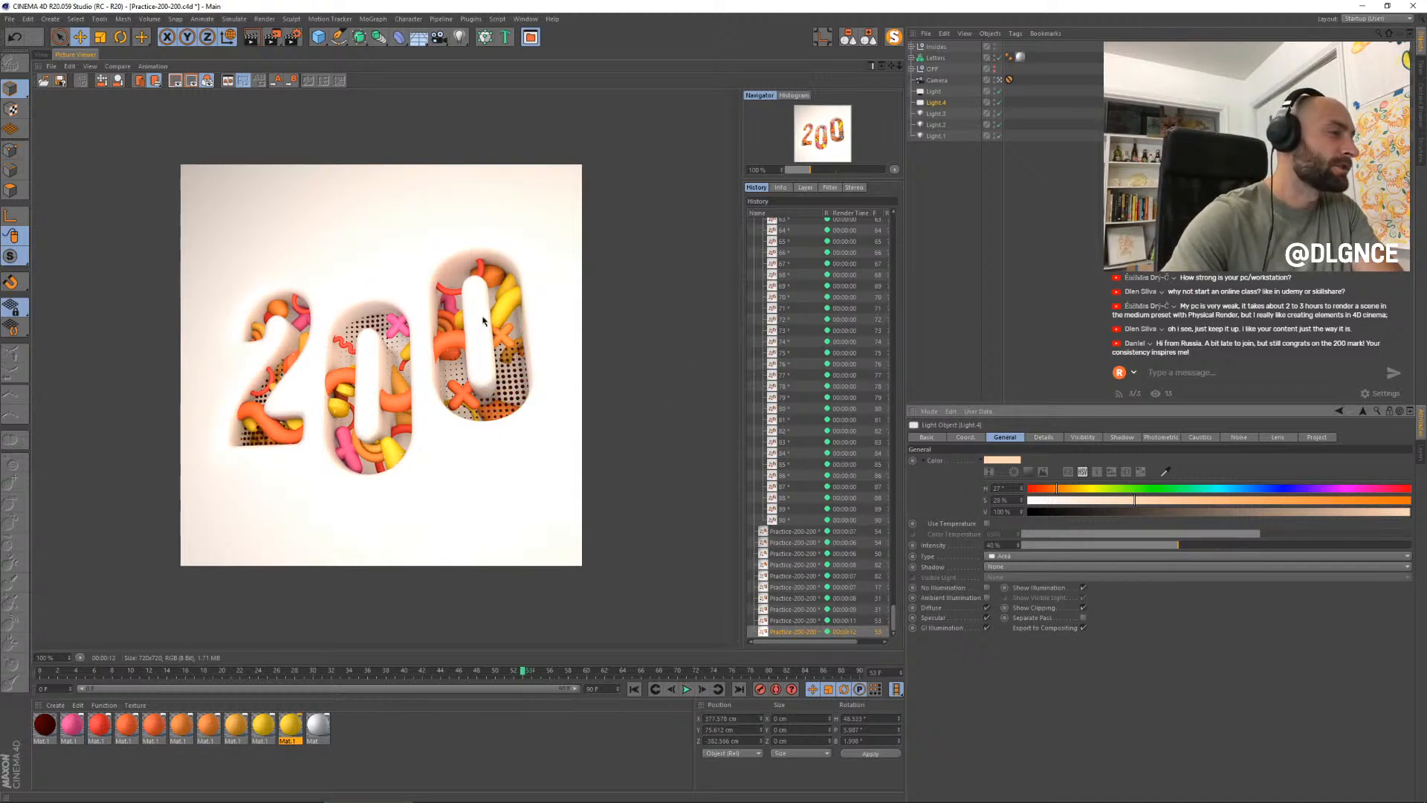
{"action": "mouse_move", "coordinate": [846, 632]}
{"action": "left_mouse_down"}
{"action": "mouse_move", "coordinate": [838, 587]}
{"action": "mouse_move", "coordinate": [834, 632]}
{"action": "left_mouse_up"}
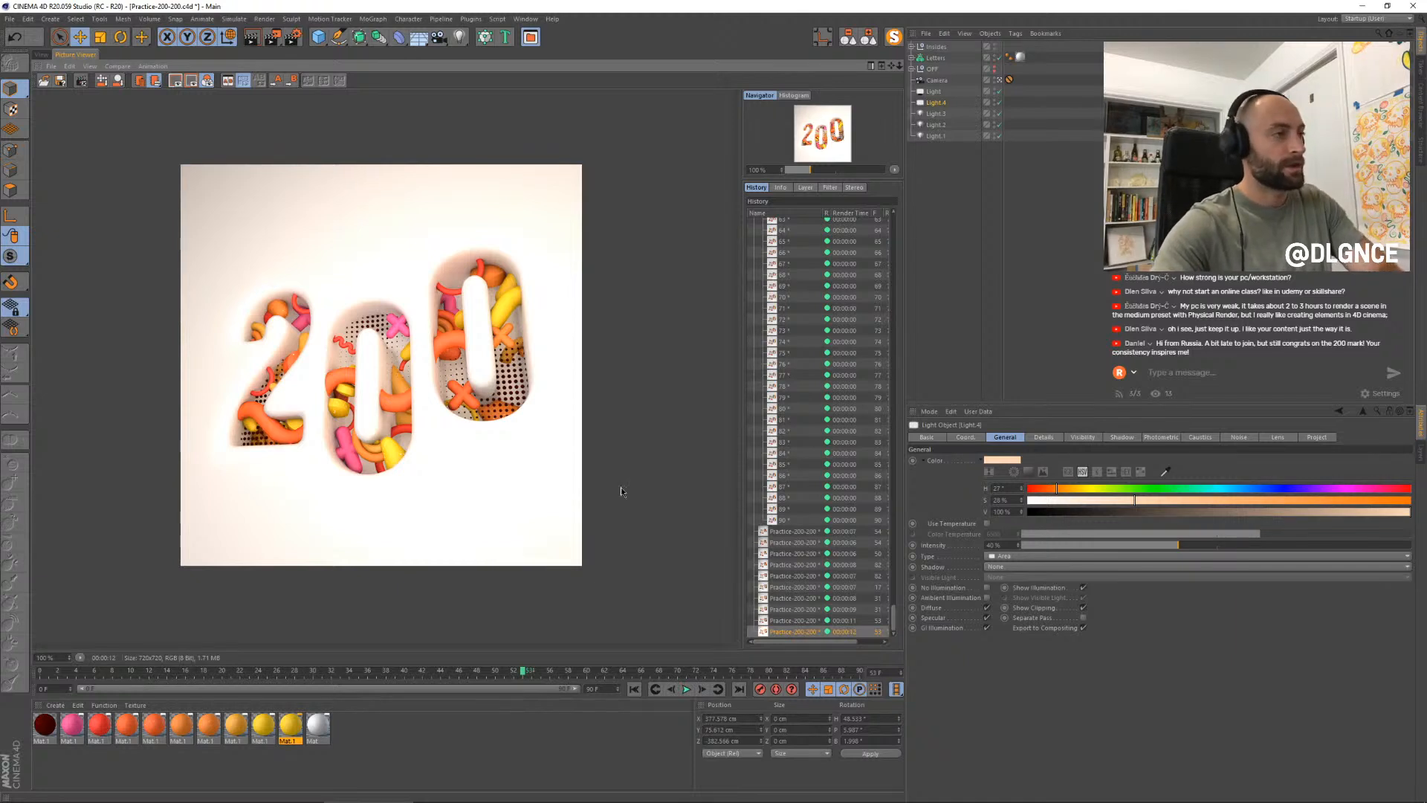
{"action": "key", "text": "shift+r"}
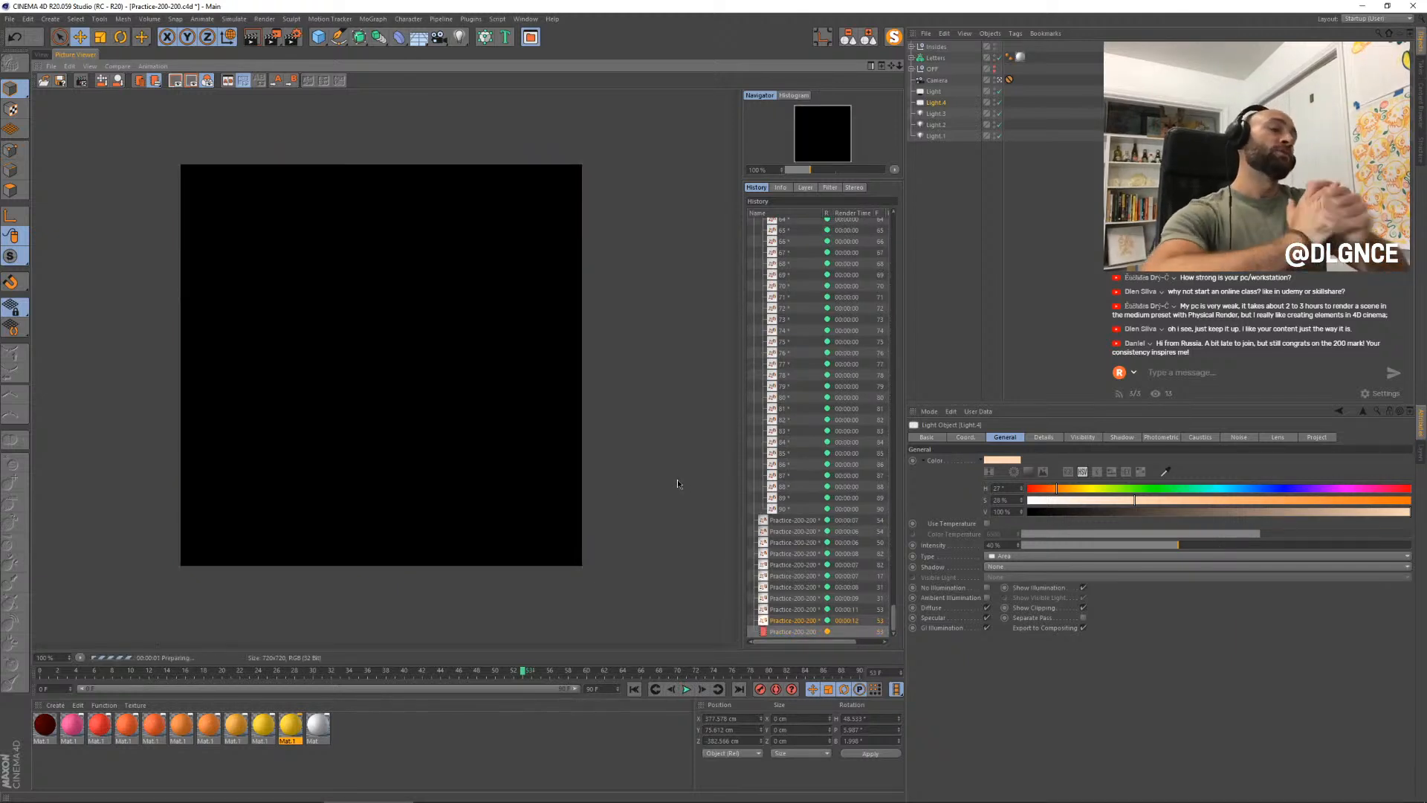
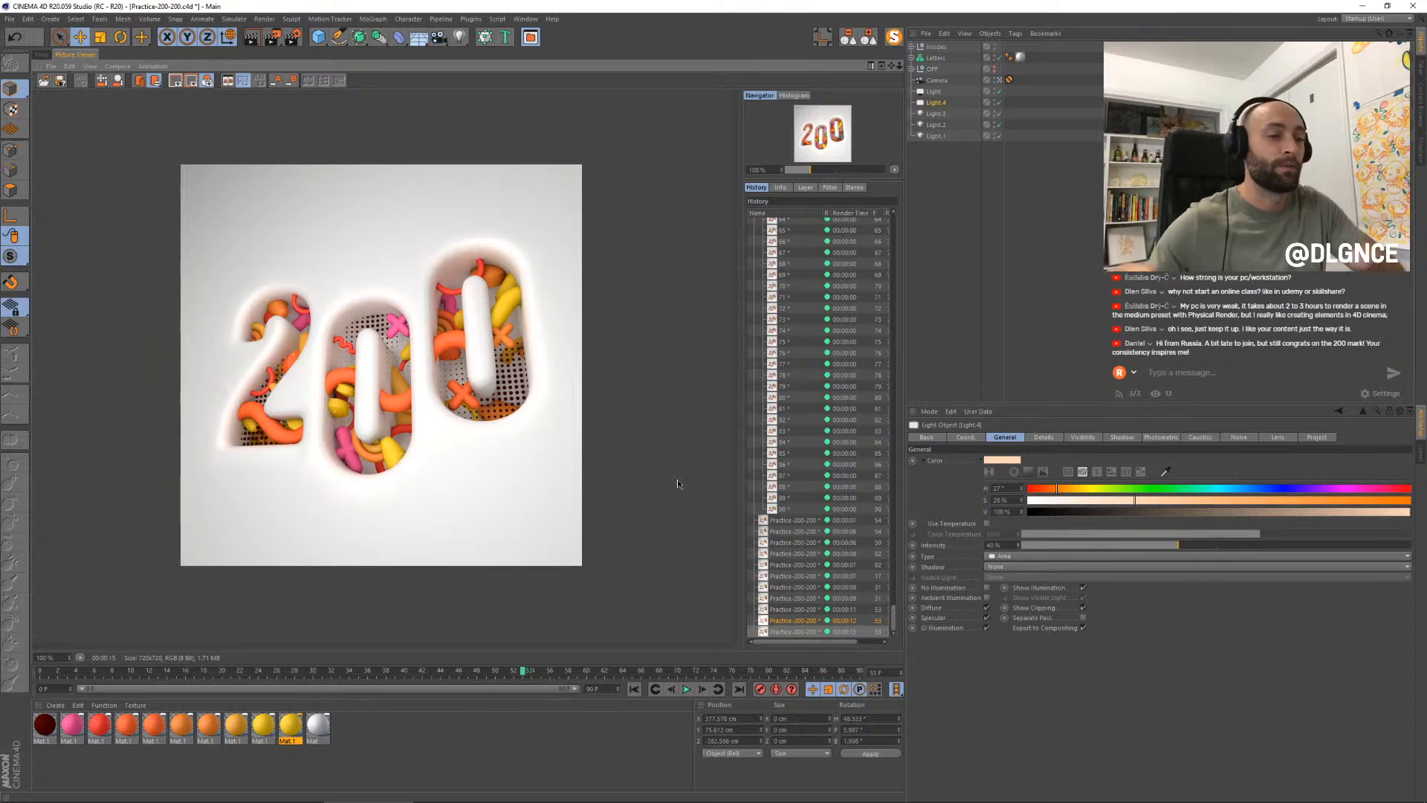
- Compare the new frame 53 render at reduced light intensity with the previous renders in the render history
{"action": "key", "text": "Up"}
{"action": "key", "text": "Up"}
{"action": "key", "text": "Up"}
{"action": "key", "text": "Down"}
{"action": "key", "text": "Down"}
{"action": "key", "text": "Down"}
{"action": "key", "text": "Down"}
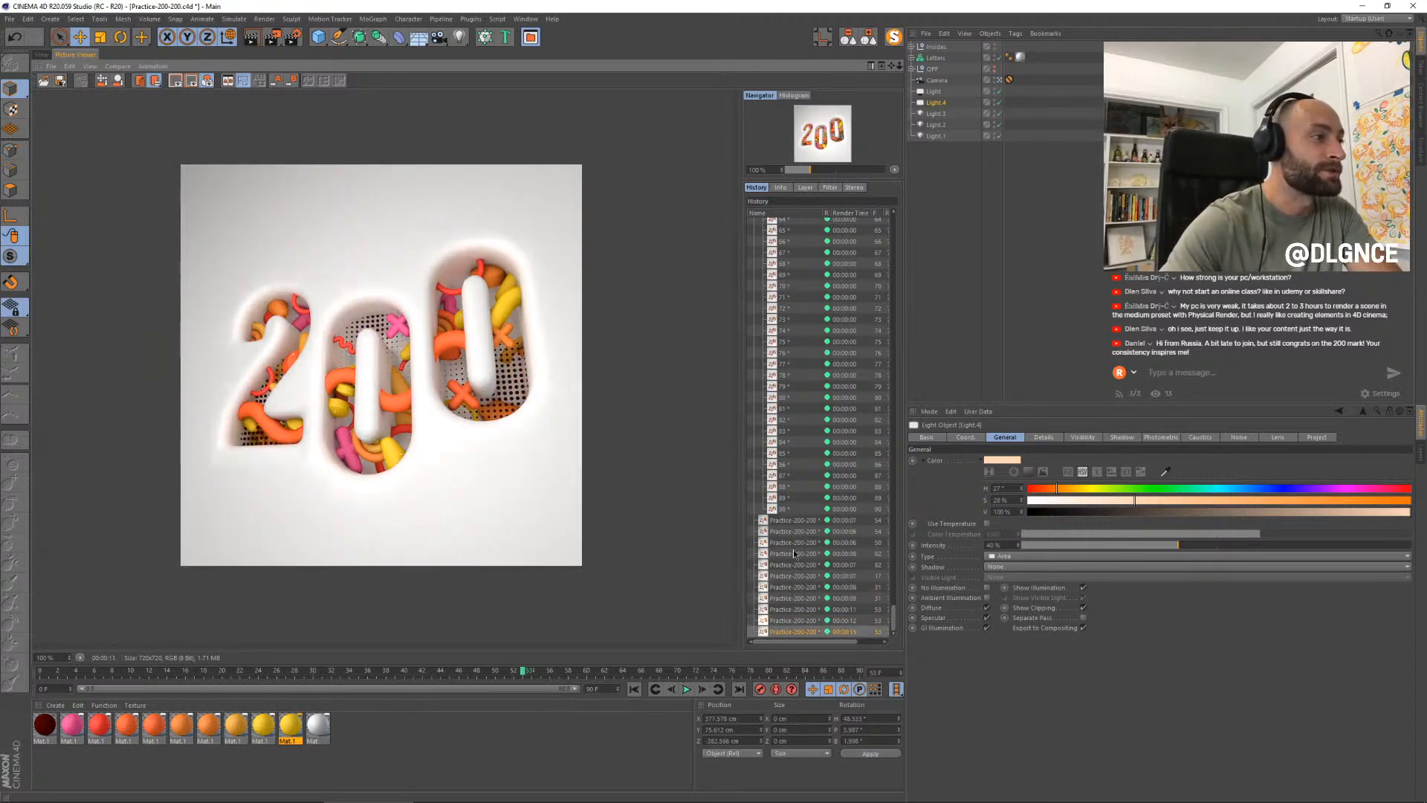
{"action": "key", "text": "Up"}
{"action": "key", "text": "Down"}
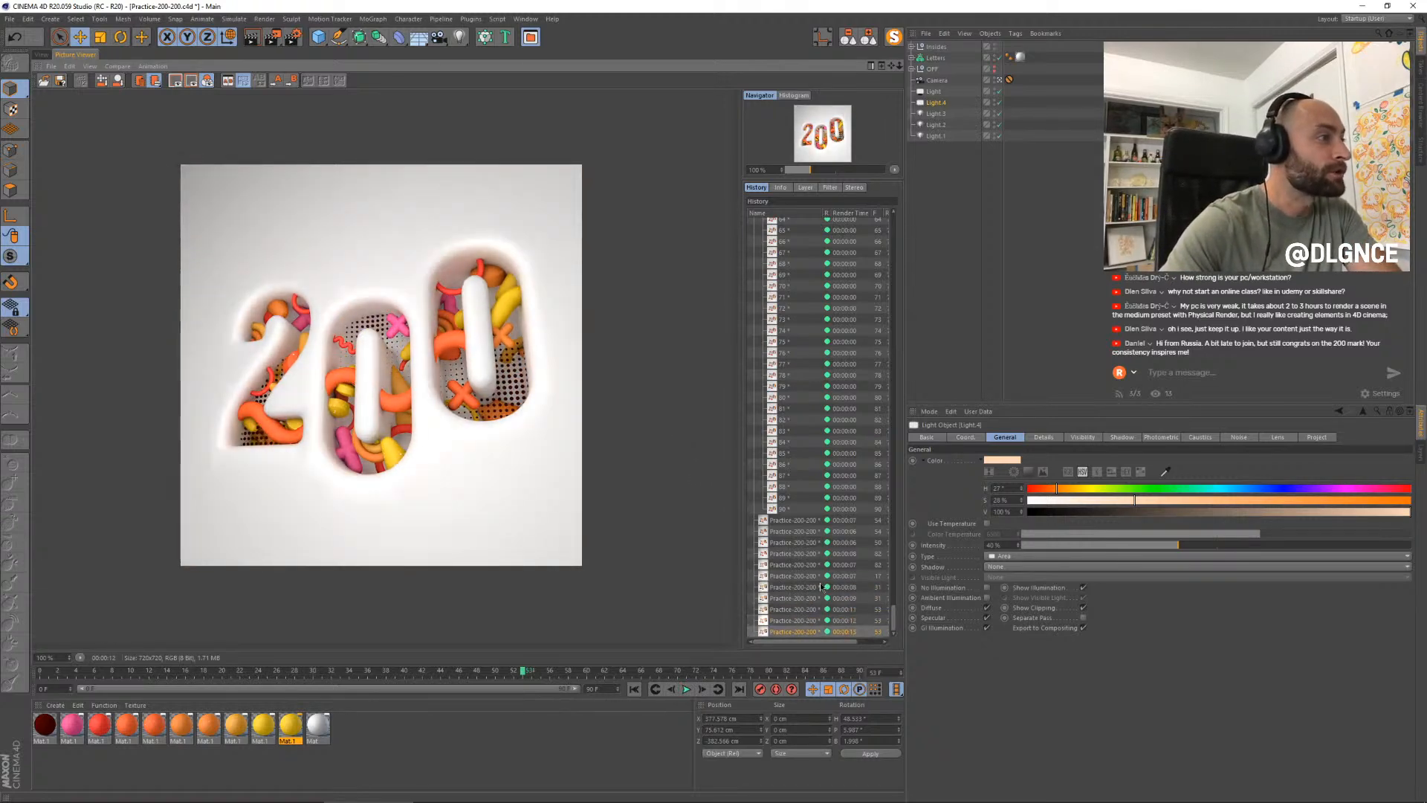
- Leave the camera view, then move Light.4 and turn its heading toward the numbers
{"action": "left_click", "coordinate": [42, 54]}
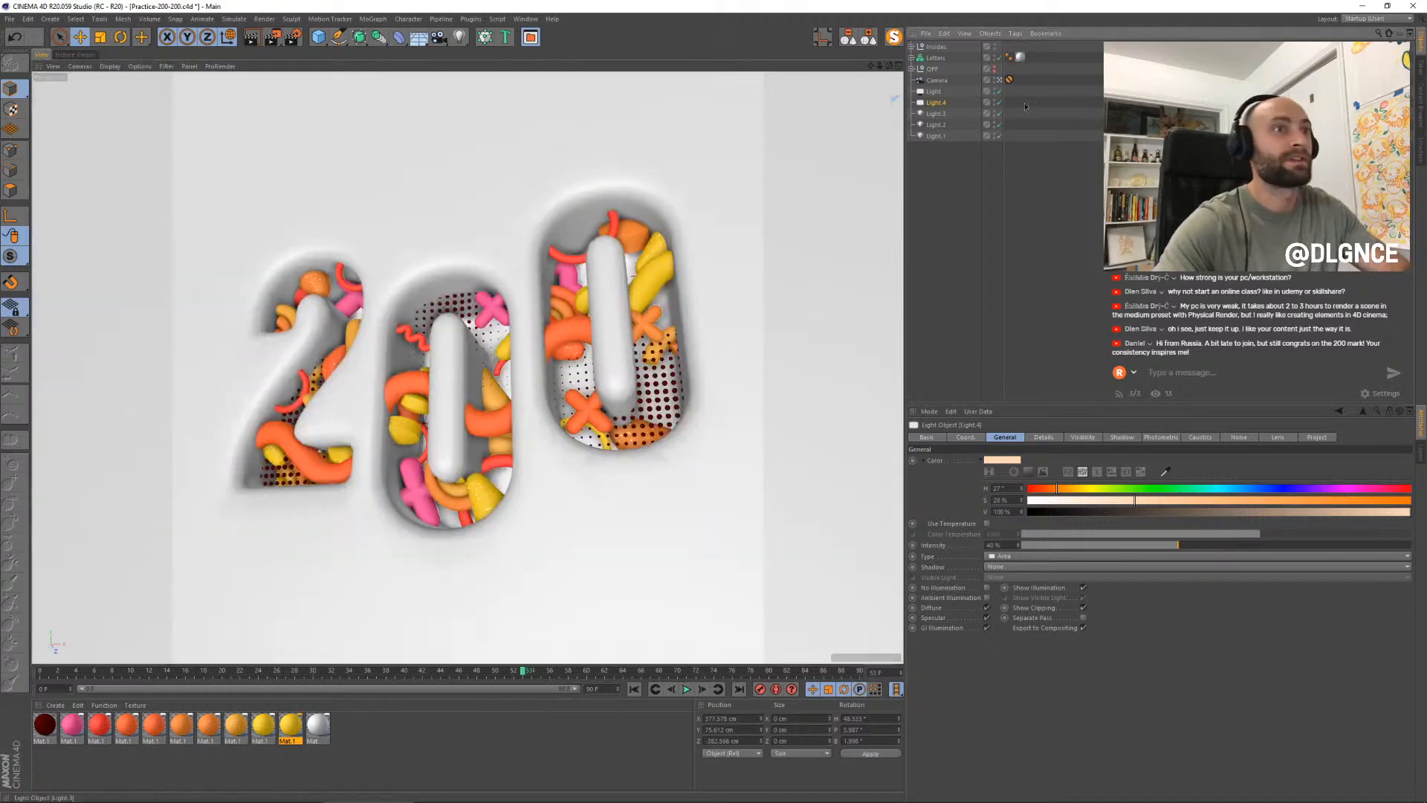
{"action": "left_click", "coordinate": [1000, 80]}
{"action": "left_click_drag", "start_coordinate": [666, 389], "coordinate": [525, 460], "text": "alt"}
{"action": "left_click_drag", "start_coordinate": [623, 408], "coordinate": [591, 422]}
{"action": "key", "text": "r"}
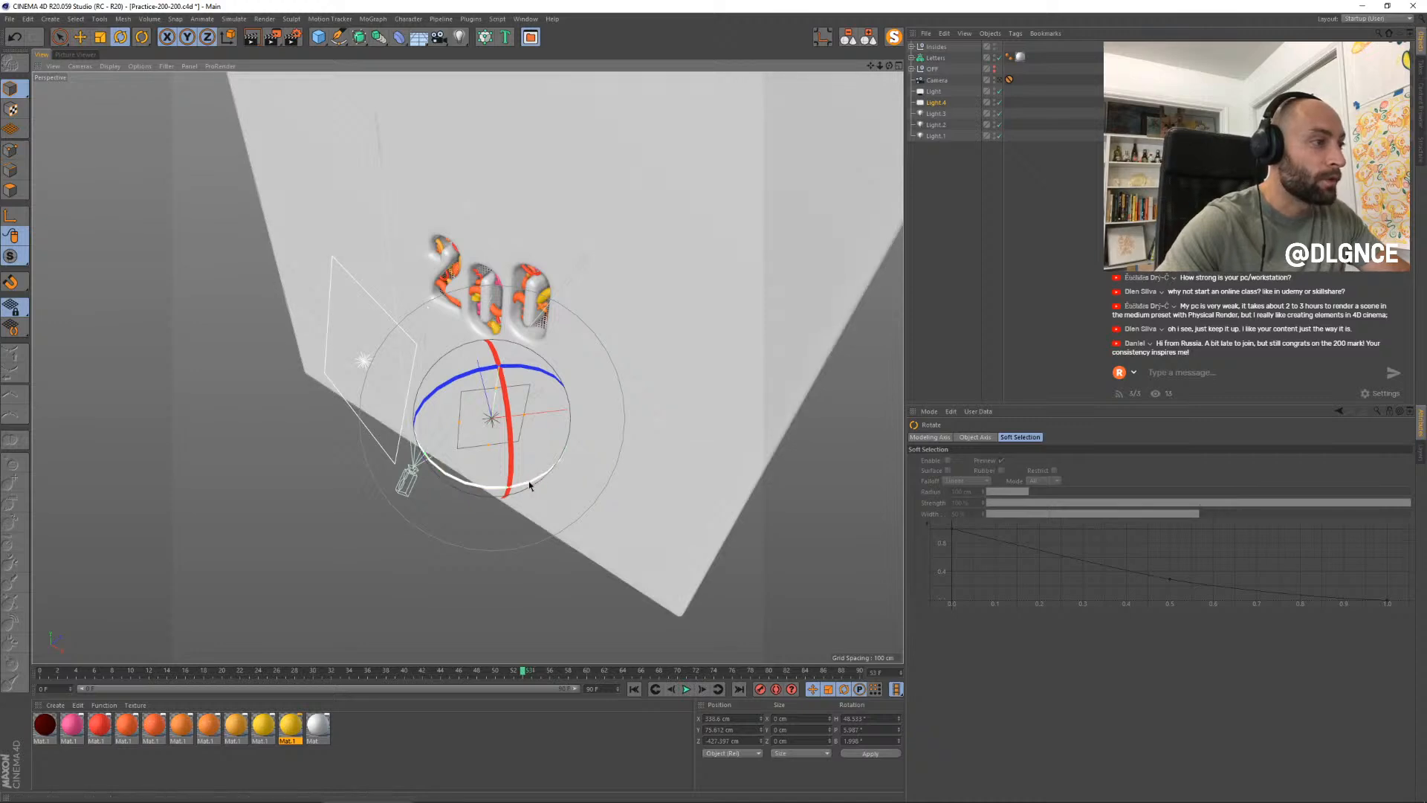
{"action": "left_click_drag", "start_coordinate": [530, 483], "coordinate": [574, 386]}
- Nudge Light.4 in front of the numbers and adjust its rotation from several viewing angles
{"action": "key", "text": "e"}
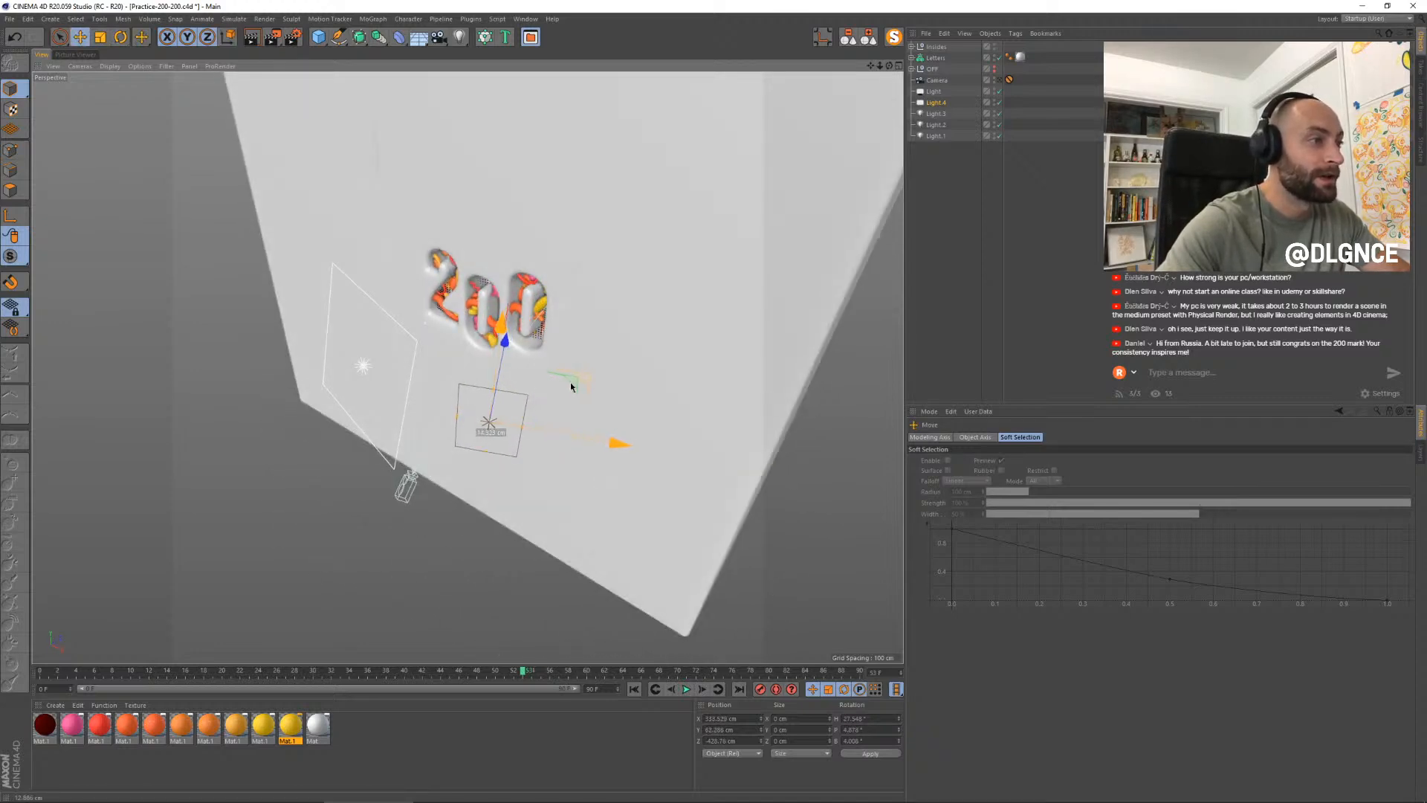
{"action": "left_click_drag", "start_coordinate": [522, 437], "coordinate": [459, 405], "text": "alt"}
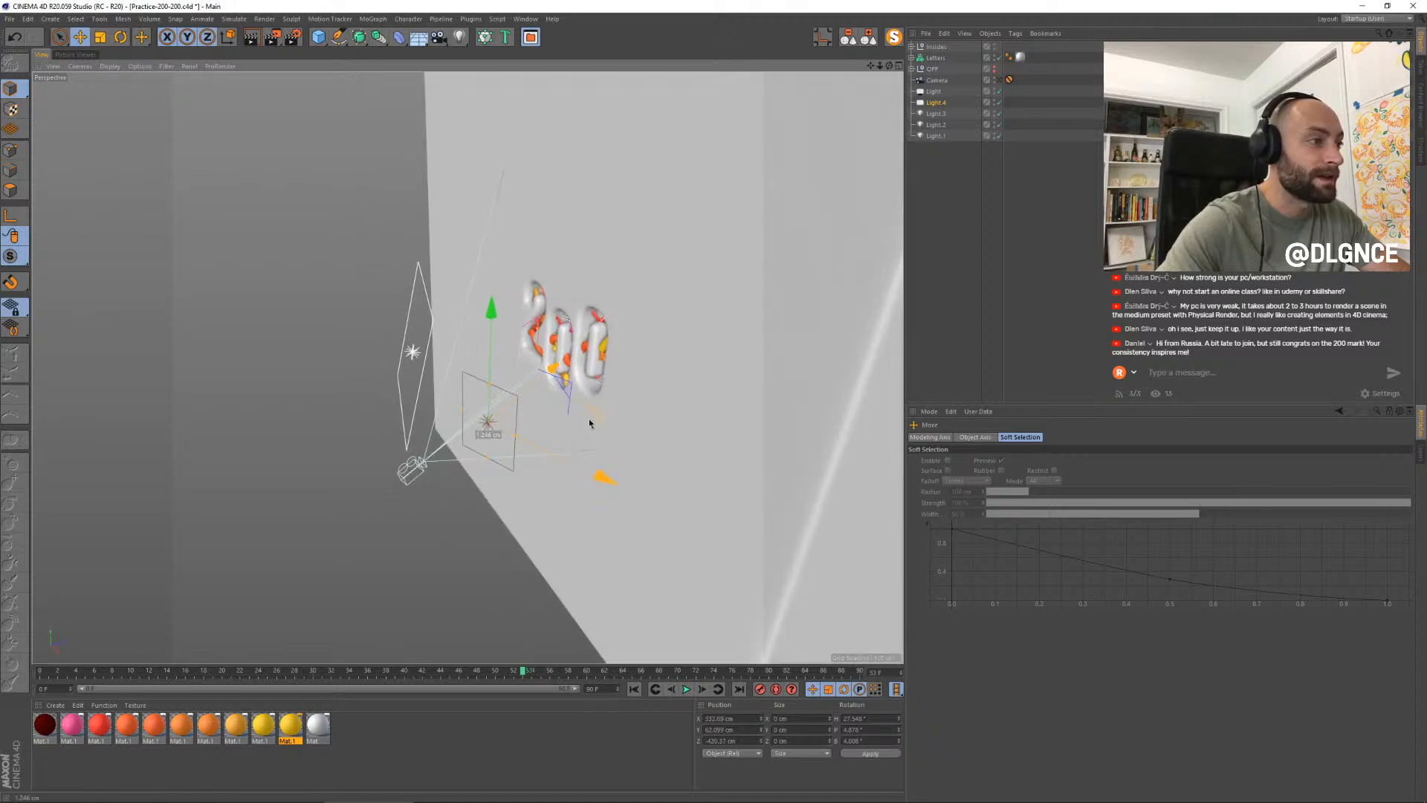
{"action": "left_click_drag", "start_coordinate": [591, 419], "coordinate": [582, 425]}
{"action": "key", "text": "r"}
{"action": "left_click_drag", "start_coordinate": [448, 412], "coordinate": [597, 360]}
{"action": "key", "text": "e"}
{"action": "key", "text": "r"}
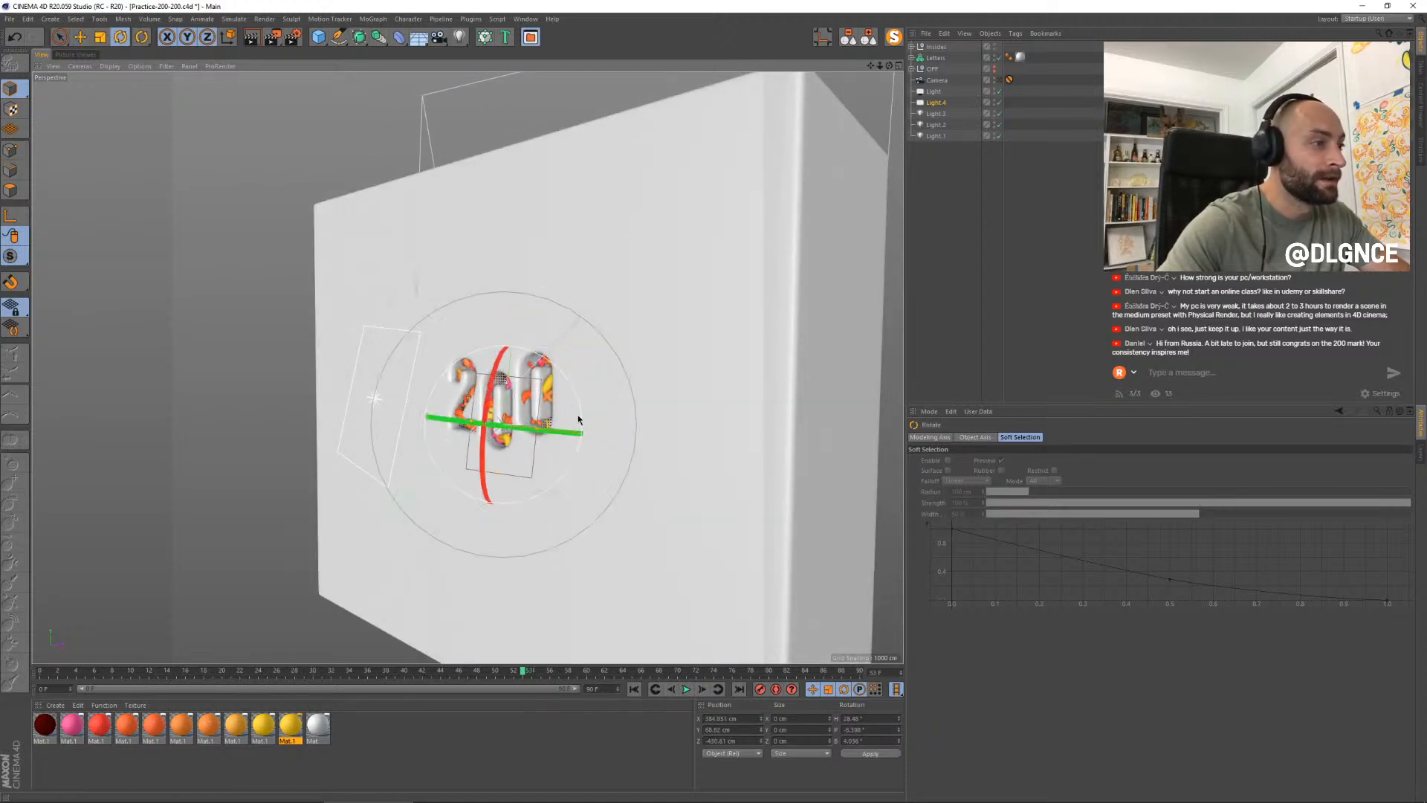
{"action": "mouse_move", "coordinate": [582, 408]}
{"action": "left_mouse_down"}
{"action": "mouse_move", "coordinate": [581, 395]}
{"action": "mouse_move", "coordinate": [581, 421]}
{"action": "left_mouse_up"}
- Reposition Light.4 once more and render frame 53 through the scene camera
{"action": "key", "text": "e"}
{"action": "left_click_drag", "start_coordinate": [556, 330], "coordinate": [582, 414], "text": "alt"}
{"action": "left_click_drag", "start_coordinate": [581, 357], "coordinate": [576, 325]}
{"action": "left_click", "coordinate": [999, 79]}
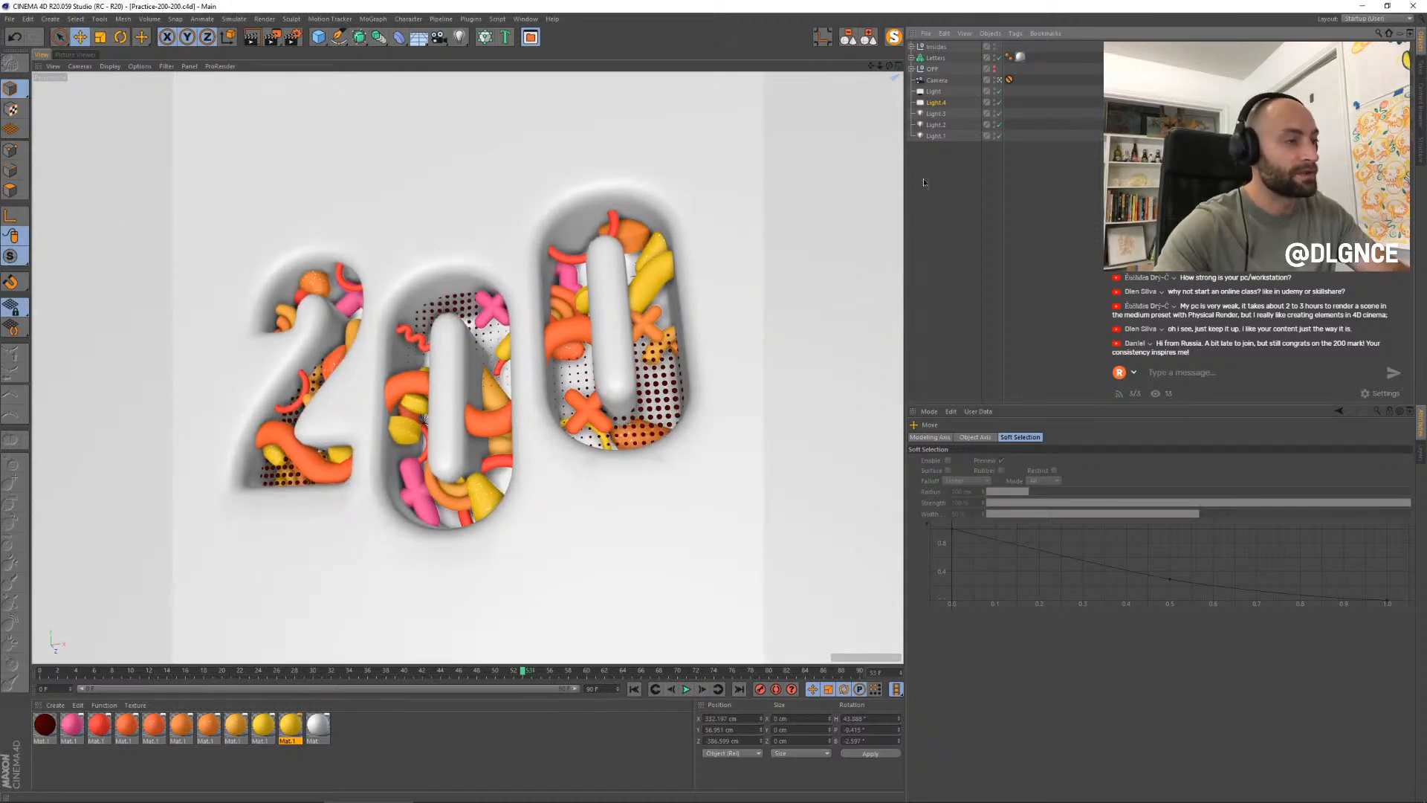
{"action": "key", "text": "shift+r"}
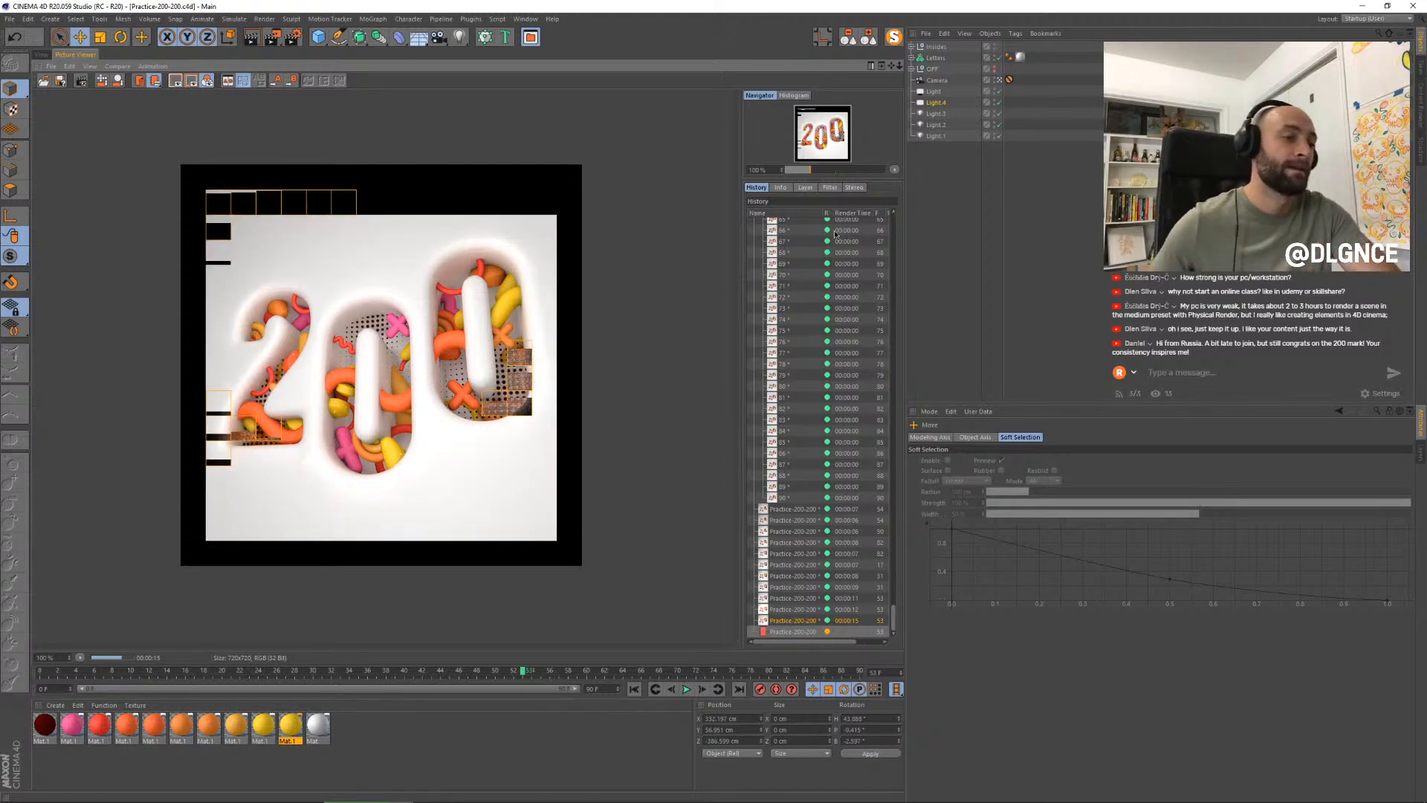
- Examine the frame 53 render with the repositioned light against the earlier test renders, including an enlarged view
{"action": "left_click", "coordinate": [815, 587]}
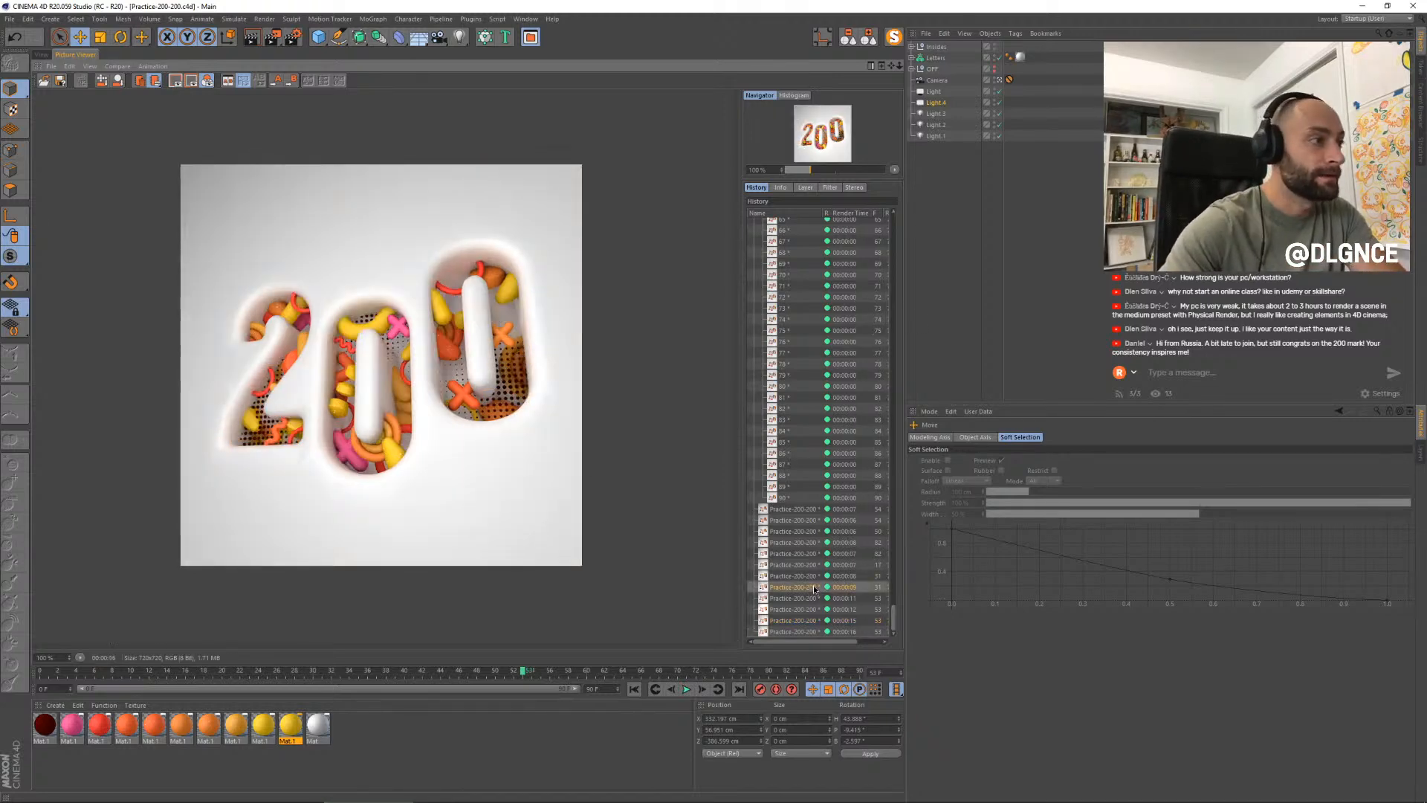
{"action": "left_click_drag", "start_coordinate": [815, 588], "coordinate": [748, 579]}
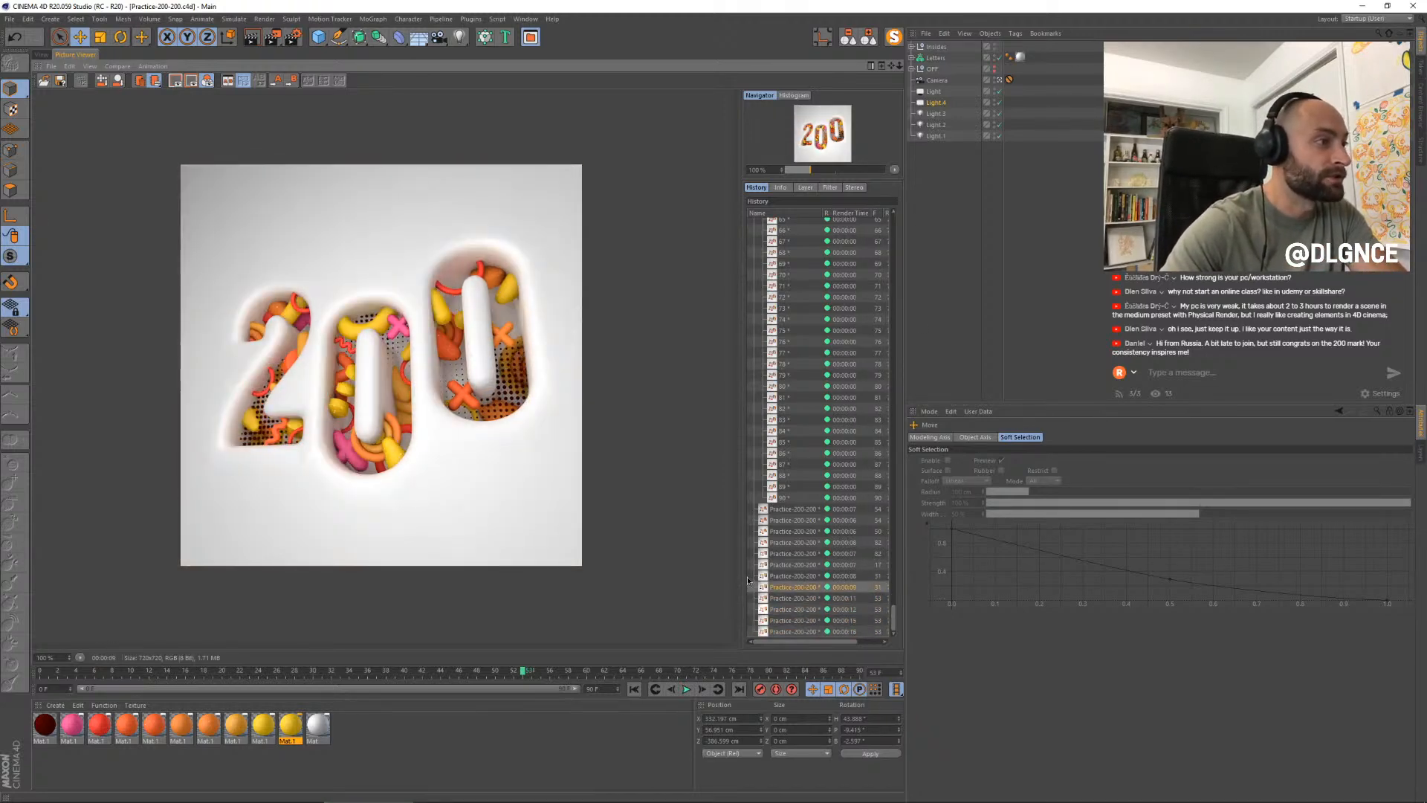
{"action": "key", "text": "Down"}
{"action": "key", "text": "Down"}
{"action": "key", "text": "Down"}
{"action": "key", "text": "Down"}
{"action": "scroll", "coordinate": [609, 402], "scroll_direction": "up", "scroll_amount": 1}
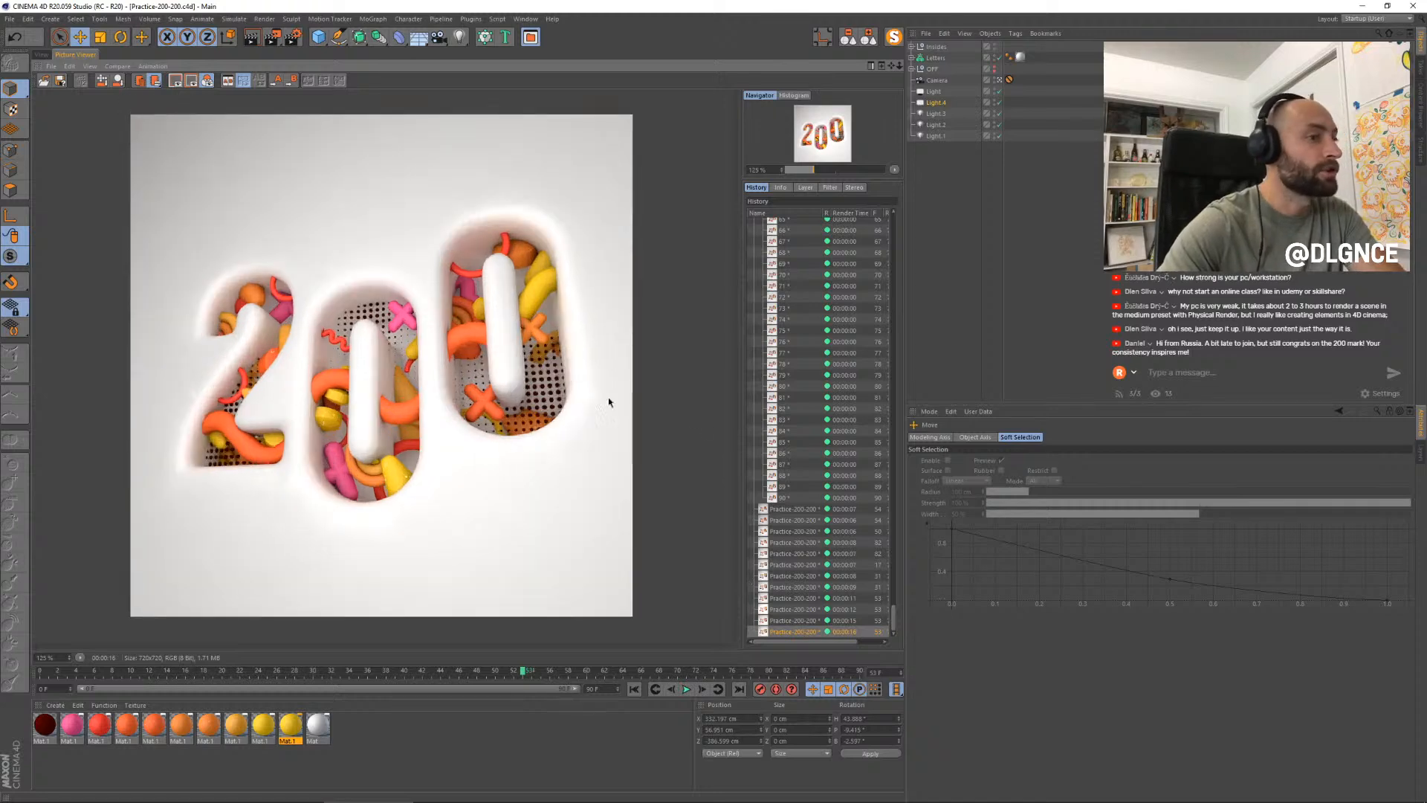
{"action": "scroll", "coordinate": [483, 425], "scroll_direction": "down", "scroll_amount": 1}
{"action": "left_click", "coordinate": [789, 563]}
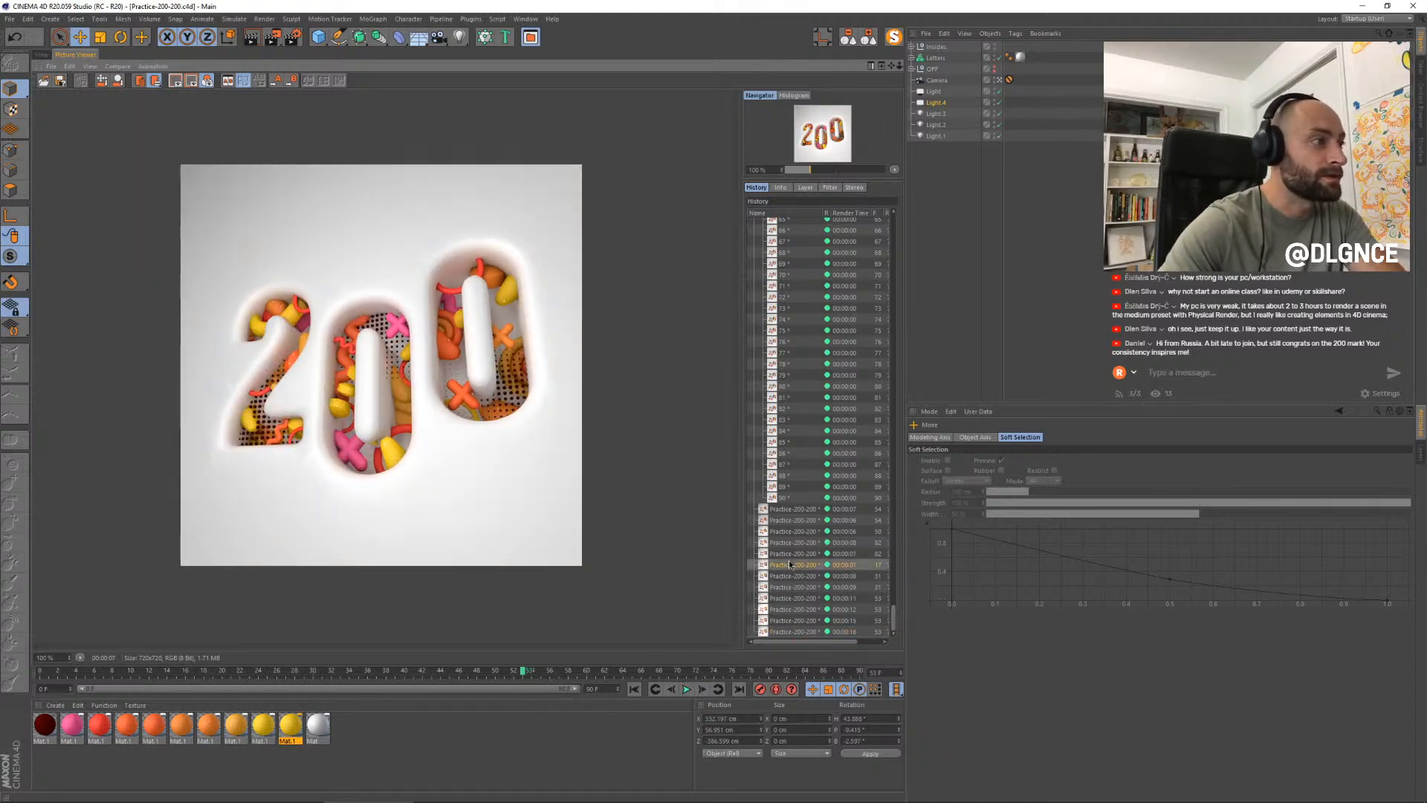
{"action": "key", "text": "Down"}
{"action": "key", "text": "Down"}
{"action": "key", "text": "Down"}
{"action": "key", "text": "Down"}
{"action": "key", "text": "Down"}
{"action": "key", "text": "Down"}
{"action": "key", "text": "Up"}
{"action": "key", "text": "Up"}
{"action": "key", "text": "Up"}
{"action": "key", "text": "Up"}
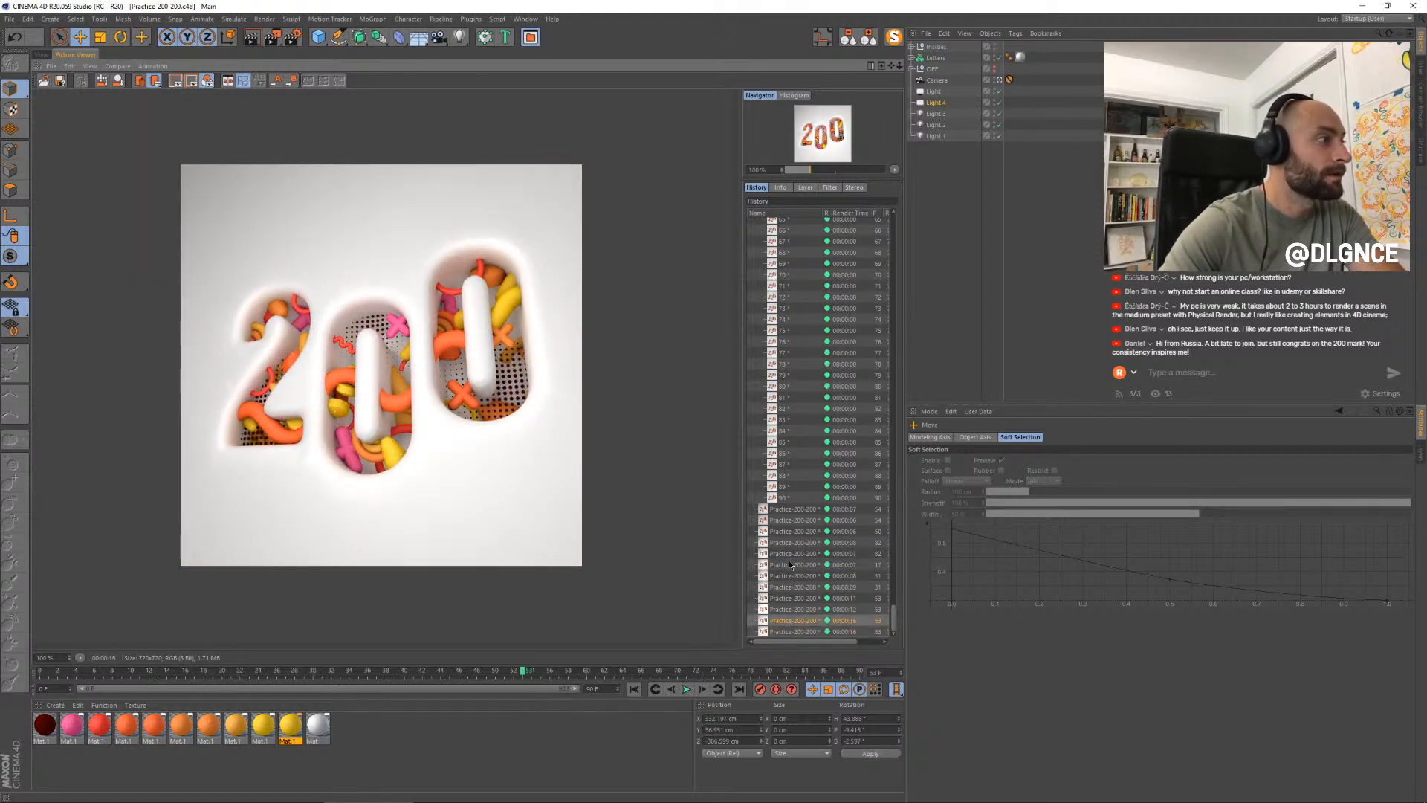
{"action": "key", "text": "Down"}
{"action": "key", "text": "Down"}
{"action": "key", "text": "Down"}
{"action": "key", "text": "Down"}
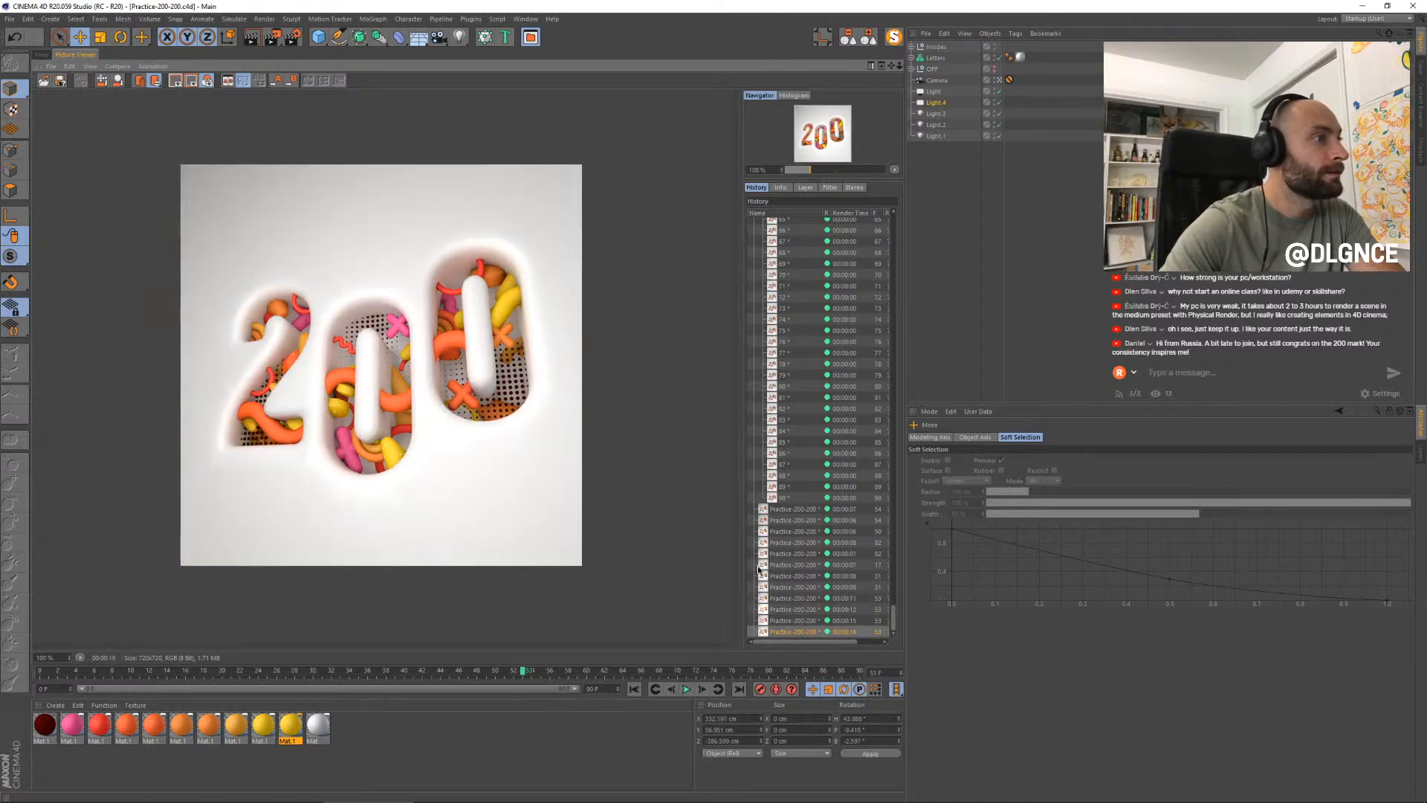
{"action": "double_click", "coordinate": [380, 399]}
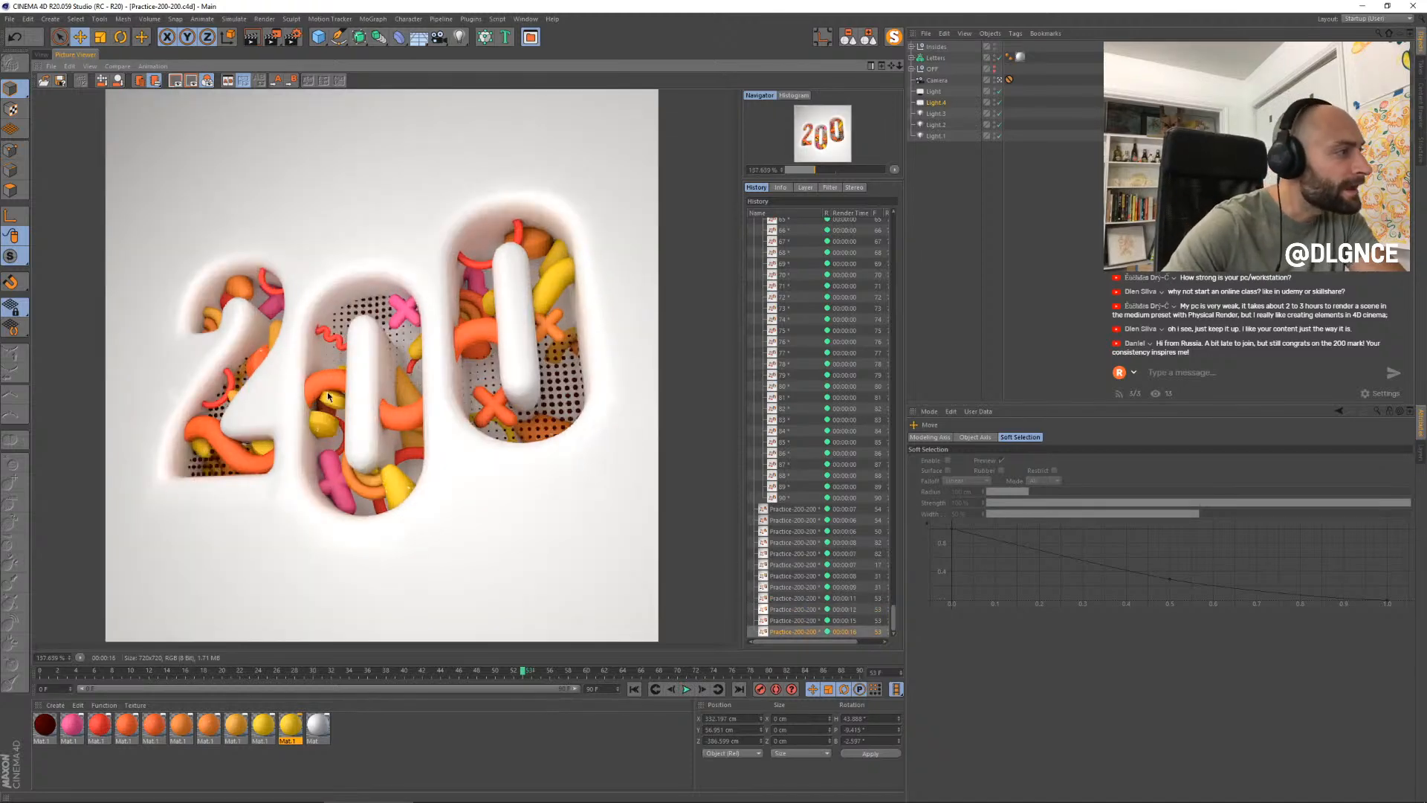
{"action": "double_click", "coordinate": [327, 392]}
- Set the voxel size of the Letters' Volume Builder to 4.5 cm and its Smooth Layer strength to about 23%
{"action": "left_click", "coordinate": [41, 54]}
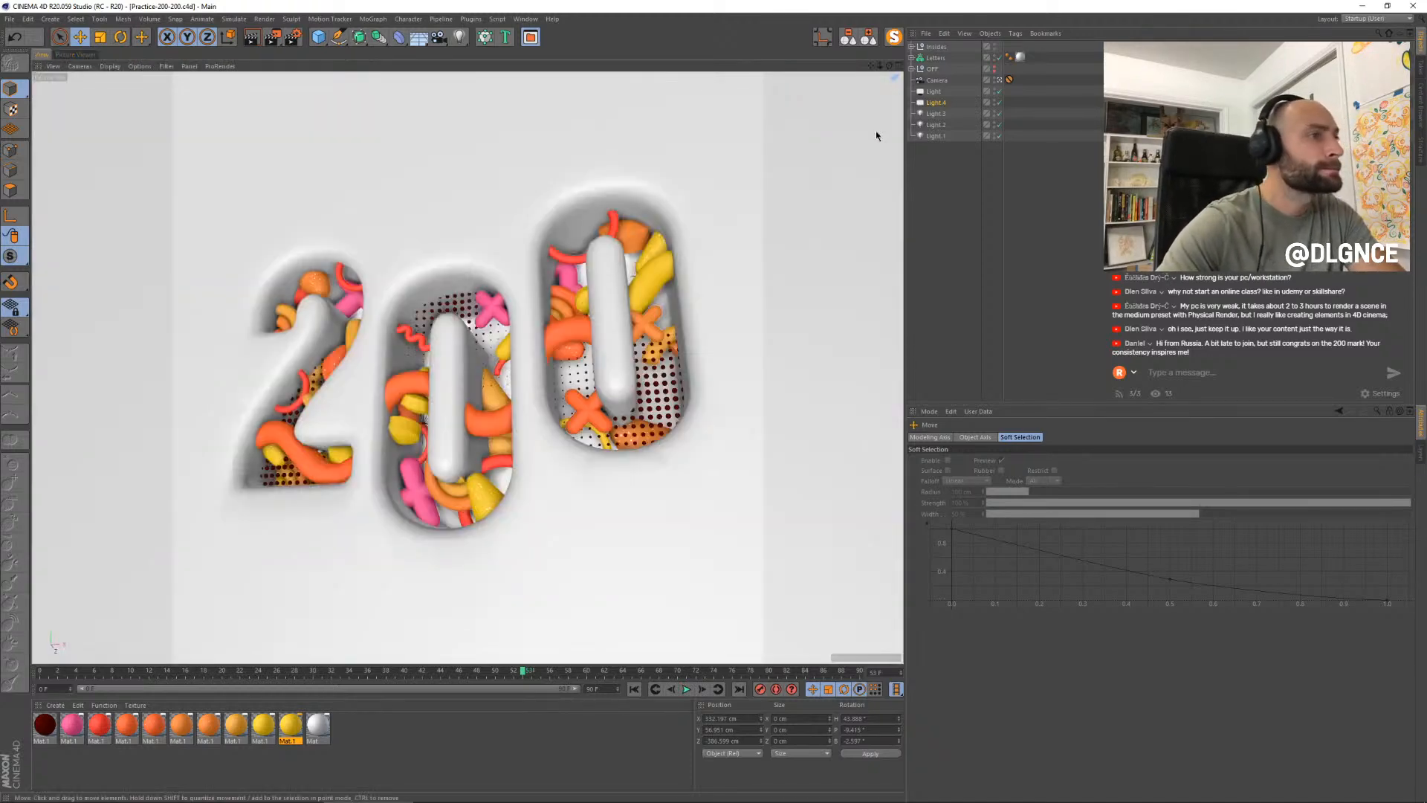
{"action": "left_click", "coordinate": [921, 59]}
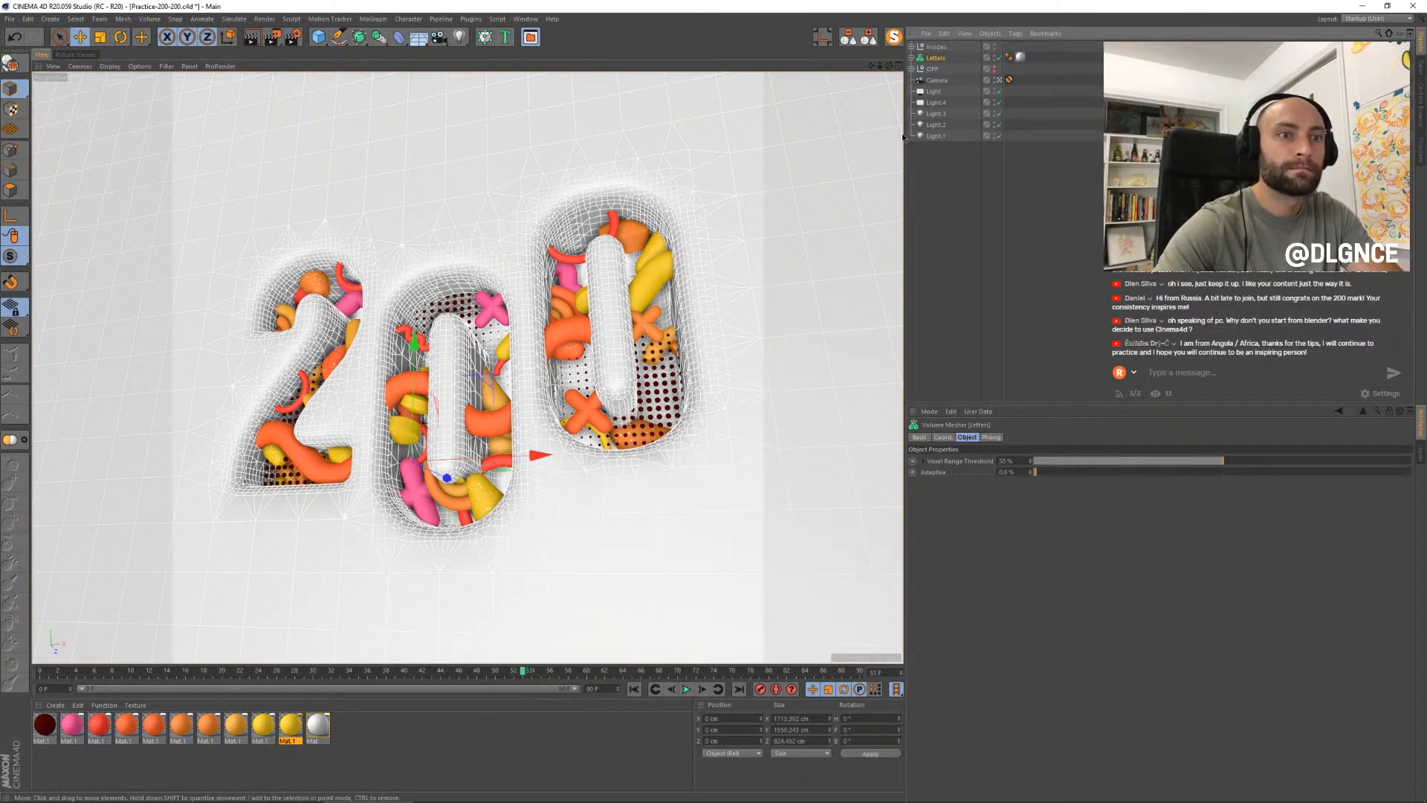
{"action": "left_click", "coordinate": [912, 58]}
{"action": "left_click", "coordinate": [919, 69]}
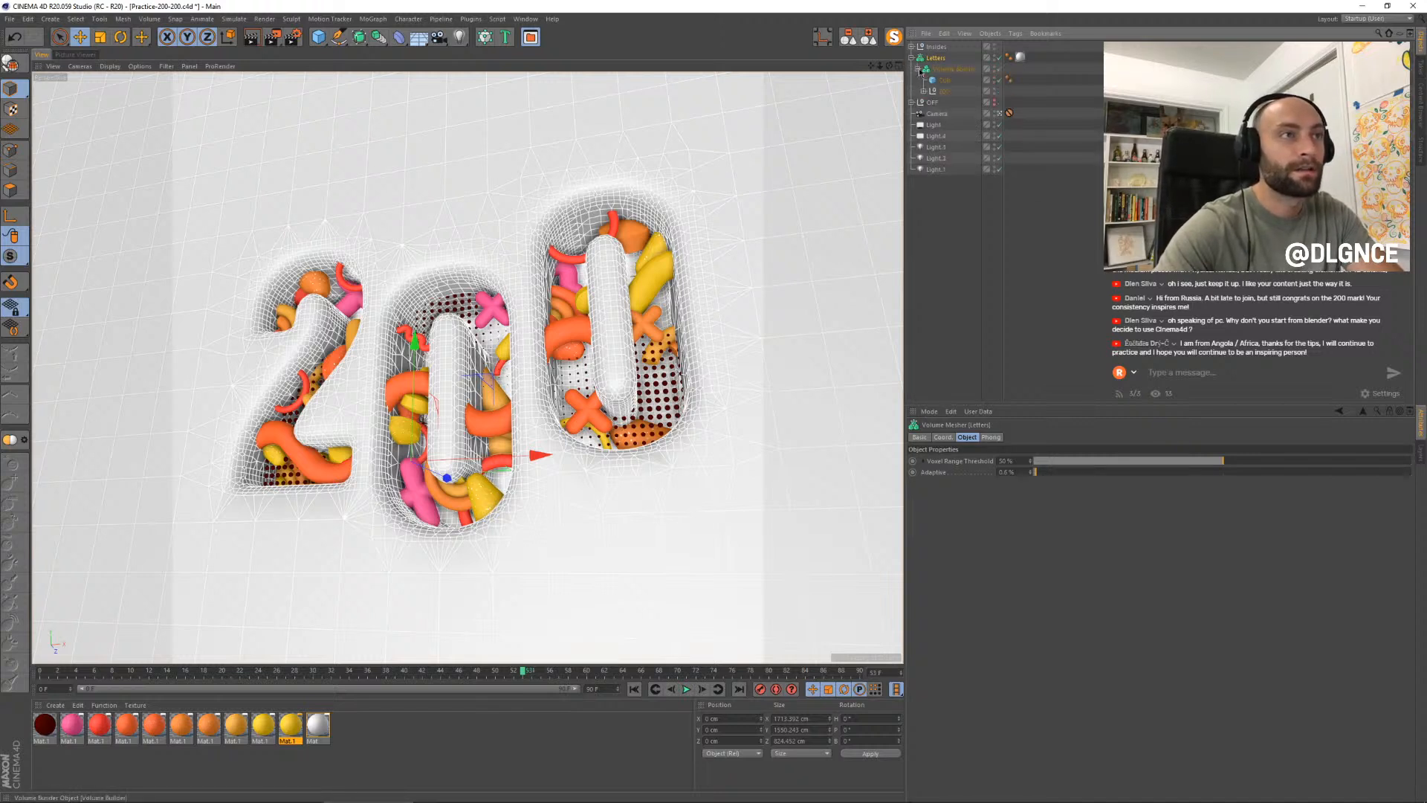
{"action": "left_click", "coordinate": [958, 71]}
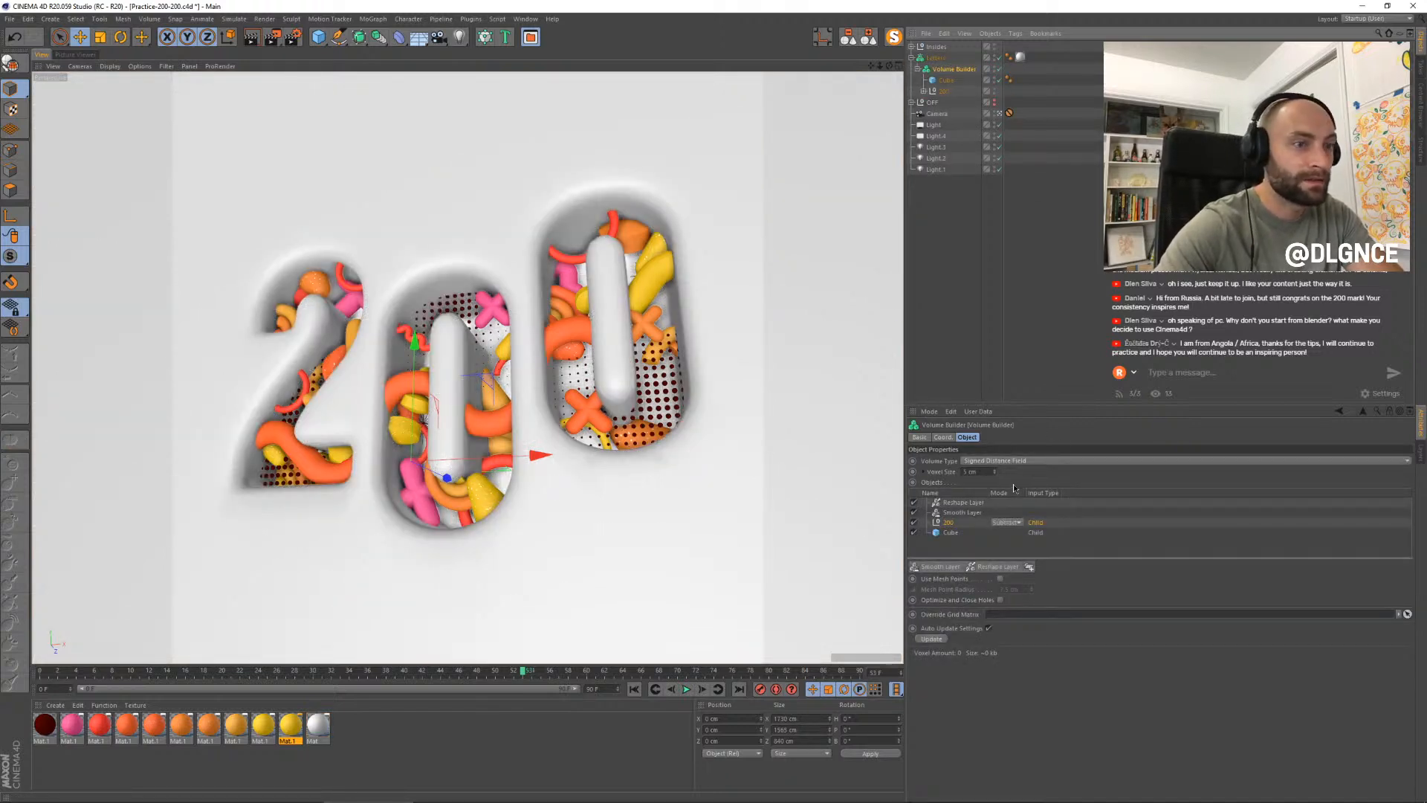
{"action": "left_click", "coordinate": [982, 472]}
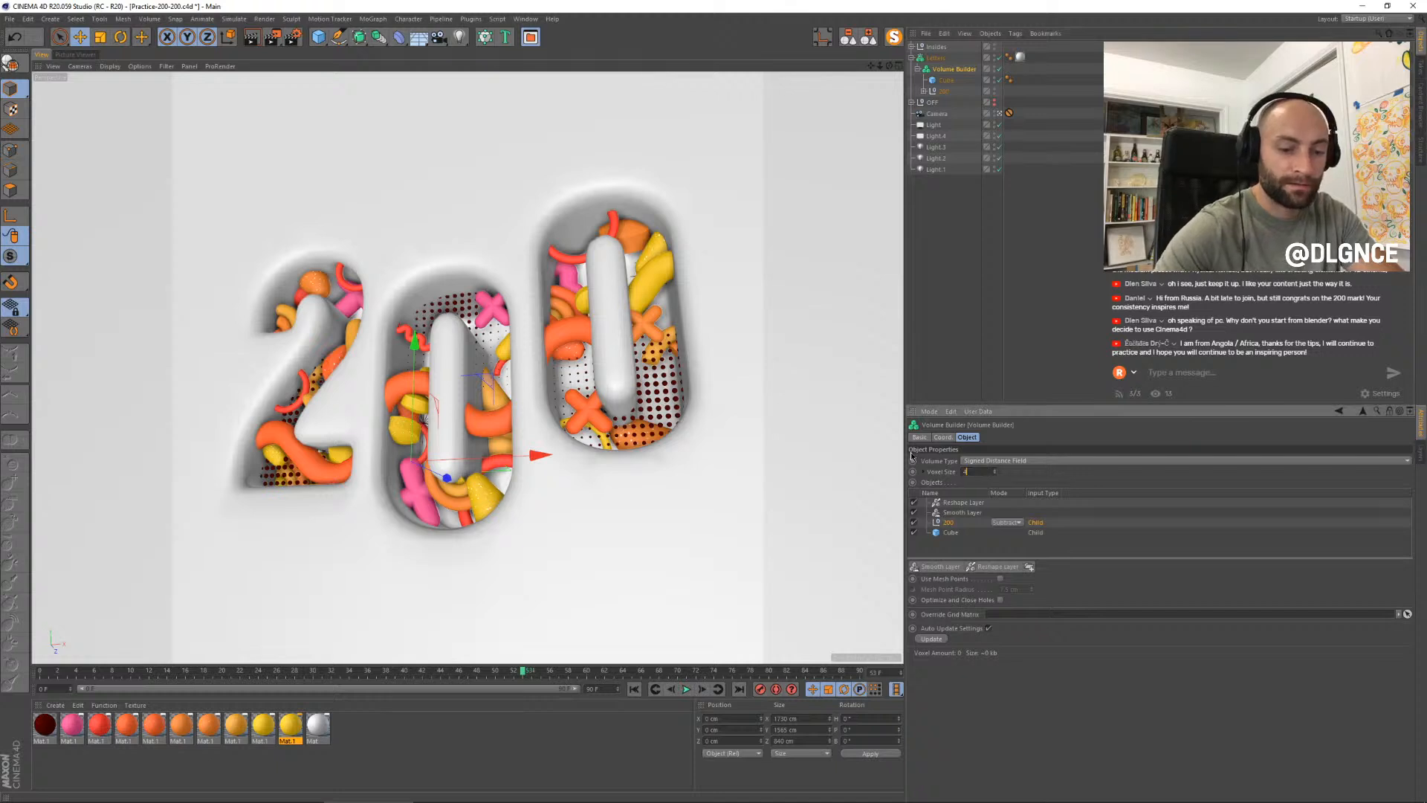
{"action": "type", "text": "4.5"}
{"action": "key", "text": "Return"}
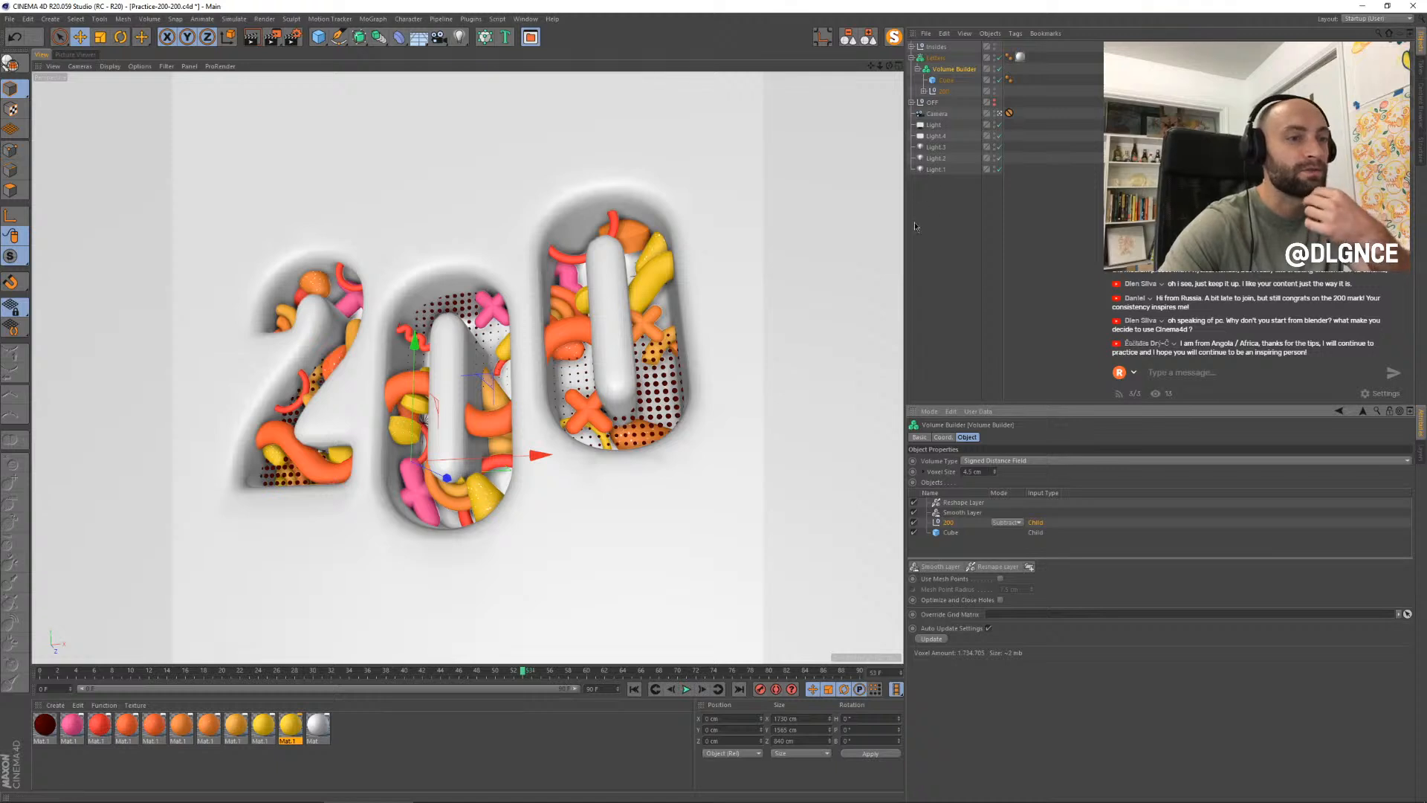
{"action": "left_click", "coordinate": [963, 512]}
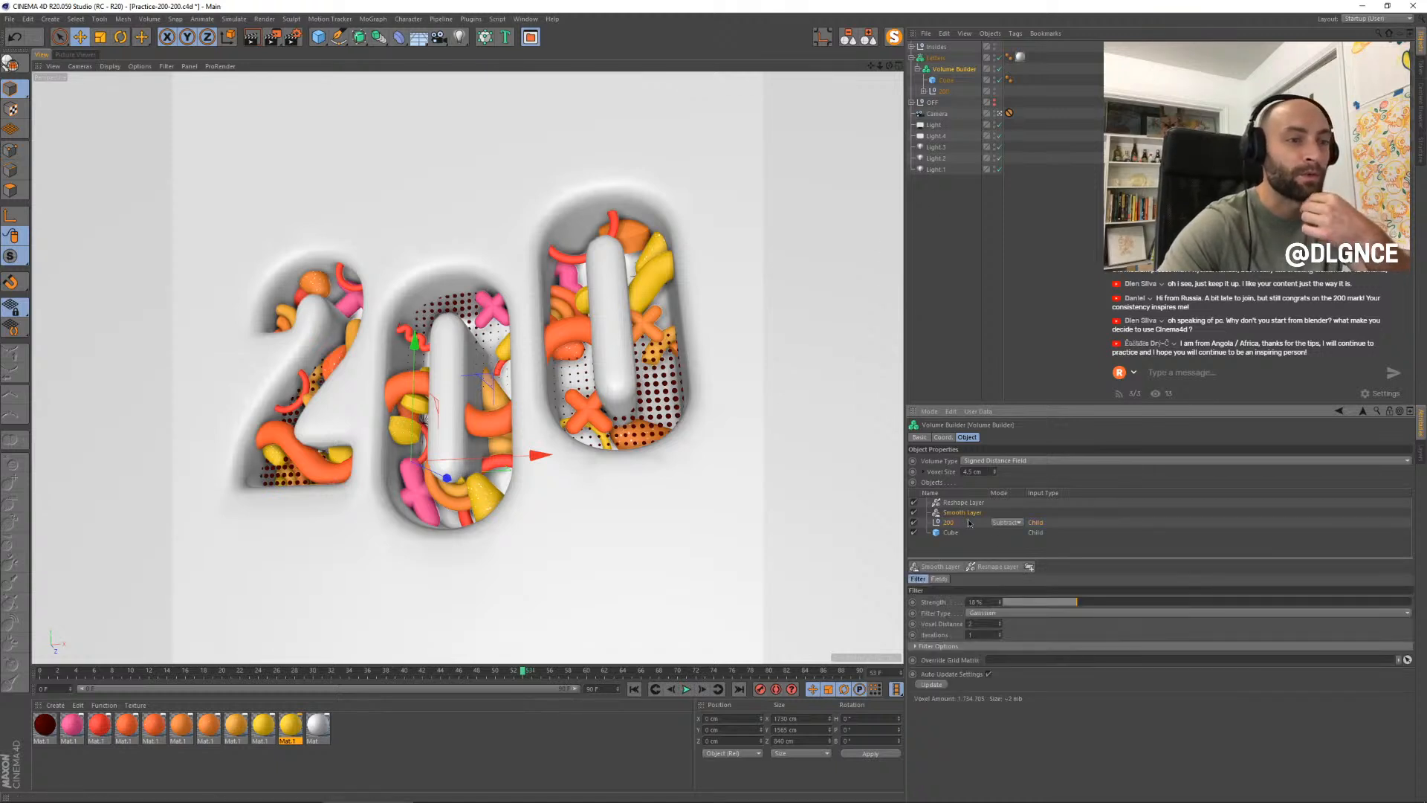
{"action": "left_click", "coordinate": [1098, 604]}
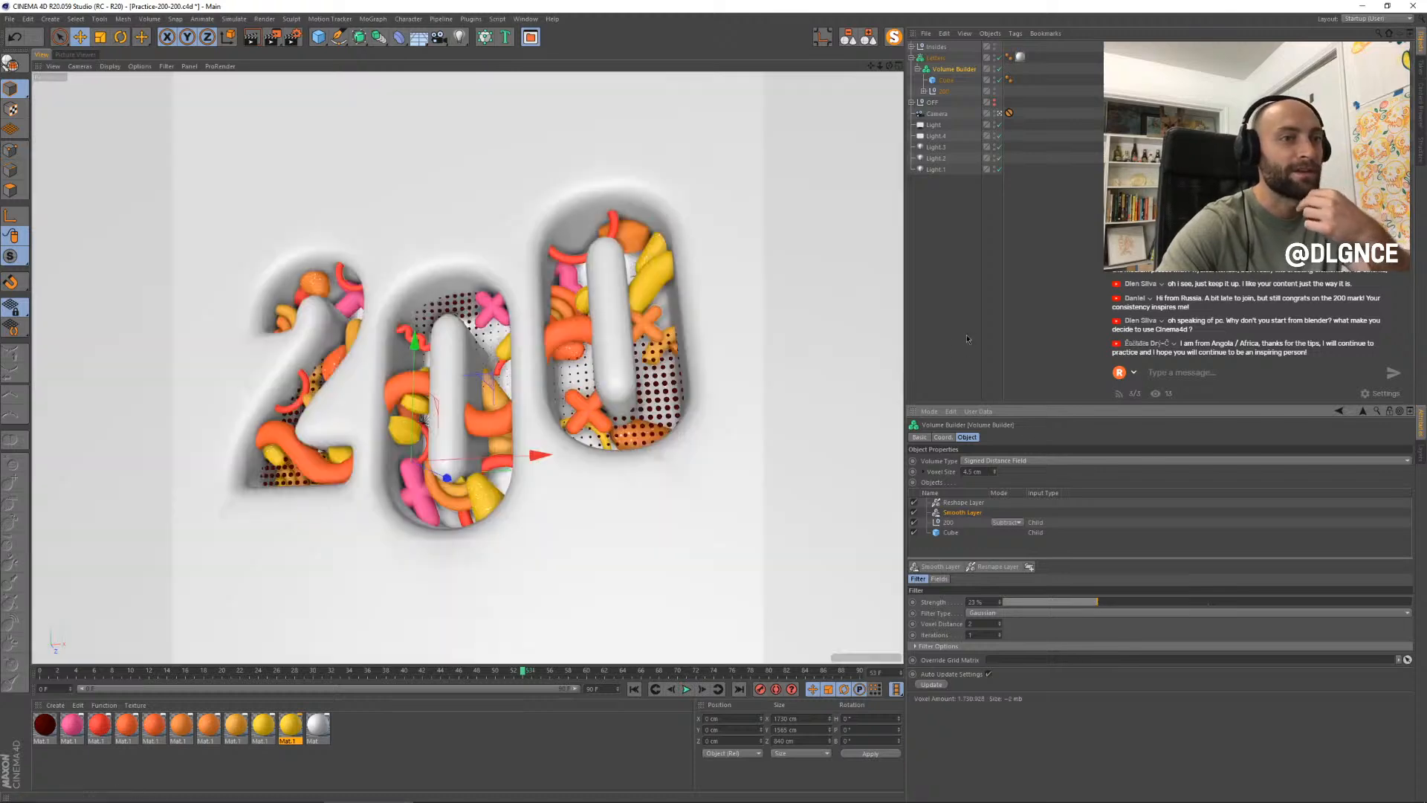
- Set the Volume Builder's Reshape Layer strength to 95% and render frame 53
{"action": "left_click", "coordinate": [979, 502]}
{"action": "left_click_drag", "start_coordinate": [1411, 603], "coordinate": [1393, 605]}
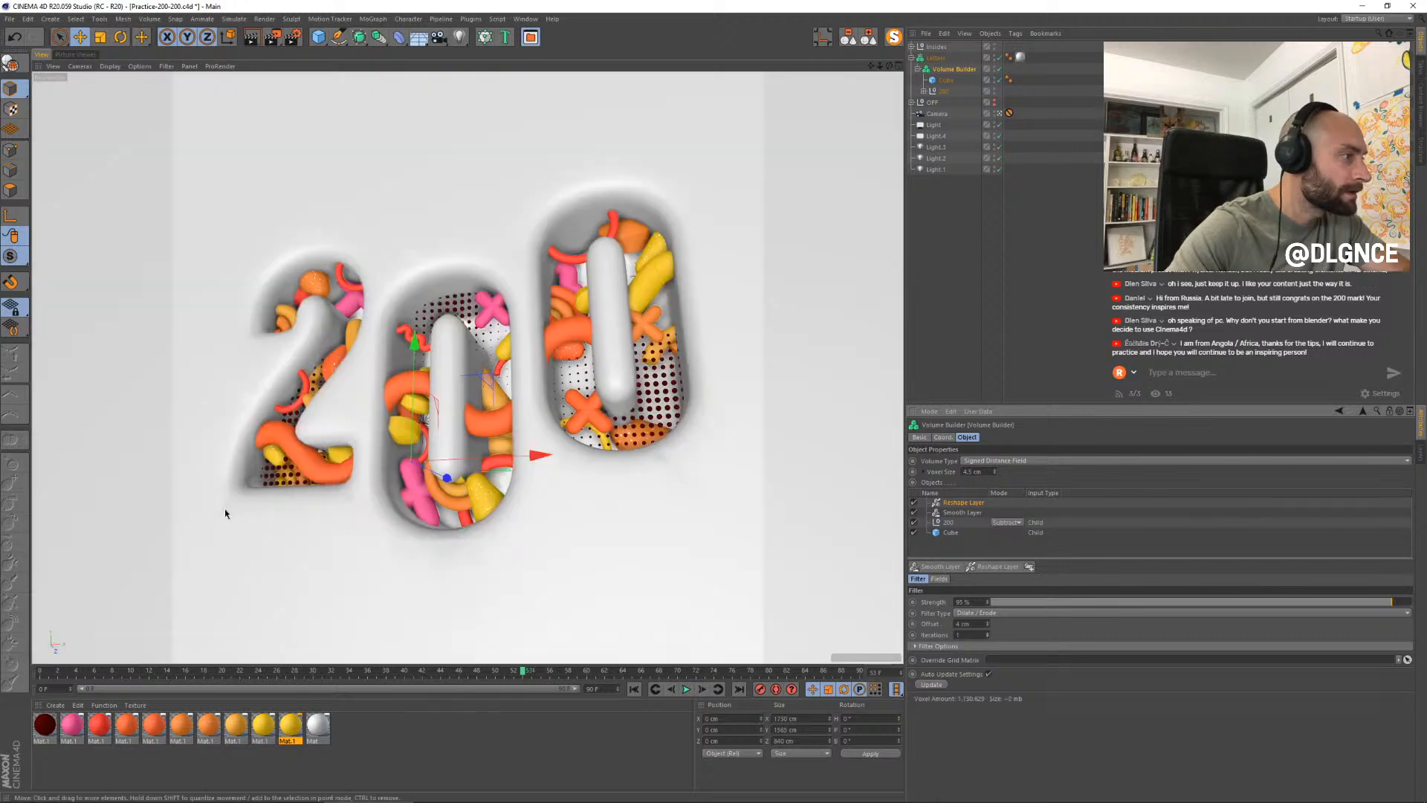
{"action": "key", "text": "shift+r"}
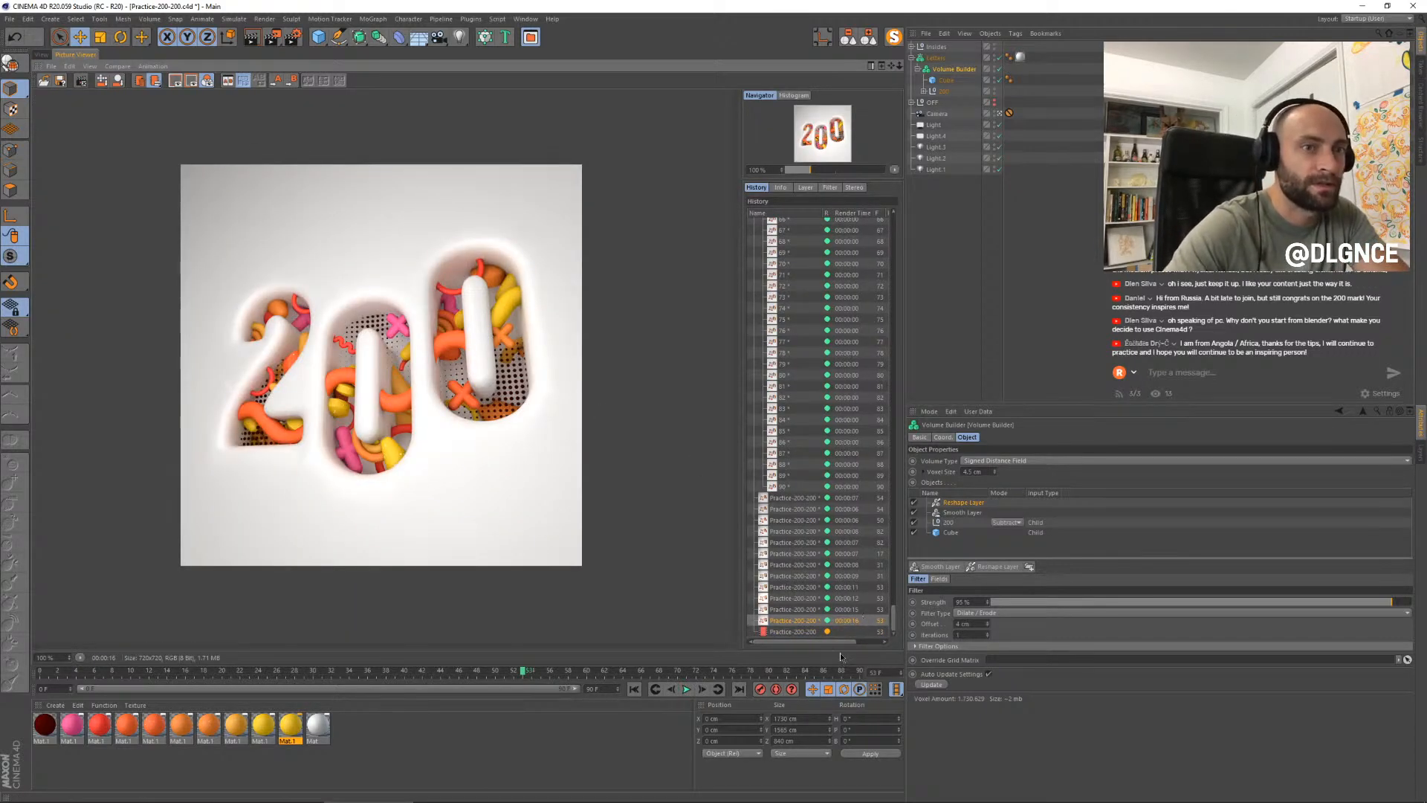
- Compare the previous lighting renders with each other and with the refined-letters render in progress in the history
{"action": "key", "text": "Up"}
{"action": "key", "text": "Down"}
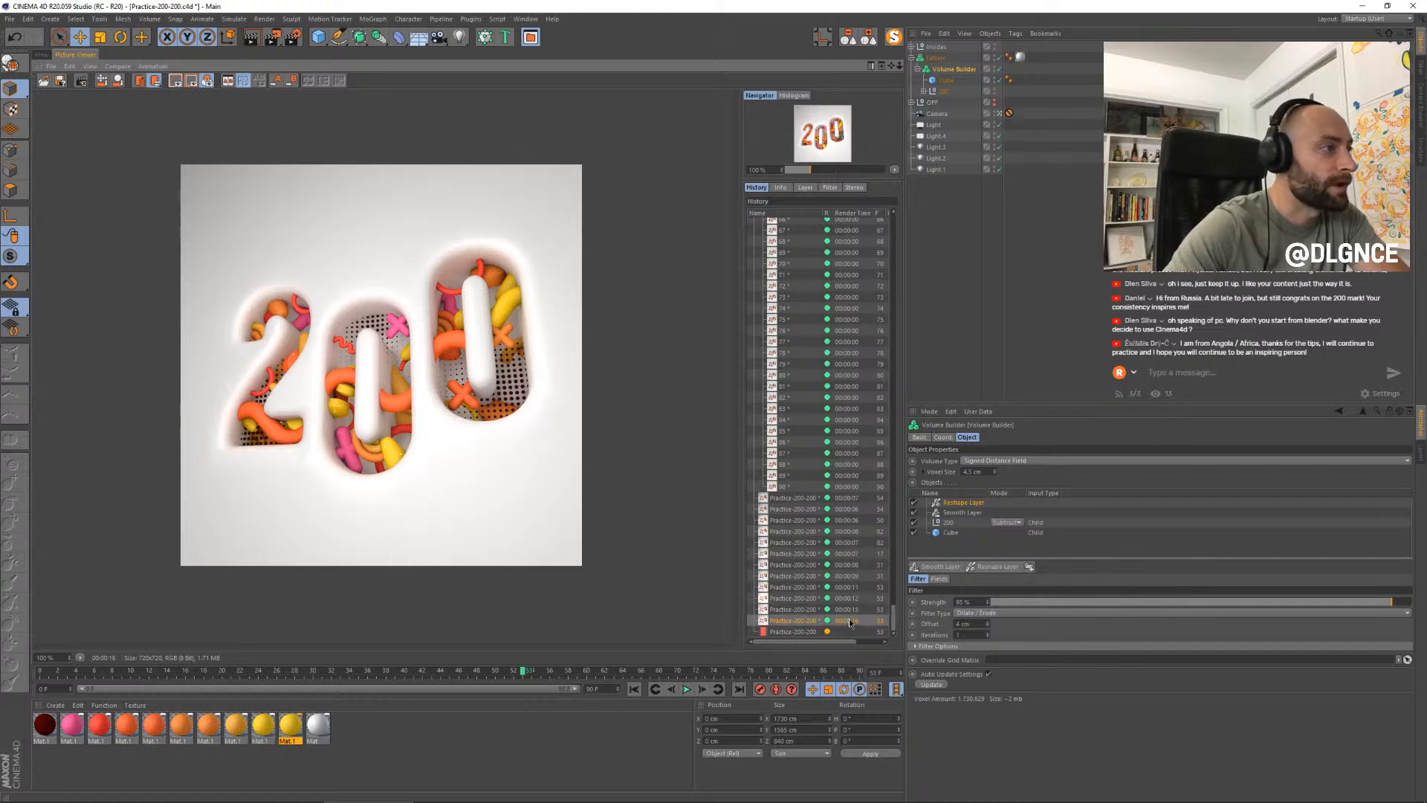
{"action": "key", "text": "Down"}
{"action": "key", "text": "Up"}
{"action": "key", "text": "Up"}
{"action": "key", "text": "Up"}
{"action": "key", "text": "Up"}
{"action": "key", "text": "Down"}
{"action": "key", "text": "Down"}
{"action": "key", "text": "Down"}
{"action": "key", "text": "Down"}
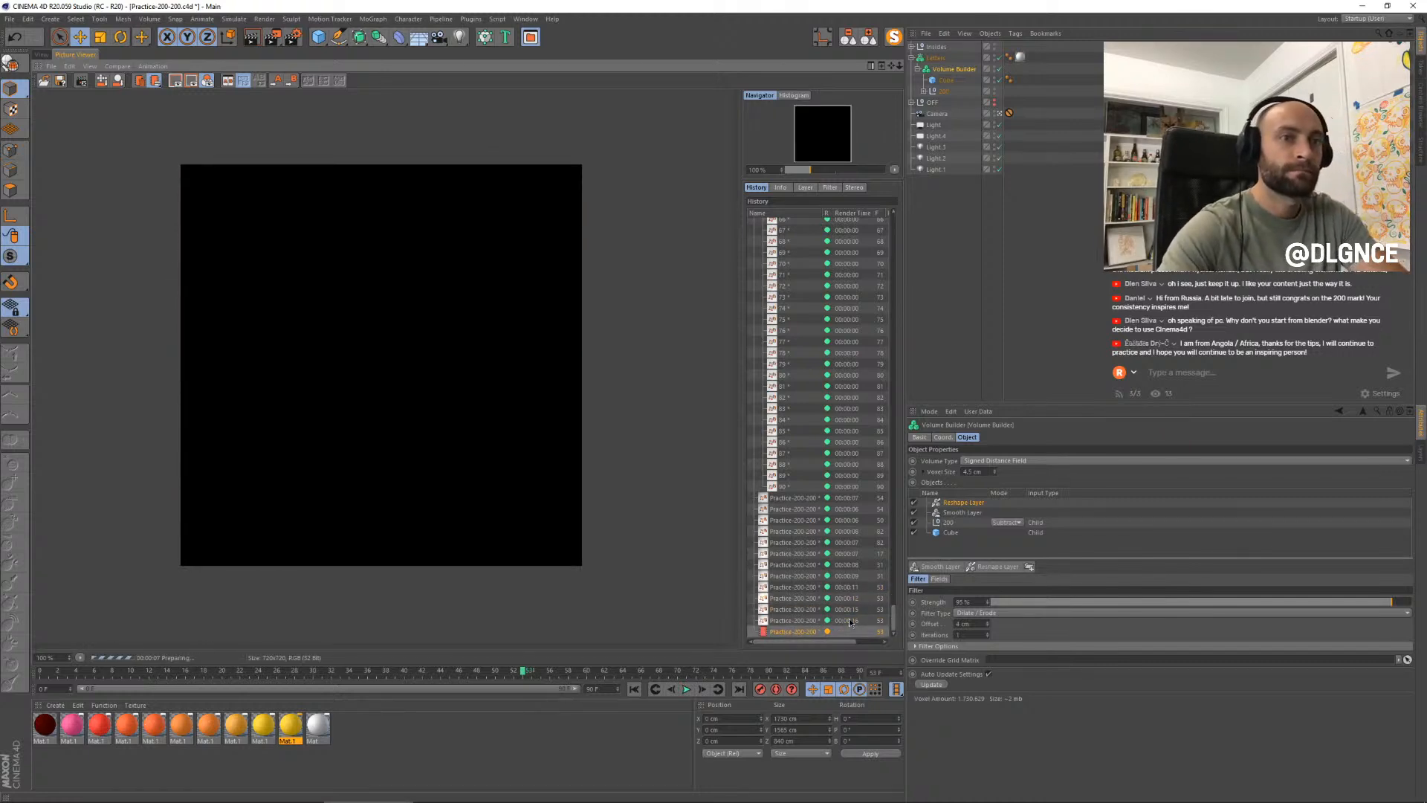
{"action": "key", "text": "Up"}
{"action": "key", "text": "Up"}
{"action": "key", "text": "Up"}
{"action": "key", "text": "Up"}
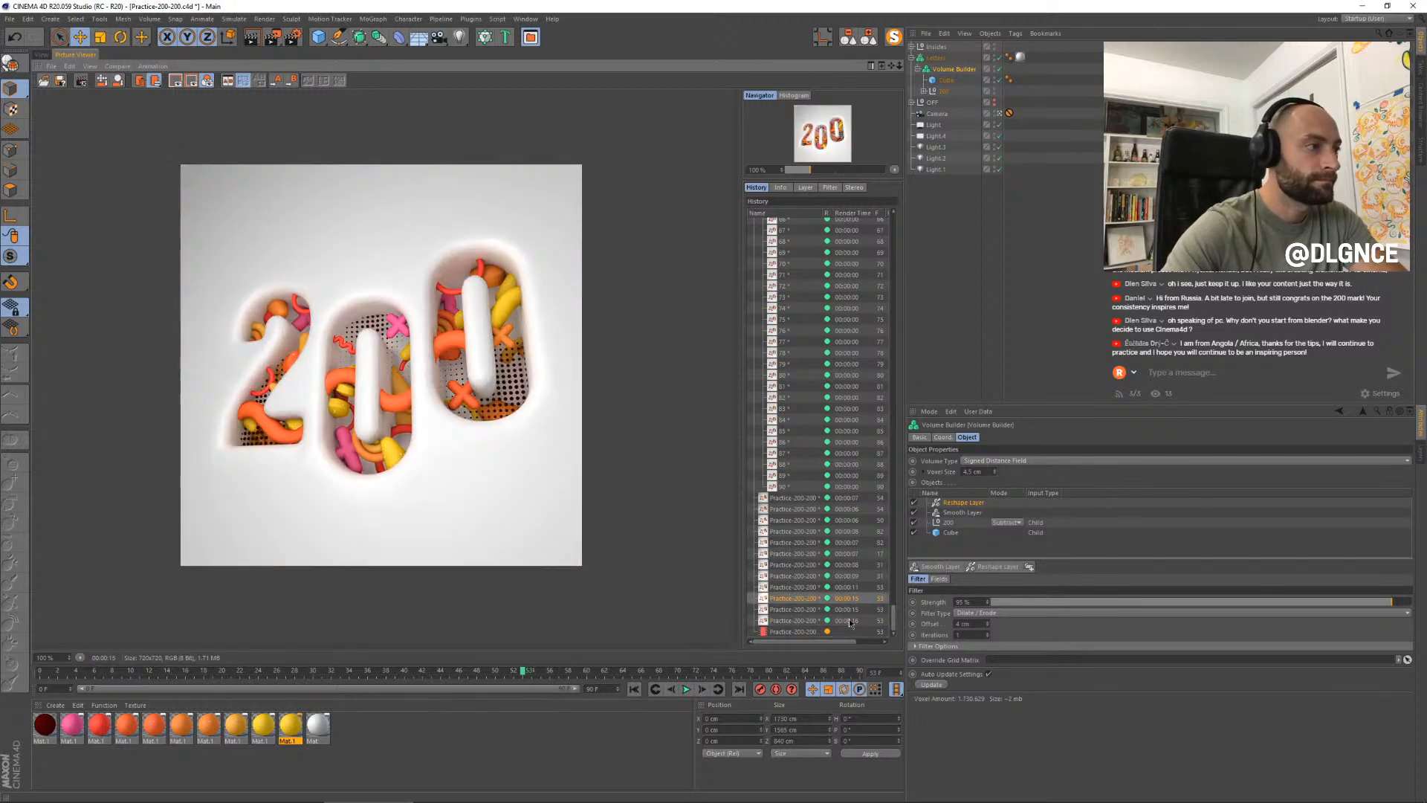
{"action": "key", "text": "Down"}
{"action": "key", "text": "Down"}
{"action": "key", "text": "Down"}
{"action": "key", "text": "Down"}
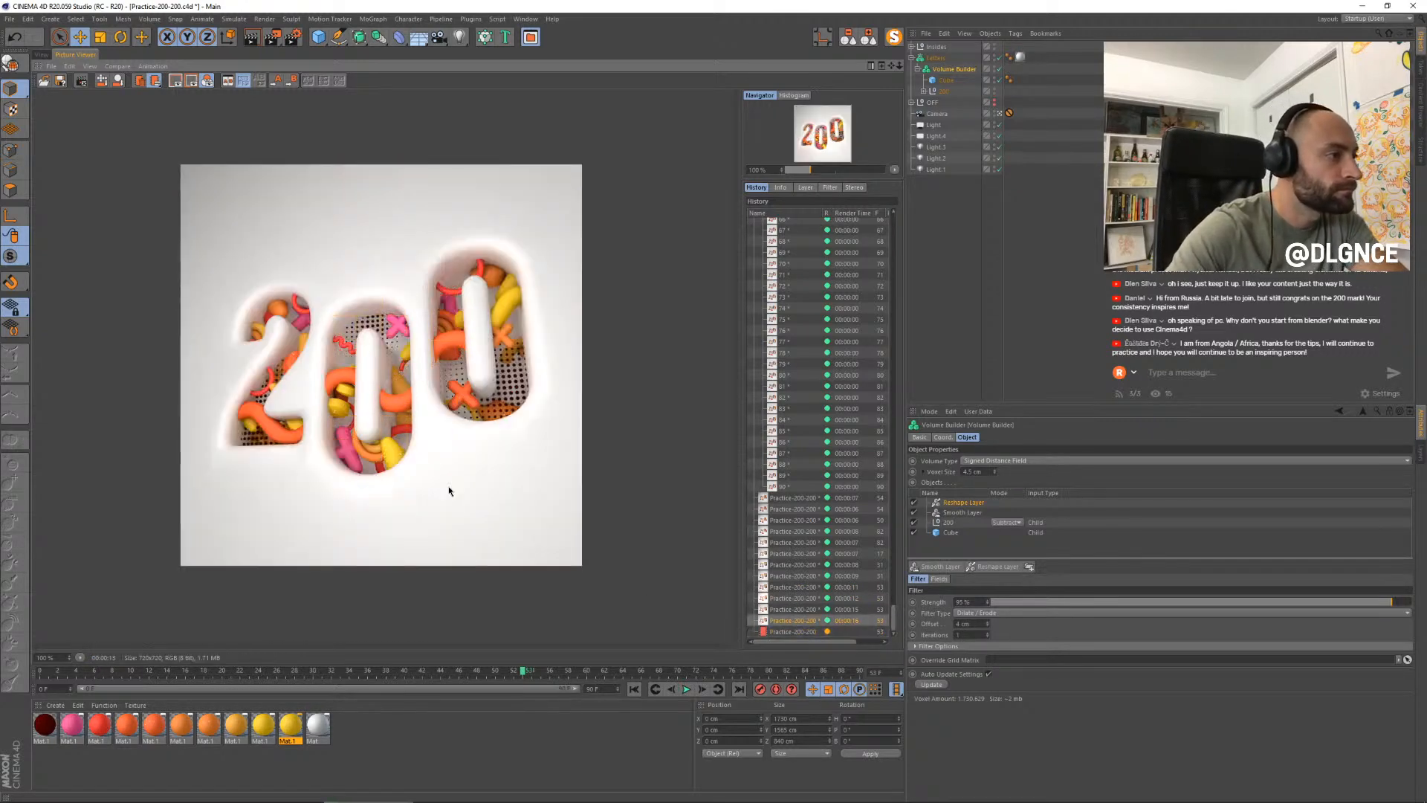
{"action": "key", "text": "Up"}
{"action": "key", "text": "Down"}
{"action": "key", "text": "Up"}
{"action": "key", "text": "Down"}
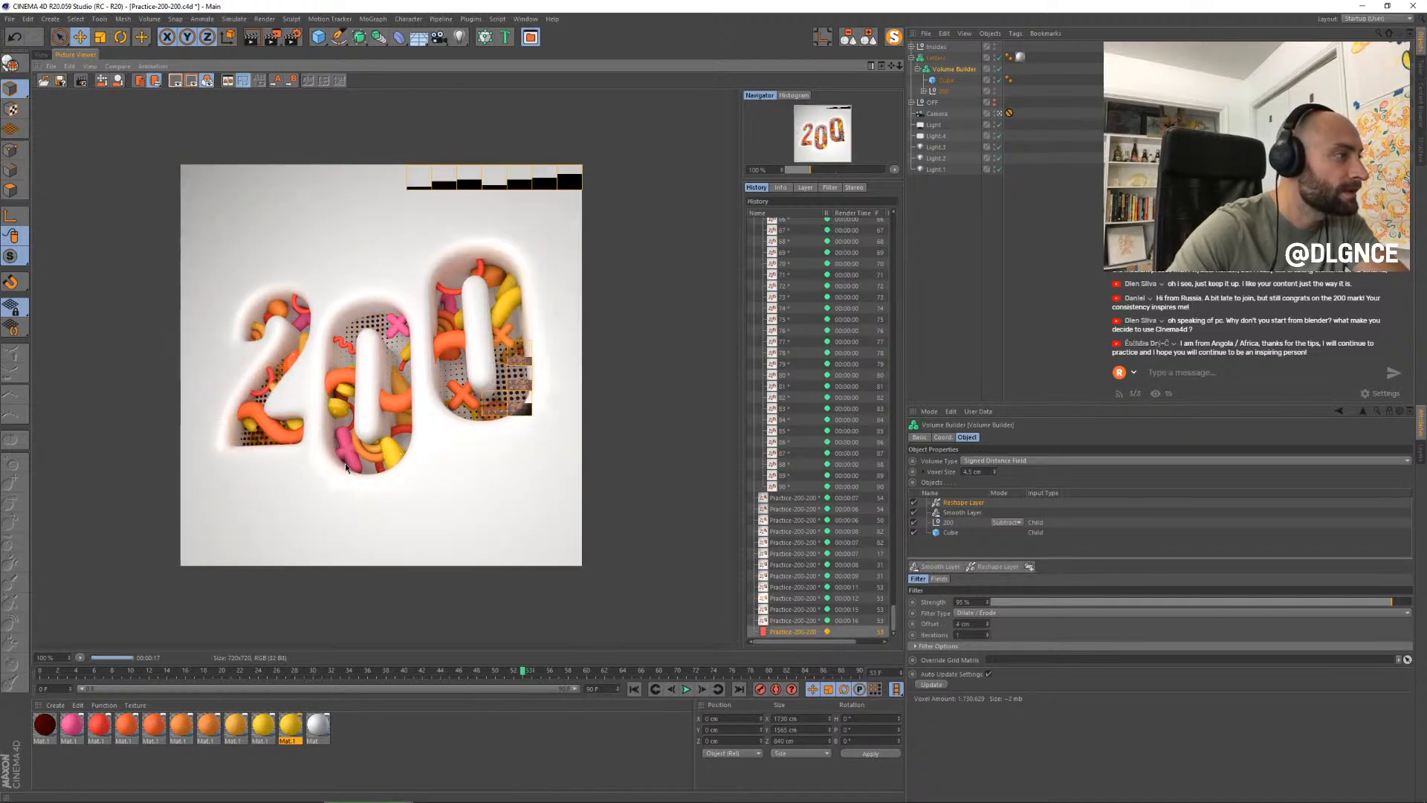
- Compare the refined-letters frame 53 render with the earlier test renders in the history
{"action": "key", "text": "Up"}
{"action": "key", "text": "Down"}
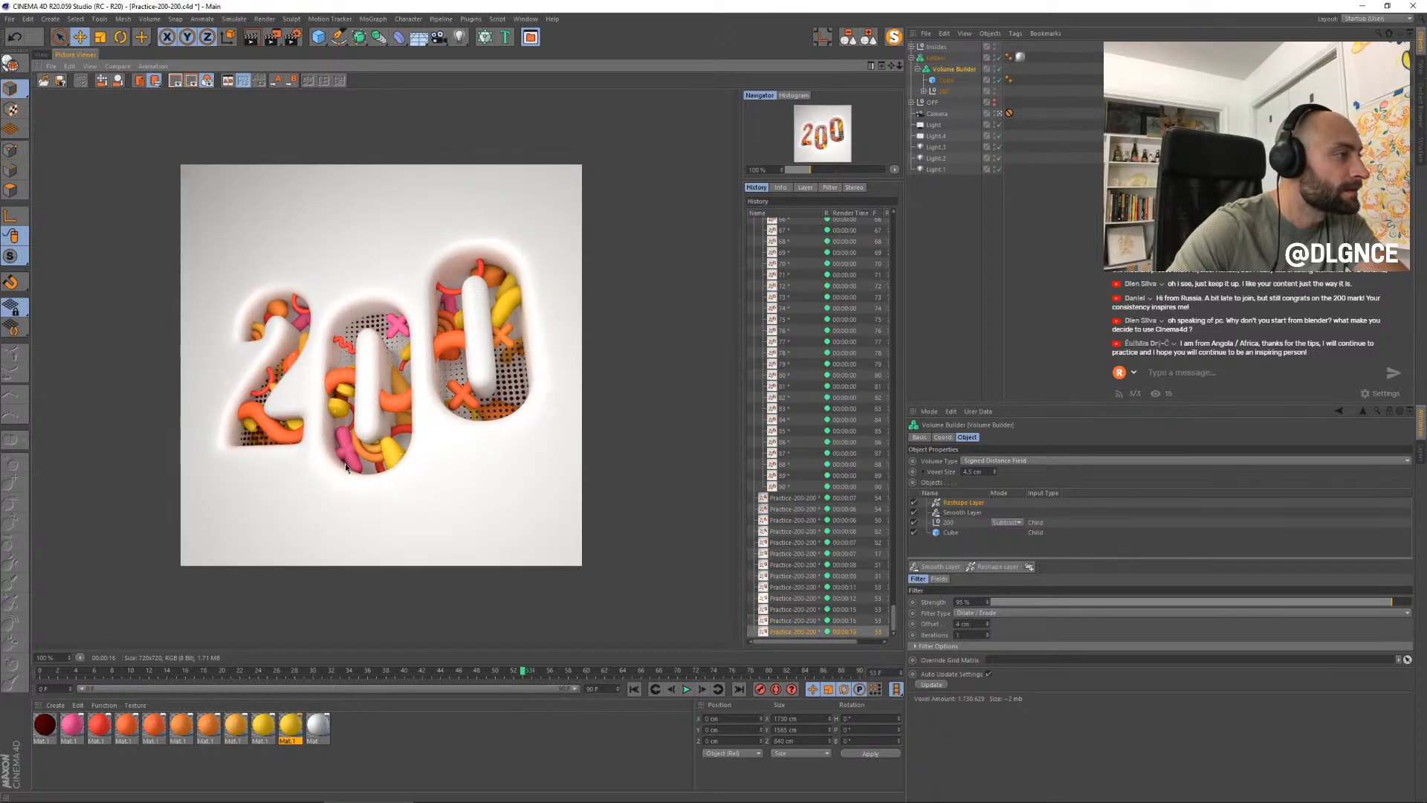
{"action": "key", "text": "Up"}
{"action": "key", "text": "Down"}
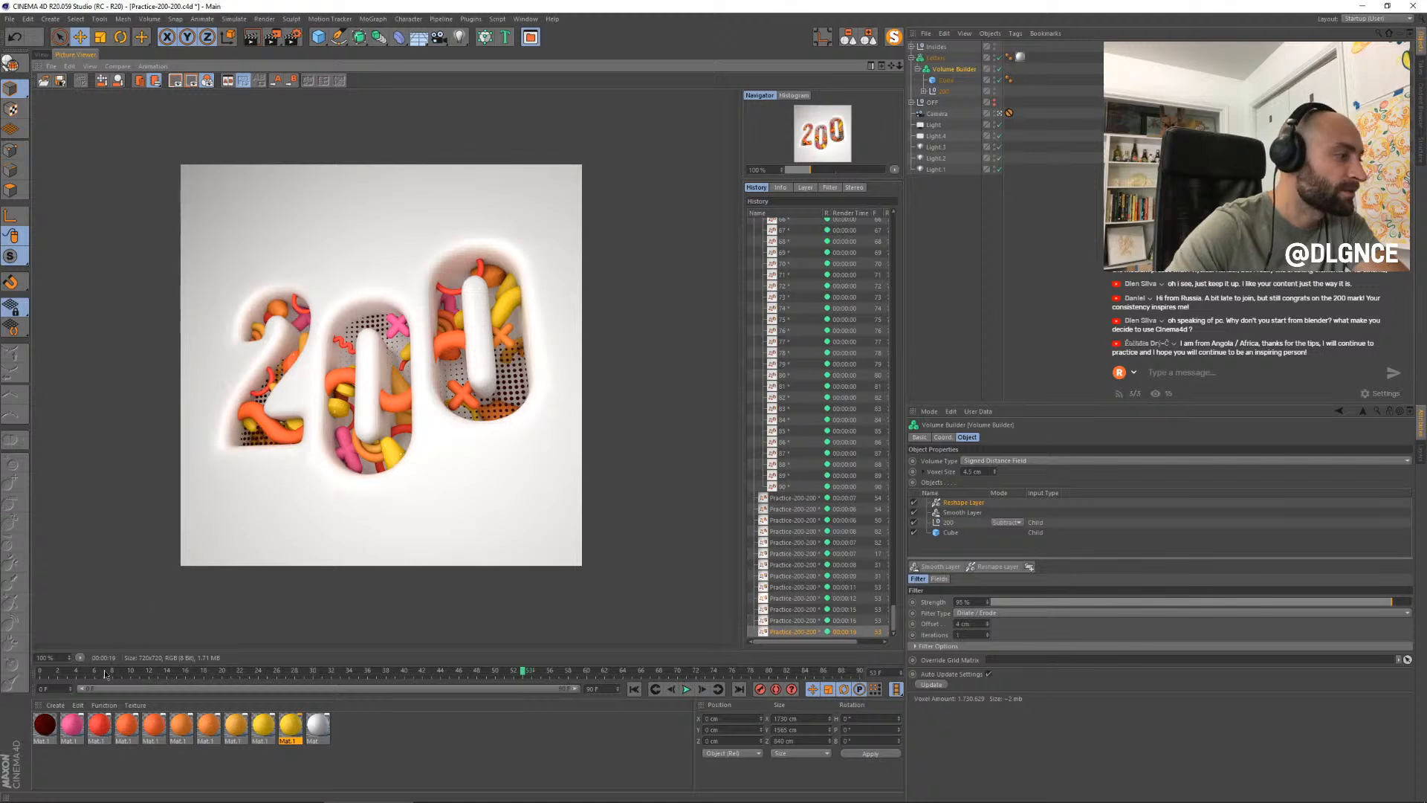
{"action": "key", "text": "Up"}
{"action": "key", "text": "Up"}
{"action": "key", "text": "Down"}
{"action": "key", "text": "Down"}
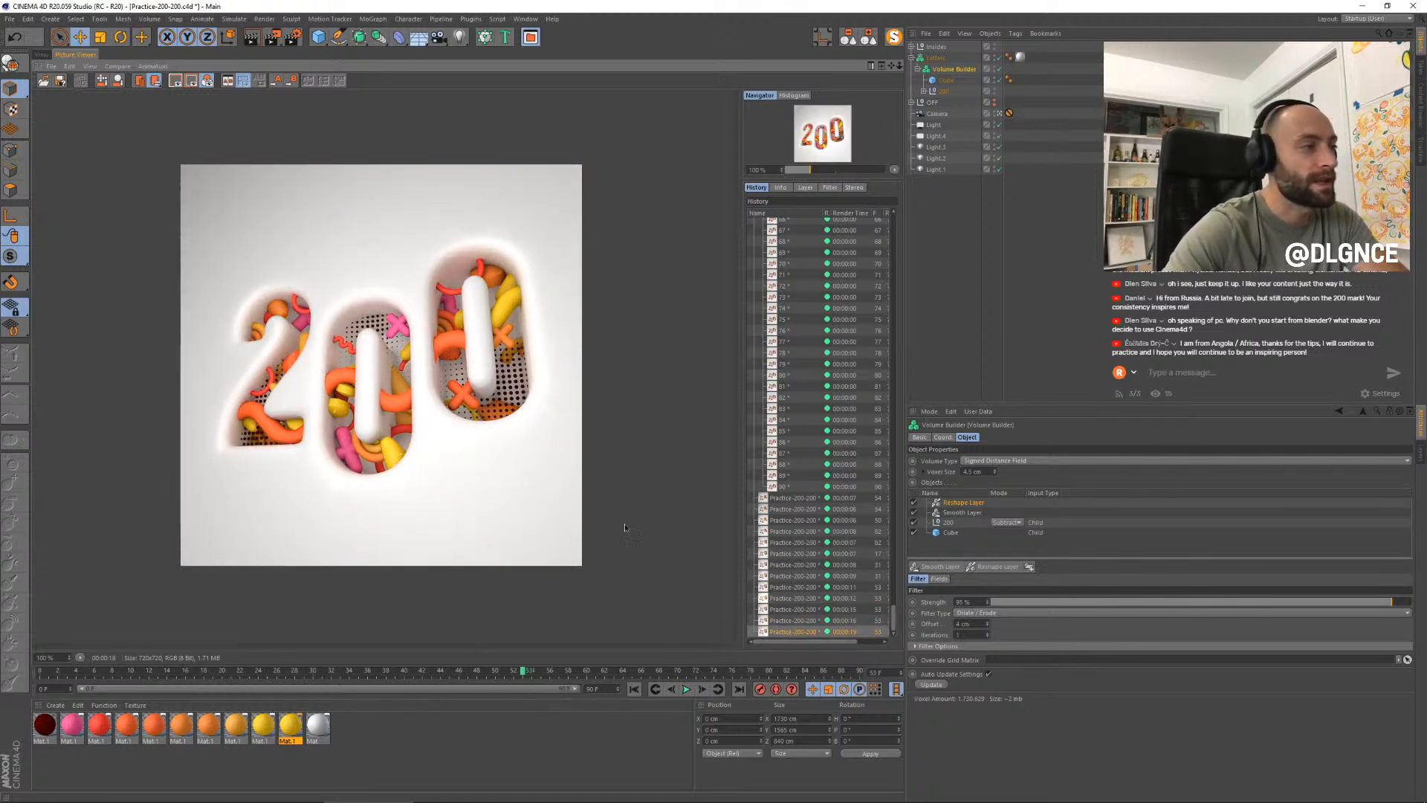
{"action": "key", "text": "Up"}
{"action": "key", "text": "Up"}
{"action": "key", "text": "Down"}
{"action": "key", "text": "Down"}
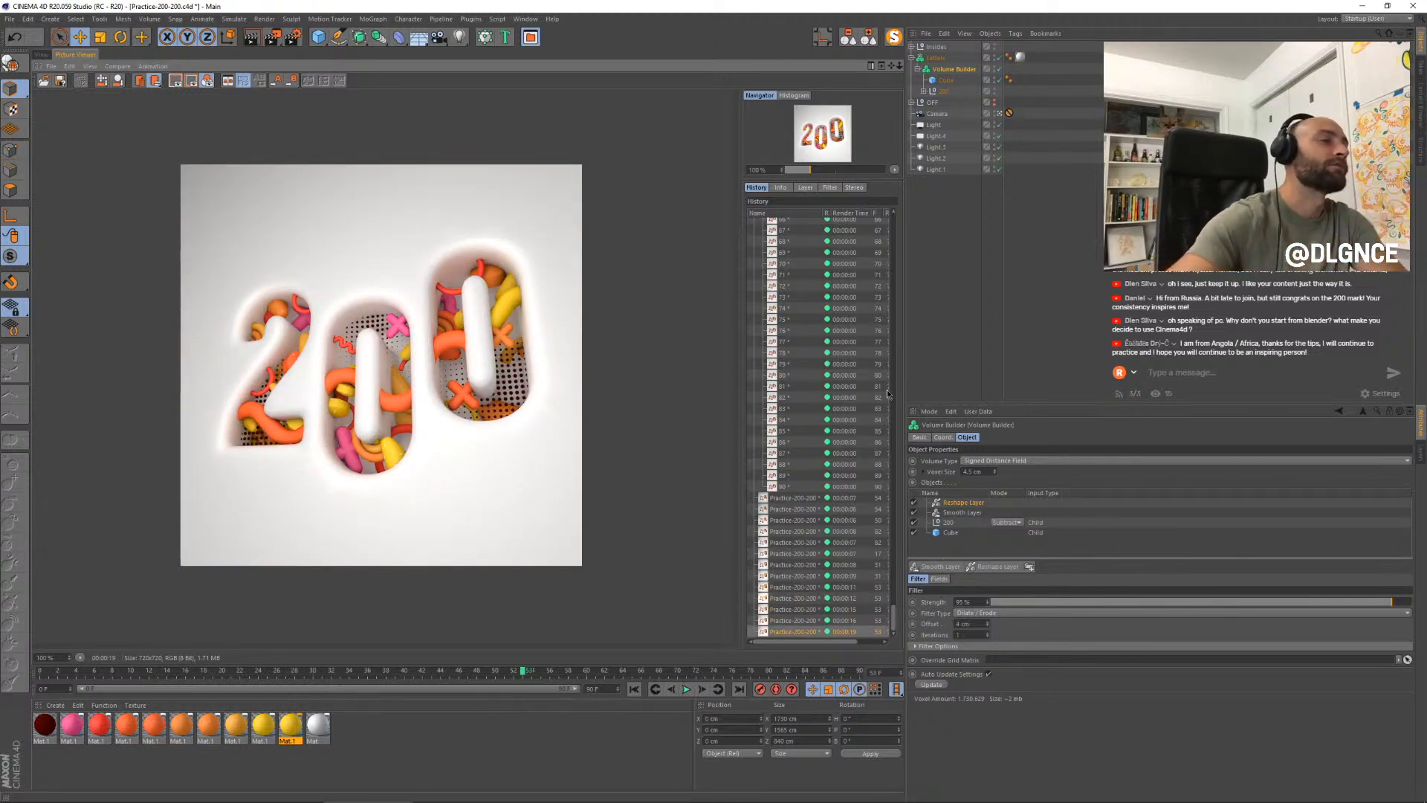
{"action": "key", "text": "Up"}
{"action": "key", "text": "Up"}
{"action": "key", "text": "Down"}
{"action": "key", "text": "Down"}
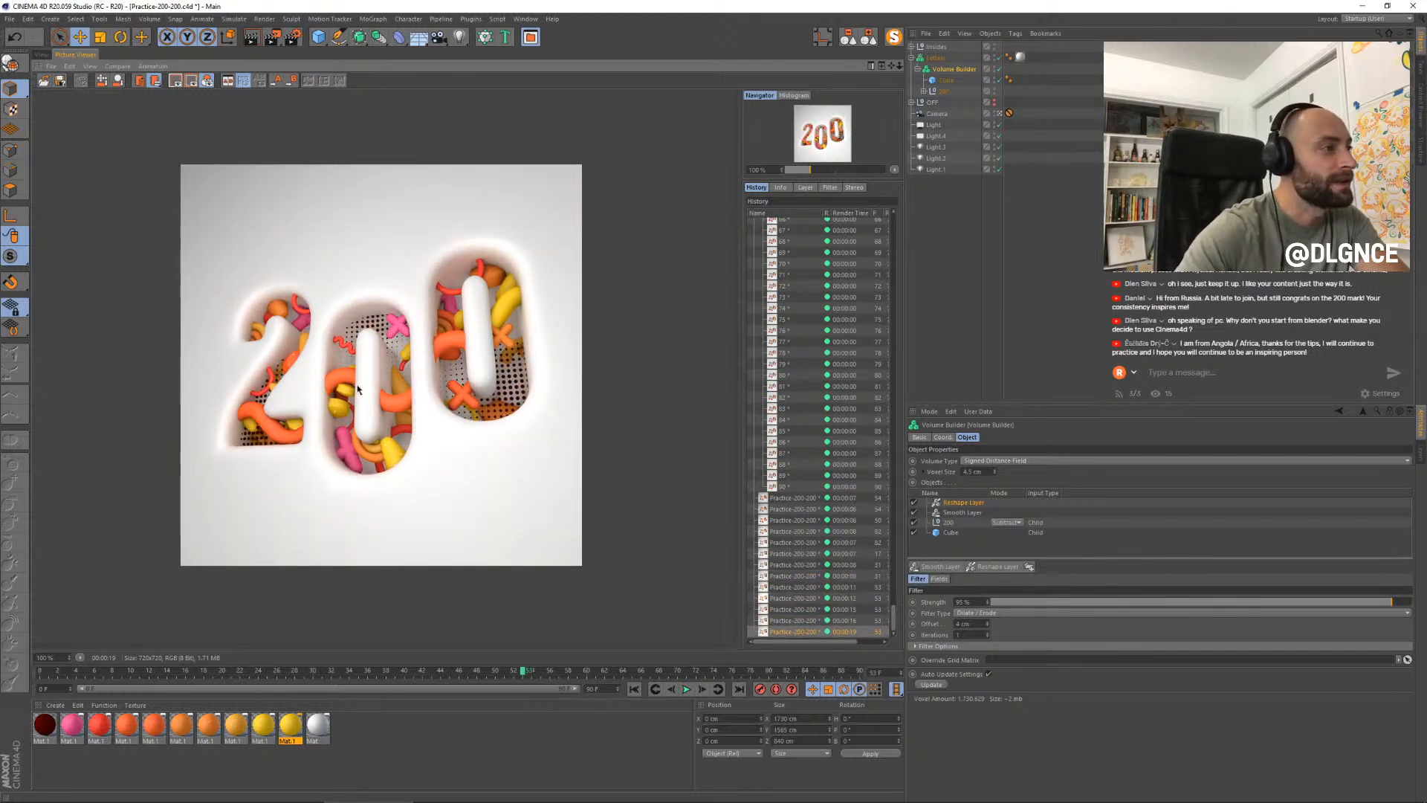
{"action": "key", "text": "Up"}
{"action": "key", "text": "Down"}
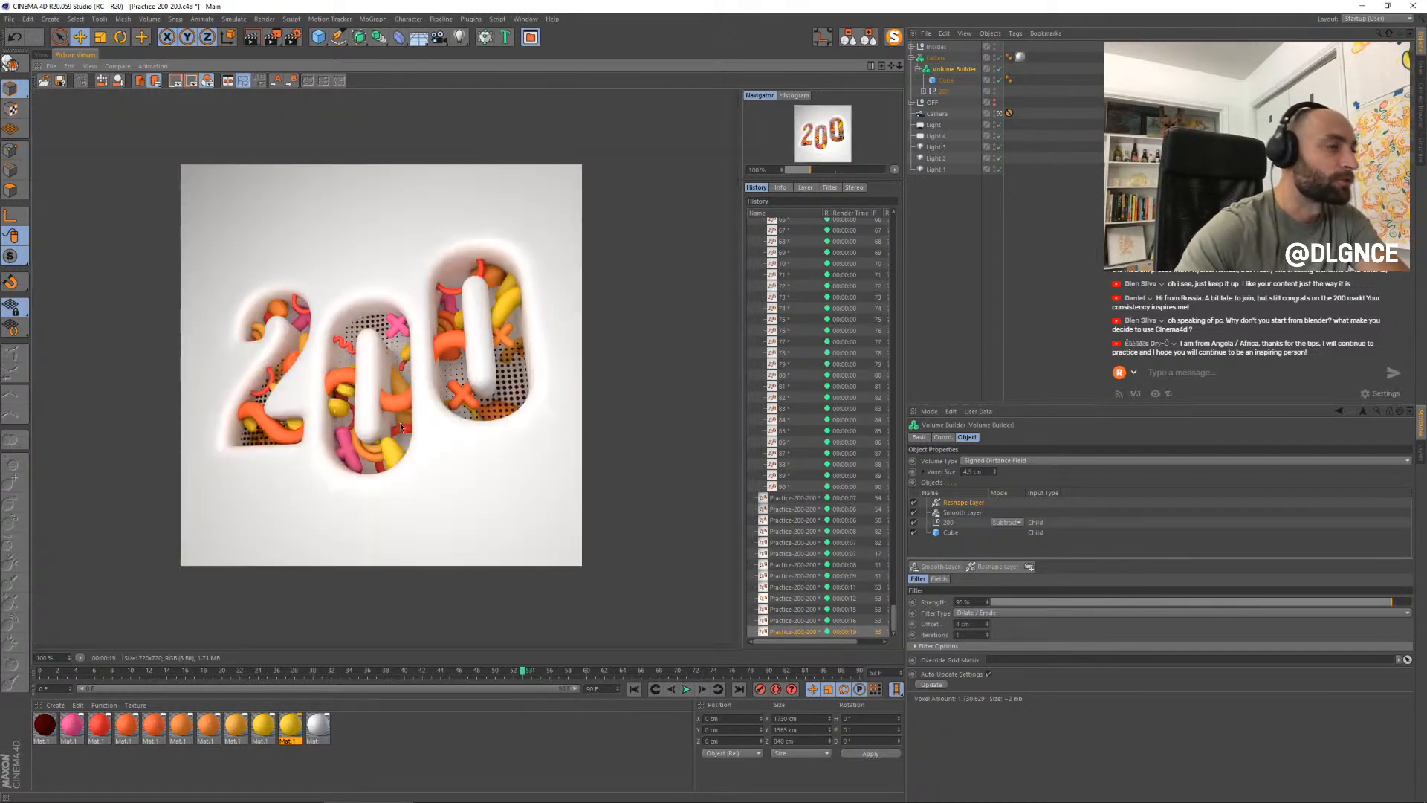
{"action": "key", "text": "Up"}
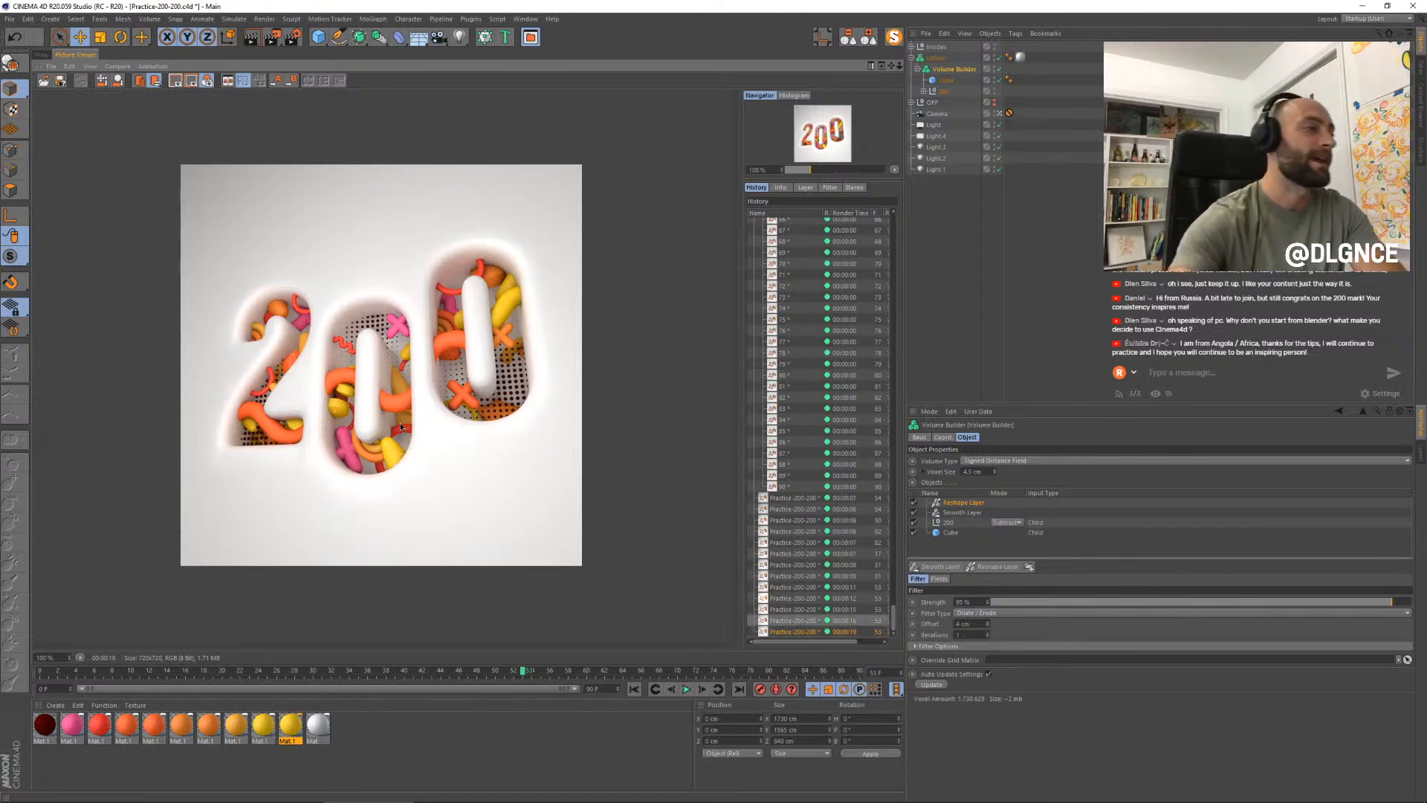
{"action": "key", "text": "Up"}
{"action": "key", "text": "Down"}
{"action": "key", "text": "Down"}
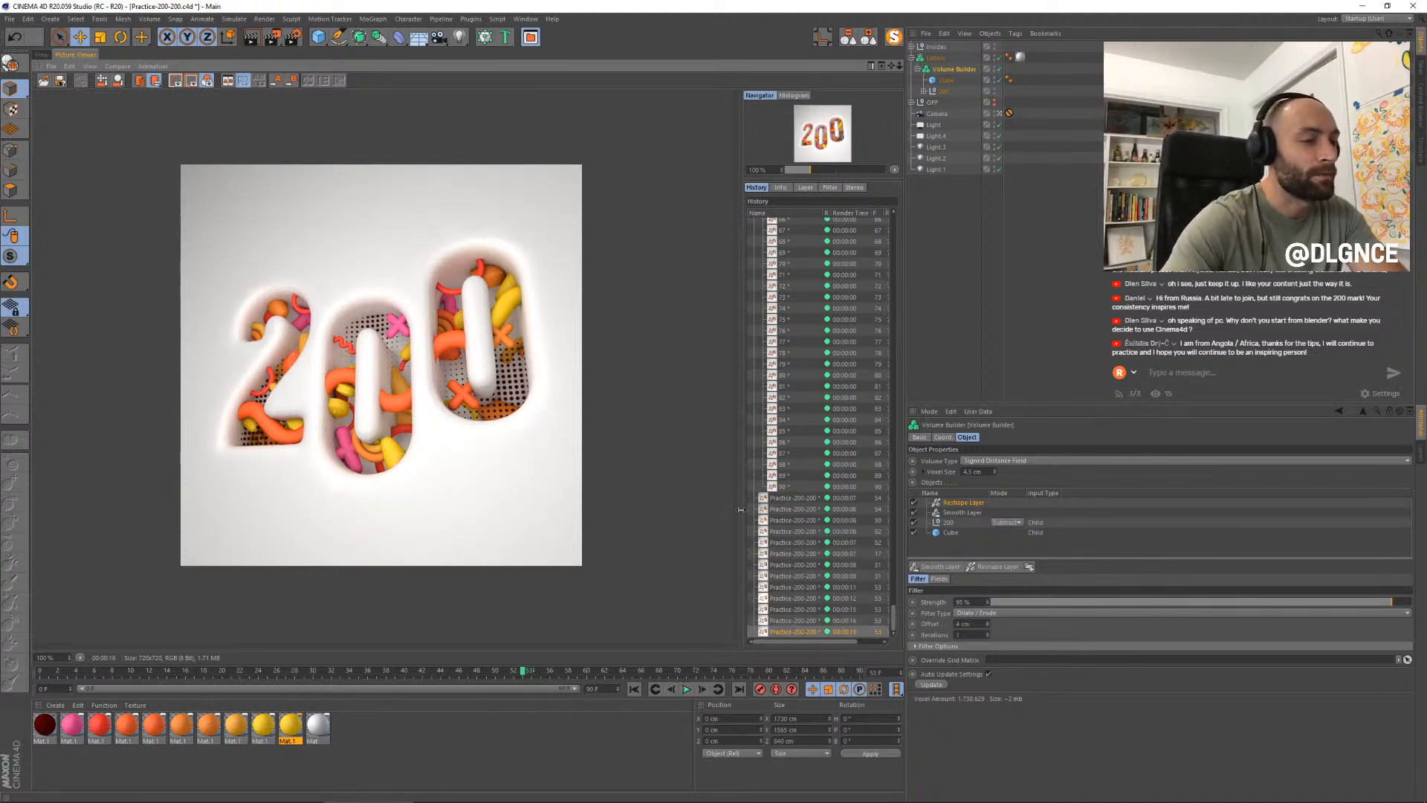
{"action": "key", "text": "Up"}
{"action": "key", "text": "Up"}
{"action": "key", "text": "Up"}
{"action": "key", "text": "Up"}
{"action": "key", "text": "Right"}
{"action": "key", "text": "Down"}
{"action": "key", "text": "Down"}
{"action": "key", "text": "Down"}
{"action": "key", "text": "Down"}
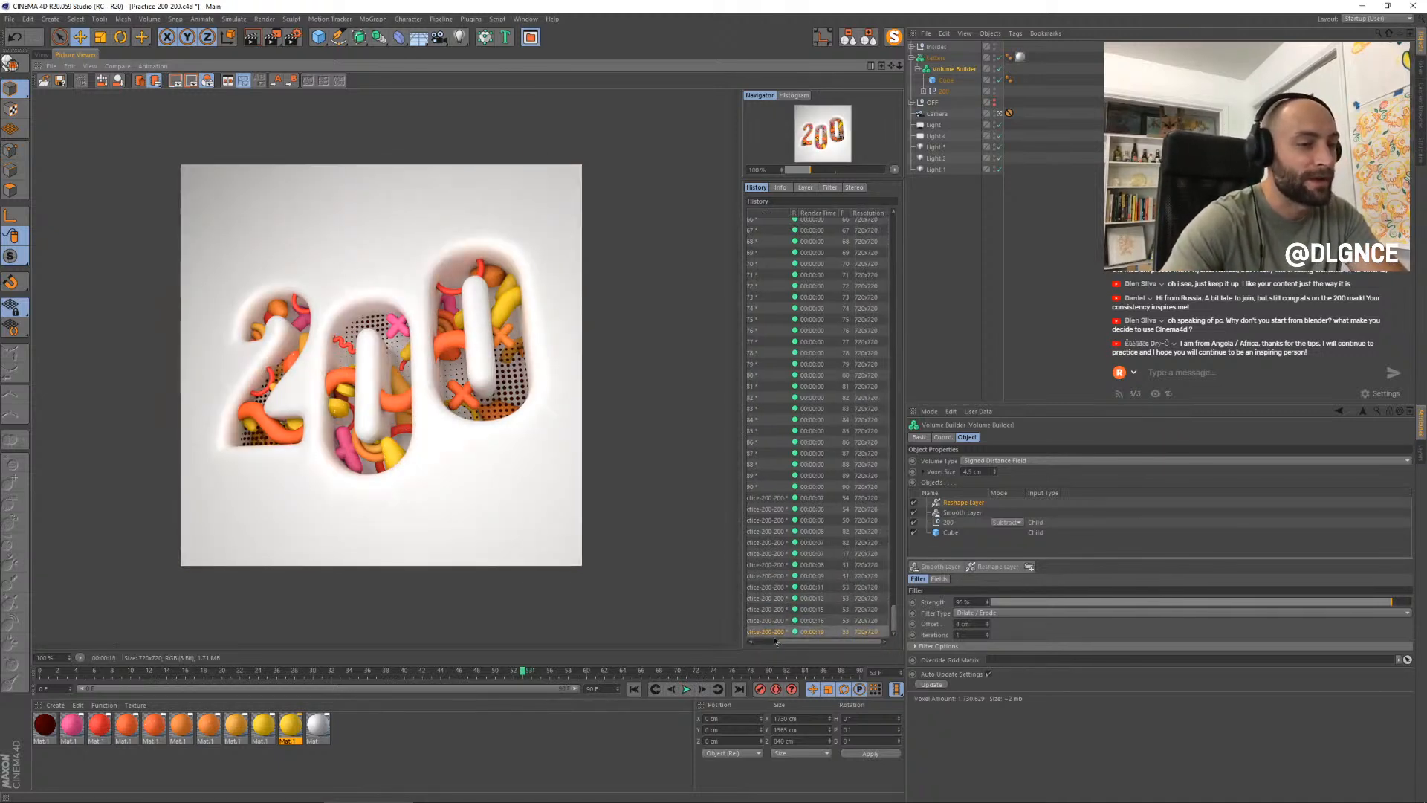
{"action": "left_click_drag", "start_coordinate": [774, 638], "coordinate": [744, 639]}
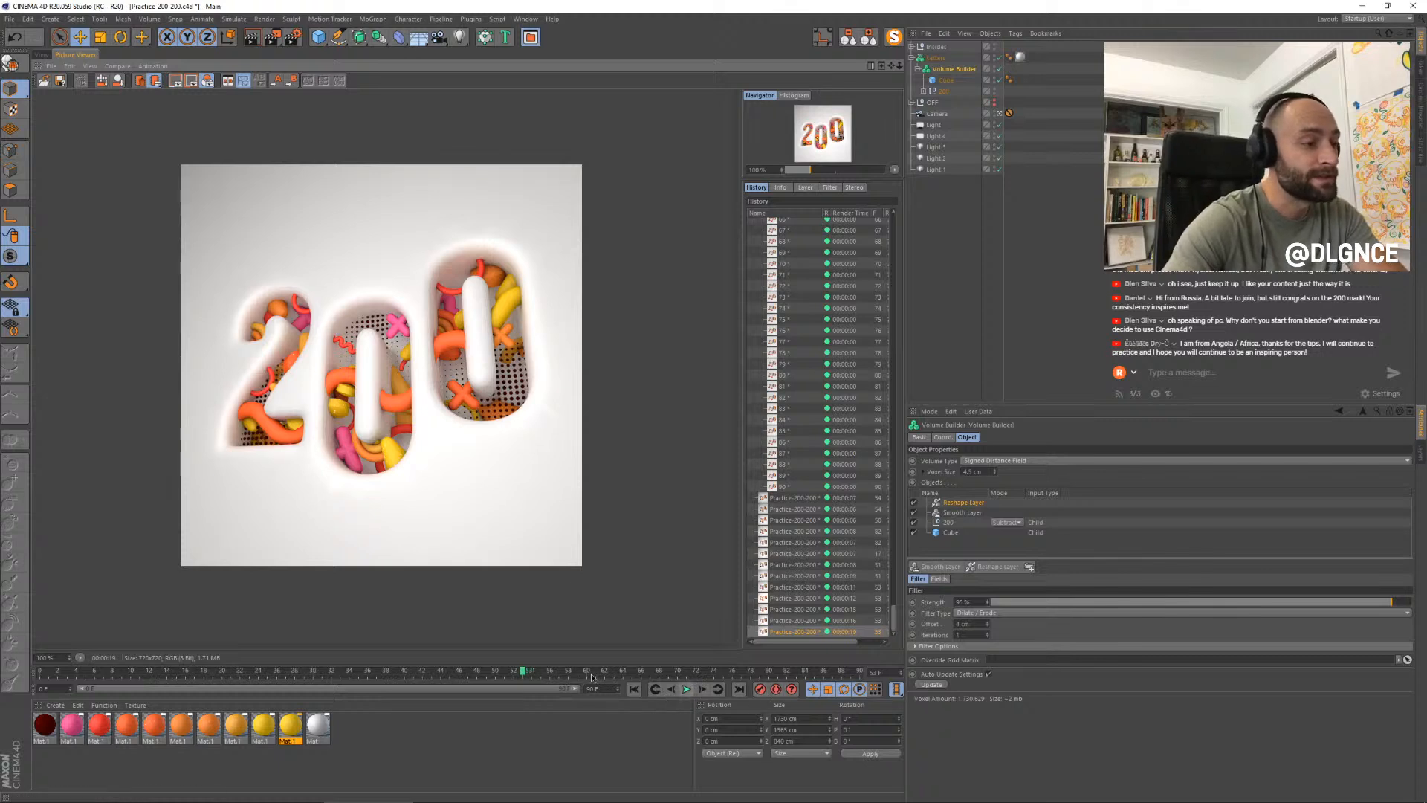
- Move the animation to frame 23 and render that frame as a new test
{"action": "left_click_drag", "start_coordinate": [509, 672], "coordinate": [490, 668]}
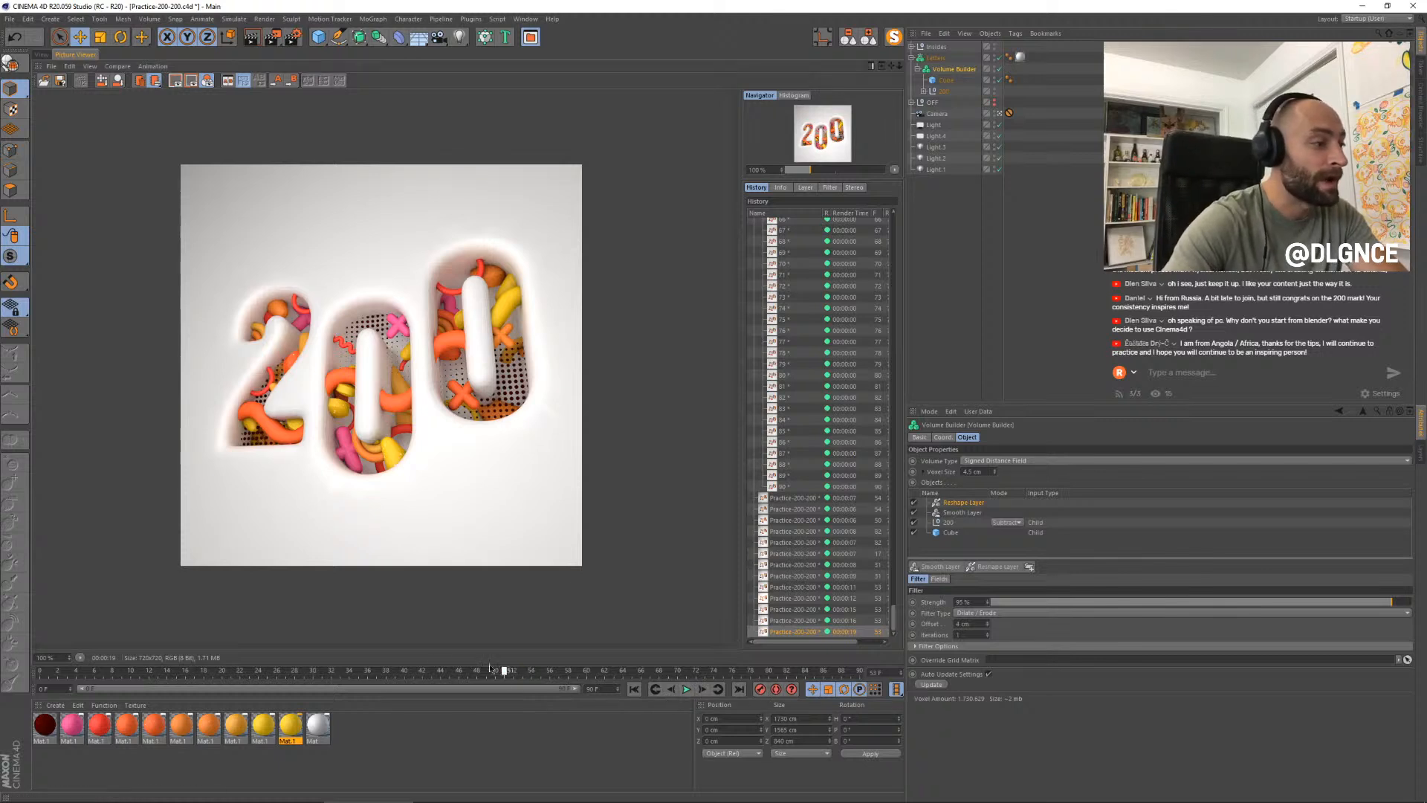
{"action": "left_click", "coordinate": [268, 640]}
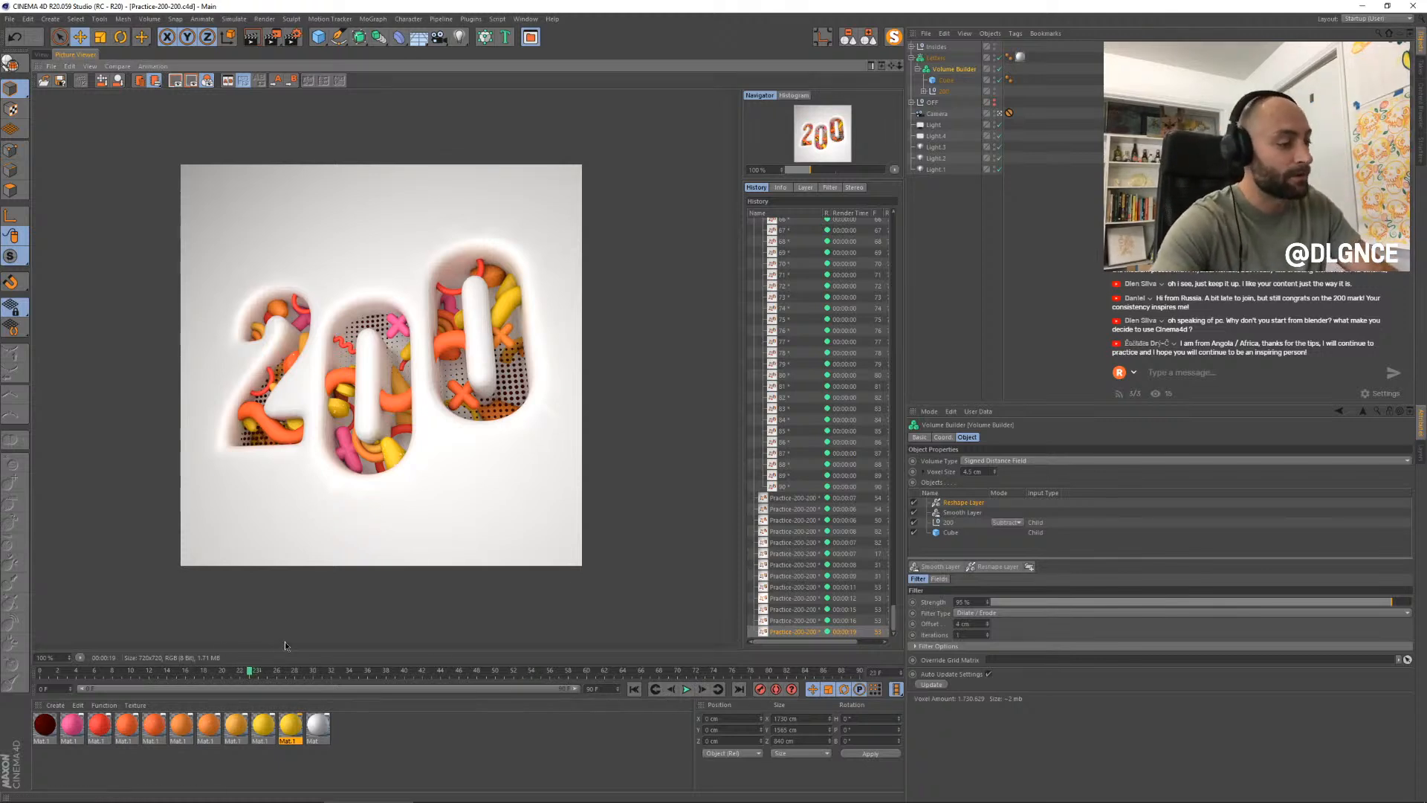
{"action": "key", "text": "shift+r"}
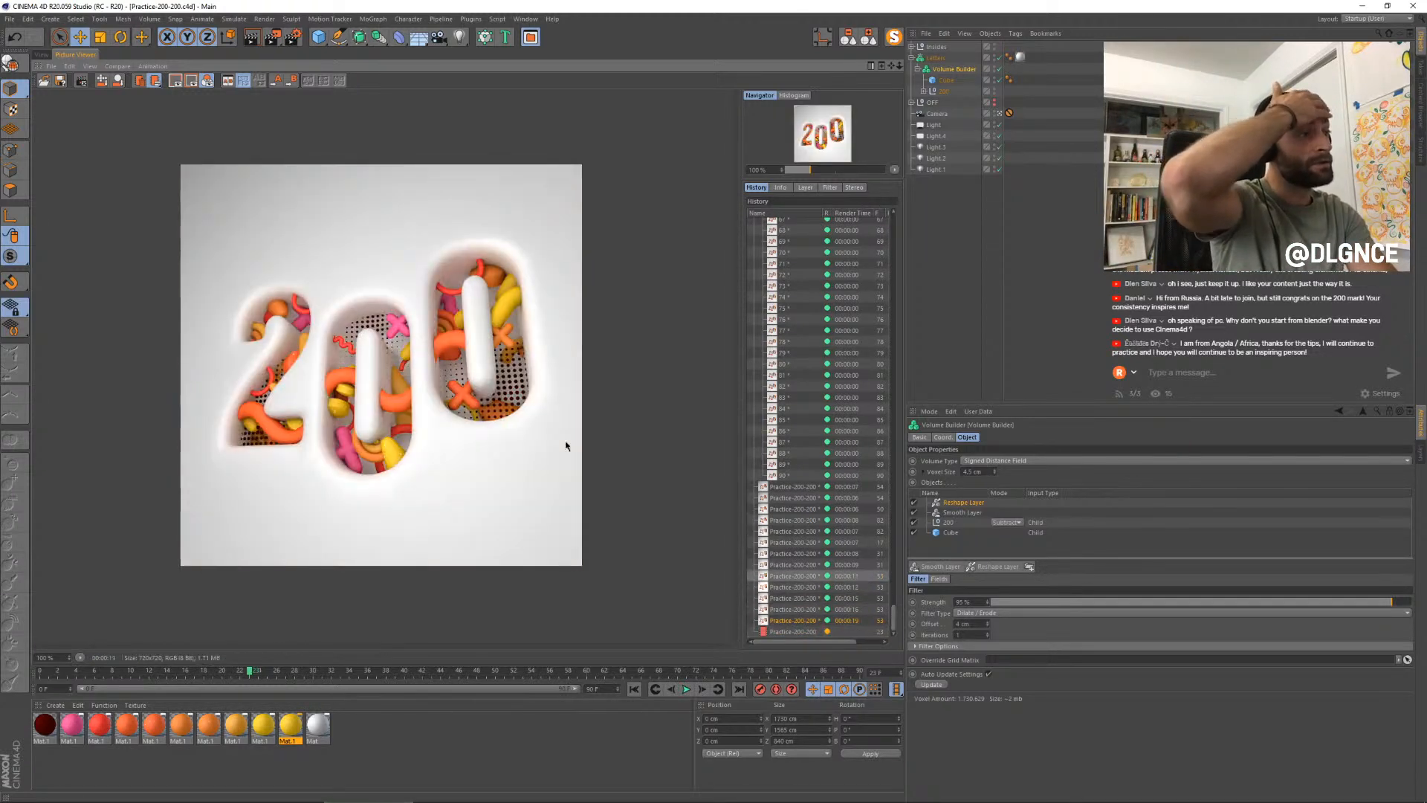
{"action": "key", "text": "shift+r"}
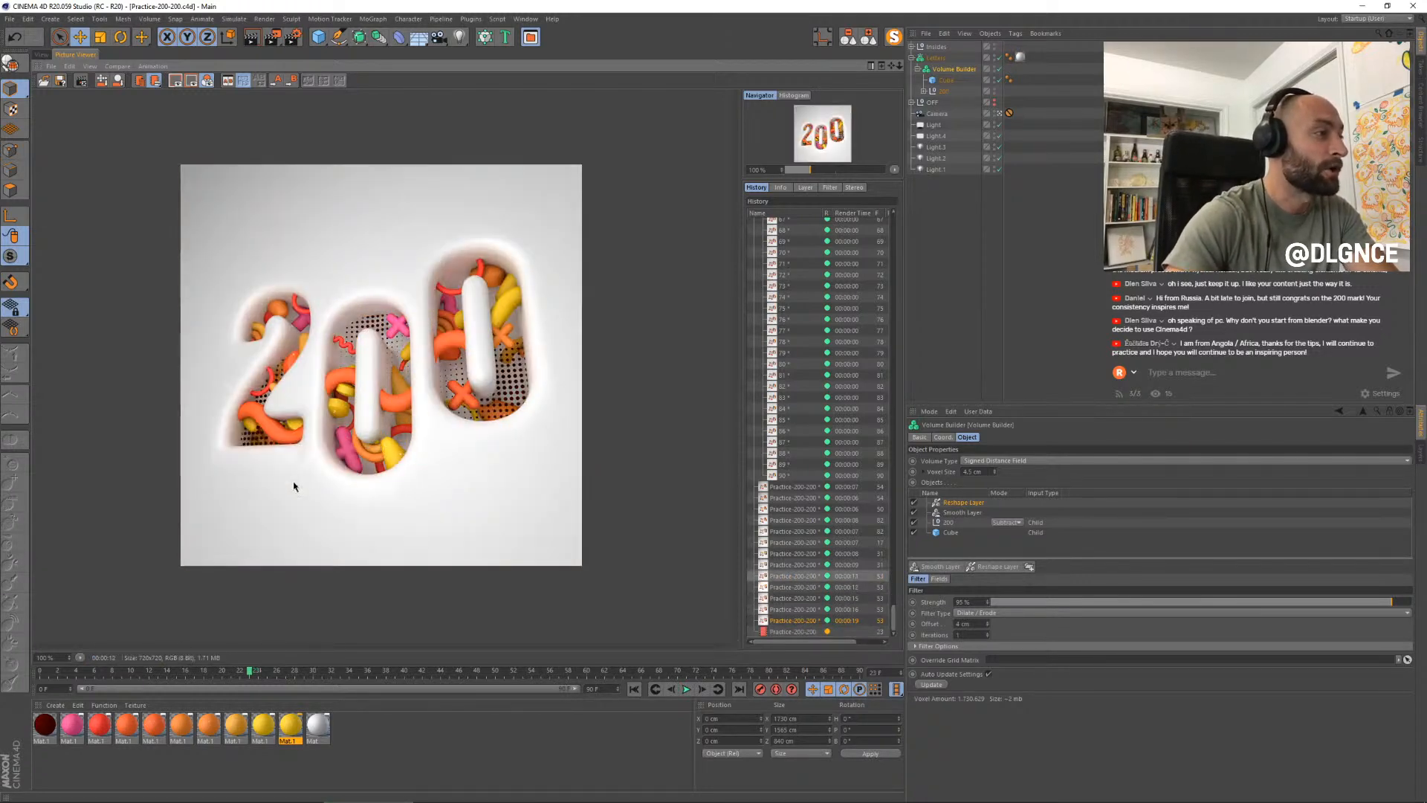
- Examine the frame 23 render as it completes and compare it with the earlier frame 53 renders
{"action": "key", "text": "Up"}
{"action": "key", "text": "Down"}
{"action": "key", "text": "Down"}
{"action": "key", "text": "Down"}
{"action": "key", "text": "Down"}
{"action": "key", "text": "Down"}
{"action": "key", "text": "Down"}
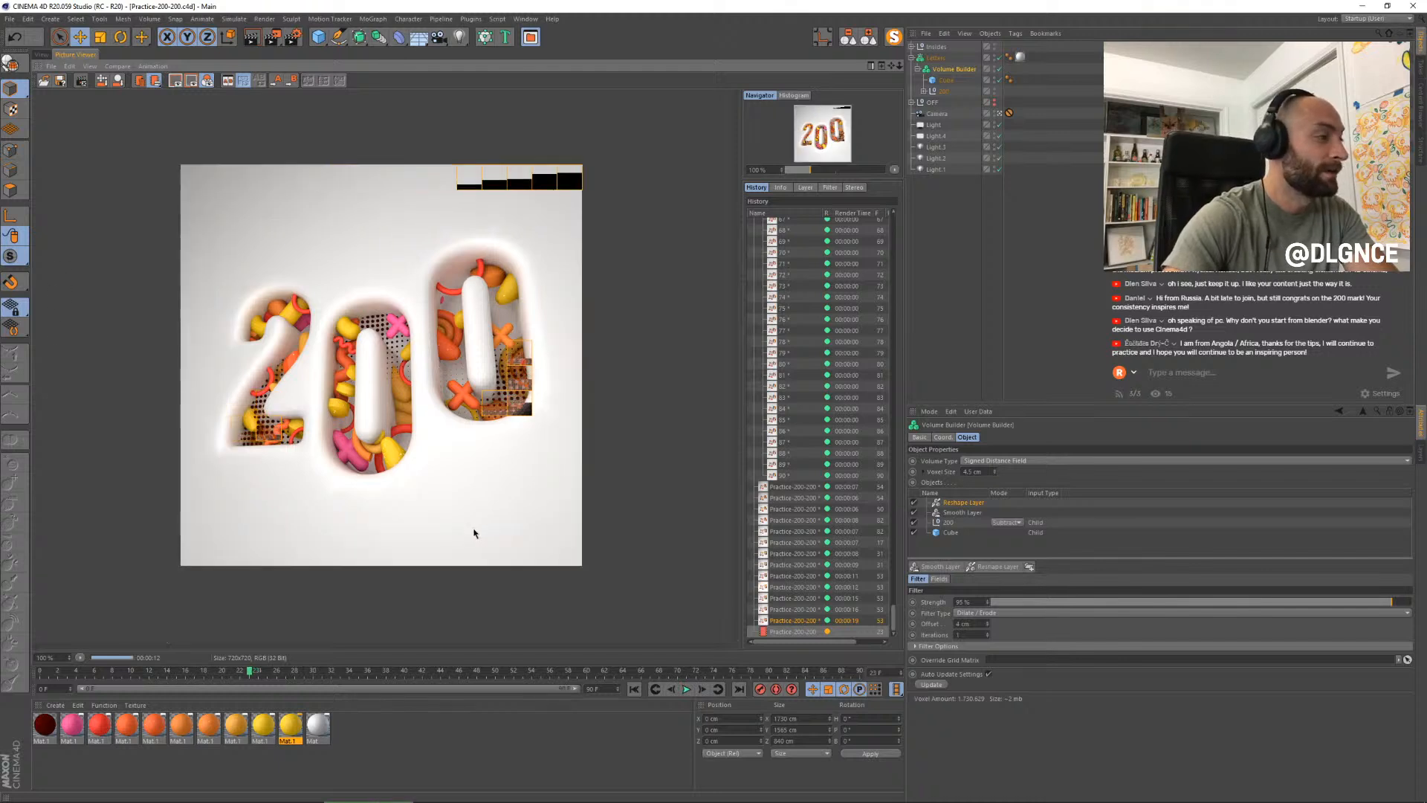
{"action": "key", "text": "Up"}
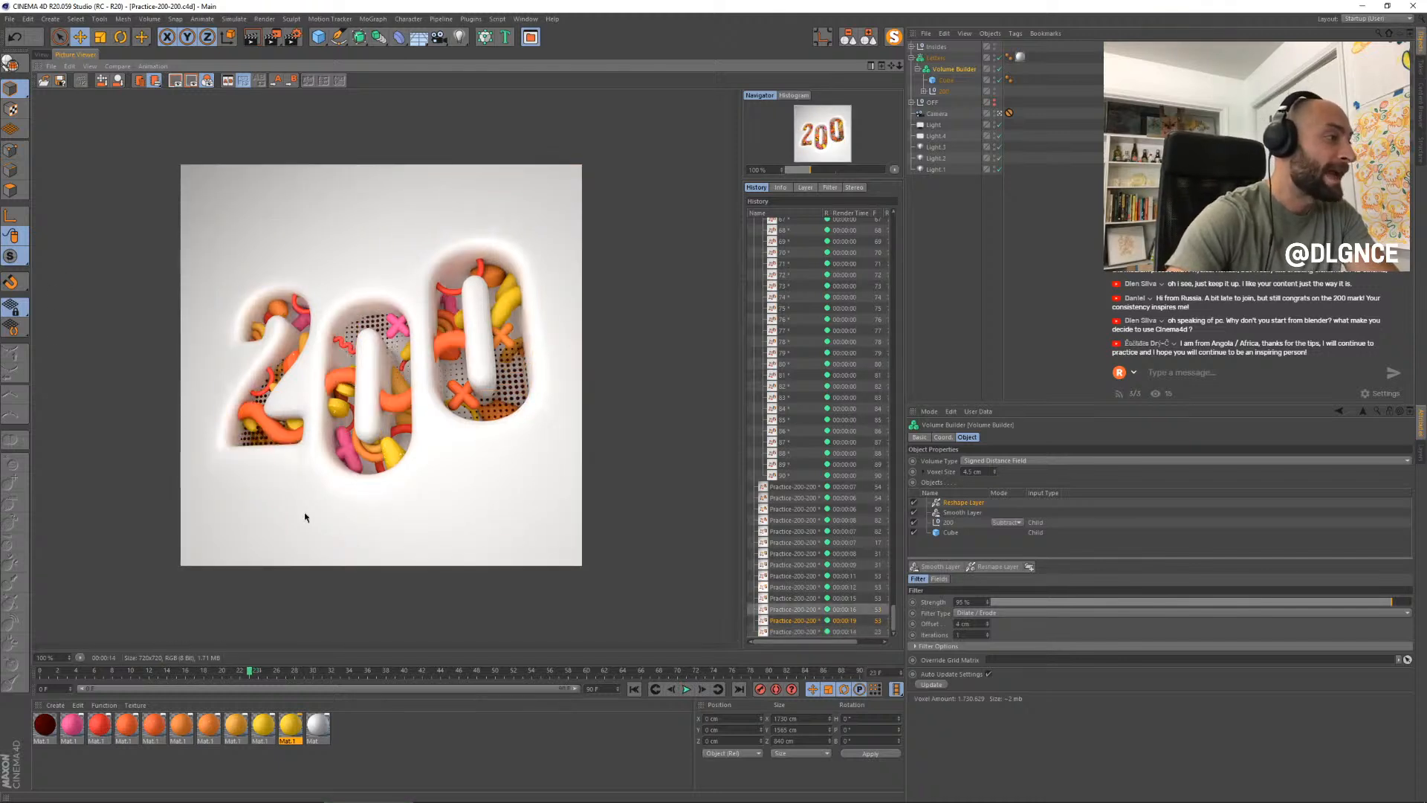
{"action": "key", "text": "Up"}
{"action": "key", "text": "Up"}
{"action": "key", "text": "Down"}
{"action": "key", "text": "Down"}
{"action": "key", "text": "Down"}
{"action": "scroll", "coordinate": [258, 431], "scroll_direction": "down", "scroll_amount": 1}
{"action": "key", "text": "Down"}
{"action": "key", "text": "Up"}
{"action": "scroll", "coordinate": [321, 370], "scroll_direction": "up", "scroll_amount": 1}
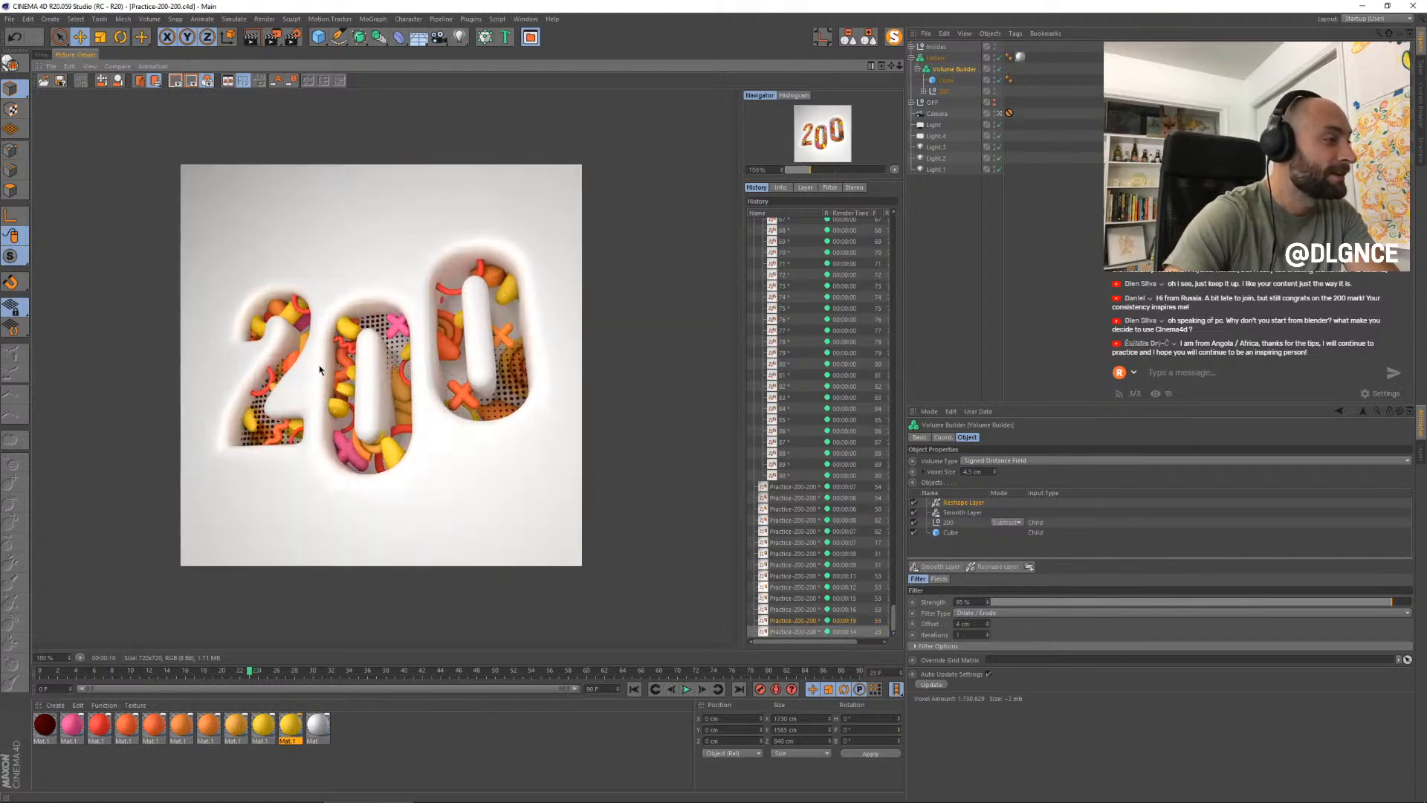
{"action": "left_click", "coordinate": [805, 631]}
{"action": "left_click", "coordinate": [798, 620]}
{"action": "left_click", "coordinate": [798, 611]}
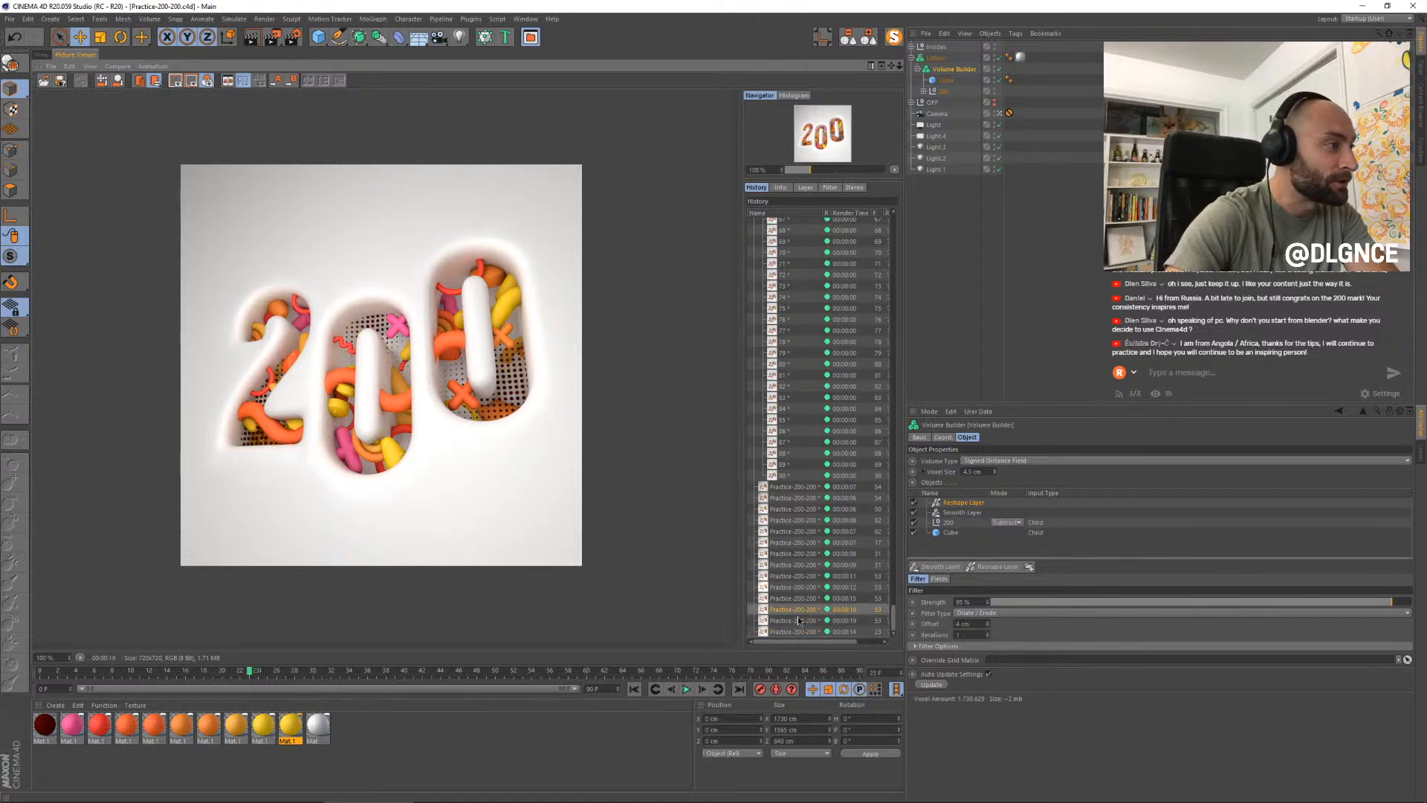
{"action": "key", "text": "Down"}
{"action": "key", "text": "Down"}
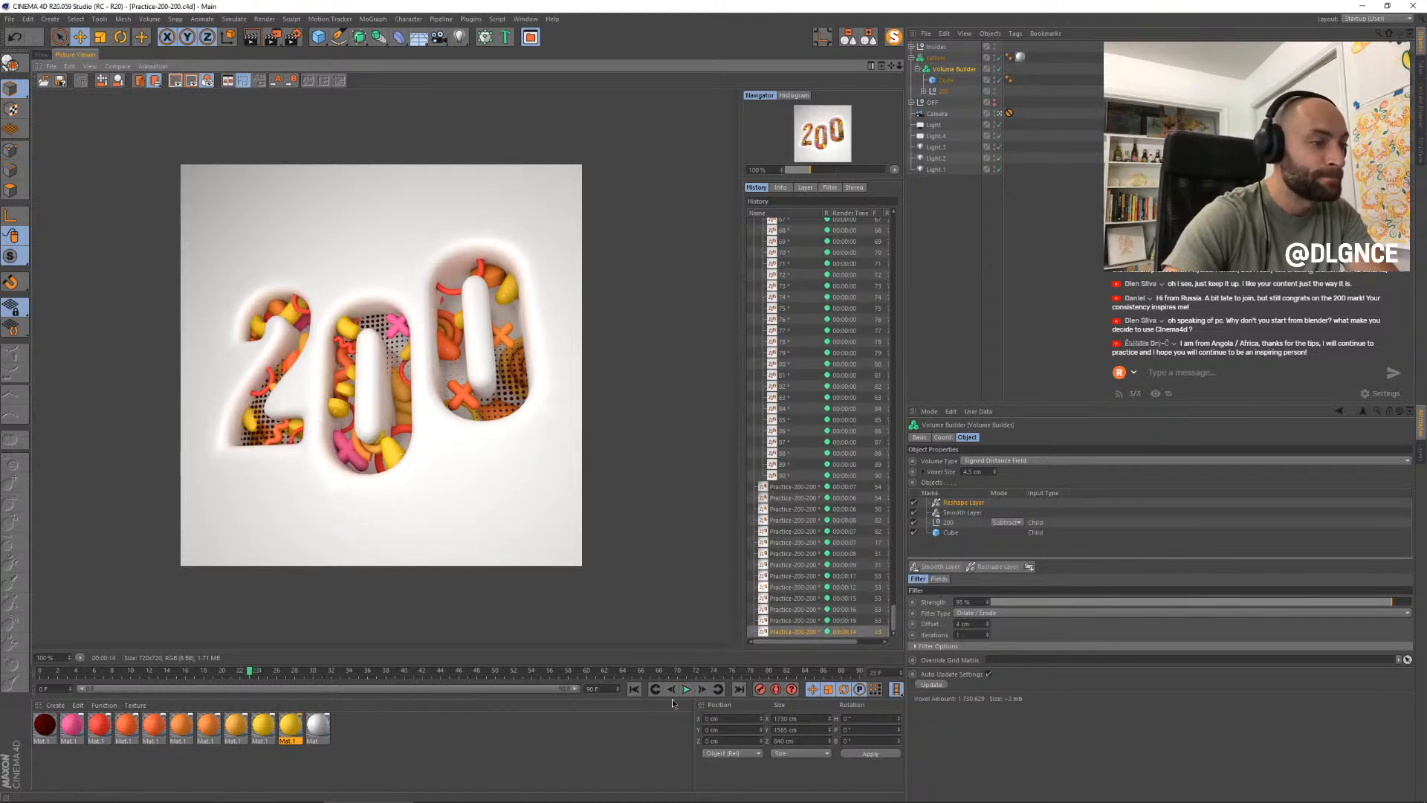
- Move to frame 20 and set the Ambient Occlusion gradient's black knot to dark red with hue 0°, saturation 64% and value 21%
{"action": "left_click_drag", "start_coordinate": [252, 675], "coordinate": [225, 662]}
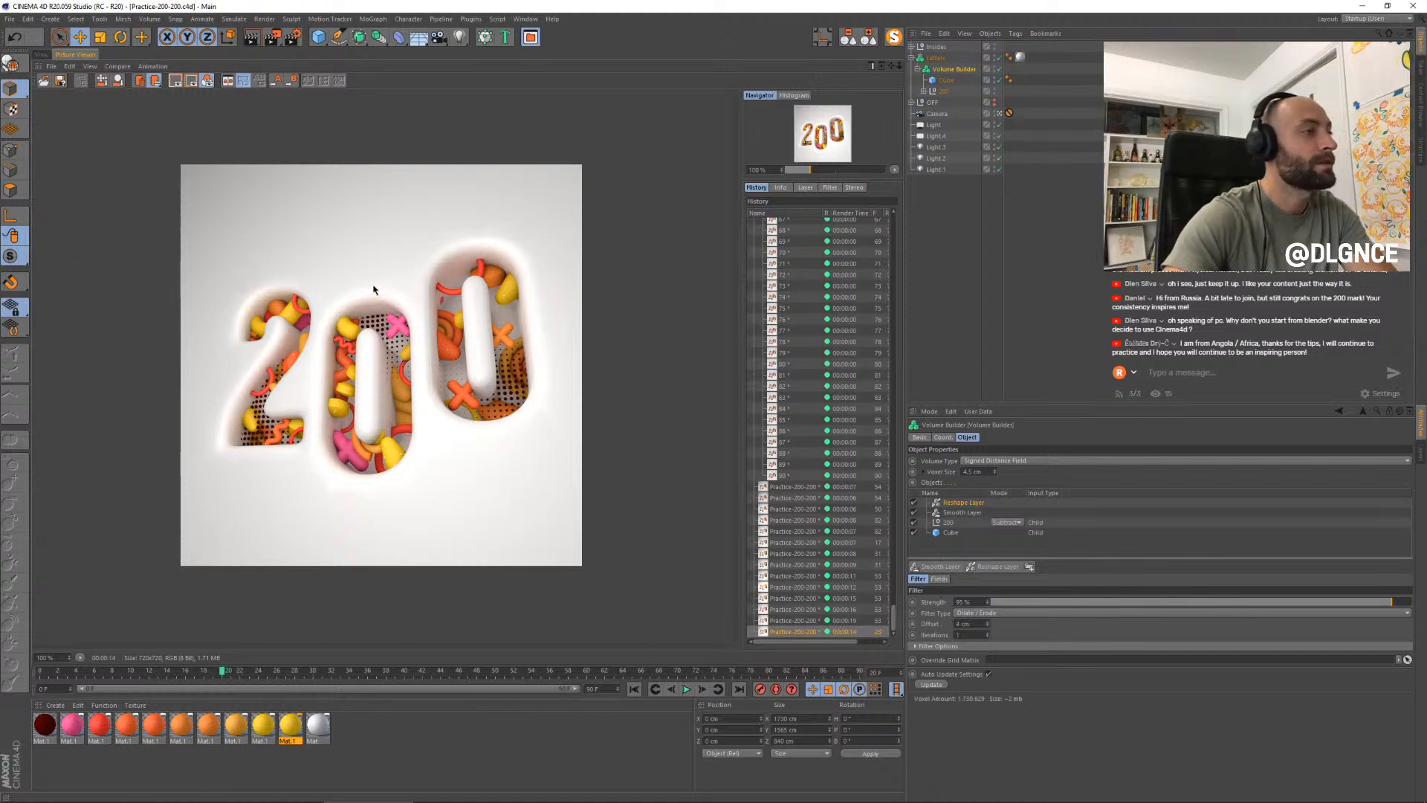
{"action": "left_click", "coordinate": [293, 36]}
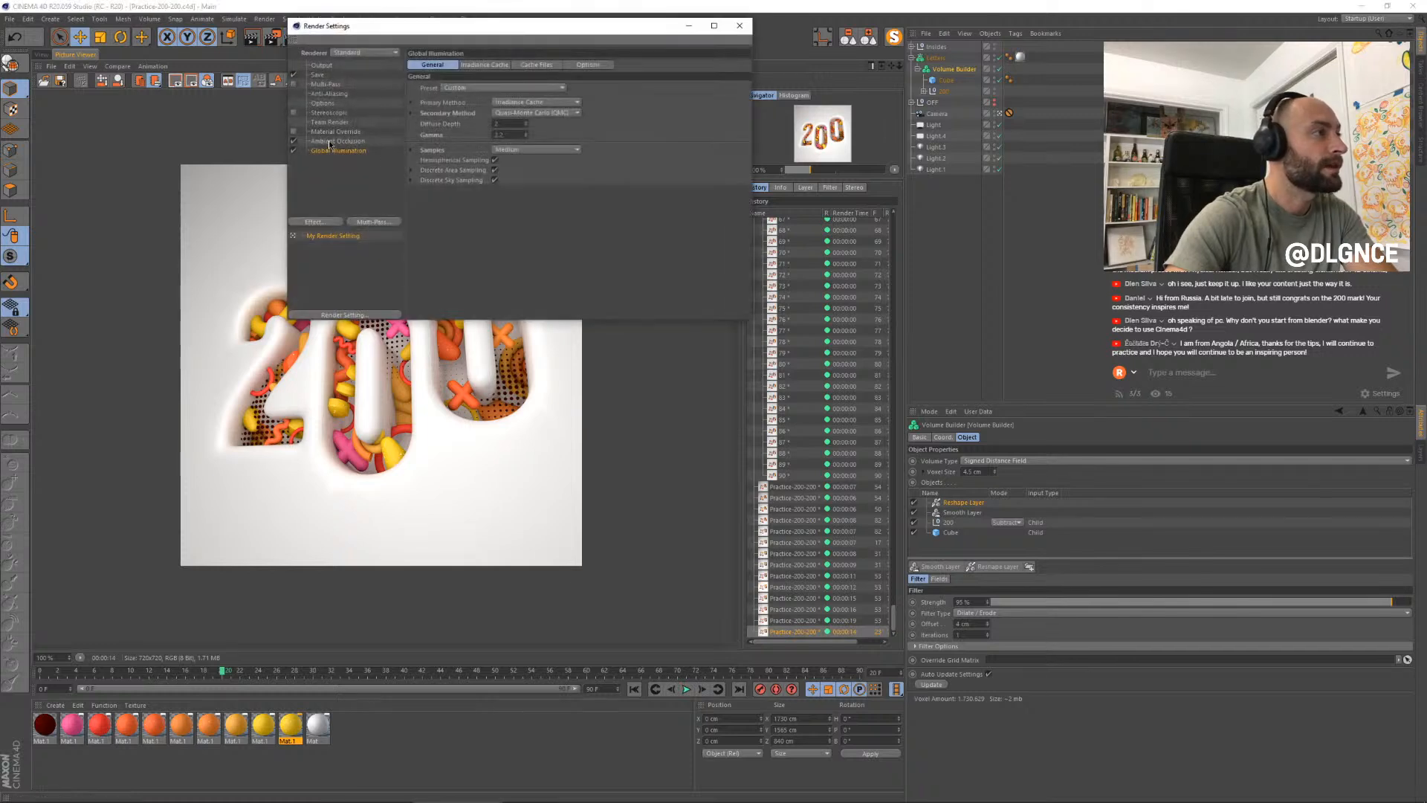
{"action": "left_click", "coordinate": [331, 141]}
{"action": "left_click", "coordinate": [336, 150]}
{"action": "left_click", "coordinate": [337, 141]}
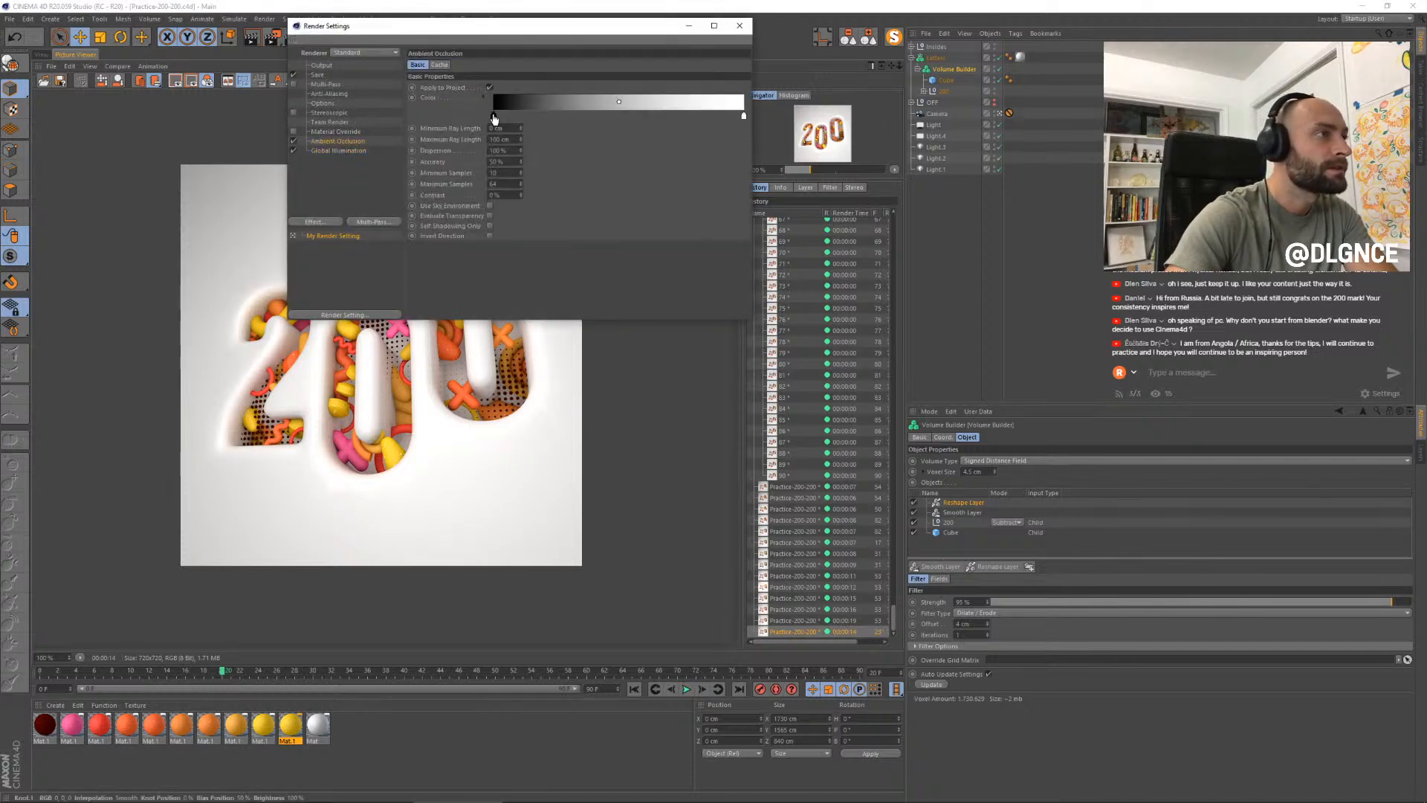
{"action": "double_click", "coordinate": [494, 116]}
{"action": "left_click", "coordinate": [478, 138]}
{"action": "left_click", "coordinate": [452, 150]}
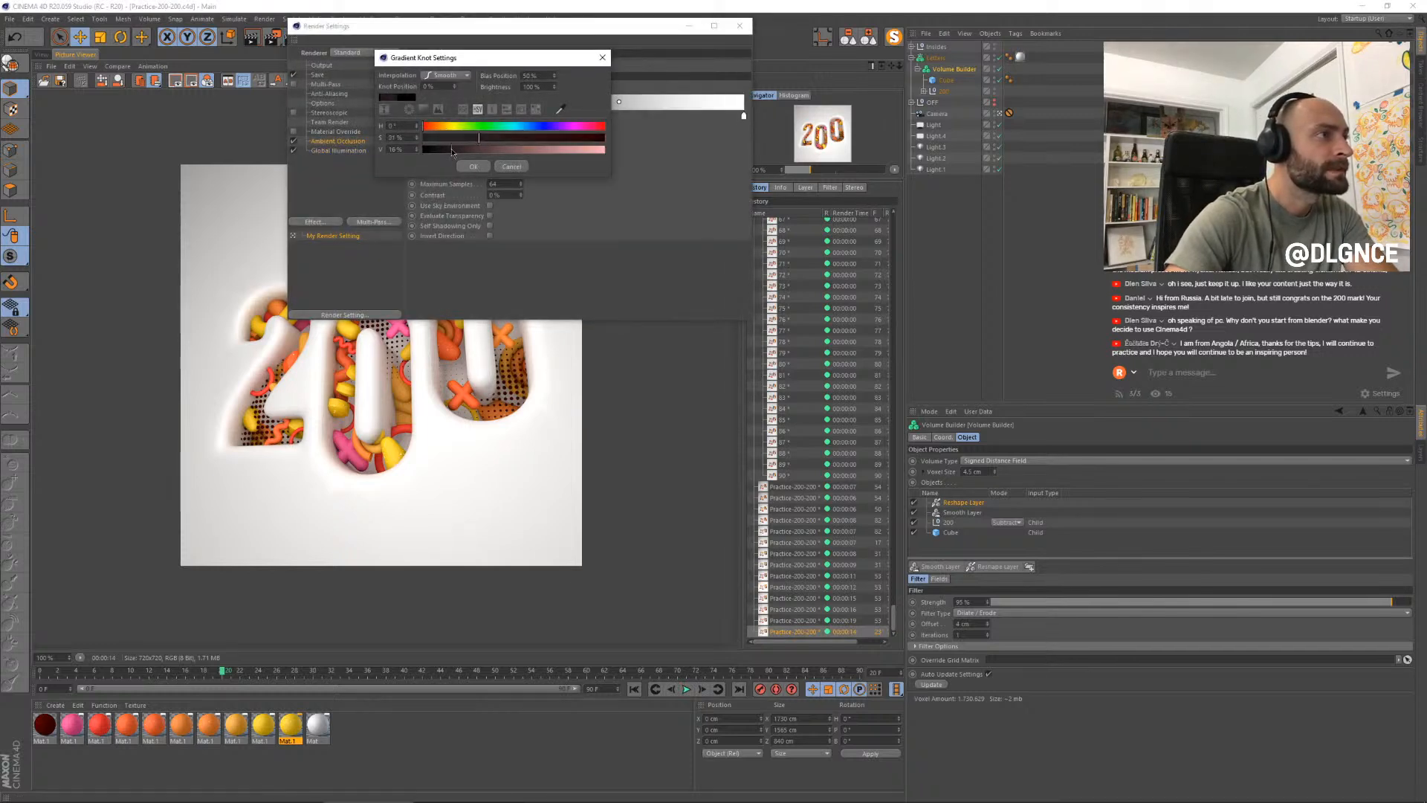
{"action": "left_click", "coordinate": [519, 138]}
{"action": "left_click", "coordinate": [428, 126]}
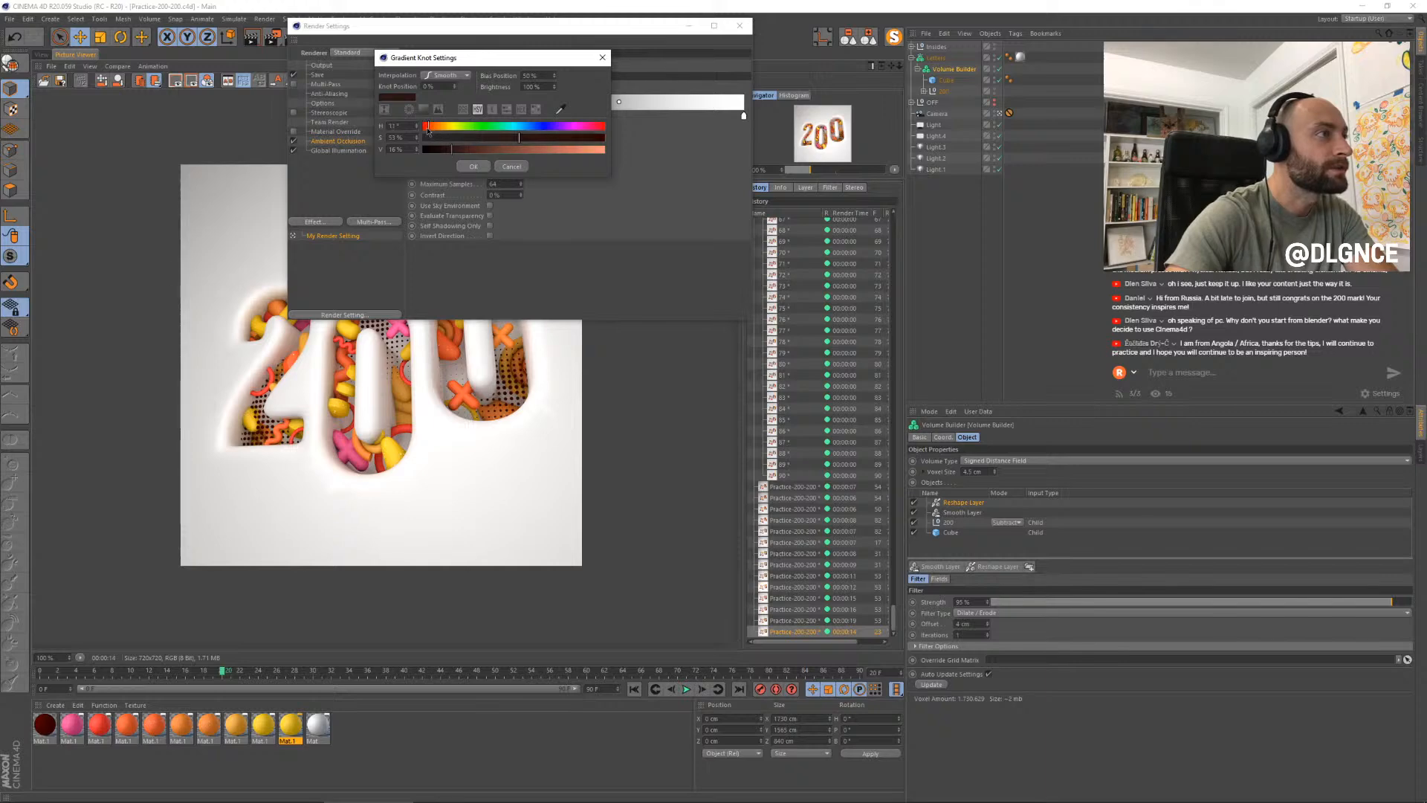
{"action": "left_click", "coordinate": [424, 126]}
{"action": "left_click", "coordinate": [539, 138]}
{"action": "left_click", "coordinate": [461, 150]}
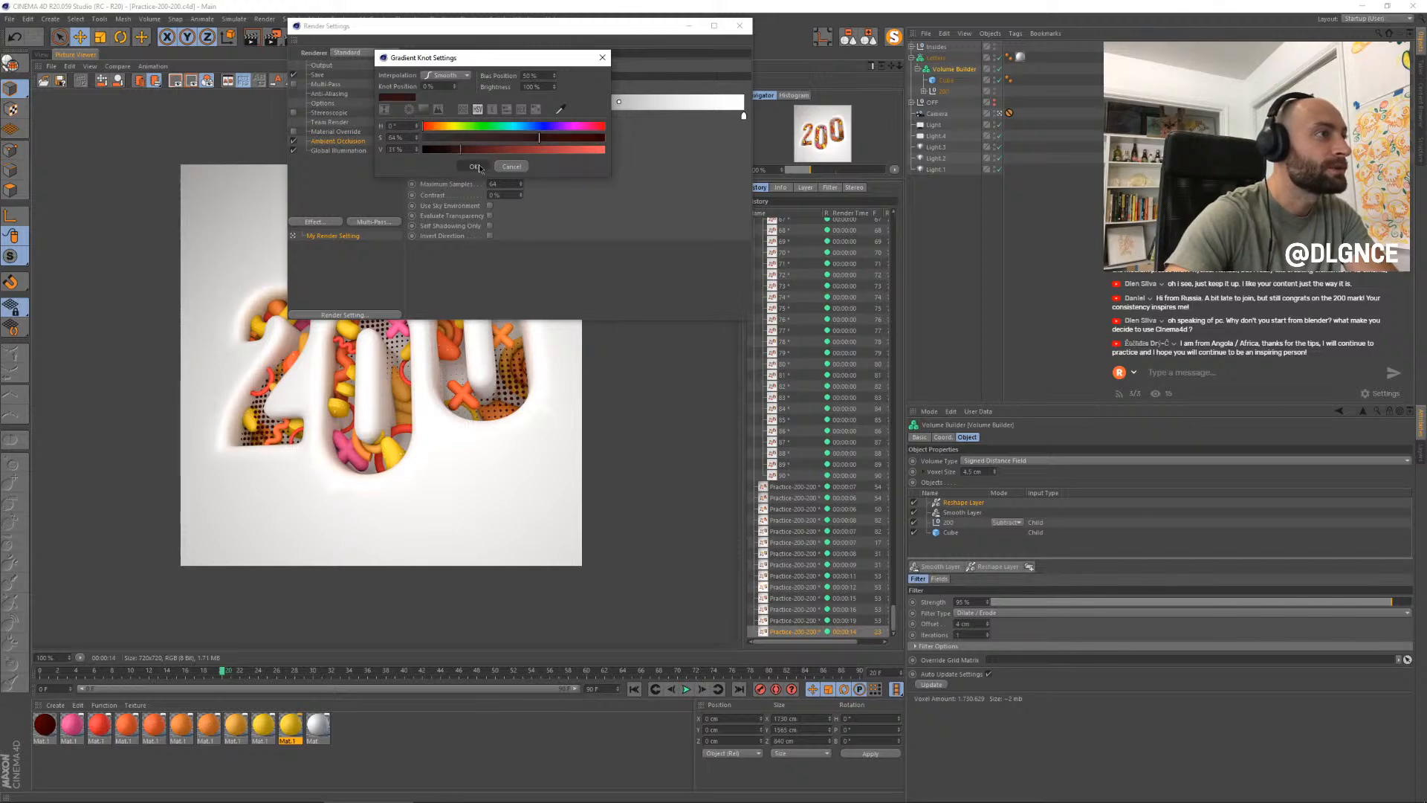
{"action": "left_click", "coordinate": [479, 168]}
{"action": "left_click", "coordinate": [740, 26]}
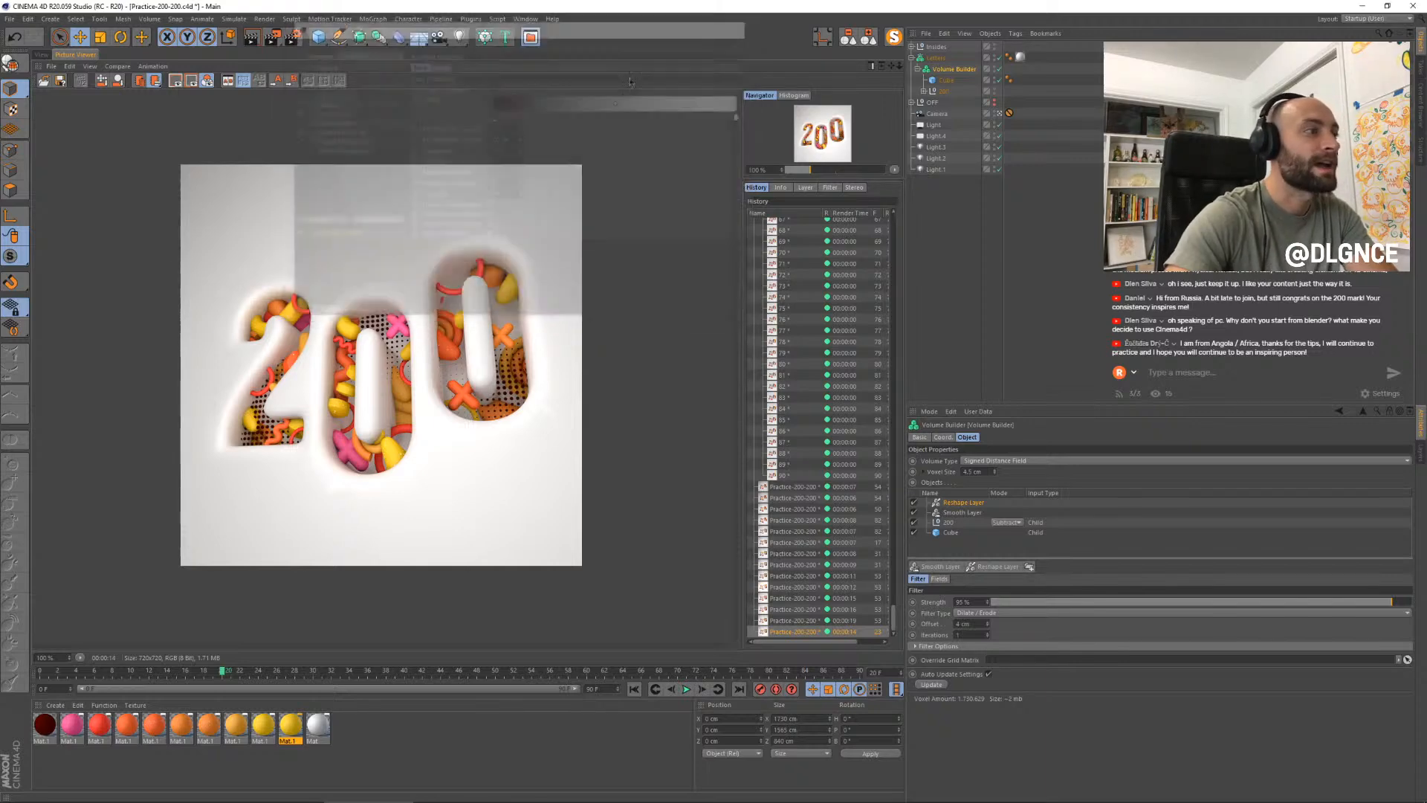
- Check the Global Illumination render settings and start a test render of frame 20 with the tinted ambient occlusion
{"action": "left_click", "coordinate": [294, 37]}
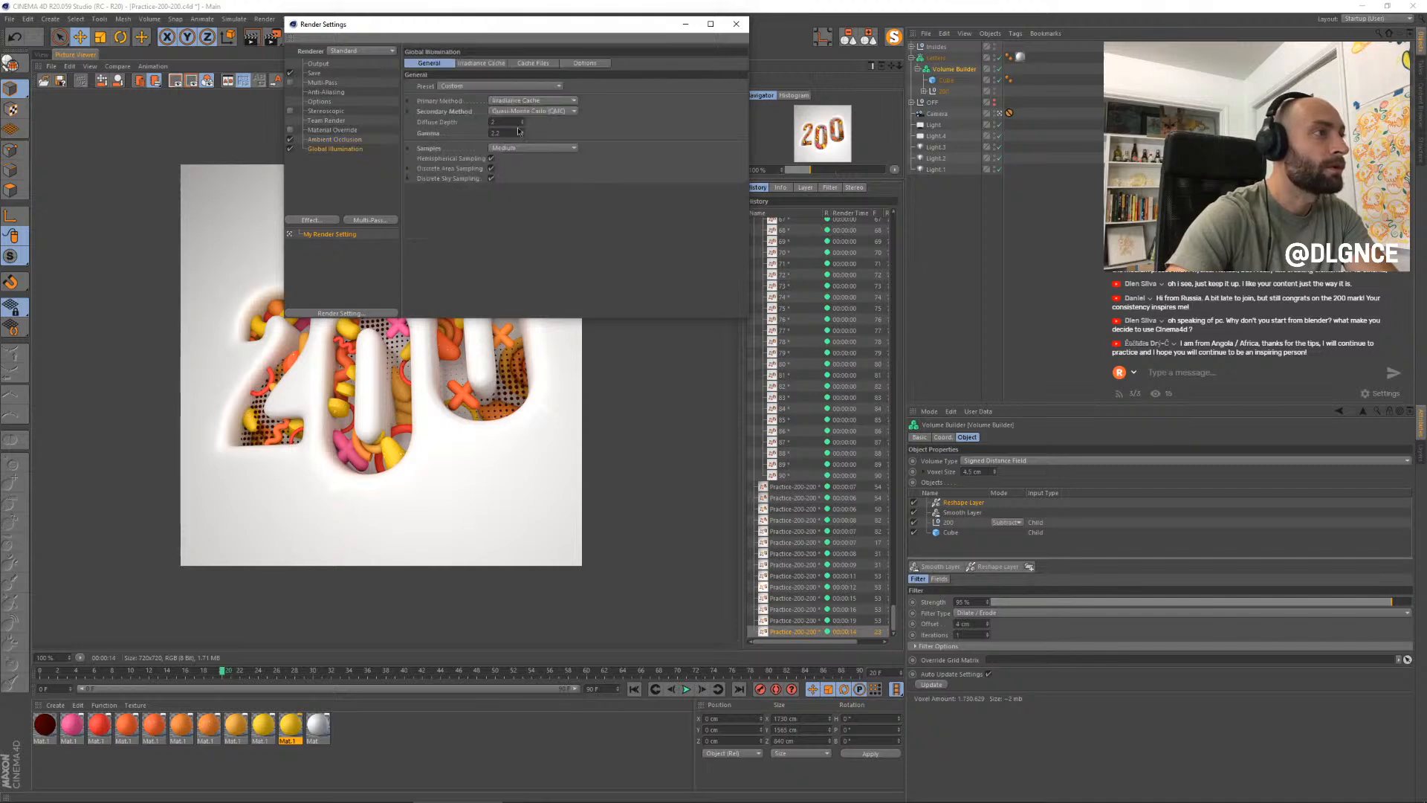
{"action": "left_click", "coordinate": [736, 24]}
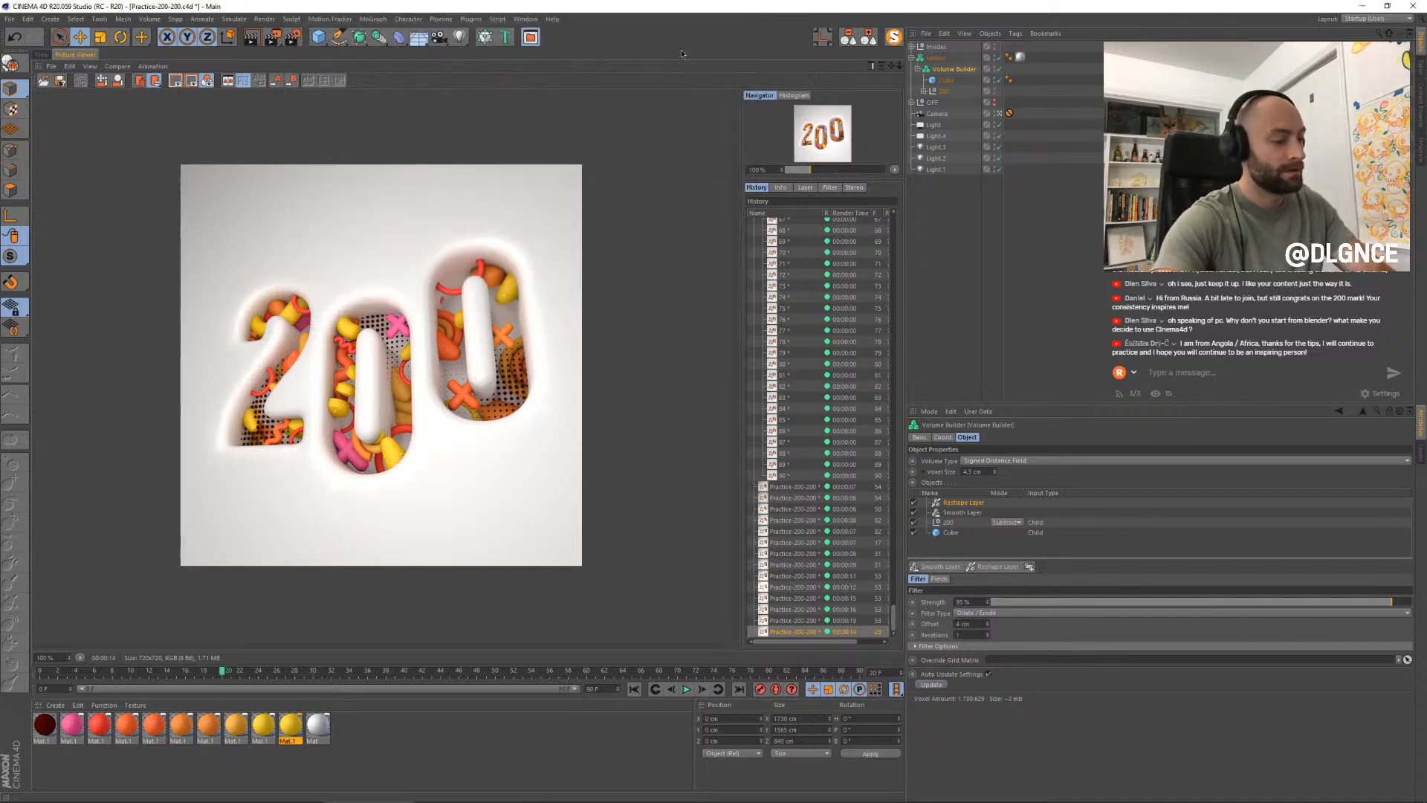
{"action": "key", "text": "shift+r"}
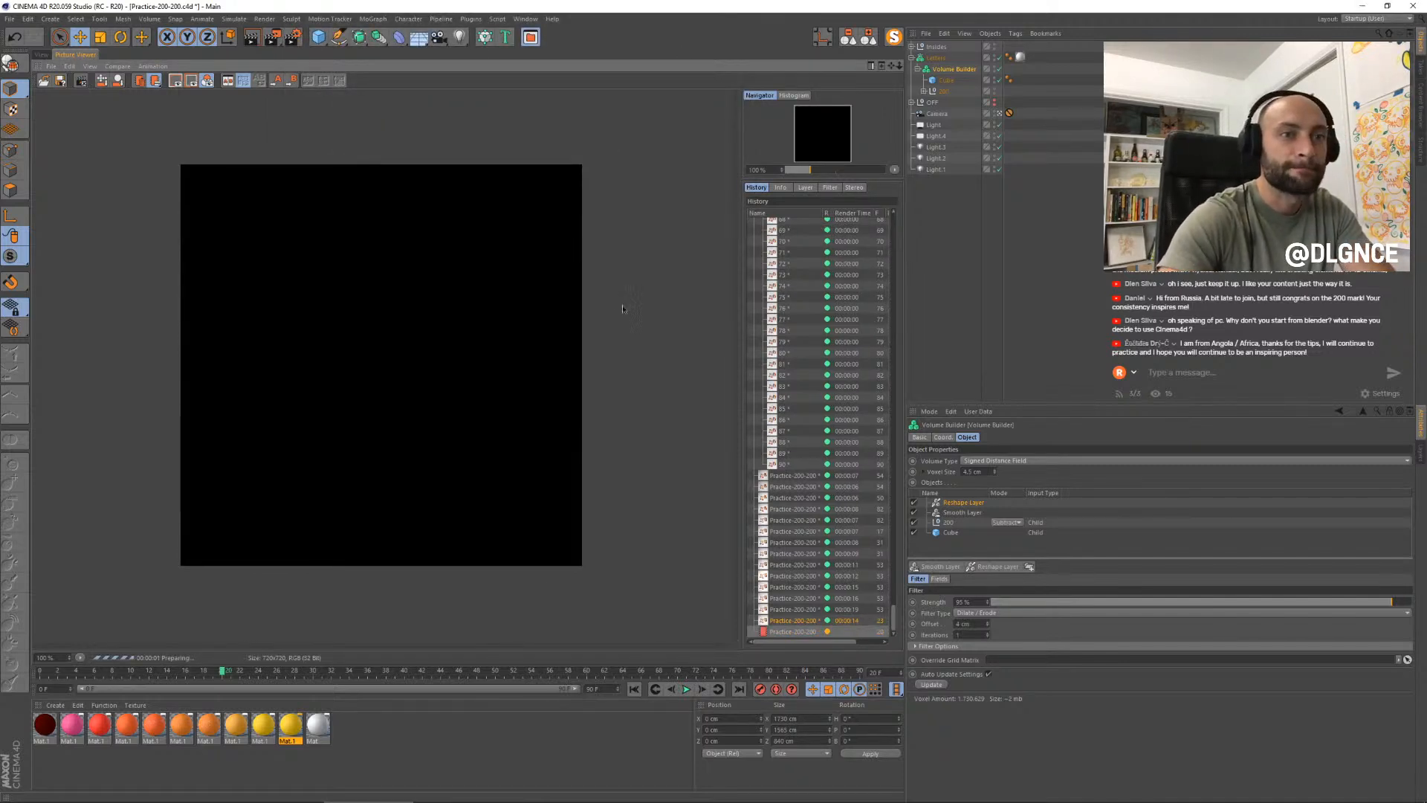
- Return to the viewport, then set the renderer to Hardware OpenGL with anti-aliasing 4
{"action": "left_click", "coordinate": [41, 54]}
{"action": "left_click", "coordinate": [247, 42]}
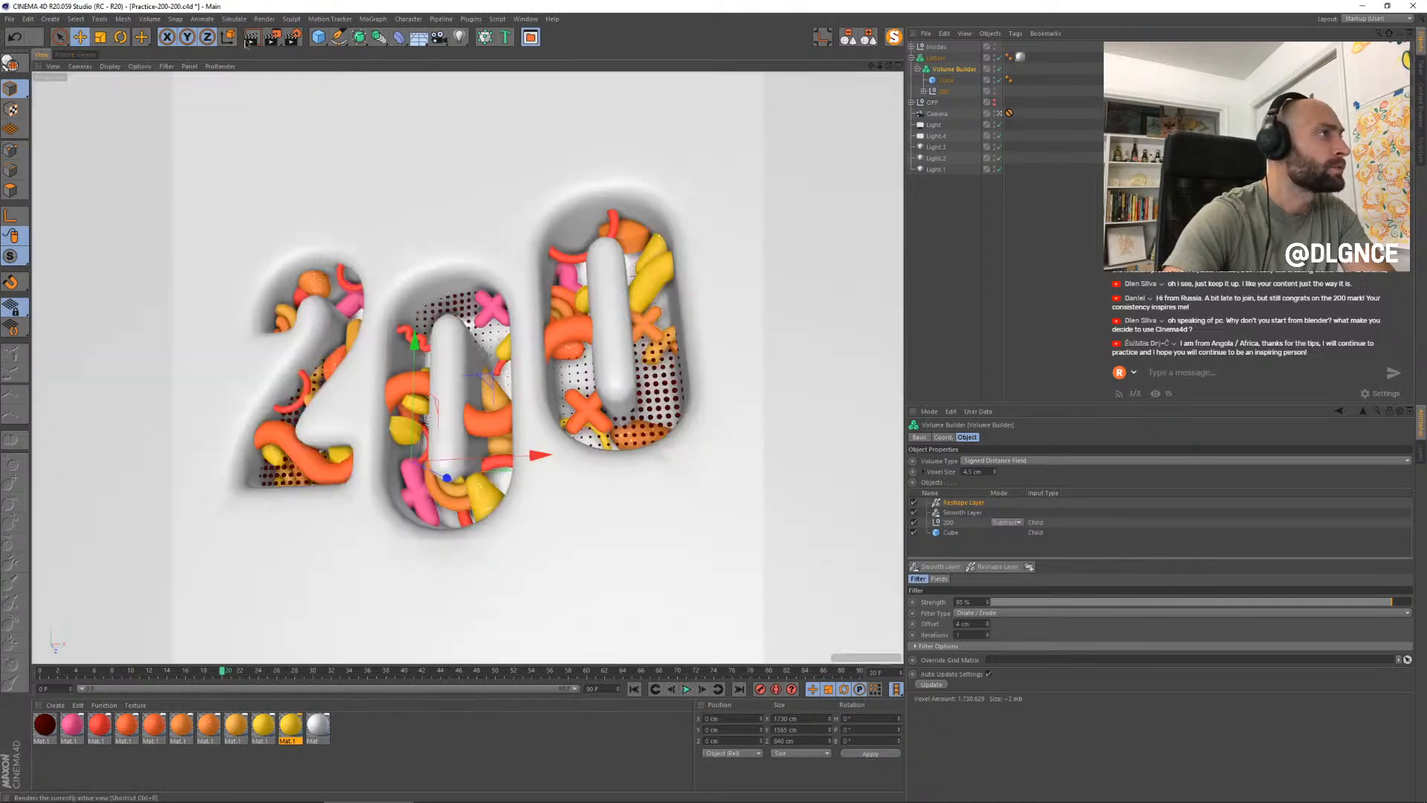
{"action": "left_click", "coordinate": [293, 37]}
{"action": "left_click_drag", "start_coordinate": [369, 23], "coordinate": [617, 236]}
{"action": "left_click", "coordinate": [621, 263]}
{"action": "left_click", "coordinate": [618, 307]}
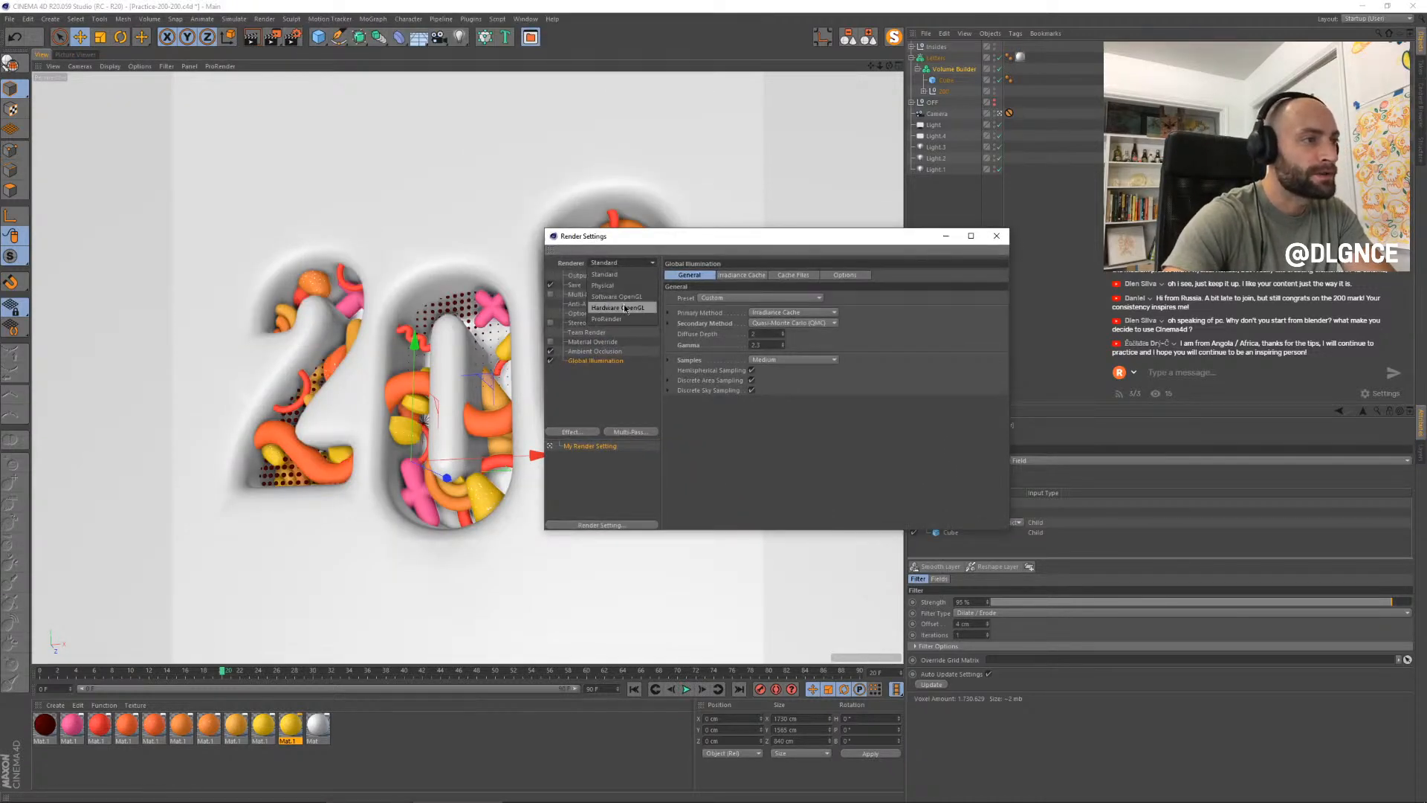
{"action": "left_click", "coordinate": [602, 295]}
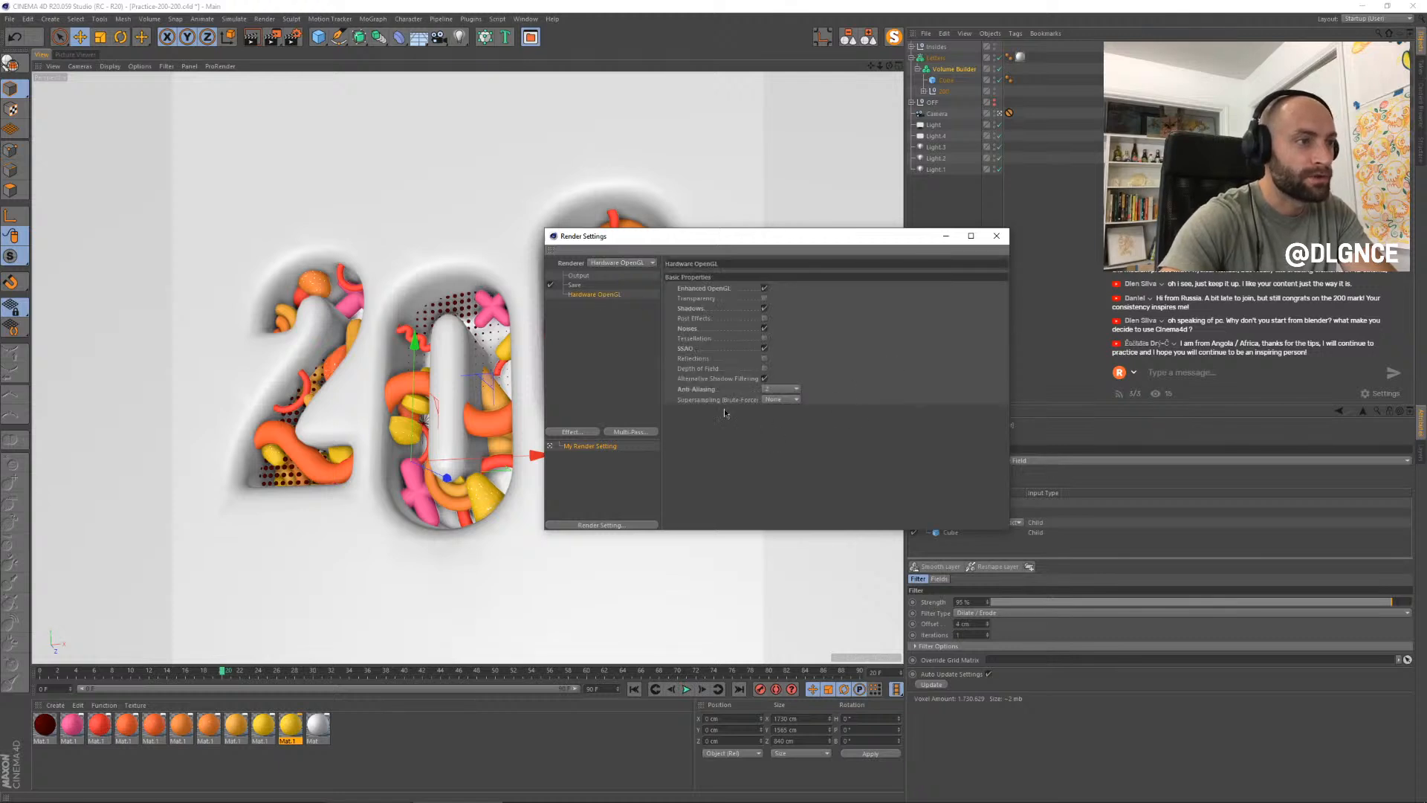
{"action": "left_click", "coordinate": [781, 392]}
{"action": "left_click", "coordinate": [780, 424]}
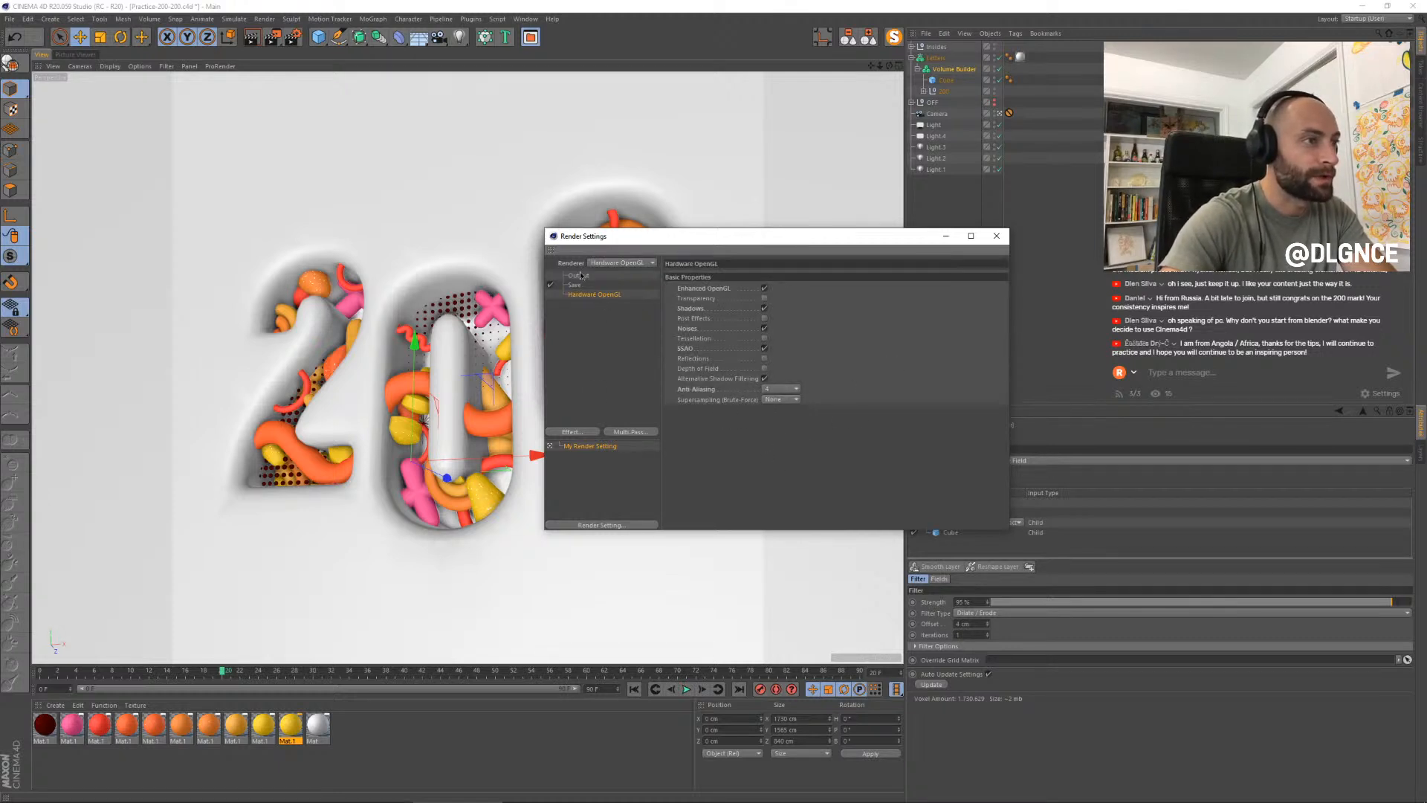
- Set the output frame range to All Frames and close the render settings
{"action": "left_click", "coordinate": [580, 276]}
{"action": "left_click", "coordinate": [761, 401]}
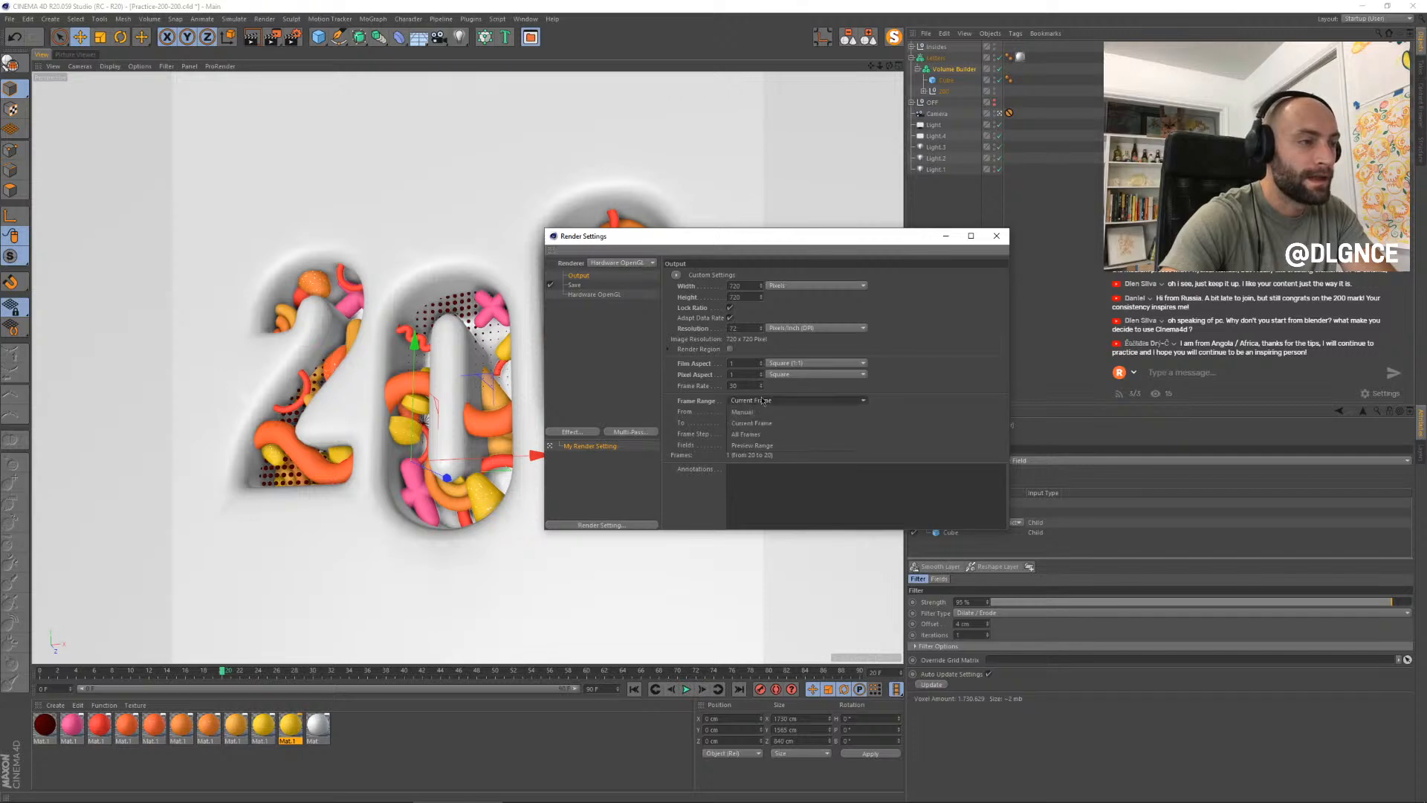
{"action": "left_click", "coordinate": [750, 434]}
{"action": "left_click", "coordinate": [996, 237]}
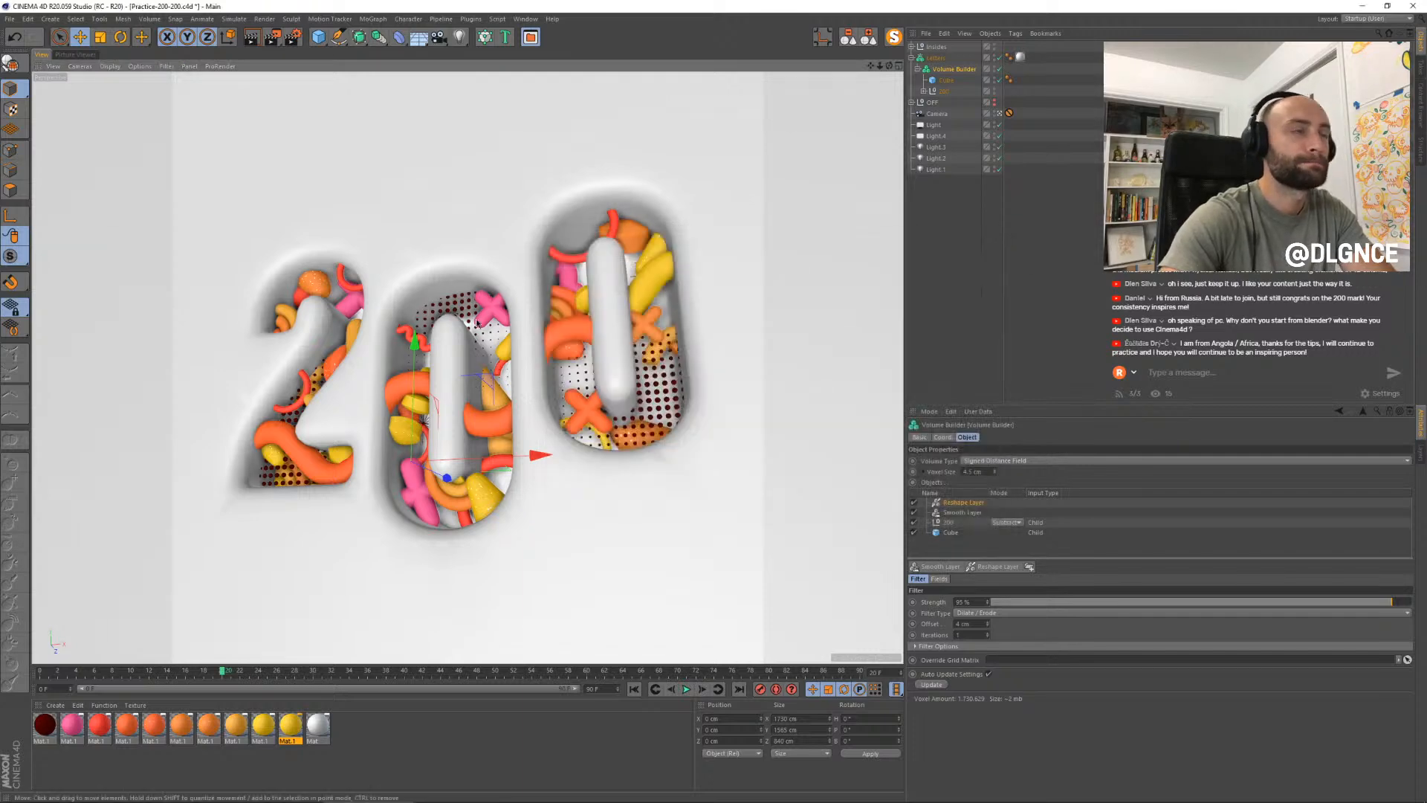
- Compare the two most recent test renders by alternating between them in the Picture Viewer history
{"action": "key", "text": "shift+r"}
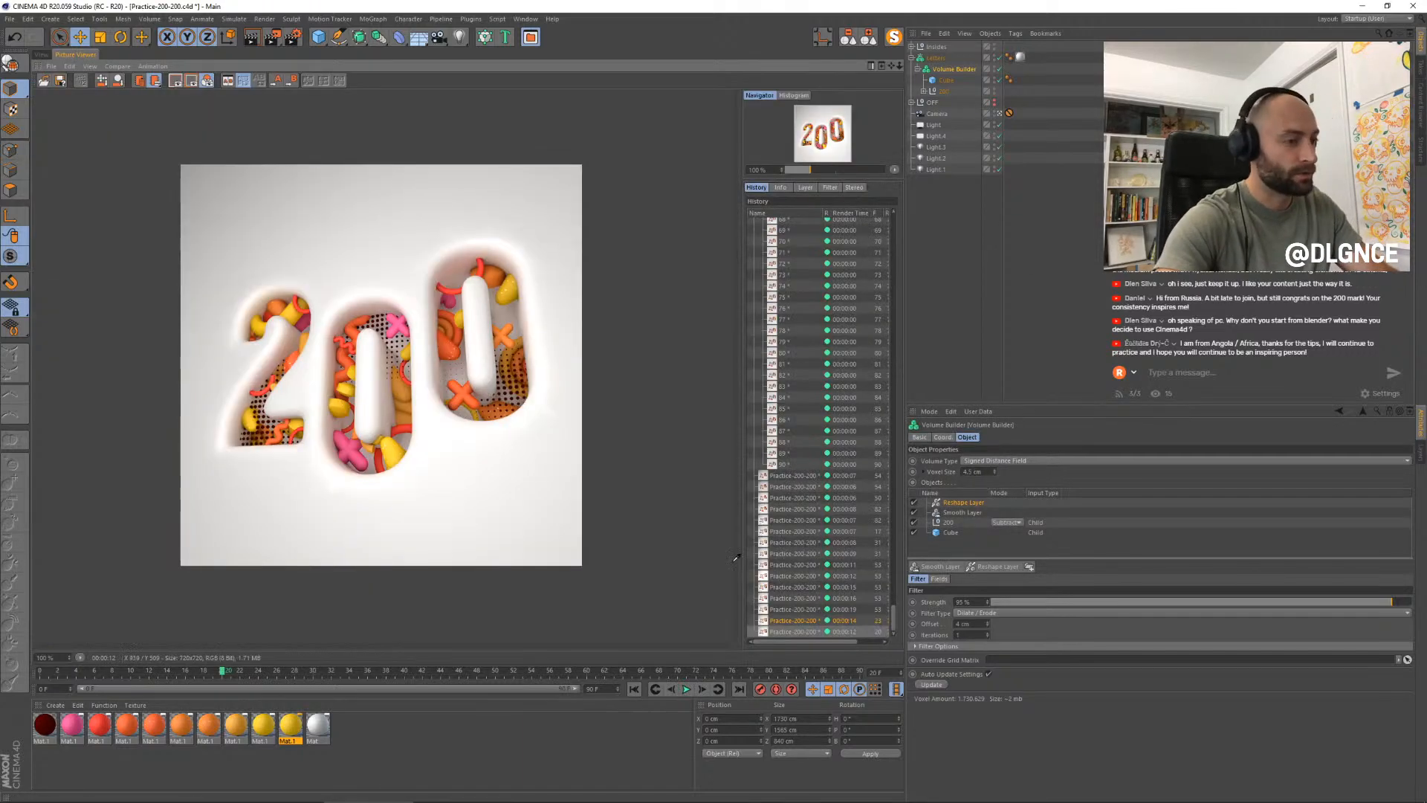
{"action": "left_click", "coordinate": [806, 624]}
{"action": "key", "text": "Down"}
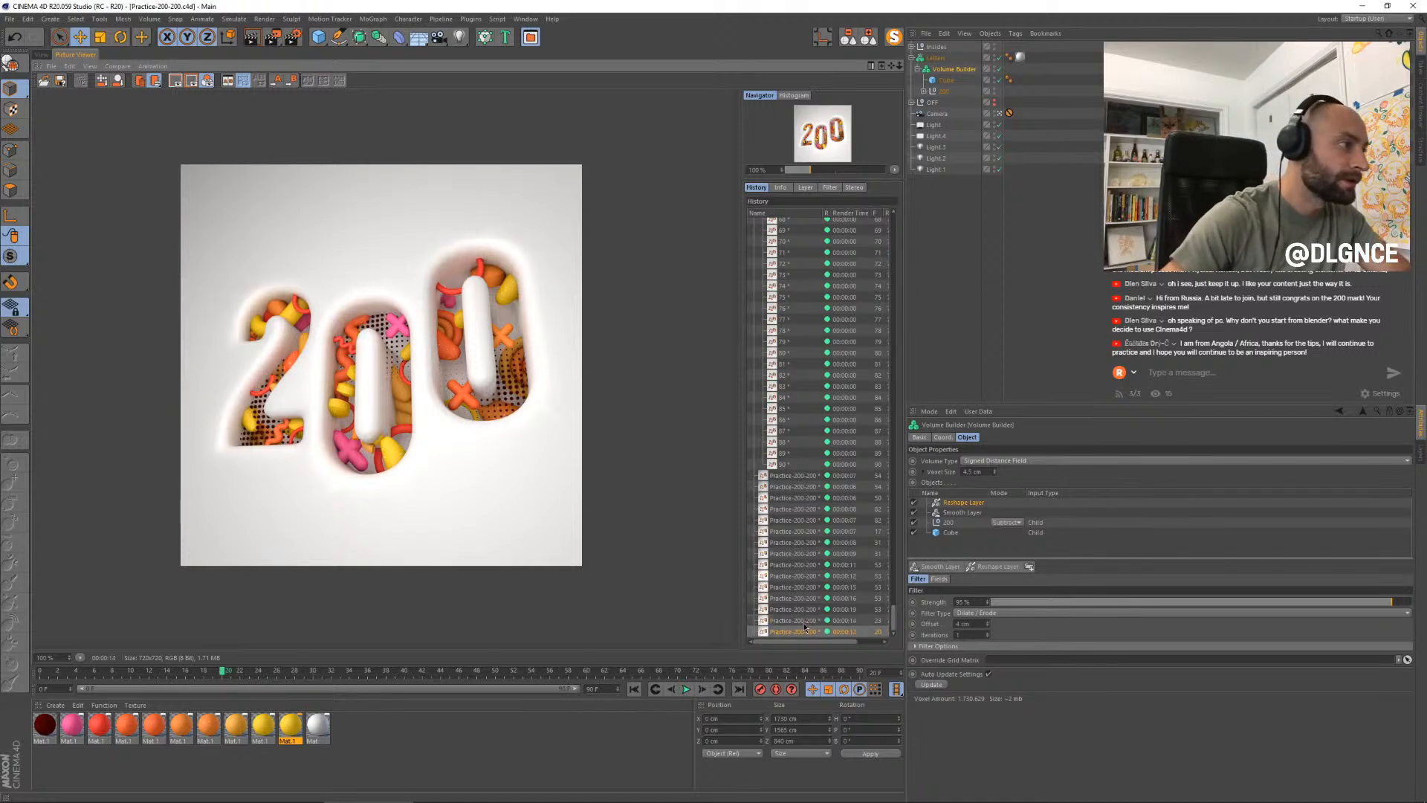
{"action": "key", "text": "Up"}
{"action": "key", "text": "Down"}
{"action": "key", "text": "Up"}
{"action": "key", "text": "Down"}
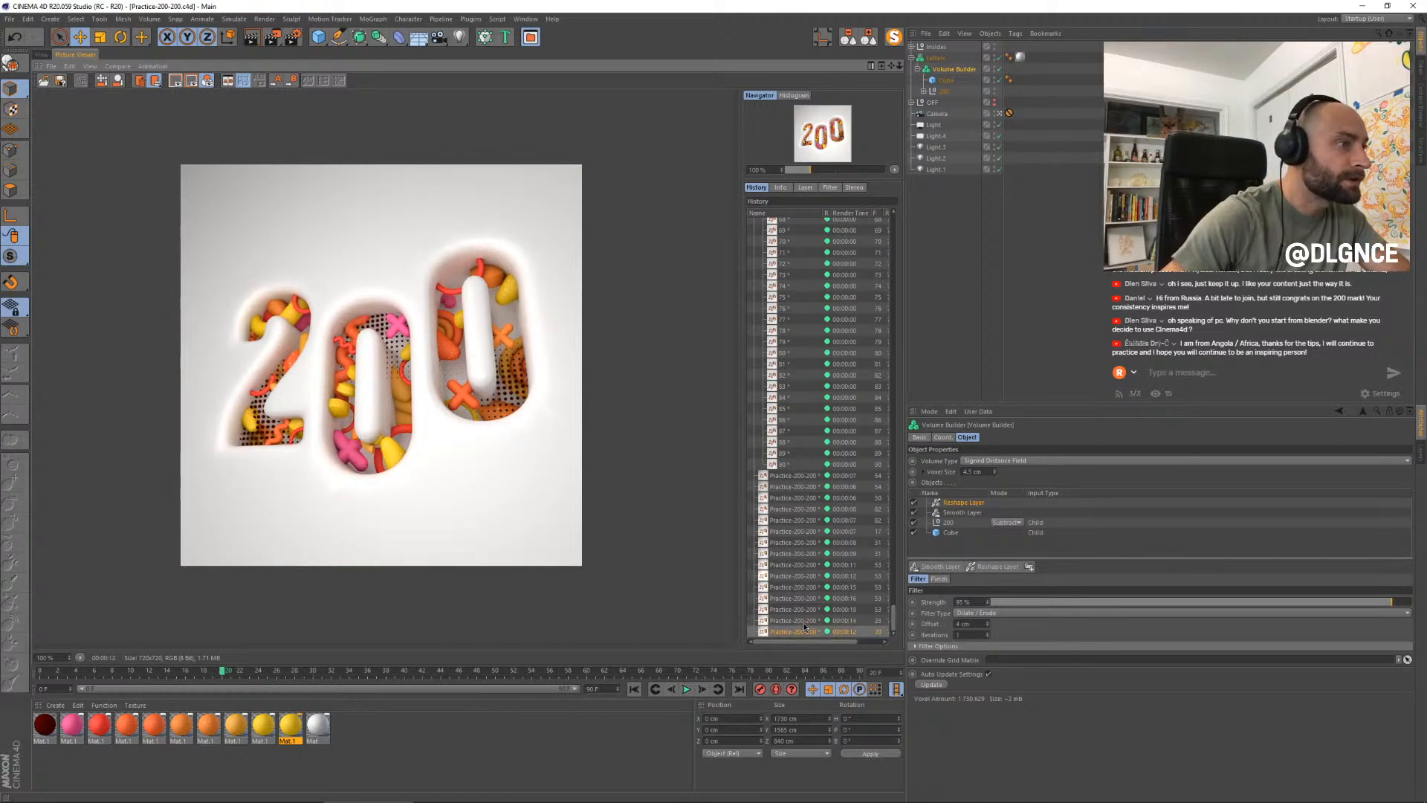
{"action": "key", "text": "Up"}
{"action": "key", "text": "Down"}
{"action": "key", "text": "Up"}
{"action": "key", "text": "Down"}
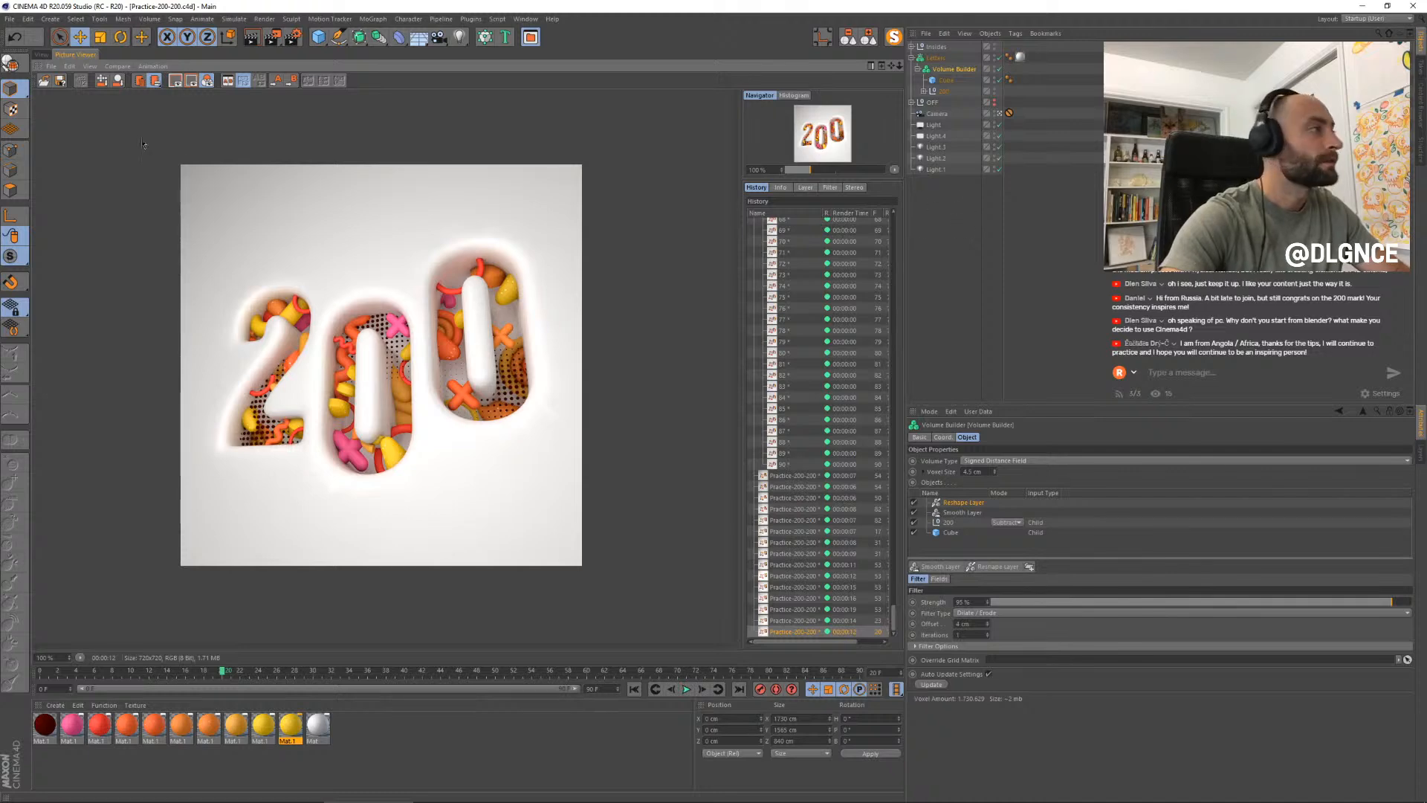
{"action": "key", "text": "shift+r"}
{"action": "left_click", "coordinate": [745, 446]}
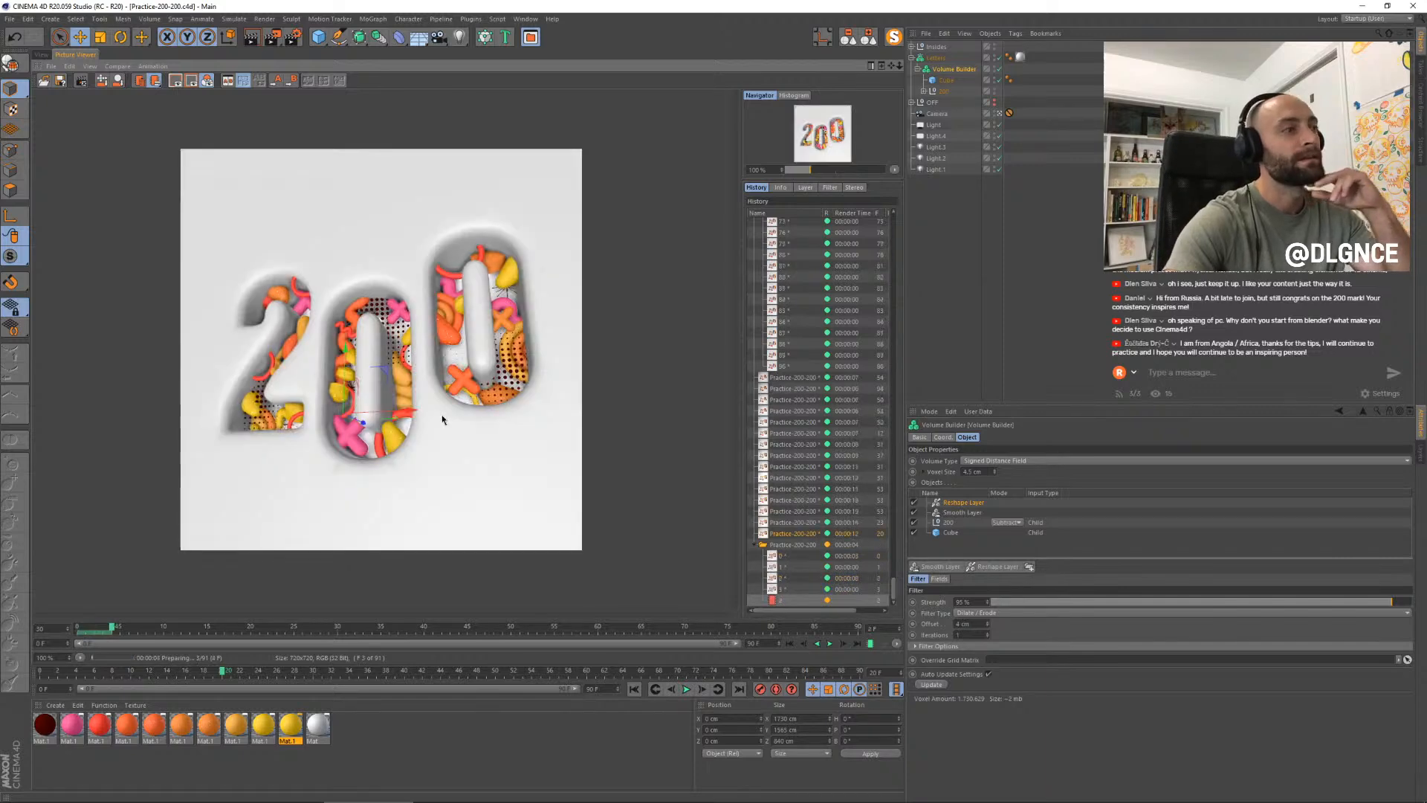
{"action": "left_click", "coordinate": [42, 55]}
- Clear the selection, then render the preview of all frames without saving and play it back
{"action": "left_click", "coordinate": [941, 281]}
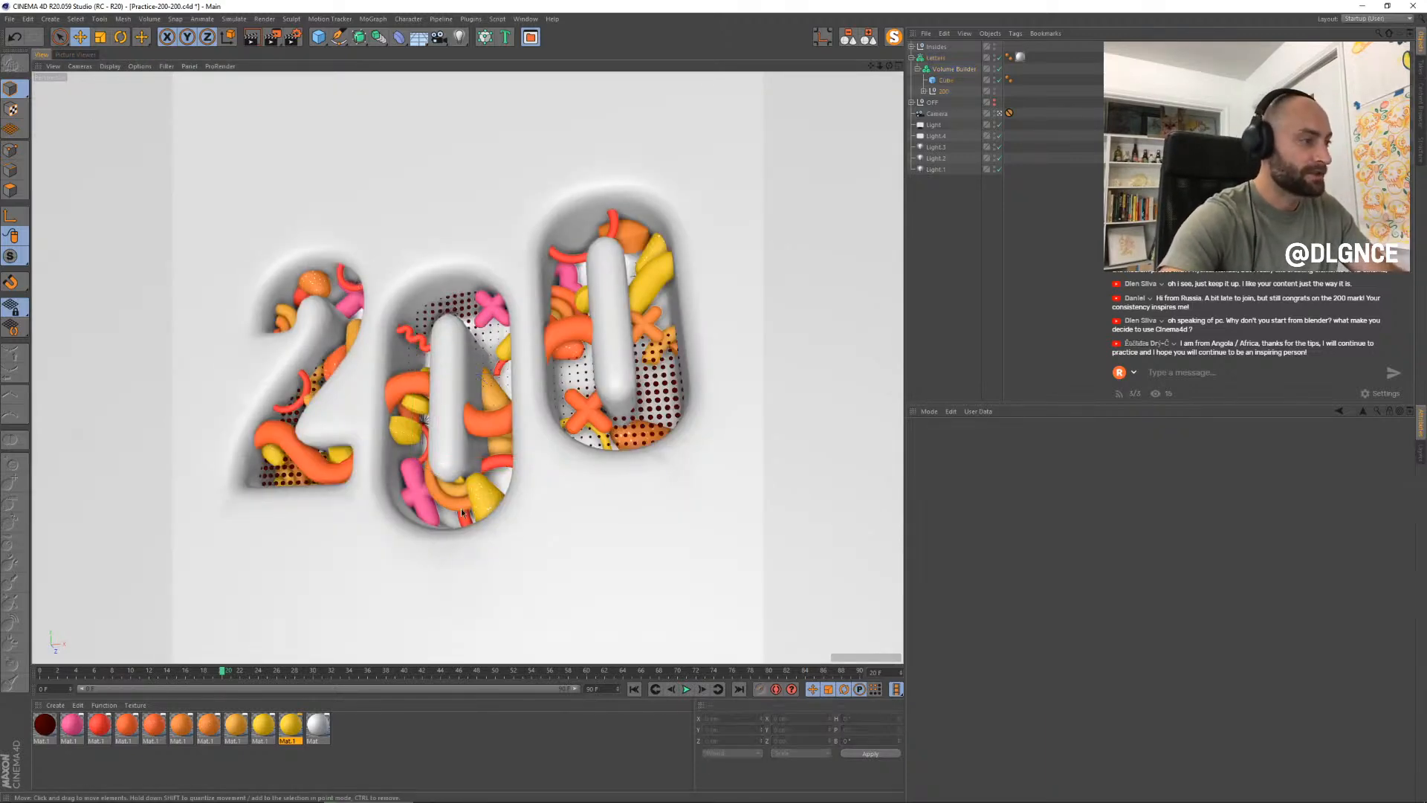
{"action": "key", "text": "shift+r"}
{"action": "key", "text": "Return"}
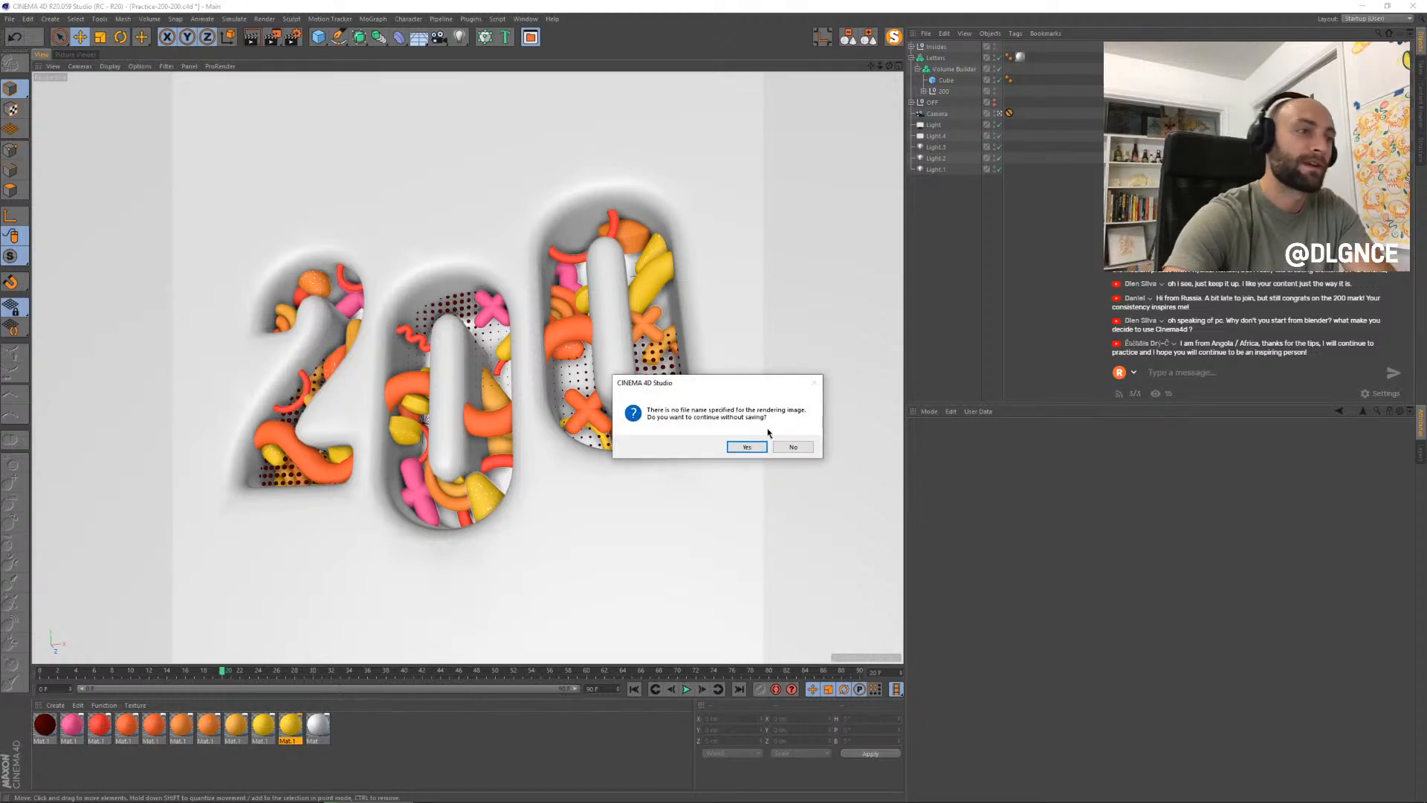
{"action": "key", "text": "Return"}
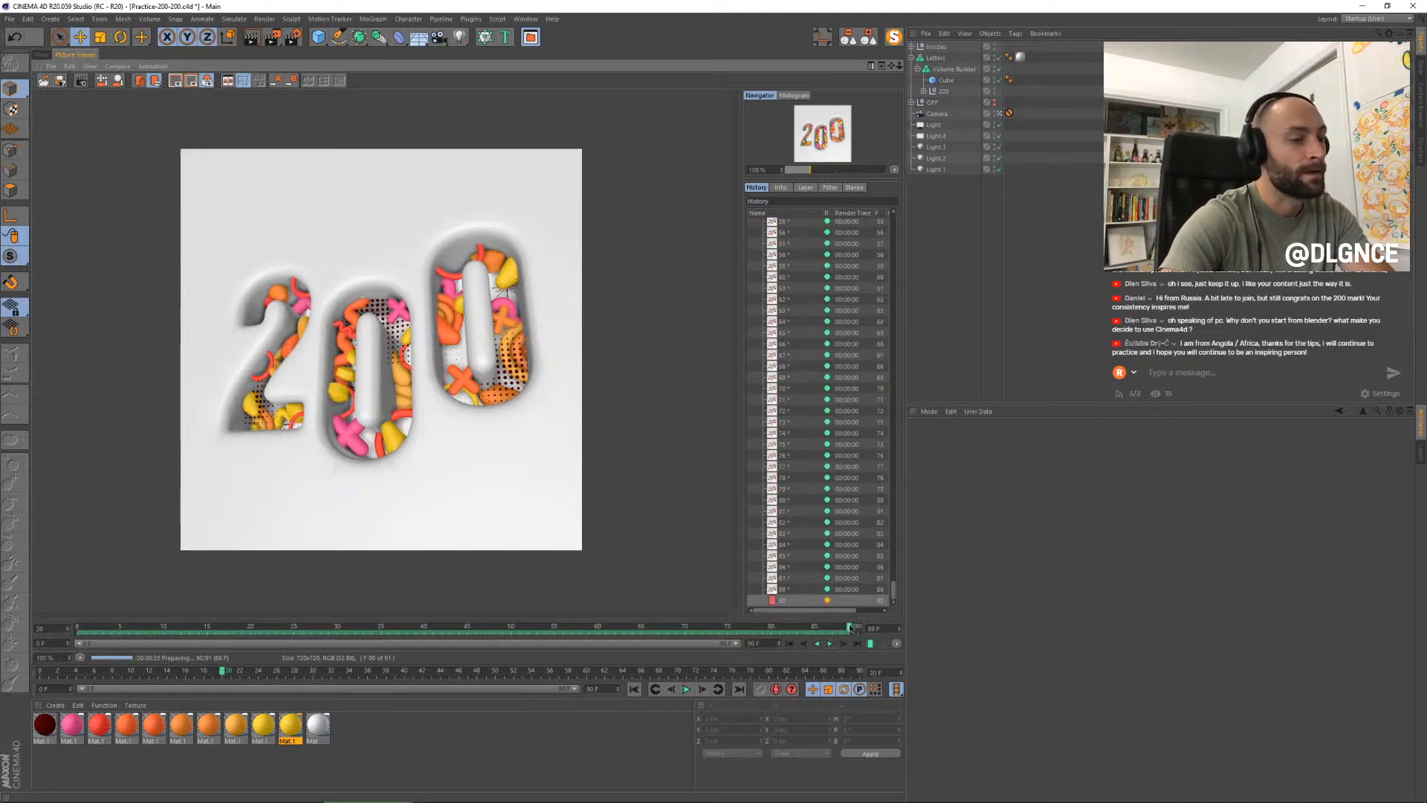
{"action": "left_click_drag", "start_coordinate": [852, 628], "coordinate": [1, 632]}
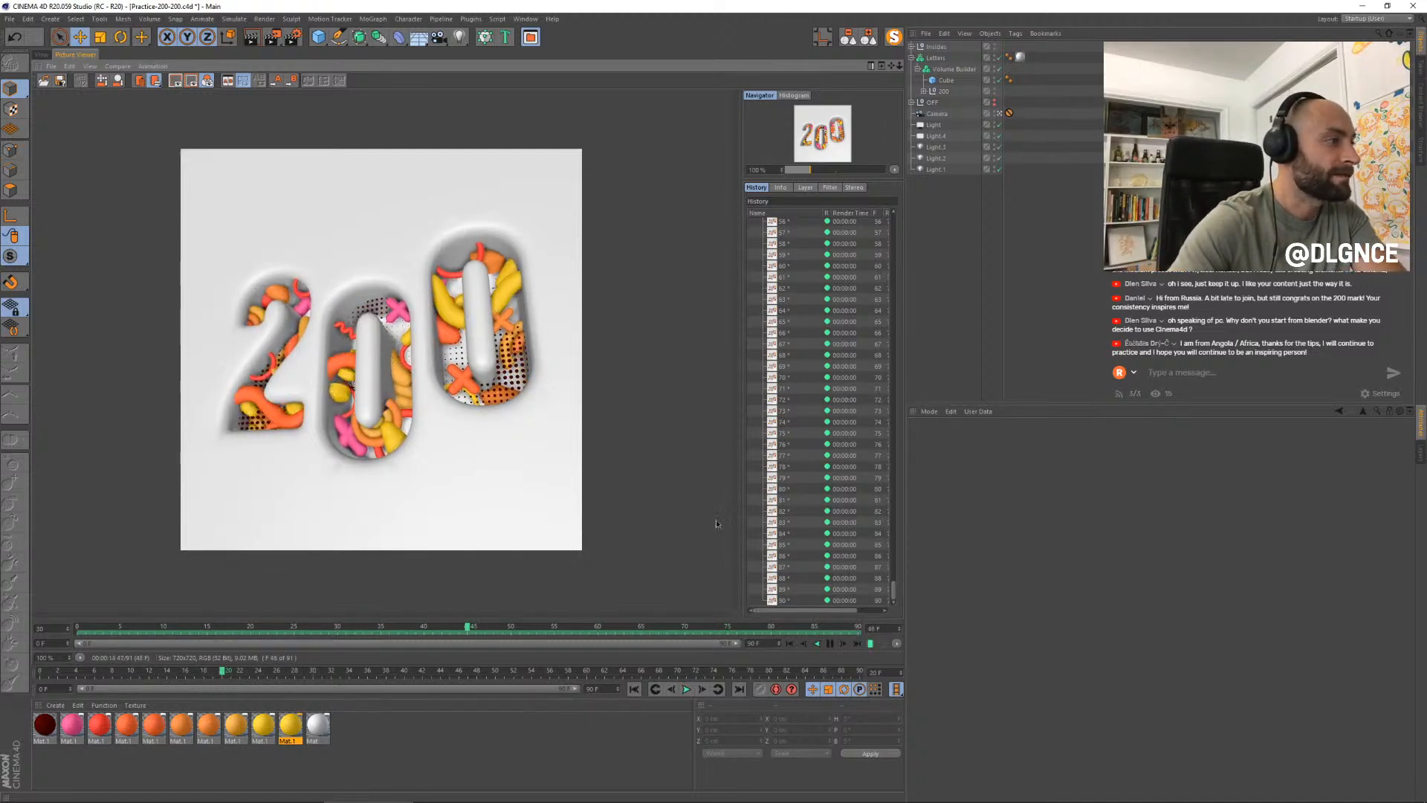
{"action": "left_click", "coordinate": [832, 645]}
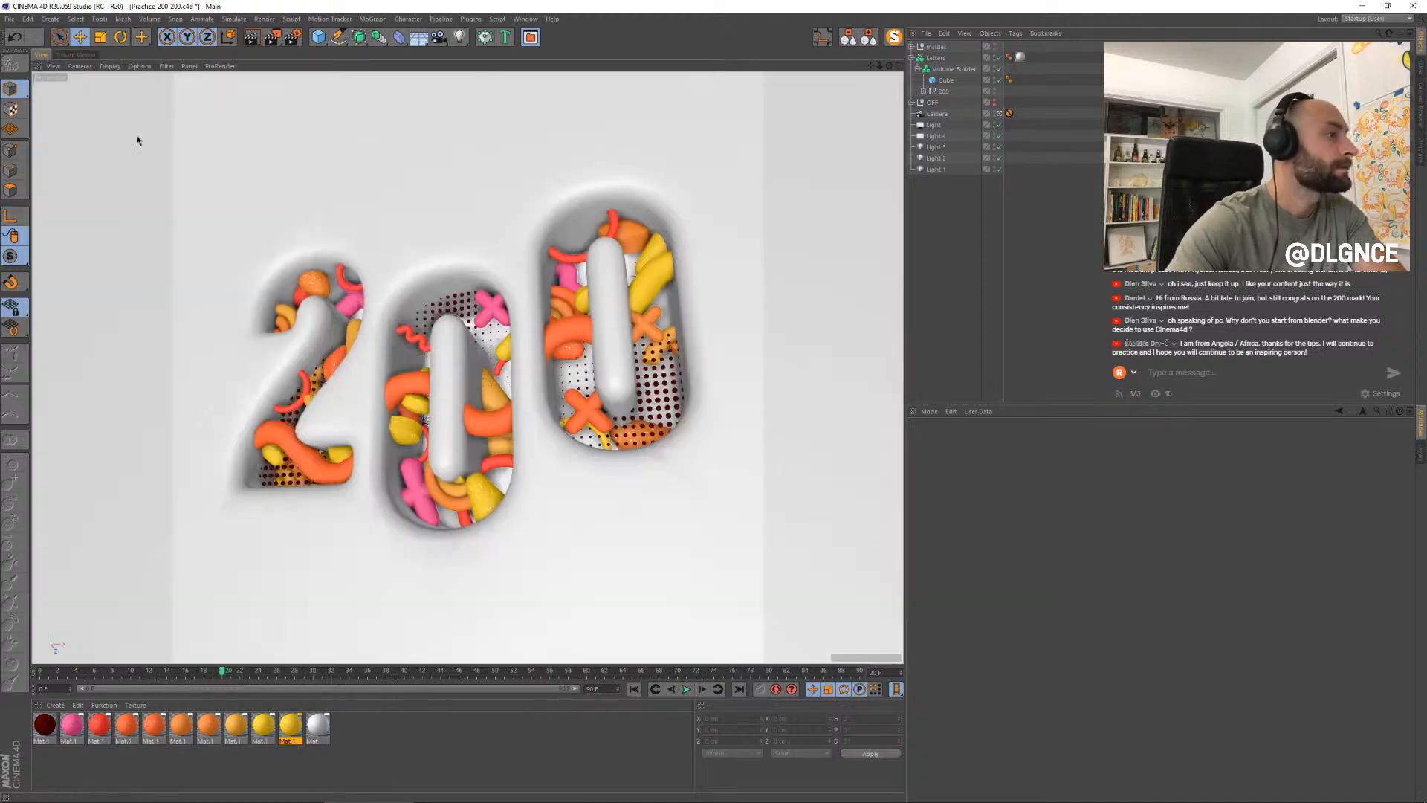
- Return to the viewport, then rotate and reposition the yellow cone at the lower left of the 2
{"action": "left_click", "coordinate": [42, 54]}
{"action": "left_click", "coordinate": [260, 442]}
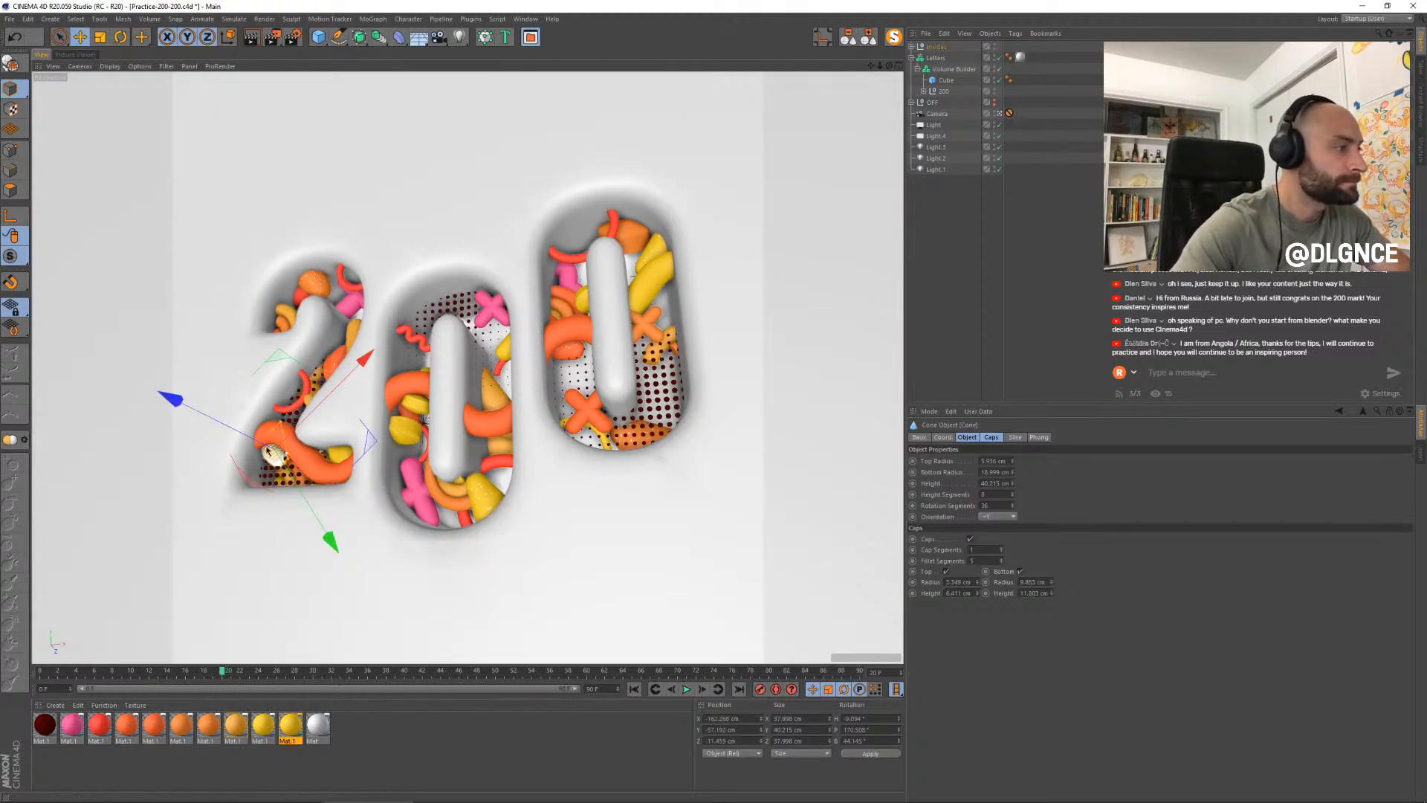
{"action": "left_click_drag", "start_coordinate": [253, 441], "coordinate": [283, 463]}
{"action": "key", "text": "r"}
{"action": "key", "text": "e"}
{"action": "left_click_drag", "start_coordinate": [348, 371], "coordinate": [353, 383]}
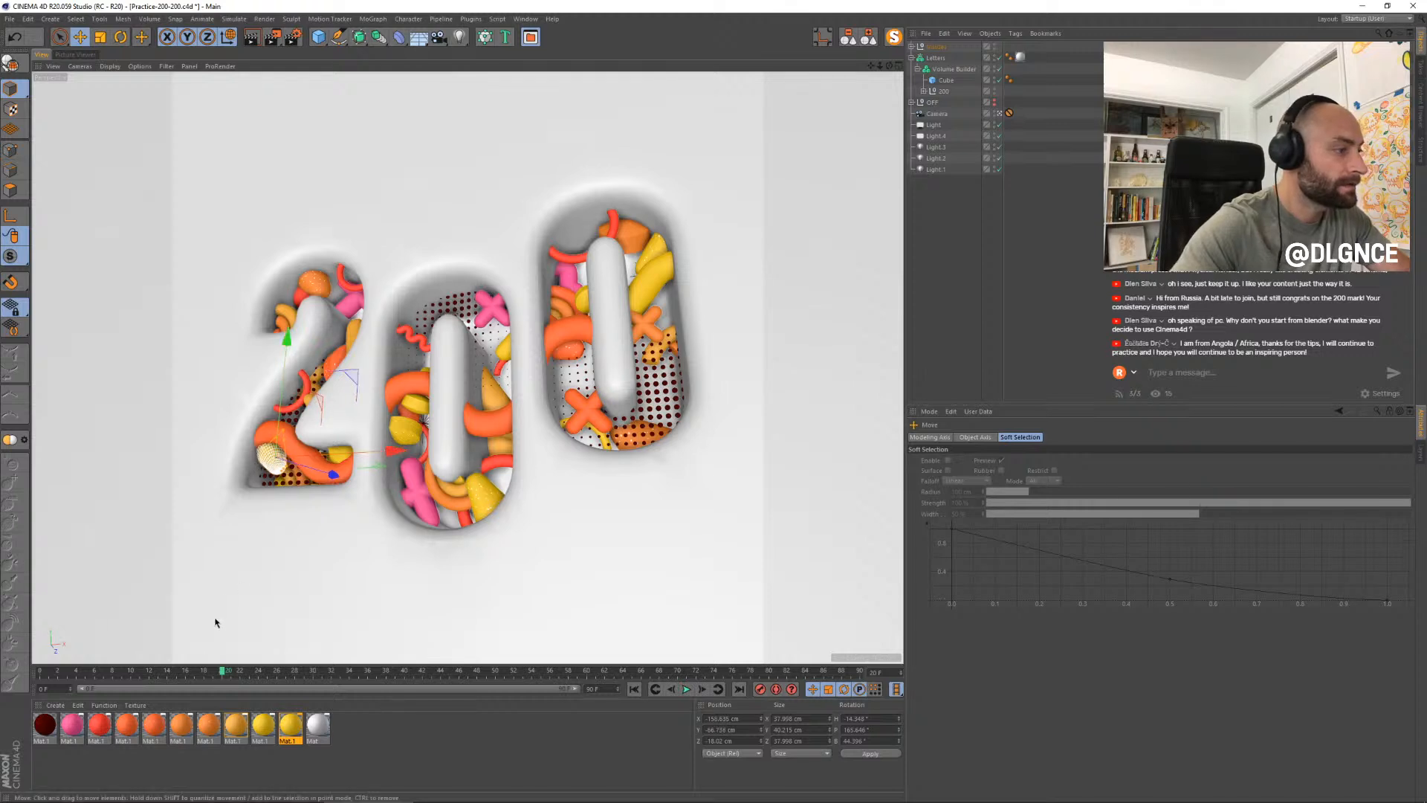
- Go to frame 3 and open the coordinate settings of the yellow cone in the 2
{"action": "left_click_drag", "start_coordinate": [200, 674], "coordinate": [67, 673]}
{"action": "key", "text": "s"}
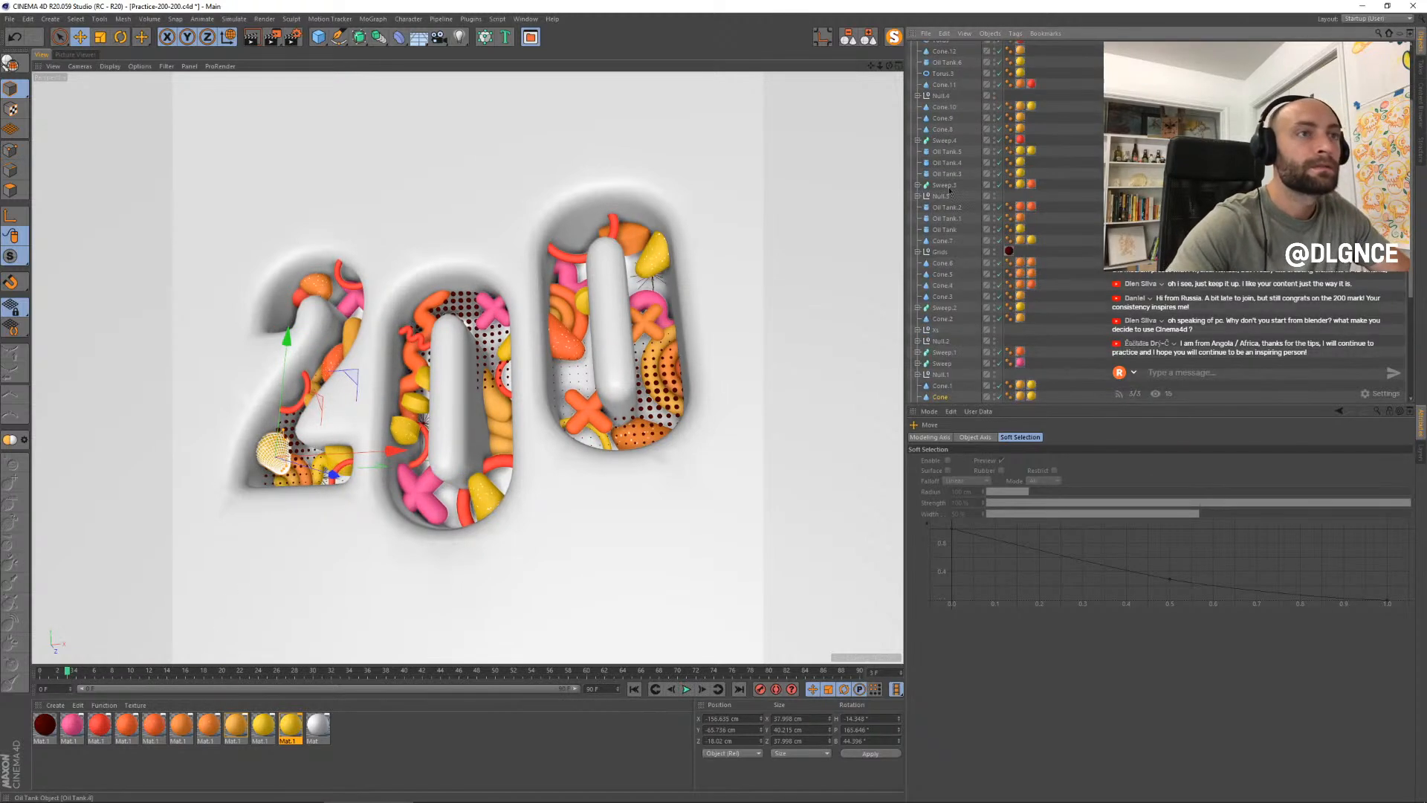
{"action": "left_click", "coordinate": [943, 397]}
{"action": "left_click", "coordinate": [962, 439]}
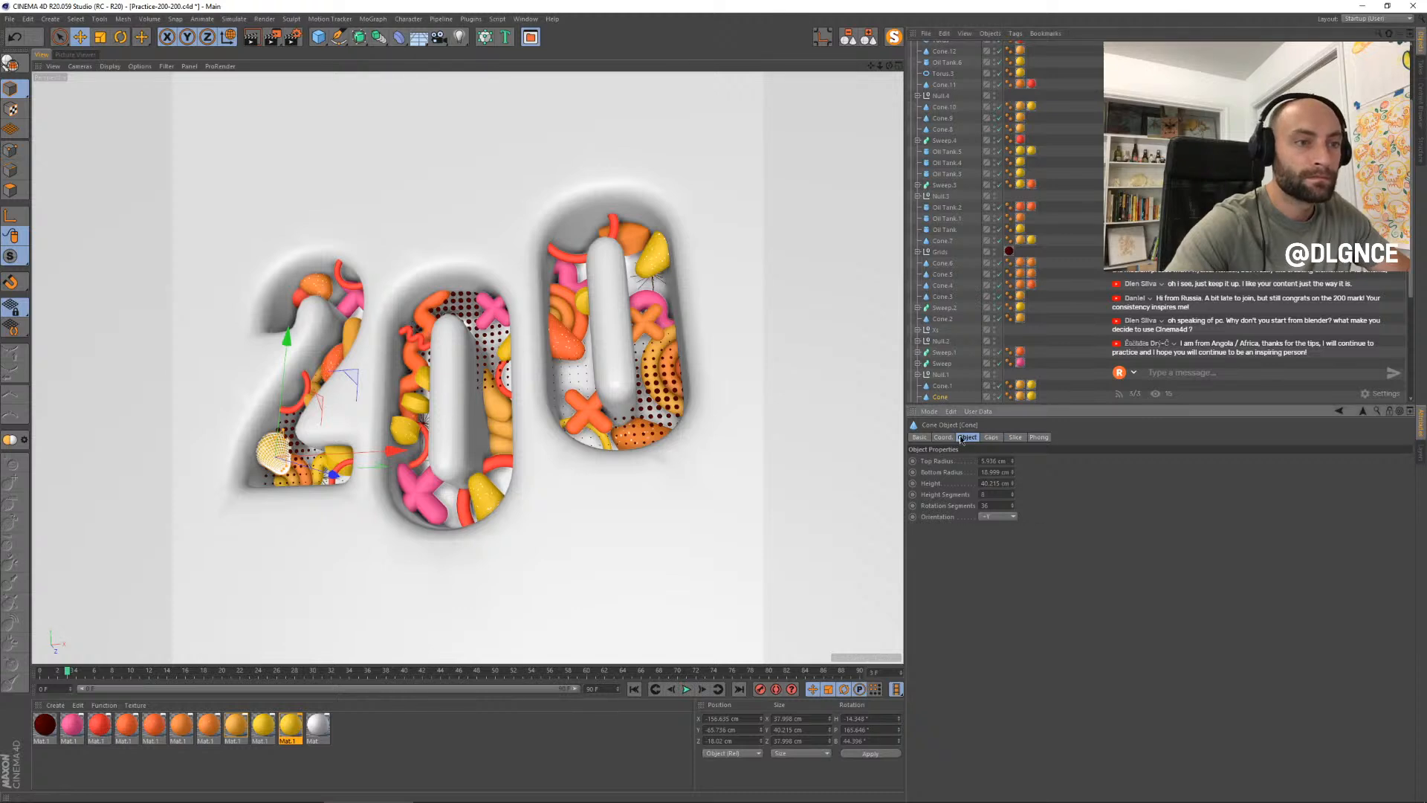
{"action": "left_click", "coordinate": [949, 438]}
{"action": "left_click", "coordinate": [1036, 475]}
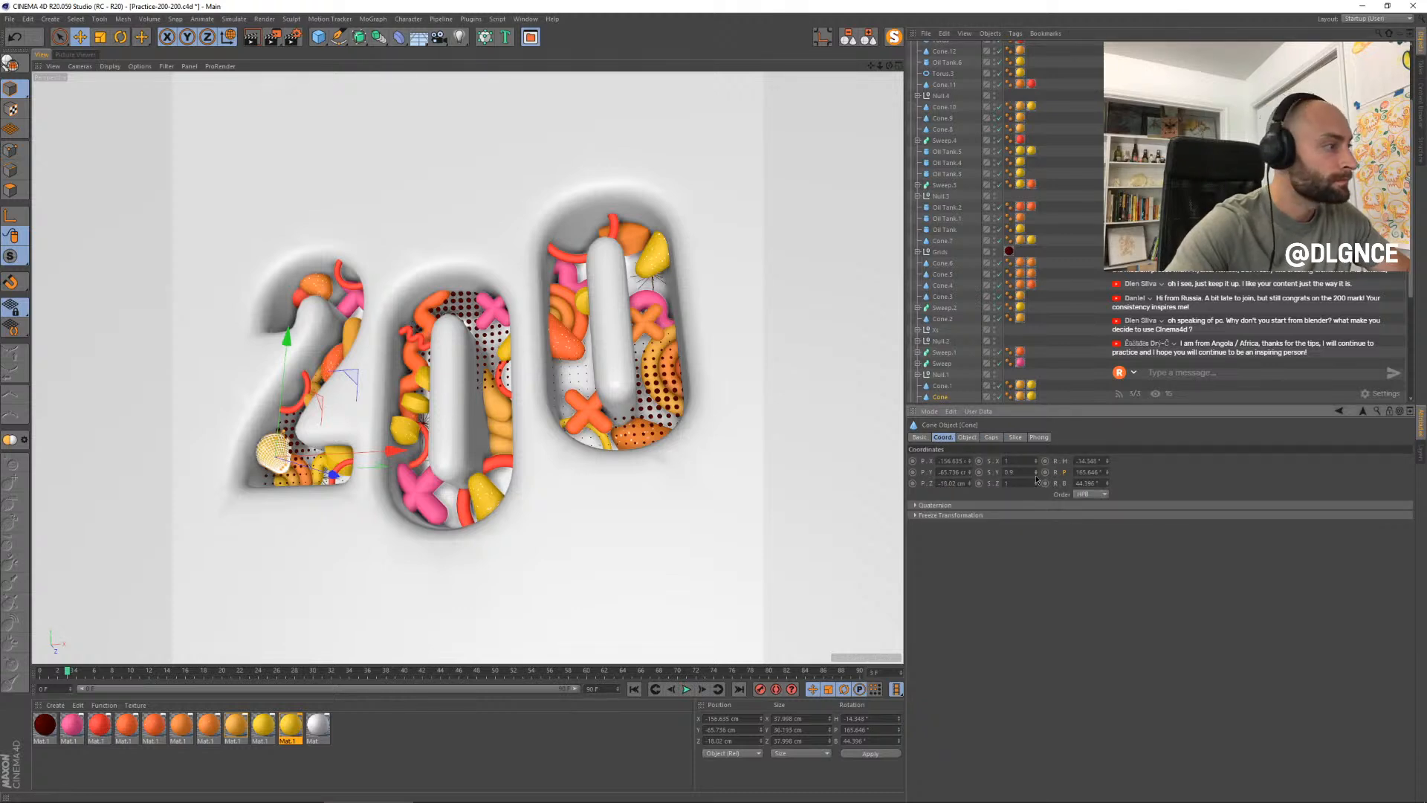
{"action": "key", "text": "ctrl+z"}
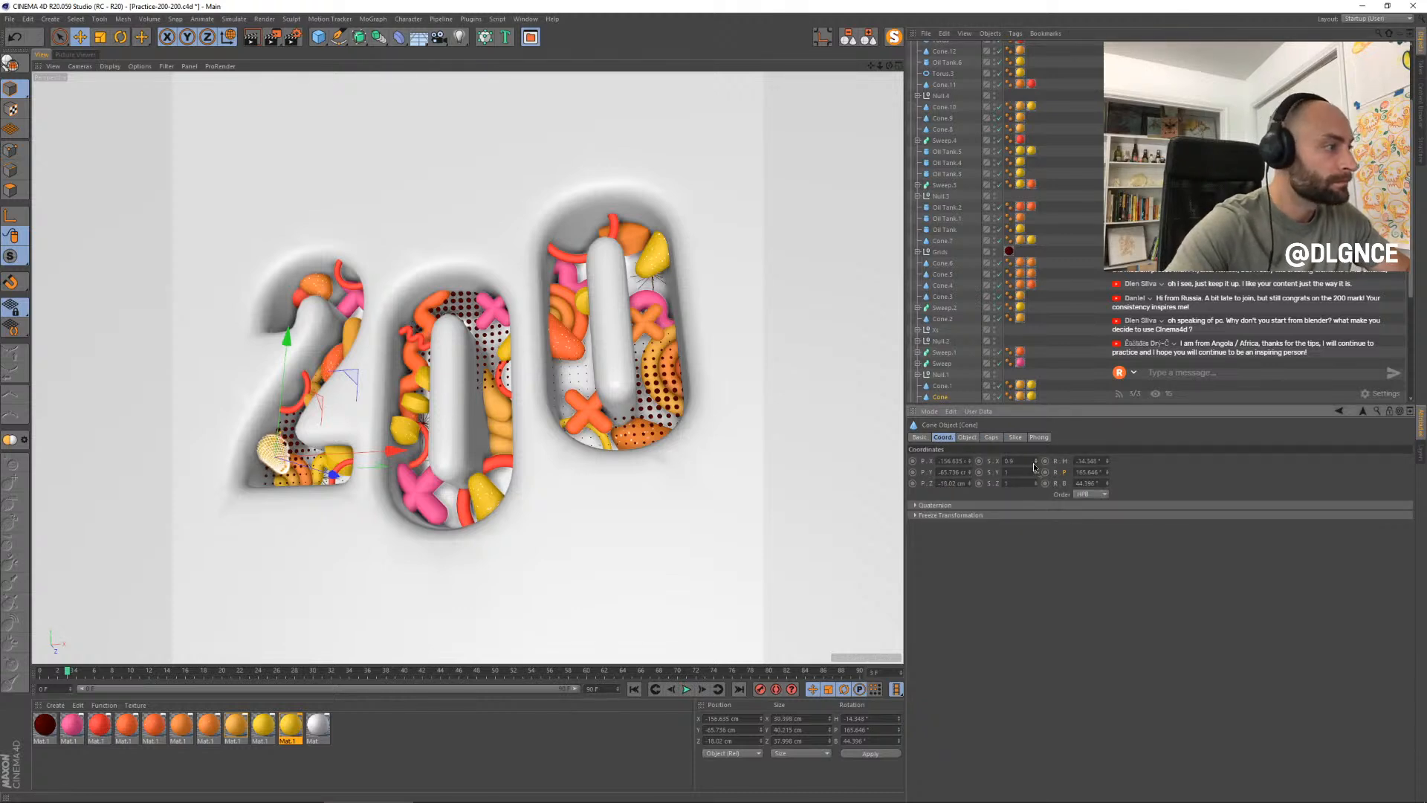
{"action": "key", "text": "ctrl+z"}
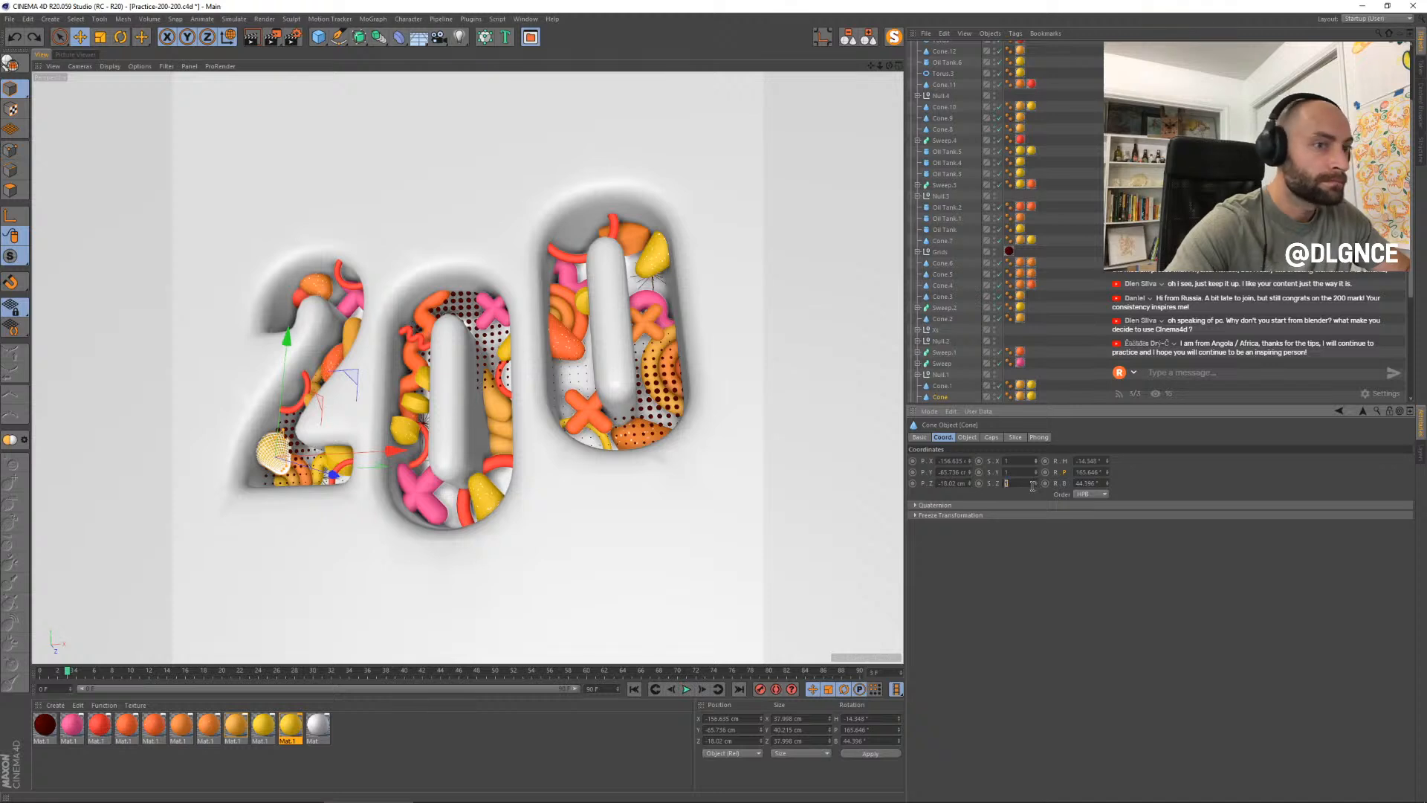
- Set the yellow cone's Z scale to 0.7 and shift it along Z to about -22 cm
{"action": "left_click", "coordinate": [1037, 487]}
{"action": "left_click", "coordinate": [1037, 487]}
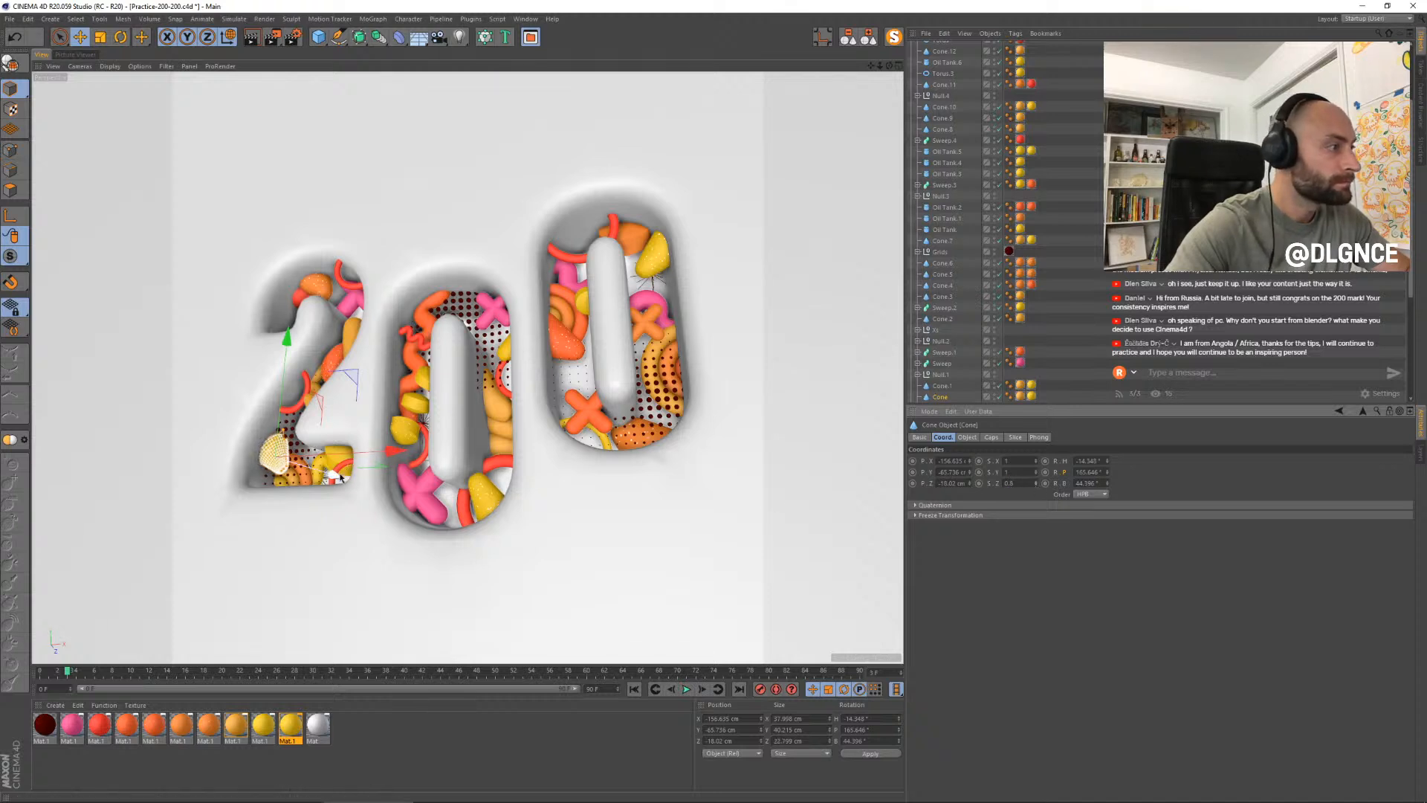
{"action": "left_click_drag", "start_coordinate": [335, 476], "coordinate": [332, 475]}
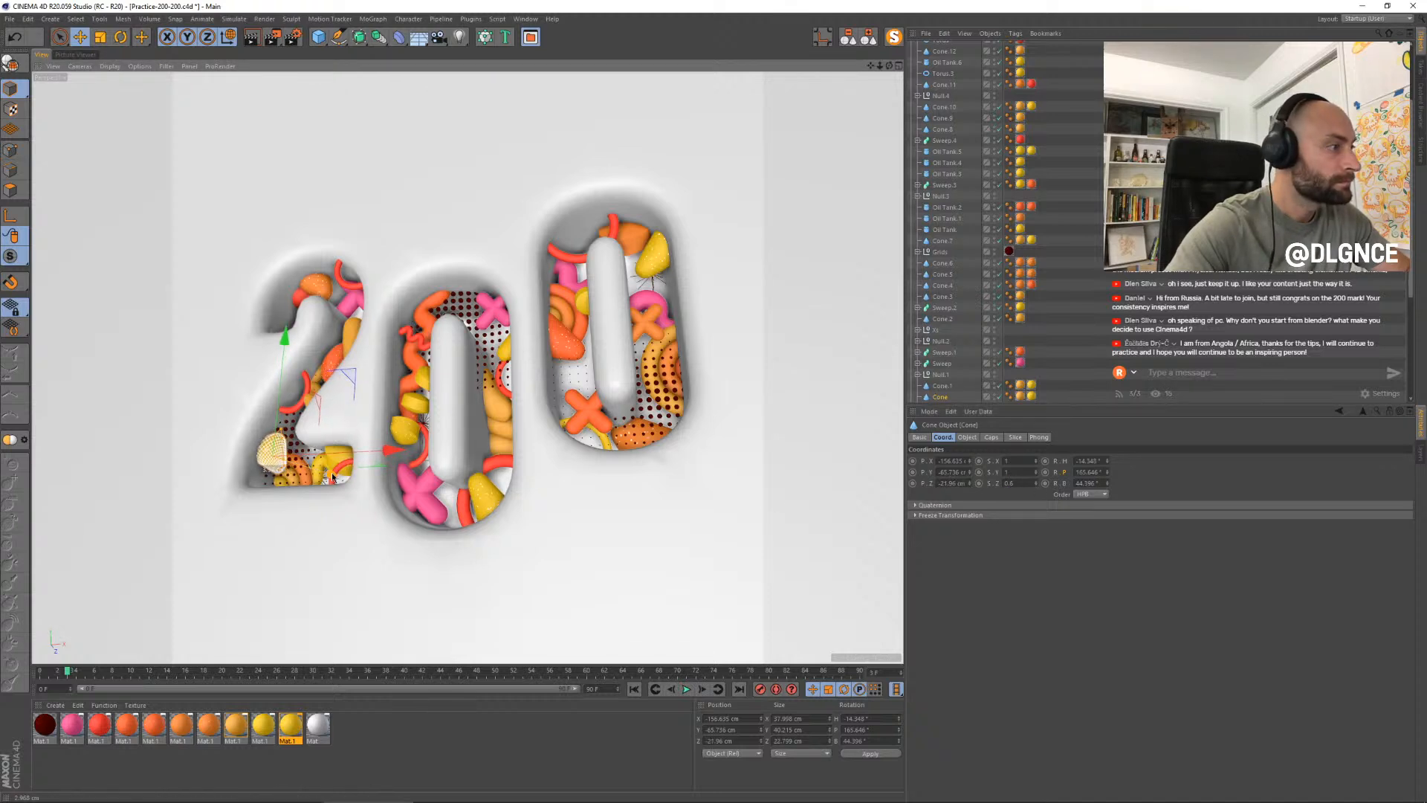
{"action": "left_click", "coordinate": [1036, 481]}
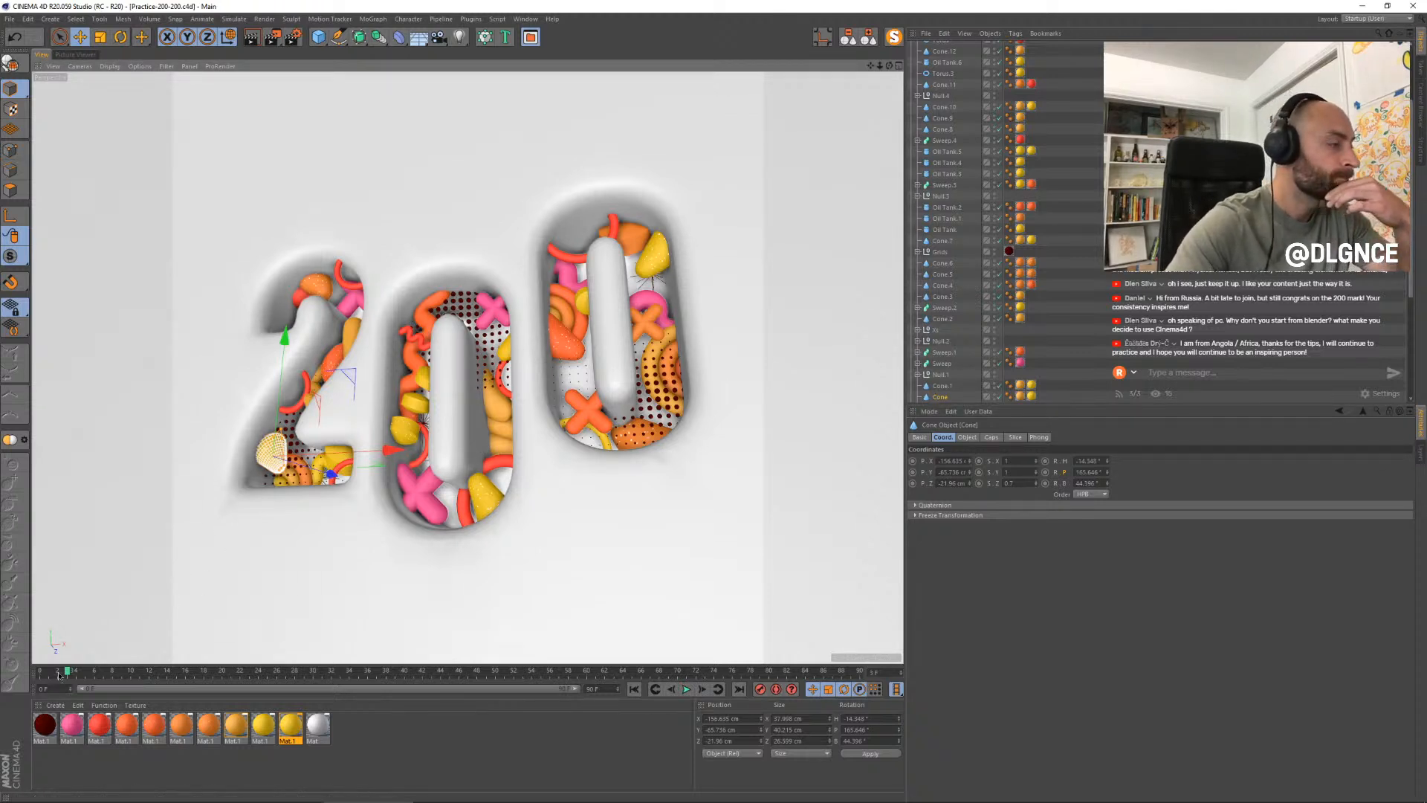
- Scrub through the animation in the viewport, then replay the rendered preview to check the objects' motion
{"action": "left_click_drag", "start_coordinate": [66, 673], "coordinate": [887, 657]}
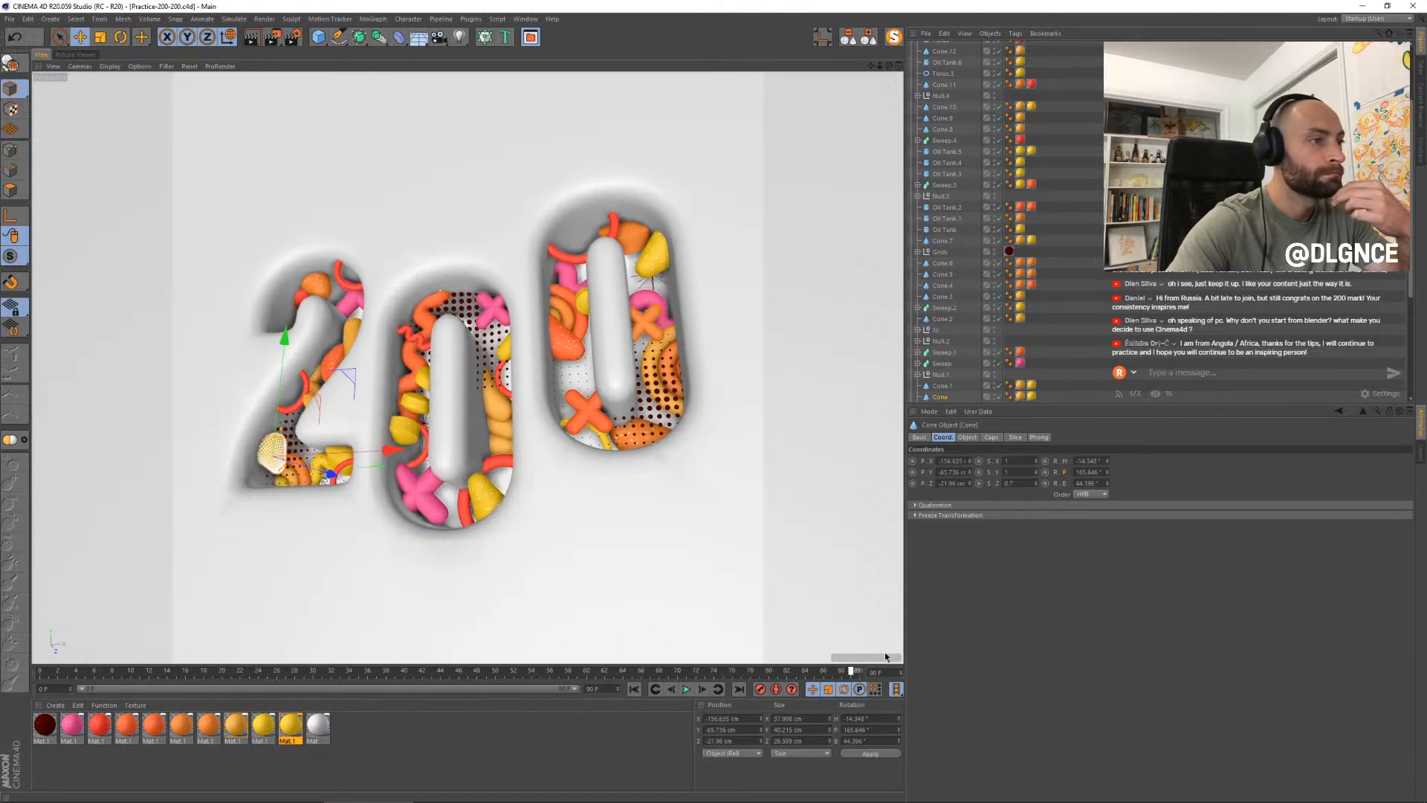
{"action": "left_click", "coordinate": [75, 54]}
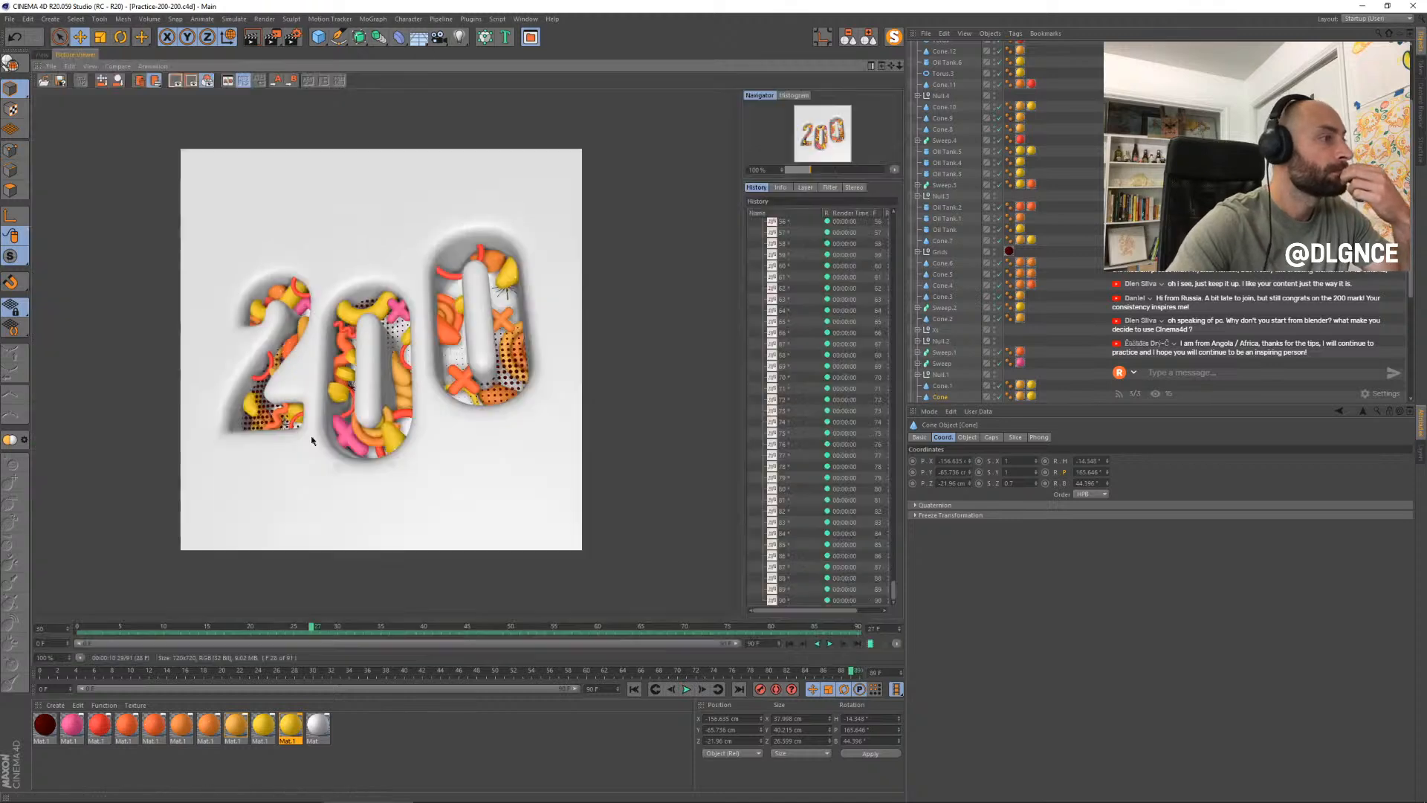
{"action": "left_click", "coordinate": [830, 645]}
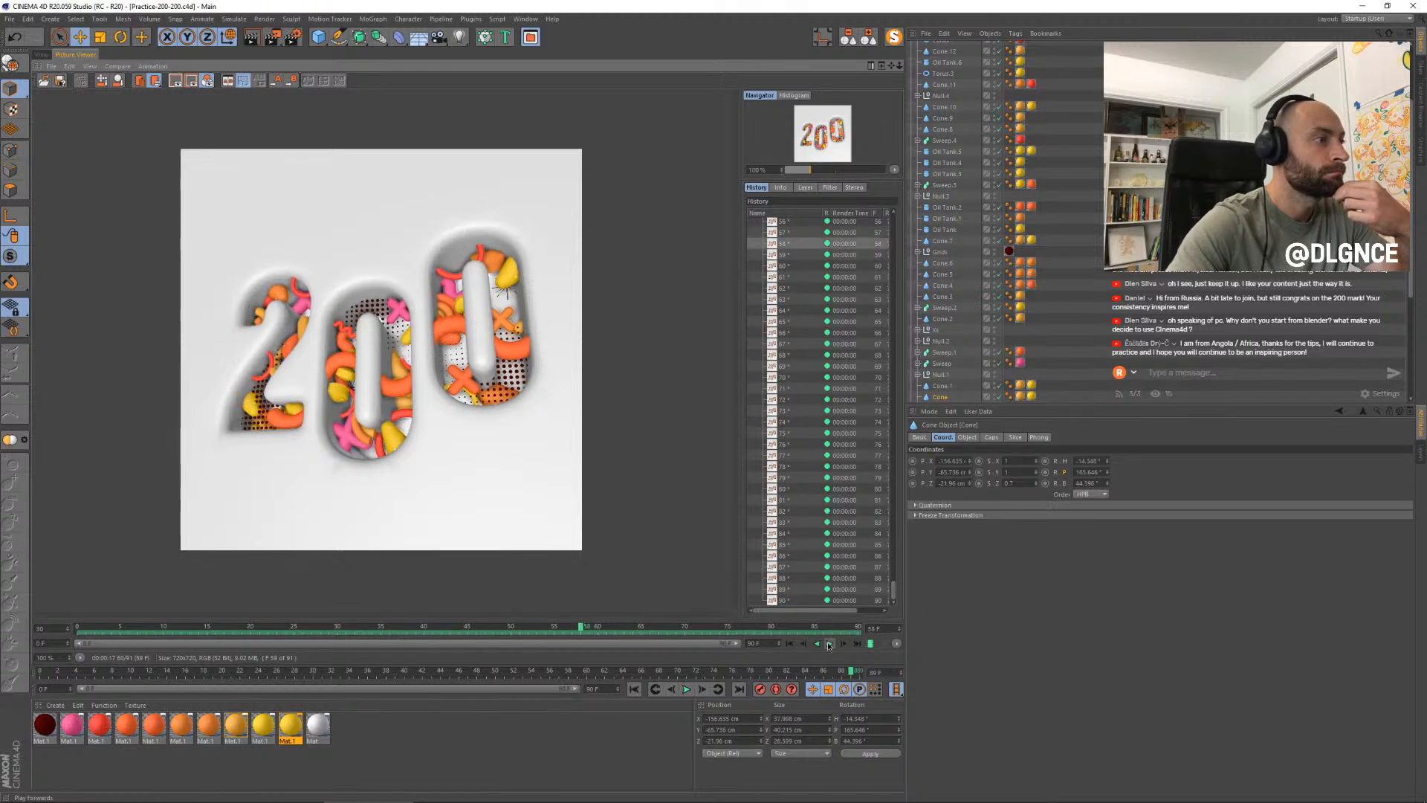
{"action": "scroll", "coordinate": [803, 345], "scroll_direction": "up", "scroll_amount": 10}
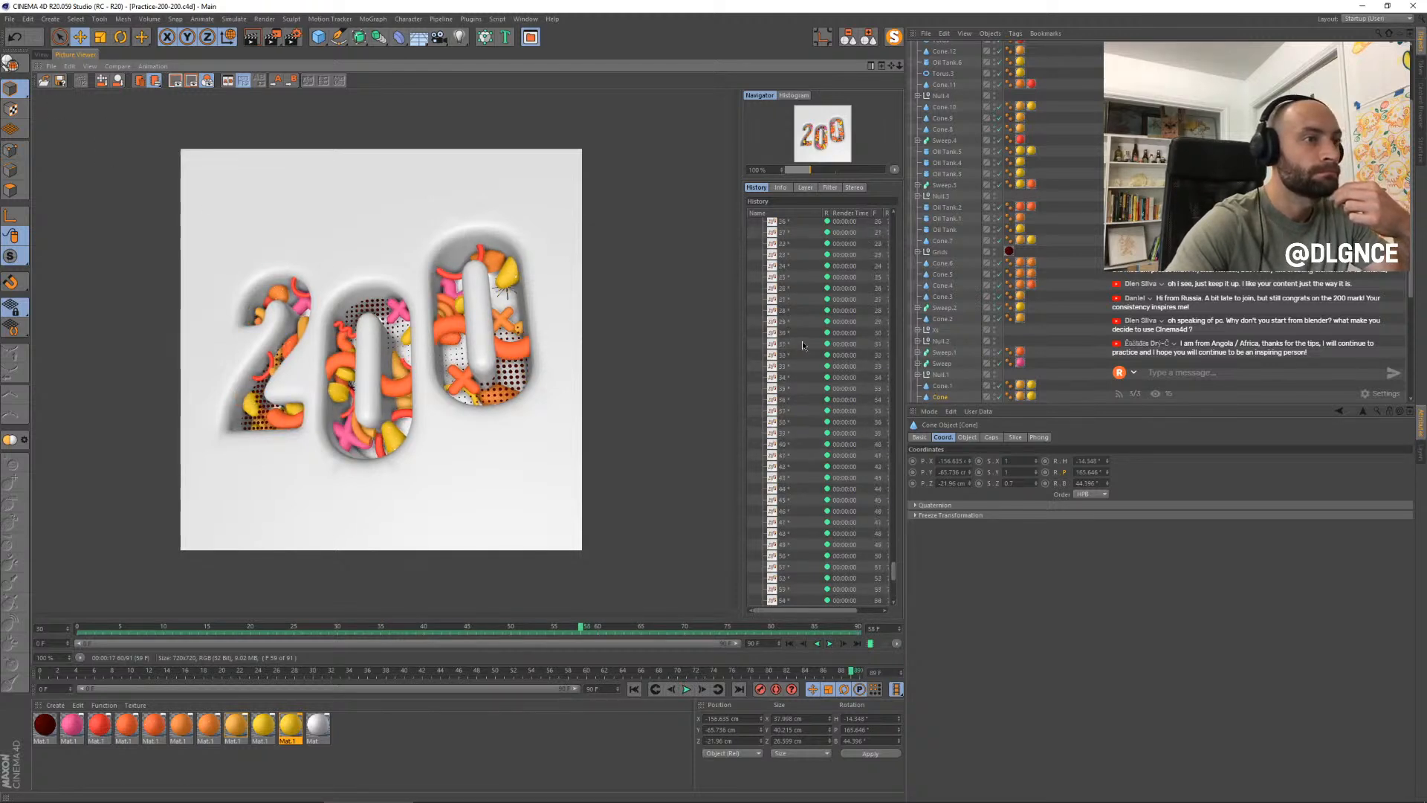
{"action": "left_click", "coordinate": [830, 644]}
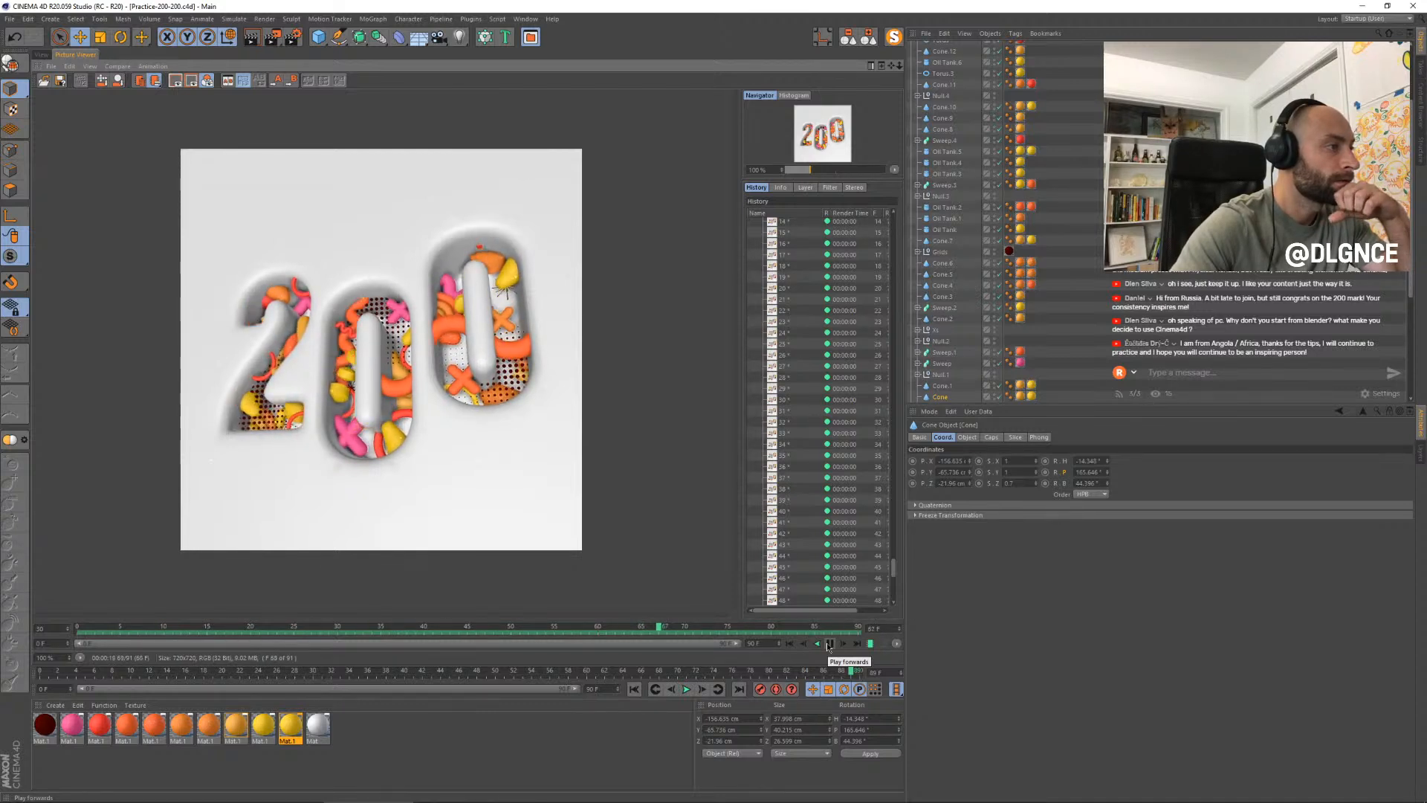
- Duplicate the orange cross group from the last 0 into the 2, scale it down and place it on the left
{"action": "left_click", "coordinate": [41, 55]}
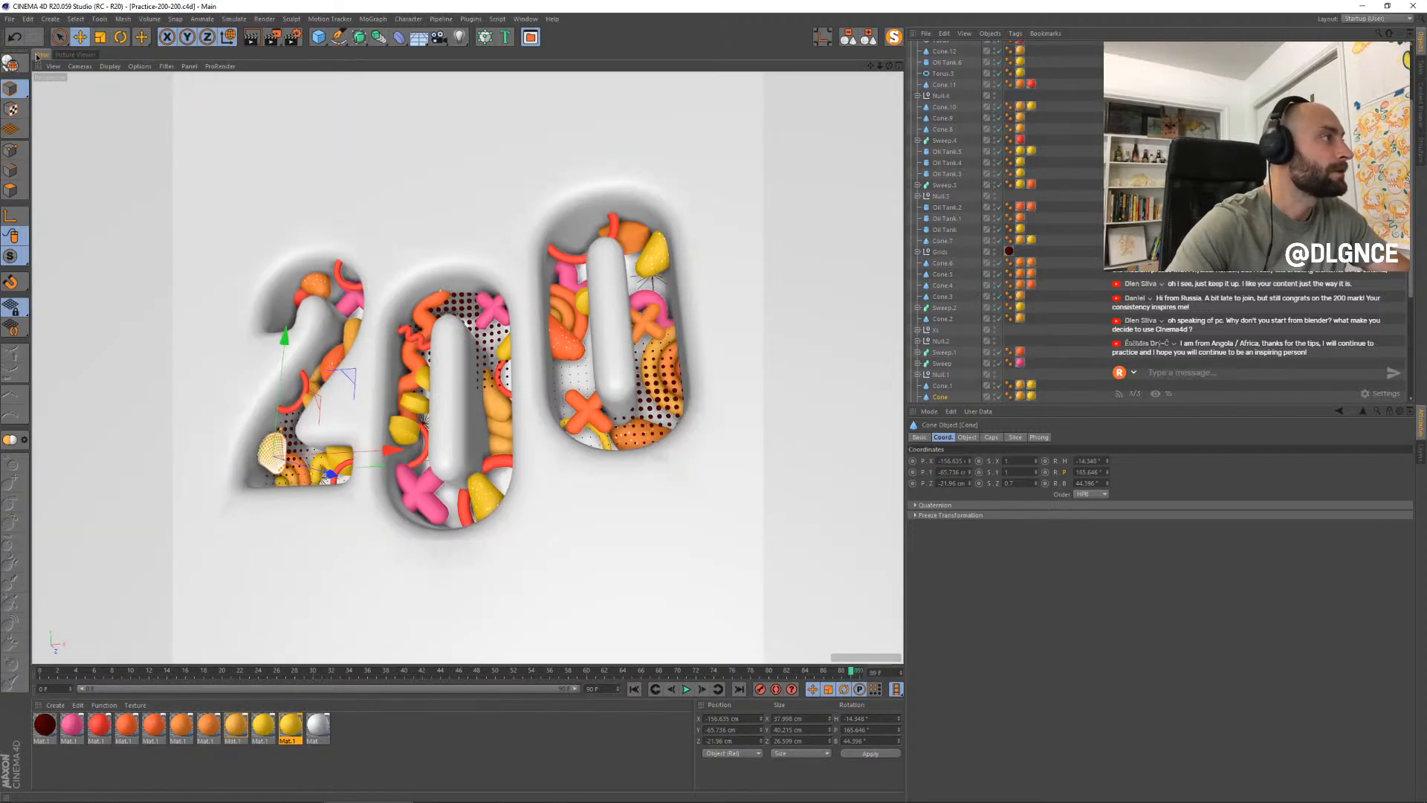
{"action": "left_click", "coordinate": [608, 418]}
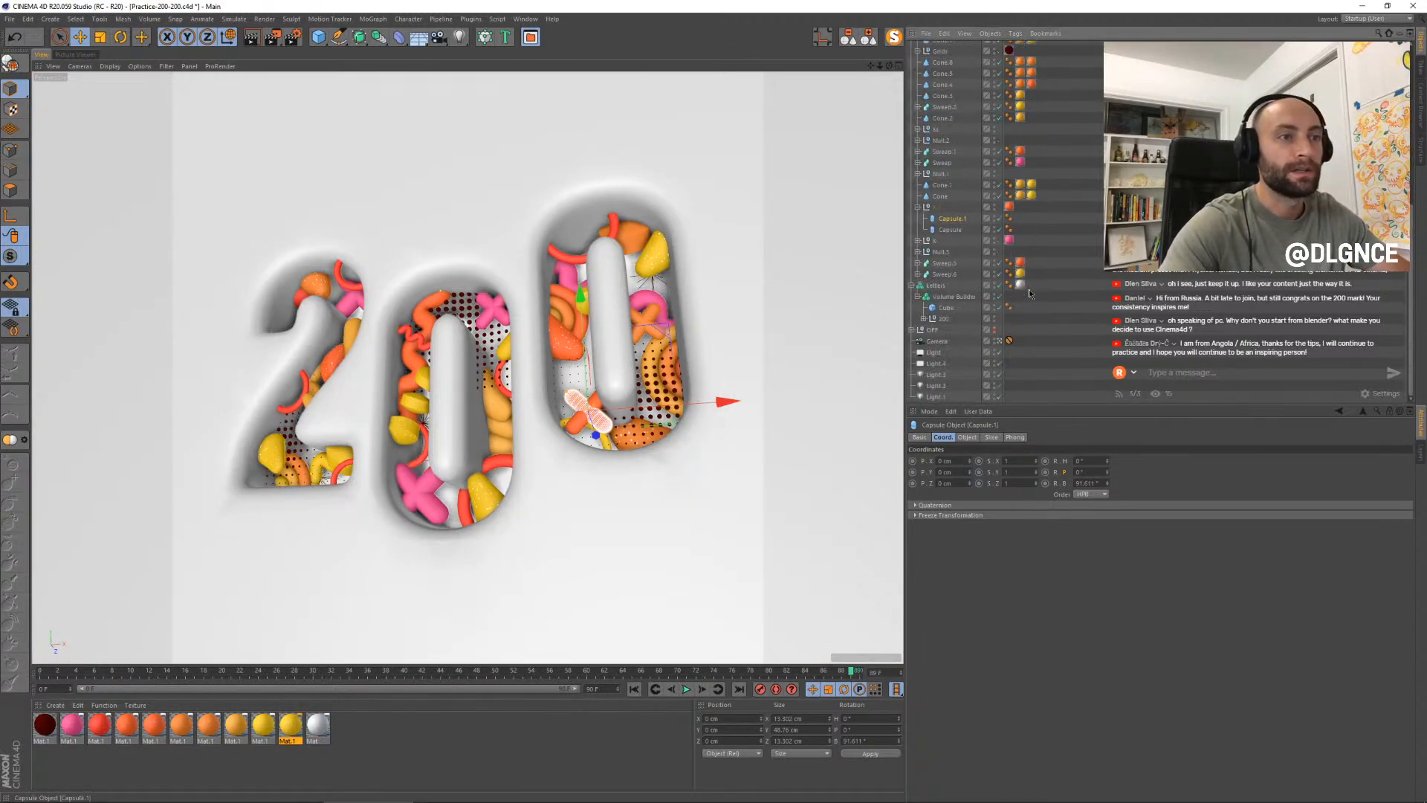
{"action": "left_click", "coordinate": [936, 208]}
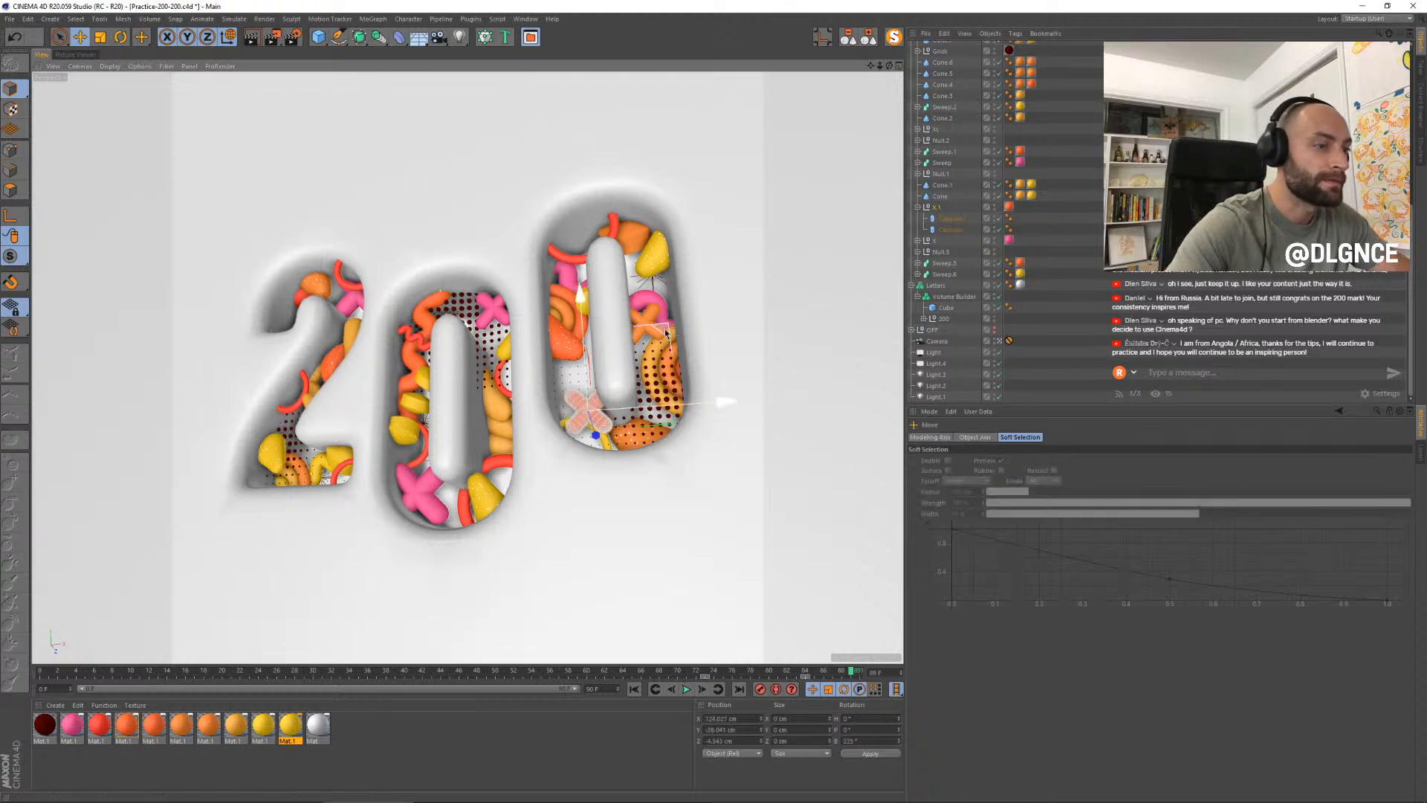
{"action": "left_click_drag", "start_coordinate": [666, 333], "coordinate": [660, 332]}
{"action": "left_click_drag", "start_coordinate": [423, 283], "coordinate": [393, 286], "text": "ctrl"}
{"action": "left_click_drag", "start_coordinate": [367, 398], "coordinate": [355, 393]}
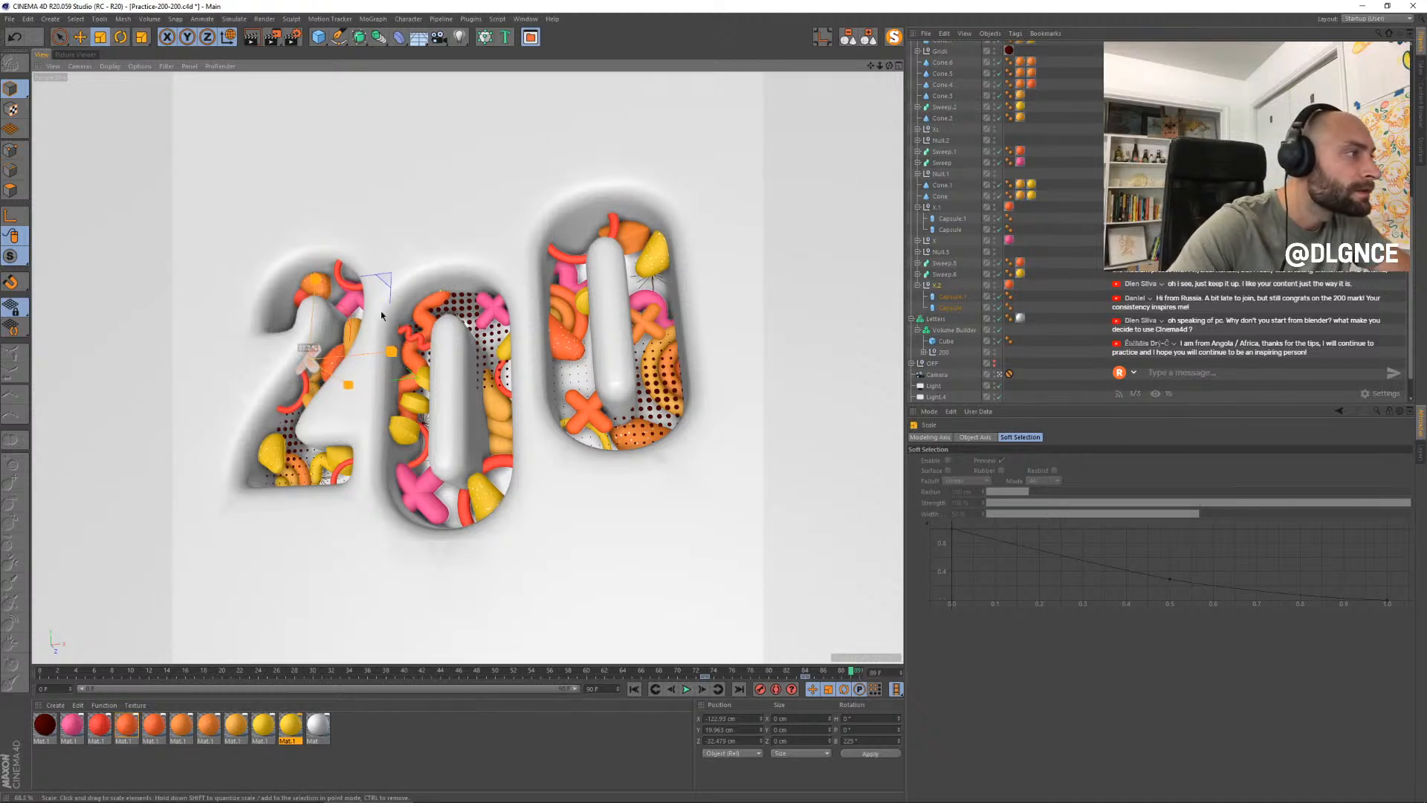
{"action": "left_click_drag", "start_coordinate": [384, 279], "coordinate": [364, 329]}
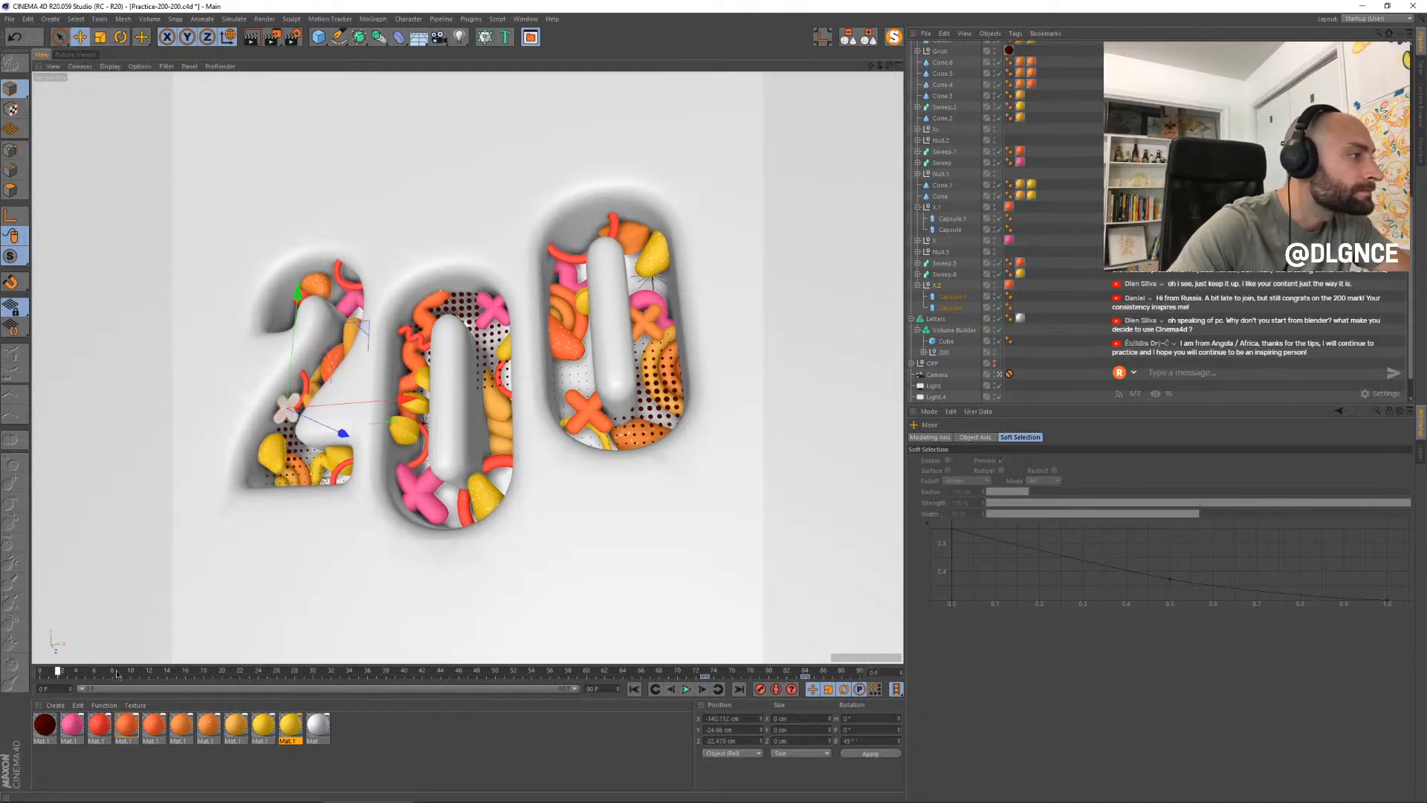
- Shift the two rotation keyframes of the duplicated cross group earlier, to about frames 15 and 26
{"action": "left_click_drag", "start_coordinate": [72, 675], "coordinate": [351, 687]}
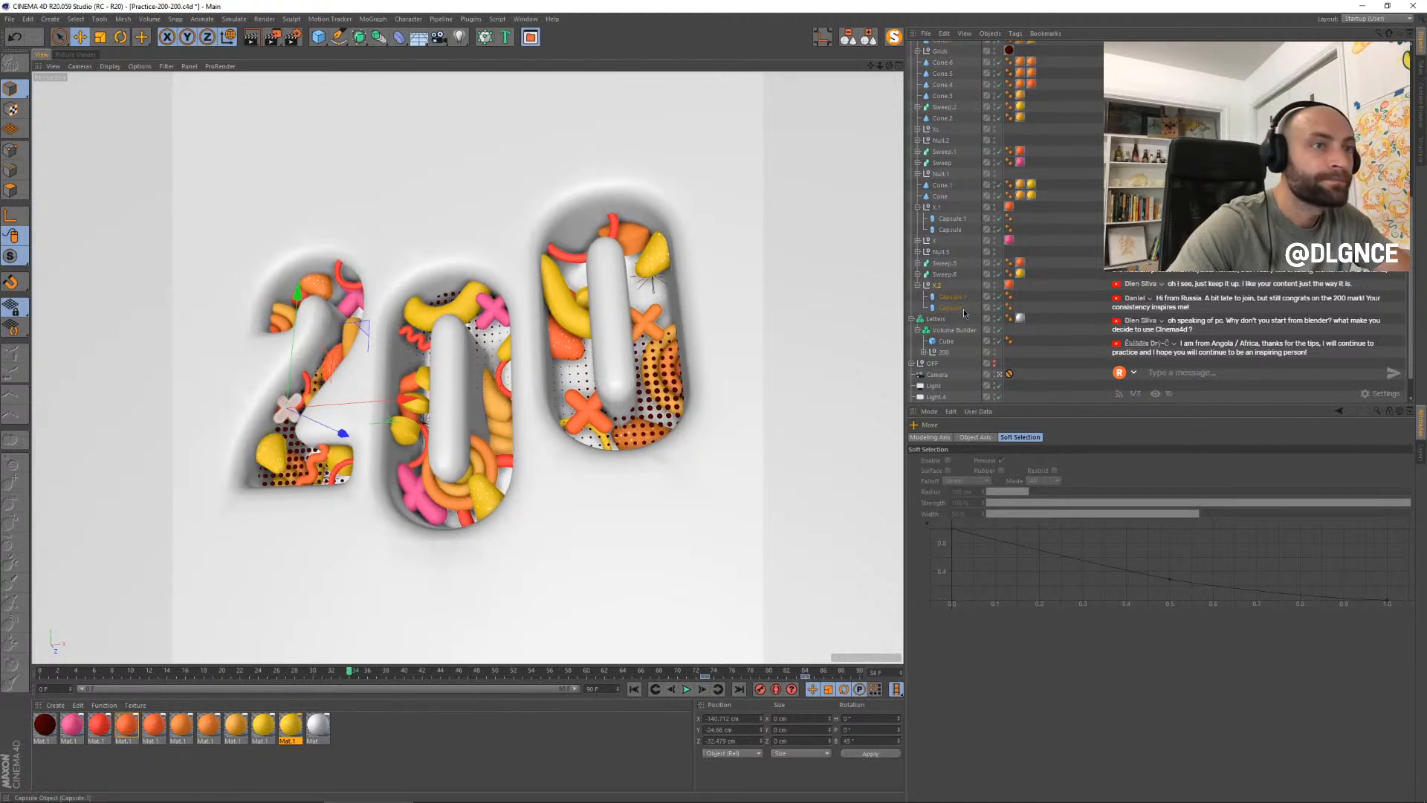
{"action": "left_click", "coordinate": [937, 285]}
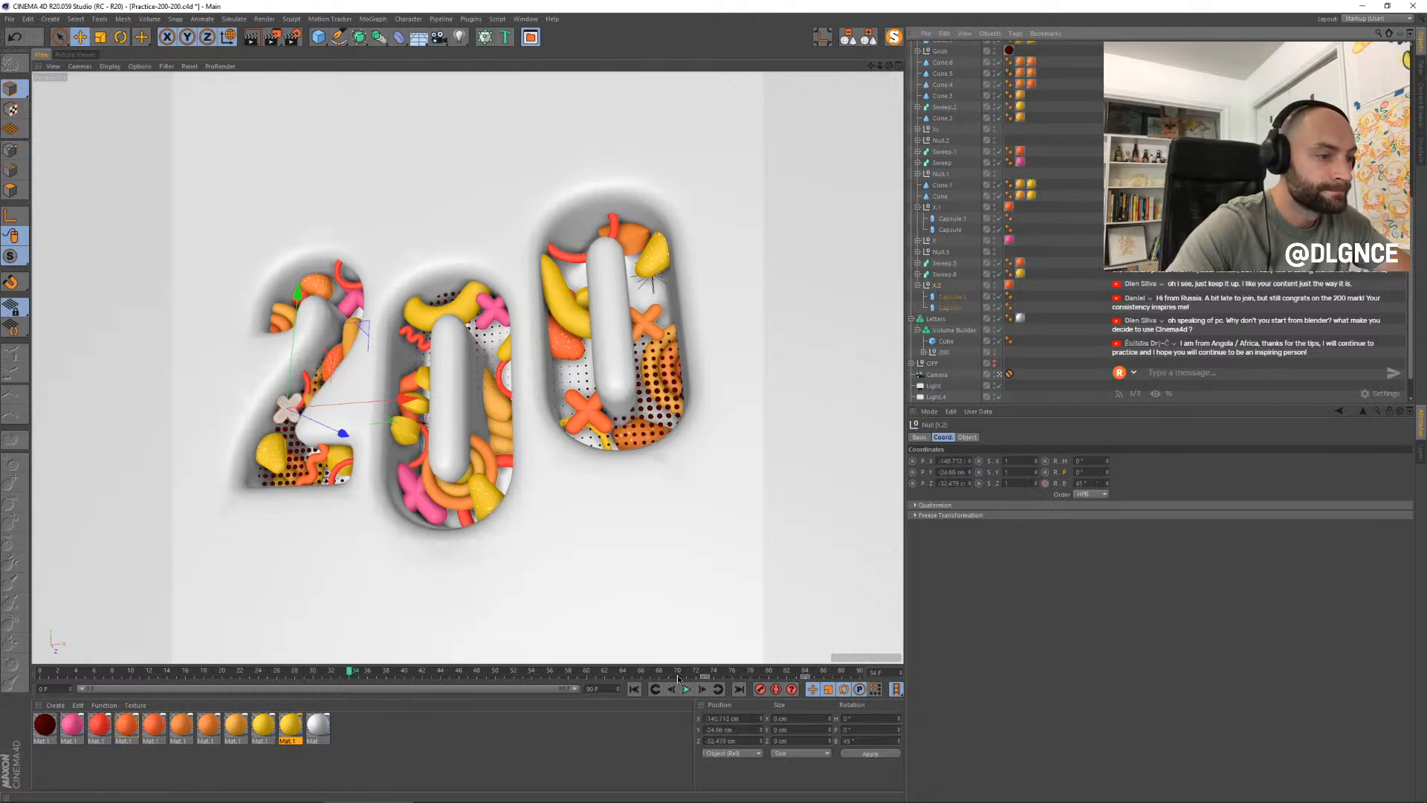
{"action": "left_click_drag", "start_coordinate": [676, 675], "coordinate": [260, 682]}
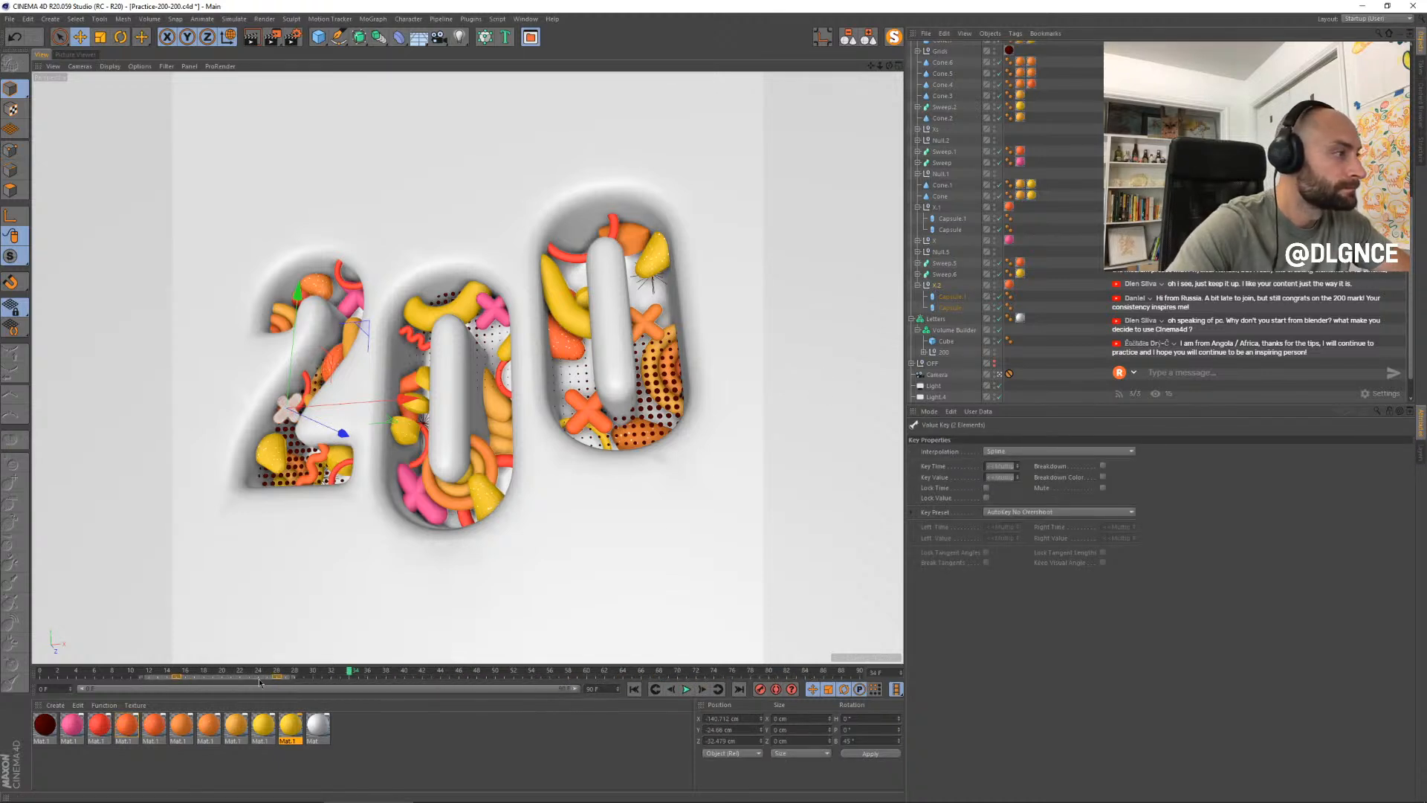
- Go to frame 9 and move the duplicated cross up to the upper right curve of the 2
{"action": "left_click_drag", "start_coordinate": [348, 674], "coordinate": [122, 678]}
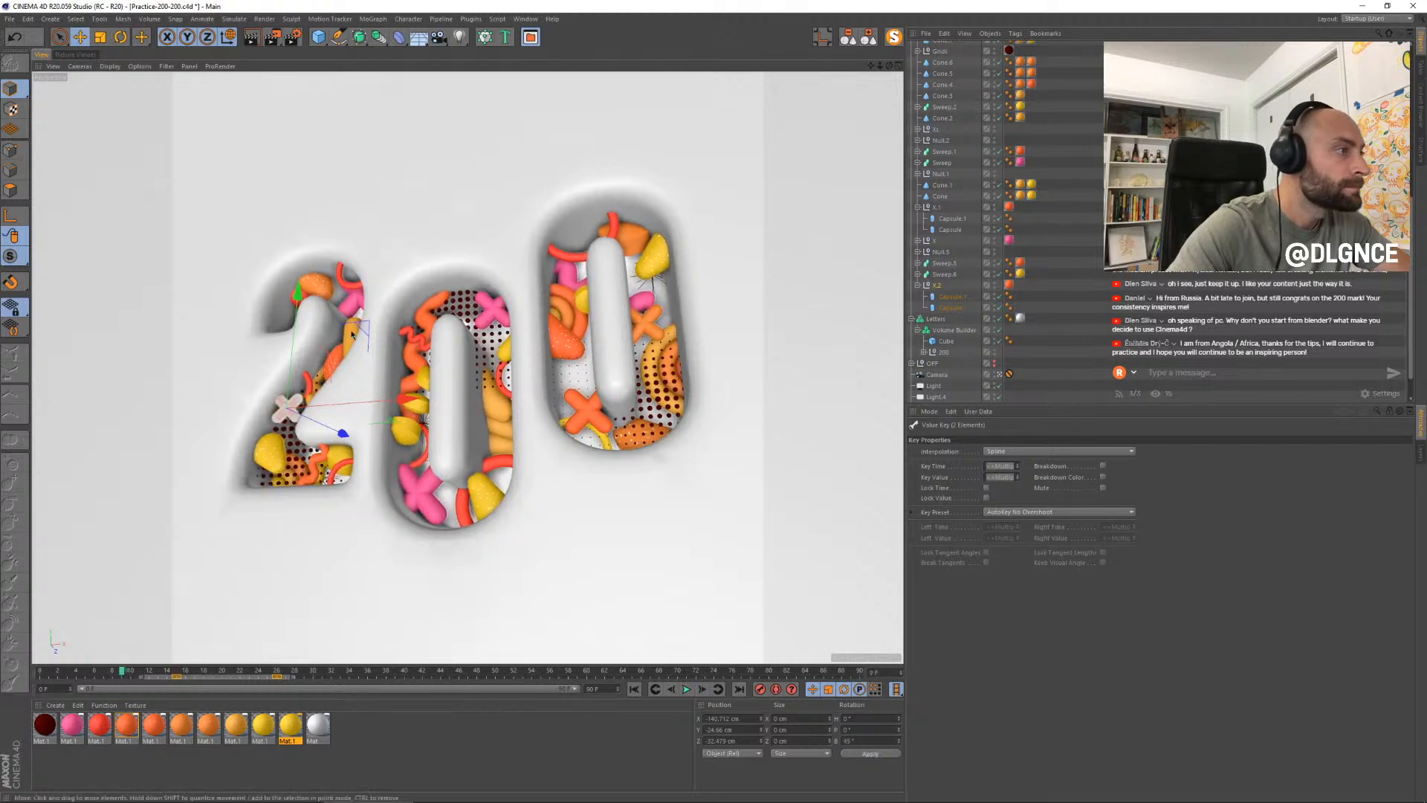
{"action": "left_click_drag", "start_coordinate": [354, 334], "coordinate": [421, 232]}
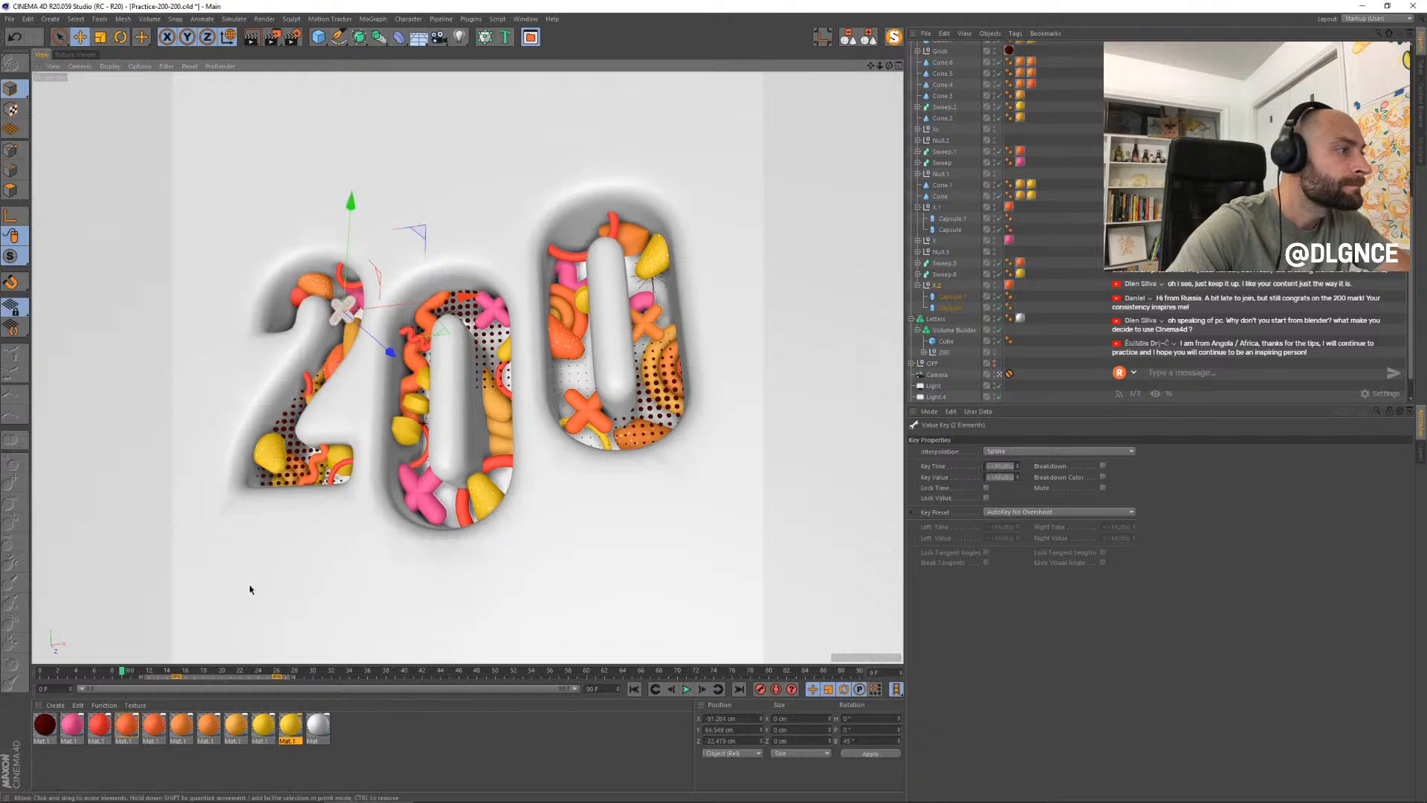
- Shift the duplicated cross's two rotation keyframes earlier, to about frames 9 and 20, and check the motion by scrubbing and playing the animation
{"action": "left_click_drag", "start_coordinate": [164, 679], "coordinate": [115, 684]}
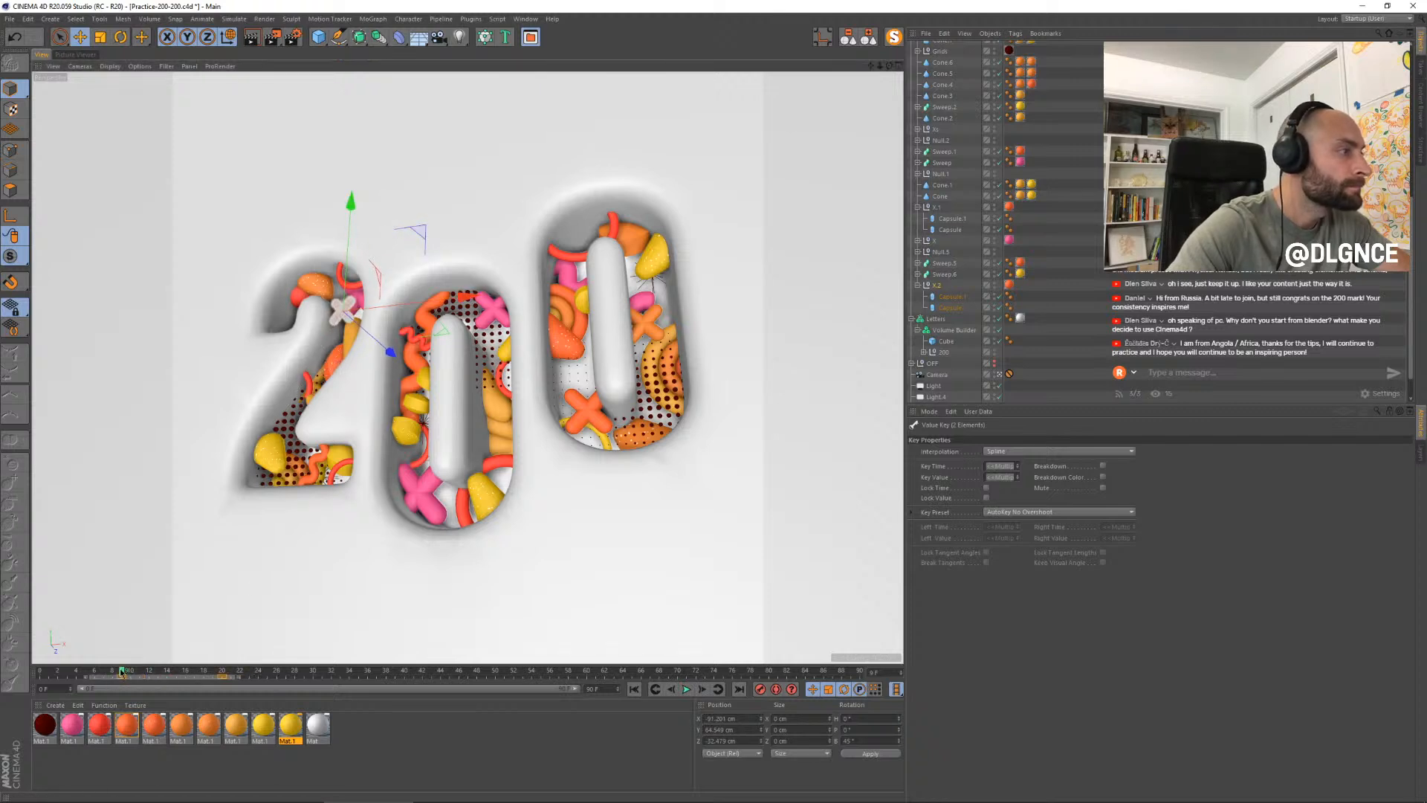
{"action": "left_click_drag", "start_coordinate": [3, 677], "coordinate": [15, 674]}
{"action": "left_click_drag", "start_coordinate": [123, 661], "coordinate": [445, 669]}
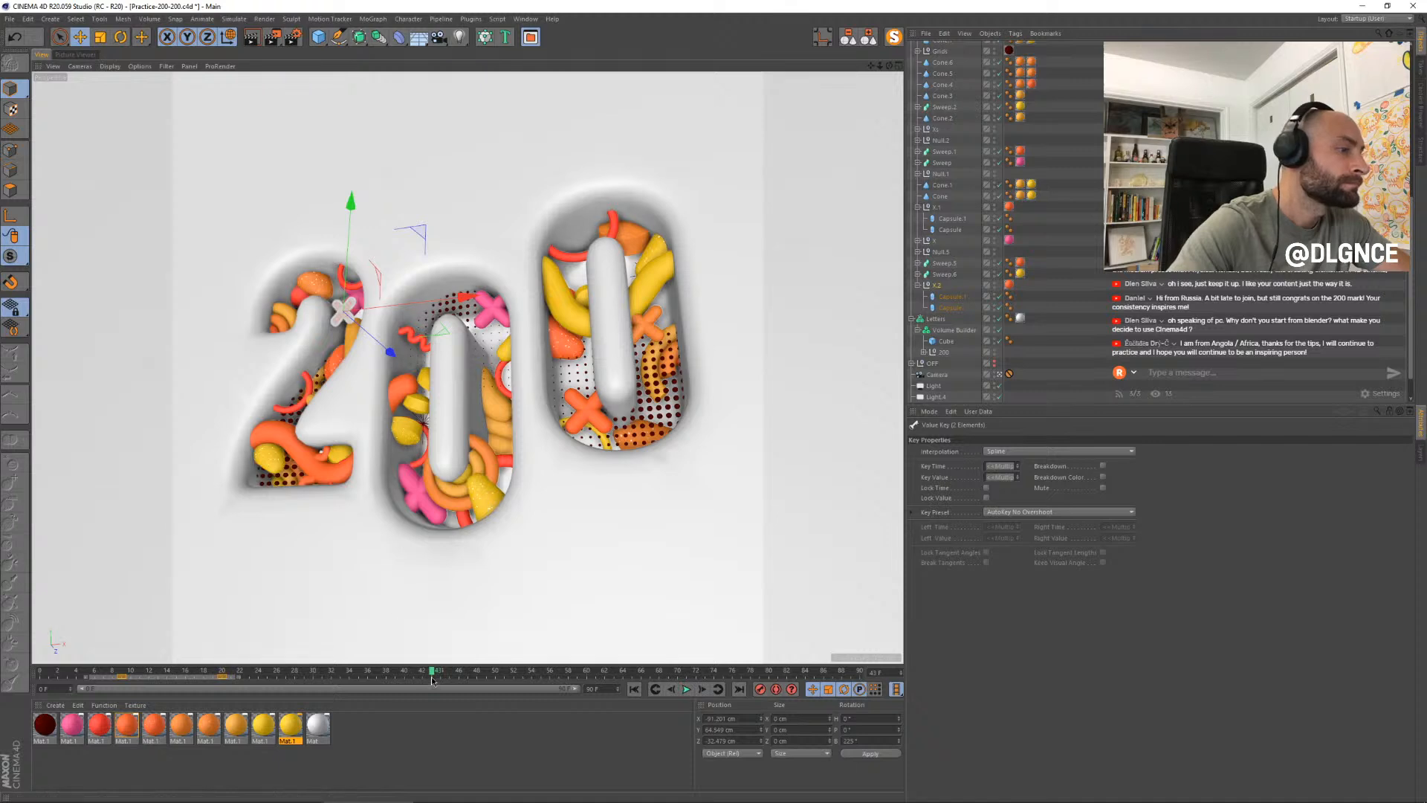
{"action": "key", "text": "F8"}
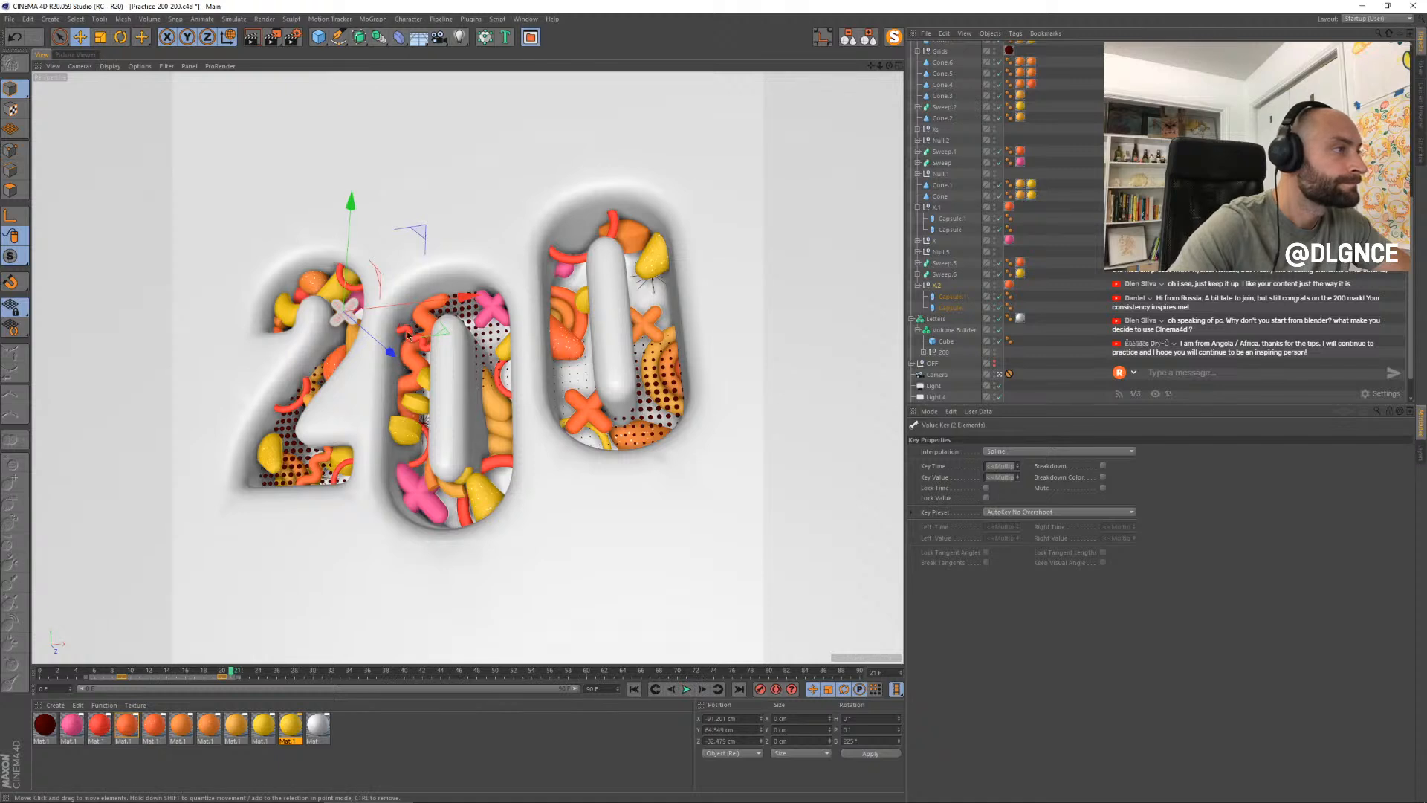
{"action": "left_click_drag", "start_coordinate": [233, 672], "coordinate": [367, 673]}
{"action": "left_click", "coordinate": [348, 678]}
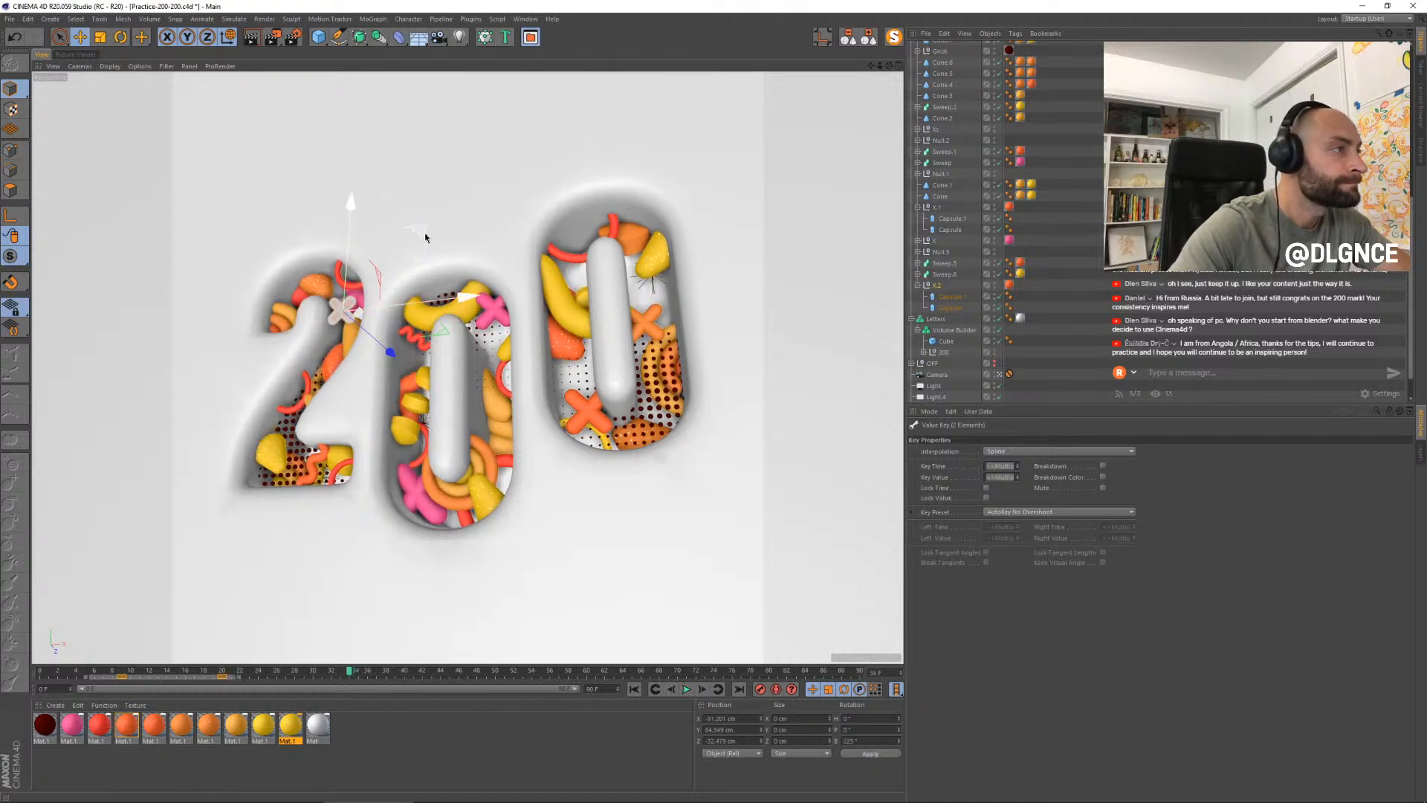
- Move the duplicated cross down onto the diagonal stroke of the 2, scale it up slightly, adjust its depth, and return to frame 0
{"action": "left_click_drag", "start_coordinate": [419, 236], "coordinate": [406, 276]}
{"action": "key", "text": "t"}
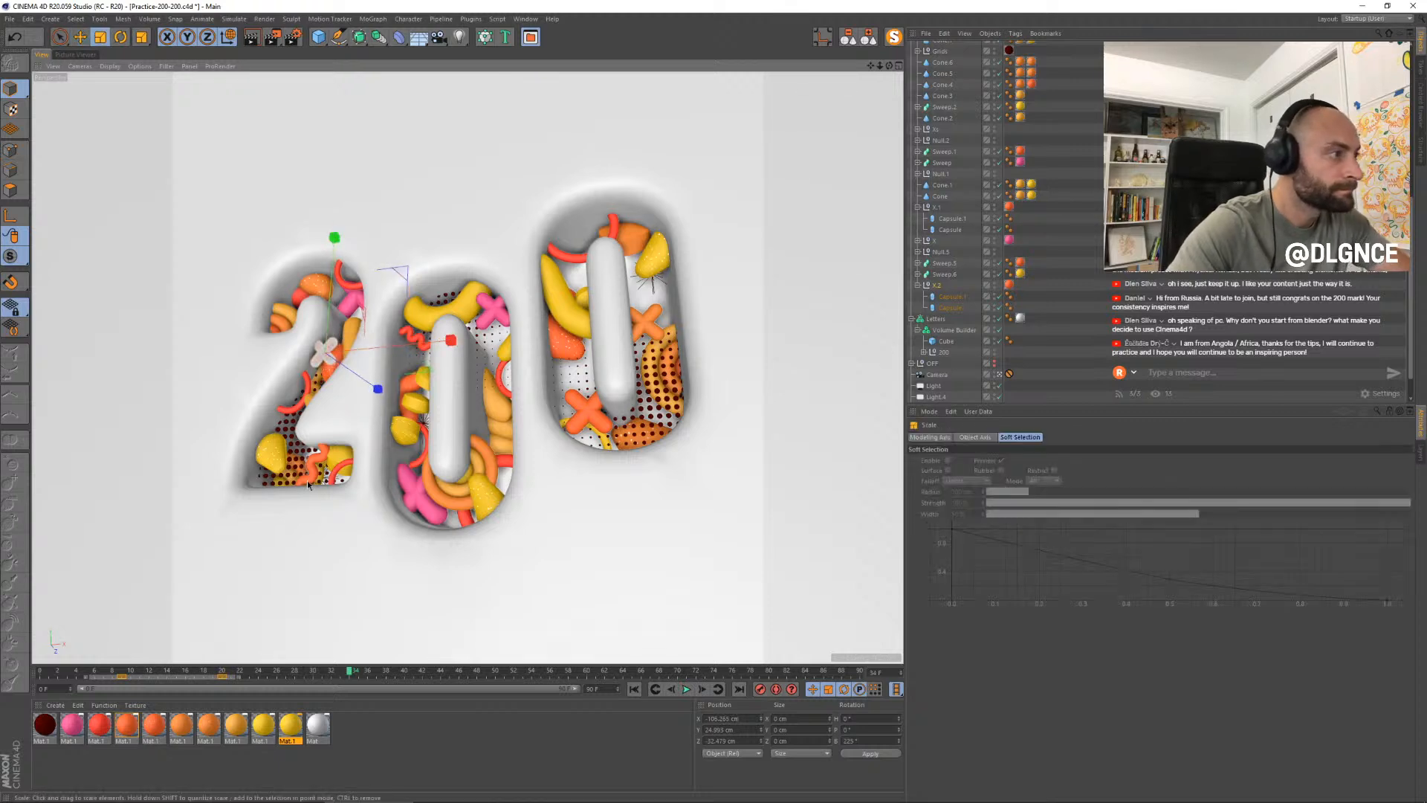
{"action": "left_click_drag", "start_coordinate": [306, 480], "coordinate": [369, 464]}
{"action": "key", "text": "e"}
{"action": "left_click_drag", "start_coordinate": [403, 343], "coordinate": [408, 271]}
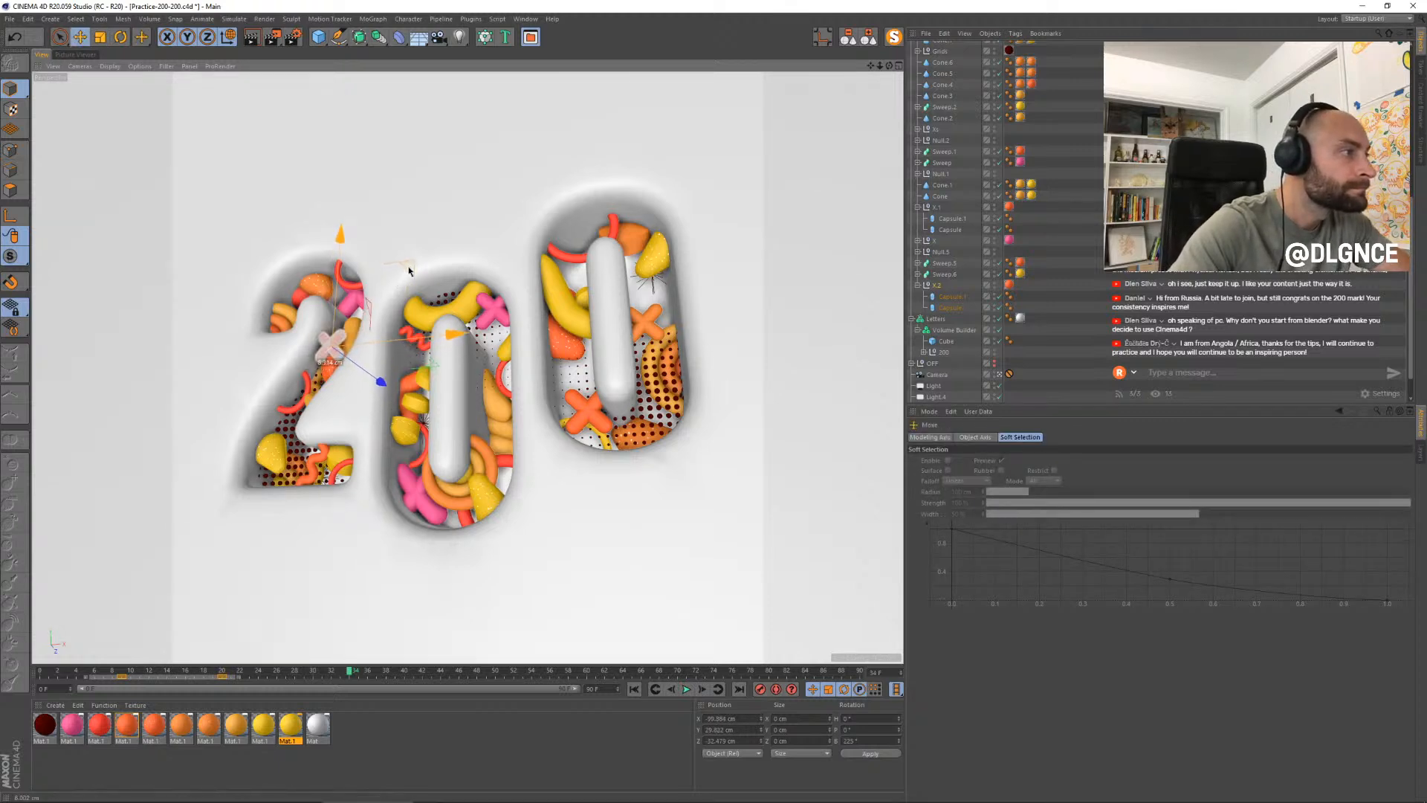
{"action": "left_click_drag", "start_coordinate": [381, 385], "coordinate": [379, 380]}
{"action": "left_click_drag", "start_coordinate": [326, 674], "coordinate": [85, 672]}
{"action": "left_click_drag", "start_coordinate": [2, 688], "coordinate": [1, 687]}
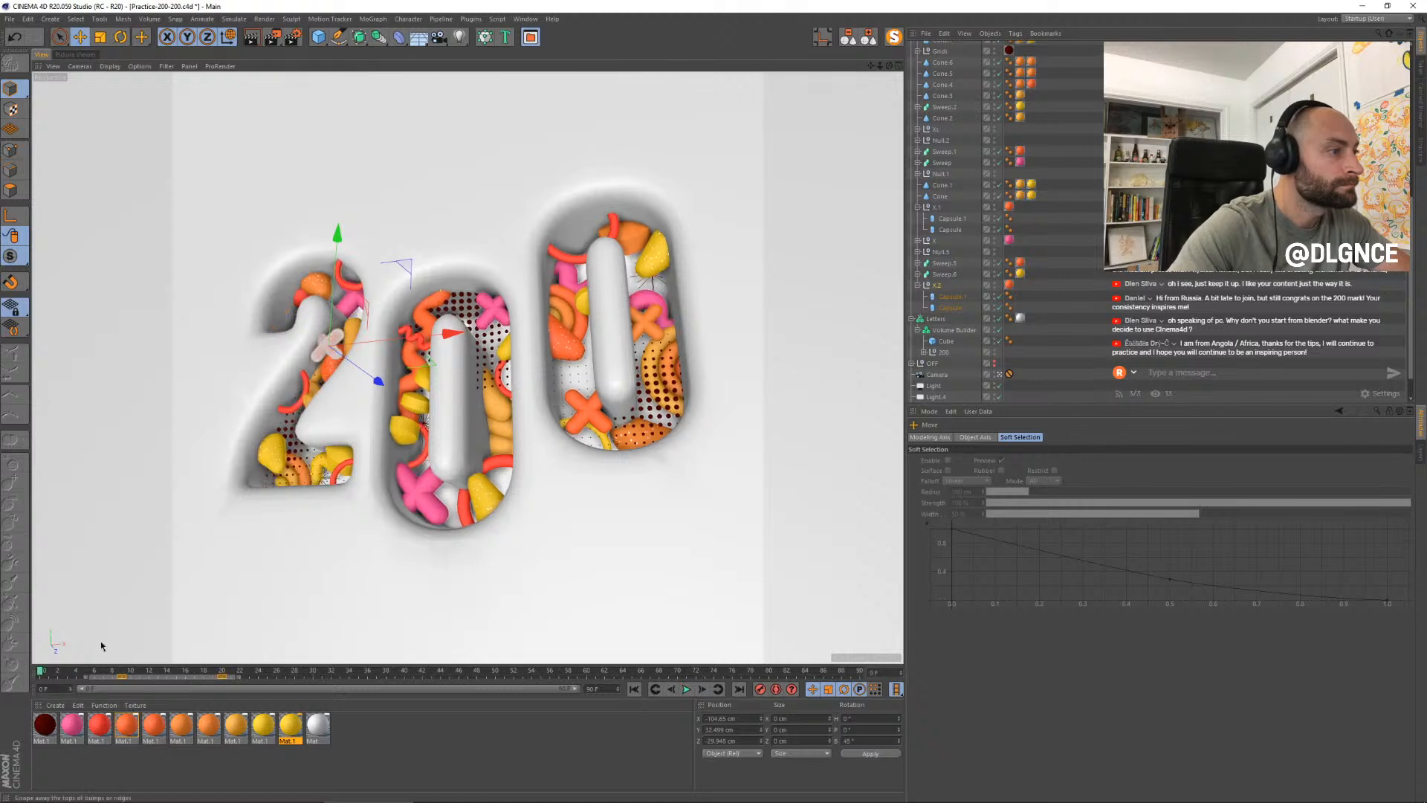
{"action": "left_click", "coordinate": [279, 563]}
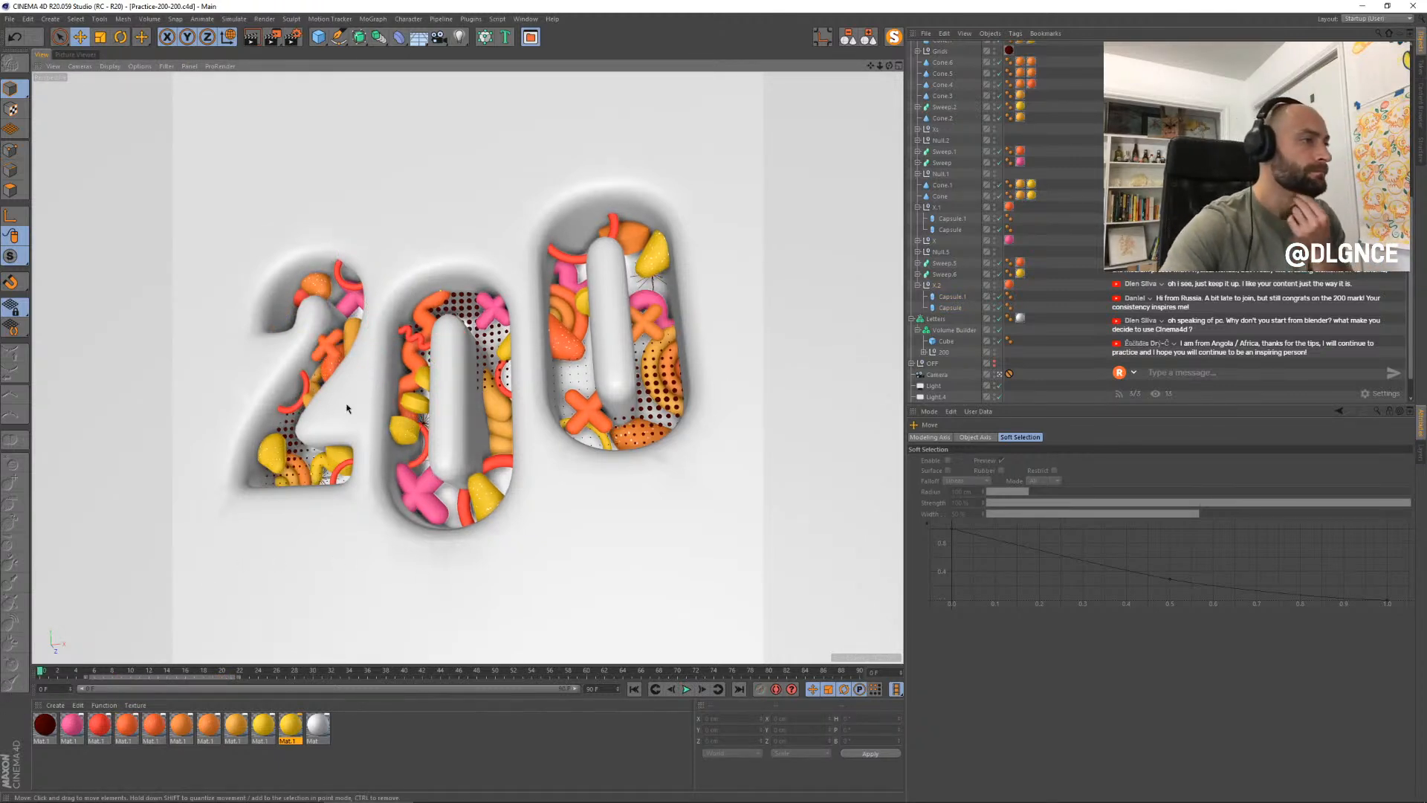
- Render an all-frames preview with the moved cross and play it back to check the motion
{"action": "key", "text": "shift+r"}
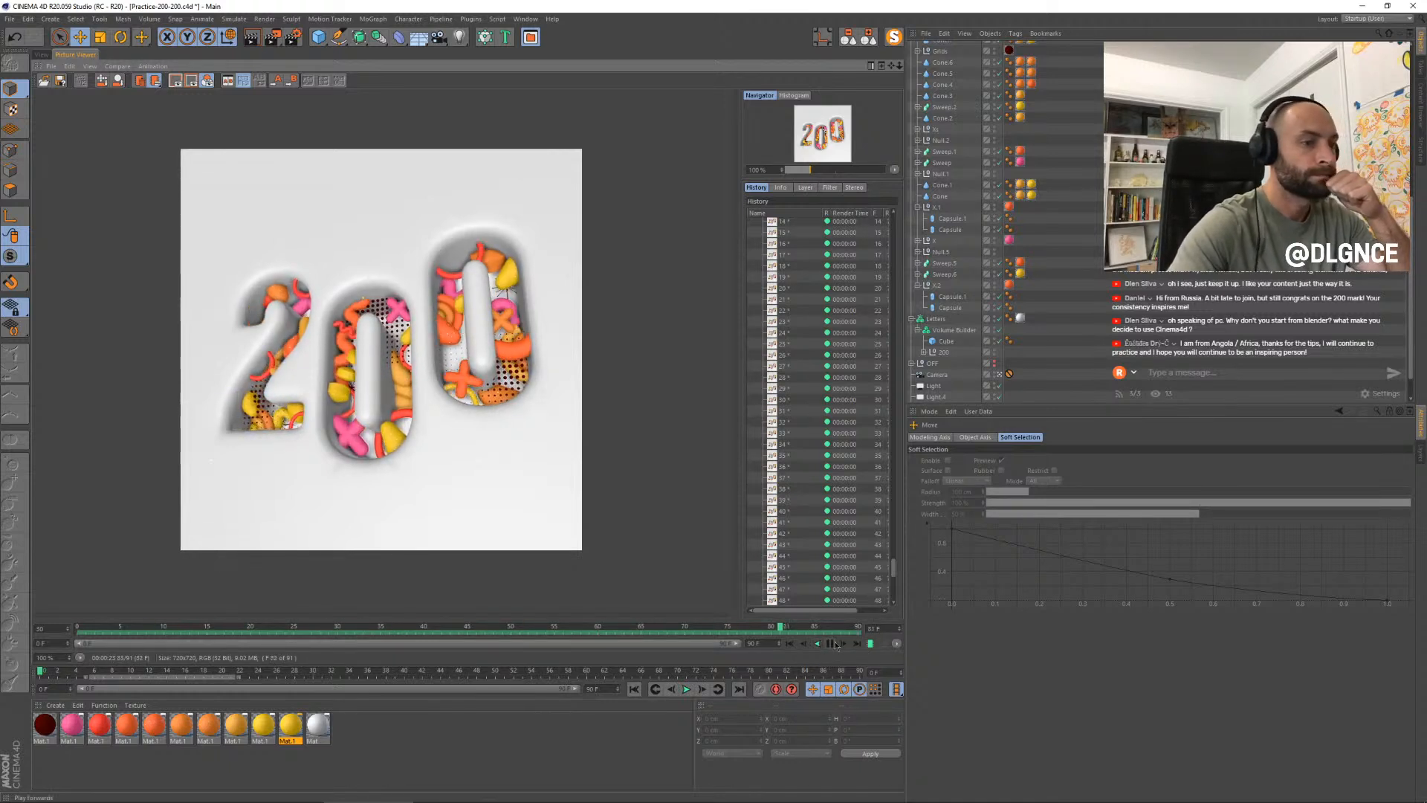
{"action": "left_click", "coordinate": [830, 643]}
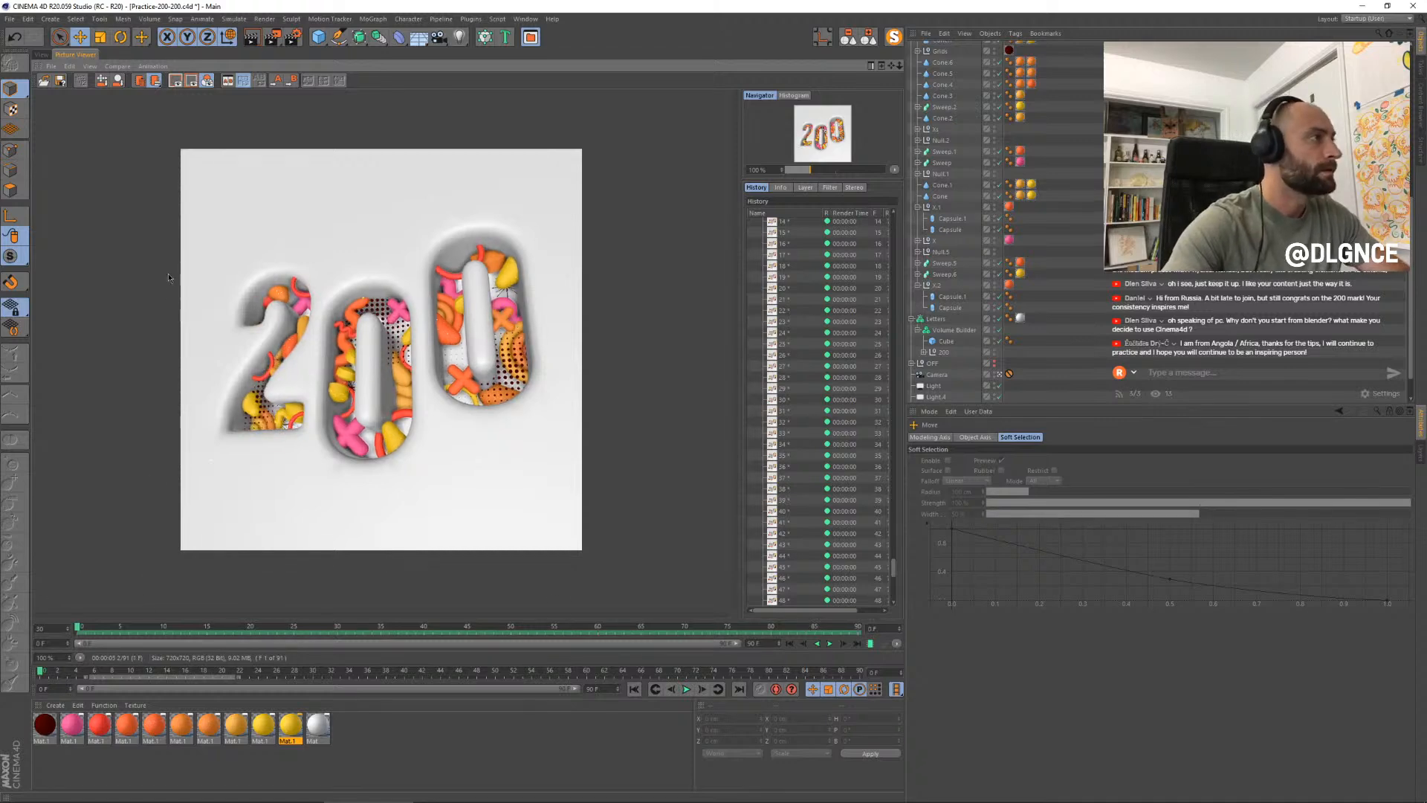
{"action": "left_click", "coordinate": [40, 53]}
- Set the render output to Current Frame with the Standard renderer and render frame 0
{"action": "left_click", "coordinate": [293, 36]}
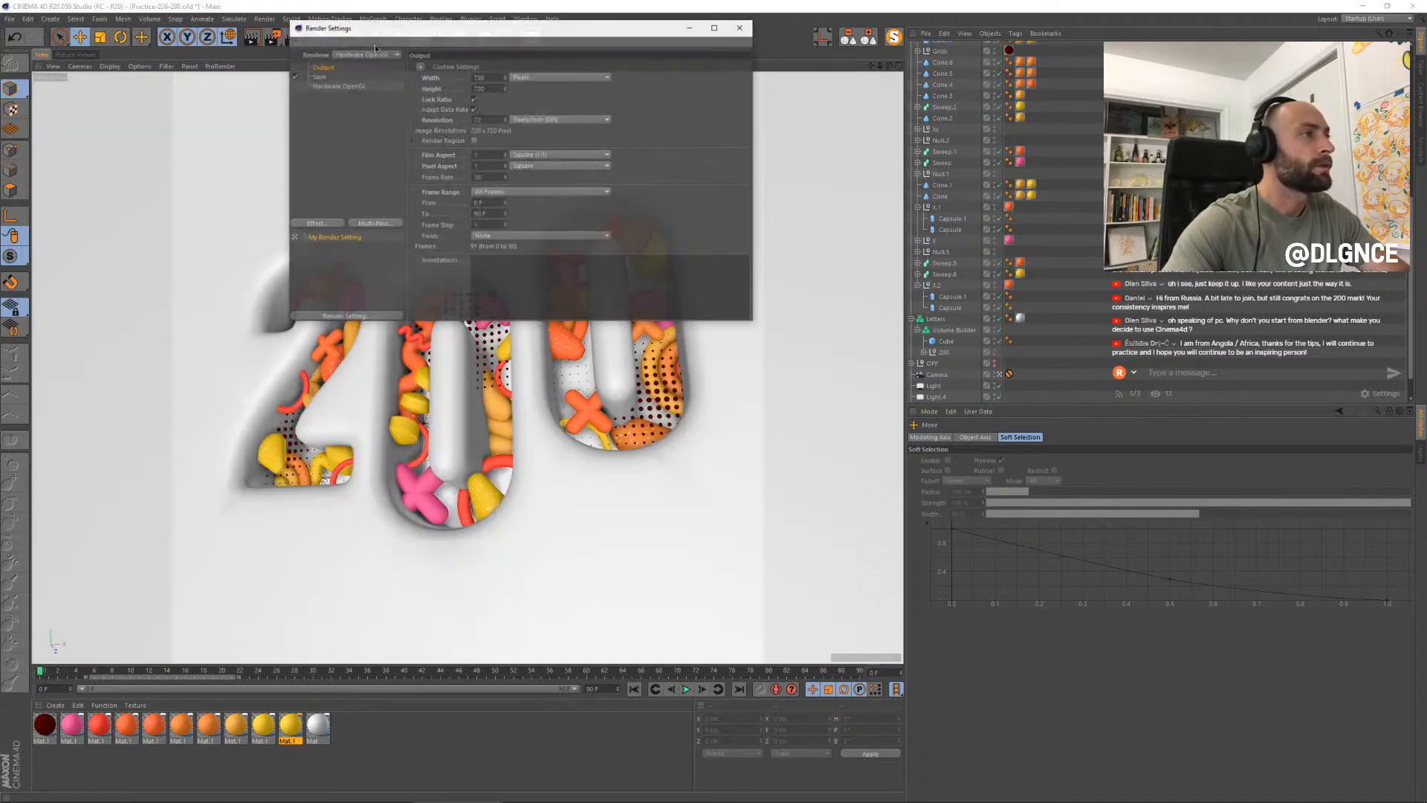
{"action": "left_click_drag", "start_coordinate": [403, 31], "coordinate": [645, 279]}
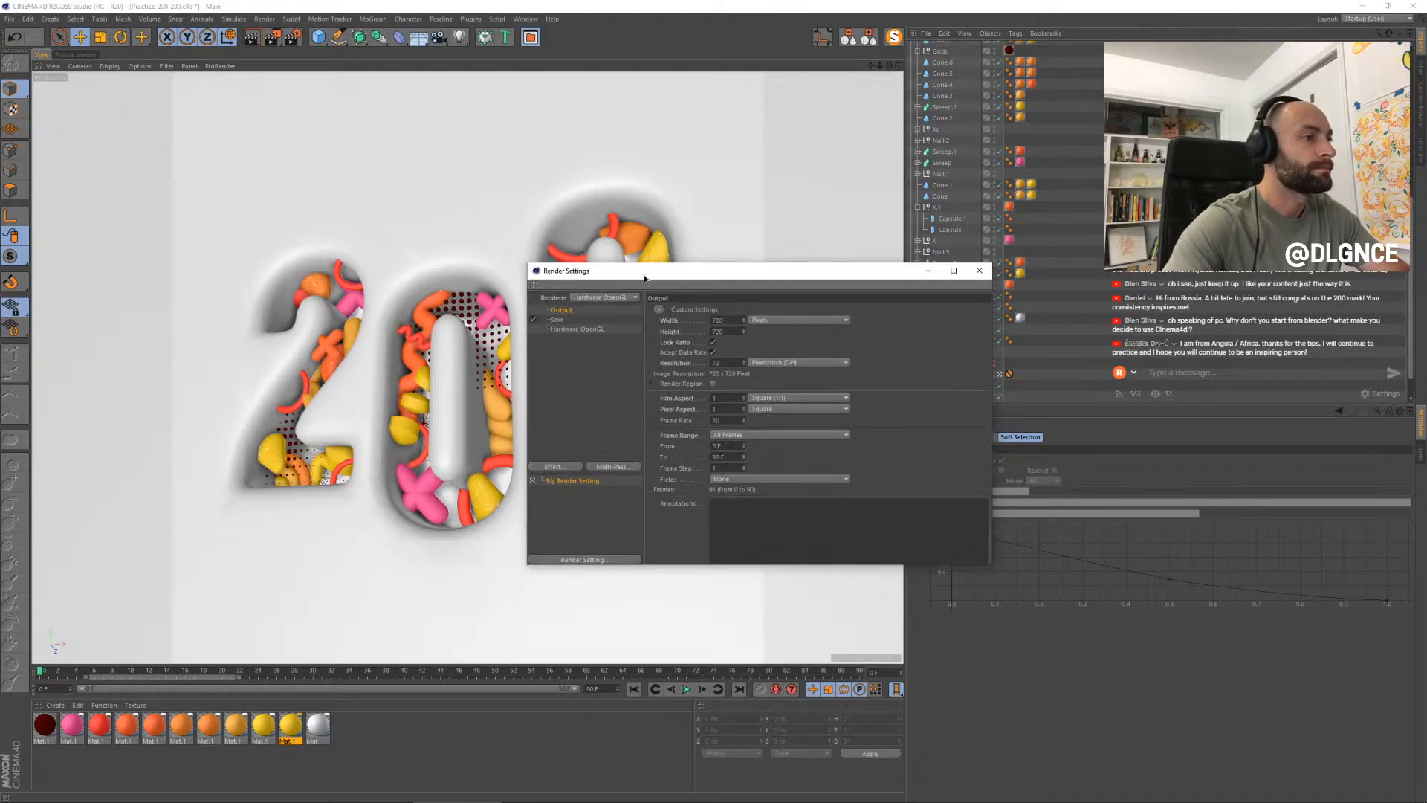
{"action": "left_click", "coordinate": [764, 441]}
{"action": "left_click", "coordinate": [763, 461]}
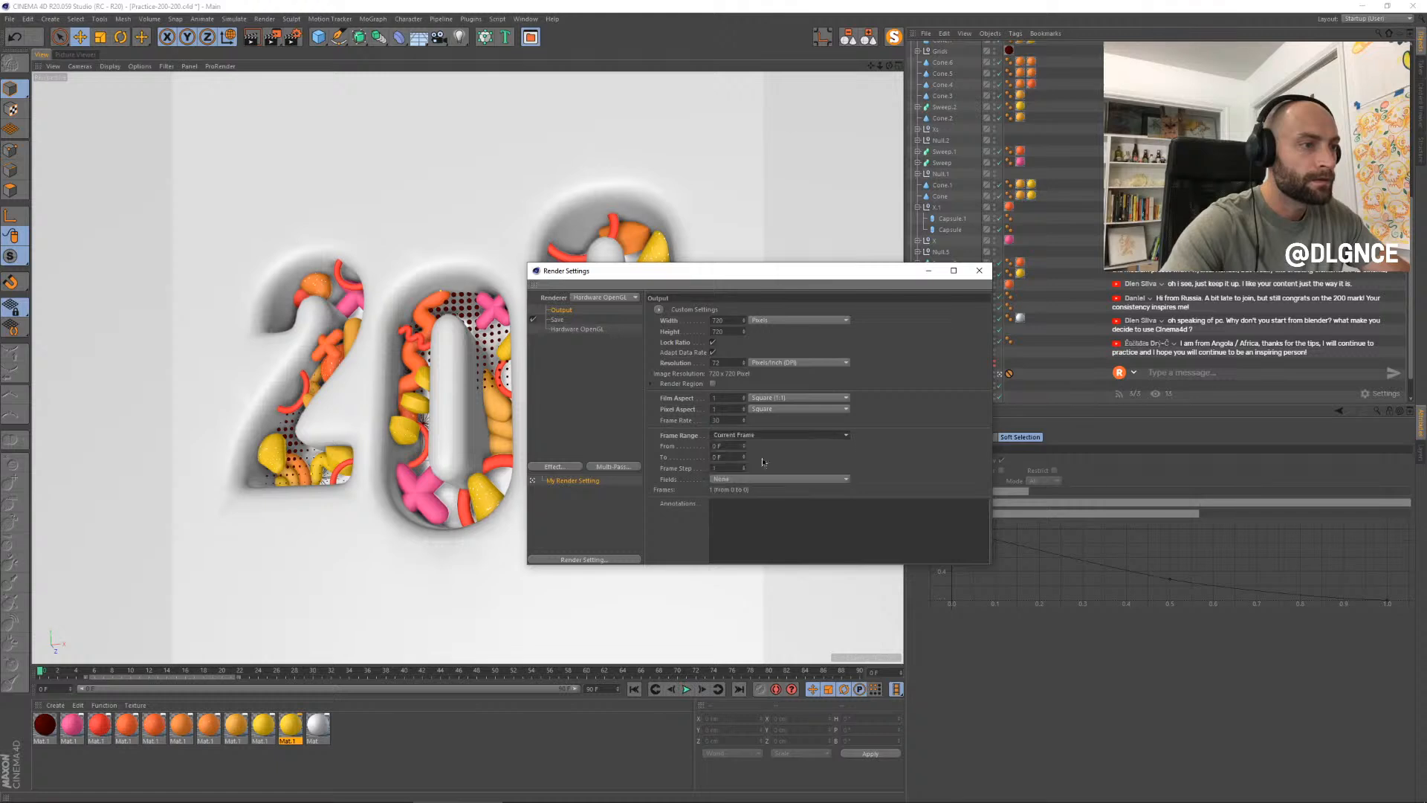
{"action": "left_click", "coordinate": [604, 297]}
{"action": "left_click", "coordinate": [591, 306]}
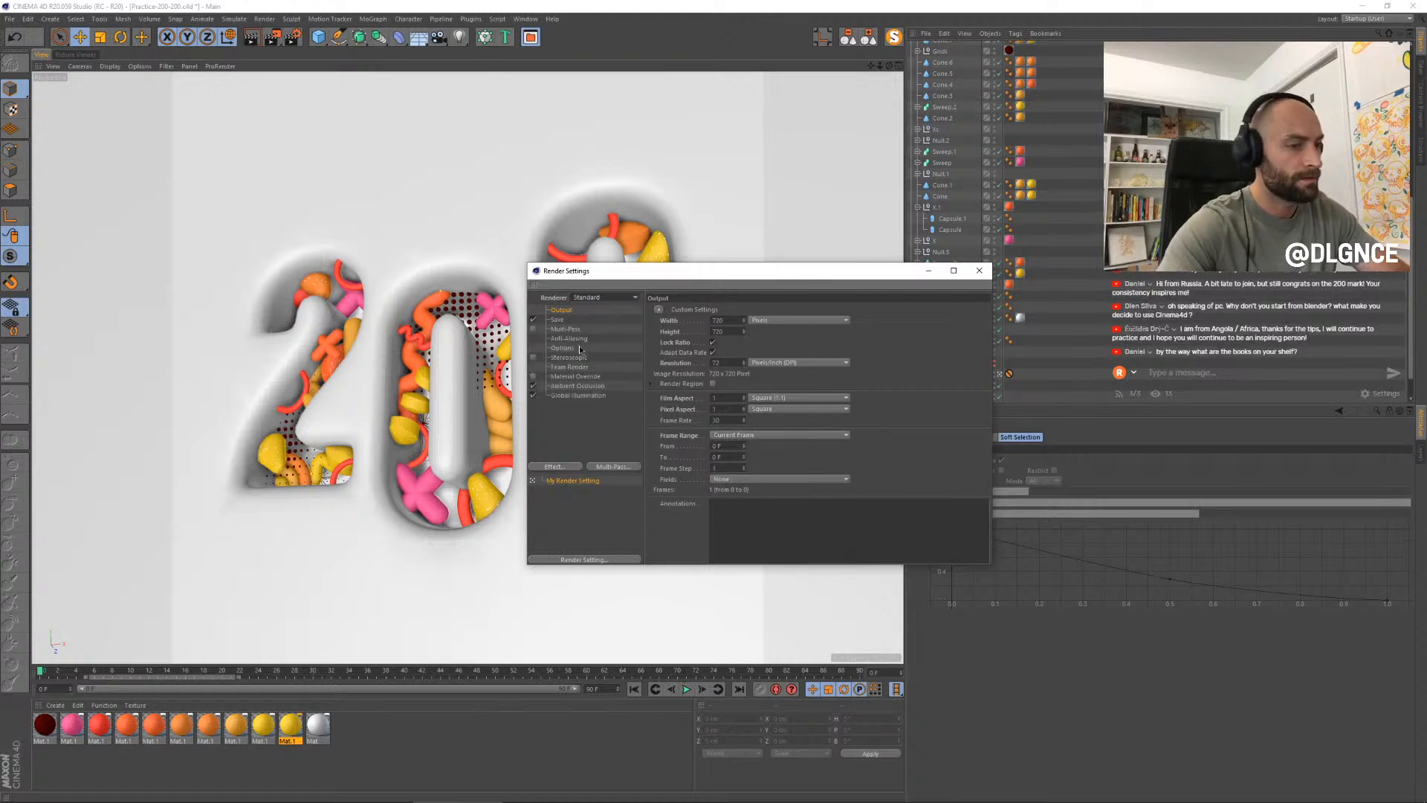
{"action": "key", "text": "shift+r"}
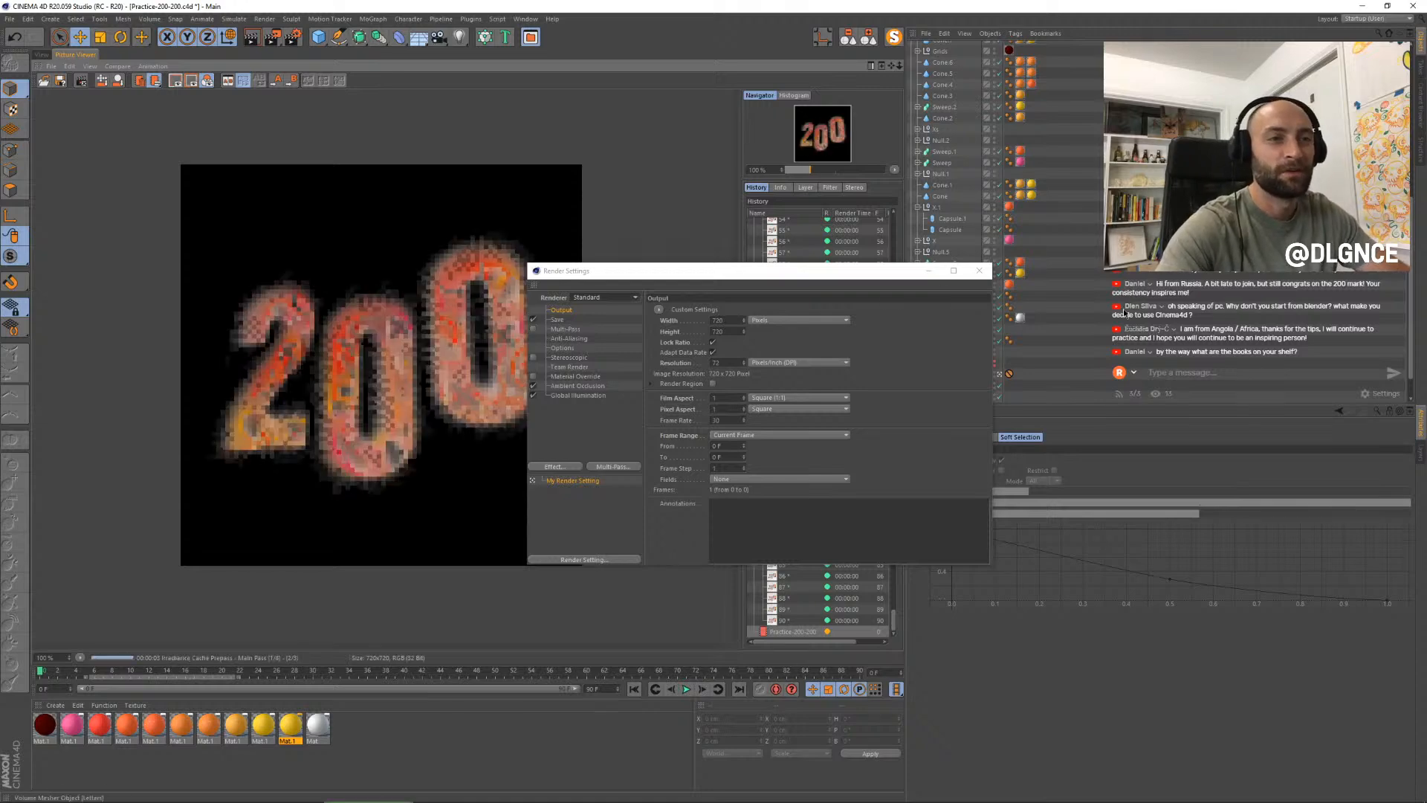
{"action": "left_click", "coordinate": [979, 271]}
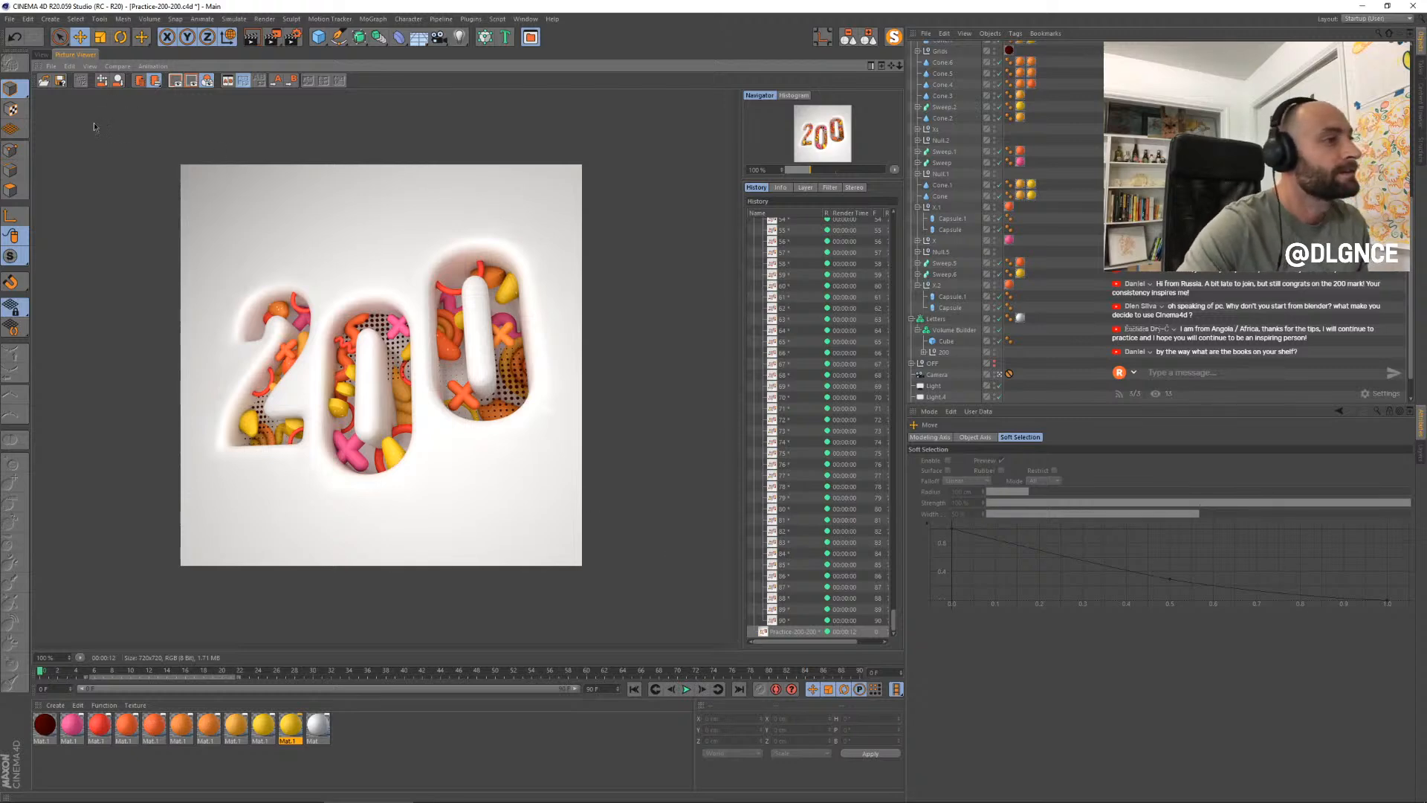
- Leave the camera view to select Light.4 in front of the numbers, raise its intensity to 50%, and restore the camera view
{"action": "left_click", "coordinate": [45, 55]}
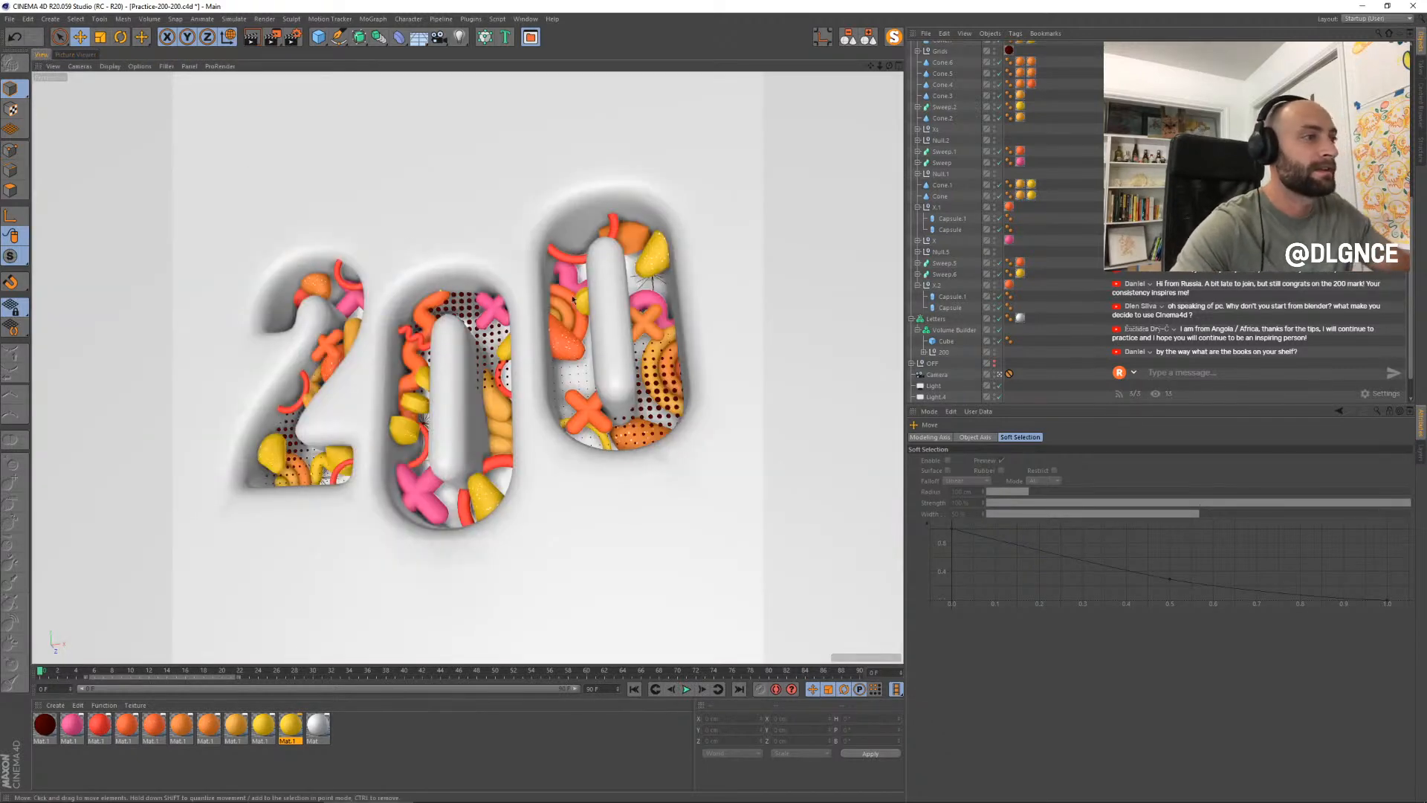
{"action": "scroll", "coordinate": [957, 359], "scroll_direction": "down", "scroll_amount": 2}
{"action": "left_click", "coordinate": [999, 341]}
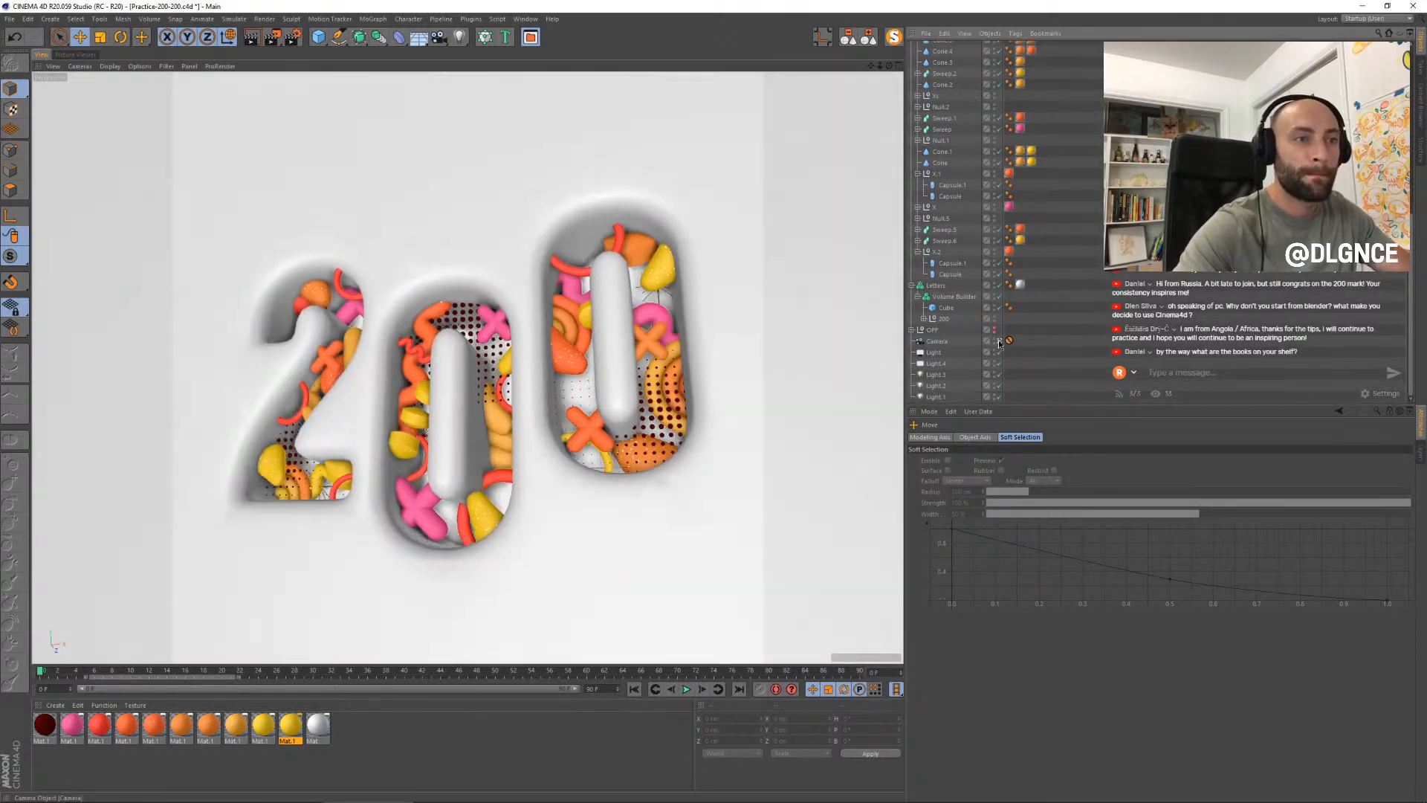
{"action": "scroll", "coordinate": [652, 339], "scroll_direction": "down", "scroll_amount": 3}
{"action": "left_click_drag", "start_coordinate": [652, 339], "coordinate": [495, 318], "text": "alt"}
{"action": "left_click", "coordinate": [535, 219]}
{"action": "key", "text": "r"}
{"action": "key", "text": "e"}
{"action": "key", "text": "r"}
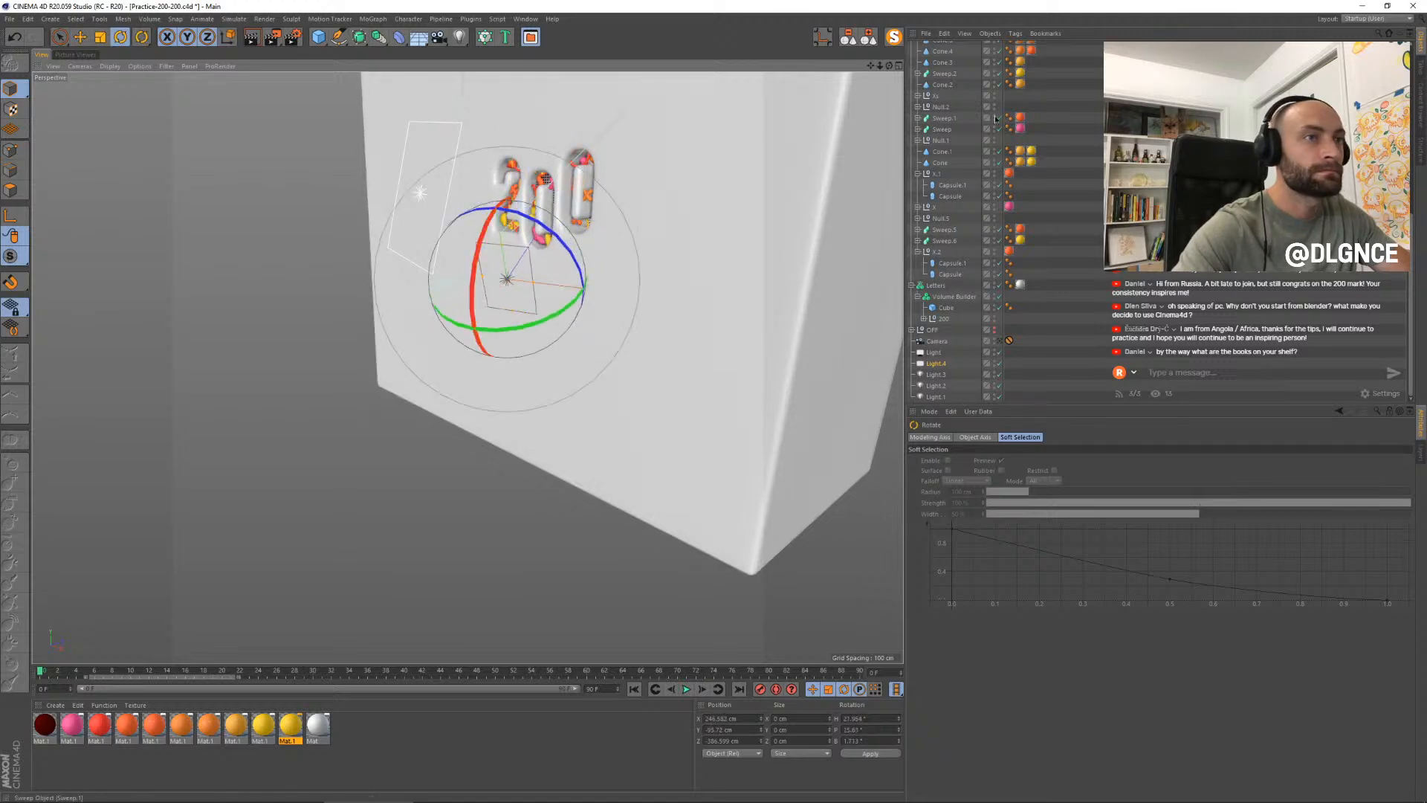
{"action": "left_click", "coordinate": [936, 363]}
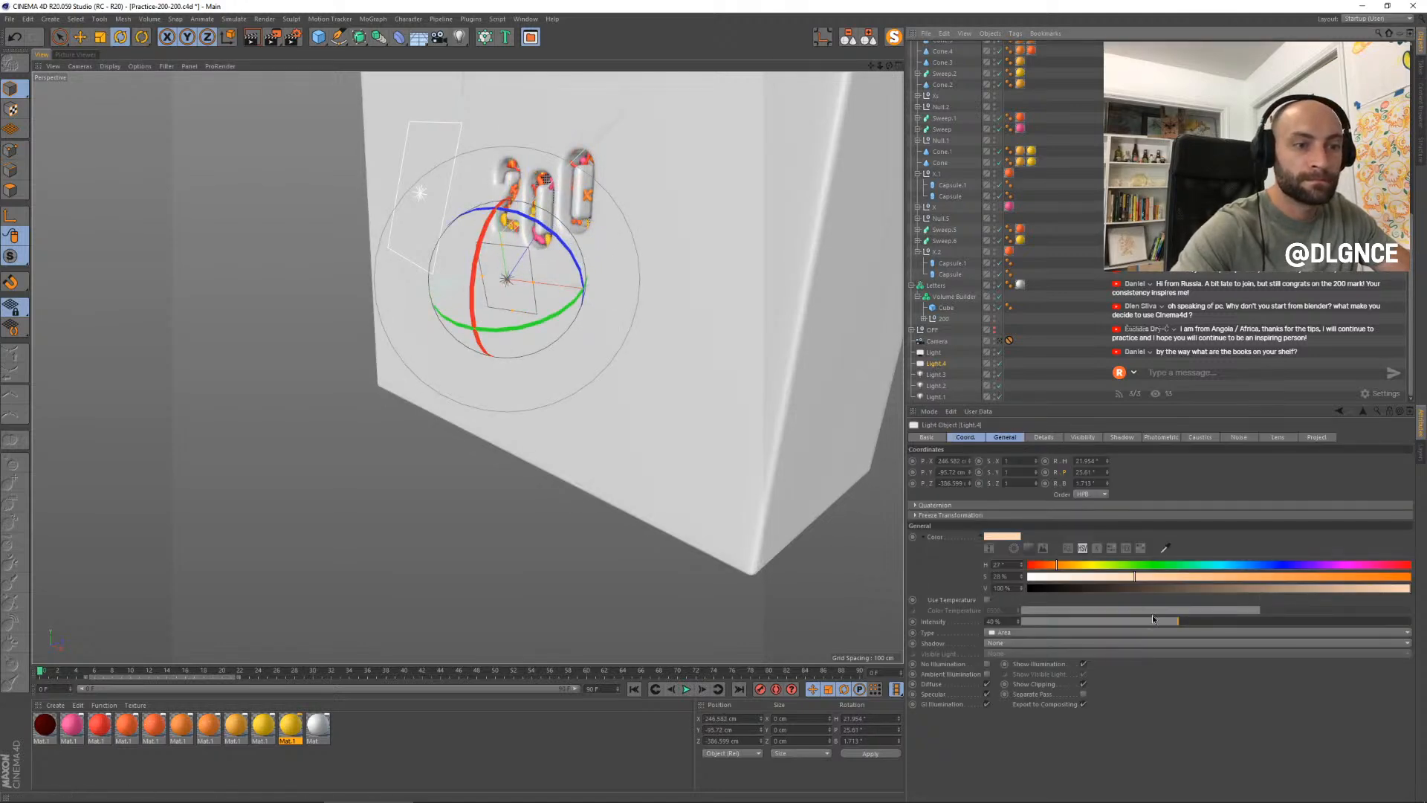
{"action": "left_click_drag", "start_coordinate": [1202, 626], "coordinate": [1216, 626]}
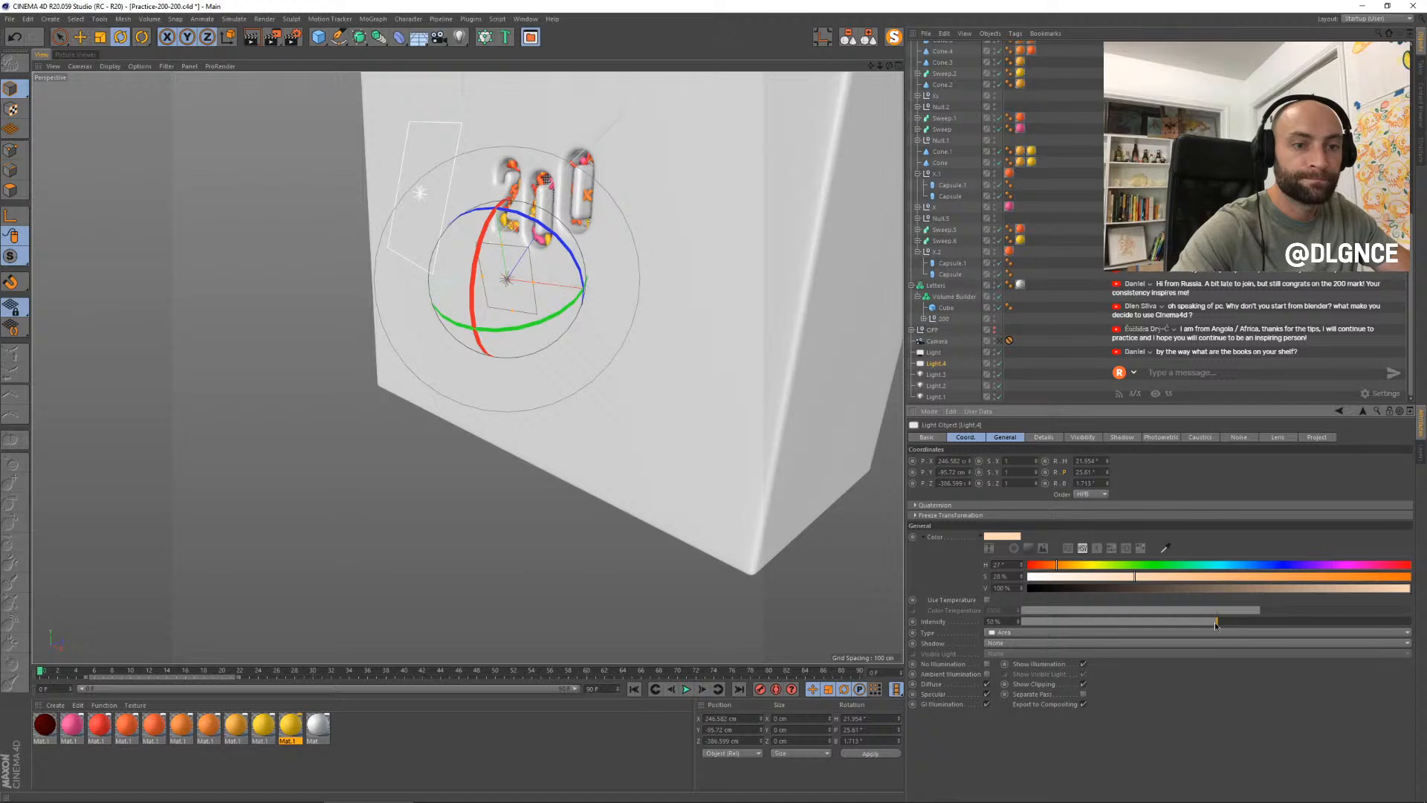
{"action": "left_click", "coordinate": [1008, 341]}
- Render the current frame again and compare it with the previous render to judge the brighter light
{"action": "key", "text": "shift+r"}
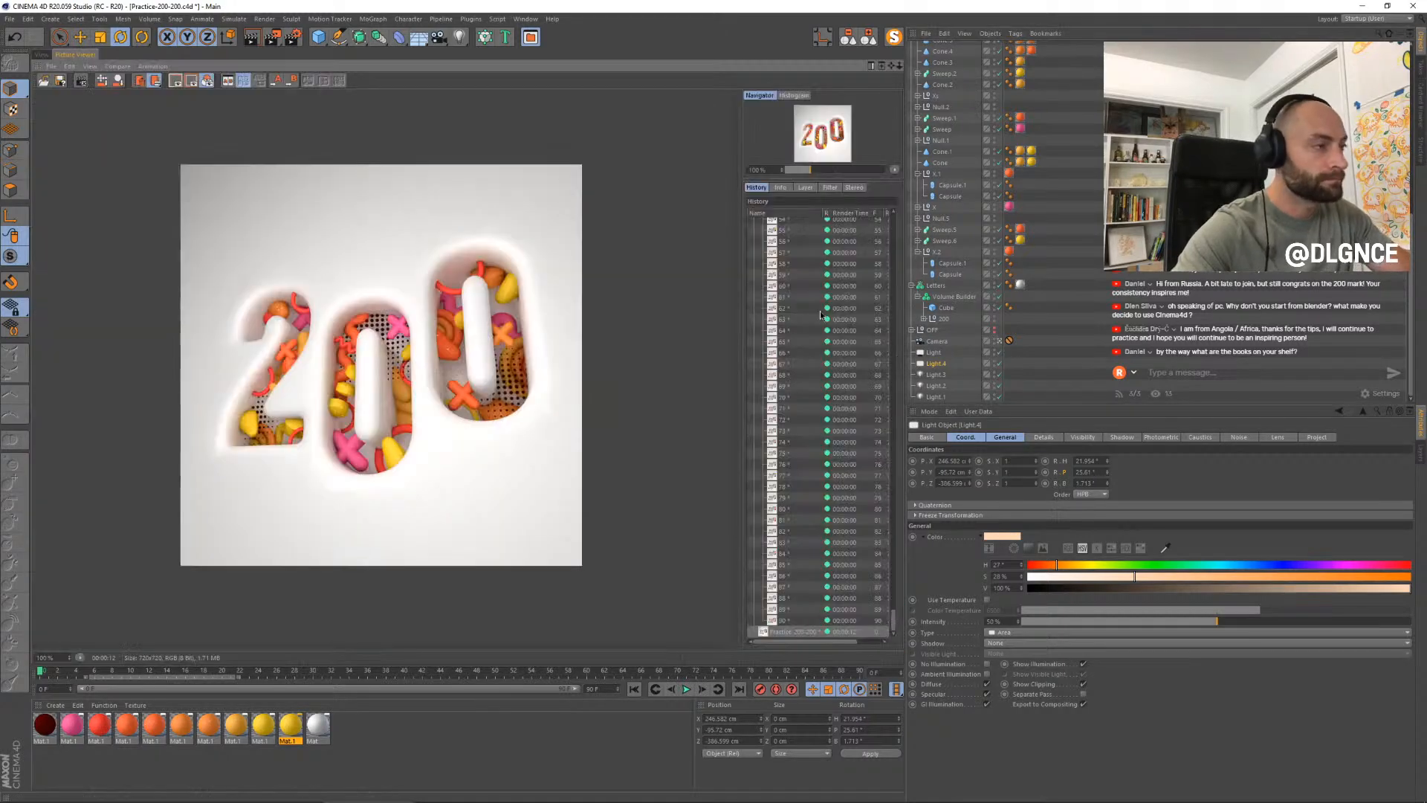
{"action": "left_click", "coordinate": [810, 623]}
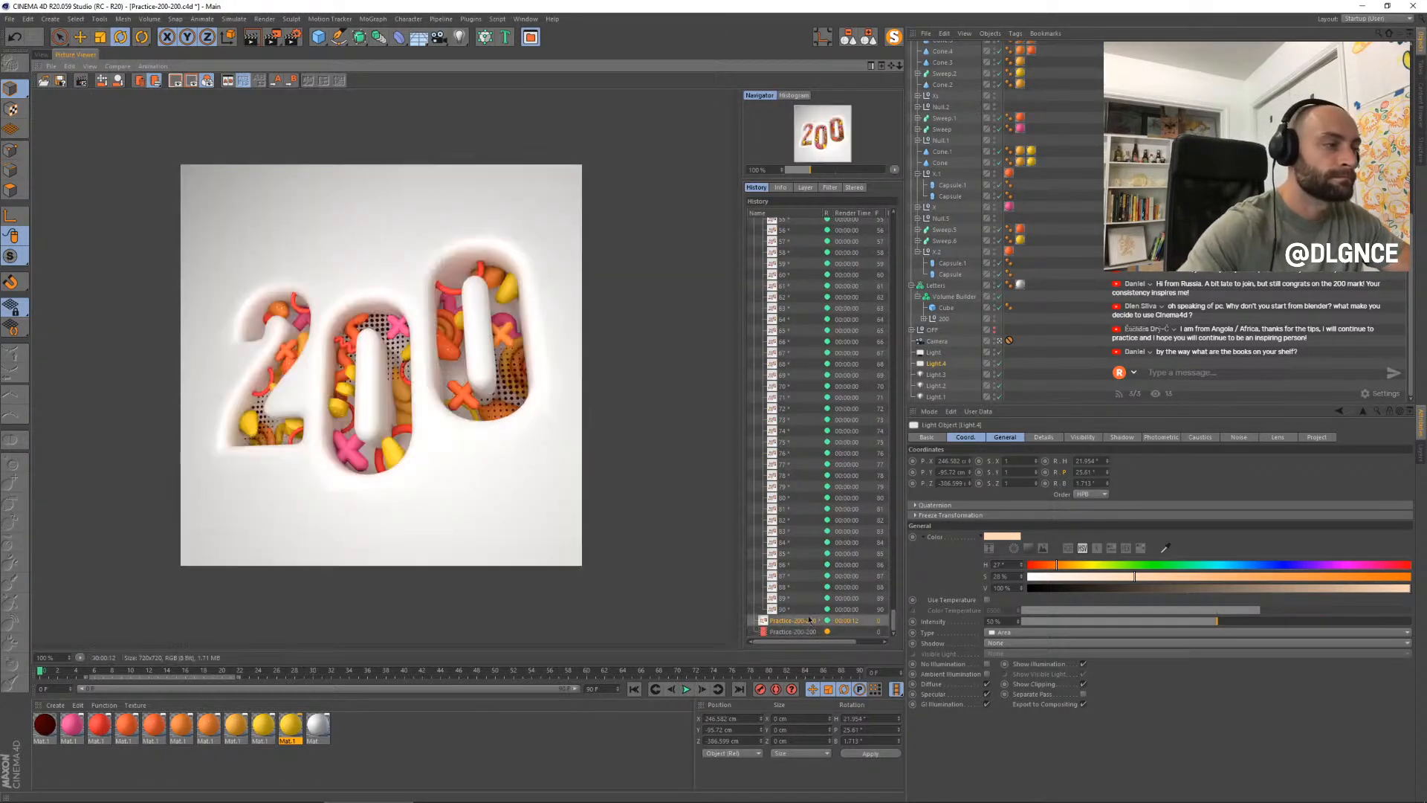
{"action": "left_click", "coordinate": [810, 610]}
{"action": "left_click", "coordinate": [811, 620]}
{"action": "left_click", "coordinate": [810, 631]}
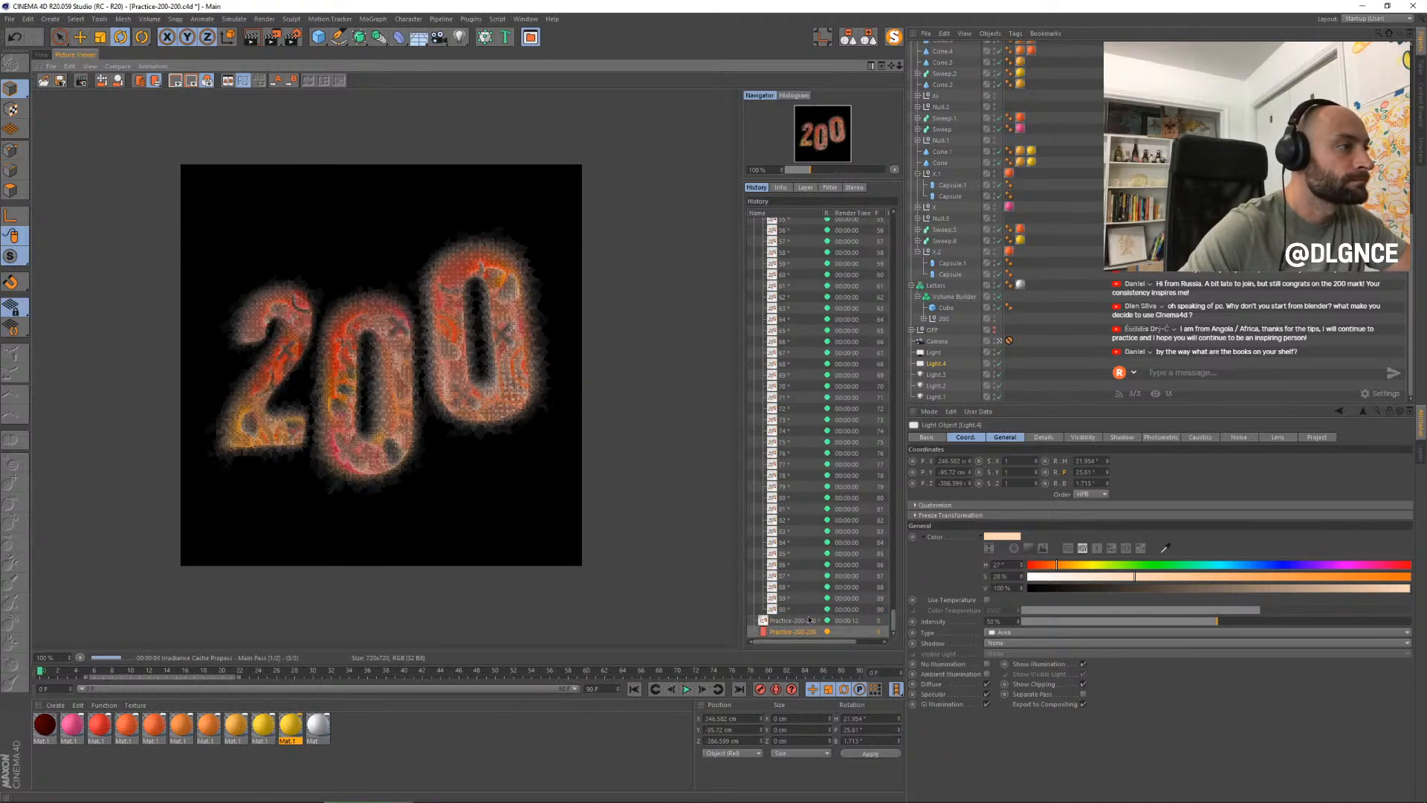
{"action": "left_click", "coordinate": [809, 620]}
{"action": "left_click", "coordinate": [810, 630]}
{"action": "left_click", "coordinate": [810, 620]}
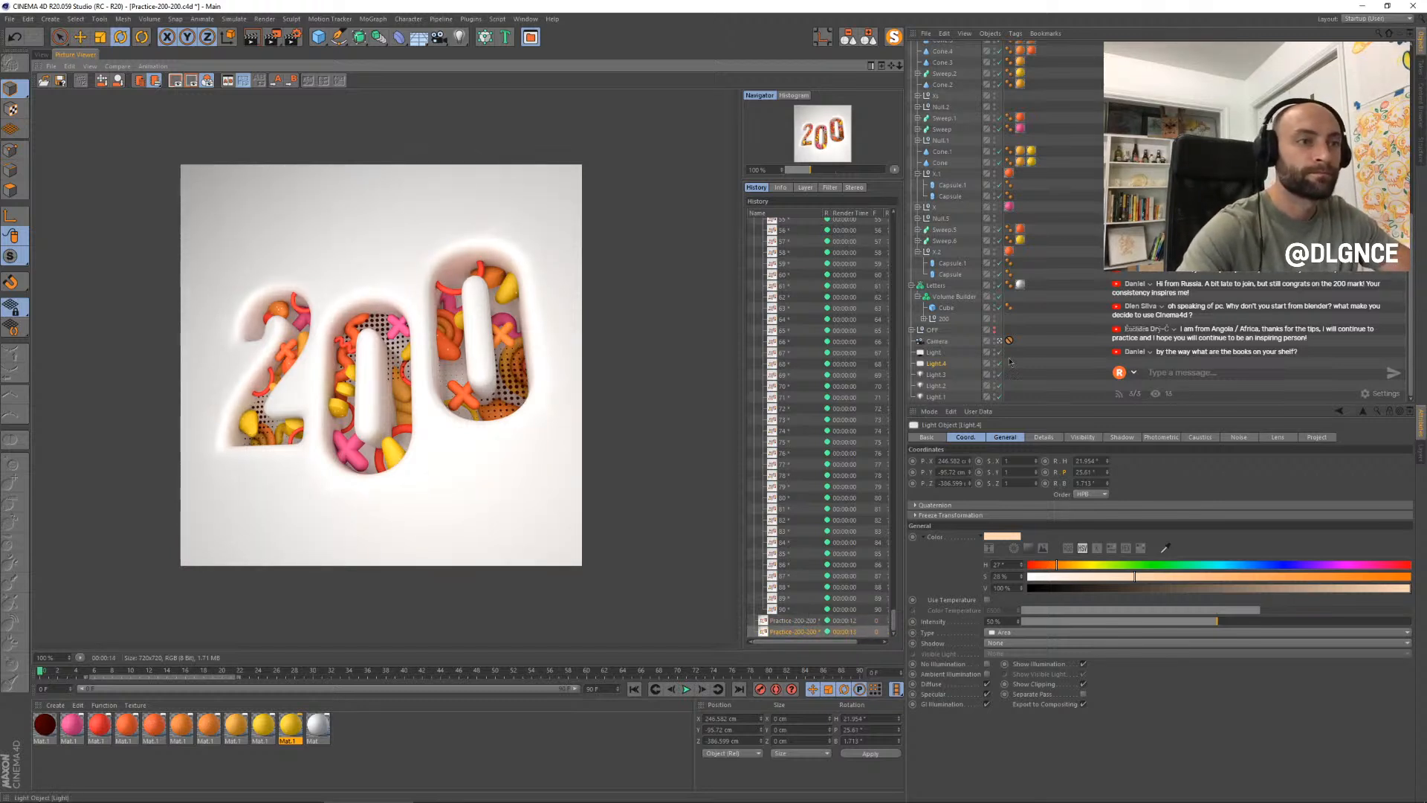
- Disable Light.4, inspect the latest render up close, and return to the scene with the light selected
{"action": "left_click", "coordinate": [1000, 364]}
{"action": "scroll", "coordinate": [461, 216], "scroll_direction": "up", "scroll_amount": 1}
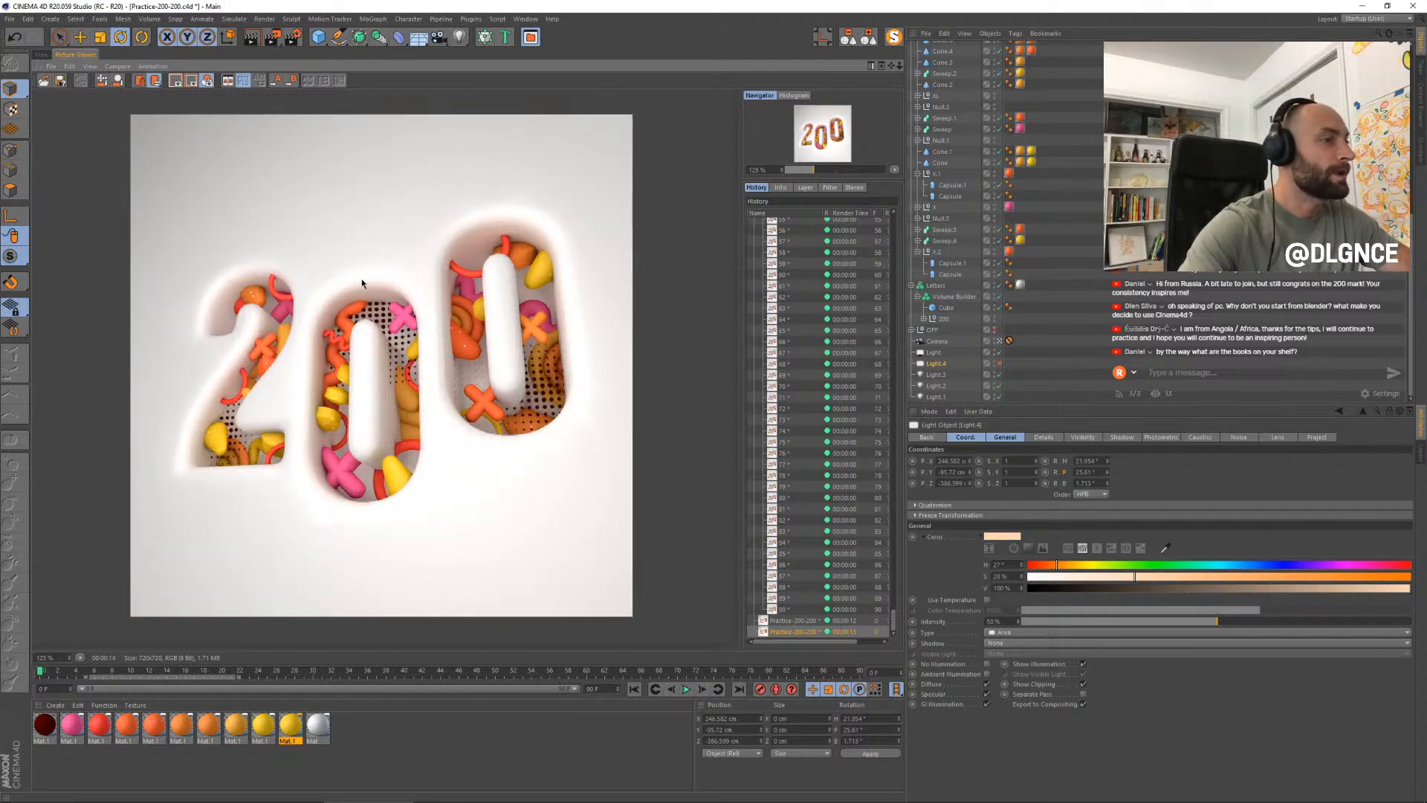
{"action": "scroll", "coordinate": [362, 283], "scroll_direction": "down", "scroll_amount": 1}
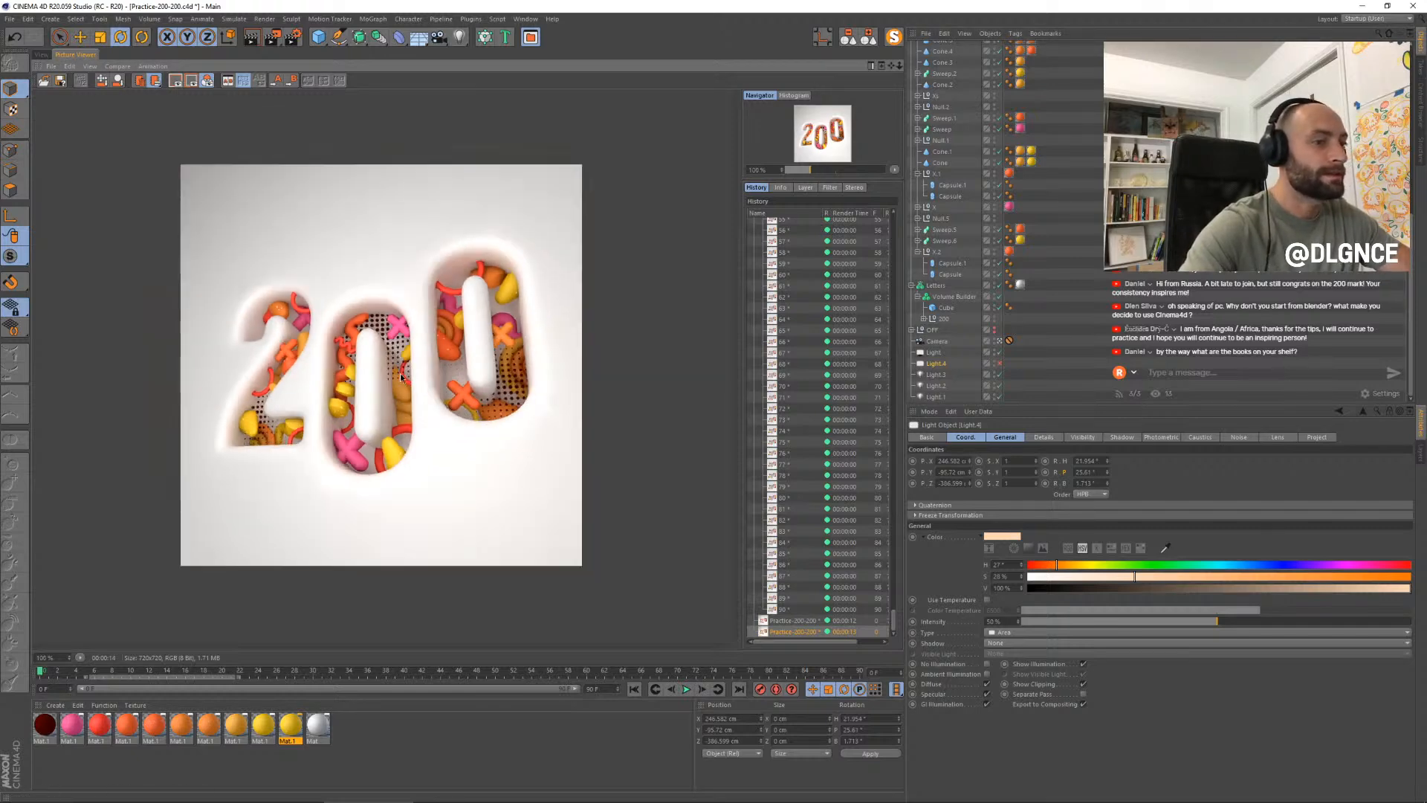
{"action": "left_click", "coordinate": [41, 54]}
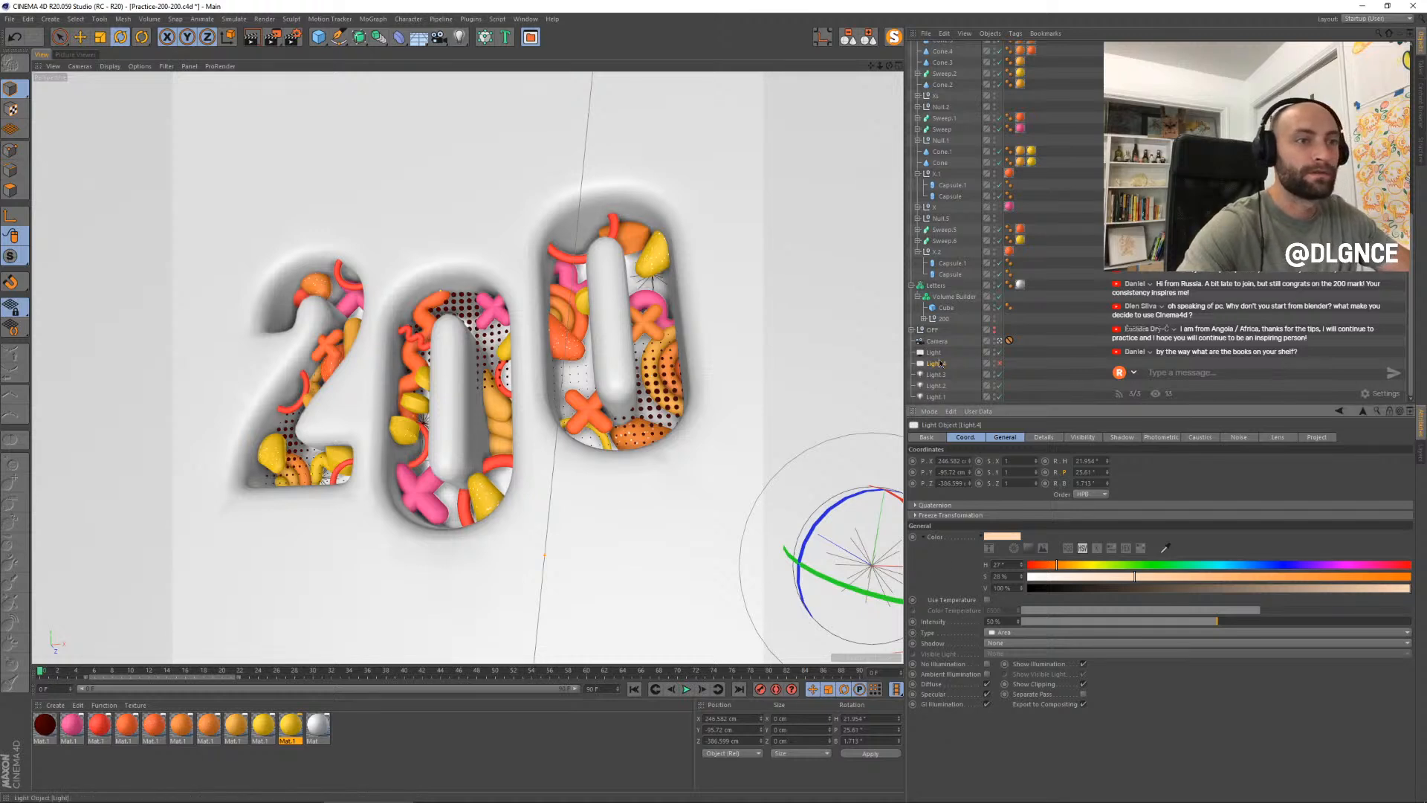
{"action": "left_click", "coordinate": [935, 365]}
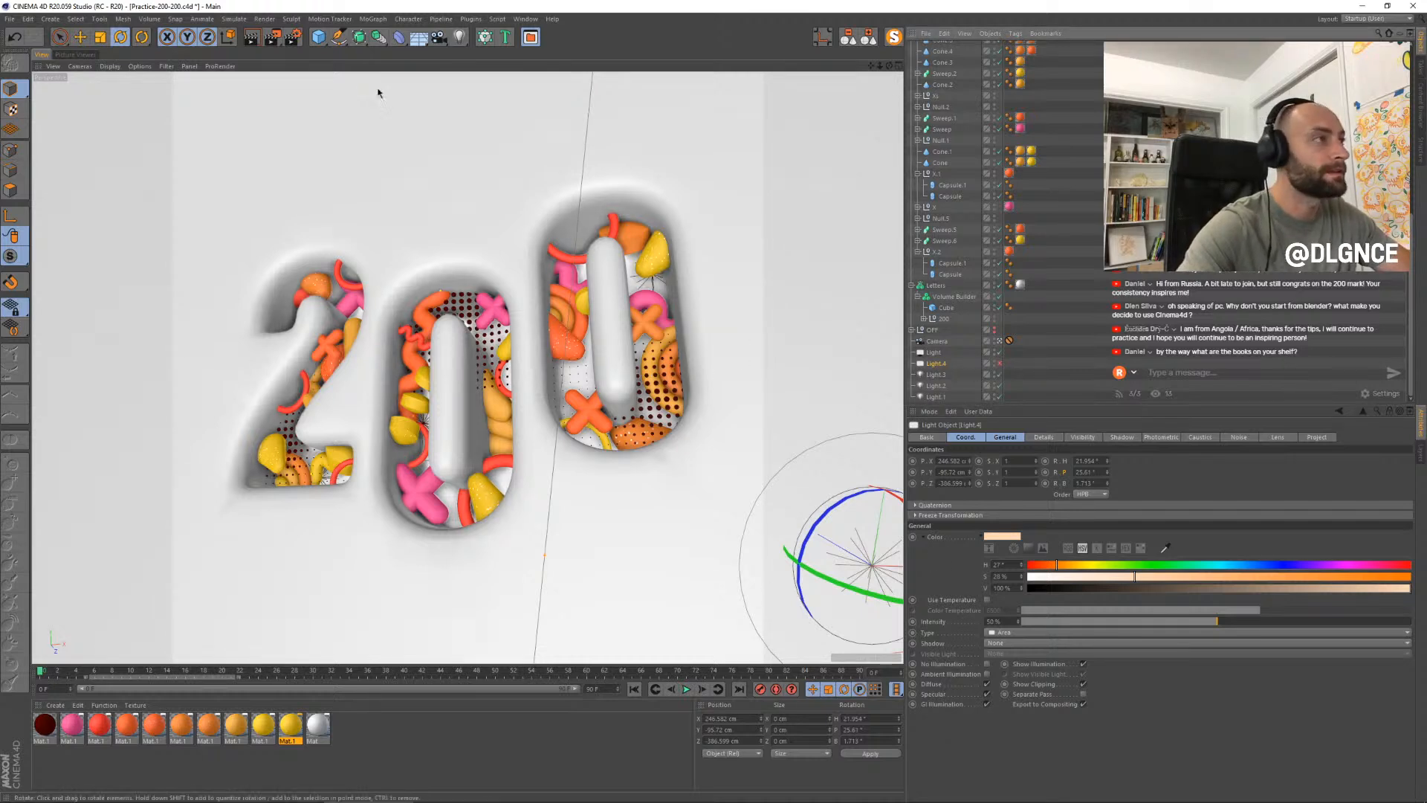
- Add a Sky object and create a new material with only Luminance enabled, switching off Color and Reflectance
{"action": "left_click_drag", "start_coordinate": [423, 41], "coordinate": [474, 72]}
{"action": "double_click", "coordinate": [364, 737]}
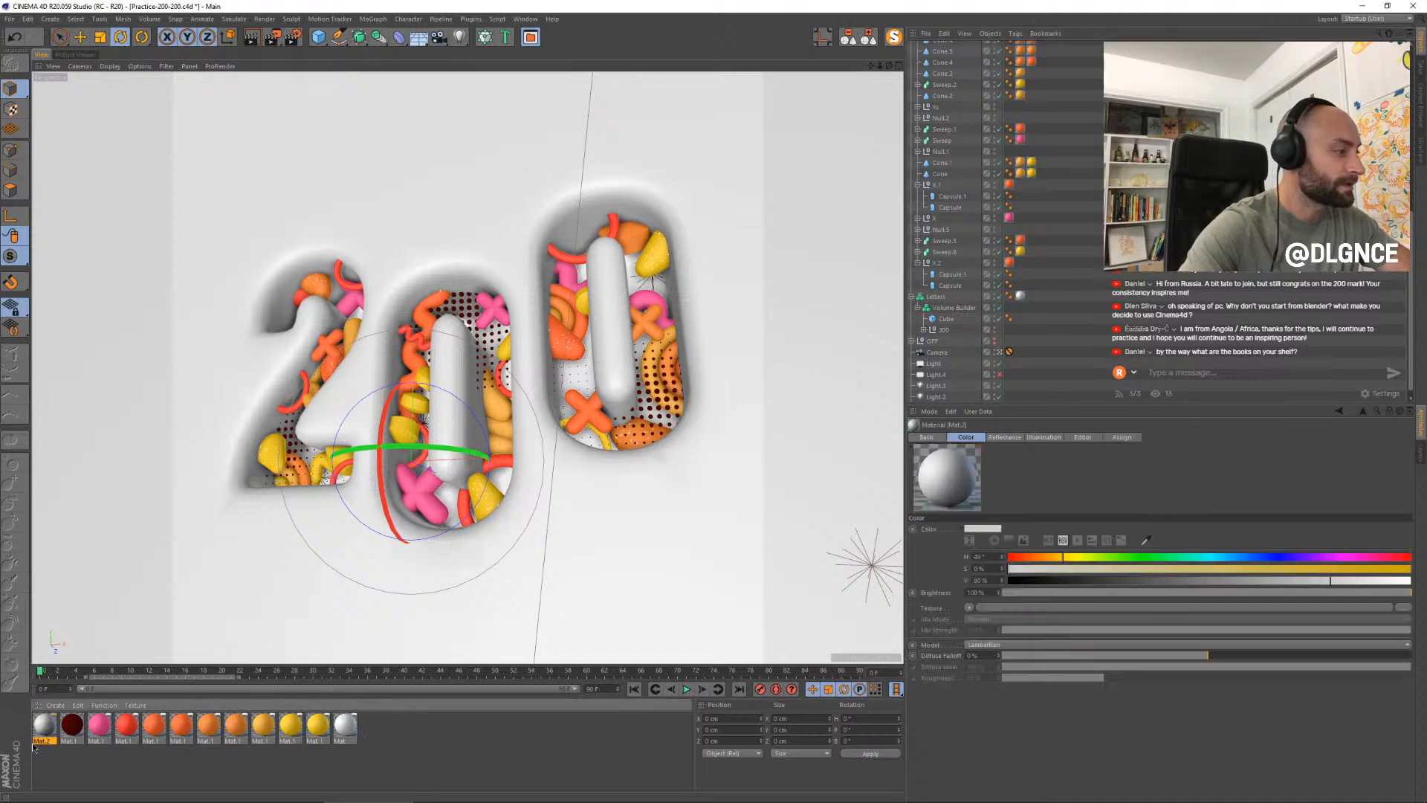
{"action": "double_click", "coordinate": [41, 731]}
{"action": "left_click_drag", "start_coordinate": [232, 84], "coordinate": [634, 379]}
{"action": "left_click", "coordinate": [626, 511]}
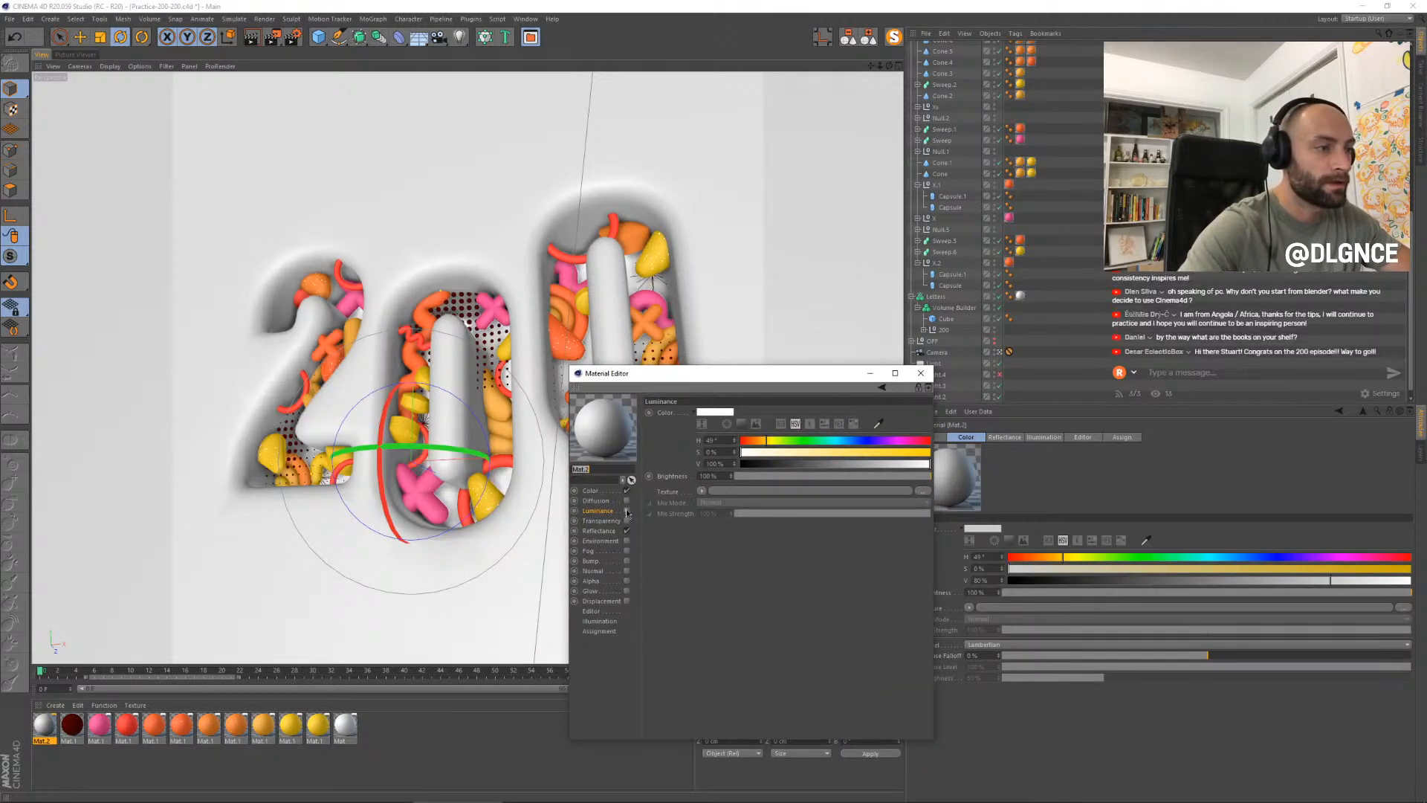
{"action": "left_click", "coordinate": [627, 492]}
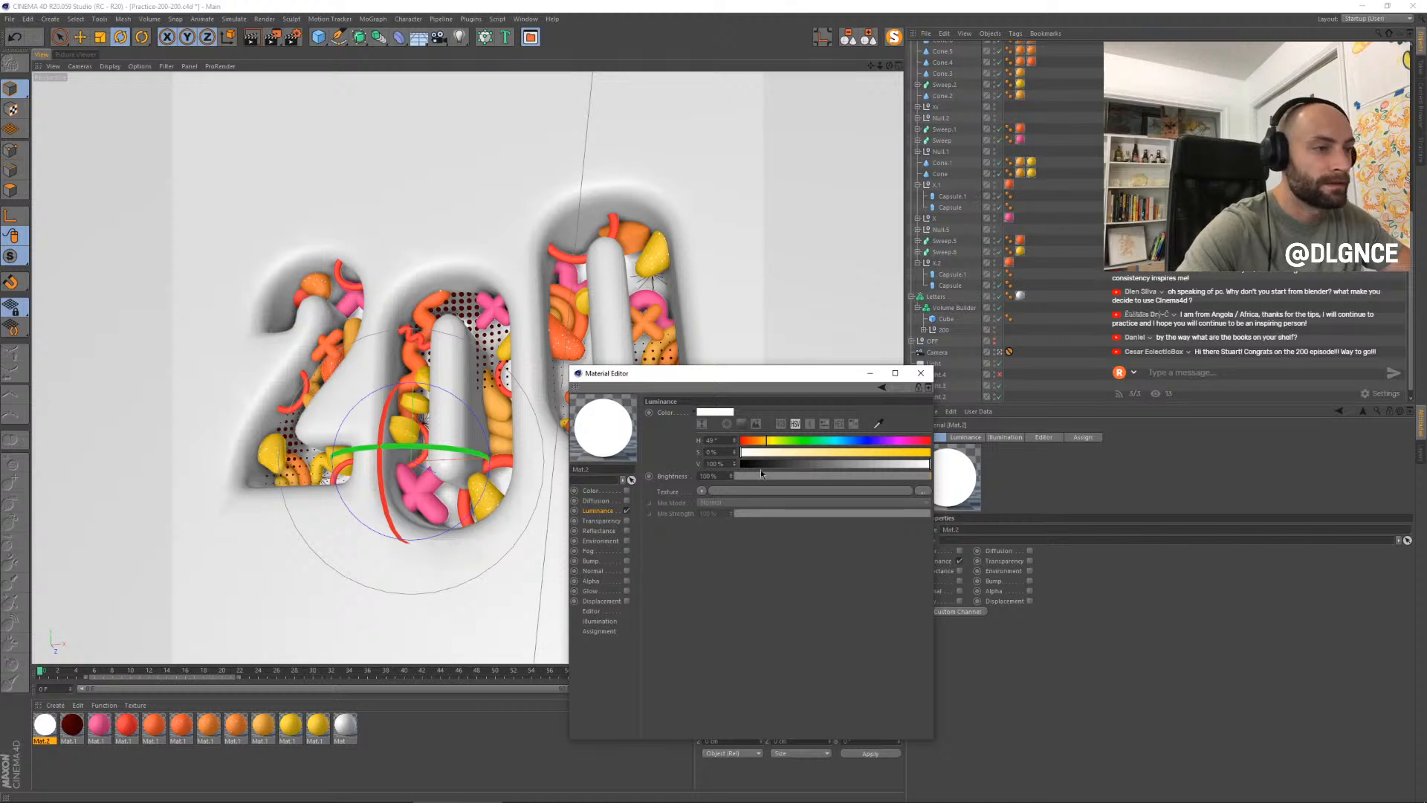
- Load a Gradient shader into the new material's Luminance texture and set the gradient type to 2D - V
{"action": "left_click", "coordinate": [700, 492]}
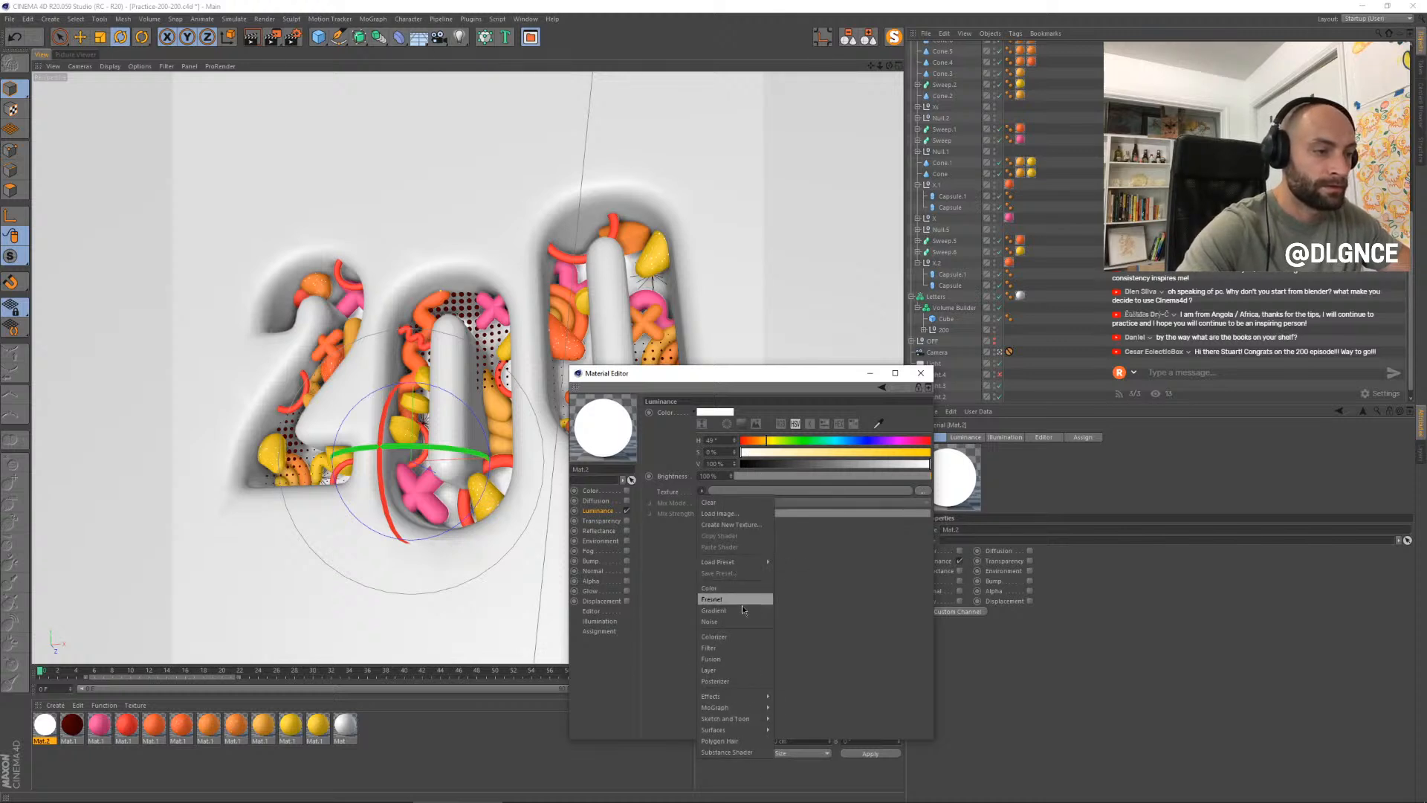
{"action": "left_click", "coordinate": [742, 610]}
{"action": "left_click", "coordinate": [719, 502]}
{"action": "left_click", "coordinate": [722, 520]}
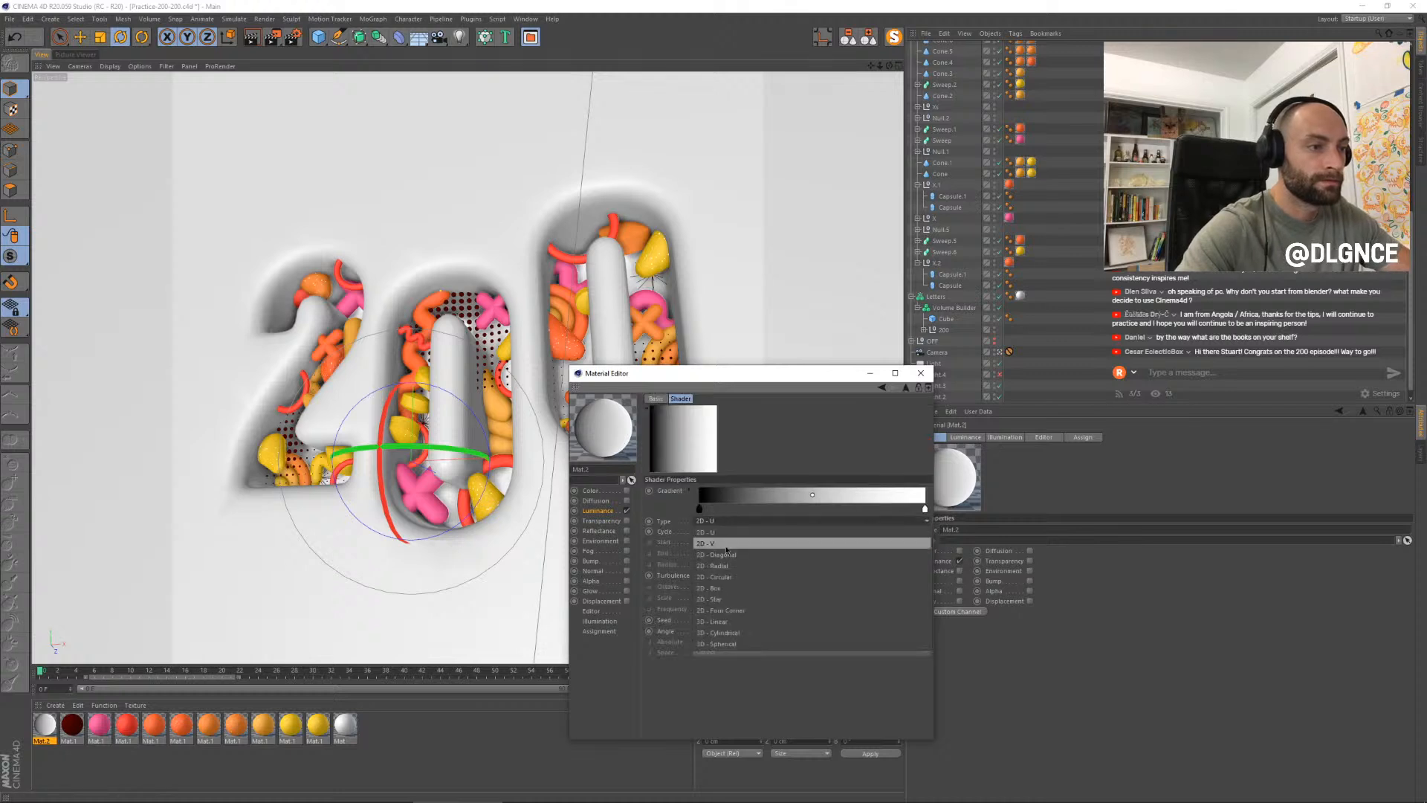
{"action": "left_click", "coordinate": [726, 548]}
- Recolor the gradient's start knot dark brown and its end knot pale cream, and set the texture's Mix Strength to 51%
{"action": "double_click", "coordinate": [699, 509]}
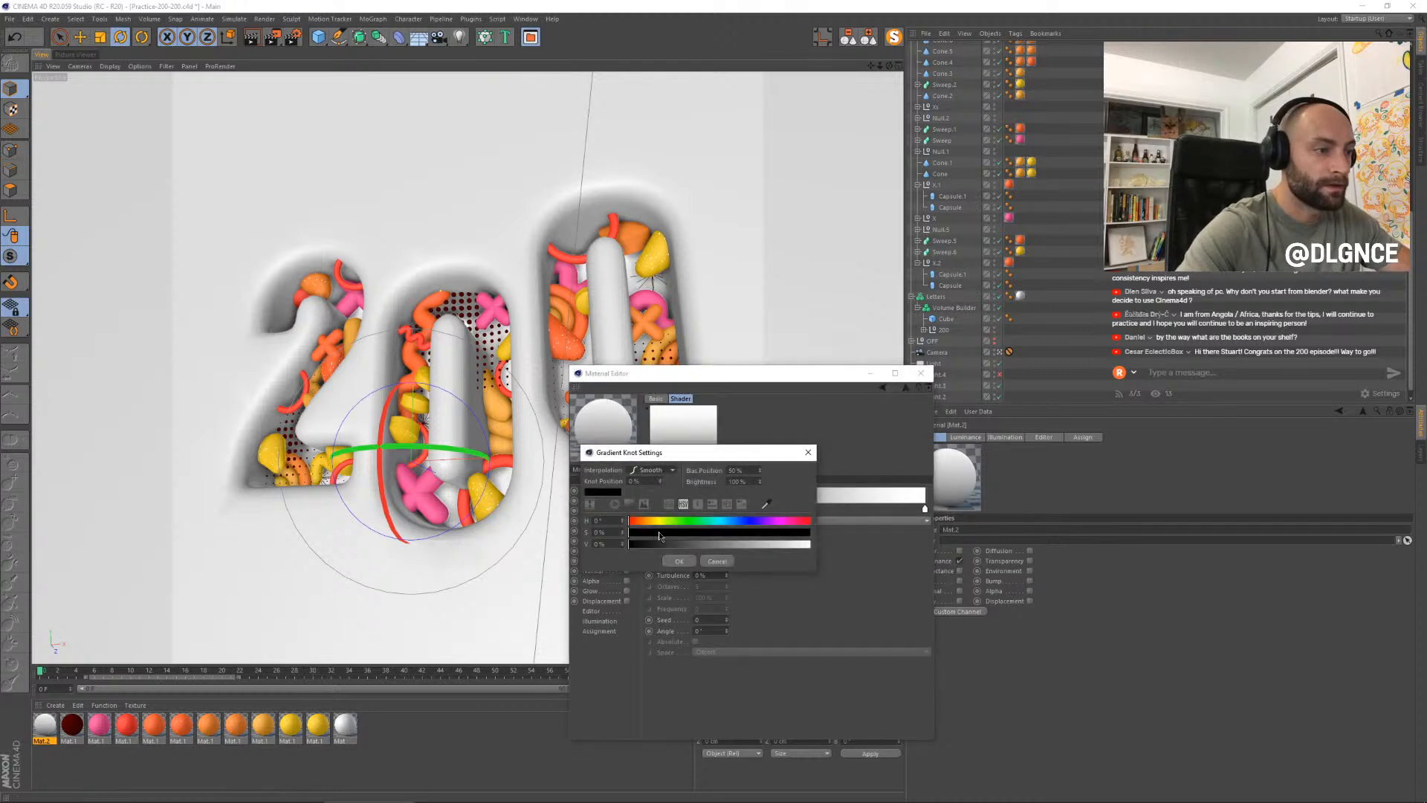
{"action": "left_click_drag", "start_coordinate": [660, 533], "coordinate": [808, 534]}
{"action": "left_click", "coordinate": [673, 544]}
{"action": "left_click", "coordinate": [679, 562]}
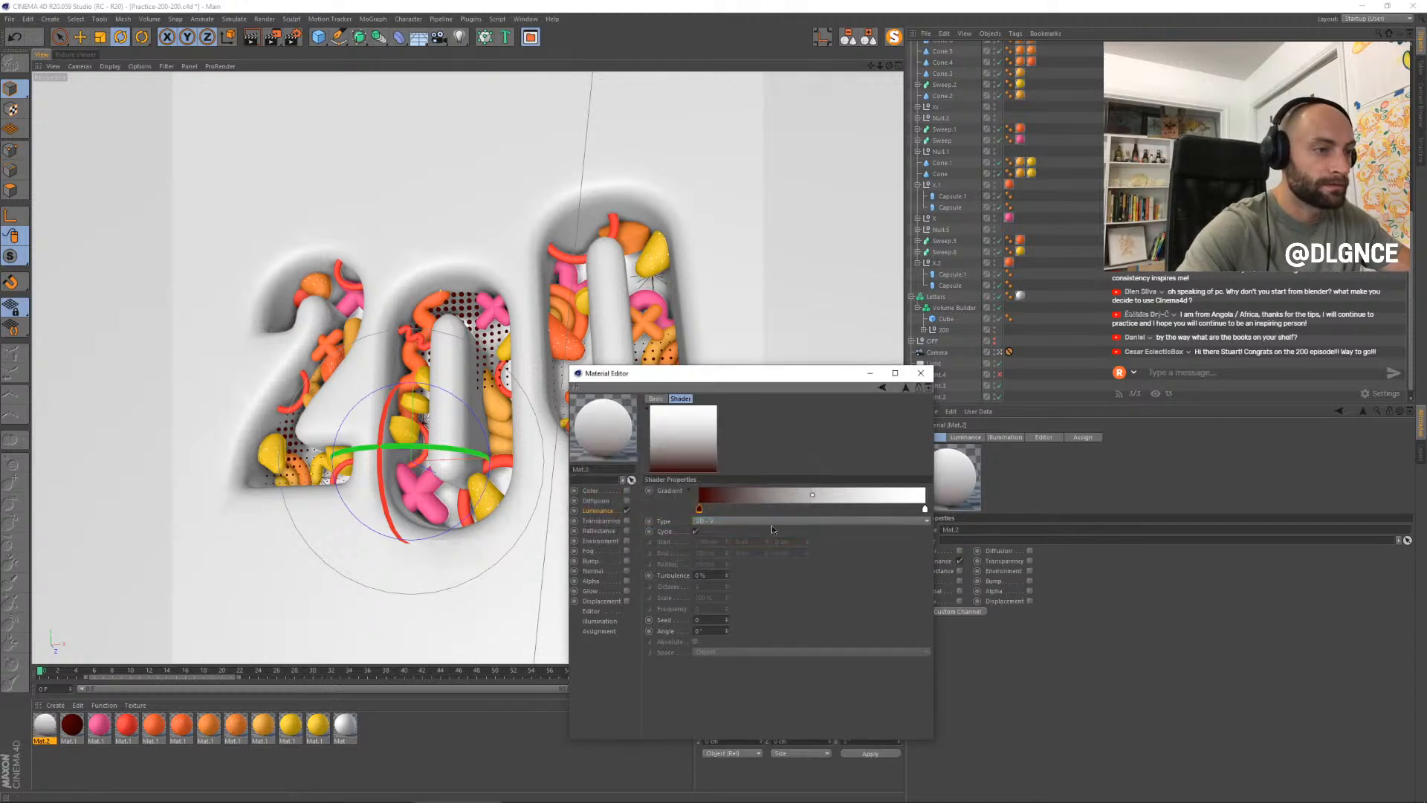
{"action": "double_click", "coordinate": [925, 509]}
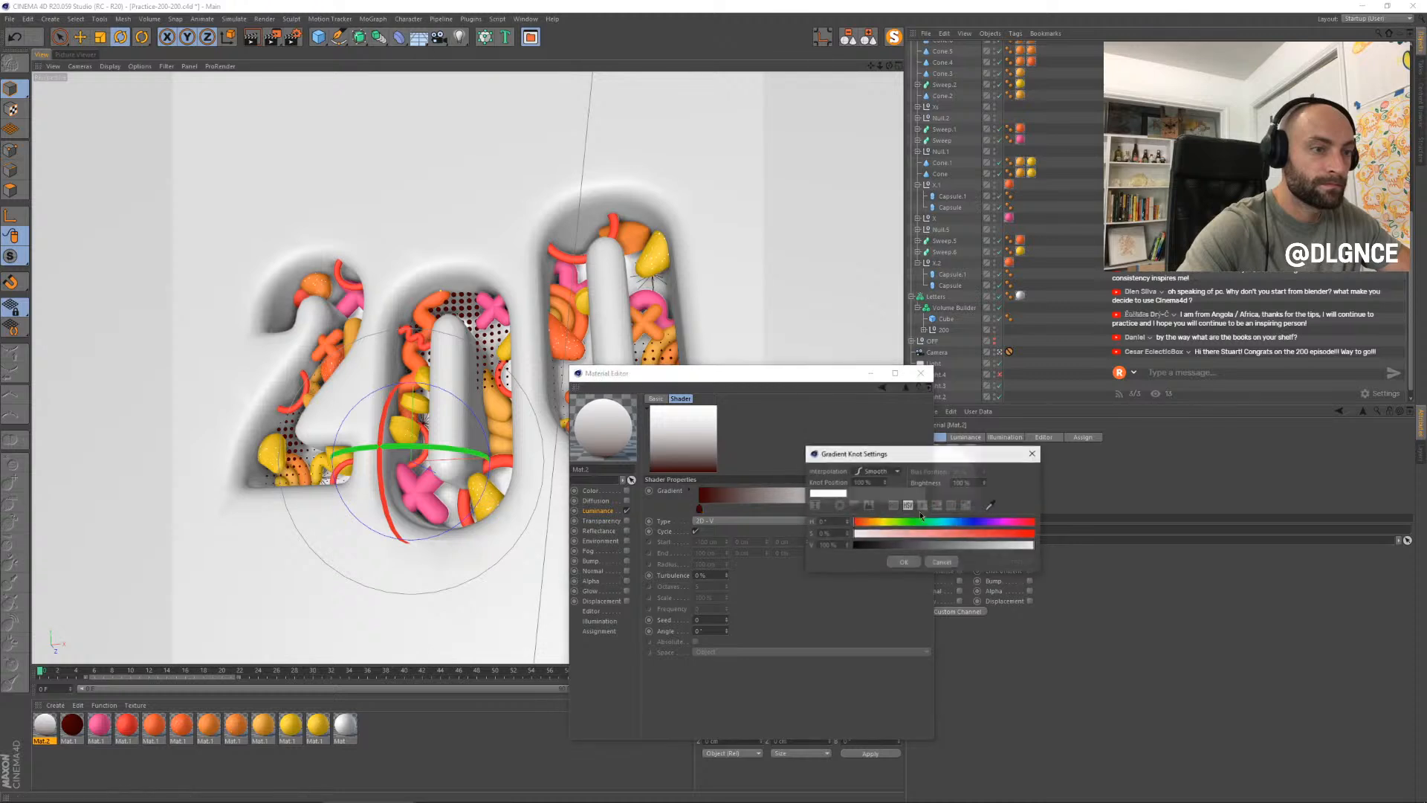
{"action": "left_click", "coordinate": [875, 522]}
{"action": "left_click", "coordinate": [903, 562]}
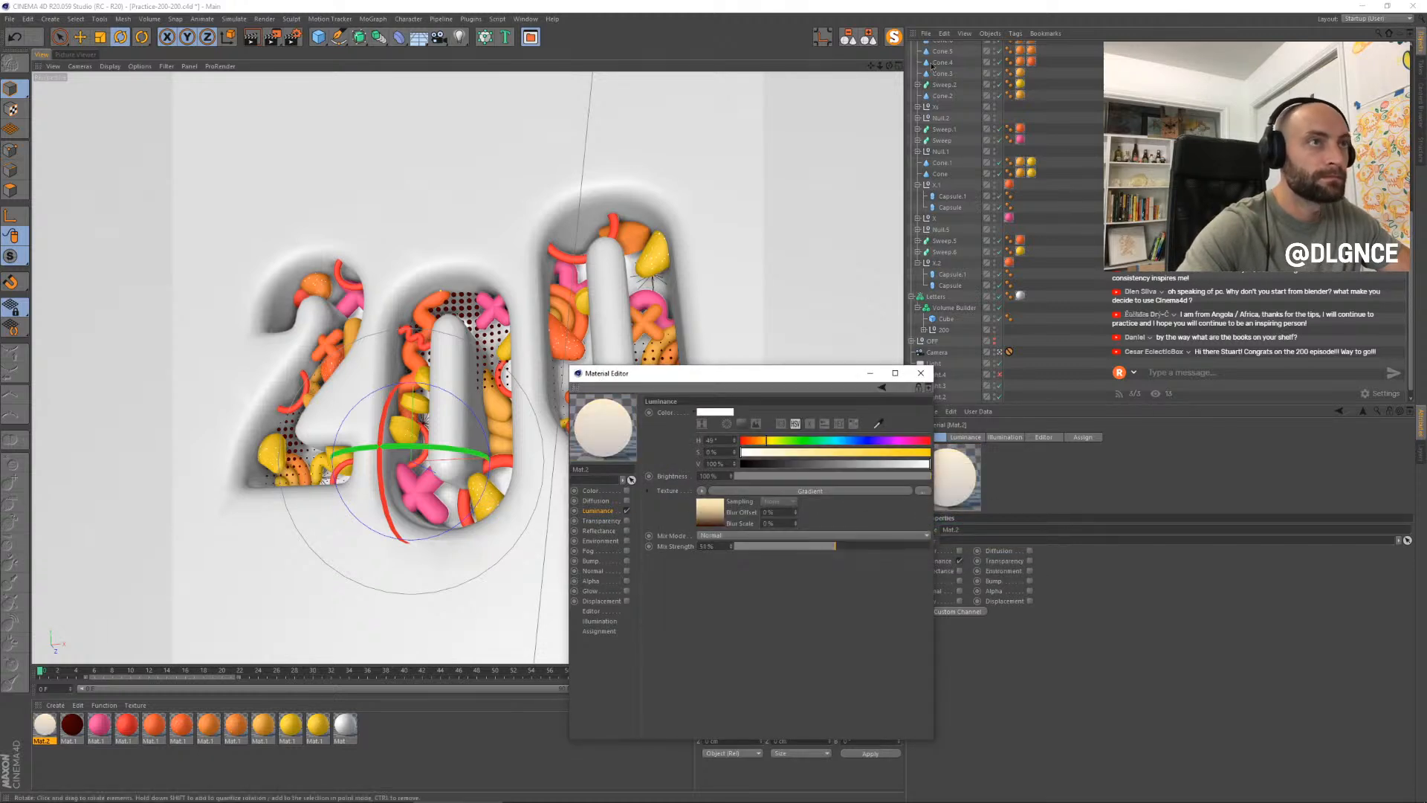
- Move the Sky below Light.1 in the object hierarchy, apply the gradient material to it, and sharply lower the material's luminance brightness
{"action": "left_click", "coordinate": [869, 41]}
{"action": "left_click_drag", "start_coordinate": [931, 47], "coordinate": [941, 110]}
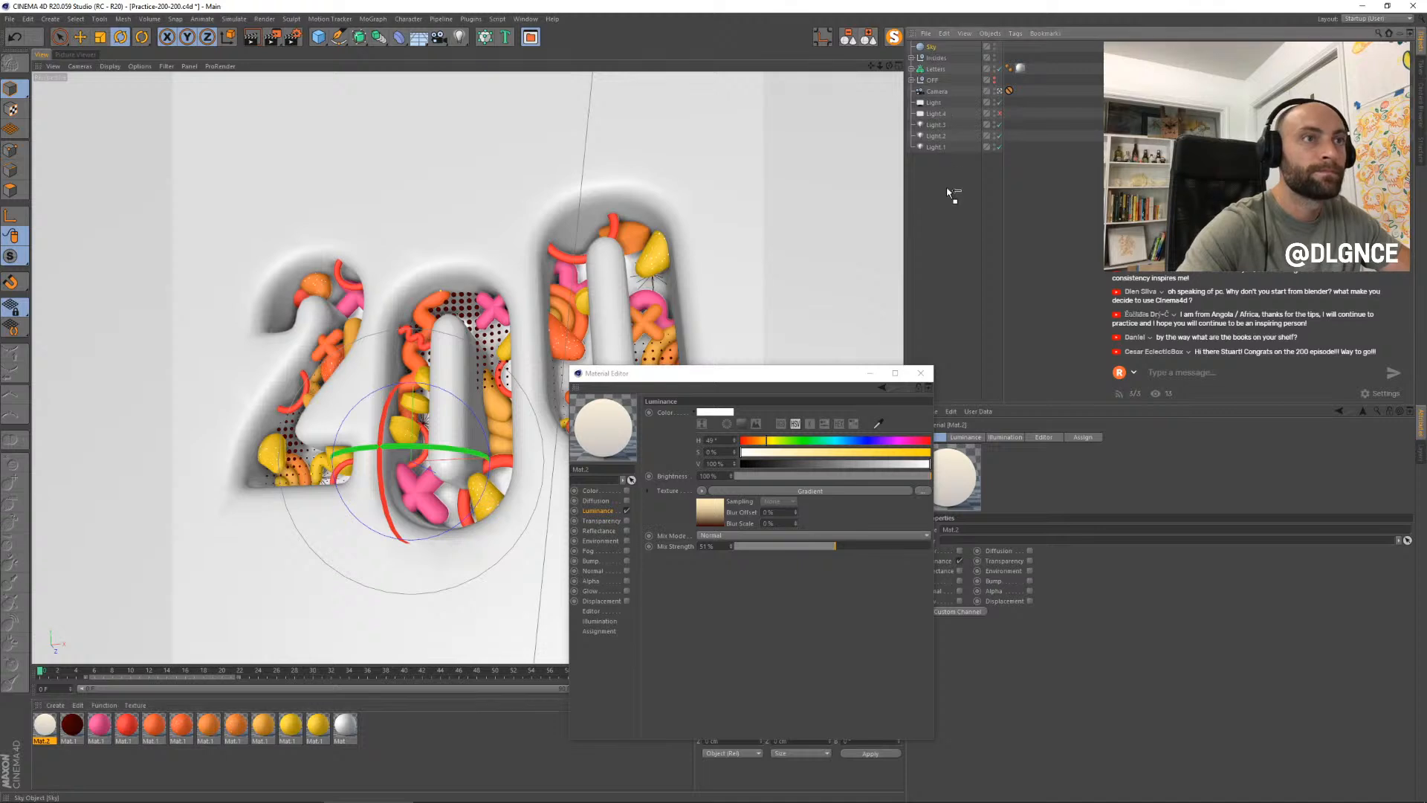
{"action": "left_click_drag", "start_coordinate": [953, 195], "coordinate": [935, 148]}
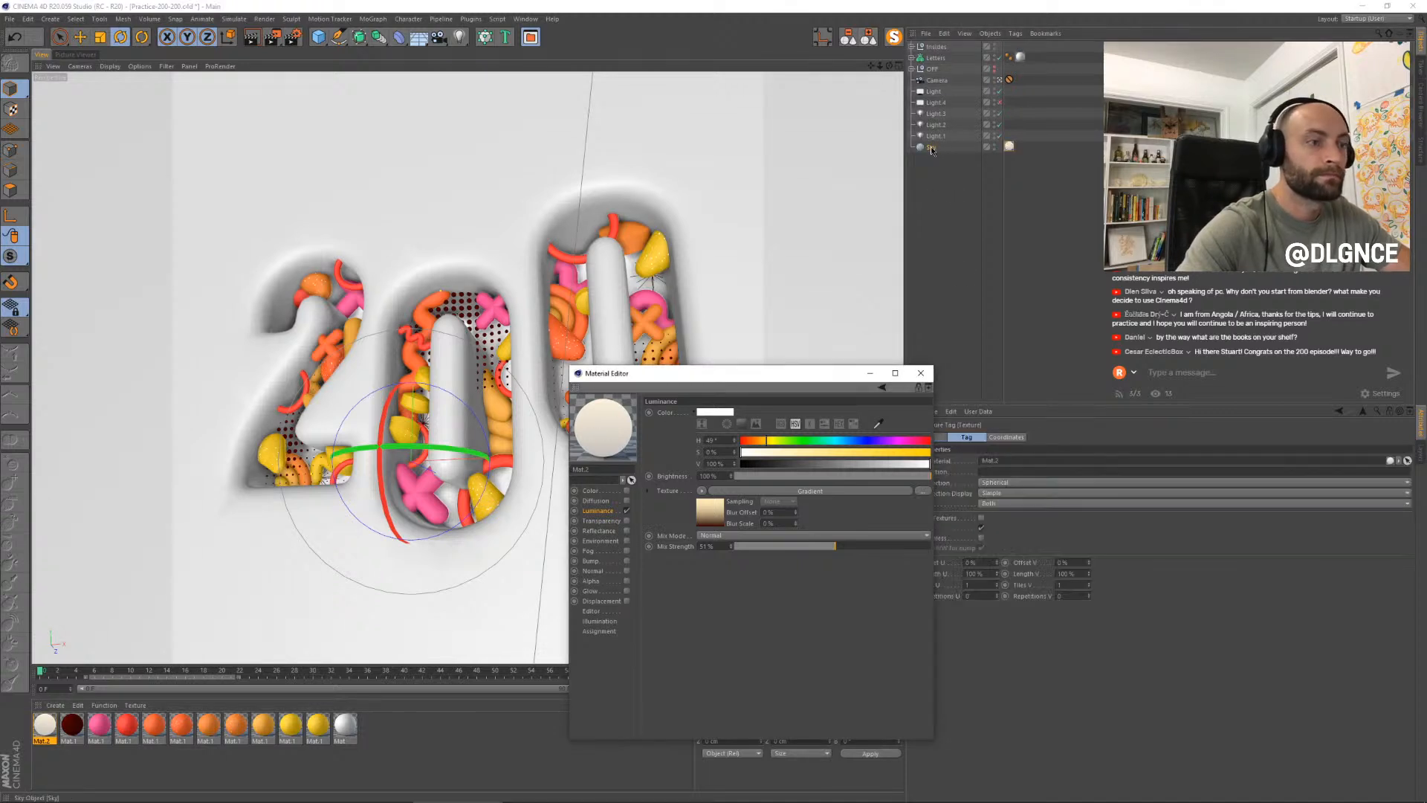
{"action": "left_click", "coordinate": [765, 476]}
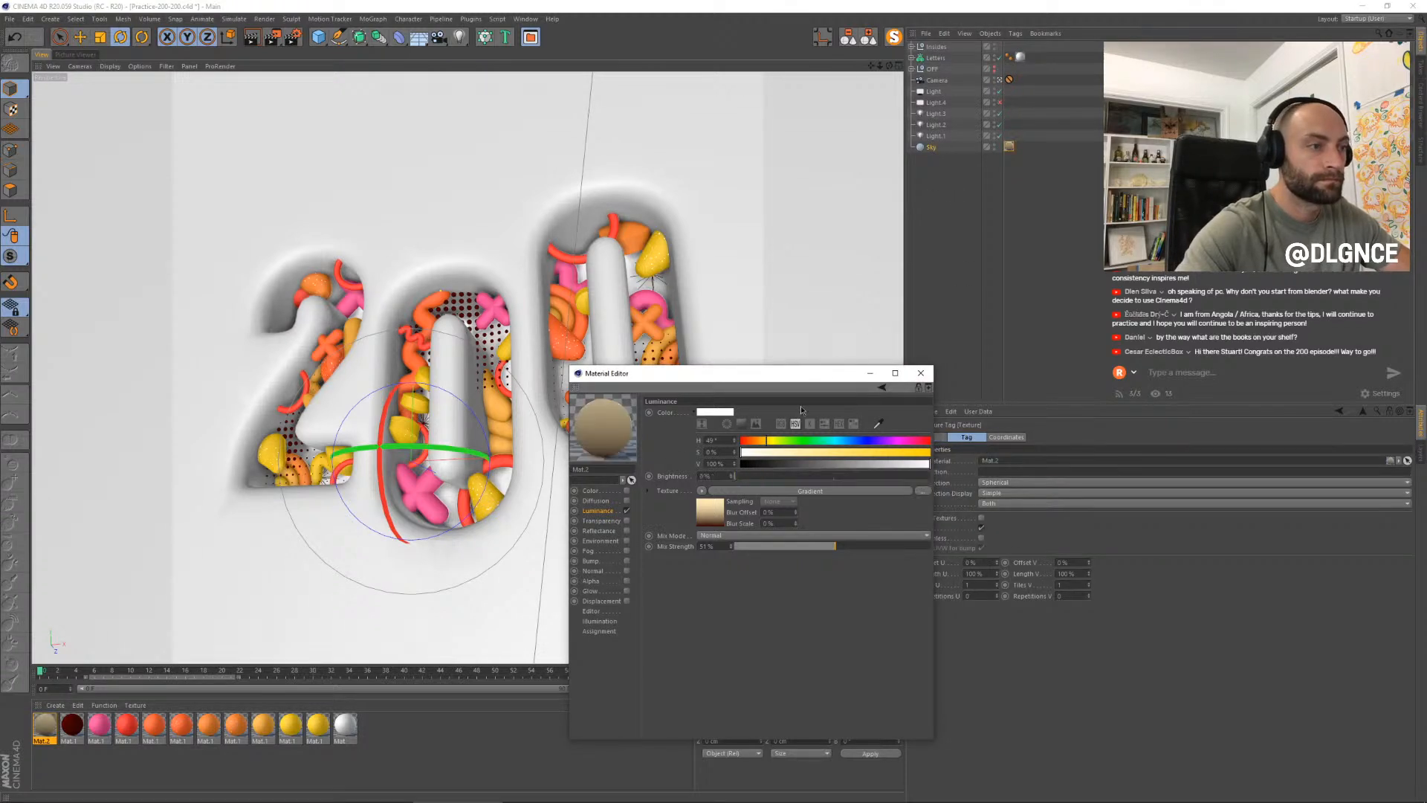
{"action": "left_click", "coordinate": [921, 374]}
- Render the current frame with the gradient sky, compare it with the previous renders, and return to the scene
{"action": "key", "text": "shift+r"}
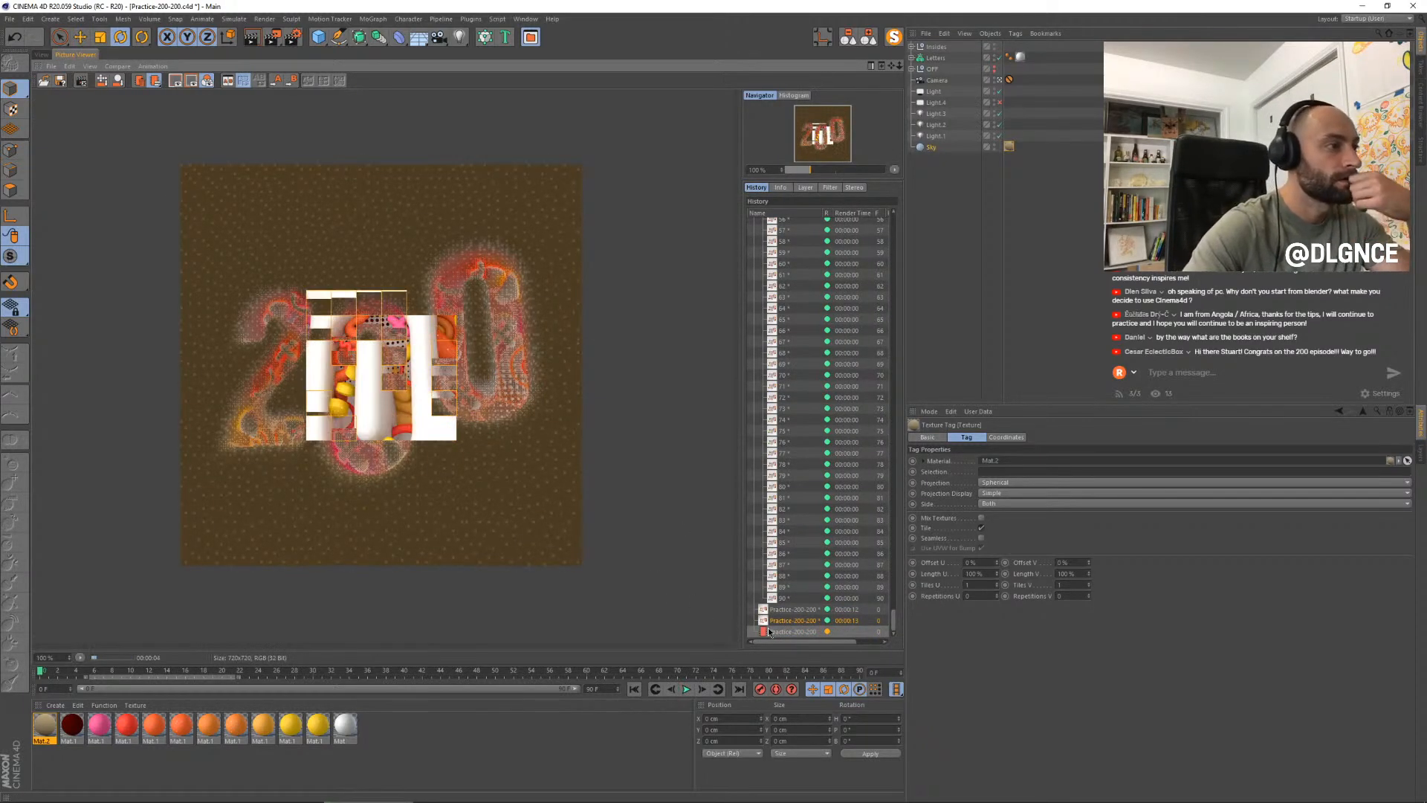
{"action": "left_click", "coordinate": [804, 620]}
{"action": "left_click", "coordinate": [804, 631]}
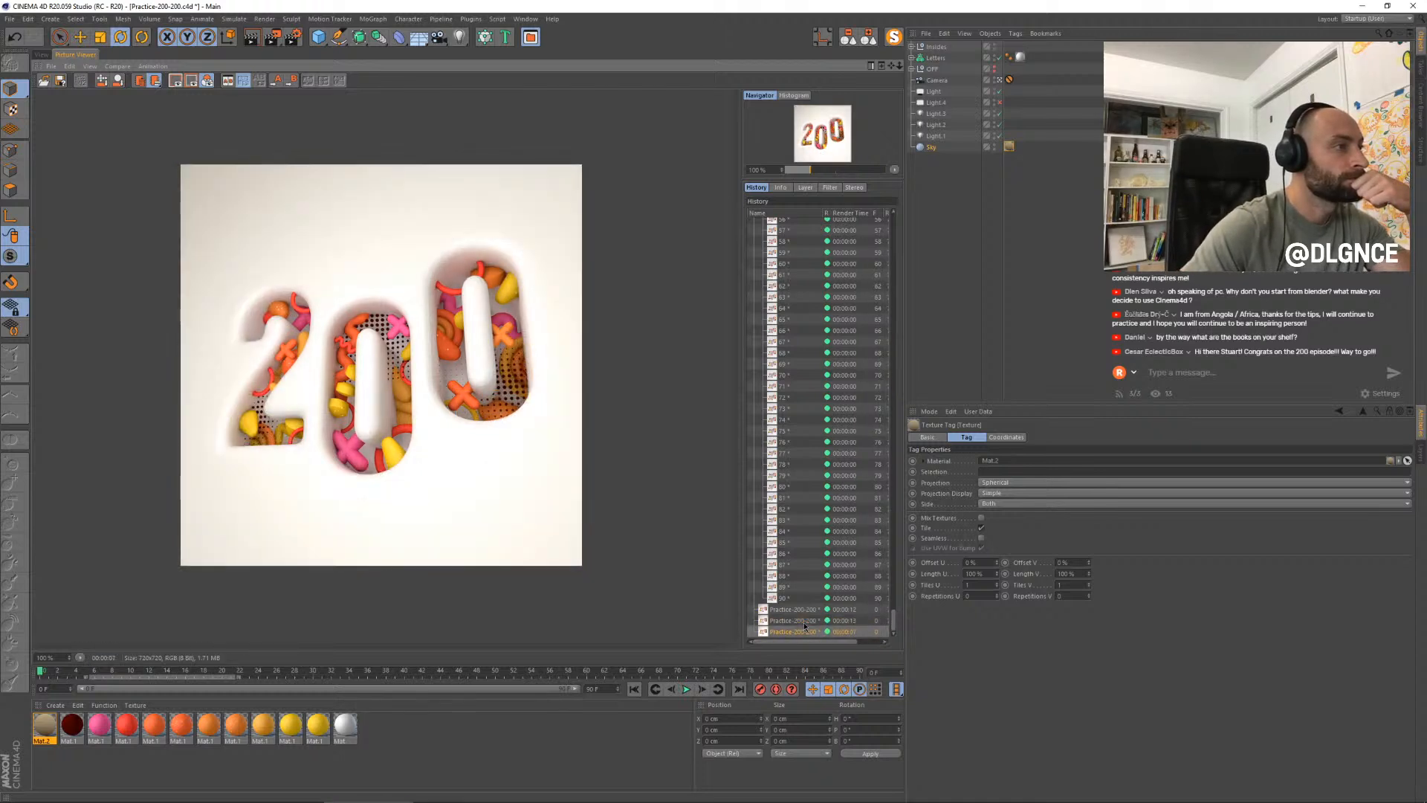
{"action": "key", "text": "Up"}
{"action": "key", "text": "Up"}
{"action": "key", "text": "Down"}
{"action": "key", "text": "Down"}
{"action": "key", "text": "Up"}
{"action": "key", "text": "Down"}
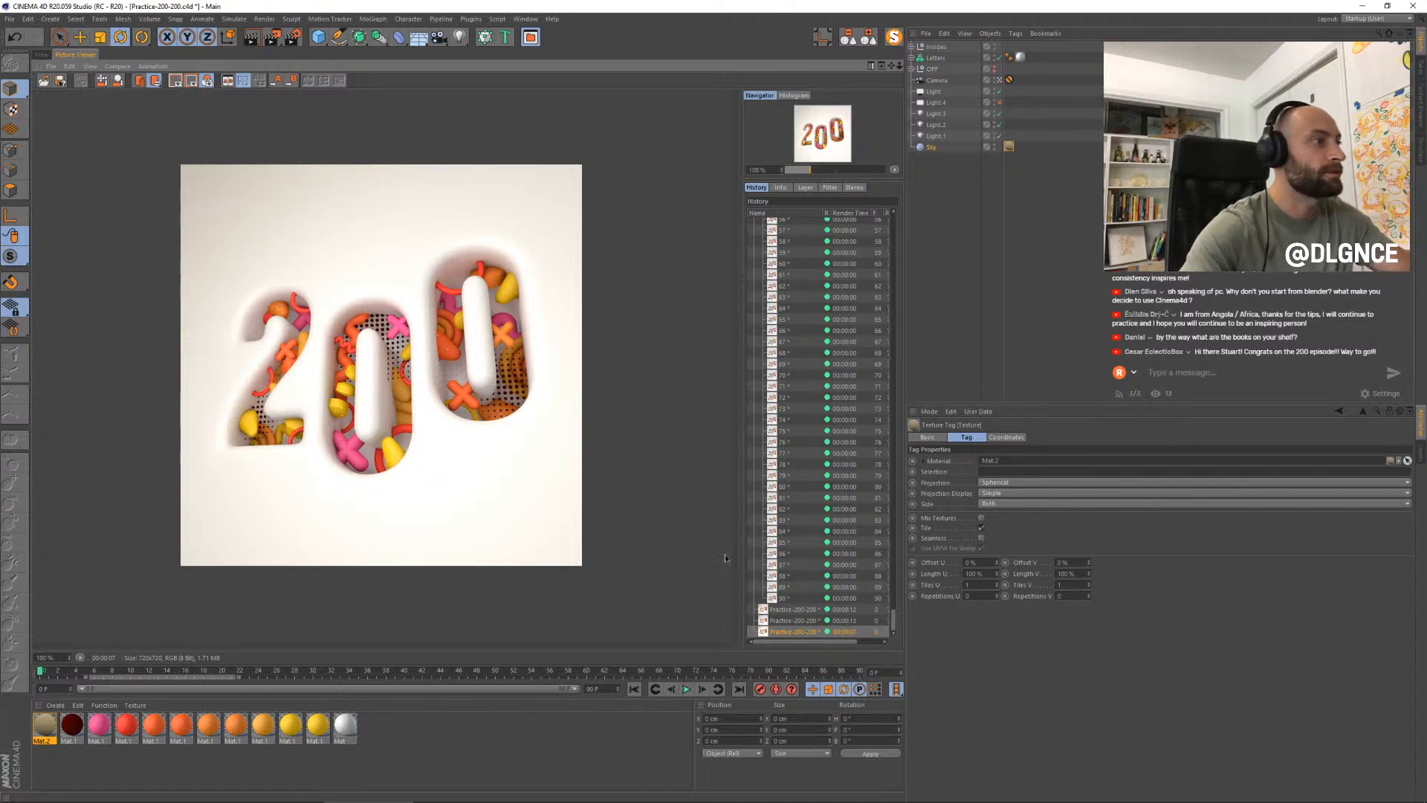
{"action": "left_click", "coordinate": [42, 55]}
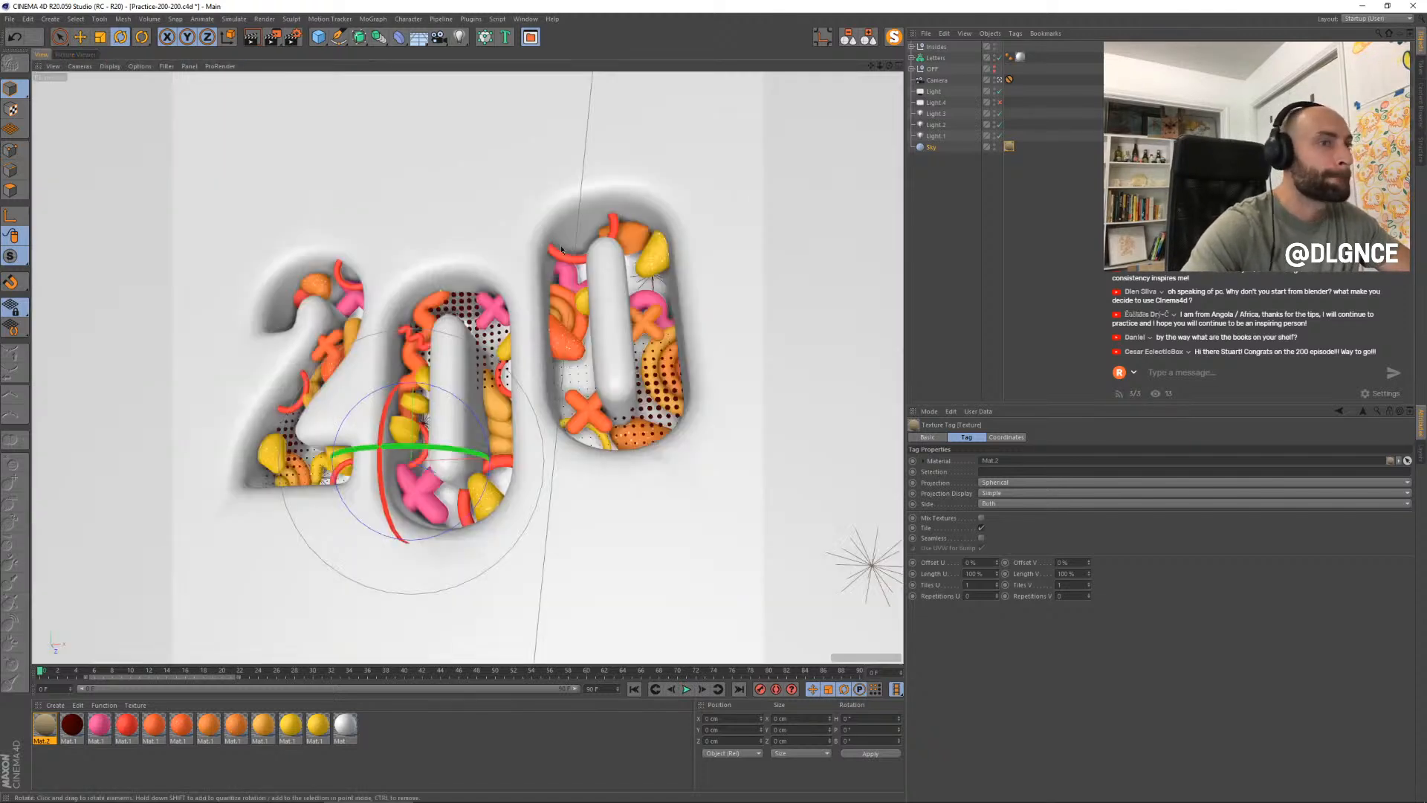
- Temporarily take the Protection tag off the camera to nudge the framing so the numbers sit slightly higher, and put the tag back
{"action": "left_click_drag", "start_coordinate": [1011, 82], "coordinate": [1009, 90]}
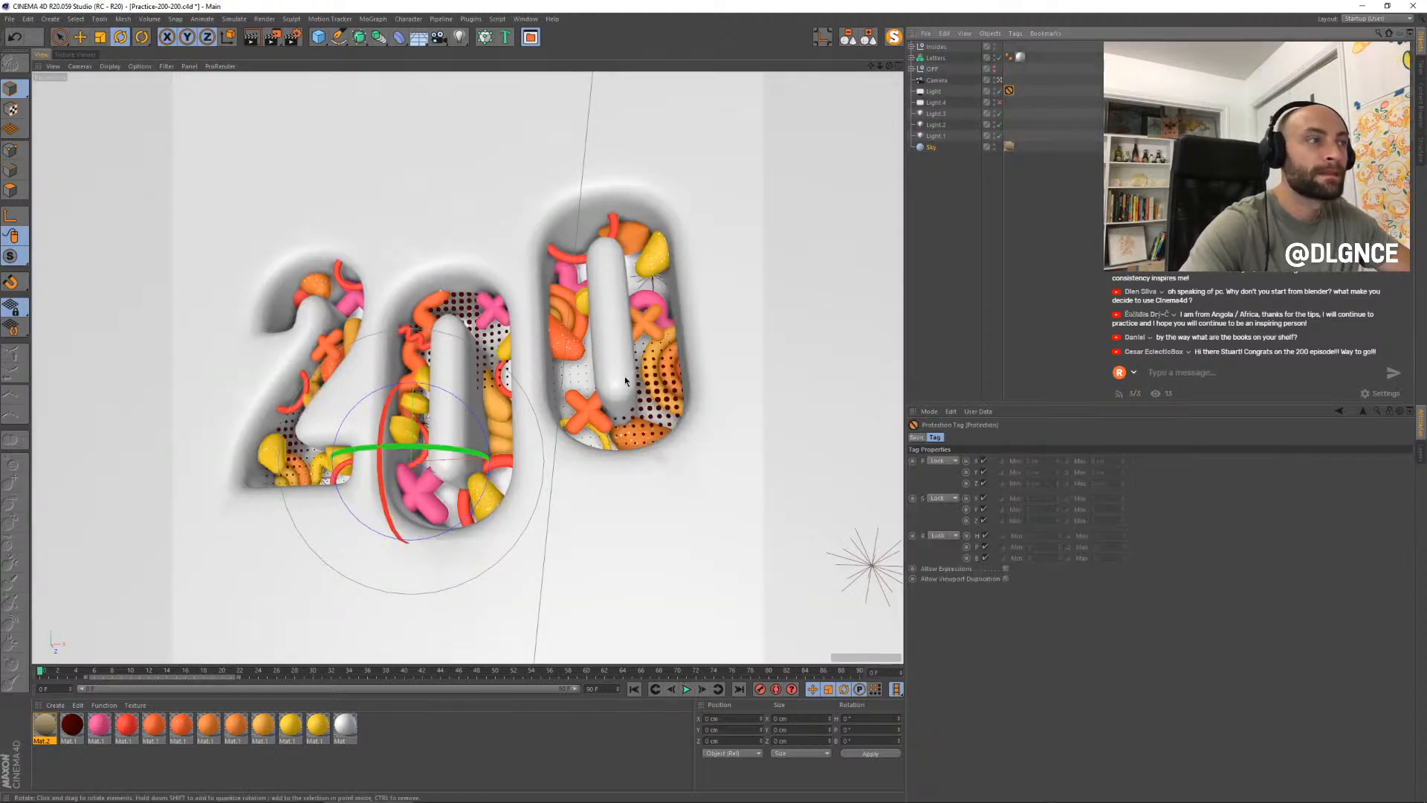
{"action": "middle_click_drag", "start_coordinate": [626, 372], "coordinate": [626, 369], "text": "alt"}
{"action": "left_click_drag", "start_coordinate": [1009, 91], "coordinate": [1011, 101]}
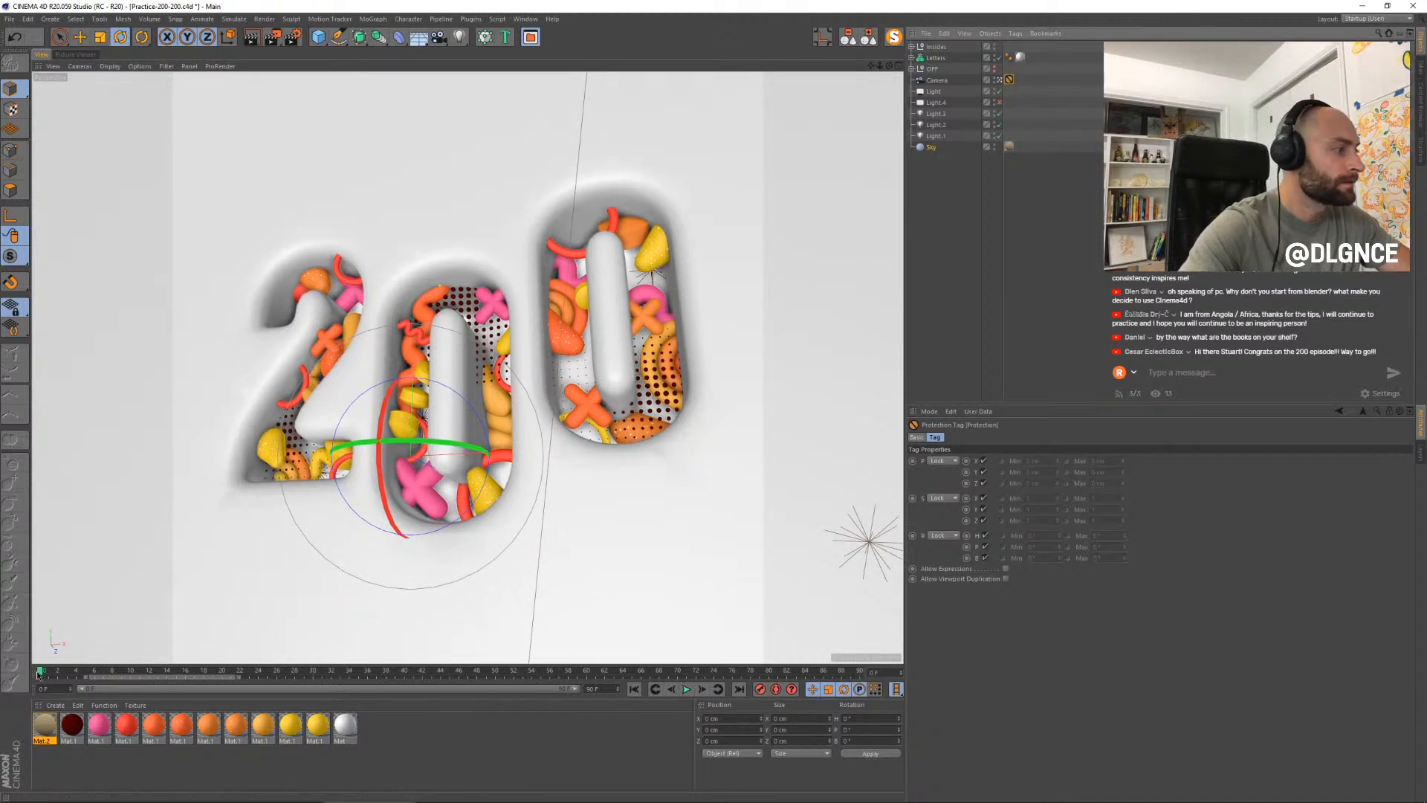
- Render frame 58 of the animation, compare it with the first-frame render, and return to the scene
{"action": "left_click_drag", "start_coordinate": [40, 672], "coordinate": [895, 671]}
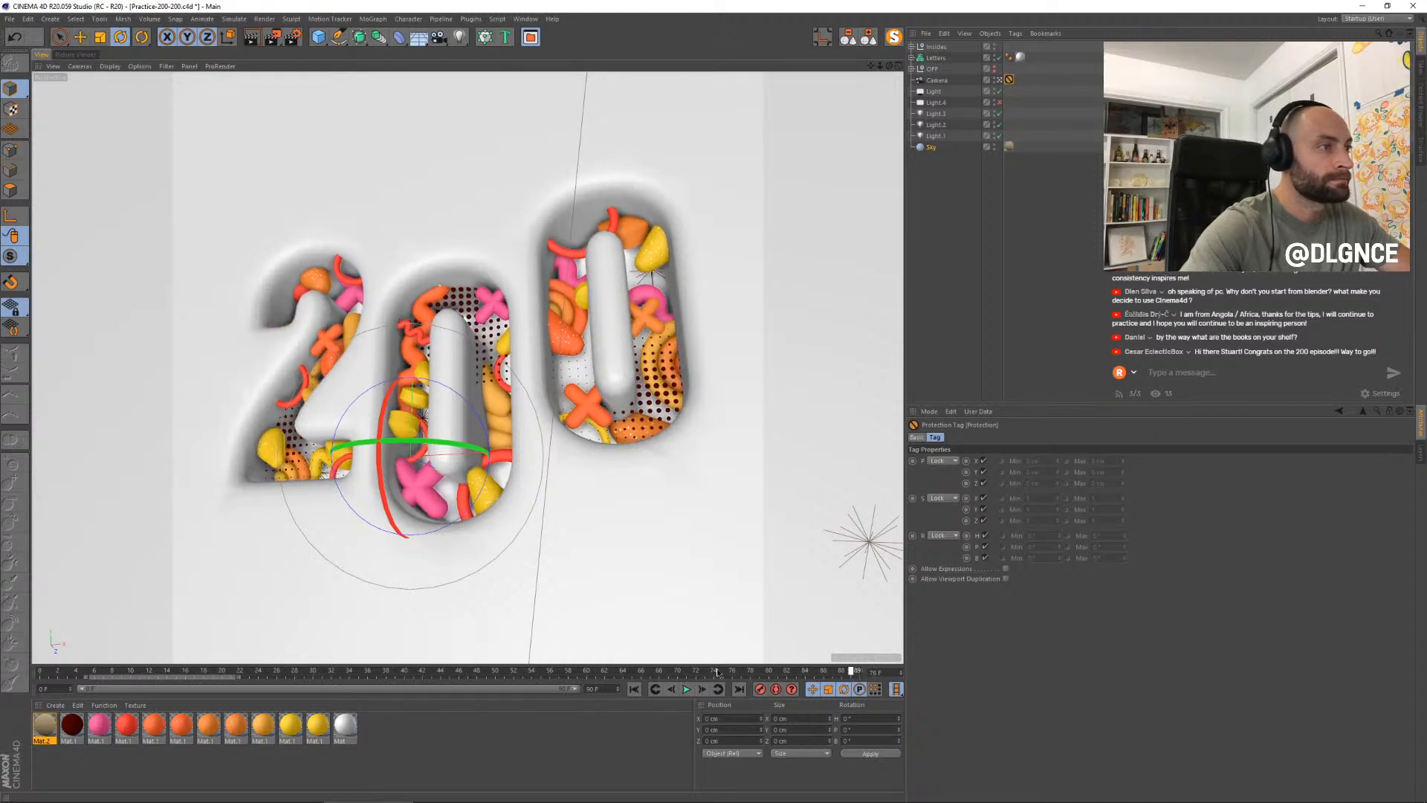
{"action": "left_click_drag", "start_coordinate": [718, 672], "coordinate": [573, 680]}
{"action": "key", "text": "shift+r"}
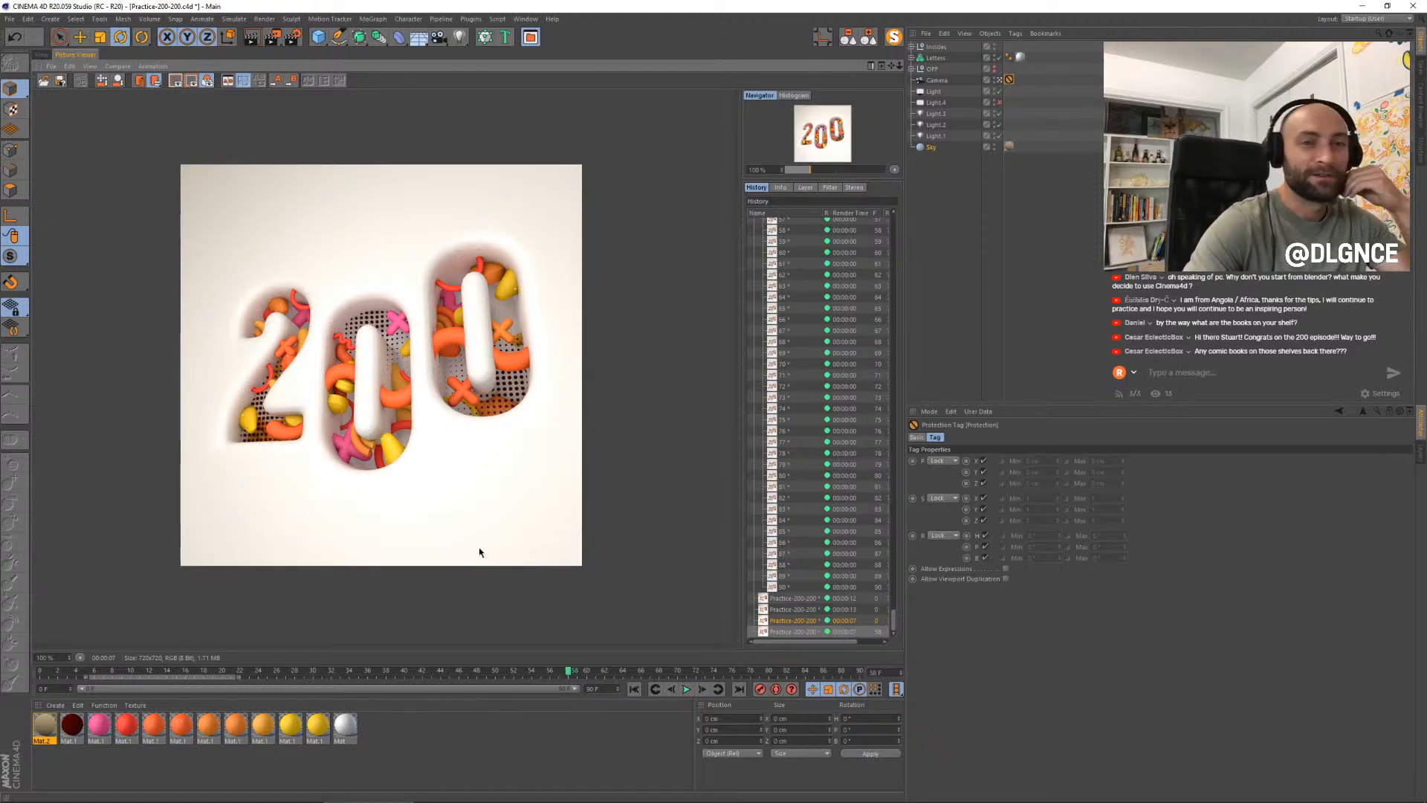
{"action": "left_click", "coordinate": [814, 625]}
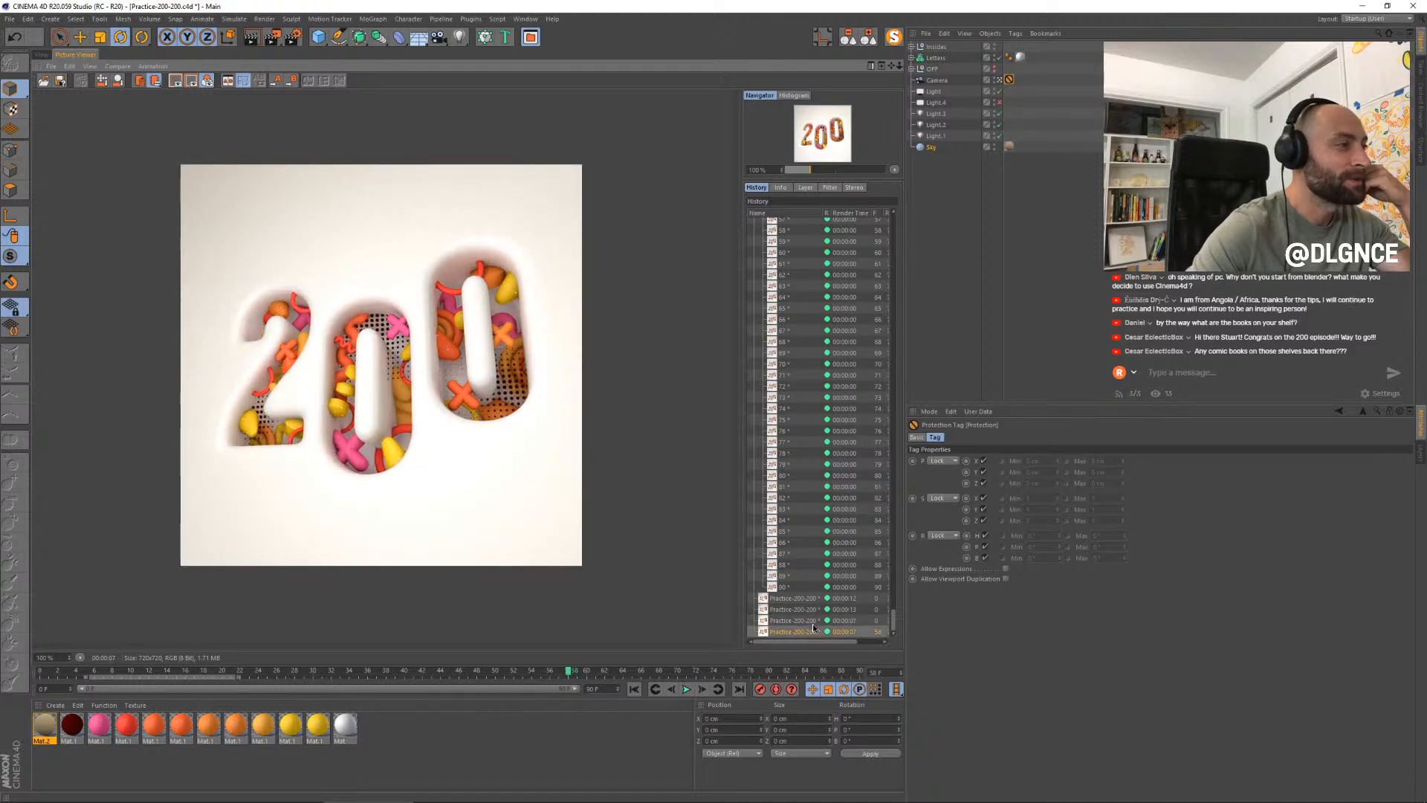
{"action": "left_click", "coordinate": [814, 630]}
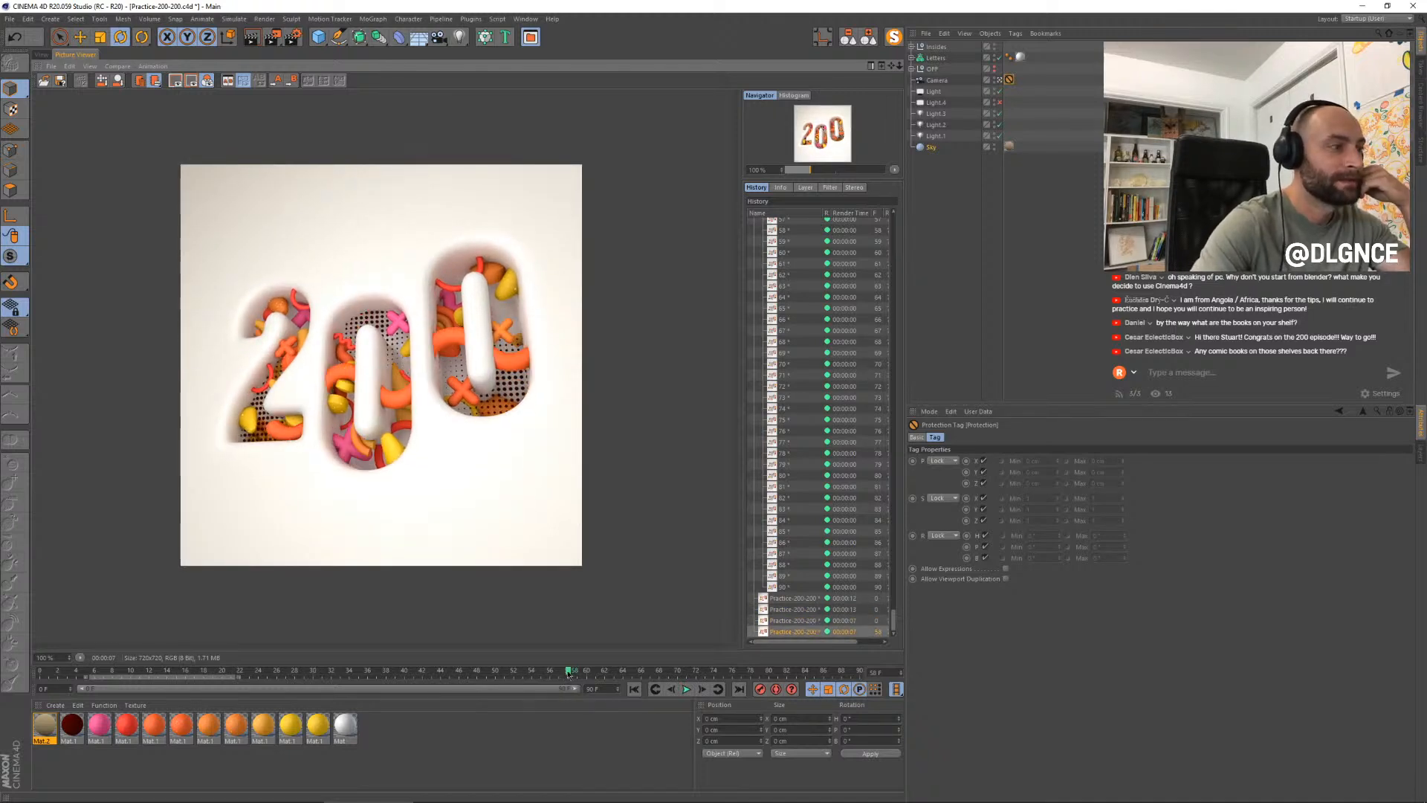
{"action": "left_click_drag", "start_coordinate": [569, 673], "coordinate": [660, 674]}
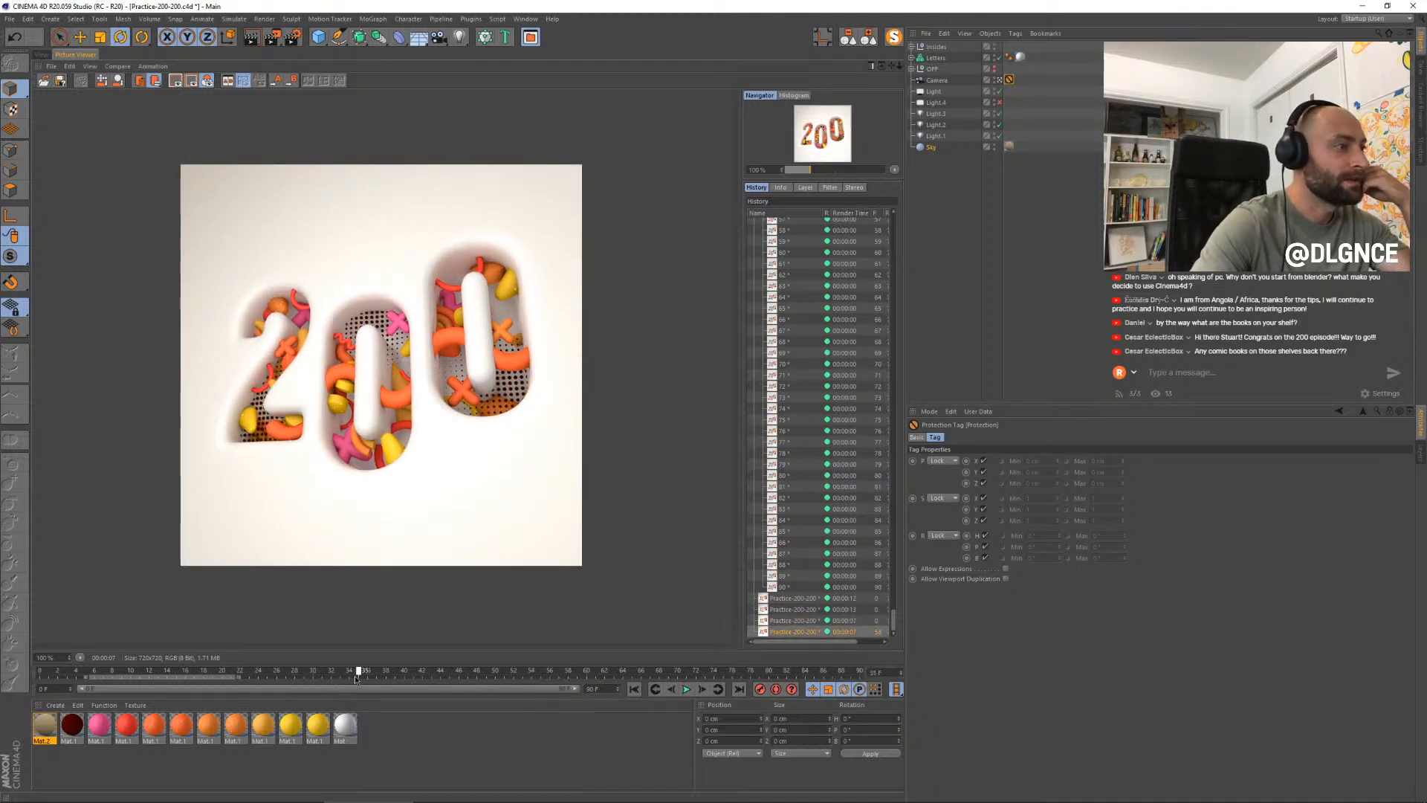
{"action": "left_click", "coordinate": [42, 55]}
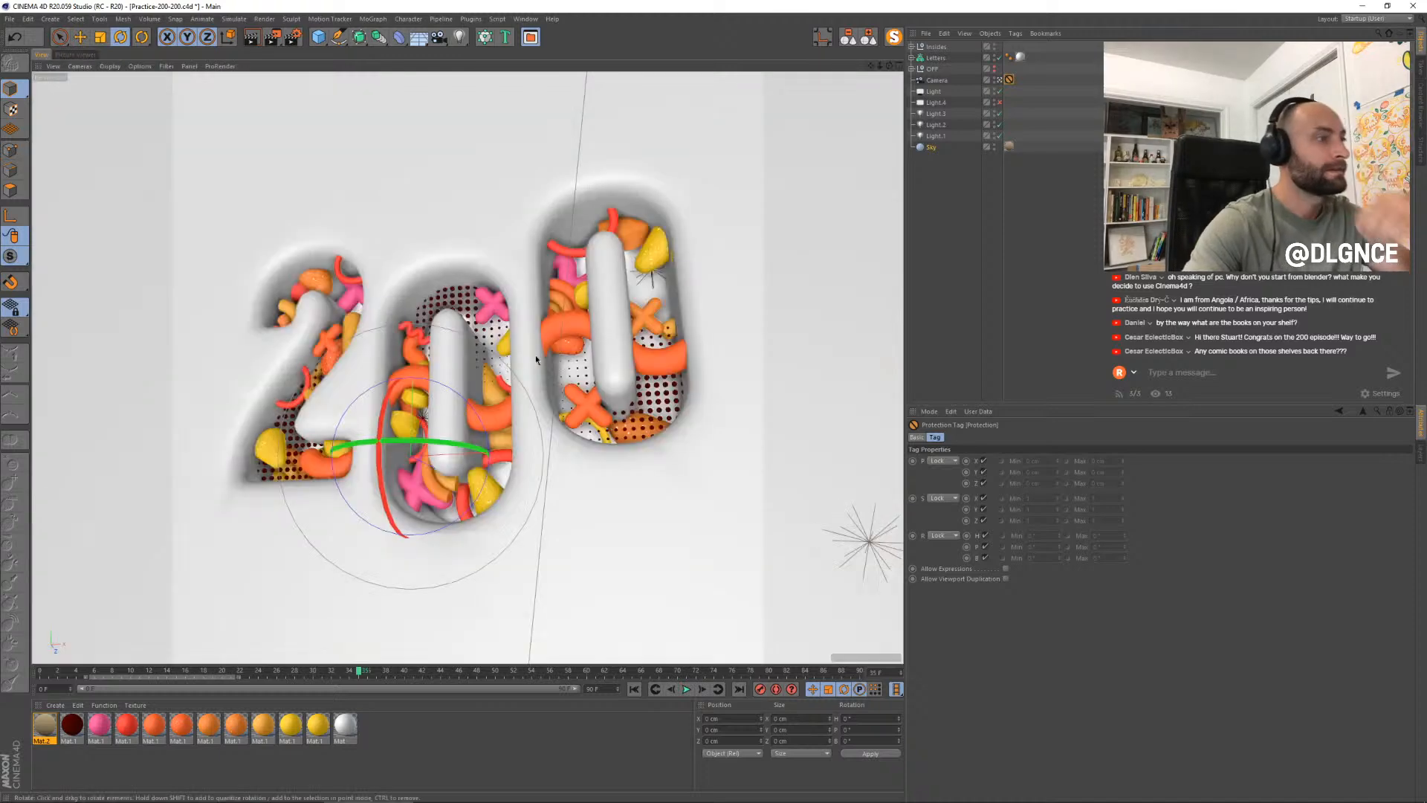
- Select the white squiggle sweep at the base of the 2 and retime its first two keyframes to frames 8 and 22
{"action": "left_click_drag", "start_coordinate": [297, 675], "coordinate": [451, 671]}
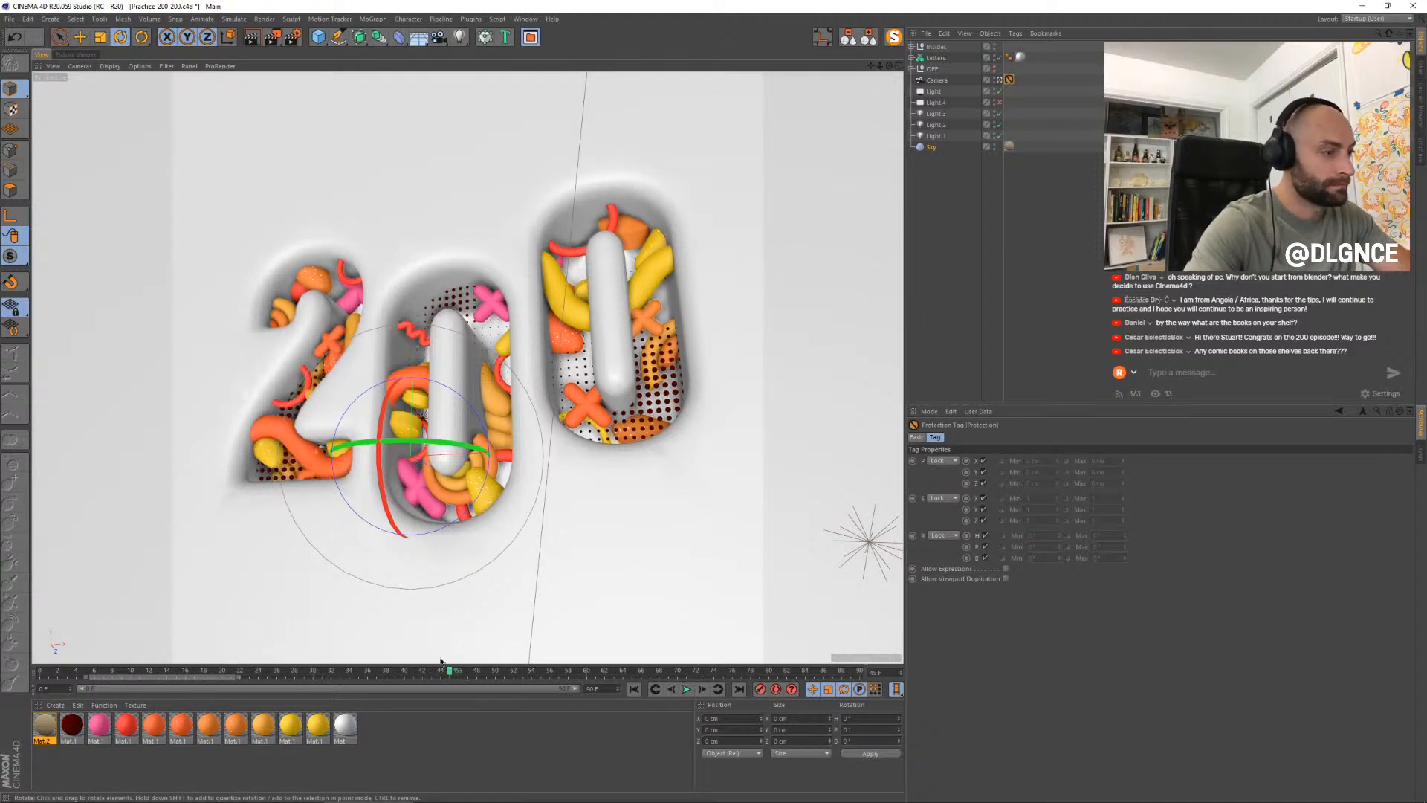
{"action": "mouse_move", "coordinate": [449, 673]}
{"action": "left_mouse_down"}
{"action": "mouse_move", "coordinate": [297, 674]}
{"action": "mouse_move", "coordinate": [491, 674]}
{"action": "mouse_move", "coordinate": [458, 673]}
{"action": "left_mouse_up"}
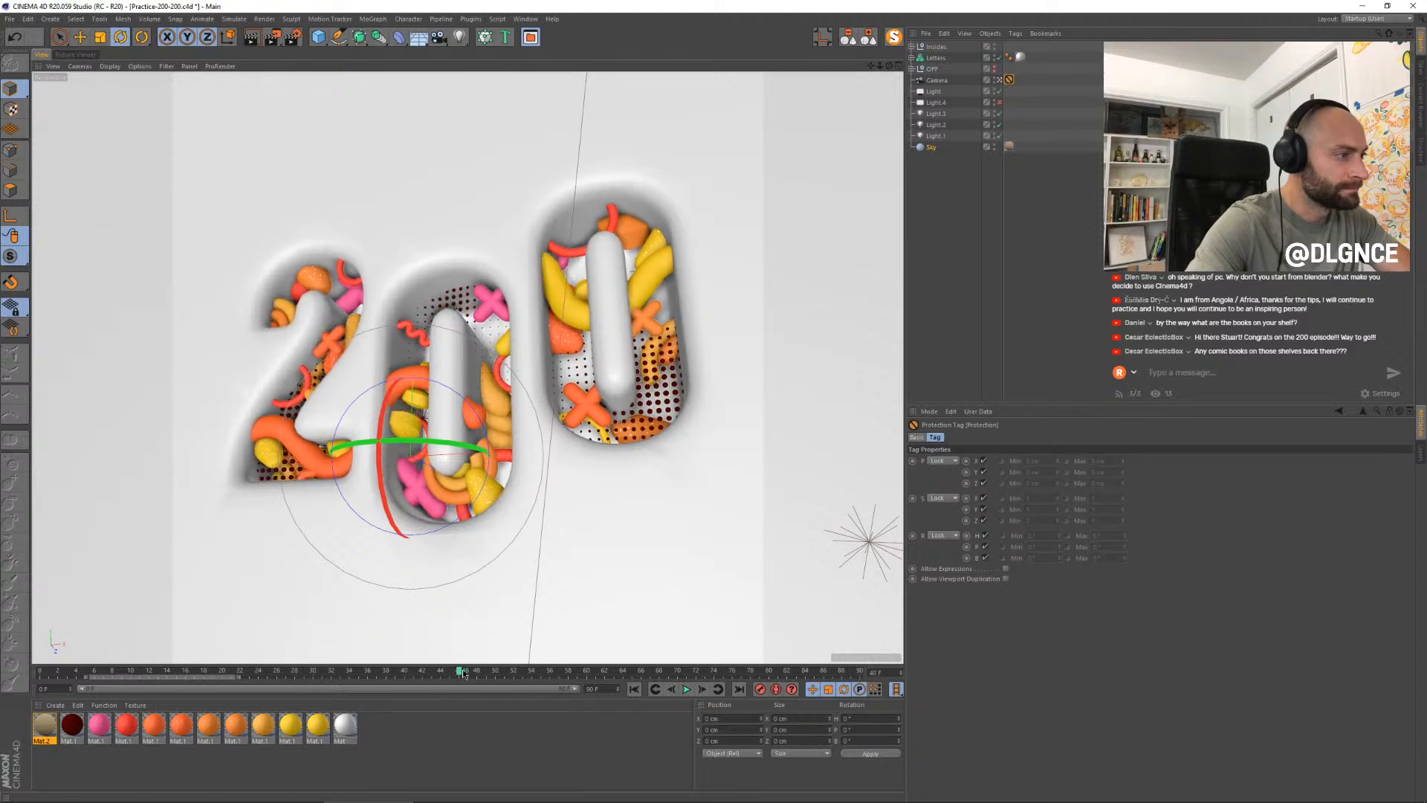
{"action": "left_click", "coordinate": [299, 469]}
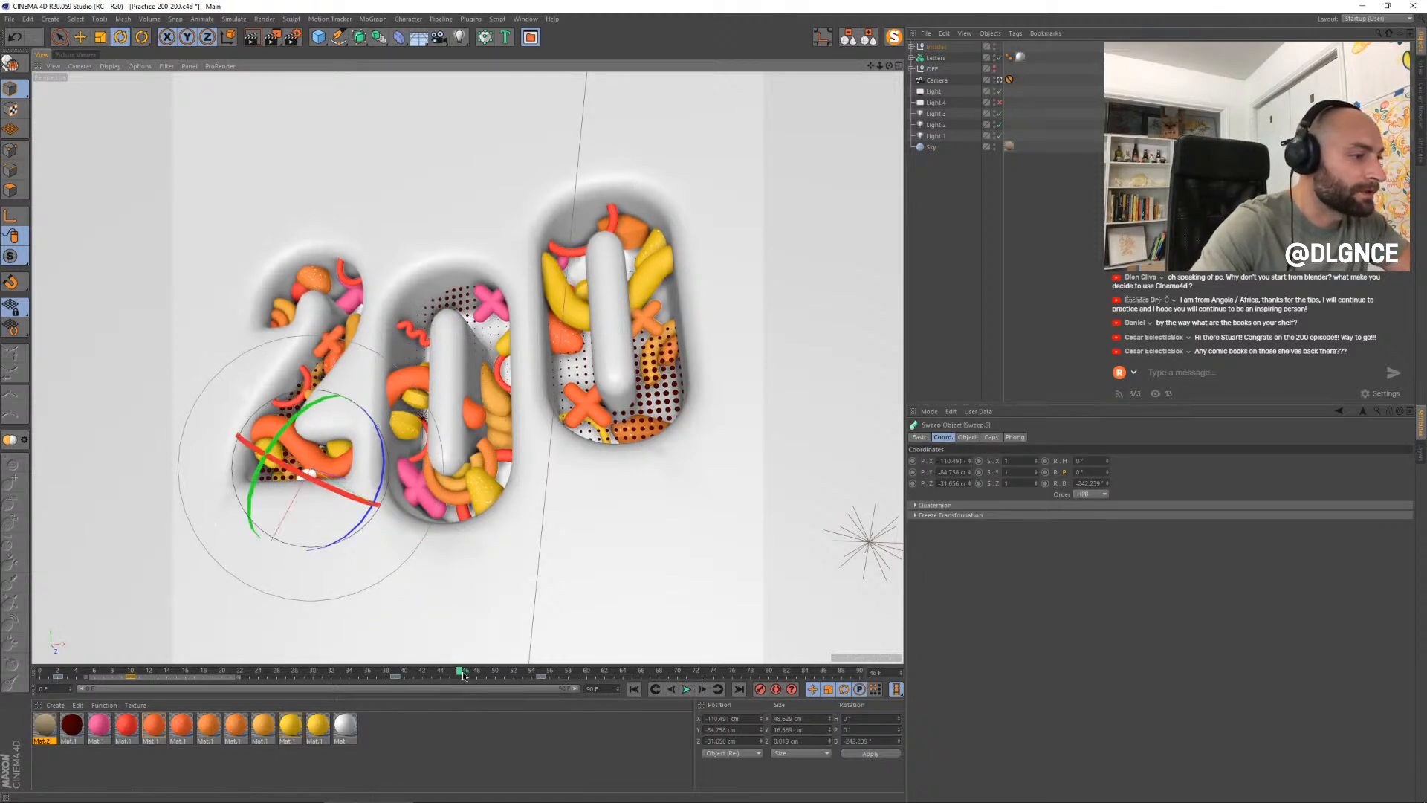
{"action": "left_click_drag", "start_coordinate": [463, 674], "coordinate": [2, 674]}
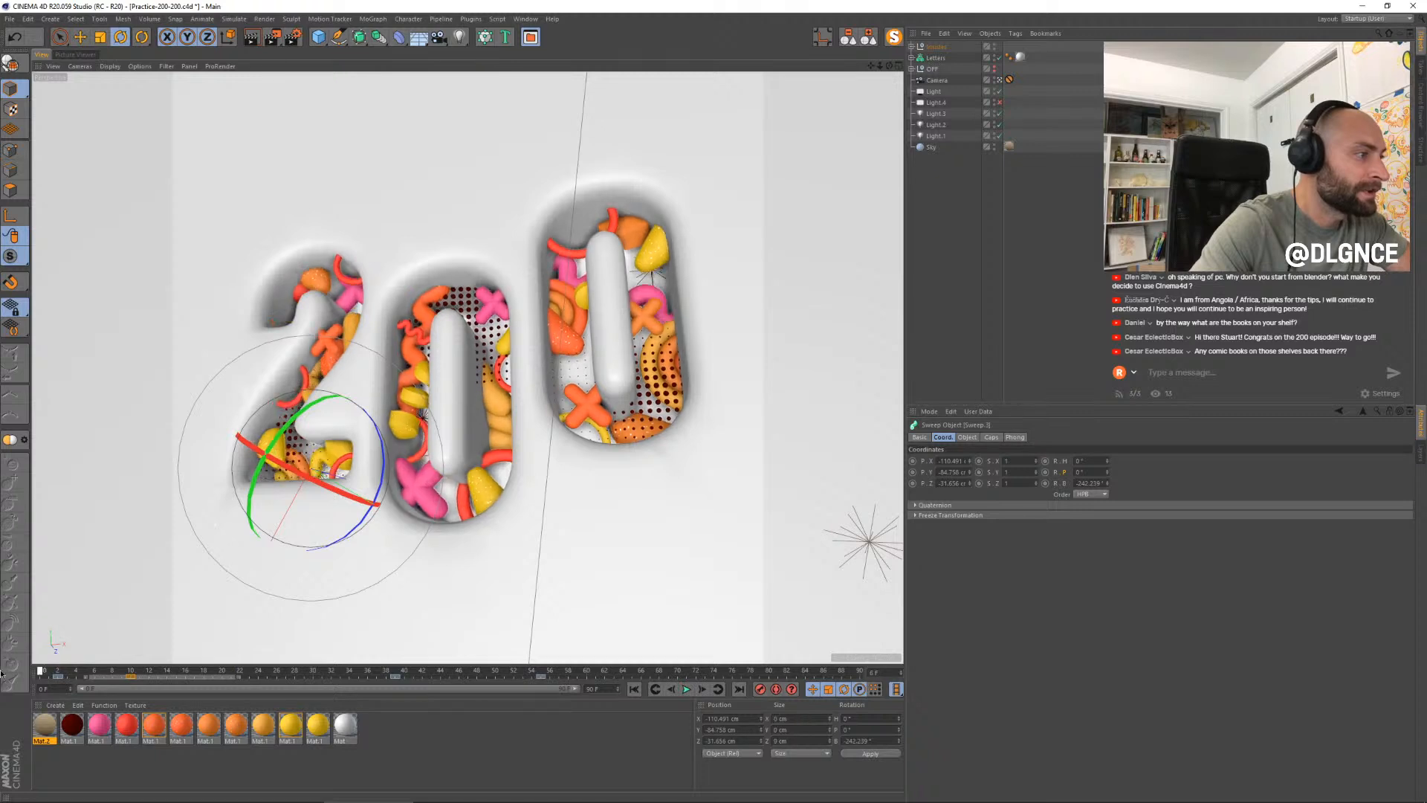
{"action": "left_click_drag", "start_coordinate": [116, 673], "coordinate": [27, 692]}
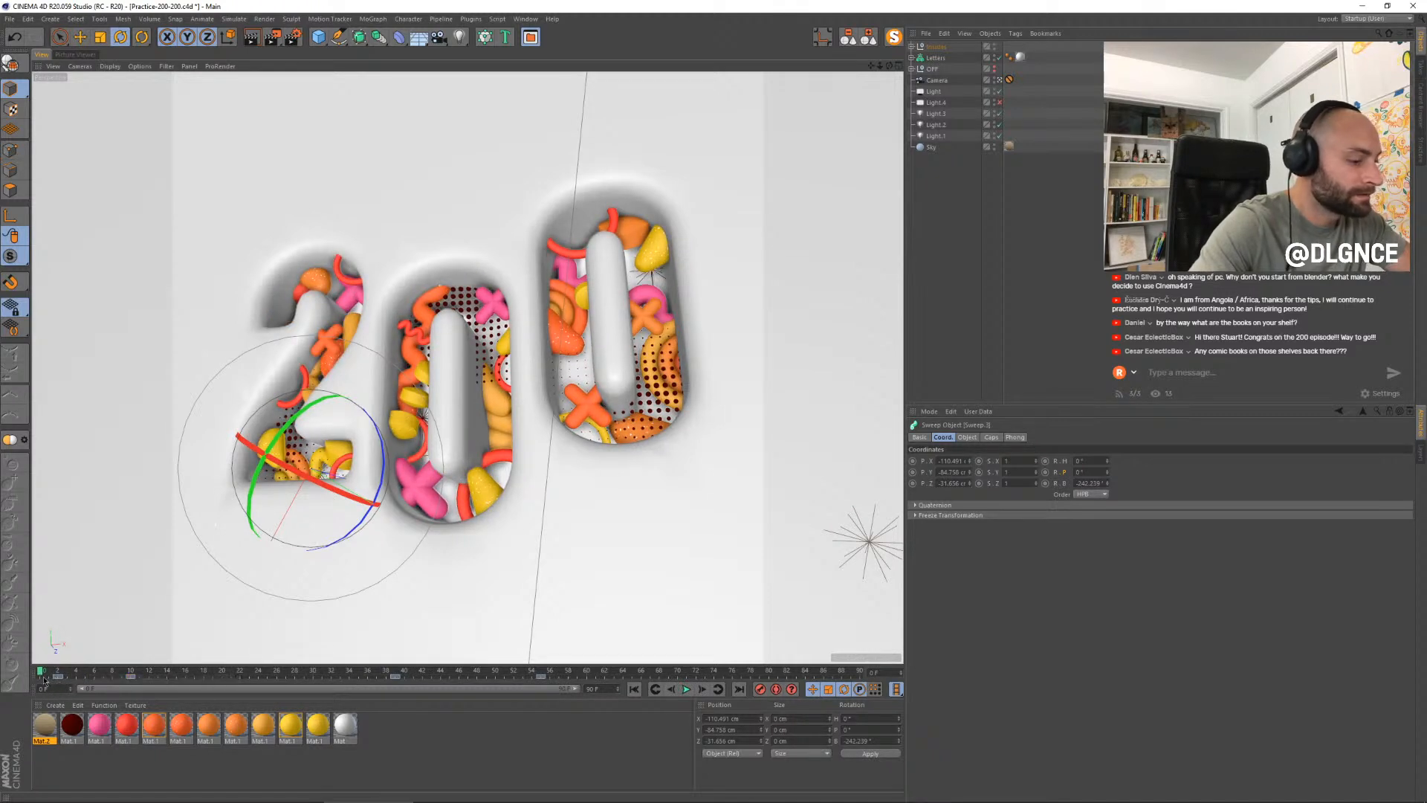
{"action": "left_click_drag", "start_coordinate": [42, 680], "coordinate": [246, 679]}
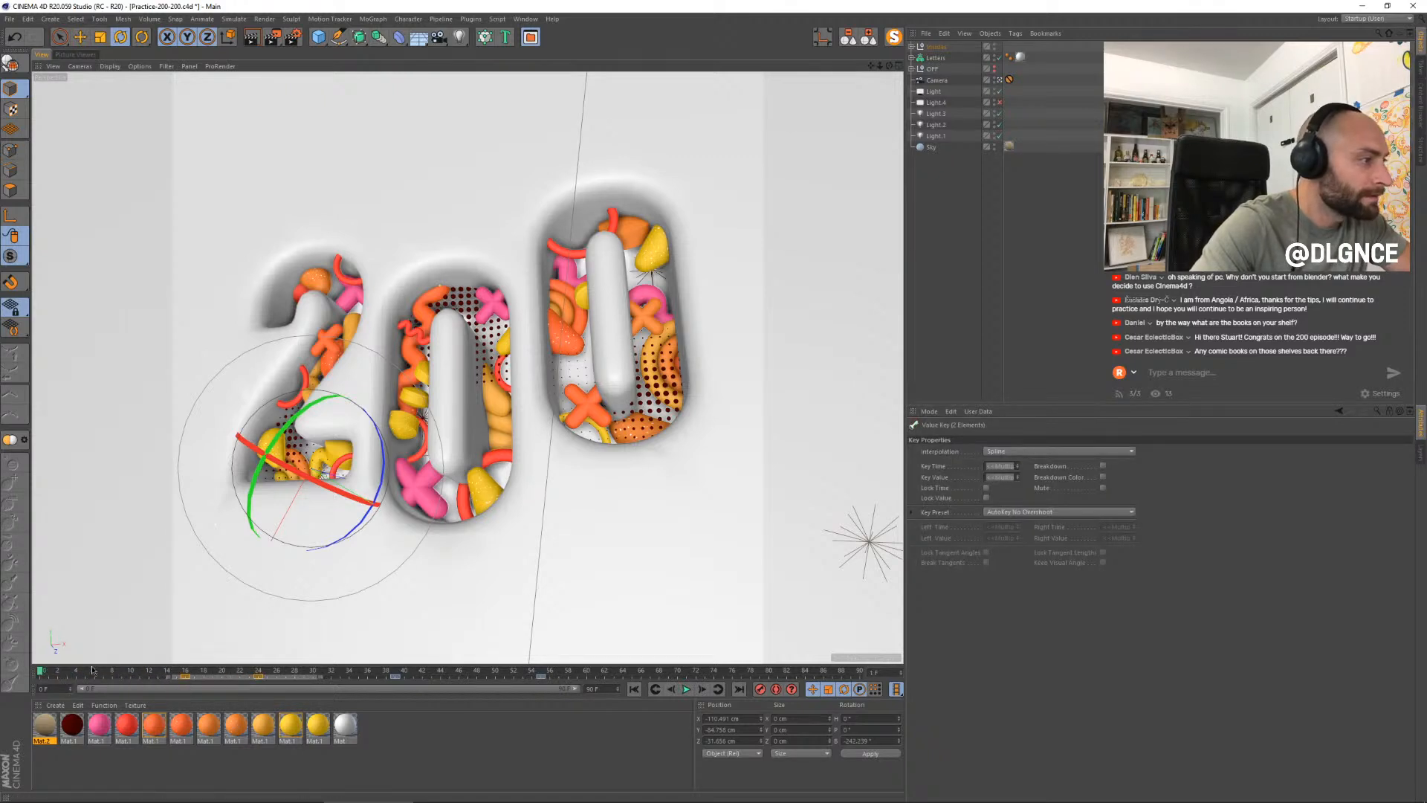
{"action": "left_click_drag", "start_coordinate": [92, 671], "coordinate": [239, 670]}
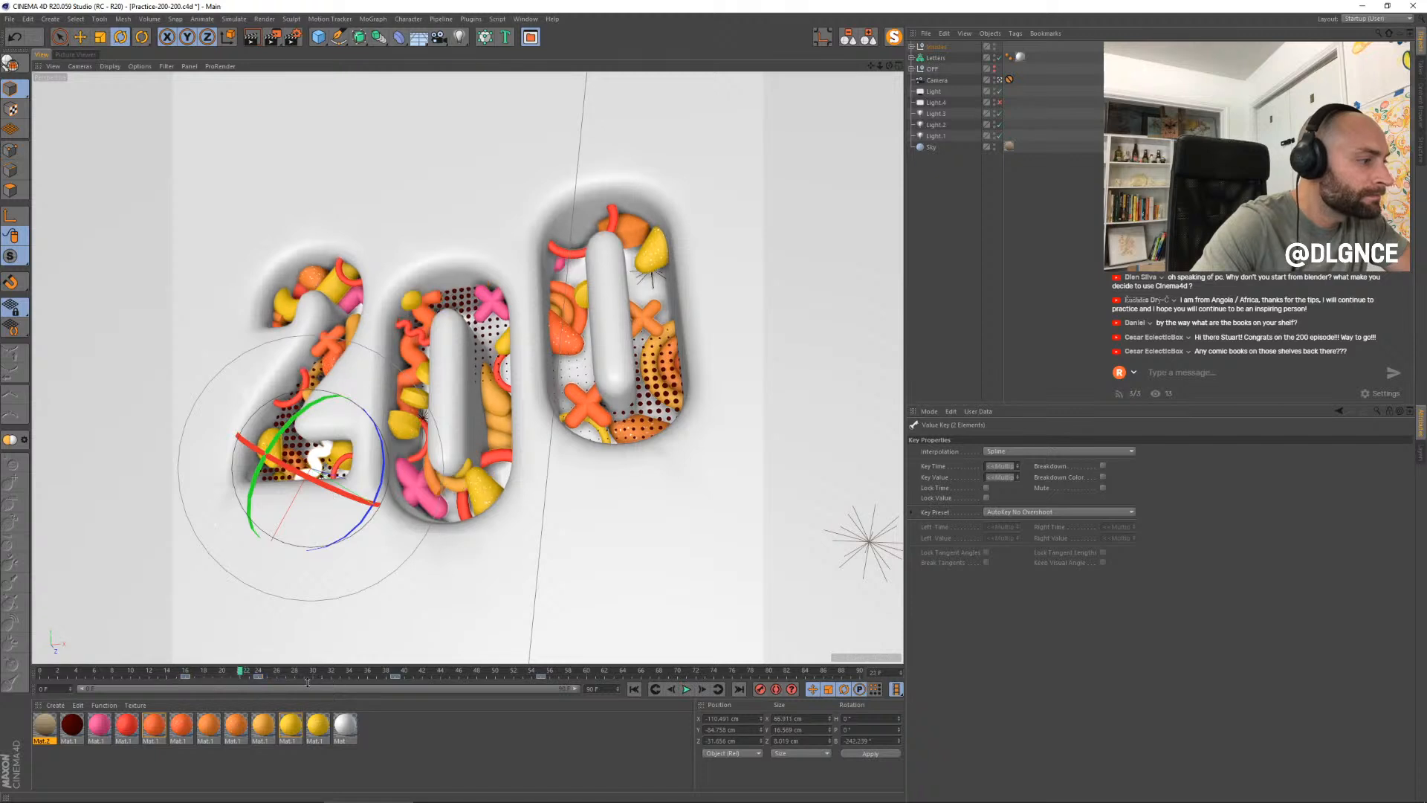
{"action": "left_click", "coordinate": [58, 677]}
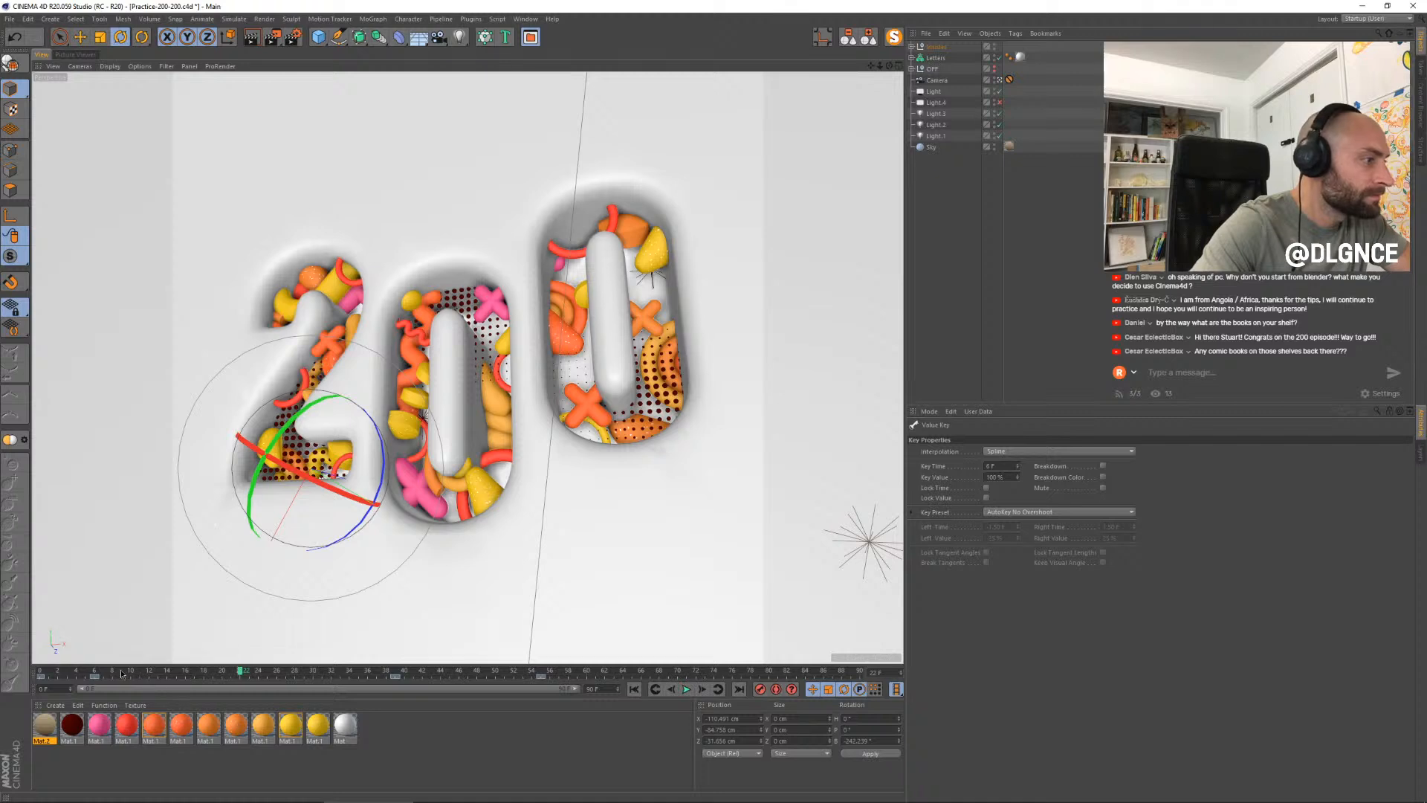
{"action": "left_click_drag", "start_coordinate": [122, 673], "coordinate": [37, 673]}
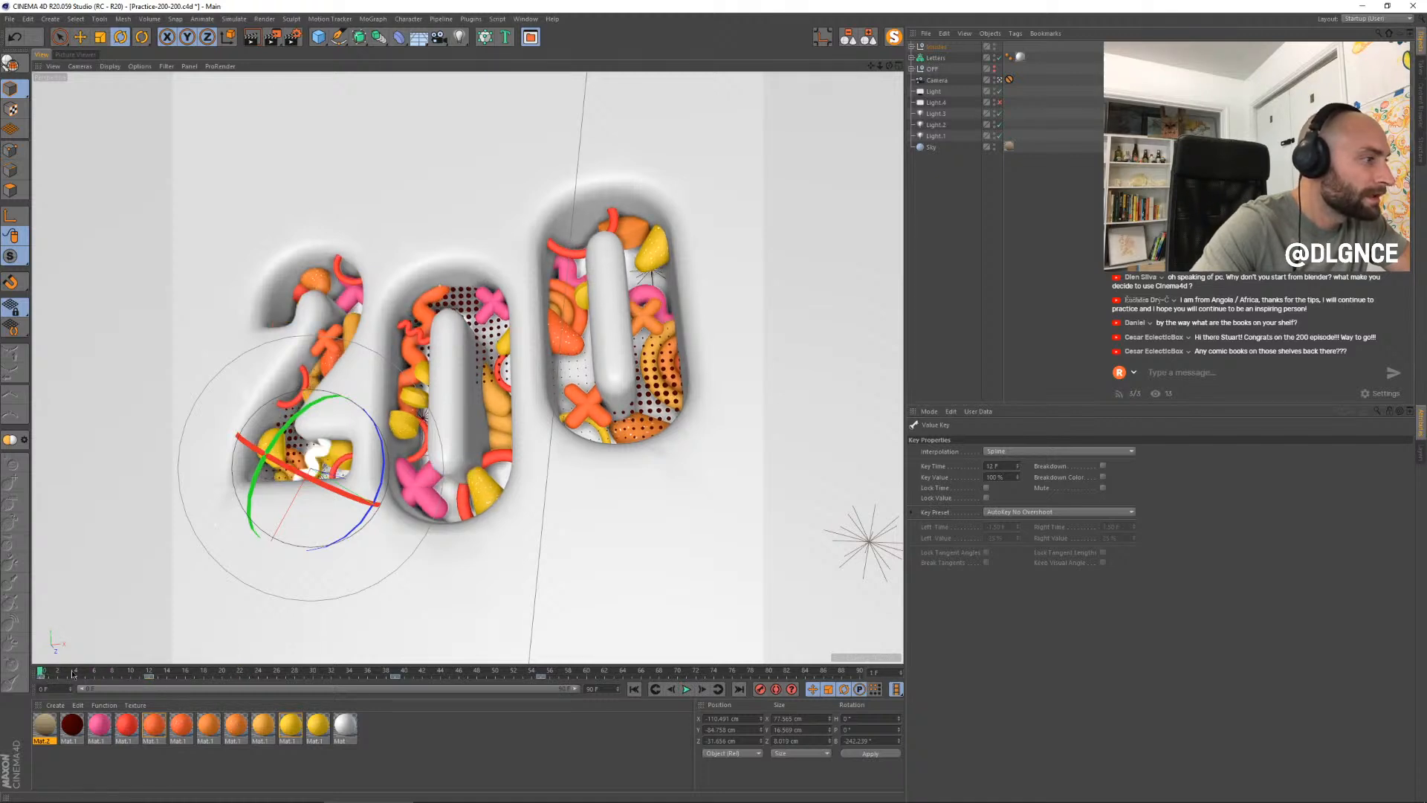
{"action": "left_click_drag", "start_coordinate": [73, 674], "coordinate": [359, 679]}
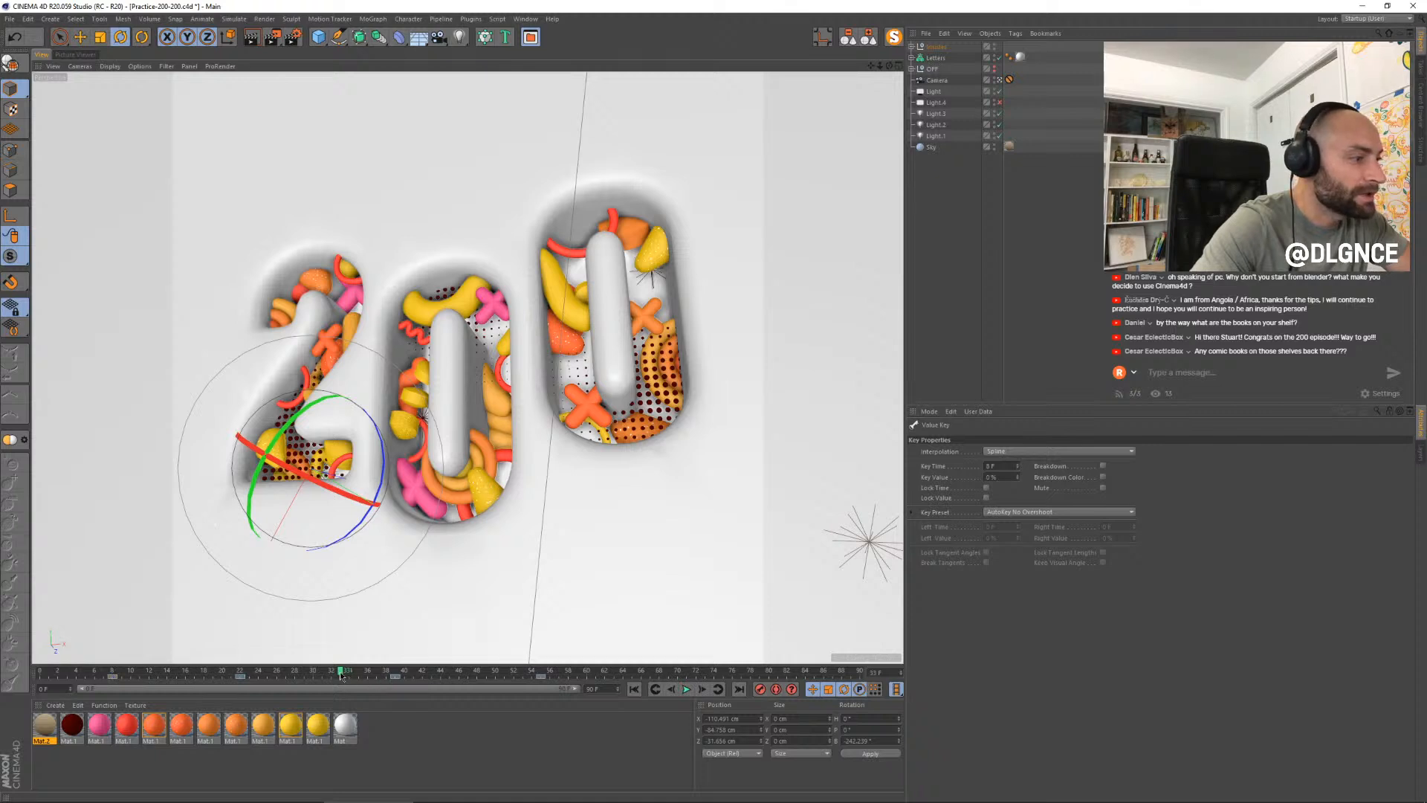
- Retime the last two keyframes of the squiggle sweep to about frames 59 and 66, checking the motion along the timeline
{"action": "left_click_drag", "start_coordinate": [341, 675], "coordinate": [651, 675]}
{"action": "left_click", "coordinate": [488, 679]}
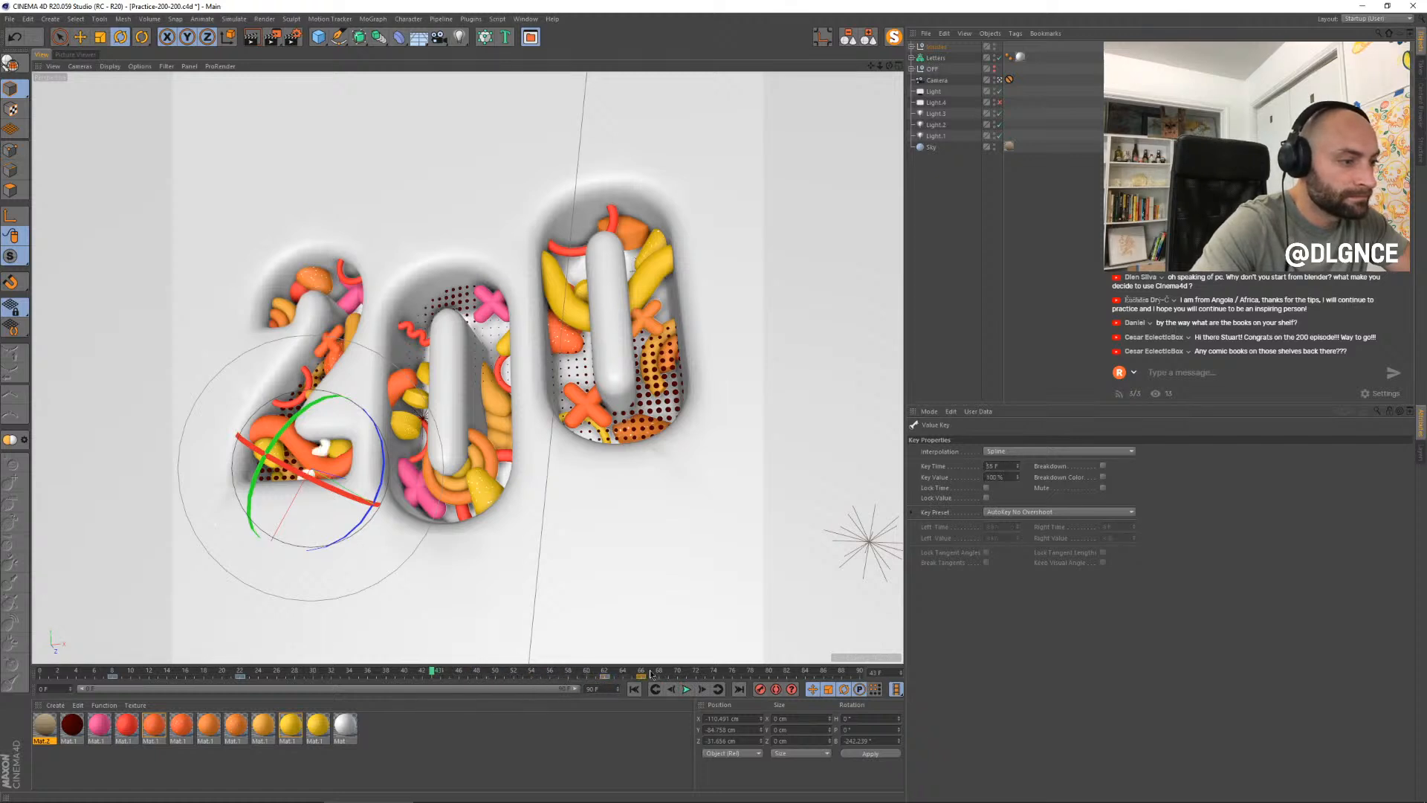
{"action": "left_click_drag", "start_coordinate": [430, 673], "coordinate": [185, 679]}
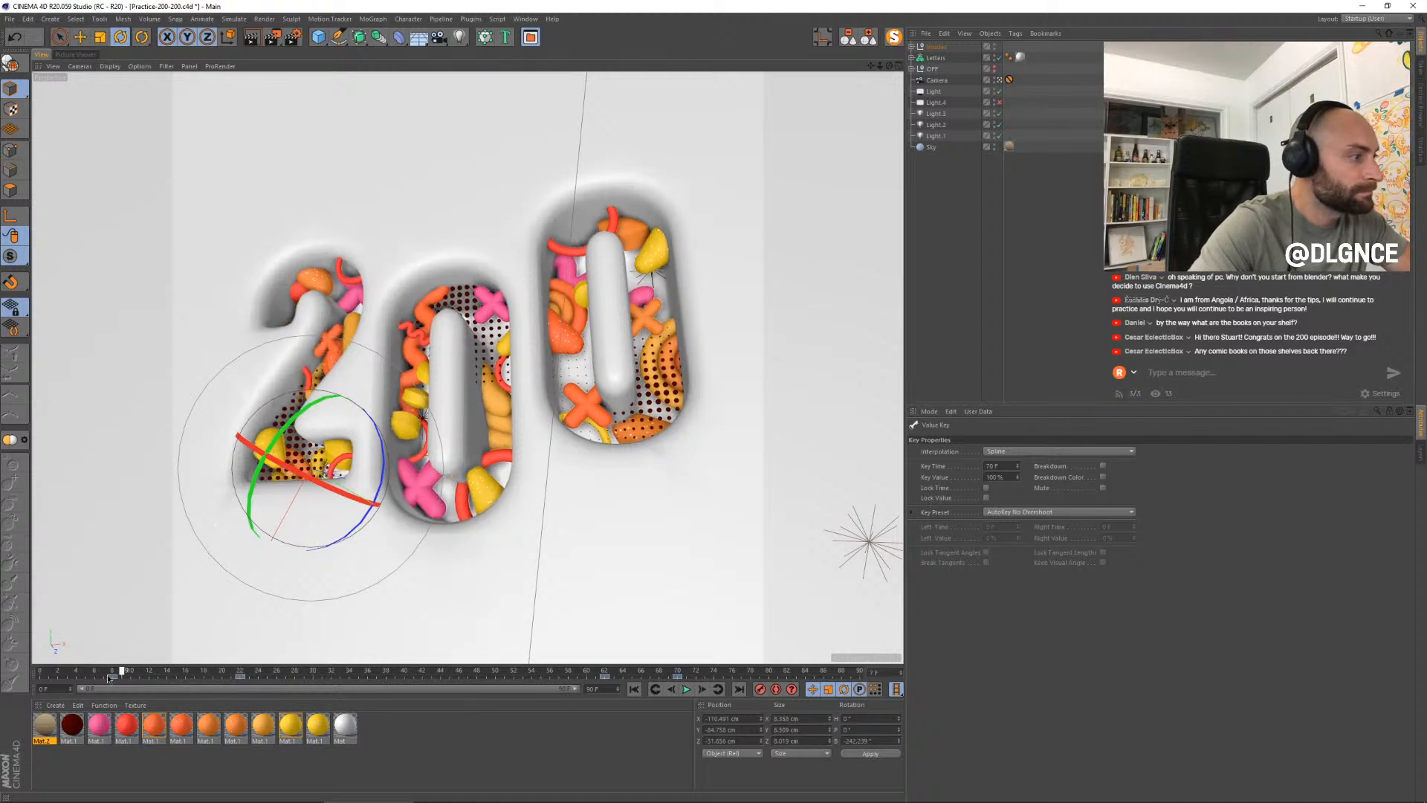
{"action": "key", "text": "ctrl+z"}
{"action": "left_click_drag", "start_coordinate": [111, 673], "coordinate": [692, 681]}
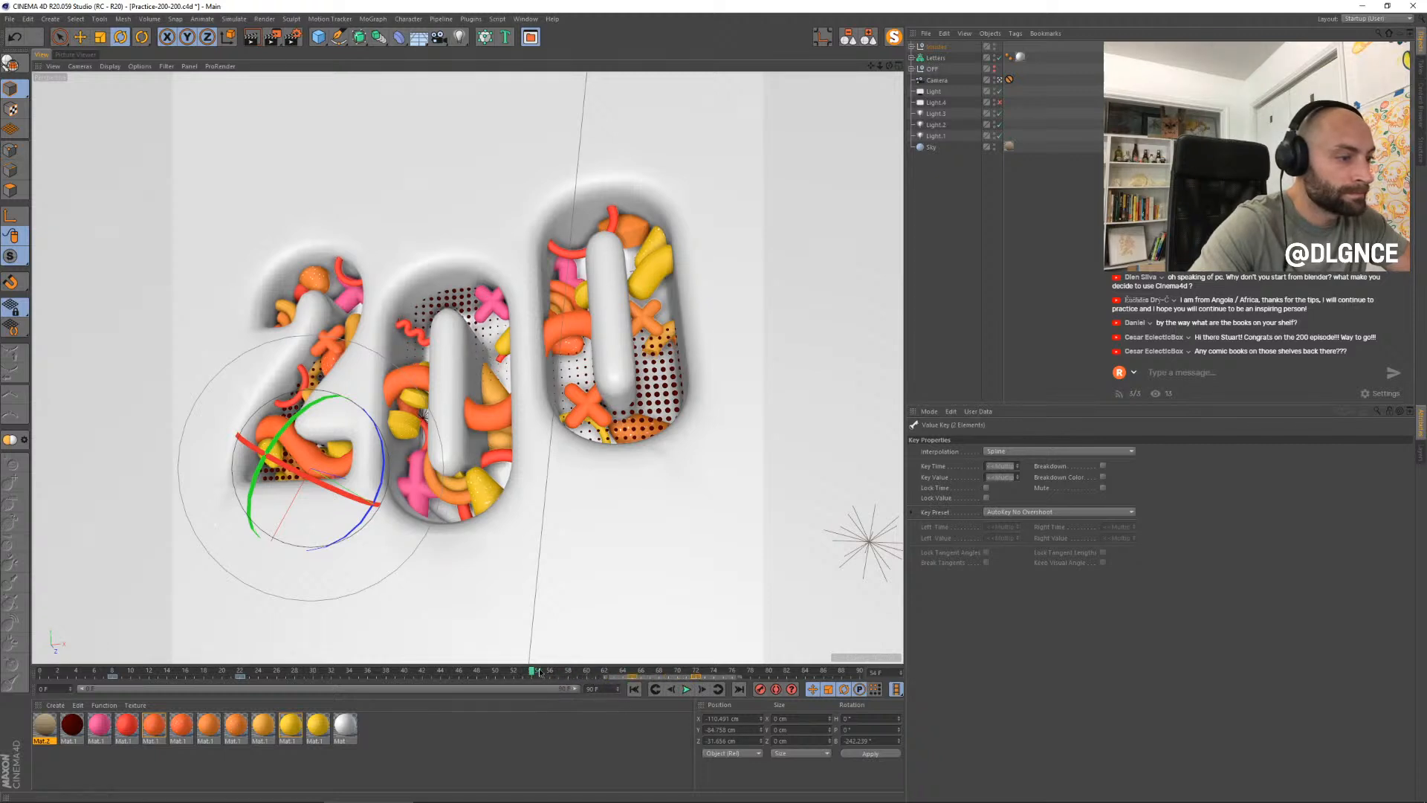
{"action": "left_click_drag", "start_coordinate": [535, 673], "coordinate": [602, 689]}
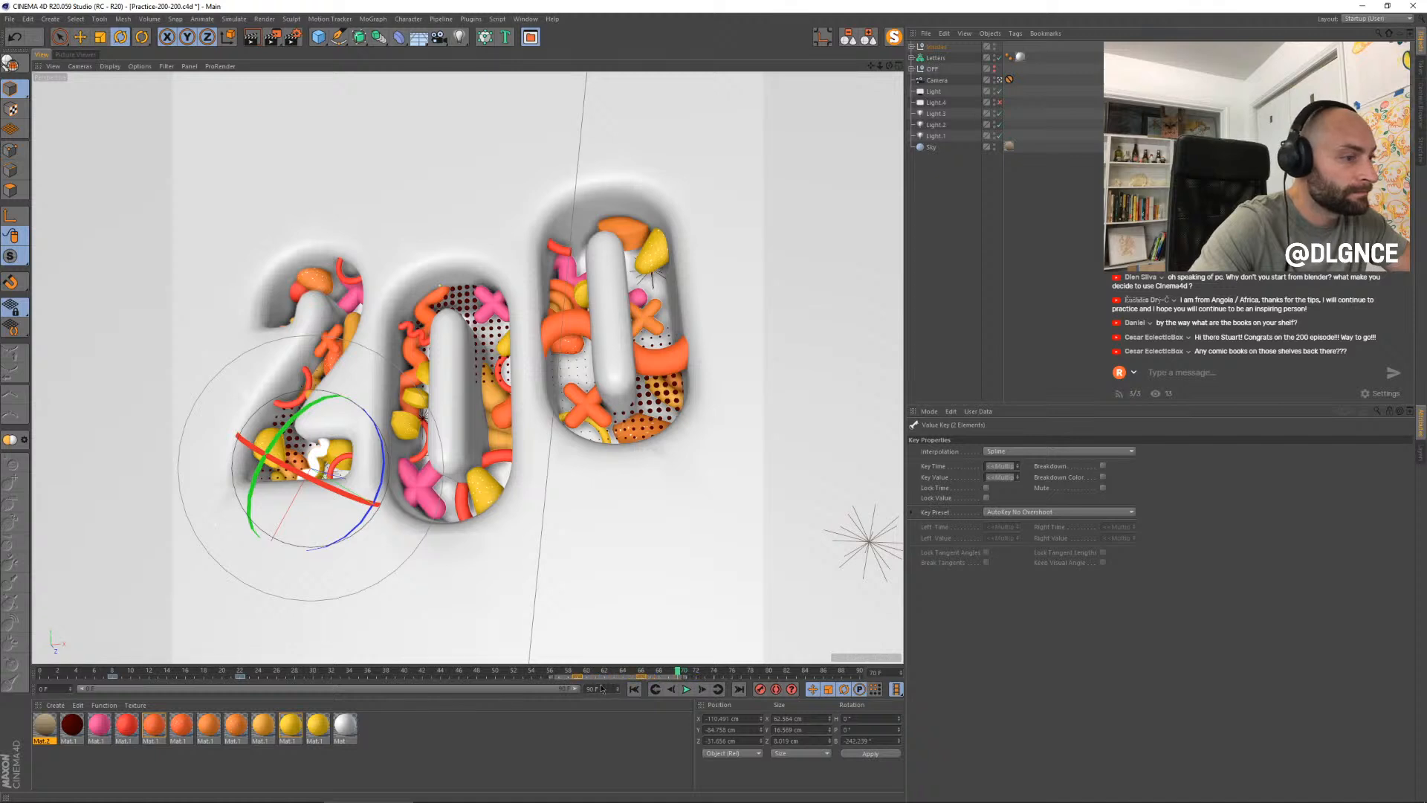
- Check the retimed squiggle motion along the timeline and save the project with all objects selected
{"action": "left_click", "coordinate": [513, 673]}
{"action": "left_click_drag", "start_coordinate": [512, 673], "coordinate": [271, 679]}
{"action": "left_click_drag", "start_coordinate": [159, 674], "coordinate": [888, 684]}
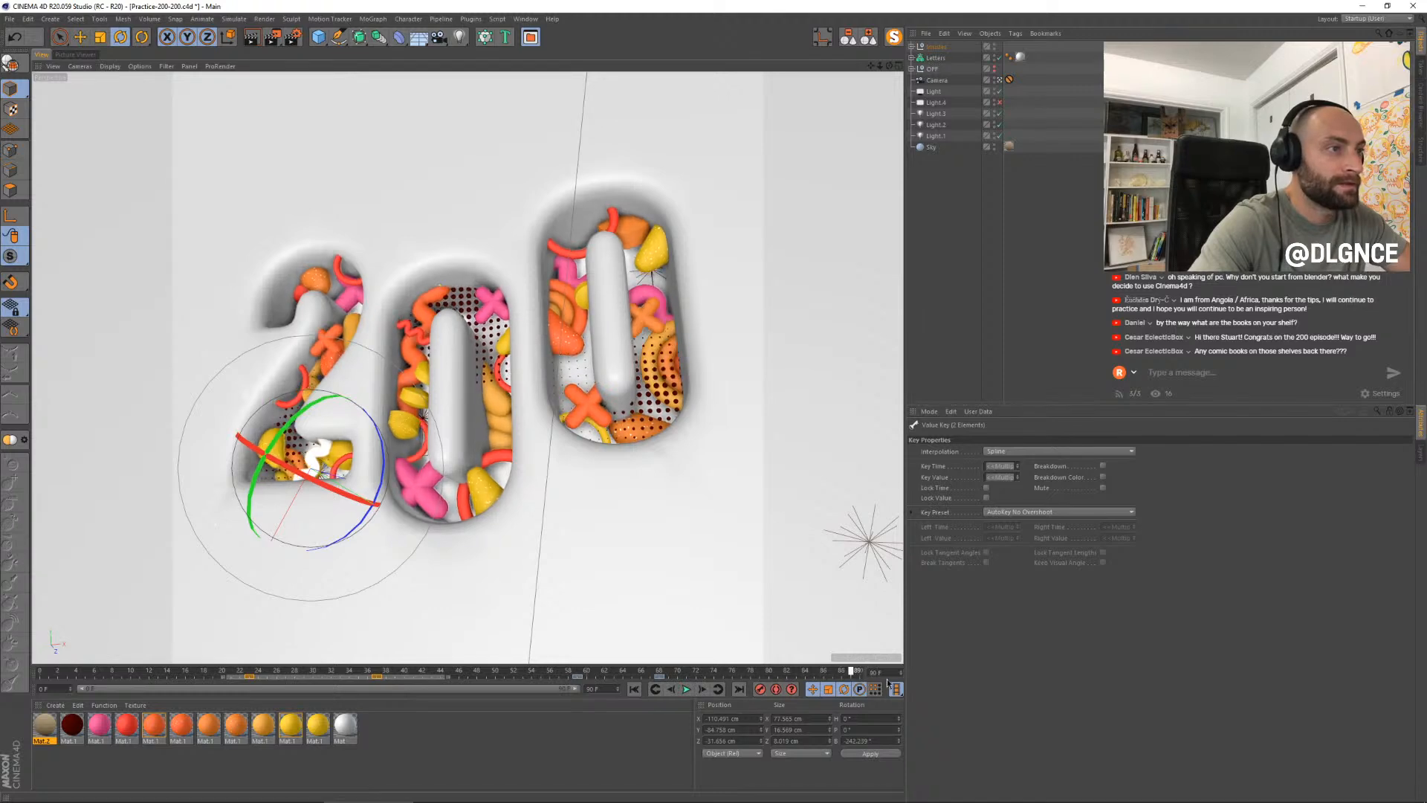
{"action": "key", "text": "ctrl+a"}
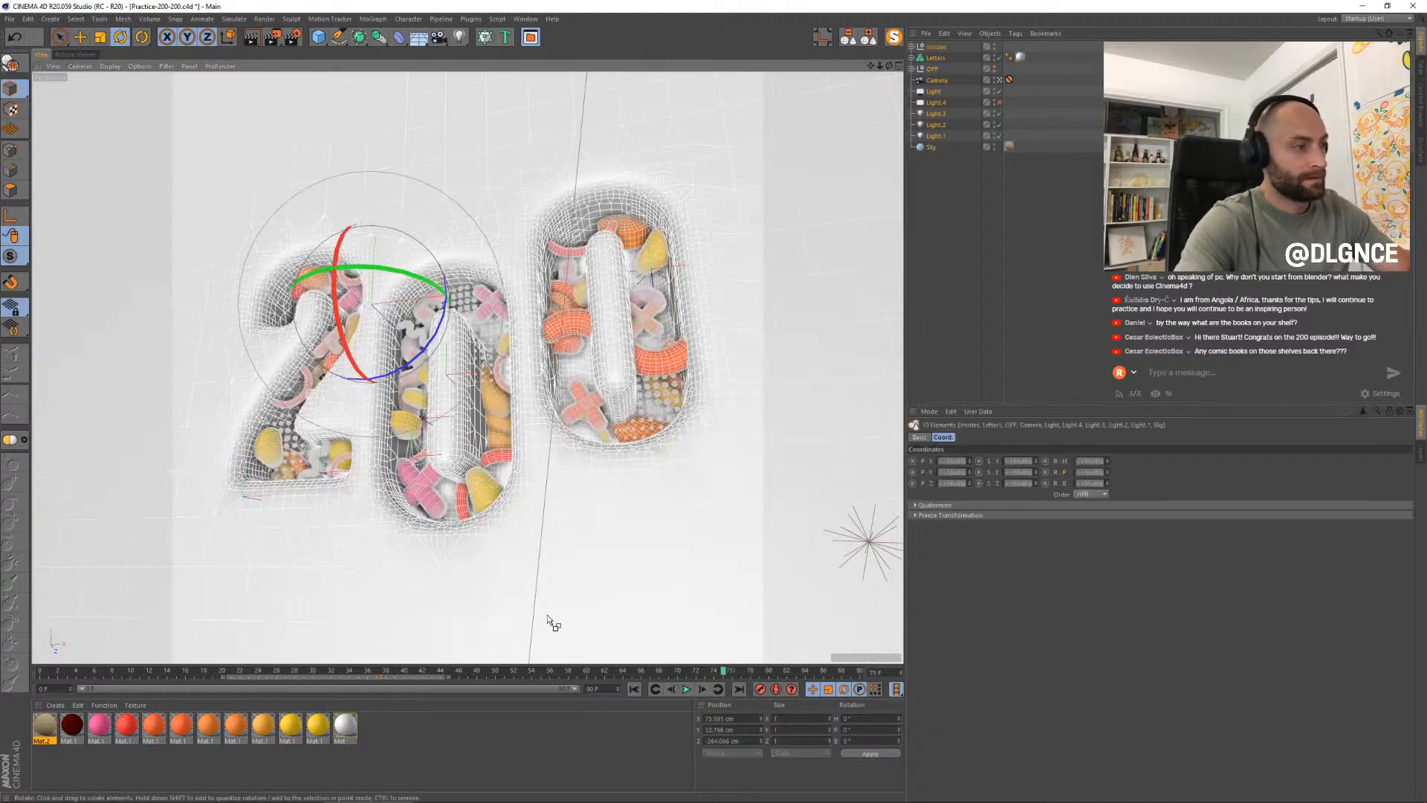
{"action": "key", "text": "ctrl+s"}
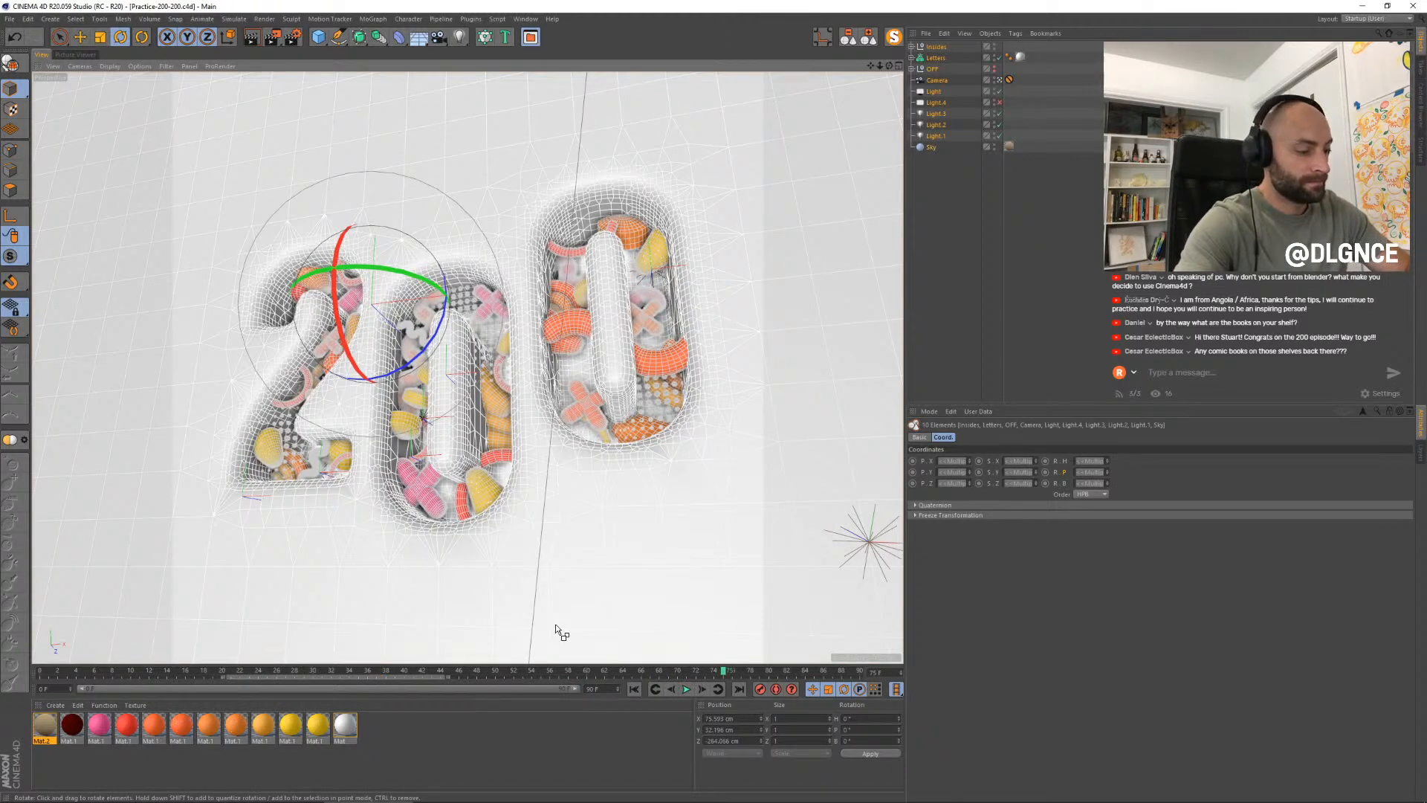
- Render frame 54 of the animation and step through the earlier test renders in the history for comparison
{"action": "left_click", "coordinate": [530, 671]}
{"action": "key", "text": "shift+r"}
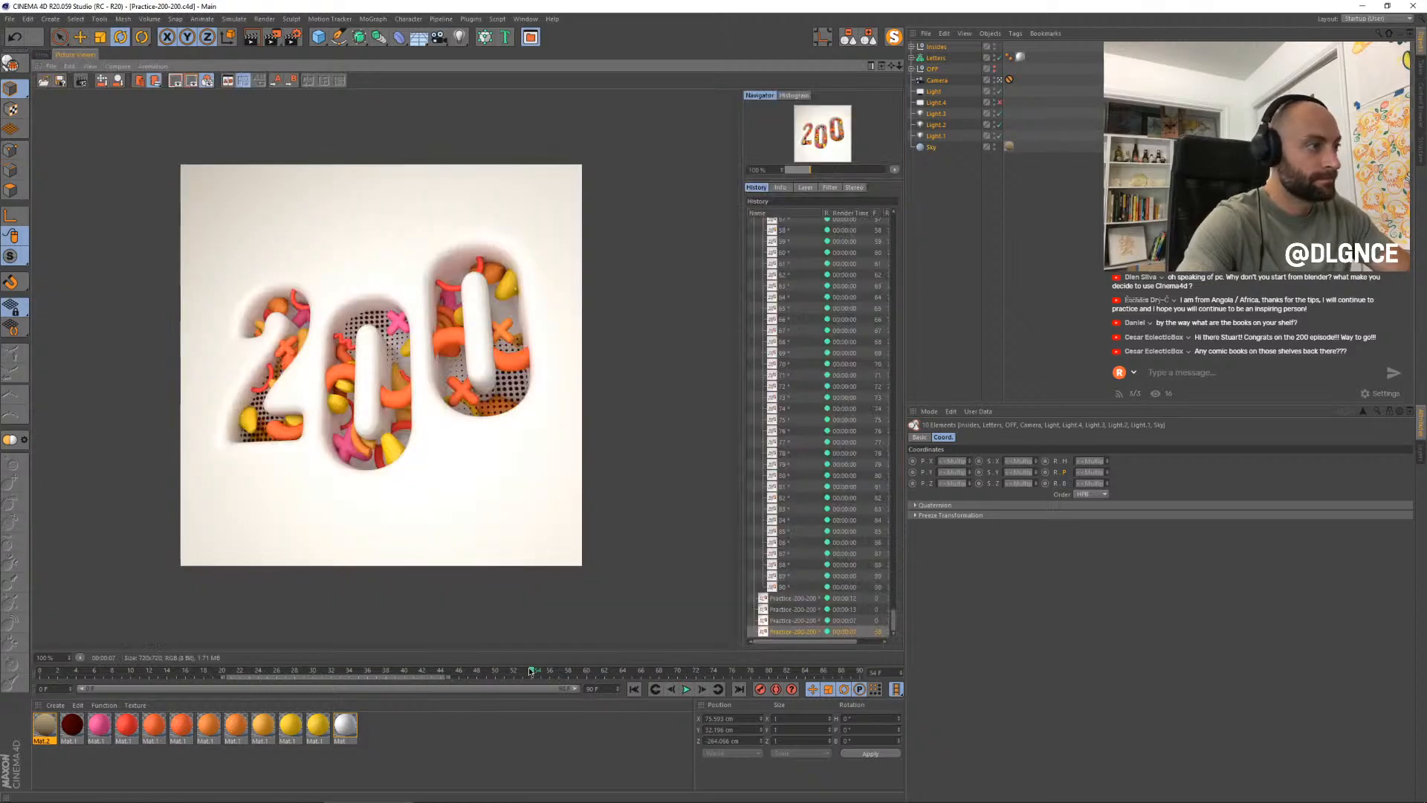
{"action": "left_click", "coordinate": [804, 622]}
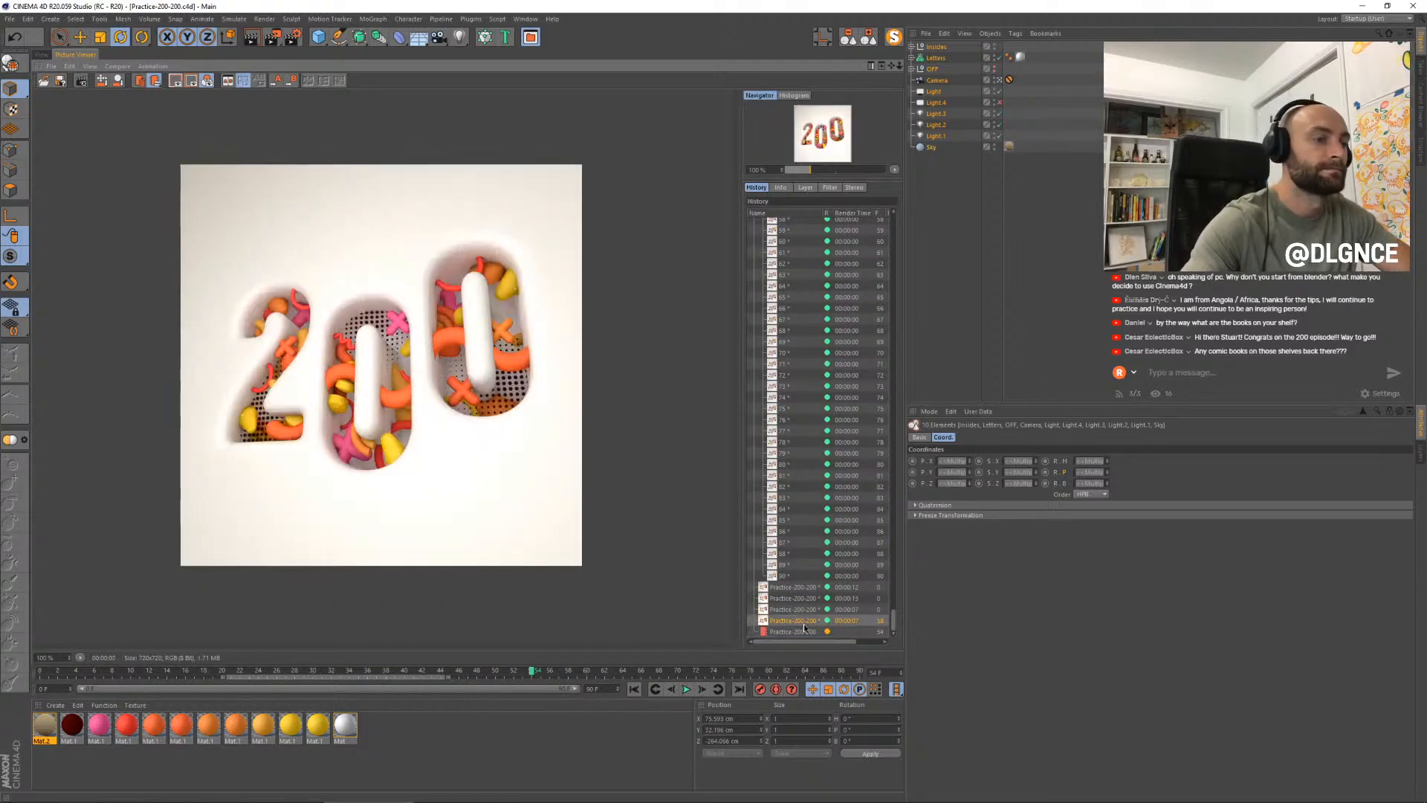
{"action": "key", "text": "Up"}
{"action": "key", "text": "Up"}
{"action": "key", "text": "Up"}
{"action": "key", "text": "Down"}
{"action": "key", "text": "Down"}
{"action": "key", "text": "Down"}
{"action": "key", "text": "Down"}
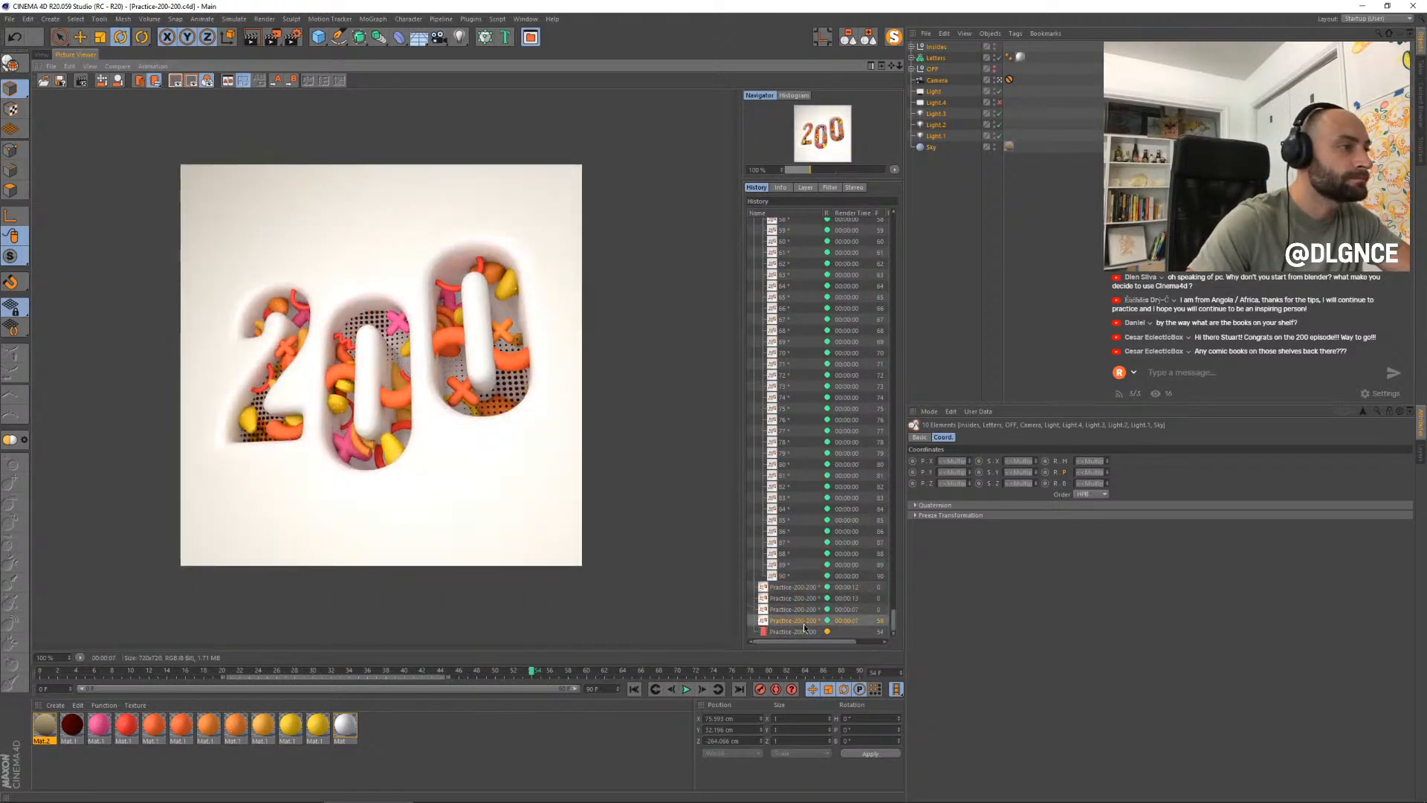
{"action": "key", "text": "Up"}
{"action": "key", "text": "Down"}
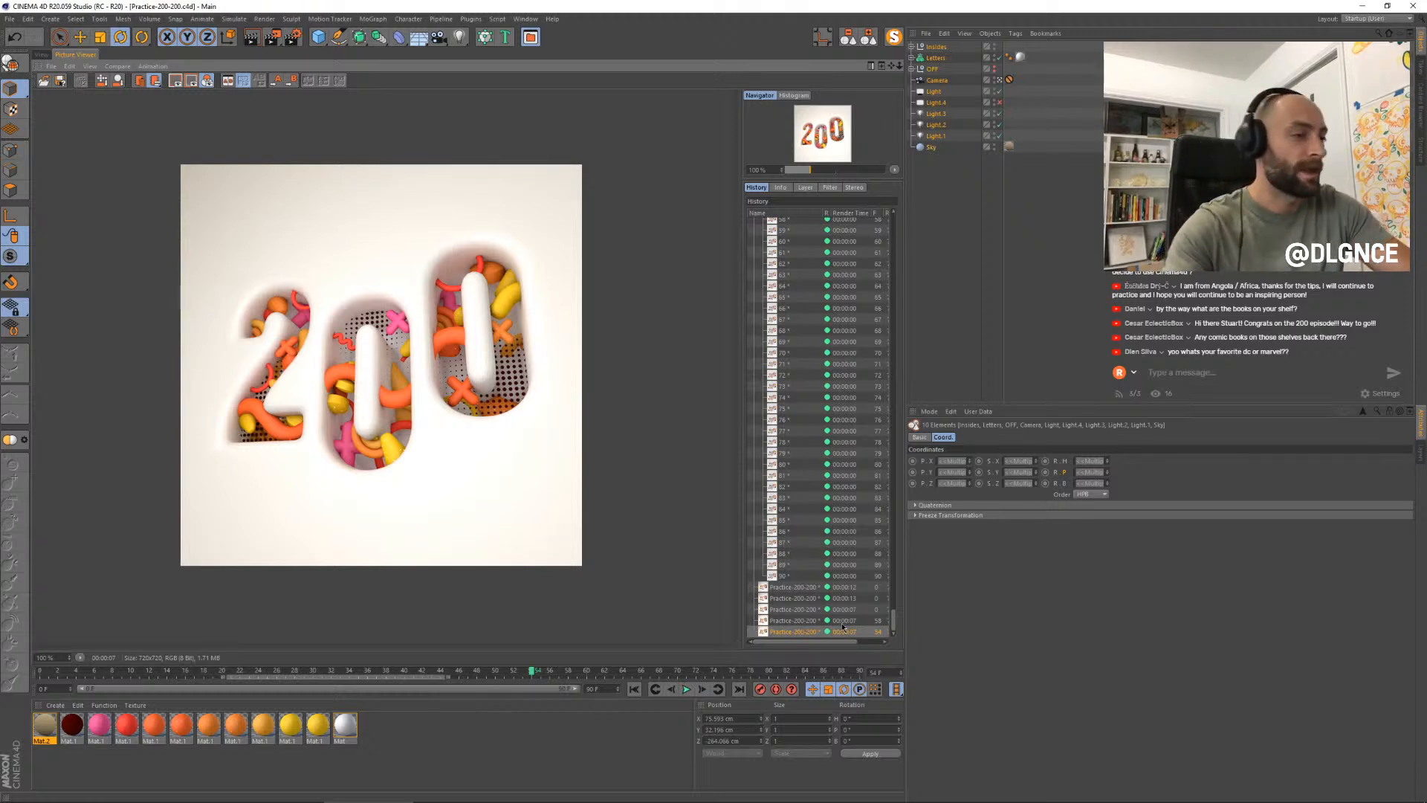
- Compare the finished frame 54 render with the frame 58 and first-frame renders
{"action": "left_click", "coordinate": [843, 623]}
{"action": "left_click", "coordinate": [838, 632]}
{"action": "left_click", "coordinate": [834, 622]}
{"action": "left_click", "coordinate": [831, 599]}
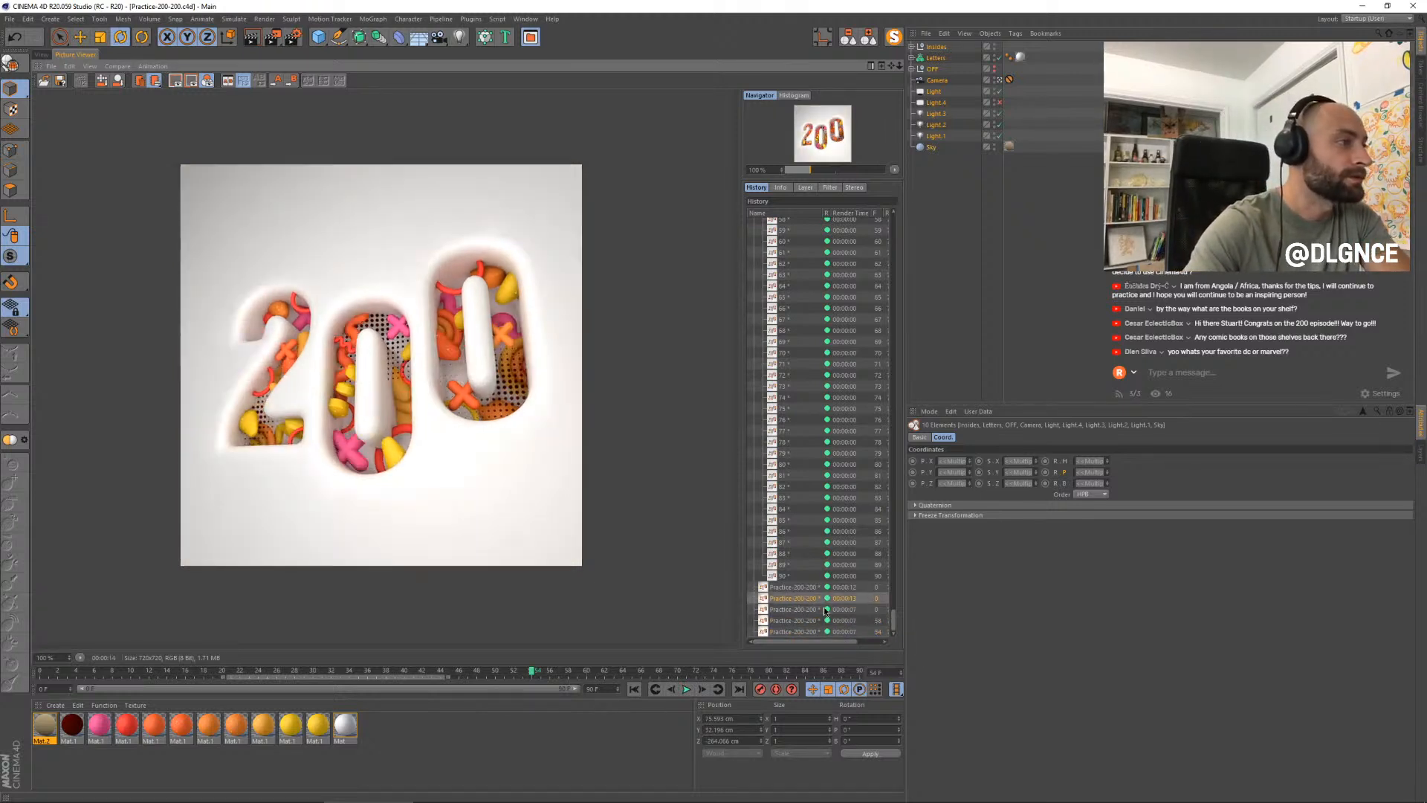
{"action": "left_click", "coordinate": [827, 622]}
{"action": "left_click", "coordinate": [827, 632]}
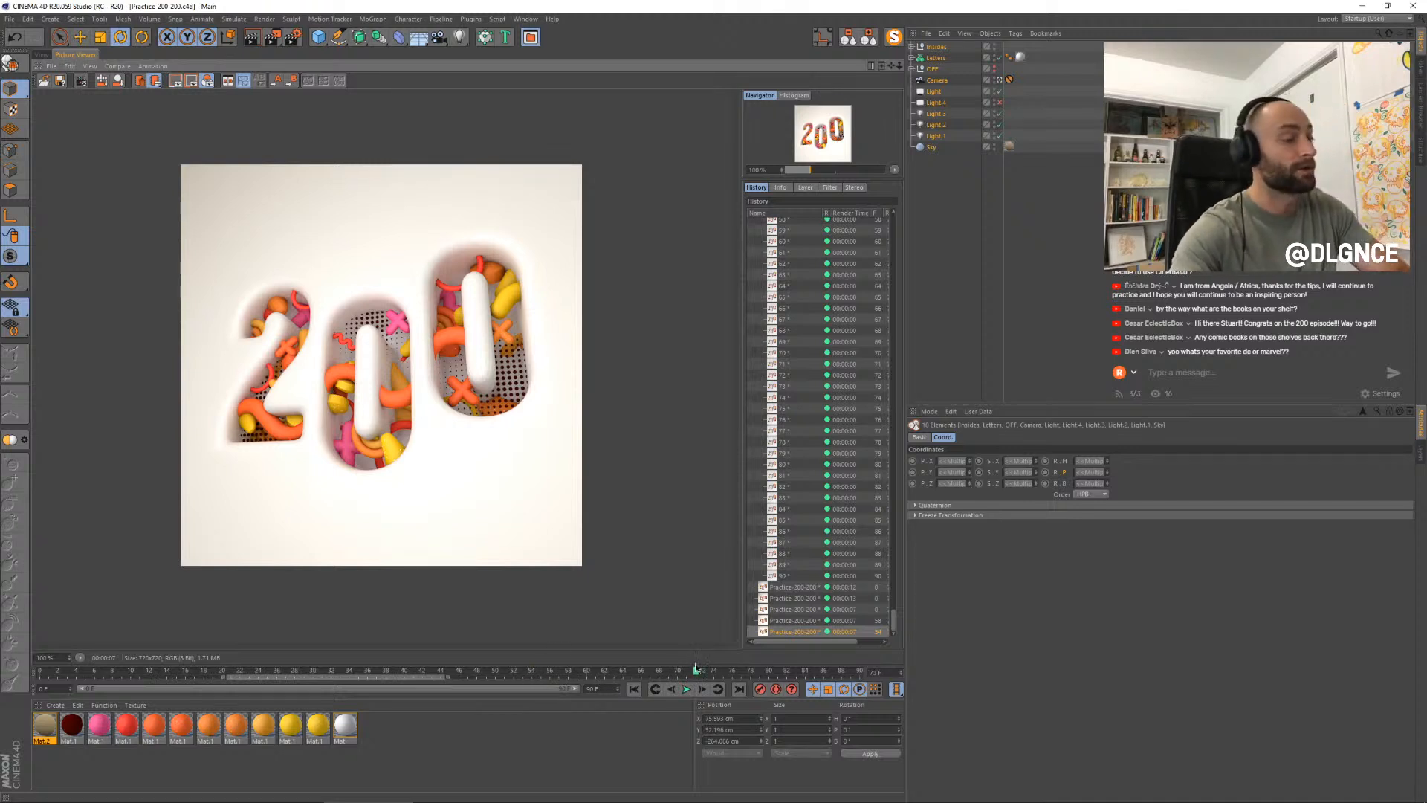
- Render frame 72 and set the intensity of the object named Light to 100%
{"action": "key", "text": "shift+r"}
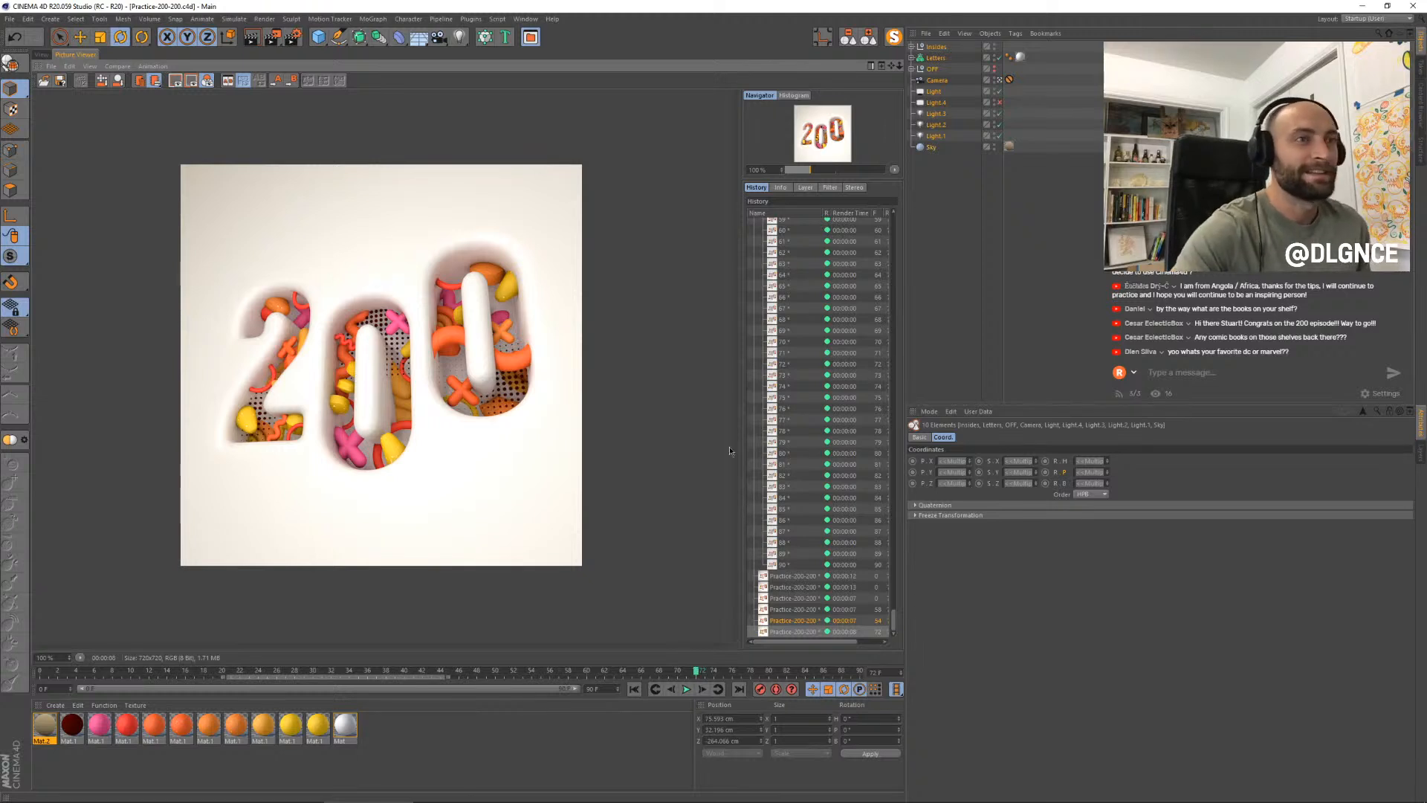
{"action": "left_click", "coordinate": [1029, 209]}
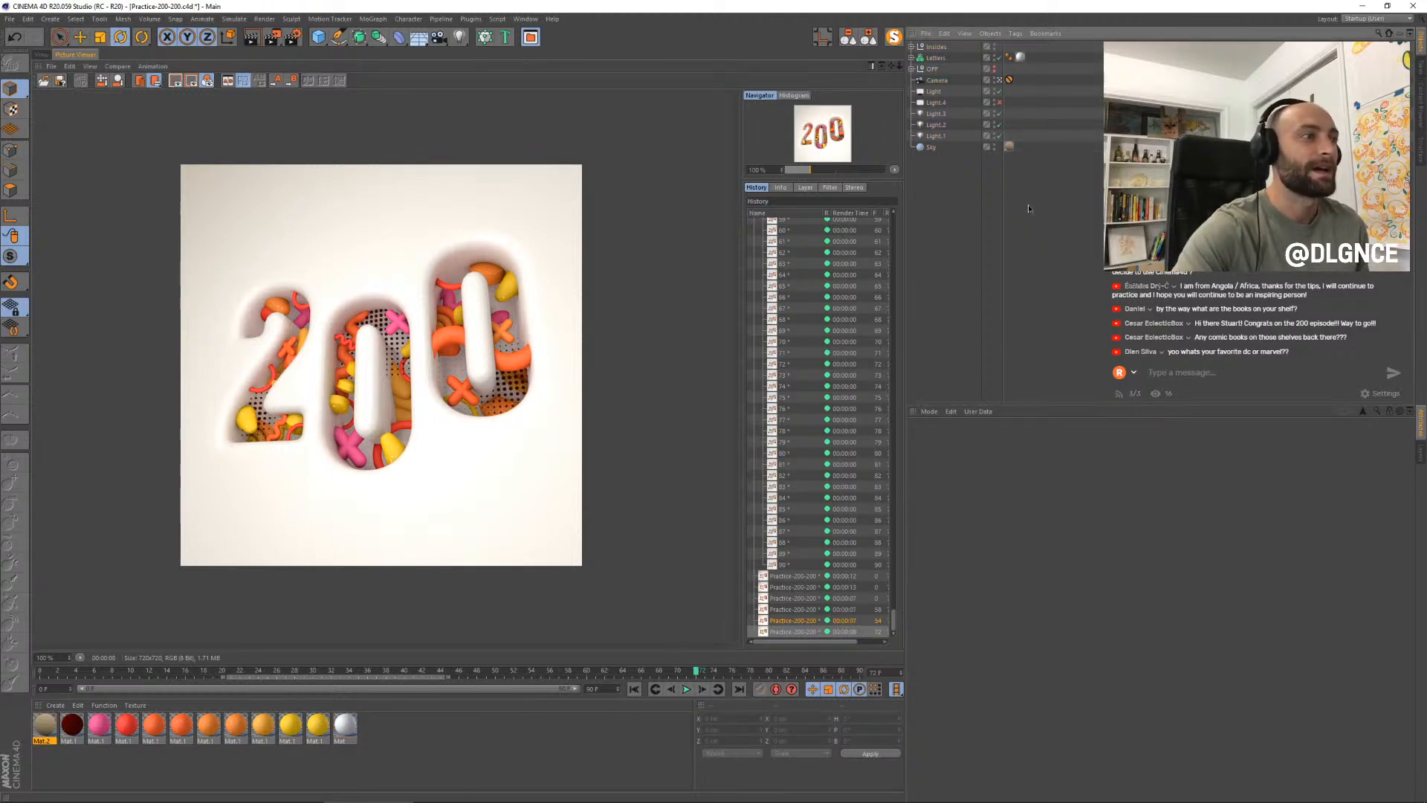
{"action": "left_click", "coordinate": [934, 91]}
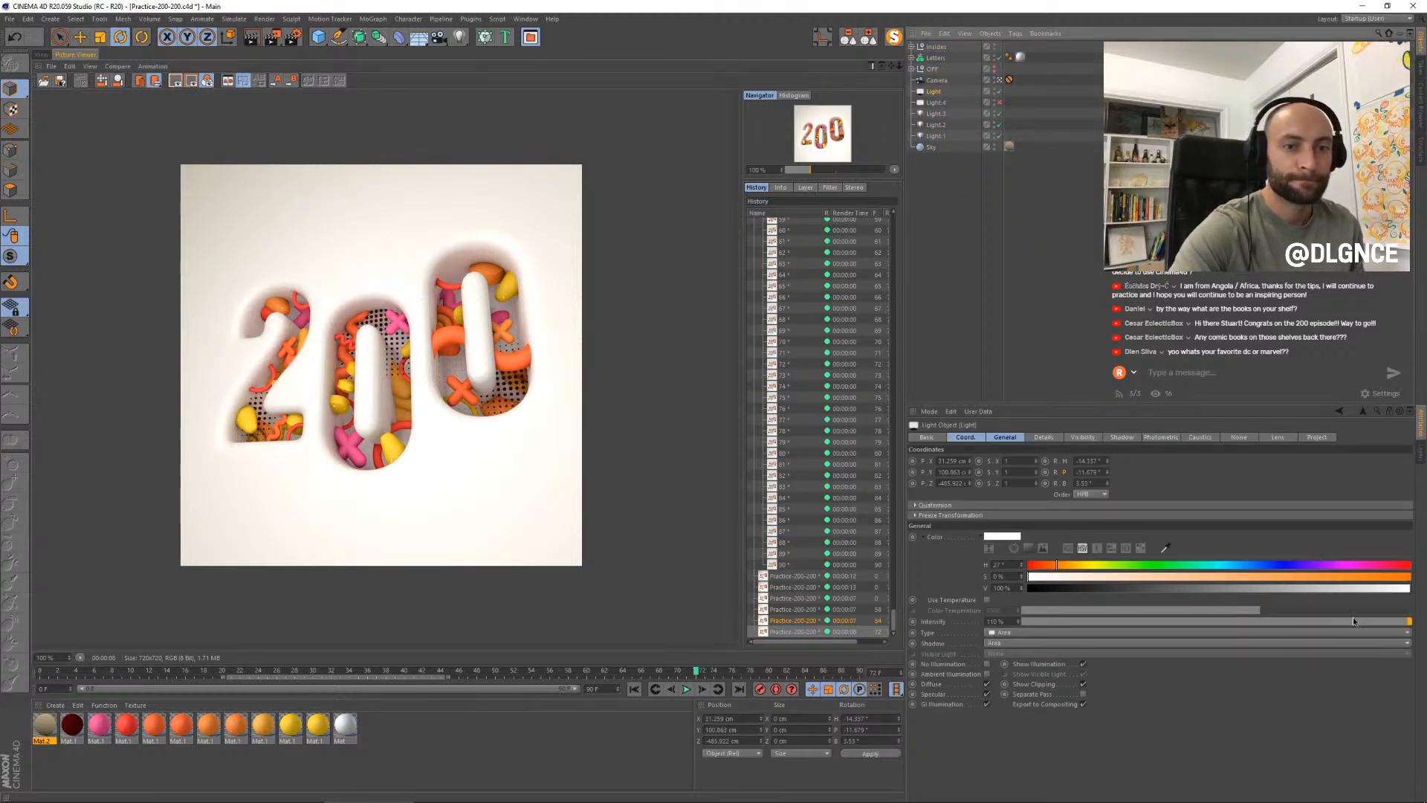
{"action": "left_click_drag", "start_coordinate": [1353, 622], "coordinate": [1426, 623]}
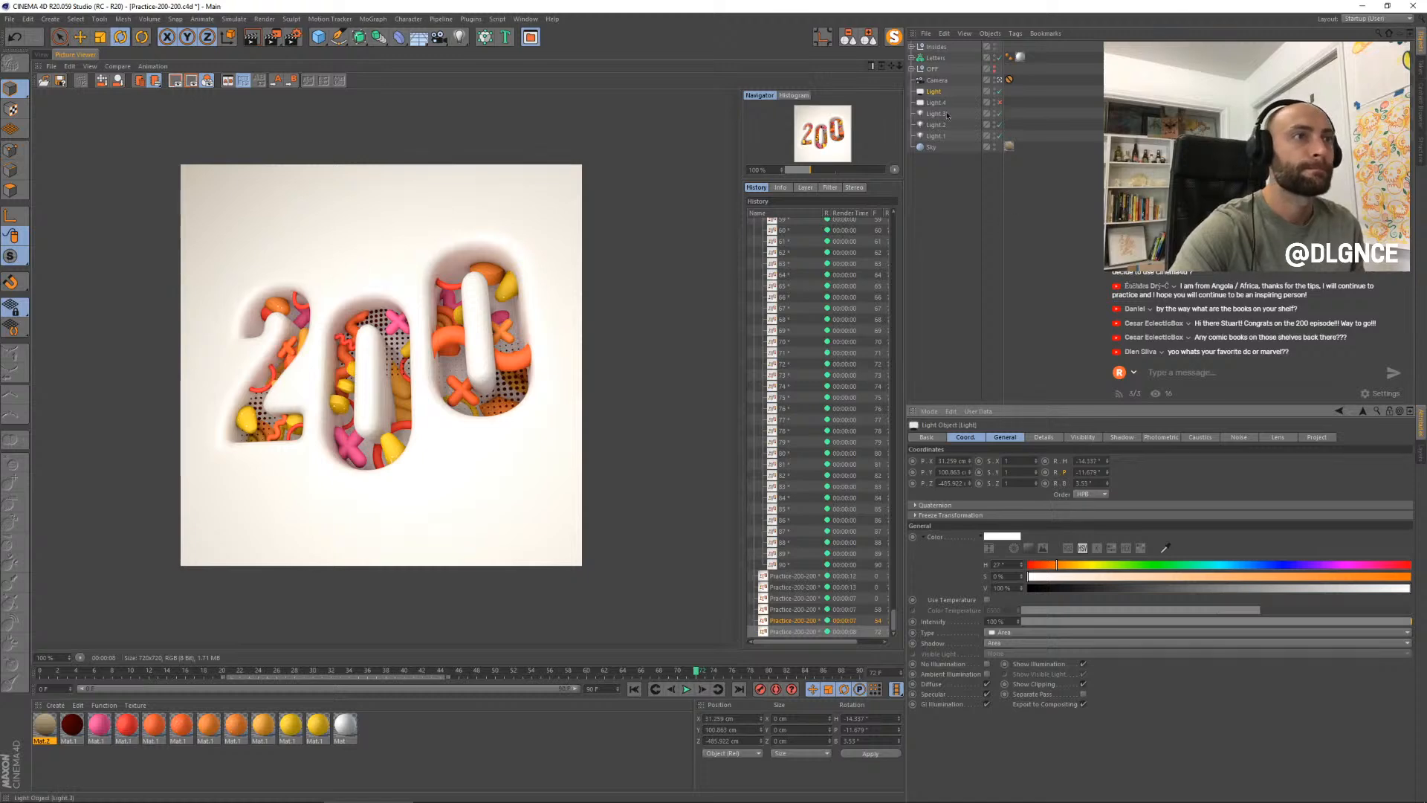
{"action": "scroll", "coordinate": [197, 477], "scroll_direction": "up", "scroll_amount": 1}
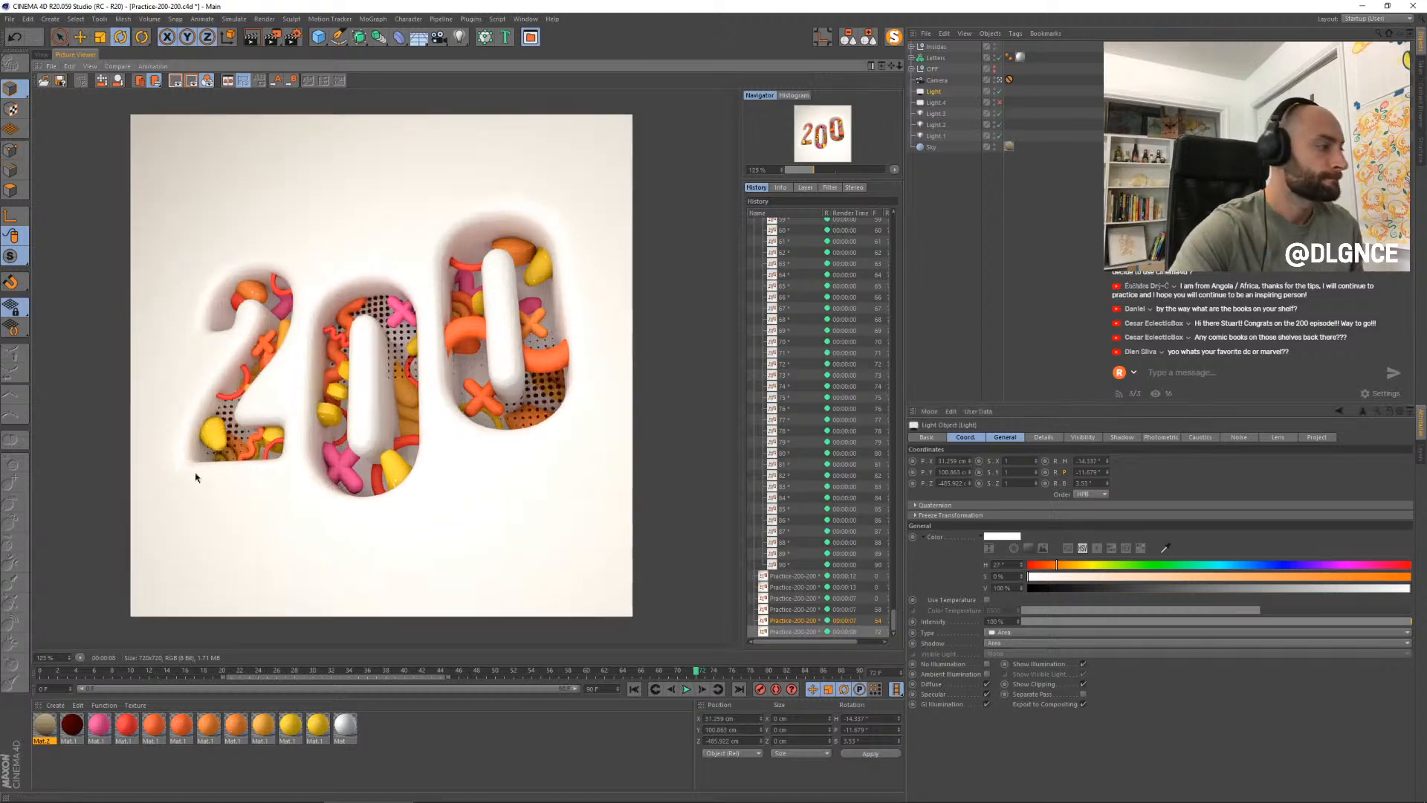
- Shift the cream knot of the Mat.2 luminance gradient inward to about three quarters of its length
{"action": "double_click", "coordinate": [45, 723]}
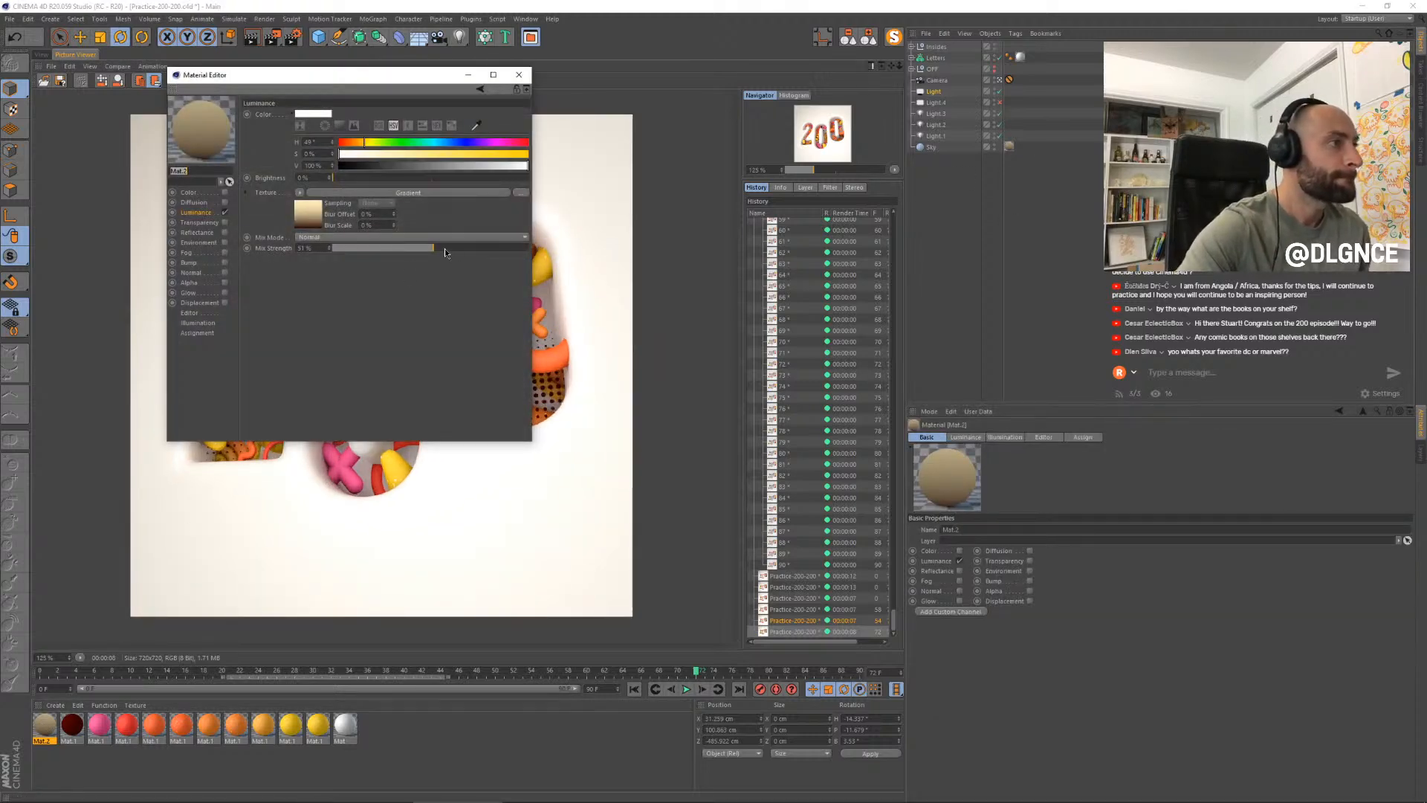
{"action": "left_click", "coordinate": [311, 221]}
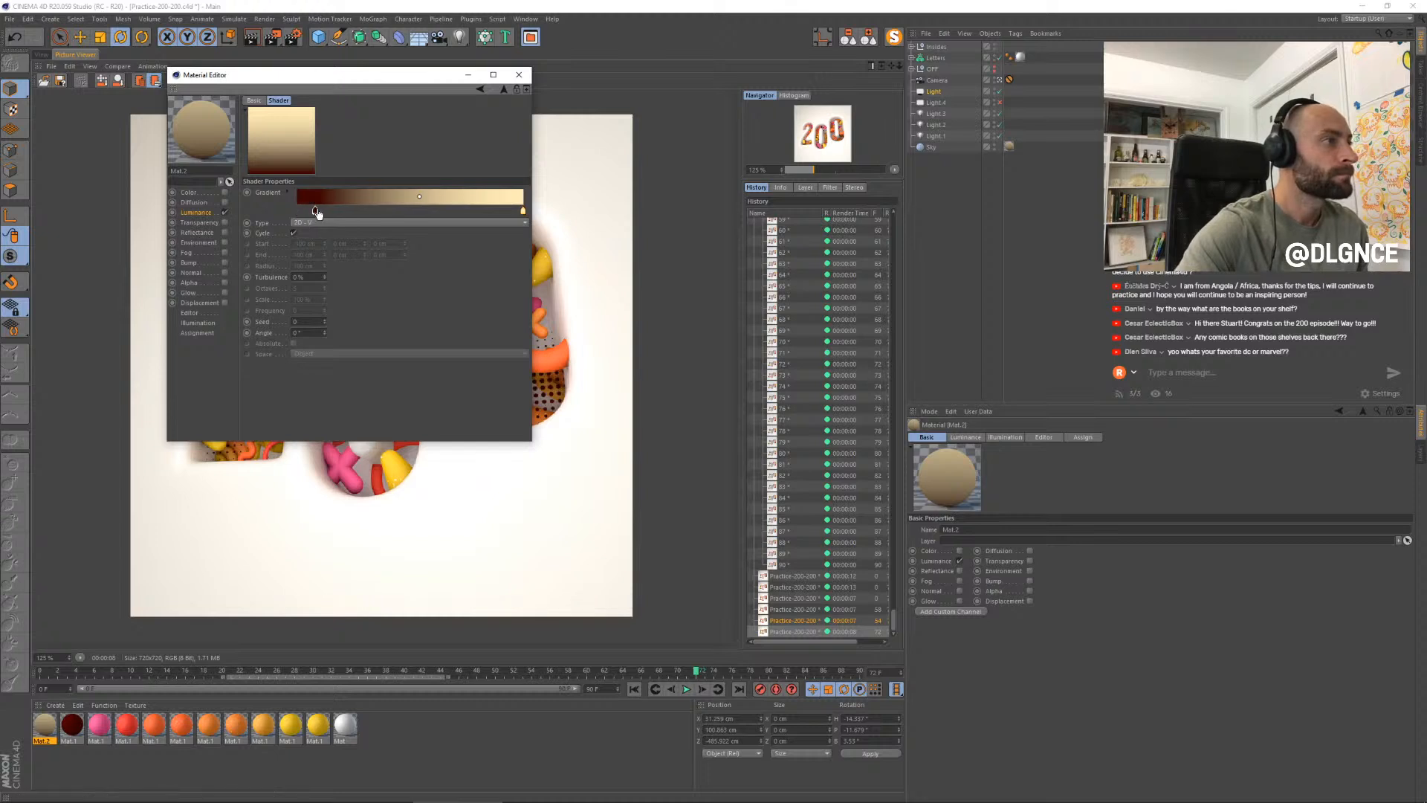
{"action": "left_click_drag", "start_coordinate": [522, 211], "coordinate": [467, 210]}
{"action": "left_click", "coordinate": [519, 74]}
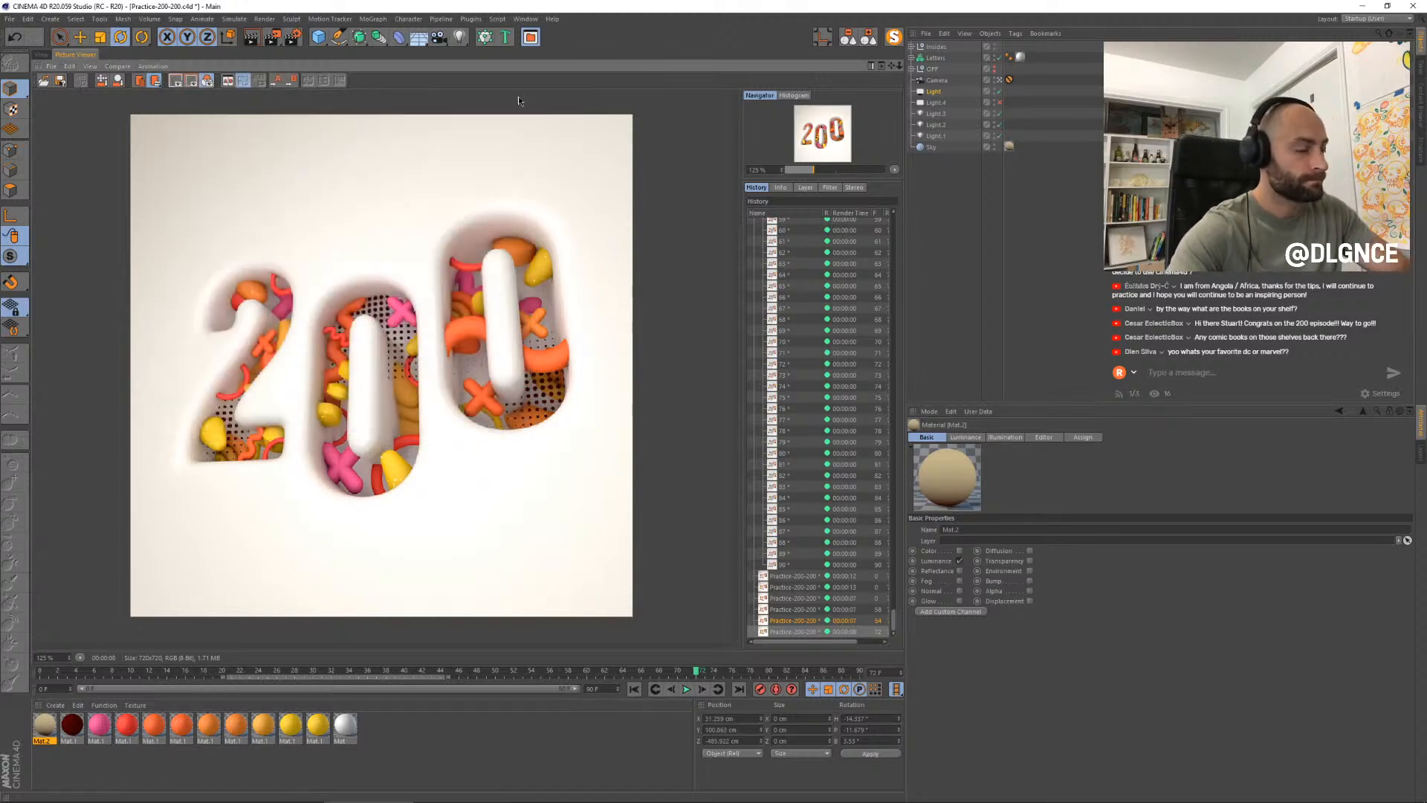
- Render frame 72 with the adjusted sky gradient and light intensity, and compare it with the previous frame 72 render
{"action": "key", "text": "shift+r"}
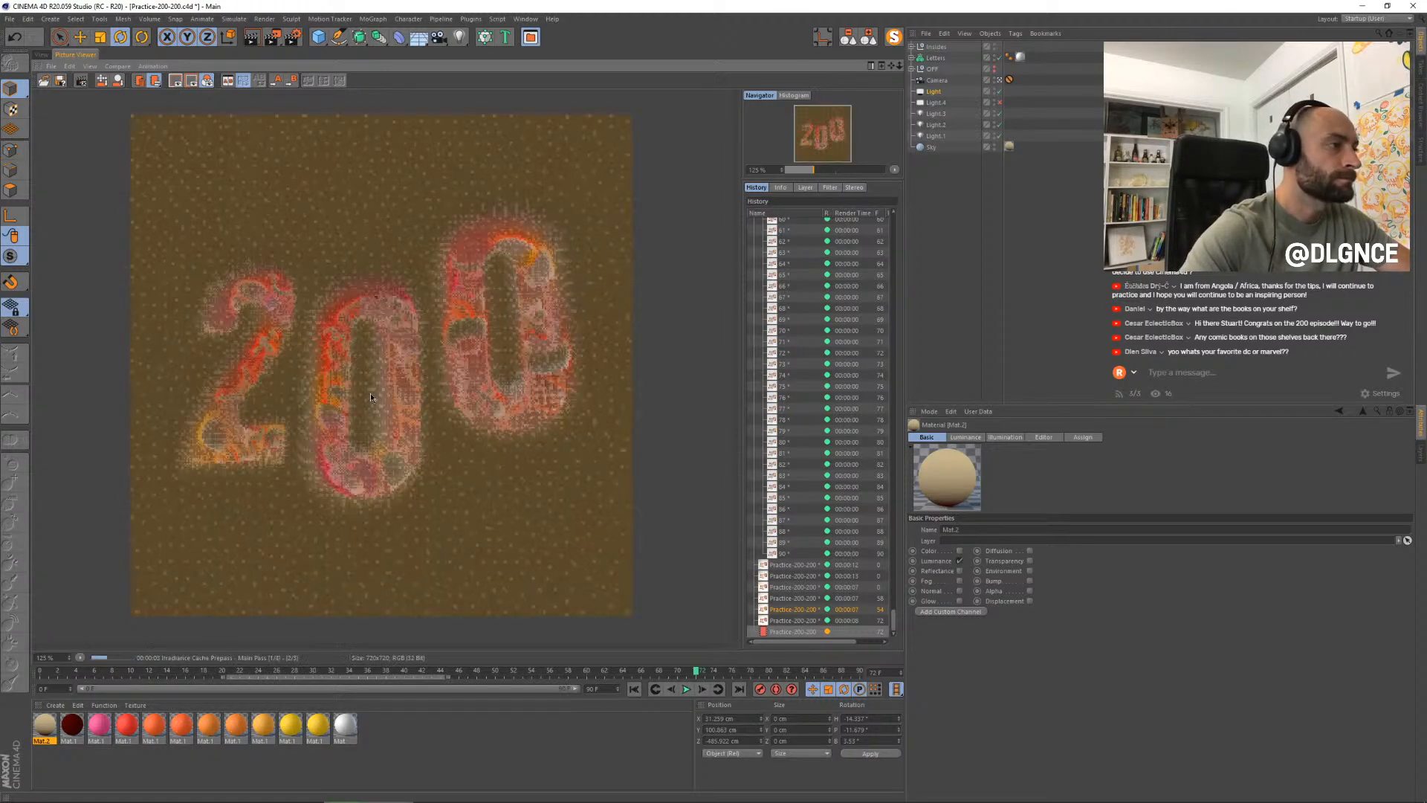
{"action": "scroll", "coordinate": [370, 393], "scroll_direction": "down", "scroll_amount": 1}
{"action": "left_click", "coordinate": [795, 621]}
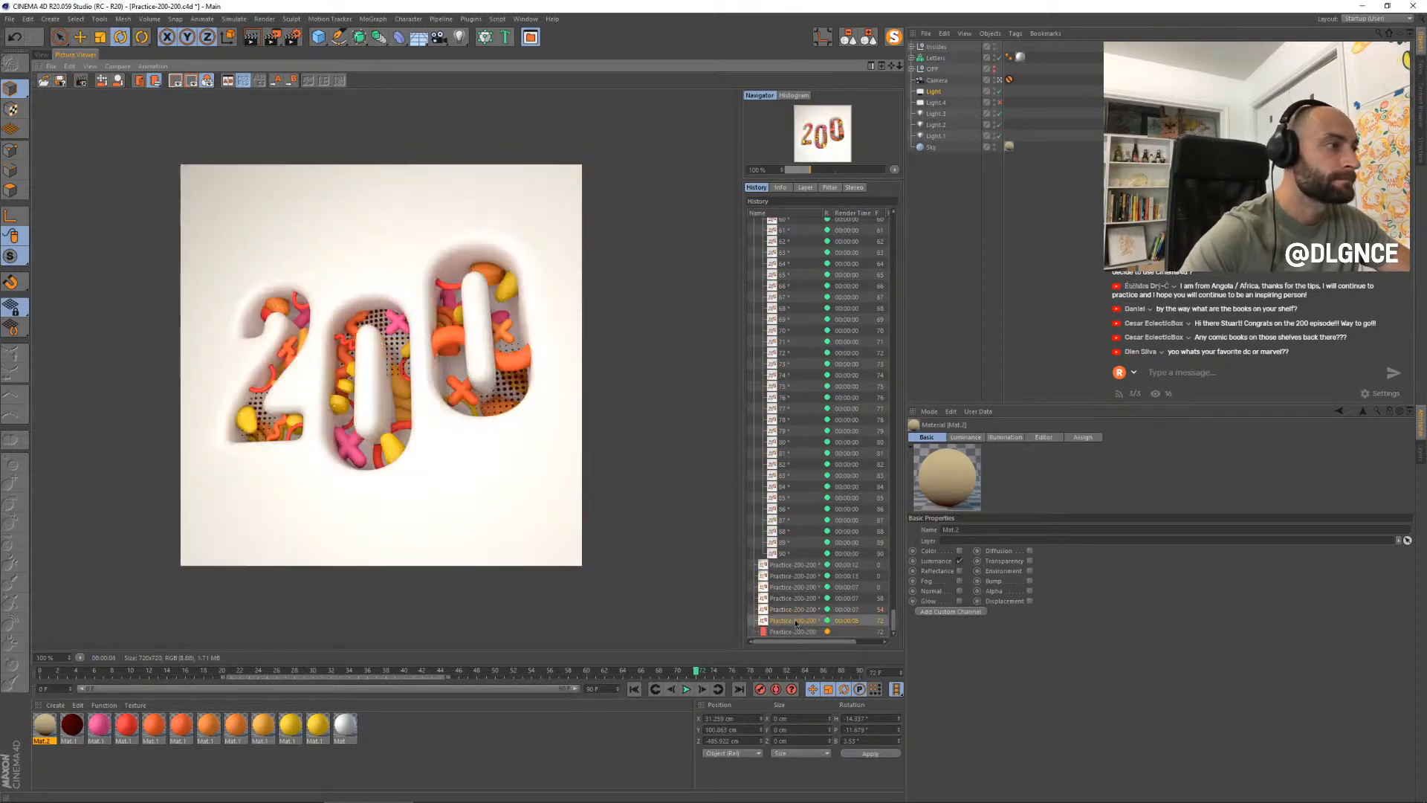
{"action": "key", "text": "Up"}
{"action": "key", "text": "Down"}
{"action": "key", "text": "Down"}
{"action": "key", "text": "Up"}
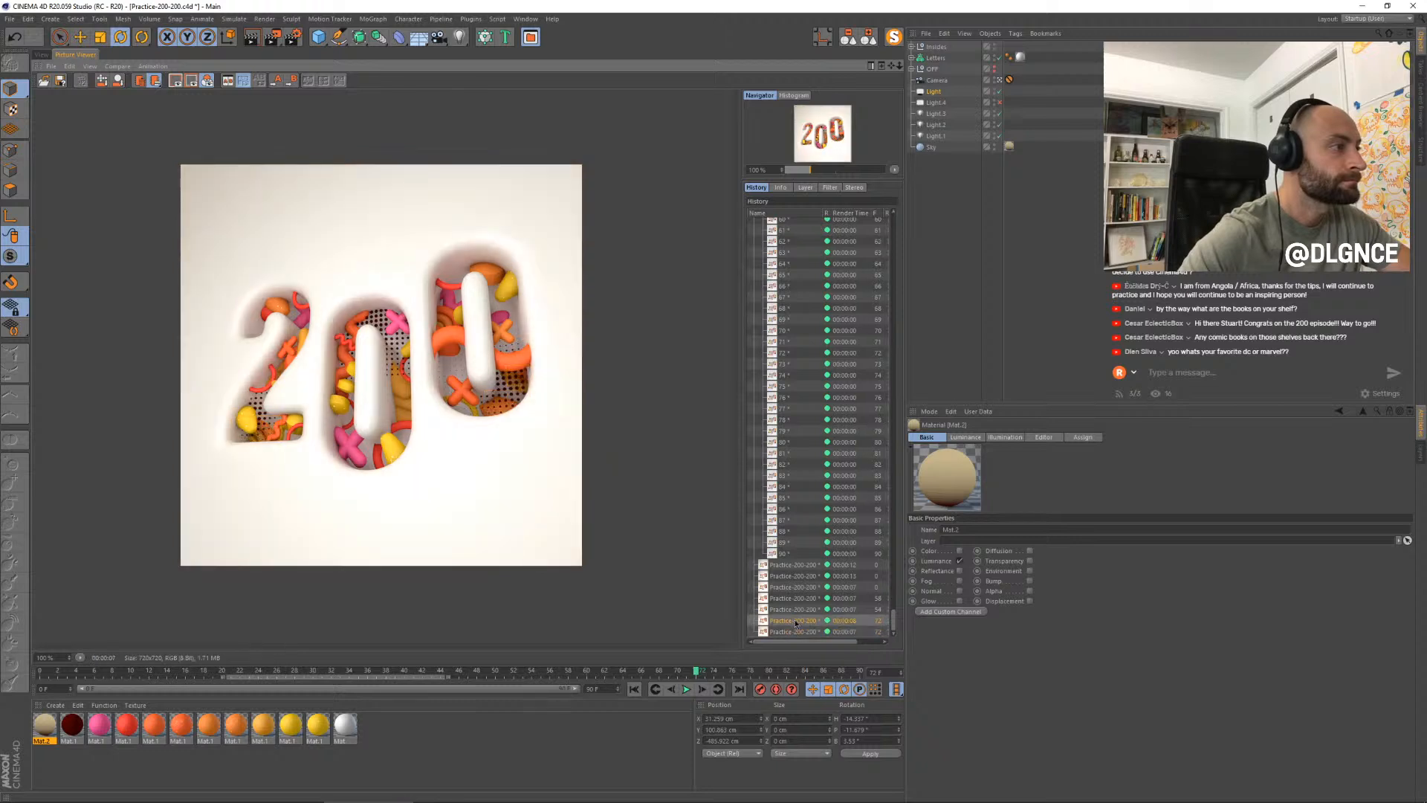
{"action": "key", "text": "Down"}
{"action": "key", "text": "Up"}
{"action": "key", "text": "Down"}
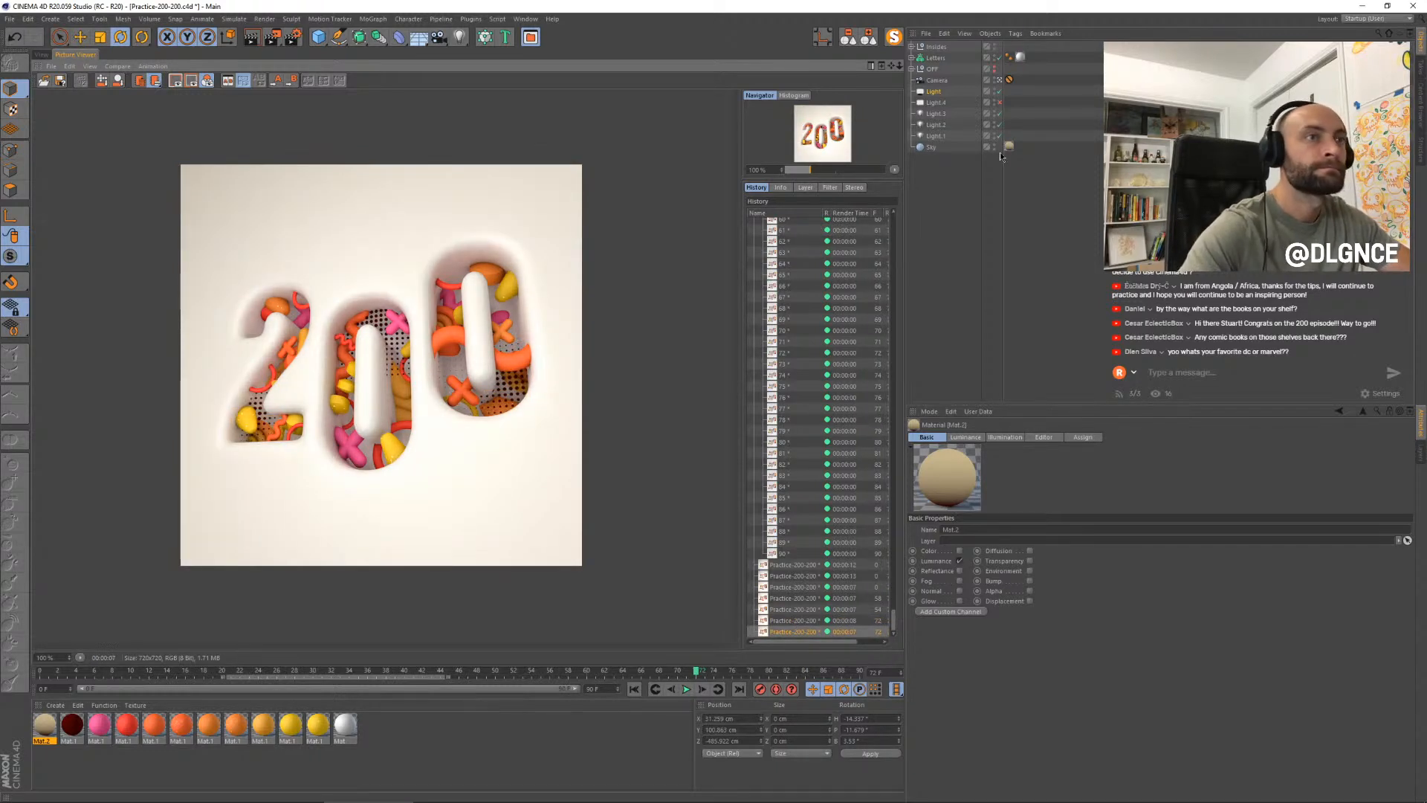
- Fine-tune the intensity of the object named Light and render frame 72 again
{"action": "left_click", "coordinate": [933, 92]}
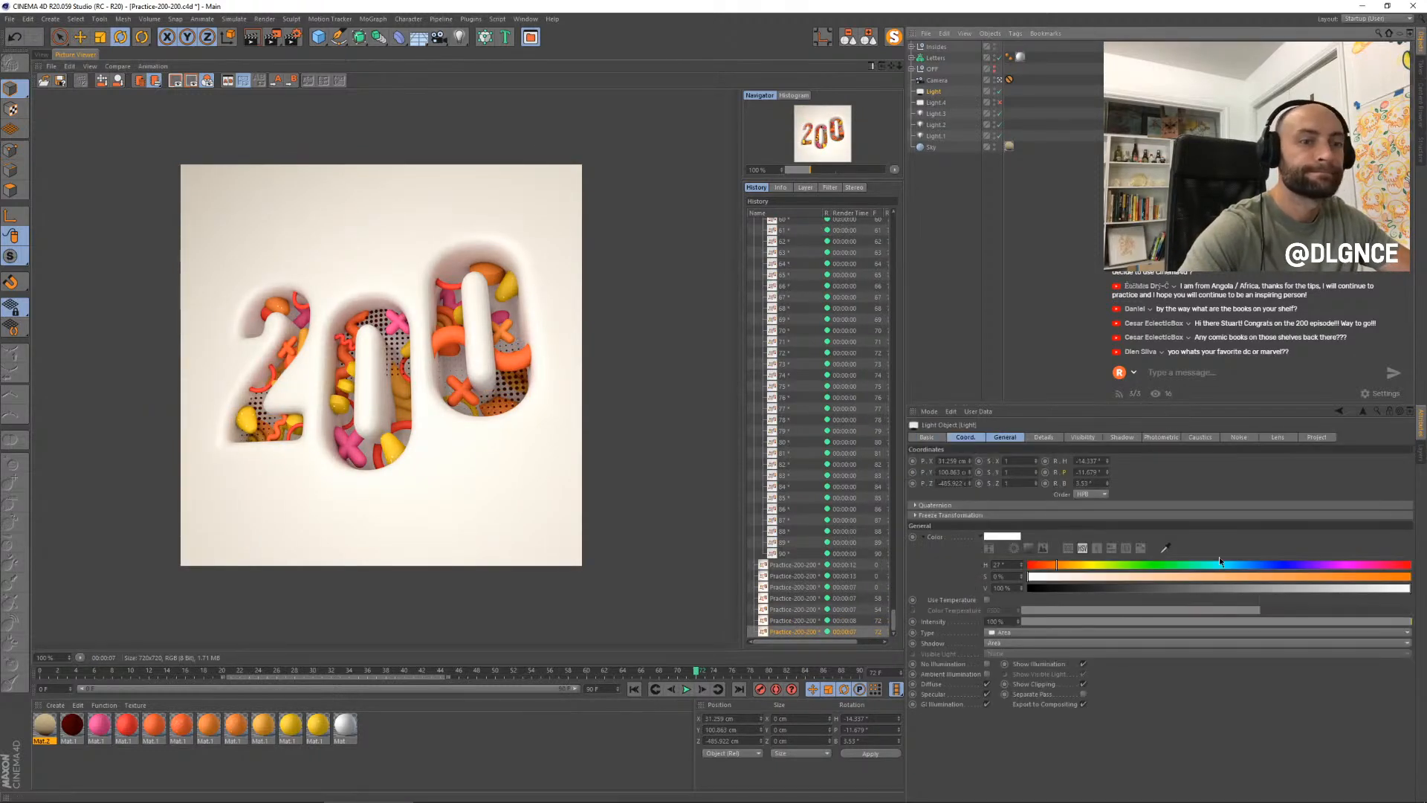
{"action": "left_click_drag", "start_coordinate": [1017, 623], "coordinate": [1019, 619]}
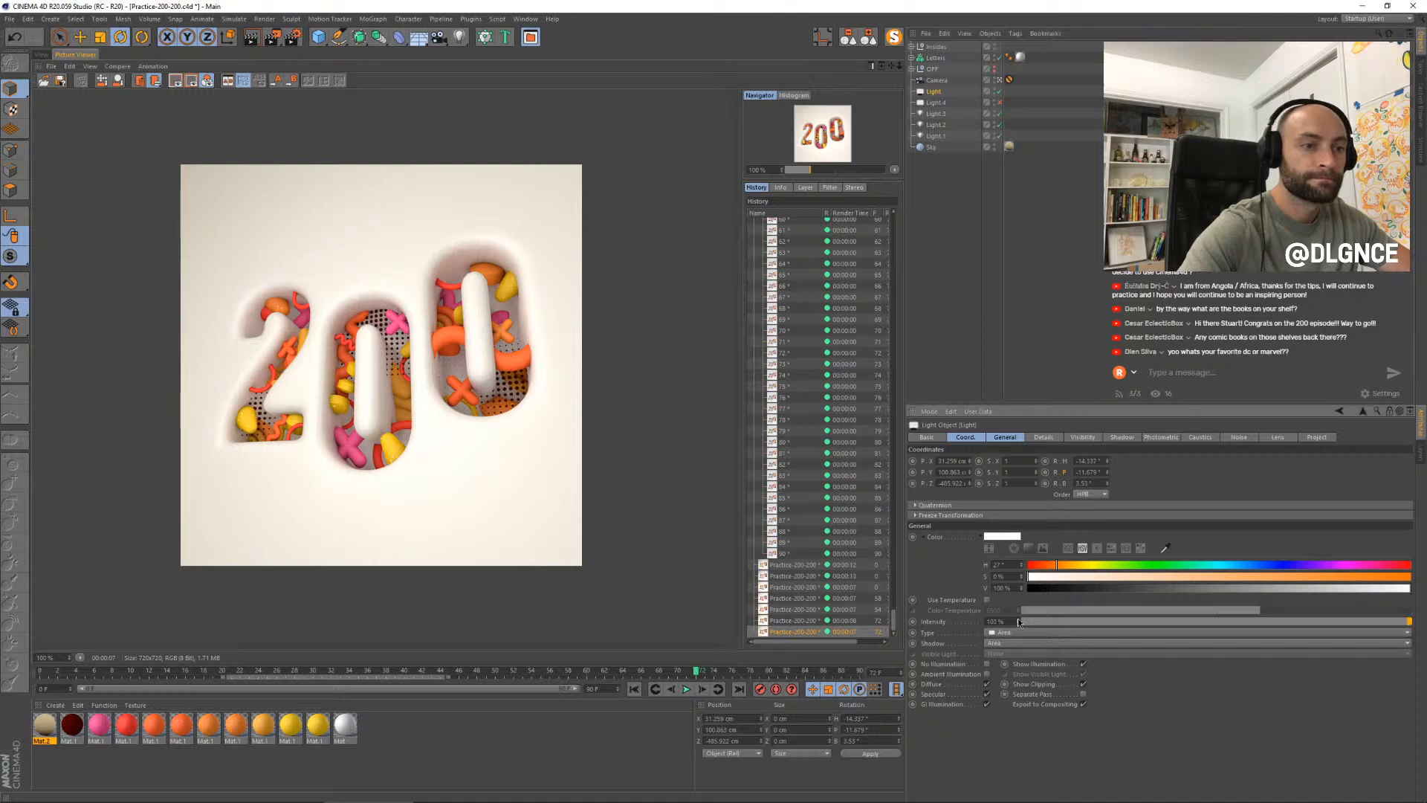
{"action": "left_click", "coordinate": [41, 55]}
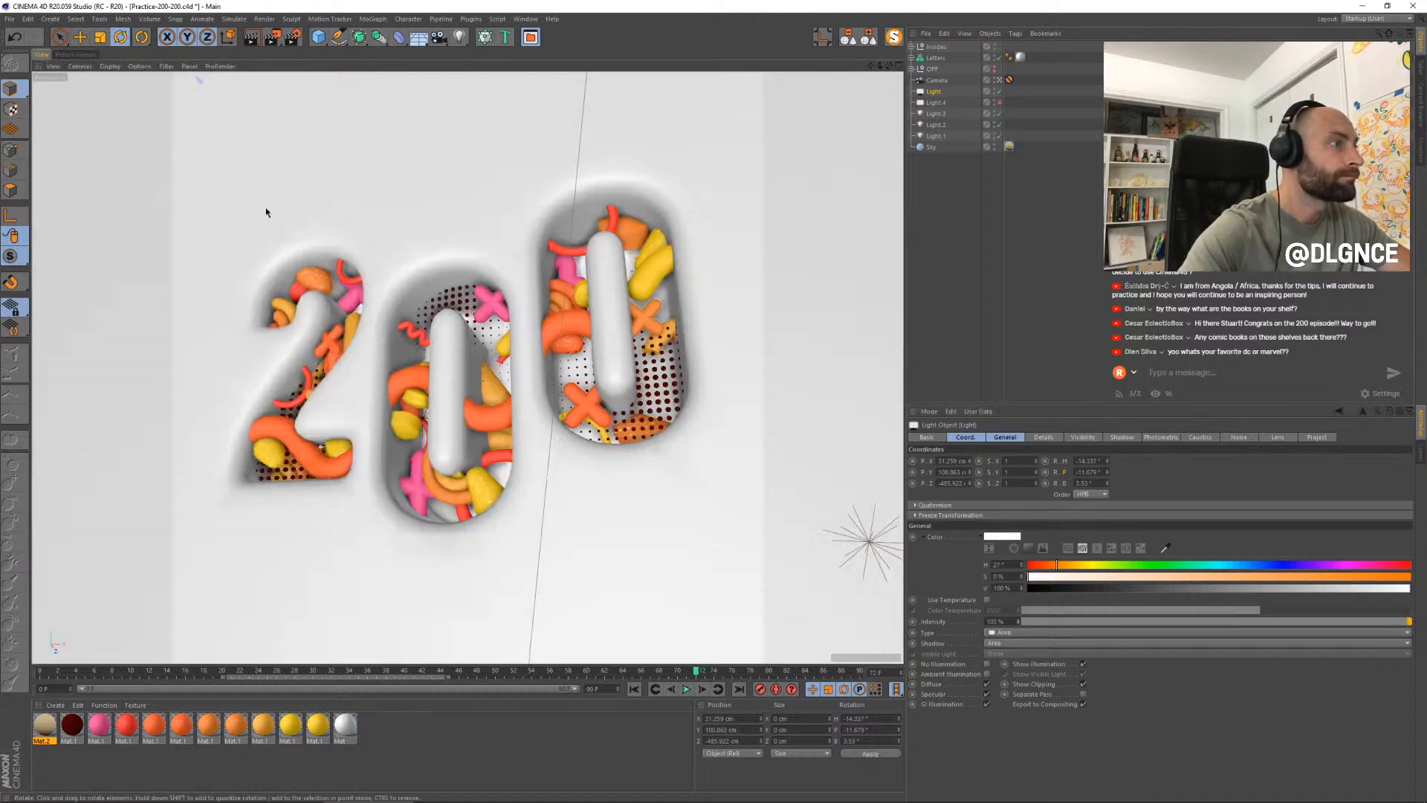
{"action": "left_click", "coordinate": [67, 56]}
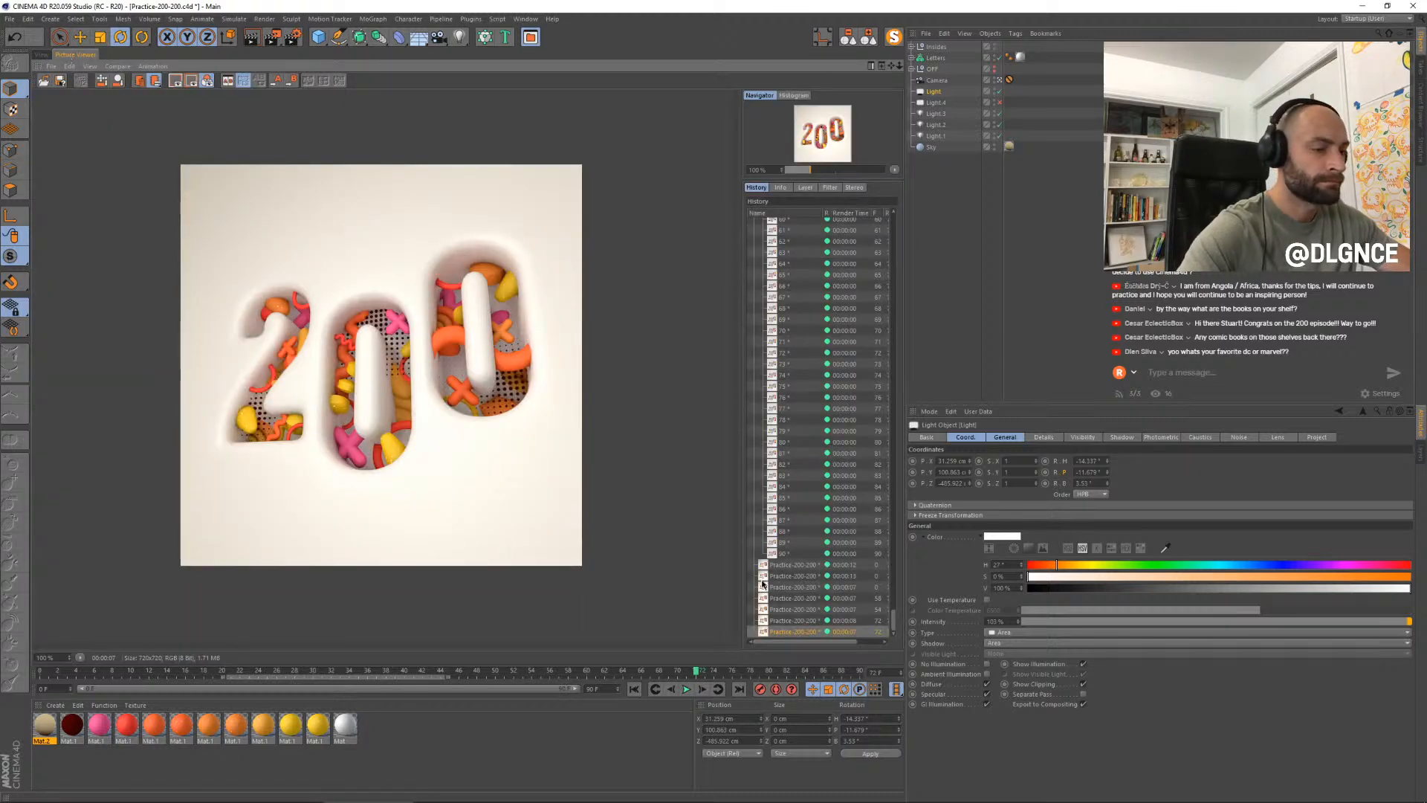
{"action": "key", "text": "shift+r"}
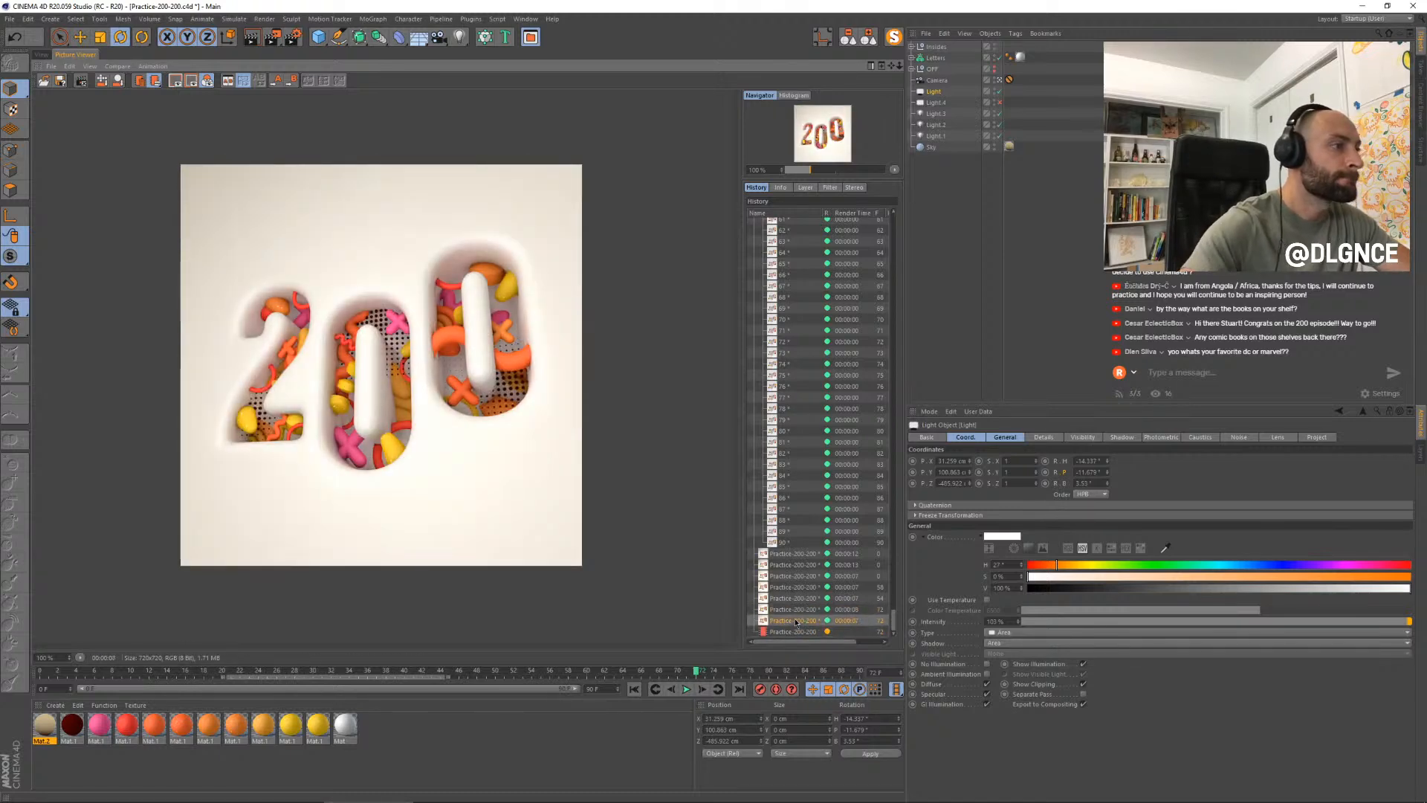
- Widen the area light in front of the numbers and move it toward the 2, to about X -108 cm
{"action": "left_click", "coordinate": [42, 54]}
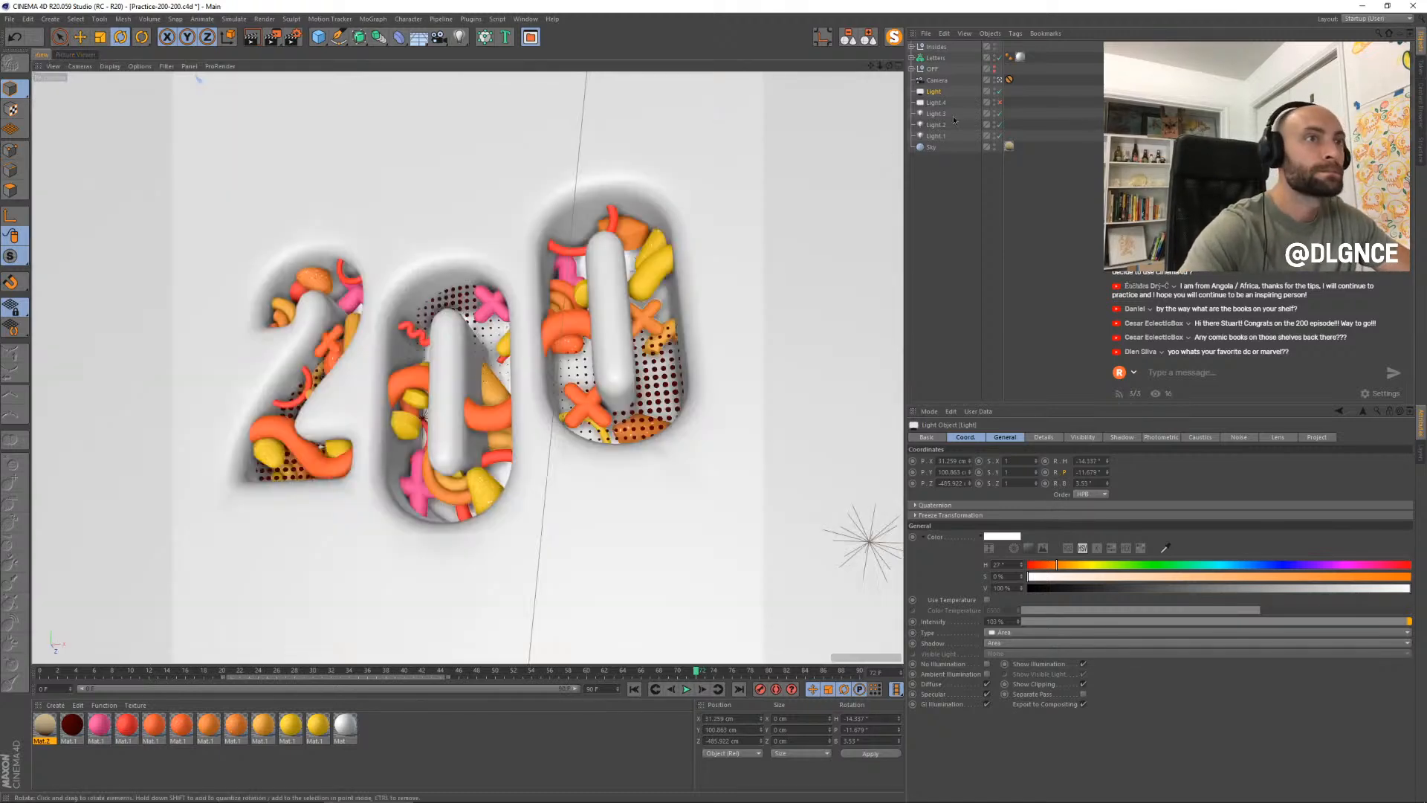
{"action": "left_click_drag", "start_coordinate": [640, 275], "coordinate": [446, 436], "text": "alt"}
{"action": "key", "text": "e"}
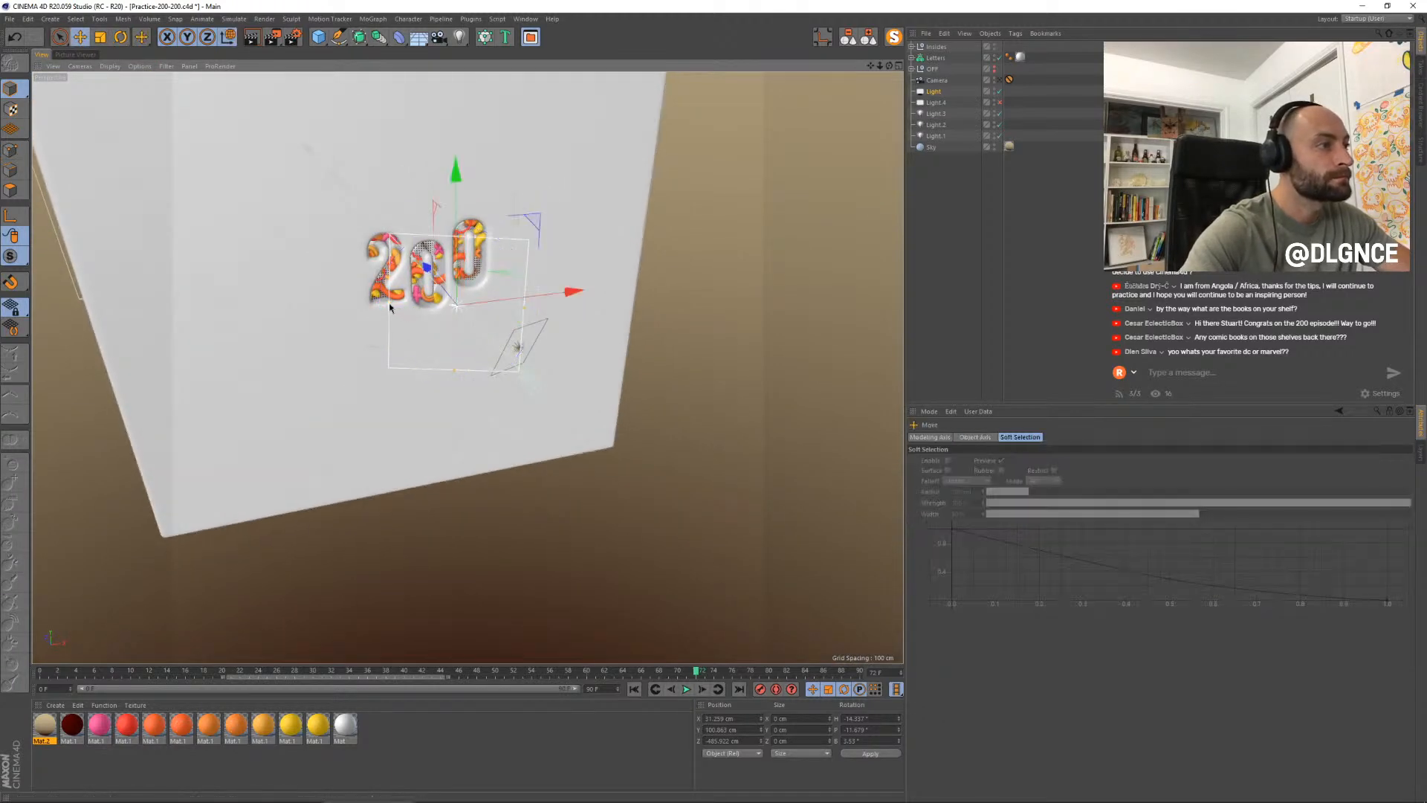
{"action": "left_click_drag", "start_coordinate": [389, 304], "coordinate": [325, 302]}
{"action": "left_click_drag", "start_coordinate": [527, 221], "coordinate": [384, 163]}
- Rotate the area light to about -18° heading and -22° pitch, make it taller and narrower, and restore the camera view
{"action": "key", "text": "r"}
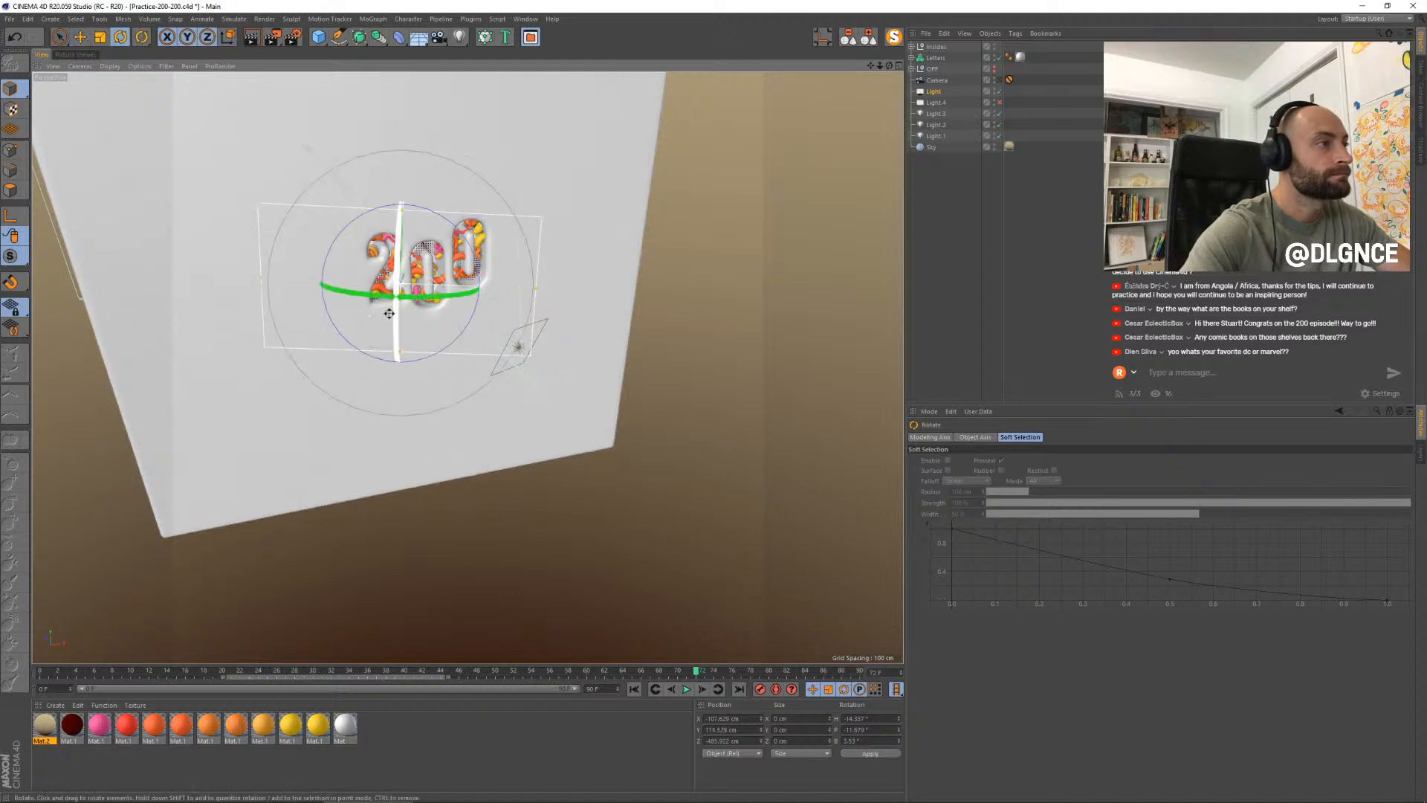
{"action": "left_click_drag", "start_coordinate": [388, 309], "coordinate": [352, 317]}
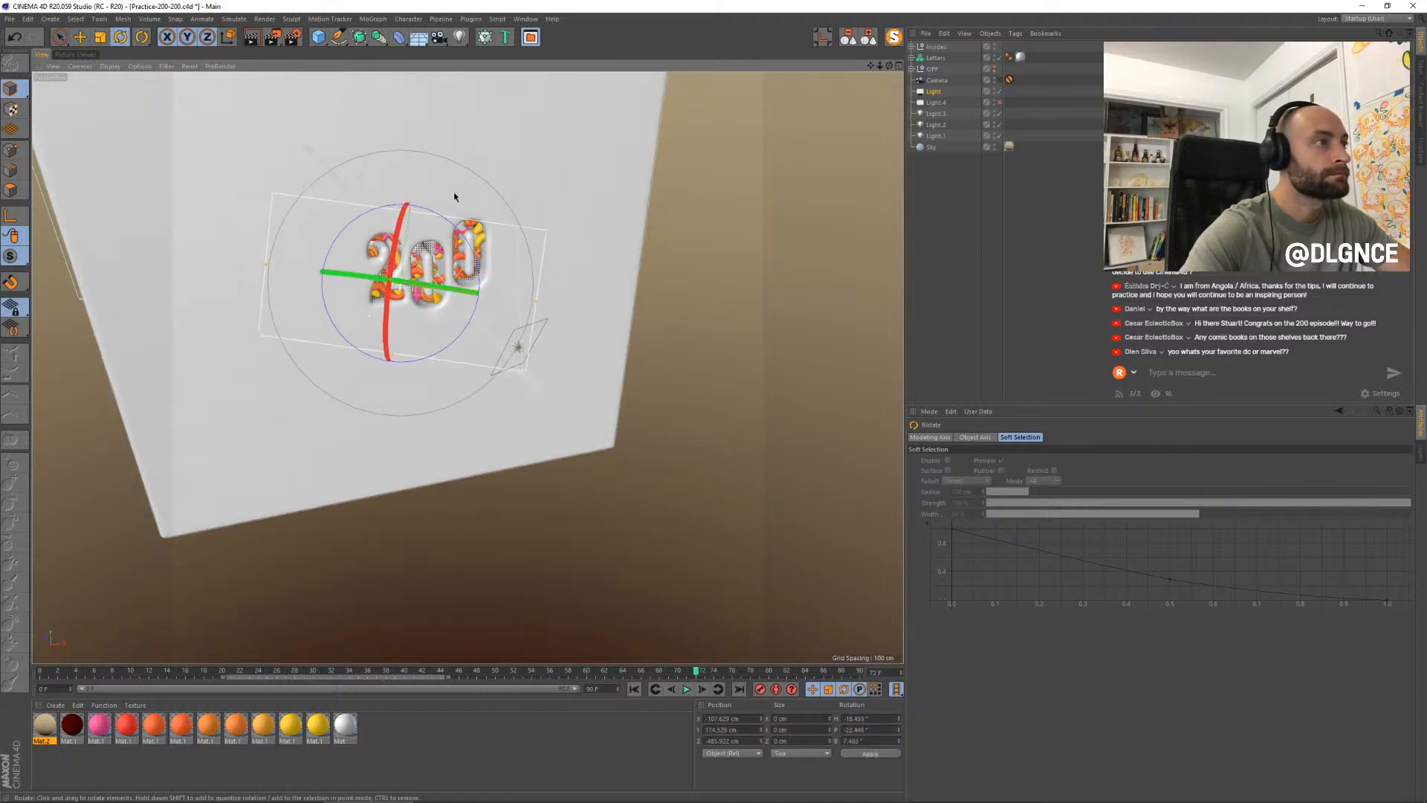
{"action": "left_click_drag", "start_coordinate": [410, 211], "coordinate": [400, 186]}
{"action": "left_click_drag", "start_coordinate": [264, 271], "coordinate": [283, 266]}
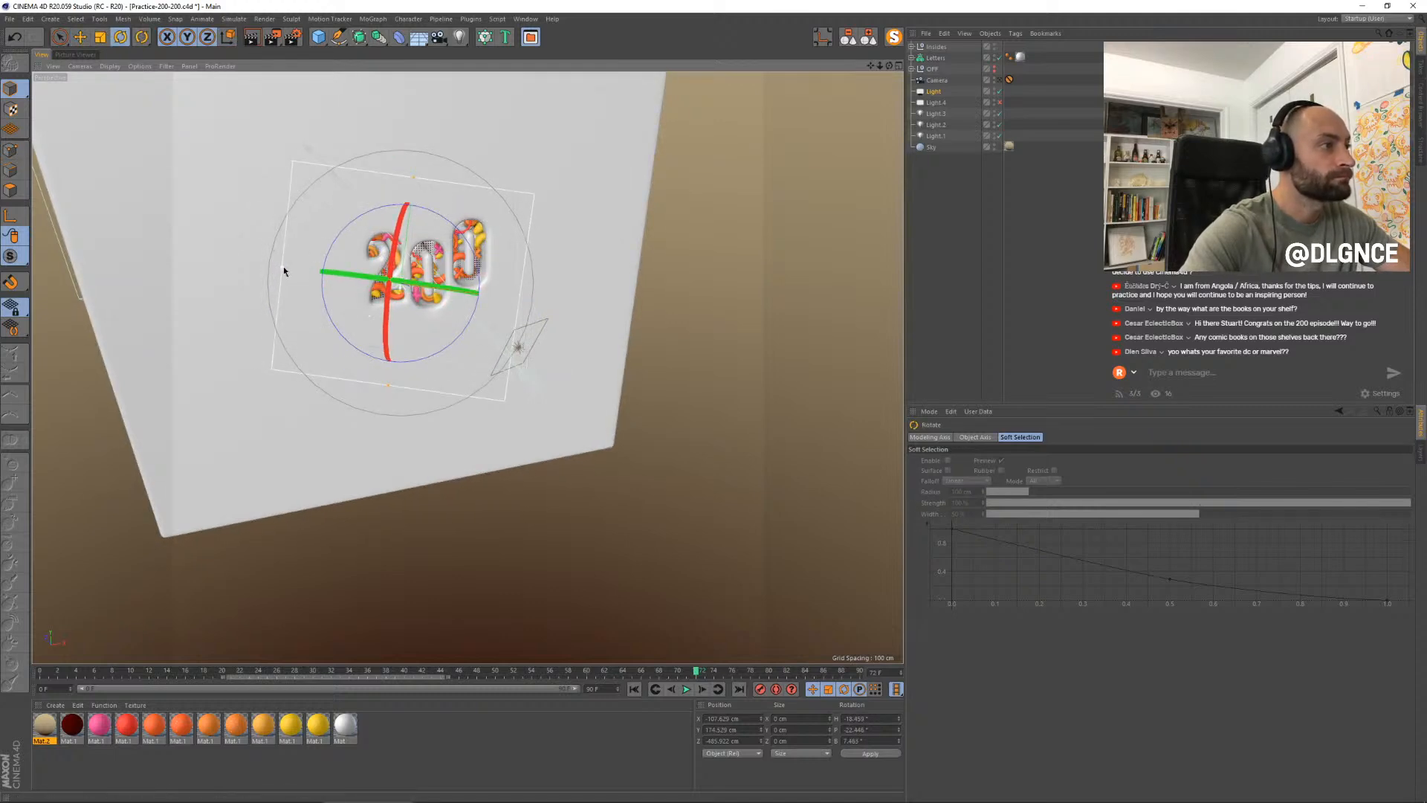
{"action": "left_click", "coordinate": [1001, 80]}
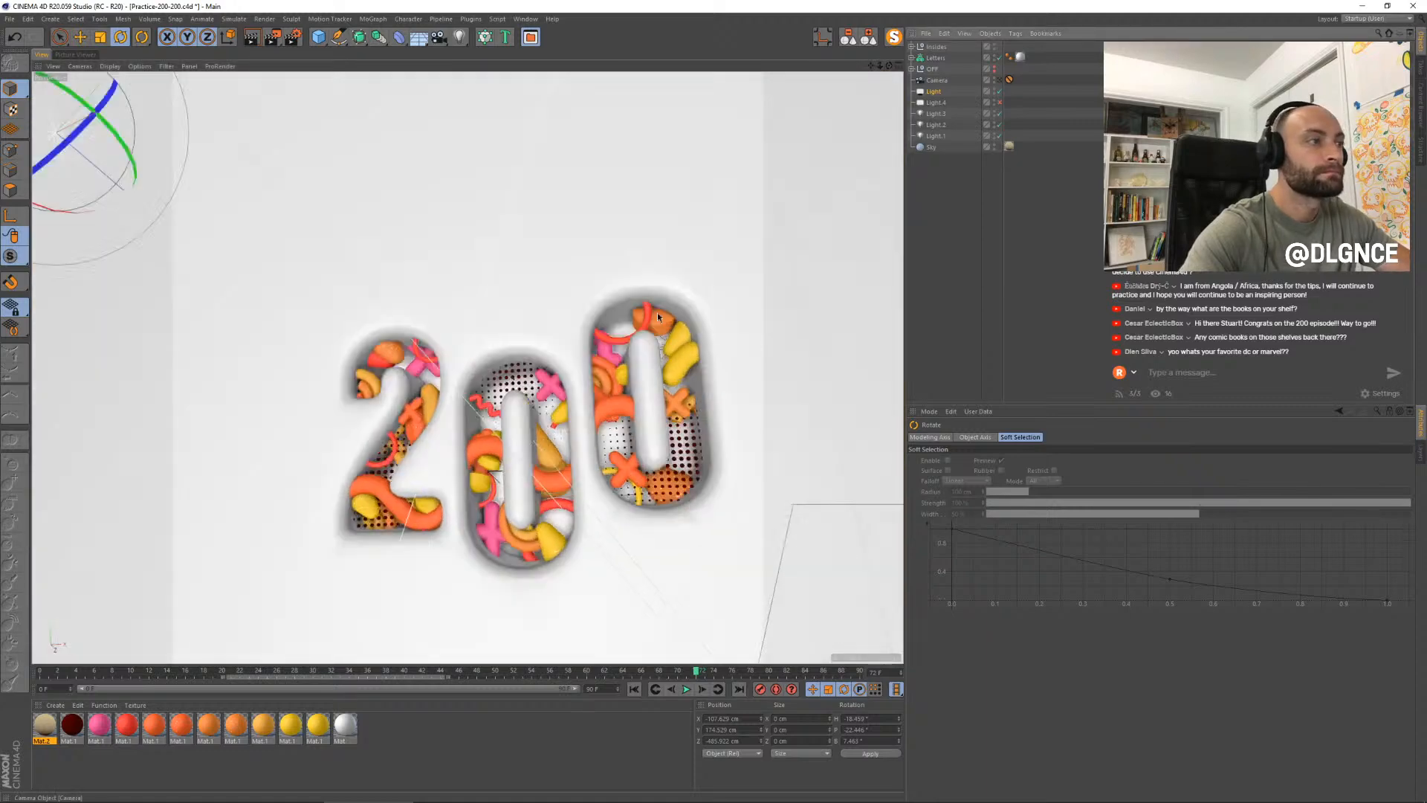
- Render frame 72 with the repositioned light, compare it with the earlier renders, and render the frame once more
{"action": "key", "text": "shift+r"}
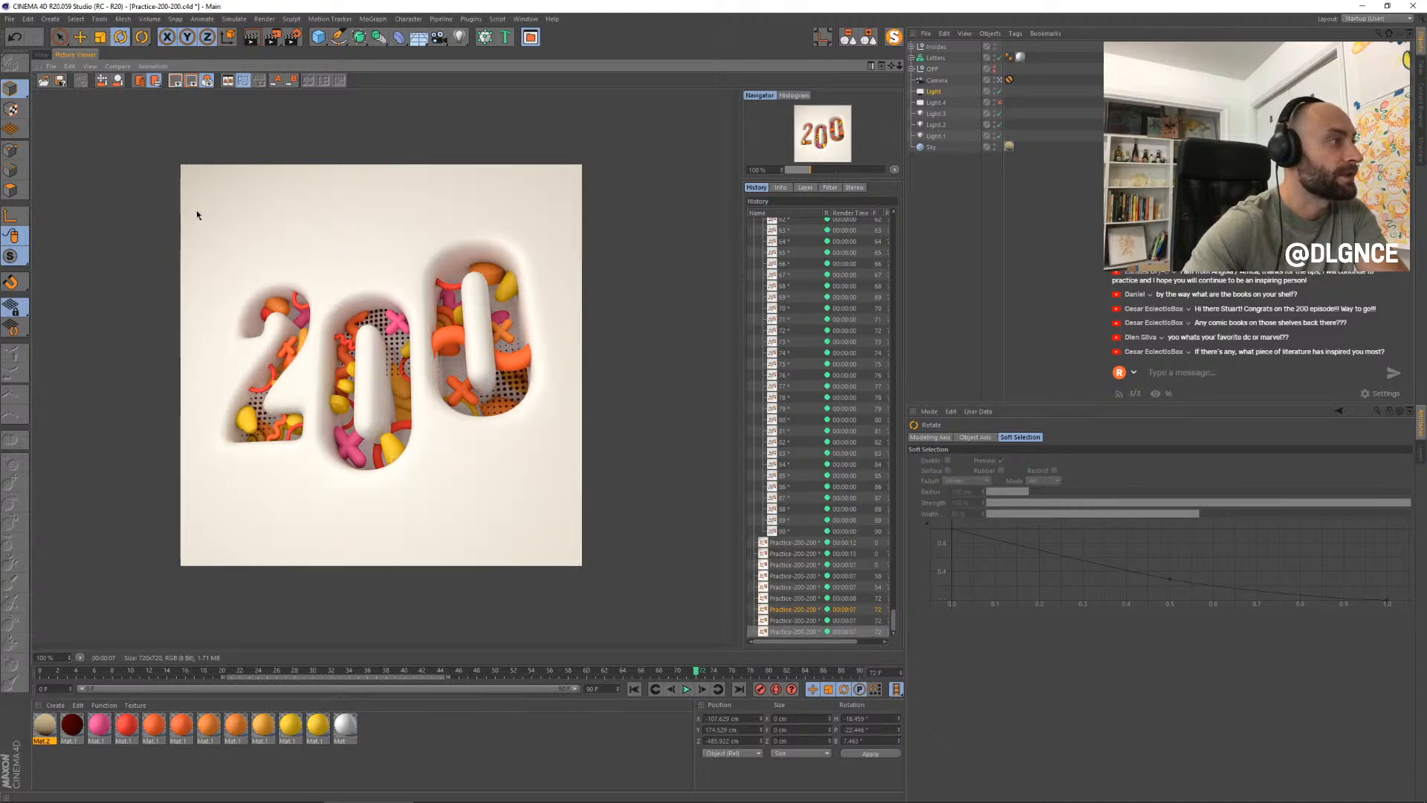
{"action": "key", "text": "Up"}
{"action": "key", "text": "Down"}
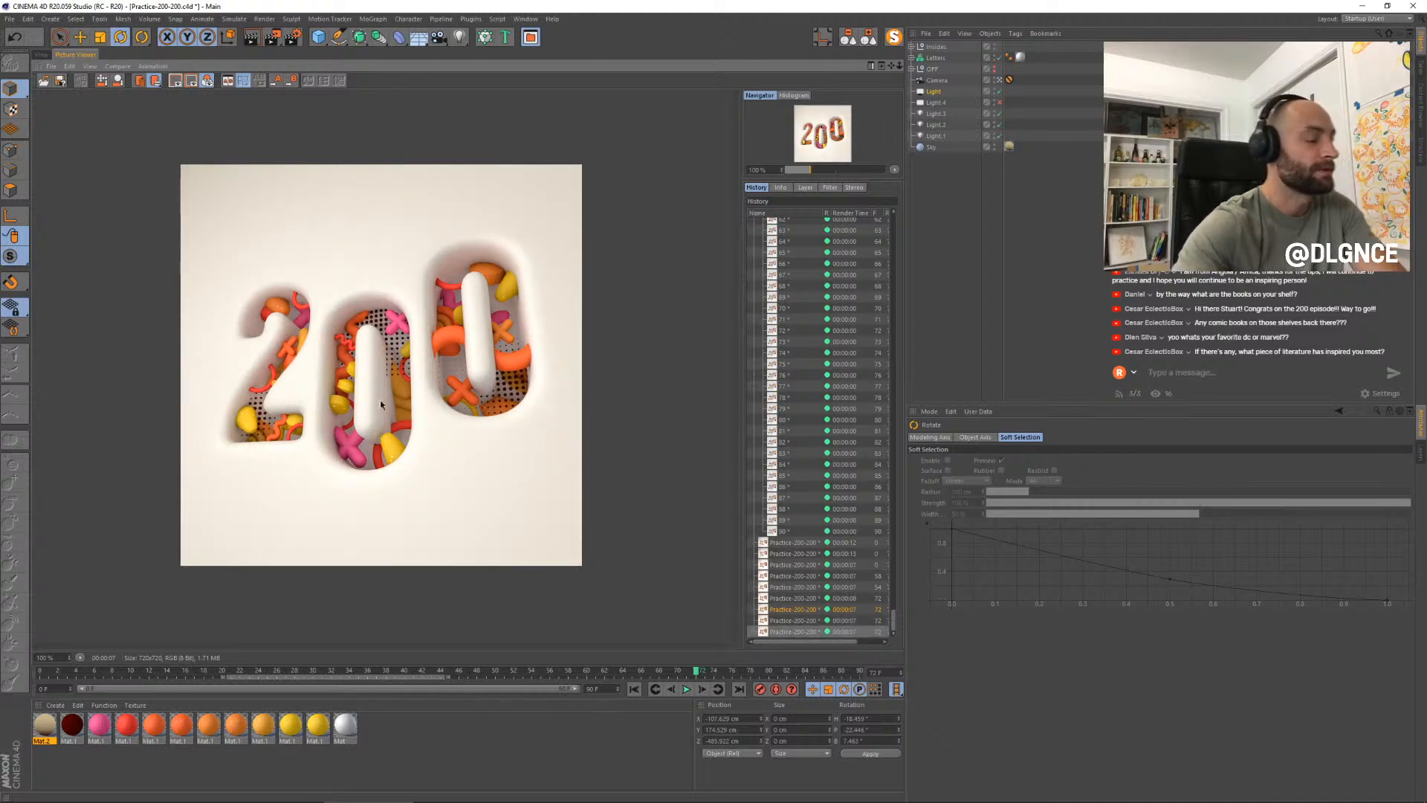
{"action": "key", "text": "shift+r"}
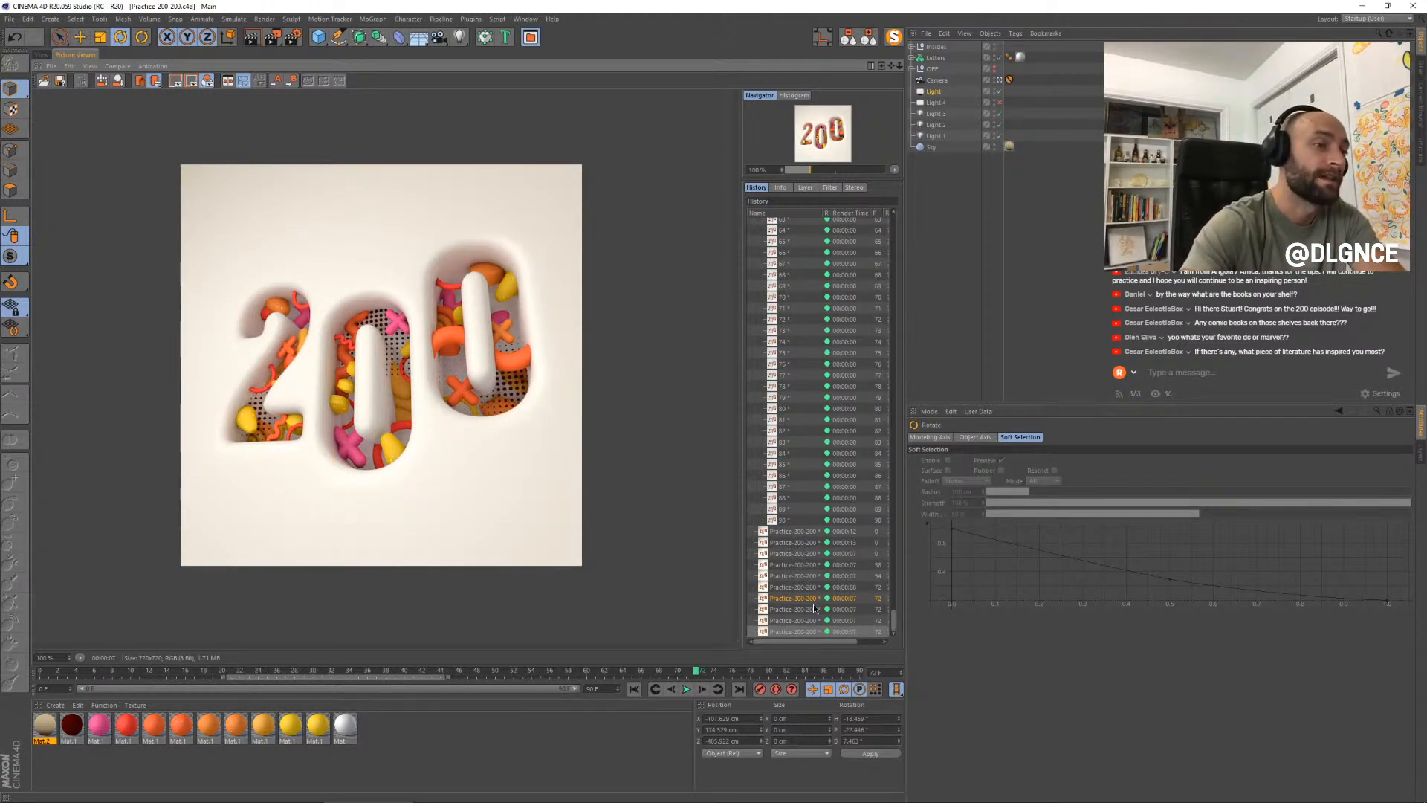
- Go through the frame 72 renders in the history down to the latest one
{"action": "key", "text": "Down"}
{"action": "key", "text": "Down"}
{"action": "key", "text": "Down"}
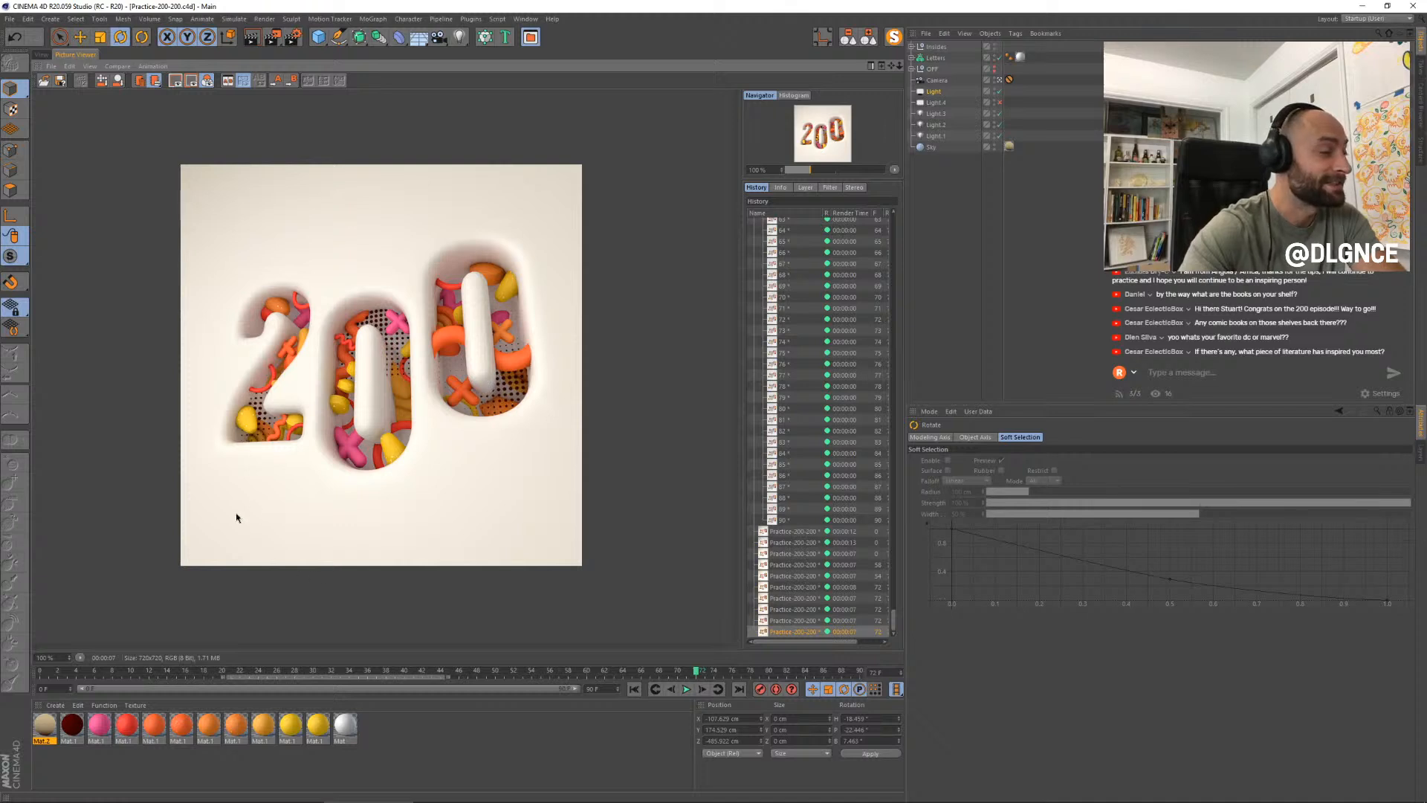
- Scrub through the animation in the camera view to check the filler shapes, and render frame 65
{"action": "left_click", "coordinate": [41, 55]}
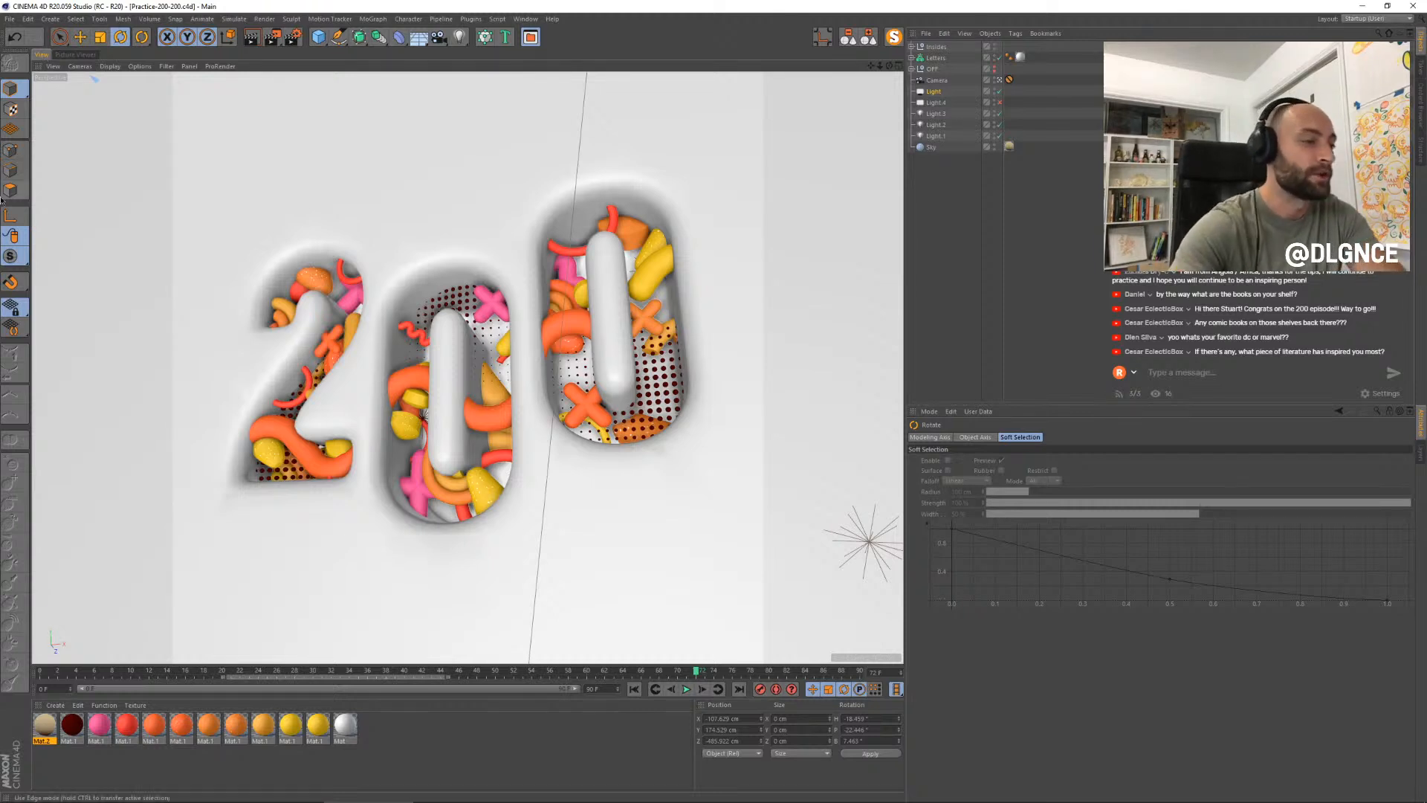
{"action": "left_click_drag", "start_coordinate": [357, 672], "coordinate": [296, 684]}
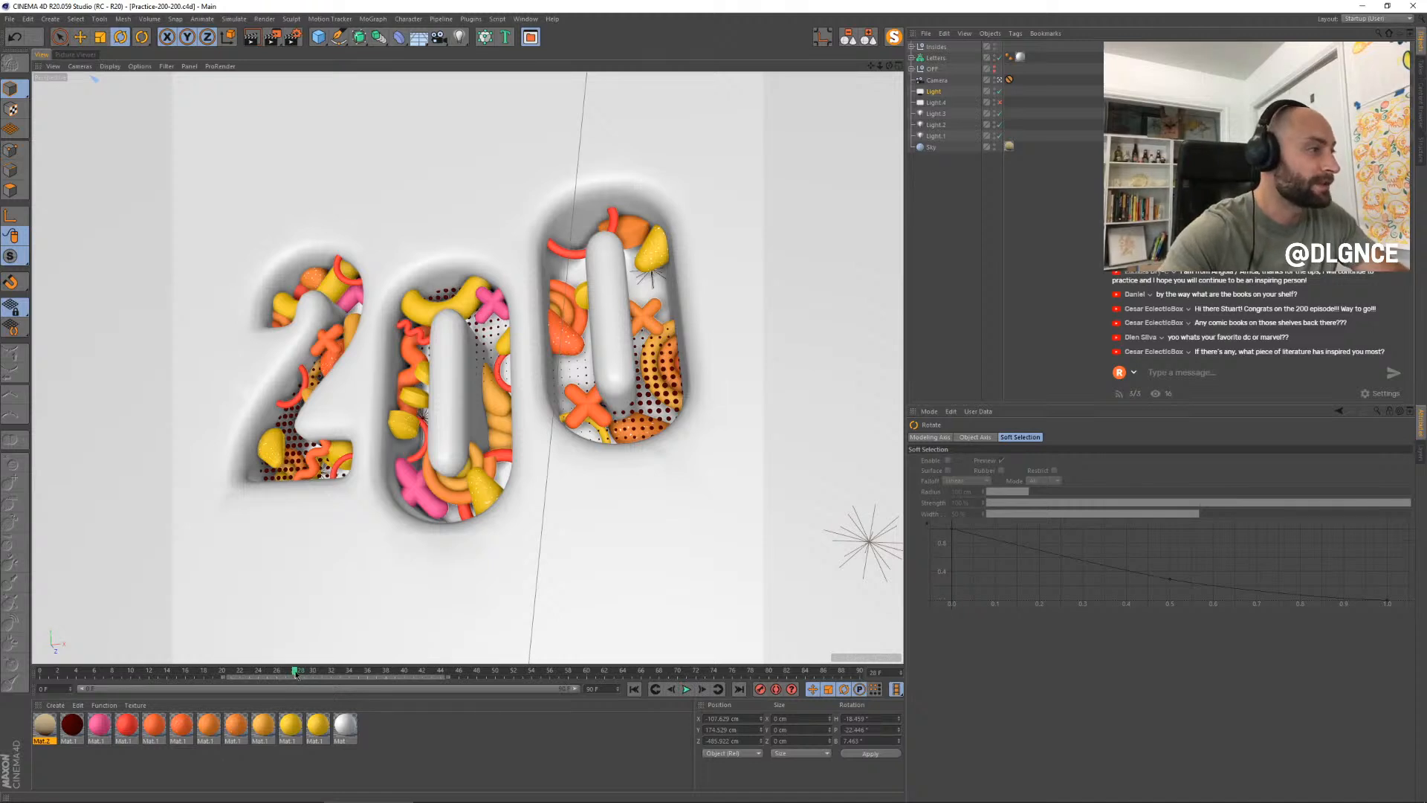
{"action": "left_click_drag", "start_coordinate": [296, 673], "coordinate": [40, 670]}
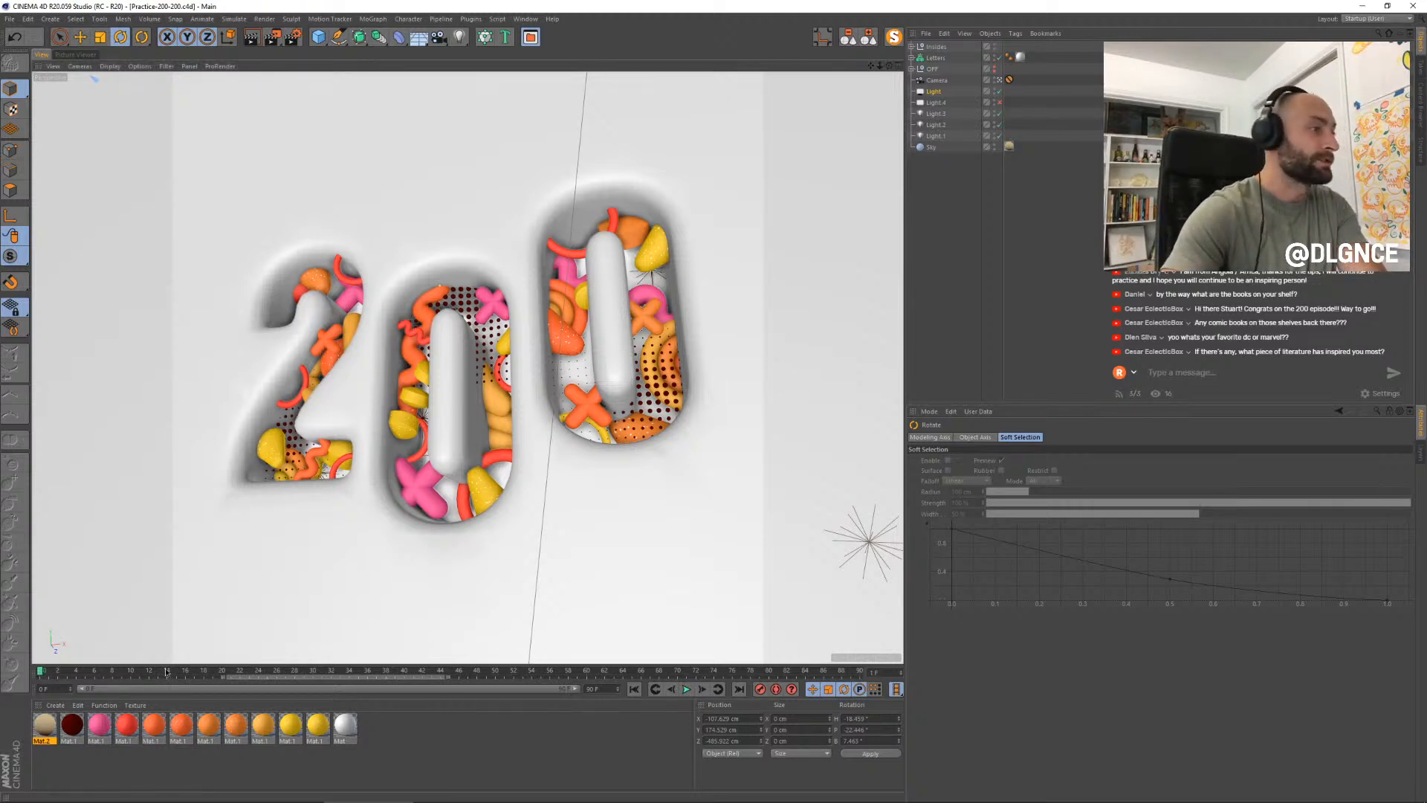
{"action": "left_click_drag", "start_coordinate": [42, 672], "coordinate": [100, 679]}
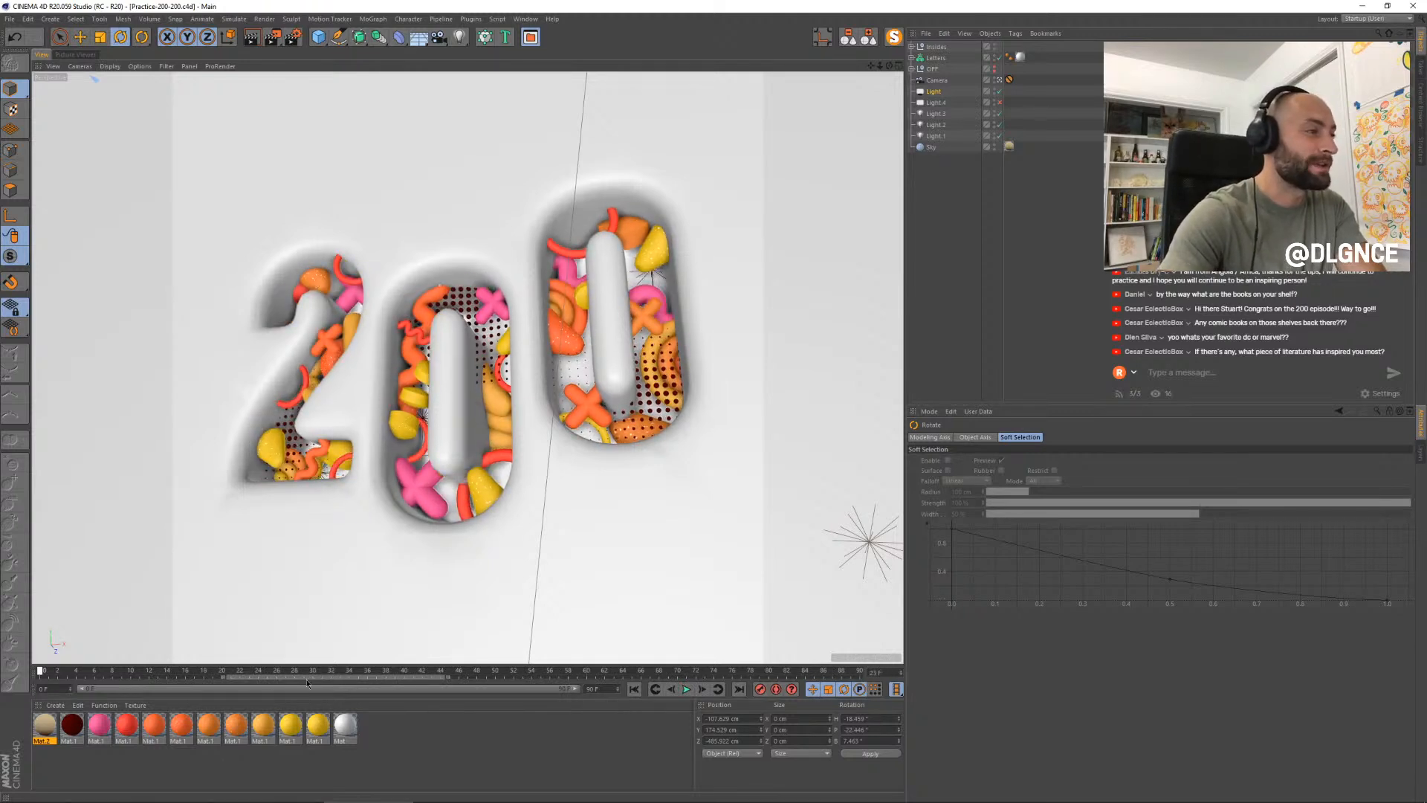
{"action": "mouse_move", "coordinate": [307, 683]}
{"action": "left_mouse_down"}
{"action": "mouse_move", "coordinate": [813, 671]}
{"action": "mouse_move", "coordinate": [294, 671]}
{"action": "left_mouse_up"}
{"action": "left_click_drag", "start_coordinate": [149, 705], "coordinate": [632, 690]}
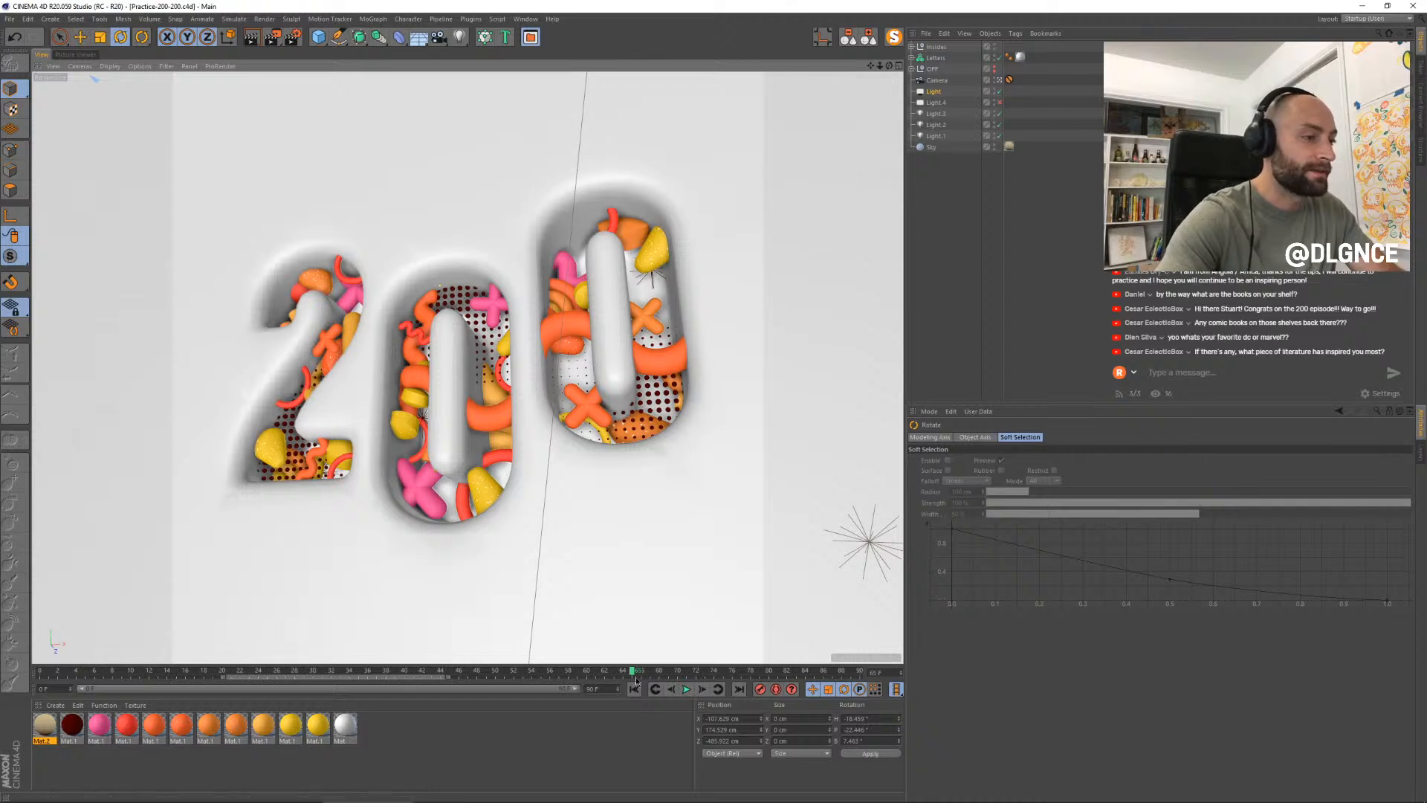
{"action": "left_click_drag", "start_coordinate": [635, 672], "coordinate": [6, 695]}
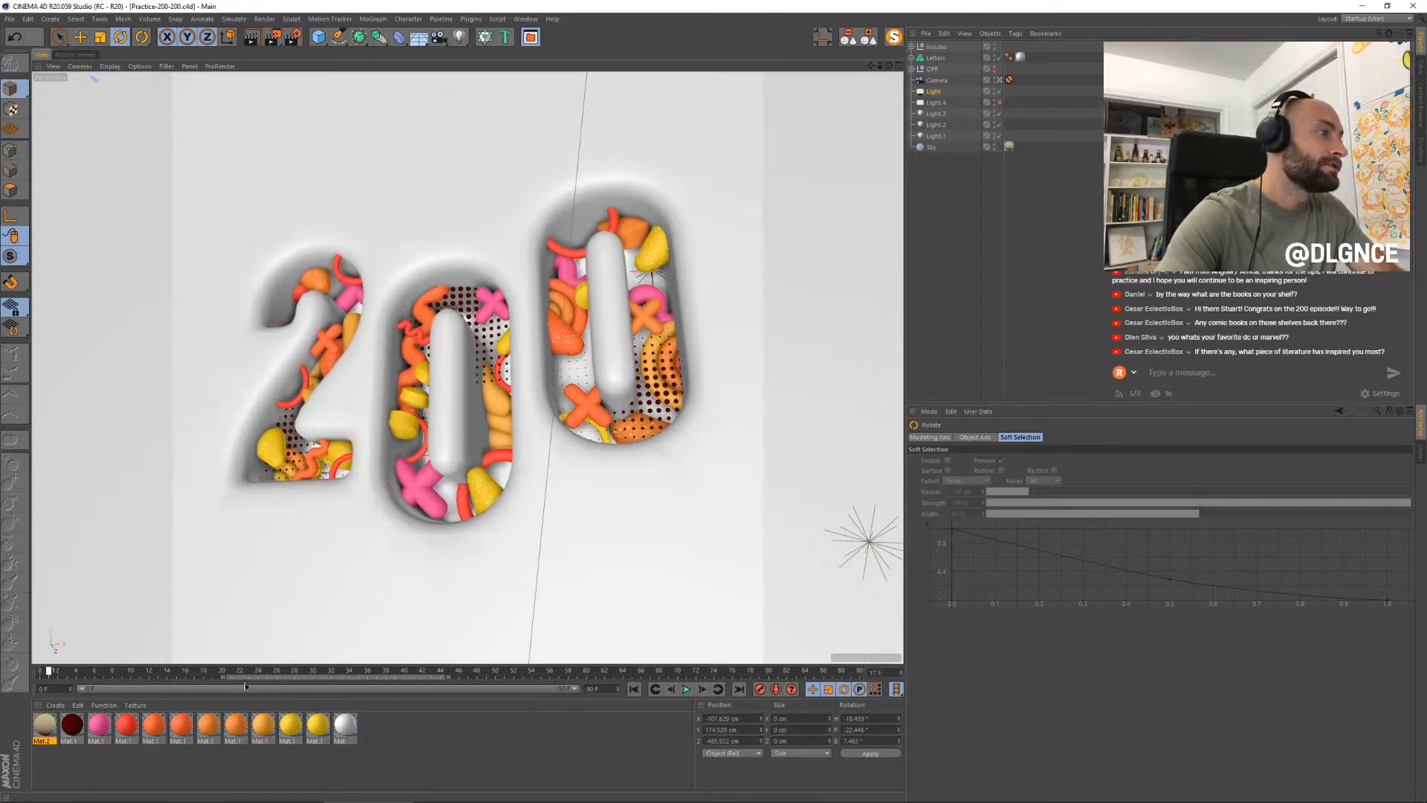
{"action": "left_click_drag", "start_coordinate": [246, 687], "coordinate": [443, 677]}
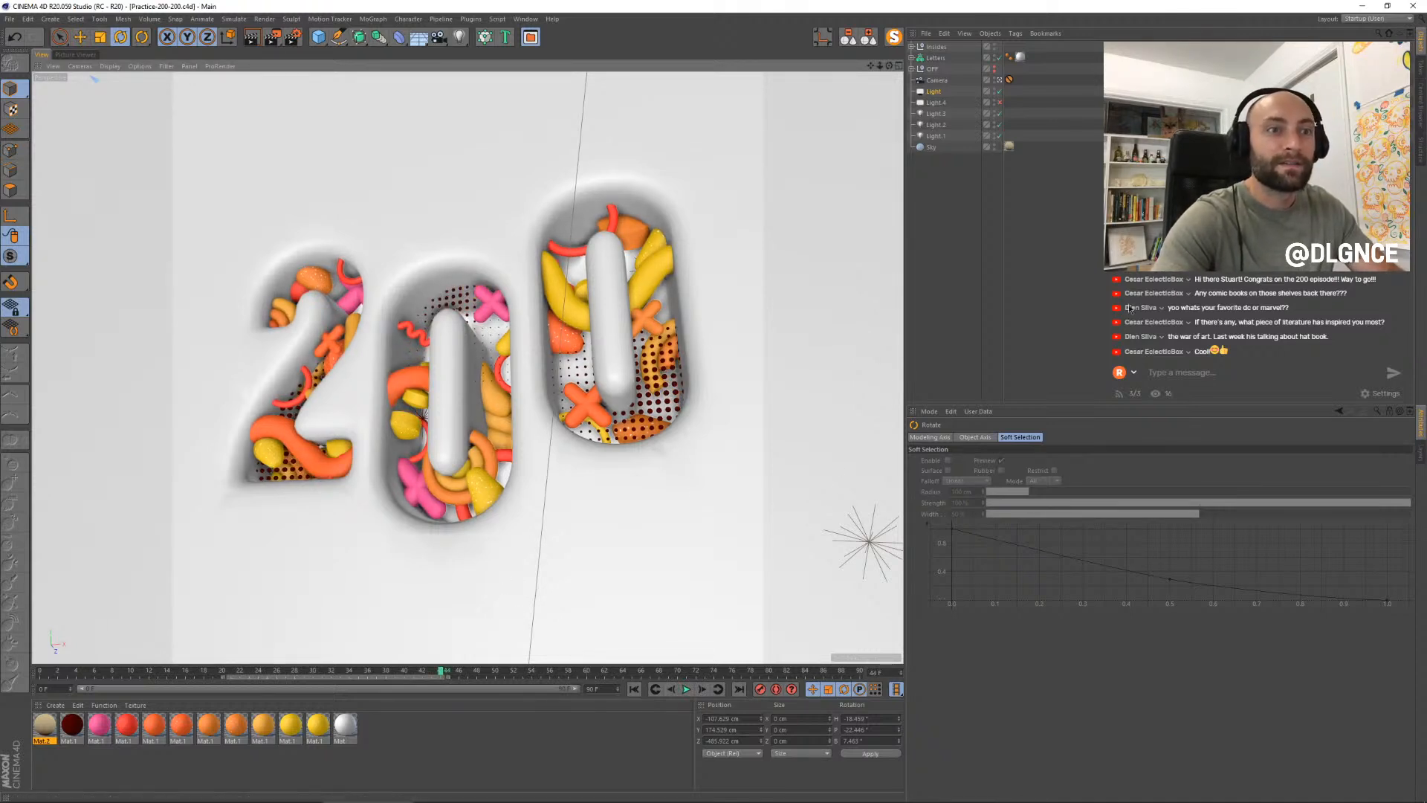
{"action": "left_click_drag", "start_coordinate": [444, 675], "coordinate": [632, 678]}
{"action": "key", "text": "shift+r"}
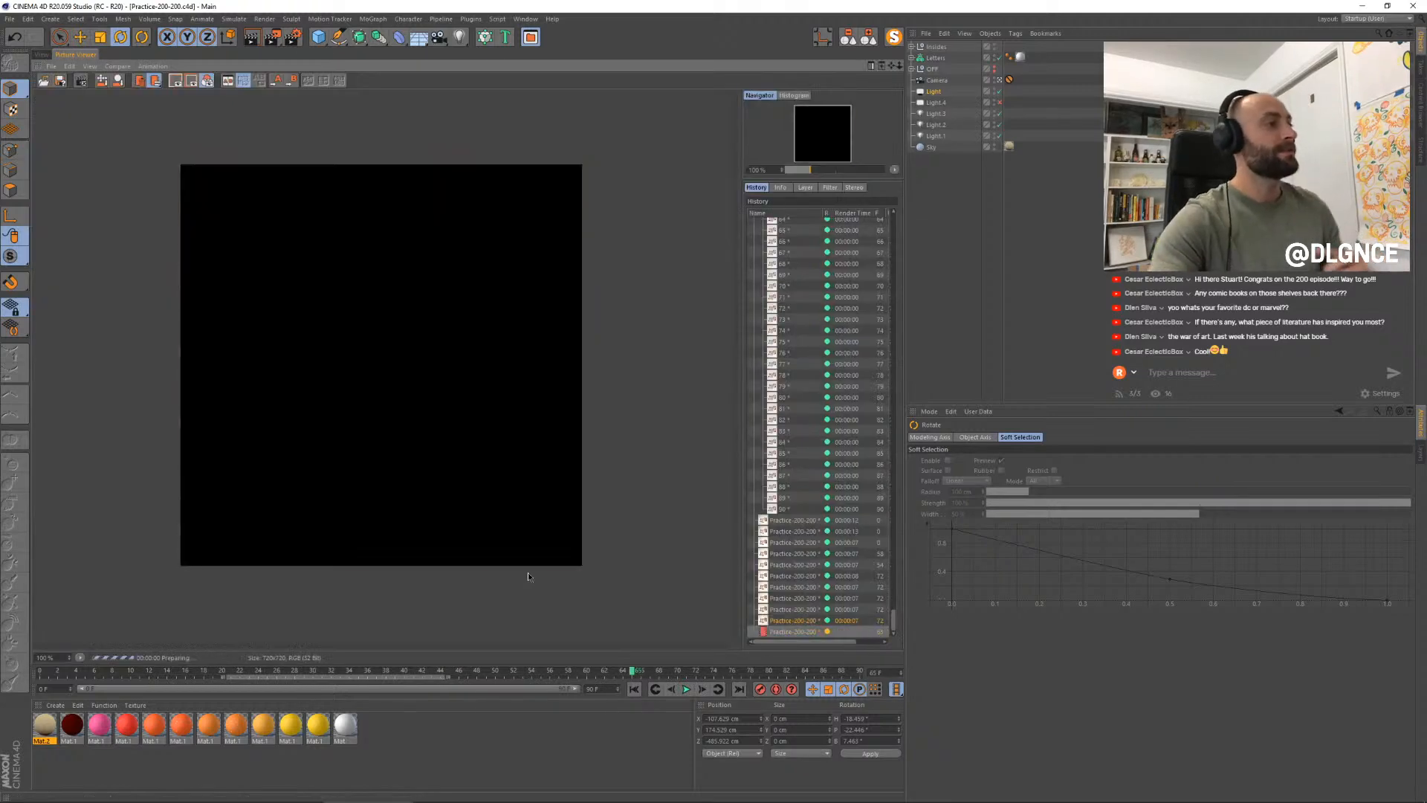
- Compare the earlier frame 72 renders in the history with each other and with the render of frame 65
{"action": "left_click", "coordinate": [810, 621]}
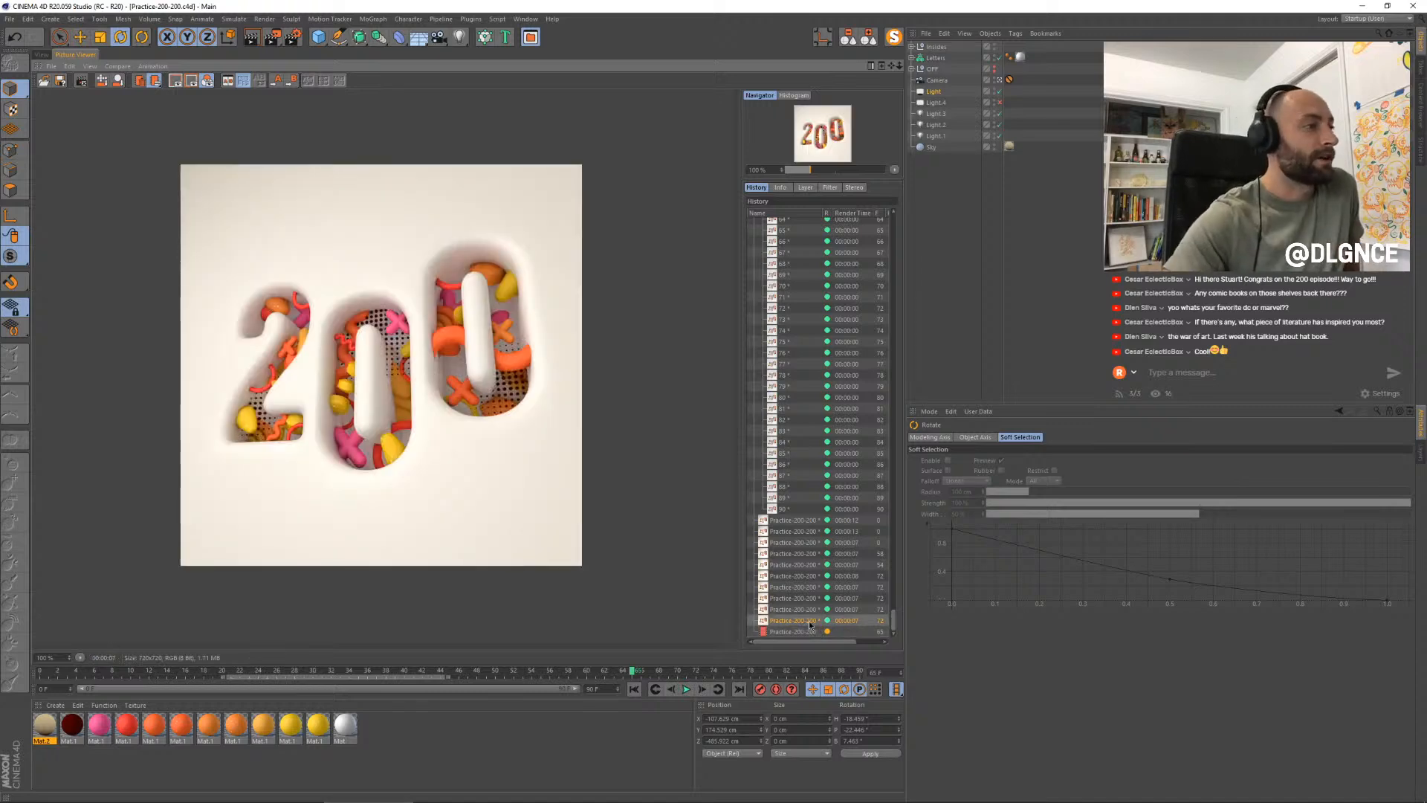
{"action": "key", "text": "Up"}
{"action": "key", "text": "Down"}
{"action": "key", "text": "Down"}
{"action": "key", "text": "Up"}
{"action": "key", "text": "Up"}
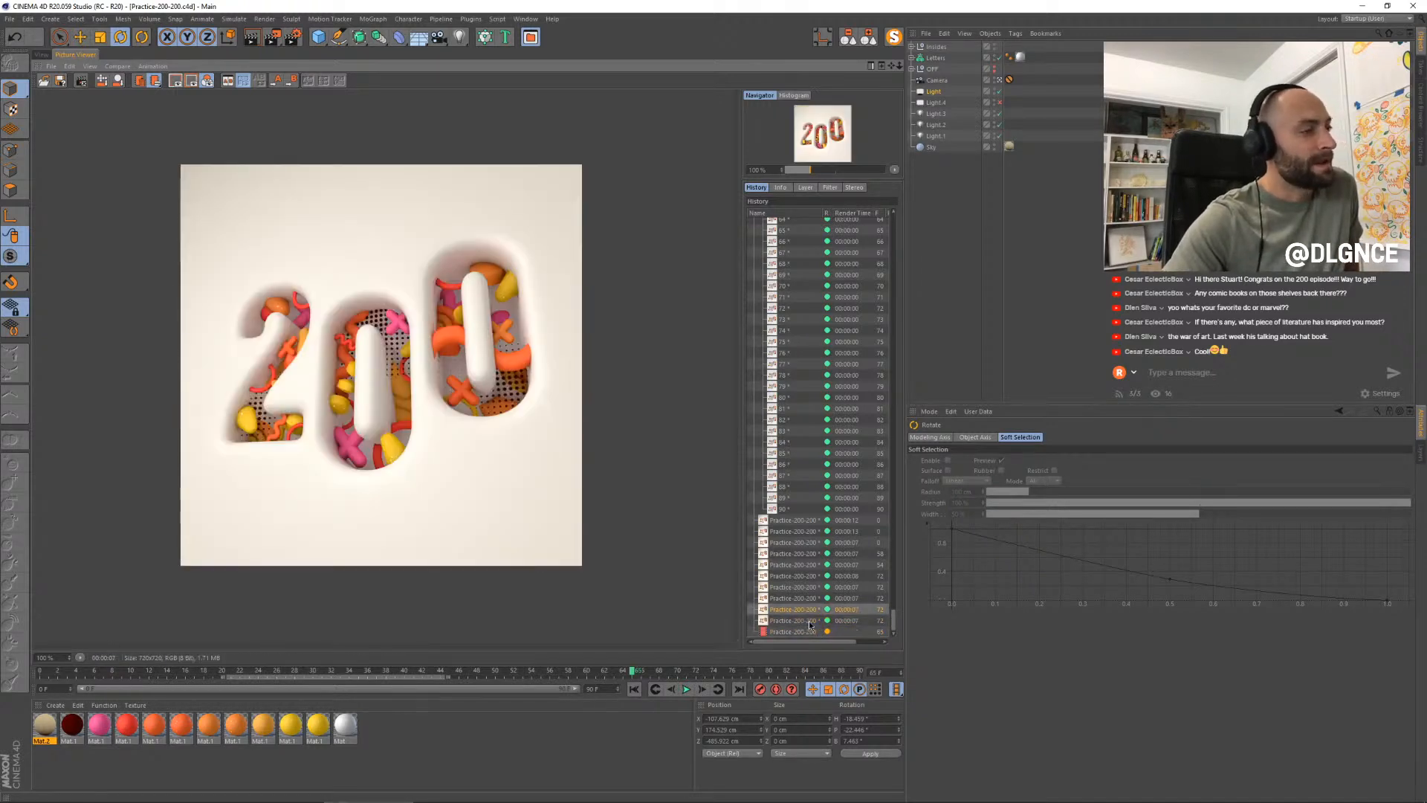
{"action": "key", "text": "Up"}
{"action": "key", "text": "Up"}
{"action": "key", "text": "Down"}
{"action": "key", "text": "Down"}
{"action": "key", "text": "Down"}
{"action": "key", "text": "Down"}
{"action": "key", "text": "Up"}
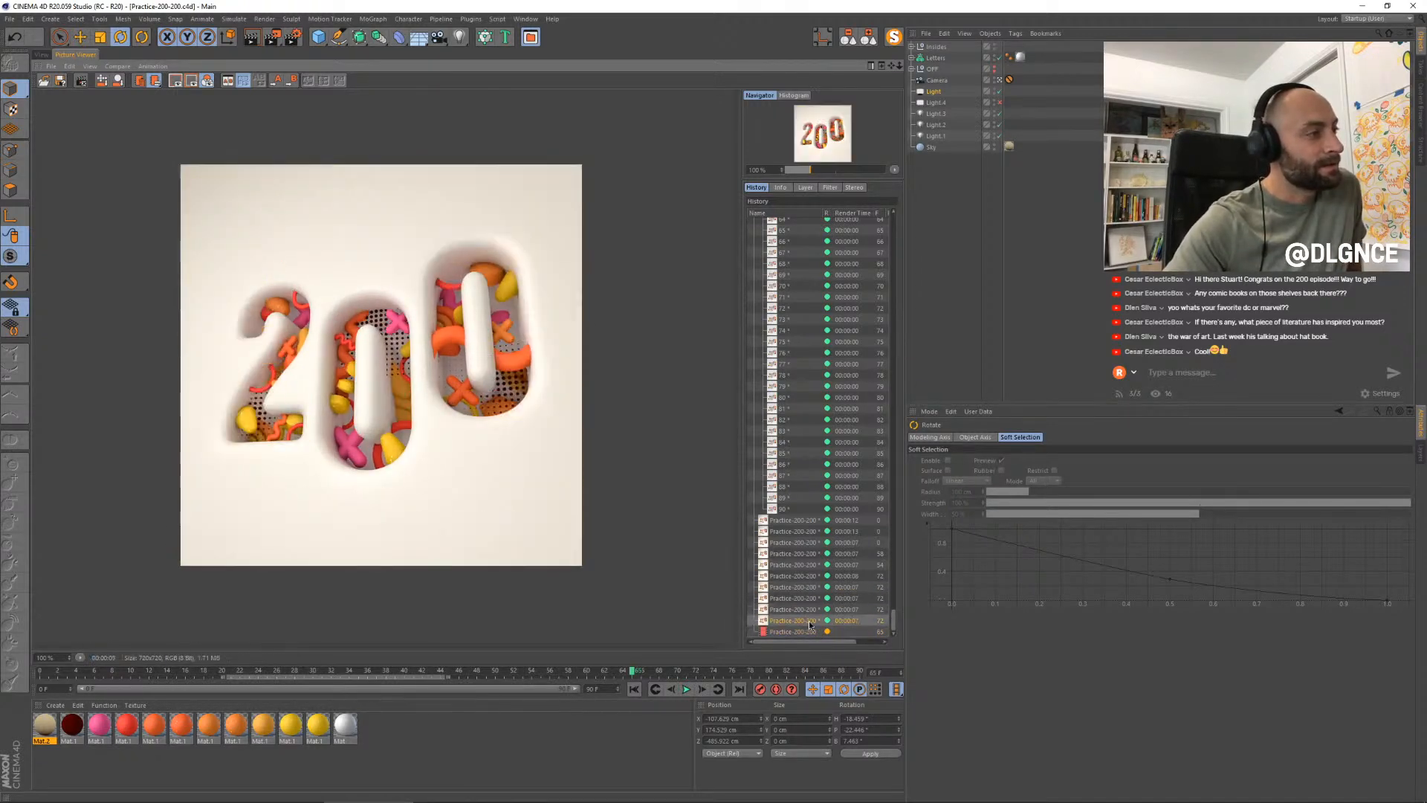
{"action": "key", "text": "Up"}
{"action": "key", "text": "Down"}
{"action": "key", "text": "Down"}
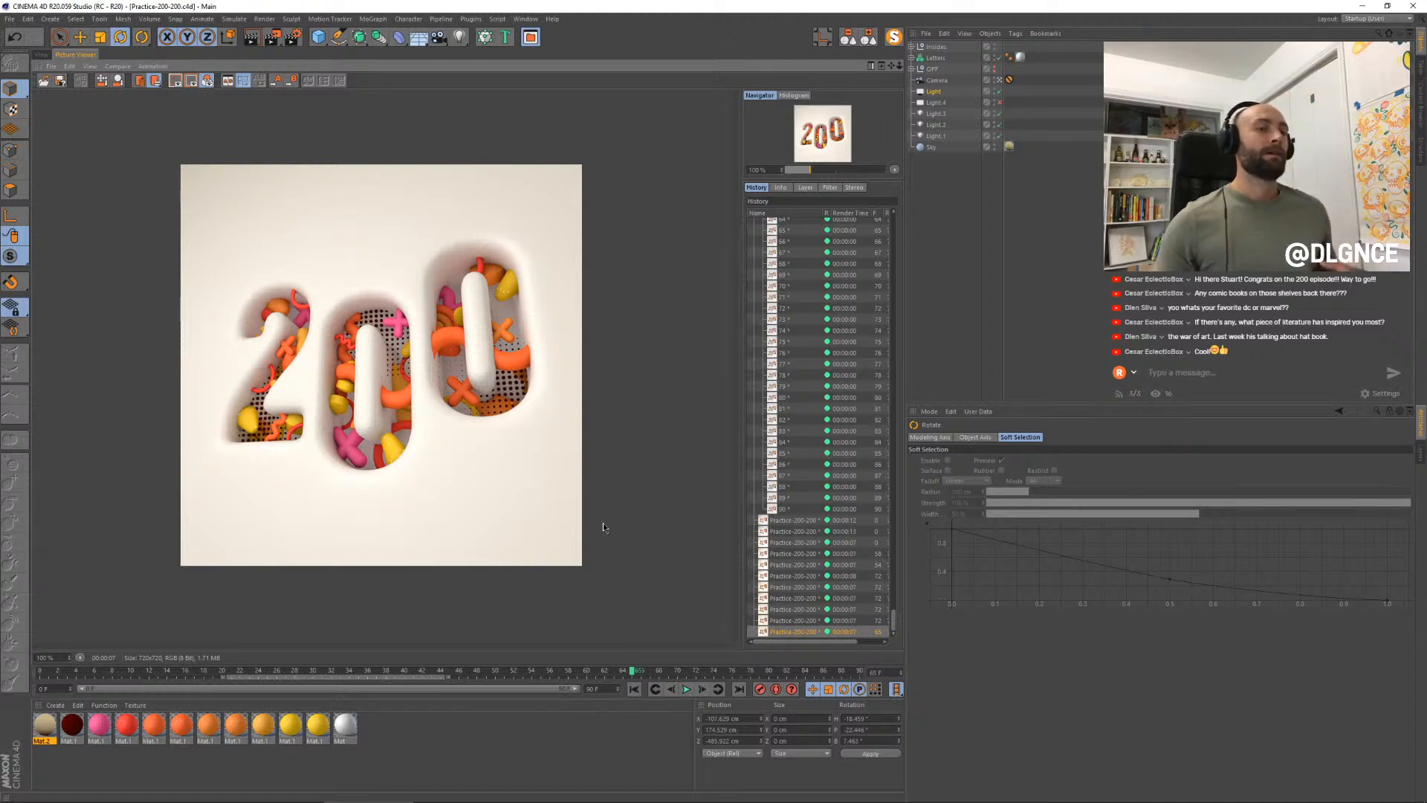
- Set the render output width to 1080 pixels with the ratio locked
{"action": "mouse_move", "coordinate": [981, 802]}
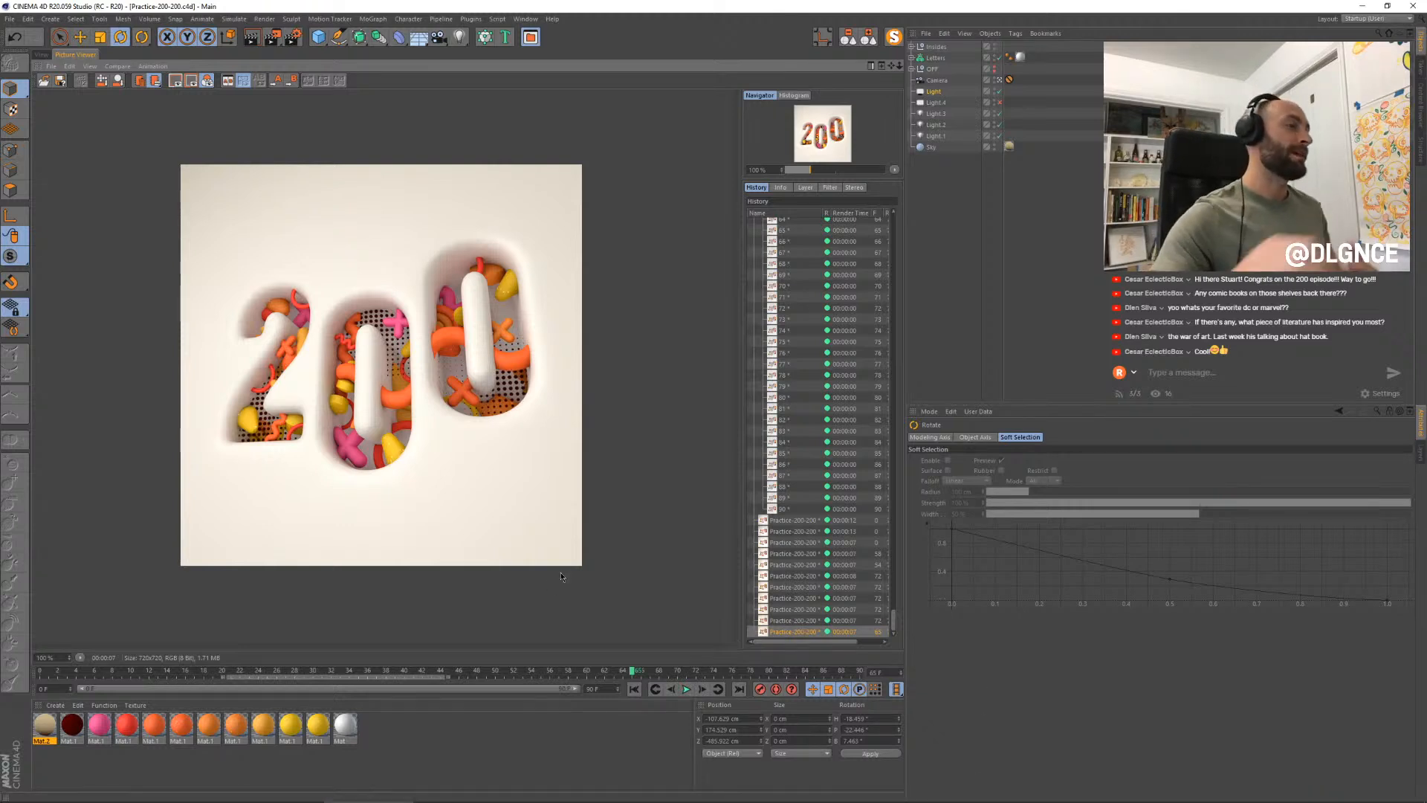
{"action": "left_click", "coordinate": [293, 37]}
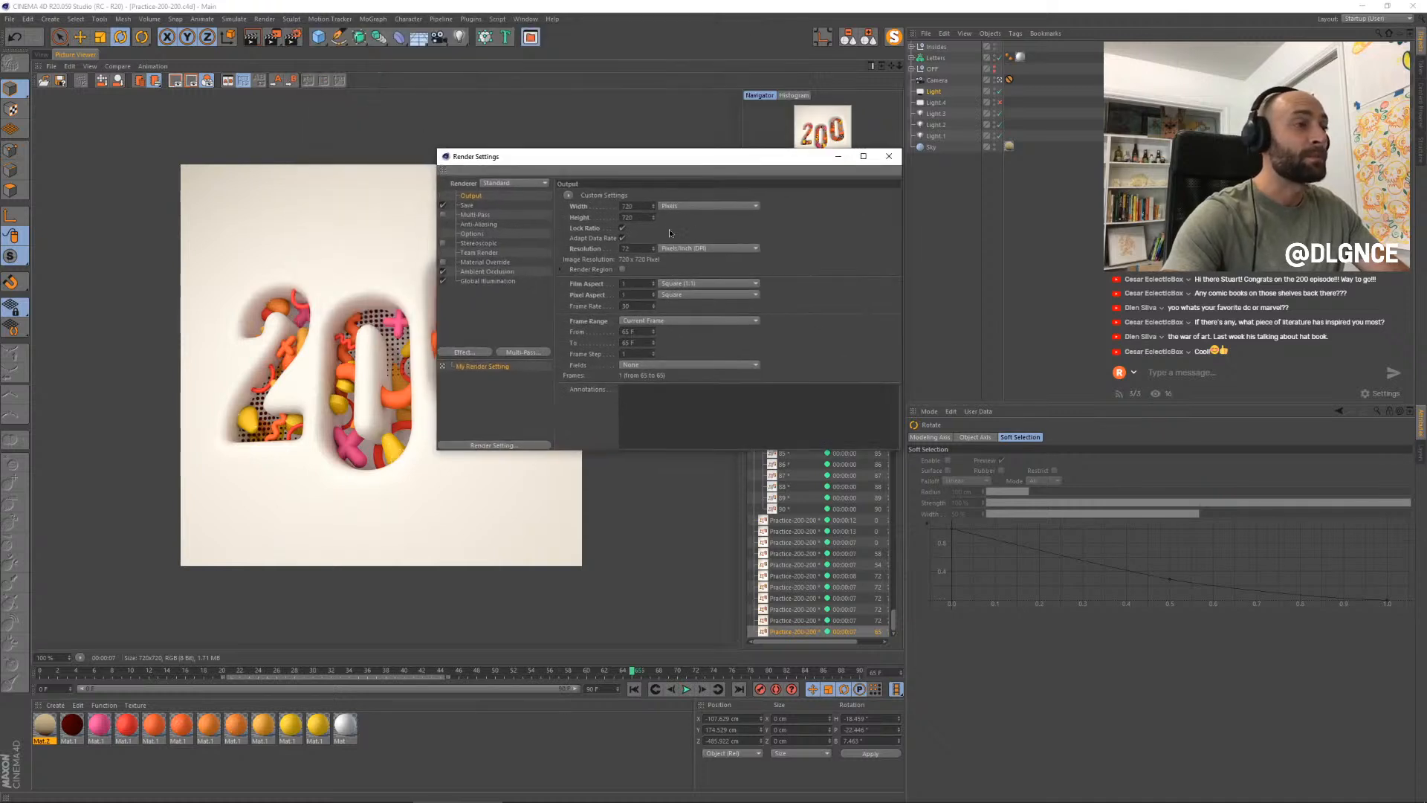
{"action": "double_click", "coordinate": [630, 208]}
{"action": "type", "text": "1080"}
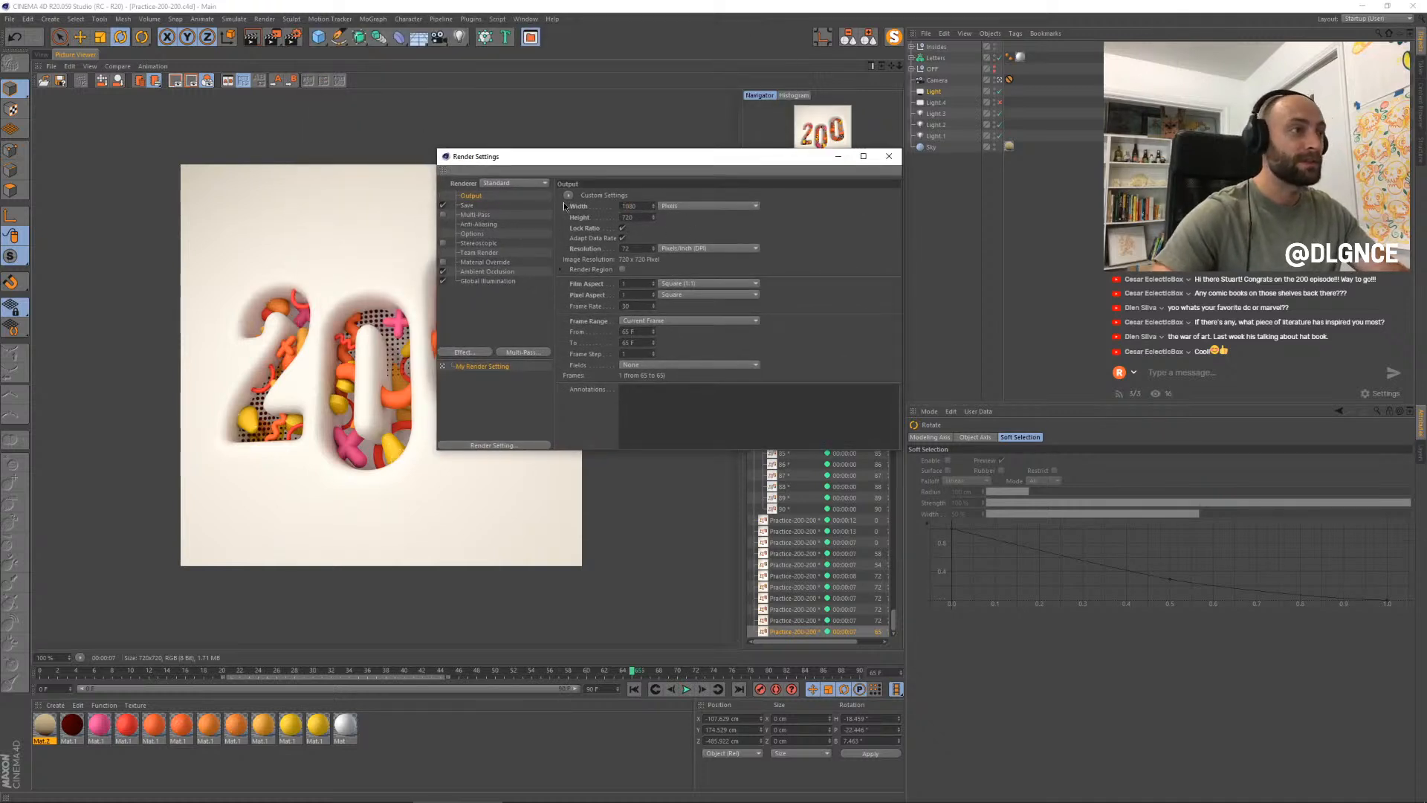
{"action": "key", "text": "Return"}
{"action": "left_click", "coordinate": [889, 156]}
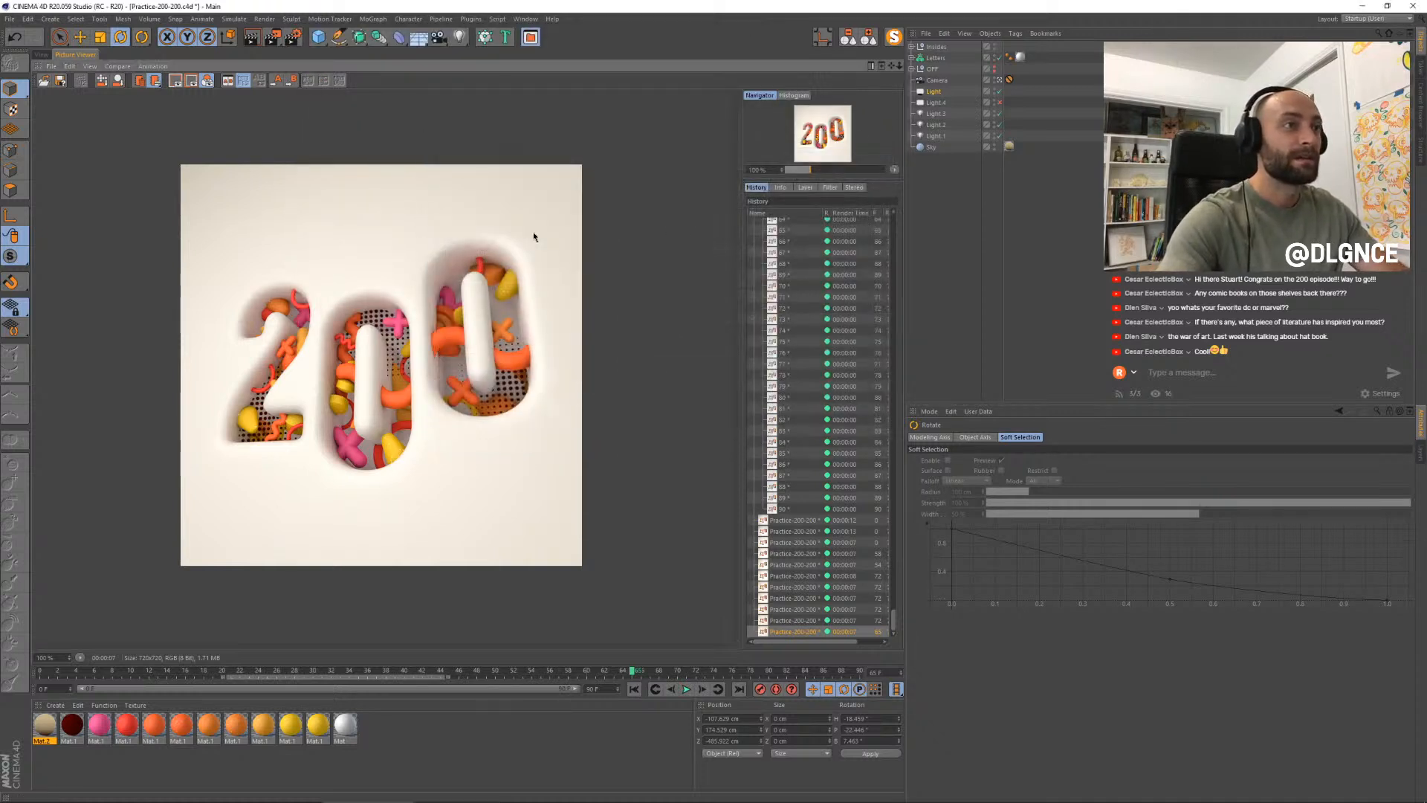
- Render frame 65 at the enlarged output size as a test
{"action": "left_click", "coordinate": [42, 55]}
{"action": "key", "text": "shift+r"}
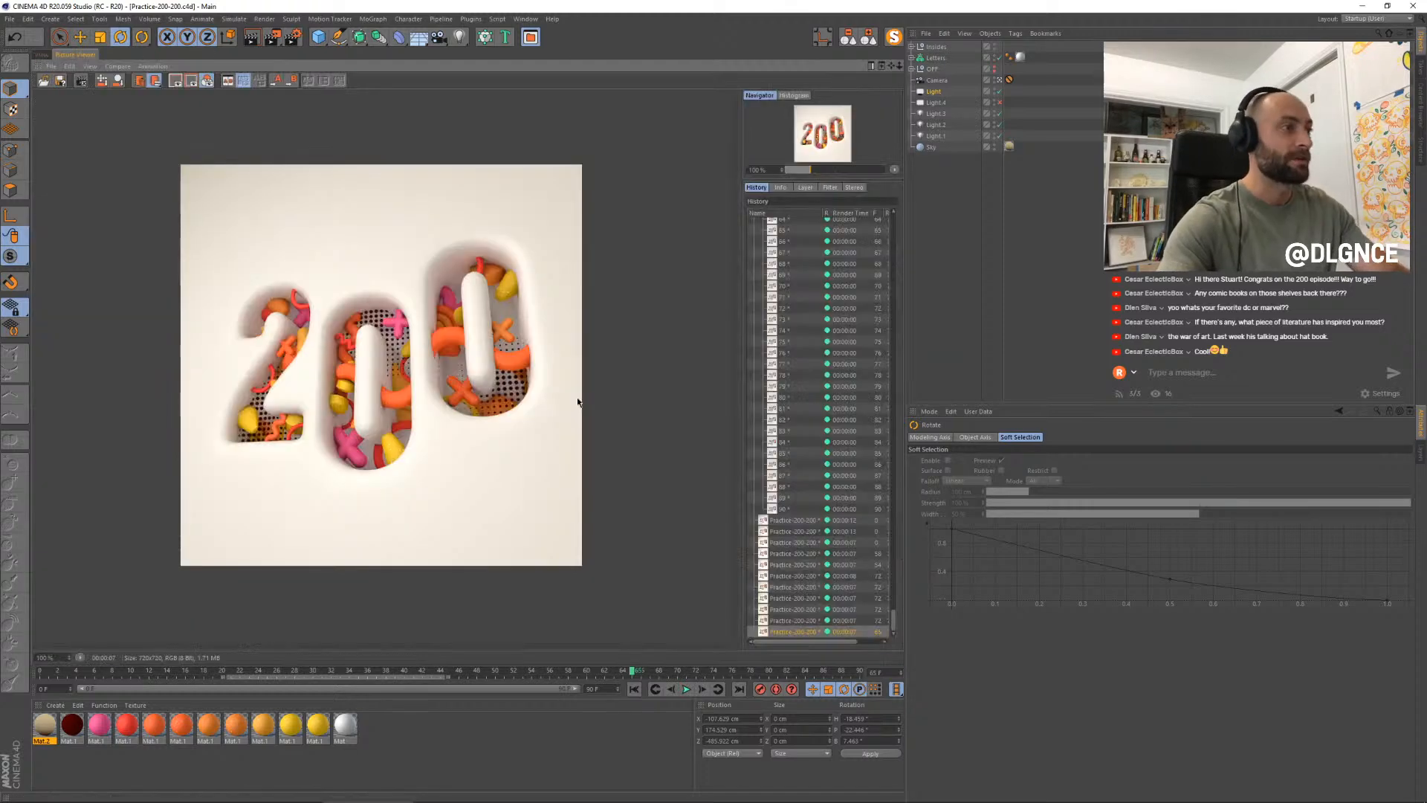
{"action": "double_click", "coordinate": [420, 359]}
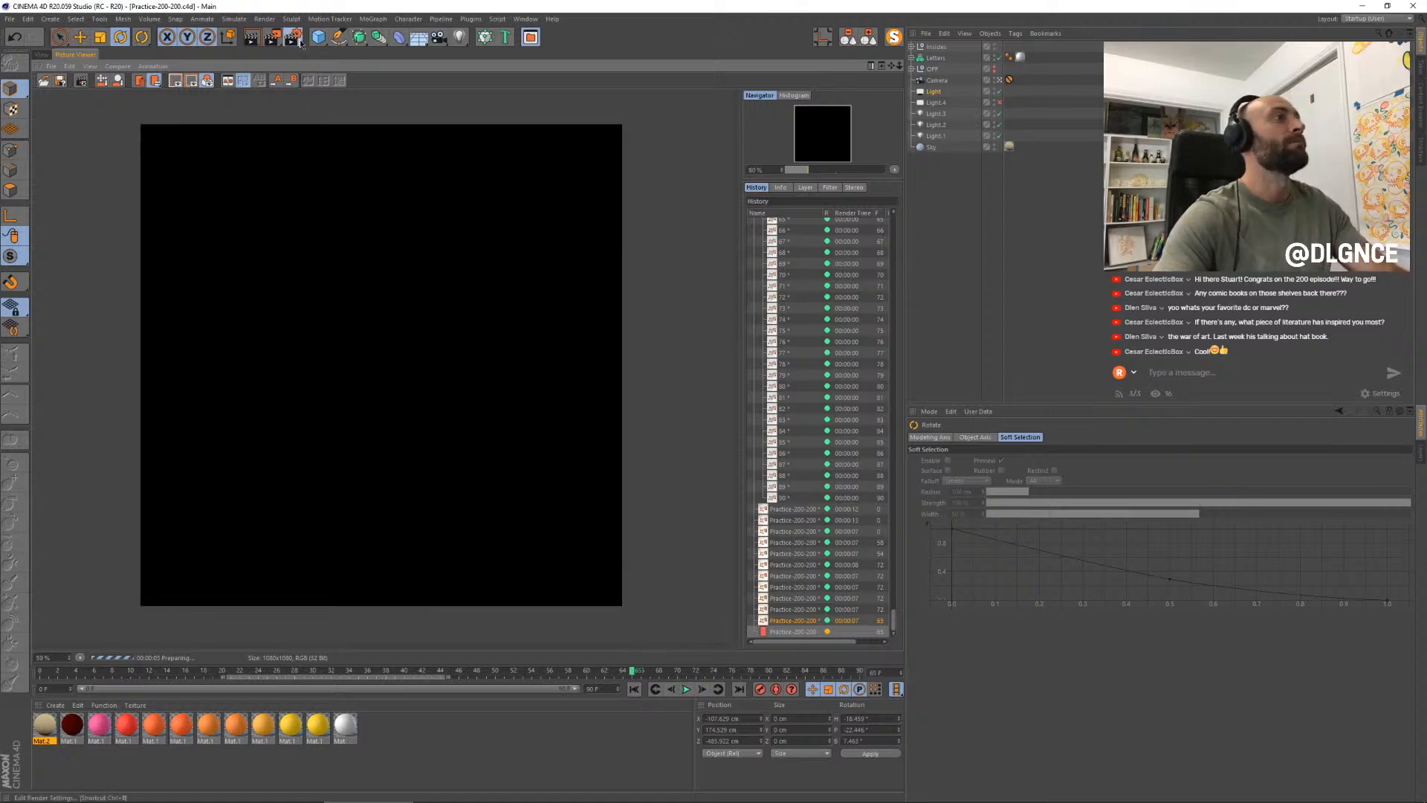
- Set the render frame range to All Frames and the saved image format to PNG
{"action": "key", "text": "ctrl+b"}
{"action": "left_click_drag", "start_coordinate": [593, 36], "coordinate": [822, 342]}
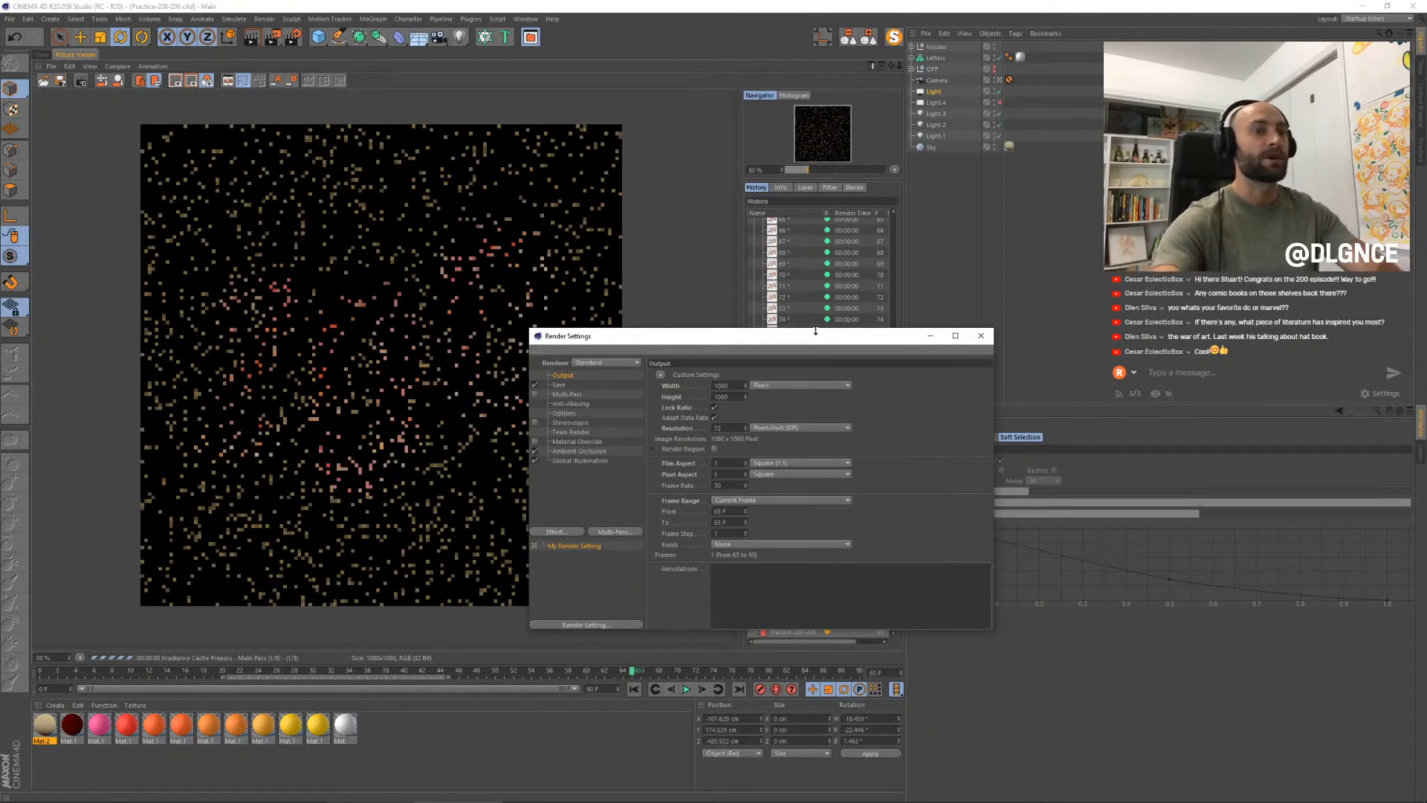
{"action": "left_click", "coordinate": [727, 500]}
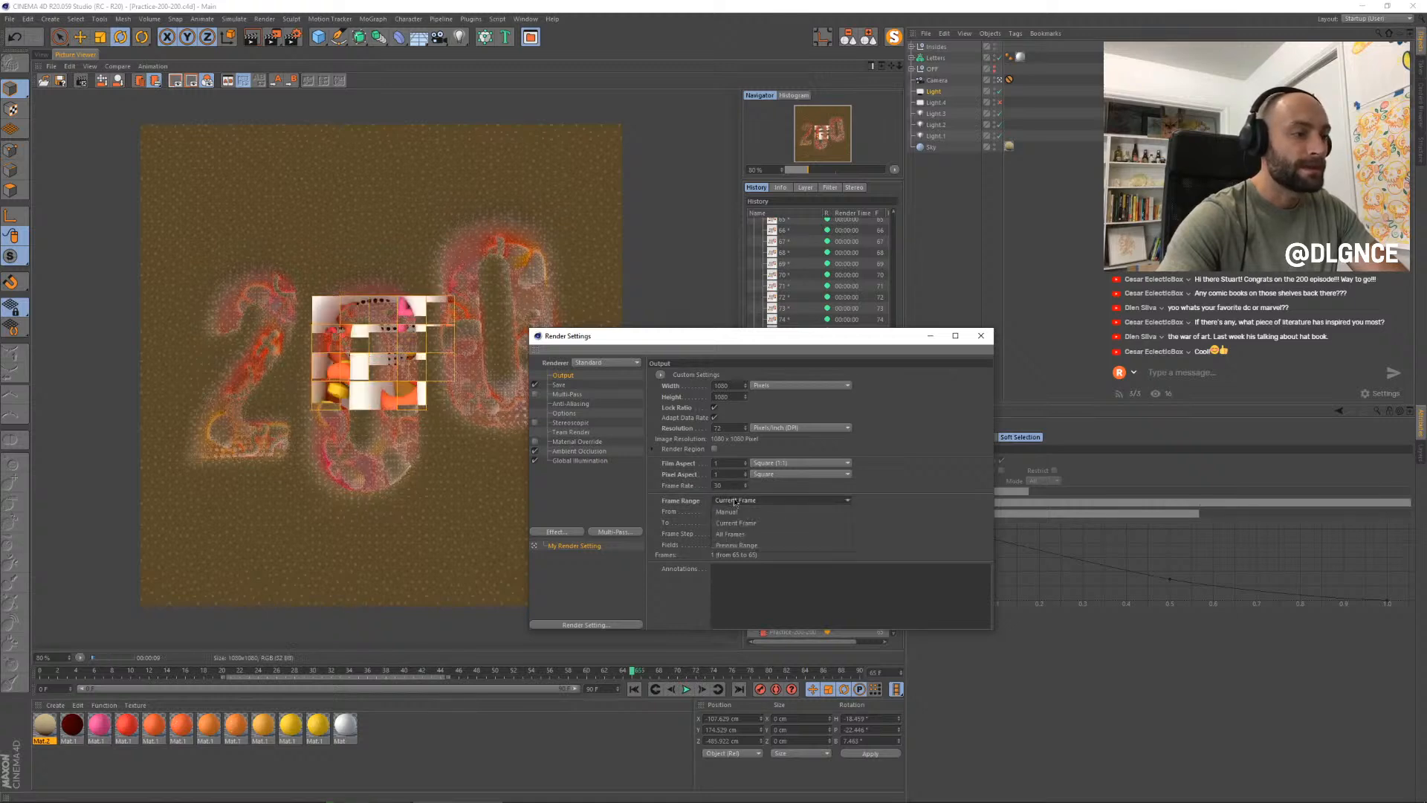
{"action": "left_click", "coordinate": [733, 525]}
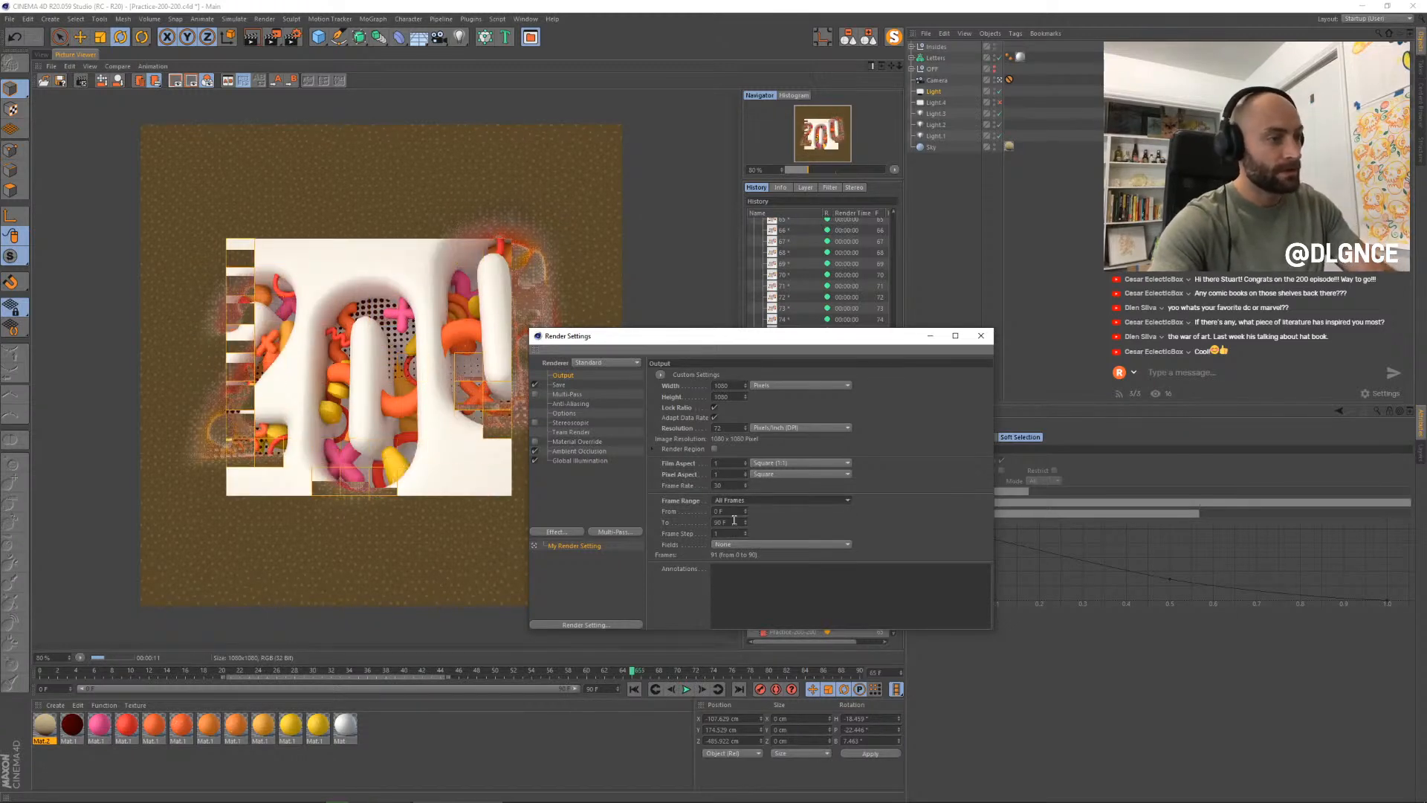
{"action": "left_click", "coordinate": [571, 385]}
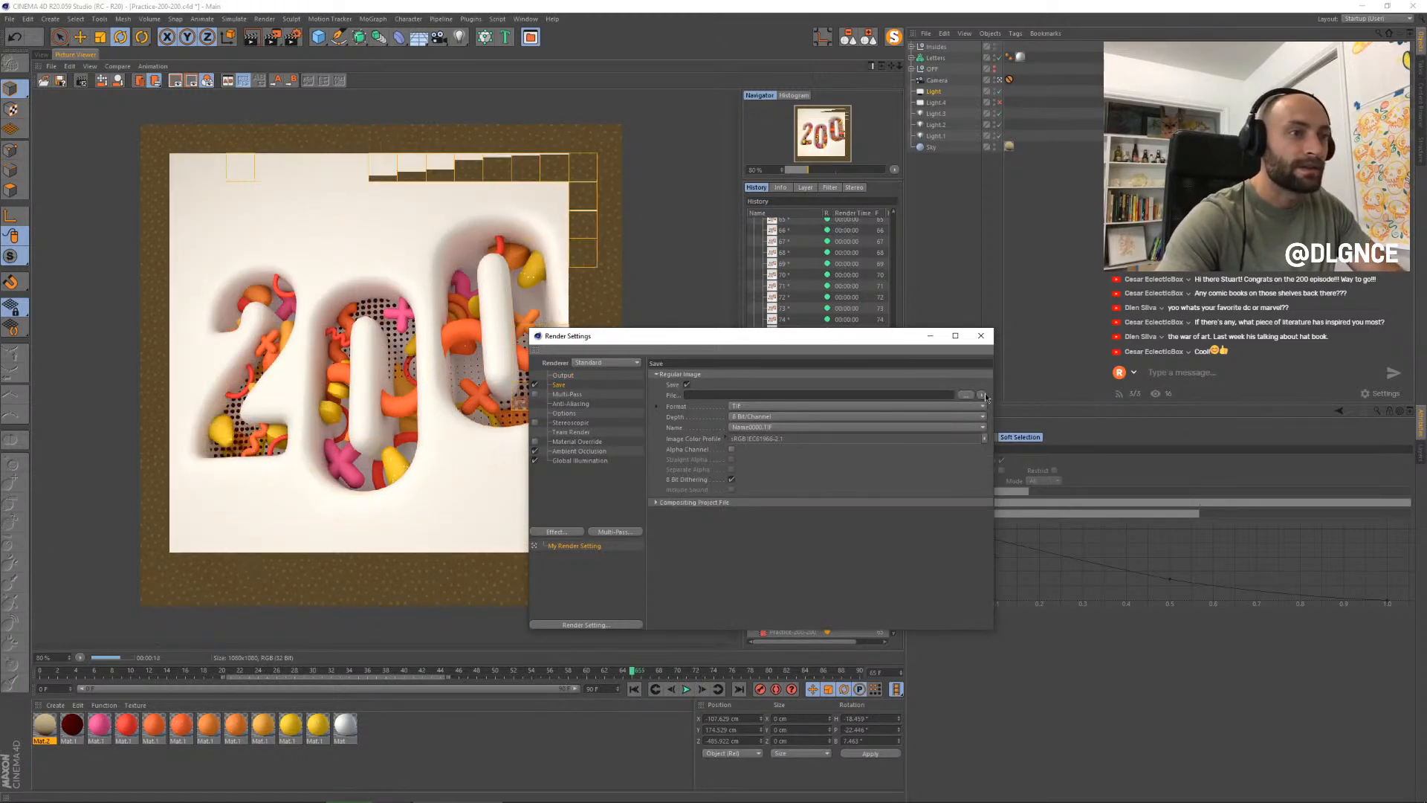
{"action": "left_click", "coordinate": [927, 407]}
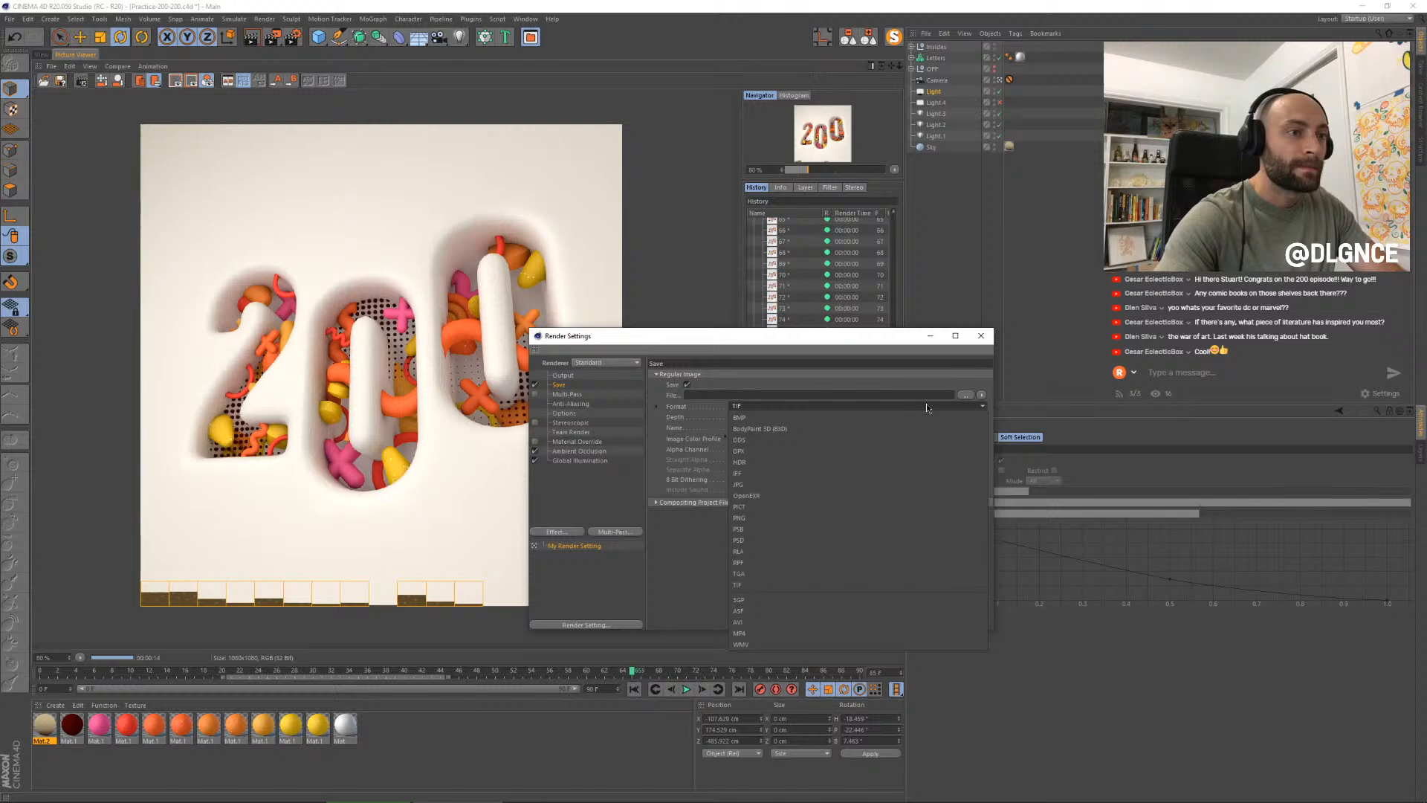
{"action": "left_click", "coordinate": [766, 517]}
- Create a folder named Frames in the 200-200 project folder and set the render output file to 200Frames inside it
{"action": "left_click", "coordinate": [964, 395]}
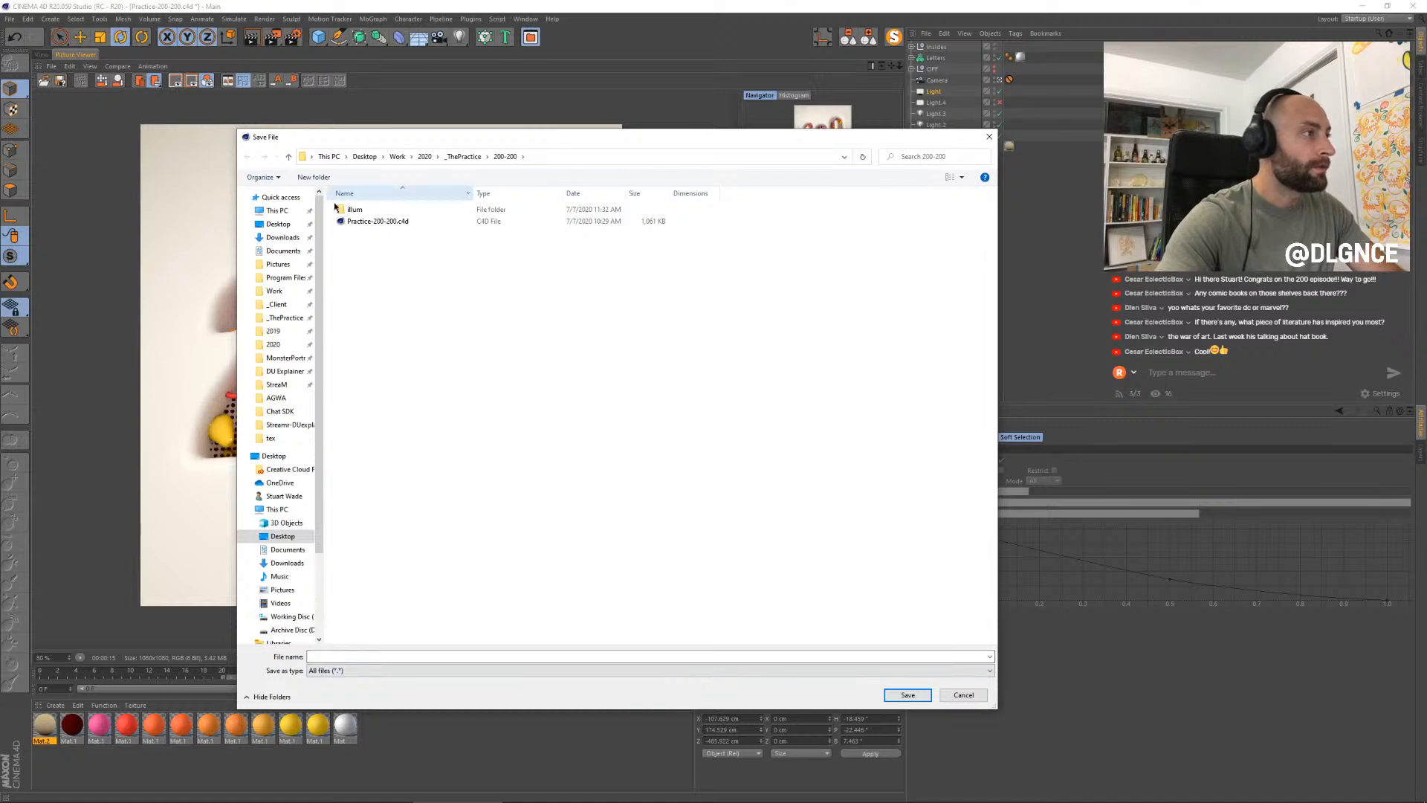
{"action": "right_click", "coordinate": [426, 339]}
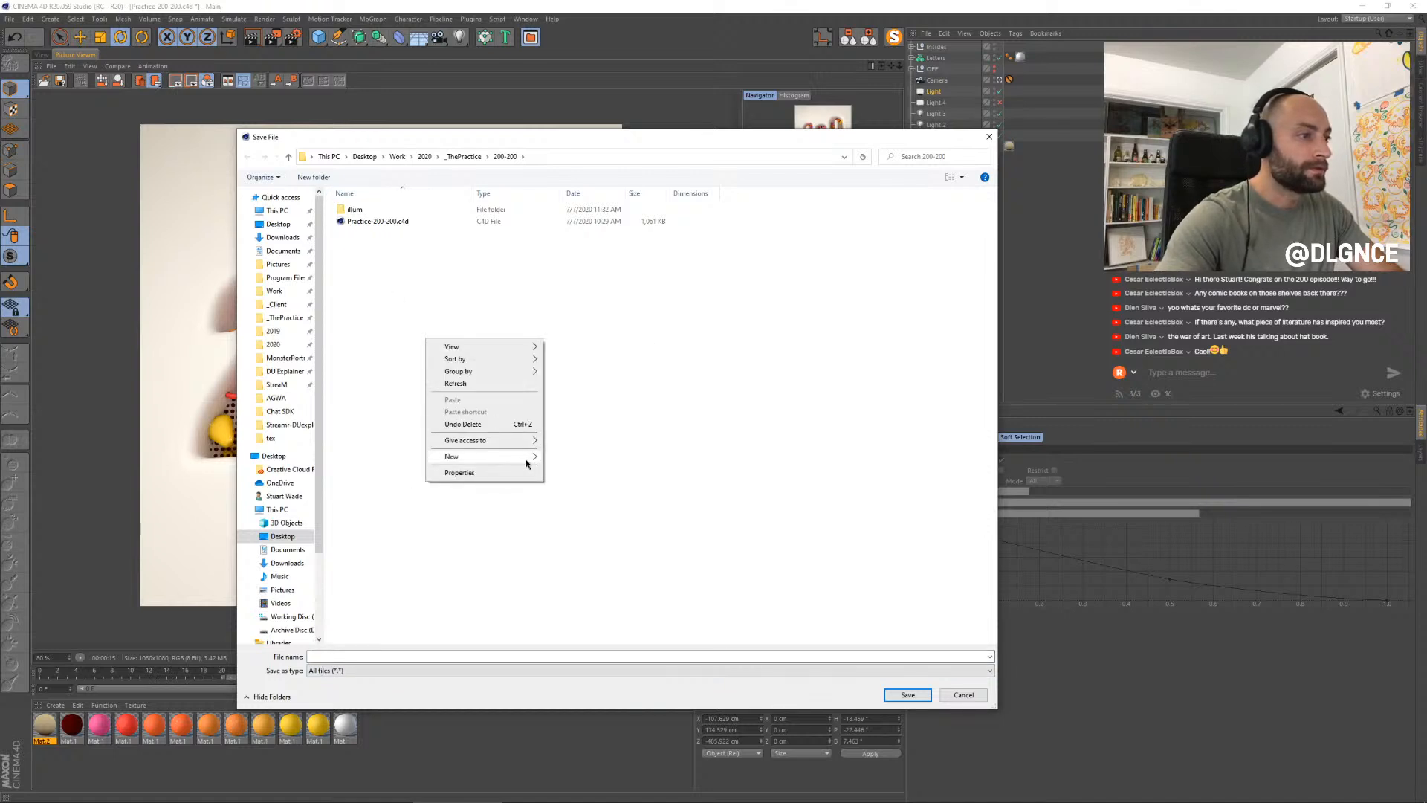
{"action": "left_click", "coordinate": [565, 462]}
{"action": "type", "text": "F"}
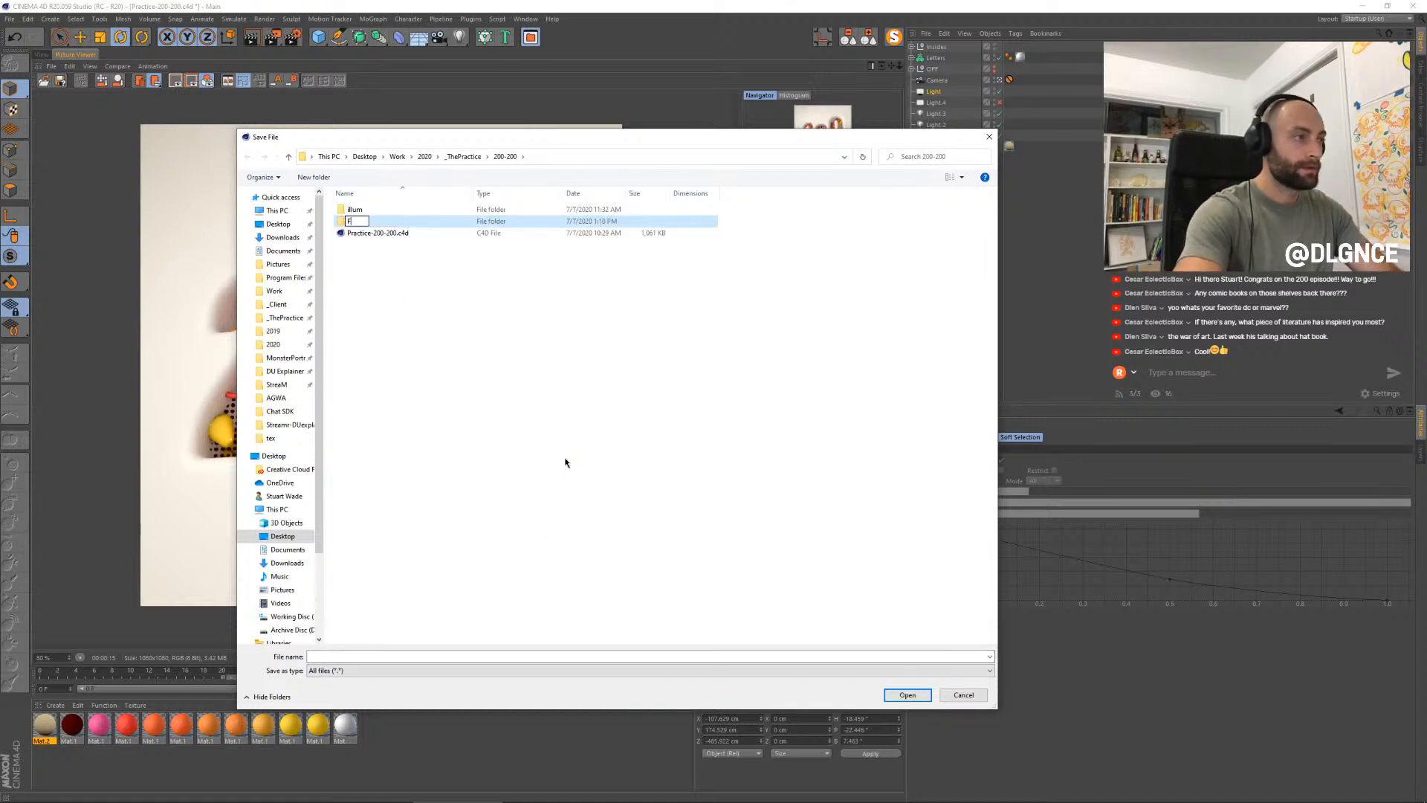
{"action": "type", "text": "rames"}
{"action": "key", "text": "Return"}
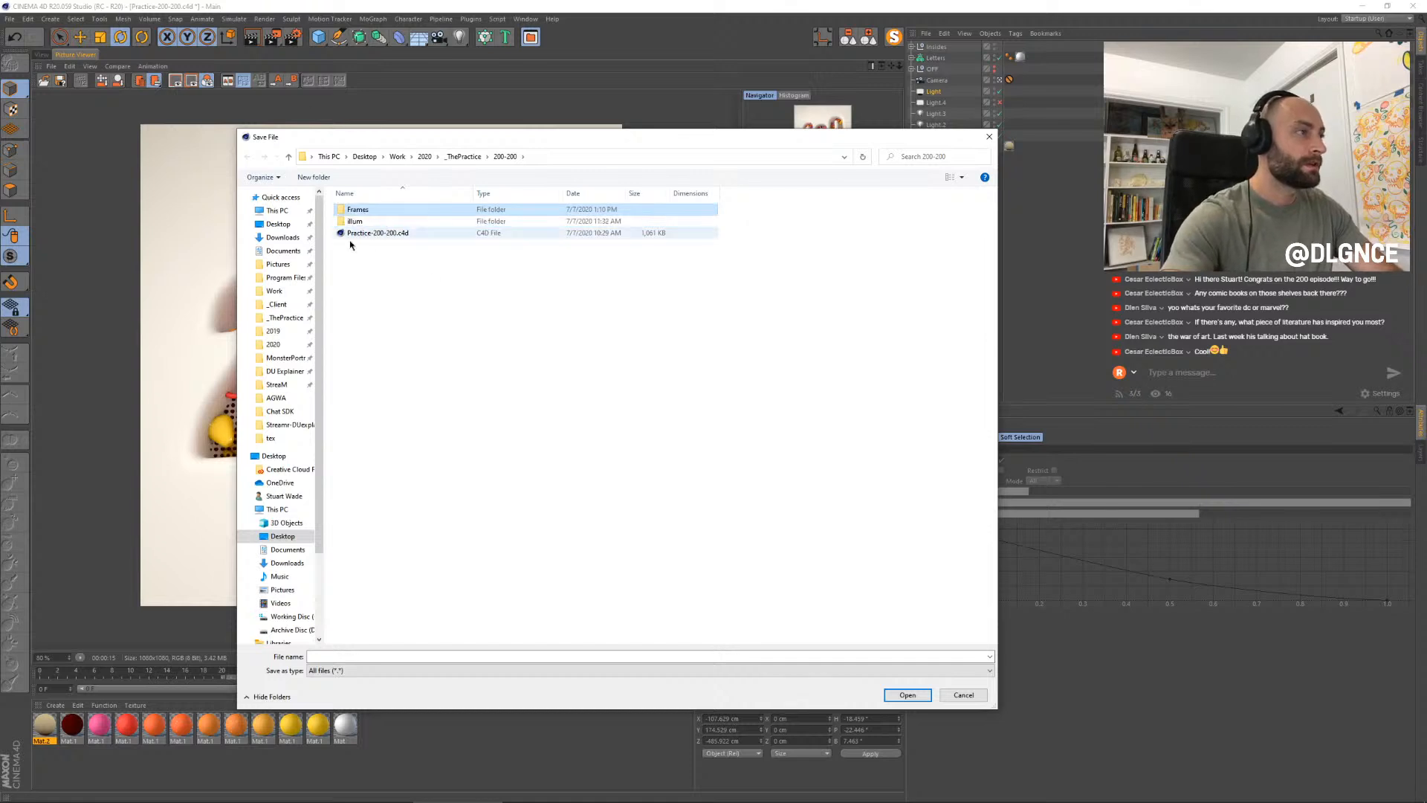
{"action": "double_click", "coordinate": [358, 210]}
{"action": "left_click", "coordinate": [341, 657]}
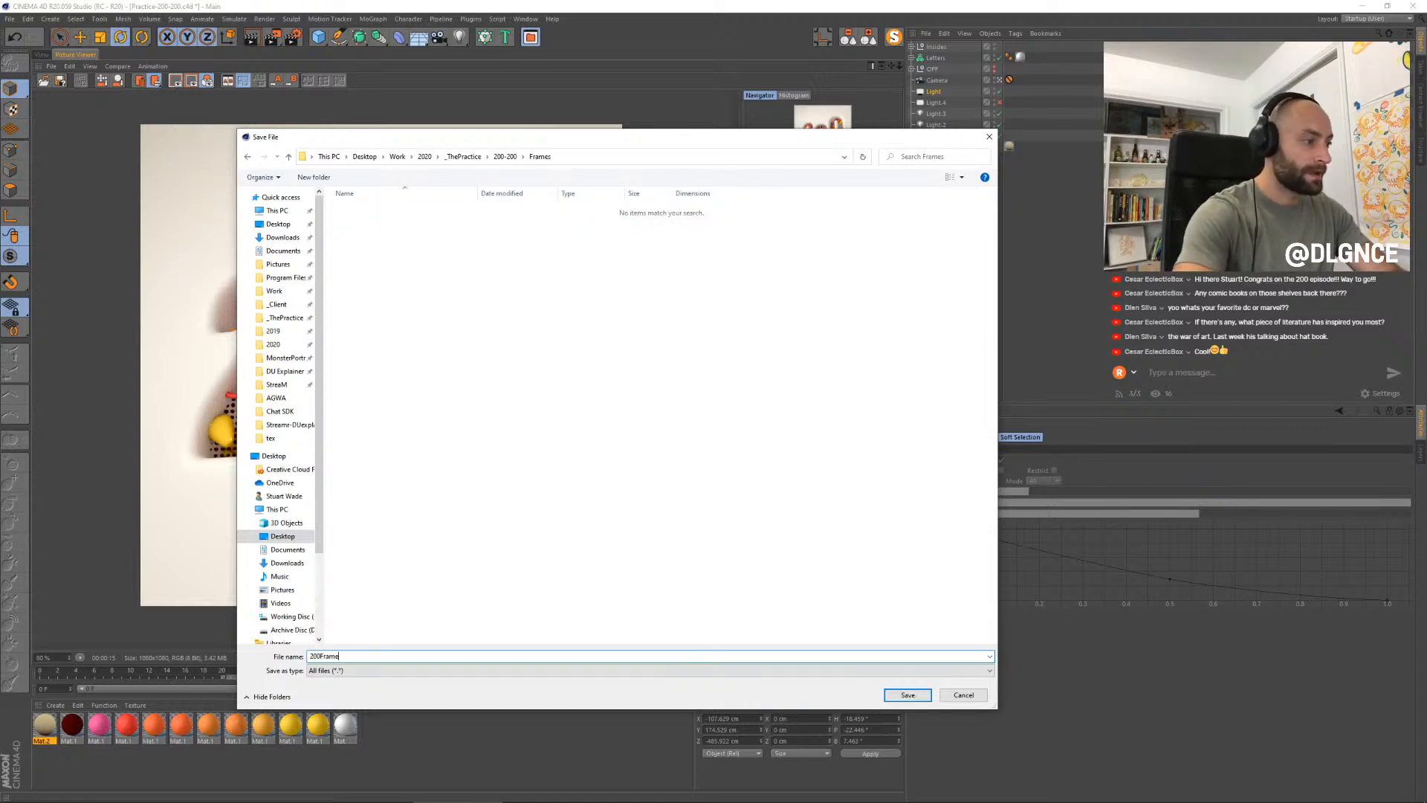
{"action": "key", "text": "Return"}
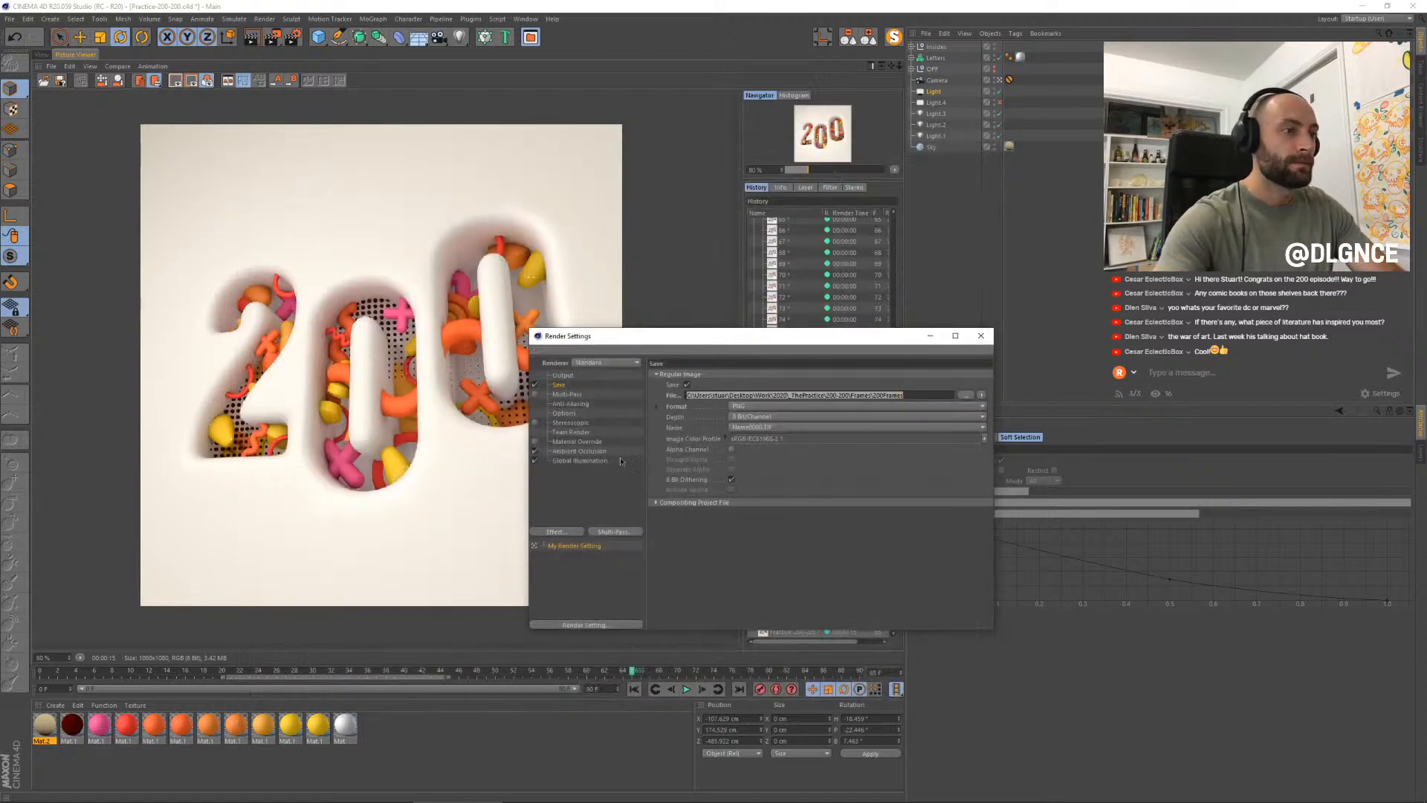
- Check the output settings, start rendering all frames, and close the render settings
{"action": "left_click", "coordinate": [562, 376]}
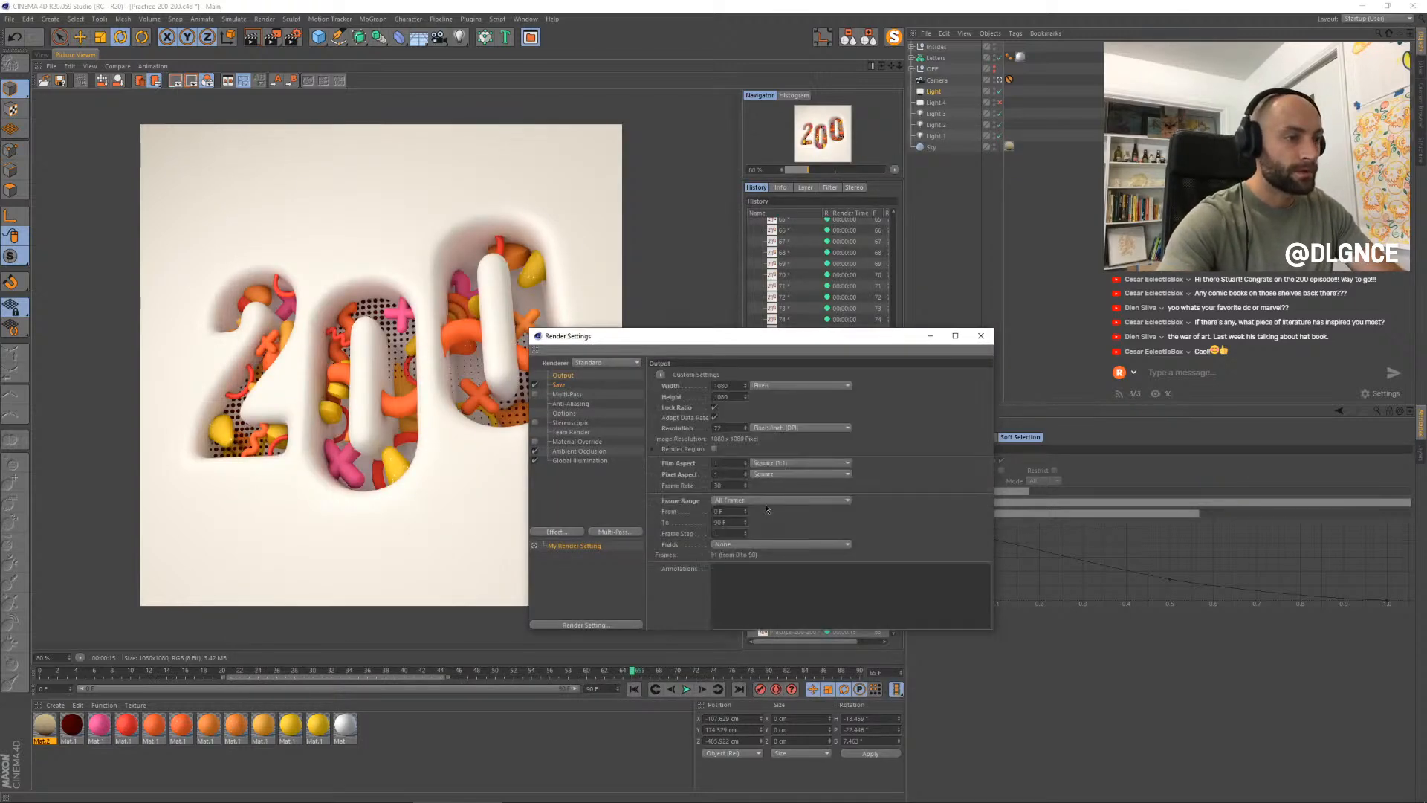
{"action": "key", "text": "shift+r"}
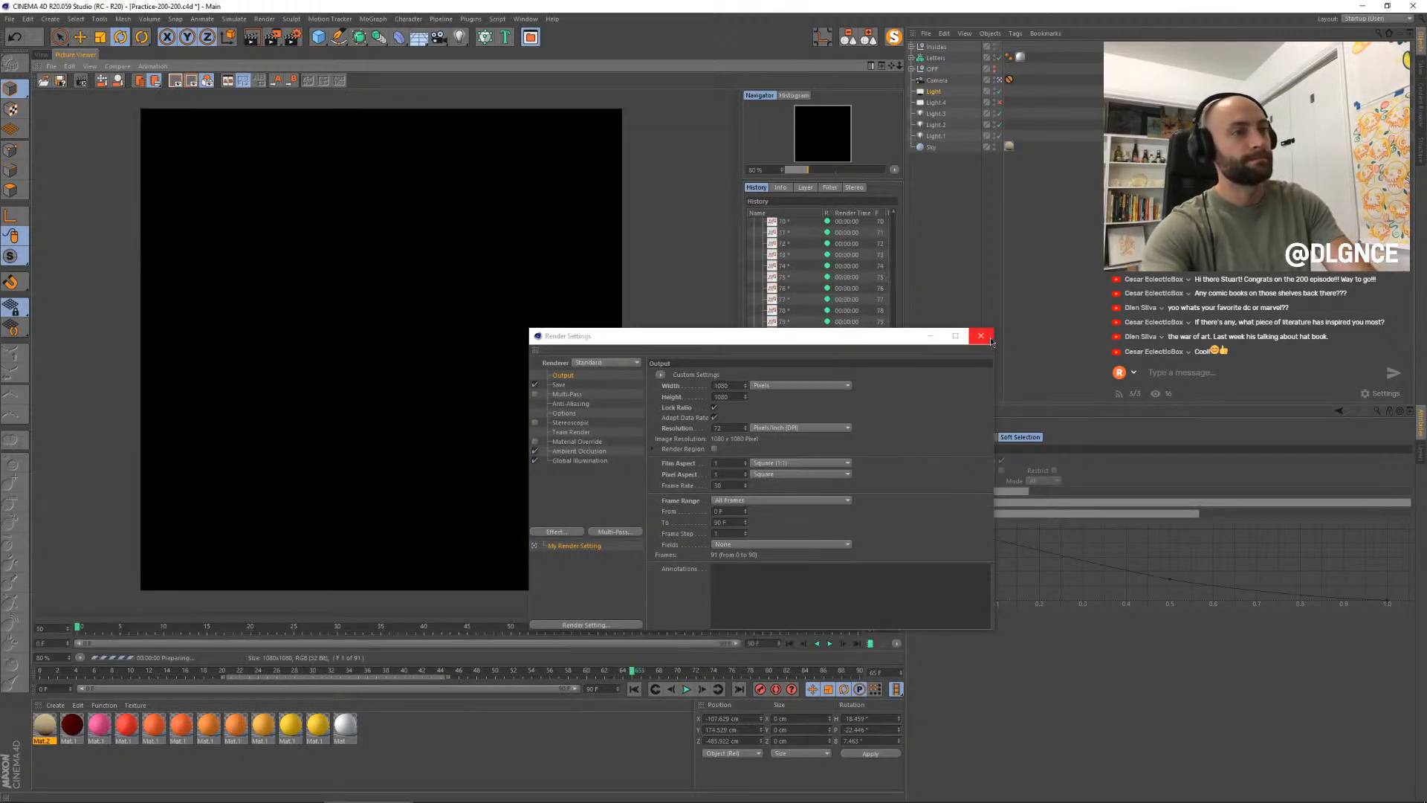
{"action": "left_click", "coordinate": [981, 335]}
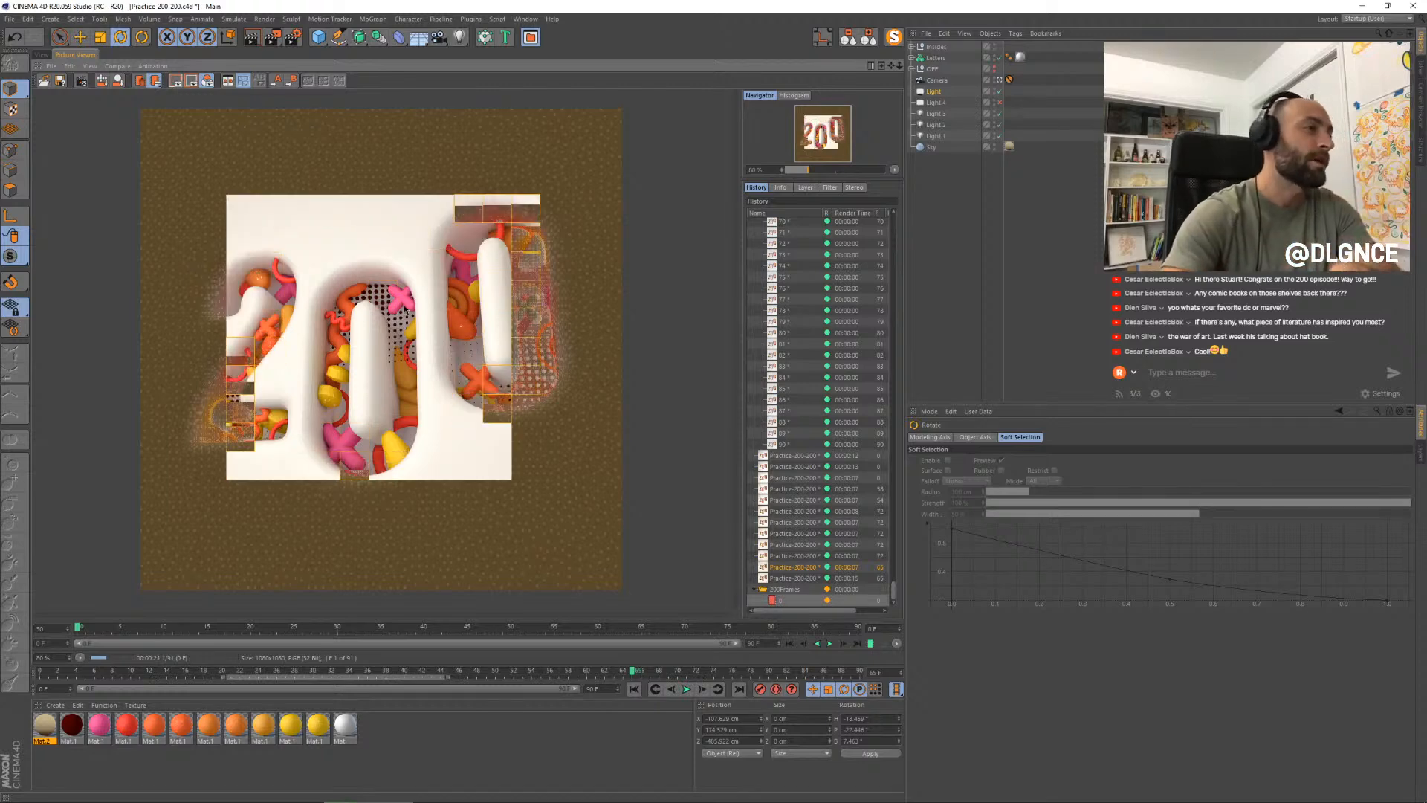
{"action": "scroll", "coordinate": [383, 366], "scroll_direction": "up", "scroll_amount": 1}
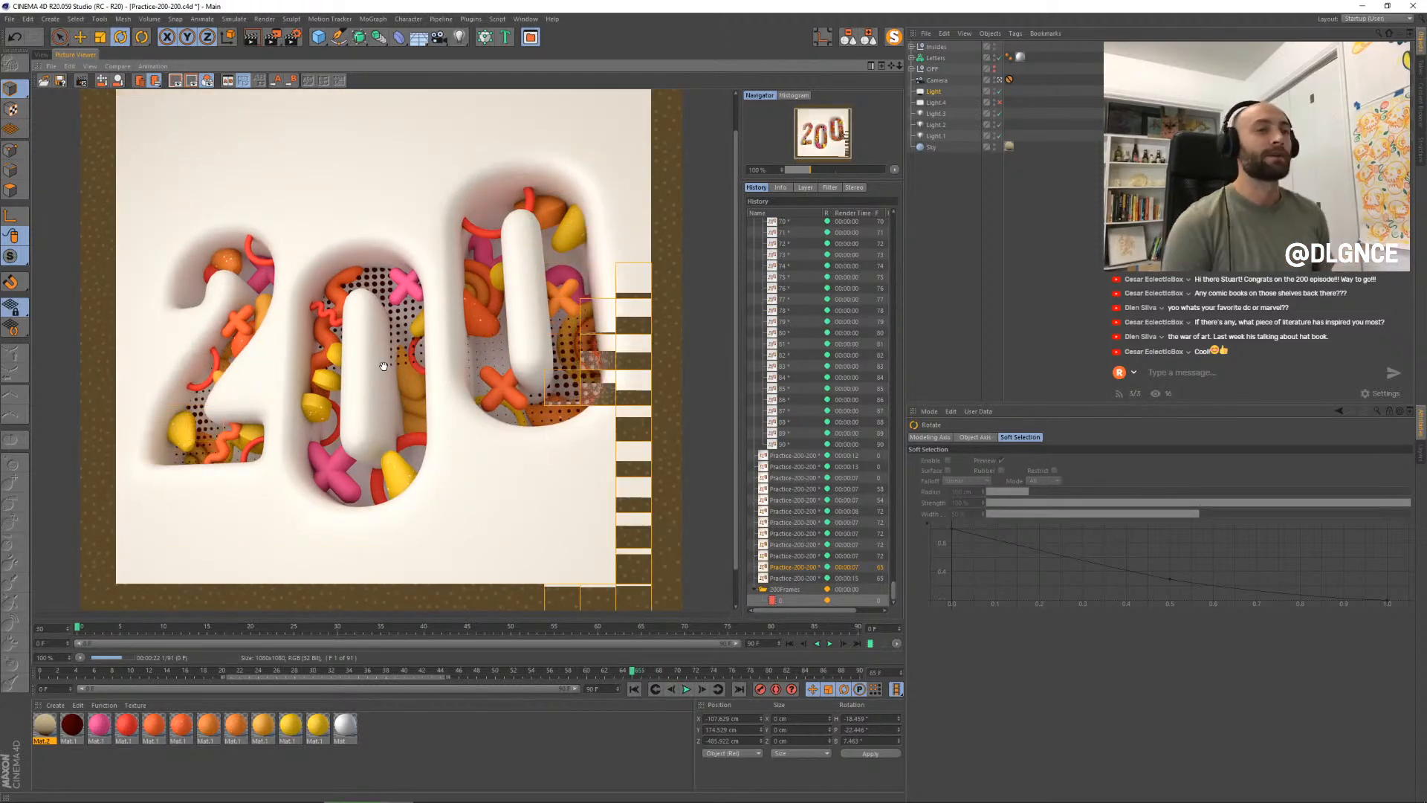